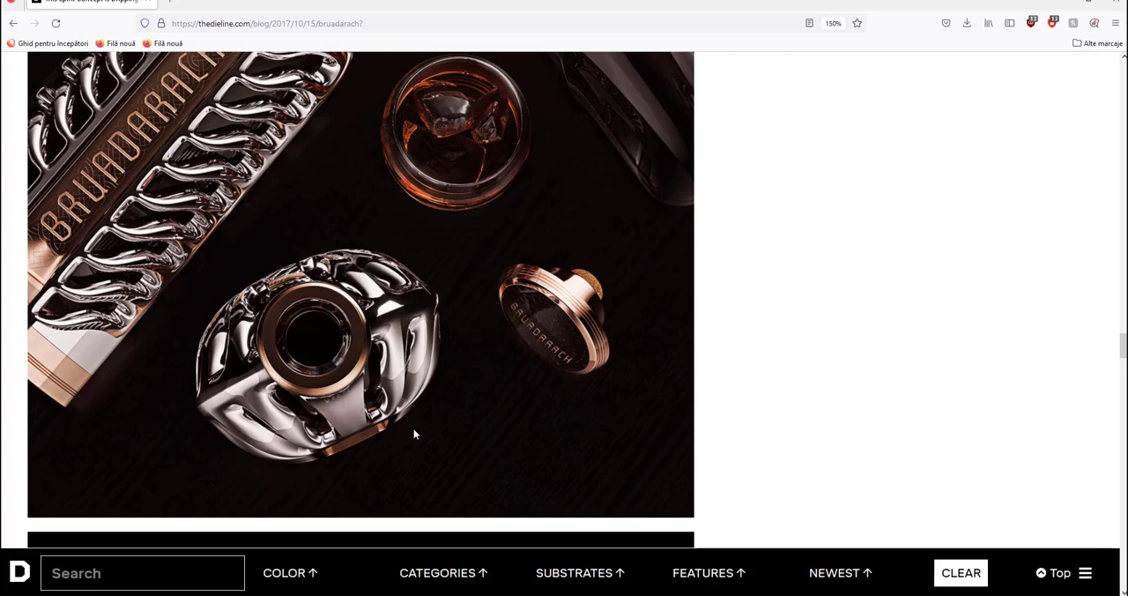
# Step: Switch from the browser to Cinema 4D and add a Disc primitive to the scene
pyautogui.moveTo(765, 4); pyautogui.dragTo(1127, 202)
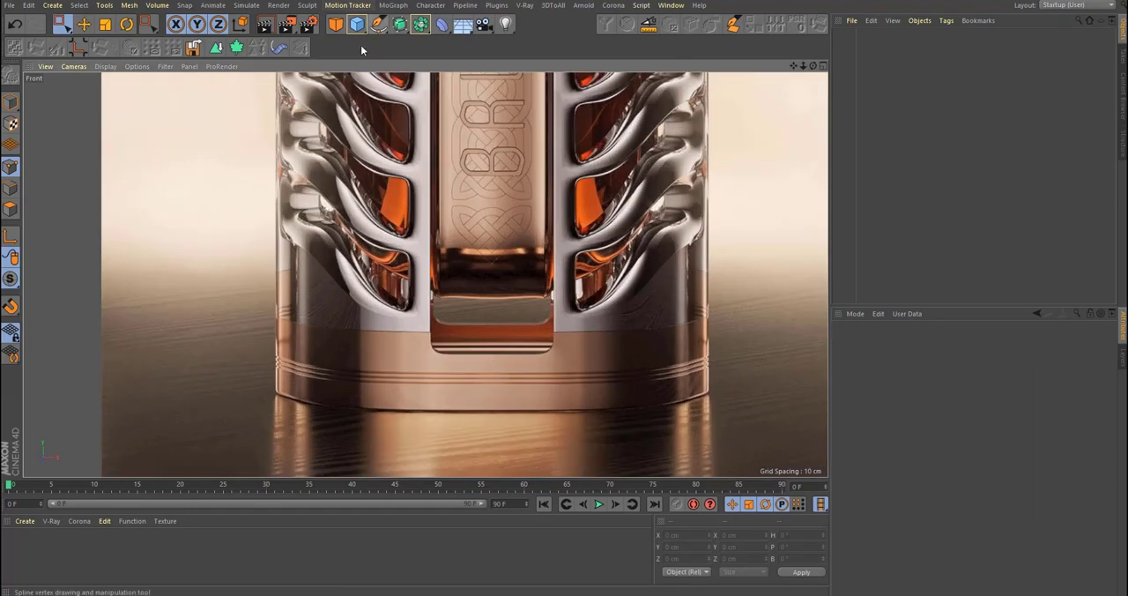
pyautogui.click(357, 24)
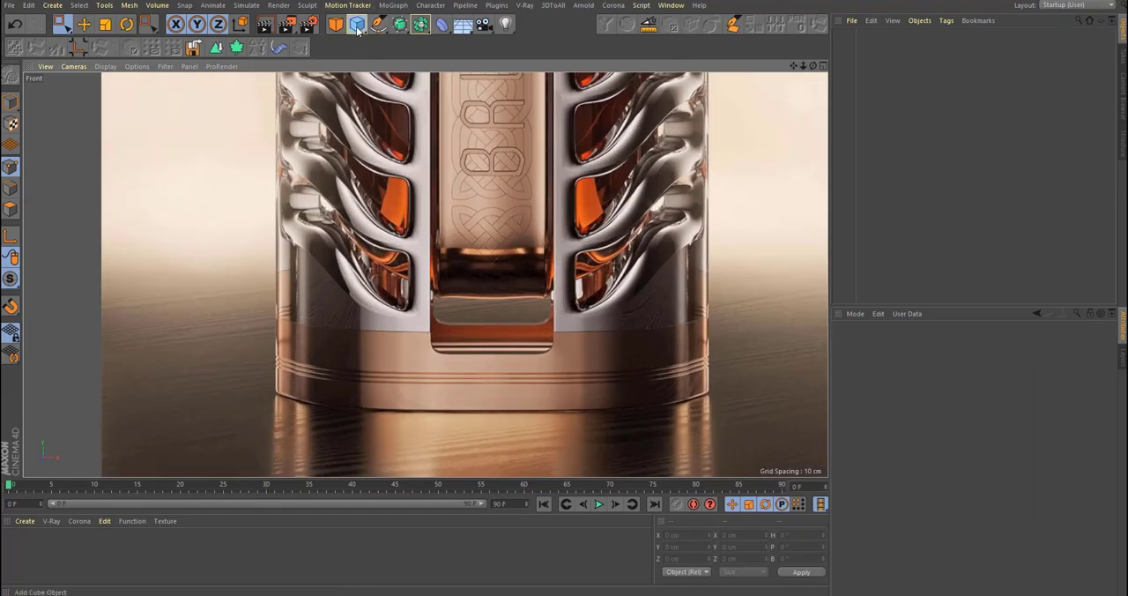
pyautogui.click(401, 62)
pyautogui.scroll(-5, 503, 309)
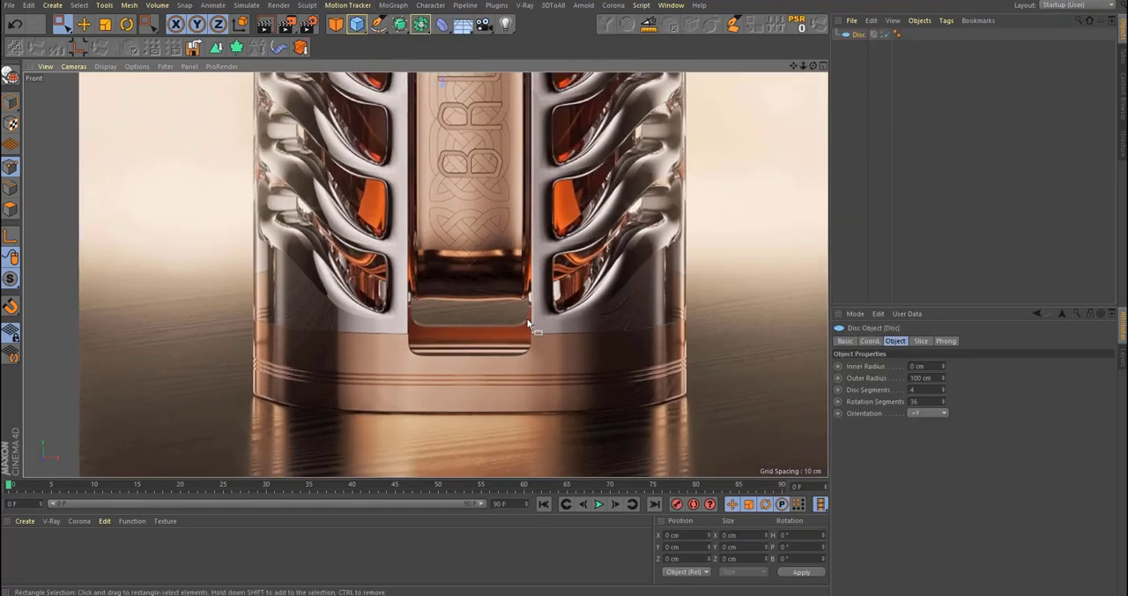
# Step: Move the disc down in the front view to the grooved copper band at the base of the bottle
pyautogui.press('e')
pyautogui.moveTo(489, 95); pyautogui.dragTo(506, 348)
pyautogui.keyDown('alt'); pyautogui.moveTo(521, 399); pyautogui.dragTo(580, 386, button='right'); pyautogui.keyUp('alt')
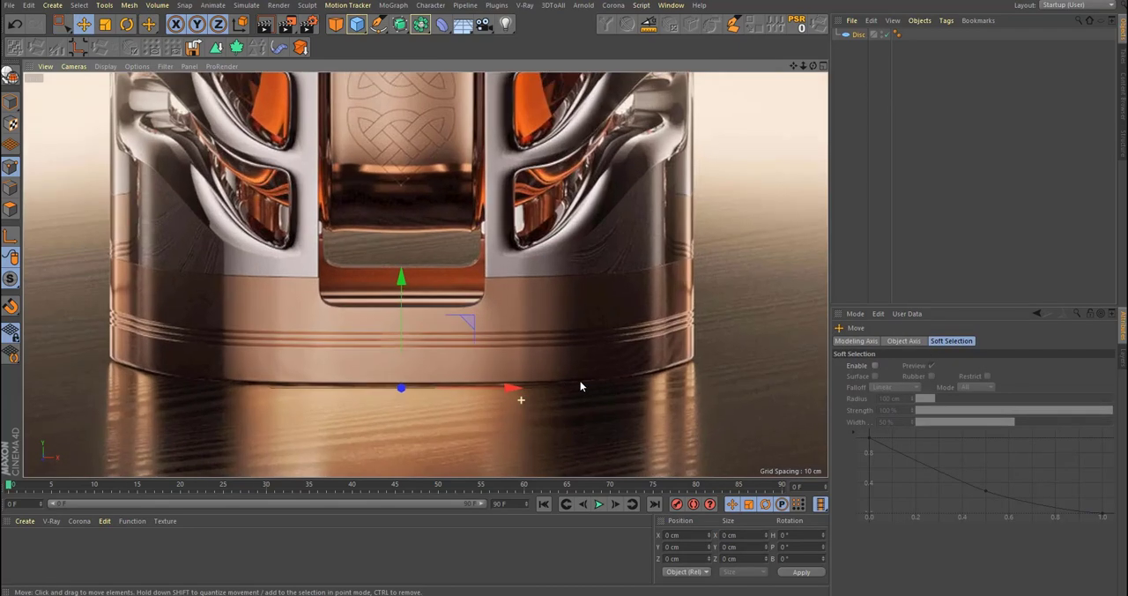
pyautogui.keyDown('alt'); pyautogui.moveTo(450, 351); pyautogui.dragTo(486, 350, button='right'); pyautogui.keyUp('alt')
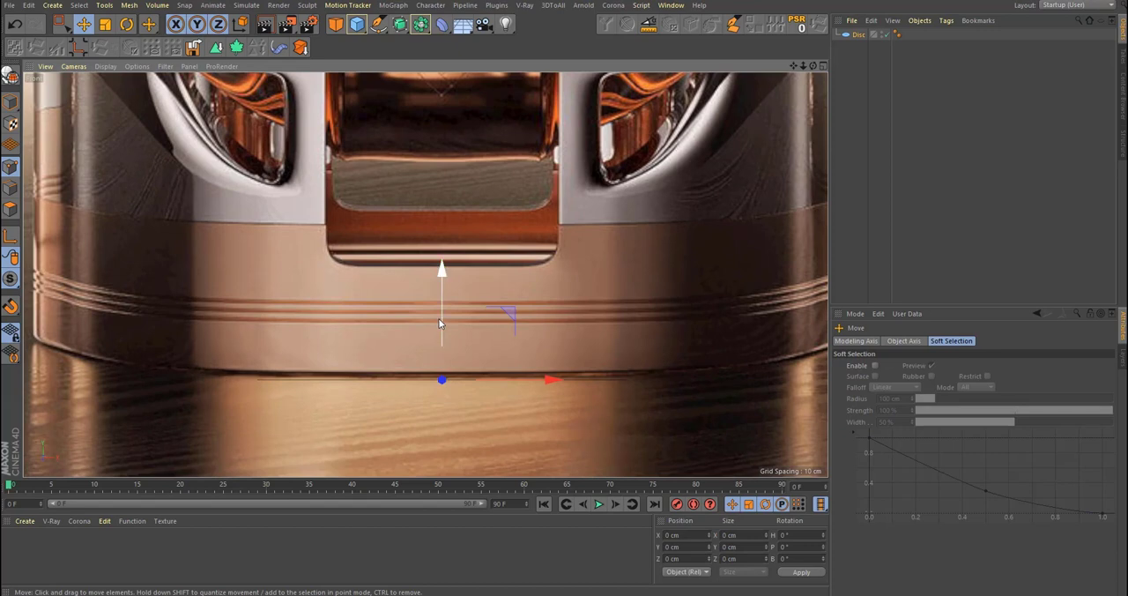
pyautogui.moveTo(441, 321); pyautogui.dragTo(480, 255)
pyautogui.scroll(-4, 480, 255)
pyautogui.scroll(2, 485, 271)
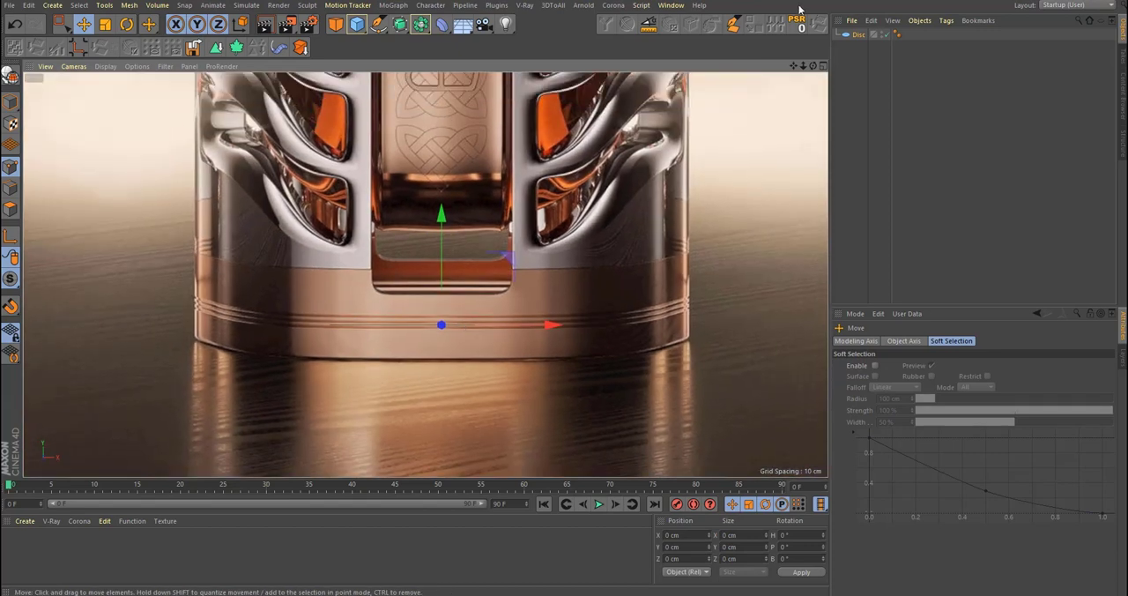
# Step: Set the disc's outer radius to 223 cm and its rotation segments to 10
pyautogui.click(858, 35)
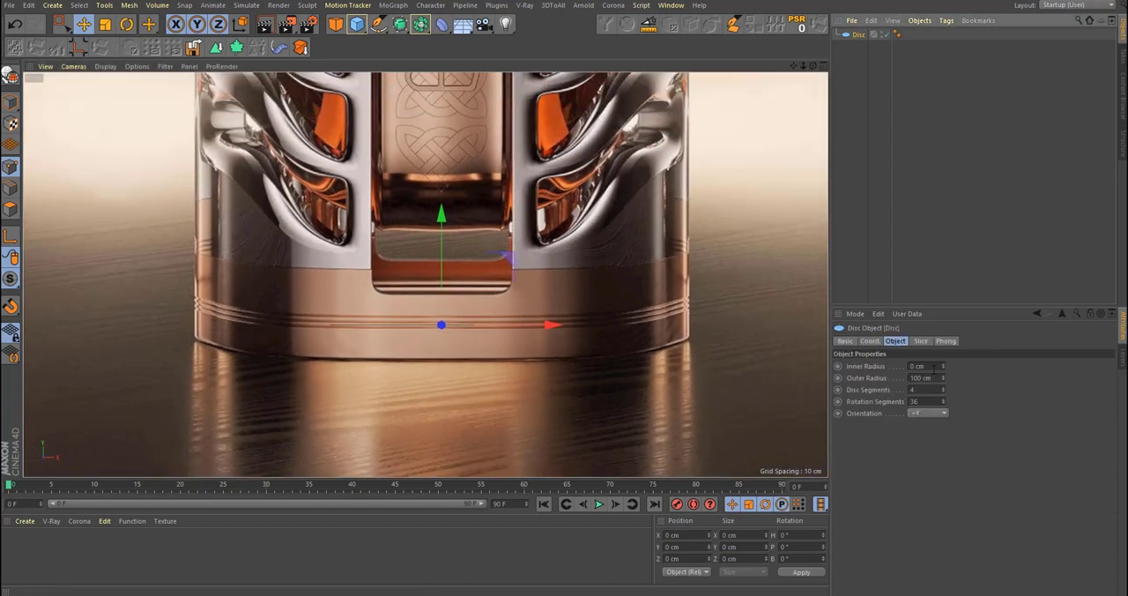
pyautogui.middleClick(520, 346)
pyautogui.middleClick(206, 172)
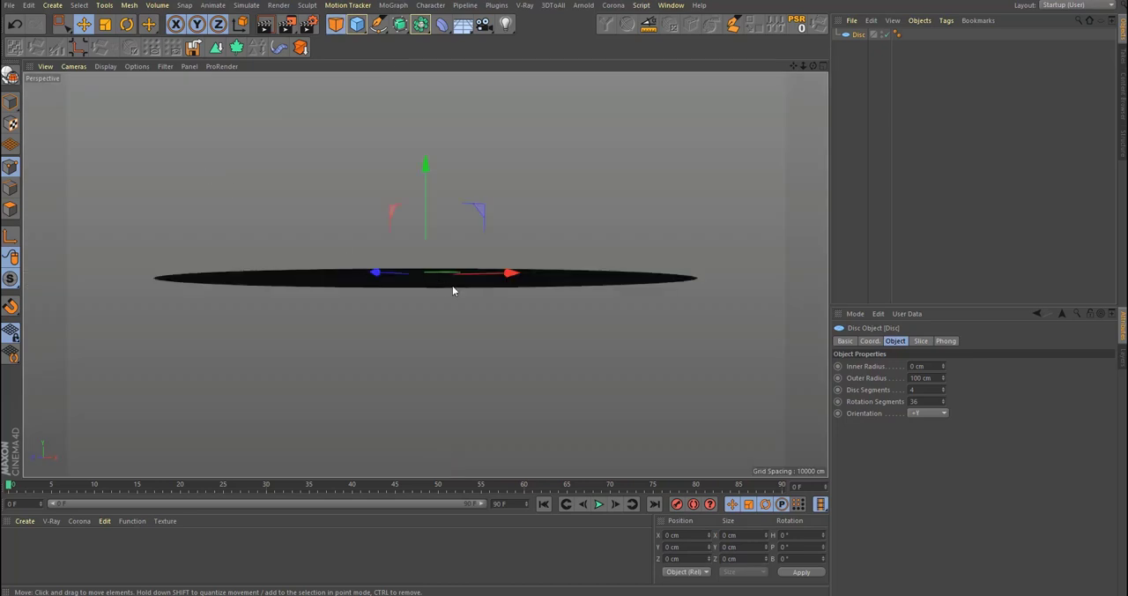
pyautogui.keyDown('alt'); pyautogui.moveTo(453, 290); pyautogui.dragTo(496, 327); pyautogui.keyUp('alt')
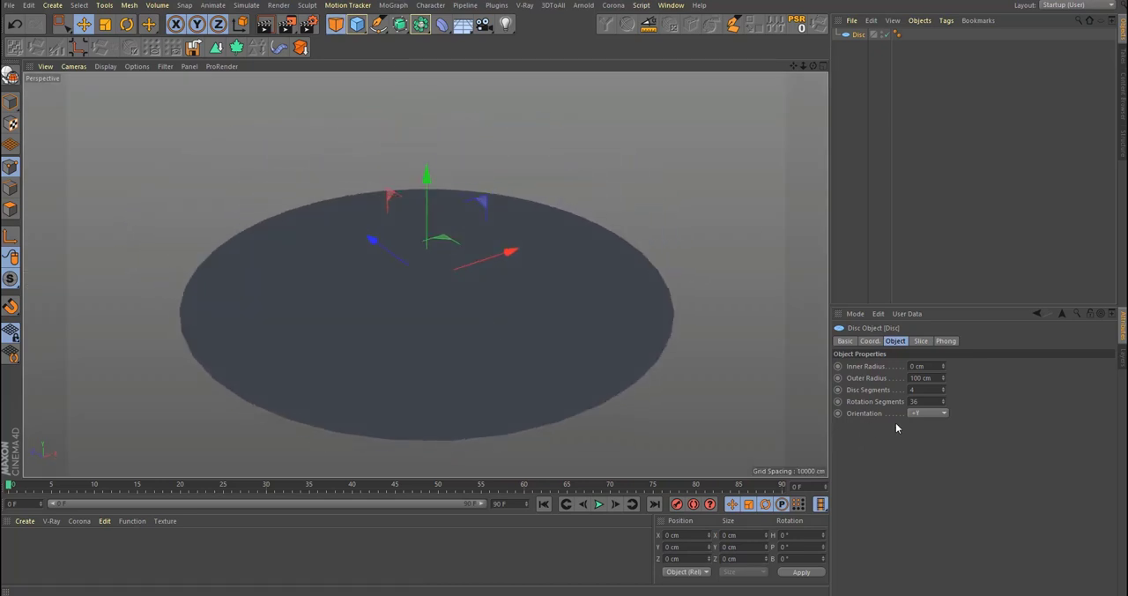
pyautogui.middleClick(770, 366)
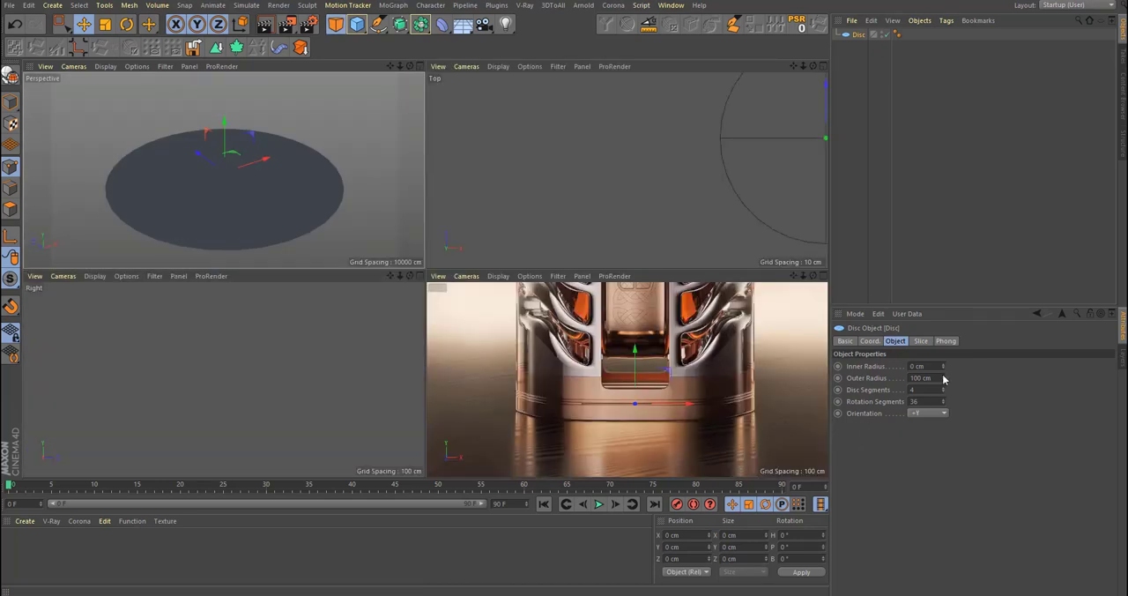
pyautogui.moveTo(944, 378); pyautogui.dragTo(1038, 379)
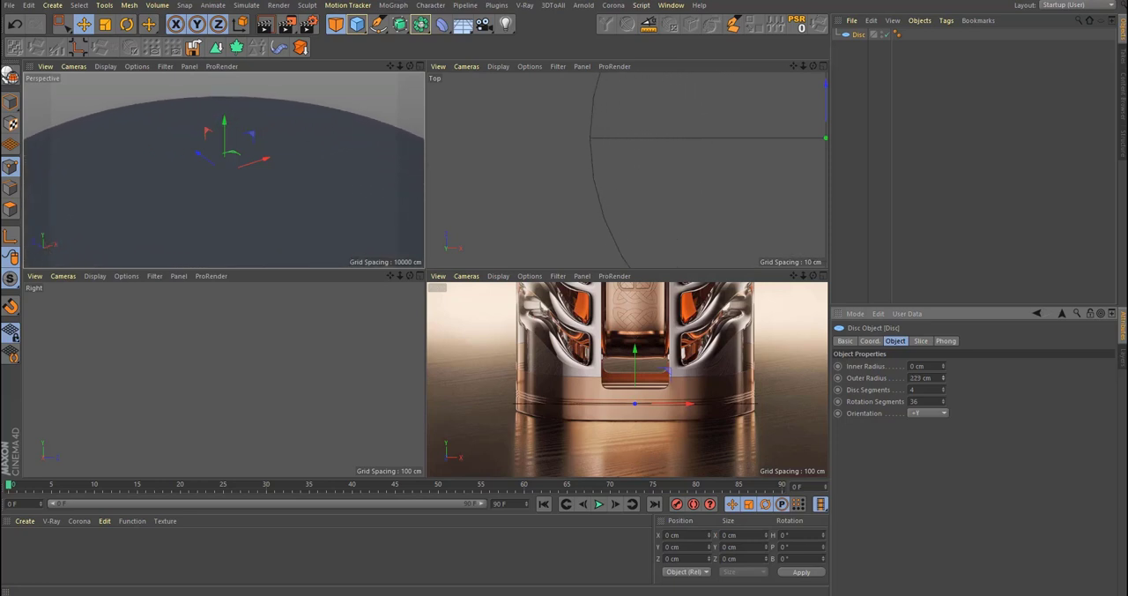
pyautogui.scroll(-5, 245, 186)
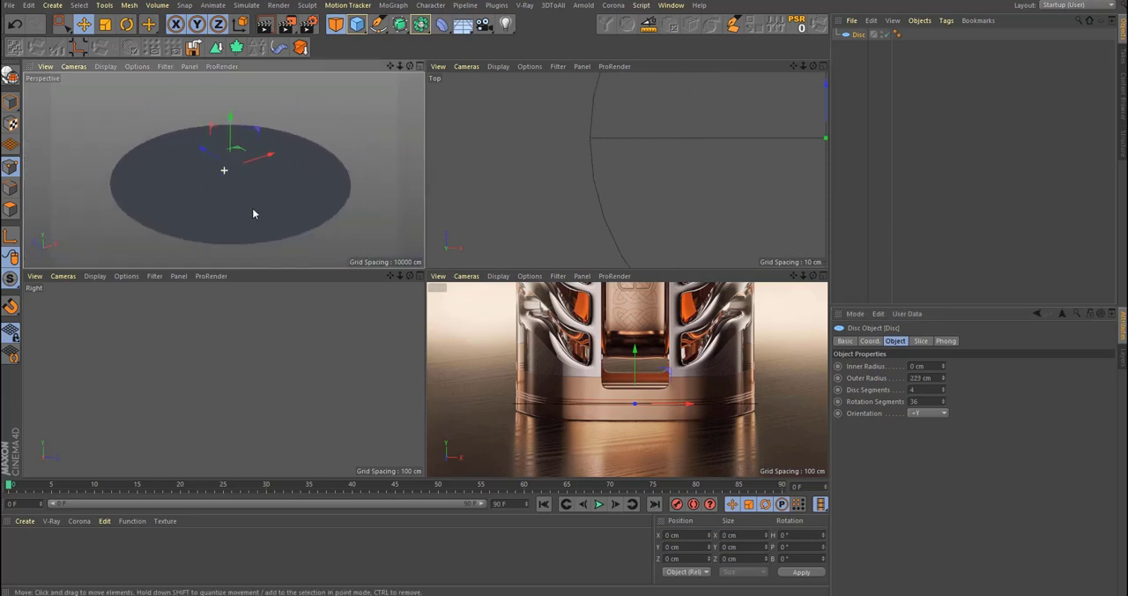
pyautogui.moveTo(944, 405); pyautogui.dragTo(944, 415)
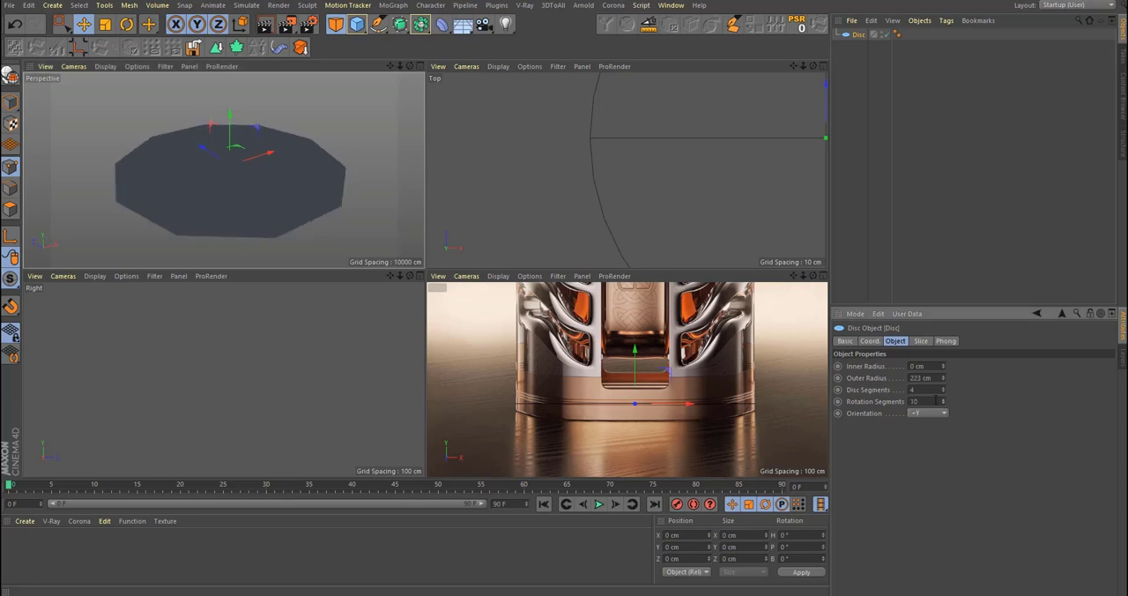
# Step: Show the disc's geometry in the top view with the Wireframe display mode
pyautogui.middleClick(615, 151)
pyautogui.scroll(-5, 591, 204)
pyautogui.keyDown('alt'); pyautogui.moveTo(590, 203); pyautogui.dragTo(488, 291, button='middle'); pyautogui.keyUp('alt')
pyautogui.click(105, 66)
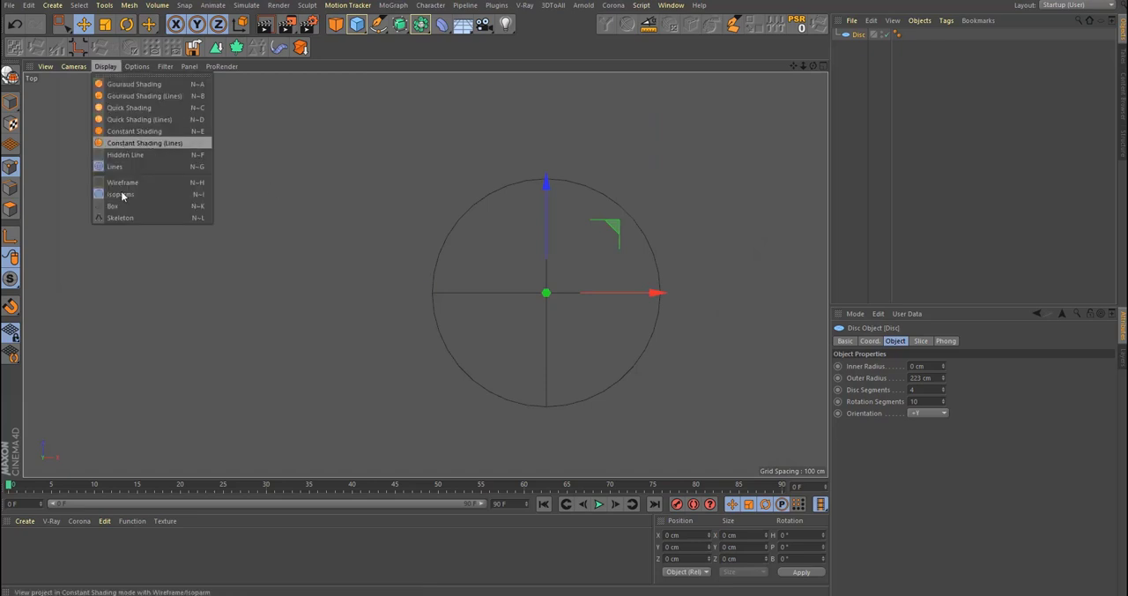
pyautogui.click(132, 184)
pyautogui.scroll(2, 620, 323)
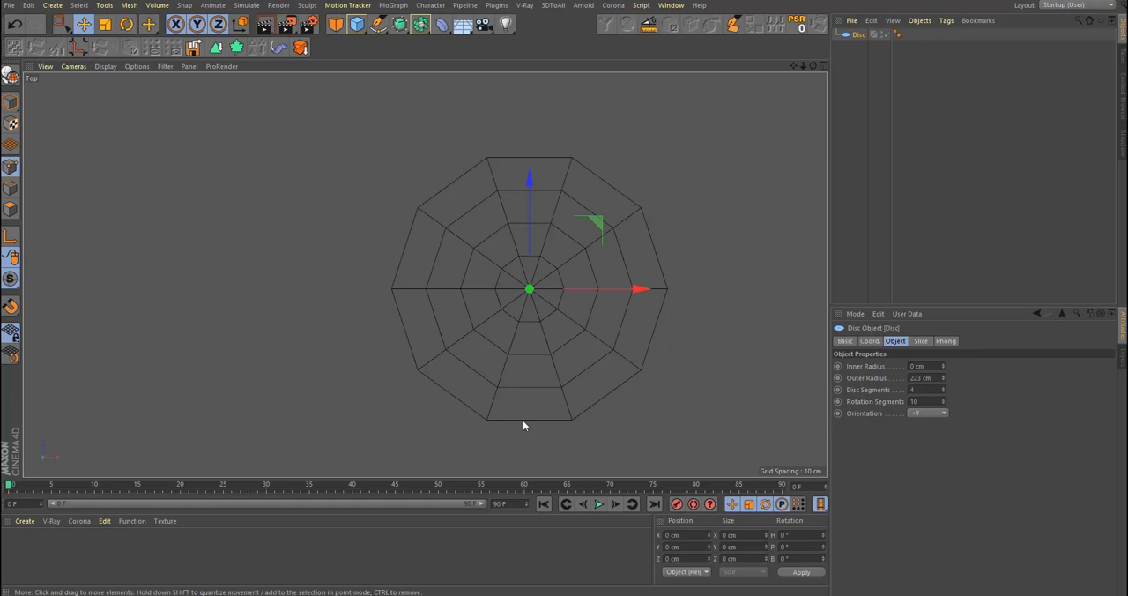
pyautogui.scroll(2, 539, 367)
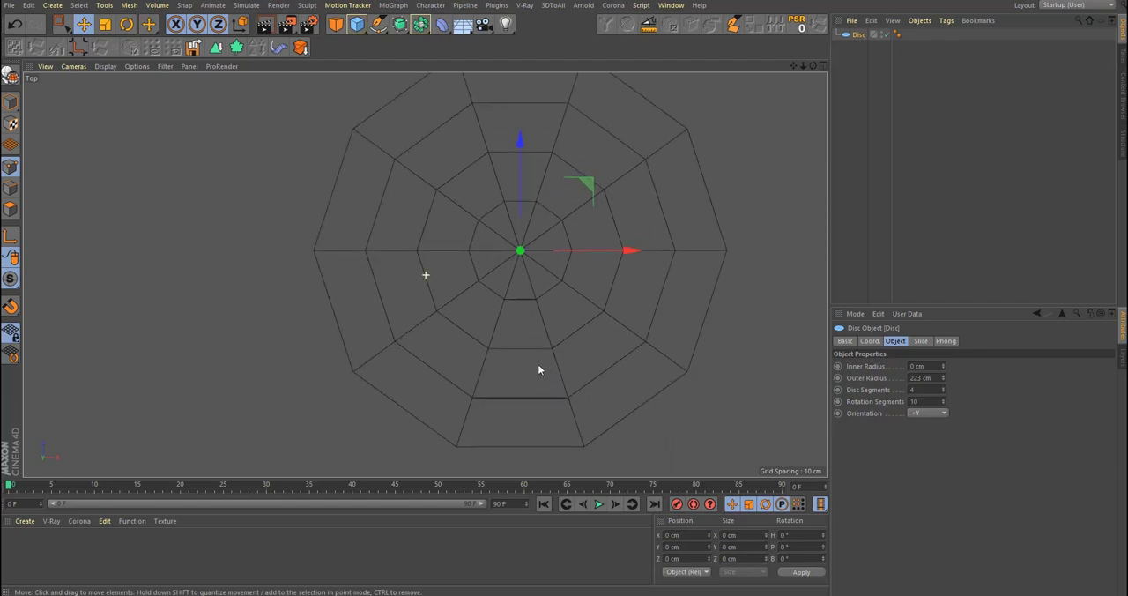
# Step: Find the web page's picture of the bottle seen from above and load it as the top view's background
pyautogui.scroll(-4, 525, 369)
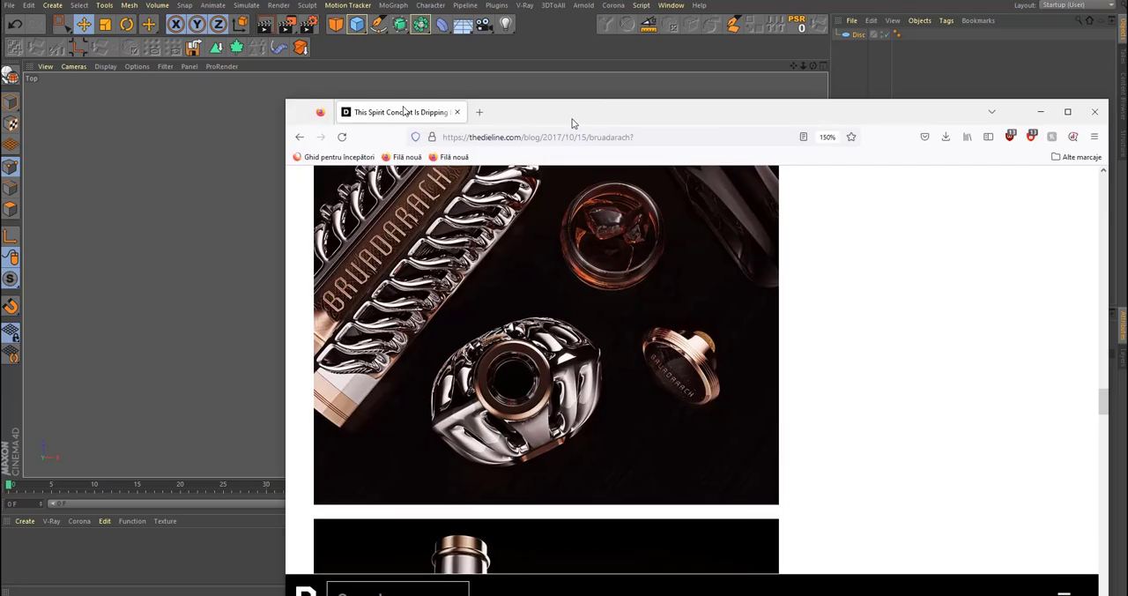
pyautogui.scroll(-5, 482, 312)
pyautogui.scroll(3, 481, 323)
pyautogui.scroll(-3, 482, 328)
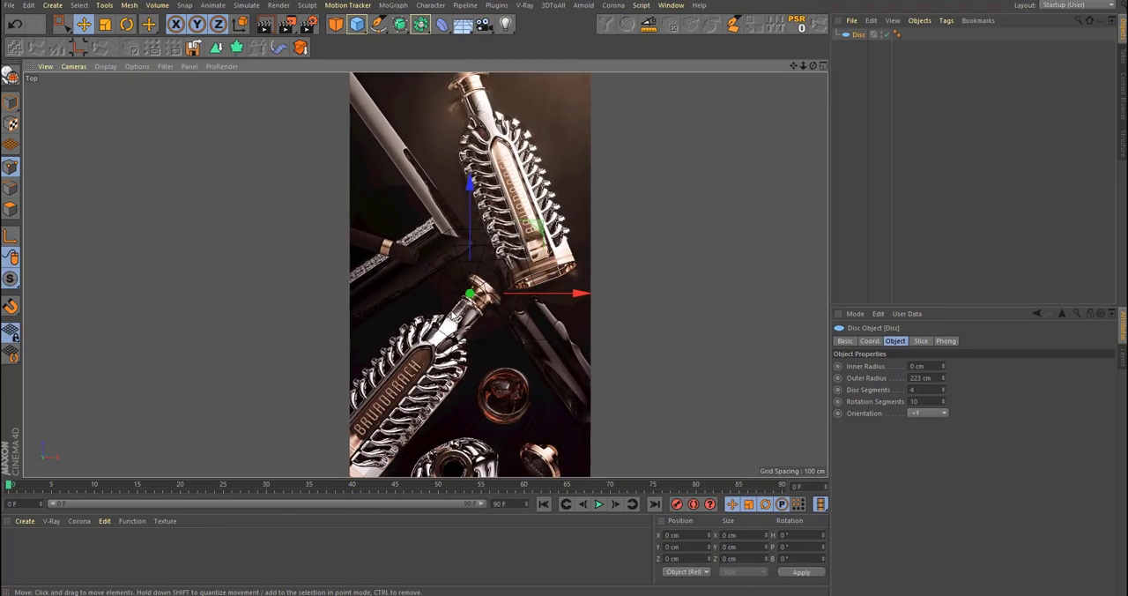
# Step: Open the background picture settings of the top viewport
pyautogui.hotkey('shift', 'v')
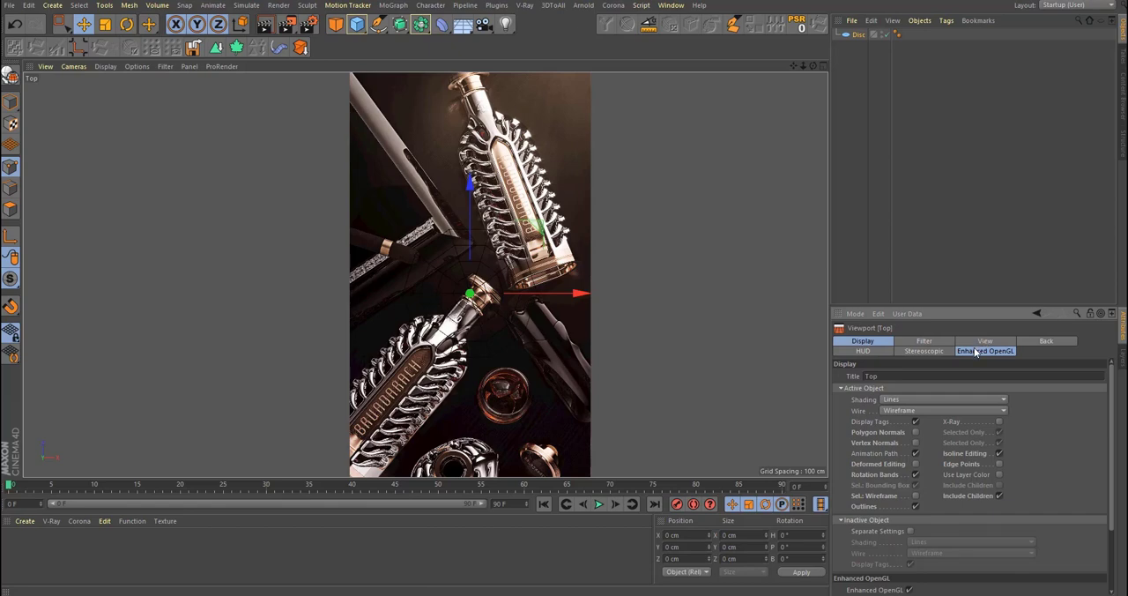
pyautogui.scroll(3, 507, 302)
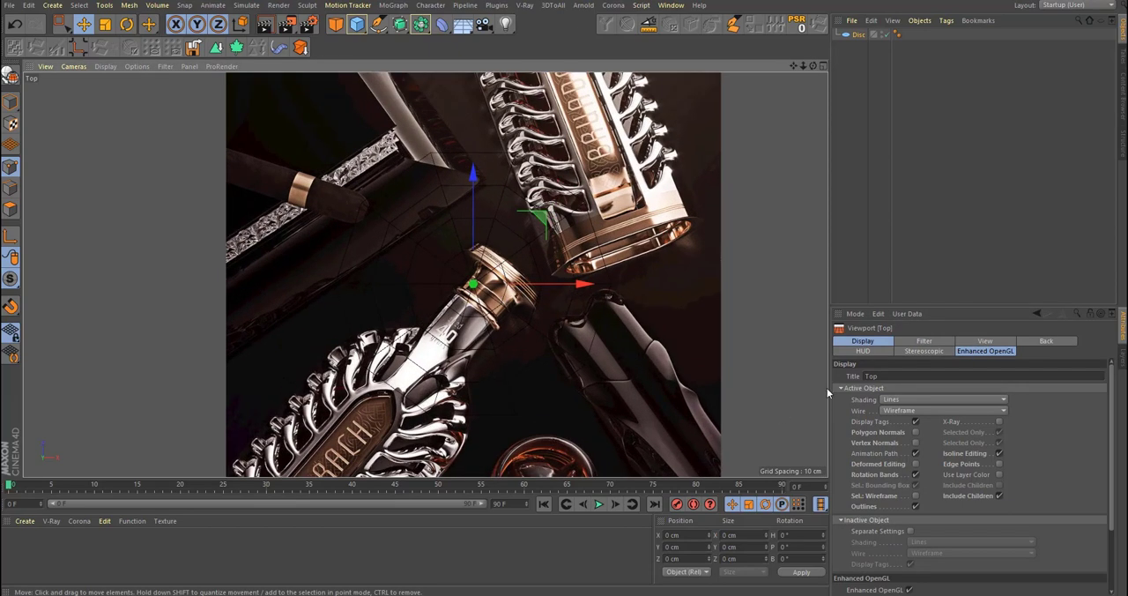
pyautogui.click(1028, 340)
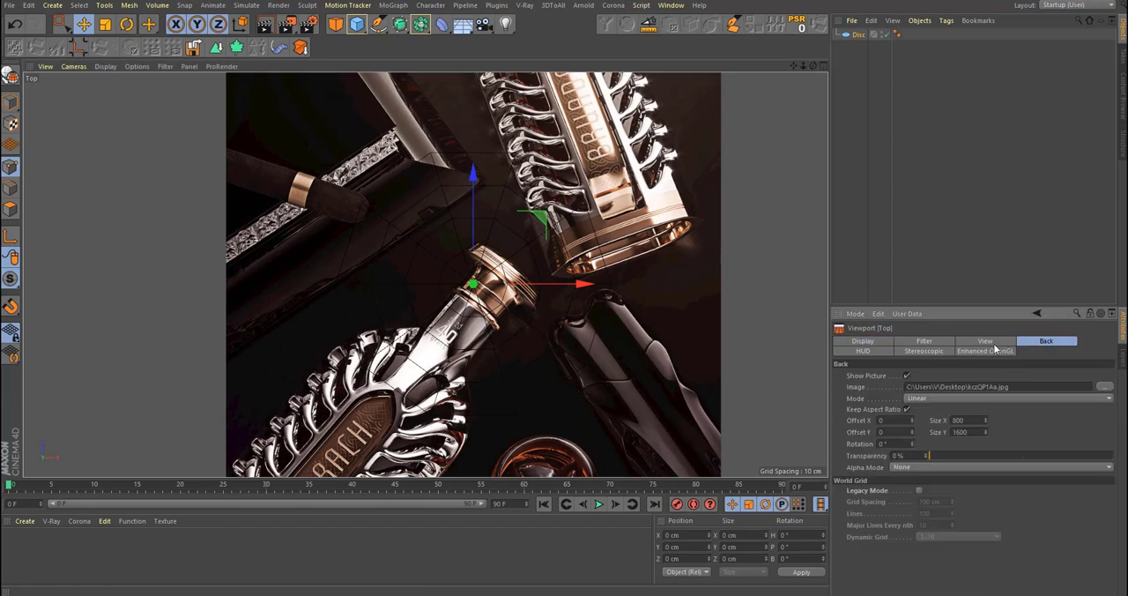
pyautogui.click(989, 341)
pyautogui.click(946, 341)
pyautogui.click(986, 349)
pyautogui.click(923, 352)
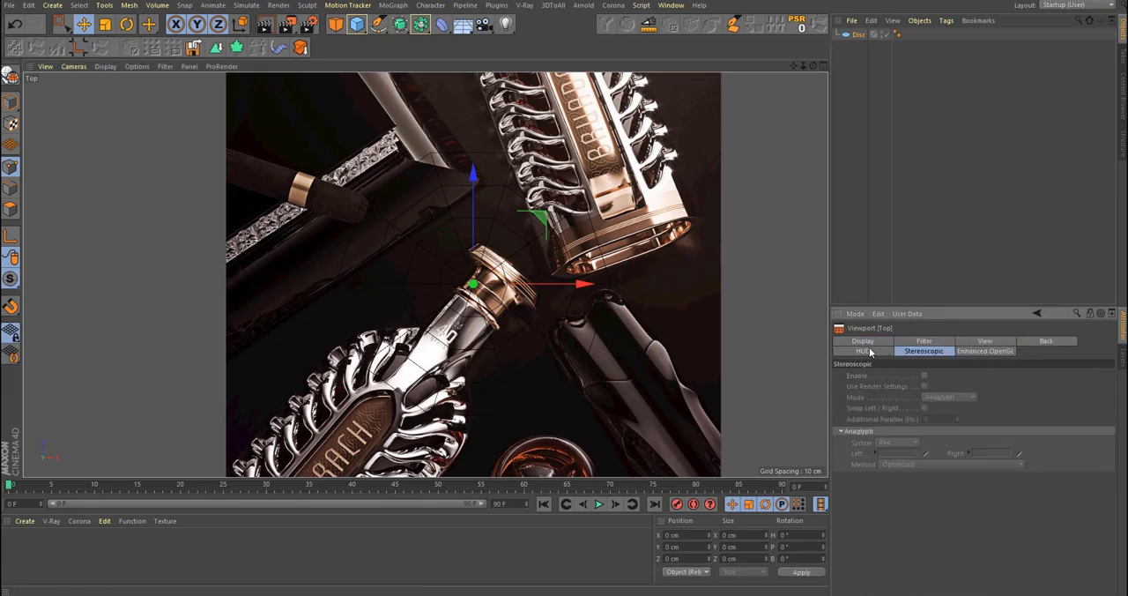
pyautogui.click(870, 350)
pyautogui.click(989, 342)
pyautogui.click(926, 340)
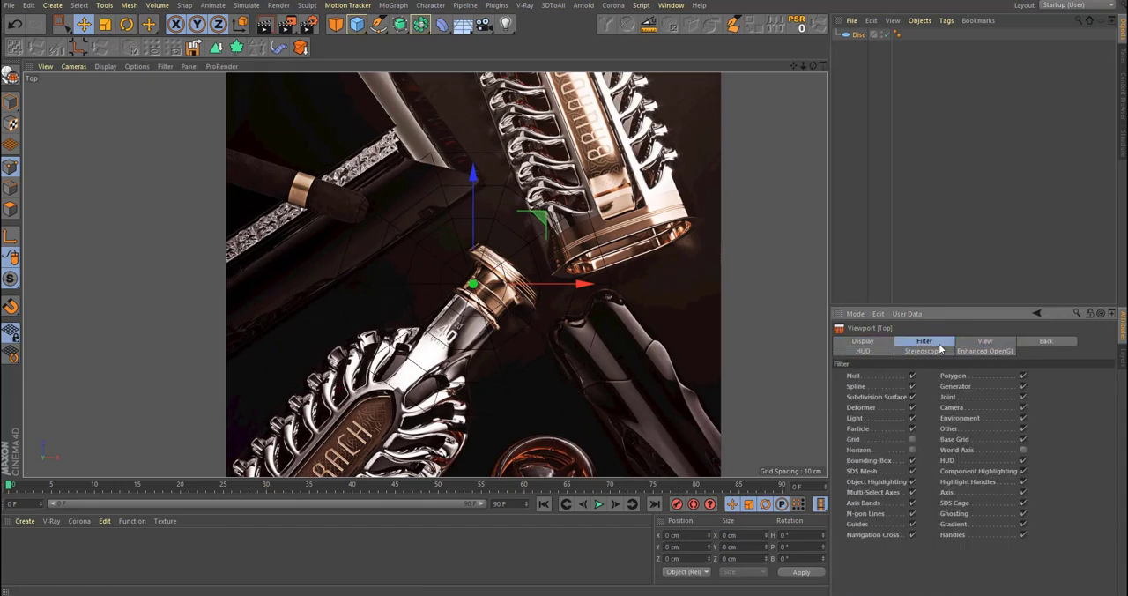
pyautogui.click(865, 342)
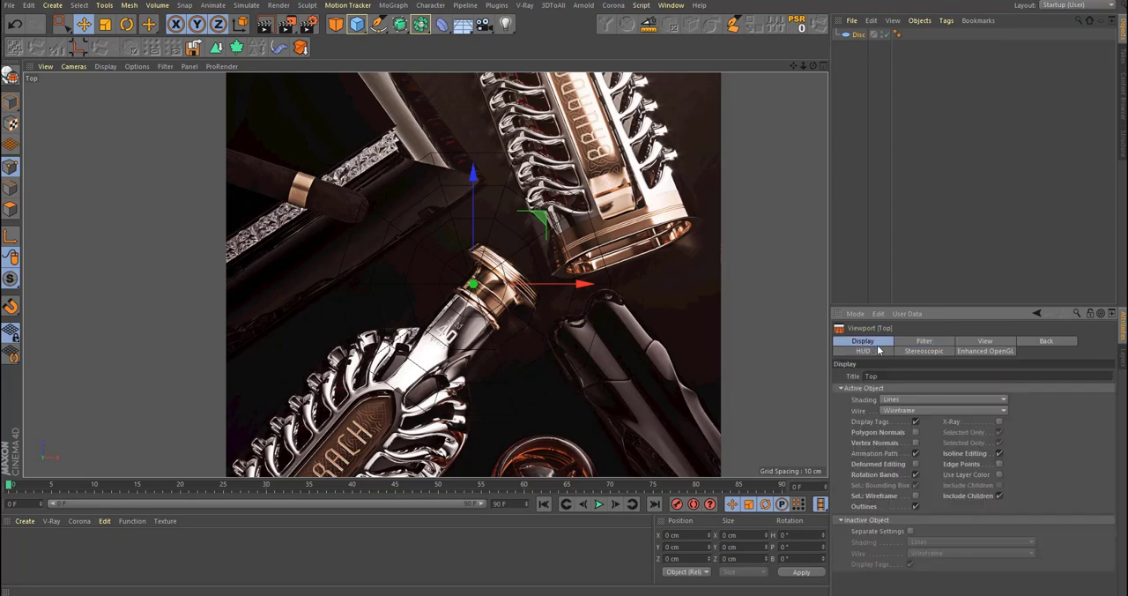
pyautogui.click(990, 342)
# Step: Set the transparency of the top view's background picture to 63 %
pyautogui.click(1047, 341)
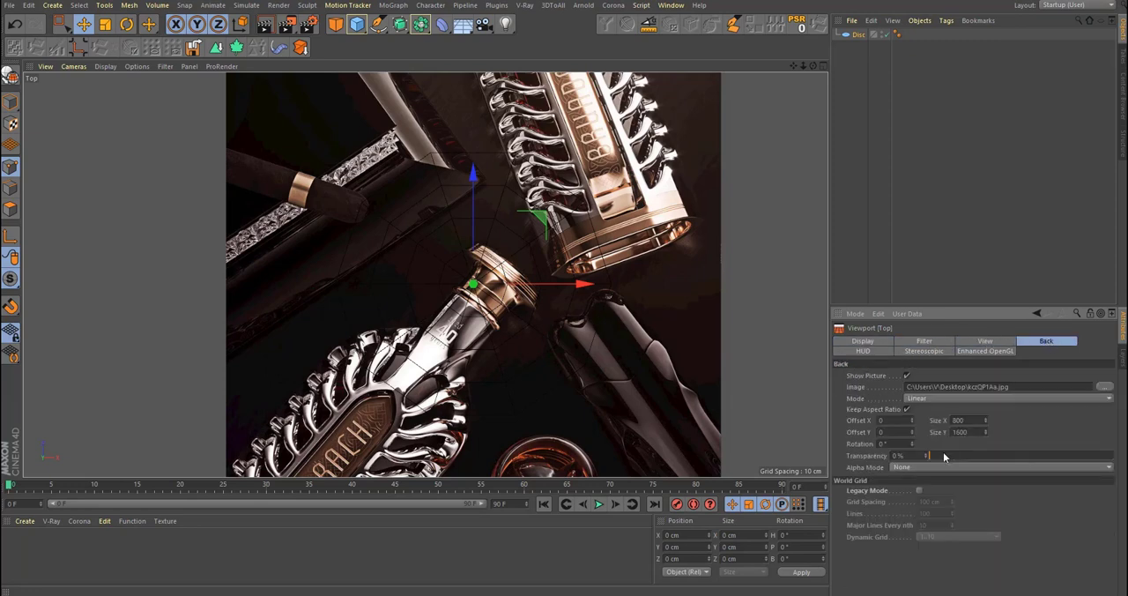
pyautogui.moveTo(943, 455); pyautogui.dragTo(1047, 459)
pyautogui.scroll(-4, 529, 256)
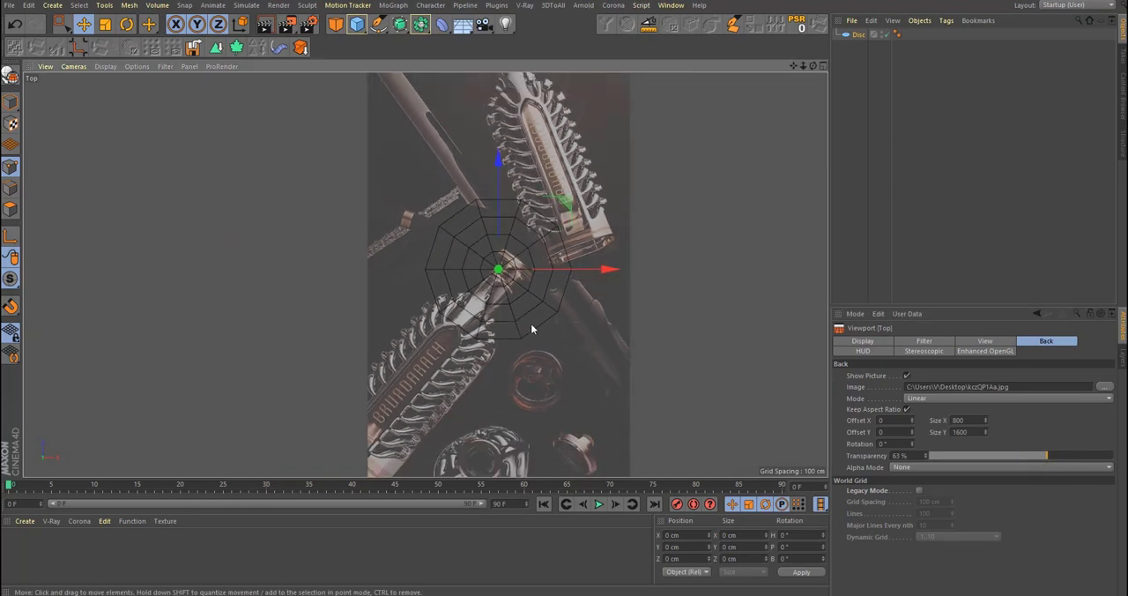
# Step: Align the top-down bottle in the background picture with the disc using Offset X 305.5, Offset Y 517.9 and Rotation 25°
pyautogui.keyDown('alt'); pyautogui.moveTo(495, 262); pyautogui.dragTo(487, 294, button='middle'); pyautogui.keyUp('alt')
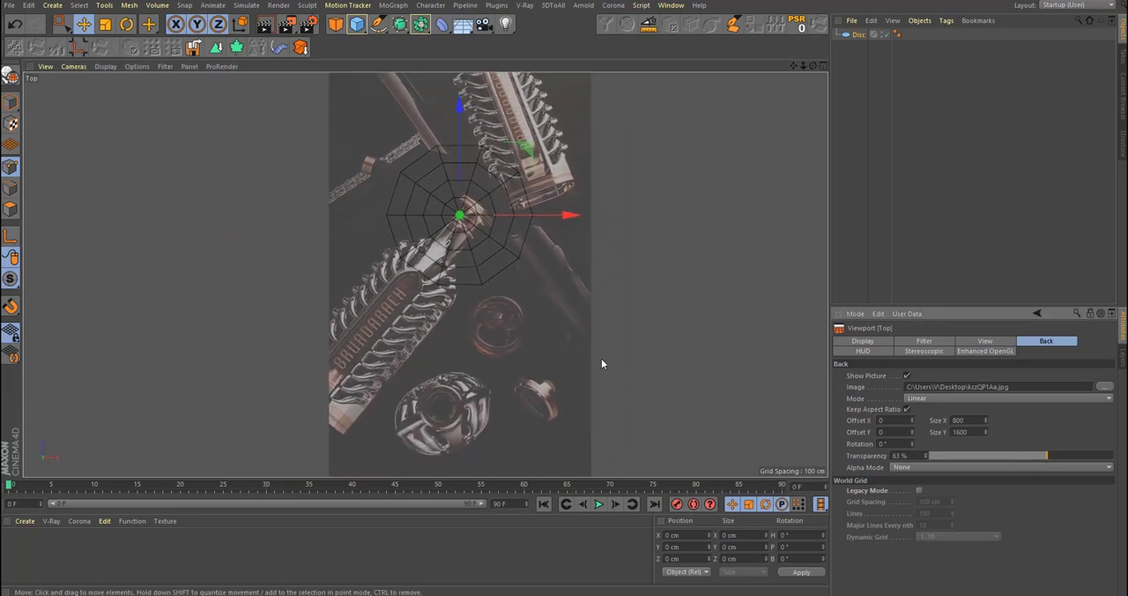
pyautogui.moveTo(911, 432); pyautogui.dragTo(932, 420)
pyautogui.scroll(5, 405, 273)
pyautogui.scroll(5, 476, 344)
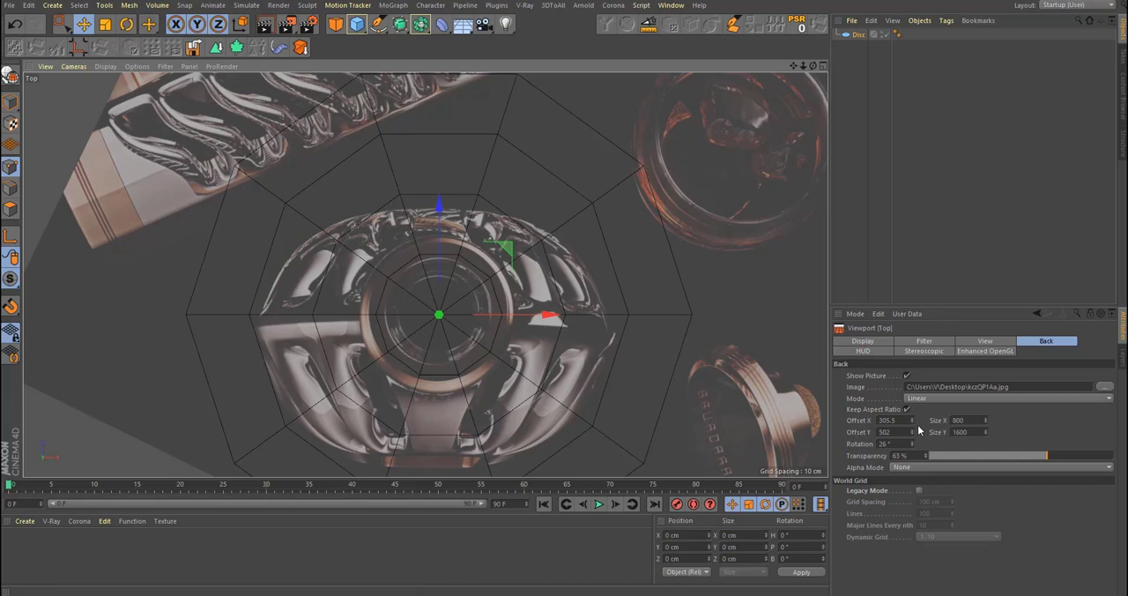
pyautogui.moveTo(913, 432)
pyautogui.mouseDown()
pyautogui.moveTo(924, 432)
pyautogui.moveTo(902, 444)
pyautogui.moveTo(923, 432)
pyautogui.mouseUp()
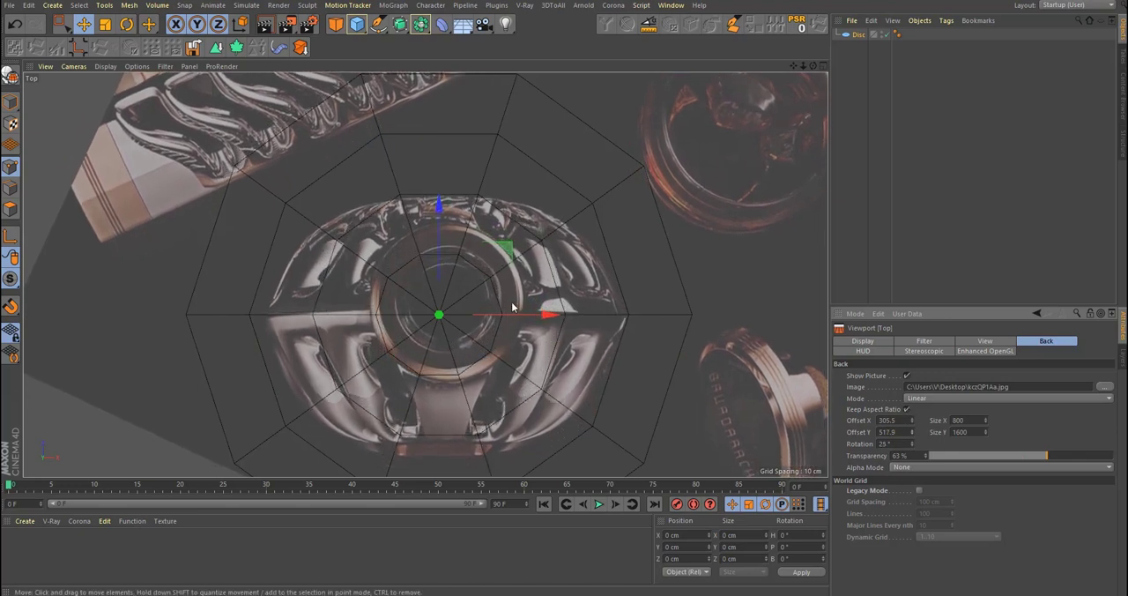
pyautogui.scroll(-5, 512, 307)
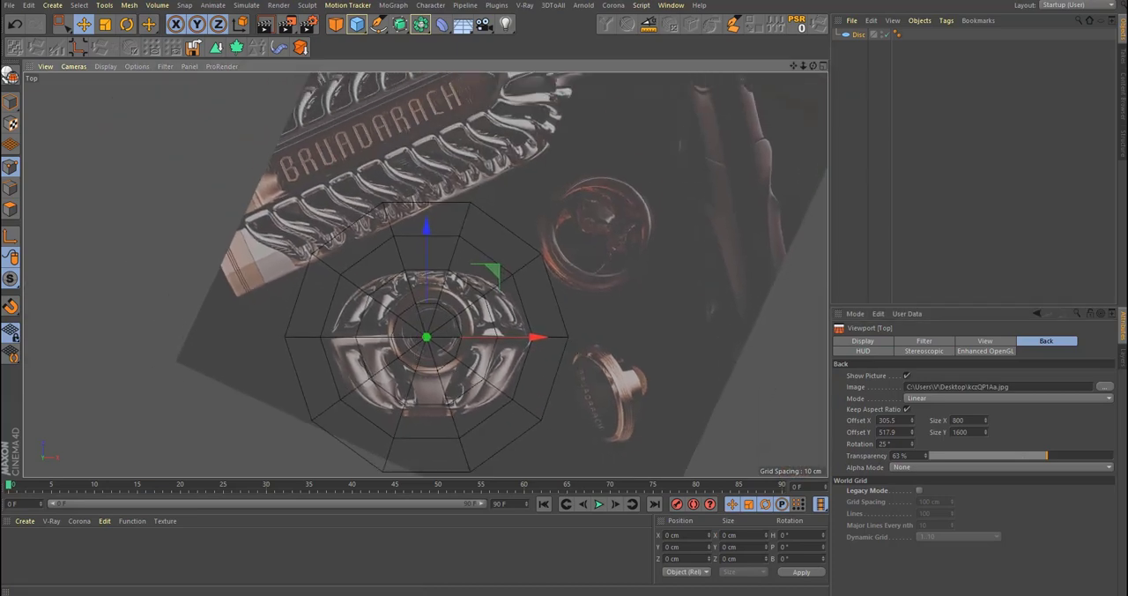
pyautogui.scroll(5, 497, 269)
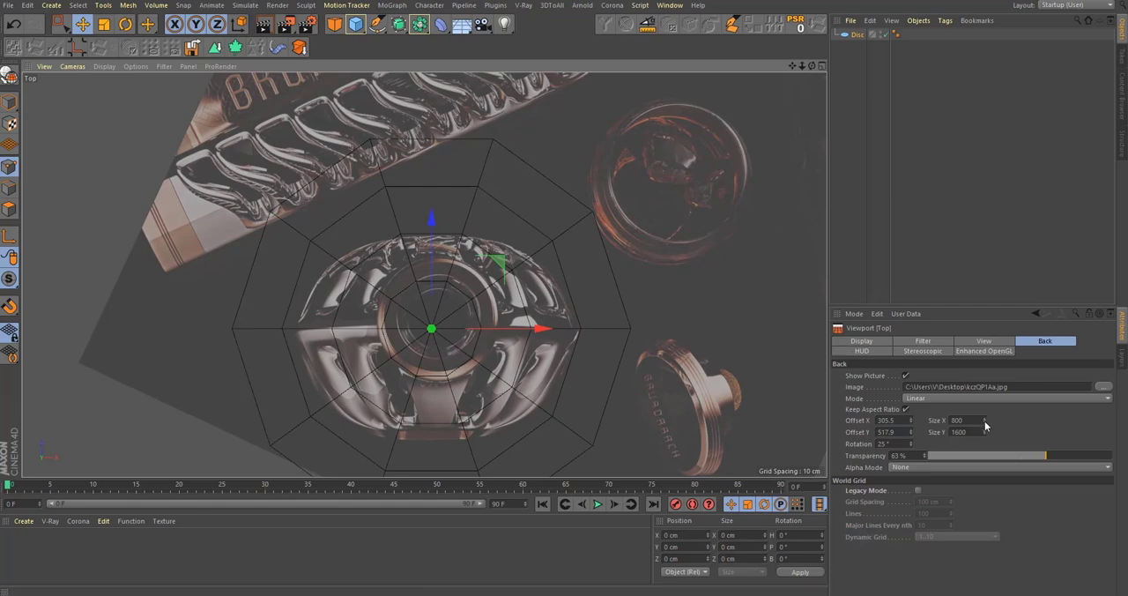
# Step: Enlarge the top view's background picture to 1077 by 2154 and compare it with the bottle base in the front view
pyautogui.moveTo(985, 423); pyautogui.dragTo(985, 178)
pyautogui.scroll(-5, 524, 264)
pyautogui.middleClick(545, 270)
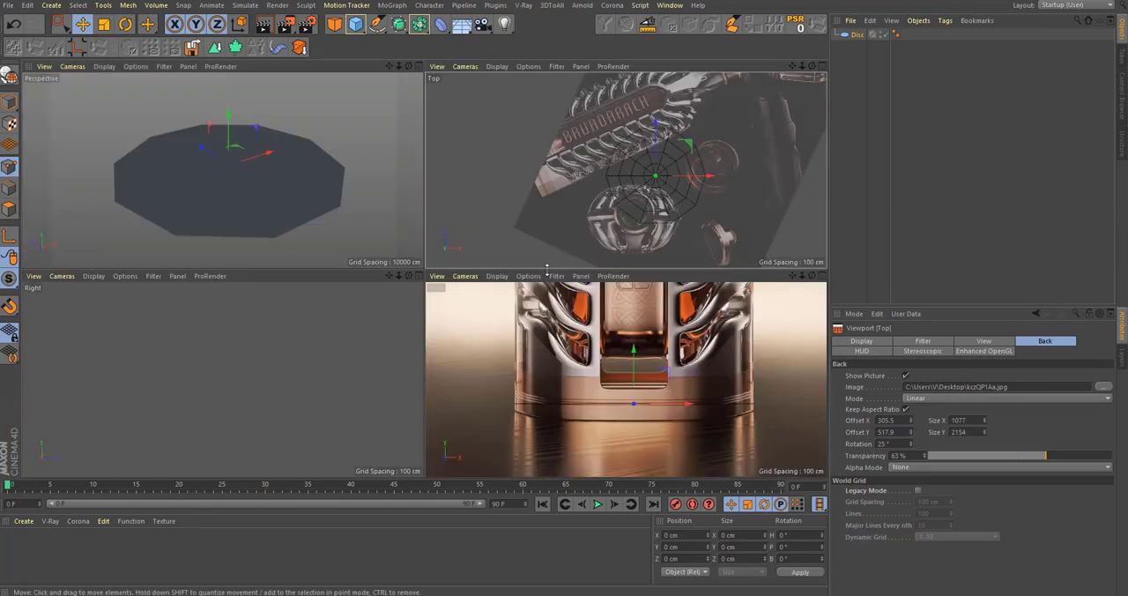
pyautogui.scroll(5, 732, 402)
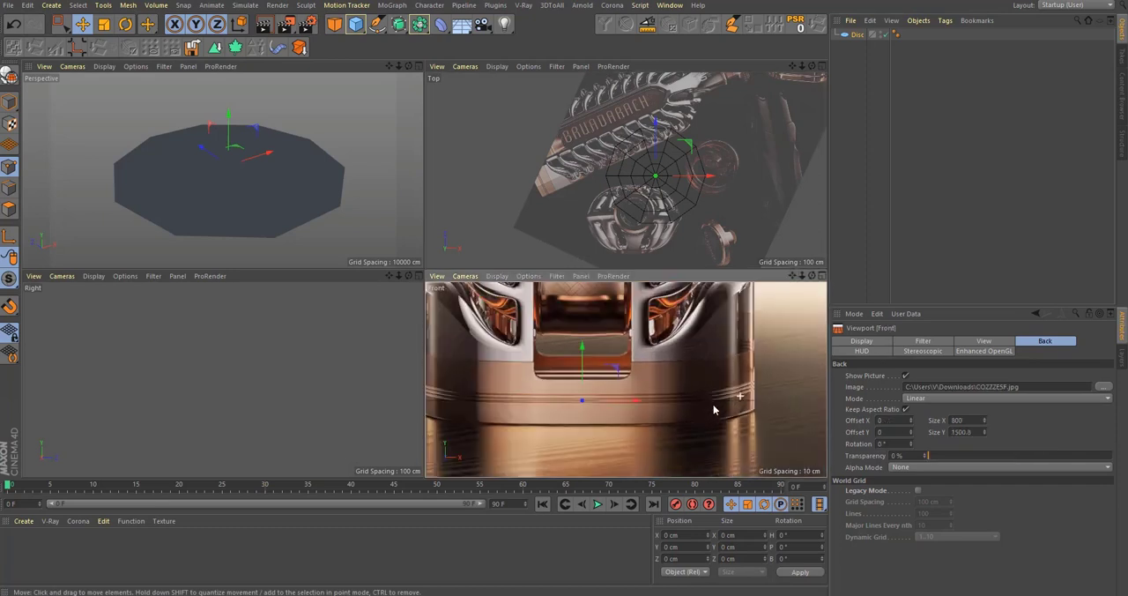
pyautogui.scroll(-1, 714, 410)
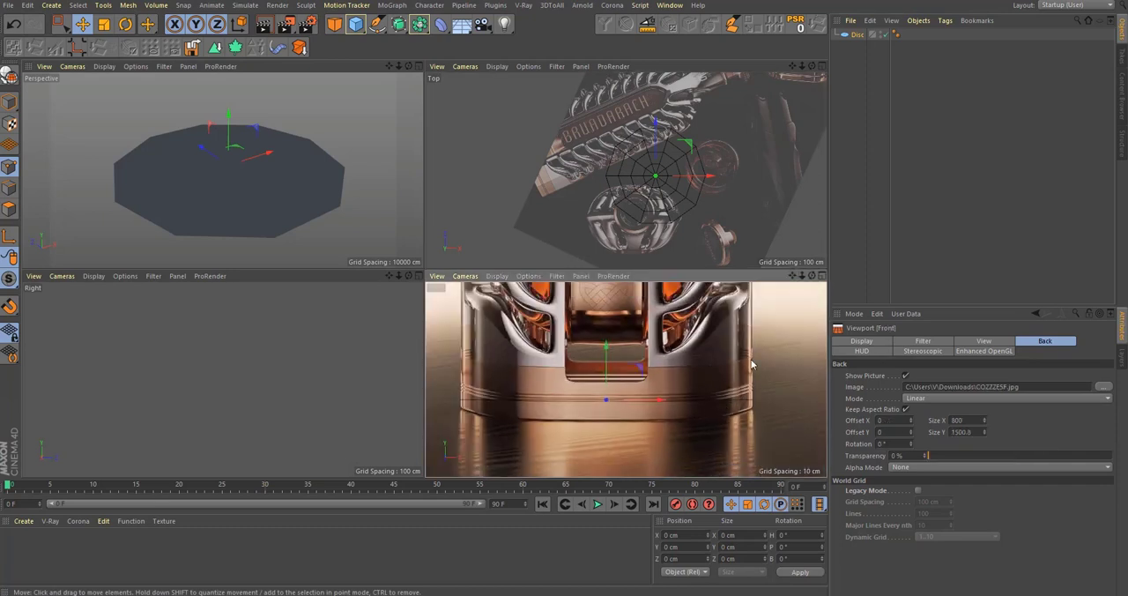
pyautogui.middleClick(569, 163)
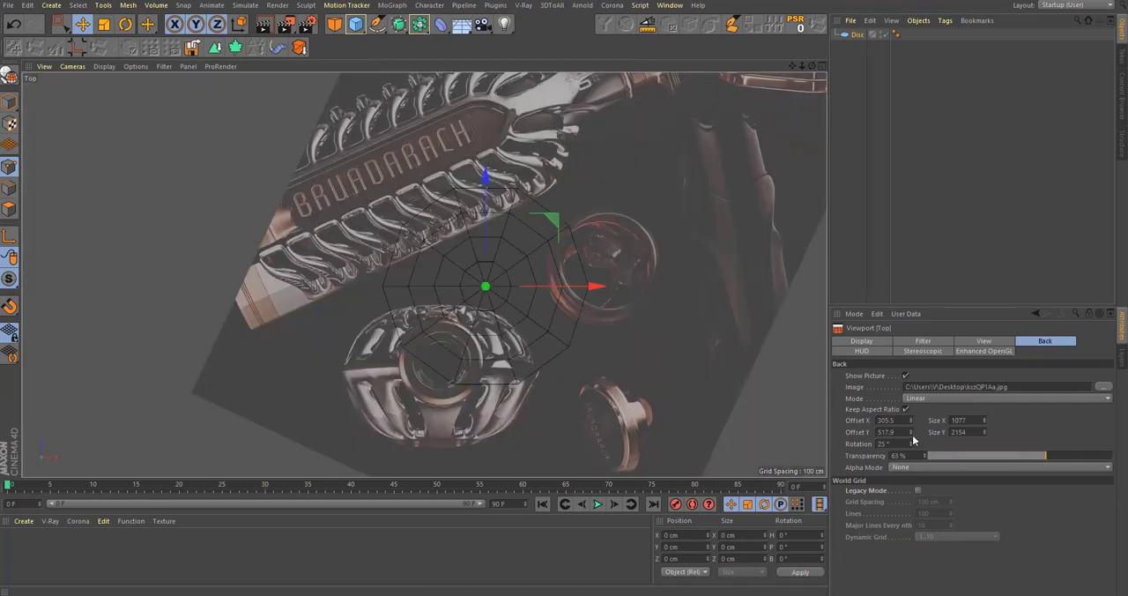
# Step: Match the top view's background picture to the disc with Size 1151.4 by 2302.8, Offset X 431.1 and Offset Y 753.3
pyautogui.moveTo(983, 420); pyautogui.dragTo(983, 405)
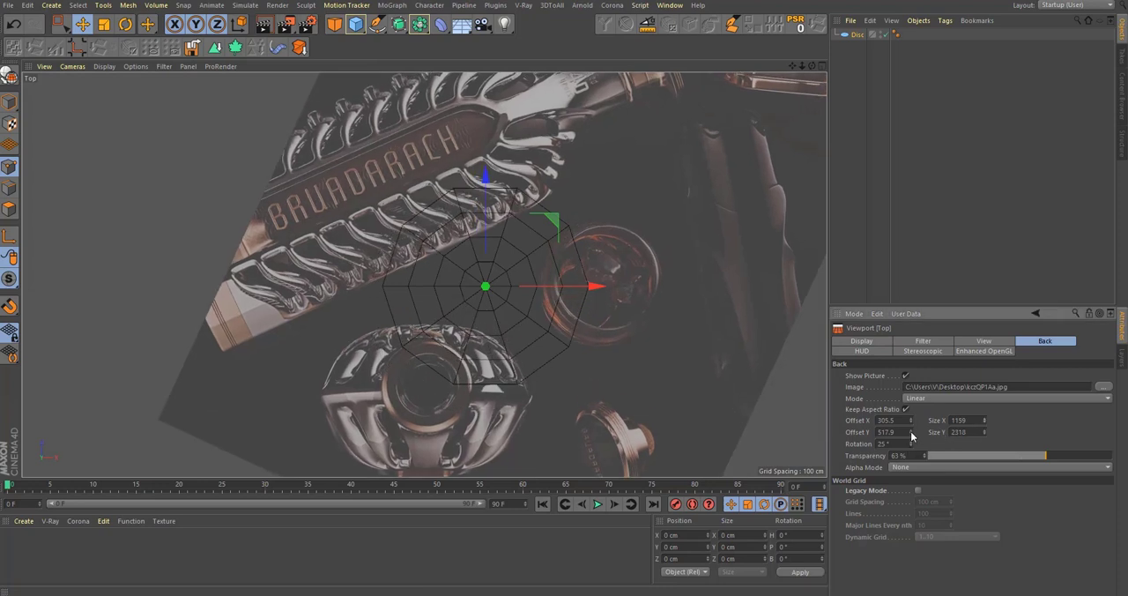
pyautogui.moveTo(912, 432); pyautogui.dragTo(913, 413)
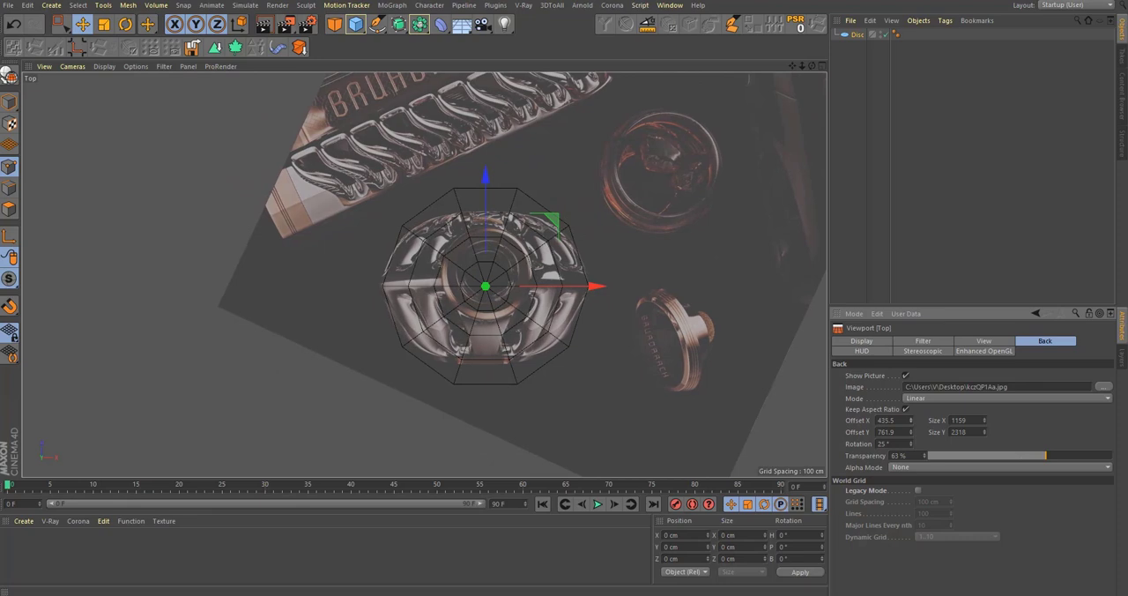
pyautogui.scroll(3, 495, 304)
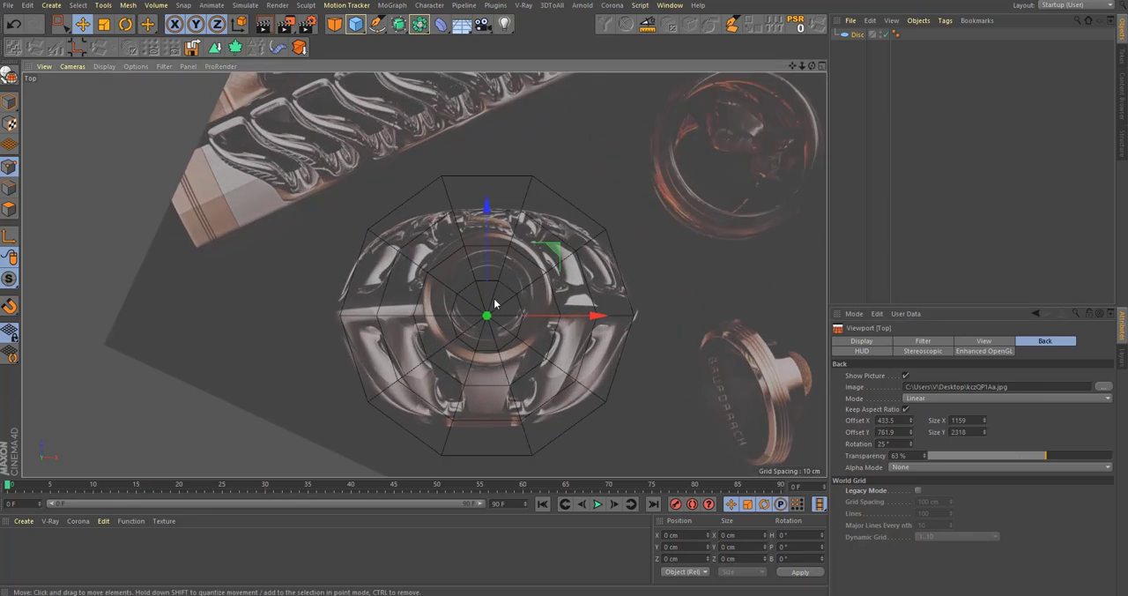
pyautogui.keyDown('alt'); pyautogui.moveTo(495, 300); pyautogui.dragTo(476, 289, button='middle'); pyautogui.keyUp('alt')
pyautogui.keyDown('alt'); pyautogui.moveTo(565, 308); pyautogui.dragTo(581, 331, button='middle'); pyautogui.keyUp('alt')
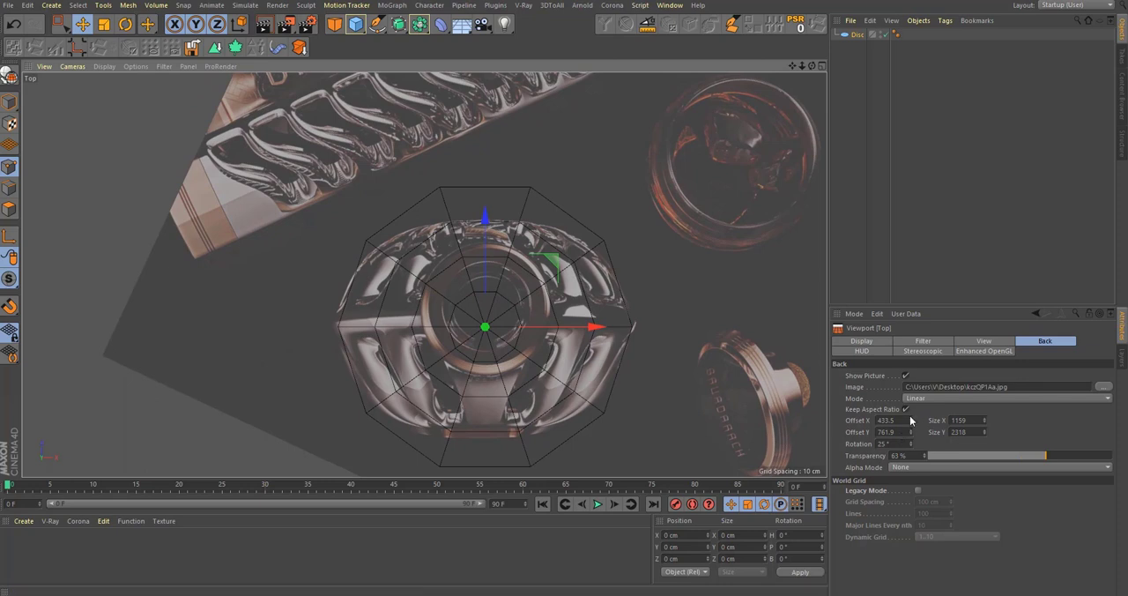
pyautogui.moveTo(912, 420); pyautogui.dragTo(911, 438)
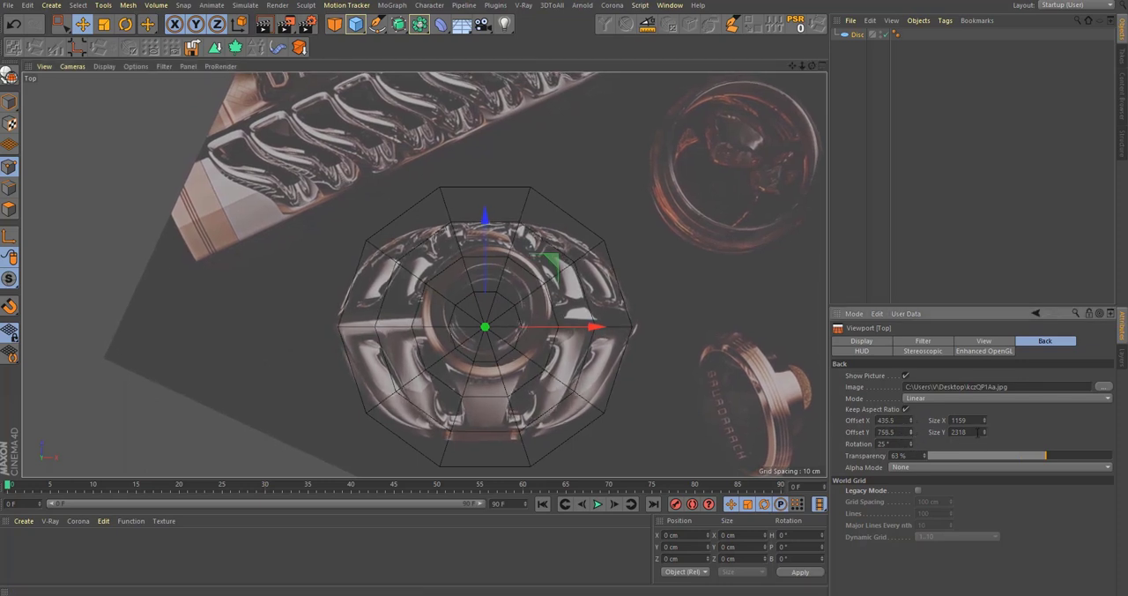
pyautogui.moveTo(986, 435); pyautogui.dragTo(986, 438)
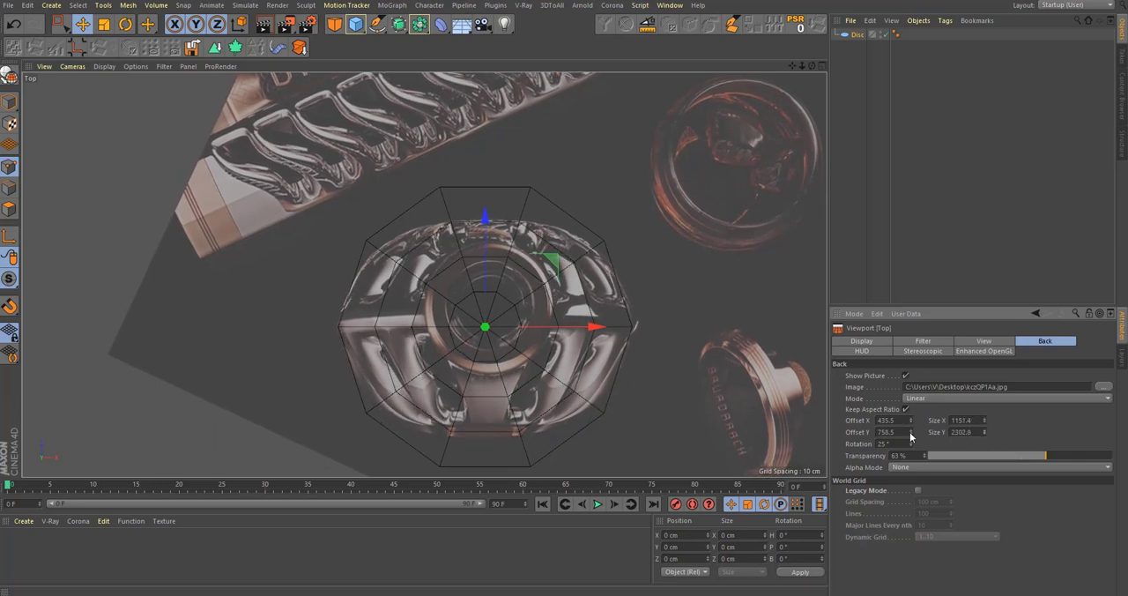
pyautogui.moveTo(912, 437); pyautogui.dragTo(914, 428)
pyautogui.keyDown('alt'); pyautogui.moveTo(619, 297); pyautogui.dragTo(583, 318, button='middle'); pyautogui.keyUp('alt')
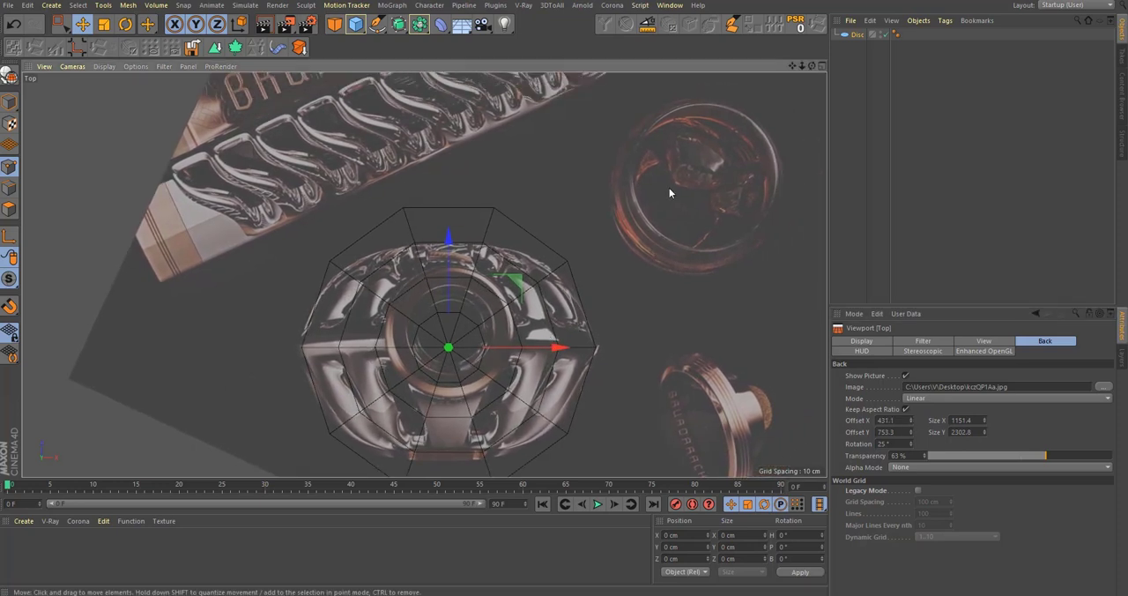
# Step: Reduce the disc to 1 disc segment, convert it to an editable polygon object and switch to polygon editing
pyautogui.click(849, 36)
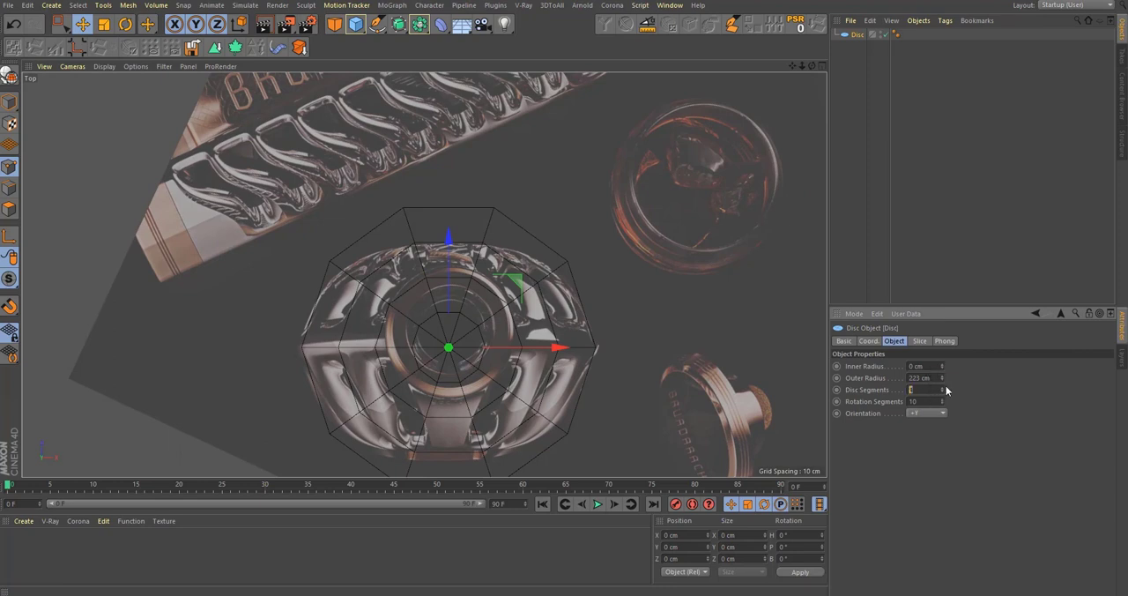
pyautogui.press('Return')
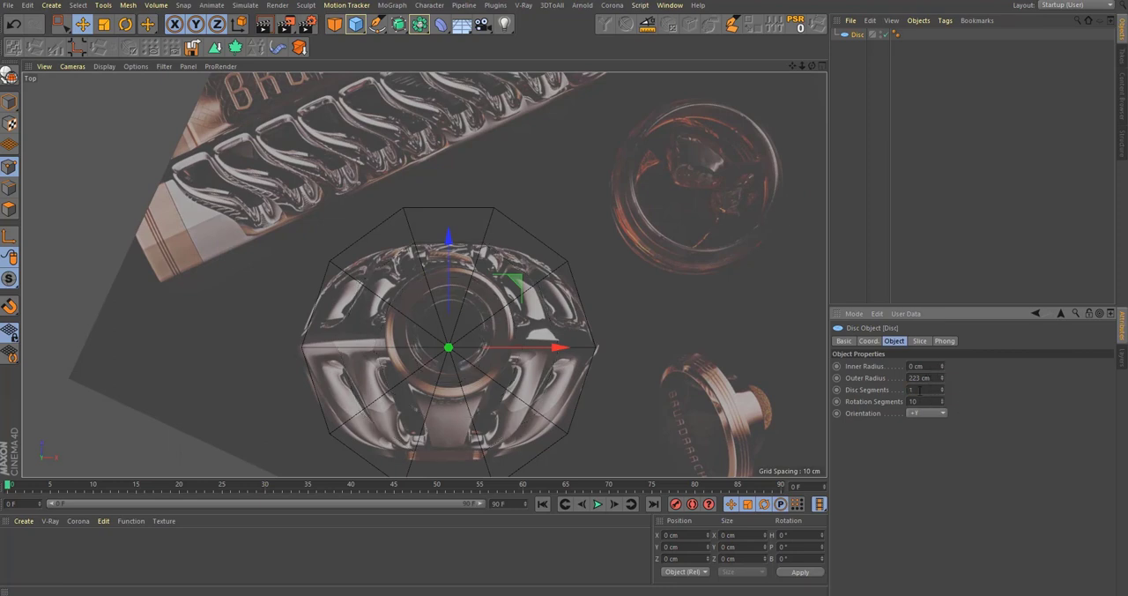
pyautogui.scroll(3, 503, 298)
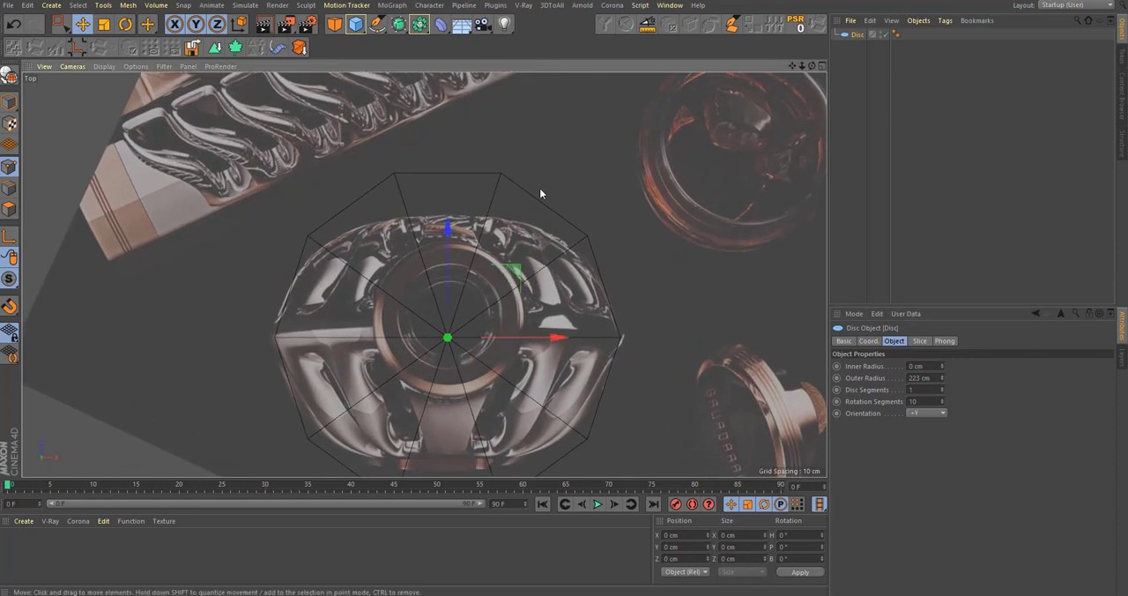
pyautogui.press('c')
pyautogui.click(10, 209)
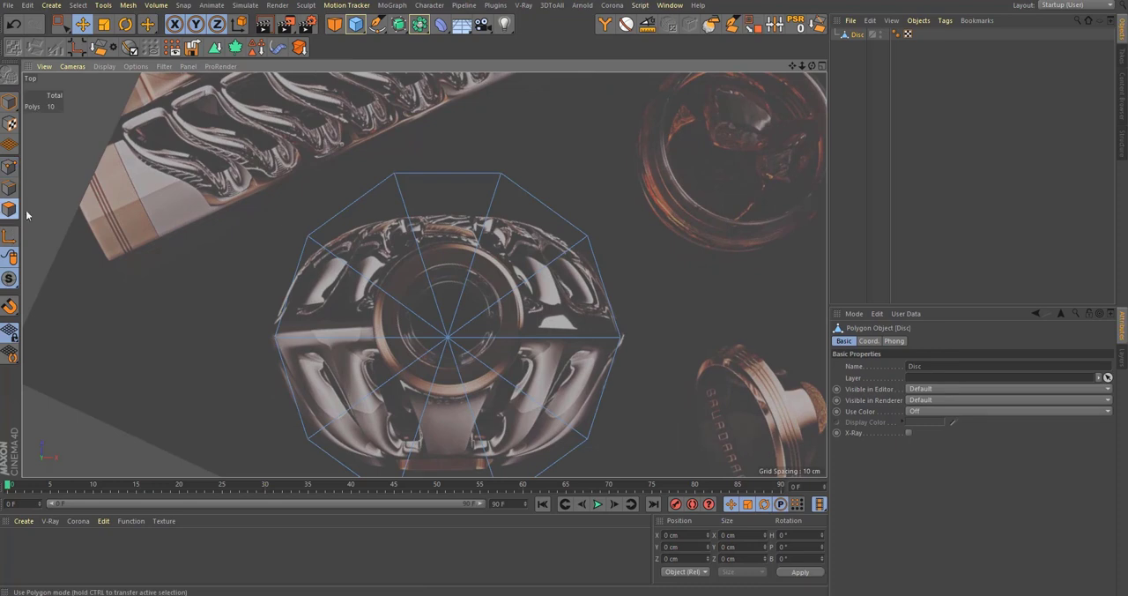
# Step: Cut the disc's lowest triangle in half with a Line Cut from the middle of its outer edge to the disc centre
pyautogui.keyDown('alt'); pyautogui.moveTo(377, 311); pyautogui.dragTo(379, 249, button='middle'); pyautogui.keyUp('alt')
pyautogui.press('k')
pyautogui.press('l')
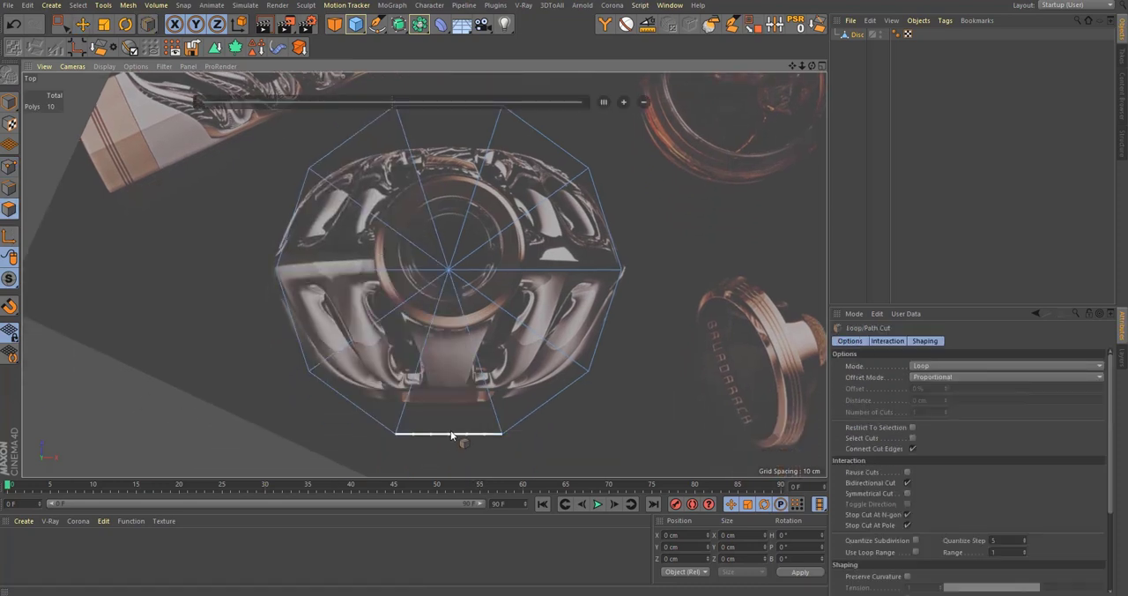
pyautogui.press('k')
pyautogui.press('k')
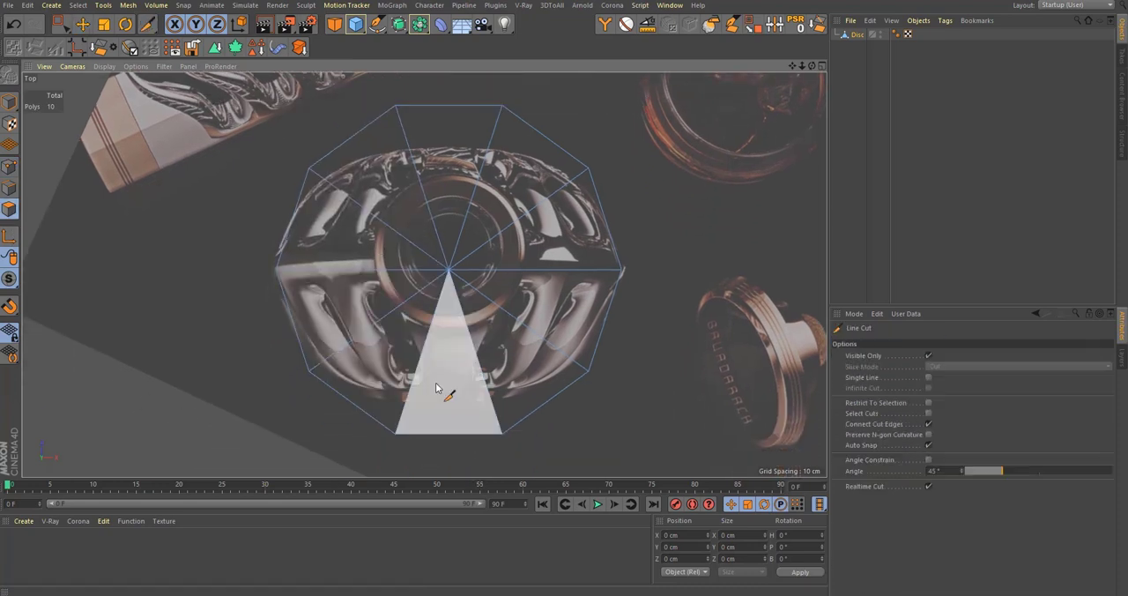
pyautogui.click(450, 434)
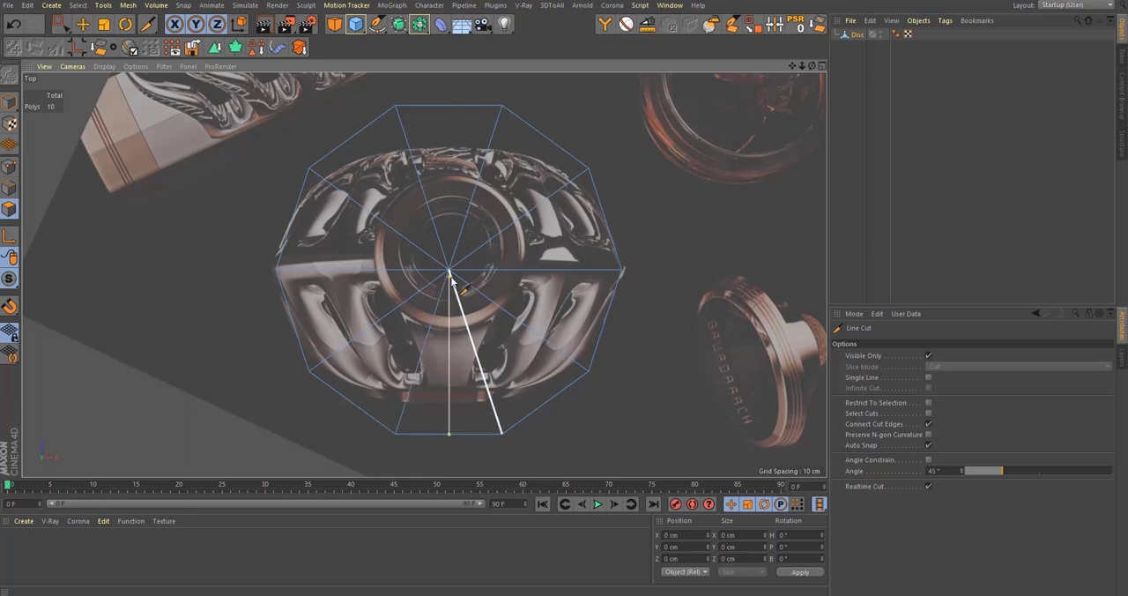
pyautogui.click(450, 272)
pyautogui.keyDown('alt'); pyautogui.moveTo(201, 207); pyautogui.dragTo(206, 227, button='middle'); pyautogui.keyUp('alt')
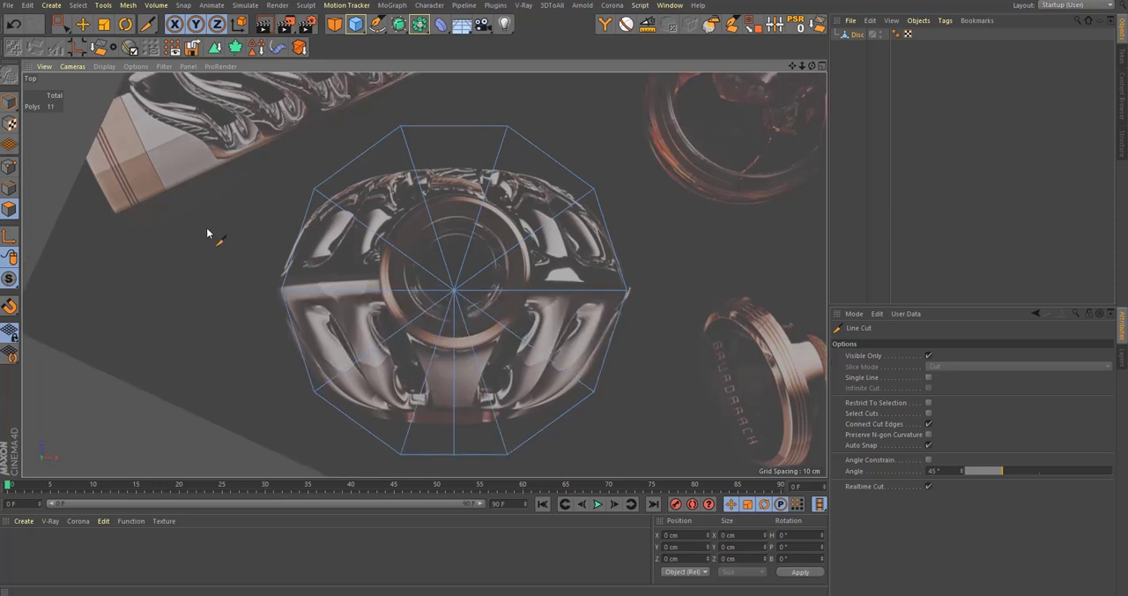
pyautogui.press('space')
pyautogui.keyDown('alt'); pyautogui.moveTo(488, 256); pyautogui.dragTo(467, 277, button='middle'); pyautogui.keyUp('alt')
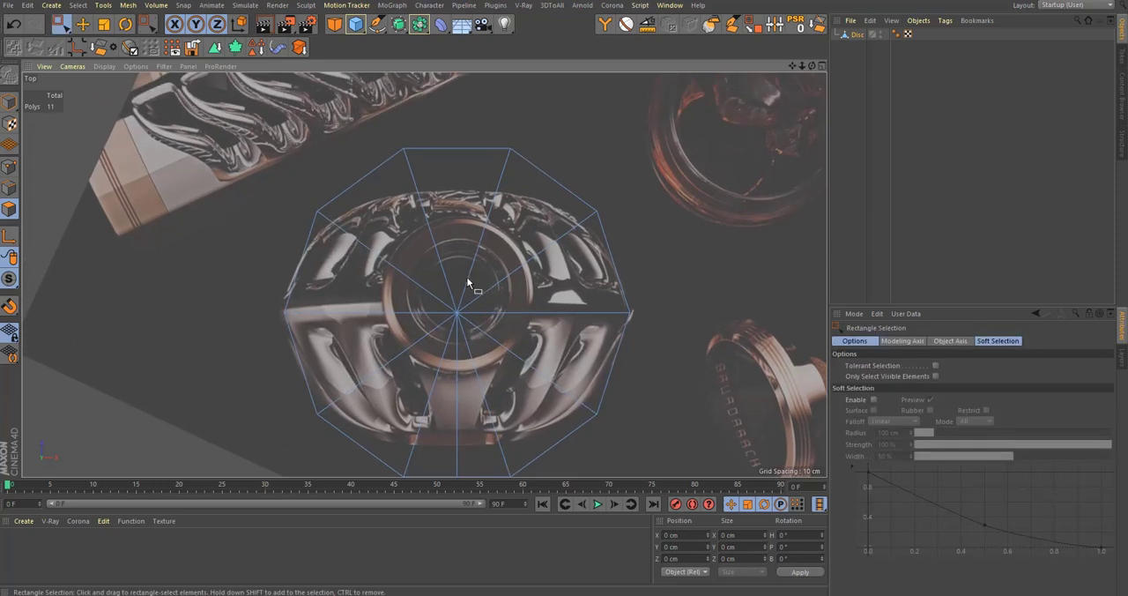
# Step: Rotate the whole disc by -180° in heading so the halved triangle lies at the back of the bottle
pyautogui.click(8, 102)
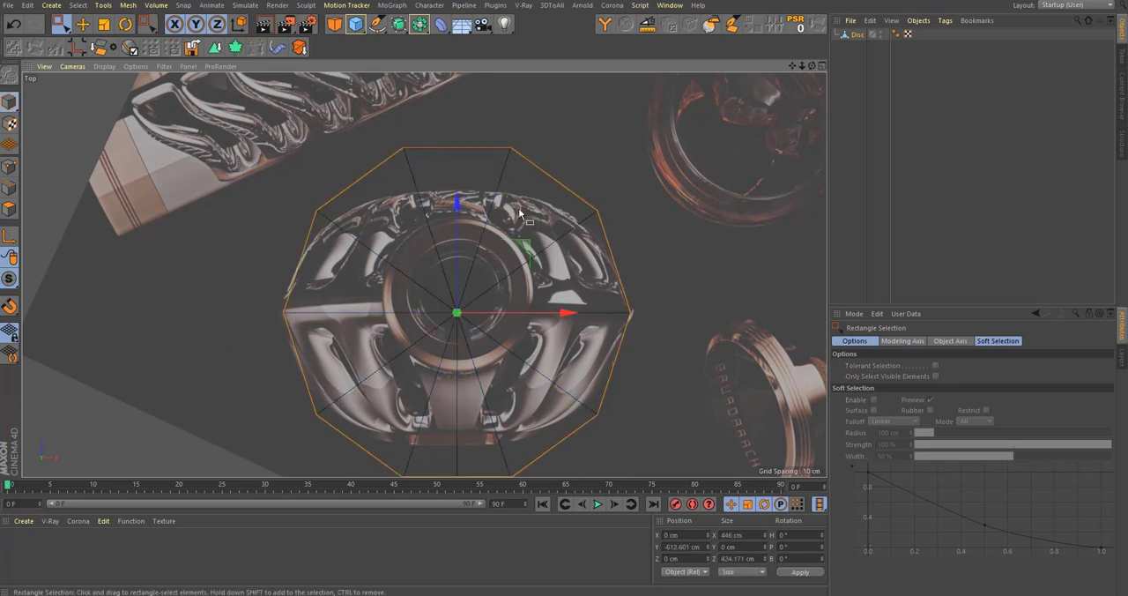
pyautogui.press('r')
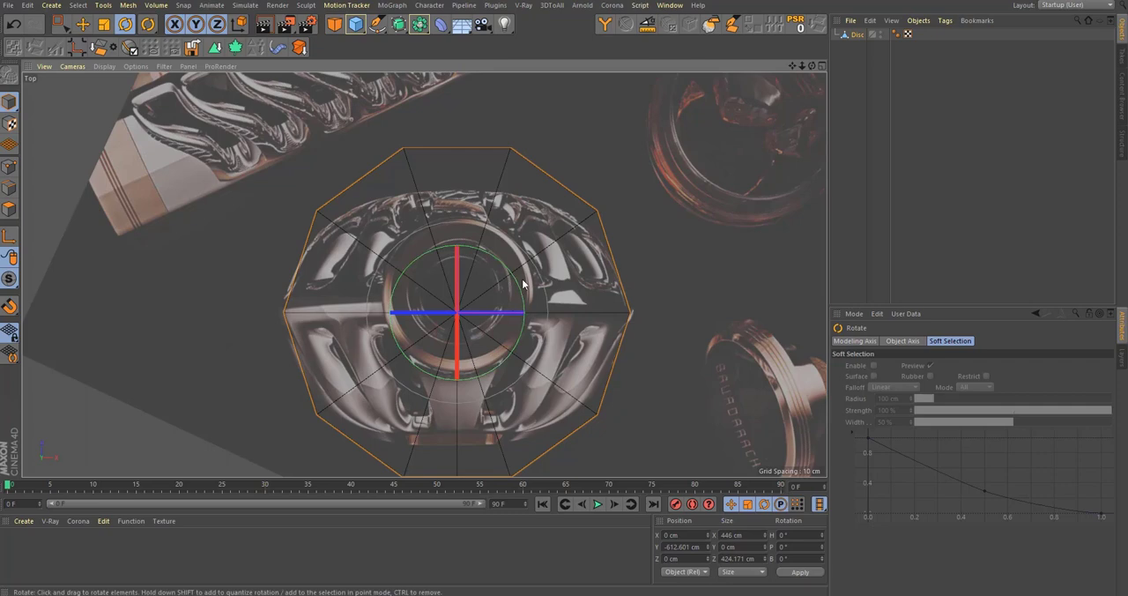
pyautogui.moveTo(518, 280); pyautogui.dragTo(383, 360)
pyautogui.scroll(2, 443, 218)
pyautogui.keyDown('alt'); pyautogui.moveTo(443, 218); pyautogui.dragTo(432, 246, button='middle'); pyautogui.keyUp('alt')
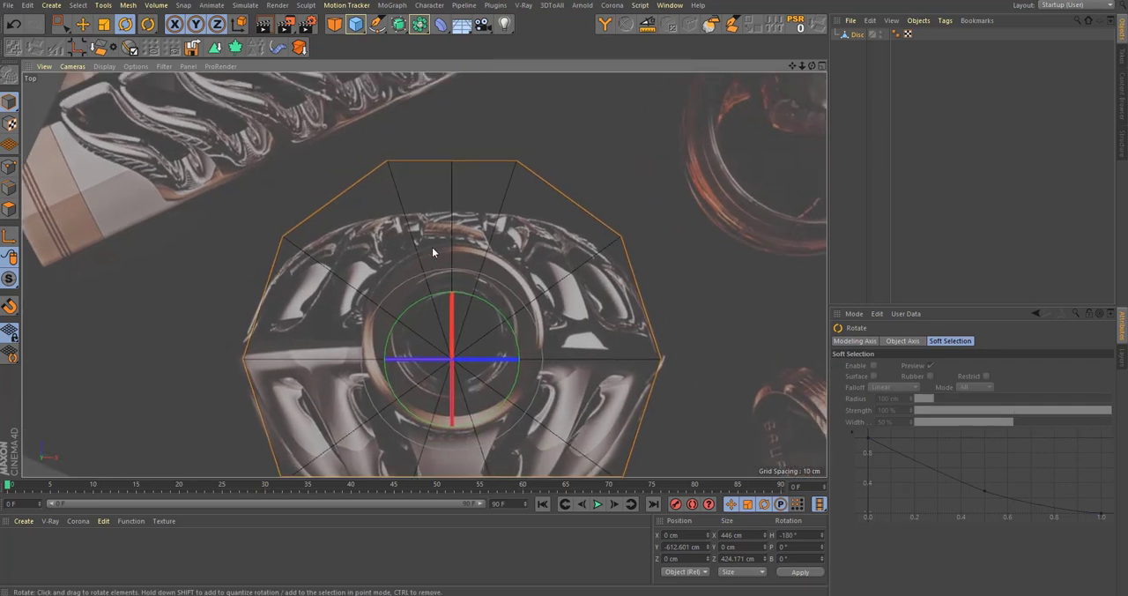
pyautogui.scroll(-2, 432, 246)
# Step: Delete the right half and the lower left polygons of the disc, keeping only the upper left quarter
pyautogui.click(9, 211)
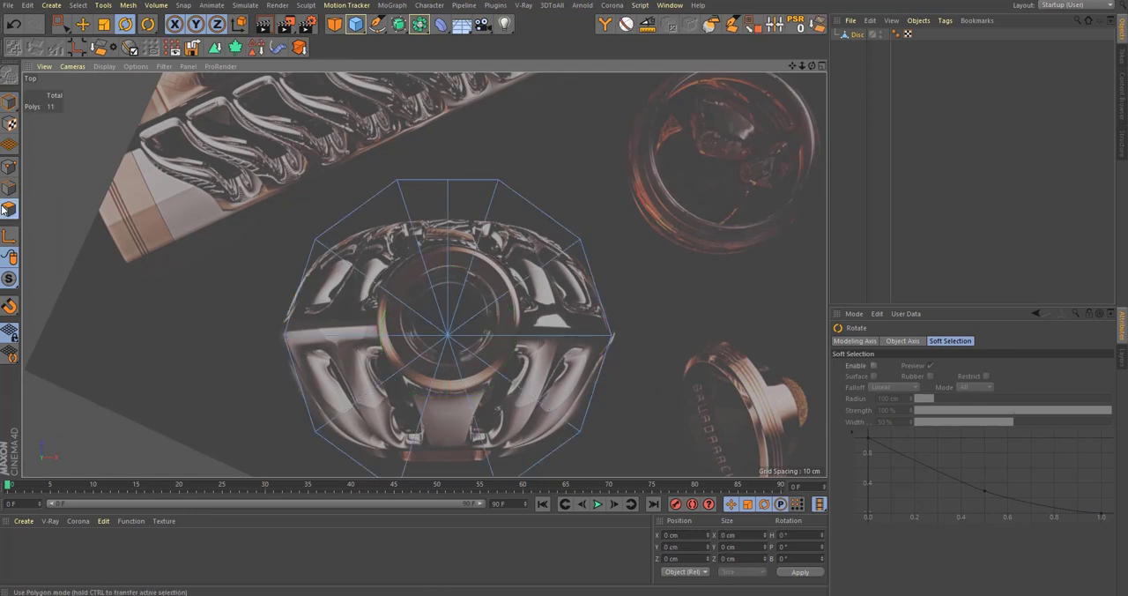
pyautogui.scroll(-2, 396, 237)
pyautogui.press('space')
pyautogui.moveTo(626, 439); pyautogui.dragTo(430, 116)
pyautogui.press('Delete')
pyautogui.moveTo(579, 451); pyautogui.dragTo(296, 297)
pyautogui.press('Delete')
pyautogui.scroll(2, 455, 233)
pyautogui.scroll(3, 322, 240)
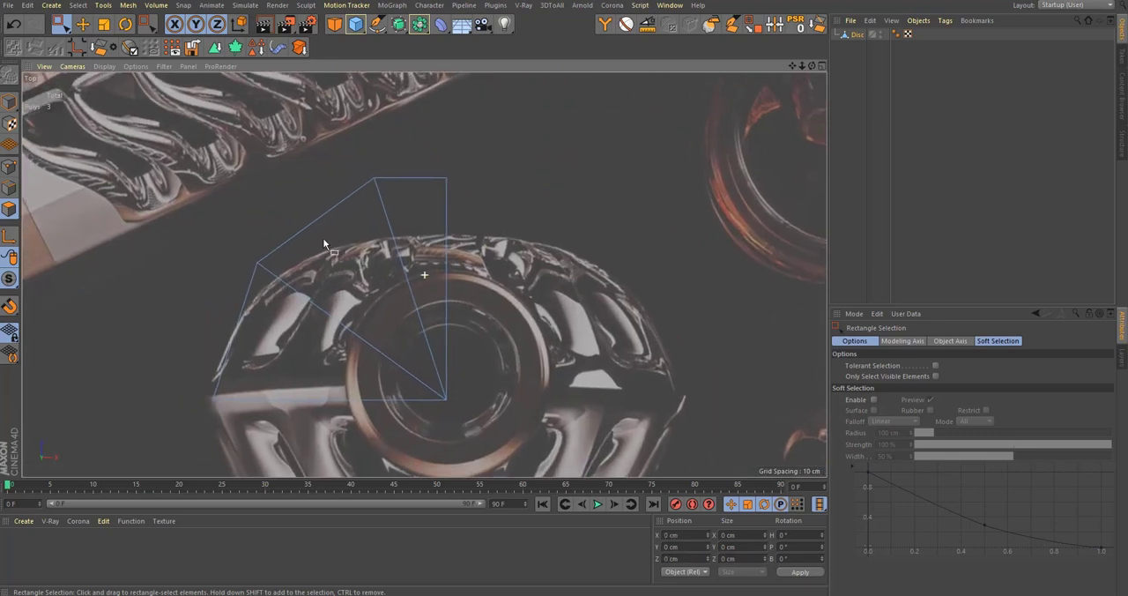
# Step: Move the two uppermost points of the quarter disc down onto the bottle's upper outline
pyautogui.click(10, 165)
pyautogui.moveTo(189, 116); pyautogui.dragTo(610, 233)
pyautogui.moveTo(414, 284); pyautogui.dragTo(422, 338)
# Step: Move the quarter's upper left corner point down beside the bottle's left tip, to about X 222 cm and Z -21 cm
pyautogui.keyDown('alt'); pyautogui.moveTo(215, 233); pyautogui.dragTo(265, 221, button='middle'); pyautogui.keyUp('alt')
pyautogui.moveTo(362, 312); pyautogui.dragTo(361, 314)
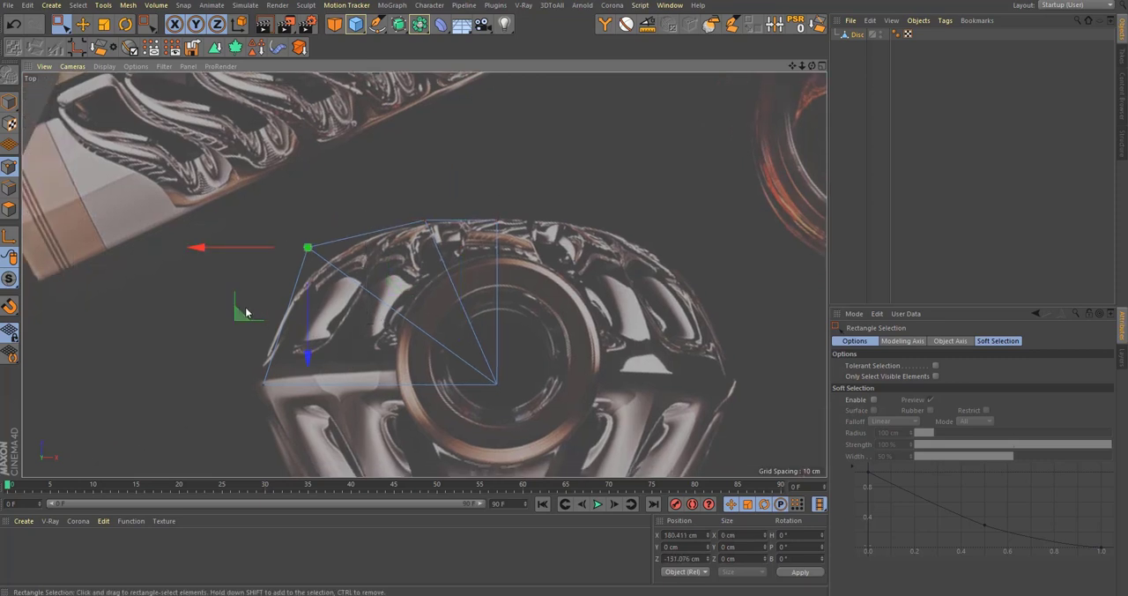
pyautogui.moveTo(239, 318); pyautogui.dragTo(195, 431)
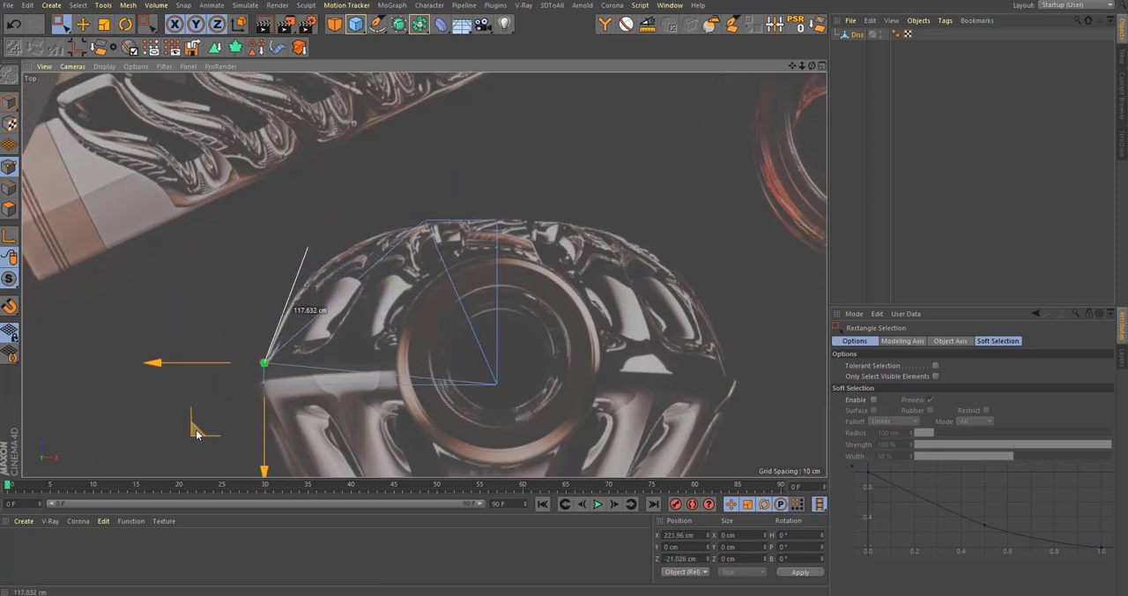
# Step: Set the transparency of the top view's background picture to 17 %
pyautogui.keyDown('alt'); pyautogui.moveTo(297, 407); pyautogui.dragTo(326, 349, button='middle'); pyautogui.keyUp('alt')
pyautogui.hotkey('shift', 'v')
pyautogui.moveTo(1045, 459); pyautogui.dragTo(961, 456)
# Step: Move the leftmost point of the quarter disc outward to the bottle's left tip, at about X 230.7 cm
pyautogui.scroll(5, 317, 319)
pyautogui.moveTo(312, 386); pyautogui.dragTo(163, 314)
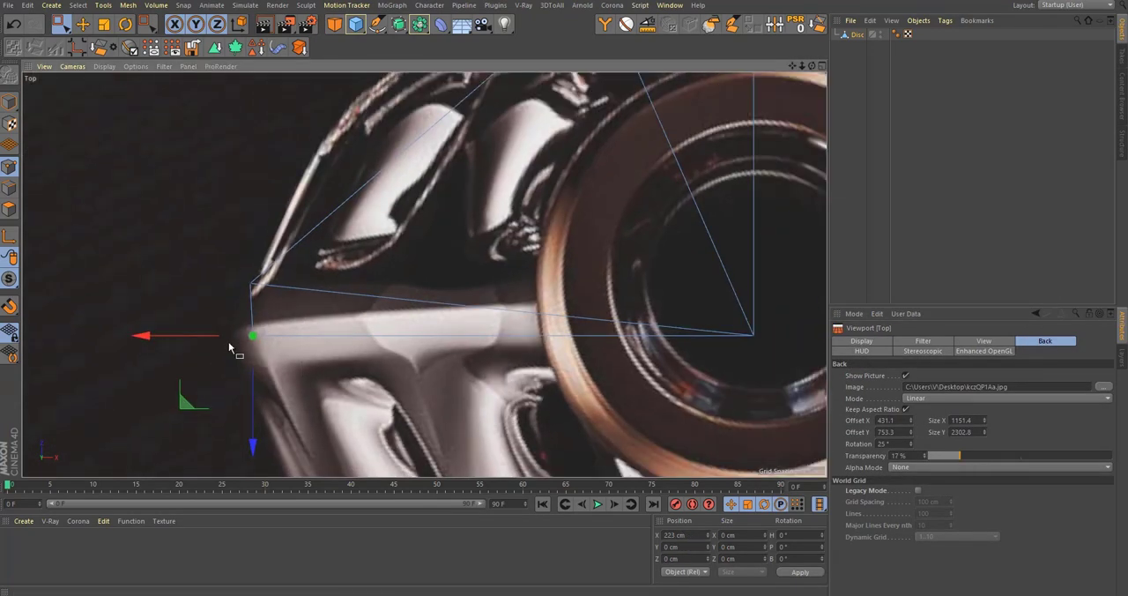
pyautogui.moveTo(218, 336)
pyautogui.mouseDown()
pyautogui.moveTo(188, 339)
pyautogui.moveTo(200, 338)
pyautogui.mouseUp()
pyautogui.scroll(-5, 446, 331)
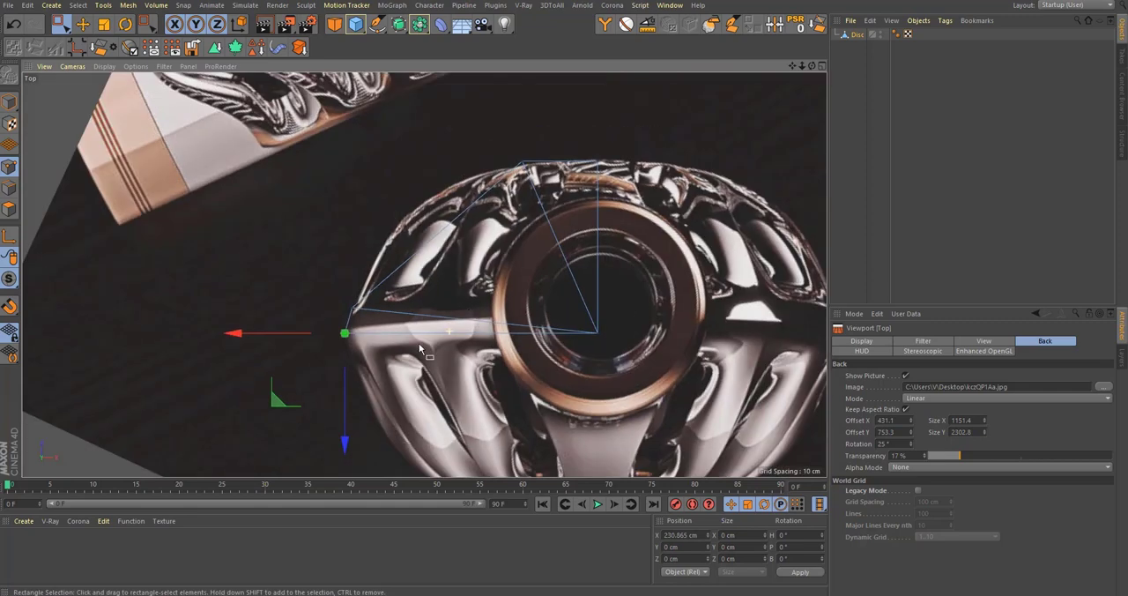
pyautogui.keyDown('alt'); pyautogui.moveTo(539, 260); pyautogui.dragTo(497, 332, button='middle'); pyautogui.keyUp('alt')
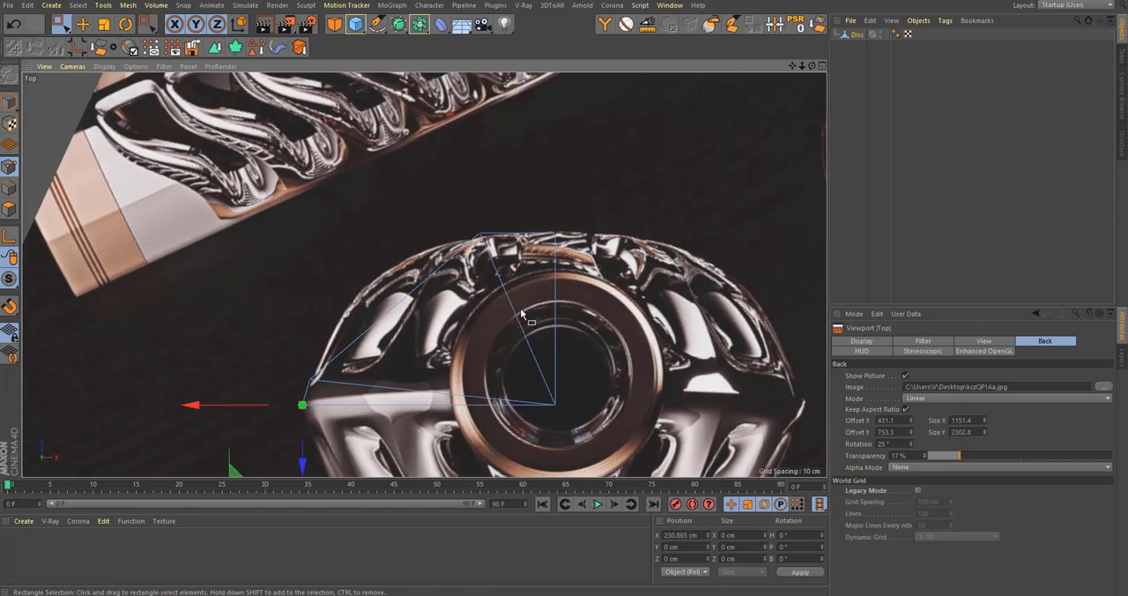
# Step: Move the point left of the top centre onto the bottle's outline, to about X 78.8 cm and Z -149.8 cm
pyautogui.scroll(2, 526, 313)
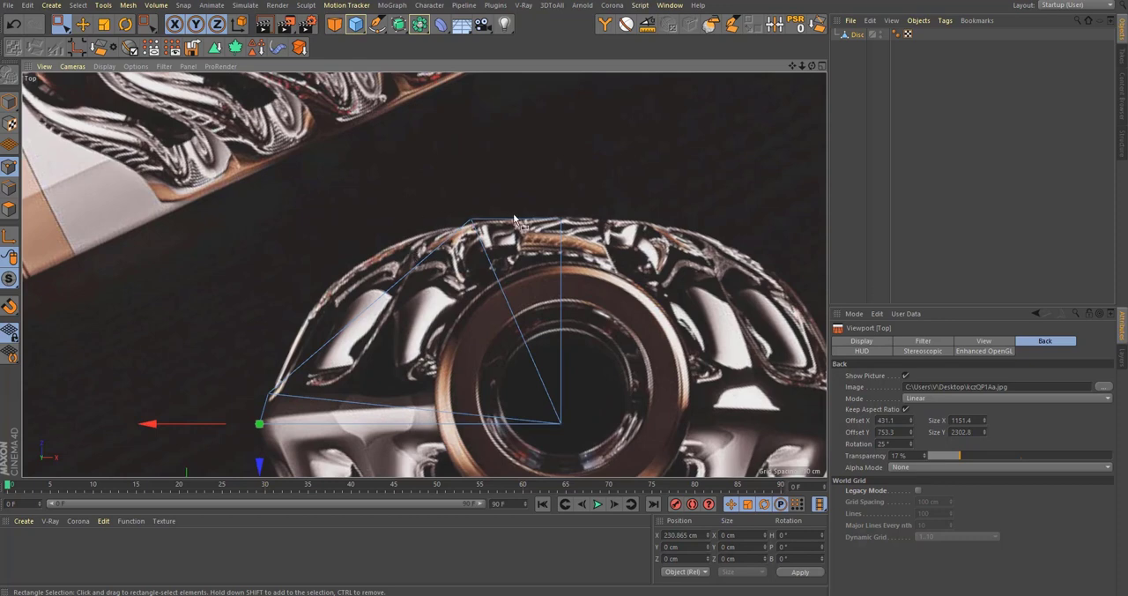
pyautogui.click(561, 221)
pyautogui.click(472, 220)
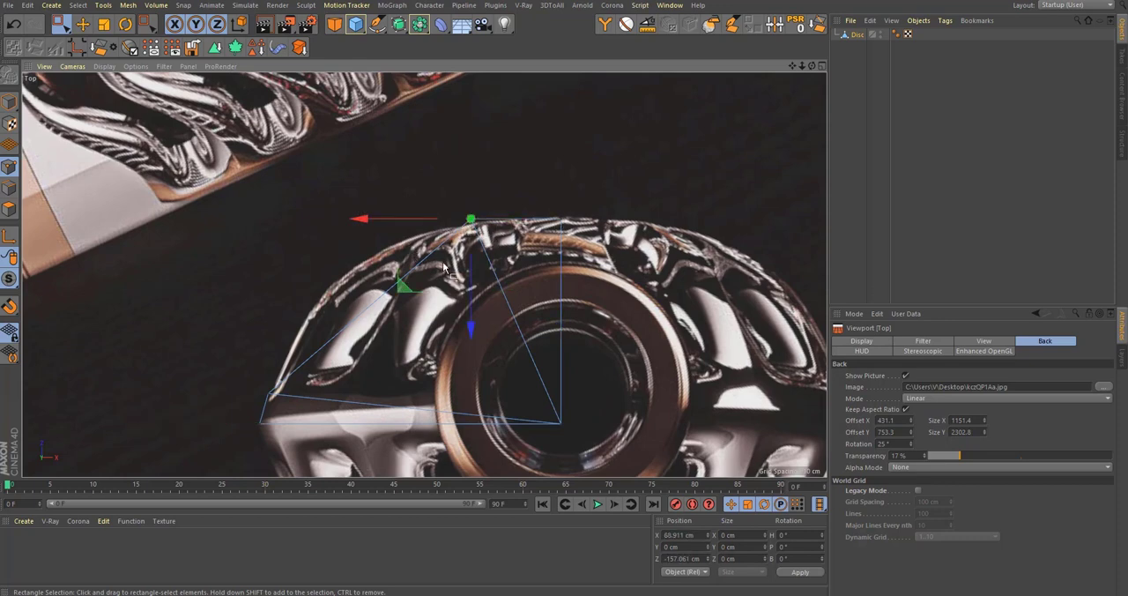
pyautogui.moveTo(402, 290)
pyautogui.mouseDown()
pyautogui.moveTo(384, 303)
pyautogui.moveTo(399, 302)
pyautogui.moveTo(391, 289)
pyautogui.mouseUp()
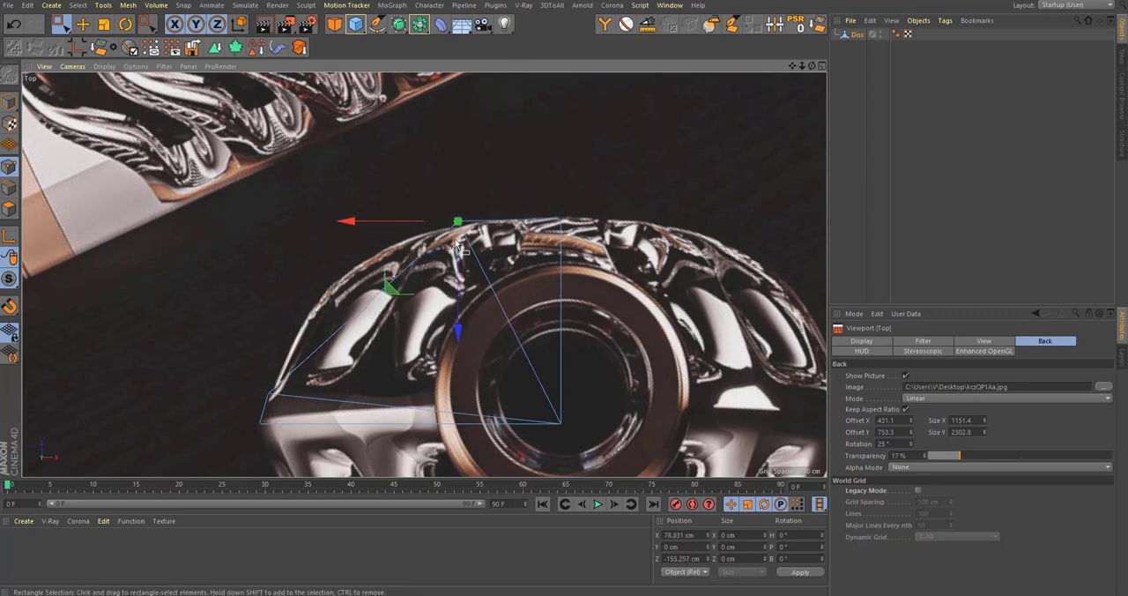
pyautogui.moveTo(459, 300); pyautogui.dragTo(459, 307)
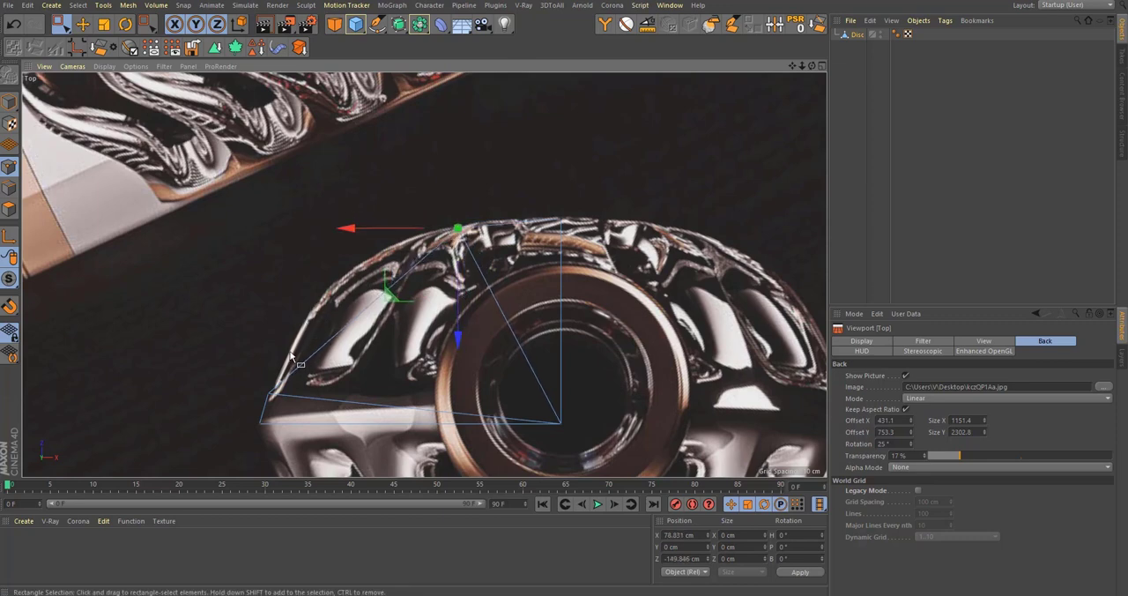
# Step: Divide the large middle triangle into three with two Line Cuts running between the disc centre and its outer edge
pyautogui.press('k')
pyautogui.press('k')
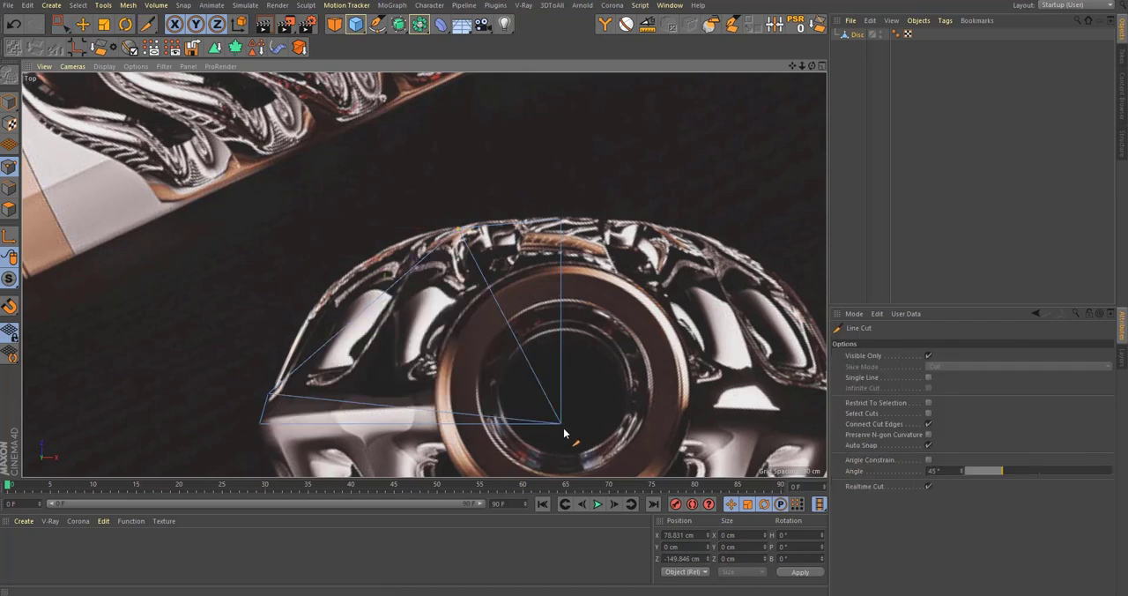
pyautogui.click(561, 424)
pyautogui.click(184, 279)
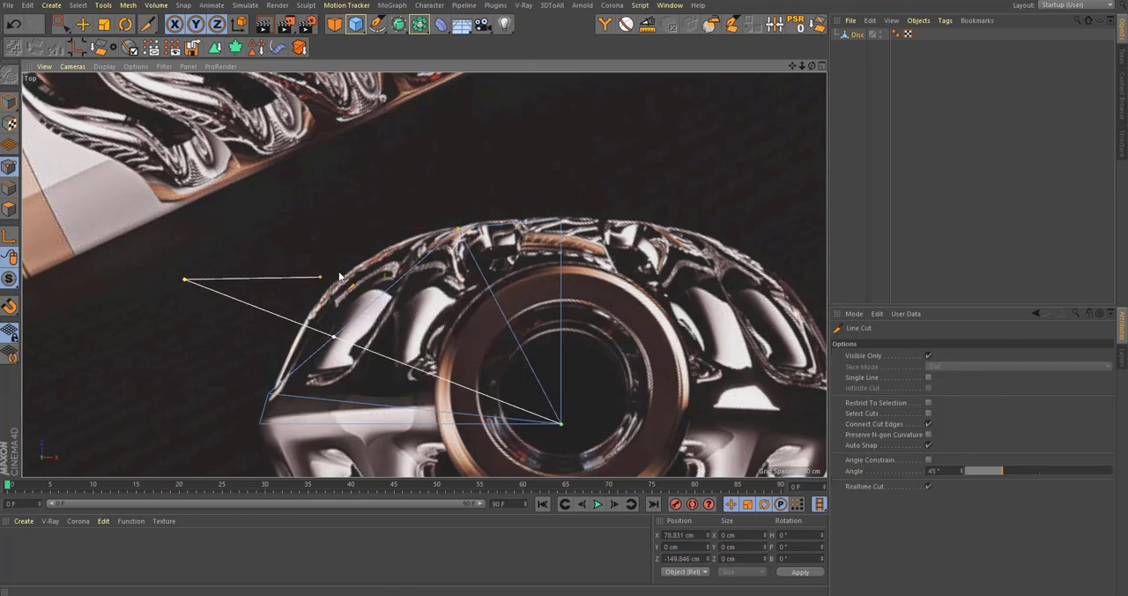
pyautogui.click(388, 241)
pyautogui.click(560, 423)
pyautogui.press('Escape')
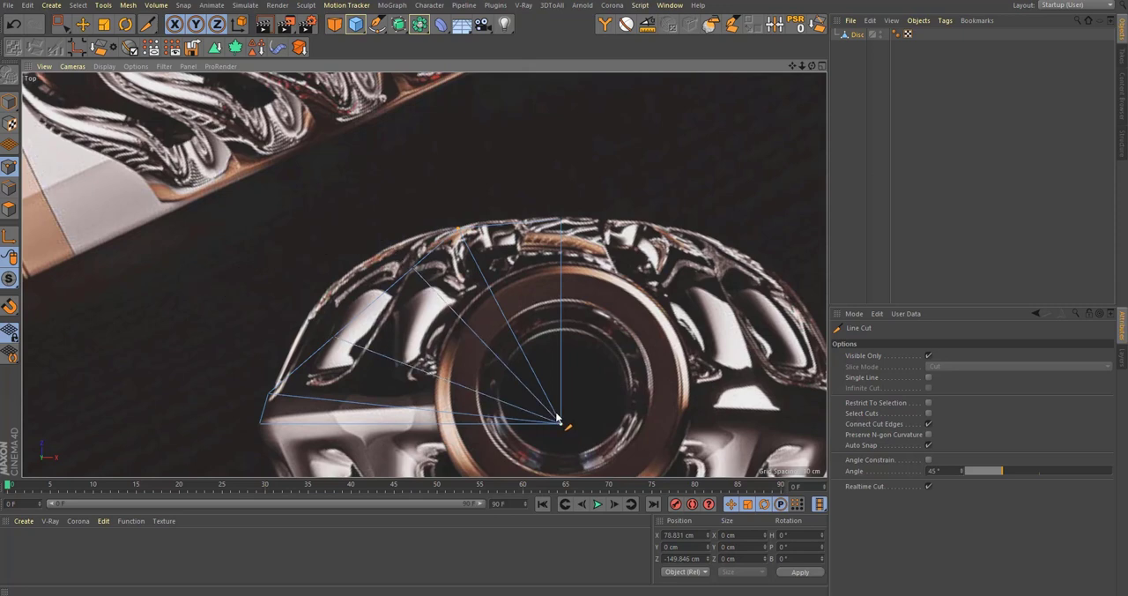
# Step: Move the two newly cut rim points outward onto the bottle's outline, the right one to about X 122.4 cm and Z -141.8 cm
pyautogui.press('space')
pyautogui.moveTo(322, 327); pyautogui.dragTo(356, 342)
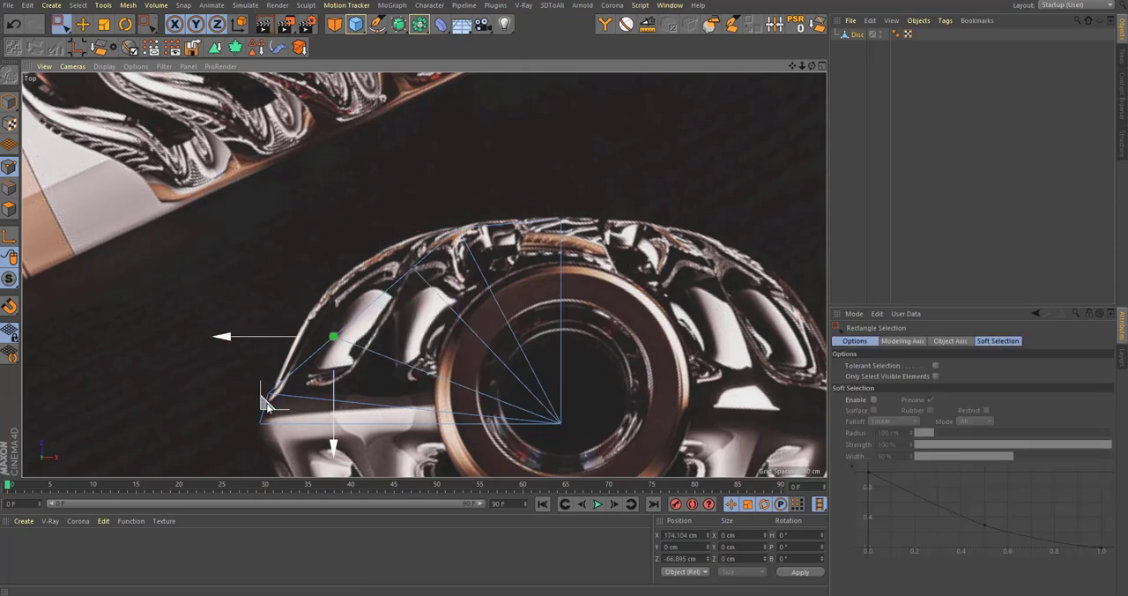
pyautogui.moveTo(266, 401); pyautogui.dragTo(238, 386)
pyautogui.moveTo(378, 247); pyautogui.dragTo(461, 325)
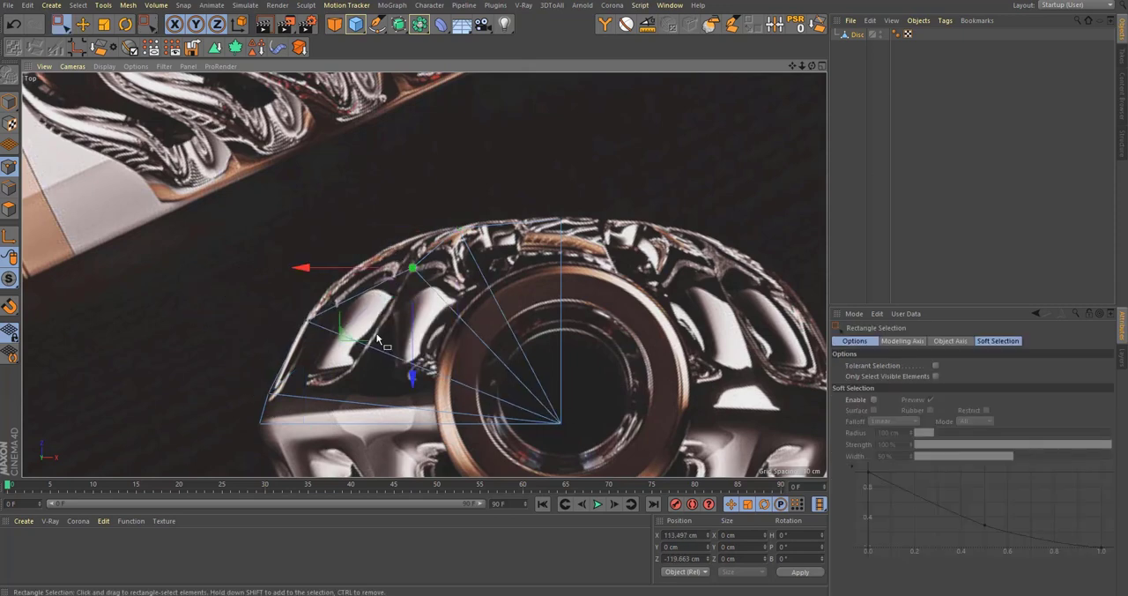
pyautogui.moveTo(347, 339); pyautogui.dragTo(332, 310)
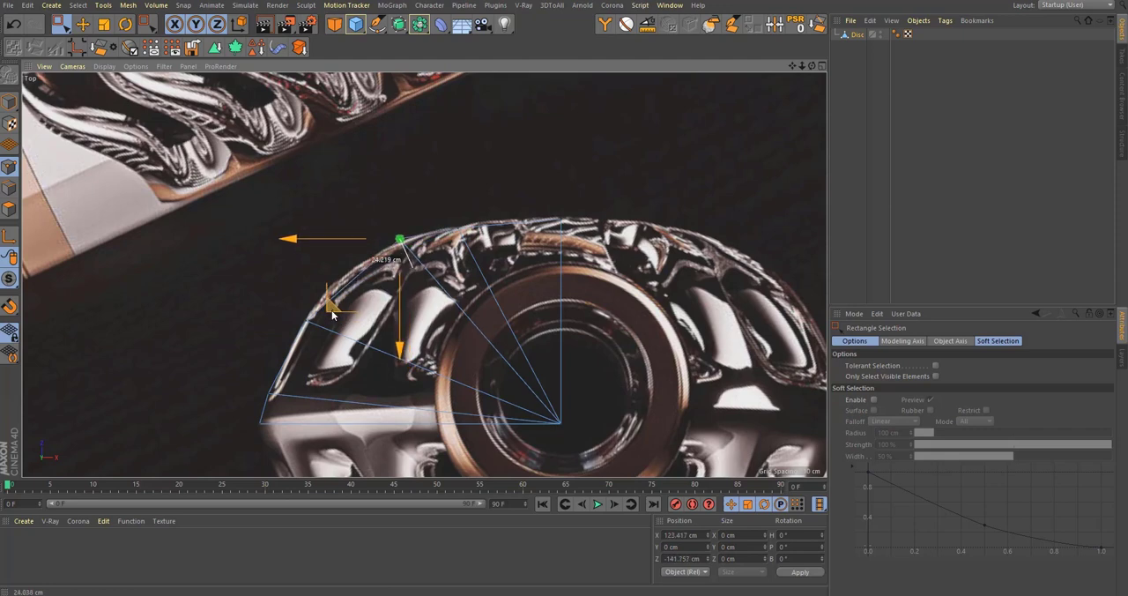
# Step: Move the rim point left of the top centre up to the bottle's outline, to about Z -152.1 cm
pyautogui.scroll(5, 432, 215)
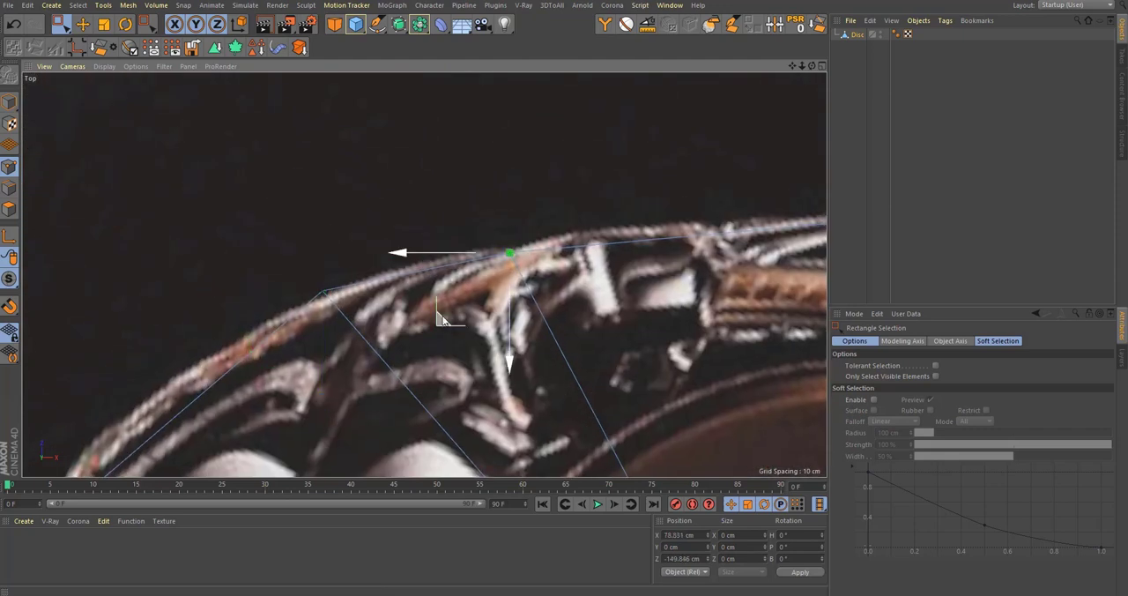
pyautogui.moveTo(442, 318); pyautogui.dragTo(442, 308)
pyautogui.keyDown('alt'); pyautogui.moveTo(481, 227); pyautogui.dragTo(424, 275, button='right'); pyautogui.keyUp('alt')
pyautogui.keyDown('alt'); pyautogui.moveTo(424, 275); pyautogui.dragTo(456, 222, button='middle'); pyautogui.keyUp('alt')
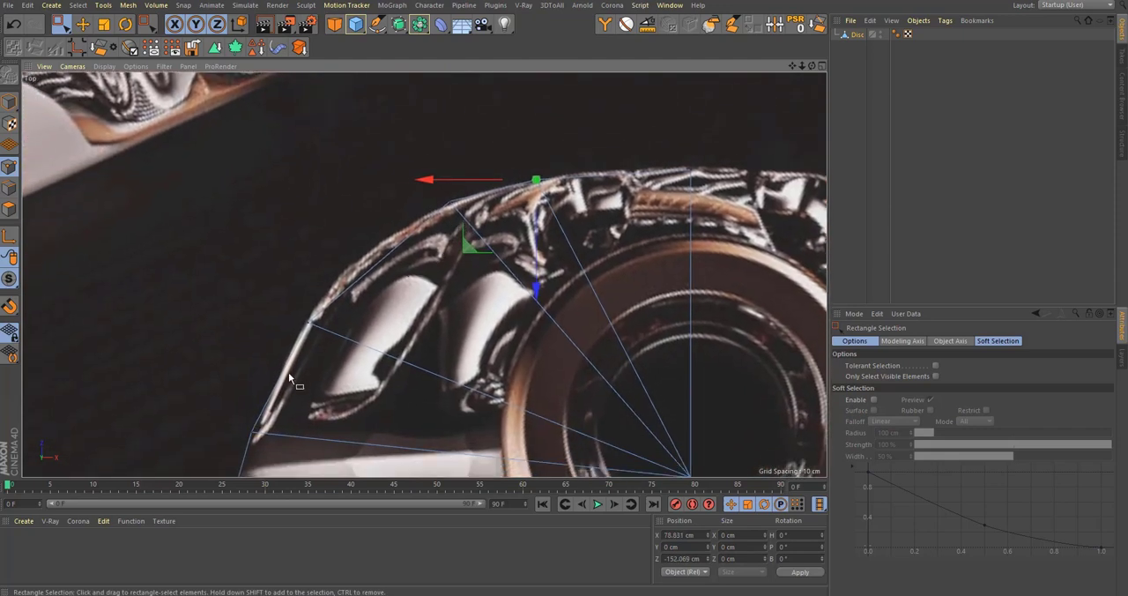
# Step: Fit the lower-left rim point to about X 191.4, Z -88.4 cm and the point left of the top centre to about X 84.2, Z -151.8 cm
pyautogui.keyDown('alt'); pyautogui.moveTo(289, 372); pyautogui.dragTo(313, 327, button='middle'); pyautogui.keyUp('alt')
pyautogui.moveTo(321, 268); pyautogui.dragTo(352, 289)
pyautogui.keyDown('alt'); pyautogui.moveTo(352, 274); pyautogui.dragTo(351, 308, button='middle'); pyautogui.keyUp('alt')
pyautogui.moveTo(264, 379); pyautogui.dragTo(271, 360)
pyautogui.keyDown('alt'); pyautogui.moveTo(425, 246); pyautogui.dragTo(421, 282, button='middle'); pyautogui.keyUp('alt')
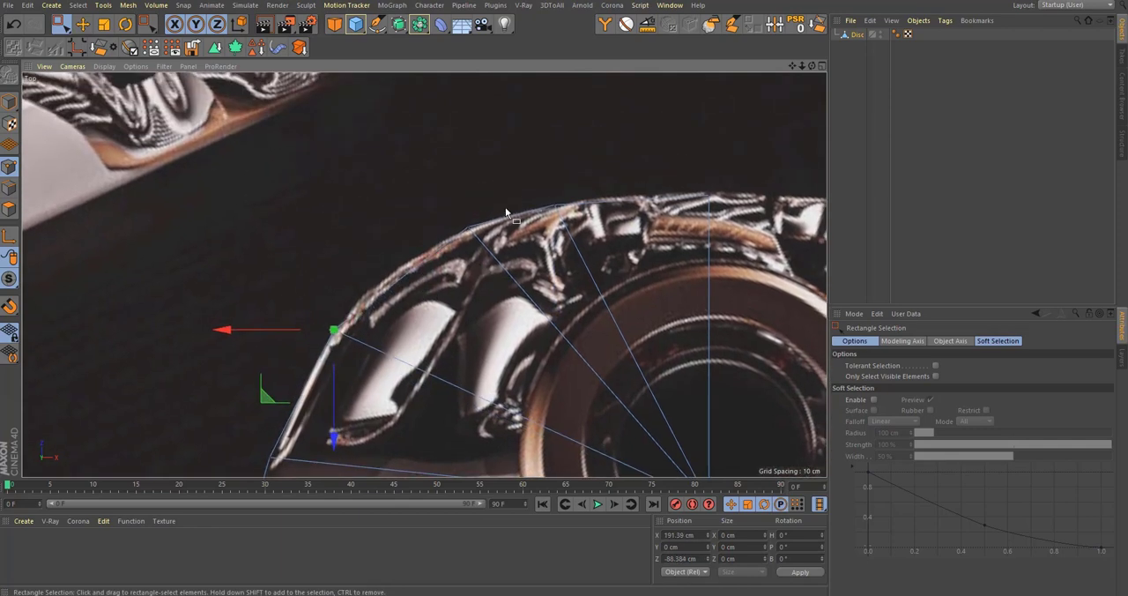
pyautogui.moveTo(575, 226); pyautogui.dragTo(575, 226)
pyautogui.moveTo(489, 271); pyautogui.dragTo(479, 271)
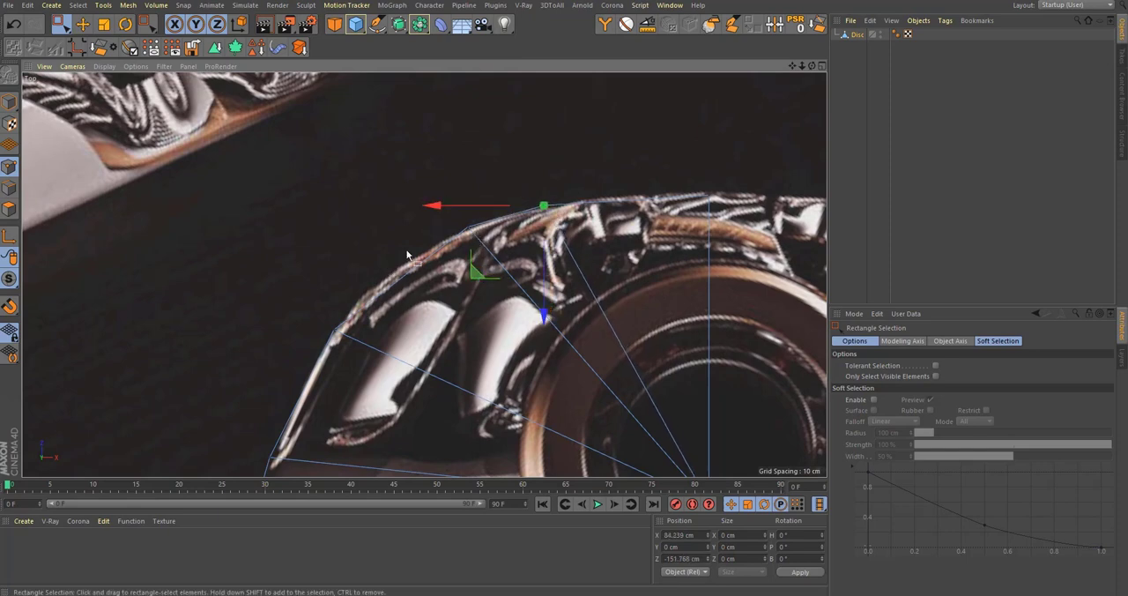
# Step: Divide the widest remaining triangle into three with two Line Cuts between the outer edge and the disc centre
pyautogui.keyDown('alt'); pyautogui.moveTo(437, 282); pyautogui.dragTo(254, 266, button='middle'); pyautogui.keyUp('alt')
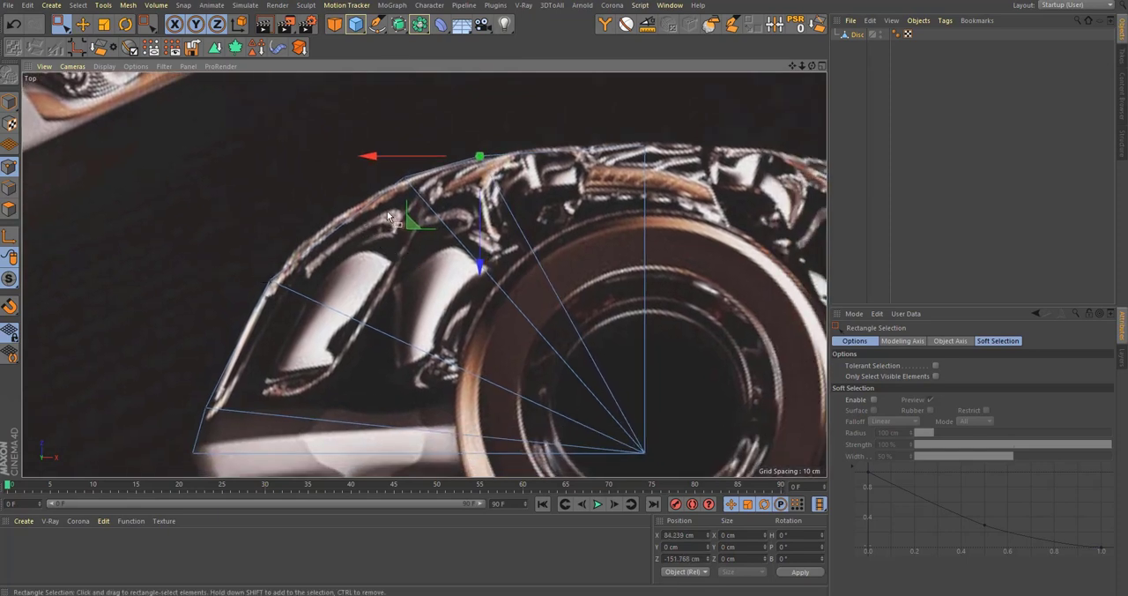
pyautogui.press('k')
pyautogui.press('k')
pyautogui.click(257, 165)
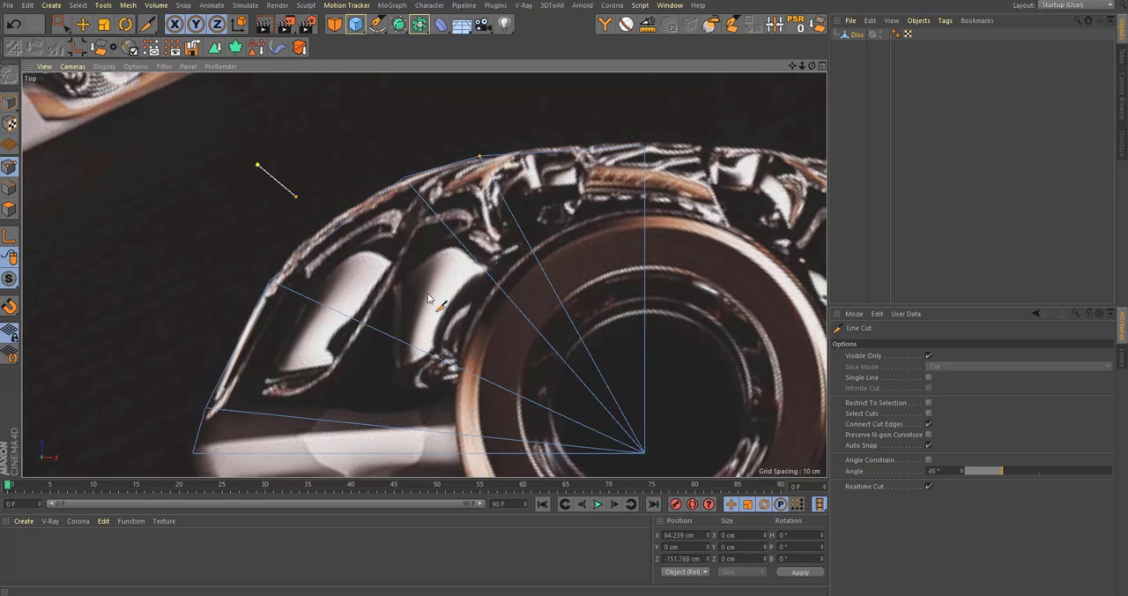
pyautogui.click(650, 456)
pyautogui.click(324, 154)
pyautogui.press('Escape')
pyautogui.press('space')
pyautogui.click(336, 177)
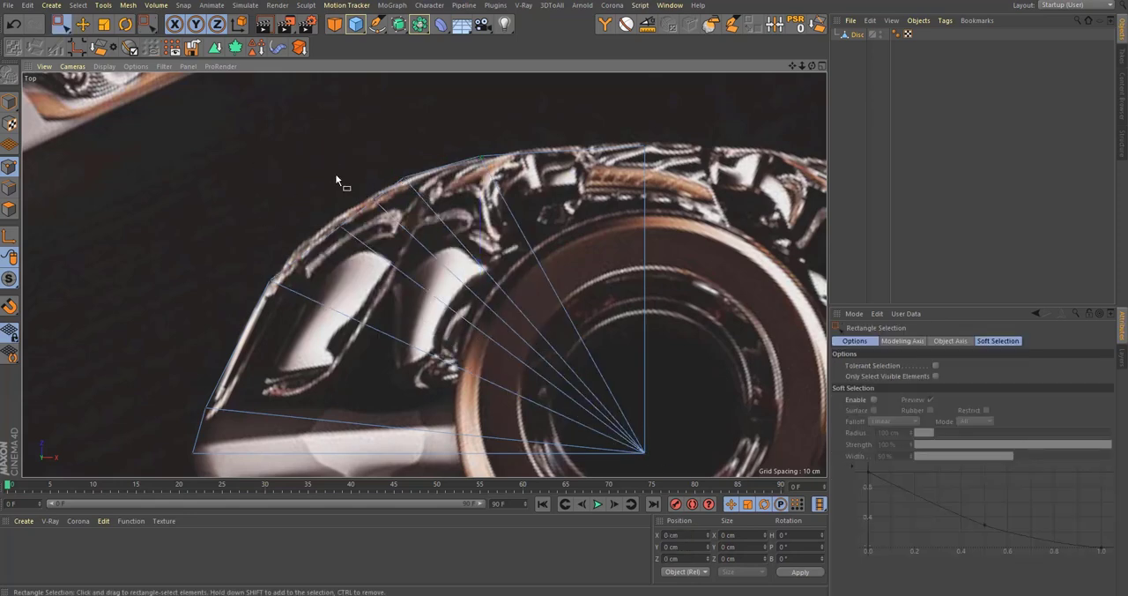
# Step: Move the two new rim points onto the outline, to about X 169, Z -112.2 cm and X 147.2, Z -127.8 cm
pyautogui.scroll(3, 336, 177)
pyautogui.click(343, 256)
pyautogui.moveTo(280, 323); pyautogui.dragTo(255, 320)
pyautogui.keyDown('alt'); pyautogui.moveTo(379, 197); pyautogui.dragTo(398, 294, button='middle'); pyautogui.keyUp('alt')
pyautogui.moveTo(371, 294); pyautogui.dragTo(432, 333)
pyautogui.moveTo(349, 382); pyautogui.dragTo(336, 378)
pyautogui.keyDown('alt'); pyautogui.moveTo(334, 401); pyautogui.dragTo(365, 304, button='middle'); pyautogui.keyUp('alt')
pyautogui.moveTo(334, 240); pyautogui.dragTo(382, 280)
pyautogui.moveTo(297, 321); pyautogui.dragTo(277, 339)
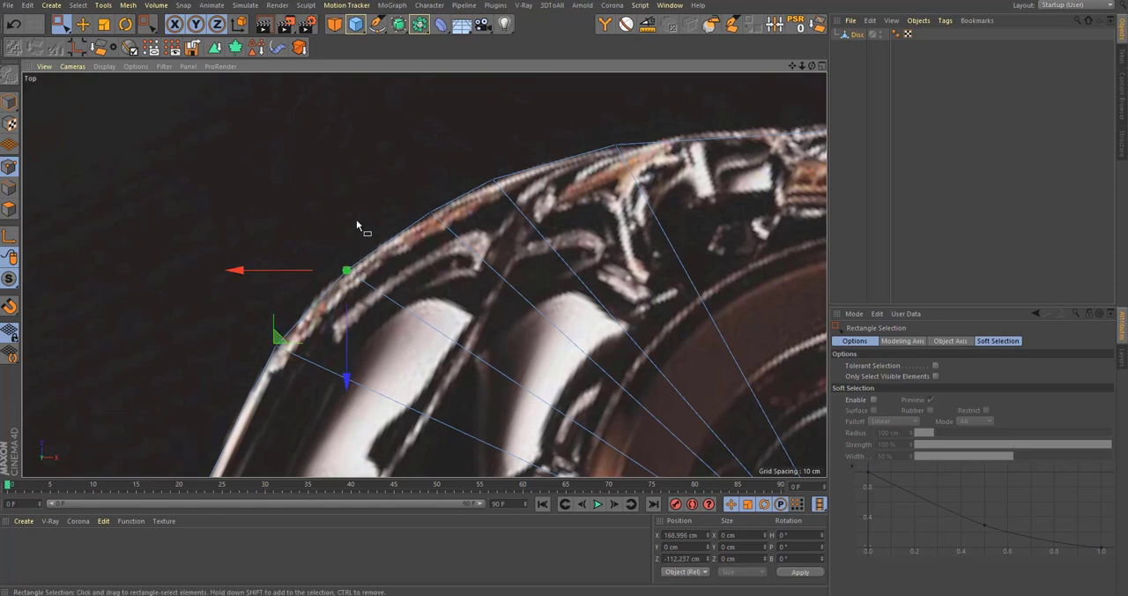
pyautogui.moveTo(406, 164); pyautogui.dragTo(458, 231)
pyautogui.moveTo(363, 280); pyautogui.dragTo(349, 287)
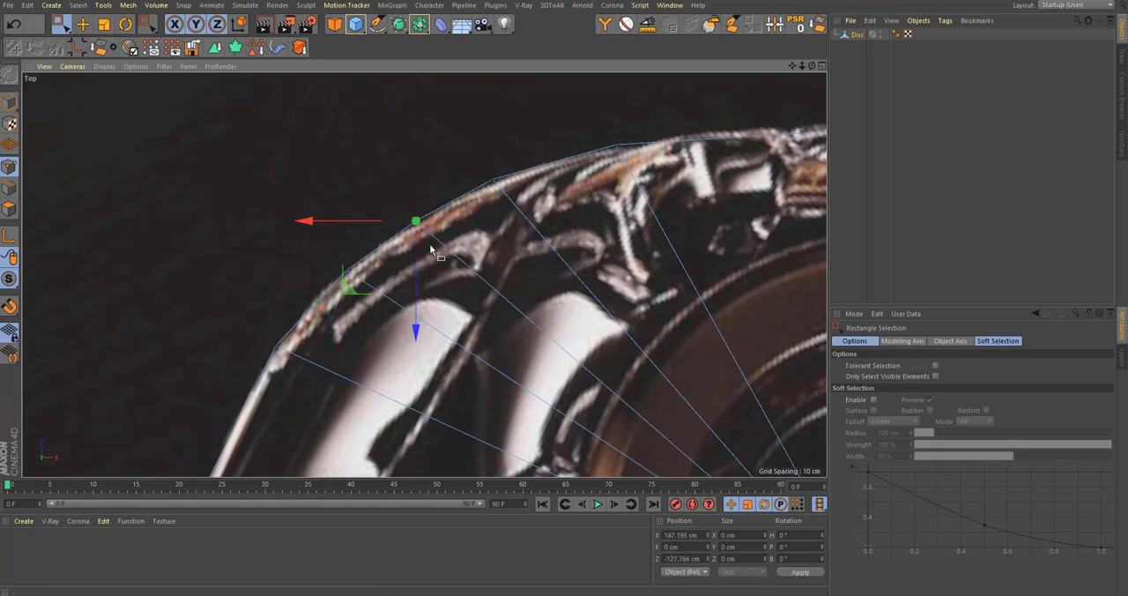
# Step: Review the disc's shape in the perspective view and its fit to the bottle outline in the top view
pyautogui.scroll(-5, 430, 250)
pyautogui.press('F1')
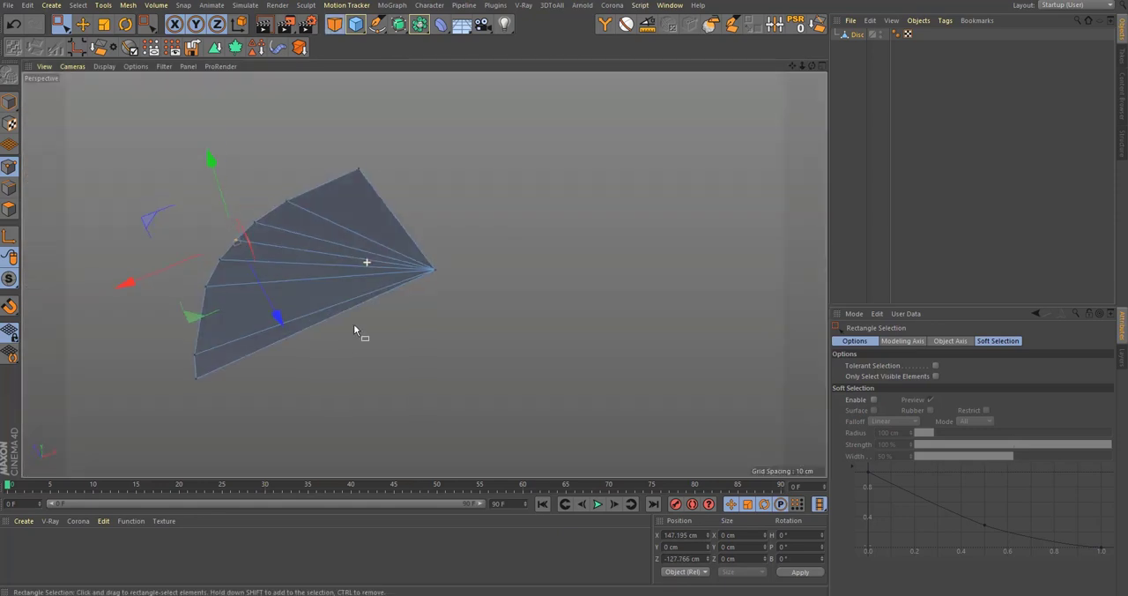
pyautogui.keyDown('alt'); pyautogui.moveTo(355, 330); pyautogui.dragTo(360, 291); pyautogui.keyUp('alt')
pyautogui.middleClick(360, 293)
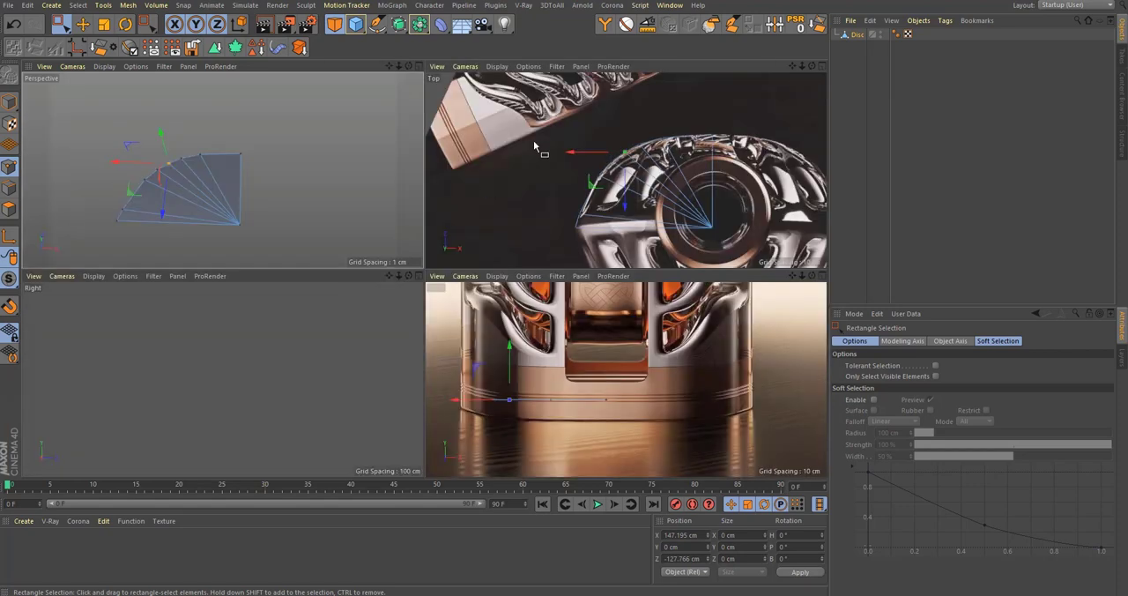
pyautogui.middleClick(554, 173)
pyautogui.scroll(2, 508, 235)
pyautogui.keyDown('alt'); pyautogui.moveTo(522, 252); pyautogui.dragTo(498, 233, button='middle'); pyautogui.keyUp('alt')
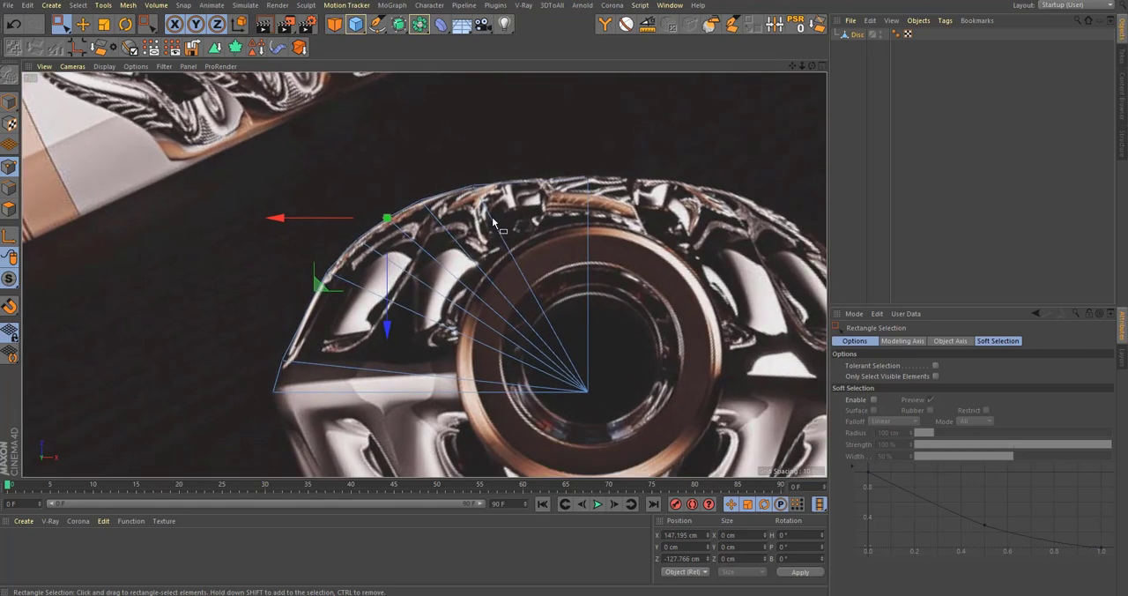
# Step: Set the front view's background picture to a Size X of 831.6 with its aspect ratio kept and an Offset Y of 34.9
pyautogui.middleClick(505, 243)
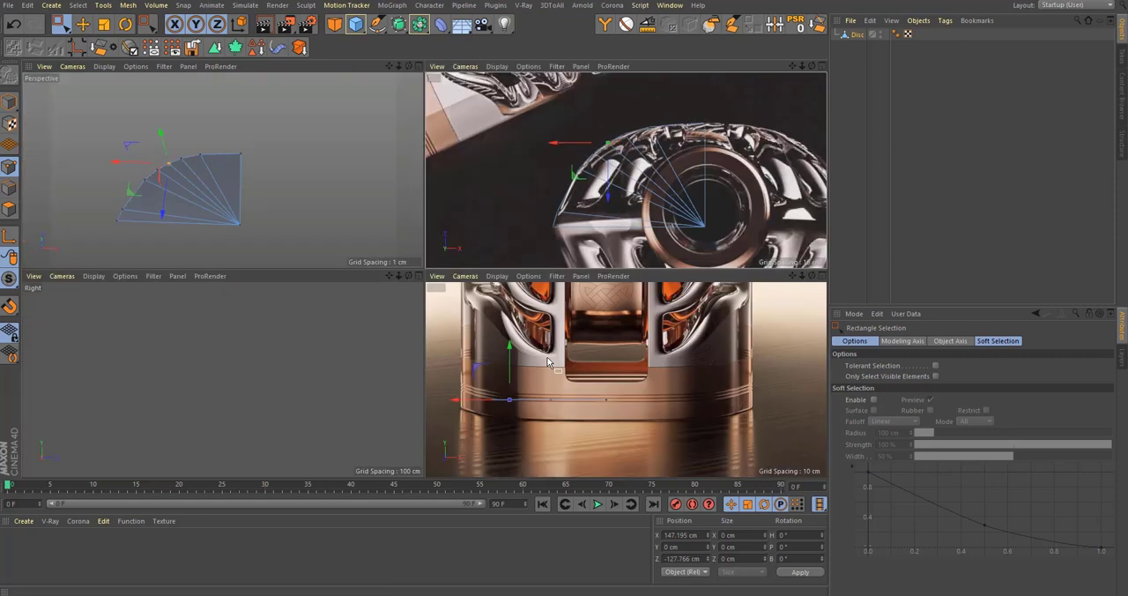
pyautogui.middleClick(556, 405)
pyautogui.scroll(6, 99, 310)
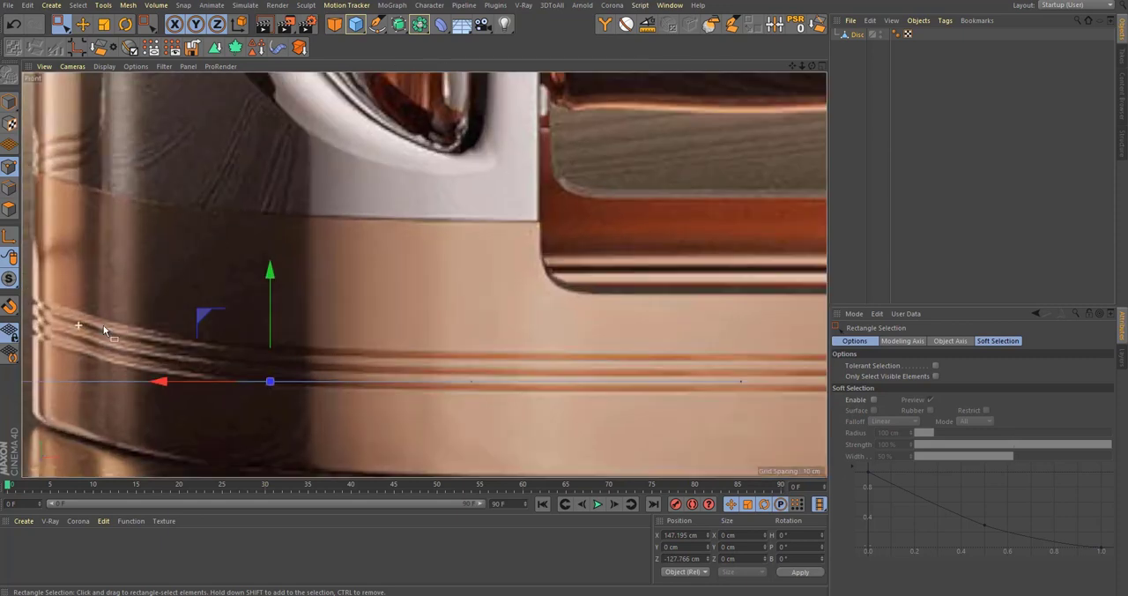
pyautogui.scroll(-4, 183, 326)
pyautogui.hotkey('shift', 'v')
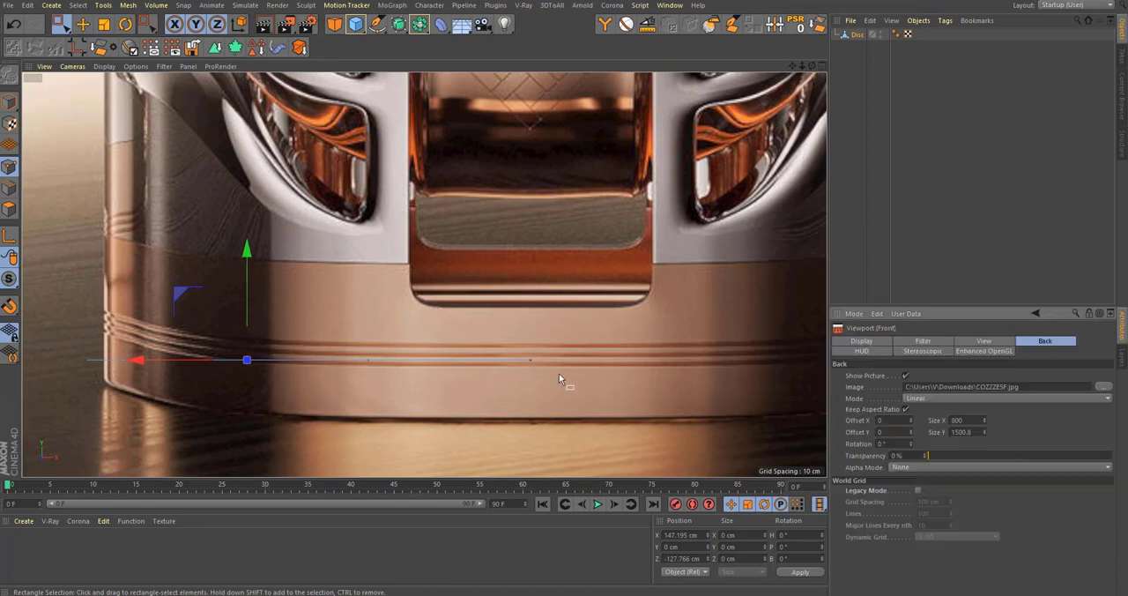
pyautogui.moveTo(985, 432); pyautogui.dragTo(984, 412)
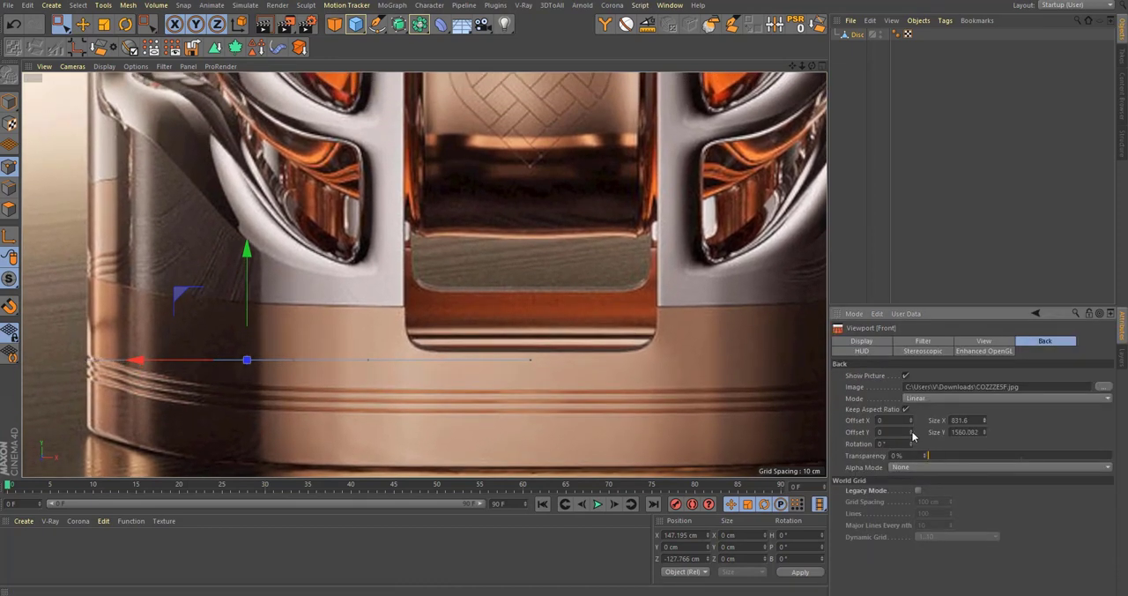
pyautogui.moveTo(914, 436); pyautogui.dragTo(913, 417)
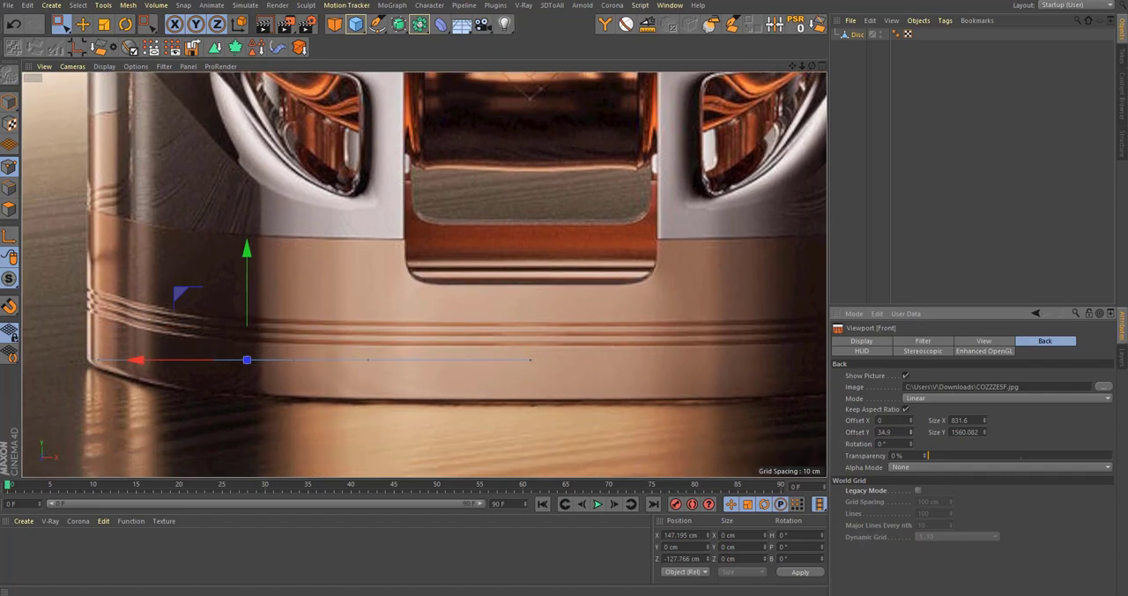
# Step: Compare the front and top reference pictures and examine the bottle's front from neck to base
pyautogui.moveTo(418, 423)
pyautogui.keyDown('alt'); pyautogui.mouseDown(button='right')
pyautogui.moveTo(340, 432)
pyautogui.moveTo(389, 427)
pyautogui.moveTo(411, 439)
pyautogui.mouseUp(button='right'); pyautogui.keyUp('alt')
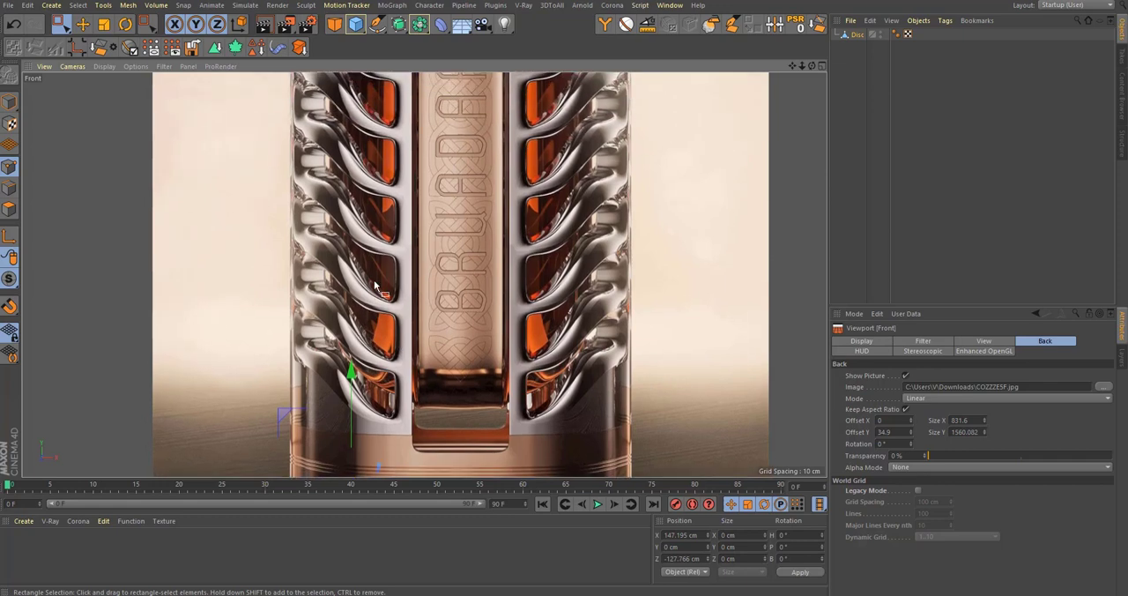
pyautogui.middleClick(392, 234)
pyautogui.middleClick(580, 213)
pyautogui.scroll(2, 392, 298)
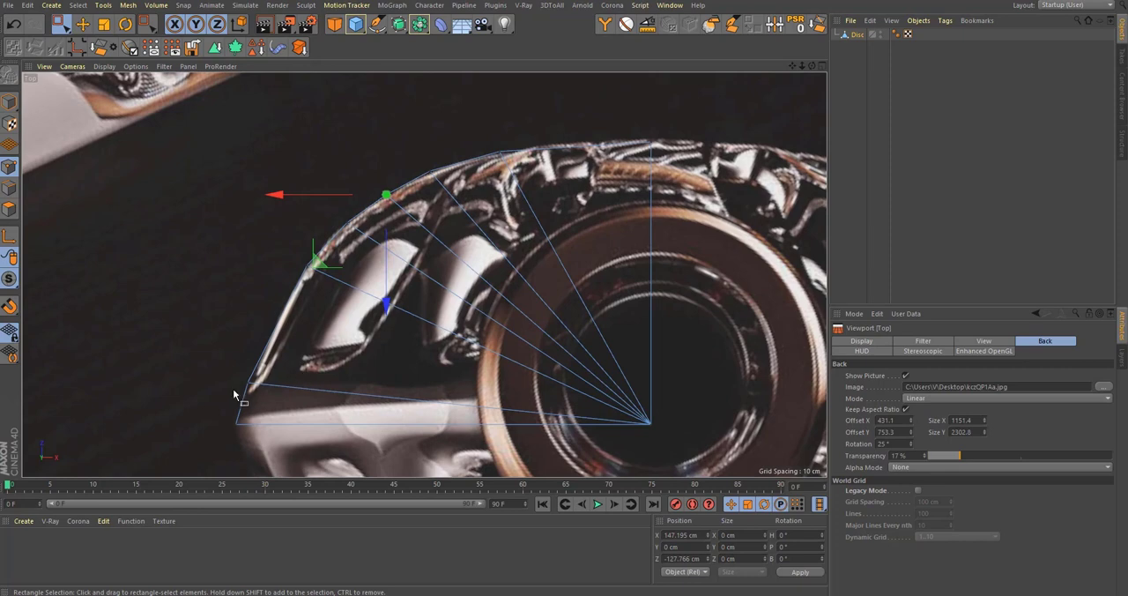
pyautogui.middleClick(491, 333)
pyautogui.middleClick(459, 406)
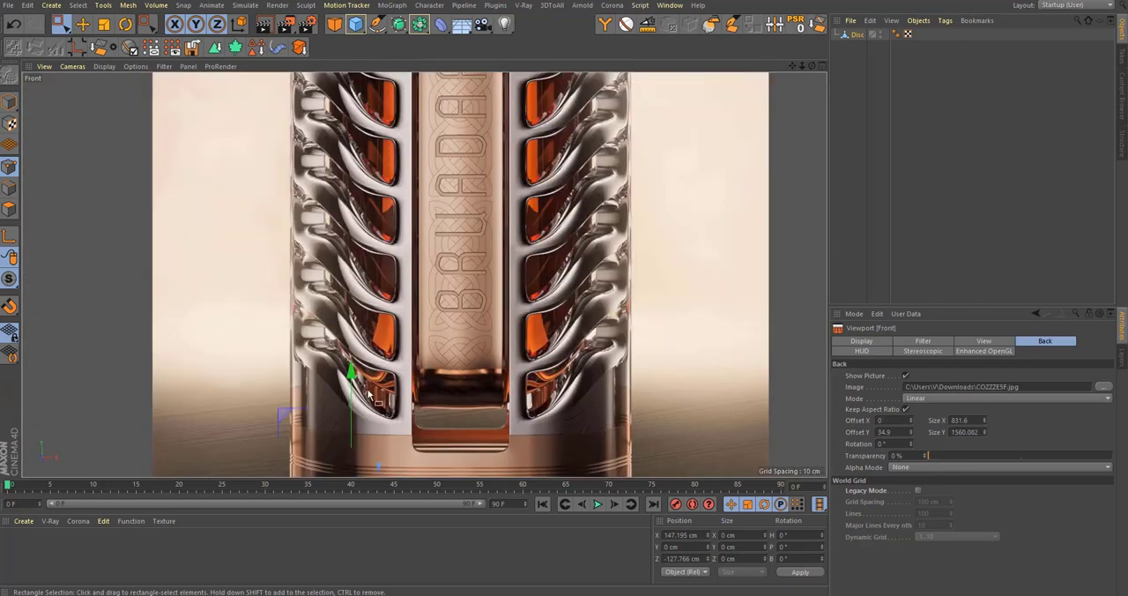
pyautogui.moveTo(421, 162); pyautogui.dragTo(406, 325, button='middle')
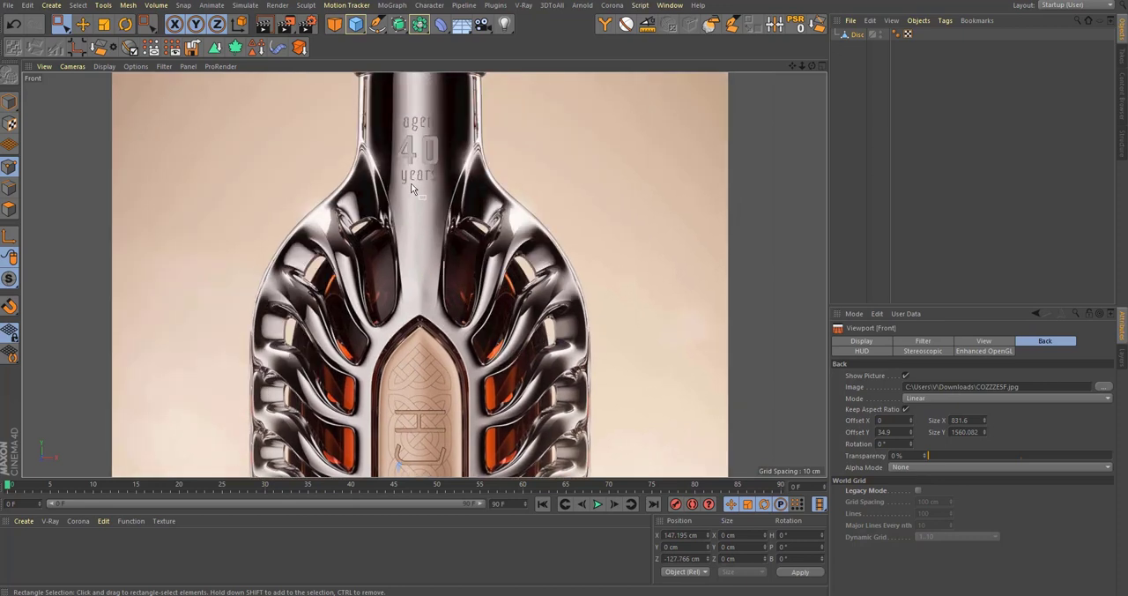
pyautogui.keyDown('alt'); pyautogui.moveTo(365, 426); pyautogui.dragTo(355, 254, button='middle'); pyautogui.keyUp('alt')
pyautogui.keyDown('alt'); pyautogui.moveTo(361, 371); pyautogui.dragTo(366, 164, button='middle'); pyautogui.keyUp('alt')
pyautogui.keyDown('alt'); pyautogui.moveTo(357, 465); pyautogui.dragTo(361, 301, button='middle'); pyautogui.keyUp('alt')
pyautogui.scroll(3, 373, 359)
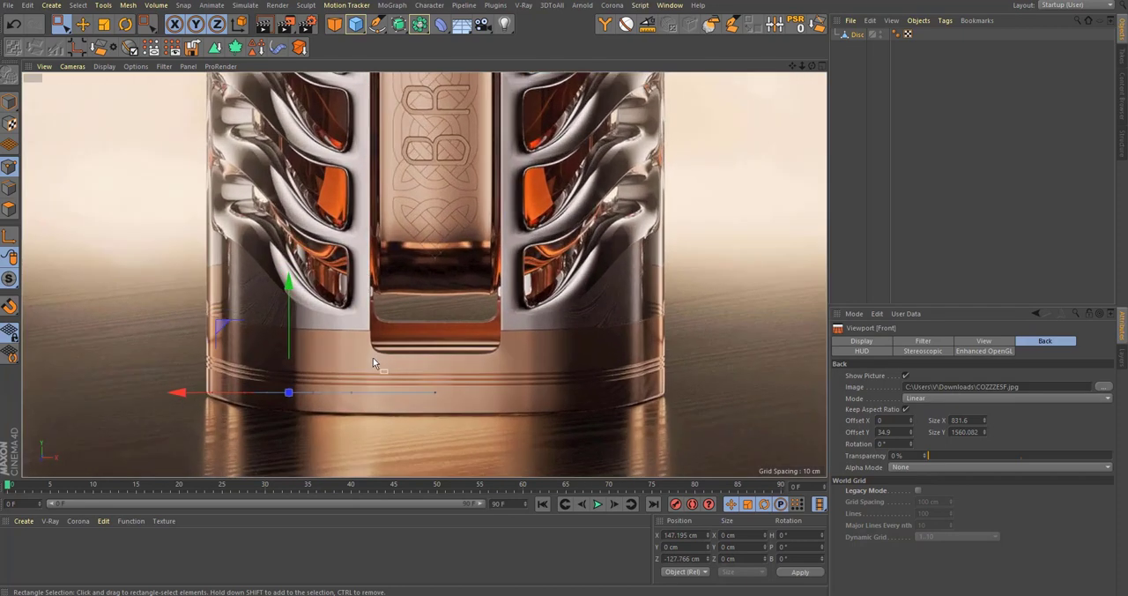
# Step: Turn off Visible Only and make a vertical Line Cut through the disc in the front view, aligned with the left edge of the slot
pyautogui.press('k')
pyautogui.press('k')
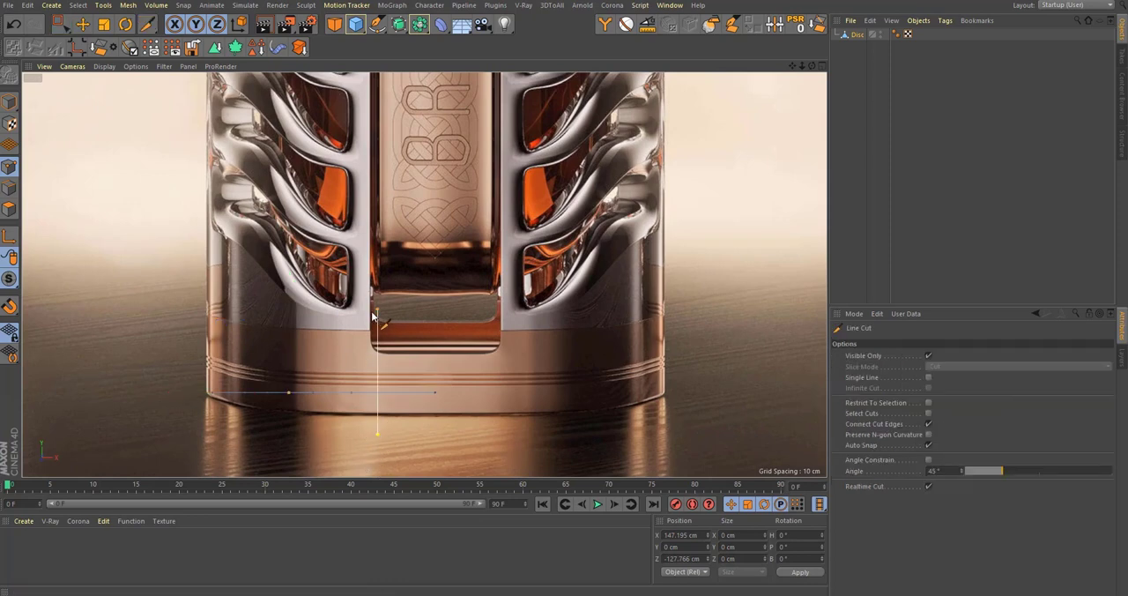
pyautogui.press('space')
pyautogui.press('space')
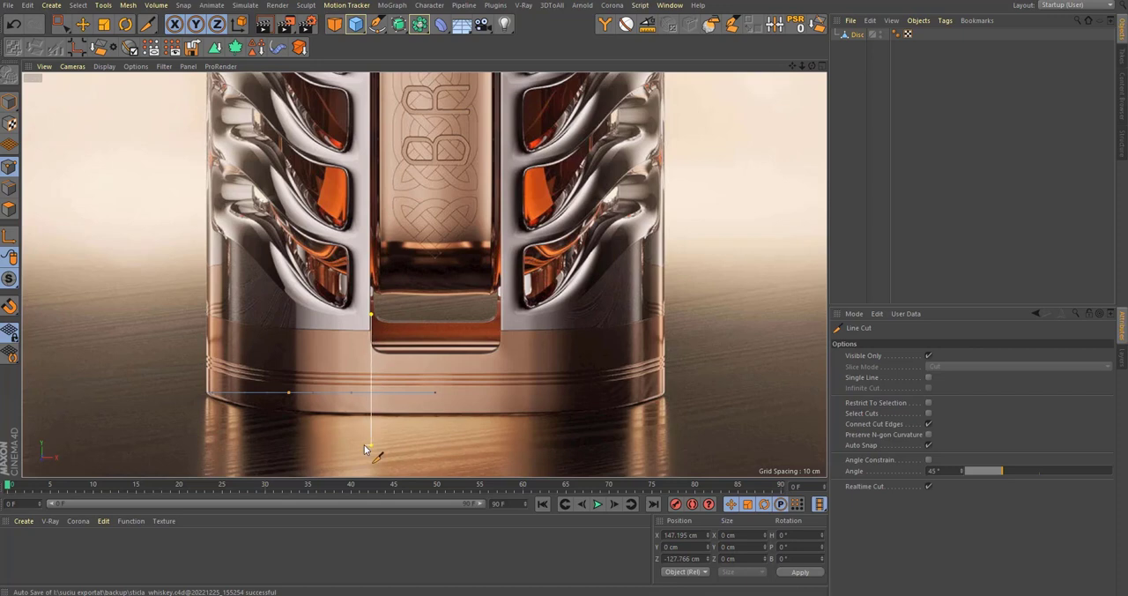
pyautogui.click(929, 355)
pyautogui.click(371, 298)
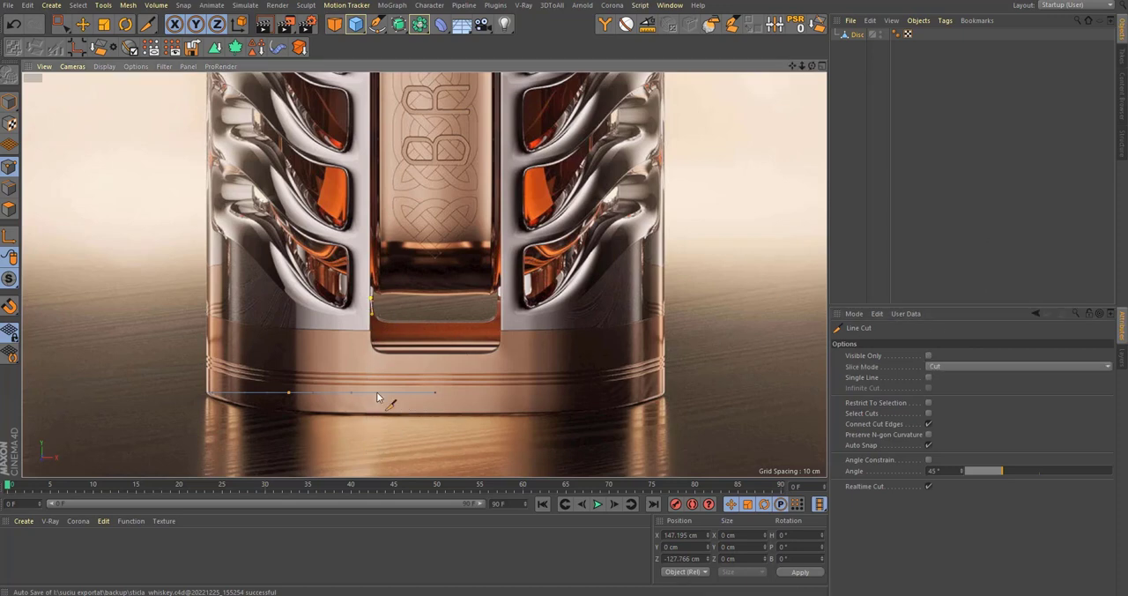
pyautogui.keyDown('shift'); pyautogui.click(378, 470); pyautogui.keyUp('shift')
pyautogui.press('Escape')
pyautogui.scroll(5, 369, 390)
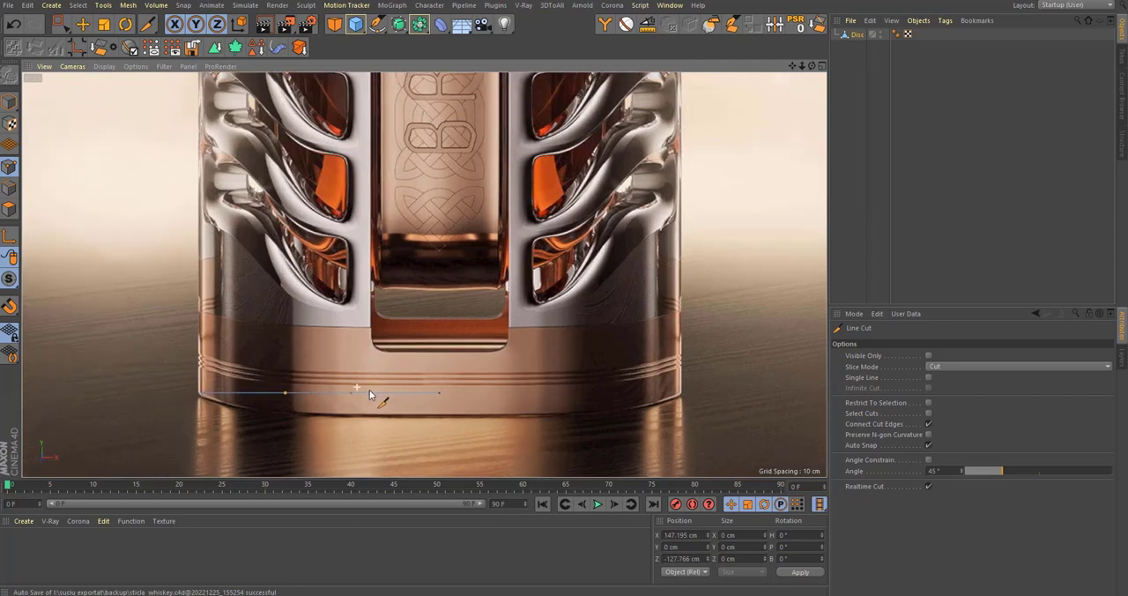
# Step: Try raising the rim point just left of the new cut to about Y 81.5 cm, and undo the move
pyautogui.middleClick(358, 402)
pyautogui.scroll(6, 219, 164)
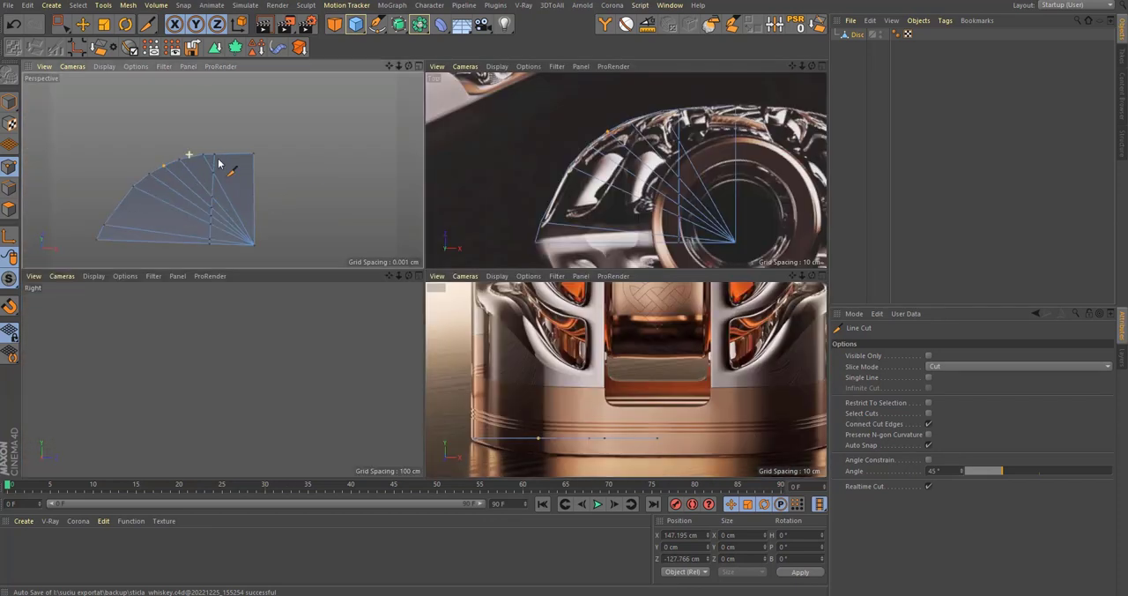
pyautogui.press('0')
pyautogui.click(218, 156)
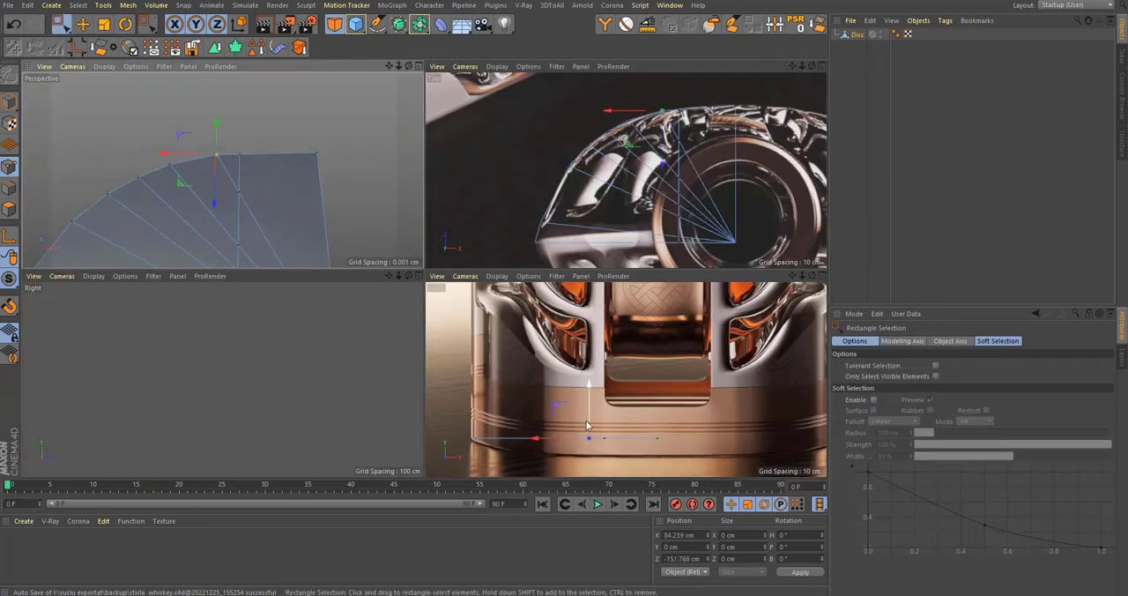
pyautogui.moveTo(599, 381); pyautogui.dragTo(596, 361)
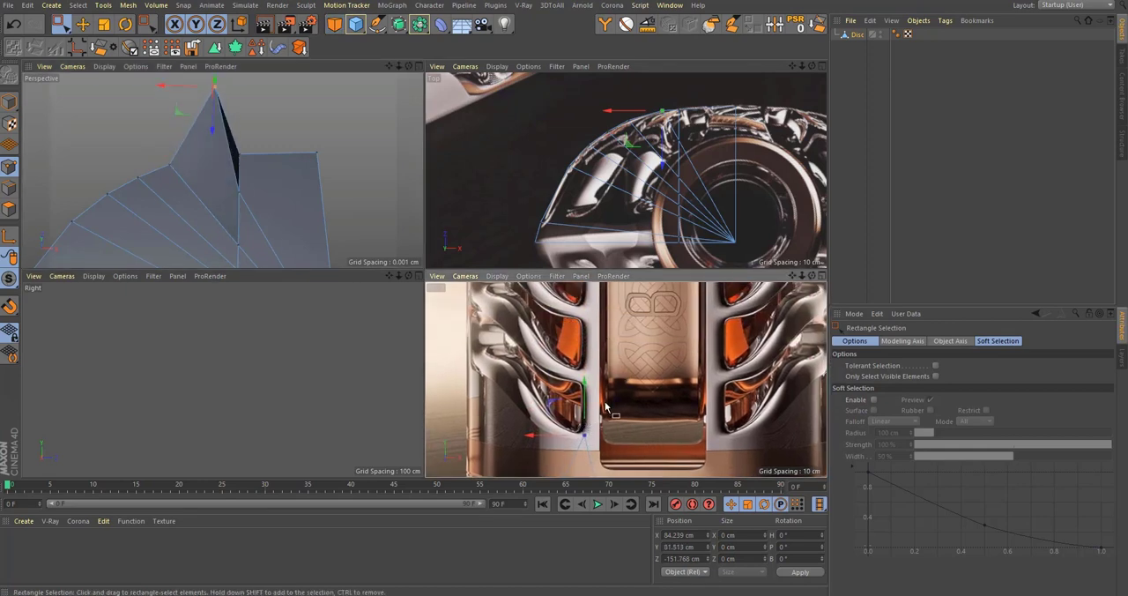
pyautogui.scroll(-5, 606, 405)
pyautogui.keyDown('alt'); pyautogui.moveTo(605, 333); pyautogui.dragTo(588, 432, button='middle'); pyautogui.keyUp('alt')
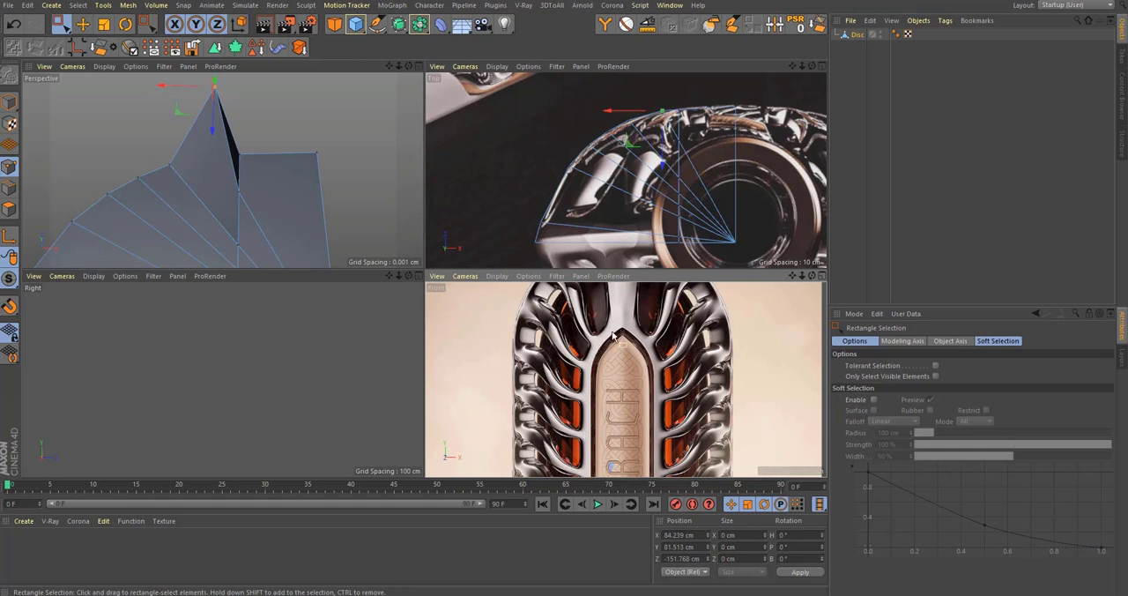
pyautogui.hotkey('ctrl', 'z')
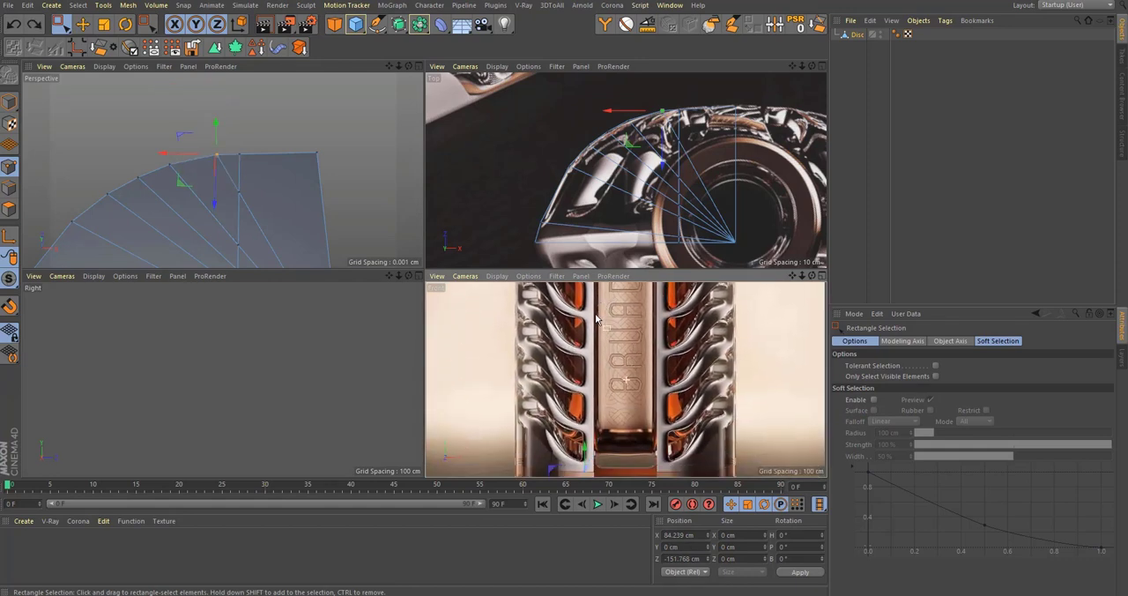
pyautogui.keyDown('alt'); pyautogui.moveTo(222, 213); pyautogui.dragTo(236, 218, button='middle'); pyautogui.keyUp('alt')
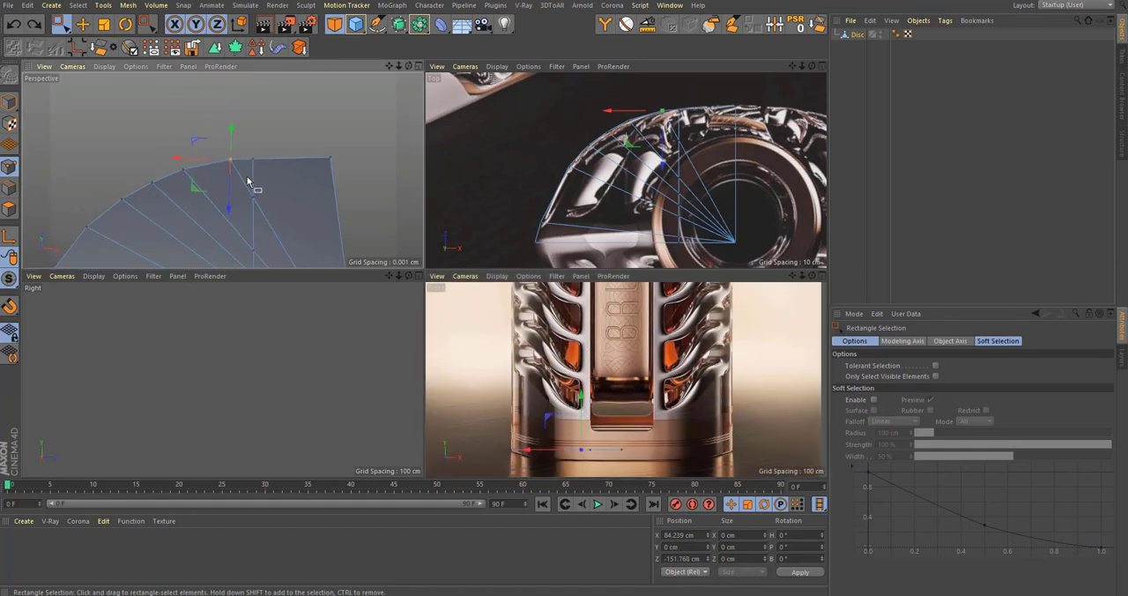
pyautogui.keyDown('alt'); pyautogui.moveTo(253, 165); pyautogui.dragTo(250, 196); pyautogui.keyUp('alt')
pyautogui.moveTo(216, 123); pyautogui.dragTo(272, 166)
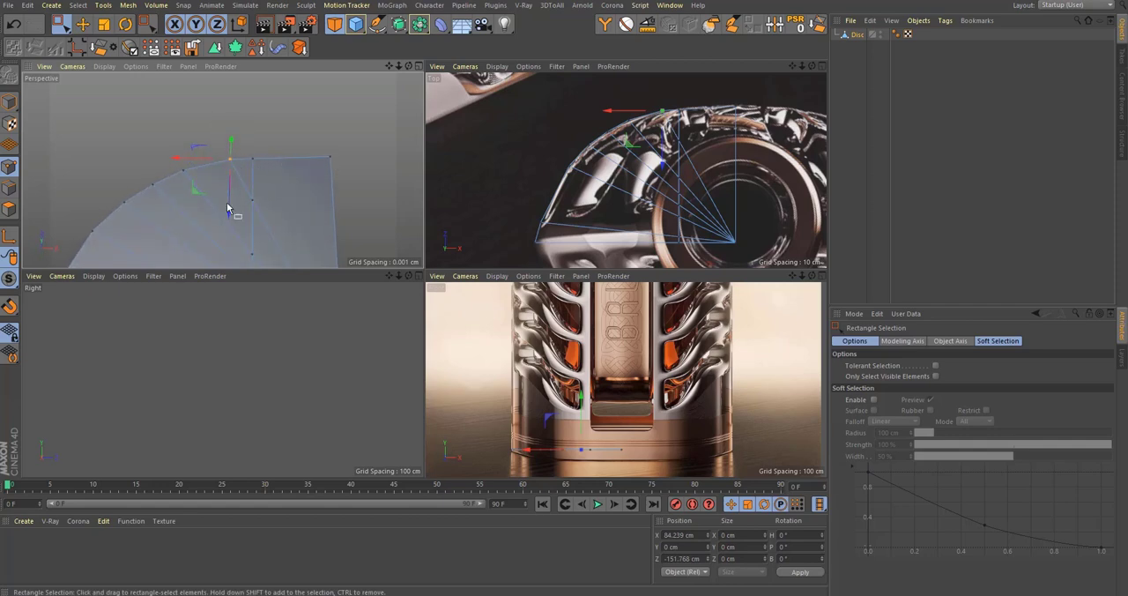
pyautogui.keyDown('alt'); pyautogui.moveTo(228, 205); pyautogui.dragTo(291, 146, button='middle'); pyautogui.keyUp('alt')
pyautogui.keyDown('alt'); pyautogui.moveTo(222, 171); pyautogui.dragTo(297, 141); pyautogui.keyUp('alt')
# Step: Enlarge the top view, and examine the bottle's side ribs and shape from above in the photos of the web browser's Bruadarach article
pyautogui.middleClick(592, 111)
pyautogui.keyDown('alt'); pyautogui.moveTo(776, 247); pyautogui.dragTo(821, 235, button='middle'); pyautogui.keyUp('alt')
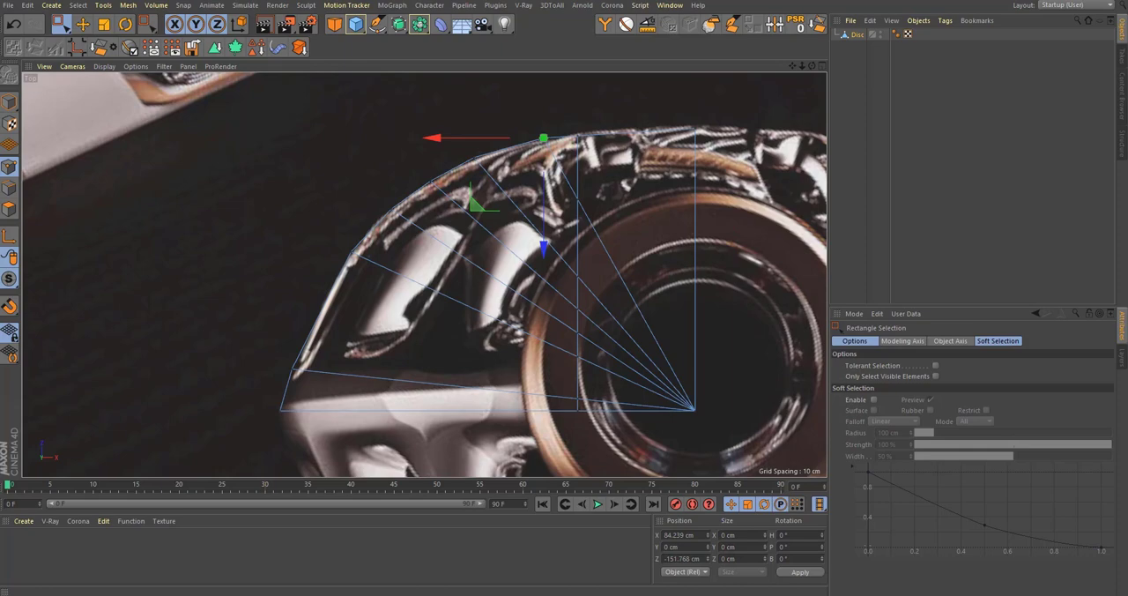
pyautogui.moveTo(1094, 74); pyautogui.dragTo(611, 25)
pyautogui.scroll(-1, 606, 351)
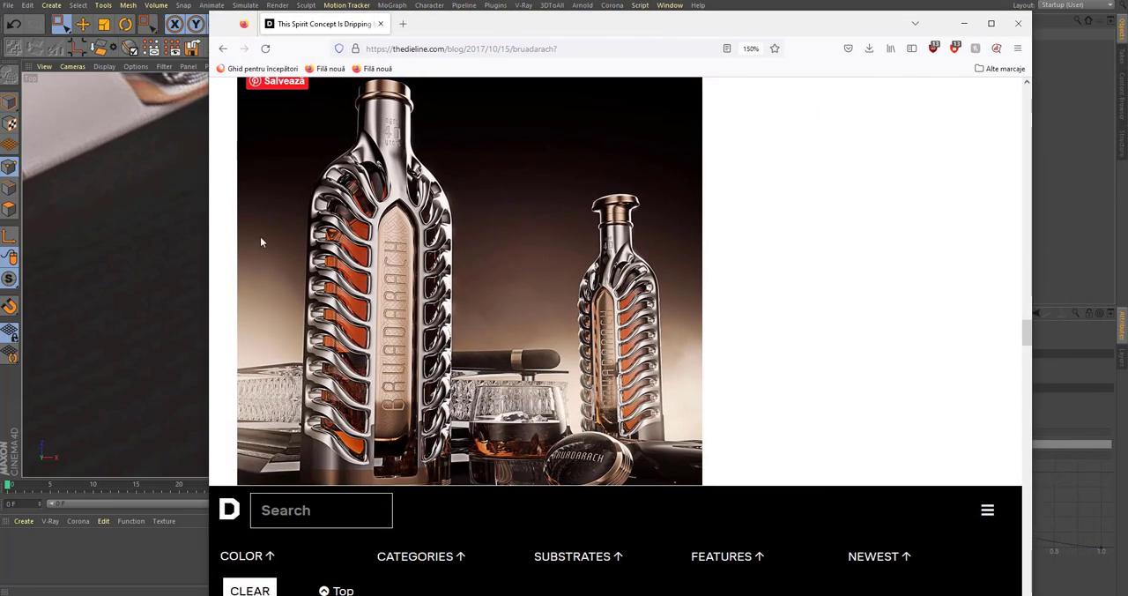
pyautogui.scroll(-10, 453, 297)
pyautogui.scroll(15, 445, 306)
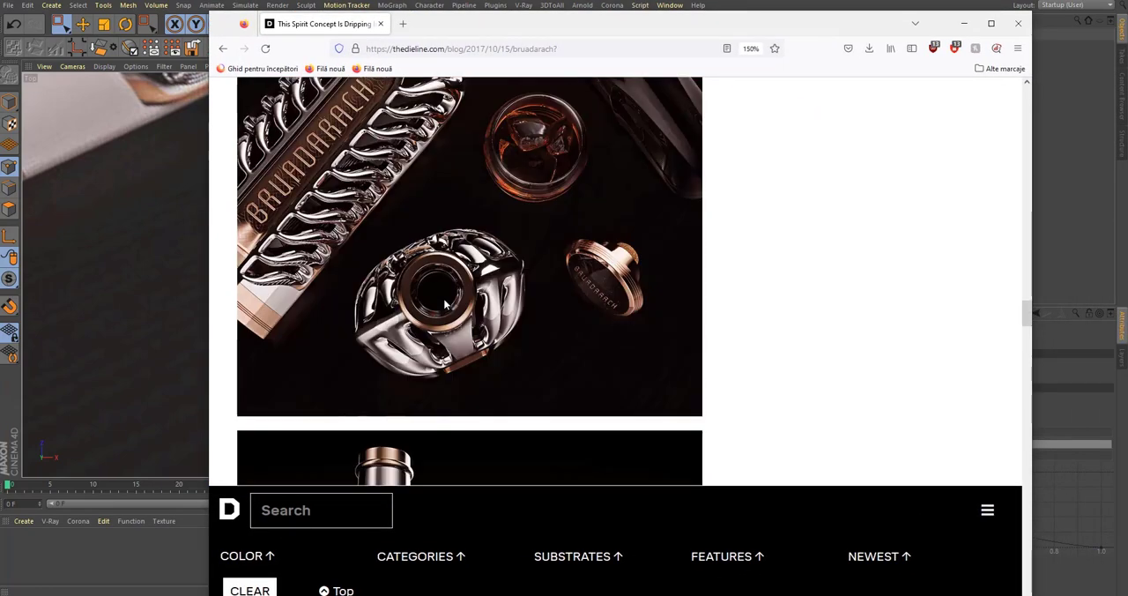
pyautogui.scroll(8, 447, 302)
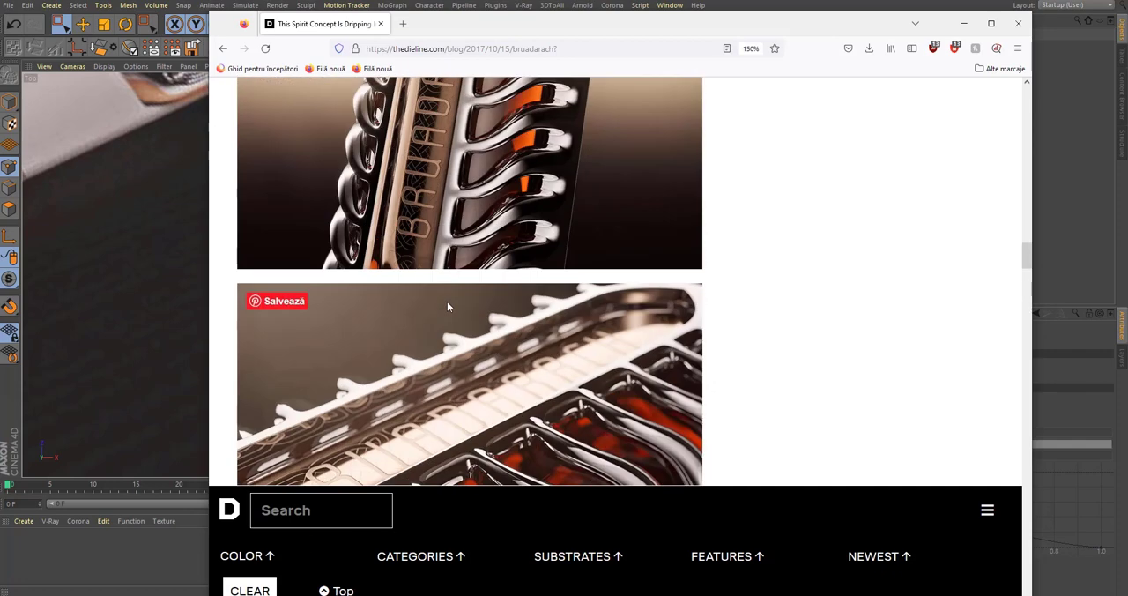
pyautogui.scroll(2, 667, 279)
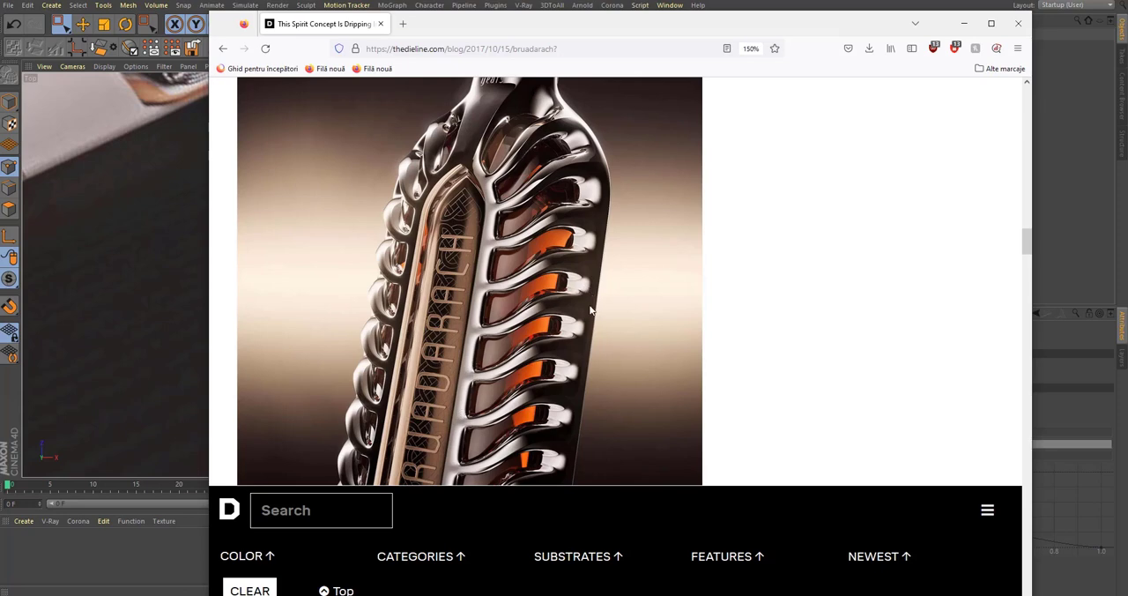
pyautogui.moveTo(778, 29); pyautogui.dragTo(1127, 53)
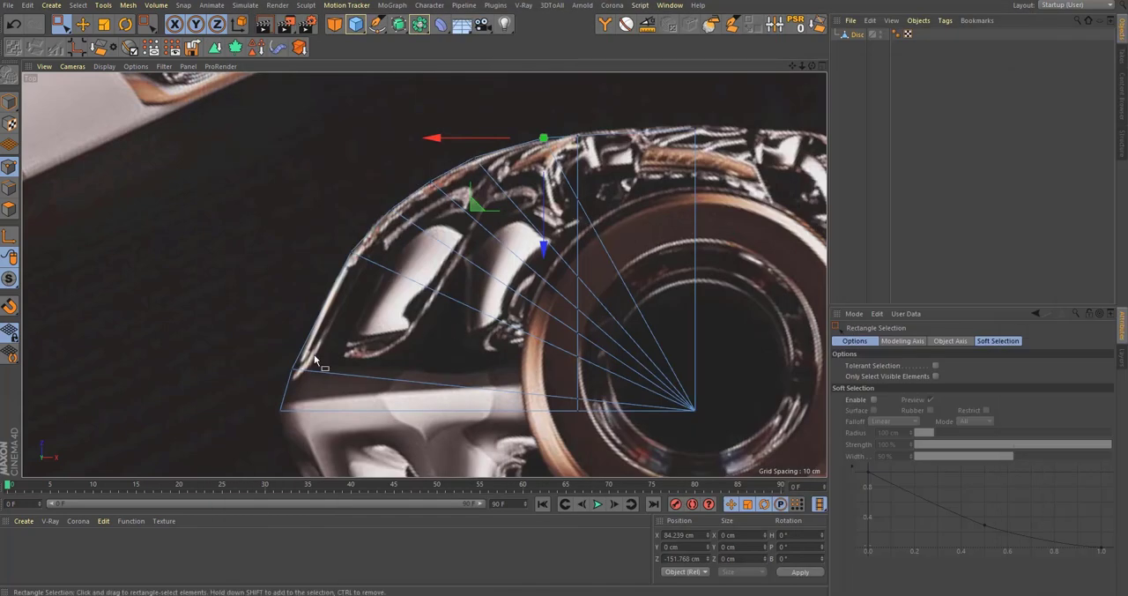
# Step: Move the rim point just above the disc's left corner onto the bottle outline, to about X 224.1 cm and Z -21.2 cm
pyautogui.scroll(2, 274, 358)
pyautogui.moveTo(262, 330); pyautogui.dragTo(329, 372)
pyautogui.keyDown('alt'); pyautogui.moveTo(264, 441); pyautogui.dragTo(272, 443, button='middle'); pyautogui.keyUp('alt')
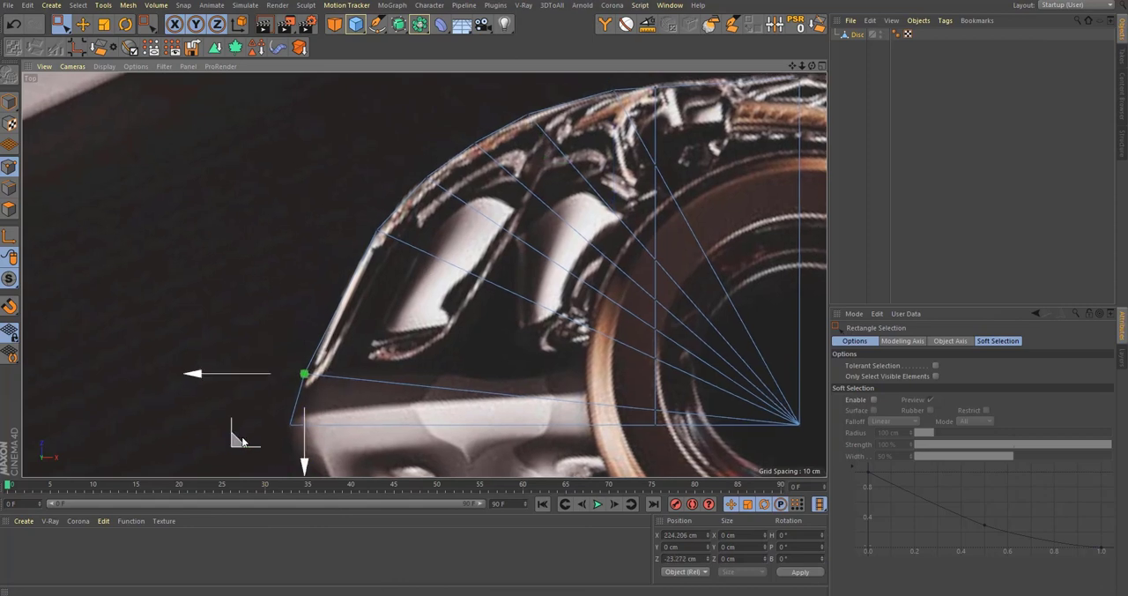
pyautogui.moveTo(241, 437); pyautogui.dragTo(245, 432)
pyautogui.keyDown('alt'); pyautogui.moveTo(377, 391); pyautogui.dragTo(353, 371, button='middle'); pyautogui.keyUp('alt')
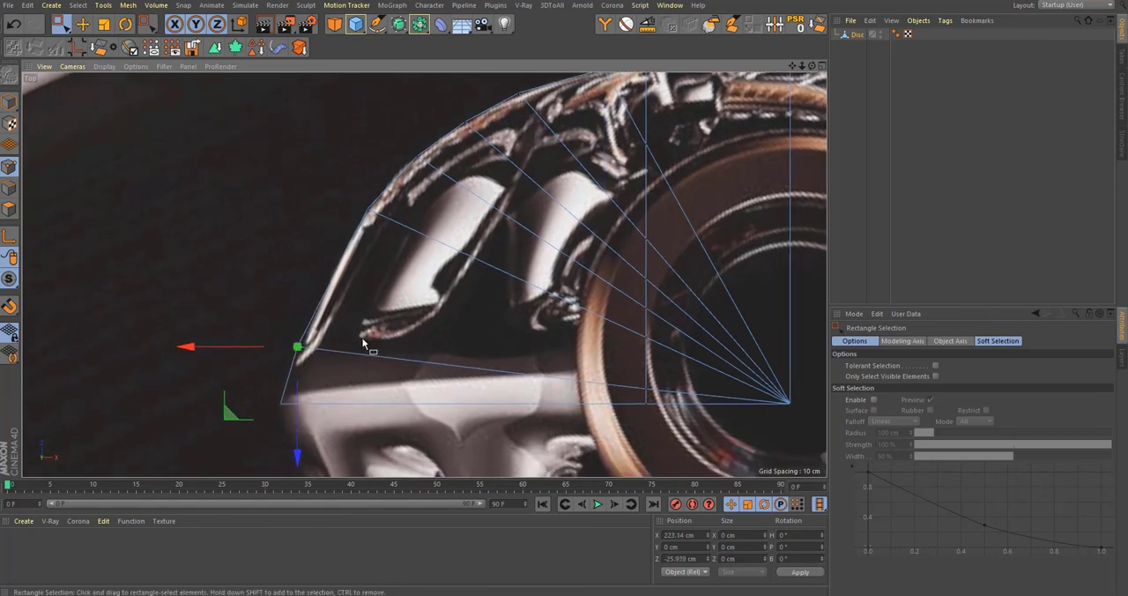
pyautogui.keyDown('alt'); pyautogui.moveTo(327, 313); pyautogui.dragTo(295, 339, button='middle'); pyautogui.keyUp('alt')
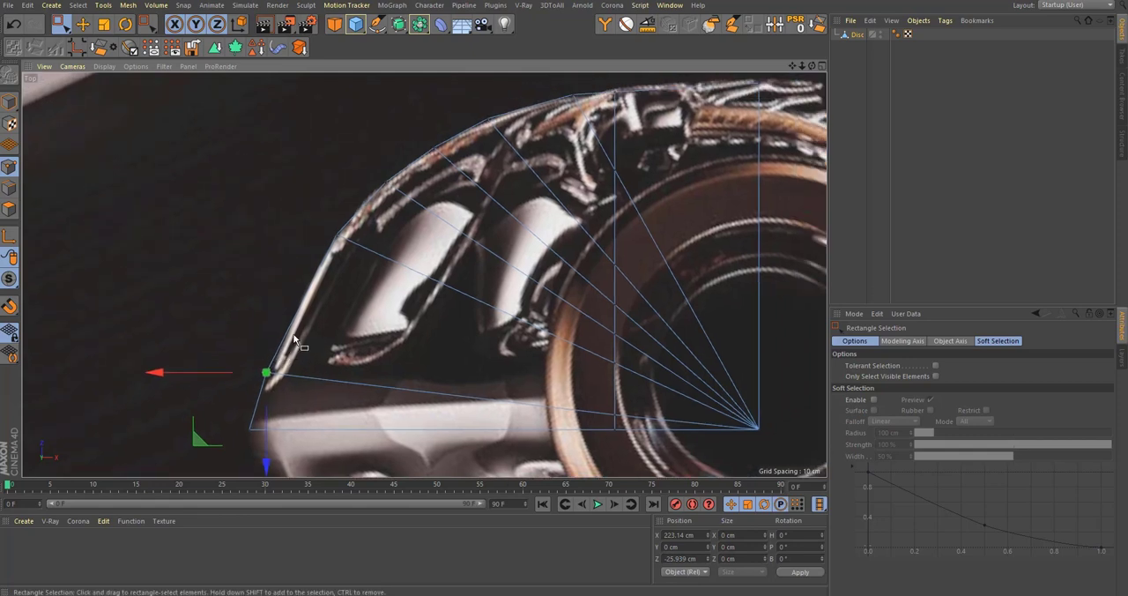
pyautogui.scroll(-2, 294, 339)
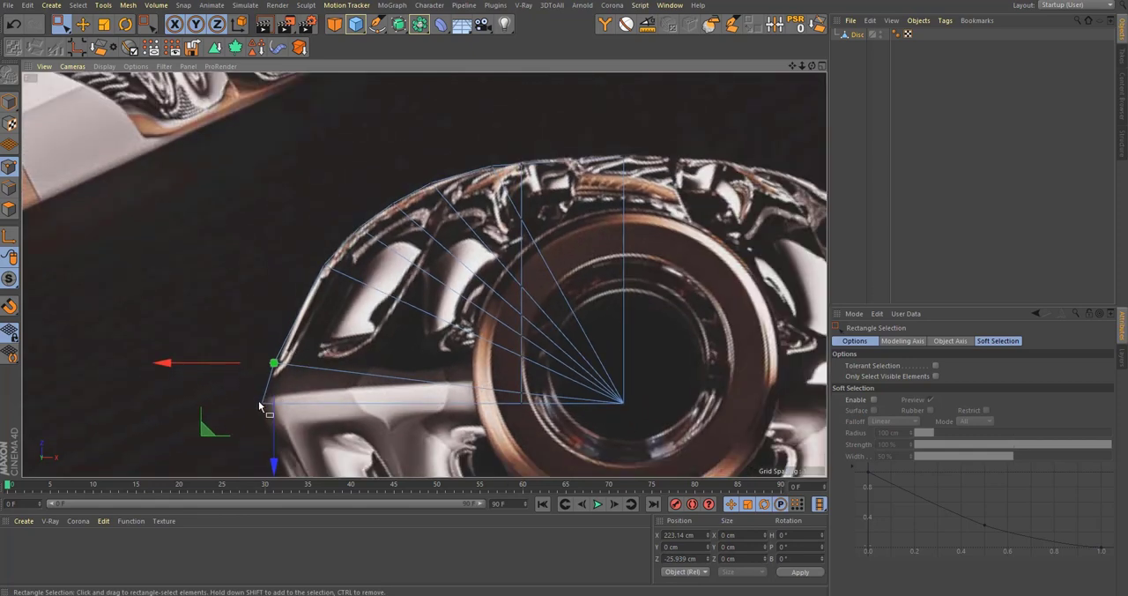
pyautogui.scroll(1, 259, 398)
pyautogui.moveTo(212, 426); pyautogui.dragTo(210, 432)
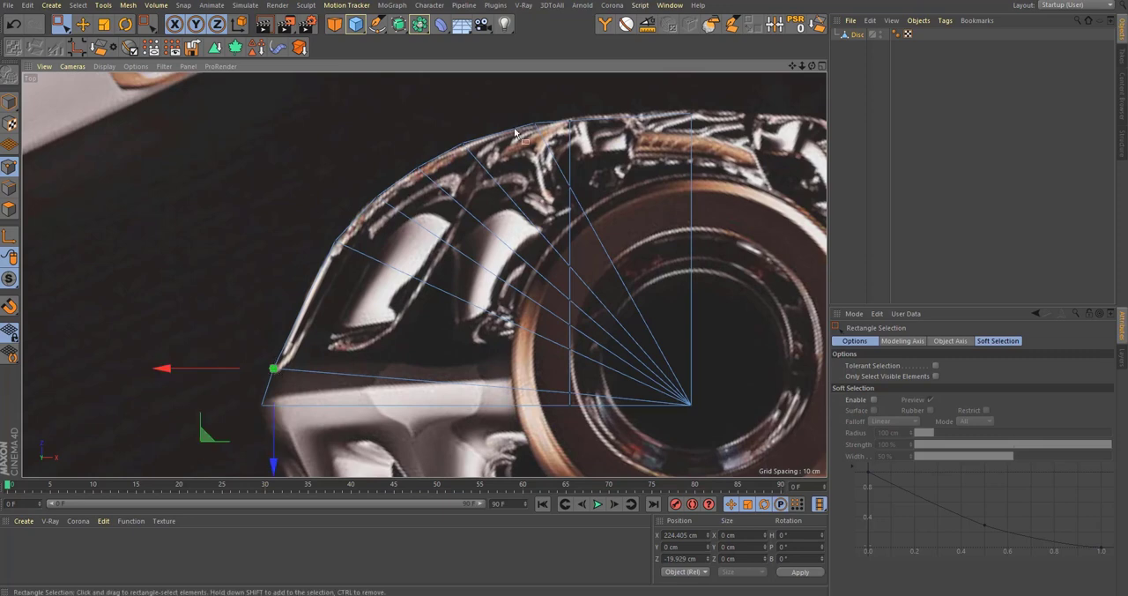
pyautogui.moveTo(583, 138); pyautogui.dragTo(575, 133)
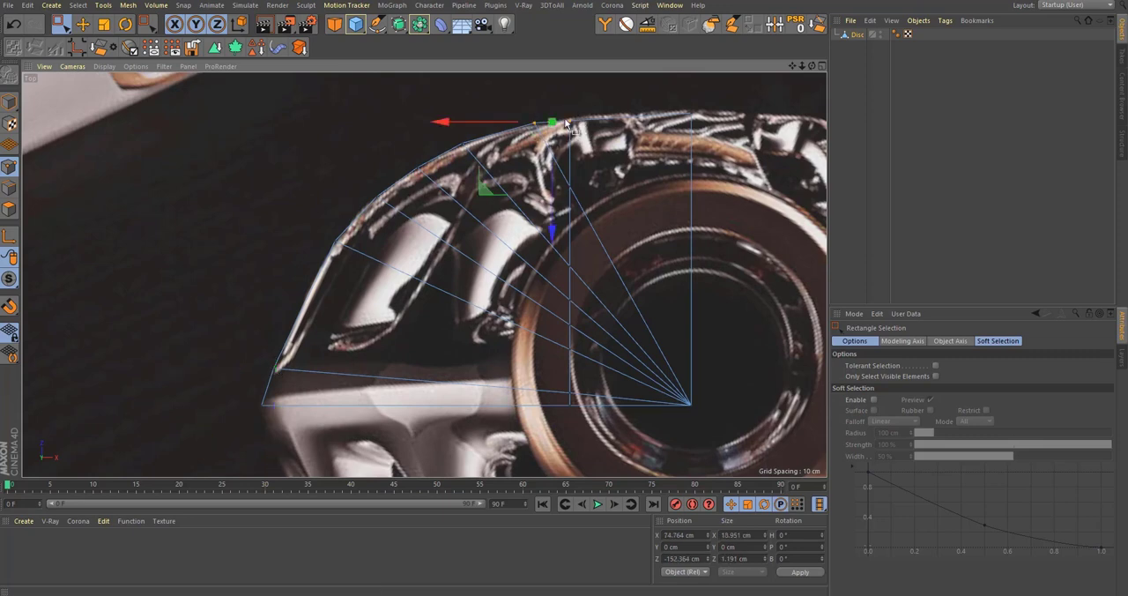
pyautogui.moveTo(260, 350); pyautogui.dragTo(290, 381)
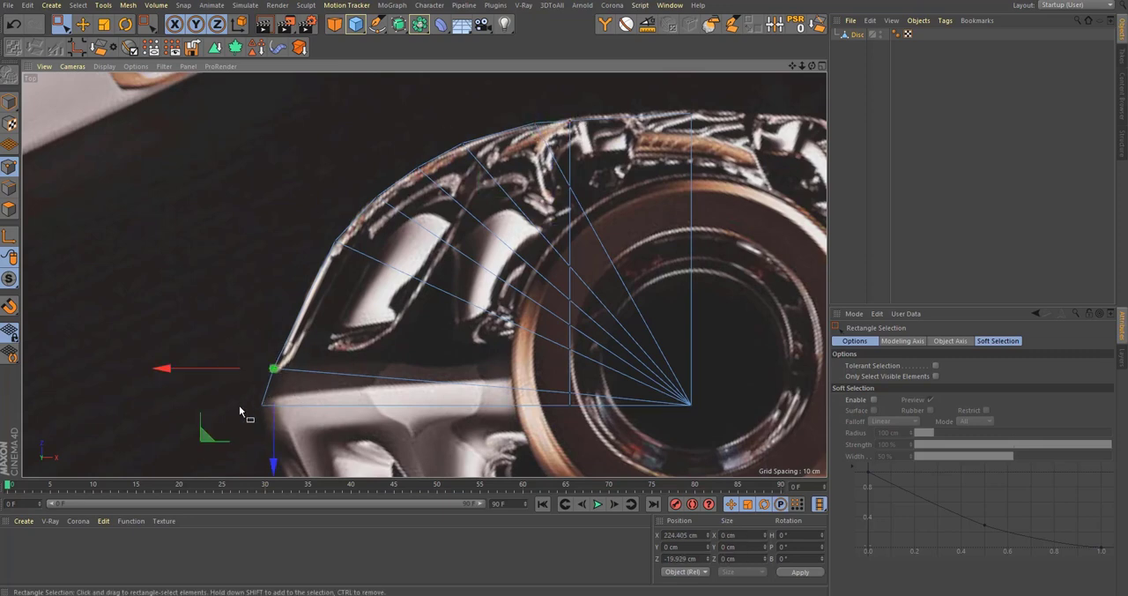
pyautogui.moveTo(210, 437); pyautogui.dragTo(209, 438)
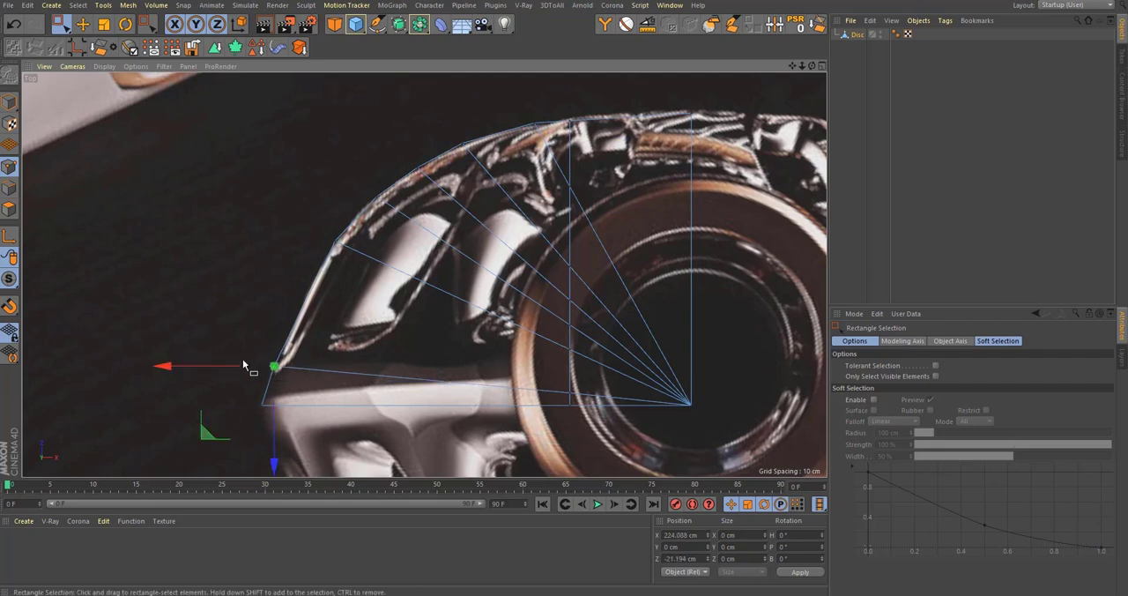
# Step: Select the rim points around the vertical cut and at the left corner, and compare the outline with the browser photo and the front picture
pyautogui.keyDown('alt'); pyautogui.moveTo(554, 99); pyautogui.dragTo(520, 123, button='middle'); pyautogui.keyUp('alt')
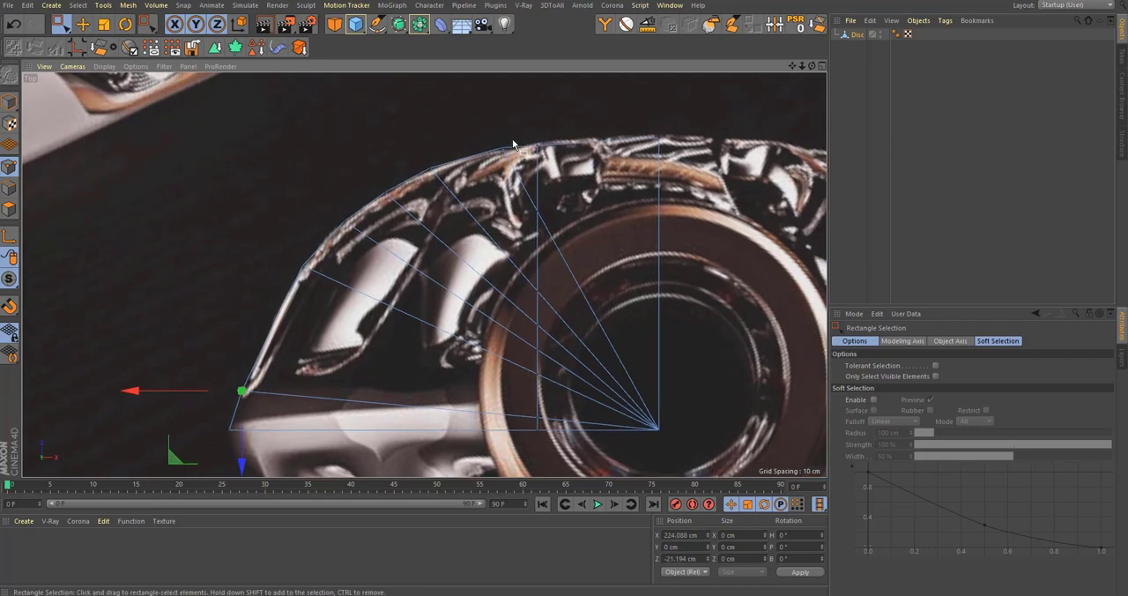
pyautogui.moveTo(485, 133); pyautogui.dragTo(789, 201)
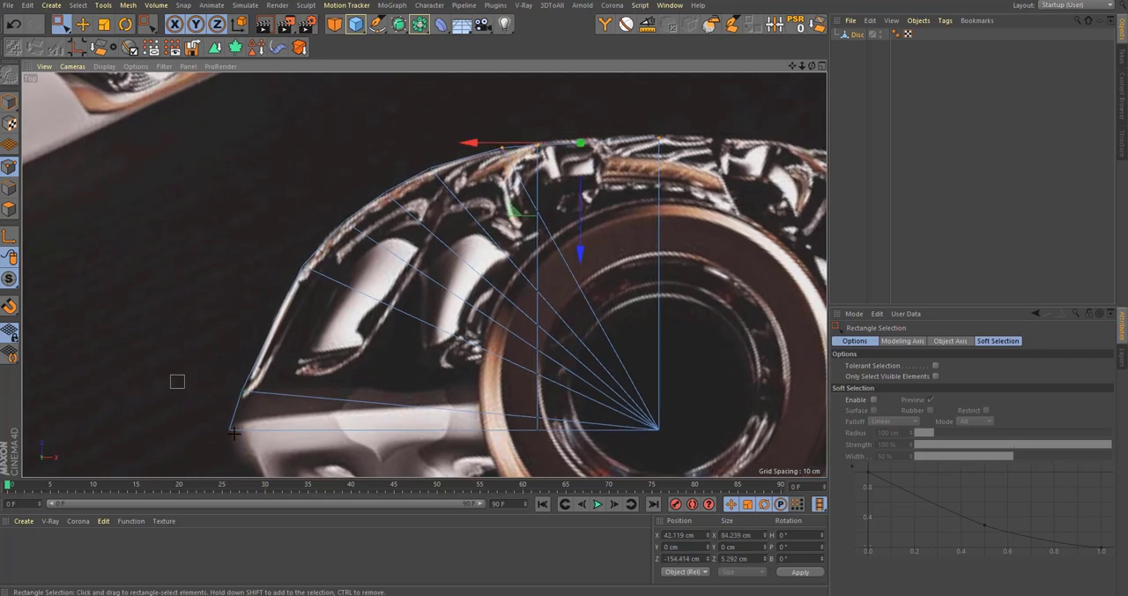
pyautogui.keyDown('shift'); pyautogui.moveTo(171, 375); pyautogui.dragTo(295, 450); pyautogui.keyUp('shift')
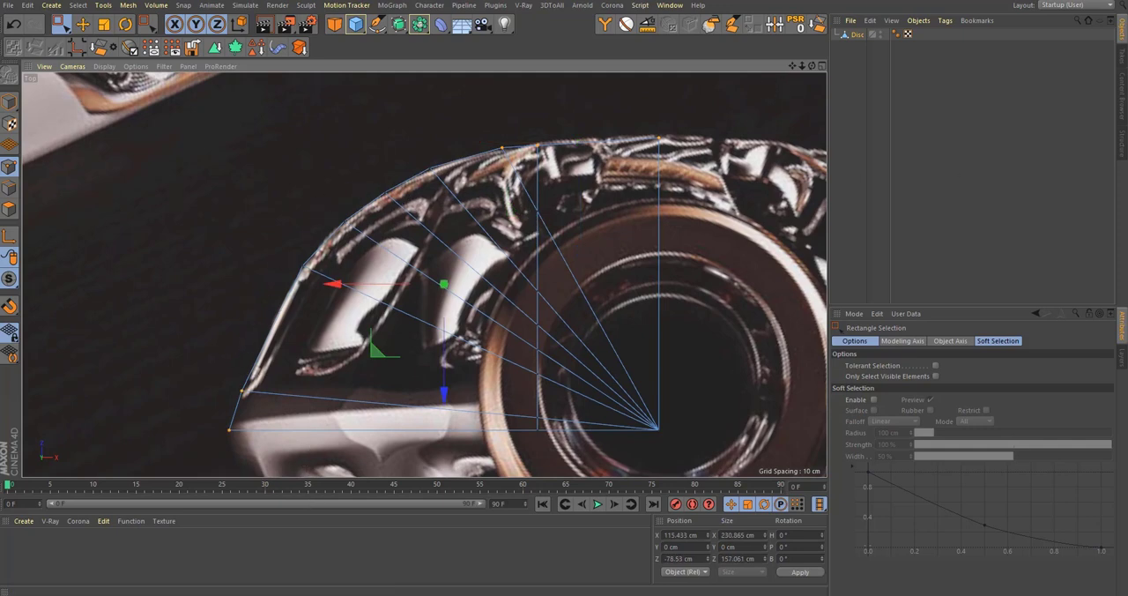
pyautogui.moveTo(1127, 105); pyautogui.dragTo(619, 68)
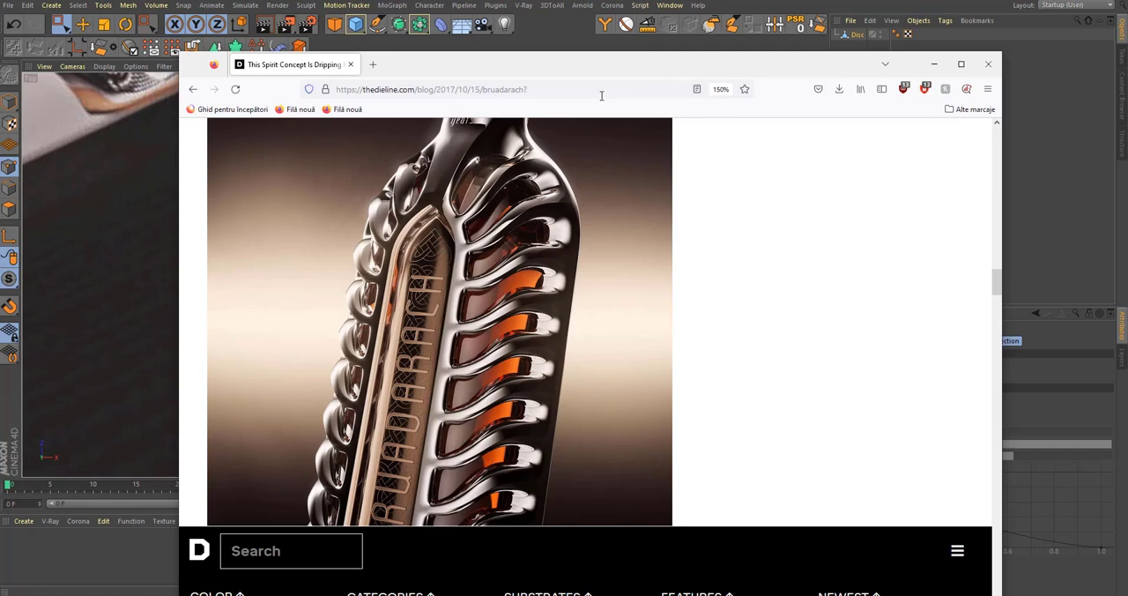
pyautogui.moveTo(625, 64); pyautogui.dragTo(1127, 106)
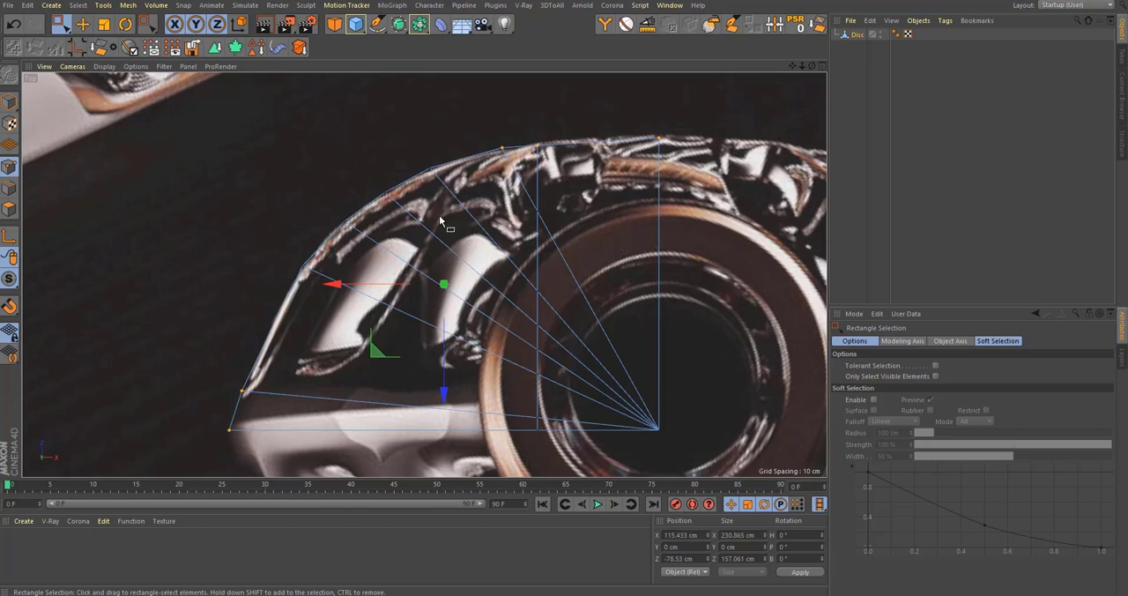
pyautogui.middleClick(436, 244)
pyautogui.middleClick(485, 427)
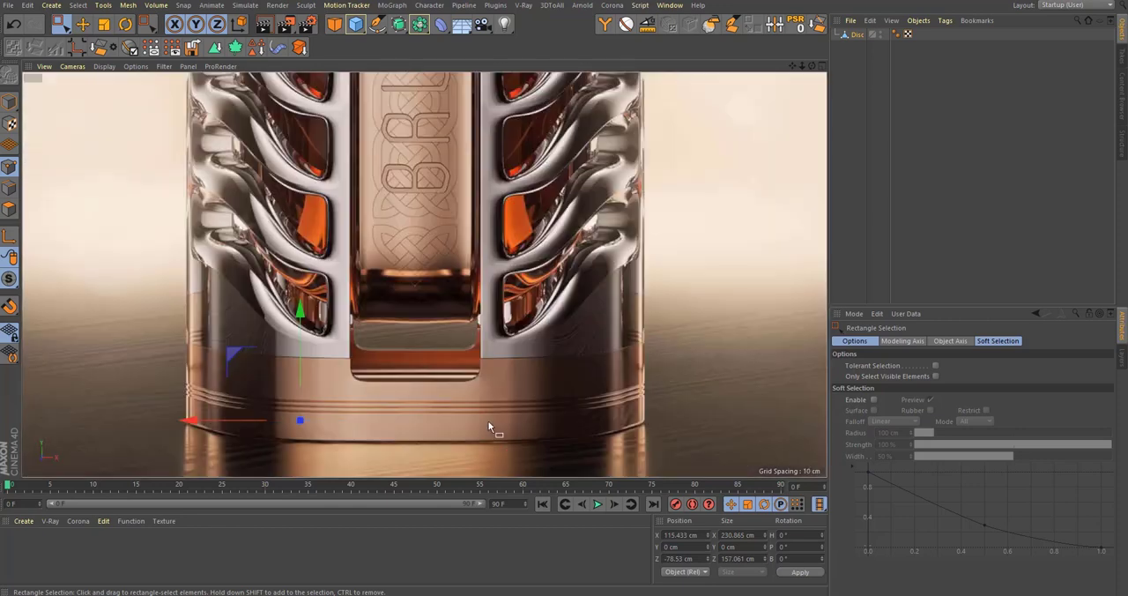
pyautogui.middleClick(478, 413)
pyautogui.middleClick(347, 252)
pyautogui.scroll(-5, 415, 265)
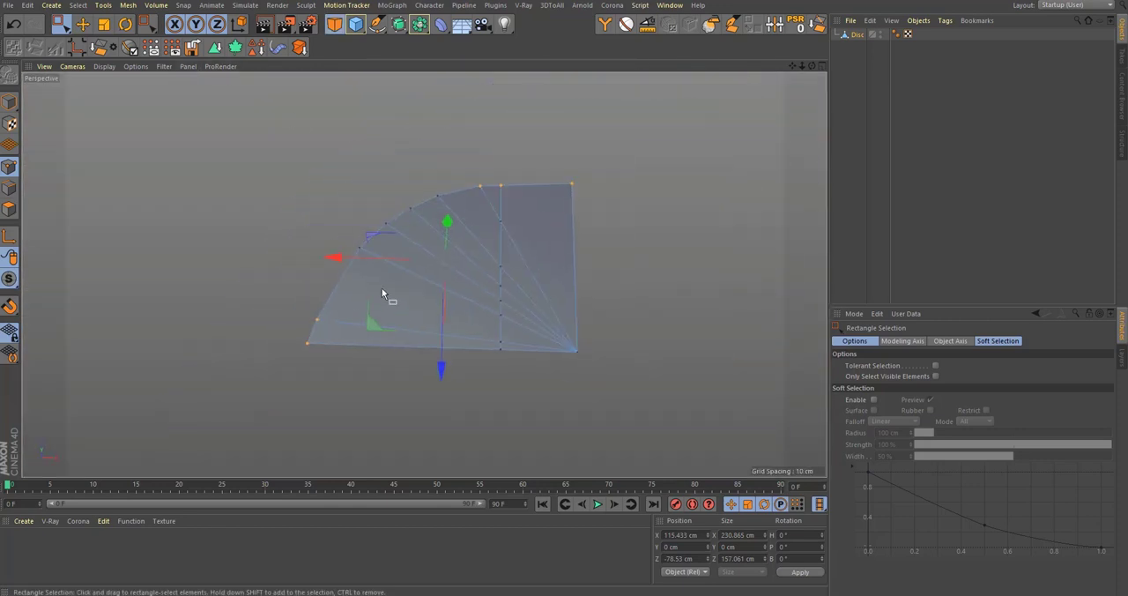
# Step: Select the disc's outer rim edges and extrude them upward into a wall about 88.6 cm high
pyautogui.click(8, 187)
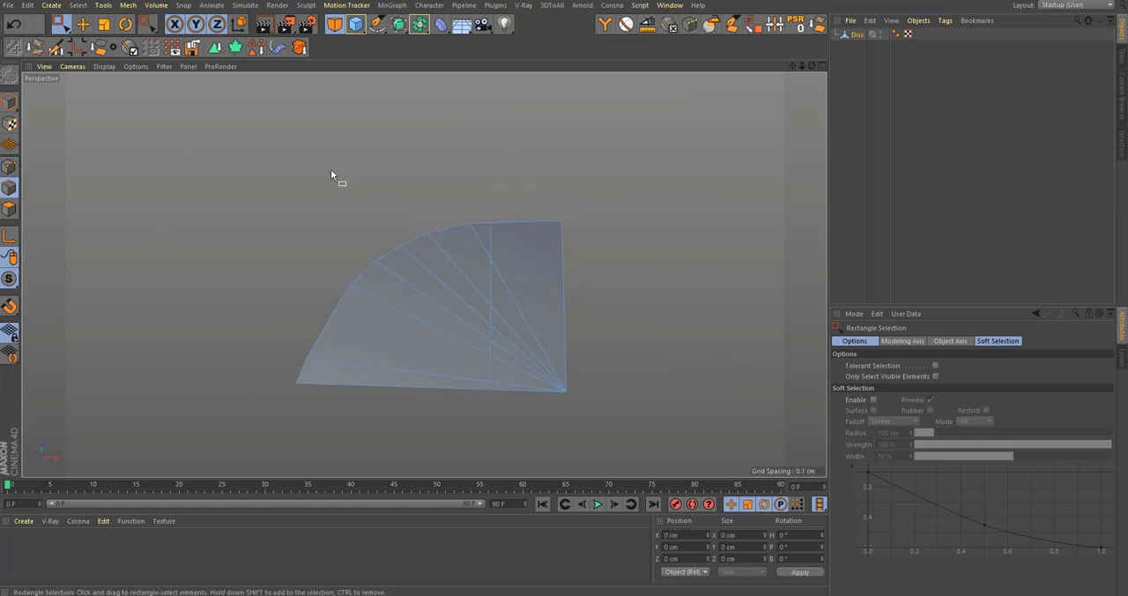
pyautogui.moveTo(332, 173); pyautogui.dragTo(728, 264)
pyautogui.keyDown('shift'); pyautogui.moveTo(120, 192); pyautogui.dragTo(405, 430); pyautogui.keyUp('shift')
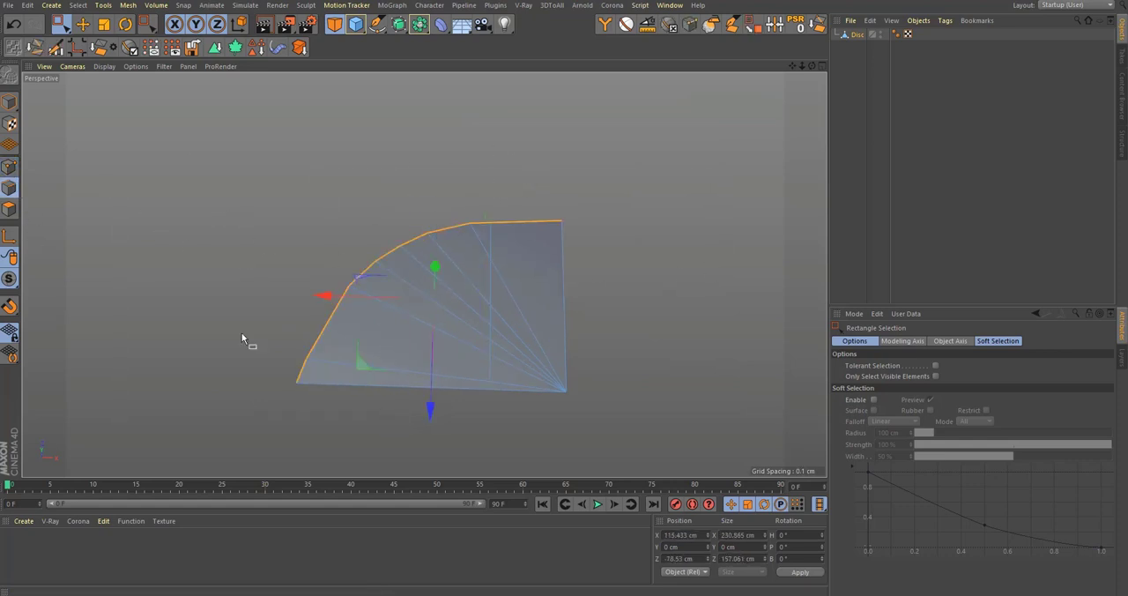
pyautogui.keyDown('alt'); pyautogui.moveTo(617, 365); pyautogui.dragTo(518, 274); pyautogui.keyUp('alt')
pyautogui.keyDown('ctrl'); pyautogui.moveTo(426, 275); pyautogui.dragTo(465, 167); pyautogui.keyUp('ctrl')
pyautogui.keyDown('alt'); pyautogui.moveTo(452, 321); pyautogui.dragTo(437, 359); pyautogui.keyUp('alt')
# Step: Select the flat base polygons of the disc and delete them, keeping only the curved wall
pyautogui.click(9, 211)
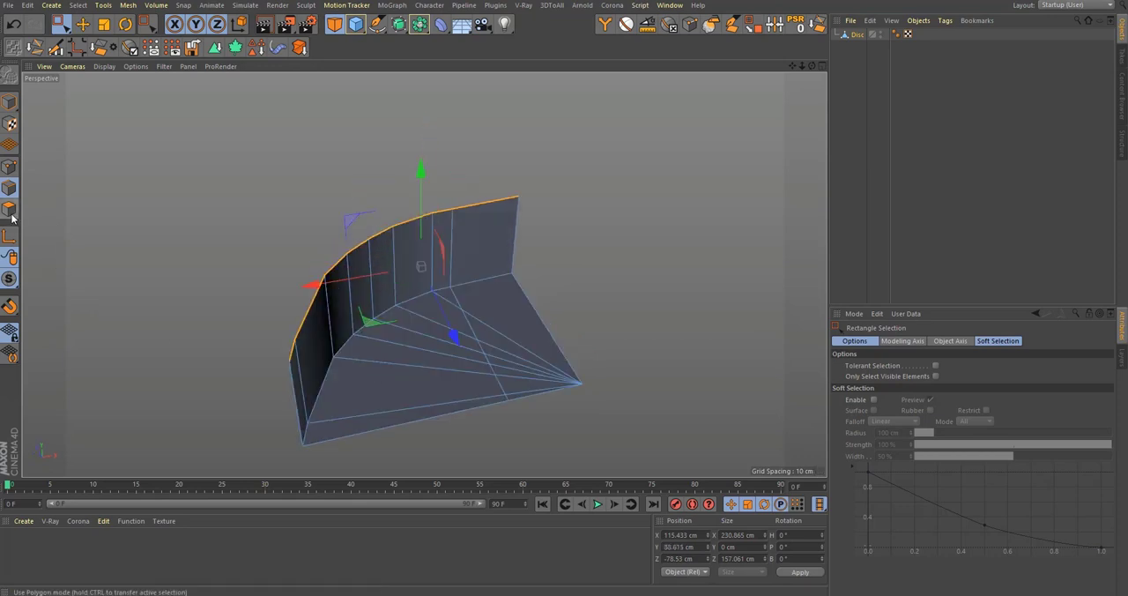
pyautogui.press('9')
pyautogui.click(526, 410)
pyautogui.moveTo(526, 411); pyautogui.dragTo(490, 364)
pyautogui.keyDown('ctrl'); pyautogui.moveTo(529, 111); pyautogui.dragTo(442, 159); pyautogui.keyUp('ctrl')
pyautogui.press('Delete')
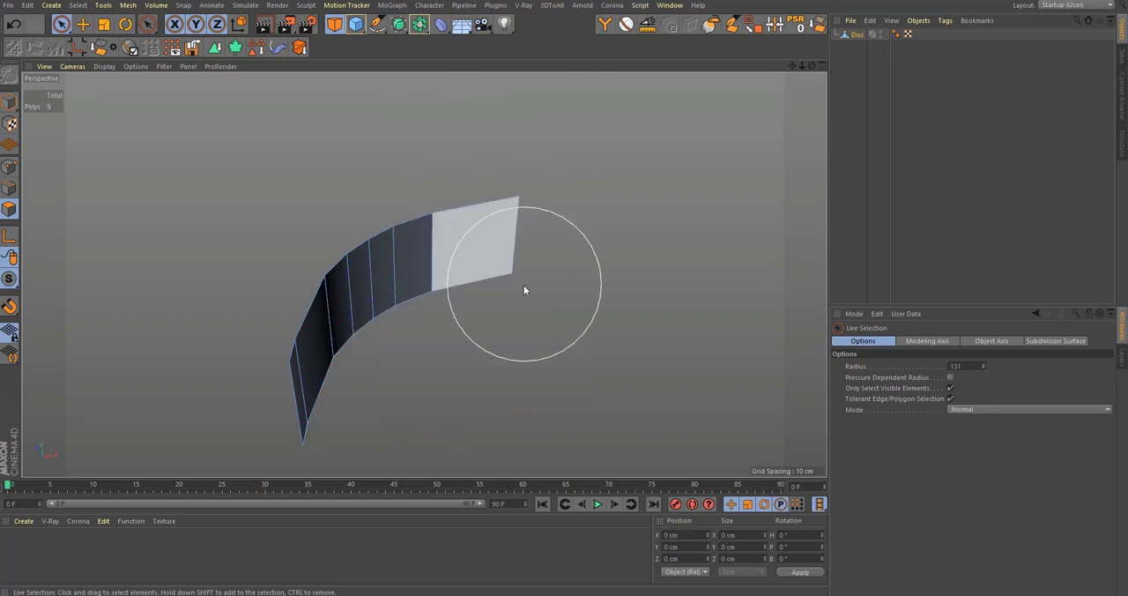
# Step: In the front view, select the wall's top row of points and raise it toward the bottle's top, to about Y 1190.3 cm
pyautogui.press('F5')
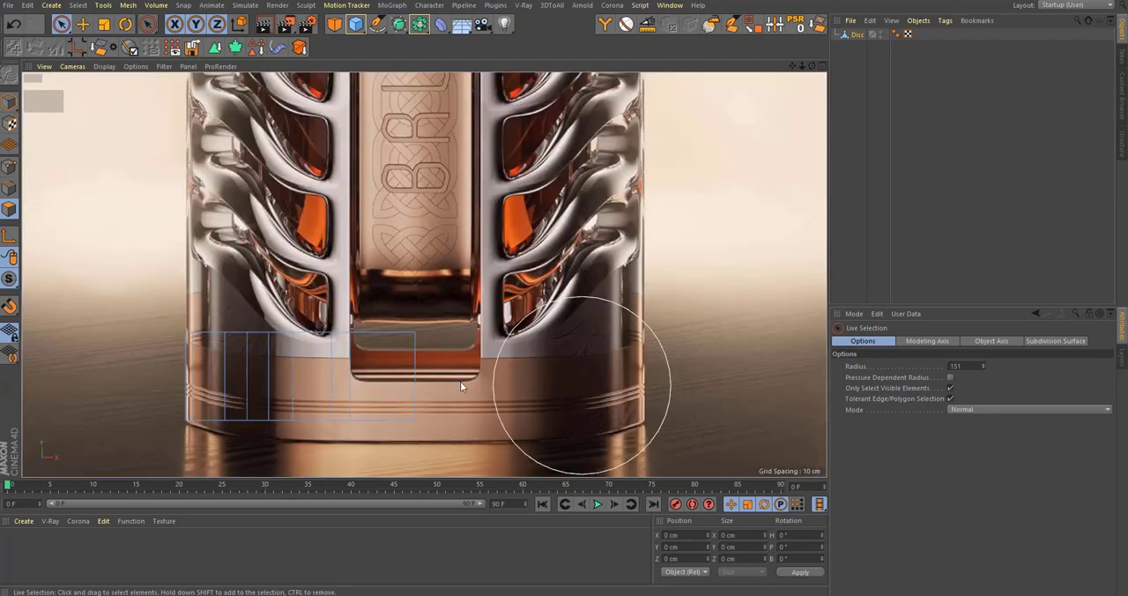
pyautogui.press('F4')
pyautogui.keyDown('alt'); pyautogui.moveTo(356, 321); pyautogui.dragTo(396, 316, button='middle'); pyautogui.keyUp('alt')
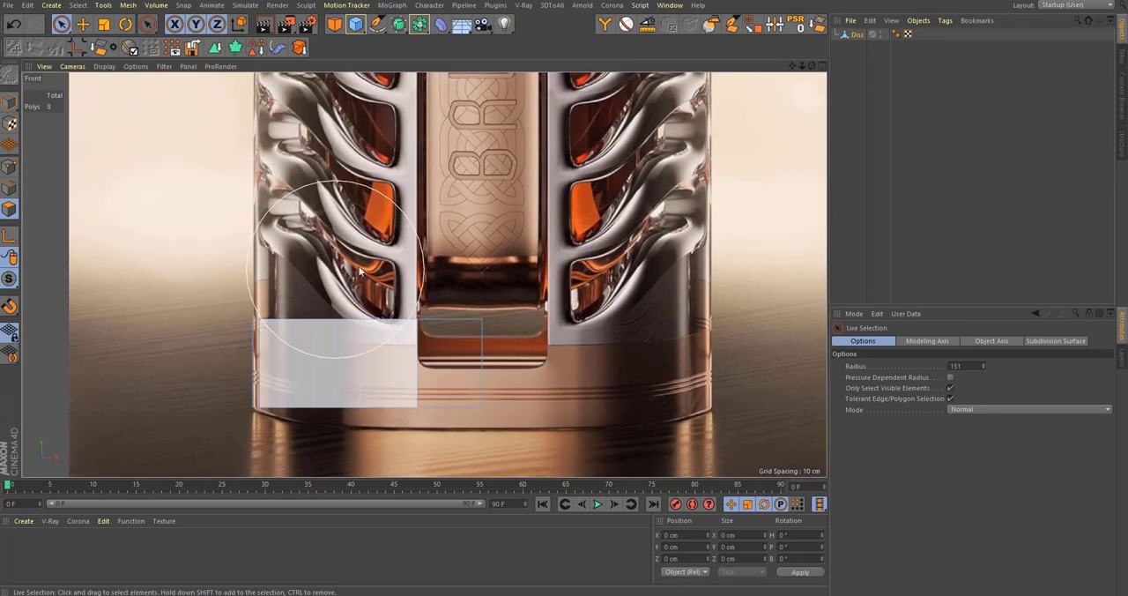
pyautogui.scroll(2, 339, 309)
pyautogui.scroll(-3, 393, 254)
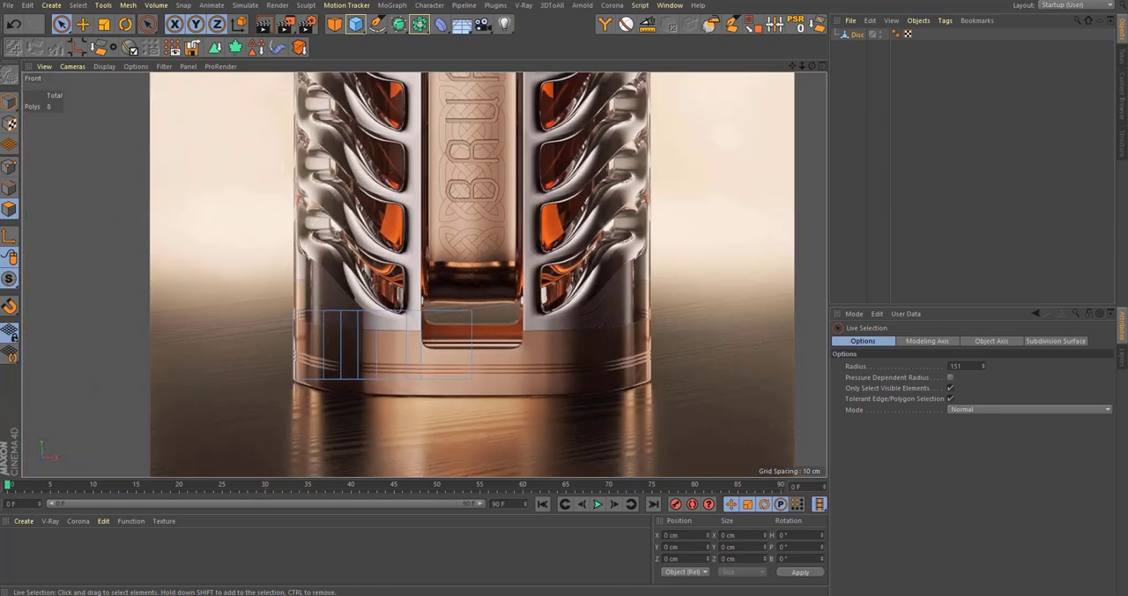
pyautogui.click(9, 167)
pyautogui.press('0')
pyautogui.moveTo(526, 328); pyautogui.dragTo(527, 328)
pyautogui.scroll(-5, 439, 410)
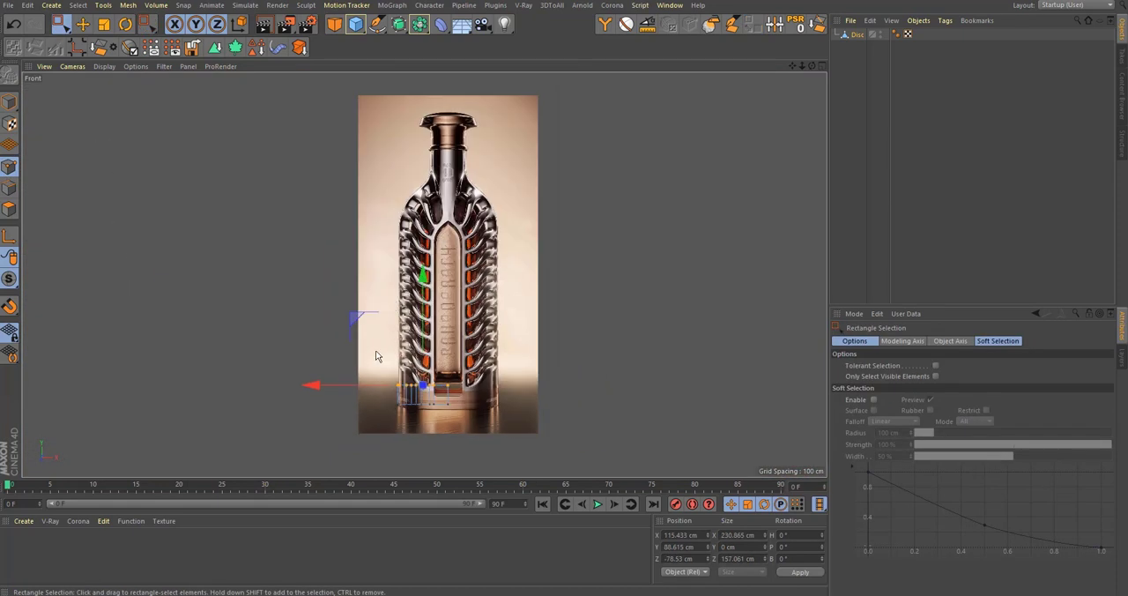
pyautogui.keyDown('alt'); pyautogui.moveTo(378, 355); pyautogui.dragTo(388, 408, button='middle'); pyautogui.keyUp('alt')
pyautogui.moveTo(434, 361); pyautogui.dragTo(480, 121)
# Step: Compare the wall's vertical edges with the front reference picture, from the bottle's base up to the pointed top of the label panel
pyautogui.scroll(6, 430, 361)
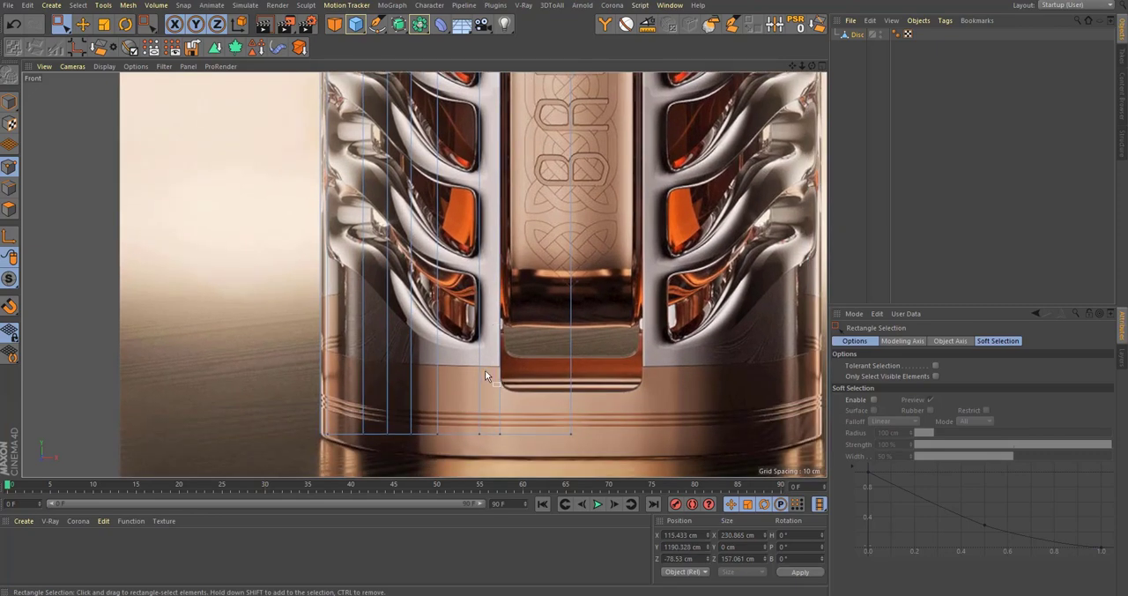
pyautogui.keyDown('alt'); pyautogui.moveTo(484, 392); pyautogui.dragTo(491, 410, button='middle'); pyautogui.keyUp('alt')
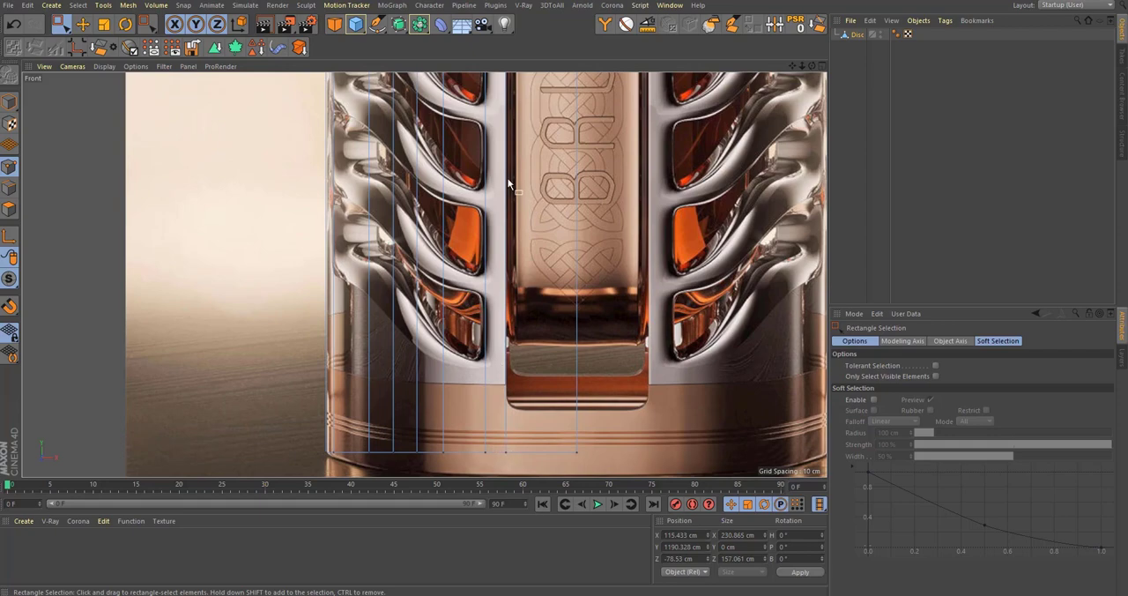
pyautogui.keyDown('alt'); pyautogui.moveTo(507, 176); pyautogui.dragTo(512, 355, button='middle'); pyautogui.keyUp('alt')
pyautogui.keyDown('alt'); pyautogui.moveTo(495, 143); pyautogui.dragTo(511, 328, button='middle'); pyautogui.keyUp('alt')
pyautogui.keyDown('alt'); pyautogui.moveTo(467, 107); pyautogui.dragTo(502, 355, button='middle'); pyautogui.keyUp('alt')
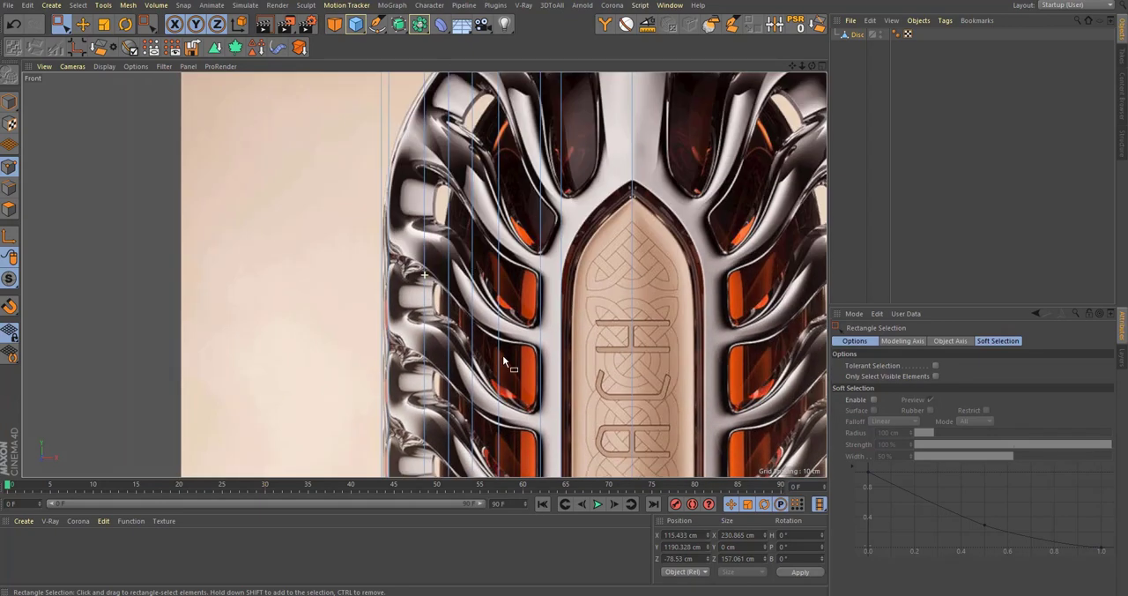
pyautogui.keyDown('alt'); pyautogui.moveTo(420, 176); pyautogui.dragTo(429, 279, button='middle'); pyautogui.keyUp('alt')
pyautogui.keyDown('alt'); pyautogui.moveTo(382, 119); pyautogui.dragTo(390, 223, button='middle'); pyautogui.keyUp('alt')
pyautogui.keyDown('alt'); pyautogui.moveTo(399, 387); pyautogui.dragTo(388, 102, button='middle'); pyautogui.keyUp('alt')
# Step: Select the two narrow polygon strips of the wall, one beside the label panel and one at the outer side
pyautogui.click(7, 217)
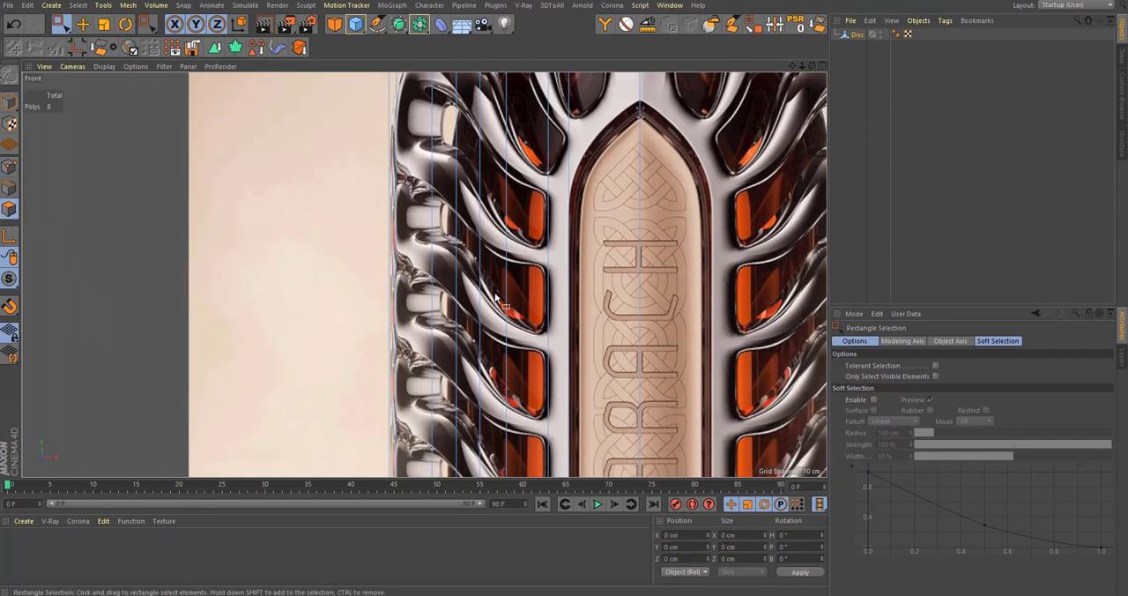
pyautogui.press('9')
pyautogui.click(517, 304)
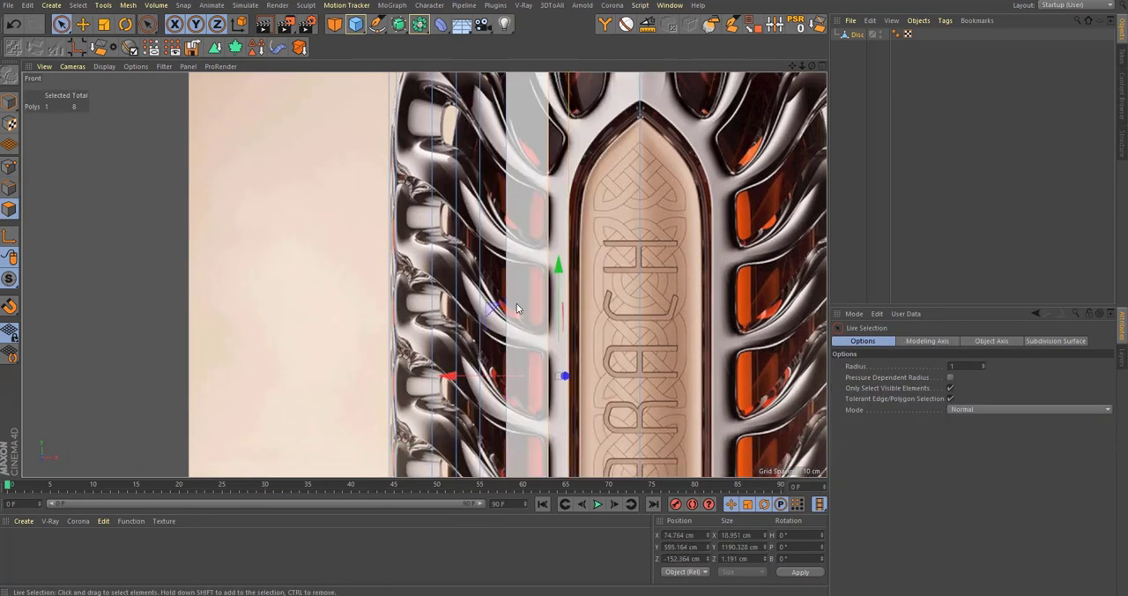
pyautogui.keyDown('shift'); pyautogui.click(393, 283); pyautogui.keyUp('shift')
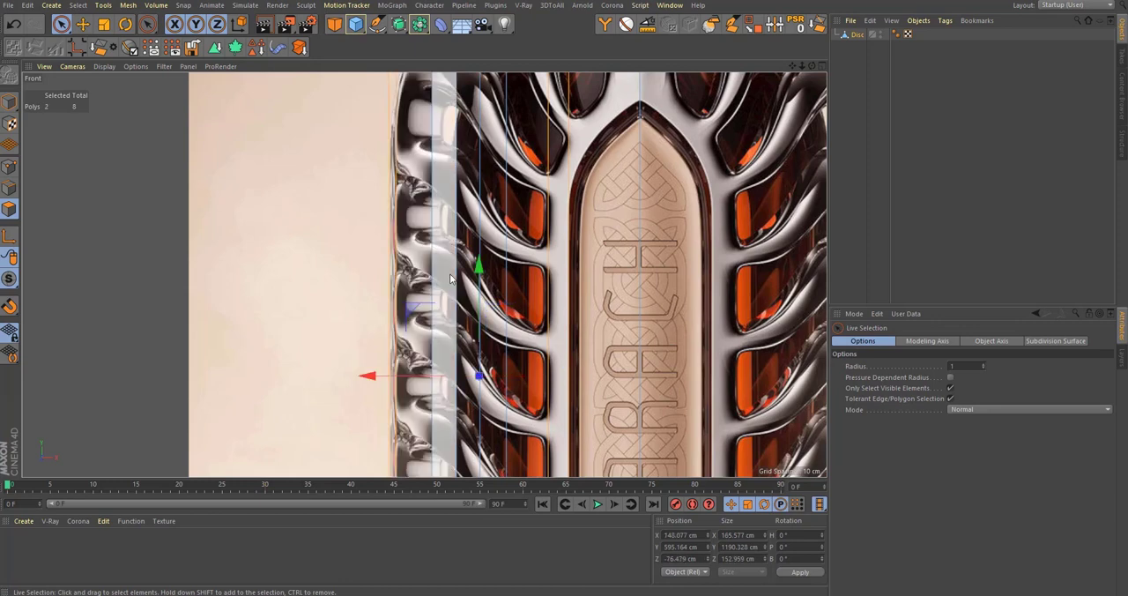
pyautogui.middleClick(447, 272)
pyautogui.middleClick(252, 183)
pyautogui.keyDown('alt'); pyautogui.moveTo(302, 199); pyautogui.dragTo(556, 335); pyautogui.keyUp('alt')
pyautogui.keyDown('alt'); pyautogui.moveTo(476, 342); pyautogui.dragTo(491, 309); pyautogui.keyUp('alt')
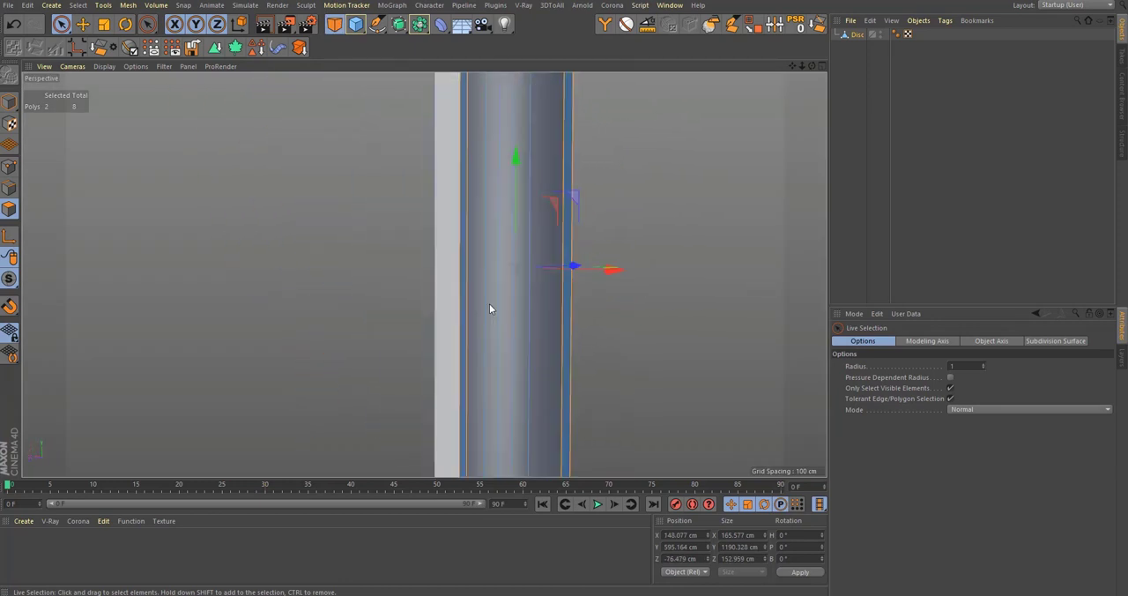
pyautogui.middleClick(614, 374)
pyautogui.middleClick(614, 373)
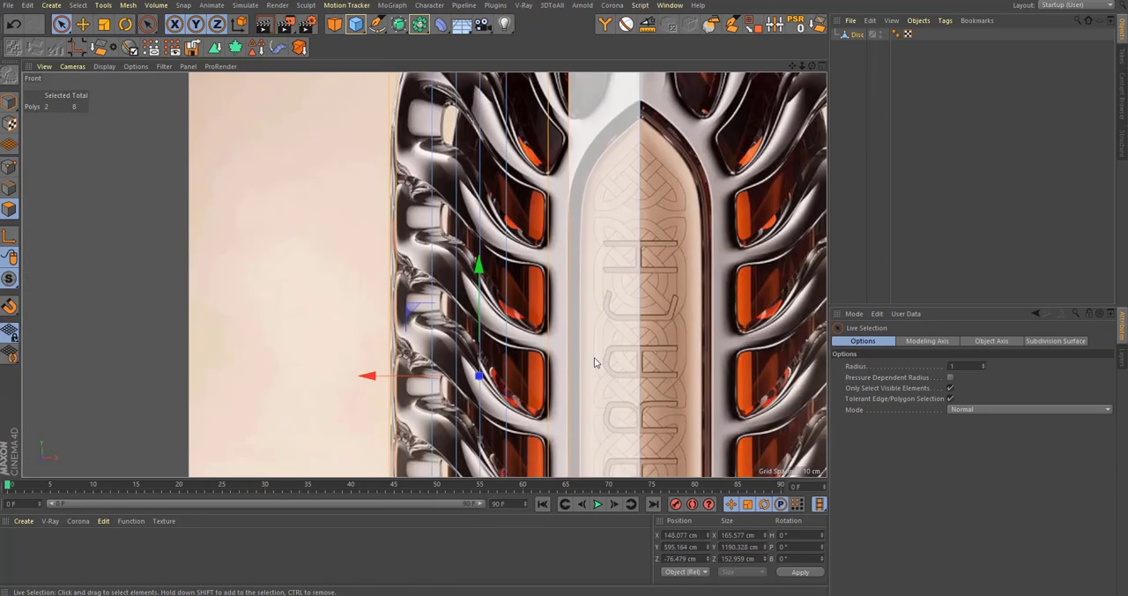
# Step: Examine how the side ribs and orange windows beside the label panel line up with the wall's vertical edges
pyautogui.scroll(5, 597, 360)
pyautogui.keyDown('alt'); pyautogui.moveTo(527, 345); pyautogui.dragTo(518, 140, button='middle'); pyautogui.keyUp('alt')
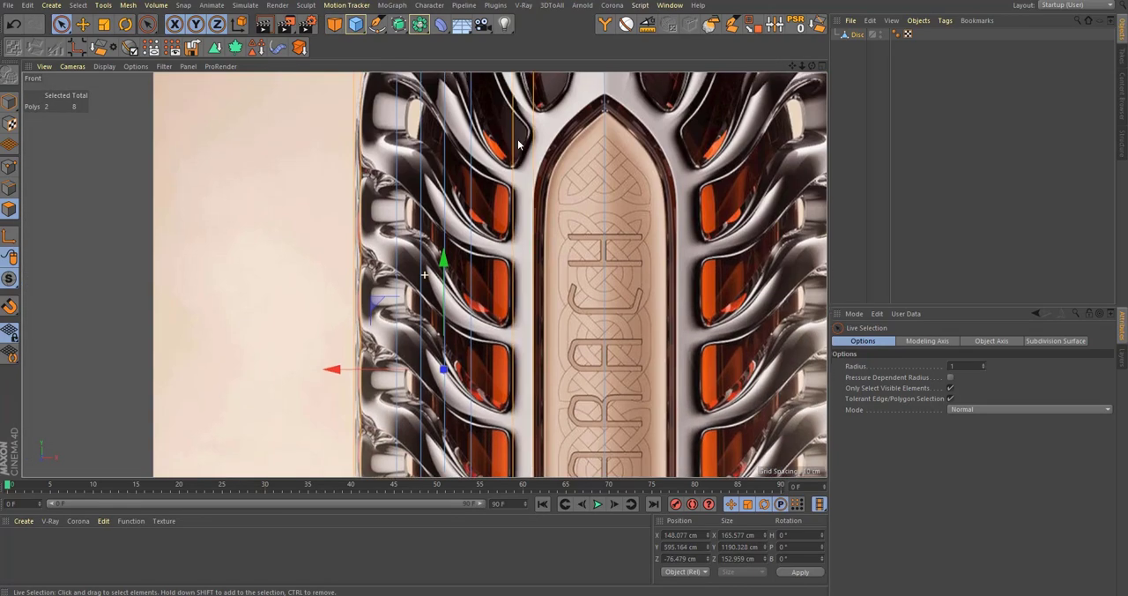
pyautogui.moveTo(532, 413)
pyautogui.keyDown('alt'); pyautogui.mouseDown(button='middle')
pyautogui.moveTo(506, 265)
pyautogui.moveTo(522, 173)
pyautogui.mouseUp(button='middle'); pyautogui.keyUp('alt')
pyautogui.moveTo(514, 325)
pyautogui.keyDown('alt'); pyautogui.mouseDown(button='middle')
pyautogui.moveTo(523, 187)
pyautogui.moveTo(523, 379)
pyautogui.mouseUp(button='middle'); pyautogui.keyUp('alt')
pyautogui.keyDown('alt'); pyautogui.moveTo(529, 192); pyautogui.dragTo(535, 388, button='middle'); pyautogui.keyUp('alt')
pyautogui.moveTo(540, 178)
pyautogui.keyDown('alt'); pyautogui.mouseDown(button='middle')
pyautogui.moveTo(547, 333)
pyautogui.moveTo(553, 217)
pyautogui.mouseUp(button='middle'); pyautogui.keyUp('alt')
pyautogui.scroll(4, 549, 280)
pyautogui.keyDown('alt'); pyautogui.moveTo(550, 291); pyautogui.dragTo(565, 296, button='middle'); pyautogui.keyUp('alt')
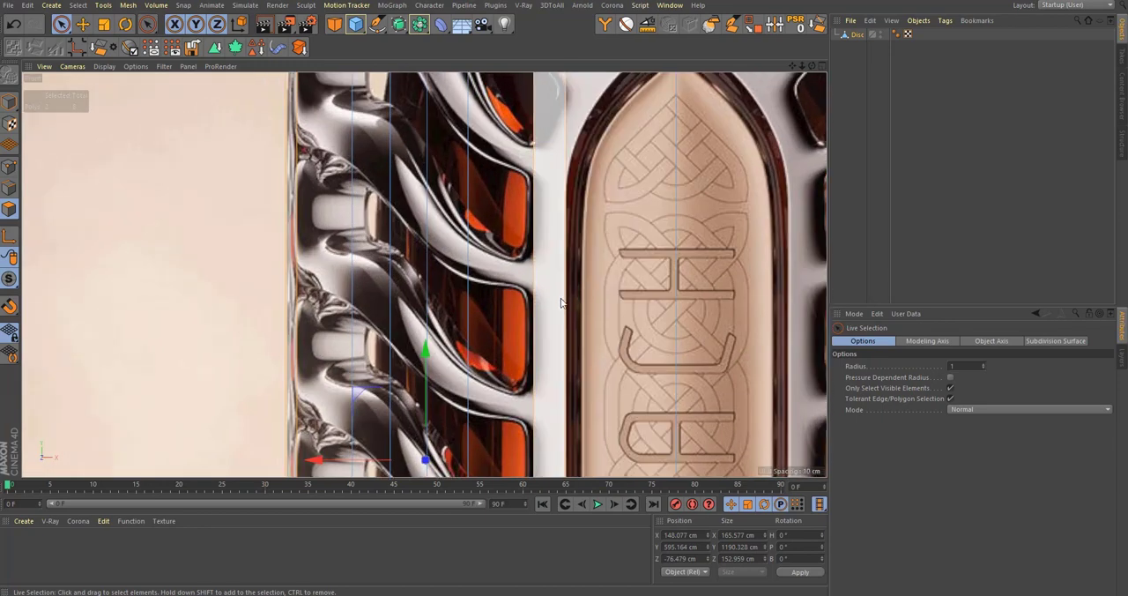
# Step: Line-cut the wall along the rib's lower edge, from beyond the outer side, down above the orange window and straight across the label panel
pyautogui.press('k')
pyautogui.press('k')
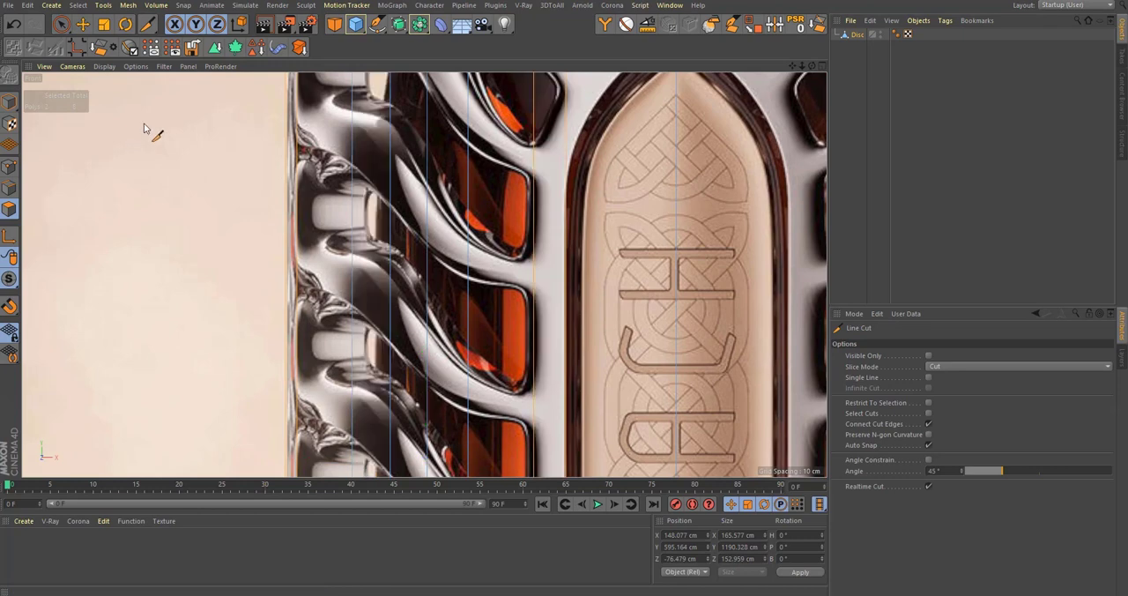
pyautogui.click(234, 146)
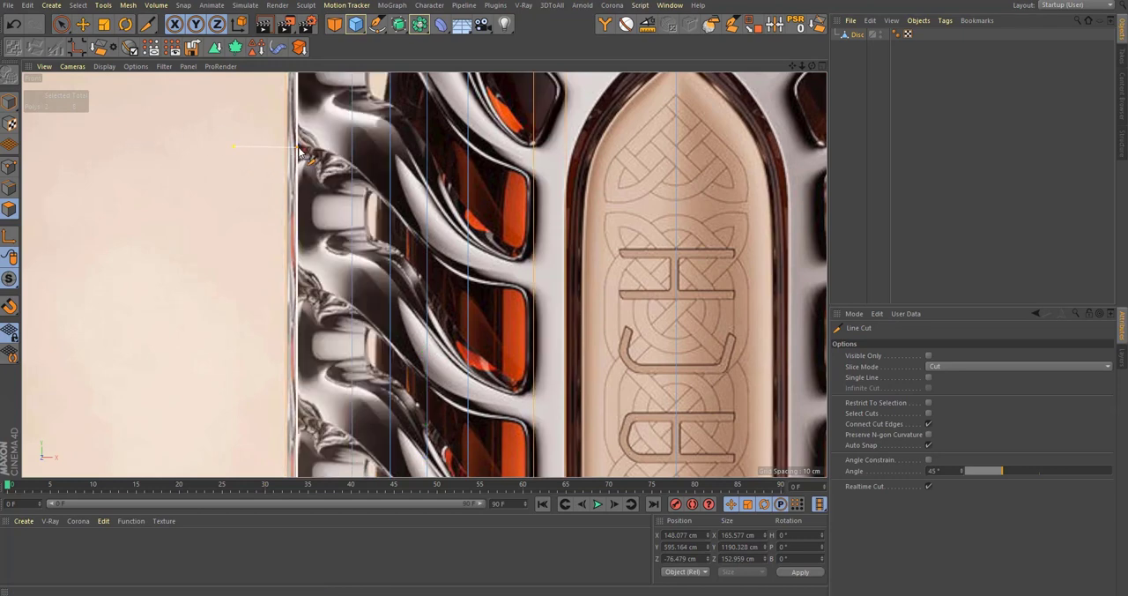
pyautogui.click(353, 165)
pyautogui.click(390, 209)
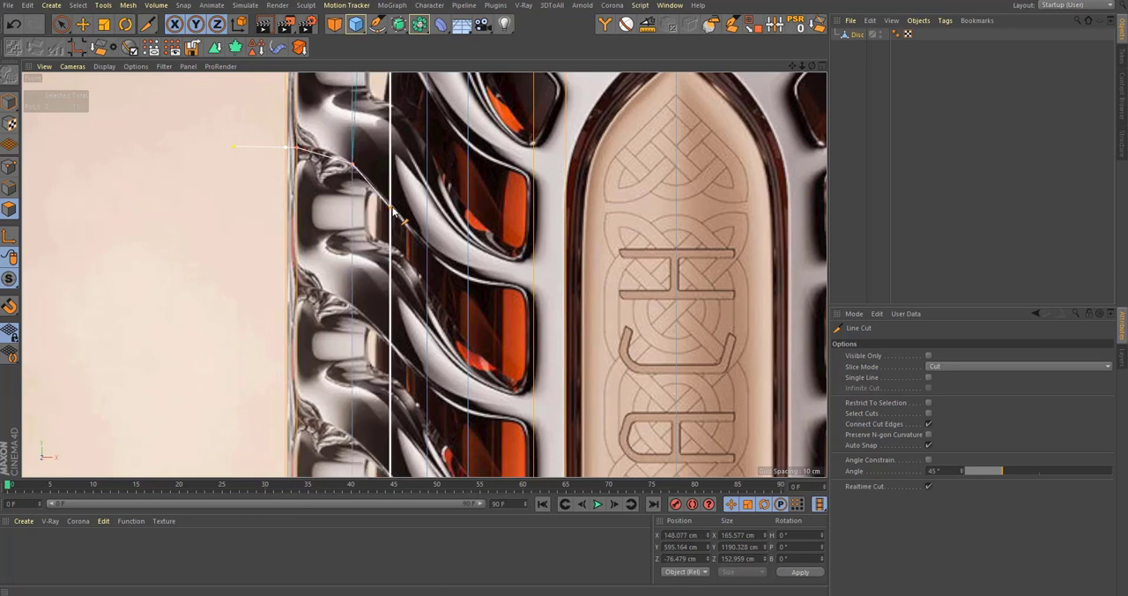
pyautogui.click(427, 248)
pyautogui.click(467, 280)
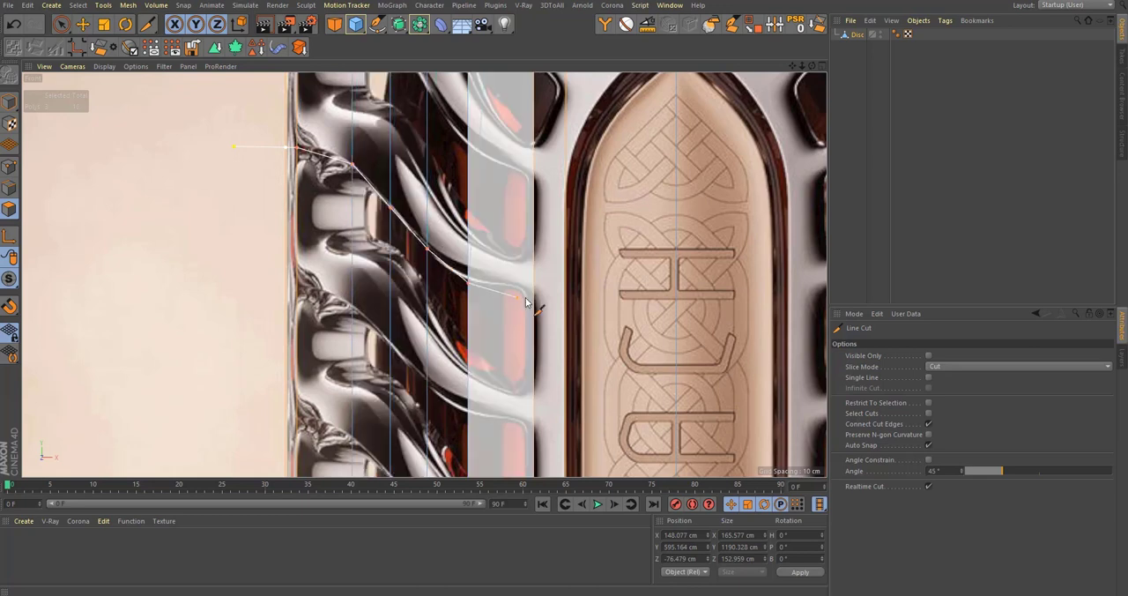
pyautogui.click(746, 293)
pyautogui.press('Escape')
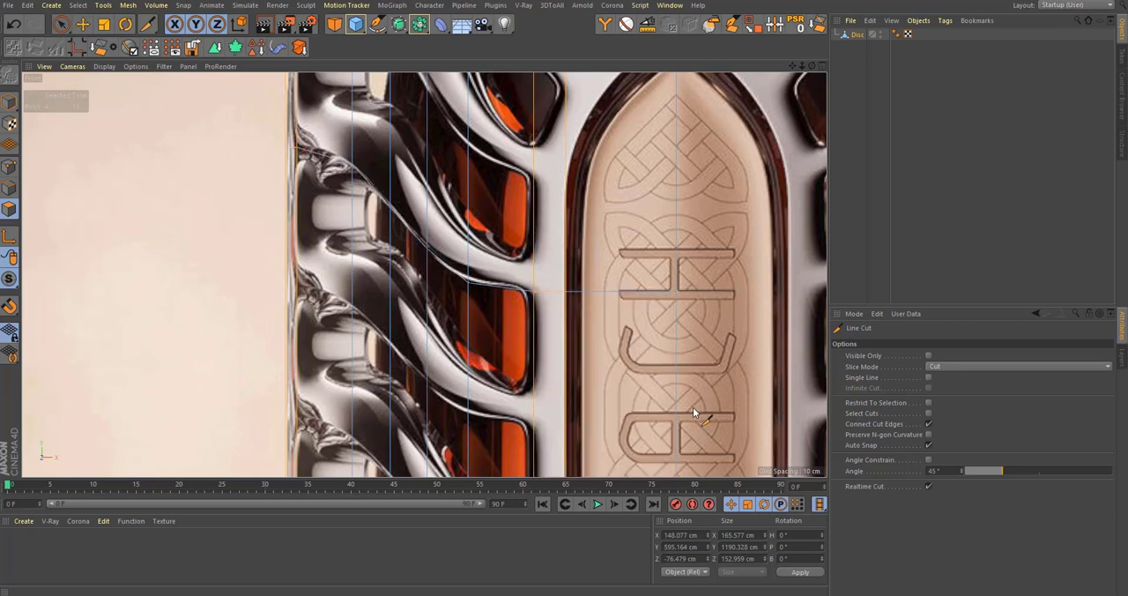
# Step: Line-cut a second path below the first, from the label panel up along the next rib and out past the wall's outer side
pyautogui.click(696, 404)
pyautogui.click(534, 402)
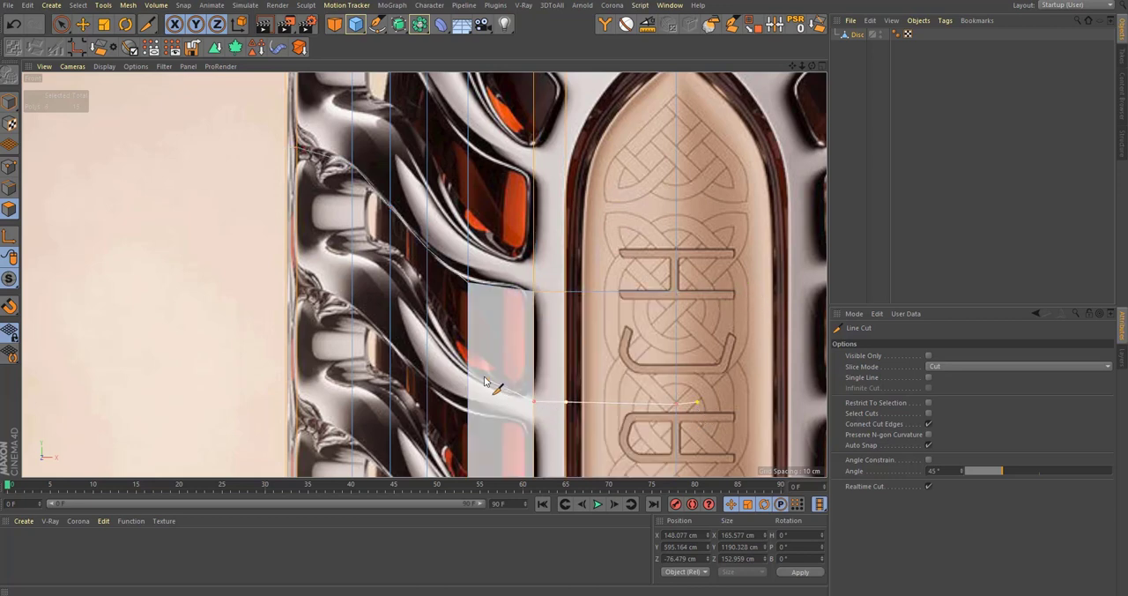
pyautogui.click(428, 324)
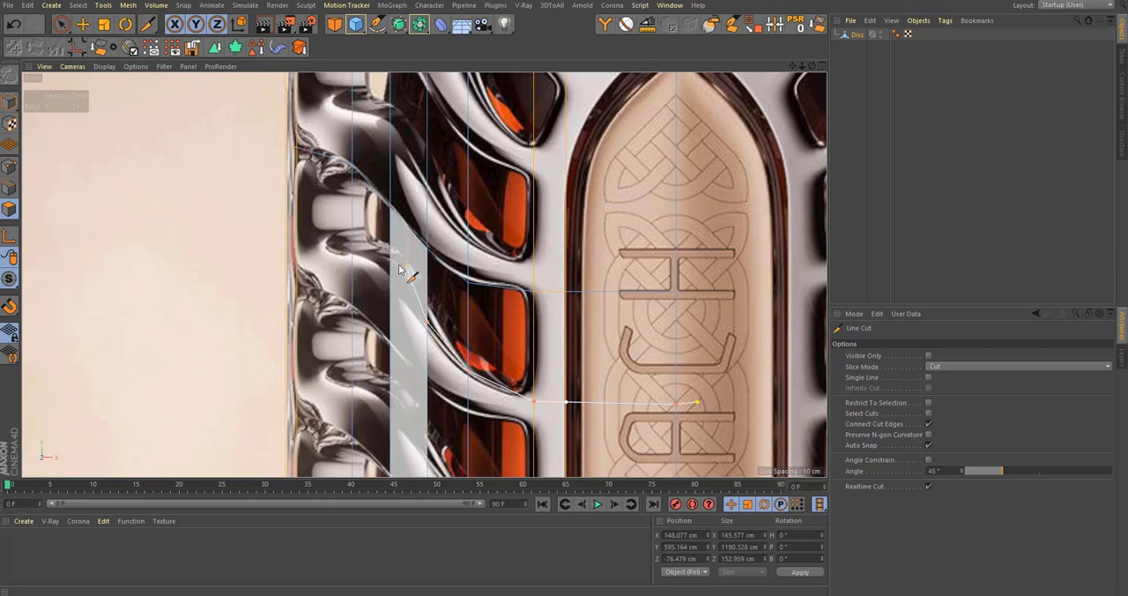
pyautogui.press('Escape')
# Step: Add a vertical loop cut at 50% through the wide strip next to the wall's narrow outer strip
pyautogui.middleClick(188, 227)
pyautogui.middleClick(229, 231)
pyautogui.keyDown('alt'); pyautogui.moveTo(474, 252); pyautogui.dragTo(531, 231); pyautogui.keyUp('alt')
pyautogui.keyDown('alt'); pyautogui.moveTo(525, 289); pyautogui.dragTo(559, 239); pyautogui.keyUp('alt')
pyautogui.middleClick(566, 259)
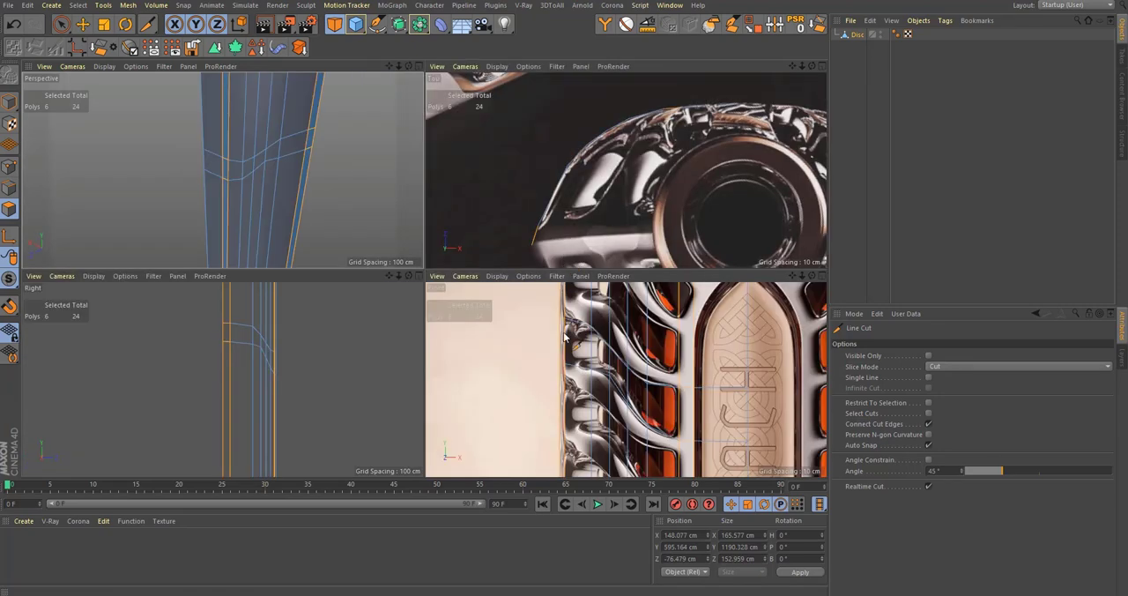
pyautogui.keyDown('alt'); pyautogui.moveTo(589, 313); pyautogui.dragTo(586, 408); pyautogui.keyUp('alt')
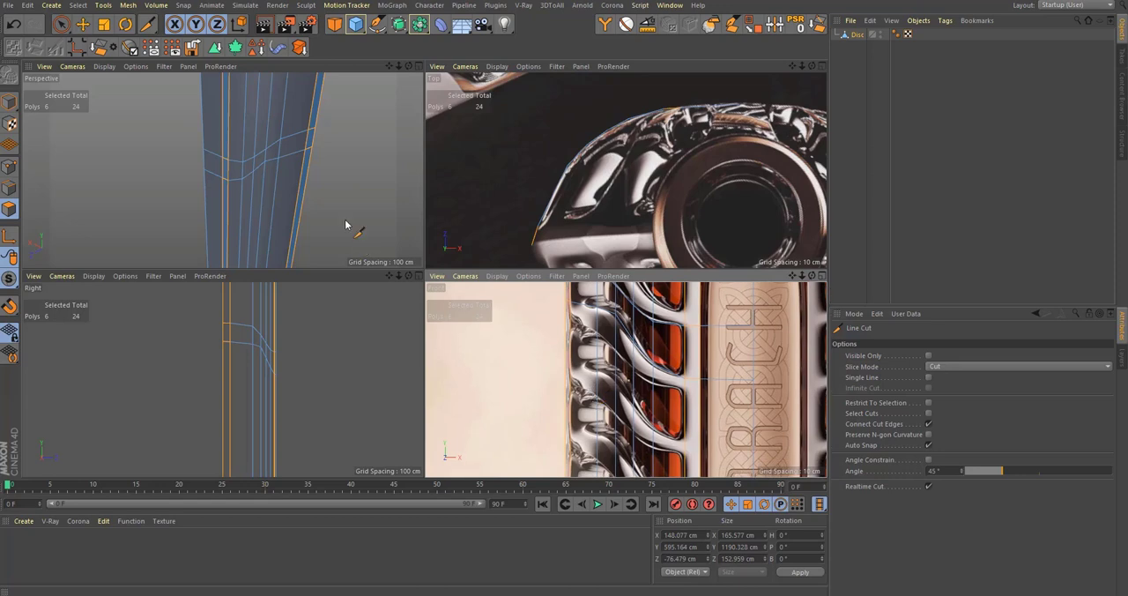
pyautogui.middleClick(348, 226)
pyautogui.press('k')
pyautogui.press('l')
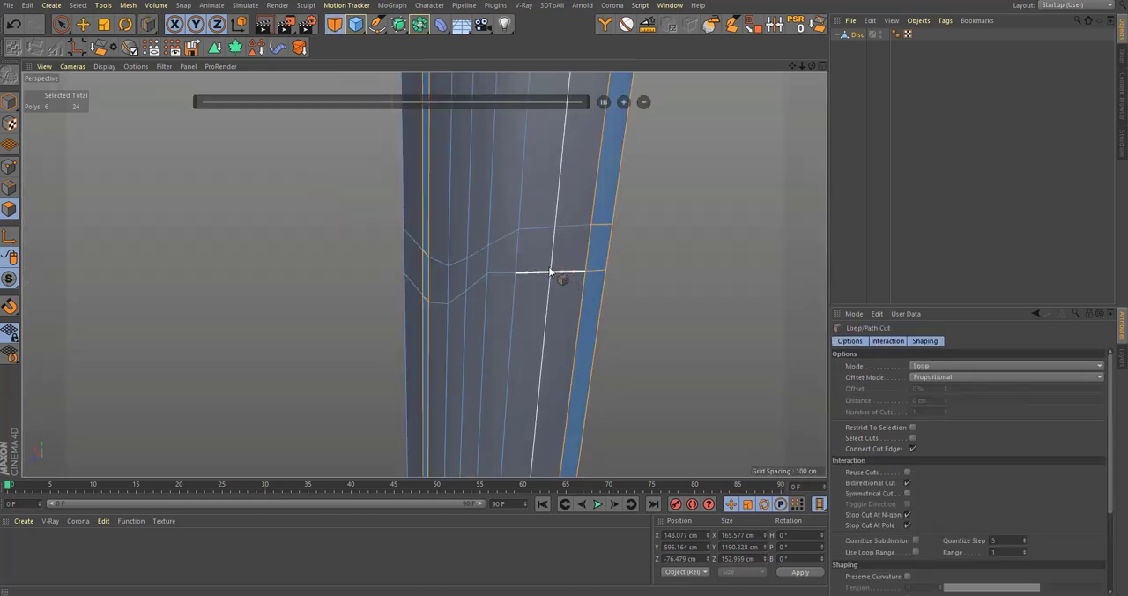
pyautogui.click(550, 271)
pyautogui.moveTo(488, 291)
pyautogui.keyDown('alt'); pyautogui.mouseDown()
pyautogui.moveTo(604, 254)
pyautogui.moveTo(597, 263)
pyautogui.mouseUp(); pyautogui.keyUp('alt')
# Step: In the front view, move the new loop's points on the two rib cuts to about Y 780.2 cm and Y 716.3 cm
pyautogui.middleClick(564, 304)
pyautogui.middleClick(642, 387)
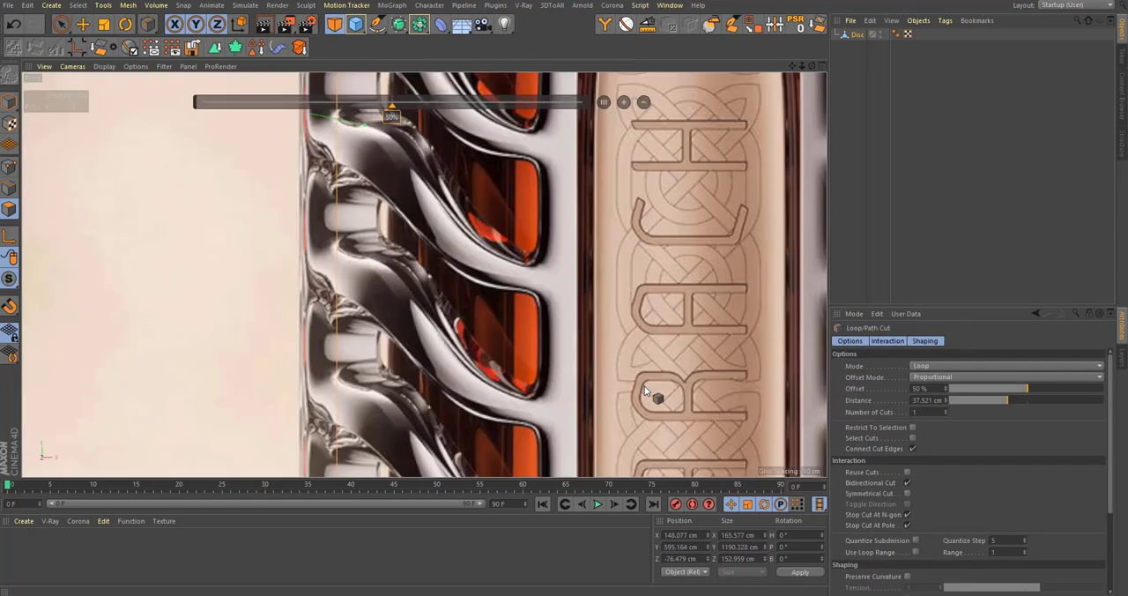
pyautogui.keyDown('alt'); pyautogui.moveTo(457, 330); pyautogui.dragTo(582, 504, button='middle'); pyautogui.keyUp('alt')
pyautogui.keyDown('alt'); pyautogui.moveTo(491, 214); pyautogui.dragTo(516, 258, button='middle'); pyautogui.keyUp('alt')
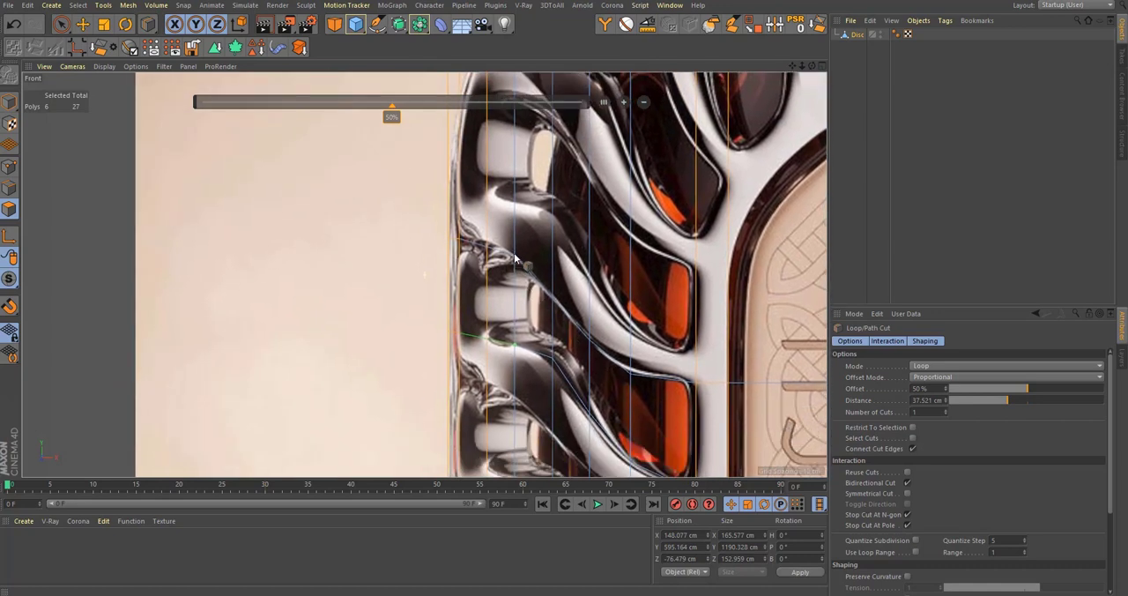
pyautogui.scroll(2, 516, 257)
pyautogui.press('9')
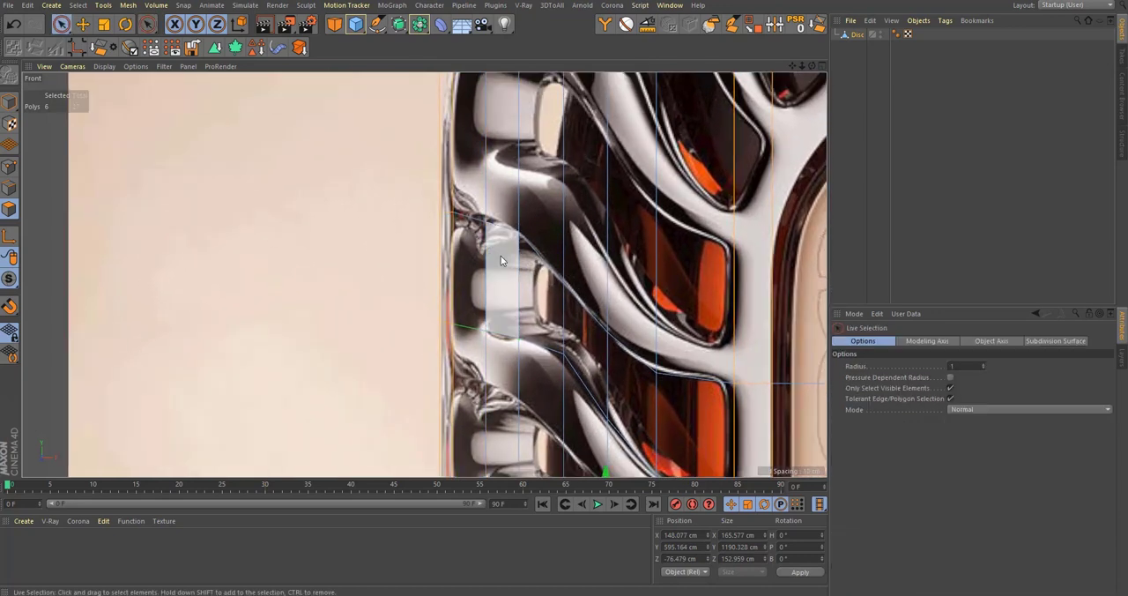
pyautogui.click(10, 168)
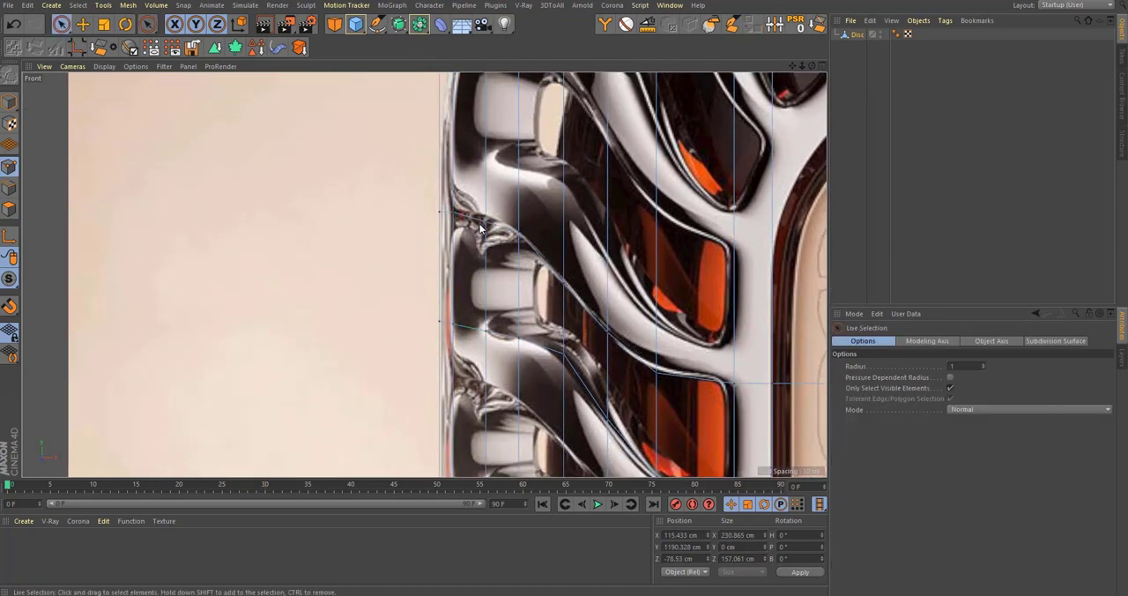
pyautogui.moveTo(483, 180); pyautogui.dragTo(490, 170)
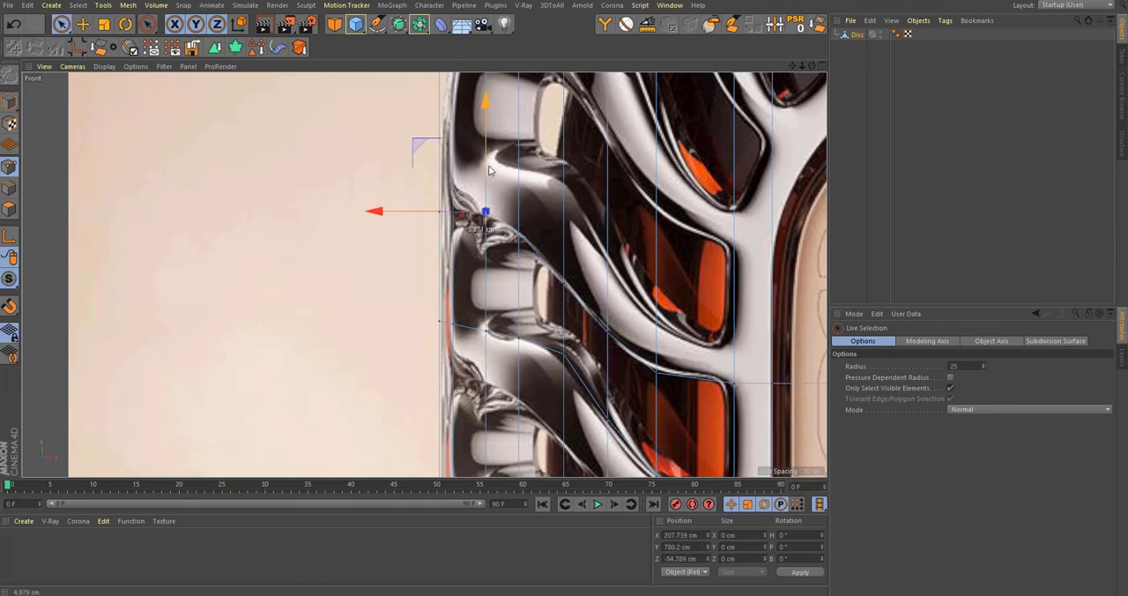
pyautogui.click(482, 326)
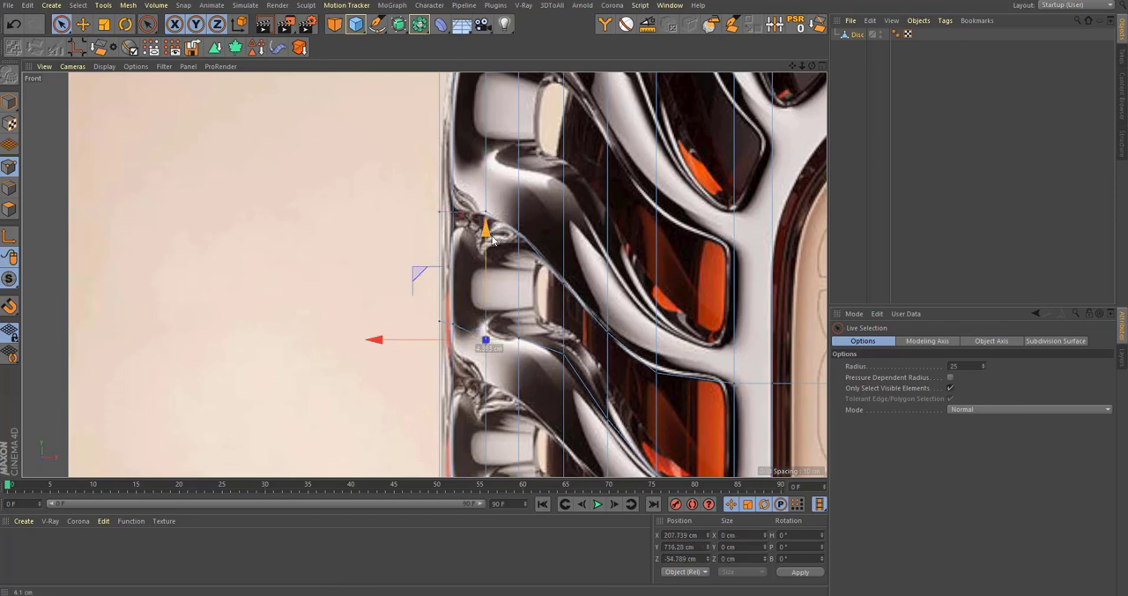
# Step: Move the lower cut's point at the rib's bend onto the reference contour, at about Y 706.5 cm
pyautogui.scroll(-1, 498, 324)
pyautogui.scroll(3, 507, 313)
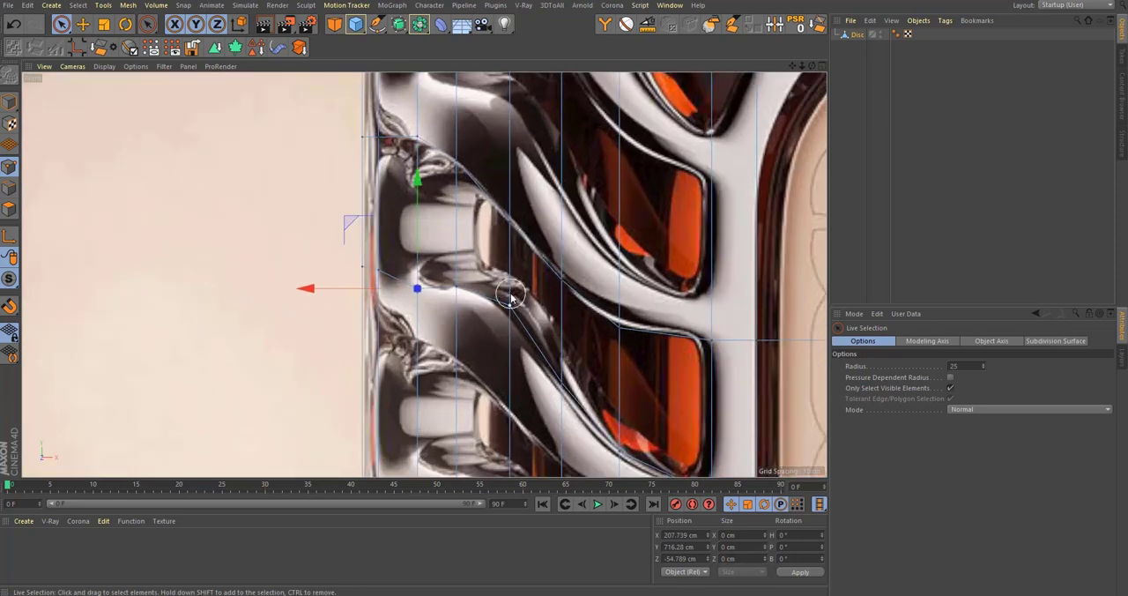
pyautogui.moveTo(518, 239); pyautogui.dragTo(512, 236)
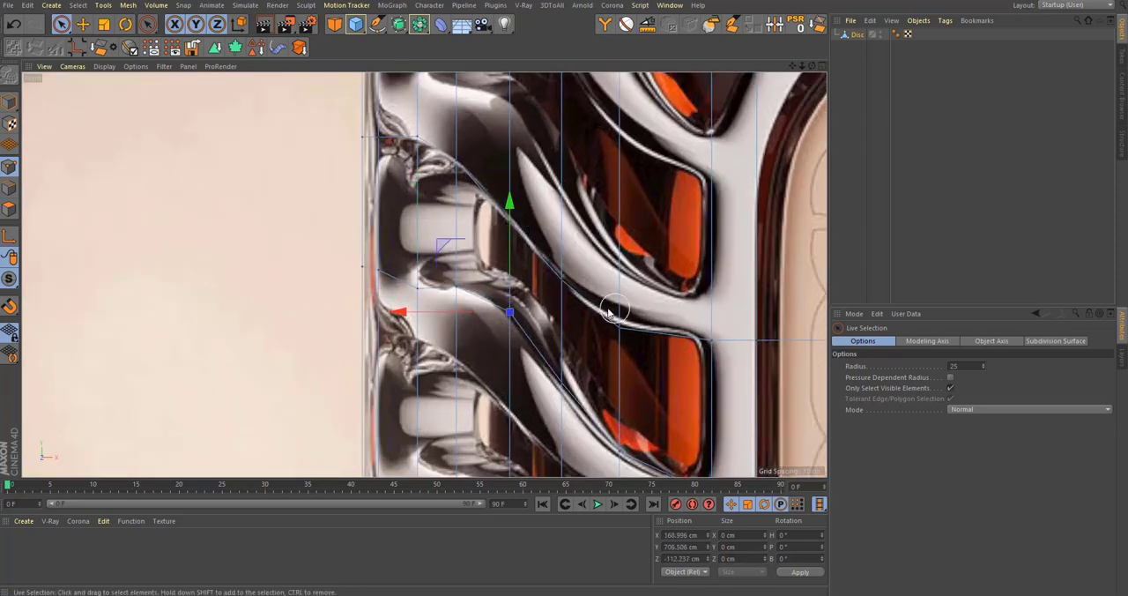
pyautogui.scroll(-4, 582, 316)
pyautogui.keyDown('alt'); pyautogui.moveTo(576, 290); pyautogui.dragTo(564, 316, button='middle'); pyautogui.keyUp('alt')
# Step: Select the six polygons between the two rib cuts, leaving out the tall polygon above them
pyautogui.middleClick(278, 201)
pyautogui.middleClick(265, 201)
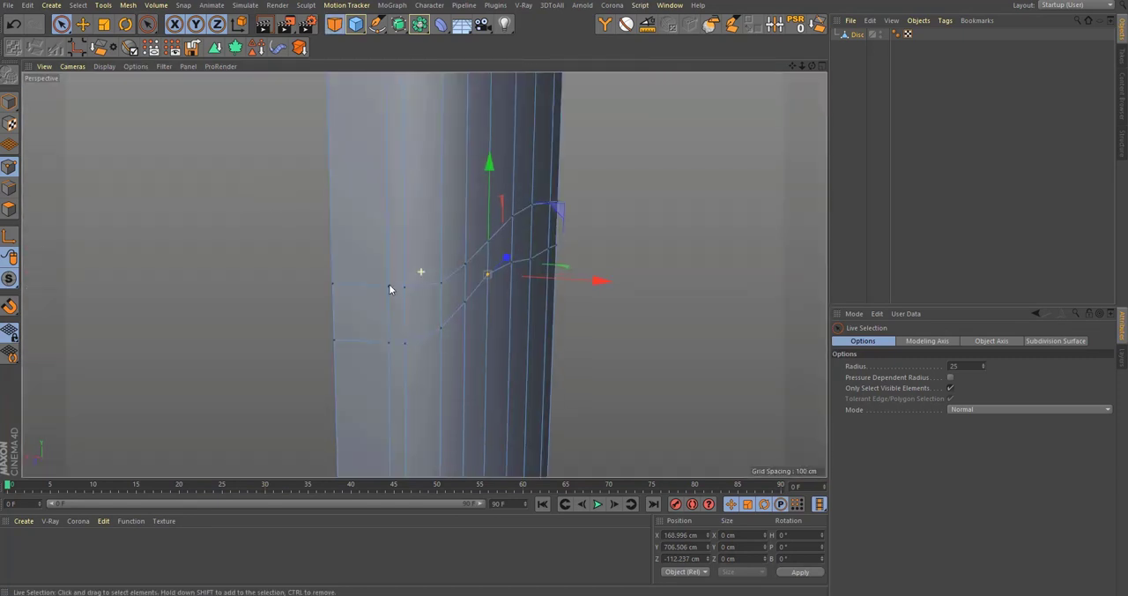
pyautogui.click(8, 210)
pyautogui.scroll(3, 458, 282)
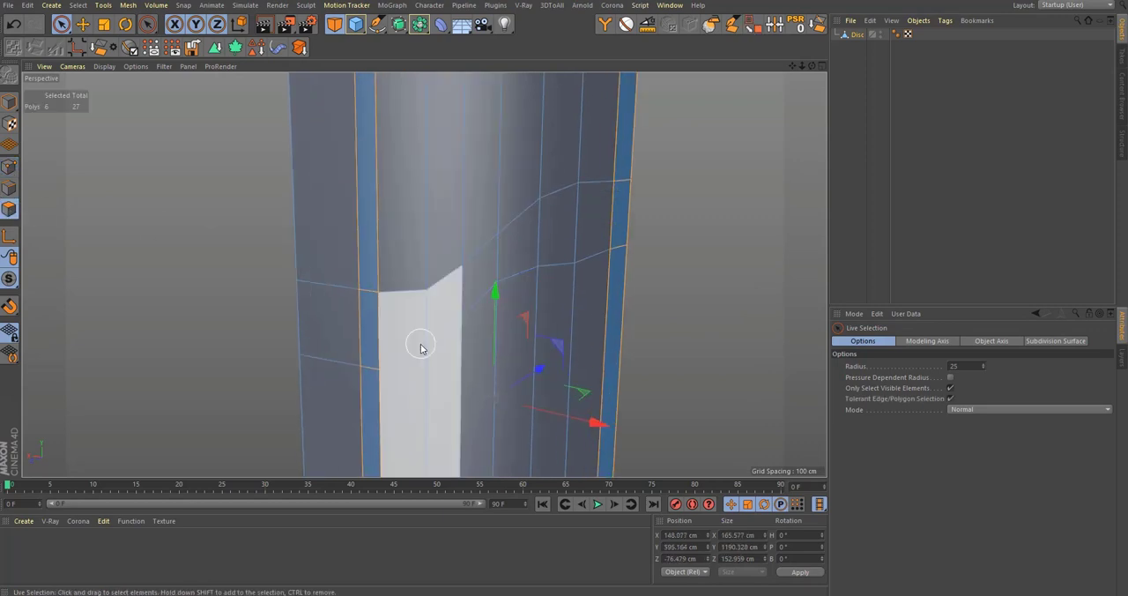
pyautogui.moveTo(408, 313); pyautogui.dragTo(496, 245)
pyautogui.moveTo(586, 214); pyautogui.dragTo(598, 212)
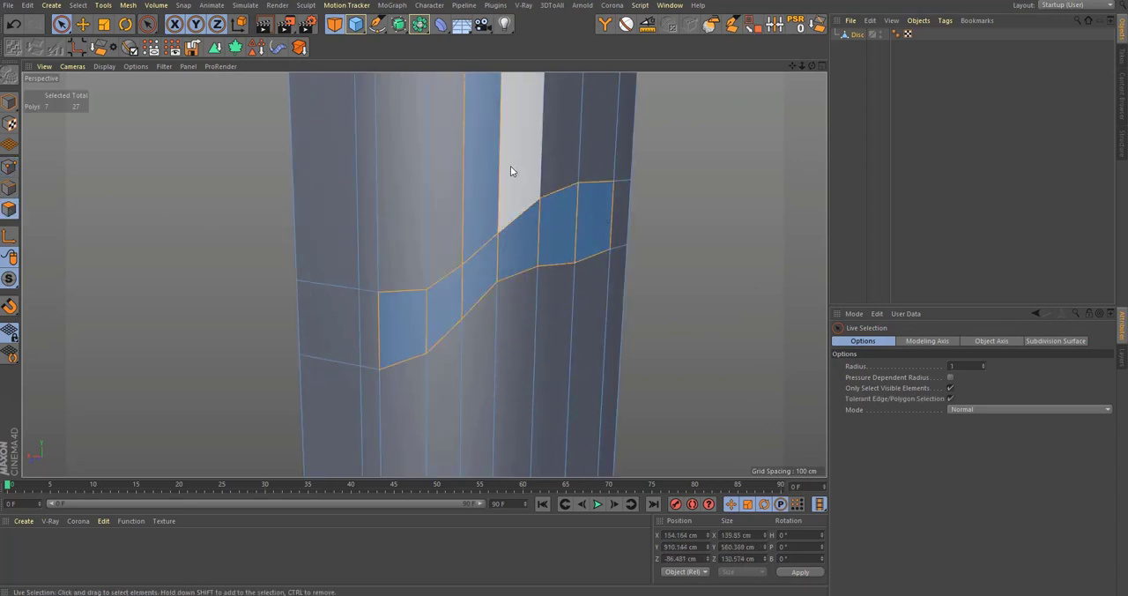
pyautogui.keyDown('ctrl'); pyautogui.click(483, 167); pyautogui.keyUp('ctrl')
# Step: Select all polygons of the wall, align their normals and reverse them
pyautogui.scroll(-5, 404, 384)
pyautogui.keyDown('alt'); pyautogui.moveTo(464, 339); pyautogui.dragTo(507, 338); pyautogui.keyUp('alt')
pyautogui.hotkey('ctrl', 'a')
pyautogui.press('u')
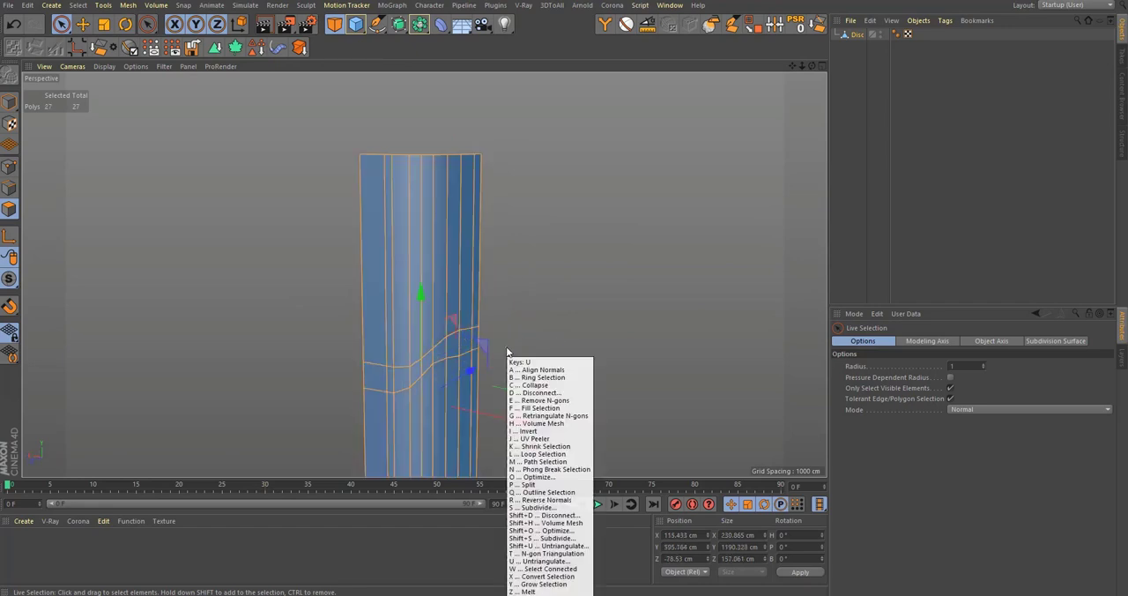
pyautogui.press('a')
pyautogui.press('u')
pyautogui.press('r')
# Step: Select only the six polygons of the curved band between the two narrow vertical strips
pyautogui.keyDown('alt'); pyautogui.moveTo(407, 359); pyautogui.dragTo(415, 277); pyautogui.keyUp('alt')
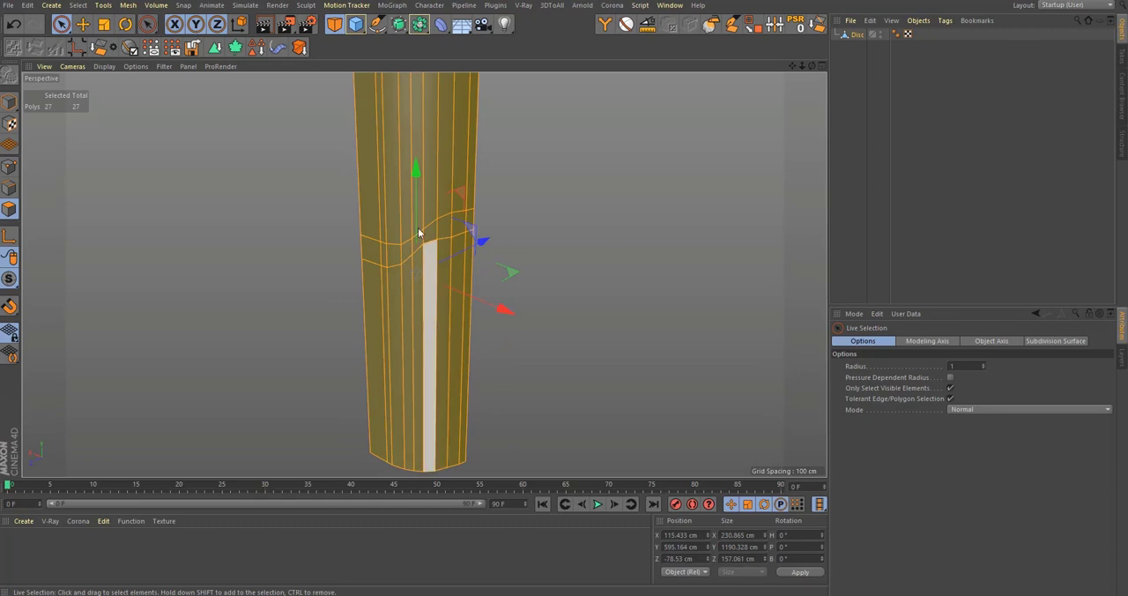
pyautogui.keyDown('alt'); pyautogui.moveTo(431, 224); pyautogui.dragTo(516, 177, button='right'); pyautogui.keyUp('alt')
pyautogui.keyDown('alt'); pyautogui.moveTo(403, 337); pyautogui.dragTo(419, 305); pyautogui.keyUp('alt')
pyautogui.keyDown('alt'); pyautogui.moveTo(388, 306); pyautogui.dragTo(330, 340, button='right'); pyautogui.keyUp('alt')
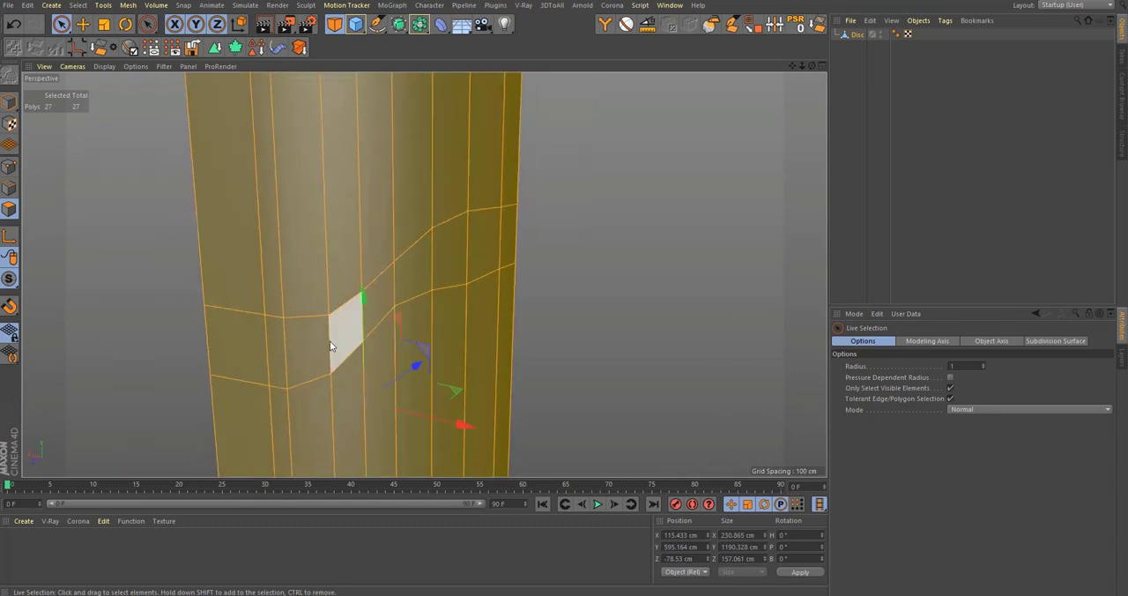
pyautogui.click(324, 344)
pyautogui.moveTo(465, 238); pyautogui.dragTo(484, 255)
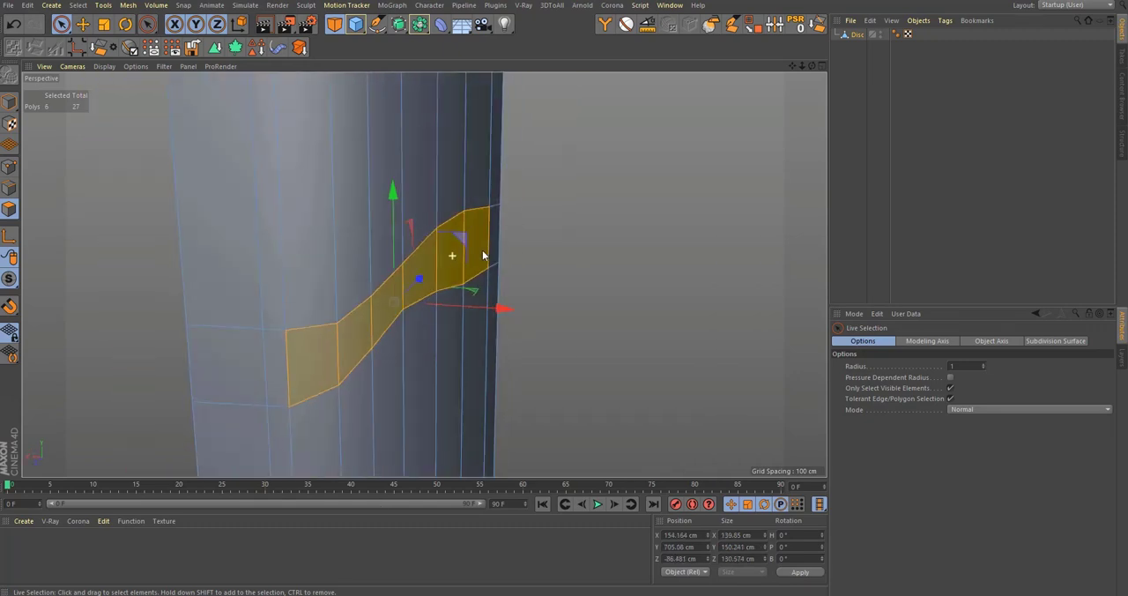
# Step: Try extruding the six band polygons inward with an offset of -24.5 cm
pyautogui.press('d')
pyautogui.scroll(3, 421, 340)
pyautogui.keyDown('alt'); pyautogui.moveTo(455, 338); pyautogui.dragTo(497, 317); pyautogui.keyUp('alt')
pyautogui.keyDown('alt'); pyautogui.moveTo(420, 354); pyautogui.dragTo(502, 370); pyautogui.keyUp('alt')
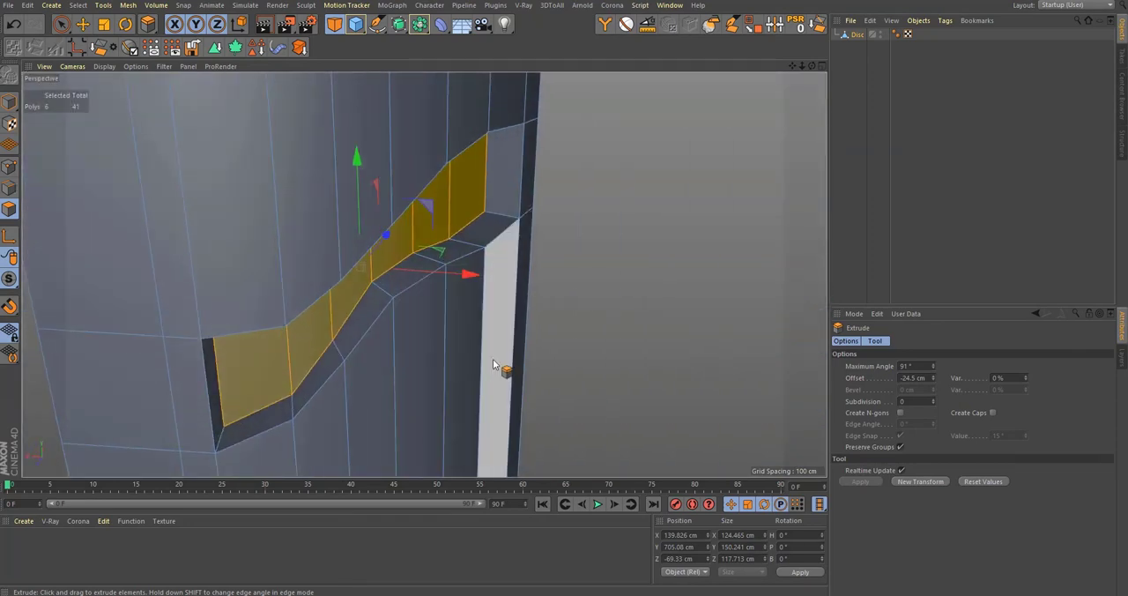
pyautogui.middleClick(501, 364)
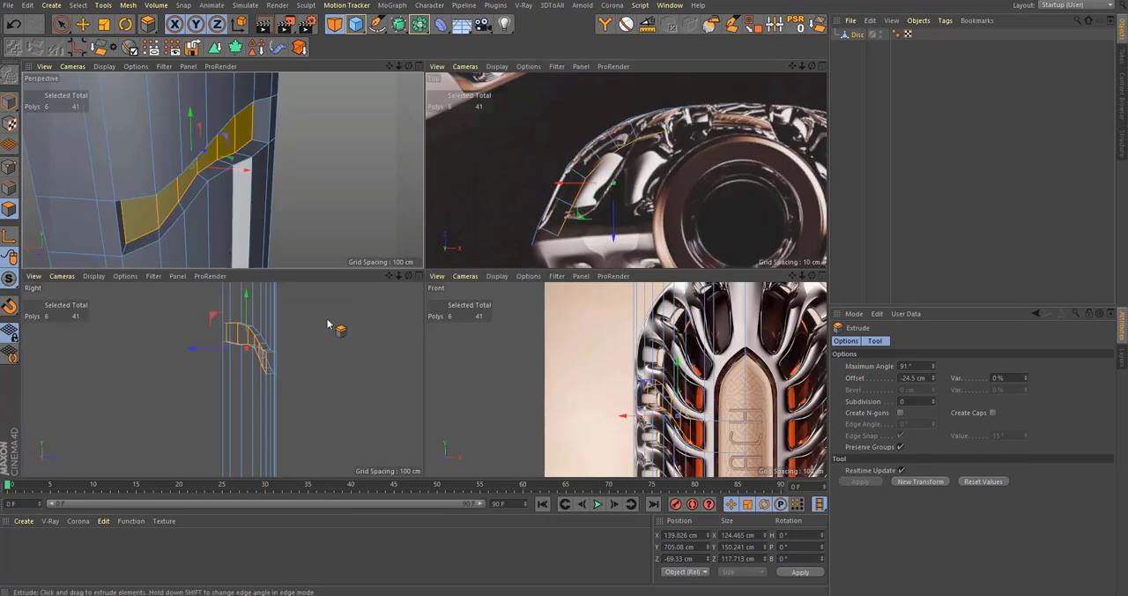
# Step: Undo the last extrusion and extrude the band inward with an offset of -39 cm instead
pyautogui.hotkey('ctrl', 'z')
pyautogui.scroll(5, 659, 438)
pyautogui.moveTo(686, 379); pyautogui.dragTo(651, 380)
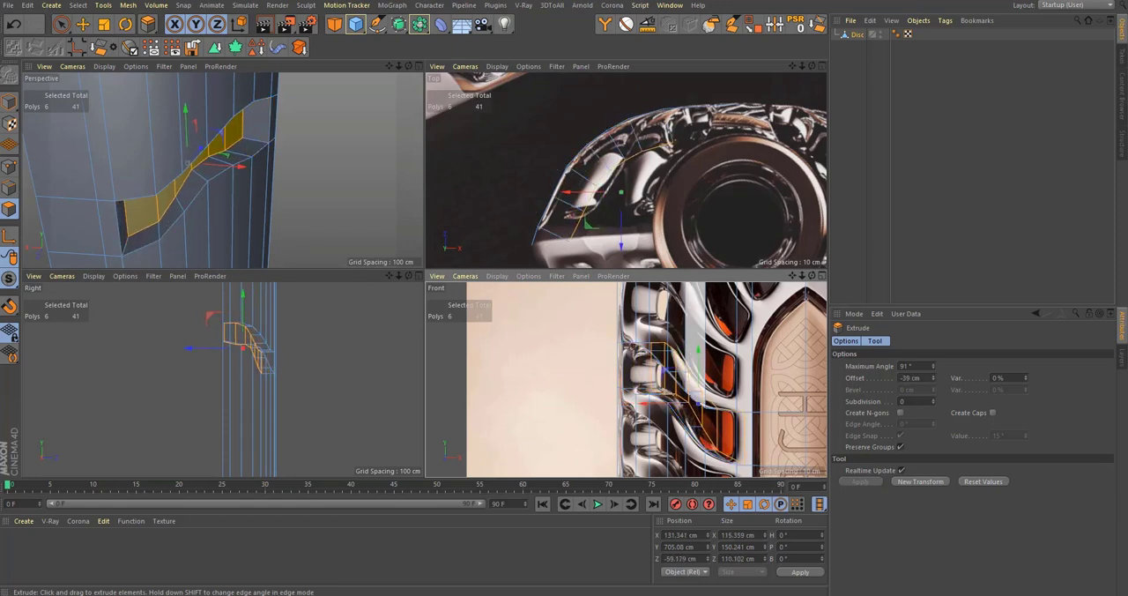
# Step: Delete the six selected polygons at the inner end of the extruded window recess
pyautogui.middleClick(180, 181)
pyautogui.keyDown('alt'); pyautogui.moveTo(557, 219); pyautogui.dragTo(505, 231); pyautogui.keyUp('alt')
pyautogui.press('Delete')
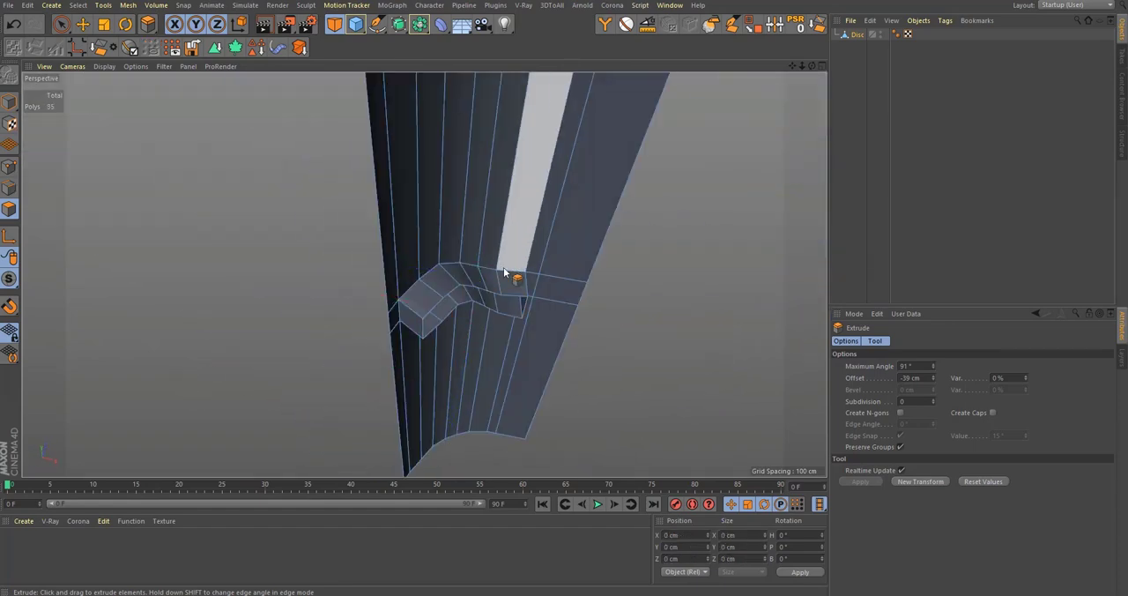
# Step: Place the wall object under a Subdivision Surface to smooth the window opening
pyautogui.keyDown('alt'); pyautogui.moveTo(500, 268); pyautogui.dragTo(456, 83); pyautogui.keyUp('alt')
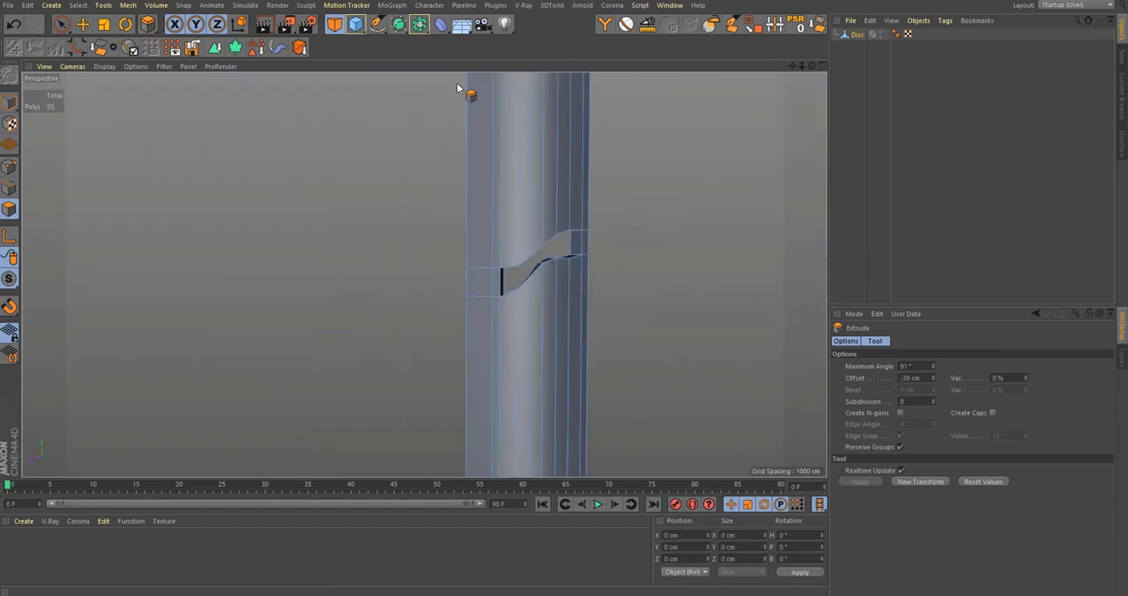
pyautogui.keyDown('alt'); pyautogui.click(400, 27); pyautogui.keyUp('alt')
pyautogui.keyDown('alt'); pyautogui.moveTo(477, 281); pyautogui.dragTo(493, 278); pyautogui.keyUp('alt')
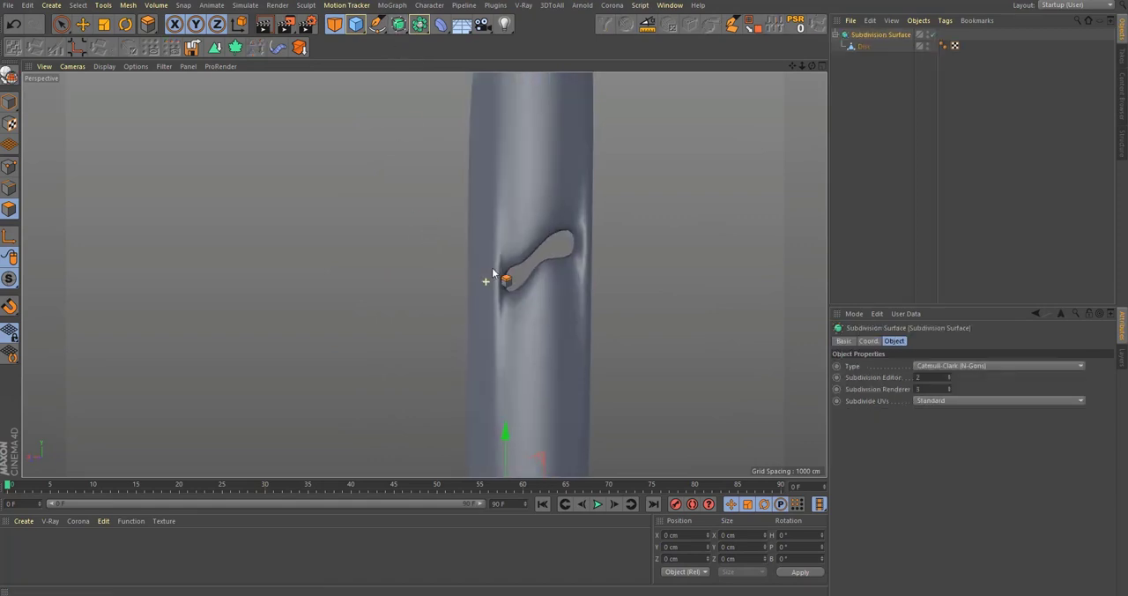
pyautogui.scroll(5, 524, 261)
# Step: Try adding supporting loop cuts to the wall, just above the window opening at 97.076% and just below it at 97.704%
pyautogui.click(863, 47)
pyautogui.press('q')
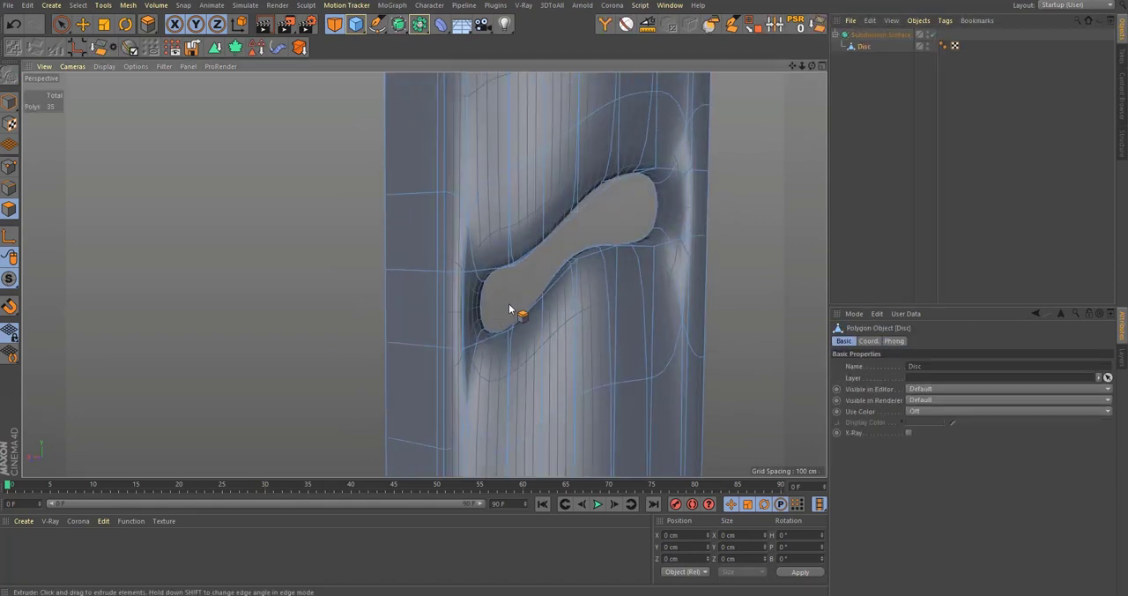
pyautogui.press('k')
pyautogui.press('l')
pyautogui.click(505, 254)
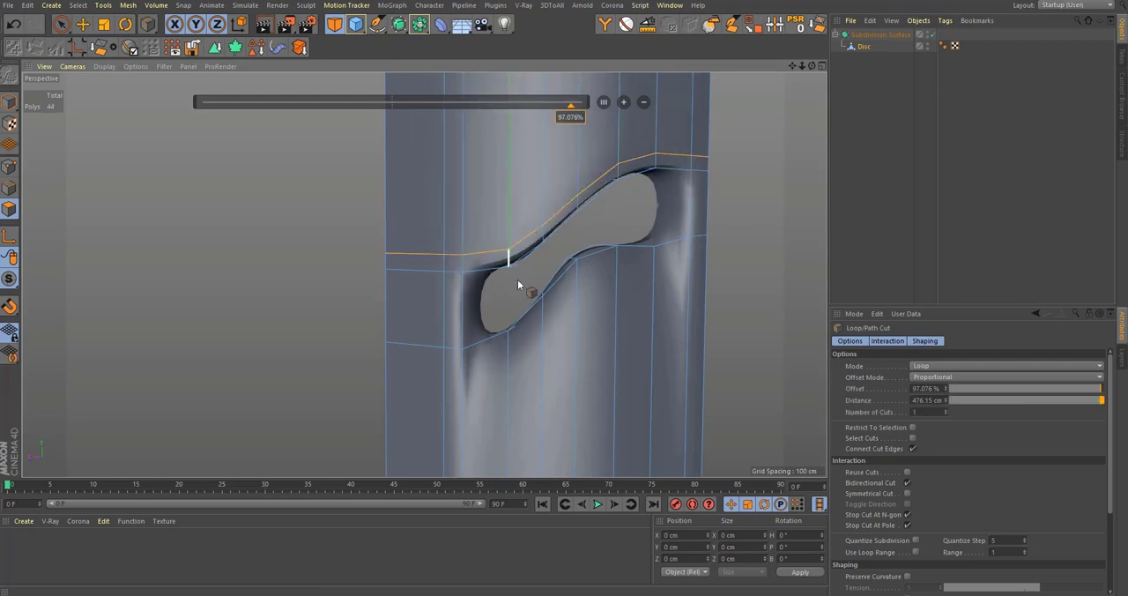
pyautogui.click(546, 318)
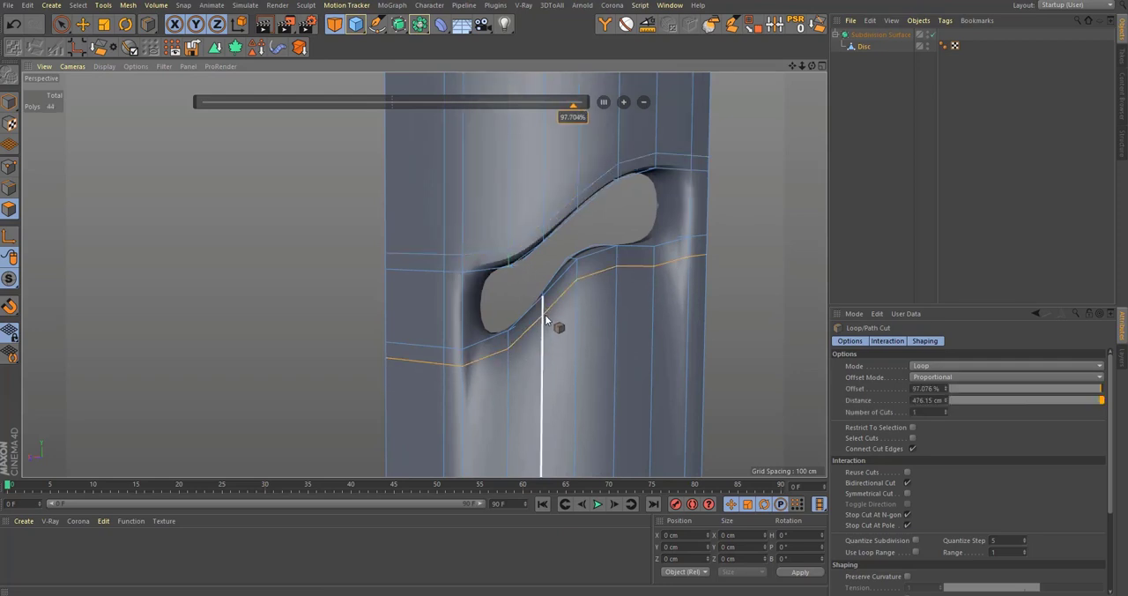
pyautogui.click(1060, 192)
pyautogui.scroll(-5, 569, 256)
pyautogui.keyDown('alt'); pyautogui.moveTo(581, 331); pyautogui.dragTo(539, 330); pyautogui.keyUp('alt')
pyautogui.keyDown('alt'); pyautogui.moveTo(617, 244); pyautogui.dragTo(769, 130, button='right'); pyautogui.keyUp('alt')
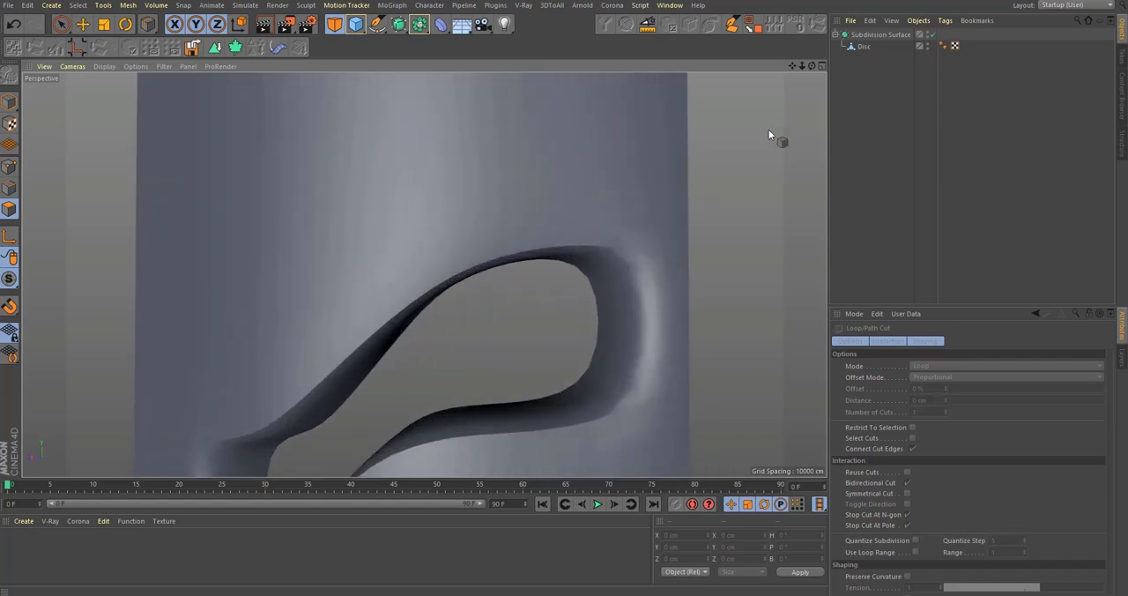
# Step: Try sliding the points of the supporting loop above the window's wide end upward, away from the opening
pyautogui.click(859, 46)
pyautogui.middleClick(648, 217)
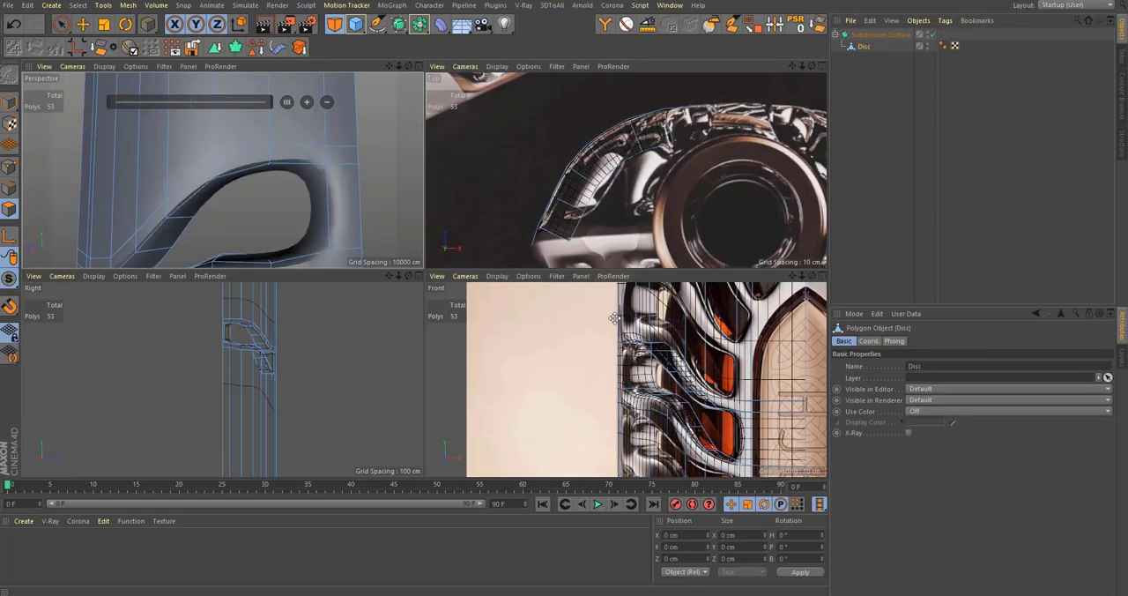
pyautogui.middleClick(600, 350)
pyautogui.middleClick(440, 199)
pyautogui.middleClick(388, 199)
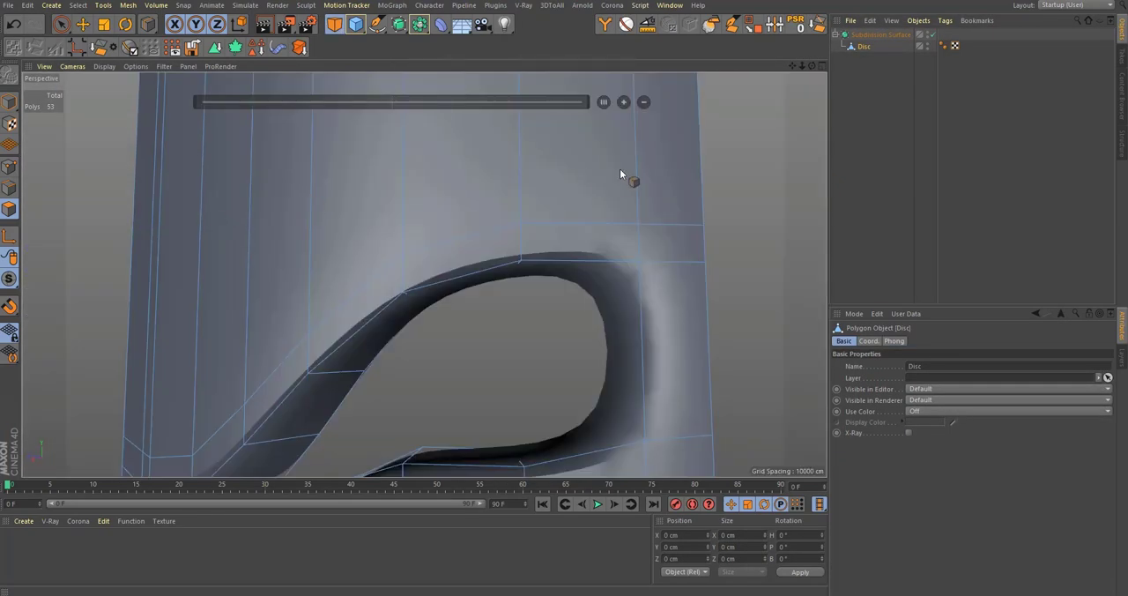
pyautogui.keyDown('alt'); pyautogui.moveTo(620, 171); pyautogui.dragTo(573, 187); pyautogui.keyUp('alt')
pyautogui.click(15, 166)
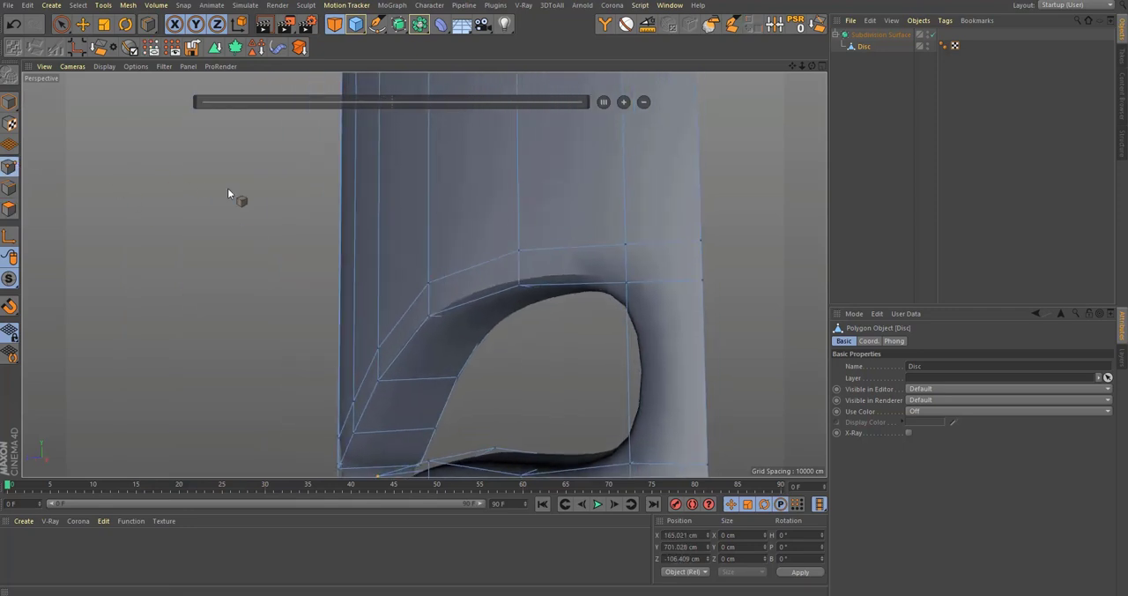
pyautogui.press('m')
pyautogui.press('o')
pyautogui.moveTo(625, 244); pyautogui.dragTo(514, 269)
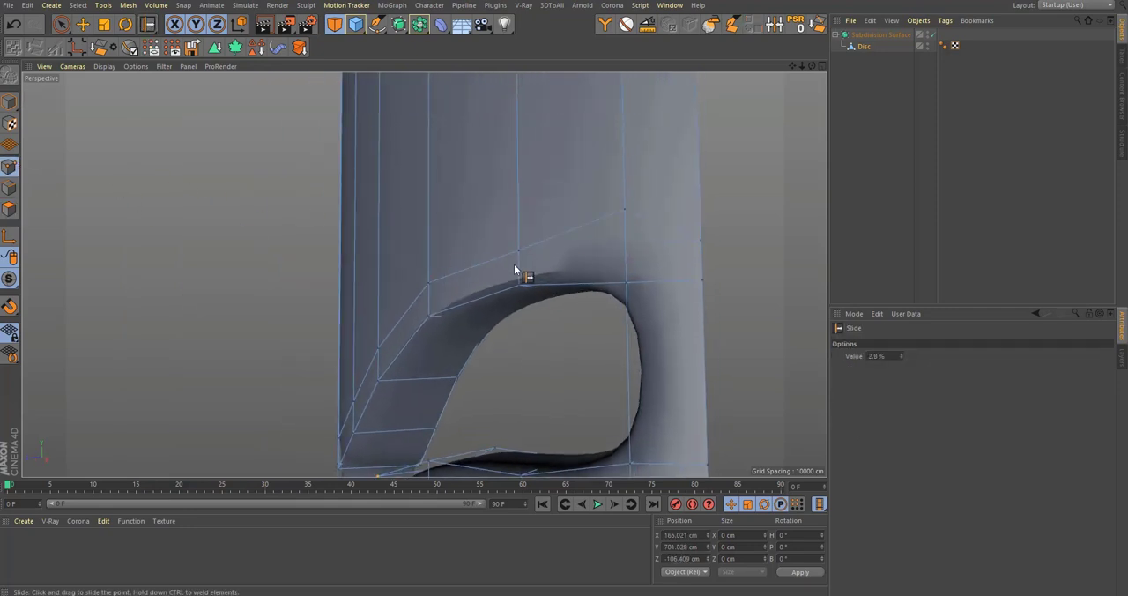
pyautogui.moveTo(536, 220); pyautogui.dragTo(536, 204)
pyautogui.keyDown('alt'); pyautogui.moveTo(554, 250); pyautogui.dragTo(648, 207); pyautogui.keyUp('alt')
# Step: Try sliding the points of the supporting loop below the window's wide end downward, away from the opening
pyautogui.keyDown('alt'); pyautogui.moveTo(630, 294); pyautogui.dragTo(592, 344); pyautogui.keyUp('alt')
pyautogui.keyDown('alt'); pyautogui.moveTo(593, 344); pyautogui.dragTo(594, 256, button='middle'); pyautogui.keyUp('alt')
pyautogui.scroll(-4, 594, 255)
pyautogui.moveTo(607, 309)
pyautogui.keyDown('alt'); pyautogui.mouseDown()
pyautogui.moveTo(594, 338)
pyautogui.moveTo(666, 353)
pyautogui.mouseUp(); pyautogui.keyUp('alt')
pyautogui.scroll(2, 601, 347)
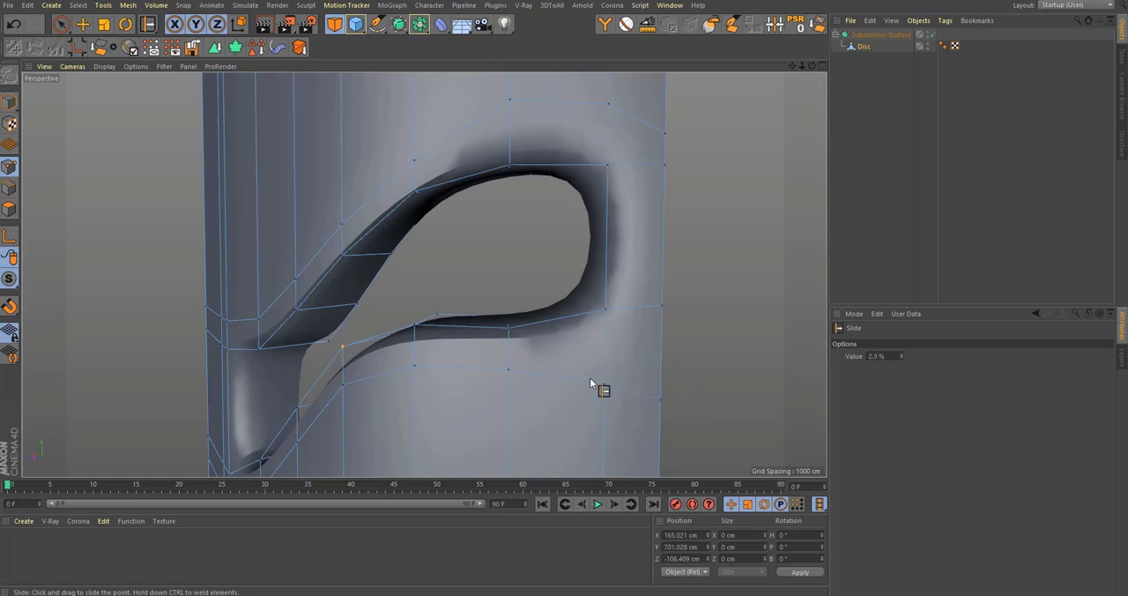
pyautogui.moveTo(509, 367); pyautogui.dragTo(549, 386)
pyautogui.scroll(-4, 564, 353)
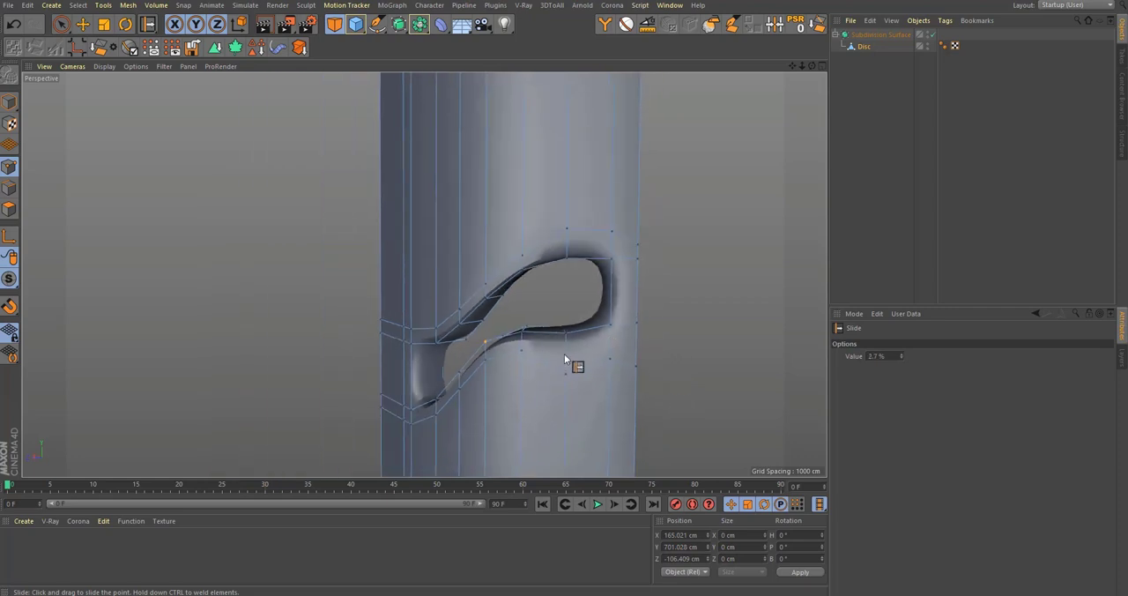
pyautogui.keyDown('alt'); pyautogui.moveTo(621, 339); pyautogui.dragTo(565, 402); pyautogui.keyUp('alt')
pyautogui.hotkey('ctrl', 'shift', 'a')
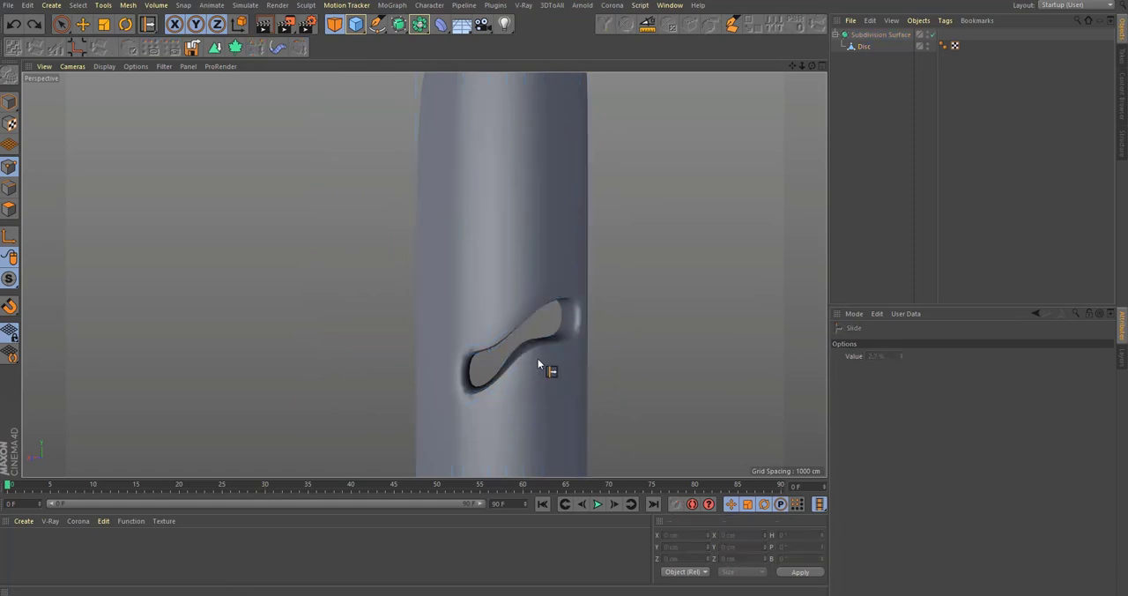
# Step: Undo the point slides and both supporting loop cuts, and switch off the Subdivision Surface
pyautogui.hotkey('ctrl', 'z')
pyautogui.hotkey('ctrl', 'z')
pyautogui.hotkey('ctrl', 'z')
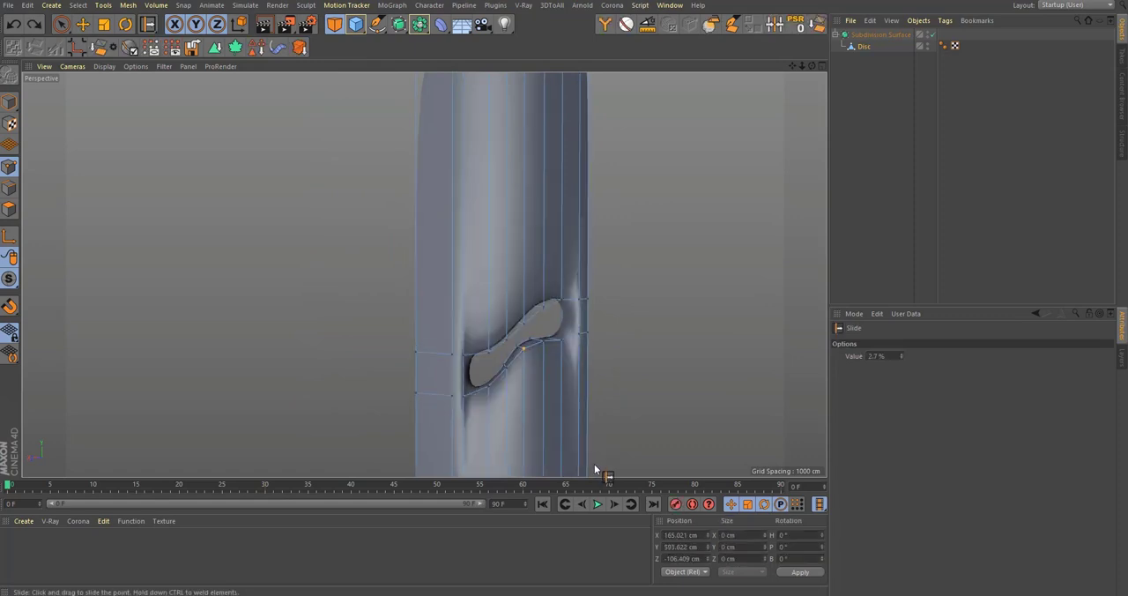
pyautogui.press('q')
# Step: Examine the reference bottle's ribs and windows around the shoulder and down the side in the front view
pyautogui.press('F4')
pyautogui.scroll(3, 610, 385)
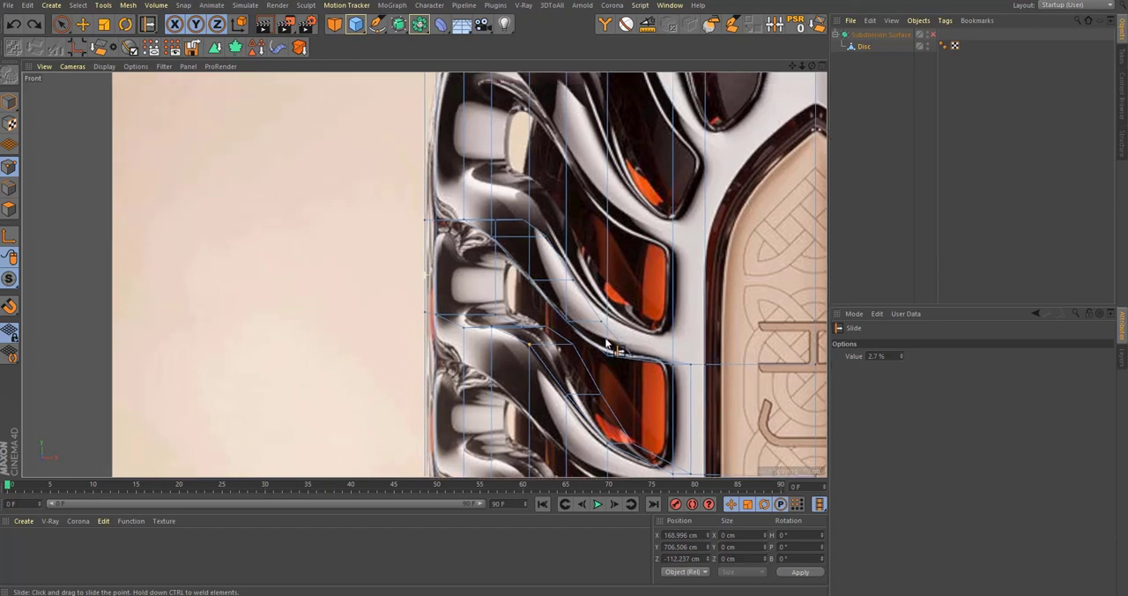
pyautogui.scroll(-4, 616, 357)
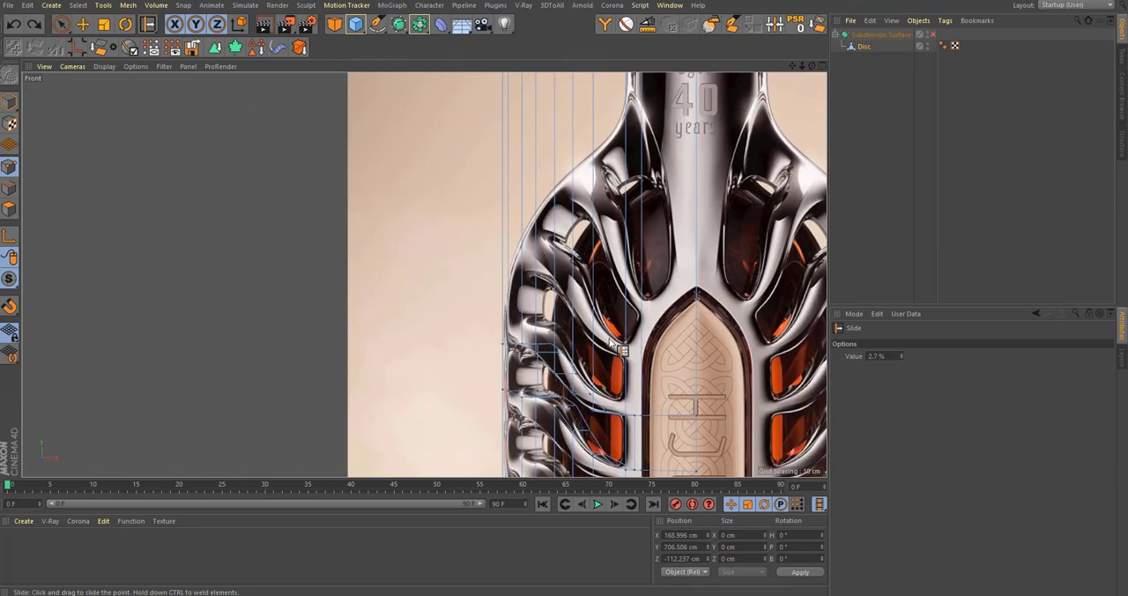
pyautogui.scroll(-5, 610, 345)
pyautogui.scroll(4, 610, 346)
pyautogui.scroll(-4, 597, 407)
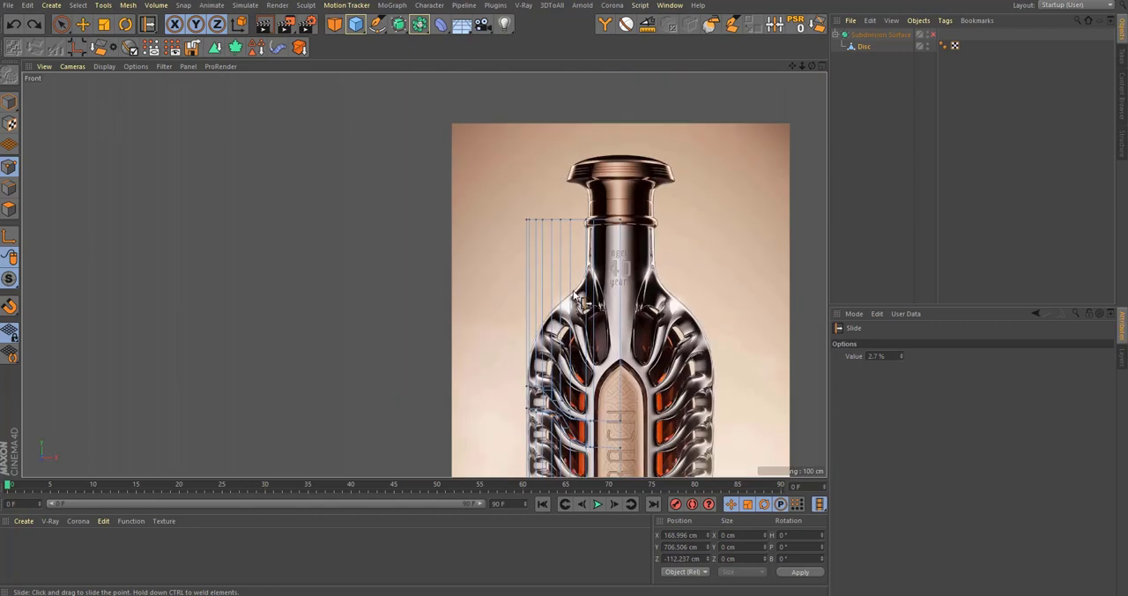
pyautogui.scroll(5, 596, 407)
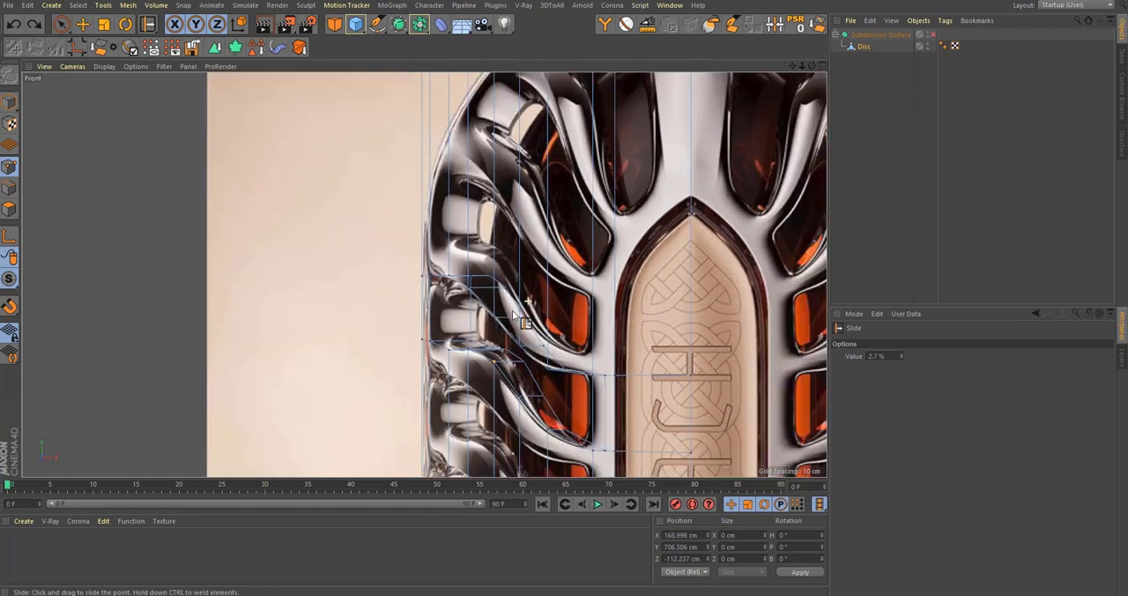
pyautogui.scroll(2, 551, 376)
pyautogui.keyDown('alt'); pyautogui.moveTo(526, 344); pyautogui.dragTo(510, 174, button='middle'); pyautogui.keyUp('alt')
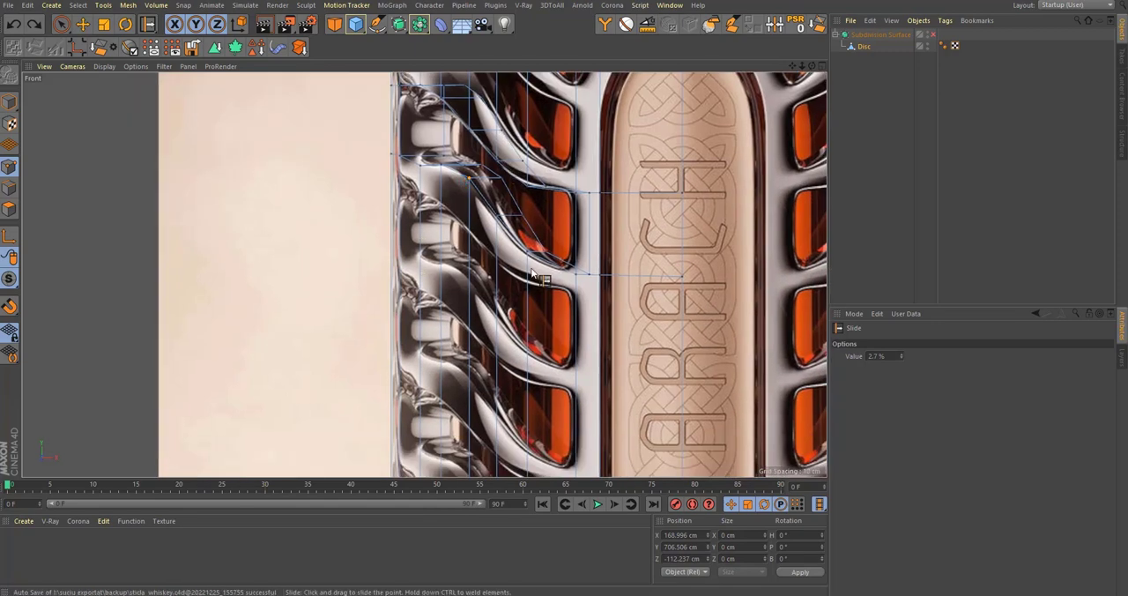
pyautogui.keyDown('alt'); pyautogui.moveTo(516, 321); pyautogui.dragTo(554, 411, button='middle'); pyautogui.keyUp('alt')
pyautogui.scroll(3, 525, 384)
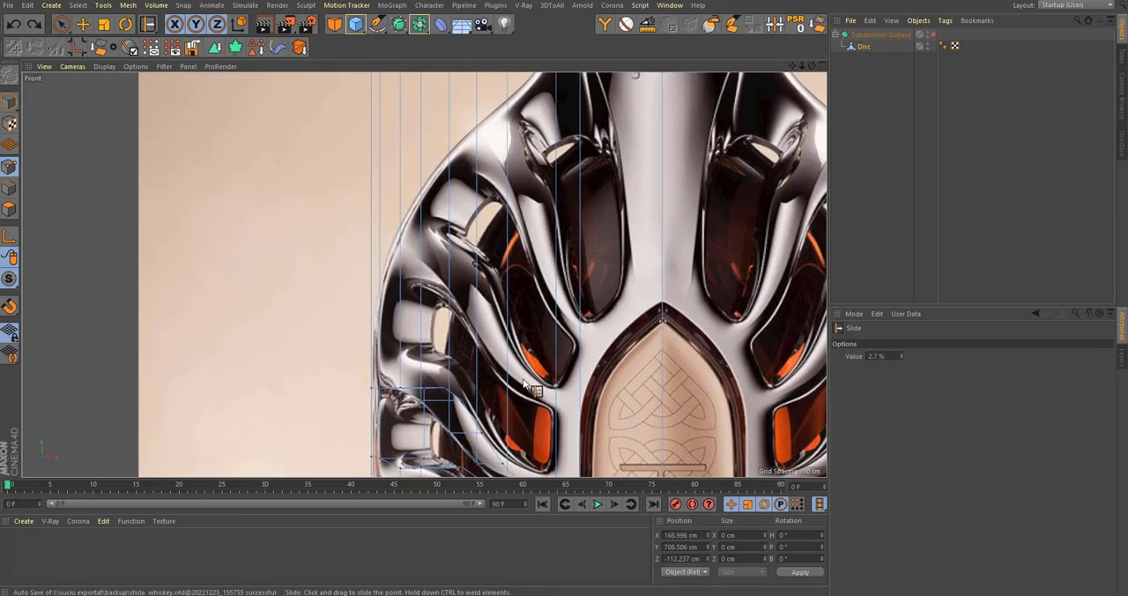
pyautogui.keyDown('alt'); pyautogui.moveTo(445, 364); pyautogui.dragTo(429, 146, button='middle'); pyautogui.keyUp('alt')
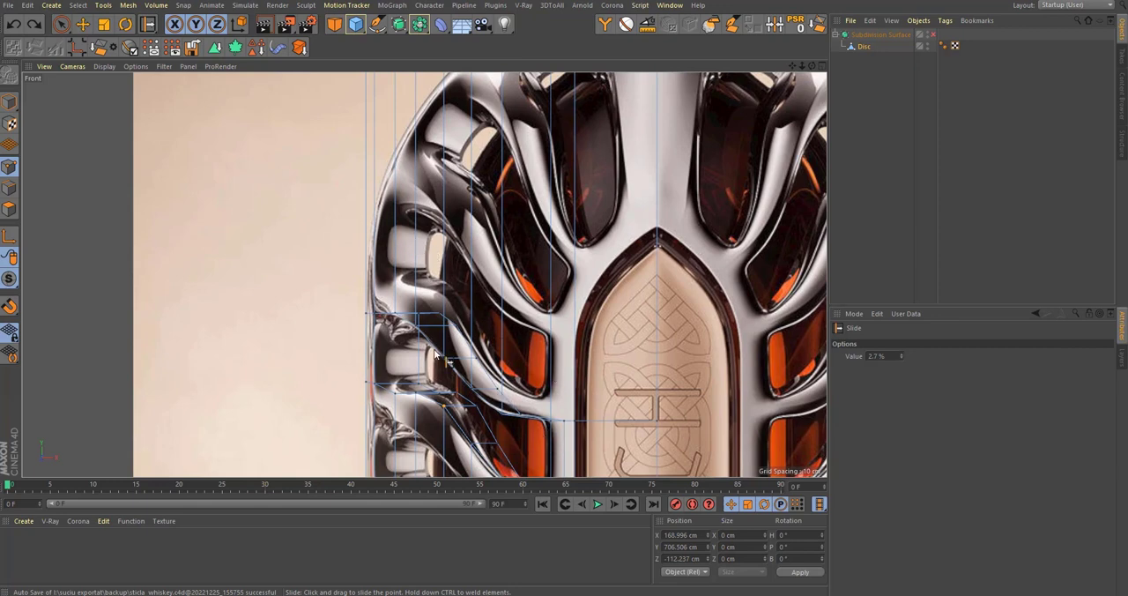
pyautogui.scroll(-3, 465, 345)
pyautogui.keyDown('alt'); pyautogui.moveTo(484, 358); pyautogui.dragTo(471, 404, button='middle'); pyautogui.keyUp('alt')
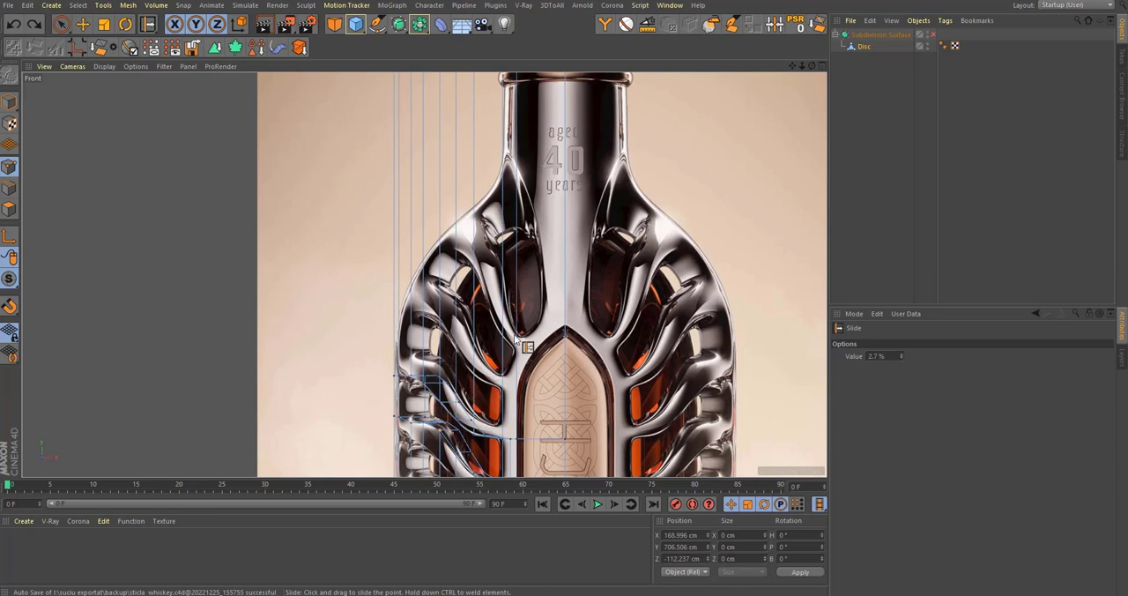
pyautogui.keyDown('alt'); pyautogui.moveTo(516, 340); pyautogui.dragTo(518, 299, button='middle'); pyautogui.keyUp('alt')
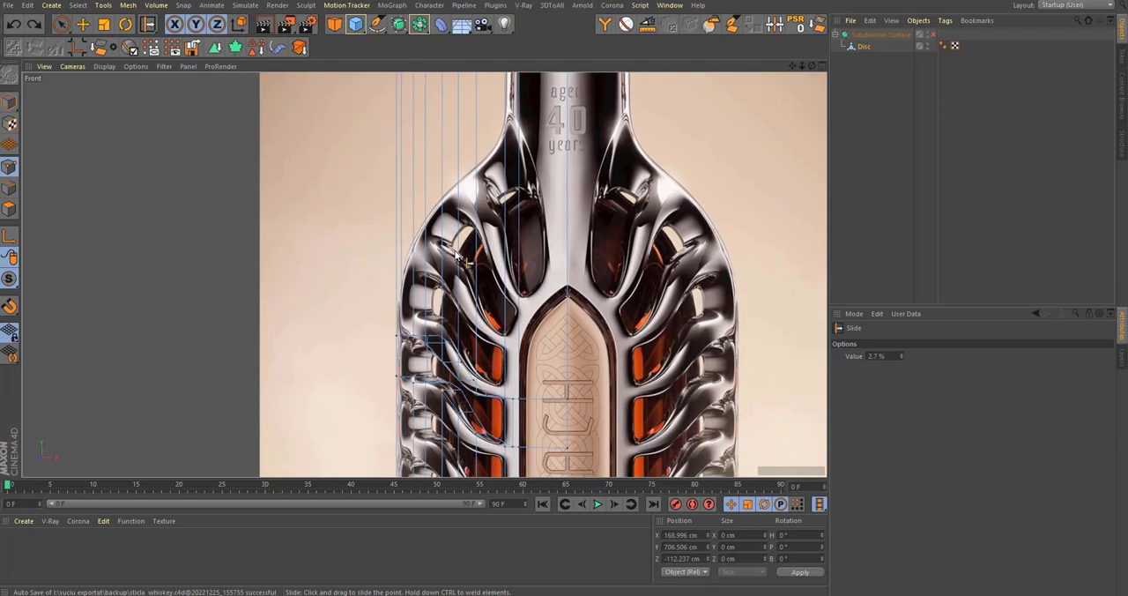
pyautogui.scroll(1, 428, 315)
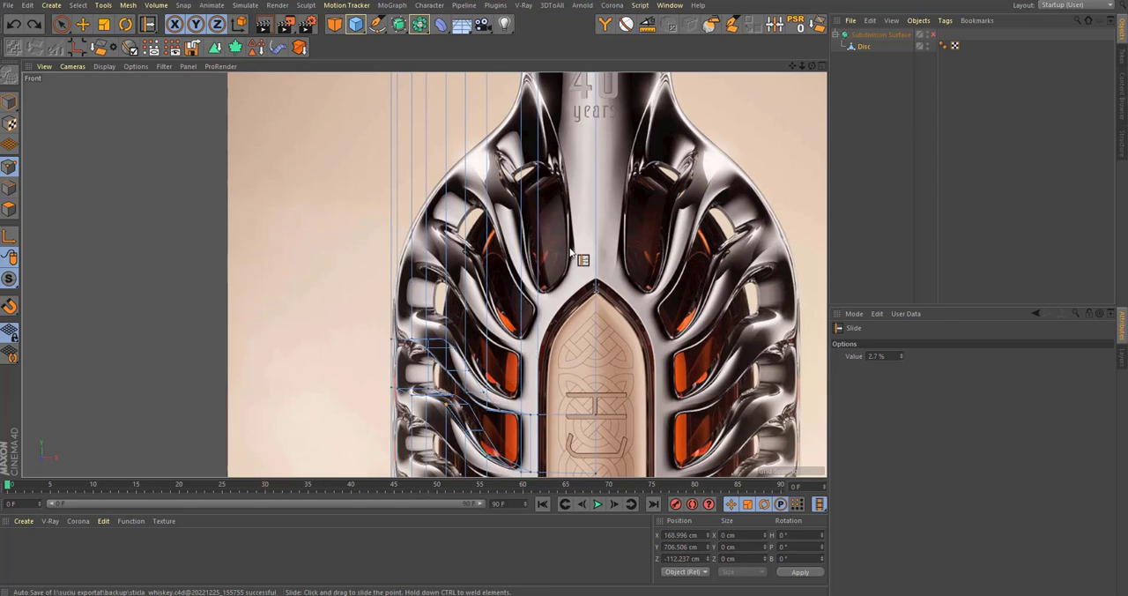
pyautogui.scroll(-5, 543, 161)
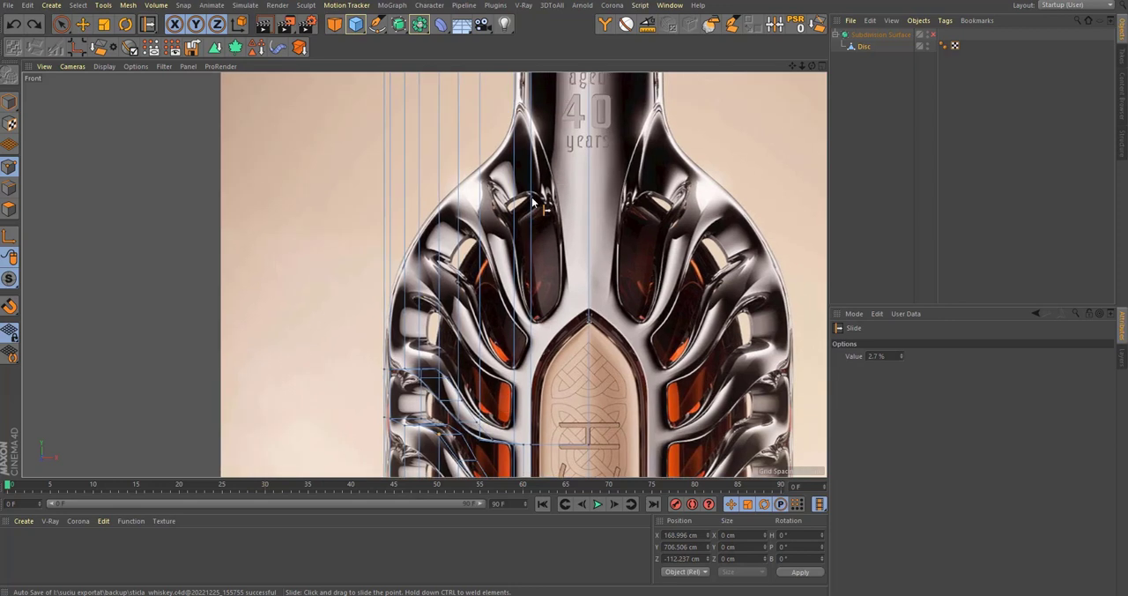
pyautogui.keyDown('alt'); pyautogui.moveTo(501, 214); pyautogui.dragTo(505, 223, button='middle'); pyautogui.keyUp('alt')
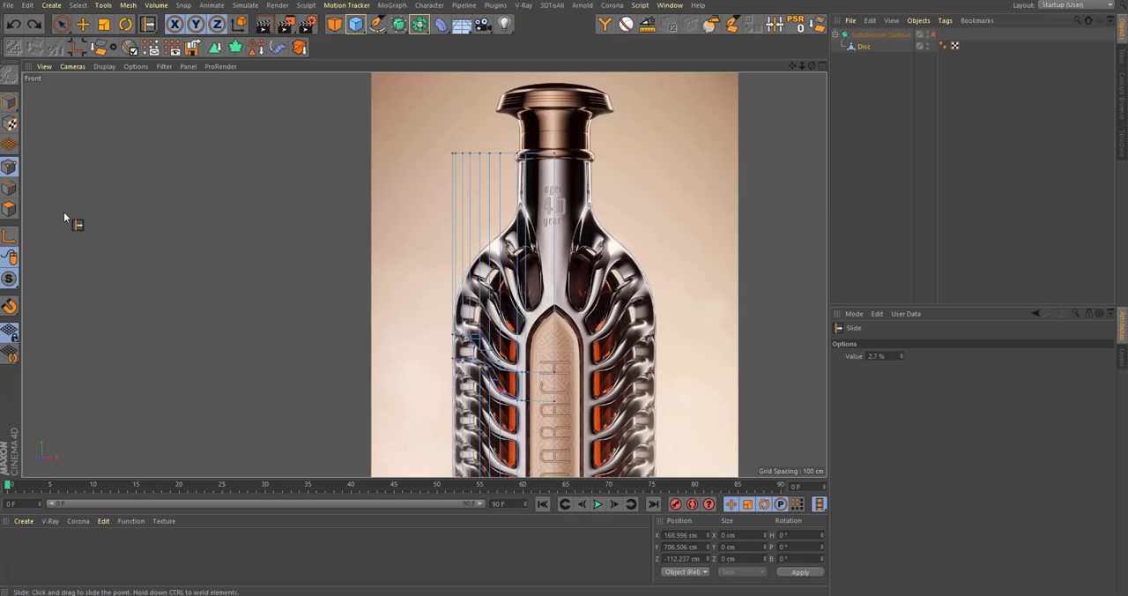
# Step: Select the row of edges at the wall's top end and delete it to remove the tall polygons above the window
pyautogui.click(9, 188)
pyautogui.press('space')
pyautogui.moveTo(346, 93); pyautogui.dragTo(896, 237)
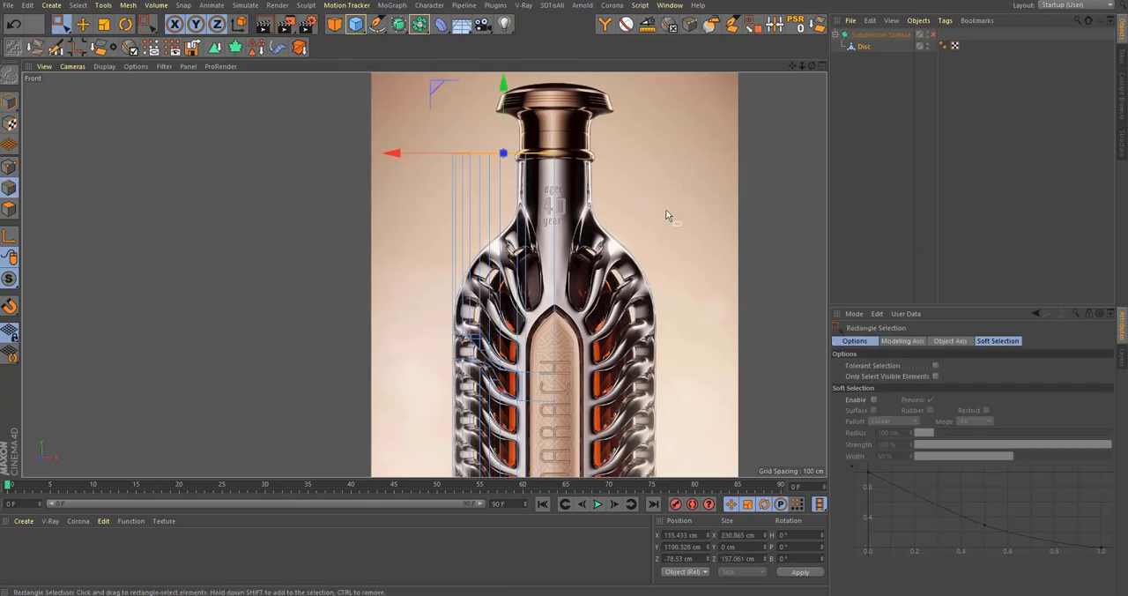
pyautogui.press('Delete')
# Step: Select the upper border edges of the wall's flat section beside the window
pyautogui.middleClick(648, 208)
pyautogui.middleClick(94, 133)
pyautogui.scroll(5, 494, 322)
pyautogui.keyDown('alt'); pyautogui.moveTo(546, 331); pyautogui.dragTo(553, 208); pyautogui.keyUp('alt')
pyautogui.moveTo(213, 261); pyautogui.dragTo(445, 335)
pyautogui.keyDown('alt'); pyautogui.moveTo(385, 329); pyautogui.dragTo(416, 304); pyautogui.keyUp('alt')
pyautogui.moveTo(145, 289); pyautogui.dragTo(433, 328)
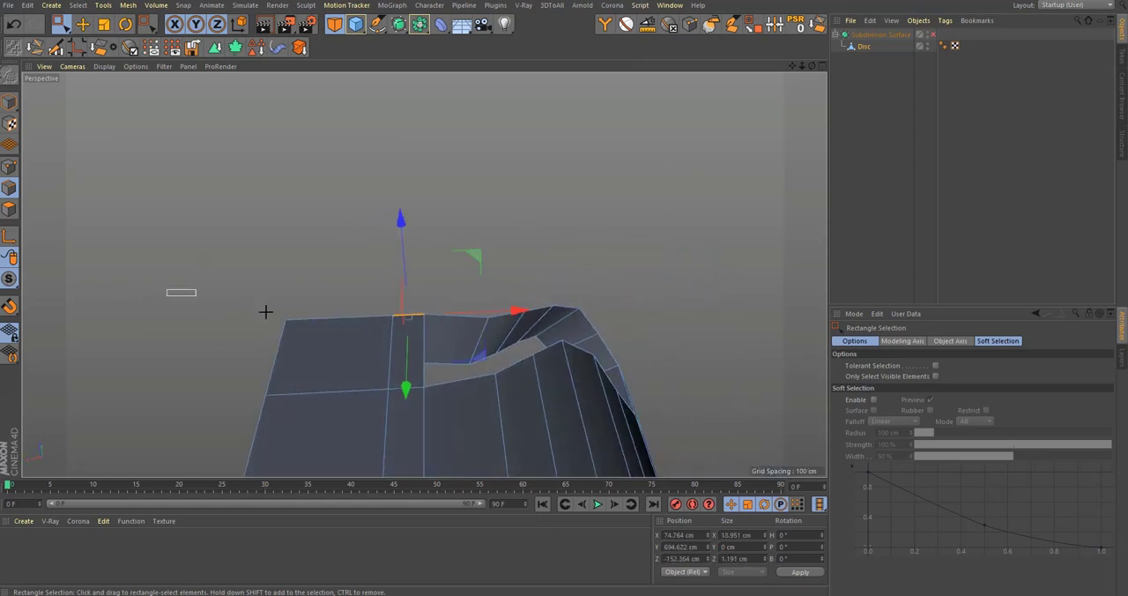
pyautogui.moveTo(265, 311); pyautogui.dragTo(419, 341)
pyautogui.hotkey('alt', 'shift')
pyautogui.keyDown('alt'); pyautogui.moveTo(539, 330); pyautogui.dragTo(278, 302); pyautogui.keyUp('alt')
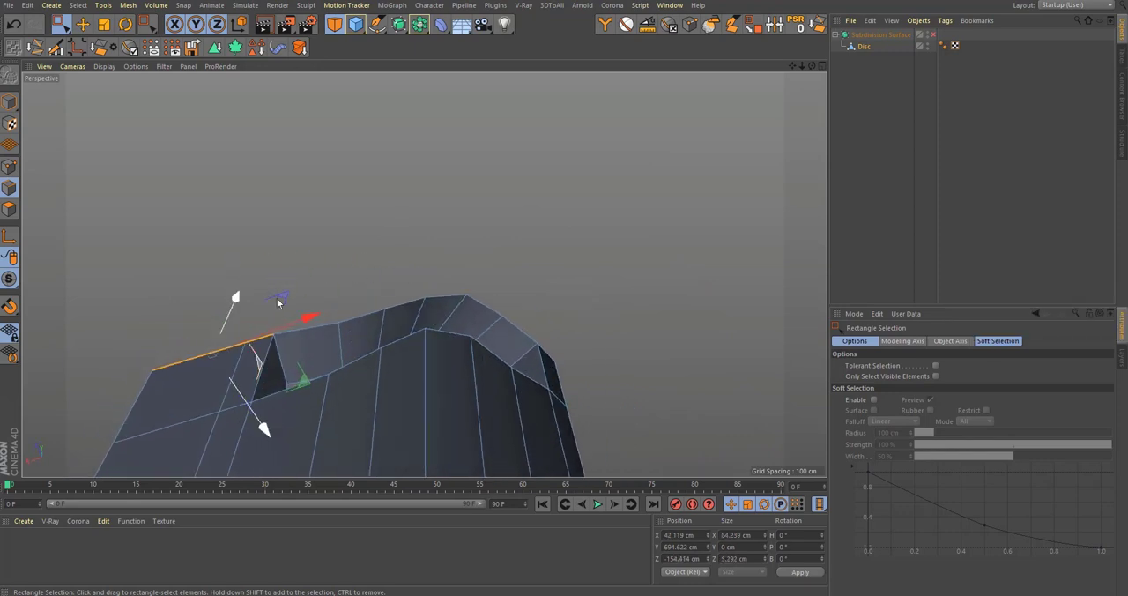
# Step: Add the remaining edges of the curved upper border above the window to the edge selection
pyautogui.moveTo(398, 326); pyautogui.dragTo(340, 235)
pyautogui.hotkey('alt', 'shift')
pyautogui.moveTo(436, 336); pyautogui.dragTo(435, 240)
pyautogui.keyDown('shift'); pyautogui.moveTo(414, 191); pyautogui.dragTo(695, 253); pyautogui.keyUp('shift')
pyautogui.hotkey('alt', 'shift')
pyautogui.keyDown('alt'); pyautogui.moveTo(436, 273); pyautogui.dragTo(307, 237); pyautogui.keyUp('alt')
pyautogui.keyDown('shift'); pyautogui.moveTo(454, 264); pyautogui.dragTo(522, 291); pyautogui.keyUp('shift')
pyautogui.keyDown('alt'); pyautogui.moveTo(450, 258); pyautogui.dragTo(438, 385); pyautogui.keyUp('alt')
pyautogui.keyDown('alt'); pyautogui.moveTo(474, 352); pyautogui.dragTo(495, 337); pyautogui.keyUp('alt')
# Step: Extrude the selected border edges straight up in the front view to a Y position of about 771.5 cm
pyautogui.middleClick(494, 338)
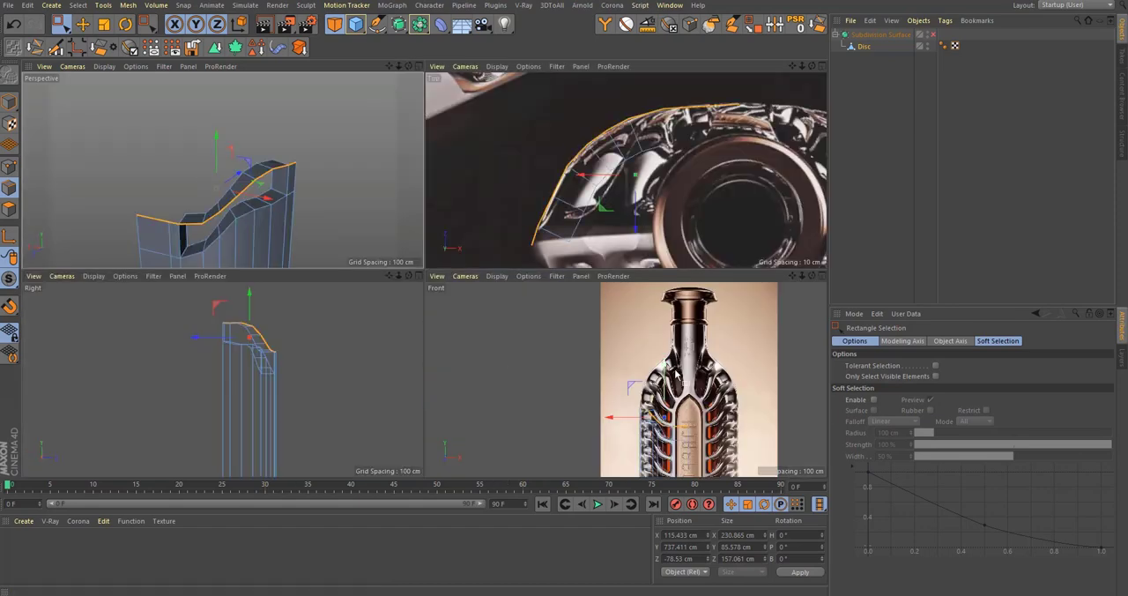
pyautogui.middleClick(666, 370)
pyautogui.scroll(7, 551, 357)
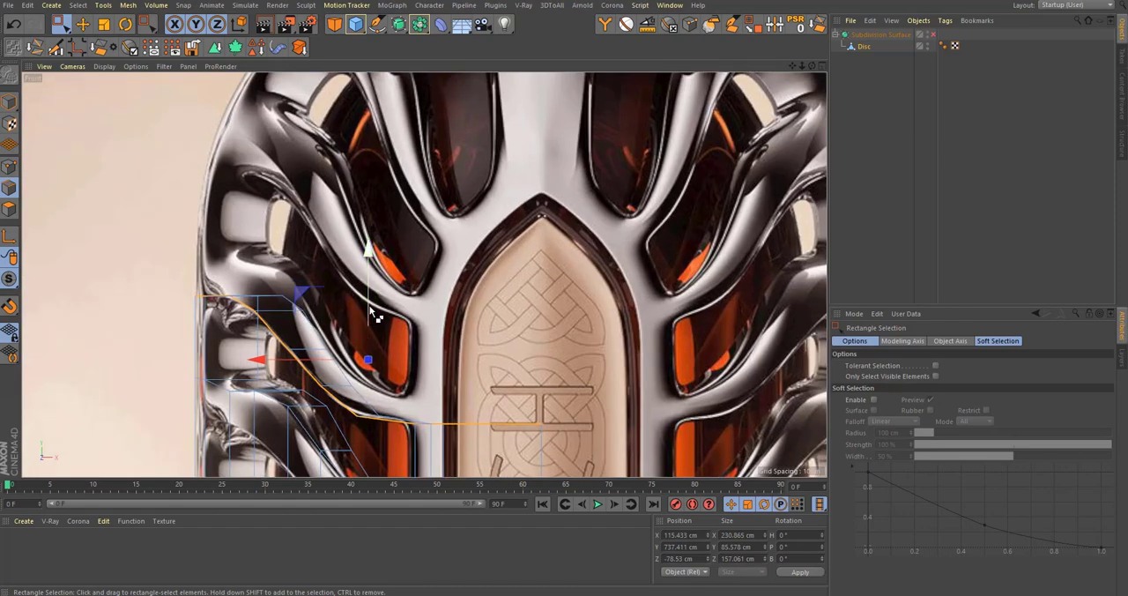
pyautogui.moveTo(376, 315); pyautogui.dragTo(418, 253)
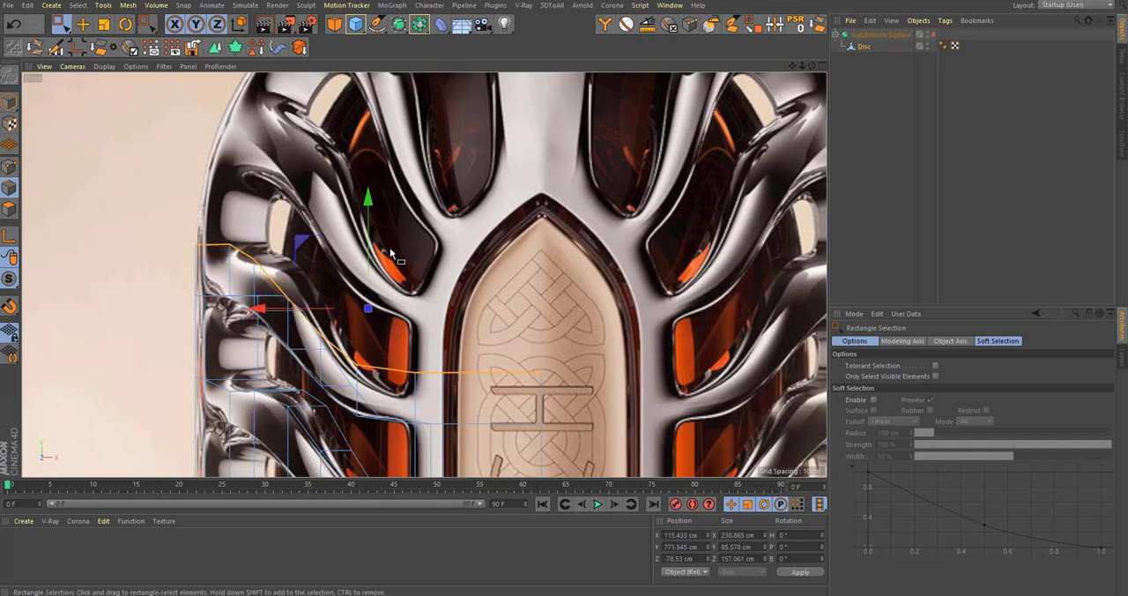
pyautogui.keyDown('alt'); pyautogui.moveTo(391, 253); pyautogui.dragTo(395, 267, button='middle'); pyautogui.keyUp('alt')
# Step: Rotate the extruded edge row slightly clockwise in the front view toward the slope of the reference rib
pyautogui.press('t')
pyautogui.press('r')
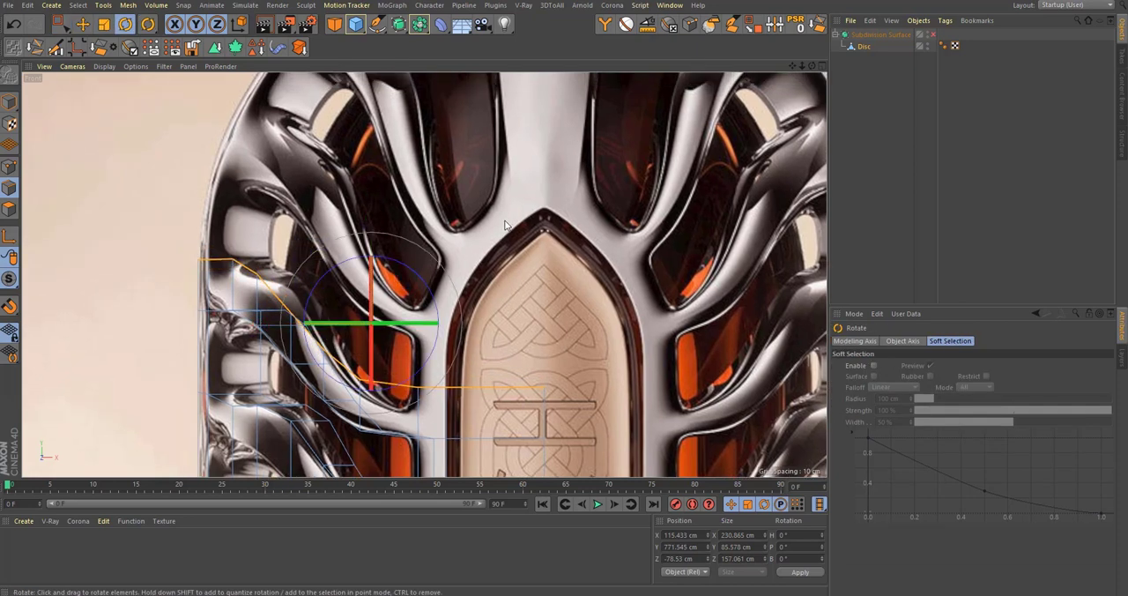
pyautogui.moveTo(510, 225); pyautogui.dragTo(514, 228)
pyautogui.press('e')
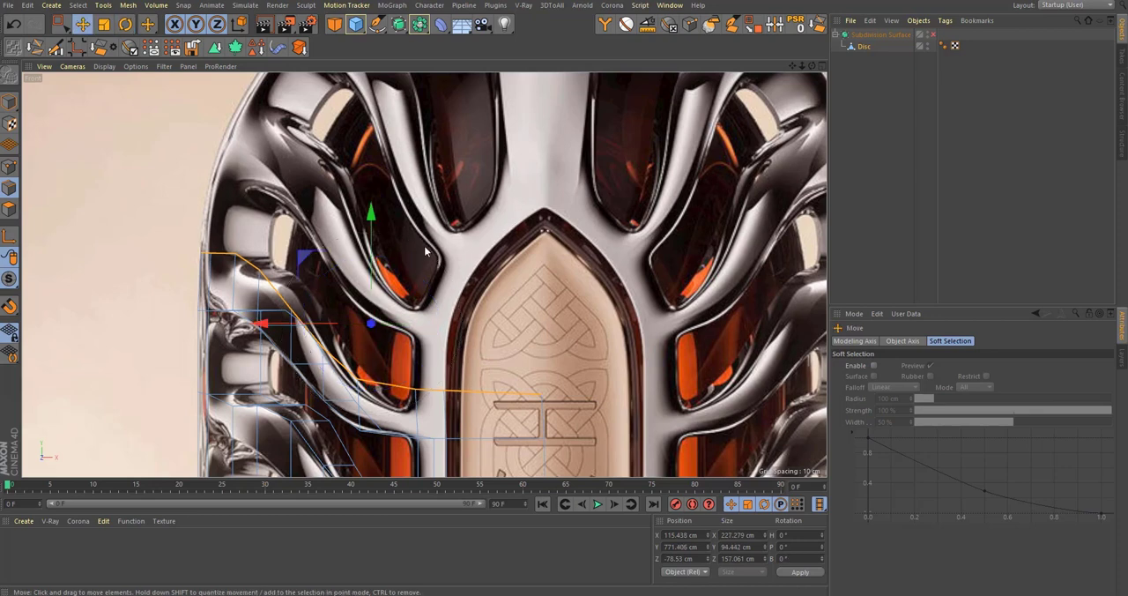
pyautogui.moveTo(374, 231); pyautogui.dragTo(445, 176)
pyautogui.keyDown('alt'); pyautogui.moveTo(430, 257); pyautogui.dragTo(424, 276, button='middle'); pyautogui.keyUp('alt')
pyautogui.press('r')
pyautogui.moveTo(508, 205); pyautogui.dragTo(532, 213)
pyautogui.press('e')
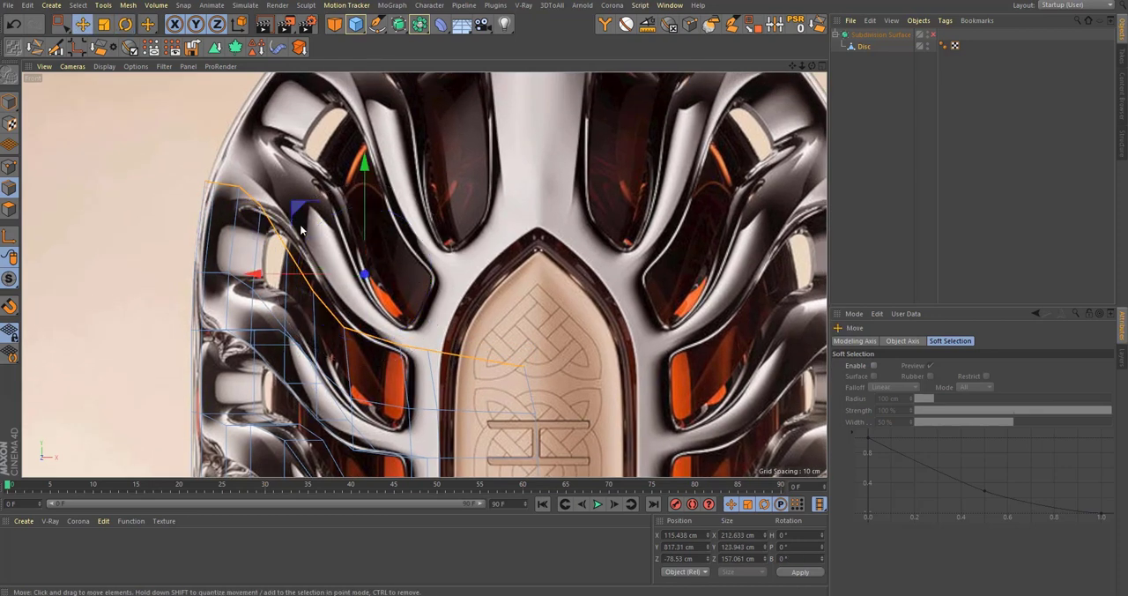
pyautogui.moveTo(308, 209); pyautogui.dragTo(319, 220)
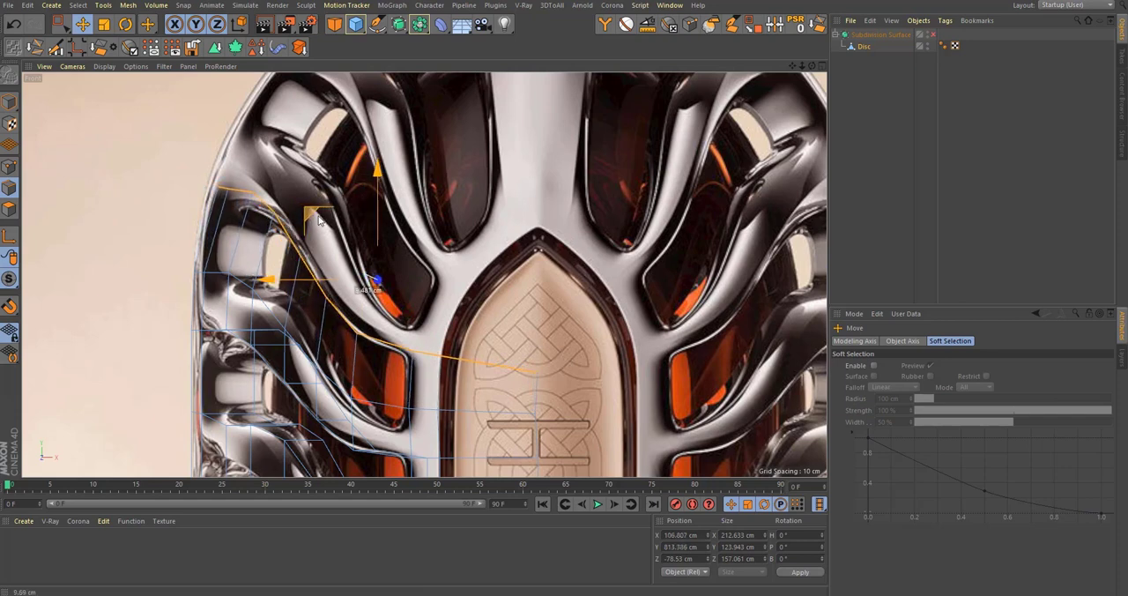
pyautogui.keyDown('alt'); pyautogui.moveTo(357, 319); pyautogui.dragTo(387, 265, button='middle'); pyautogui.keyUp('alt')
pyautogui.hotkey('ctrl', 'z')
pyautogui.hotkey('ctrl', 'z')
pyautogui.hotkey('ctrl', 'z')
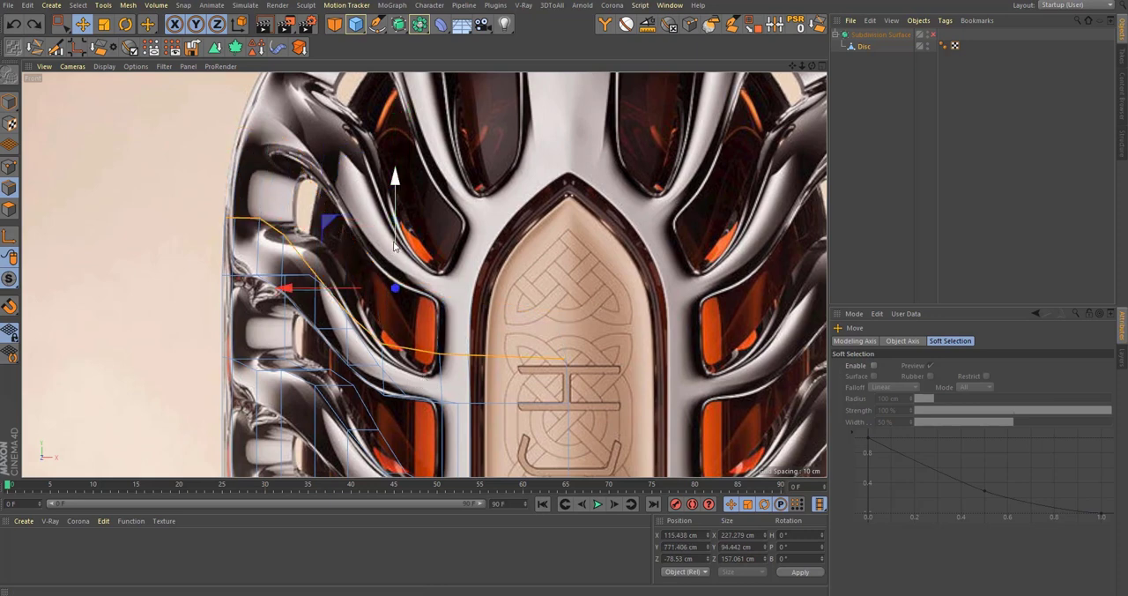
# Step: Lower the upper border edge row to about Y 764.7 cm and extrude it upward to about Y 817.7 cm
pyautogui.moveTo(397, 239); pyautogui.dragTo(397, 252)
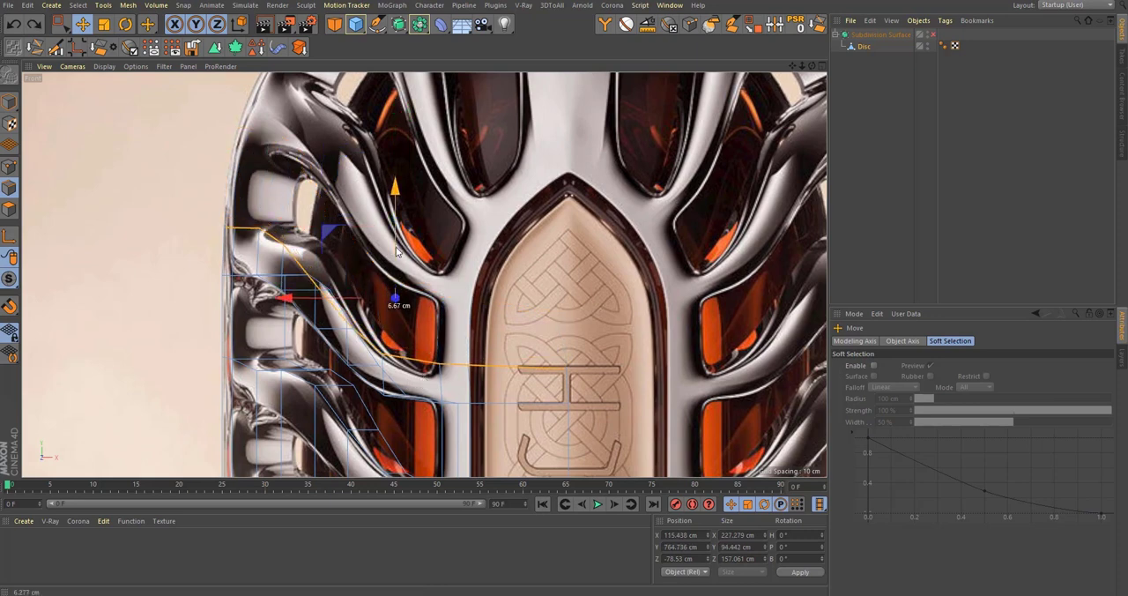
pyautogui.keyDown('alt'); pyautogui.moveTo(396, 253); pyautogui.dragTo(395, 294, button='middle'); pyautogui.keyUp('alt')
pyautogui.moveTo(397, 282); pyautogui.dragTo(439, 201)
pyautogui.keyDown('alt'); pyautogui.moveTo(417, 262); pyautogui.dragTo(413, 282, button='middle'); pyautogui.keyUp('alt')
# Step: Rotate the extruded edge row clockwise toward the rib's slope and shift it to about X 111.1 cm, Y 816.9 cm
pyautogui.press('r')
pyautogui.moveTo(522, 200); pyautogui.dragTo(553, 210)
pyautogui.press('e')
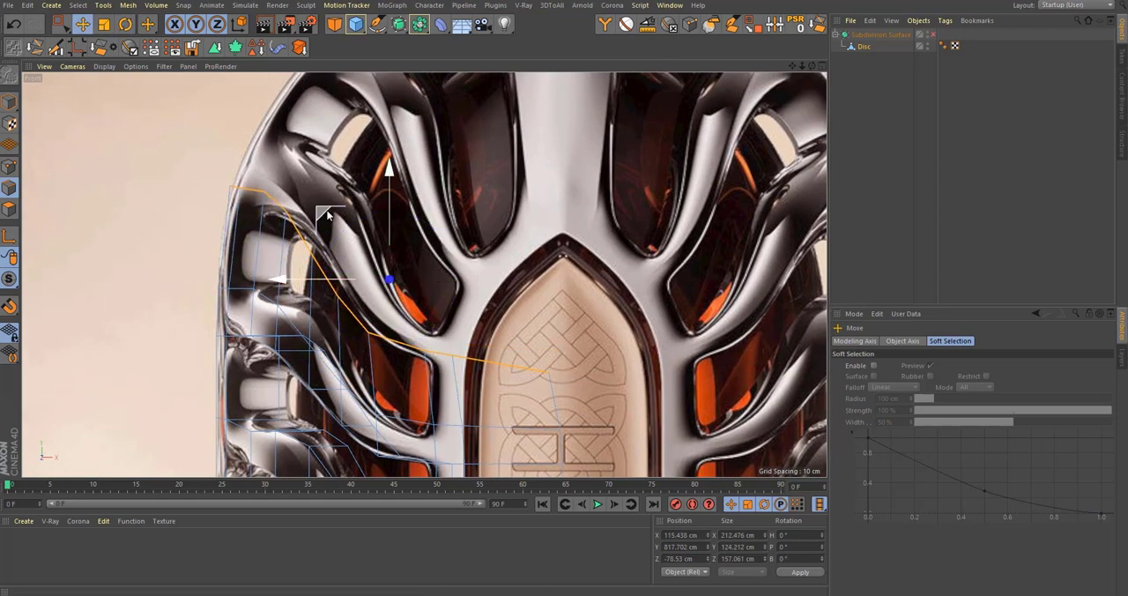
pyautogui.moveTo(340, 214); pyautogui.dragTo(334, 216)
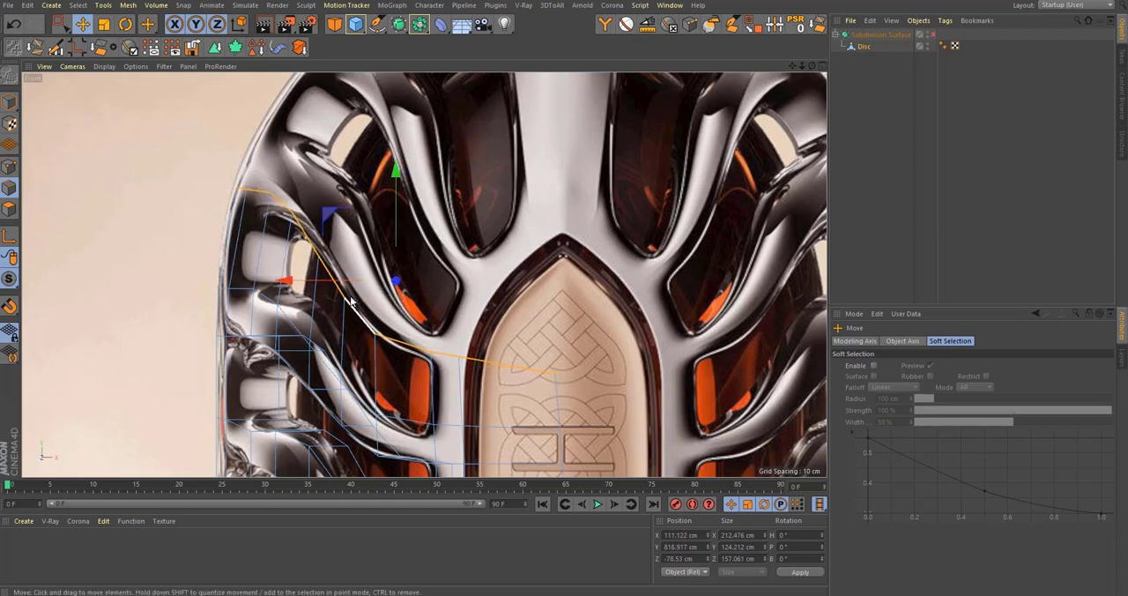
# Step: Extrude the border edges up and inward along the next reference rib to about X 97.9 cm, Y 852.9 cm
pyautogui.scroll(-3, 393, 423)
pyautogui.keyDown('alt'); pyautogui.moveTo(399, 450); pyautogui.dragTo(393, 289, button='middle'); pyautogui.keyUp('alt')
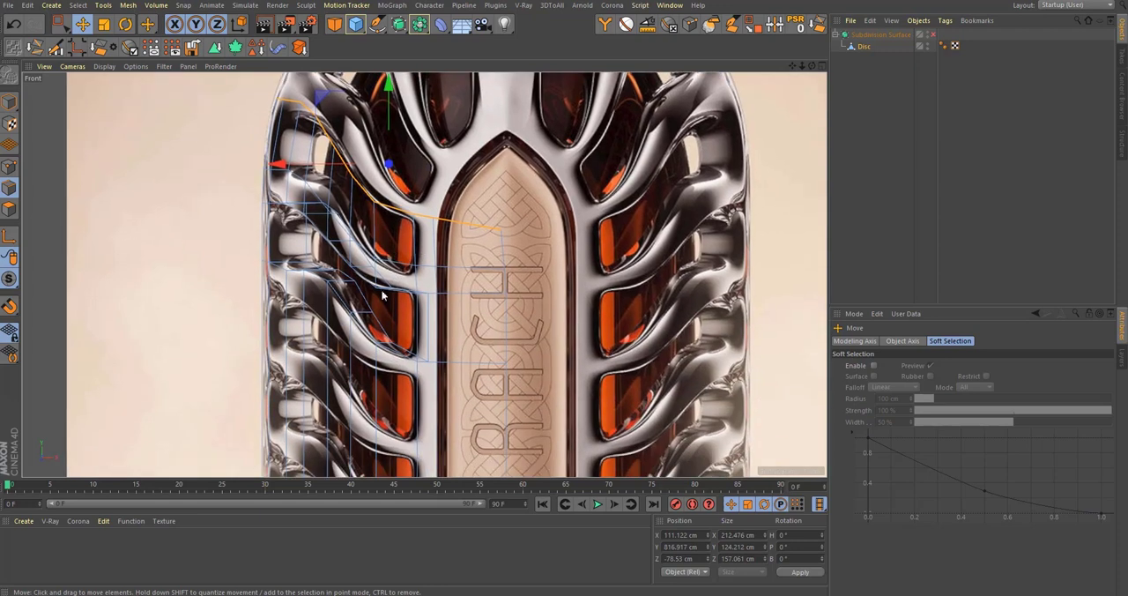
pyautogui.keyDown('alt'); pyautogui.moveTo(283, 240); pyautogui.dragTo(298, 324, button='middle'); pyautogui.keyUp('alt')
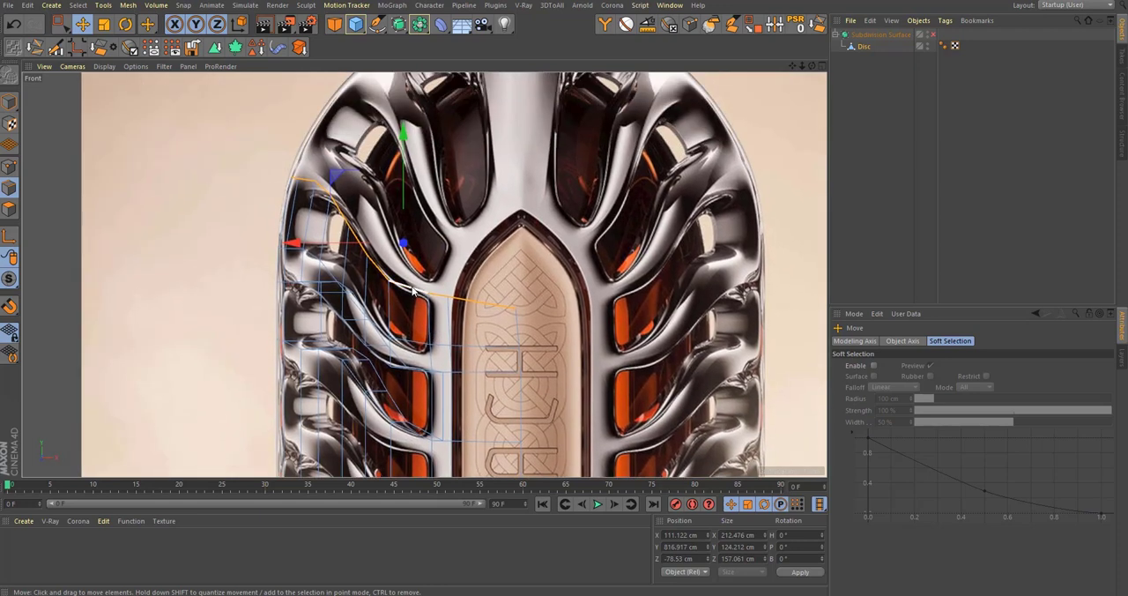
pyautogui.keyDown('alt'); pyautogui.moveTo(408, 286); pyautogui.dragTo(412, 349, button='middle'); pyautogui.keyUp('alt')
pyautogui.scroll(2, 412, 349)
pyautogui.moveTo(351, 274); pyautogui.dragTo(356, 213)
pyautogui.keyDown('alt'); pyautogui.moveTo(380, 252); pyautogui.dragTo(371, 256, button='middle'); pyautogui.keyUp('alt')
# Step: Rotate the new edge row clockwise, lower it to about Y 841.5 cm and scale it up slightly to fit the rib
pyautogui.press('r')
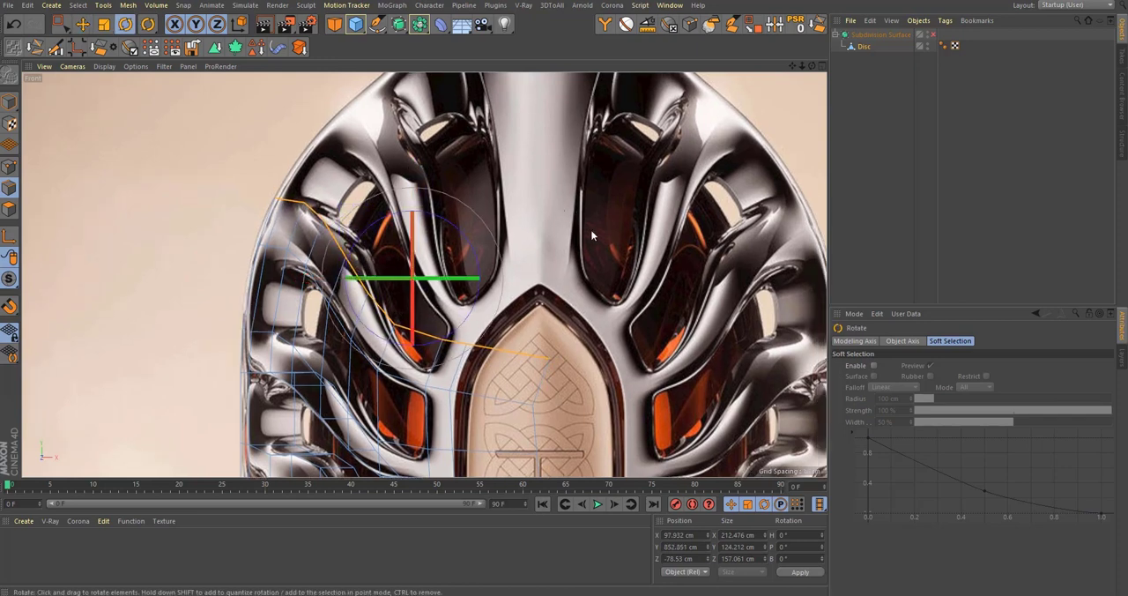
pyautogui.moveTo(591, 229); pyautogui.dragTo(595, 229)
pyautogui.press('e')
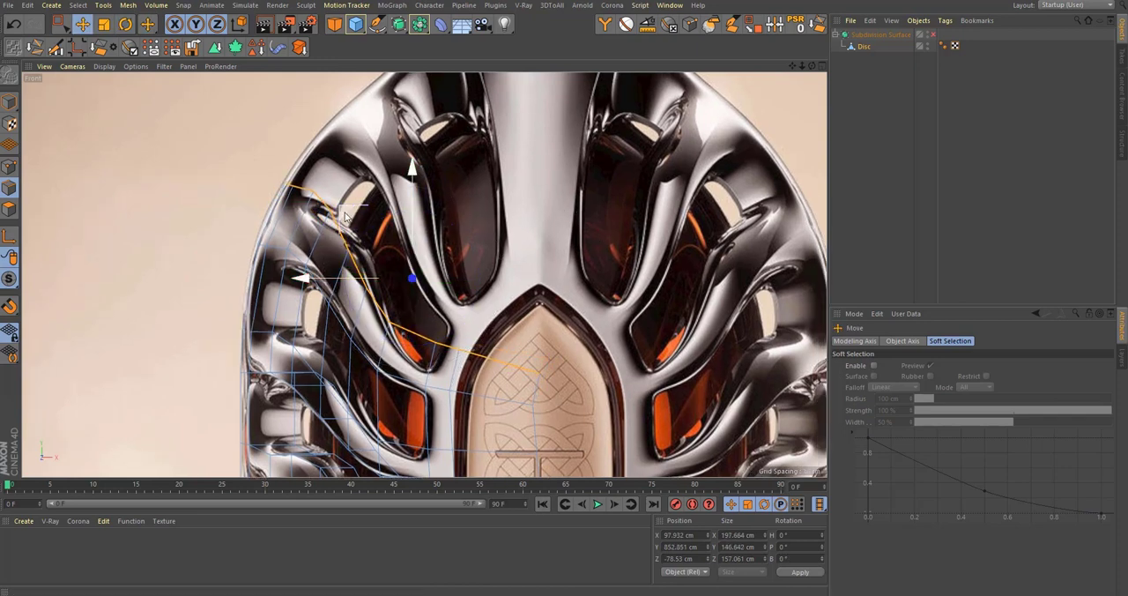
pyautogui.moveTo(349, 216); pyautogui.dragTo(351, 231)
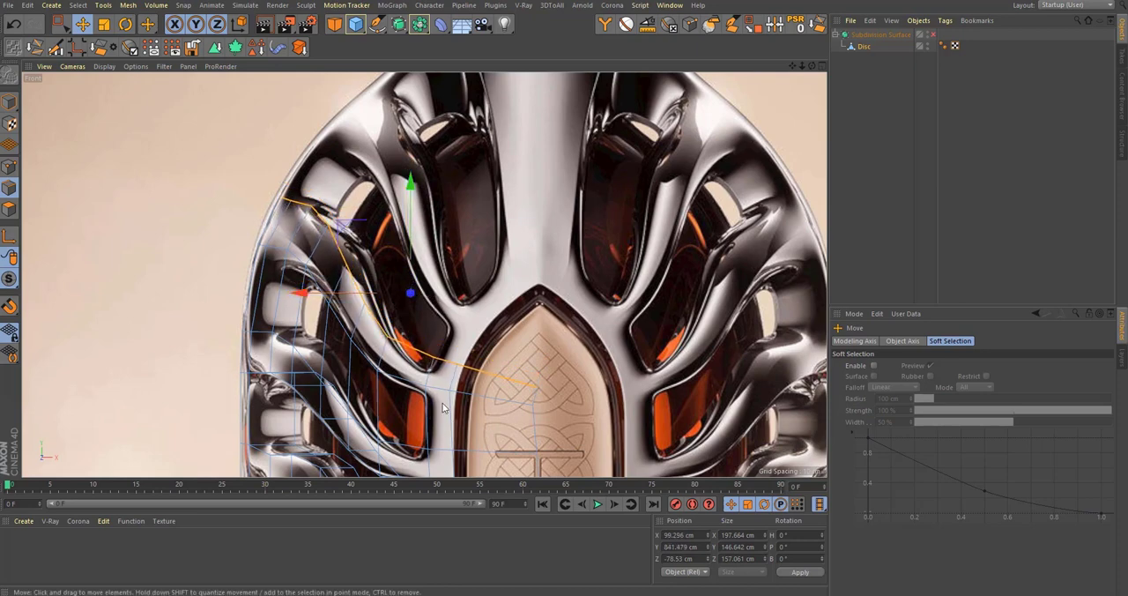
pyautogui.press('t')
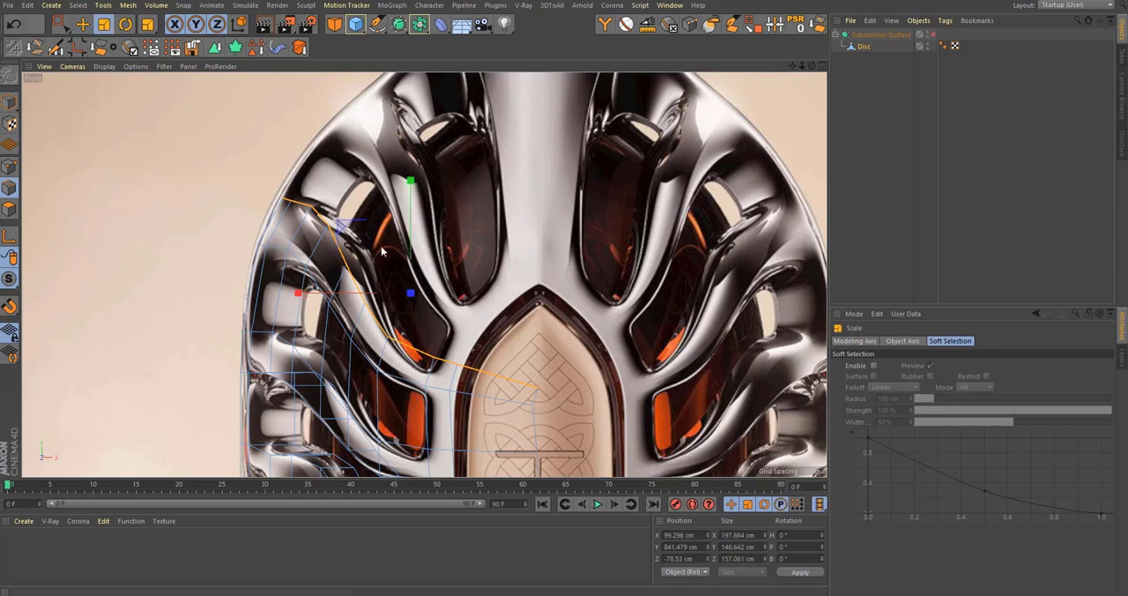
pyautogui.moveTo(349, 228)
pyautogui.mouseDown()
pyautogui.moveTo(336, 223)
pyautogui.moveTo(346, 223)
pyautogui.mouseUp()
# Step: Extrude the border edges up and inward toward the bottle's shoulder to about Y 891.5 cm
pyautogui.press('e')
pyautogui.keyDown('alt'); pyautogui.moveTo(394, 196); pyautogui.dragTo(386, 225, button='middle'); pyautogui.keyUp('alt')
pyautogui.moveTo(346, 267); pyautogui.dragTo(369, 185)
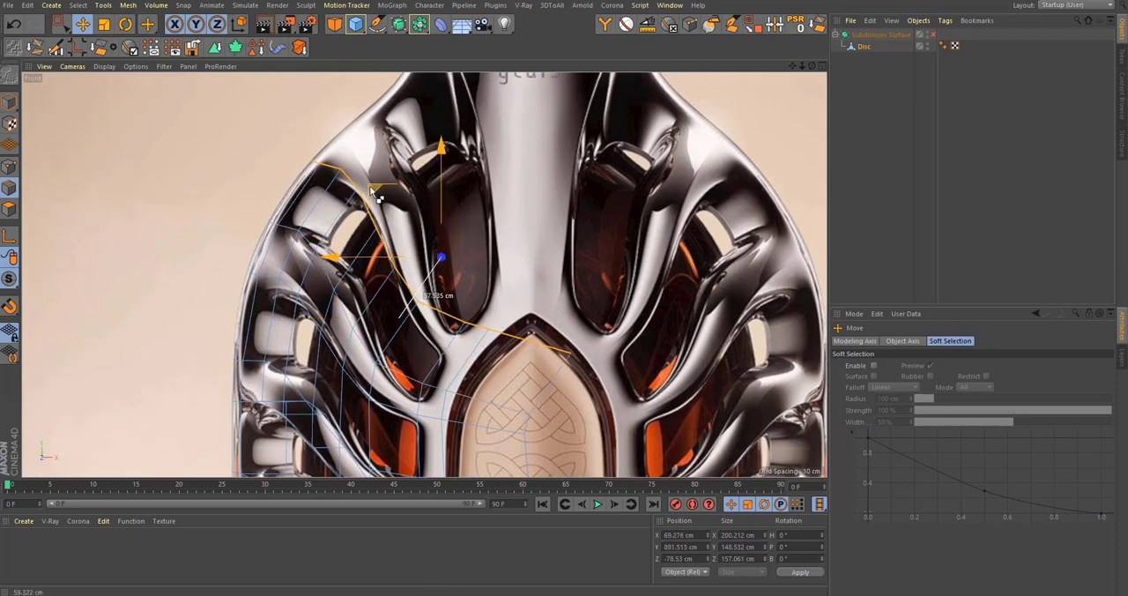
# Step: Rotate the shoulder edge row clockwise by about 16.8° and shift it to about X 73.8 cm, Y 886.5 cm
pyautogui.press('r')
pyautogui.moveTo(562, 189); pyautogui.dragTo(600, 229)
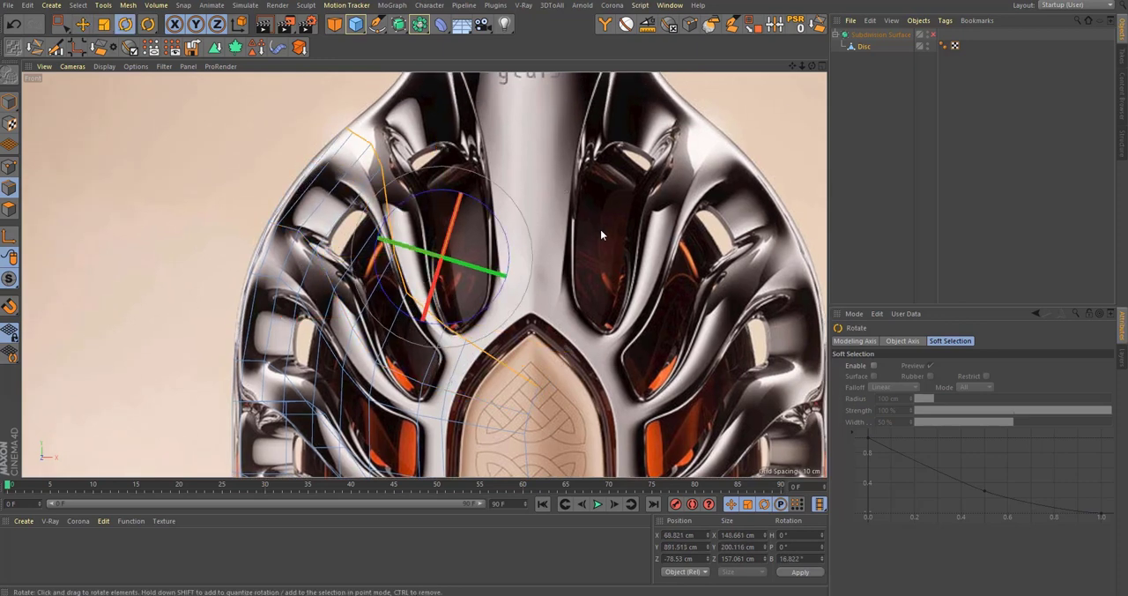
pyautogui.press('e')
pyautogui.moveTo(382, 196); pyautogui.dragTo(376, 207)
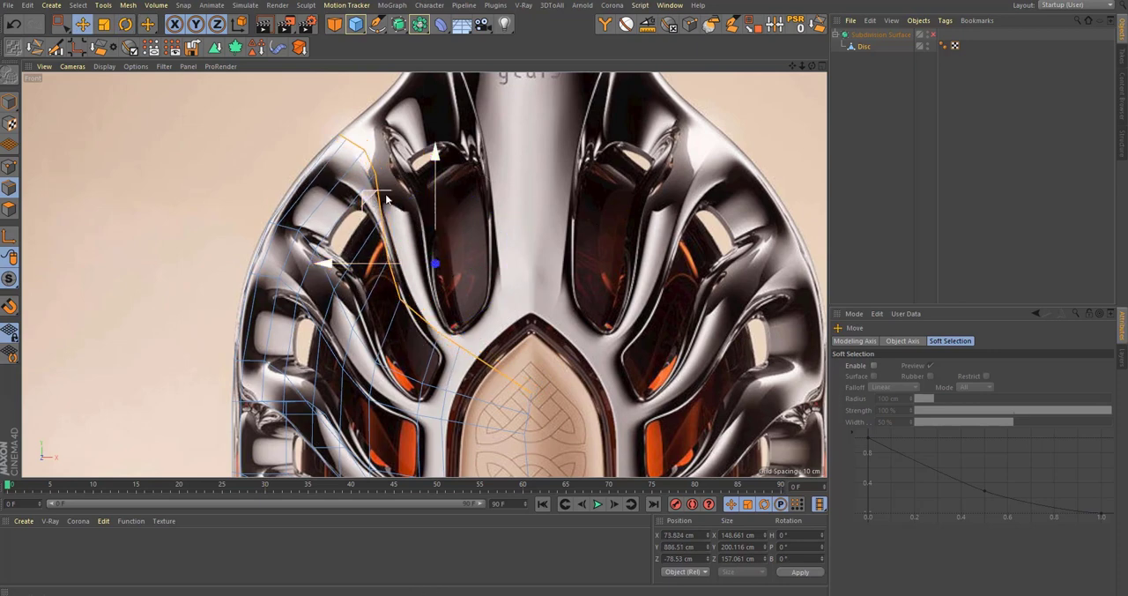
# Step: Align the modeling axis with the slope of the shoulder edge row and scale the row across its length to straighten it
pyautogui.press('r')
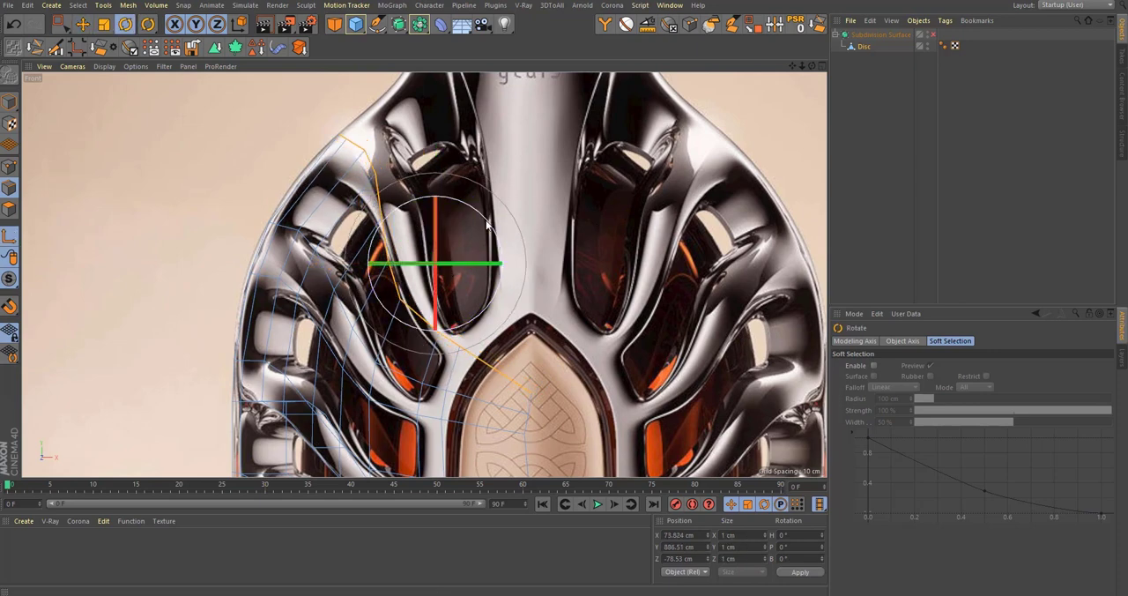
pyautogui.moveTo(512, 217); pyautogui.dragTo(531, 277)
pyautogui.press('t')
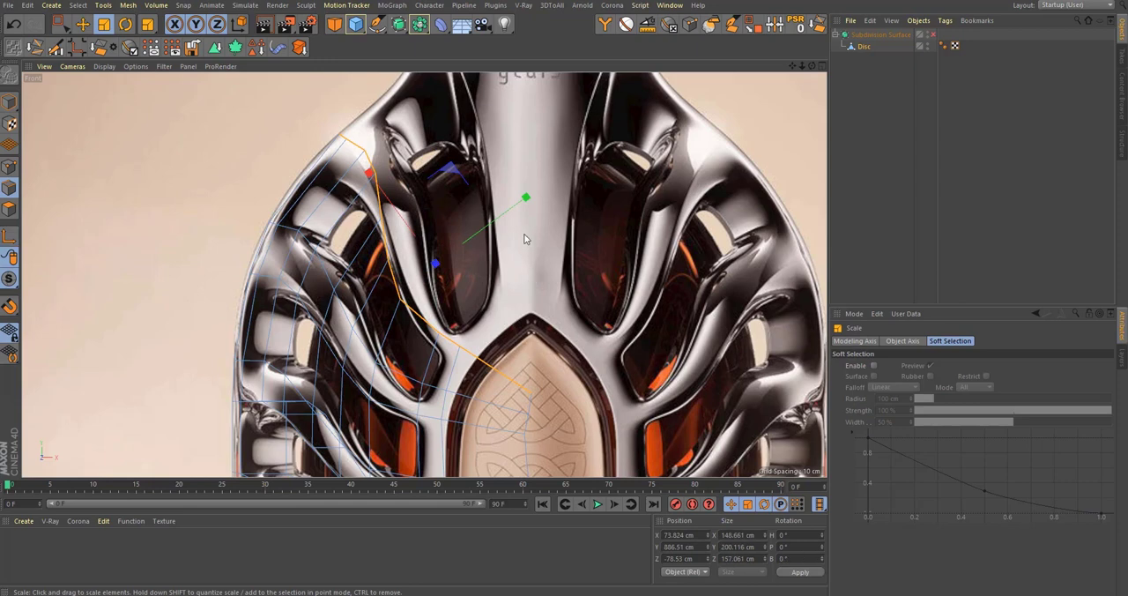
pyautogui.moveTo(526, 197); pyautogui.dragTo(501, 228)
# Step: Shift the straightened shoulder edge row down and outward to about X 86.1 cm, Y 877.4 cm and start rotating it
pyautogui.press('e')
pyautogui.keyDown('alt'); pyautogui.moveTo(469, 264); pyautogui.dragTo(455, 354, button='middle'); pyautogui.keyUp('alt')
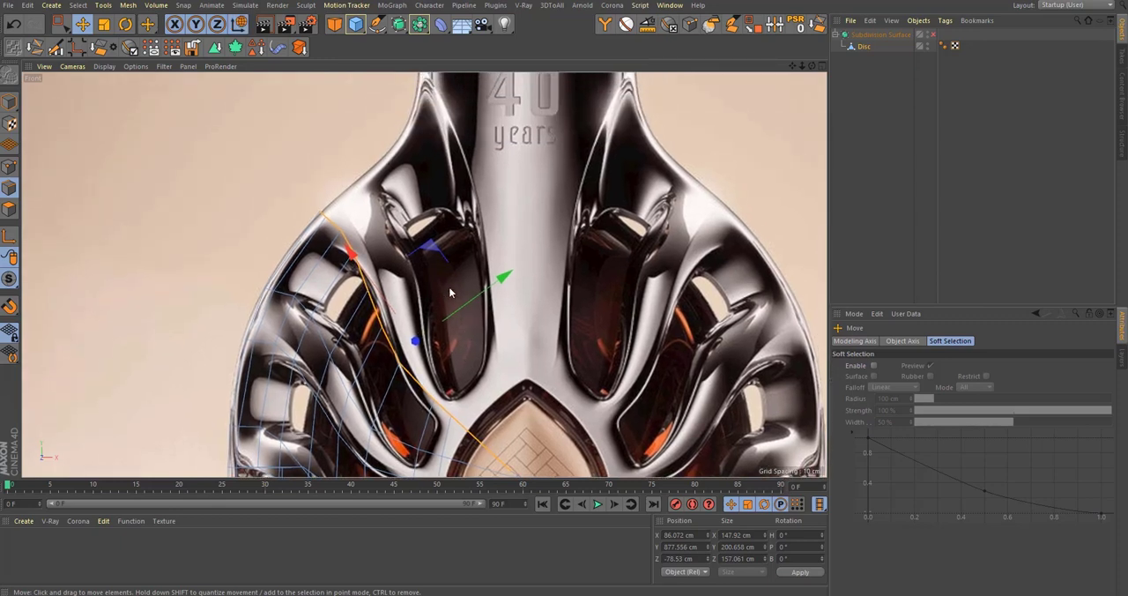
pyautogui.press('r')
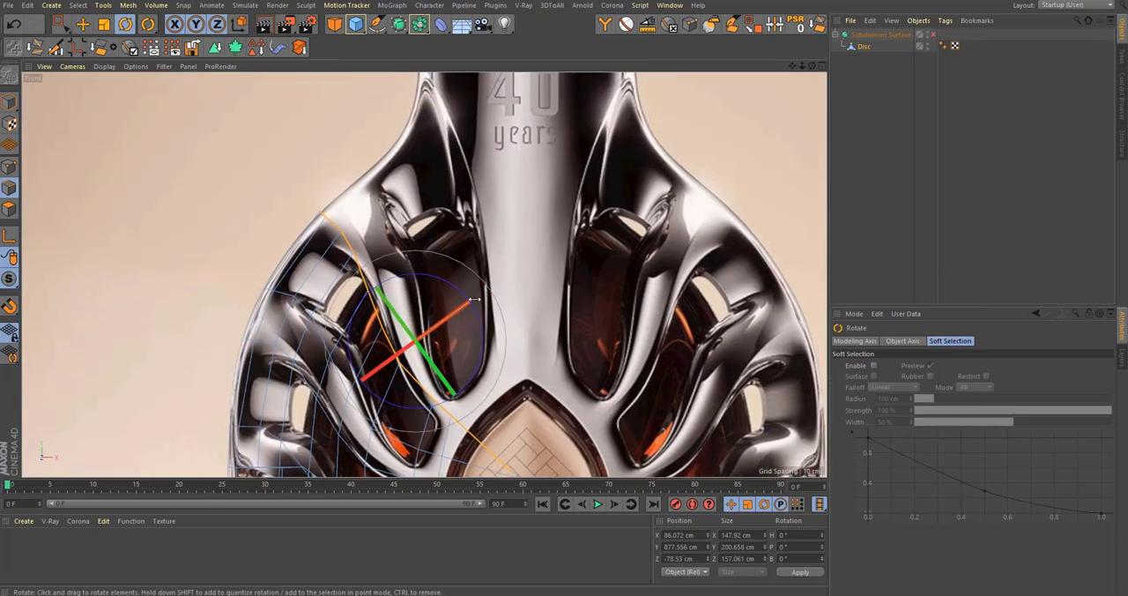
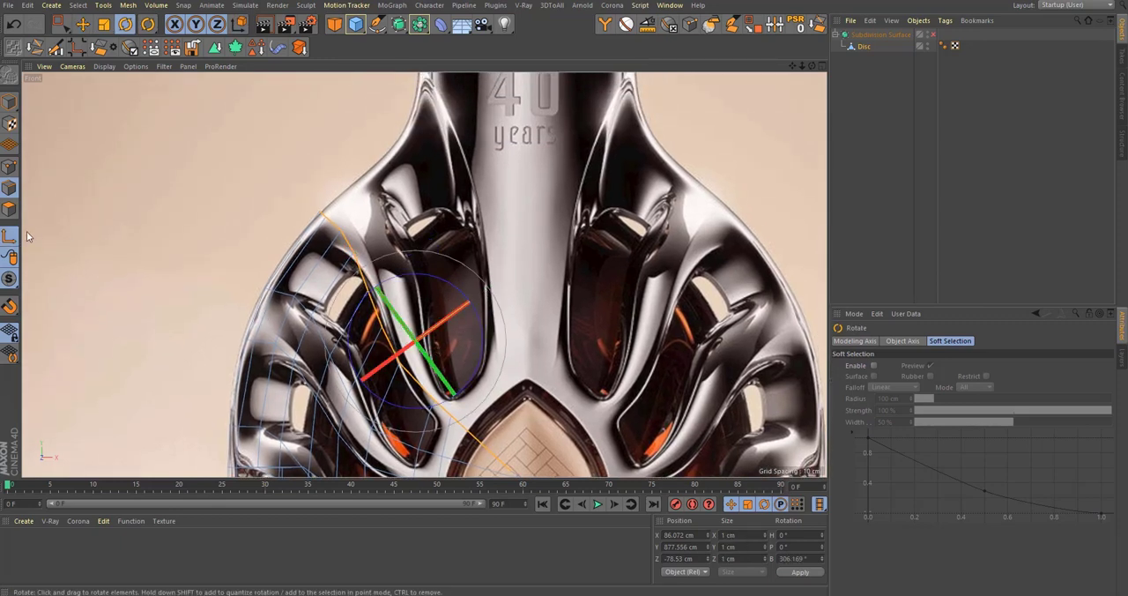
# Step: Rotate the modeling axis of the shoulder edge row to a bank angle of about 168.5°
pyautogui.moveTo(464, 295); pyautogui.dragTo(529, 414)
pyautogui.press('t')
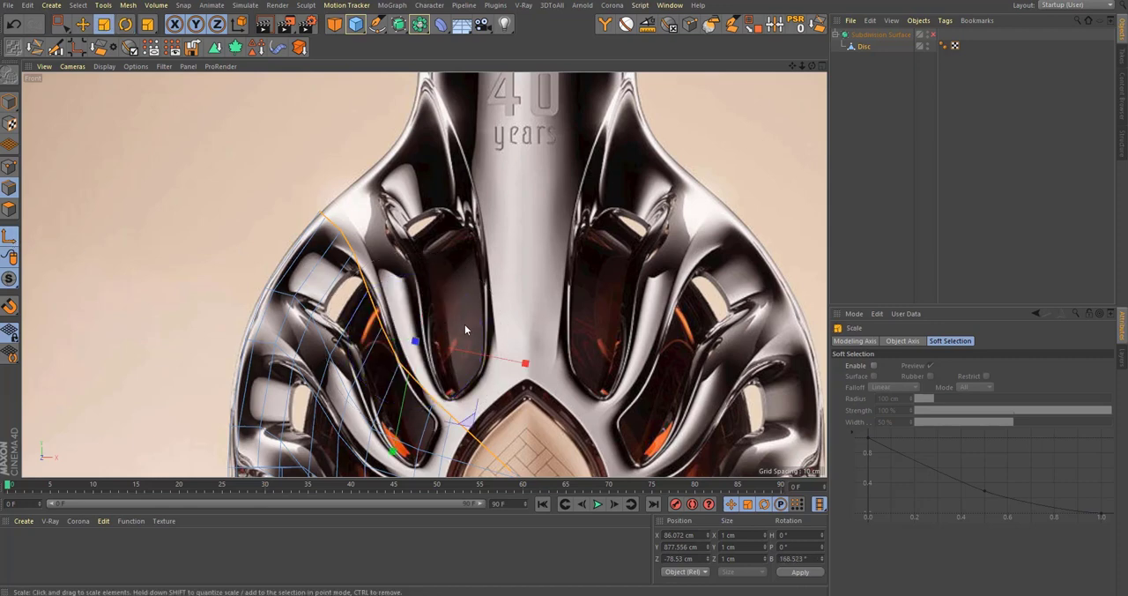
pyautogui.press('r')
pyautogui.press('t')
pyautogui.press('r')
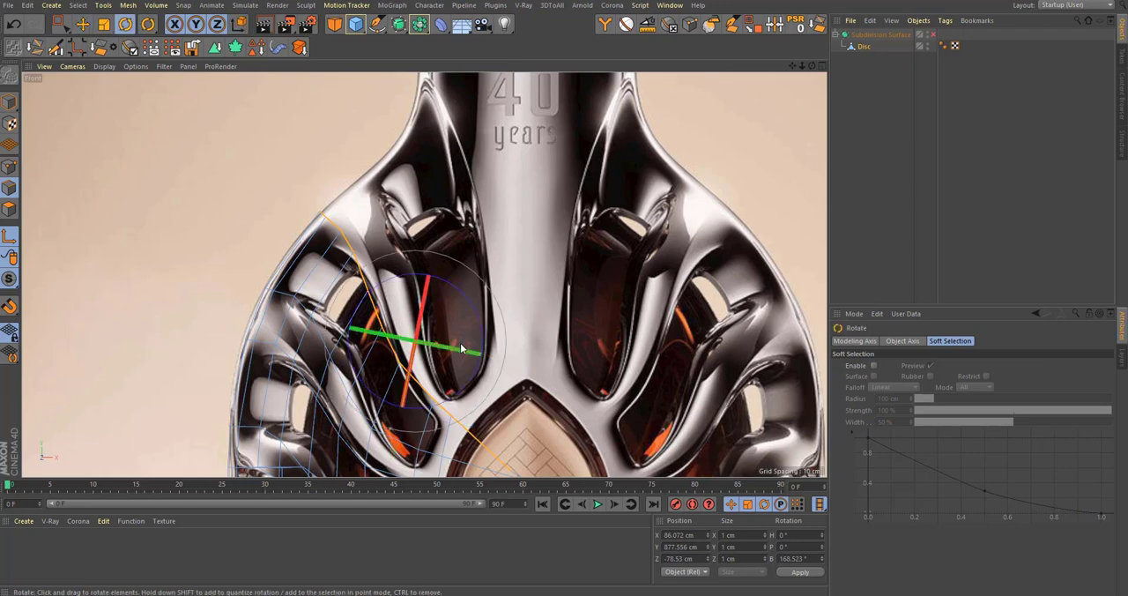
pyautogui.press('t')
pyautogui.press('r')
pyautogui.press('t')
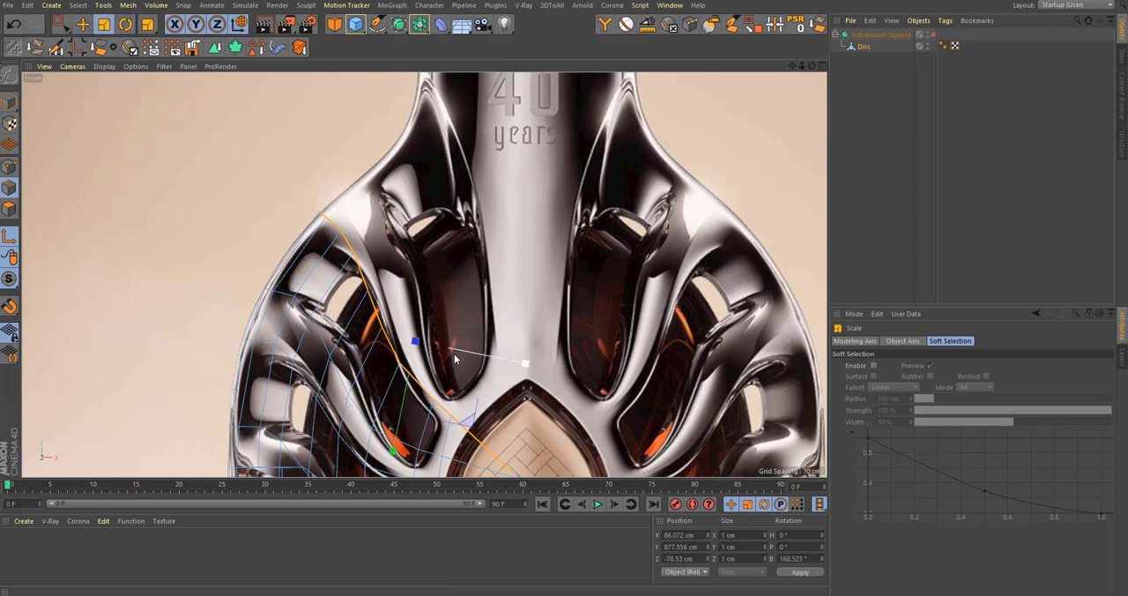
pyautogui.keyDown('alt'); pyautogui.moveTo(456, 353); pyautogui.dragTo(443, 311, button='middle'); pyautogui.keyUp('alt')
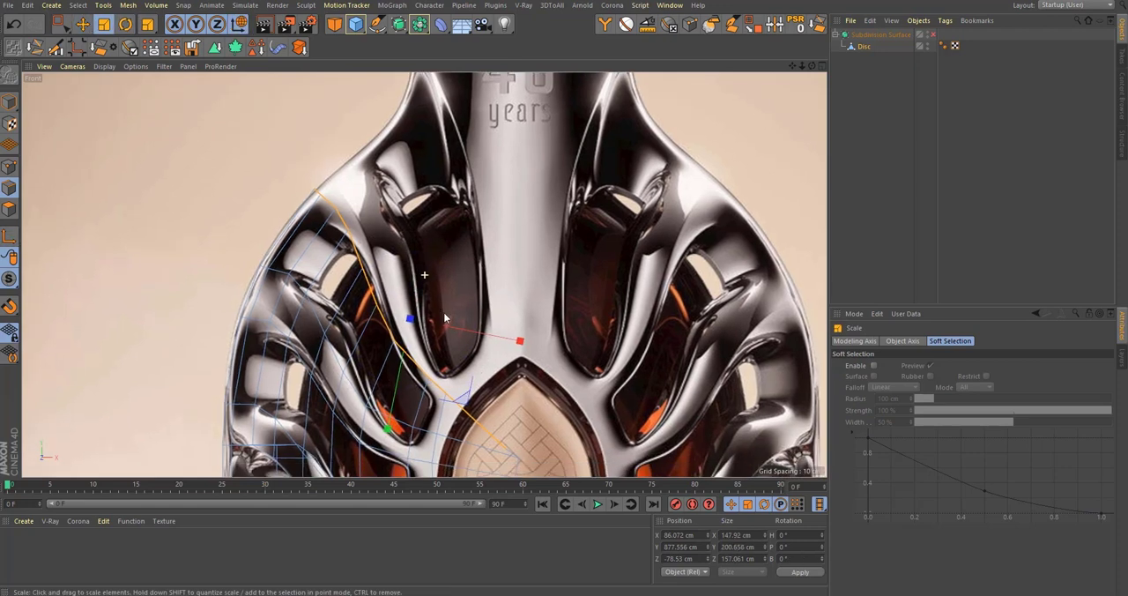
# Step: Extrude the shoulder edge row up and inward to about X 52.4 cm, Y 903.5 cm and rotate it steeper
pyautogui.press('0')
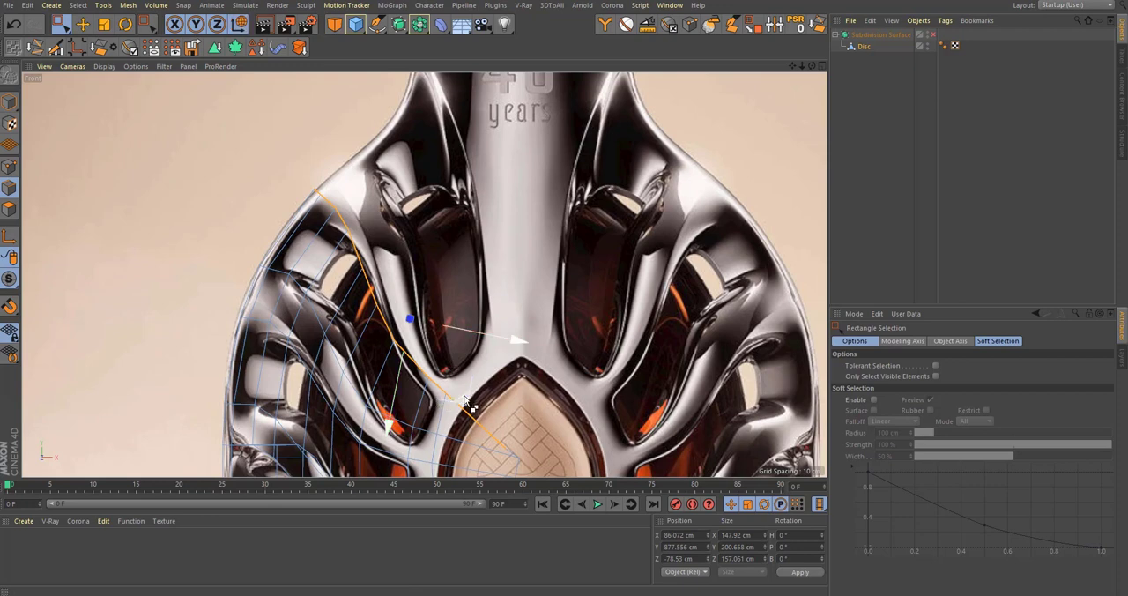
pyautogui.keyDown('ctrl'); pyautogui.moveTo(464, 395); pyautogui.dragTo(509, 366); pyautogui.keyUp('ctrl')
pyautogui.scroll(-5, 476, 361)
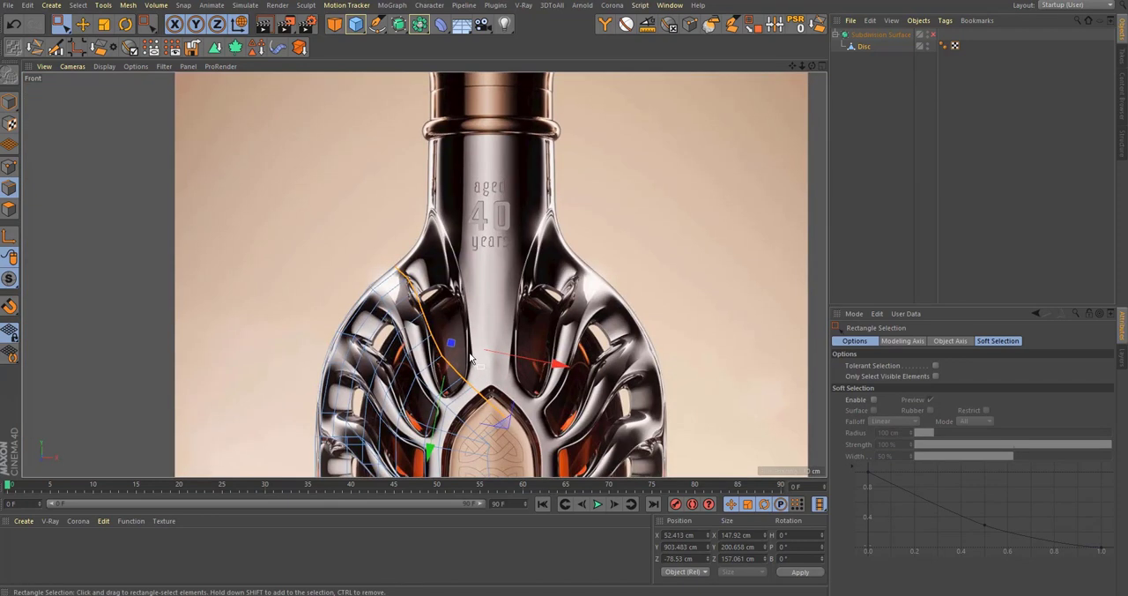
pyautogui.scroll(5, 471, 357)
pyautogui.press('r')
pyautogui.moveTo(493, 278); pyautogui.dragTo(520, 289)
# Step: Extrude the edge row again to about X 17.6 cm, Y 962.7 cm and rotate it closer to vertical
pyautogui.press('e')
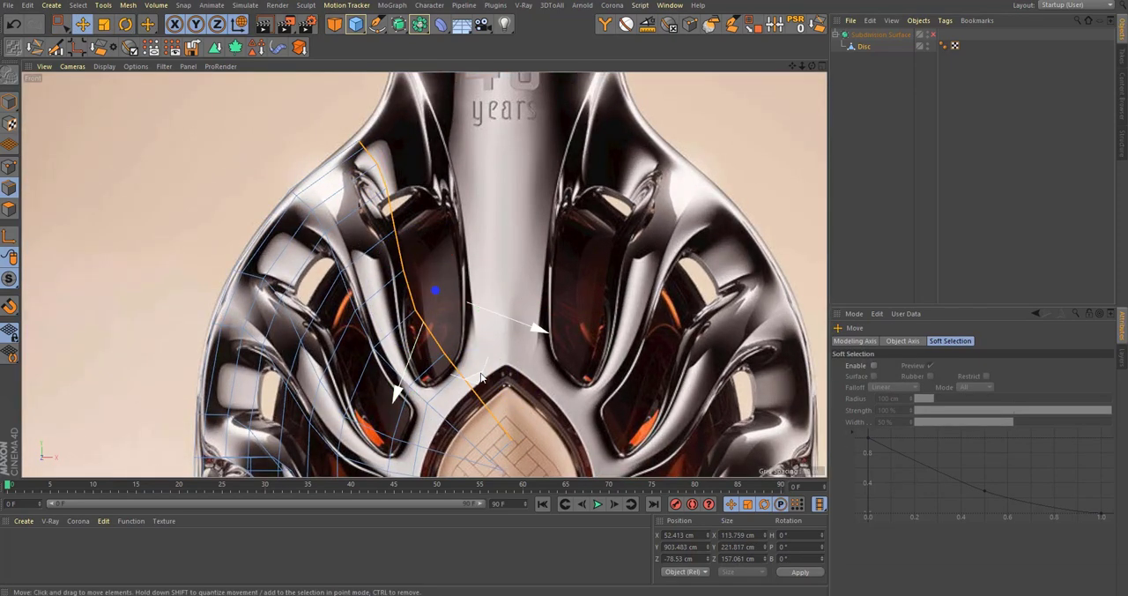
pyautogui.moveTo(482, 378); pyautogui.dragTo(526, 298)
pyautogui.keyDown('alt'); pyautogui.moveTo(496, 343); pyautogui.dragTo(505, 351, button='middle'); pyautogui.keyUp('alt')
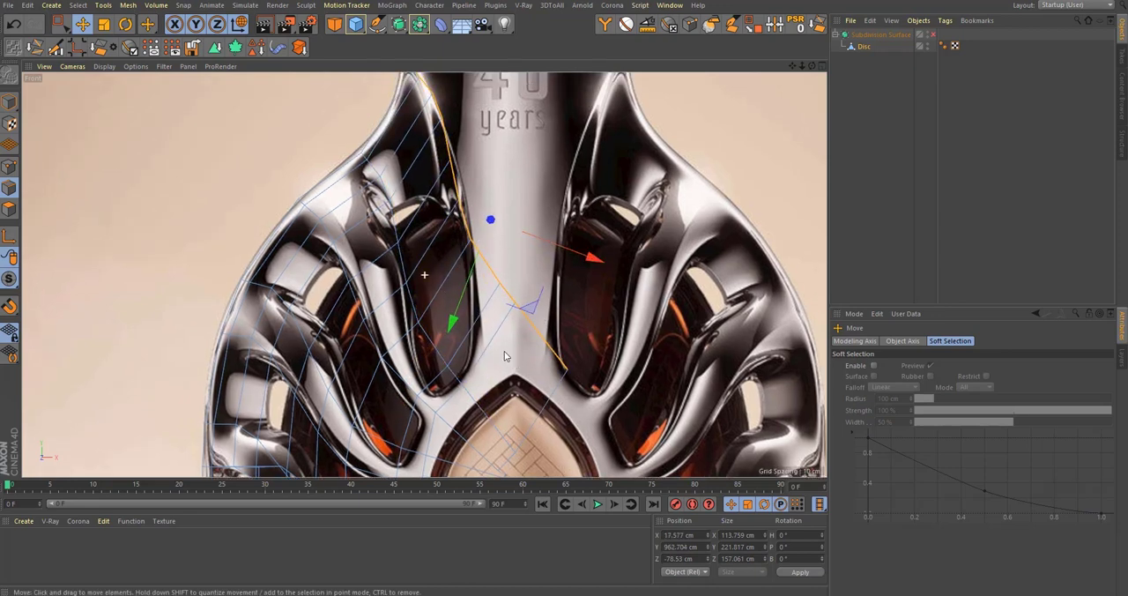
pyautogui.press('r')
pyautogui.moveTo(520, 284); pyautogui.dragTo(518, 307)
# Step: Realign the modeling axis with the new edge row and scale the row across its length to reverse its bow
pyautogui.press('t')
pyautogui.press('r')
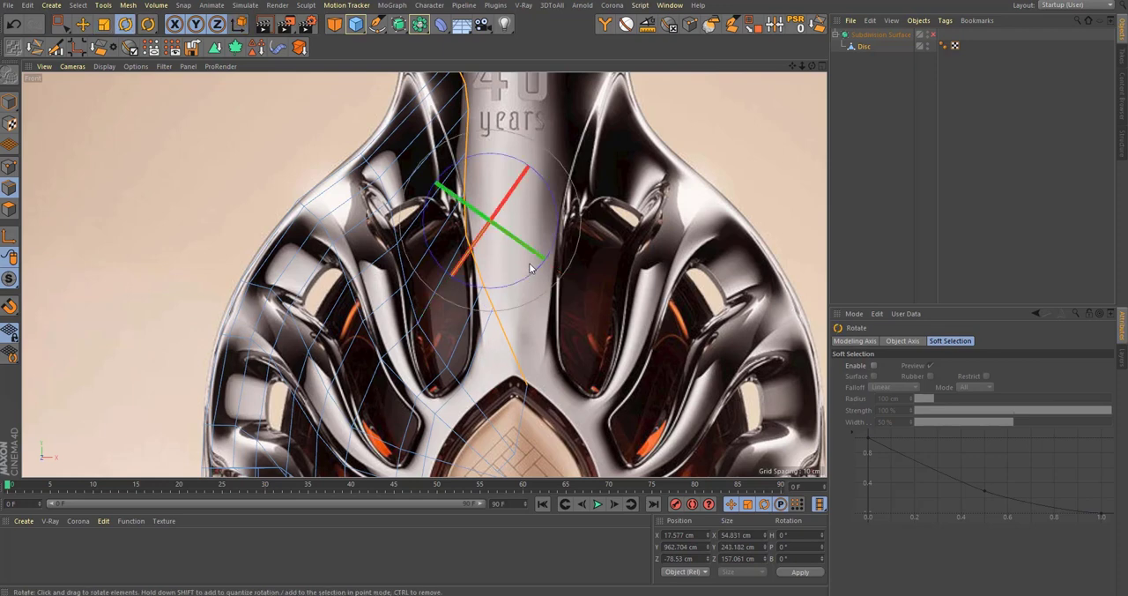
pyautogui.moveTo(533, 267); pyautogui.dragTo(611, 237)
pyautogui.keyDown('alt'); pyautogui.moveTo(468, 221); pyautogui.dragTo(464, 277, button='middle'); pyautogui.keyUp('alt')
pyautogui.press('t')
pyautogui.press('l')
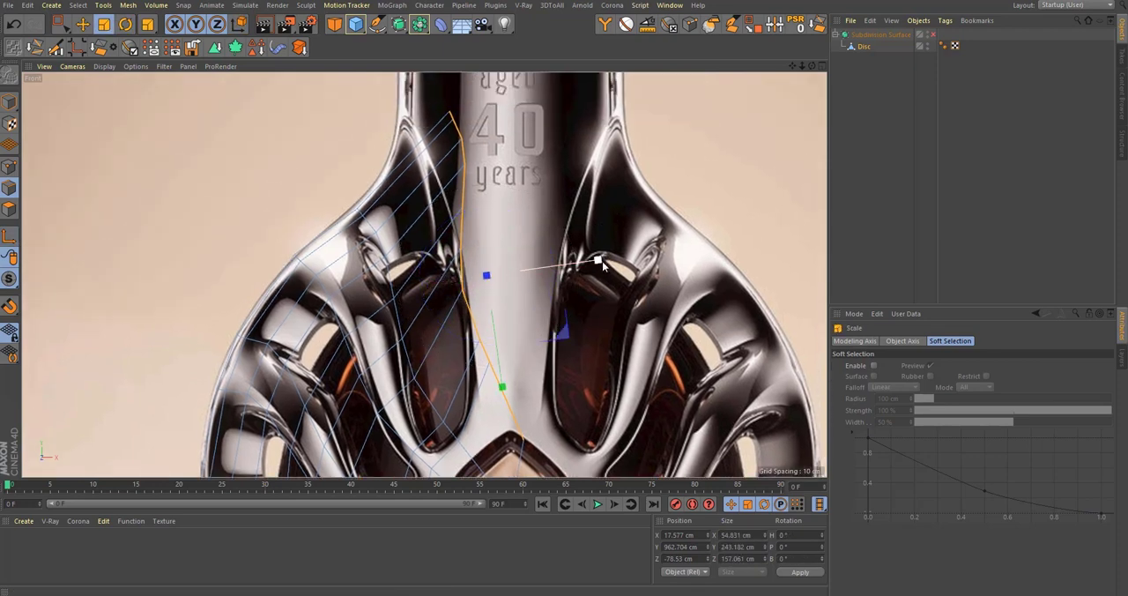
pyautogui.moveTo(599, 262); pyautogui.dragTo(433, 319)
# Step: Move the new edge row outward to about X 40.7 cm, Y 966.6 cm and tilt it along the base of the neck
pyautogui.press('r')
pyautogui.press('e')
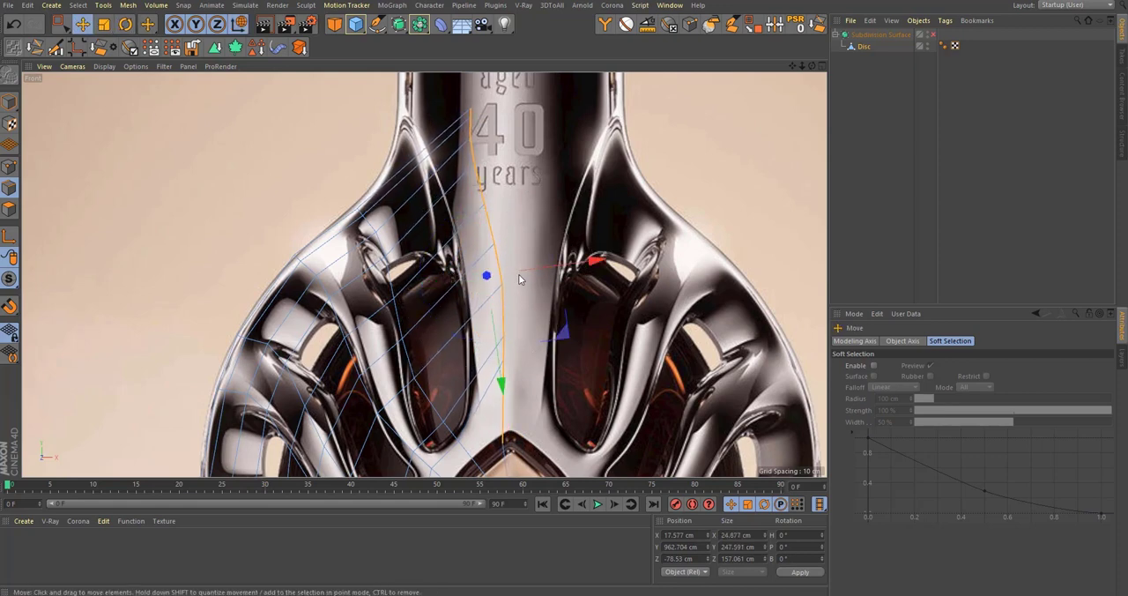
pyautogui.moveTo(557, 335); pyautogui.dragTo(541, 335)
pyautogui.moveTo(524, 341); pyautogui.dragTo(602, 333)
pyautogui.press('r')
pyautogui.keyDown('alt'); pyautogui.moveTo(562, 388); pyautogui.dragTo(539, 384, button='middle'); pyautogui.keyUp('alt')
# Step: Examine the wall mesh around the arched center panel and rib junctions in the perspective and front views
pyautogui.scroll(-2, 553, 396)
pyautogui.keyDown('alt'); pyautogui.moveTo(479, 415); pyautogui.dragTo(525, 93, button='middle'); pyautogui.keyUp('alt')
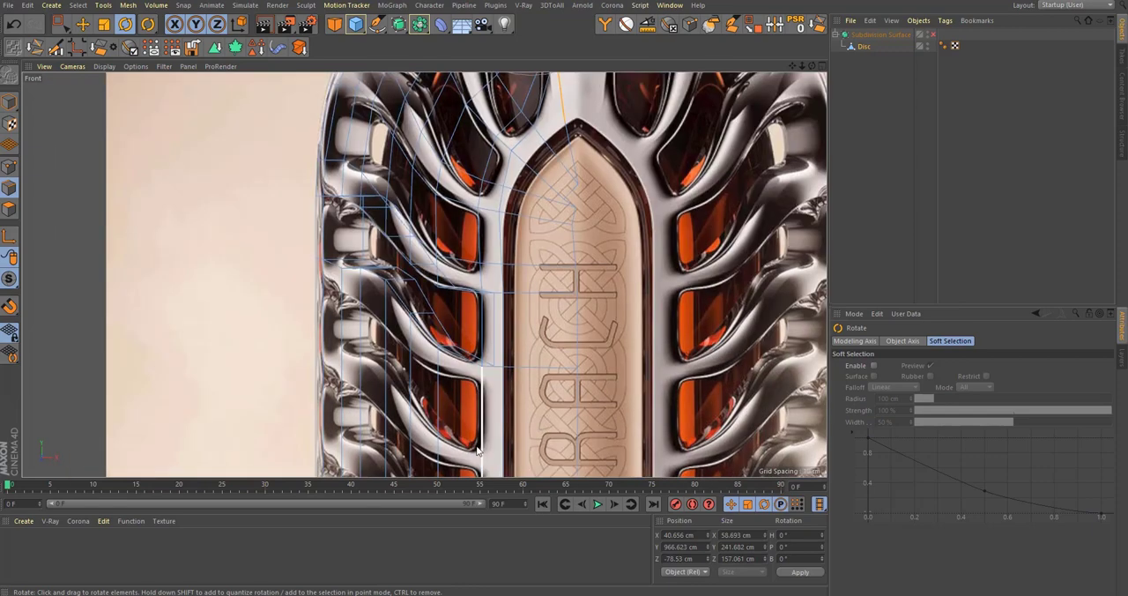
pyautogui.scroll(6, 499, 300)
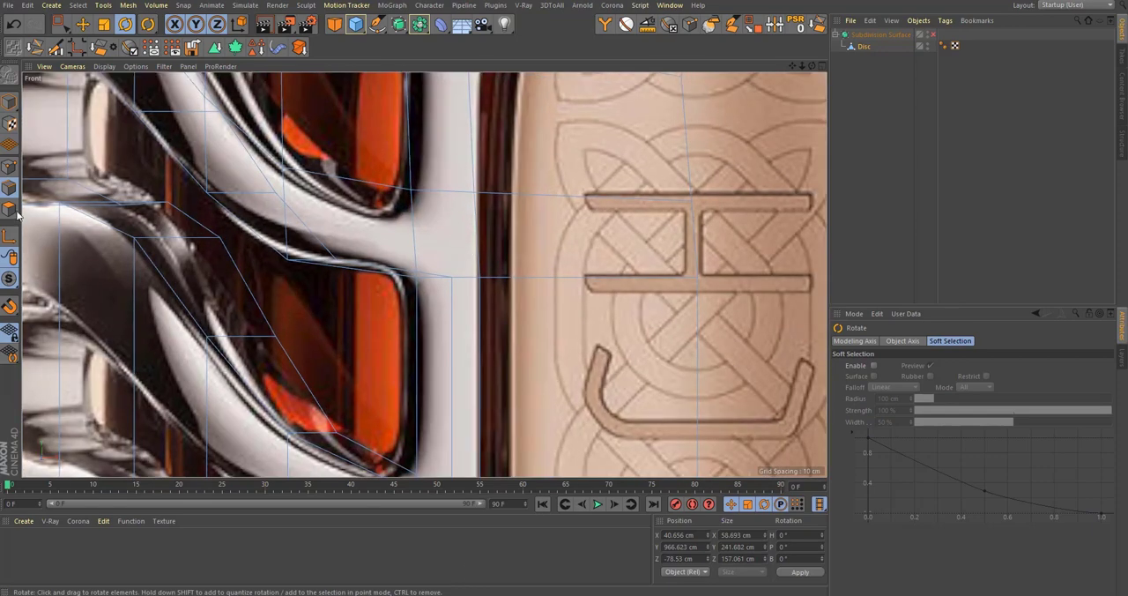
pyautogui.middleClick(445, 344)
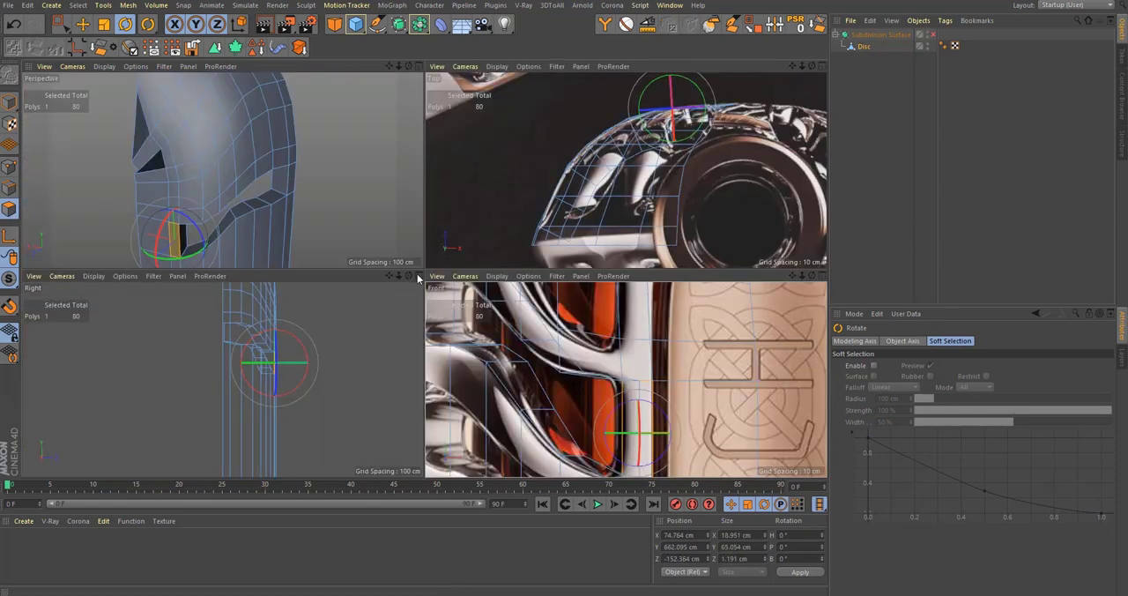
pyautogui.middleClick(245, 164)
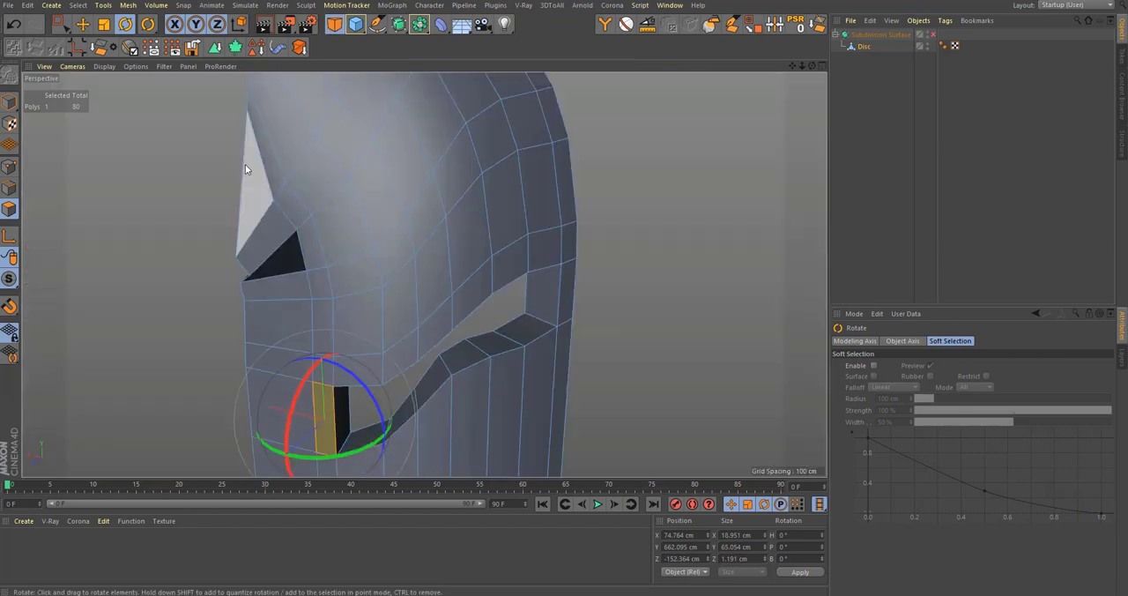
pyautogui.keyDown('alt'); pyautogui.moveTo(302, 437); pyautogui.dragTo(194, 423); pyautogui.keyUp('alt')
pyautogui.keyDown('alt'); pyautogui.moveTo(332, 403); pyautogui.dragTo(421, 391); pyautogui.keyUp('alt')
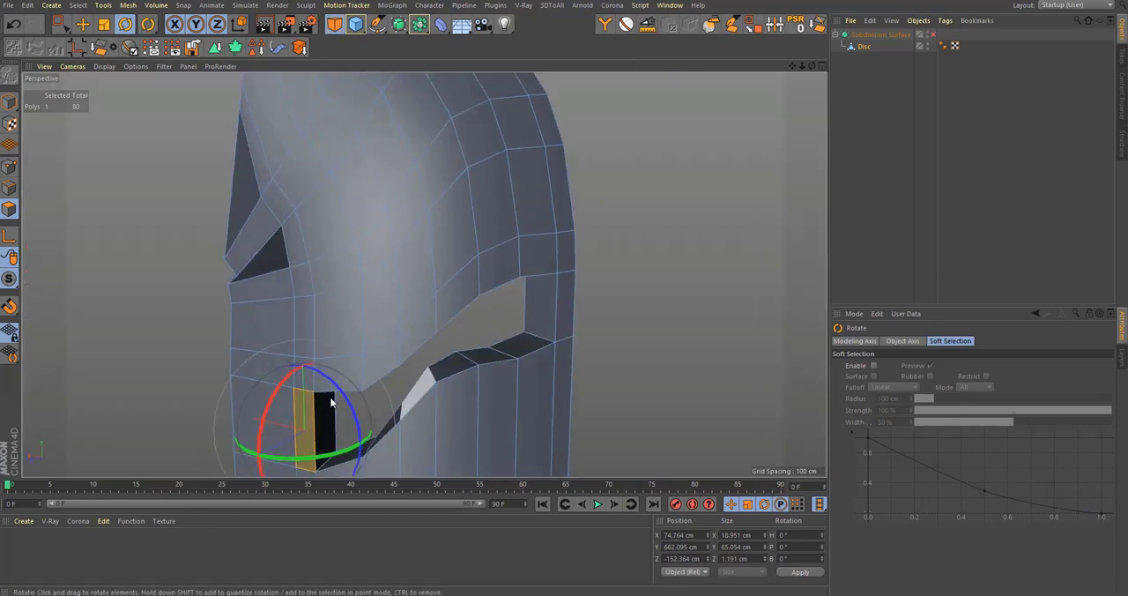
pyautogui.middleClick(447, 364)
pyautogui.middleClick(606, 414)
pyautogui.keyDown('alt'); pyautogui.moveTo(498, 308); pyautogui.dragTo(493, 457, button='middle'); pyautogui.keyUp('alt')
pyautogui.keyDown('alt'); pyautogui.moveTo(463, 276); pyautogui.dragTo(462, 405, button='middle'); pyautogui.keyUp('alt')
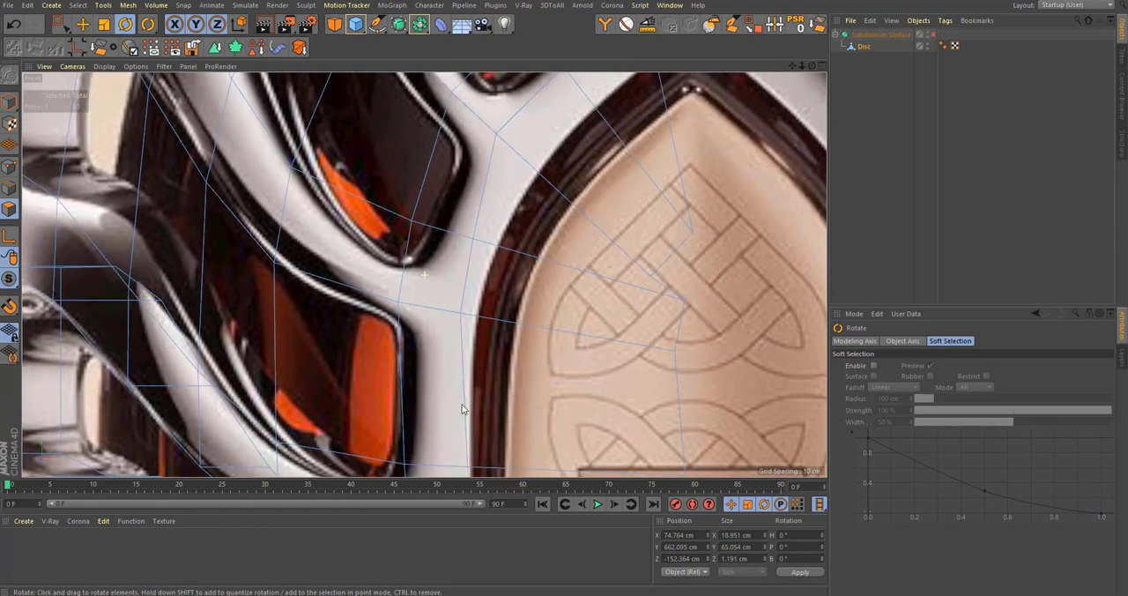
pyautogui.keyDown('alt'); pyautogui.moveTo(424, 275); pyautogui.dragTo(400, 420, button='middle'); pyautogui.keyUp('alt')
pyautogui.keyDown('alt'); pyautogui.moveTo(542, 204); pyautogui.dragTo(501, 401, button='middle'); pyautogui.keyUp('alt')
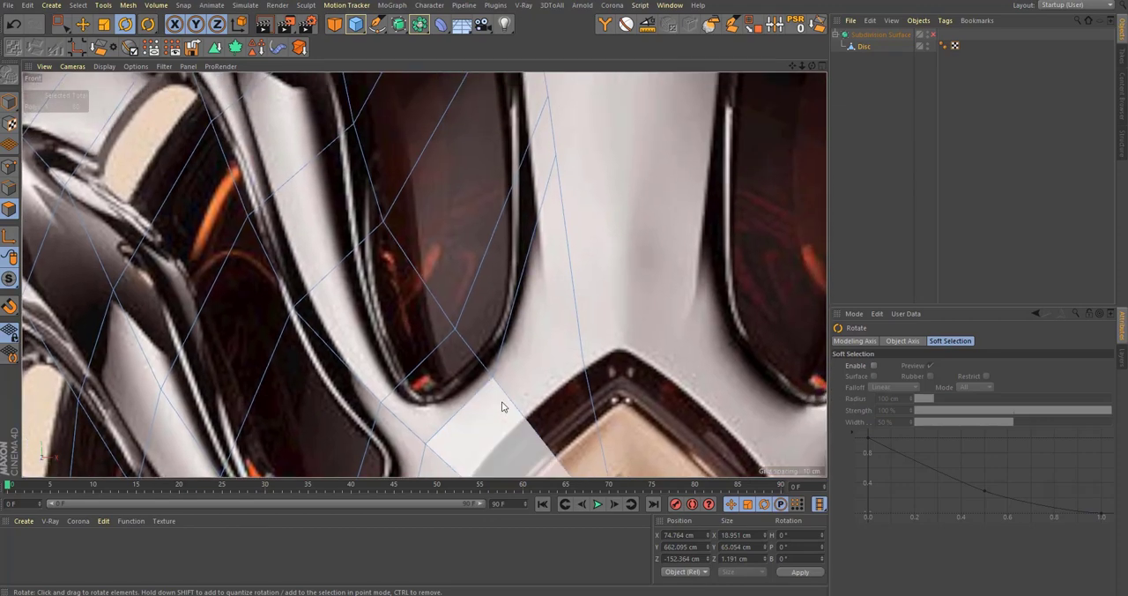
pyautogui.scroll(-3, 502, 401)
pyautogui.keyDown('alt'); pyautogui.moveTo(517, 298); pyautogui.dragTo(535, 165, button='middle'); pyautogui.keyUp('alt')
pyautogui.keyDown('alt'); pyautogui.moveTo(509, 294); pyautogui.dragTo(479, 255, button='middle'); pyautogui.keyUp('alt')
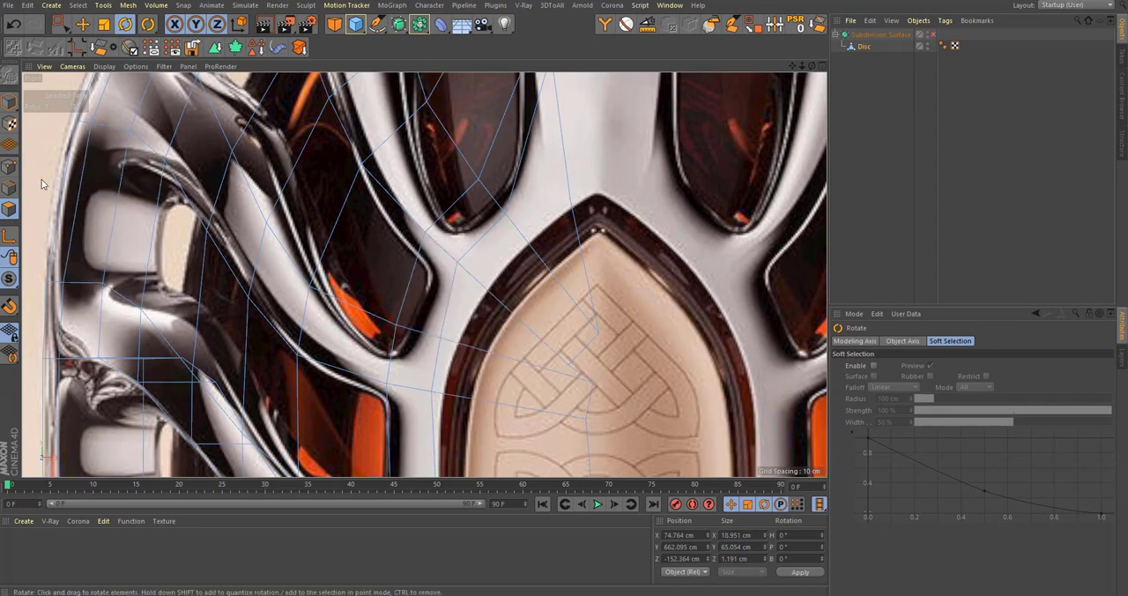
# Step: Switch to edge editing and inspect the extruded shoulder rows from the front and in perspective
pyautogui.click(10, 188)
pyautogui.press('space')
pyautogui.scroll(-4, 472, 151)
pyautogui.keyDown('alt'); pyautogui.moveTo(468, 148); pyautogui.dragTo(497, 322, button='middle'); pyautogui.keyUp('alt')
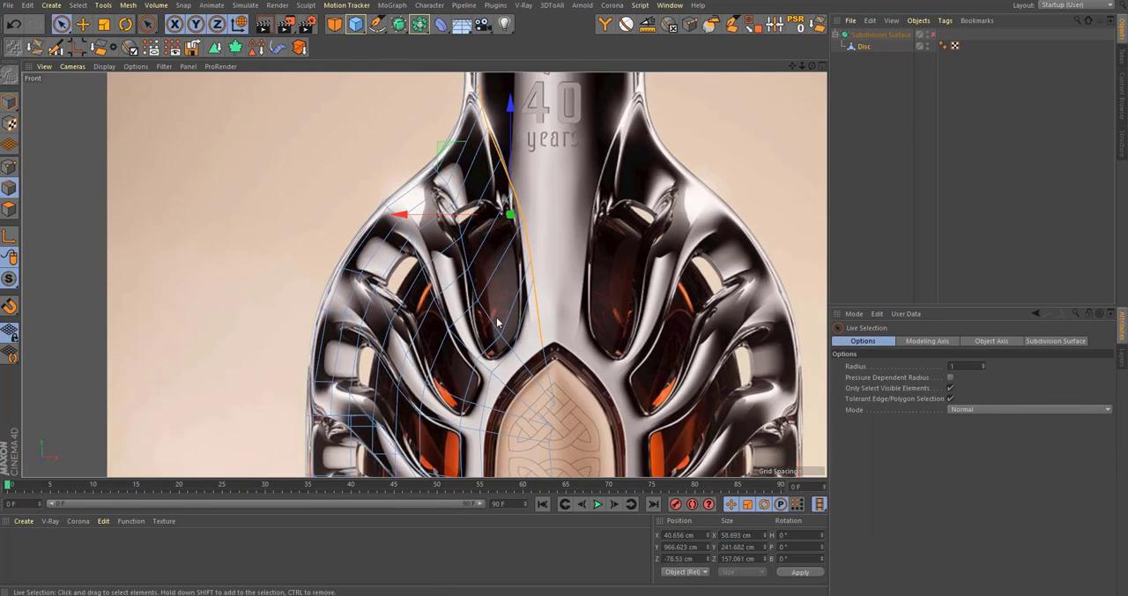
pyautogui.middleClick(497, 322)
pyautogui.middleClick(345, 270)
pyautogui.keyDown('alt'); pyautogui.moveTo(344, 271); pyautogui.dragTo(438, 365); pyautogui.keyUp('alt')
pyautogui.middleClick(496, 373)
pyautogui.middleClick(516, 409)
# Step: Slide the edge beside the upper curve of the arched panel toward its frame by about 12.8%
pyautogui.scroll(10, 517, 408)
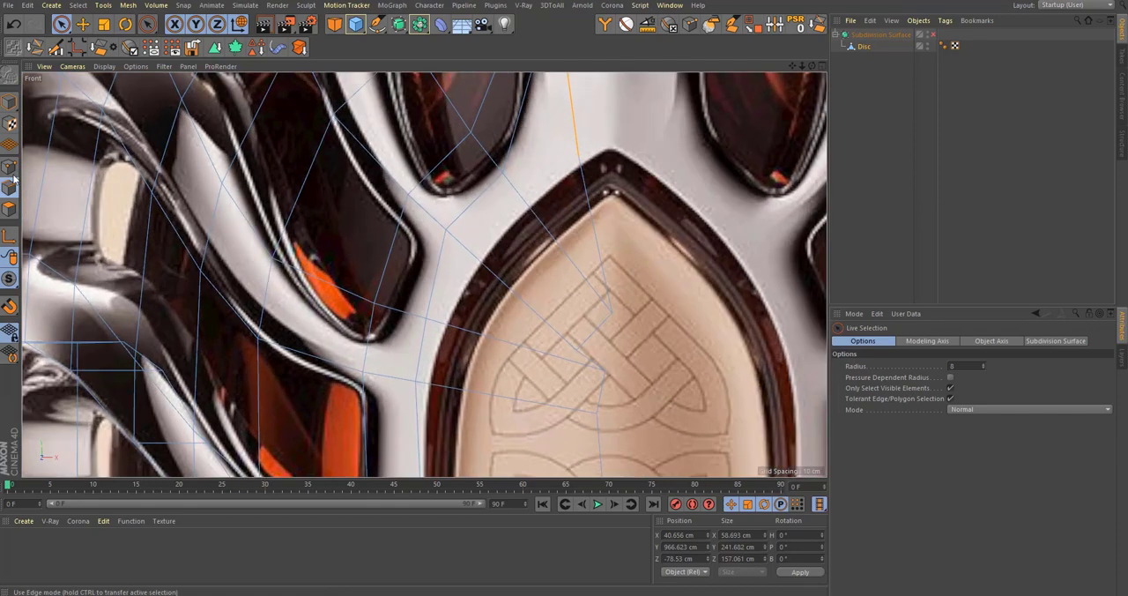
pyautogui.press('m')
pyautogui.press('o')
pyautogui.moveTo(444, 282)
pyautogui.mouseDown()
pyautogui.moveTo(468, 297)
pyautogui.moveTo(456, 295)
pyautogui.mouseUp()
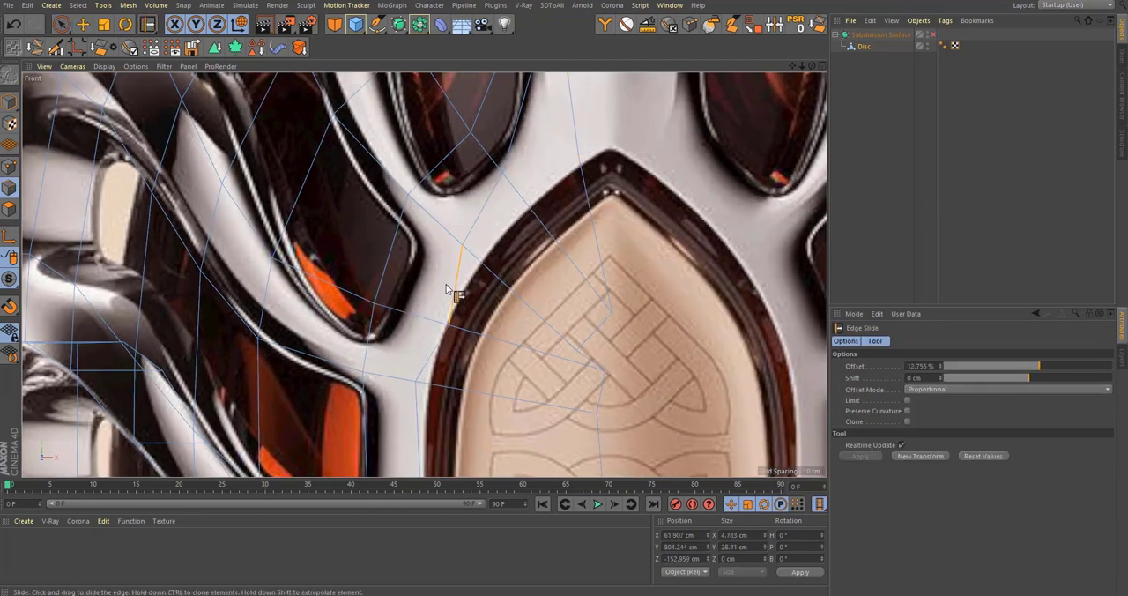
# Step: Slide the individual mesh points beside the arched panel onto the outer edge of its frame
pyautogui.click(9, 166)
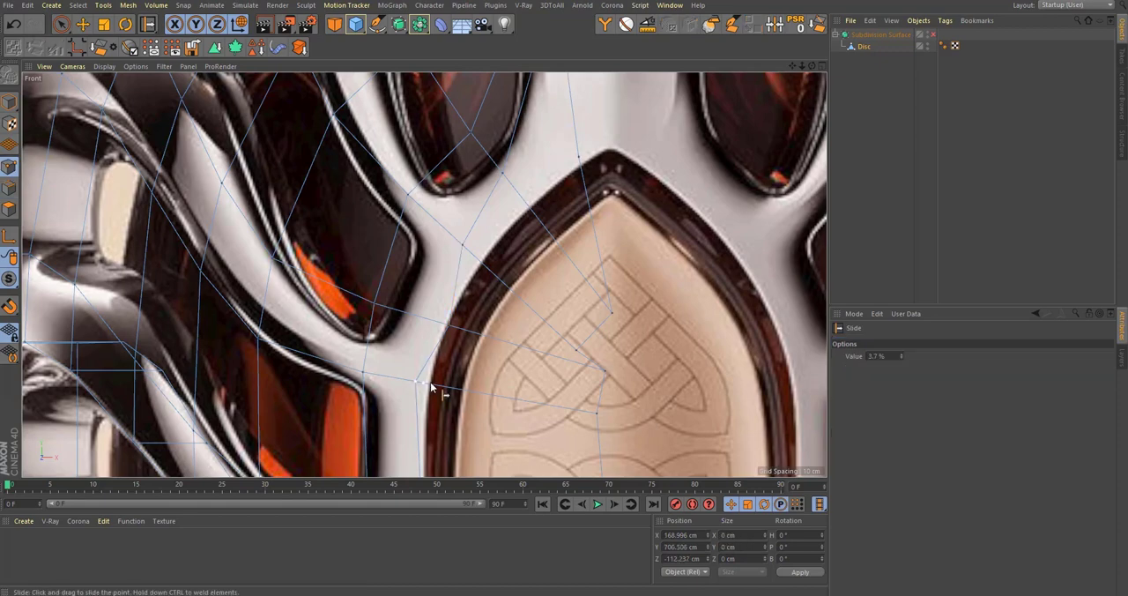
pyautogui.keyDown('alt'); pyautogui.moveTo(496, 328); pyautogui.dragTo(460, 376, button='middle'); pyautogui.keyUp('alt')
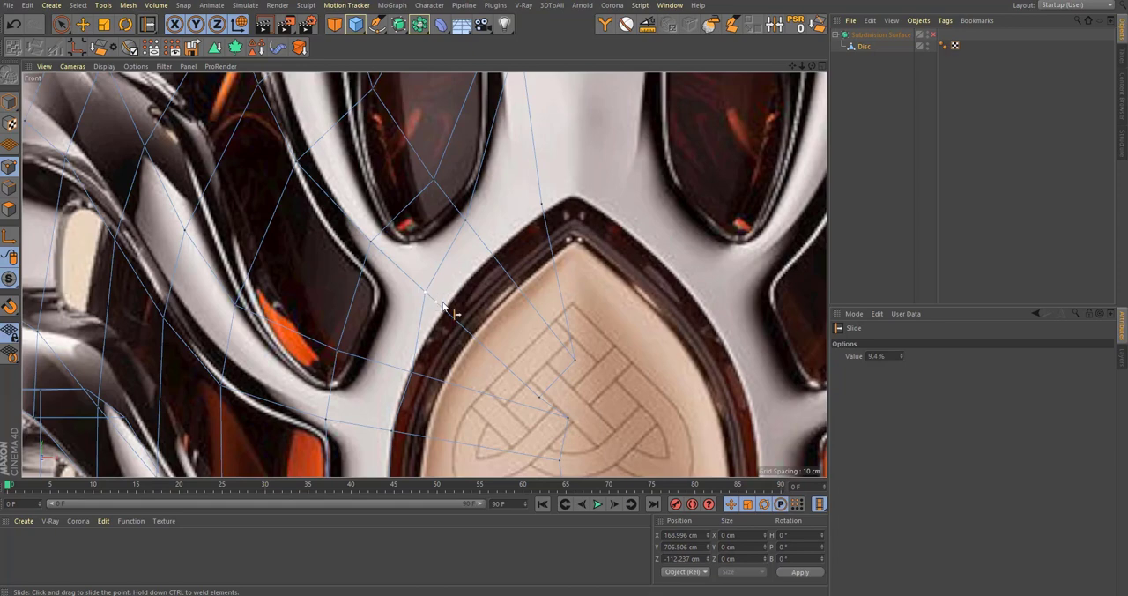
pyautogui.moveTo(443, 310); pyautogui.dragTo(463, 219)
pyautogui.moveTo(494, 258); pyautogui.dragTo(530, 221)
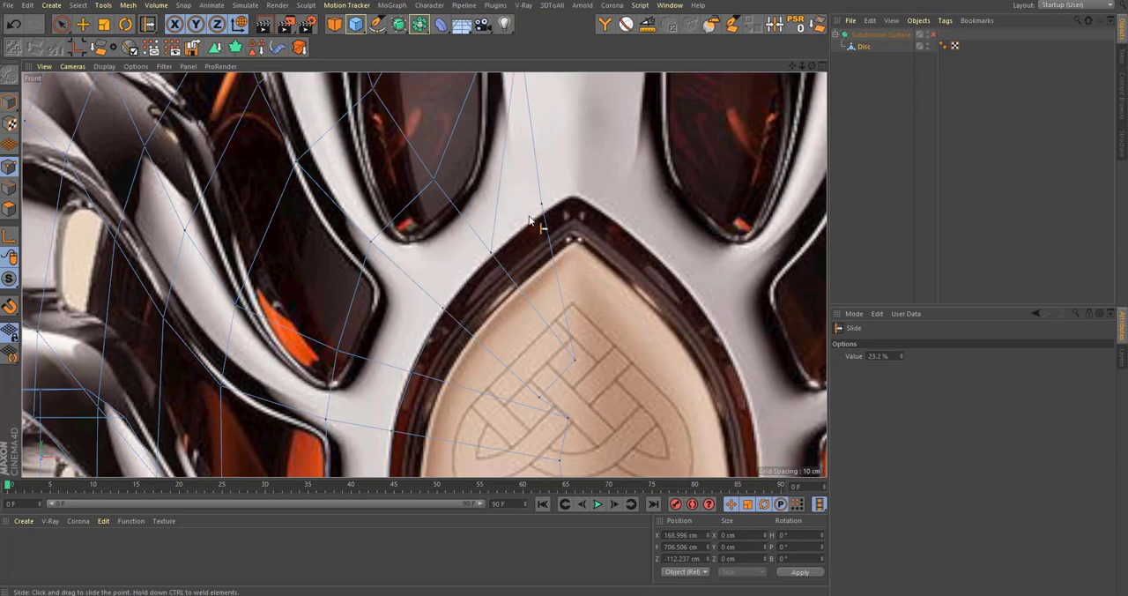
# Step: Slide the mesh points around the arch tip to follow the metal between the tip and the upper rib opening
pyautogui.scroll(-3, 531, 285)
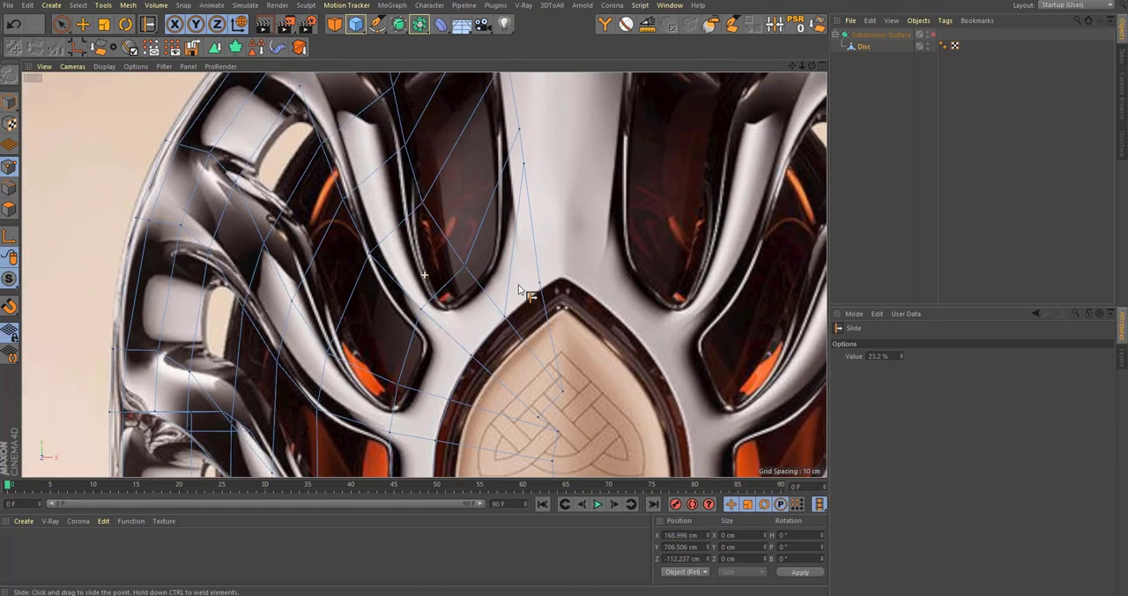
pyautogui.moveTo(548, 304); pyautogui.dragTo(551, 356)
pyautogui.keyDown('alt'); pyautogui.moveTo(521, 193); pyautogui.dragTo(529, 248, button='middle'); pyautogui.keyUp('alt')
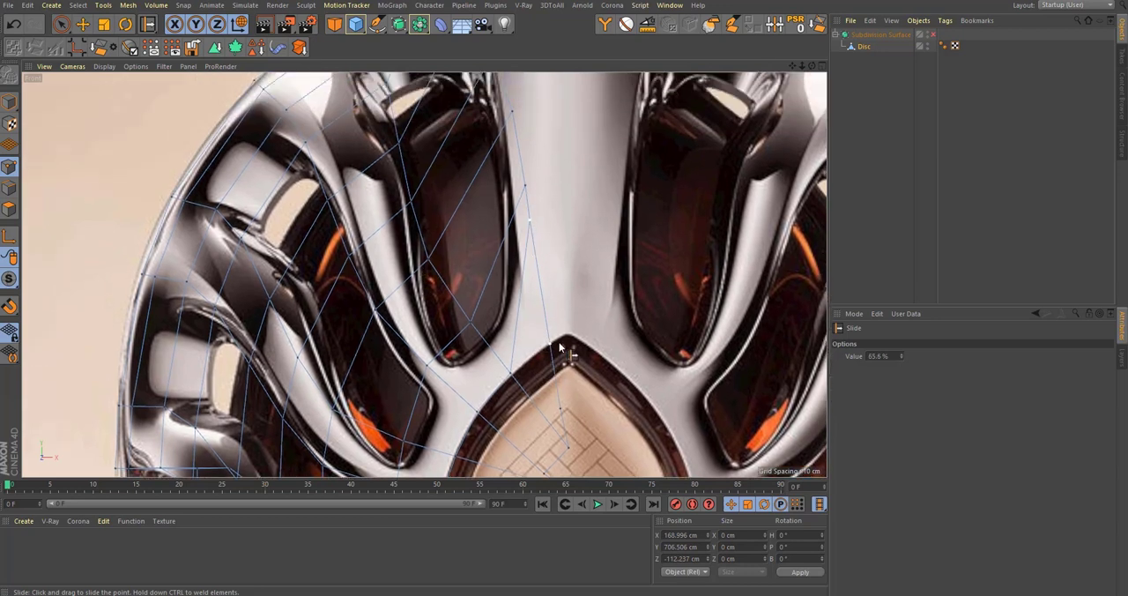
pyautogui.press('space')
pyautogui.press('space')
pyautogui.moveTo(545, 289); pyautogui.dragTo(545, 287)
pyautogui.keyDown('alt'); pyautogui.moveTo(484, 327); pyautogui.dragTo(507, 270, button='middle'); pyautogui.keyUp('alt')
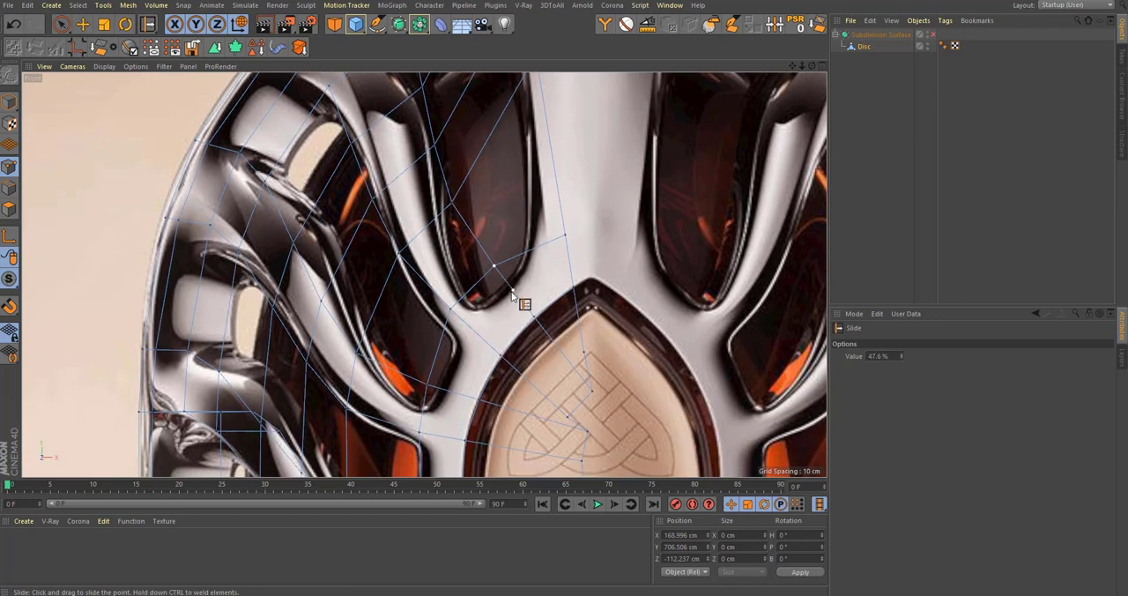
# Step: Slide the points at the rib junctions beside the arched panel to match the corners of the rib openings
pyautogui.moveTo(512, 294); pyautogui.dragTo(478, 336)
pyautogui.keyDown('alt'); pyautogui.moveTo(470, 376); pyautogui.dragTo(489, 271, button='middle'); pyautogui.keyUp('alt')
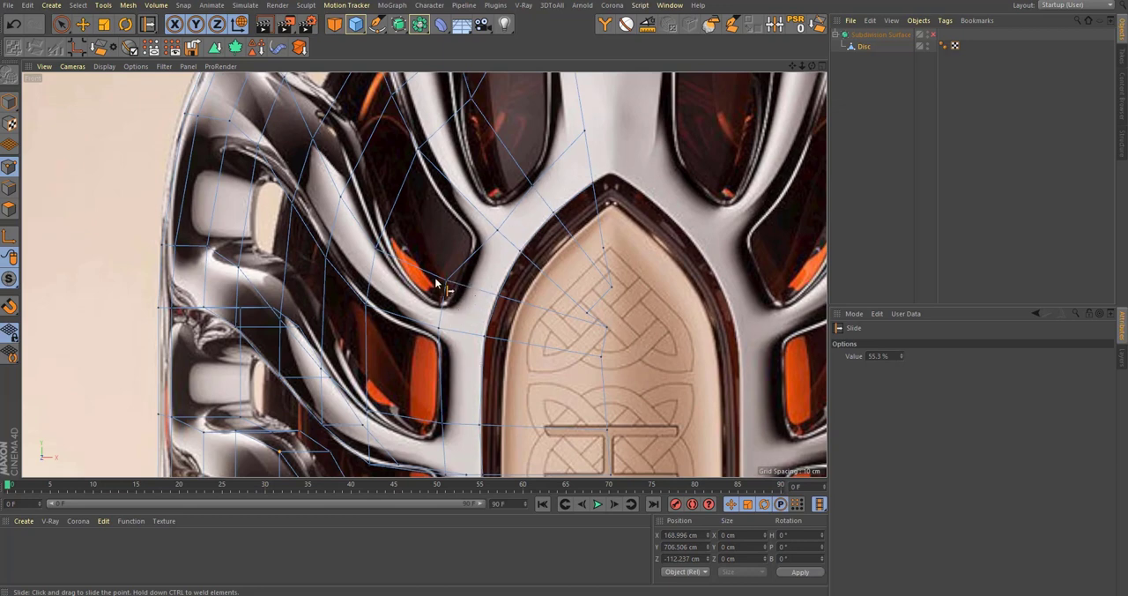
pyautogui.moveTo(465, 288); pyautogui.dragTo(472, 290)
pyautogui.keyDown('alt'); pyautogui.moveTo(466, 351); pyautogui.dragTo(468, 265, button='middle'); pyautogui.keyUp('alt')
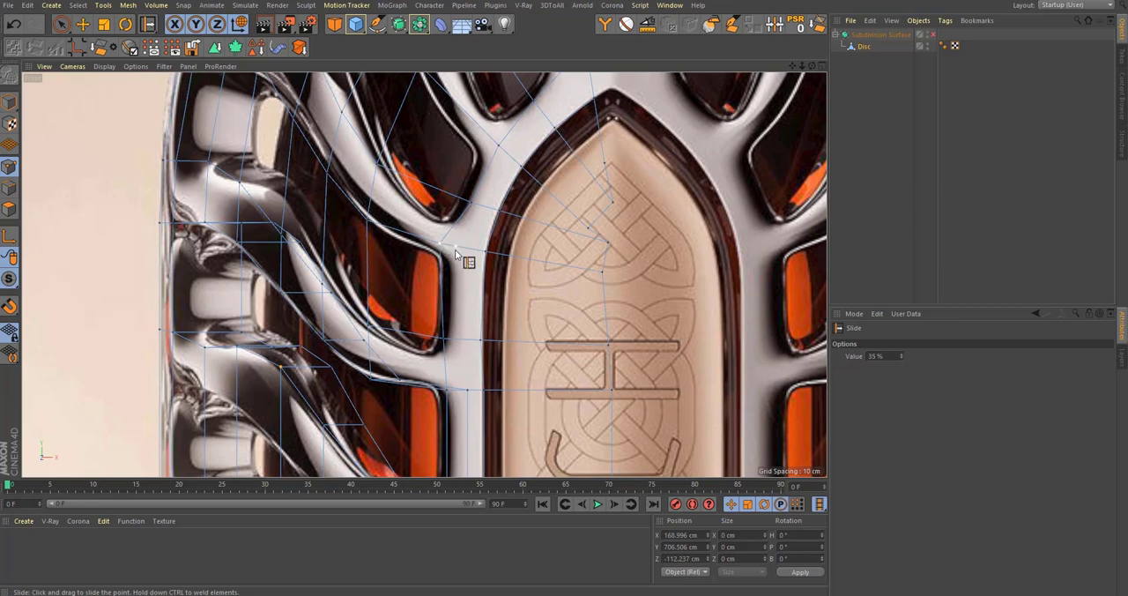
pyautogui.moveTo(455, 255); pyautogui.dragTo(465, 263)
pyautogui.scroll(3, 452, 339)
pyautogui.moveTo(454, 330); pyautogui.dragTo(445, 257)
# Step: Check the adjusted wall points in perspective and against the whole bottle reference in the front view
pyautogui.scroll(-7, 460, 349)
pyautogui.middleClick(470, 351)
pyautogui.middleClick(222, 176)
pyautogui.scroll(-3, 420, 249)
pyautogui.scroll(-3, 459, 271)
pyautogui.middleClick(472, 252)
pyautogui.middleClick(605, 400)
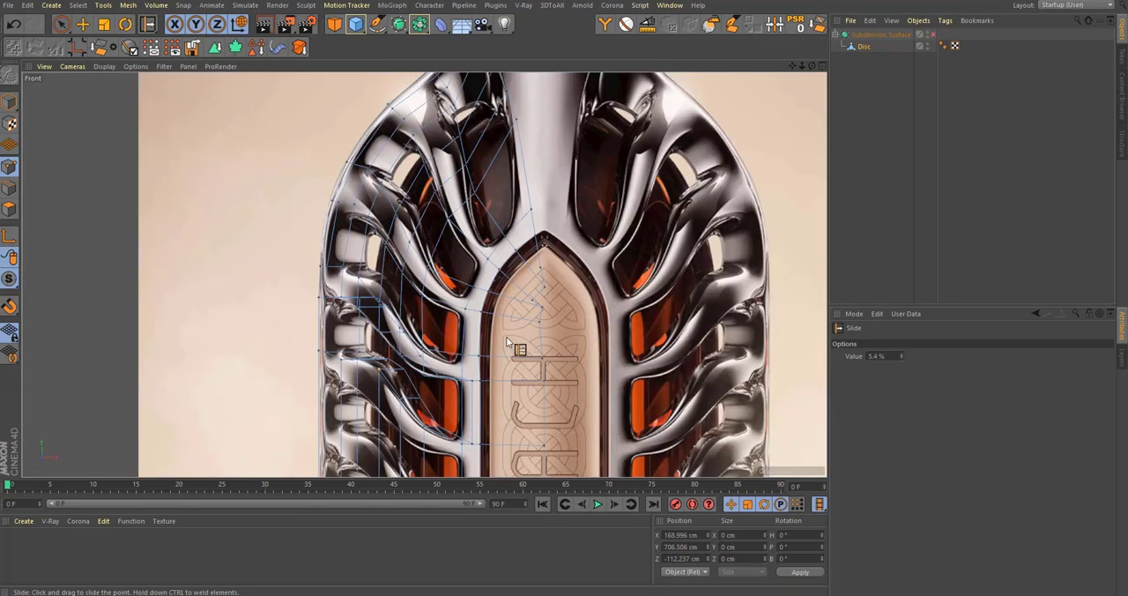
pyautogui.scroll(-4, 509, 339)
pyautogui.scroll(5, 507, 199)
pyautogui.scroll(-4, 507, 300)
pyautogui.scroll(6, 490, 388)
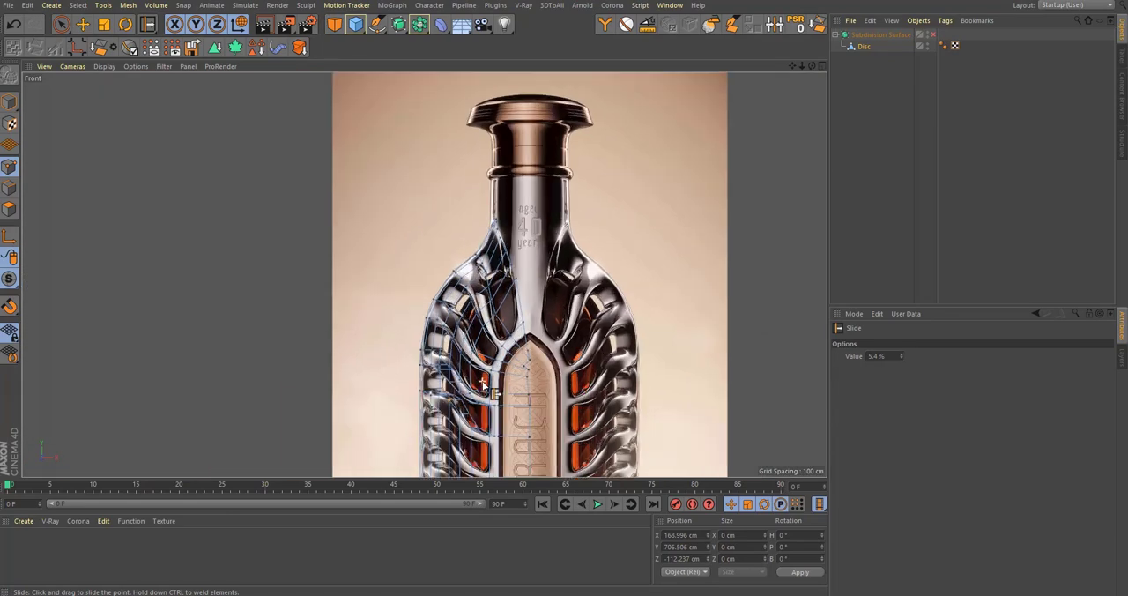
pyautogui.scroll(2, 499, 387)
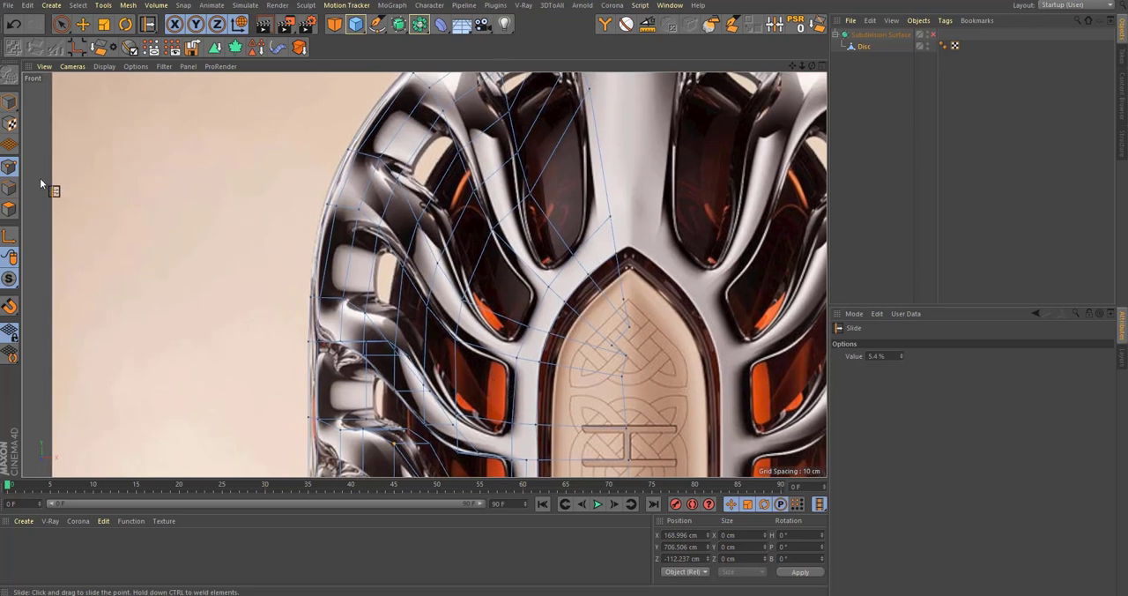
# Step: Slide the mesh point at the lower corner of the orange rib opening down its edge by about 33 %
pyautogui.press('space')
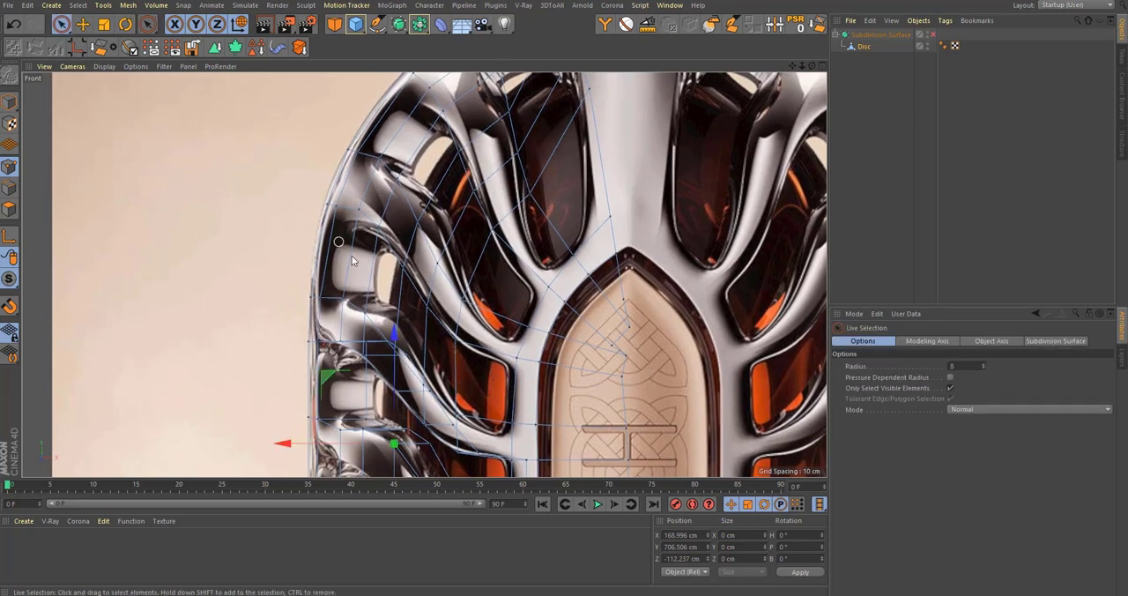
pyautogui.keyDown('alt'); pyautogui.moveTo(422, 250); pyautogui.dragTo(502, 240, button='middle'); pyautogui.keyUp('alt')
pyautogui.scroll(5, 541, 347)
pyautogui.keyDown('alt'); pyautogui.moveTo(565, 351); pyautogui.dragTo(570, 281, button='middle'); pyautogui.keyUp('alt')
pyautogui.keyDown('alt'); pyautogui.moveTo(544, 377); pyautogui.dragTo(561, 293, button='middle'); pyautogui.keyUp('alt')
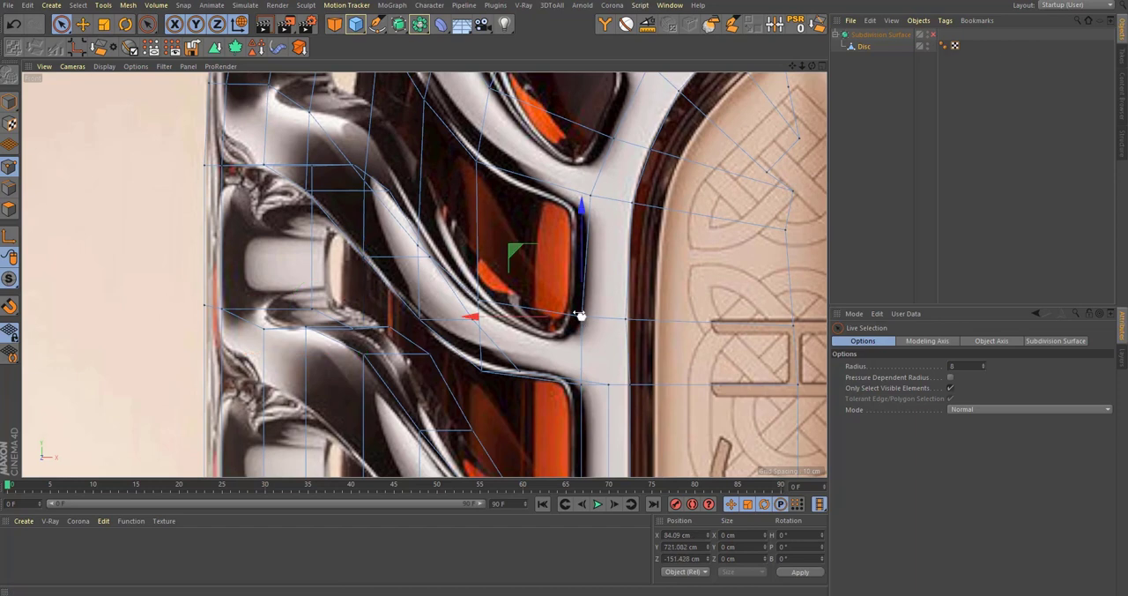
pyautogui.press('m')
pyautogui.press('o')
pyautogui.moveTo(584, 319); pyautogui.dragTo(584, 340)
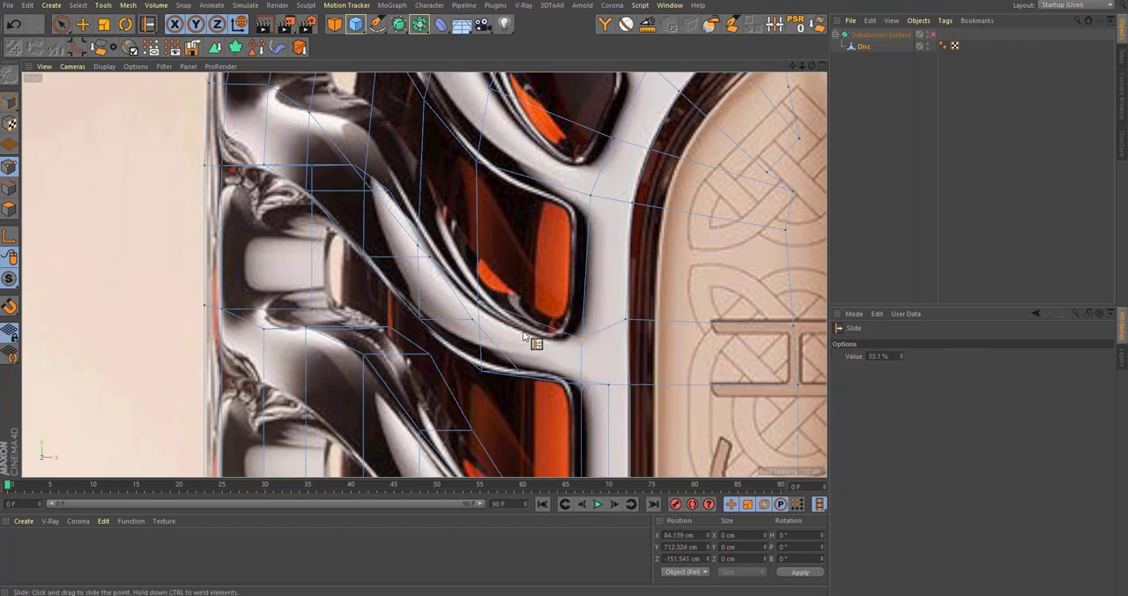
pyautogui.keyDown('alt'); pyautogui.moveTo(477, 311); pyautogui.dragTo(536, 369, button='middle'); pyautogui.keyUp('alt')
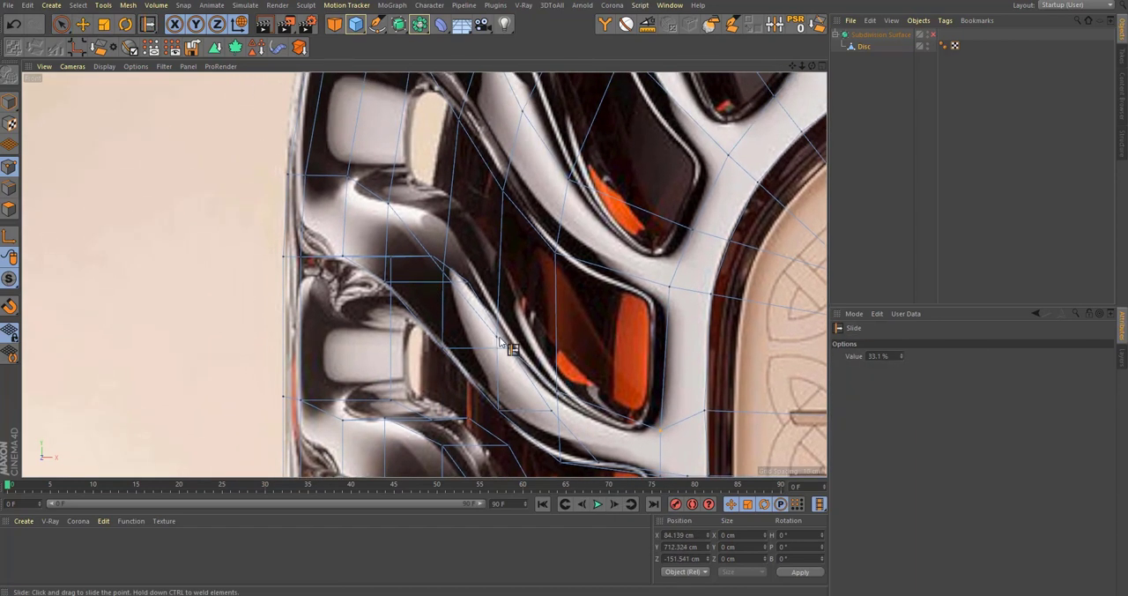
# Step: Inspect the wall around the rib opening in perspective and in the front view's Gouraud Shading and Hidden Line display, and restore Lines
pyautogui.middleClick(511, 357)
pyautogui.middleClick(79, 171)
pyautogui.scroll(5, 496, 313)
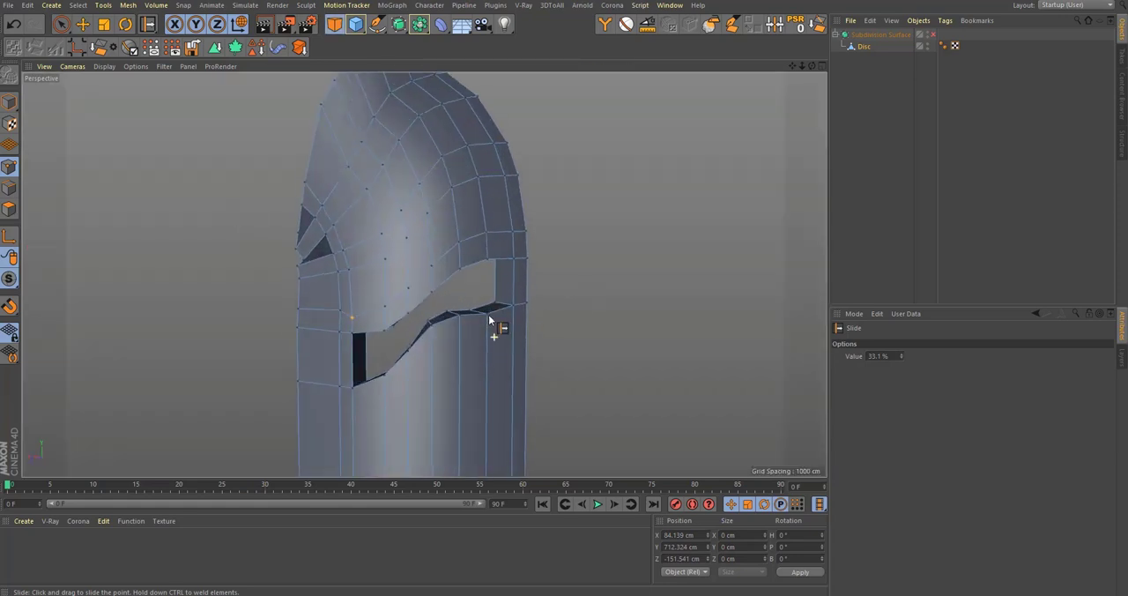
pyautogui.middleClick(503, 267)
pyautogui.middleClick(492, 323)
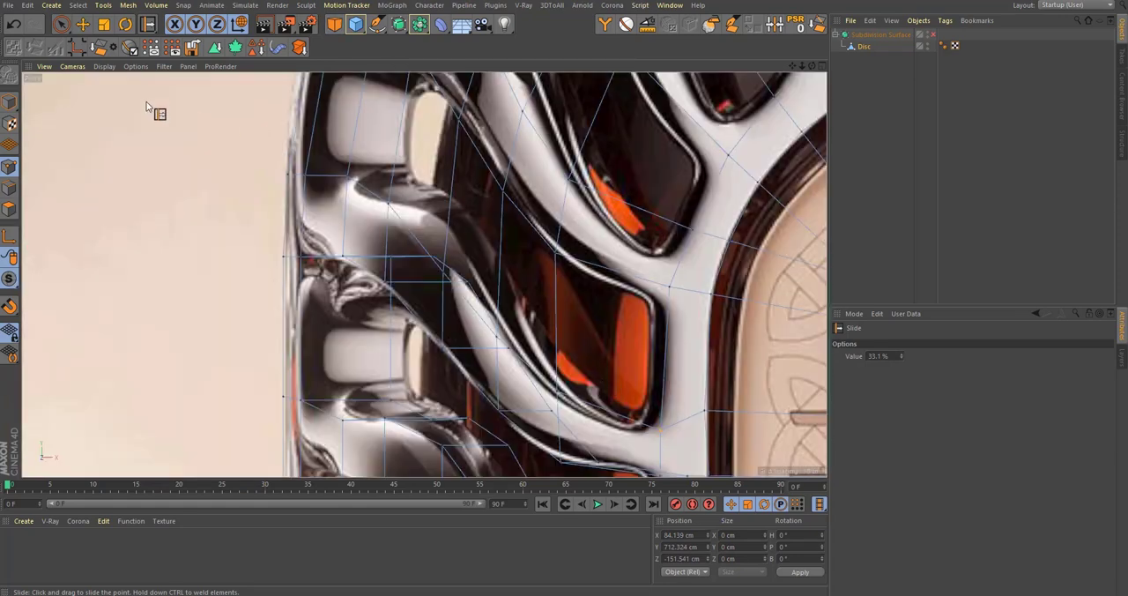
pyautogui.click(104, 67)
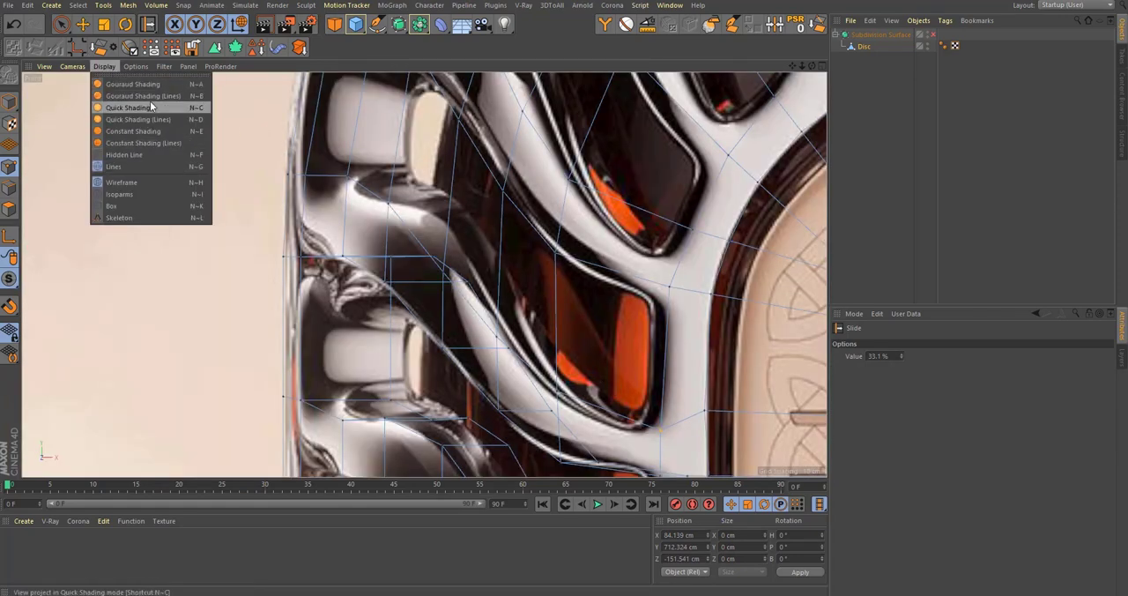
pyautogui.click(158, 84)
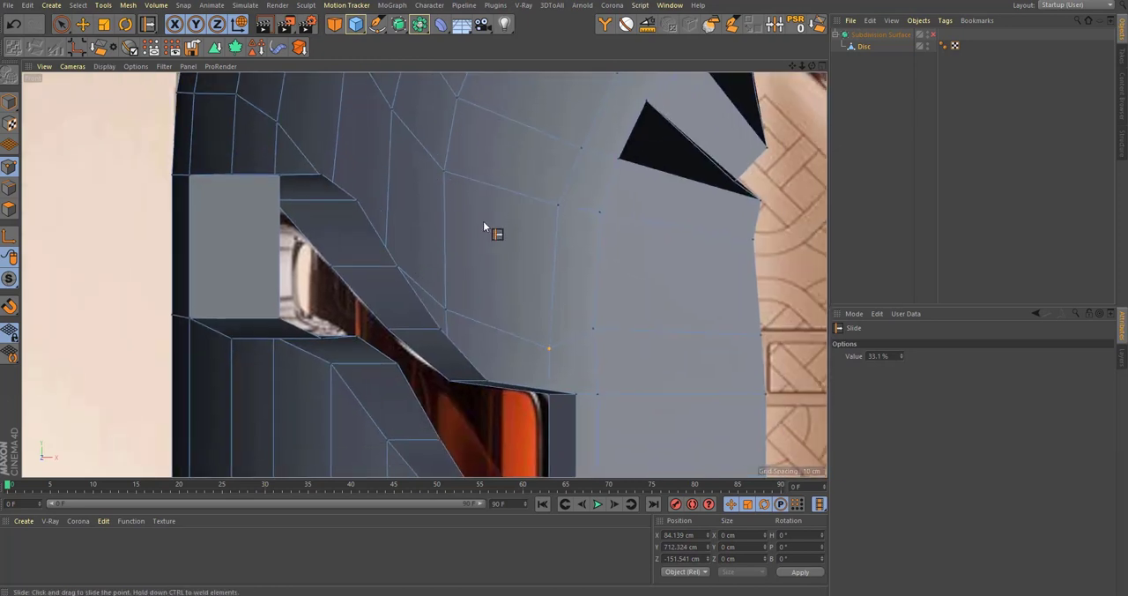
pyautogui.scroll(-3, 483, 221)
pyautogui.keyDown('alt'); pyautogui.moveTo(464, 236); pyautogui.dragTo(451, 257, button='middle'); pyautogui.keyUp('alt')
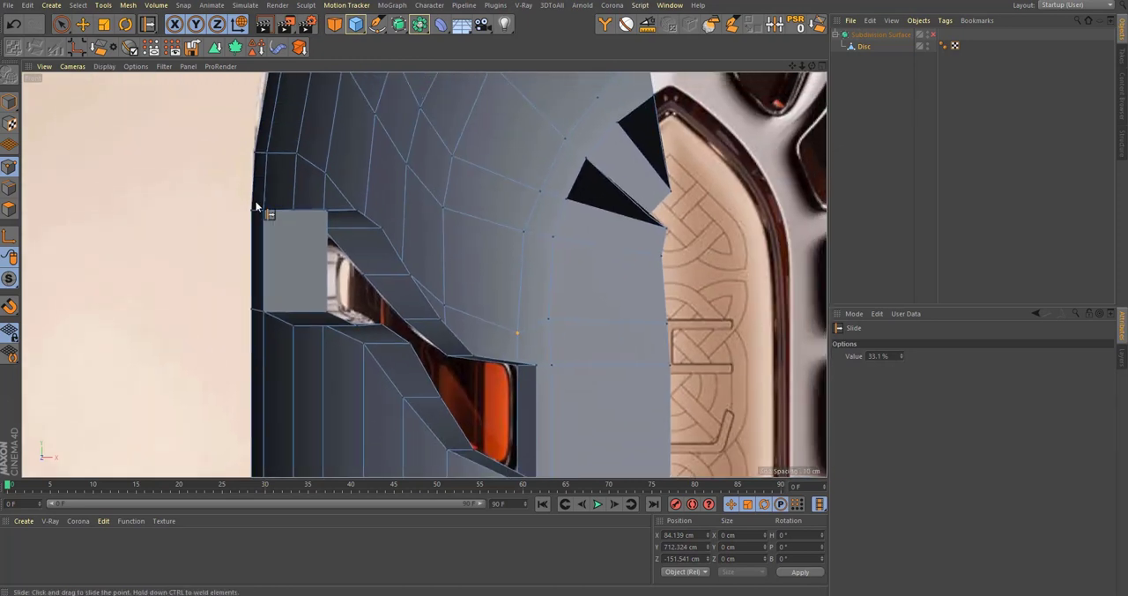
pyautogui.click(114, 67)
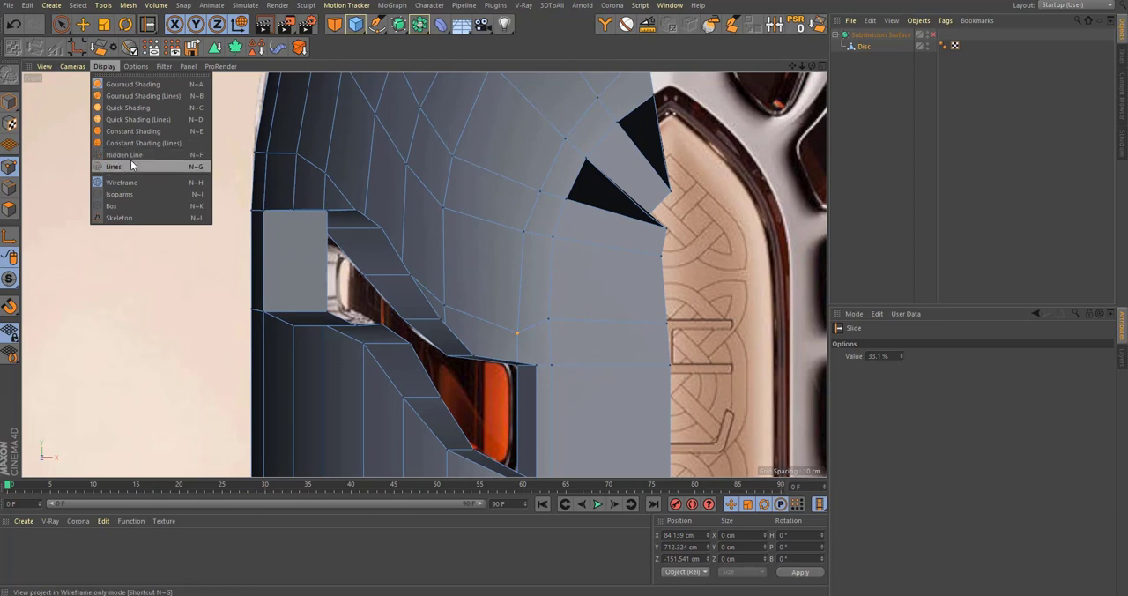
pyautogui.click(131, 154)
pyautogui.click(110, 67)
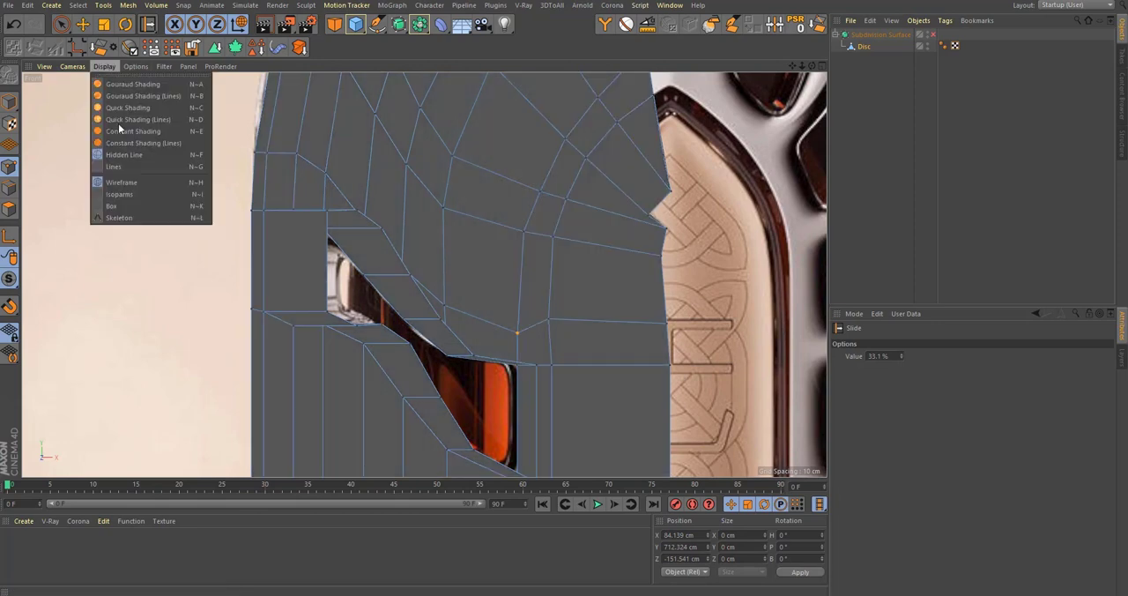
pyautogui.click(113, 166)
pyautogui.scroll(5, 464, 326)
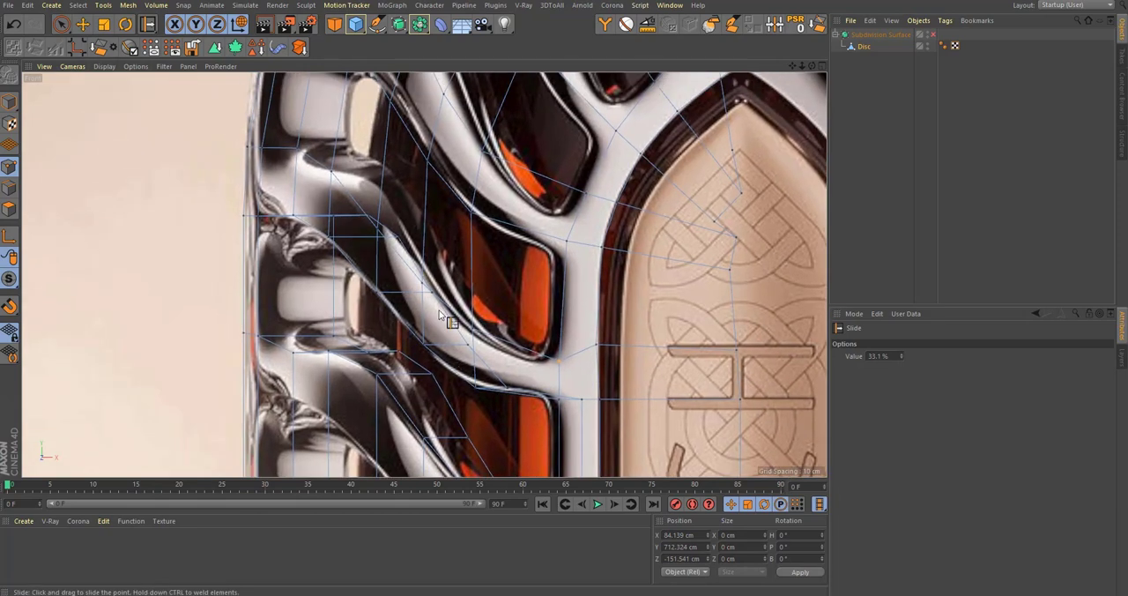
pyautogui.scroll(2, 465, 326)
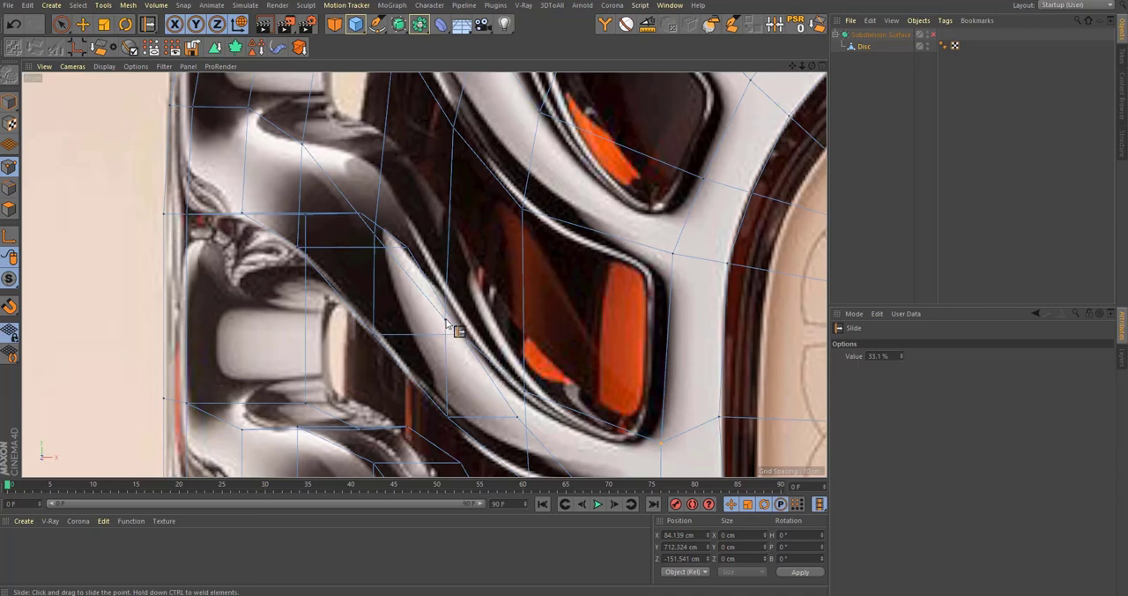
# Step: Compare the rib area in perspective and select the single wall point on the rib's light edge beside the orange opening
pyautogui.middleClick(452, 321)
pyautogui.middleClick(218, 205)
pyautogui.scroll(2, 436, 252)
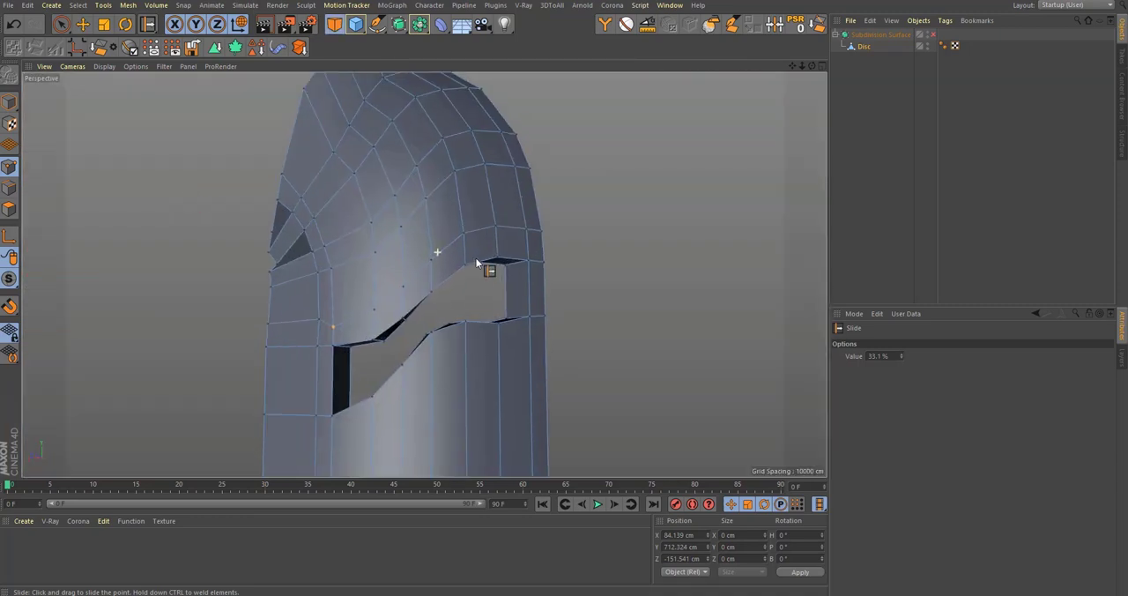
pyautogui.middleClick(480, 264)
pyautogui.middleClick(605, 356)
pyautogui.scroll(2, 471, 327)
pyautogui.scroll(-3, 465, 327)
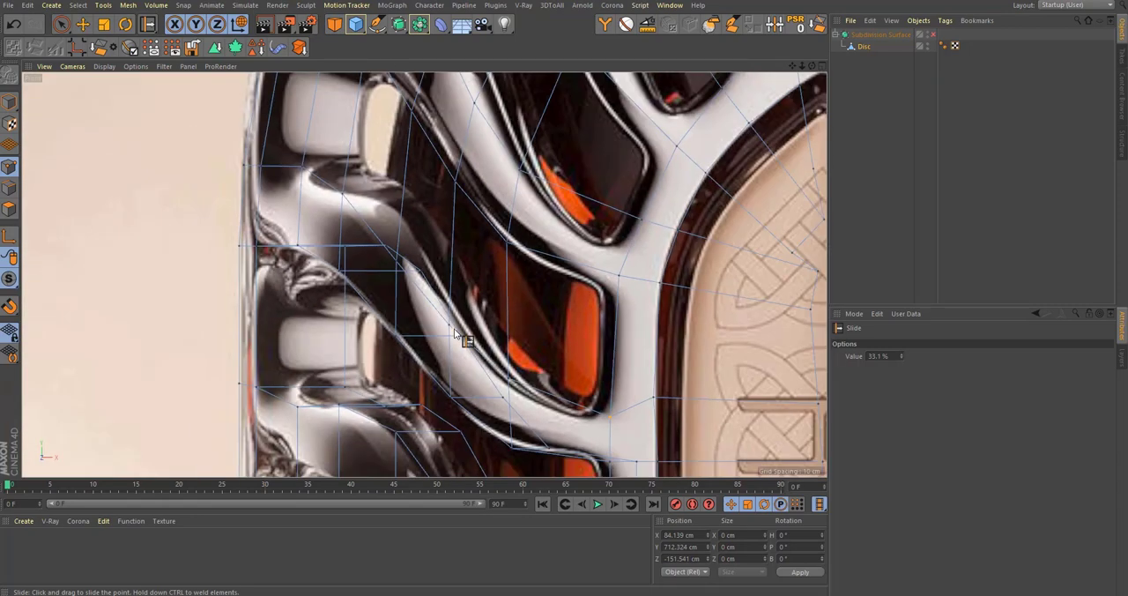
pyautogui.scroll(1, 454, 333)
pyautogui.scroll(2, 447, 336)
pyautogui.press('0')
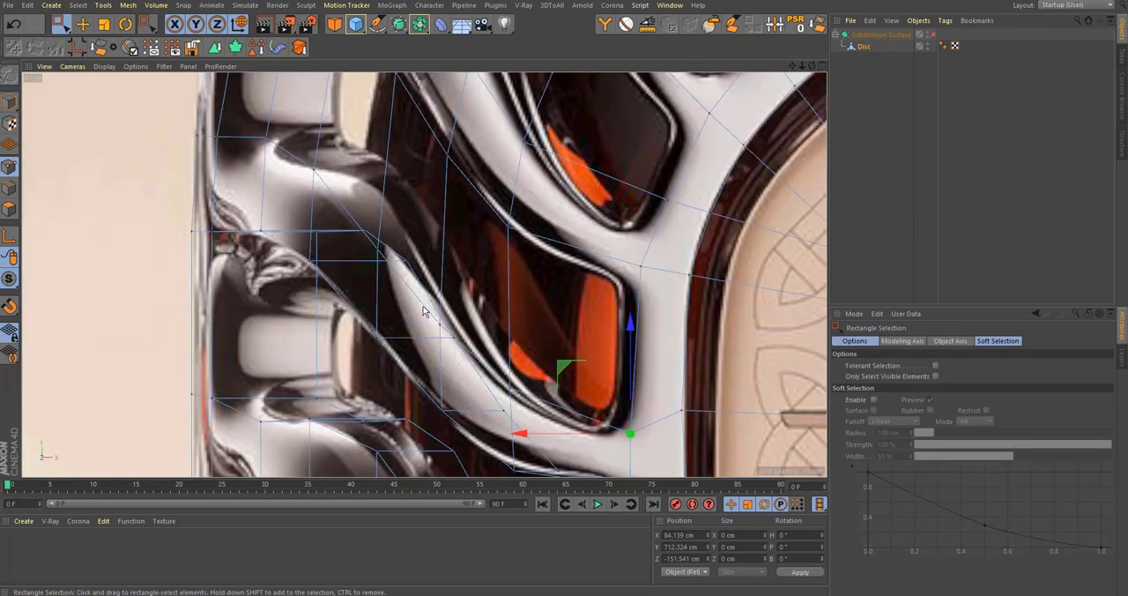
pyautogui.moveTo(424, 307); pyautogui.dragTo(451, 337)
pyautogui.press('m')
pyautogui.press('o')
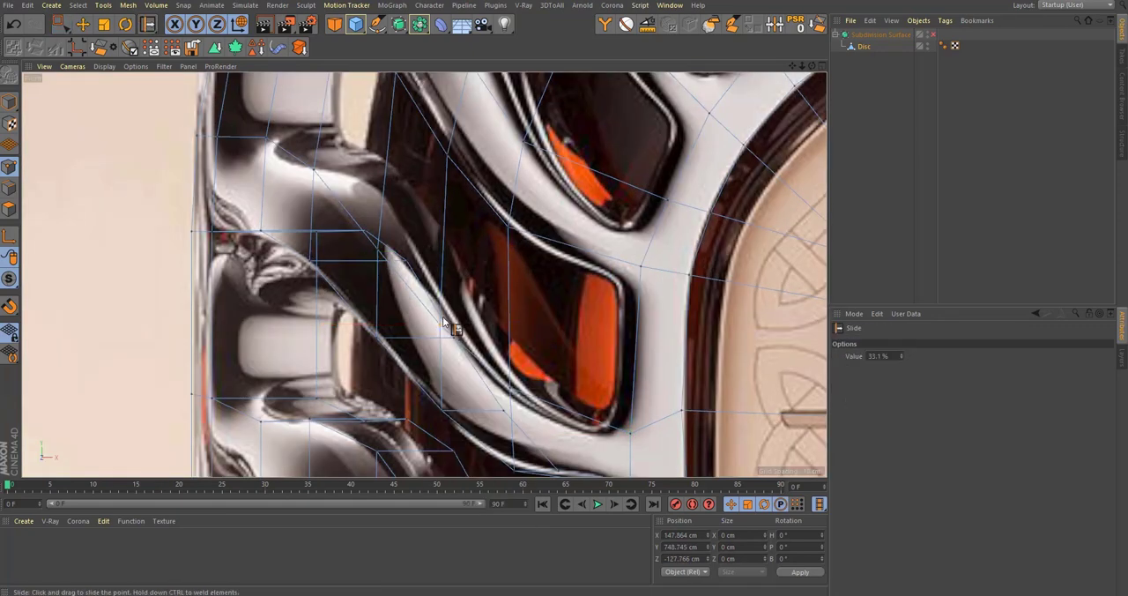
# Step: Examine the selected point across the four views and select all polygons to inspect the wall mesh, returning to point mode
pyautogui.middleClick(451, 289)
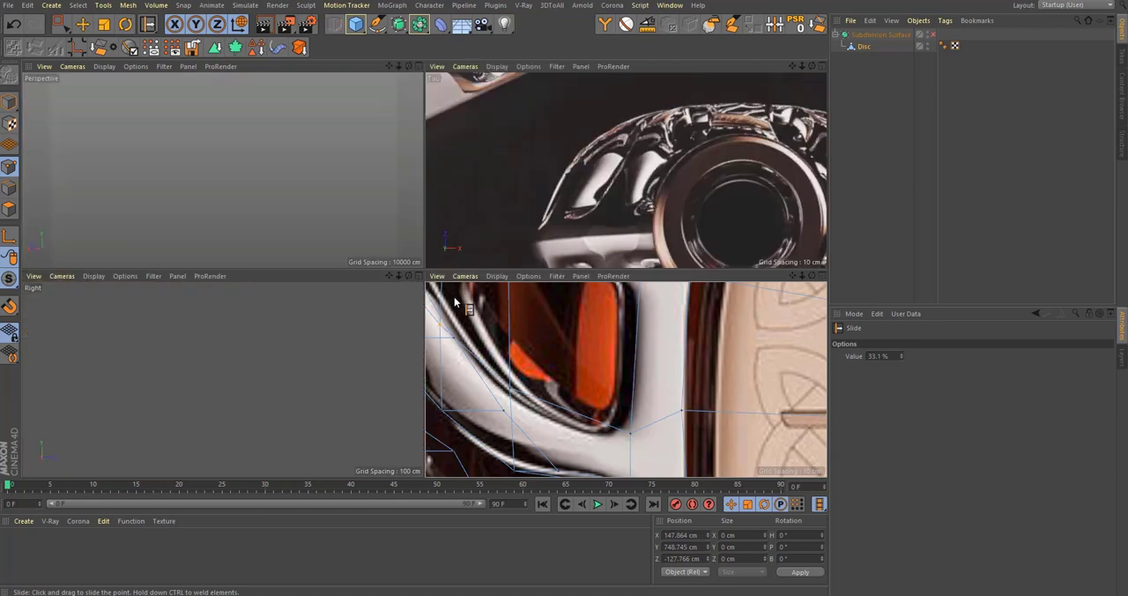
pyautogui.scroll(3, 239, 197)
pyautogui.keyDown('alt'); pyautogui.moveTo(248, 217); pyautogui.dragTo(77, 207); pyautogui.keyUp('alt')
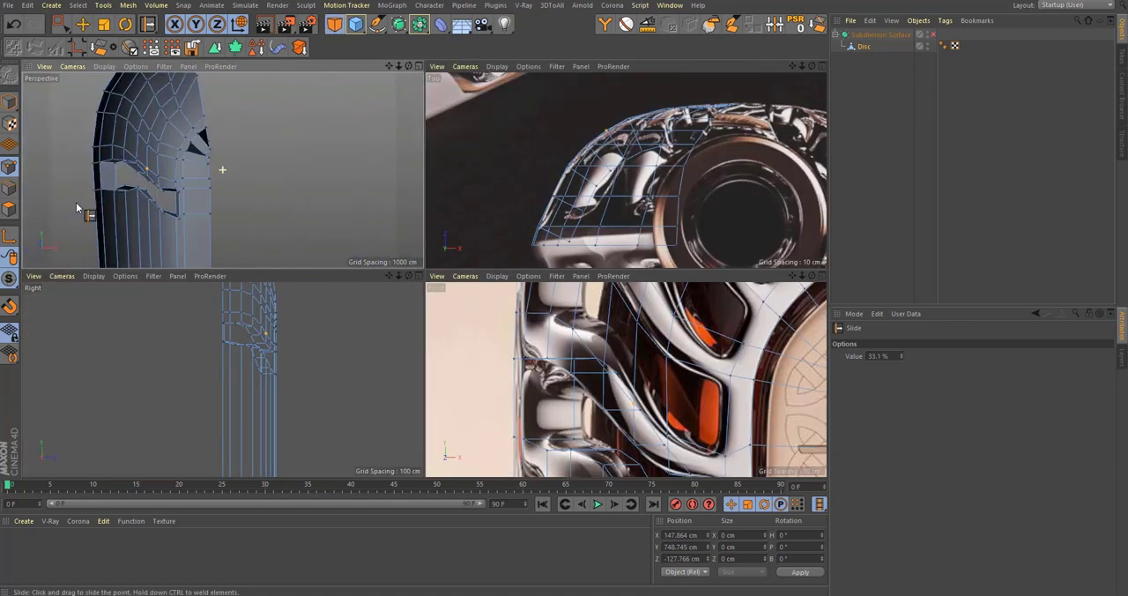
pyautogui.scroll(4, 214, 171)
pyautogui.scroll(-4, 187, 186)
pyautogui.keyDown('alt'); pyautogui.moveTo(176, 190); pyautogui.dragTo(147, 209); pyautogui.keyUp('alt')
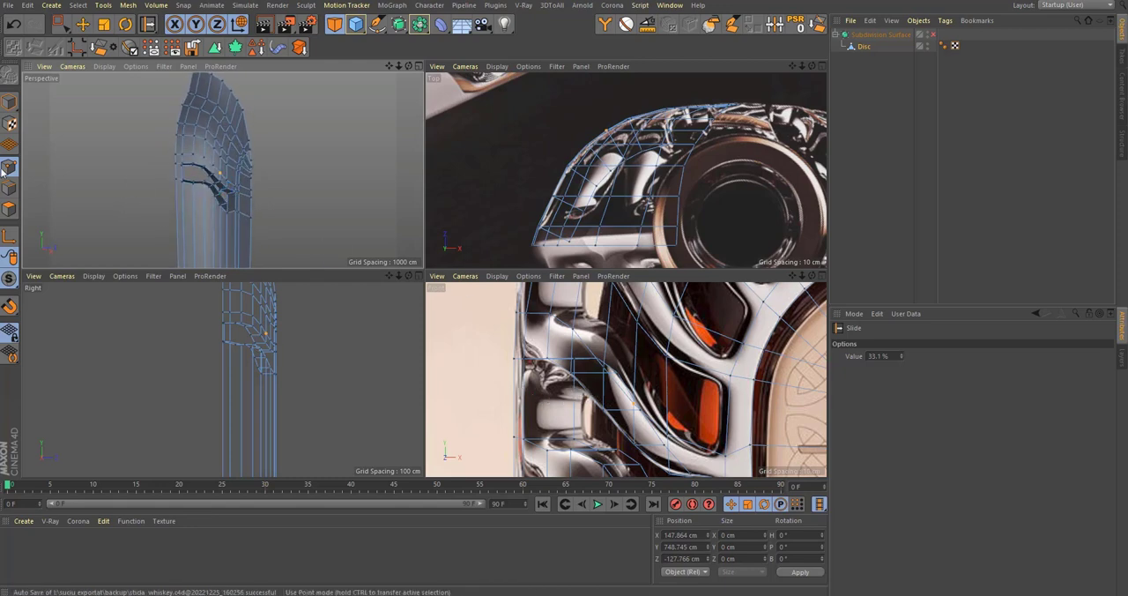
pyautogui.click(9, 209)
pyautogui.hotkey('ctrl', 'a')
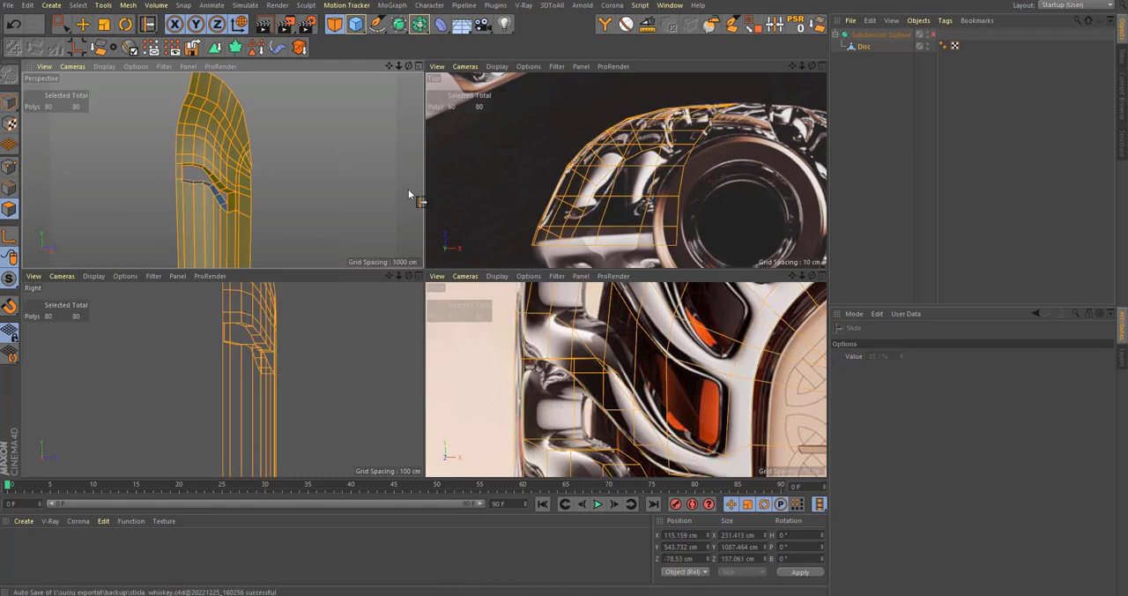
pyautogui.click(11, 168)
# Step: Slide the selected rib point up along its vertical edge by about 19 %
pyautogui.scroll(4, 600, 370)
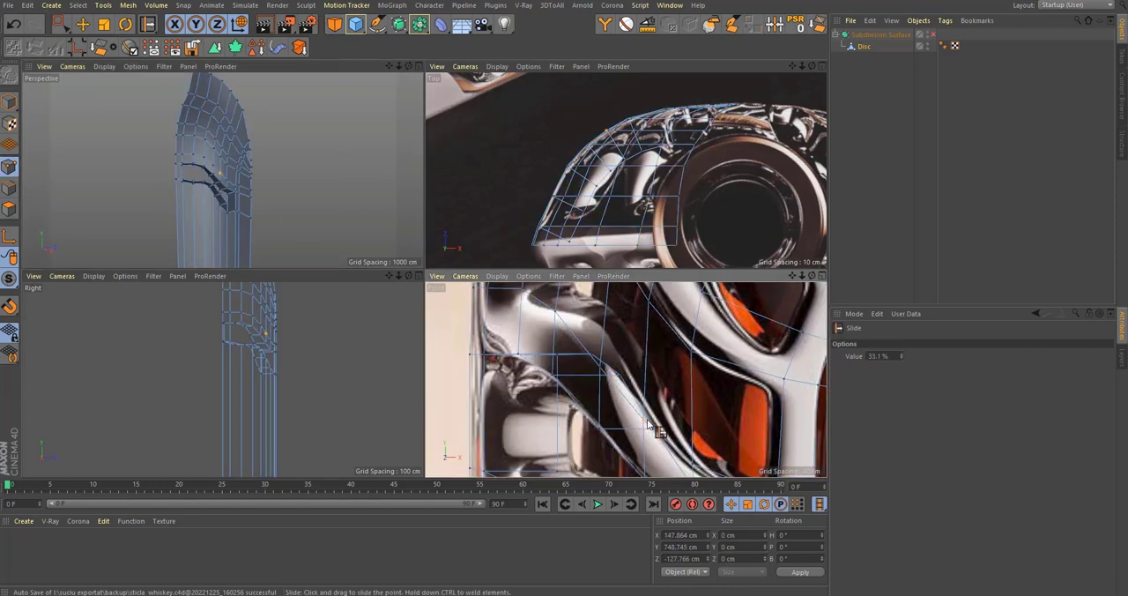
pyautogui.middleClick(652, 378)
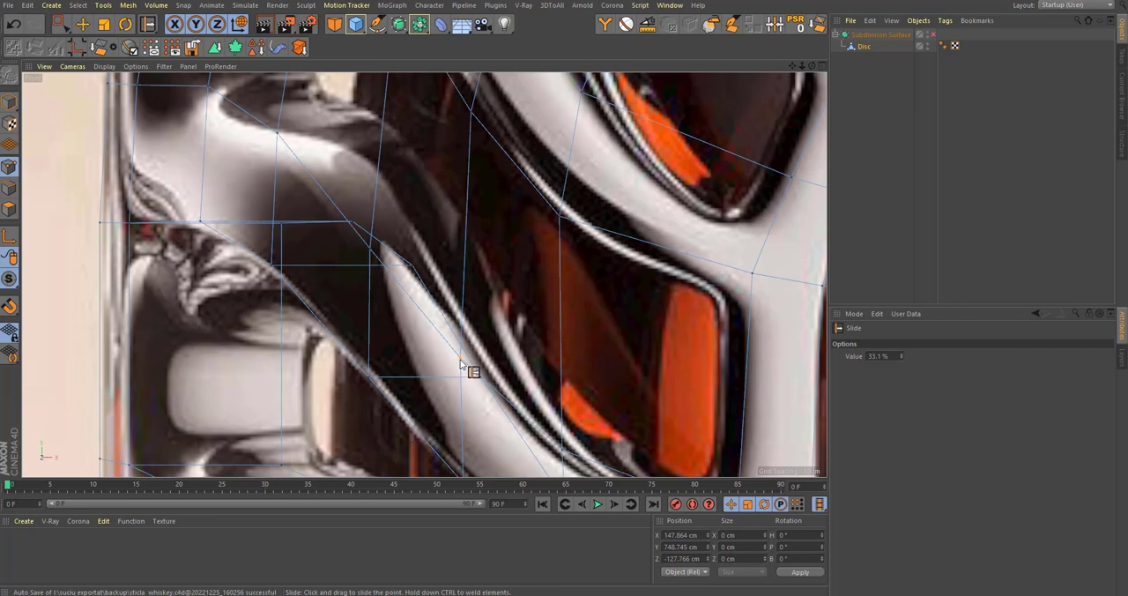
pyautogui.middleClick(475, 290)
pyautogui.scroll(6, 338, 159)
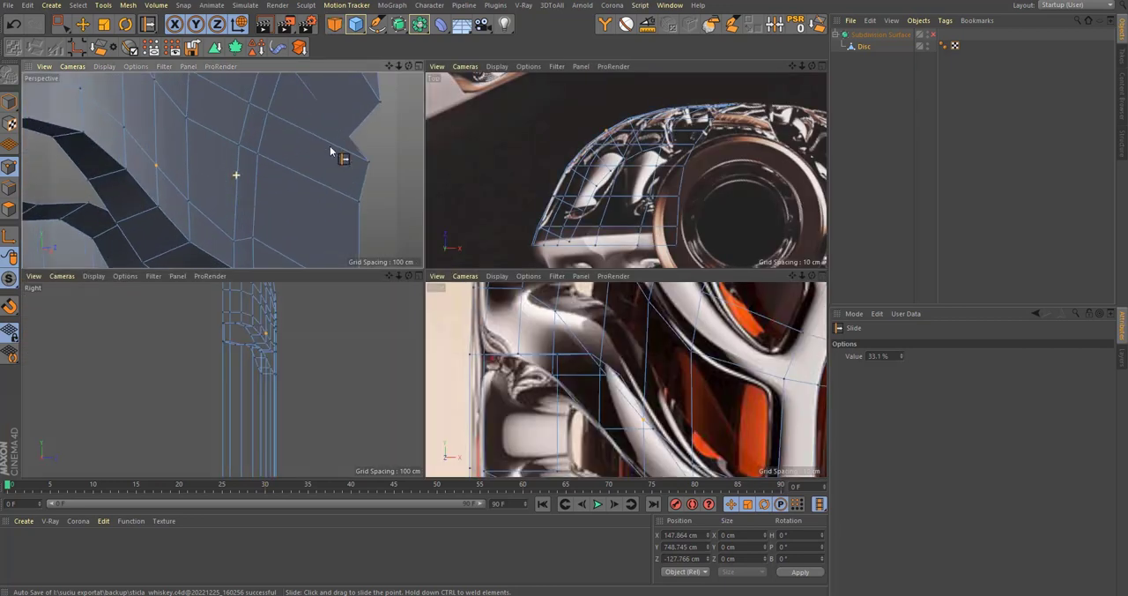
pyautogui.keyDown('alt'); pyautogui.moveTo(186, 181); pyautogui.dragTo(44, 182); pyautogui.keyUp('alt')
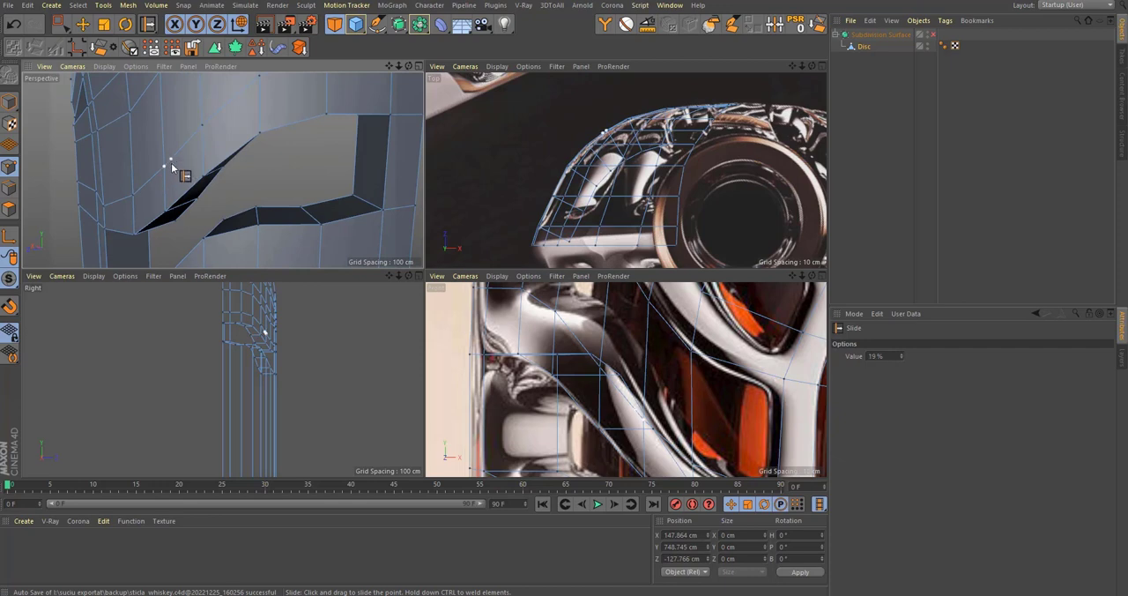
pyautogui.moveTo(162, 149); pyautogui.dragTo(164, 151)
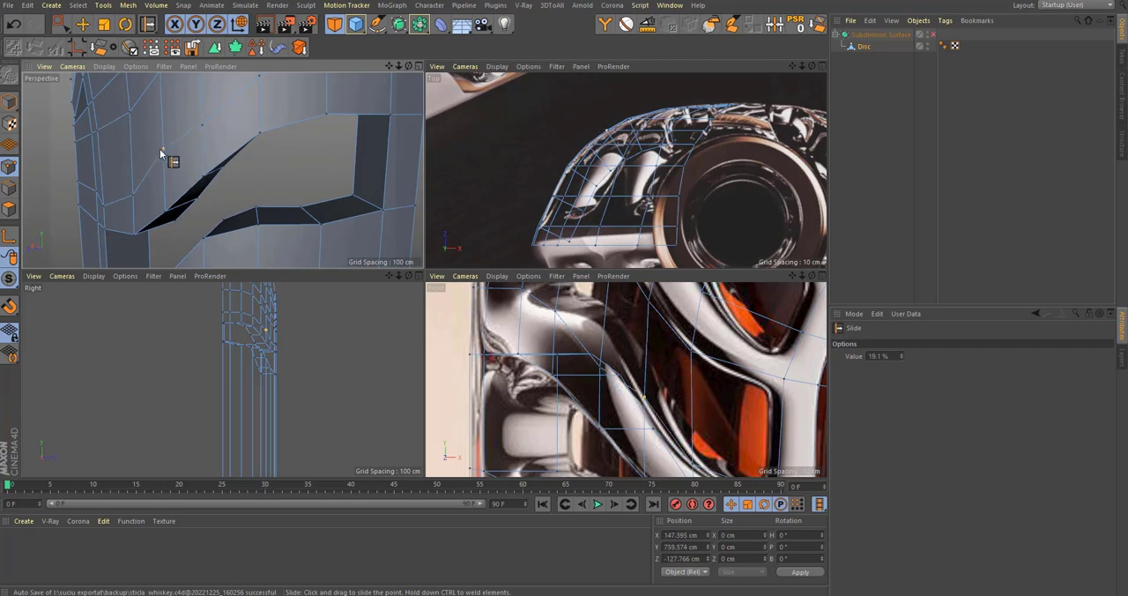
# Step: Slide the wall point beside the light side window down about 22 % and its outer neighbour up about 18.5 %
pyautogui.keyDown('alt'); pyautogui.moveTo(165, 153); pyautogui.dragTo(224, 188, button='middle'); pyautogui.keyUp('alt')
pyautogui.moveTo(268, 166)
pyautogui.mouseDown()
pyautogui.moveTo(278, 131)
pyautogui.moveTo(243, 222)
pyautogui.moveTo(246, 213)
pyautogui.mouseUp()
pyautogui.keyDown('alt'); pyautogui.moveTo(359, 209); pyautogui.dragTo(313, 251, button='middle'); pyautogui.keyUp('alt')
pyautogui.keyDown('alt'); pyautogui.moveTo(509, 342); pyautogui.dragTo(547, 416, button='middle'); pyautogui.keyUp('alt')
pyautogui.keyDown('alt'); pyautogui.moveTo(276, 240); pyautogui.dragTo(241, 236); pyautogui.keyUp('alt')
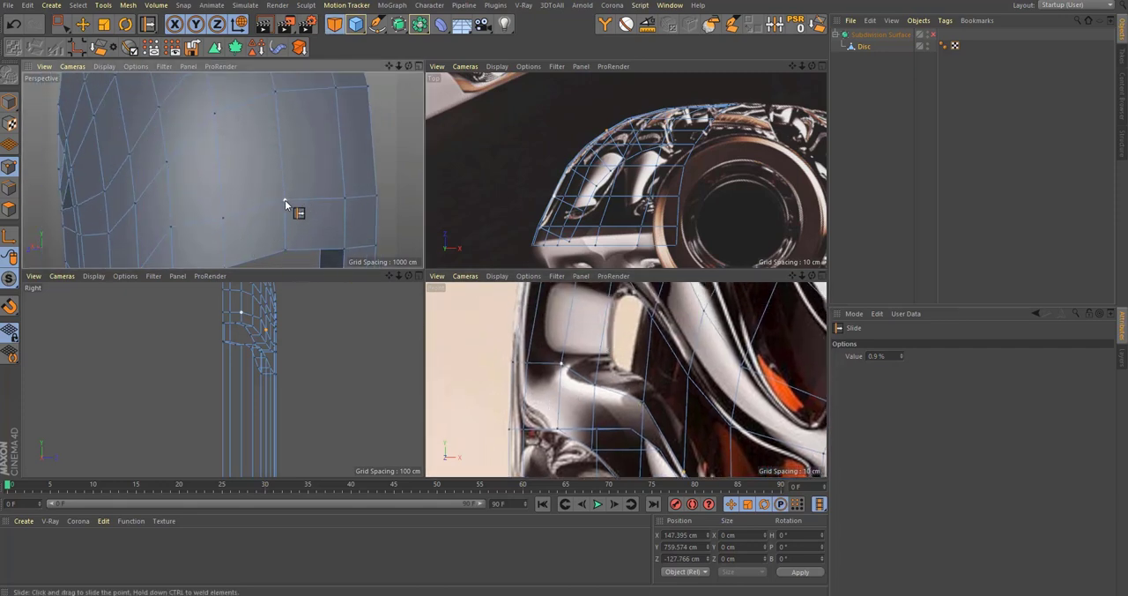
pyautogui.moveTo(285, 204); pyautogui.dragTo(285, 214)
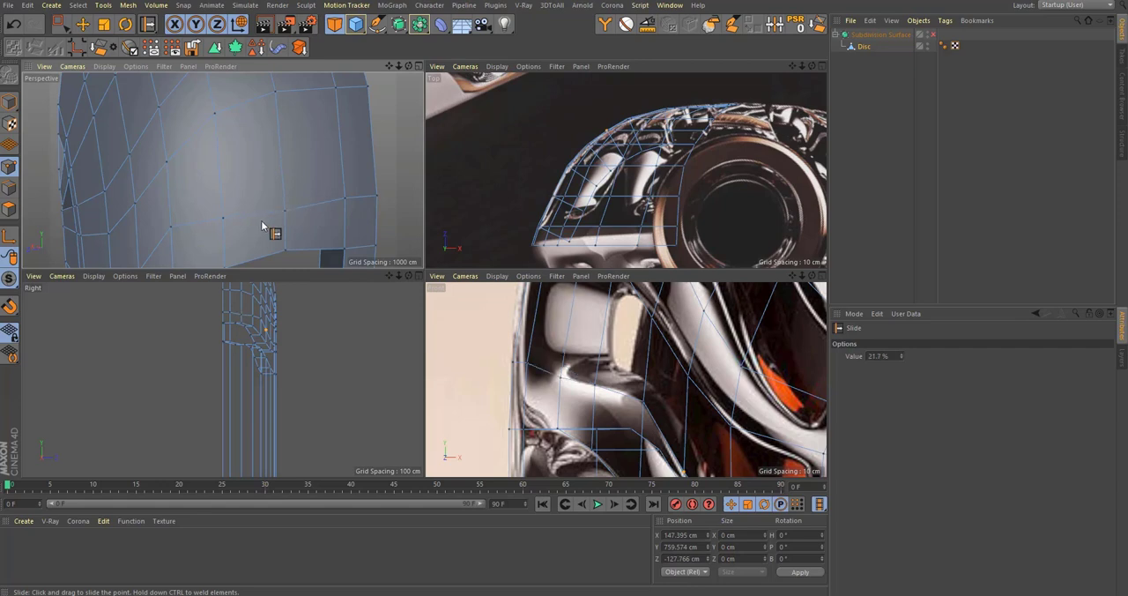
pyautogui.moveTo(348, 203); pyautogui.dragTo(349, 183)
# Step: Slide the point on the rib above the side window down its edge by about 9 %
pyautogui.scroll(-3, 562, 333)
pyautogui.keyDown('alt'); pyautogui.moveTo(562, 331); pyautogui.dragTo(577, 391, button='middle'); pyautogui.keyUp('alt')
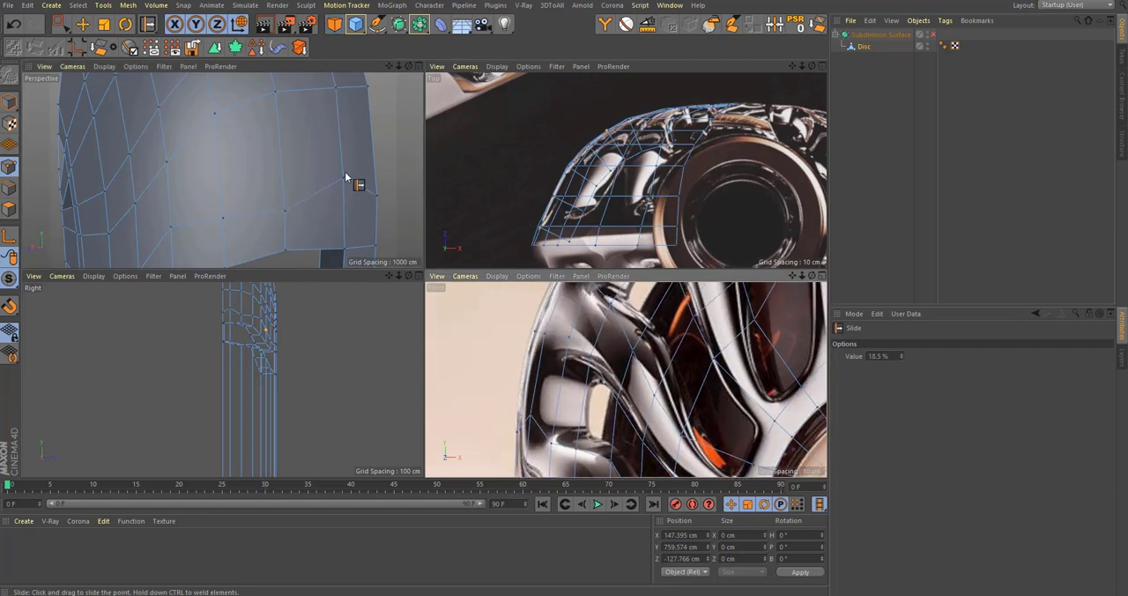
pyautogui.keyDown('alt'); pyautogui.moveTo(346, 178); pyautogui.dragTo(351, 185); pyautogui.keyUp('alt')
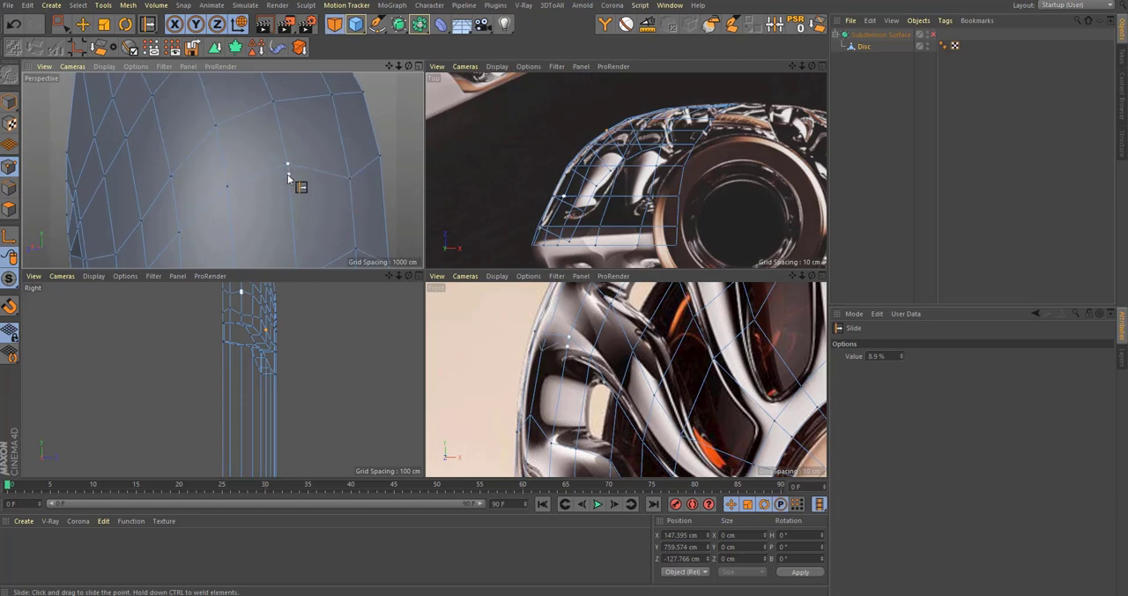
pyautogui.keyDown('alt'); pyautogui.moveTo(258, 209); pyautogui.dragTo(301, 166, button='middle'); pyautogui.keyUp('alt')
# Step: Slide the point between the rib opening and the arched panel about 15 % toward the opening and check it against the reference
pyautogui.scroll(-2, 552, 380)
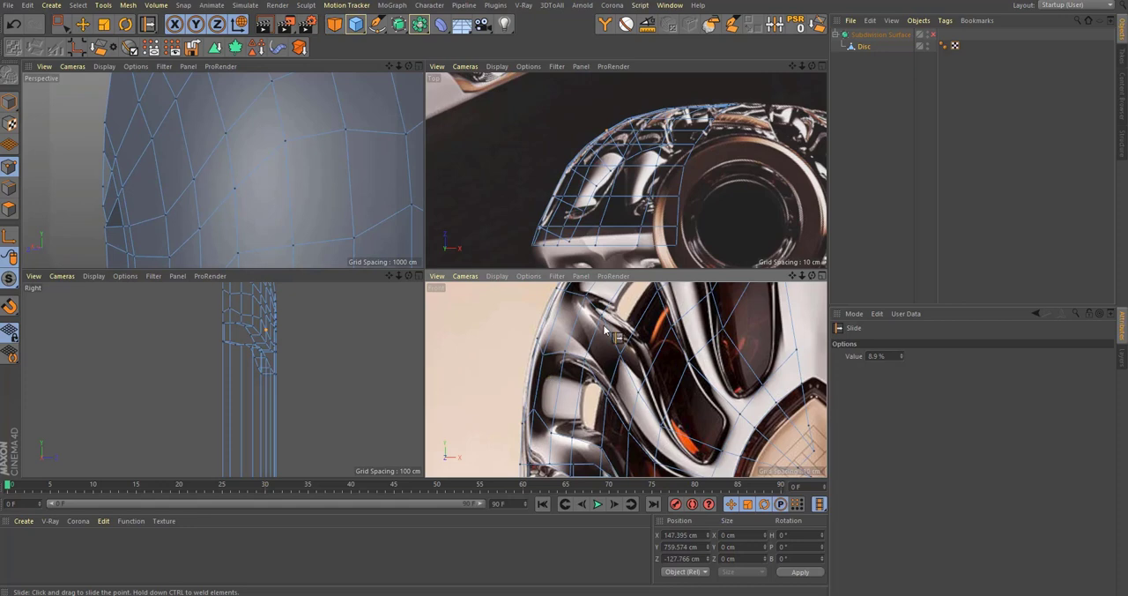
pyautogui.scroll(6, 606, 331)
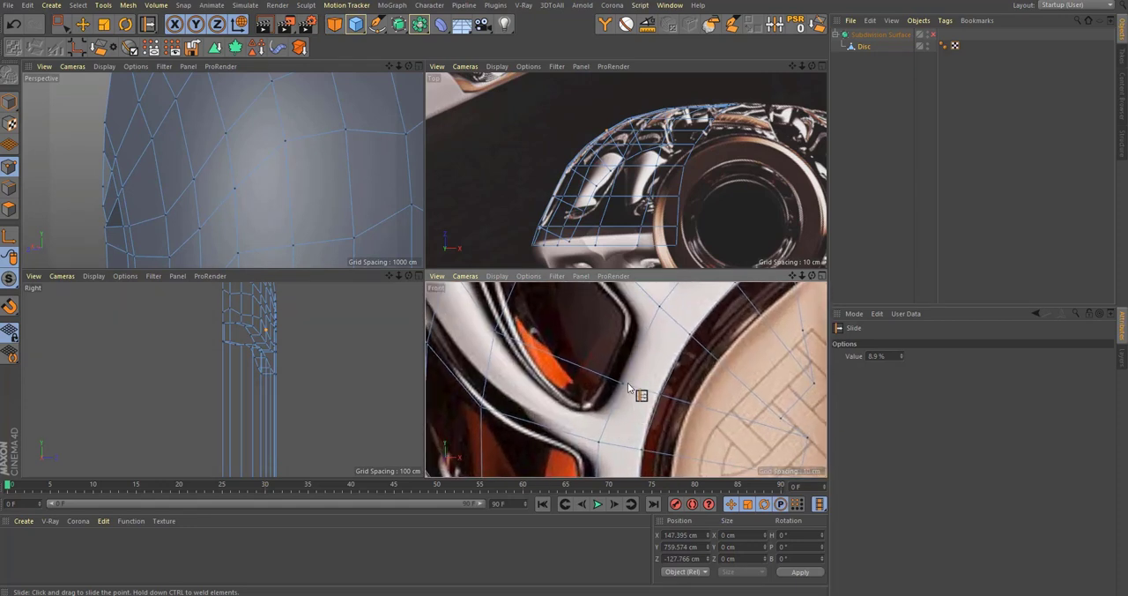
pyautogui.moveTo(629, 388)
pyautogui.mouseDown()
pyautogui.moveTo(607, 420)
pyautogui.moveTo(612, 396)
pyautogui.mouseUp()
pyautogui.scroll(3, 628, 366)
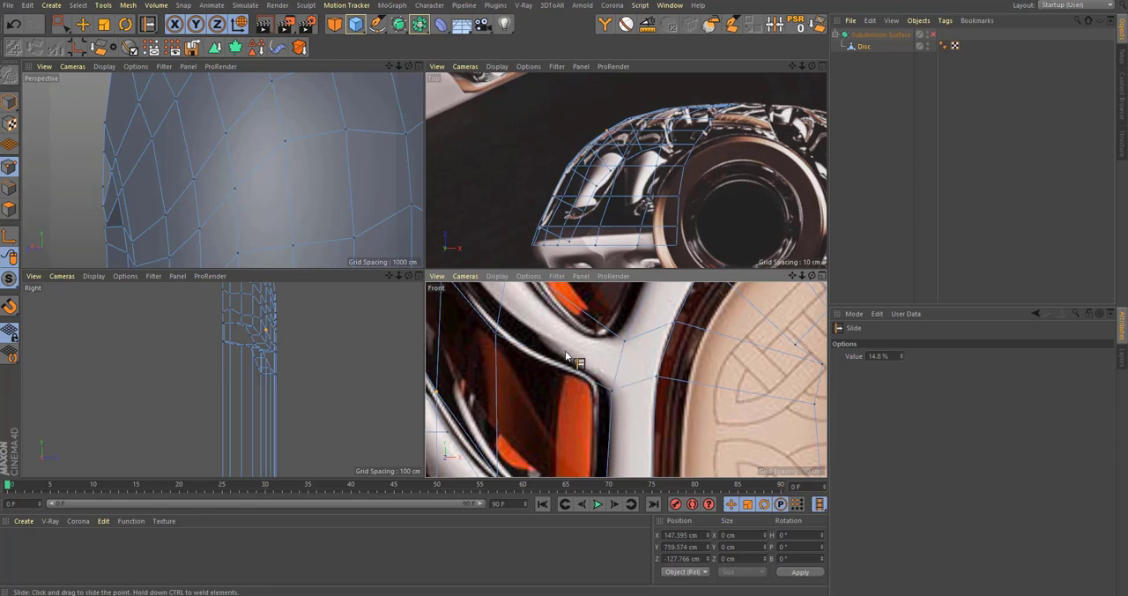
pyautogui.scroll(-5, 617, 401)
pyautogui.scroll(4, 619, 403)
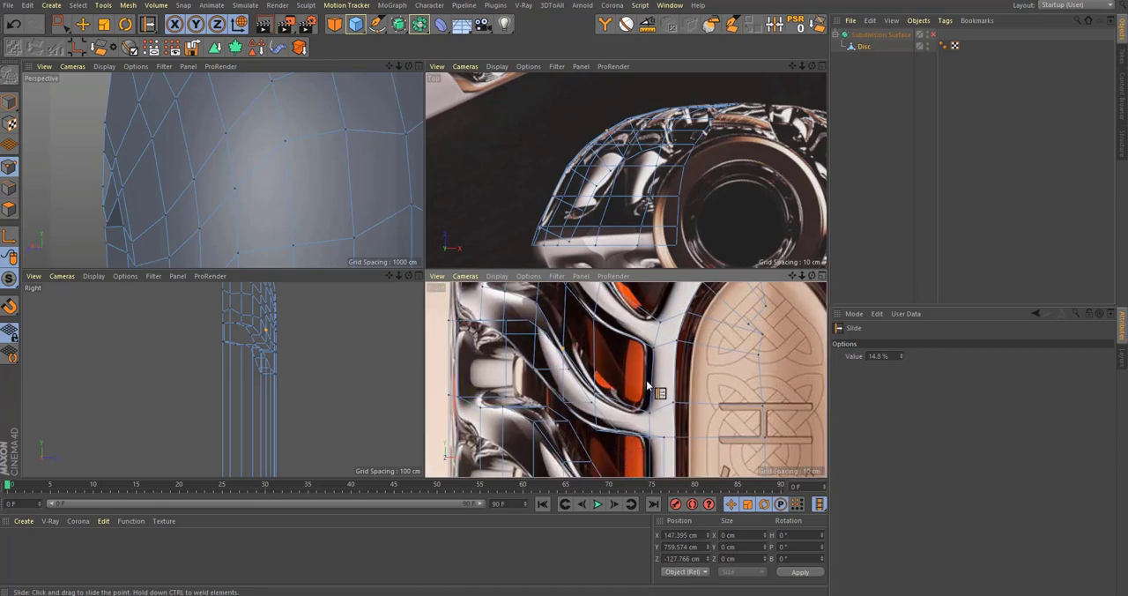
pyautogui.scroll(-3, 640, 339)
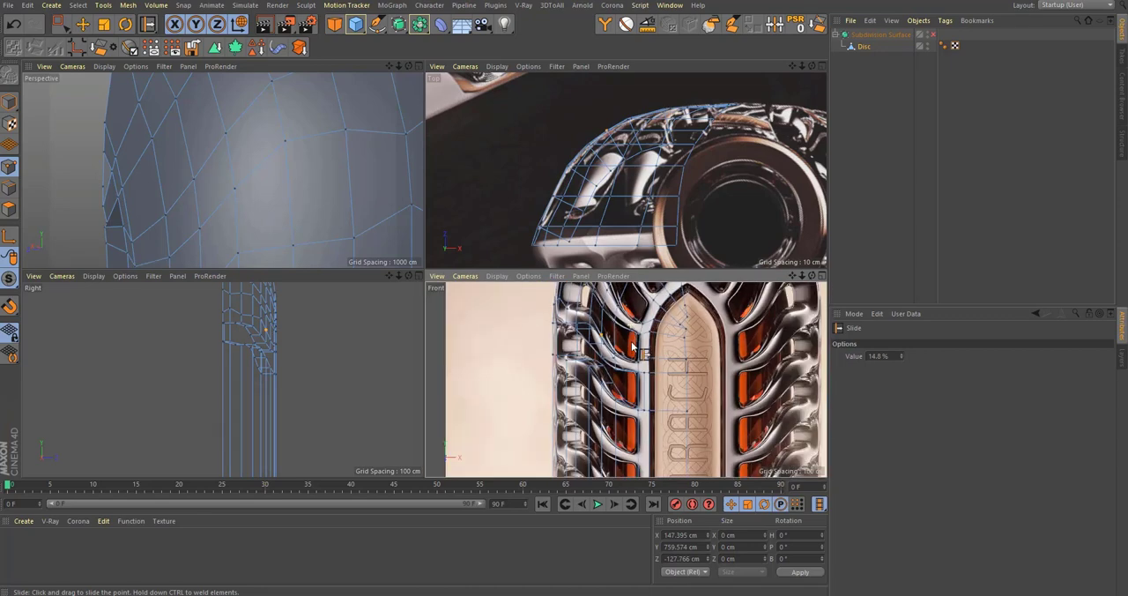
# Step: Inspect the curved wall's mesh in perspective with the subdivision smoothing toggled, and compare it with the front reference
pyautogui.scroll(4, 631, 407)
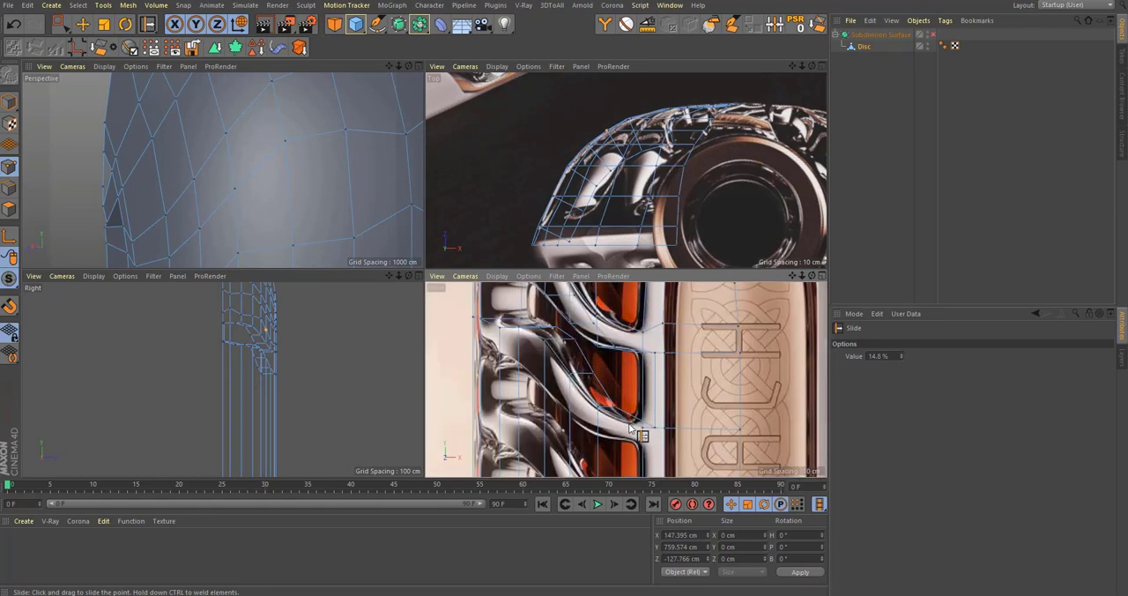
pyautogui.scroll(-3, 630, 429)
pyautogui.middleClick(234, 181)
pyautogui.scroll(-5, 270, 182)
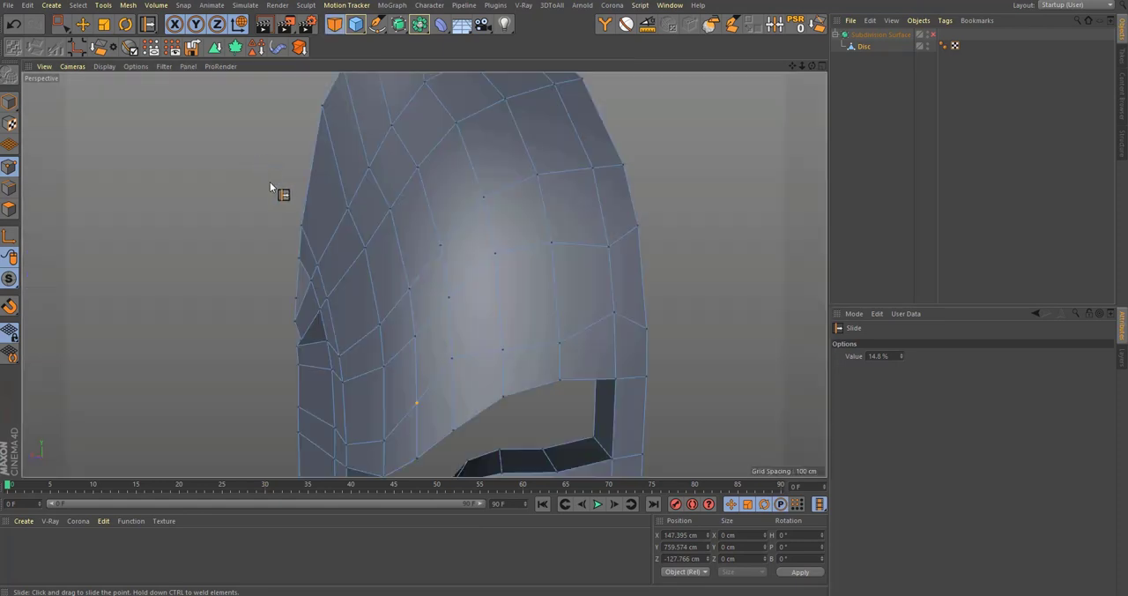
pyautogui.keyDown('alt'); pyautogui.moveTo(270, 182); pyautogui.dragTo(464, 264); pyautogui.keyUp('alt')
pyautogui.press('q')
pyautogui.keyDown('alt'); pyautogui.moveTo(465, 264); pyautogui.dragTo(477, 135, button='middle'); pyautogui.keyUp('alt')
pyautogui.keyDown('alt'); pyautogui.moveTo(477, 138); pyautogui.dragTo(418, 207); pyautogui.keyUp('alt')
pyautogui.press('q')
pyautogui.middleClick(428, 237)
pyautogui.middleClick(630, 421)
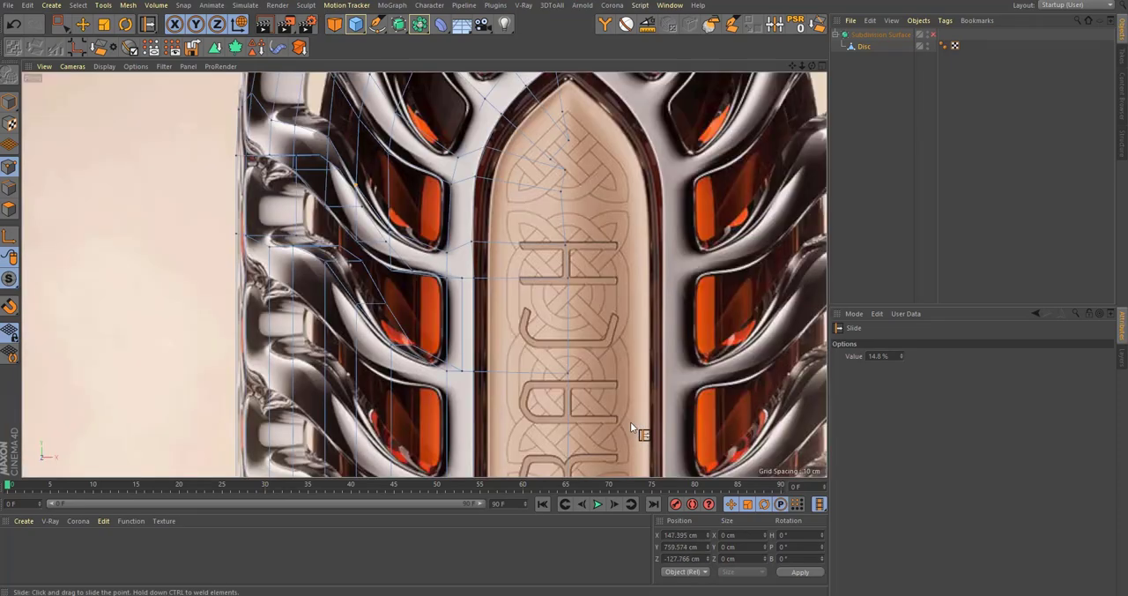
# Step: Slide the point below the side window's tip about 4 % and the rib-junction point under the upper window about 21 %
pyautogui.keyDown('alt'); pyautogui.moveTo(524, 252); pyautogui.dragTo(568, 396, button='middle'); pyautogui.keyUp('alt')
pyautogui.keyDown('alt'); pyautogui.moveTo(506, 248); pyautogui.dragTo(514, 311, button='middle'); pyautogui.keyUp('alt')
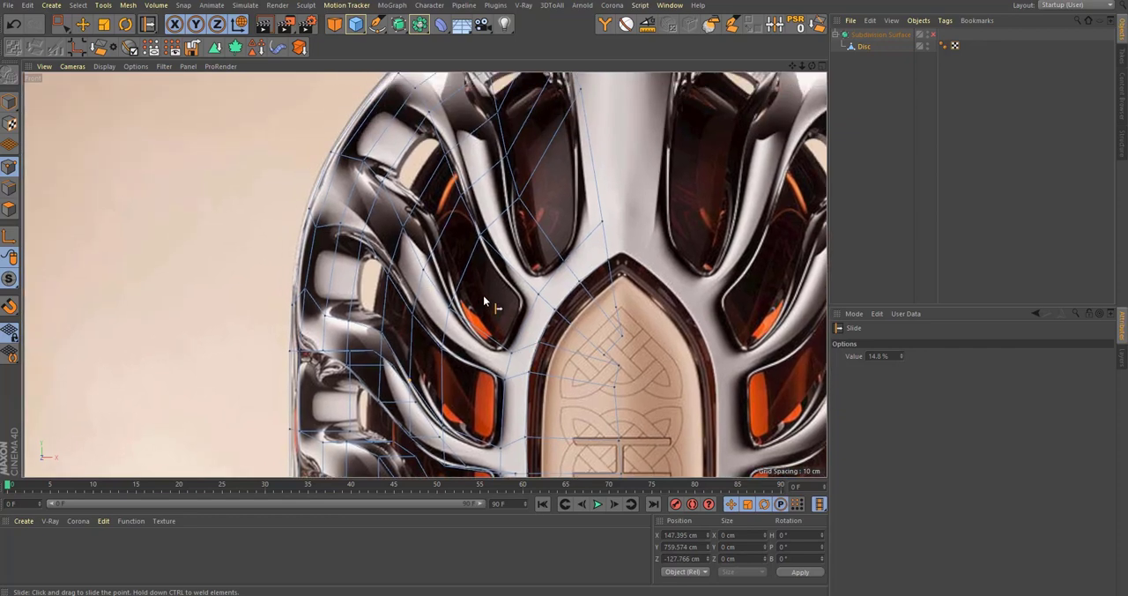
pyautogui.scroll(2, 487, 391)
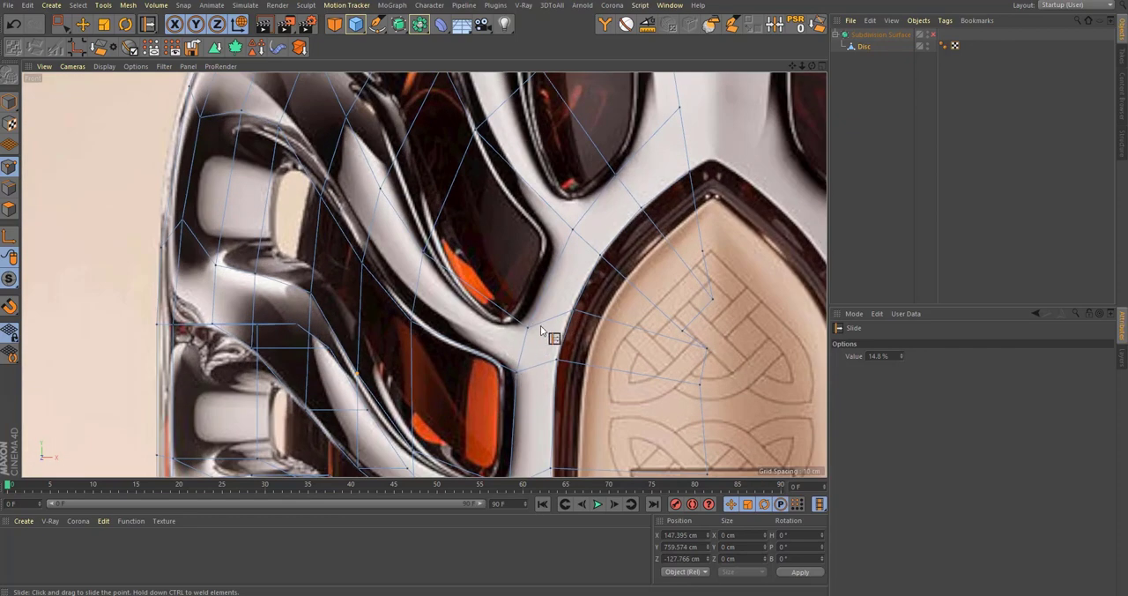
pyautogui.moveTo(526, 335)
pyautogui.mouseDown()
pyautogui.moveTo(518, 326)
pyautogui.moveTo(521, 347)
pyautogui.moveTo(520, 337)
pyautogui.mouseUp()
pyautogui.keyDown('alt'); pyautogui.moveTo(548, 260); pyautogui.dragTo(553, 335, button='middle'); pyautogui.keyUp('alt')
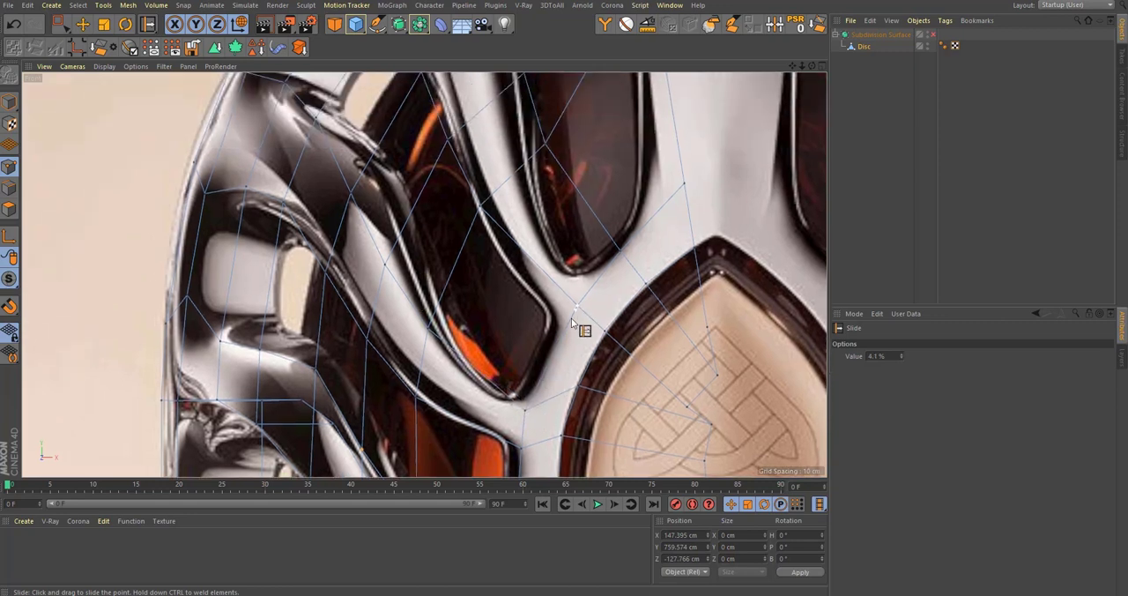
pyautogui.moveTo(572, 318); pyautogui.dragTo(565, 334)
pyautogui.scroll(-2, 564, 337)
pyautogui.keyDown('alt'); pyautogui.moveTo(562, 289); pyautogui.dragTo(565, 377, button='middle'); pyautogui.keyUp('alt')
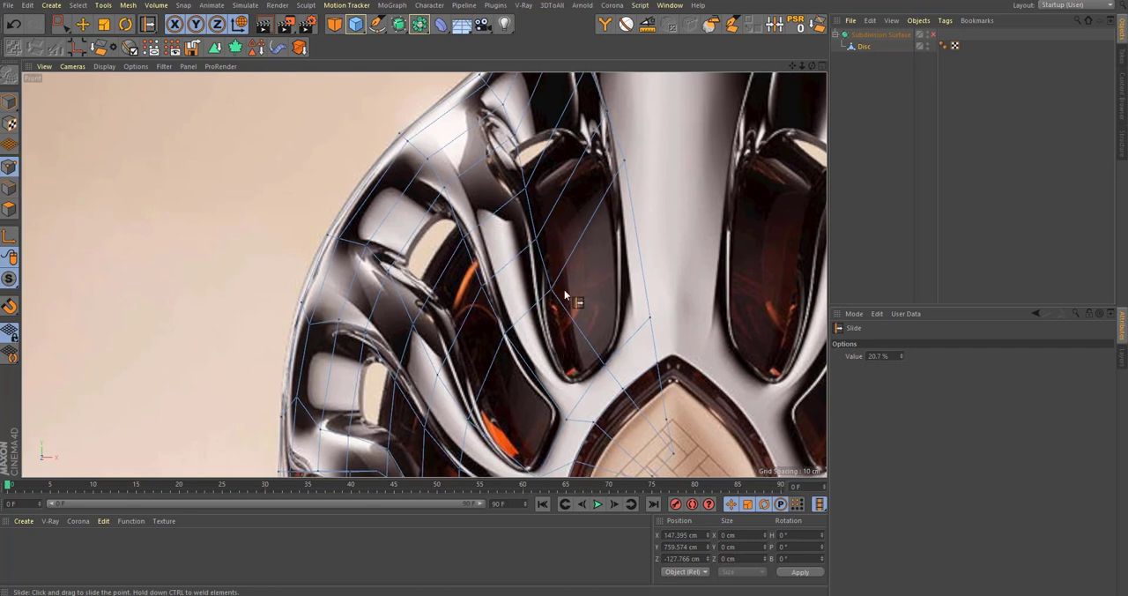
# Step: Slide the point beside the arched panel's shoulder up toward the upper window's lower tip by about 19 %
pyautogui.keyDown('alt'); pyautogui.moveTo(564, 290); pyautogui.dragTo(530, 166, button='middle'); pyautogui.keyUp('alt')
pyautogui.scroll(2, 569, 338)
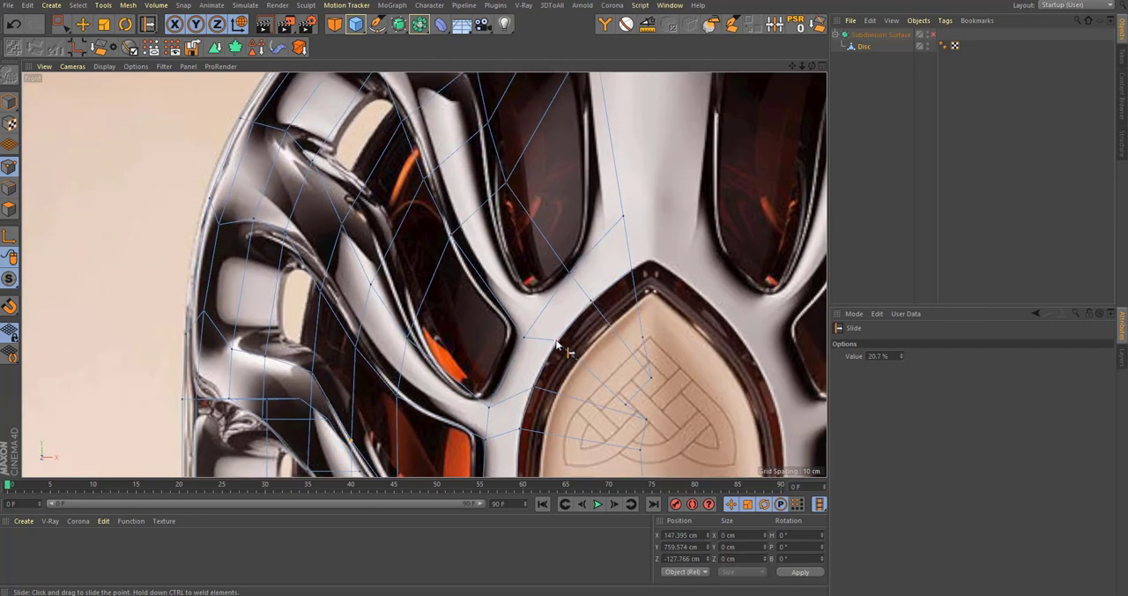
pyautogui.moveTo(557, 346); pyautogui.dragTo(542, 313)
pyautogui.keyDown('alt'); pyautogui.moveTo(537, 277); pyautogui.dragTo(518, 358, button='middle'); pyautogui.keyUp('alt')
pyautogui.moveTo(515, 350); pyautogui.dragTo(505, 256)
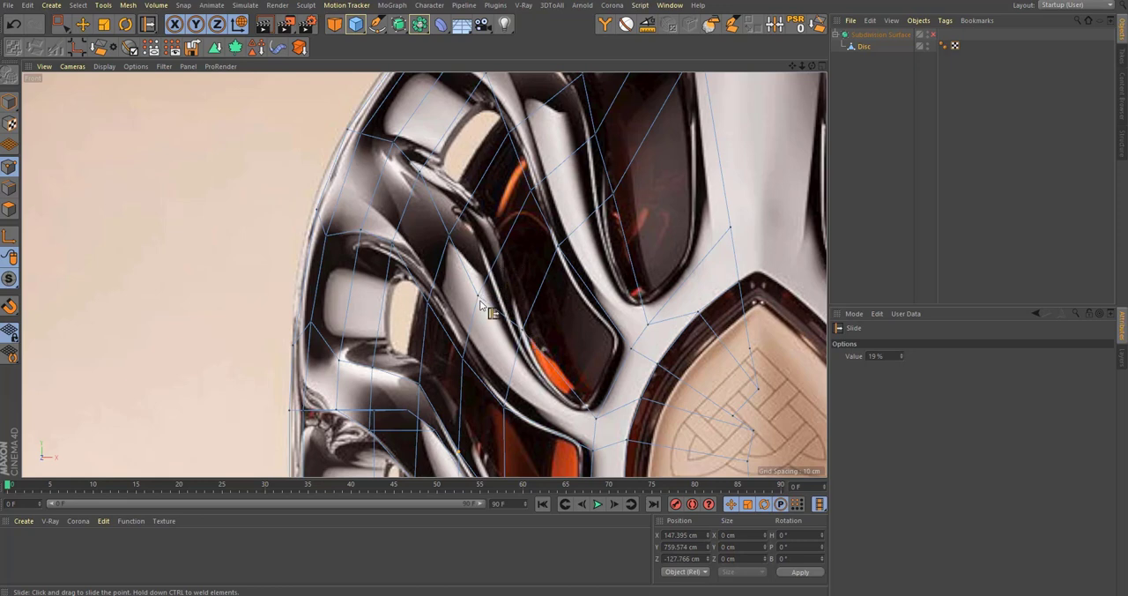
# Step: Slide the point on the silver rib beside the side window up about 33 % and the next point above it about 23 %
pyautogui.moveTo(478, 296); pyautogui.dragTo(495, 274)
pyautogui.keyDown('alt'); pyautogui.moveTo(448, 244); pyautogui.dragTo(483, 324, button='middle'); pyautogui.keyUp('alt')
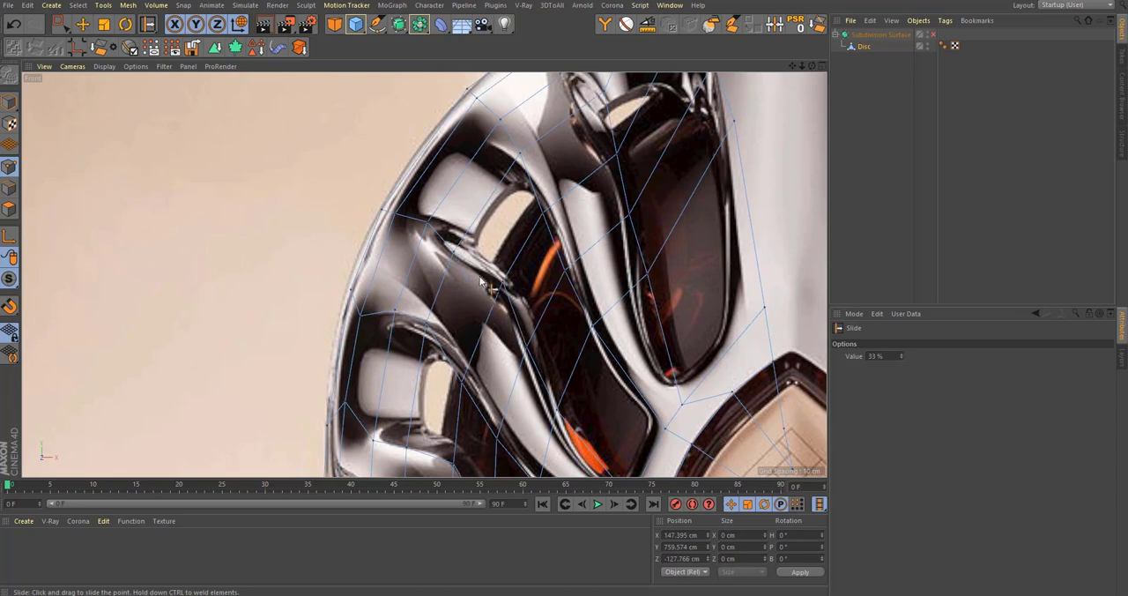
pyautogui.scroll(2, 471, 330)
pyautogui.moveTo(451, 276); pyautogui.dragTo(493, 237)
pyautogui.keyDown('alt'); pyautogui.moveTo(493, 239); pyautogui.dragTo(475, 288, button='middle'); pyautogui.keyUp('alt')
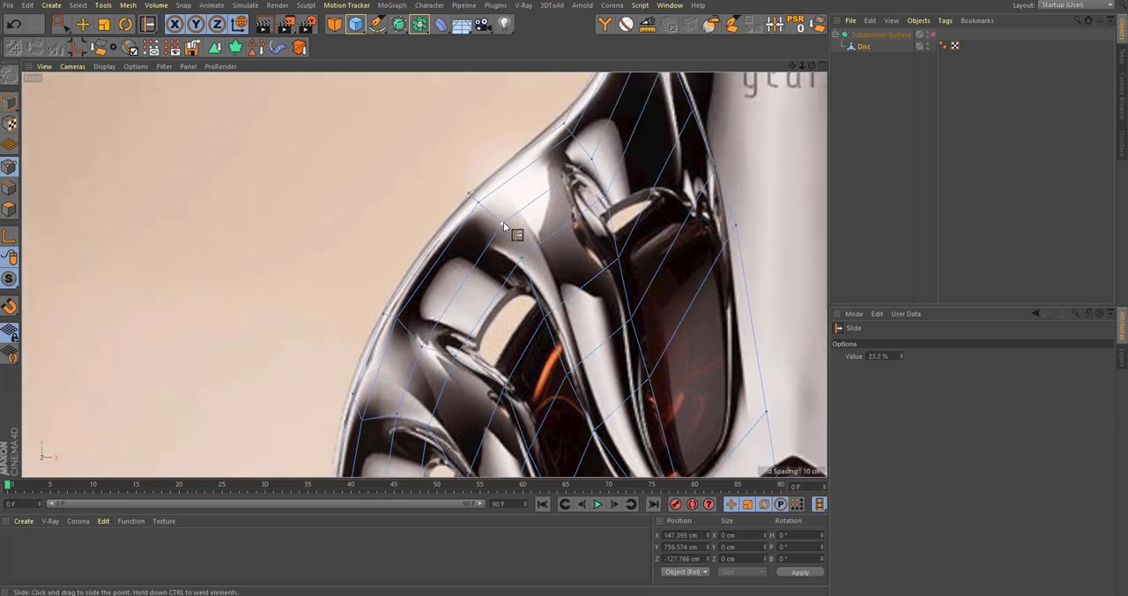
# Step: Slide the points along the upper rib, between the outer opening and the dark upper window, to follow the reference edge
pyautogui.moveTo(503, 223); pyautogui.dragTo(513, 216)
pyautogui.moveTo(520, 262); pyautogui.dragTo(531, 261)
pyautogui.moveTo(543, 326); pyautogui.dragTo(560, 307)
pyautogui.keyDown('alt'); pyautogui.moveTo(558, 366); pyautogui.dragTo(498, 237, button='middle'); pyautogui.keyUp('alt')
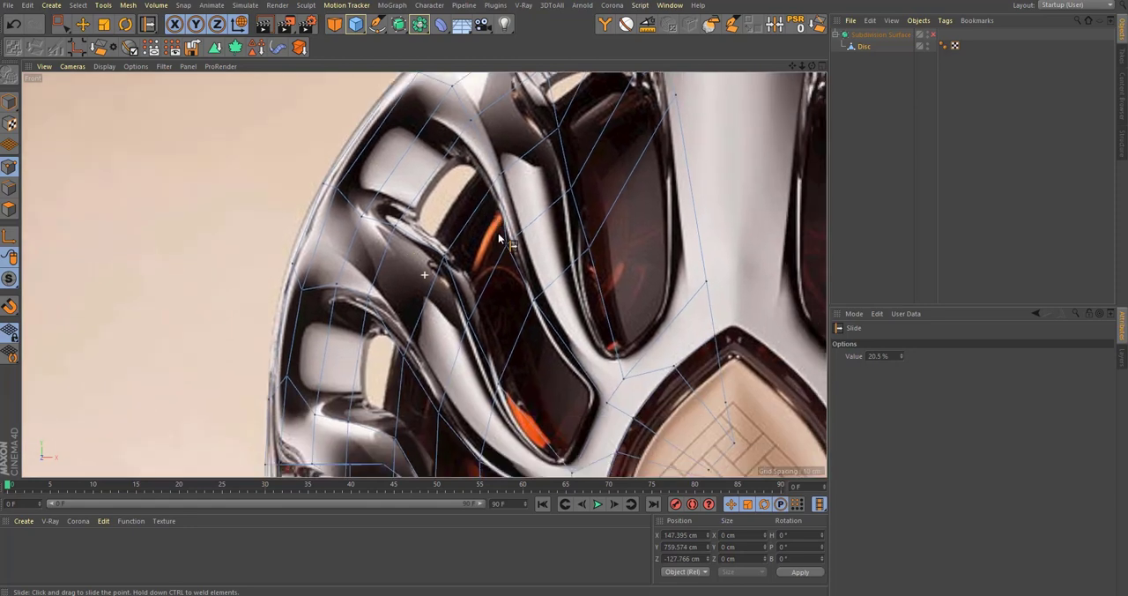
pyautogui.moveTo(508, 245); pyautogui.dragTo(522, 243)
pyautogui.keyDown('alt'); pyautogui.moveTo(543, 306); pyautogui.dragTo(522, 276, button='middle'); pyautogui.keyUp('alt')
# Step: Add a loop cut across the rib between the side window and upper window, and slide its point there by about 11 %
pyautogui.press('k')
pyautogui.press('l')
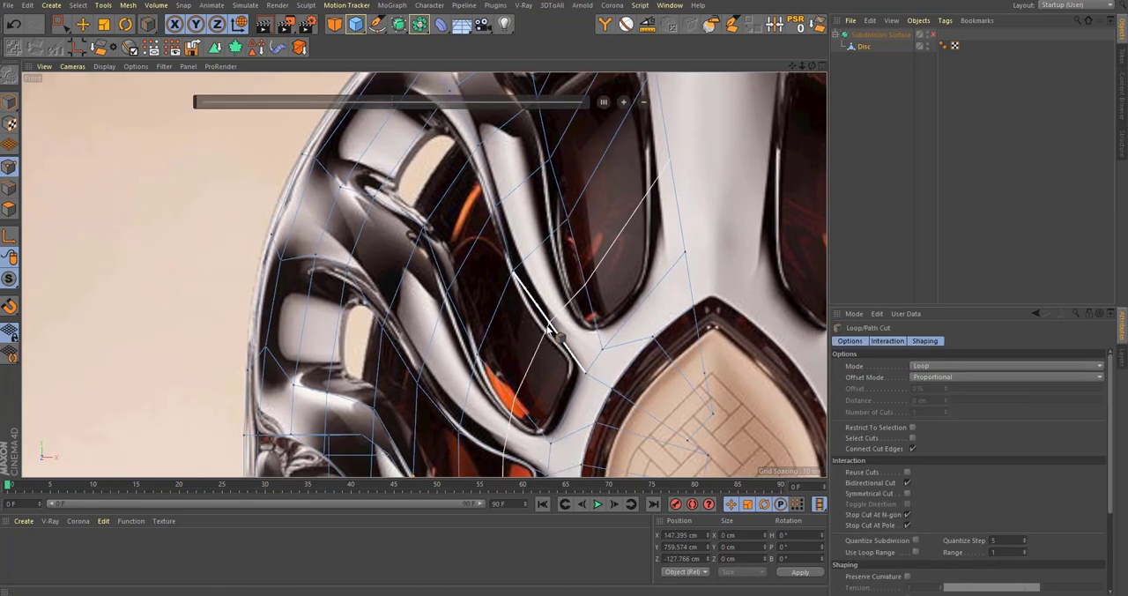
pyautogui.click(549, 325)
pyautogui.press('space')
pyautogui.scroll(3, 561, 331)
pyautogui.press('m')
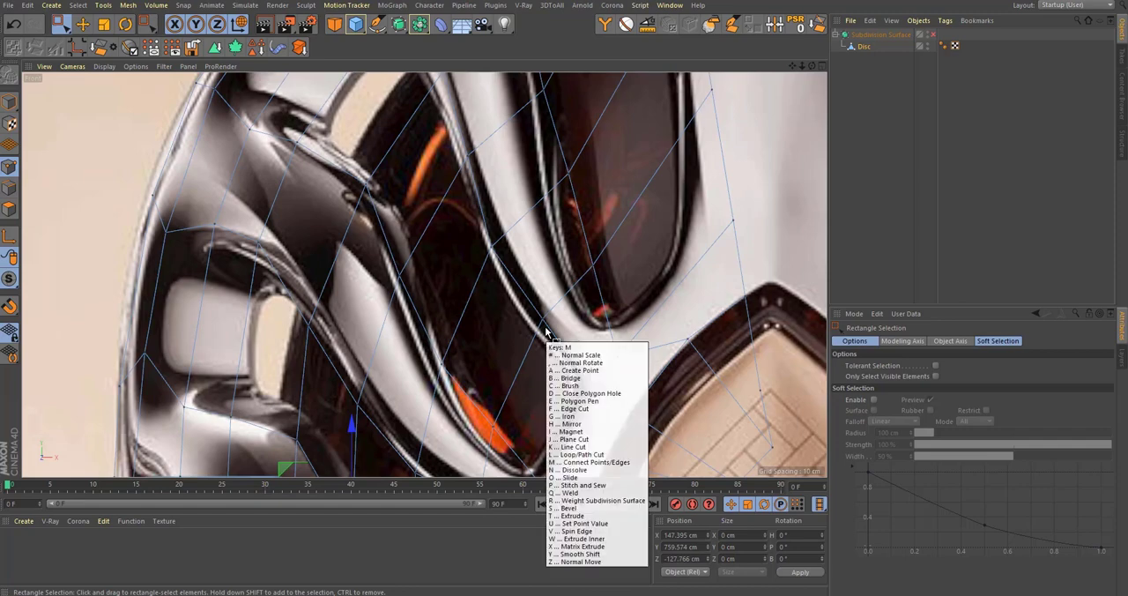
pyautogui.press('o')
pyautogui.moveTo(543, 318); pyautogui.dragTo(575, 319)
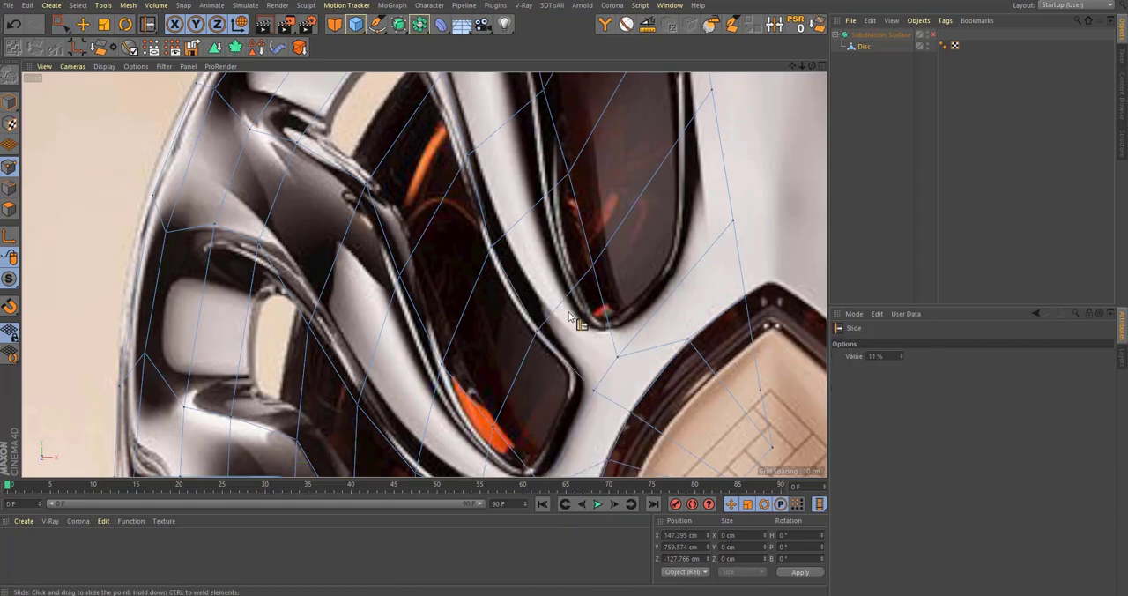
# Step: Slide the point beneath the side window's orange tip down onto the silver rib by about 40.6 %
pyautogui.scroll(-4, 564, 326)
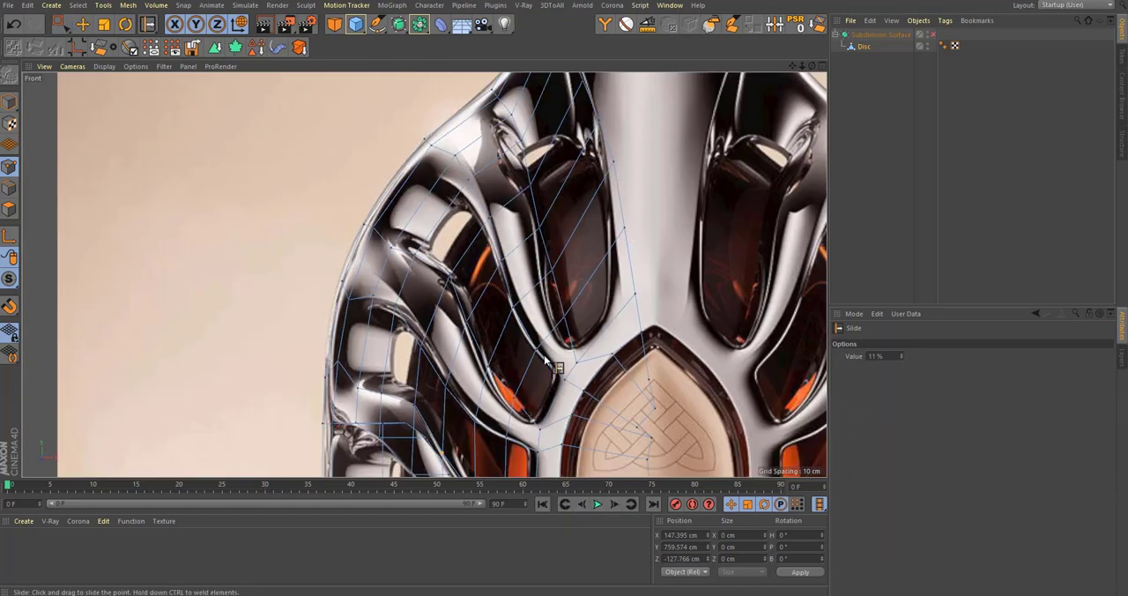
pyautogui.scroll(4, 555, 317)
pyautogui.moveTo(481, 258); pyautogui.dragTo(476, 298)
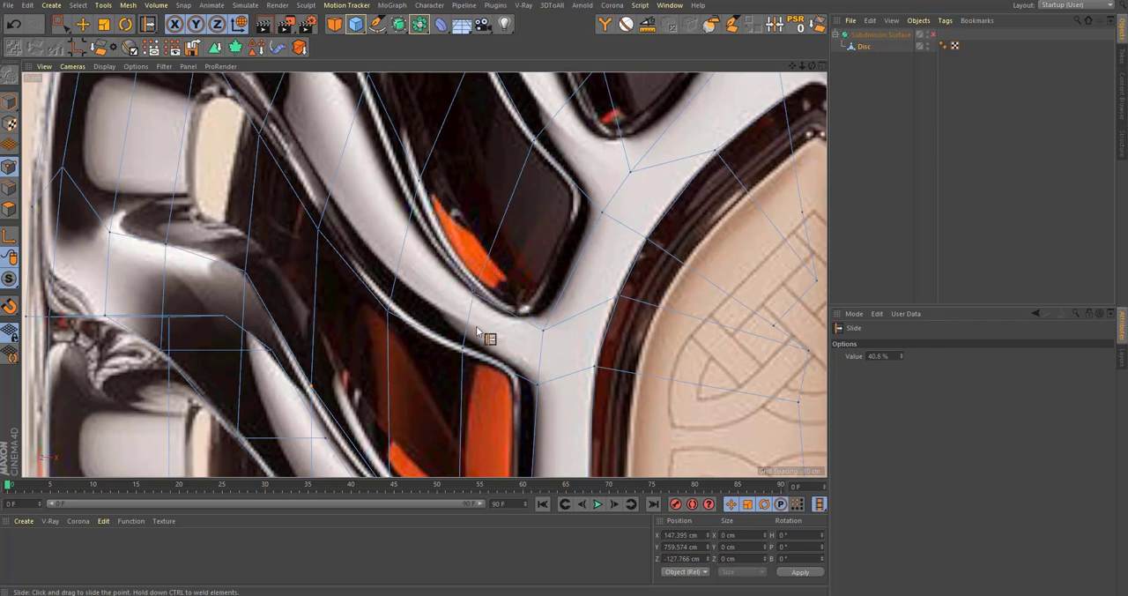
pyautogui.keyDown('alt'); pyautogui.moveTo(471, 362); pyautogui.dragTo(490, 242, button='middle'); pyautogui.keyUp('alt')
# Step: Compare the lower side windows with the front reference mesh and check the slanted wall opening in perspective
pyautogui.scroll(-3, 491, 251)
pyautogui.keyDown('alt'); pyautogui.moveTo(493, 421); pyautogui.dragTo(496, 229, button='middle'); pyautogui.keyUp('alt')
pyautogui.scroll(5, 491, 287)
pyautogui.scroll(-3, 490, 290)
pyautogui.keyDown('alt'); pyautogui.moveTo(510, 362); pyautogui.dragTo(504, 266, button='middle'); pyautogui.keyUp('alt')
pyautogui.scroll(-3, 504, 265)
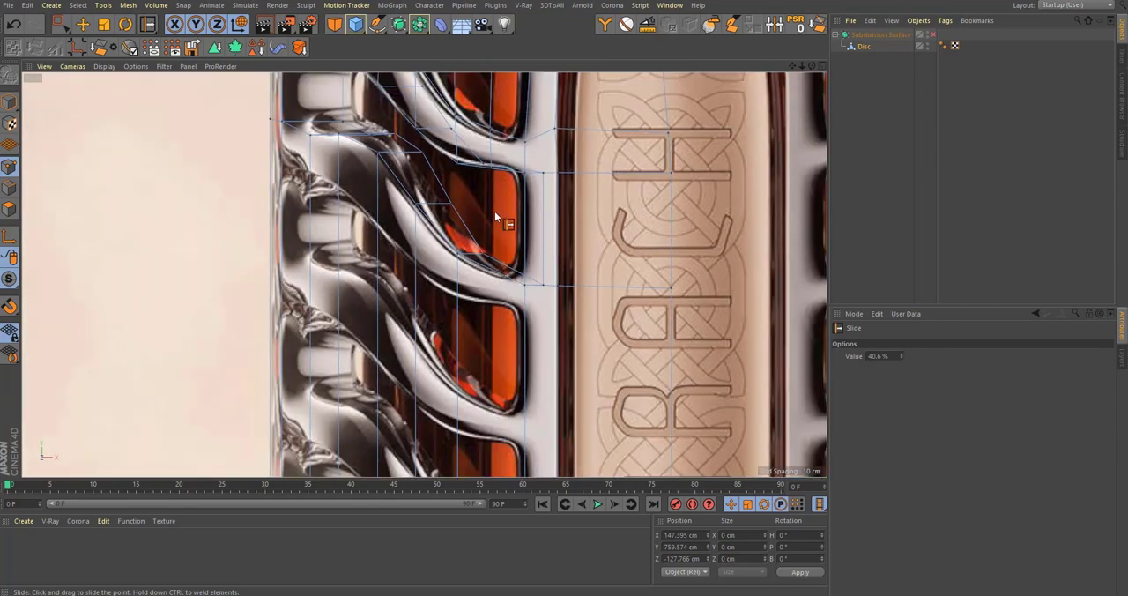
pyautogui.scroll(2, 495, 212)
pyautogui.keyDown('alt'); pyautogui.moveTo(495, 212); pyautogui.dragTo(493, 316, button='middle'); pyautogui.keyUp('alt')
pyautogui.middleClick(474, 248)
pyautogui.middleClick(277, 194)
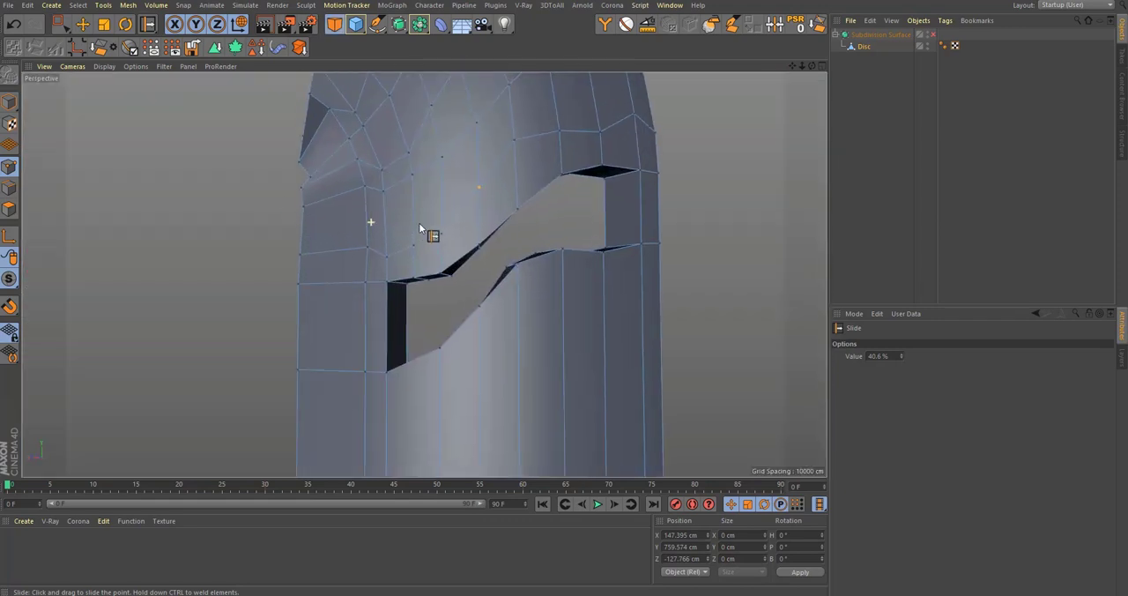
pyautogui.keyDown('alt'); pyautogui.moveTo(421, 228); pyautogui.dragTo(408, 271); pyautogui.keyUp('alt')
pyautogui.scroll(-4, 406, 270)
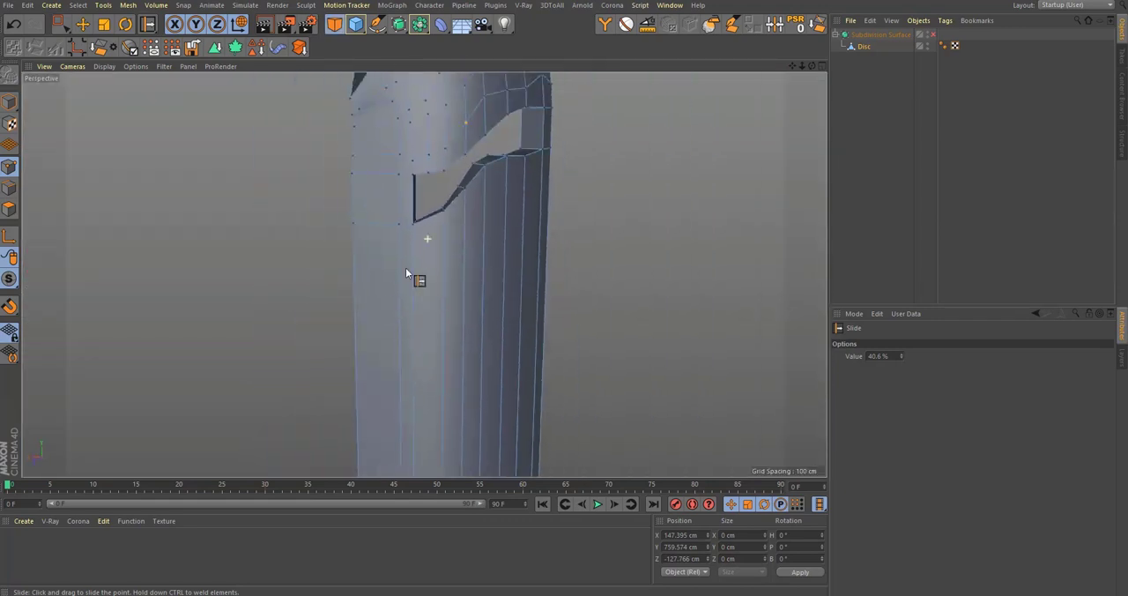
pyautogui.middleClick(409, 273)
pyautogui.middleClick(615, 335)
pyautogui.scroll(2, 493, 239)
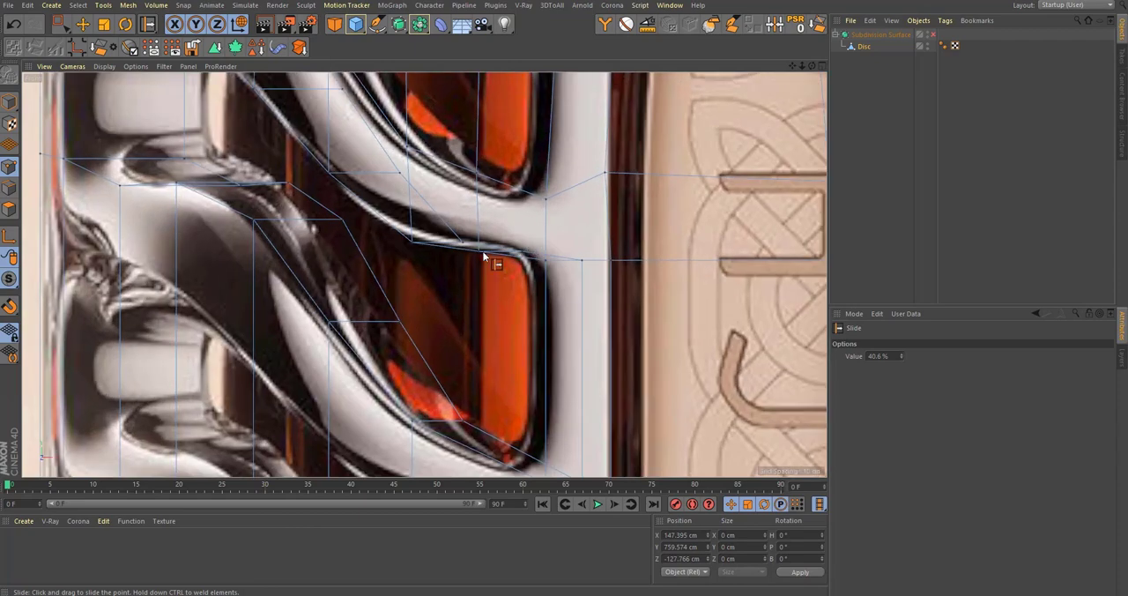
pyautogui.scroll(-2, 496, 252)
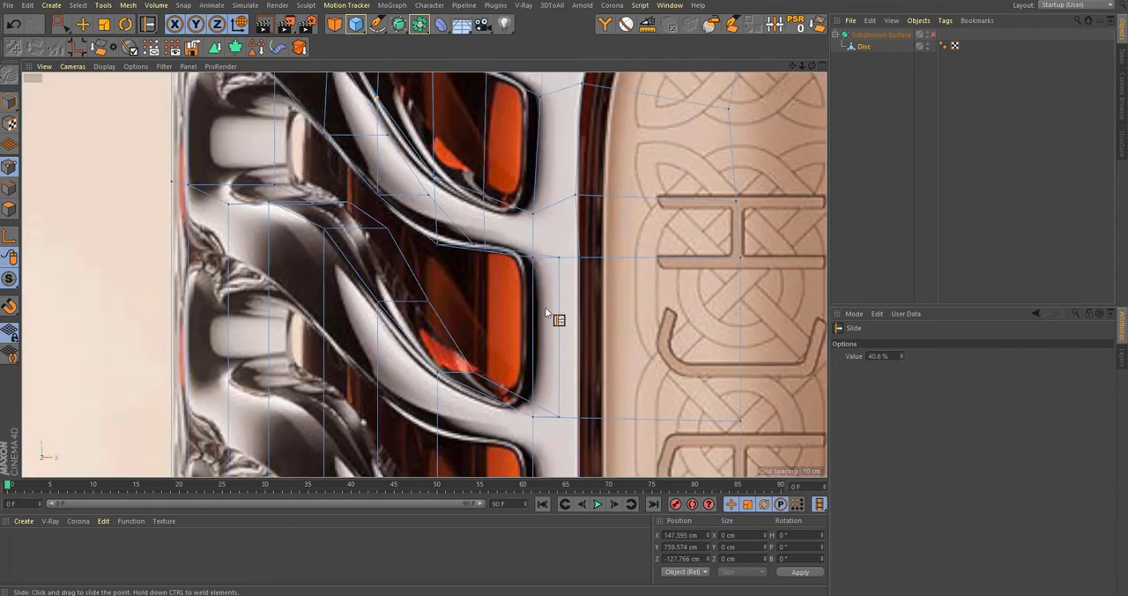
pyautogui.scroll(-4, 542, 265)
pyautogui.keyDown('alt'); pyautogui.moveTo(532, 327); pyautogui.dragTo(526, 212, button='middle'); pyautogui.keyUp('alt')
pyautogui.scroll(3, 522, 222)
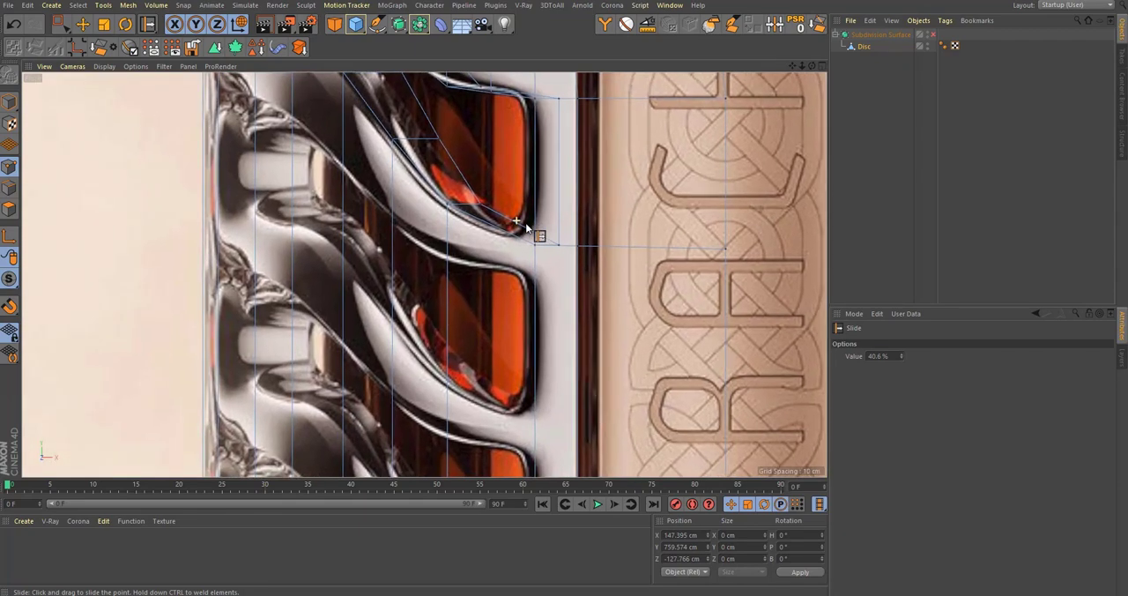
pyautogui.scroll(-1, 522, 231)
# Step: With the Loop/Path Cut tool active, check the smoothed mesh in perspective and examine the upper windows in the front view
pyautogui.press('k')
pyautogui.press('l')
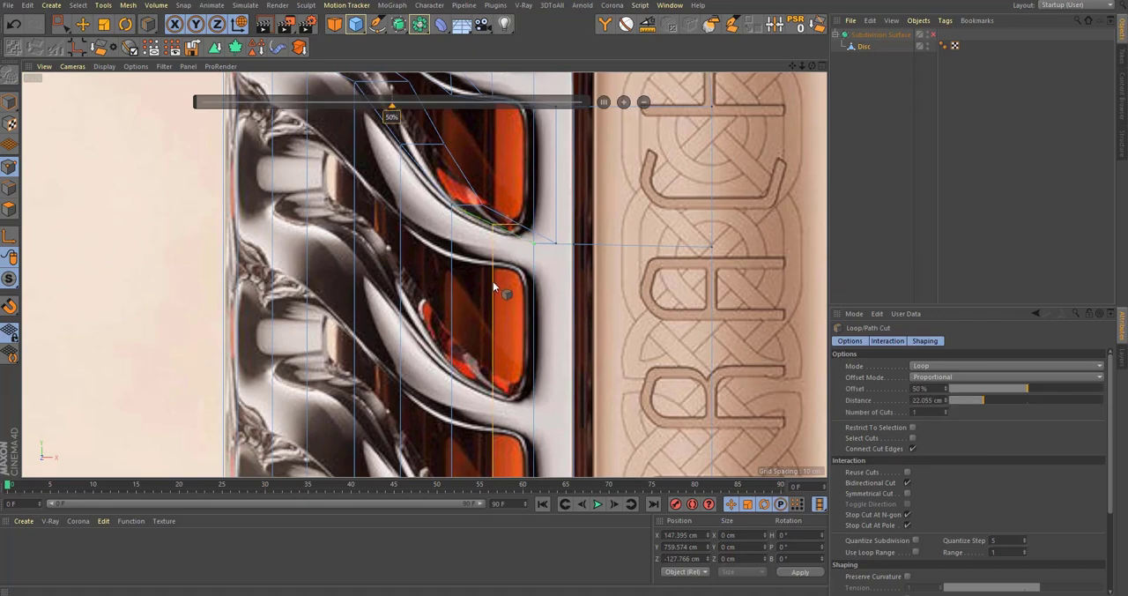
pyautogui.scroll(2, 493, 282)
pyautogui.keyDown('alt'); pyautogui.moveTo(493, 282); pyautogui.dragTo(486, 317, button='middle'); pyautogui.keyUp('alt')
pyautogui.middleClick(529, 284)
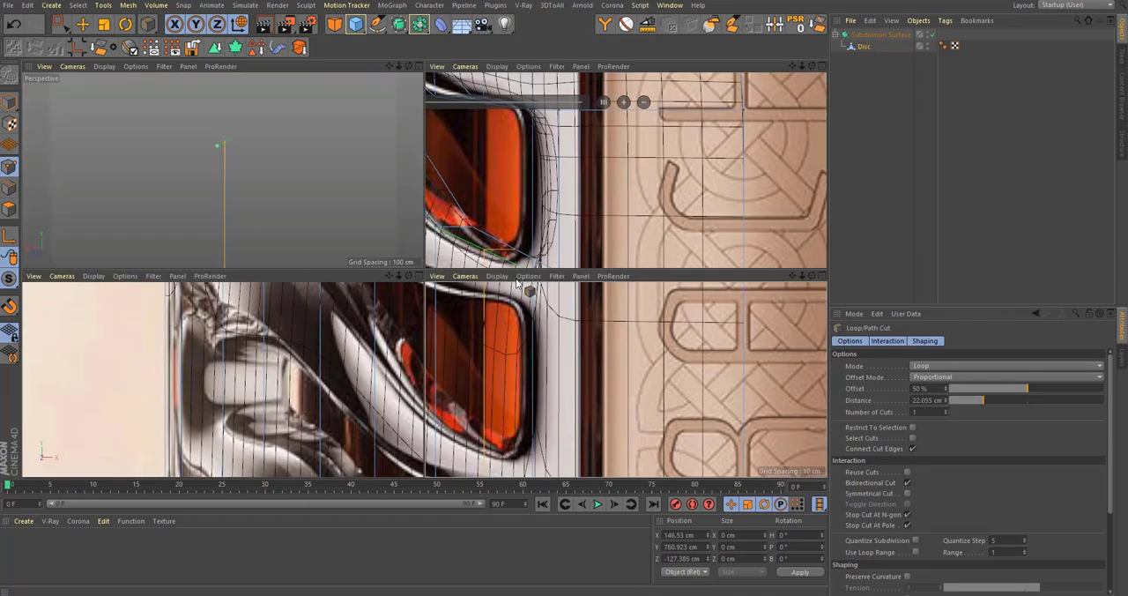
pyautogui.middleClick(331, 190)
pyautogui.scroll(-3, 476, 209)
pyautogui.keyDown('alt'); pyautogui.moveTo(491, 214); pyautogui.dragTo(503, 378, button='middle'); pyautogui.keyUp('alt')
pyautogui.press('q')
pyautogui.middleClick(505, 258)
pyautogui.middleClick(490, 354)
pyautogui.keyDown('alt'); pyautogui.moveTo(489, 137); pyautogui.dragTo(476, 430, button='middle'); pyautogui.keyUp('alt')
pyautogui.keyDown('alt'); pyautogui.moveTo(592, 137); pyautogui.dragTo(559, 315, button='middle'); pyautogui.keyUp('alt')
pyautogui.scroll(-2, 548, 257)
pyautogui.scroll(2, 542, 261)
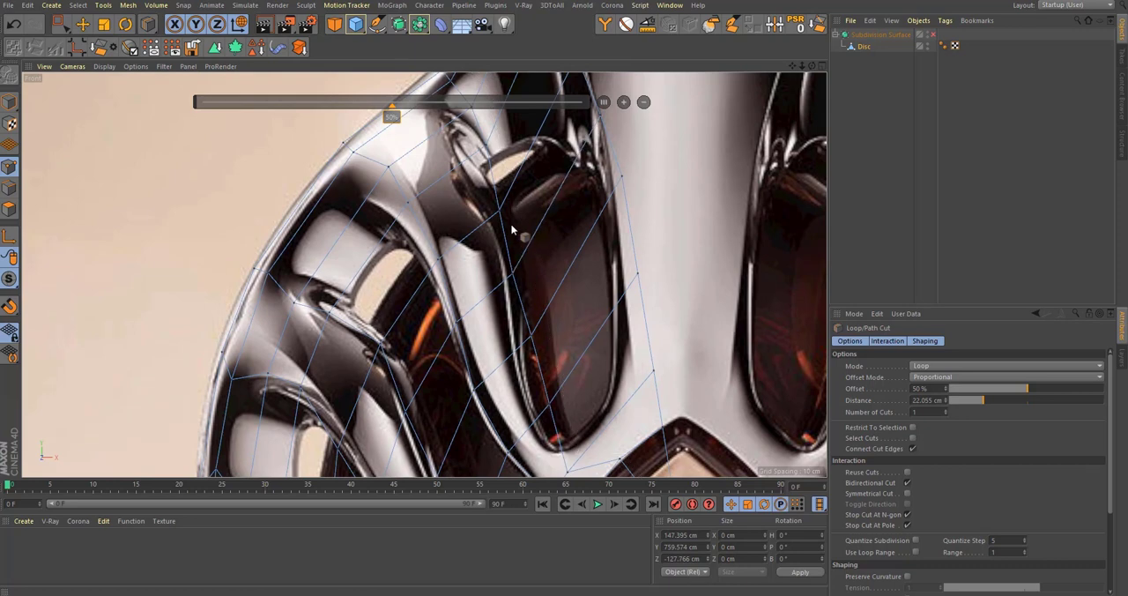
# Step: Cut a loop at 50 % from the outer wall edge through the upper side opening down to the arched panel
pyautogui.keyDown('alt'); pyautogui.moveTo(476, 248); pyautogui.dragTo(488, 177, button='middle'); pyautogui.keyUp('alt')
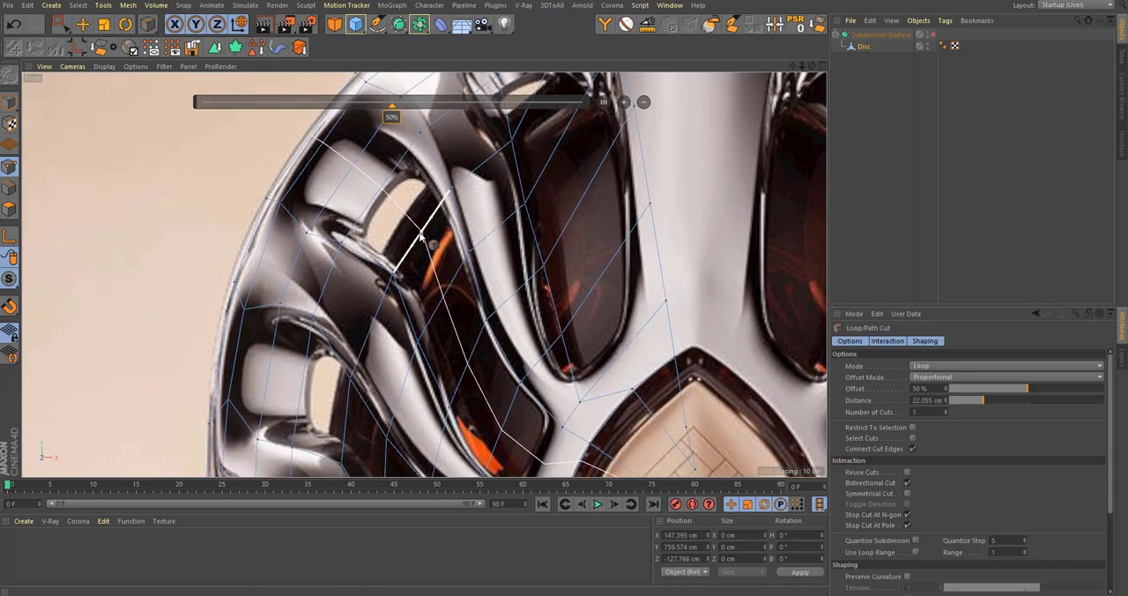
pyautogui.click(421, 240)
pyautogui.keyDown('alt'); pyautogui.moveTo(458, 307); pyautogui.dragTo(486, 295, button='middle'); pyautogui.keyUp('alt')
pyautogui.scroll(-5, 477, 274)
pyautogui.keyDown('alt'); pyautogui.moveTo(481, 247); pyautogui.dragTo(473, 281, button='middle'); pyautogui.keyUp('alt')
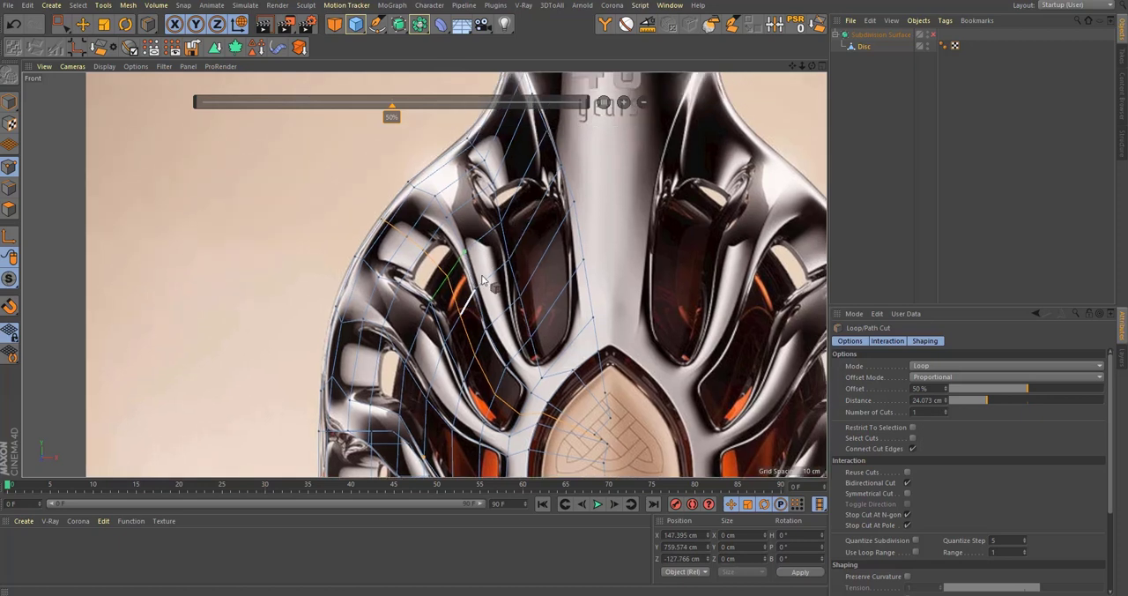
pyautogui.scroll(5, 391, 194)
# Step: Select the new loop's points at the bottle's outer edge and move them outward to about X 181.8 cm
pyautogui.press('0')
pyautogui.moveTo(349, 257); pyautogui.dragTo(418, 293)
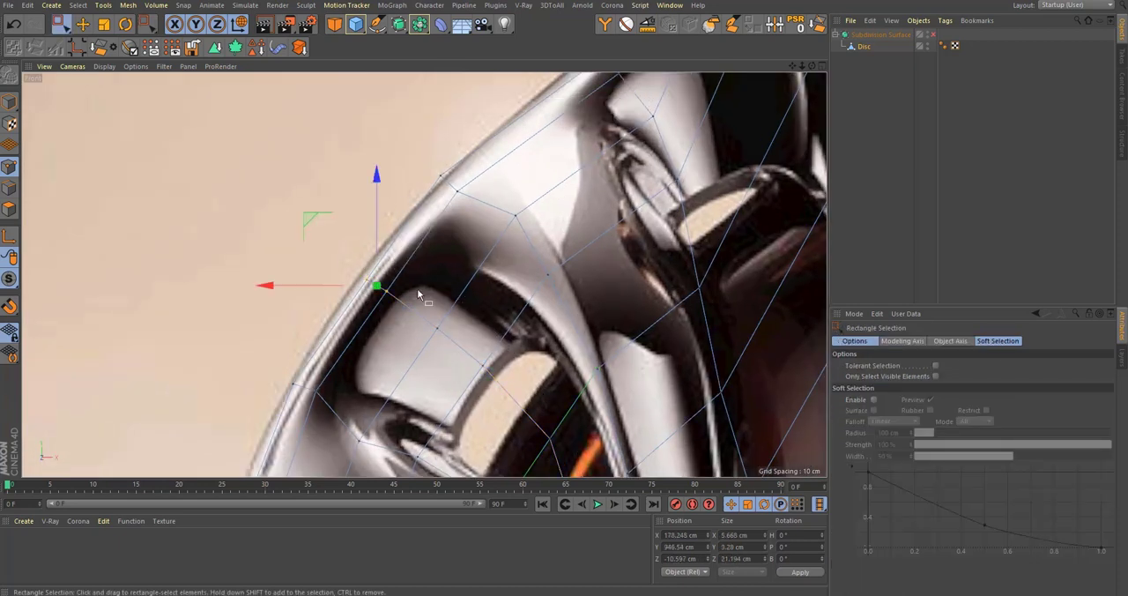
pyautogui.moveTo(312, 216); pyautogui.dragTo(301, 212)
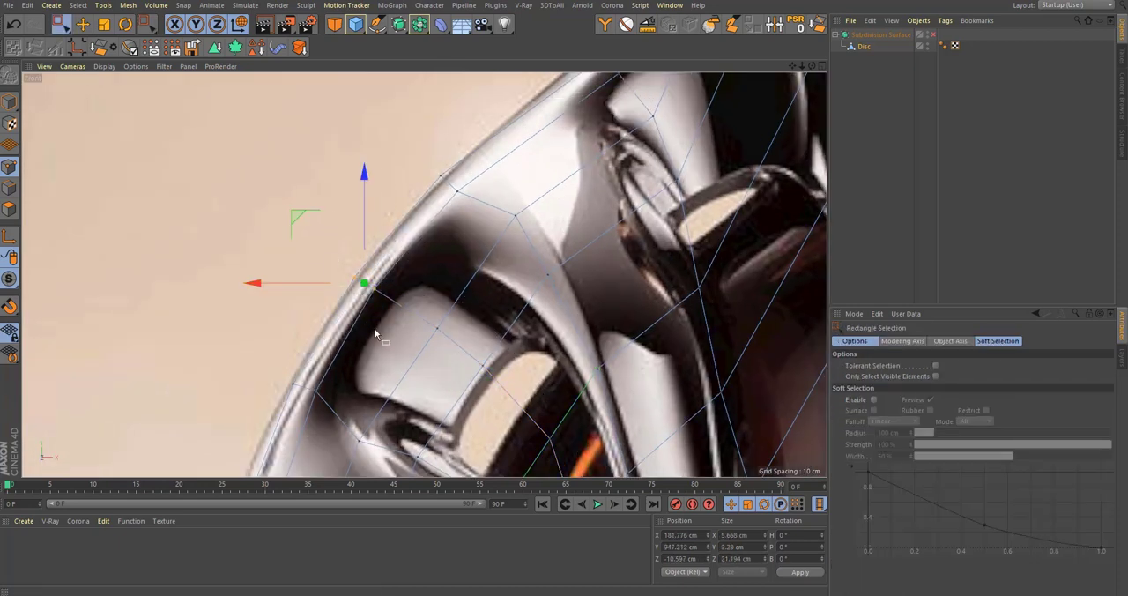
pyautogui.keyDown('alt'); pyautogui.moveTo(414, 360); pyautogui.dragTo(373, 218, button='middle'); pyautogui.keyUp('alt')
# Step: Move the new loop's next inner point, above the light opening, outward to about X 164.8 cm and Y 936.7 cm
pyautogui.click(386, 187)
pyautogui.keyDown('alt'); pyautogui.moveTo(325, 151); pyautogui.dragTo(338, 181, button='middle'); pyautogui.keyUp('alt')
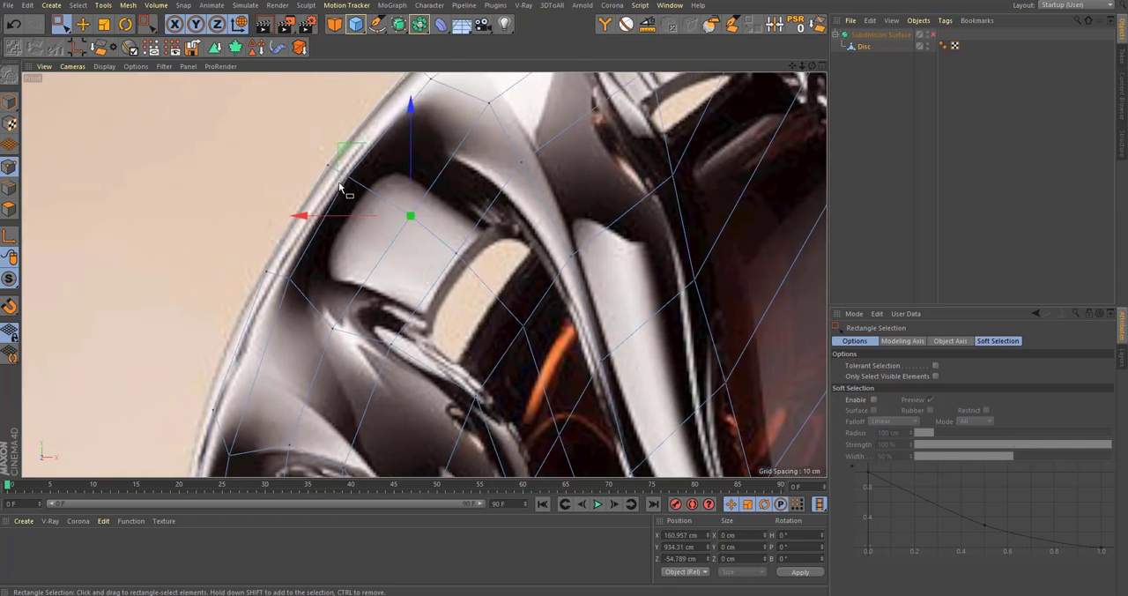
pyautogui.moveTo(350, 152); pyautogui.dragTo(333, 142)
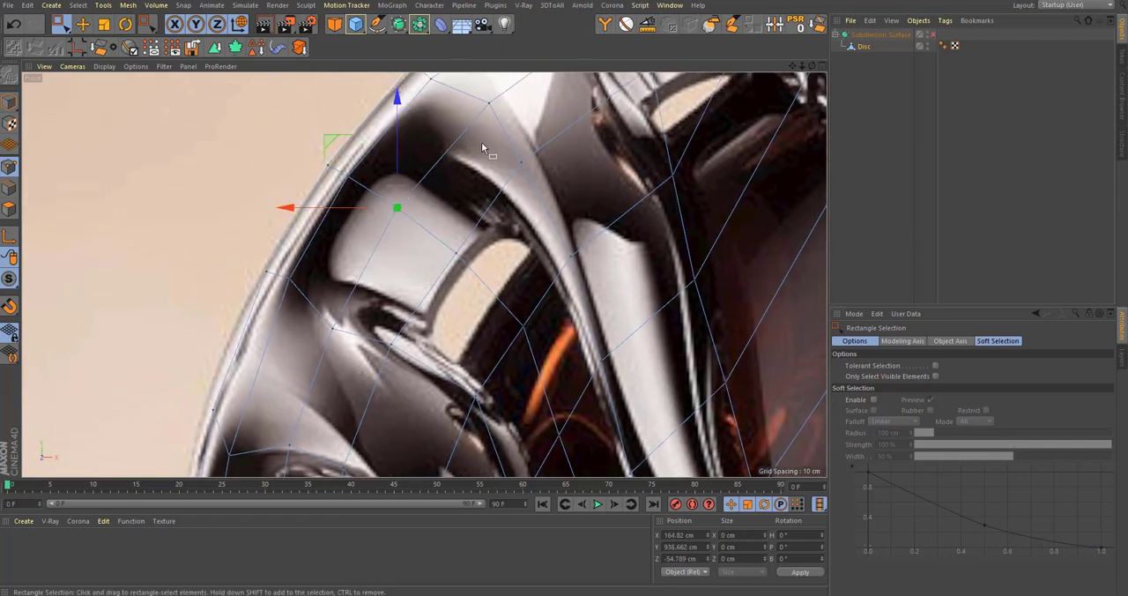
pyautogui.keyDown('alt'); pyautogui.moveTo(487, 149); pyautogui.dragTo(468, 212, button='middle'); pyautogui.keyUp('alt')
# Step: Examine the new loop's points around the rib junction beside the arched panel against the reference
pyautogui.keyDown('alt'); pyautogui.moveTo(467, 211); pyautogui.dragTo(486, 257, button='right'); pyautogui.keyUp('alt')
pyautogui.keyDown('alt'); pyautogui.moveTo(586, 453); pyautogui.dragTo(493, 253, button='middle'); pyautogui.keyUp('alt')
pyautogui.scroll(3, 540, 373)
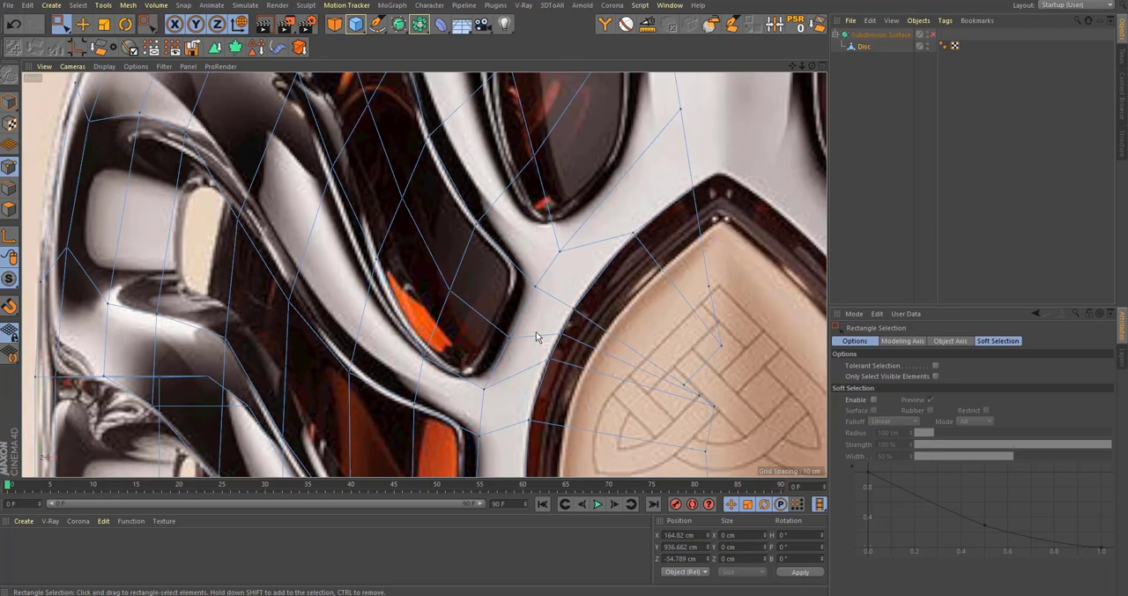
pyautogui.keyDown('alt'); pyautogui.moveTo(626, 356); pyautogui.dragTo(506, 275, button='middle'); pyautogui.keyUp('alt')
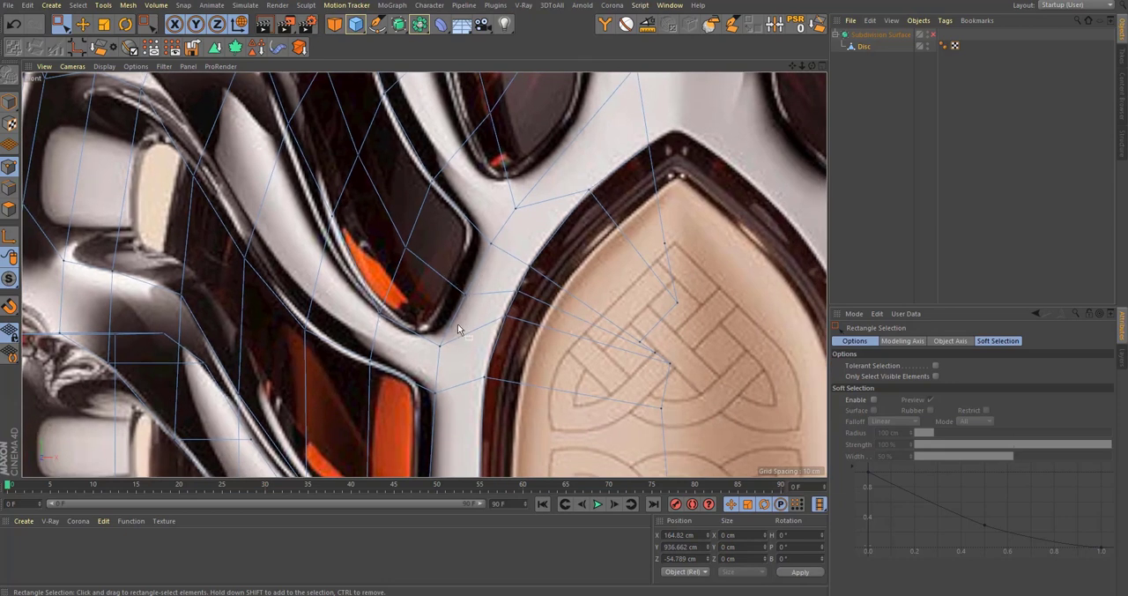
pyautogui.keyDown('alt'); pyautogui.moveTo(467, 292); pyautogui.dragTo(466, 328, button='right'); pyautogui.keyUp('alt')
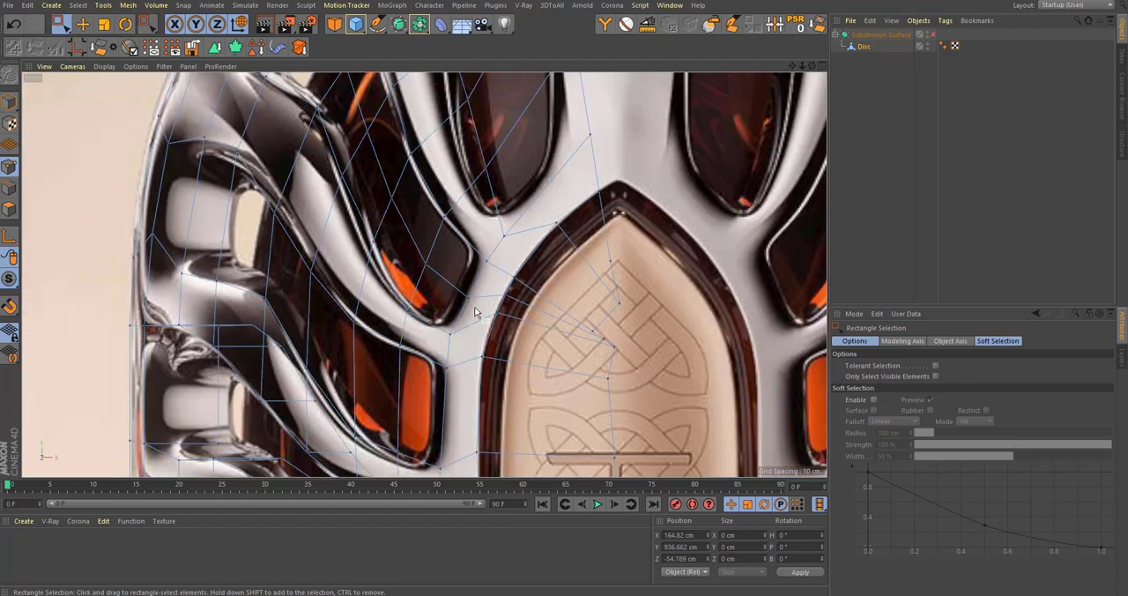
# Step: Slide the wall point just below the upper dark window's pointed tip outward onto the rib junction of the reference
pyautogui.keyDown('alt'); pyautogui.moveTo(488, 223); pyautogui.dragTo(478, 304, button='middle'); pyautogui.keyUp('alt')
pyautogui.keyDown('alt'); pyautogui.moveTo(496, 241); pyautogui.dragTo(512, 301, button='middle'); pyautogui.keyUp('alt')
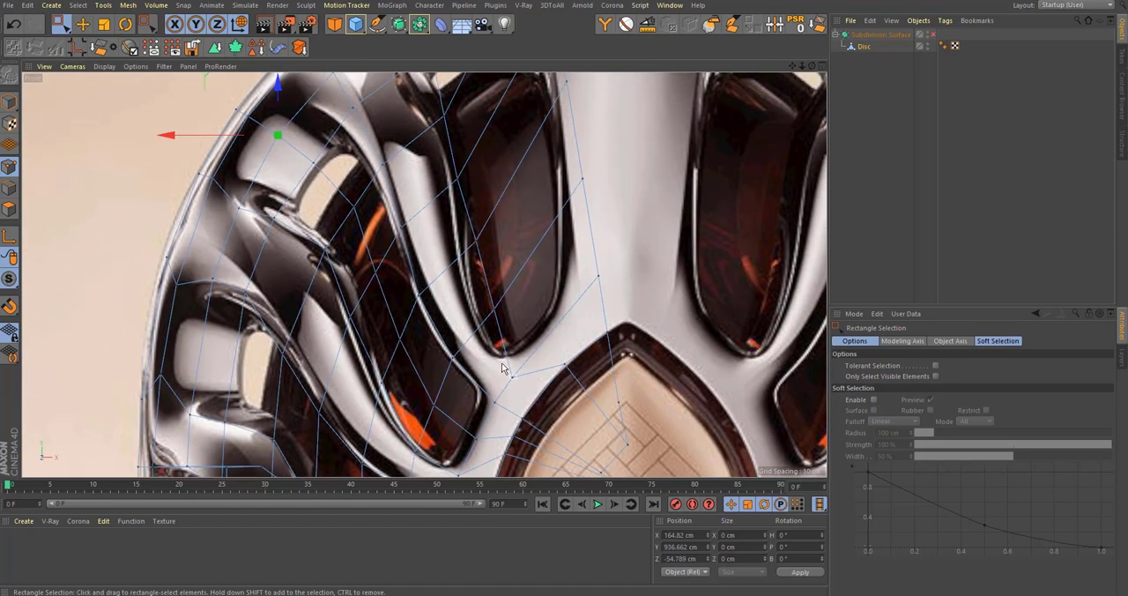
pyautogui.scroll(2, 502, 368)
pyautogui.press('m')
pyautogui.press('o')
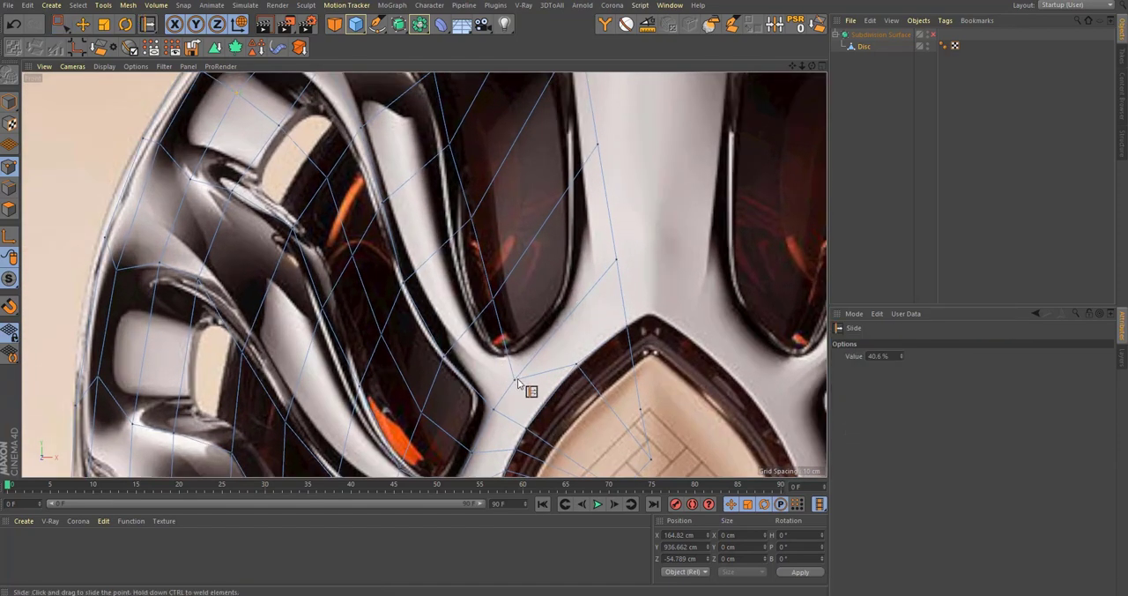
pyautogui.moveTo(513, 383); pyautogui.dragTo(475, 335)
# Step: Slide the successive points up the upper window's outer edge so the edge line follows the chrome rim to the small opening
pyautogui.keyDown('alt'); pyautogui.moveTo(451, 238); pyautogui.dragTo(500, 312, button='middle'); pyautogui.keyUp('alt')
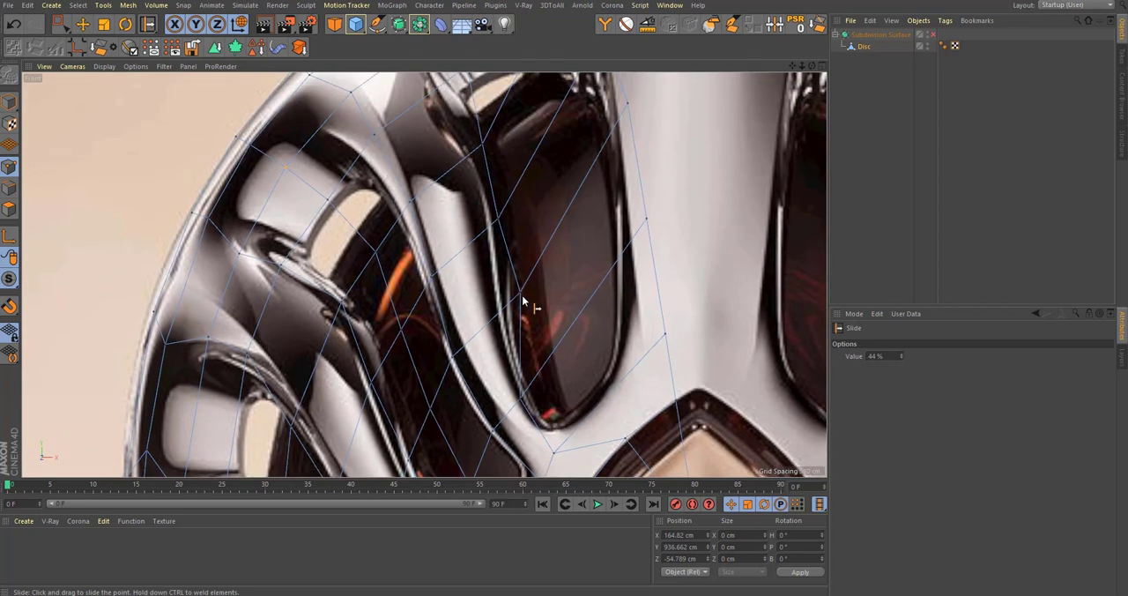
pyautogui.moveTo(521, 293); pyautogui.dragTo(496, 315)
pyautogui.keyDown('alt'); pyautogui.moveTo(496, 222); pyautogui.dragTo(524, 294, button='middle'); pyautogui.keyUp('alt')
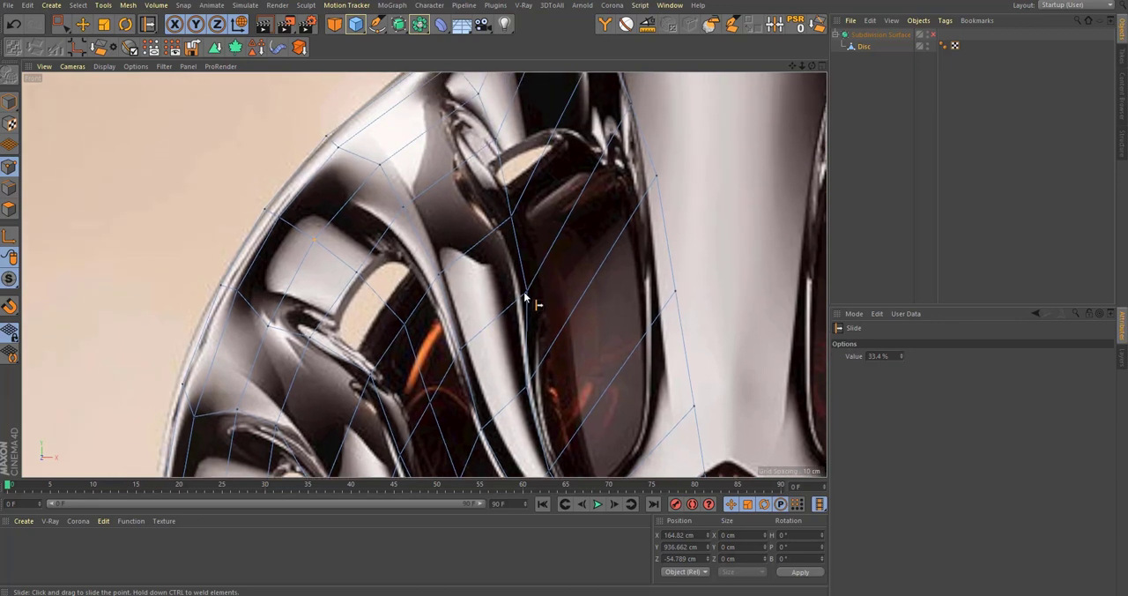
pyautogui.moveTo(527, 299); pyautogui.dragTo(517, 310)
pyautogui.keyDown('alt'); pyautogui.moveTo(501, 222); pyautogui.dragTo(545, 311, button='middle'); pyautogui.keyUp('alt')
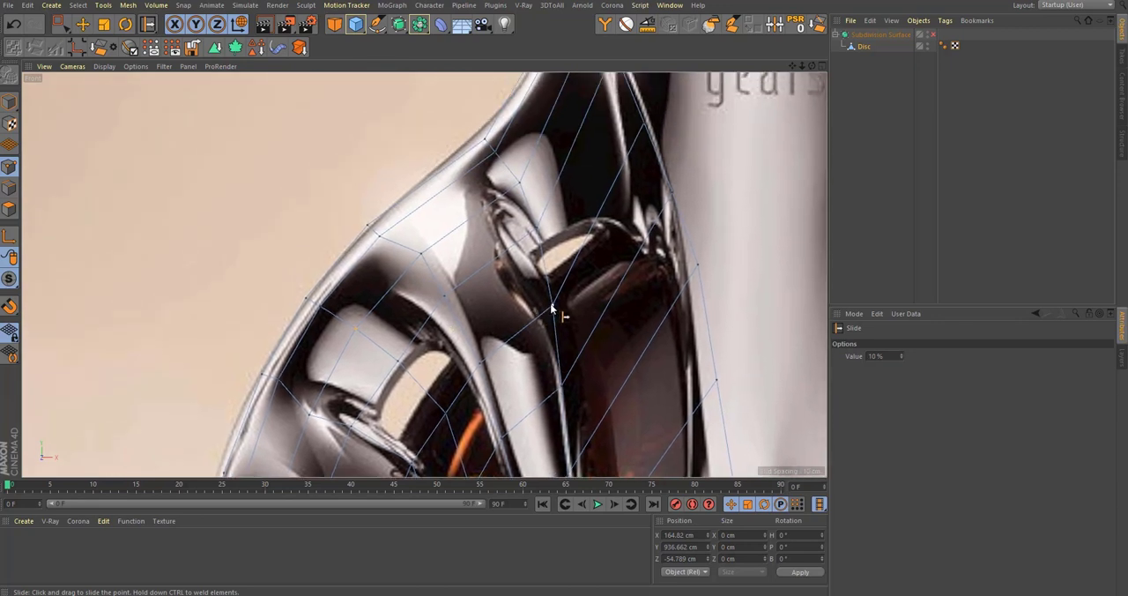
pyautogui.moveTo(542, 317); pyautogui.dragTo(502, 246)
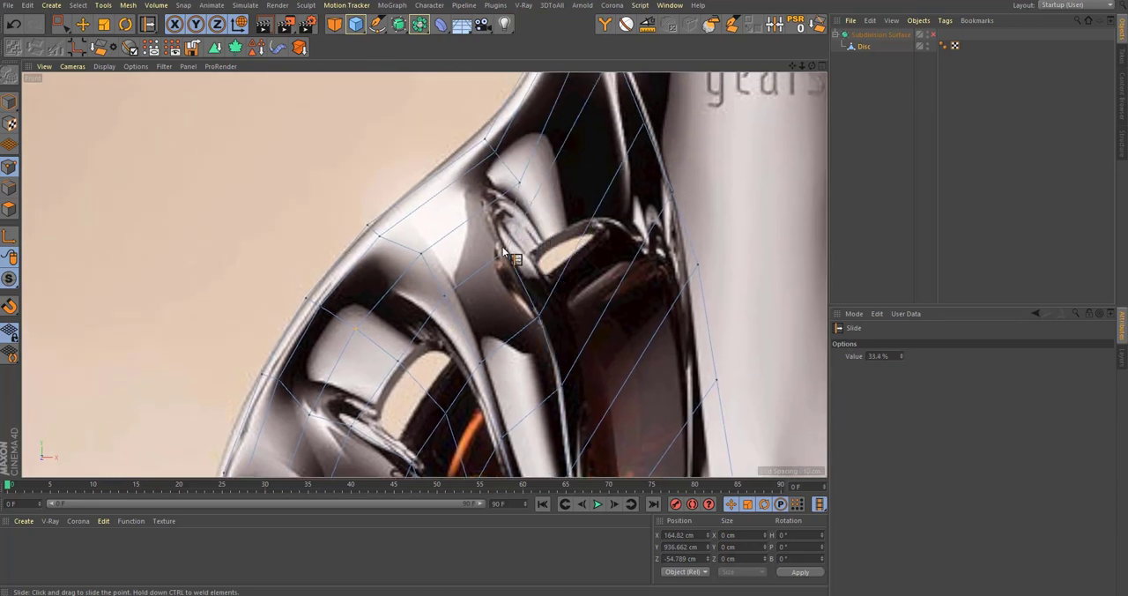
pyautogui.keyDown('alt'); pyautogui.moveTo(502, 199); pyautogui.dragTo(516, 257, button='middle'); pyautogui.keyUp('alt')
pyautogui.moveTo(527, 248)
pyautogui.mouseDown()
pyautogui.moveTo(507, 265)
pyautogui.moveTo(512, 235)
pyautogui.mouseUp()
# Step: Cut a loop at 50 % through the upper dark window, from the shoulder's outer edge down to the arched panel
pyautogui.scroll(-3, 542, 213)
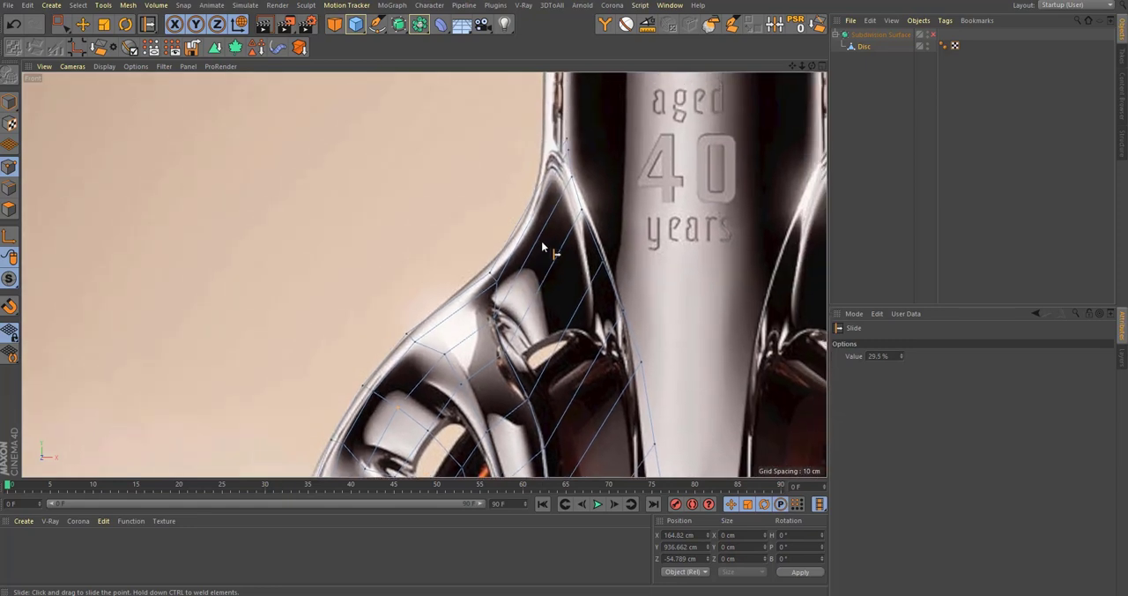
pyautogui.scroll(-2, 540, 214)
pyautogui.keyDown('alt'); pyautogui.moveTo(564, 240); pyautogui.dragTo(540, 227, button='middle'); pyautogui.keyUp('alt')
pyautogui.scroll(1, 573, 379)
pyautogui.press('k')
pyautogui.press('l')
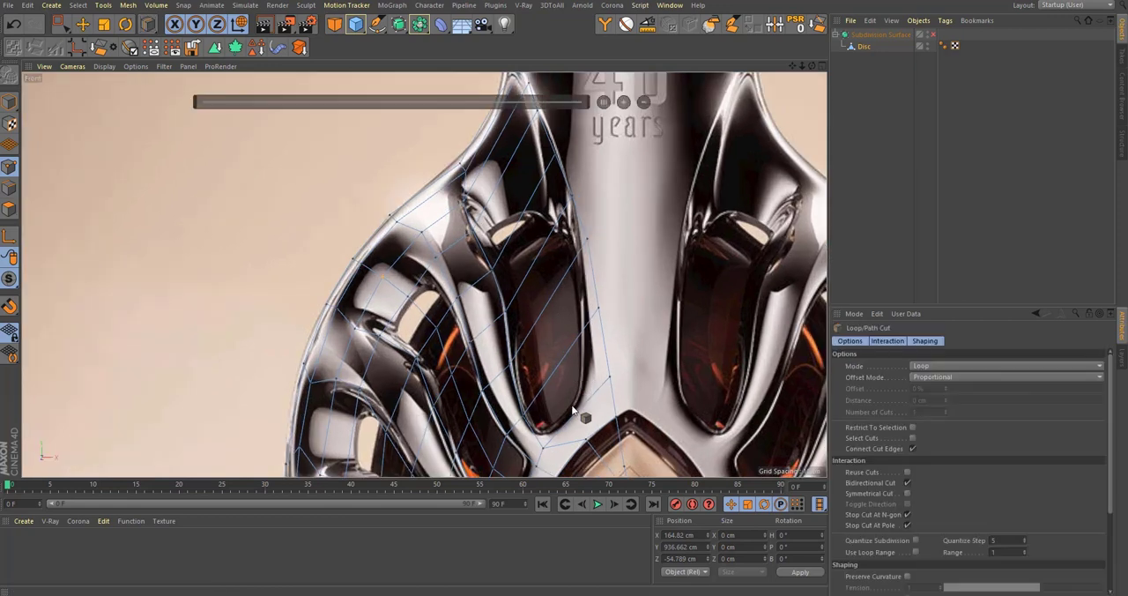
pyautogui.click(572, 413)
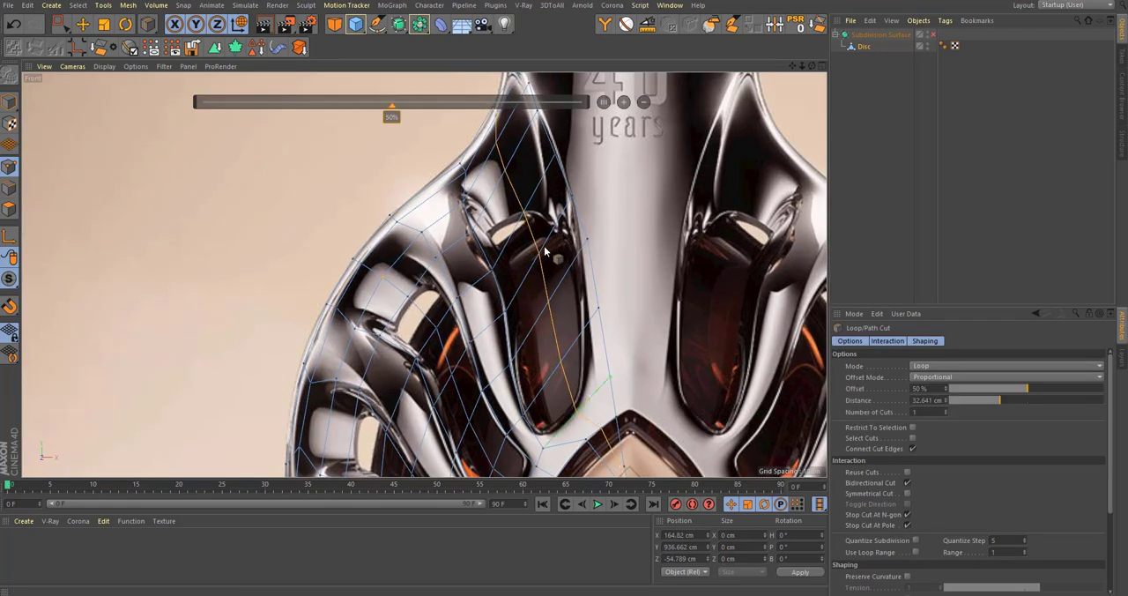
# Step: Select the new loop's points at the shoulder's outer edge and move them to about X 90.6 cm and Y 1040.7 cm
pyautogui.keyDown('alt'); pyautogui.moveTo(521, 133); pyautogui.dragTo(527, 199, button='middle'); pyautogui.keyUp('alt')
pyautogui.scroll(4, 529, 198)
pyautogui.press('space')
pyautogui.moveTo(447, 146); pyautogui.dragTo(498, 207)
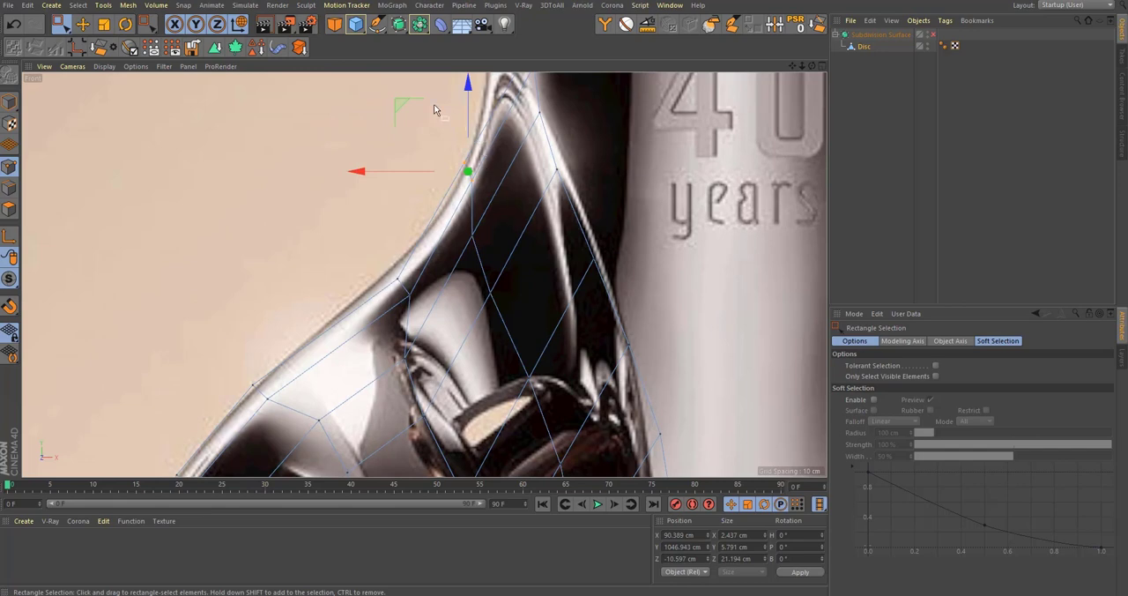
pyautogui.moveTo(396, 106); pyautogui.dragTo(395, 126)
pyautogui.scroll(-2, 447, 160)
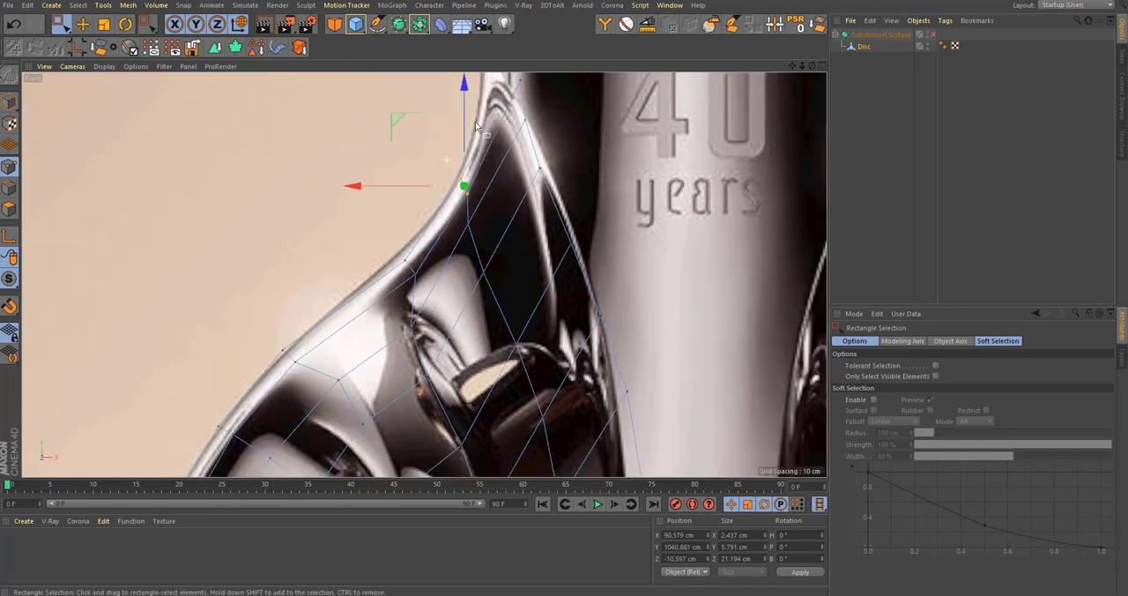
# Step: Select the topmost points below the neck and move them outward to about X 81.3 cm and Y 1082.5 cm
pyautogui.keyDown('alt'); pyautogui.moveTo(476, 127); pyautogui.dragTo(505, 265, button='middle'); pyautogui.keyUp('alt')
pyautogui.moveTo(541, 171); pyautogui.dragTo(591, 252)
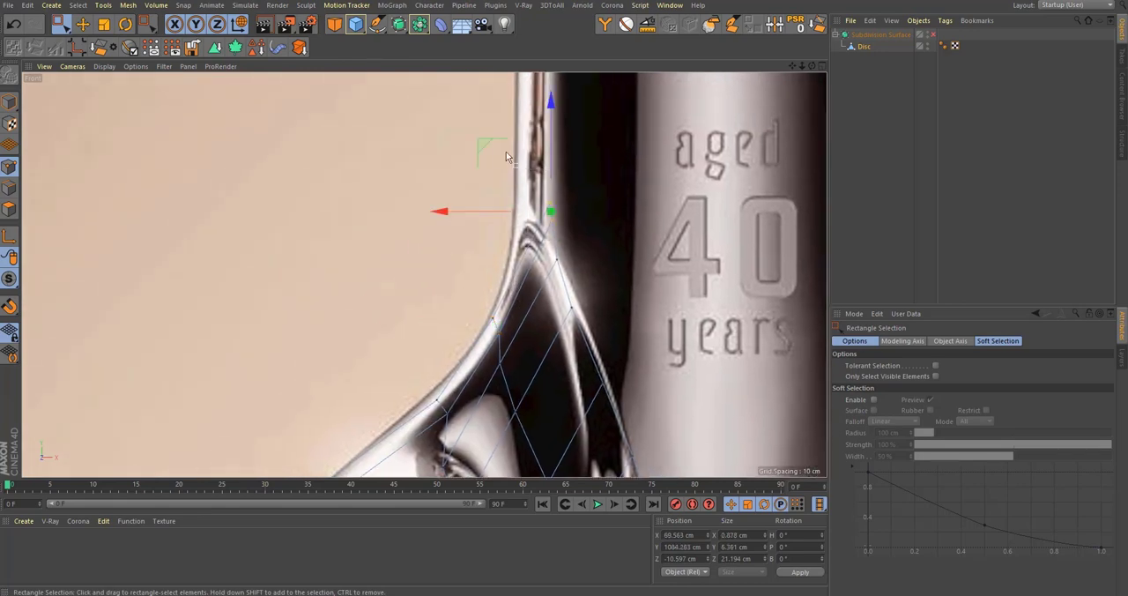
pyautogui.moveTo(489, 145); pyautogui.dragTo(460, 149)
pyautogui.scroll(4, 530, 255)
# Step: Rotate the topmost points until they lie level, and scale them to about 5.1 cm wide in X
pyautogui.press('r')
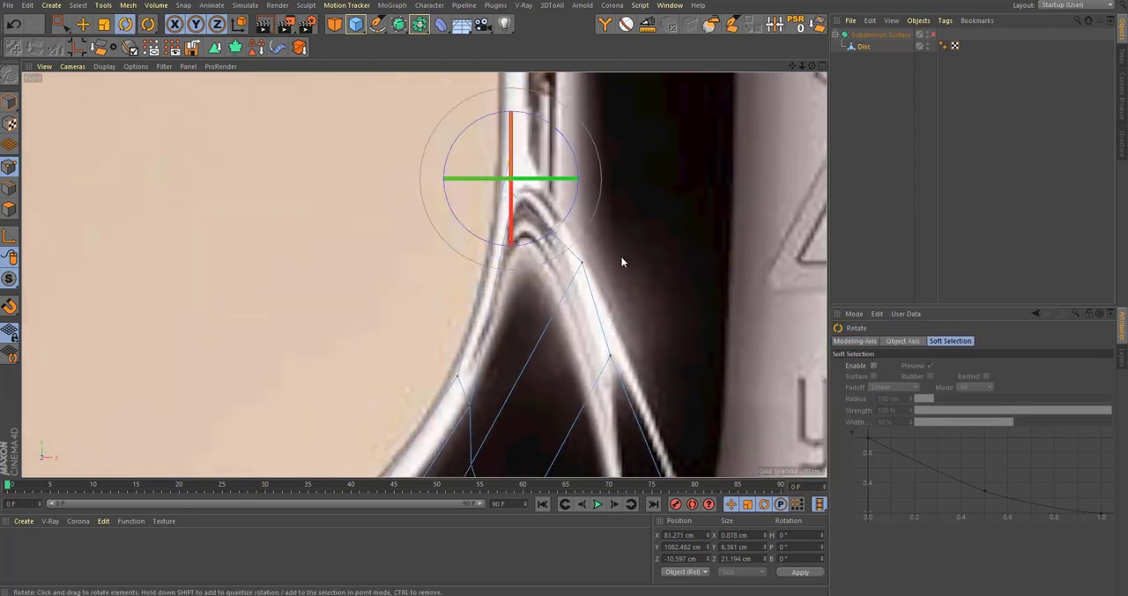
pyautogui.moveTo(622, 262); pyautogui.dragTo(607, 288)
pyautogui.press('e')
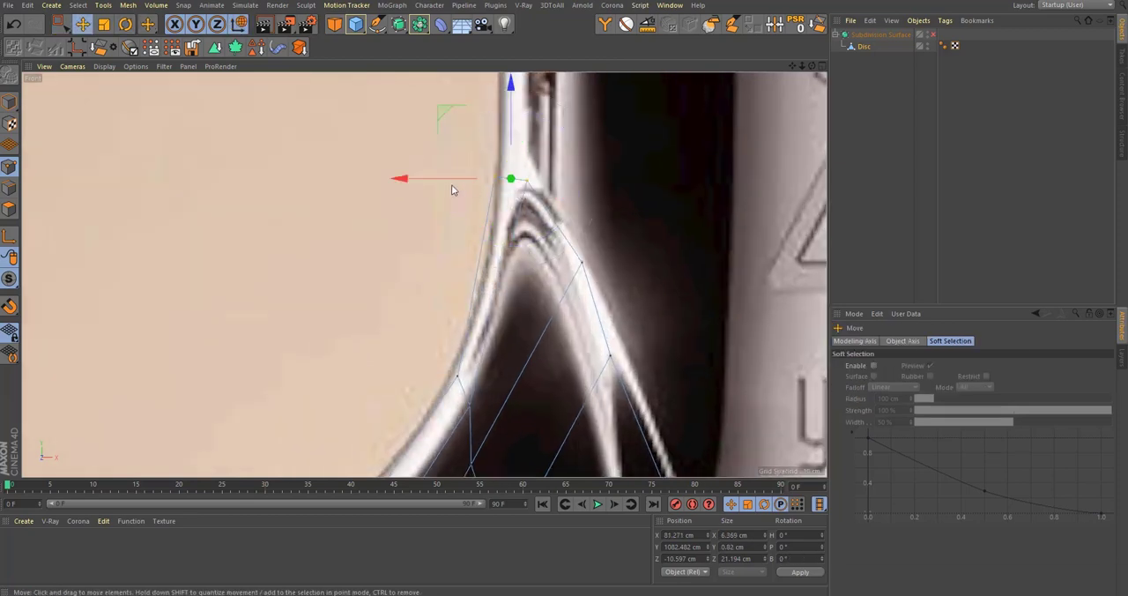
pyautogui.press('t')
pyautogui.moveTo(433, 186); pyautogui.dragTo(463, 214)
pyautogui.scroll(-5, 498, 279)
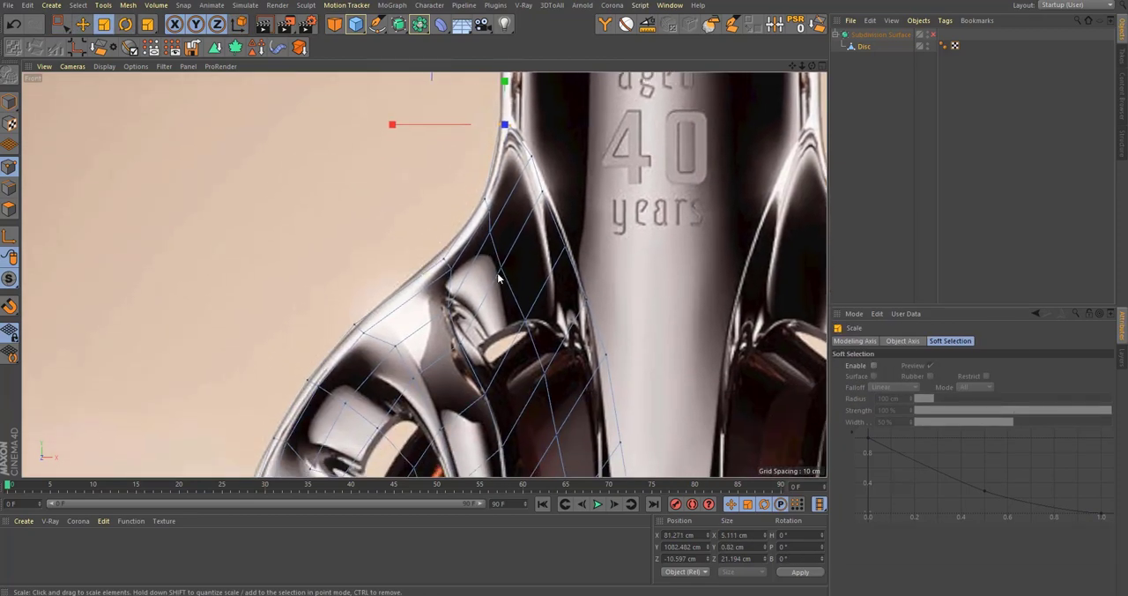
# Step: Select the next lower pair of outer shoulder points and move them outward to about X 114.2 cm and Y 1011 cm
pyautogui.keyDown('alt'); pyautogui.moveTo(498, 279); pyautogui.dragTo(495, 250, button='middle'); pyautogui.keyUp('alt')
pyautogui.scroll(4, 431, 209)
pyautogui.press('space')
pyautogui.moveTo(407, 227); pyautogui.dragTo(463, 270)
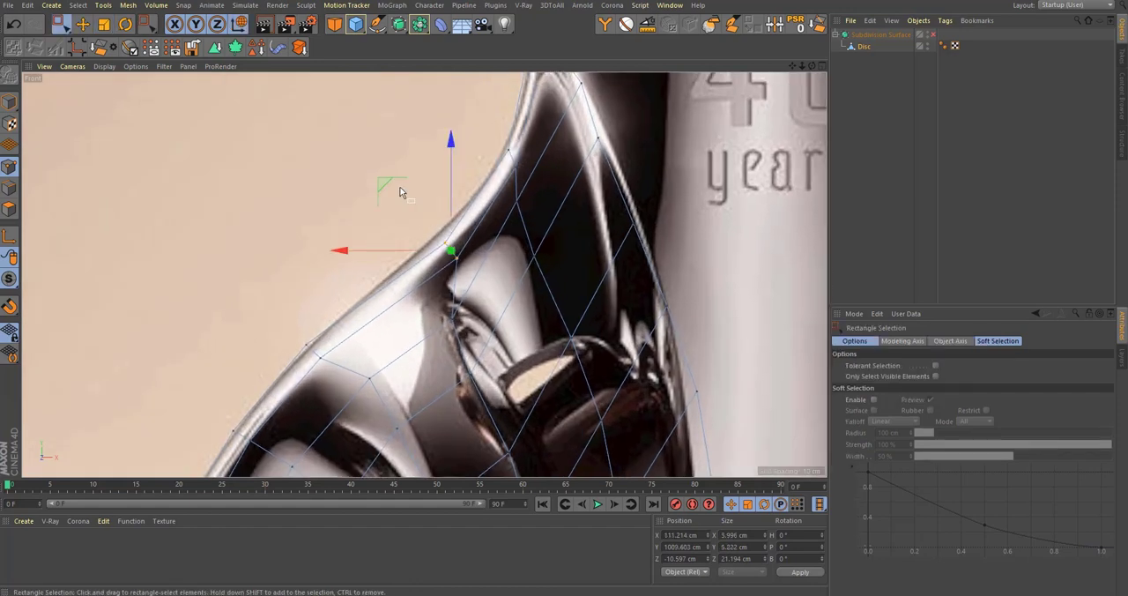
pyautogui.moveTo(391, 184); pyautogui.dragTo(382, 179)
pyautogui.scroll(-5, 462, 229)
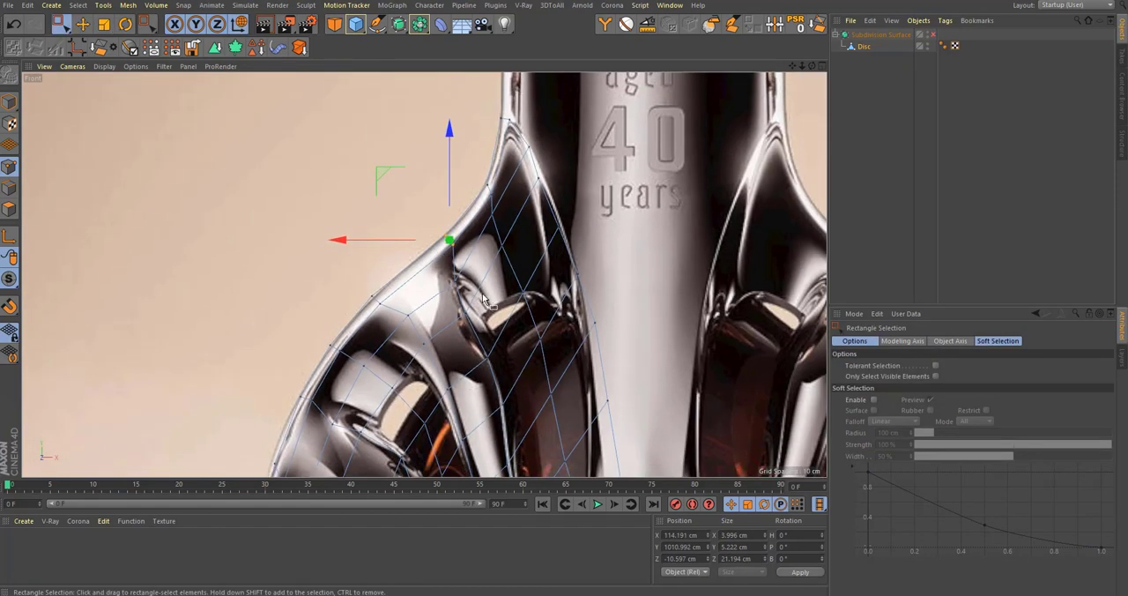
# Step: Slide the inner edge point above the arched panel's tip outward to the upper window's rim, at about X 24.1 cm and Y 872.8 cm
pyautogui.keyDown('alt'); pyautogui.moveTo(483, 295); pyautogui.dragTo(481, 294, button='middle'); pyautogui.keyUp('alt')
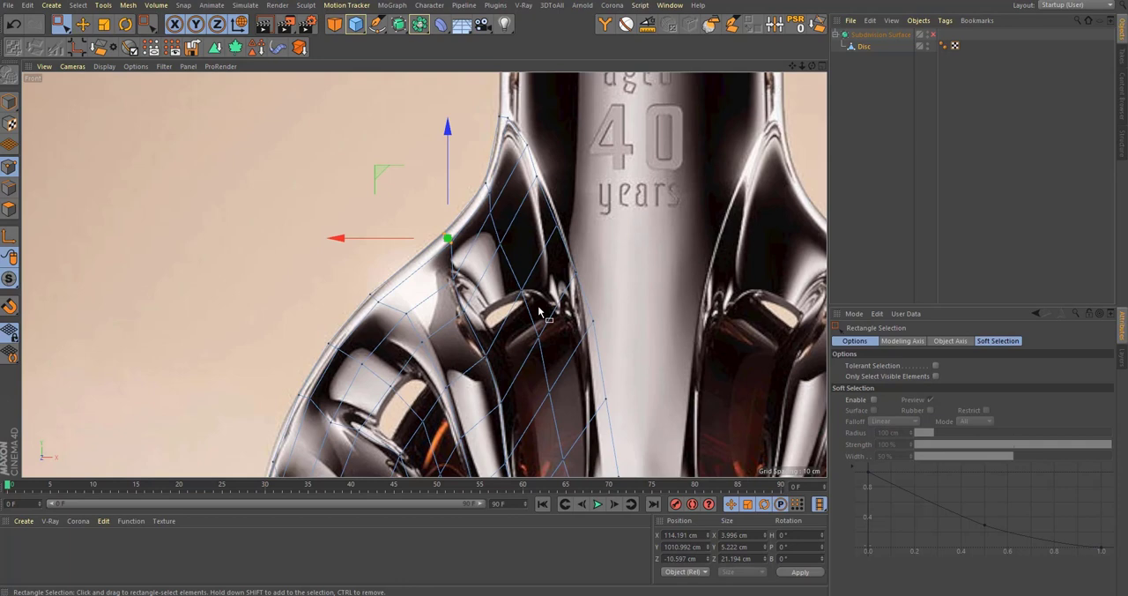
pyautogui.scroll(-2, 540, 311)
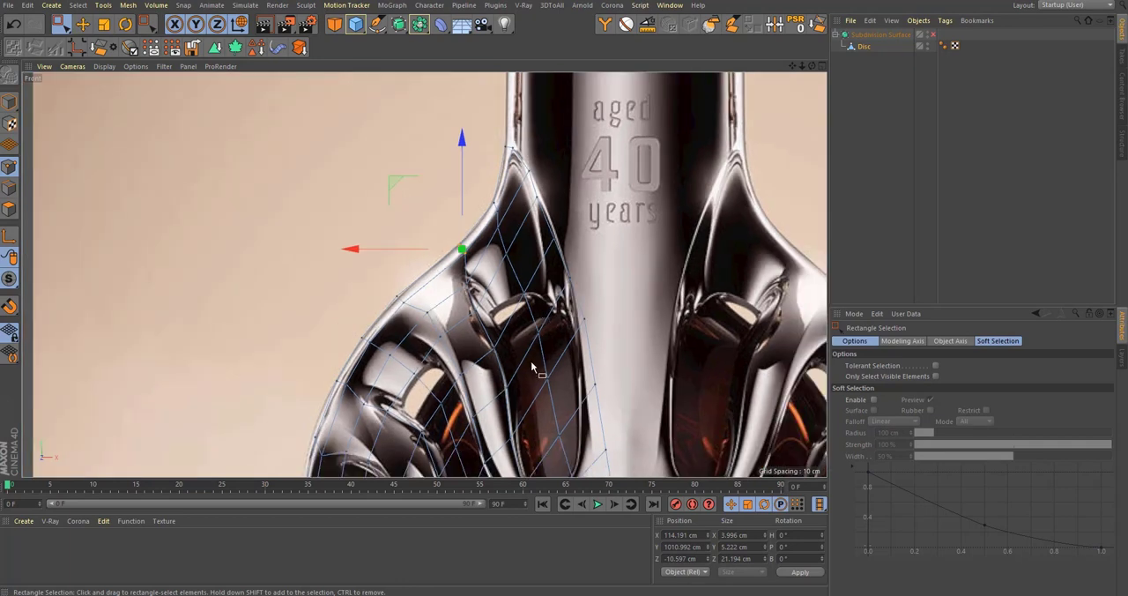
pyautogui.keyDown('alt'); pyautogui.moveTo(587, 419); pyautogui.dragTo(600, 345, button='middle'); pyautogui.keyUp('alt')
pyautogui.scroll(5, 561, 349)
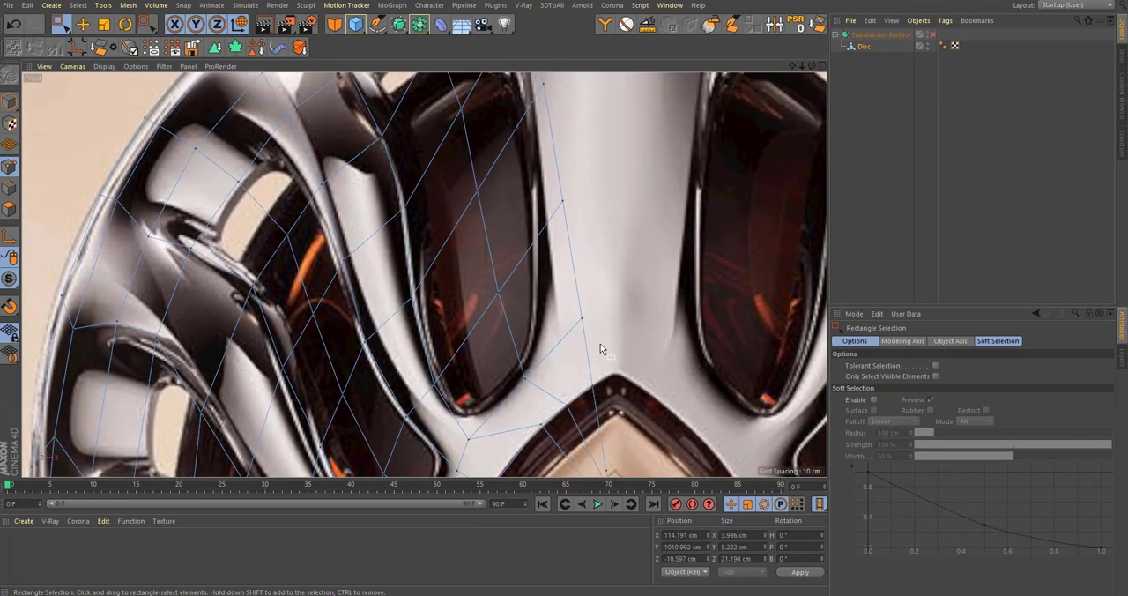
pyautogui.moveTo(600, 342); pyautogui.dragTo(564, 299)
pyautogui.rightClick(565, 305)
pyautogui.click(599, 468)
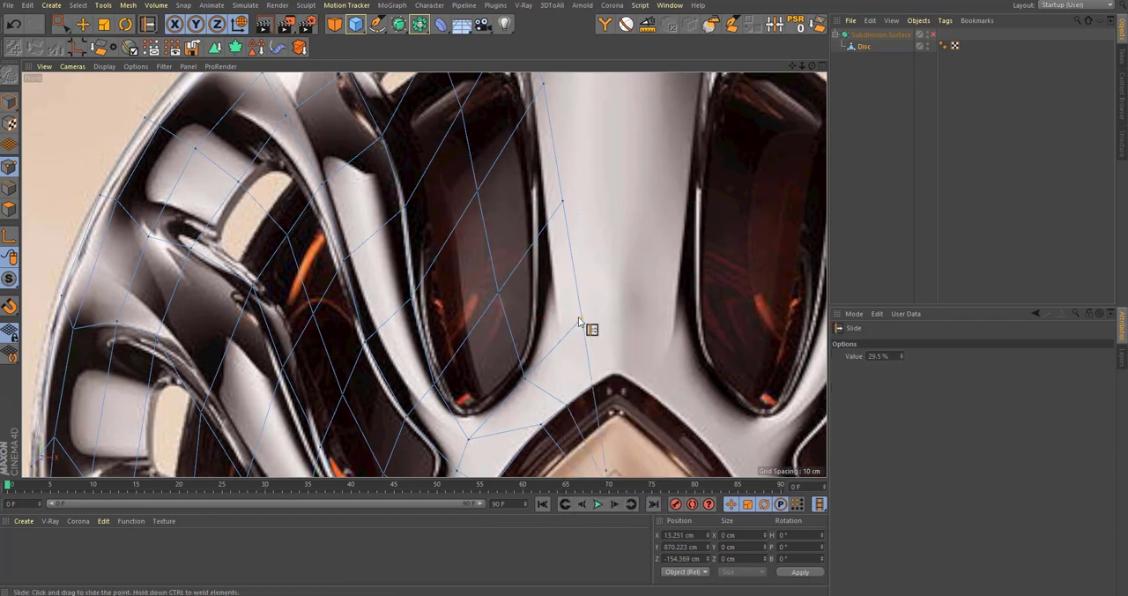
pyautogui.moveTo(553, 348); pyautogui.dragTo(550, 353)
pyautogui.moveTo(550, 313); pyautogui.dragTo(552, 313)
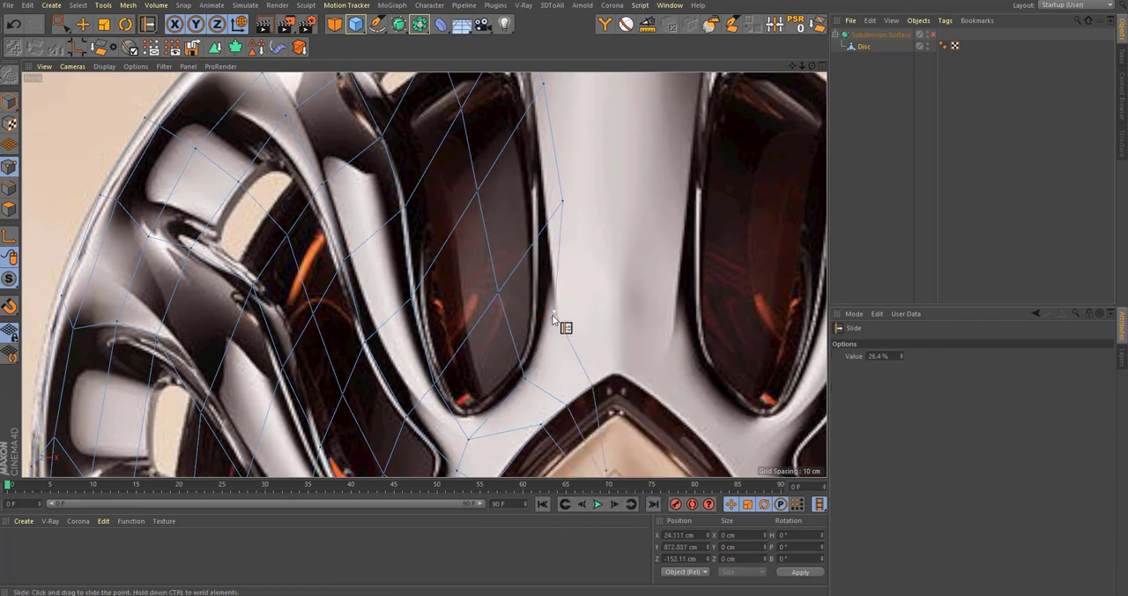
# Step: Slide the higher points along the upper window's inner edge so they follow its rim beside the central column
pyautogui.scroll(-1, 553, 291)
pyautogui.keyDown('alt'); pyautogui.moveTo(552, 265); pyautogui.dragTo(568, 374, button='middle'); pyautogui.keyUp('alt')
pyautogui.moveTo(580, 327); pyautogui.dragTo(565, 346)
pyautogui.keyDown('alt'); pyautogui.moveTo(564, 344); pyautogui.dragTo(594, 456, button='middle'); pyautogui.keyUp('alt')
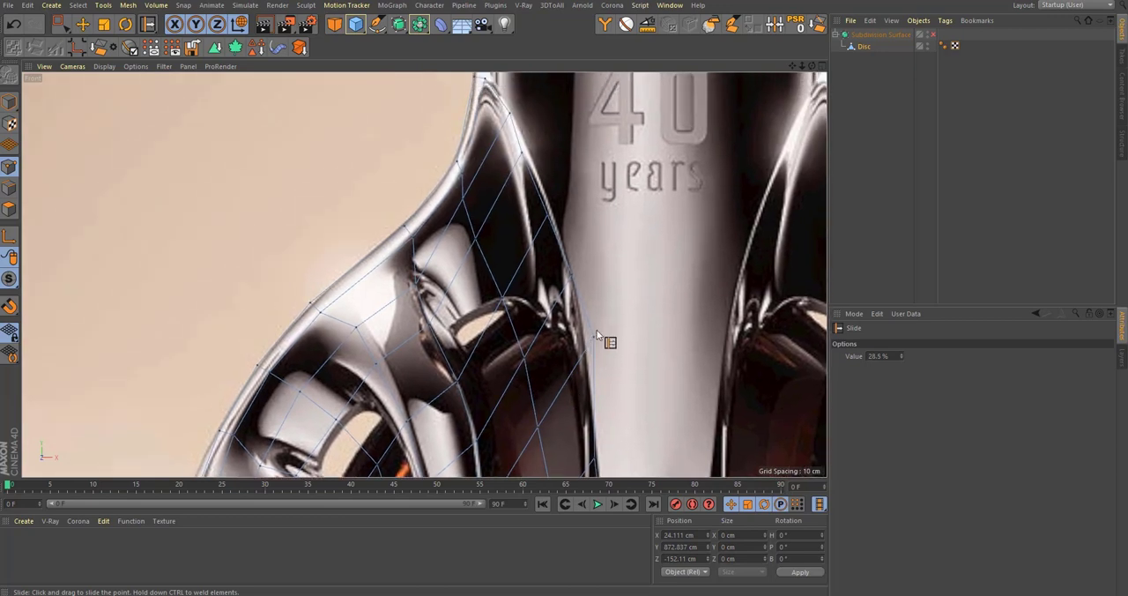
pyautogui.moveTo(588, 344); pyautogui.dragTo(574, 282)
pyautogui.scroll(-5, 572, 277)
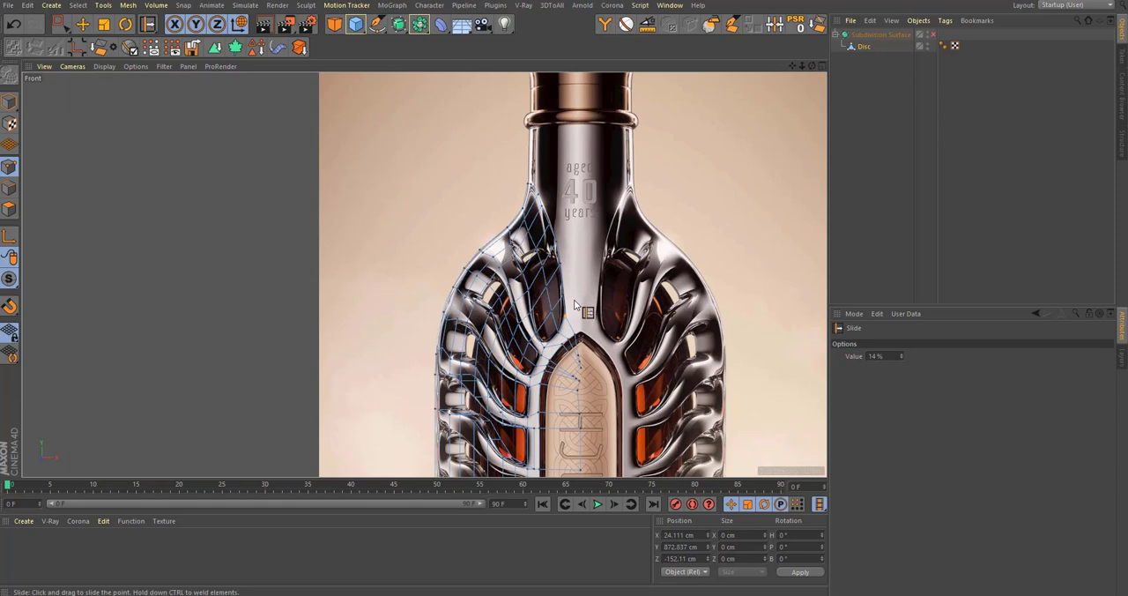
# Step: Select the wall polygons covering the two curved side windows and their small light openings
pyautogui.scroll(2, 574, 300)
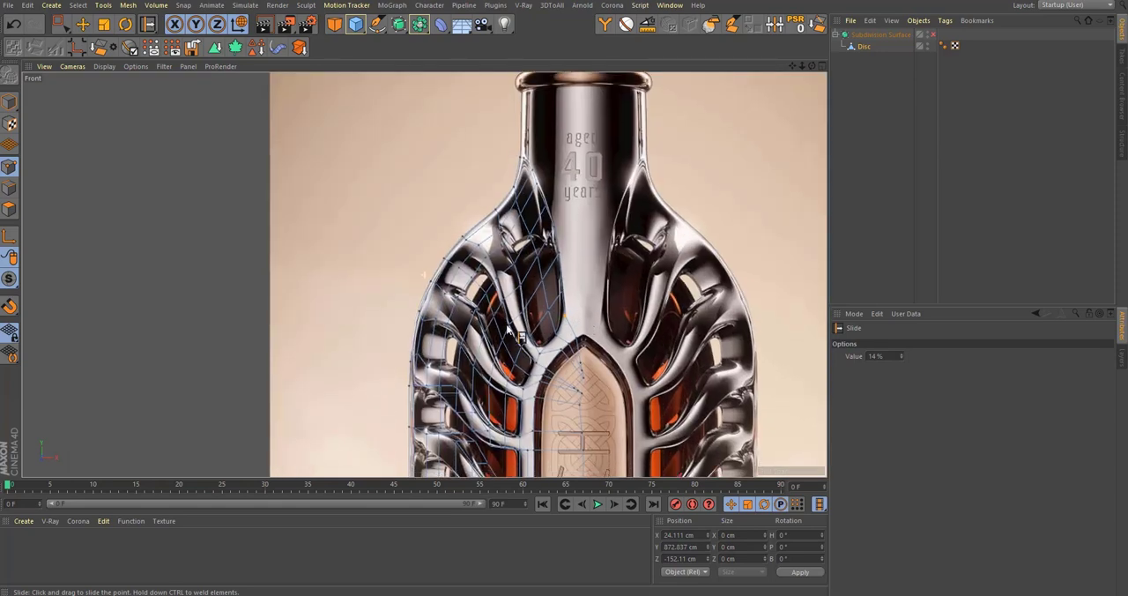
pyautogui.scroll(2, 510, 330)
pyautogui.click(9, 209)
pyautogui.scroll(2, 626, 298)
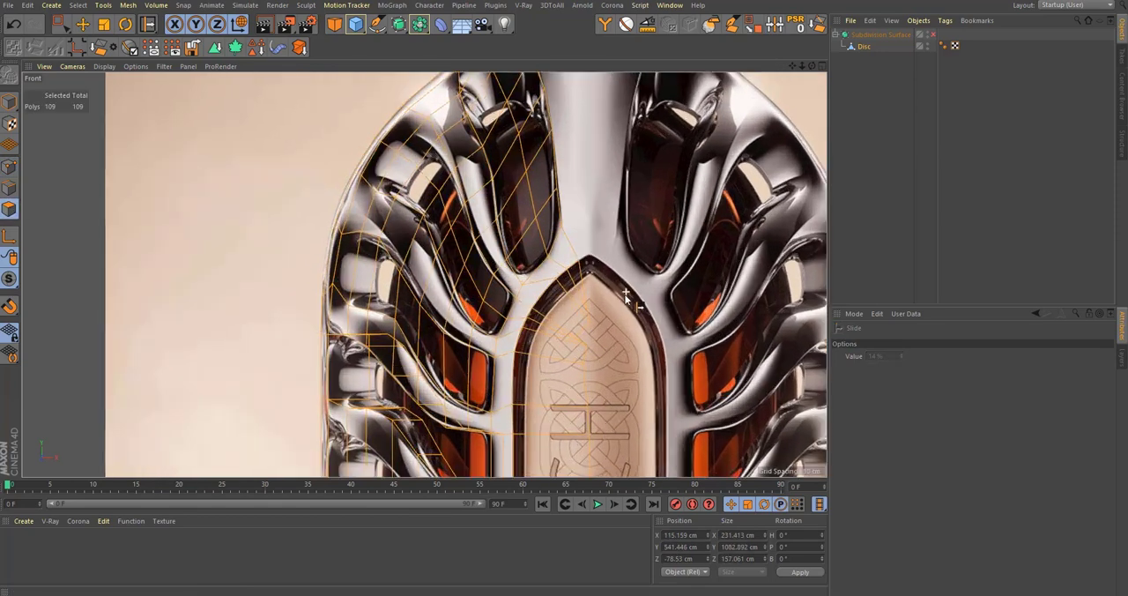
pyautogui.press('space')
pyautogui.scroll(2, 540, 345)
pyautogui.moveTo(461, 396); pyautogui.dragTo(360, 308)
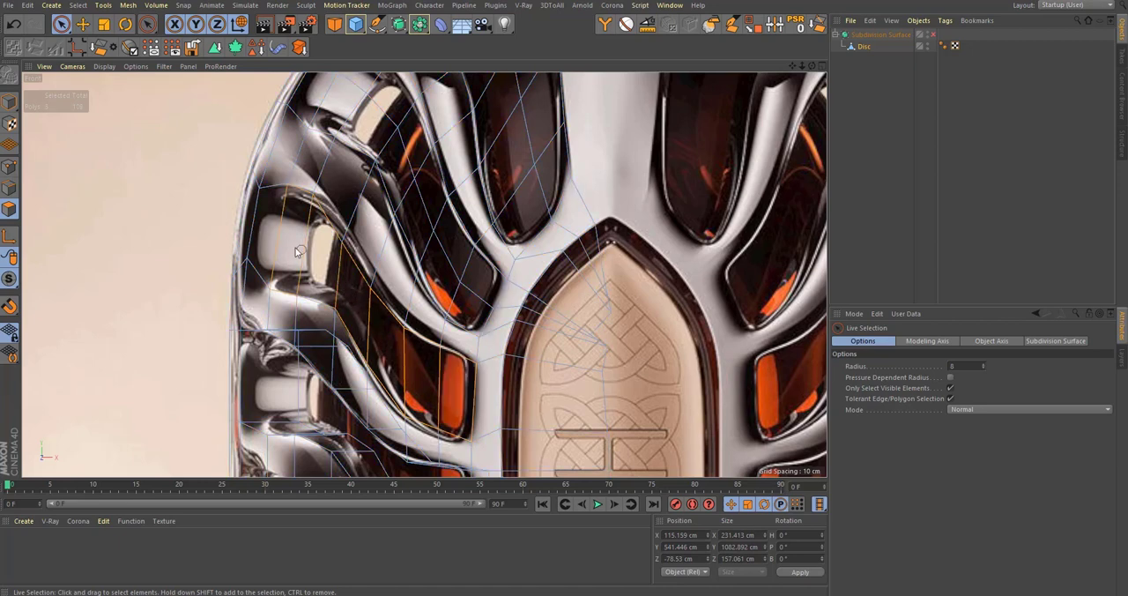
pyautogui.moveTo(297, 248); pyautogui.dragTo(276, 237)
pyautogui.keyDown('alt'); pyautogui.moveTo(353, 226); pyautogui.dragTo(346, 328, button='middle'); pyautogui.keyUp('alt')
pyautogui.keyDown('shift'); pyautogui.moveTo(473, 394); pyautogui.dragTo(455, 389); pyautogui.keyUp('shift')
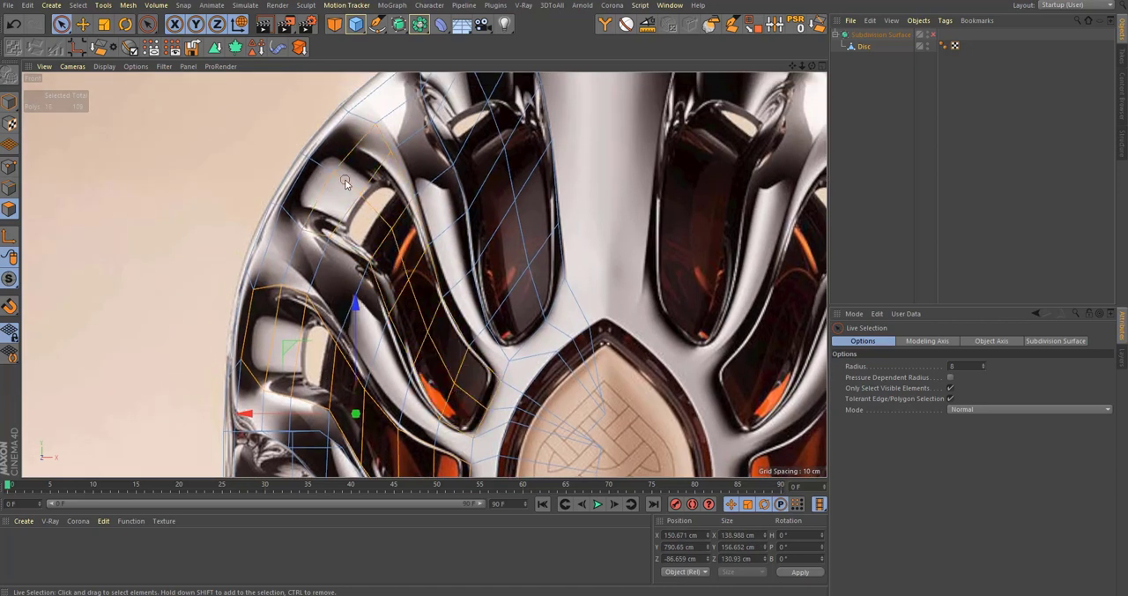
pyautogui.keyDown('shift'); pyautogui.moveTo(345, 179); pyautogui.dragTo(326, 200); pyautogui.keyUp('shift')
# Step: Add the wall polygons covering the tall upper window, up to its tip below the neck, to the selection
pyautogui.keyDown('alt'); pyautogui.moveTo(509, 198); pyautogui.dragTo(525, 293, button='middle'); pyautogui.keyUp('alt')
pyautogui.moveTo(545, 365)
pyautogui.keyDown('shift'); pyautogui.mouseDown()
pyautogui.moveTo(555, 361)
pyautogui.moveTo(485, 158)
pyautogui.mouseUp(); pyautogui.keyUp('shift')
pyautogui.keyDown('shift'); pyautogui.moveTo(477, 122); pyautogui.dragTo(500, 225); pyautogui.keyUp('shift')
pyautogui.middleClick(500, 225)
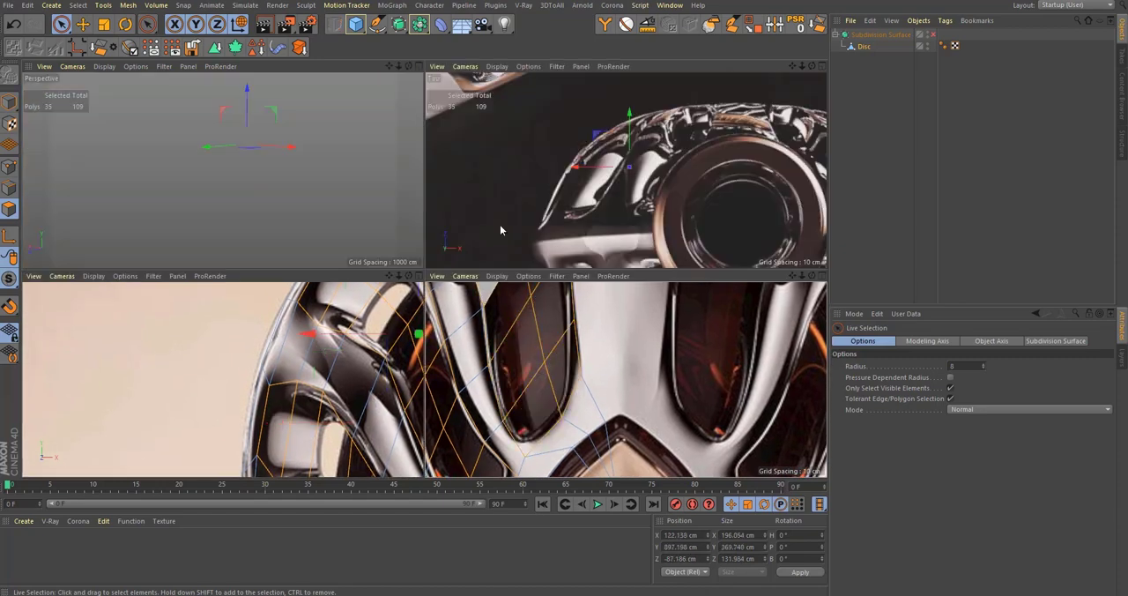
pyautogui.middleClick(610, 331)
pyautogui.keyDown('alt'); pyautogui.moveTo(559, 270); pyautogui.dragTo(574, 342, button='middle'); pyautogui.keyUp('alt')
pyautogui.keyDown('alt'); pyautogui.moveTo(546, 143); pyautogui.dragTo(616, 138, button='right'); pyautogui.keyUp('alt')
pyautogui.keyDown('alt'); pyautogui.moveTo(513, 164); pyautogui.dragTo(539, 217, button='middle'); pyautogui.keyUp('alt')
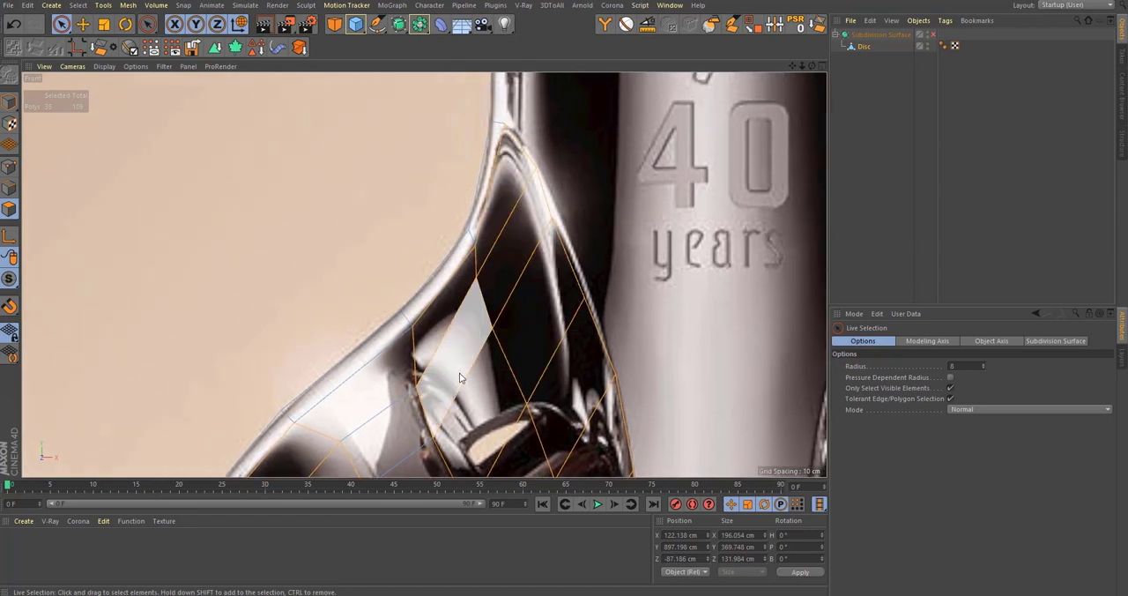
pyautogui.keyDown('alt'); pyautogui.moveTo(489, 319); pyautogui.dragTo(500, 294, button='middle'); pyautogui.keyUp('alt')
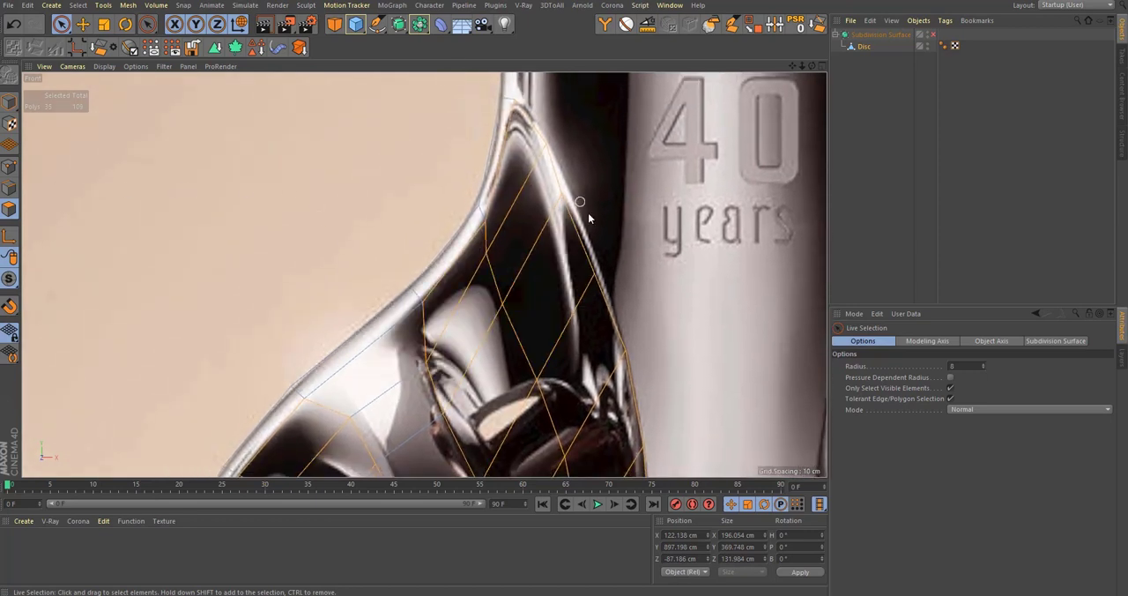
pyautogui.keyDown('alt'); pyautogui.moveTo(588, 212); pyautogui.dragTo(601, 299, button='middle'); pyautogui.keyUp('alt')
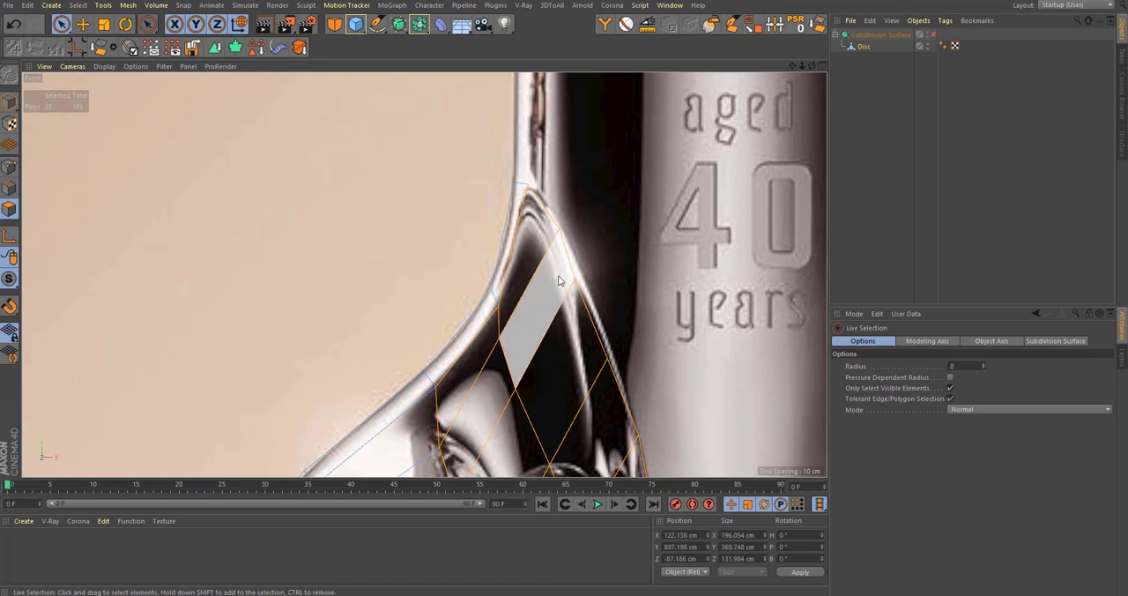
# Step: Examine the shape of the curved bottle wall and its points in the perspective view
pyautogui.scroll(-5, 535, 289)
pyautogui.middleClick(535, 290)
pyautogui.middleClick(113, 165)
pyautogui.scroll(3, 526, 210)
pyautogui.moveTo(524, 208)
pyautogui.keyDown('alt'); pyautogui.mouseDown()
pyautogui.moveTo(484, 222)
pyautogui.moveTo(503, 343)
pyautogui.moveTo(497, 267)
pyautogui.moveTo(489, 283)
pyautogui.moveTo(506, 310)
pyautogui.moveTo(499, 268)
pyautogui.moveTo(537, 246)
pyautogui.moveTo(503, 146)
pyautogui.mouseUp(); pyautogui.keyUp('alt')
pyautogui.click(11, 167)
pyautogui.press('m')
pyautogui.press('o')
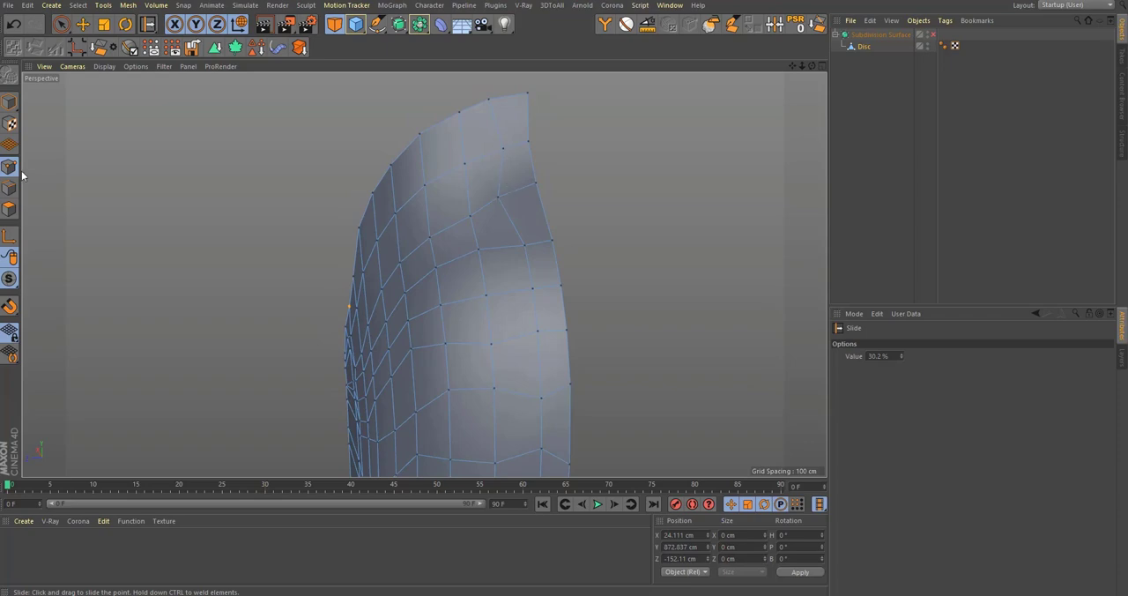
# Step: Select a polygon on the lowest window's inner wall and measure the wall's depth along its upper edge
pyautogui.click(8, 209)
pyautogui.keyDown('alt'); pyautogui.moveTo(503, 277); pyautogui.dragTo(536, 309); pyautogui.keyUp('alt')
pyautogui.press('space')
pyautogui.click(513, 308)
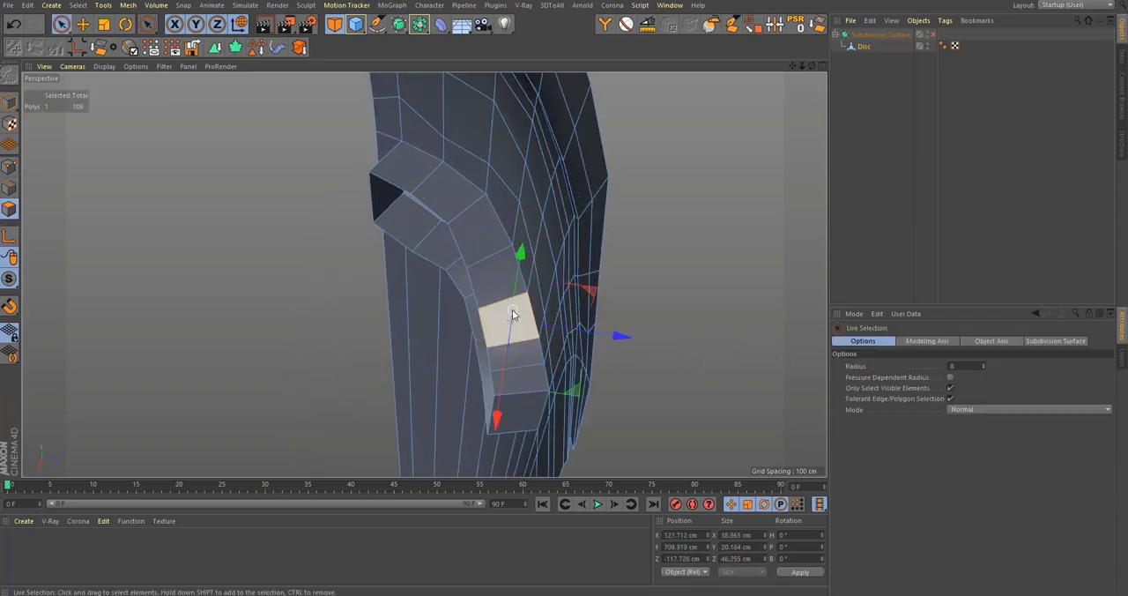
pyautogui.scroll(3, 533, 302)
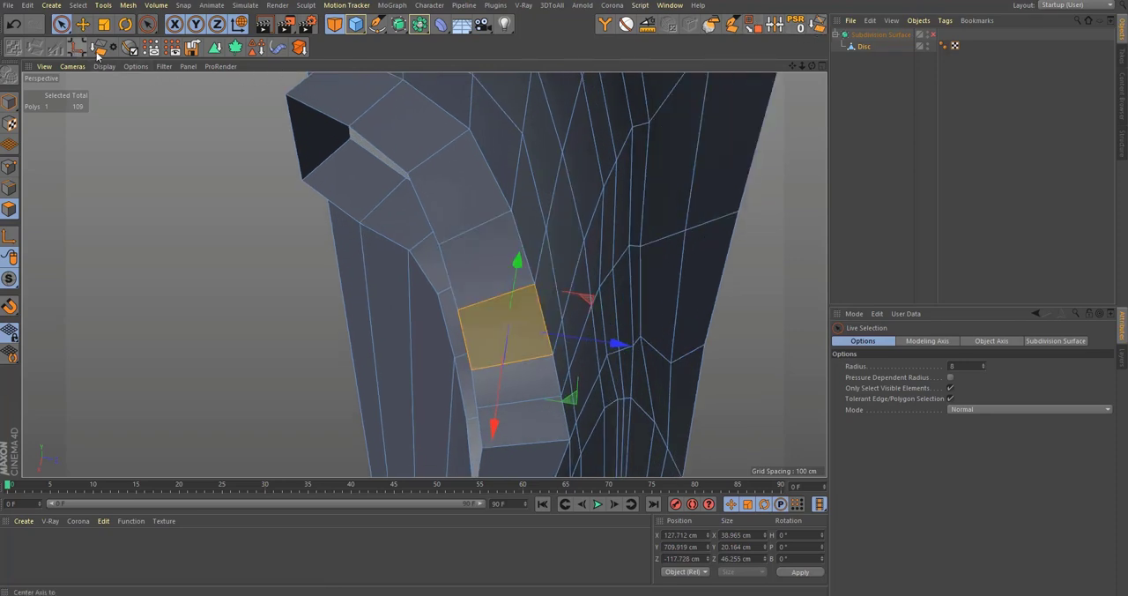
pyautogui.click(640, 29)
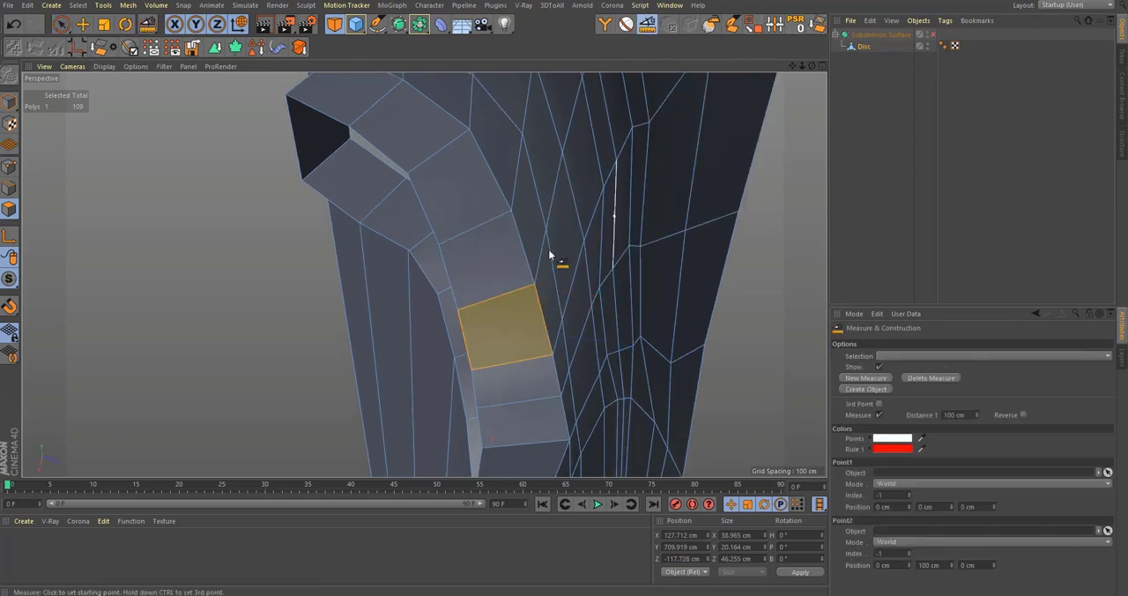
pyautogui.scroll(2, 555, 265)
pyautogui.click(540, 281)
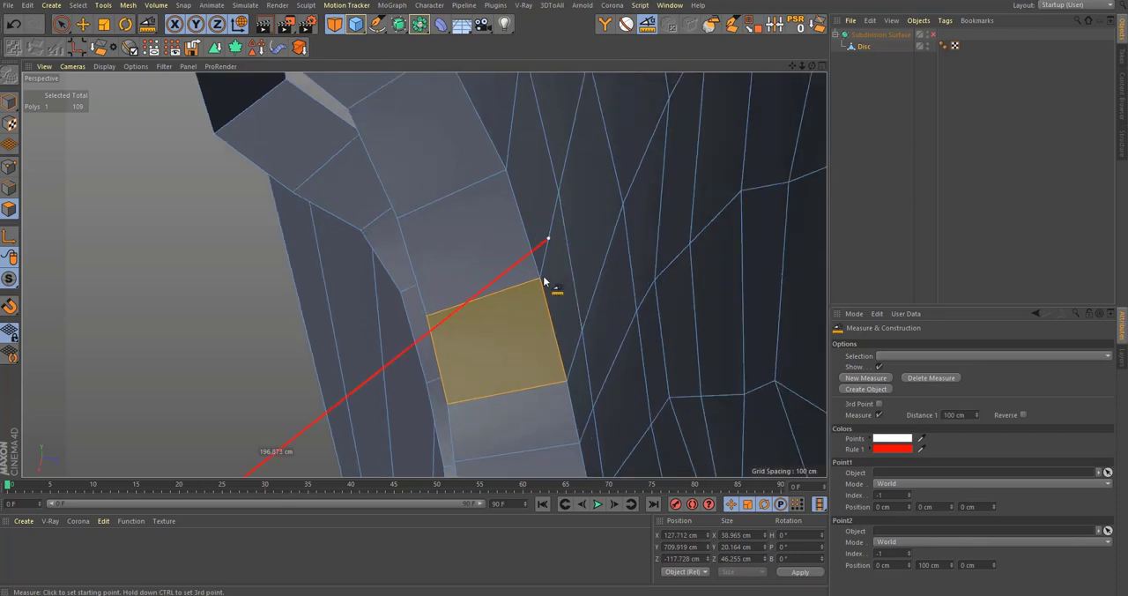
pyautogui.click(427, 315)
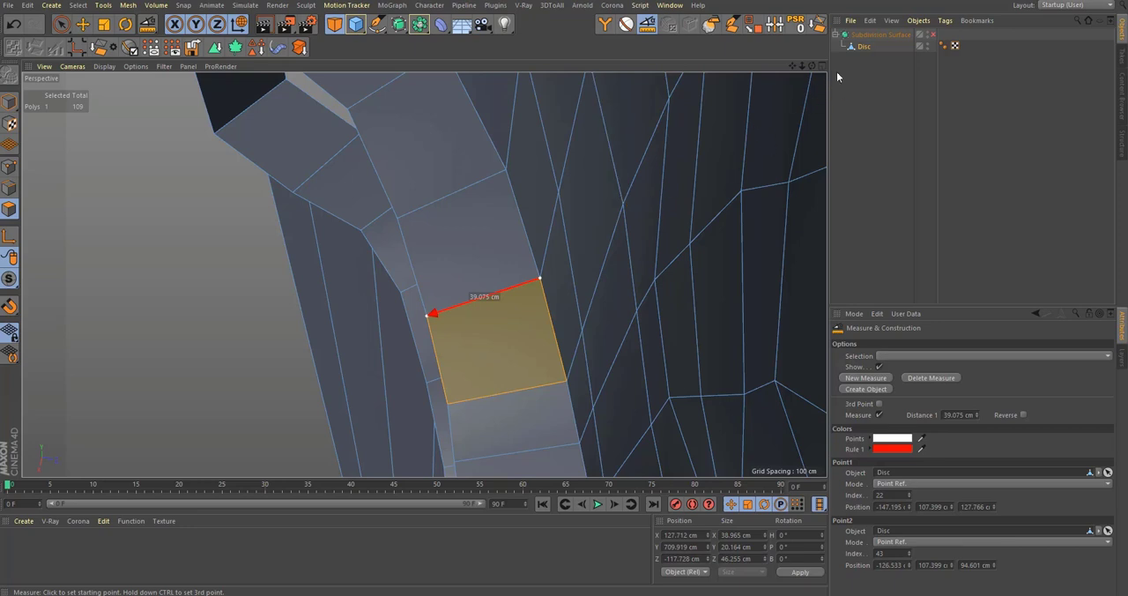
# Step: Reselect the wall polygons covering the three windows above the lowest opening, including the tall upper window
pyautogui.click(864, 48)
pyautogui.scroll(-5, 349, 303)
pyautogui.keyDown('alt'); pyautogui.moveTo(349, 303); pyautogui.dragTo(389, 276); pyautogui.keyUp('alt')
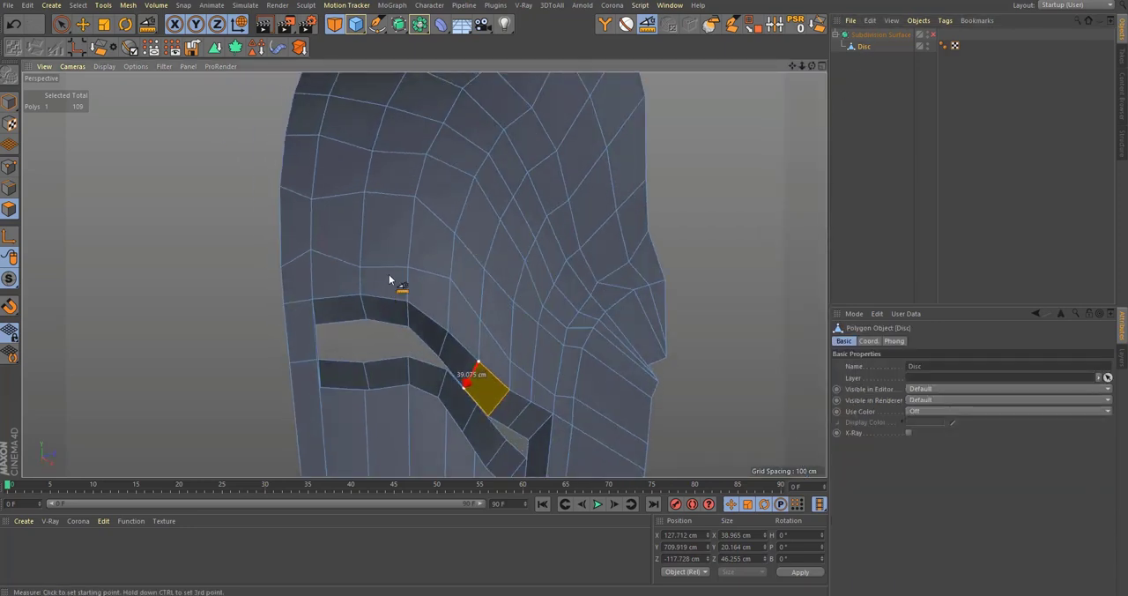
pyautogui.press('space')
pyautogui.moveTo(539, 356)
pyautogui.mouseDown()
pyautogui.moveTo(498, 282)
pyautogui.moveTo(379, 232)
pyautogui.moveTo(370, 249)
pyautogui.moveTo(229, 216)
pyautogui.moveTo(381, 318)
pyautogui.moveTo(332, 362)
pyautogui.mouseUp()
pyautogui.moveTo(380, 298)
pyautogui.keyDown('shift'); pyautogui.mouseDown()
pyautogui.moveTo(398, 237)
pyautogui.moveTo(499, 189)
pyautogui.moveTo(493, 168)
pyautogui.mouseUp(); pyautogui.keyUp('shift')
pyautogui.moveTo(403, 147)
pyautogui.keyDown('alt'); pyautogui.mouseDown()
pyautogui.moveTo(415, 229)
pyautogui.moveTo(363, 261)
pyautogui.mouseUp(); pyautogui.keyUp('alt')
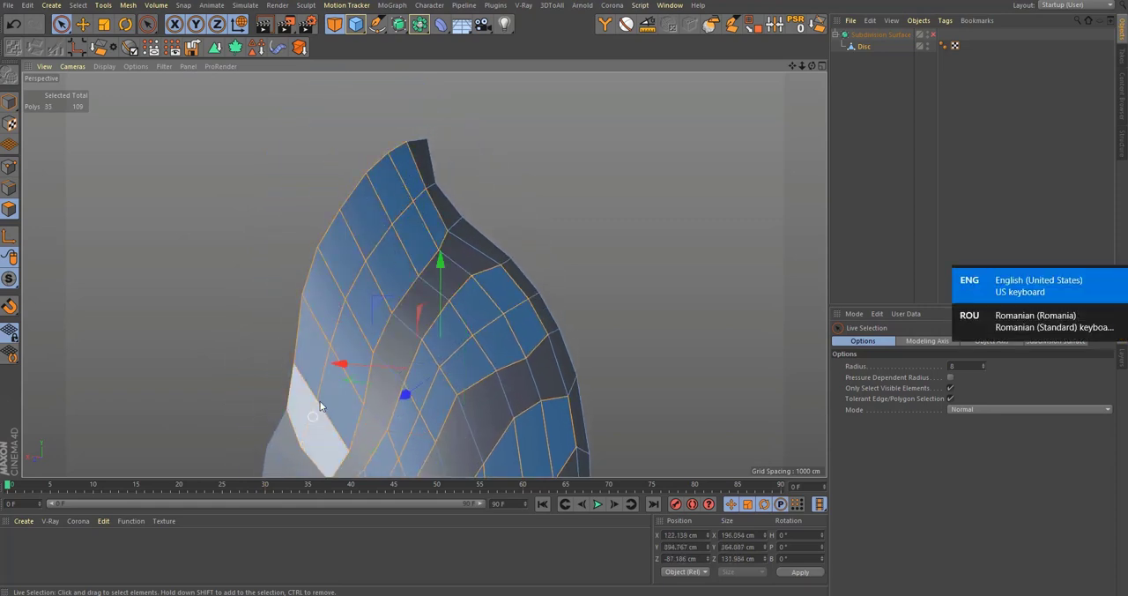
pyautogui.keyDown('alt'); pyautogui.moveTo(370, 326); pyautogui.dragTo(507, 353); pyautogui.keyUp('alt')
# Step: Extrude the selected window polygons into the bottle with an offset of 39 cm
pyautogui.press('d')
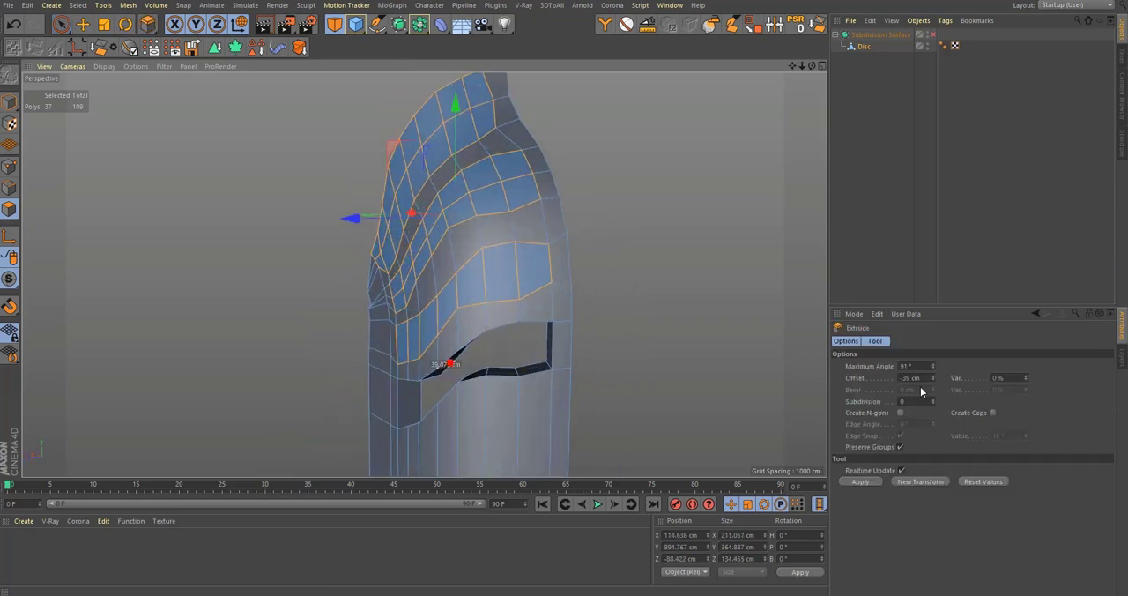
pyautogui.click(860, 481)
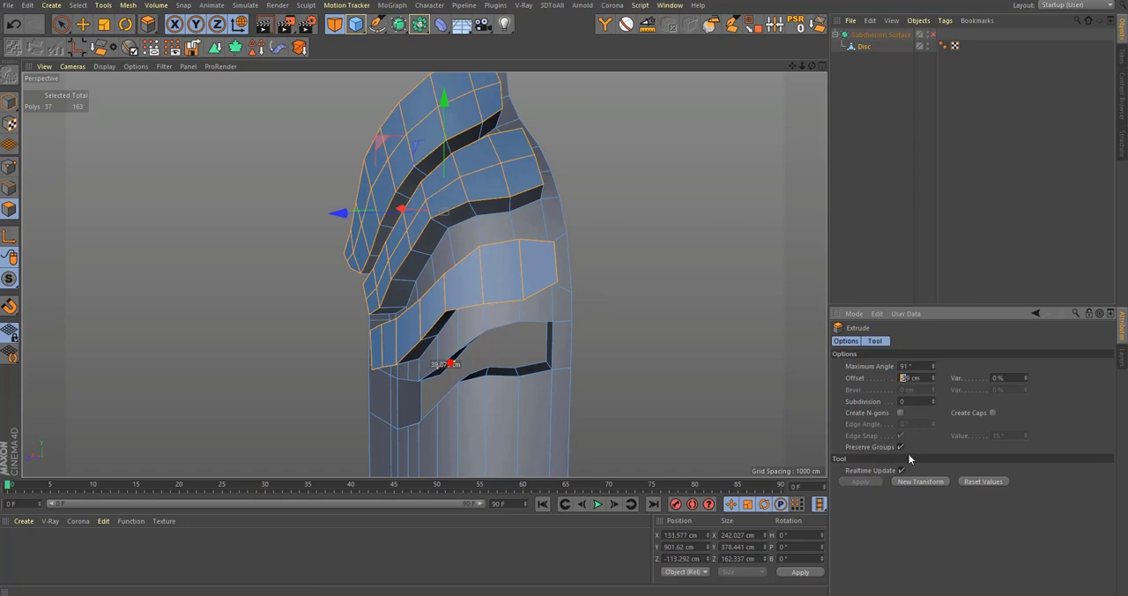
pyautogui.press('Return')
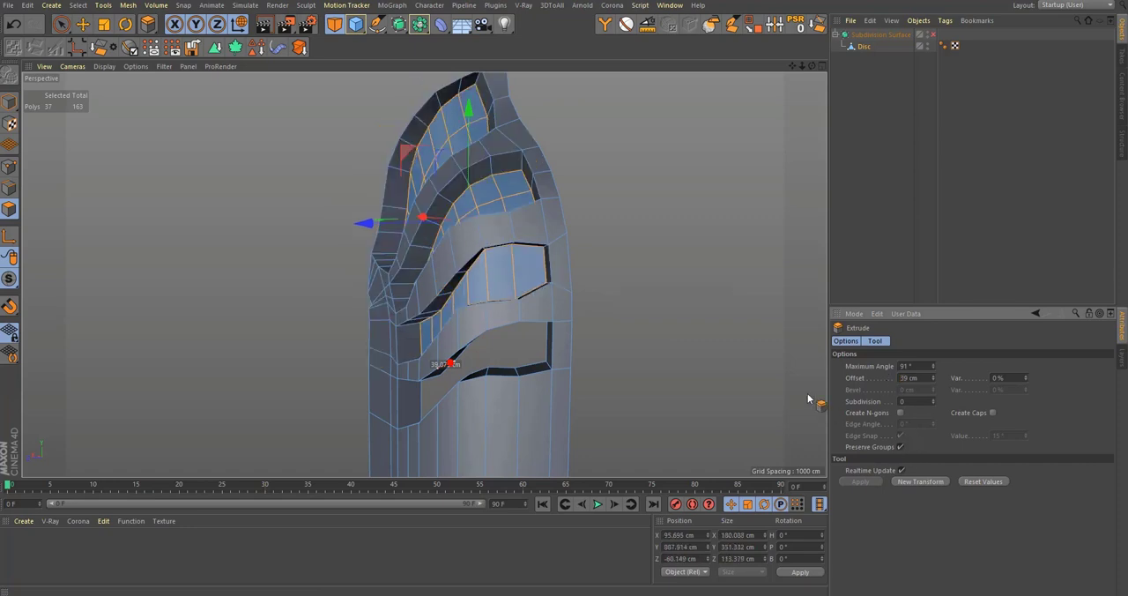
pyautogui.keyDown('alt'); pyautogui.moveTo(469, 296); pyautogui.dragTo(608, 250); pyautogui.keyUp('alt')
# Step: Delete the extruded window polygons to leave open windows and turn on the subdivision smoothing
pyautogui.press('Delete')
pyautogui.press('q')
pyautogui.keyDown('alt'); pyautogui.moveTo(472, 270); pyautogui.dragTo(535, 271); pyautogui.keyUp('alt')
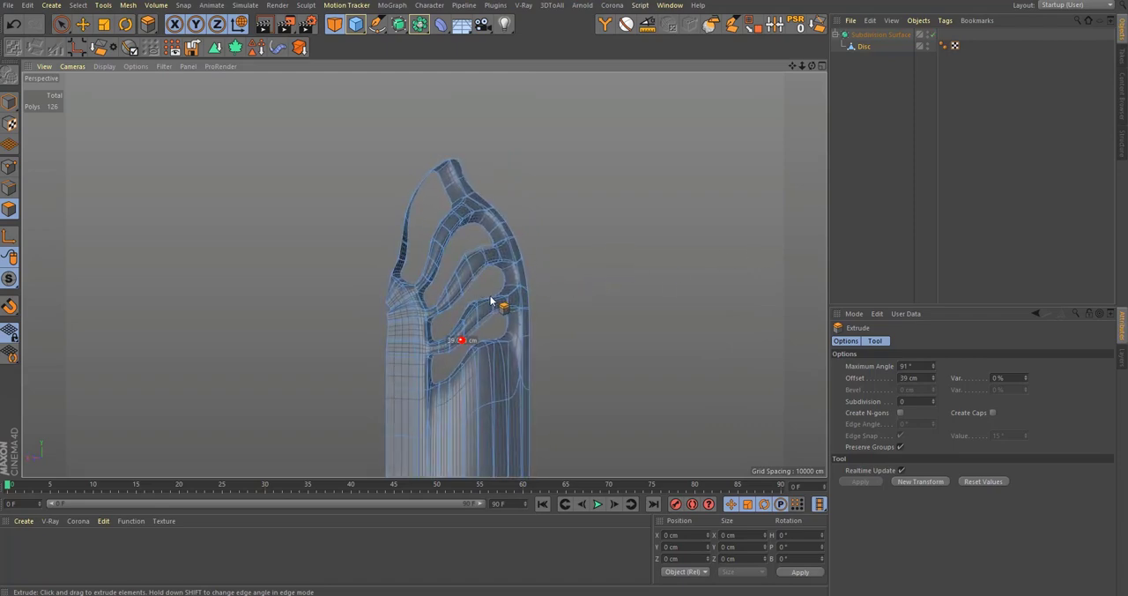
# Step: Compare the smoothed ribs and window openings with the front reference image and examine the tall window's upper corner
pyautogui.middleClick(491, 297)
pyautogui.middleClick(598, 393)
pyautogui.keyDown('alt'); pyautogui.moveTo(513, 374); pyautogui.dragTo(546, 239, button='middle'); pyautogui.keyUp('alt')
pyautogui.keyDown('alt'); pyautogui.moveTo(608, 365); pyautogui.dragTo(625, 201, button='middle'); pyautogui.keyUp('alt')
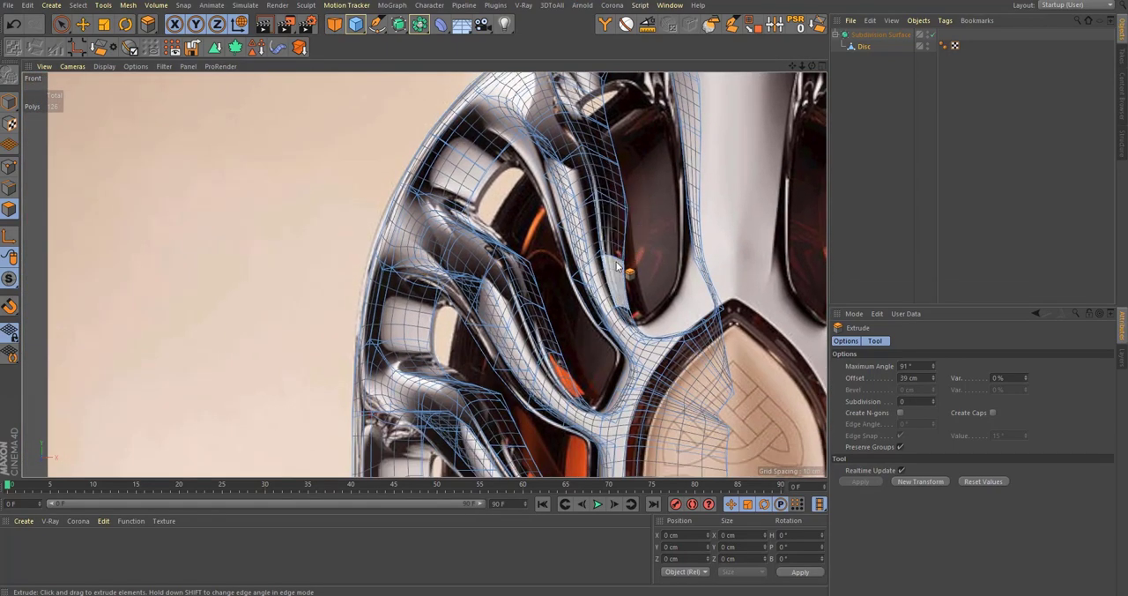
pyautogui.middleClick(601, 284)
pyautogui.middleClick(229, 184)
pyautogui.keyDown('alt'); pyautogui.moveTo(465, 182); pyautogui.dragTo(665, 144, button='right'); pyautogui.keyUp('alt')
pyautogui.keyDown('alt'); pyautogui.moveTo(440, 294); pyautogui.dragTo(336, 283); pyautogui.keyUp('alt')
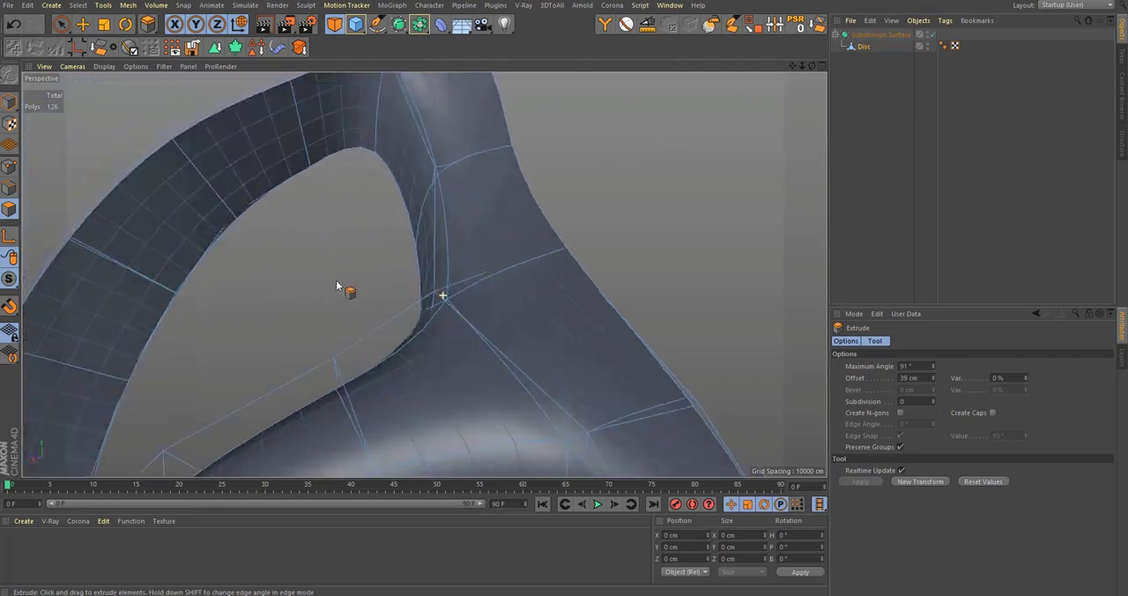
pyautogui.keyDown('alt'); pyautogui.moveTo(423, 274); pyautogui.dragTo(482, 327); pyautogui.keyUp('alt')
pyautogui.keyDown('alt'); pyautogui.moveTo(509, 282); pyautogui.dragTo(581, 298); pyautogui.keyUp('alt')
pyautogui.keyDown('alt'); pyautogui.moveTo(581, 298); pyautogui.dragTo(388, 363, button='right'); pyautogui.keyUp('alt')
pyautogui.keyDown('alt'); pyautogui.moveTo(539, 351); pyautogui.dragTo(516, 311, button='middle'); pyautogui.keyUp('alt')
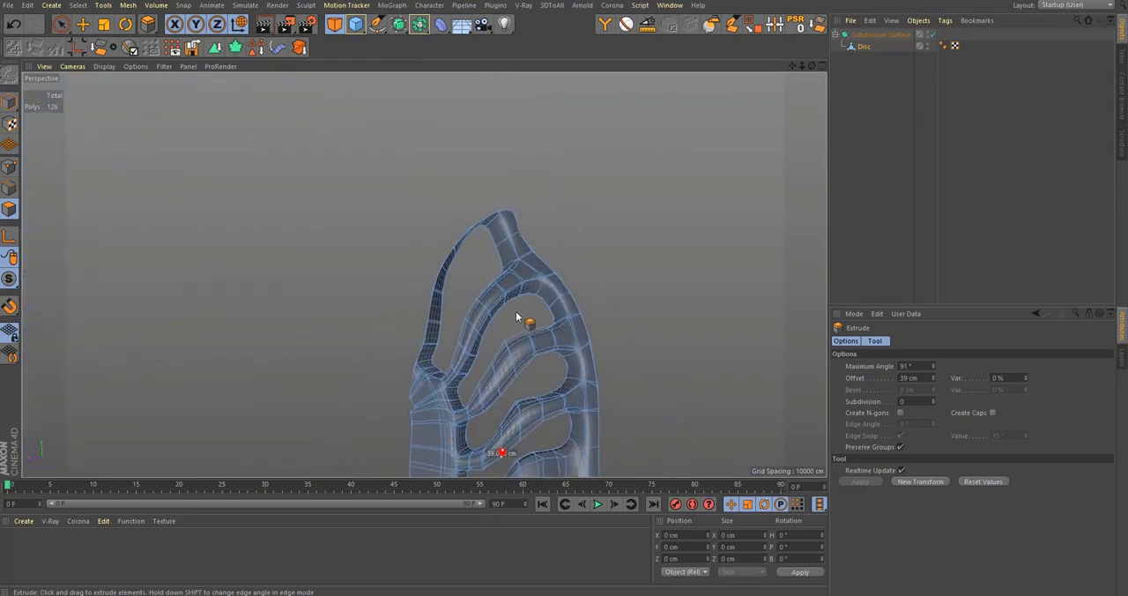
# Step: Examine the smoothed bottle wall without the mesh selected and check its side ribs against the front reference
pyautogui.keyDown('alt'); pyautogui.moveTo(516, 312); pyautogui.dragTo(561, 301, button='right'); pyautogui.keyUp('alt')
pyautogui.middleClick(540, 304)
pyautogui.middleClick(575, 416)
pyautogui.keyDown('alt'); pyautogui.moveTo(575, 416); pyautogui.dragTo(563, 264, button='middle'); pyautogui.keyUp('alt')
pyautogui.middleClick(562, 264)
pyautogui.middleClick(160, 220)
pyautogui.keyDown('alt'); pyautogui.moveTo(467, 299); pyautogui.dragTo(423, 353, button='right'); pyautogui.keyUp('alt')
pyautogui.keyDown('alt'); pyautogui.moveTo(423, 352); pyautogui.dragTo(471, 304); pyautogui.keyUp('alt')
pyautogui.click(881, 176)
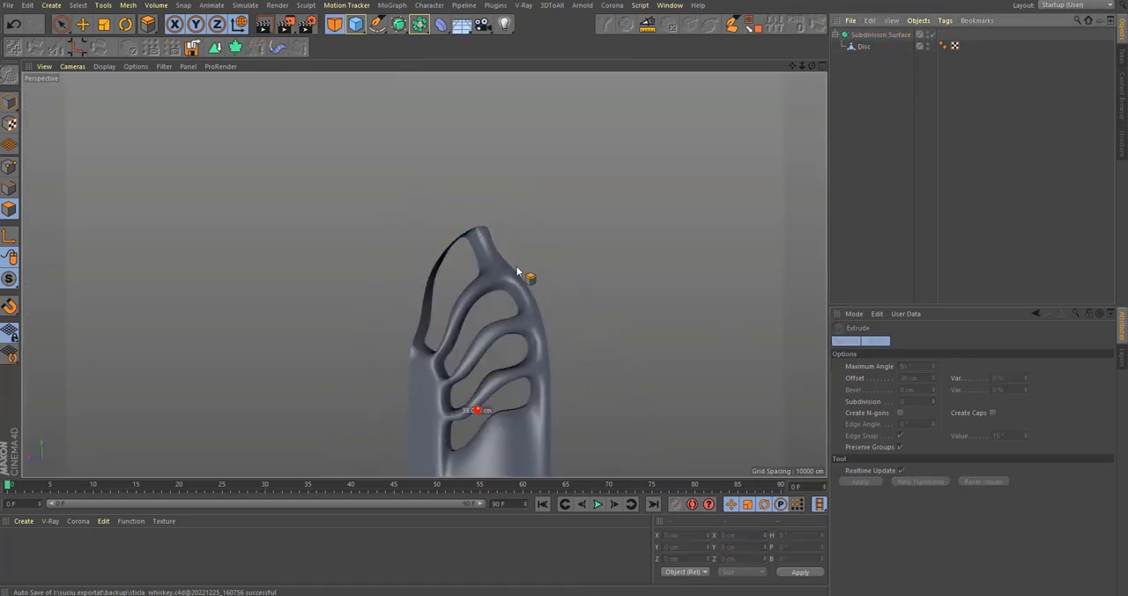
pyautogui.keyDown('alt'); pyautogui.moveTo(452, 292); pyautogui.dragTo(438, 360, button='right'); pyautogui.keyUp('alt')
pyautogui.keyDown('alt'); pyautogui.moveTo(438, 360); pyautogui.dragTo(443, 308, button='middle'); pyautogui.keyUp('alt')
pyautogui.keyDown('alt'); pyautogui.moveTo(443, 308); pyautogui.dragTo(485, 293); pyautogui.keyUp('alt')
pyautogui.keyDown('alt'); pyautogui.moveTo(470, 258); pyautogui.dragTo(526, 283, button='right'); pyautogui.keyUp('alt')
pyautogui.middleClick(529, 287)
pyautogui.middleClick(609, 395)
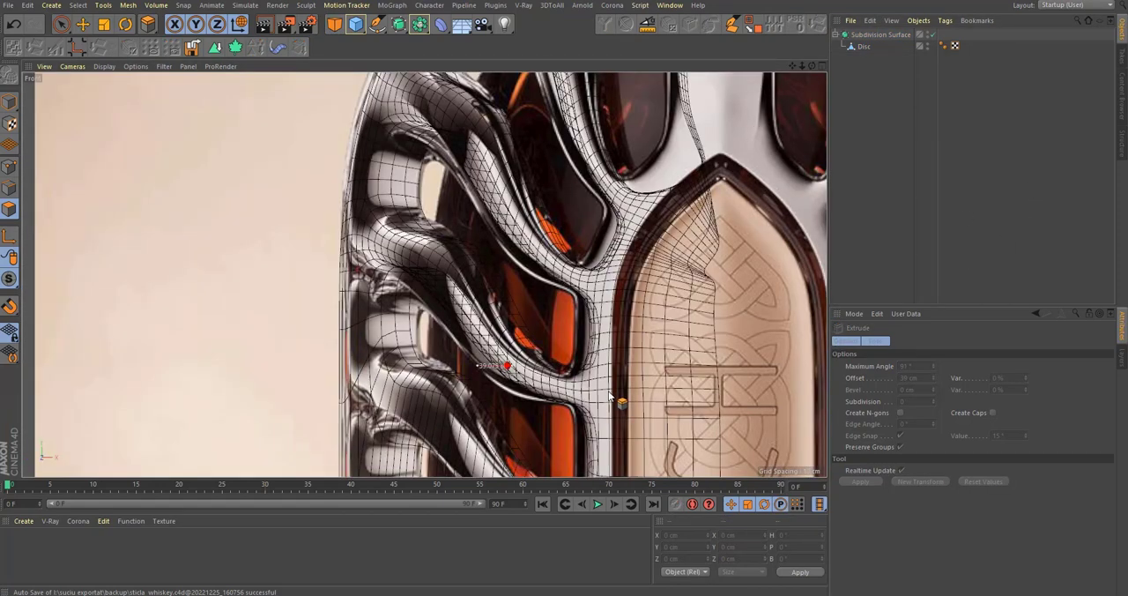
pyautogui.keyDown('alt'); pyautogui.moveTo(583, 408); pyautogui.dragTo(572, 344, button='middle'); pyautogui.keyUp('alt')
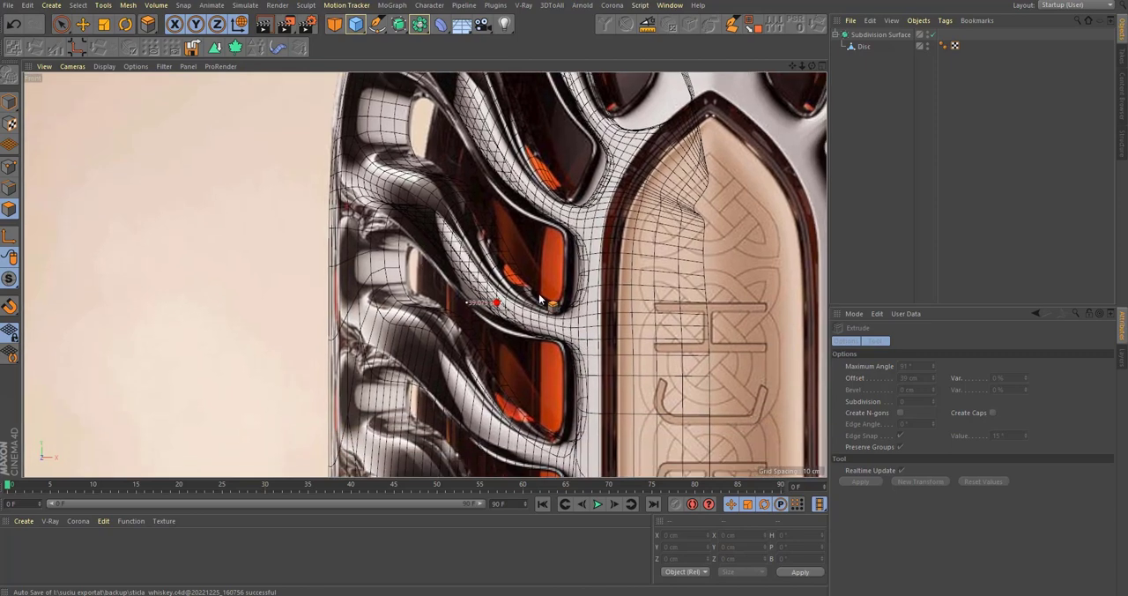
# Step: Compare the lowest ribs of the Disc mesh with the reference, with the subdivision smoothing off and on
pyautogui.click(864, 45)
pyautogui.scroll(5, 529, 344)
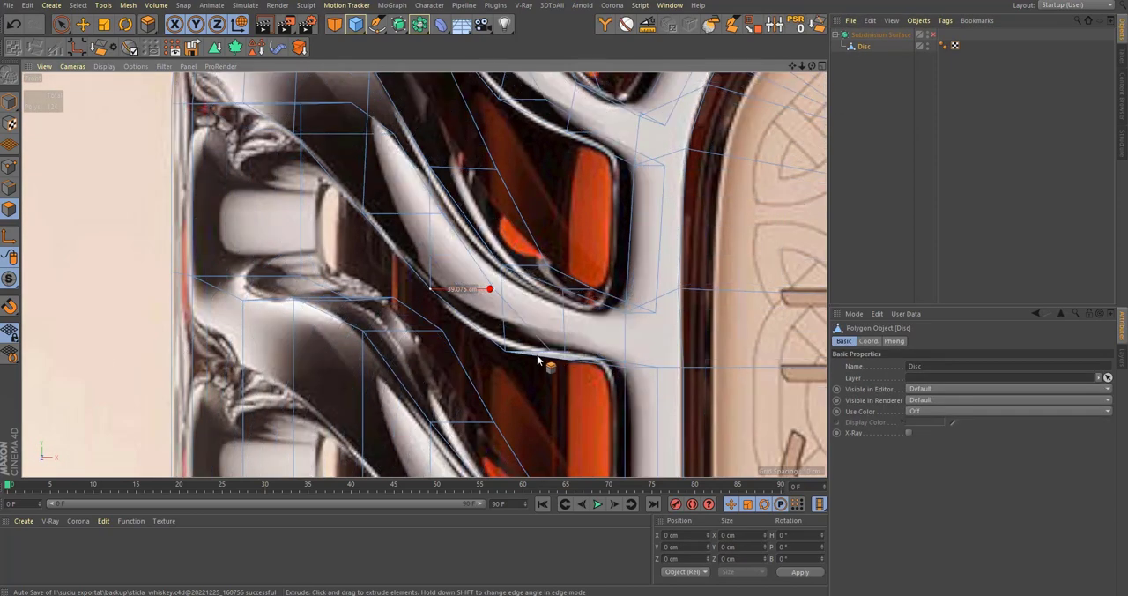
pyautogui.keyDown('alt'); pyautogui.moveTo(482, 312); pyautogui.dragTo(542, 358, button='middle'); pyautogui.keyUp('alt')
pyautogui.press('q')
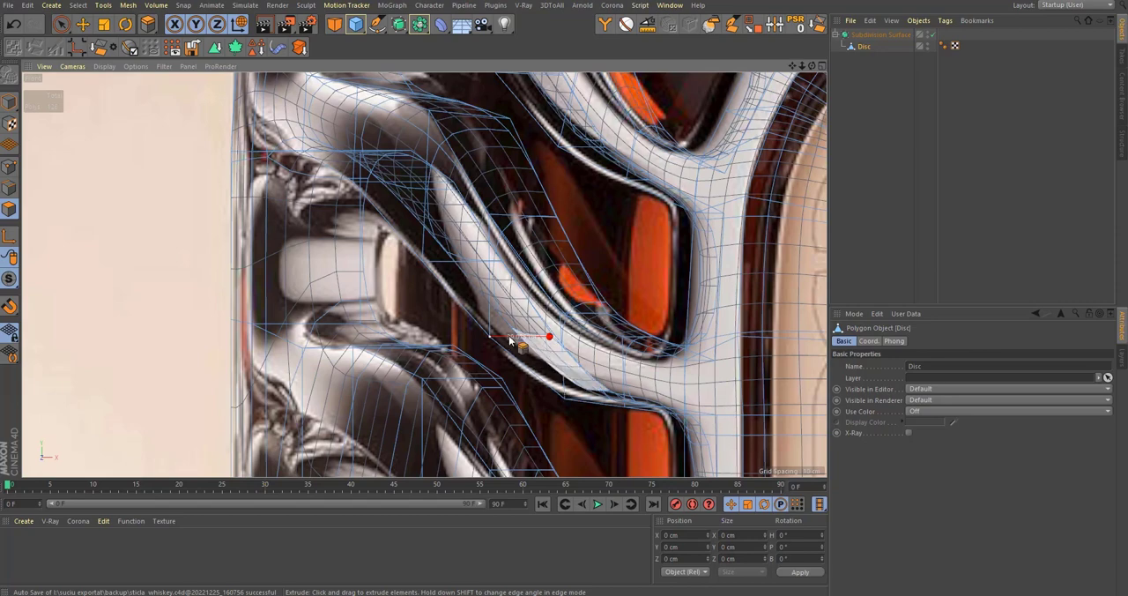
pyautogui.scroll(3, 497, 299)
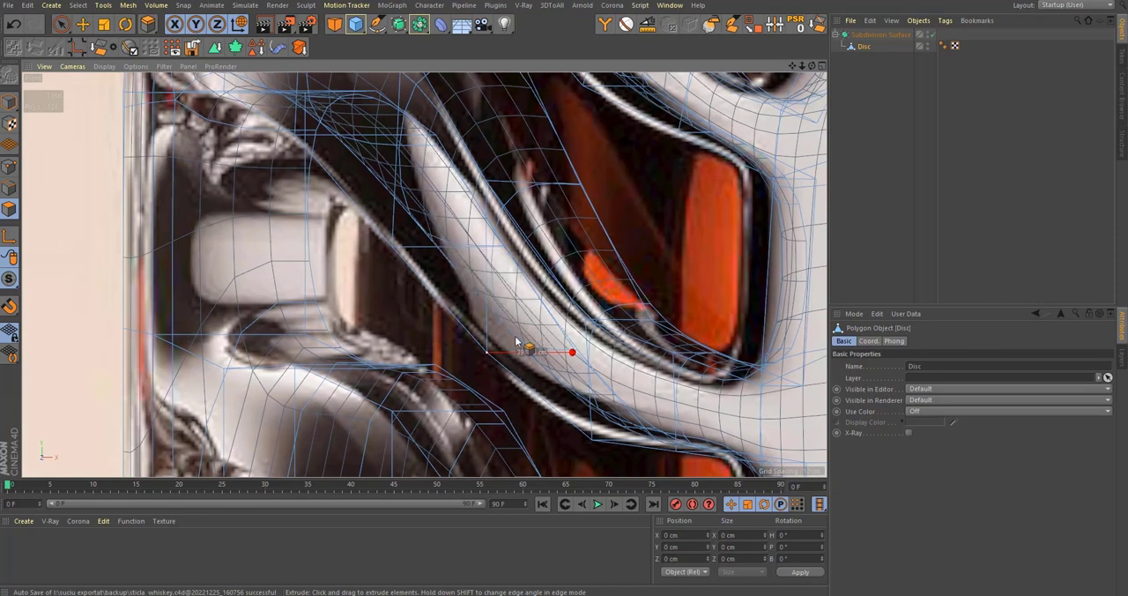
pyautogui.middleClick(493, 355)
pyautogui.middleClick(132, 187)
pyautogui.scroll(5, 536, 236)
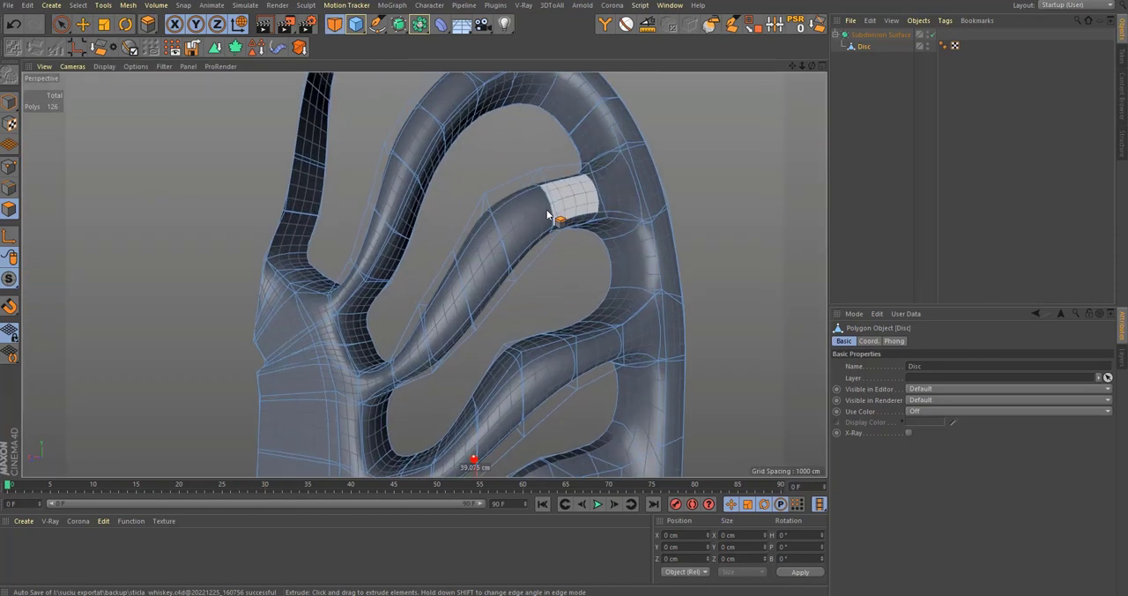
pyautogui.middleClick(550, 214)
pyautogui.scroll(-5, 641, 439)
pyautogui.keyDown('alt'); pyautogui.moveTo(731, 321); pyautogui.dragTo(702, 356, button='middle'); pyautogui.keyUp('alt')
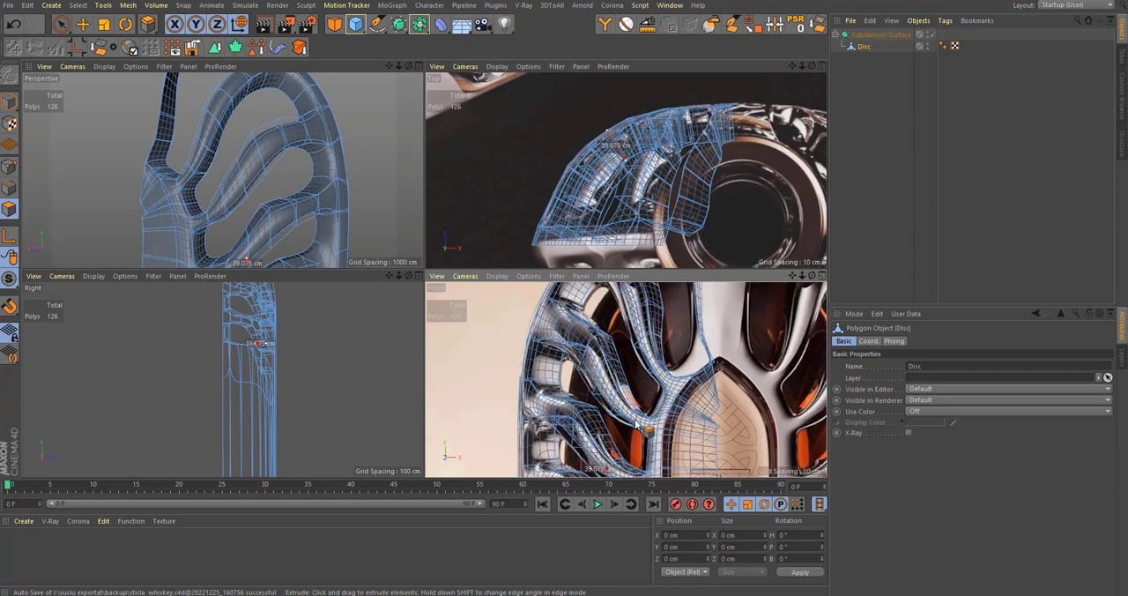
pyautogui.scroll(5, 637, 424)
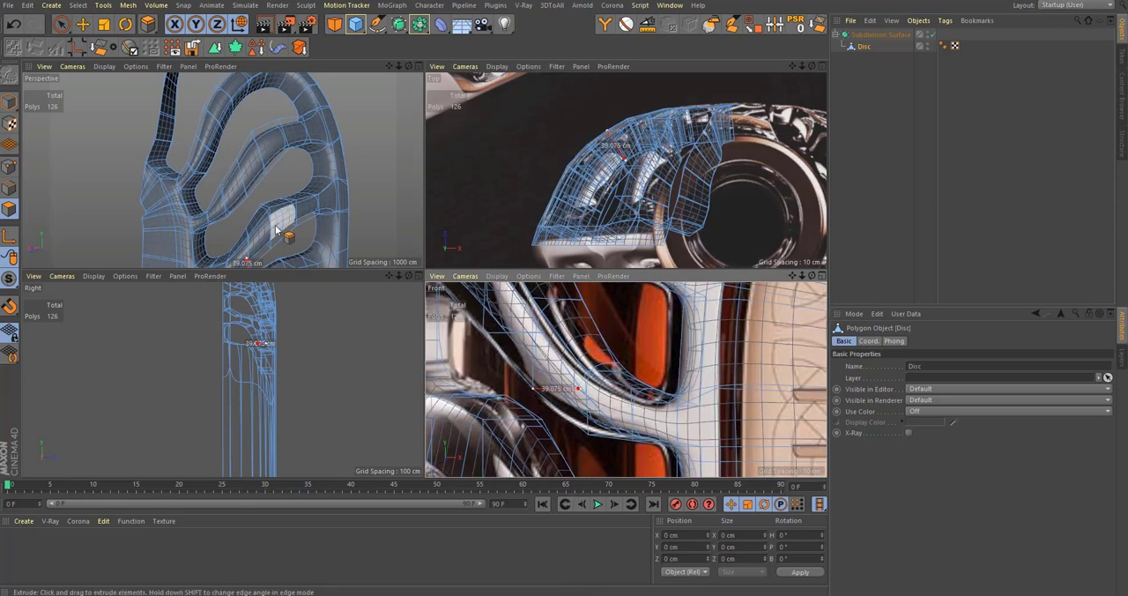
# Step: Add a loop cut at 39.05% around the inner wall of the lowest side window
pyautogui.middleClick(279, 229)
pyautogui.keyDown('alt'); pyautogui.moveTo(489, 343); pyautogui.dragTo(487, 294); pyautogui.keyUp('alt')
pyautogui.press('k')
pyautogui.press('l')
pyautogui.click(505, 306)
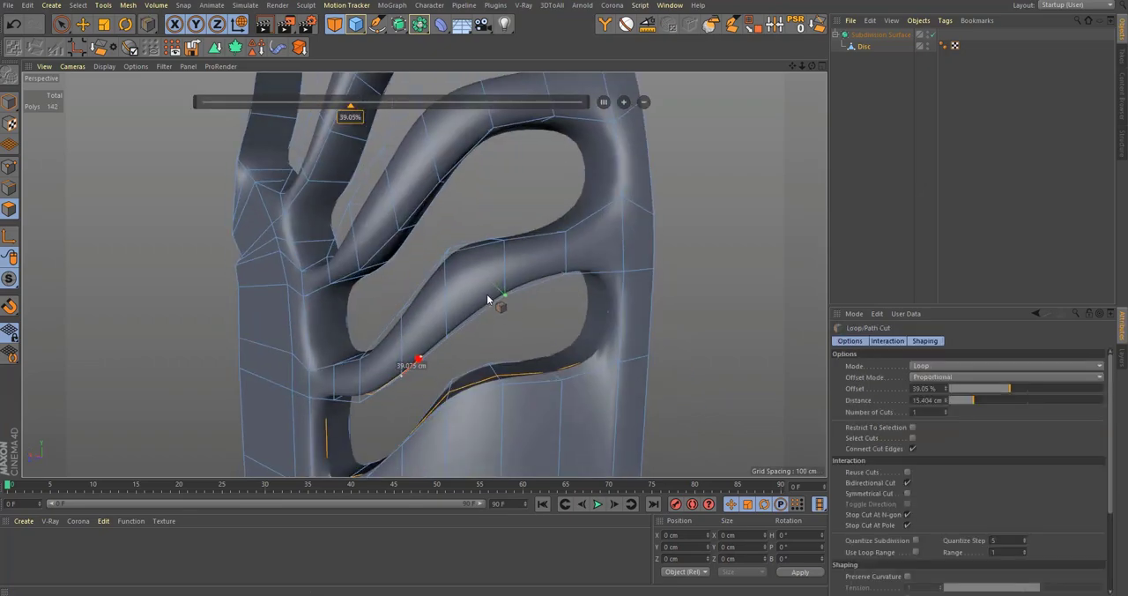
# Step: Add a loop cut at 50.634% around the inner wall of the middle side window in the front view
pyautogui.middleClick(486, 295)
pyautogui.keyDown('alt'); pyautogui.moveTo(520, 371); pyautogui.dragTo(586, 430, button='middle'); pyautogui.keyUp('alt')
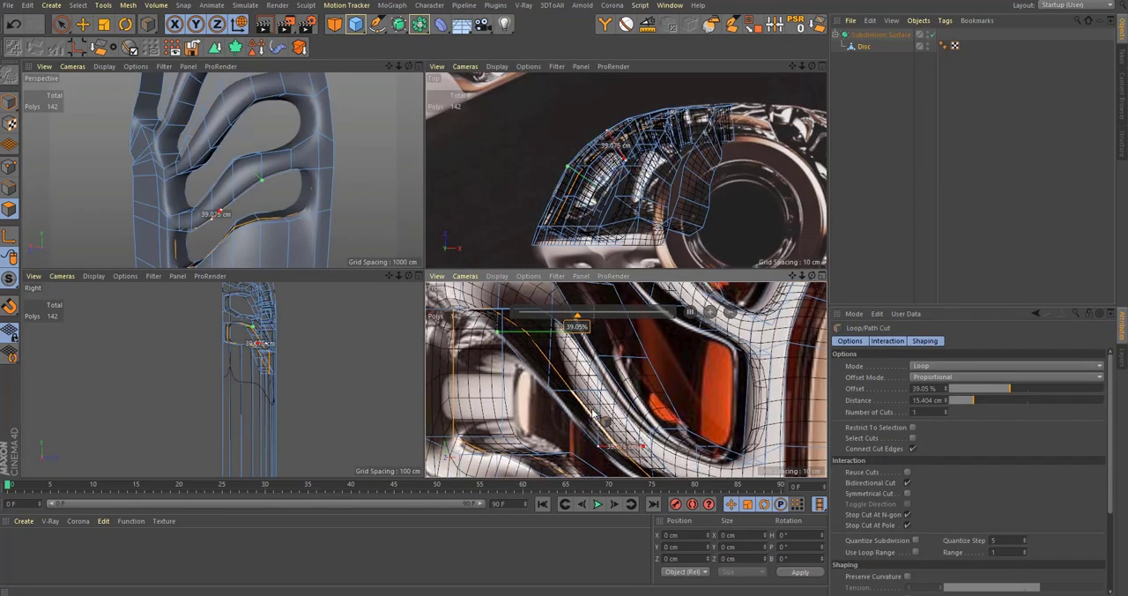
pyautogui.middleClick(578, 386)
pyautogui.keyDown('alt'); pyautogui.moveTo(533, 392); pyautogui.dragTo(625, 297, button='middle'); pyautogui.keyUp('alt')
pyautogui.keyDown('alt'); pyautogui.moveTo(625, 297); pyautogui.dragTo(553, 340, button='right'); pyautogui.keyUp('alt')
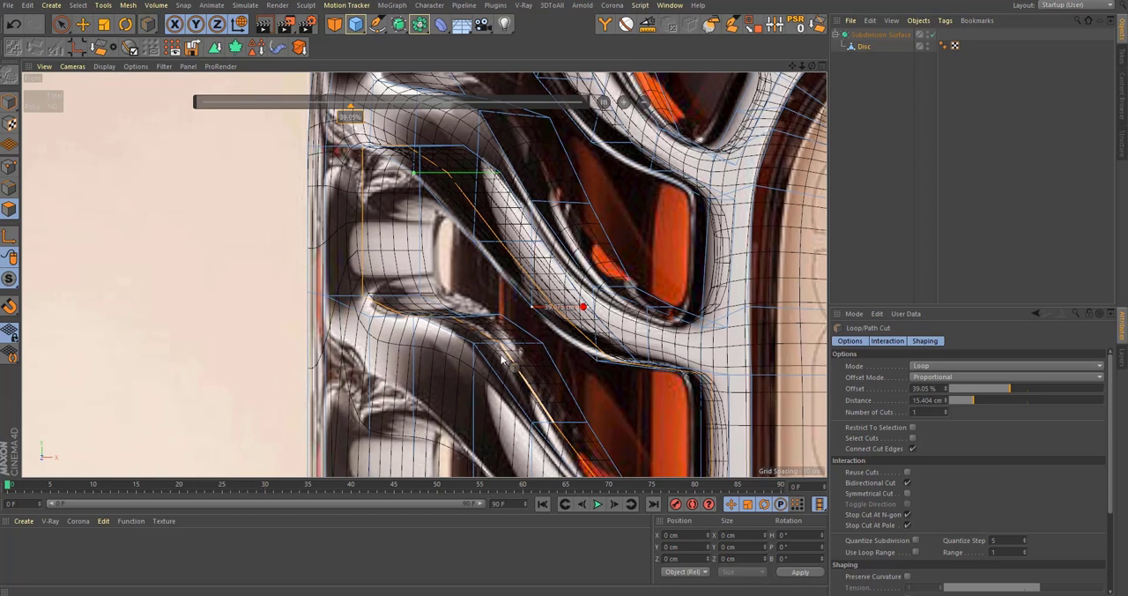
pyautogui.keyDown('alt'); pyautogui.moveTo(557, 205); pyautogui.dragTo(579, 254, button='middle'); pyautogui.keyUp('alt')
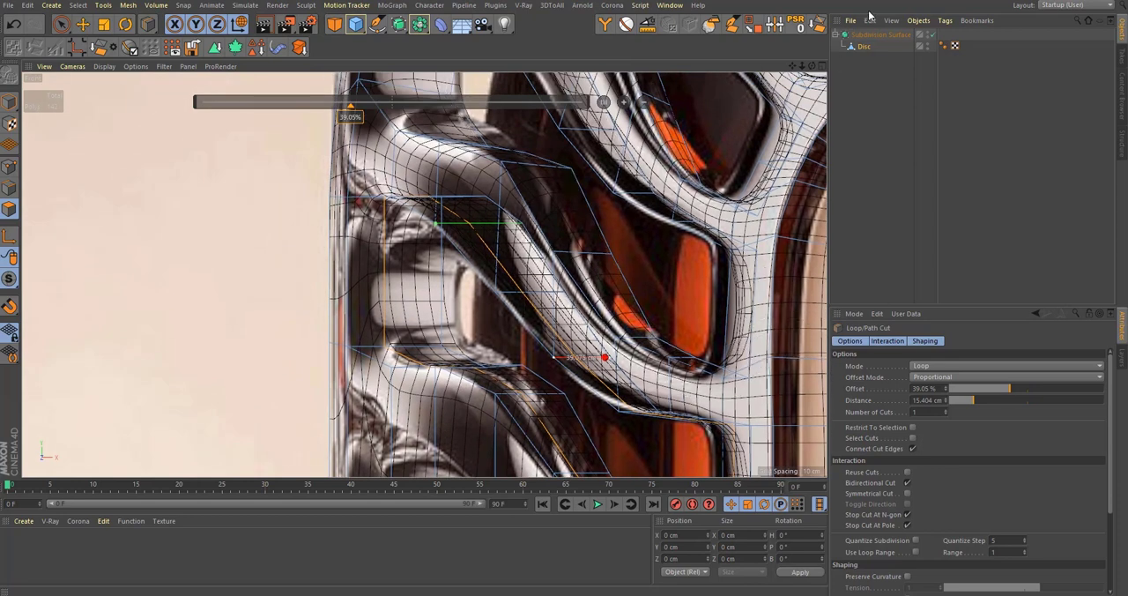
pyautogui.keyDown('alt'); pyautogui.moveTo(535, 268); pyautogui.dragTo(537, 463, button='middle'); pyautogui.keyUp('alt')
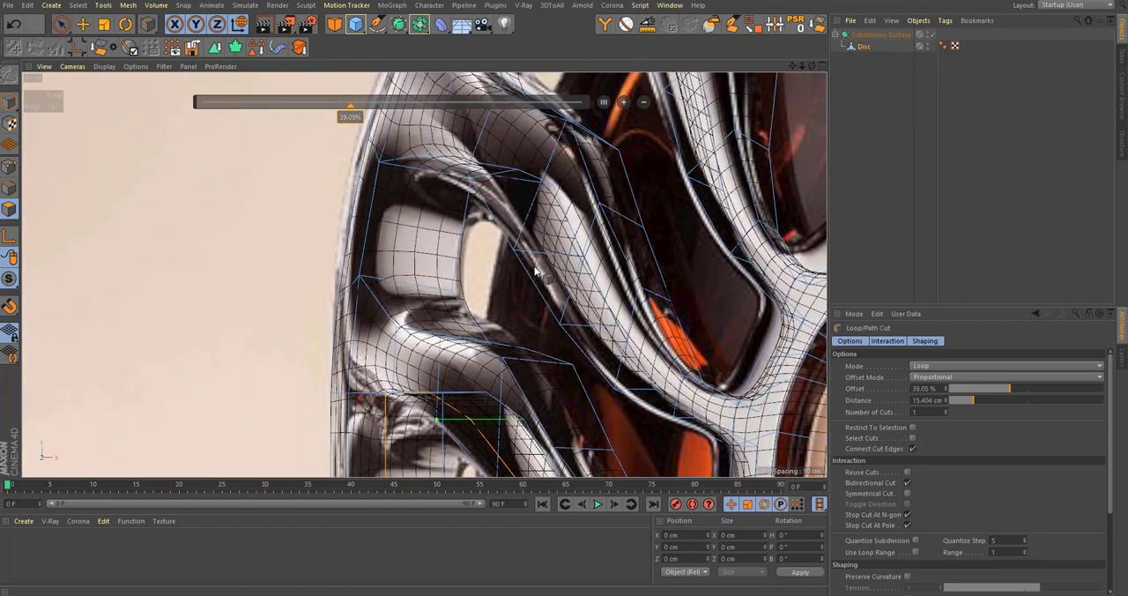
pyautogui.click(405, 282)
# Step: Examine the inner wall of the upper side window against the front reference image
pyautogui.keyDown('alt'); pyautogui.moveTo(515, 310); pyautogui.dragTo(512, 351); pyautogui.keyUp('alt')
pyautogui.keyDown('alt'); pyautogui.moveTo(555, 232); pyautogui.dragTo(553, 287); pyautogui.keyUp('alt')
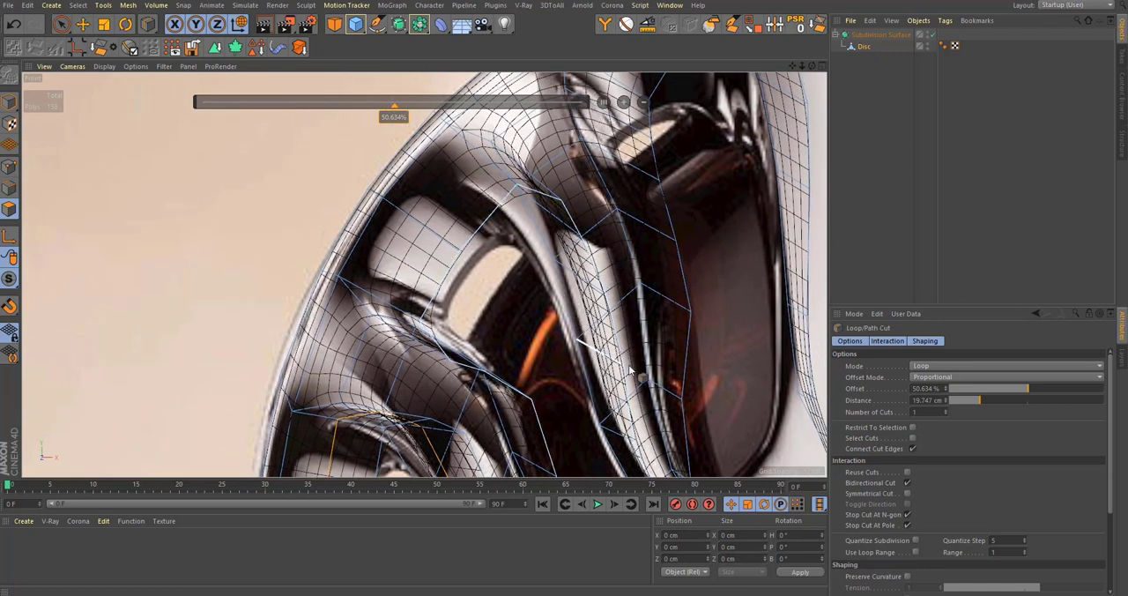
pyautogui.scroll(3, 593, 291)
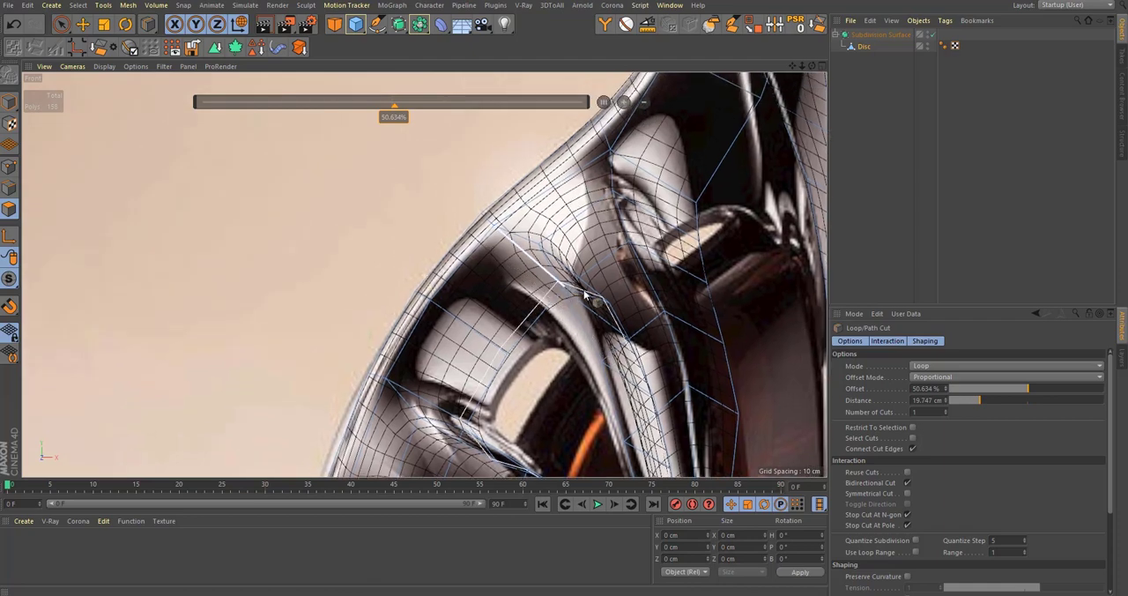
pyautogui.keyDown('alt'); pyautogui.moveTo(595, 308); pyautogui.dragTo(574, 235, button='middle'); pyautogui.keyUp('alt')
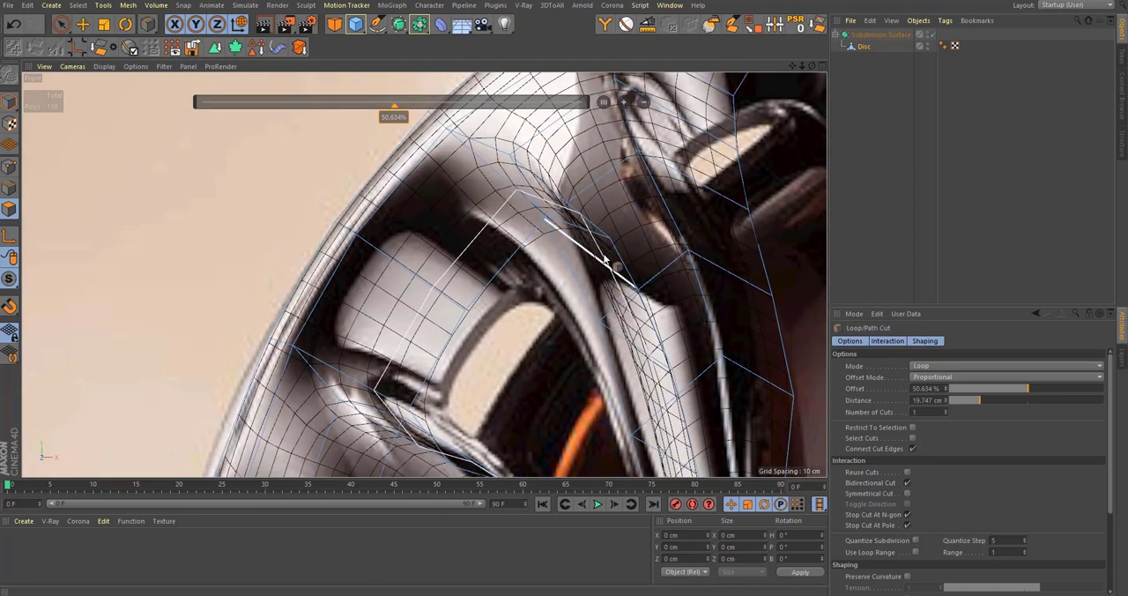
pyautogui.keyDown('alt'); pyautogui.moveTo(642, 357); pyautogui.dragTo(398, 307); pyautogui.keyUp('alt')
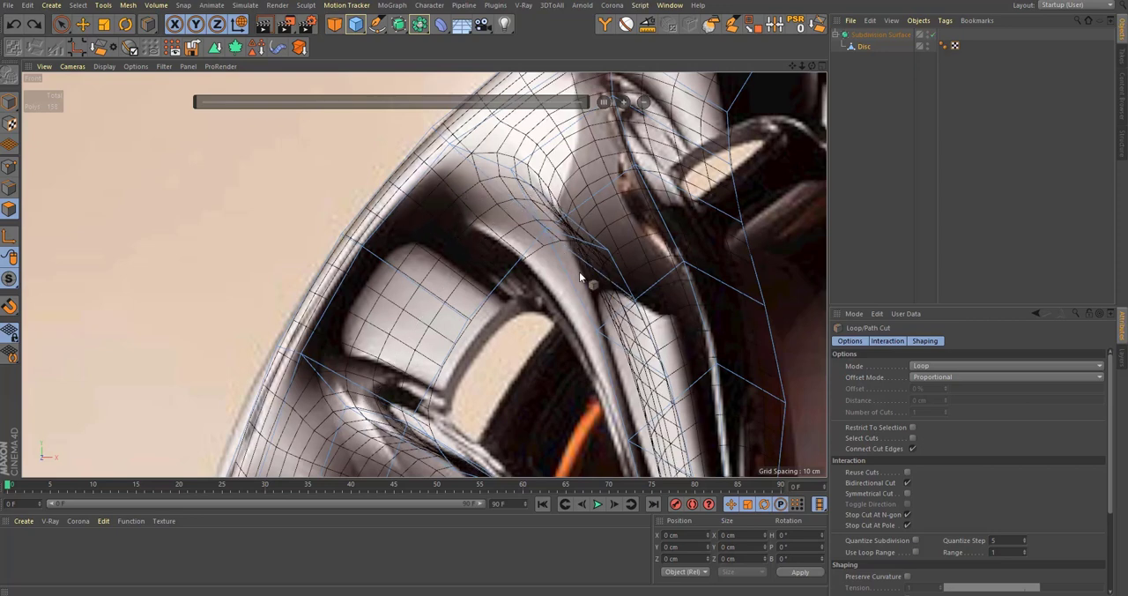
pyautogui.scroll(-4, 579, 272)
pyautogui.keyDown('alt'); pyautogui.moveTo(579, 271); pyautogui.dragTo(532, 203, button='middle'); pyautogui.keyUp('alt')
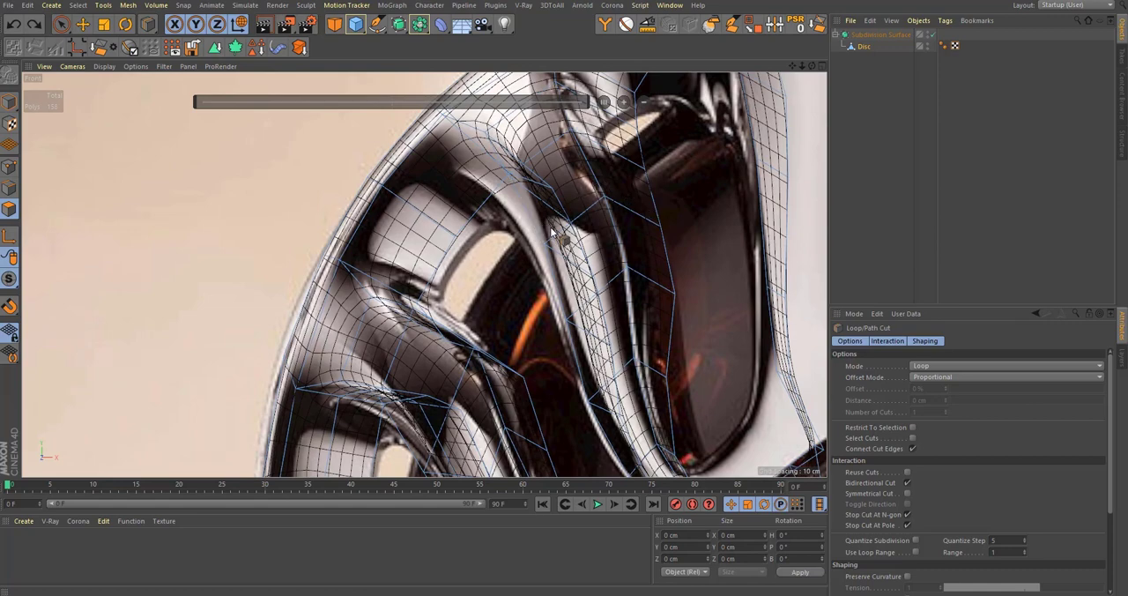
# Step: Select the six inner-wall polygons along the upper edge of the upper side window
pyautogui.press('space')
pyautogui.click(566, 206)
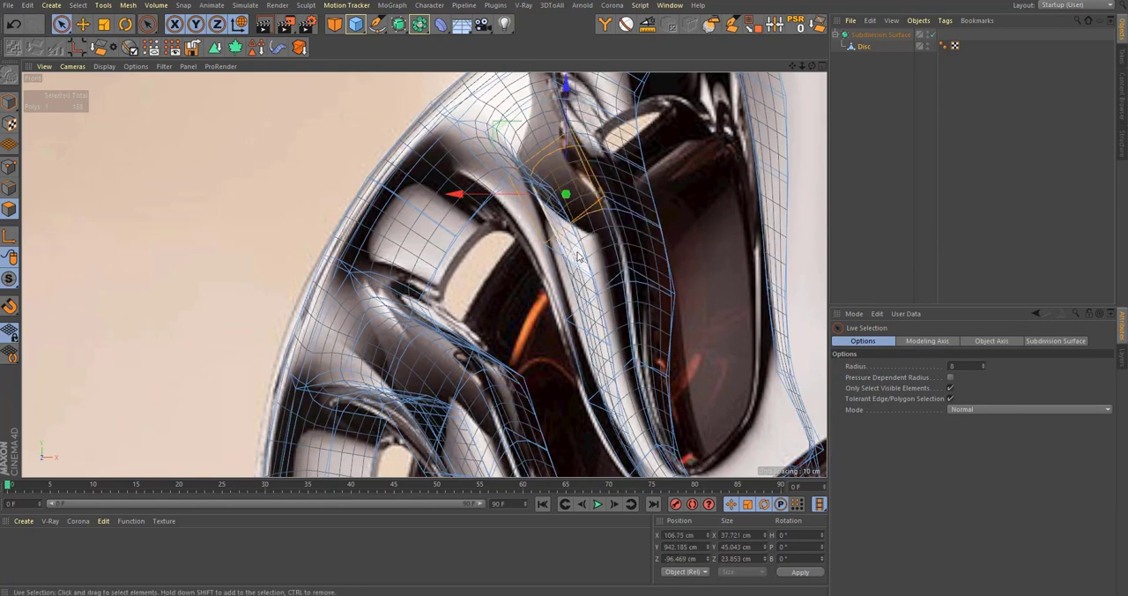
pyautogui.middleClick(564, 208)
pyautogui.middleClick(288, 206)
pyautogui.keyDown('alt'); pyautogui.moveTo(423, 274); pyautogui.dragTo(448, 370); pyautogui.keyUp('alt')
pyautogui.moveTo(473, 265)
pyautogui.keyDown('alt'); pyautogui.mouseDown()
pyautogui.moveTo(450, 230)
pyautogui.moveTo(563, 201)
pyautogui.moveTo(370, 376)
pyautogui.mouseUp(); pyautogui.keyUp('alt')
pyautogui.scroll(4, 575, 198)
pyautogui.keyDown('alt'); pyautogui.moveTo(370, 376); pyautogui.dragTo(437, 189, button='middle'); pyautogui.keyUp('alt')
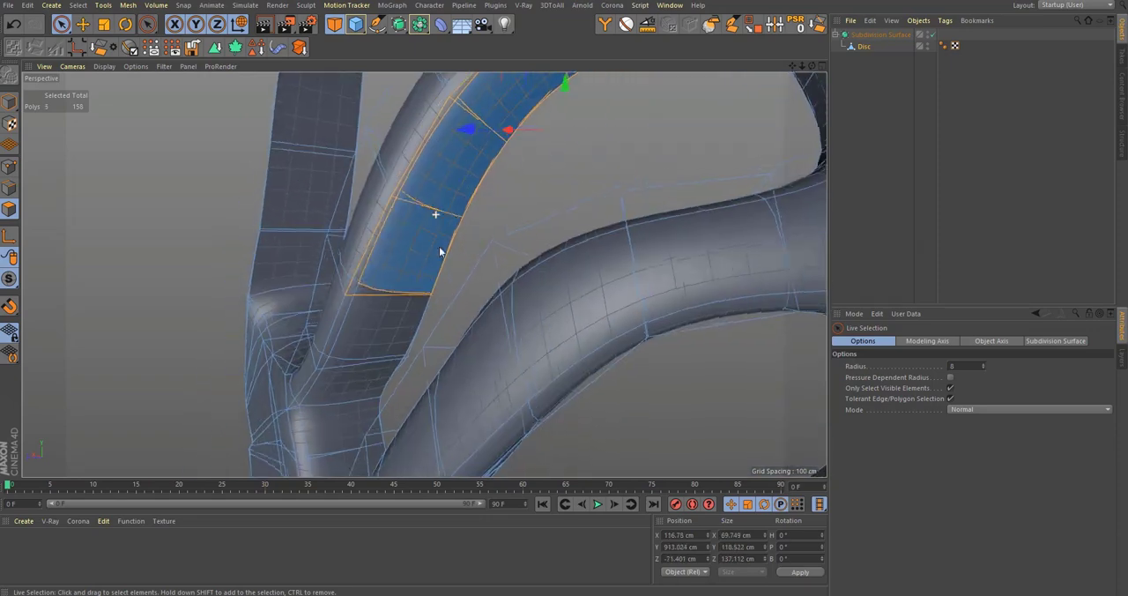
pyautogui.moveTo(423, 271)
pyautogui.keyDown('shift'); pyautogui.mouseDown()
pyautogui.moveTo(372, 363)
pyautogui.moveTo(519, 251)
pyautogui.moveTo(535, 295)
pyautogui.mouseUp(); pyautogui.keyUp('shift')
pyautogui.scroll(-3, 519, 251)
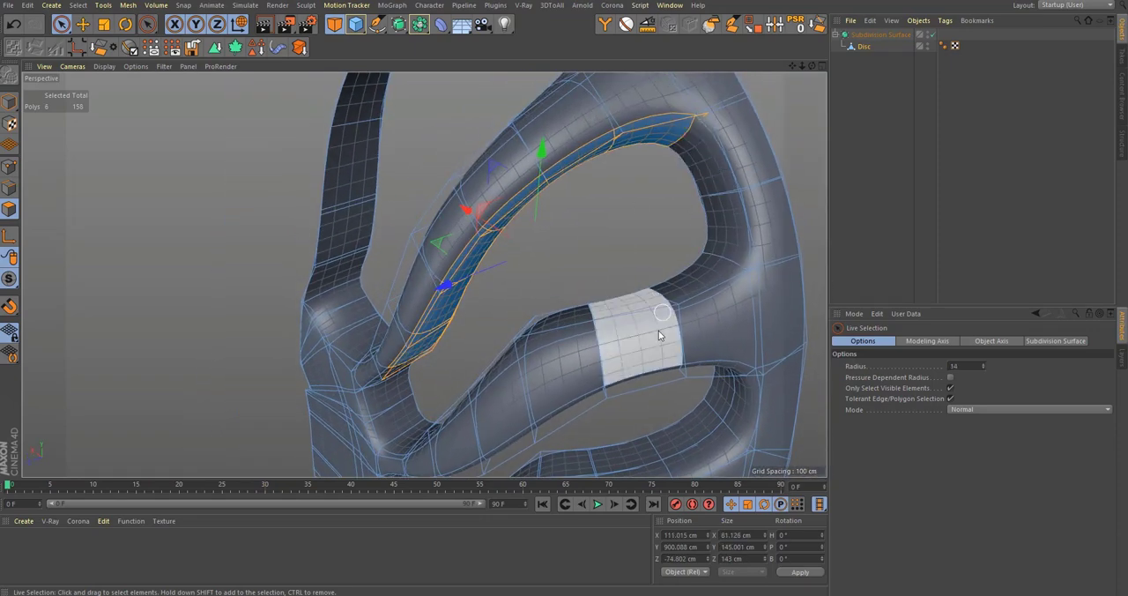
pyautogui.moveTo(641, 392); pyautogui.dragTo(655, 410, button='middle')
pyautogui.middleClick(659, 420)
pyautogui.middleClick(660, 420)
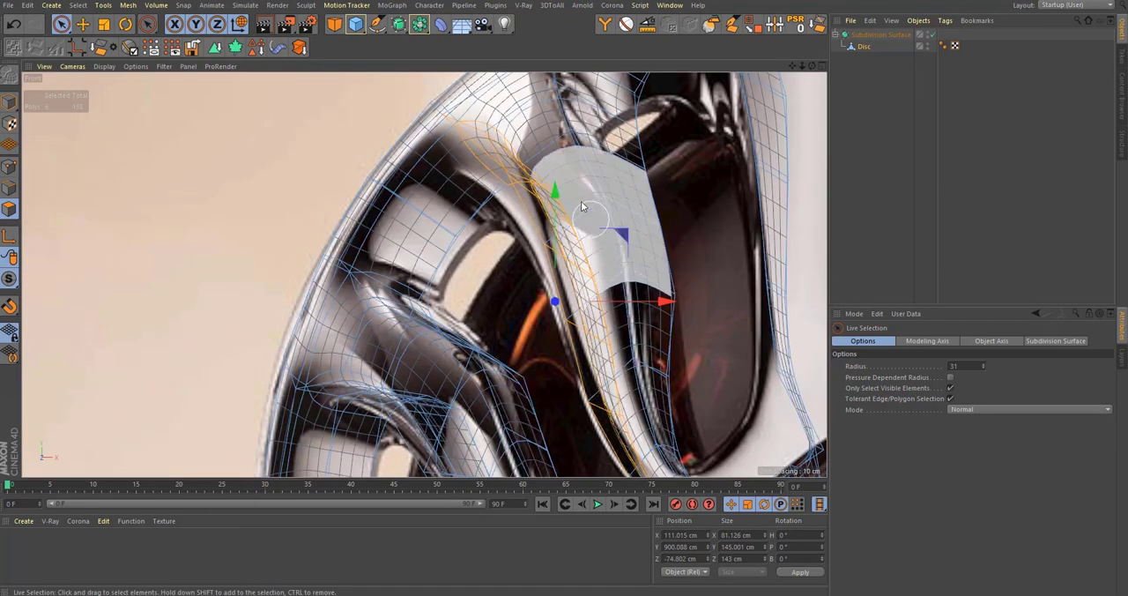
# Step: Move, rotate and scale the selected inner-wall polygons in the front view to follow the reference rib
pyautogui.moveTo(537, 184); pyautogui.dragTo(548, 222)
pyautogui.moveTo(489, 255); pyautogui.dragTo(484, 246)
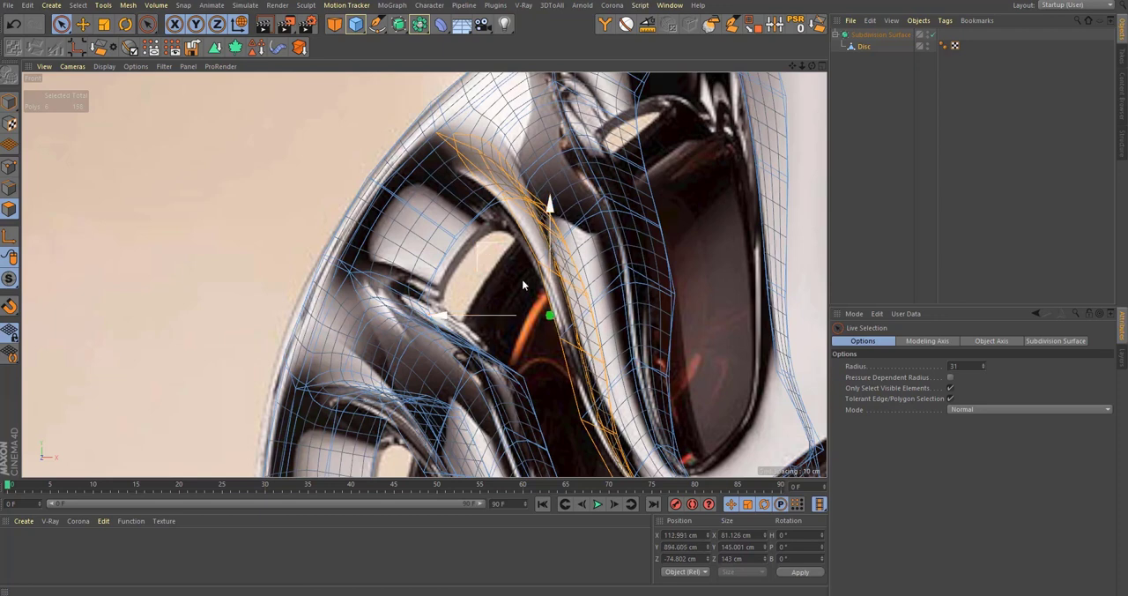
pyautogui.keyDown('alt'); pyautogui.moveTo(569, 319); pyautogui.dragTo(554, 270, button='middle'); pyautogui.keyUp('alt')
pyautogui.press('r')
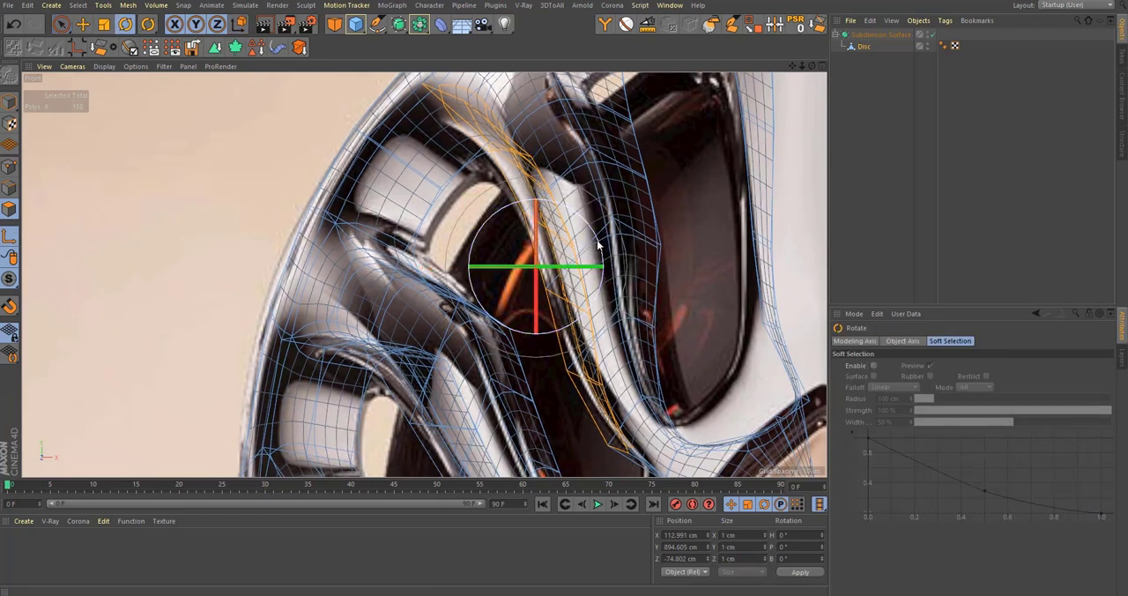
pyautogui.moveTo(599, 246); pyautogui.dragTo(609, 274)
pyautogui.press('t')
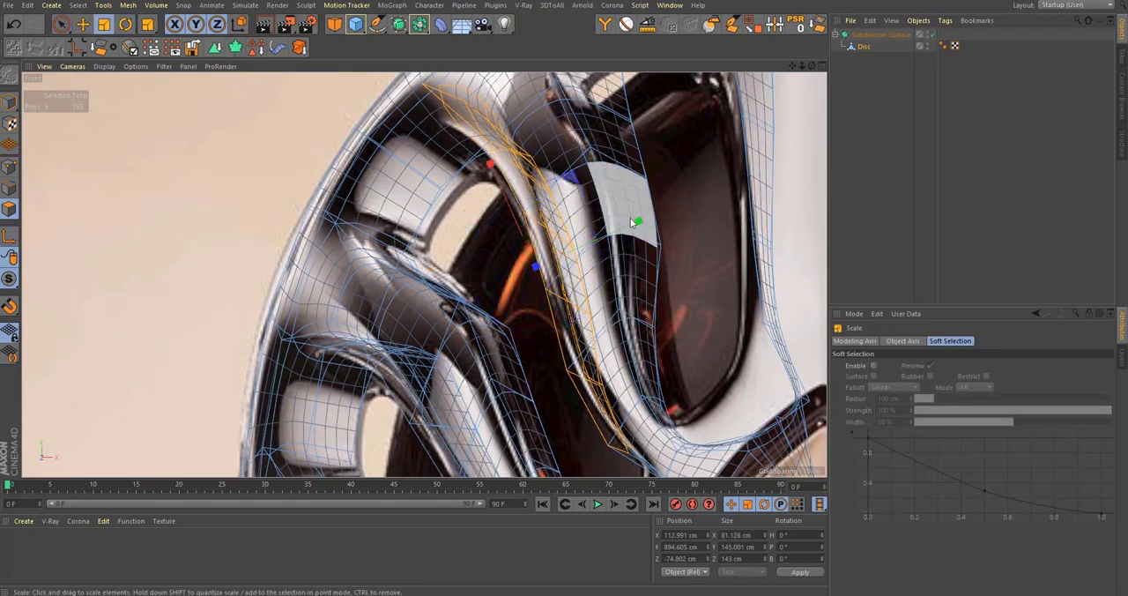
pyautogui.moveTo(636, 222); pyautogui.dragTo(633, 245)
pyautogui.press('r')
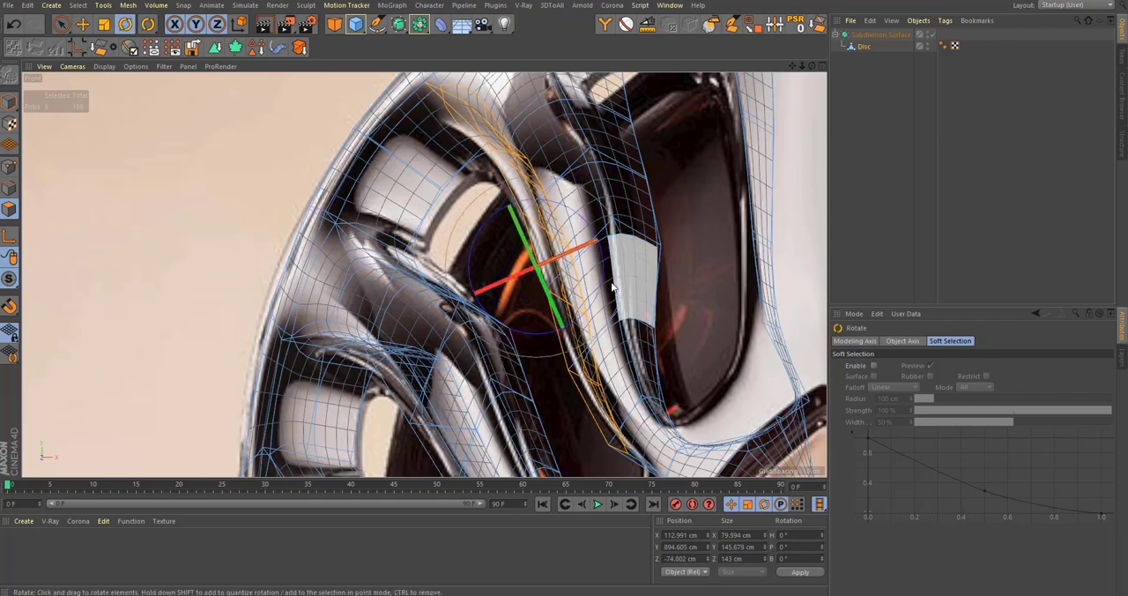
pyautogui.moveTo(605, 279); pyautogui.dragTo(606, 270)
# Step: Examine the reshaped rib and the other side windows on the smoothed mesh in perspective, with nothing selected
pyautogui.middleClick(592, 139)
pyautogui.middleClick(295, 223)
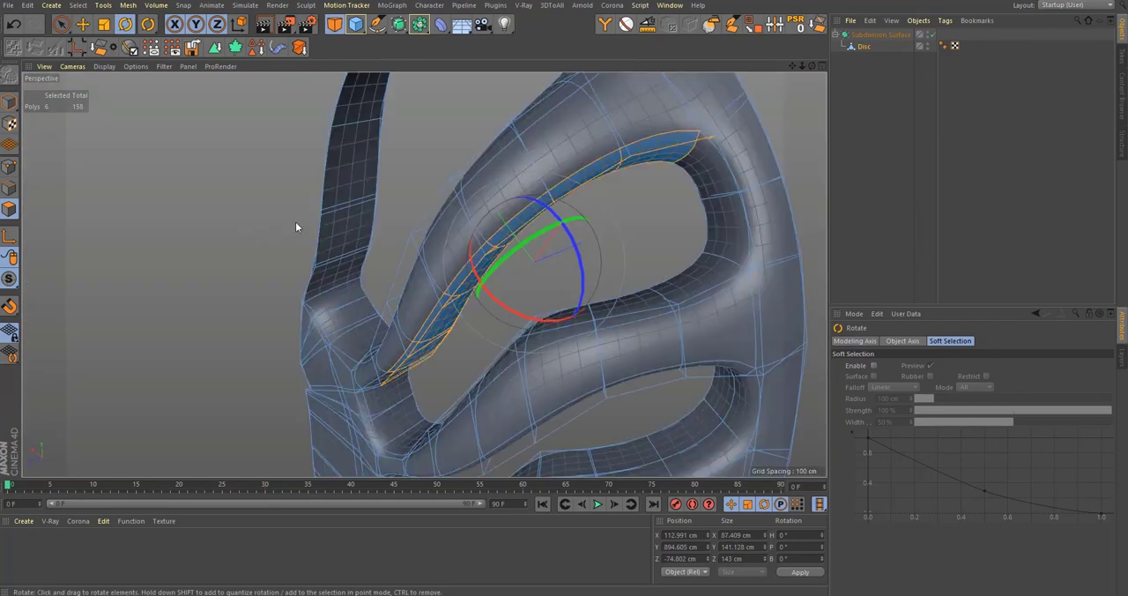
pyautogui.keyDown('alt'); pyautogui.moveTo(295, 227); pyautogui.dragTo(511, 247); pyautogui.keyUp('alt')
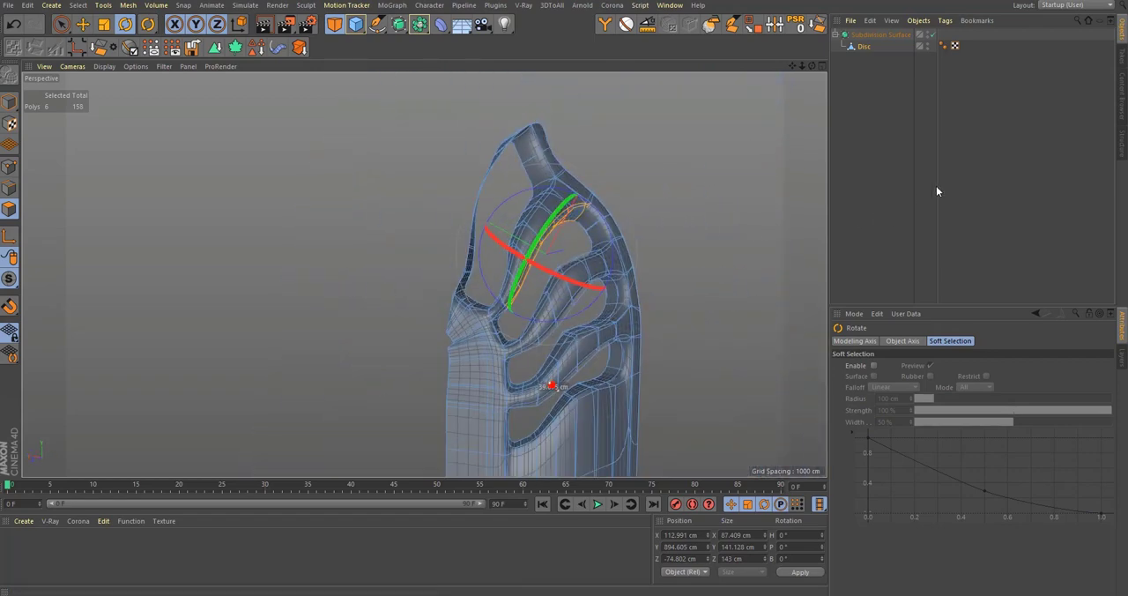
pyautogui.click(960, 160)
pyautogui.keyDown('alt'); pyautogui.moveTo(449, 338); pyautogui.dragTo(402, 313); pyautogui.keyUp('alt')
pyautogui.scroll(-5, 494, 360)
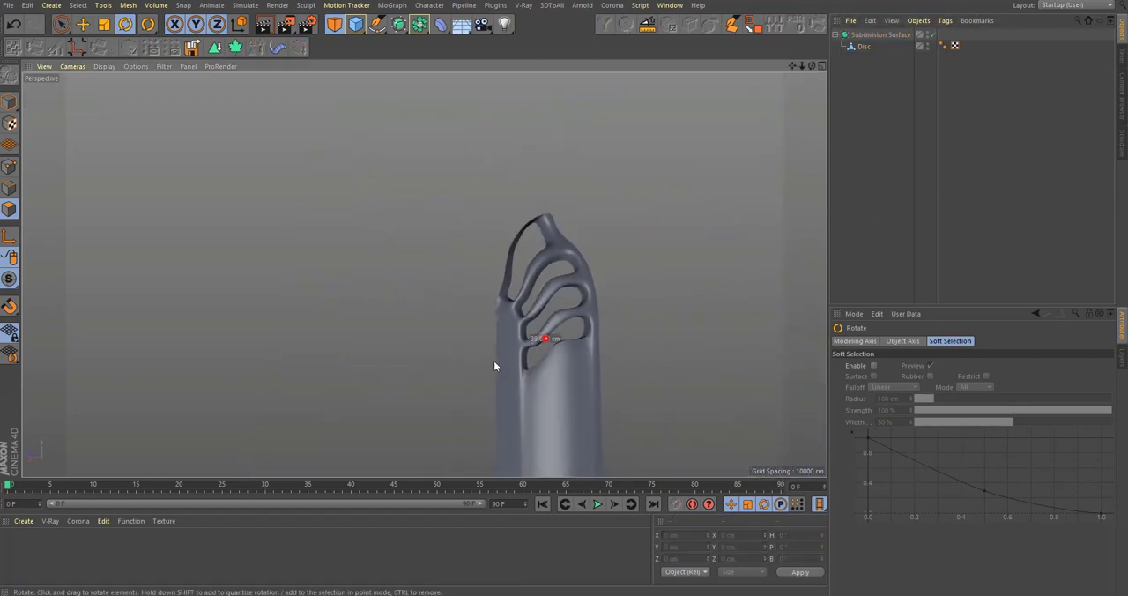
pyautogui.keyDown('alt'); pyautogui.moveTo(497, 360); pyautogui.dragTo(538, 362); pyautogui.keyUp('alt')
pyautogui.keyDown('alt'); pyautogui.moveTo(538, 307); pyautogui.dragTo(653, 277, button='right'); pyautogui.keyUp('alt')
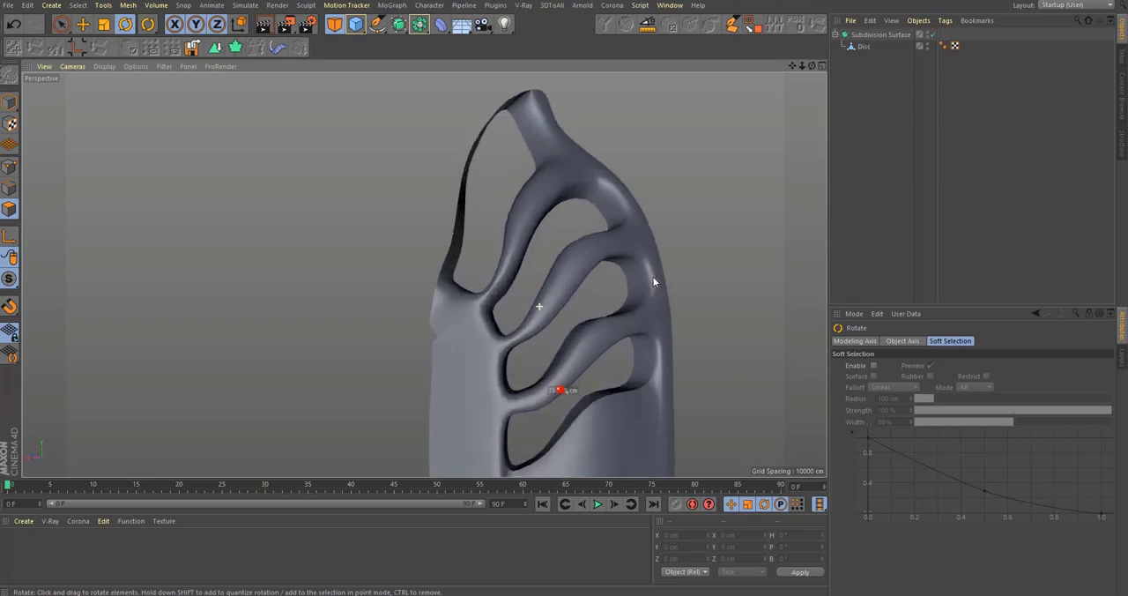
pyautogui.moveTo(494, 263)
pyautogui.keyDown('alt'); pyautogui.mouseDown()
pyautogui.moveTo(505, 283)
pyautogui.moveTo(511, 275)
pyautogui.mouseUp(); pyautogui.keyUp('alt')
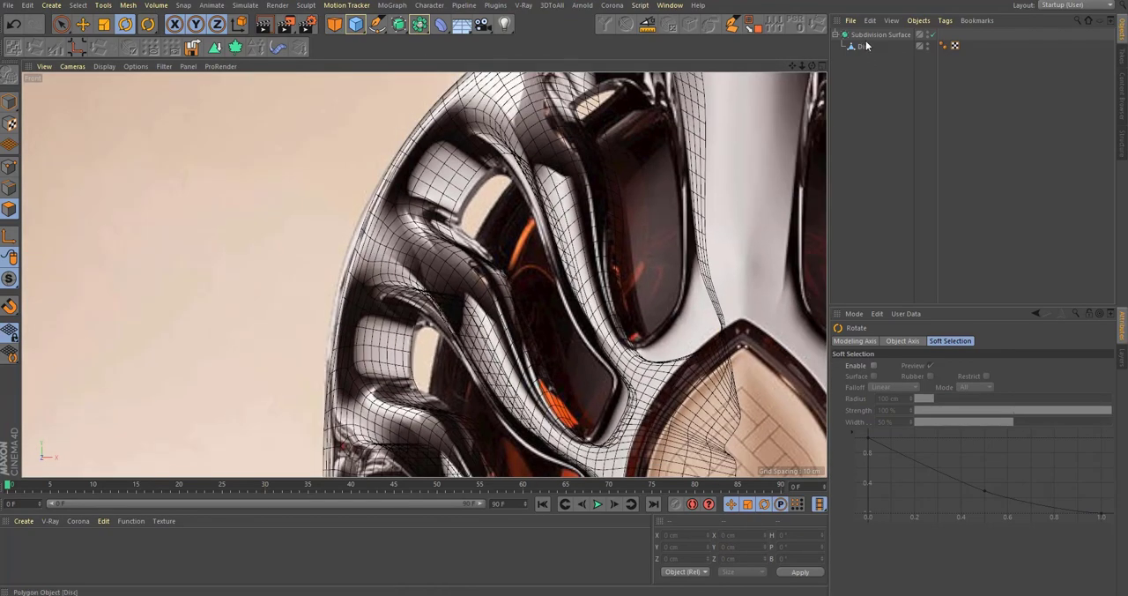
# Step: Turn off the subdivision smoothing and delete the Disc's inner-wall polygons at the lower end of the tall front window
pyautogui.click(862, 46)
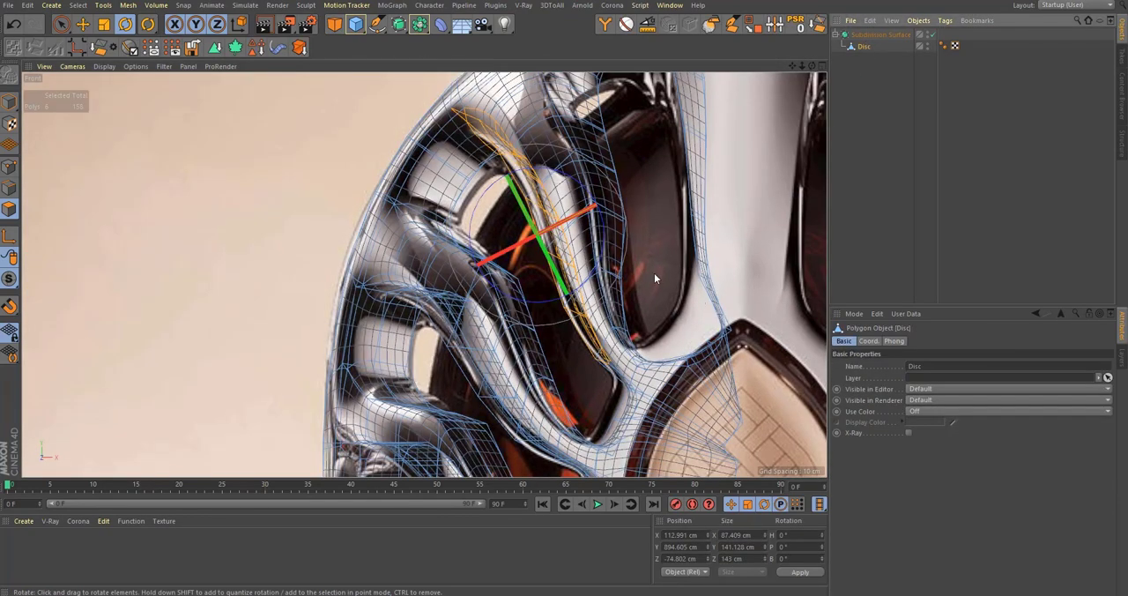
pyautogui.keyDown('alt'); pyautogui.moveTo(654, 273); pyautogui.dragTo(659, 290); pyautogui.keyUp('alt')
pyautogui.scroll(3, 664, 305)
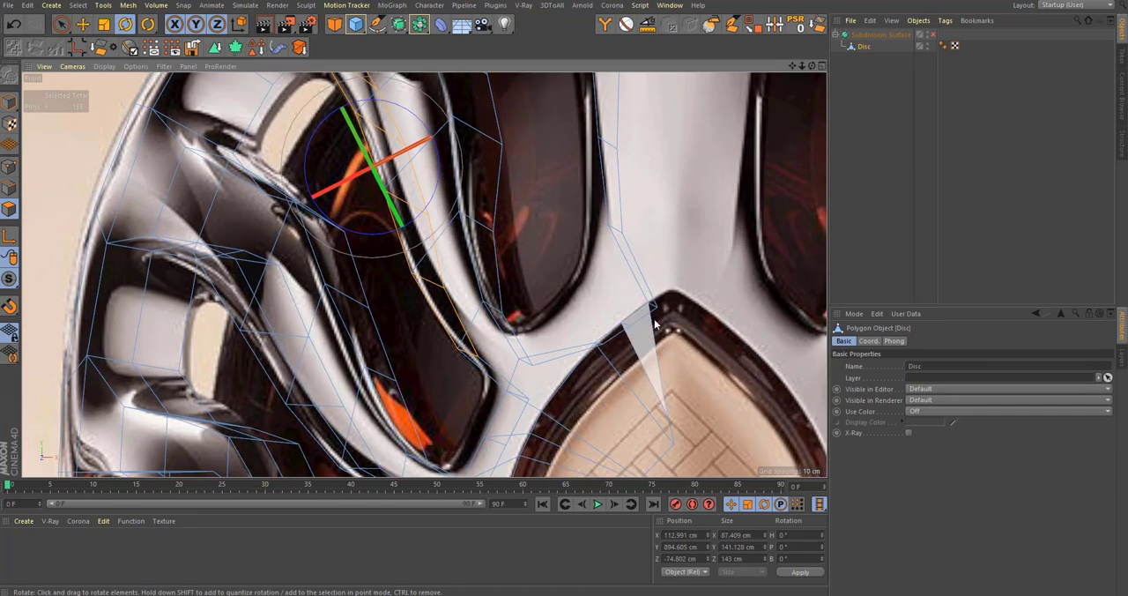
pyautogui.scroll(-4, 655, 324)
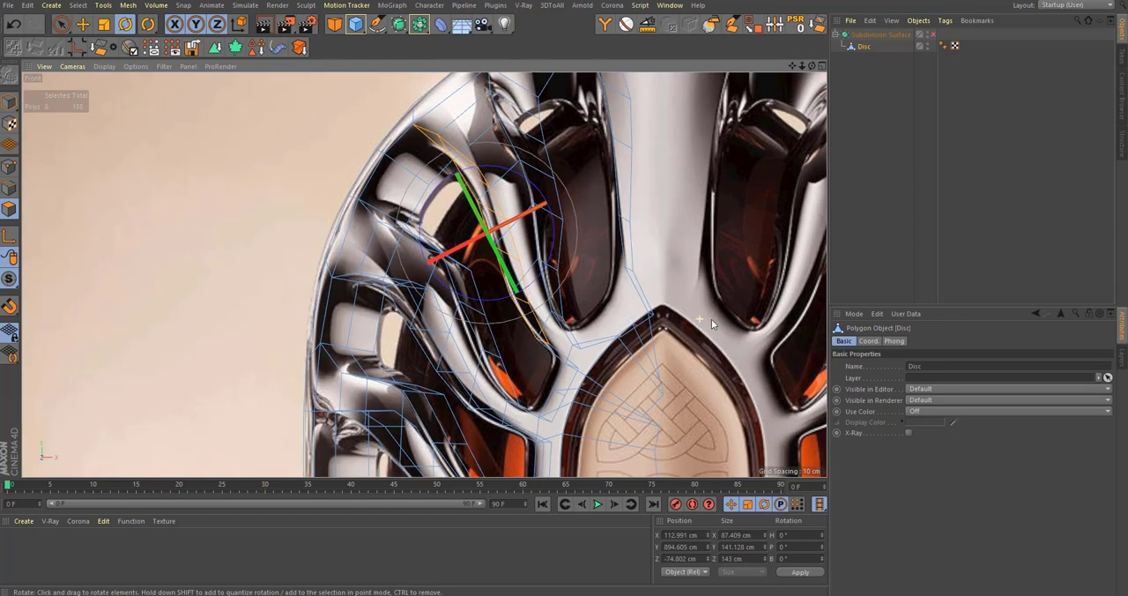
pyautogui.scroll(4, 712, 319)
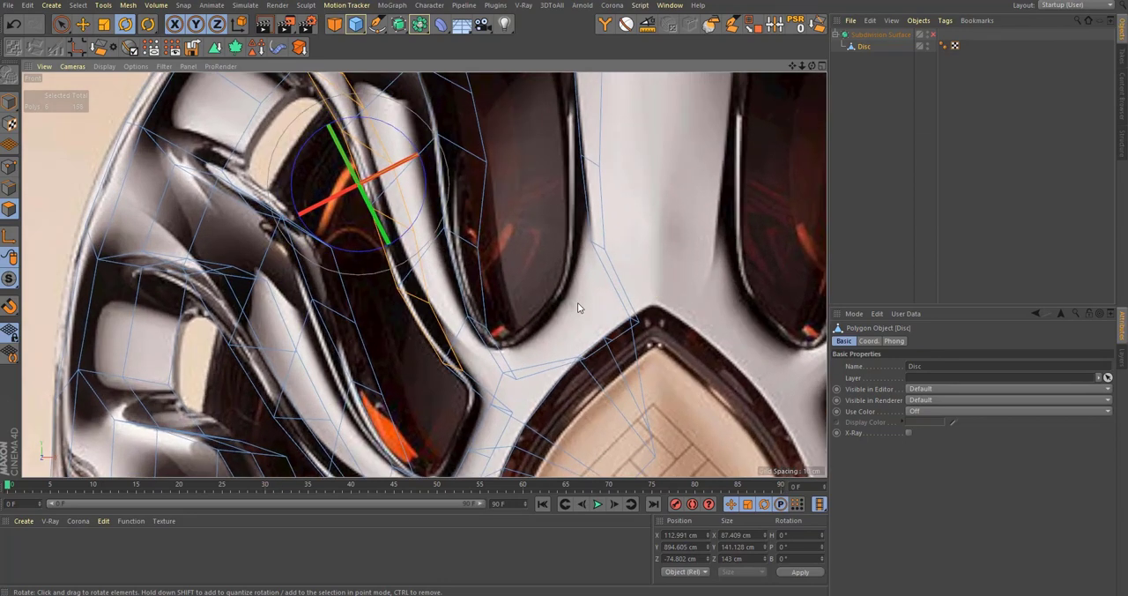
pyautogui.press('F1')
pyautogui.scroll(5, 502, 356)
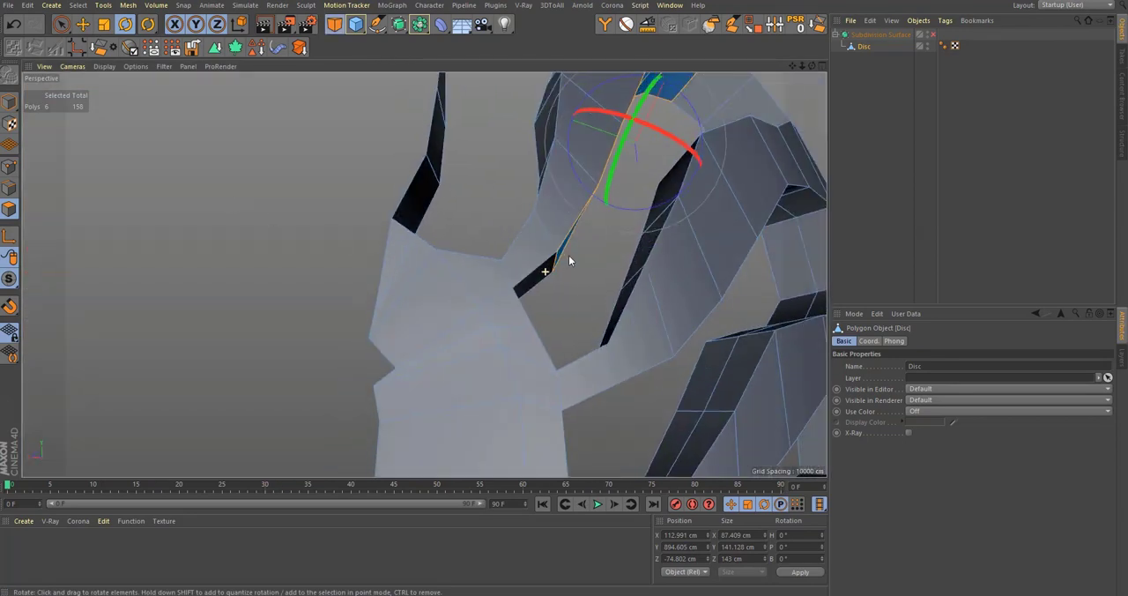
pyautogui.keyDown('alt'); pyautogui.moveTo(507, 286); pyautogui.dragTo(459, 202); pyautogui.keyUp('alt')
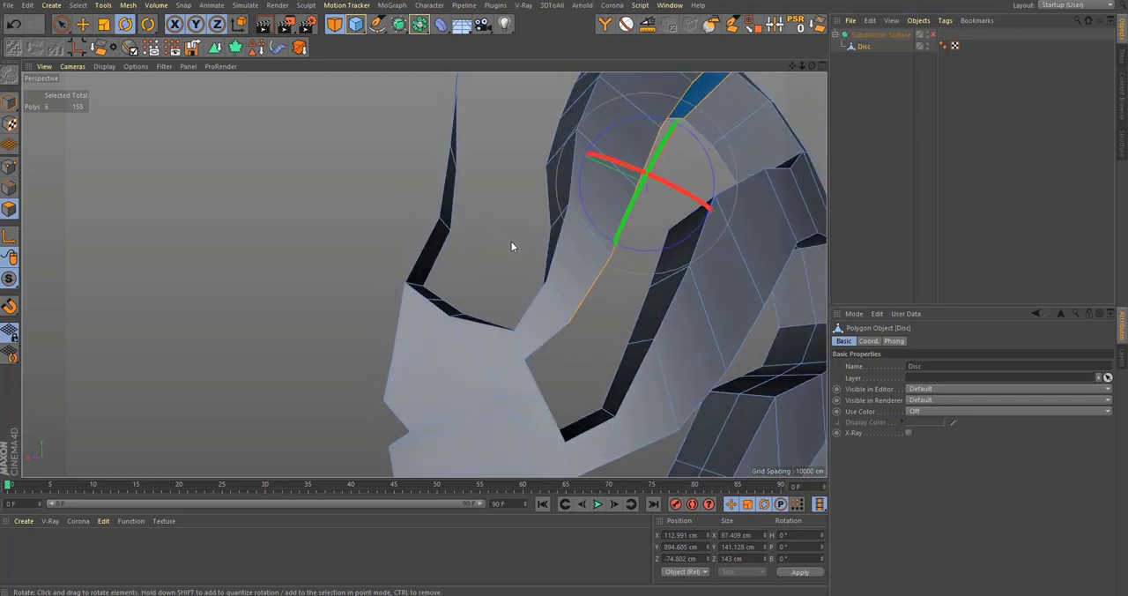
pyautogui.keyDown('alt'); pyautogui.moveTo(458, 303); pyautogui.dragTo(488, 253); pyautogui.keyUp('alt')
pyautogui.press('9')
pyautogui.click(451, 266)
pyautogui.press('Delete')
# Step: Bridge the notch in the front face below the tall window and delete the lowest polygon of its inner wall strip
pyautogui.keyDown('alt'); pyautogui.moveTo(424, 274); pyautogui.dragTo(492, 306); pyautogui.keyUp('alt')
pyautogui.keyDown('alt'); pyautogui.moveTo(502, 361); pyautogui.dragTo(433, 323); pyautogui.keyUp('alt')
pyautogui.click(453, 321)
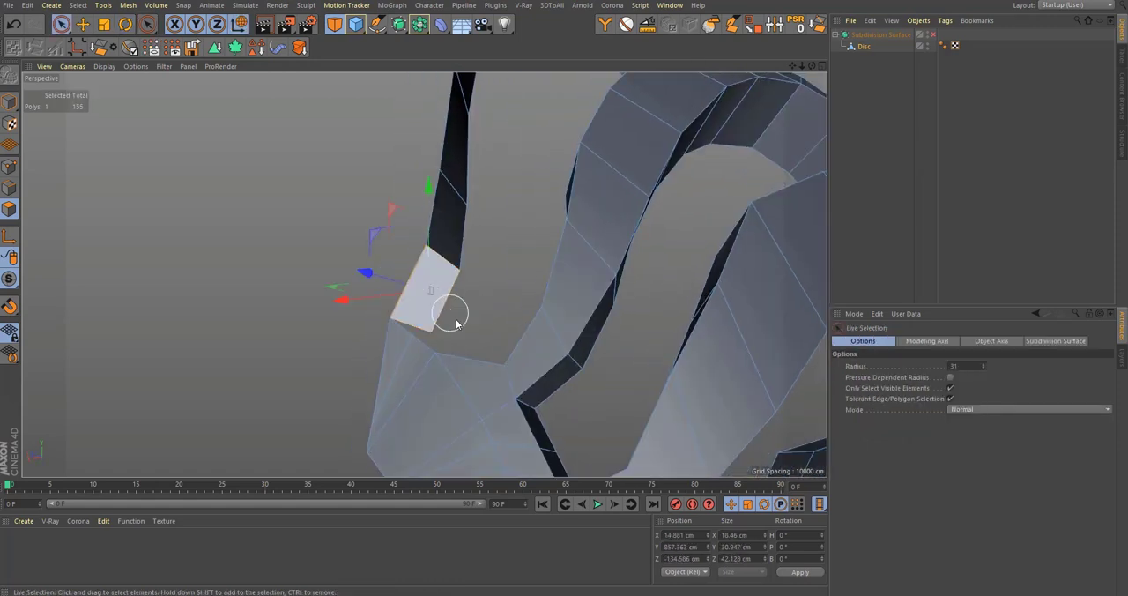
pyautogui.press('m')
pyautogui.press('b')
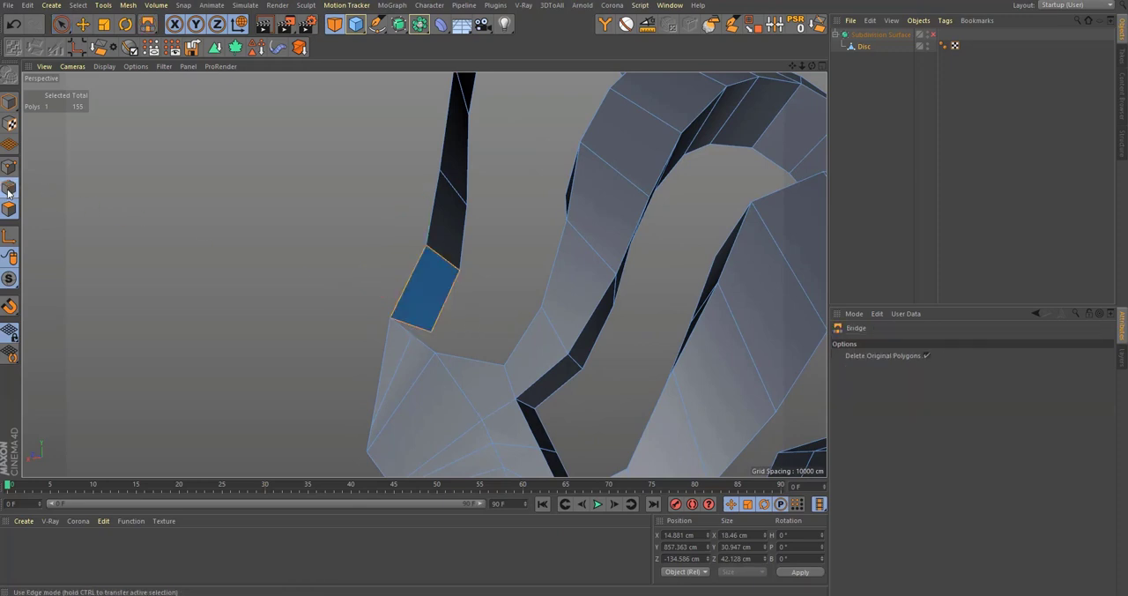
pyautogui.click(8, 189)
pyautogui.moveTo(412, 277); pyautogui.dragTo(414, 279)
pyautogui.keyDown('alt'); pyautogui.moveTo(461, 368); pyautogui.dragTo(438, 288); pyautogui.keyUp('alt')
pyautogui.press('space')
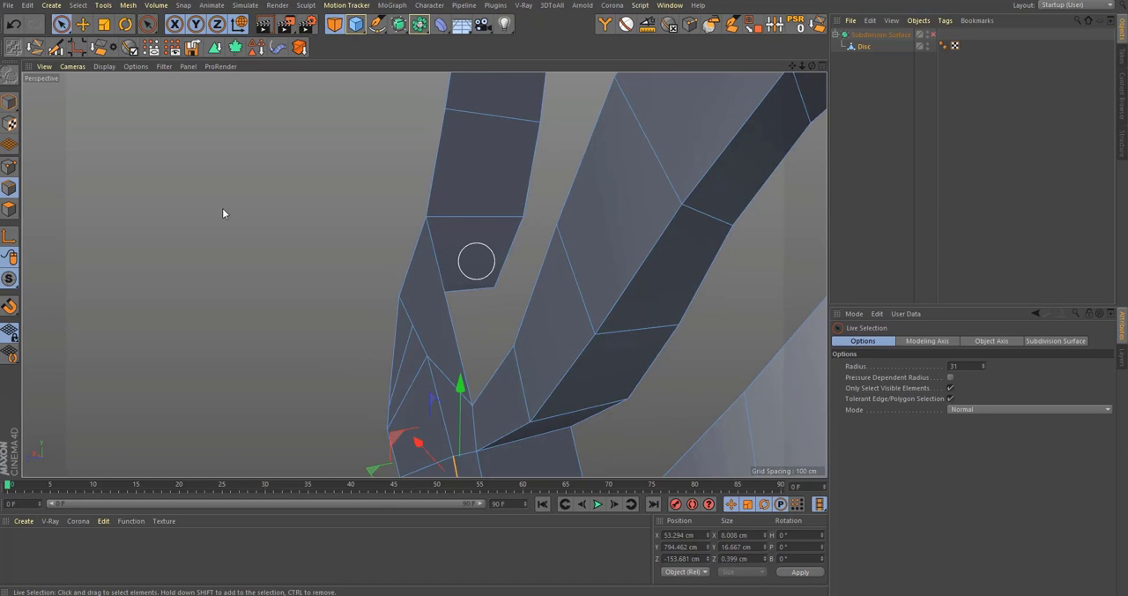
pyautogui.click(11, 209)
pyautogui.press('Delete')
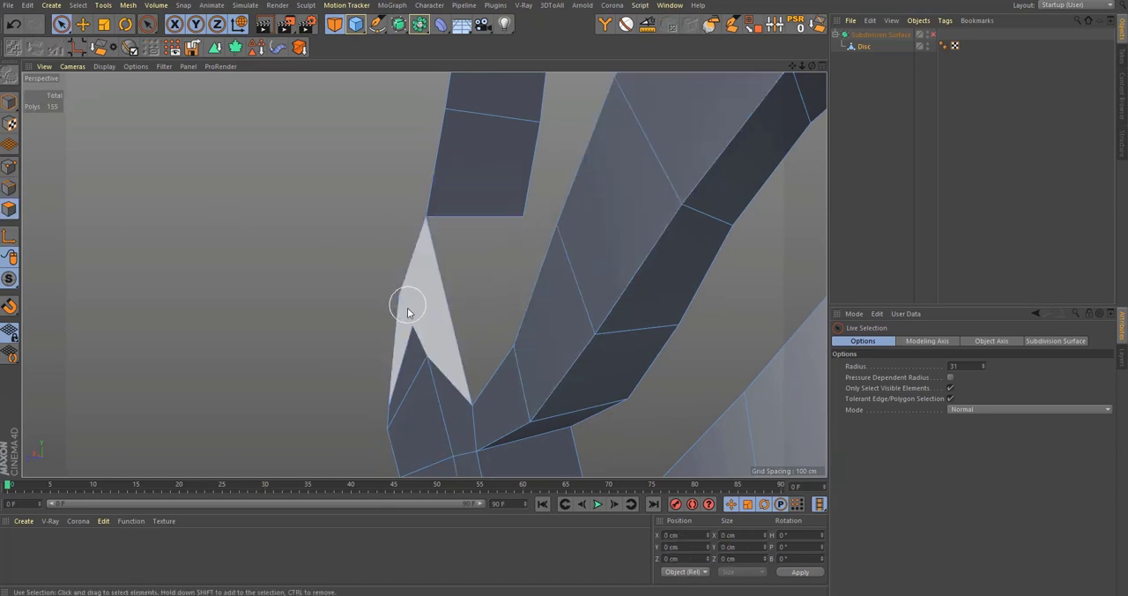
# Step: Delete the front-face polygons covering the central arch area below the tall front window
pyautogui.keyDown('alt'); pyautogui.moveTo(458, 322); pyautogui.dragTo(271, 321); pyautogui.keyUp('alt')
pyautogui.click(9, 188)
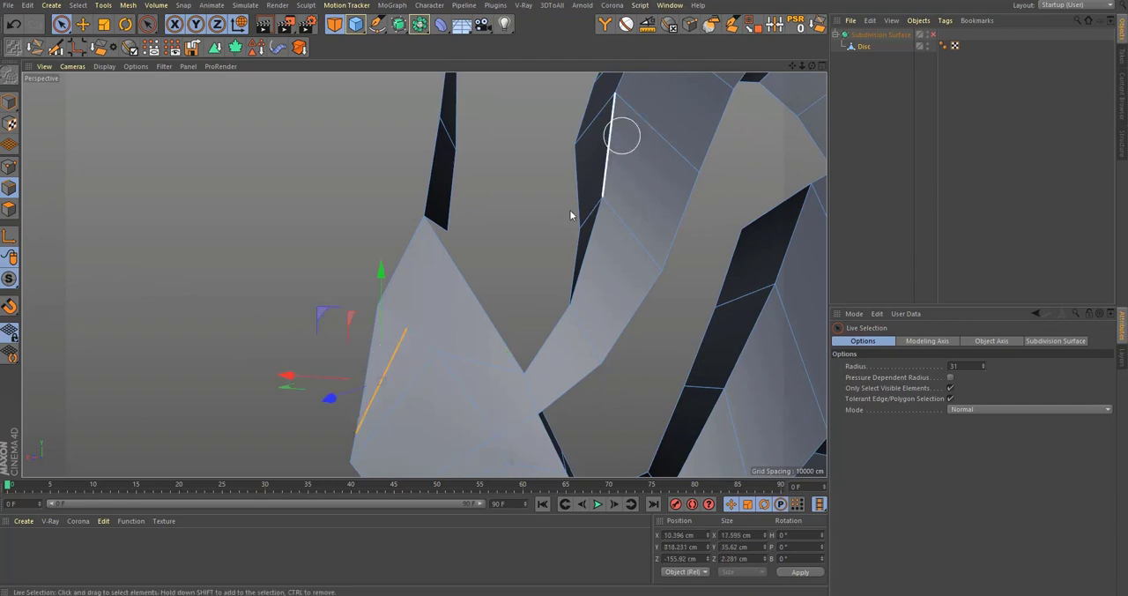
pyautogui.click(820, 29)
pyautogui.scroll(-5, 526, 257)
pyautogui.keyDown('alt'); pyautogui.moveTo(468, 327); pyautogui.dragTo(582, 354); pyautogui.keyUp('alt')
pyautogui.scroll(6, 476, 319)
pyautogui.keyDown('alt'); pyautogui.moveTo(414, 329); pyautogui.dragTo(123, 267); pyautogui.keyUp('alt')
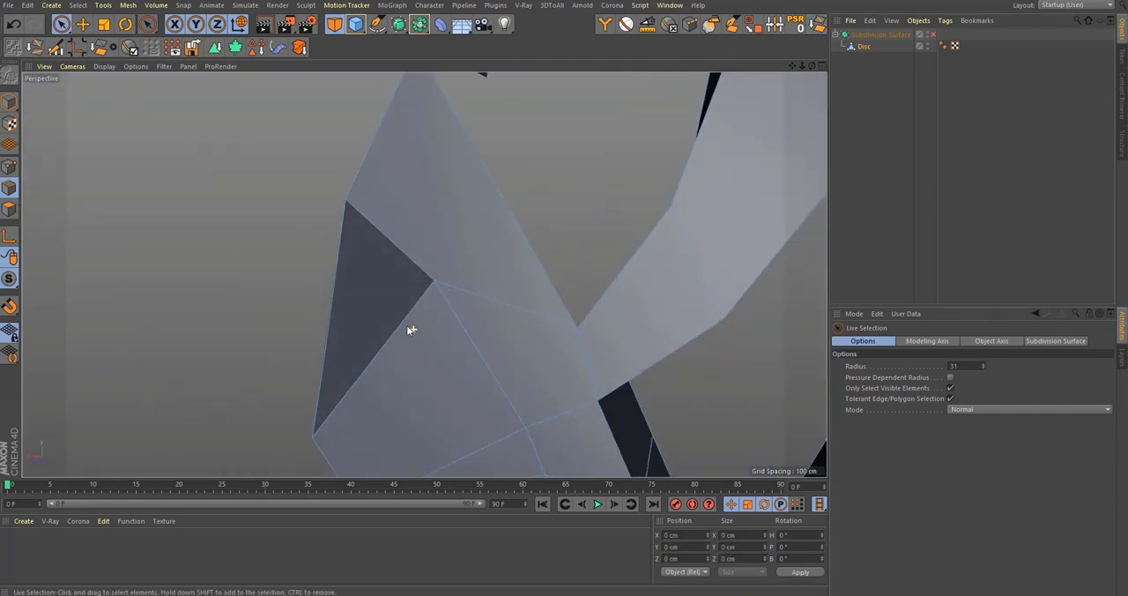
pyautogui.click(8, 211)
pyautogui.moveTo(403, 315)
pyautogui.mouseDown()
pyautogui.moveTo(432, 391)
pyautogui.moveTo(424, 269)
pyautogui.moveTo(459, 227)
pyautogui.mouseUp()
pyautogui.keyDown('shift'); pyautogui.click(458, 229); pyautogui.keyUp('shift')
pyautogui.press('Delete')
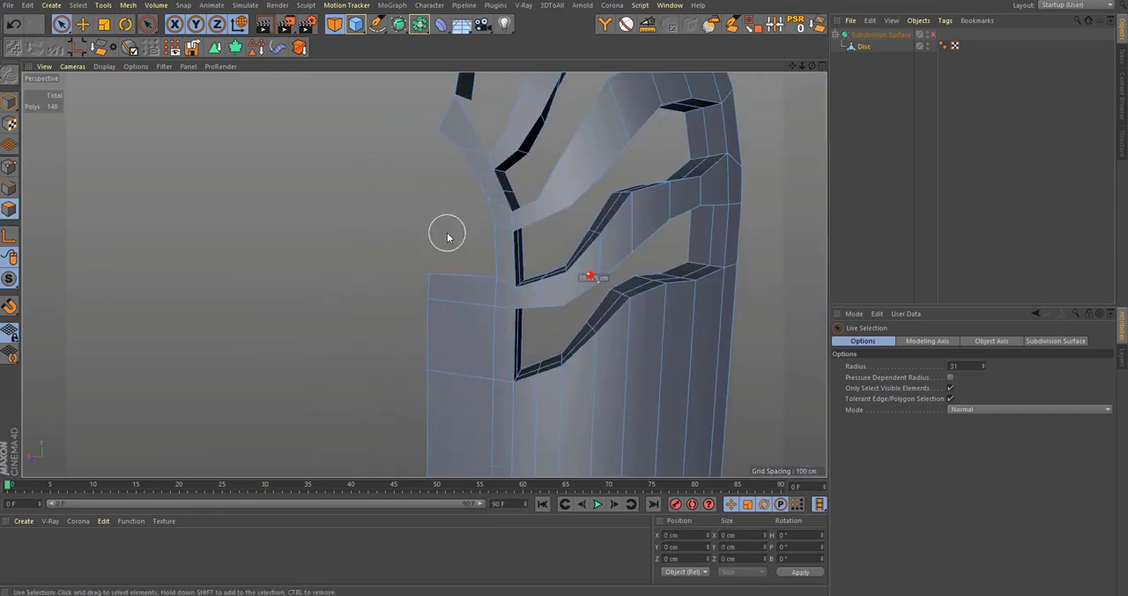
# Step: Bridge the open edges to rebuild the inner wall around the lower end of the tall front window
pyautogui.keyDown('alt'); pyautogui.moveTo(424, 274); pyautogui.dragTo(503, 436); pyautogui.keyUp('alt')
pyautogui.press('q')
pyautogui.press('q')
pyautogui.keyDown('alt'); pyautogui.moveTo(534, 386); pyautogui.dragTo(621, 361, button='right'); pyautogui.keyUp('alt')
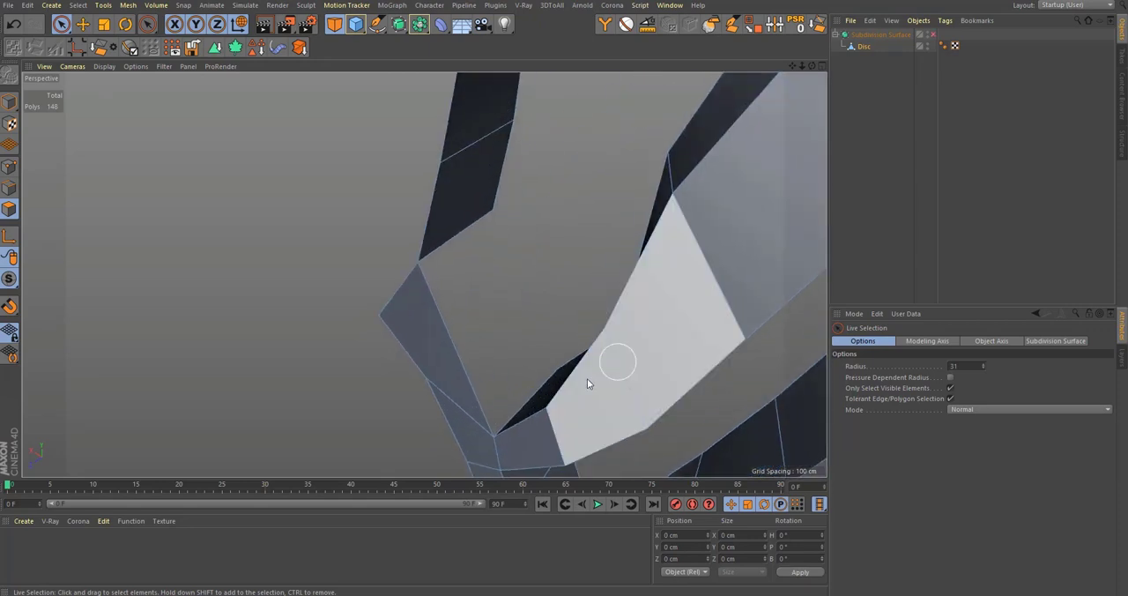
pyautogui.keyDown('alt'); pyautogui.moveTo(586, 383); pyautogui.dragTo(451, 226); pyautogui.keyUp('alt')
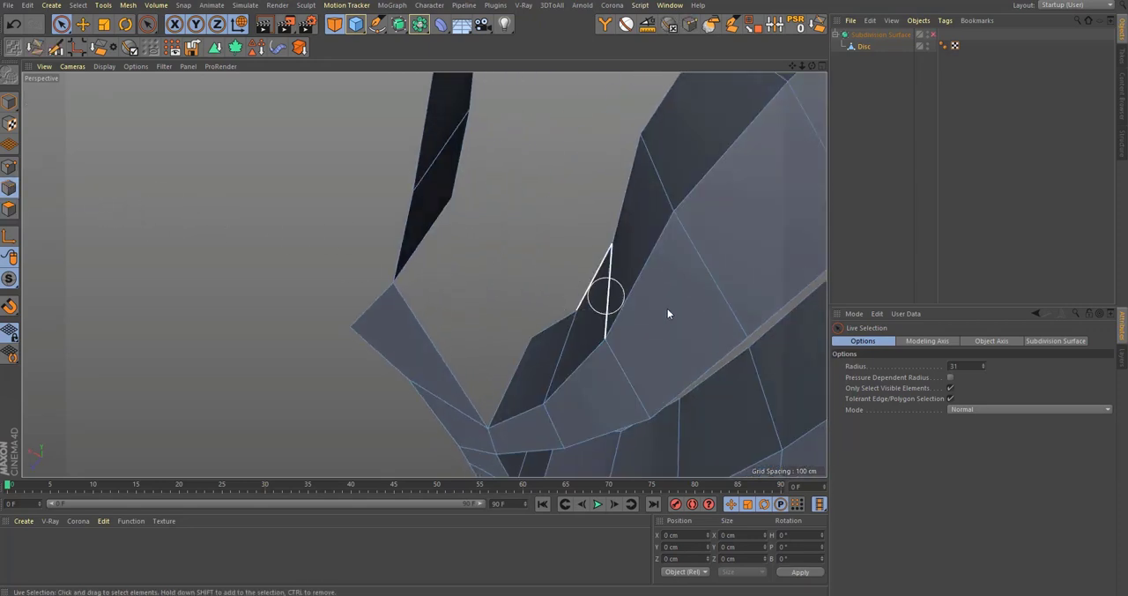
pyautogui.press('b')
pyautogui.keyDown('alt'); pyautogui.moveTo(489, 315); pyautogui.dragTo(521, 315, button='right'); pyautogui.keyUp('alt')
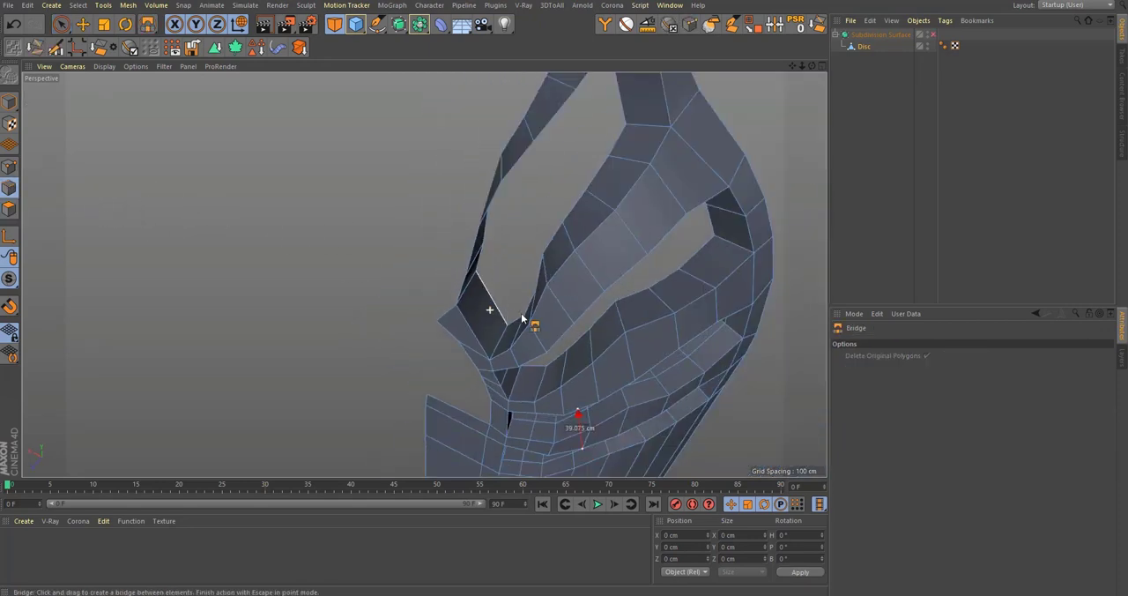
pyautogui.keyDown('alt'); pyautogui.moveTo(521, 315); pyautogui.dragTo(556, 286); pyautogui.keyUp('alt')
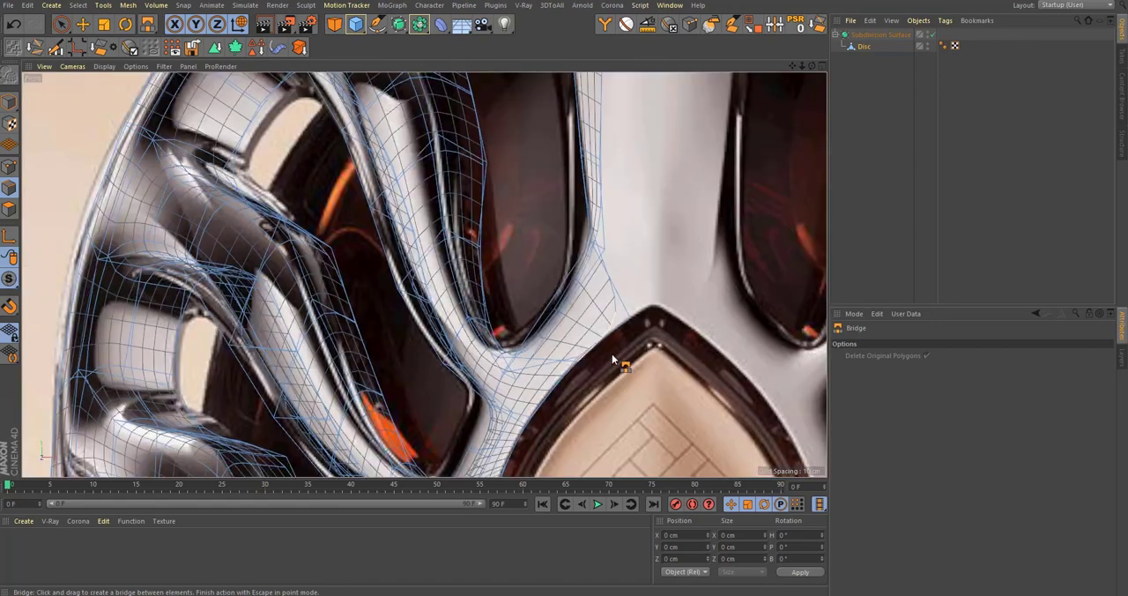
# Step: Inspect the smoothed bottle mesh in perspective, checking the rebuilt window corner and the opened central area
pyautogui.scroll(-2, 612, 354)
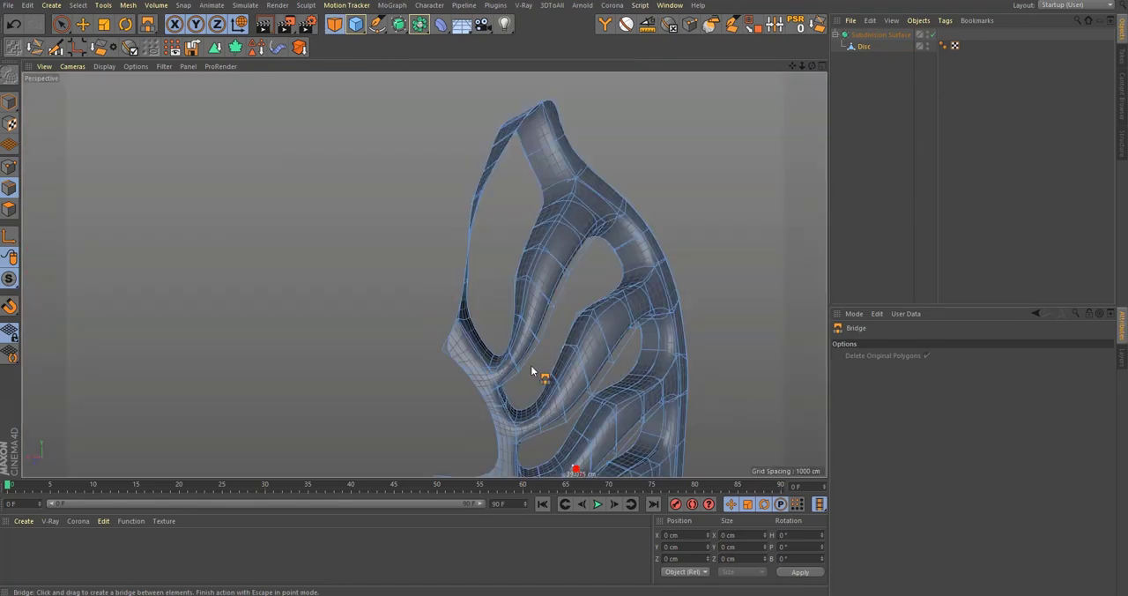
pyautogui.scroll(-2, 507, 363)
pyautogui.moveTo(484, 369)
pyautogui.keyDown('alt'); pyautogui.mouseDown()
pyautogui.moveTo(625, 309)
pyautogui.moveTo(588, 332)
pyautogui.moveTo(555, 252)
pyautogui.mouseUp(); pyautogui.keyUp('alt')
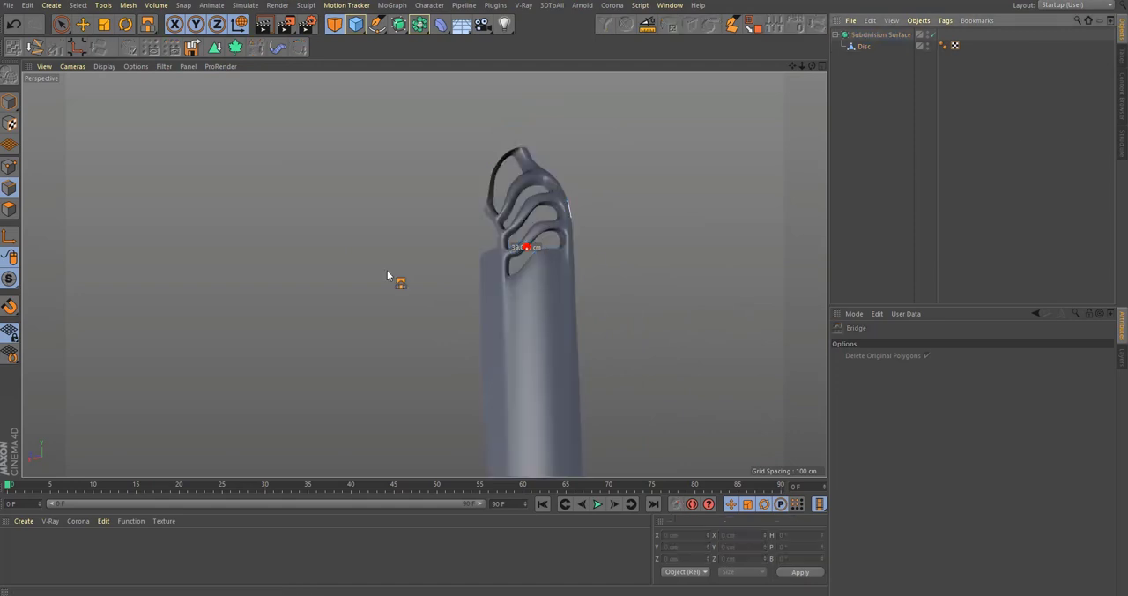
pyautogui.scroll(-3, 387, 276)
pyautogui.keyDown('alt'); pyautogui.moveTo(441, 307); pyautogui.dragTo(489, 256); pyautogui.keyUp('alt')
pyautogui.scroll(1, 493, 258)
pyautogui.keyDown('alt'); pyautogui.moveTo(493, 258); pyautogui.dragTo(535, 384, button='middle'); pyautogui.keyUp('alt')
pyautogui.keyDown('alt'); pyautogui.moveTo(534, 384); pyautogui.dragTo(606, 278, button='right'); pyautogui.keyUp('alt')
# Step: Compare the smoothed mesh with the bottle reference images in the front and top views
pyautogui.middleClick(557, 316)
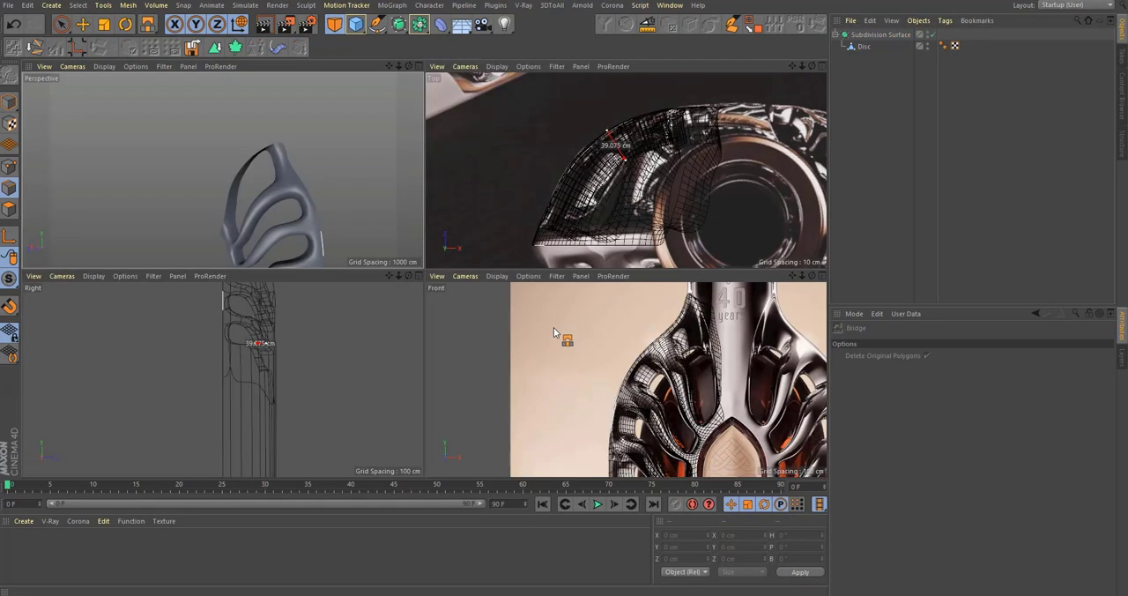
pyautogui.middleClick(564, 333)
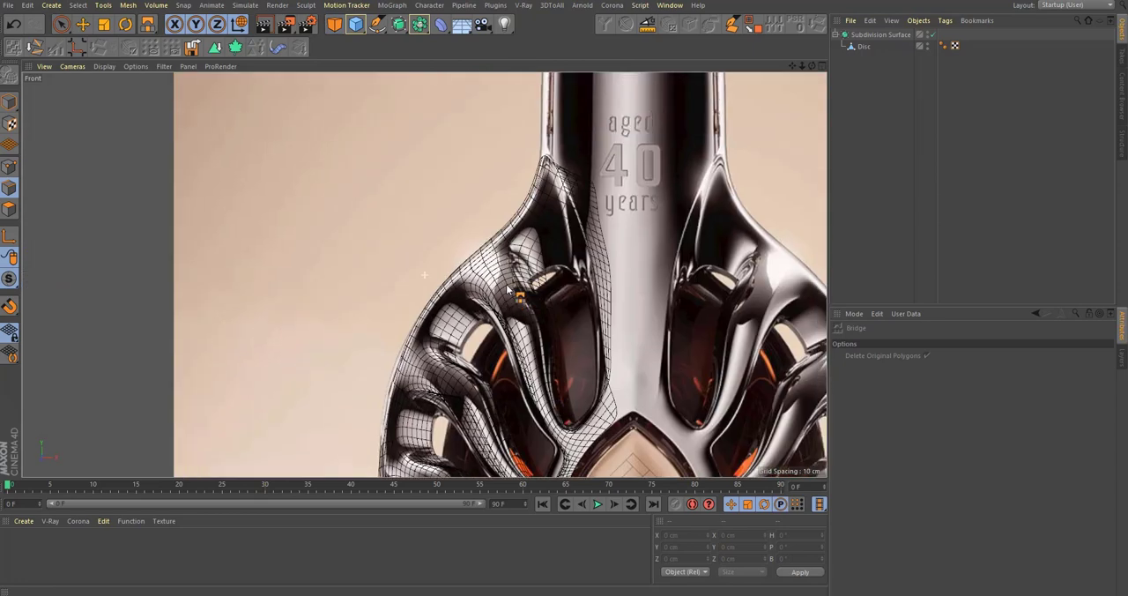
pyautogui.scroll(-2, 529, 326)
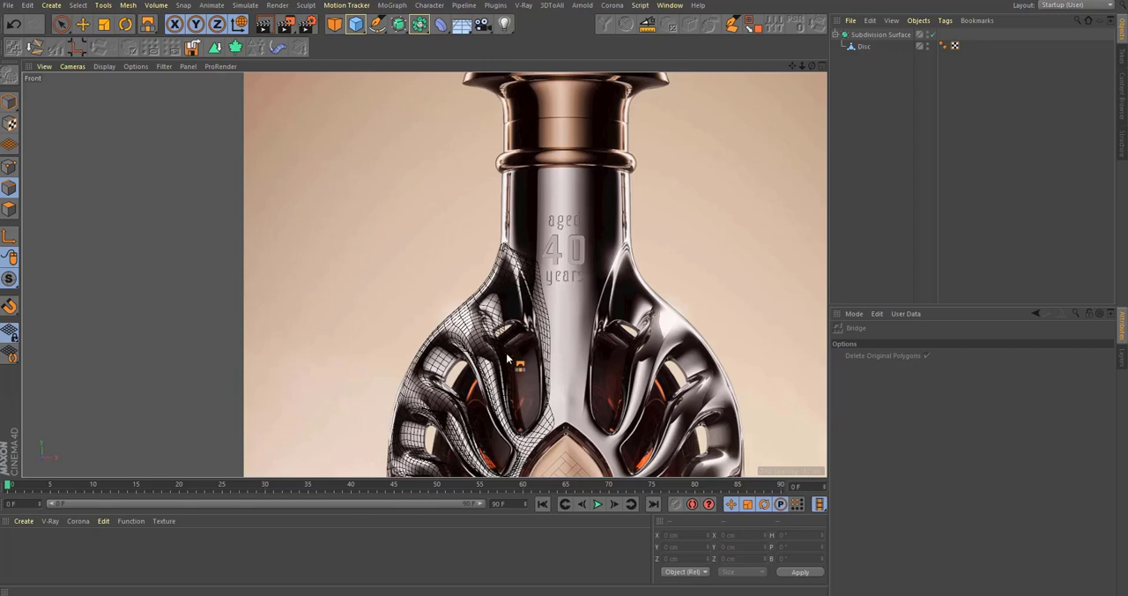
pyautogui.hotkey('ctrl', 'z')
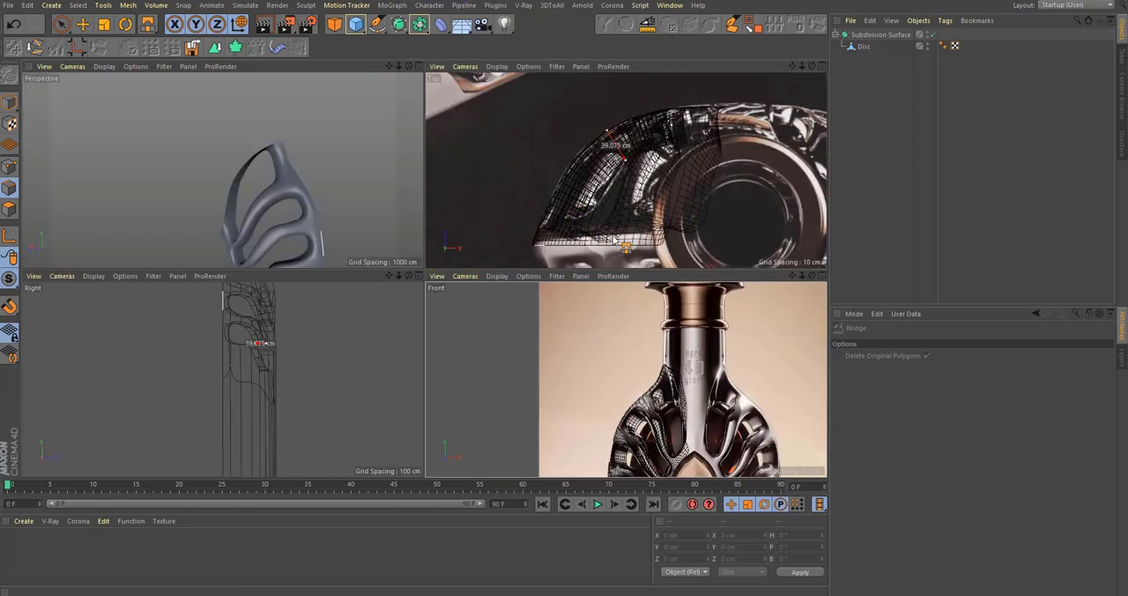
pyautogui.scroll(-3, 589, 220)
pyautogui.scroll(4, 683, 169)
pyautogui.middleClick(660, 187)
pyautogui.scroll(-2, 620, 227)
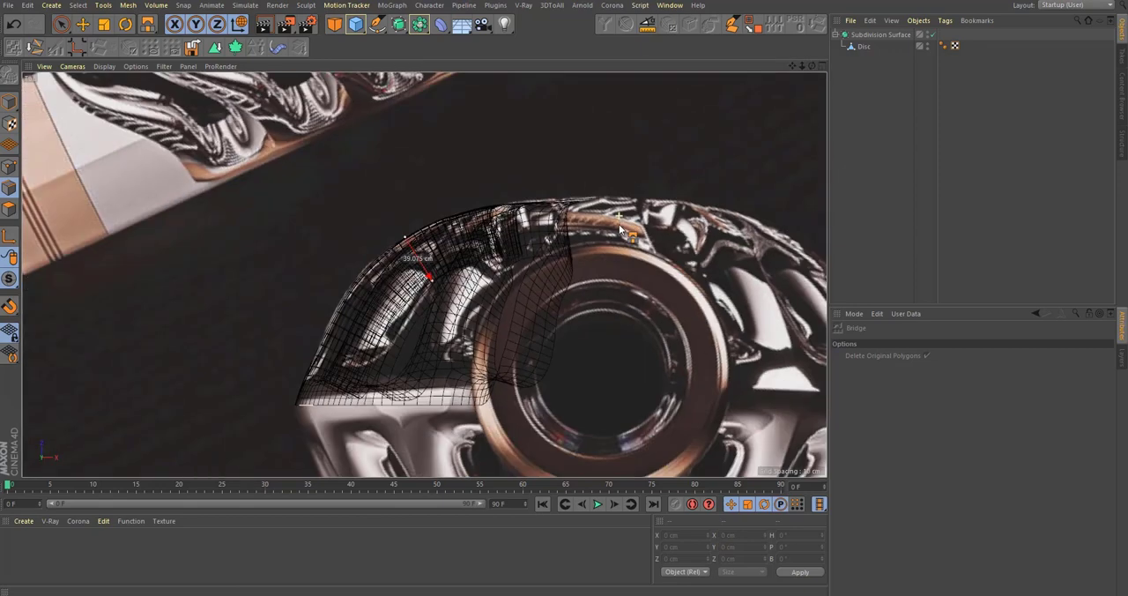
pyautogui.scroll(-2, 560, 301)
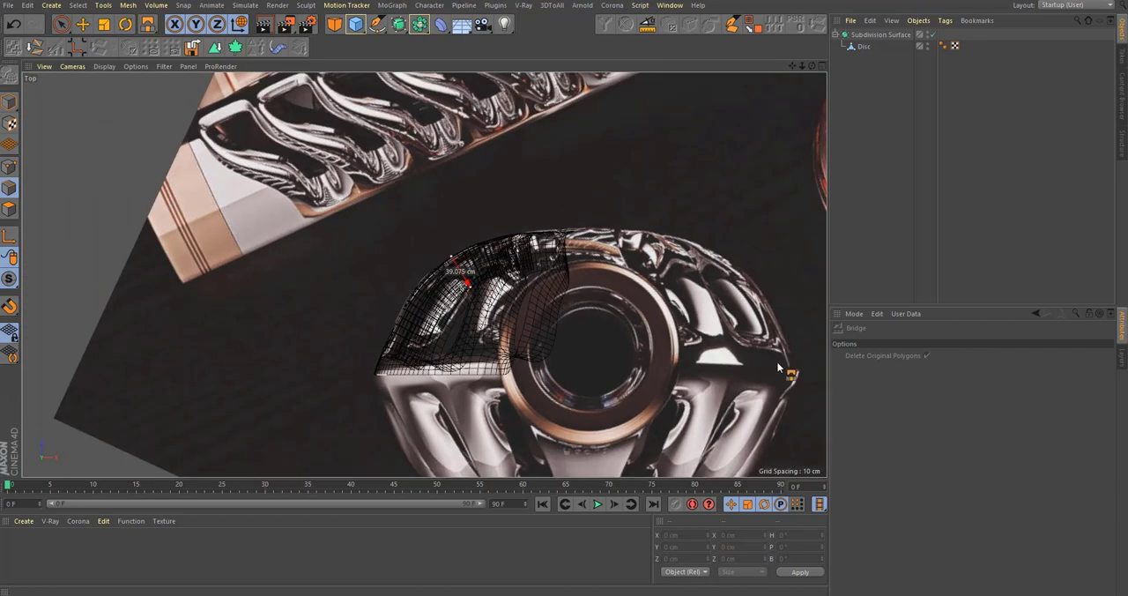
pyautogui.scroll(-2, 527, 275)
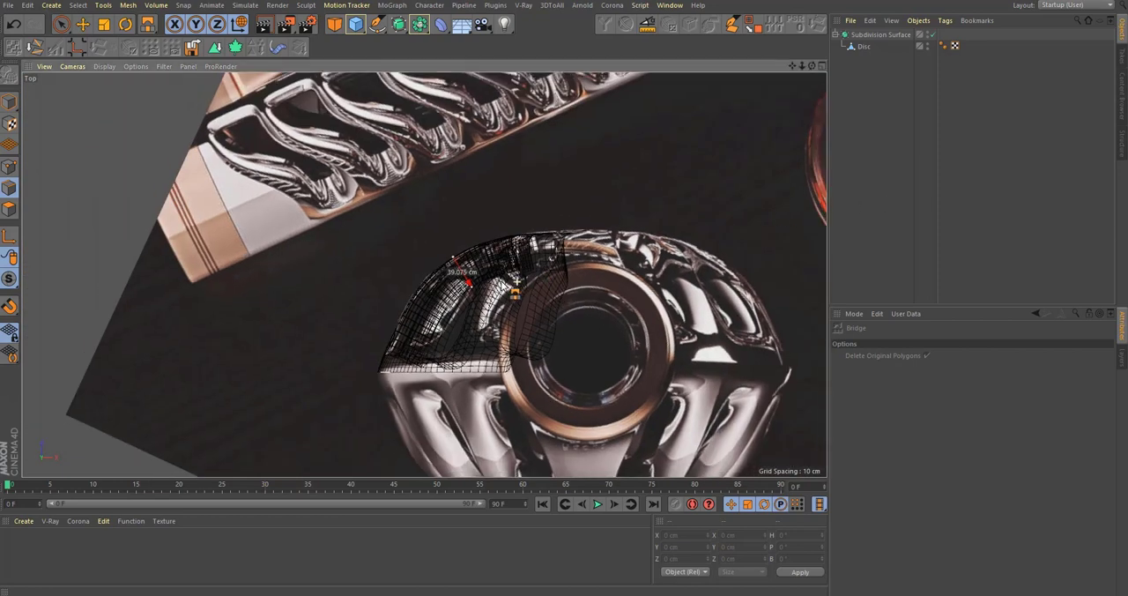
# Step: Add a Cylinder primitive as the base for the bottle neck
pyautogui.keyDown('alt'); pyautogui.moveTo(513, 289); pyautogui.dragTo(473, 276, button='middle'); pyautogui.keyUp('alt')
pyautogui.scroll(3, 476, 279)
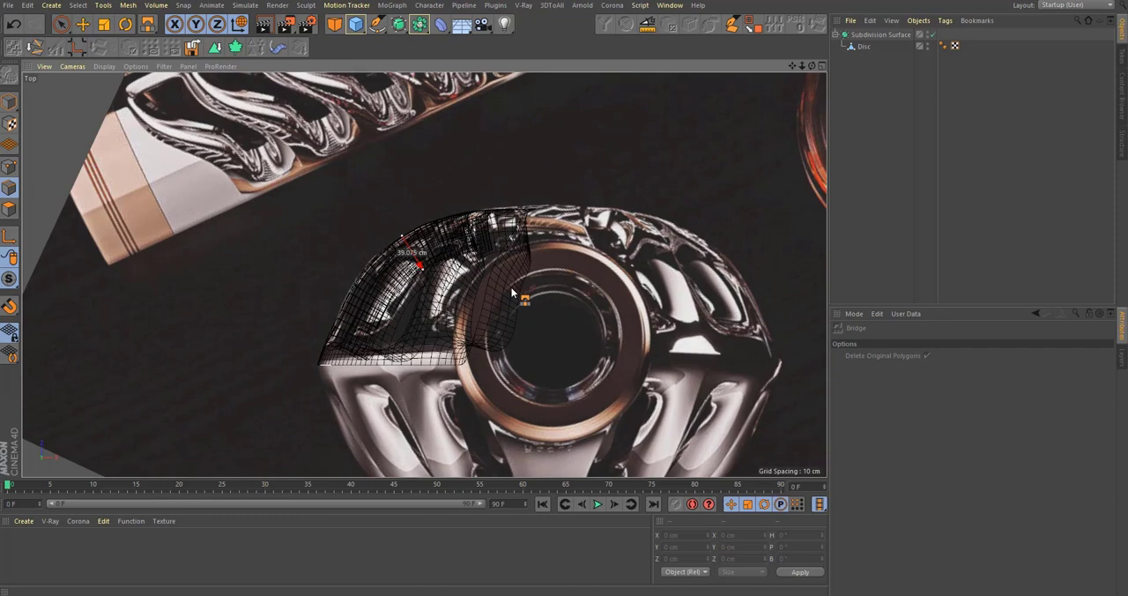
pyautogui.scroll(-3, 511, 286)
pyautogui.click(400, 27)
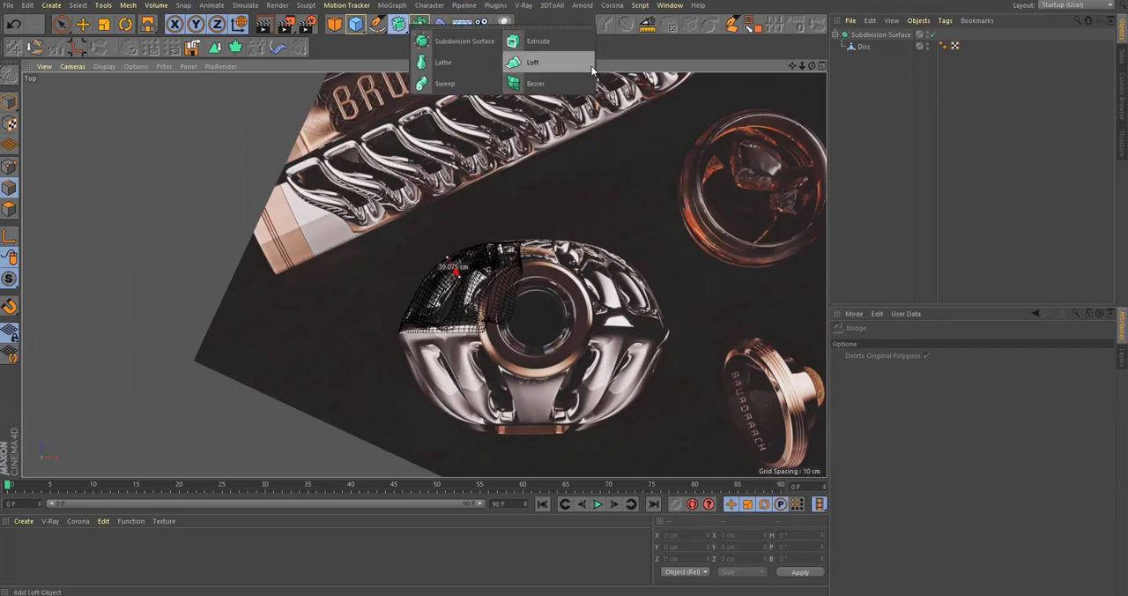
pyautogui.click(355, 24)
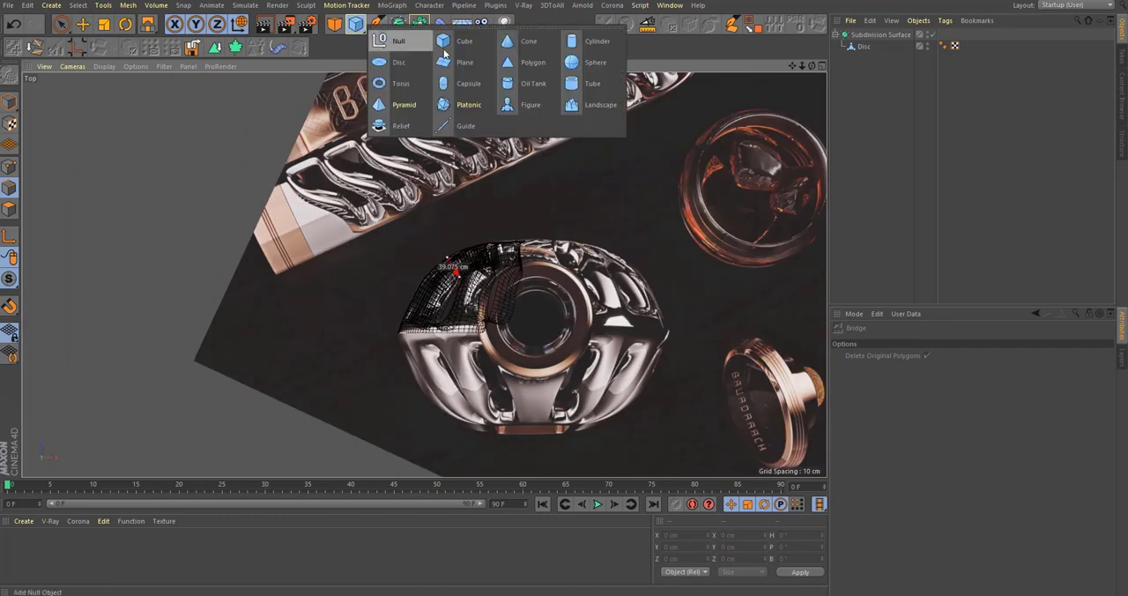
pyautogui.click(604, 42)
pyautogui.scroll(5, 533, 317)
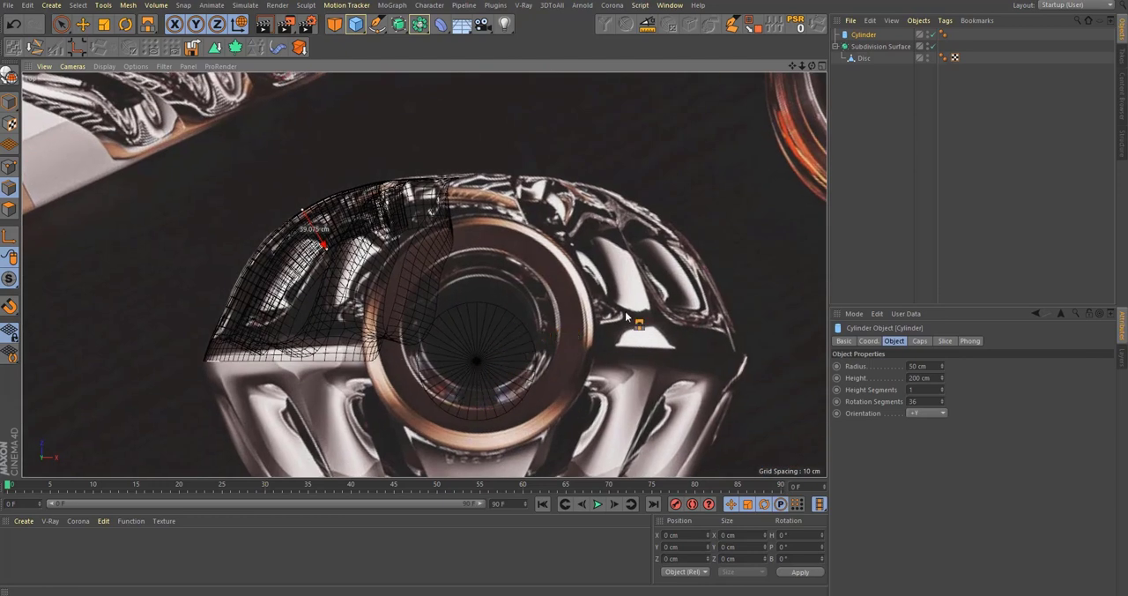
# Step: Raise the cylinder to the bottle neck just below the collar ring and scale it to the reference width
pyautogui.press('t')
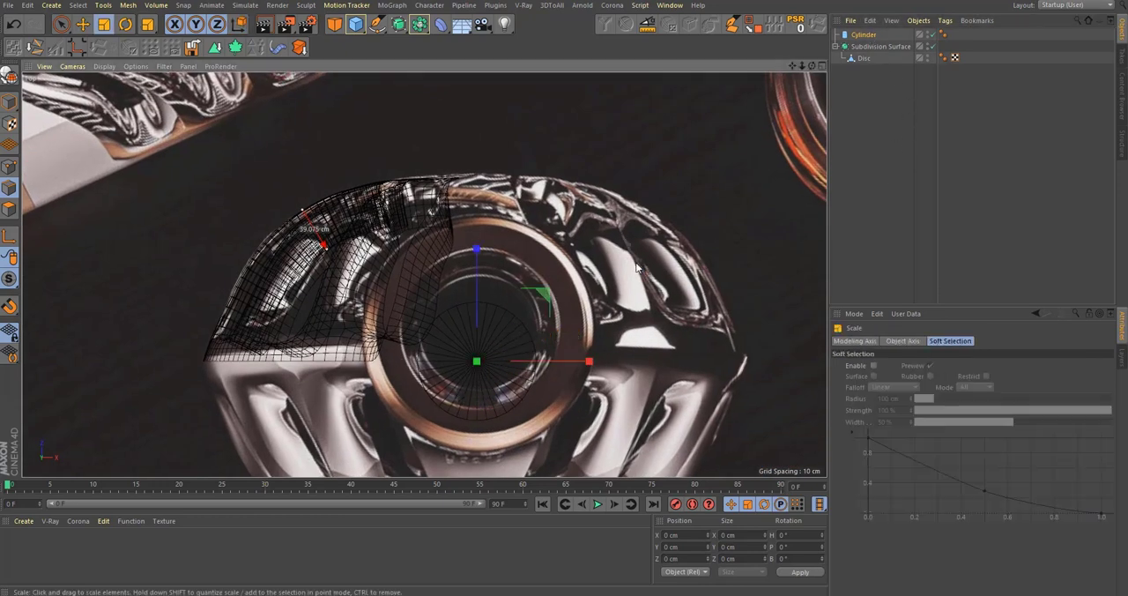
pyautogui.middleClick(453, 344)
pyautogui.middleClick(454, 344)
pyautogui.keyDown('alt'); pyautogui.moveTo(564, 142); pyautogui.dragTo(533, 176, button='middle'); pyautogui.keyUp('alt')
pyautogui.press('e')
pyautogui.scroll(-5, 520, 205)
pyautogui.scroll(5, 527, 281)
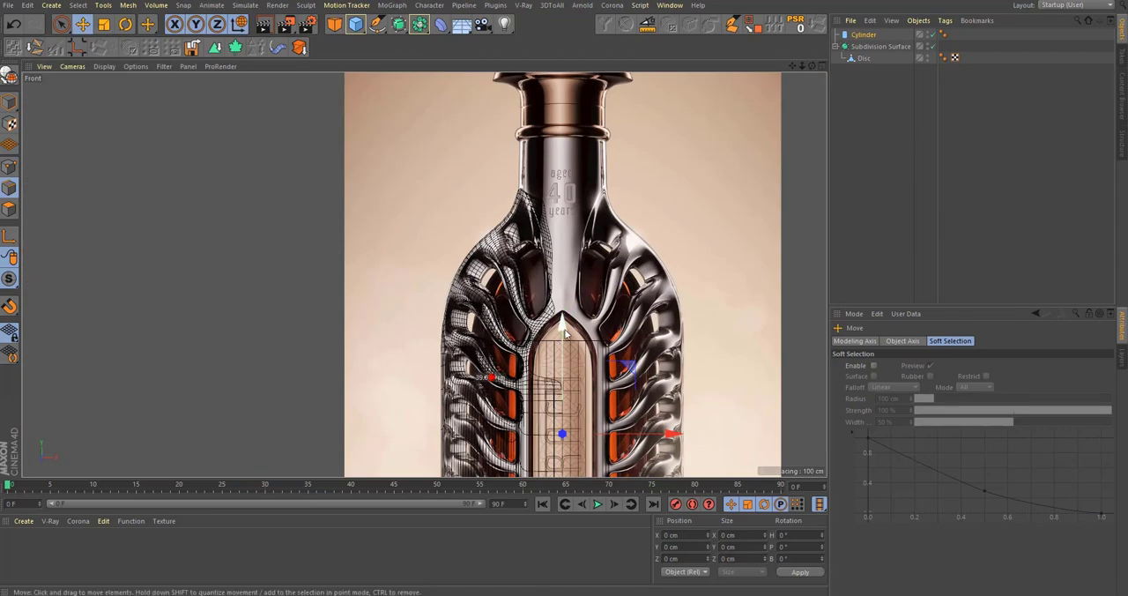
pyautogui.moveTo(565, 334); pyautogui.dragTo(568, 138)
pyautogui.scroll(5, 586, 248)
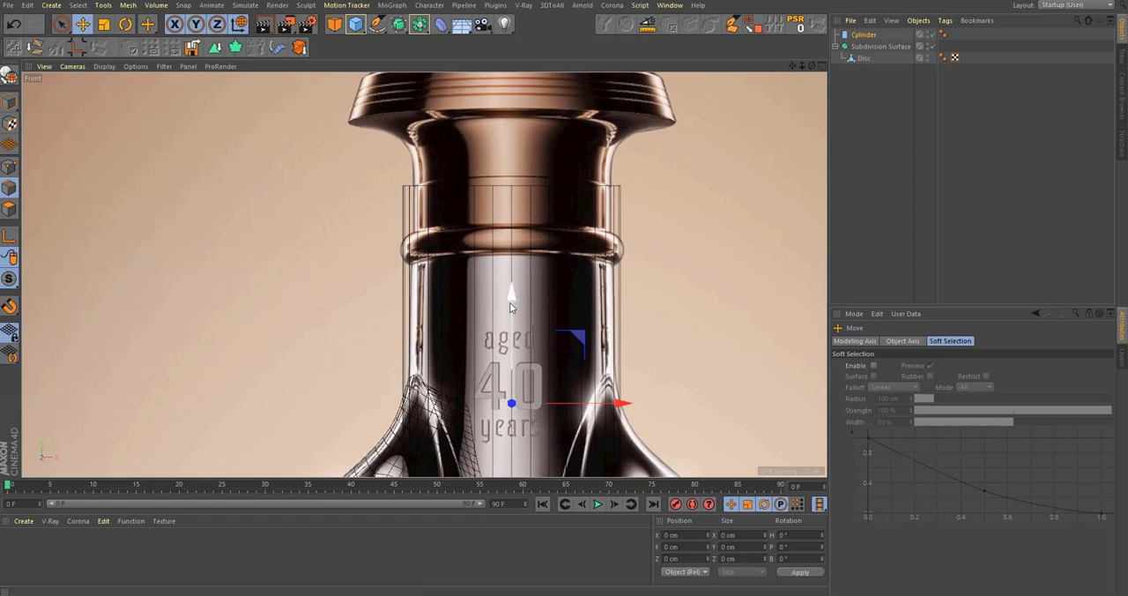
pyautogui.moveTo(510, 302); pyautogui.dragTo(511, 363)
pyautogui.keyDown('alt'); pyautogui.moveTo(671, 302); pyautogui.dragTo(664, 249, button='middle'); pyautogui.keyUp('alt')
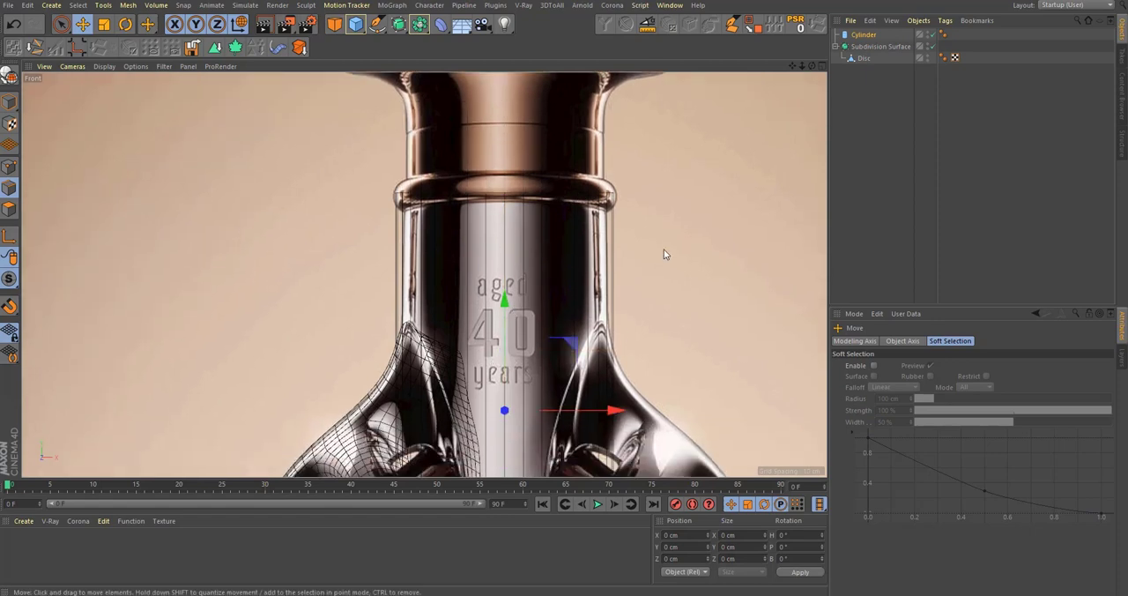
pyautogui.press('t')
pyautogui.moveTo(664, 248); pyautogui.dragTo(674, 260)
# Step: Examine how the neck cylinder meets the shoulder mesh in perspective and compare it with the bottle photo in the browser
pyautogui.middleClick(674, 259)
pyautogui.middleClick(388, 204)
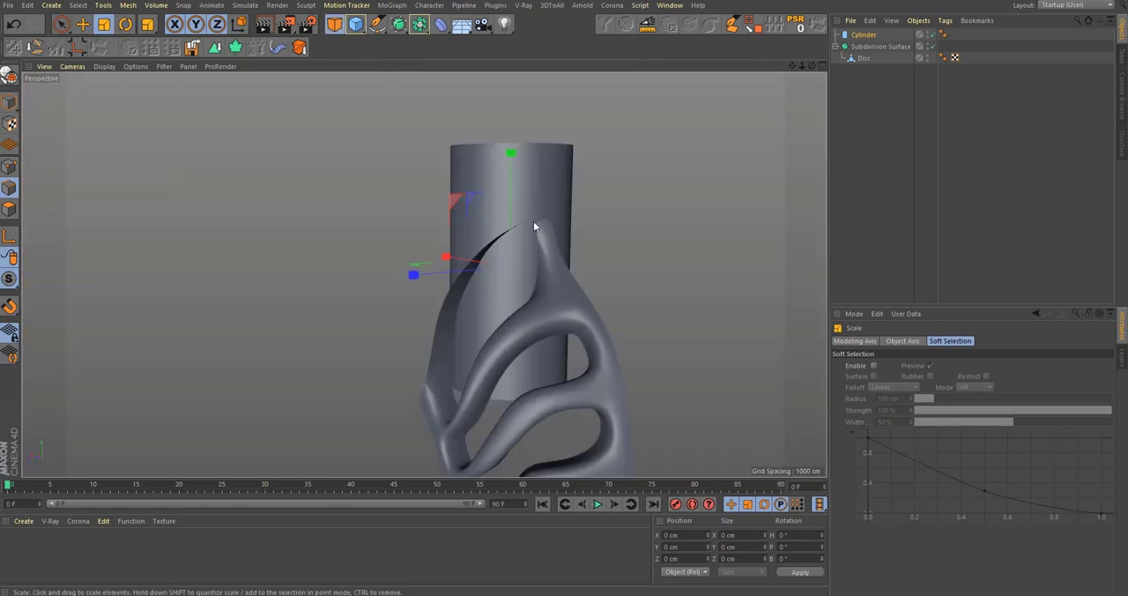
pyautogui.keyDown('alt'); pyautogui.moveTo(533, 228); pyautogui.dragTo(530, 248); pyautogui.keyUp('alt')
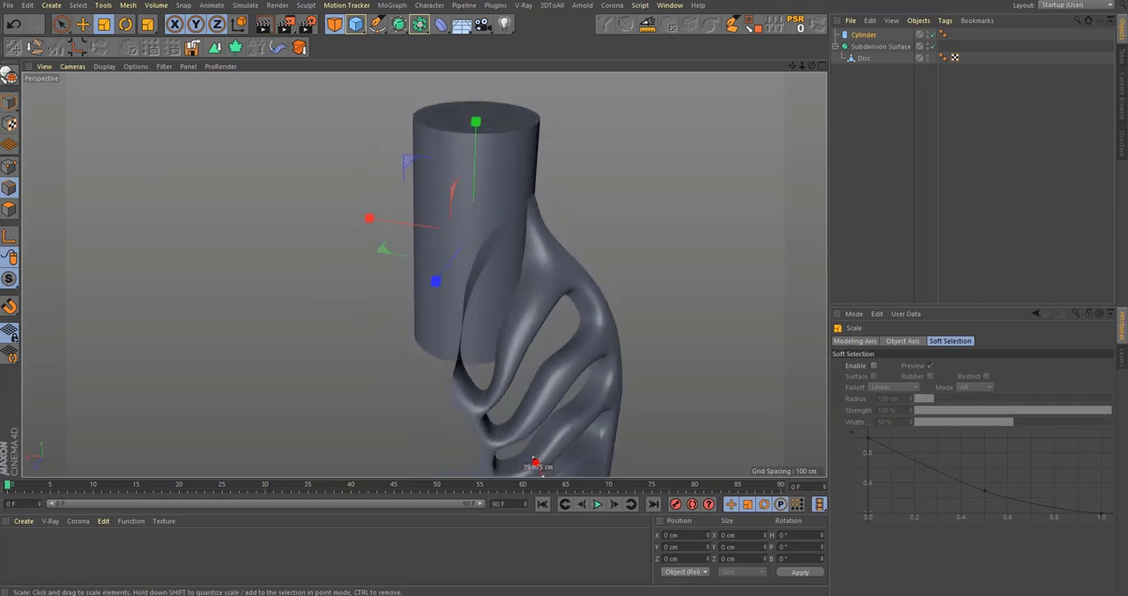
pyautogui.hotkey('alt', 'Tab')
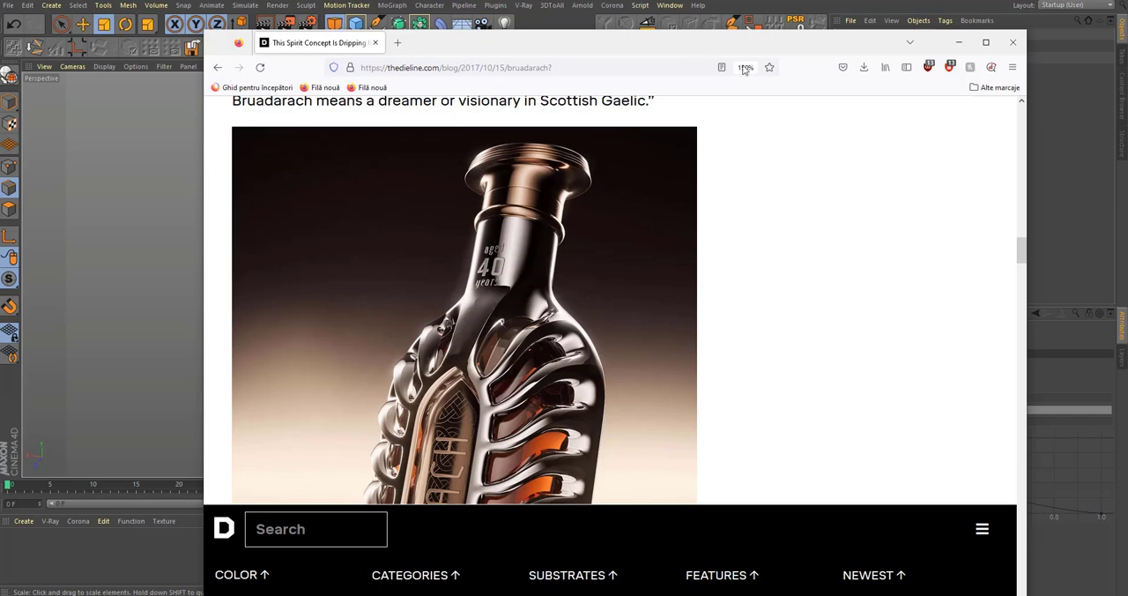
pyautogui.hotkey('alt', 'Tab')
pyautogui.keyDown('alt'); pyautogui.moveTo(453, 327); pyautogui.dragTo(462, 269); pyautogui.keyUp('alt')
pyautogui.scroll(4, 494, 279)
# Step: Select the open edges of the Disc mesh along the central strip, from the neck down to the arch tip
pyautogui.click(863, 58)
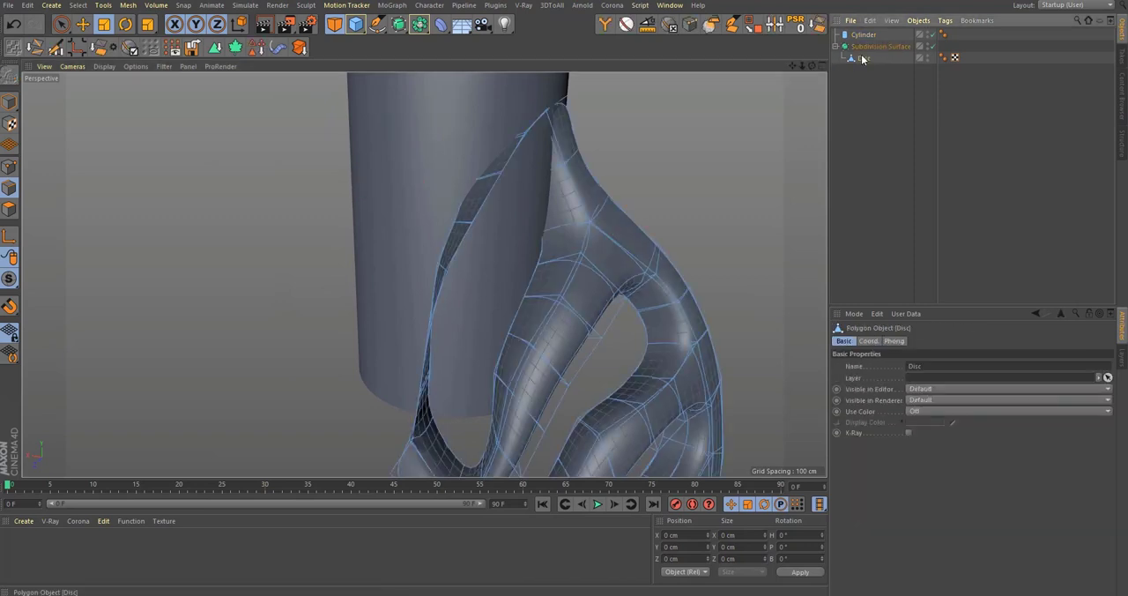
pyautogui.keyDown('alt'); pyautogui.moveTo(427, 334); pyautogui.dragTo(456, 288); pyautogui.keyUp('alt')
pyautogui.press('q')
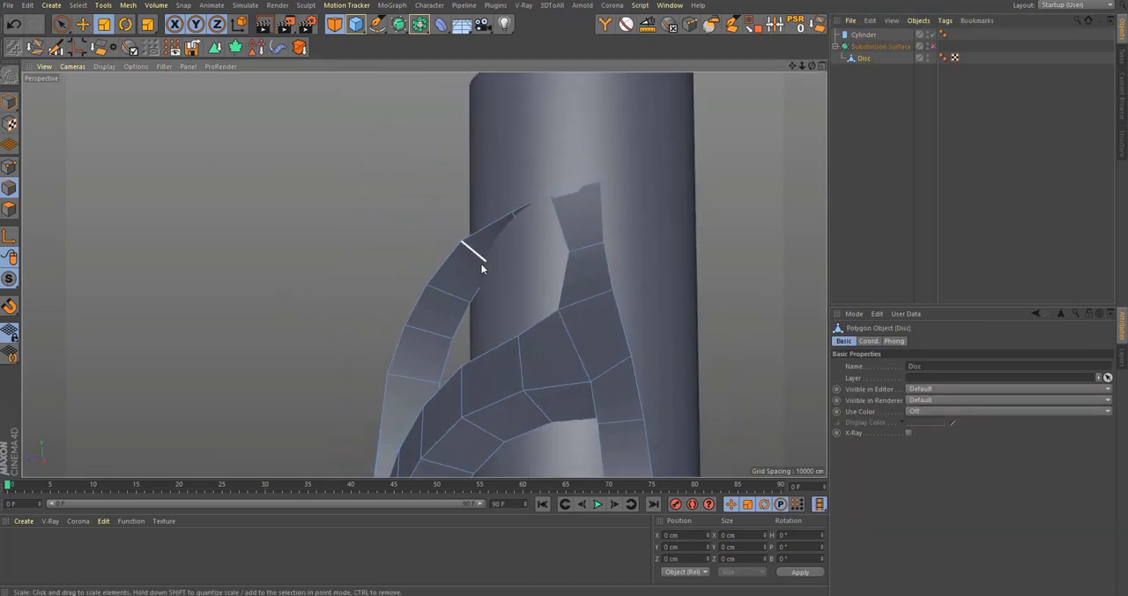
pyautogui.press('9')
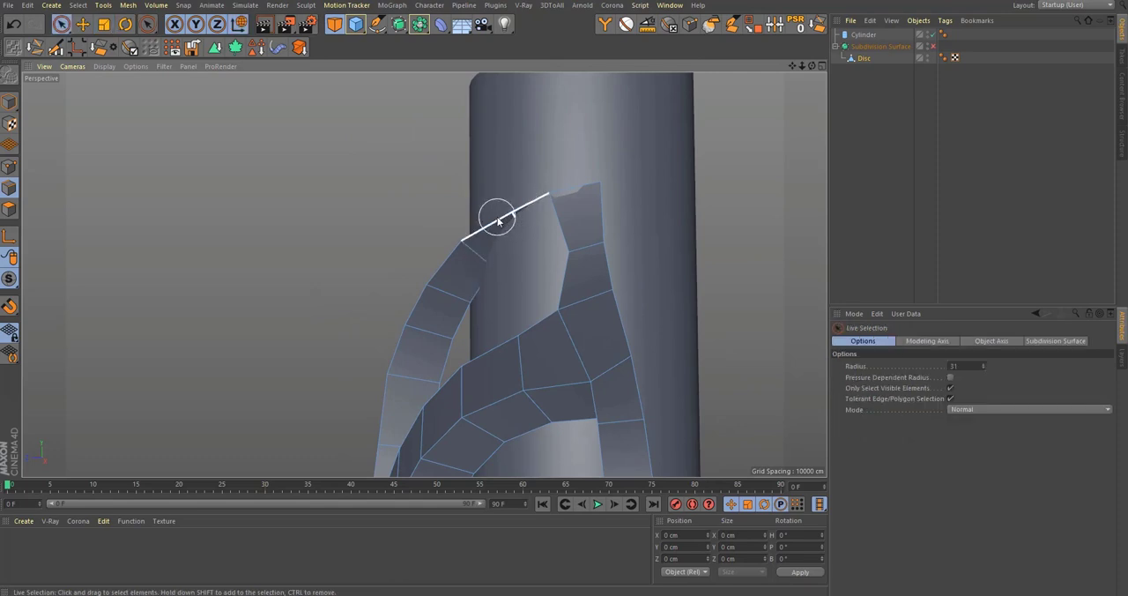
pyautogui.keyDown('alt'); pyautogui.moveTo(506, 233); pyautogui.dragTo(471, 226); pyautogui.keyUp('alt')
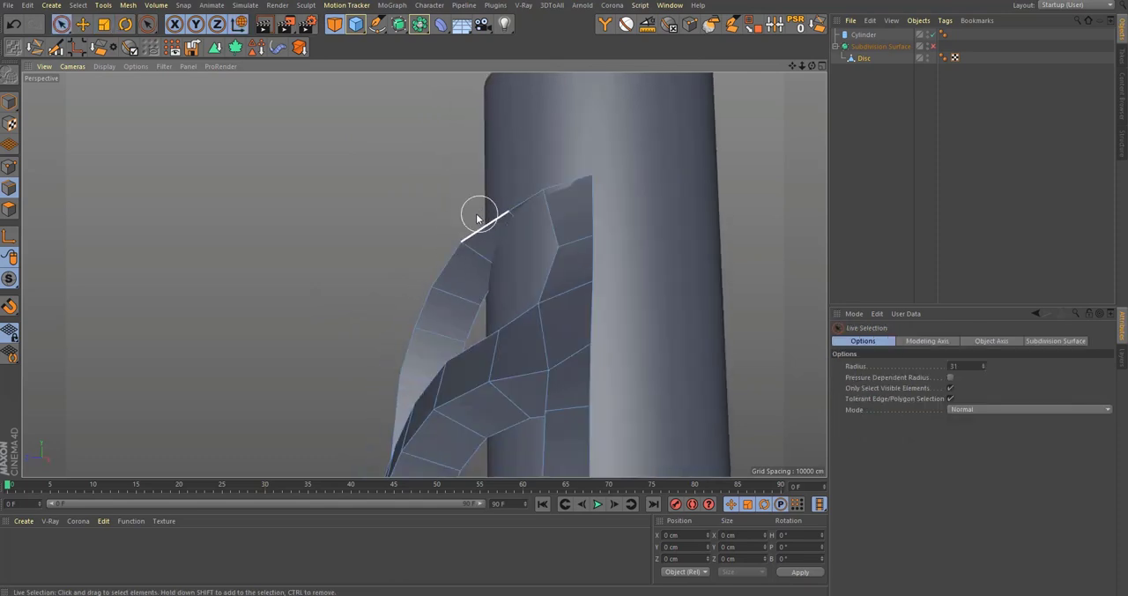
pyautogui.keyDown('alt'); pyautogui.moveTo(413, 305); pyautogui.dragTo(452, 262); pyautogui.keyUp('alt')
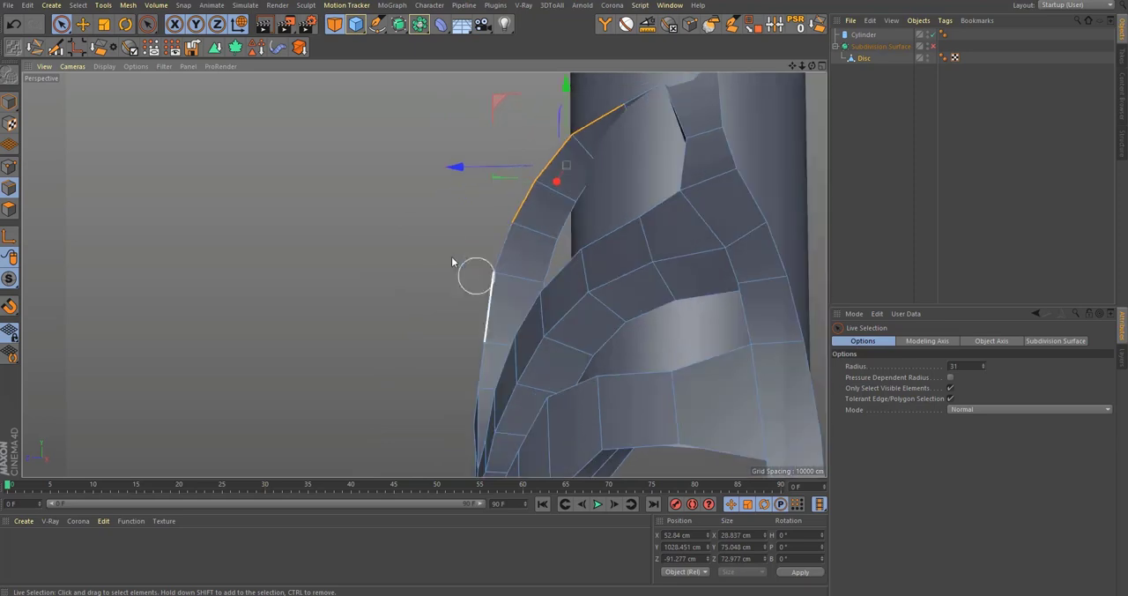
pyautogui.keyDown('shift'); pyautogui.click(461, 413); pyautogui.keyUp('shift')
pyautogui.keyDown('alt'); pyautogui.moveTo(452, 424); pyautogui.dragTo(453, 415); pyautogui.keyUp('alt')
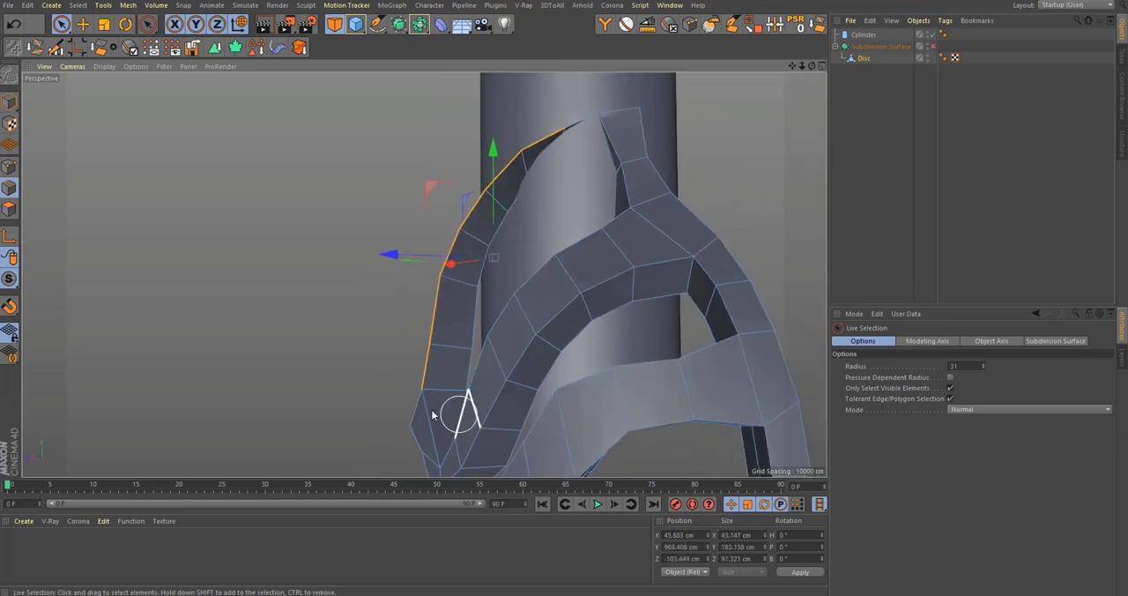
pyautogui.scroll(5, 441, 415)
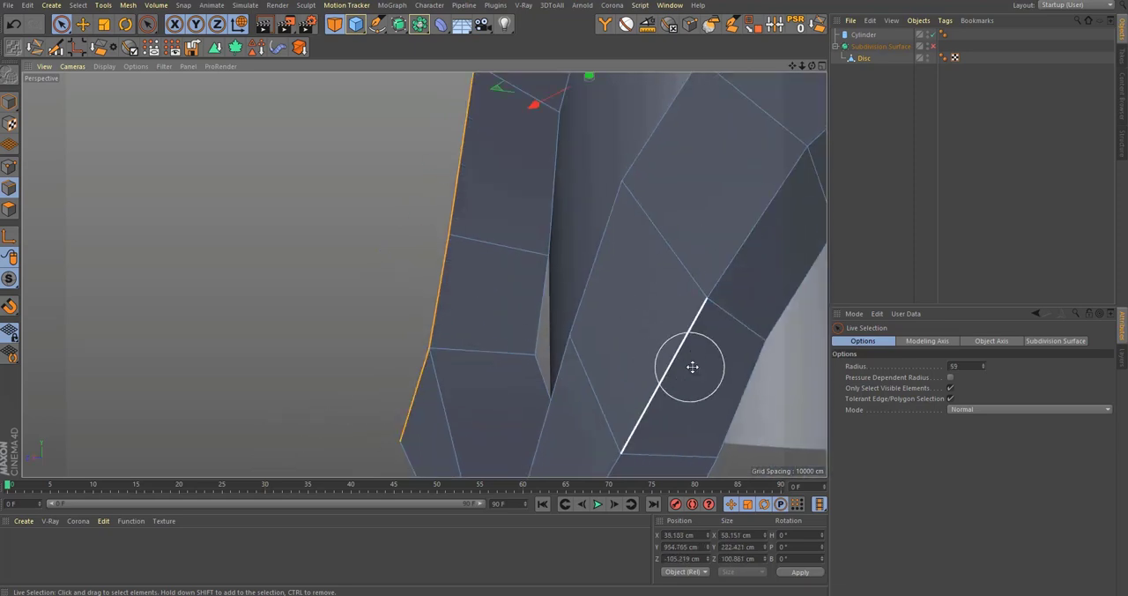
# Step: Extrude the selected edges toward the bottle's centre in the front view and flatten them to 0 cm along X
pyautogui.middleClick(693, 366)
pyautogui.middleClick(675, 373)
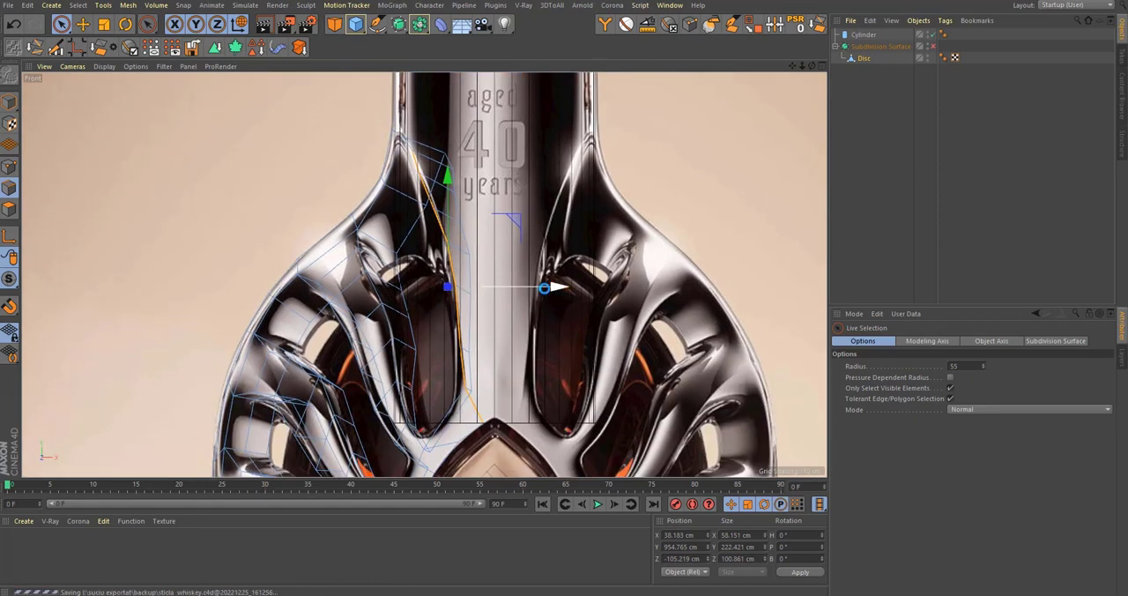
pyautogui.moveTo(544, 287); pyautogui.dragTo(480, 303)
pyautogui.press('t')
pyautogui.scroll(5, 488, 291)
# Step: Move the flattened edge row onto the bottle's centre line, at about X -0.178 cm
pyautogui.press('e')
pyautogui.keyDown('alt'); pyautogui.moveTo(461, 298); pyautogui.dragTo(463, 202, button='middle'); pyautogui.keyUp('alt')
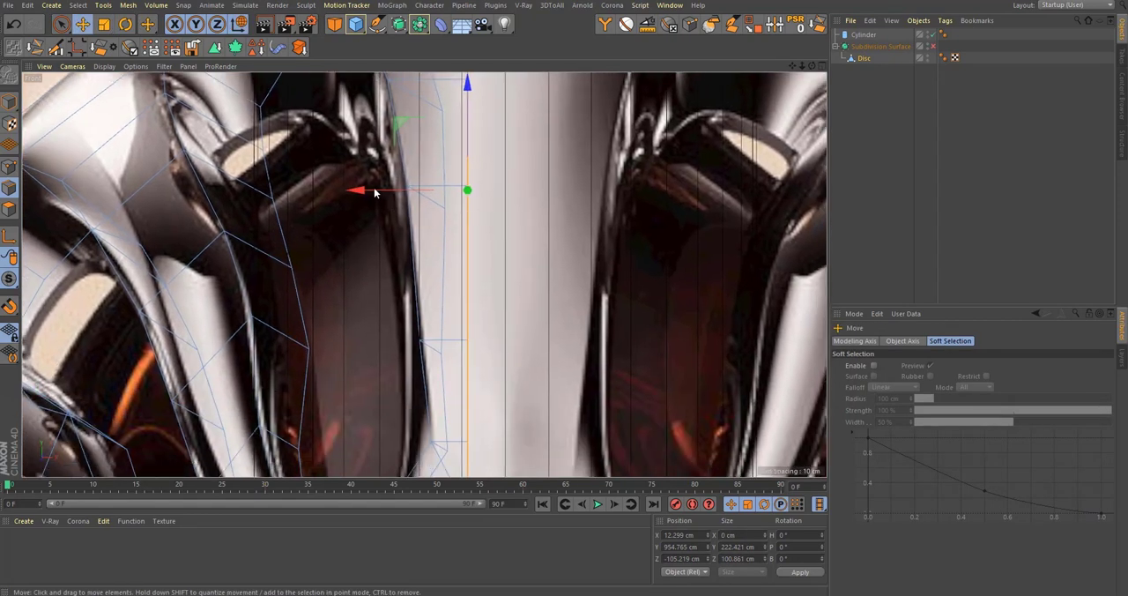
pyautogui.moveTo(389, 192); pyautogui.dragTo(420, 202)
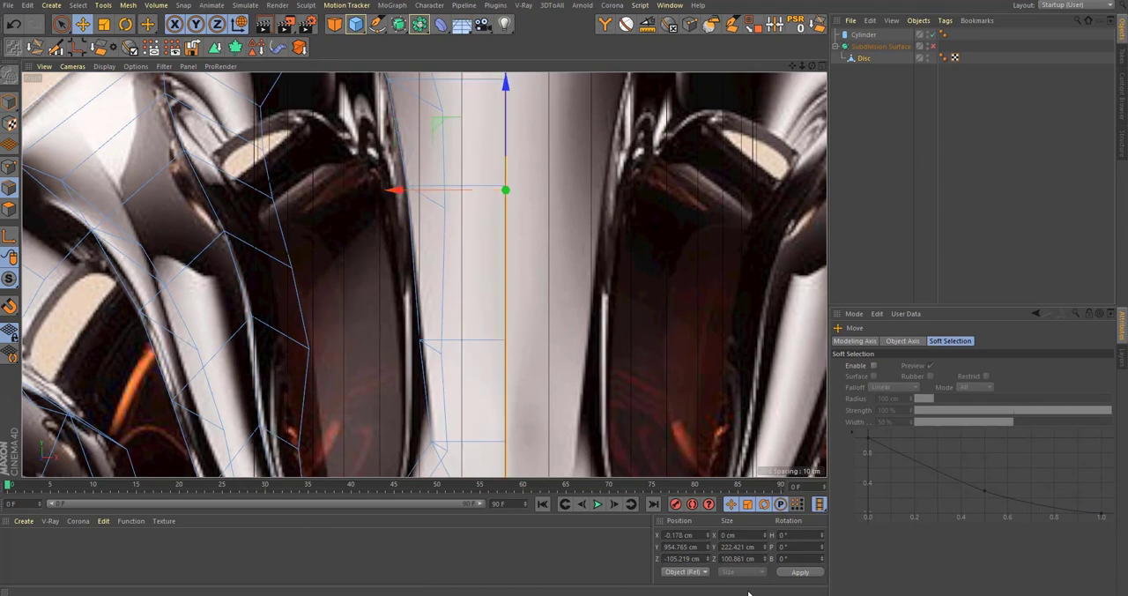
pyautogui.scroll(-5, 460, 276)
pyautogui.scroll(6, 546, 335)
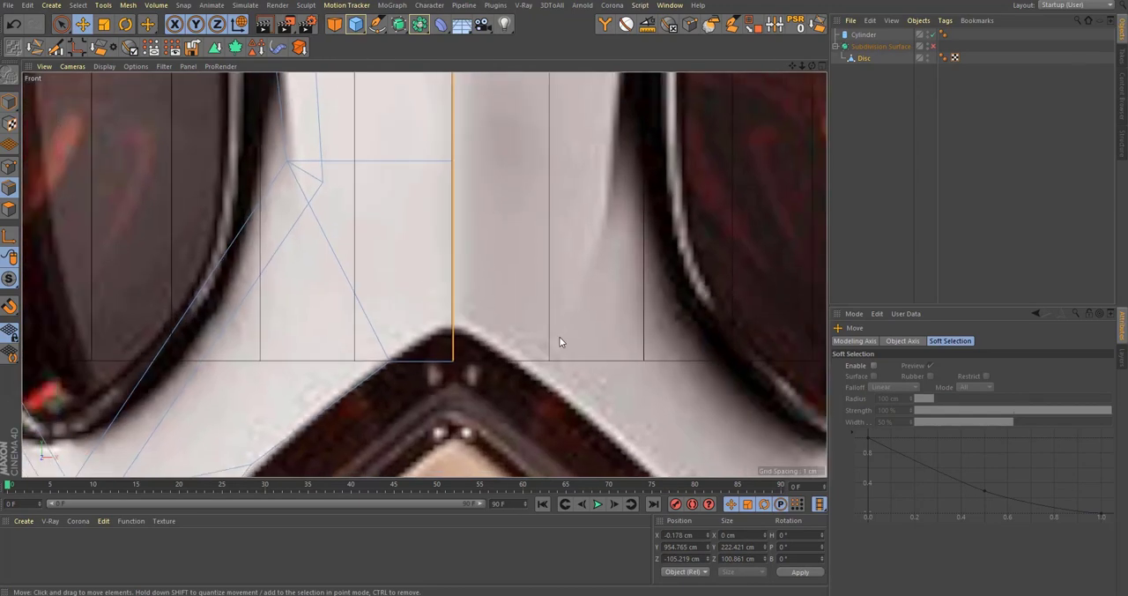
# Step: Add a Symmetry object above the Disc to mirror the mesh across the ZY plane
pyautogui.middleClick(525, 300)
pyautogui.middleClick(188, 109)
pyautogui.scroll(-4, 499, 295)
pyautogui.keyDown('alt'); pyautogui.moveTo(471, 298); pyautogui.dragTo(687, 296); pyautogui.keyUp('alt')
pyautogui.scroll(-2, 504, 320)
pyautogui.keyDown('alt'); pyautogui.moveTo(503, 321); pyautogui.dragTo(446, 354); pyautogui.keyUp('alt')
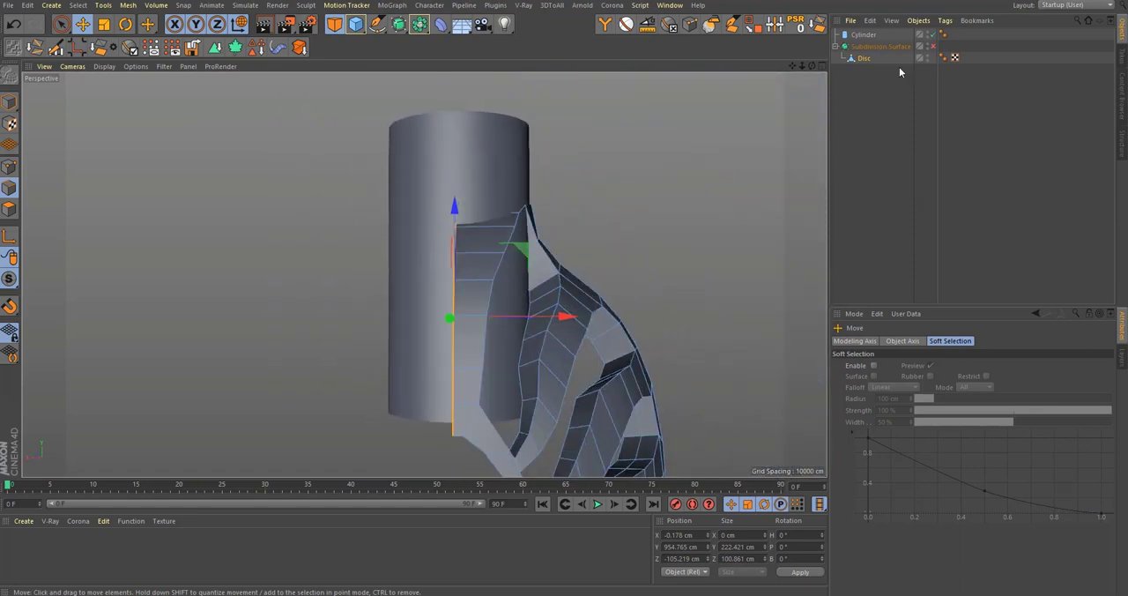
pyautogui.click(420, 24)
pyautogui.keyDown('alt'); pyautogui.click(564, 88); pyautogui.keyUp('alt')
pyautogui.scroll(-5, 481, 222)
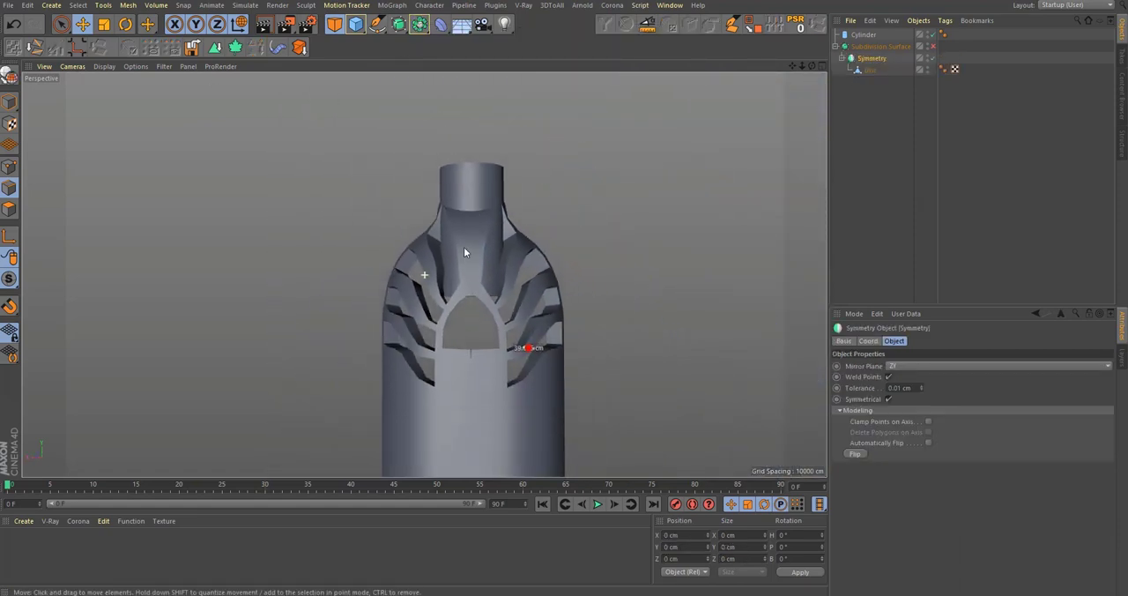
pyautogui.keyDown('alt'); pyautogui.moveTo(498, 222); pyautogui.dragTo(546, 225); pyautogui.keyUp('alt')
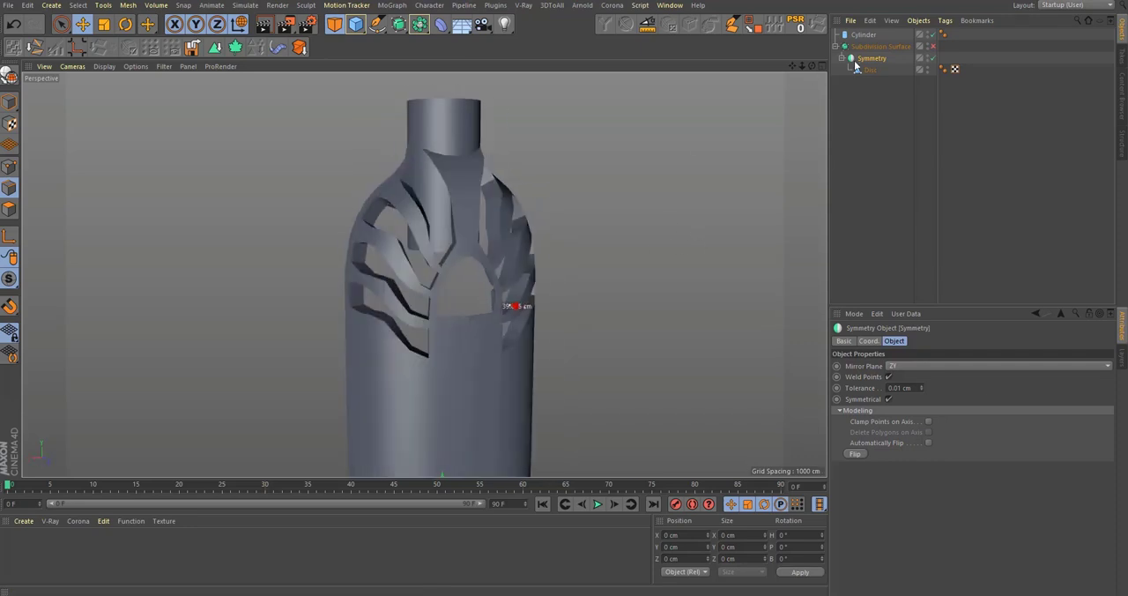
# Step: Nest the mesh in a second Symmetry object with its mirror plane set to XY, completing the back half
pyautogui.click(420, 26)
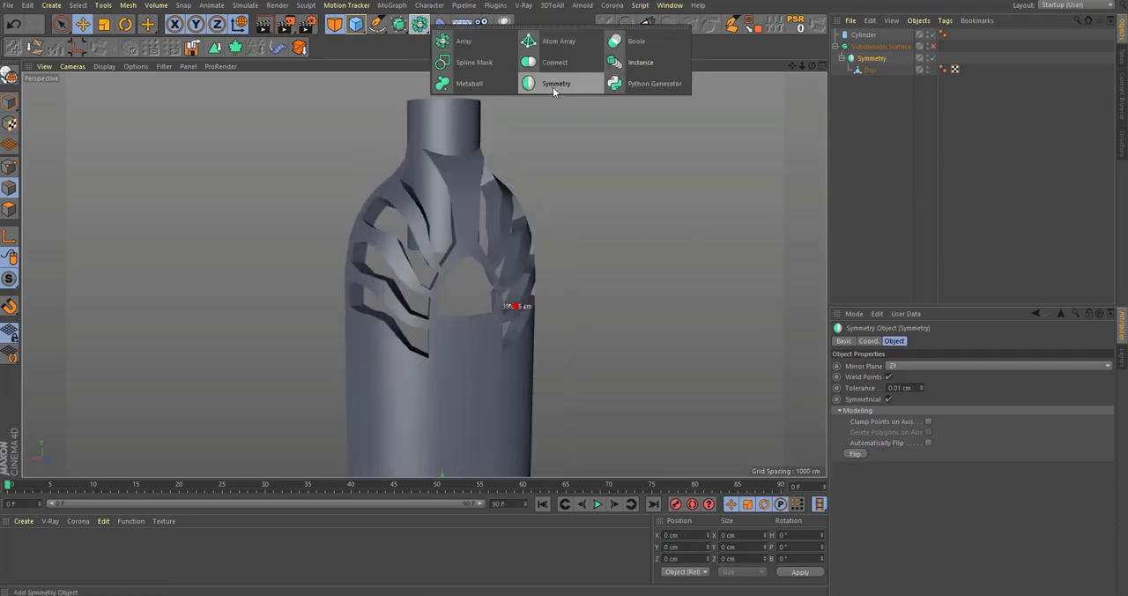
pyautogui.keyDown('alt'); pyautogui.click(553, 87); pyautogui.keyUp('alt')
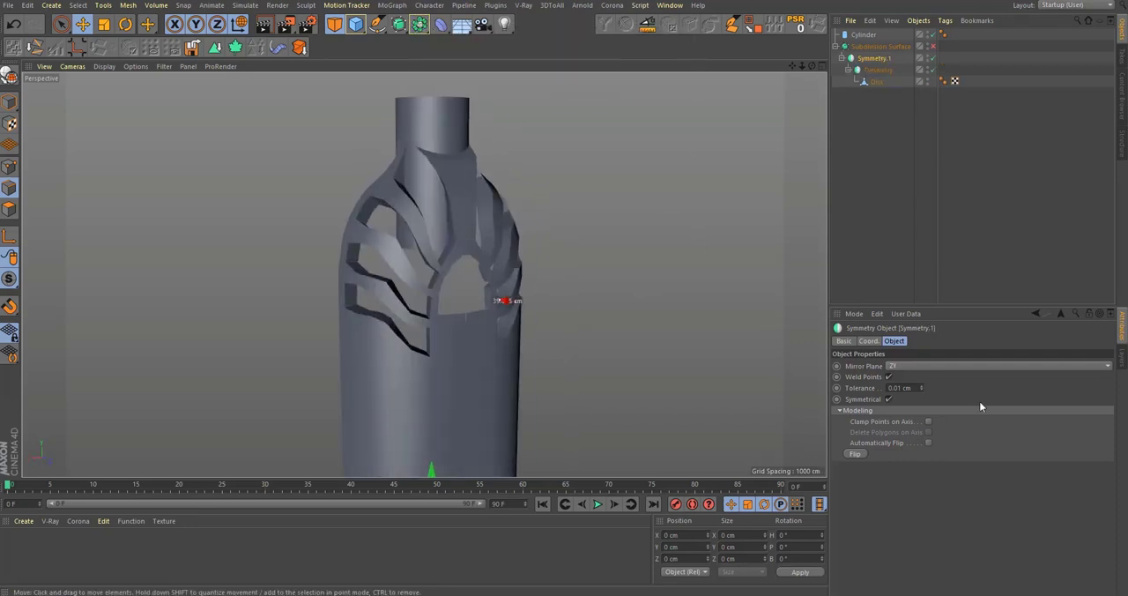
pyautogui.click(935, 374)
pyautogui.click(934, 362)
pyautogui.moveTo(392, 228)
pyautogui.keyDown('alt'); pyautogui.mouseDown()
pyautogui.moveTo(535, 302)
pyautogui.moveTo(393, 212)
pyautogui.mouseUp(); pyautogui.keyUp('alt')
pyautogui.keyDown('alt'); pyautogui.moveTo(393, 191); pyautogui.dragTo(305, 265, button='right'); pyautogui.keyUp('alt')
pyautogui.keyDown('alt'); pyautogui.moveTo(410, 265); pyautogui.dragTo(307, 299); pyautogui.keyUp('alt')
pyautogui.keyDown('alt'); pyautogui.moveTo(408, 324); pyautogui.dragTo(452, 410, button='middle'); pyautogui.keyUp('alt')
pyautogui.keyDown('alt'); pyautogui.moveTo(451, 410); pyautogui.dragTo(424, 330); pyautogui.keyUp('alt')
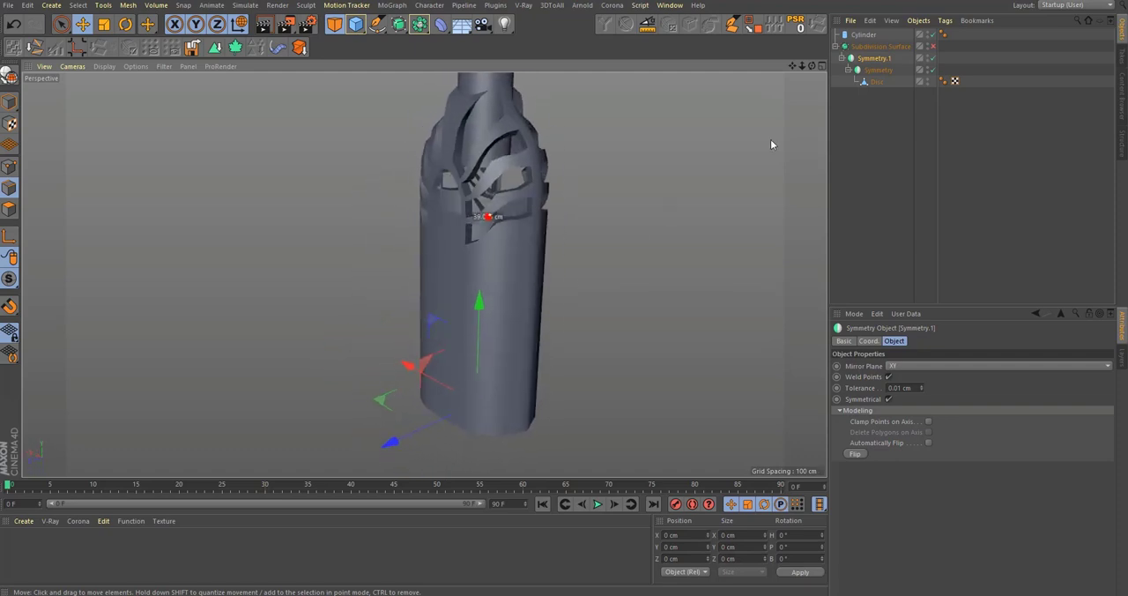
# Step: Turn smoothing back on and add a loop cut to the Disc close to the bottle's vertical side seam
pyautogui.keyDown('alt'); pyautogui.moveTo(509, 299); pyautogui.dragTo(426, 312); pyautogui.keyUp('alt')
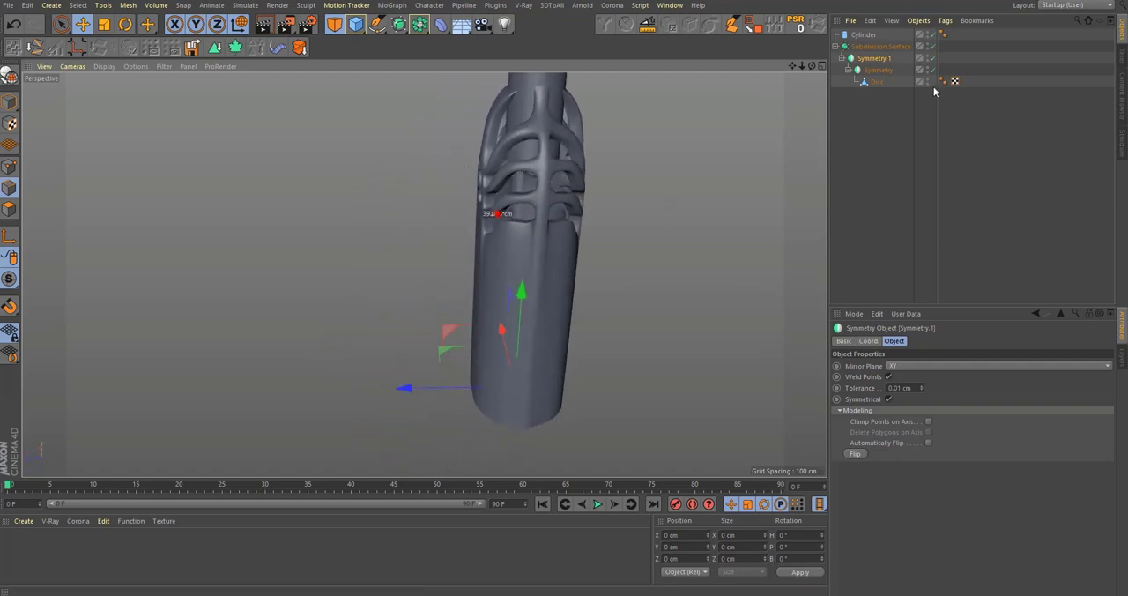
pyautogui.click(868, 82)
pyautogui.keyDown('alt'); pyautogui.moveTo(530, 423); pyautogui.dragTo(616, 372, button='right'); pyautogui.keyUp('alt')
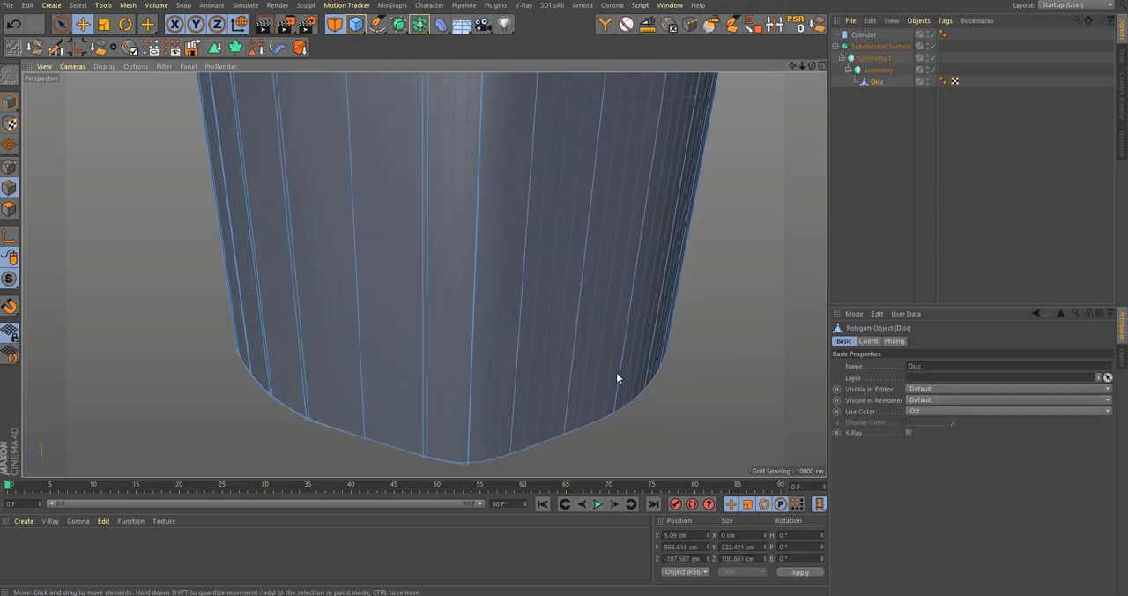
pyautogui.keyDown('alt'); pyautogui.moveTo(616, 372); pyautogui.dragTo(636, 322, button='middle'); pyautogui.keyUp('alt')
pyautogui.press('k')
pyautogui.press('l')
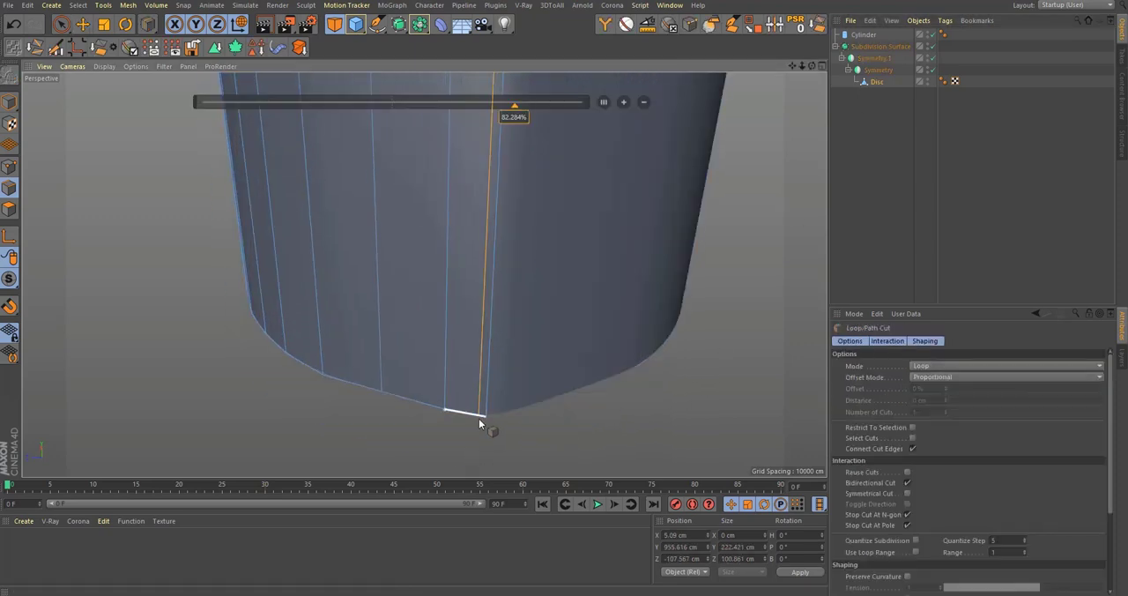
pyautogui.click(481, 414)
pyautogui.click(573, 328)
pyautogui.scroll(-5, 554, 326)
pyautogui.keyDown('alt'); pyautogui.moveTo(535, 325); pyautogui.dragTo(580, 337); pyautogui.keyUp('alt')
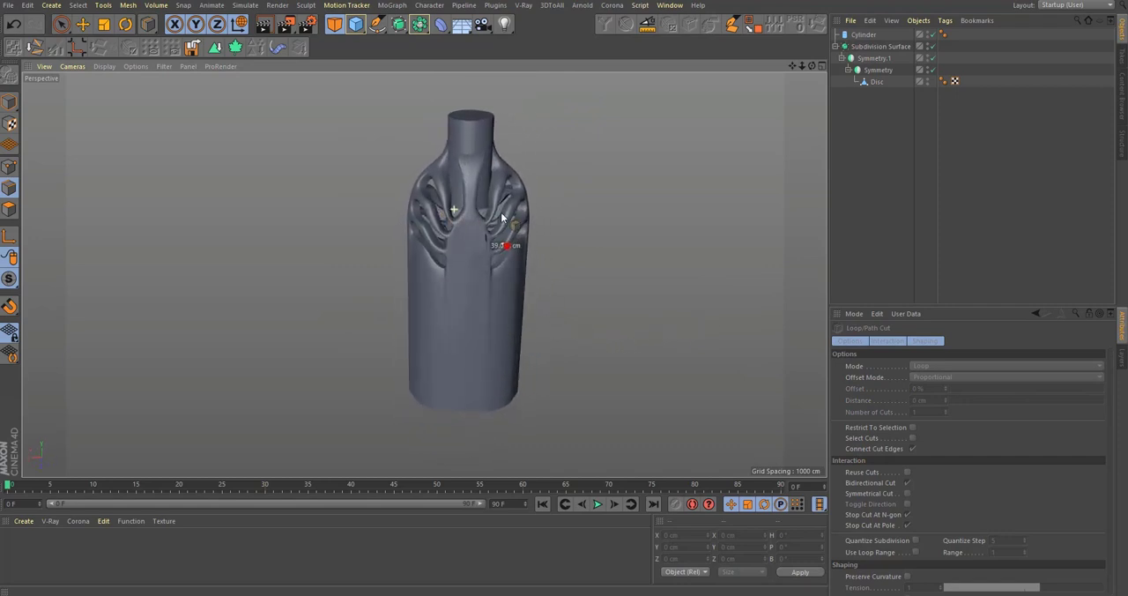
# Step: Select the Disc mesh, turn off its smoothing and isolate the bottle body from the neck cylinder with viewport solo
pyautogui.scroll(3, 569, 327)
pyautogui.click(880, 81)
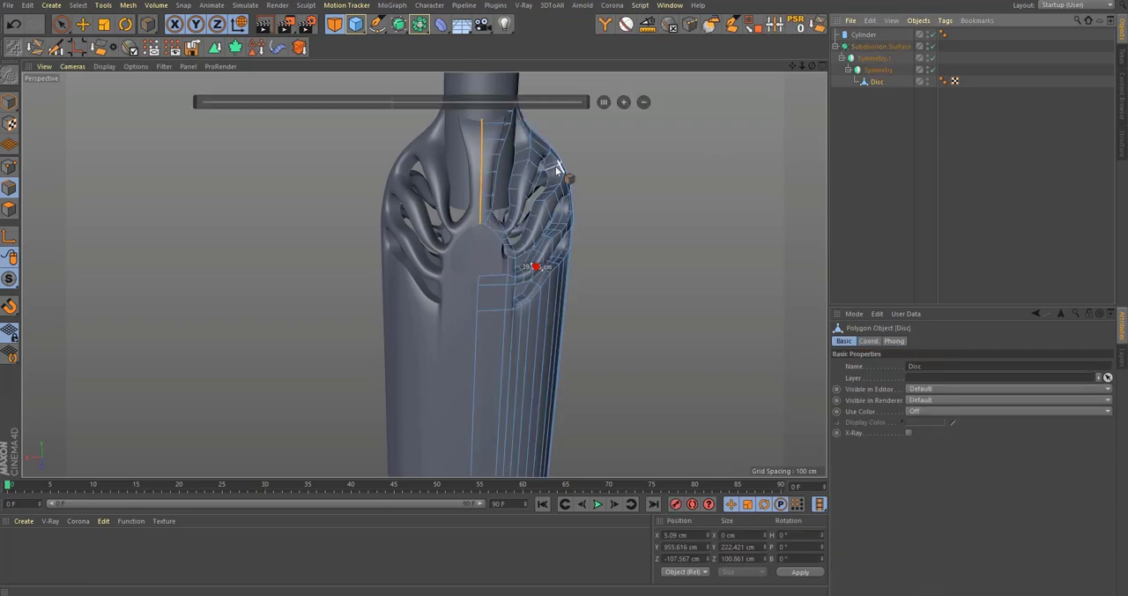
pyautogui.keyDown('alt'); pyautogui.moveTo(500, 160); pyautogui.dragTo(491, 272, button='middle'); pyautogui.keyUp('alt')
pyautogui.scroll(4, 492, 267)
pyautogui.keyDown('alt'); pyautogui.moveTo(397, 226); pyautogui.dragTo(381, 226); pyautogui.keyUp('alt')
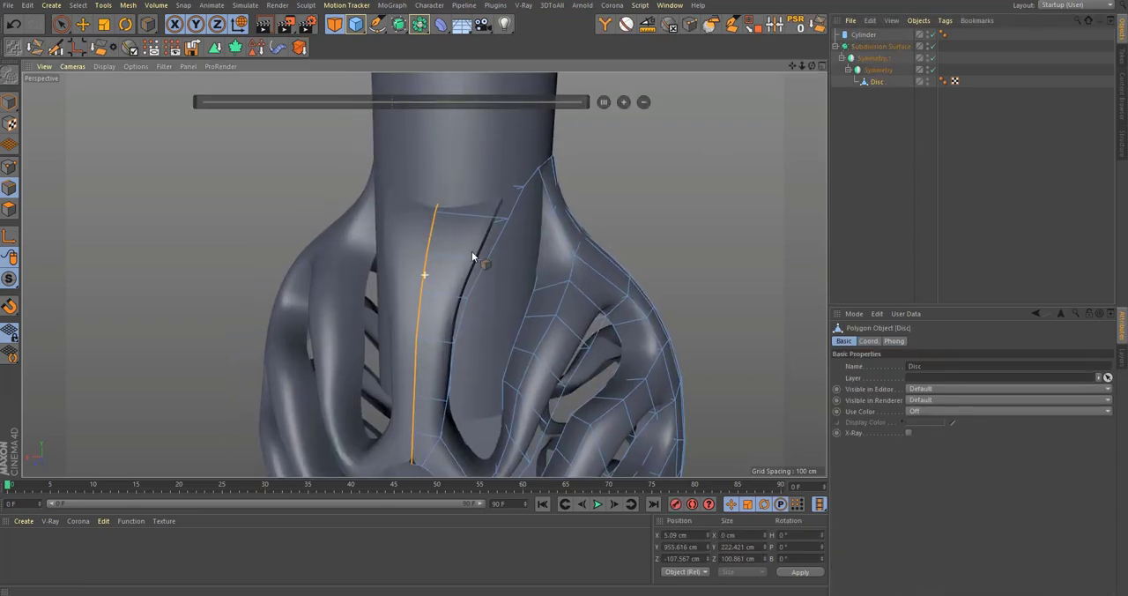
pyautogui.keyDown('alt'); pyautogui.moveTo(473, 256); pyautogui.dragTo(427, 269); pyautogui.keyUp('alt')
pyautogui.press('q')
pyautogui.scroll(3, 536, 247)
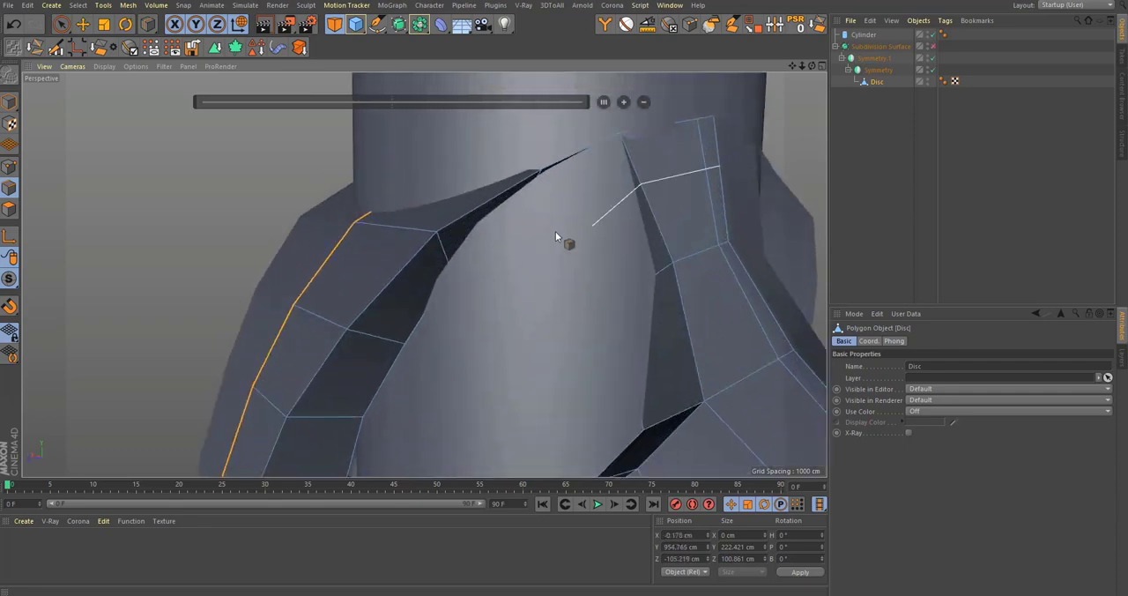
pyautogui.moveTo(14, 279); pyautogui.dragTo(72, 314)
# Step: In point mode, select the upper window's inner rim points and scale them to about 19.2 cm along X
pyautogui.middleClick(458, 335)
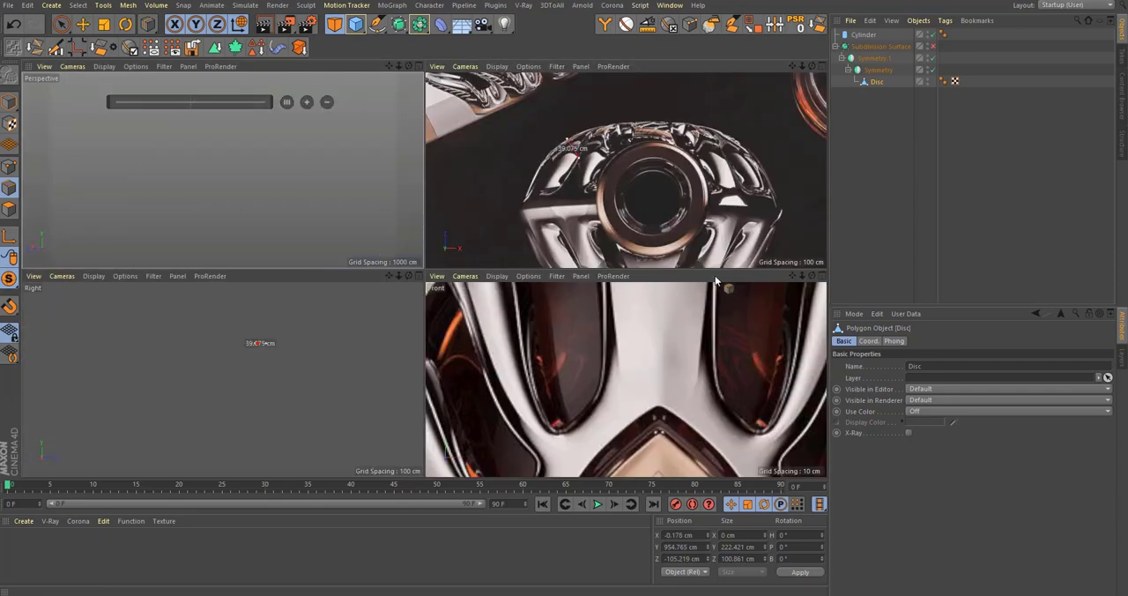
pyautogui.scroll(-3, 731, 371)
pyautogui.keyDown('alt'); pyautogui.moveTo(719, 330); pyautogui.dragTo(564, 351, button='middle'); pyautogui.keyUp('alt')
pyautogui.middleClick(251, 144)
pyautogui.keyDown('alt'); pyautogui.moveTo(385, 245); pyautogui.dragTo(389, 321); pyautogui.keyUp('alt')
pyautogui.keyDown('alt'); pyautogui.moveTo(466, 221); pyautogui.dragTo(449, 282); pyautogui.keyUp('alt')
pyautogui.click(9, 167)
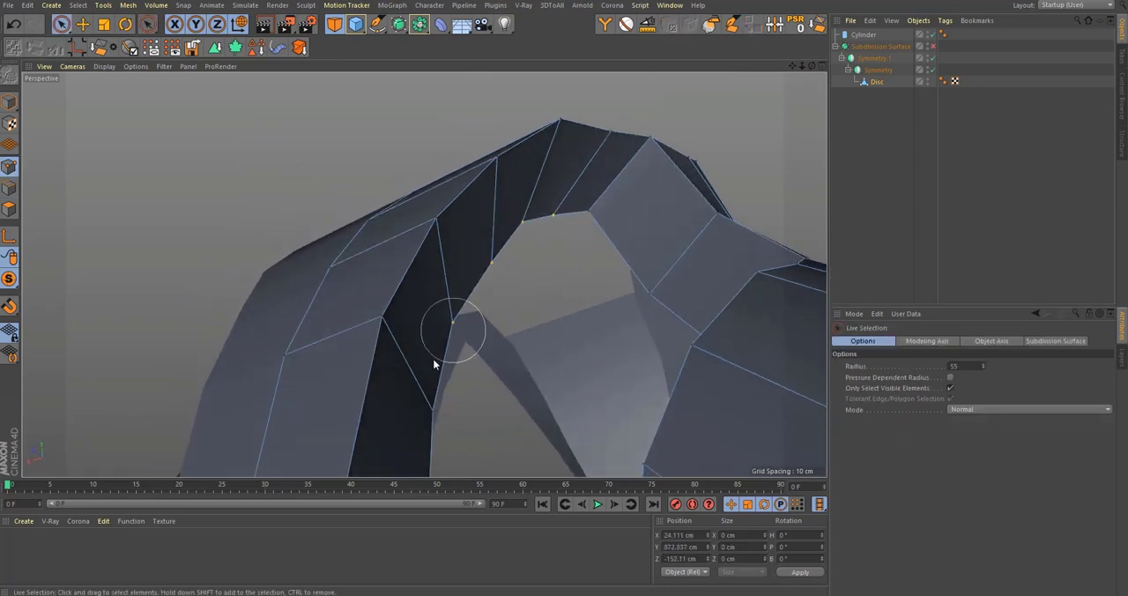
pyautogui.click(433, 361)
pyautogui.keyDown('alt'); pyautogui.moveTo(433, 362); pyautogui.dragTo(445, 291); pyautogui.keyUp('alt')
pyautogui.keyDown('alt'); pyautogui.moveTo(467, 265); pyautogui.dragTo(399, 269); pyautogui.keyUp('alt')
pyautogui.press('t')
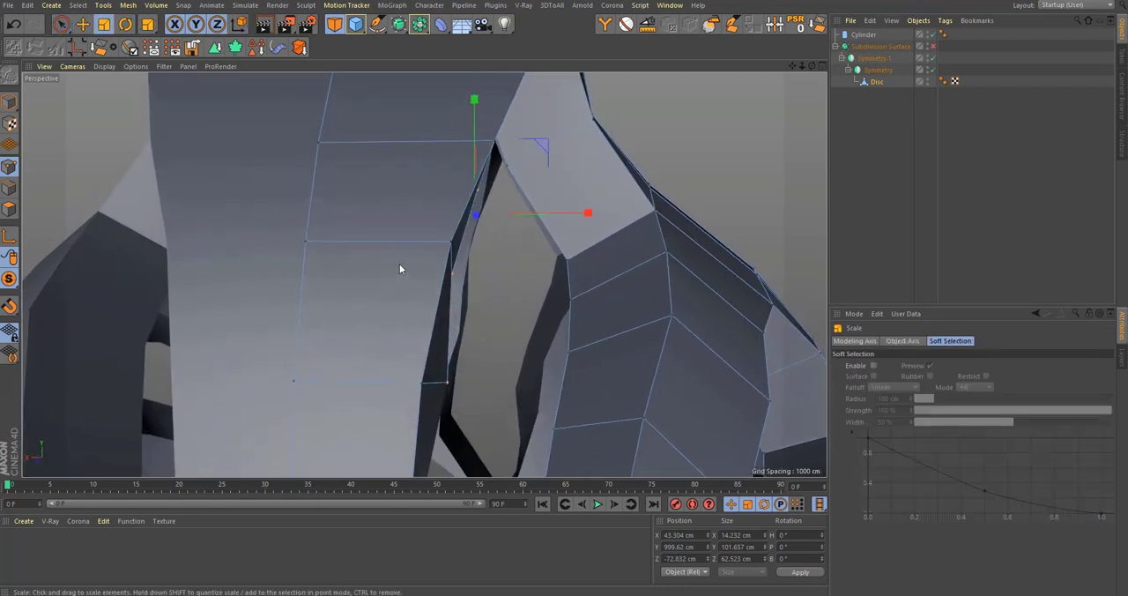
pyautogui.moveTo(596, 207); pyautogui.dragTo(608, 233)
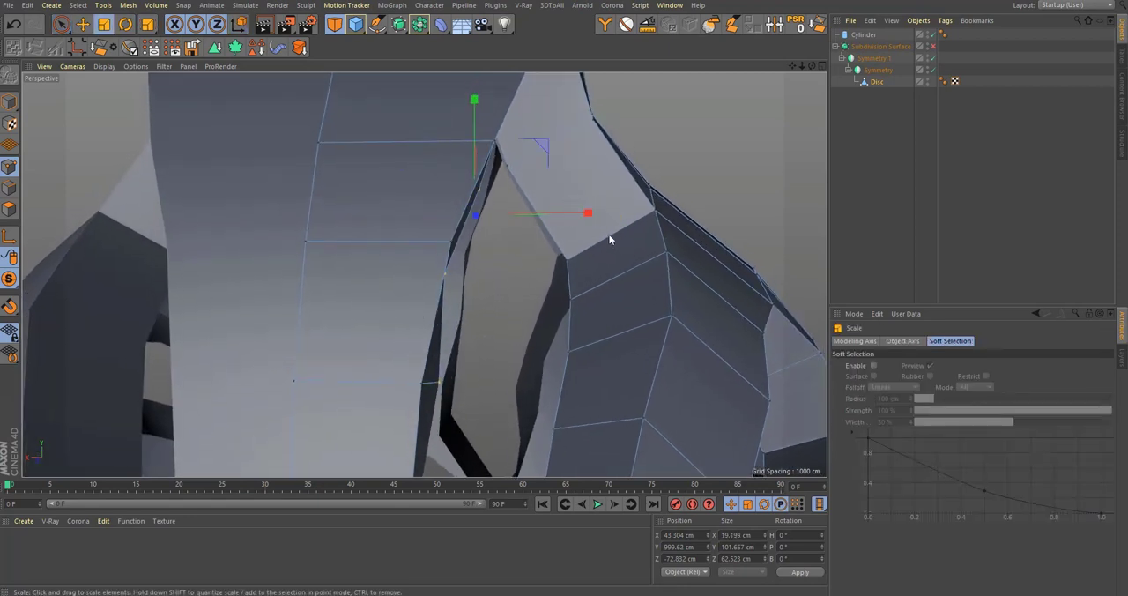
# Step: Shift the scaled rim points to about X 46.1 cm and move the next lower rim point to about X 31.5 cm
pyautogui.press('e')
pyautogui.moveTo(420, 216); pyautogui.dragTo(431, 220)
pyautogui.keyDown('alt'); pyautogui.moveTo(447, 309); pyautogui.dragTo(440, 207, button='middle'); pyautogui.keyUp('alt')
pyautogui.press('space')
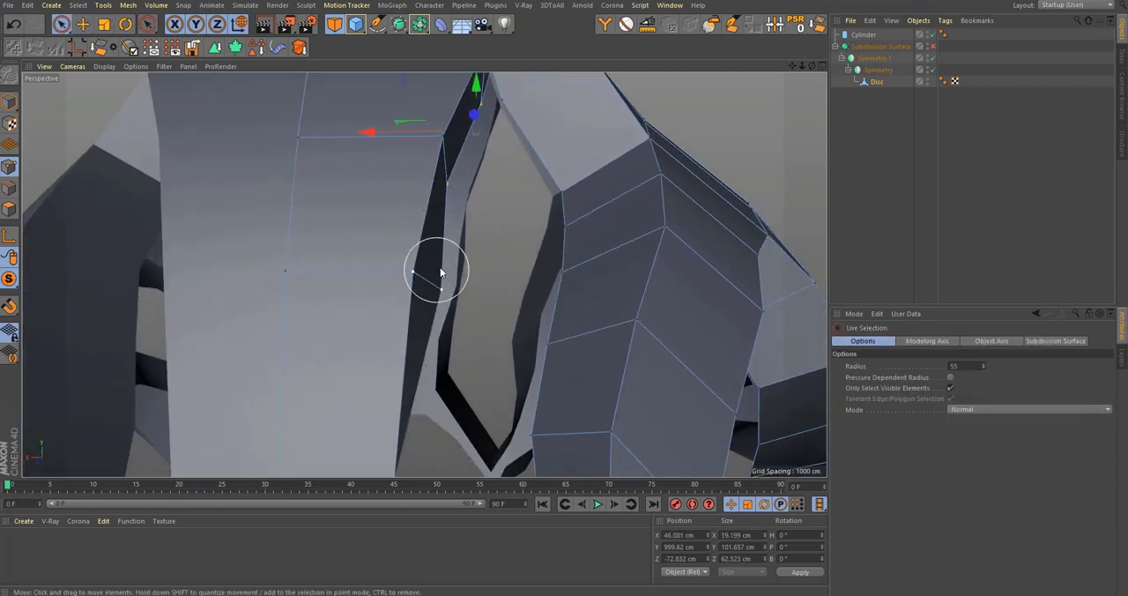
pyautogui.click(453, 288)
pyautogui.moveTo(358, 290); pyautogui.dragTo(341, 290)
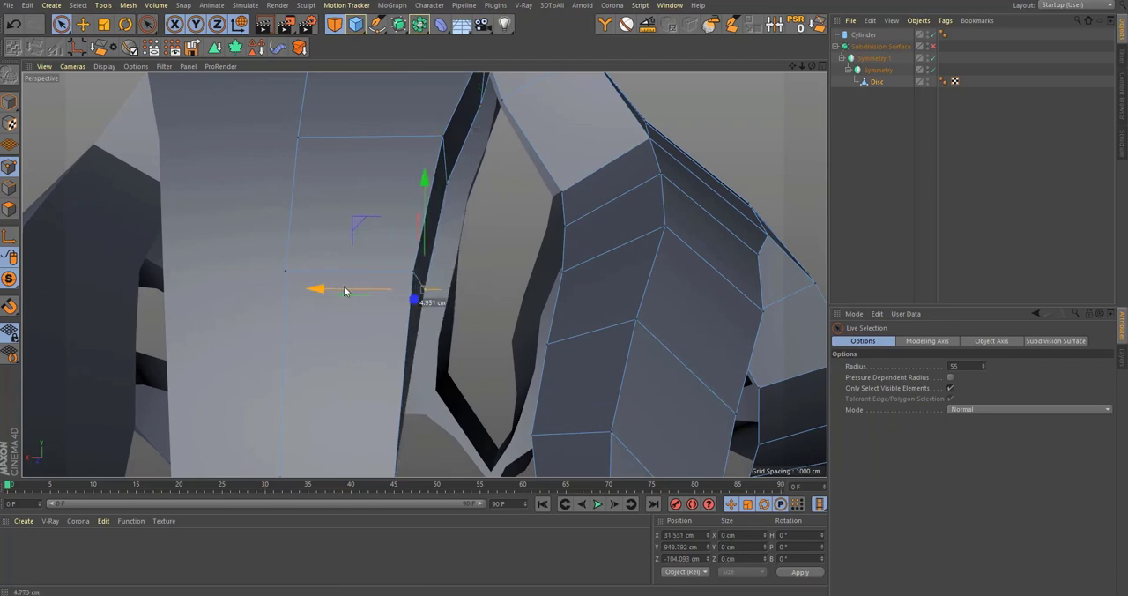
# Step: Reposition individual points further down the tall window's inner rim to even out the wall beside the central column
pyautogui.keyDown('alt'); pyautogui.moveTo(390, 404); pyautogui.dragTo(395, 222, button='middle'); pyautogui.keyUp('alt')
pyautogui.keyDown('alt'); pyautogui.moveTo(393, 309); pyautogui.dragTo(449, 380); pyautogui.keyUp('alt')
pyautogui.keyDown('alt'); pyautogui.moveTo(363, 330); pyautogui.dragTo(394, 330); pyautogui.keyUp('alt')
pyautogui.moveTo(324, 356); pyautogui.dragTo(342, 358)
pyautogui.keyDown('alt'); pyautogui.moveTo(378, 305); pyautogui.dragTo(283, 309); pyautogui.keyUp('alt')
pyautogui.keyDown('alt'); pyautogui.moveTo(429, 351); pyautogui.dragTo(295, 256); pyautogui.keyUp('alt')
pyautogui.keyDown('alt'); pyautogui.moveTo(337, 264); pyautogui.dragTo(243, 252); pyautogui.keyUp('alt')
# Step: In the front view, pull the inner rim point under the shoulder's top down to about X 58.9 cm, Y 980.7 cm
pyautogui.keyDown('alt'); pyautogui.moveTo(424, 234); pyautogui.dragTo(505, 293); pyautogui.keyUp('alt')
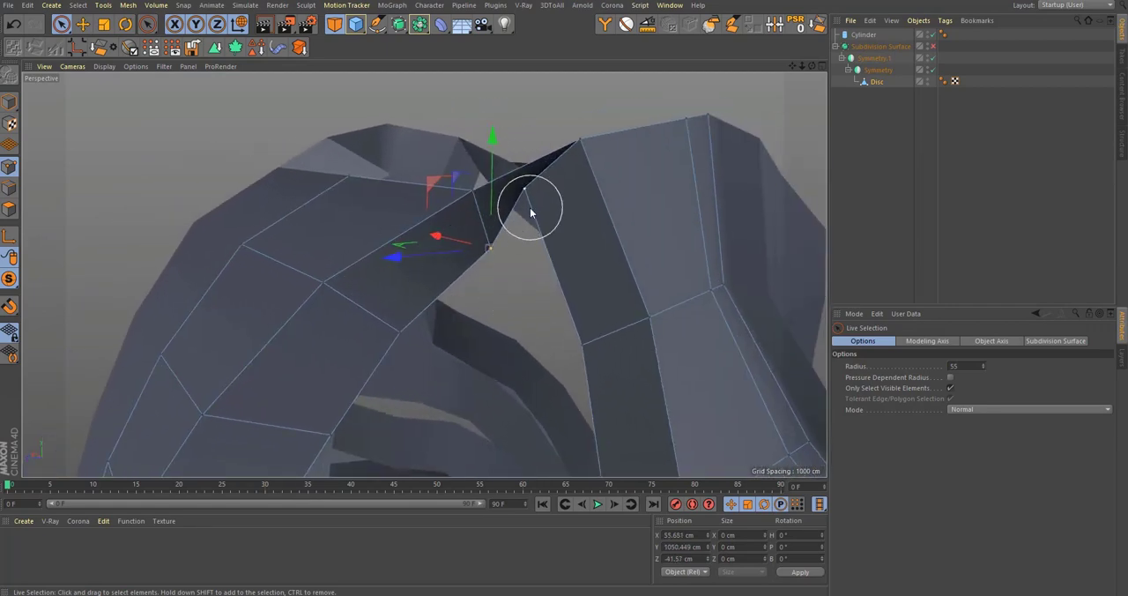
pyautogui.middleClick(557, 253)
pyautogui.middleClick(645, 377)
pyautogui.keyDown('alt'); pyautogui.moveTo(645, 377); pyautogui.dragTo(425, 319, button='middle'); pyautogui.keyUp('alt')
pyautogui.moveTo(502, 147); pyautogui.dragTo(465, 323)
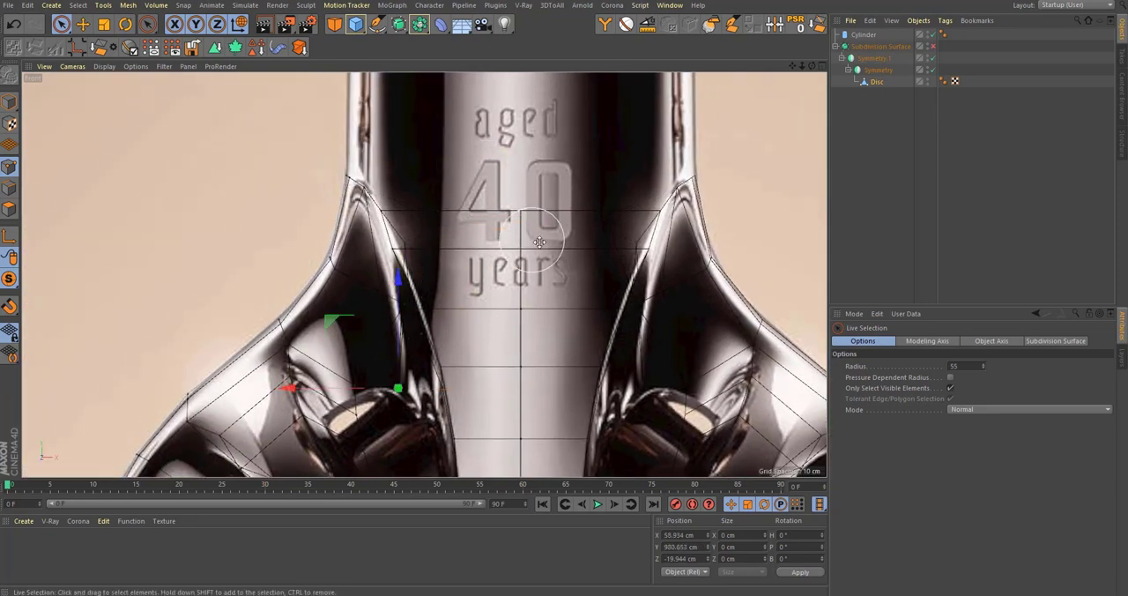
pyautogui.middleClick(237, 171)
pyautogui.middleClick(244, 178)
# Step: Select the neighbouring point inside the shoulder and move it to about X 66.5 cm, Y 982.9 cm in the front view
pyautogui.keyDown('alt'); pyautogui.moveTo(423, 271); pyautogui.dragTo(612, 264); pyautogui.keyUp('alt')
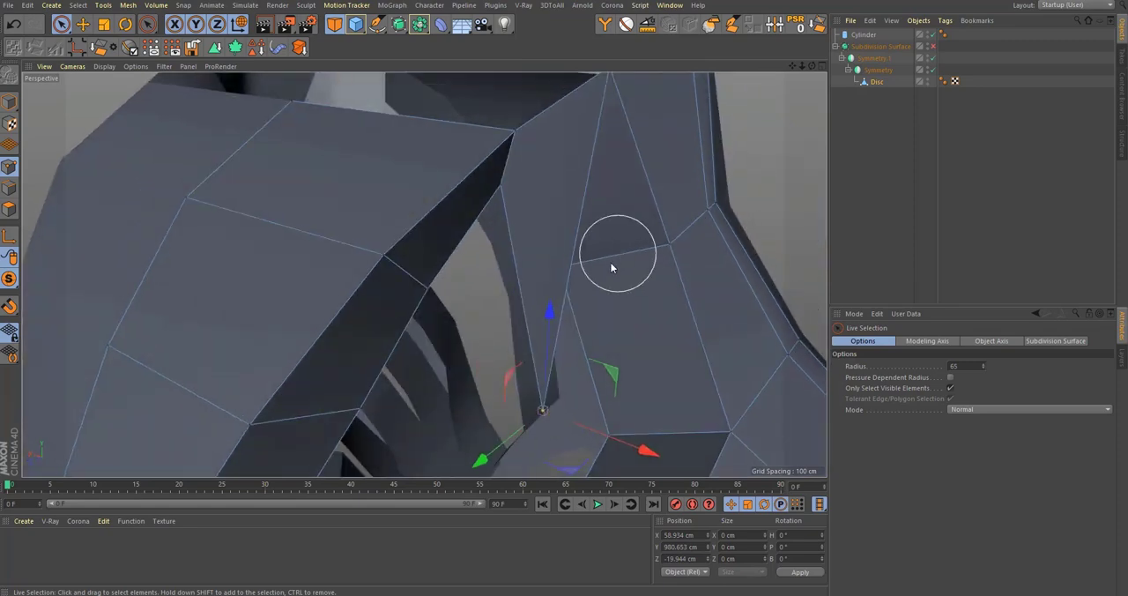
pyautogui.keyDown('alt'); pyautogui.moveTo(607, 309); pyautogui.dragTo(656, 290); pyautogui.keyUp('alt')
pyautogui.click(584, 267)
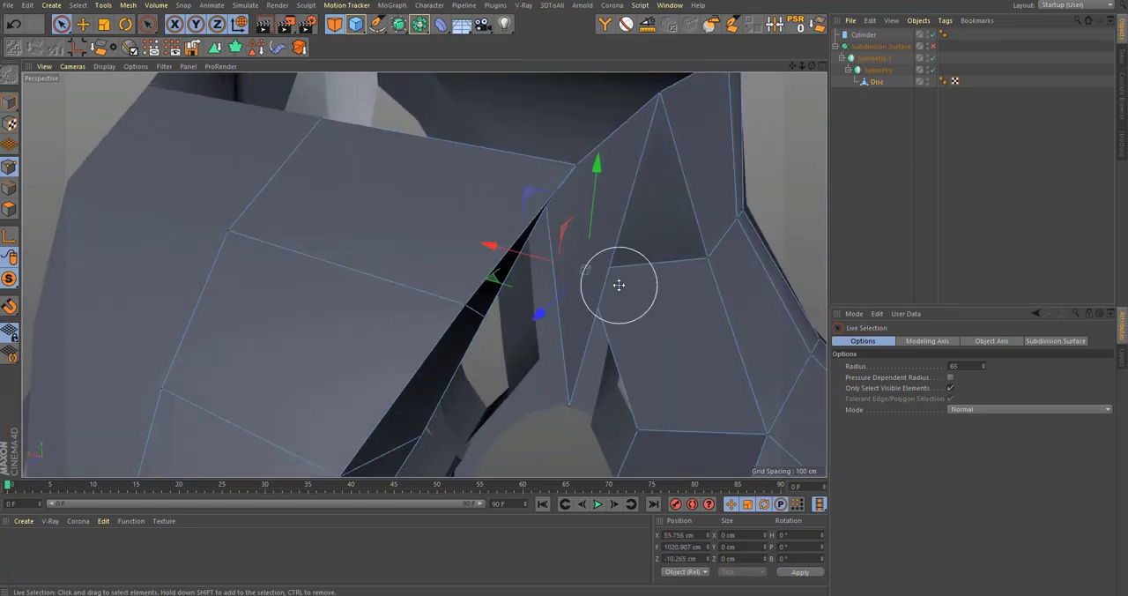
pyautogui.middleClick(615, 289)
pyautogui.middleClick(550, 379)
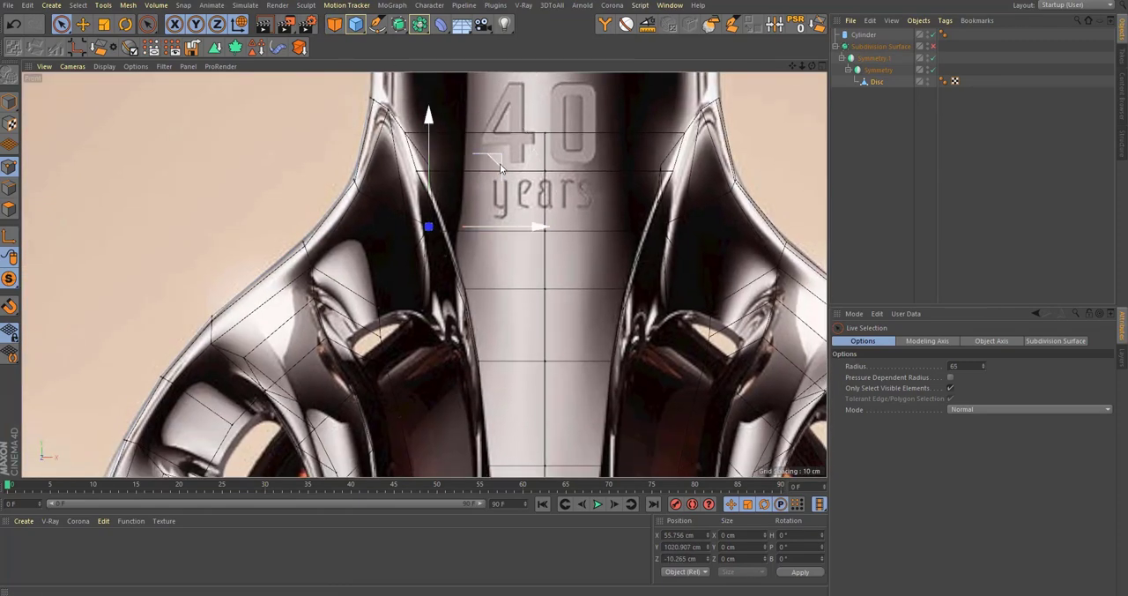
pyautogui.moveTo(471, 245); pyautogui.dragTo(475, 242)
pyautogui.keyDown('alt'); pyautogui.moveTo(344, 374); pyautogui.dragTo(382, 336, button='middle'); pyautogui.keyUp('alt')
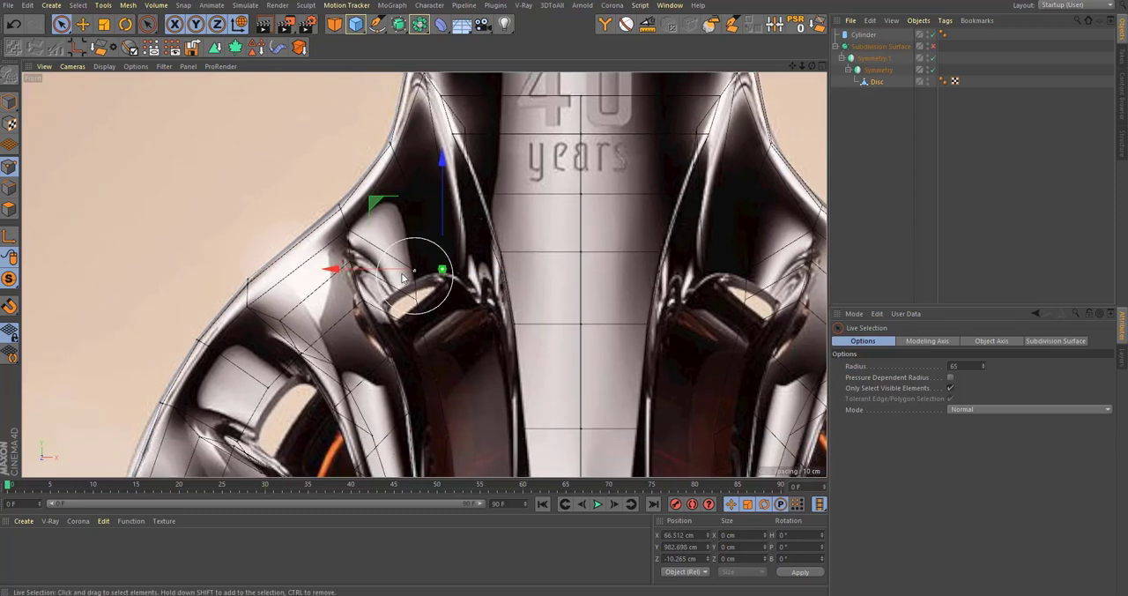
# Step: Move the next group of inner shoulder points to about X 86.9 cm, Y 954.9 cm and scale it to about 12.3 cm along X
pyautogui.scroll(3, 415, 273)
pyautogui.moveTo(440, 340); pyautogui.dragTo(381, 299)
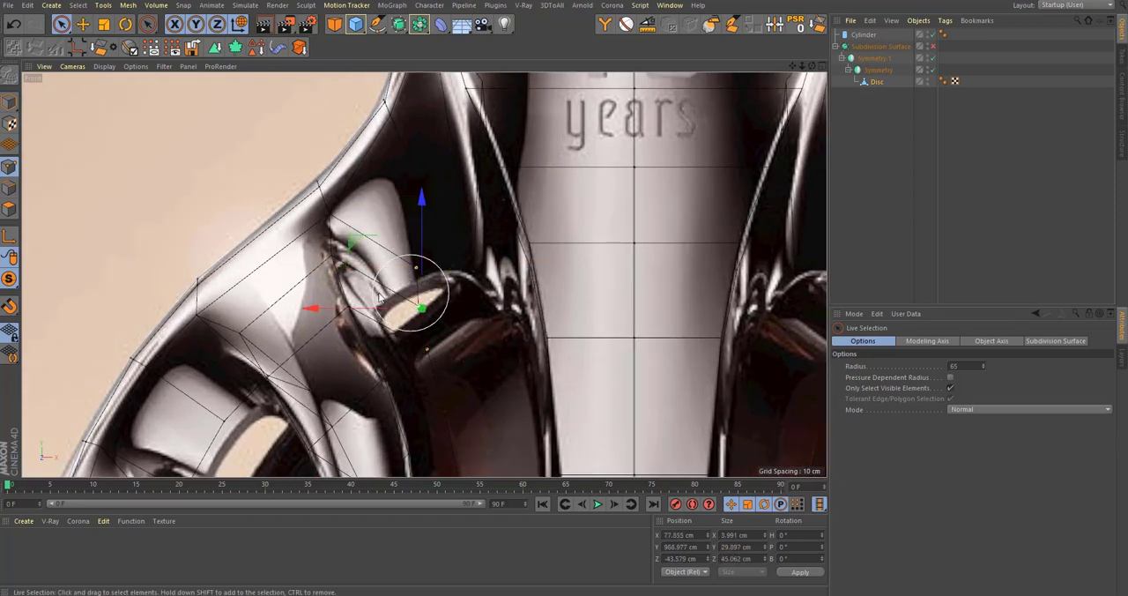
pyautogui.moveTo(356, 246); pyautogui.dragTo(329, 278)
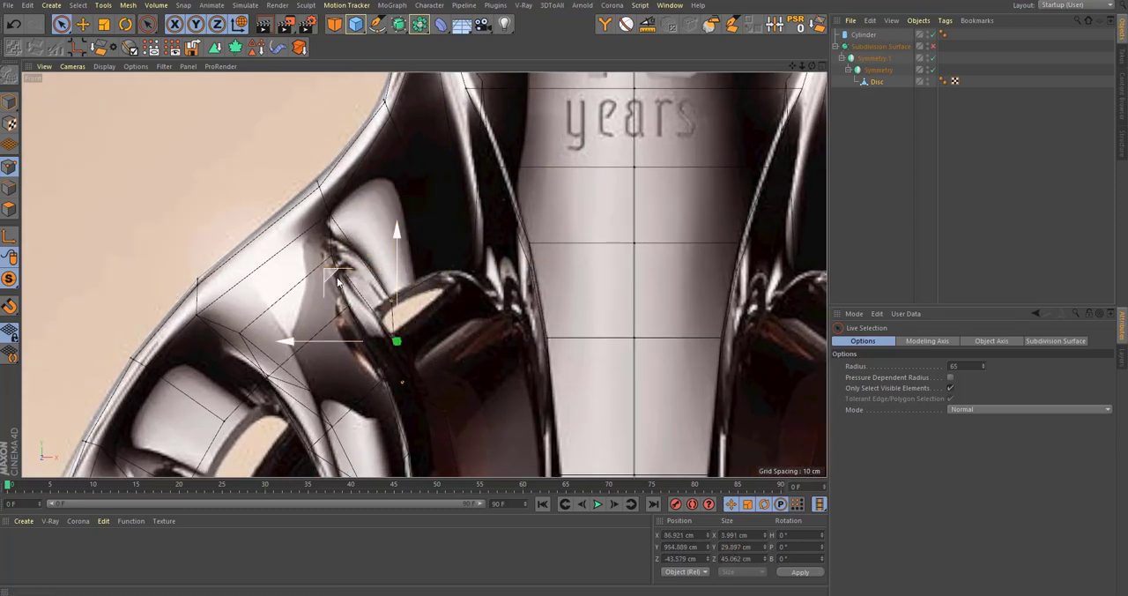
pyautogui.press('t')
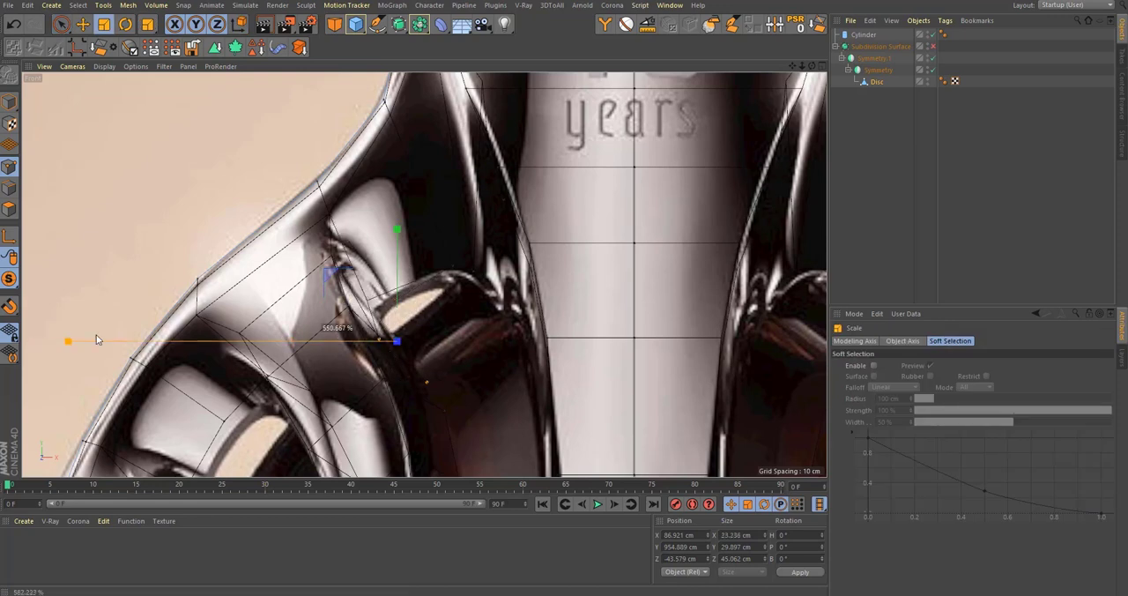
pyautogui.moveTo(217, 336); pyautogui.dragTo(215, 336)
# Step: Pull the lower inner points along the tall window's outer strut, placing the lowest at about X 68.2 cm, Y 870.6 cm
pyautogui.keyDown('alt'); pyautogui.moveTo(469, 414); pyautogui.dragTo(466, 272, button='middle'); pyautogui.keyUp('alt')
pyautogui.press('space')
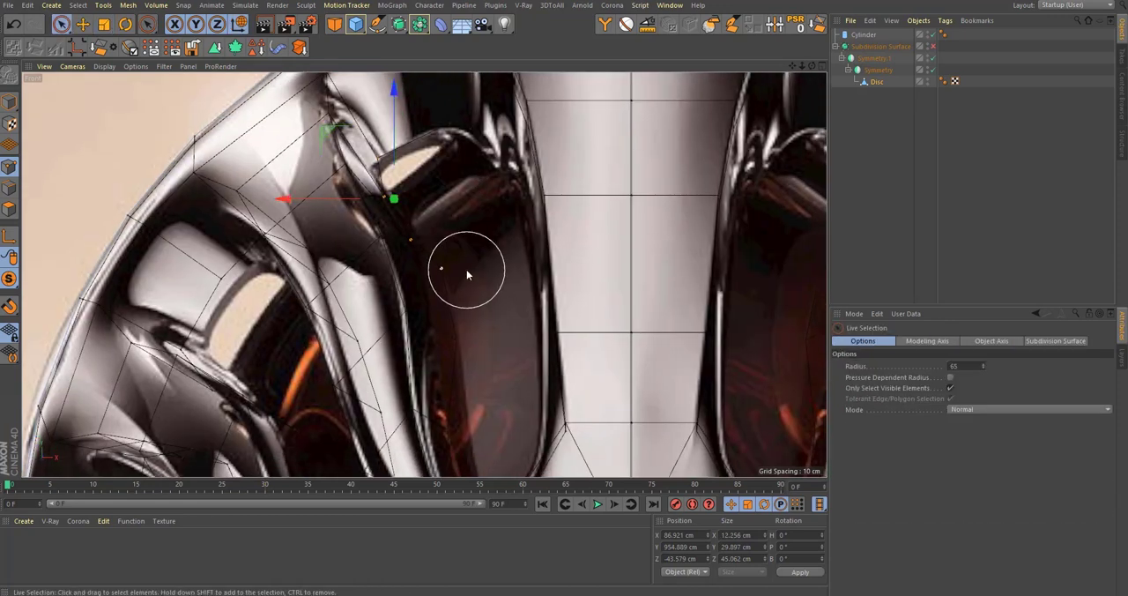
pyautogui.moveTo(379, 303); pyautogui.dragTo(357, 301)
pyautogui.keyDown('alt'); pyautogui.moveTo(397, 393); pyautogui.dragTo(398, 234, button='middle'); pyautogui.keyUp('alt')
pyautogui.click(449, 274)
pyautogui.moveTo(393, 273); pyautogui.dragTo(396, 276)
pyautogui.keyDown('alt'); pyautogui.moveTo(519, 308); pyautogui.dragTo(553, 300, button='middle'); pyautogui.keyUp('alt')
pyautogui.scroll(3, 536, 351)
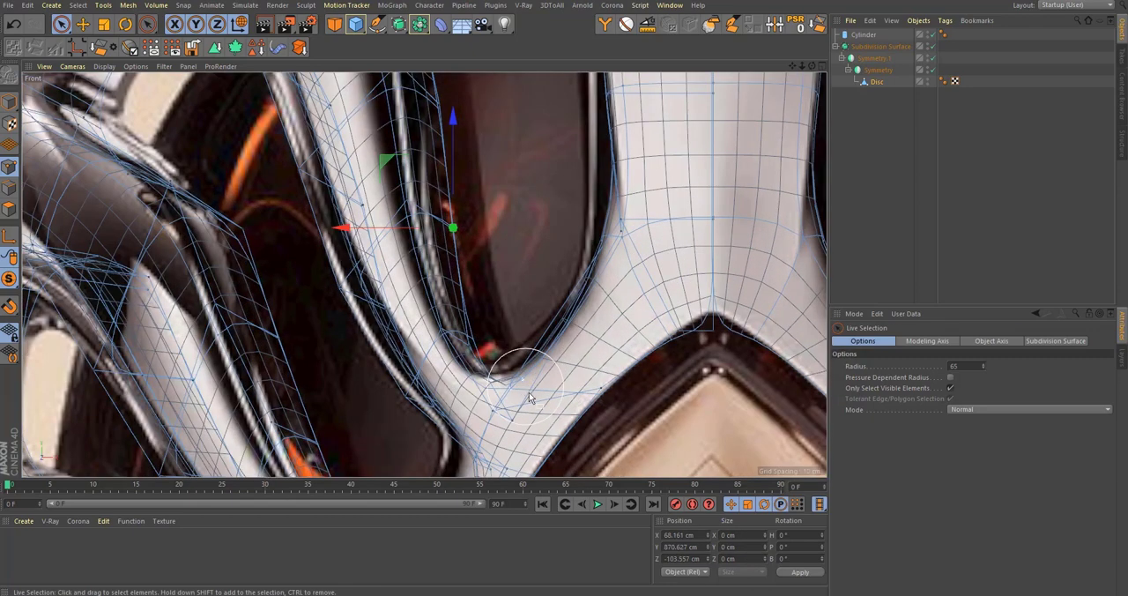
# Step: Select the points at the tall window's bottom tip with Rectangle Selection and raise them to about Y 833.2 cm
pyautogui.press('0')
pyautogui.moveTo(540, 450); pyautogui.dragTo(456, 356)
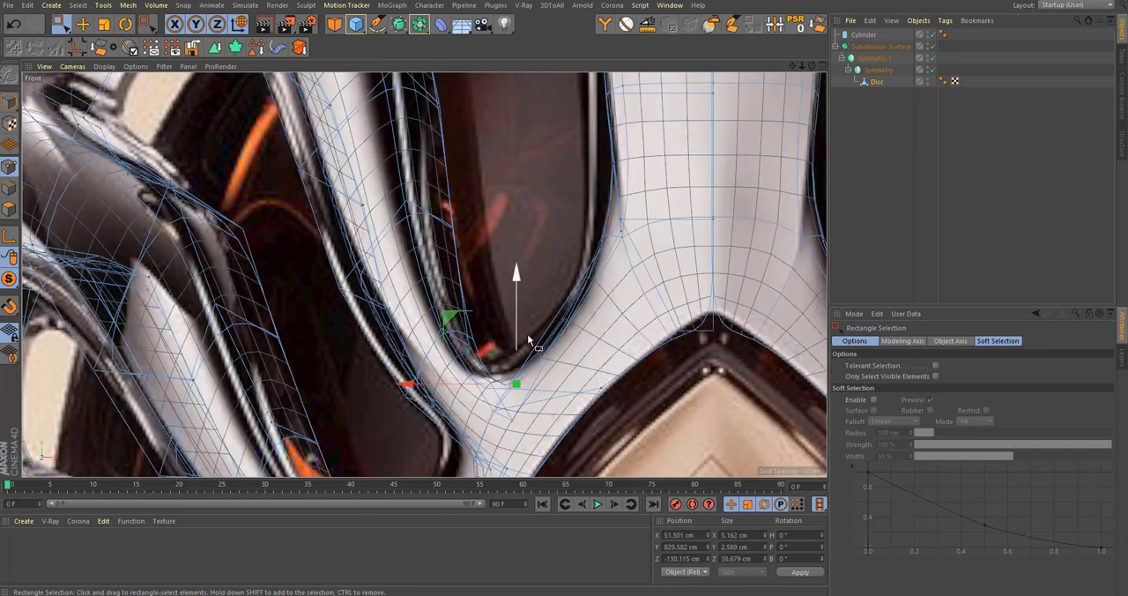
pyautogui.moveTo(516, 335); pyautogui.dragTo(521, 308)
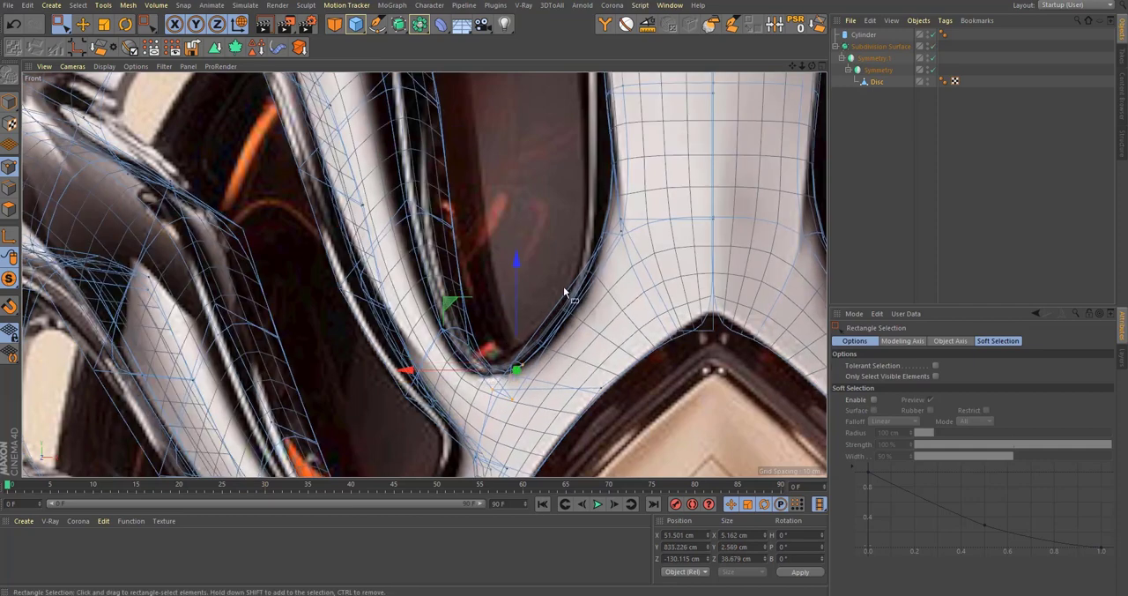
pyautogui.moveTo(609, 360); pyautogui.dragTo(608, 359)
# Step: Move the rim points where the window meets the central column's base to about X 27.2 cm, Y 871.1 cm
pyautogui.keyDown('alt'); pyautogui.moveTo(580, 326); pyautogui.dragTo(557, 358, button='middle'); pyautogui.keyUp('alt')
pyautogui.keyDown('alt'); pyautogui.moveTo(574, 231); pyautogui.dragTo(572, 257, button='middle'); pyautogui.keyUp('alt')
pyautogui.moveTo(575, 264); pyautogui.dragTo(613, 311)
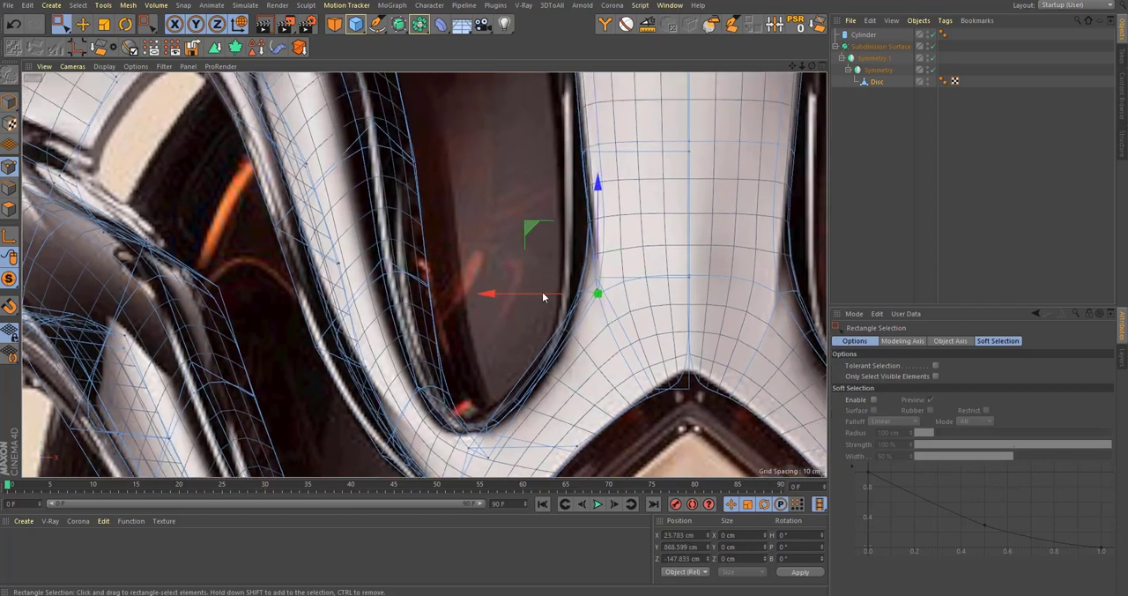
pyautogui.moveTo(544, 296)
pyautogui.mouseDown()
pyautogui.moveTo(522, 296)
pyautogui.moveTo(604, 308)
pyautogui.moveTo(538, 295)
pyautogui.mouseUp()
pyautogui.hotkey('ctrl', 'z')
pyautogui.keyDown('alt'); pyautogui.moveTo(553, 402); pyautogui.dragTo(516, 342, button='middle'); pyautogui.keyUp('alt')
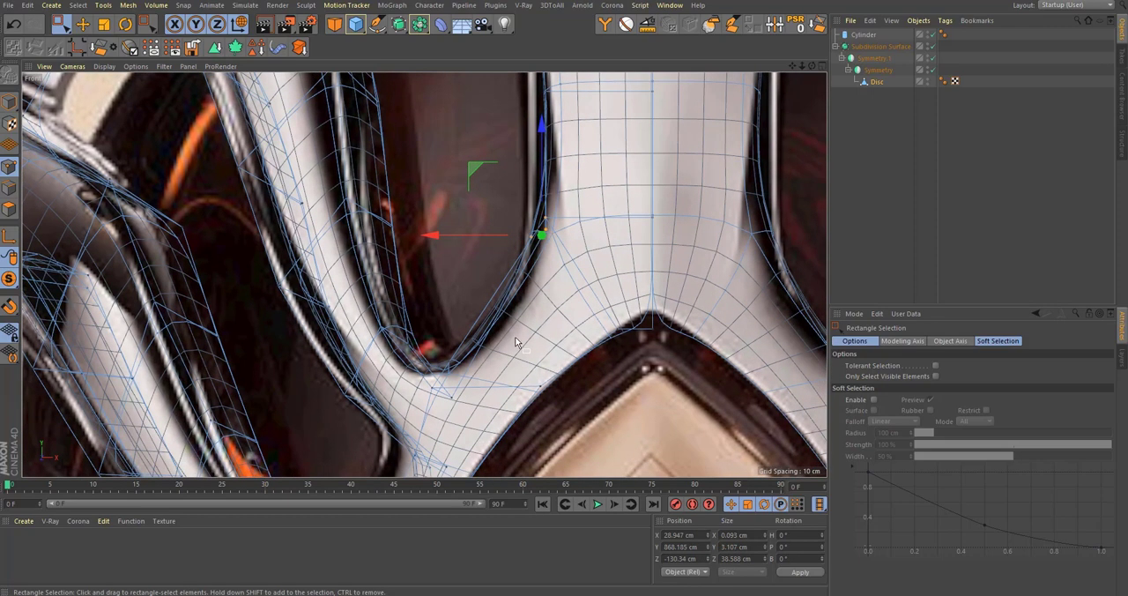
# Step: Add a loop cut across the window's lower curved rim and move its edge points to about X 35.3 cm, Y 846.1 cm
pyautogui.press('k')
pyautogui.press('l')
pyautogui.click(517, 322)
pyautogui.press('Escape')
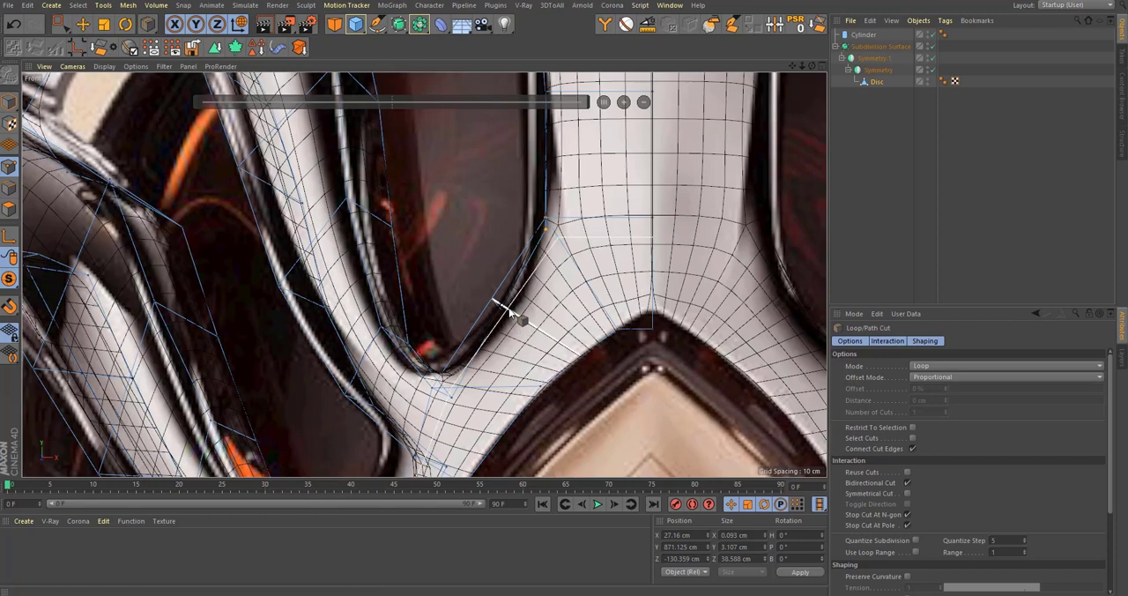
pyautogui.press('space')
pyautogui.moveTo(440, 239); pyautogui.dragTo(454, 248)
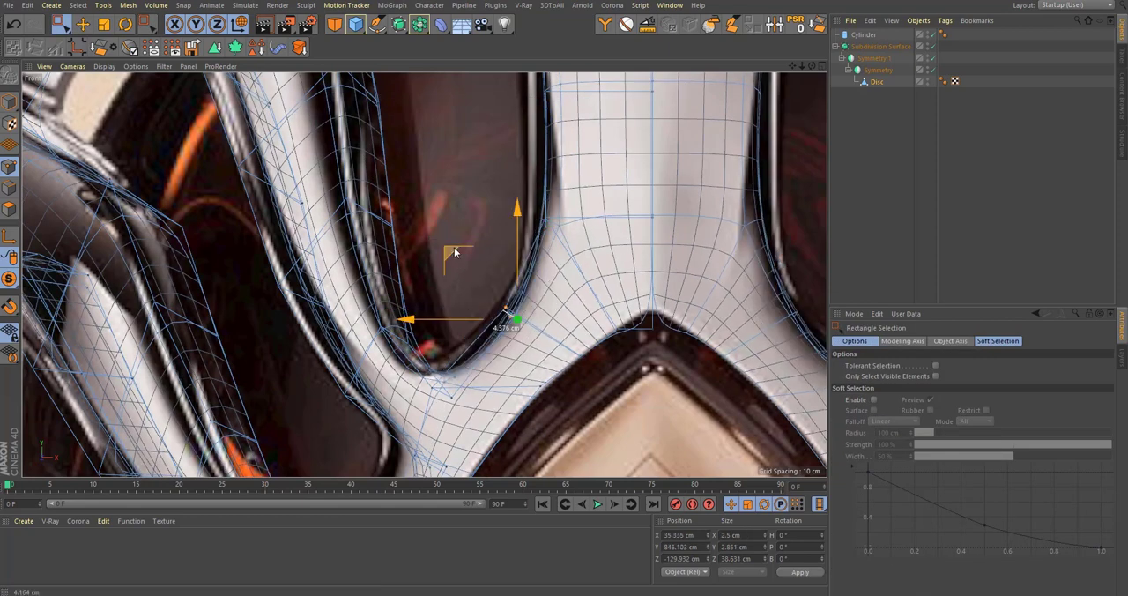
# Step: Fit the window's bottom tip points to the reference at about X 53.1 cm, Y 831.6 cm
pyautogui.scroll(-7, 476, 340)
pyautogui.scroll(6, 451, 359)
pyautogui.moveTo(490, 294); pyautogui.dragTo(491, 293)
pyautogui.keyDown('alt'); pyautogui.moveTo(493, 296); pyautogui.dragTo(494, 318, button='middle'); pyautogui.keyUp('alt')
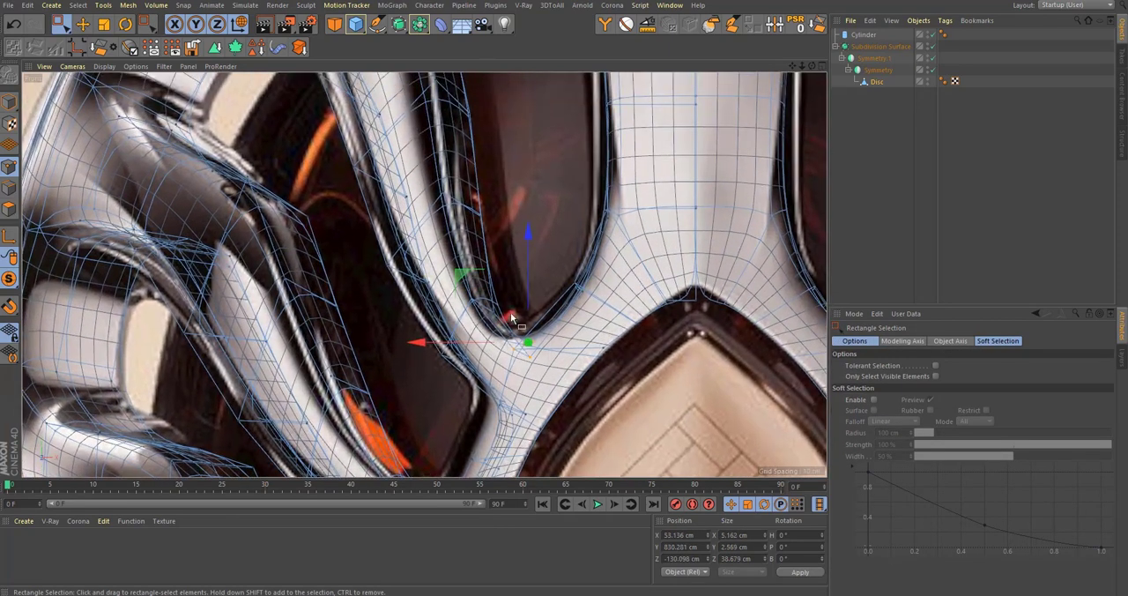
pyautogui.moveTo(532, 296); pyautogui.dragTo(533, 292)
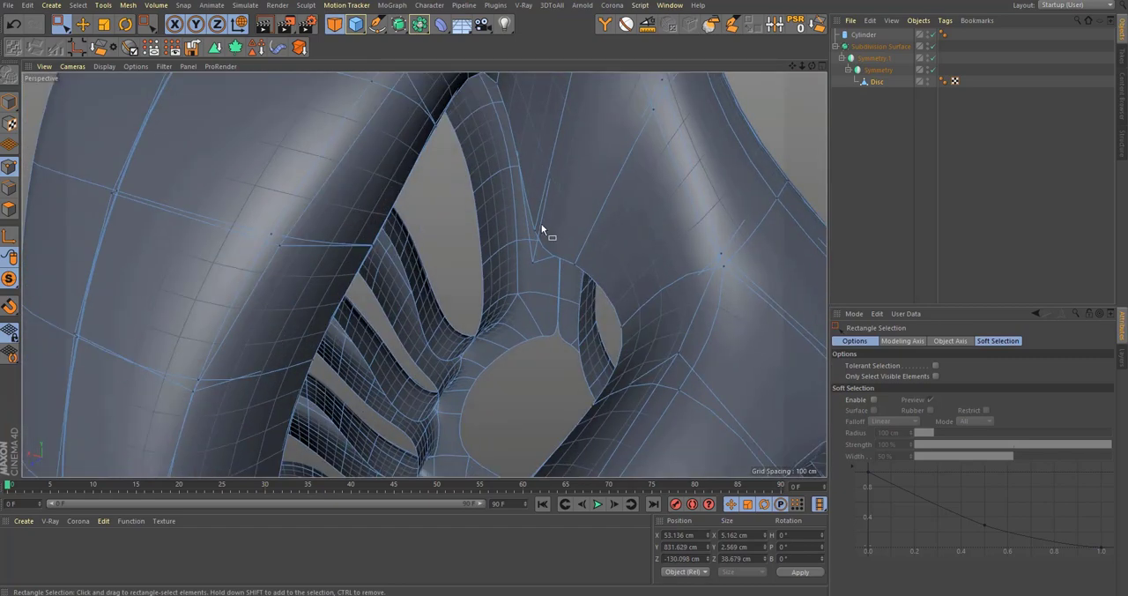
# Step: Examine the window rims with smoothing on and off in the perspective view and compare the shoulders with the front reference
pyautogui.scroll(-6, 541, 203)
pyautogui.keyDown('alt'); pyautogui.moveTo(544, 254); pyautogui.dragTo(542, 266, button='middle'); pyautogui.keyUp('alt')
pyautogui.scroll(5, 538, 259)
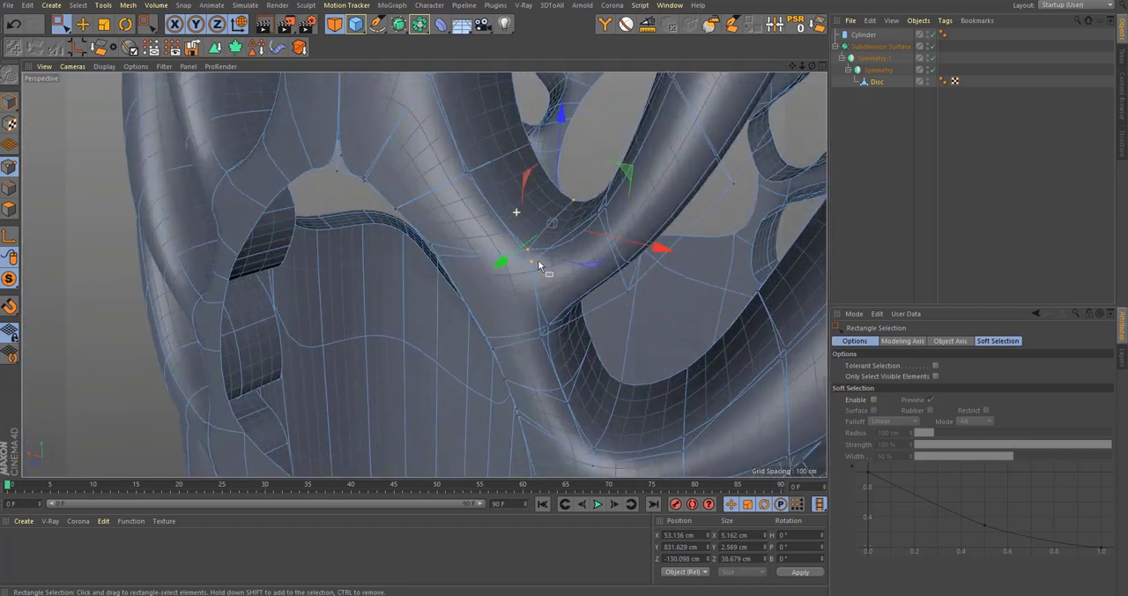
pyautogui.press('q')
pyautogui.keyDown('alt'); pyautogui.moveTo(538, 259); pyautogui.dragTo(534, 333); pyautogui.keyUp('alt')
pyautogui.press('q')
pyautogui.scroll(-3, 517, 267)
pyautogui.middleClick(538, 337)
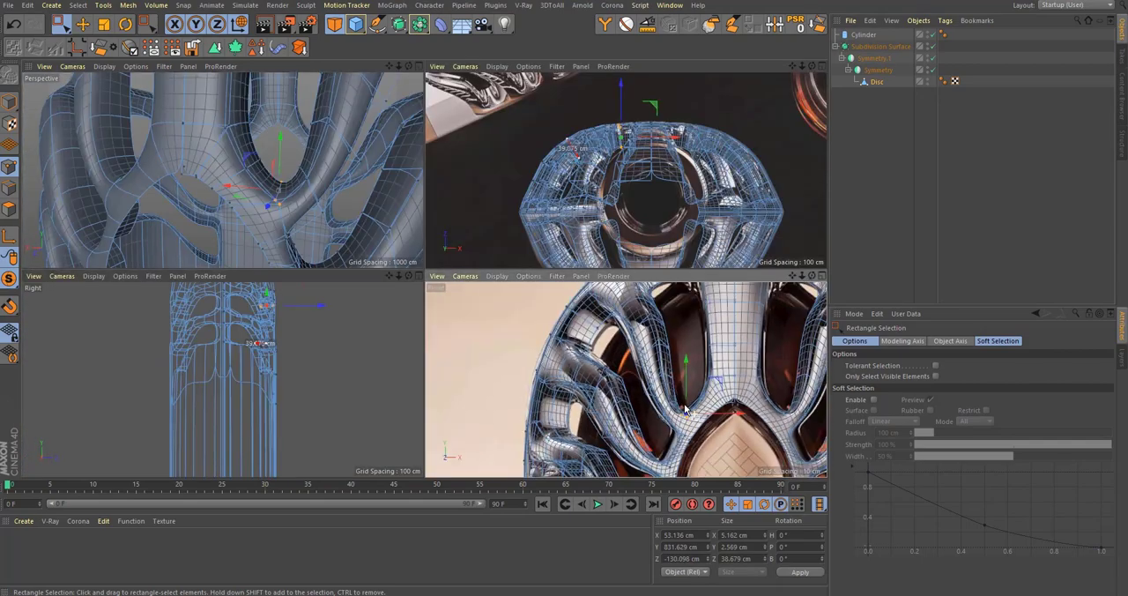
pyautogui.scroll(4, 695, 407)
pyautogui.scroll(4, 706, 374)
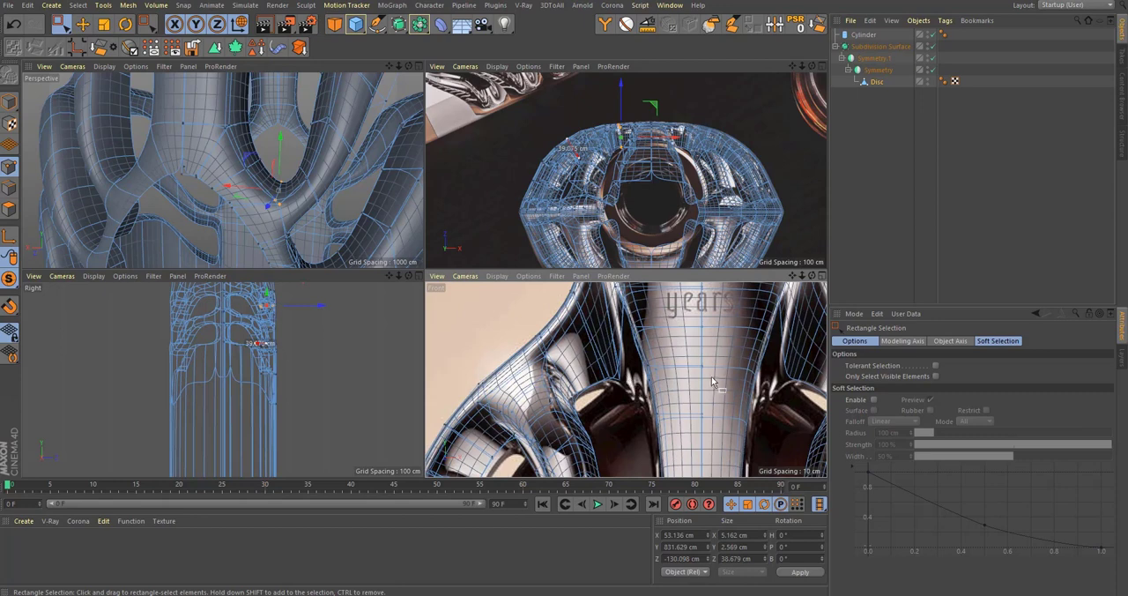
# Step: Adjust the inner rim point beneath the shoulder's top to about X 55.9 cm, Y 1036.6 cm and toggle smoothing off
pyautogui.keyDown('alt'); pyautogui.moveTo(310, 132); pyautogui.dragTo(297, 247, button='middle'); pyautogui.keyUp('alt')
pyautogui.keyDown('alt'); pyautogui.moveTo(300, 184); pyautogui.dragTo(259, 147); pyautogui.keyUp('alt')
pyautogui.keyDown('alt'); pyautogui.moveTo(260, 146); pyautogui.dragTo(237, 145); pyautogui.keyUp('alt')
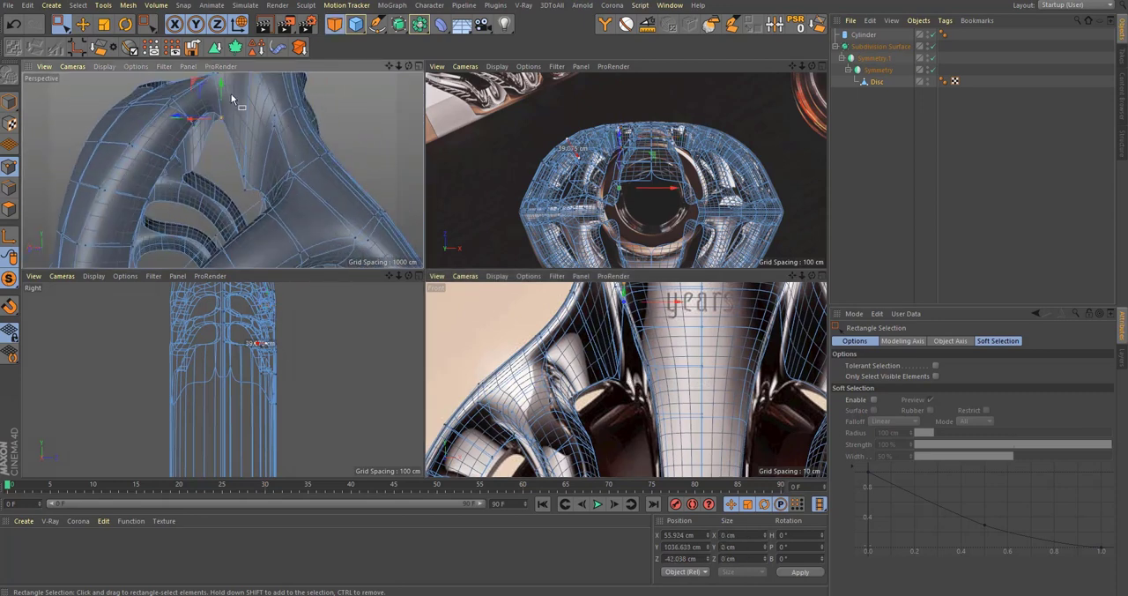
pyautogui.moveTo(232, 99); pyautogui.dragTo(224, 221)
pyautogui.moveTo(195, 101); pyautogui.dragTo(249, 86)
pyautogui.press('q')
# Step: Refine the tall window's inner rim points beside the central column, including the one at about X 27.9 cm, Y 886.7 cm
pyautogui.moveTo(201, 139)
pyautogui.keyDown('alt'); pyautogui.mouseDown()
pyautogui.moveTo(215, 119)
pyautogui.moveTo(204, 154)
pyautogui.mouseUp(); pyautogui.keyUp('alt')
pyautogui.keyDown('alt'); pyautogui.moveTo(203, 155); pyautogui.dragTo(193, 191); pyautogui.keyUp('alt')
pyautogui.moveTo(193, 113); pyautogui.dragTo(205, 183)
pyautogui.moveTo(228, 126); pyautogui.dragTo(262, 177)
pyautogui.scroll(6, 252, 176)
pyautogui.click(237, 144)
pyautogui.keyDown('alt'); pyautogui.moveTo(256, 172); pyautogui.dragTo(193, 219, button='right'); pyautogui.keyUp('alt')
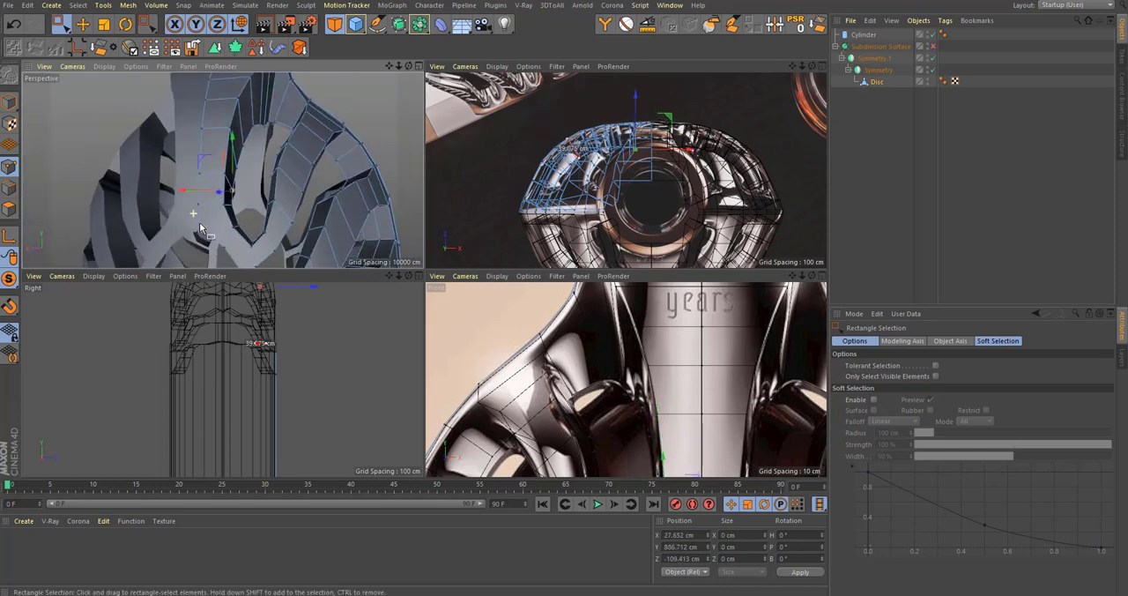
# Step: Nudge the lower inner point beneath the shoulder's top to about Y 981.7 cm
pyautogui.keyDown('alt'); pyautogui.moveTo(193, 218); pyautogui.dragTo(212, 165); pyautogui.keyUp('alt')
pyautogui.keyDown('alt'); pyautogui.moveTo(256, 121); pyautogui.dragTo(333, 108, button='right'); pyautogui.keyUp('alt')
pyautogui.keyDown('alt'); pyautogui.moveTo(248, 157); pyautogui.dragTo(225, 204); pyautogui.keyUp('alt')
pyautogui.moveTo(227, 234); pyautogui.dragTo(243, 151)
pyautogui.keyDown('alt'); pyautogui.moveTo(267, 145); pyautogui.dragTo(236, 167, button='right'); pyautogui.keyUp('alt')
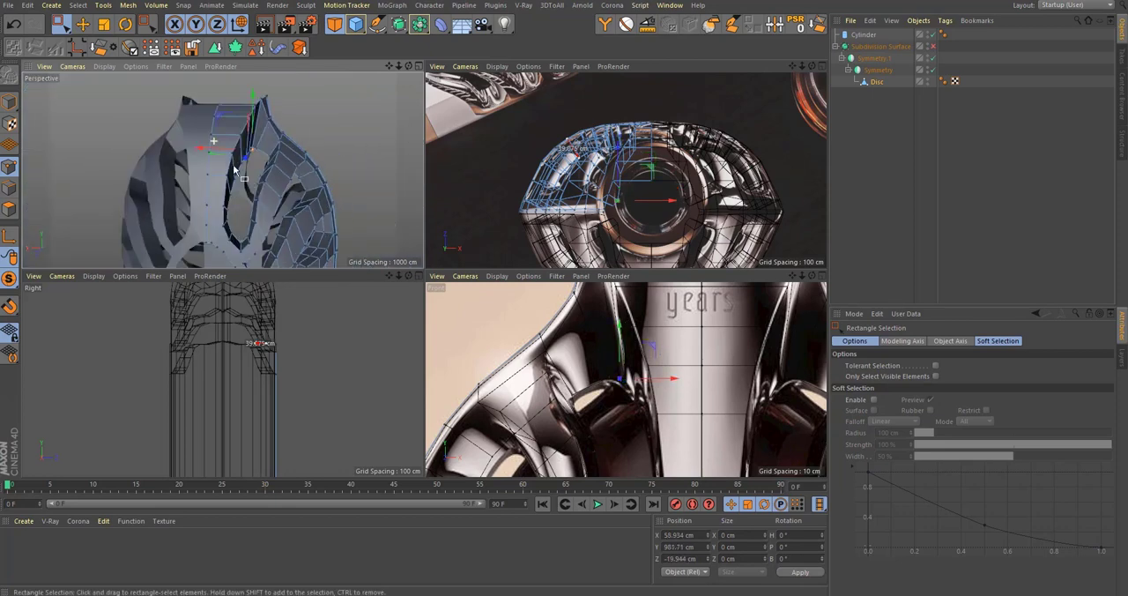
# Step: Turn smoothing back on, deselect the mesh and inspect the whole bottle's shoulder openings
pyautogui.press('q')
pyautogui.click(838, 154)
pyautogui.keyDown('alt'); pyautogui.moveTo(234, 149); pyautogui.dragTo(268, 138); pyautogui.keyUp('alt')
pyautogui.keyDown('alt'); pyautogui.moveTo(268, 138); pyautogui.dragTo(217, 168, button='right'); pyautogui.keyUp('alt')
pyautogui.moveTo(217, 168)
pyautogui.keyDown('alt'); pyautogui.mouseDown()
pyautogui.moveTo(255, 204)
pyautogui.moveTo(247, 150)
pyautogui.moveTo(250, 182)
pyautogui.moveTo(226, 172)
pyautogui.mouseUp(); pyautogui.keyUp('alt')
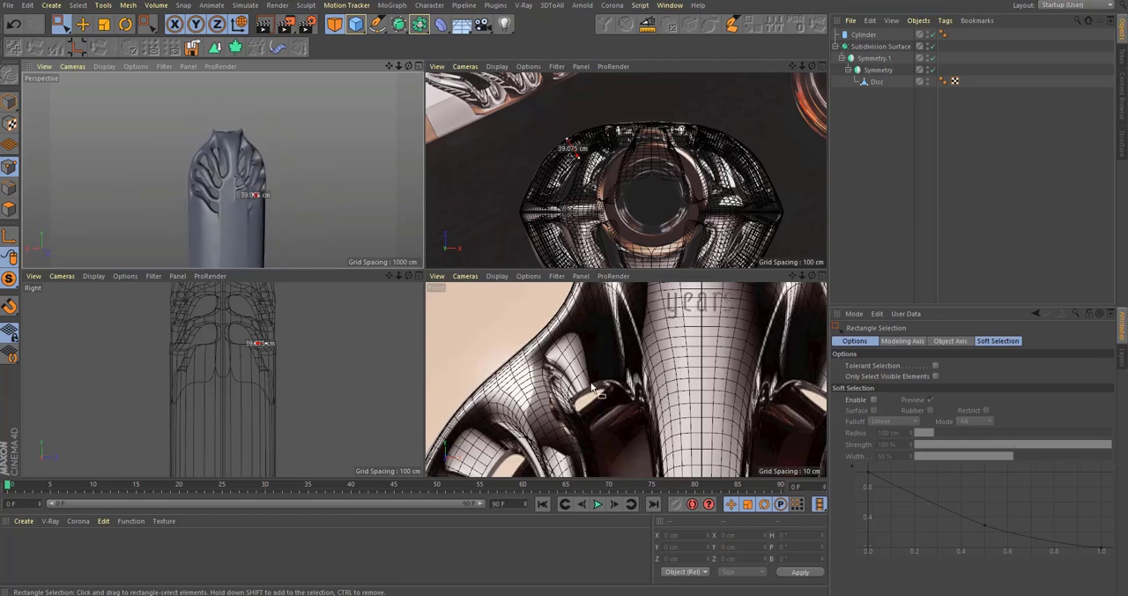
# Step: Examine the shoulder openings against the front reference, and inspect where the smoothed body meets the neck cylinder in perspective
pyautogui.keyDown('alt'); pyautogui.moveTo(594, 391); pyautogui.dragTo(529, 401, button='right'); pyautogui.keyUp('alt')
pyautogui.keyDown('alt'); pyautogui.moveTo(601, 448); pyautogui.dragTo(618, 314, button='middle'); pyautogui.keyUp('alt')
pyautogui.moveTo(613, 331)
pyautogui.keyDown('alt'); pyautogui.mouseDown(button='right')
pyautogui.moveTo(686, 319)
pyautogui.moveTo(608, 335)
pyautogui.mouseUp(button='right'); pyautogui.keyUp('alt')
pyautogui.keyDown('alt'); pyautogui.moveTo(607, 441); pyautogui.dragTo(657, 305, button='middle'); pyautogui.keyUp('alt')
pyautogui.keyDown('alt'); pyautogui.moveTo(625, 379); pyautogui.dragTo(655, 327, button='middle'); pyautogui.keyUp('alt')
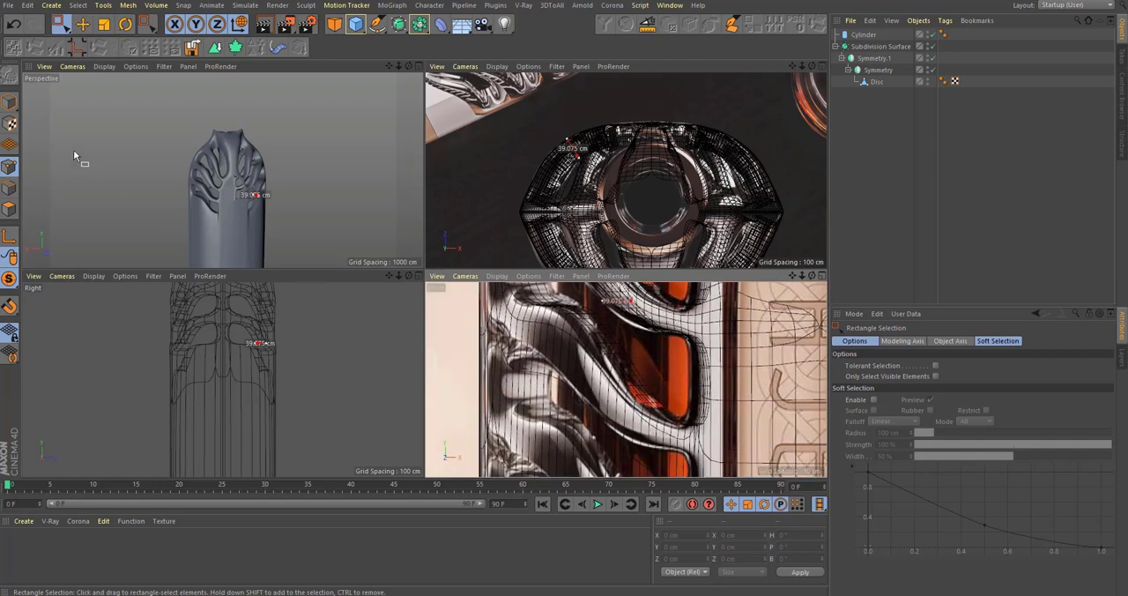
pyautogui.middleClick(339, 198)
pyautogui.keyDown('alt'); pyautogui.moveTo(514, 356); pyautogui.dragTo(480, 211, button='right'); pyautogui.keyUp('alt')
pyautogui.keyDown('alt'); pyautogui.moveTo(479, 212); pyautogui.dragTo(460, 262, button='middle'); pyautogui.keyUp('alt')
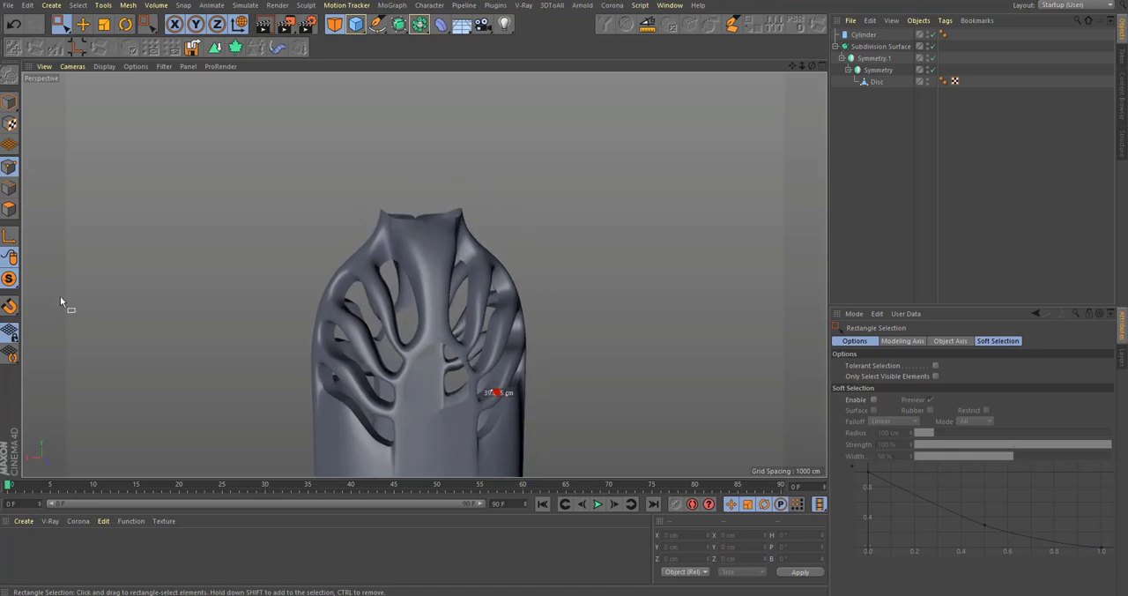
pyautogui.moveTo(12, 280); pyautogui.dragTo(62, 296)
pyautogui.keyDown('alt'); pyautogui.moveTo(452, 239); pyautogui.dragTo(437, 234, button='right'); pyautogui.keyUp('alt')
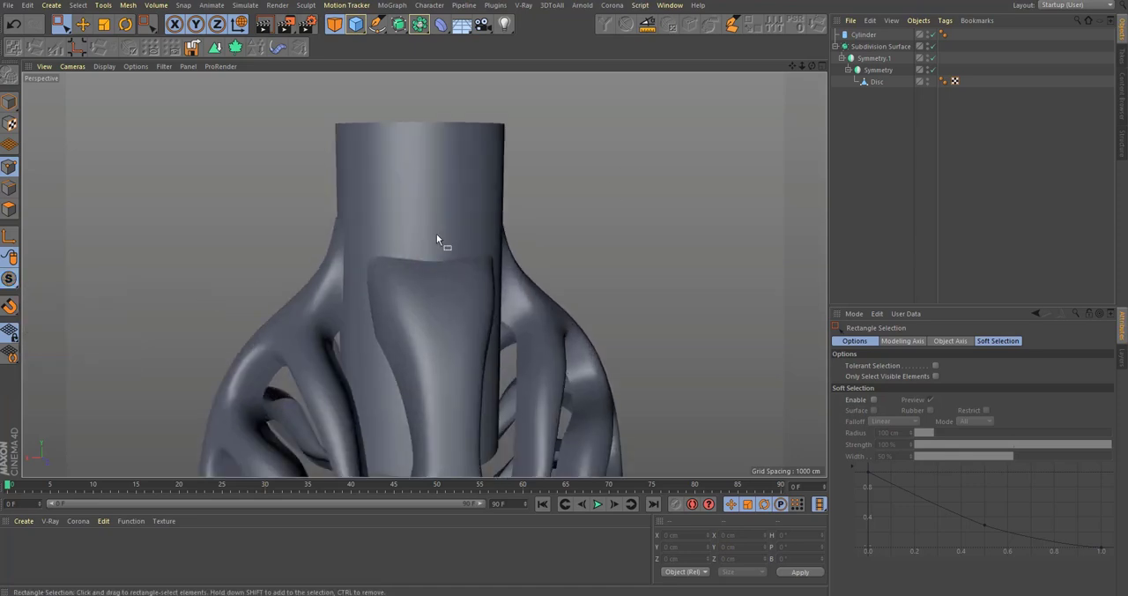
pyautogui.moveTo(375, 247)
pyautogui.keyDown('alt'); pyautogui.mouseDown()
pyautogui.moveTo(433, 282)
pyautogui.moveTo(401, 268)
pyautogui.mouseUp(); pyautogui.keyUp('alt')
# Step: Switch to Model mode and show the perspective view shaded with wireframe lines
pyautogui.click(9, 100)
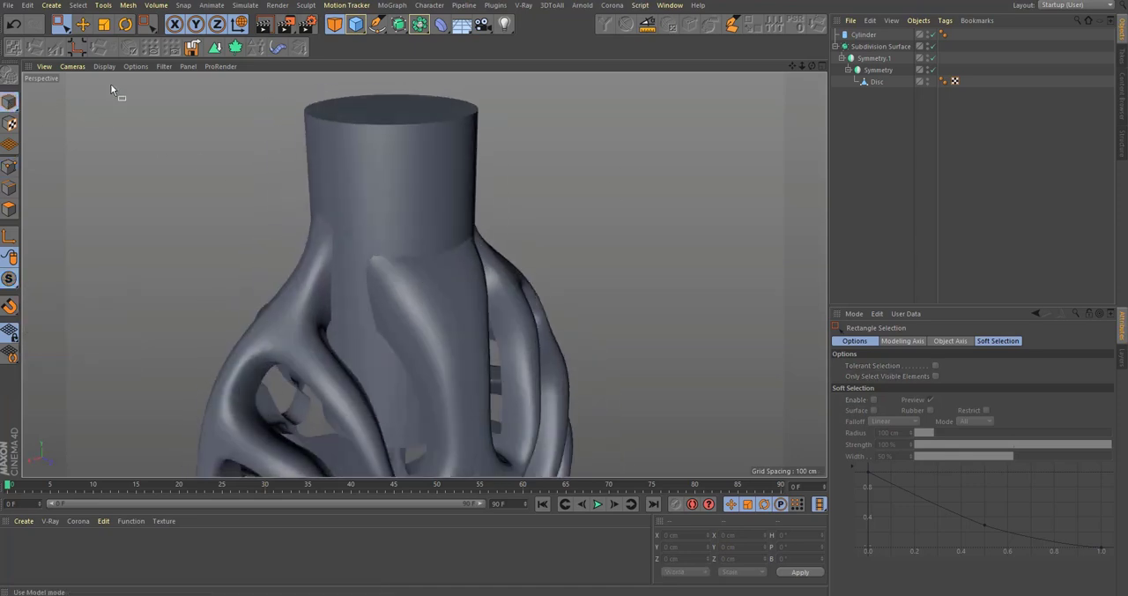
pyautogui.click(106, 67)
pyautogui.click(125, 98)
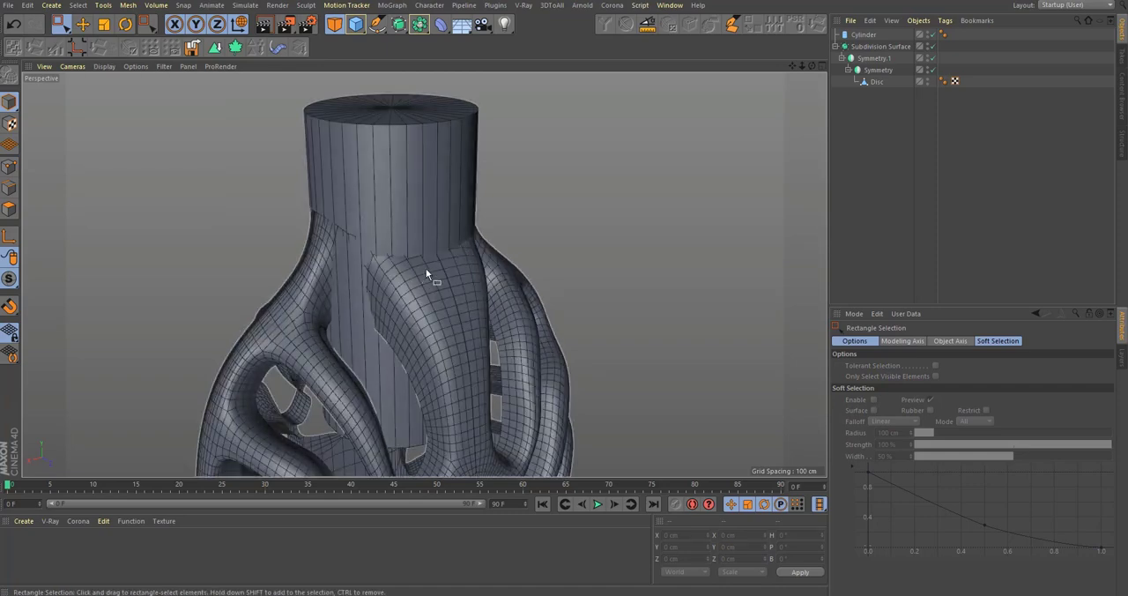
# Step: Select the neck cylinder and disable the Subdivision Surface to expose the body's base mesh around the neck
pyautogui.keyDown('alt'); pyautogui.moveTo(435, 288); pyautogui.dragTo(489, 258); pyautogui.keyUp('alt')
pyautogui.click(401, 206)
pyautogui.keyDown('alt'); pyautogui.moveTo(401, 205); pyautogui.dragTo(354, 241); pyautogui.keyUp('alt')
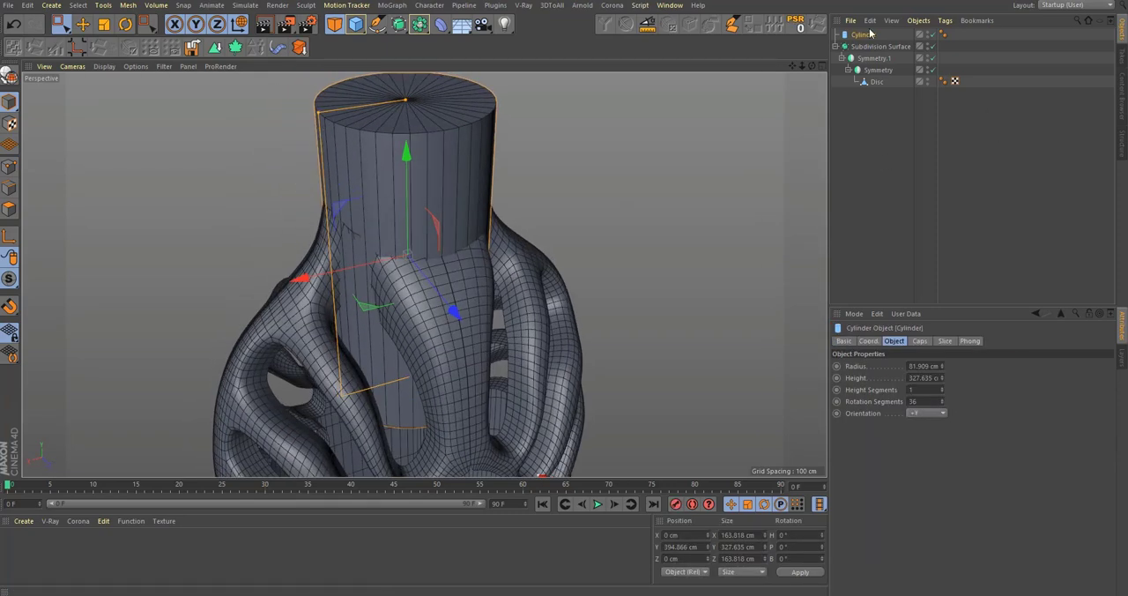
pyautogui.click(932, 46)
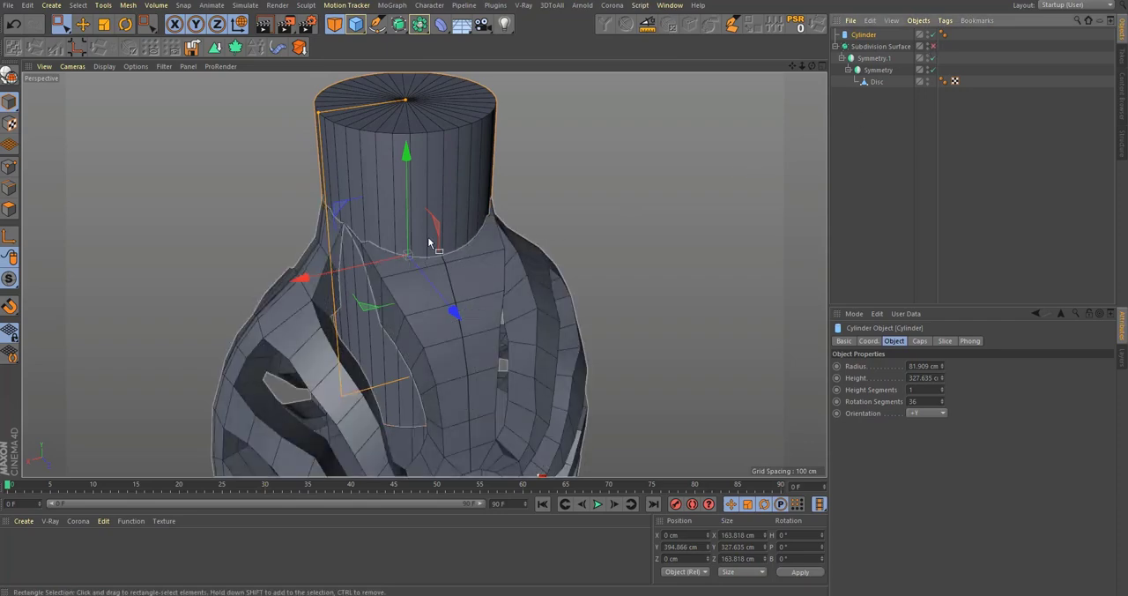
pyautogui.keyDown('alt'); pyautogui.moveTo(755, 161); pyautogui.dragTo(468, 243); pyautogui.keyUp('alt')
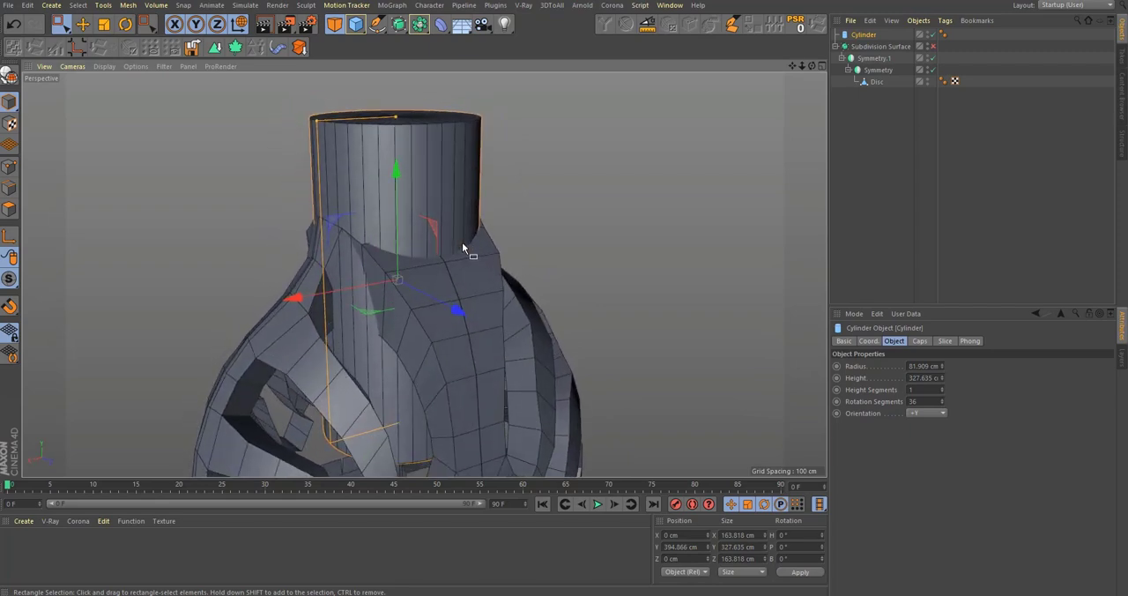
# Step: Compare the neck cylinder and the unsmoothed shoulder edges with the bottle reference in the front view
pyautogui.middleClick(462, 242)
pyautogui.scroll(-3, 600, 379)
pyautogui.keyDown('alt'); pyautogui.moveTo(683, 295); pyautogui.dragTo(655, 348, button='middle'); pyautogui.keyUp('alt')
pyautogui.scroll(2, 655, 348)
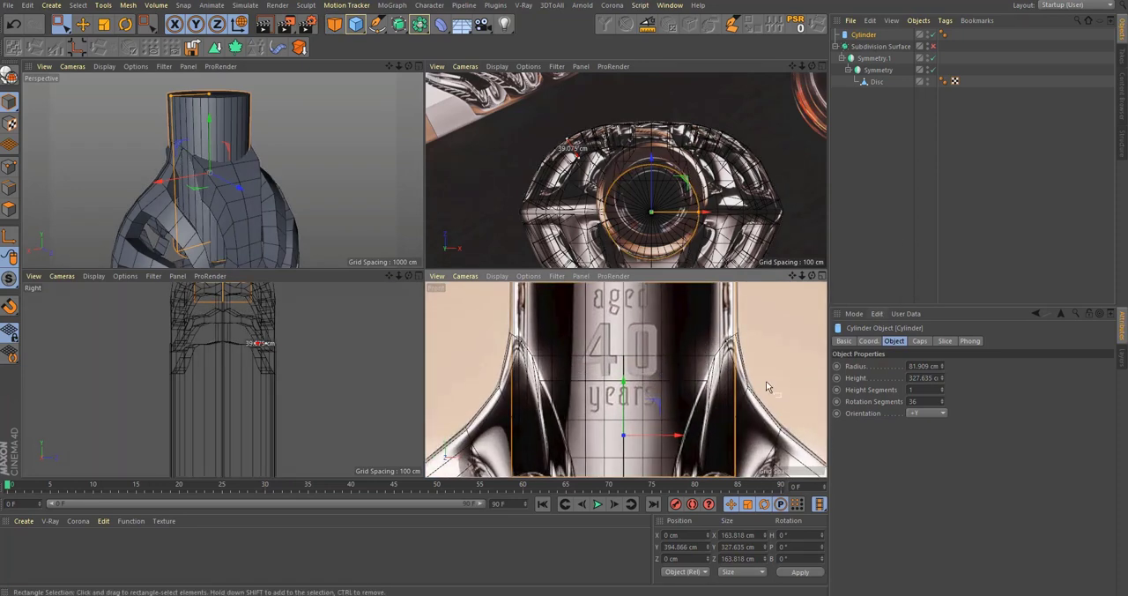
pyautogui.scroll(2, 613, 372)
pyautogui.scroll(-3, 613, 371)
pyautogui.middleClick(608, 372)
pyautogui.scroll(-2, 597, 374)
pyautogui.keyDown('alt'); pyautogui.moveTo(515, 353); pyautogui.dragTo(544, 362, button='middle'); pyautogui.keyUp('alt')
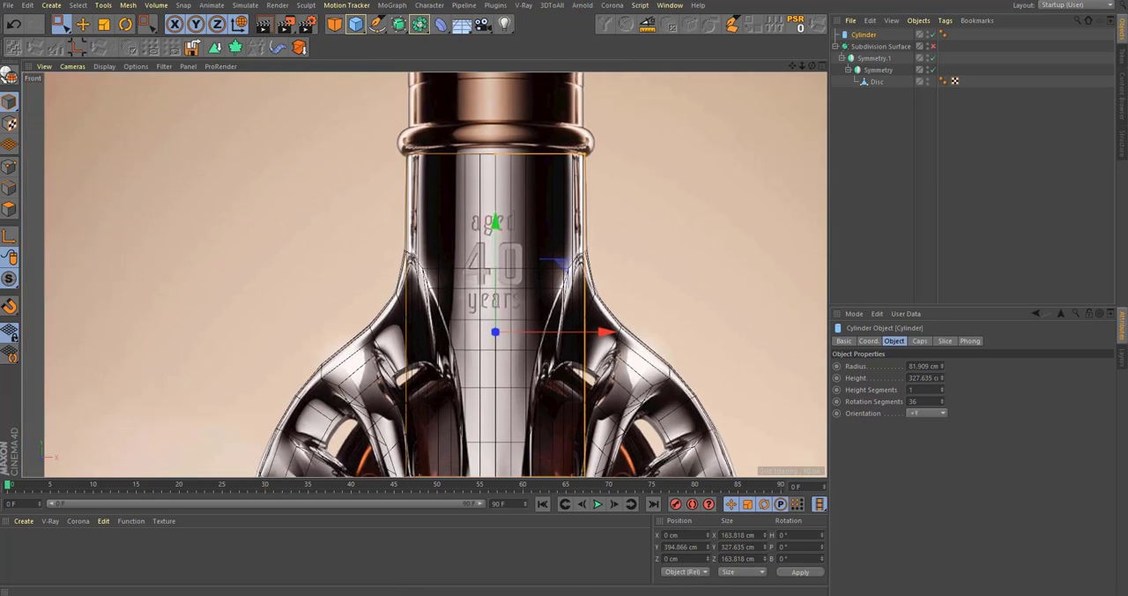
# Step: Switch to the Bruadarach article in Firefox and examine how the neck blends into the shoulders in the angled bottle photo
pyautogui.hotkey('alt', 'Tab')
pyautogui.scroll(2, 421, 295)
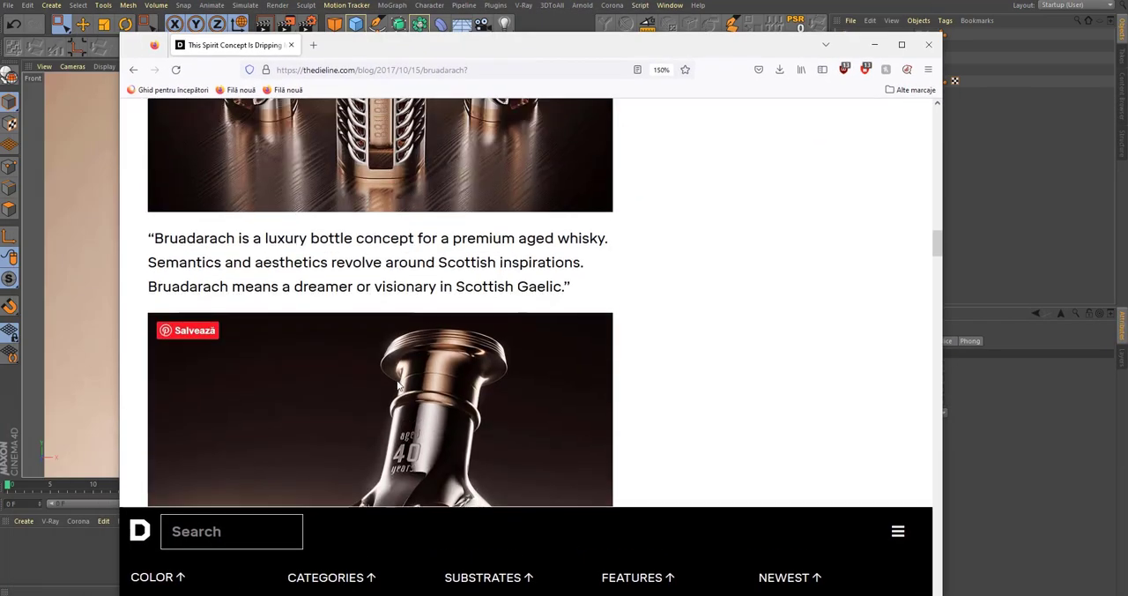
pyautogui.scroll(-2, 392, 380)
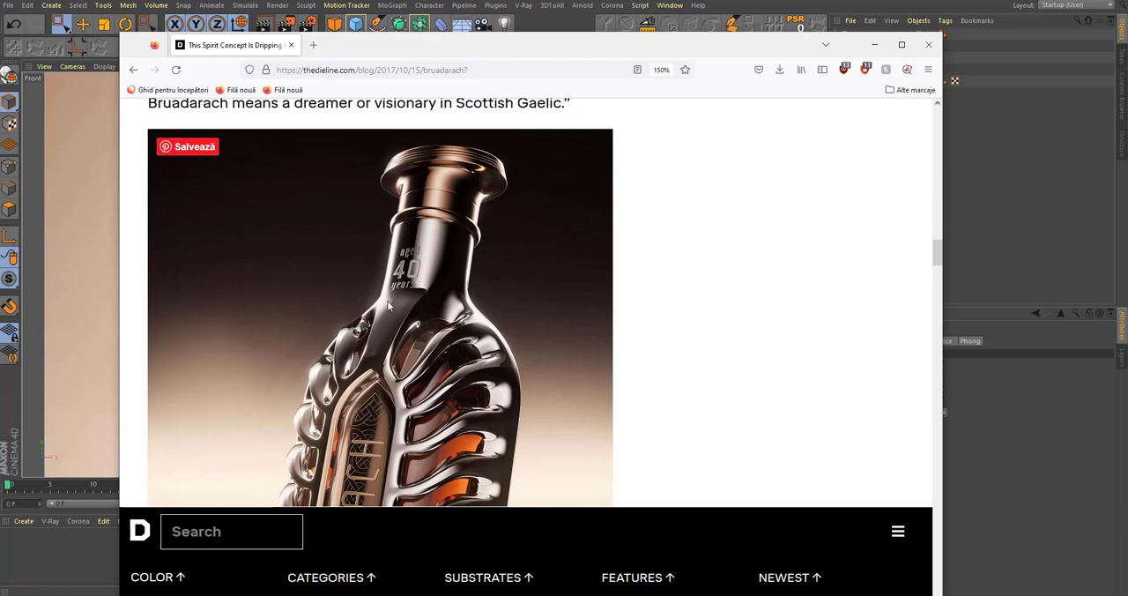
# Step: Examine the article's bottle photos for how the neck flows into the shoulders and ribs, and close the browser
pyautogui.scroll(-10, 420, 282)
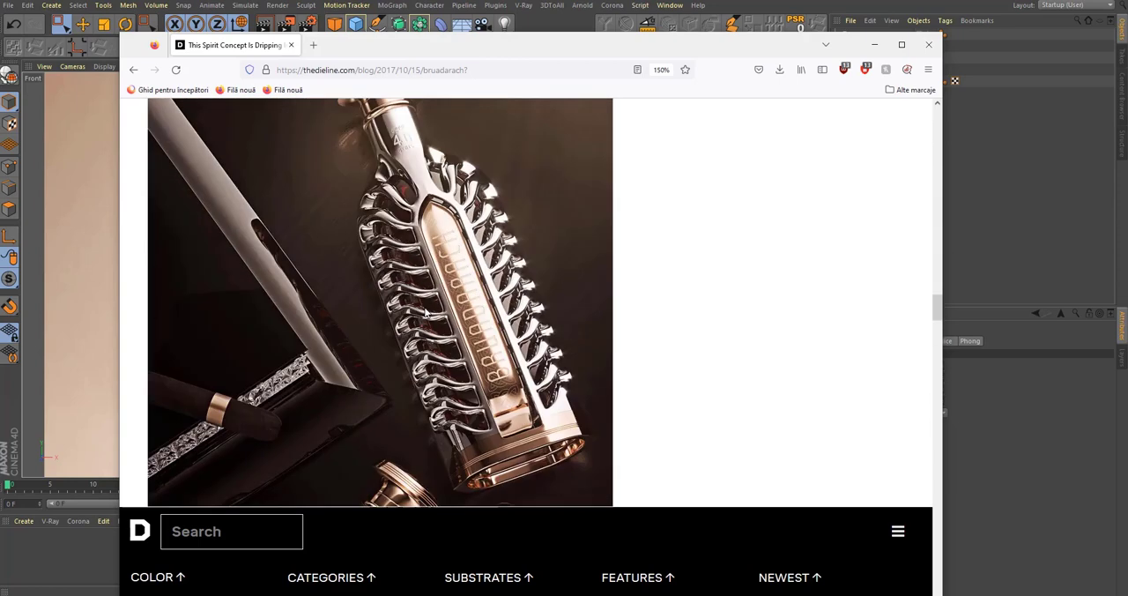
pyautogui.scroll(-10, 432, 212)
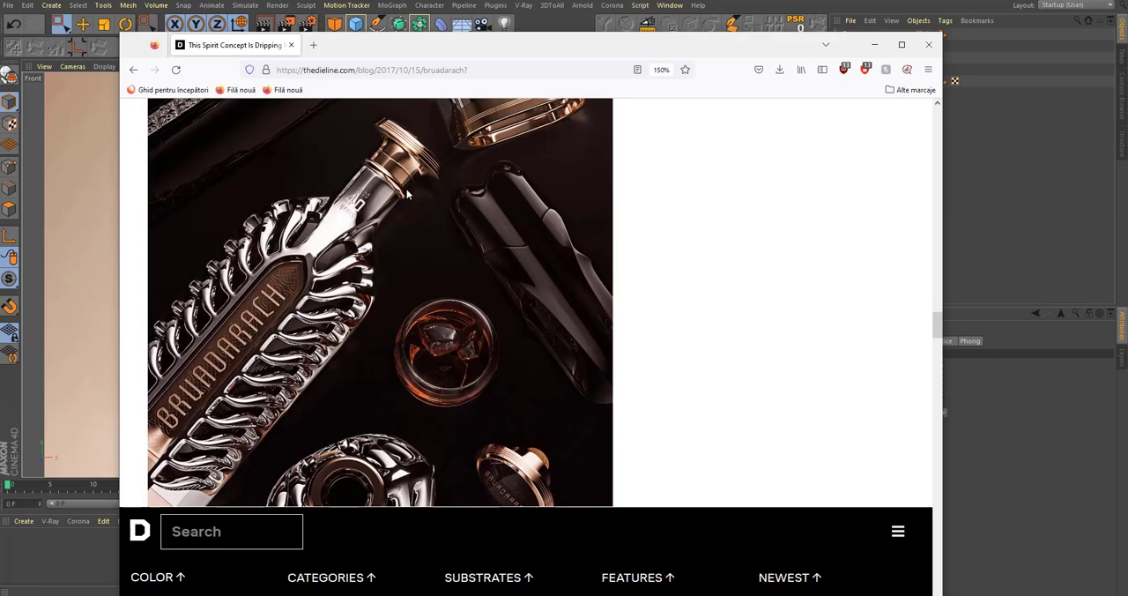
pyautogui.scroll(-5, 389, 227)
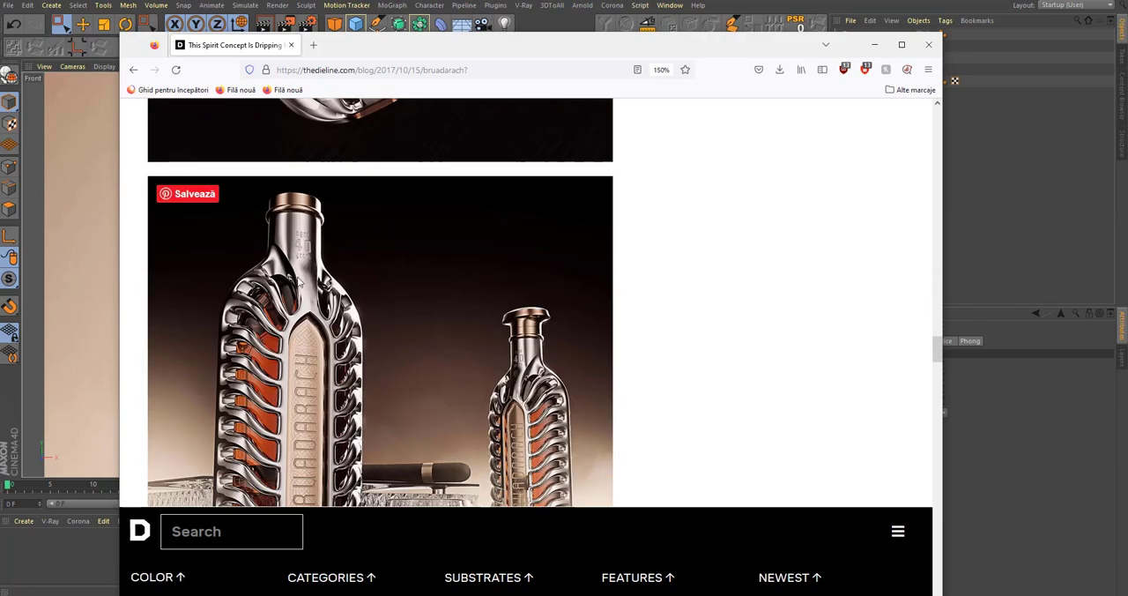
pyautogui.hotkey('ctrl', 's')
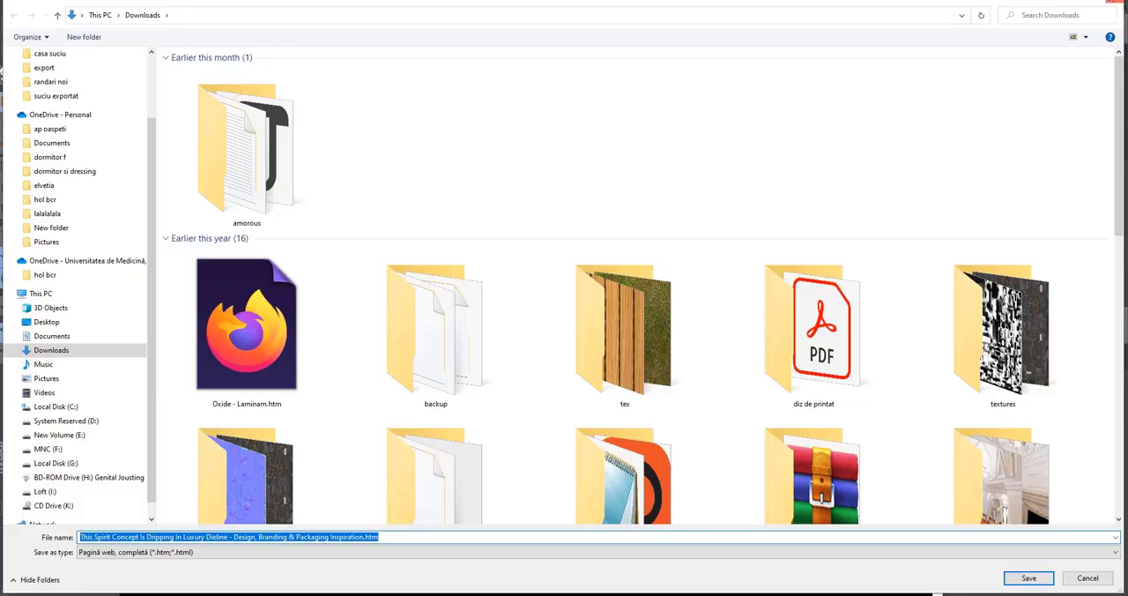
pyautogui.press('Escape')
pyautogui.scroll(-1, 476, 303)
pyautogui.scroll(-4, 529, 292)
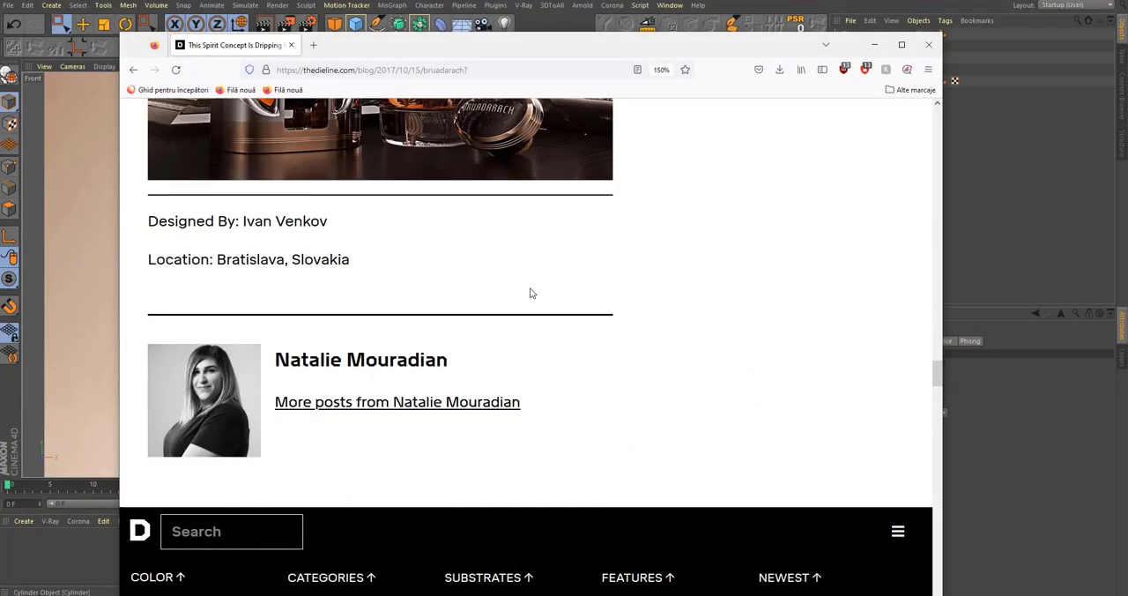
pyautogui.scroll(4, 529, 292)
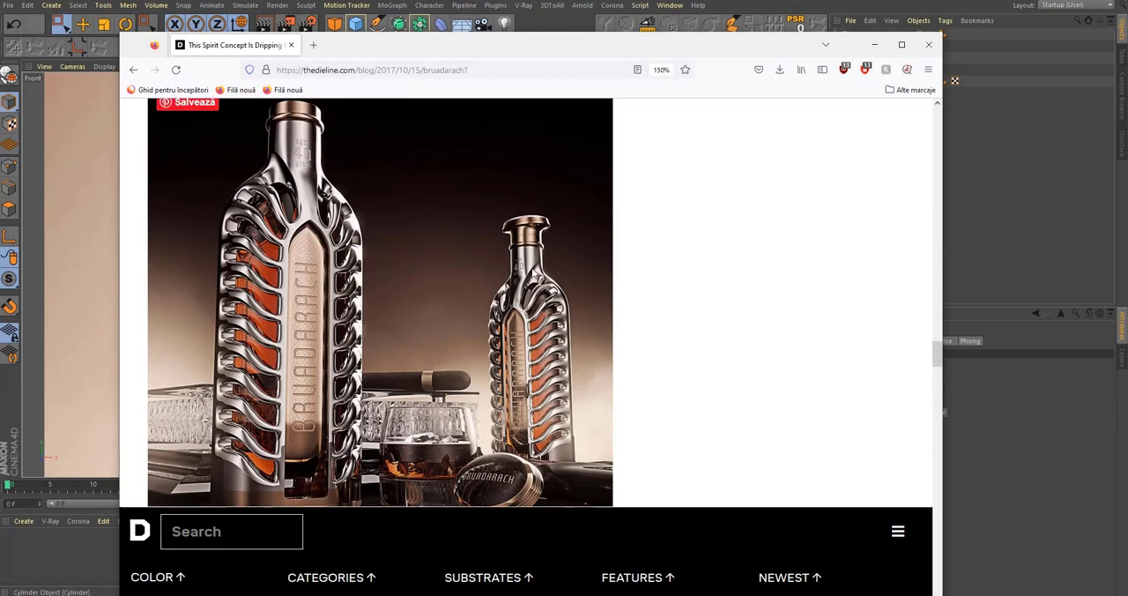
pyautogui.scroll(7, 523, 273)
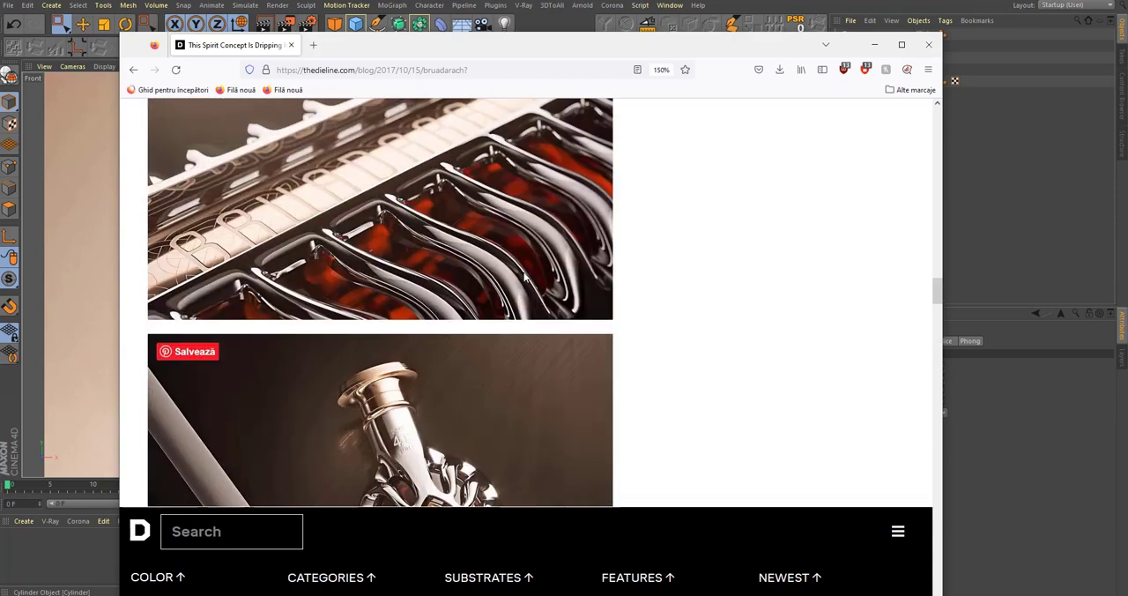
pyautogui.scroll(8, 429, 385)
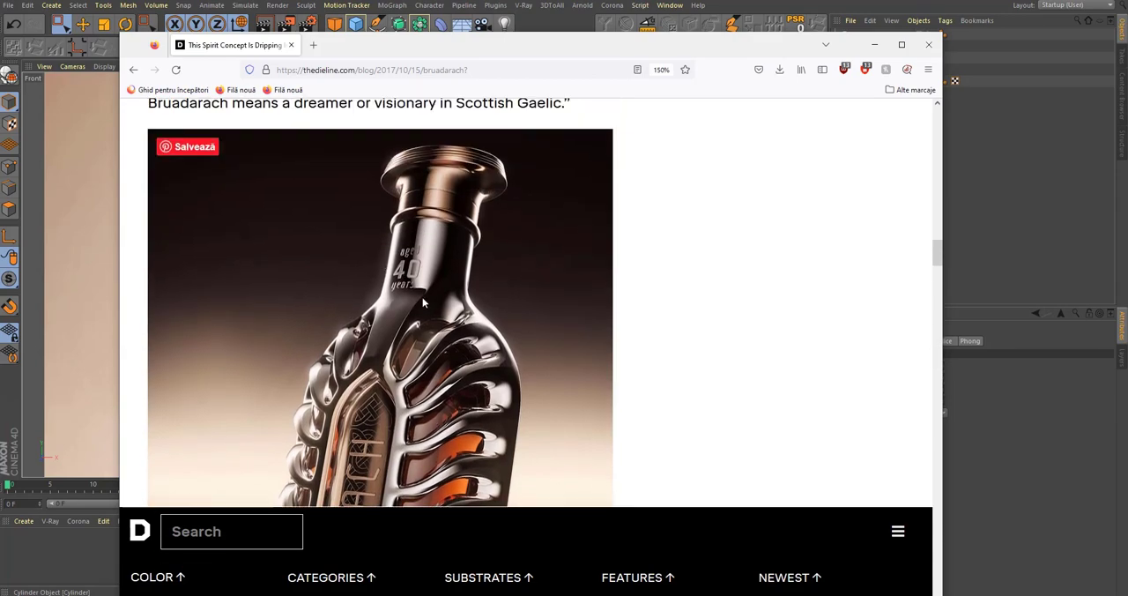
pyautogui.scroll(5, 441, 304)
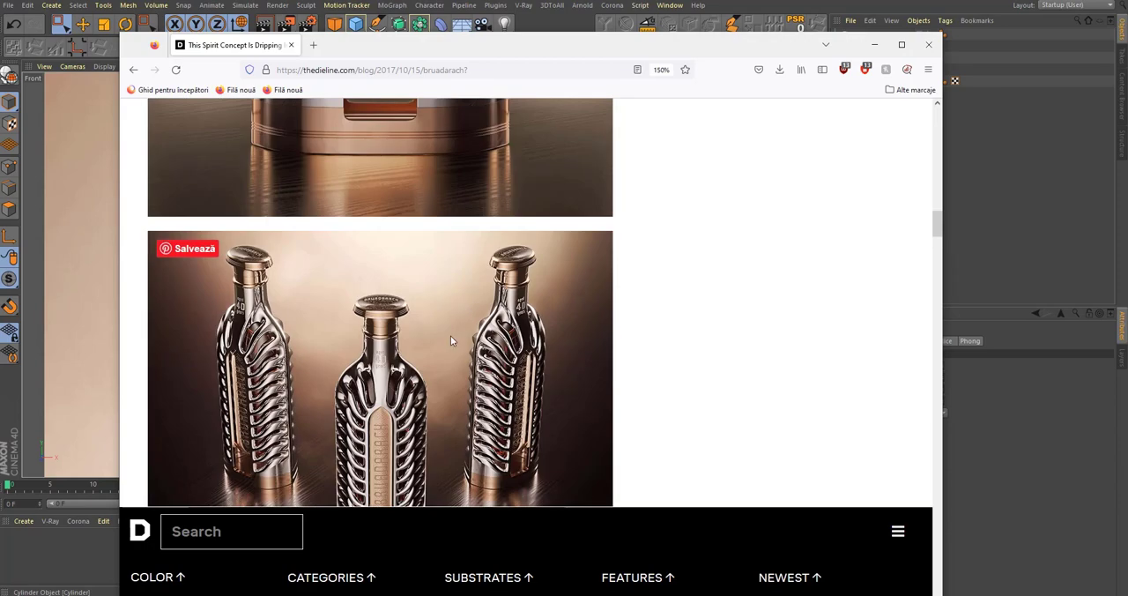
pyautogui.scroll(3, 483, 328)
pyautogui.scroll(5, 483, 328)
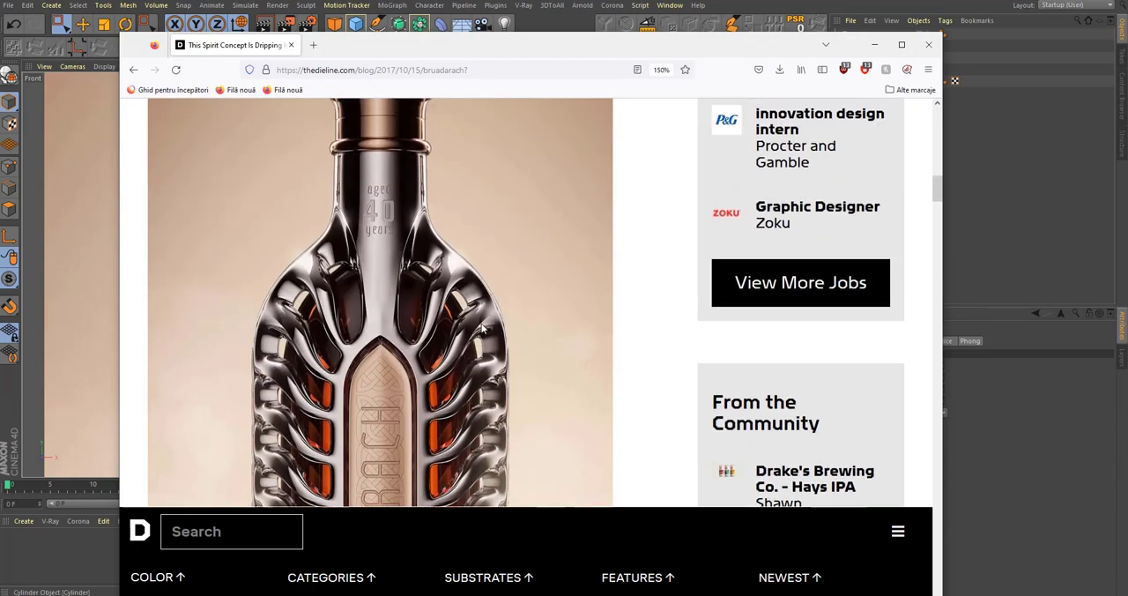
pyautogui.scroll(-10, 395, 318)
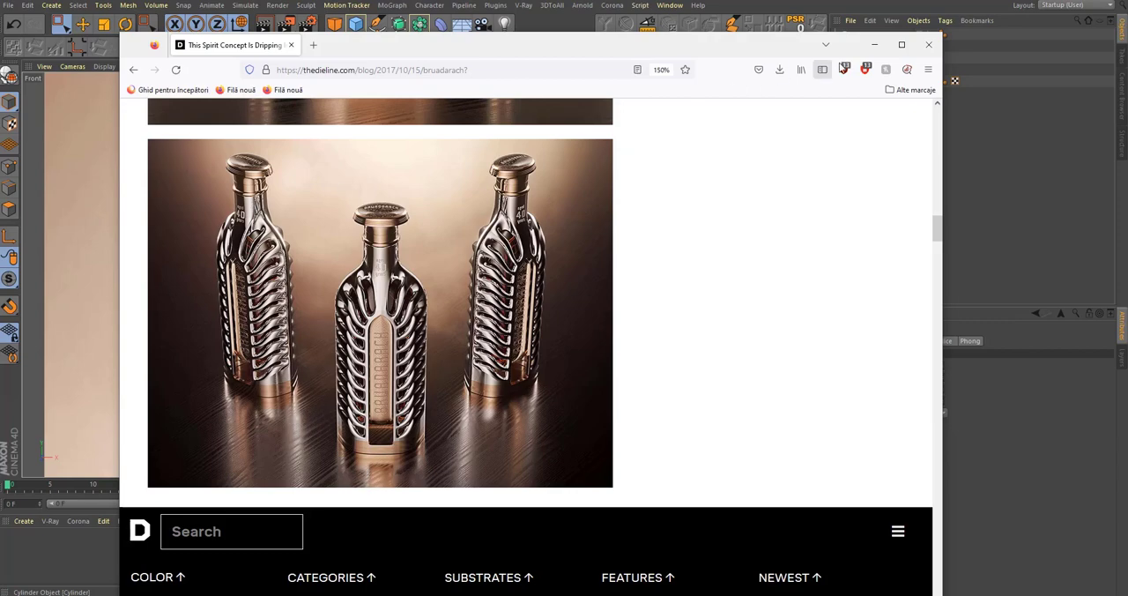
pyautogui.click(929, 45)
# Step: Return to the perspective view and select the Disc body mesh in edge mode around the front shoulder strip
pyautogui.scroll(2, 522, 229)
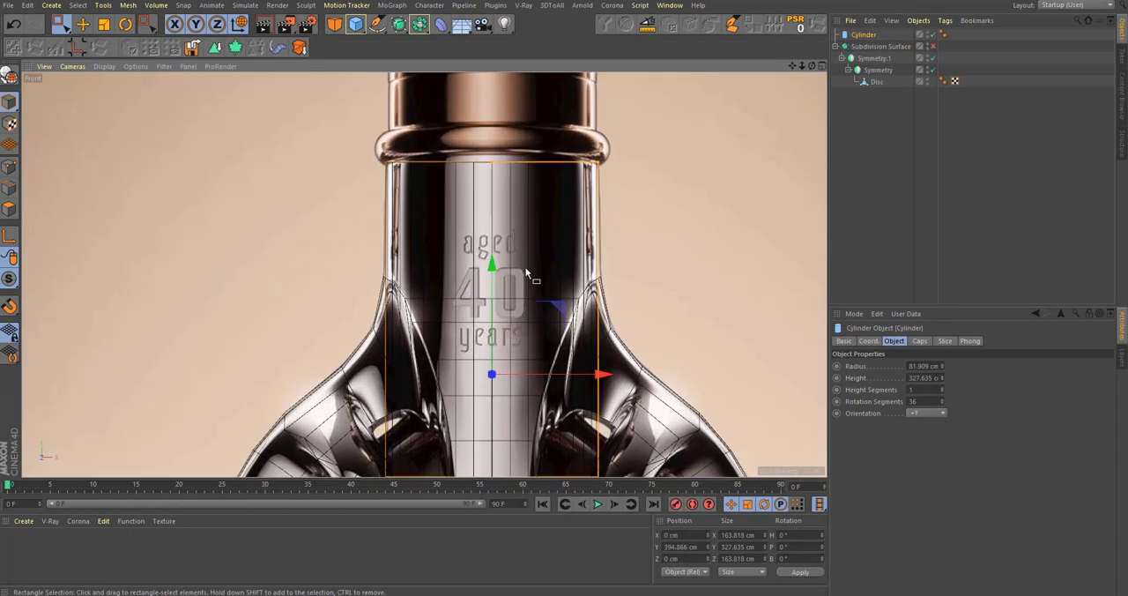
pyautogui.middleClick(527, 270)
pyautogui.middleClick(269, 183)
pyautogui.keyDown('alt'); pyautogui.moveTo(486, 236); pyautogui.dragTo(483, 262); pyautogui.keyUp('alt')
pyautogui.click(875, 82)
pyautogui.keyDown('alt'); pyautogui.moveTo(417, 311); pyautogui.dragTo(42, 217); pyautogui.keyUp('alt')
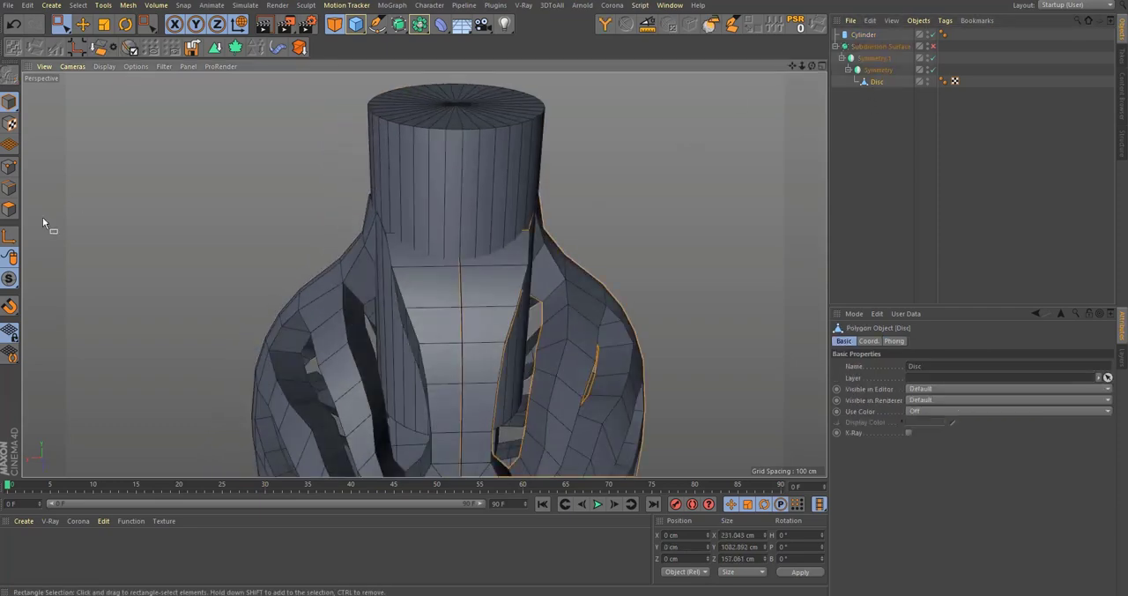
pyautogui.keyDown('alt'); pyautogui.moveTo(199, 202); pyautogui.dragTo(447, 271); pyautogui.keyUp('alt')
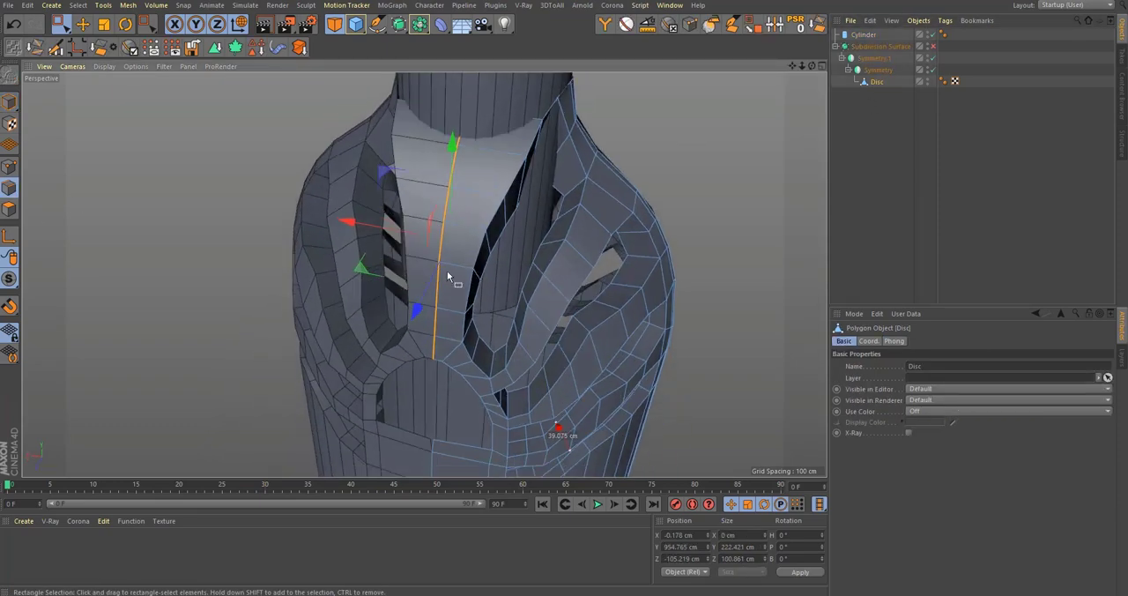
# Step: Add a lengthwise loop cut at 50% through the front centre strip below the neck
pyautogui.press('k')
pyautogui.press('l')
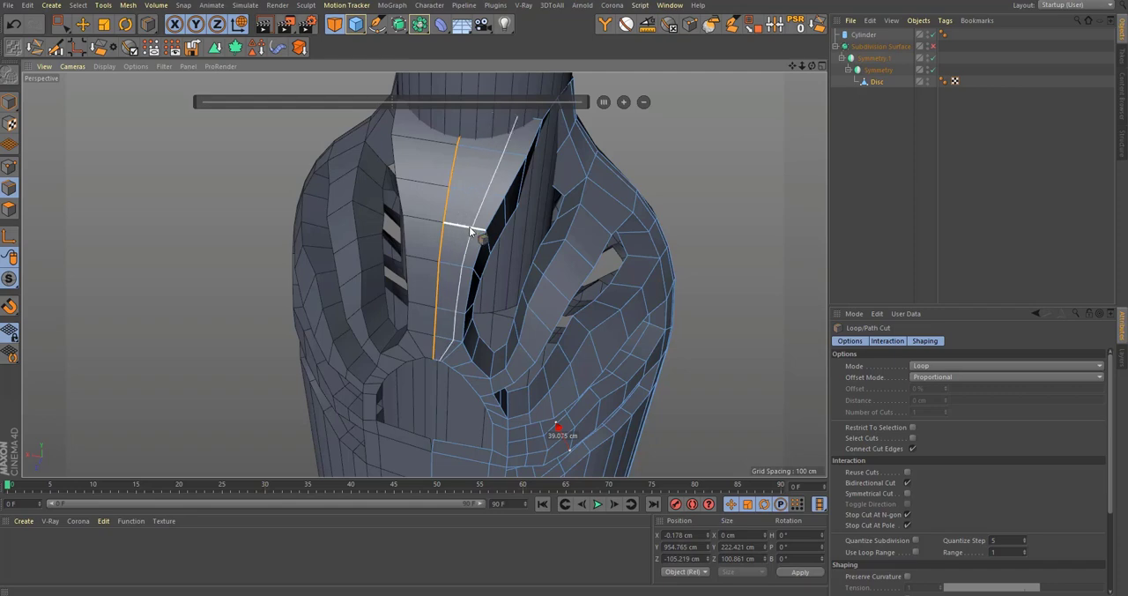
pyautogui.click(469, 230)
pyautogui.keyDown('alt'); pyautogui.moveTo(468, 231); pyautogui.dragTo(467, 252); pyautogui.keyUp('alt')
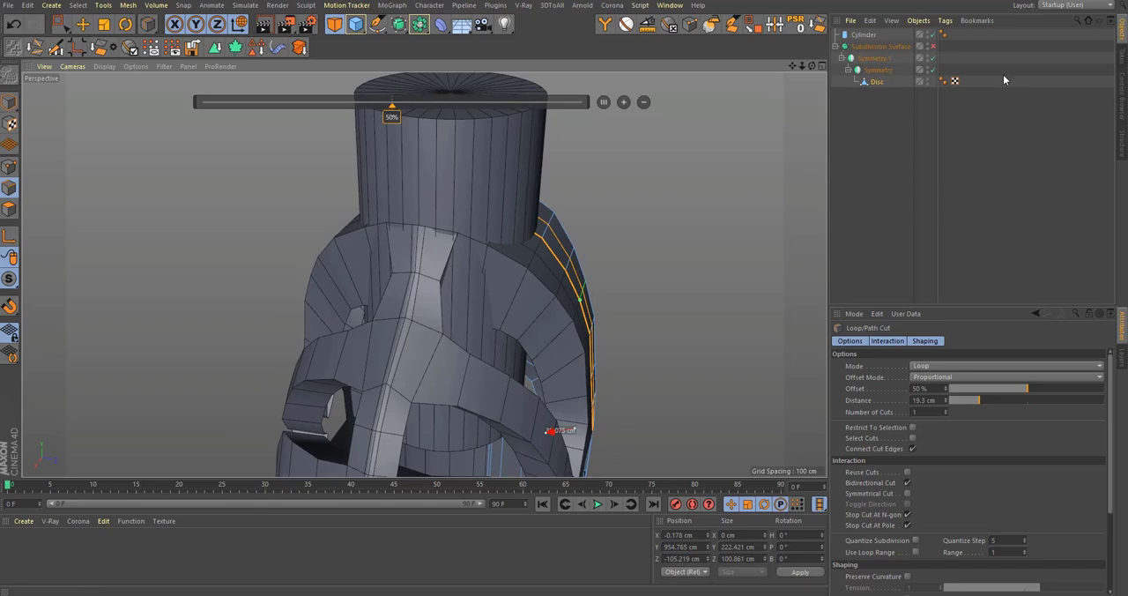
# Step: Select the extra edge loop running beside the body's side seam and dissolve it
pyautogui.keyDown('alt'); pyautogui.moveTo(528, 273); pyautogui.dragTo(415, 218); pyautogui.keyUp('alt')
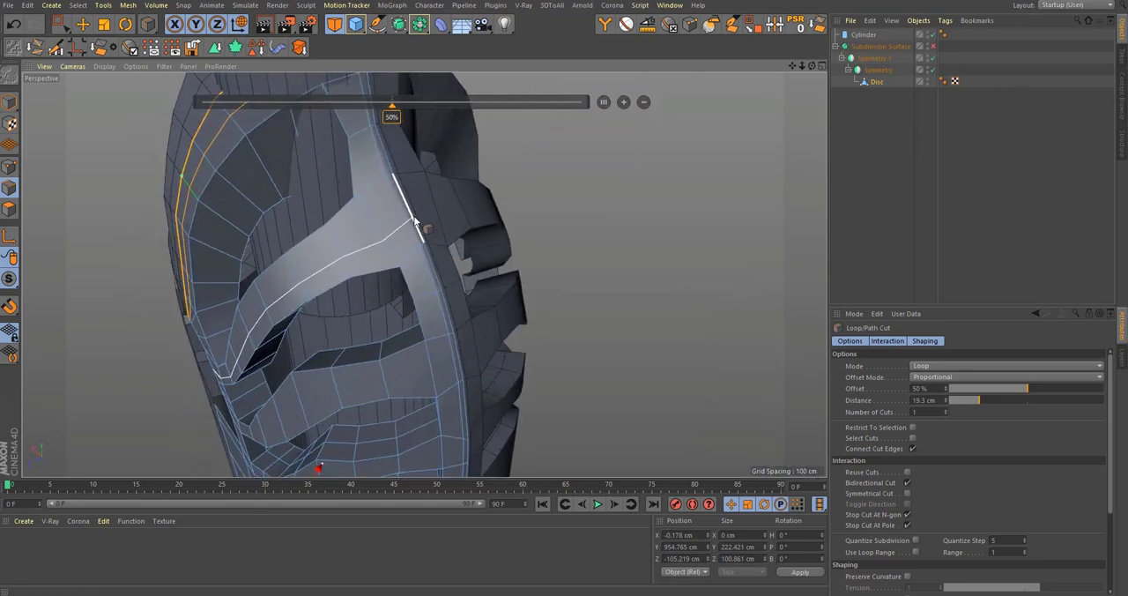
pyautogui.press('u')
pyautogui.press('l')
pyautogui.click(411, 229)
pyautogui.keyDown('alt'); pyautogui.moveTo(335, 157); pyautogui.dragTo(476, 291); pyautogui.keyUp('alt')
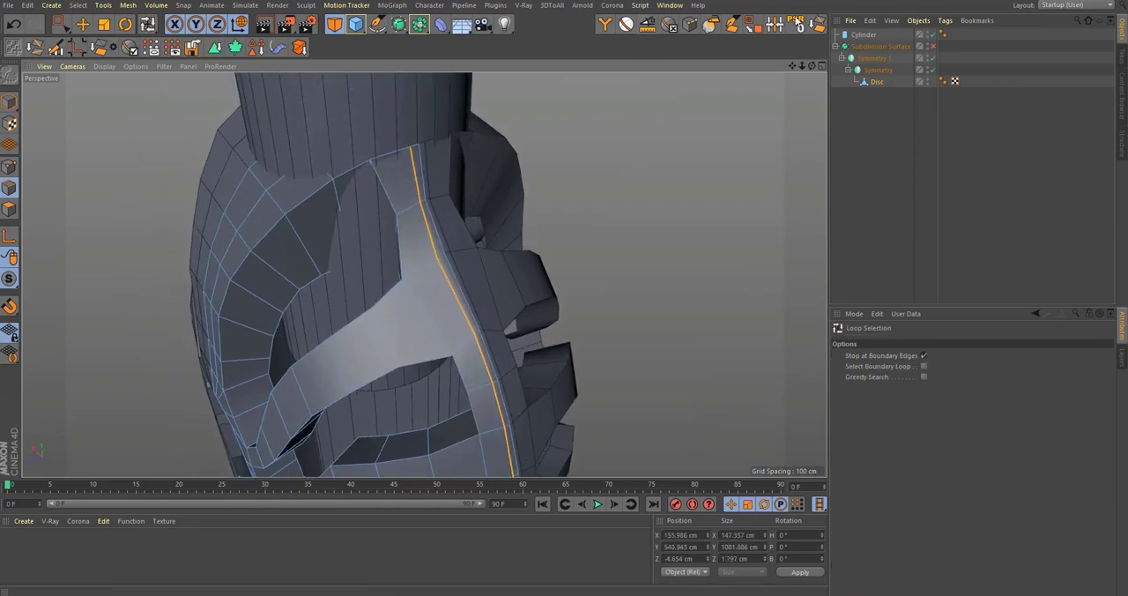
pyautogui.click(814, 28)
pyautogui.keyDown('alt'); pyautogui.moveTo(426, 204); pyautogui.dragTo(331, 242, button='right'); pyautogui.keyUp('alt')
pyautogui.keyDown('alt'); pyautogui.moveTo(428, 229); pyautogui.dragTo(546, 197); pyautogui.keyUp('alt')
pyautogui.keyDown('alt'); pyautogui.moveTo(368, 278); pyautogui.dragTo(423, 285, button='middle'); pyautogui.keyUp('alt')
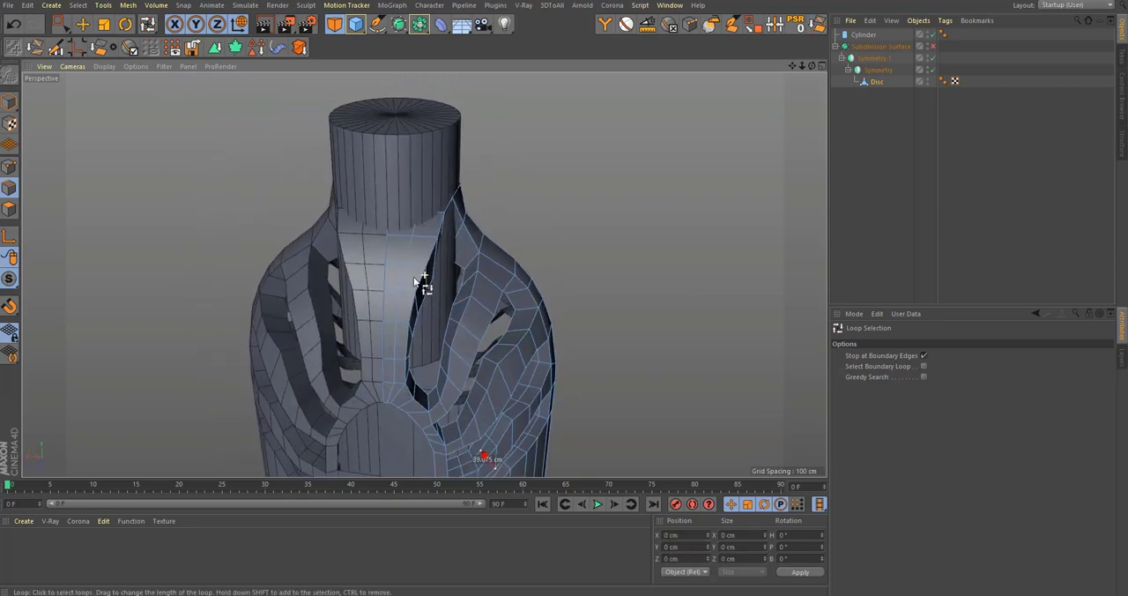
pyautogui.keyDown('alt'); pyautogui.moveTo(453, 232); pyautogui.dragTo(415, 275); pyautogui.keyUp('alt')
# Step: Reduce the neck cylinder's rotation segments to 16
pyautogui.click(870, 21)
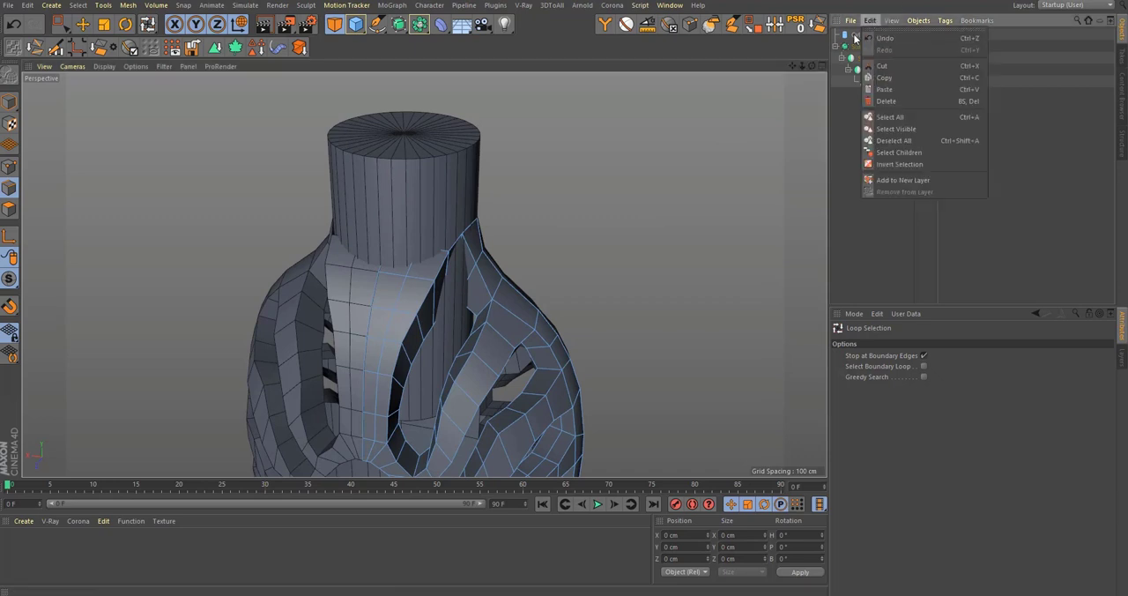
pyautogui.click(855, 34)
pyautogui.keyDown('alt'); pyautogui.moveTo(427, 208); pyautogui.dragTo(446, 236); pyautogui.keyUp('alt')
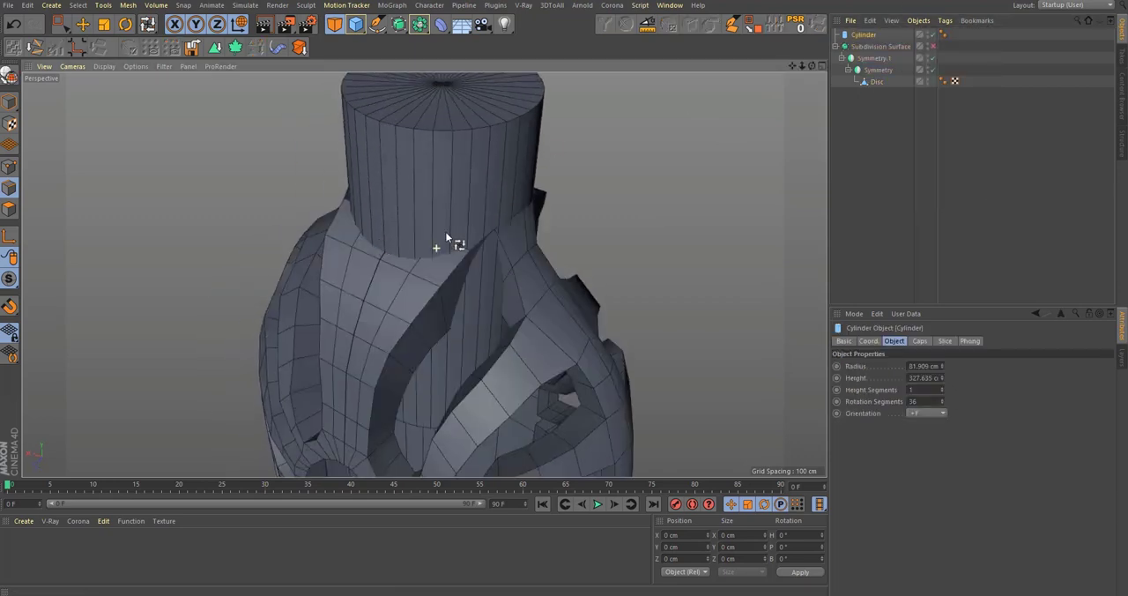
pyautogui.moveTo(943, 401)
pyautogui.mouseDown()
pyautogui.moveTo(943, 429)
pyautogui.moveTo(942, 412)
pyautogui.mouseUp()
pyautogui.keyDown('alt'); pyautogui.moveTo(529, 176); pyautogui.dragTo(548, 191); pyautogui.keyUp('alt')
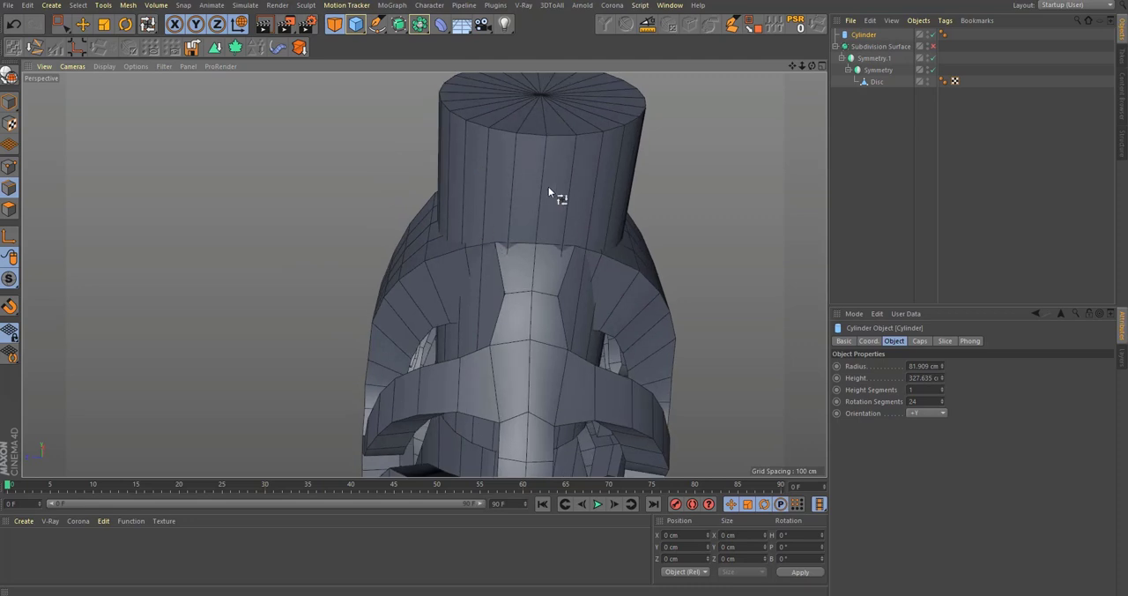
pyautogui.keyDown('alt'); pyautogui.moveTo(520, 263); pyautogui.dragTo(426, 298); pyautogui.keyUp('alt')
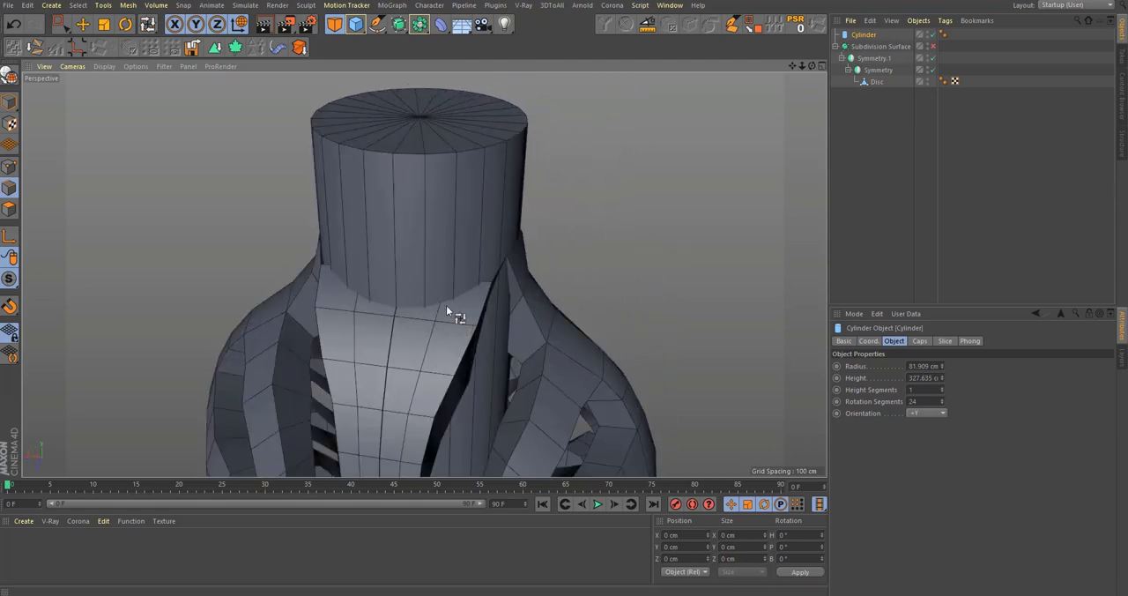
pyautogui.moveTo(943, 403); pyautogui.dragTo(944, 417)
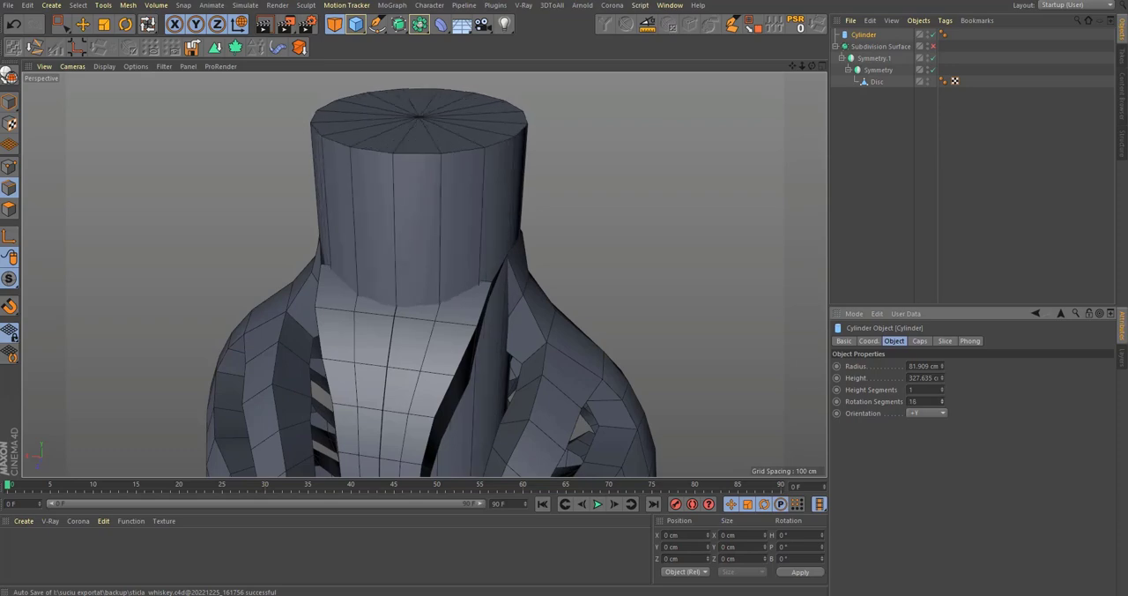
# Step: Check how the neck cylinder's vertical edges line up with the edges of the front shoulder strip
pyautogui.keyDown('alt'); pyautogui.moveTo(632, 353); pyautogui.dragTo(520, 252); pyautogui.keyUp('alt')
pyautogui.keyDown('alt'); pyautogui.moveTo(520, 252); pyautogui.dragTo(501, 257, button='right'); pyautogui.keyUp('alt')
pyautogui.keyDown('alt'); pyautogui.moveTo(439, 283); pyautogui.dragTo(502, 273, button='right'); pyautogui.keyUp('alt')
pyautogui.keyDown('alt'); pyautogui.moveTo(503, 273); pyautogui.dragTo(494, 355); pyautogui.keyUp('alt')
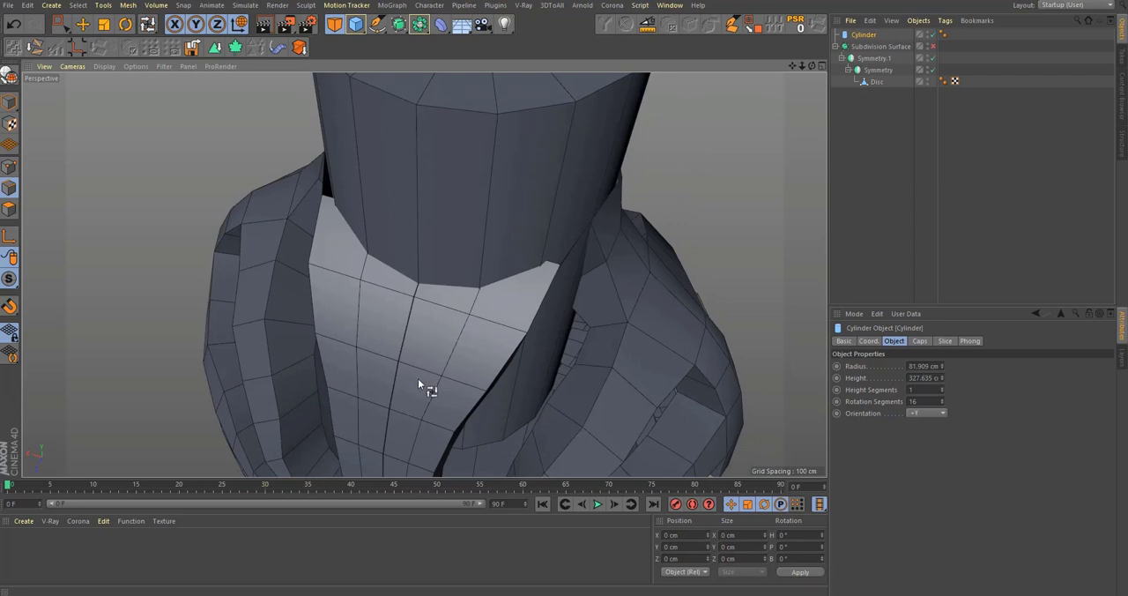
pyautogui.keyDown('alt'); pyautogui.moveTo(418, 378); pyautogui.dragTo(390, 392, button='right'); pyautogui.keyUp('alt')
pyautogui.keyDown('alt'); pyautogui.moveTo(389, 391); pyautogui.dragTo(444, 368); pyautogui.keyUp('alt')
pyautogui.keyDown('alt'); pyautogui.moveTo(444, 369); pyautogui.dragTo(423, 345, button='right'); pyautogui.keyUp('alt')
pyautogui.keyDown('alt'); pyautogui.moveTo(422, 345); pyautogui.dragTo(609, 351); pyautogui.keyUp('alt')
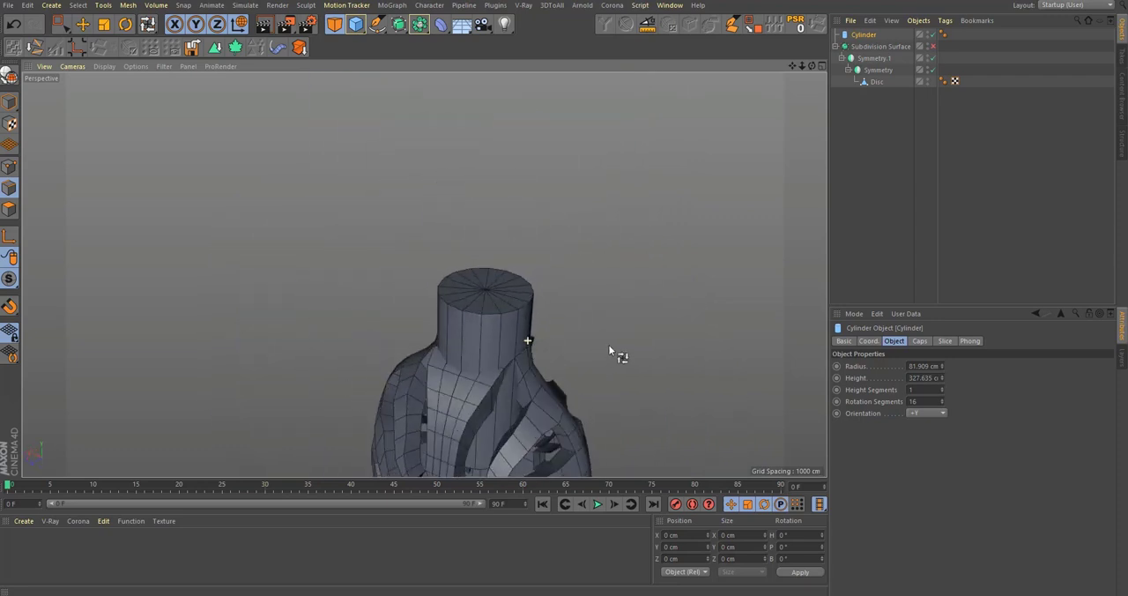
# Step: Inspect the whole bottle body from the shoulders down to the base
pyautogui.keyDown('alt'); pyautogui.moveTo(446, 413); pyautogui.dragTo(508, 312, button='middle'); pyautogui.keyUp('alt')
pyautogui.keyDown('alt'); pyautogui.moveTo(508, 312); pyautogui.dragTo(572, 324); pyautogui.keyUp('alt')
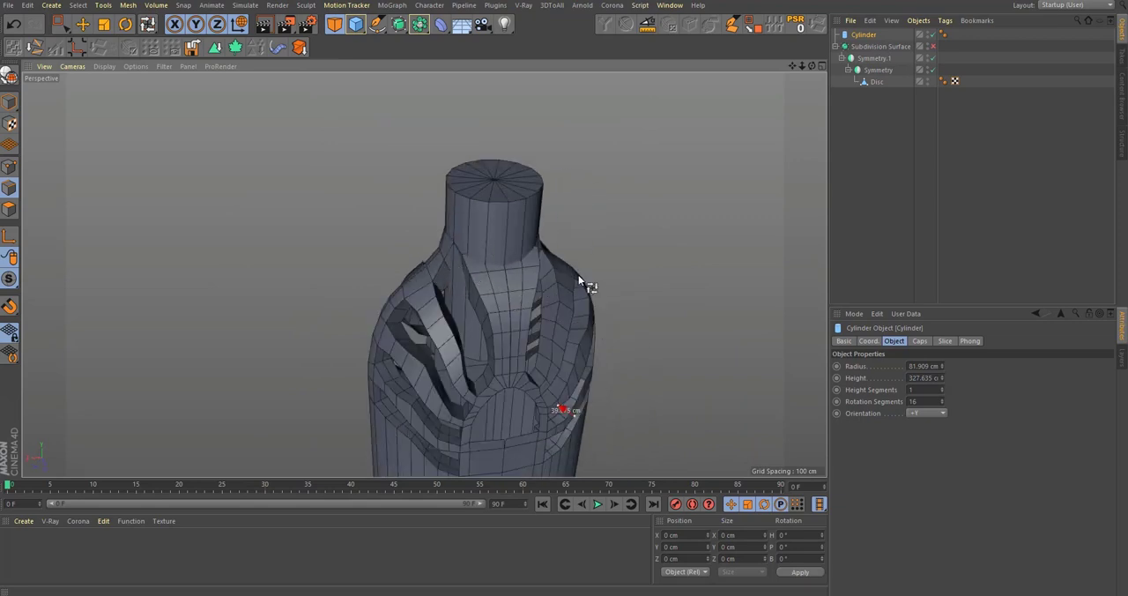
pyautogui.keyDown('alt'); pyautogui.moveTo(517, 302); pyautogui.dragTo(521, 361); pyautogui.keyUp('alt')
pyautogui.keyDown('alt'); pyautogui.moveTo(522, 362); pyautogui.dragTo(428, 166, button='middle'); pyautogui.keyUp('alt')
pyautogui.keyDown('alt'); pyautogui.moveTo(429, 166); pyautogui.dragTo(485, 259); pyautogui.keyUp('alt')
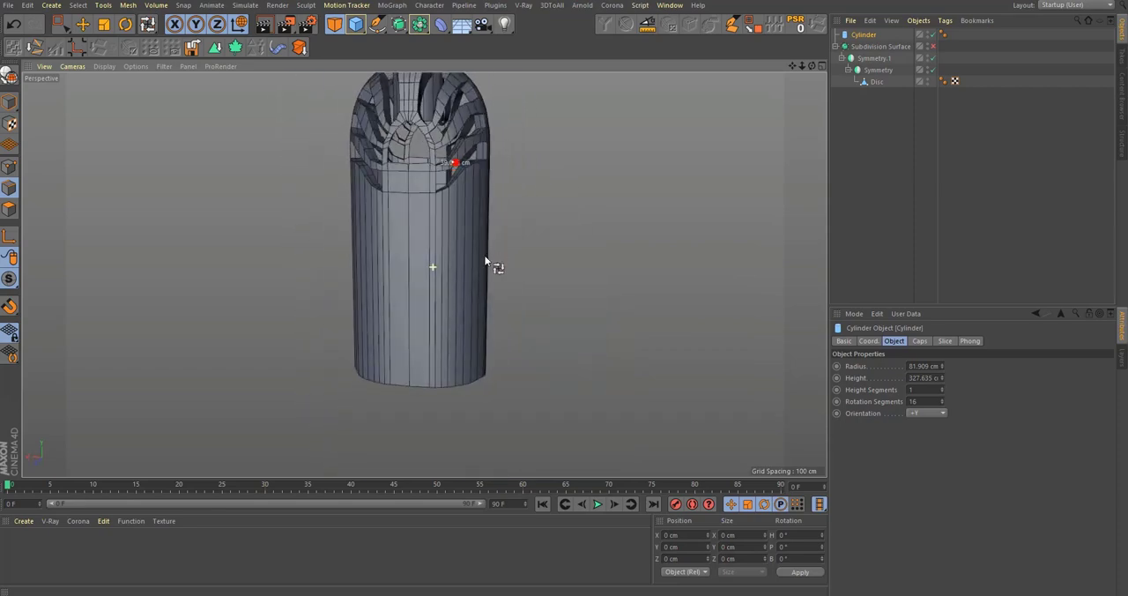
pyautogui.keyDown('alt'); pyautogui.moveTo(451, 222); pyautogui.dragTo(482, 443, button='middle'); pyautogui.keyUp('alt')
pyautogui.scroll(5, 453, 291)
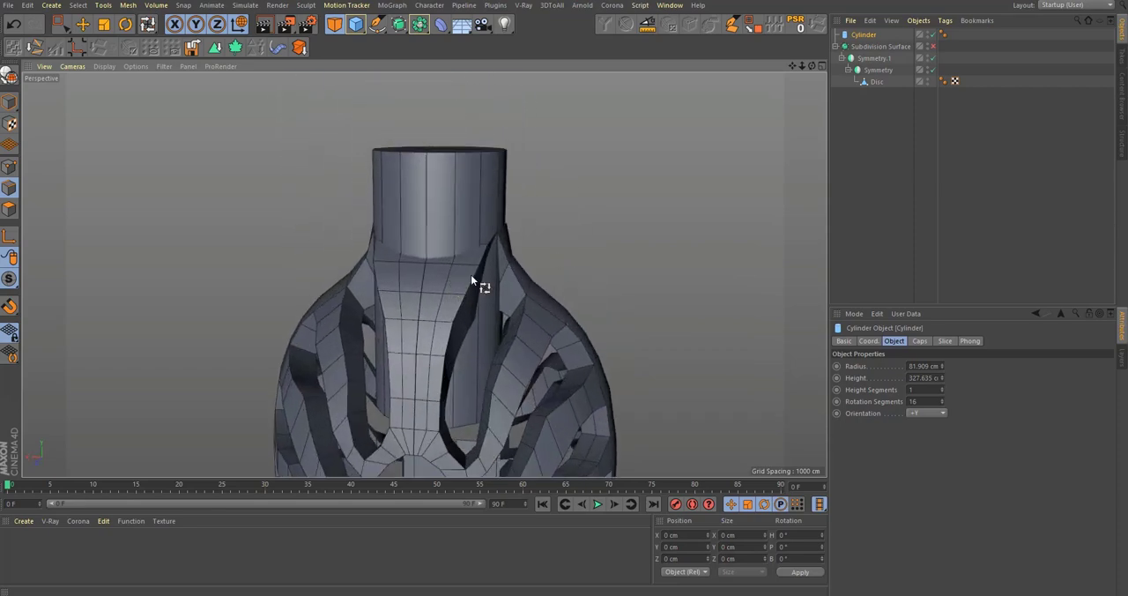
# Step: Examine where the neck cylinder intersects the shoulder ribs from the side and the front
pyautogui.keyDown('alt'); pyautogui.moveTo(470, 275); pyautogui.dragTo(462, 414); pyautogui.keyUp('alt')
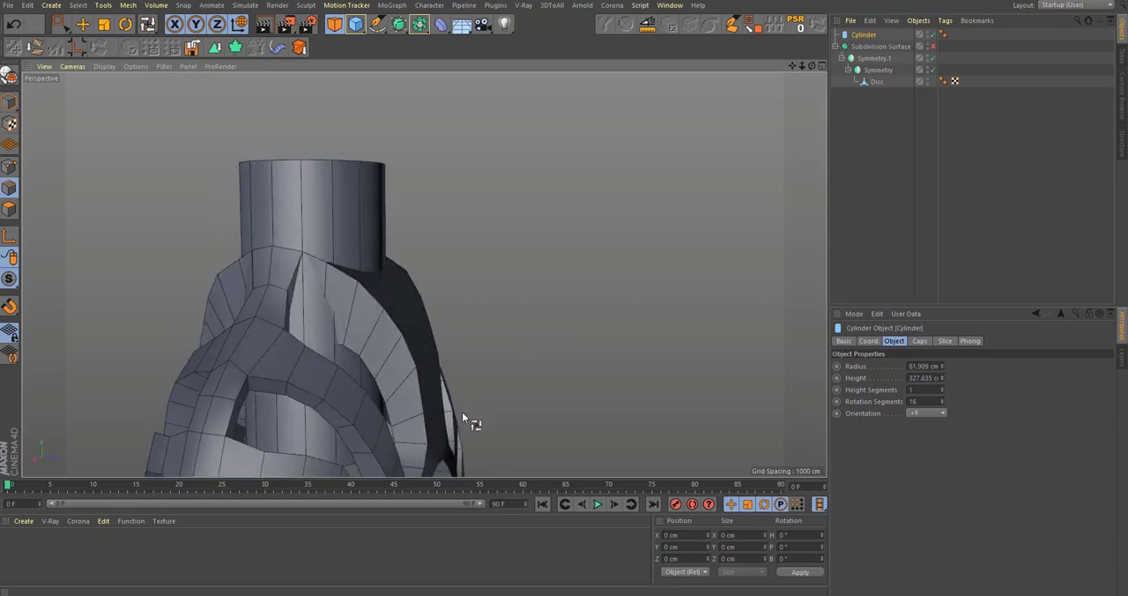
pyautogui.keyDown('alt'); pyautogui.moveTo(390, 291); pyautogui.dragTo(339, 331); pyautogui.keyUp('alt')
pyautogui.keyDown('alt'); pyautogui.moveTo(413, 275); pyautogui.dragTo(395, 343, button='middle'); pyautogui.keyUp('alt')
pyautogui.keyDown('alt'); pyautogui.moveTo(396, 343); pyautogui.dragTo(463, 332, button='right'); pyautogui.keyUp('alt')
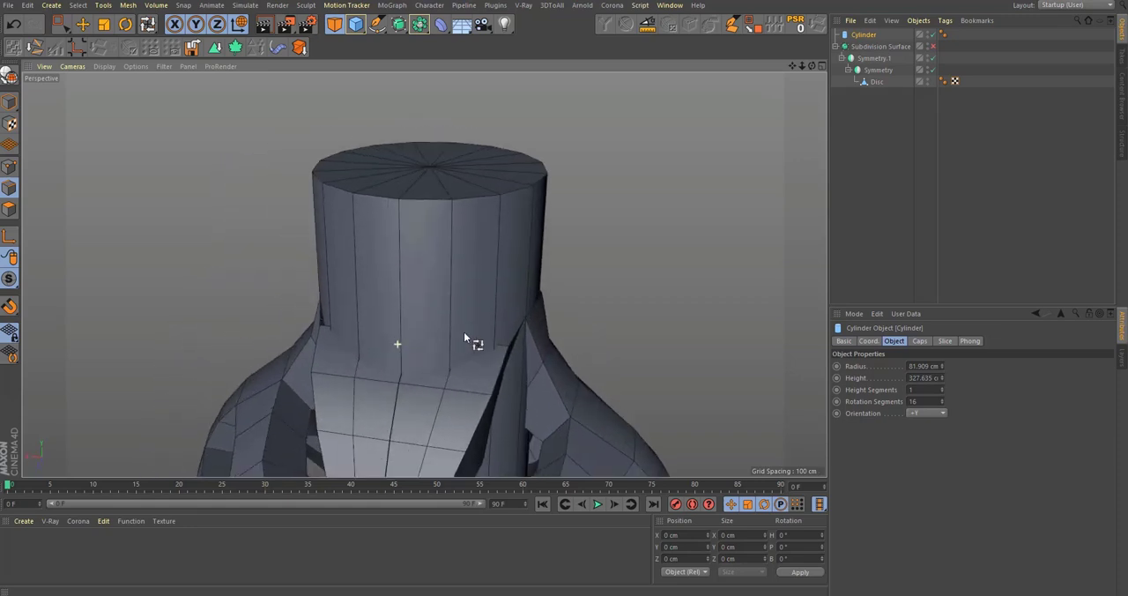
pyautogui.keyDown('alt'); pyautogui.moveTo(464, 332); pyautogui.dragTo(364, 321); pyautogui.keyUp('alt')
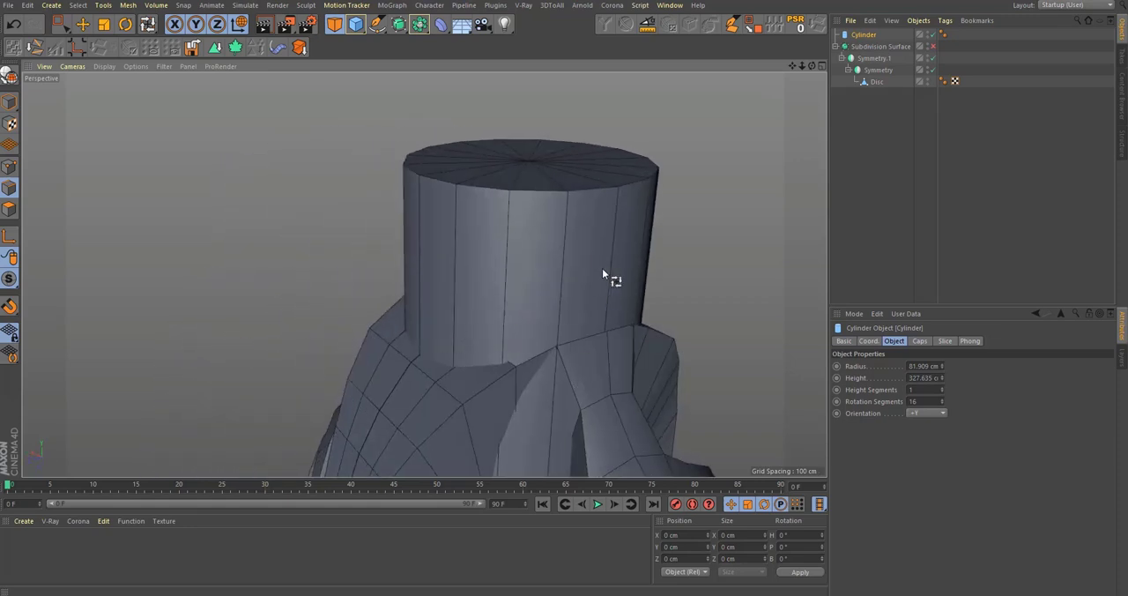
pyautogui.click(361, 30)
pyautogui.keyDown('alt'); pyautogui.moveTo(546, 299); pyautogui.dragTo(453, 320, button='right'); pyautogui.keyUp('alt')
pyautogui.keyDown('alt'); pyautogui.moveTo(481, 295); pyautogui.dragTo(536, 275); pyautogui.keyUp('alt')
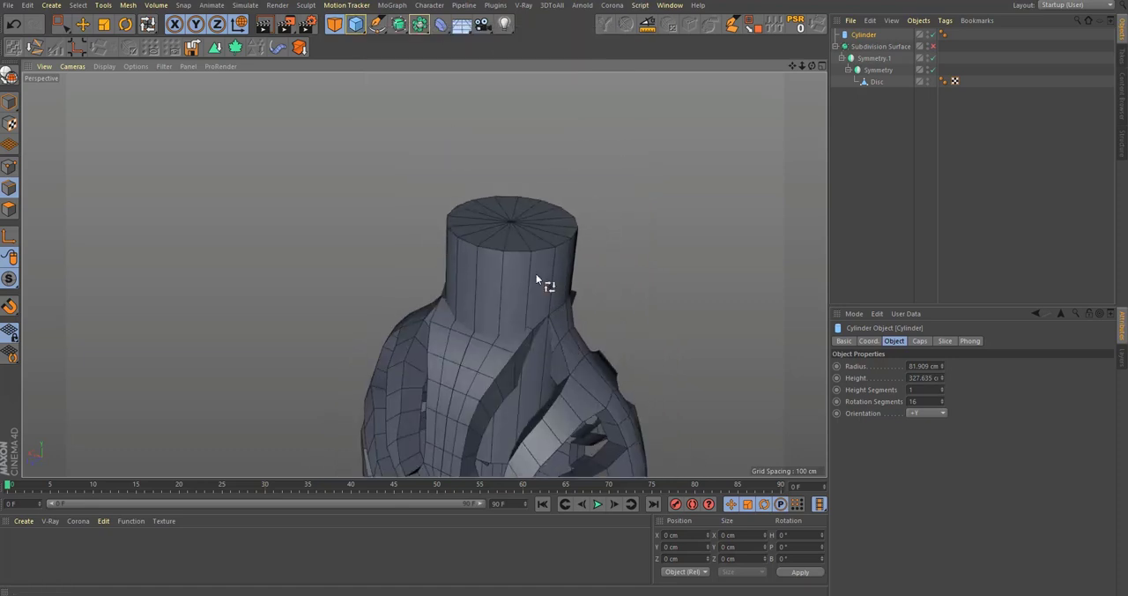
pyautogui.keyDown('alt'); pyautogui.moveTo(536, 275); pyautogui.dragTo(532, 306, button='middle'); pyautogui.keyUp('alt')
pyautogui.keyDown('alt'); pyautogui.moveTo(537, 312); pyautogui.dragTo(595, 286, button='right'); pyautogui.keyUp('alt')
pyautogui.moveTo(538, 306)
pyautogui.keyDown('alt'); pyautogui.mouseDown()
pyautogui.moveTo(565, 320)
pyautogui.moveTo(546, 326)
pyautogui.mouseUp(); pyautogui.keyUp('alt')
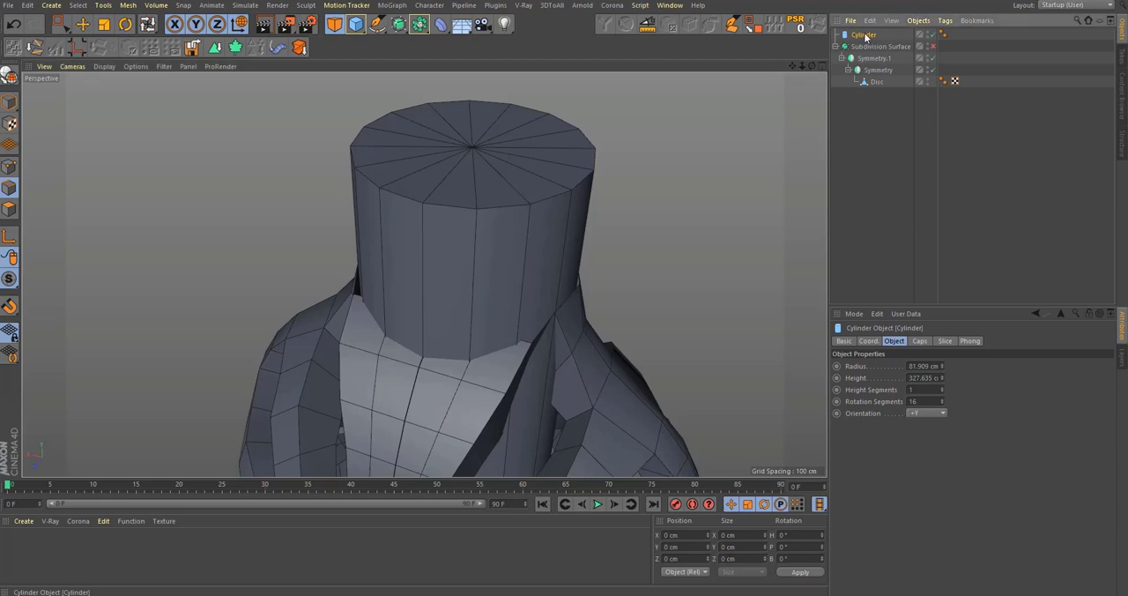
# Step: Convert the neck cylinder into an editable polygon object
pyautogui.press('c')
pyautogui.keyDown('alt'); pyautogui.moveTo(406, 232); pyautogui.dragTo(397, 268, button='middle'); pyautogui.keyUp('alt')
pyautogui.keyDown('alt'); pyautogui.moveTo(503, 426); pyautogui.dragTo(466, 412); pyautogui.keyUp('alt')
pyautogui.keyDown('alt'); pyautogui.moveTo(467, 412); pyautogui.dragTo(451, 254, button='middle'); pyautogui.keyUp('alt')
pyautogui.keyDown('alt'); pyautogui.moveTo(452, 254); pyautogui.dragTo(422, 282, button='right'); pyautogui.keyUp('alt')
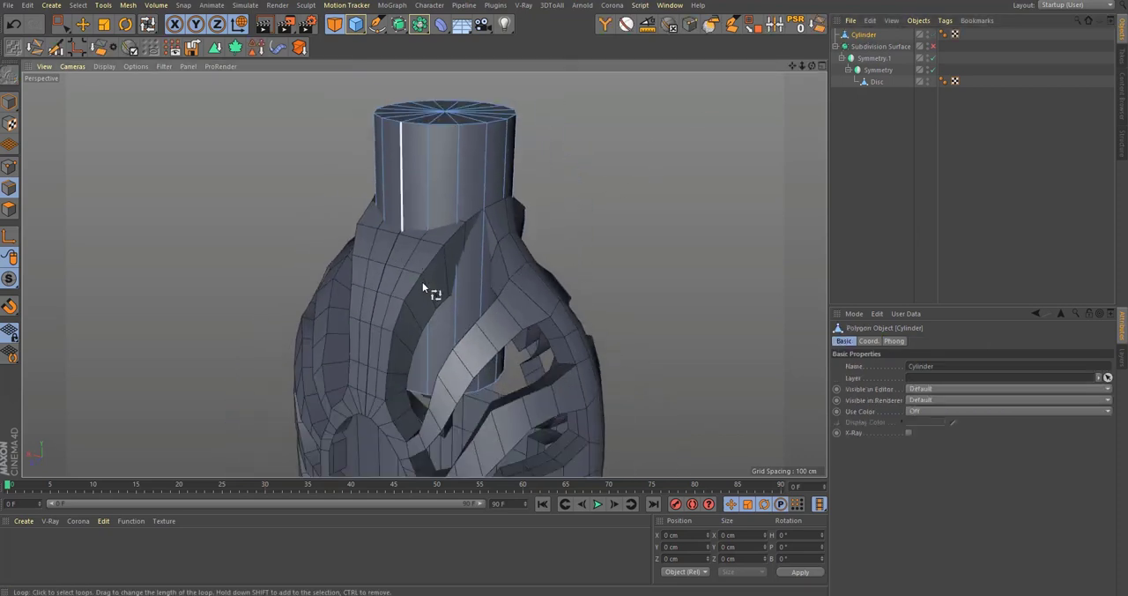
# Step: Select the neck cylinder's bottom cap polygons in the front view and delete them
pyautogui.keyDown('alt'); pyautogui.moveTo(423, 282); pyautogui.dragTo(405, 262); pyautogui.keyUp('alt')
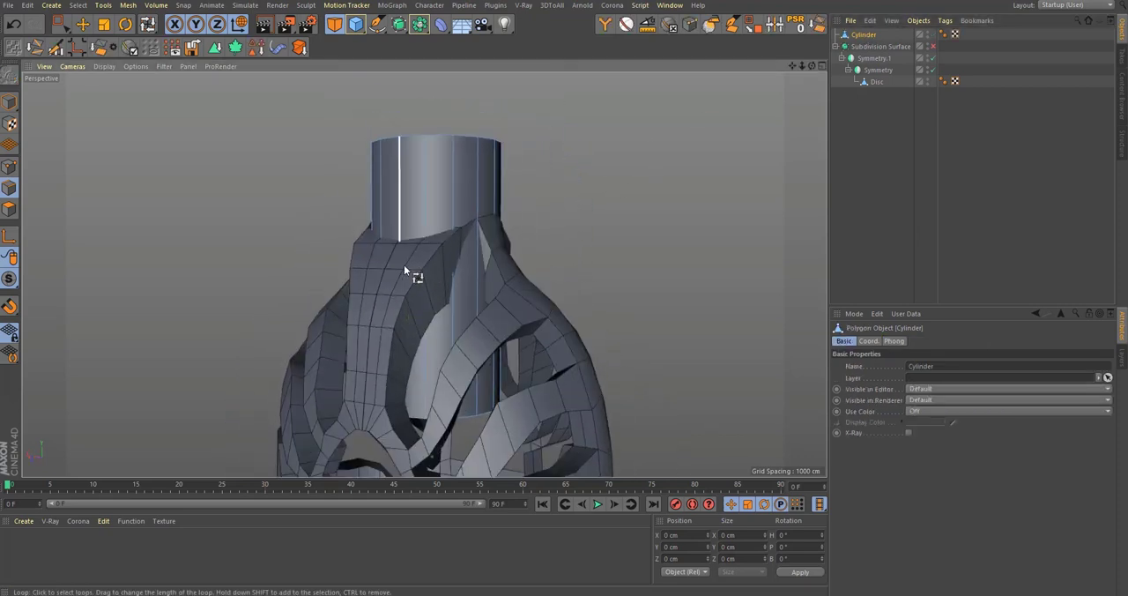
pyautogui.click(5, 213)
pyautogui.keyDown('alt'); pyautogui.moveTo(490, 332); pyautogui.dragTo(490, 307); pyautogui.keyUp('alt')
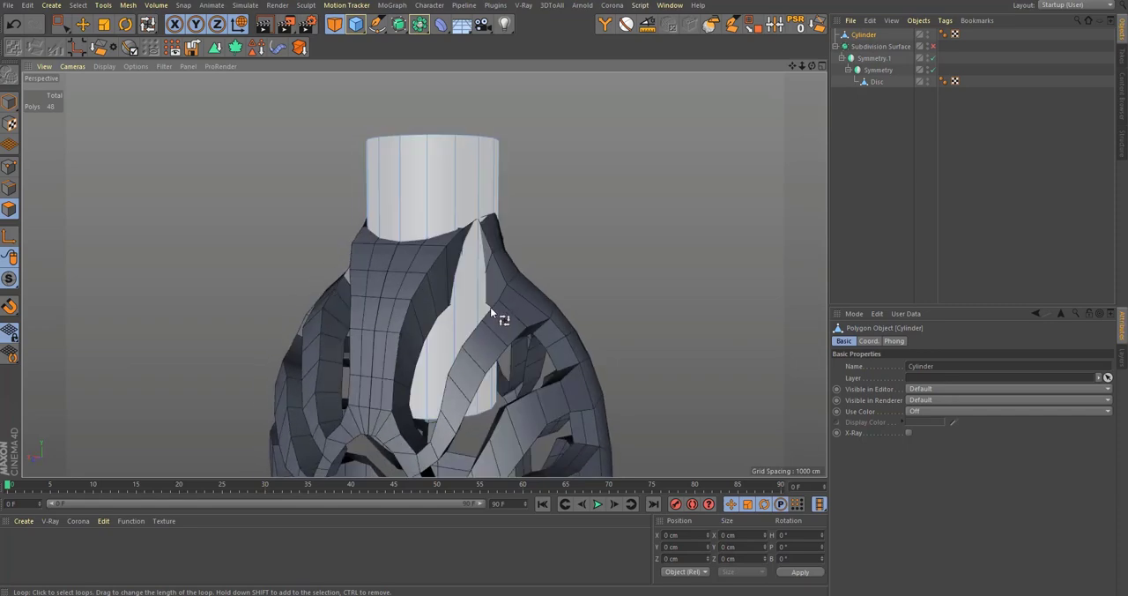
pyautogui.middleClick(490, 307)
pyautogui.middleClick(550, 396)
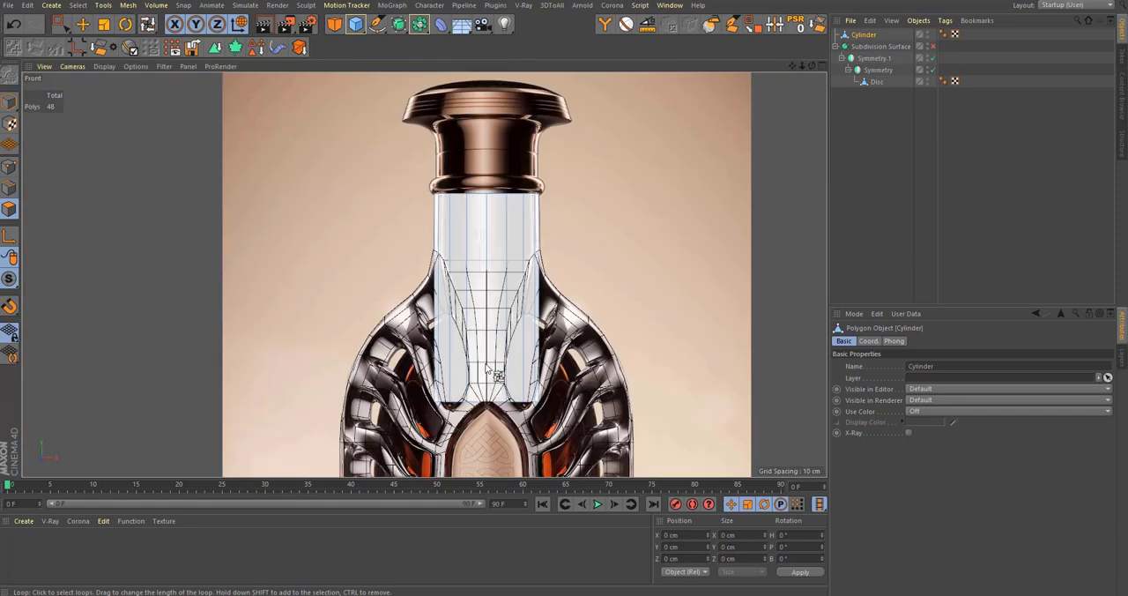
pyautogui.scroll(2, 491, 368)
pyautogui.press('0')
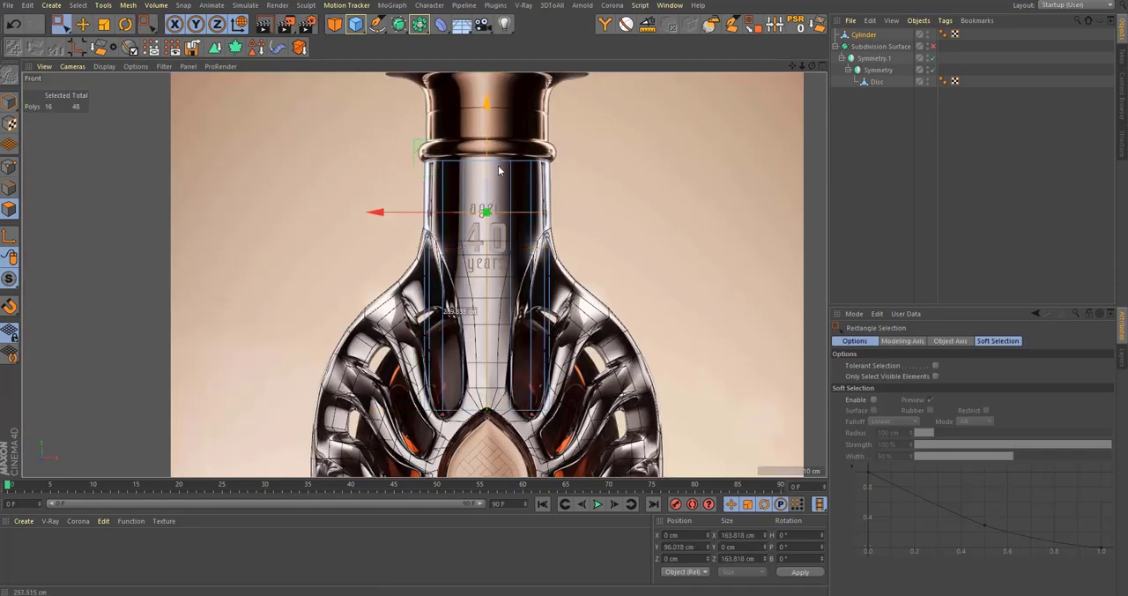
pyautogui.middleClick(496, 205)
pyautogui.middleClick(186, 101)
pyautogui.scroll(4, 446, 214)
pyautogui.scroll(-3, 474, 255)
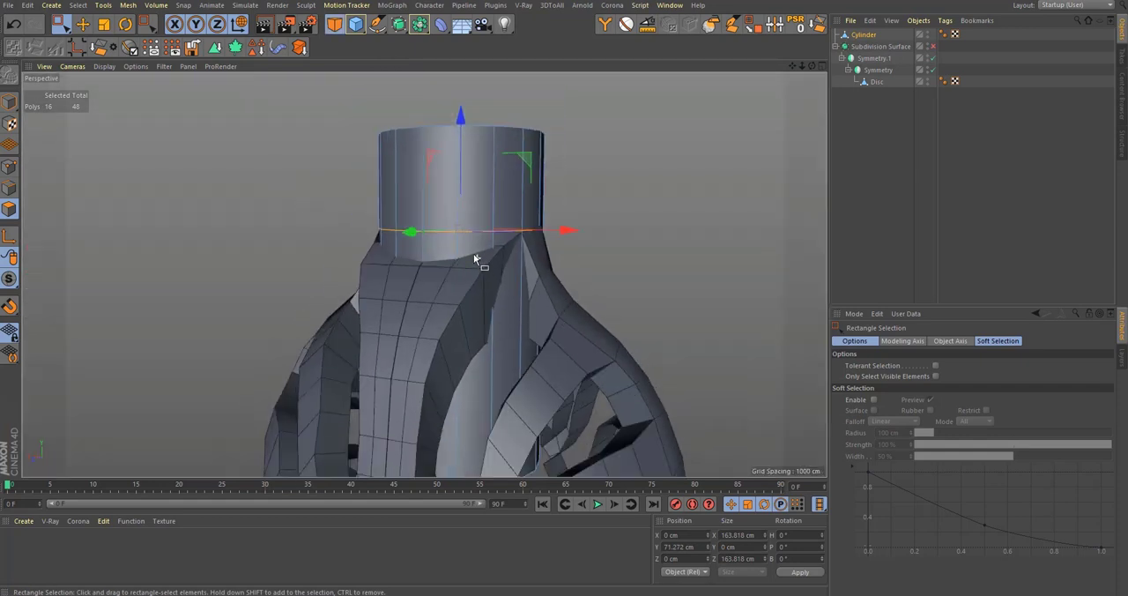
pyautogui.moveTo(722, 202); pyautogui.dragTo(725, 203)
# Step: Delete the top cap polygons of the neck cylinder, leaving only its side wall
pyautogui.keyDown('alt'); pyautogui.moveTo(493, 166); pyautogui.dragTo(489, 239, button='middle'); pyautogui.keyUp('alt')
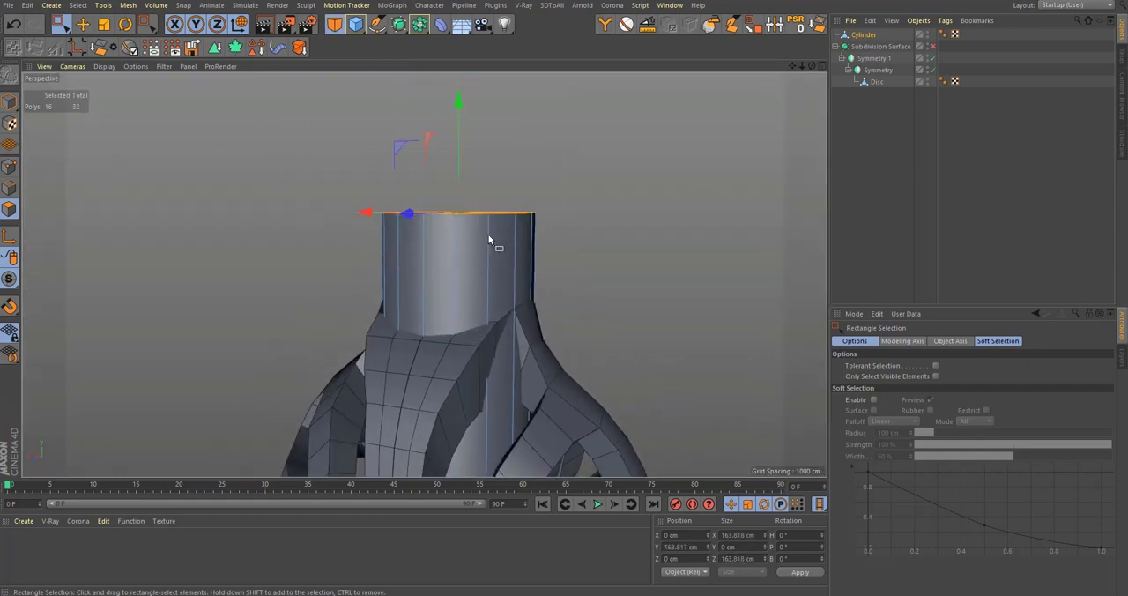
pyautogui.scroll(-2, 466, 391)
pyautogui.keyDown('alt'); pyautogui.moveTo(466, 390); pyautogui.dragTo(381, 257, button='middle'); pyautogui.keyUp('alt')
pyautogui.scroll(-1, 381, 257)
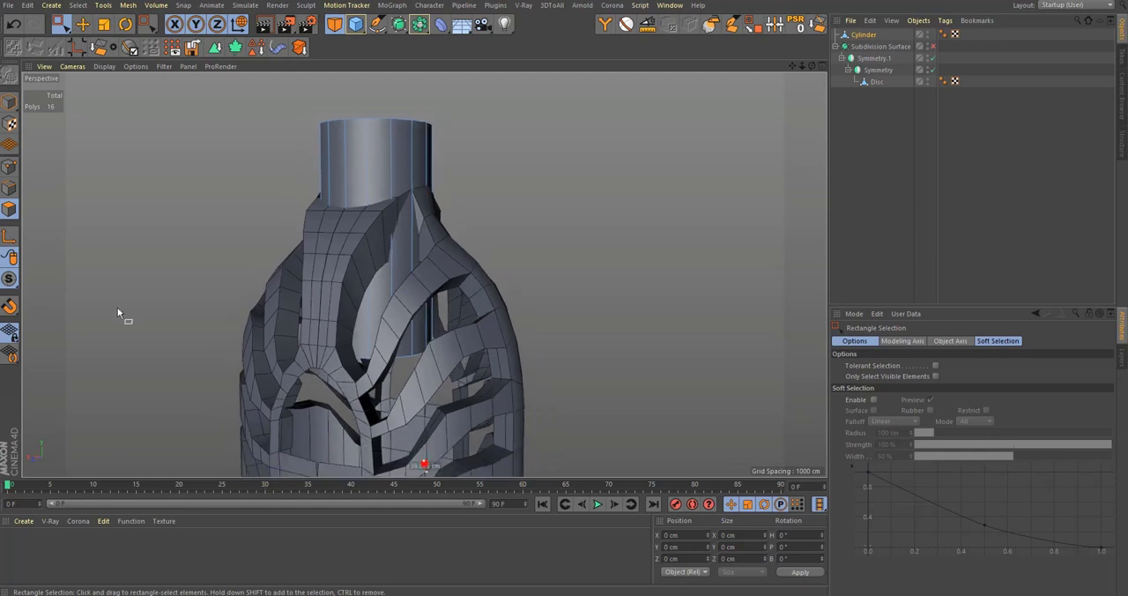
# Step: Raise the neck cylinder's bottom edge loop to Y 79.688 cm, just above the shoulder ribs
pyautogui.moveTo(713, 449); pyautogui.dragTo(713, 448)
pyautogui.keyDown('alt'); pyautogui.moveTo(392, 284); pyautogui.dragTo(411, 341, button='middle'); pyautogui.keyUp('alt')
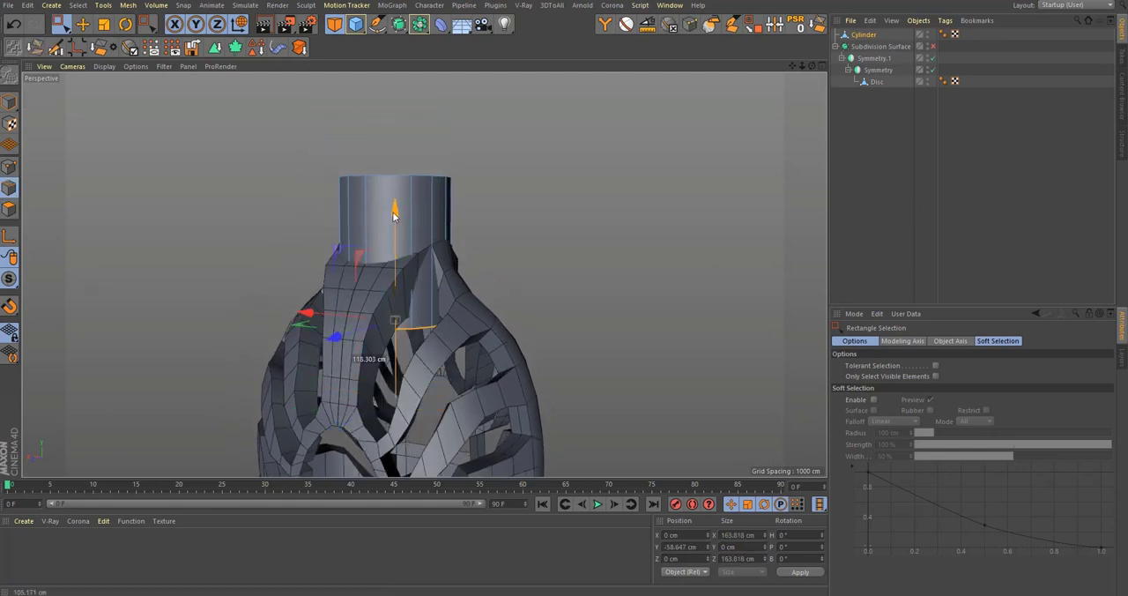
pyautogui.moveTo(398, 166); pyautogui.dragTo(402, 167)
pyautogui.keyDown('alt'); pyautogui.moveTo(408, 201); pyautogui.dragTo(551, 197, button='right'); pyautogui.keyUp('alt')
pyautogui.keyDown('alt'); pyautogui.moveTo(356, 278); pyautogui.dragTo(390, 265, button='middle'); pyautogui.keyUp('alt')
pyautogui.keyDown('alt'); pyautogui.moveTo(390, 264); pyautogui.dragTo(430, 244, button='right'); pyautogui.keyUp('alt')
pyautogui.keyDown('alt'); pyautogui.moveTo(430, 244); pyautogui.dragTo(388, 316); pyautogui.keyUp('alt')
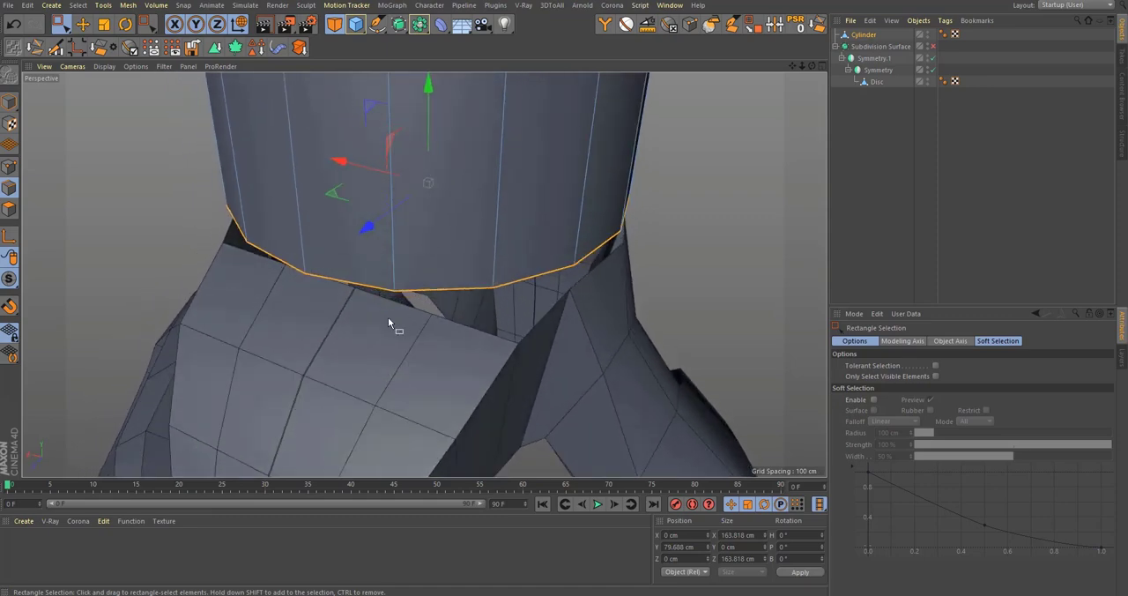
# Step: Slide the upper rim points of the Disc's front shoulder strip down along their edges, the last one with a value of 56.5 %
pyautogui.keyDown('alt'); pyautogui.moveTo(420, 354); pyautogui.dragTo(454, 236); pyautogui.keyUp('alt')
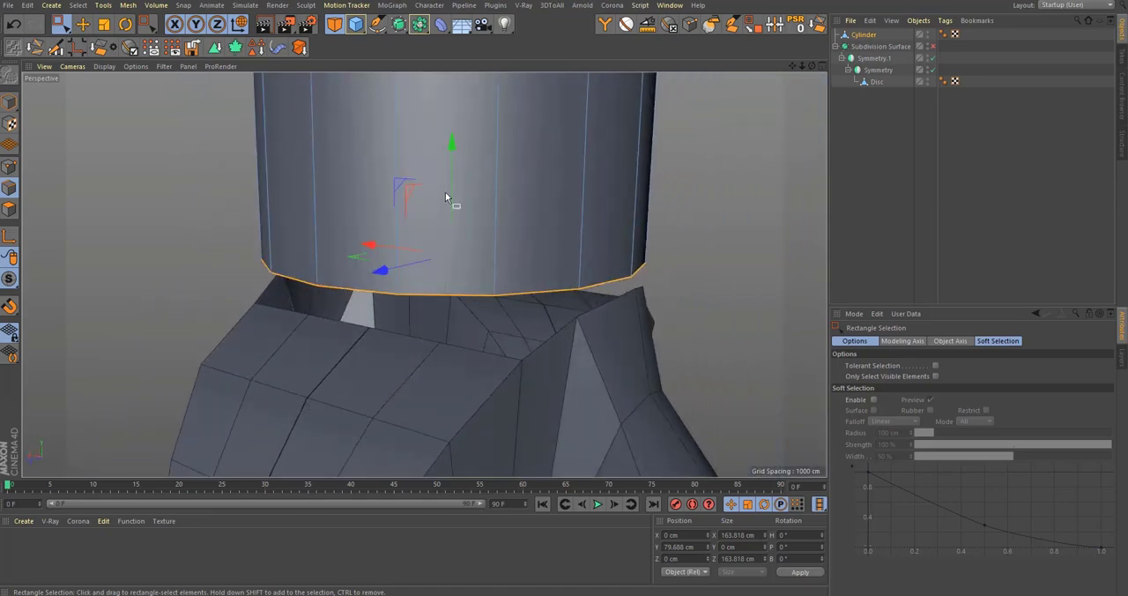
pyautogui.moveTo(446, 198); pyautogui.dragTo(476, 217)
pyautogui.keyDown('alt'); pyautogui.moveTo(453, 271); pyautogui.dragTo(346, 343); pyautogui.keyUp('alt')
pyautogui.click(878, 82)
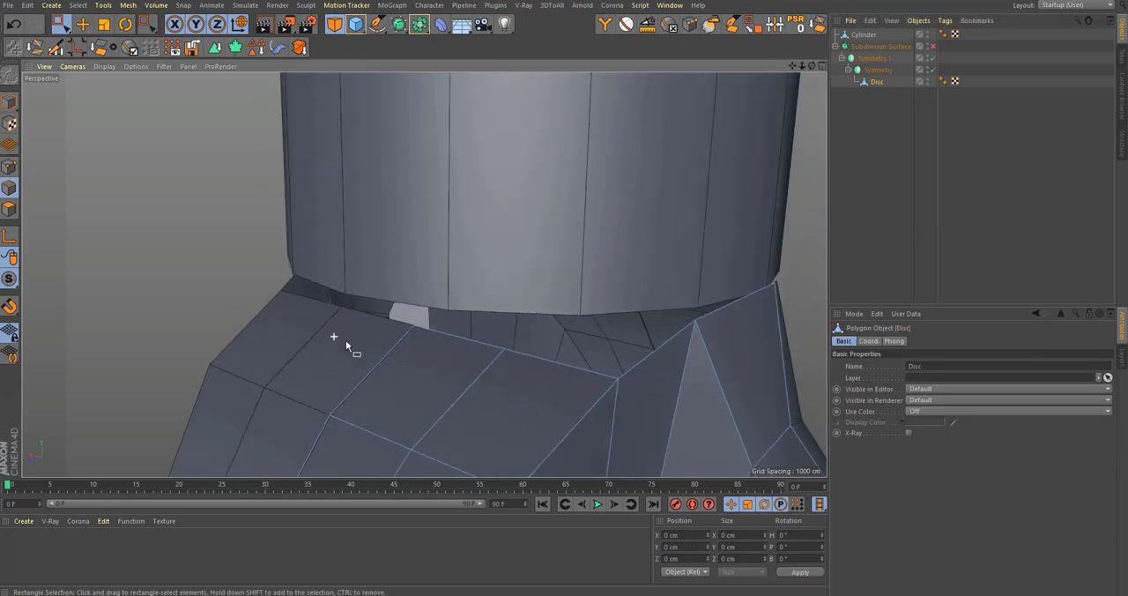
pyautogui.keyDown('alt'); pyautogui.moveTo(419, 380); pyautogui.dragTo(345, 363); pyautogui.keyUp('alt')
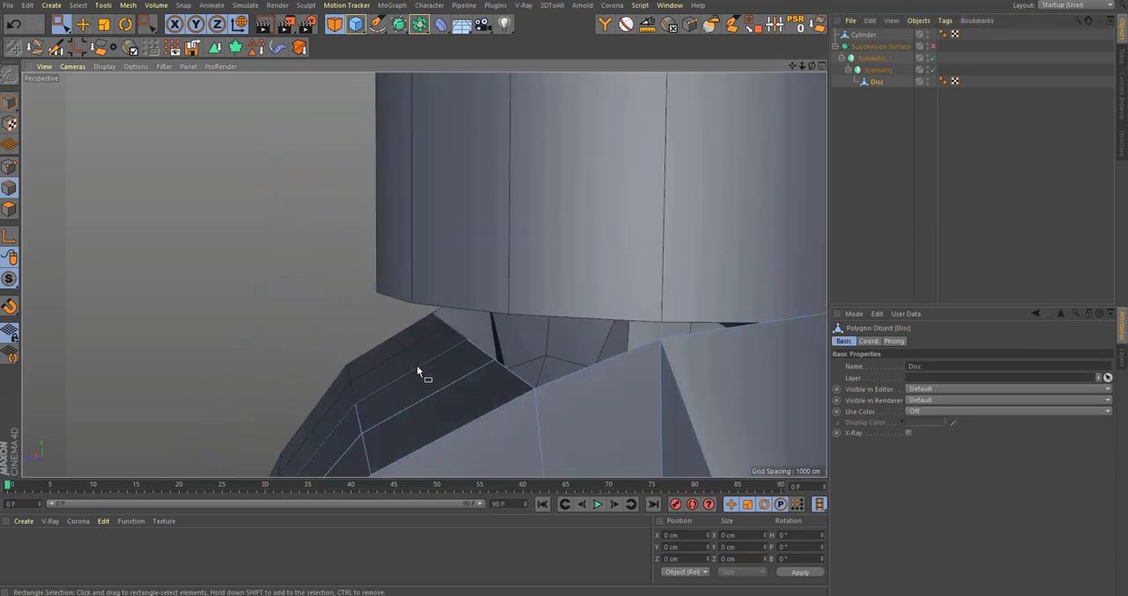
pyautogui.press('m')
pyautogui.press('o')
pyautogui.click(9, 168)
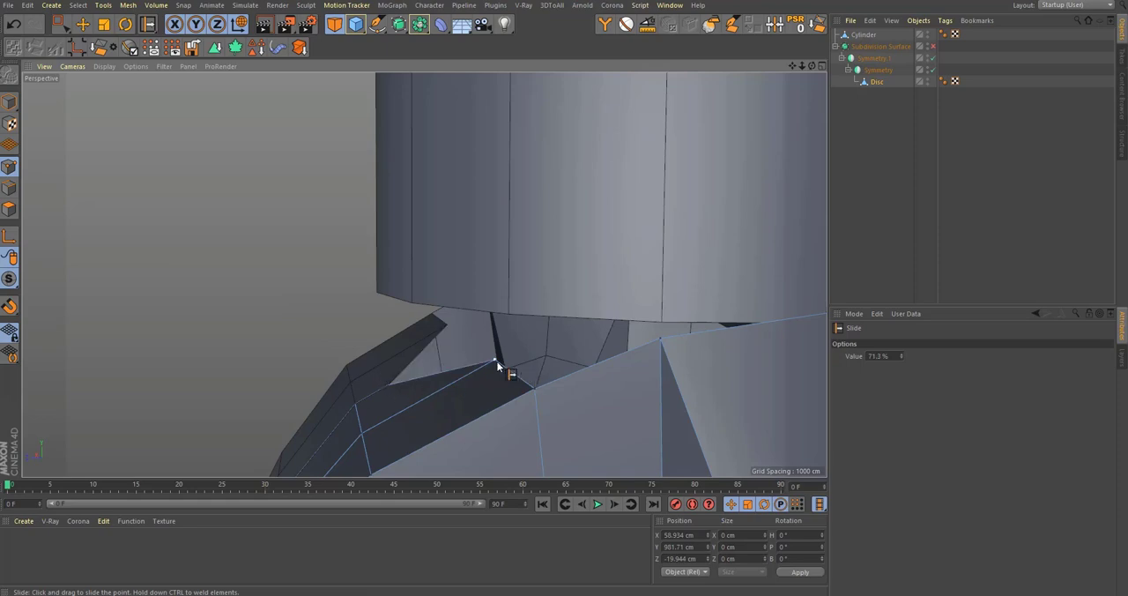
pyautogui.keyDown('alt'); pyautogui.moveTo(415, 377); pyautogui.dragTo(505, 328); pyautogui.keyUp('alt')
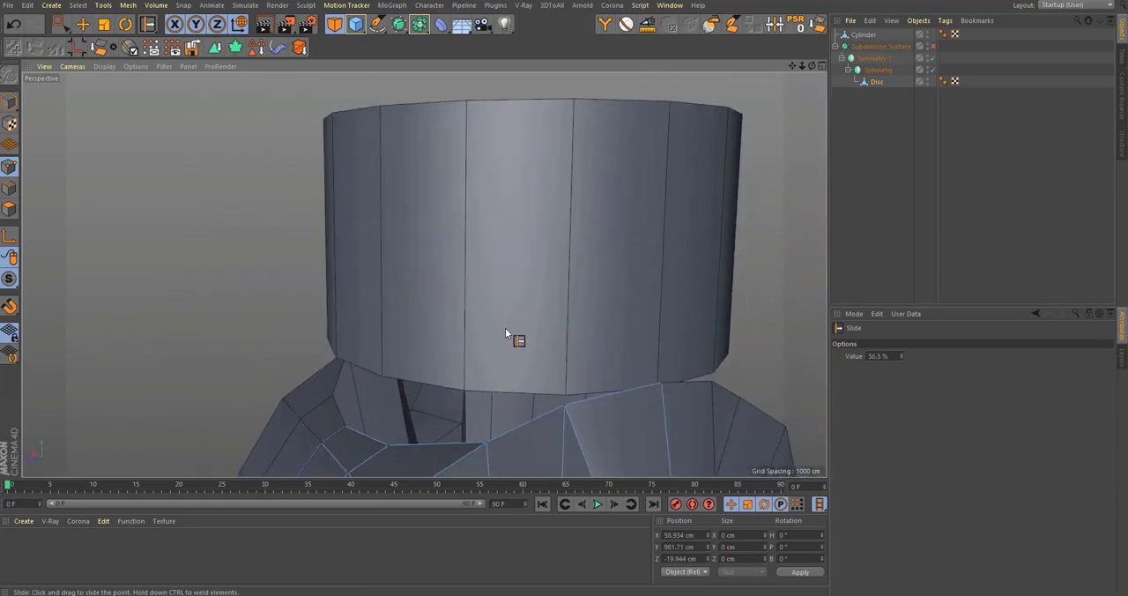
# Step: Compare the reshaped shoulder rim with the front reference image and the cylinder's lower edge
pyautogui.press('F5')
pyautogui.middleClick(573, 348)
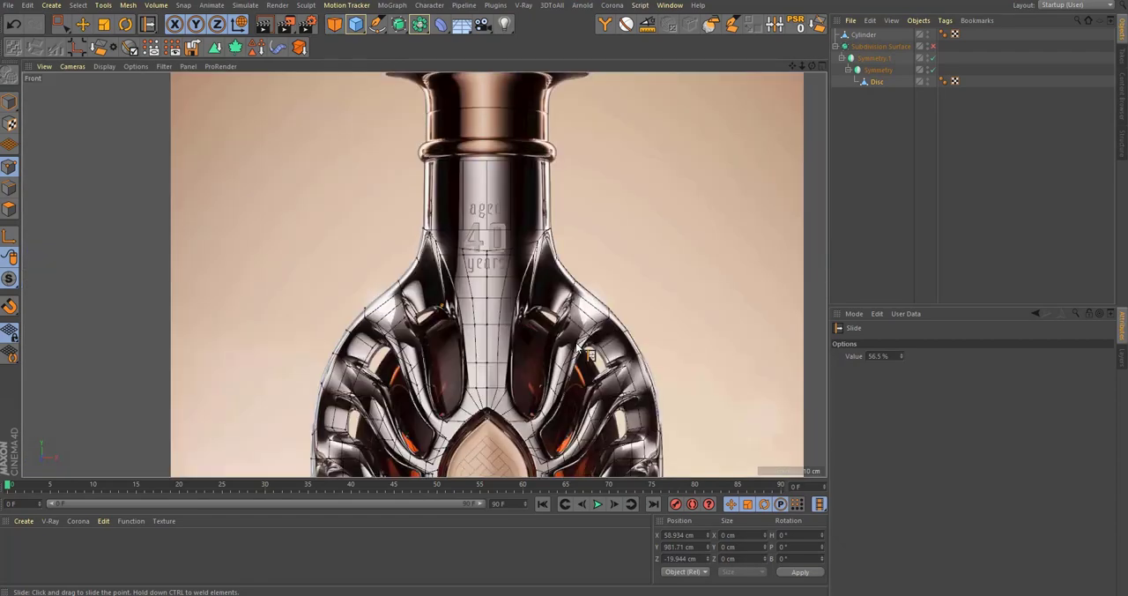
pyautogui.middleClick(291, 262)
pyautogui.middleClick(267, 253)
pyautogui.keyDown('alt'); pyautogui.moveTo(421, 322); pyautogui.dragTo(438, 336); pyautogui.keyUp('alt')
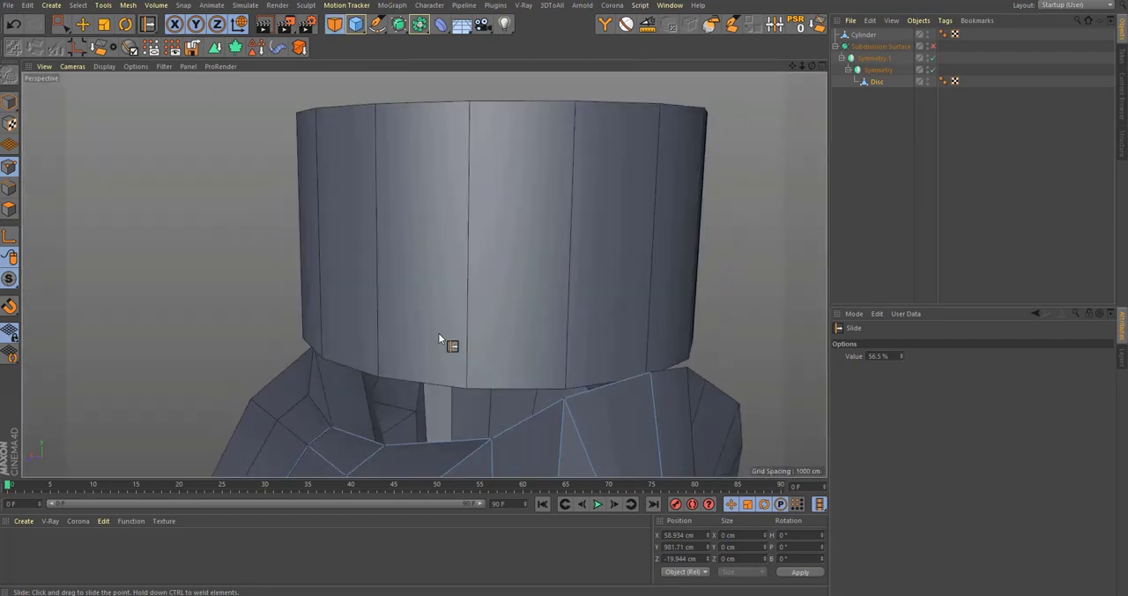
pyautogui.keyDown('alt'); pyautogui.moveTo(438, 335); pyautogui.dragTo(507, 300, button='middle'); pyautogui.keyUp('alt')
pyautogui.keyDown('alt'); pyautogui.moveTo(506, 298); pyautogui.dragTo(487, 298); pyautogui.keyUp('alt')
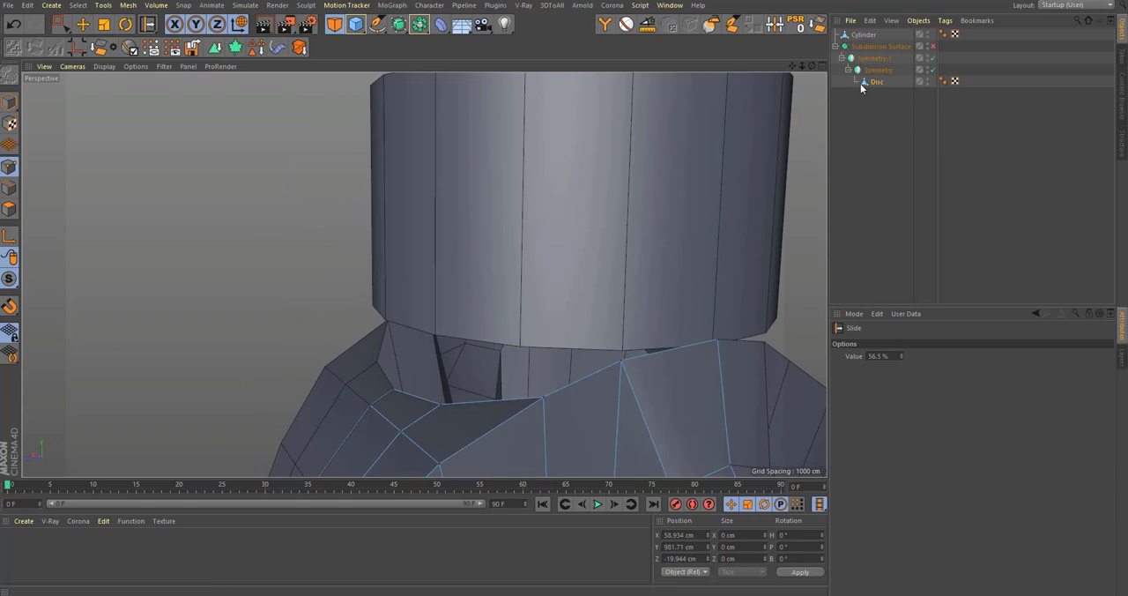
# Step: Delete three quarters of the neck cylinder in the top view, keeping only the quarter that matches the unmirrored Disc section
pyautogui.click(869, 35)
pyautogui.press('o')
pyautogui.keyDown('alt'); pyautogui.moveTo(612, 325); pyautogui.dragTo(622, 310); pyautogui.keyUp('alt')
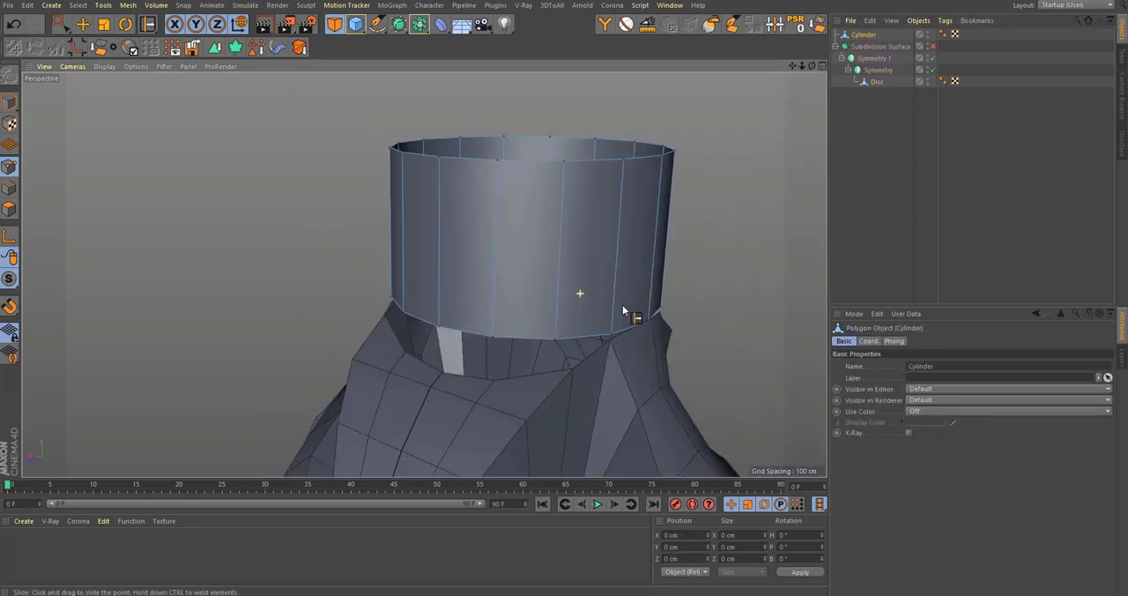
pyautogui.middleClick(560, 262)
pyautogui.middleClick(659, 194)
pyautogui.keyDown('alt'); pyautogui.moveTo(535, 251); pyautogui.dragTo(566, 243, button='middle'); pyautogui.keyUp('alt')
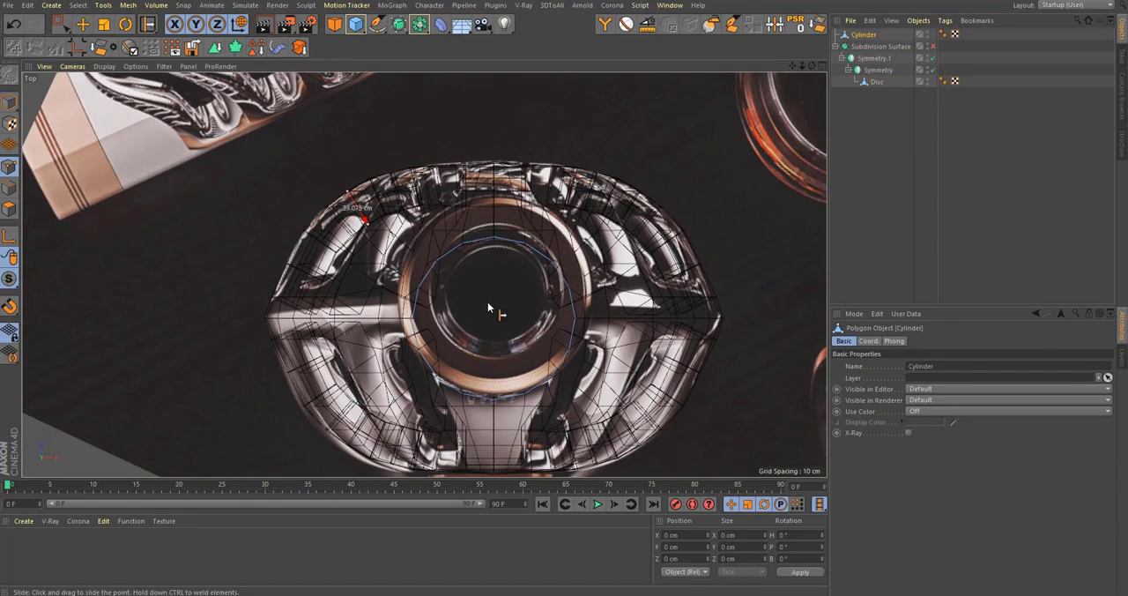
pyautogui.click(875, 82)
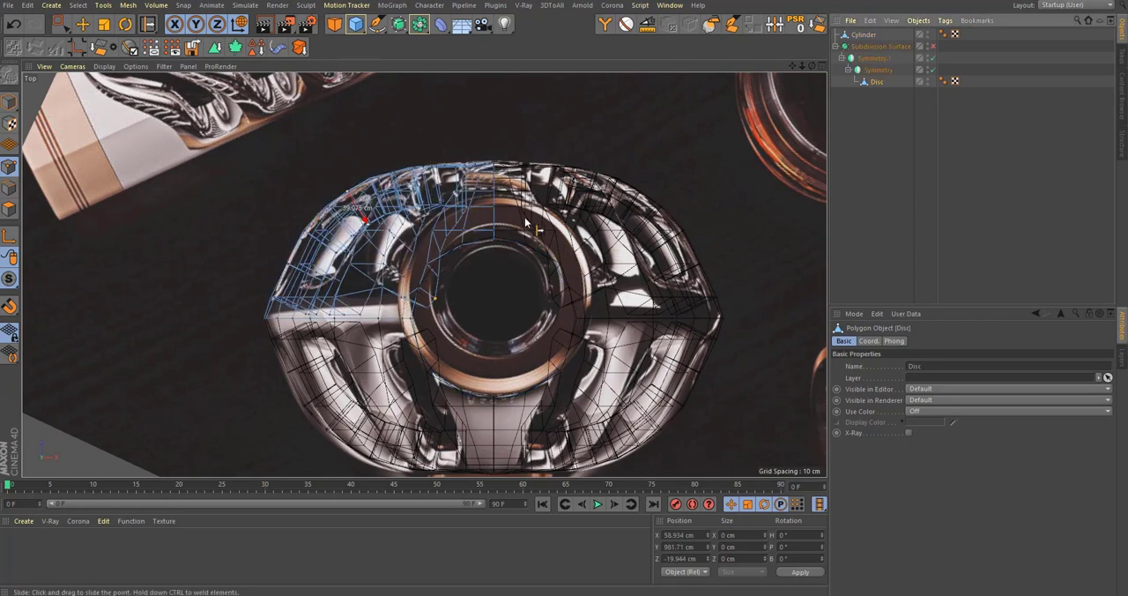
pyautogui.click(861, 35)
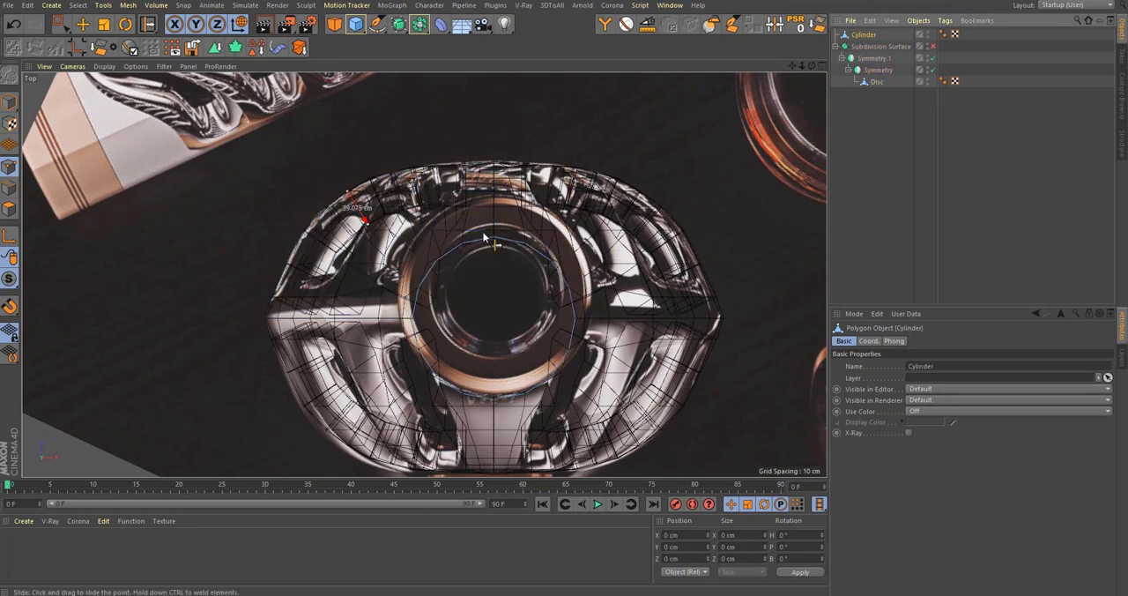
pyautogui.click(18, 212)
pyautogui.press('0')
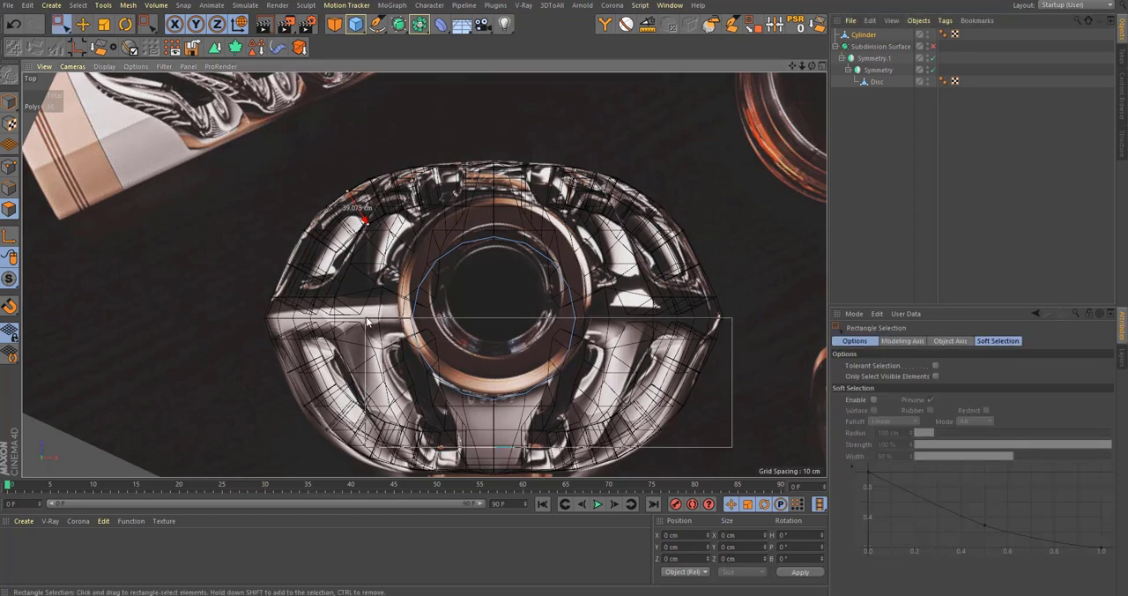
pyautogui.middleClick(564, 191)
pyautogui.middleClick(309, 157)
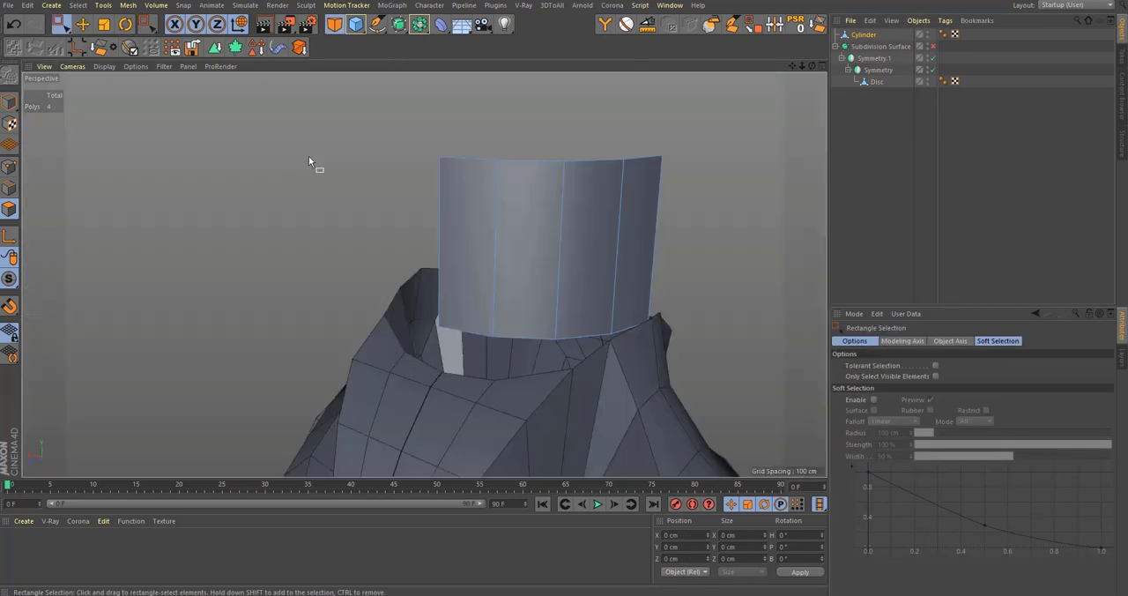
# Step: Merge the quarter cylinder and the Disc with Connect Objects + Delete and nest the result under the inner Symmetry object
pyautogui.moveTo(522, 322)
pyautogui.keyDown('alt'); pyautogui.mouseDown()
pyautogui.moveTo(549, 332)
pyautogui.moveTo(507, 322)
pyautogui.mouseUp(); pyautogui.keyUp('alt')
pyautogui.keyDown('ctrl'); pyautogui.click(873, 84); pyautogui.keyUp('ctrl')
pyautogui.rightClick(873, 83)
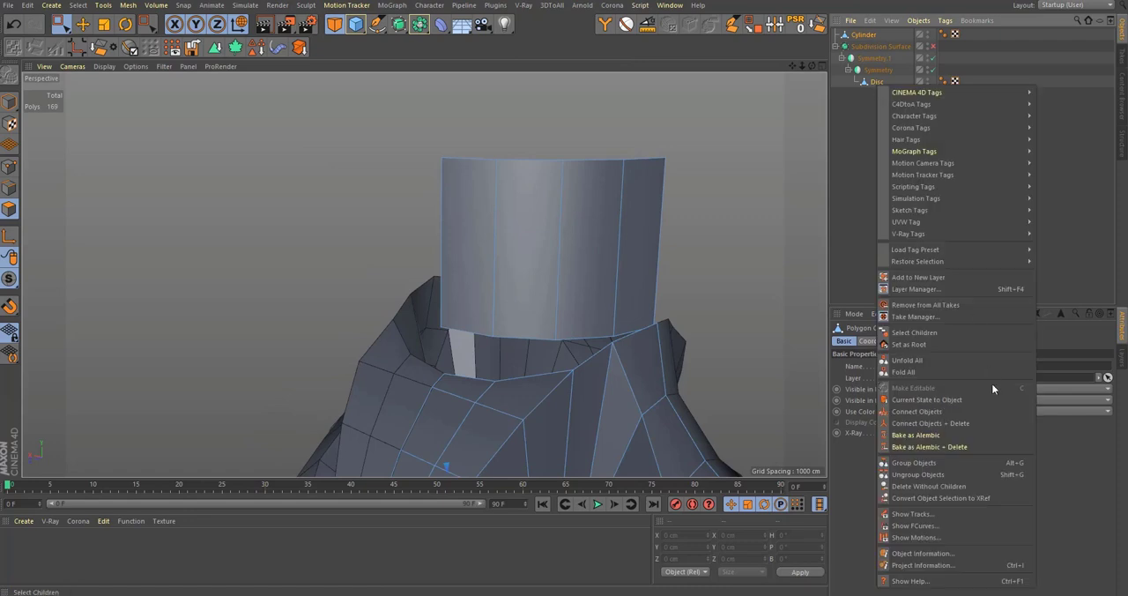
pyautogui.click(966, 423)
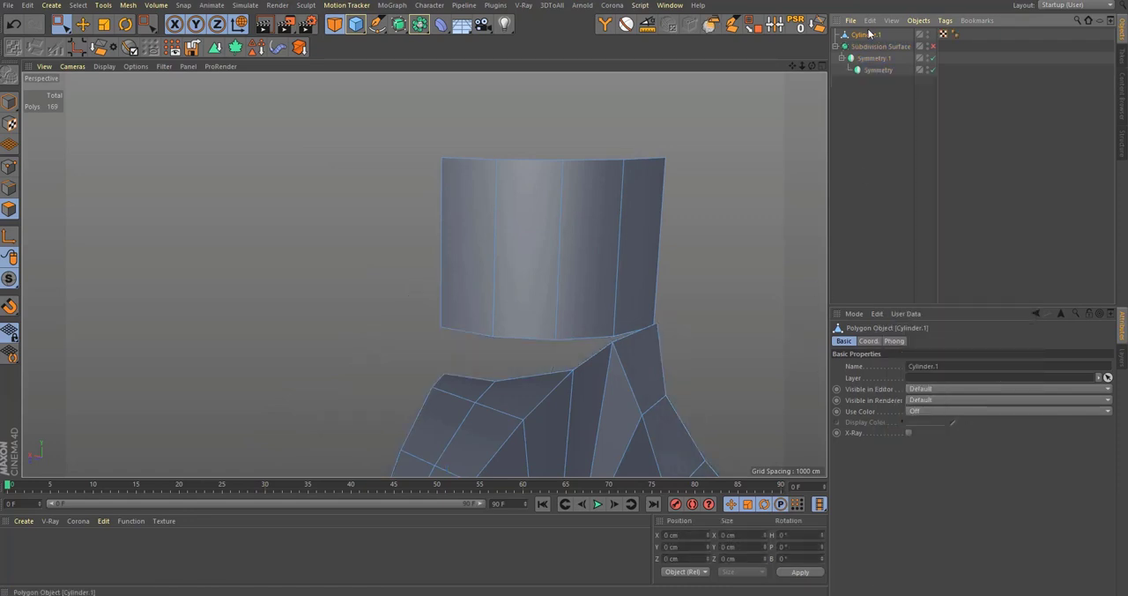
pyautogui.moveTo(879, 70); pyautogui.dragTo(879, 70)
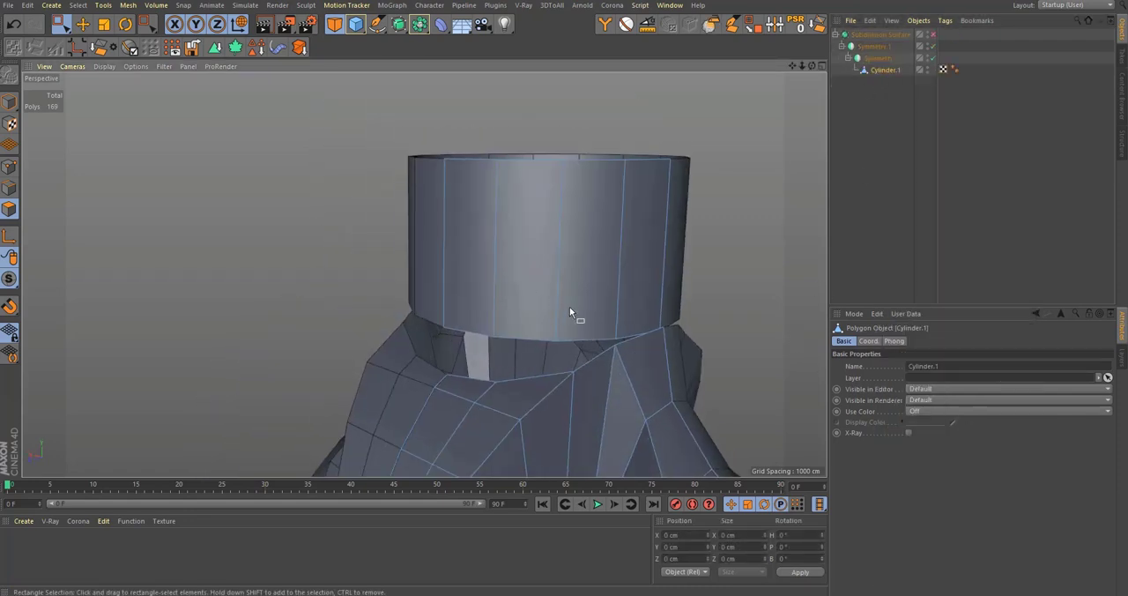
# Step: Weld the front strip's rim point on the symmetry line to the cylinder's lower point above it
pyautogui.scroll(2, 529, 313)
pyautogui.scroll(2, 462, 341)
pyautogui.keyDown('alt'); pyautogui.moveTo(409, 368); pyautogui.dragTo(112, 250); pyautogui.keyUp('alt')
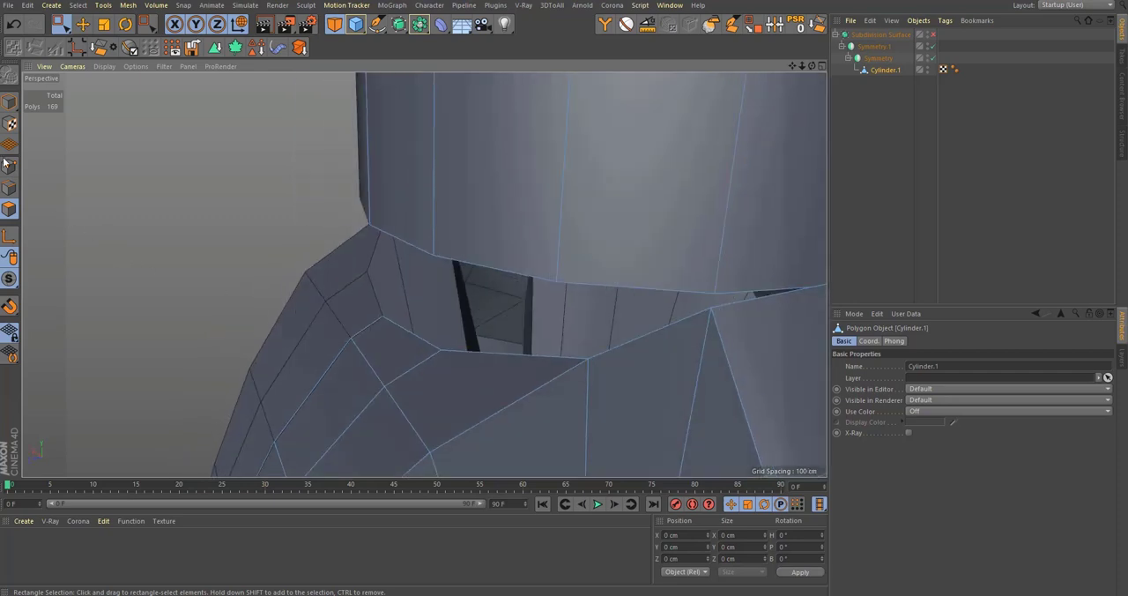
pyautogui.press('9')
pyautogui.moveTo(389, 297); pyautogui.dragTo(365, 233)
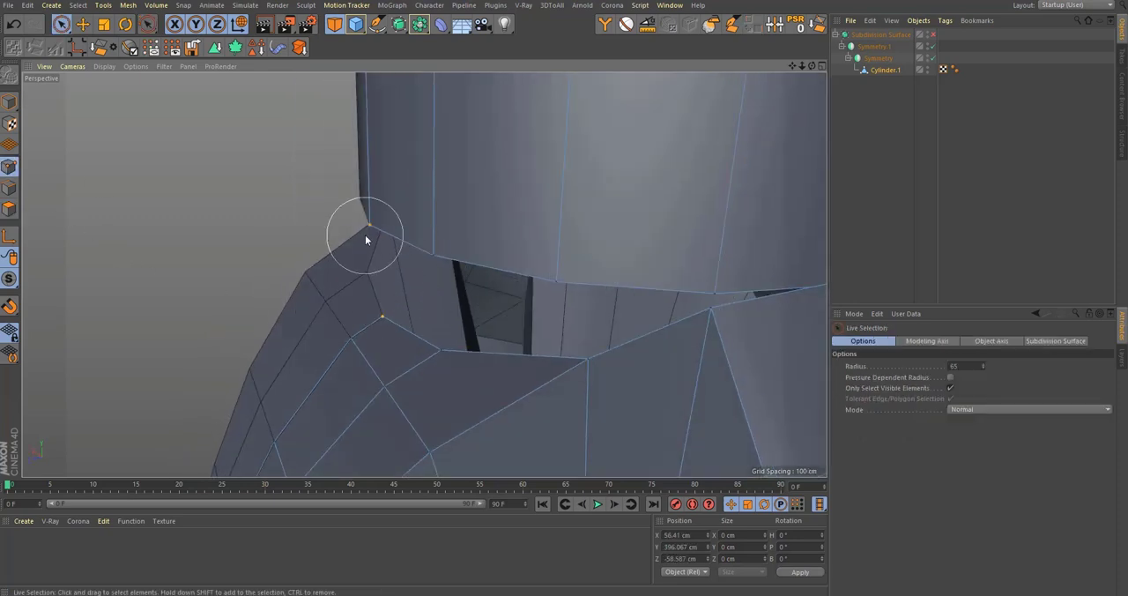
pyautogui.press('m')
pyautogui.press('q')
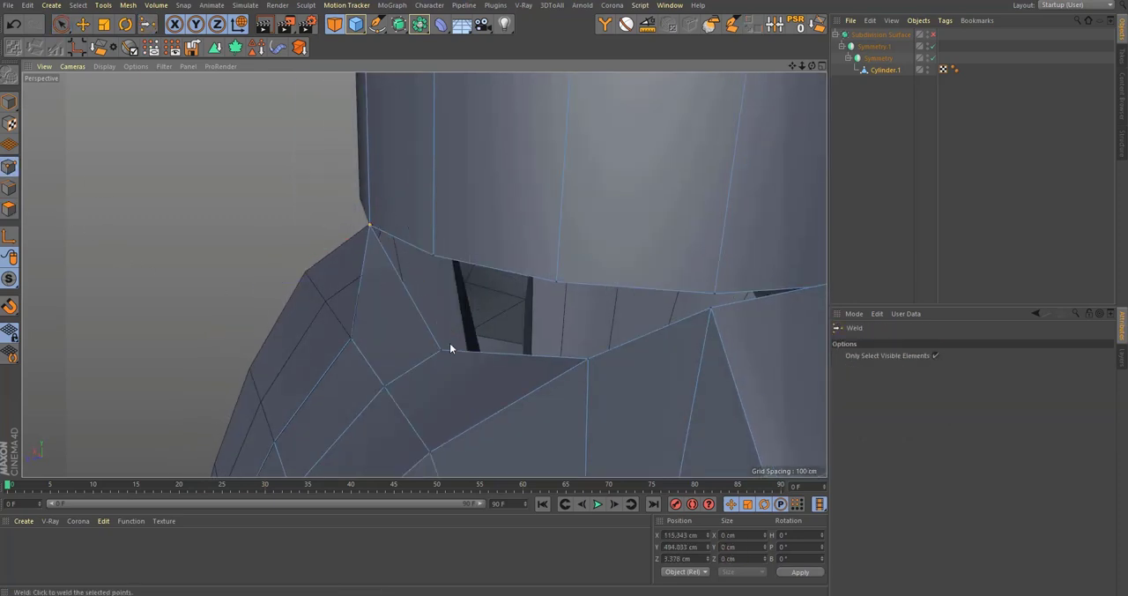
# Step: Weld the second rim point of the front strip to the next lower point of the cylinder
pyautogui.press('9')
pyautogui.moveTo(448, 342); pyautogui.dragTo(429, 258)
pyautogui.press('m')
pyautogui.press('q')
pyautogui.click(436, 256)
# Step: Weld the strip's outer corner point to the third lower point of the cylinder and enable the Subdivision Surface
pyautogui.keyDown('alt'); pyautogui.moveTo(533, 275); pyautogui.dragTo(491, 268); pyautogui.keyUp('alt')
pyautogui.press('9')
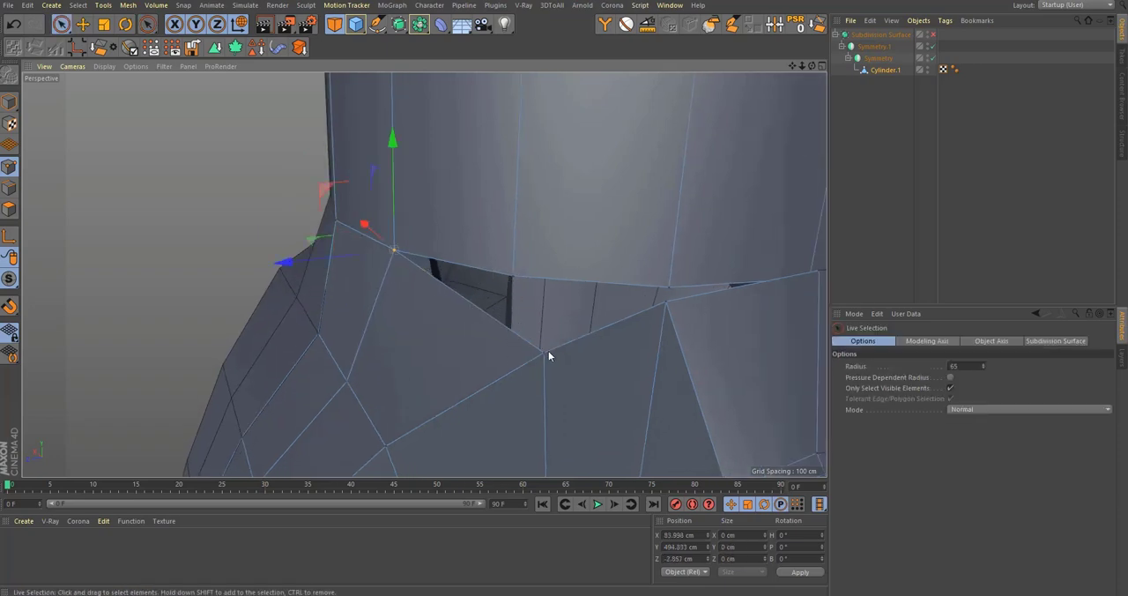
pyautogui.press('m')
pyautogui.press('q')
pyautogui.moveTo(548, 355); pyautogui.dragTo(539, 312)
pyautogui.scroll(-5, 560, 375)
pyautogui.press('q')
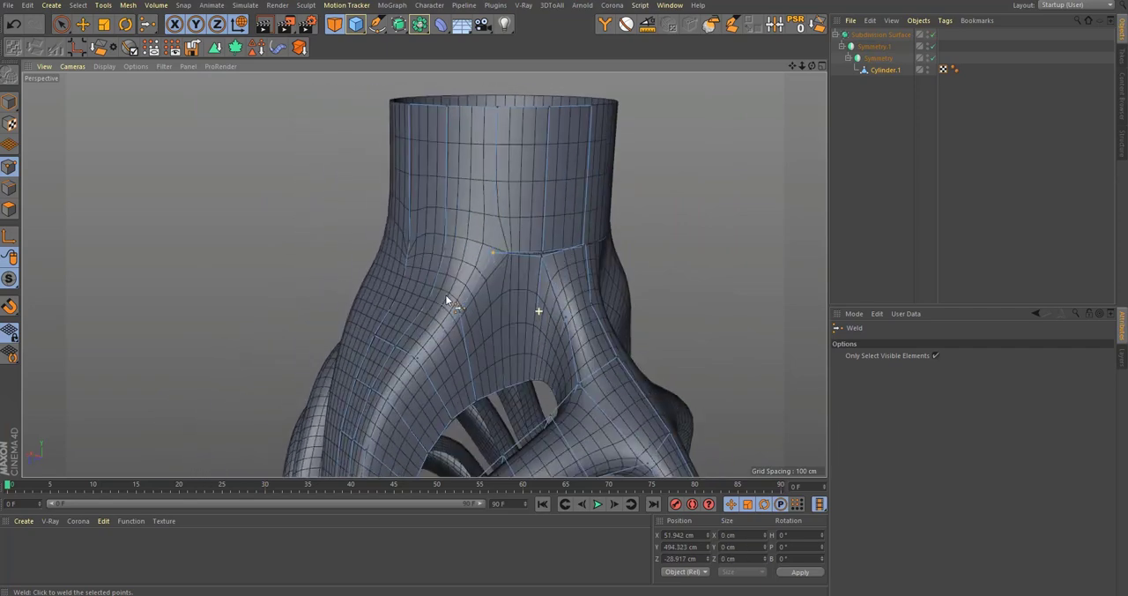
# Step: Examine the smoothed transition between neck and shoulders in perspective and against the front reference image
pyautogui.middleClick(539, 312)
pyautogui.scroll(5, 716, 326)
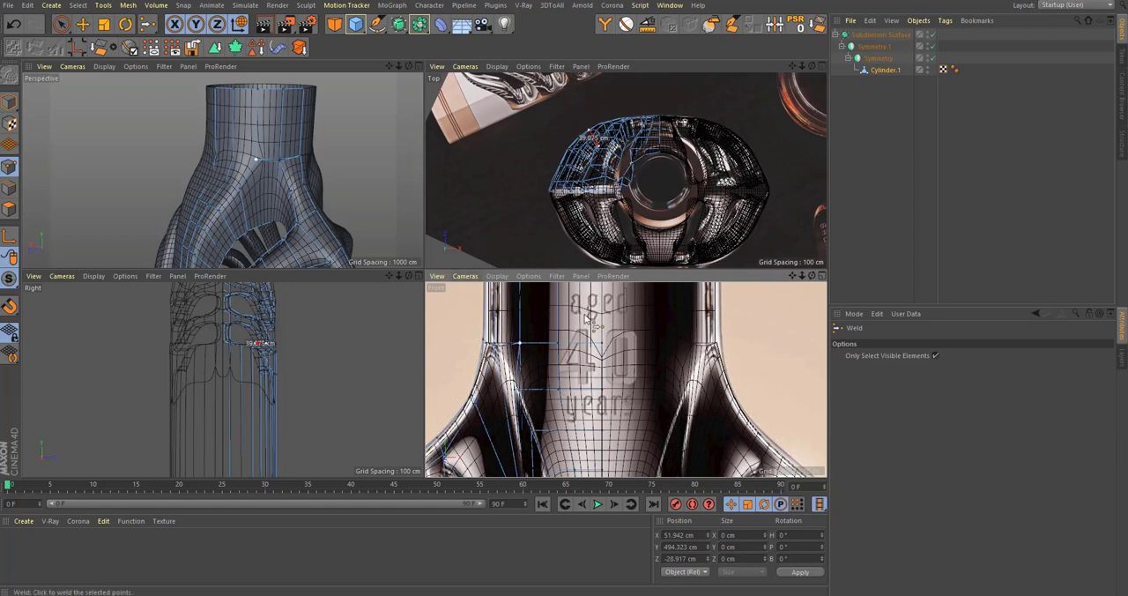
pyautogui.keyDown('alt'); pyautogui.moveTo(684, 380); pyautogui.dragTo(659, 360, button='middle'); pyautogui.keyUp('alt')
pyautogui.middleClick(279, 199)
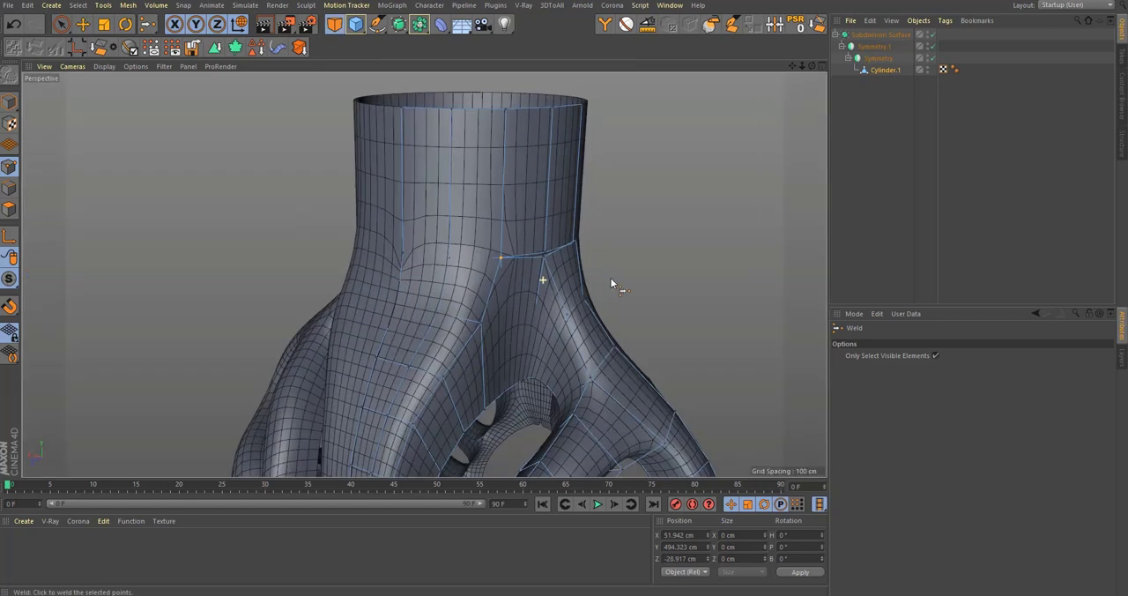
pyautogui.keyDown('alt'); pyautogui.moveTo(612, 285); pyautogui.dragTo(502, 304); pyautogui.keyUp('alt')
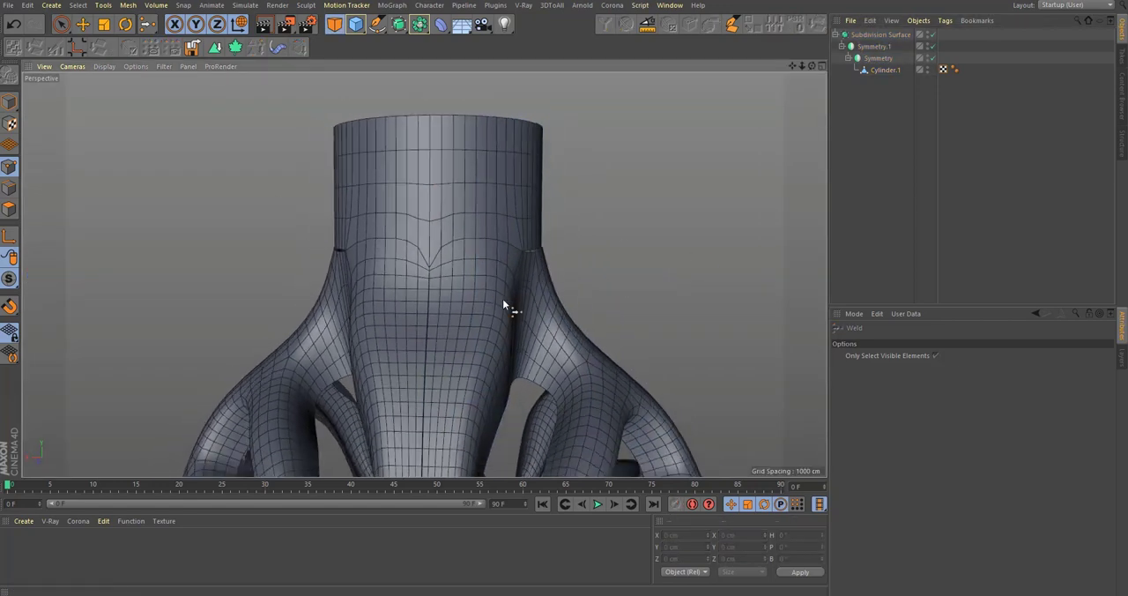
pyautogui.keyDown('alt'); pyautogui.moveTo(515, 253); pyautogui.dragTo(516, 286, button='right'); pyautogui.keyUp('alt')
pyautogui.keyDown('alt'); pyautogui.moveTo(516, 286); pyautogui.dragTo(515, 254, button='middle'); pyautogui.keyUp('alt')
pyautogui.keyDown('alt'); pyautogui.moveTo(516, 254); pyautogui.dragTo(491, 259); pyautogui.keyUp('alt')
pyautogui.middleClick(491, 259)
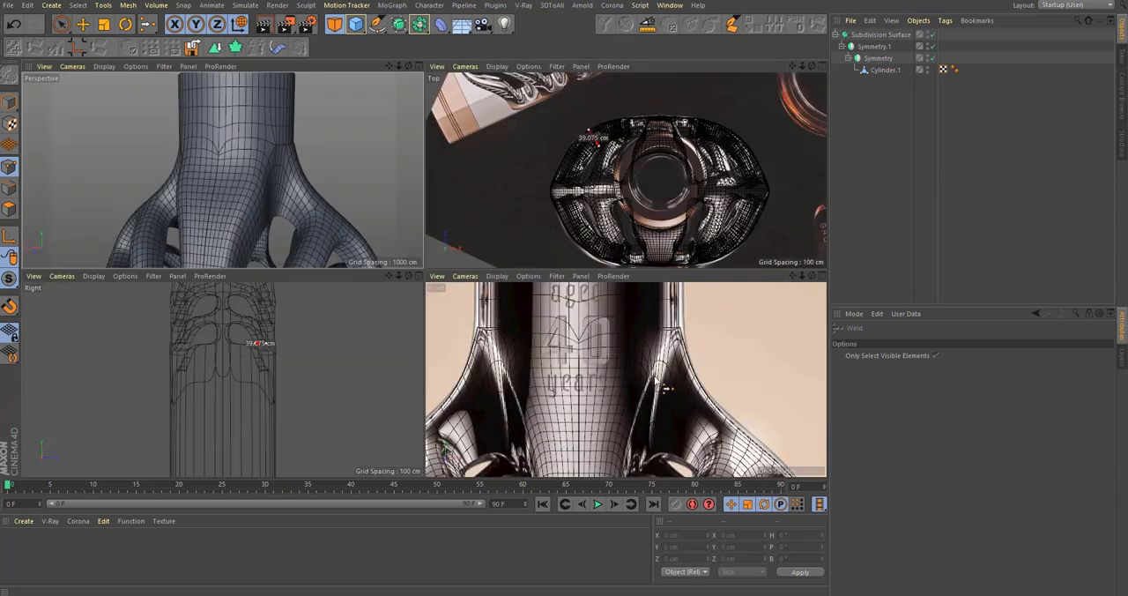
# Step: Disable the Subdivision Surface and move the points on the front strip's side edge about 6 cm along X
pyautogui.middleClick(275, 213)
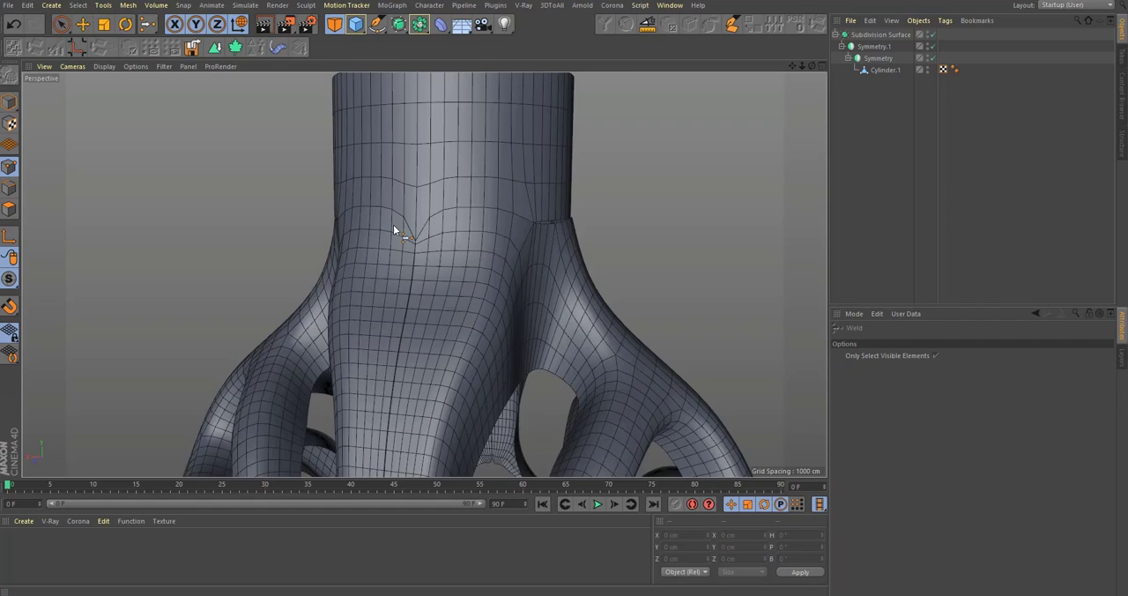
pyautogui.click(891, 71)
pyautogui.press('q')
pyautogui.keyDown('alt'); pyautogui.moveTo(517, 297); pyautogui.dragTo(578, 295, button='right'); pyautogui.keyUp('alt')
pyautogui.keyDown('alt'); pyautogui.moveTo(578, 295); pyautogui.dragTo(419, 379); pyautogui.keyUp('alt')
pyautogui.keyDown('alt'); pyautogui.moveTo(419, 380); pyautogui.dragTo(530, 292, button='right'); pyautogui.keyUp('alt')
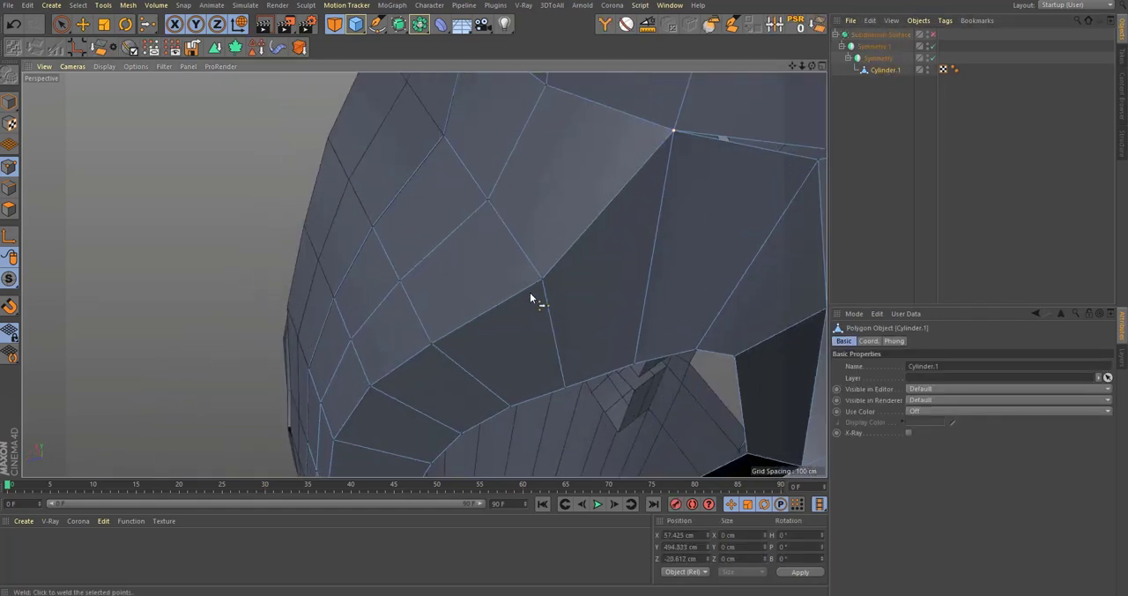
pyautogui.keyDown('alt'); pyautogui.moveTo(530, 293); pyautogui.dragTo(448, 289); pyautogui.keyUp('alt')
pyautogui.press('space')
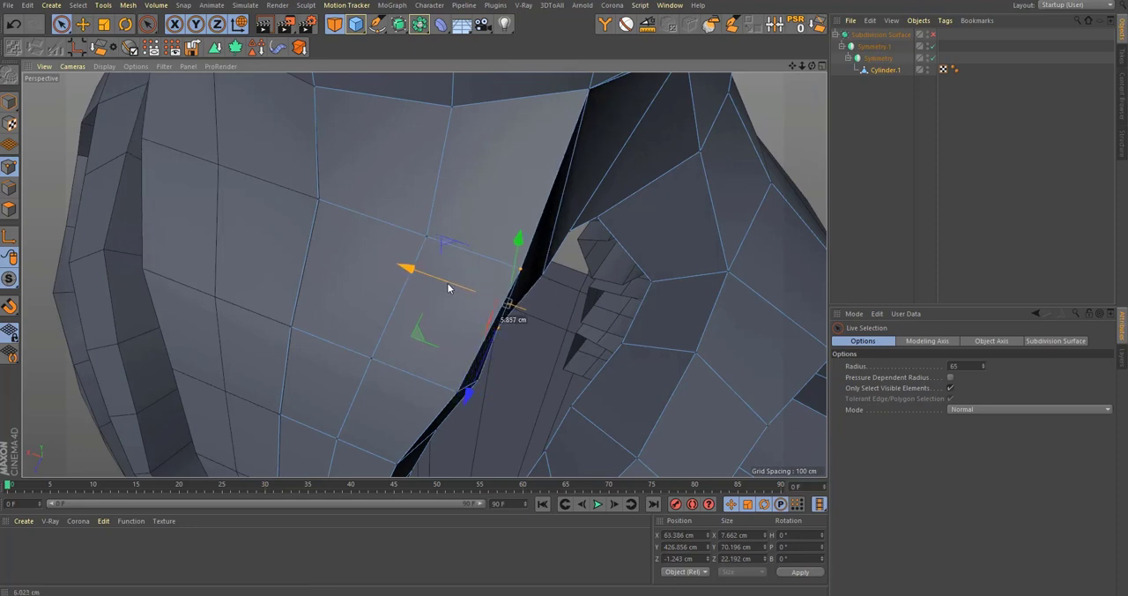
# Step: Scale the selected points on the front strip's side edge
pyautogui.press('t')
pyautogui.moveTo(548, 284); pyautogui.dragTo(547, 281)
pyautogui.keyDown('alt'); pyautogui.moveTo(466, 285); pyautogui.dragTo(512, 221); pyautogui.keyUp('alt')
pyautogui.keyDown('alt'); pyautogui.moveTo(511, 221); pyautogui.dragTo(485, 299, button='right'); pyautogui.keyUp('alt')
# Step: Shift a single side-edge point of the front strip along X and enable the Subdivision Surface
pyautogui.press('space')
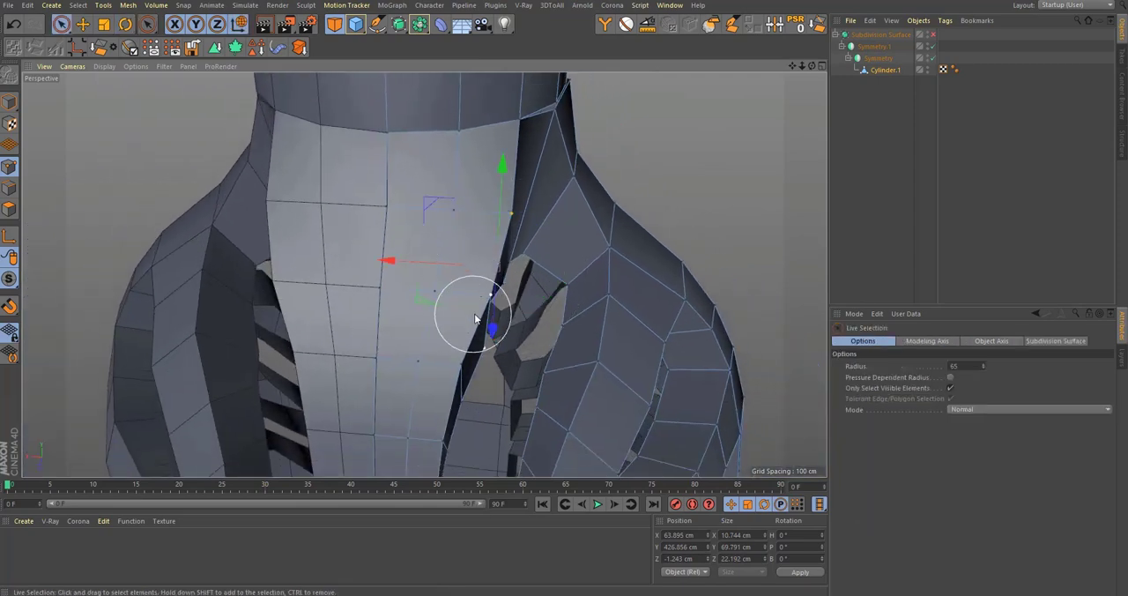
pyautogui.scroll(2, 468, 304)
pyautogui.scroll(-4, 478, 298)
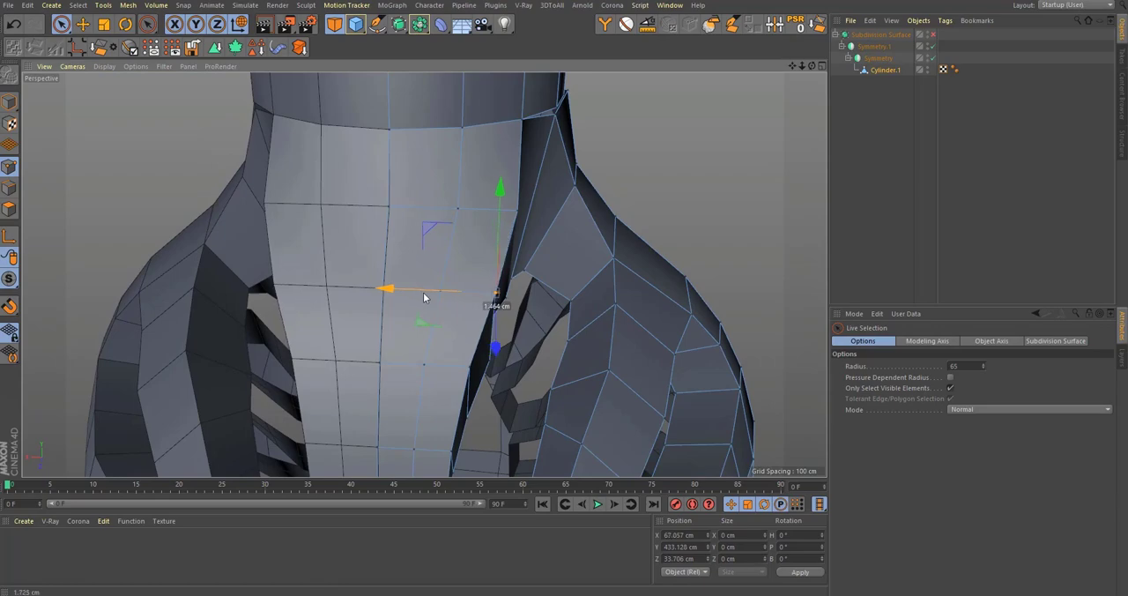
pyautogui.moveTo(421, 295); pyautogui.dragTo(421, 295)
pyautogui.press('q')
pyautogui.scroll(-2, 477, 206)
pyautogui.click(868, 180)
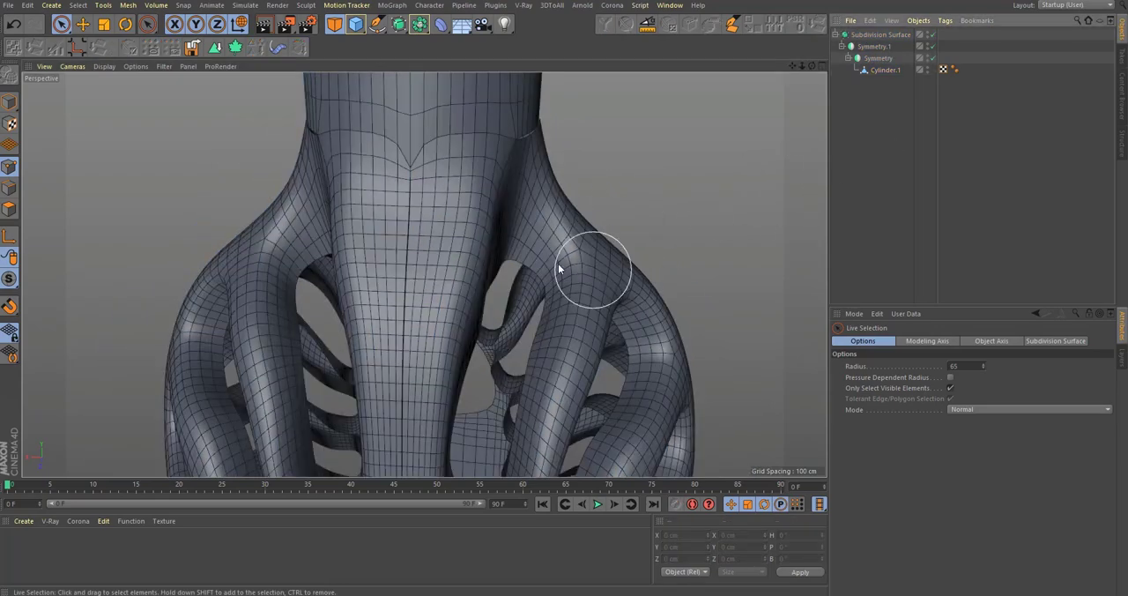
# Step: Weld the two separate rim points of Cylinder.1 where the shoulder meets the neck, with the Subdivision Surface disabled
pyautogui.keyDown('alt'); pyautogui.moveTo(537, 258); pyautogui.dragTo(507, 209); pyautogui.keyUp('alt')
pyautogui.keyDown('alt'); pyautogui.moveTo(507, 209); pyautogui.dragTo(459, 212, button='right'); pyautogui.keyUp('alt')
pyautogui.moveTo(461, 227)
pyautogui.keyDown('alt'); pyautogui.mouseDown()
pyautogui.moveTo(431, 212)
pyautogui.moveTo(473, 225)
pyautogui.mouseUp(); pyautogui.keyUp('alt')
pyautogui.keyDown('alt'); pyautogui.moveTo(473, 225); pyautogui.dragTo(480, 309, button='middle'); pyautogui.keyUp('alt')
pyautogui.keyDown('alt'); pyautogui.moveTo(504, 242); pyautogui.dragTo(706, 176, button='right'); pyautogui.keyUp('alt')
pyautogui.click(885, 70)
pyautogui.scroll(6, 608, 265)
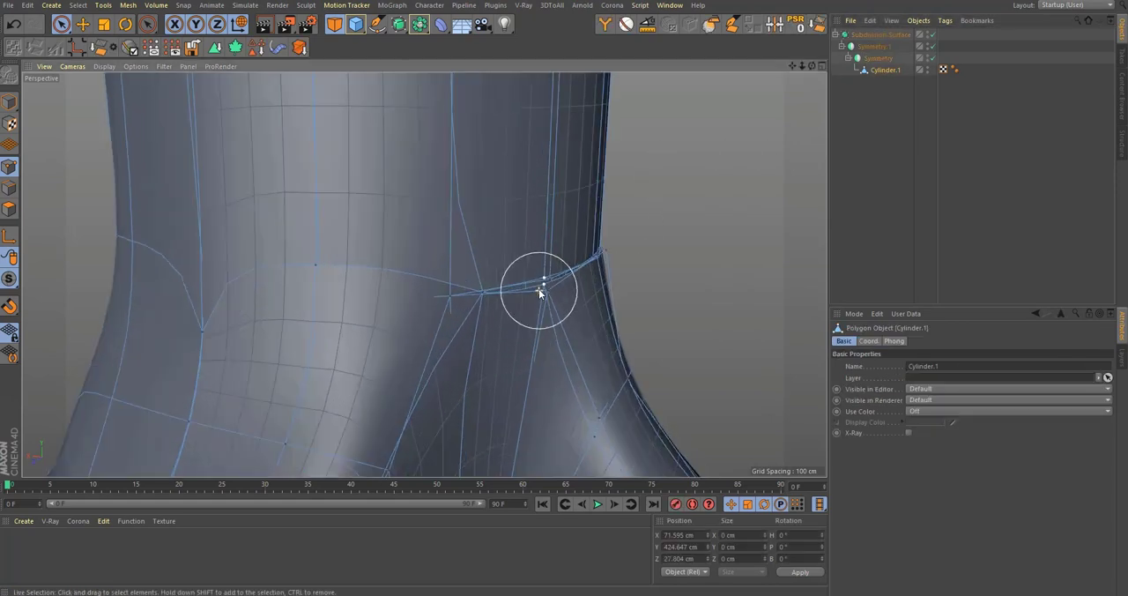
pyautogui.press('q')
pyautogui.keyDown('alt'); pyautogui.moveTo(559, 278); pyautogui.dragTo(448, 312); pyautogui.keyUp('alt')
pyautogui.click(566, 290)
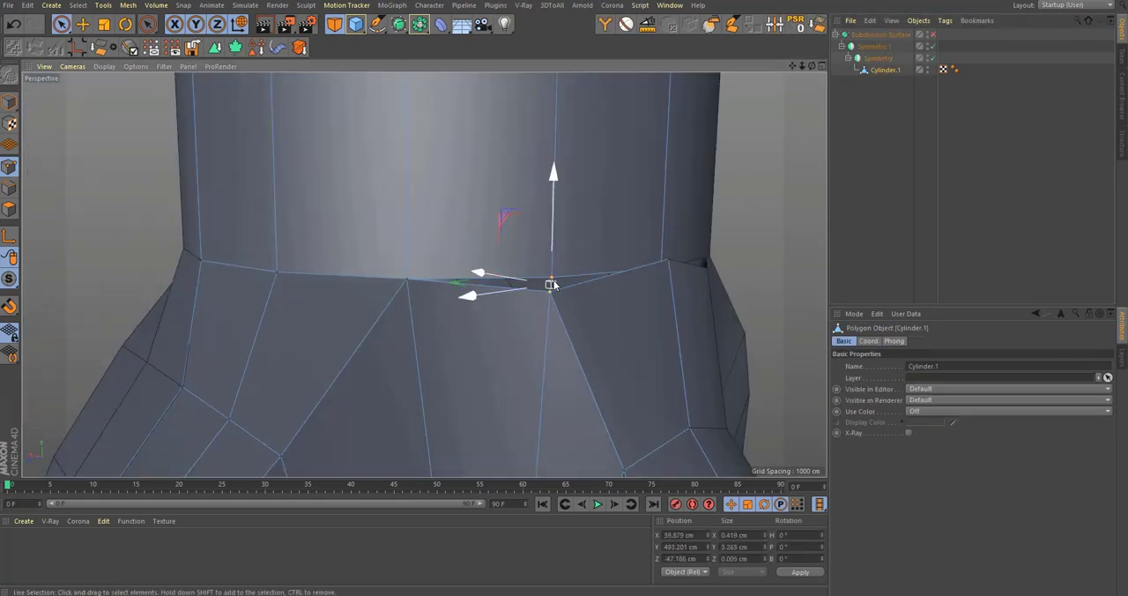
pyautogui.press('m')
pyautogui.press('q')
pyautogui.click(551, 279)
pyautogui.keyDown('alt'); pyautogui.moveTo(551, 280); pyautogui.dragTo(510, 307); pyautogui.keyUp('alt')
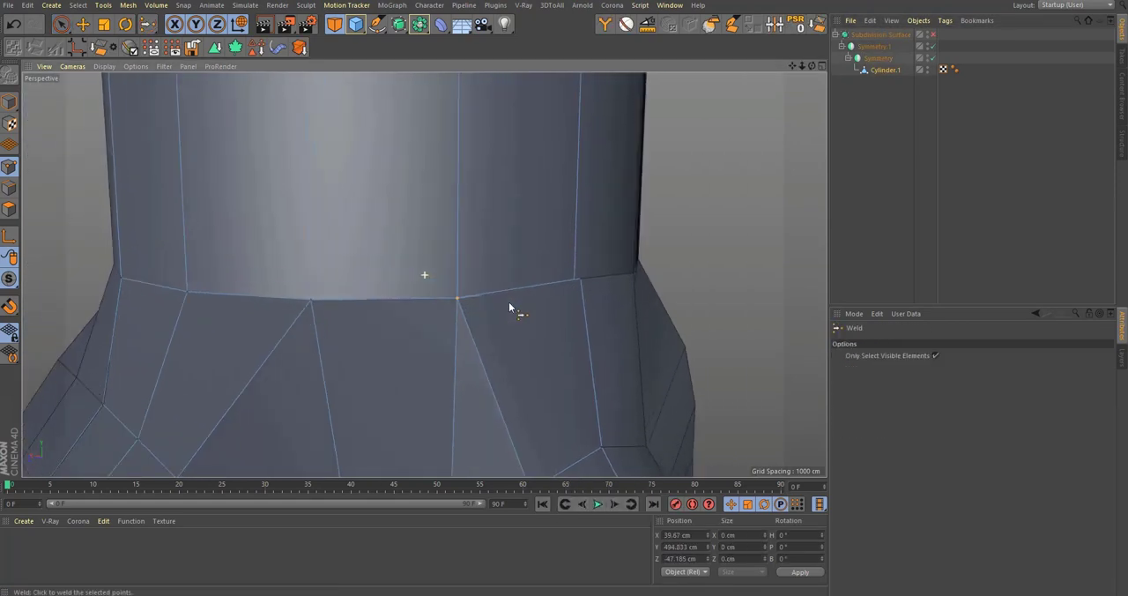
# Step: Weld the next open pair of rim points between neck and shoulder and enable the Subdivision Surface
pyautogui.press('space')
pyautogui.scroll(5, 583, 291)
pyautogui.click(550, 252)
pyautogui.keyDown('alt'); pyautogui.moveTo(550, 254); pyautogui.dragTo(540, 308); pyautogui.keyUp('alt')
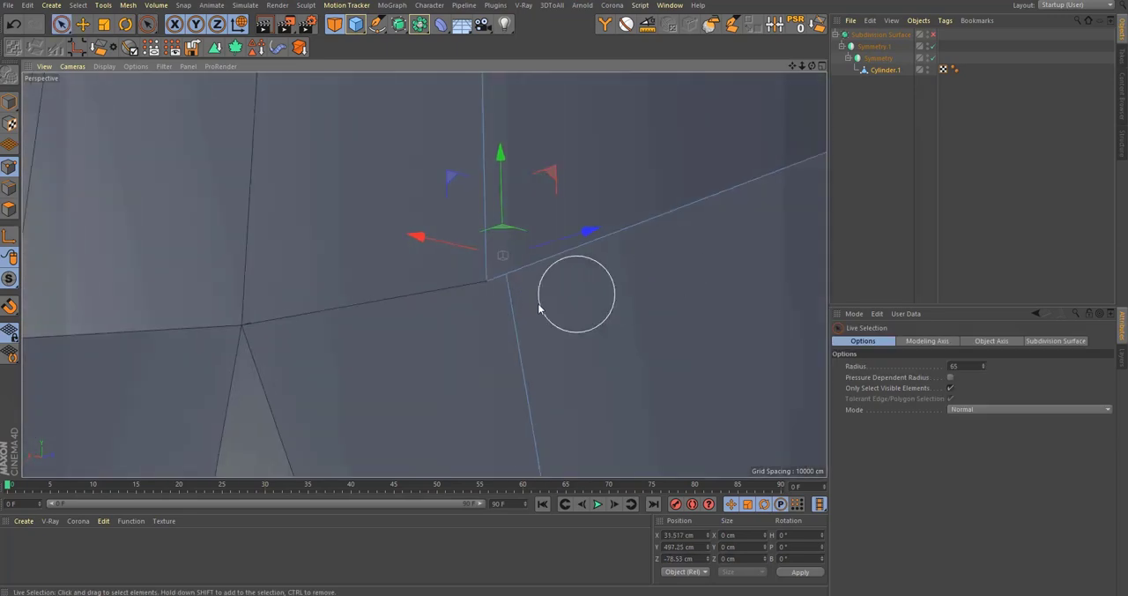
pyautogui.press('space')
pyautogui.click(485, 282)
pyautogui.keyDown('alt'); pyautogui.moveTo(562, 256); pyautogui.dragTo(420, 321); pyautogui.keyUp('alt')
pyautogui.scroll(-10, 547, 276)
pyautogui.press('q')
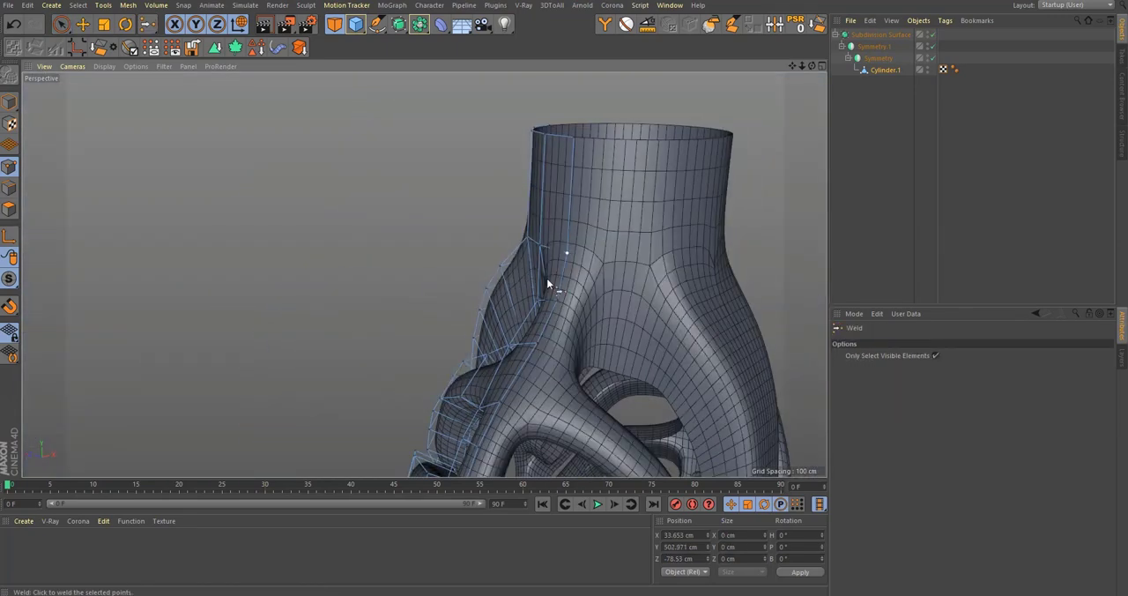
# Step: Examine the smoothed neck and shoulders from several sides and against the front reference image
pyautogui.keyDown('alt'); pyautogui.moveTo(548, 278); pyautogui.dragTo(688, 257); pyautogui.keyUp('alt')
pyautogui.click(1048, 186)
pyautogui.keyDown('alt'); pyautogui.moveTo(552, 221); pyautogui.dragTo(543, 242); pyautogui.keyUp('alt')
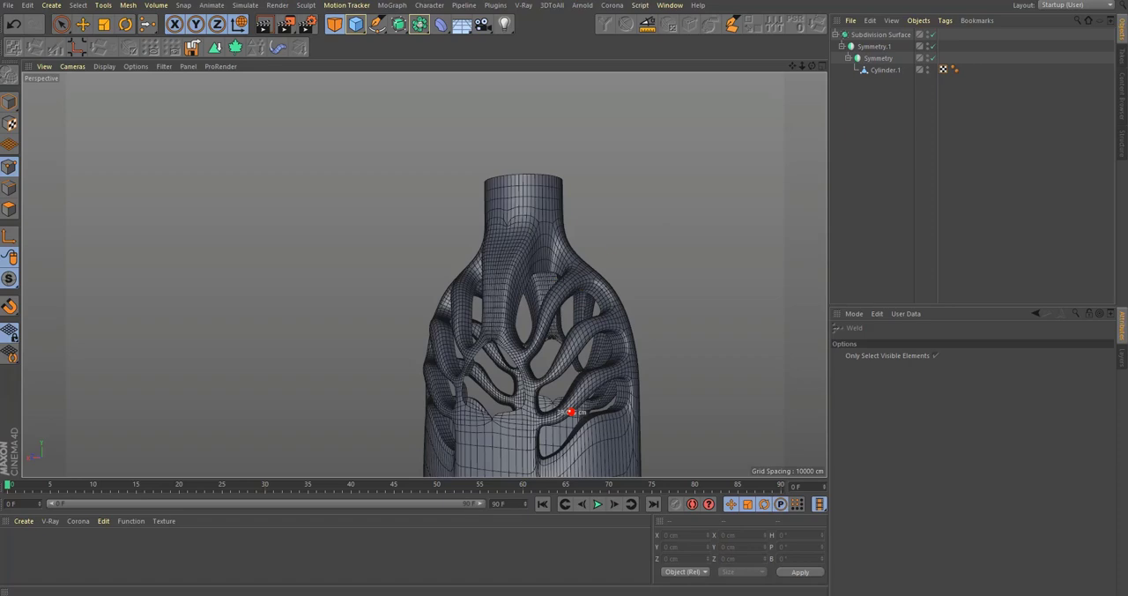
pyautogui.keyDown('alt'); pyautogui.moveTo(385, 296); pyautogui.dragTo(529, 231); pyautogui.keyUp('alt')
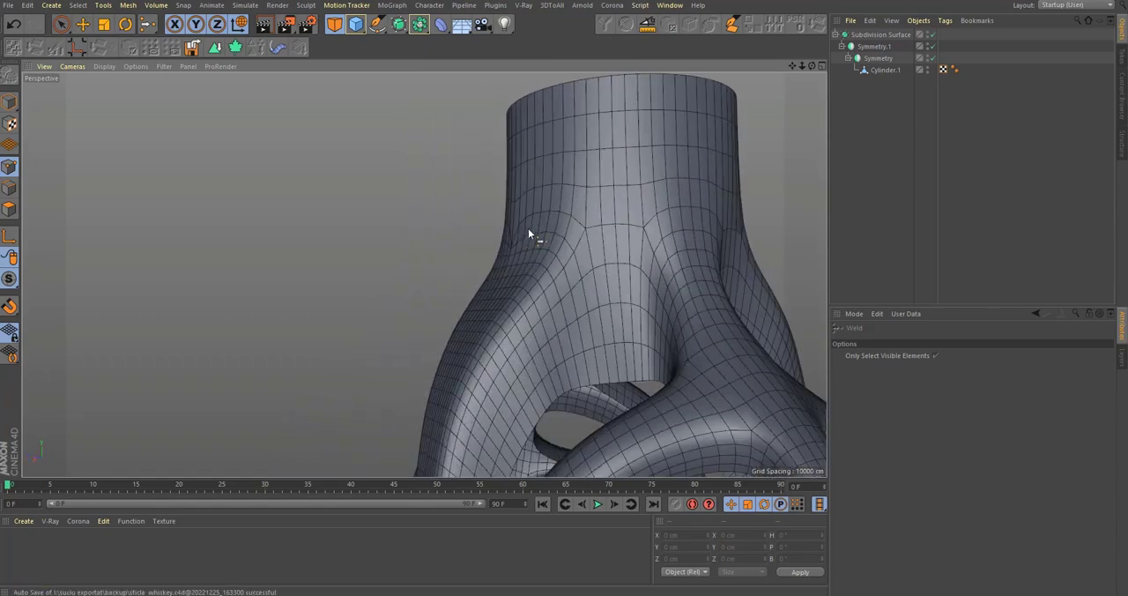
pyautogui.middleClick(528, 232)
pyautogui.scroll(-3, 569, 349)
pyautogui.keyDown('alt'); pyautogui.moveTo(568, 342); pyautogui.dragTo(577, 391, button='middle'); pyautogui.keyUp('alt')
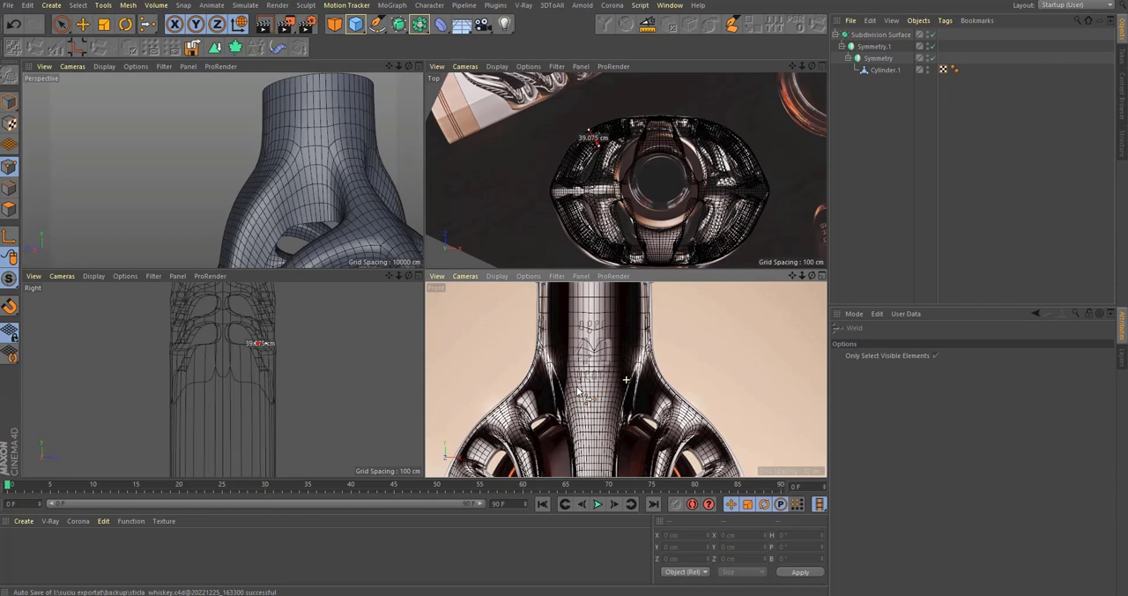
pyautogui.middleClick(250, 180)
pyautogui.keyDown('alt'); pyautogui.moveTo(464, 234); pyautogui.dragTo(522, 237); pyautogui.keyUp('alt')
# Step: Disable the Subdivision Surface and reposition the shoulder's outer-edge point just below the neck
pyautogui.click(868, 70)
pyautogui.press('q')
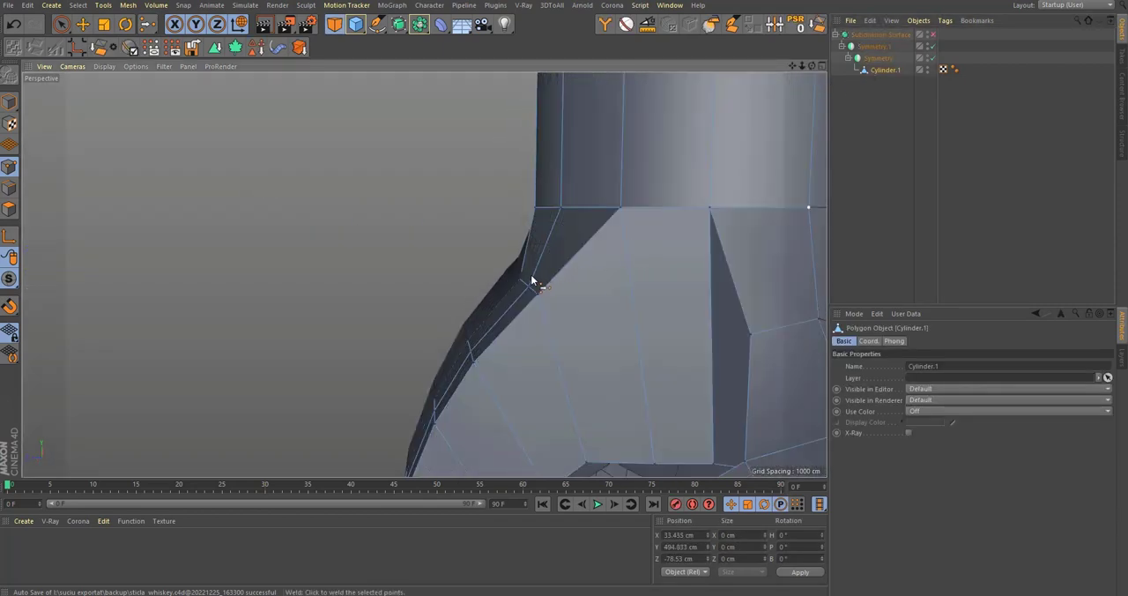
pyautogui.click(525, 292)
pyautogui.press('0')
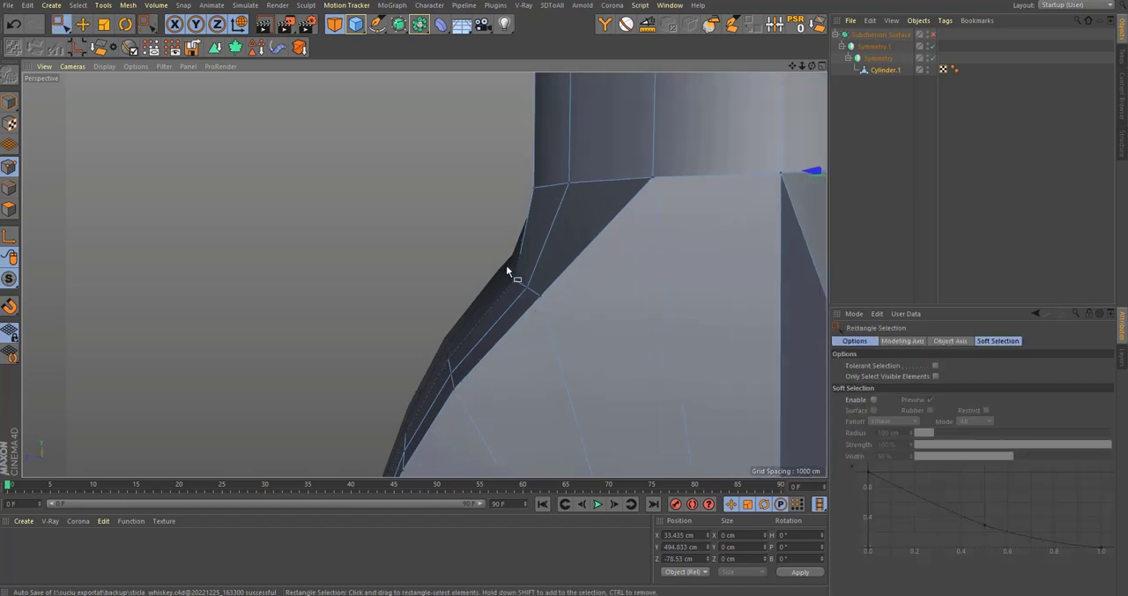
pyautogui.moveTo(511, 268); pyautogui.dragTo(556, 291)
pyautogui.moveTo(499, 269); pyautogui.dragTo(536, 292)
pyautogui.keyDown('alt'); pyautogui.moveTo(525, 278); pyautogui.dragTo(476, 222); pyautogui.keyUp('alt')
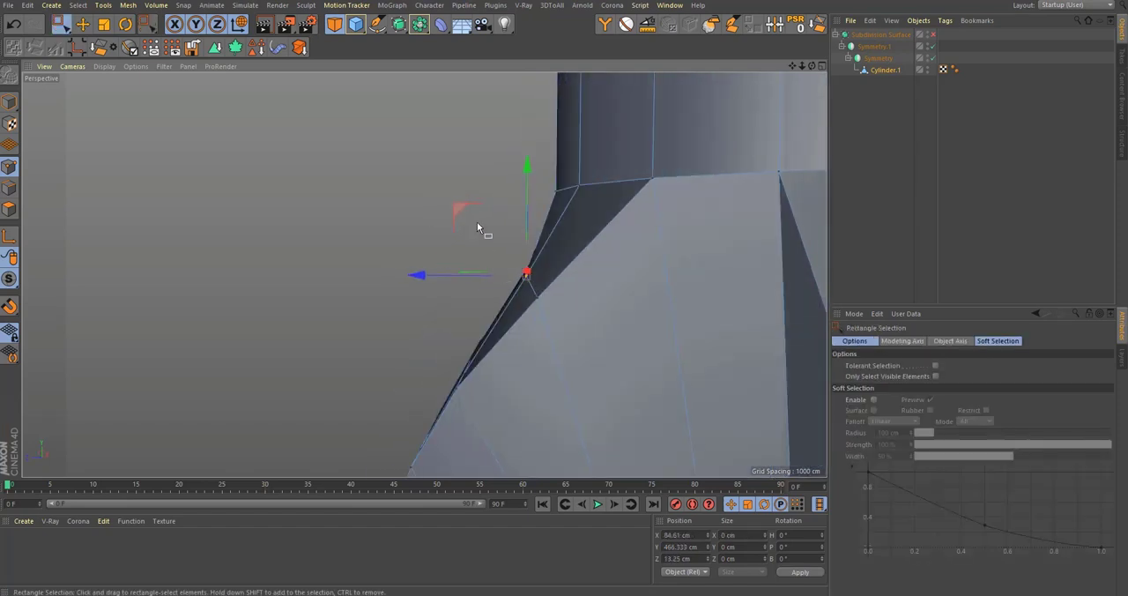
# Step: Reposition the next point further down the shoulder's outer edge to even out its profile
pyautogui.keyDown('alt'); pyautogui.moveTo(513, 265); pyautogui.dragTo(460, 308); pyautogui.keyUp('alt')
pyautogui.moveTo(448, 301); pyautogui.dragTo(454, 327)
pyautogui.moveTo(454, 327); pyautogui.dragTo(477, 350)
pyautogui.keyDown('alt'); pyautogui.moveTo(477, 350); pyautogui.dragTo(447, 318); pyautogui.keyUp('alt')
pyautogui.keyDown('alt'); pyautogui.moveTo(403, 263); pyautogui.dragTo(650, 267); pyautogui.keyUp('alt')
pyautogui.press('q')
# Step: Optimize all points of Cylinder.1 to merge duplicates and enable the Subdivision Surface
pyautogui.scroll(4, 643, 261)
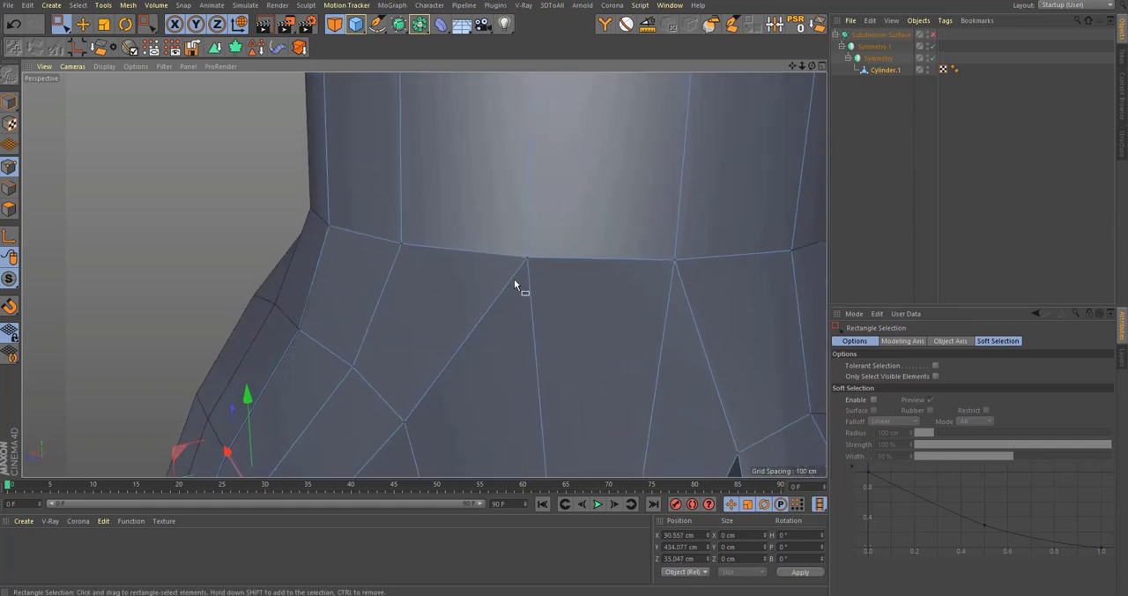
pyautogui.keyDown('alt'); pyautogui.moveTo(514, 279); pyautogui.dragTo(426, 265); pyautogui.keyUp('alt')
pyautogui.scroll(6, 541, 248)
pyautogui.keyDown('alt'); pyautogui.moveTo(541, 248); pyautogui.dragTo(748, 232); pyautogui.keyUp('alt')
pyautogui.keyDown('alt'); pyautogui.moveTo(523, 244); pyautogui.dragTo(291, 323, button='right'); pyautogui.keyUp('alt')
pyautogui.hotkey('ctrl', 'a')
pyautogui.rightClick(555, 264)
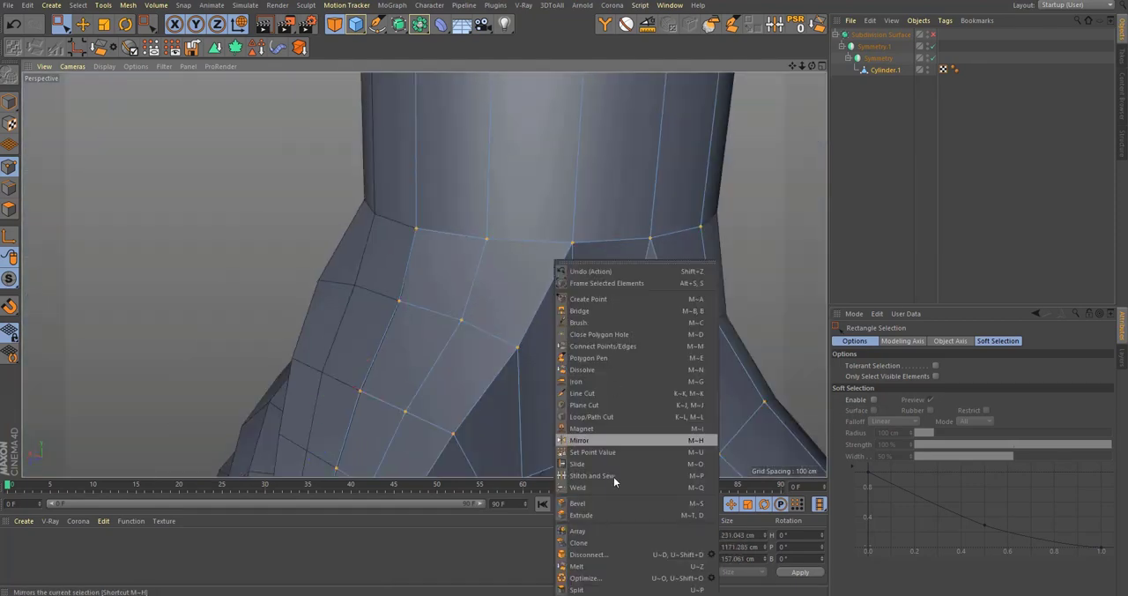
pyautogui.click(617, 580)
pyautogui.press('q')
pyautogui.click(957, 205)
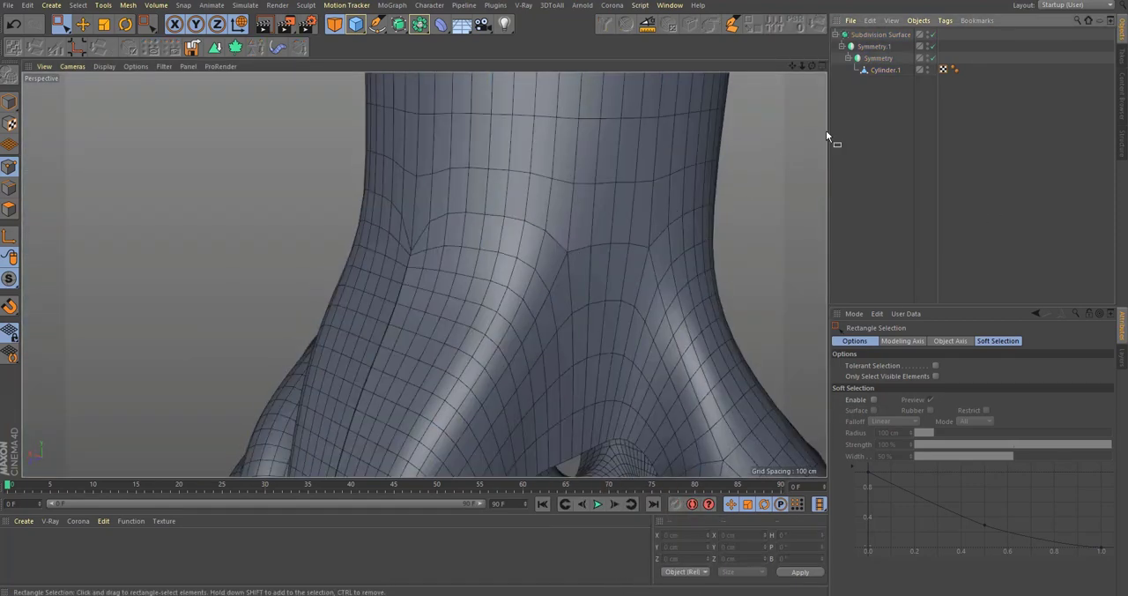
# Step: Examine the mesh flow around the neck joint for remaining creases, with and without the points shown
pyautogui.click(888, 72)
pyautogui.keyDown('alt'); pyautogui.moveTo(395, 255); pyautogui.dragTo(688, 212); pyautogui.keyUp('alt')
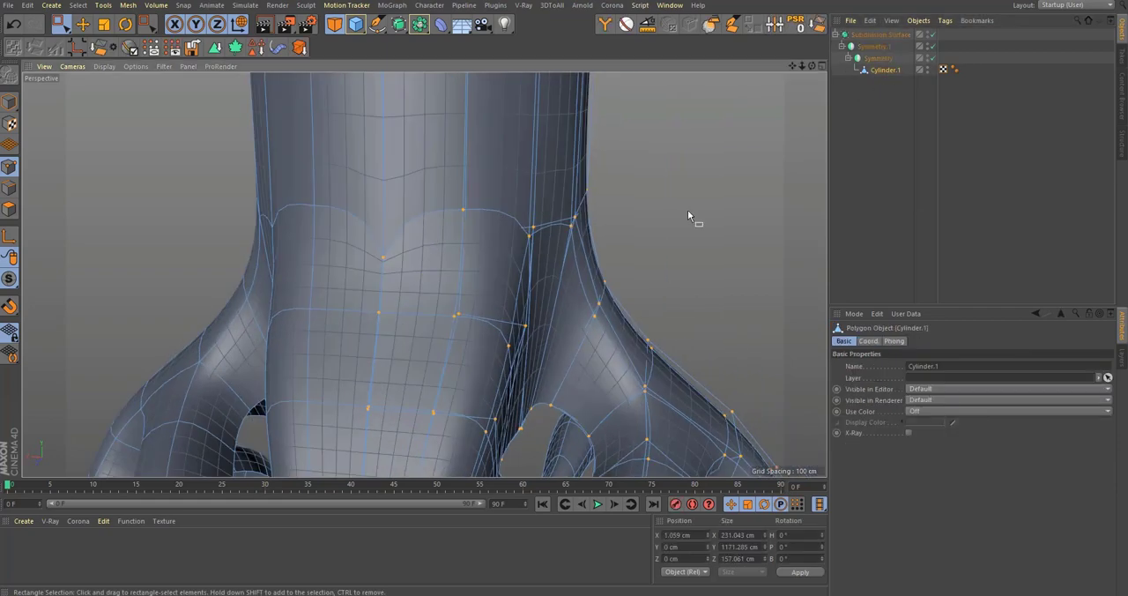
pyautogui.keyDown('alt'); pyautogui.moveTo(584, 209); pyautogui.dragTo(501, 213); pyautogui.keyUp('alt')
pyautogui.keyDown('alt'); pyautogui.moveTo(588, 256); pyautogui.dragTo(600, 289, button='middle'); pyautogui.keyUp('alt')
pyautogui.click(1006, 201)
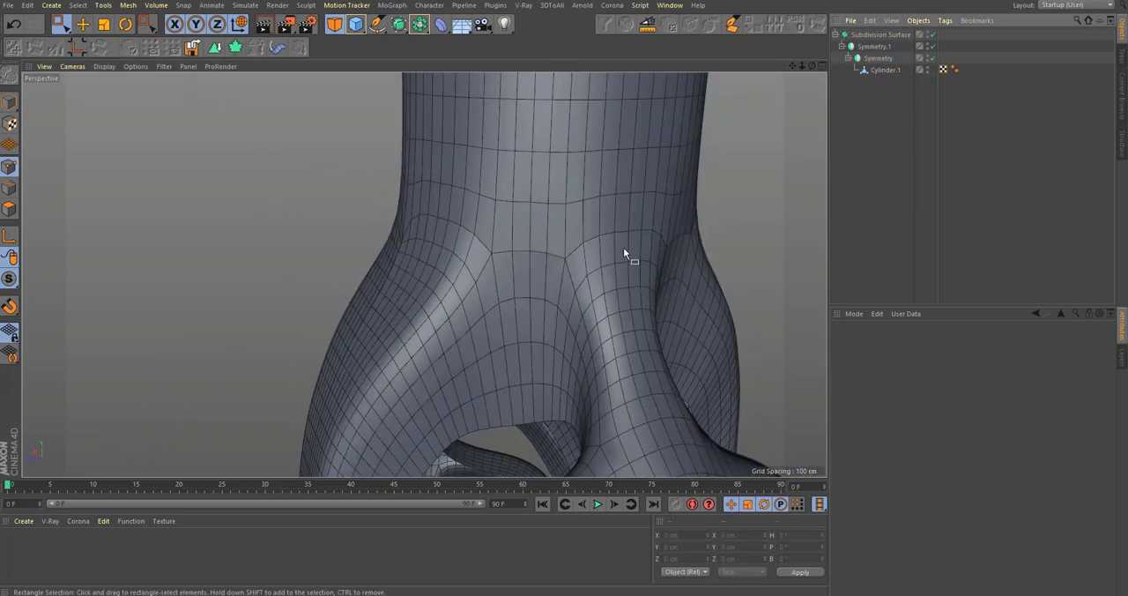
pyautogui.keyDown('alt'); pyautogui.moveTo(621, 251); pyautogui.dragTo(537, 280, button='right'); pyautogui.keyUp('alt')
pyautogui.keyDown('alt'); pyautogui.moveTo(603, 275); pyautogui.dragTo(573, 267); pyautogui.keyUp('alt')
pyautogui.keyDown('alt'); pyautogui.moveTo(627, 232); pyautogui.dragTo(688, 203, button='right'); pyautogui.keyUp('alt')
pyautogui.keyDown('alt'); pyautogui.moveTo(564, 233); pyautogui.dragTo(803, 141); pyautogui.keyUp('alt')
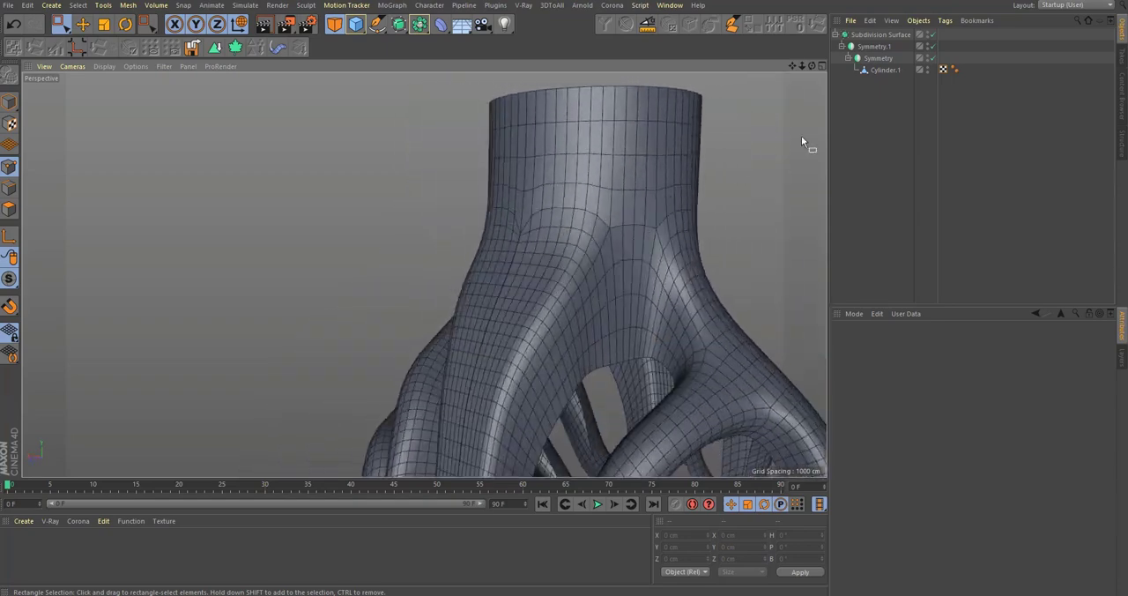
# Step: Set the weld tolerance of the inner Symmetry object to 0.11 cm
pyautogui.click(878, 58)
pyautogui.click(923, 388)
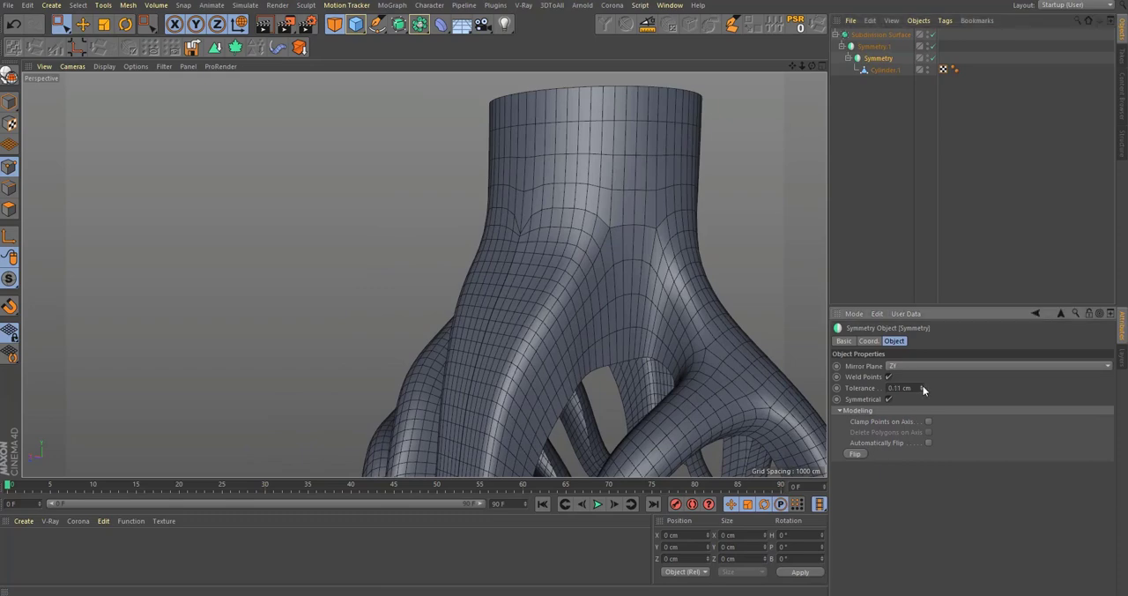
pyautogui.scroll(-3, 581, 179)
pyautogui.click(997, 210)
# Step: Switch the perspective view to smooth shading without mesh lines and look over the whole bottle
pyautogui.scroll(-4, 632, 286)
pyautogui.keyDown('alt'); pyautogui.moveTo(632, 287); pyautogui.dragTo(647, 224); pyautogui.keyUp('alt')
pyautogui.click(108, 67)
pyautogui.click(112, 85)
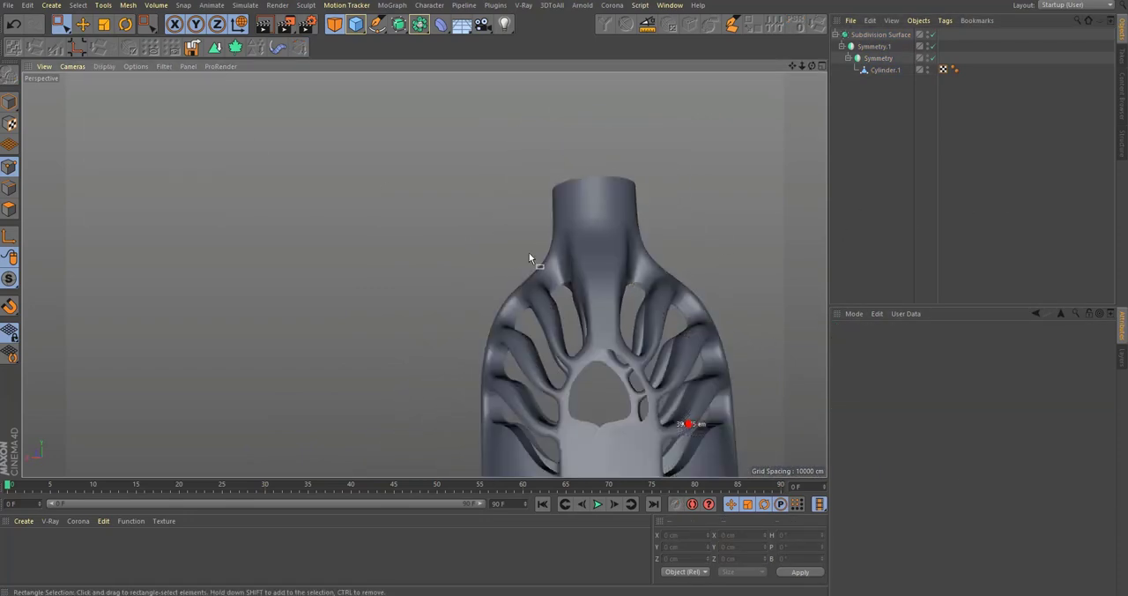
pyautogui.scroll(-4, 529, 252)
pyautogui.moveTo(646, 333)
pyautogui.keyDown('alt'); pyautogui.mouseDown()
pyautogui.moveTo(481, 370)
pyautogui.moveTo(655, 353)
pyautogui.moveTo(670, 366)
pyautogui.moveTo(651, 340)
pyautogui.moveTo(657, 304)
pyautogui.mouseUp(); pyautogui.keyUp('alt')
pyautogui.scroll(5, 659, 287)
# Step: Compare the body's side branches and central arch frame with the reference image in the front view
pyautogui.middleClick(586, 288)
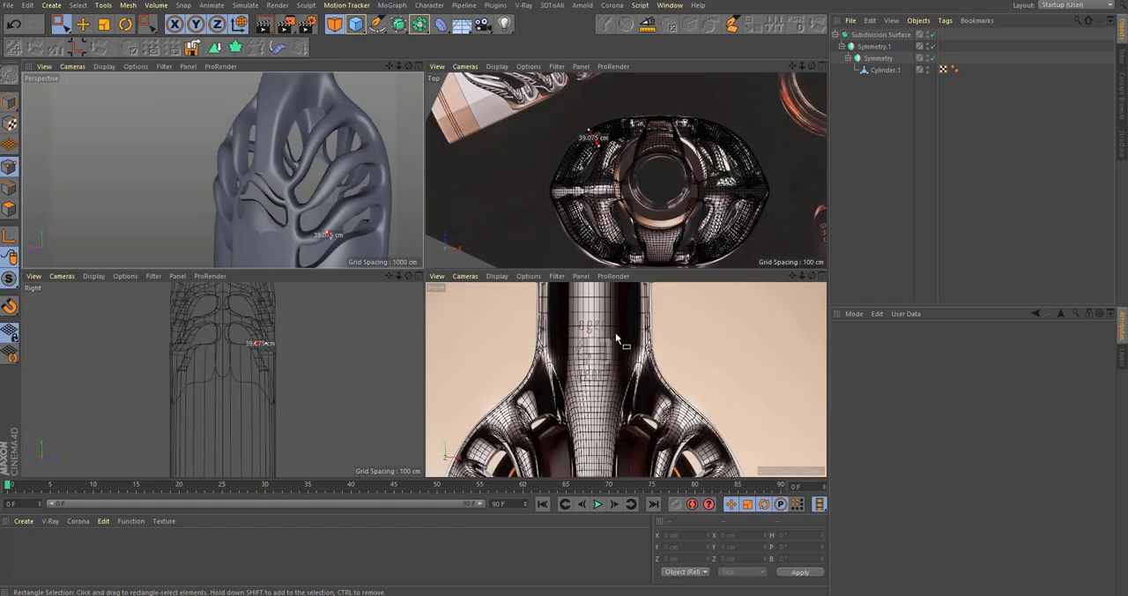
pyautogui.middleClick(615, 333)
pyautogui.keyDown('alt'); pyautogui.moveTo(616, 332); pyautogui.dragTo(647, 204, button='middle'); pyautogui.keyUp('alt')
pyautogui.keyDown('alt'); pyautogui.moveTo(477, 380); pyautogui.dragTo(595, 239, button='middle'); pyautogui.keyUp('alt')
pyautogui.keyDown('alt'); pyautogui.moveTo(469, 331); pyautogui.dragTo(533, 264, button='middle'); pyautogui.keyUp('alt')
pyautogui.keyDown('alt'); pyautogui.moveTo(514, 303); pyautogui.dragTo(553, 238, button='middle'); pyautogui.keyUp('alt')
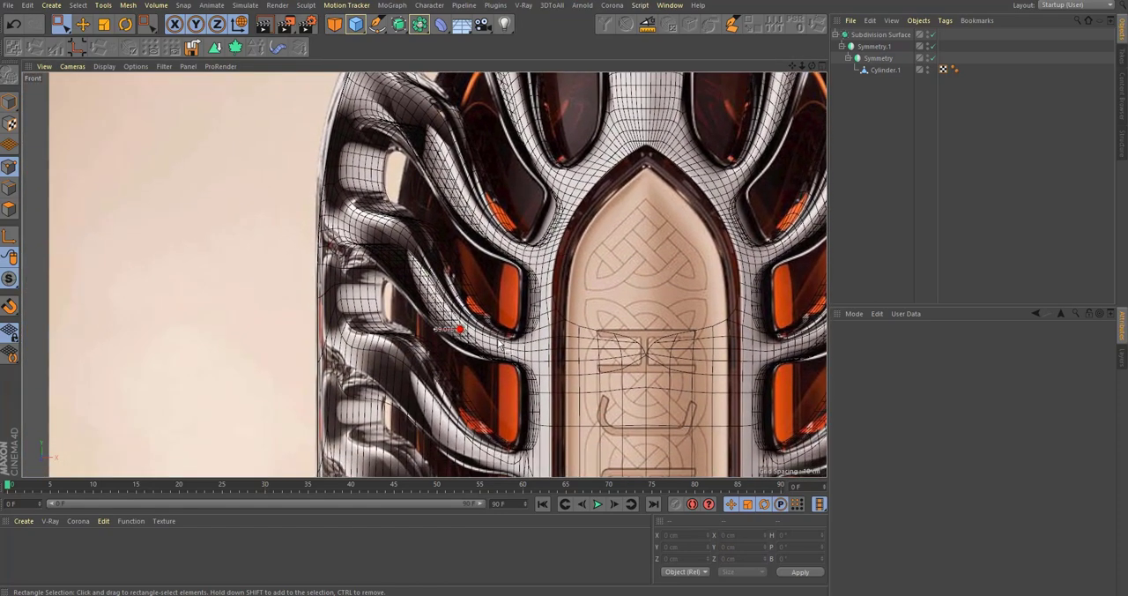
pyautogui.keyDown('alt'); pyautogui.moveTo(486, 348); pyautogui.dragTo(521, 259, button='middle'); pyautogui.keyUp('alt')
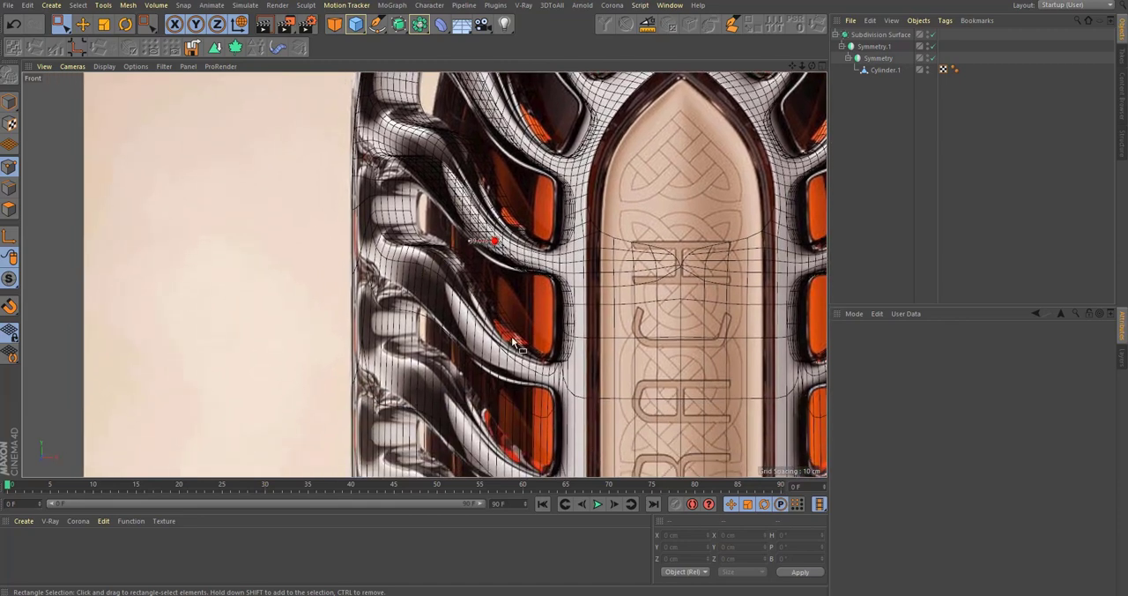
pyautogui.scroll(10, 504, 256)
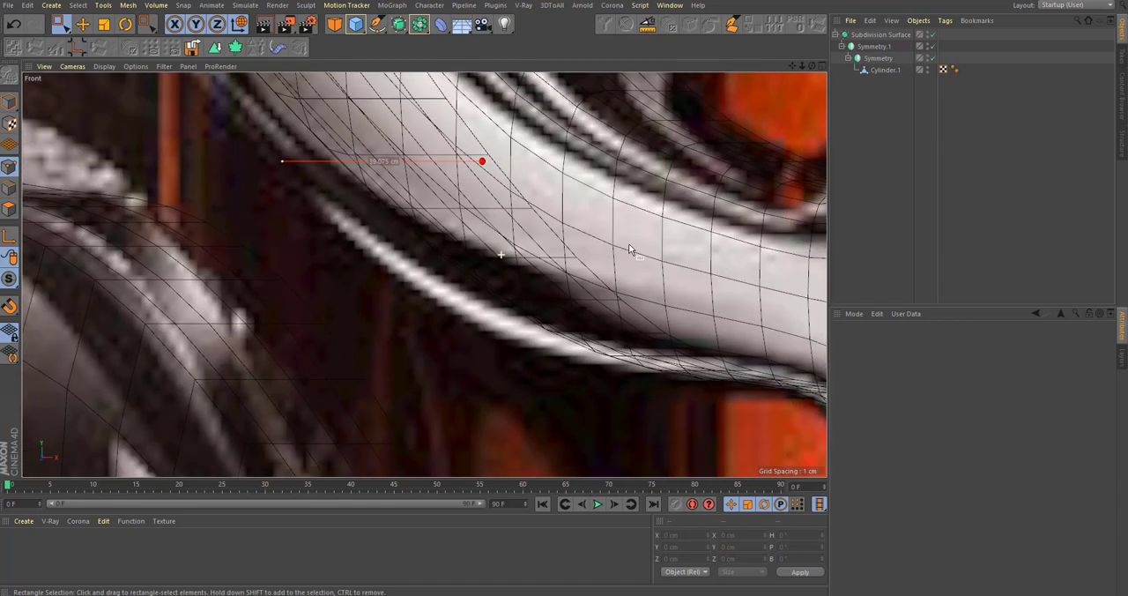
pyautogui.scroll(-10, 579, 283)
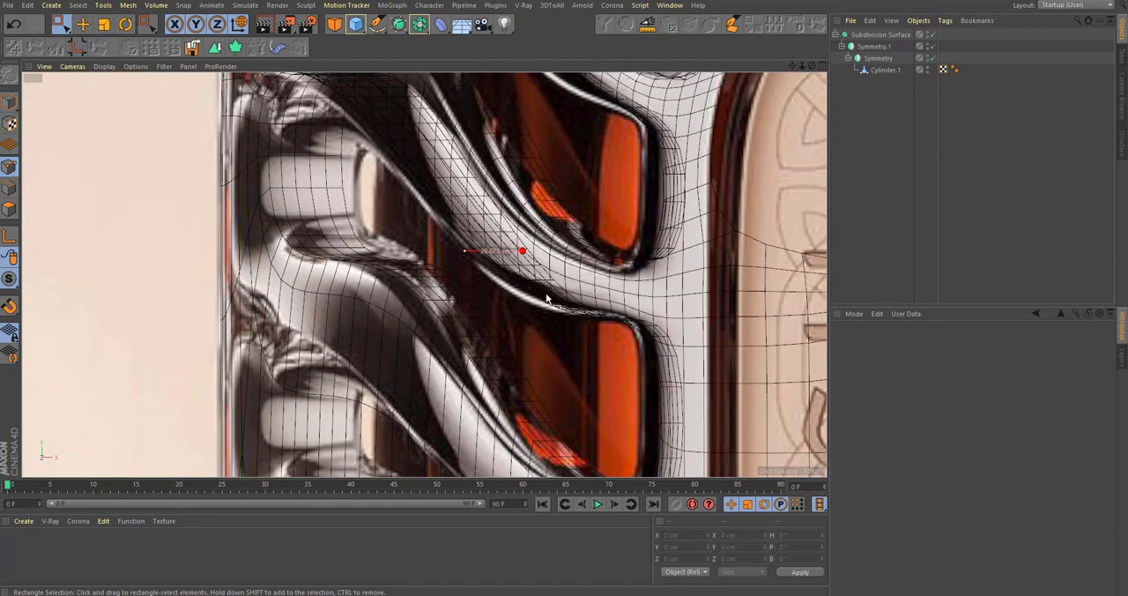
pyautogui.scroll(-3, 613, 239)
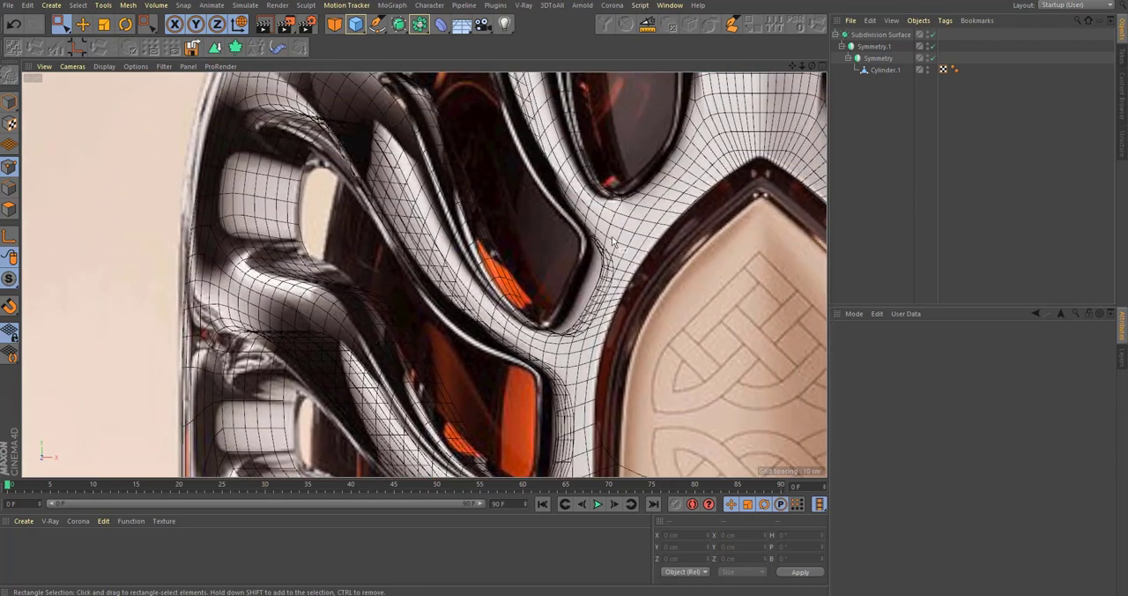
# Step: Move the Cylinder.1 polygon at the upper side opening's inner edge to about X 48, Y 217 cm, toward the reference outline
pyautogui.click(885, 70)
pyautogui.scroll(5, 605, 325)
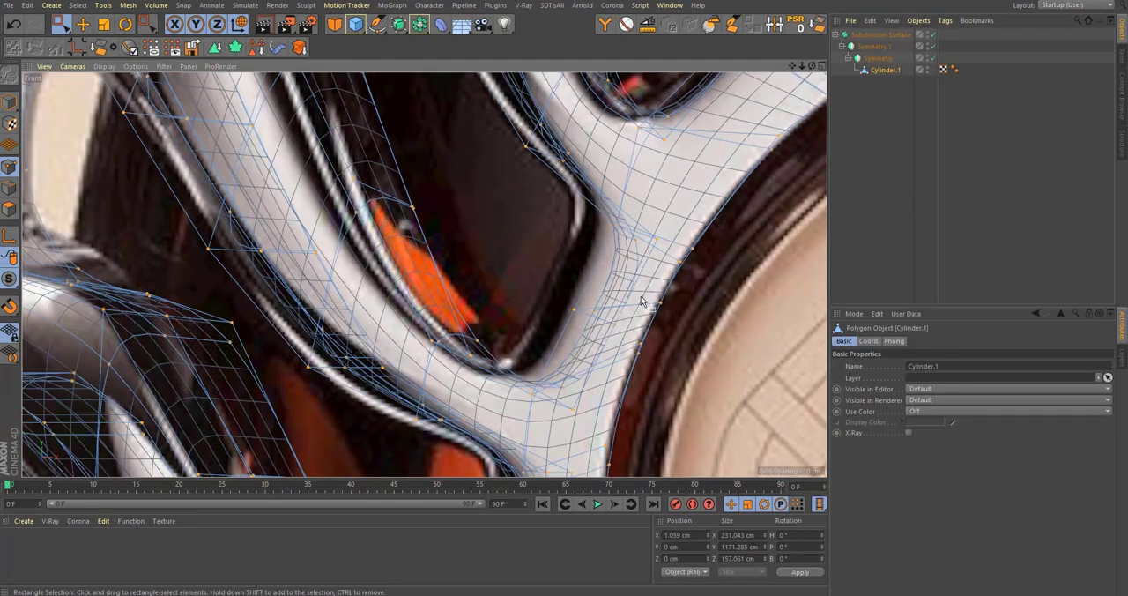
pyautogui.click(593, 307)
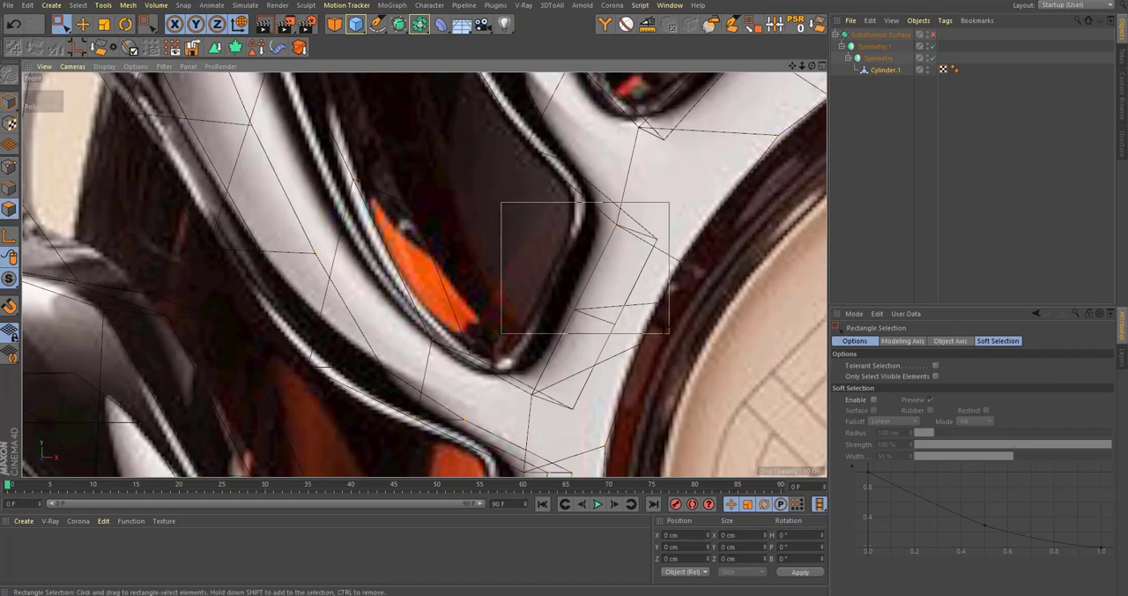
pyautogui.moveTo(501, 333); pyautogui.dragTo(498, 335)
pyautogui.scroll(-5, 554, 295)
pyautogui.keyDown('alt'); pyautogui.moveTo(732, 308); pyautogui.dragTo(733, 244, button='middle'); pyautogui.keyUp('alt')
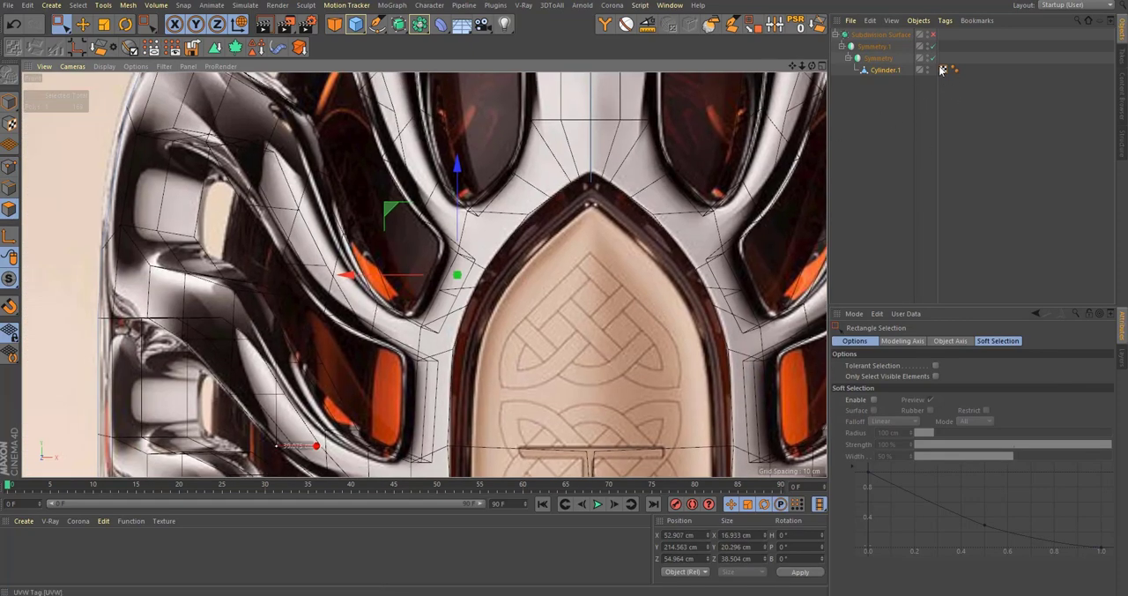
pyautogui.scroll(6, 436, 298)
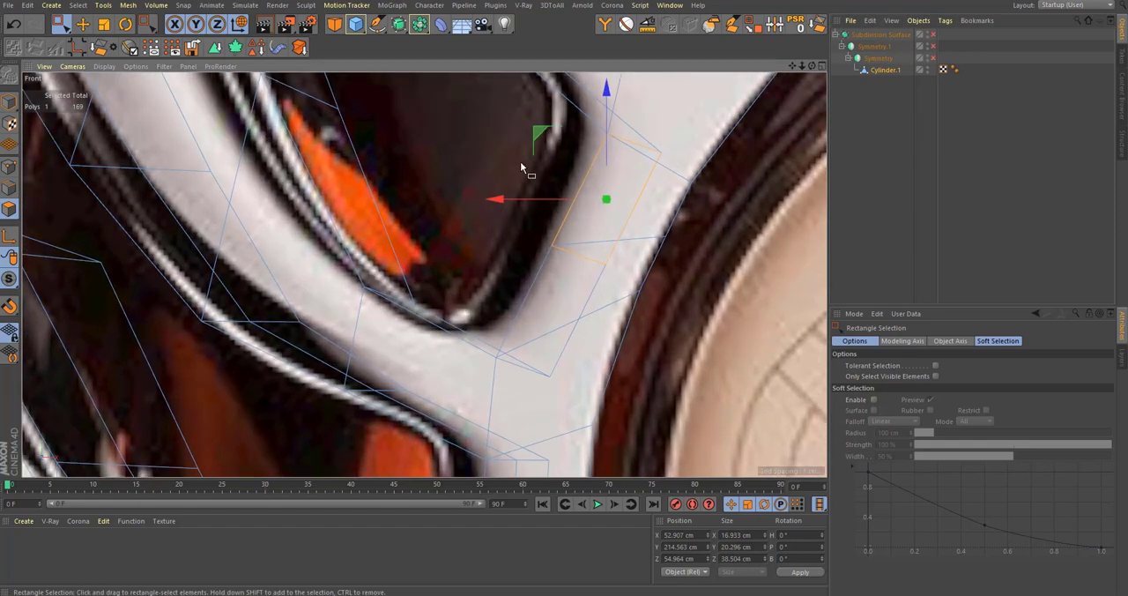
pyautogui.moveTo(538, 141); pyautogui.dragTo(507, 126)
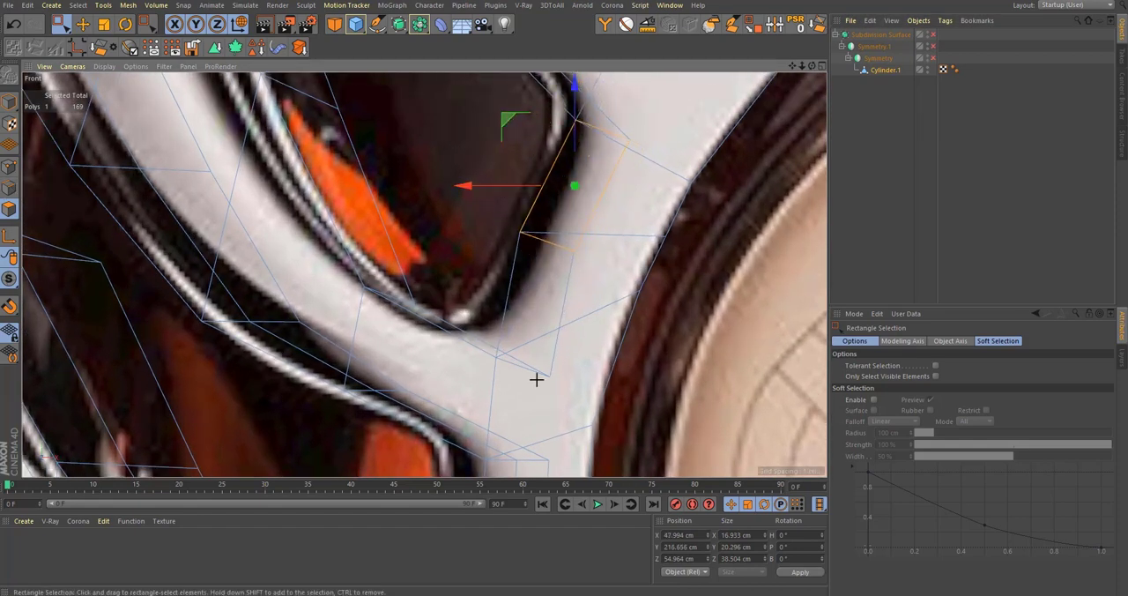
# Step: Select the cross edges at the middle of that opening's inner wall and shift them to about X 44.3, Y 208.9 cm
pyautogui.moveTo(536, 379); pyautogui.dragTo(481, 328)
pyautogui.click(16, 190)
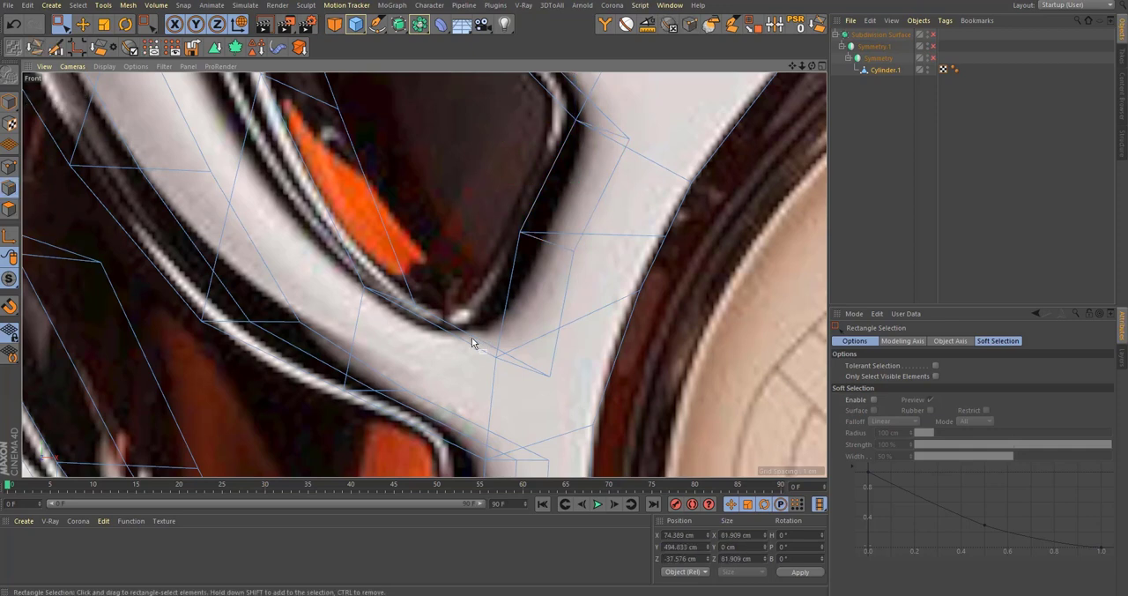
pyautogui.moveTo(464, 308); pyautogui.dragTo(428, 264)
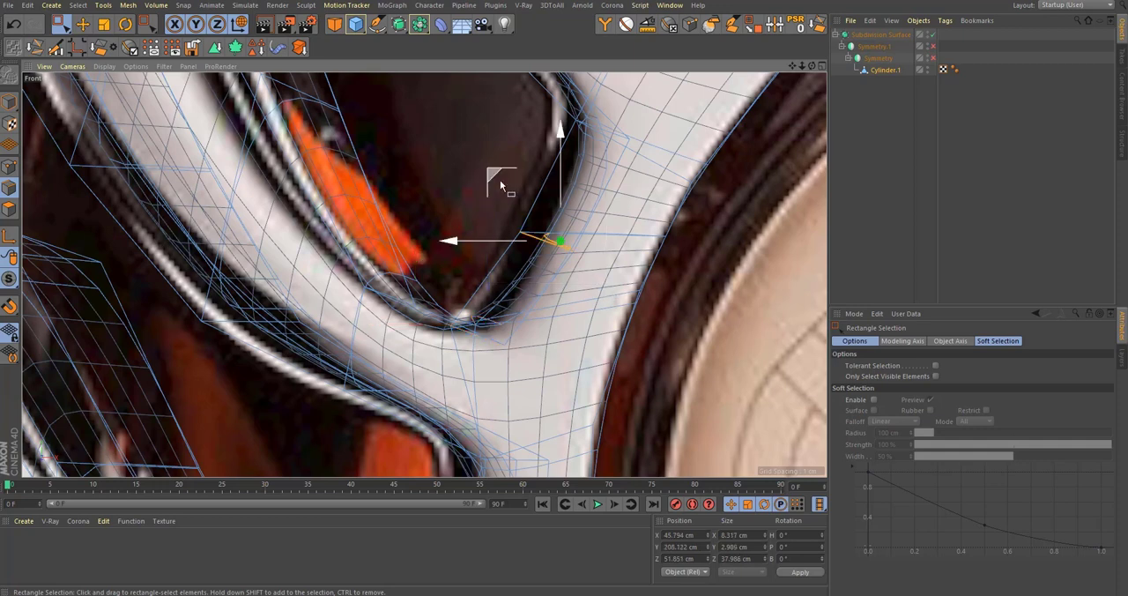
pyautogui.keyDown('alt'); pyautogui.moveTo(501, 181); pyautogui.dragTo(508, 222, button='middle'); pyautogui.keyUp('alt')
pyautogui.moveTo(505, 219); pyautogui.dragTo(498, 212)
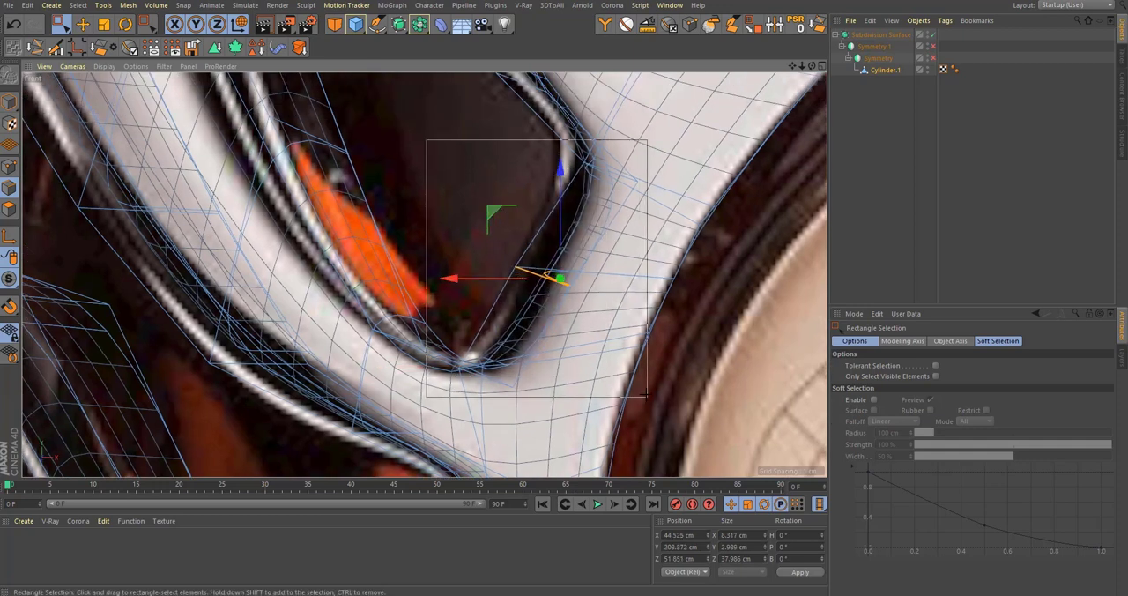
# Step: Select all edges of that inner wall segment and shift them together to about X 40.5, Y 212.2 cm, matching the reference
pyautogui.moveTo(646, 396); pyautogui.dragTo(647, 396)
pyautogui.keyDown('alt'); pyautogui.moveTo(518, 244); pyautogui.dragTo(532, 267, button='middle'); pyautogui.keyUp('alt')
pyautogui.keyDown('ctrl'); pyautogui.moveTo(767, 463); pyautogui.dragTo(767, 462); pyautogui.keyUp('ctrl')
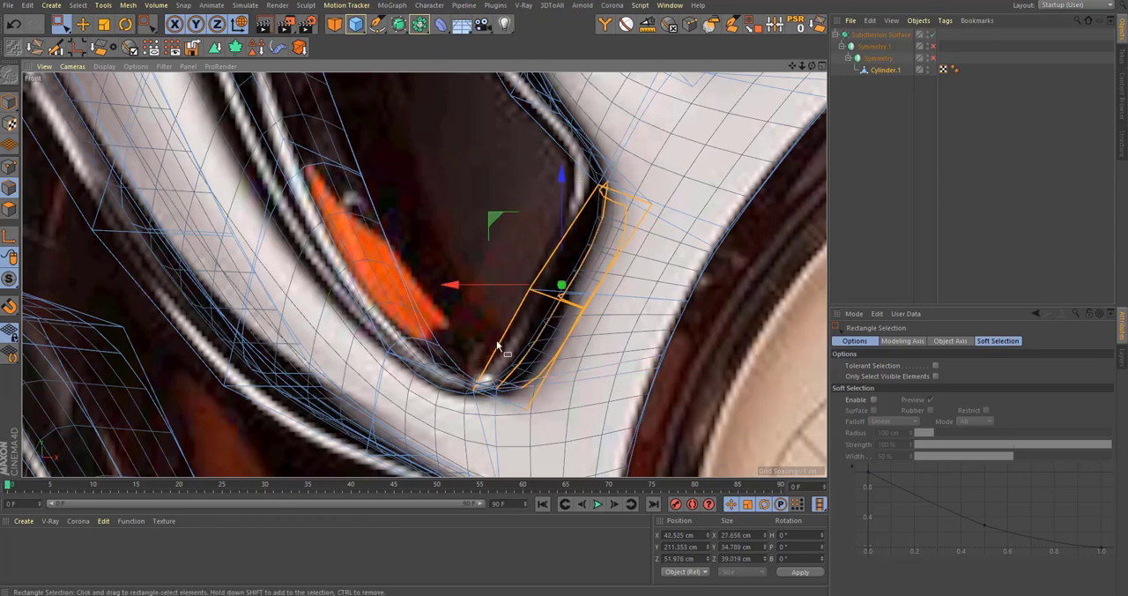
pyautogui.moveTo(496, 229); pyautogui.dragTo(481, 214)
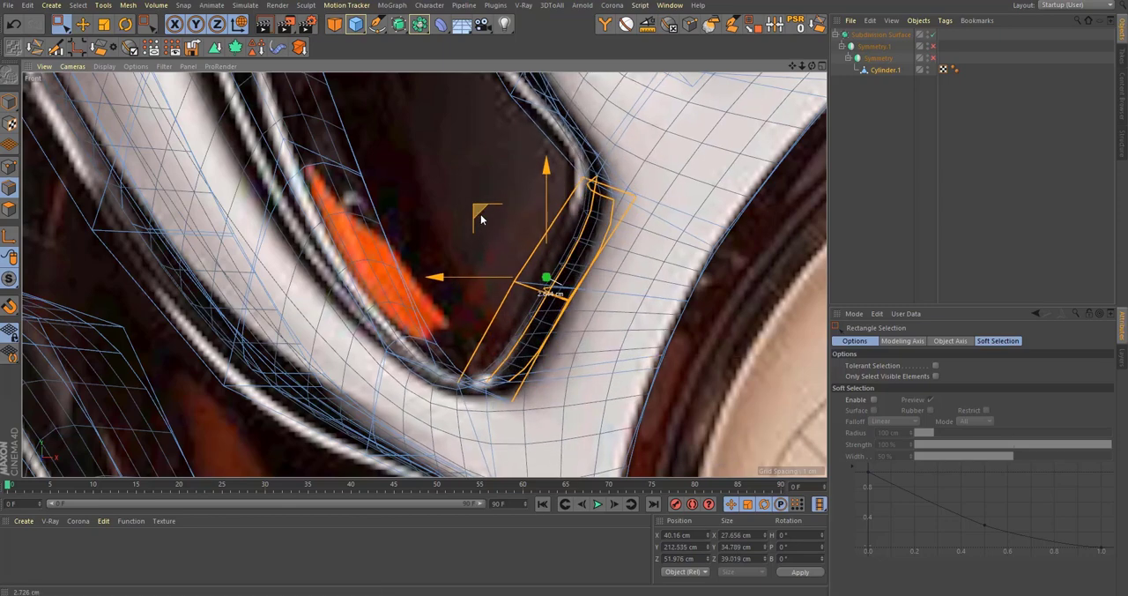
# Step: Add a loop cut across the inner wall of the next side opening below, beside the arch frame
pyautogui.scroll(-2, 481, 214)
pyautogui.scroll(-1, 430, 214)
pyautogui.keyDown('alt'); pyautogui.moveTo(421, 181); pyautogui.dragTo(502, 279, button='middle'); pyautogui.keyUp('alt')
pyautogui.scroll(-6, 502, 280)
pyautogui.keyDown('alt'); pyautogui.moveTo(564, 445); pyautogui.dragTo(563, 310, button='middle'); pyautogui.keyUp('alt')
pyautogui.scroll(6, 568, 315)
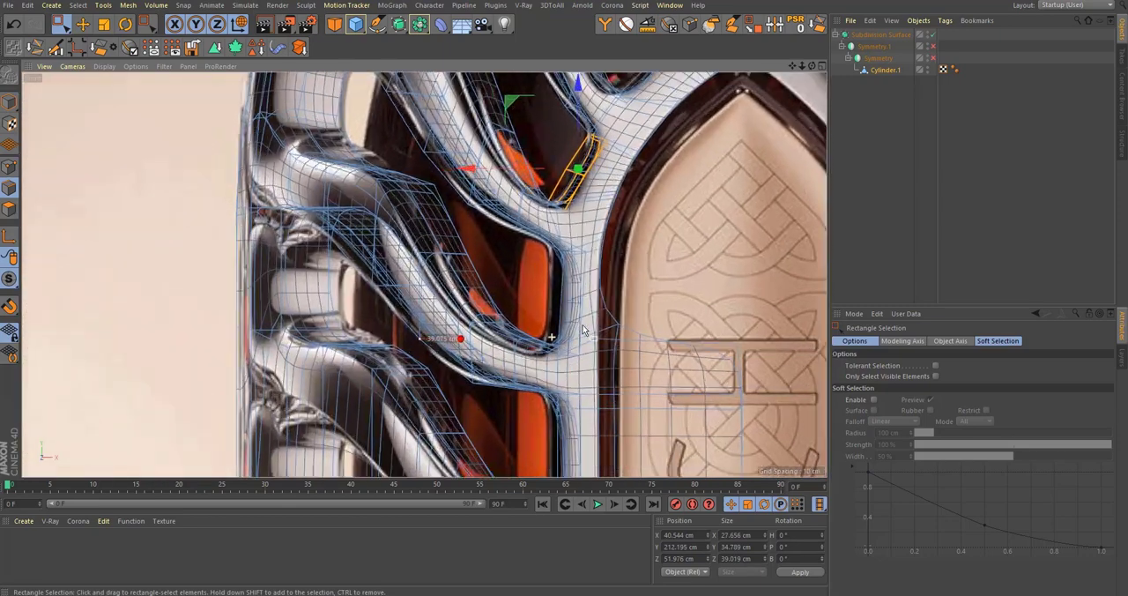
pyautogui.scroll(3, 580, 319)
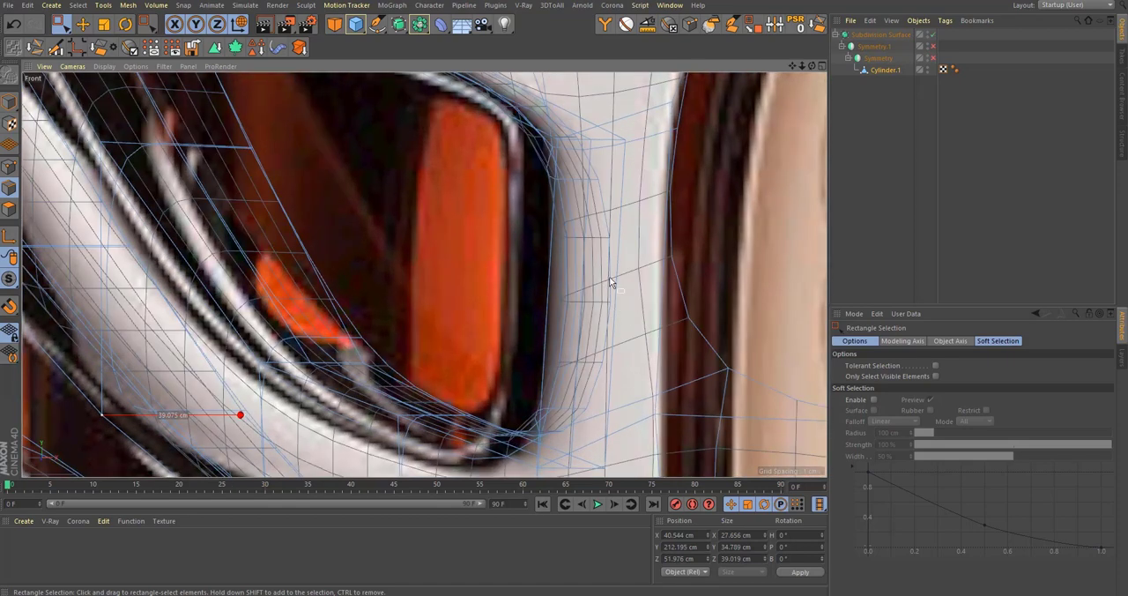
pyautogui.scroll(-2, 579, 302)
pyautogui.press('k')
pyautogui.press('l')
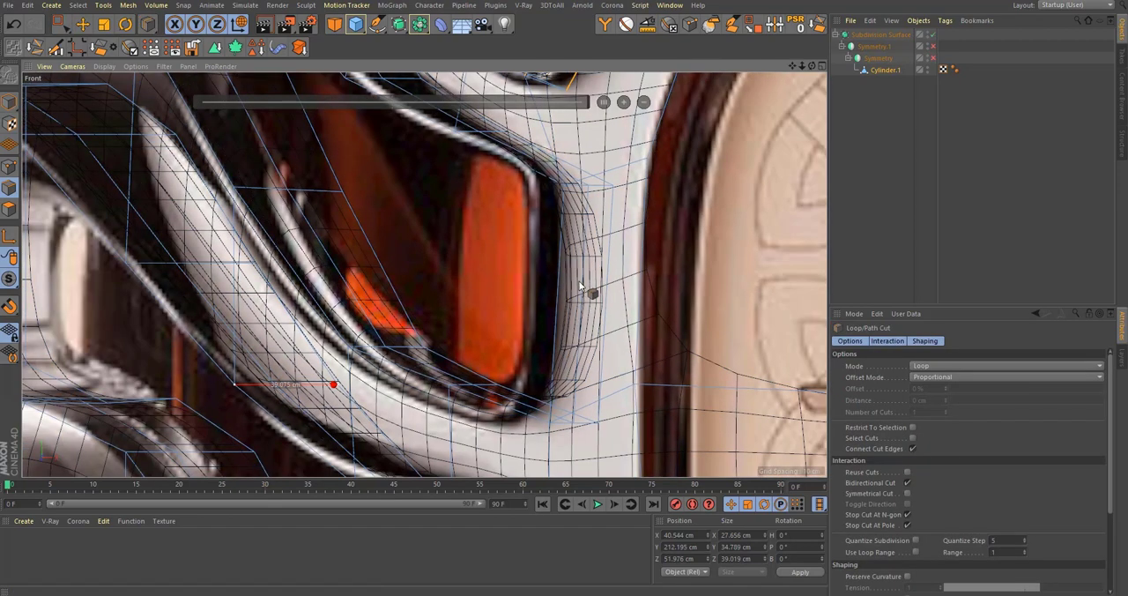
pyautogui.click(585, 299)
pyautogui.press('0')
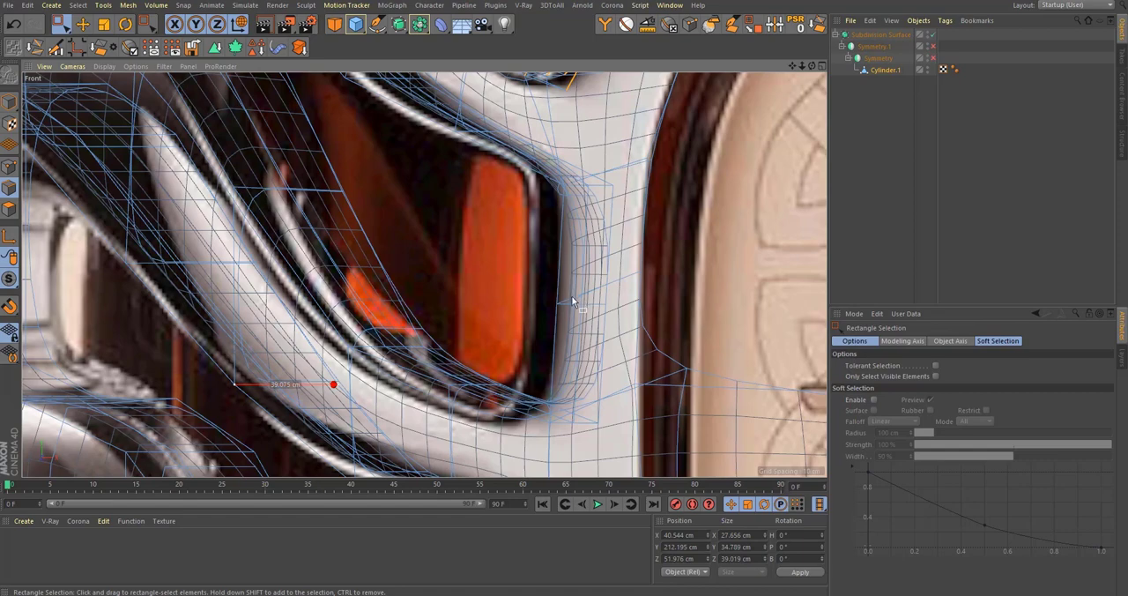
# Step: Select the edges of that lower opening's inner wall and move them to about X 32.1 cm, onto the reference outline
pyautogui.scroll(-1, 571, 299)
pyautogui.moveTo(605, 418); pyautogui.dragTo(607, 412)
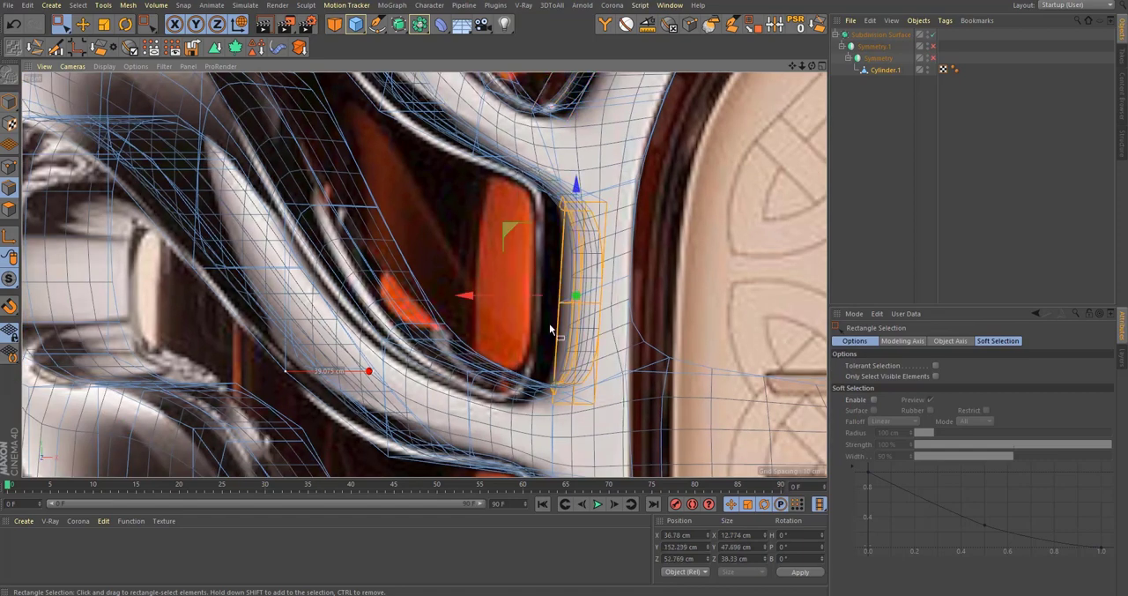
pyautogui.moveTo(518, 299); pyautogui.dragTo(535, 324)
pyautogui.scroll(-3, 534, 323)
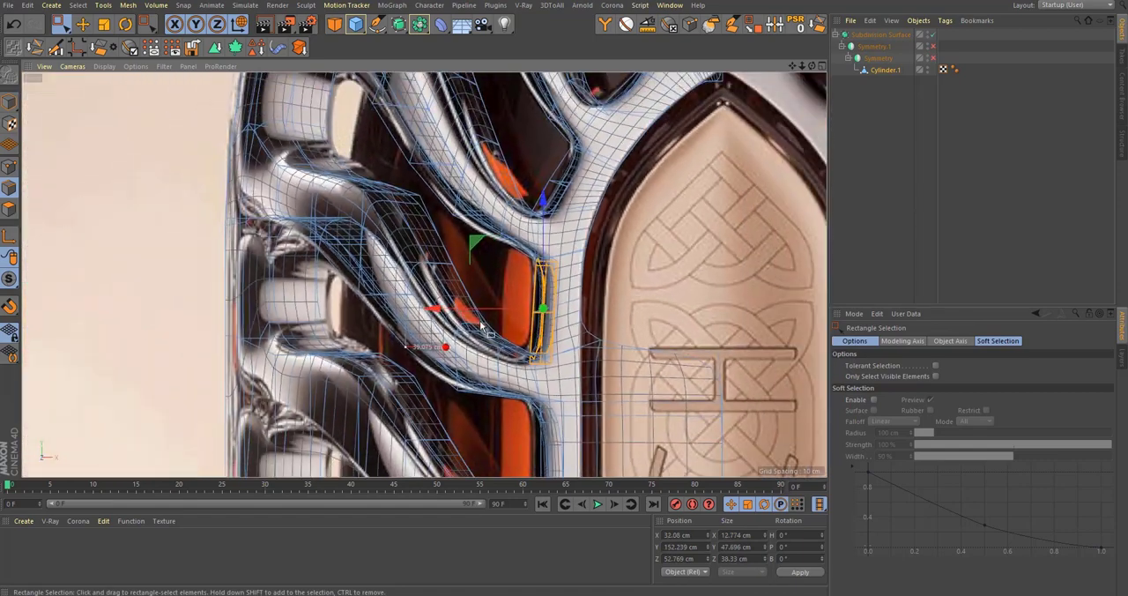
# Step: With subdivision off, select the 14 polygons along the underside of the side branch below that opening in the perspective view
pyautogui.scroll(4, 536, 366)
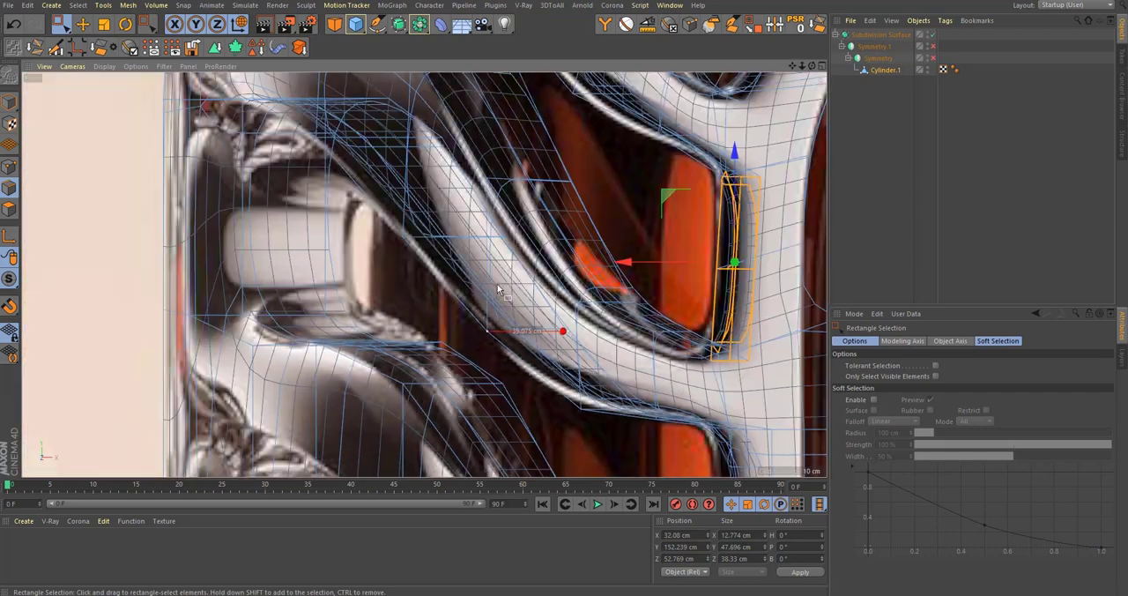
pyautogui.keyDown('alt'); pyautogui.moveTo(498, 289); pyautogui.dragTo(582, 353, button='middle'); pyautogui.keyUp('alt')
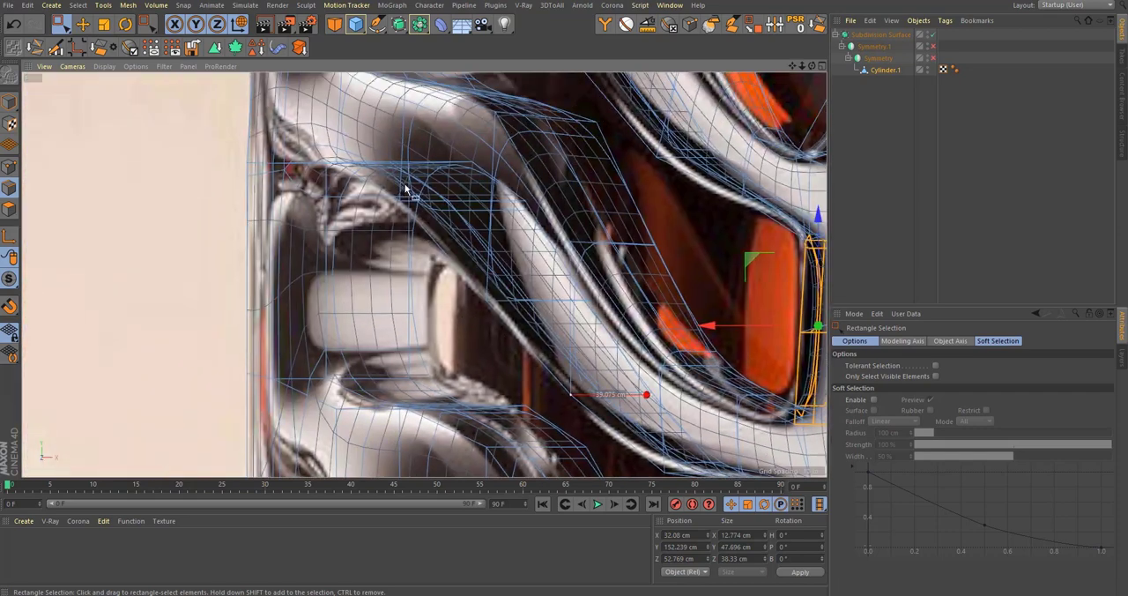
pyautogui.scroll(-3, 533, 287)
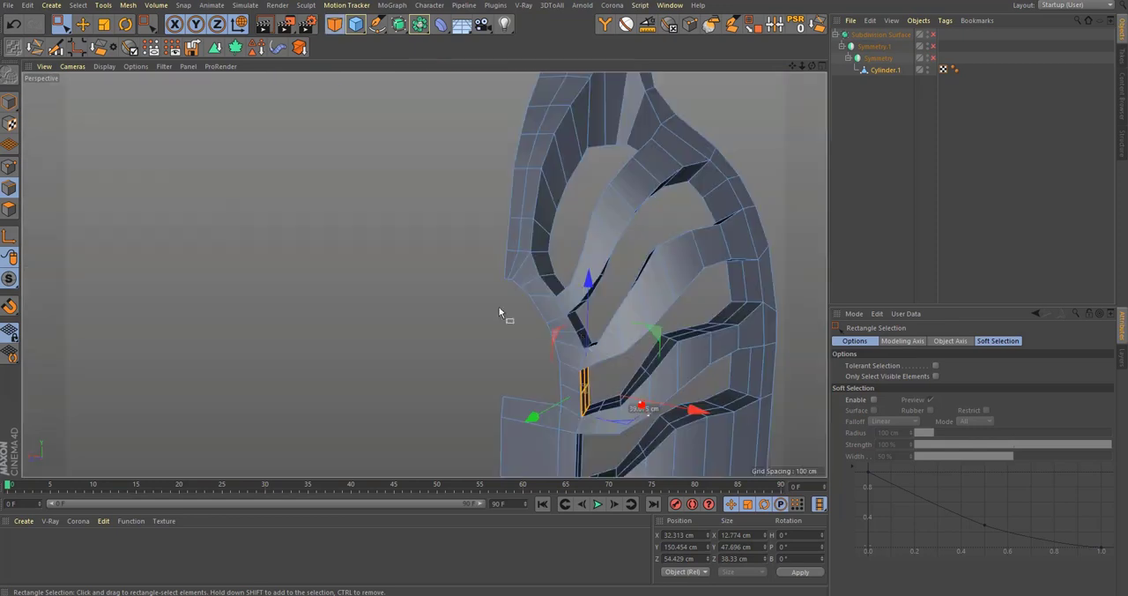
pyautogui.keyDown('alt'); pyautogui.moveTo(632, 385); pyautogui.dragTo(559, 283, button='middle'); pyautogui.keyUp('alt')
pyautogui.scroll(2, 630, 322)
pyautogui.keyDown('alt'); pyautogui.moveTo(644, 325); pyautogui.dragTo(642, 272); pyautogui.keyUp('alt')
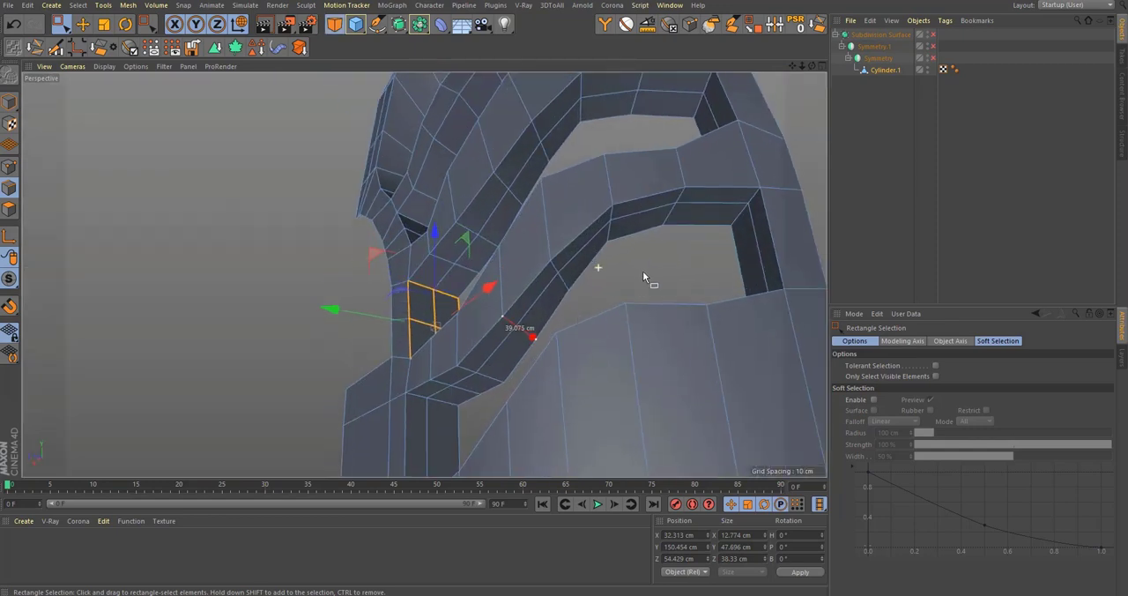
pyautogui.keyDown('alt'); pyautogui.moveTo(496, 373); pyautogui.dragTo(487, 337, button='middle'); pyautogui.keyUp('alt')
pyautogui.scroll(2, 487, 339)
pyautogui.press('9')
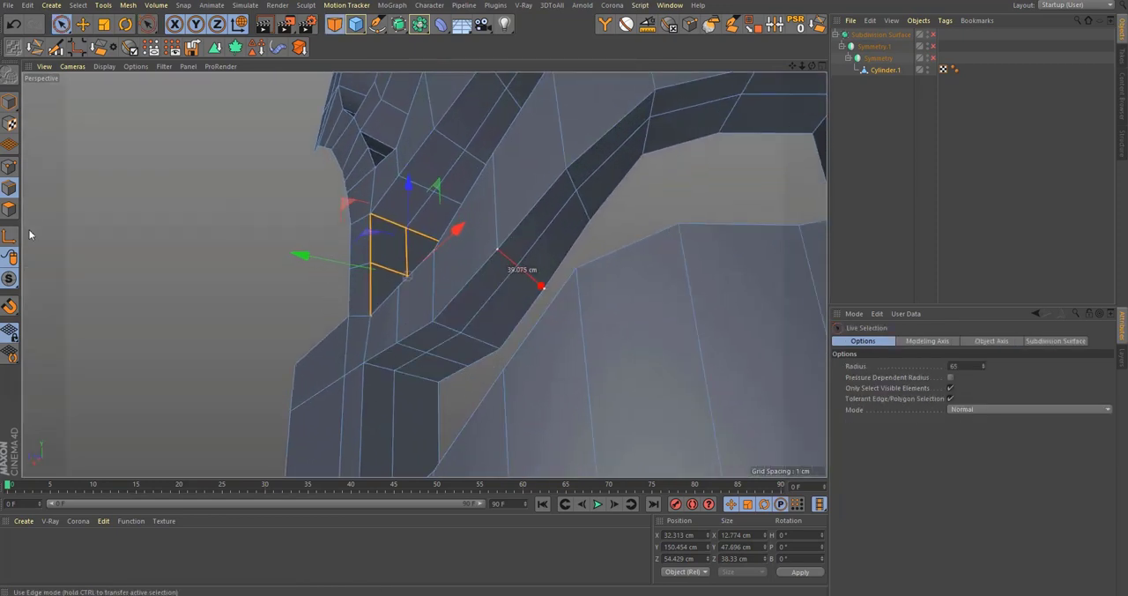
pyautogui.click(8, 208)
pyautogui.click(434, 354)
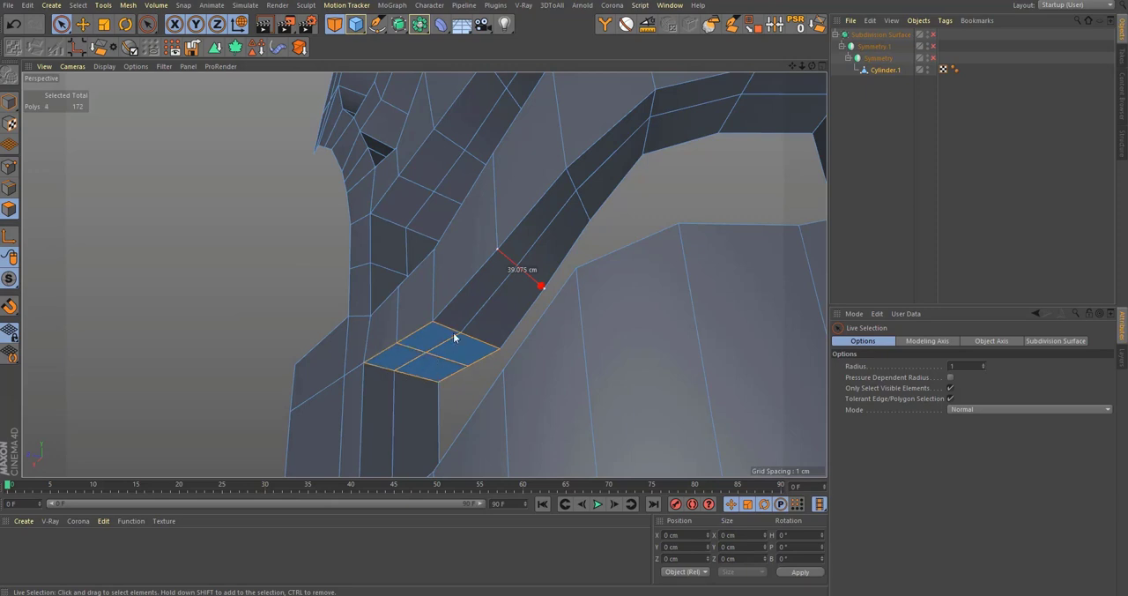
pyautogui.moveTo(454, 337); pyautogui.dragTo(537, 236)
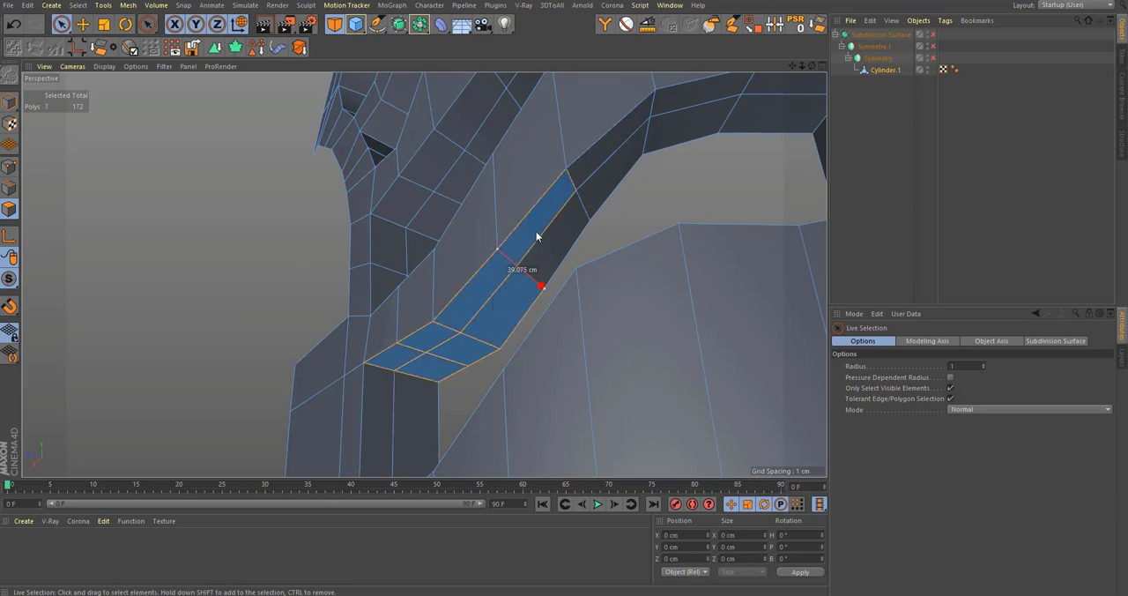
pyautogui.click(779, 101)
pyautogui.keyDown('alt'); pyautogui.moveTo(738, 123); pyautogui.dragTo(704, 148, button='middle'); pyautogui.keyUp('alt')
# Step: Undo the last changes and restore the 14-polygon selection along the branch's underside
pyautogui.hotkey('ctrl', 'x')
pyautogui.hotkey('ctrl', 'z')
pyautogui.hotkey('ctrl', 'z')
pyautogui.hotkey('ctrl', 'z')
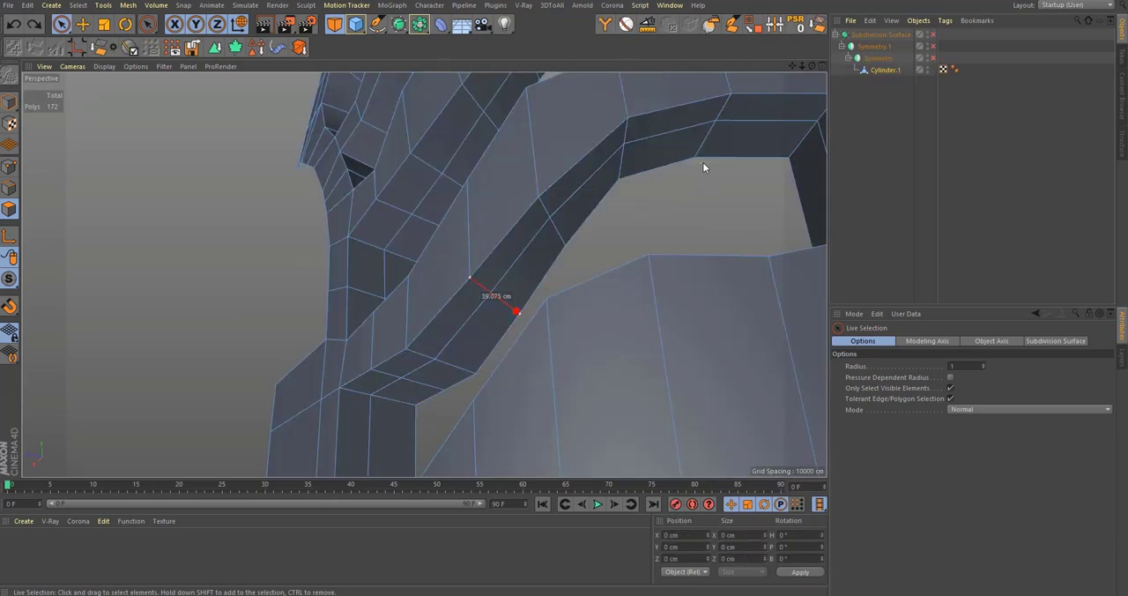
pyautogui.hotkey('ctrl', 'z')
pyautogui.keyDown('shift'); pyautogui.moveTo(765, 112); pyautogui.dragTo(749, 136); pyautogui.keyUp('shift')
# Step: Lower the selected underside strip to about Y 144.6 cm and scale its height to about 77.3 cm to follow the reference branch
pyautogui.middleClick(588, 292)
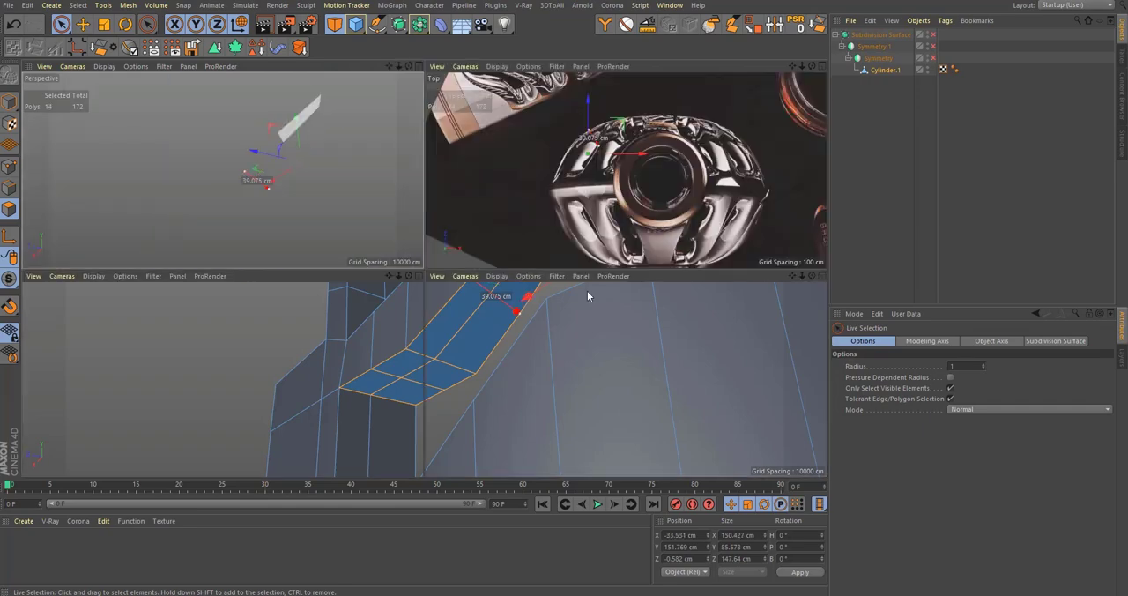
pyautogui.middleClick(611, 395)
pyautogui.press('q')
pyautogui.scroll(4, 572, 304)
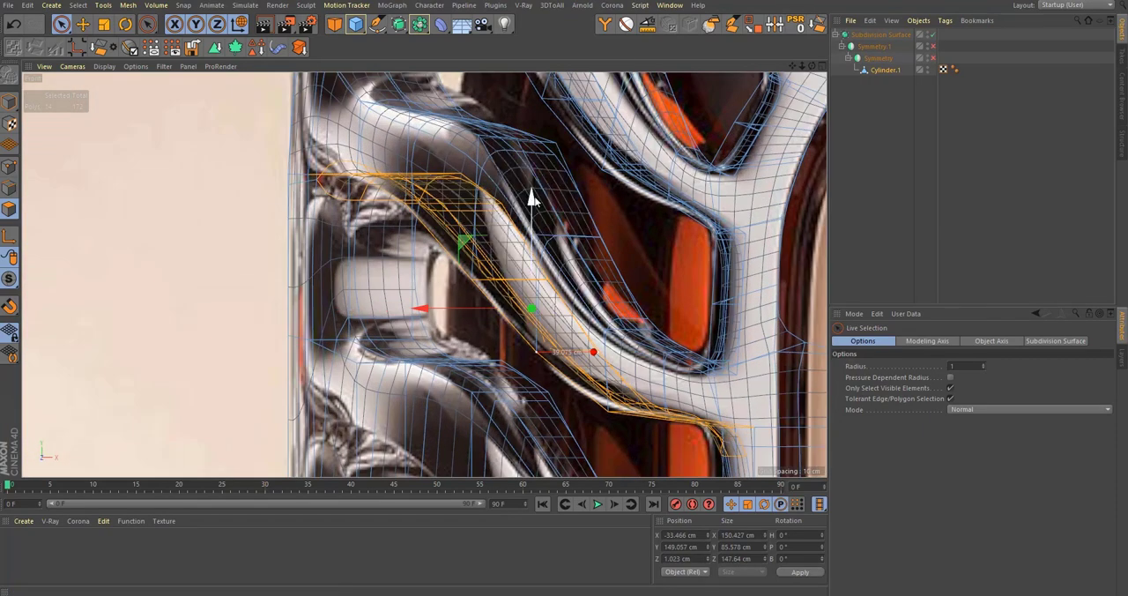
pyautogui.moveTo(535, 201); pyautogui.dragTo(541, 260)
pyautogui.press('t')
pyautogui.press('e')
pyautogui.scroll(3, 539, 331)
# Step: Examine the smoothed side branch in perspective, then reselect Cylinder.1 and view the whole body
pyautogui.keyDown('alt'); pyautogui.moveTo(541, 260); pyautogui.dragTo(465, 187, button='middle'); pyautogui.keyUp('alt')
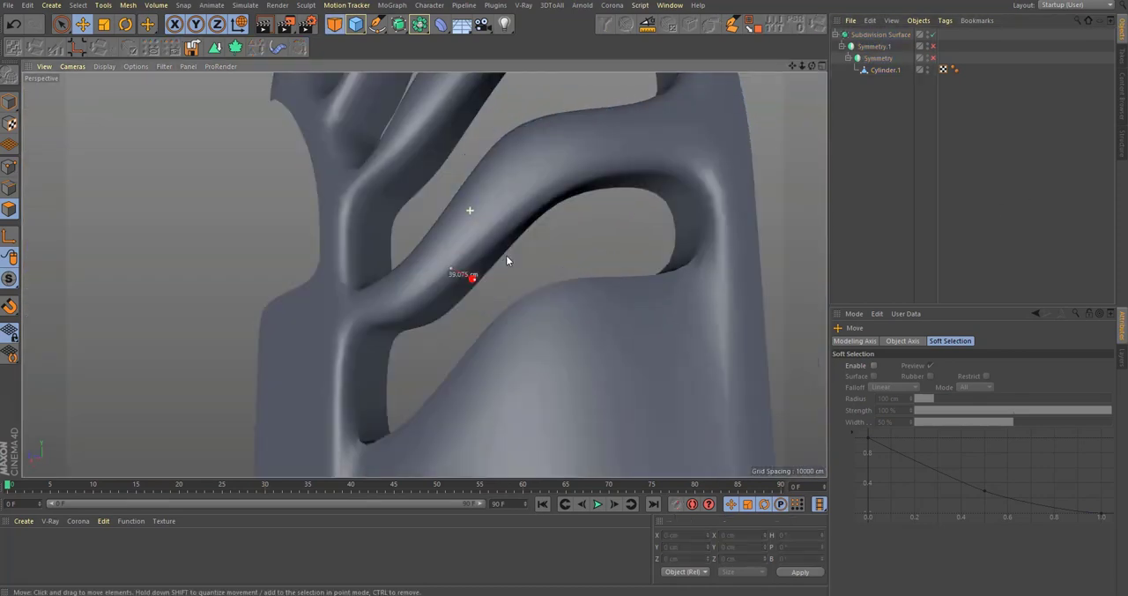
pyautogui.keyDown('alt'); pyautogui.moveTo(410, 317); pyautogui.dragTo(617, 287, button='right'); pyautogui.keyUp('alt')
pyautogui.click(871, 73)
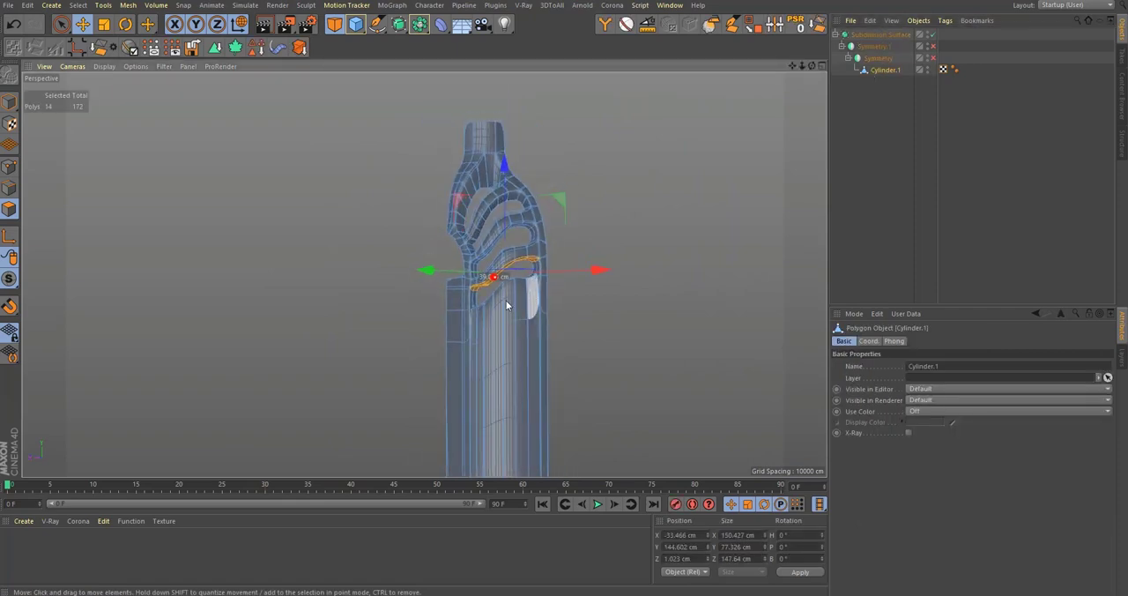
pyautogui.keyDown('alt'); pyautogui.moveTo(523, 256); pyautogui.dragTo(521, 228); pyautogui.keyUp('alt')
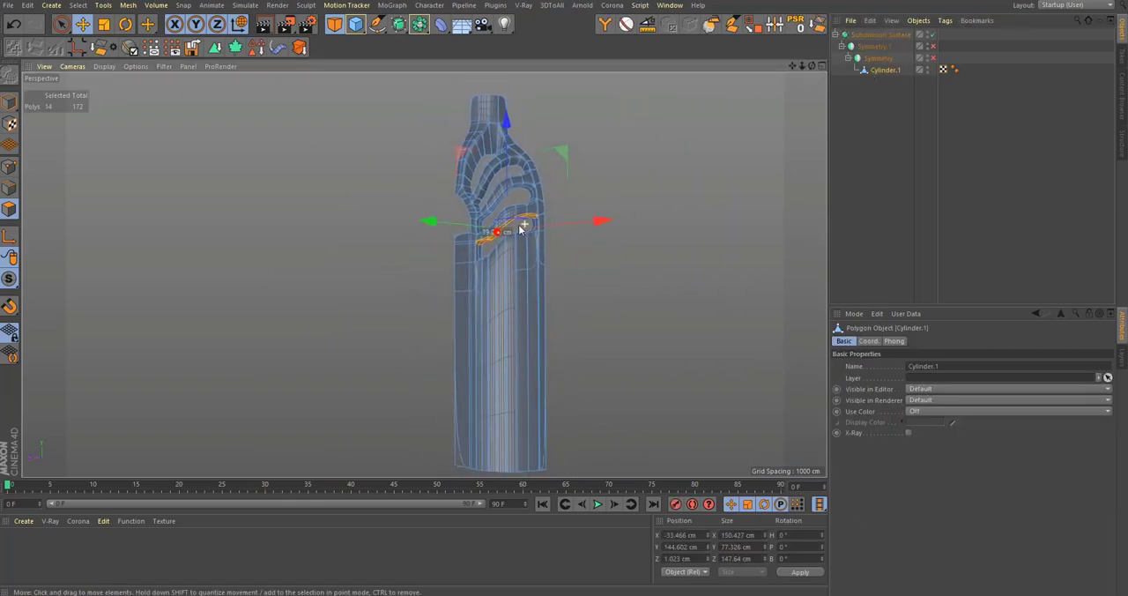
# Step: Compare the unmodelled lower body with the reference's repeating side branches down to the base in the front view
pyautogui.middleClick(530, 343)
pyautogui.middleClick(520, 401)
pyautogui.keyDown('alt'); pyautogui.moveTo(597, 320); pyautogui.dragTo(624, 375, button='right'); pyautogui.keyUp('alt')
pyautogui.keyDown('alt'); pyautogui.moveTo(628, 383); pyautogui.dragTo(569, 295, button='middle'); pyautogui.keyUp('alt')
pyautogui.scroll(-2, 551, 243)
pyautogui.keyDown('alt'); pyautogui.moveTo(568, 295); pyautogui.dragTo(599, 388, button='right'); pyautogui.keyUp('alt')
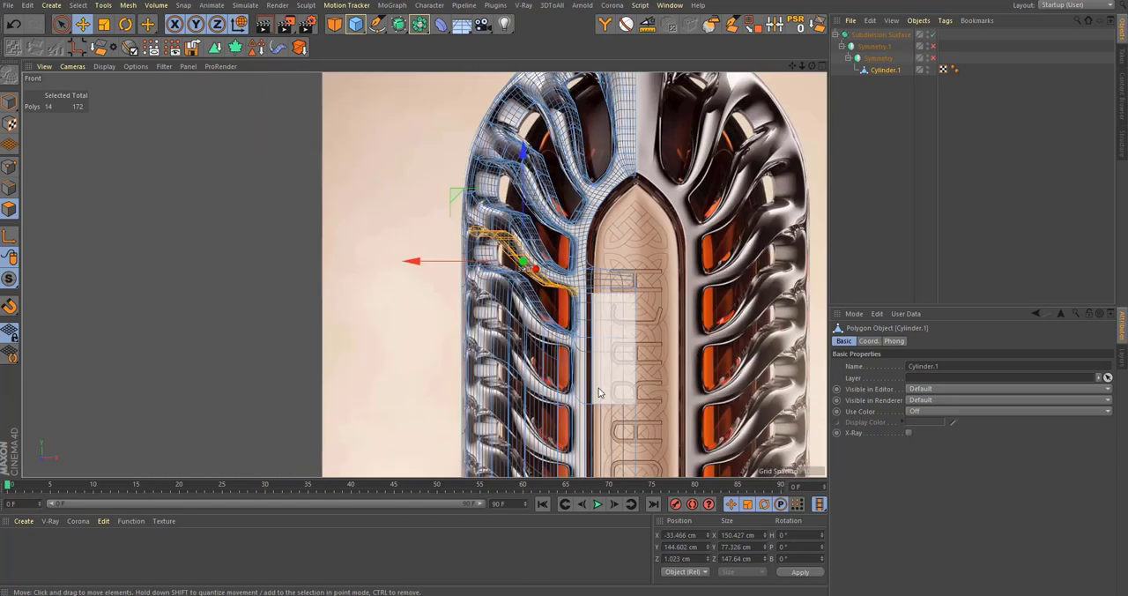
pyautogui.keyDown('alt'); pyautogui.moveTo(598, 388); pyautogui.dragTo(531, 218, button='middle'); pyautogui.keyUp('alt')
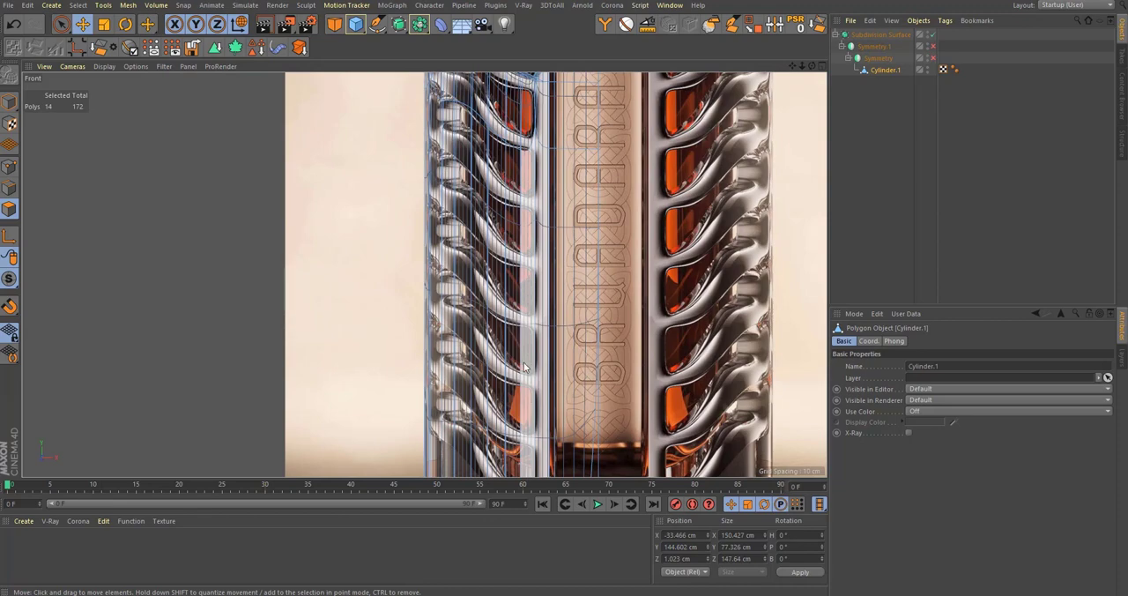
pyautogui.keyDown('alt'); pyautogui.moveTo(531, 410); pyautogui.dragTo(598, 341, button='middle'); pyautogui.keyUp('alt')
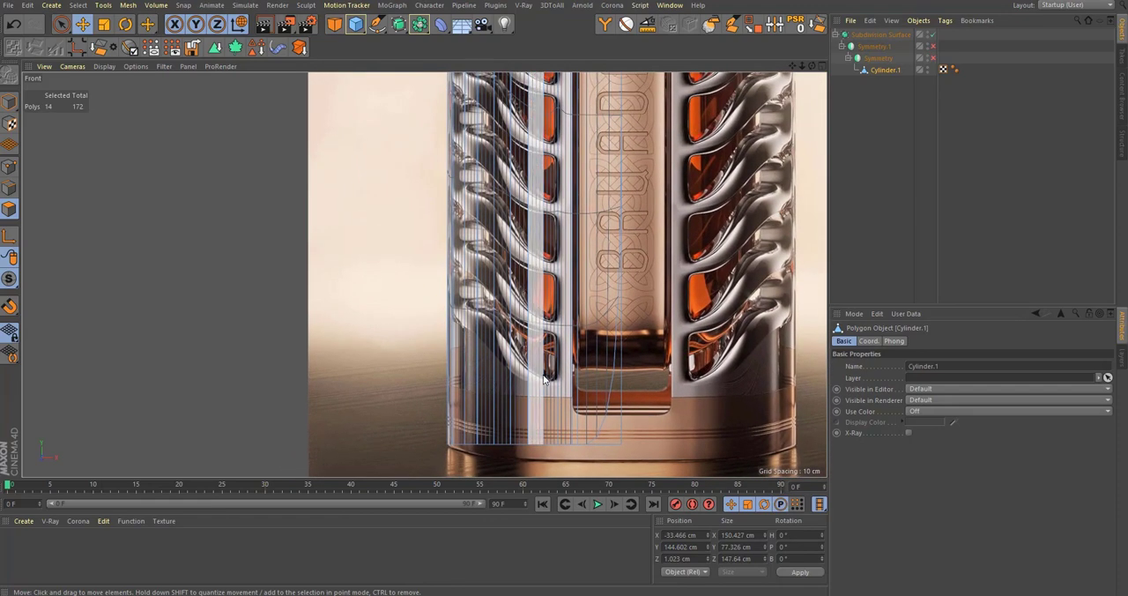
pyautogui.keyDown('alt'); pyautogui.moveTo(533, 349); pyautogui.dragTo(491, 363, button='right'); pyautogui.keyUp('alt')
# Step: Examine the finished branches without subdivision in perspective and check them against the reference's upper body in the front view
pyautogui.middleClick(491, 363)
pyautogui.middleClick(215, 217)
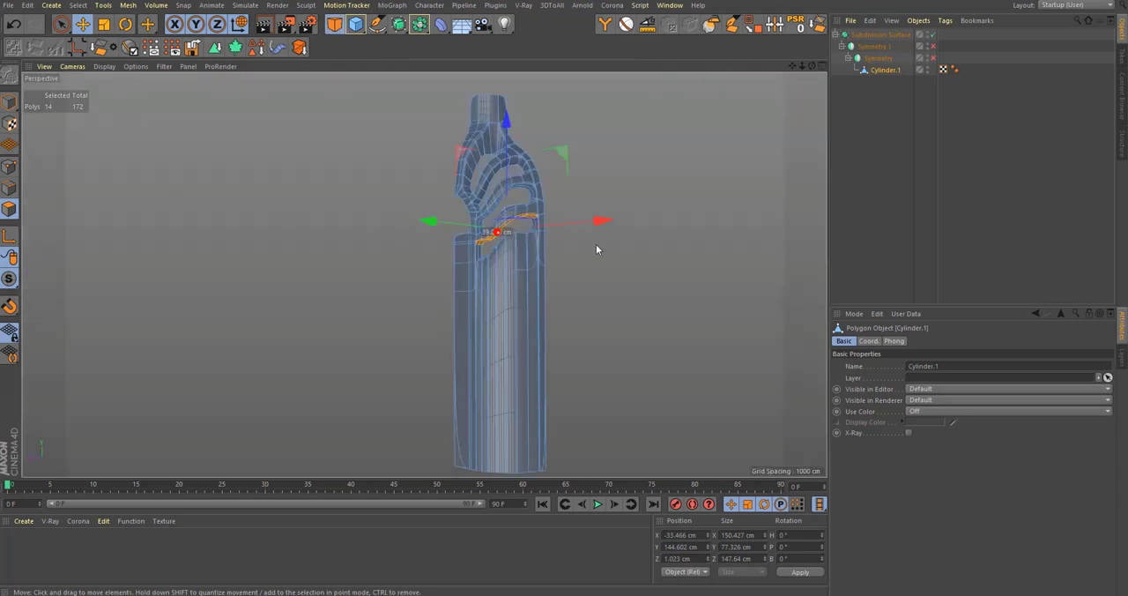
pyautogui.keyDown('alt'); pyautogui.moveTo(539, 219); pyautogui.dragTo(616, 210, button='right'); pyautogui.keyUp('alt')
pyautogui.keyDown('alt'); pyautogui.moveTo(616, 214); pyautogui.dragTo(509, 274); pyautogui.keyUp('alt')
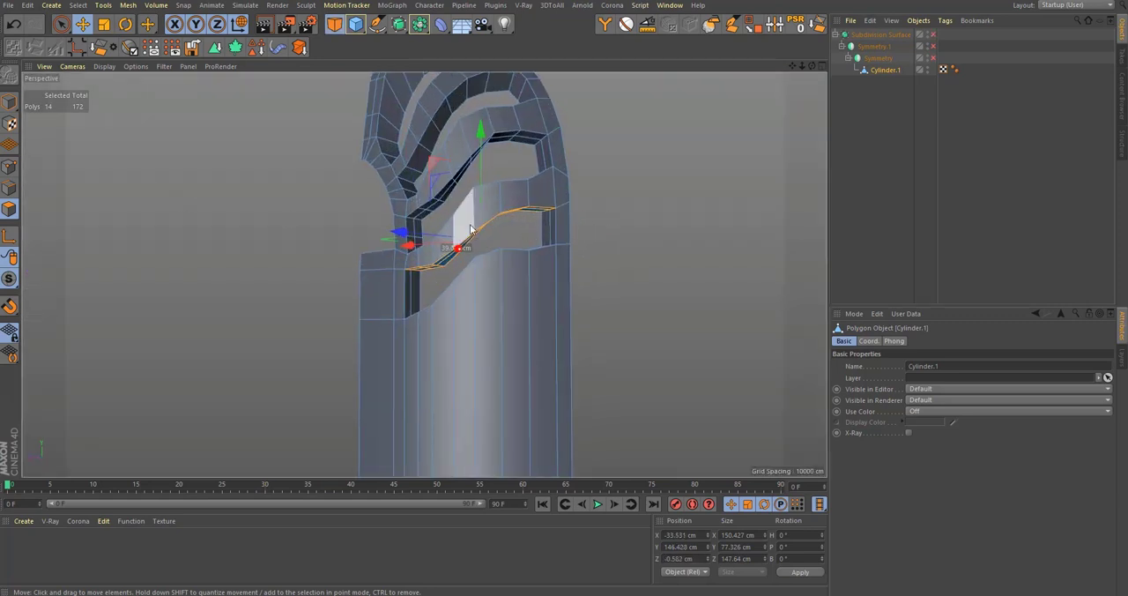
pyautogui.keyDown('alt'); pyautogui.moveTo(467, 217); pyautogui.dragTo(503, 222, button='right'); pyautogui.keyUp('alt')
pyautogui.middleClick(503, 222)
pyautogui.middleClick(639, 411)
pyautogui.keyDown('alt'); pyautogui.moveTo(408, 119); pyautogui.dragTo(496, 481, button='middle'); pyautogui.keyUp('alt')
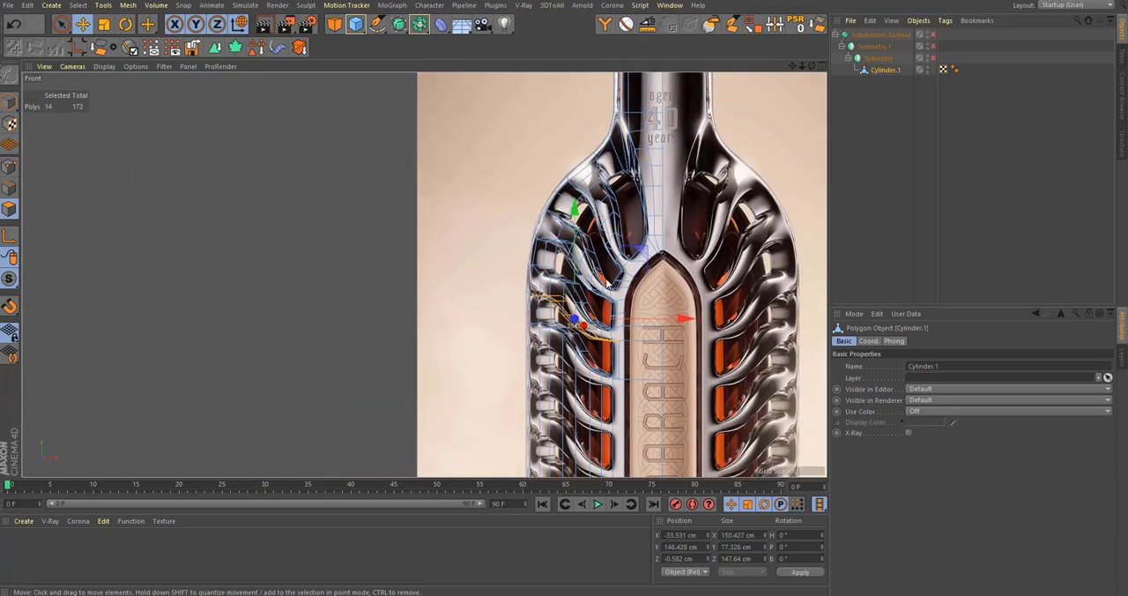
# Step: Examine the lowest side branch with and without subdivision in the front and perspective views
pyautogui.keyDown('alt'); pyautogui.moveTo(592, 277); pyautogui.dragTo(638, 242, button='right'); pyautogui.keyUp('alt')
pyautogui.press('q')
pyautogui.keyDown('alt'); pyautogui.moveTo(478, 339); pyautogui.dragTo(484, 310, button='middle'); pyautogui.keyUp('alt')
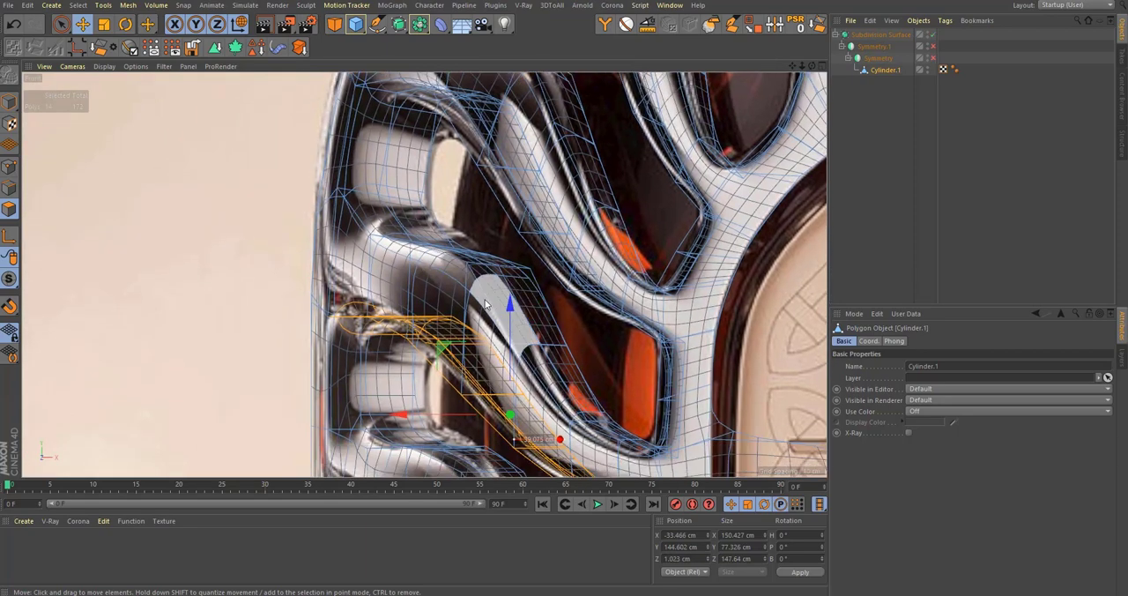
pyautogui.middleClick(494, 286)
pyautogui.middleClick(413, 239)
pyautogui.keyDown('alt'); pyautogui.moveTo(438, 263); pyautogui.dragTo(445, 289, button='right'); pyautogui.keyUp('alt')
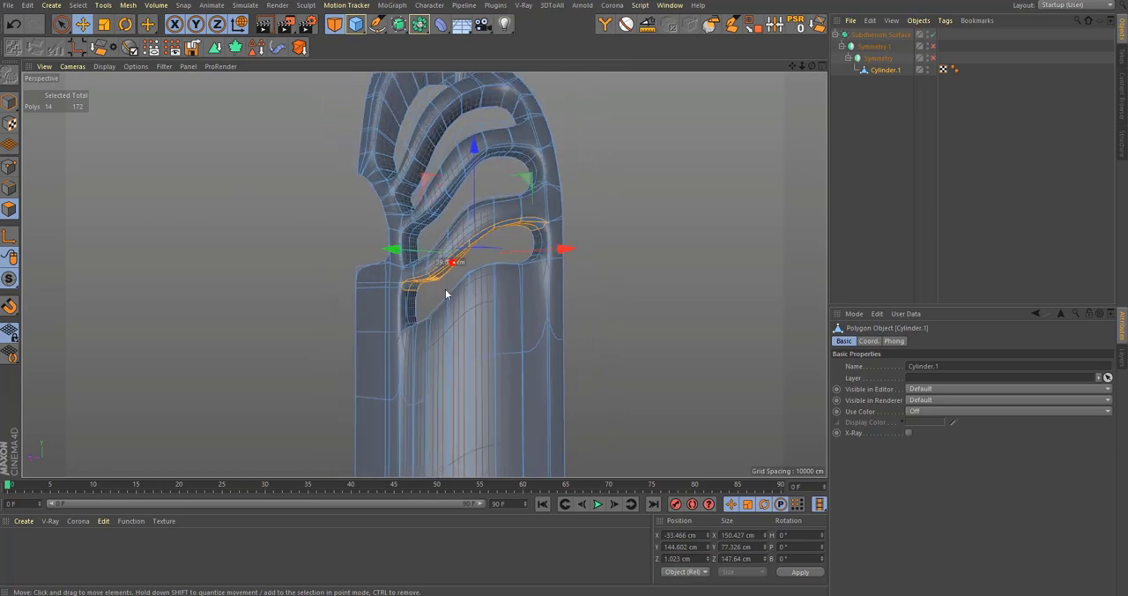
pyautogui.keyDown('alt'); pyautogui.moveTo(442, 288); pyautogui.dragTo(518, 302); pyautogui.keyUp('alt')
pyautogui.press('q')
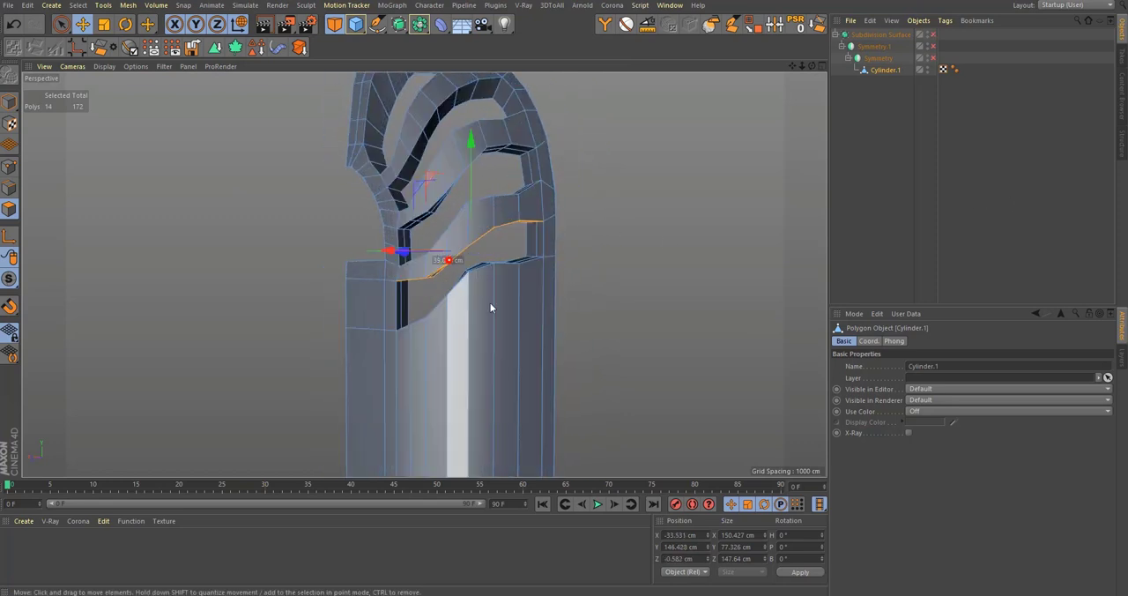
pyautogui.keyDown('alt'); pyautogui.moveTo(491, 303); pyautogui.dragTo(512, 312, button='right'); pyautogui.keyUp('alt')
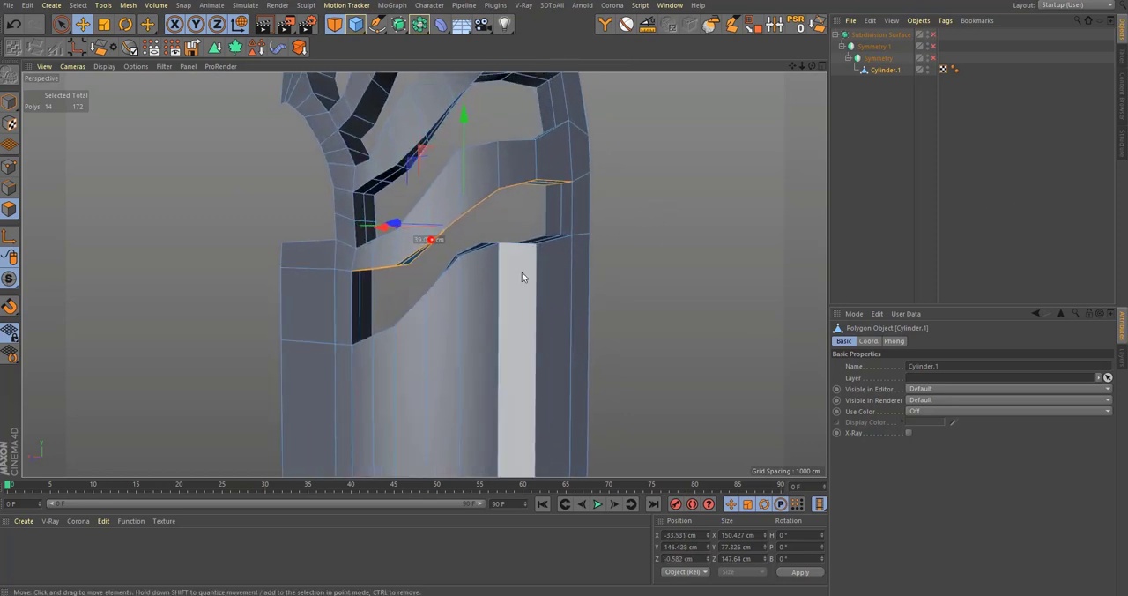
pyautogui.keyDown('alt'); pyautogui.moveTo(523, 273); pyautogui.dragTo(538, 357, button='right'); pyautogui.keyUp('alt')
pyautogui.keyDown('alt'); pyautogui.moveTo(539, 356); pyautogui.dragTo(454, 231, button='middle'); pyautogui.keyUp('alt')
pyautogui.middleClick(449, 284)
pyautogui.middleClick(450, 285)
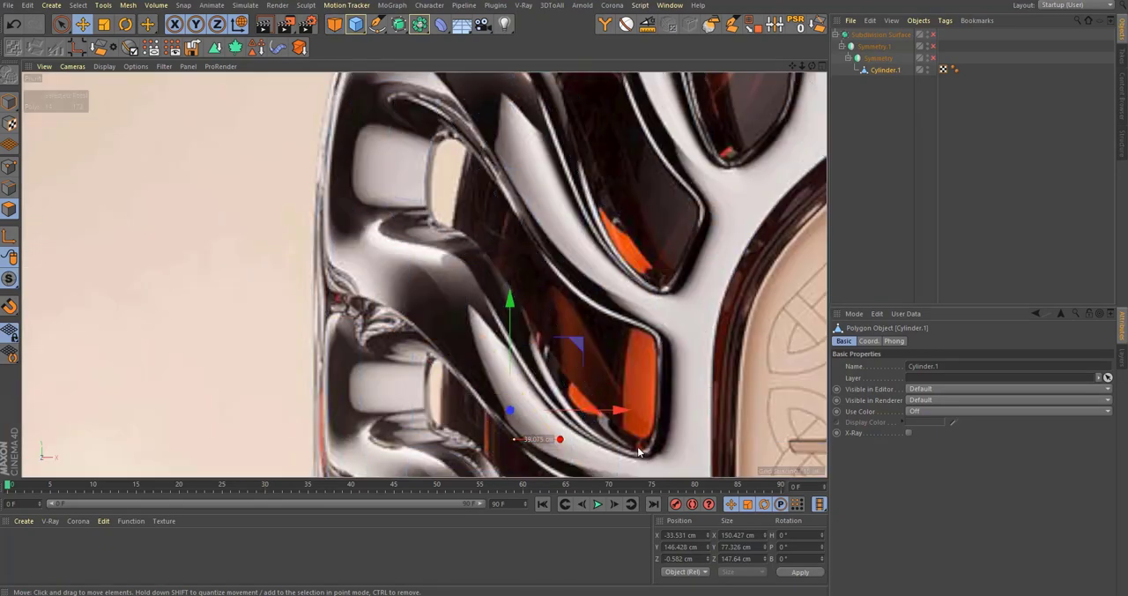
# Step: Cut a horizontal edge loop around the lower body just above the base, at about 10.1% offset
pyautogui.keyDown('alt'); pyautogui.moveTo(617, 449); pyautogui.dragTo(600, 147, button='middle'); pyautogui.keyUp('alt')
pyautogui.keyDown('alt'); pyautogui.moveTo(599, 147); pyautogui.dragTo(609, 271, button='right'); pyautogui.keyUp('alt')
pyautogui.keyDown('alt'); pyautogui.moveTo(608, 270); pyautogui.dragTo(601, 176, button='middle'); pyautogui.keyUp('alt')
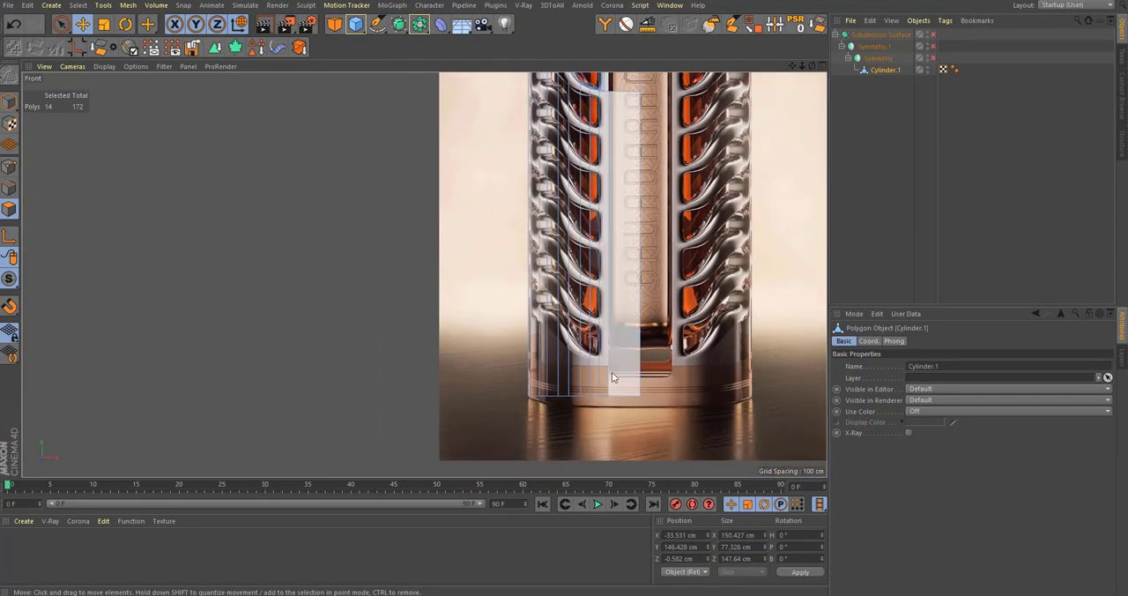
pyautogui.scroll(6, 612, 372)
pyautogui.press('k')
pyautogui.press('l')
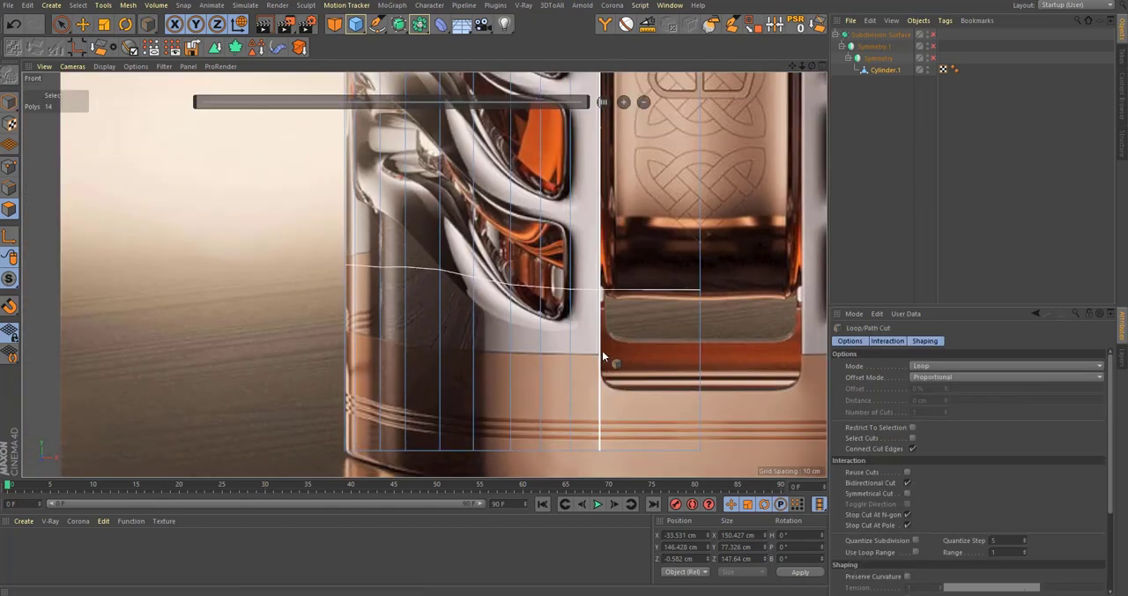
pyautogui.click(603, 357)
pyautogui.scroll(-1, 587, 369)
pyautogui.scroll(-1, 211, 318)
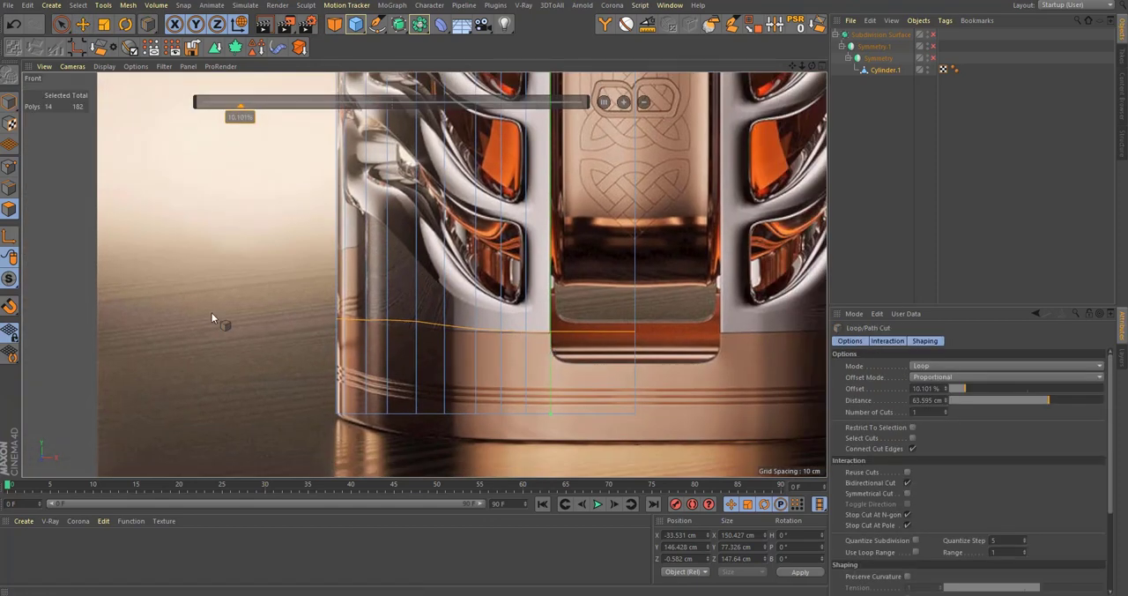
# Step: Flatten the base edge loop to 0 cm height and lower it to about Y -524.5 cm
pyautogui.press('0')
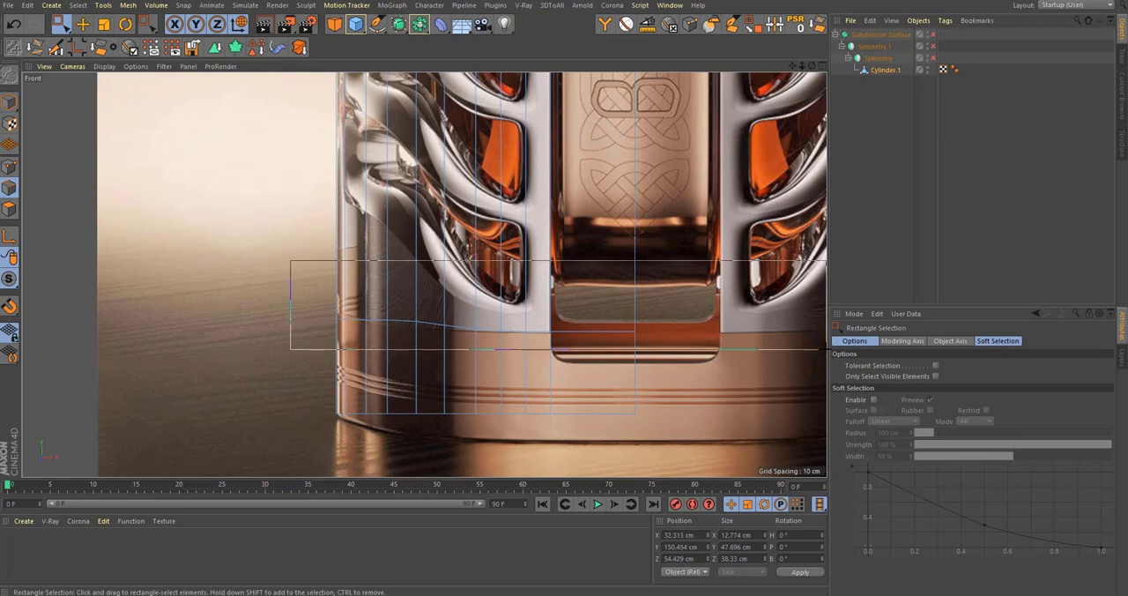
pyautogui.moveTo(822, 349); pyautogui.dragTo(822, 349)
pyautogui.press('t')
pyautogui.moveTo(486, 222); pyautogui.dragTo(494, 326)
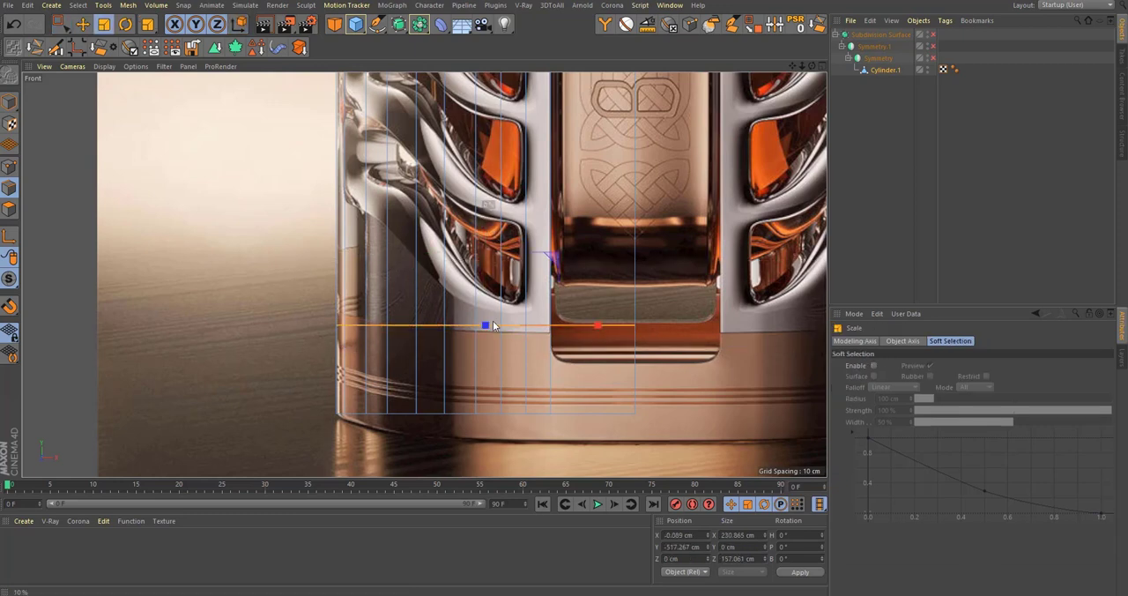
pyautogui.press('e')
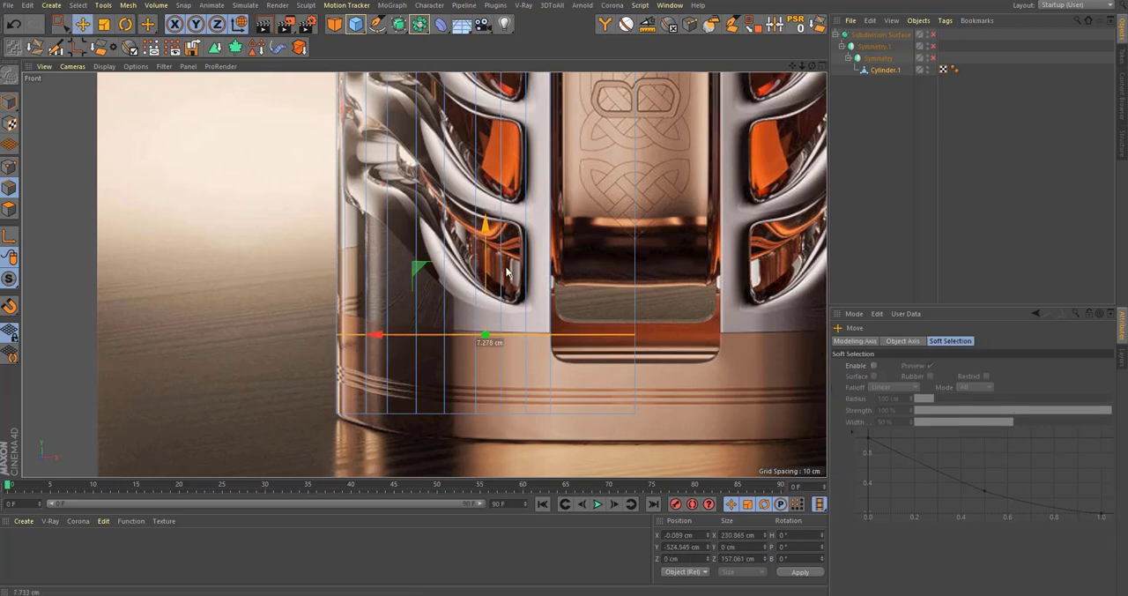
pyautogui.scroll(-5, 644, 421)
pyautogui.scroll(-3, 639, 395)
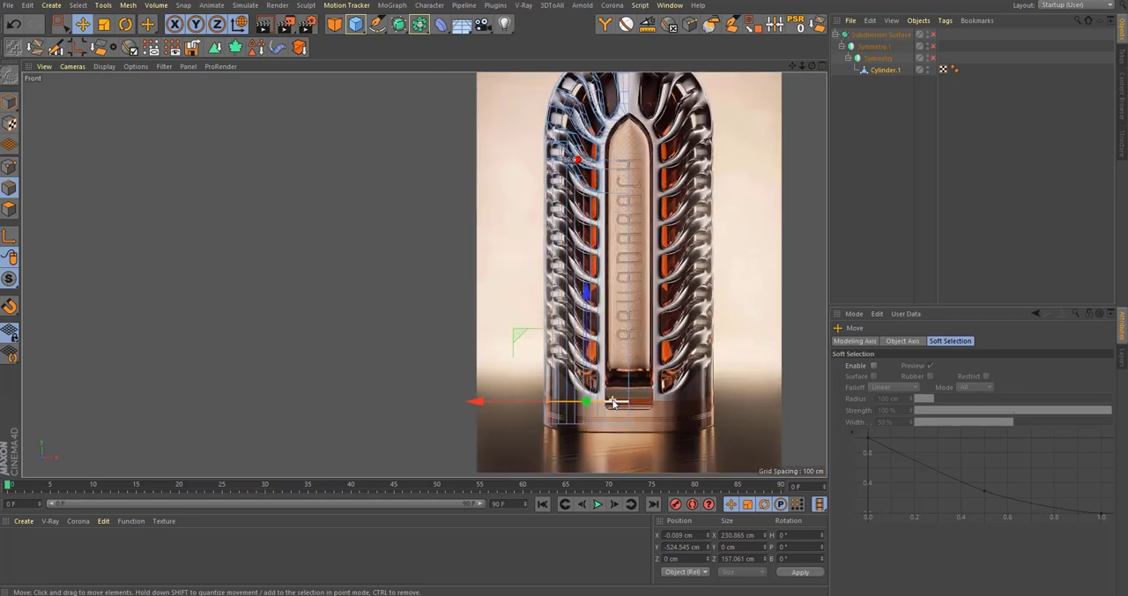
# Step: Delete the loop of long wall polygons between the lowest branch and the base edge loop
pyautogui.press('F1')
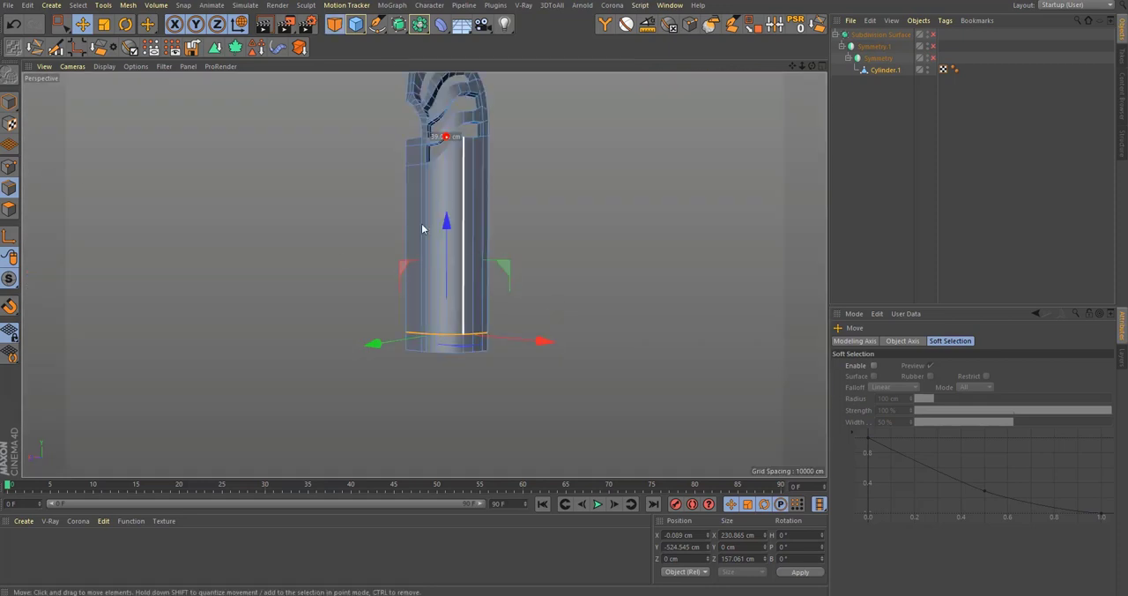
pyautogui.keyDown('alt'); pyautogui.moveTo(423, 229); pyautogui.dragTo(416, 280, button='middle'); pyautogui.keyUp('alt')
pyautogui.click(7, 214)
pyautogui.press('u')
pyautogui.press('l')
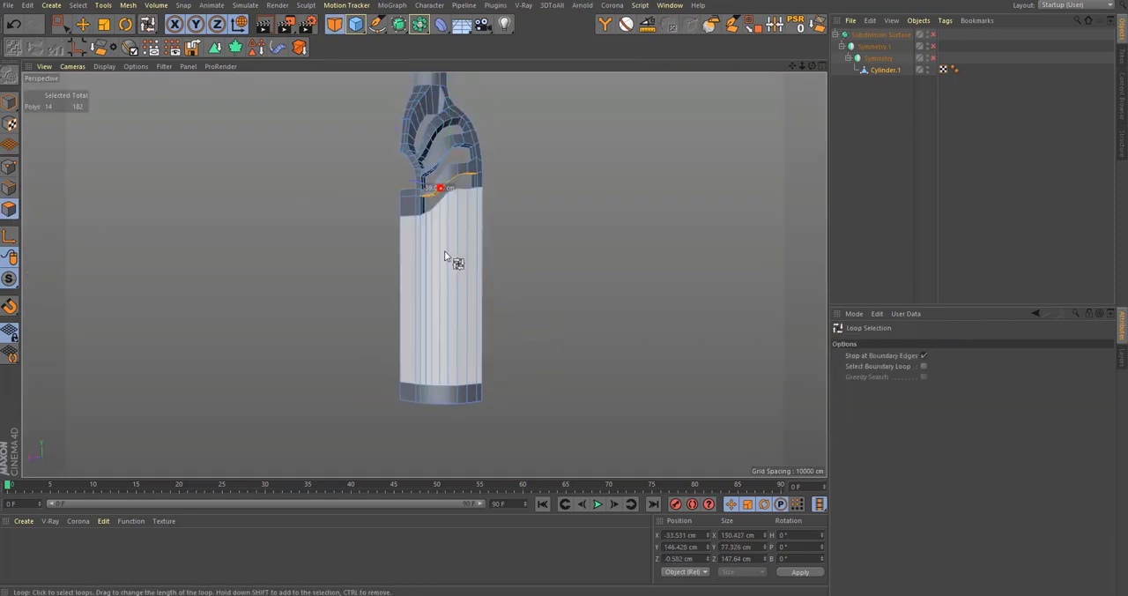
pyautogui.click(445, 251)
pyautogui.press('Delete')
# Step: Select the polygons of the lowest branch section, including its side posts and the bottom strip of the opening
pyautogui.scroll(8, 473, 182)
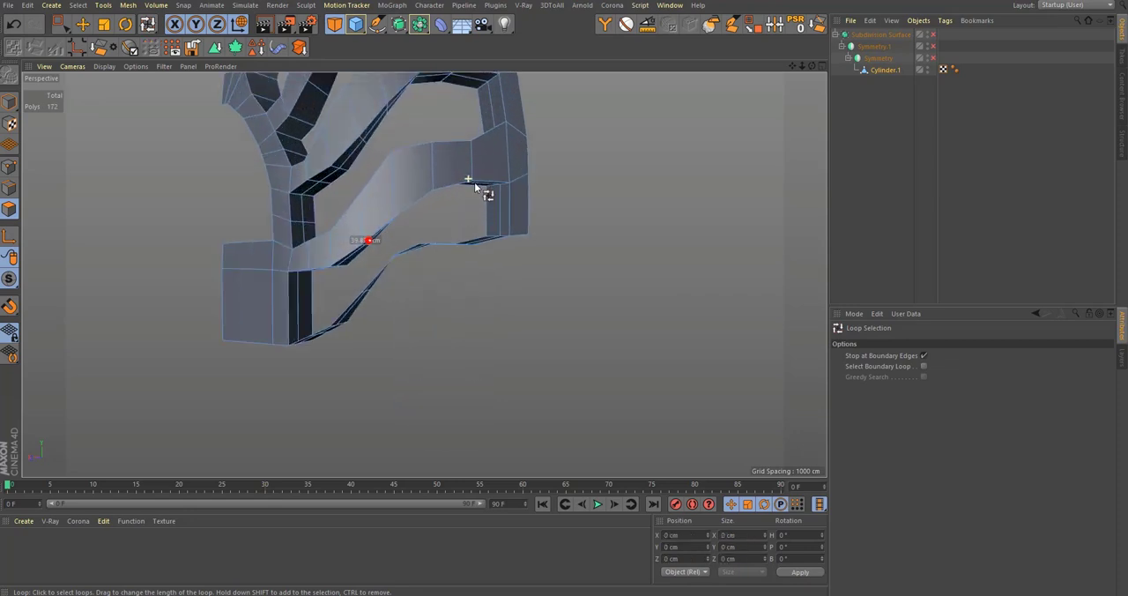
pyautogui.click(514, 171)
pyautogui.keyDown('shift'); pyautogui.click(330, 337); pyautogui.keyUp('shift')
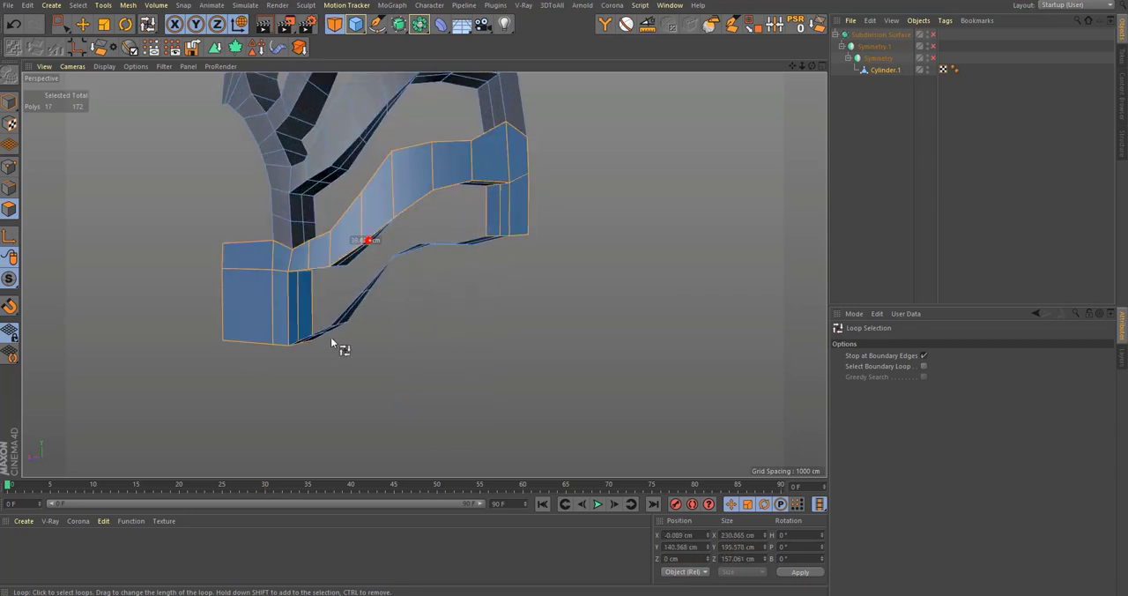
pyautogui.click(754, 25)
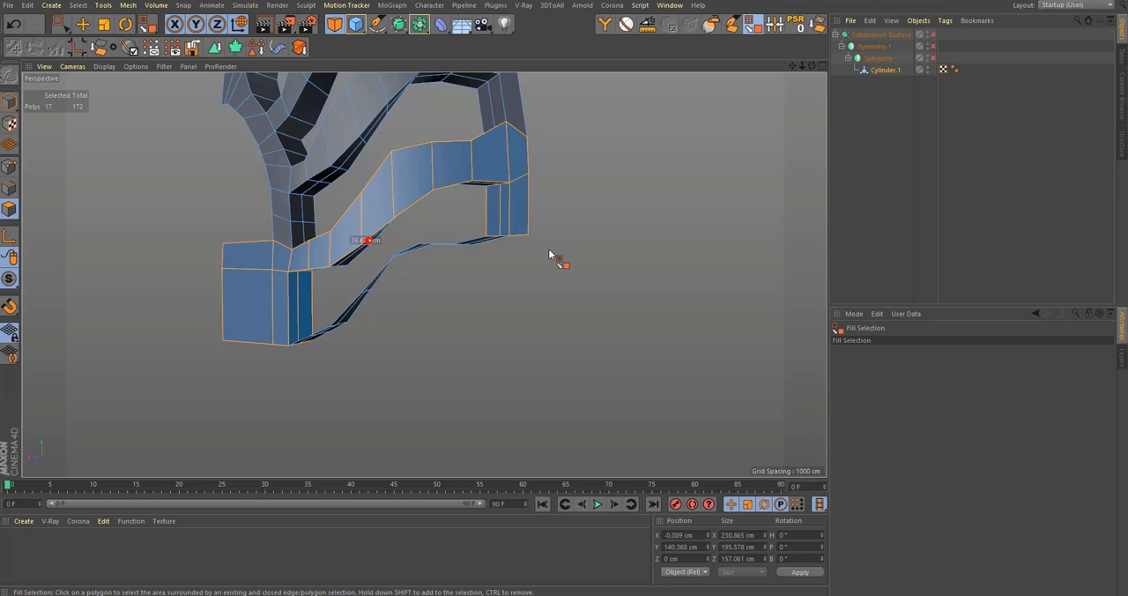
pyautogui.keyDown('shift'); pyautogui.click(485, 241); pyautogui.keyUp('shift')
pyautogui.keyDown('alt'); pyautogui.moveTo(485, 242); pyautogui.dragTo(539, 190); pyautogui.keyUp('alt')
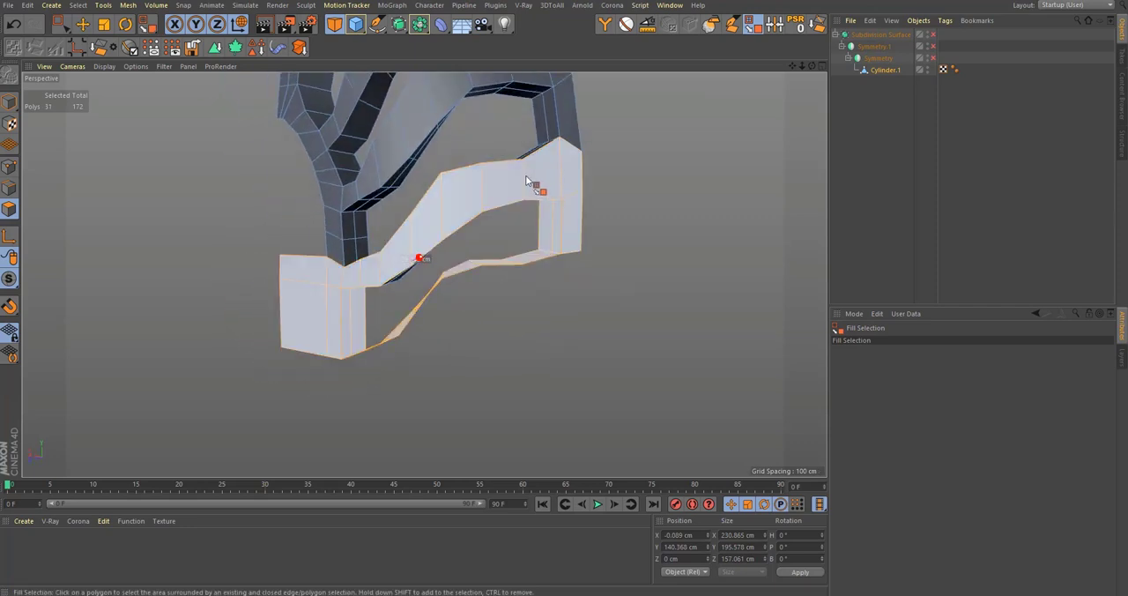
# Step: Split the selected branch section into a separate object, centre its axis, and lower the copy to about Y 634.3 cm
pyautogui.press('u')
pyautogui.press('p')
pyautogui.click(871, 85)
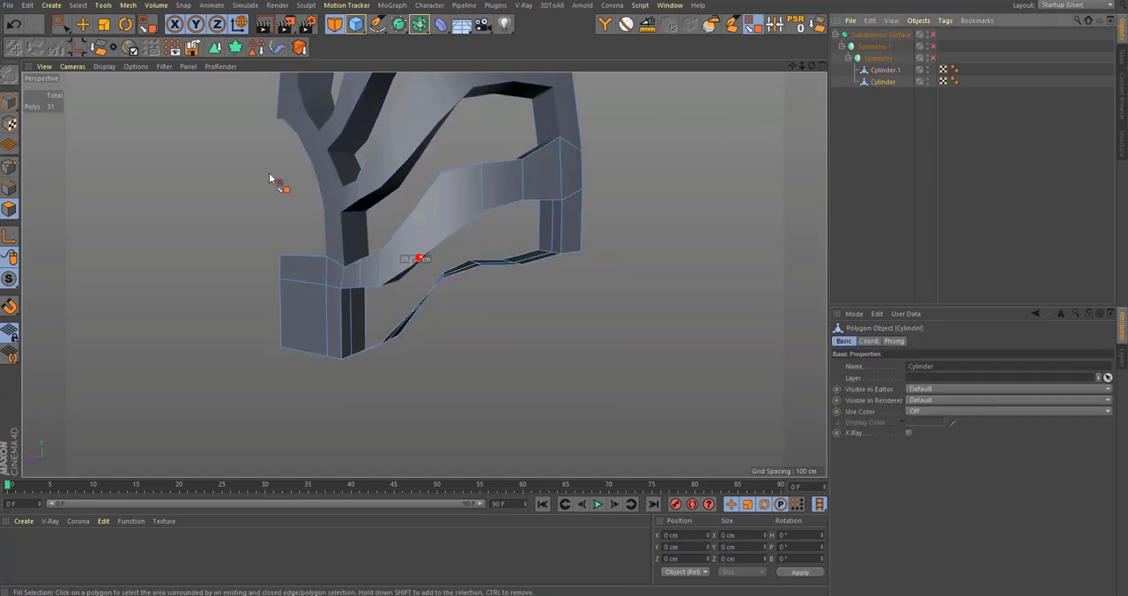
pyautogui.press('e')
pyautogui.click(9, 103)
pyautogui.click(78, 47)
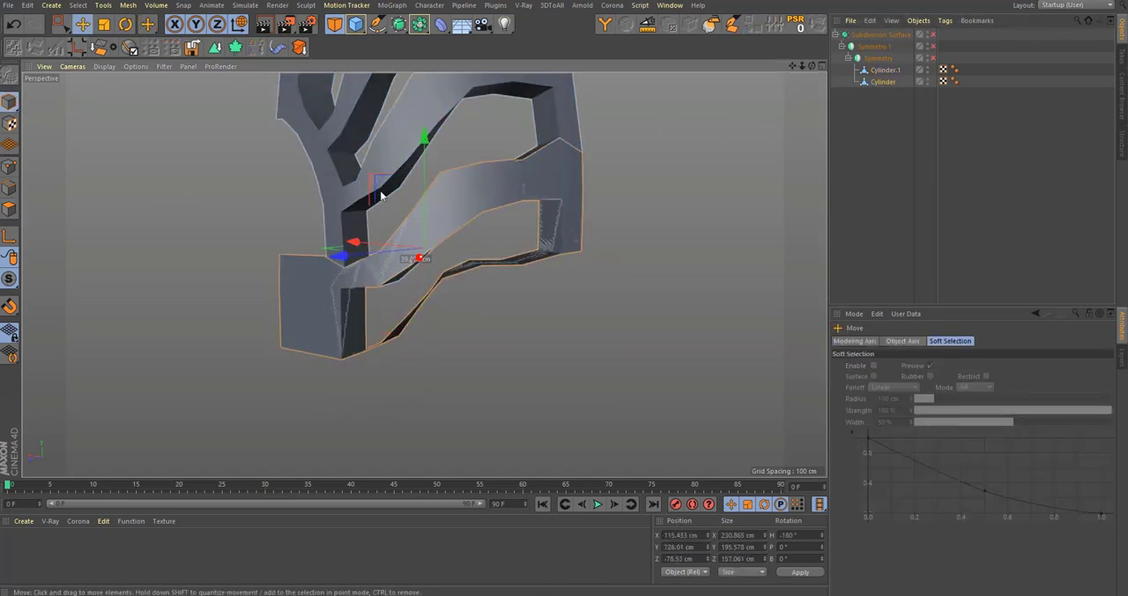
pyautogui.moveTo(425, 158); pyautogui.dragTo(437, 256)
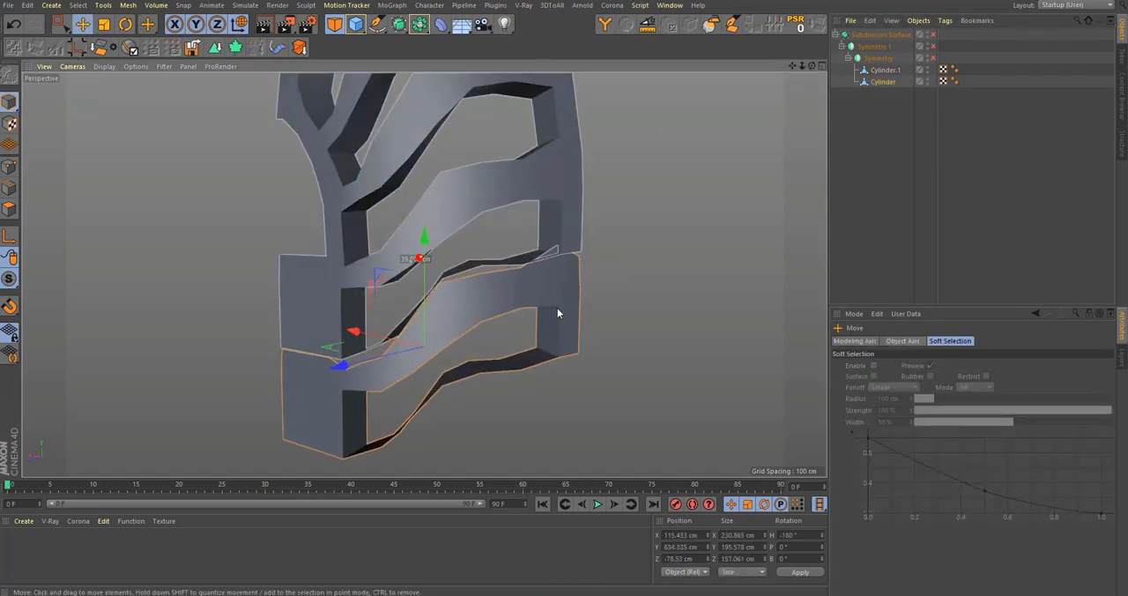
# Step: Raise the branch copy to about Y 646.5 cm to match the next branch in the front view reference
pyautogui.middleClick(557, 308)
pyautogui.middleClick(557, 310)
pyautogui.keyDown('alt'); pyautogui.moveTo(589, 204); pyautogui.dragTo(554, 267, button='middle'); pyautogui.keyUp('alt')
pyautogui.scroll(5, 554, 267)
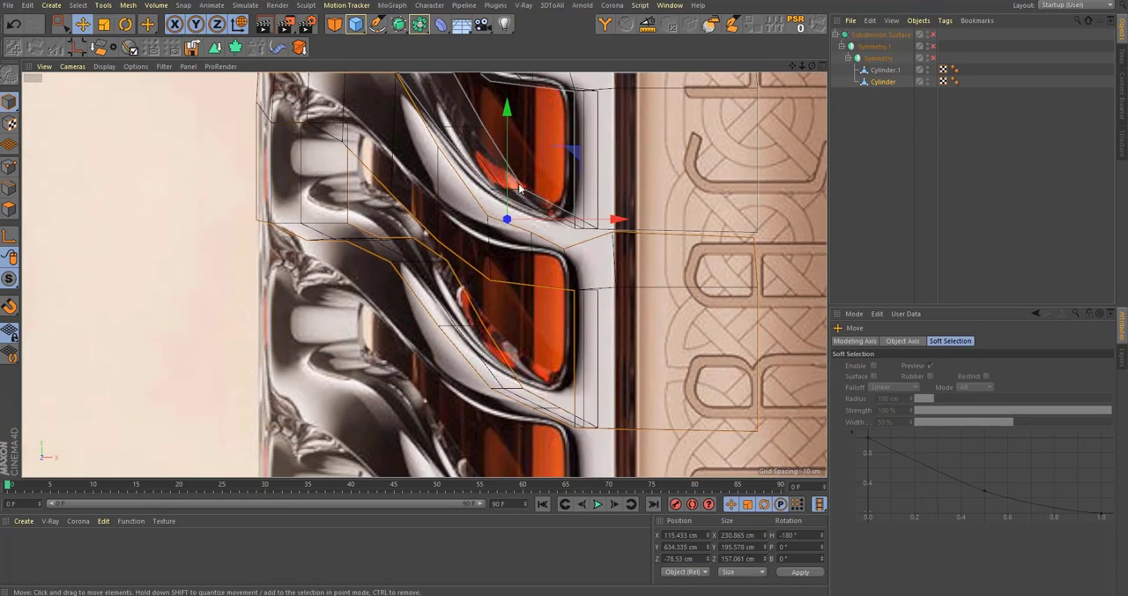
pyautogui.moveTo(521, 183); pyautogui.dragTo(581, 150)
pyautogui.press('q')
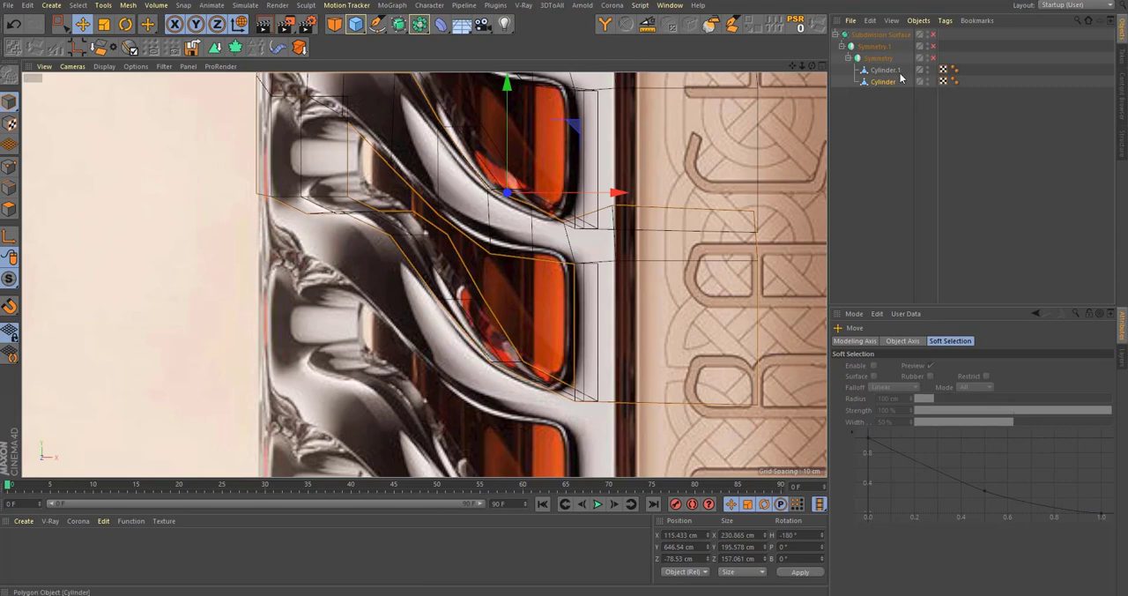
# Step: Group Cylinder.1 and the branch copy under a null and turn the subdivision on
pyautogui.keyDown('shift'); pyautogui.click(892, 70); pyautogui.keyUp('shift')
pyautogui.hotkey('alt', 'g')
pyautogui.press('q')
pyautogui.click(855, 71)
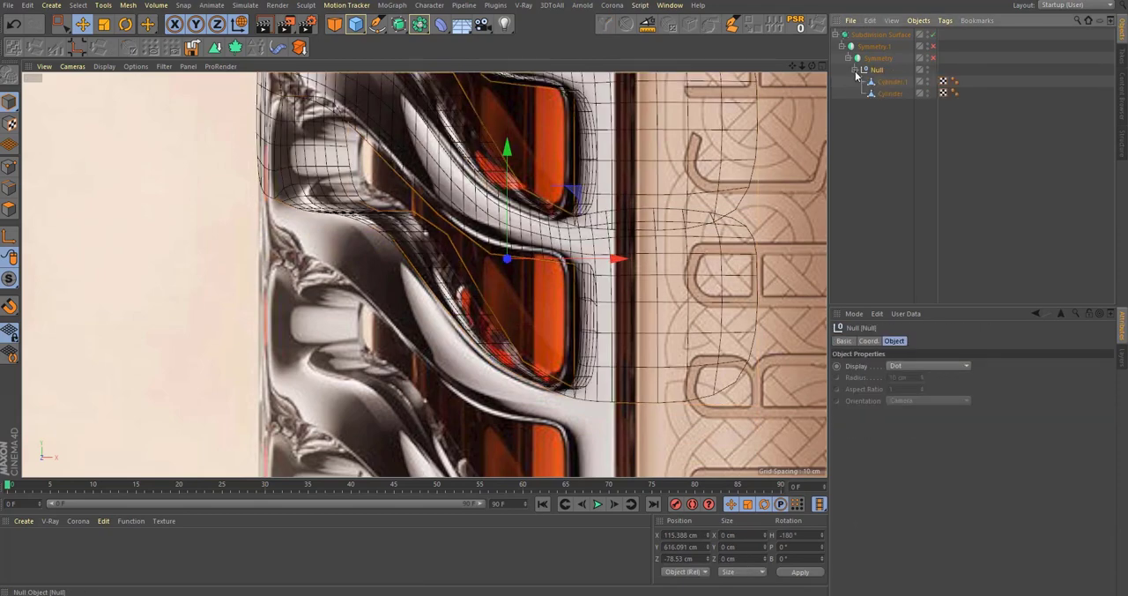
# Step: Shift the branch copy to about Y 30.4 cm within the null, and delete the copy after checking it in perspective
pyautogui.click(891, 94)
pyautogui.moveTo(502, 119); pyautogui.dragTo(555, 123)
pyautogui.middleClick(550, 161)
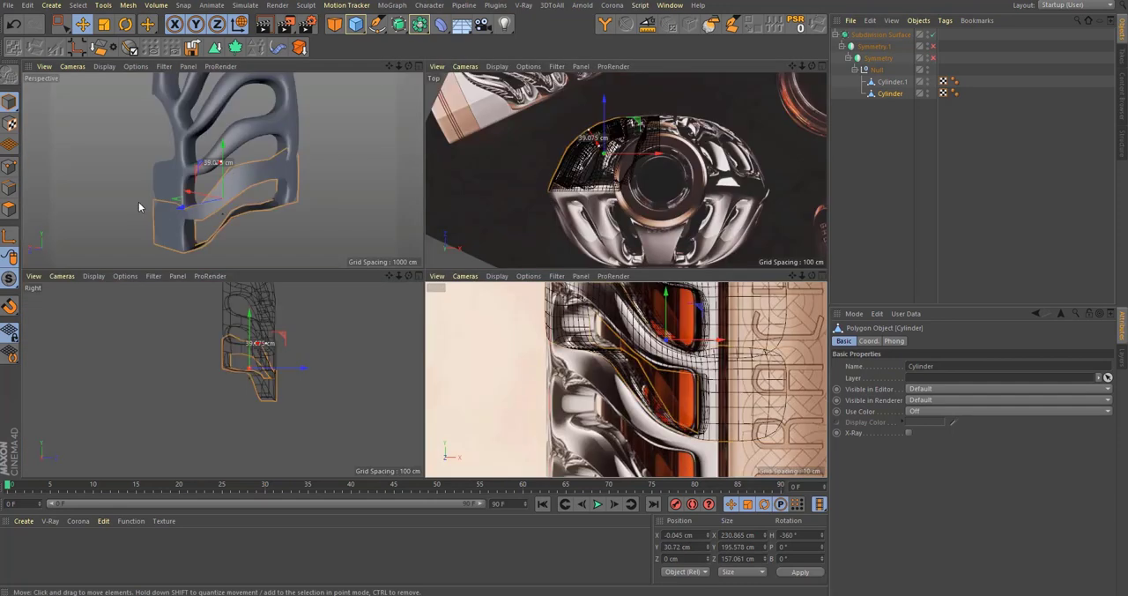
pyautogui.middleClick(138, 202)
pyautogui.keyDown('alt'); pyautogui.moveTo(394, 319); pyautogui.dragTo(581, 358); pyautogui.keyUp('alt')
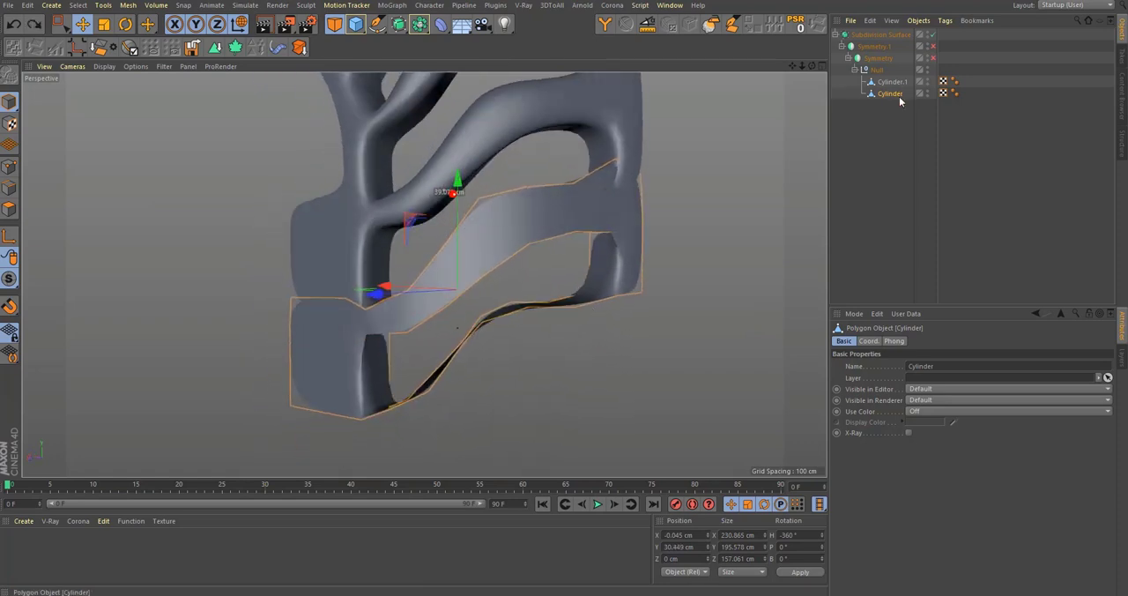
pyautogui.press('Delete')
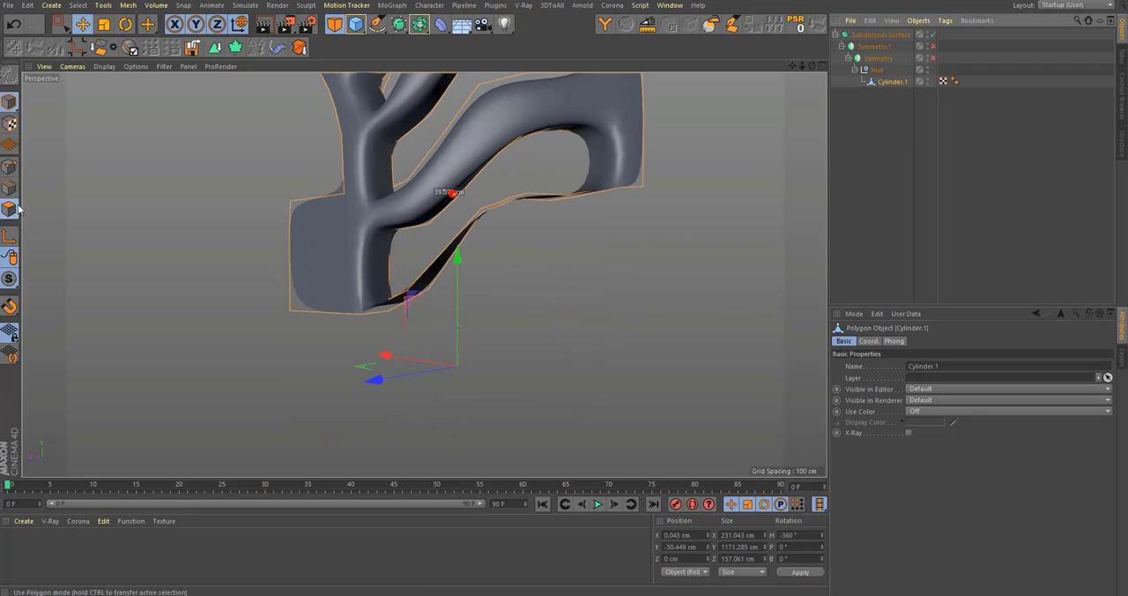
# Step: Add the underside strip of the lowest branch to the polygon selection on Cylinder.1 with Fill Selection
pyautogui.click(15, 208)
pyautogui.scroll(5, 494, 154)
pyautogui.click(756, 28)
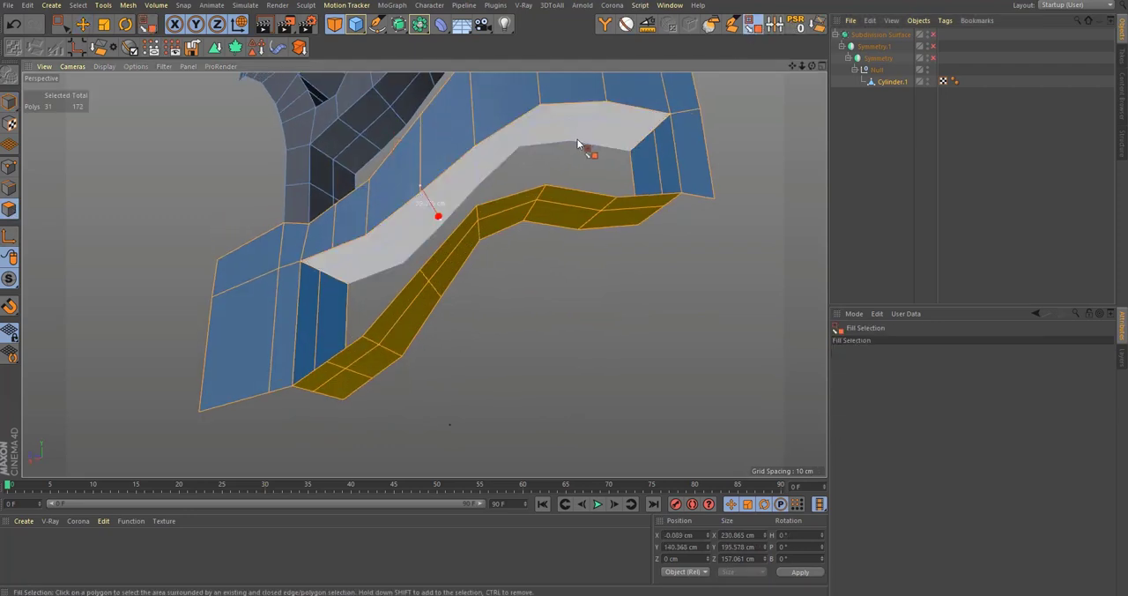
pyautogui.keyDown('shift'); pyautogui.click(579, 138); pyautogui.keyUp('shift')
pyautogui.scroll(-4, 575, 144)
pyautogui.keyDown('alt'); pyautogui.moveTo(576, 144); pyautogui.dragTo(623, 280); pyautogui.keyUp('alt')
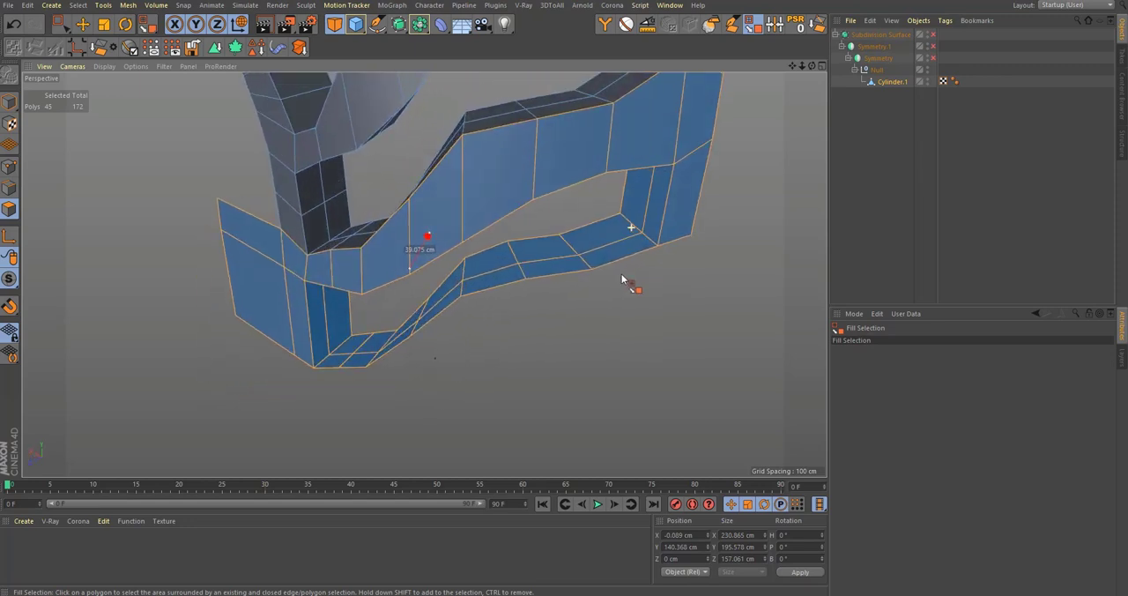
# Step: Select the open bottom edges along the strip below the lowest opening of Cylinder.1
pyautogui.press('space')
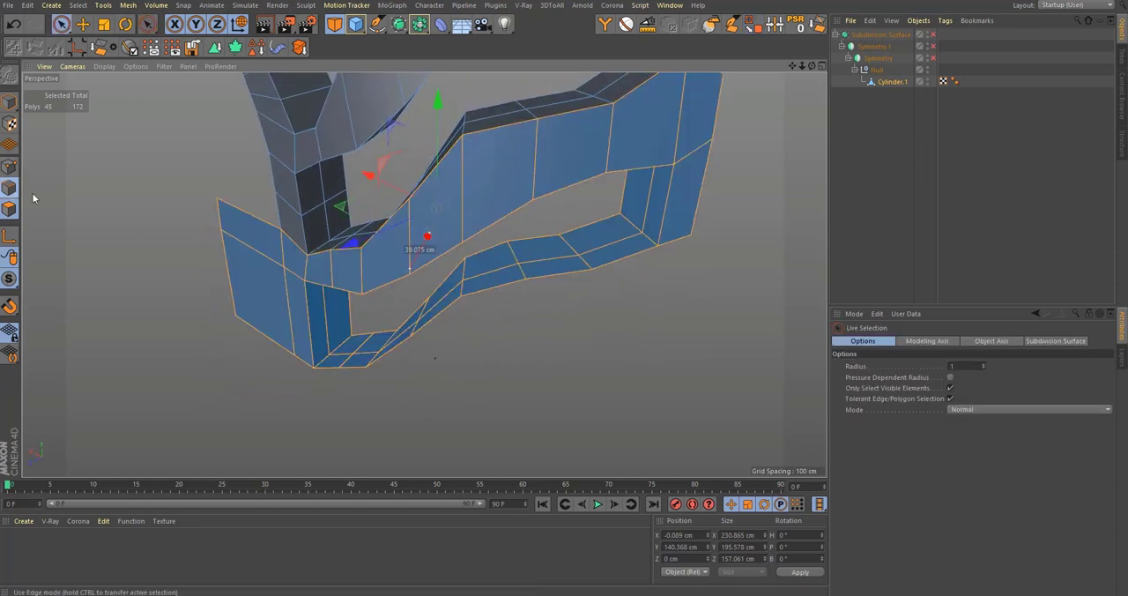
pyautogui.click(10, 188)
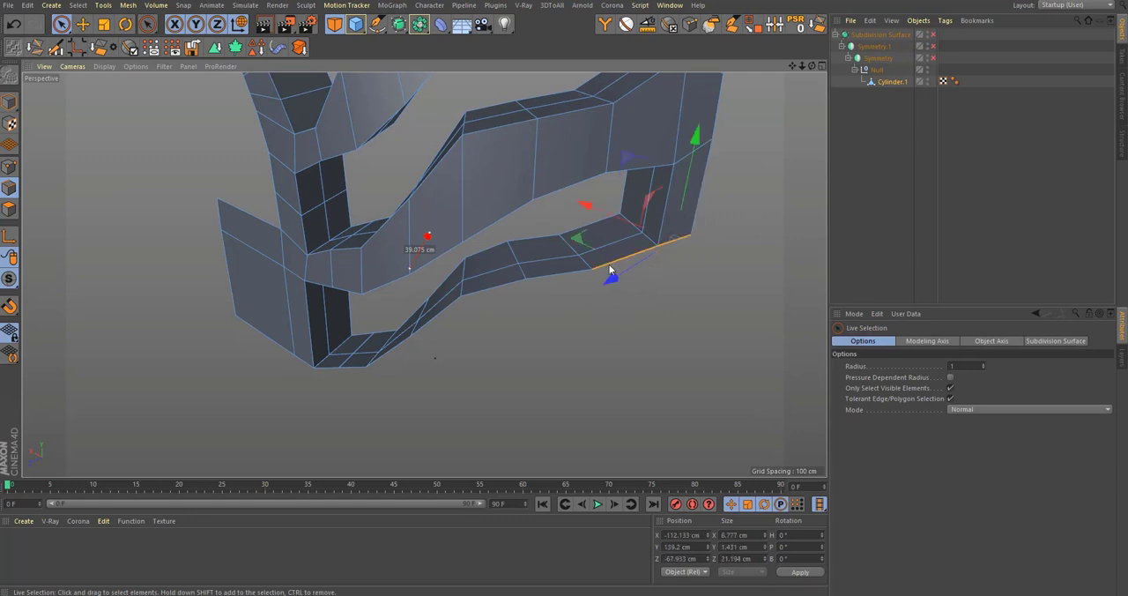
pyautogui.click(610, 271)
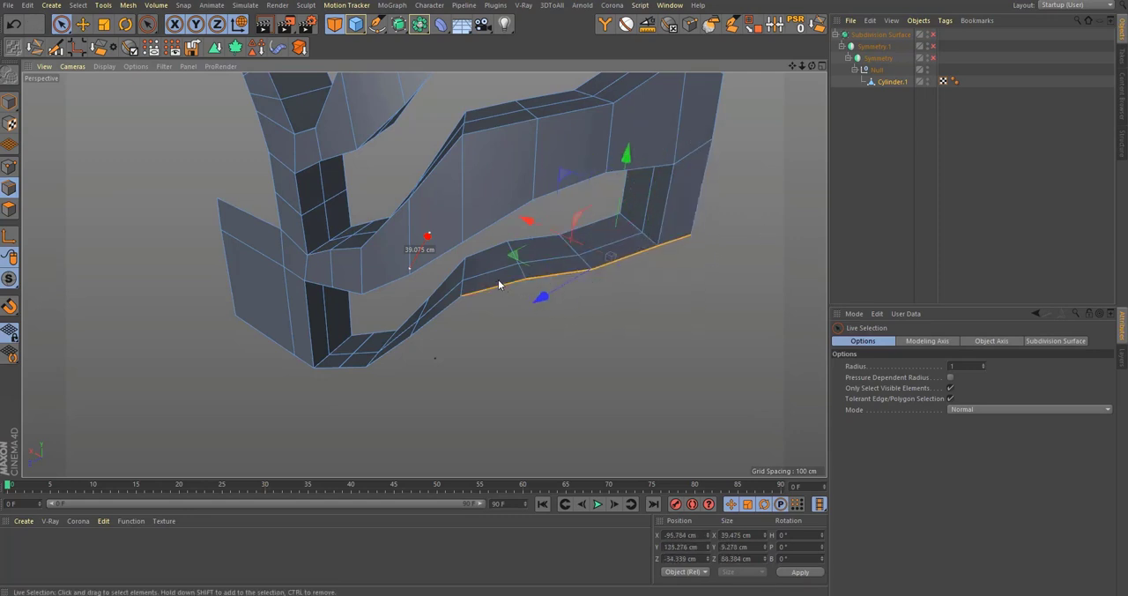
pyautogui.scroll(3, 448, 304)
pyautogui.keyDown('alt'); pyautogui.moveTo(448, 305); pyautogui.dragTo(476, 311); pyautogui.keyUp('alt')
pyautogui.keyDown('shift'); pyautogui.click(467, 318); pyautogui.keyUp('shift')
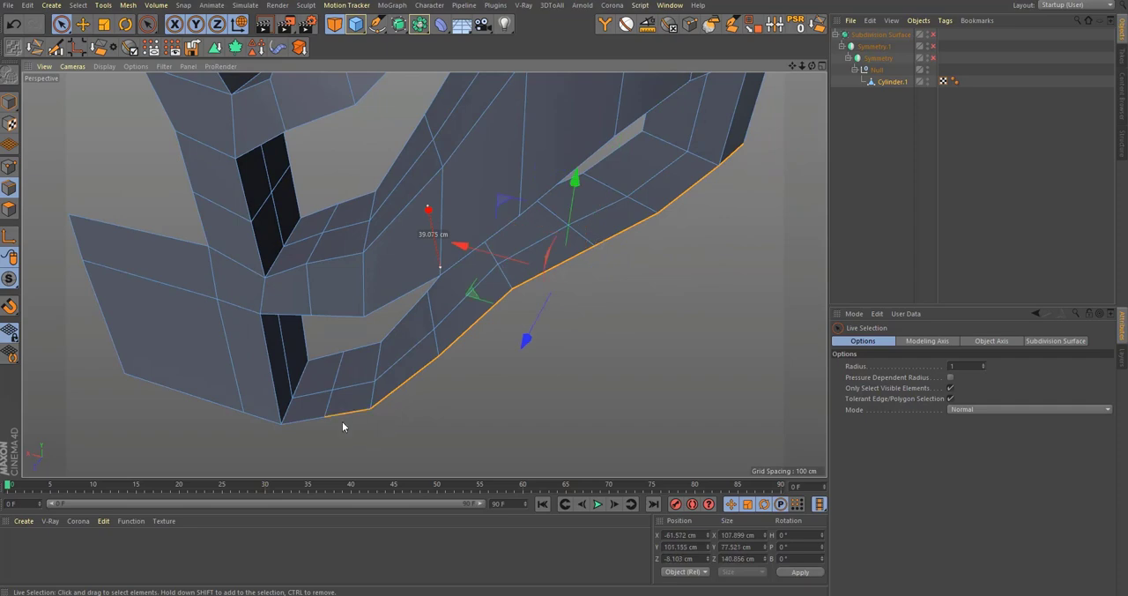
# Step: Lower the selected bottom edges by about 13 cm to about Y 78.3 cm to follow the reference branch
pyautogui.middleClick(446, 234)
pyautogui.middleClick(646, 359)
pyautogui.keyDown('alt'); pyautogui.moveTo(497, 254); pyautogui.dragTo(553, 356, button='middle'); pyautogui.keyUp('alt')
pyautogui.keyDown('alt'); pyautogui.moveTo(524, 152); pyautogui.dragTo(525, 194, button='middle'); pyautogui.keyUp('alt')
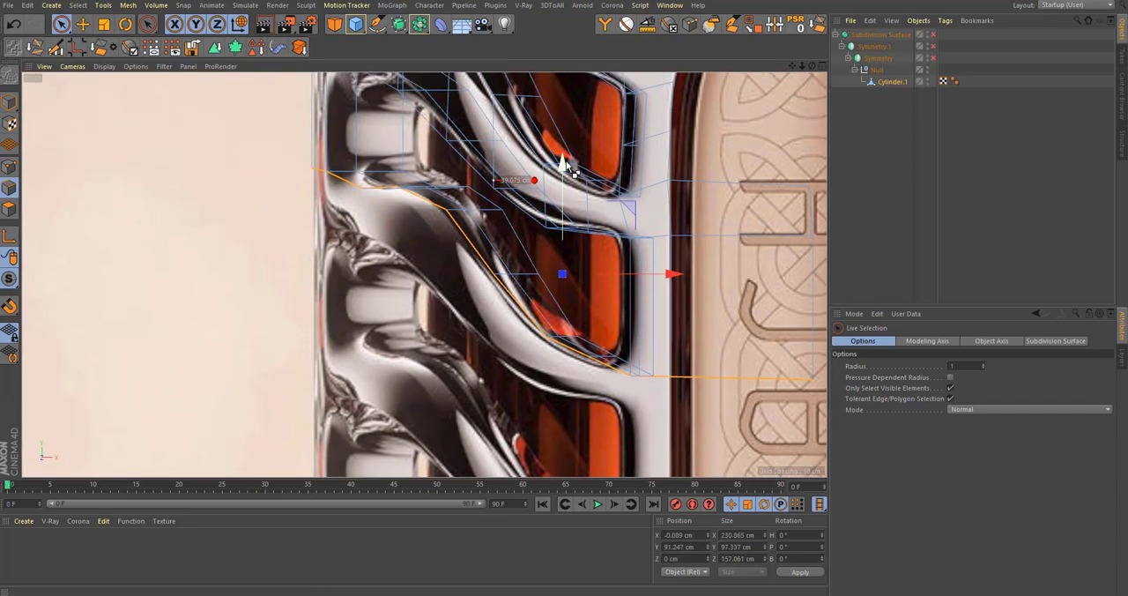
pyautogui.moveTo(565, 162); pyautogui.dragTo(568, 190)
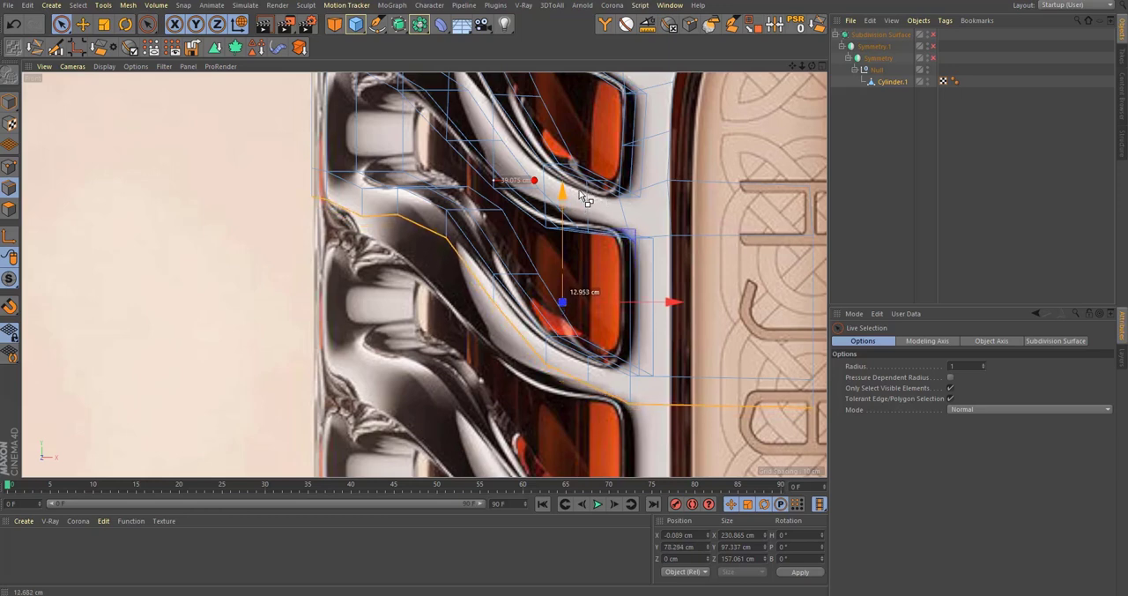
# Step: Add the new bottom strip below the lowest opening of Cylinder.1 to the branch's polygon selection
pyautogui.middleClick(227, 213)
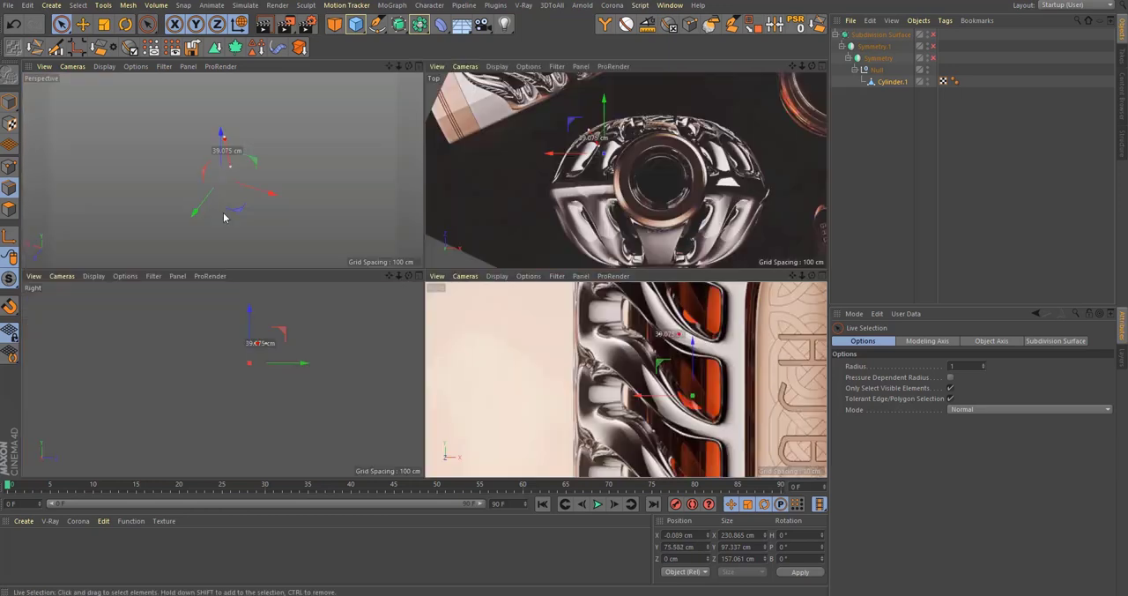
pyautogui.middleClick(235, 203)
pyautogui.keyDown('alt'); pyautogui.moveTo(434, 304); pyautogui.dragTo(471, 211); pyautogui.keyUp('alt')
pyautogui.keyDown('alt'); pyautogui.moveTo(475, 275); pyautogui.dragTo(476, 252, button='middle'); pyautogui.keyUp('alt')
pyautogui.scroll(-2, 474, 251)
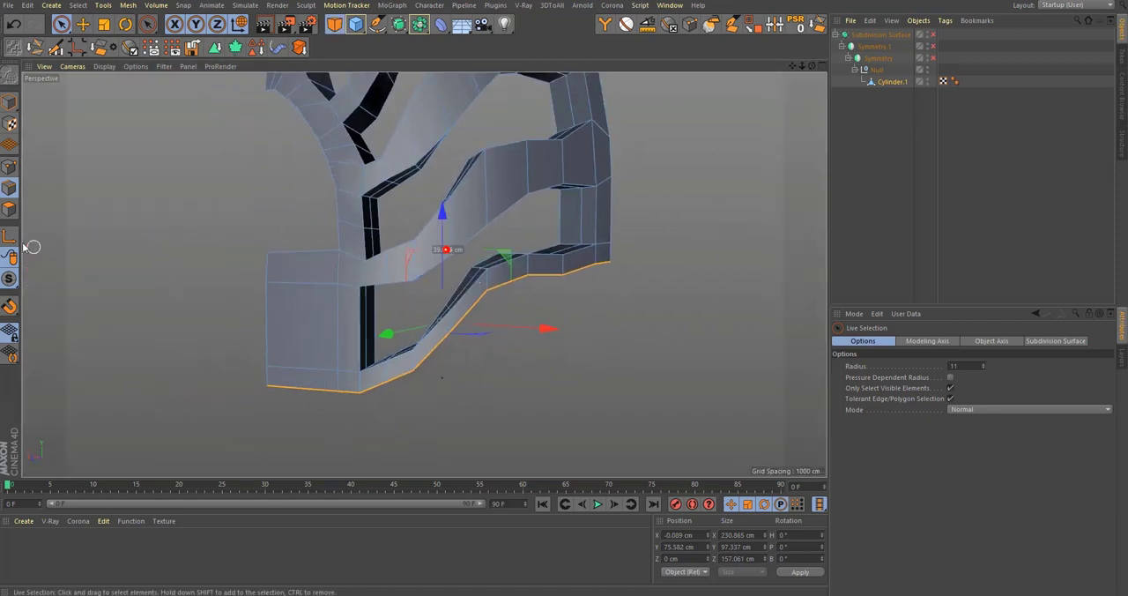
pyautogui.click(9, 210)
pyautogui.keyDown('alt'); pyautogui.moveTo(493, 295); pyautogui.dragTo(493, 286, button='middle'); pyautogui.keyUp('alt')
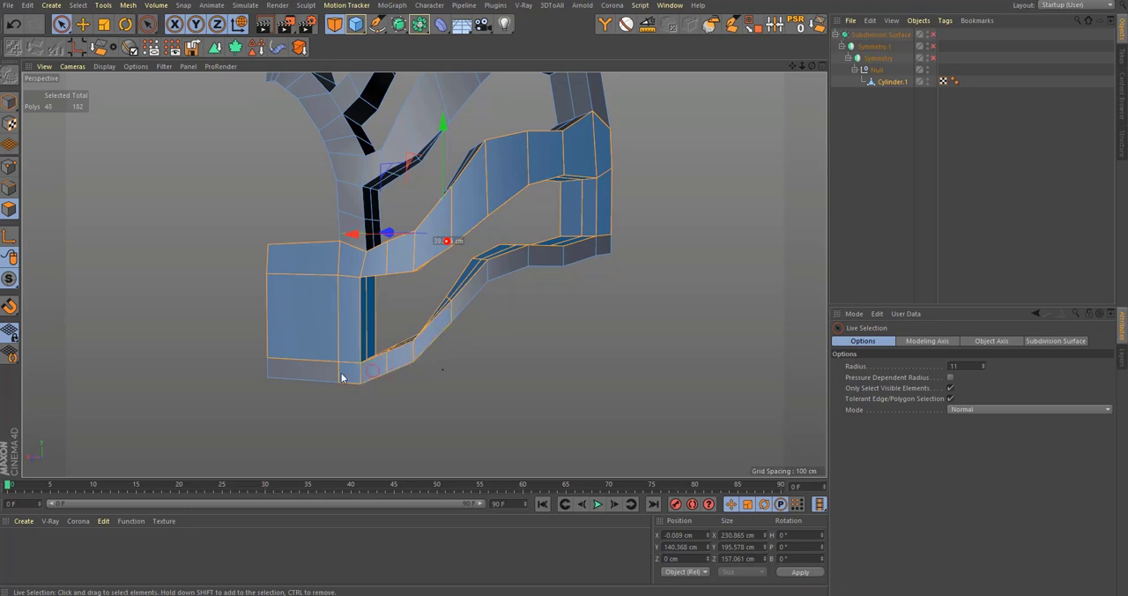
pyautogui.keyDown('shift'); pyautogui.moveTo(618, 247); pyautogui.dragTo(621, 246); pyautogui.keyUp('shift')
pyautogui.scroll(-3, 479, 282)
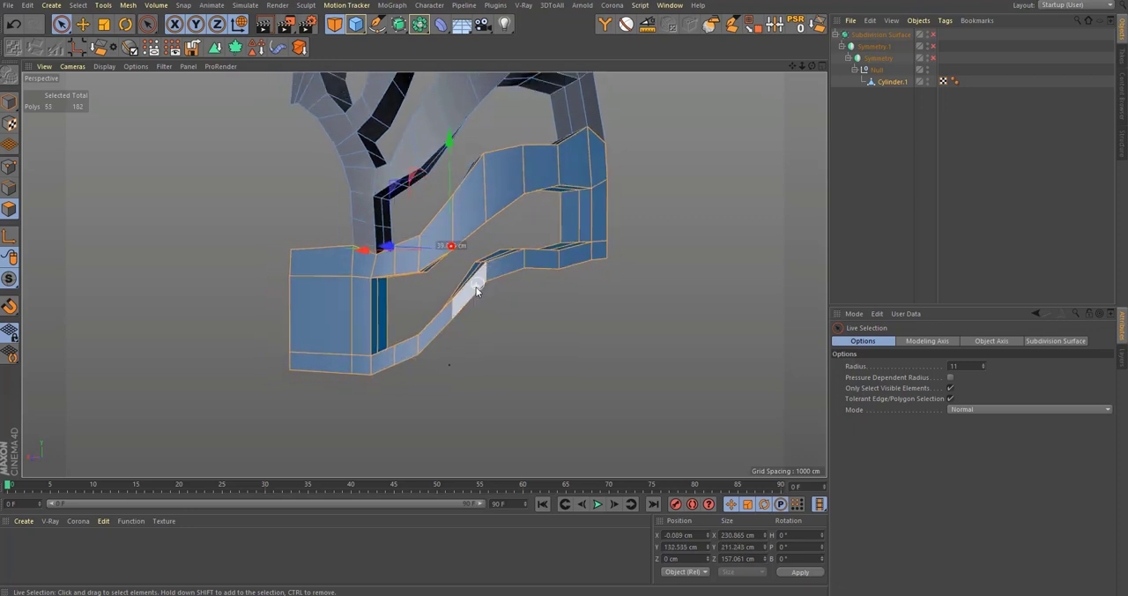
# Step: Split the selected branch polygons off Cylinder.1 into a separate object, and make that object ready to move
pyautogui.press('u')
pyautogui.press('p')
pyautogui.click(890, 94)
pyautogui.press('e')
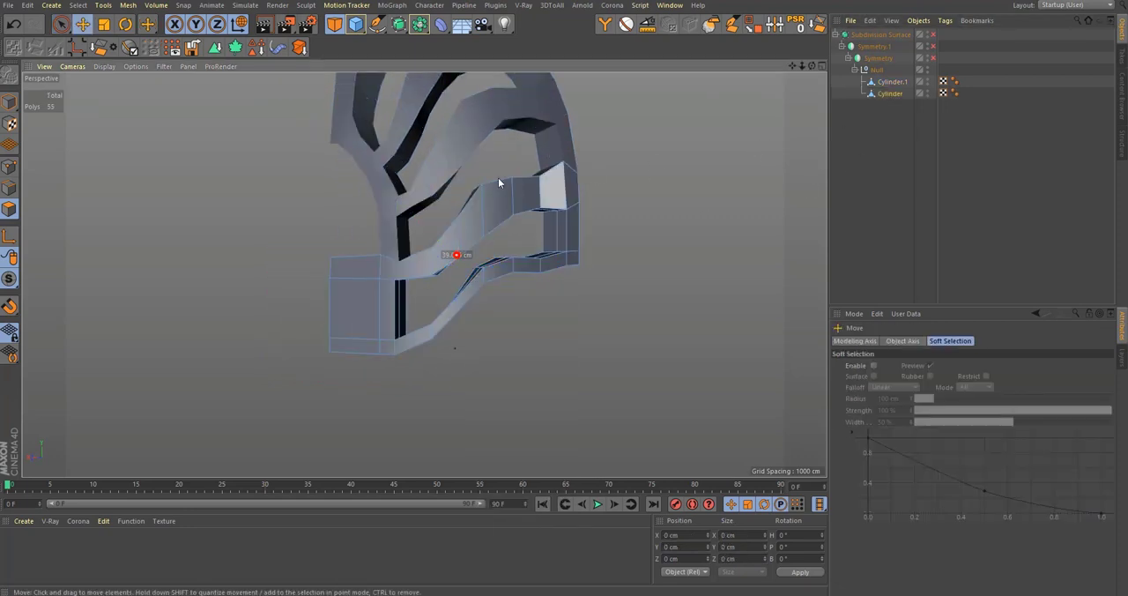
# Step: Lower the whole split-off Cylinder branch to about Y -110.2 cm, aligning it with the next opening in the reference image
pyautogui.click(10, 101)
pyautogui.moveTo(455, 258); pyautogui.dragTo(488, 418)
pyautogui.middleClick(557, 348)
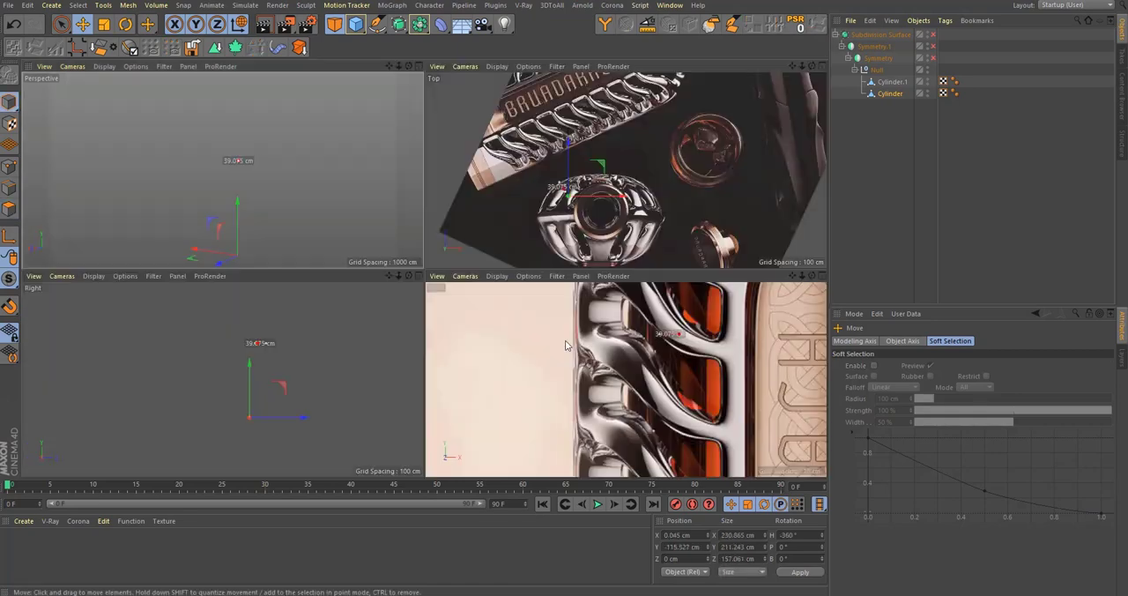
pyautogui.middleClick(596, 386)
pyautogui.scroll(-6, 441, 295)
pyautogui.scroll(3, 418, 254)
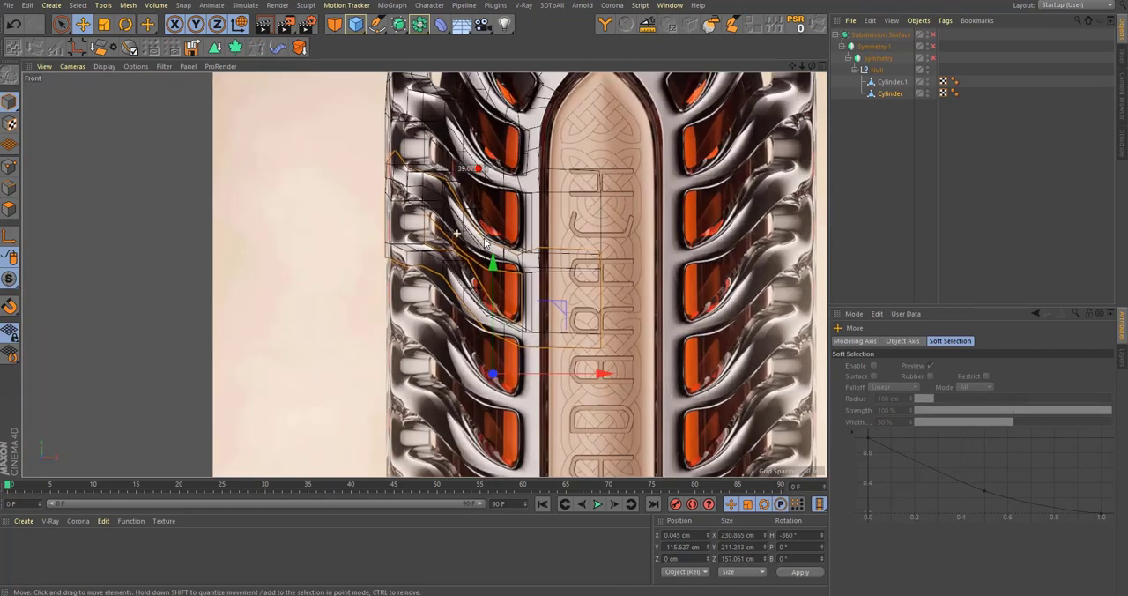
pyautogui.moveTo(501, 295); pyautogui.dragTo(541, 289)
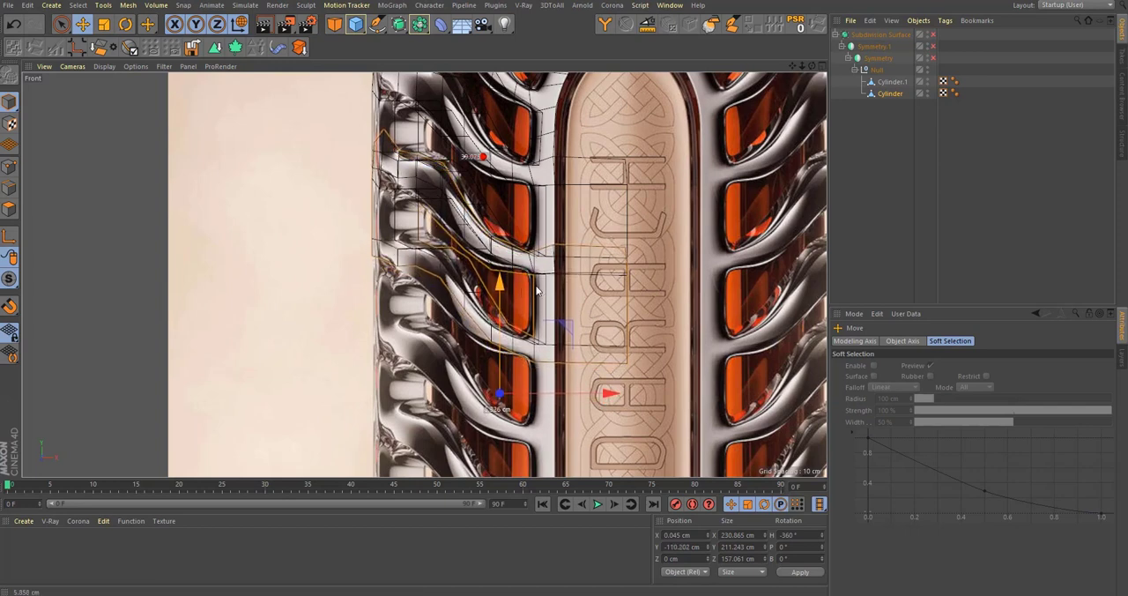
# Step: Examine in perspective, with points shown, how the lowered Cylinder branch meets Cylinder.1 along the outer side and front panel
pyautogui.middleClick(539, 290)
pyautogui.middleClick(411, 226)
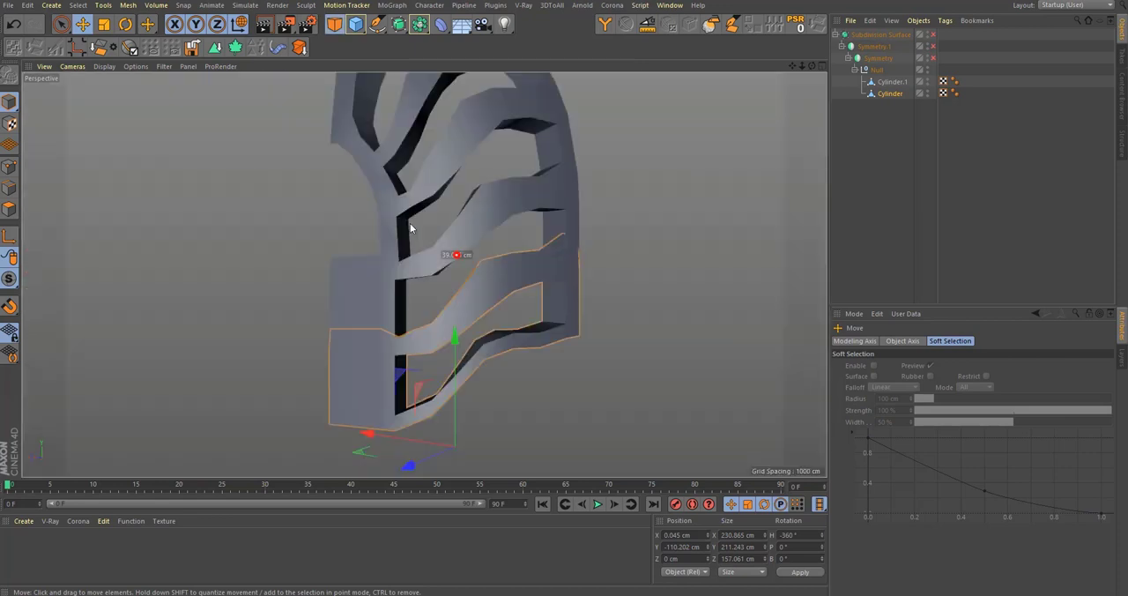
pyautogui.scroll(4, 511, 261)
pyautogui.click(11, 171)
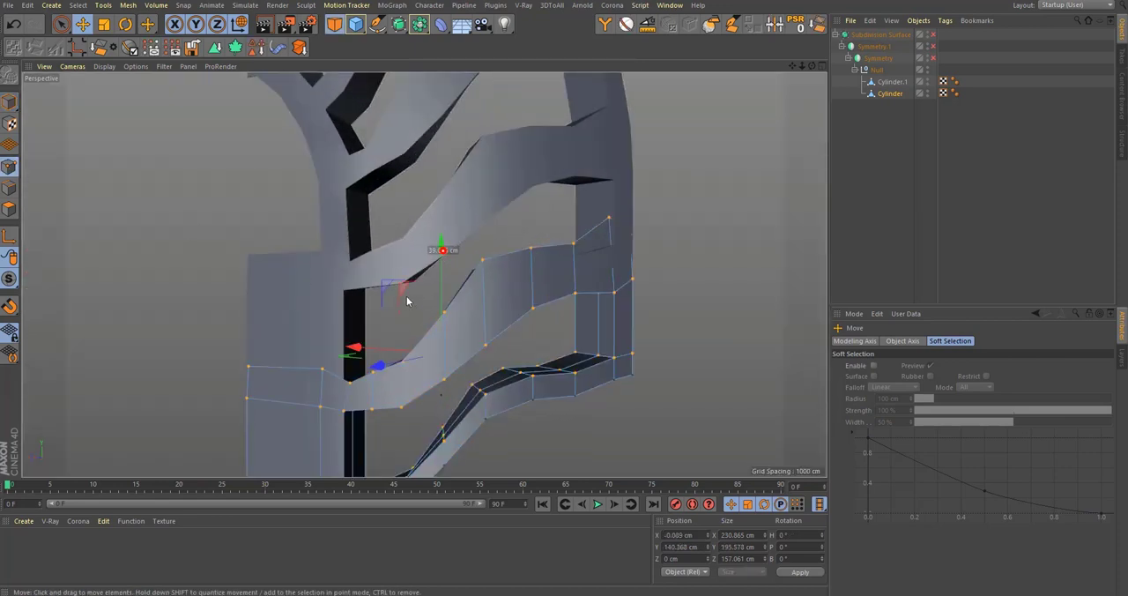
pyautogui.keyDown('alt'); pyautogui.moveTo(435, 297); pyautogui.dragTo(438, 257, button='middle'); pyautogui.keyUp('alt')
pyautogui.keyDown('alt'); pyautogui.moveTo(531, 237); pyautogui.dragTo(477, 225); pyautogui.keyUp('alt')
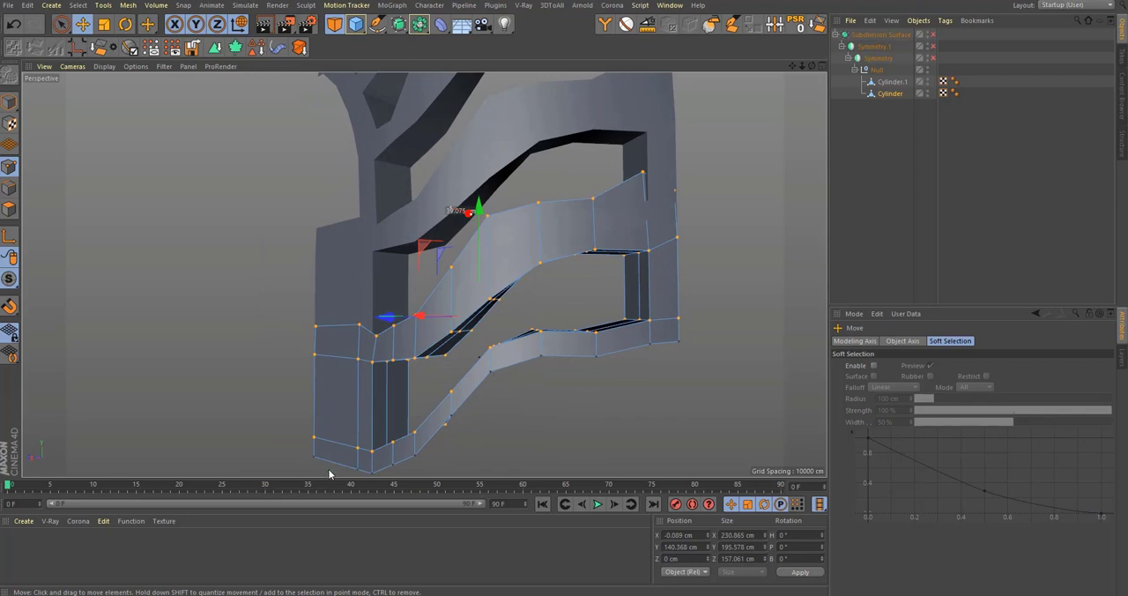
pyautogui.scroll(-10, 363, 290)
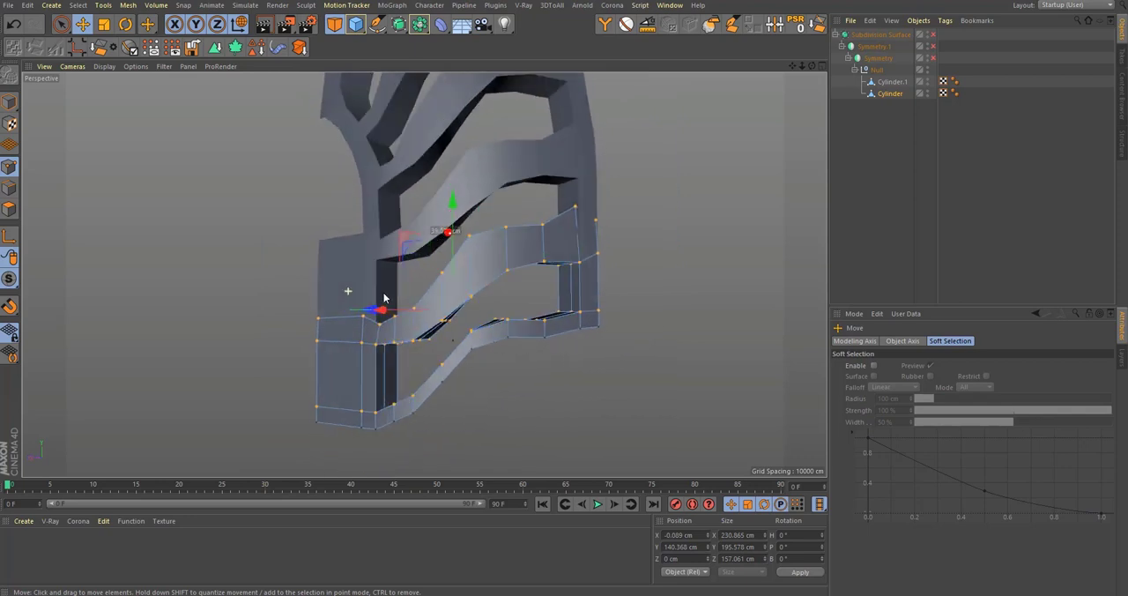
pyautogui.scroll(-3, 437, 266)
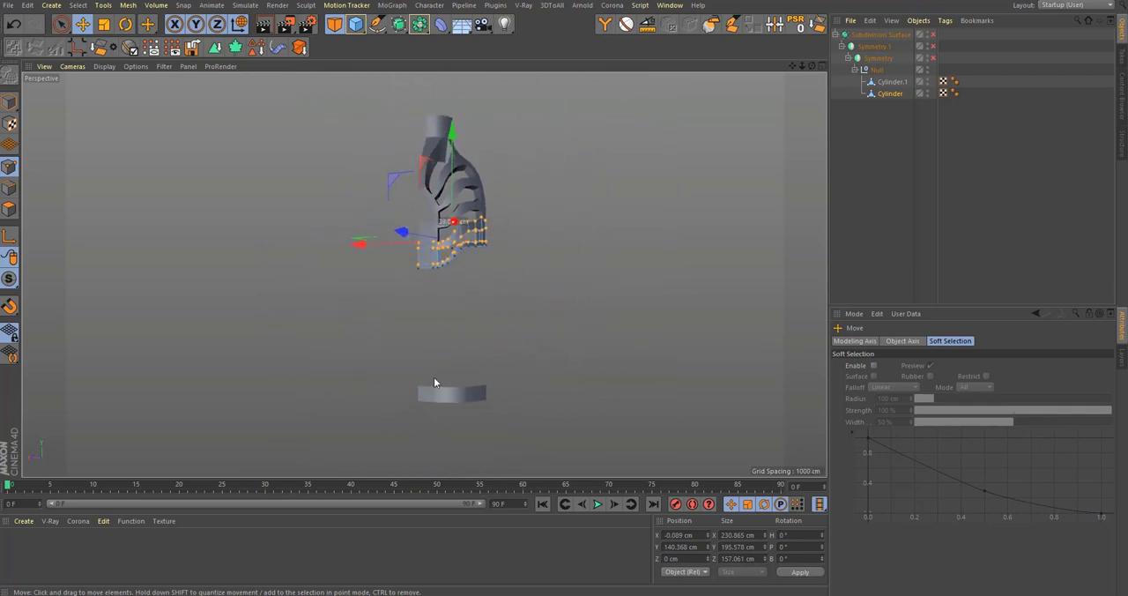
pyautogui.scroll(10, 590, 219)
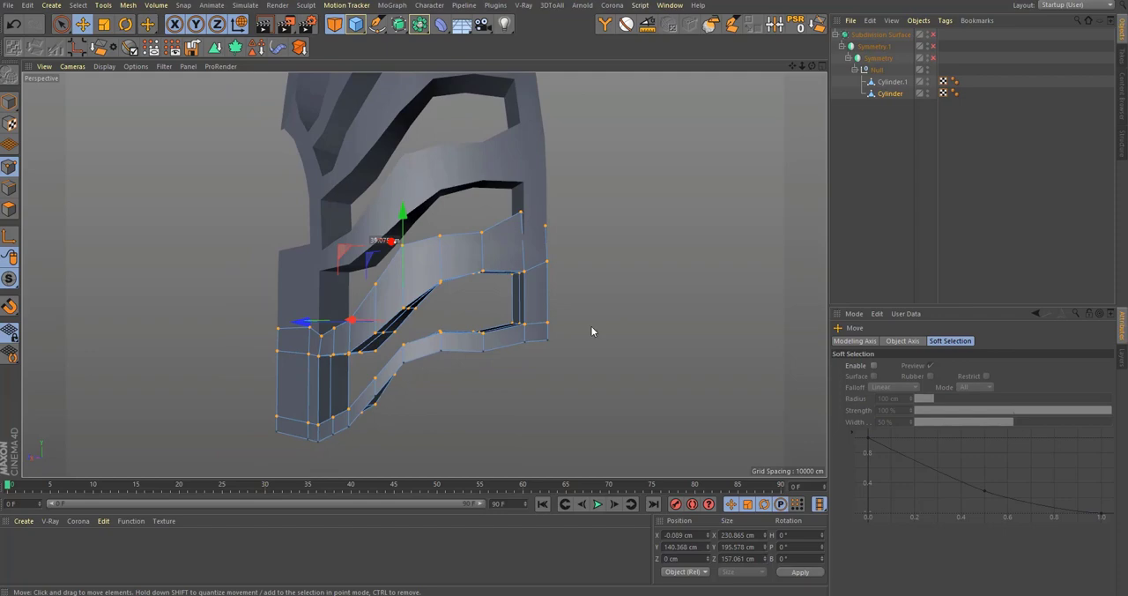
pyautogui.scroll(1, 519, 207)
pyautogui.keyDown('alt'); pyautogui.moveTo(520, 222); pyautogui.dragTo(286, 246); pyautogui.keyUp('alt')
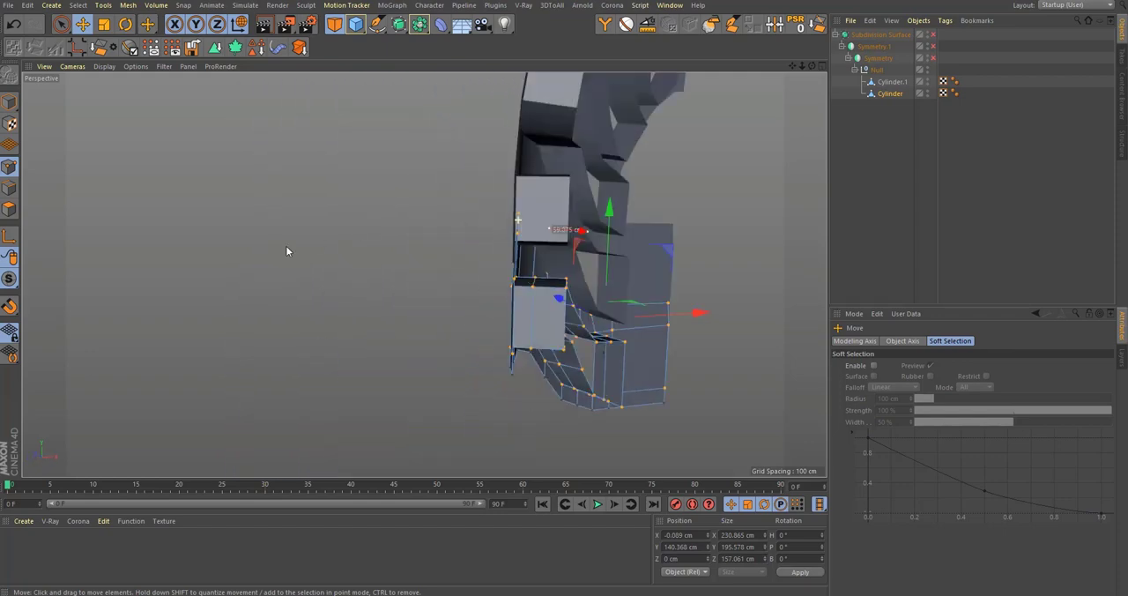
pyautogui.scroll(3, 549, 265)
pyautogui.keyDown('alt'); pyautogui.moveTo(550, 260); pyautogui.dragTo(460, 244); pyautogui.keyUp('alt')
pyautogui.keyDown('alt'); pyautogui.moveTo(445, 238); pyautogui.dragTo(496, 266, button='middle'); pyautogui.keyUp('alt')
pyautogui.keyDown('alt'); pyautogui.moveTo(461, 256); pyautogui.dragTo(580, 267); pyautogui.keyUp('alt')
pyautogui.keyDown('alt'); pyautogui.moveTo(548, 260); pyautogui.dragTo(475, 281); pyautogui.keyUp('alt')
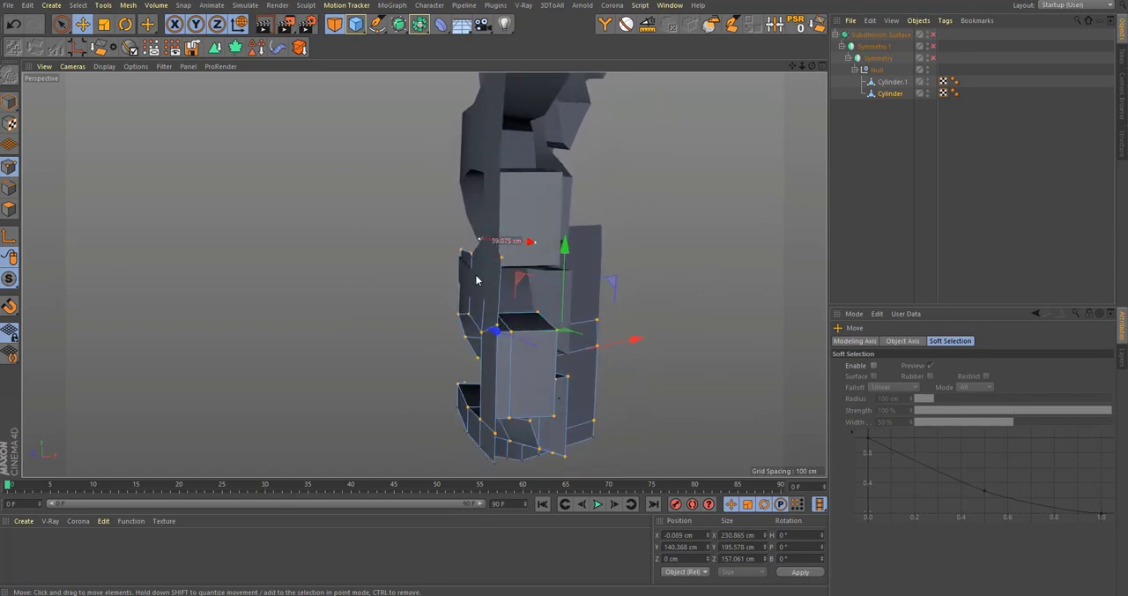
# Step: Display the perspective view with Gouraud Shading (Lines), and select Cylinder.1 and Cylinder together for point editing
pyautogui.click(108, 67)
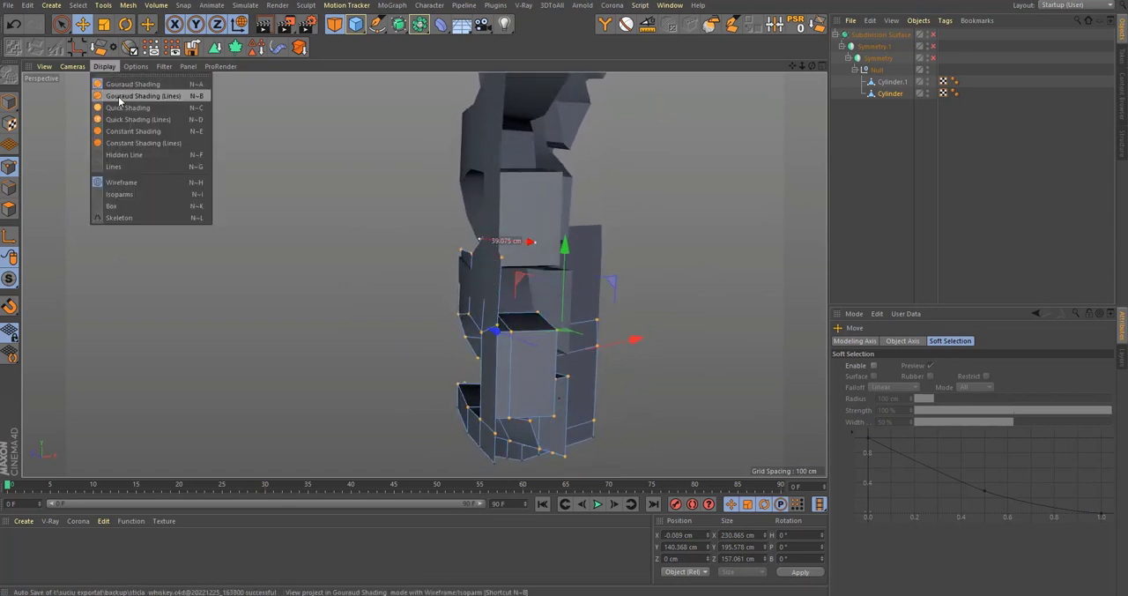
pyautogui.click(119, 97)
pyautogui.scroll(5, 489, 273)
pyautogui.moveTo(497, 253)
pyautogui.keyDown('alt'); pyautogui.mouseDown()
pyautogui.moveTo(544, 258)
pyautogui.moveTo(402, 247)
pyautogui.moveTo(445, 228)
pyautogui.moveTo(499, 247)
pyautogui.mouseUp(); pyautogui.keyUp('alt')
pyautogui.keyDown('ctrl'); pyautogui.click(890, 83); pyautogui.keyUp('ctrl')
pyautogui.press('space')
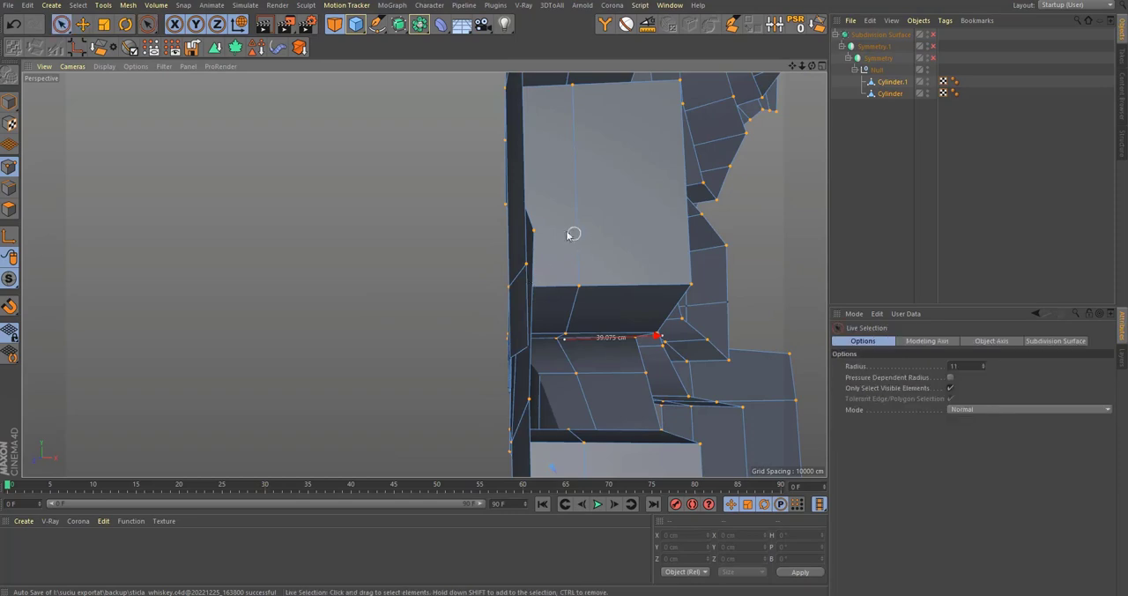
# Step: Weld the Cylinder copy's top point on the outermost side edge to the matching point of the neighbouring branch
pyautogui.click(543, 238)
pyautogui.moveTo(528, 340)
pyautogui.keyDown('alt'); pyautogui.mouseDown()
pyautogui.moveTo(723, 319)
pyautogui.moveTo(529, 354)
pyautogui.mouseUp(); pyautogui.keyUp('alt')
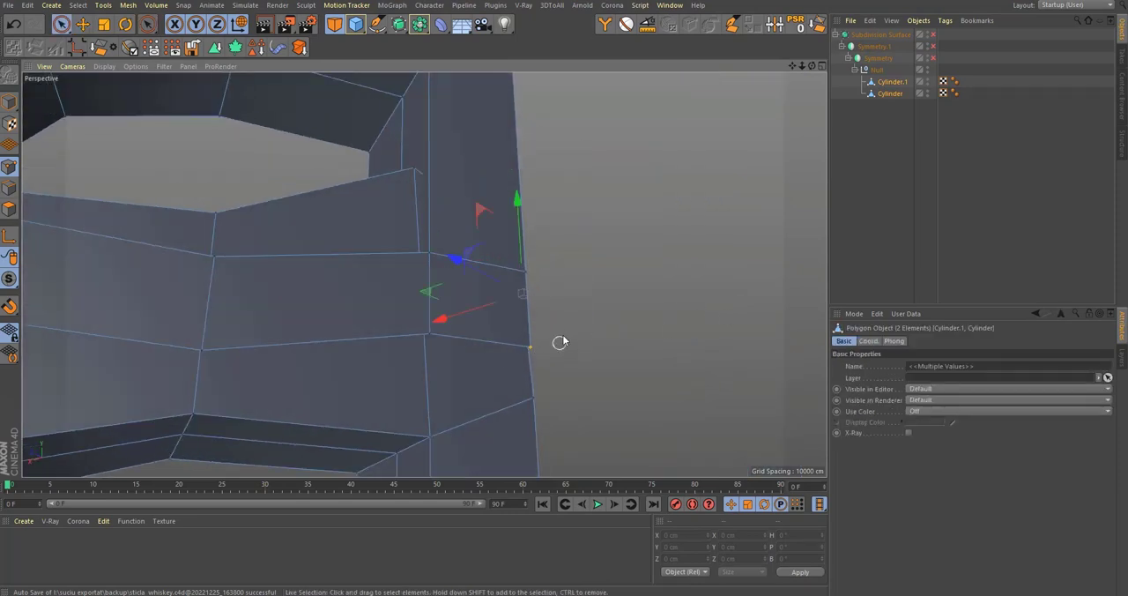
pyautogui.press('m')
pyautogui.press('q')
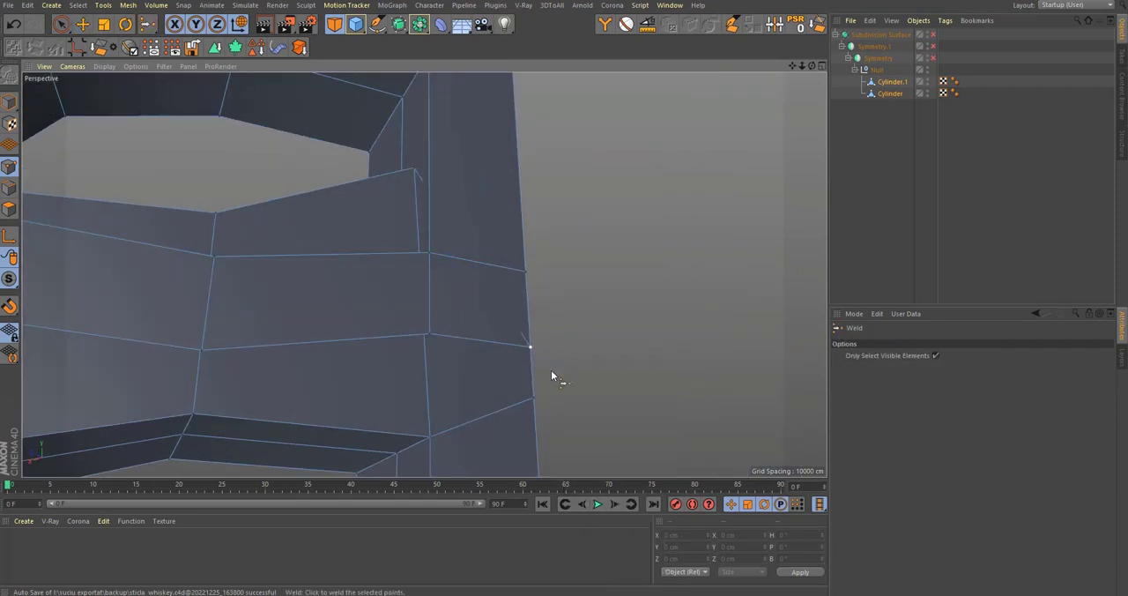
pyautogui.keyDown('alt'); pyautogui.moveTo(551, 375); pyautogui.dragTo(408, 375); pyautogui.keyUp('alt')
pyautogui.keyDown('alt'); pyautogui.moveTo(568, 345); pyautogui.dragTo(743, 327); pyautogui.keyUp('alt')
pyautogui.keyDown('alt'); pyautogui.moveTo(743, 327); pyautogui.dragTo(589, 339, button='right'); pyautogui.keyUp('alt')
pyautogui.keyDown('alt'); pyautogui.moveTo(645, 282); pyautogui.dragTo(651, 146, button='middle'); pyautogui.keyUp('alt')
pyautogui.keyDown('alt'); pyautogui.moveTo(650, 145); pyautogui.dragTo(663, 327, button='right'); pyautogui.keyUp('alt')
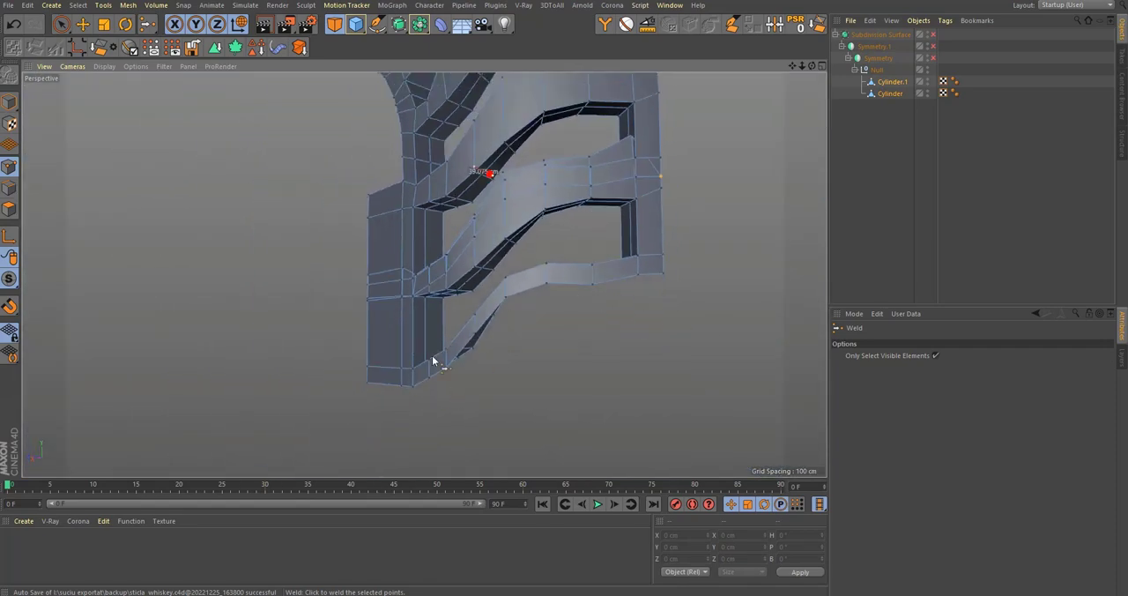
pyautogui.keyDown('alt'); pyautogui.moveTo(648, 146); pyautogui.dragTo(762, 132, button='right'); pyautogui.keyUp('alt')
pyautogui.keyDown('alt'); pyautogui.moveTo(652, 195); pyautogui.dragTo(631, 237, button='middle'); pyautogui.keyUp('alt')
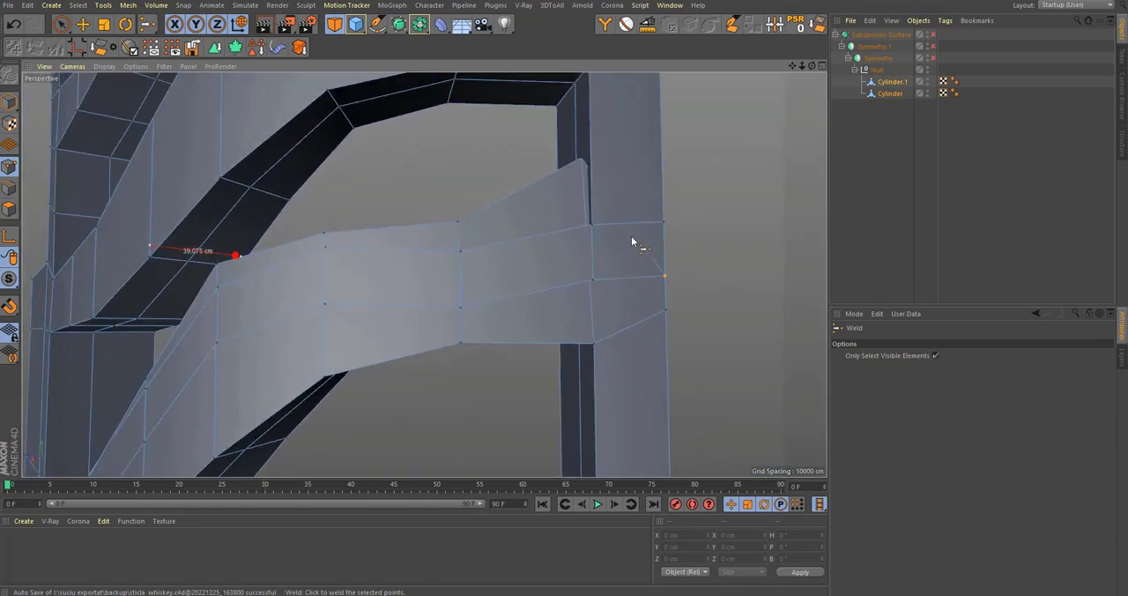
pyautogui.keyDown('alt'); pyautogui.moveTo(632, 237); pyautogui.dragTo(554, 238); pyautogui.keyUp('alt')
# Step: Weld the copy's raised point beside the outer side column to the matching branch point below it
pyautogui.press('space')
pyautogui.click(567, 188)
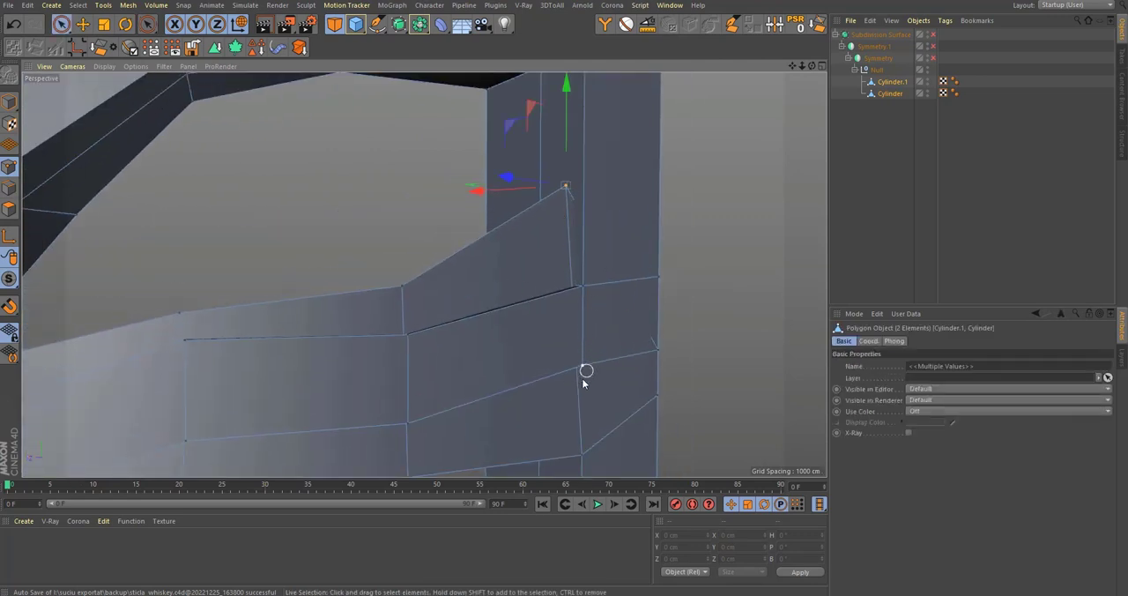
pyautogui.keyDown('shift'); pyautogui.click(584, 369); pyautogui.keyUp('shift')
pyautogui.press('space')
pyautogui.click(587, 370)
pyautogui.keyDown('alt'); pyautogui.moveTo(583, 359); pyautogui.dragTo(594, 239); pyautogui.keyUp('alt')
# Step: Weld the next overlapping point pair inward from the side column, on the flat upper part of the branch
pyautogui.press('space')
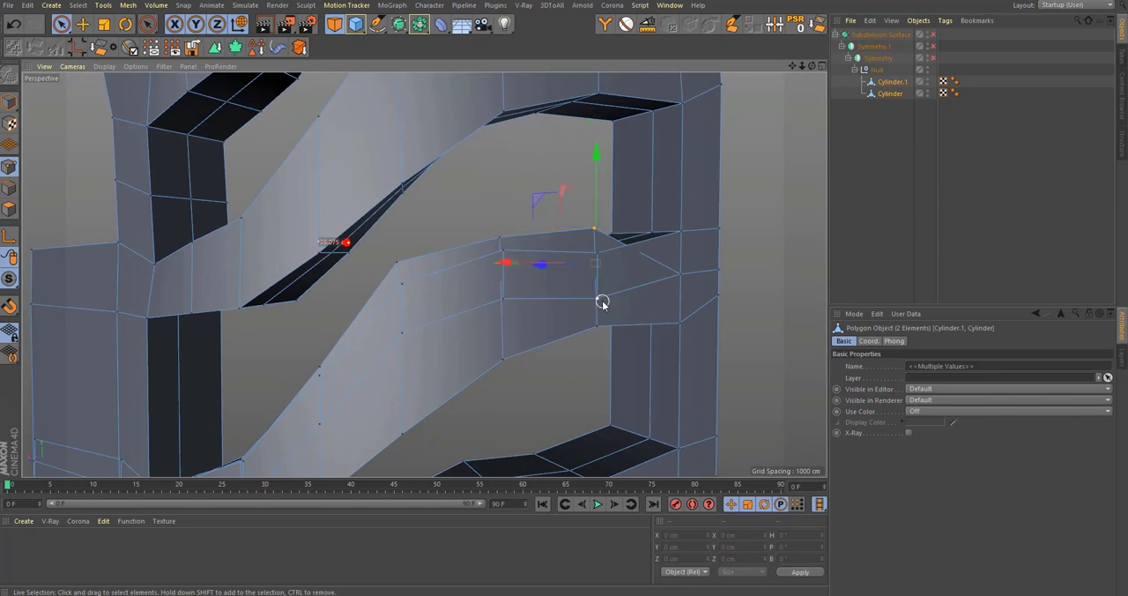
pyautogui.keyDown('alt'); pyautogui.moveTo(577, 308); pyautogui.dragTo(579, 231); pyautogui.keyUp('alt')
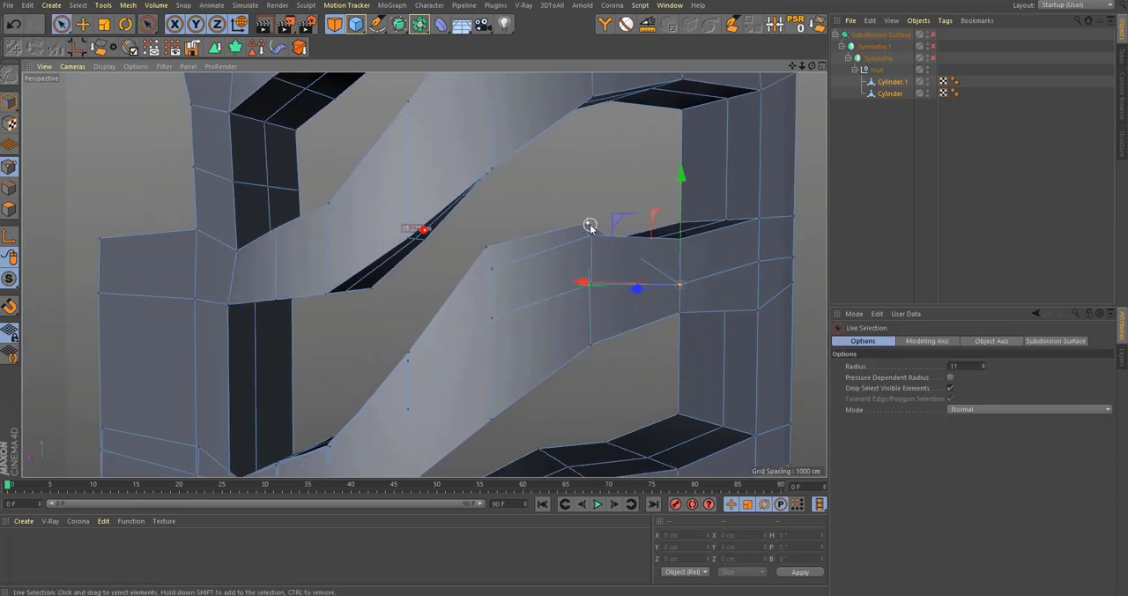
pyautogui.click(590, 227)
pyautogui.press('space')
pyautogui.click(592, 287)
pyautogui.keyDown('alt'); pyautogui.moveTo(487, 247); pyautogui.dragTo(557, 208, button='middle'); pyautogui.keyUp('alt')
# Step: Weld the overlapping point pair at the bend where the branch starts sloping down towards the front panel
pyautogui.press('space')
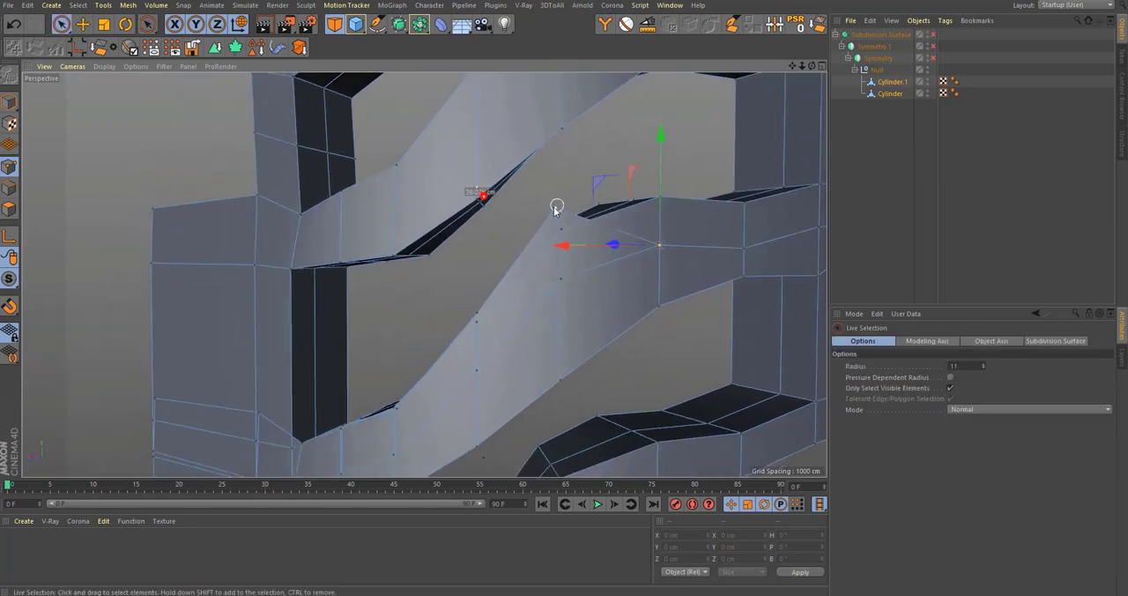
pyautogui.click(556, 208)
pyautogui.keyDown('shift'); pyautogui.click(563, 281); pyautogui.keyUp('shift')
pyautogui.press('space')
pyautogui.press('space')
pyautogui.keyDown('shift'); pyautogui.click(565, 282); pyautogui.keyUp('shift')
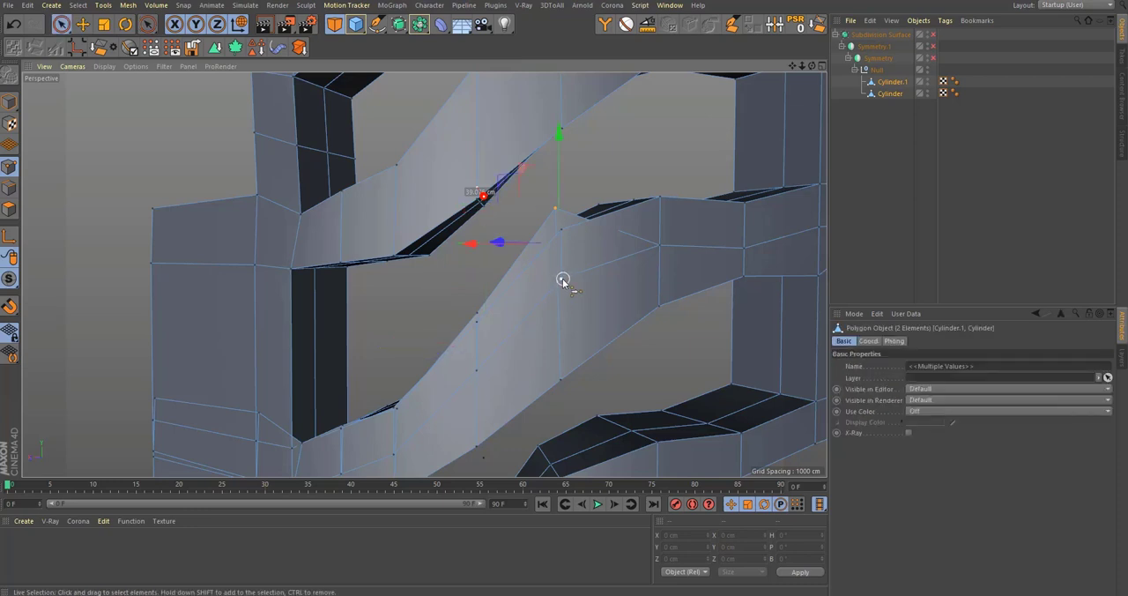
# Step: Weld the overlapping point pair midway down the slope of the branch
pyautogui.press('space')
pyautogui.click(565, 282)
pyautogui.keyDown('alt'); pyautogui.moveTo(565, 282); pyautogui.dragTo(686, 226); pyautogui.keyUp('alt')
pyautogui.press('space')
pyautogui.click(693, 176)
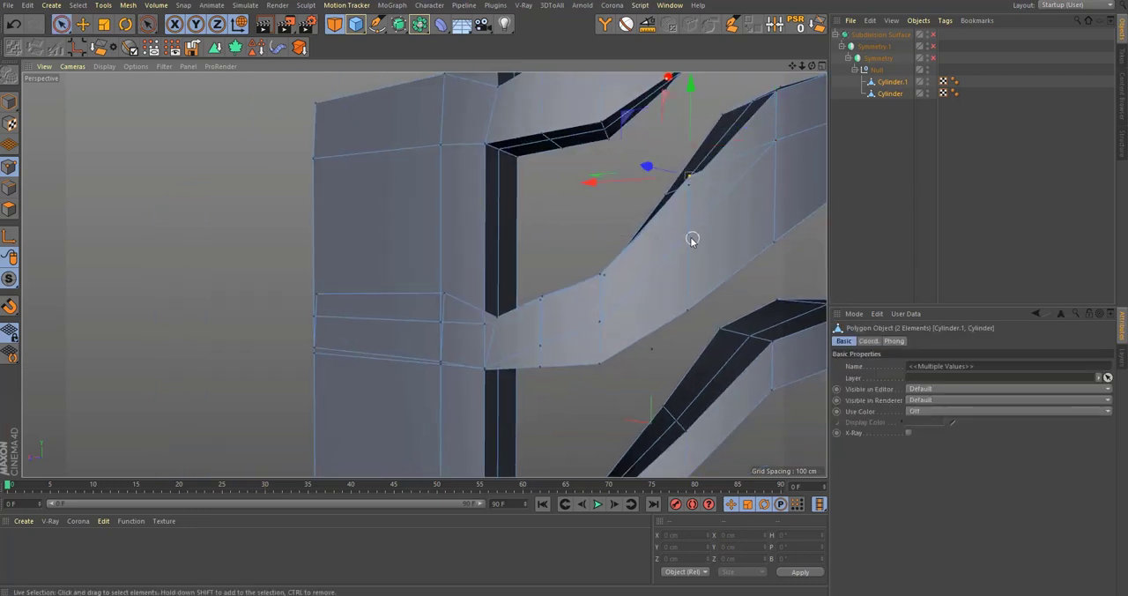
pyautogui.press('space')
pyautogui.press('space')
pyautogui.keyDown('alt'); pyautogui.moveTo(702, 267); pyautogui.dragTo(146, 305); pyautogui.keyUp('alt')
# Step: Weld the overlapping point pair at the lower end of the branch's slope
pyautogui.press('space')
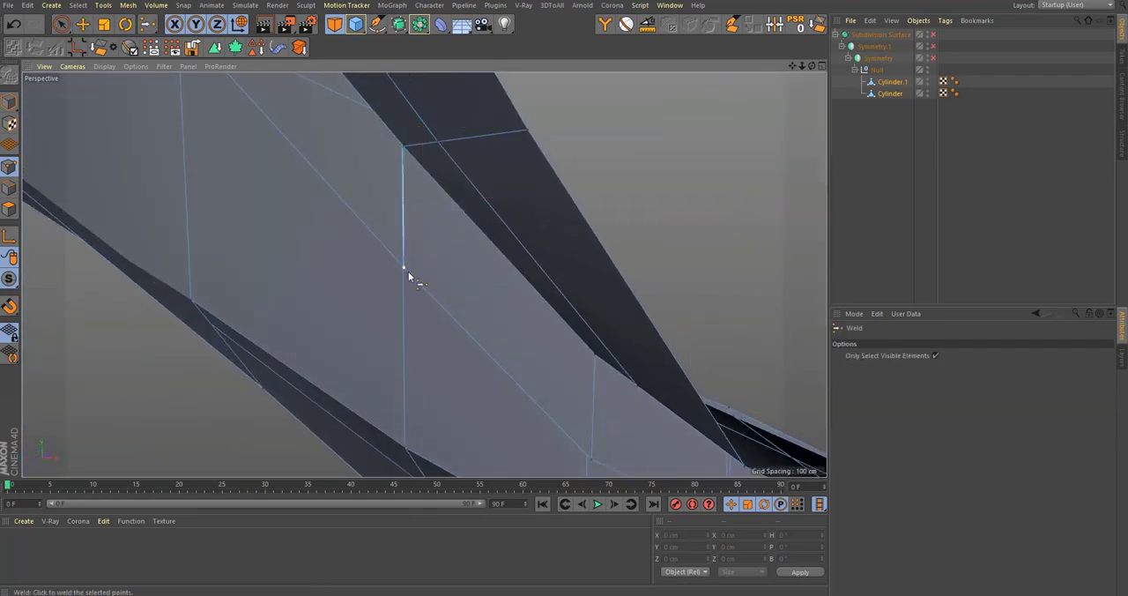
pyautogui.click(408, 271)
pyautogui.moveTo(461, 289)
pyautogui.keyDown('alt'); pyautogui.mouseDown()
pyautogui.moveTo(650, 302)
pyautogui.moveTo(509, 370)
pyautogui.moveTo(487, 284)
pyautogui.moveTo(476, 291)
pyautogui.mouseUp(); pyautogui.keyUp('alt')
pyautogui.press('space')
pyautogui.click(623, 165)
pyautogui.moveTo(610, 270)
pyautogui.keyDown('alt'); pyautogui.mouseDown()
pyautogui.moveTo(221, 305)
pyautogui.moveTo(615, 284)
pyautogui.mouseUp(); pyautogui.keyUp('alt')
# Step: Weld the last overlapping point pair on the branch before its inner corner with the front panel
pyautogui.press('space')
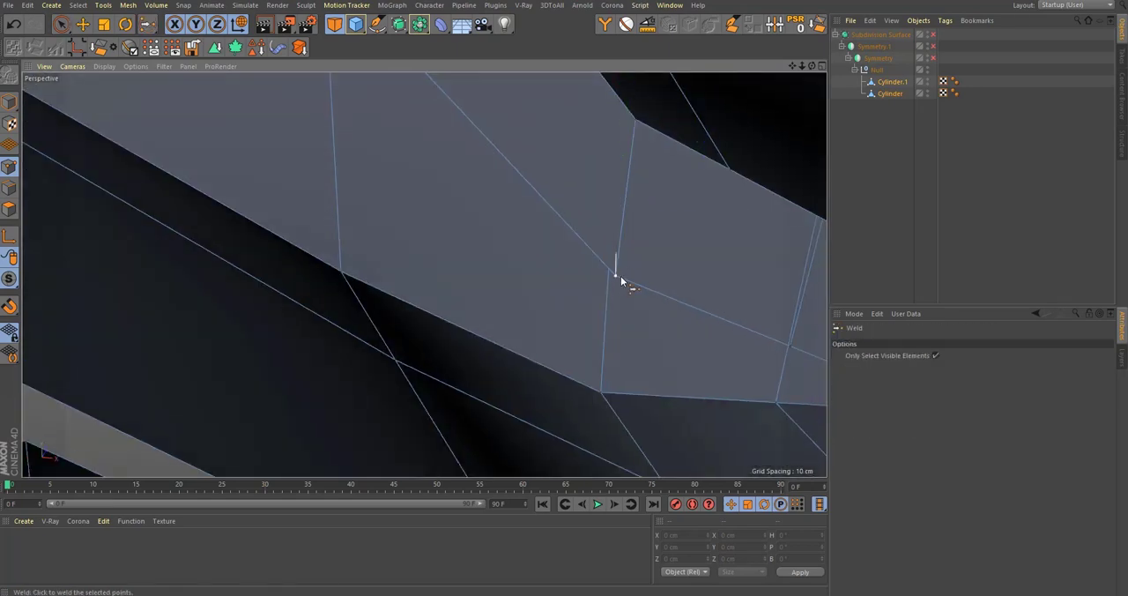
pyautogui.keyDown('alt'); pyautogui.moveTo(709, 236); pyautogui.dragTo(518, 209); pyautogui.keyUp('alt')
pyautogui.press('space')
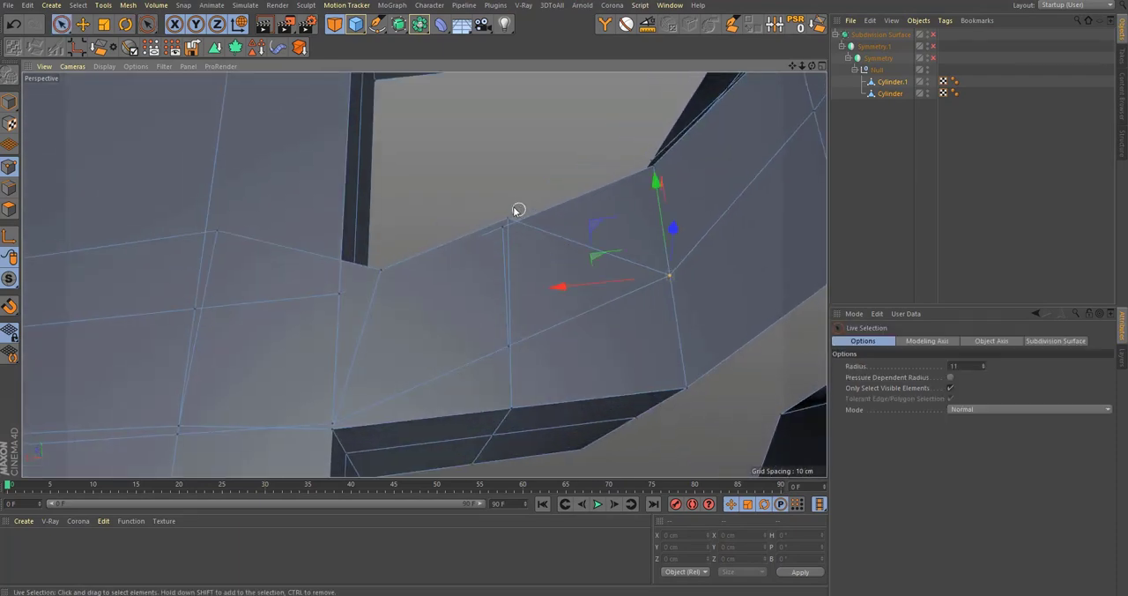
pyautogui.click(507, 223)
pyautogui.keyDown('alt'); pyautogui.moveTo(516, 352); pyautogui.dragTo(248, 392); pyautogui.keyUp('alt')
pyautogui.press('space')
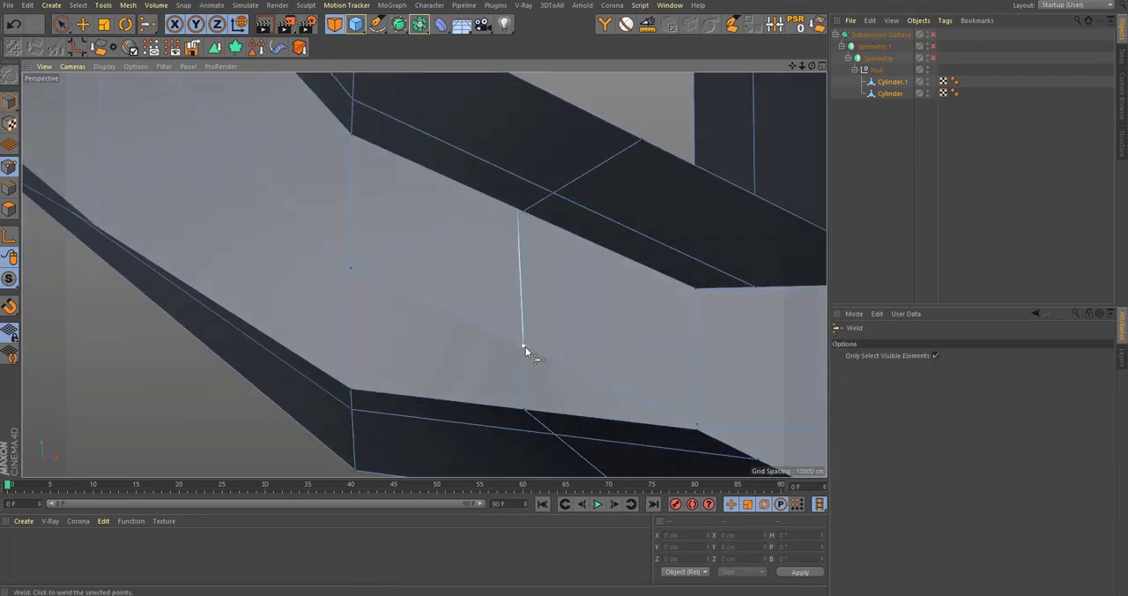
pyautogui.keyDown('alt'); pyautogui.moveTo(526, 348); pyautogui.dragTo(834, 203); pyautogui.keyUp('alt')
# Step: Weld the two points at the branch's inner corner with the front panel so the copy joins the original
pyautogui.click(553, 302)
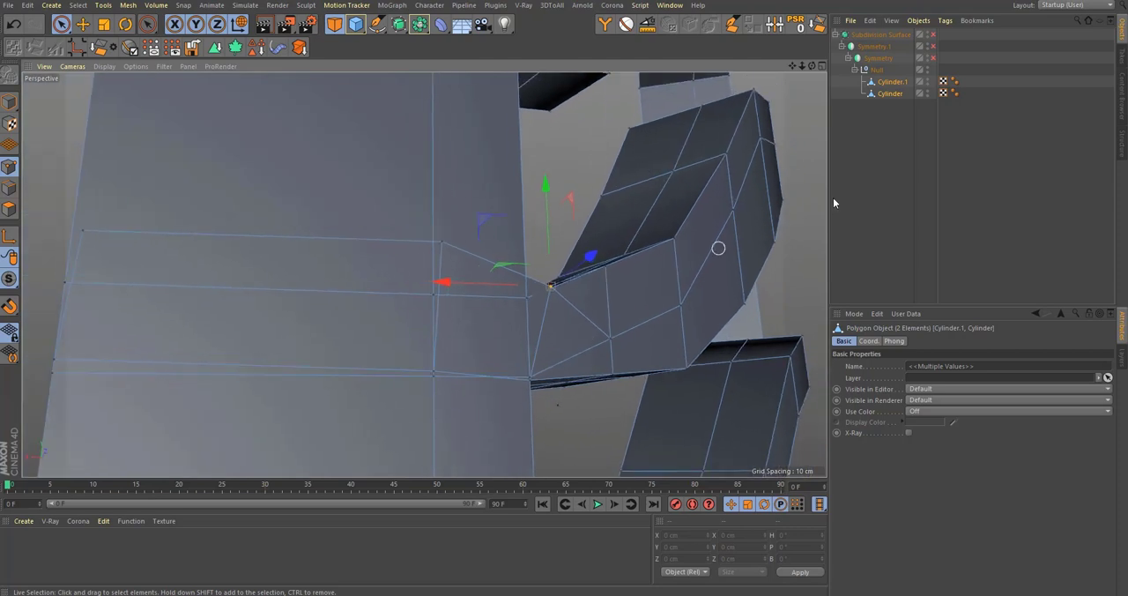
pyautogui.click(890, 94)
pyautogui.keyDown('alt'); pyautogui.moveTo(799, 145); pyautogui.dragTo(526, 298); pyautogui.keyUp('alt')
pyautogui.keyDown('alt'); pyautogui.moveTo(525, 307); pyautogui.dragTo(602, 287, button='right'); pyautogui.keyUp('alt')
pyautogui.keyDown('alt'); pyautogui.moveTo(602, 286); pyautogui.dragTo(574, 245); pyautogui.keyUp('alt')
pyautogui.keyDown('shift'); pyautogui.click(880, 82); pyautogui.keyUp('shift')
pyautogui.keyDown('alt'); pyautogui.moveTo(562, 283); pyautogui.dragTo(511, 358); pyautogui.keyUp('alt')
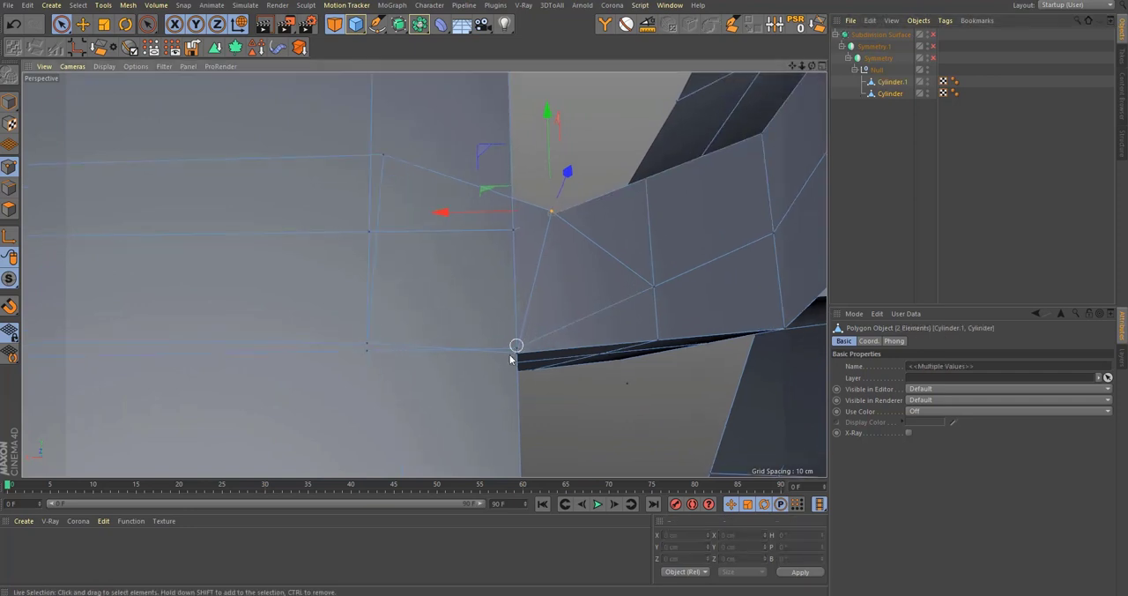
pyautogui.press('super+space')
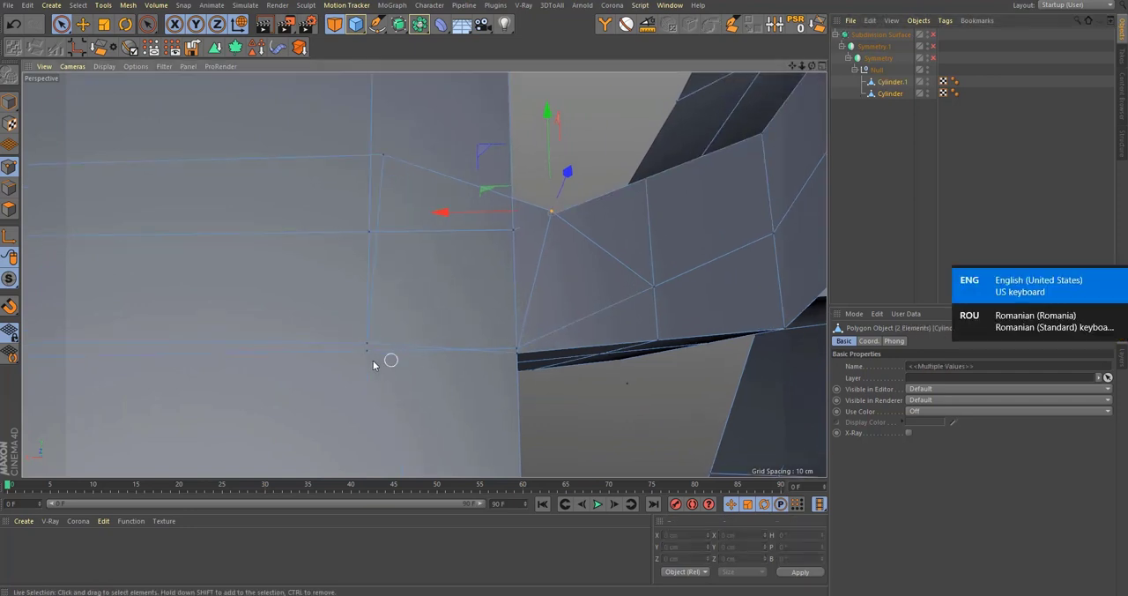
pyautogui.keyDown('alt'); pyautogui.moveTo(494, 333); pyautogui.dragTo(510, 358); pyautogui.keyUp('alt')
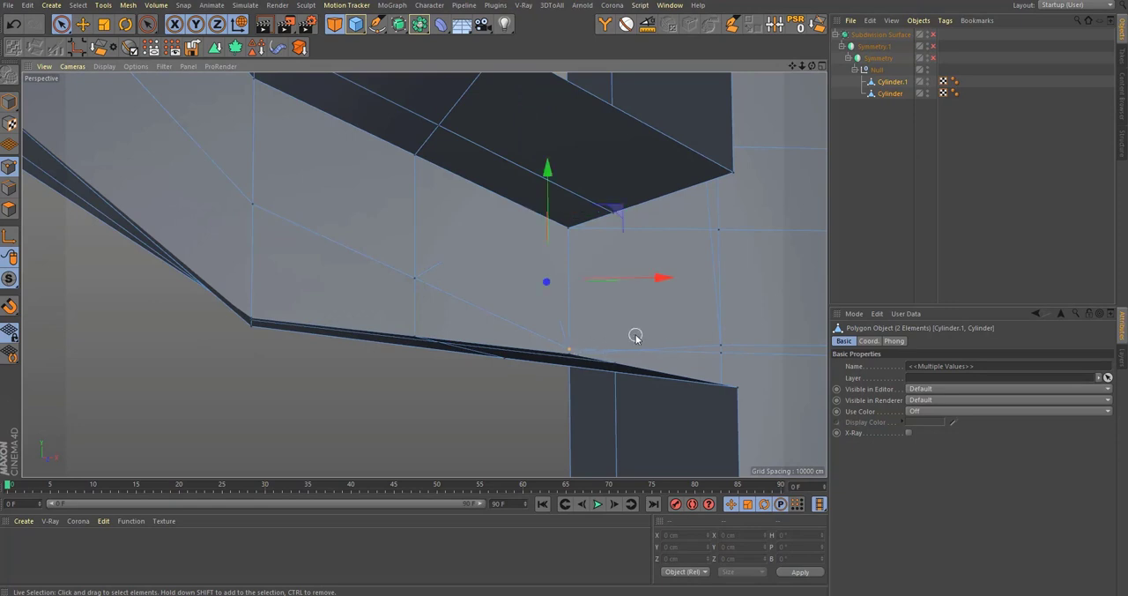
pyautogui.press('m')
pyautogui.press('q')
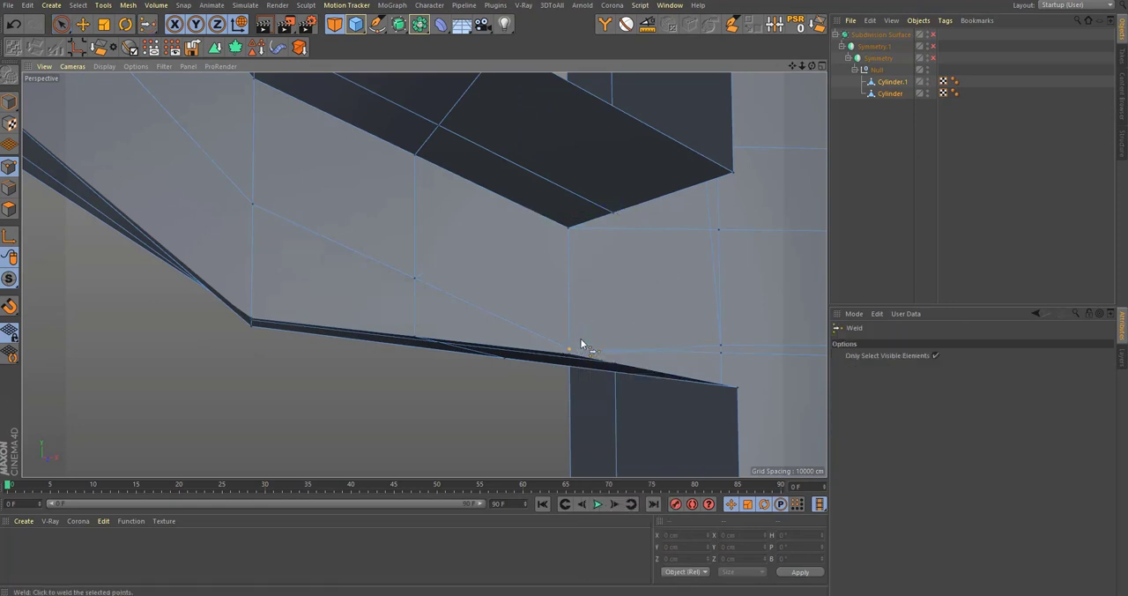
pyautogui.keyDown('alt'); pyautogui.moveTo(581, 342); pyautogui.dragTo(877, 293); pyautogui.keyUp('alt')
pyautogui.keyDown('alt'); pyautogui.moveTo(359, 330); pyautogui.dragTo(376, 324); pyautogui.keyUp('alt')
# Step: Weld the point pair where the front panel's inner vertical edge line meets the seam between original and copy
pyautogui.press('space')
pyautogui.click(464, 194)
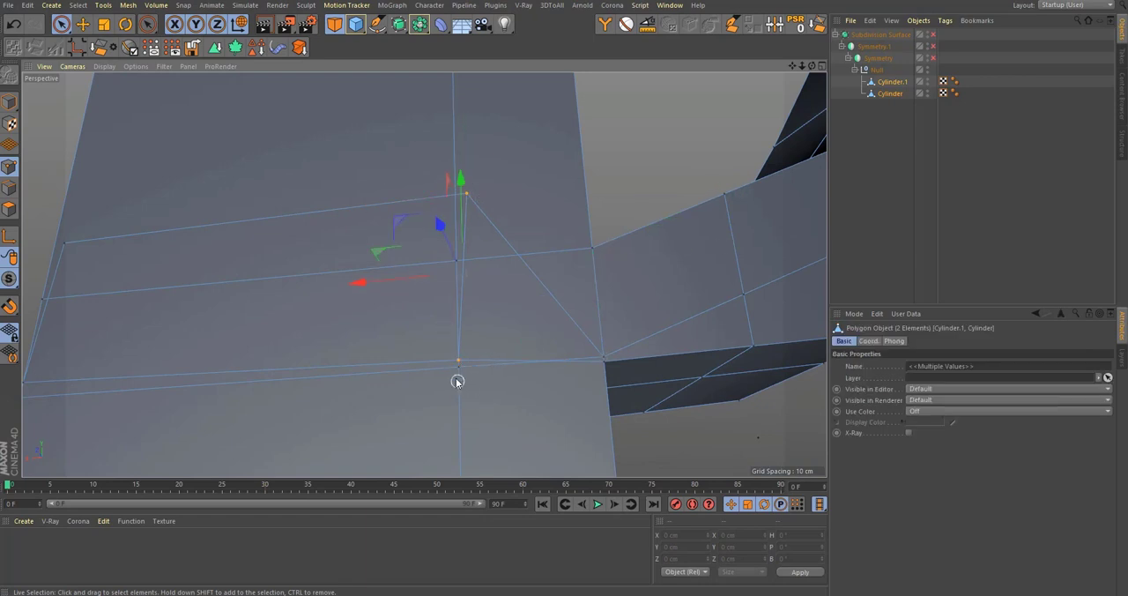
pyautogui.press('space')
pyautogui.click(459, 366)
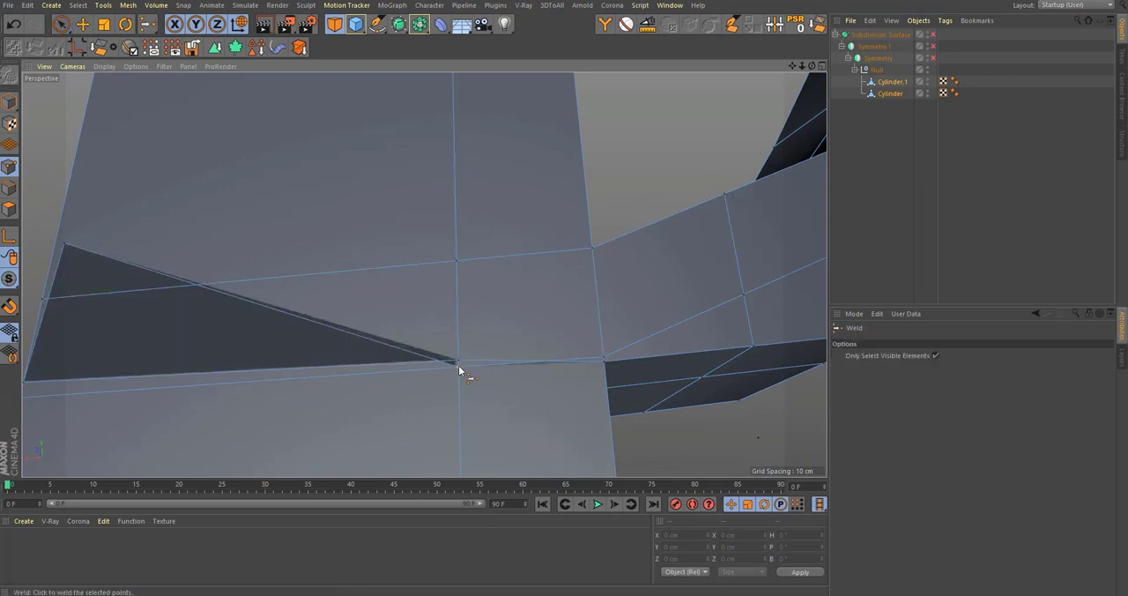
pyautogui.keyDown('alt'); pyautogui.moveTo(470, 353); pyautogui.dragTo(825, 328, button='middle'); pyautogui.keyUp('alt')
# Step: Weld the remaining point pair on the front panel's open centre edge to close the seam
pyautogui.press('space')
pyautogui.click(426, 231)
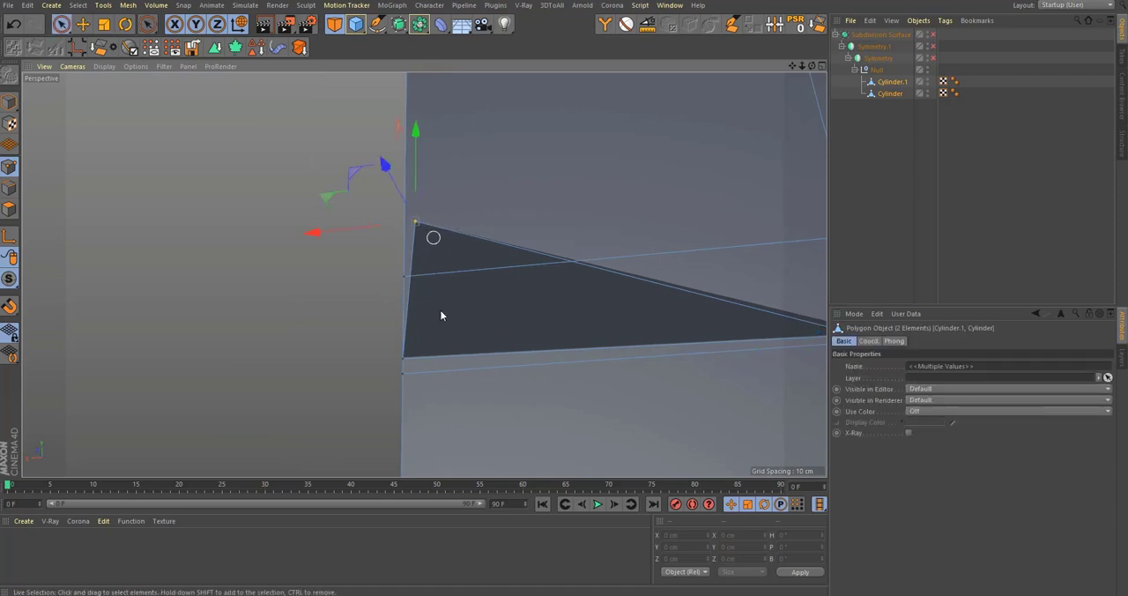
pyautogui.scroll(-1, 411, 378)
pyautogui.press('space')
pyautogui.click(407, 364)
pyautogui.moveTo(657, 335)
pyautogui.keyDown('alt'); pyautogui.mouseDown()
pyautogui.moveTo(523, 358)
pyautogui.moveTo(324, 369)
pyautogui.moveTo(441, 353)
pyautogui.mouseUp(); pyautogui.keyUp('alt')
pyautogui.keyDown('alt'); pyautogui.moveTo(411, 347); pyautogui.dragTo(313, 361, button='right'); pyautogui.keyUp('alt')
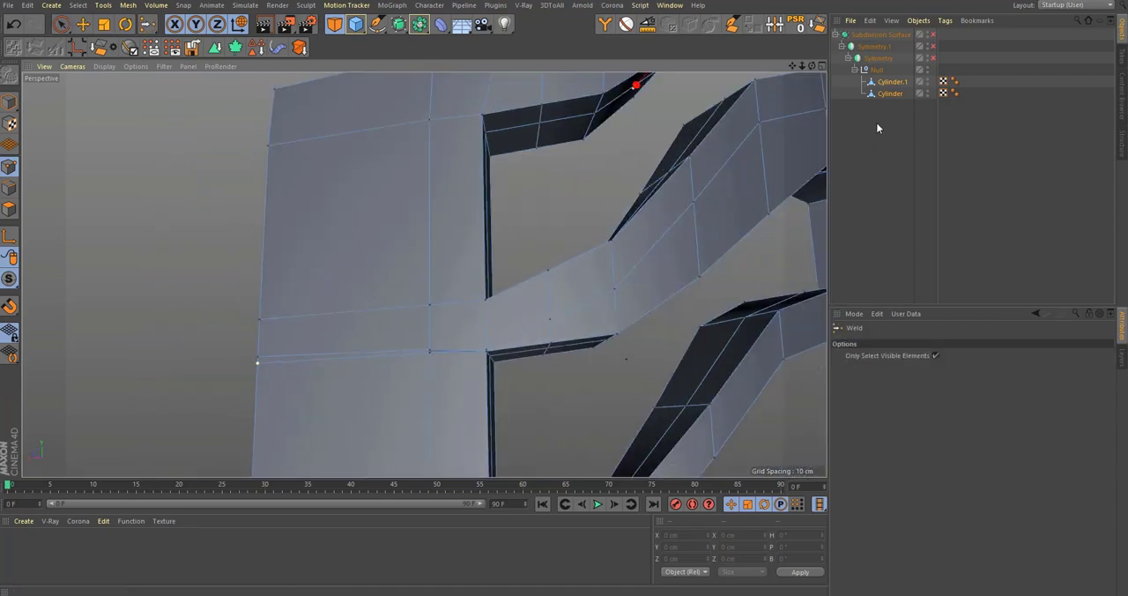
# Step: Select the two front-panel points of Cylinder just below the welded seam and lower them to about Y 103 cm
pyautogui.press('space')
pyautogui.scroll(5, 414, 346)
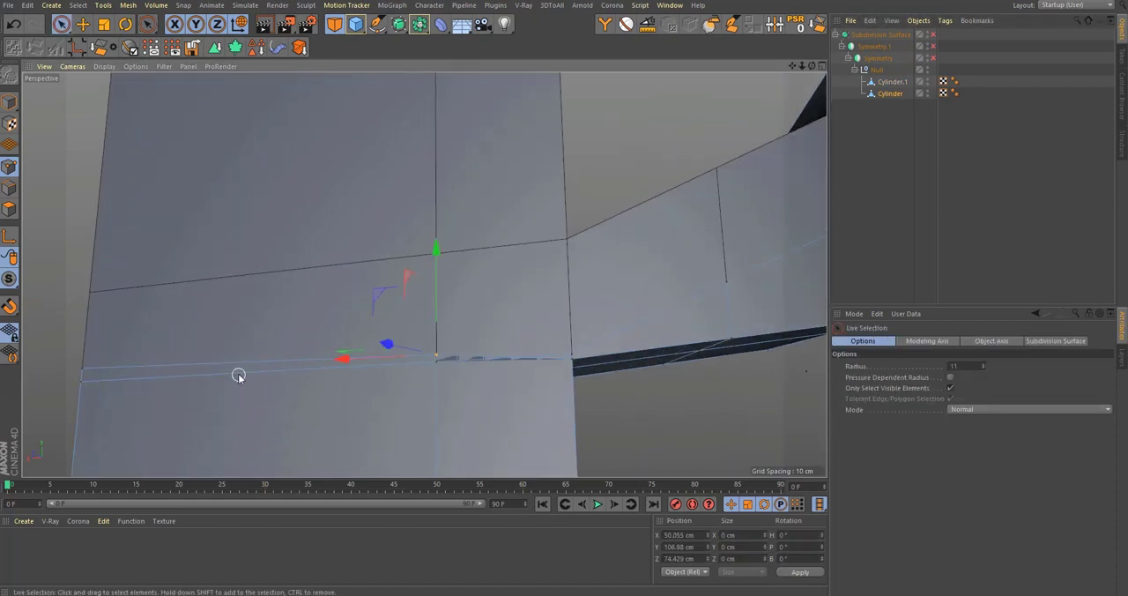
pyautogui.keyDown('alt'); pyautogui.moveTo(238, 375); pyautogui.dragTo(350, 301); pyautogui.keyUp('alt')
pyautogui.hotkey('alt', 'shift')
pyautogui.keyDown('alt'); pyautogui.moveTo(478, 312); pyautogui.dragTo(374, 270); pyautogui.keyUp('alt')
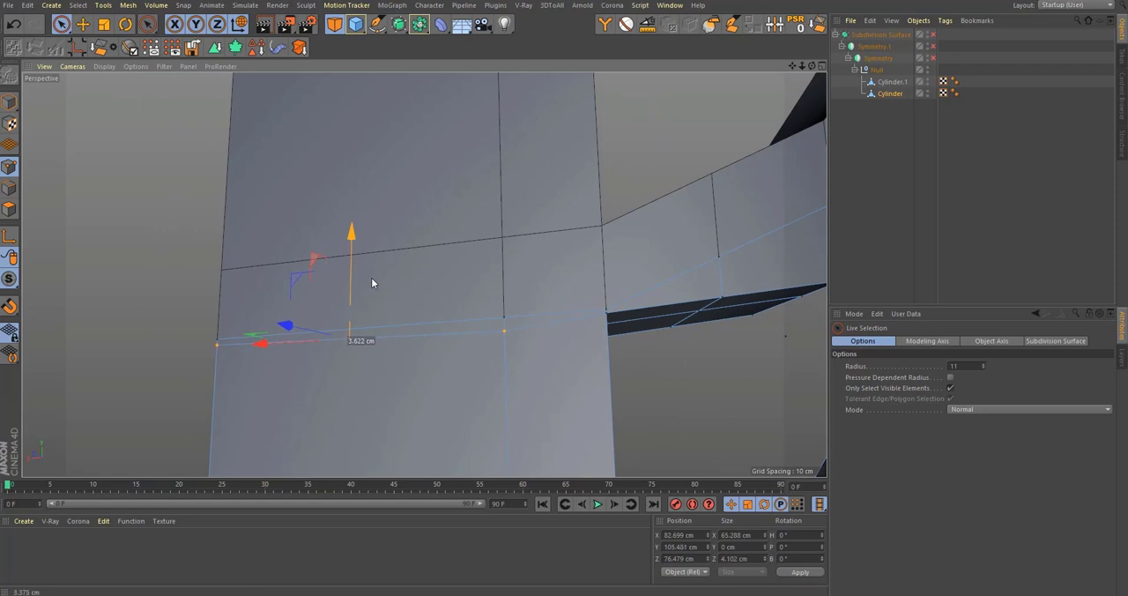
pyautogui.keyDown('alt'); pyautogui.moveTo(548, 292); pyautogui.dragTo(497, 351); pyautogui.keyUp('alt')
pyautogui.scroll(-3, 522, 335)
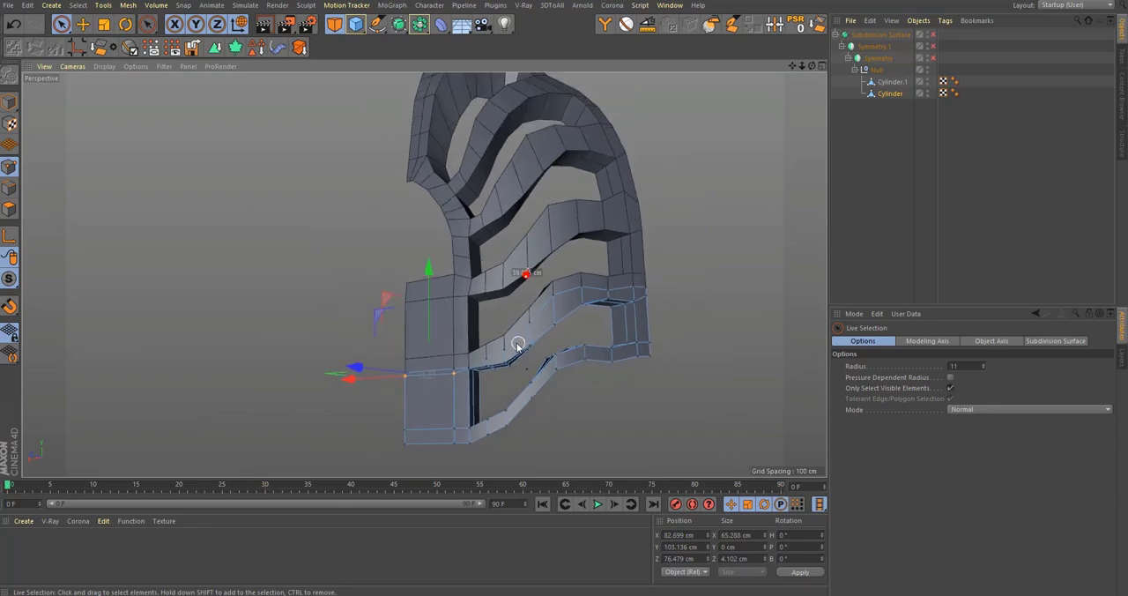
# Step: Compare the copied branches with the reference photo in the front view, and start Loop Selection for polygons
pyautogui.scroll(3, 544, 308)
pyautogui.middleClick(538, 320)
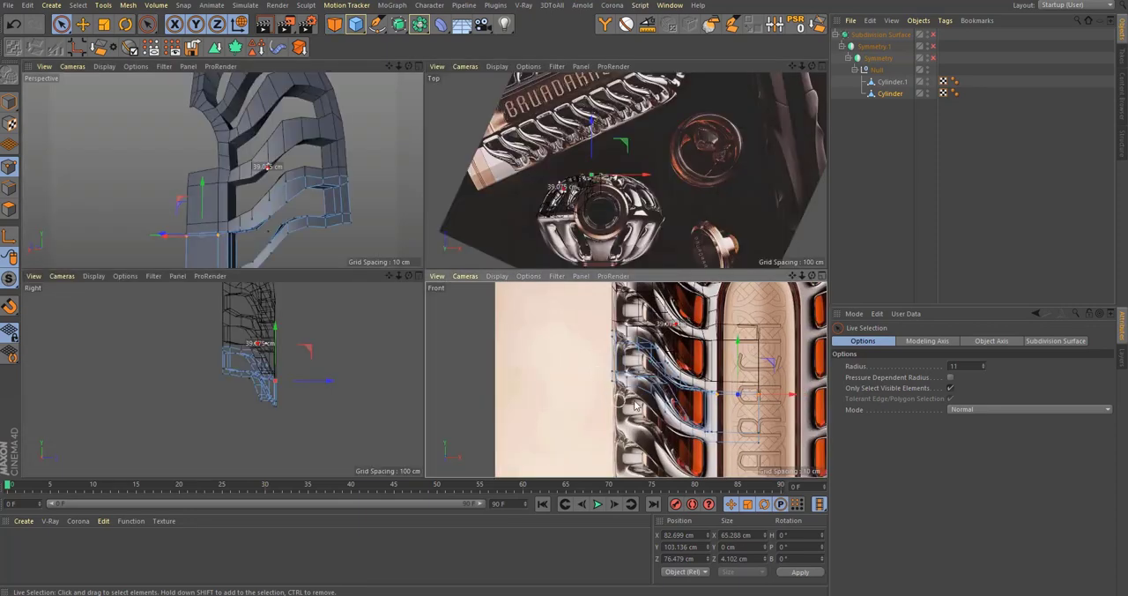
pyautogui.scroll(1, 659, 420)
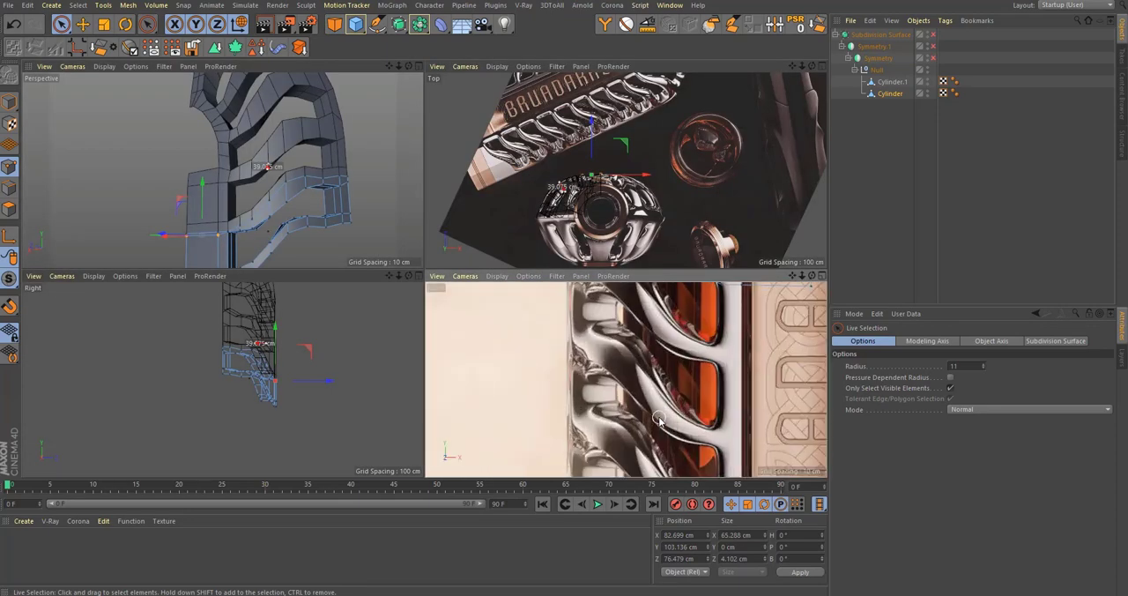
pyautogui.middleClick(235, 206)
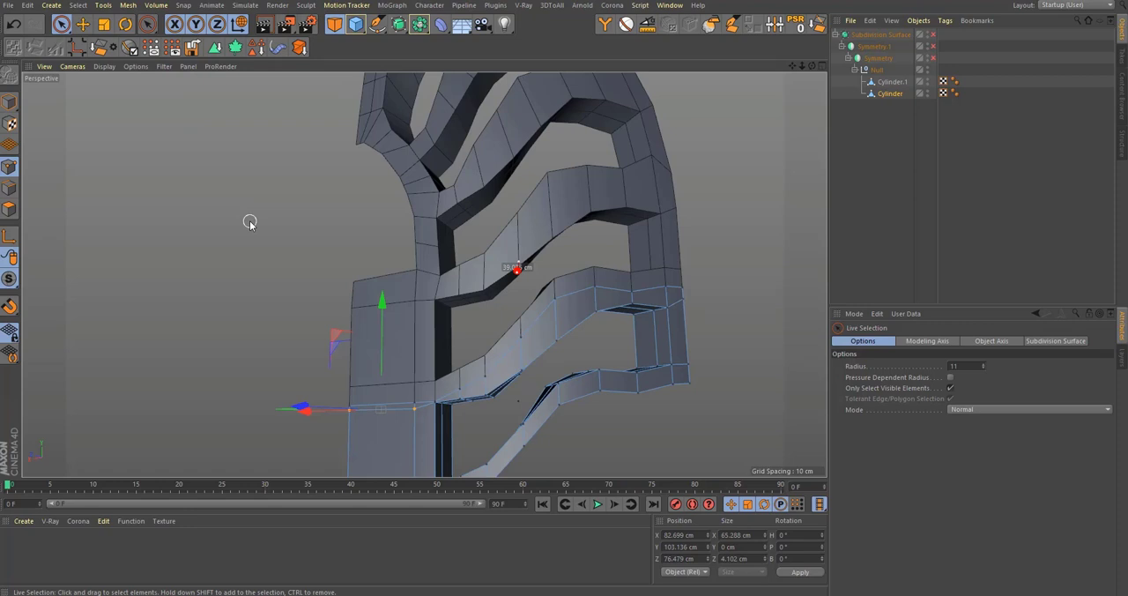
pyautogui.click(9, 210)
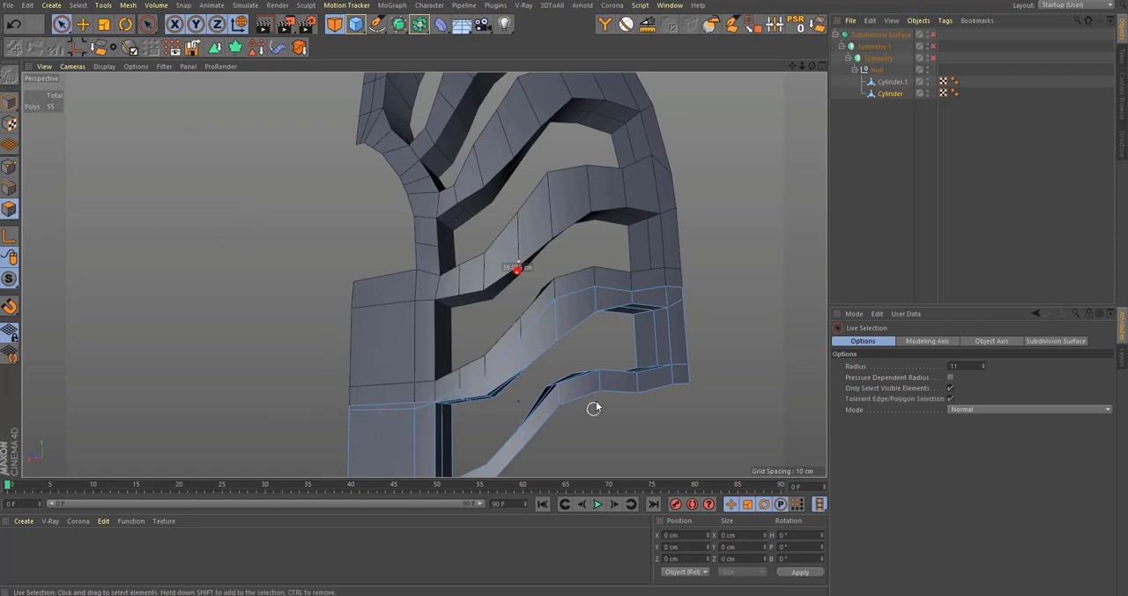
pyautogui.press('u')
pyautogui.press('l')
pyautogui.scroll(-3, 590, 282)
pyautogui.keyDown('alt'); pyautogui.moveTo(563, 273); pyautogui.dragTo(566, 376, button='middle'); pyautogui.keyUp('alt')
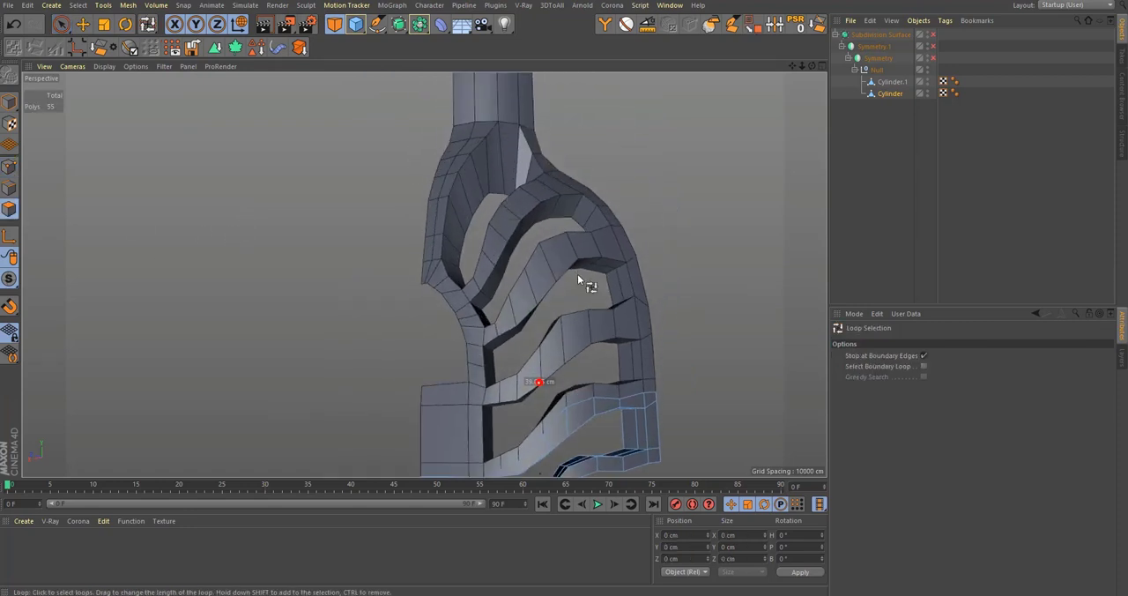
# Step: Enable subdivision smoothing and examine the remaining branches down to the bottle's base on the front-view reference
pyautogui.press('q')
pyautogui.keyDown('alt'); pyautogui.moveTo(579, 270); pyautogui.dragTo(554, 292); pyautogui.keyUp('alt')
pyautogui.middleClick(555, 293)
pyautogui.middleClick(582, 392)
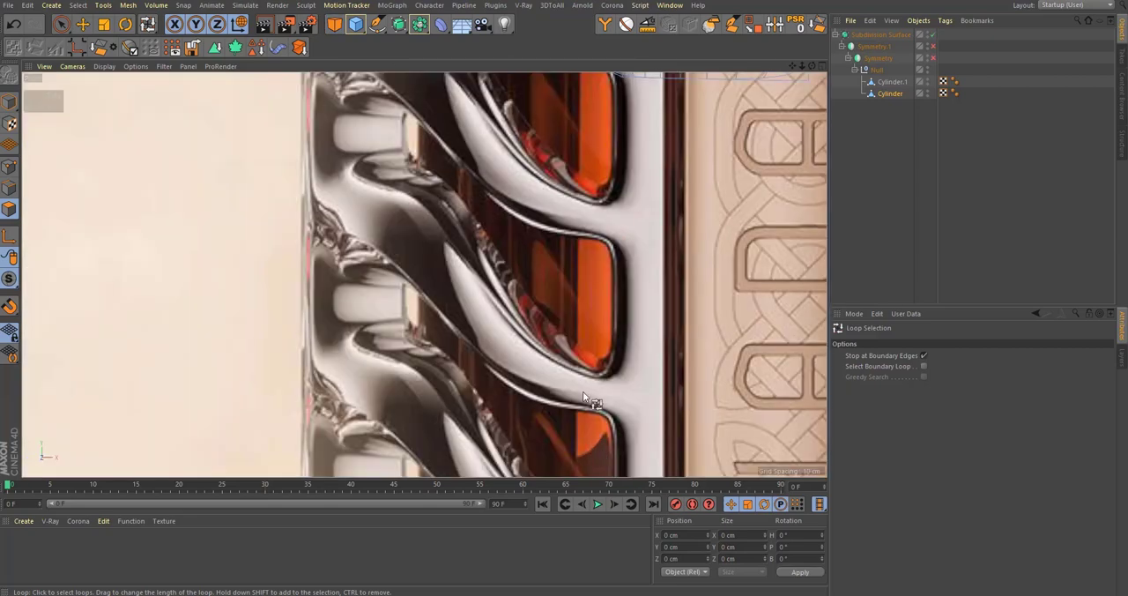
pyautogui.scroll(-3, 569, 399)
pyautogui.keyDown('alt'); pyautogui.moveTo(543, 385); pyautogui.dragTo(562, 224, button='middle'); pyautogui.keyUp('alt')
pyautogui.keyDown('alt'); pyautogui.moveTo(529, 308); pyautogui.dragTo(514, 265, button='middle'); pyautogui.keyUp('alt')
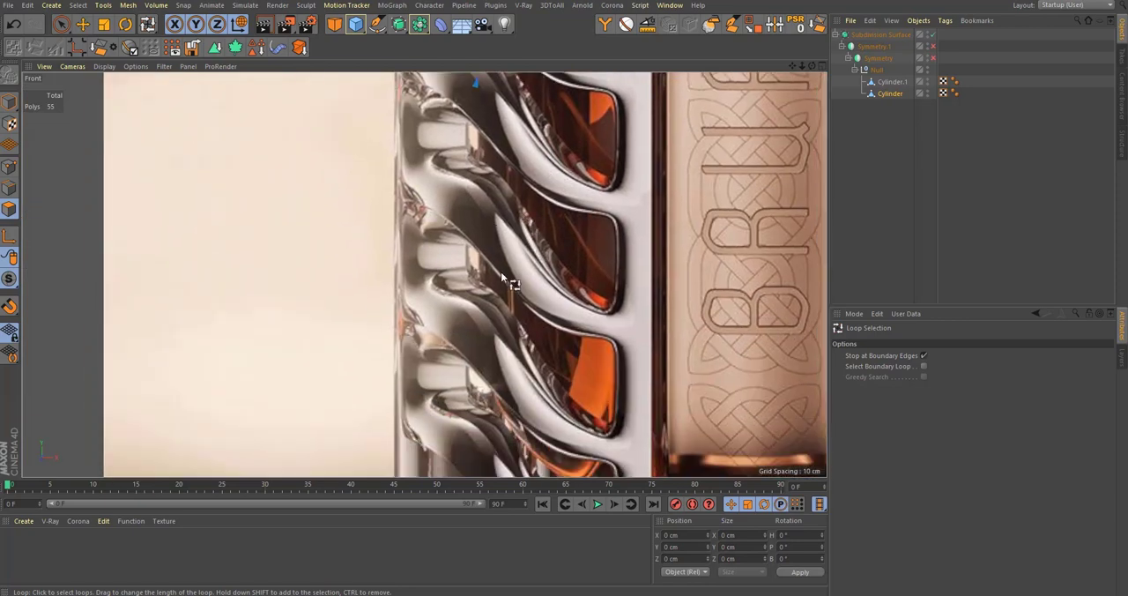
pyautogui.keyDown('alt'); pyautogui.moveTo(518, 357); pyautogui.dragTo(493, 263, button='middle'); pyautogui.keyUp('alt')
pyautogui.keyDown('alt'); pyautogui.moveTo(431, 109); pyautogui.dragTo(433, 219, button='middle'); pyautogui.keyUp('alt')
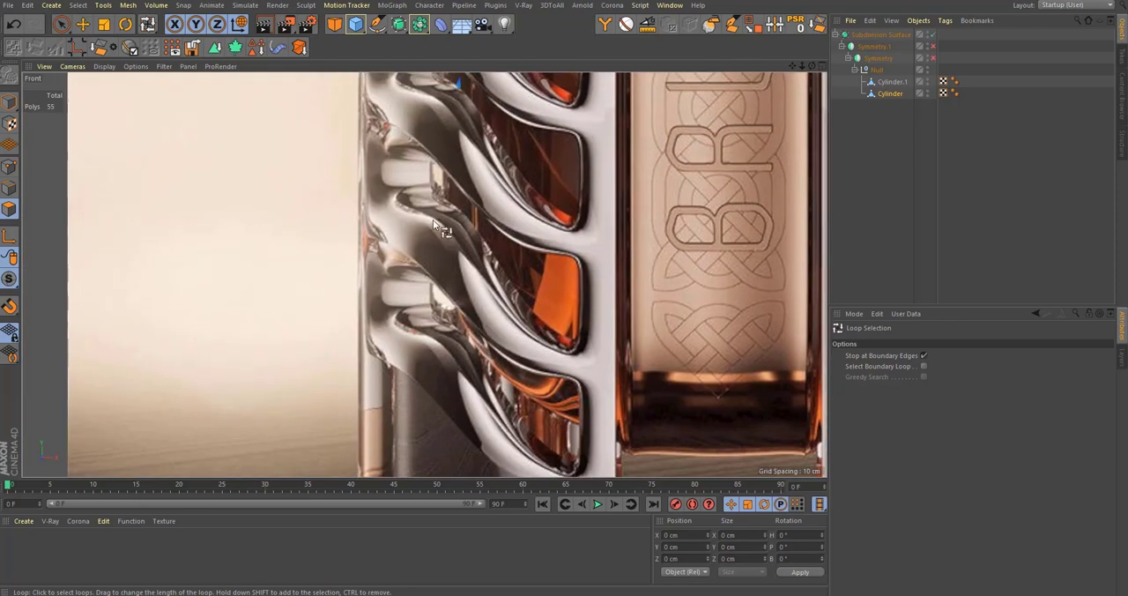
pyautogui.scroll(5, 435, 237)
pyautogui.middleClick(379, 300)
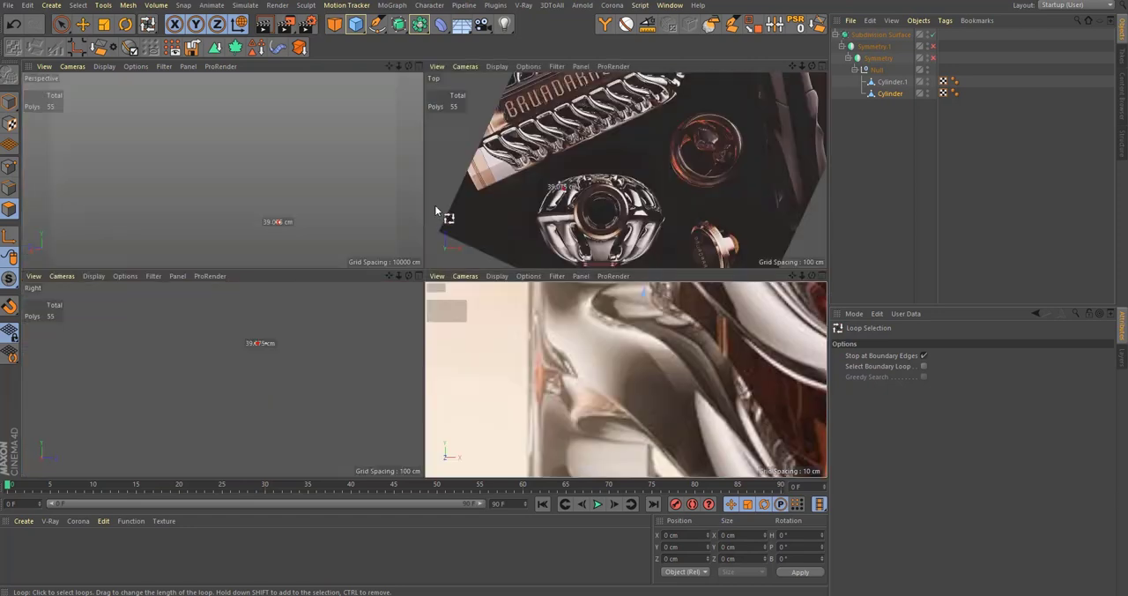
pyautogui.middleClick(388, 201)
# Step: Inspect the smoothed lower branches in perspective and switch the subdivision off
pyautogui.keyDown('alt'); pyautogui.moveTo(562, 423); pyautogui.dragTo(568, 327, button='middle'); pyautogui.keyUp('alt')
pyautogui.keyDown('alt'); pyautogui.moveTo(574, 320); pyautogui.dragTo(631, 315); pyautogui.keyUp('alt')
pyautogui.scroll(1, 631, 315)
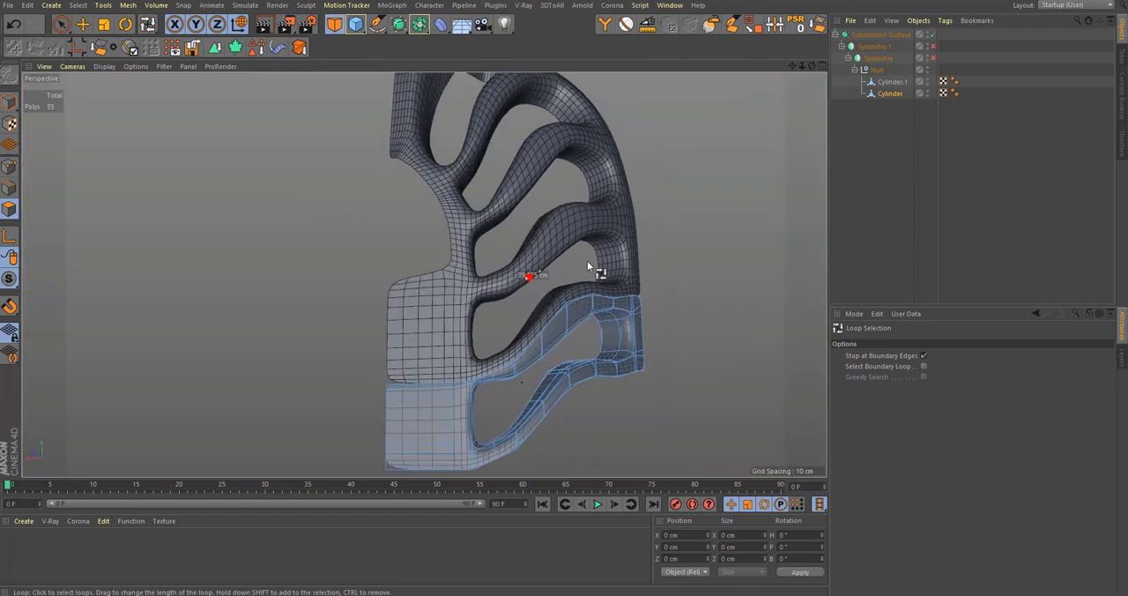
pyautogui.press('q')
pyautogui.keyDown('alt'); pyautogui.moveTo(579, 231); pyautogui.dragTo(583, 261, button='middle'); pyautogui.keyUp('alt')
pyautogui.keyDown('alt'); pyautogui.moveTo(584, 261); pyautogui.dragTo(574, 247); pyautogui.keyUp('alt')
pyautogui.keyDown('alt'); pyautogui.moveTo(574, 246); pyautogui.dragTo(589, 302, button='middle'); pyautogui.keyUp('alt')
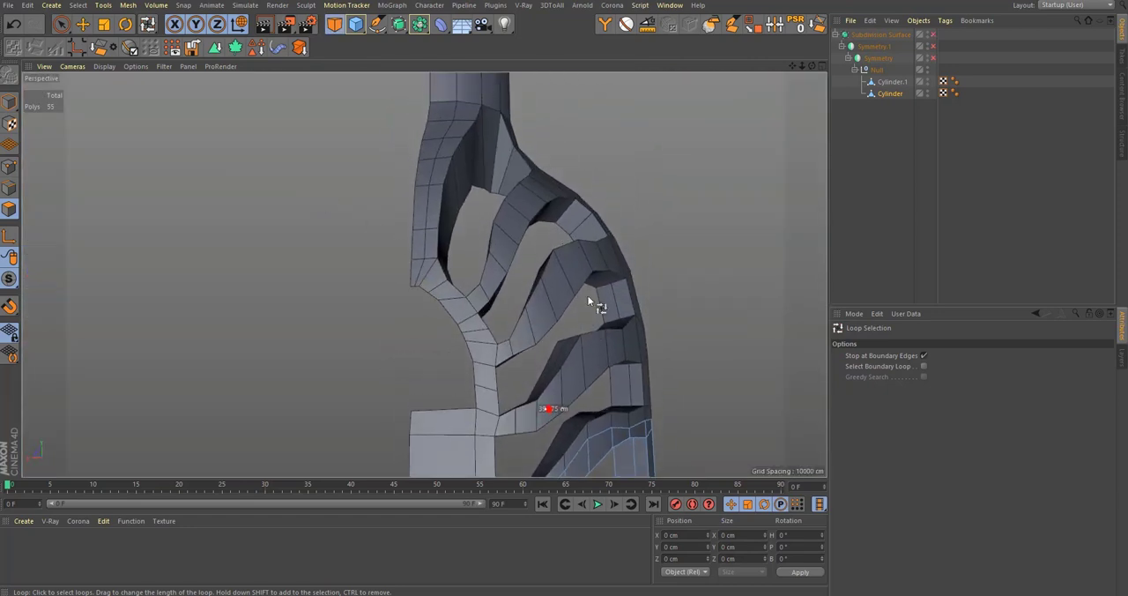
# Step: Turn subdivision back on and compare the smoothed mesh with the upper branches in the front-view reference
pyautogui.press('q')
pyautogui.keyDown('alt'); pyautogui.moveTo(530, 416); pyautogui.dragTo(525, 367, button='middle'); pyautogui.keyUp('alt')
pyautogui.middleClick(523, 368)
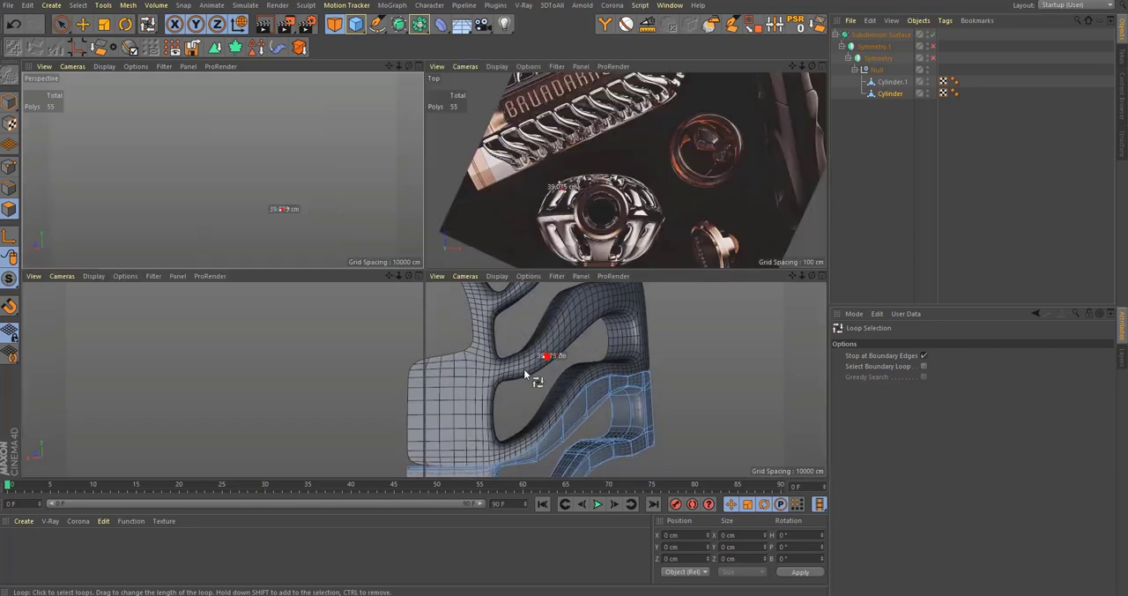
pyautogui.middleClick(533, 376)
pyautogui.scroll(-6, 571, 373)
pyautogui.scroll(-8, 667, 323)
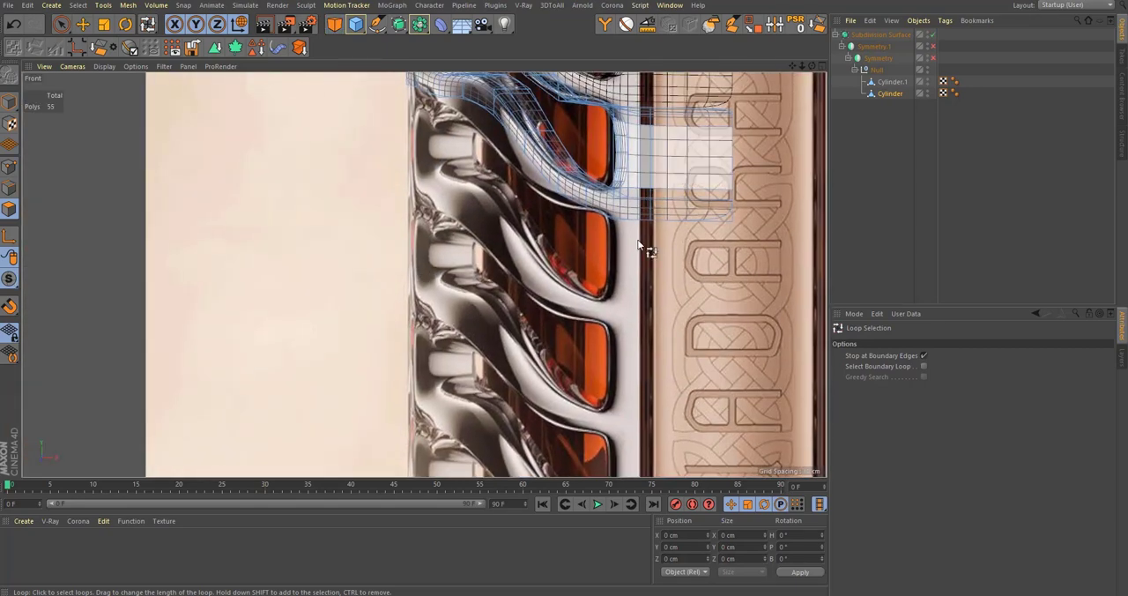
pyautogui.scroll(-3, 617, 314)
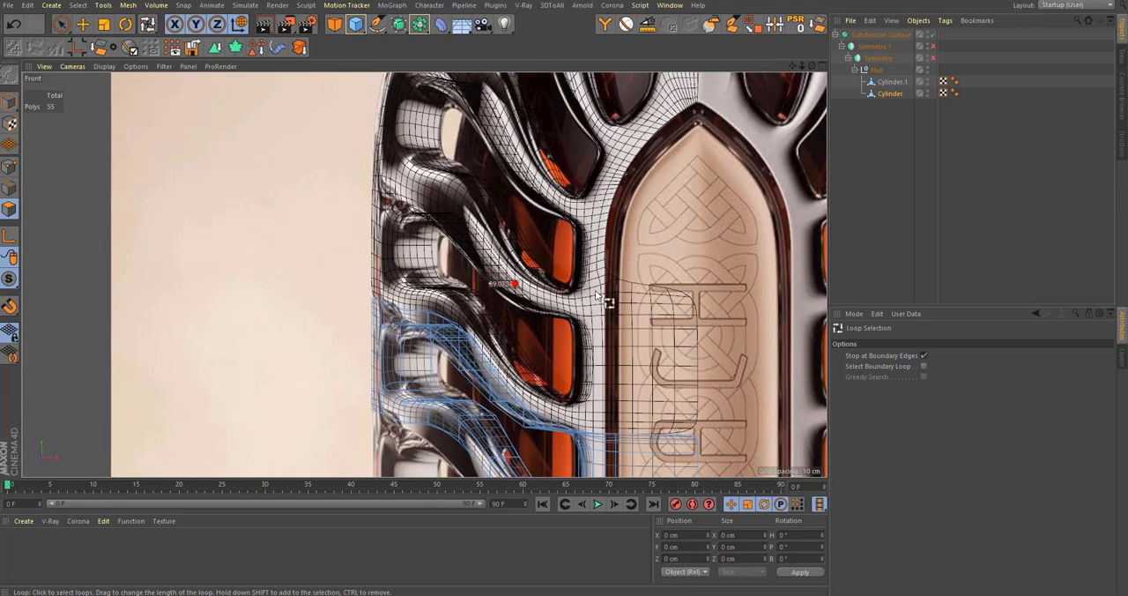
pyautogui.keyDown('alt'); pyautogui.moveTo(600, 281); pyautogui.dragTo(595, 356, button='middle'); pyautogui.keyUp('alt')
pyautogui.keyDown('alt'); pyautogui.moveTo(598, 307); pyautogui.dragTo(596, 320, button='middle'); pyautogui.keyUp('alt')
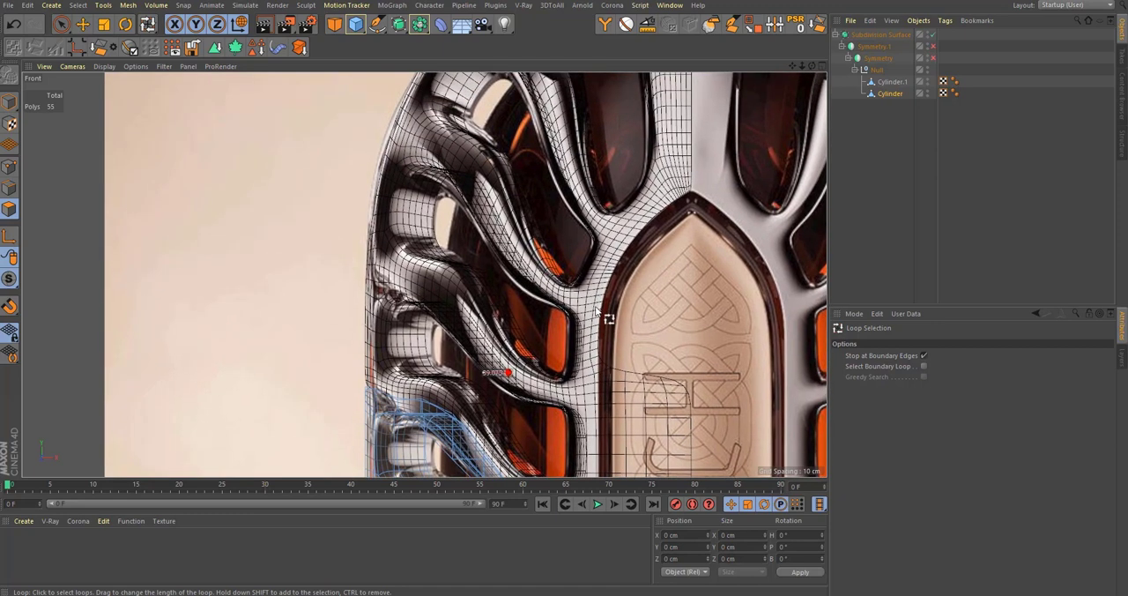
pyautogui.middleClick(527, 279)
pyautogui.middleClick(408, 231)
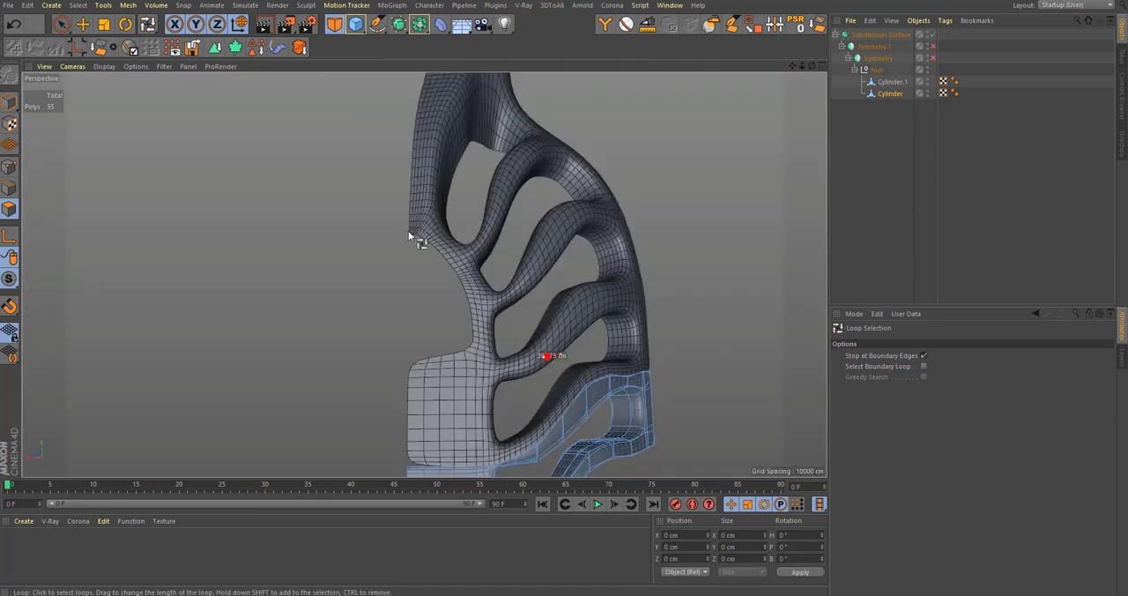
# Step: Examine the smoothed frame and branches from several angles around the curve above the front panel
pyautogui.keyDown('alt'); pyautogui.moveTo(522, 228); pyautogui.dragTo(525, 268, button='middle'); pyautogui.keyUp('alt')
pyautogui.keyDown('alt'); pyautogui.moveTo(526, 267); pyautogui.dragTo(550, 263); pyautogui.keyUp('alt')
pyautogui.keyDown('alt'); pyautogui.moveTo(551, 263); pyautogui.dragTo(538, 335, button='right'); pyautogui.keyUp('alt')
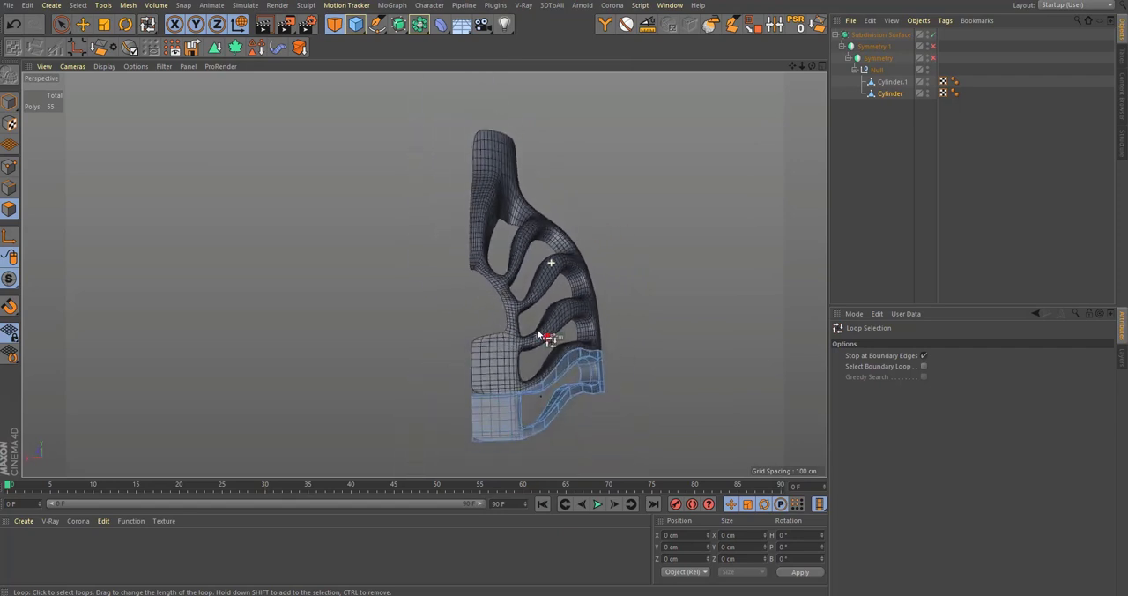
pyautogui.keyDown('alt'); pyautogui.moveTo(544, 350); pyautogui.dragTo(526, 329, button='middle'); pyautogui.keyUp('alt')
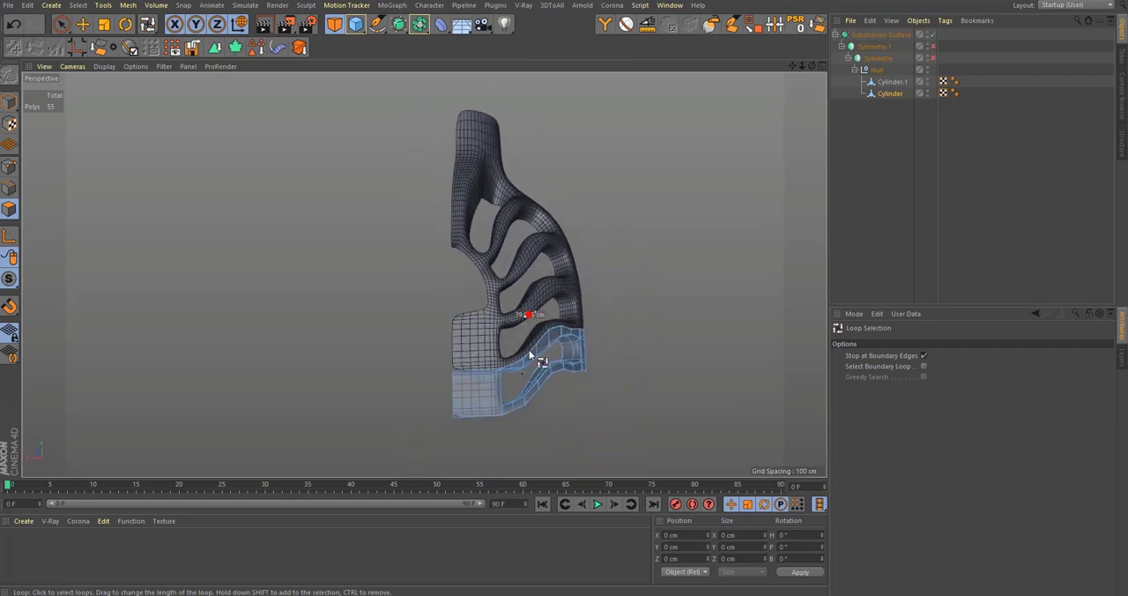
pyautogui.keyDown('alt'); pyautogui.moveTo(491, 308); pyautogui.dragTo(547, 290, button='right'); pyautogui.keyUp('alt')
pyautogui.keyDown('alt'); pyautogui.moveTo(499, 242); pyautogui.dragTo(555, 235, button='right'); pyautogui.keyUp('alt')
pyautogui.keyDown('alt'); pyautogui.moveTo(477, 281); pyautogui.dragTo(490, 312, button='middle'); pyautogui.keyUp('alt')
pyautogui.keyDown('alt'); pyautogui.moveTo(496, 302); pyautogui.dragTo(505, 323); pyautogui.keyUp('alt')
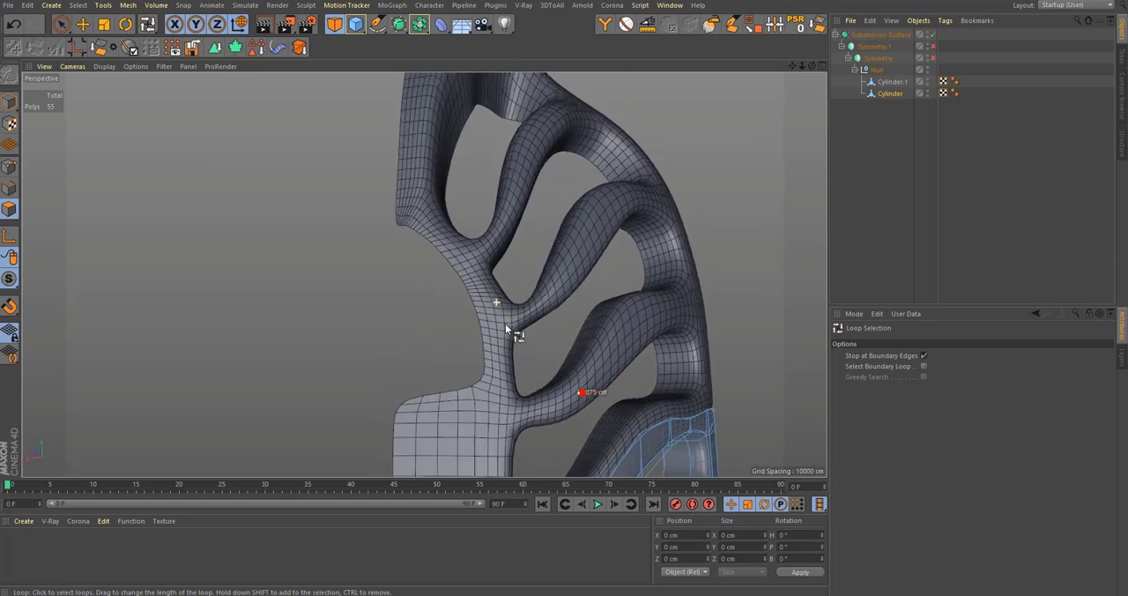
# Step: With subdivision off, move Cylinder.1's edge in the corner under the branch above the front panel to about X 33.8 cm
pyautogui.press('q')
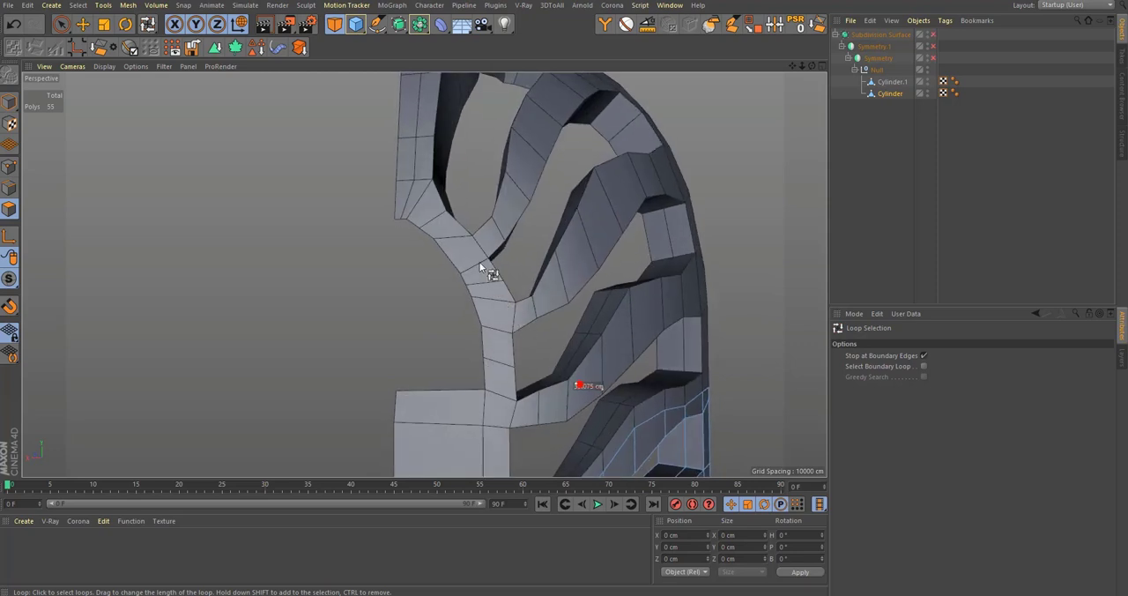
pyautogui.keyDown('alt'); pyautogui.moveTo(518, 339); pyautogui.dragTo(489, 307, button='middle'); pyautogui.keyUp('alt')
pyautogui.click(889, 86)
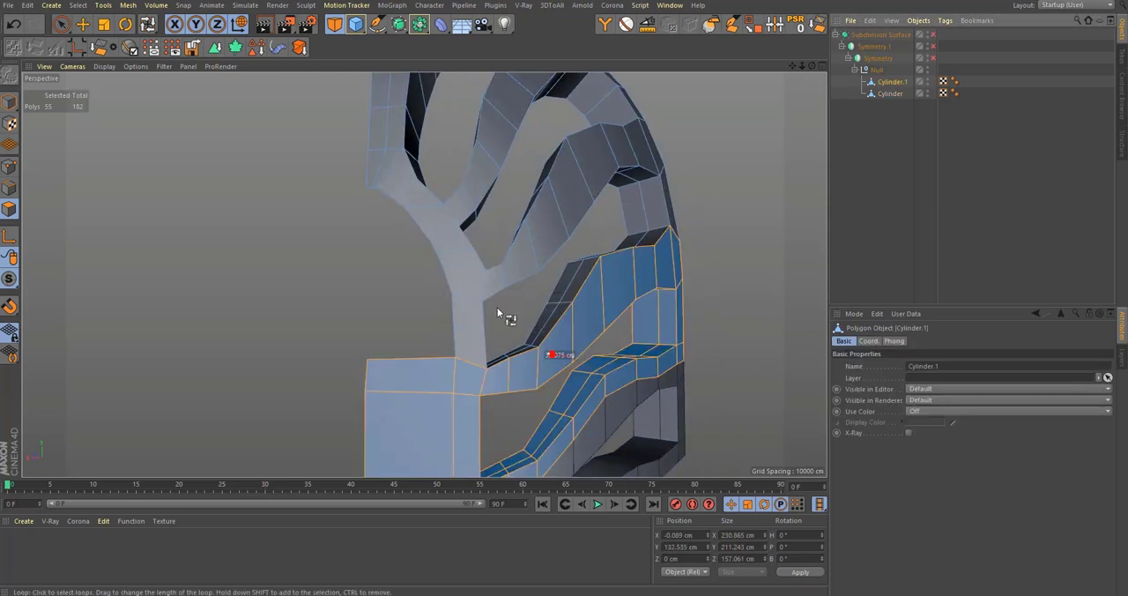
pyautogui.keyDown('alt'); pyautogui.moveTo(498, 307); pyautogui.dragTo(527, 301, button='right'); pyautogui.keyUp('alt')
pyautogui.keyDown('alt'); pyautogui.moveTo(458, 319); pyautogui.dragTo(471, 293); pyautogui.keyUp('alt')
pyautogui.click(9, 188)
pyautogui.press('0')
pyautogui.keyDown('alt'); pyautogui.moveTo(484, 294); pyautogui.dragTo(517, 306, button='right'); pyautogui.keyUp('alt')
pyautogui.keyDown('alt'); pyautogui.moveTo(492, 303); pyautogui.dragTo(422, 133); pyautogui.keyUp('alt')
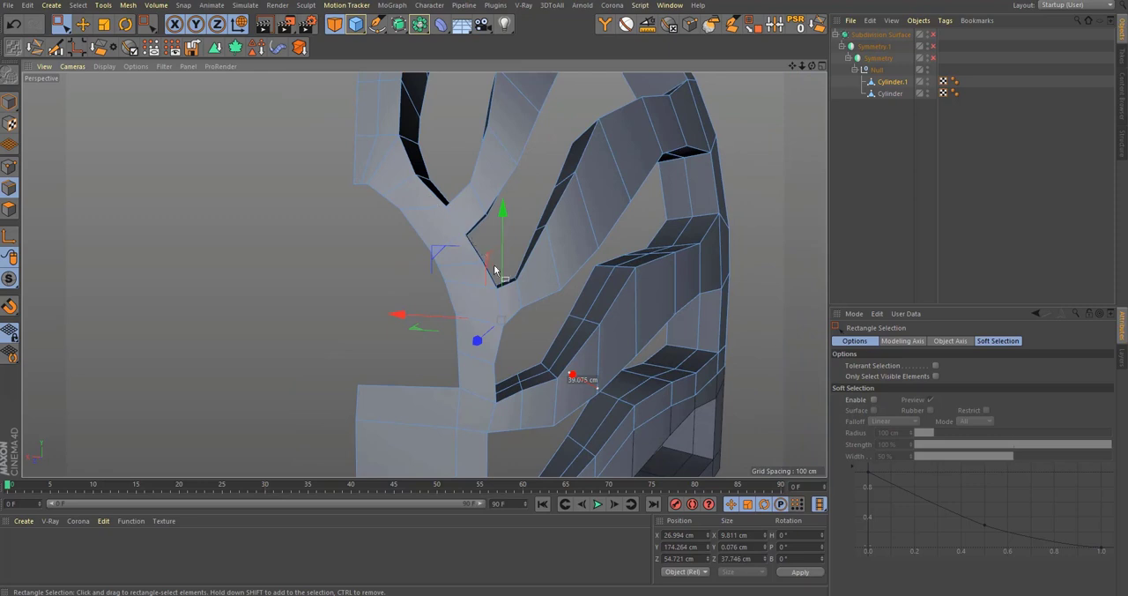
pyautogui.keyDown('alt'); pyautogui.moveTo(499, 445); pyautogui.dragTo(468, 401); pyautogui.keyUp('alt')
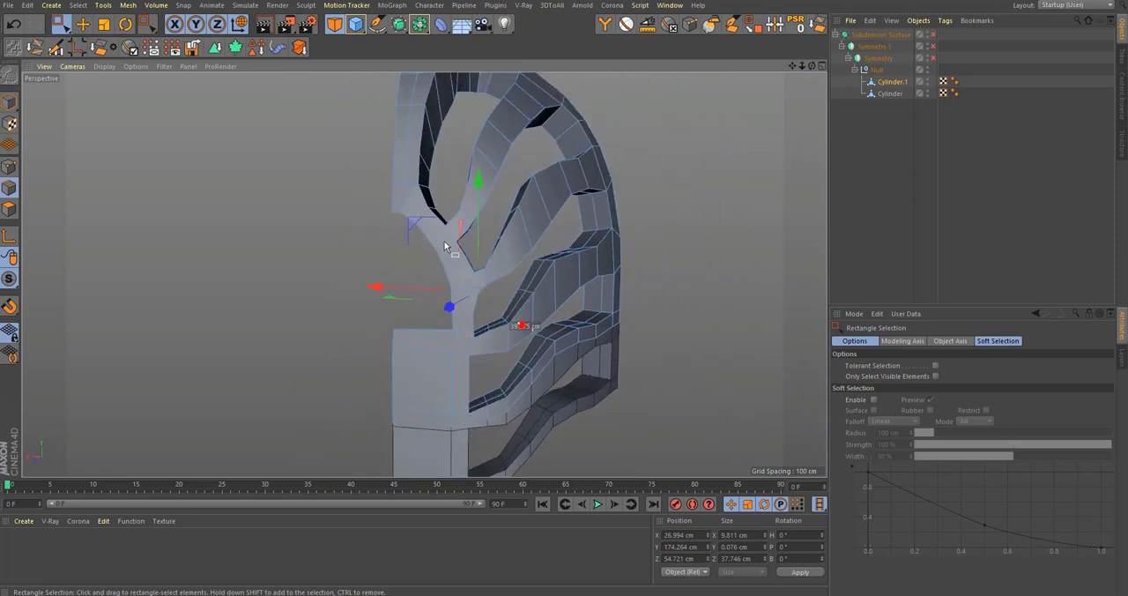
pyautogui.scroll(2, 445, 262)
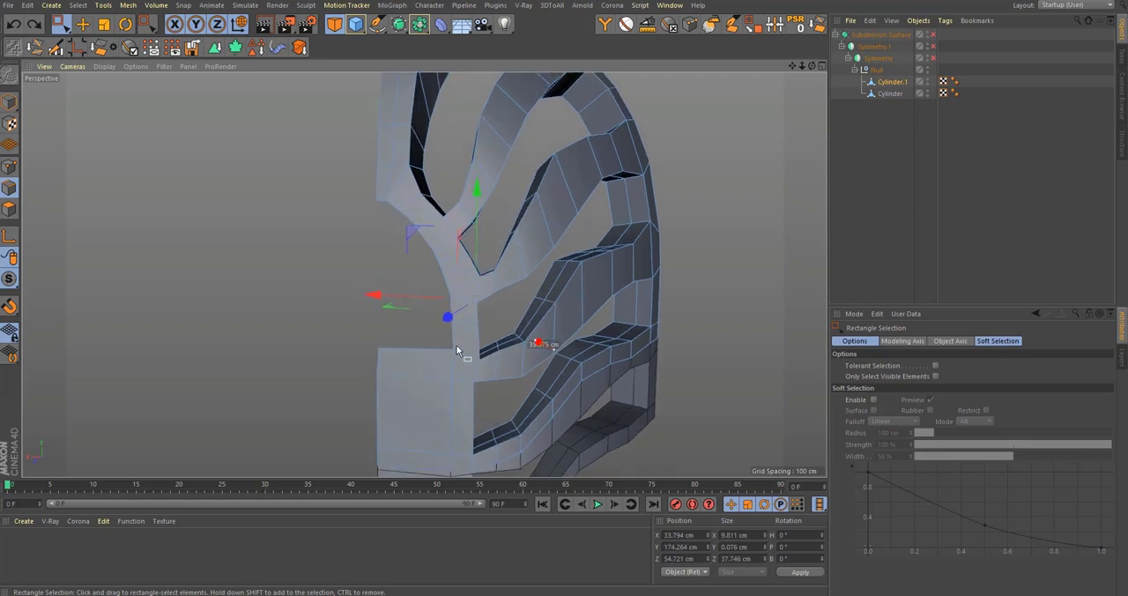
# Step: Move the vertical inner edge of Cylinder.1 below the branch above the front panel to about X 35.8 cm
pyautogui.scroll(3, 456, 344)
pyautogui.moveTo(465, 268); pyautogui.dragTo(462, 267)
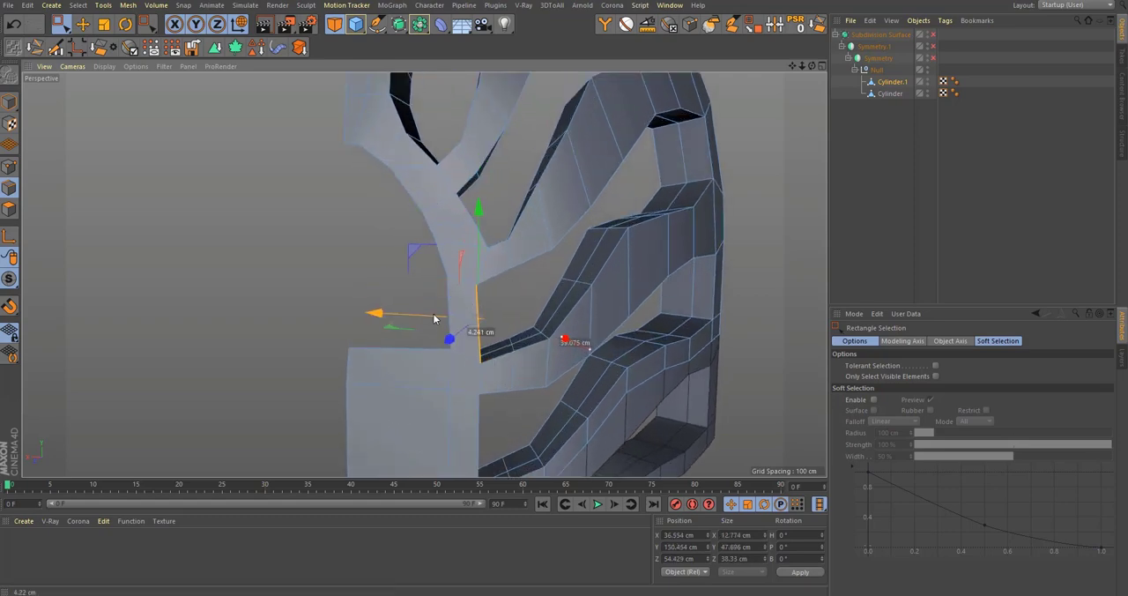
pyautogui.keyDown('alt'); pyautogui.moveTo(448, 319); pyautogui.dragTo(430, 251); pyautogui.keyUp('alt')
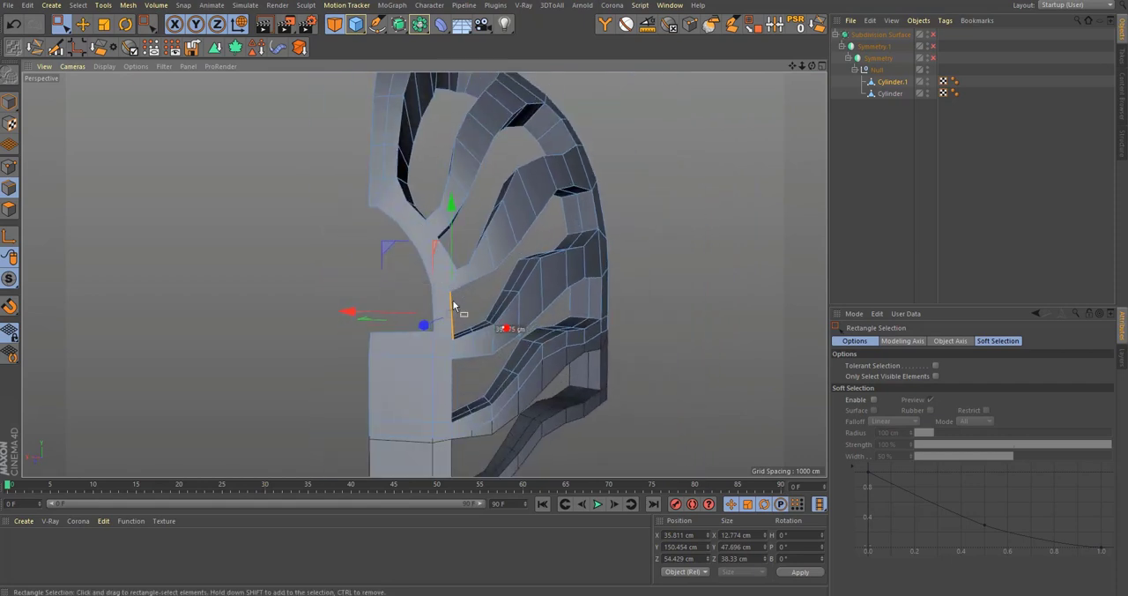
pyautogui.keyDown('alt'); pyautogui.moveTo(461, 267); pyautogui.dragTo(534, 254, button='right'); pyautogui.keyUp('alt')
# Step: Adjust Cylinder.1's edges around the junction above the front panel, placing the edge under the branch at about X 34.3 cm
pyautogui.moveTo(453, 284); pyautogui.dragTo(374, 210)
pyautogui.click(449, 270)
pyautogui.scroll(3, 450, 270)
pyautogui.keyDown('alt'); pyautogui.moveTo(456, 251); pyautogui.dragTo(456, 284, button='middle'); pyautogui.keyUp('alt')
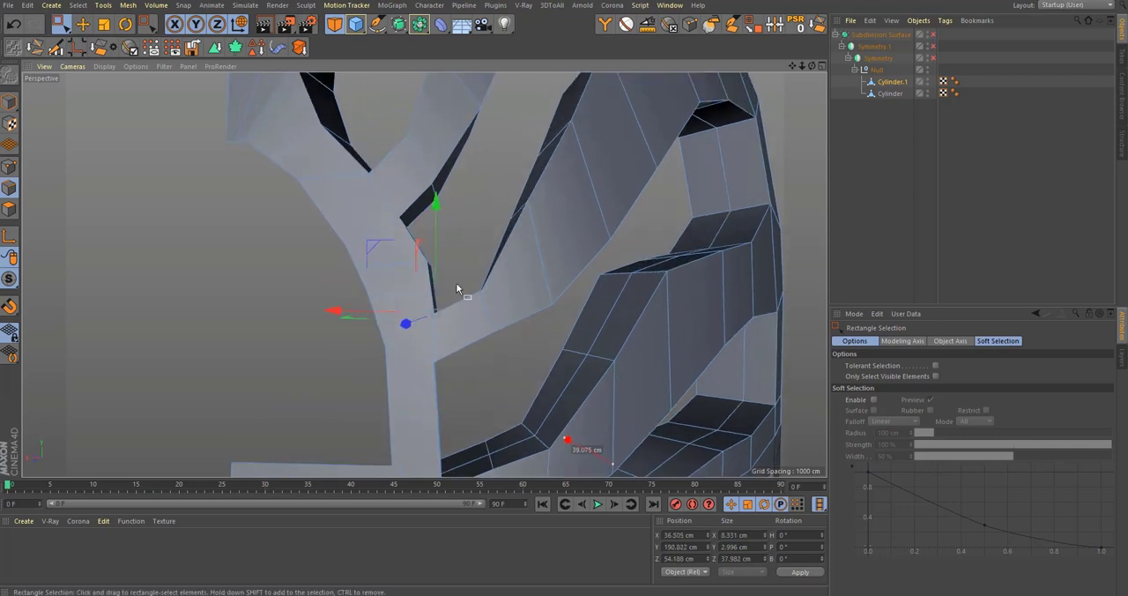
pyautogui.moveTo(372, 200); pyautogui.dragTo(369, 200)
pyautogui.keyDown('alt'); pyautogui.moveTo(441, 249); pyautogui.dragTo(435, 298, button='right'); pyautogui.keyUp('alt')
pyautogui.click(434, 322)
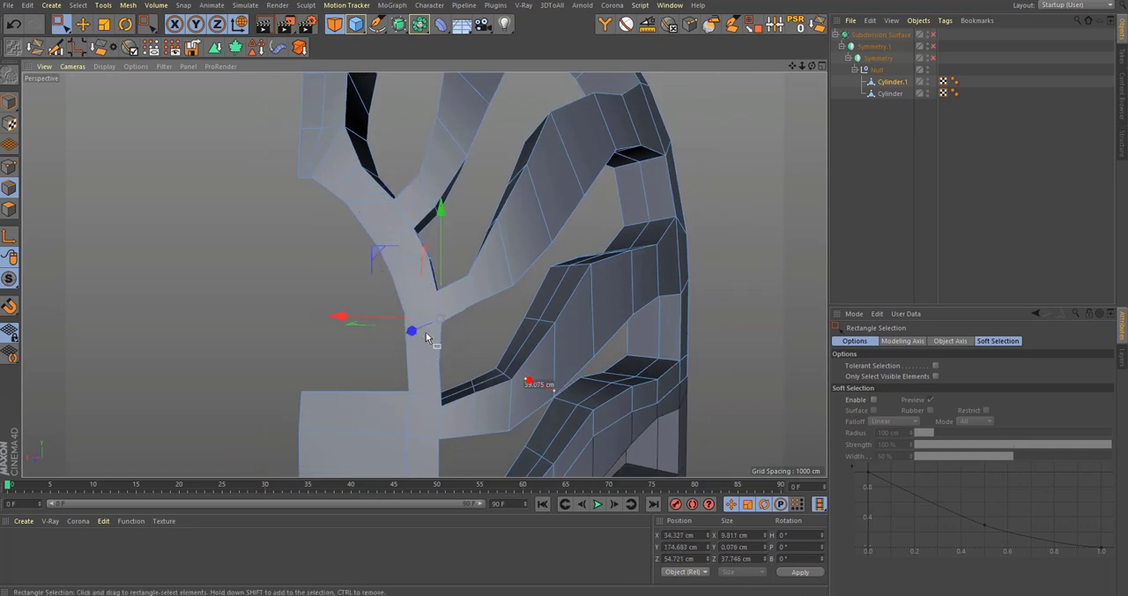
# Step: Check the reshaped branch junction above the front panel with subdivision on, then return to the unsmoothed Cylinder.1
pyautogui.press('q')
pyautogui.click(886, 264)
pyautogui.scroll(-5, 506, 267)
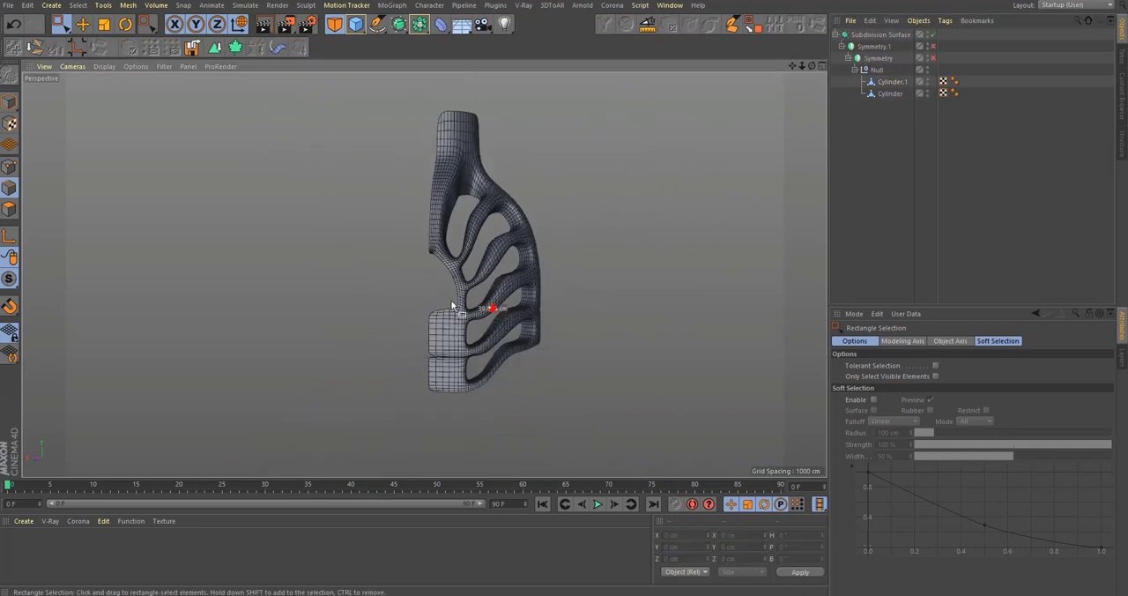
pyautogui.scroll(5, 472, 296)
pyautogui.scroll(4, 454, 287)
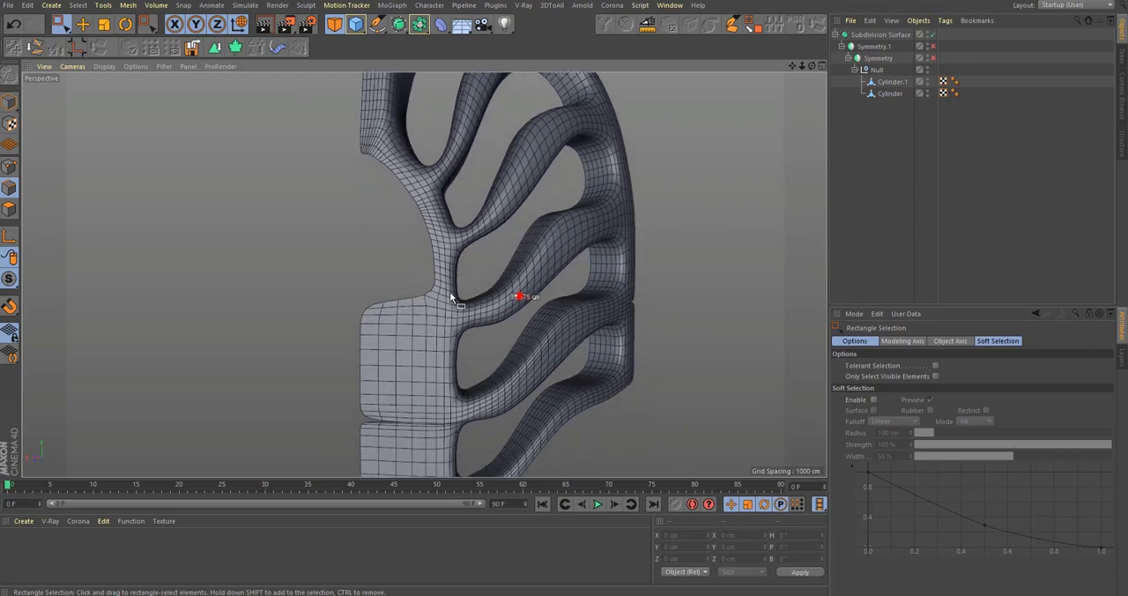
pyautogui.click(890, 82)
pyautogui.press('q')
# Step: Move Cylinder.1's edge in the inner corner directly above the front panel to about X 34.4 cm
pyautogui.scroll(2, 443, 349)
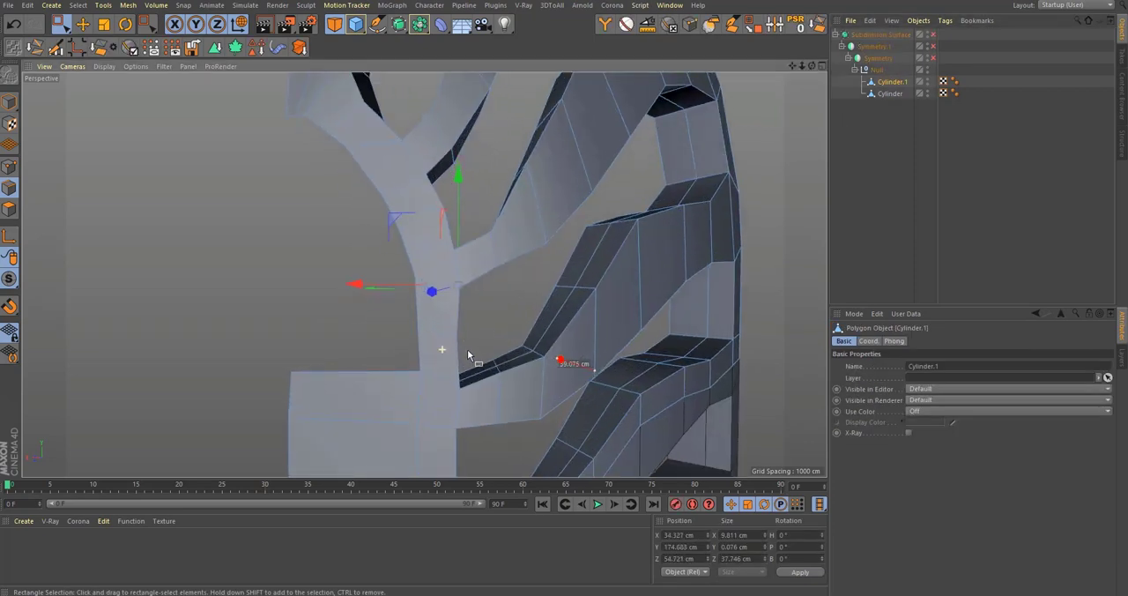
pyautogui.keyDown('alt'); pyautogui.moveTo(457, 380); pyautogui.dragTo(380, 346); pyautogui.keyUp('alt')
pyautogui.click(411, 306)
# Step: Examine the smoothed frame and the seam between the upper body and the lowest branch segment with subdivision on
pyautogui.press('q')
pyautogui.scroll(-2, 422, 351)
pyautogui.scroll(2, 422, 350)
pyautogui.click(940, 210)
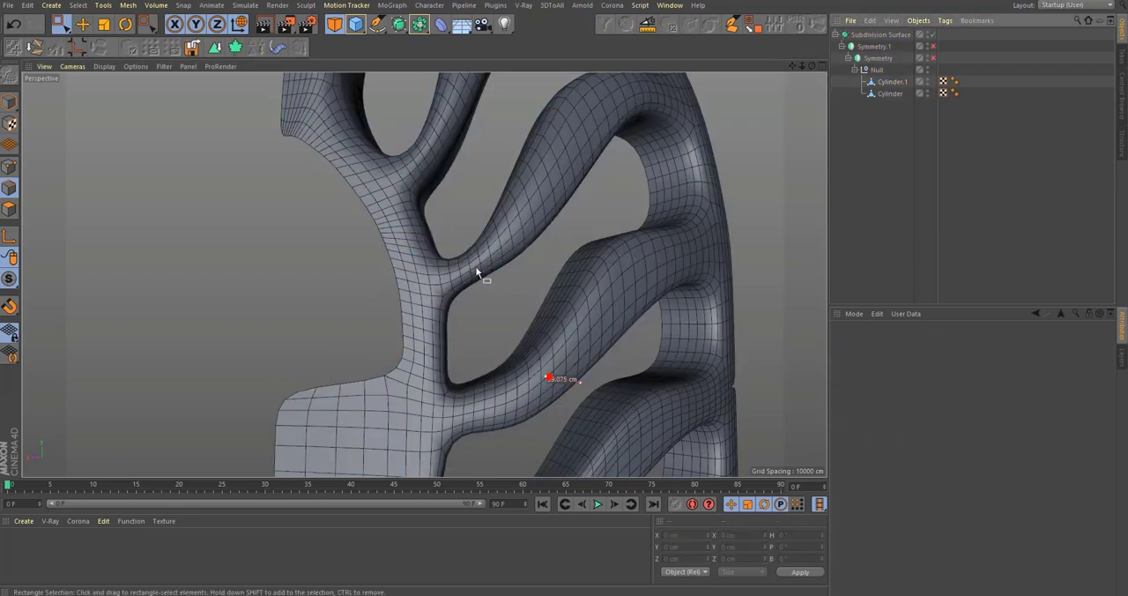
pyautogui.scroll(-4, 476, 270)
pyautogui.keyDown('alt'); pyautogui.moveTo(450, 316); pyautogui.dragTo(442, 323); pyautogui.keyUp('alt')
pyautogui.scroll(-4, 441, 322)
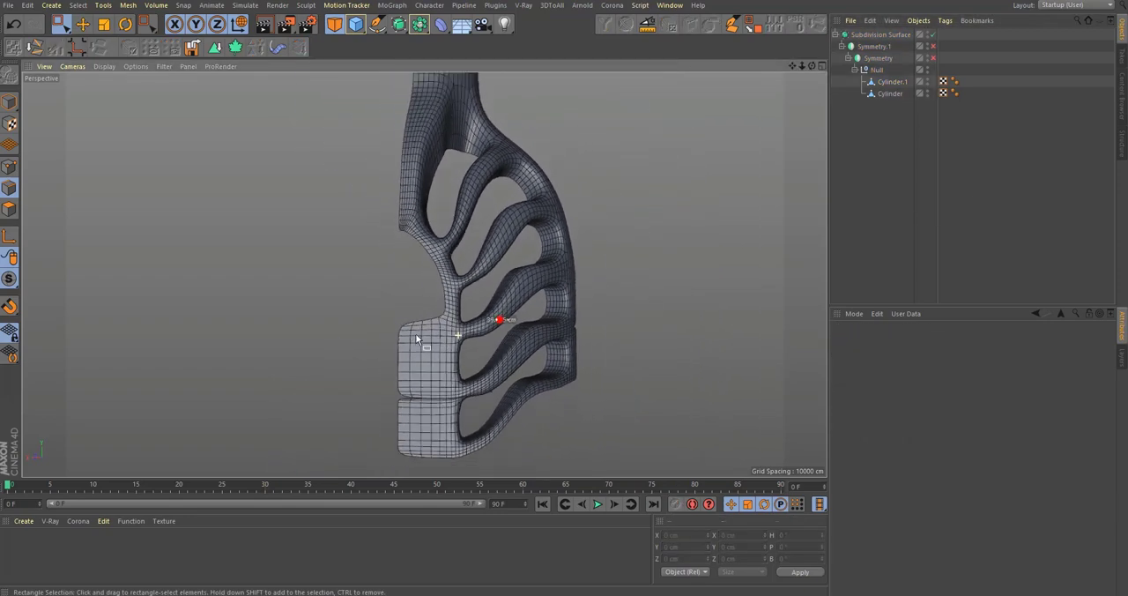
pyautogui.click(889, 94)
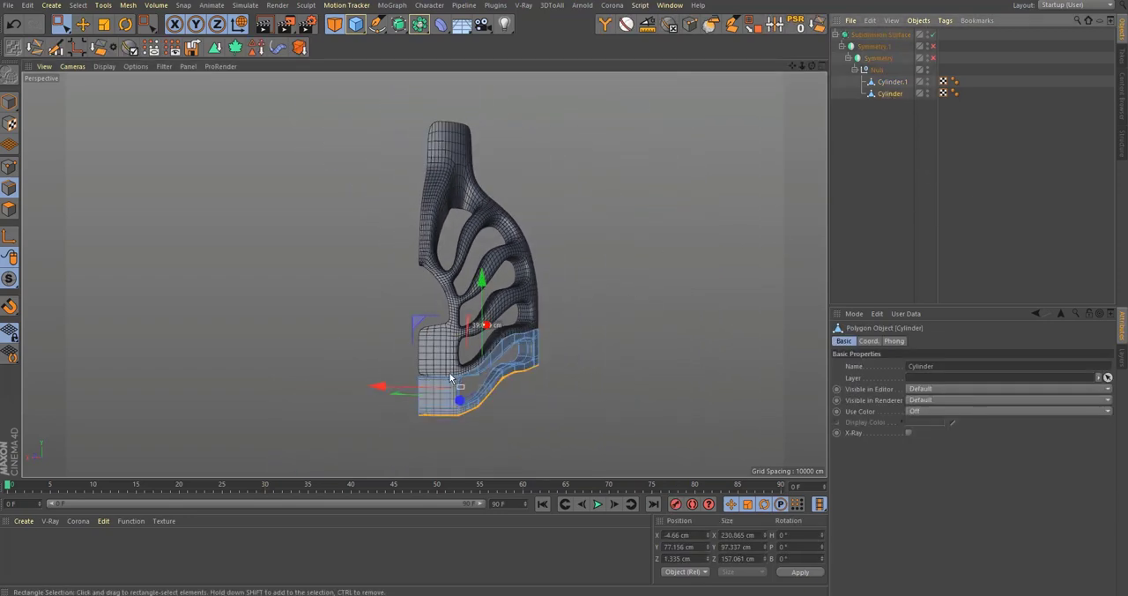
pyautogui.press('o')
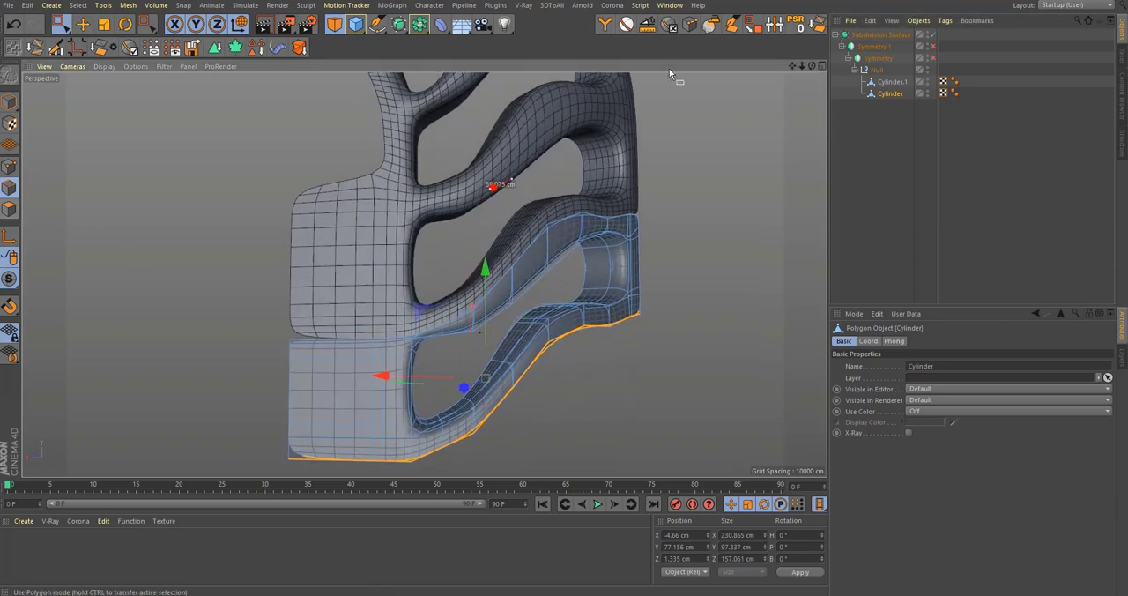
# Step: With subdivision off, delete the lowest polygon loop of Cylinder.1 that borders the bottom segment
pyautogui.click(891, 81)
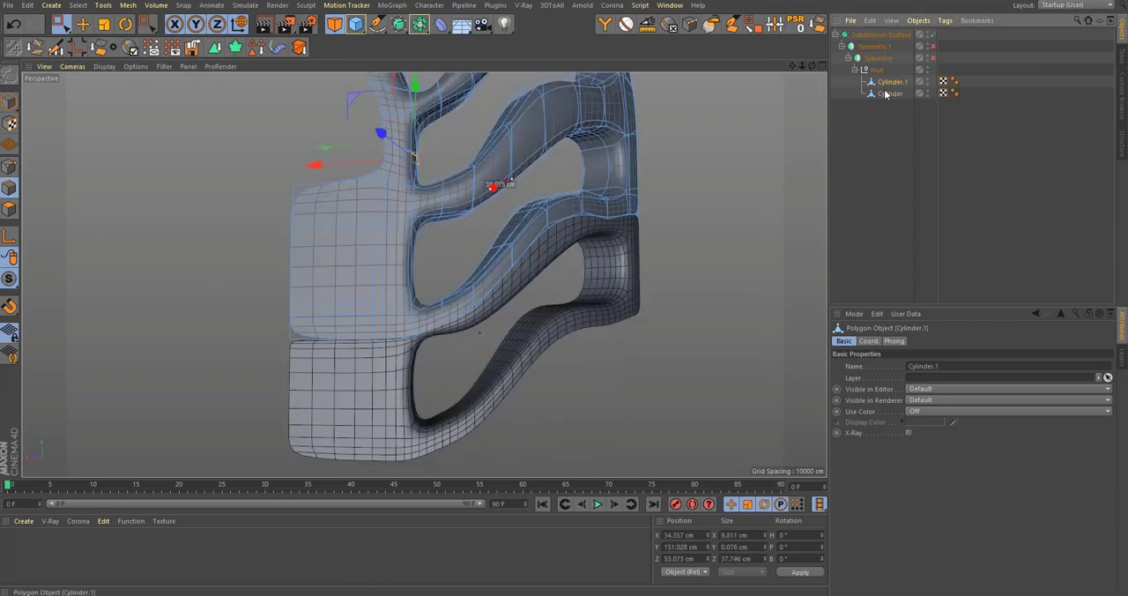
pyautogui.click(7, 209)
pyautogui.press('q')
pyautogui.keyDown('alt'); pyautogui.moveTo(445, 315); pyautogui.dragTo(470, 318, button='right'); pyautogui.keyUp('alt')
pyautogui.press('u')
pyautogui.press('l')
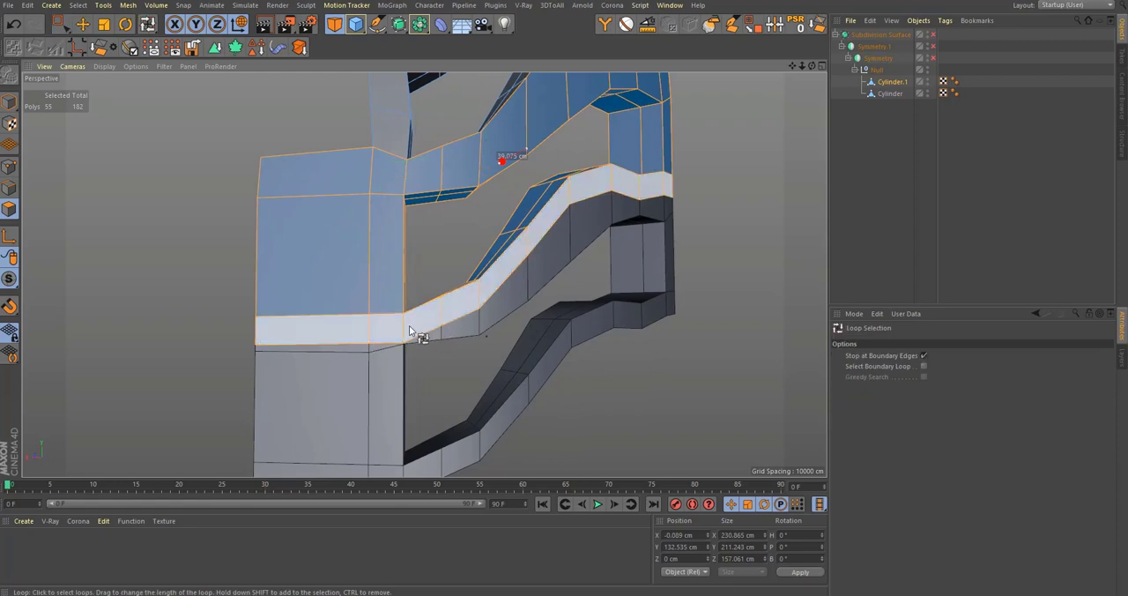
pyautogui.click(409, 325)
pyautogui.press('Delete')
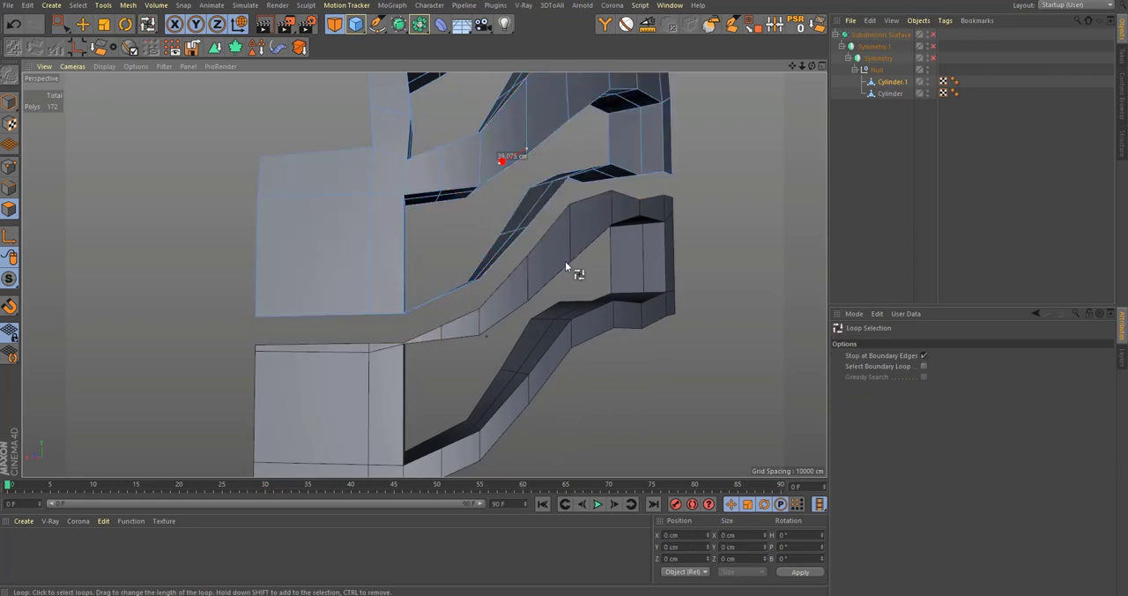
# Step: Select both cylinders and weld the bottom segment's outermost gap point to the matching point on Cylinder.1
pyautogui.click(888, 94)
pyautogui.keyDown('shift'); pyautogui.click(889, 82); pyautogui.keyUp('shift')
pyautogui.keyDown('alt'); pyautogui.moveTo(530, 289); pyautogui.dragTo(499, 302); pyautogui.keyUp('alt')
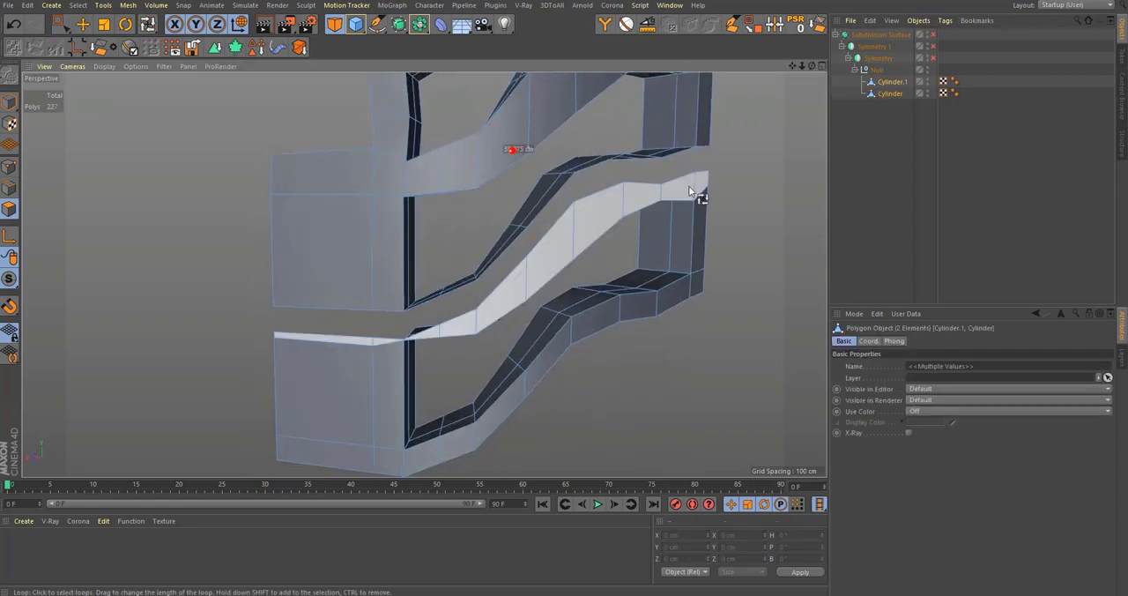
pyautogui.keyDown('alt'); pyautogui.moveTo(700, 154); pyautogui.dragTo(582, 300, button='middle'); pyautogui.keyUp('alt')
pyautogui.keyDown('alt'); pyautogui.moveTo(582, 299); pyautogui.dragTo(650, 280, button='right'); pyautogui.keyUp('alt')
pyautogui.keyDown('alt'); pyautogui.moveTo(650, 279); pyautogui.dragTo(617, 273); pyautogui.keyUp('alt')
pyautogui.click(10, 167)
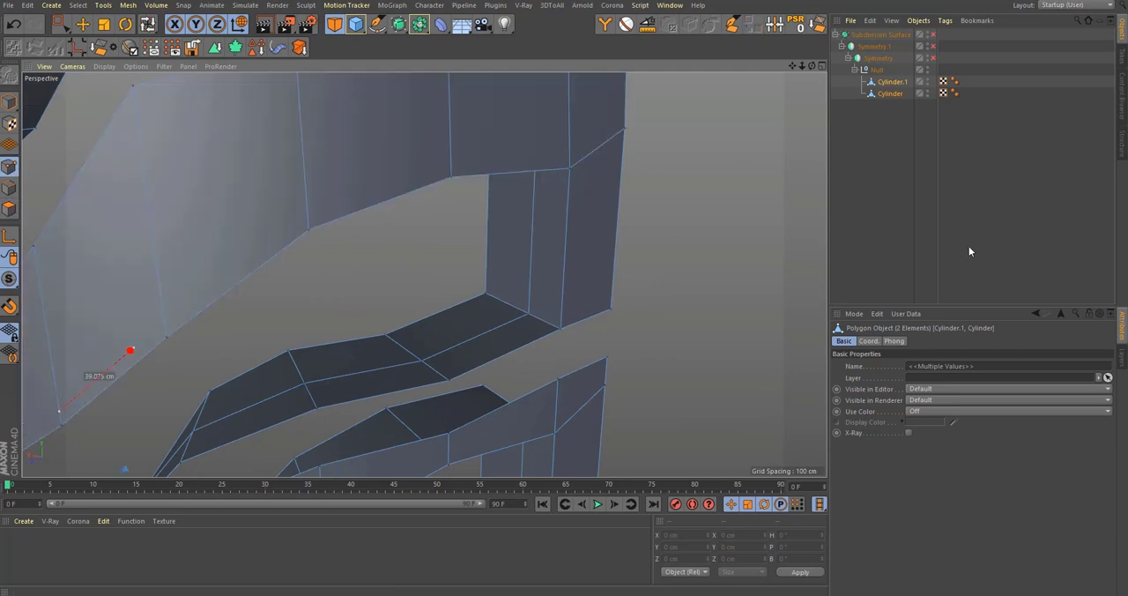
pyautogui.press('9')
pyautogui.moveTo(620, 310); pyautogui.dragTo(619, 310)
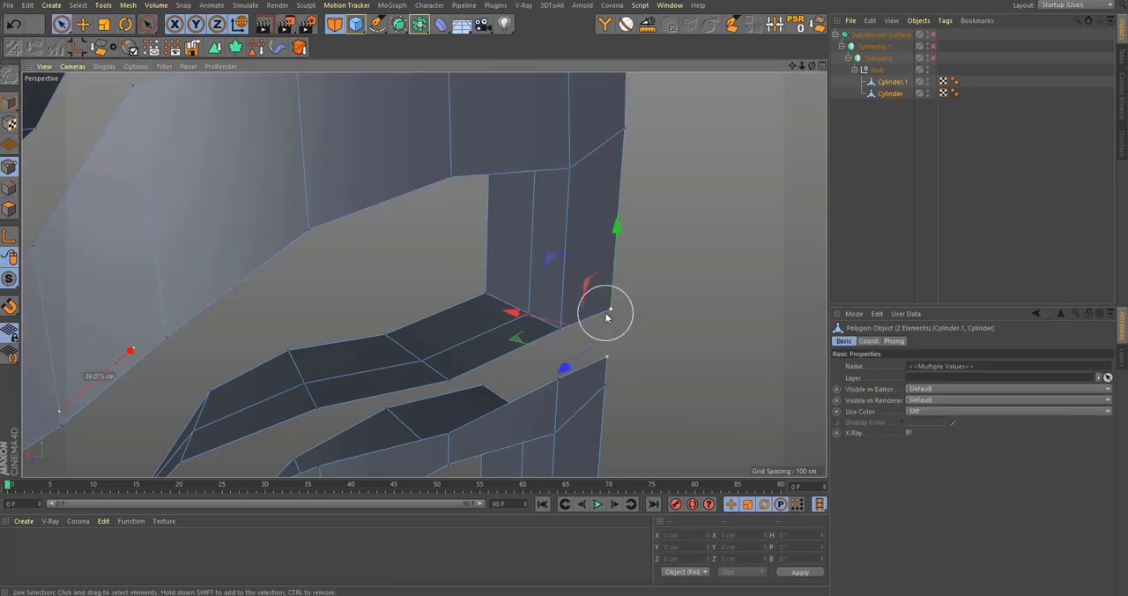
pyautogui.press('m')
pyautogui.press('q')
pyautogui.click(613, 306)
pyautogui.keyDown('alt'); pyautogui.moveTo(555, 364); pyautogui.dragTo(586, 326, button='middle'); pyautogui.keyUp('alt')
# Step: Weld the next facing point pairs inward from the outer end of the gap between the two segments
pyautogui.press('space')
pyautogui.moveTo(587, 326); pyautogui.dragTo(593, 299)
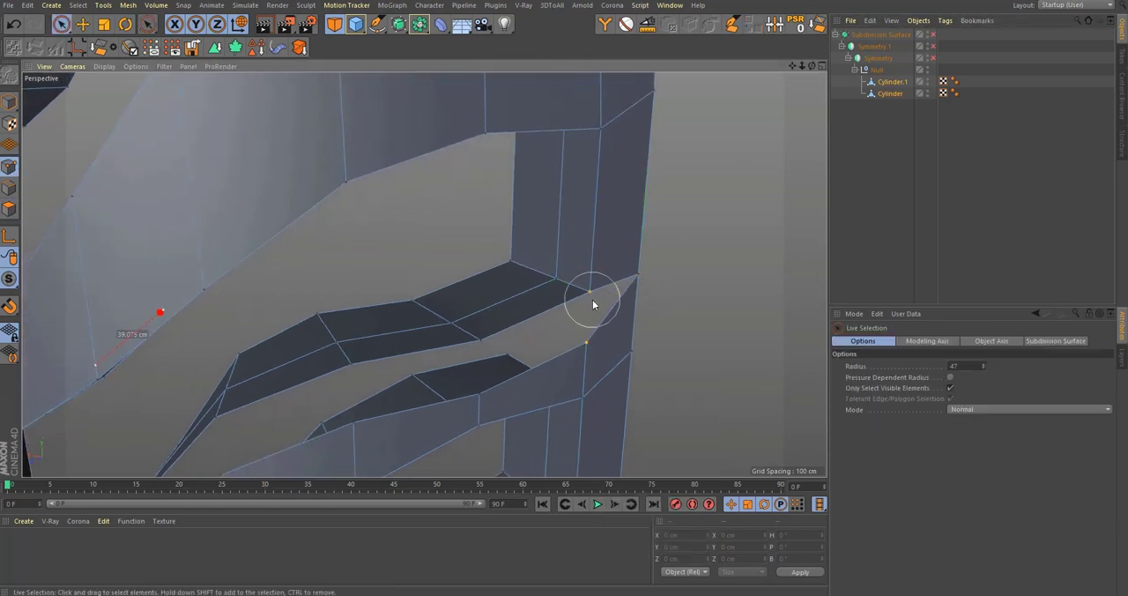
pyautogui.press('space')
pyautogui.click(588, 291)
pyautogui.press('space')
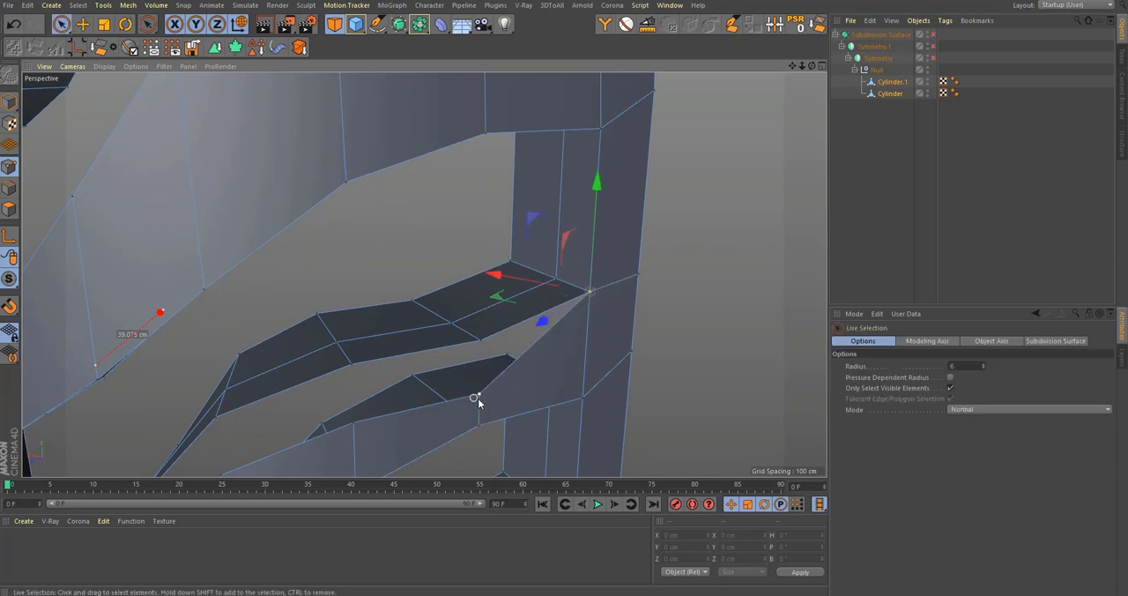
pyautogui.keyDown('alt'); pyautogui.moveTo(484, 348); pyautogui.dragTo(523, 367); pyautogui.keyUp('alt')
pyautogui.press('space')
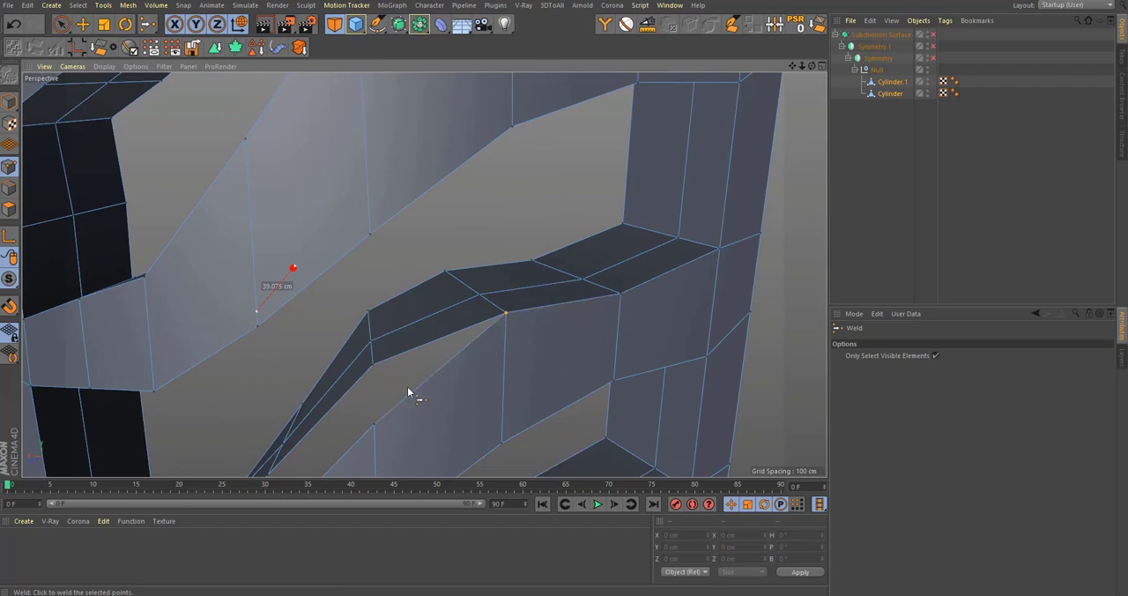
# Step: Weld the facing point pairs down the sloping middle of the branch between the two cylinders
pyautogui.moveTo(411, 391)
pyautogui.keyDown('alt'); pyautogui.mouseDown()
pyautogui.moveTo(489, 365)
pyautogui.moveTo(502, 296)
pyautogui.moveTo(529, 356)
pyautogui.mouseUp(); pyautogui.keyUp('alt')
pyautogui.press('space')
pyautogui.press('space')
pyautogui.click(488, 288)
pyautogui.press('space')
pyautogui.moveTo(524, 295)
pyautogui.keyDown('alt'); pyautogui.mouseDown()
pyautogui.moveTo(552, 317)
pyautogui.moveTo(624, 330)
pyautogui.moveTo(591, 345)
pyautogui.moveTo(595, 295)
pyautogui.mouseUp(); pyautogui.keyUp('alt')
# Step: Weld the facing points at the branch's inner end and at the adjoining corner of the front panel
pyautogui.press('space')
pyautogui.click(598, 295)
pyautogui.press('space')
pyautogui.click(519, 379)
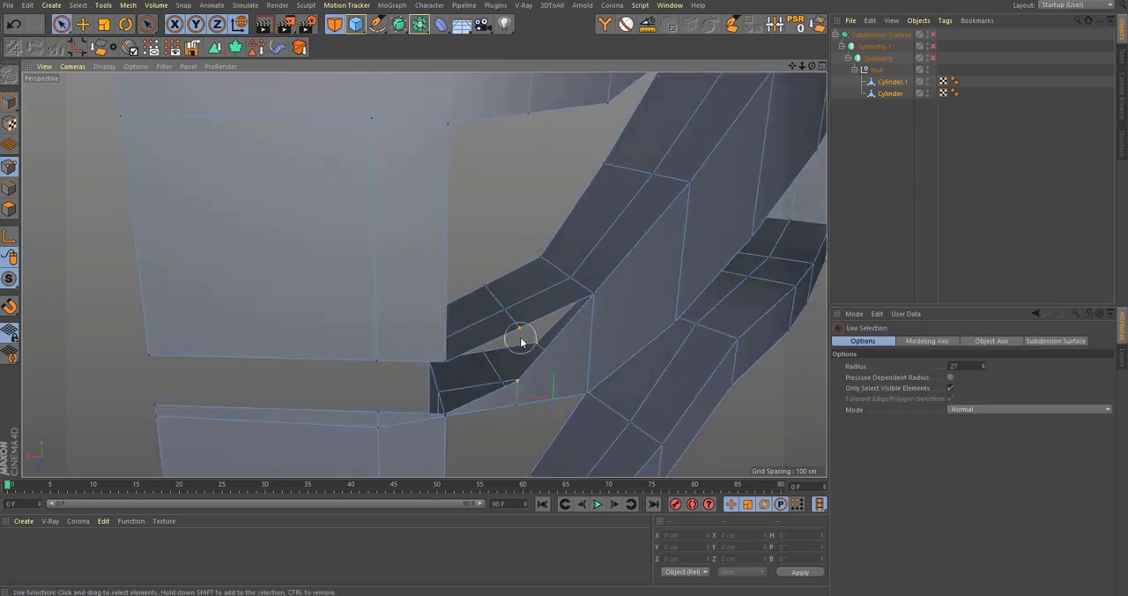
pyautogui.press('space')
pyautogui.keyDown('alt'); pyautogui.moveTo(521, 330); pyautogui.dragTo(477, 378); pyautogui.keyUp('alt')
pyautogui.press('space')
pyautogui.click(522, 380)
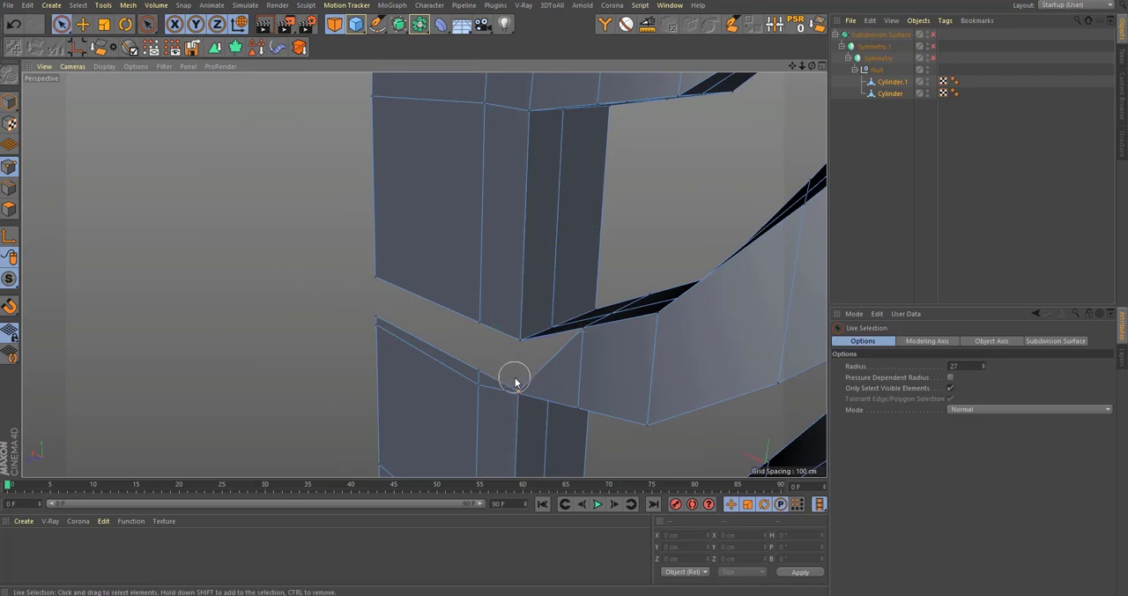
pyautogui.click(521, 351)
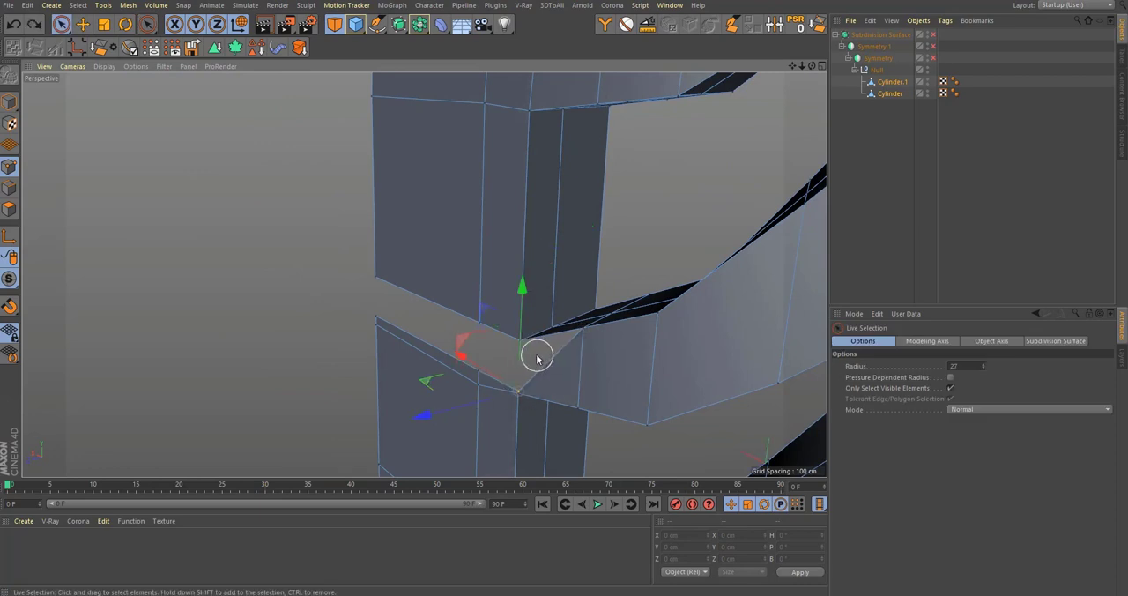
pyautogui.keyDown('shift'); pyautogui.click(520, 342); pyautogui.keyUp('shift')
pyautogui.press('space')
pyautogui.click(520, 342)
# Step: Weld the remaining point pairs across the front panel to close the gap up to its open side
pyautogui.keyDown('alt'); pyautogui.moveTo(482, 343); pyautogui.dragTo(527, 372); pyautogui.keyUp('alt')
pyautogui.press('space')
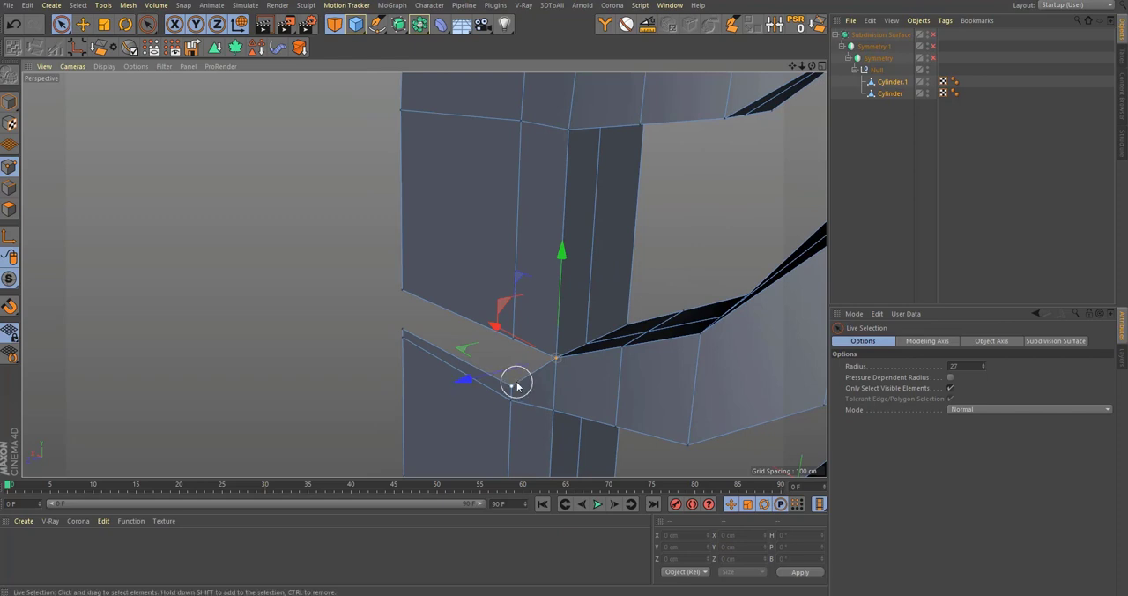
pyautogui.click(517, 382)
pyautogui.keyDown('shift'); pyautogui.click(514, 340); pyautogui.keyUp('shift')
pyautogui.press('space')
pyautogui.click(513, 340)
pyautogui.press('space')
pyautogui.click(405, 316)
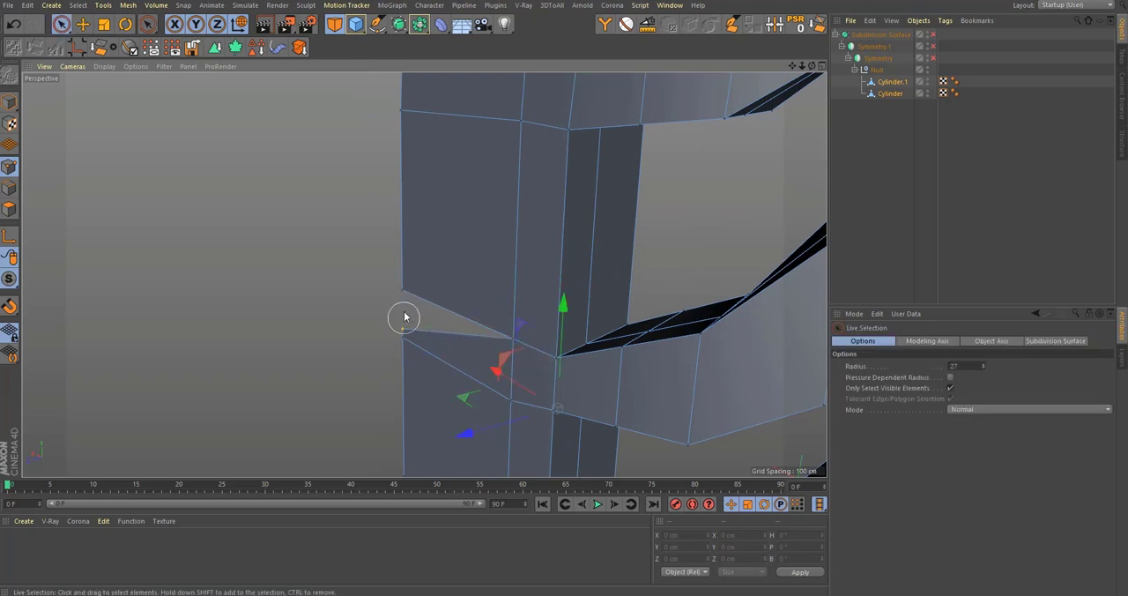
pyautogui.keyDown('shift'); pyautogui.click(403, 296); pyautogui.keyUp('shift')
pyautogui.press('space')
pyautogui.click(401, 292)
# Step: Place the bottom Cylinder segment inside a MoGraph Cloner
pyautogui.keyDown('alt'); pyautogui.moveTo(479, 324); pyautogui.dragTo(619, 293); pyautogui.keyUp('alt')
pyautogui.keyDown('alt'); pyautogui.moveTo(619, 293); pyautogui.dragTo(867, 117, button='right'); pyautogui.keyUp('alt')
pyautogui.click(887, 94)
pyautogui.keyDown('alt'); pyautogui.moveTo(592, 264); pyautogui.dragTo(571, 261); pyautogui.keyUp('alt')
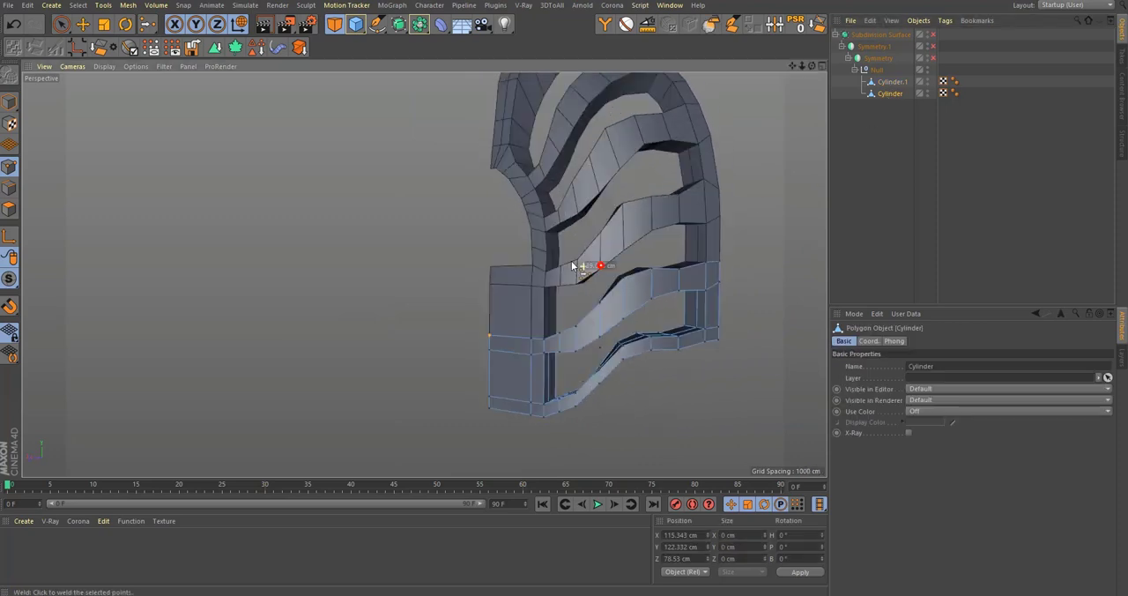
pyautogui.keyDown('alt'); pyautogui.moveTo(571, 261); pyautogui.dragTo(599, 304, button='right'); pyautogui.keyUp('alt')
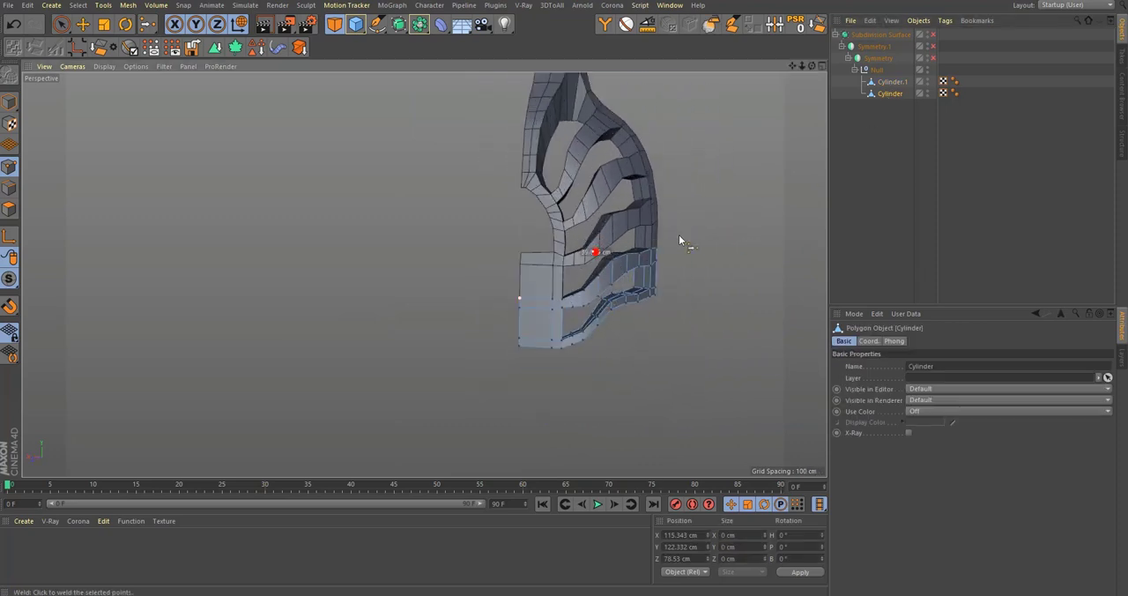
pyautogui.keyDown('alt'); pyautogui.moveTo(680, 240); pyautogui.dragTo(652, 242); pyautogui.keyUp('alt')
pyautogui.click(393, 5)
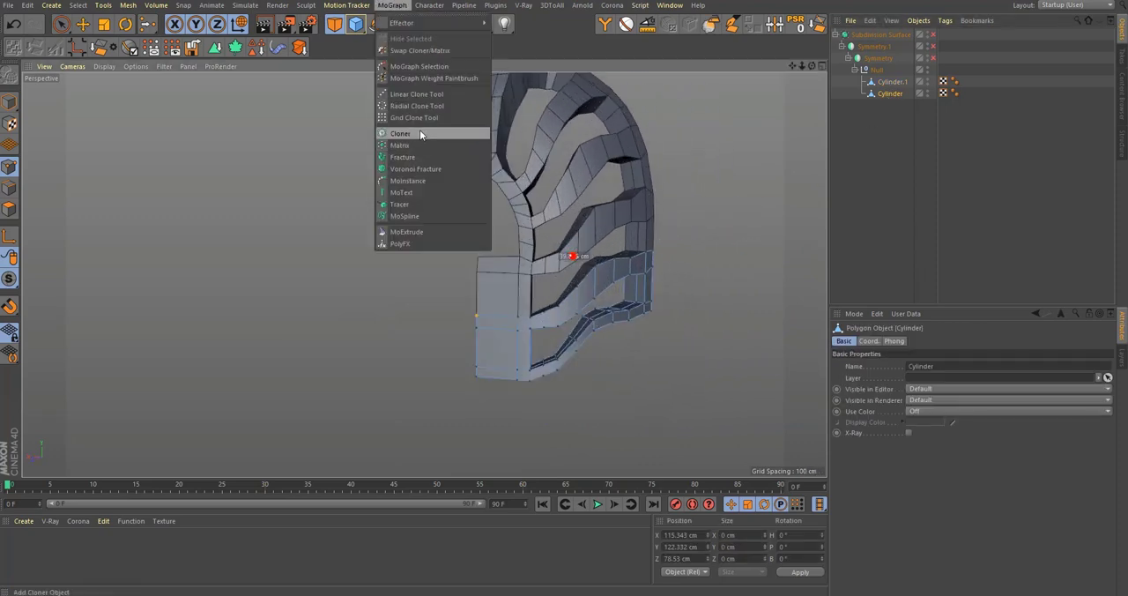
pyautogui.click(420, 133)
# Step: Set the linear Cloner's Y offset per step to about -95.8 cm so the segments repeat downward
pyautogui.moveTo(887, 482); pyautogui.dragTo(691, 491)
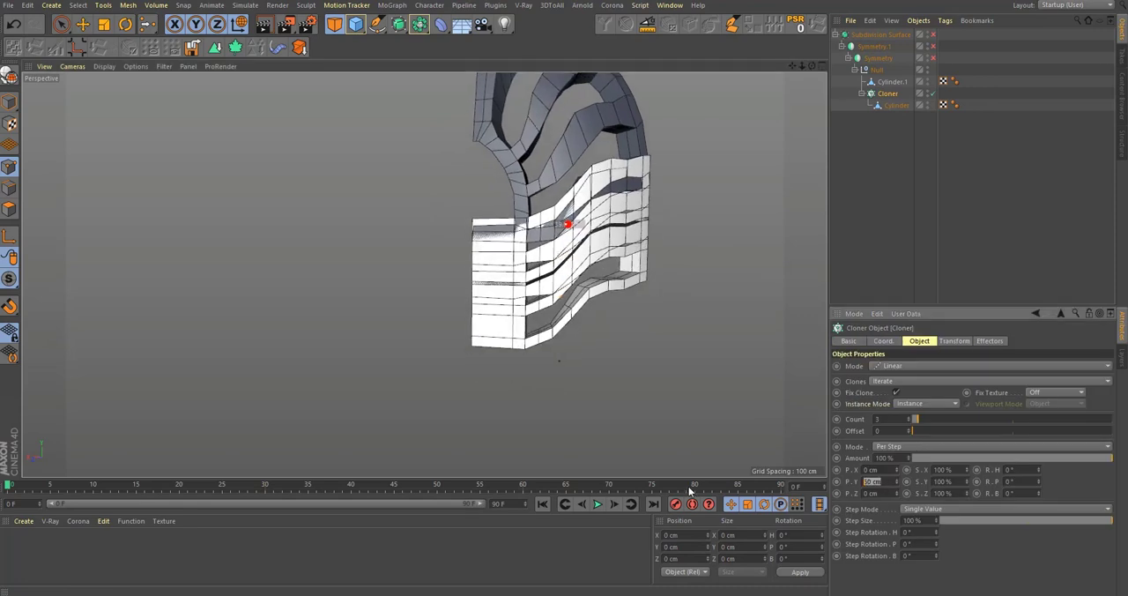
pyautogui.press('Return')
pyautogui.keyDown('alt'); pyautogui.moveTo(525, 328); pyautogui.dragTo(848, 408, button='right'); pyautogui.keyUp('alt')
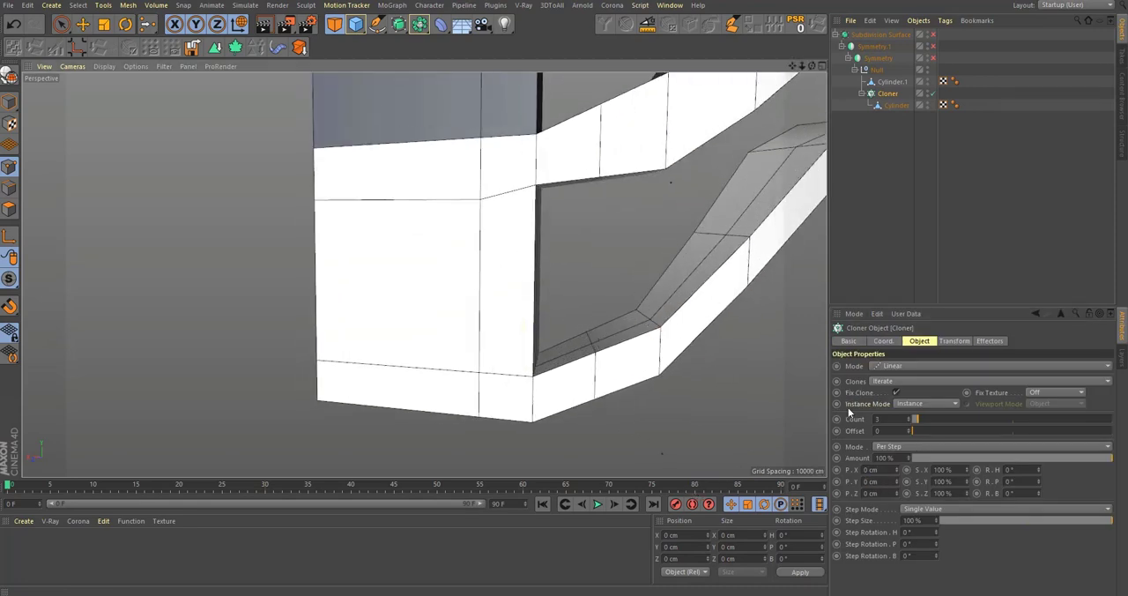
pyautogui.moveTo(903, 483); pyautogui.dragTo(903, 535)
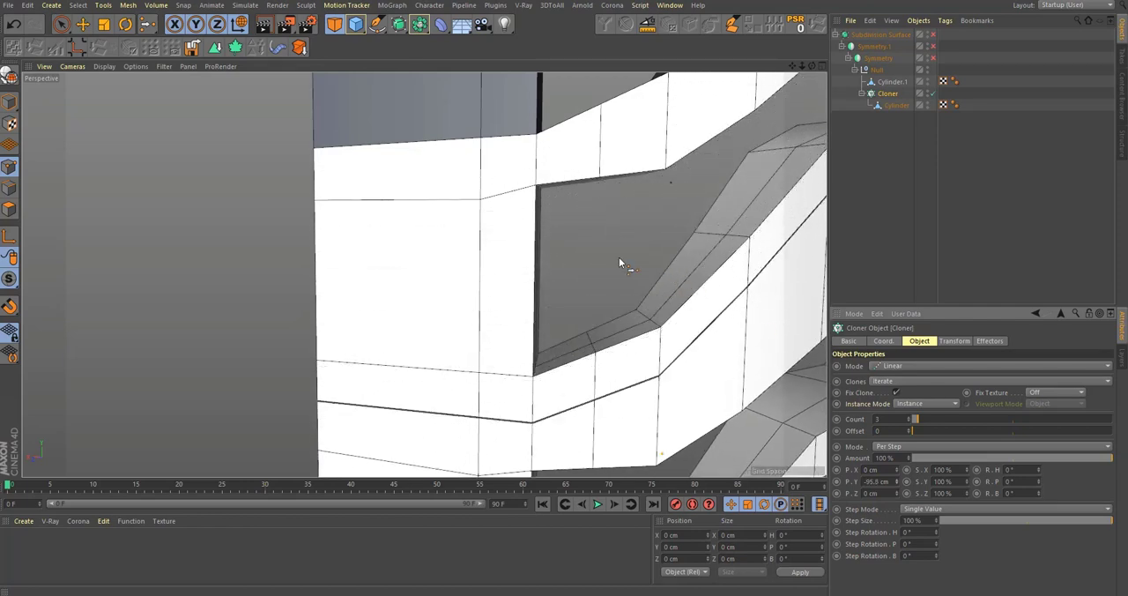
pyautogui.keyDown('alt'); pyautogui.moveTo(619, 258); pyautogui.dragTo(461, 247, button='right'); pyautogui.keyUp('alt')
pyautogui.keyDown('alt'); pyautogui.moveTo(461, 247); pyautogui.dragTo(473, 294, button='middle'); pyautogui.keyUp('alt')
# Step: Delete the bottom polygon loop of the cloned Cylinder segment and reselect the Cloner
pyautogui.click(895, 107)
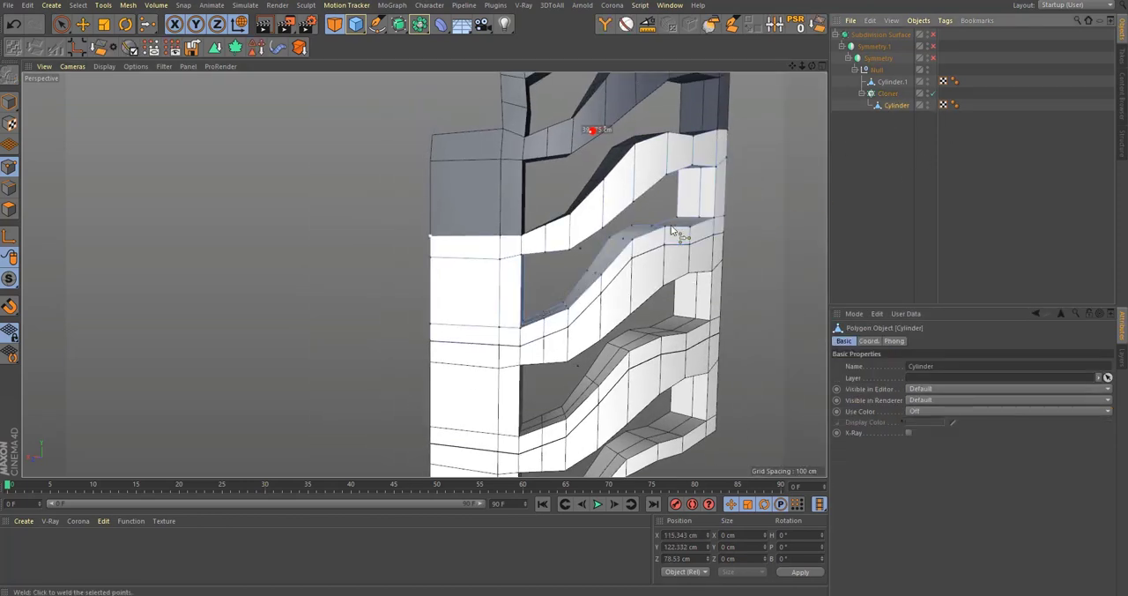
pyautogui.keyDown('alt'); pyautogui.moveTo(673, 234); pyautogui.dragTo(749, 242, button='right'); pyautogui.keyUp('alt')
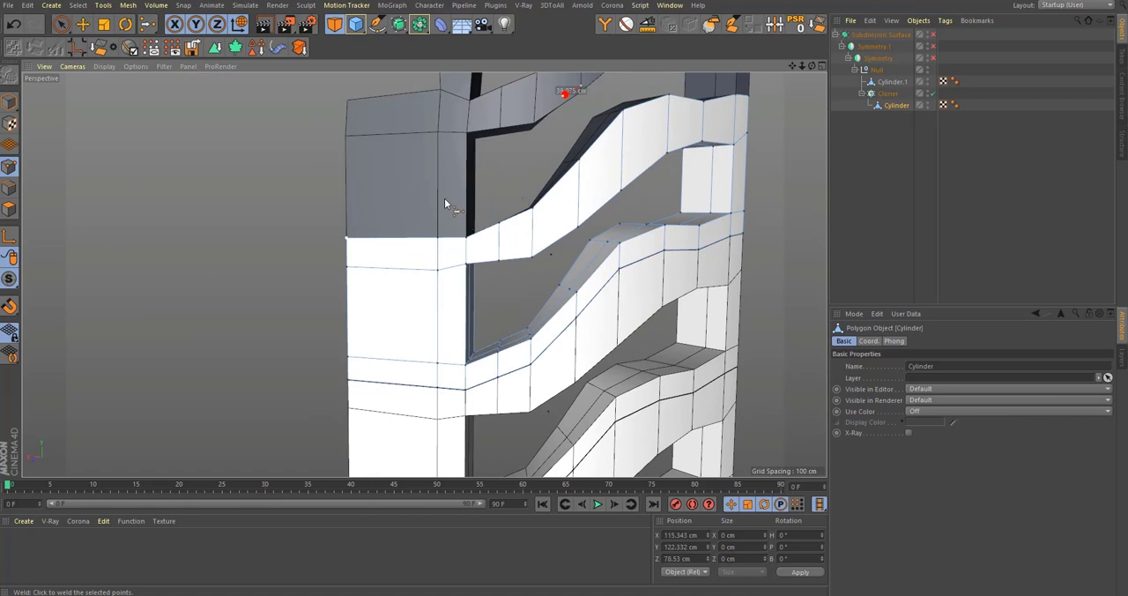
pyautogui.press('u')
pyautogui.press('l')
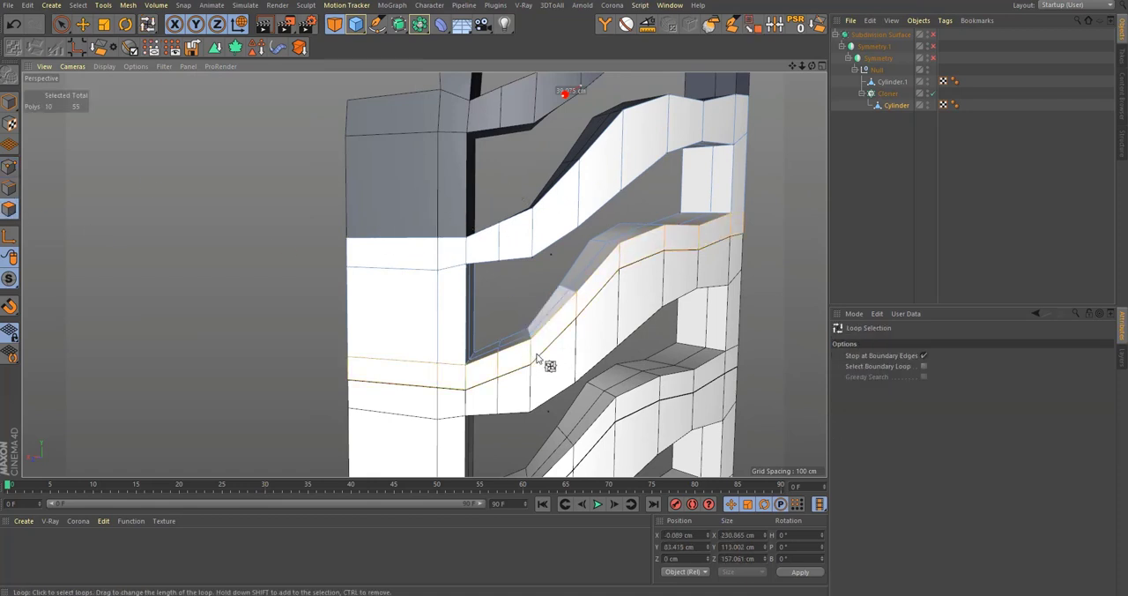
pyautogui.press('Delete')
pyautogui.click(890, 93)
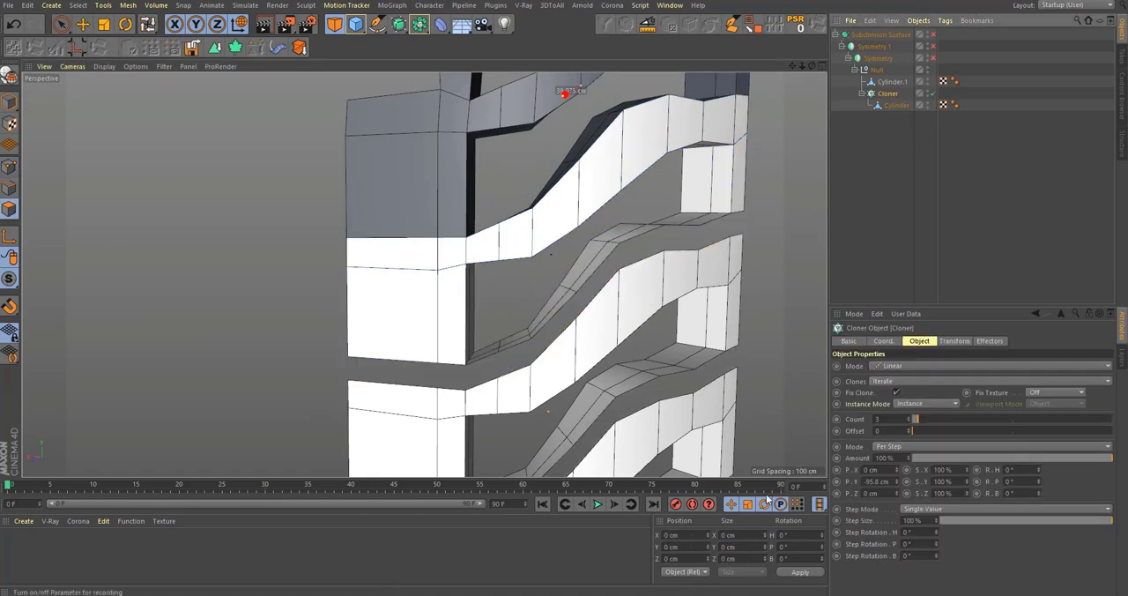
# Step: Set the Cloner's Y offset per step to -79.8 cm so the edges of neighbouring segments meet
pyautogui.moveTo(897, 482); pyautogui.dragTo(897, 453)
pyautogui.keyDown('alt'); pyautogui.moveTo(439, 362); pyautogui.dragTo(627, 312, button='right'); pyautogui.keyUp('alt')
pyautogui.keyDown('alt'); pyautogui.moveTo(628, 312); pyautogui.dragTo(362, 233, button='middle'); pyautogui.keyUp('alt')
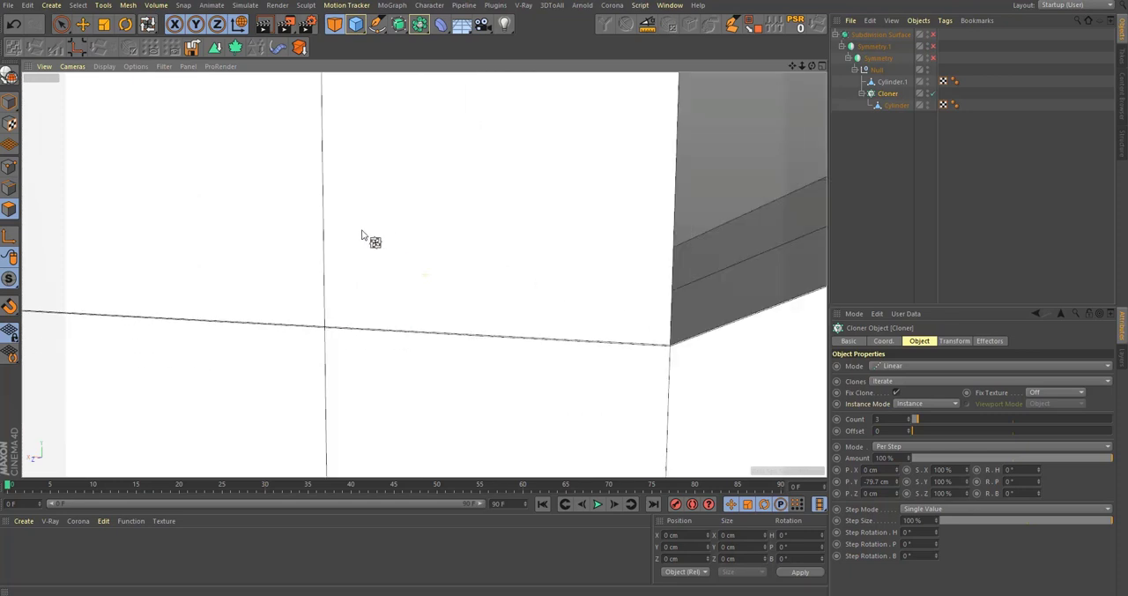
pyautogui.keyDown('alt'); pyautogui.moveTo(570, 327); pyautogui.dragTo(603, 359, button='right'); pyautogui.keyUp('alt')
pyautogui.keyDown('alt'); pyautogui.moveTo(602, 359); pyautogui.dragTo(687, 379); pyautogui.keyUp('alt')
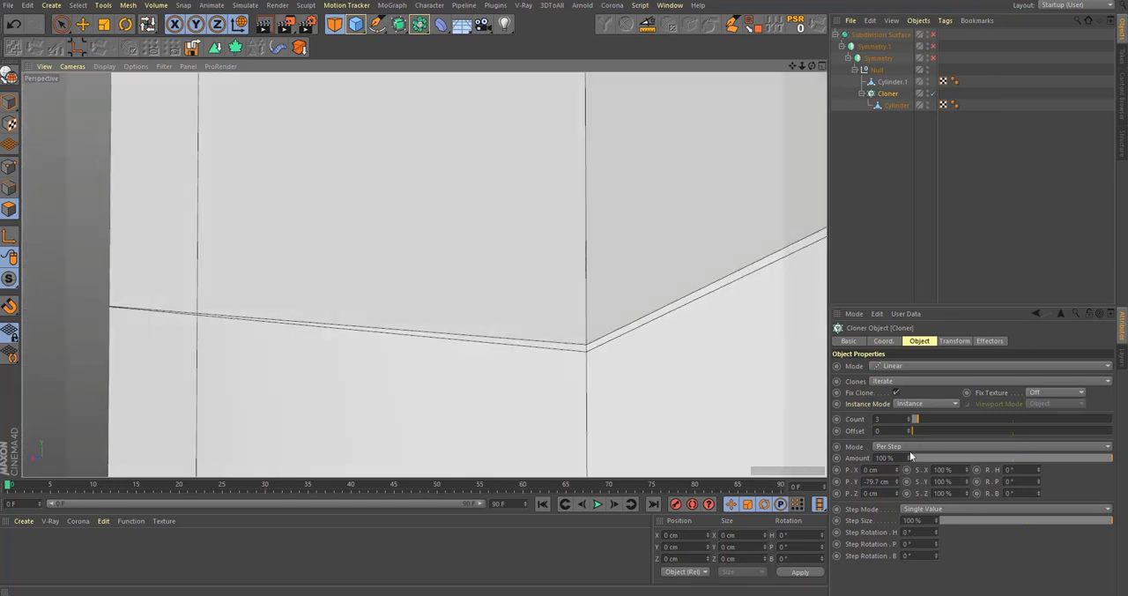
pyautogui.moveTo(901, 483); pyautogui.dragTo(901, 483)
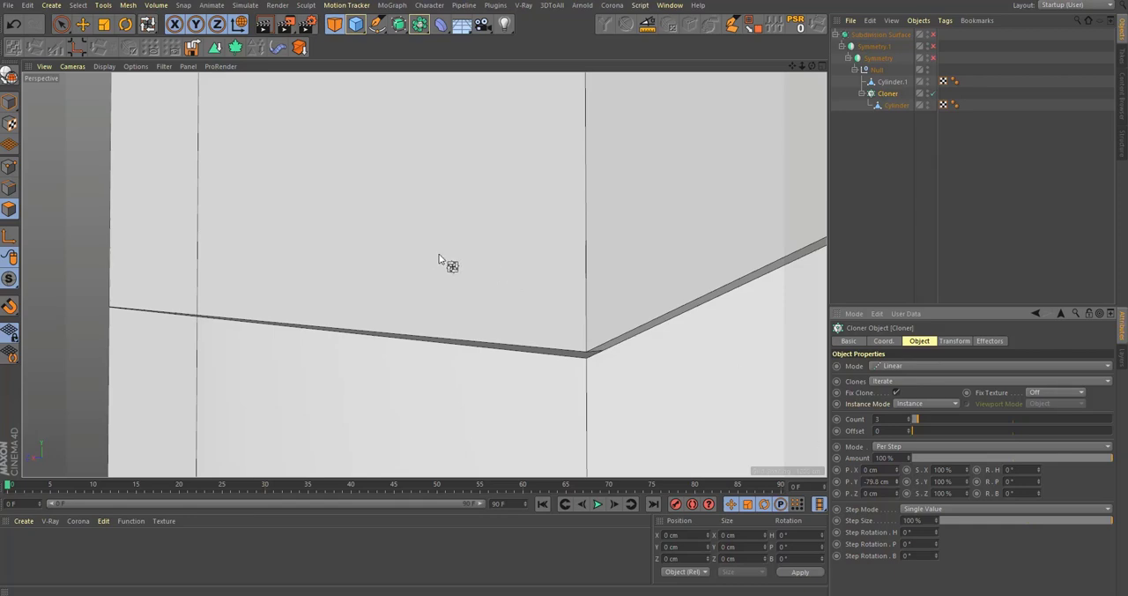
# Step: Compare the cloned segments with the front reference image and set the Cloner's count to 7
pyautogui.keyDown('alt'); pyautogui.moveTo(439, 259); pyautogui.dragTo(574, 352, button='right'); pyautogui.keyUp('alt')
pyautogui.middleClick(578, 396)
pyautogui.middleClick(578, 403)
pyautogui.keyDown('alt'); pyautogui.moveTo(617, 304); pyautogui.dragTo(521, 267, button='right'); pyautogui.keyUp('alt')
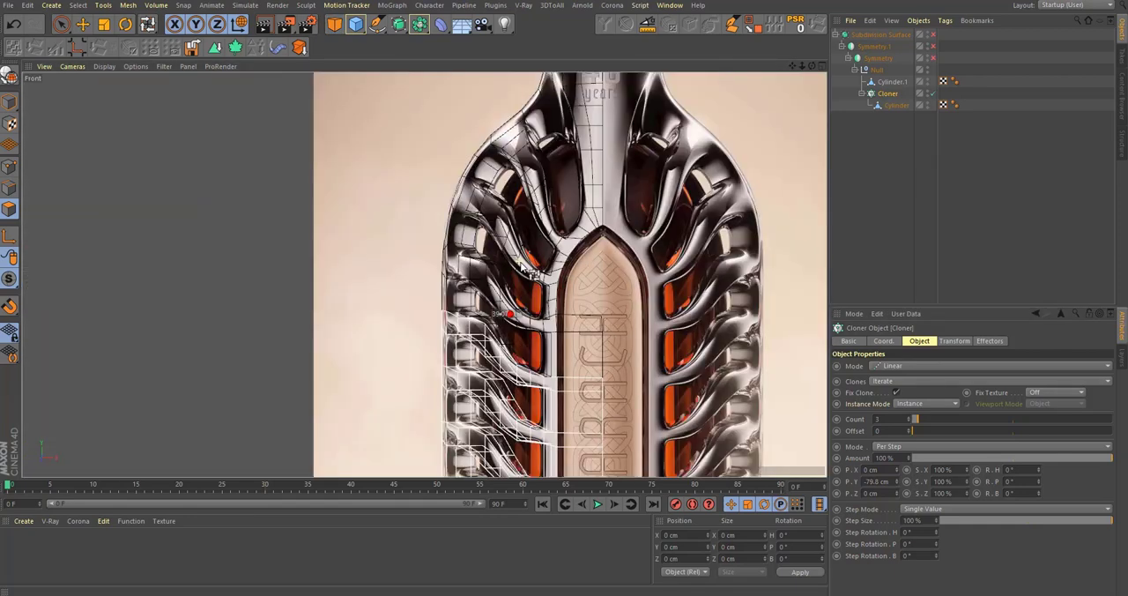
pyautogui.middleClick(542, 328)
pyautogui.middleClick(352, 215)
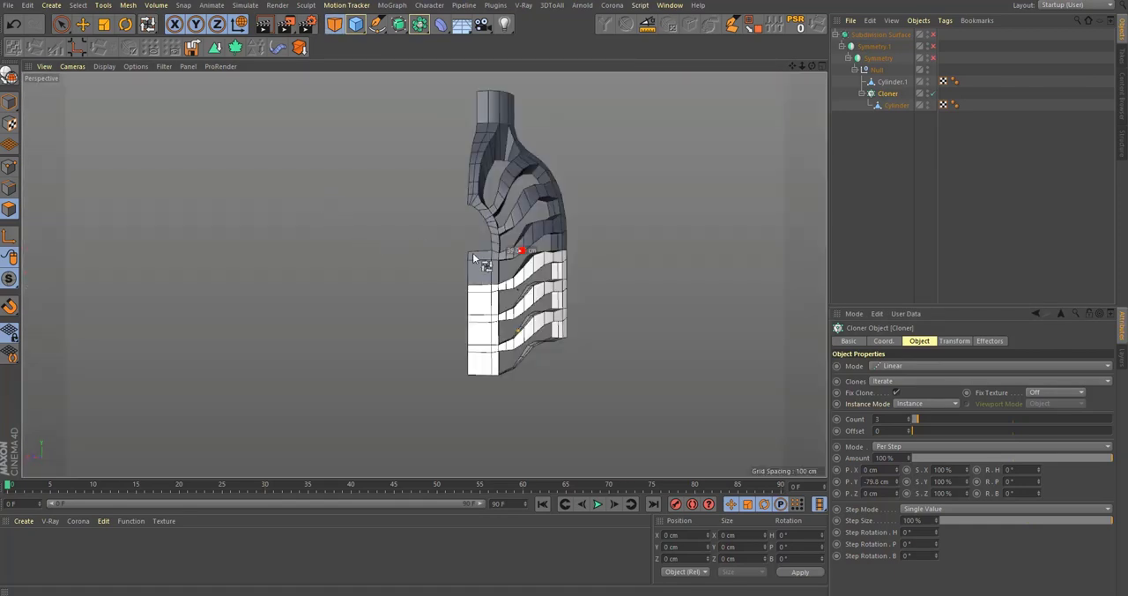
pyautogui.middleClick(552, 249)
pyautogui.keyDown('alt'); pyautogui.moveTo(683, 447); pyautogui.dragTo(721, 443, button='right'); pyautogui.keyUp('alt')
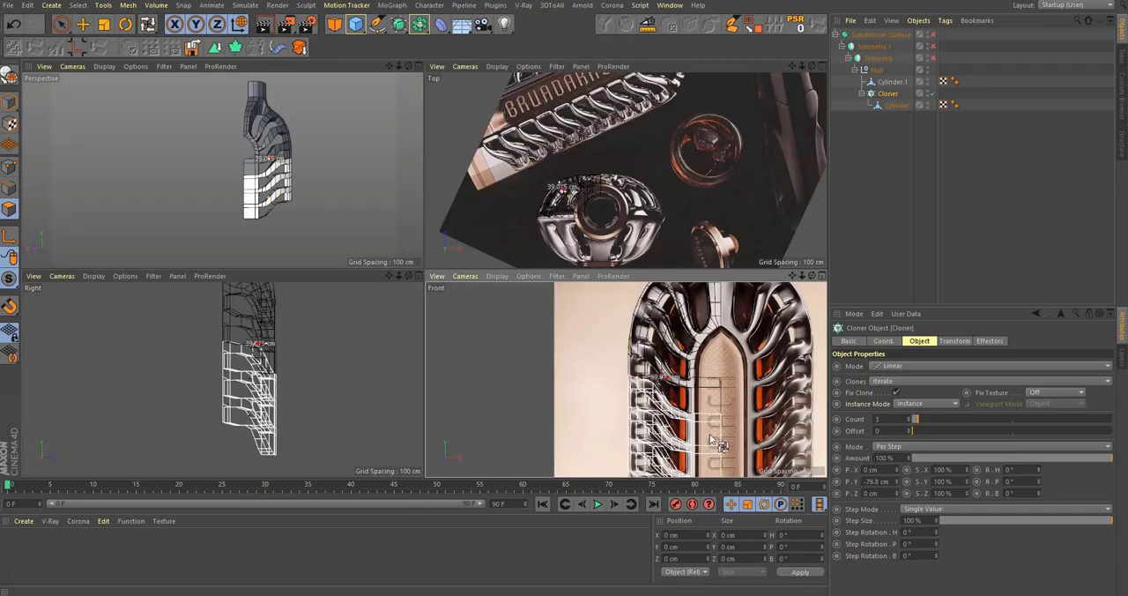
pyautogui.middleClick(694, 412)
pyautogui.scroll(-3, 536, 340)
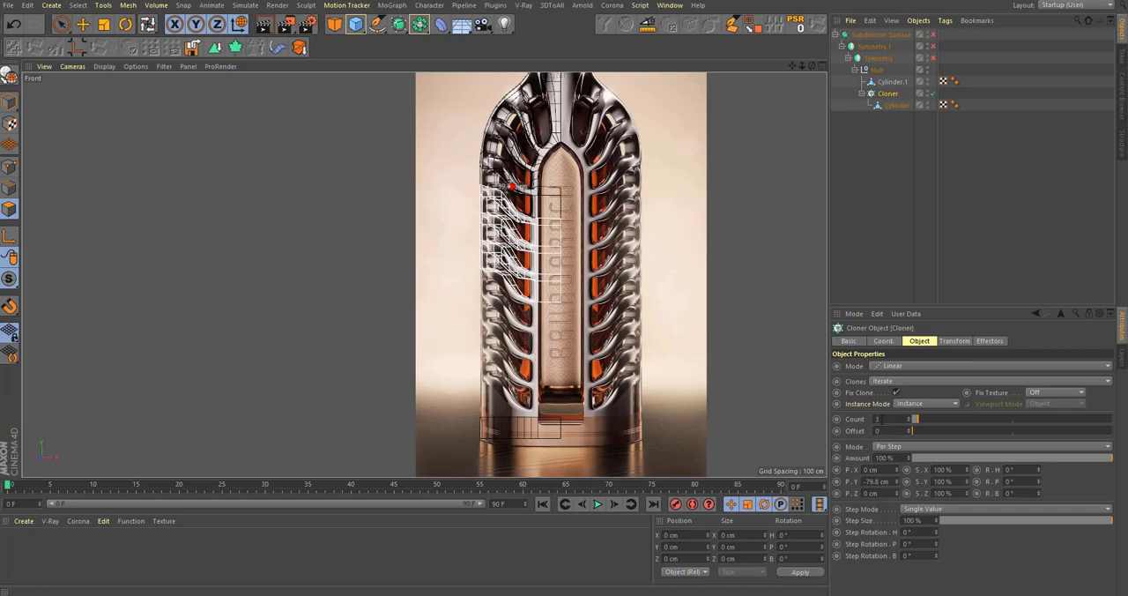
pyautogui.moveTo(882, 419); pyautogui.dragTo(844, 425)
pyautogui.write('7')
pyautogui.press('Return')
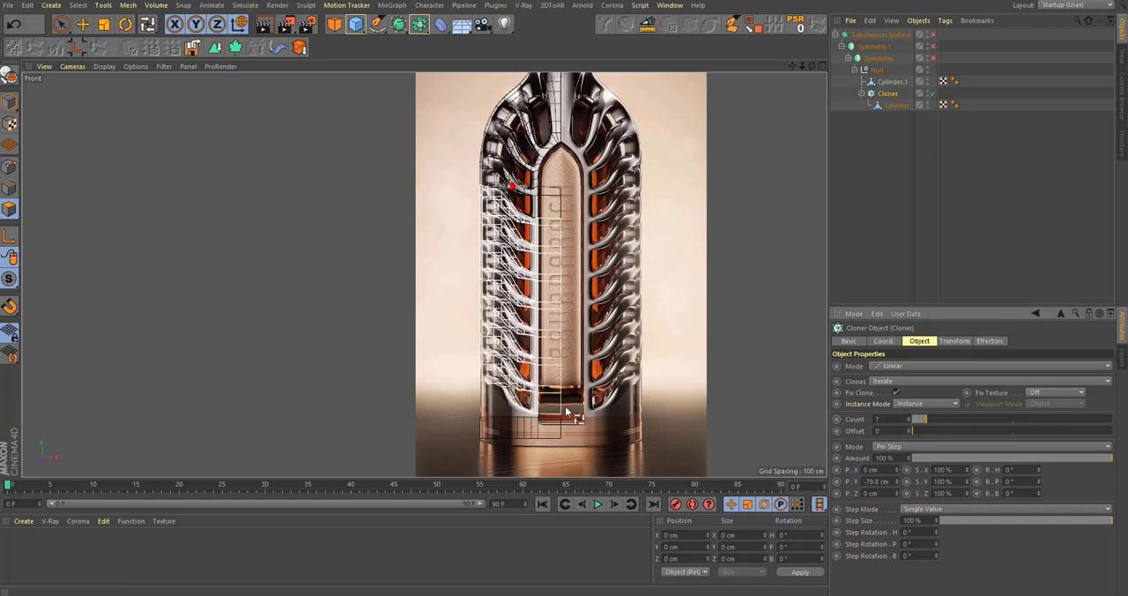
# Step: Make the Cloner editable so its clones become separate Cylinder objects under a null
pyautogui.keyDown('alt'); pyautogui.moveTo(567, 412); pyautogui.dragTo(559, 369, button='right'); pyautogui.keyUp('alt')
pyautogui.middleClick(551, 360)
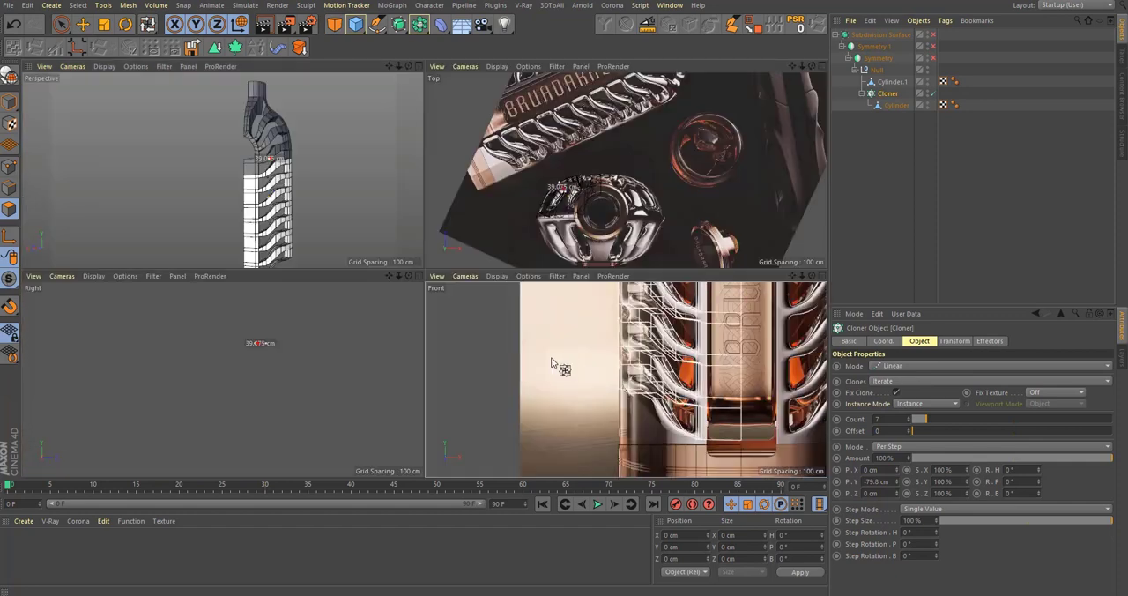
pyautogui.middleClick(396, 252)
pyautogui.keyDown('alt'); pyautogui.moveTo(386, 282); pyautogui.dragTo(588, 374); pyautogui.keyUp('alt')
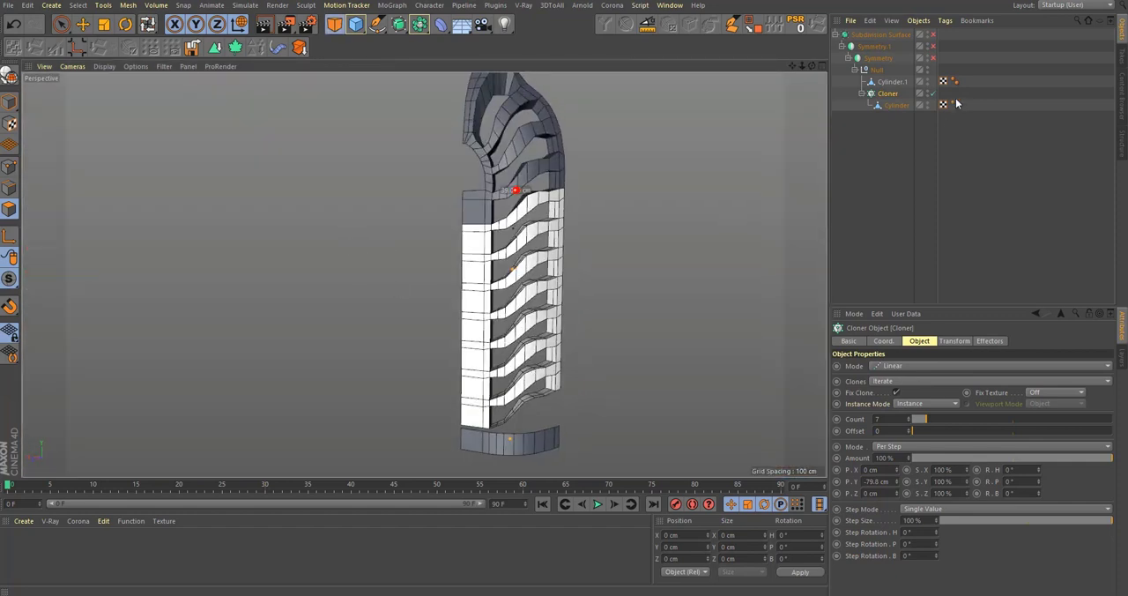
pyautogui.press('c')
pyautogui.click(862, 93)
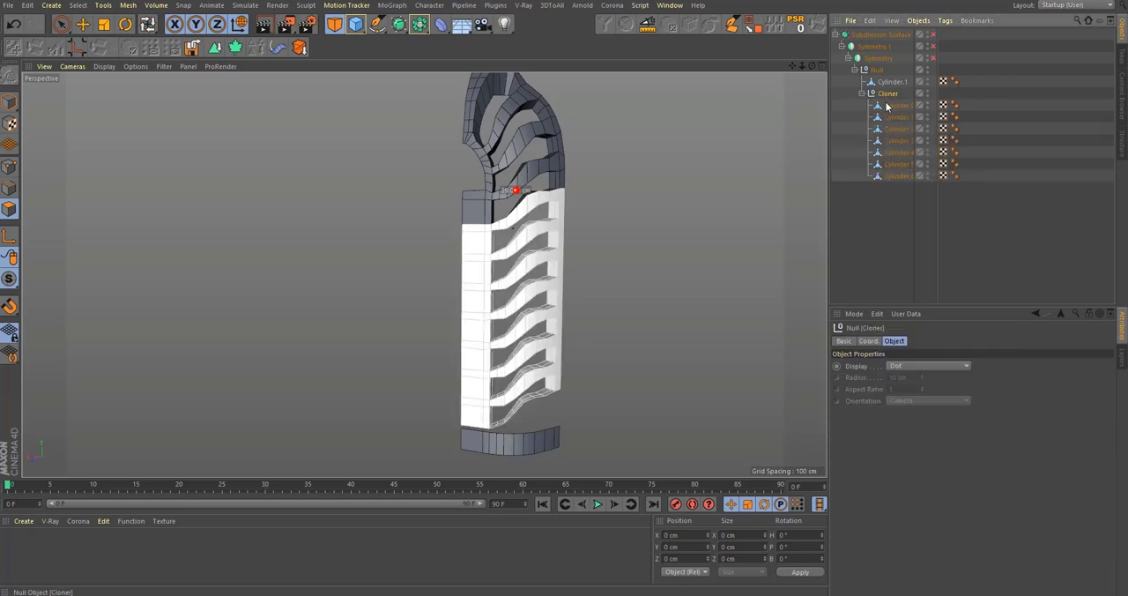
# Step: Select the Cloner null together with all its Cylinder segments for joining into one object
pyautogui.middleClick(893, 94)
pyautogui.rightClick(893, 94)
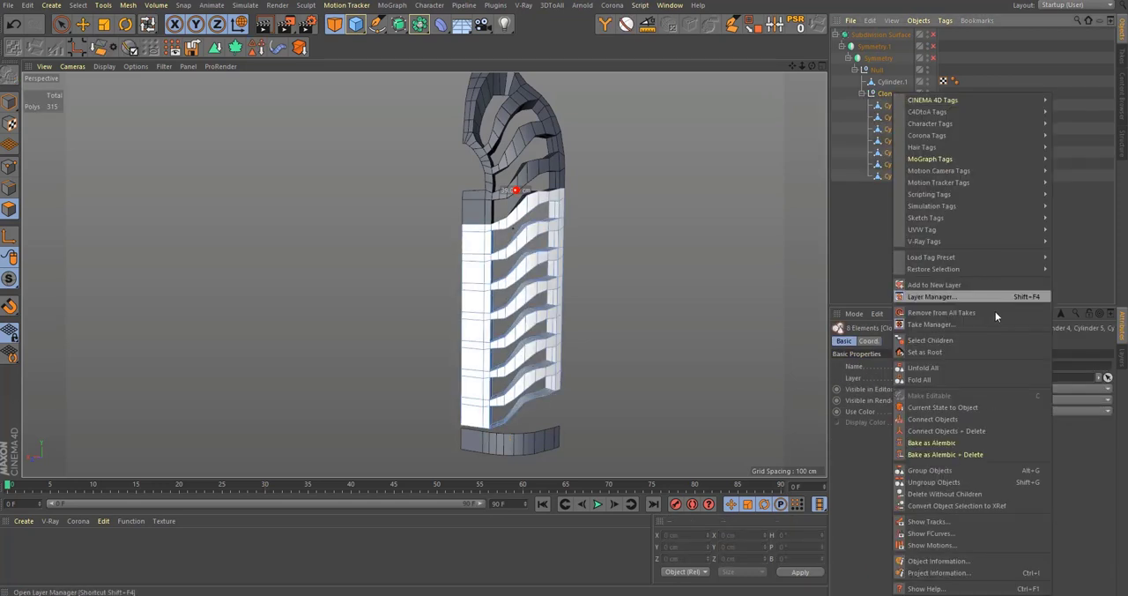
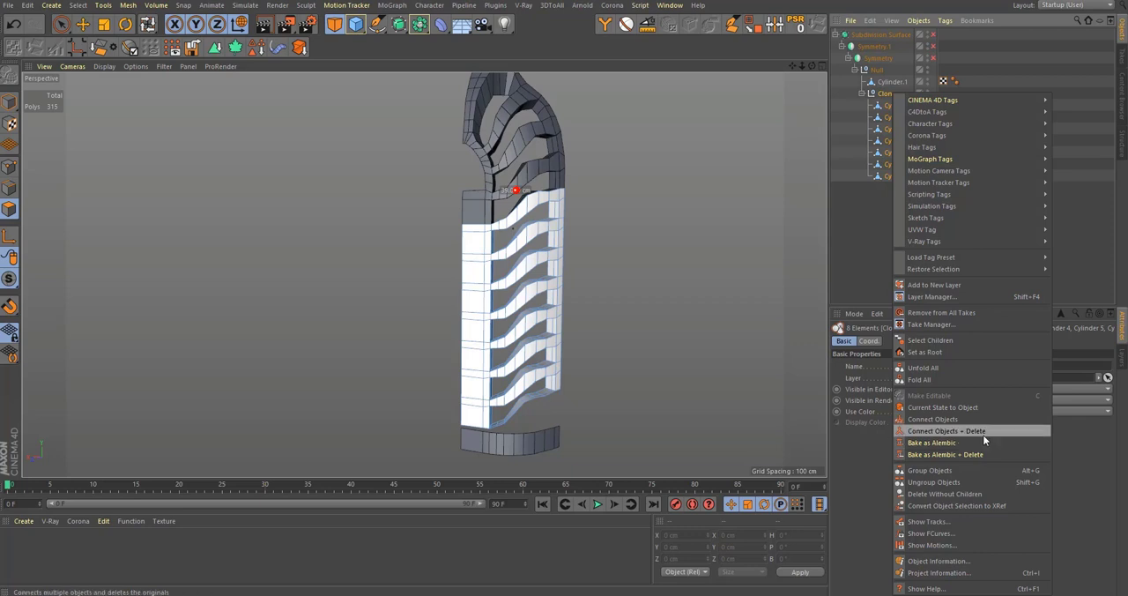
# Step: Connect the selected Cloner null and Cylinder segments into one object, deleting the originals, and optimize all of its polygons
pyautogui.click(984, 435)
pyautogui.keyDown('alt'); pyautogui.moveTo(499, 242); pyautogui.dragTo(670, 216, button='right'); pyautogui.keyUp('alt')
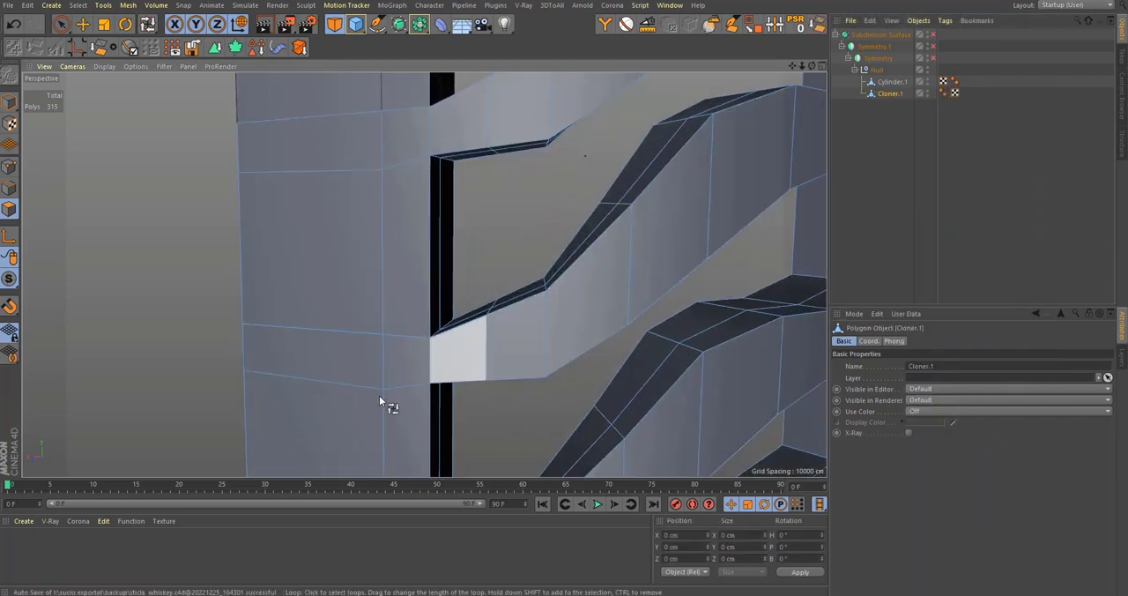
pyautogui.keyDown('alt'); pyautogui.moveTo(372, 327); pyautogui.dragTo(432, 323, button='right'); pyautogui.keyUp('alt')
pyautogui.hotkey('ctrl', 'a')
pyautogui.rightClick(406, 317)
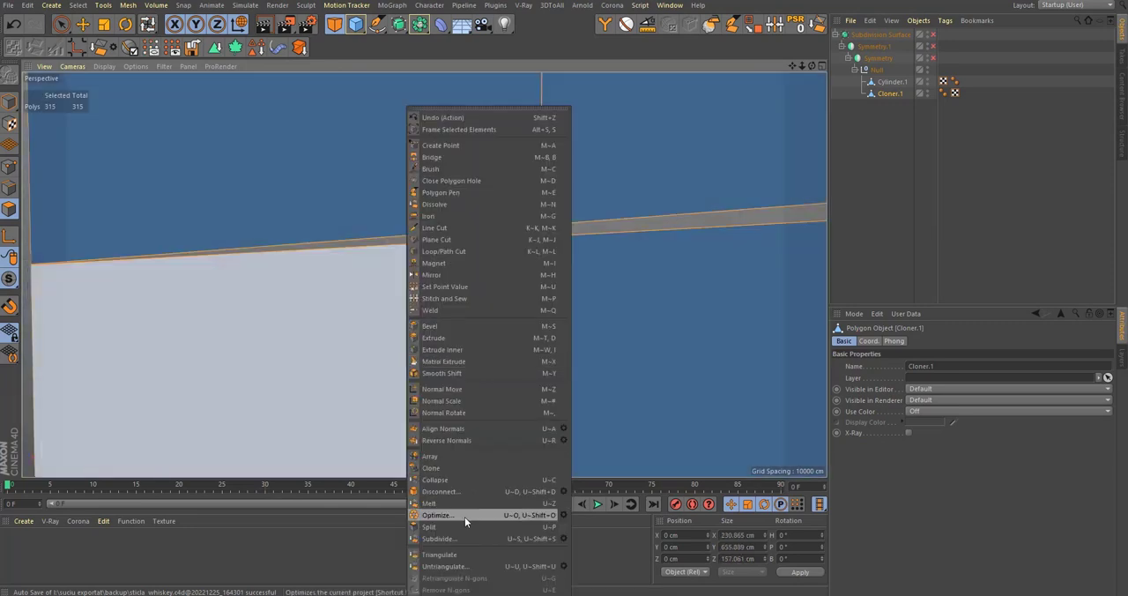
pyautogui.click(465, 515)
# Step: Try to close the gap between neighbouring segments by optimizing all polygons with gradually changed tolerances such as 0.02 cm, and undo the last attempt
pyautogui.keyDown('alt'); pyautogui.moveTo(503, 385); pyautogui.dragTo(648, 355); pyautogui.keyUp('alt')
pyautogui.rightClick(648, 353)
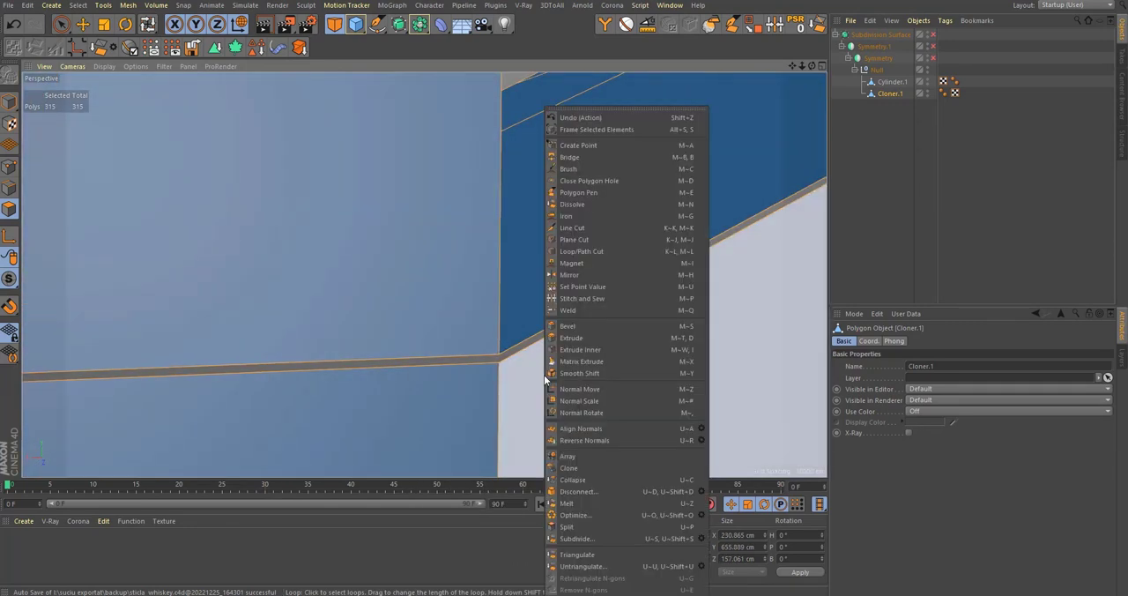
pyautogui.click(702, 516)
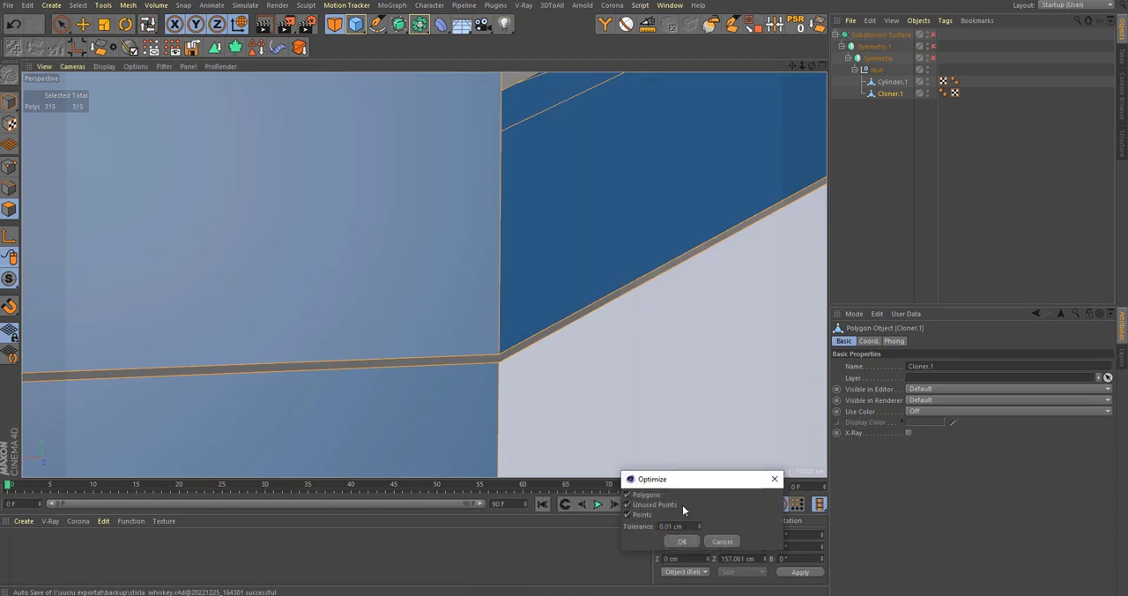
pyautogui.press('Return')
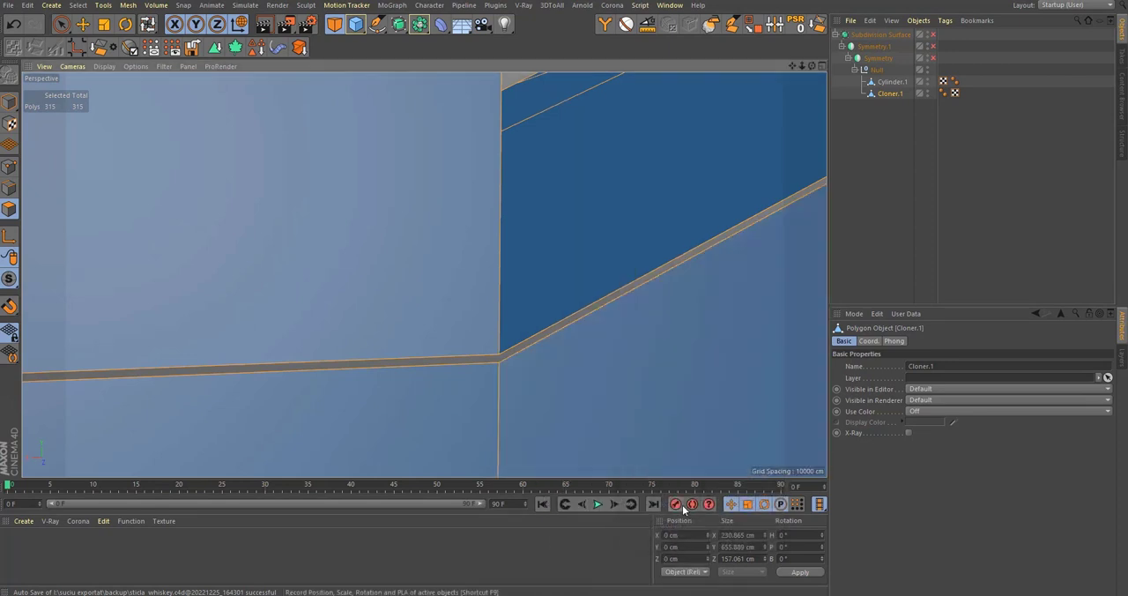
pyautogui.rightClick(702, 270)
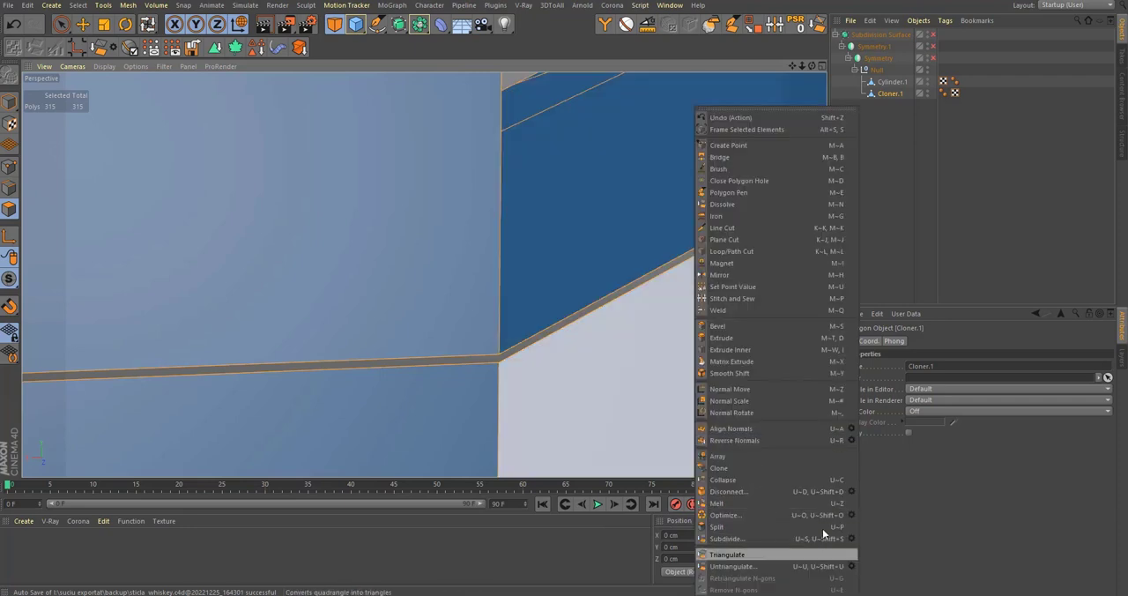
pyautogui.click(850, 515)
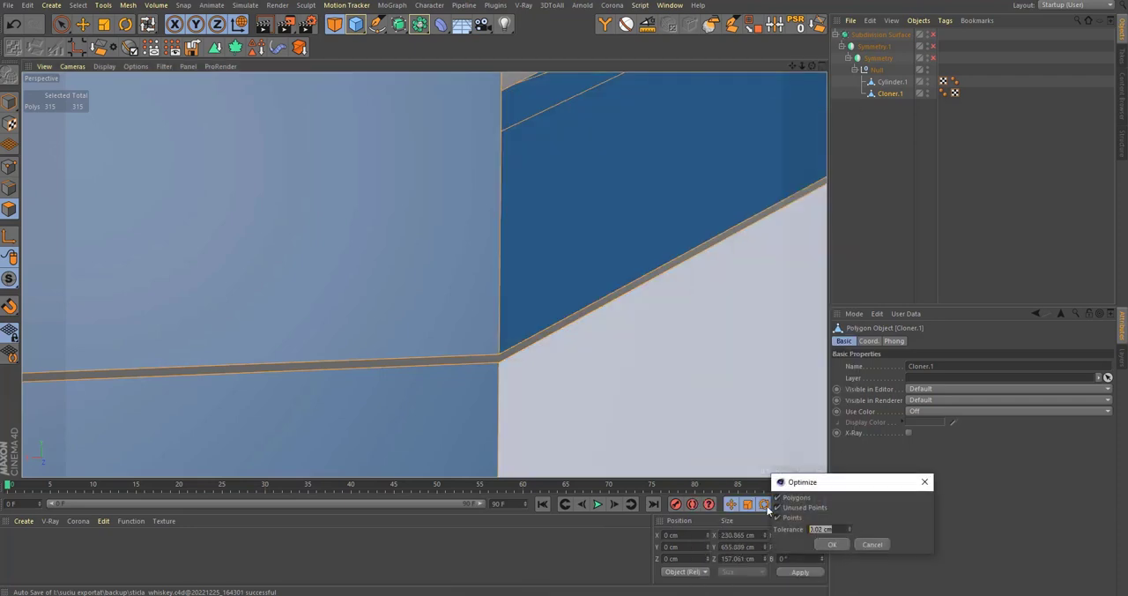
pyautogui.press('Return')
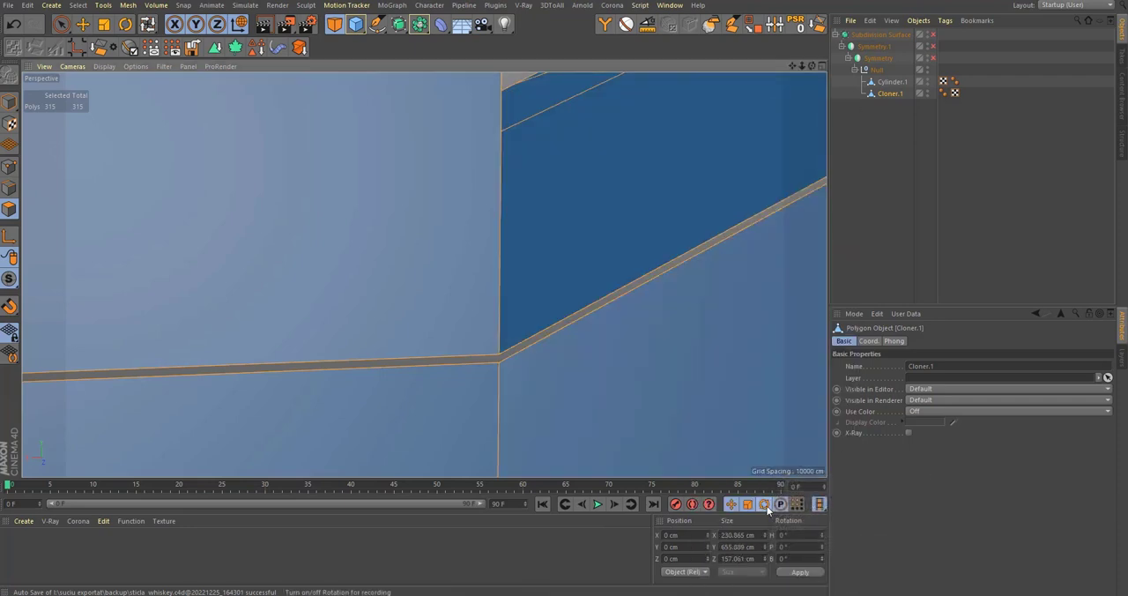
pyautogui.rightClick(719, 361)
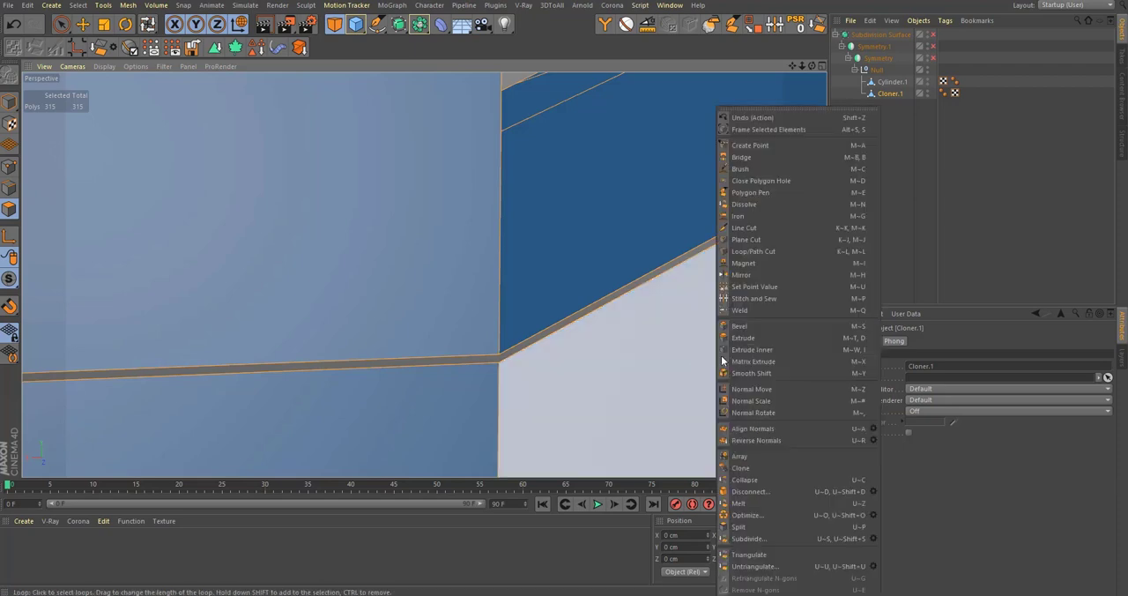
pyautogui.click(872, 515)
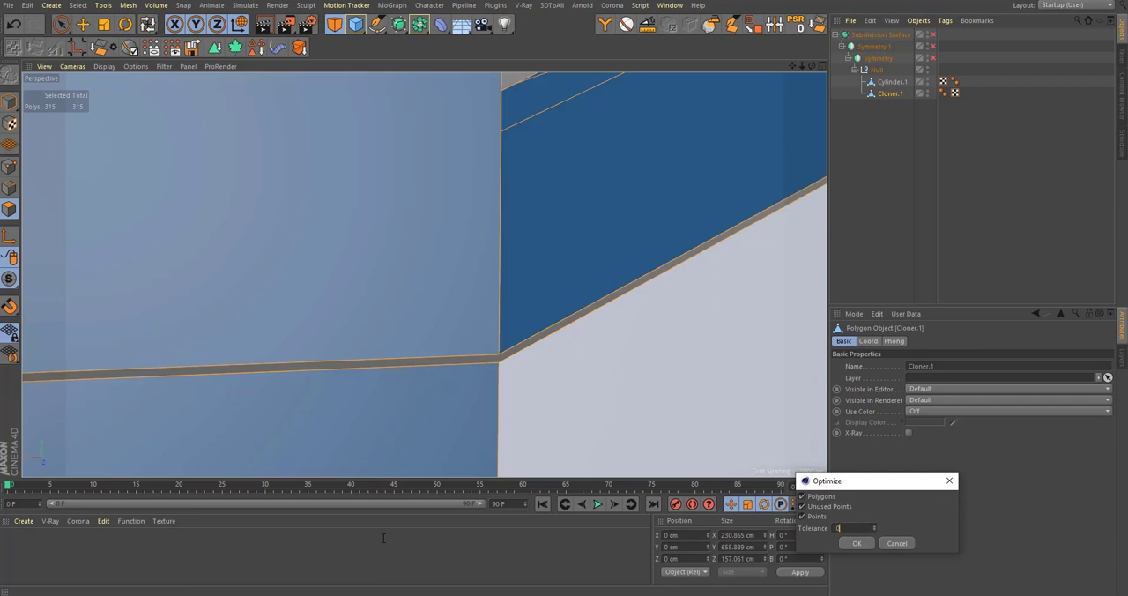
pyautogui.press('Return')
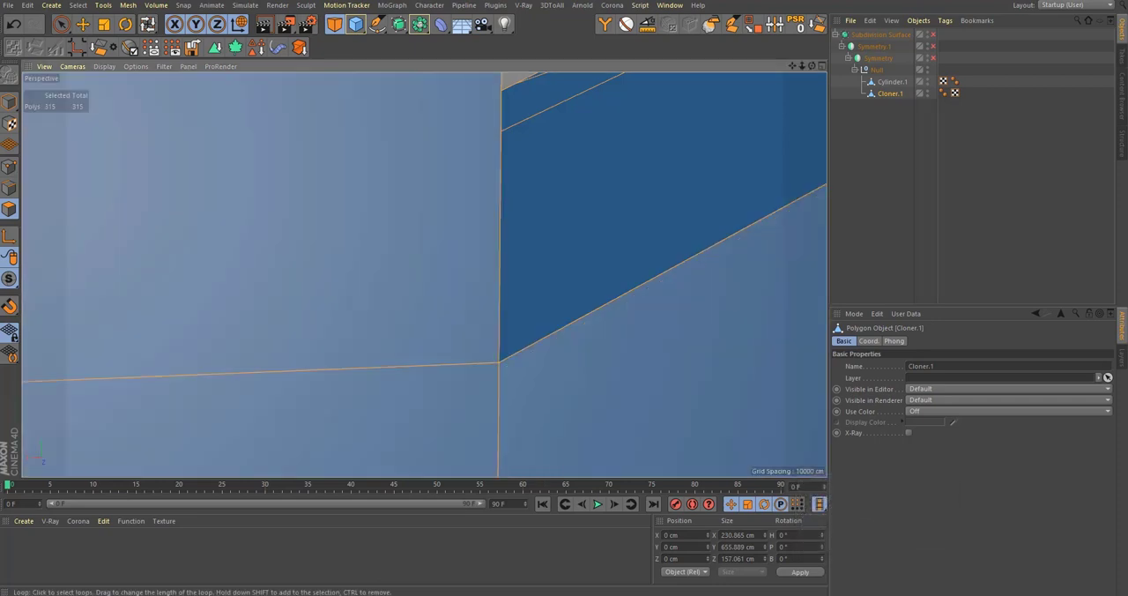
pyautogui.keyDown('alt'); pyautogui.moveTo(502, 341); pyautogui.dragTo(435, 381, button='right'); pyautogui.keyUp('alt')
pyautogui.hotkey('ctrl', 'z')
# Step: Measure the distance between the two facing corner points across the gap between neighbouring segments
pyautogui.keyDown('alt'); pyautogui.moveTo(502, 347); pyautogui.dragTo(676, 296, button='right'); pyautogui.keyUp('alt')
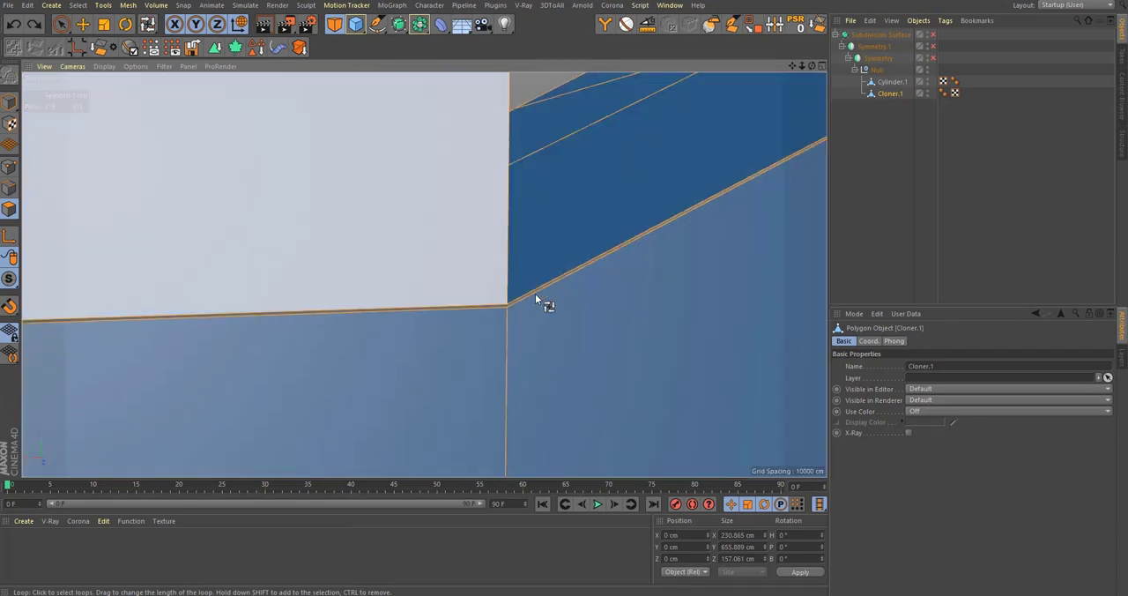
pyautogui.keyDown('alt'); pyautogui.moveTo(535, 294); pyautogui.dragTo(651, 255, button='right'); pyautogui.keyUp('alt')
pyautogui.keyDown('alt'); pyautogui.moveTo(551, 214); pyautogui.dragTo(312, 134, button='right'); pyautogui.keyUp('alt')
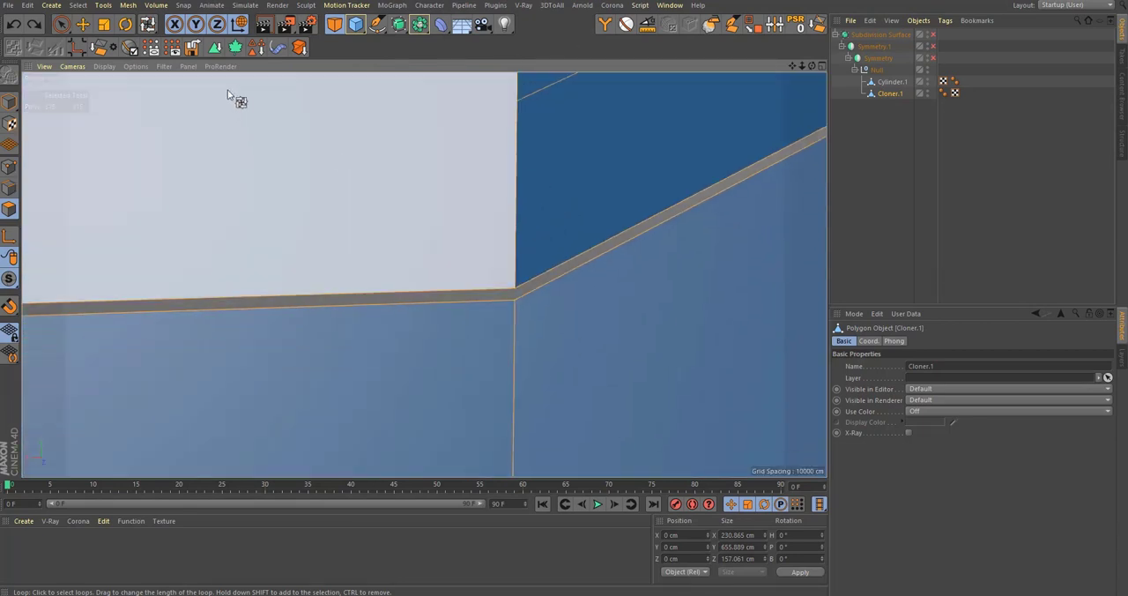
pyautogui.click(648, 24)
pyautogui.click(516, 291)
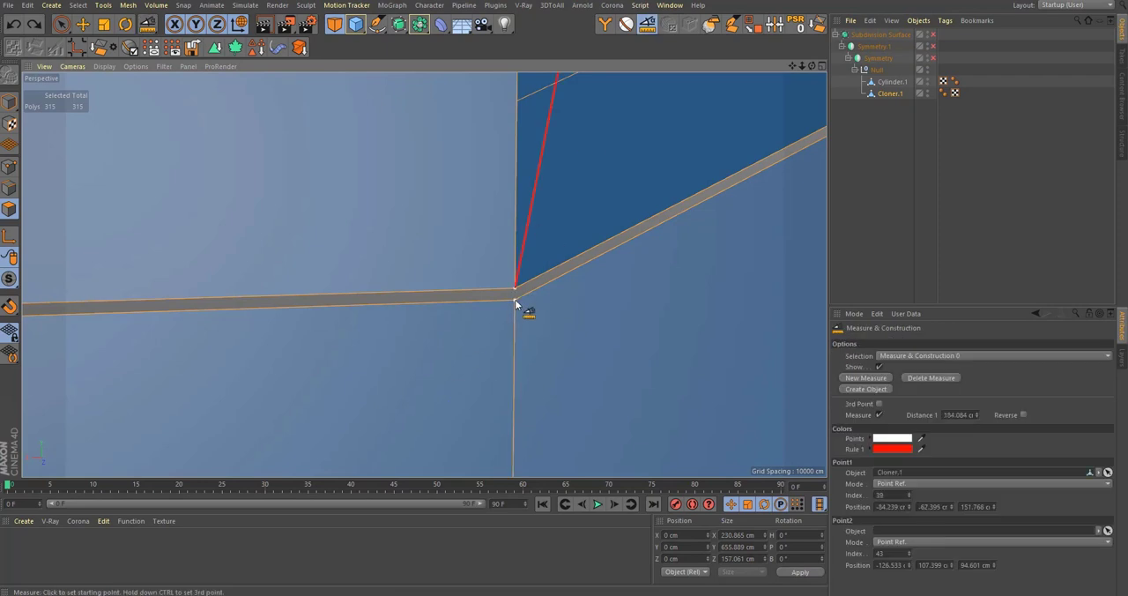
pyautogui.click(516, 299)
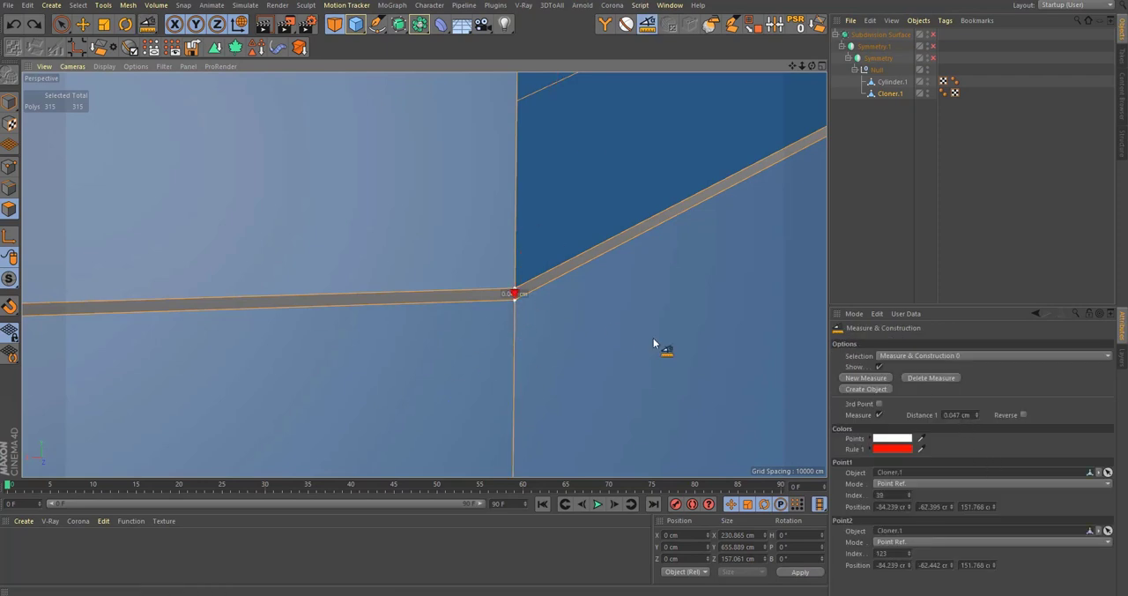
pyautogui.click(446, 255)
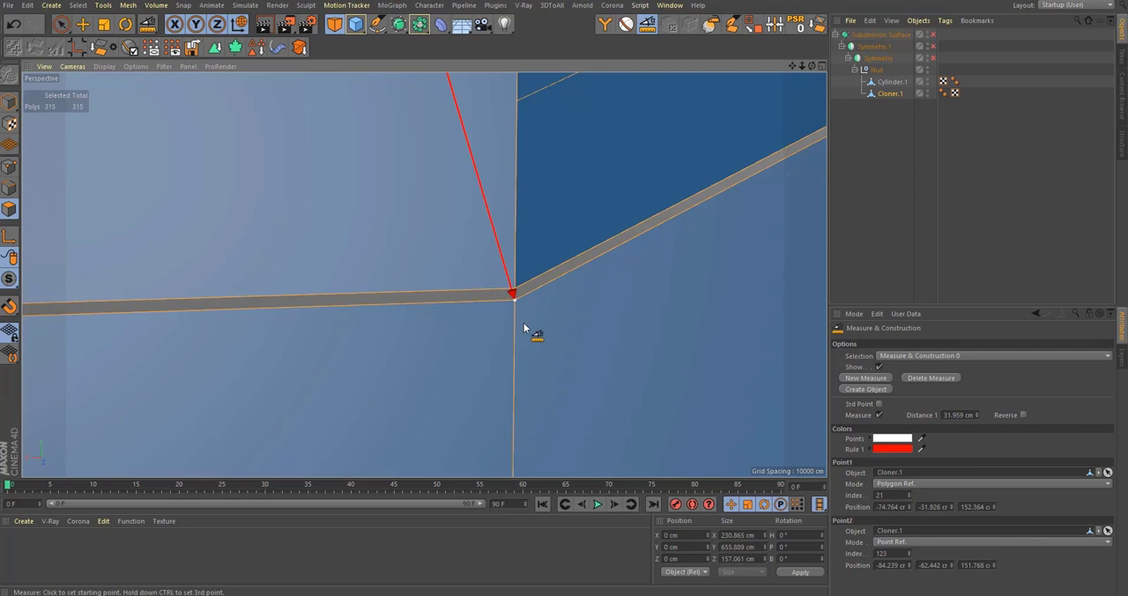
# Step: Try to weld the gap by optimizing the selected polygons of the joined segments with a tolerance of 0.046 cm
pyautogui.press('0')
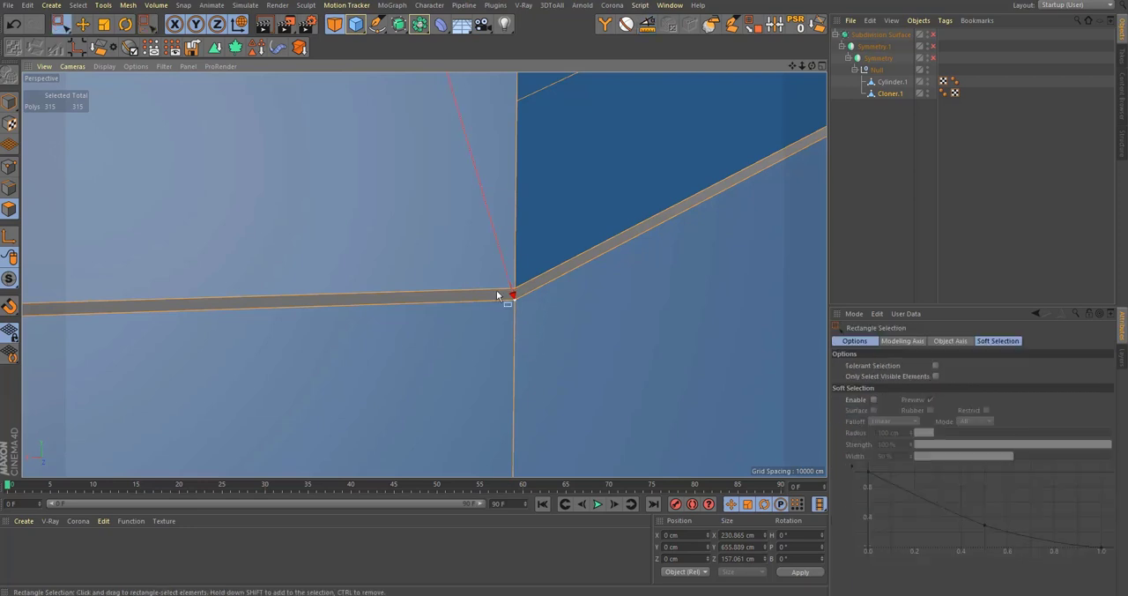
pyautogui.rightClick(497, 295)
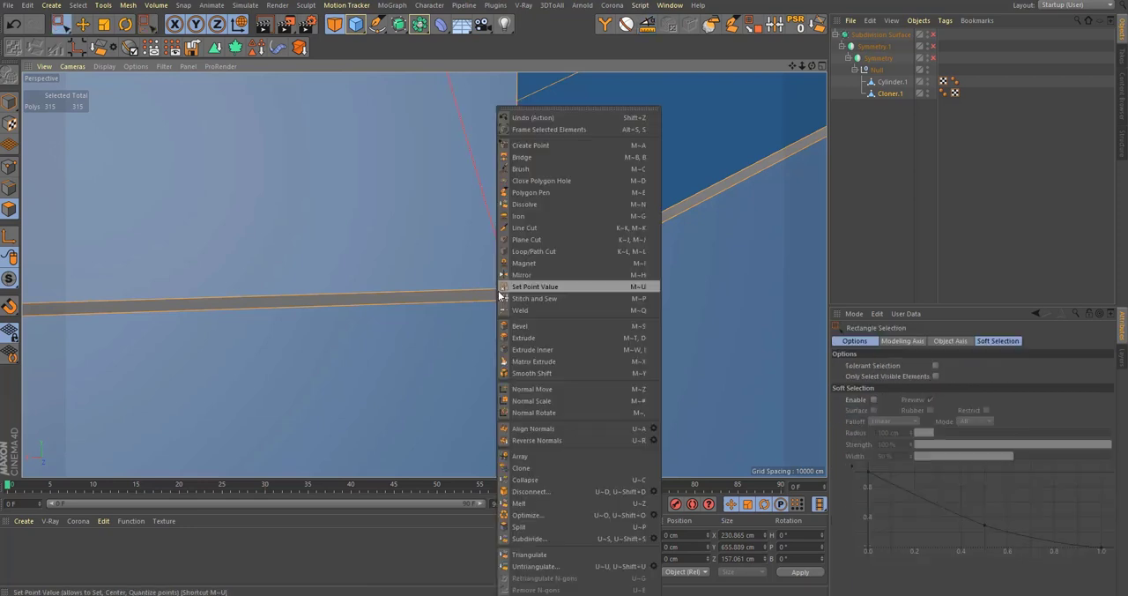
pyautogui.click(558, 512)
pyautogui.hotkey('ctrl', 'z')
pyautogui.rightClick(563, 394)
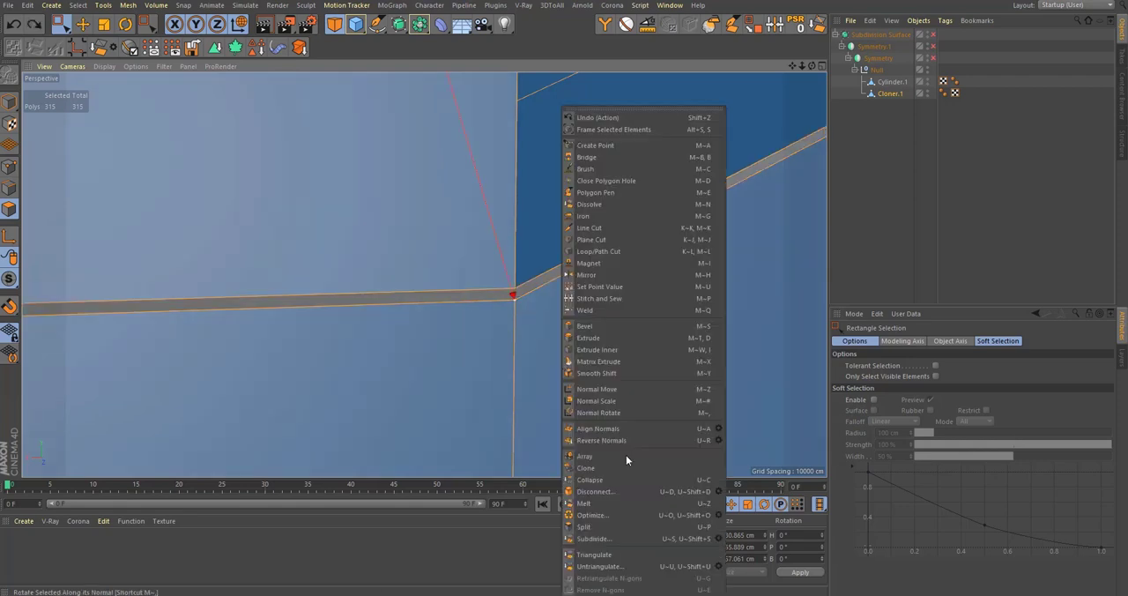
pyautogui.click(718, 514)
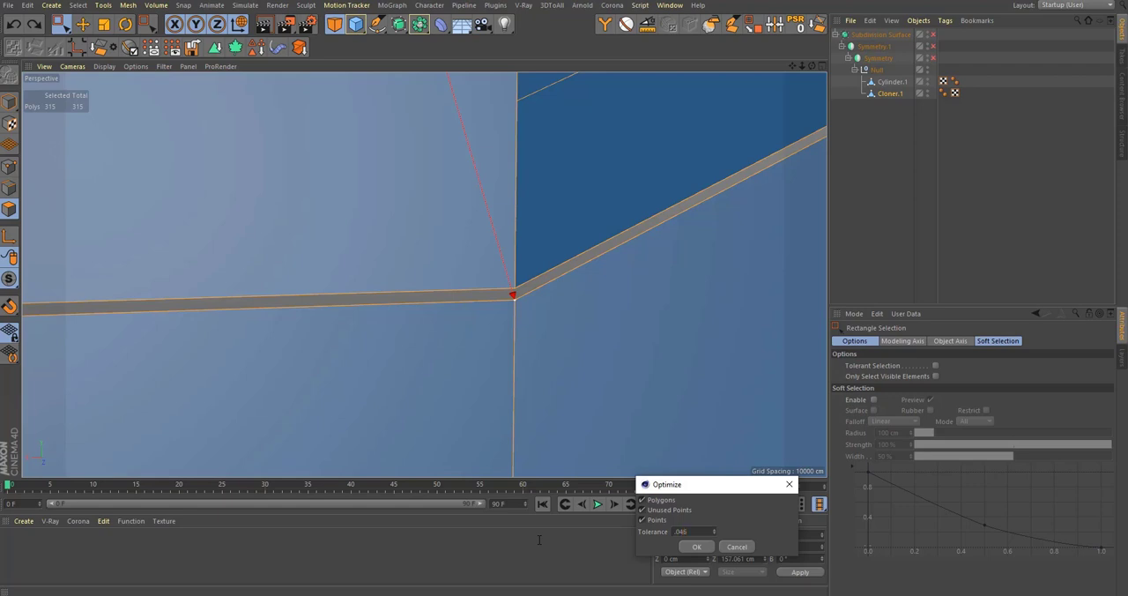
pyautogui.press('Return')
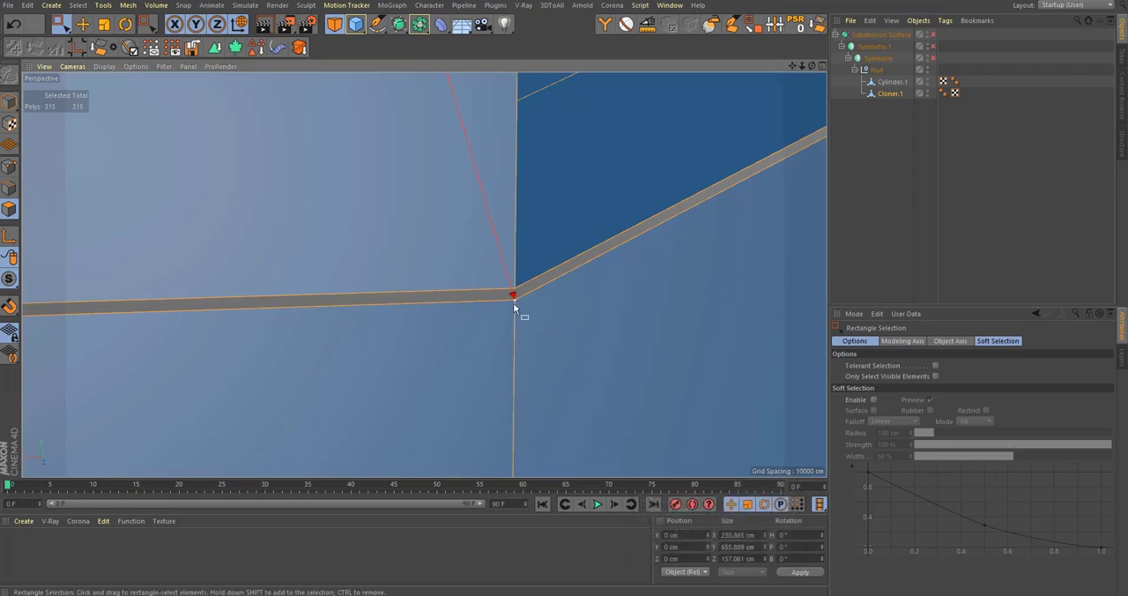
# Step: Optimize the joined segments in point mode with a tolerance of 0.048 cm to weld the seams between them
pyautogui.click(7, 169)
pyautogui.moveTo(490, 281); pyautogui.dragTo(544, 325)
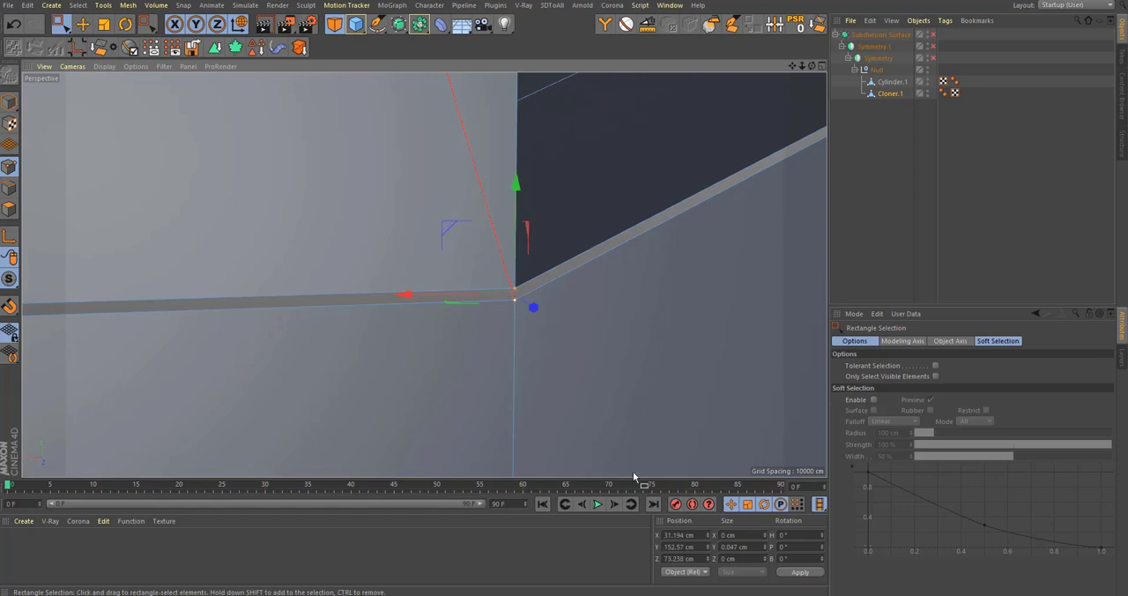
pyautogui.rightClick(585, 376)
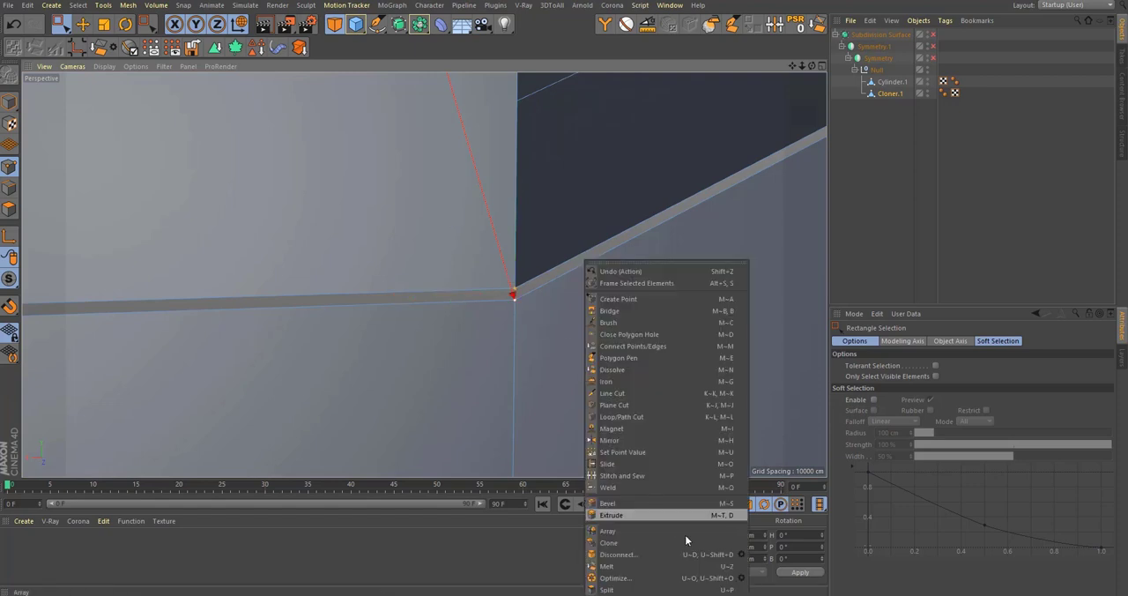
pyautogui.click(741, 577)
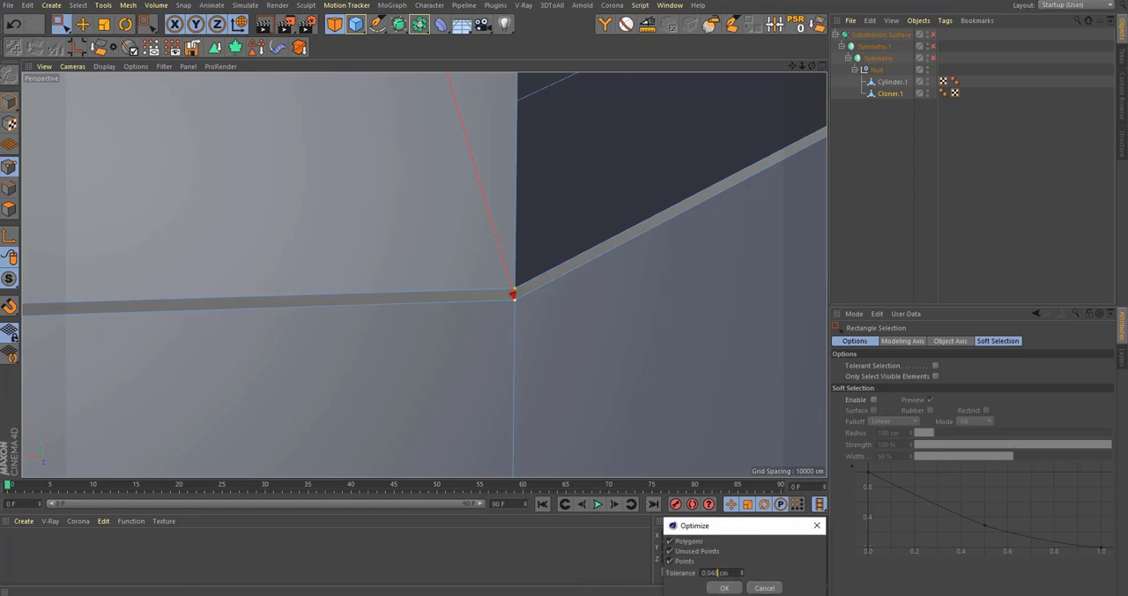
pyautogui.press('Return')
pyautogui.scroll(-10, 320, 364)
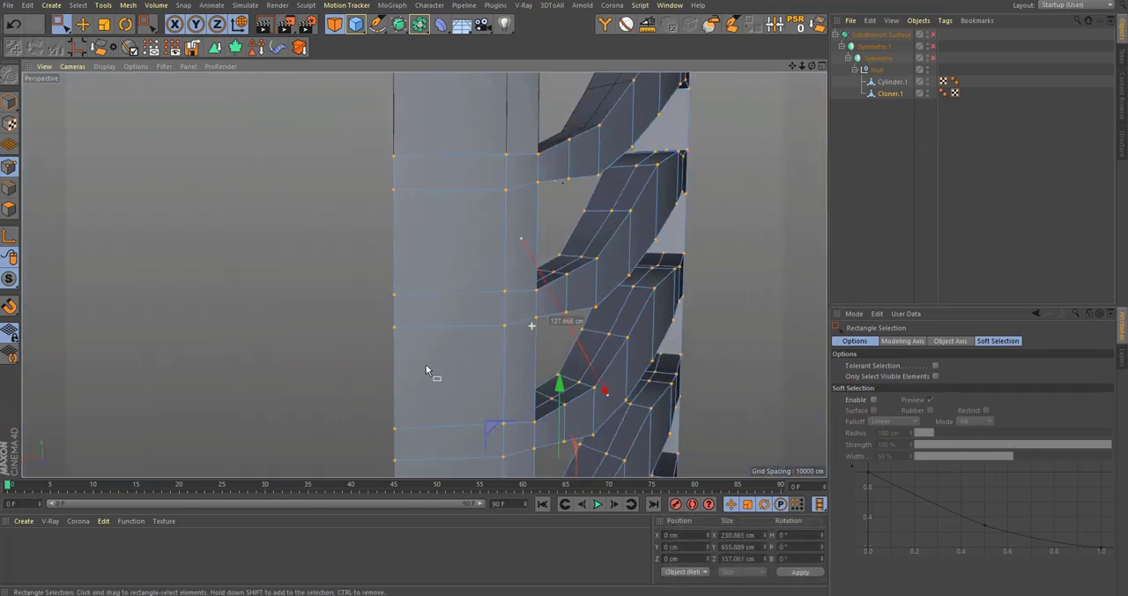
pyautogui.keyDown('alt'); pyautogui.moveTo(425, 364); pyautogui.dragTo(352, 367, button='right'); pyautogui.keyUp('alt')
pyautogui.keyDown('alt'); pyautogui.moveTo(443, 325); pyautogui.dragTo(423, 274, button='middle'); pyautogui.keyUp('alt')
# Step: Enable the Subdivision Surface and inspect the smoothed frame where the upper part meets the joined segments
pyautogui.click(934, 34)
pyautogui.click(890, 176)
pyautogui.moveTo(578, 264)
pyautogui.keyDown('alt'); pyautogui.mouseDown()
pyautogui.moveTo(527, 240)
pyautogui.moveTo(589, 232)
pyautogui.moveTo(550, 297)
pyautogui.moveTo(578, 280)
pyautogui.mouseUp(); pyautogui.keyUp('alt')
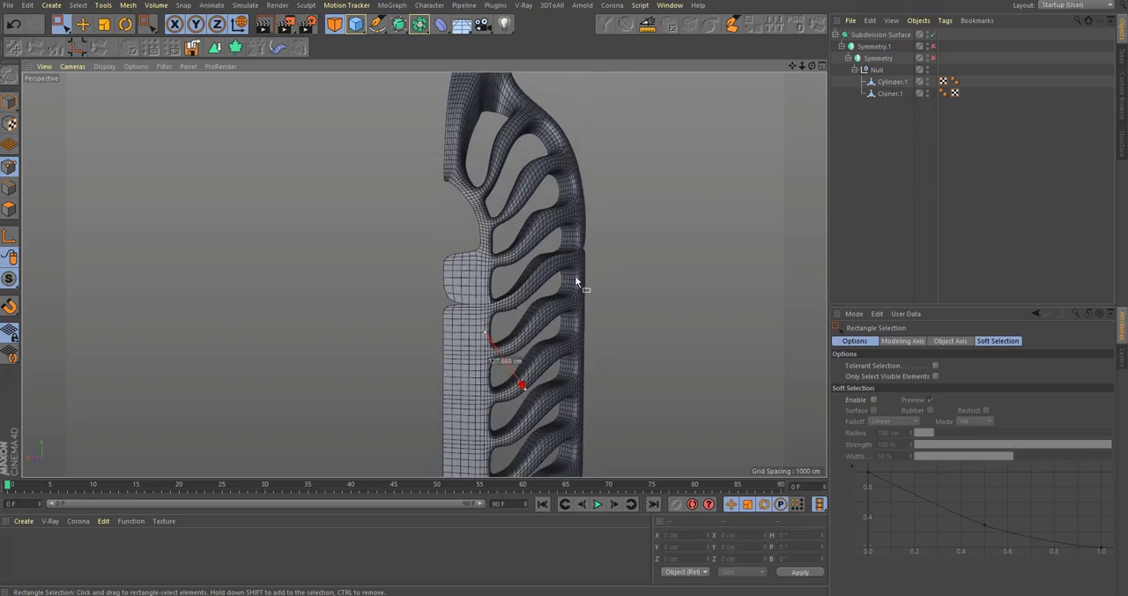
pyautogui.scroll(-4, 576, 280)
pyautogui.scroll(9, 564, 294)
pyautogui.middleClick(603, 304)
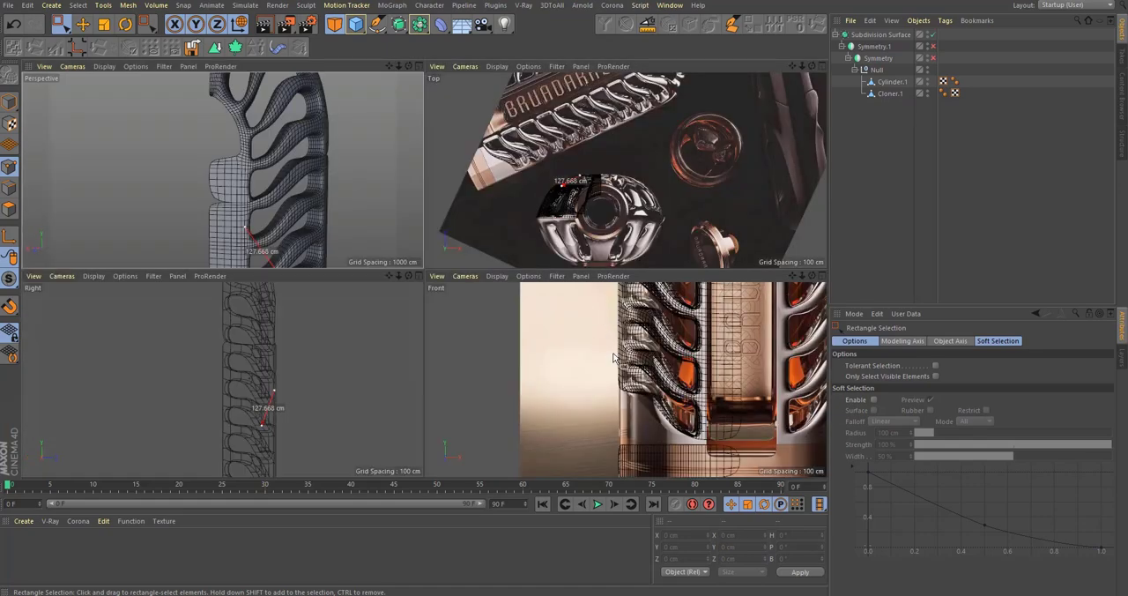
pyautogui.middleClick(398, 252)
pyautogui.keyDown('alt'); pyautogui.moveTo(476, 312); pyautogui.dragTo(484, 335, button='middle'); pyautogui.keyUp('alt')
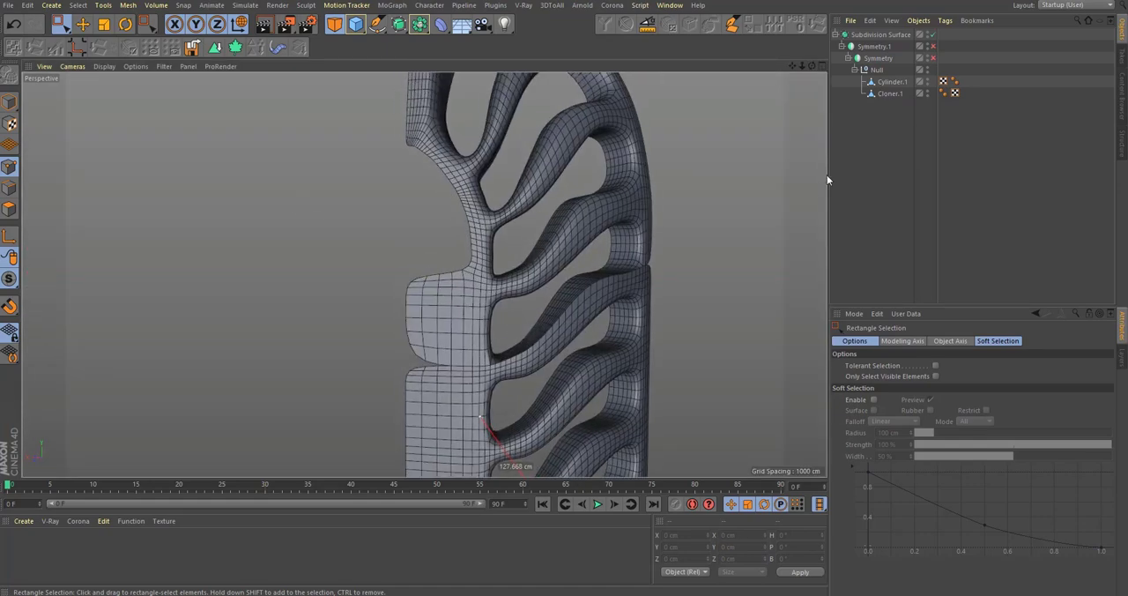
# Step: Duplicate the Subdivision Surface hierarchy as a backup, then hide and disable the copy and rename it "save"
pyautogui.click(897, 82)
pyautogui.keyDown('ctrl'); pyautogui.click(891, 95); pyautogui.keyUp('ctrl')
pyautogui.rightClick(886, 94)
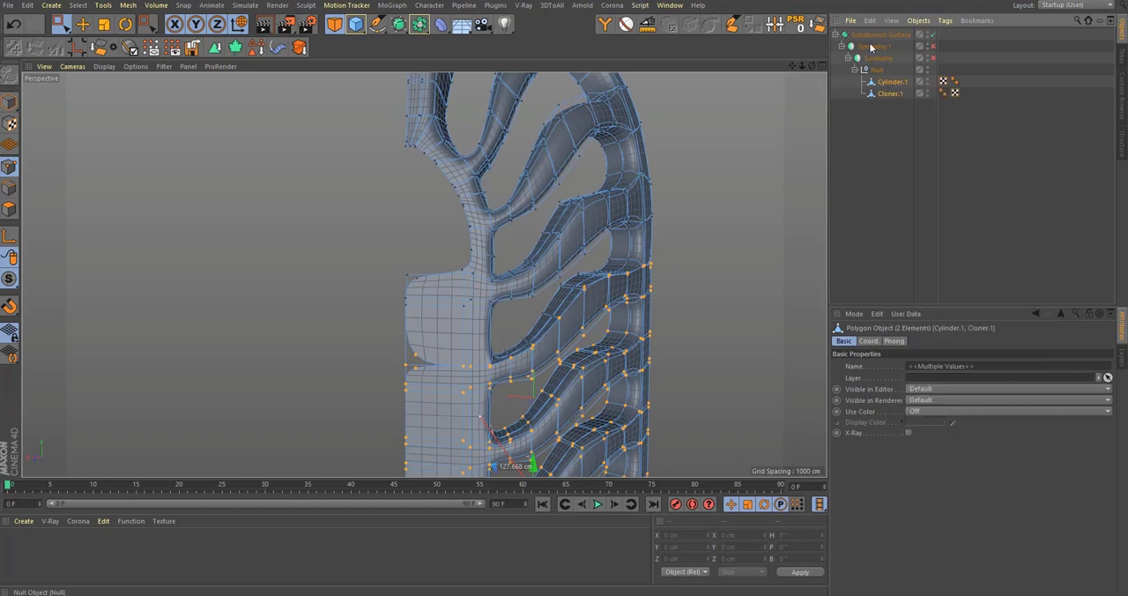
pyautogui.keyDown('ctrl'); pyautogui.moveTo(875, 35); pyautogui.dragTo(876, 154); pyautogui.keyUp('ctrl')
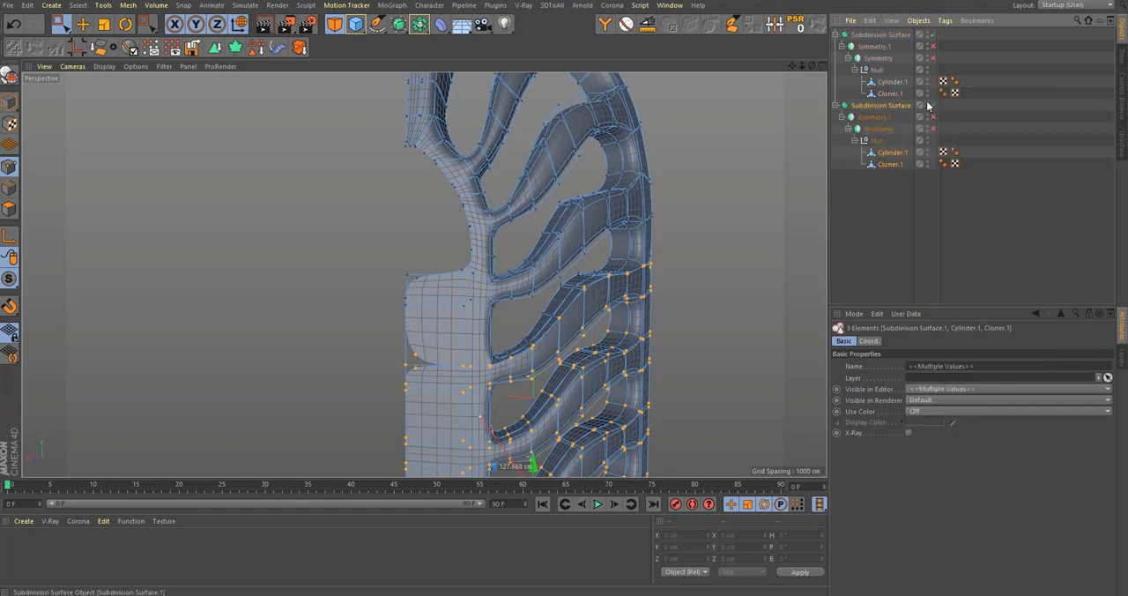
pyautogui.click(927, 107)
pyautogui.click(836, 105)
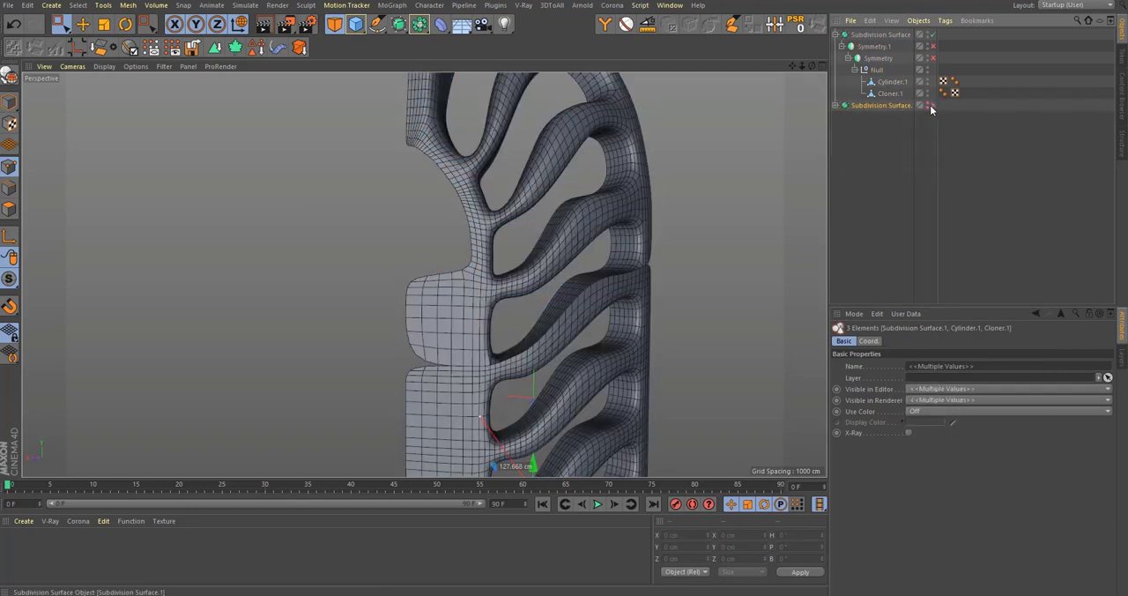
pyautogui.doubleClick(879, 105)
pyautogui.write('save')
pyautogui.press('Return')
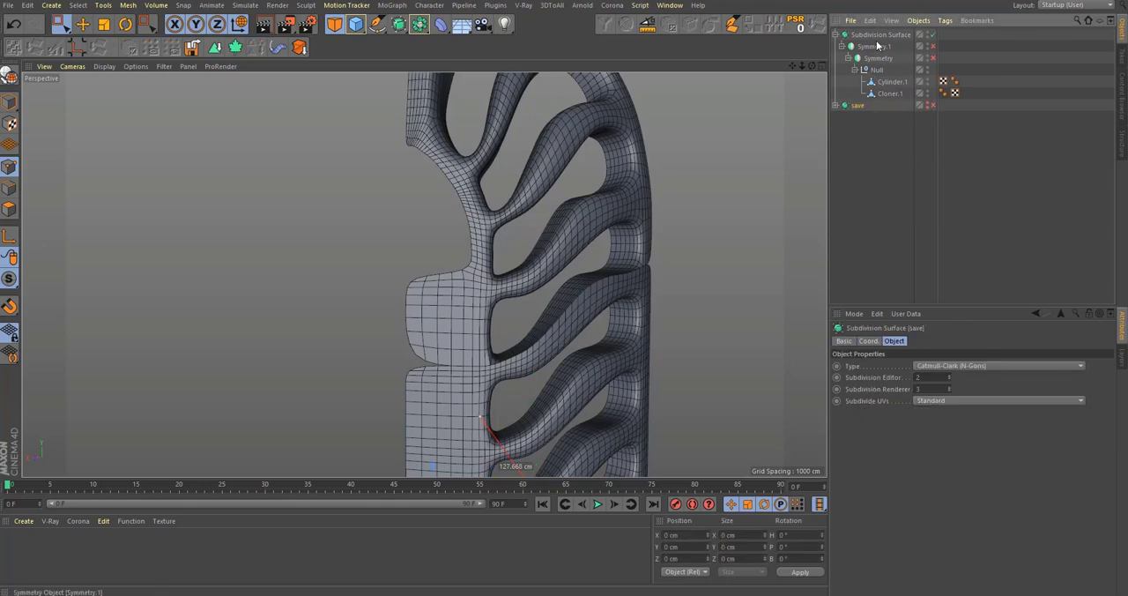
# Step: Connect the null with Cylinder.1 and Cloner.1 into one object, deleting the originals, and optimize it to weld the seam between both parts
pyautogui.middleClick(878, 70)
pyautogui.rightClick(879, 71)
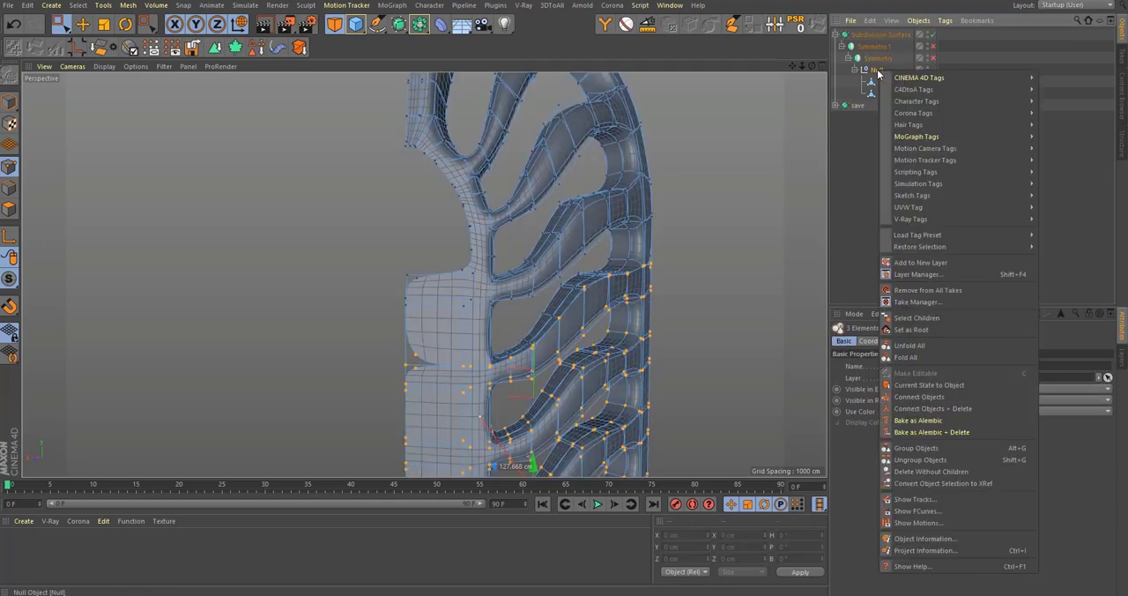
pyautogui.click(945, 408)
pyautogui.scroll(5, 402, 373)
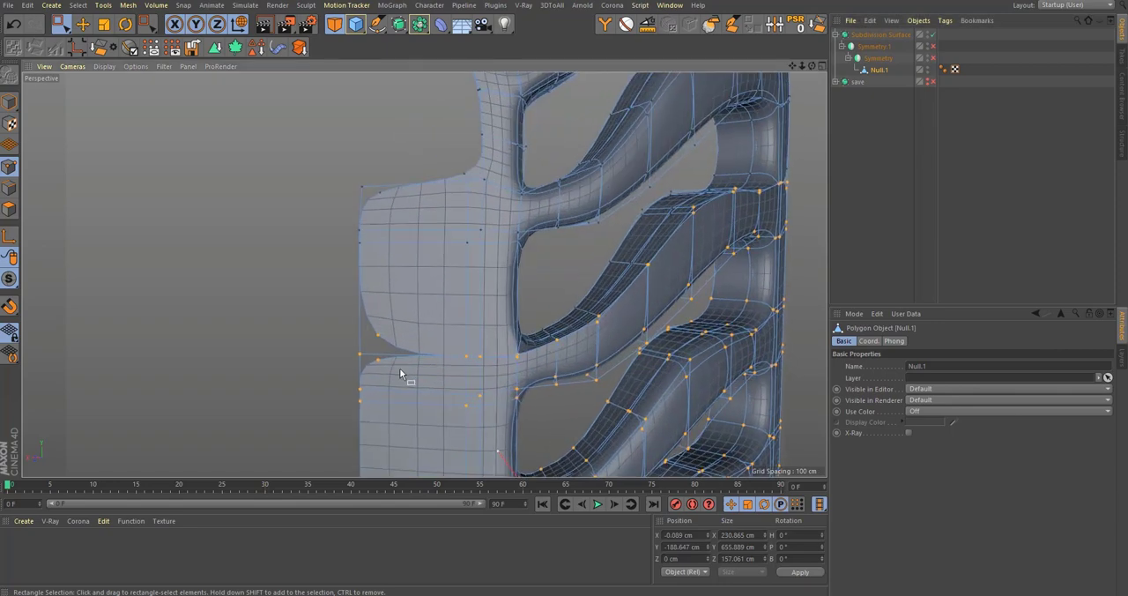
pyautogui.rightClick(405, 375)
pyautogui.click(433, 578)
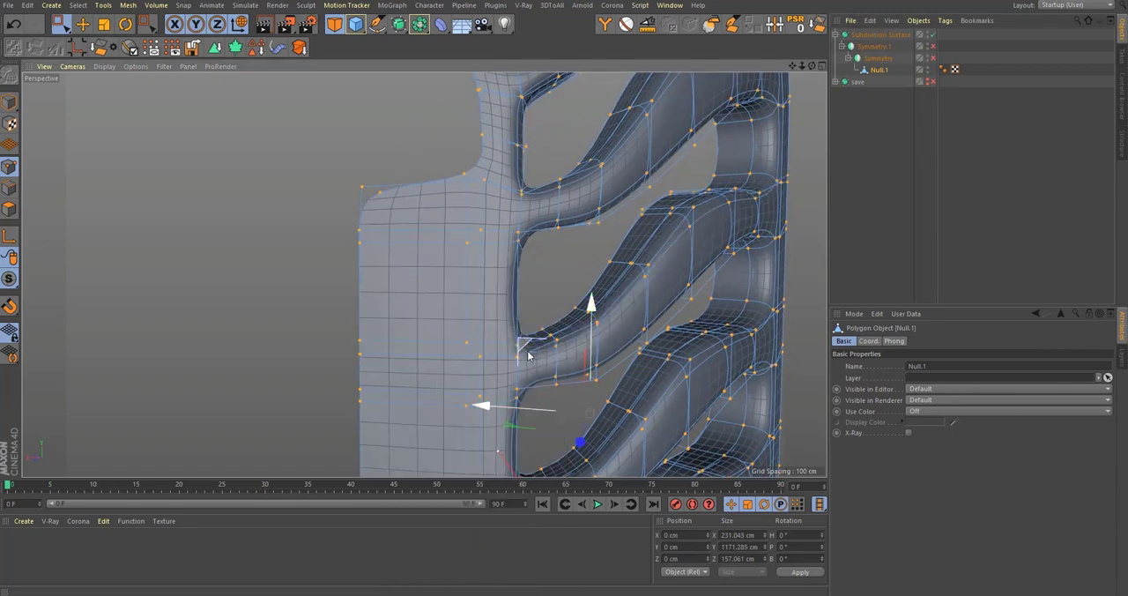
# Step: With subdivision off, select the boundary edge loops of both the branch frame and the separate base band
pyautogui.scroll(-10, 481, 407)
pyautogui.keyDown('alt'); pyautogui.moveTo(480, 406); pyautogui.dragTo(585, 356); pyautogui.keyUp('alt')
pyautogui.keyDown('alt'); pyautogui.moveTo(585, 355); pyautogui.dragTo(565, 368, button='right'); pyautogui.keyUp('alt')
pyautogui.hotkey('ctrl', 'shift', 'z')
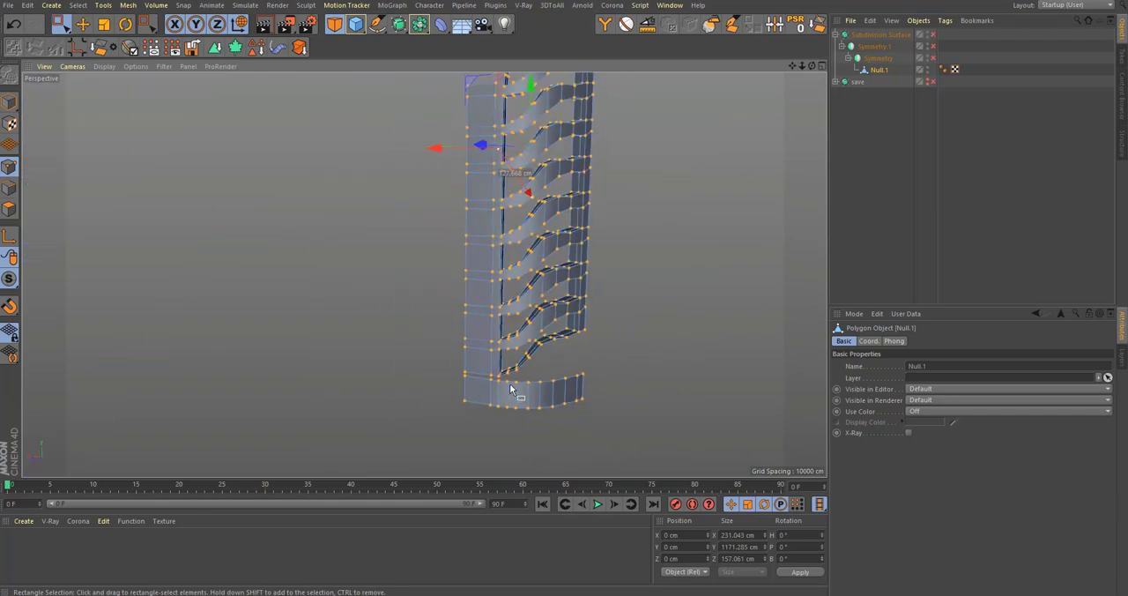
pyautogui.scroll(5, 517, 393)
pyautogui.keyDown('alt'); pyautogui.moveTo(513, 406); pyautogui.dragTo(604, 408); pyautogui.keyUp('alt')
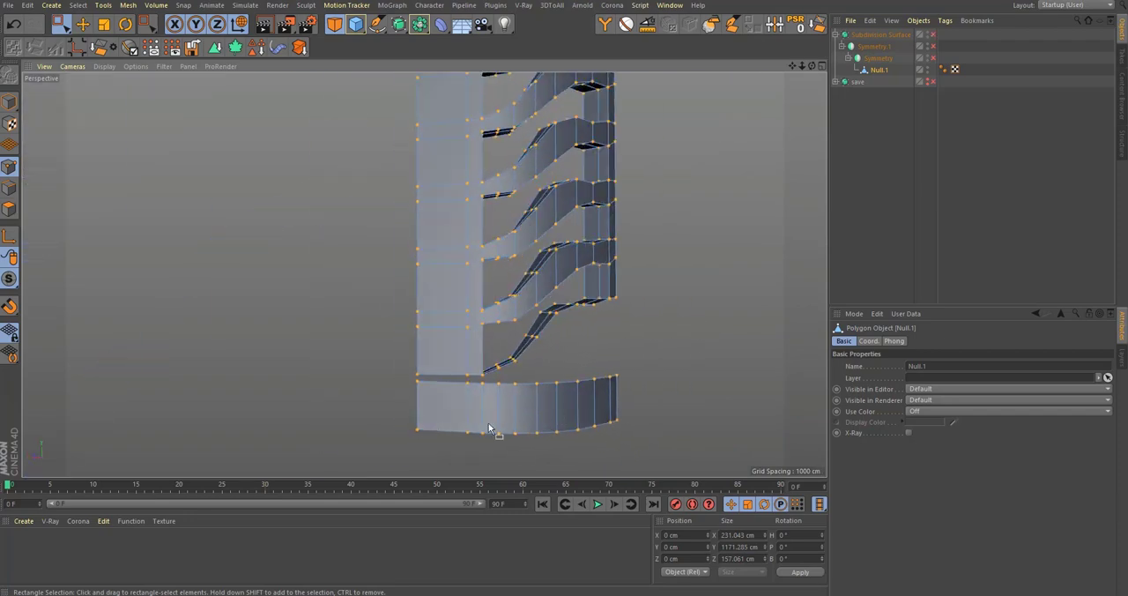
pyautogui.scroll(3, 497, 411)
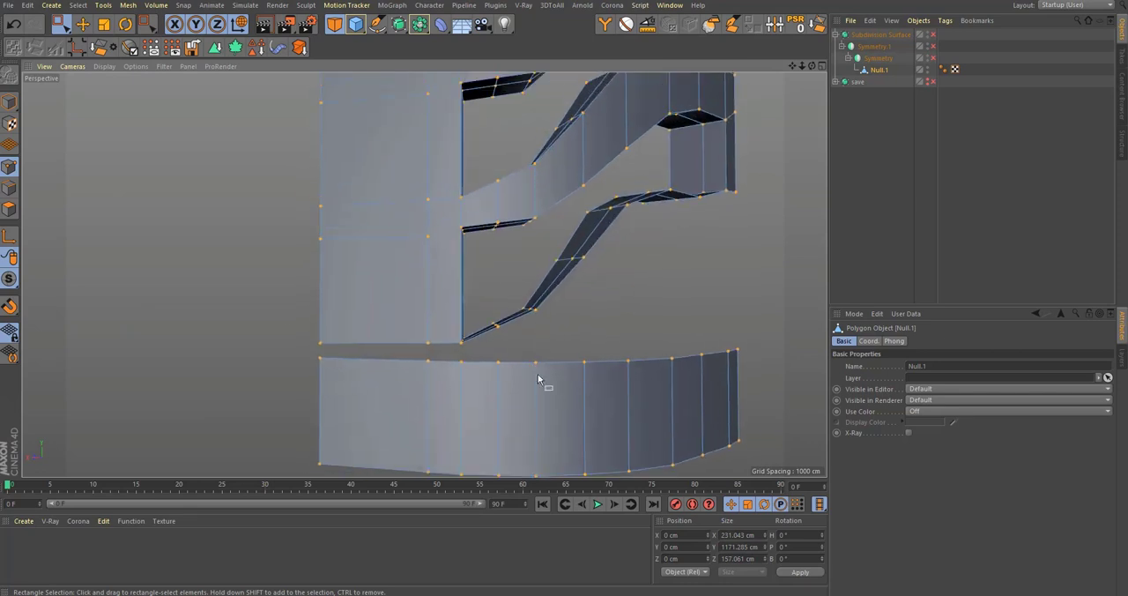
pyautogui.click(9, 188)
pyautogui.press('u')
pyautogui.press('l')
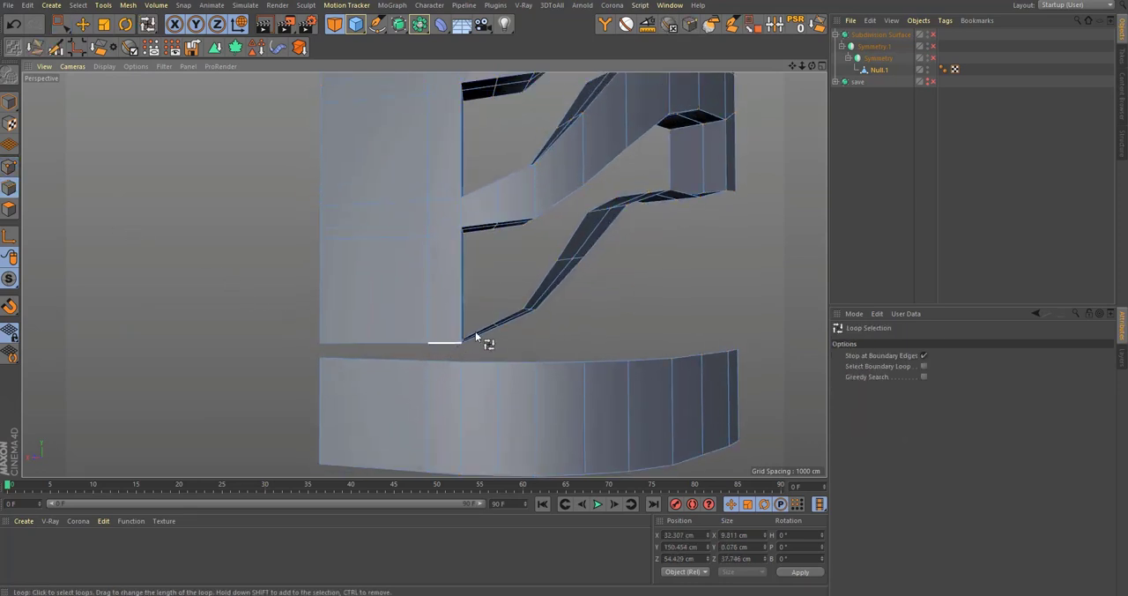
pyautogui.moveTo(519, 314)
pyautogui.keyDown('alt'); pyautogui.mouseDown()
pyautogui.moveTo(537, 383)
pyautogui.moveTo(521, 323)
pyautogui.mouseUp(); pyautogui.keyUp('alt')
pyautogui.click(521, 322)
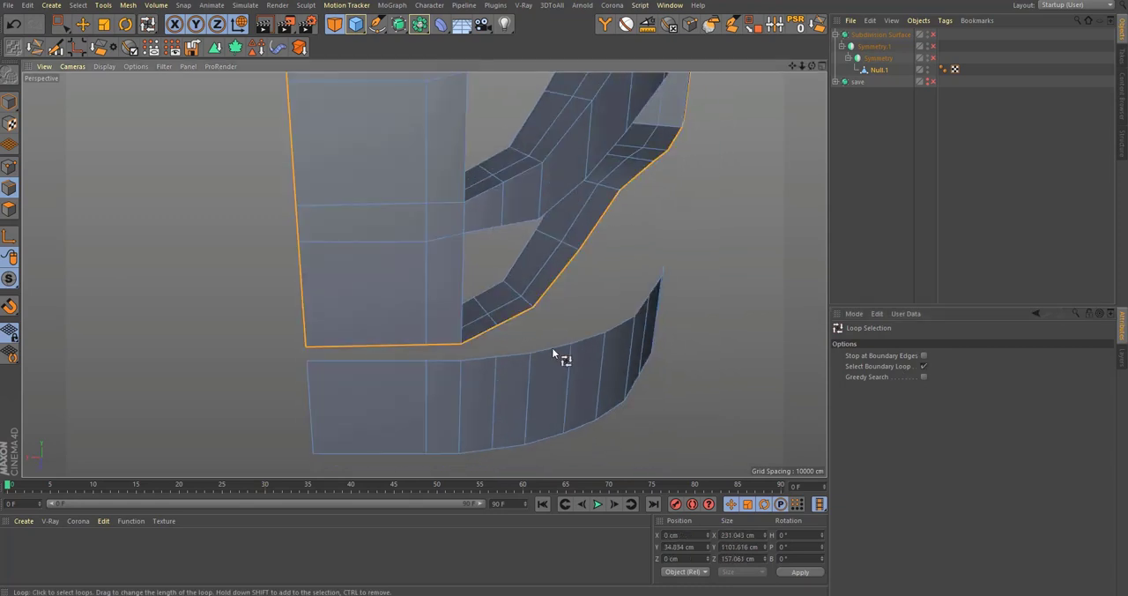
pyautogui.keyDown('shift'); pyautogui.click(559, 348); pyautogui.keyUp('shift')
# Step: In the front view, deselect the base band's bottom and side edges and the frame's outer and centre boundary edges up to the neck
pyautogui.keyDown('alt'); pyautogui.moveTo(573, 389); pyautogui.dragTo(592, 411); pyautogui.keyUp('alt')
pyautogui.middleClick(593, 411)
pyautogui.middleClick(639, 401)
pyautogui.scroll(-3, 629, 380)
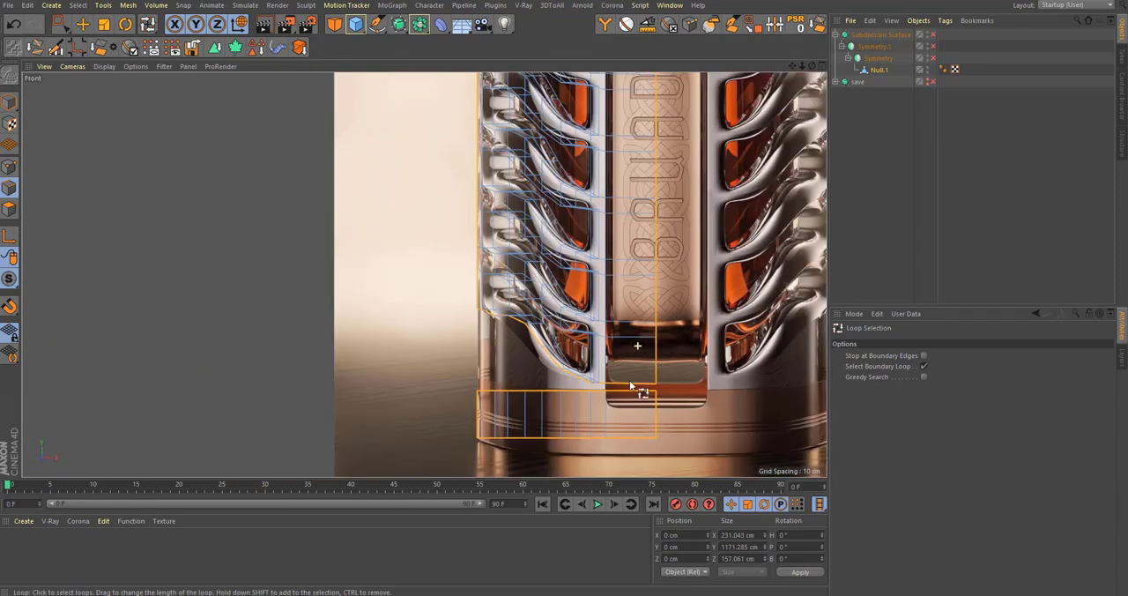
pyautogui.keyDown('alt'); pyautogui.moveTo(588, 457); pyautogui.dragTo(576, 315, button='middle'); pyautogui.keyUp('alt')
pyautogui.press('0')
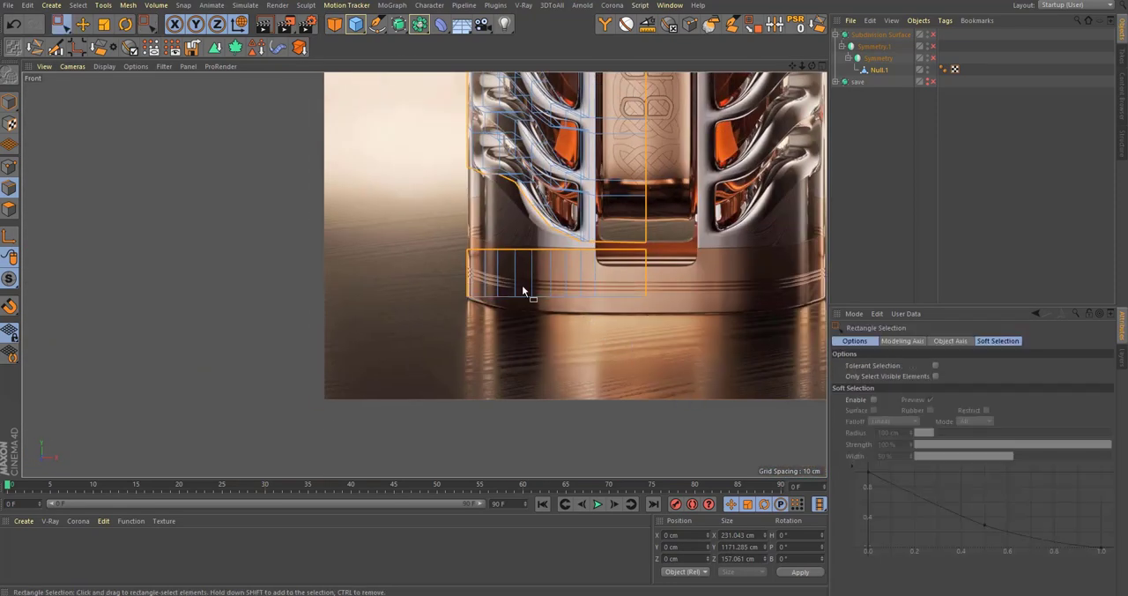
pyautogui.press('9')
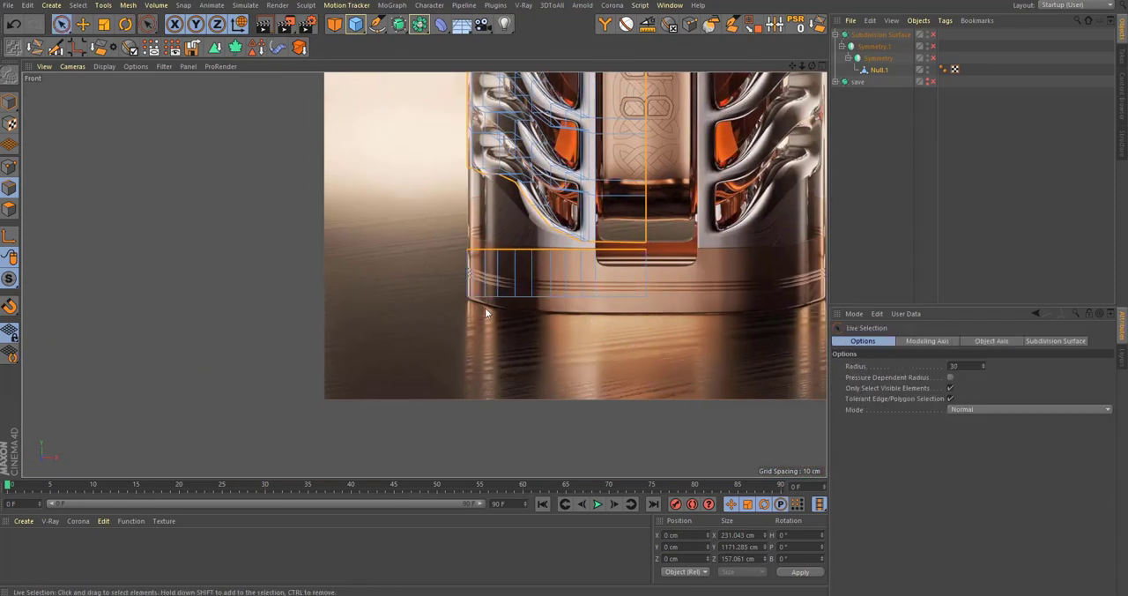
pyautogui.scroll(-5, 485, 313)
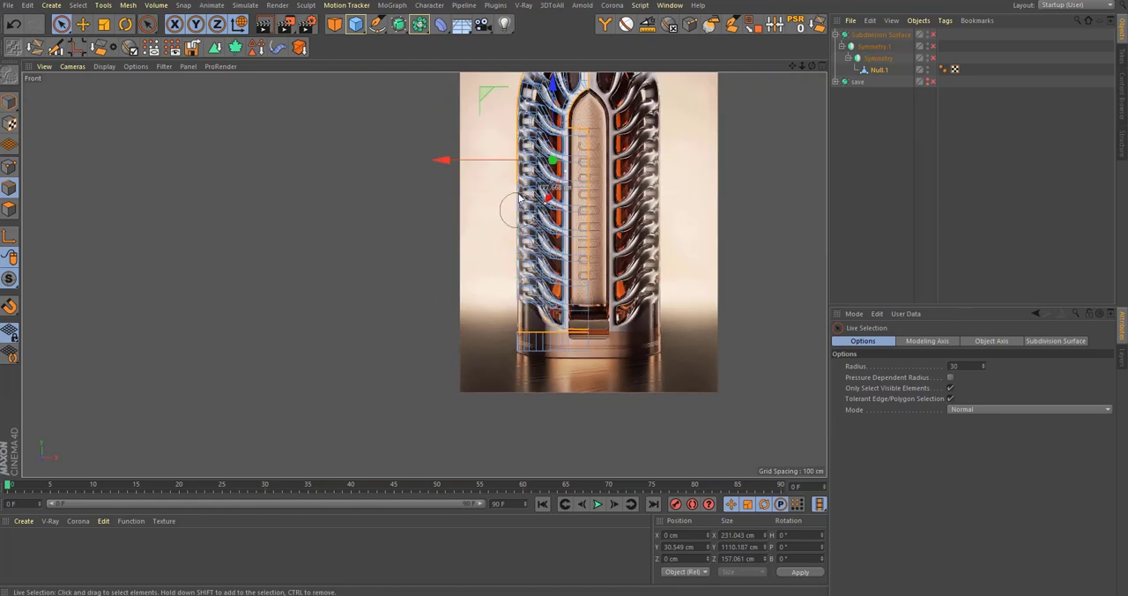
pyautogui.keyDown('alt'); pyautogui.moveTo(575, 199); pyautogui.dragTo(583, 305, button='middle'); pyautogui.keyUp('alt')
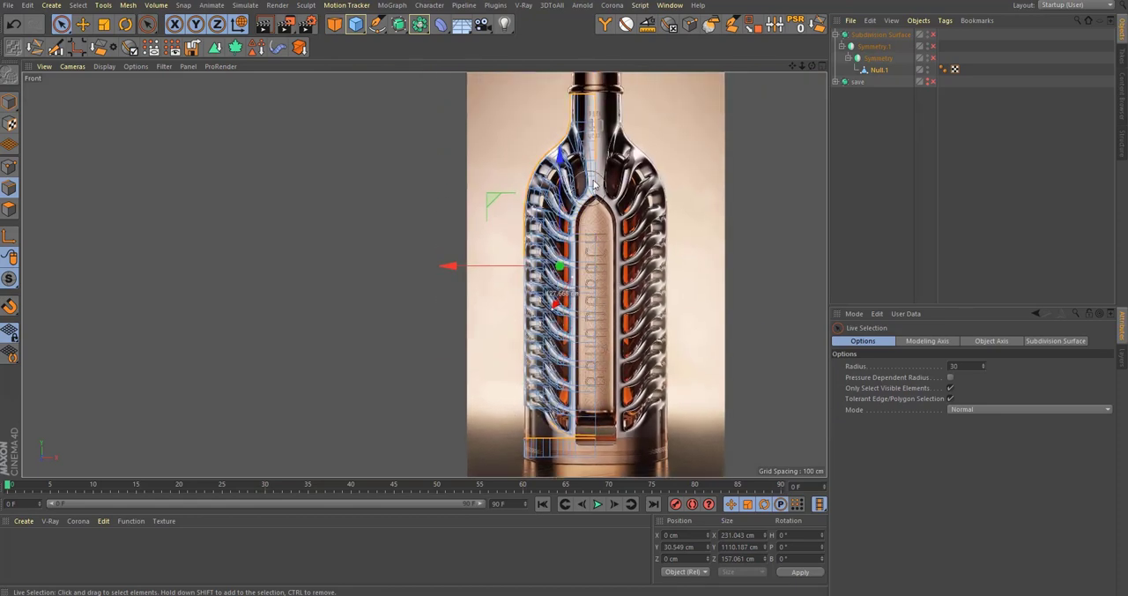
pyautogui.keyDown('alt'); pyautogui.moveTo(580, 168); pyautogui.dragTo(588, 280, button='middle'); pyautogui.keyUp('alt')
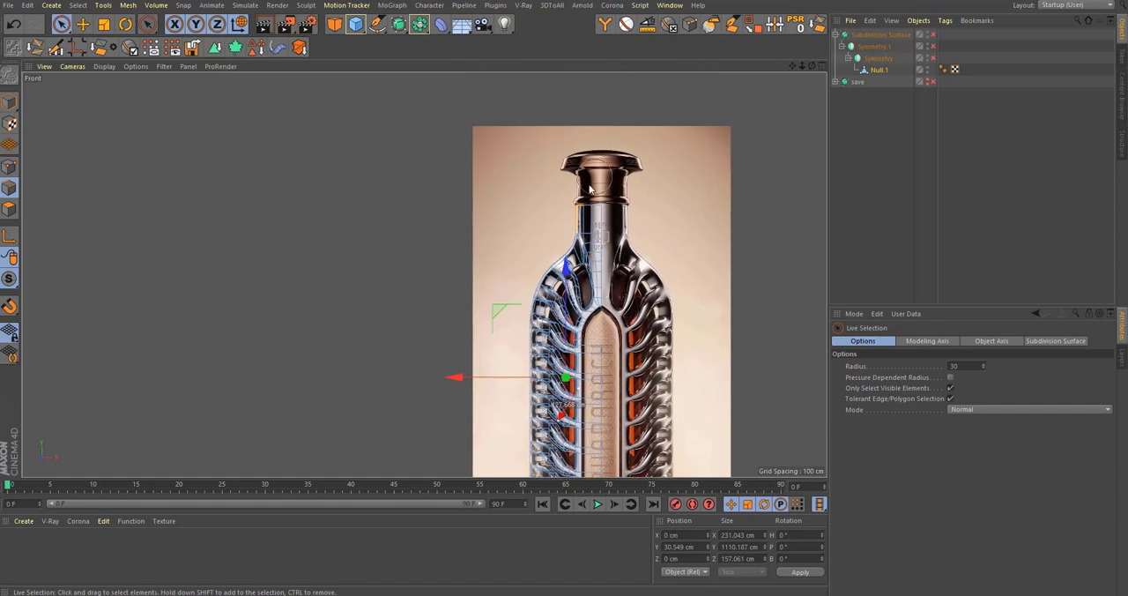
pyautogui.keyDown('ctrl'); pyautogui.moveTo(589, 188); pyautogui.dragTo(593, 260); pyautogui.keyUp('ctrl')
pyautogui.middleClick(592, 260)
pyautogui.middleClick(289, 199)
# Step: Add the remaining underside edges of the lowest branch to the selection, out to the frame's side edge
pyautogui.keyDown('alt'); pyautogui.moveTo(446, 249); pyautogui.dragTo(555, 239); pyautogui.keyUp('alt')
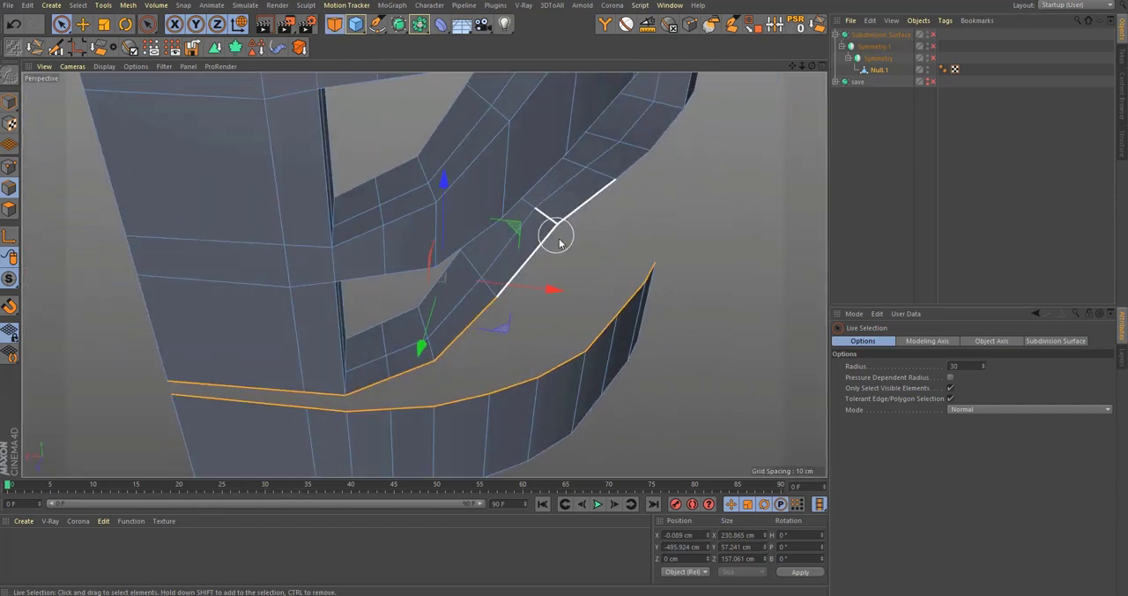
pyautogui.hotkey('alt', 'shift')
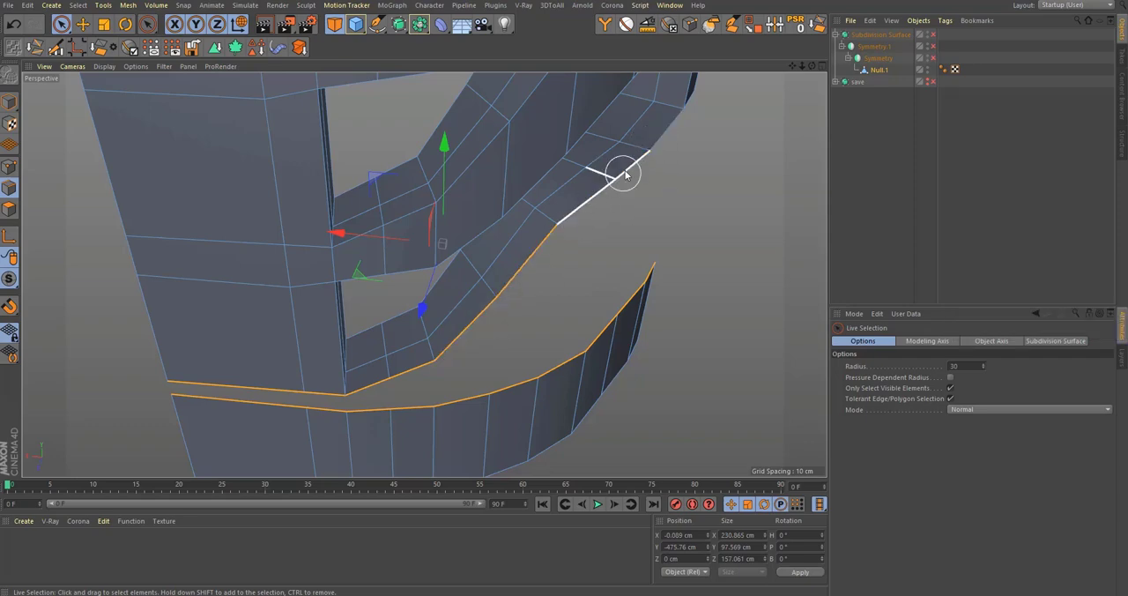
pyautogui.keyDown('alt'); pyautogui.moveTo(622, 171); pyautogui.dragTo(506, 365); pyautogui.keyUp('alt')
pyautogui.scroll(-5, 538, 304)
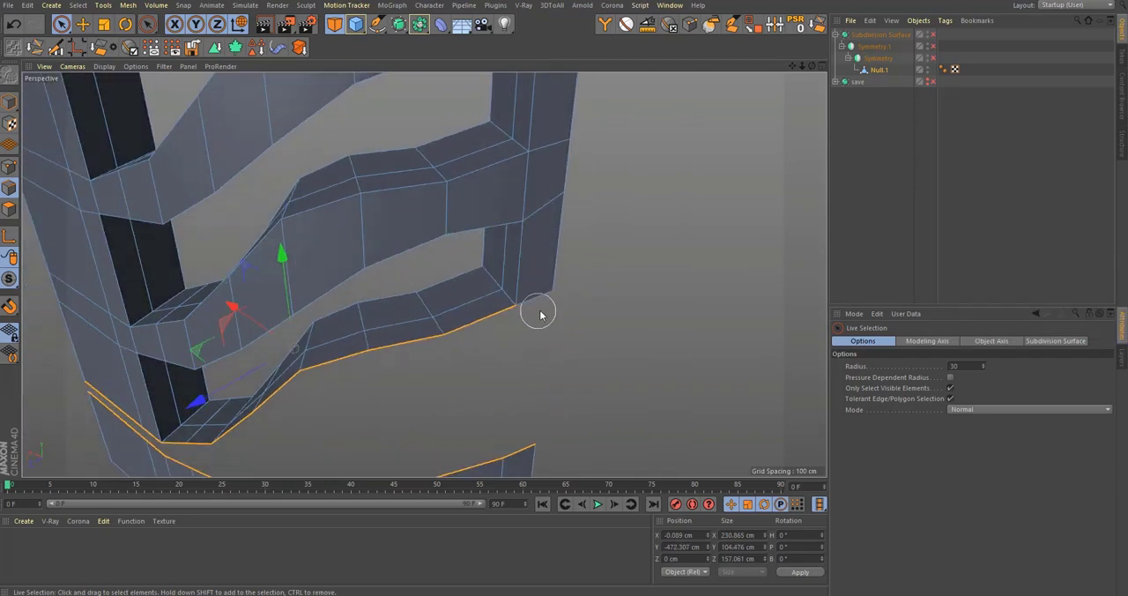
pyautogui.keyDown('alt'); pyautogui.moveTo(534, 312); pyautogui.dragTo(523, 310); pyautogui.keyUp('alt')
# Step: Bridge the gap between the selected frame and base band edges with new polygons using Stitch and Sew
pyautogui.hotkey('shift', 'c')
pyautogui.write('stitch')
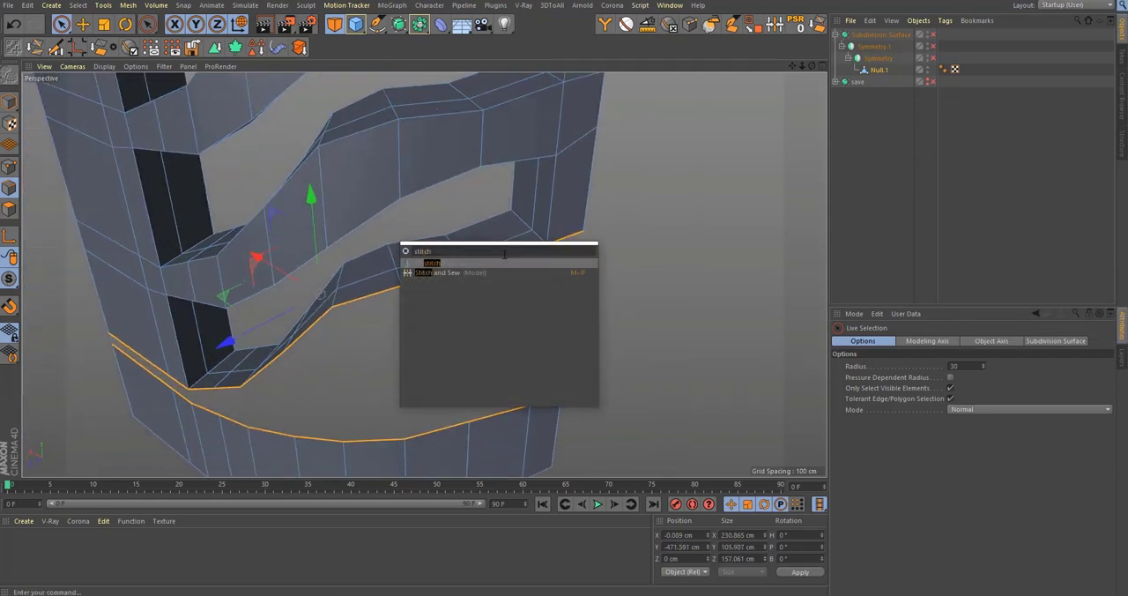
pyautogui.press('Return')
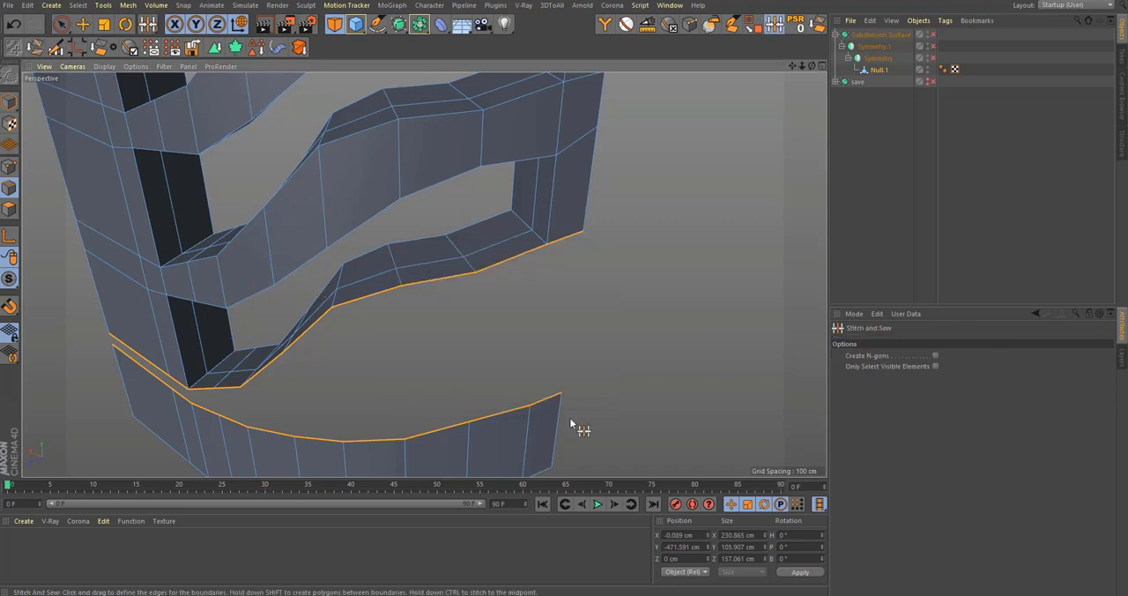
pyautogui.keyDown('alt'); pyautogui.moveTo(522, 438); pyautogui.dragTo(486, 421); pyautogui.keyUp('alt')
pyautogui.moveTo(548, 239); pyautogui.dragTo(539, 394)
pyautogui.hotkey('ctrl', 'z')
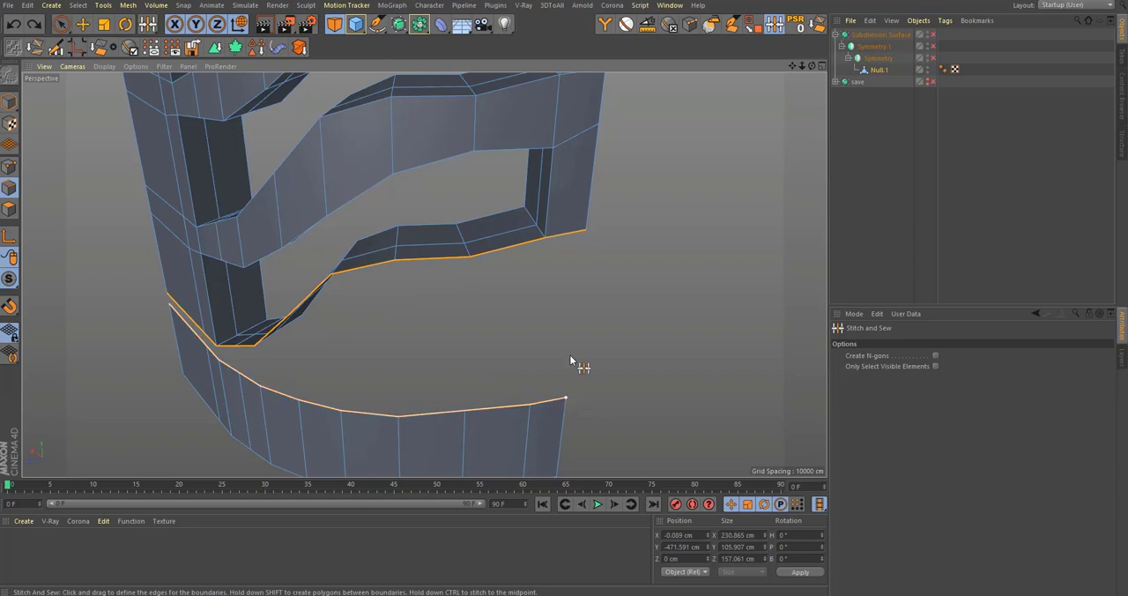
pyautogui.keyDown('shift'); pyautogui.moveTo(571, 355); pyautogui.dragTo(604, 210); pyautogui.keyUp('shift')
pyautogui.keyDown('alt'); pyautogui.moveTo(511, 252); pyautogui.dragTo(545, 241); pyautogui.keyUp('alt')
pyautogui.keyDown('alt'); pyautogui.moveTo(545, 241); pyautogui.dragTo(543, 318, button='right'); pyautogui.keyUp('alt')
pyautogui.keyDown('alt'); pyautogui.moveTo(544, 317); pyautogui.dragTo(554, 314); pyautogui.keyUp('alt')
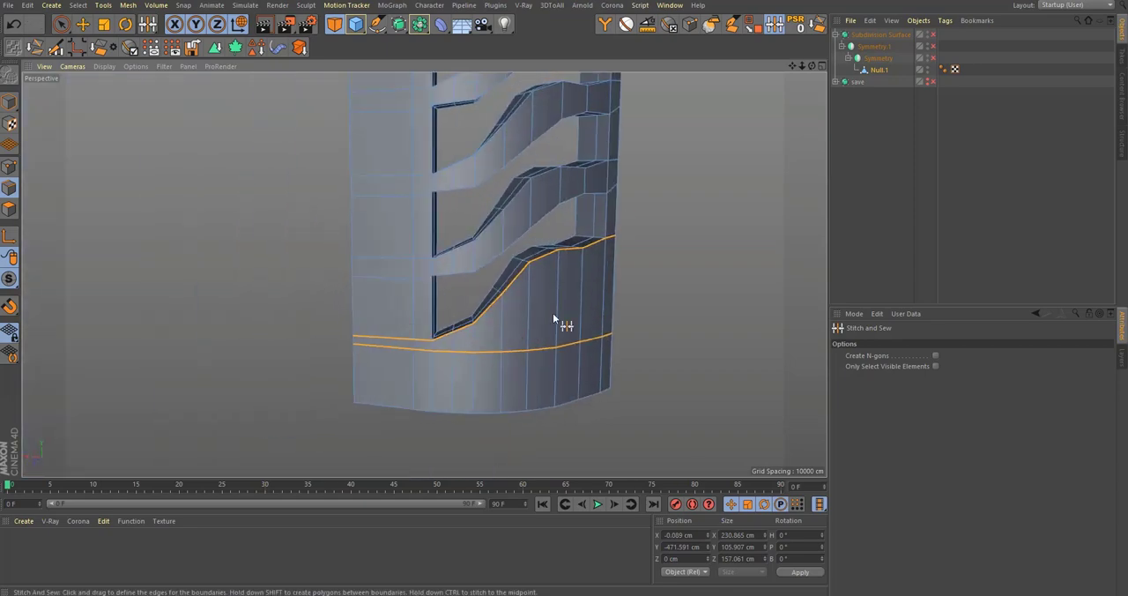
# Step: Enable the Subdivision Surface and inspect the smoothed join between the base and branches, including against the front reference
pyautogui.scroll(-4, 554, 315)
pyautogui.press('q')
pyautogui.click(869, 238)
pyautogui.scroll(-4, 553, 322)
pyautogui.keyDown('alt'); pyautogui.moveTo(551, 321); pyautogui.dragTo(554, 390, button='middle'); pyautogui.keyUp('alt')
pyautogui.keyDown('alt'); pyautogui.moveTo(563, 301); pyautogui.dragTo(668, 276, button='right'); pyautogui.keyUp('alt')
pyautogui.moveTo(600, 300)
pyautogui.keyDown('alt'); pyautogui.mouseDown()
pyautogui.moveTo(557, 290)
pyautogui.moveTo(579, 296)
pyautogui.mouseUp(); pyautogui.keyUp('alt')
pyautogui.middleClick(567, 287)
pyautogui.middleClick(636, 381)
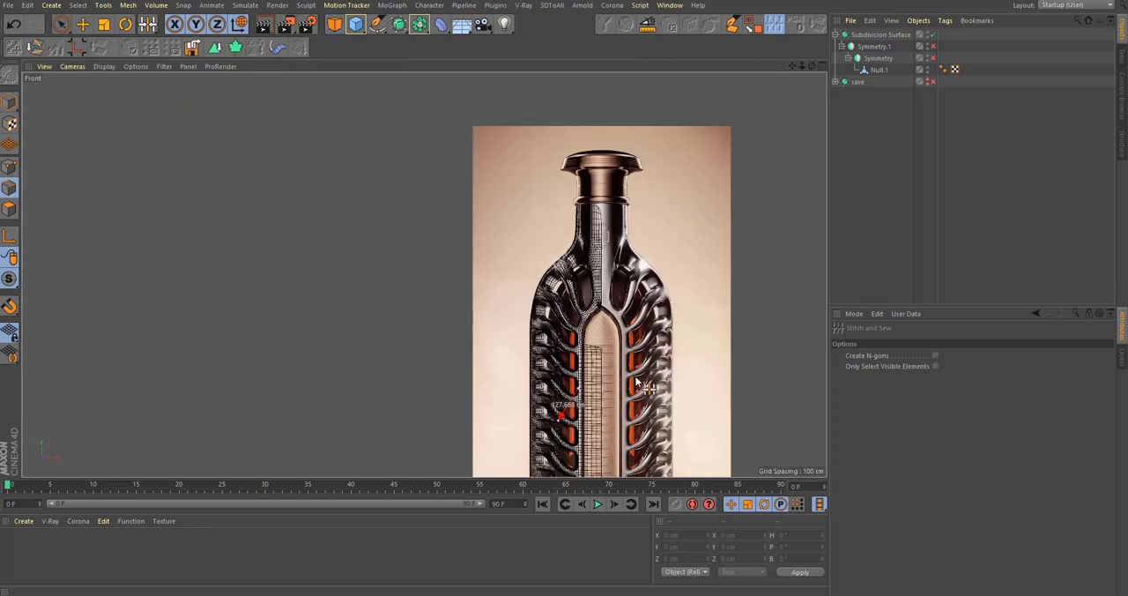
pyautogui.keyDown('alt'); pyautogui.moveTo(637, 381); pyautogui.dragTo(686, 351, button='right'); pyautogui.keyUp('alt')
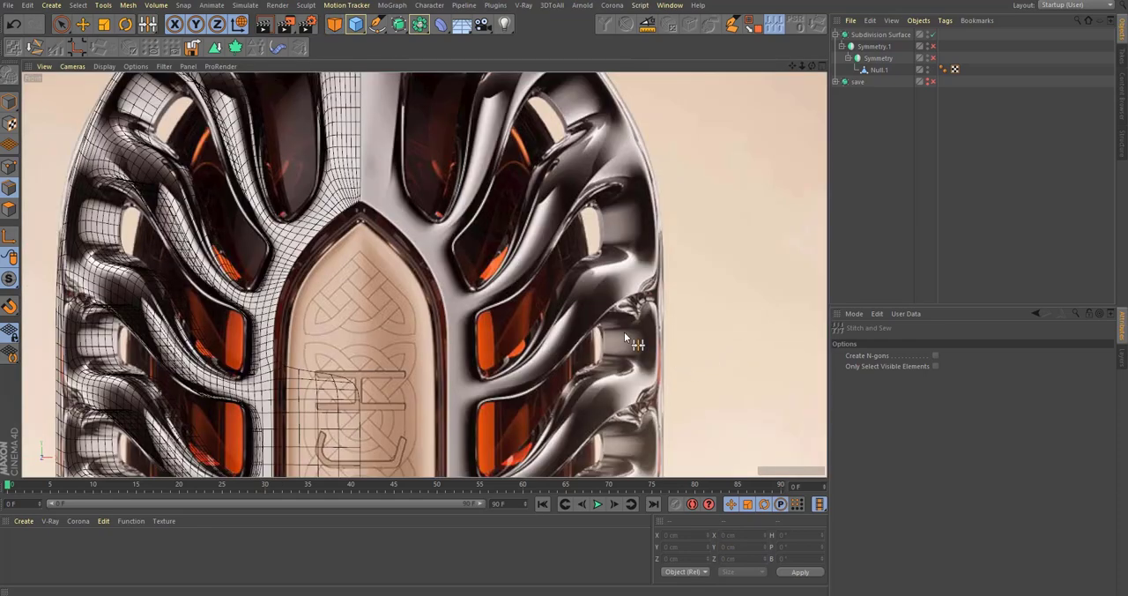
# Step: Enable Symmetry and Symmetry.1 to mirror the mesh into the full bottle, and inspect it from several sides
pyautogui.click(933, 58)
pyautogui.click(934, 47)
pyautogui.middleClick(264, 176)
pyautogui.middleClick(245, 179)
pyautogui.scroll(-4, 511, 231)
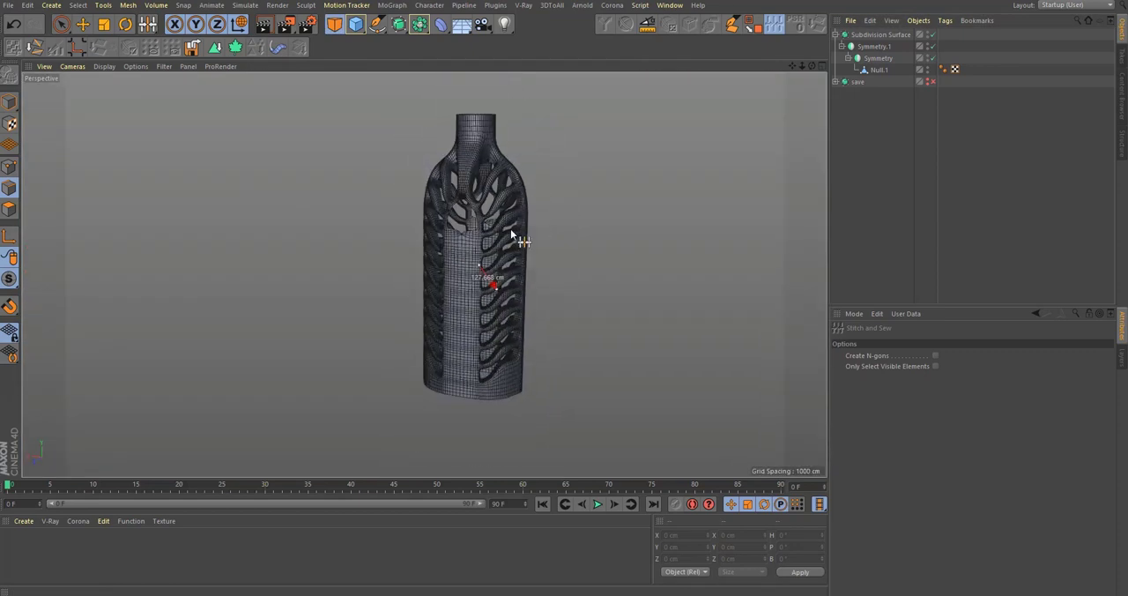
pyautogui.keyDown('alt'); pyautogui.moveTo(823, 227); pyautogui.dragTo(503, 167); pyautogui.keyUp('alt')
pyautogui.keyDown('alt'); pyautogui.moveTo(503, 166); pyautogui.dragTo(548, 171, button='right'); pyautogui.keyUp('alt')
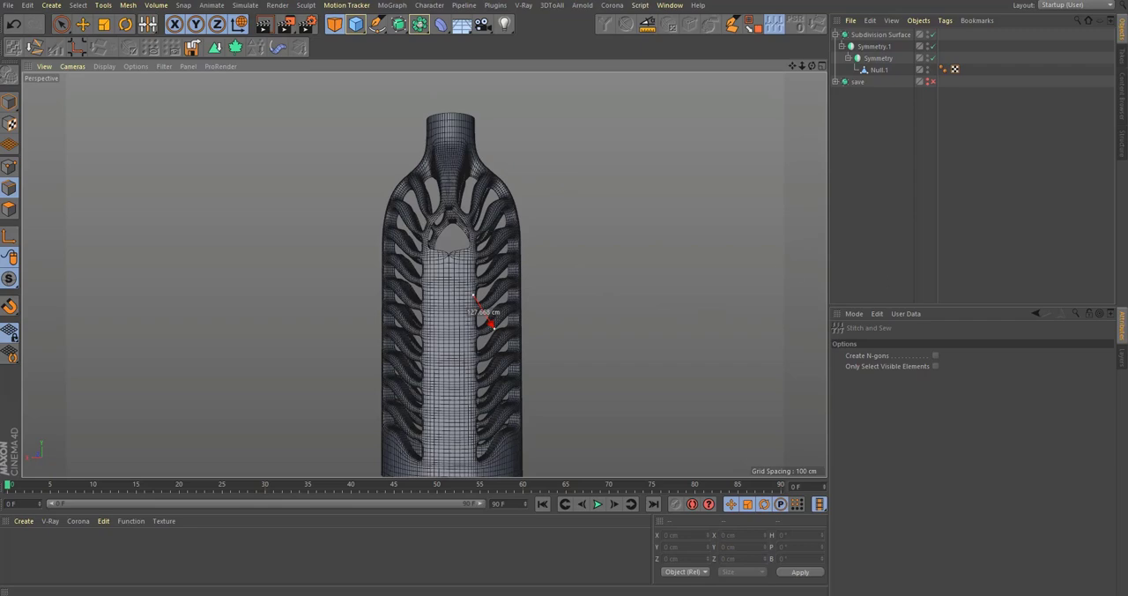
pyautogui.keyDown('alt'); pyautogui.moveTo(476, 467); pyautogui.dragTo(468, 344); pyautogui.keyUp('alt')
pyautogui.keyDown('alt'); pyautogui.moveTo(468, 345); pyautogui.dragTo(496, 345, button='middle'); pyautogui.keyUp('alt')
pyautogui.keyDown('alt'); pyautogui.moveTo(506, 350); pyautogui.dragTo(514, 300, button='right'); pyautogui.keyUp('alt')
pyautogui.keyDown('alt'); pyautogui.moveTo(515, 299); pyautogui.dragTo(542, 466, button='middle'); pyautogui.keyUp('alt')
# Step: Compare the mirrored, unsmoothed mesh of Null.1 with the front reference image from the neck down to the base
pyautogui.click(876, 70)
pyautogui.keyDown('alt'); pyautogui.moveTo(494, 255); pyautogui.dragTo(502, 211); pyautogui.keyUp('alt')
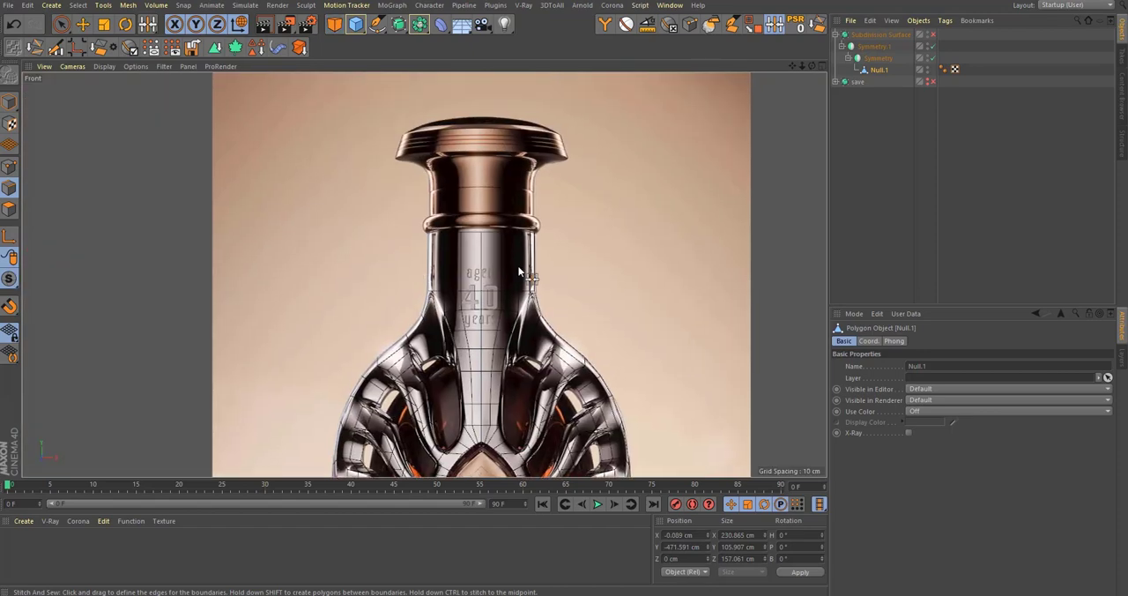
pyautogui.scroll(-5, 507, 255)
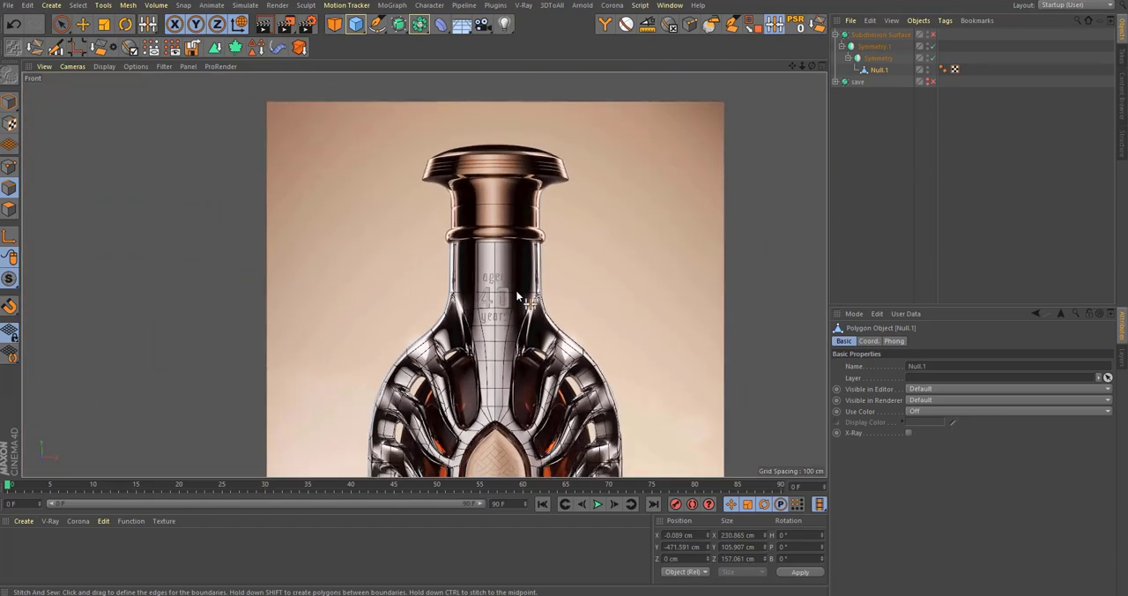
pyautogui.scroll(-5, 535, 308)
pyautogui.scroll(10, 536, 451)
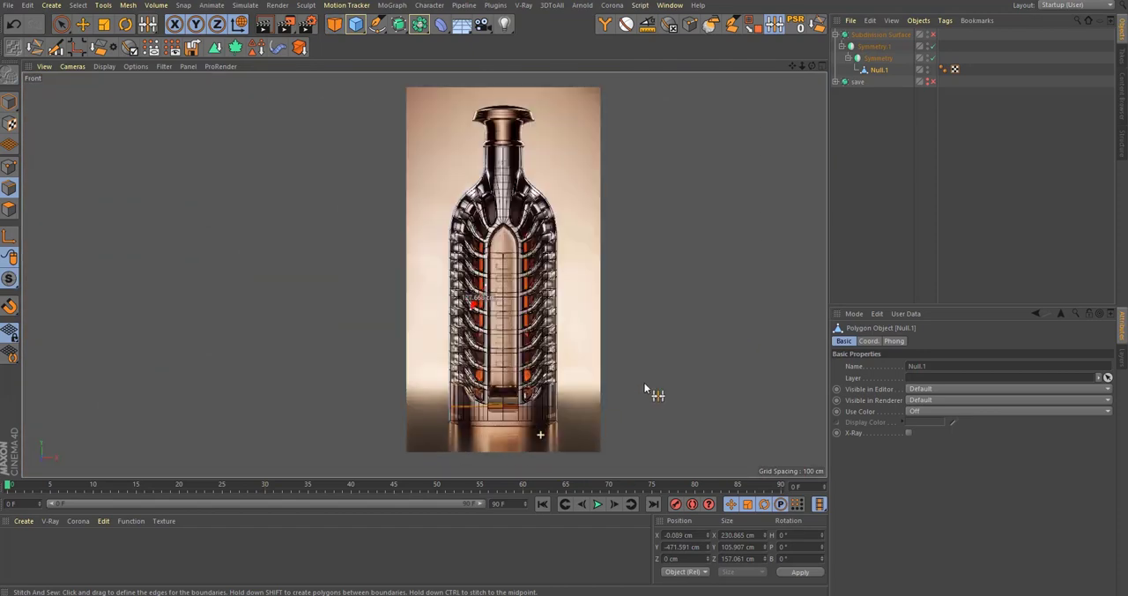
pyautogui.scroll(-3, 580, 360)
pyautogui.scroll(3, 544, 370)
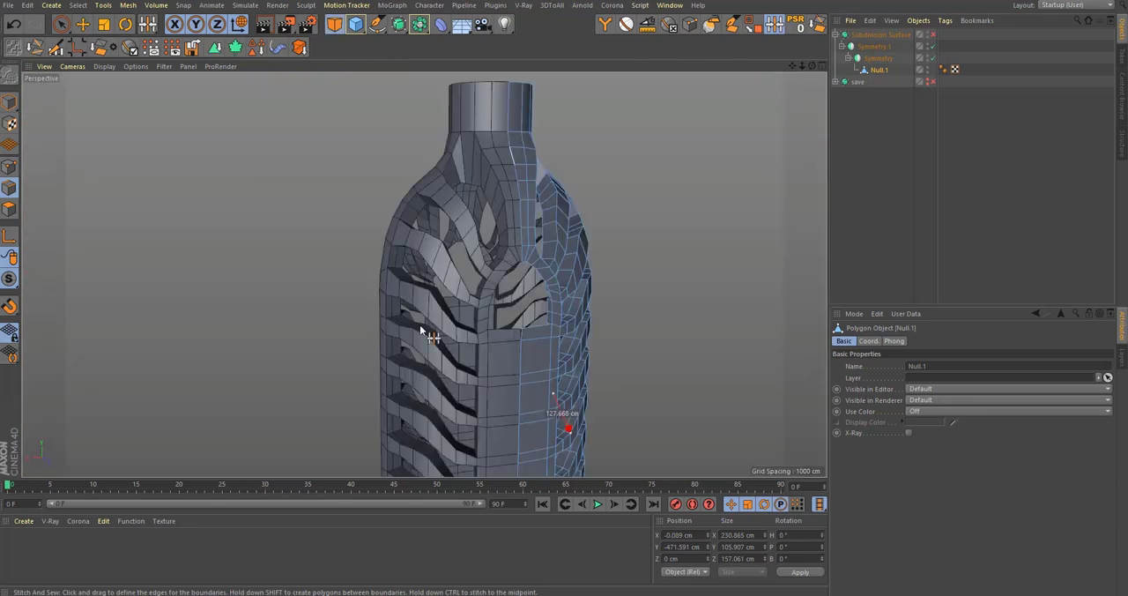
pyautogui.scroll(-5, 395, 330)
# Step: Examine the smoothed, mirrored bottle from below and from the side with nothing selected
pyautogui.keyDown('alt'); pyautogui.moveTo(396, 329); pyautogui.dragTo(431, 198); pyautogui.keyUp('alt')
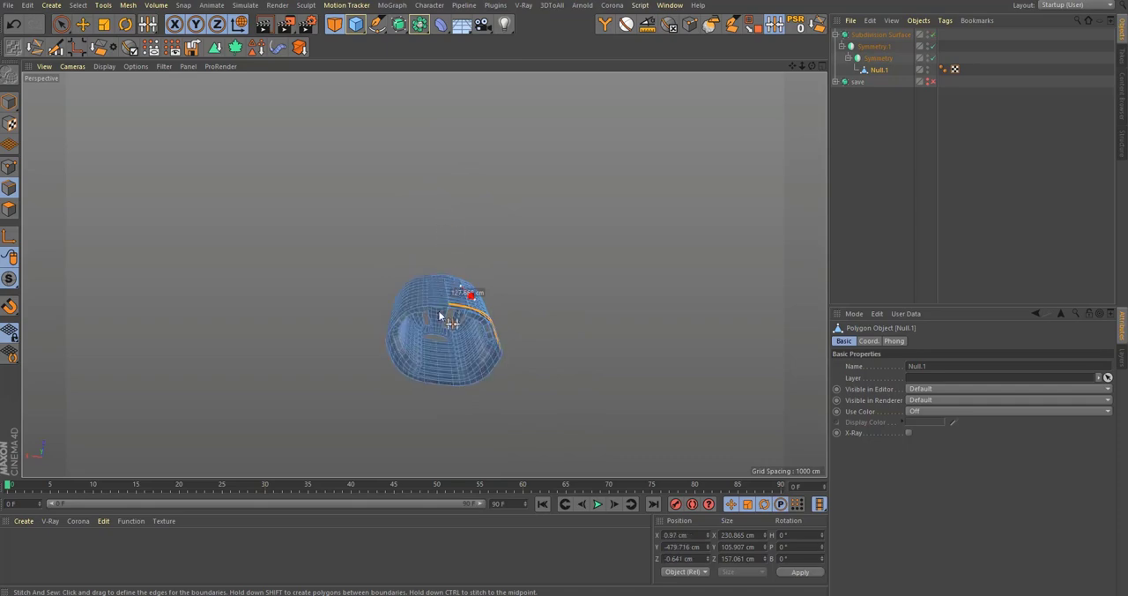
pyautogui.scroll(5, 488, 262)
pyautogui.keyDown('alt'); pyautogui.moveTo(488, 263); pyautogui.dragTo(458, 402); pyautogui.keyUp('alt')
pyautogui.scroll(-4, 458, 401)
pyautogui.click(885, 159)
pyautogui.keyDown('alt'); pyautogui.moveTo(483, 328); pyautogui.dragTo(516, 369); pyautogui.keyUp('alt')
pyautogui.scroll(-4, 517, 369)
pyautogui.keyDown('alt'); pyautogui.moveTo(476, 272); pyautogui.dragTo(469, 326, button='middle'); pyautogui.keyUp('alt')
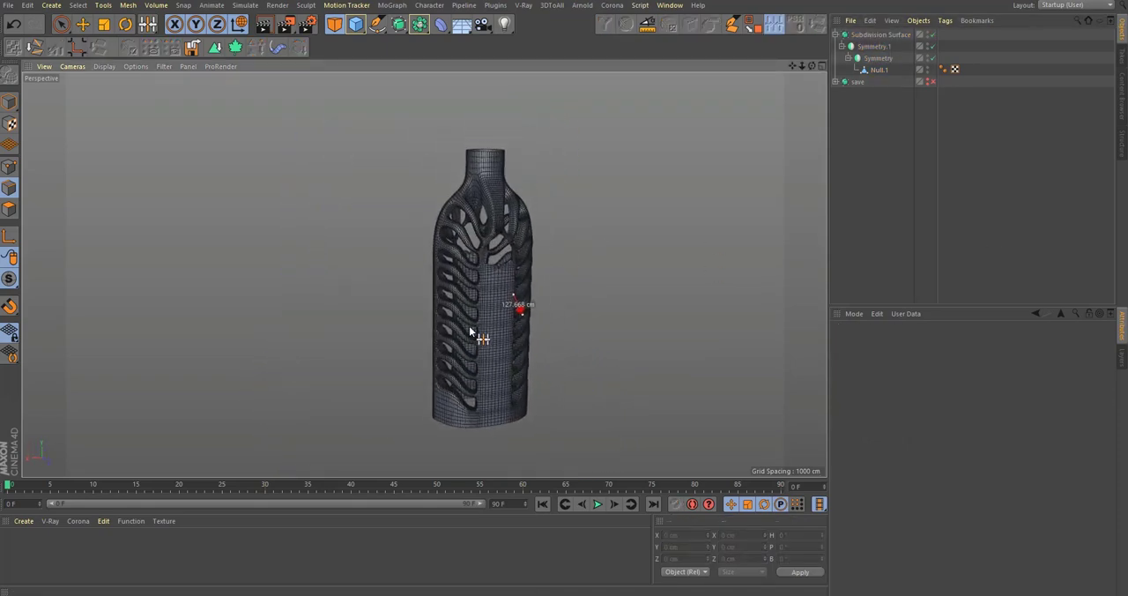
pyautogui.scroll(3, 469, 327)
# Step: Compare the outline of Null.1 with the bottle reference in the top view, and check the lower body in perspective
pyautogui.click(878, 70)
pyautogui.press('F2')
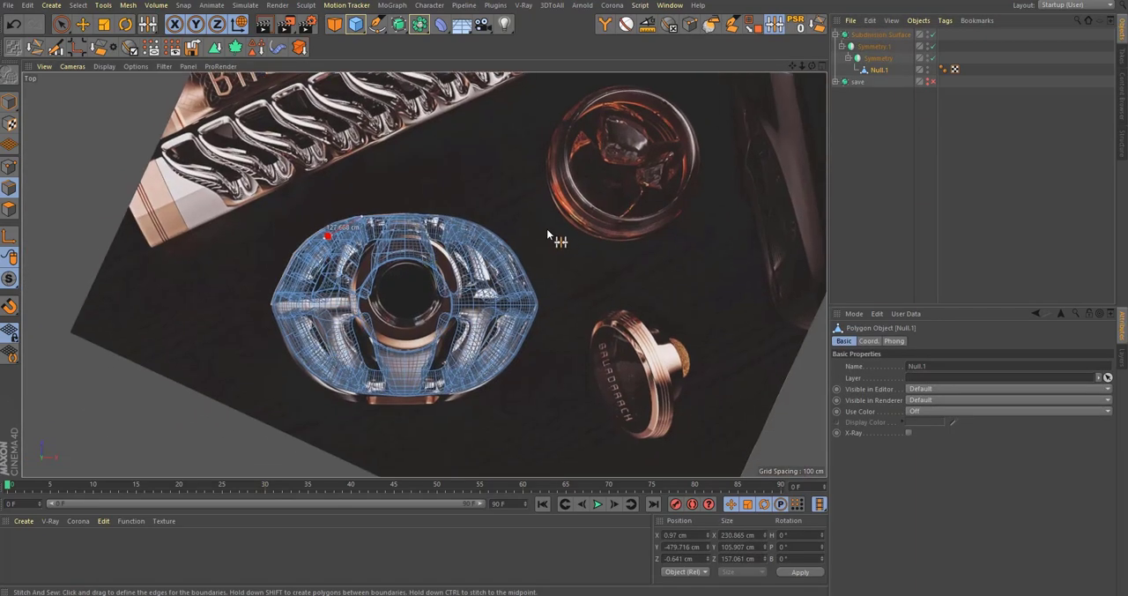
pyautogui.press('F1')
pyautogui.keyDown('alt'); pyautogui.moveTo(506, 419); pyautogui.dragTo(494, 282, button='middle'); pyautogui.keyUp('alt')
pyautogui.scroll(3, 495, 281)
pyautogui.keyDown('alt'); pyautogui.moveTo(482, 328); pyautogui.dragTo(461, 399, button='middle'); pyautogui.keyUp('alt')
# Step: Turn off the Subdivision Surface and flip the Symmetry object that mirrors across the ZY plane
pyautogui.press('q')
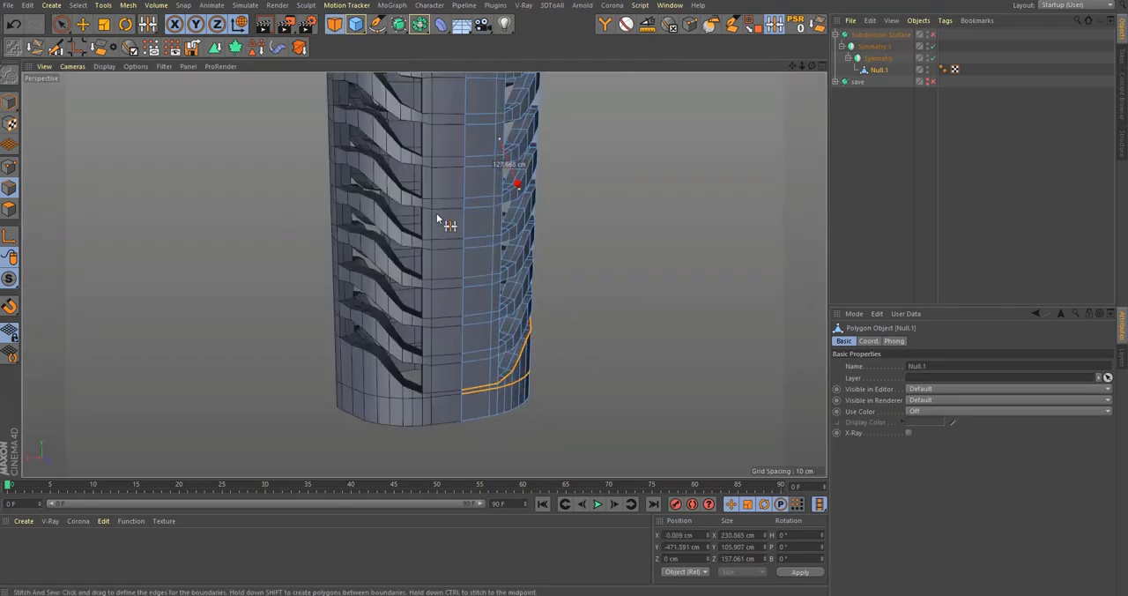
pyautogui.keyDown('alt'); pyautogui.moveTo(436, 214); pyautogui.dragTo(421, 314, button='middle'); pyautogui.keyUp('alt')
pyautogui.keyDown('alt'); pyautogui.moveTo(496, 310); pyautogui.dragTo(468, 304); pyautogui.keyUp('alt')
pyautogui.scroll(-3, 478, 236)
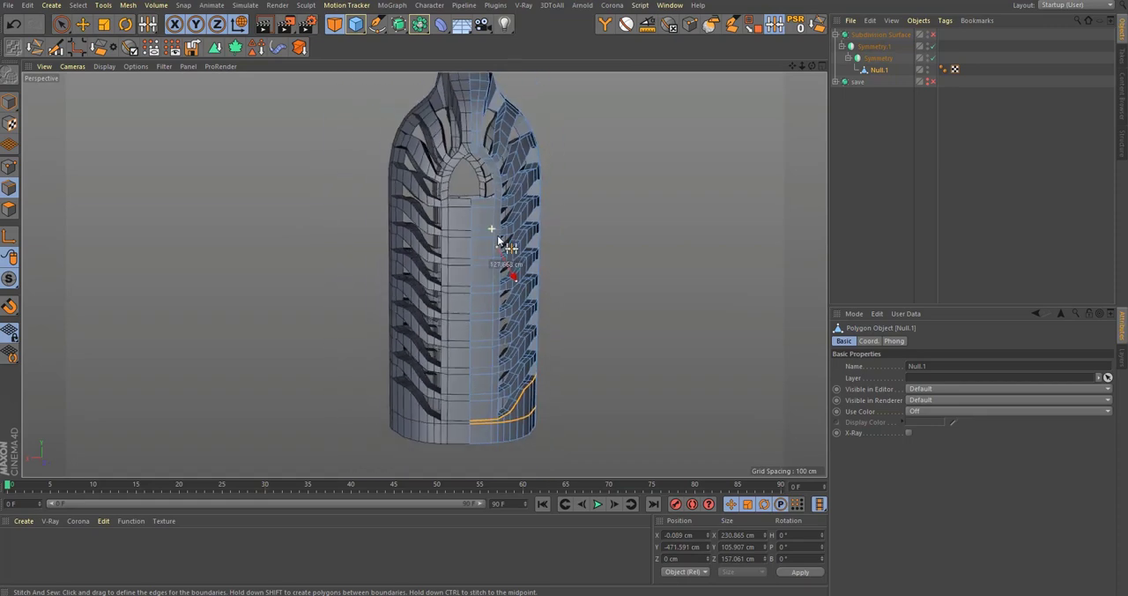
pyautogui.keyDown('alt'); pyautogui.moveTo(504, 239); pyautogui.dragTo(472, 258); pyautogui.keyUp('alt')
pyautogui.click(879, 58)
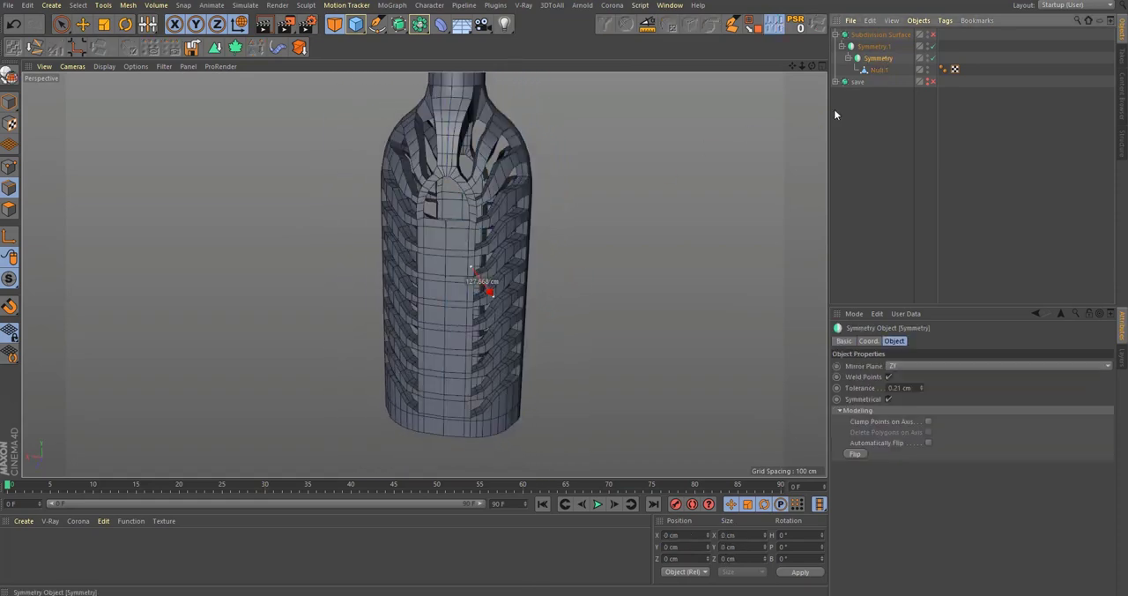
pyautogui.click(858, 455)
pyautogui.click(879, 69)
pyautogui.keyDown('alt'); pyautogui.moveTo(468, 269); pyautogui.dragTo(472, 251); pyautogui.keyUp('alt')
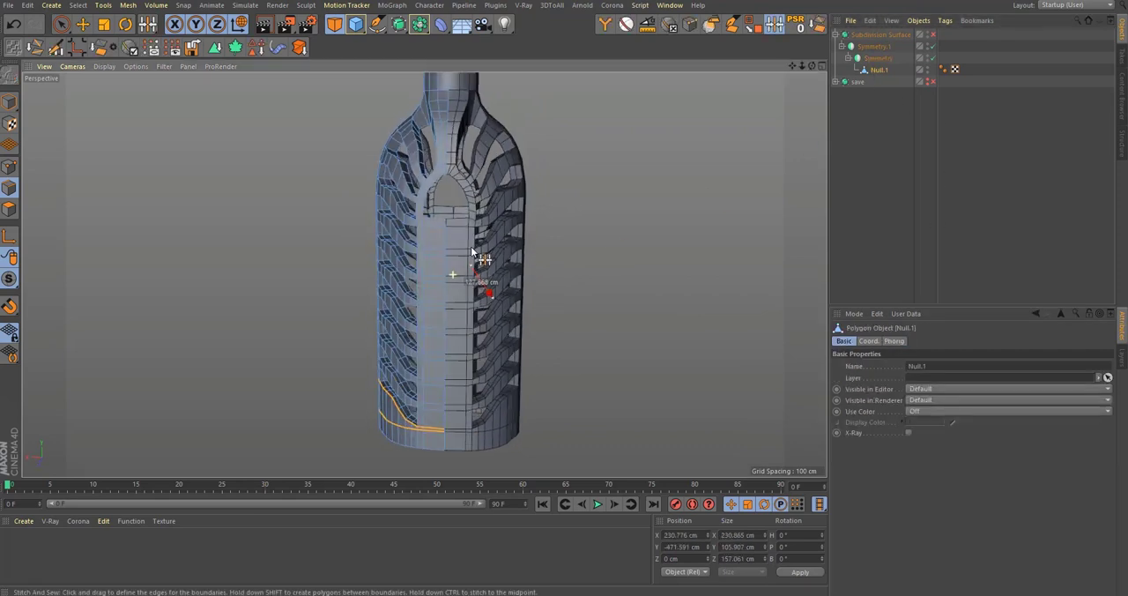
# Step: Flip the Symmetry.1 object that mirrors across the XY plane while showing all four views
pyautogui.middleClick(472, 253)
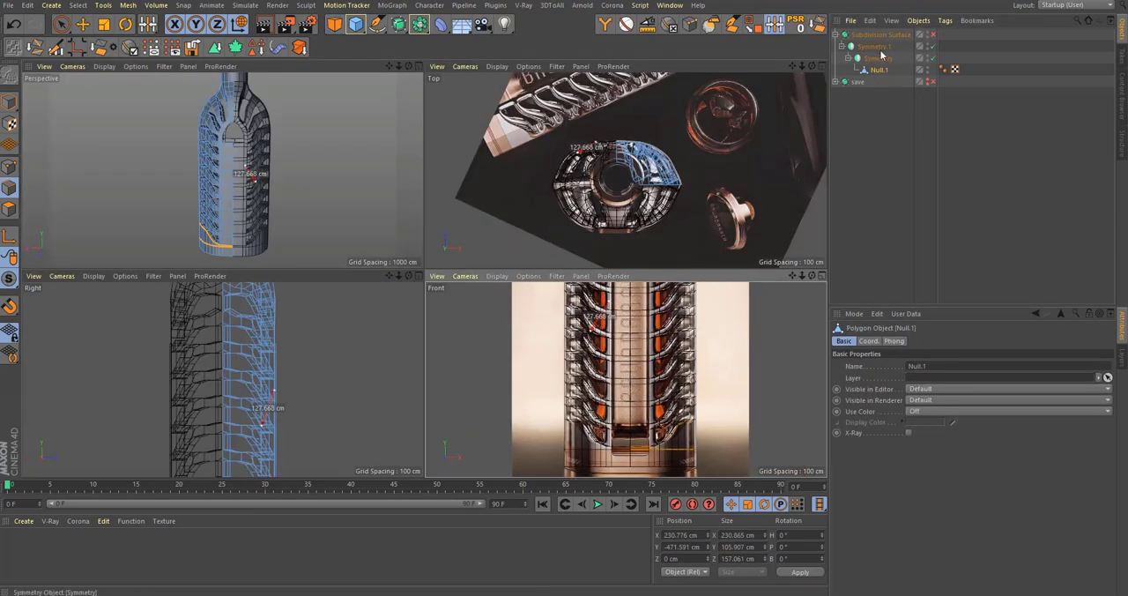
pyautogui.click(877, 47)
pyautogui.click(858, 454)
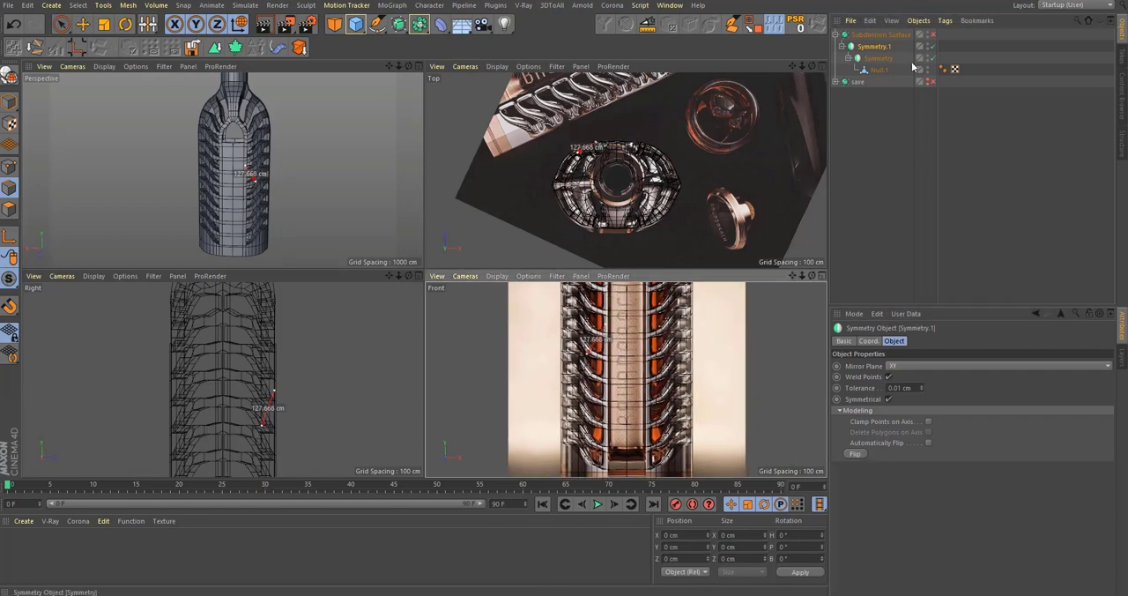
# Step: Raise Null.1's centre point at the tip of the central panel opening to the reference's pointed apex in the front view
pyautogui.click(881, 70)
pyautogui.middleClick(506, 339)
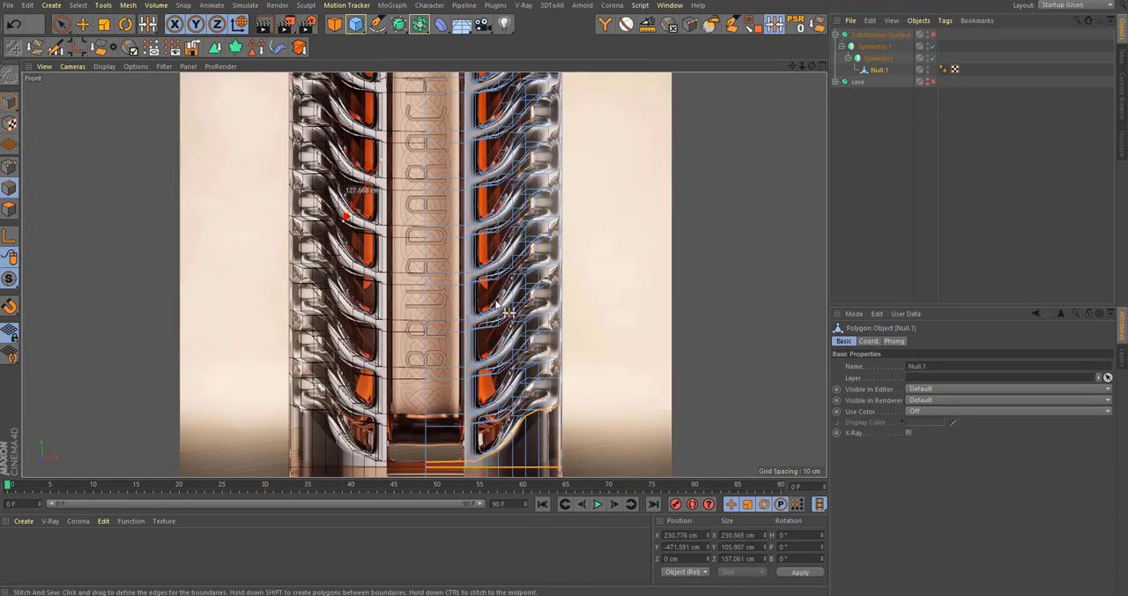
pyautogui.scroll(6, 489, 187)
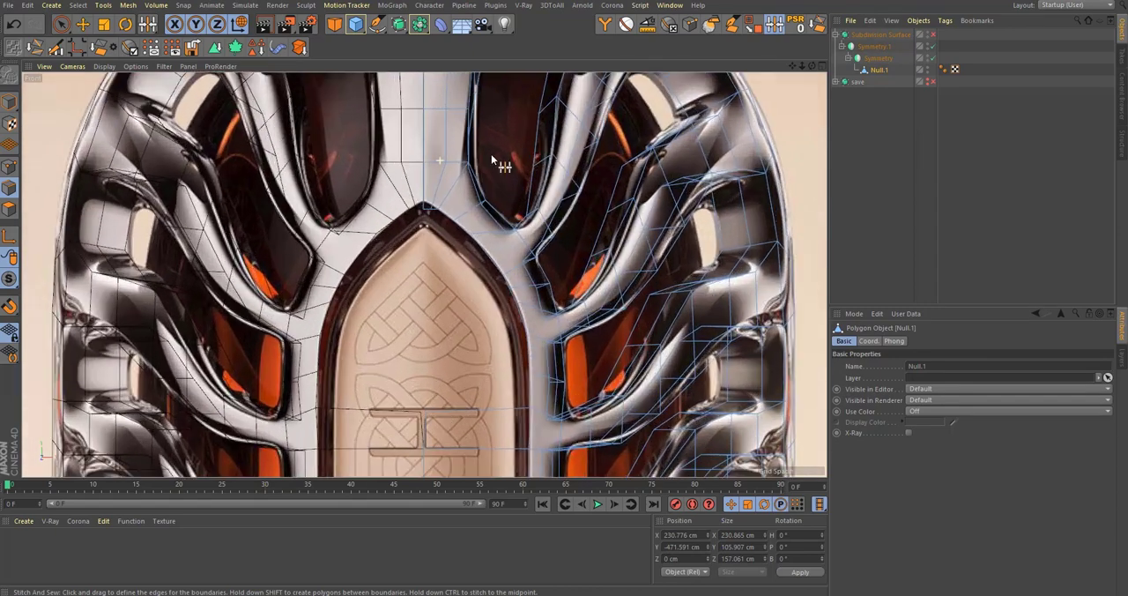
pyautogui.scroll(5, 491, 156)
pyautogui.click(9, 165)
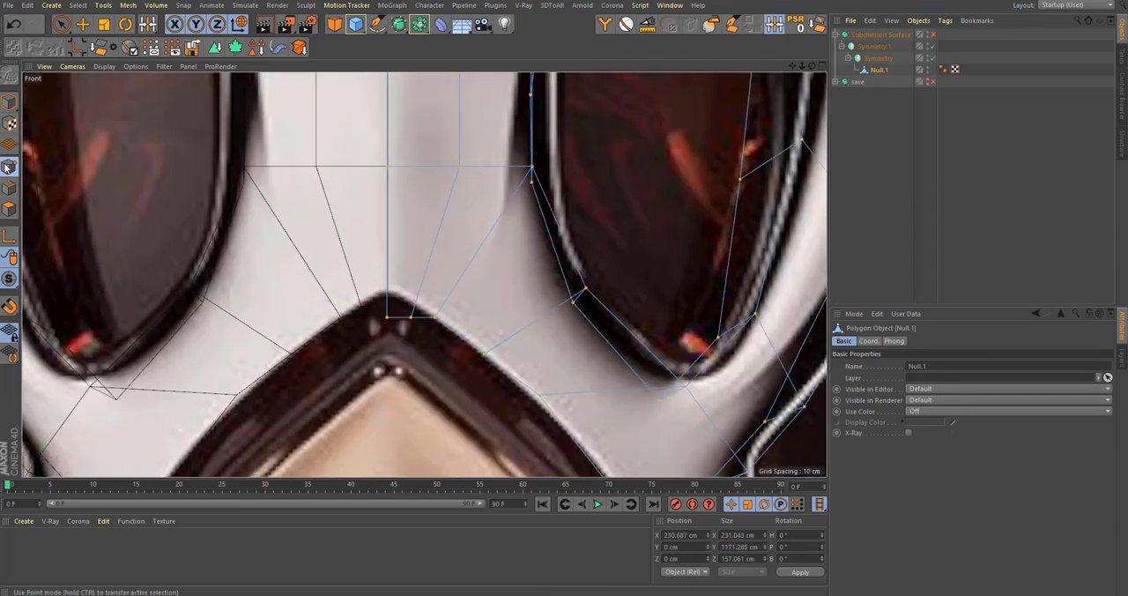
pyautogui.press('0')
pyautogui.moveTo(355, 310); pyautogui.dragTo(393, 326)
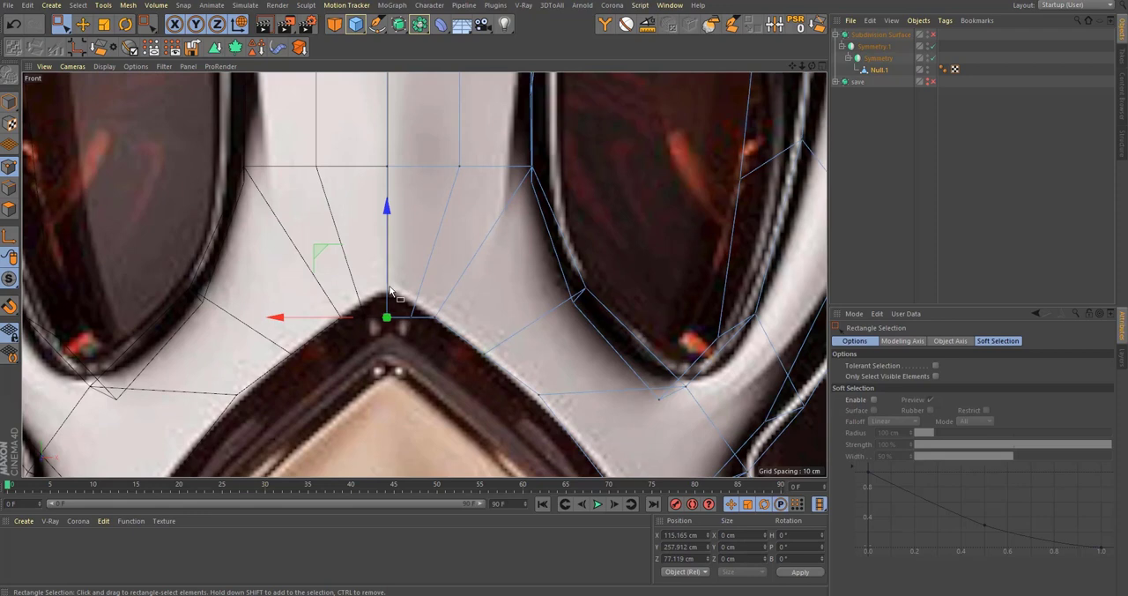
pyautogui.moveTo(389, 265); pyautogui.dragTo(401, 231)
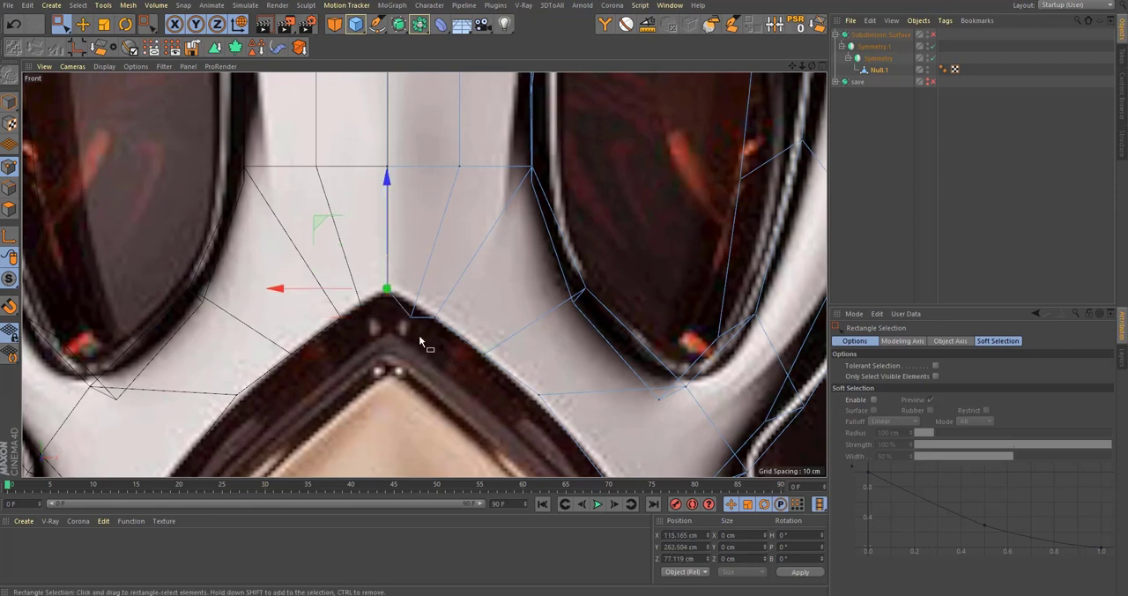
# Step: Slide the points beside the apex along their edges to fit the reference outline of the panel arch
pyautogui.click(414, 328)
pyautogui.press('m')
pyautogui.press('o')
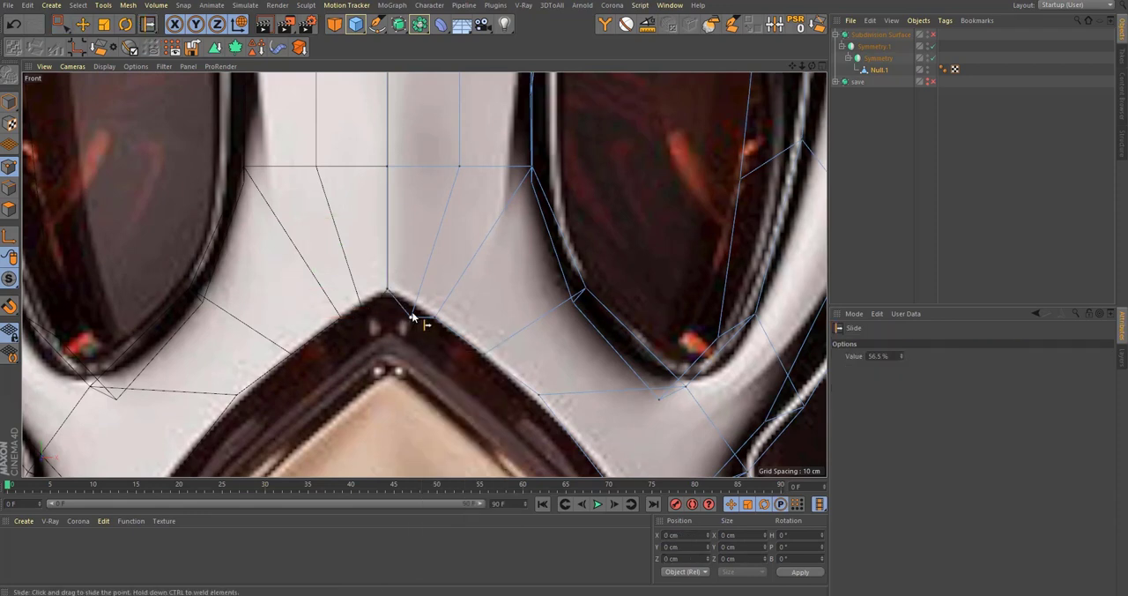
pyautogui.scroll(-10, 421, 313)
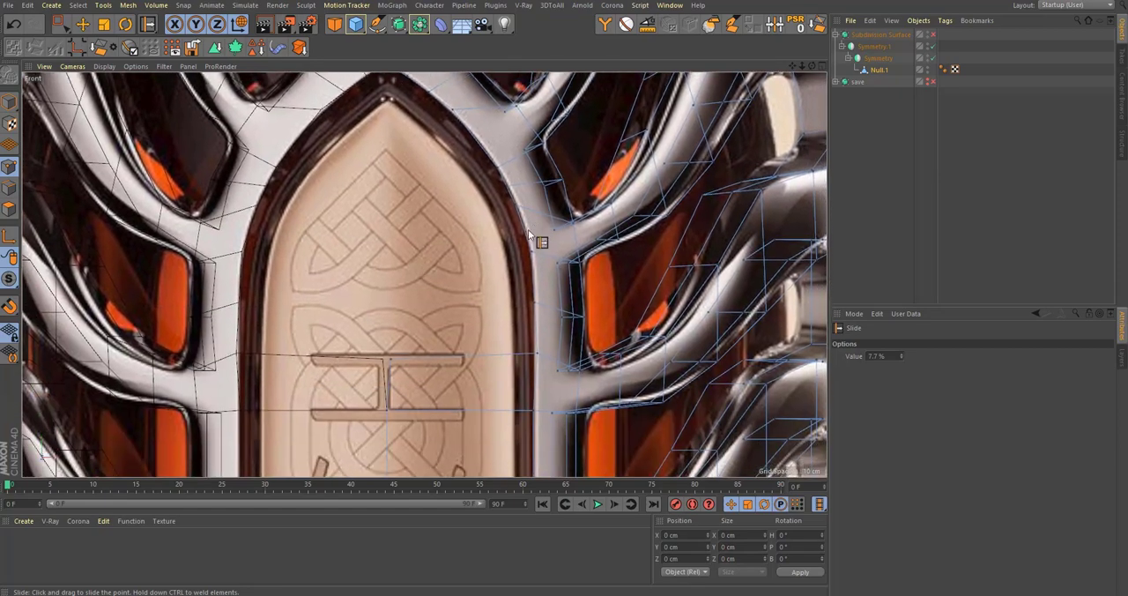
# Step: Remove the edges spanning the central label panel above the base section in the front view
pyautogui.scroll(-6, 532, 311)
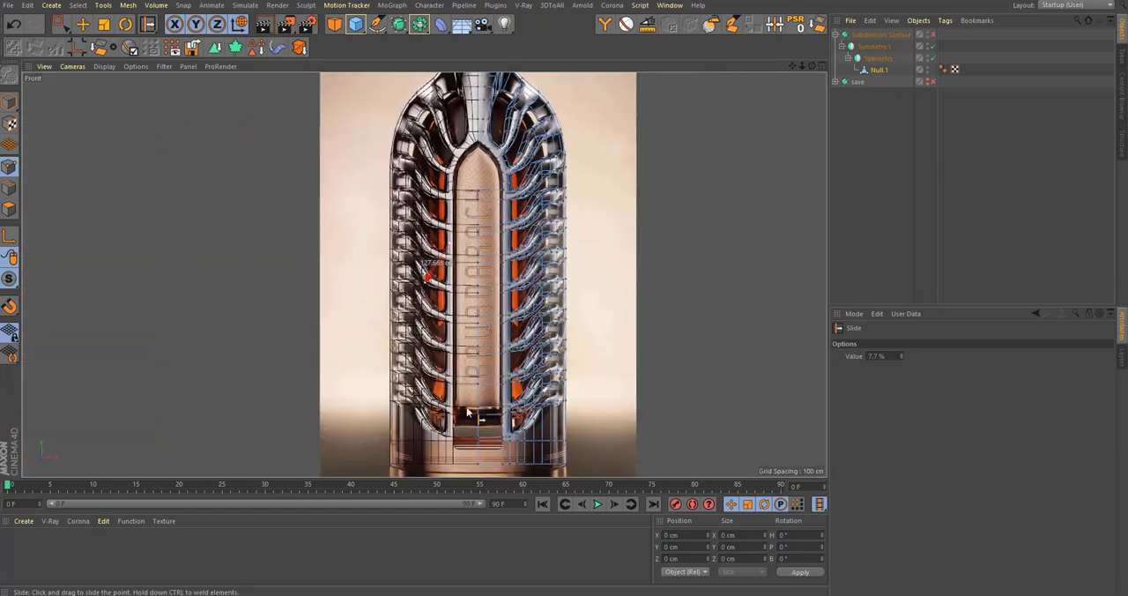
pyautogui.click(11, 186)
pyautogui.press('0')
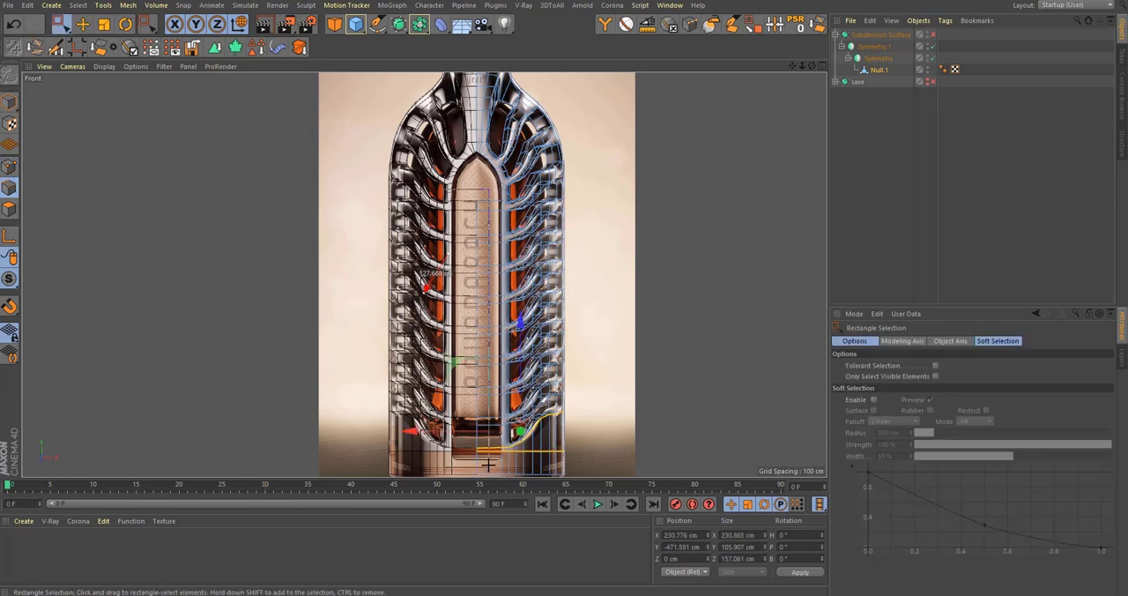
pyautogui.click(485, 441)
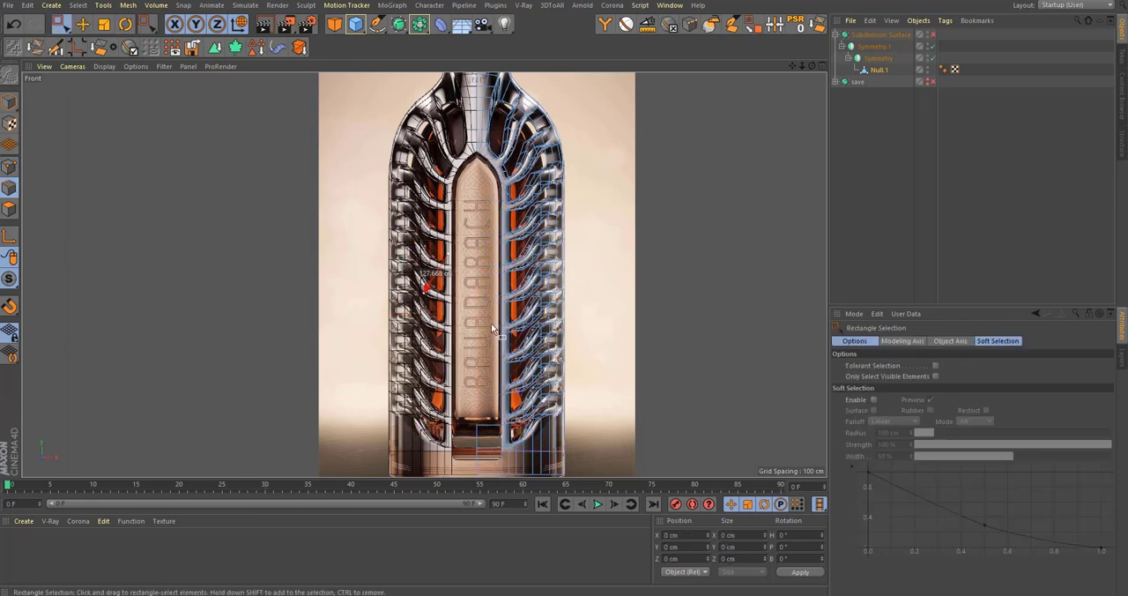
# Step: Add a loop cut around the base band, level with the lower edge of the panel recess, at about 35% offset
pyautogui.scroll(10, 491, 323)
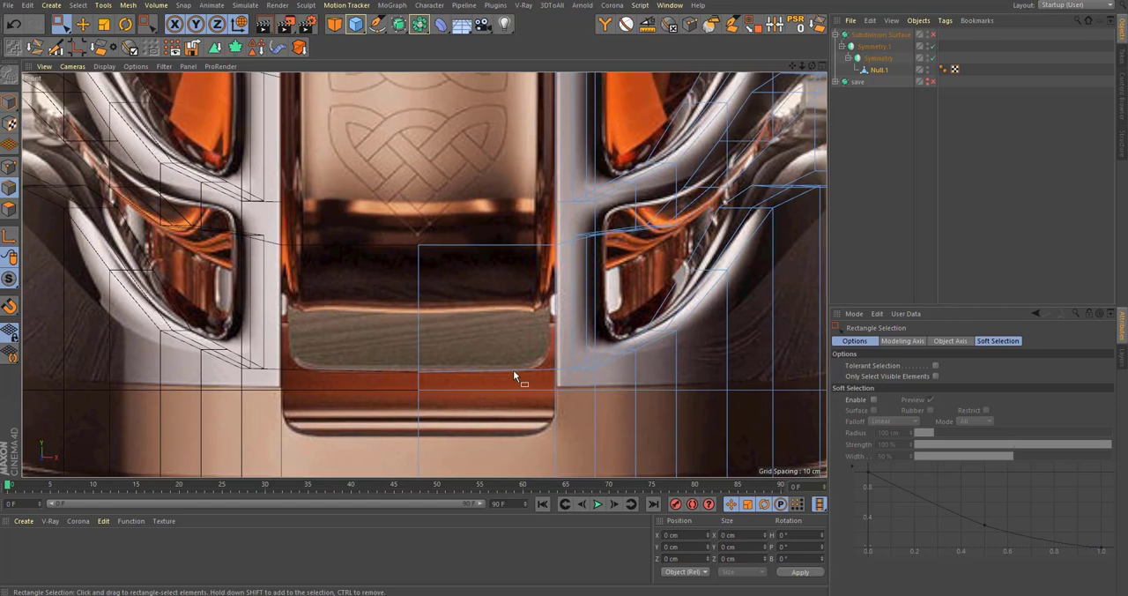
pyautogui.scroll(-10, 514, 374)
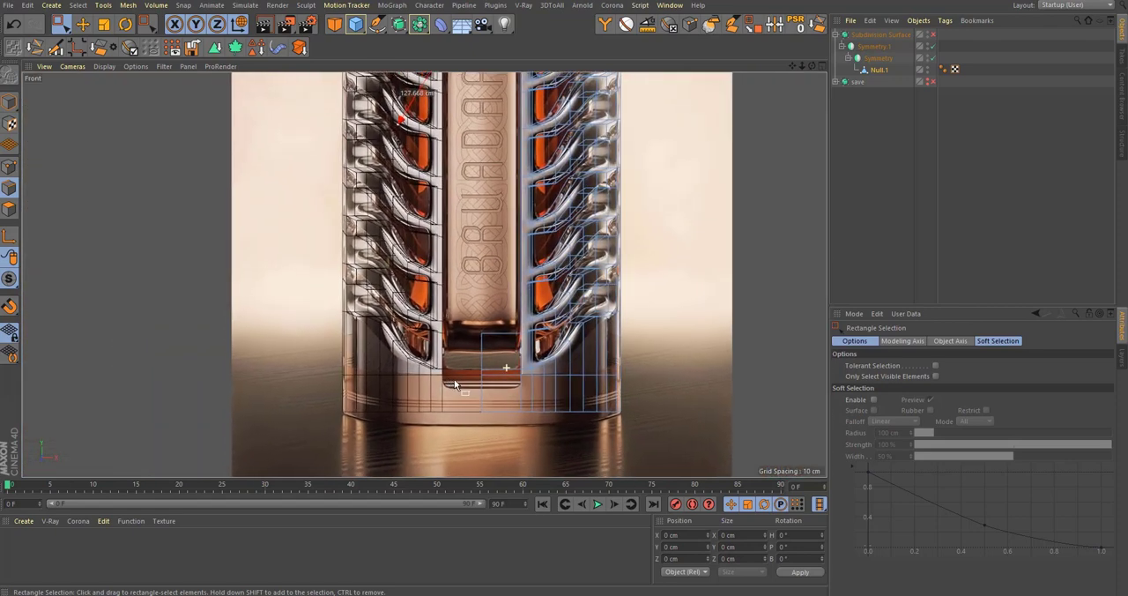
pyautogui.scroll(3, 455, 384)
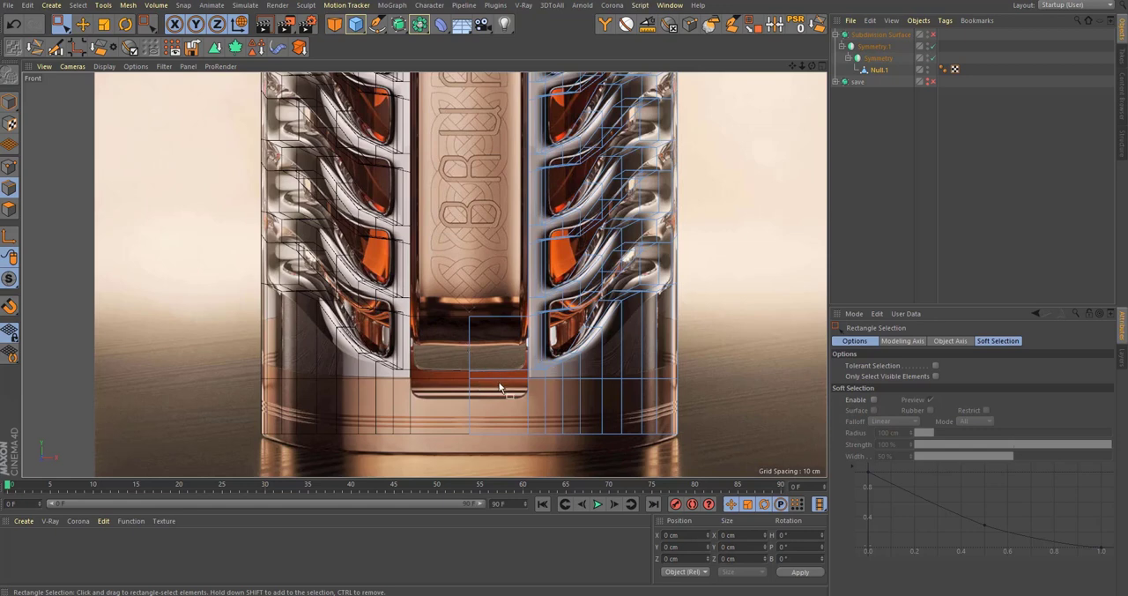
pyautogui.scroll(3, 502, 374)
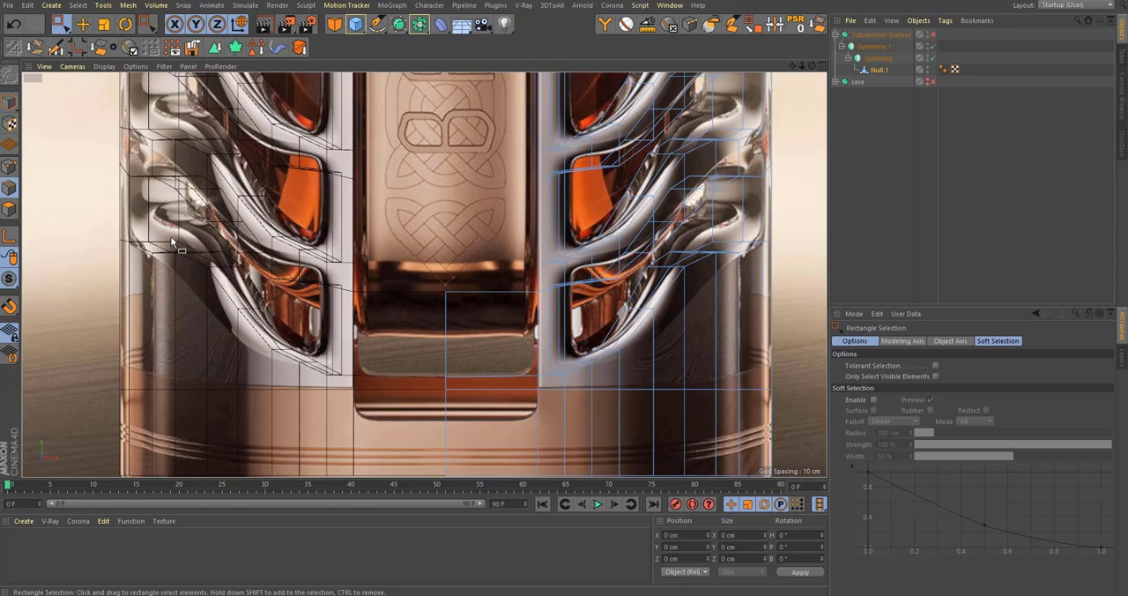
pyautogui.keyDown('alt'); pyautogui.moveTo(509, 299); pyautogui.dragTo(476, 271, button='middle'); pyautogui.keyUp('alt')
pyautogui.press('k')
pyautogui.press('l')
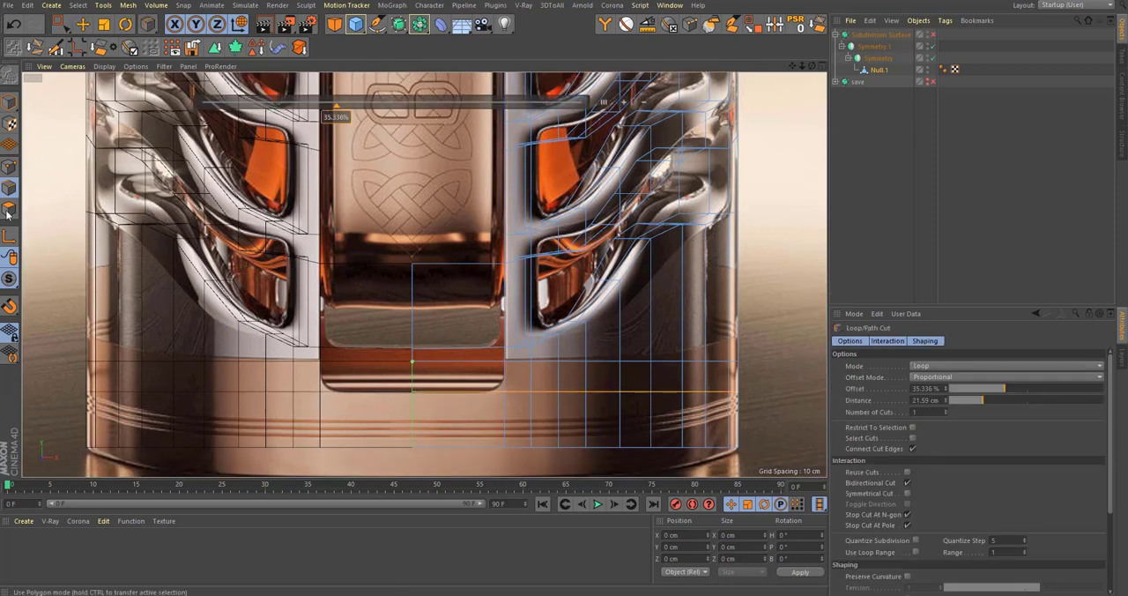
# Step: Delete the polygons covering the recess beneath the label panel, above the new loop cut
pyautogui.press('9')
pyautogui.click(447, 357)
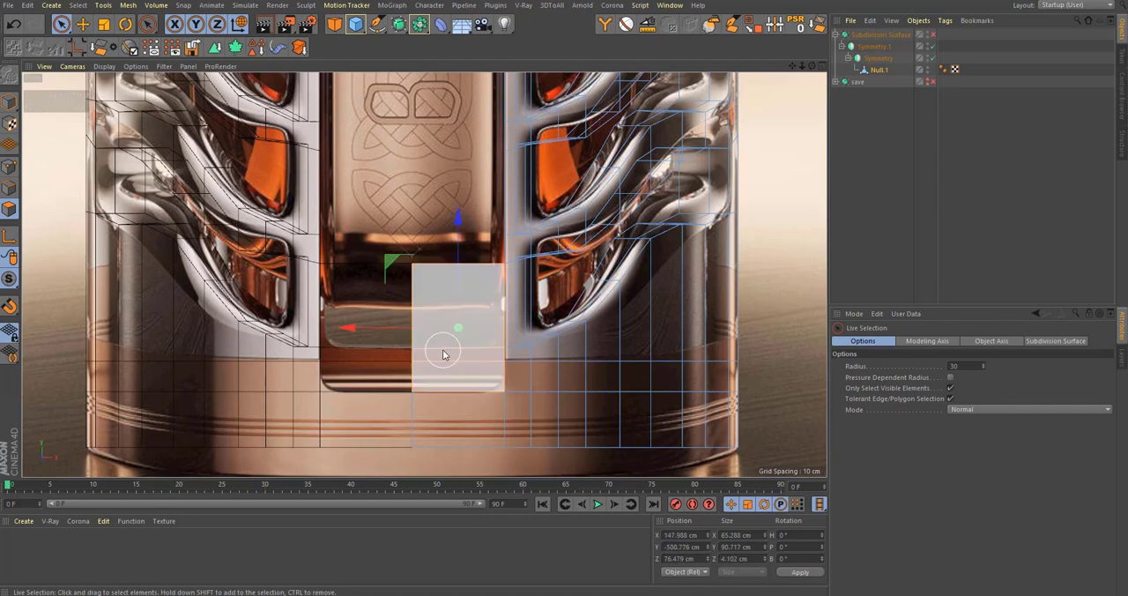
pyautogui.press('Delete')
pyautogui.keyDown('alt'); pyautogui.moveTo(449, 346); pyautogui.dragTo(463, 364, button='middle'); pyautogui.keyUp('alt')
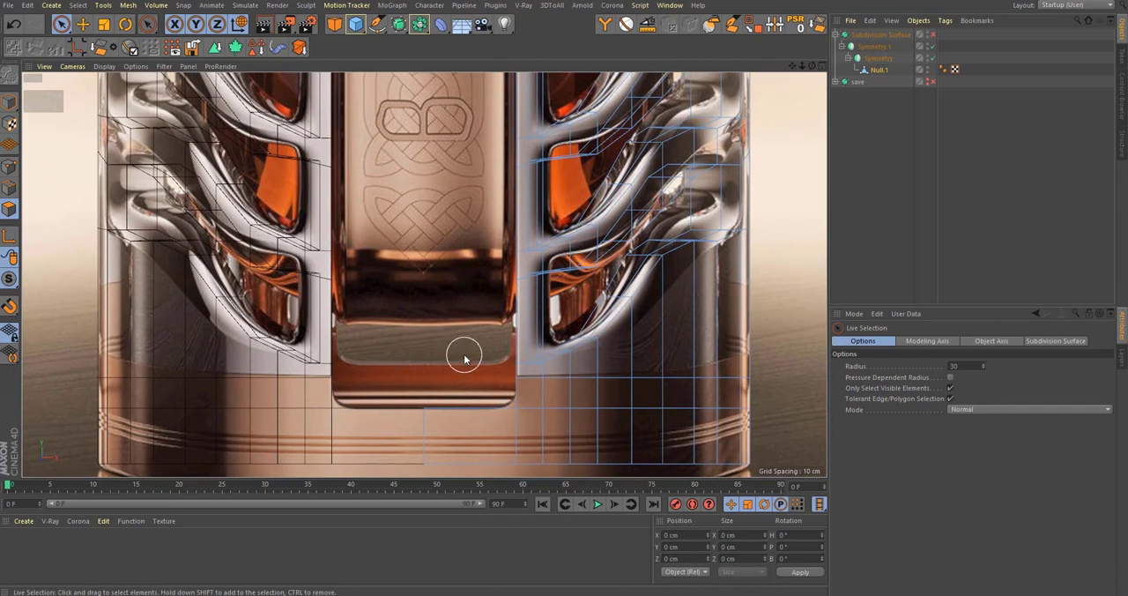
pyautogui.scroll(-4, 472, 367)
pyautogui.scroll(3, 479, 394)
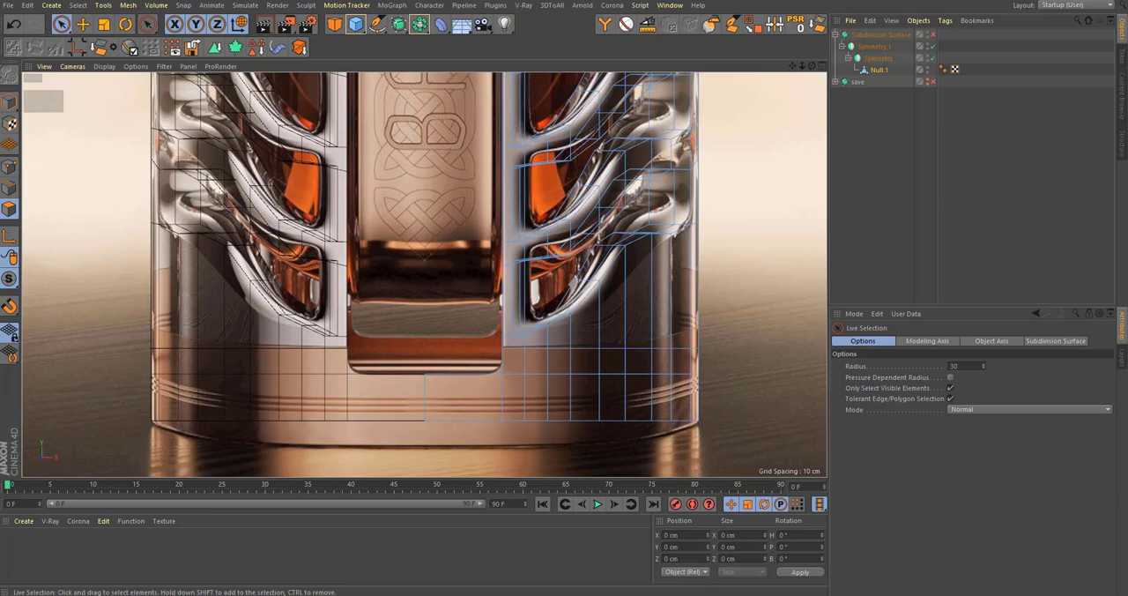
# Step: Switch to the browser and compare the bottle's base band and panel recess in the Bruadarach reference photos with the model
pyautogui.moveTo(1127, 130); pyautogui.dragTo(593, 24)
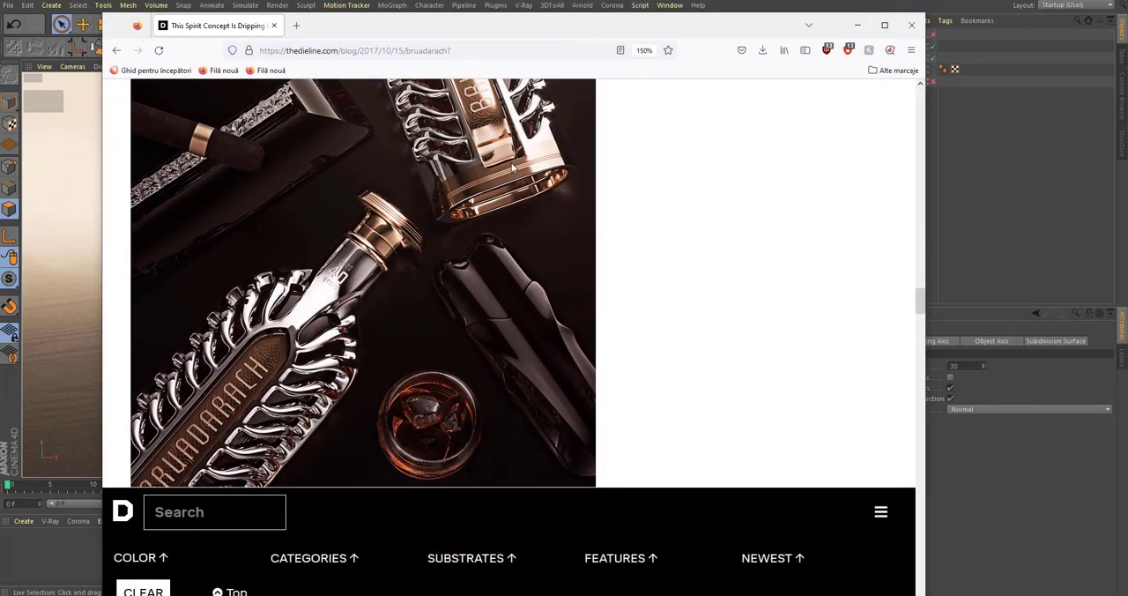
pyautogui.scroll(2, 513, 168)
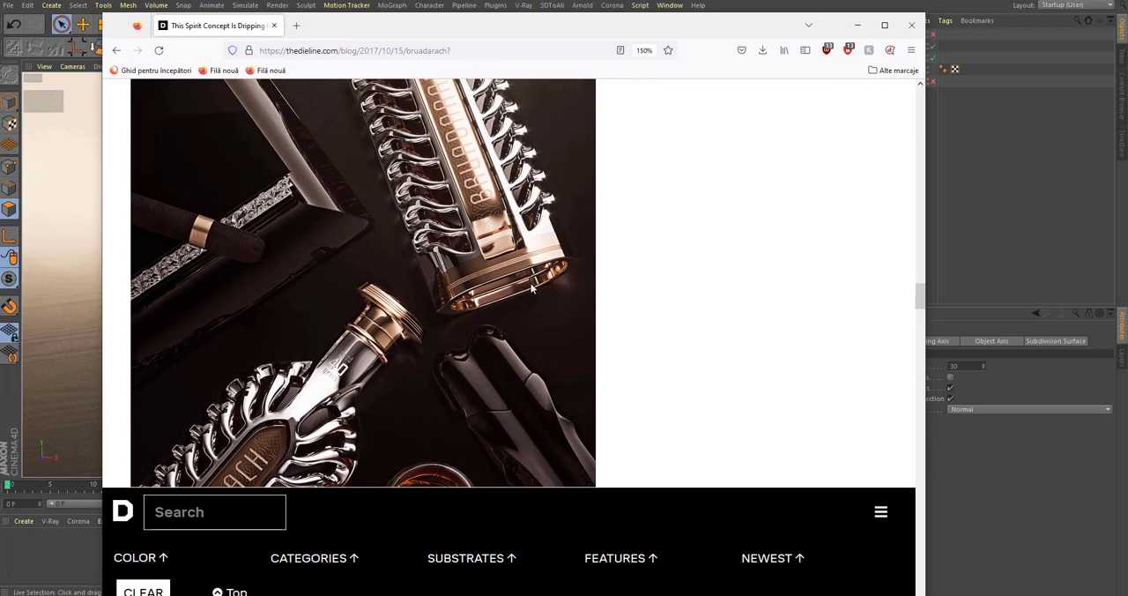
pyautogui.keyDown('ctrl'); pyautogui.scroll(2, 530, 283); pyautogui.keyUp('ctrl')
pyautogui.scroll(-10, 546, 285)
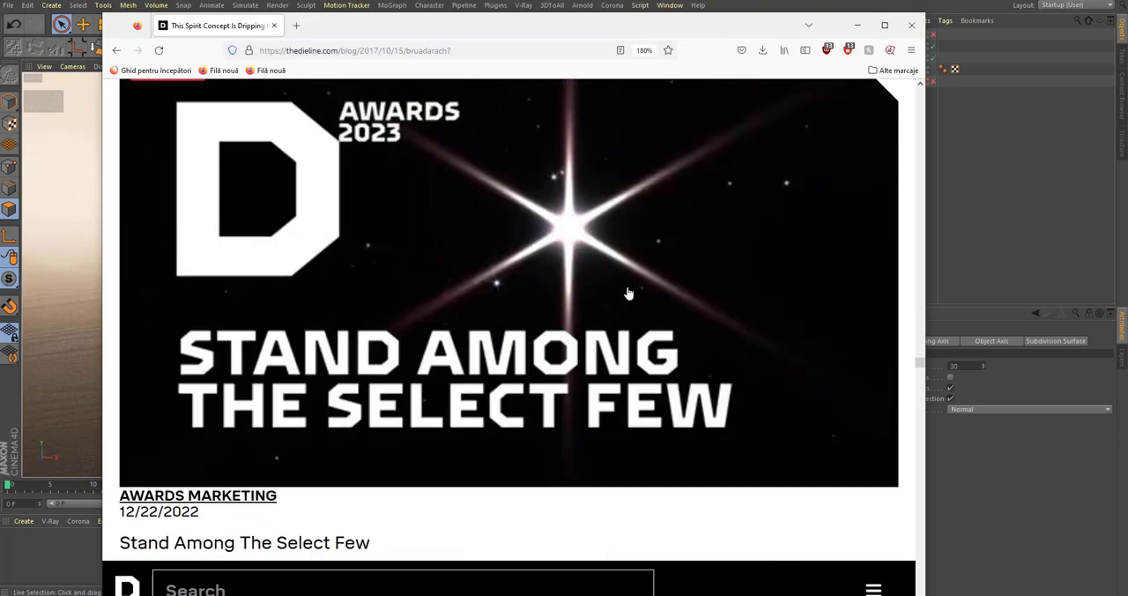
pyautogui.scroll(-15, 629, 293)
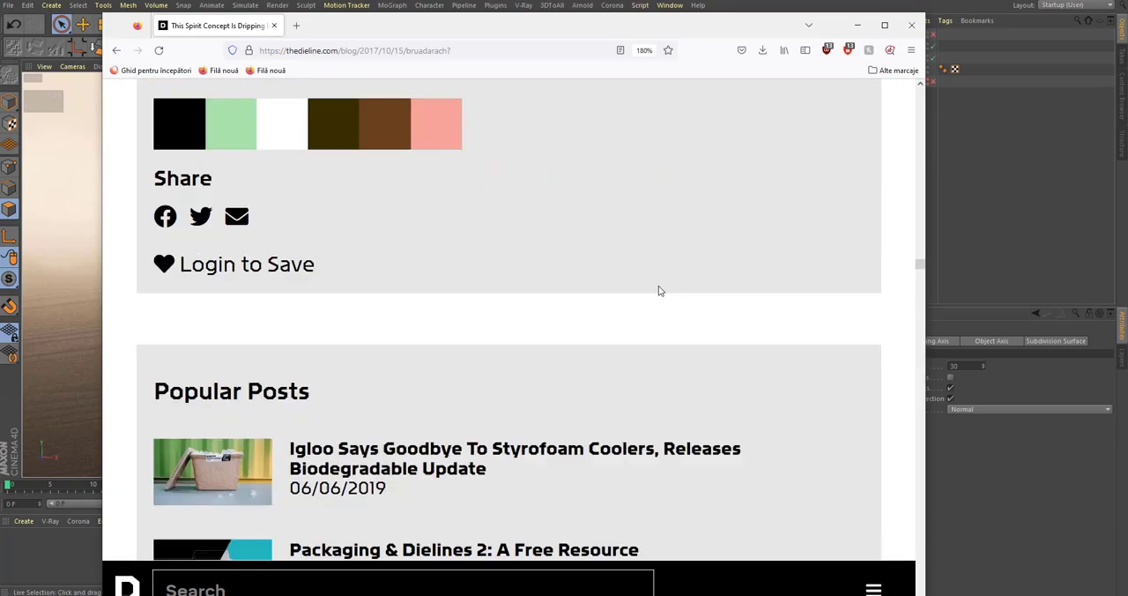
pyautogui.scroll(15, 663, 265)
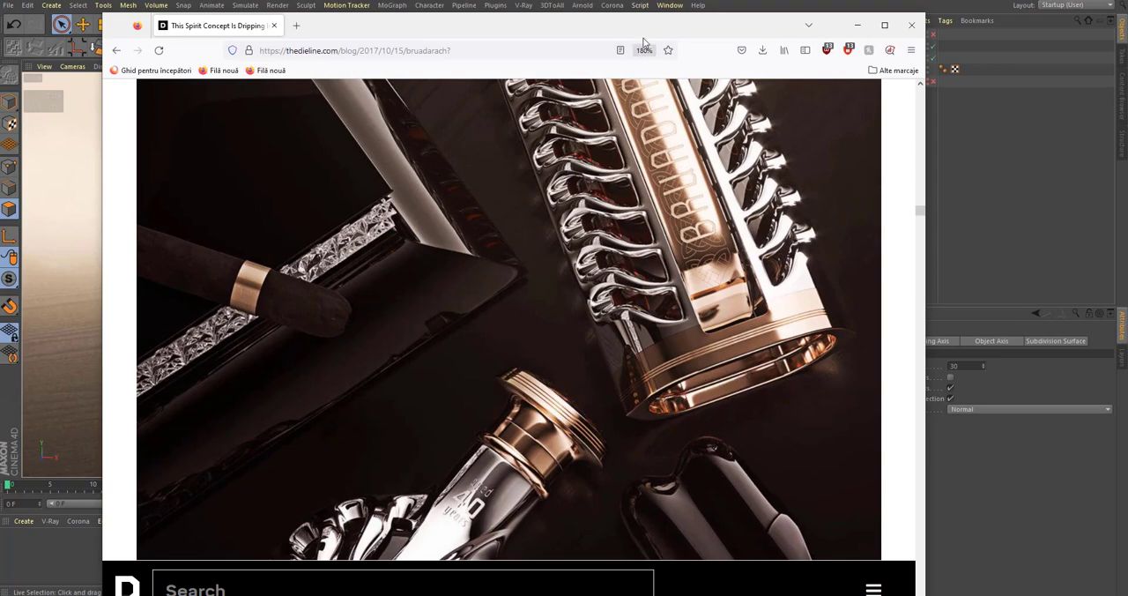
pyautogui.moveTo(648, 24); pyautogui.dragTo(1127, 176)
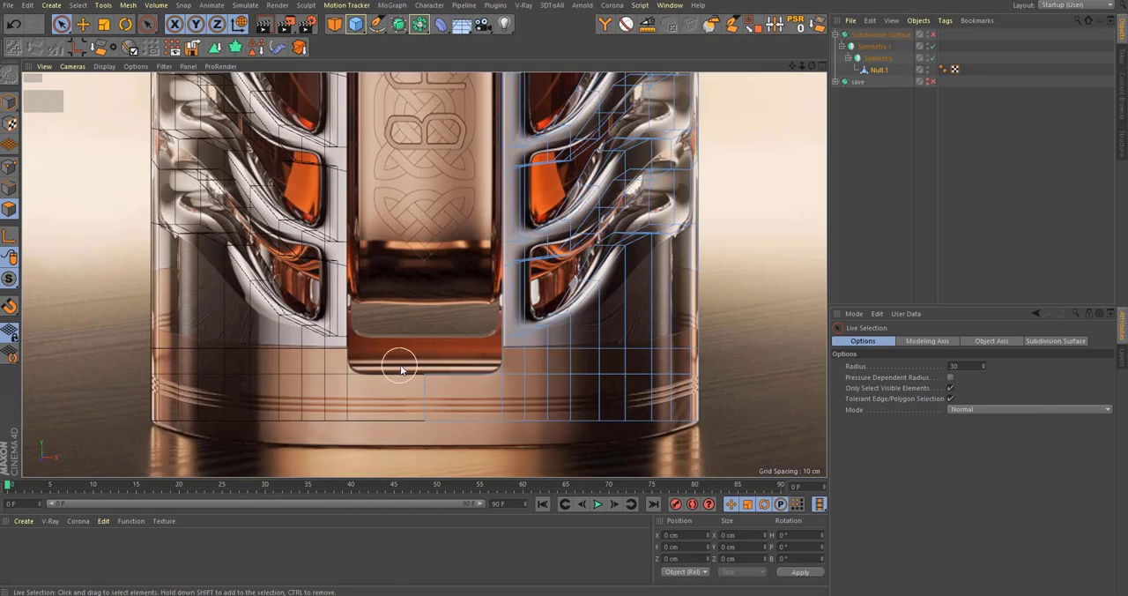
pyautogui.click(439, 359)
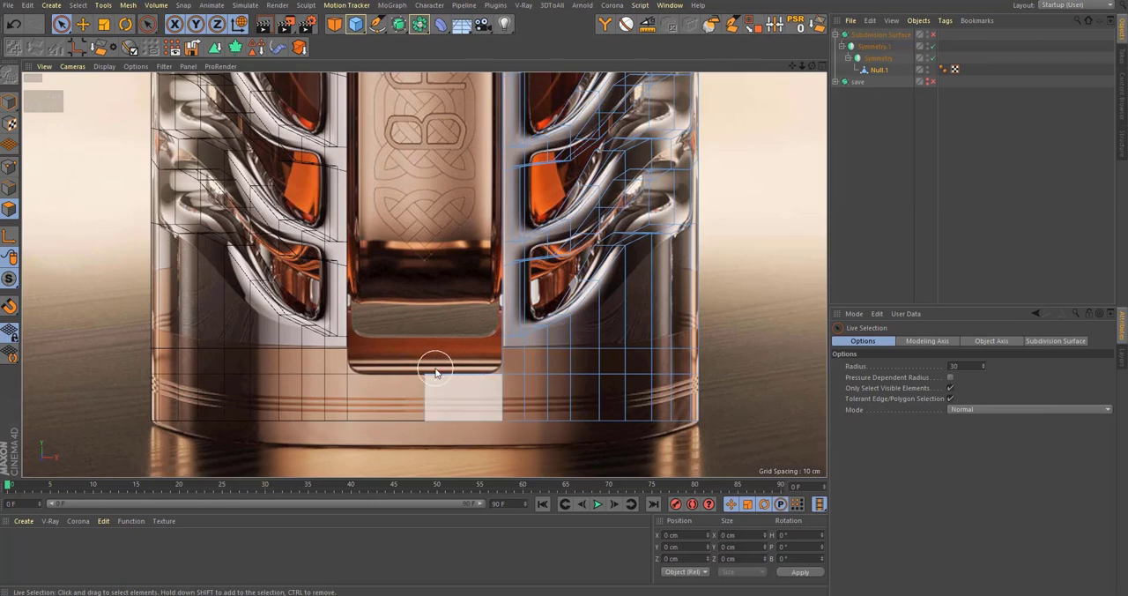
pyautogui.click(440, 354)
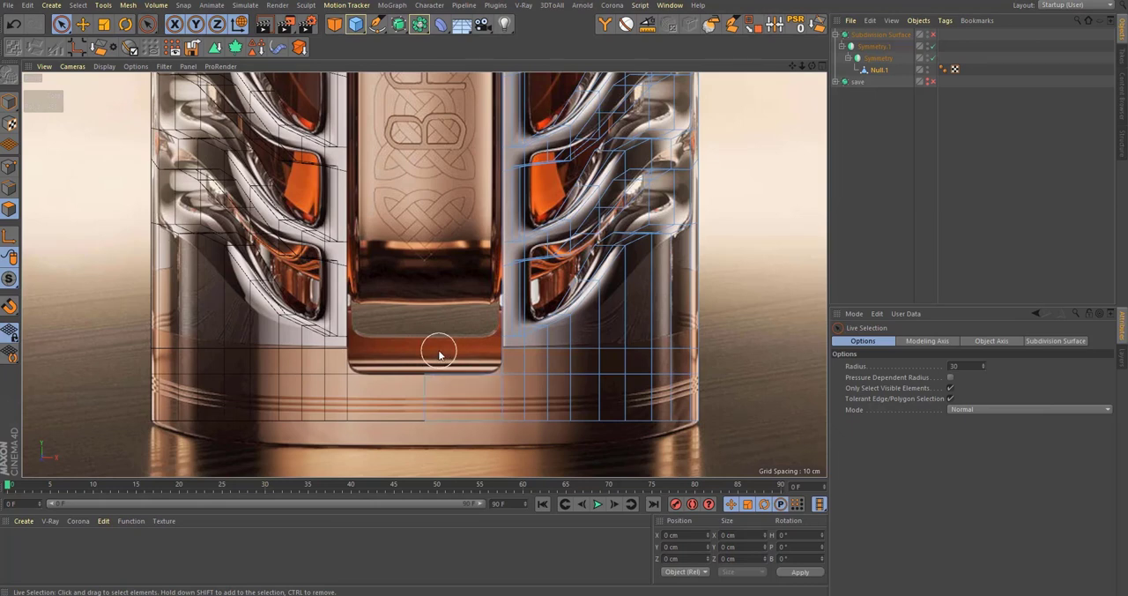
pyautogui.click(443, 369)
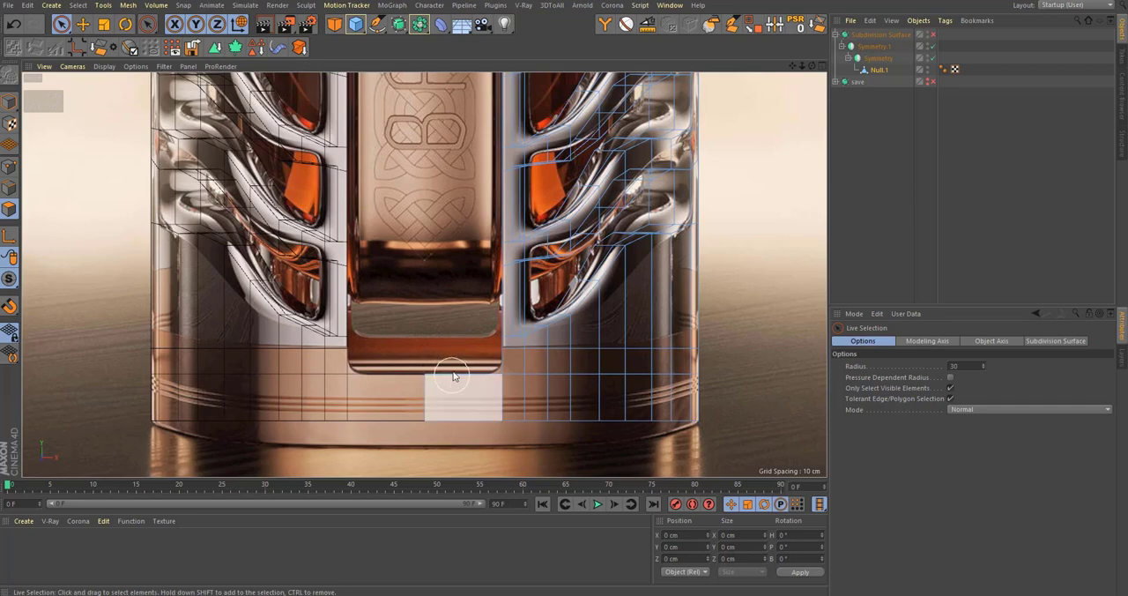
pyautogui.moveTo(1127, 52); pyautogui.dragTo(484, 18)
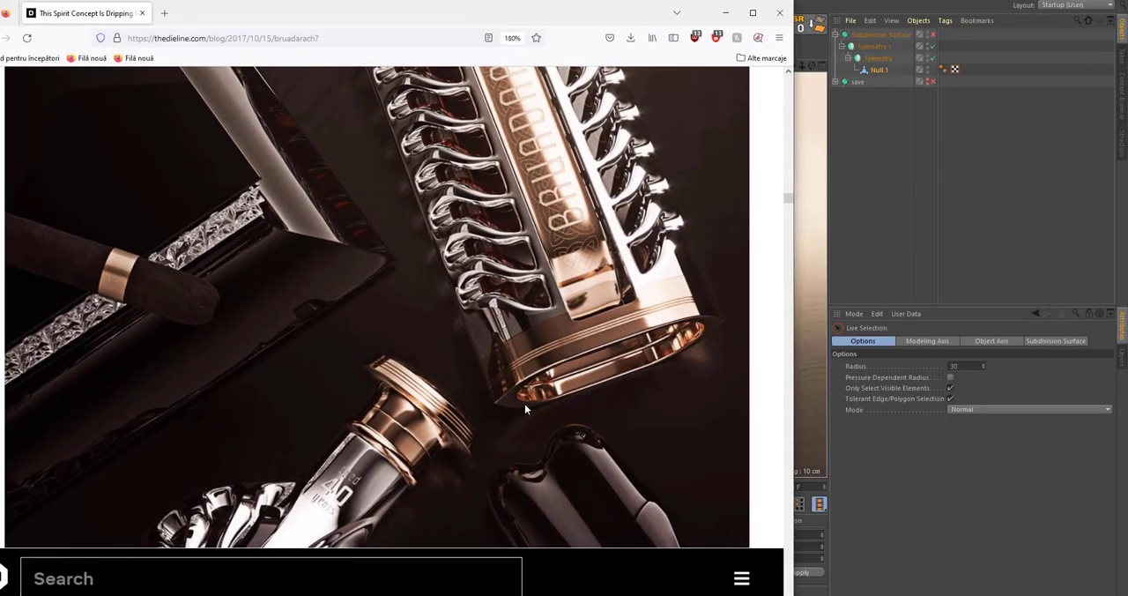
pyautogui.moveTo(643, 13)
pyautogui.mouseDown()
pyautogui.moveTo(716, 26)
pyautogui.moveTo(1127, 35)
pyautogui.mouseUp()
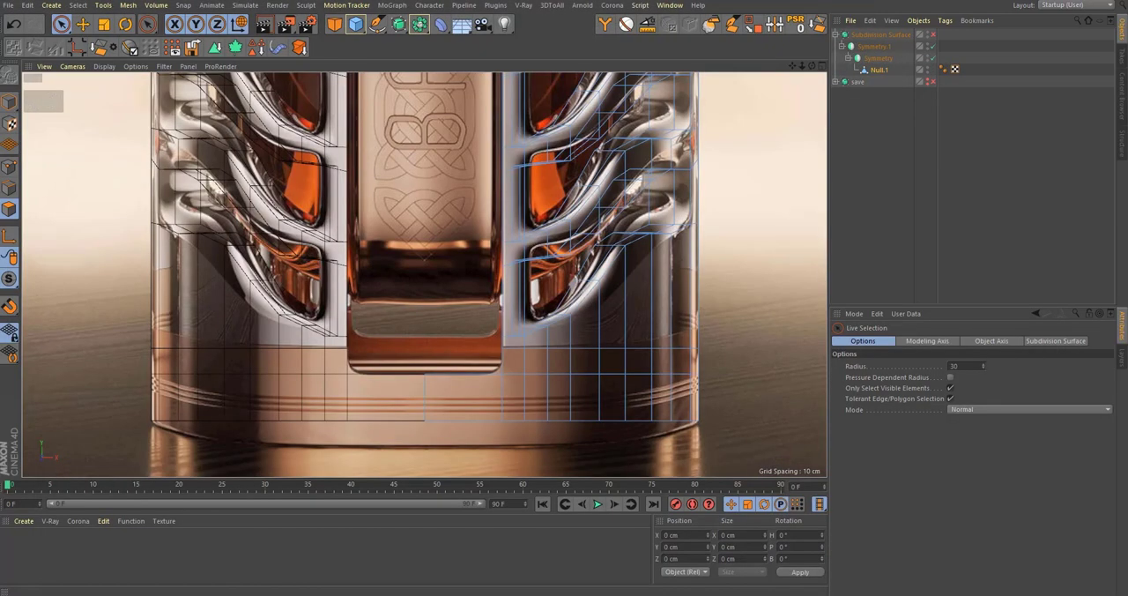
# Step: Examine the open panel recess and base band from the front and the side in the perspective view
pyautogui.scroll(-6, 450, 409)
pyautogui.keyDown('alt'); pyautogui.moveTo(481, 336); pyautogui.dragTo(446, 386, button='middle'); pyautogui.keyUp('alt')
pyautogui.middleClick(483, 413)
pyautogui.middleClick(360, 254)
pyautogui.scroll(1, 412, 321)
pyautogui.scroll(8, 446, 386)
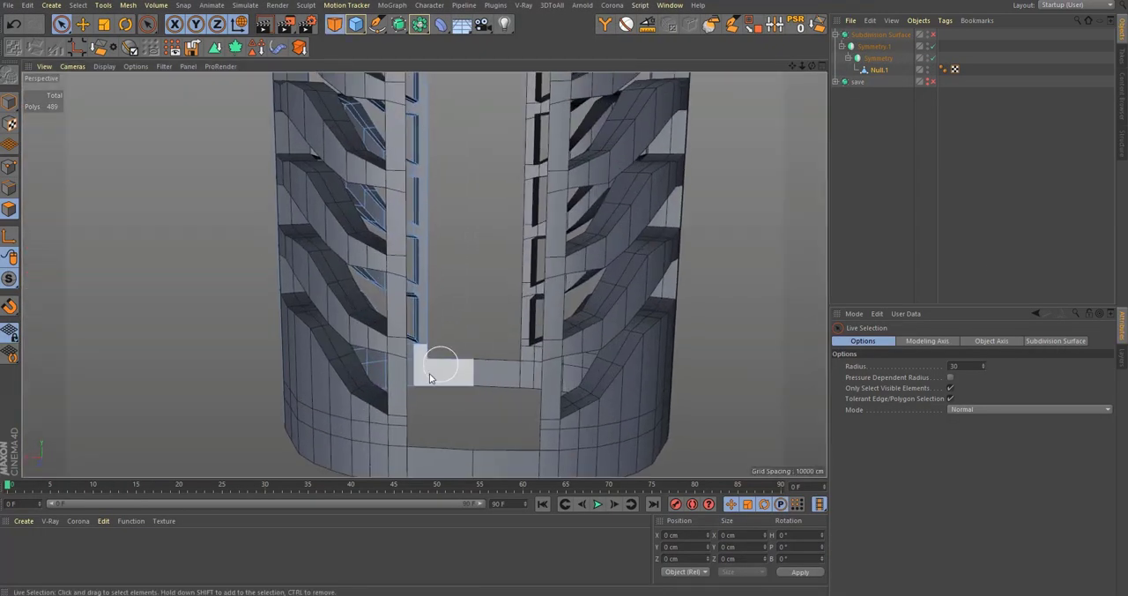
pyautogui.moveTo(432, 371)
pyautogui.keyDown('alt'); pyautogui.mouseDown()
pyautogui.moveTo(407, 402)
pyautogui.moveTo(424, 365)
pyautogui.mouseUp(); pyautogui.keyUp('alt')
pyautogui.middleClick(478, 359)
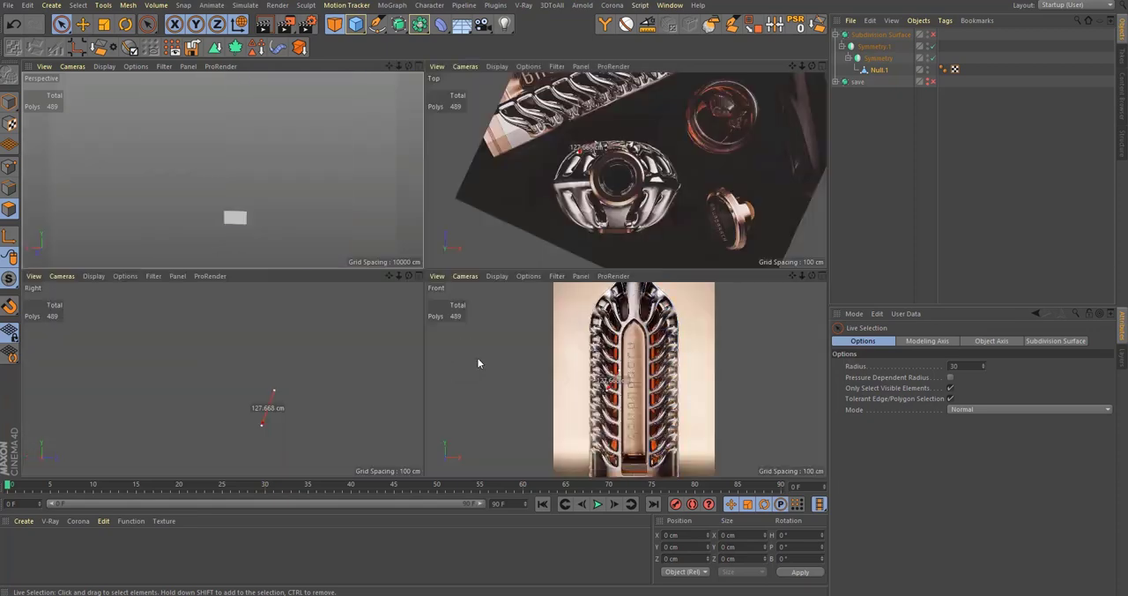
pyautogui.middleClick(226, 153)
pyautogui.keyDown('alt'); pyautogui.moveTo(423, 275); pyautogui.dragTo(123, 353); pyautogui.keyUp('alt')
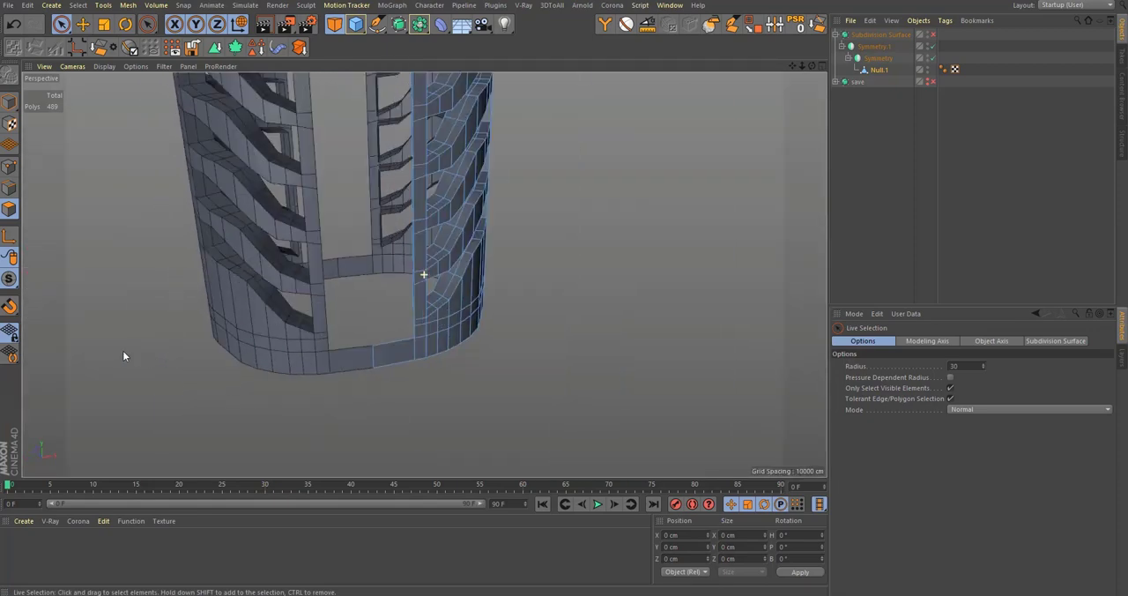
pyautogui.keyDown('alt'); pyautogui.moveTo(448, 308); pyautogui.dragTo(488, 335); pyautogui.keyUp('alt')
# Step: Select the base band's upper edges beneath the panel opening and the edges running up the opening's vertical side
pyautogui.scroll(2, 486, 335)
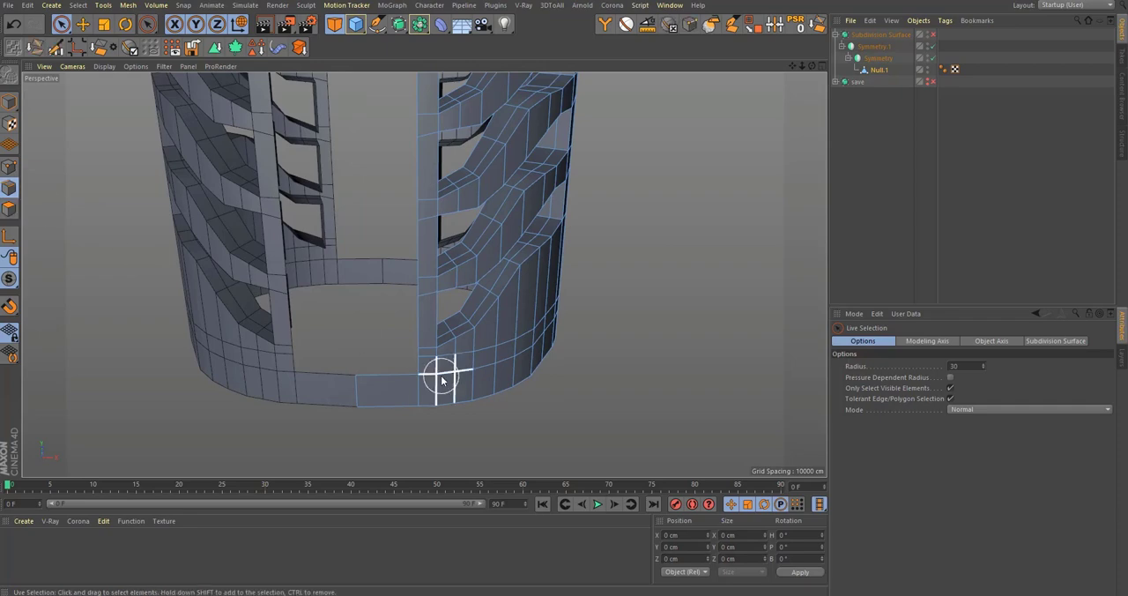
pyautogui.click(380, 378)
pyautogui.keyDown('alt'); pyautogui.moveTo(398, 377); pyautogui.dragTo(324, 330); pyautogui.keyUp('alt')
pyautogui.scroll(-3, 327, 330)
pyautogui.scroll(-2, 357, 307)
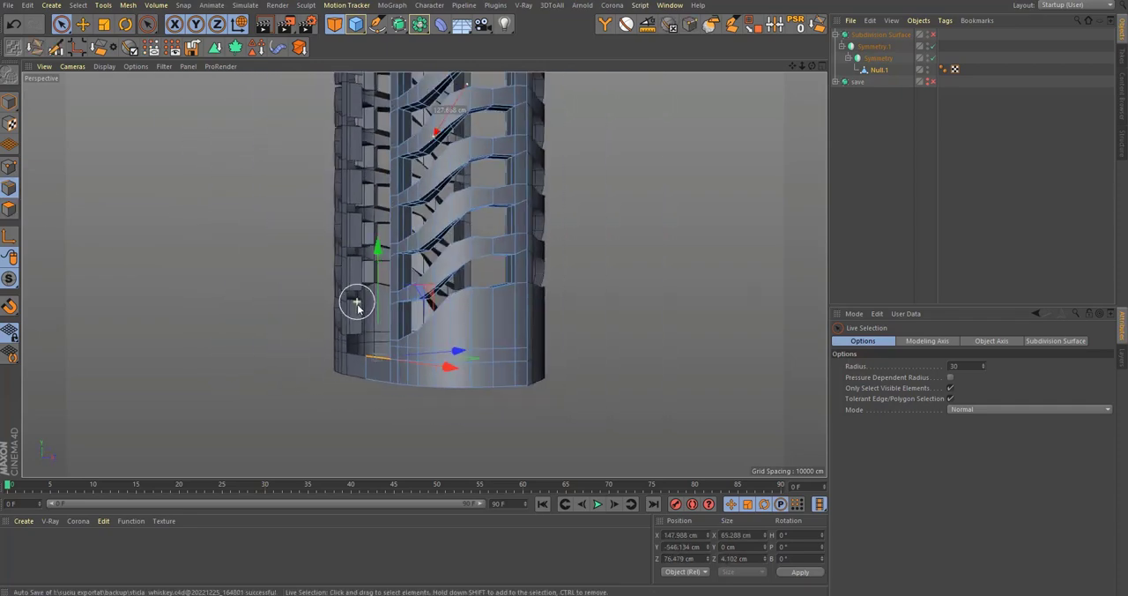
pyautogui.press('0')
pyautogui.moveTo(321, 115); pyautogui.dragTo(395, 356)
pyautogui.keyDown('alt'); pyautogui.moveTo(414, 116); pyautogui.dragTo(428, 235, button='middle'); pyautogui.keyUp('alt')
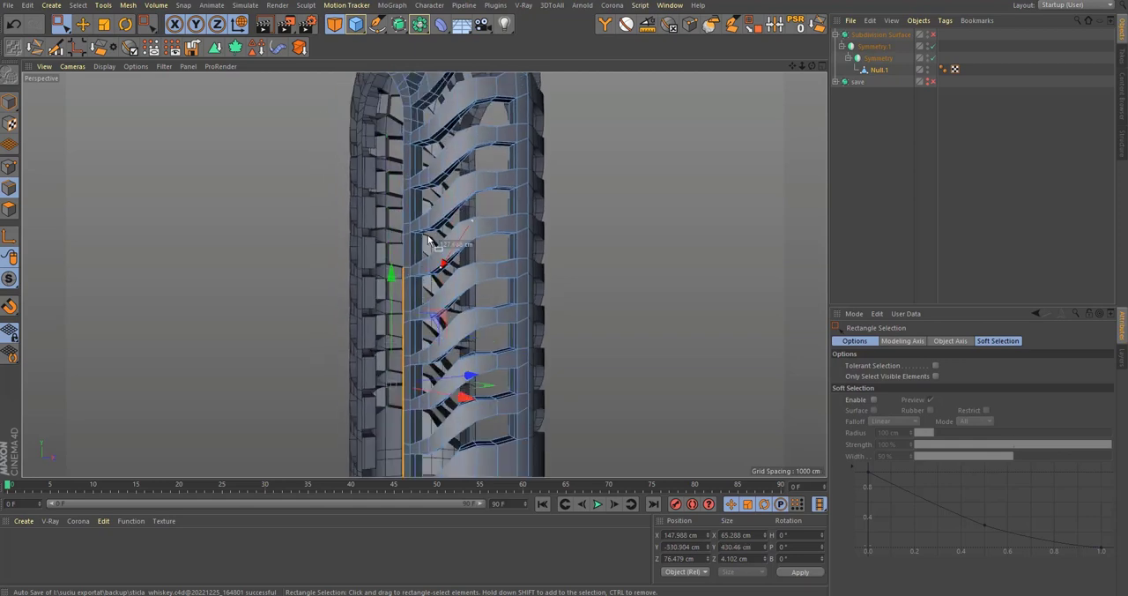
# Step: Extend the edge selection up the opening's side and along its pointed arch, leaving out the stray crossing edges
pyautogui.scroll(1, 398, 192)
pyautogui.keyDown('alt'); pyautogui.moveTo(398, 191); pyautogui.dragTo(400, 255, button='middle'); pyautogui.keyUp('alt')
pyautogui.keyDown('shift'); pyautogui.moveTo(314, 207); pyautogui.dragTo(380, 283); pyautogui.keyUp('shift')
pyautogui.scroll(3, 407, 340)
pyautogui.scroll(2, 353, 242)
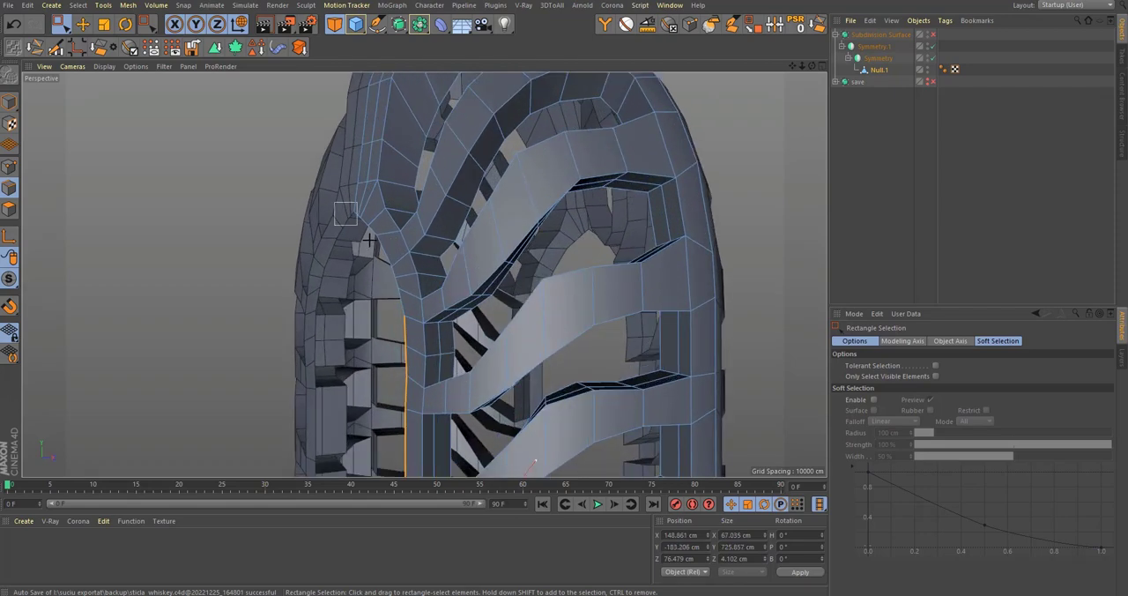
pyautogui.keyDown('shift'); pyautogui.moveTo(369, 239); pyautogui.dragTo(393, 294); pyautogui.keyUp('shift')
pyautogui.keyDown('shift'); pyautogui.moveTo(372, 252); pyautogui.dragTo(416, 338); pyautogui.keyUp('shift')
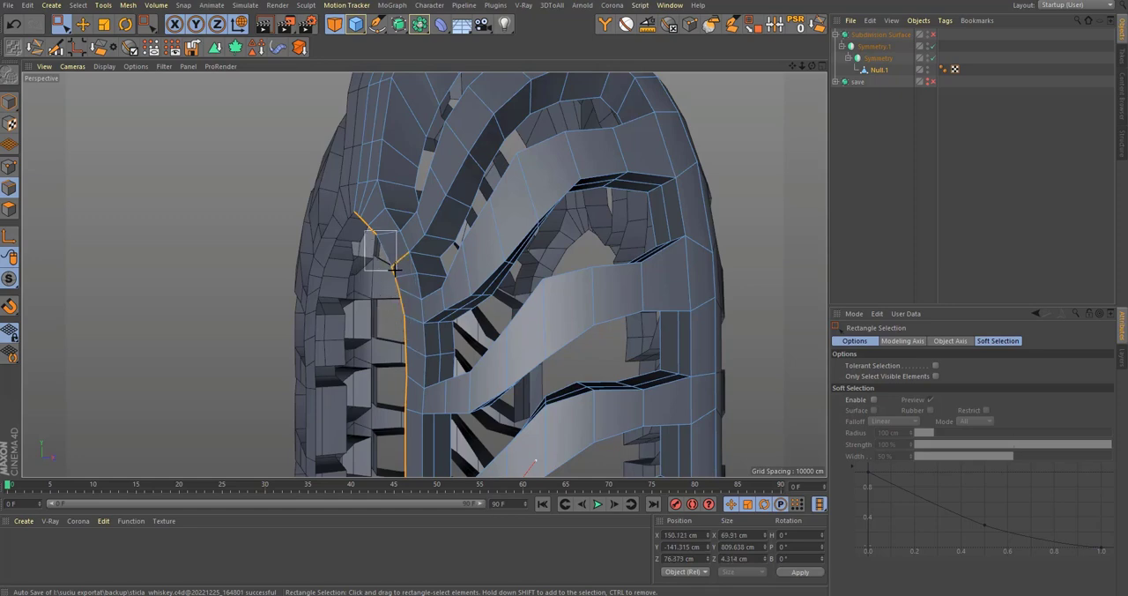
pyautogui.keyDown('shift'); pyautogui.moveTo(394, 267); pyautogui.dragTo(422, 281); pyautogui.keyUp('shift')
pyautogui.scroll(2, 388, 263)
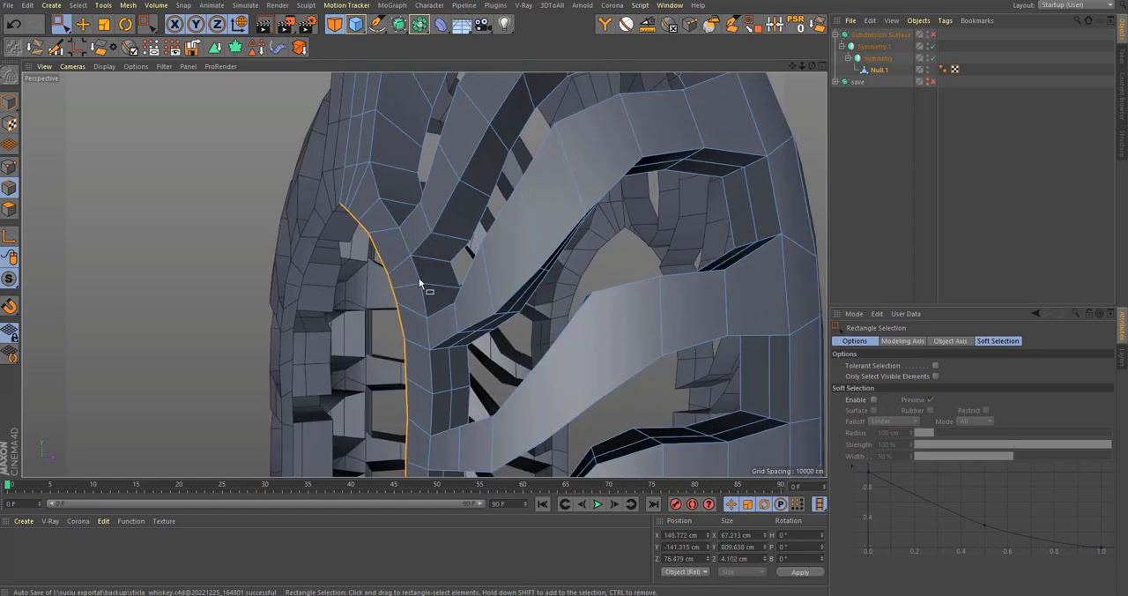
# Step: Extrude the selected opening edges about 35 cm inward along Z to form the opening's inner wall
pyautogui.press('q')
pyautogui.keyDown('alt'); pyautogui.moveTo(408, 245); pyautogui.dragTo(475, 270); pyautogui.keyUp('alt')
pyautogui.press('q')
pyautogui.middleClick(473, 270)
pyautogui.middleClick(555, 368)
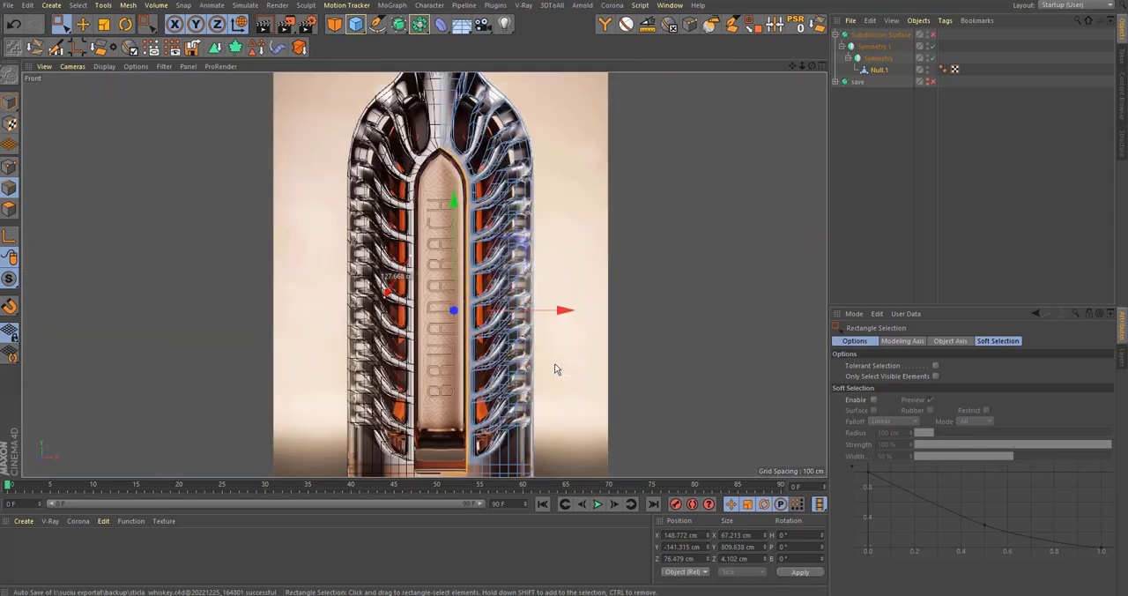
pyautogui.middleClick(545, 345)
pyautogui.middleClick(244, 269)
pyautogui.keyDown('alt'); pyautogui.moveTo(478, 343); pyautogui.dragTo(443, 339); pyautogui.keyUp('alt')
# Step: Examine the new inner wall near the base band and compare the opening's lower end with the front reference
pyautogui.keyDown('alt'); pyautogui.moveTo(560, 286); pyautogui.dragTo(491, 420); pyautogui.keyUp('alt')
pyautogui.scroll(-3, 491, 420)
pyautogui.keyDown('alt'); pyautogui.moveTo(491, 420); pyautogui.dragTo(413, 269, button='middle'); pyautogui.keyUp('alt')
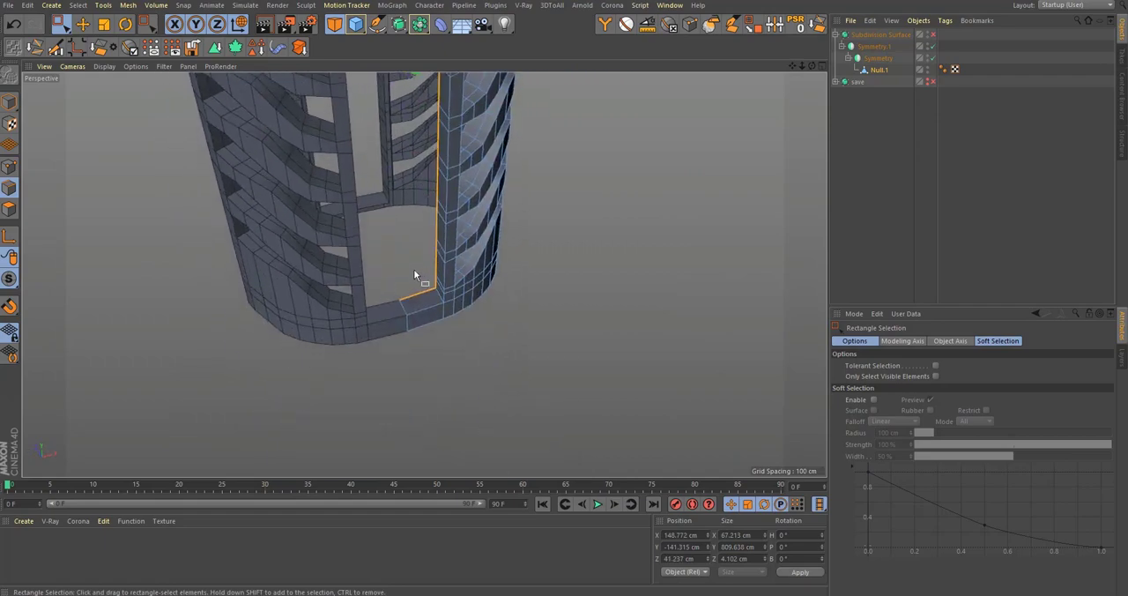
pyautogui.scroll(4, 413, 269)
pyautogui.keyDown('alt'); pyautogui.moveTo(497, 296); pyautogui.dragTo(450, 341); pyautogui.keyUp('alt')
pyautogui.middleClick(450, 340)
pyautogui.middleClick(579, 365)
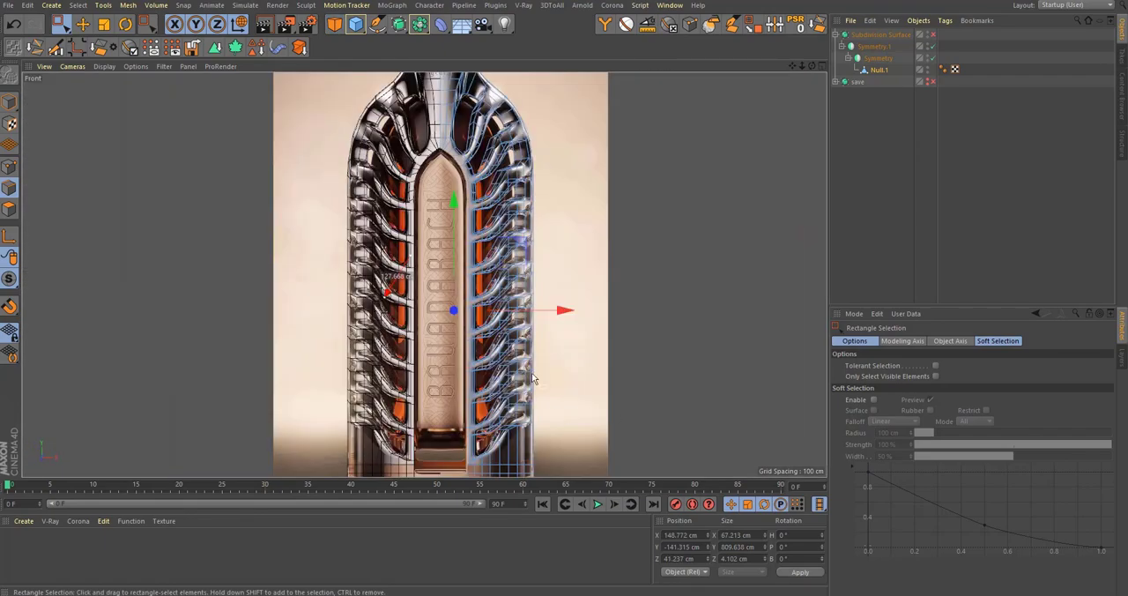
pyautogui.scroll(6, 413, 319)
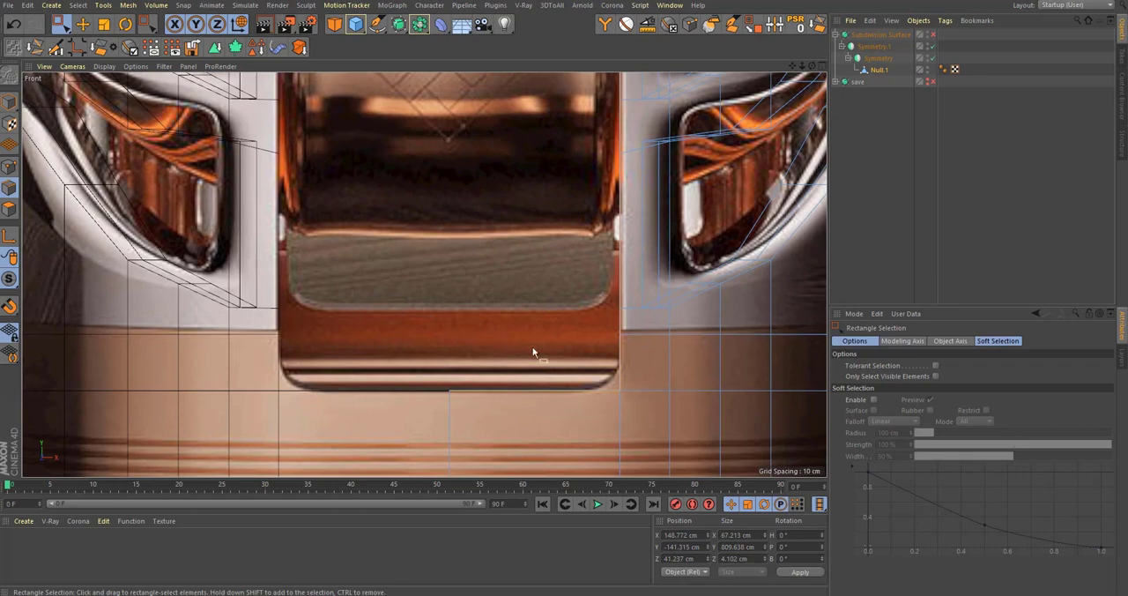
pyautogui.scroll(-6, 592, 383)
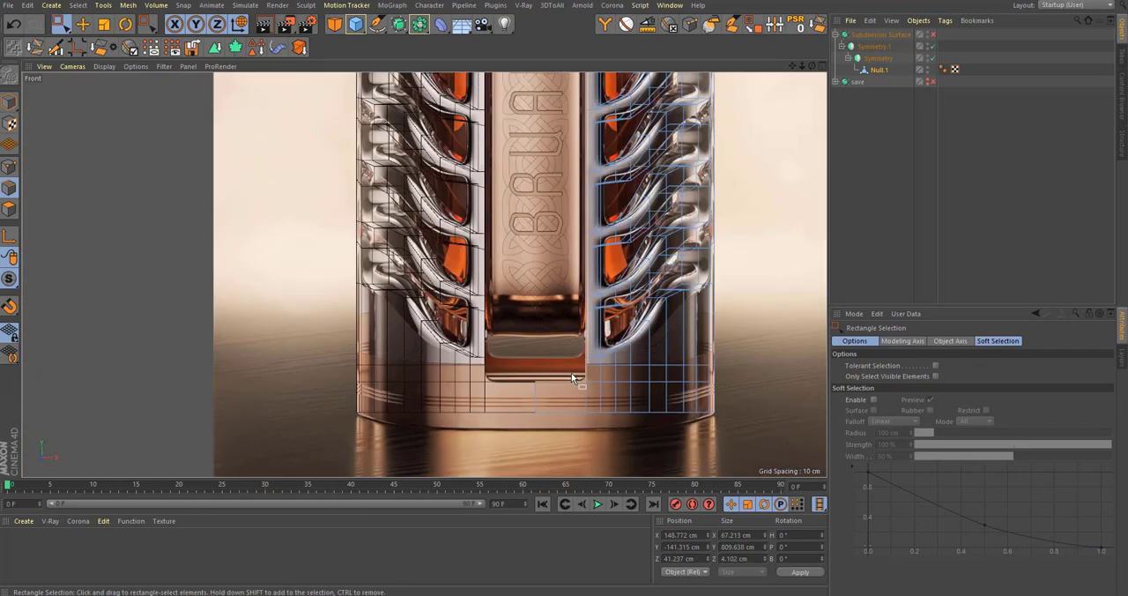
# Step: Inspect the inner wall around the arch in perspective and compare its straight sides with the front reference
pyautogui.middleClick(577, 377)
pyautogui.middleClick(379, 243)
pyautogui.scroll(-5, 502, 332)
pyautogui.keyDown('alt'); pyautogui.moveTo(474, 267); pyautogui.dragTo(509, 321, button='middle'); pyautogui.keyUp('alt')
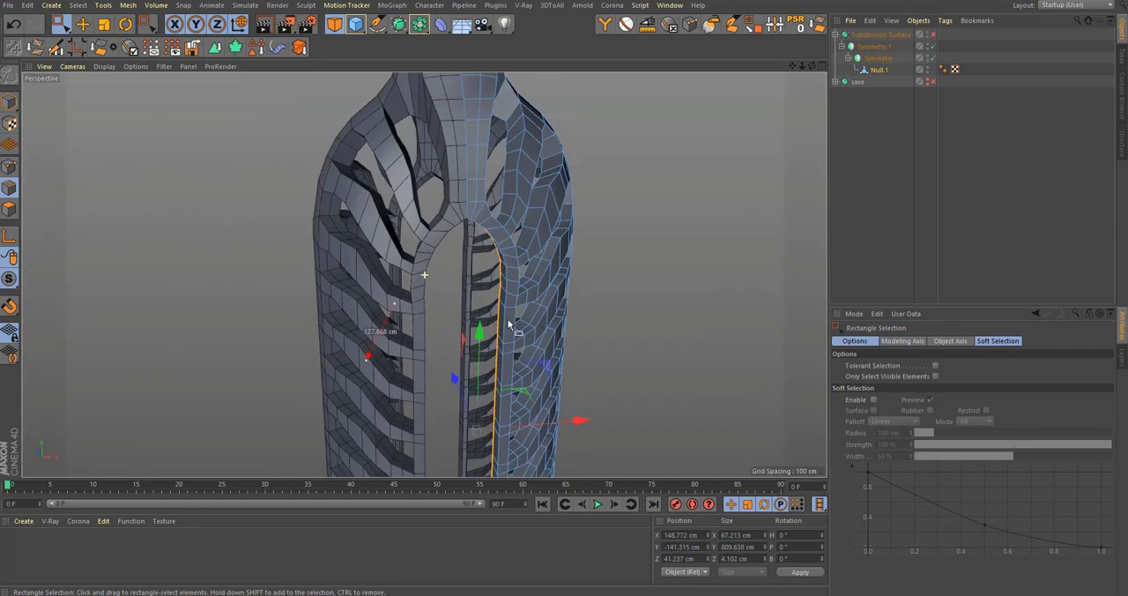
pyautogui.keyDown('alt'); pyautogui.moveTo(510, 321); pyautogui.dragTo(530, 289); pyautogui.keyUp('alt')
pyautogui.scroll(-2, 527, 275)
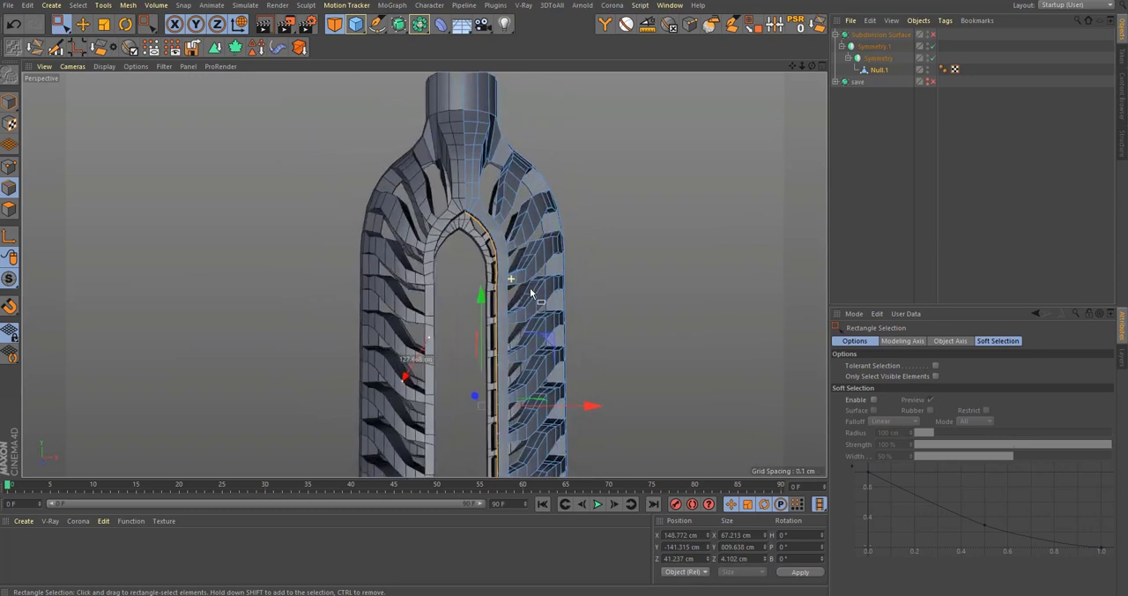
pyautogui.press('q')
pyautogui.middleClick(537, 319)
pyautogui.middleClick(540, 328)
pyautogui.scroll(6, 544, 229)
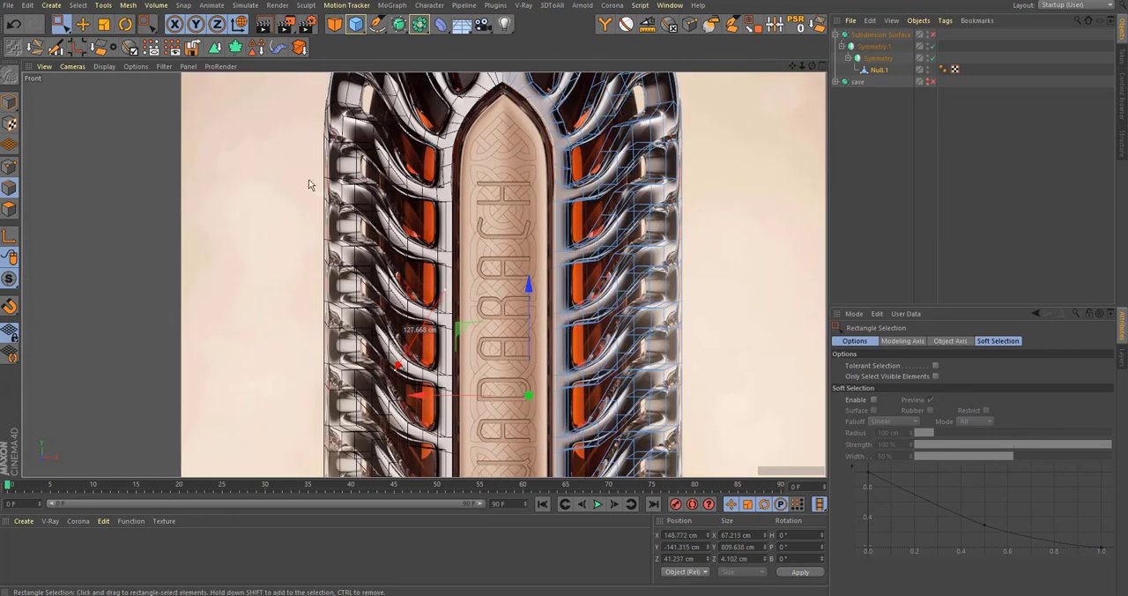
pyautogui.scroll(4, 529, 201)
pyautogui.scroll(-8, 582, 193)
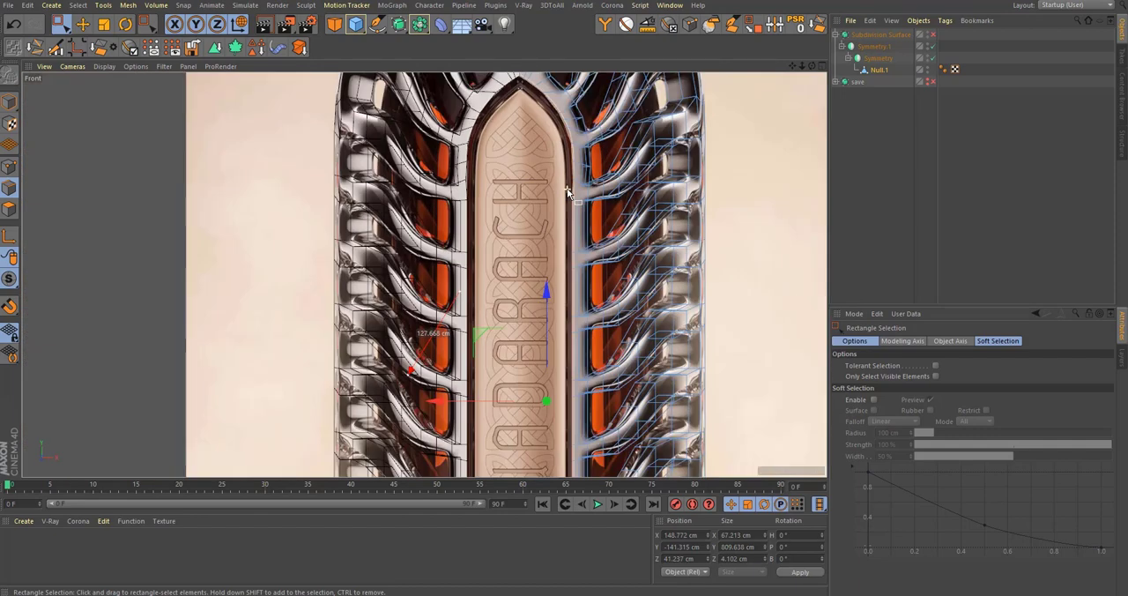
# Step: Select the 19 polygons of the straight inner wall in the front view and scale them to 0 cm in X
pyautogui.click(9, 209)
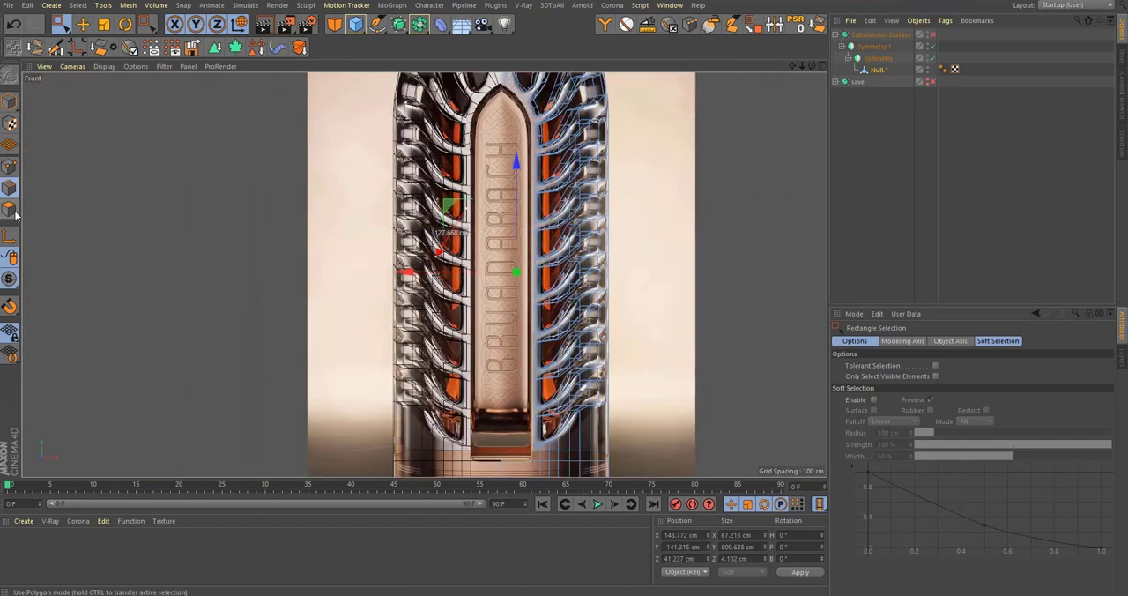
pyautogui.moveTo(513, 119); pyautogui.dragTo(546, 471)
pyautogui.scroll(9, 555, 142)
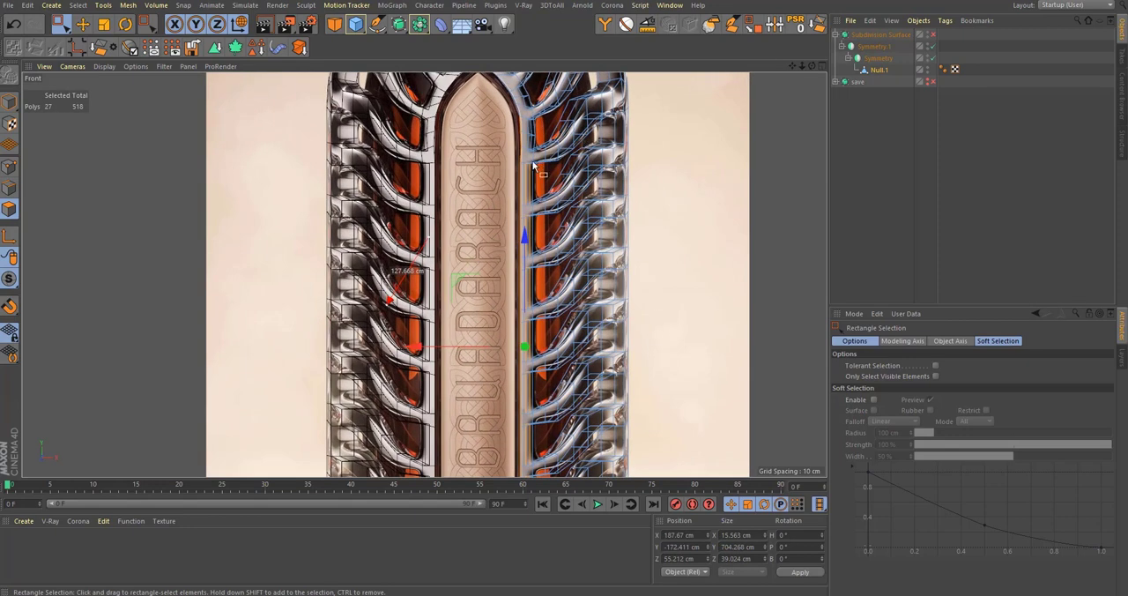
pyautogui.scroll(-8, 533, 161)
pyautogui.moveTo(506, 118); pyautogui.dragTo(532, 476)
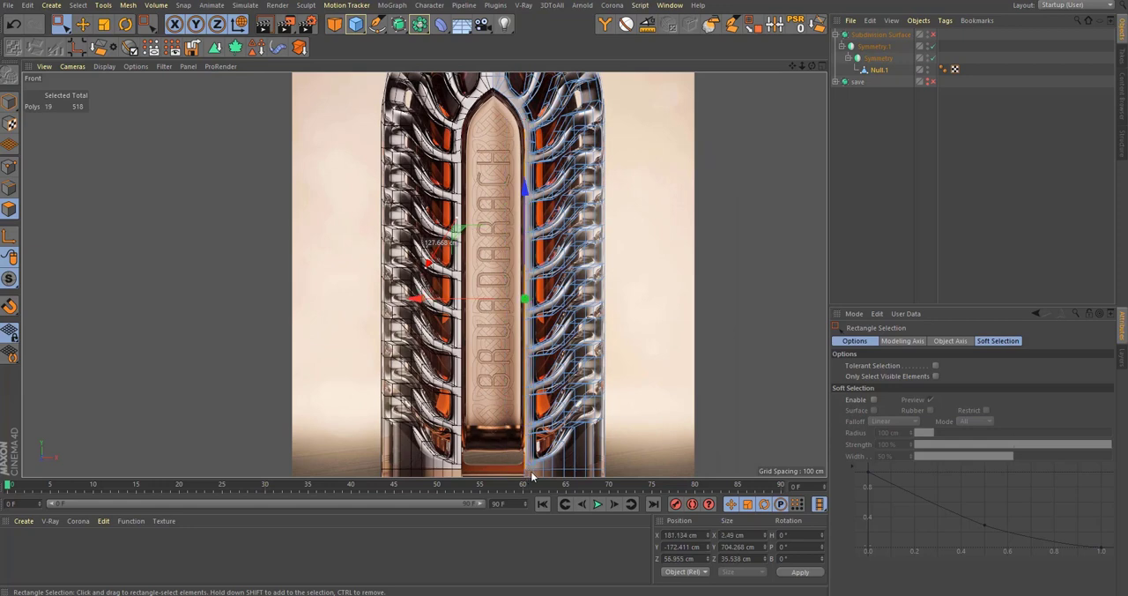
pyautogui.scroll(2, 526, 411)
pyautogui.press('t')
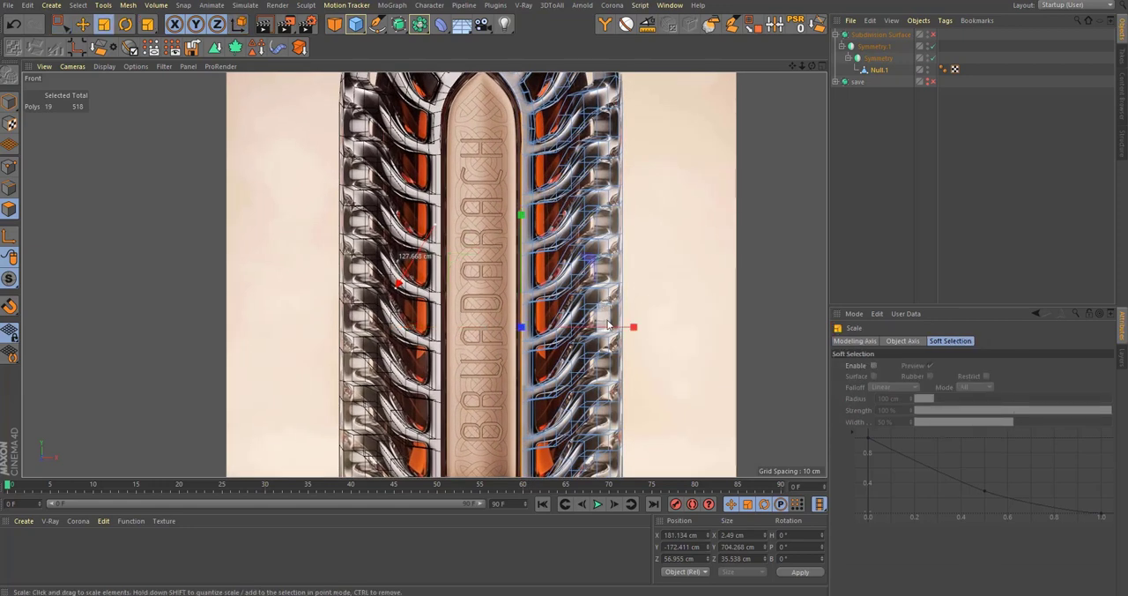
pyautogui.moveTo(607, 325); pyautogui.dragTo(520, 342)
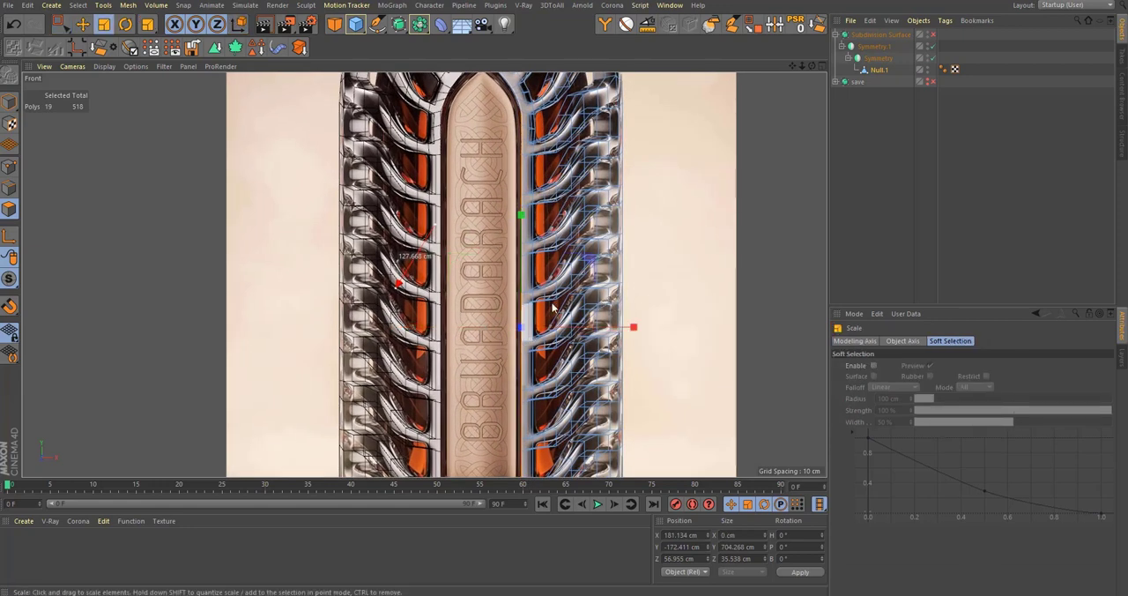
# Step: Nudge the edge where the straight inner wall meets the arch slightly toward the opening's centre along X
pyautogui.middleClick(529, 256)
pyautogui.middleClick(529, 253)
pyautogui.scroll(8, 529, 253)
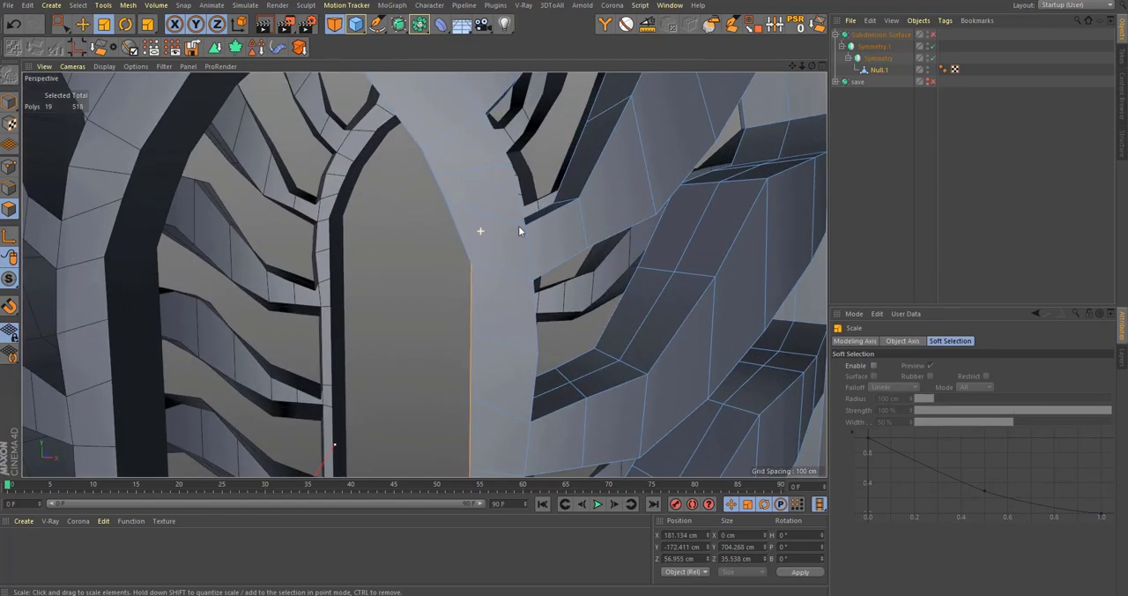
pyautogui.keyDown('alt'); pyautogui.moveTo(518, 227); pyautogui.dragTo(530, 228); pyautogui.keyUp('alt')
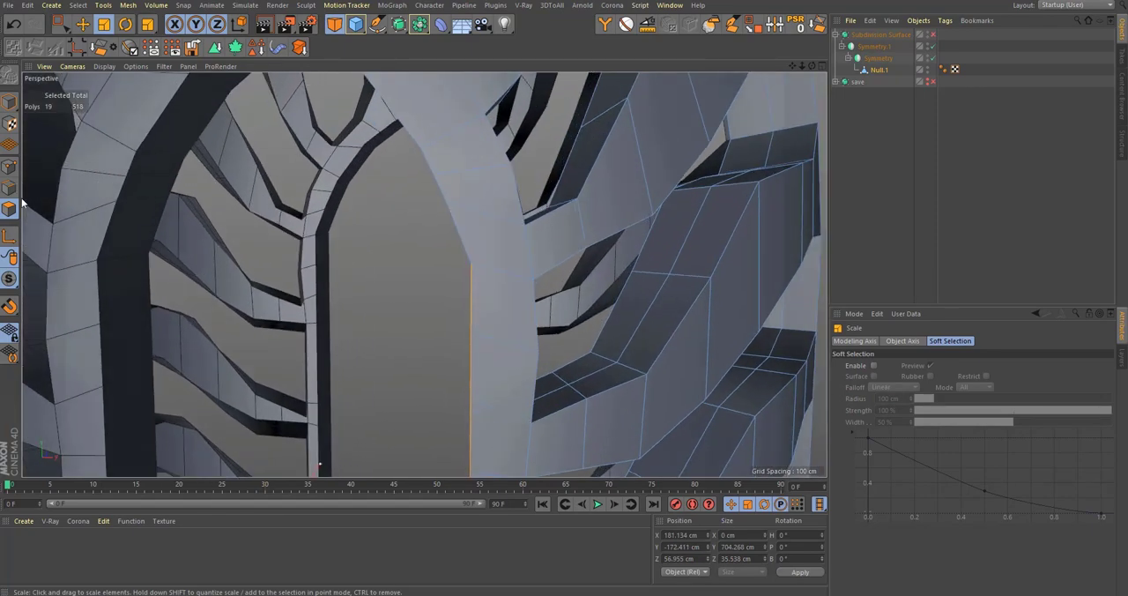
pyautogui.click(9, 188)
pyautogui.press('0')
pyautogui.moveTo(411, 246); pyautogui.dragTo(495, 286)
pyautogui.keyDown('alt'); pyautogui.moveTo(487, 283); pyautogui.dragTo(550, 272); pyautogui.keyUp('alt')
pyautogui.scroll(-6, 550, 271)
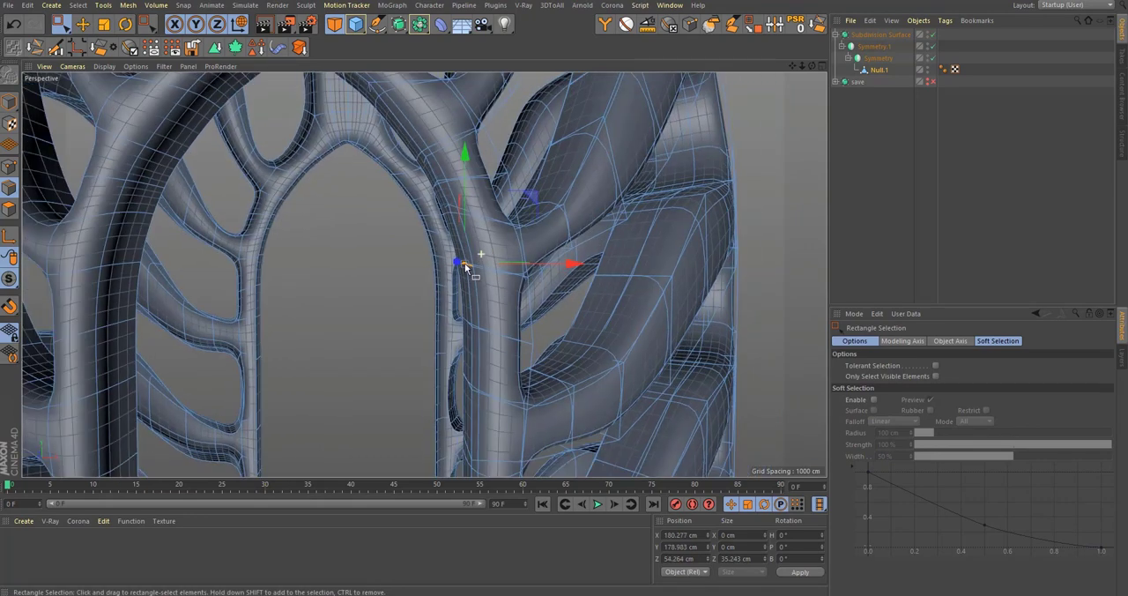
pyautogui.keyDown('alt'); pyautogui.moveTo(510, 408); pyautogui.dragTo(541, 196); pyautogui.keyUp('alt')
# Step: Compare the smoothed frame with the front reference at the arch and inspect the whole bottle in perspective
pyautogui.middleClick(541, 196)
pyautogui.middleClick(574, 306)
pyautogui.scroll(-2, 575, 308)
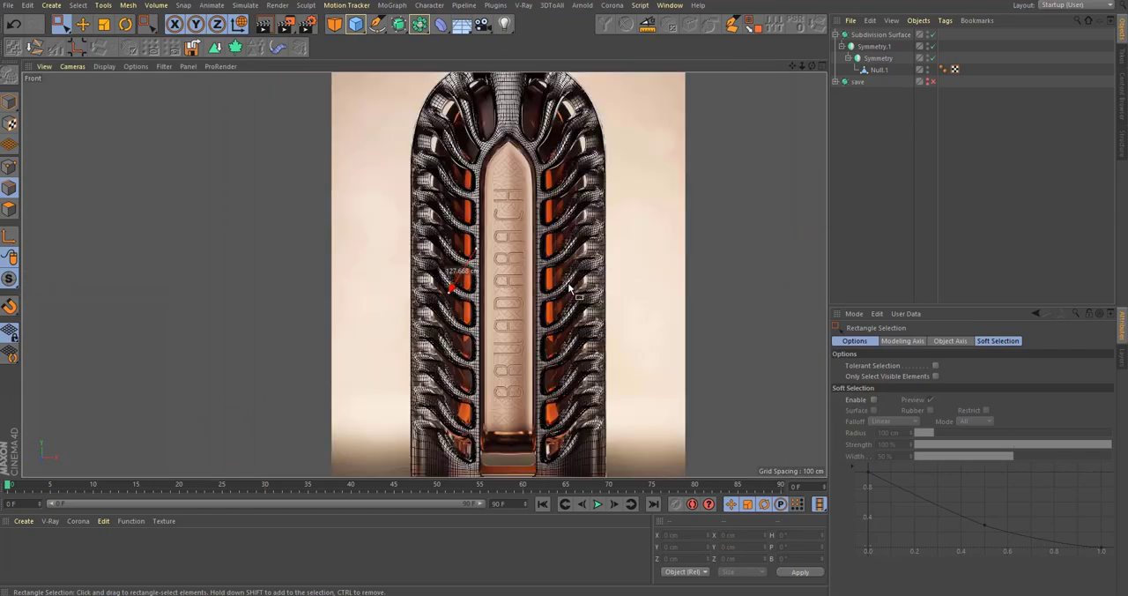
pyautogui.scroll(10, 521, 133)
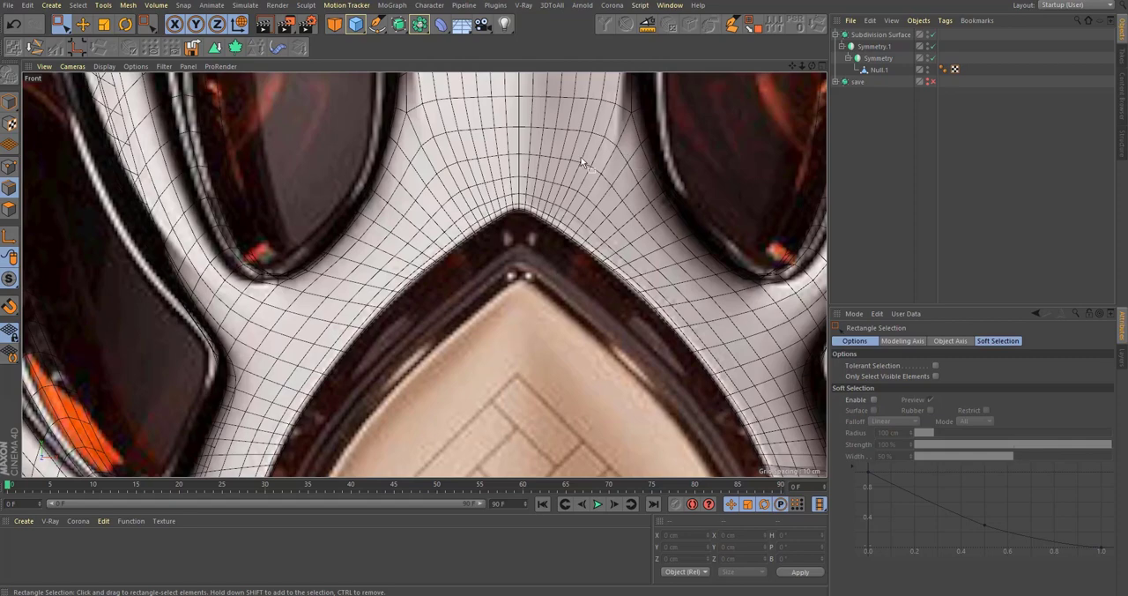
pyautogui.scroll(-6, 474, 229)
pyautogui.middleClick(262, 205)
pyautogui.middleClick(223, 199)
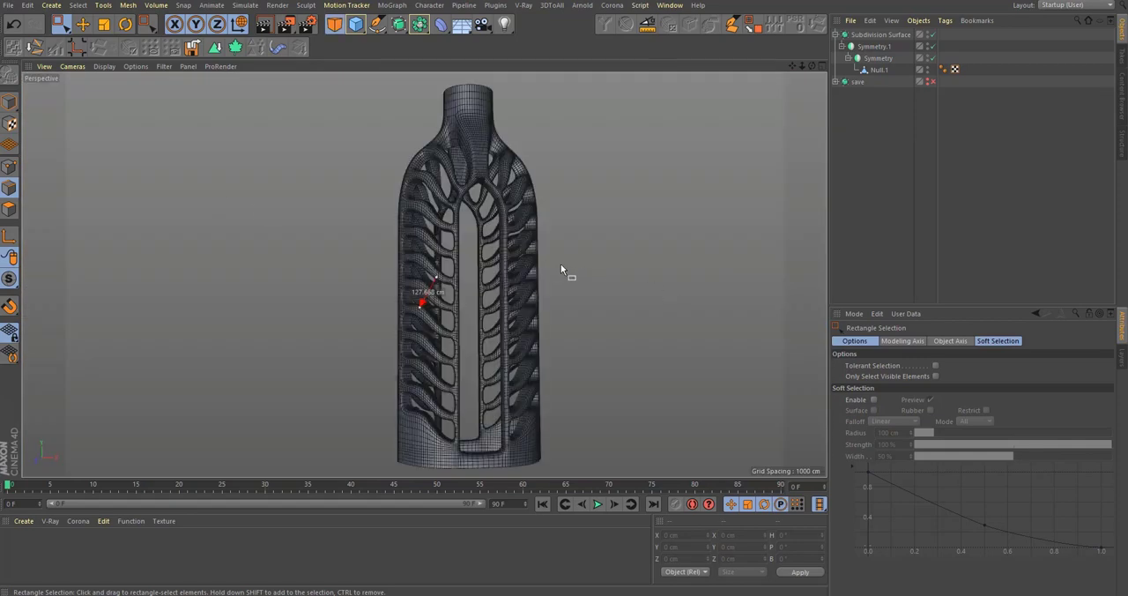
pyautogui.moveTo(562, 266)
pyautogui.keyDown('alt'); pyautogui.mouseDown()
pyautogui.moveTo(541, 301)
pyautogui.moveTo(556, 281)
pyautogui.moveTo(531, 248)
pyautogui.moveTo(564, 258)
pyautogui.moveTo(527, 250)
pyautogui.mouseUp(); pyautogui.keyUp('alt')
pyautogui.keyDown('alt'); pyautogui.moveTo(518, 220); pyautogui.dragTo(523, 265, button='middle'); pyautogui.keyUp('alt')
pyautogui.keyDown('alt'); pyautogui.moveTo(519, 216); pyautogui.dragTo(485, 167); pyautogui.keyUp('alt')
pyautogui.scroll(5, 477, 256)
pyautogui.scroll(-5, 486, 172)
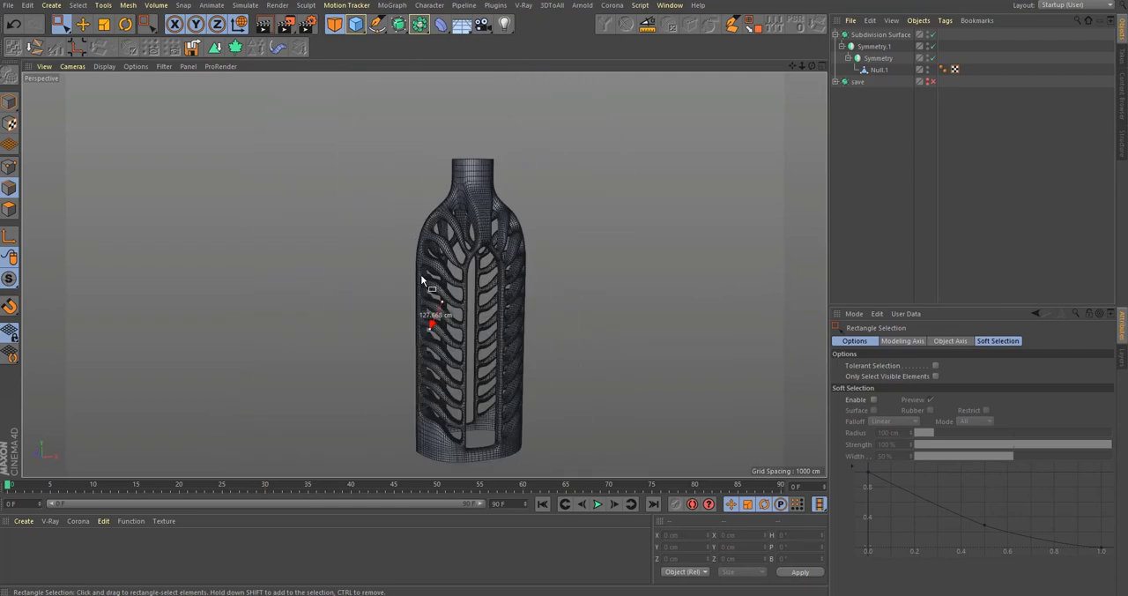
# Step: Select the Null.1 mesh and examine its unsmoothed base band against the front reference, from the neck down to the base
pyautogui.click(872, 71)
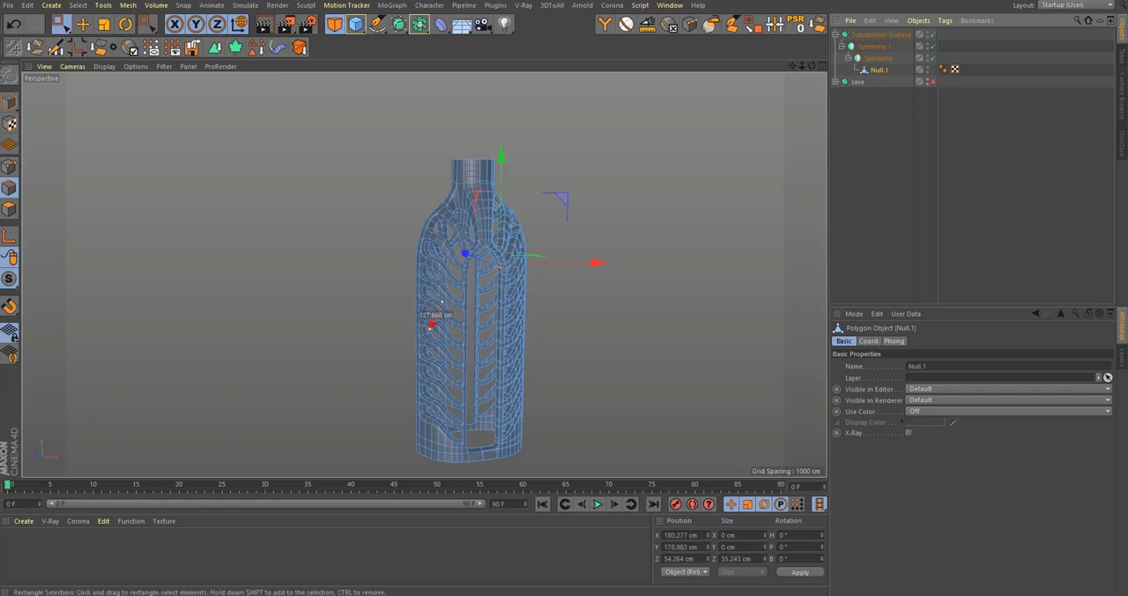
pyautogui.keyDown('alt'); pyautogui.moveTo(452, 447); pyautogui.dragTo(455, 392, button='middle'); pyautogui.keyUp('alt')
pyautogui.keyDown('alt'); pyautogui.moveTo(455, 392); pyautogui.dragTo(572, 382, button='right'); pyautogui.keyUp('alt')
pyautogui.press('q')
pyautogui.middleClick(575, 383)
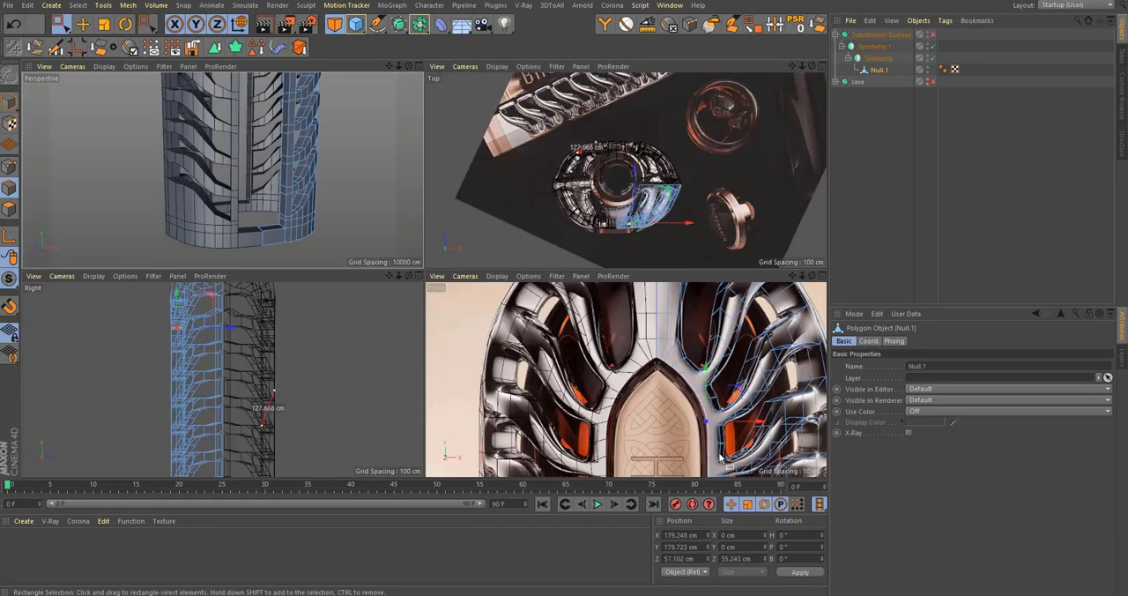
pyautogui.middleClick(720, 459)
pyautogui.keyDown('alt'); pyautogui.moveTo(662, 457); pyautogui.dragTo(584, 167, button='middle'); pyautogui.keyUp('alt')
pyautogui.keyDown('alt'); pyautogui.moveTo(584, 167); pyautogui.dragTo(458, 194, button='right'); pyautogui.keyUp('alt')
pyautogui.keyDown('alt'); pyautogui.moveTo(576, 75); pyautogui.dragTo(559, 238, button='middle'); pyautogui.keyUp('alt')
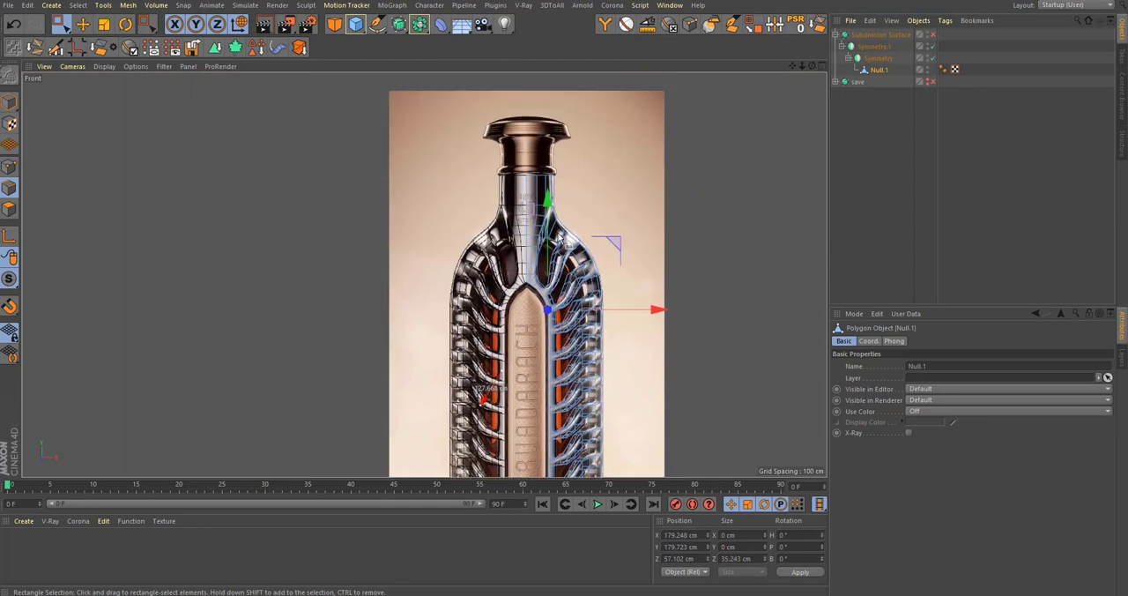
pyautogui.moveTo(559, 238)
pyautogui.keyDown('alt'); pyautogui.mouseDown(button='right')
pyautogui.moveTo(590, 201)
pyautogui.moveTo(580, 208)
pyautogui.mouseUp(button='right'); pyautogui.keyUp('alt')
pyautogui.keyDown('alt'); pyautogui.moveTo(565, 332); pyautogui.dragTo(562, 239, button='middle'); pyautogui.keyUp('alt')
pyautogui.keyDown('alt'); pyautogui.moveTo(572, 467); pyautogui.dragTo(560, 293, button='middle'); pyautogui.keyUp('alt')
pyautogui.keyDown('alt'); pyautogui.moveTo(548, 393); pyautogui.dragTo(600, 390, button='right'); pyautogui.keyUp('alt')
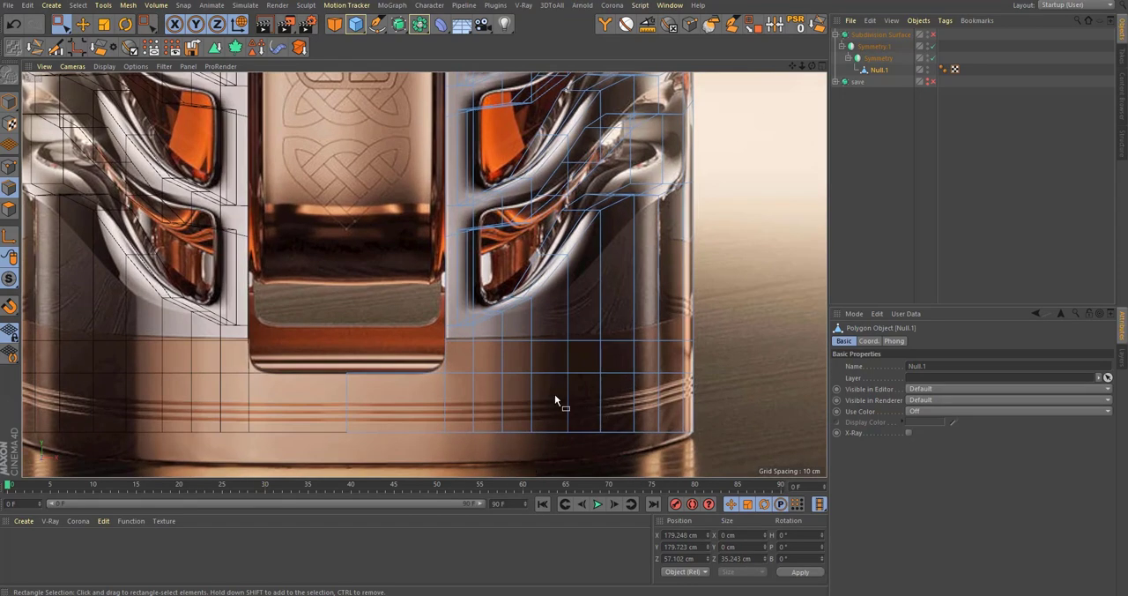
# Step: Select all base band polygons below the ribs in the front view, including the strip beneath the panel opening
pyautogui.moveTo(614, 351)
pyautogui.keyDown('alt'); pyautogui.mouseDown(button='right')
pyautogui.moveTo(605, 364)
pyautogui.moveTo(616, 372)
pyautogui.mouseUp(button='right'); pyautogui.keyUp('alt')
pyautogui.click(618, 367)
pyautogui.keyDown('alt'); pyautogui.moveTo(615, 372); pyautogui.dragTo(634, 388, button='middle'); pyautogui.keyUp('alt')
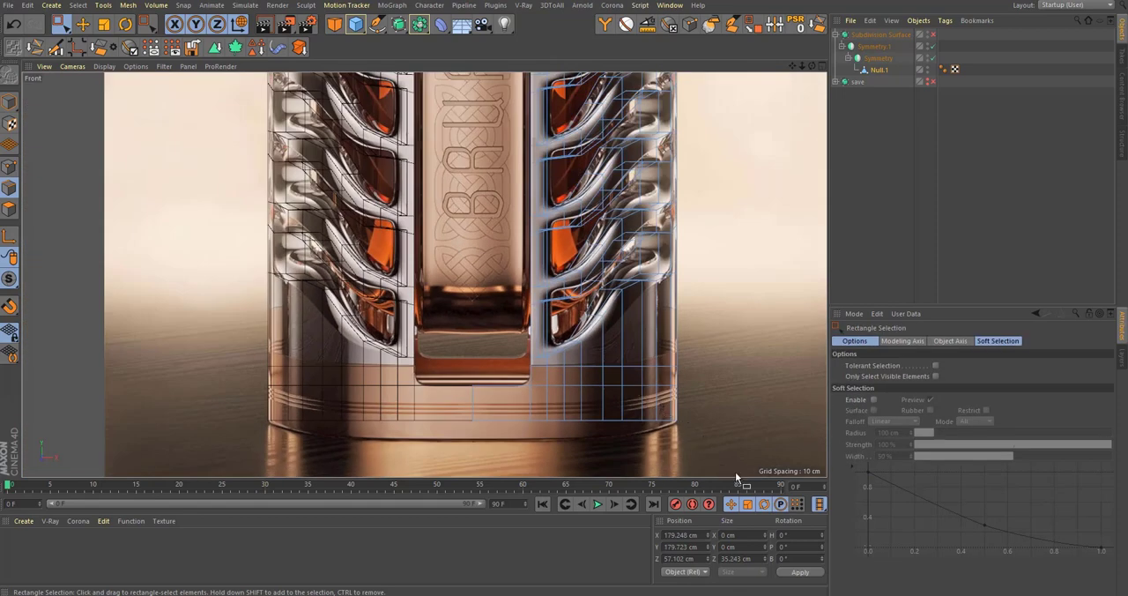
pyautogui.moveTo(726, 464); pyautogui.dragTo(374, 354)
pyautogui.keyDown('alt'); pyautogui.moveTo(477, 389); pyautogui.dragTo(551, 389, button='right'); pyautogui.keyUp('alt')
pyautogui.keyDown('alt'); pyautogui.moveTo(551, 390); pyautogui.dragTo(491, 397, button='middle'); pyautogui.keyUp('alt')
pyautogui.keyDown('alt'); pyautogui.moveTo(491, 397); pyautogui.dragTo(445, 374, button='right'); pyautogui.keyUp('alt')
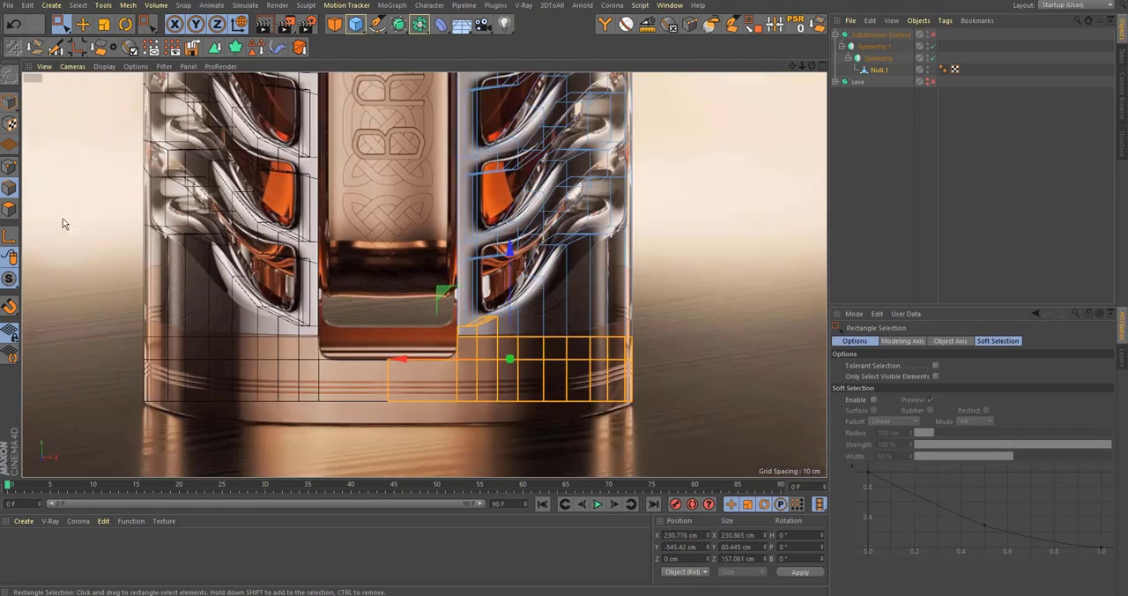
pyautogui.click(9, 209)
pyautogui.moveTo(719, 454); pyautogui.dragTo(363, 330)
# Step: Split the base band polygons into a separate object, delete them from Null.1, and select the new band object
pyautogui.scroll(2, 517, 388)
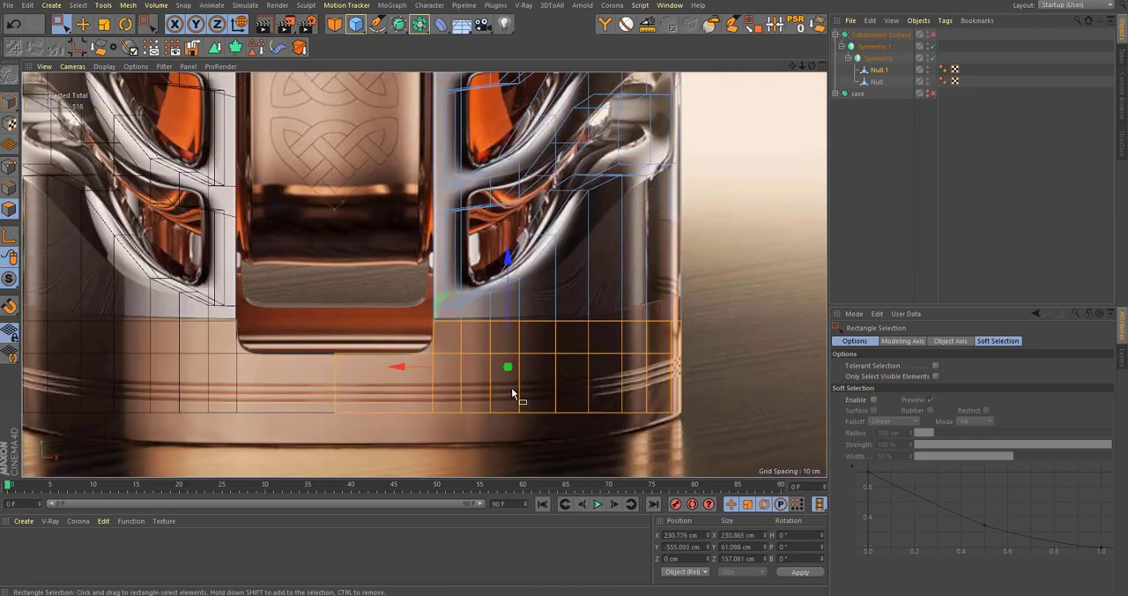
pyautogui.press('Delete')
pyautogui.click(876, 82)
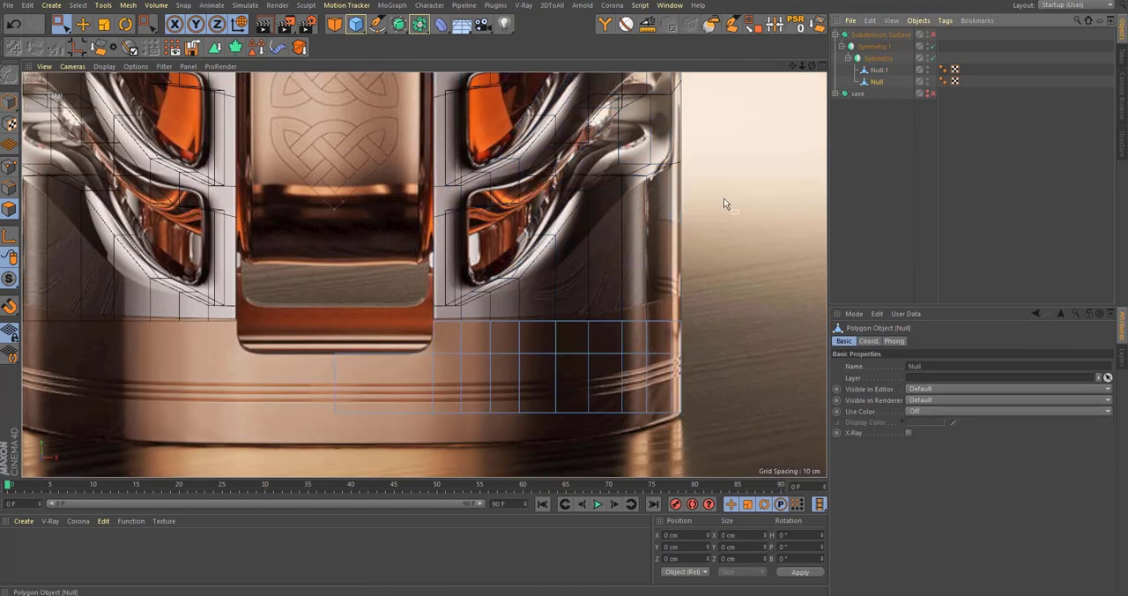
# Step: Select the band's bottom edges in the front view and lower them to about Y -598.6 cm towards the reference base
pyautogui.scroll(2, 698, 369)
pyautogui.scroll(-2, 698, 371)
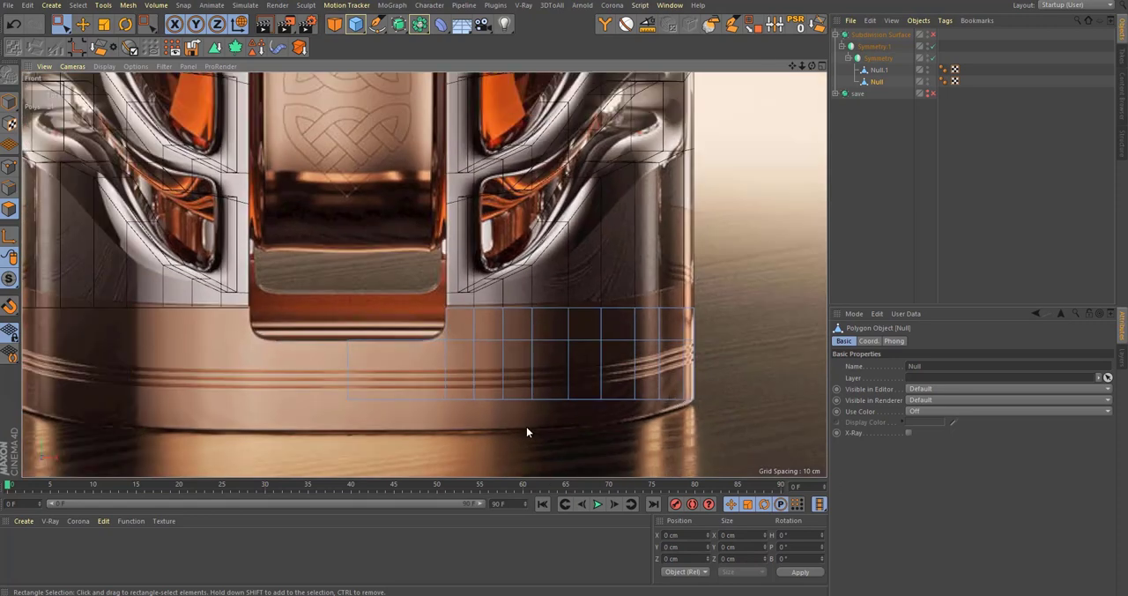
pyautogui.press('space')
pyautogui.press('space')
pyautogui.moveTo(327, 383); pyautogui.dragTo(818, 420)
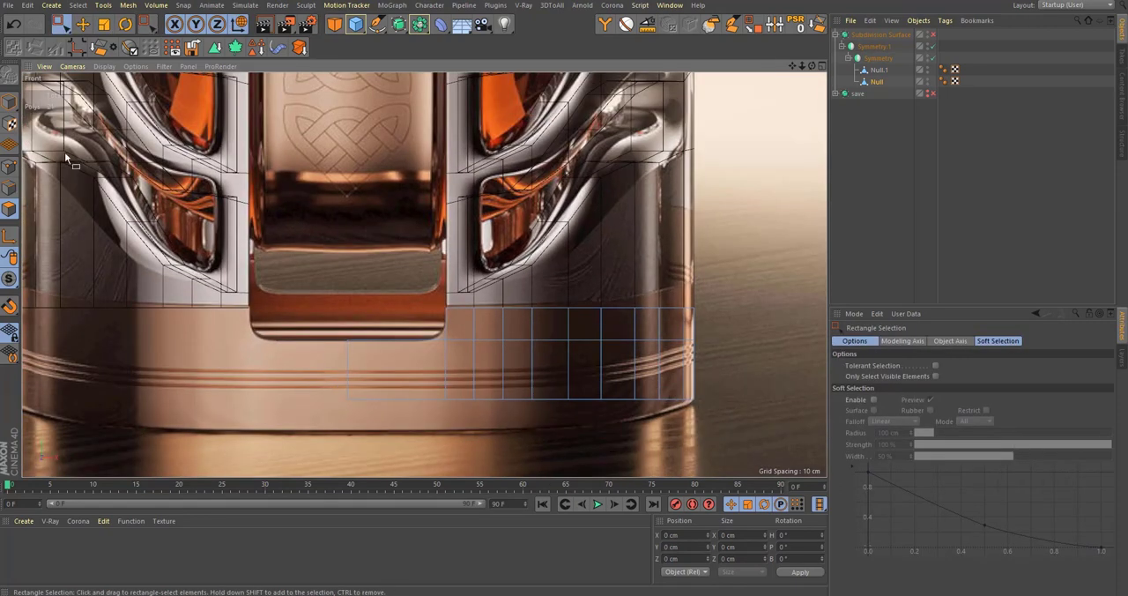
pyautogui.click(9, 188)
pyautogui.moveTo(306, 372); pyautogui.dragTo(805, 468)
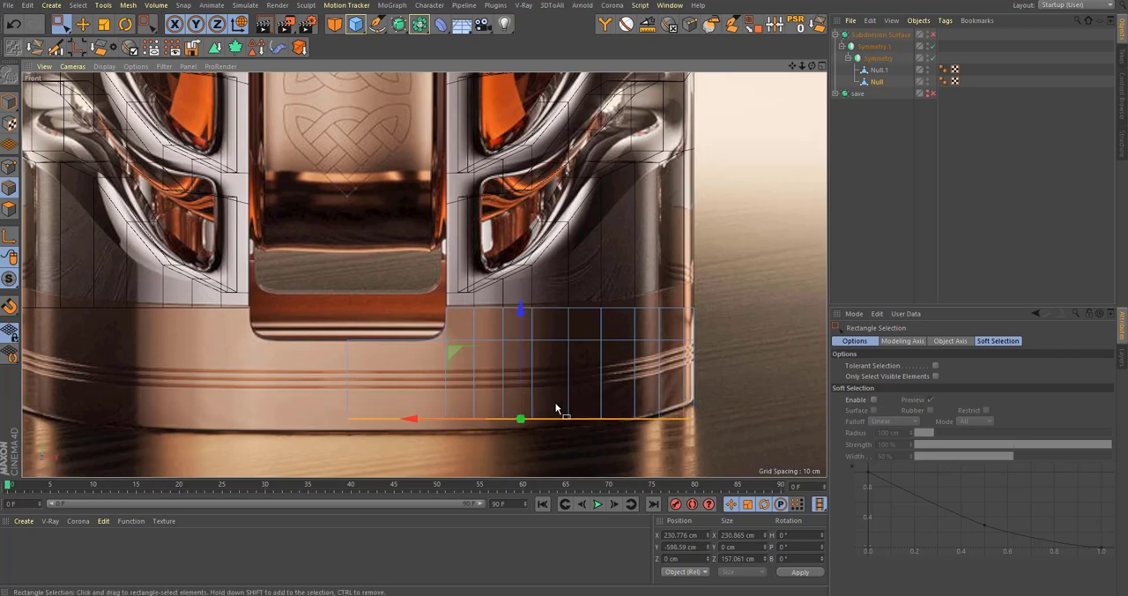
# Step: Add three closely spaced horizontal loop cuts around the band where the reference shows its decorative lines
pyautogui.scroll(2, 675, 400)
pyautogui.scroll(1, 728, 352)
pyautogui.press('l')
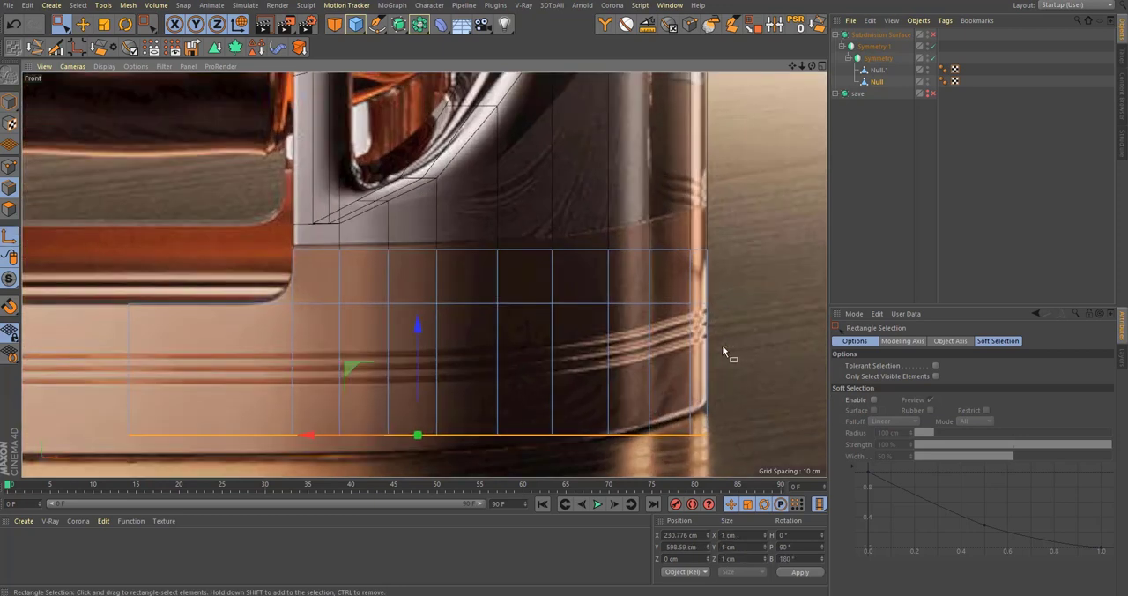
pyautogui.press('e')
pyautogui.press('k')
pyautogui.press('l')
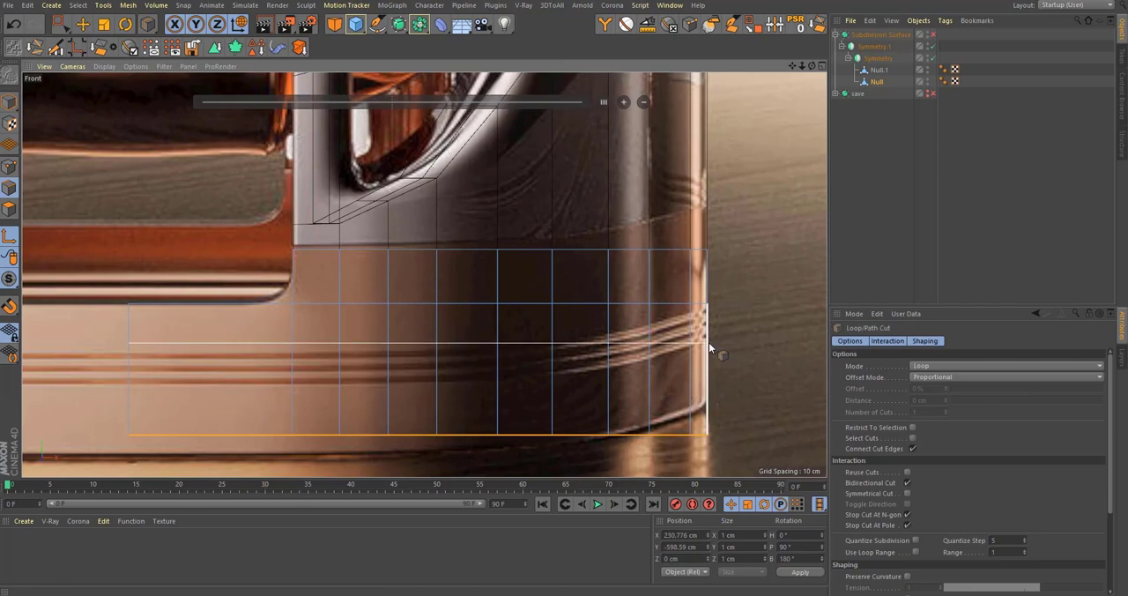
pyautogui.click(709, 347)
pyautogui.scroll(4, 708, 347)
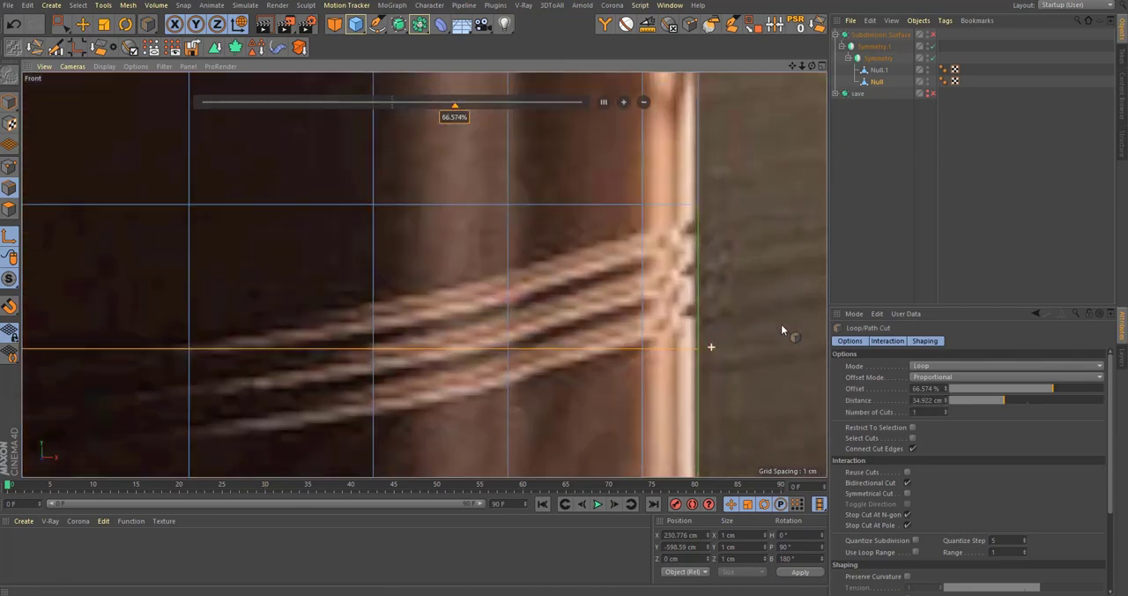
pyautogui.click(699, 307)
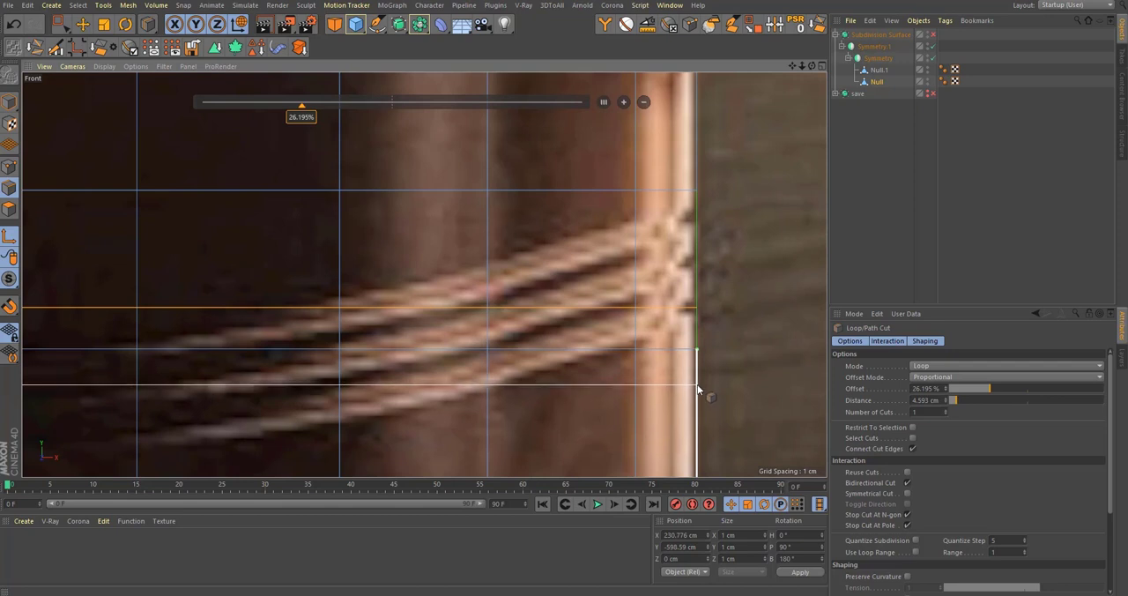
pyautogui.click(697, 392)
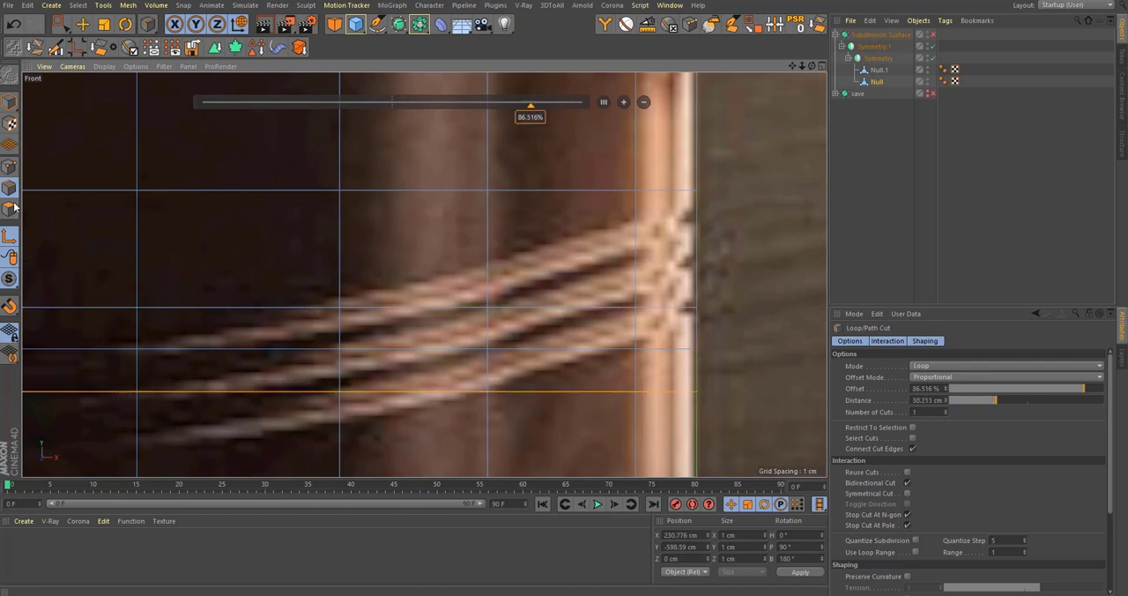
# Step: Loop-select the three new cuts, stopping at boundary edges with boundary loops excluded, and bevel them into narrow strips
pyautogui.press('u')
pyautogui.press('l')
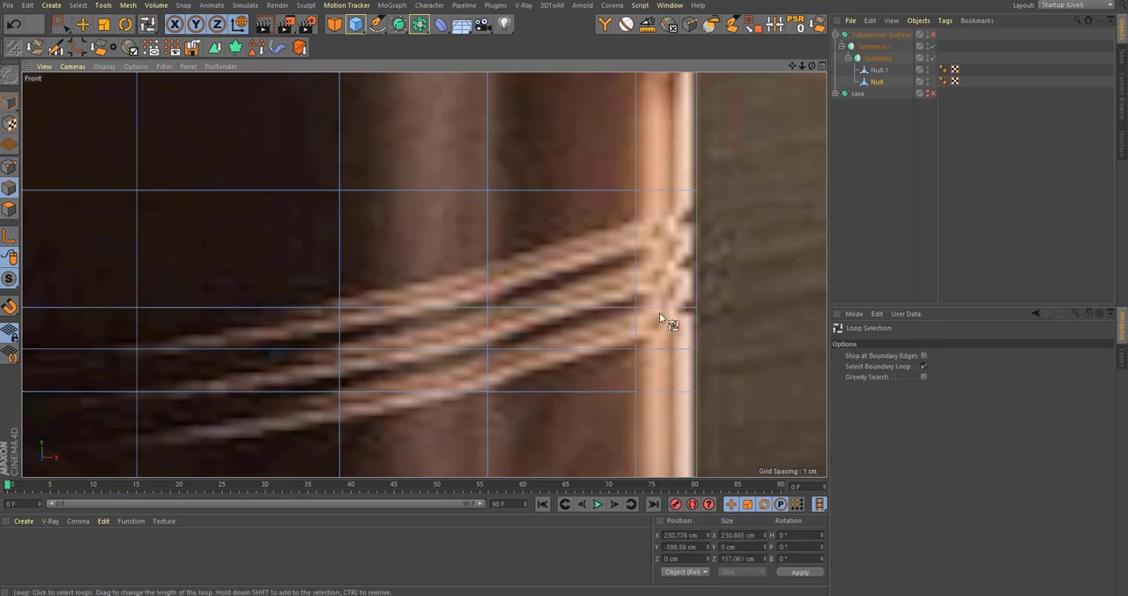
pyautogui.click(924, 355)
pyautogui.click(924, 366)
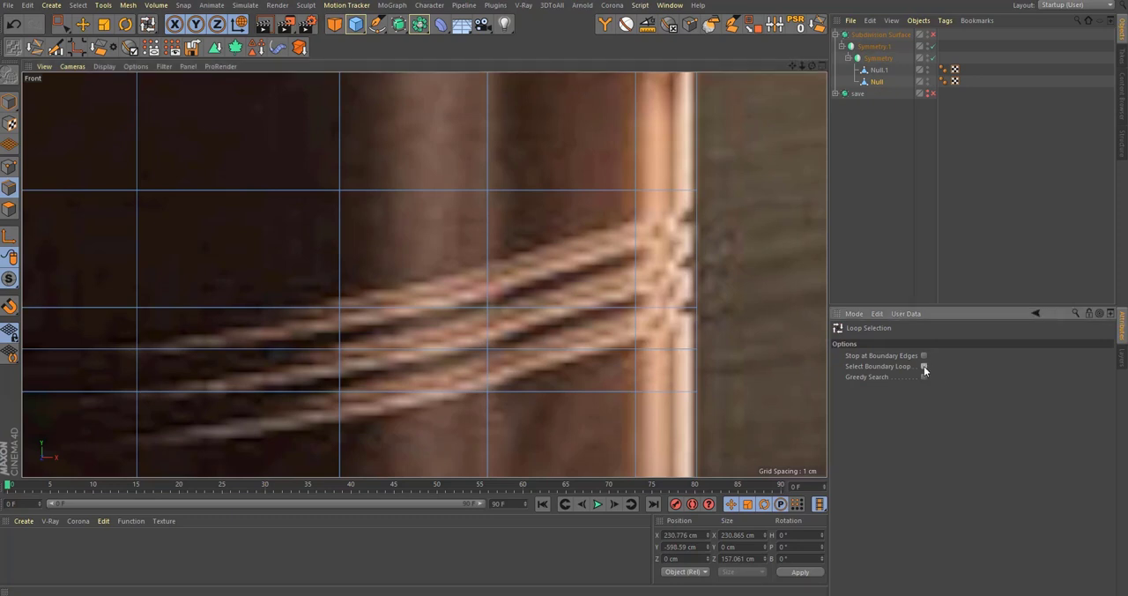
pyautogui.click(642, 308)
pyautogui.keyDown('shift'); pyautogui.click(671, 352); pyautogui.keyUp('shift')
pyautogui.keyDown('shift'); pyautogui.click(670, 391); pyautogui.keyUp('shift')
pyautogui.press('m')
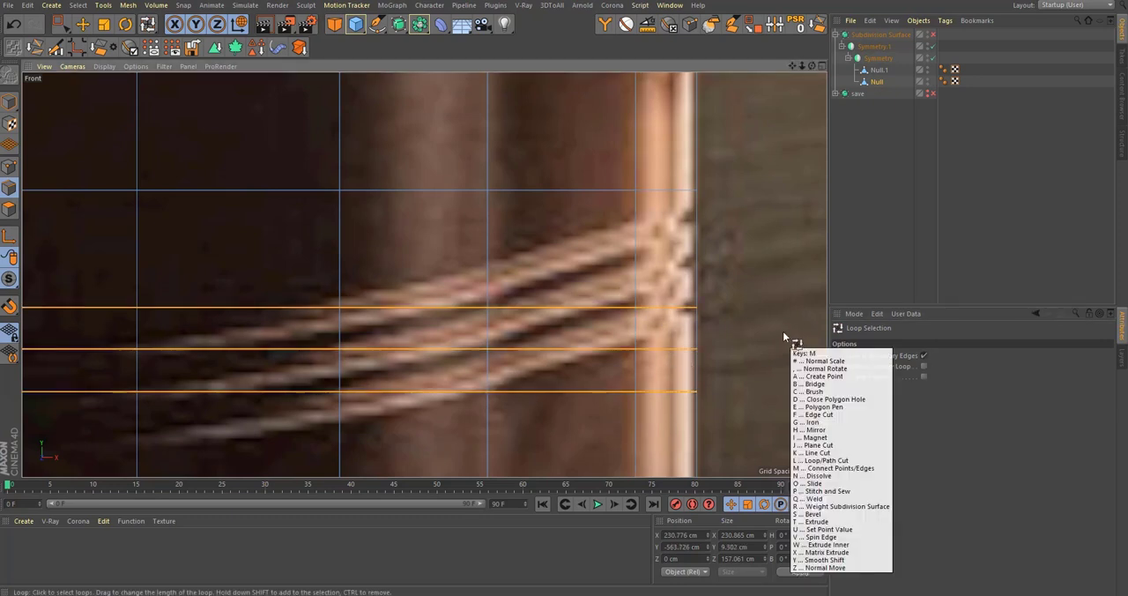
pyautogui.press('s')
pyautogui.moveTo(783, 331)
pyautogui.mouseDown()
pyautogui.moveTo(804, 331)
pyautogui.moveTo(774, 333)
pyautogui.mouseUp()
# Step: Set the band object's axis position to 0 cm on X, Y and Z while keeping the three strips selected
pyautogui.press('d')
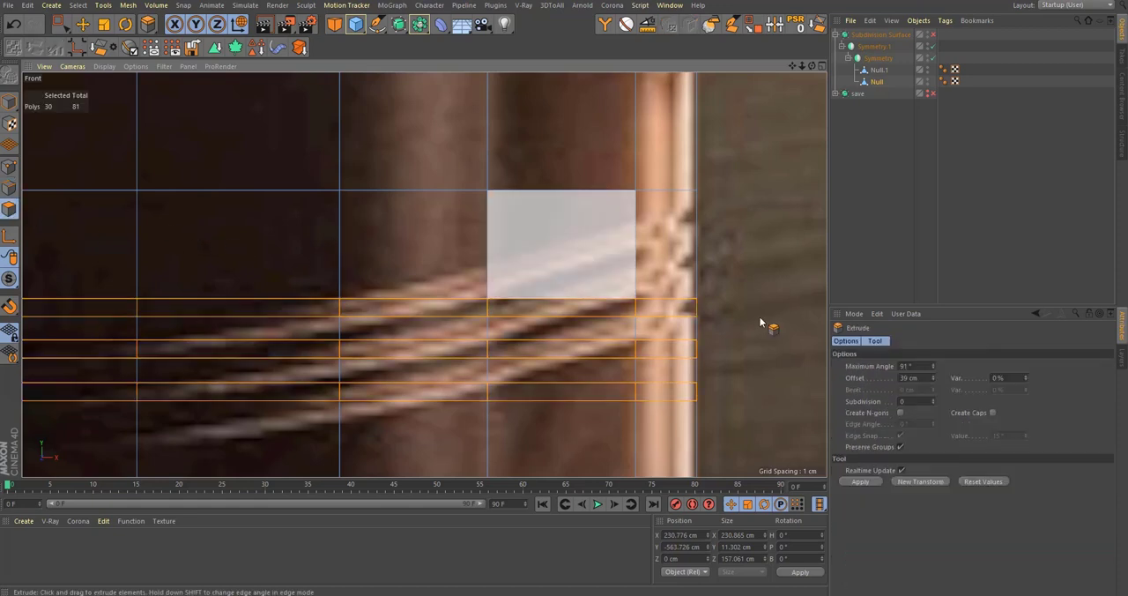
pyautogui.middleClick(788, 319)
pyautogui.middleClick(501, 207)
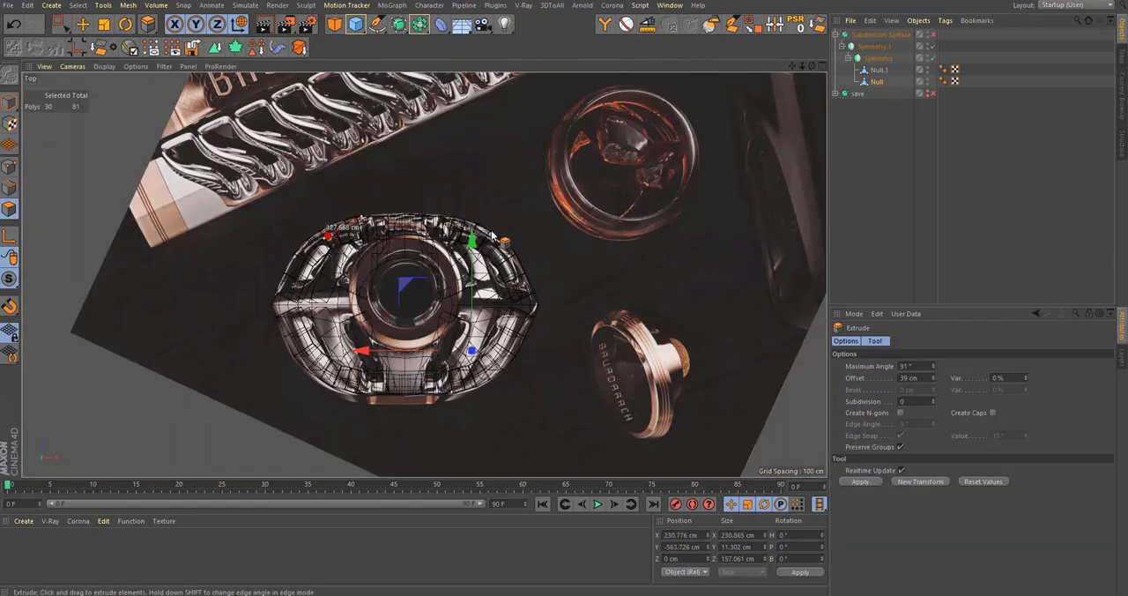
pyautogui.press('e')
pyautogui.scroll(3, 432, 303)
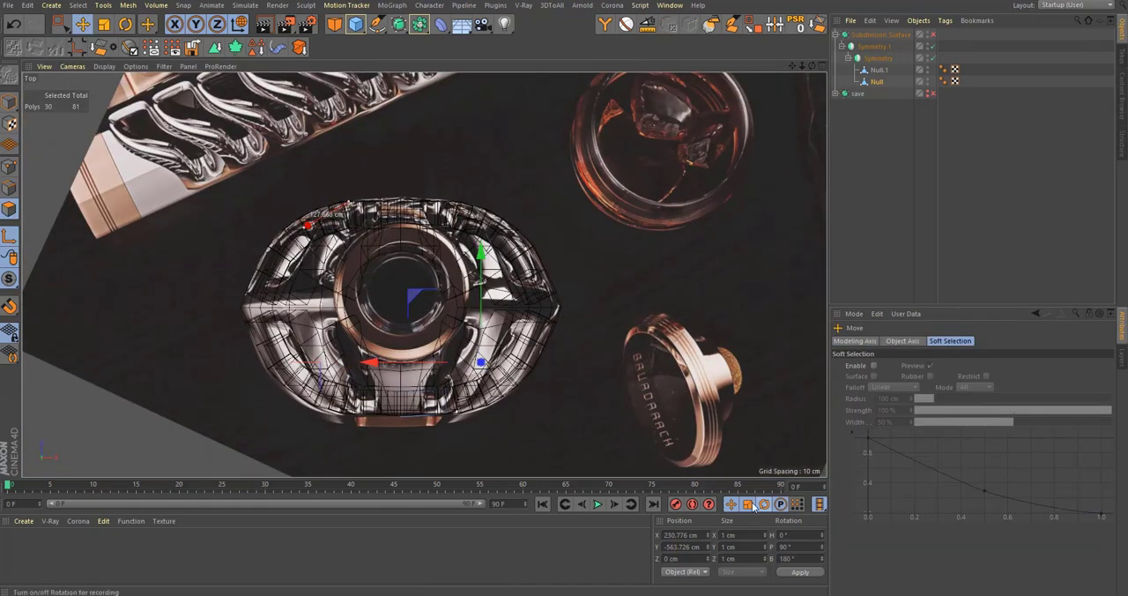
pyautogui.write('0')
pyautogui.press('Tab')
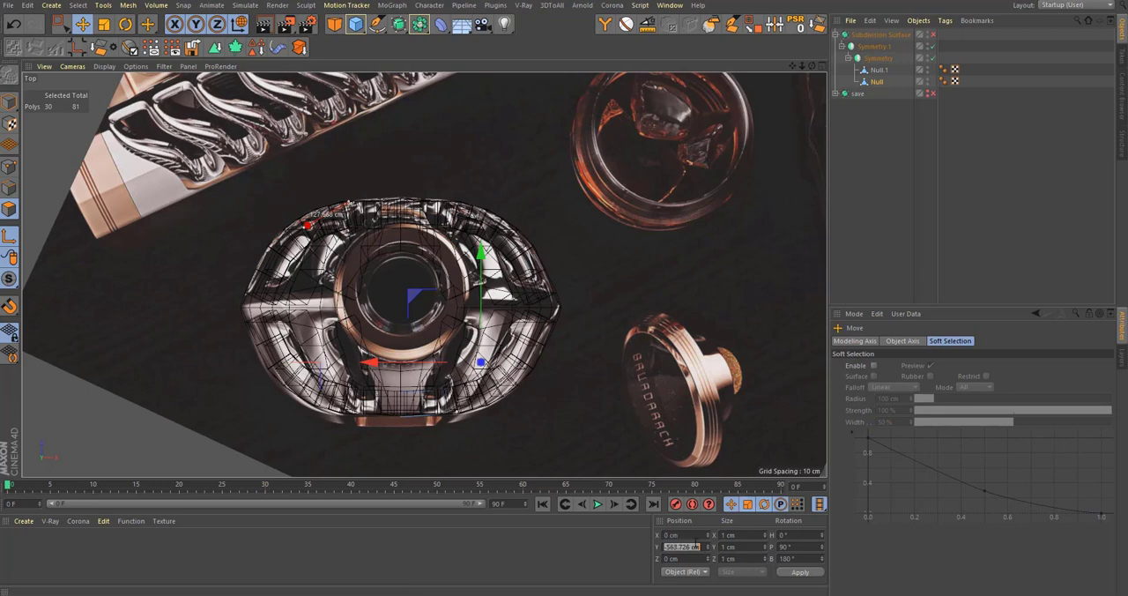
pyautogui.write('0')
pyautogui.press('Tab')
pyautogui.write('0')
pyautogui.press('Return')
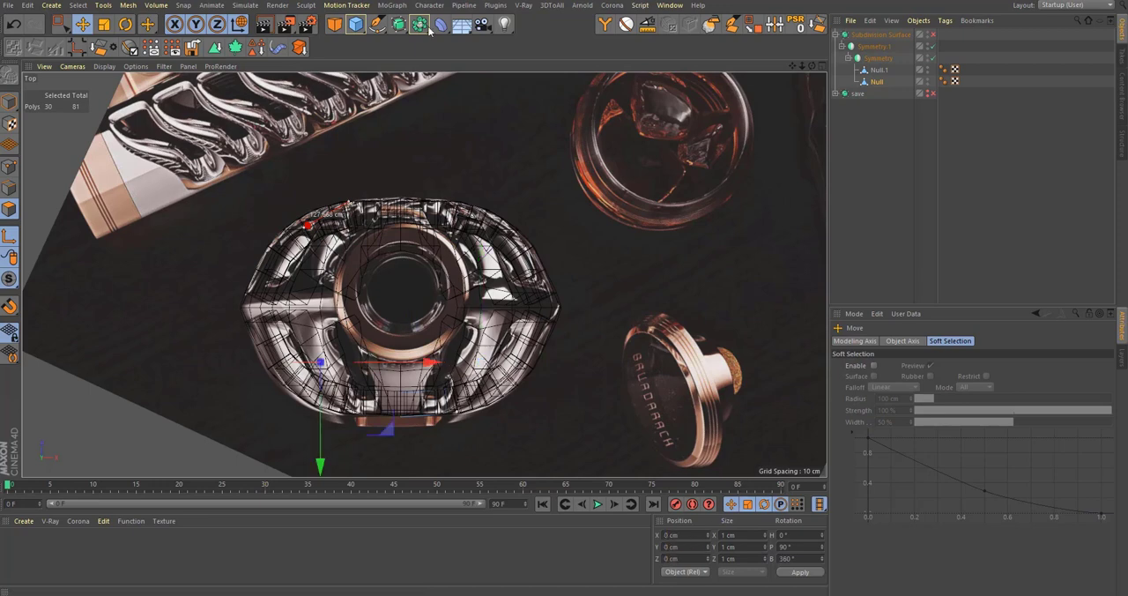
pyautogui.scroll(-4, 342, 305)
pyautogui.middleClick(328, 278)
pyautogui.middleClick(314, 246)
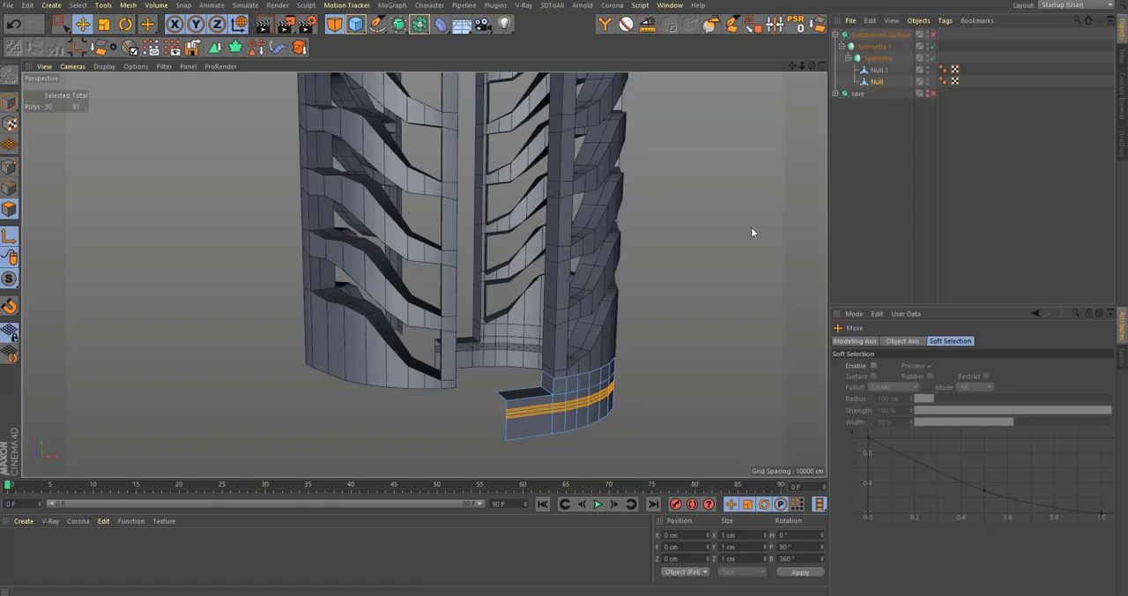
# Step: Extrude the three selected polygon strips slightly inward to form grooves around the base band
pyautogui.moveTo(612, 403)
pyautogui.keyDown('alt'); pyautogui.mouseDown()
pyautogui.moveTo(647, 403)
pyautogui.moveTo(593, 407)
pyautogui.mouseUp(); pyautogui.keyUp('alt')
pyautogui.scroll(5, 578, 408)
pyautogui.press('d')
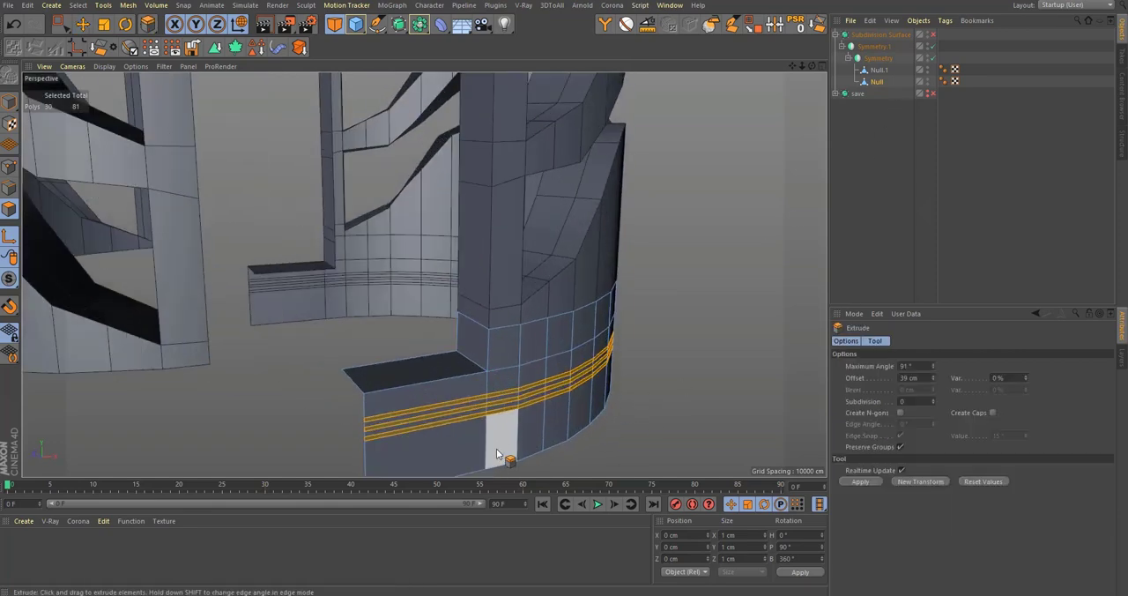
pyautogui.moveTo(494, 454); pyautogui.dragTo(536, 373)
# Step: Delete the three groove end faces at the front centre seam and the three at the side seam
pyautogui.press('0')
pyautogui.moveTo(528, 433); pyautogui.dragTo(388, 276)
pyautogui.press('Delete')
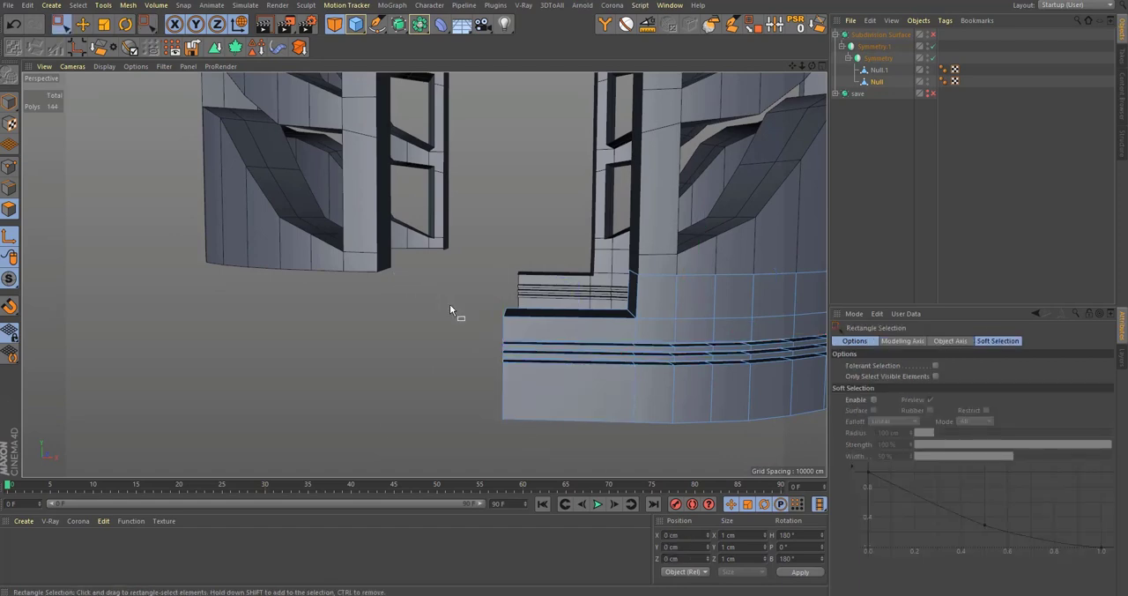
pyautogui.scroll(-2, 459, 305)
pyautogui.keyDown('alt'); pyautogui.moveTo(735, 325); pyautogui.dragTo(370, 364); pyautogui.keyUp('alt')
pyautogui.keyDown('alt'); pyautogui.moveTo(706, 423); pyautogui.dragTo(613, 384, button='middle'); pyautogui.keyUp('alt')
pyautogui.scroll(1, 614, 386)
pyautogui.moveTo(662, 440); pyautogui.dragTo(592, 228)
pyautogui.press('Delete')
pyautogui.scroll(4, 617, 346)
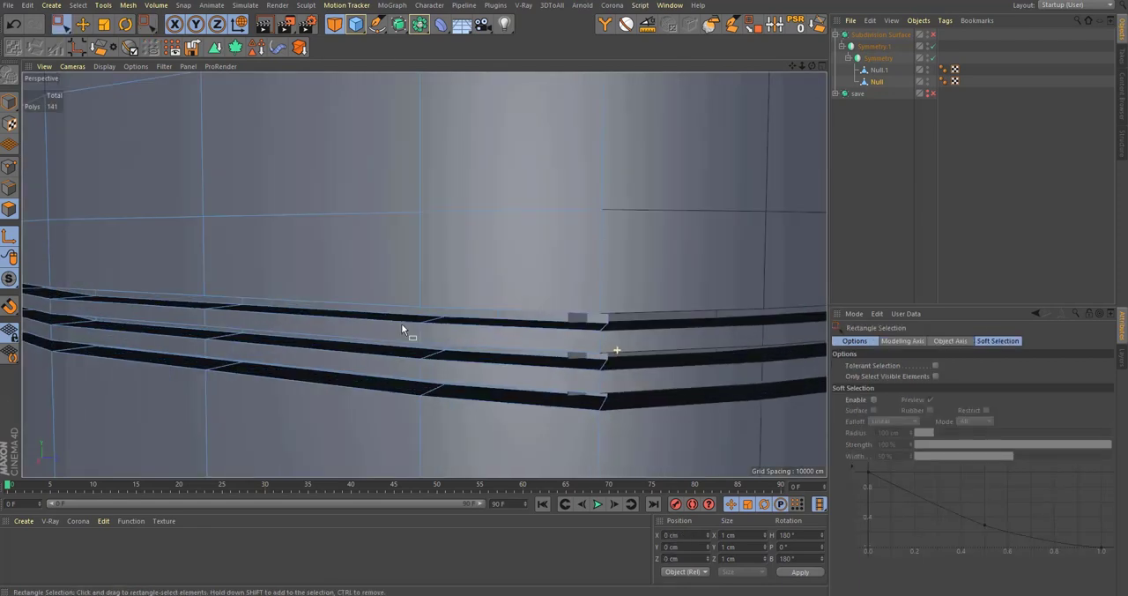
# Step: Select the inner groove edges at the side seam and move them in the right view to meet the mirror plane
pyautogui.click(8, 188)
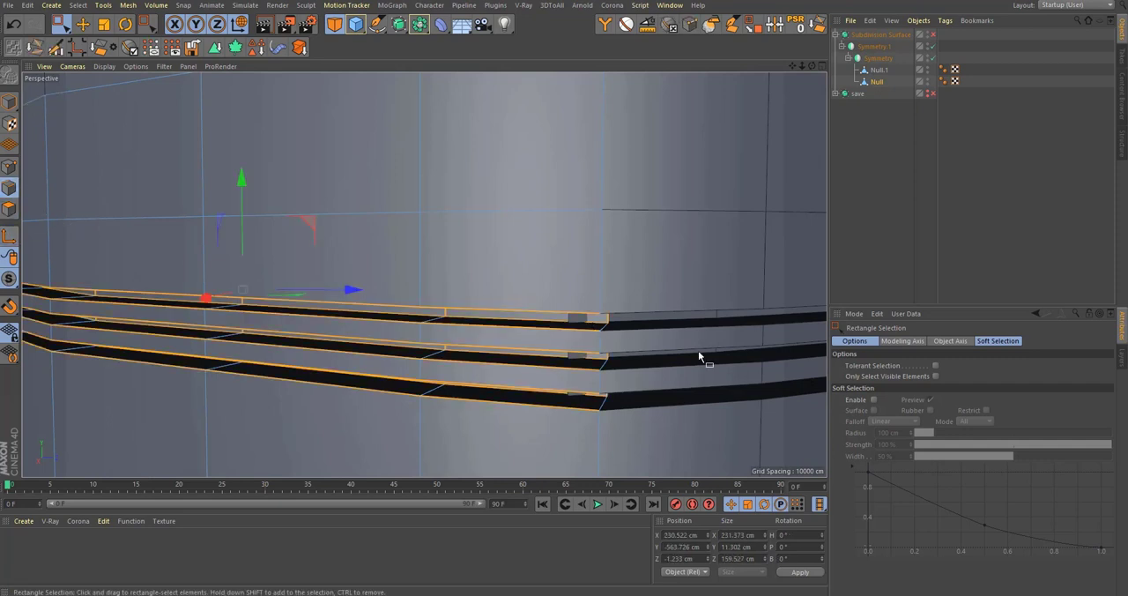
pyautogui.moveTo(648, 336); pyautogui.dragTo(602, 270)
pyautogui.press('F5')
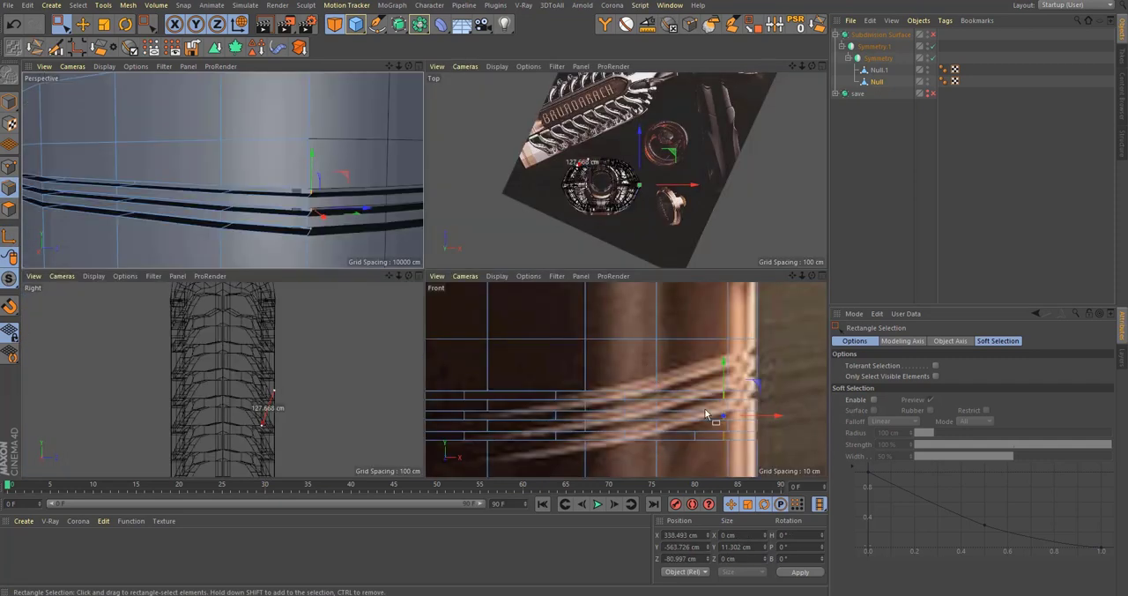
pyautogui.middleClick(305, 389)
pyautogui.press('s')
pyautogui.moveTo(523, 274); pyautogui.dragTo(447, 293)
pyautogui.scroll(3, 408, 251)
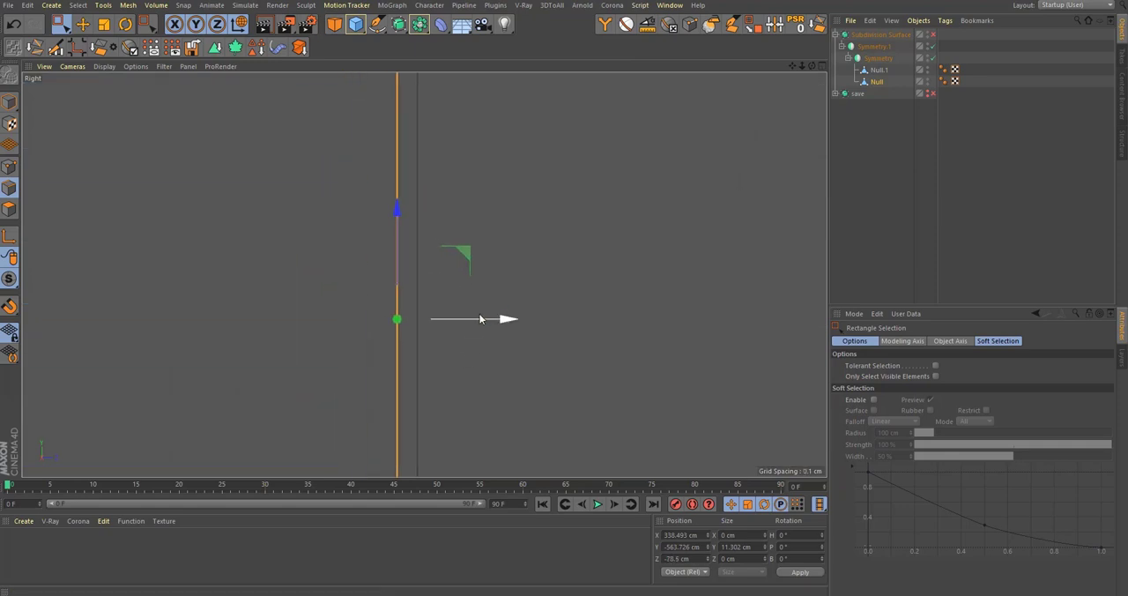
# Step: Turn the subdivision smoothing on, check the grooved band in perspective, and select the band object
pyautogui.press('F1')
pyautogui.scroll(-5, 428, 262)
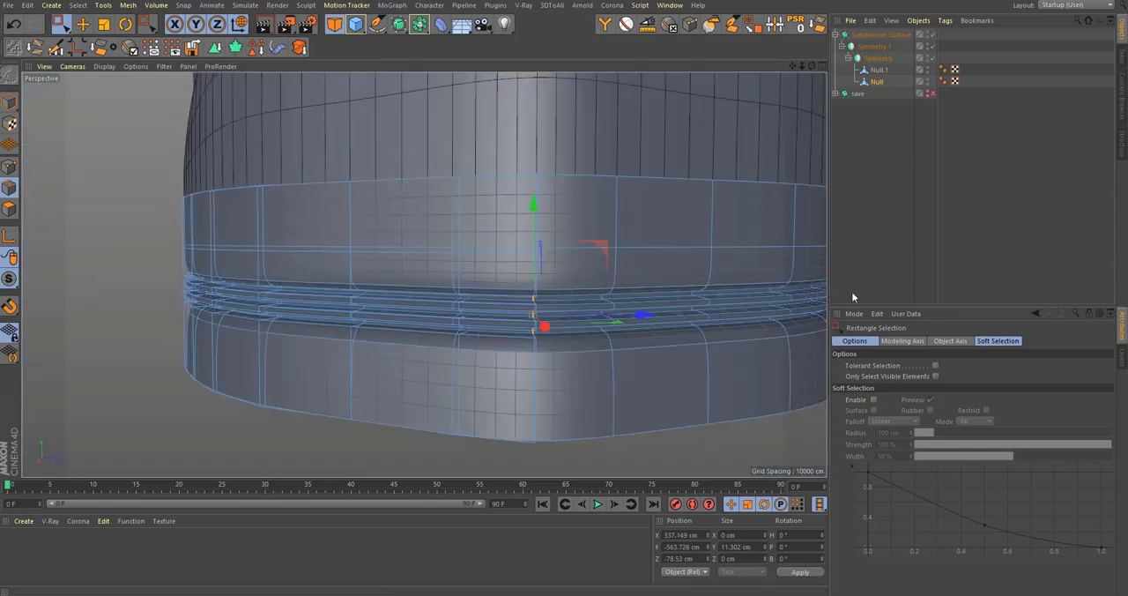
pyautogui.click(1041, 203)
pyautogui.press('q')
pyautogui.keyDown('alt'); pyautogui.moveTo(350, 291); pyautogui.dragTo(528, 308); pyautogui.keyUp('alt')
pyautogui.click(867, 84)
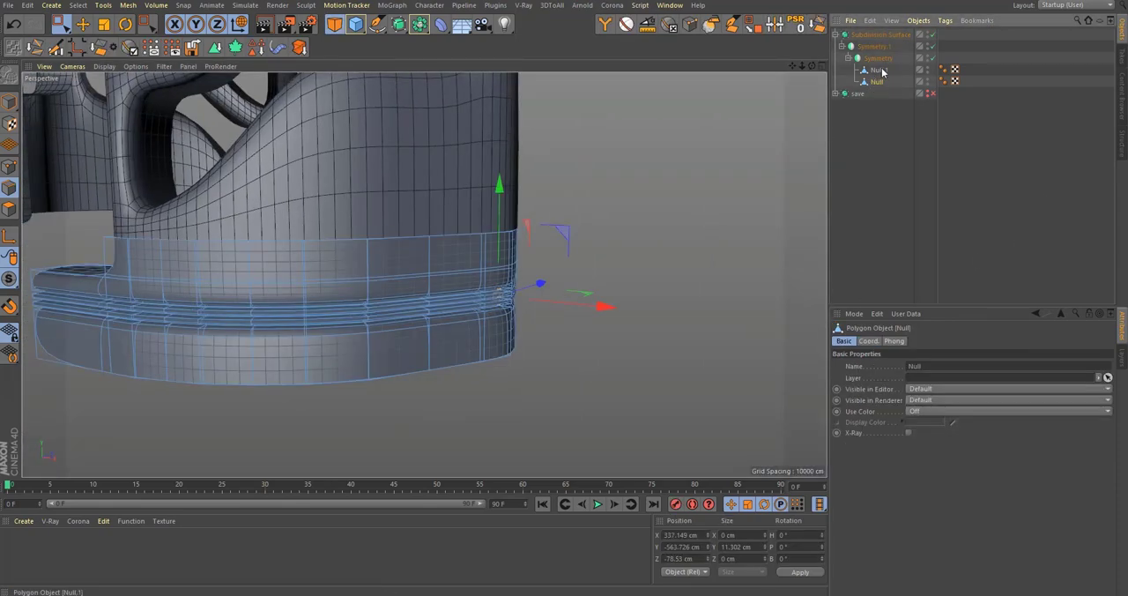
# Step: Add supporting loop cuts close to the outer groove edges on the upper band, the ridges and the lower band
pyautogui.scroll(5, 471, 303)
pyautogui.press('k')
pyautogui.press('l')
pyautogui.scroll(5, 565, 270)
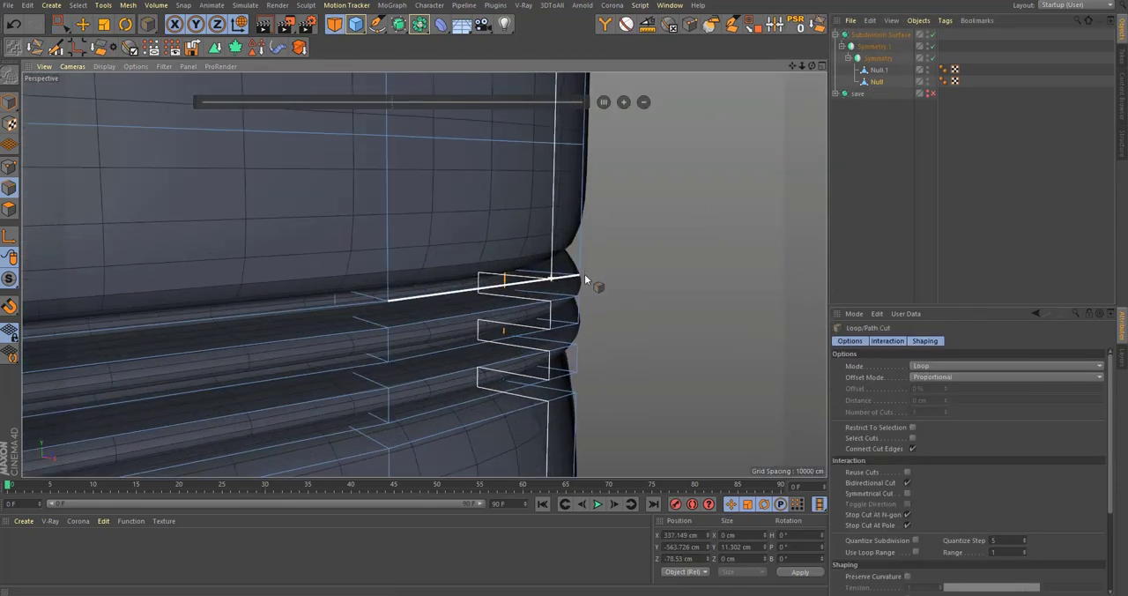
pyautogui.click(584, 262)
pyautogui.keyDown('alt'); pyautogui.moveTo(584, 262); pyautogui.dragTo(545, 269); pyautogui.keyUp('alt')
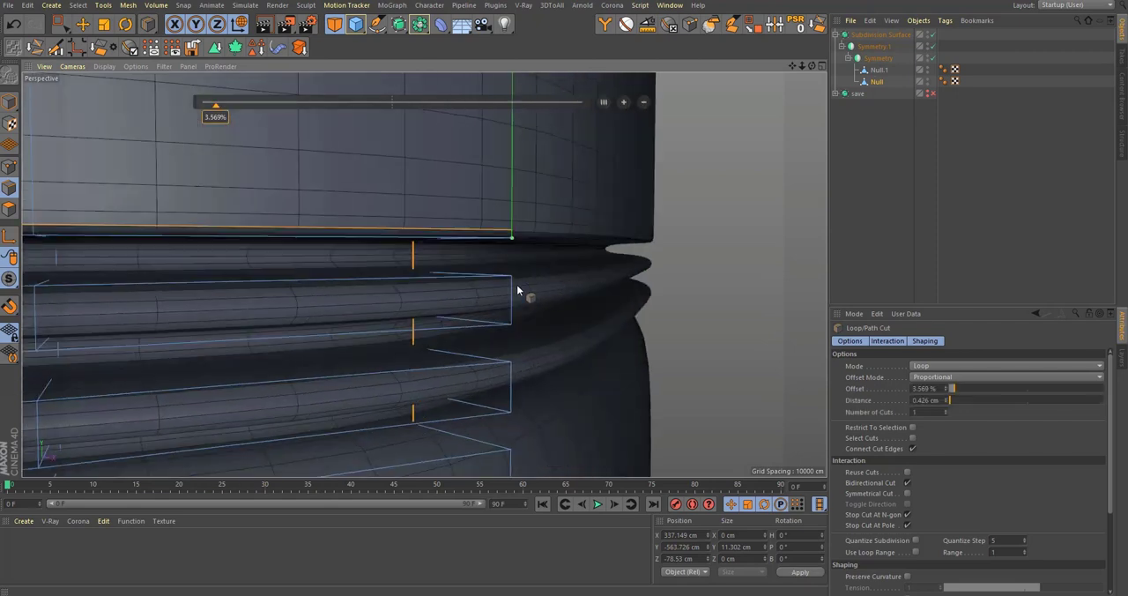
pyautogui.click(513, 406)
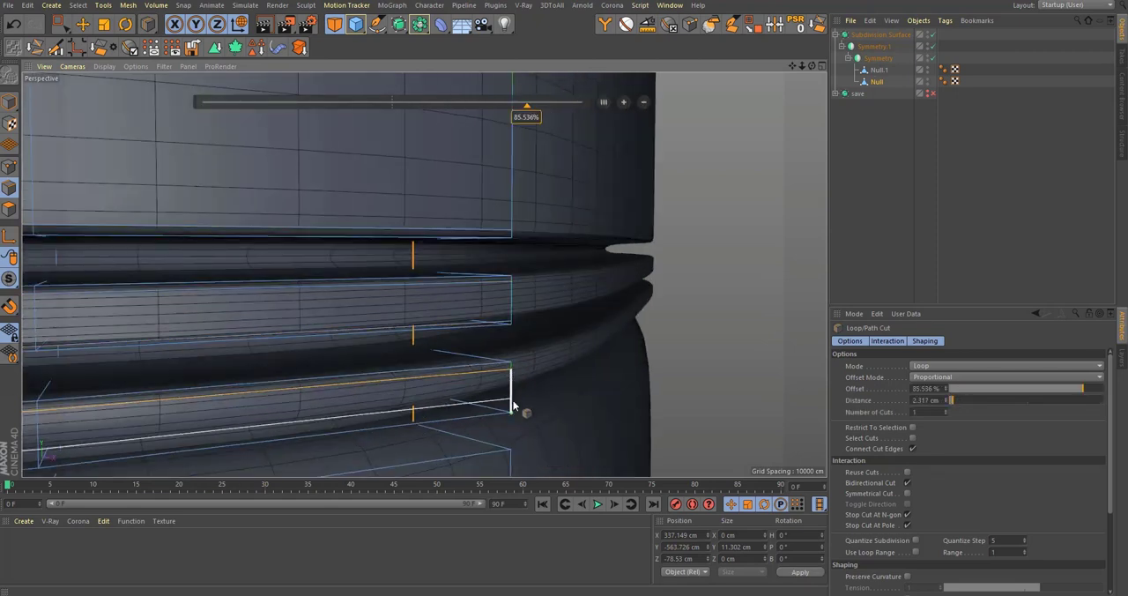
pyautogui.click(517, 454)
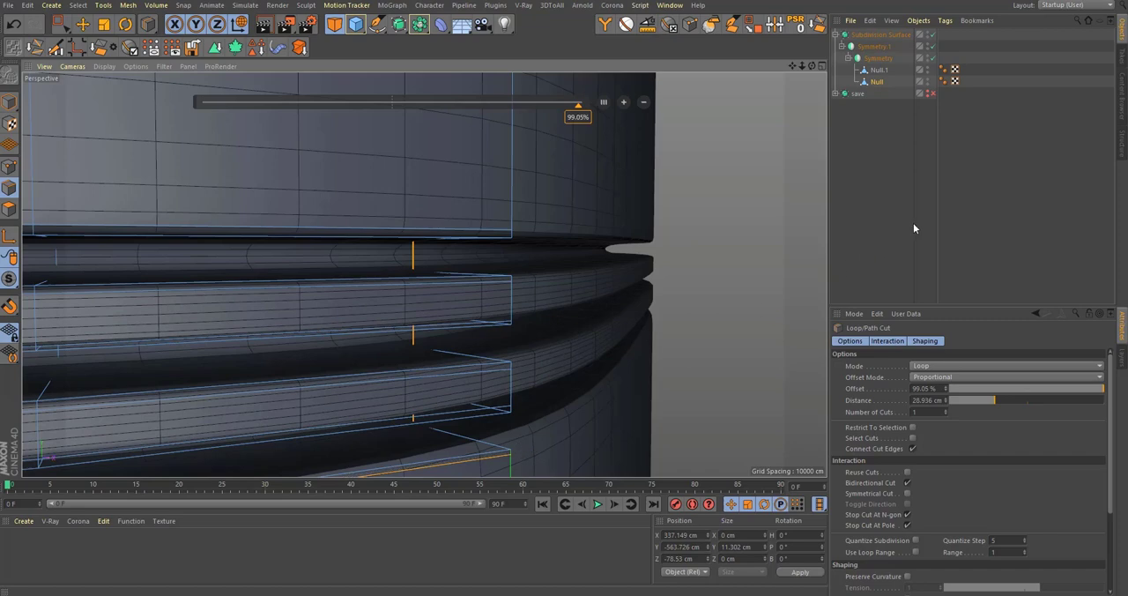
# Step: Add supporting loop cuts along the floors of the three grooves, close to their upper and lower edges
pyautogui.click(415, 254)
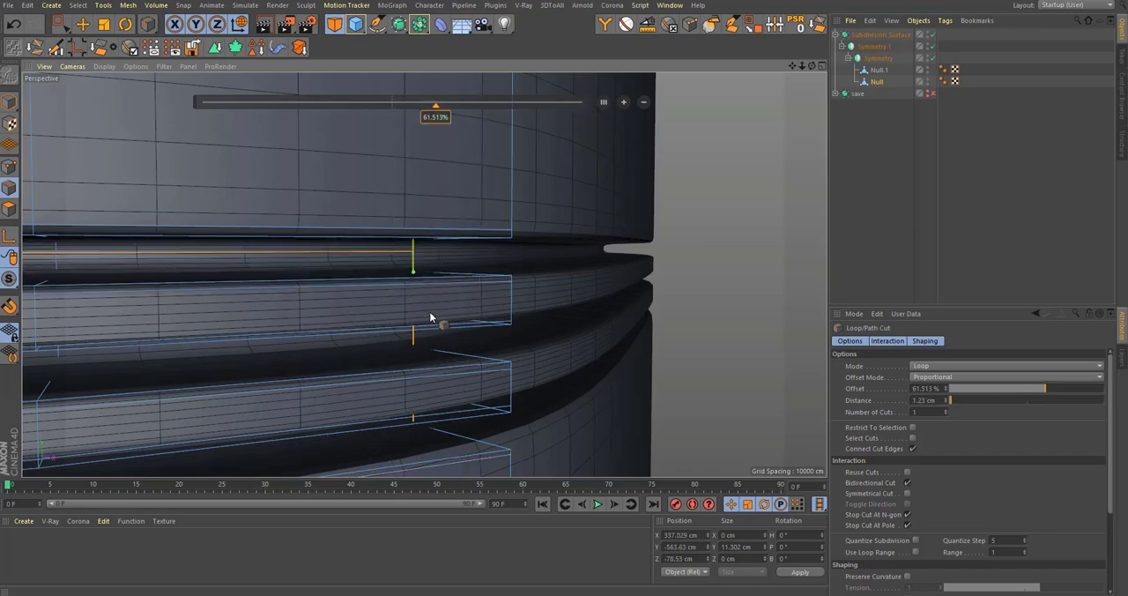
pyautogui.click(416, 271)
pyautogui.moveTo(423, 356)
pyautogui.keyDown('alt'); pyautogui.mouseDown()
pyautogui.moveTo(419, 342)
pyautogui.moveTo(421, 357)
pyautogui.mouseUp(); pyautogui.keyUp('alt')
pyautogui.click(419, 346)
pyautogui.click(420, 363)
pyautogui.keyDown('alt'); pyautogui.moveTo(447, 429); pyautogui.dragTo(465, 327); pyautogui.keyUp('alt')
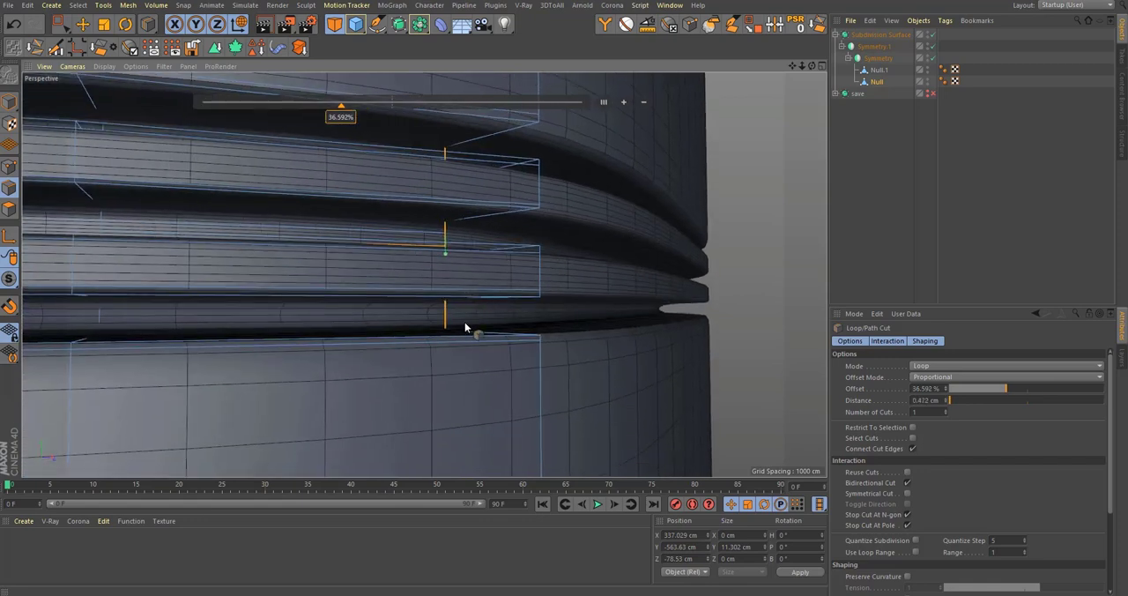
pyautogui.click(448, 311)
pyautogui.click(451, 331)
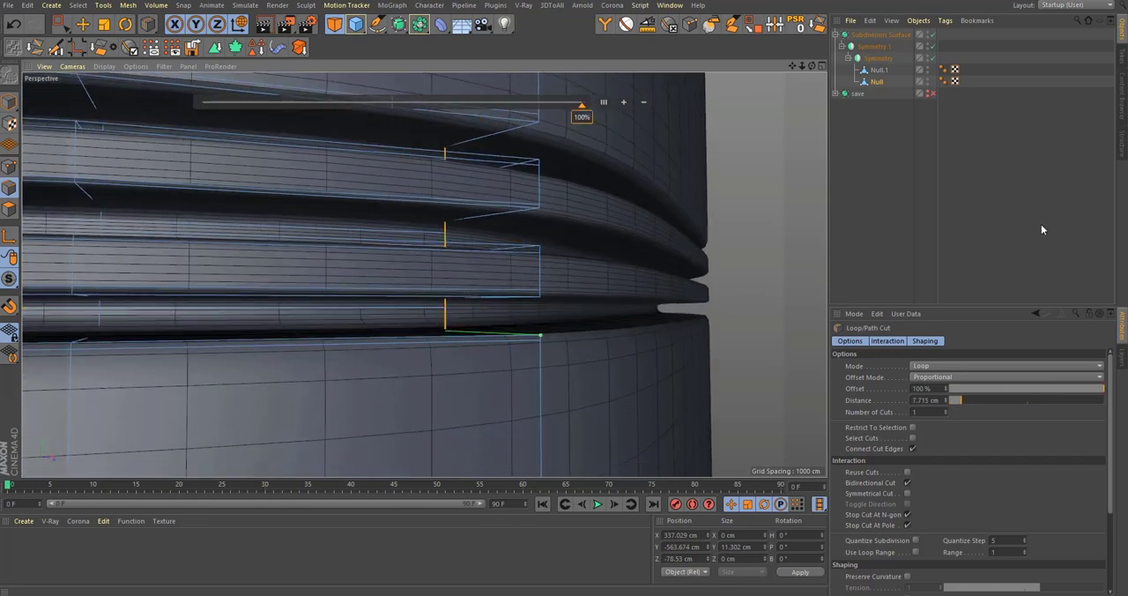
# Step: Deselect everything, switch the perspective view to shading without wireframe lines, and inspect the smoothed base band
pyautogui.click(1041, 225)
pyautogui.scroll(-12, 470, 311)
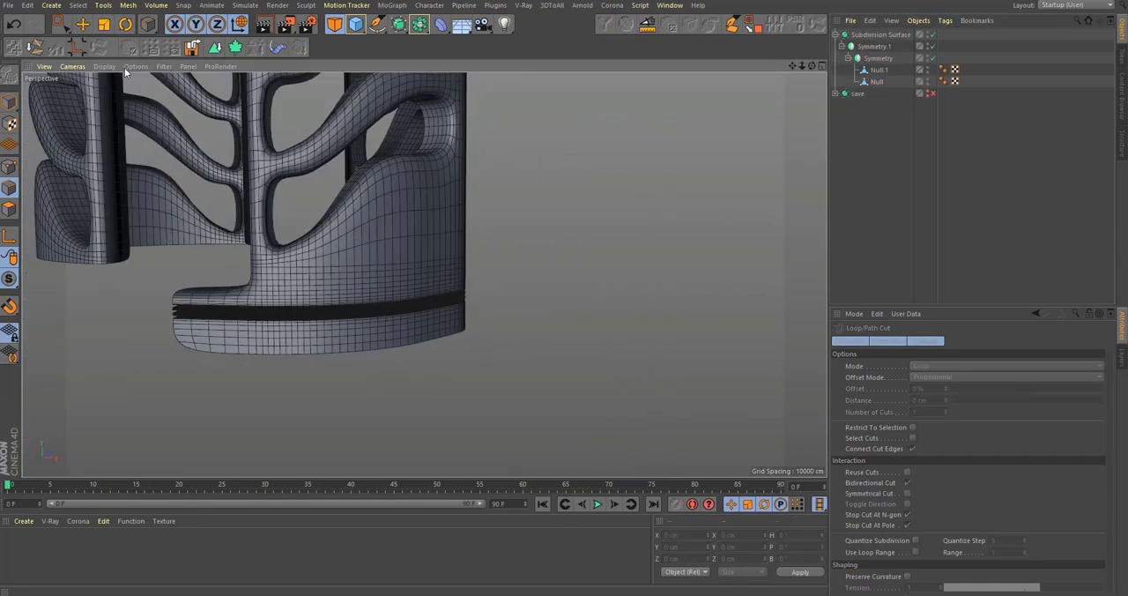
pyautogui.click(104, 67)
pyautogui.click(132, 83)
pyautogui.keyDown('alt'); pyautogui.moveTo(308, 324); pyautogui.dragTo(688, 356); pyautogui.keyUp('alt')
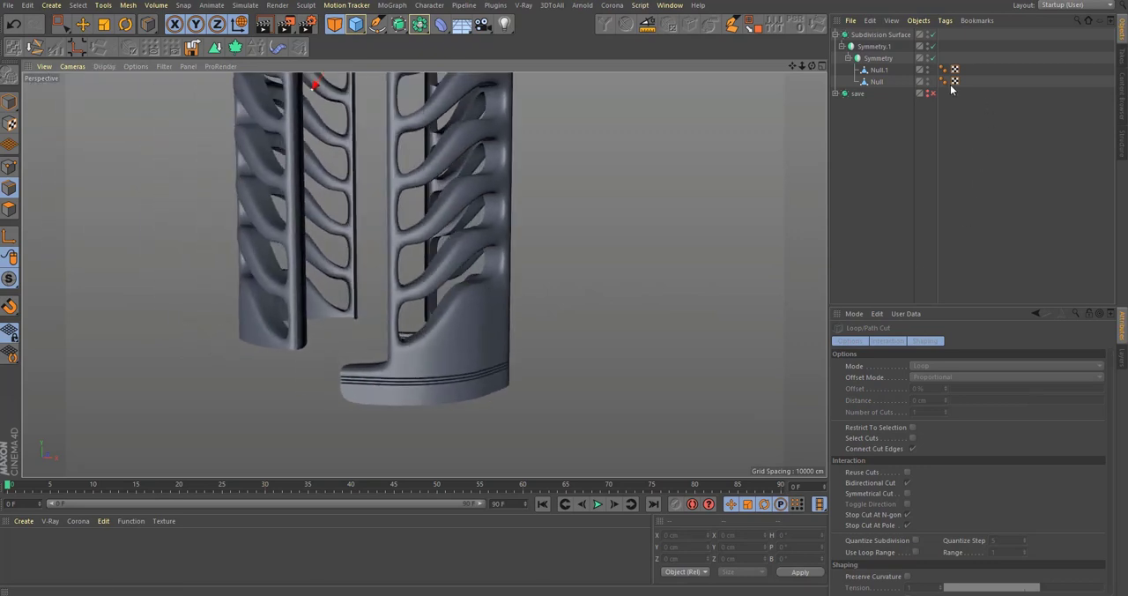
pyautogui.click(990, 196)
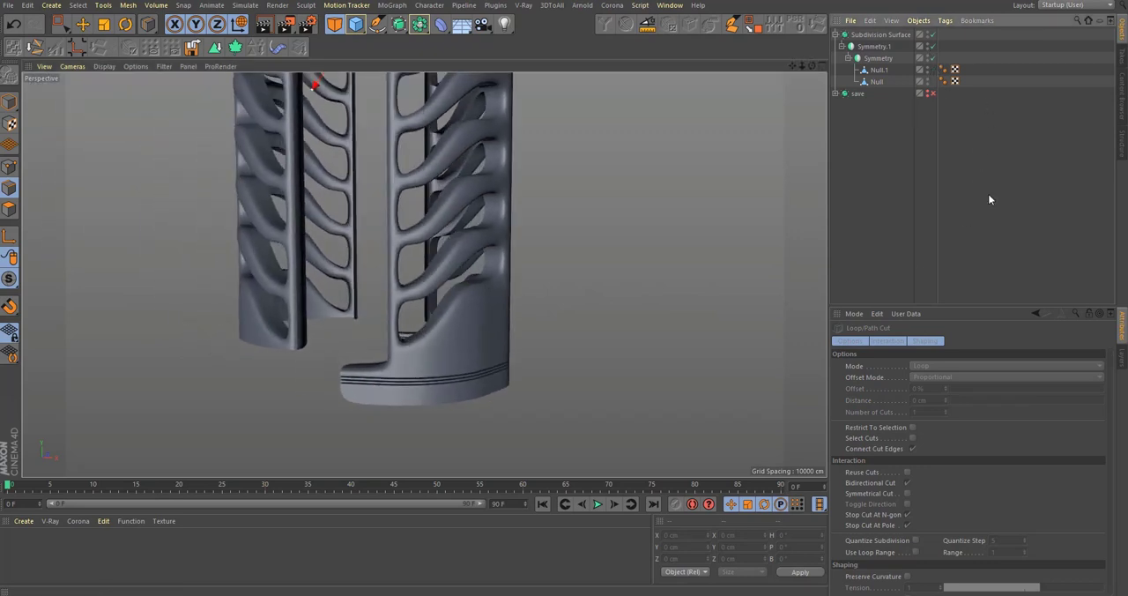
# Step: Group the cage mesh and the base band mesh under one null inside the symmetry, and check the whole cage
pyautogui.click(874, 81)
pyautogui.keyDown('shift'); pyautogui.click(881, 71); pyautogui.keyUp('shift')
pyautogui.hotkey('alt', 'g')
pyautogui.click(928, 141)
pyautogui.keyDown('alt'); pyautogui.moveTo(383, 304); pyautogui.dragTo(433, 305); pyautogui.keyUp('alt')
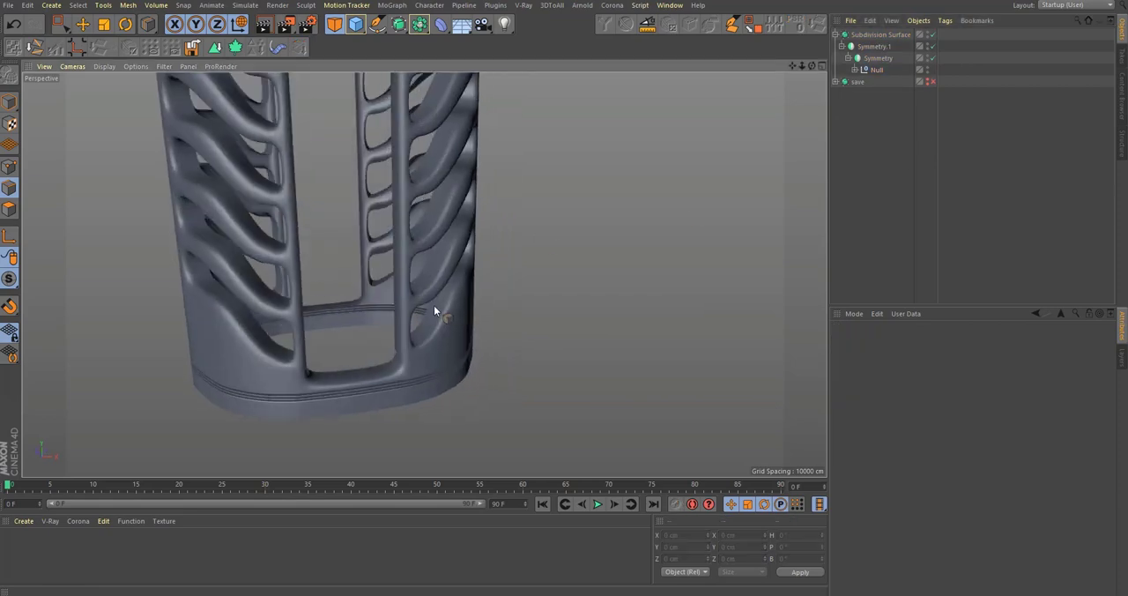
pyautogui.scroll(-5, 484, 407)
pyautogui.keyDown('alt'); pyautogui.moveTo(484, 407); pyautogui.dragTo(462, 362); pyautogui.keyUp('alt')
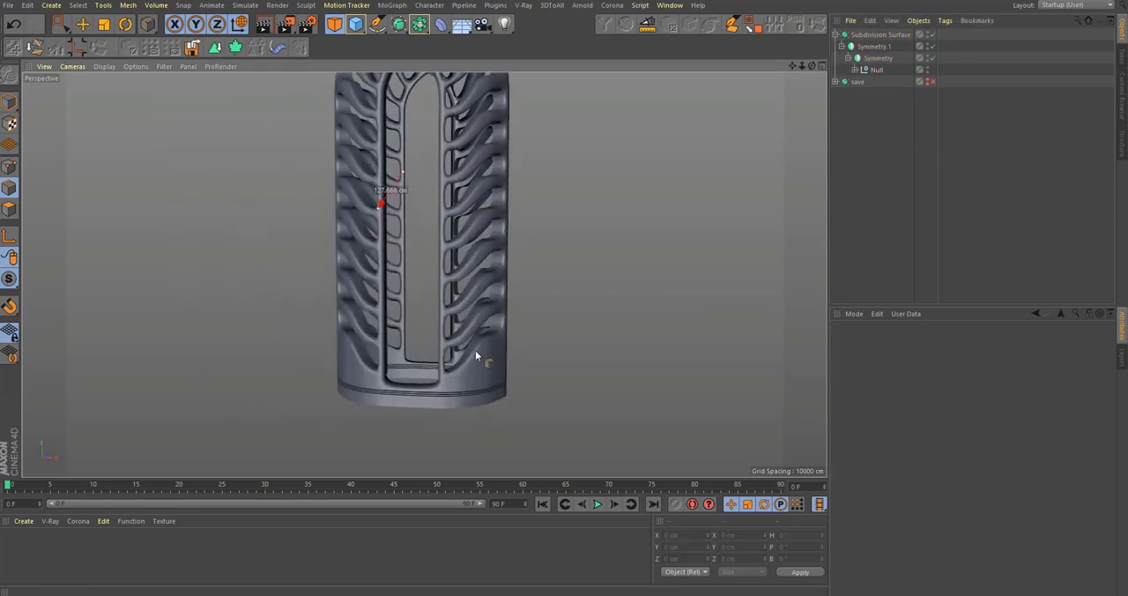
# Step: Compare the base and neck with the reference in the front view, and check the Bruadarach product photos in the browser
pyautogui.middleClick(476, 353)
pyautogui.middleClick(706, 339)
pyautogui.scroll(-5, 708, 364)
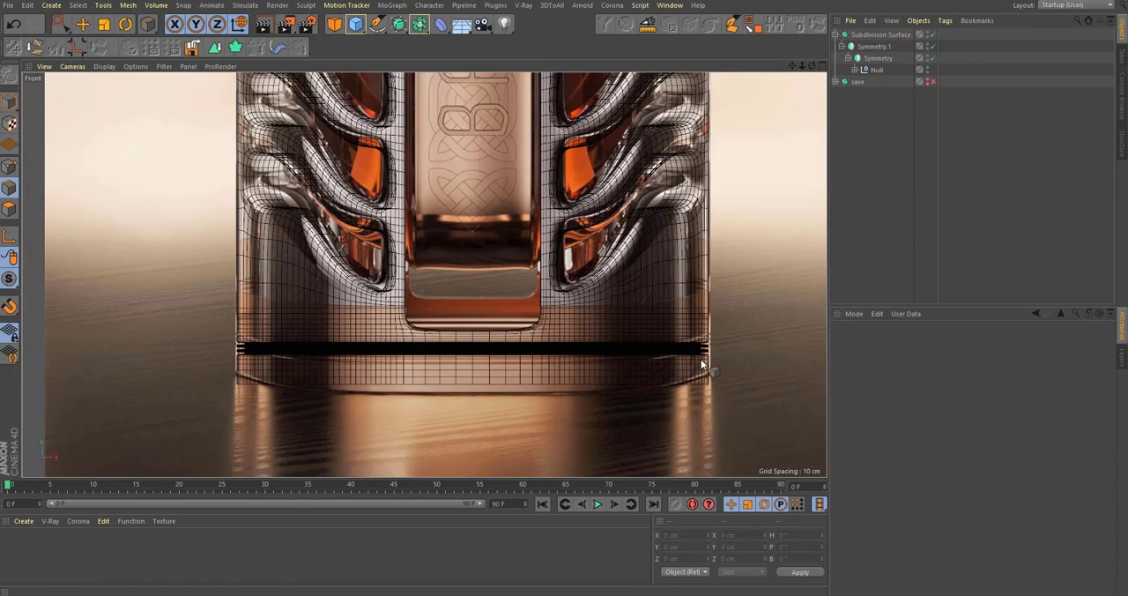
pyautogui.scroll(5, 649, 311)
pyautogui.scroll(-6, 599, 412)
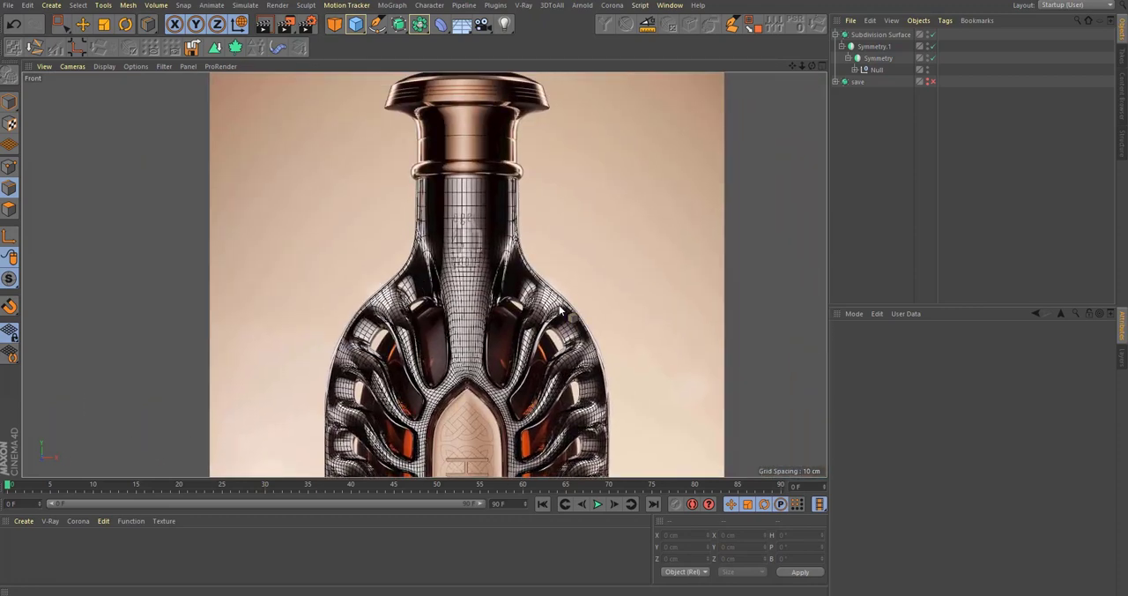
pyautogui.scroll(-4, 560, 309)
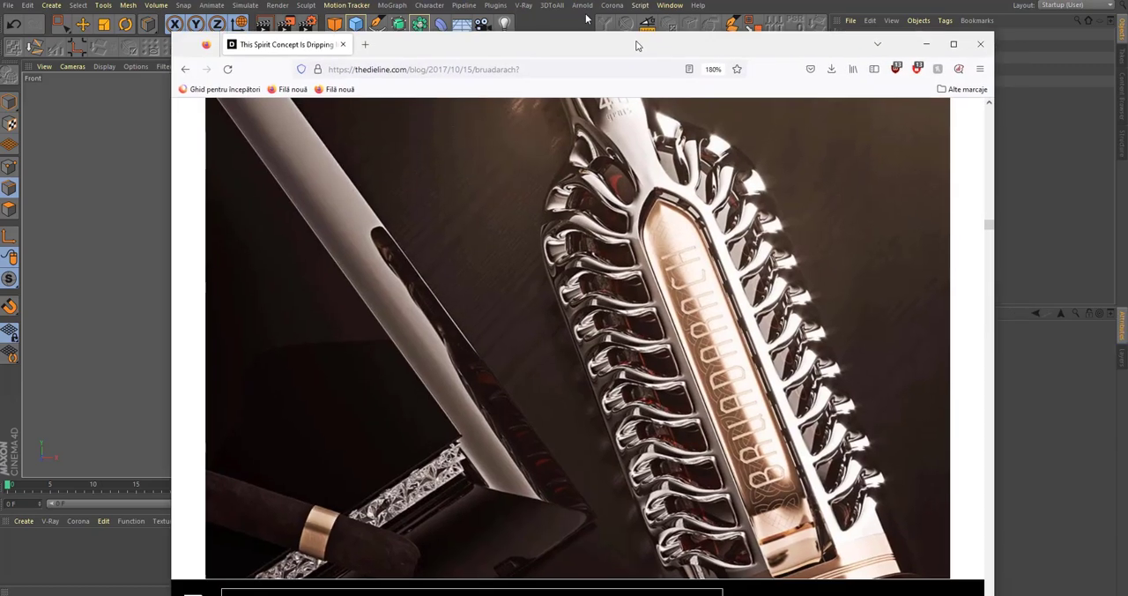
pyautogui.moveTo(637, 44); pyautogui.dragTo(558, 26)
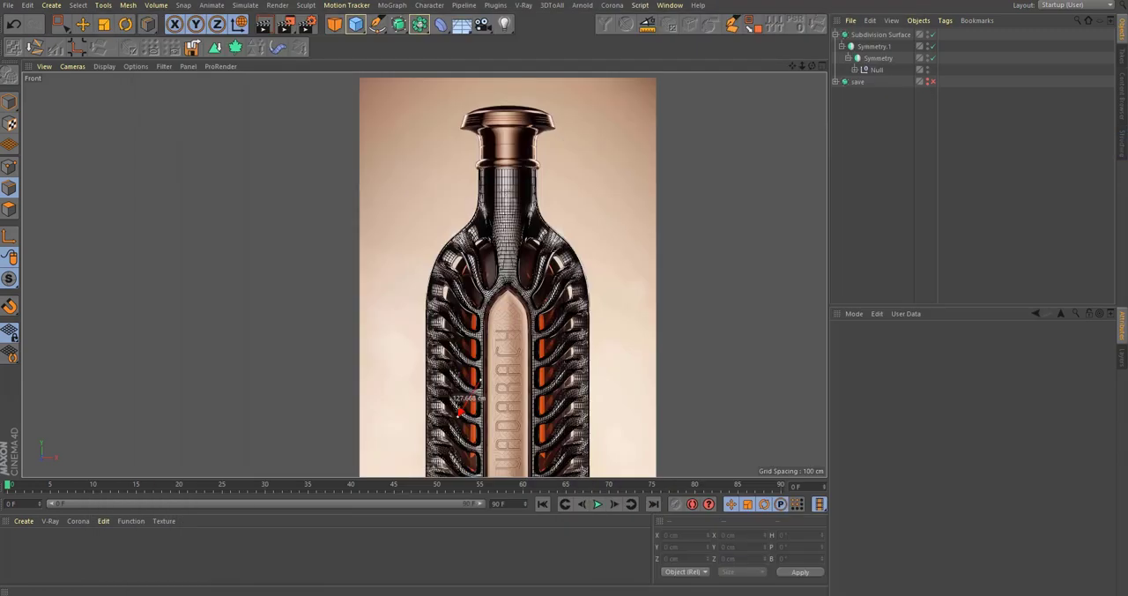
# Step: Return to the perspective view in Cinema 4D and select both the base band mesh and the cage mesh
pyautogui.middleClick(617, 301)
pyautogui.middleClick(218, 152)
pyautogui.keyDown('alt'); pyautogui.moveTo(218, 151); pyautogui.dragTo(218, 188, button='middle'); pyautogui.keyUp('alt')
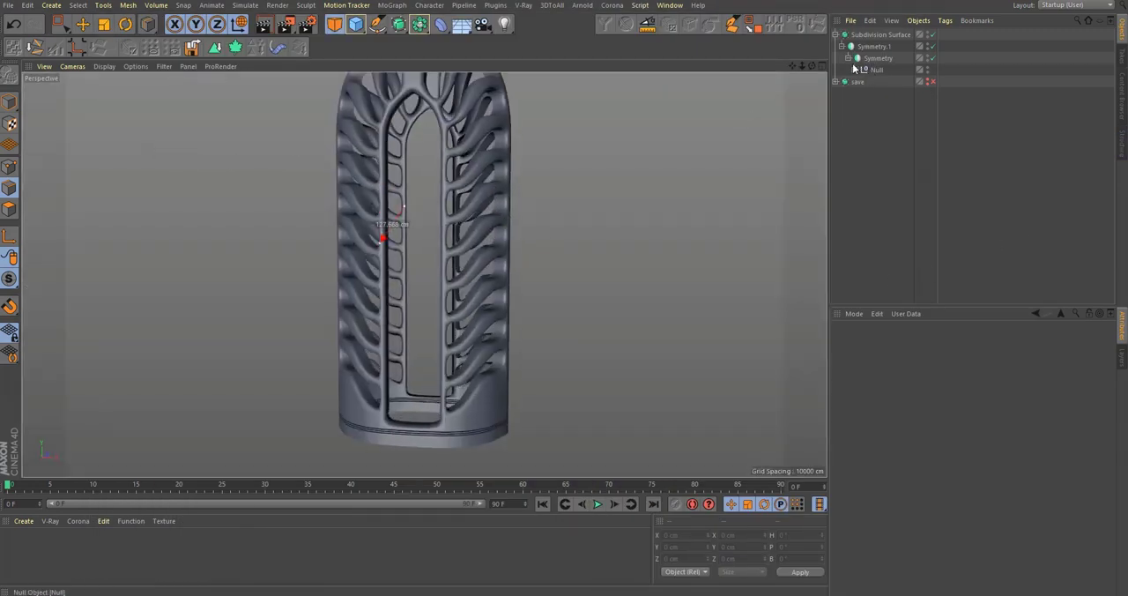
pyautogui.click(854, 70)
pyautogui.click(883, 93)
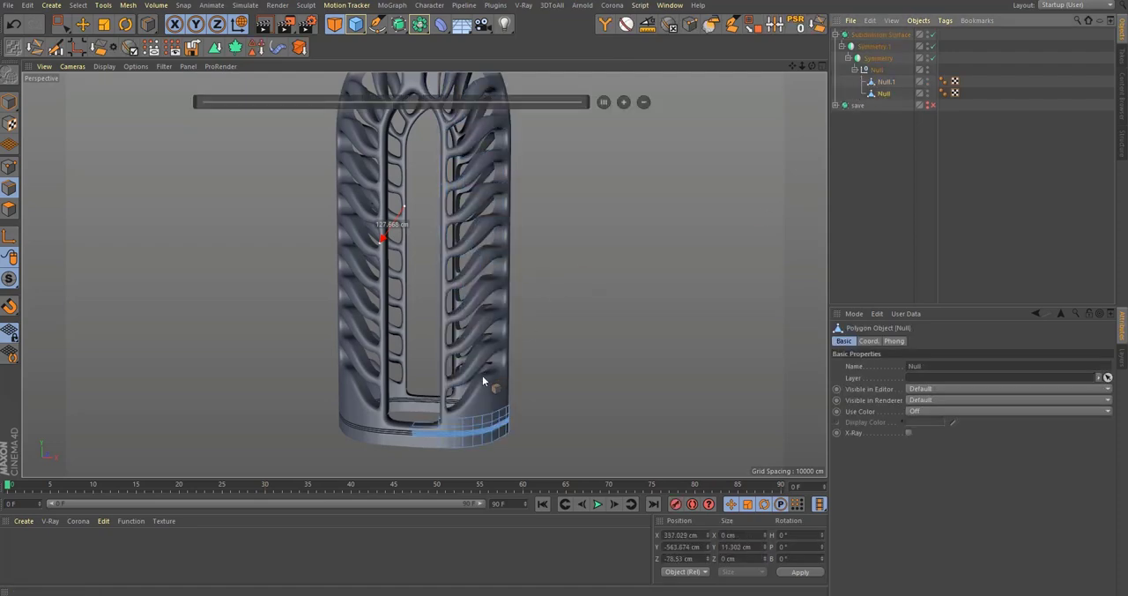
pyautogui.scroll(5, 529, 361)
pyautogui.scroll(2, 557, 350)
pyautogui.keyDown('alt'); pyautogui.moveTo(468, 422); pyautogui.dragTo(690, 224); pyautogui.keyUp('alt')
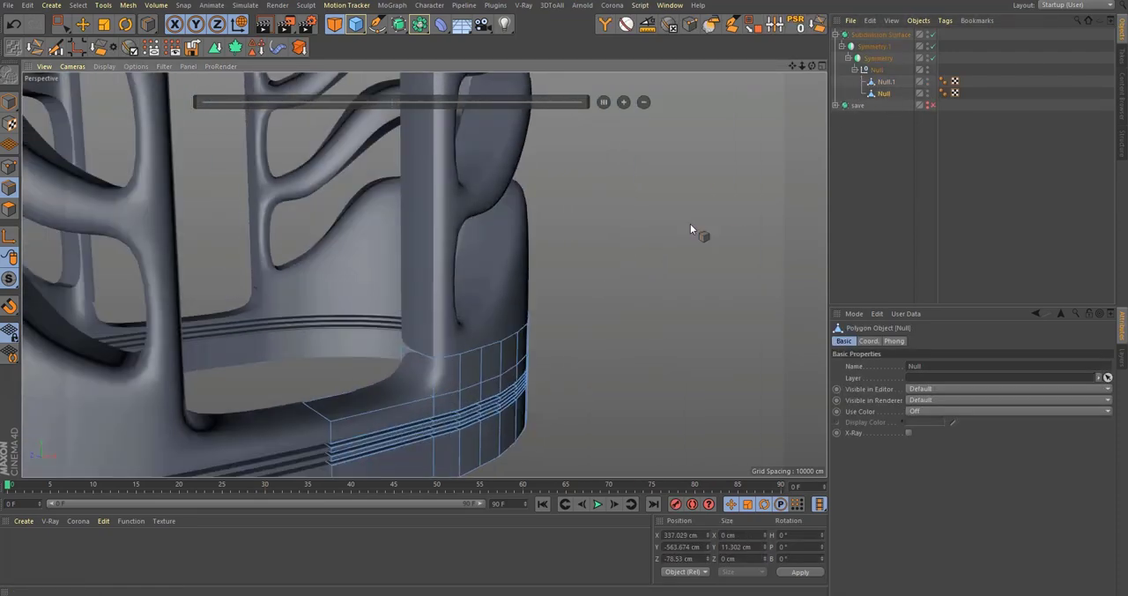
pyautogui.keyDown('ctrl'); pyautogui.click(885, 82); pyautogui.keyUp('ctrl')
# Step: Select the inner edge along the sill of the central opening and turn off the subdivision smoothing
pyautogui.keyDown('alt'); pyautogui.moveTo(533, 278); pyautogui.dragTo(449, 394); pyautogui.keyUp('alt')
pyautogui.press('space')
pyautogui.click(417, 391)
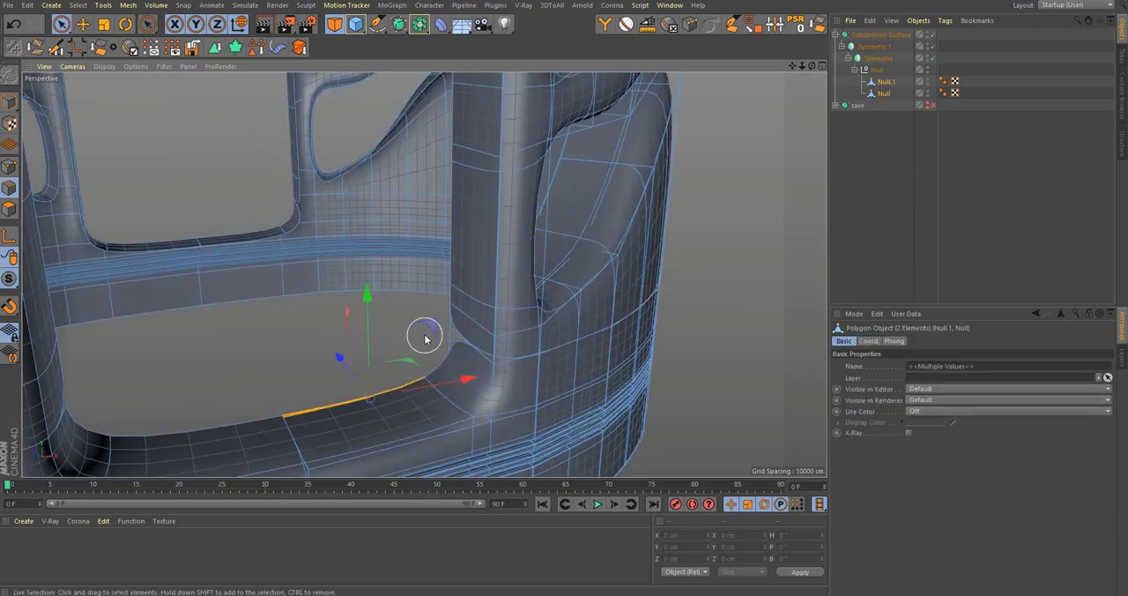
pyautogui.click(933, 35)
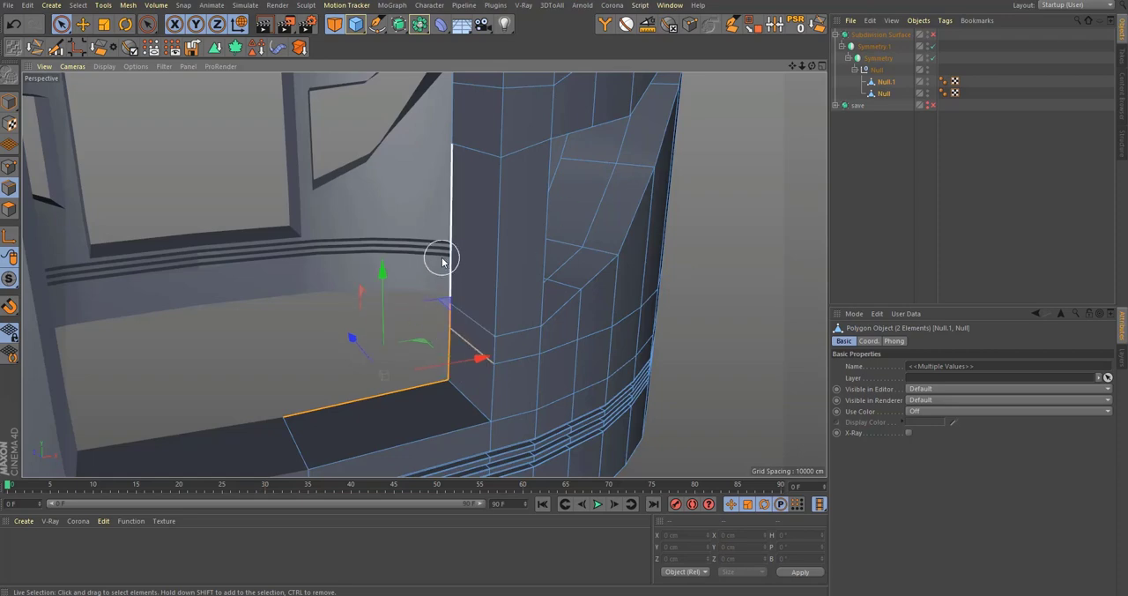
# Step: Extend the edge selection from the sill up the post's inner border to the pointed arch of the opening
pyautogui.keyDown('alt'); pyautogui.moveTo(468, 327); pyautogui.dragTo(491, 380); pyautogui.keyUp('alt')
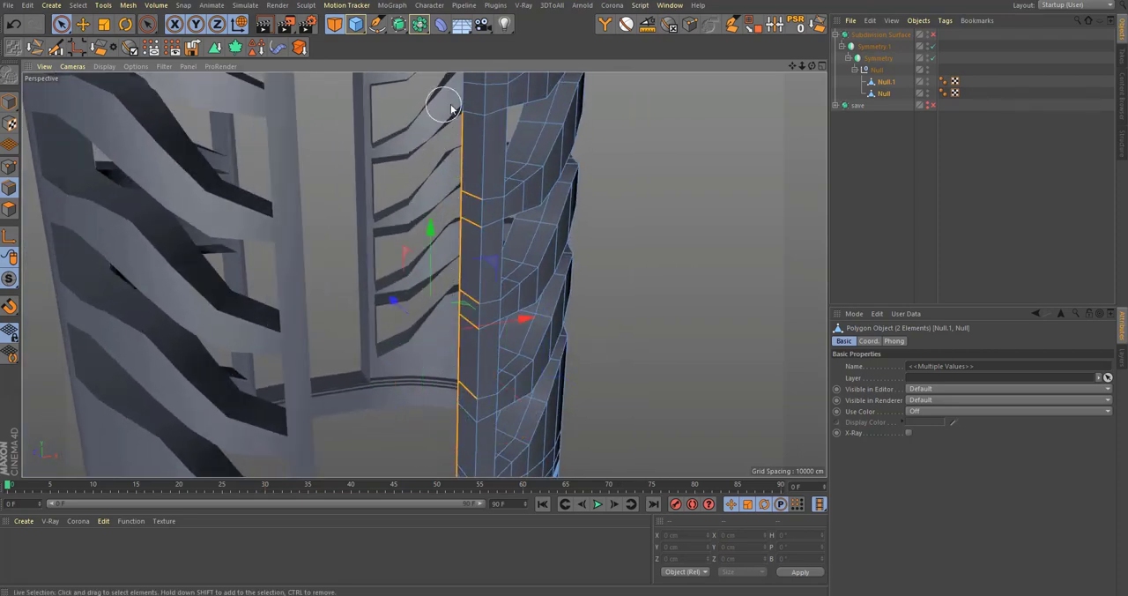
pyautogui.keyDown('alt'); pyautogui.moveTo(441, 106); pyautogui.dragTo(470, 402); pyautogui.keyUp('alt')
pyautogui.keyDown('alt'); pyautogui.moveTo(495, 144); pyautogui.dragTo(463, 277); pyautogui.keyUp('alt')
pyautogui.keyDown('alt'); pyautogui.moveTo(481, 144); pyautogui.dragTo(356, 197); pyautogui.keyUp('alt')
pyautogui.keyDown('ctrl'); pyautogui.moveTo(386, 141); pyautogui.dragTo(477, 283); pyautogui.keyUp('ctrl')
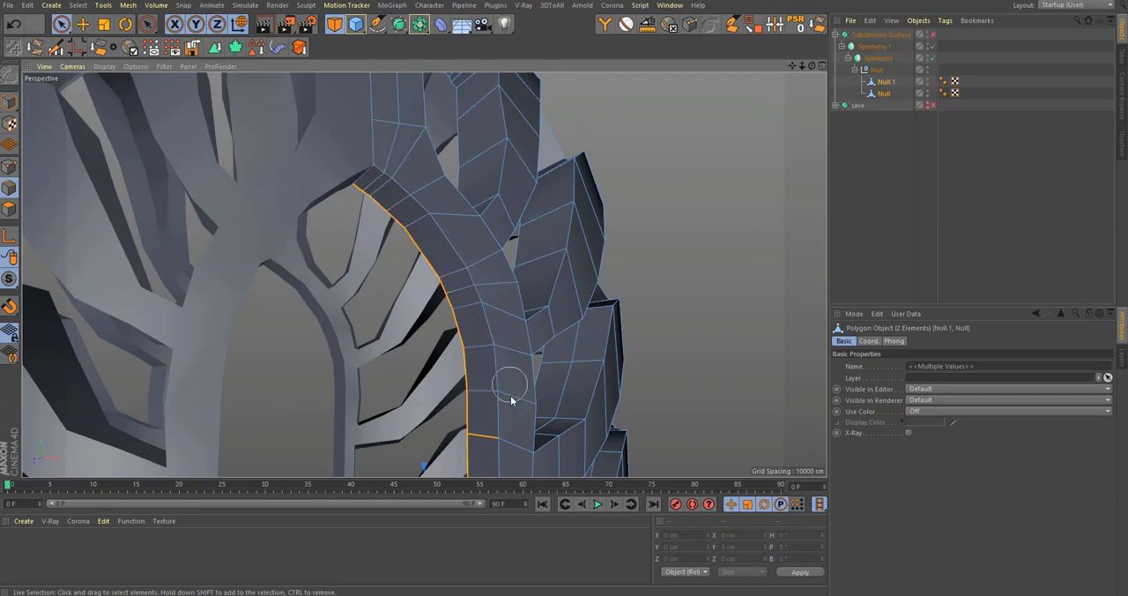
# Step: Deselect the stray cross edges along the post so that only the opening's inner border is selected
pyautogui.moveTo(510, 395)
pyautogui.keyDown('ctrl'); pyautogui.mouseDown()
pyautogui.moveTo(511, 441)
pyautogui.moveTo(463, 224)
pyautogui.moveTo(490, 328)
pyautogui.mouseUp(); pyautogui.keyUp('ctrl')
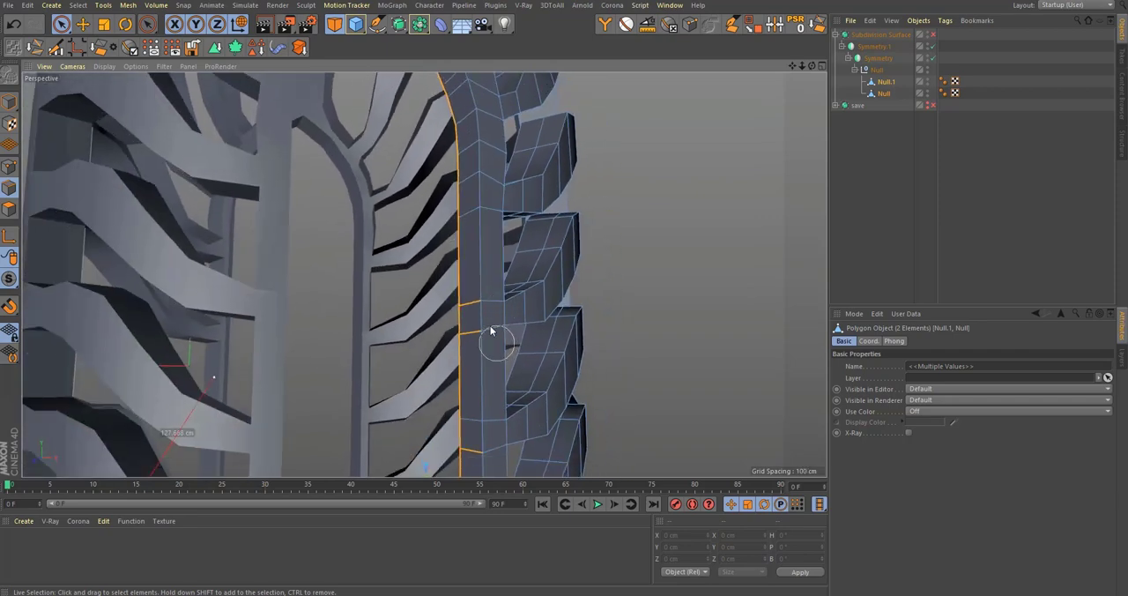
pyautogui.keyDown('alt'); pyautogui.moveTo(517, 408); pyautogui.dragTo(537, 220); pyautogui.keyUp('alt')
pyautogui.keyDown('alt'); pyautogui.moveTo(541, 357); pyautogui.dragTo(559, 153); pyautogui.keyUp('alt')
pyautogui.moveTo(558, 169)
pyautogui.keyDown('ctrl'); pyautogui.mouseDown()
pyautogui.moveTo(565, 398)
pyautogui.moveTo(577, 146)
pyautogui.mouseUp(); pyautogui.keyUp('ctrl')
pyautogui.keyDown('ctrl'); pyautogui.moveTo(576, 161); pyautogui.dragTo(577, 407); pyautogui.keyUp('ctrl')
pyautogui.keyDown('alt'); pyautogui.moveTo(576, 407); pyautogui.dragTo(571, 222, button='middle'); pyautogui.keyUp('alt')
pyautogui.keyDown('alt'); pyautogui.moveTo(573, 250); pyautogui.dragTo(543, 377); pyautogui.keyUp('alt')
pyautogui.rightClick(534, 371)
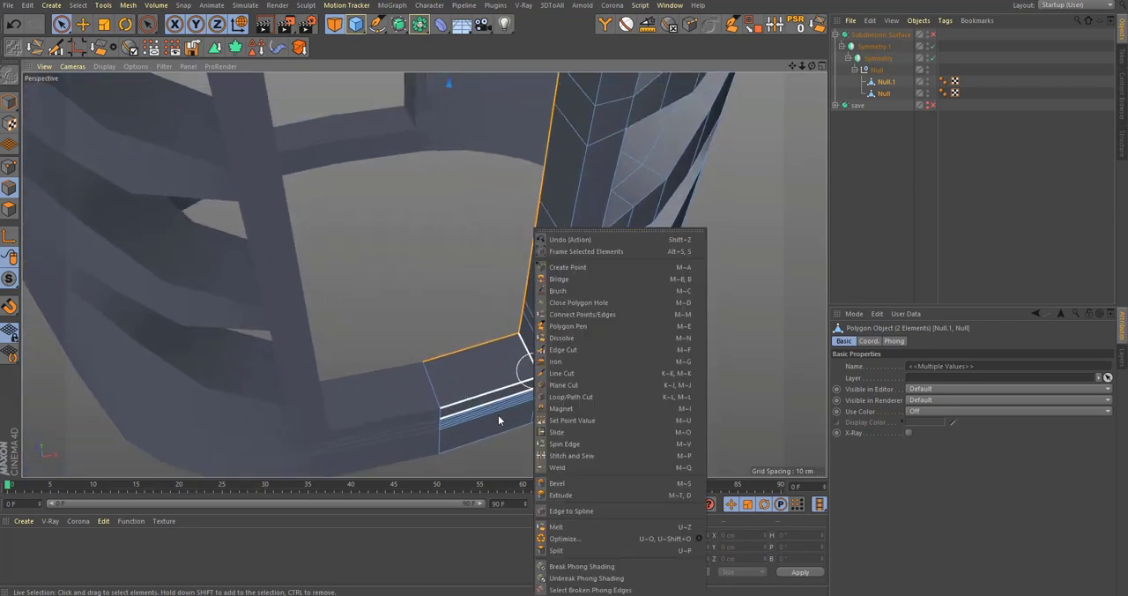
pyautogui.click(498, 419)
# Step: Try to shift the selected opening edges back about 20 cm along the Z axis
pyautogui.scroll(-5, 555, 318)
pyautogui.keyDown('alt'); pyautogui.moveTo(553, 327); pyautogui.dragTo(548, 436, button='middle'); pyautogui.keyUp('alt')
pyautogui.scroll(4, 578, 253)
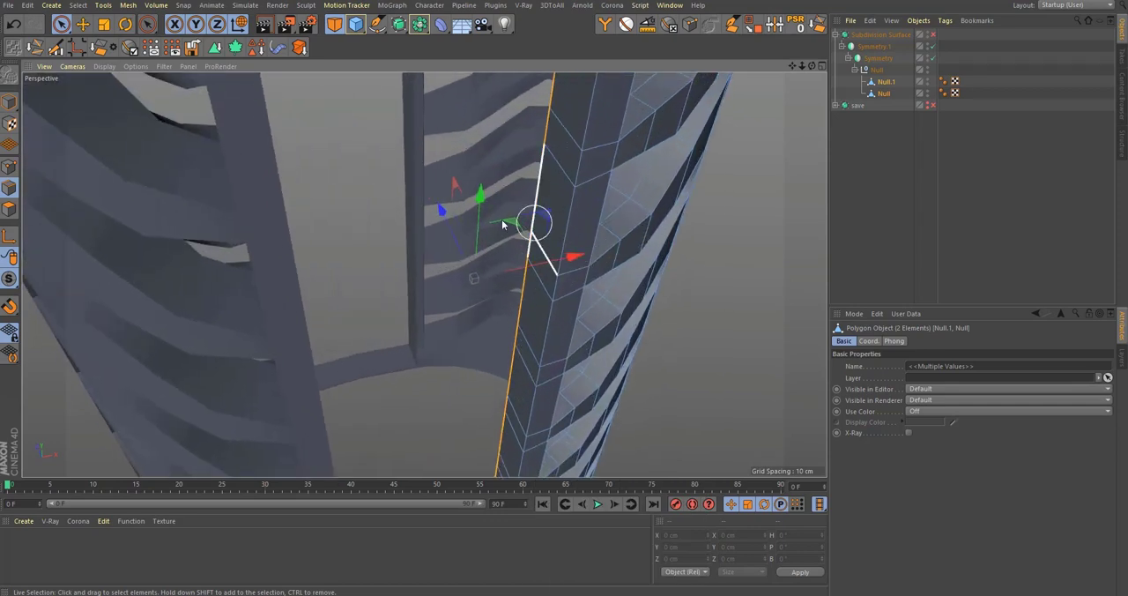
pyautogui.moveTo(447, 220); pyautogui.dragTo(467, 245)
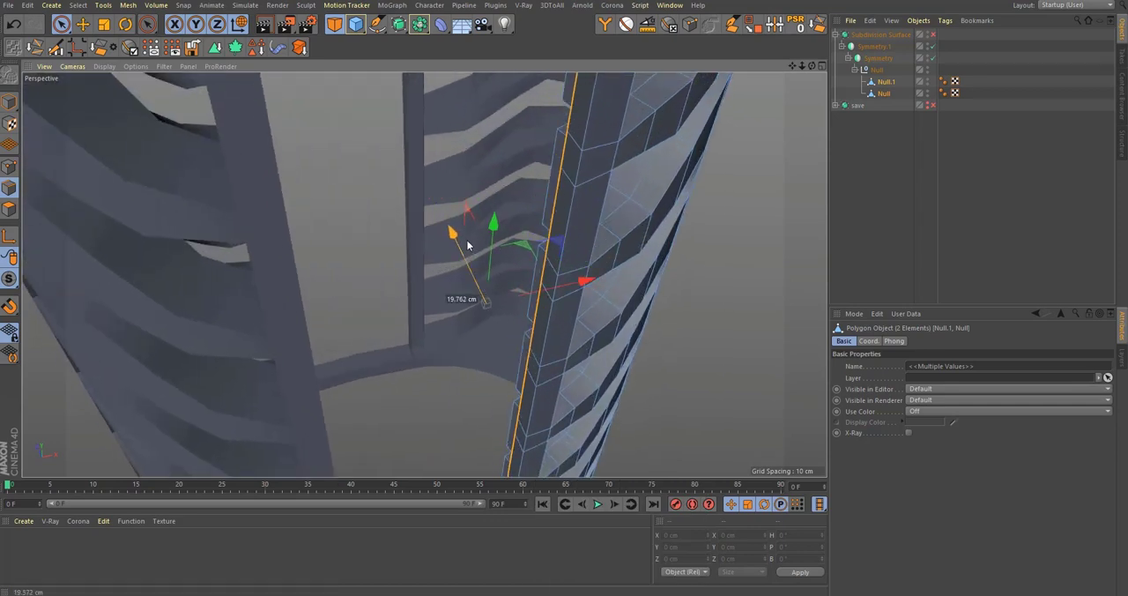
pyautogui.keyDown('alt'); pyautogui.moveTo(564, 312); pyautogui.dragTo(544, 297); pyautogui.keyUp('alt')
pyautogui.scroll(-3, 544, 297)
pyautogui.keyDown('alt'); pyautogui.moveTo(542, 283); pyautogui.dragTo(522, 180, button='middle'); pyautogui.keyUp('alt')
# Step: Extrude the selected opening edges with an offset of -8.1 cm and open the edge angle for editing
pyautogui.press('d')
pyautogui.keyDown('alt'); pyautogui.moveTo(499, 385); pyautogui.dragTo(512, 330, button='middle'); pyautogui.keyUp('alt')
pyautogui.keyDown('alt'); pyautogui.moveTo(518, 423); pyautogui.dragTo(547, 428); pyautogui.keyUp('alt')
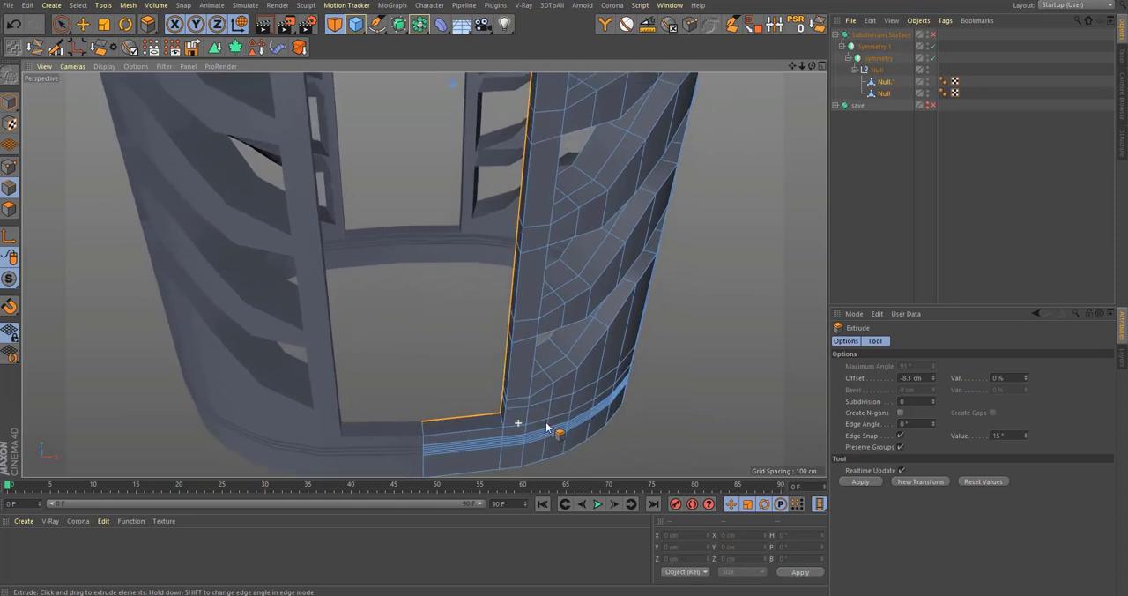
pyautogui.scroll(2, 546, 428)
pyautogui.click(908, 424)
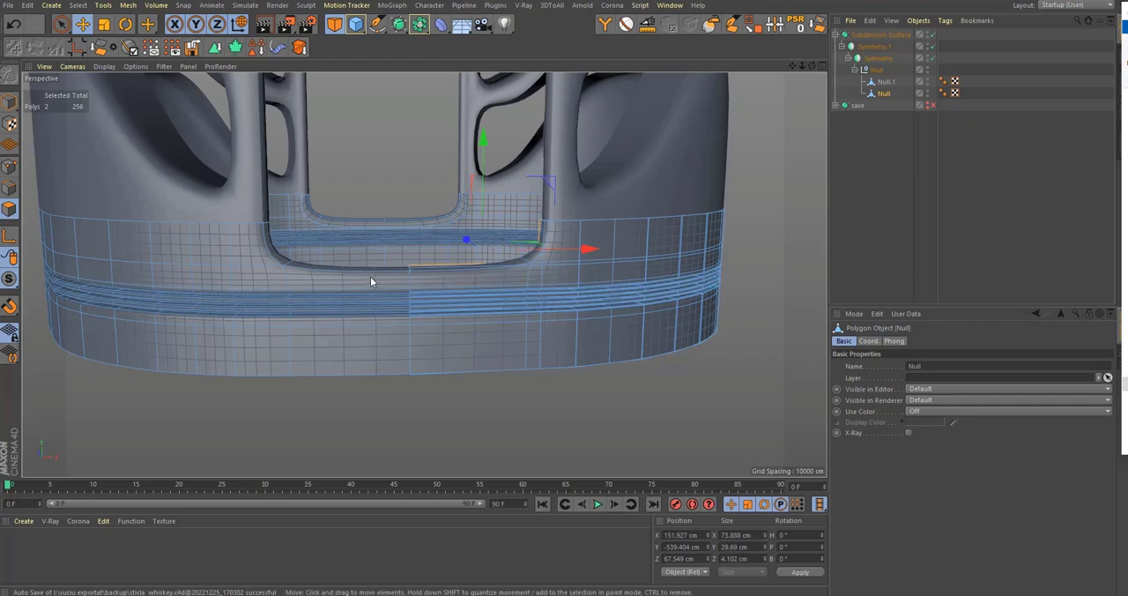
# Step: Inspect the smoothed base band in perspective and compare the arch, shoulders and neck with the reference in the front view
pyautogui.scroll(-5, 372, 342)
pyautogui.keyDown('alt'); pyautogui.moveTo(357, 343); pyautogui.dragTo(411, 345); pyautogui.keyUp('alt')
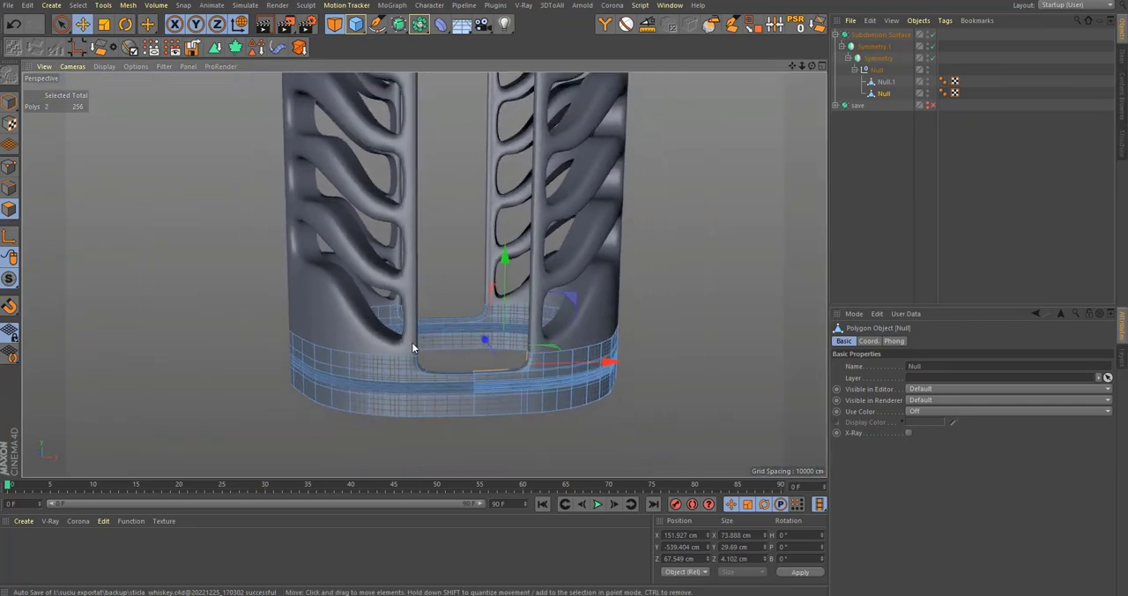
pyautogui.scroll(-2, 407, 353)
pyautogui.middleClick(408, 353)
pyautogui.middleClick(597, 362)
pyautogui.scroll(6, 597, 363)
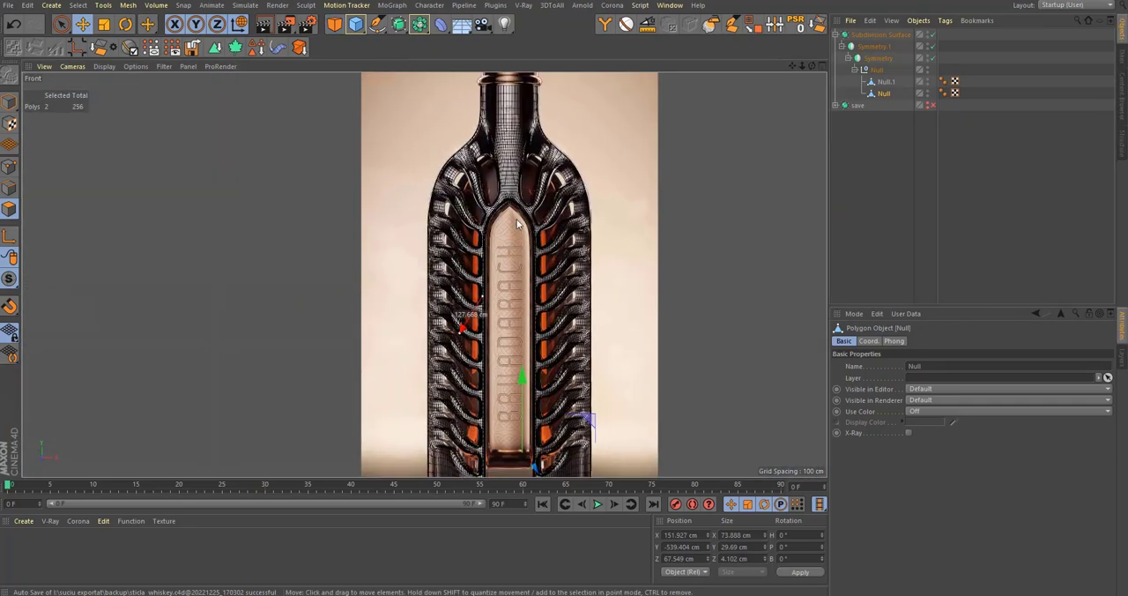
pyautogui.scroll(-4, 533, 195)
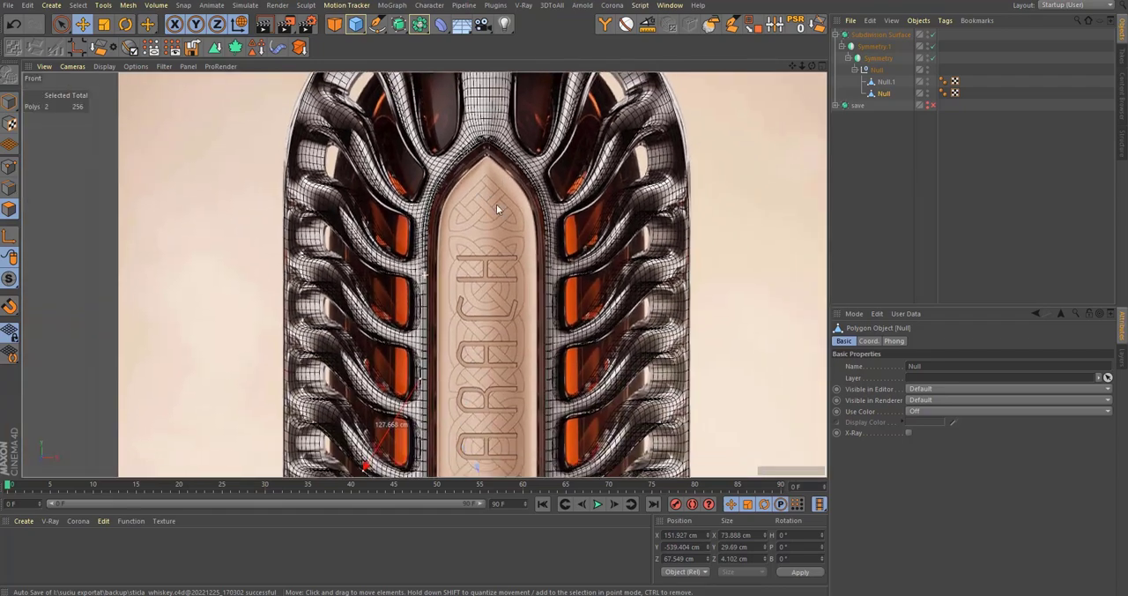
pyautogui.scroll(-6, 499, 197)
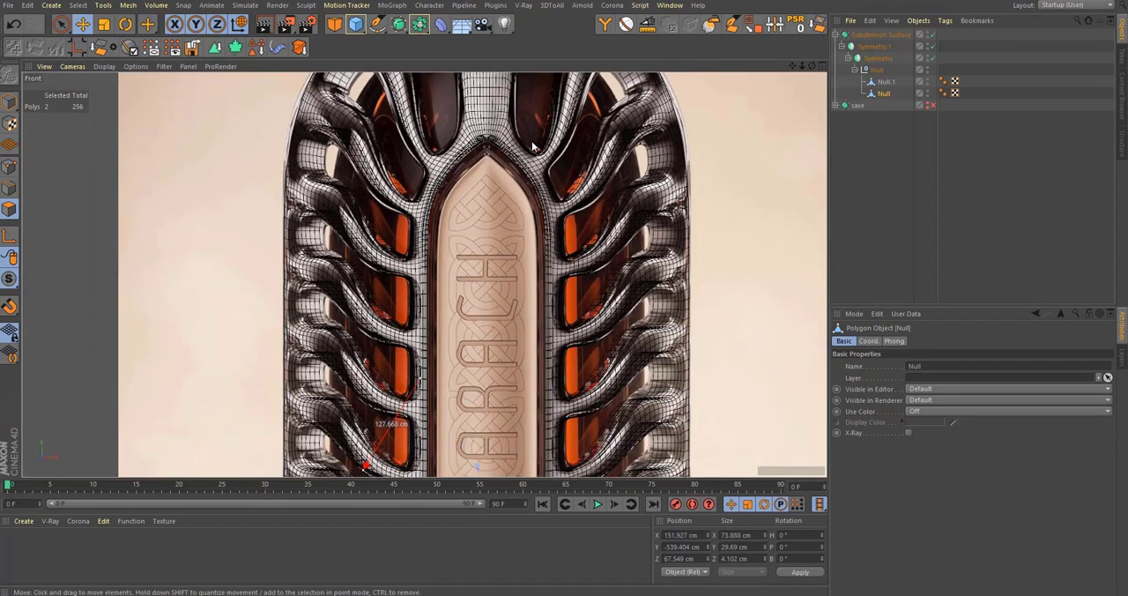
pyautogui.scroll(4, 497, 113)
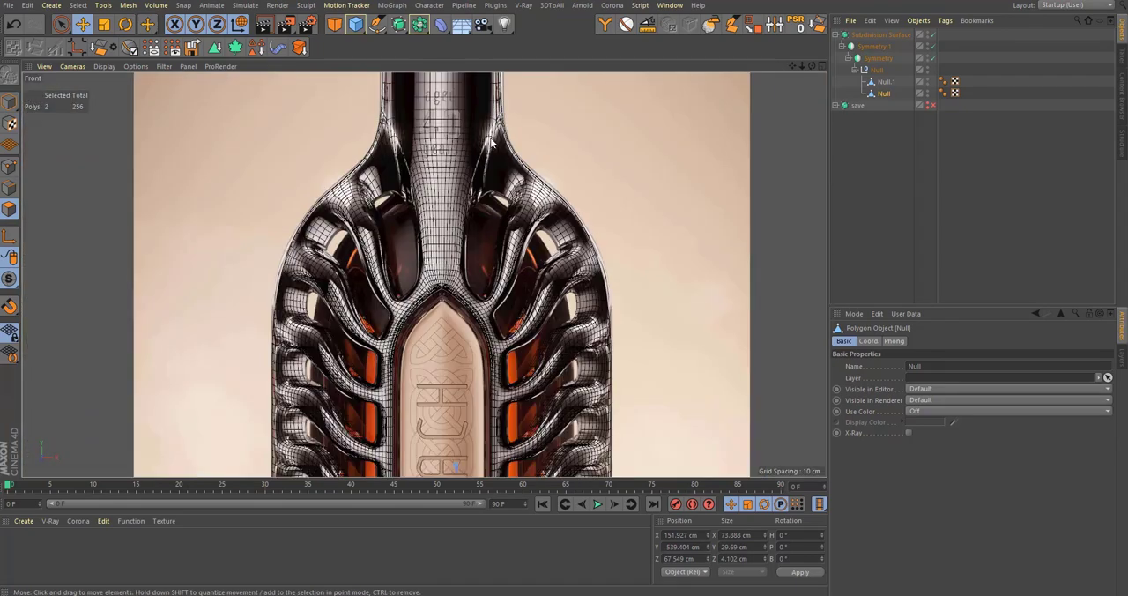
pyautogui.scroll(-5, 490, 145)
pyautogui.scroll(5, 492, 115)
pyautogui.scroll(-2, 555, 340)
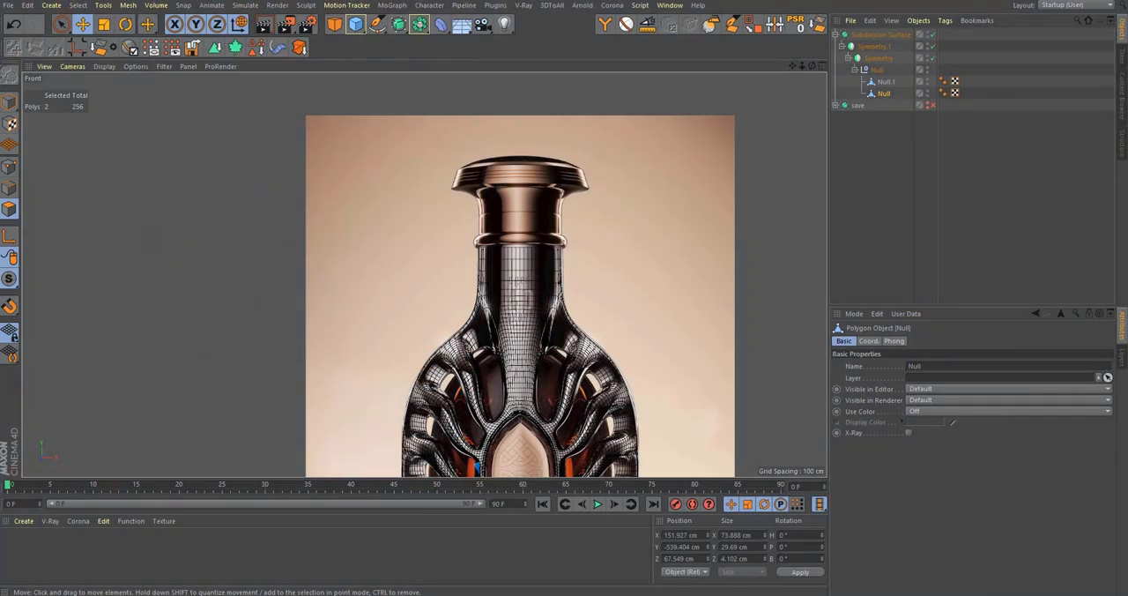
# Step: Switch to the browser and examine the Bruadarach product photos for the cage, neck collar, stopper and base band
pyautogui.moveTo(573, 0); pyautogui.dragTo(584, 0)
pyautogui.click(302, 595)
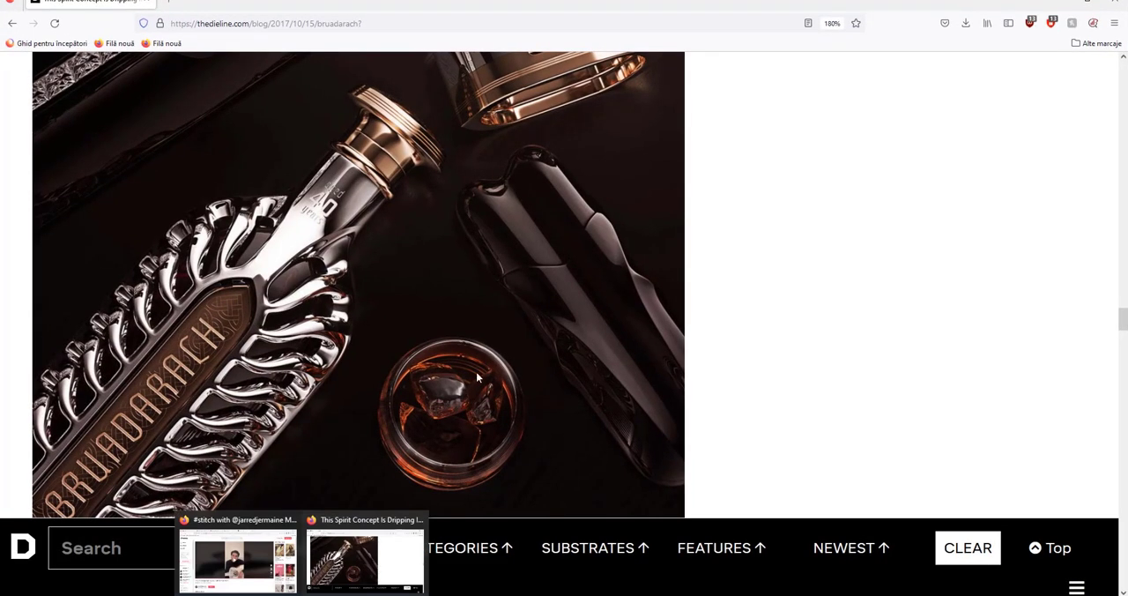
pyautogui.scroll(-10, 513, 360)
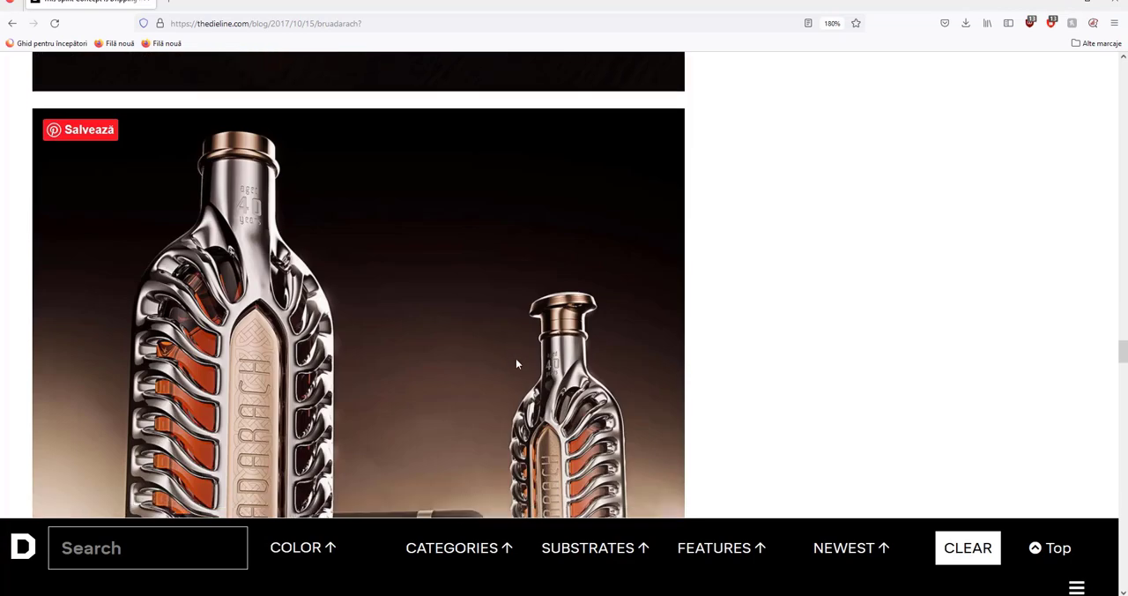
pyautogui.scroll(8, 546, 359)
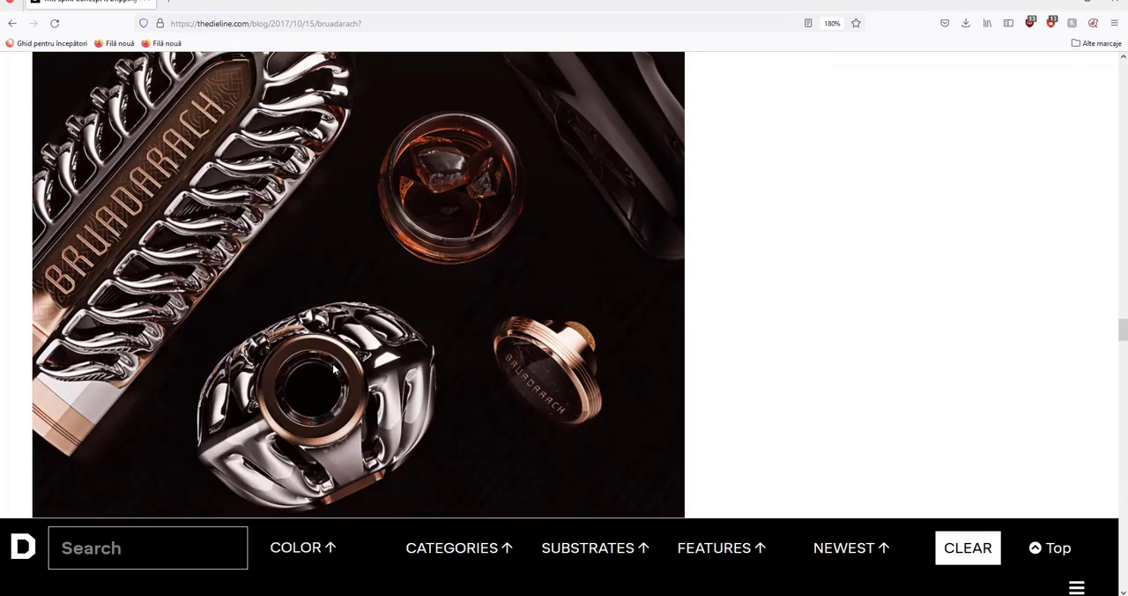
pyautogui.scroll(-5, 390, 308)
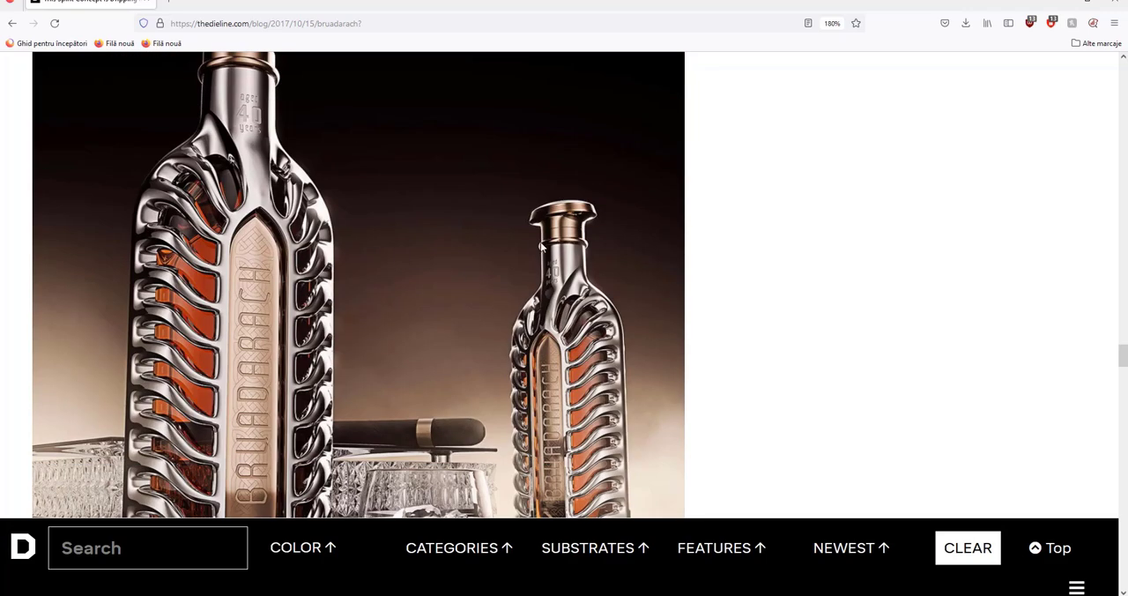
pyautogui.scroll(3, 418, 284)
pyautogui.scroll(-2, 370, 351)
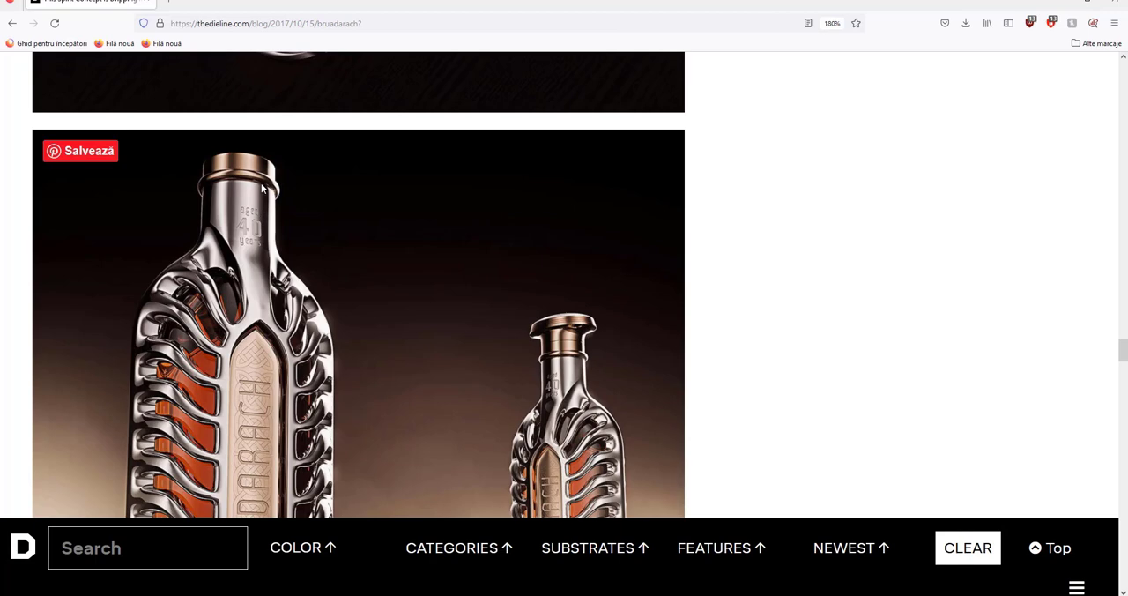
pyautogui.scroll(-5, 261, 230)
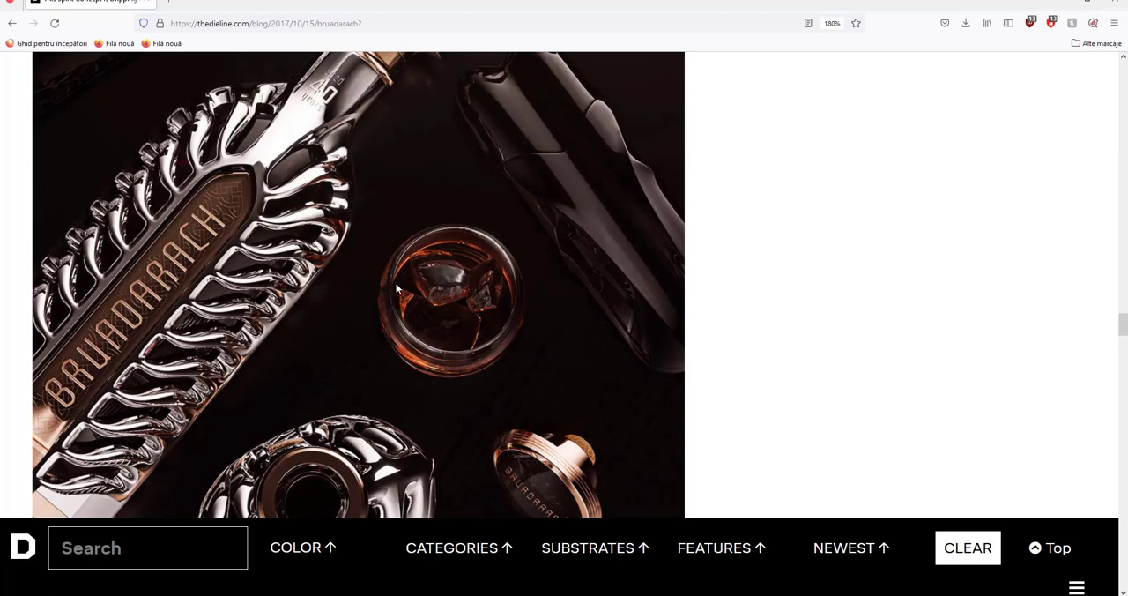
pyautogui.scroll(3, 396, 283)
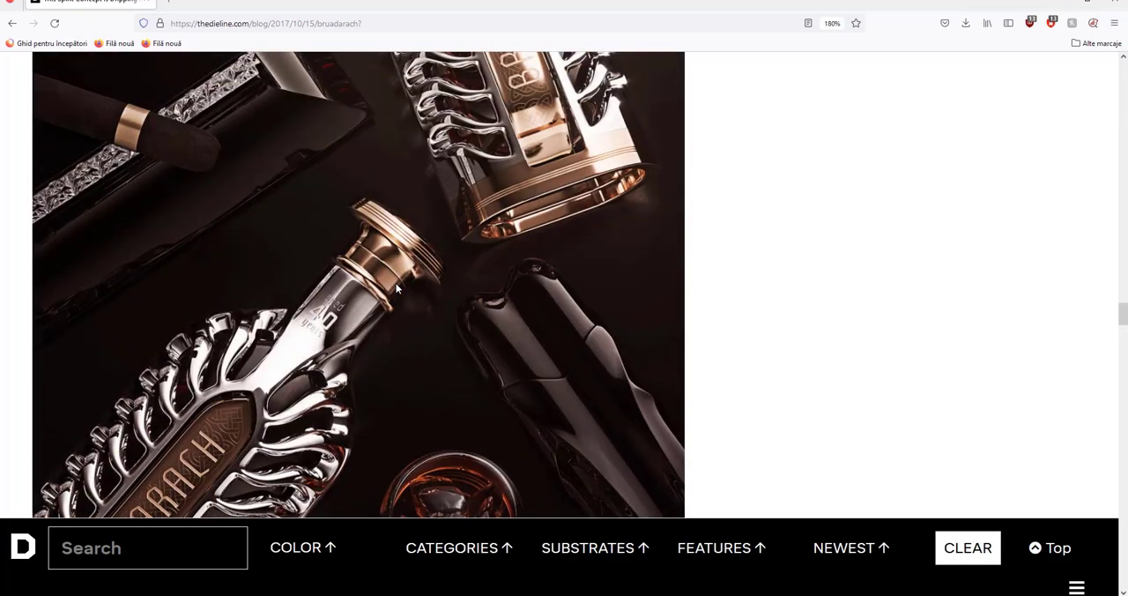
pyautogui.scroll(-4, 397, 287)
pyautogui.scroll(6, 384, 284)
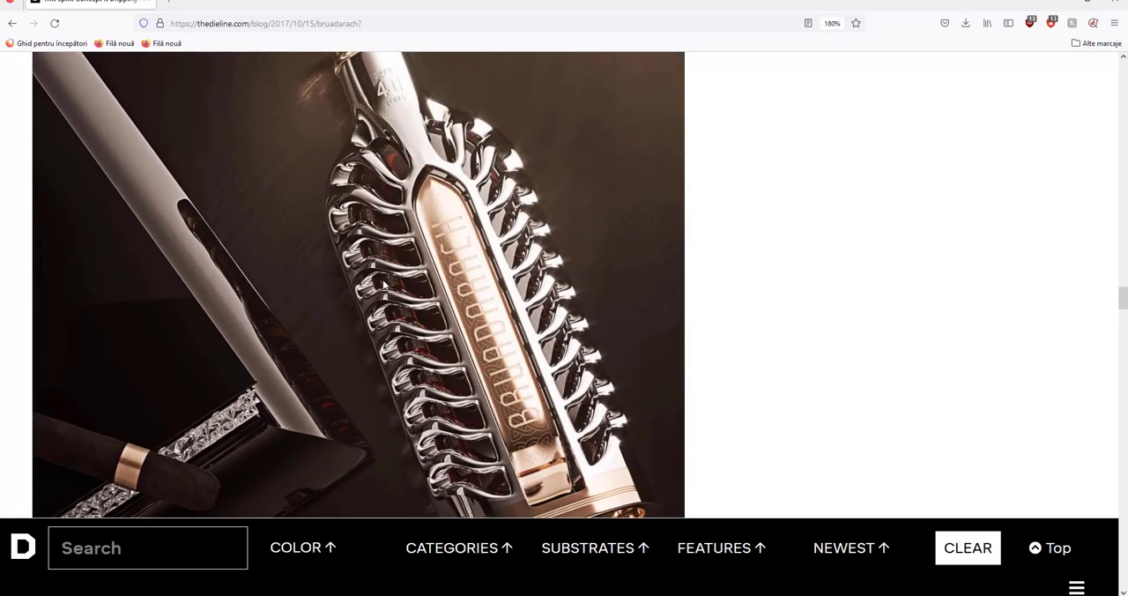
pyautogui.scroll(-5, 383, 284)
pyautogui.scroll(-3, 383, 285)
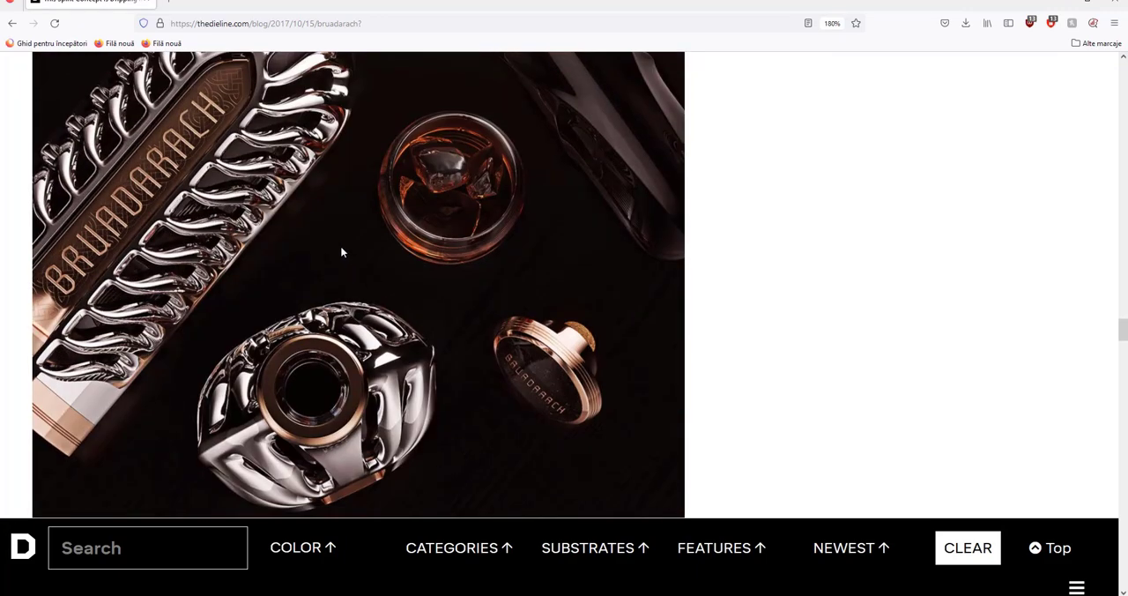
pyautogui.scroll(-5, 198, 136)
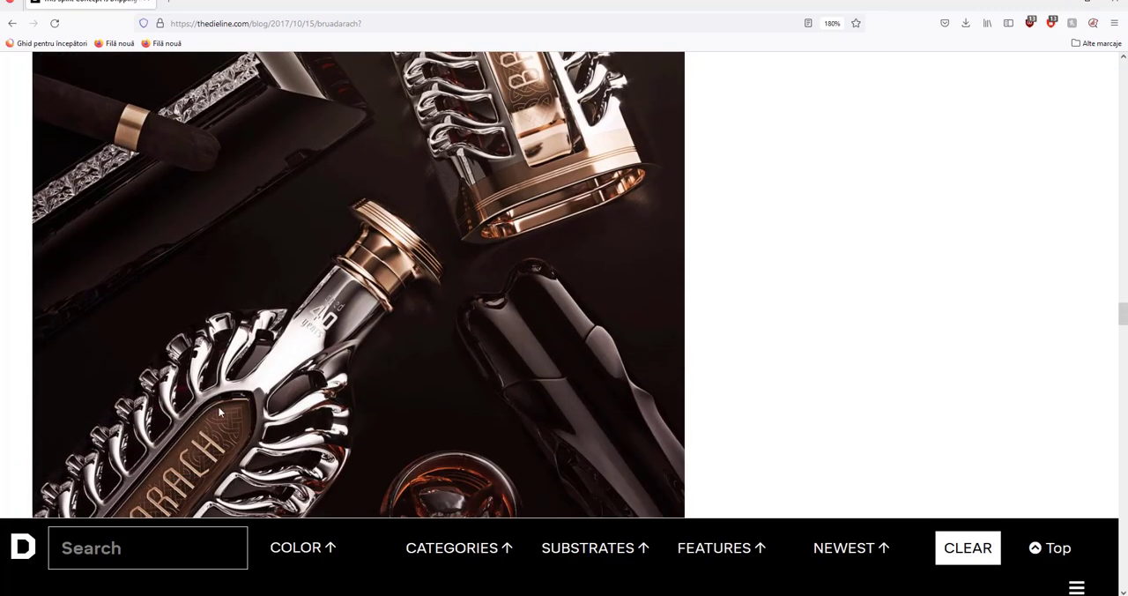
# Step: Switch back from the product photos to Cinema 4D and inspect the smoothed bottle cage and base in the perspective view
pyautogui.scroll(-2, 249, 404)
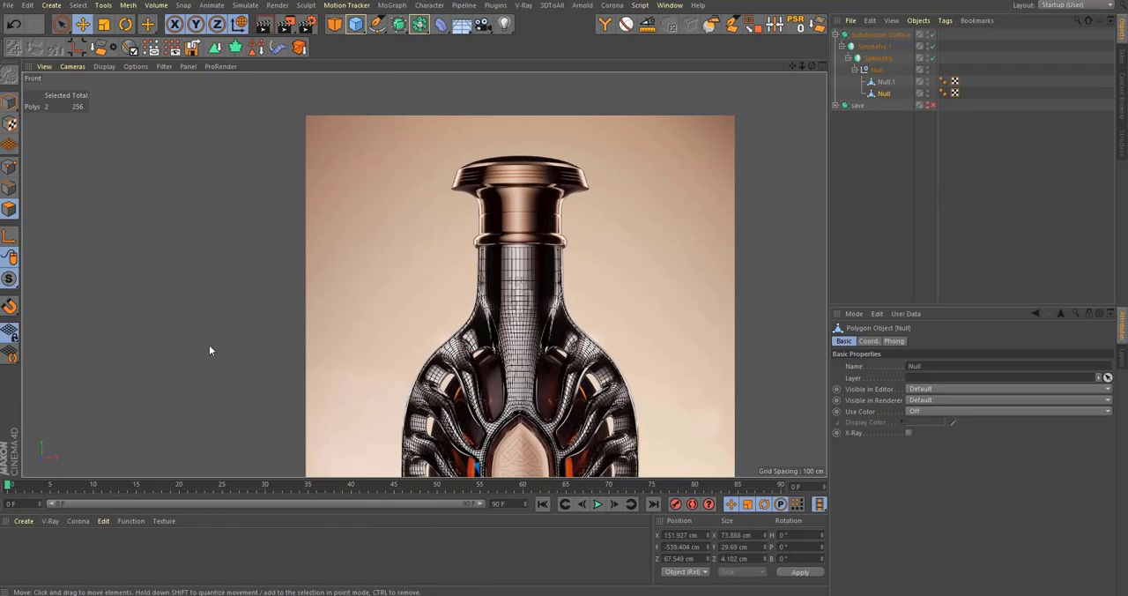
pyautogui.middleClick(566, 332)
pyautogui.middleClick(501, 319)
pyautogui.keyDown('alt'); pyautogui.moveTo(500, 319); pyautogui.dragTo(464, 327, button='right'); pyautogui.keyUp('alt')
pyautogui.keyDown('alt'); pyautogui.moveTo(464, 327); pyautogui.dragTo(469, 412, button='middle'); pyautogui.keyUp('alt')
pyautogui.keyDown('alt'); pyautogui.moveTo(469, 413); pyautogui.dragTo(570, 70, button='right'); pyautogui.keyUp('alt')
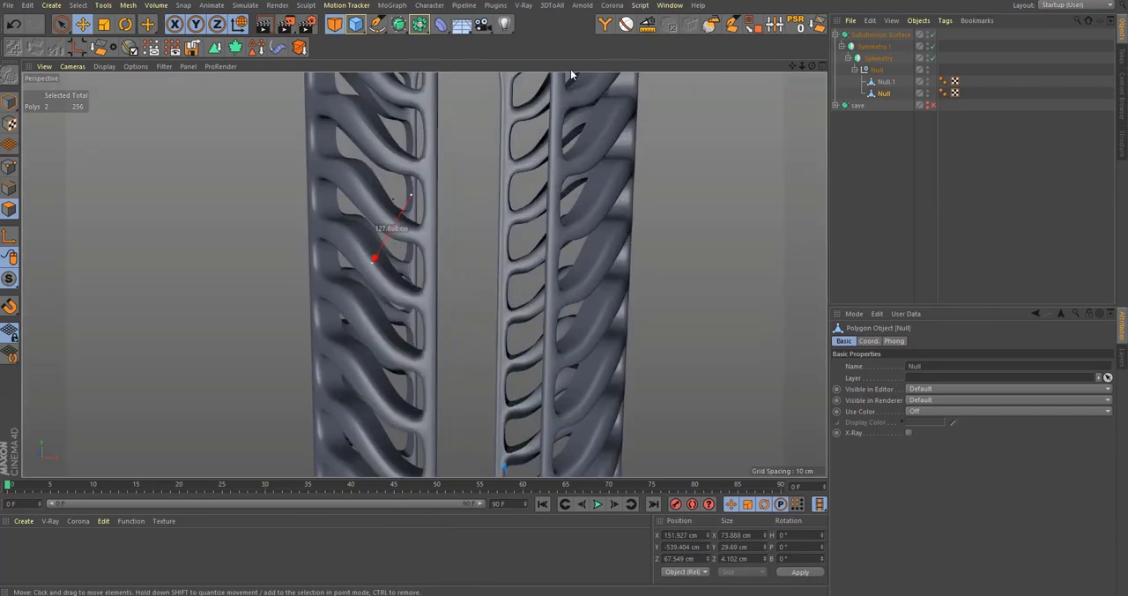
pyautogui.keyDown('alt'); pyautogui.moveTo(543, 268); pyautogui.dragTo(489, 309, button='right'); pyautogui.keyUp('alt')
pyautogui.keyDown('alt'); pyautogui.moveTo(489, 310); pyautogui.dragTo(553, 351); pyautogui.keyUp('alt')
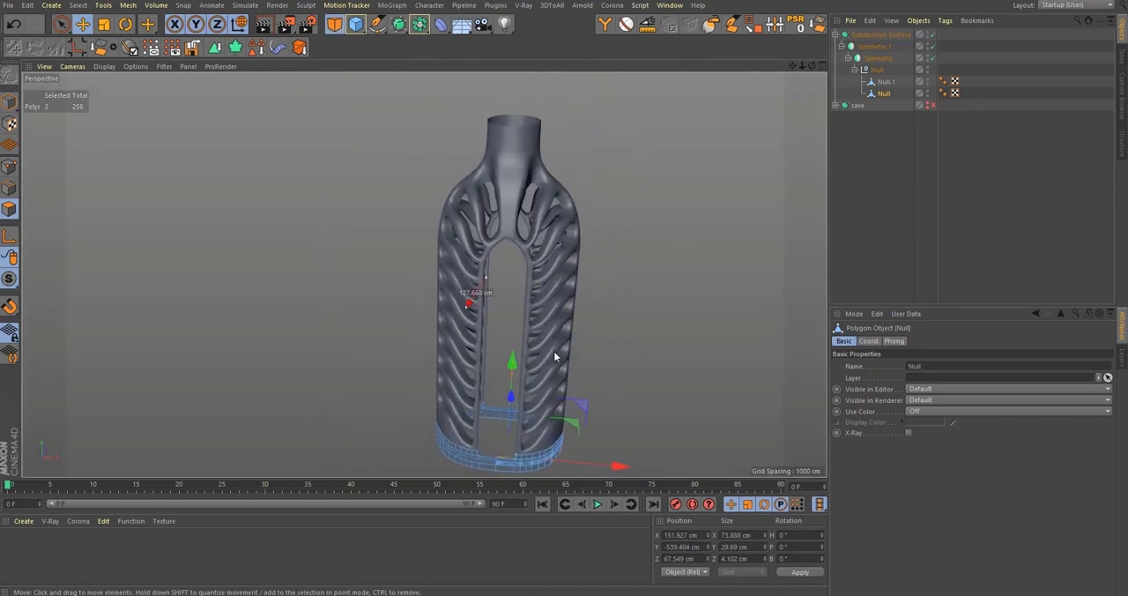
pyautogui.keyDown('alt'); pyautogui.moveTo(554, 350); pyautogui.dragTo(498, 242, button='middle'); pyautogui.keyUp('alt')
pyautogui.keyDown('alt'); pyautogui.moveTo(498, 242); pyautogui.dragTo(619, 327, button='right'); pyautogui.keyUp('alt')
pyautogui.keyDown('alt'); pyautogui.moveTo(498, 379); pyautogui.dragTo(511, 319); pyautogui.keyUp('alt')
# Step: Turn off the subdivision smoothing and examine the base band's unsmoothed grooves from below and from the side
pyautogui.press('q')
pyautogui.keyDown('alt'); pyautogui.moveTo(511, 372); pyautogui.dragTo(523, 263); pyautogui.keyUp('alt')
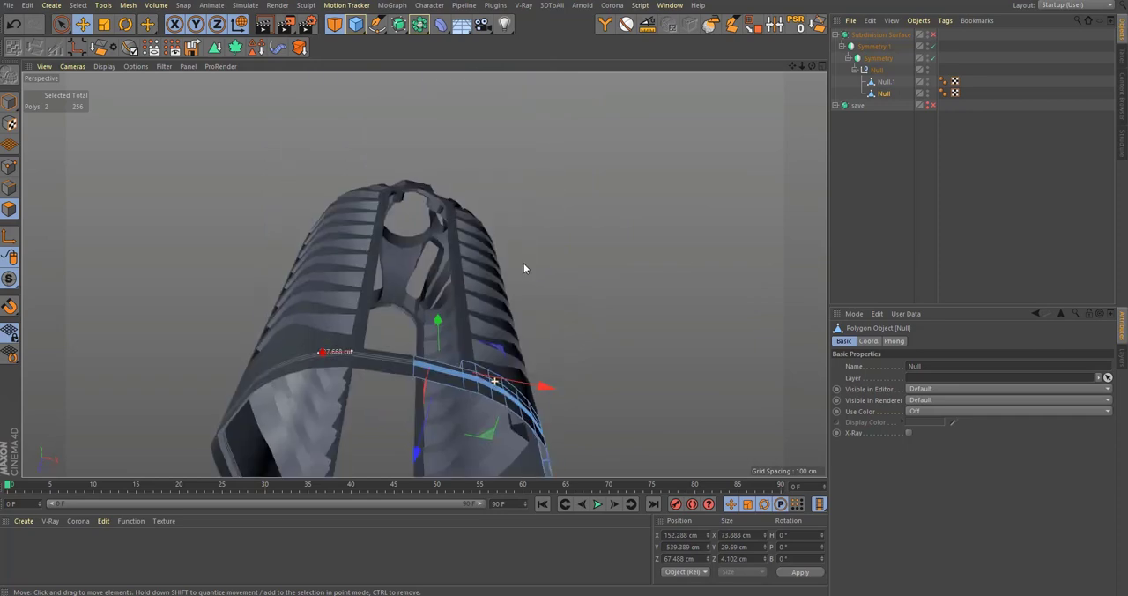
pyautogui.keyDown('alt'); pyautogui.moveTo(497, 380); pyautogui.dragTo(527, 263, button='middle'); pyautogui.keyUp('alt')
pyautogui.keyDown('alt'); pyautogui.moveTo(528, 265); pyautogui.dragTo(546, 383, button='right'); pyautogui.keyUp('alt')
pyautogui.keyDown('alt'); pyautogui.moveTo(546, 382); pyautogui.dragTo(561, 370); pyautogui.keyUp('alt')
pyautogui.keyDown('alt'); pyautogui.moveTo(561, 369); pyautogui.dragTo(522, 349, button='middle'); pyautogui.keyUp('alt')
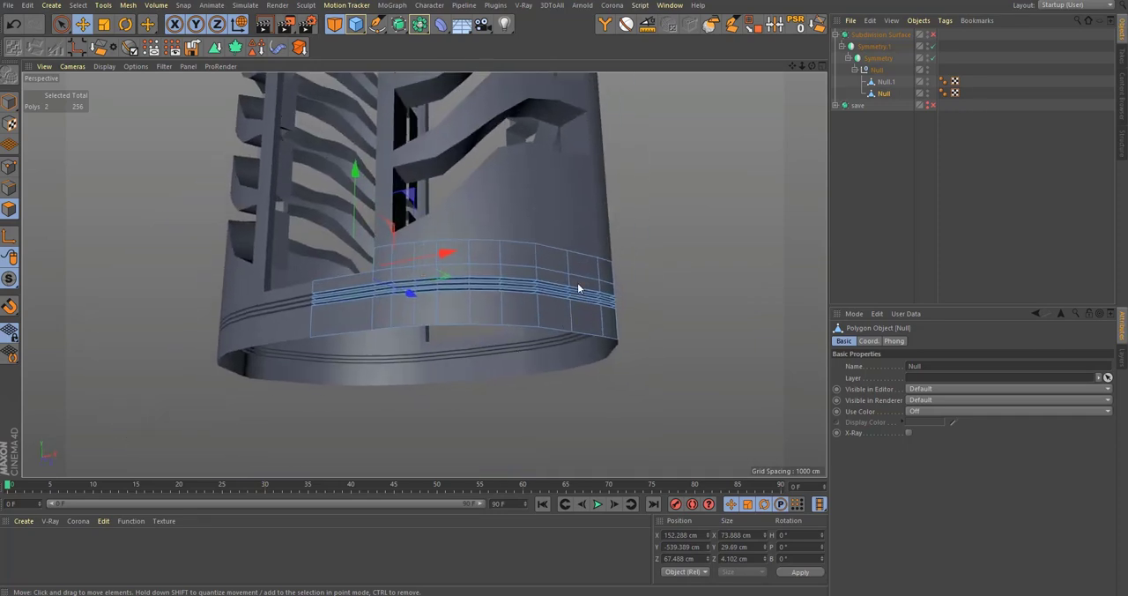
pyautogui.keyDown('alt'); pyautogui.moveTo(577, 283); pyautogui.dragTo(565, 371); pyautogui.keyUp('alt')
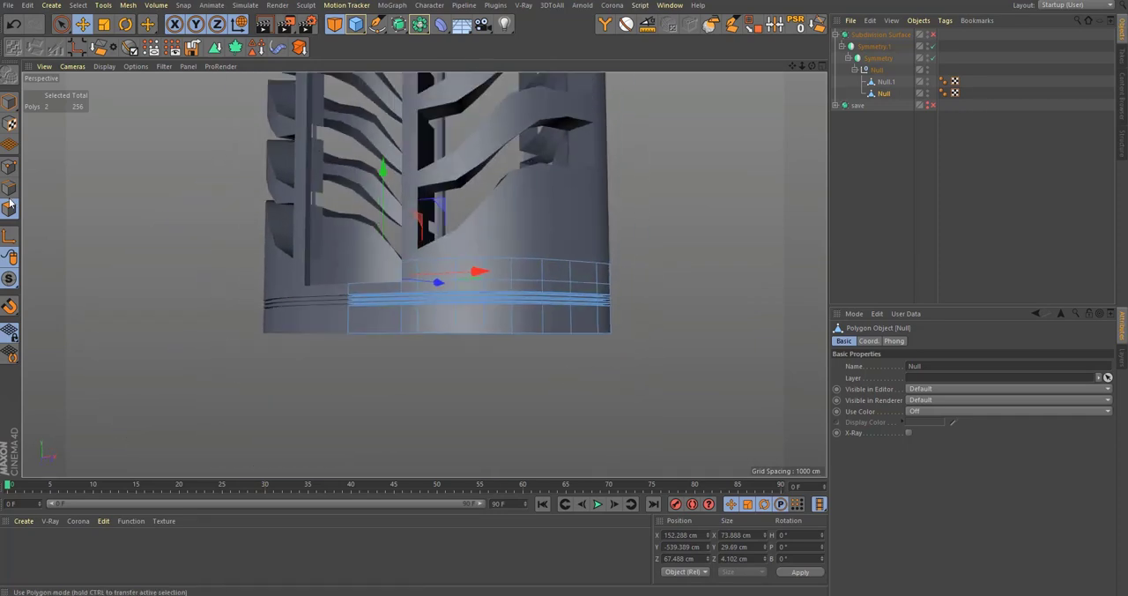
# Step: Select the edges along the bottom rim of the base band with a rectangle selection
pyautogui.scroll(2, 396, 284)
pyautogui.press('0')
pyautogui.moveTo(662, 420); pyautogui.dragTo(201, 363)
pyautogui.keyDown('alt'); pyautogui.moveTo(360, 366); pyautogui.dragTo(515, 283); pyautogui.keyUp('alt')
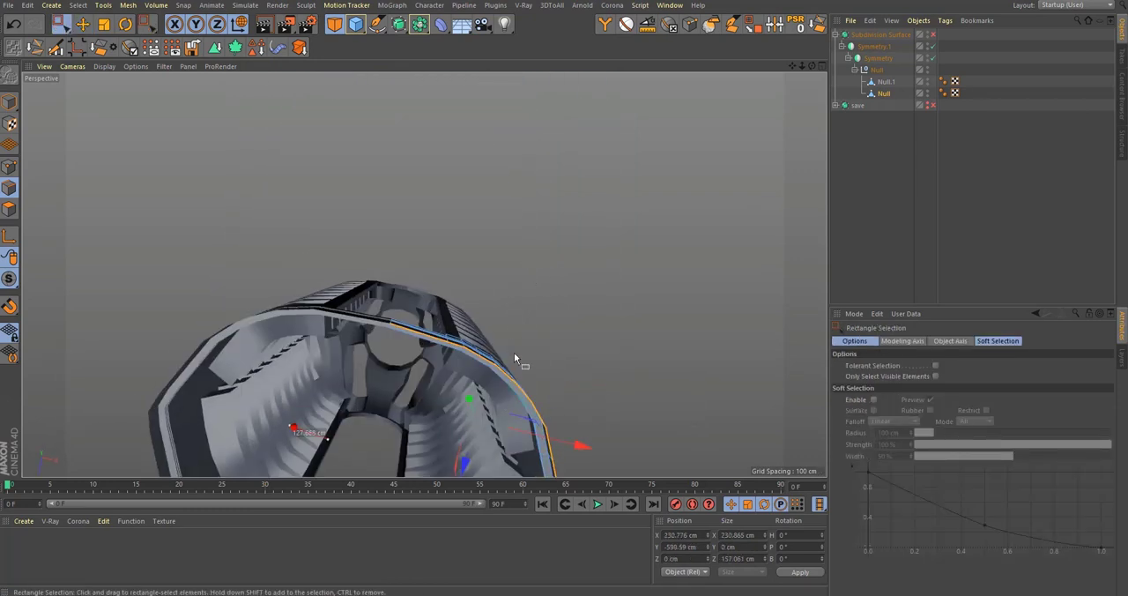
pyautogui.keyDown('alt'); pyautogui.moveTo(516, 357); pyautogui.dragTo(679, 255); pyautogui.keyUp('alt')
pyautogui.press('e')
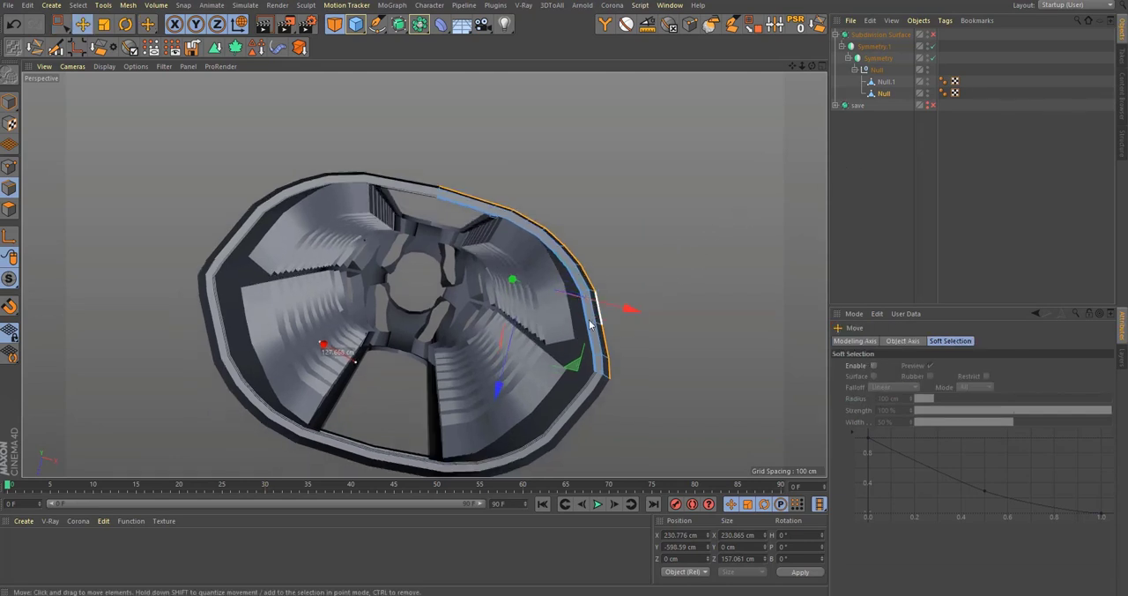
# Step: Use Line Cut with Visible Only enabled to cut between the two corner points along the base band's lowest groove
pyautogui.moveTo(580, 330)
pyautogui.keyDown('alt'); pyautogui.mouseDown()
pyautogui.moveTo(581, 403)
pyautogui.moveTo(597, 327)
pyautogui.mouseUp(); pyautogui.keyUp('alt')
pyautogui.keyDown('alt'); pyautogui.moveTo(592, 285); pyautogui.dragTo(713, 220, button='right'); pyautogui.keyUp('alt')
pyautogui.keyDown('alt'); pyautogui.moveTo(598, 259); pyautogui.dragTo(646, 221); pyautogui.keyUp('alt')
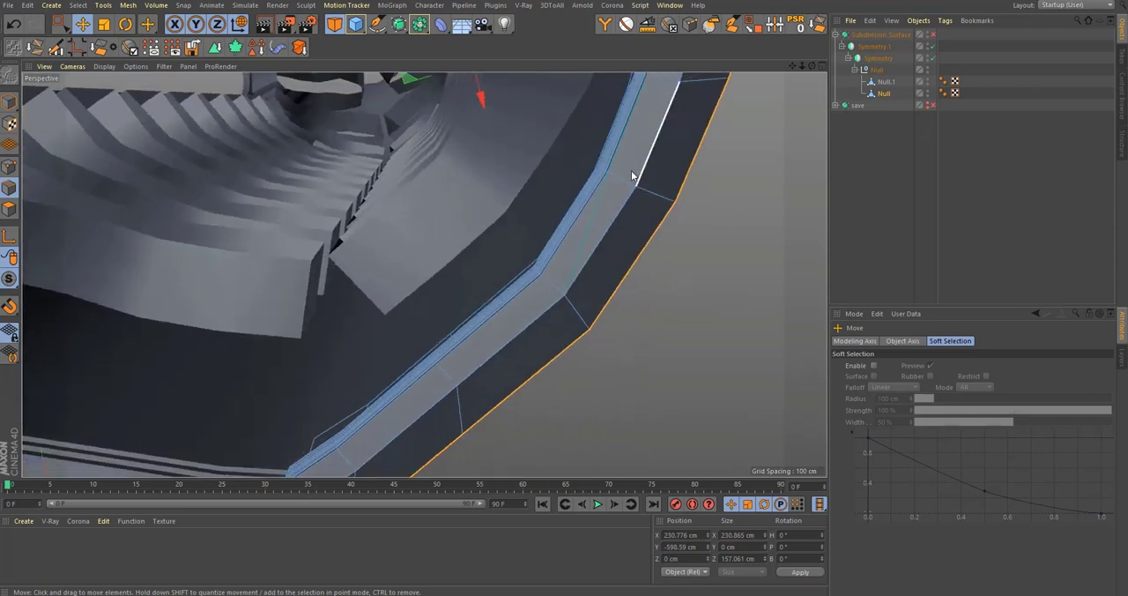
pyautogui.keyDown('alt'); pyautogui.moveTo(631, 170); pyautogui.dragTo(723, 159, button='right'); pyautogui.keyUp('alt')
pyautogui.keyDown('alt'); pyautogui.moveTo(574, 199); pyautogui.dragTo(410, 279); pyautogui.keyUp('alt')
pyautogui.press('k')
pyautogui.press('k')
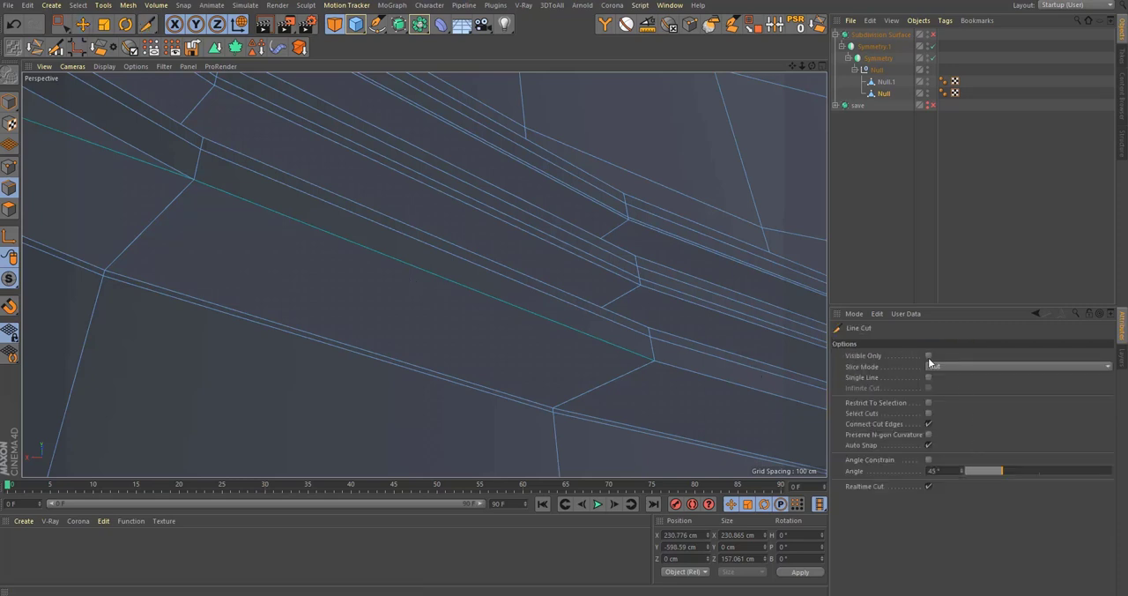
pyautogui.click(928, 356)
pyautogui.click(656, 362)
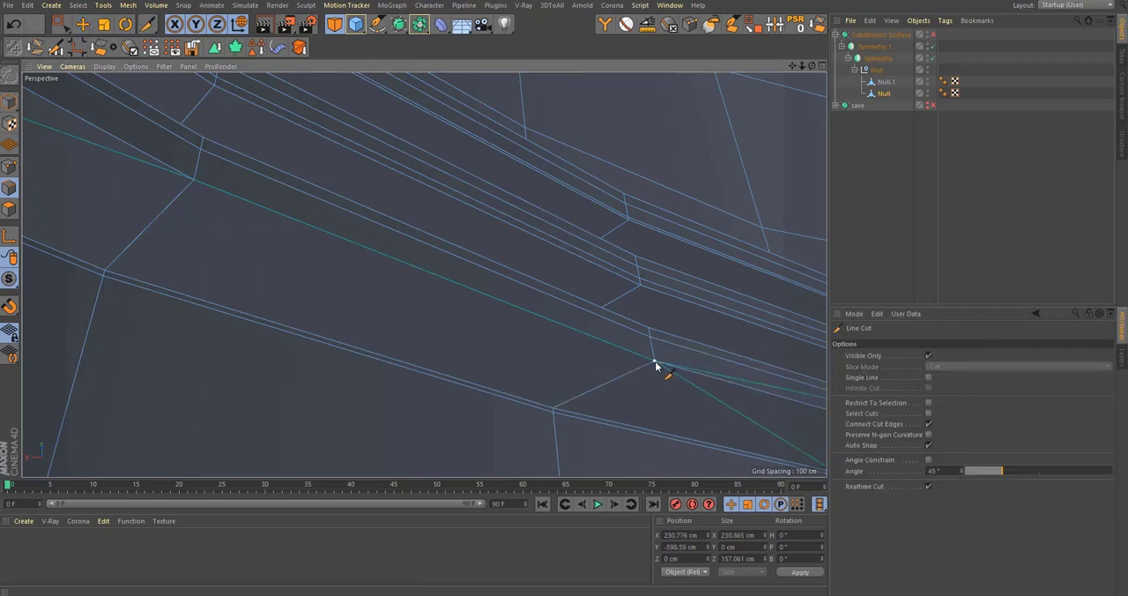
pyautogui.click(195, 184)
pyautogui.press('Escape')
pyautogui.scroll(-3, 246, 270)
pyautogui.keyDown('alt'); pyautogui.moveTo(205, 252); pyautogui.dragTo(642, 395, button='middle'); pyautogui.keyUp('alt')
pyautogui.keyDown('alt'); pyautogui.moveTo(440, 322); pyautogui.dragTo(443, 333); pyautogui.keyUp('alt')
pyautogui.keyDown('alt'); pyautogui.moveTo(37, 185); pyautogui.dragTo(419, 300, button='middle'); pyautogui.keyUp('alt')
pyautogui.keyDown('alt'); pyautogui.moveTo(419, 299); pyautogui.dragTo(368, 258); pyautogui.keyUp('alt')
pyautogui.keyDown('alt'); pyautogui.moveTo(529, 281); pyautogui.dragTo(152, 244, button='middle'); pyautogui.keyUp('alt')
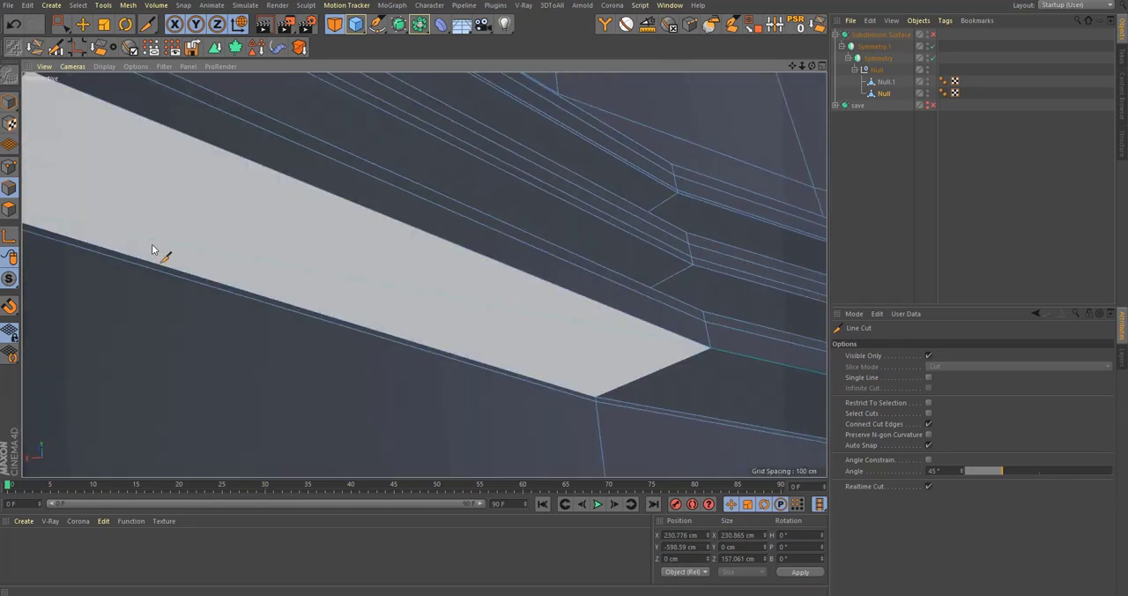
# Step: Select and delete the faulty n-gon faces along the base band's lowest groove
pyautogui.press('space')
pyautogui.click(494, 310)
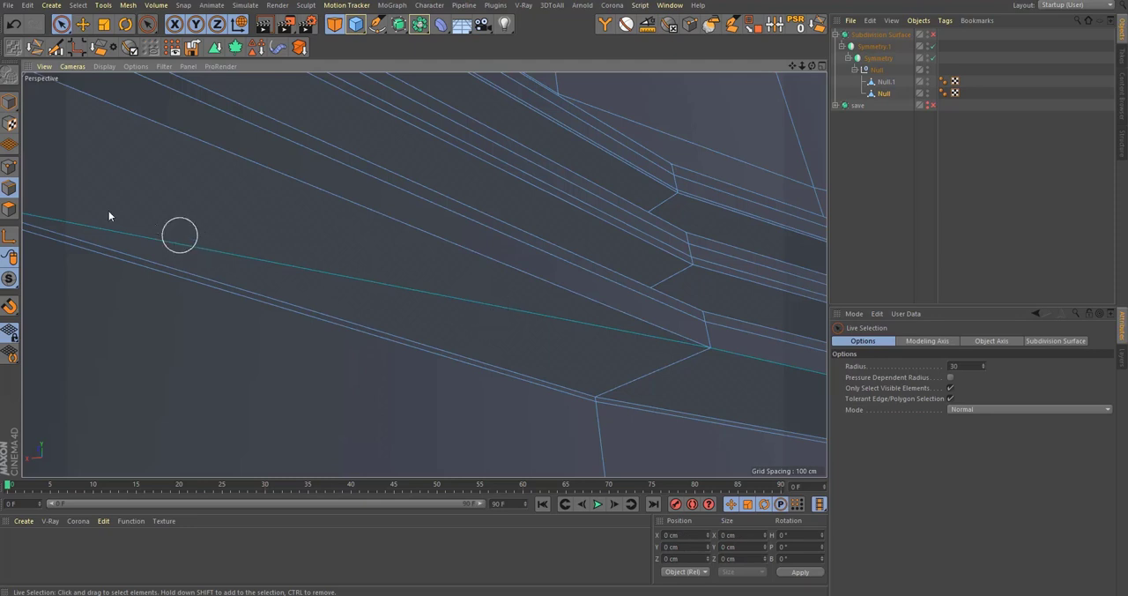
pyautogui.click(11, 210)
pyautogui.click(305, 248)
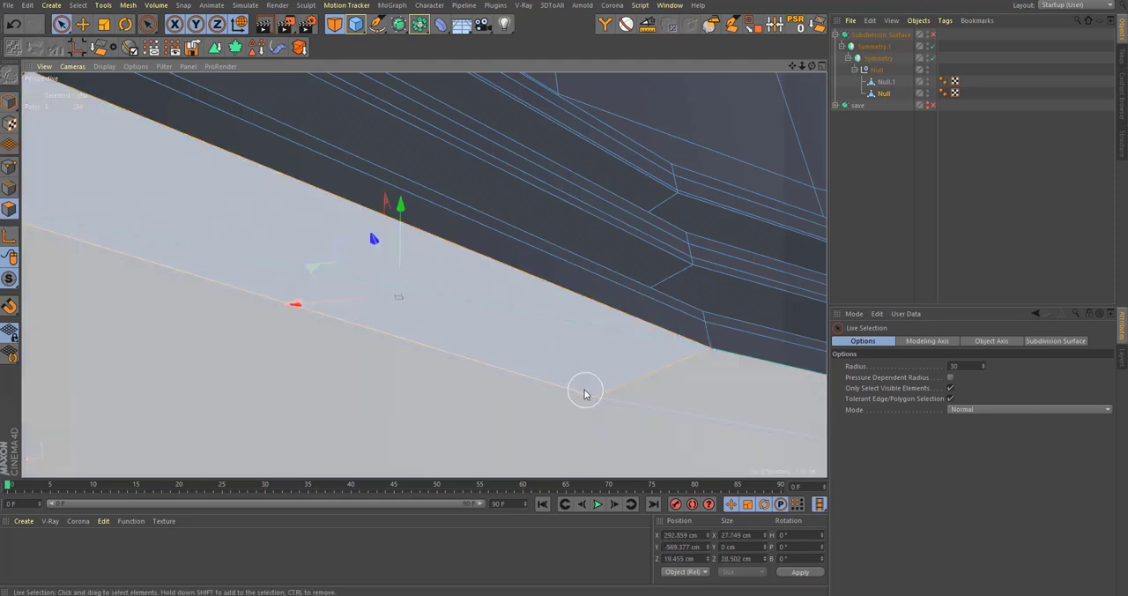
pyautogui.press('Delete')
pyautogui.keyDown('alt'); pyautogui.moveTo(697, 391); pyautogui.dragTo(331, 253); pyautogui.keyUp('alt')
pyautogui.click(330, 252)
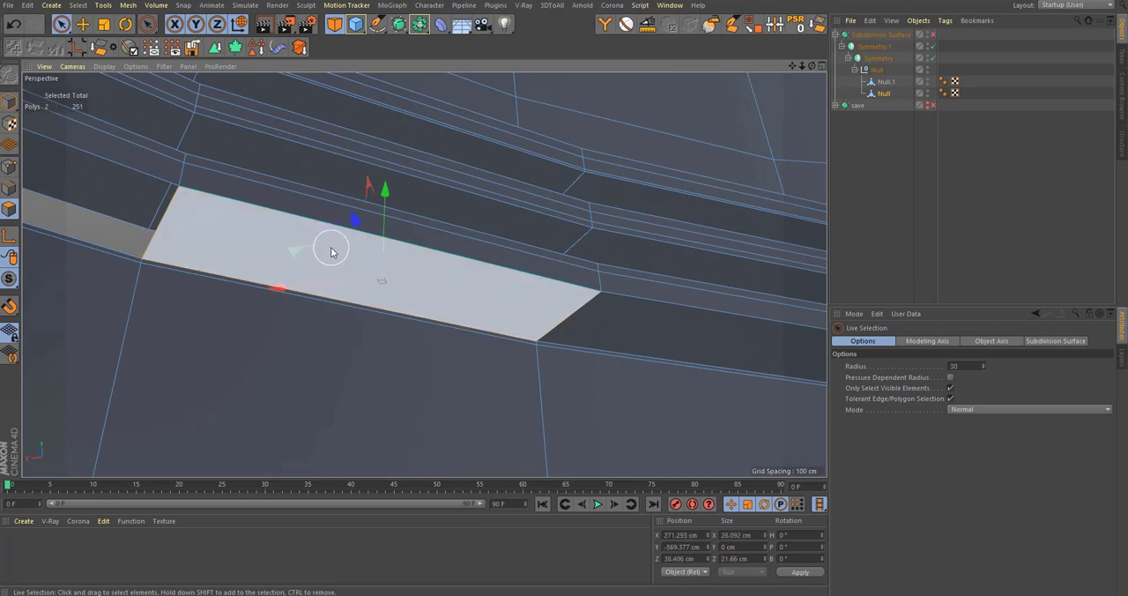
pyautogui.press('Delete')
# Step: Bridge the open edges along the base band's lowest groove to rebuild the deleted faces
pyautogui.moveTo(329, 339); pyautogui.dragTo(321, 339, button='middle')
pyautogui.keyDown('alt'); pyautogui.moveTo(320, 294); pyautogui.dragTo(383, 348, button='middle'); pyautogui.keyUp('alt')
pyautogui.keyDown('alt'); pyautogui.moveTo(383, 347); pyautogui.dragTo(238, 287); pyautogui.keyUp('alt')
pyautogui.click(9, 186)
pyautogui.press('b')
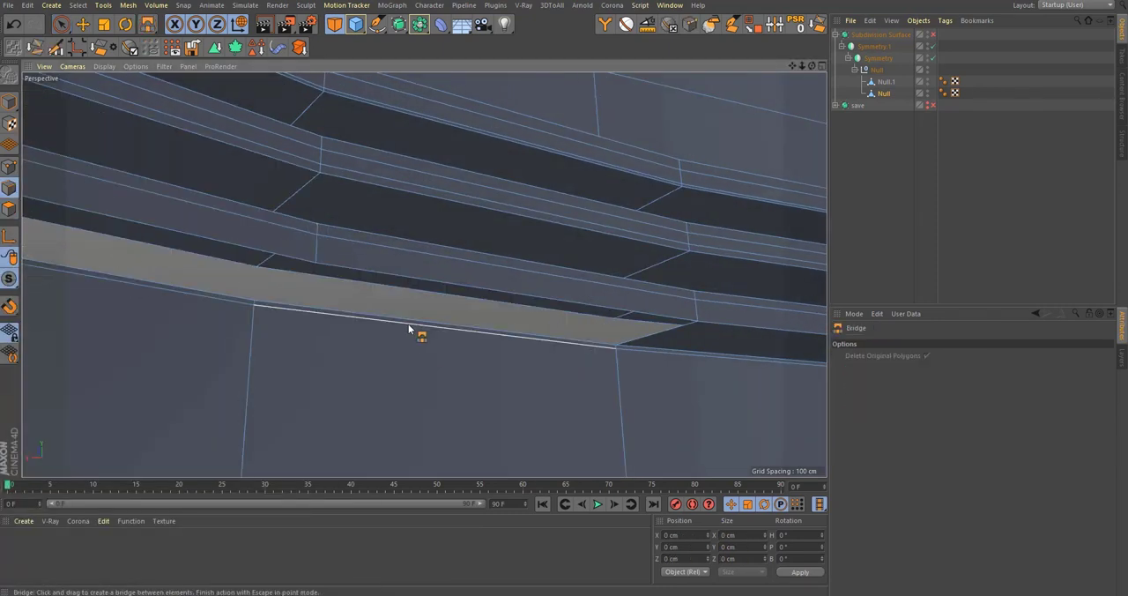
pyautogui.moveTo(447, 282); pyautogui.dragTo(449, 285)
pyautogui.keyDown('alt'); pyautogui.moveTo(112, 252); pyautogui.dragTo(363, 307, button='middle'); pyautogui.keyUp('alt')
pyautogui.moveTo(370, 328); pyautogui.dragTo(470, 289)
# Step: Reselect the base band's bottom rim edges with a rectangle selection and check the selection from below
pyautogui.scroll(-3, 424, 307)
pyautogui.scroll(-8, 664, 338)
pyautogui.press('space')
pyautogui.scroll(-3, 491, 292)
pyautogui.moveTo(702, 393); pyautogui.dragTo(208, 314)
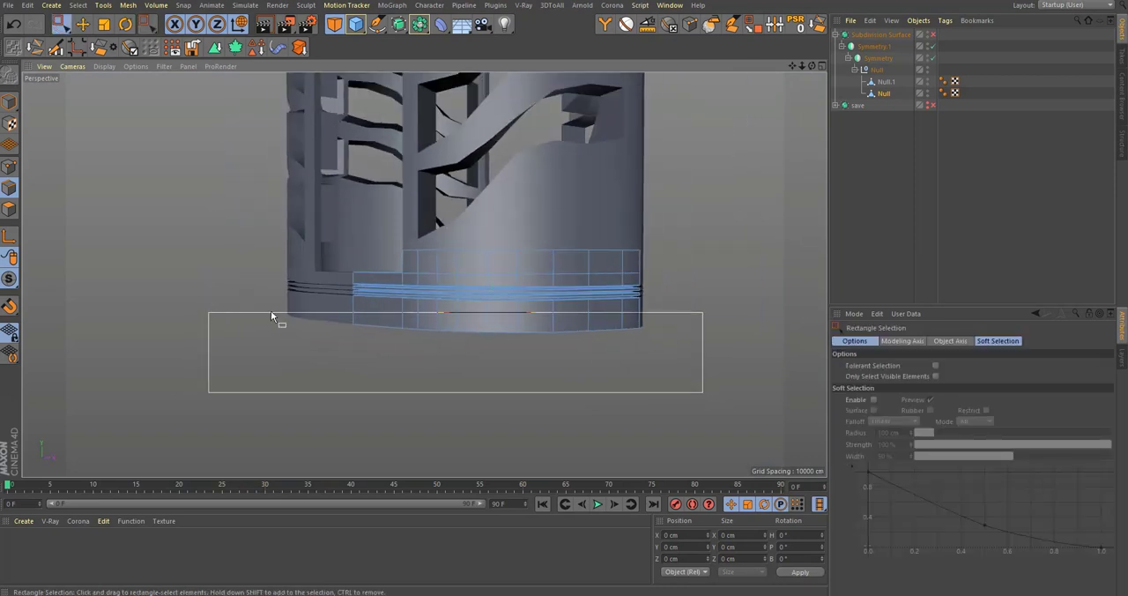
pyautogui.keyDown('alt'); pyautogui.moveTo(408, 305); pyautogui.dragTo(527, 239); pyautogui.keyUp('alt')
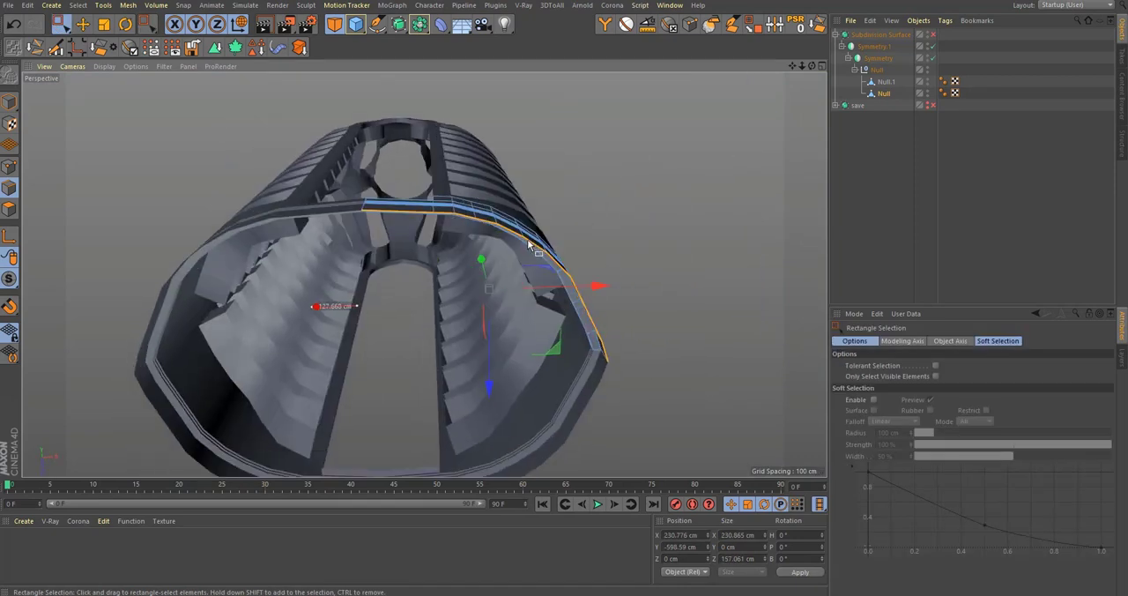
# Step: Enable axis editing and position the object's axis near the bottle's centre, checking it in the top view
pyautogui.press('e')
pyautogui.moveTo(558, 350); pyautogui.dragTo(534, 343)
pyautogui.middleClick(534, 343)
pyautogui.middleClick(529, 229)
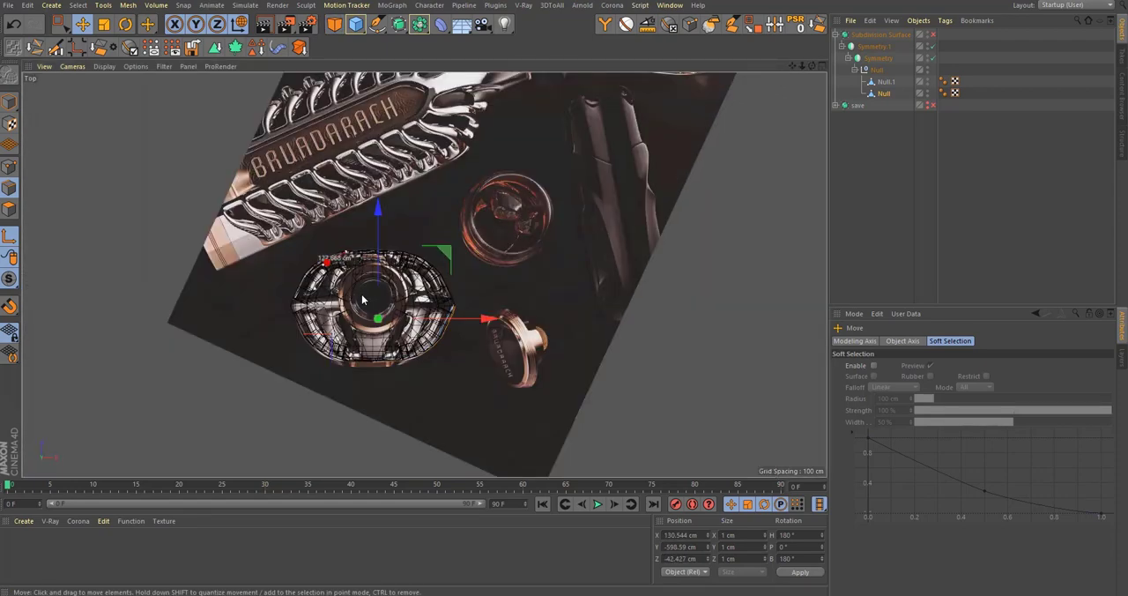
pyautogui.keyDown('alt'); pyautogui.moveTo(379, 298); pyautogui.dragTo(446, 289, button='right'); pyautogui.keyUp('alt')
pyautogui.middleClick(441, 280)
pyautogui.middleClick(374, 221)
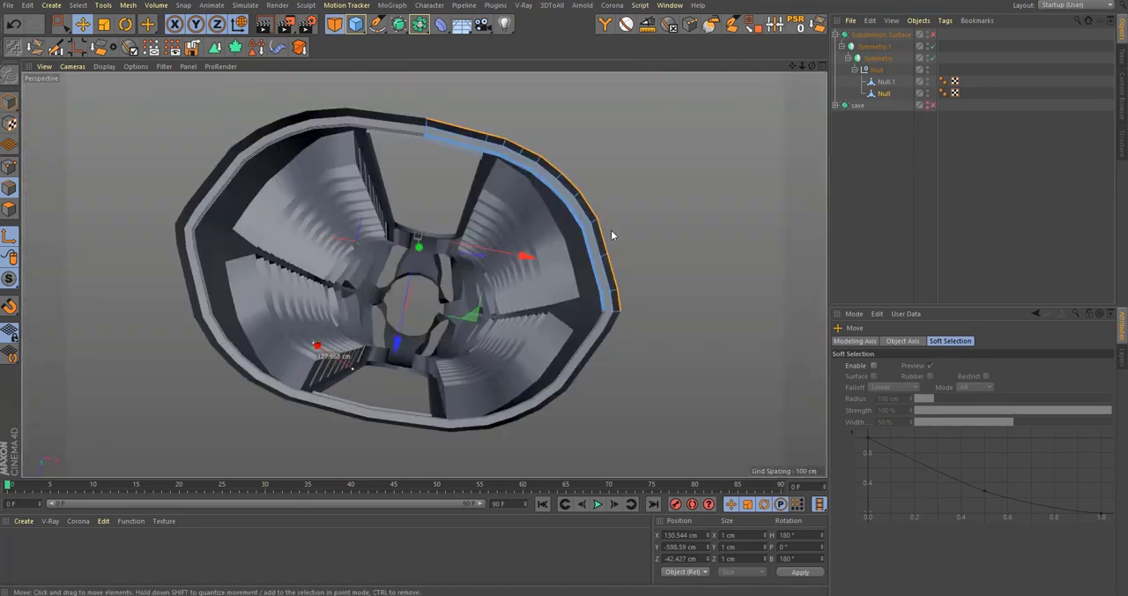
pyautogui.keyDown('alt'); pyautogui.moveTo(447, 327); pyautogui.dragTo(461, 385); pyautogui.keyUp('alt')
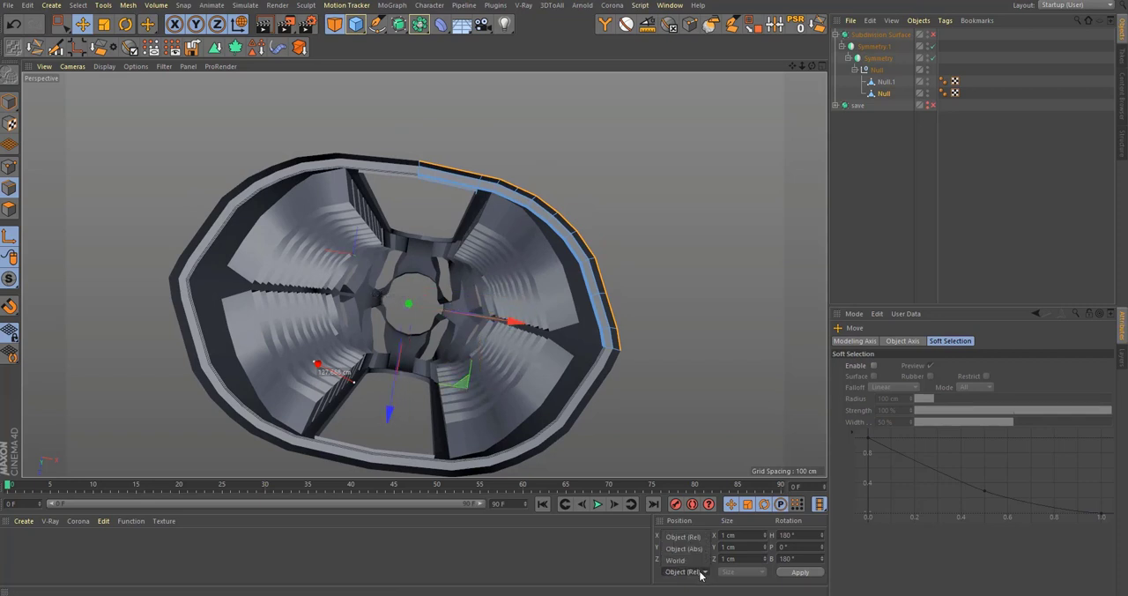
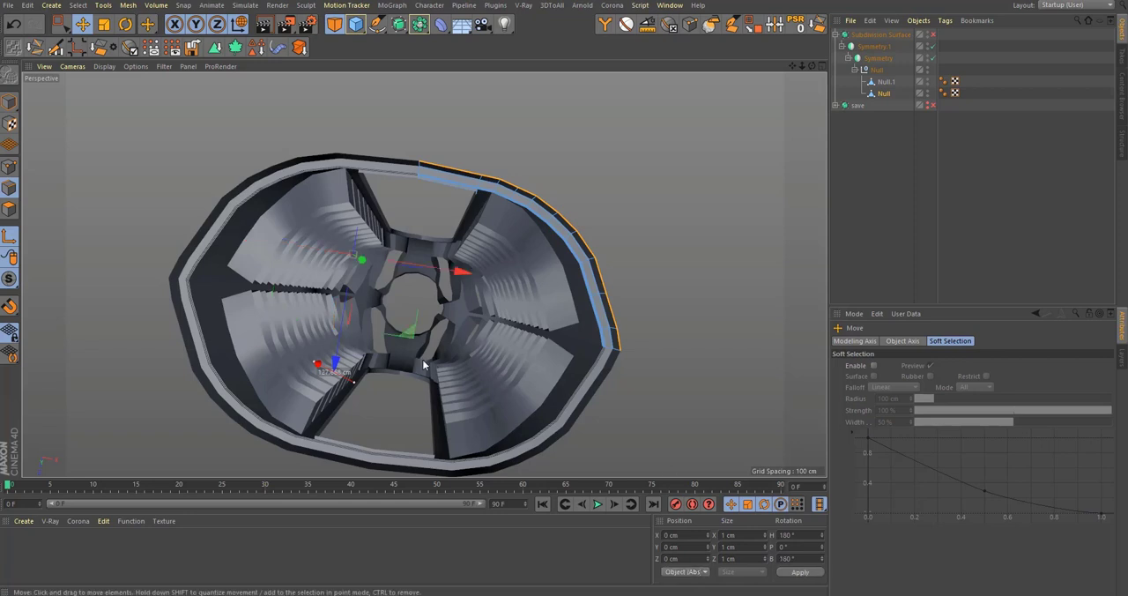
# Step: Try extruding the selected bottom rim edges inward by about 29.8 cm, compare with the top reference, and undo it
pyautogui.keyDown('alt'); pyautogui.moveTo(423, 364); pyautogui.dragTo(549, 374); pyautogui.keyUp('alt')
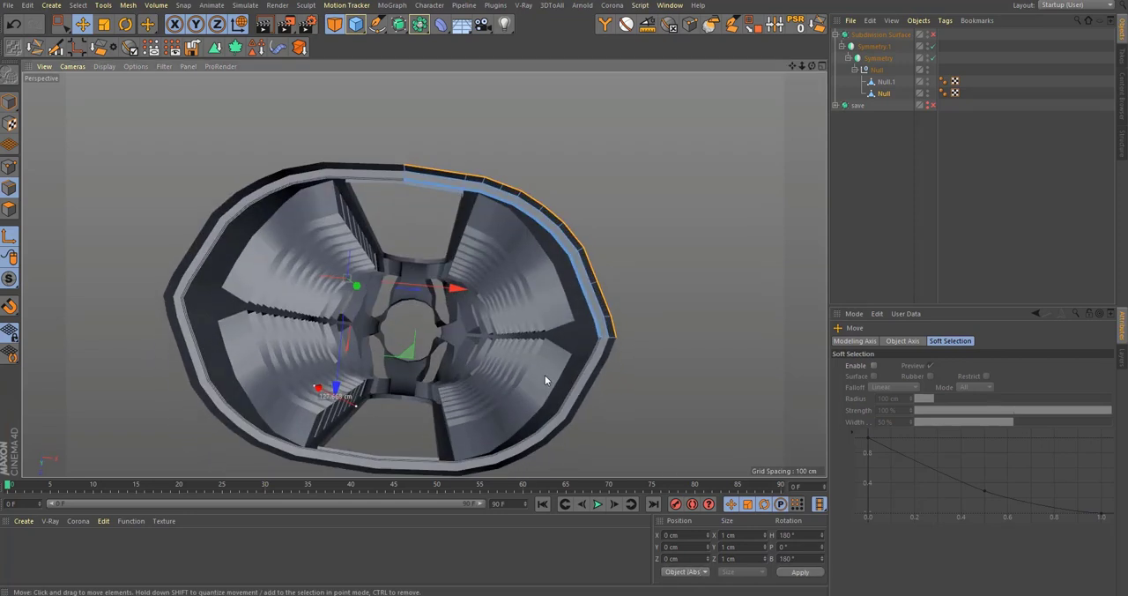
pyautogui.press('d')
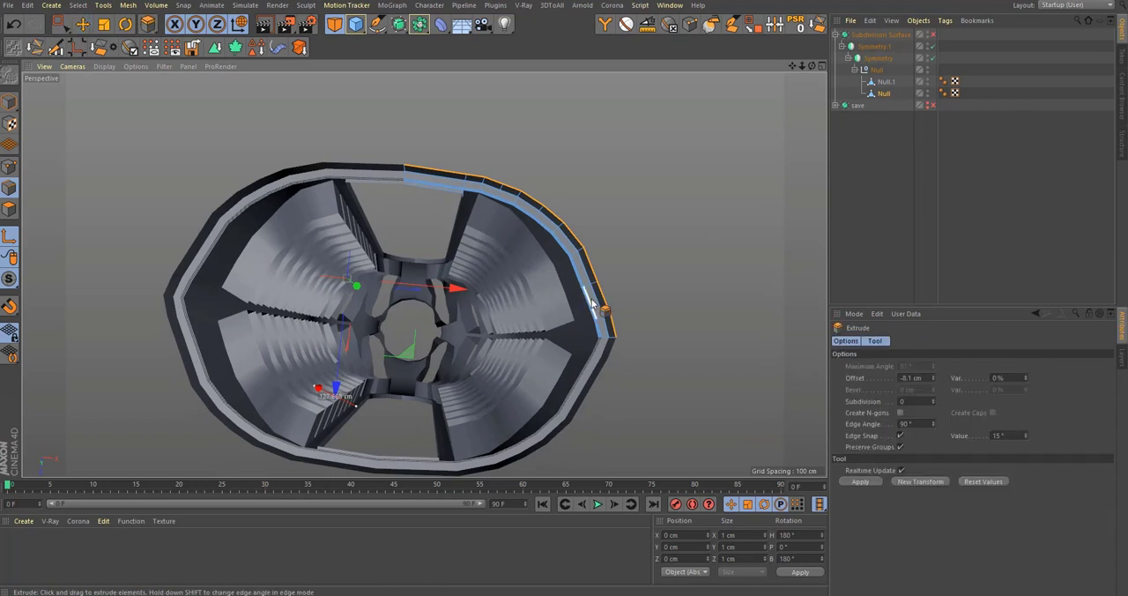
pyautogui.scroll(5, 607, 304)
pyautogui.moveTo(642, 348); pyautogui.dragTo(521, 348)
pyautogui.keyDown('alt'); pyautogui.moveTo(584, 295); pyautogui.dragTo(590, 344); pyautogui.keyUp('alt')
pyautogui.middleClick(590, 344)
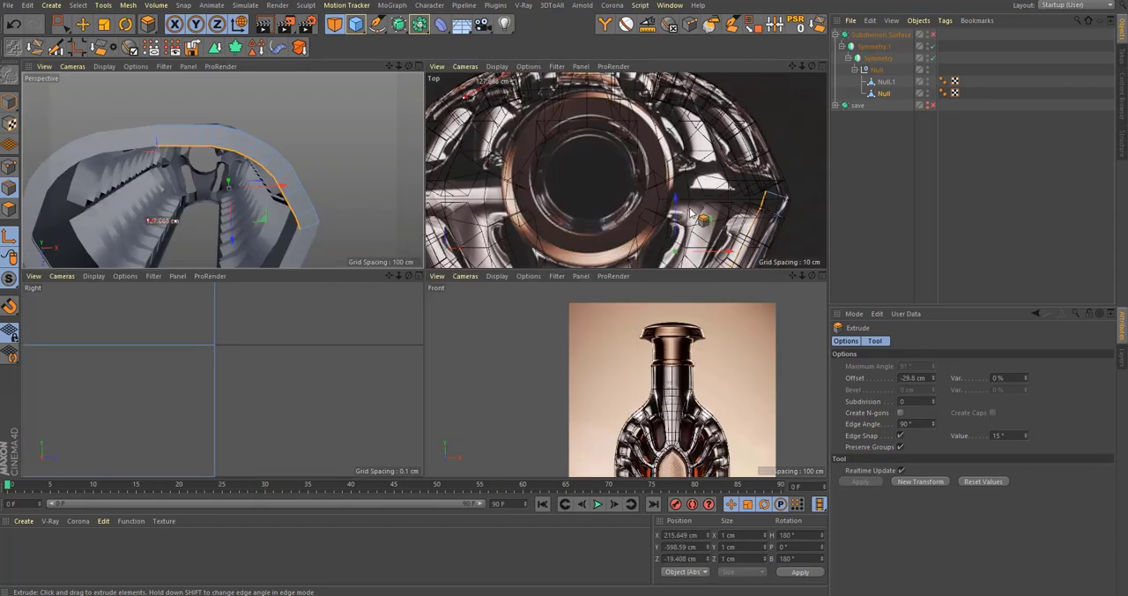
pyautogui.middleClick(684, 216)
pyautogui.hotkey('ctrl', 'z')
pyautogui.keyDown('alt'); pyautogui.moveTo(646, 216); pyautogui.dragTo(586, 51, button='middle'); pyautogui.keyUp('alt')
pyautogui.hotkey('ctrl', 'z')
pyautogui.middleClick(593, 291)
pyautogui.middleClick(388, 250)
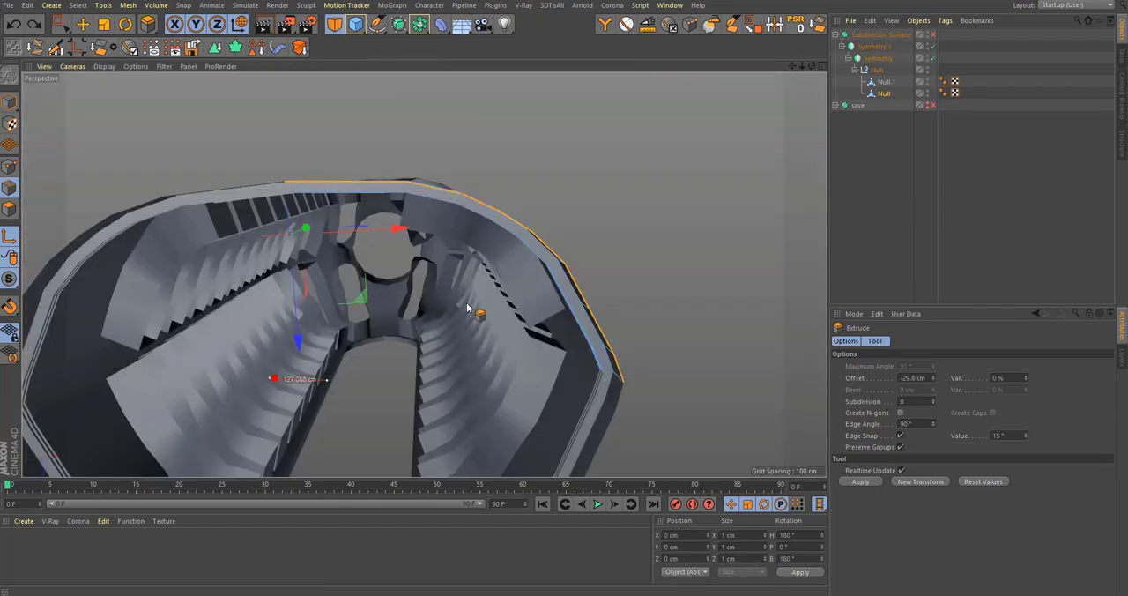
# Step: Try extruding the bottom rim edges inward again by about 37.6 cm, inspect the lip from below, and undo it
pyautogui.keyDown('alt'); pyautogui.moveTo(468, 308); pyautogui.dragTo(530, 403); pyautogui.keyUp('alt')
pyautogui.keyDown('alt'); pyautogui.moveTo(537, 224); pyautogui.dragTo(532, 302, button='middle'); pyautogui.keyUp('alt')
pyautogui.moveTo(533, 302)
pyautogui.keyDown('alt'); pyautogui.mouseDown()
pyautogui.moveTo(522, 276)
pyautogui.moveTo(506, 305)
pyautogui.moveTo(529, 326)
pyautogui.moveTo(555, 320)
pyautogui.moveTo(557, 306)
pyautogui.moveTo(520, 308)
pyautogui.mouseUp(); pyautogui.keyUp('alt')
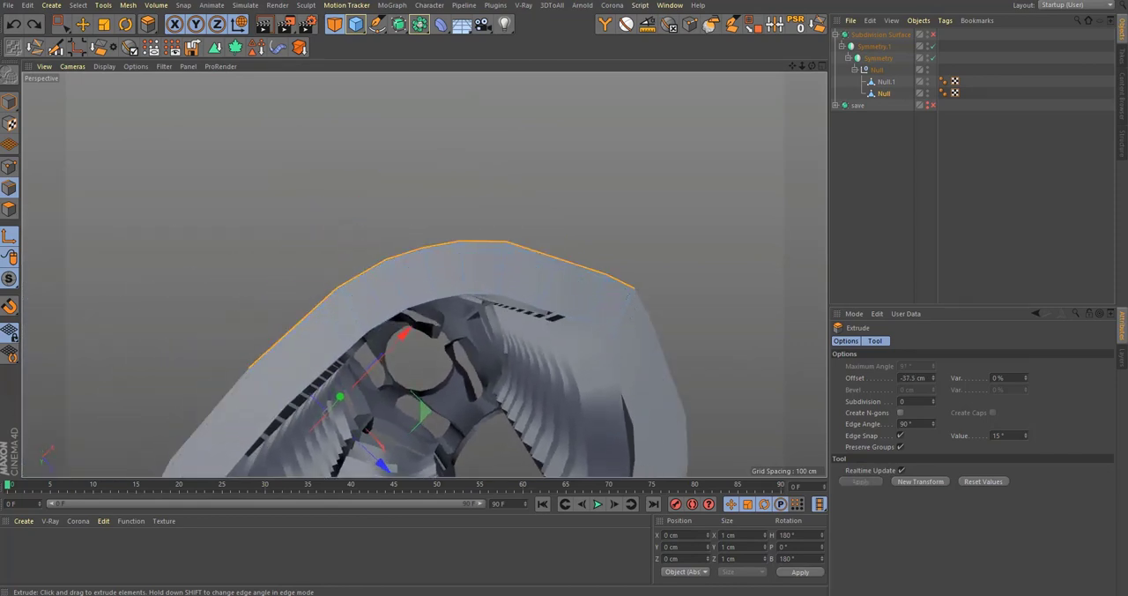
pyautogui.keyDown('alt'); pyautogui.moveTo(541, 300); pyautogui.dragTo(468, 281, button='middle'); pyautogui.keyUp('alt')
pyautogui.keyDown('alt'); pyautogui.moveTo(469, 278); pyautogui.dragTo(473, 277); pyautogui.keyUp('alt')
pyautogui.keyDown('alt'); pyautogui.moveTo(377, 289); pyautogui.dragTo(441, 282, button='right'); pyautogui.keyUp('alt')
pyautogui.keyDown('alt'); pyautogui.moveTo(425, 275); pyautogui.dragTo(462, 244); pyautogui.keyUp('alt')
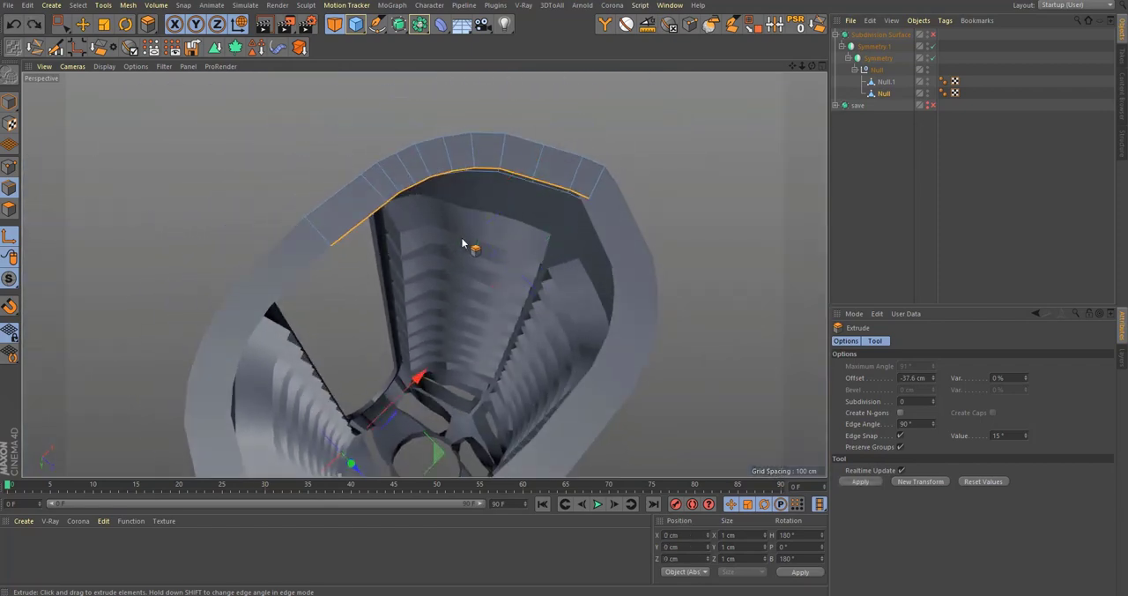
pyautogui.moveTo(547, 216); pyautogui.dragTo(543, 216)
pyautogui.hotkey('ctrl', 'z')
pyautogui.hotkey('ctrl', 'z')
# Step: Extrude the bottom rim edges inward by about 40.3 cm, matching the thickness against the Top view
pyautogui.keyDown('alt'); pyautogui.moveTo(486, 217); pyautogui.dragTo(509, 343, button='middle'); pyautogui.keyUp('alt')
pyautogui.middleClick(509, 343)
pyautogui.middleClick(608, 256)
pyautogui.moveTo(744, 296); pyautogui.dragTo(679, 296)
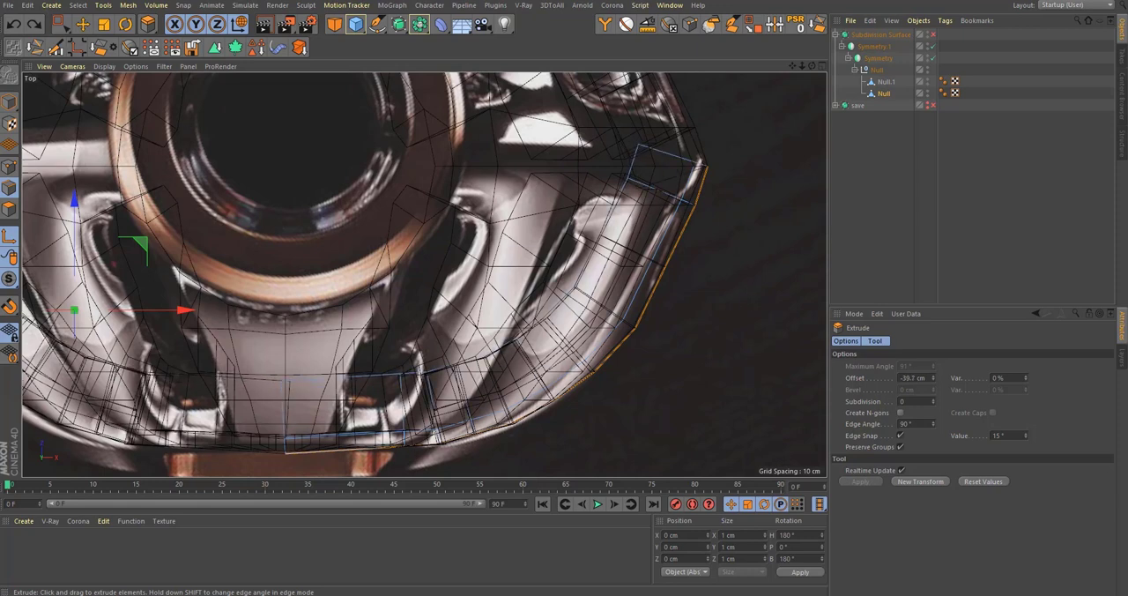
pyautogui.middleClick(738, 294)
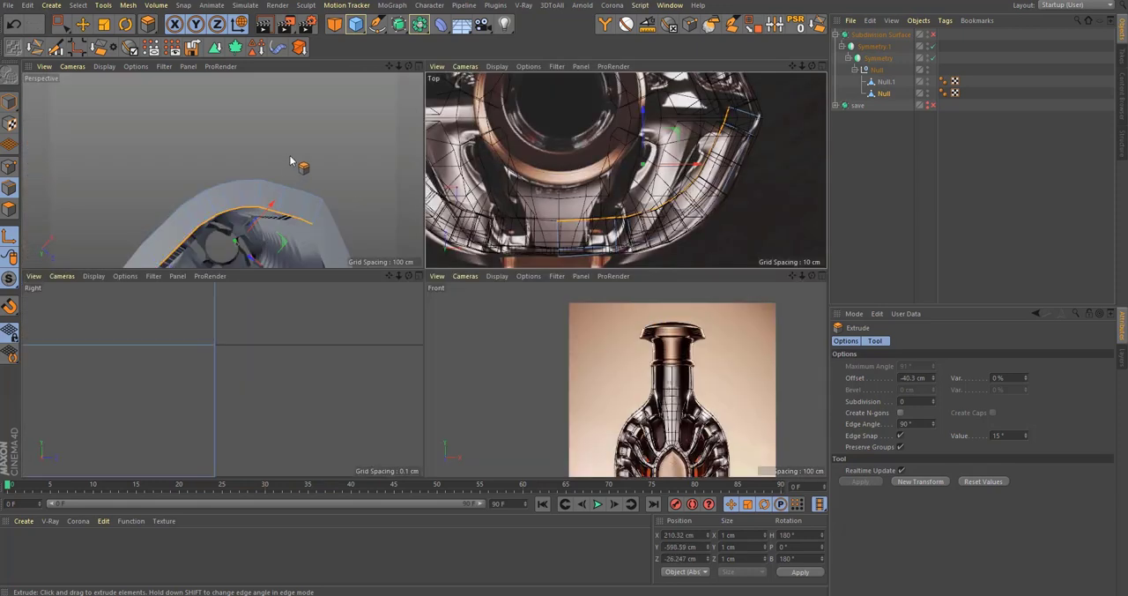
pyautogui.middleClick(284, 161)
pyautogui.keyDown('alt'); pyautogui.moveTo(524, 345); pyautogui.dragTo(556, 285); pyautogui.keyUp('alt')
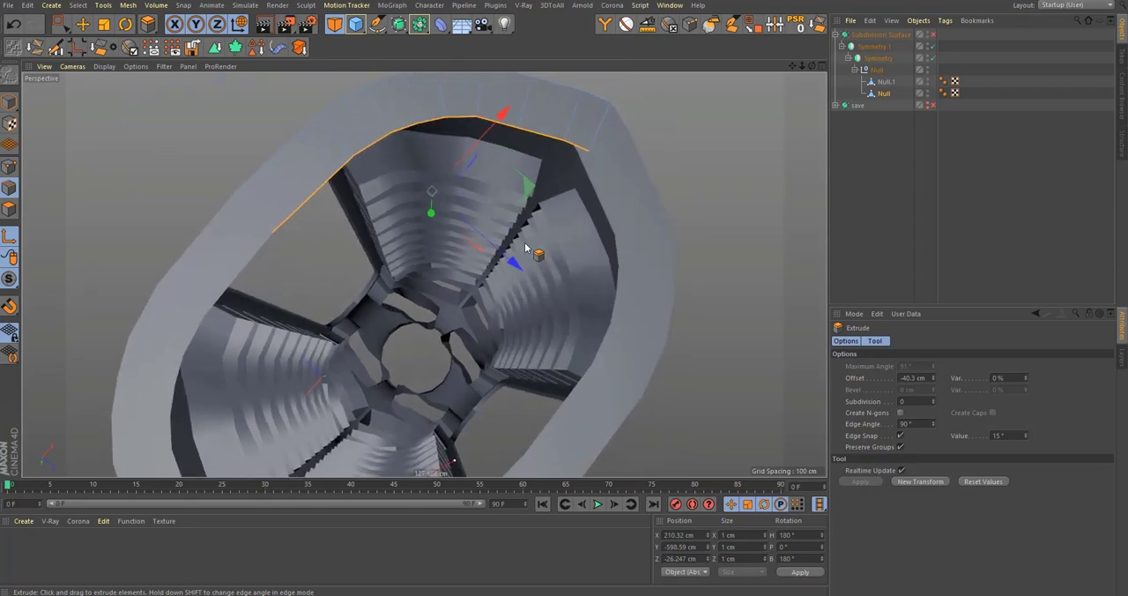
pyautogui.keyDown('alt'); pyautogui.moveTo(522, 234); pyautogui.dragTo(564, 211); pyautogui.keyUp('alt')
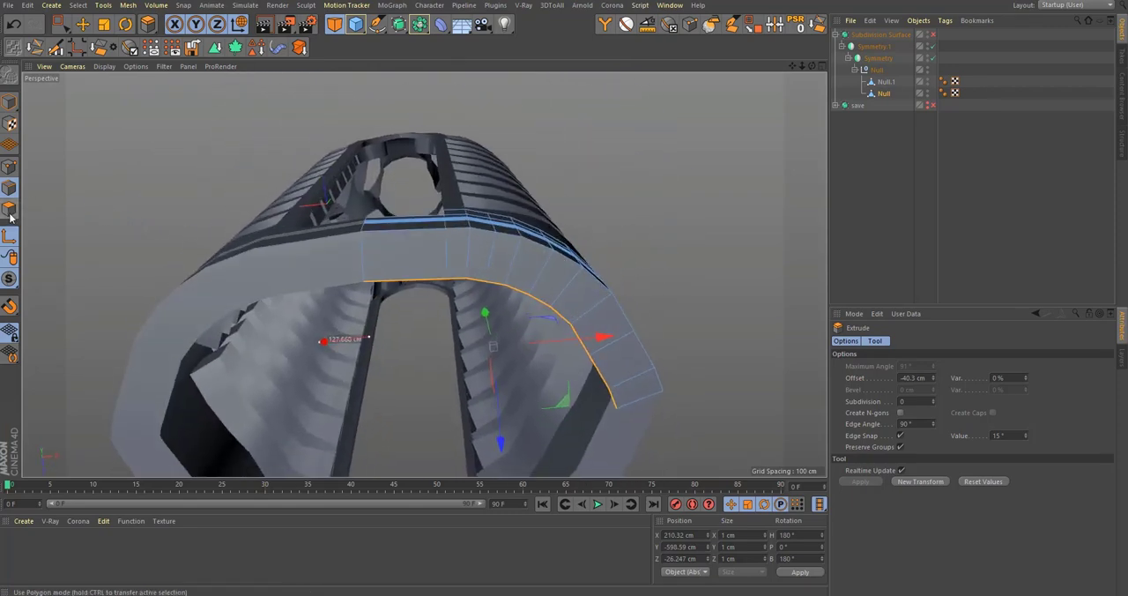
# Step: Extrude the lip's inner edges straight up by about 76 cm to form an inner wall
pyautogui.press('e')
pyautogui.keyDown('alt'); pyautogui.moveTo(587, 308); pyautogui.dragTo(550, 356); pyautogui.keyUp('alt')
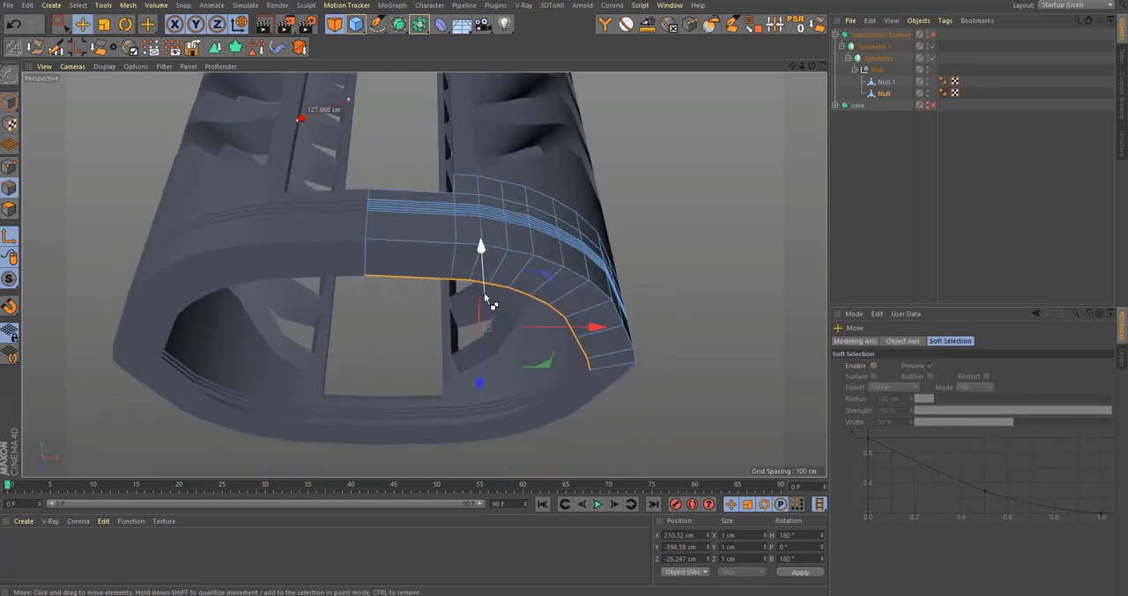
pyautogui.moveTo(485, 293)
pyautogui.mouseDown()
pyautogui.moveTo(503, 232)
pyautogui.moveTo(652, 238)
pyautogui.moveTo(502, 290)
pyautogui.mouseUp()
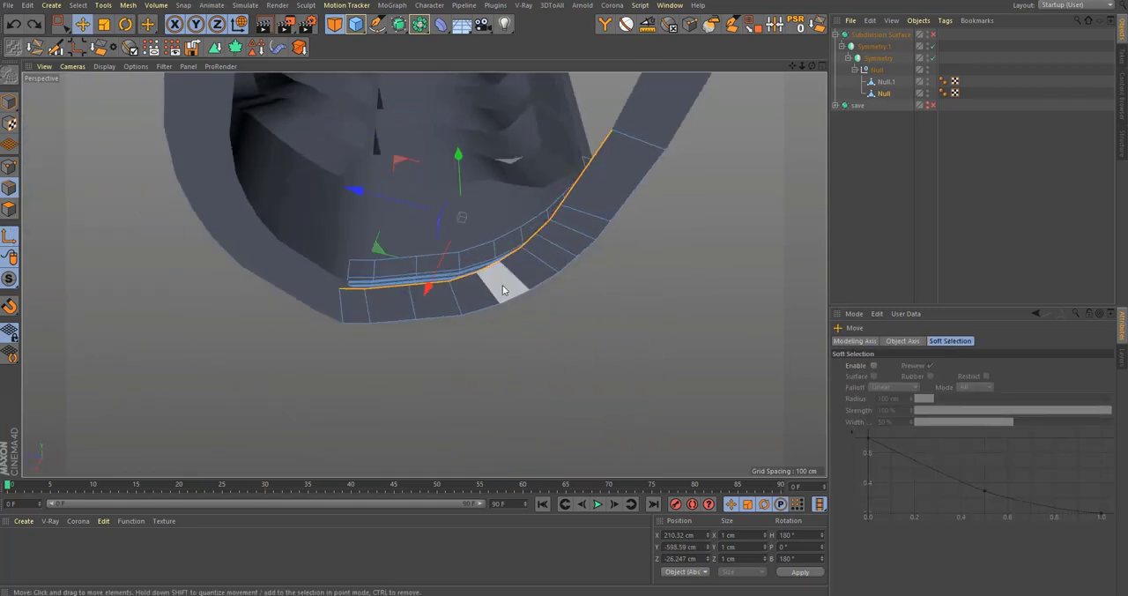
pyautogui.moveTo(465, 184); pyautogui.dragTo(292, 367)
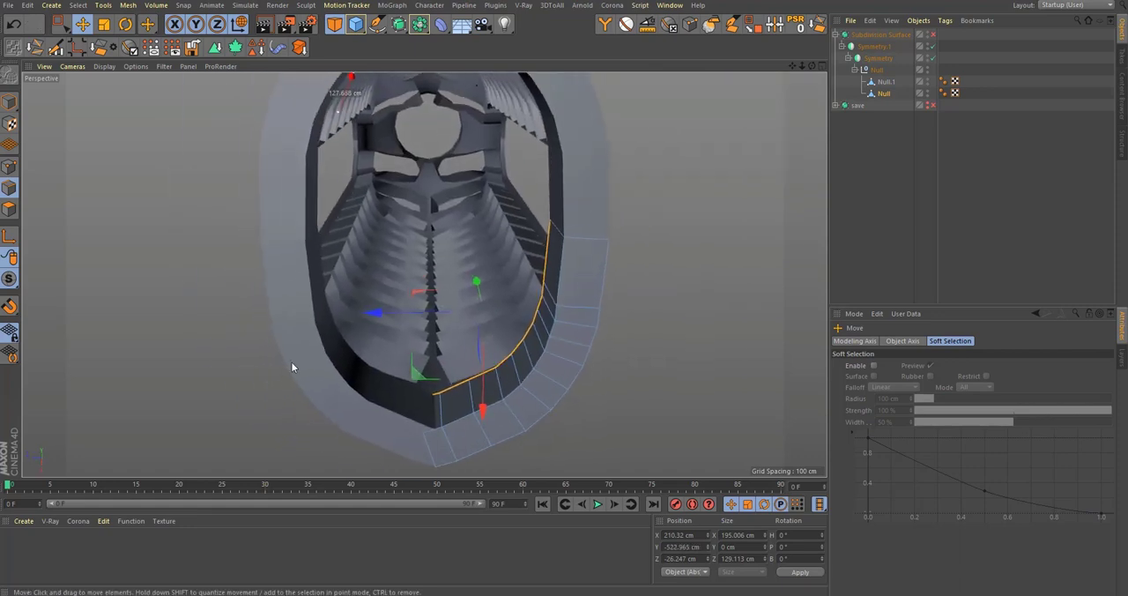
# Step: Loop-select the inner wall polygons, split them into a separate object, and delete them from the original mesh
pyautogui.click(9, 210)
pyautogui.press('u')
pyautogui.press('l')
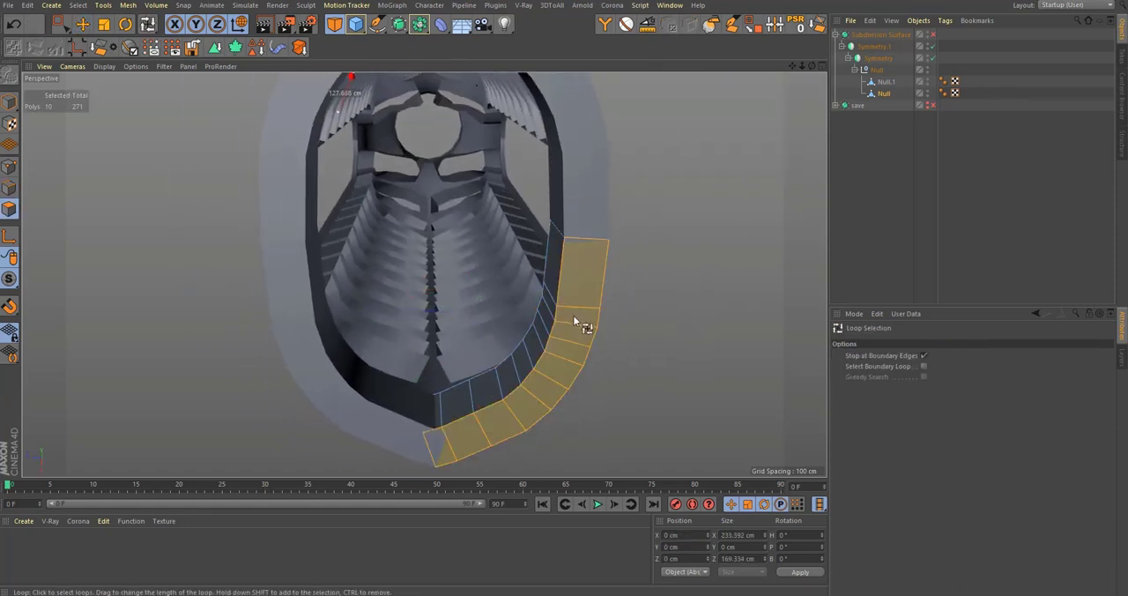
pyautogui.click(544, 313)
pyautogui.keyDown('alt'); pyautogui.moveTo(545, 308); pyautogui.dragTo(573, 336); pyautogui.keyUp('alt')
pyautogui.press('u')
pyautogui.press('p')
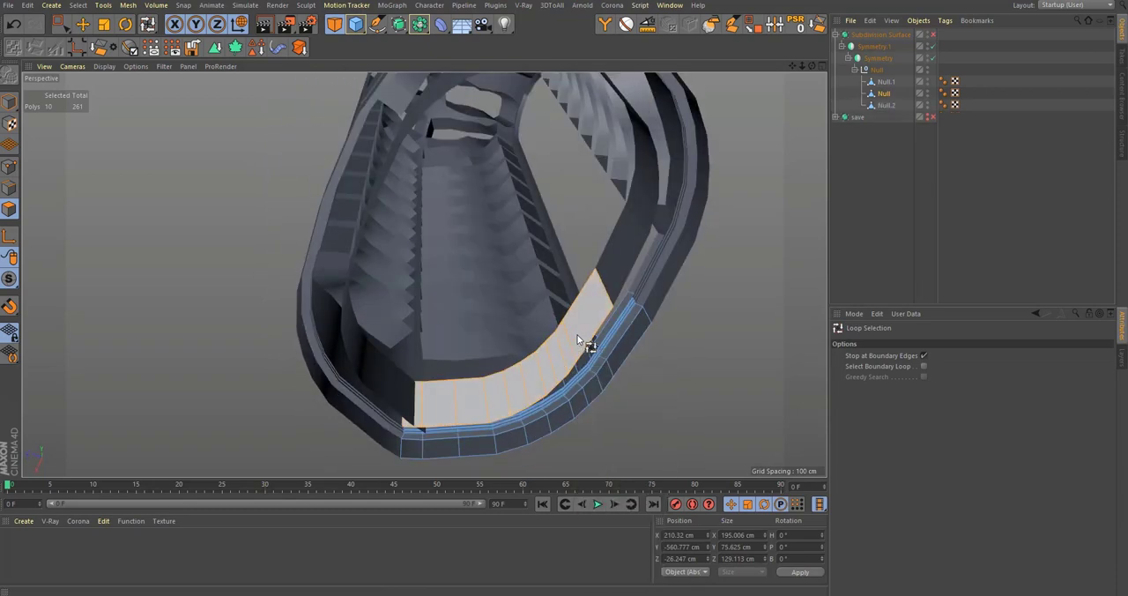
pyautogui.press('Delete')
pyautogui.click(883, 107)
# Step: Raise the split wall strip in the Front view to about Y -443 cm, beside the lowest ribs
pyautogui.keyDown('alt'); pyautogui.moveTo(501, 363); pyautogui.dragTo(340, 408); pyautogui.keyUp('alt')
pyautogui.middleClick(546, 357)
pyautogui.middleClick(555, 363)
pyautogui.keyDown('alt'); pyautogui.moveTo(508, 428); pyautogui.dragTo(502, 113, button='middle'); pyautogui.keyUp('alt')
pyautogui.press('e')
pyautogui.keyDown('alt'); pyautogui.moveTo(547, 337); pyautogui.dragTo(538, 204, button='middle'); pyautogui.keyUp('alt')
pyautogui.keyDown('alt'); pyautogui.moveTo(526, 327); pyautogui.dragTo(571, 388, button='right'); pyautogui.keyUp('alt')
pyautogui.moveTo(572, 388); pyautogui.dragTo(620, 266)
pyautogui.keyDown('alt'); pyautogui.moveTo(516, 283); pyautogui.dragTo(500, 320, button='middle'); pyautogui.keyUp('alt')
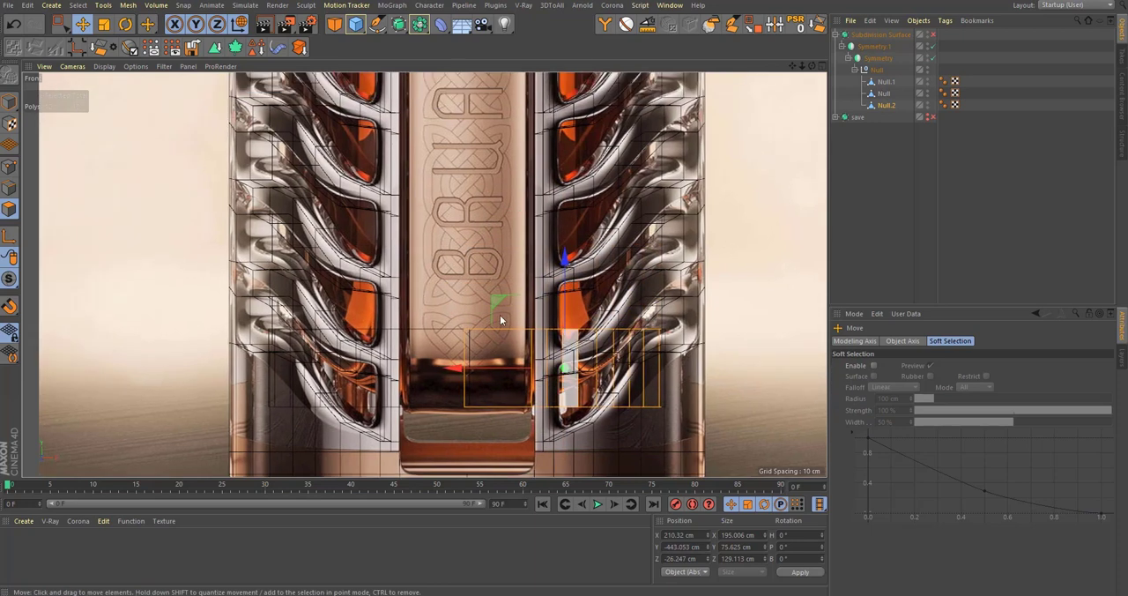
# Step: Raise the strip's points outside the central panel in stages to about Y -426 cm, starting an upward slope
pyautogui.click(8, 168)
pyautogui.press('space')
pyautogui.moveTo(743, 456); pyautogui.dragTo(544, 238)
pyautogui.scroll(2, 590, 358)
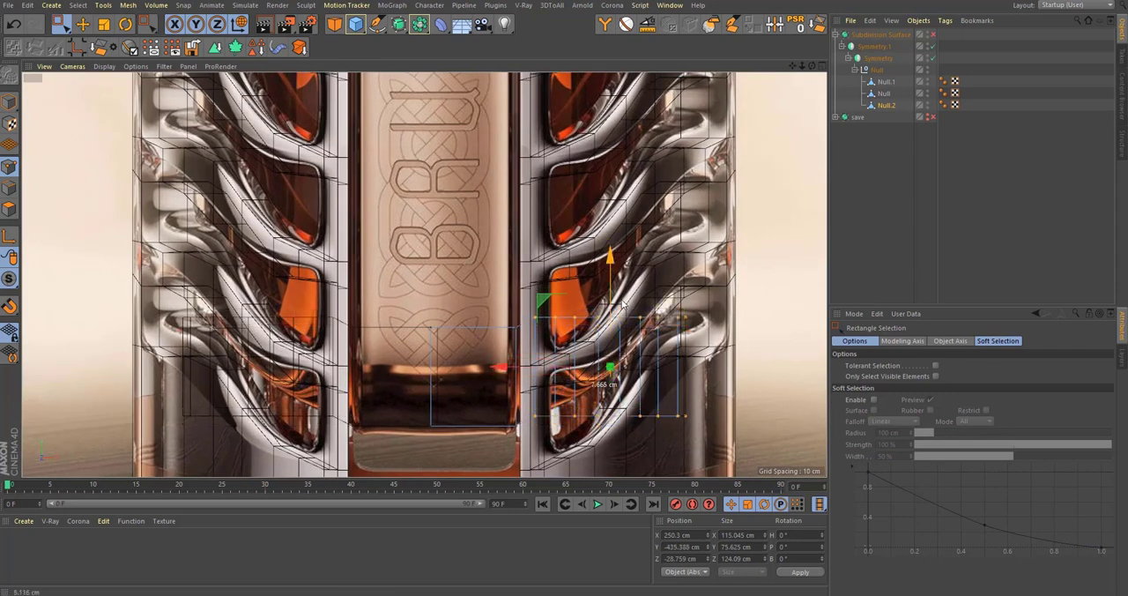
pyautogui.moveTo(546, 234); pyautogui.dragTo(547, 234)
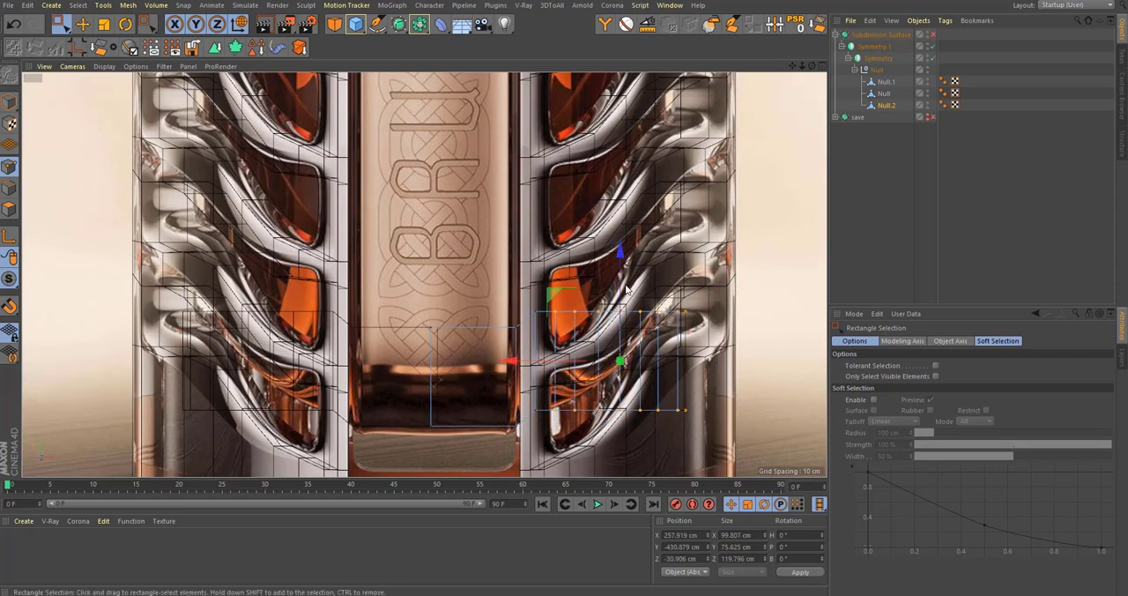
pyautogui.moveTo(622, 291); pyautogui.dragTo(644, 286)
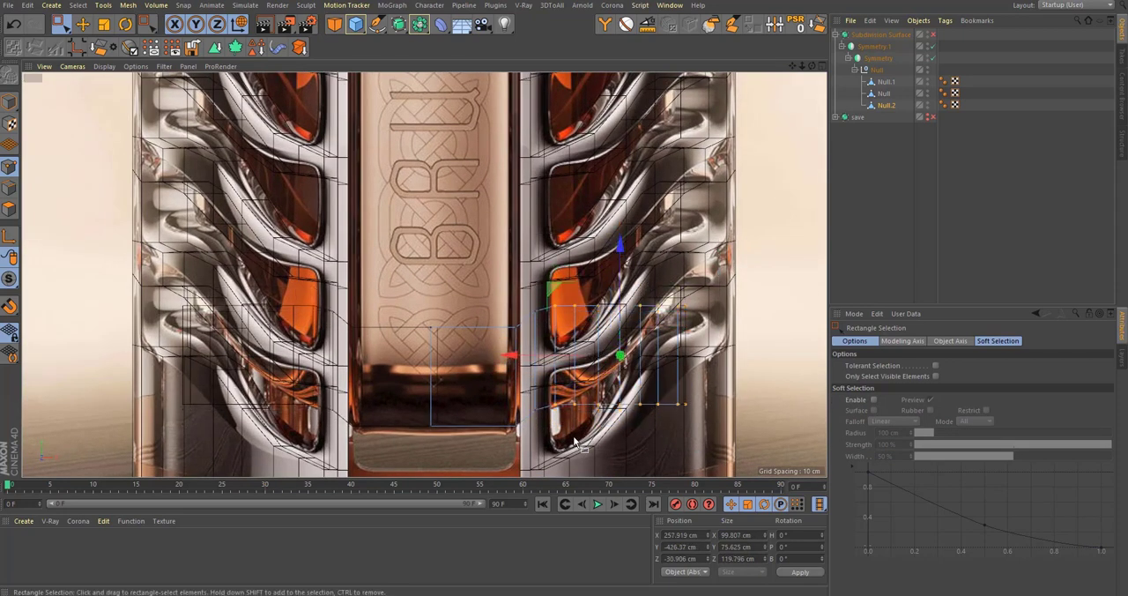
pyautogui.moveTo(572, 244); pyautogui.dragTo(564, 236)
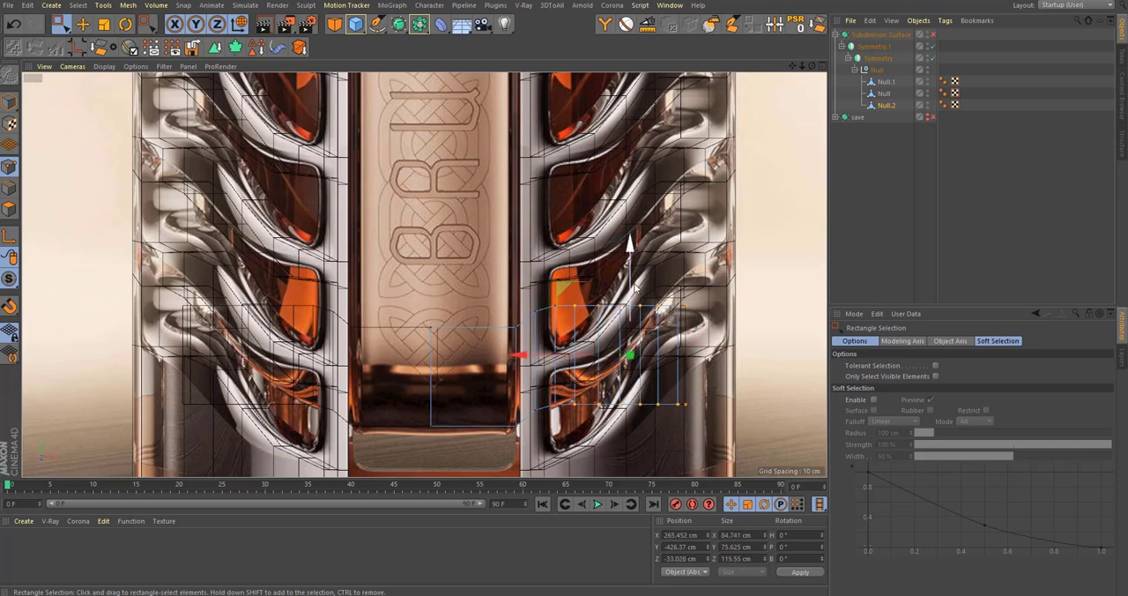
# Step: Raise the outer point columns progressively along the slanted ribs, bringing the strip's last column to about Y -342 cm
pyautogui.moveTo(630, 314); pyautogui.dragTo(656, 310)
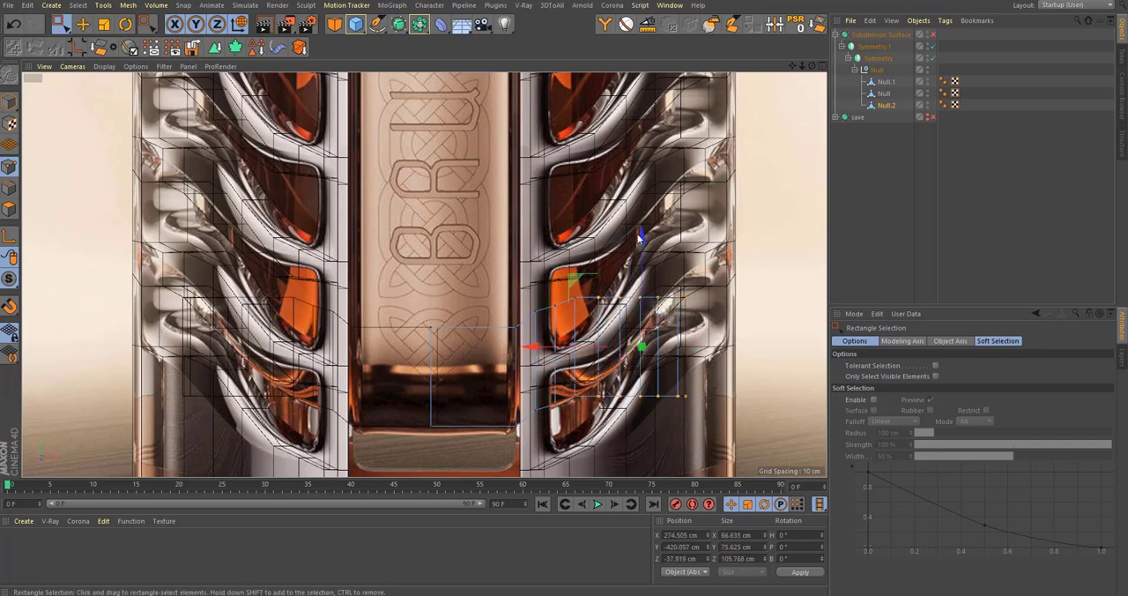
pyautogui.moveTo(647, 264); pyautogui.dragTo(649, 249)
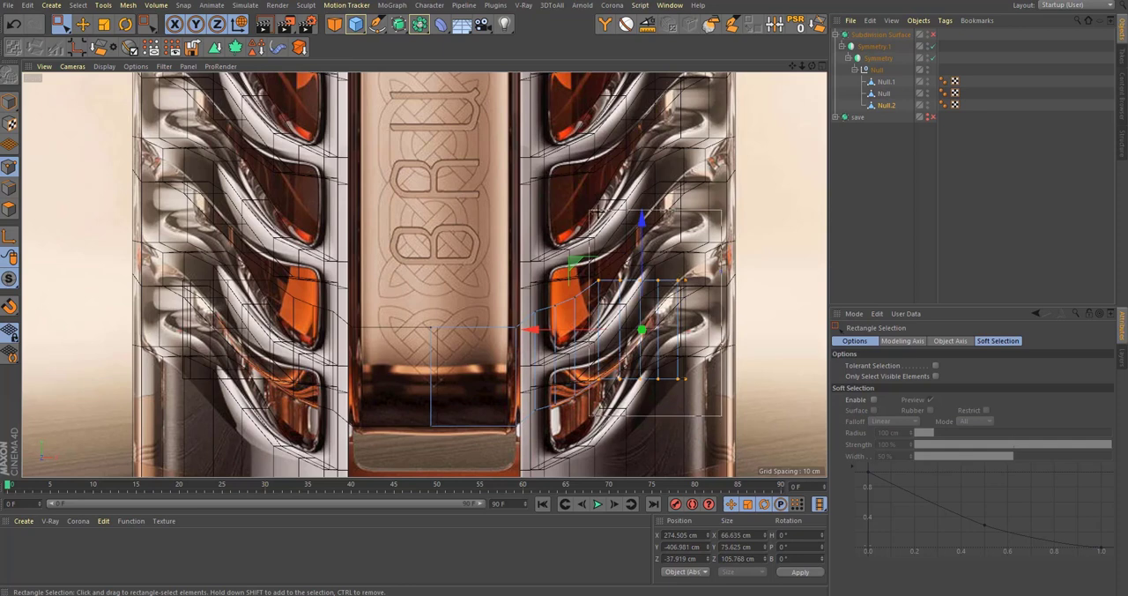
pyautogui.moveTo(660, 301); pyautogui.dragTo(668, 286)
pyautogui.moveTo(678, 319); pyautogui.dragTo(679, 302)
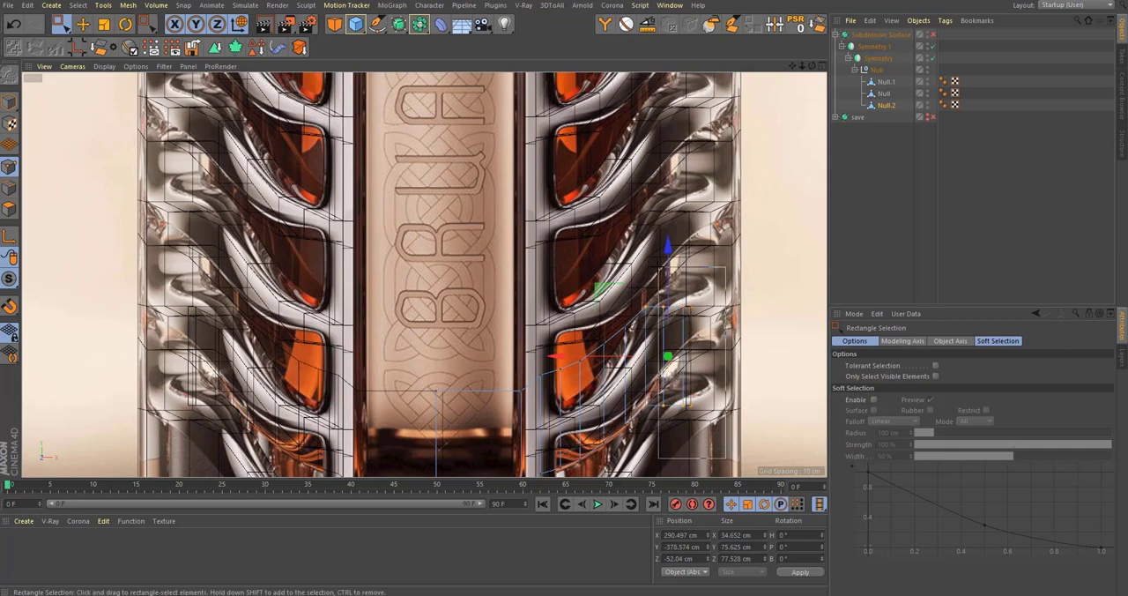
pyautogui.moveTo(659, 267); pyautogui.dragTo(695, 244)
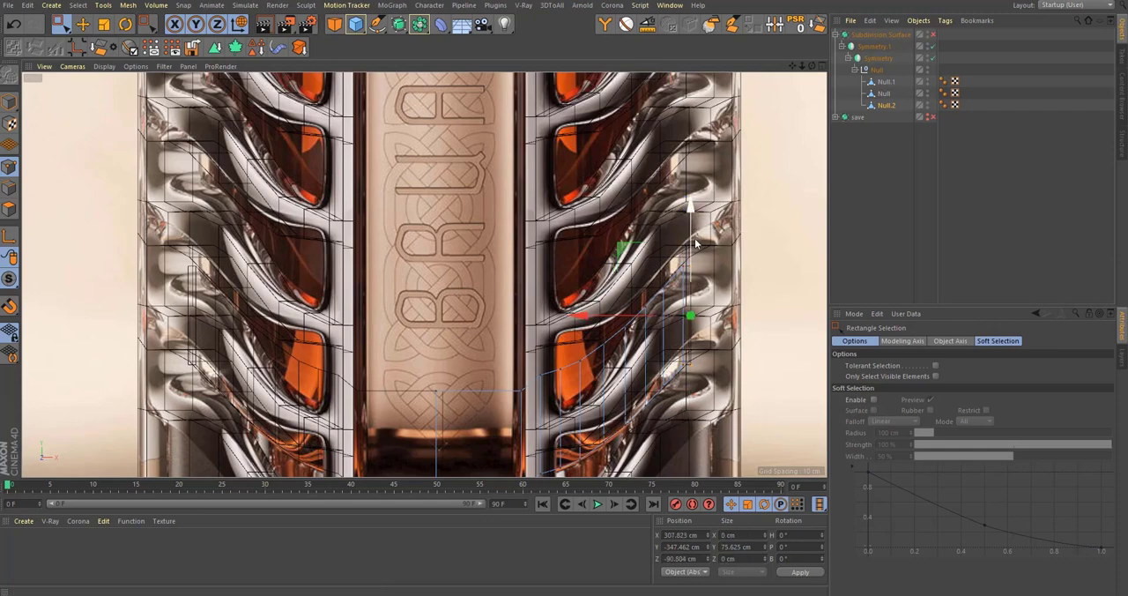
pyautogui.scroll(2, 535, 269)
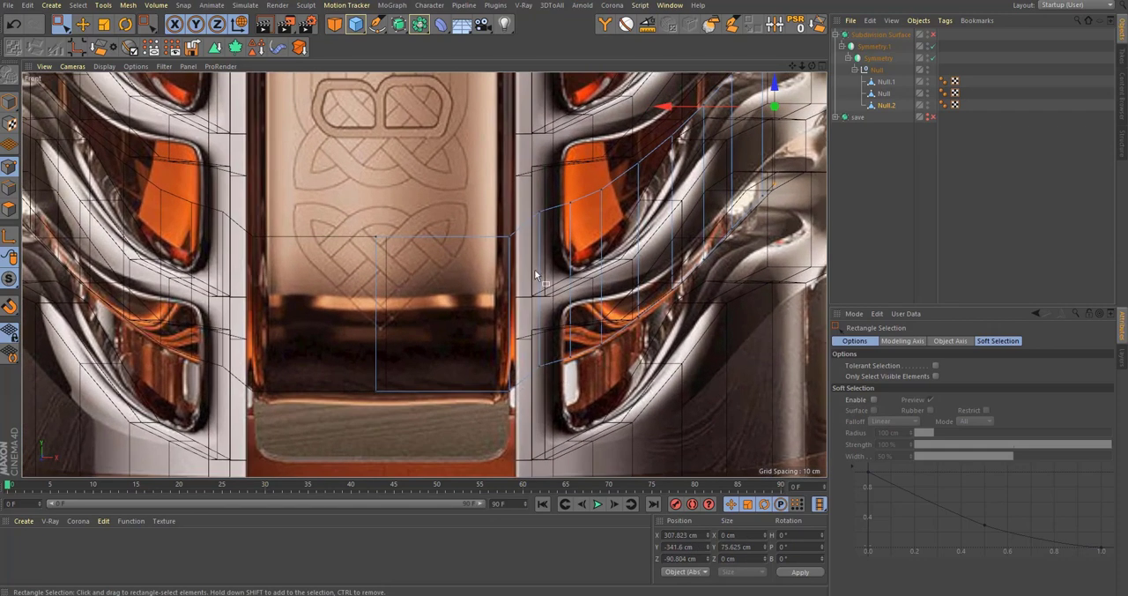
# Step: Adjust the strip's points beside the central panel and lower its bottom central points to about Y -485 cm
pyautogui.moveTo(603, 363); pyautogui.dragTo(599, 367)
pyautogui.scroll(-3, 604, 363)
pyautogui.keyDown('alt'); pyautogui.moveTo(604, 363); pyautogui.dragTo(563, 403, button='middle'); pyautogui.keyUp('alt')
pyautogui.scroll(3, 538, 413)
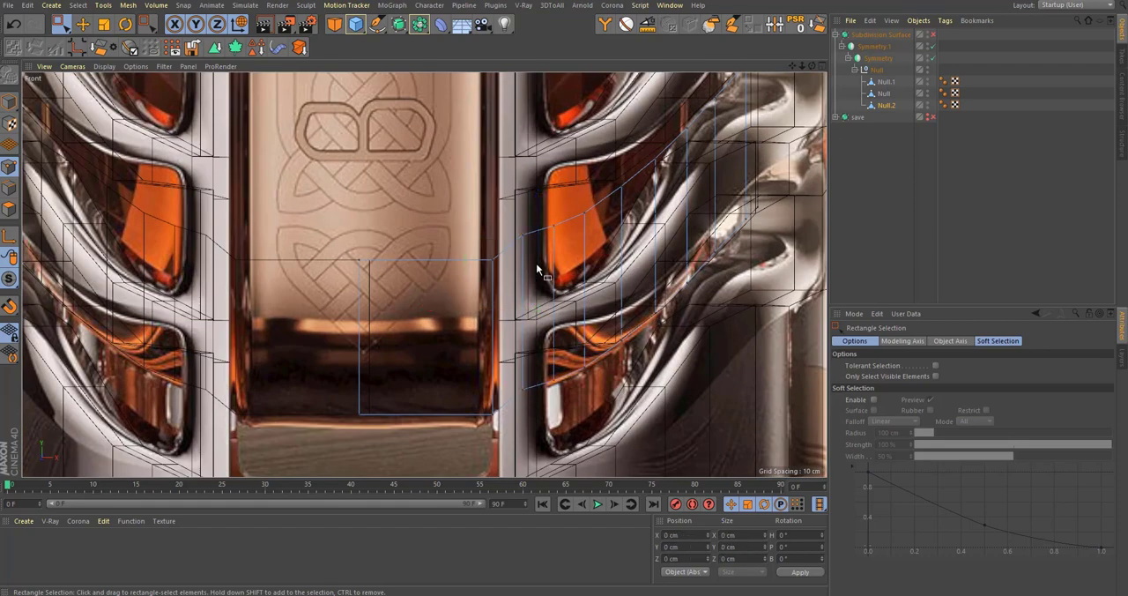
pyautogui.click(536, 269)
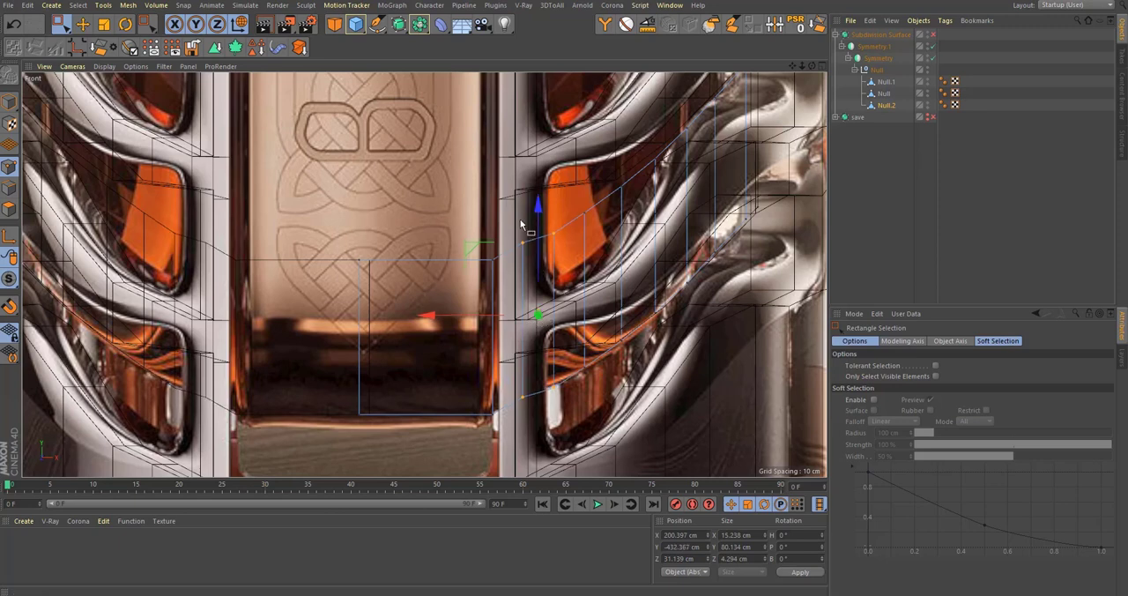
pyautogui.moveTo(534, 332); pyautogui.dragTo(547, 431)
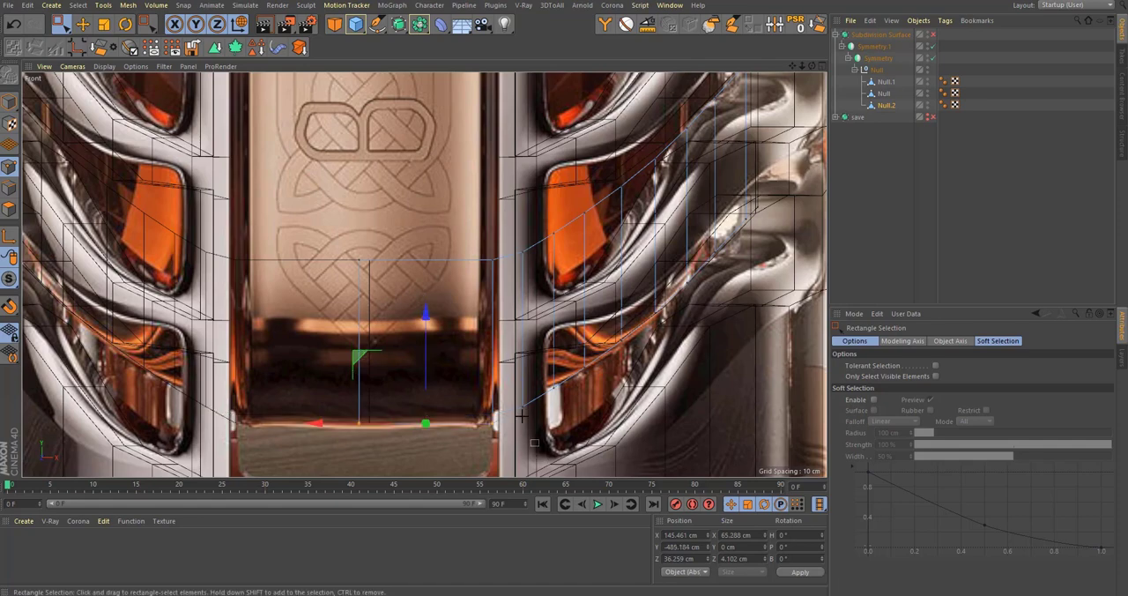
pyautogui.moveTo(522, 416); pyautogui.dragTo(504, 395)
pyautogui.scroll(-6, 510, 390)
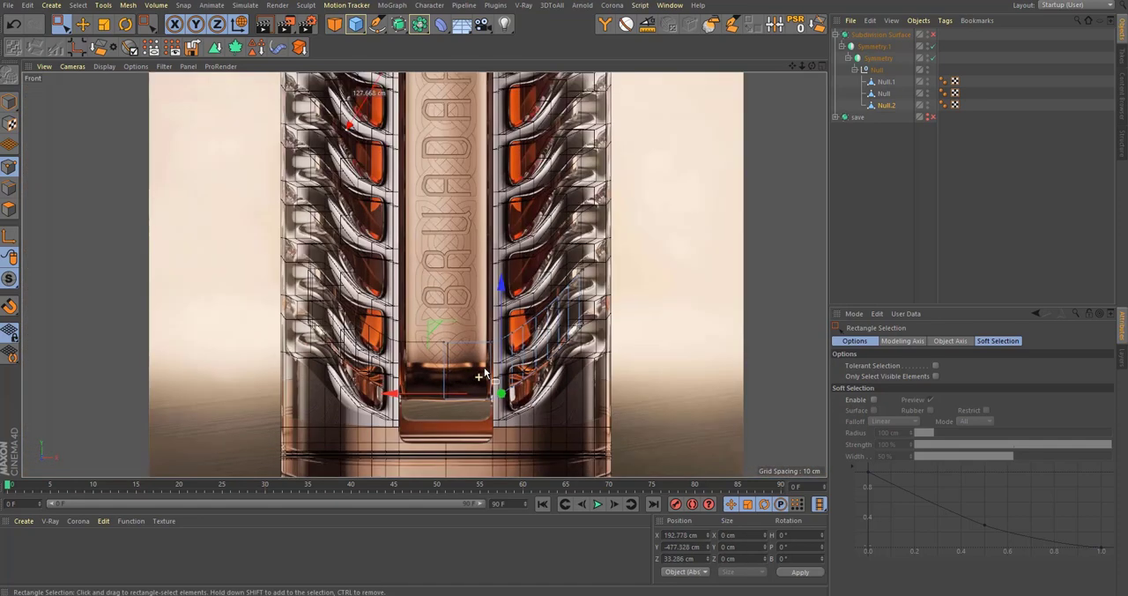
# Step: Select the strip's top edges in edge mode and stretch them up the bottle to about Y 199 cm
pyautogui.keyDown('alt'); pyautogui.moveTo(396, 304); pyautogui.dragTo(384, 348, button='middle'); pyautogui.keyUp('alt')
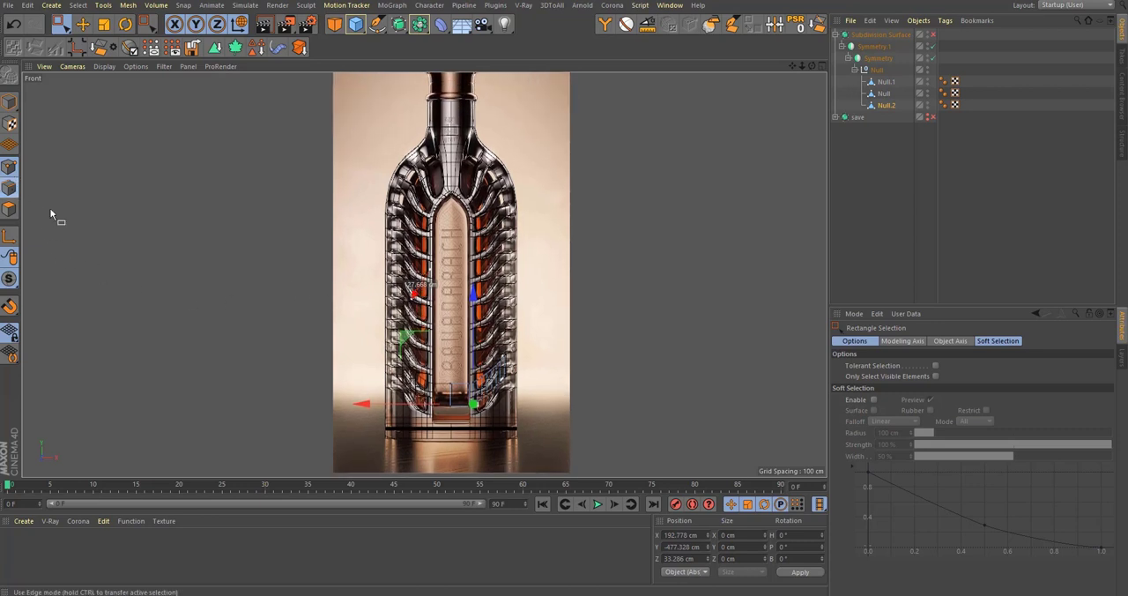
pyautogui.moveTo(476, 318); pyautogui.dragTo(476, 188)
pyautogui.middleClick(501, 261)
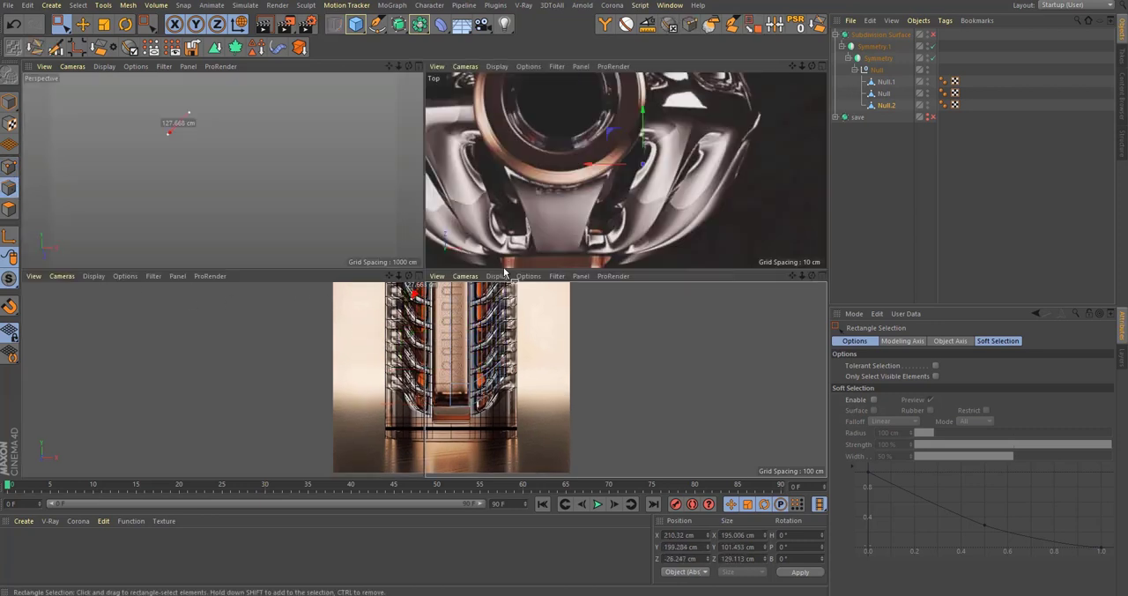
pyautogui.middleClick(310, 233)
pyautogui.keyDown('alt'); pyautogui.moveTo(309, 233); pyautogui.dragTo(451, 276); pyautogui.keyUp('alt')
# Step: Turn off the subdivision smoothing and lower the strip's top edges to about Y 181 cm
pyautogui.keyDown('alt'); pyautogui.moveTo(450, 271); pyautogui.dragTo(436, 342, button='middle'); pyautogui.keyUp('alt')
pyautogui.keyDown('alt'); pyautogui.moveTo(437, 342); pyautogui.dragTo(455, 264, button='right'); pyautogui.keyUp('alt')
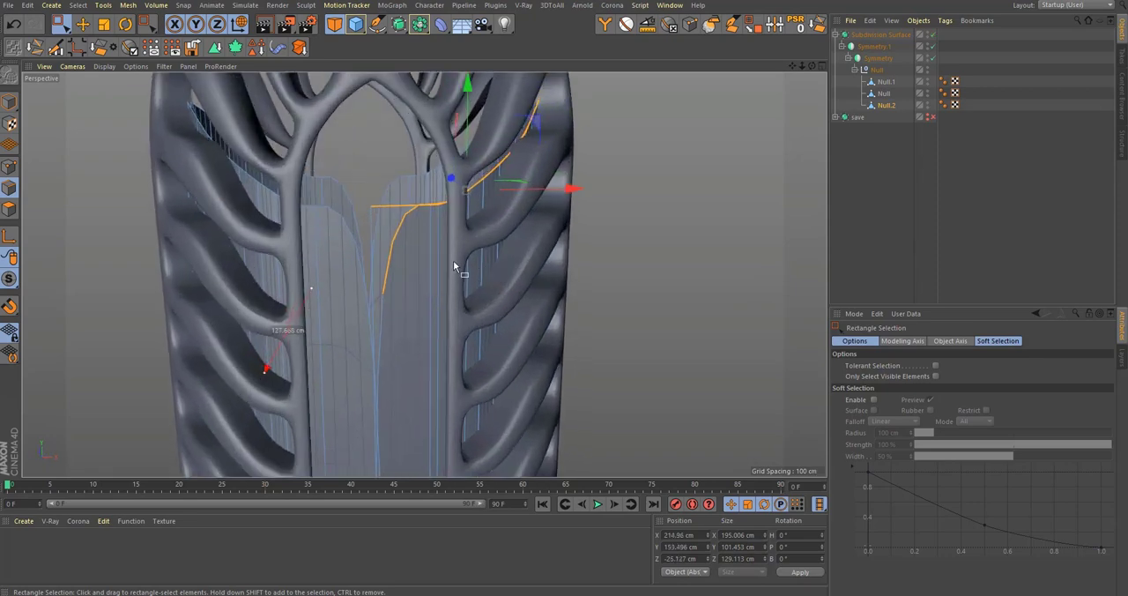
pyautogui.keyDown('alt'); pyautogui.moveTo(455, 264); pyautogui.dragTo(435, 362); pyautogui.keyUp('alt')
pyautogui.press('q')
pyautogui.scroll(-5, 434, 362)
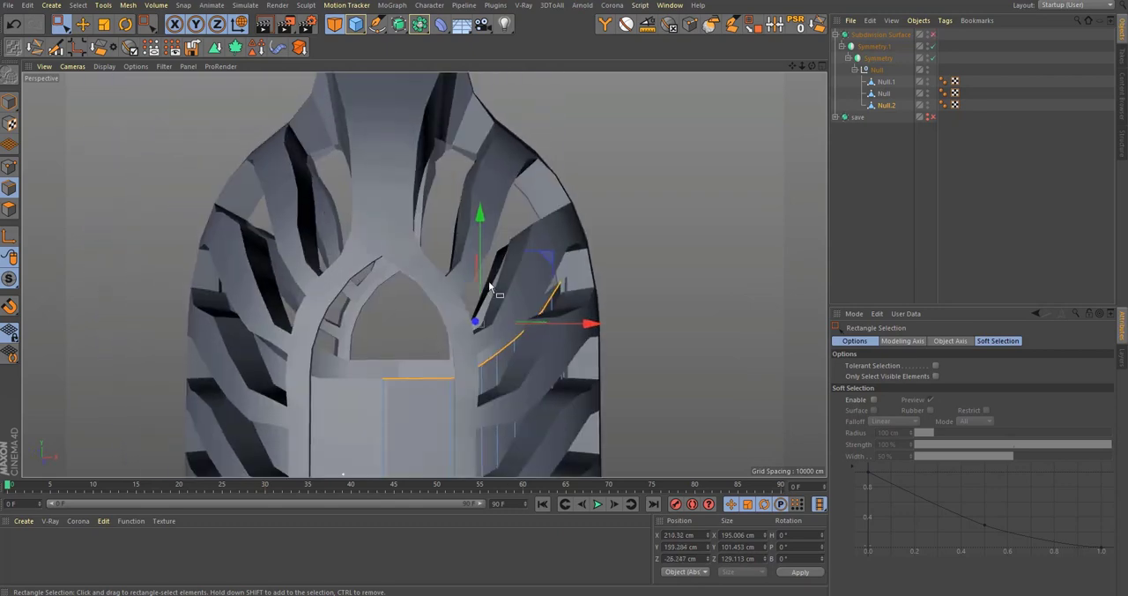
pyautogui.moveTo(478, 280); pyautogui.dragTo(480, 297)
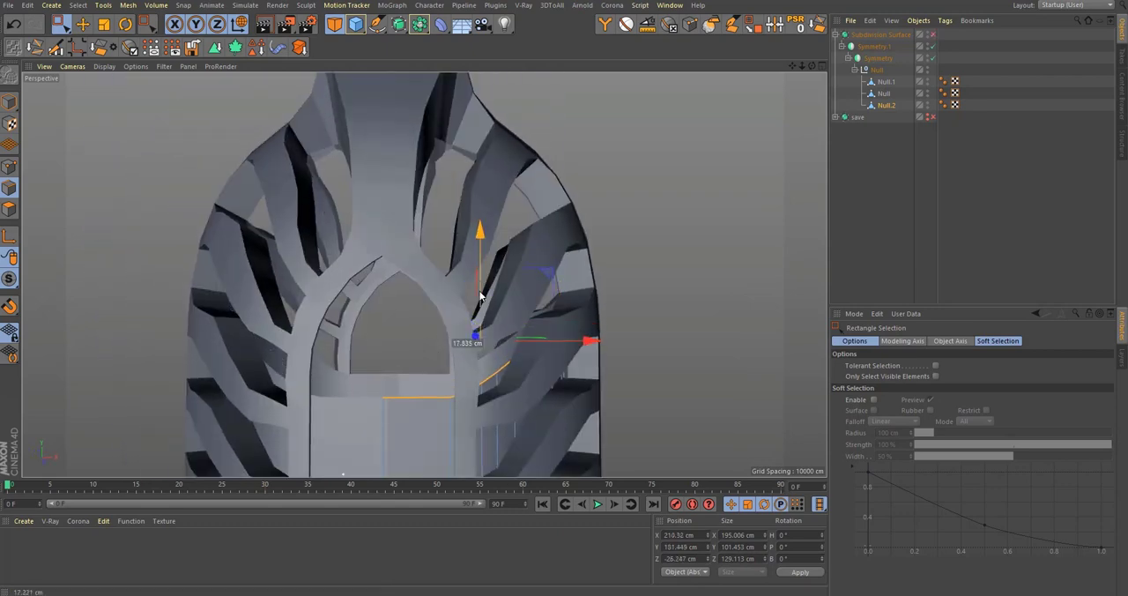
pyautogui.middleClick(491, 346)
pyautogui.middleClick(620, 378)
pyautogui.scroll(5, 498, 178)
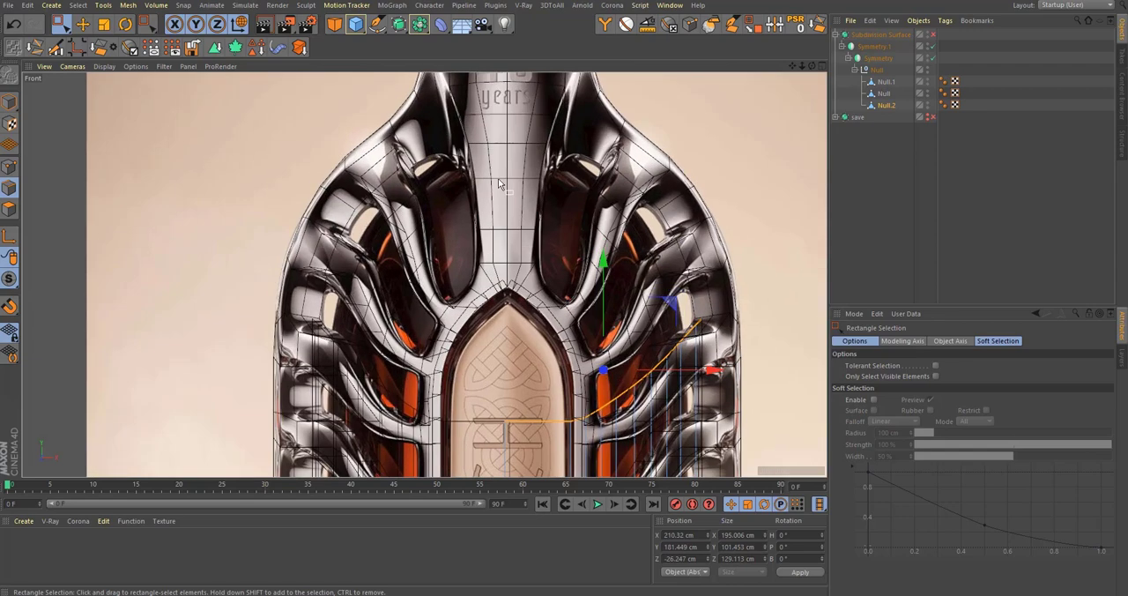
# Step: Flatten the strip's slanted top edges into a level row and place them at about Y 168 cm
pyautogui.scroll(-2, 455, 217)
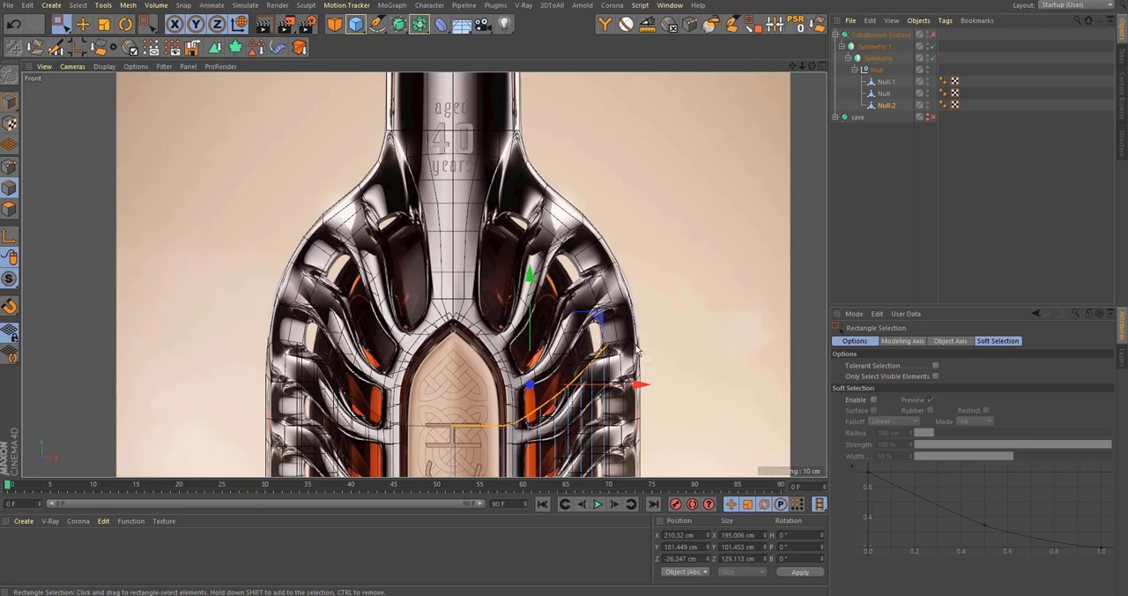
pyautogui.moveTo(605, 320); pyautogui.dragTo(598, 287)
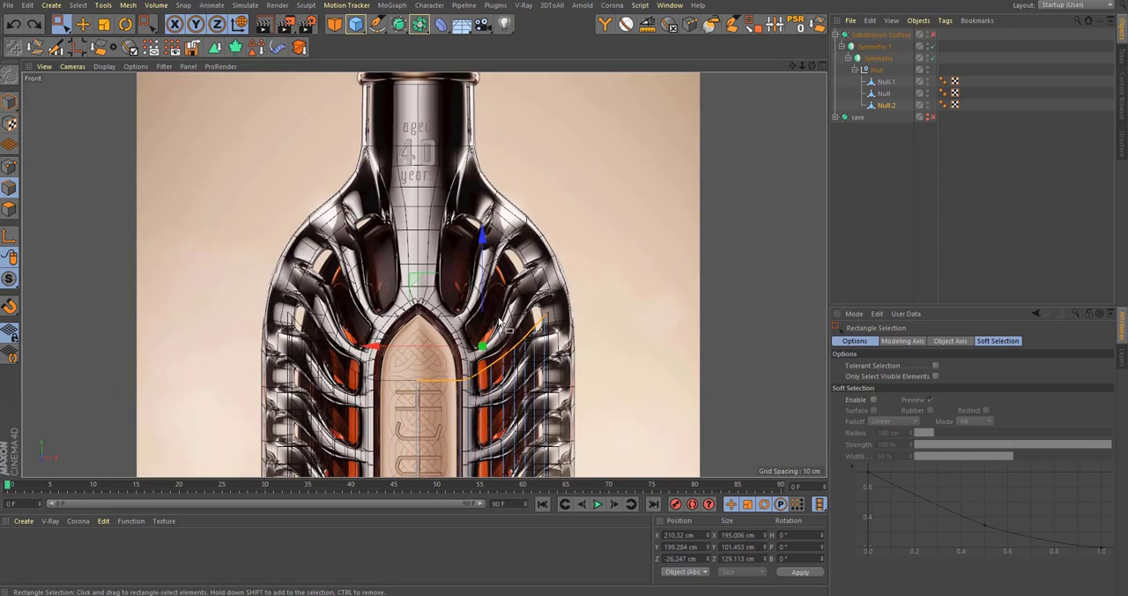
pyautogui.press('r')
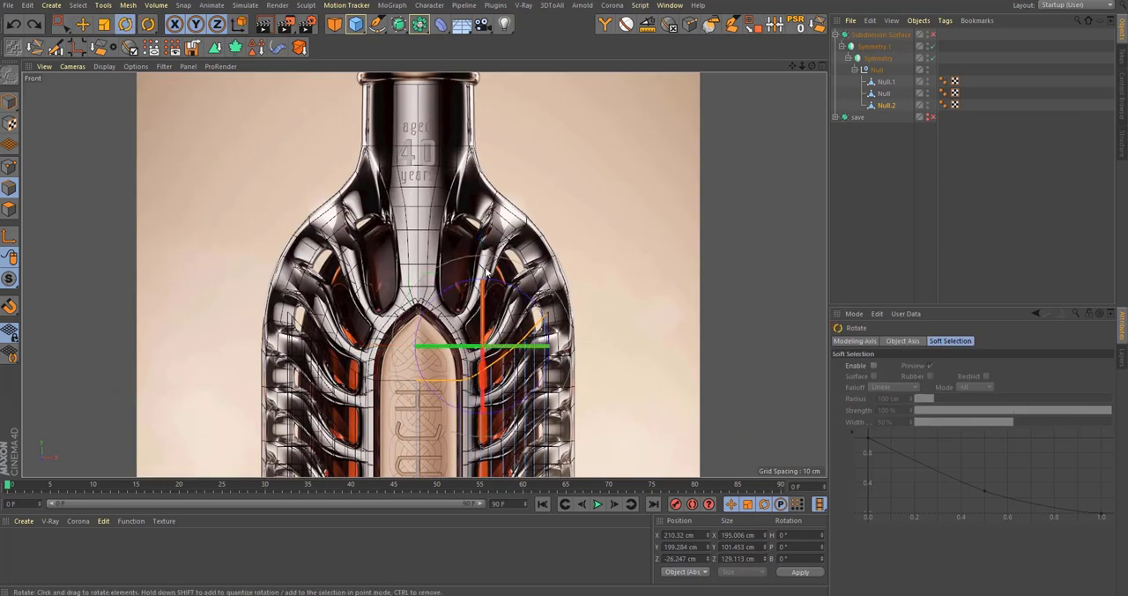
pyautogui.press('t')
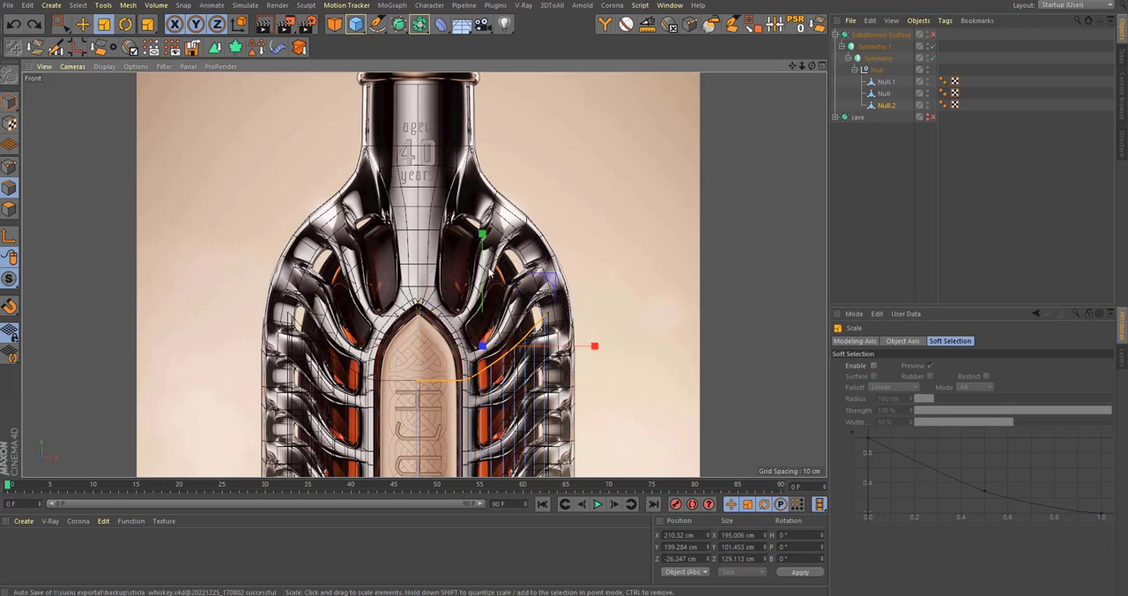
pyautogui.moveTo(490, 273); pyautogui.dragTo(499, 325)
pyautogui.press('e')
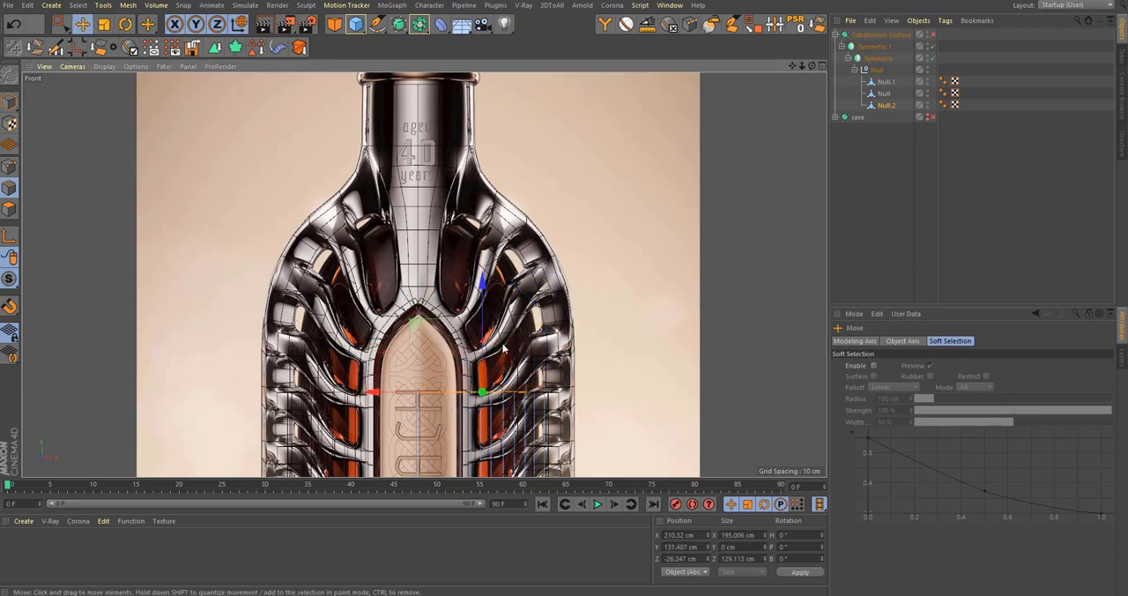
pyautogui.moveTo(495, 305); pyautogui.dragTo(495, 304)
pyautogui.scroll(7, 475, 383)
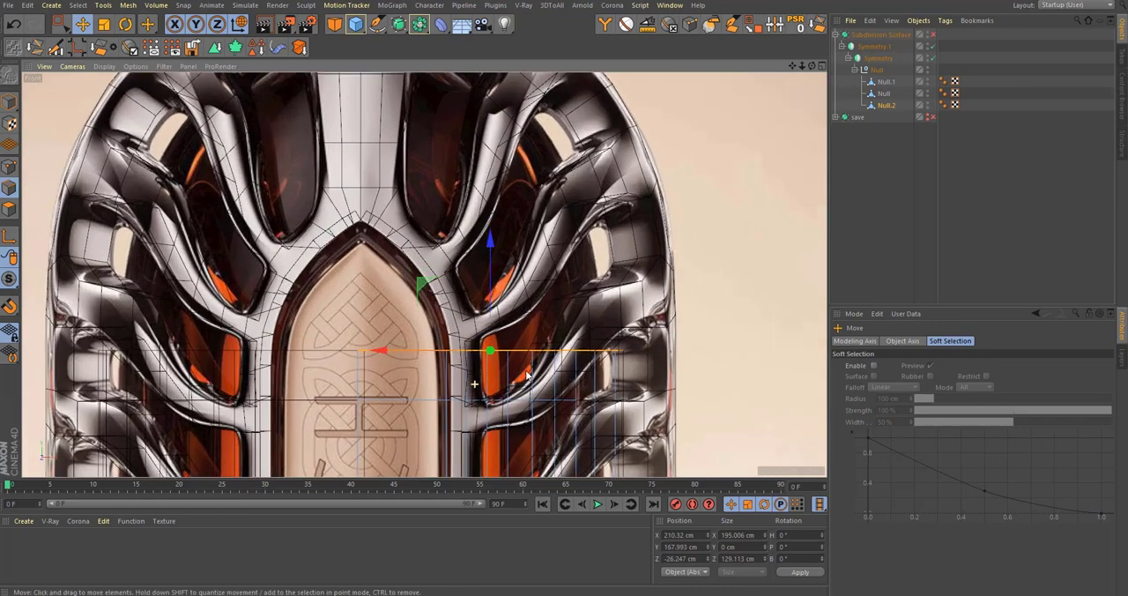
# Step: Tilt the flattened top edges, extrude a row up to about Y 199 cm and tilt that row further
pyautogui.press('r')
pyautogui.moveTo(779, 325); pyautogui.dragTo(779, 305)
pyautogui.press('e')
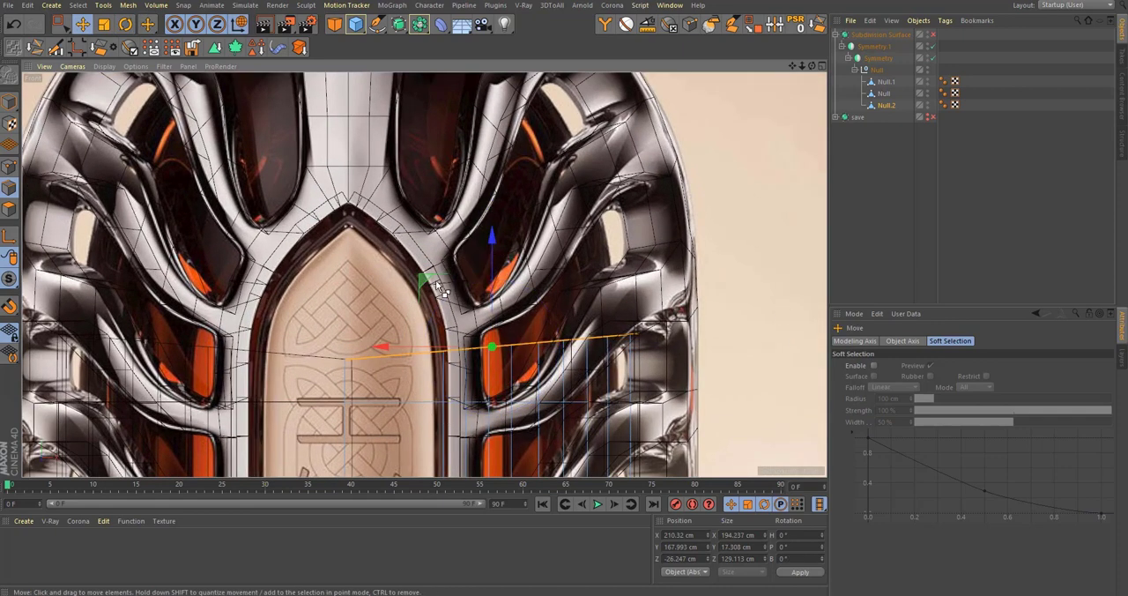
pyautogui.moveTo(424, 286); pyautogui.dragTo(438, 231)
pyautogui.press('r')
pyautogui.moveTo(695, 235); pyautogui.dragTo(684, 209)
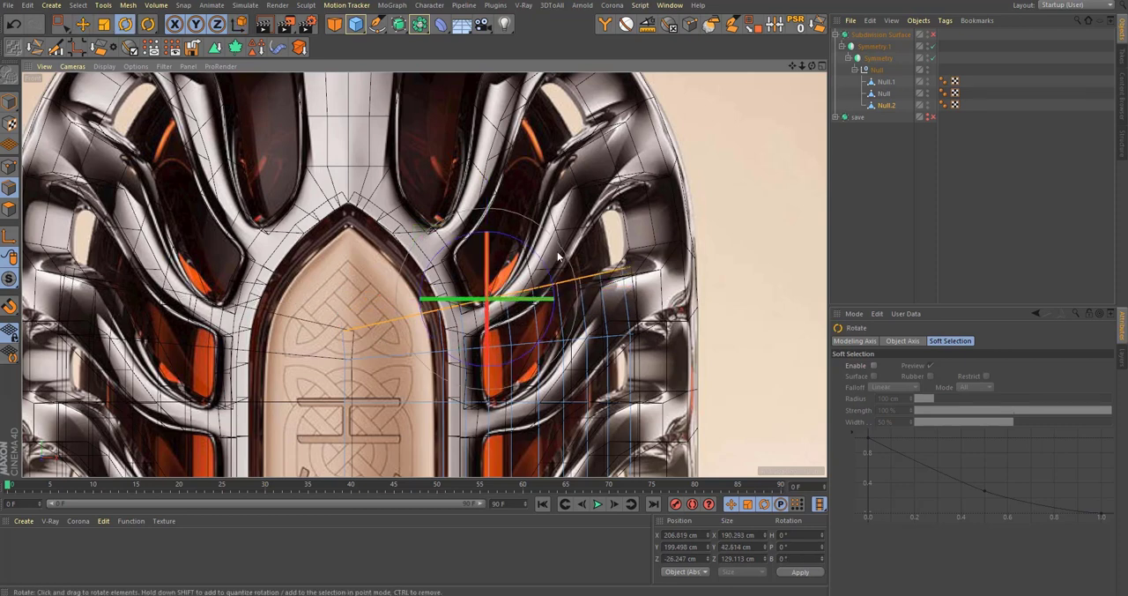
pyautogui.keyDown('alt'); pyautogui.moveTo(557, 257); pyautogui.dragTo(572, 320, button='middle'); pyautogui.keyUp('alt')
# Step: Extrude the top edges to about X 192, Y 236 cm and rotate them more steeply along the shoulder
pyautogui.press('e')
pyautogui.moveTo(443, 301); pyautogui.dragTo(418, 247)
pyautogui.press('r')
pyautogui.moveTo(680, 252); pyautogui.dragTo(688, 188)
pyautogui.keyDown('alt'); pyautogui.moveTo(400, 235); pyautogui.dragTo(452, 282, button='middle'); pyautogui.keyUp('alt')
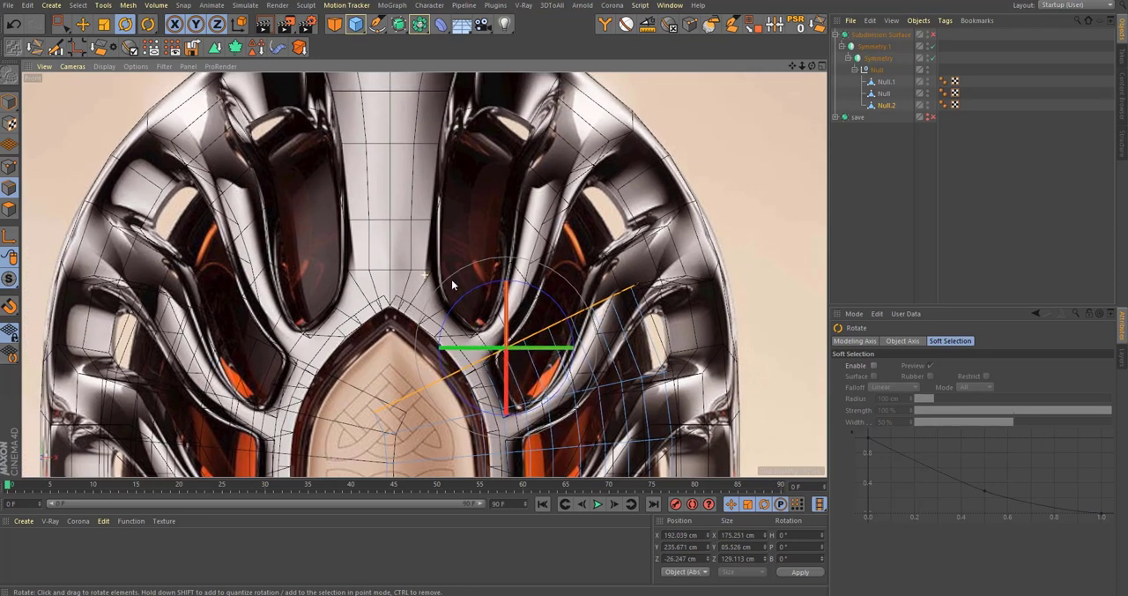
# Step: Extrude and rotate two more edge rows around the shoulder, ending at about X 141, Y 287 cm
pyautogui.press('e')
pyautogui.moveTo(451, 293); pyautogui.dragTo(398, 232)
pyautogui.press('r')
pyautogui.moveTo(690, 238); pyautogui.dragTo(675, 201)
pyautogui.press('e')
pyautogui.moveTo(399, 233); pyautogui.dragTo(369, 204)
pyautogui.keyDown('alt'); pyautogui.moveTo(395, 241); pyautogui.dragTo(392, 313, button='middle'); pyautogui.keyUp('alt')
pyautogui.press('r')
pyautogui.moveTo(668, 243); pyautogui.dragTo(633, 166)
pyautogui.press('e')
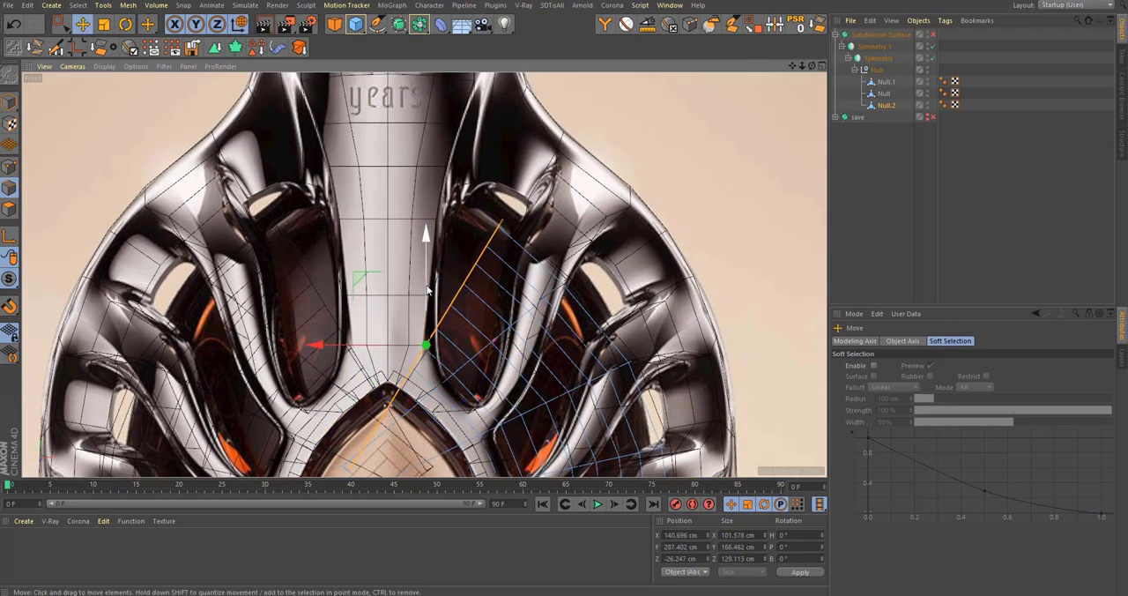
# Step: Lengthen the last shoulder edge row by about 114% along its own direction and nudge it to about Y 289 cm
pyautogui.scroll(-3, 454, 280)
pyautogui.scroll(-3, 494, 308)
pyautogui.scroll(5, 490, 317)
pyautogui.press('r')
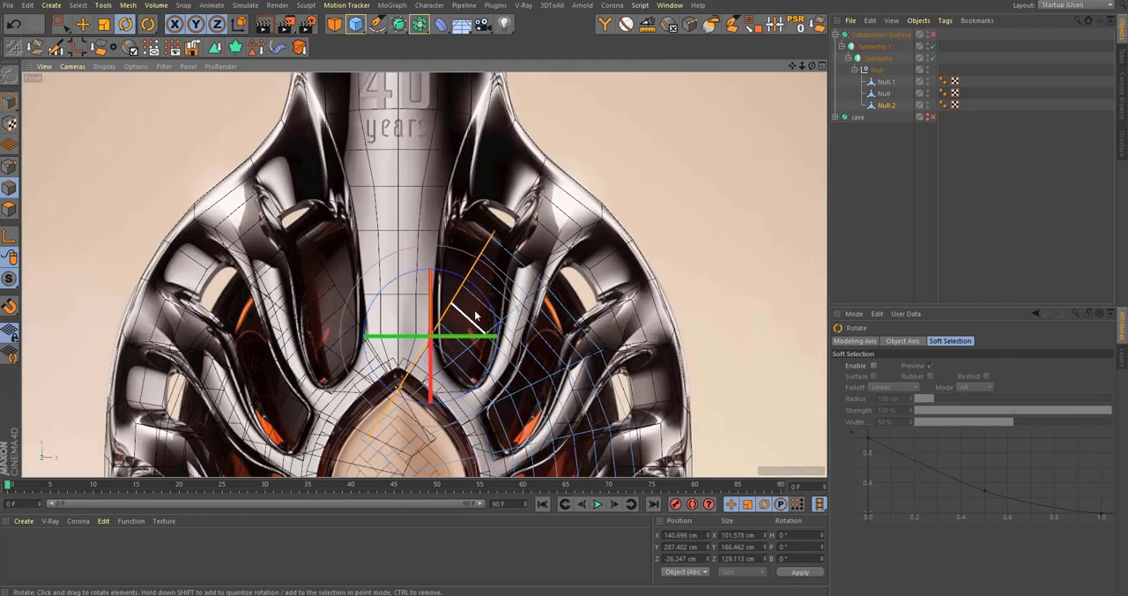
pyautogui.moveTo(467, 295); pyautogui.dragTo(511, 312)
pyautogui.press('t')
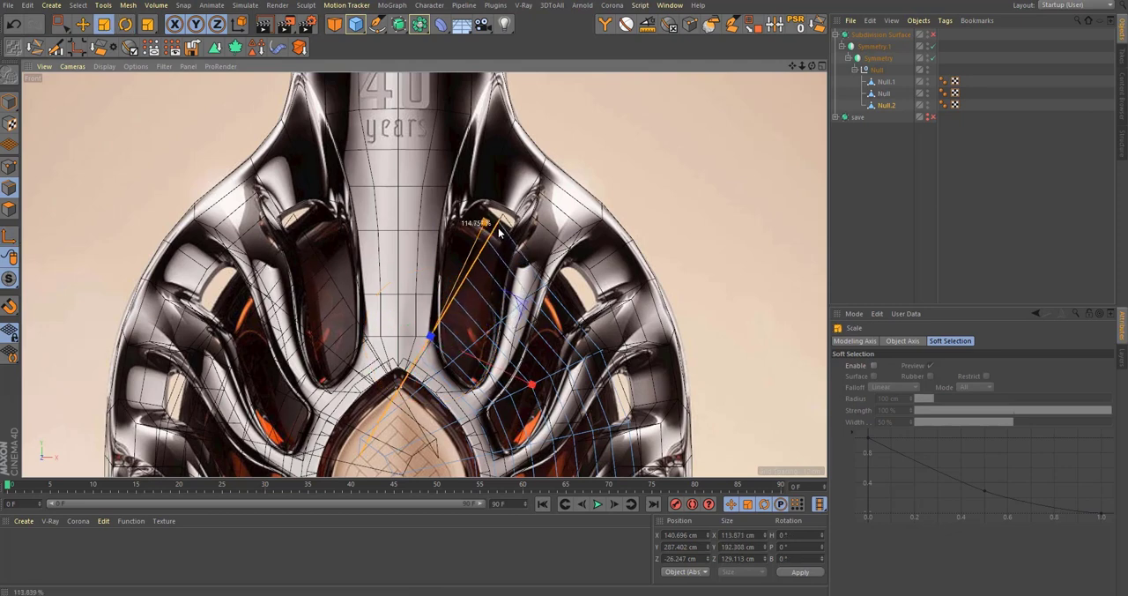
pyautogui.press('e')
pyautogui.moveTo(499, 231); pyautogui.dragTo(482, 255)
pyautogui.keyDown('alt'); pyautogui.moveTo(482, 256); pyautogui.dragTo(442, 198, button='middle'); pyautogui.keyUp('alt')
# Step: Shift two intermediate shoulder edge rows outward and up, to about Y 306 cm and Y 258 cm
pyautogui.press('space')
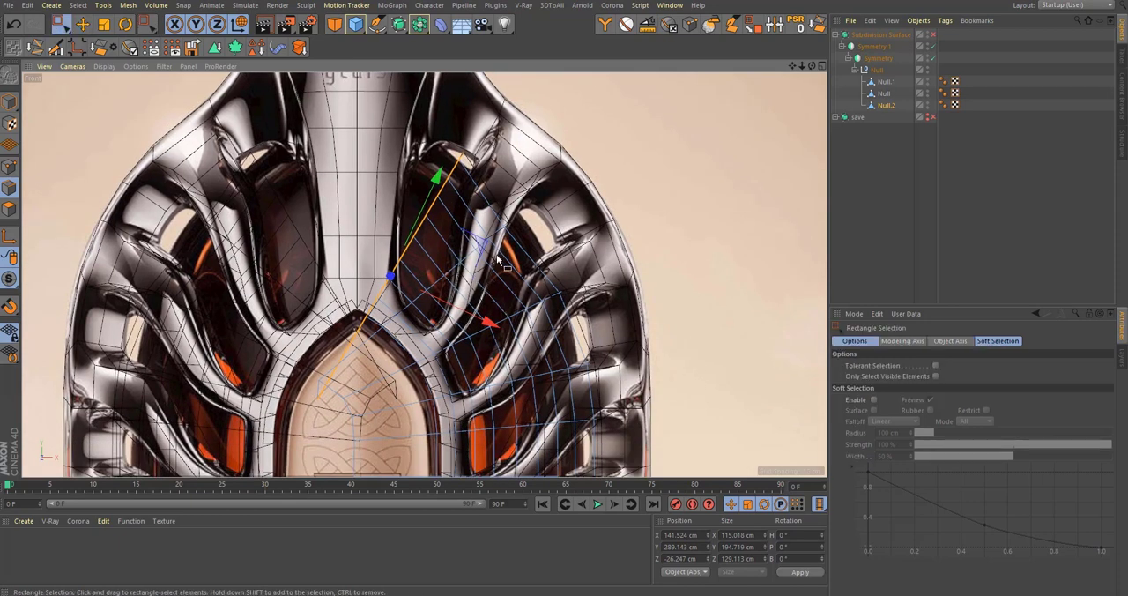
pyautogui.scroll(5, 484, 220)
pyautogui.moveTo(413, 218); pyautogui.dragTo(562, 357)
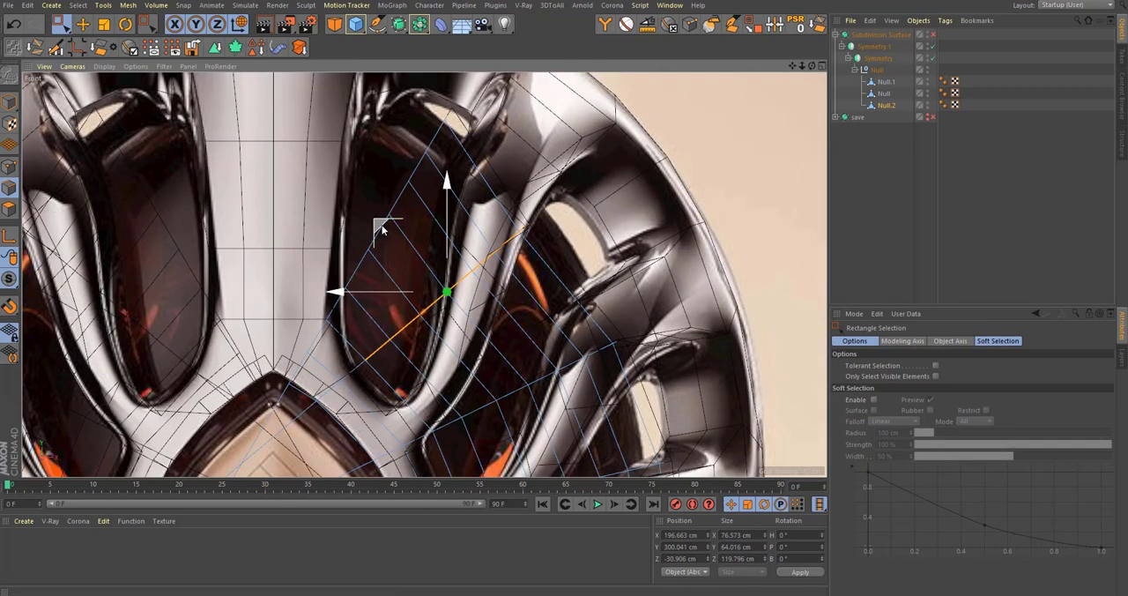
pyautogui.moveTo(382, 230); pyautogui.dragTo(402, 217)
pyautogui.keyDown('alt'); pyautogui.moveTo(612, 318); pyautogui.dragTo(549, 169, button='middle'); pyautogui.keyUp('alt')
pyautogui.keyDown('alt'); pyautogui.moveTo(346, 248); pyautogui.dragTo(343, 291, button='middle'); pyautogui.keyUp('alt')
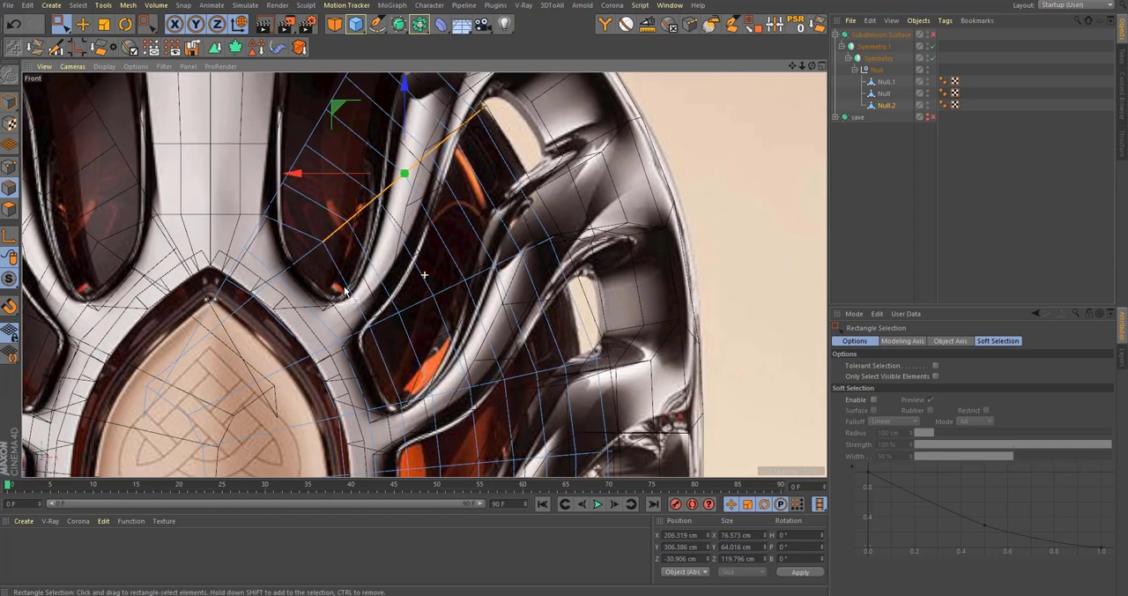
pyautogui.moveTo(507, 328); pyautogui.dragTo(510, 330)
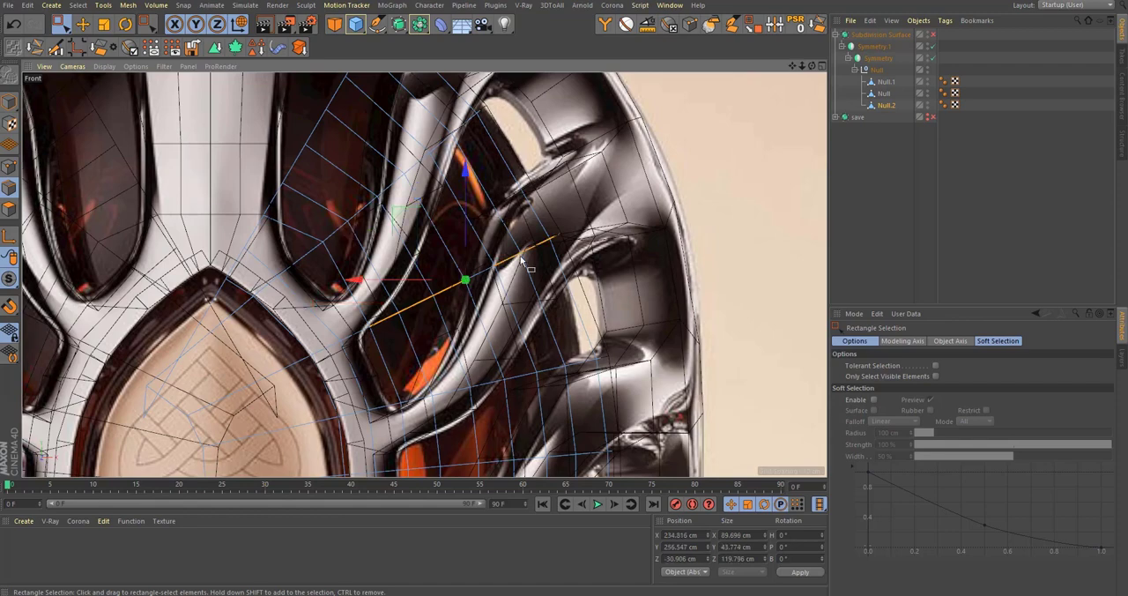
pyautogui.moveTo(400, 212)
pyautogui.mouseDown()
pyautogui.moveTo(413, 209)
pyautogui.moveTo(403, 208)
pyautogui.mouseUp()
# Step: Select the edges where the shoulder meets the straight wall and shift them slightly to about X 256, Y 176 cm
pyautogui.scroll(-3, 404, 209)
pyautogui.keyDown('alt'); pyautogui.moveTo(602, 465); pyautogui.dragTo(583, 413, button='middle'); pyautogui.keyUp('alt')
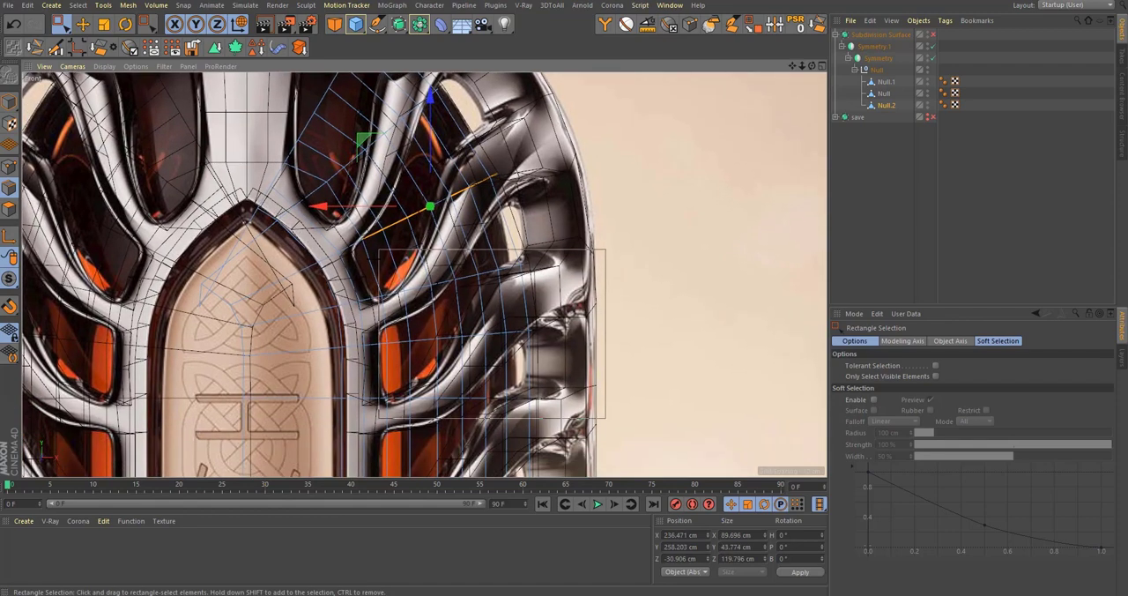
pyautogui.moveTo(371, 263); pyautogui.dragTo(381, 263)
pyautogui.scroll(-4, 511, 280)
pyautogui.keyDown('alt'); pyautogui.moveTo(533, 388); pyautogui.dragTo(499, 220, button='middle'); pyautogui.keyUp('alt')
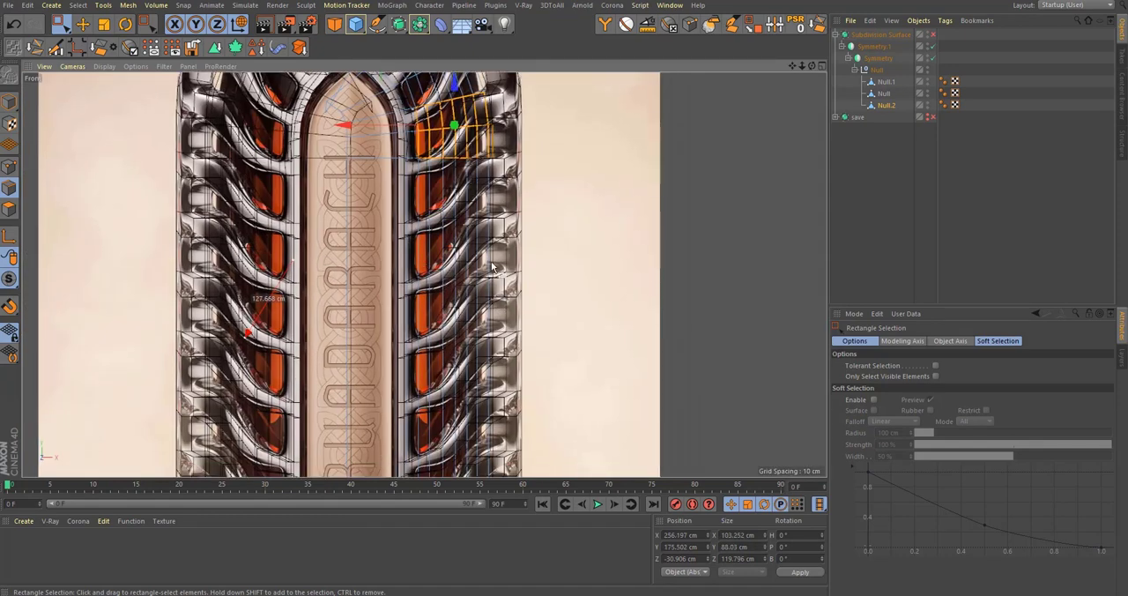
pyautogui.keyDown('alt'); pyautogui.moveTo(510, 458); pyautogui.dragTo(527, 213, button='middle'); pyautogui.keyUp('alt')
pyautogui.scroll(5, 526, 214)
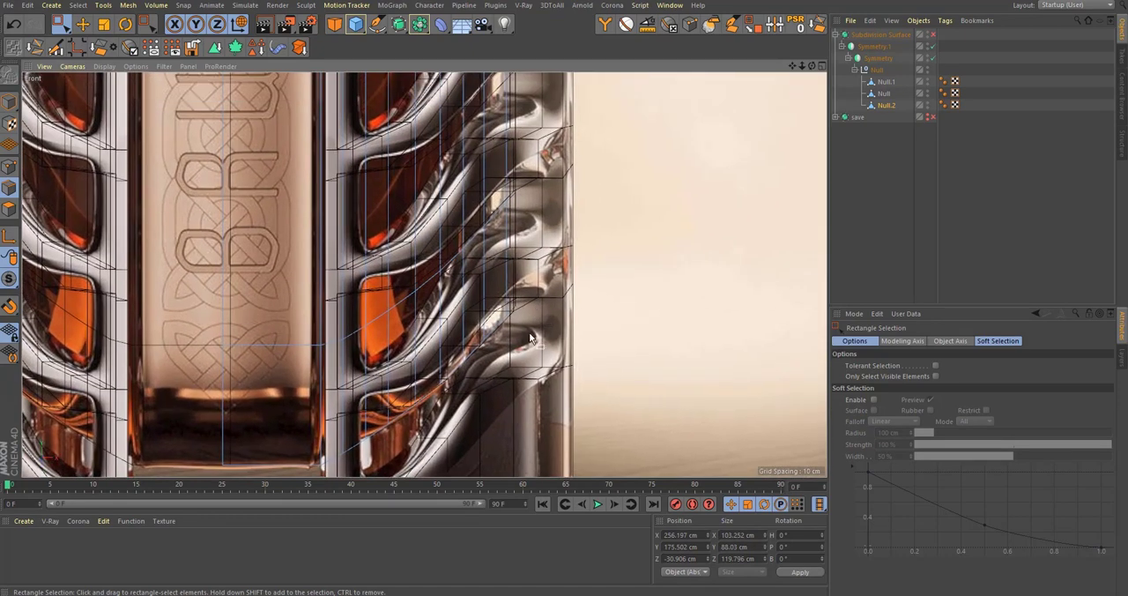
pyautogui.scroll(-6, 524, 346)
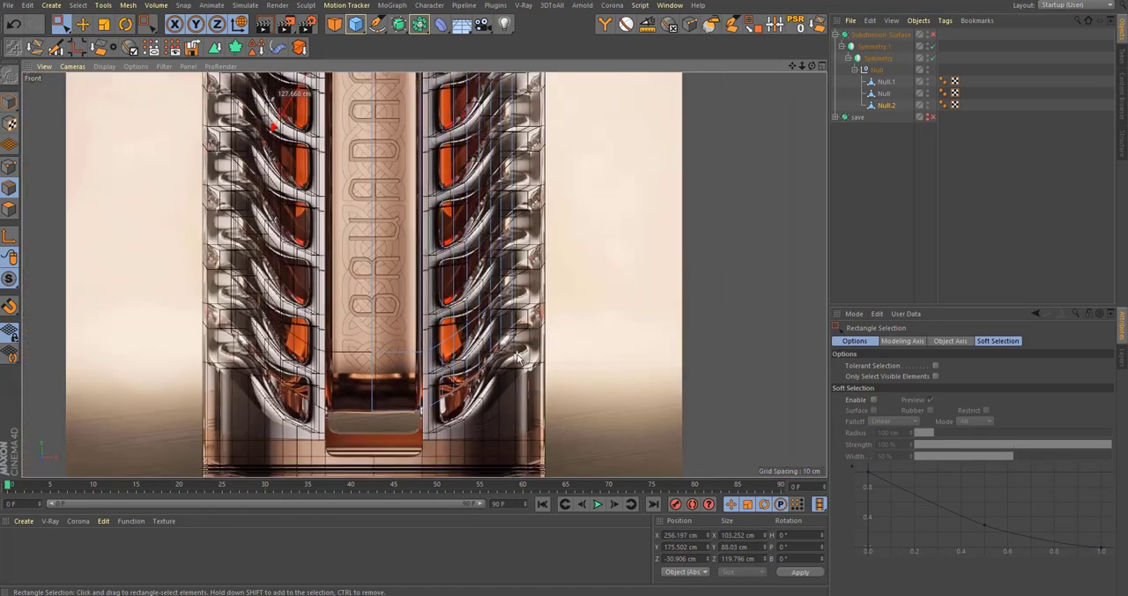
pyautogui.scroll(5, 502, 291)
# Step: Undo the shoulder edge adjustments, extrusions and the flattening of the strip's top edges
pyautogui.hotkey('ctrl', 'z')
pyautogui.hotkey('ctrl', 'z')
pyautogui.hotkey('ctrl', 'z')
pyautogui.hotkey('ctrl', 'z')
pyautogui.hotkey('ctrl', 'z')
pyautogui.hotkey('ctrl', 'z')
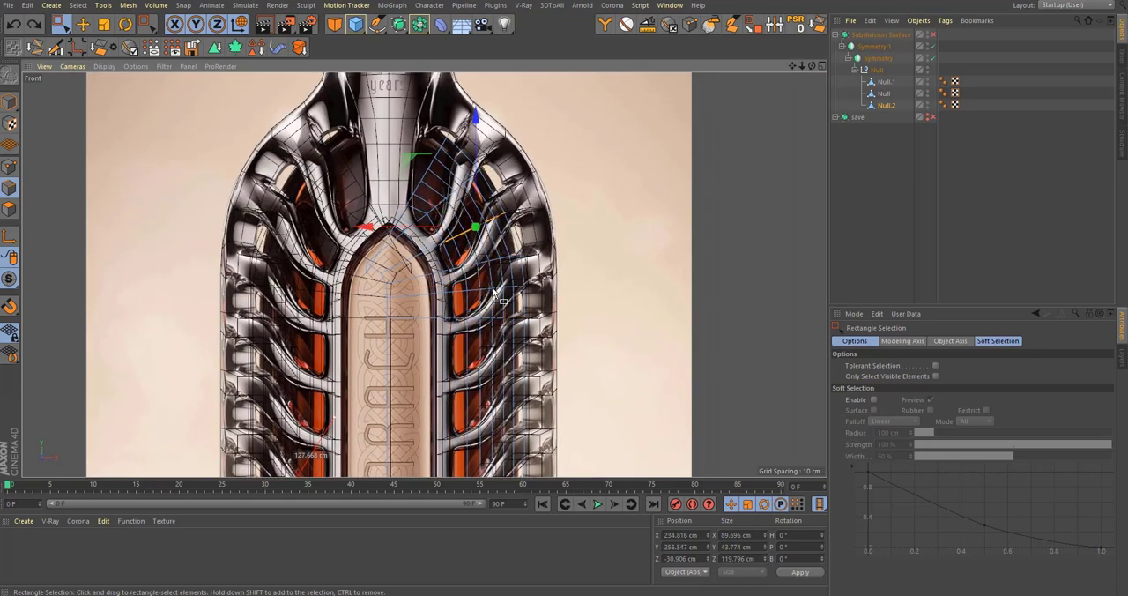
pyautogui.hotkey('ctrl', 'z')
pyautogui.hotkey('ctrl', 'z')
pyautogui.scroll(-7, 487, 267)
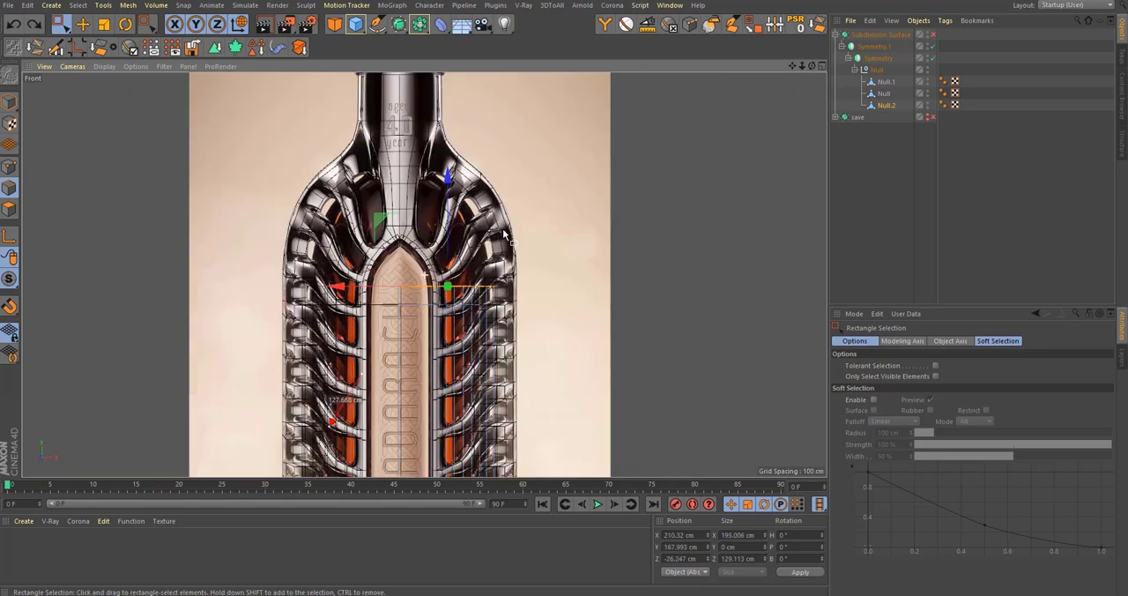
pyautogui.hotkey('ctrl', 'z')
pyautogui.hotkey('ctrl', 'z')
pyautogui.hotkey('ctrl', 'z')
pyautogui.hotkey('ctrl', 'z')
pyautogui.scroll(2, 460, 370)
pyautogui.scroll(3, 459, 371)
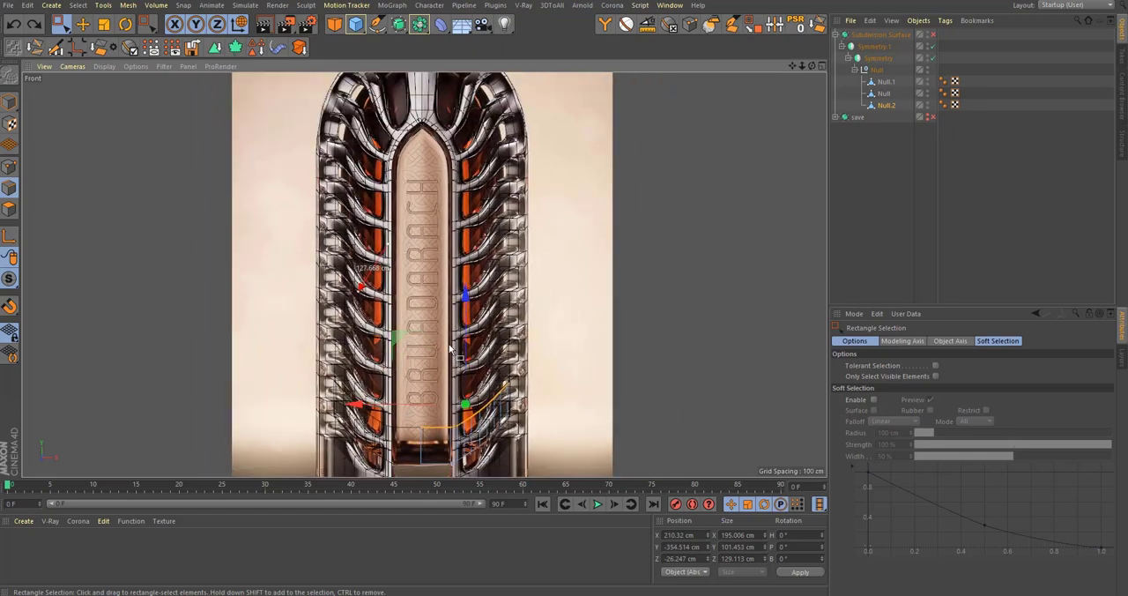
pyautogui.hotkey('ctrl', 'z')
# Step: Extrude the strip's polygons inward with a 9.4 cm offset, keeping only the offset surface as the inner wall
pyautogui.scroll(8, 574, 171)
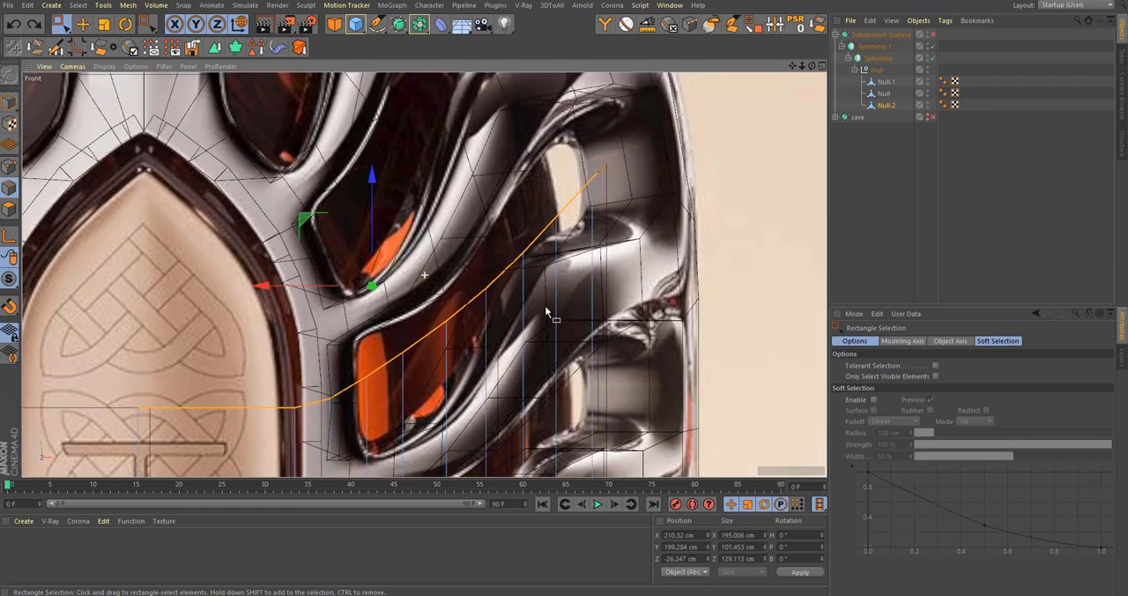
pyautogui.click(13, 209)
pyautogui.press('d')
pyautogui.moveTo(731, 250)
pyautogui.mouseDown()
pyautogui.moveTo(705, 250)
pyautogui.moveTo(743, 249)
pyautogui.mouseUp()
pyautogui.middleClick(627, 274)
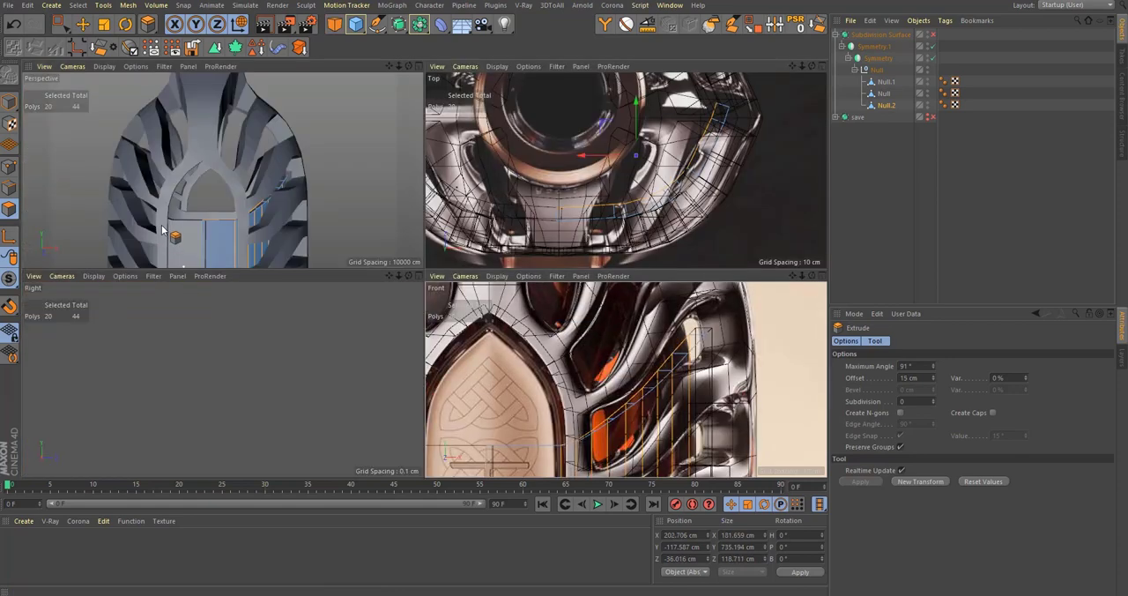
pyautogui.middleClick(169, 231)
pyautogui.scroll(3, 569, 313)
pyautogui.keyDown('alt'); pyautogui.moveTo(568, 313); pyautogui.dragTo(556, 287); pyautogui.keyUp('alt')
pyautogui.hotkey('ctrl', 'z')
pyautogui.keyDown('alt'); pyautogui.moveTo(420, 320); pyautogui.dragTo(403, 339); pyautogui.keyUp('alt')
pyautogui.hotkey('ctrl', 'z')
pyautogui.hotkey('ctrl', 'z')
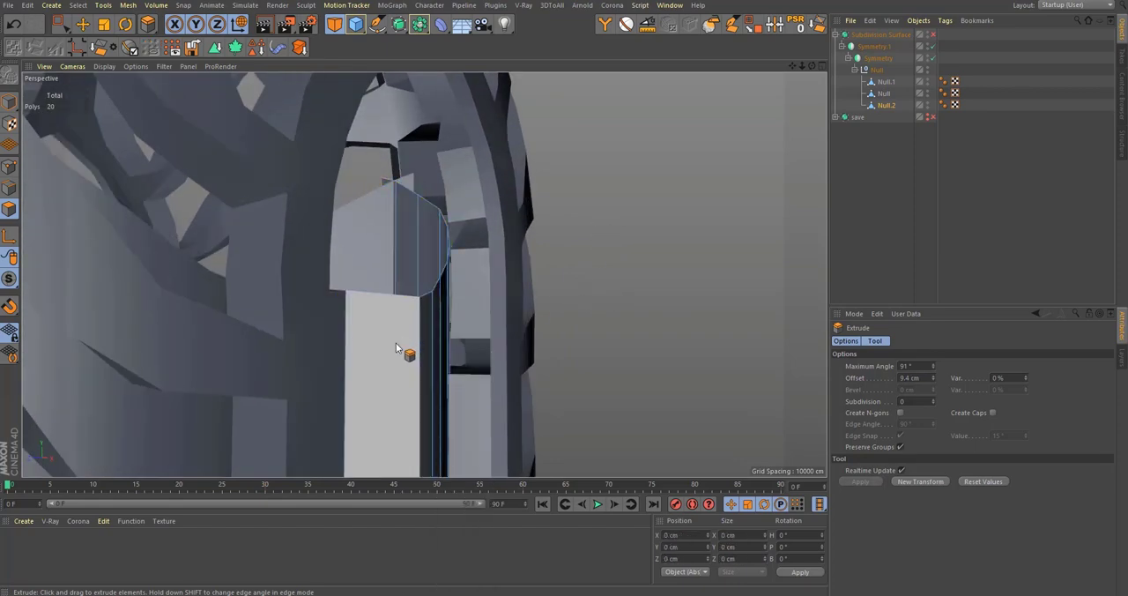
pyautogui.keyDown('alt'); pyautogui.moveTo(453, 296); pyautogui.dragTo(337, 326); pyautogui.keyUp('alt')
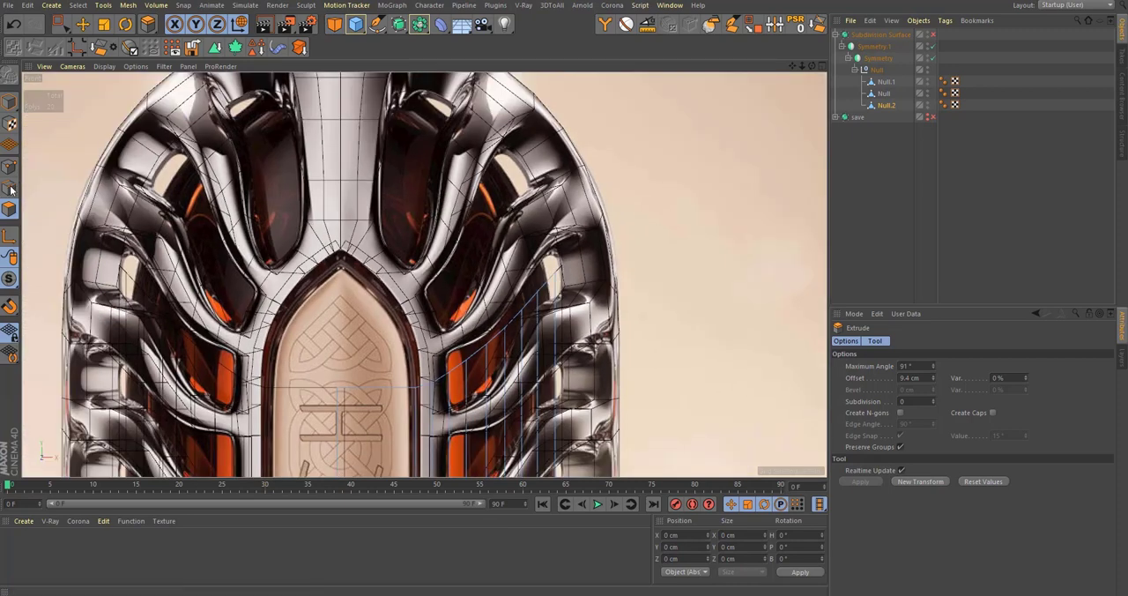
# Step: Flatten the inner wall's top edges into a level row in edge mode and lower them to about Y 176 cm
pyautogui.click(10, 189)
pyautogui.press('space')
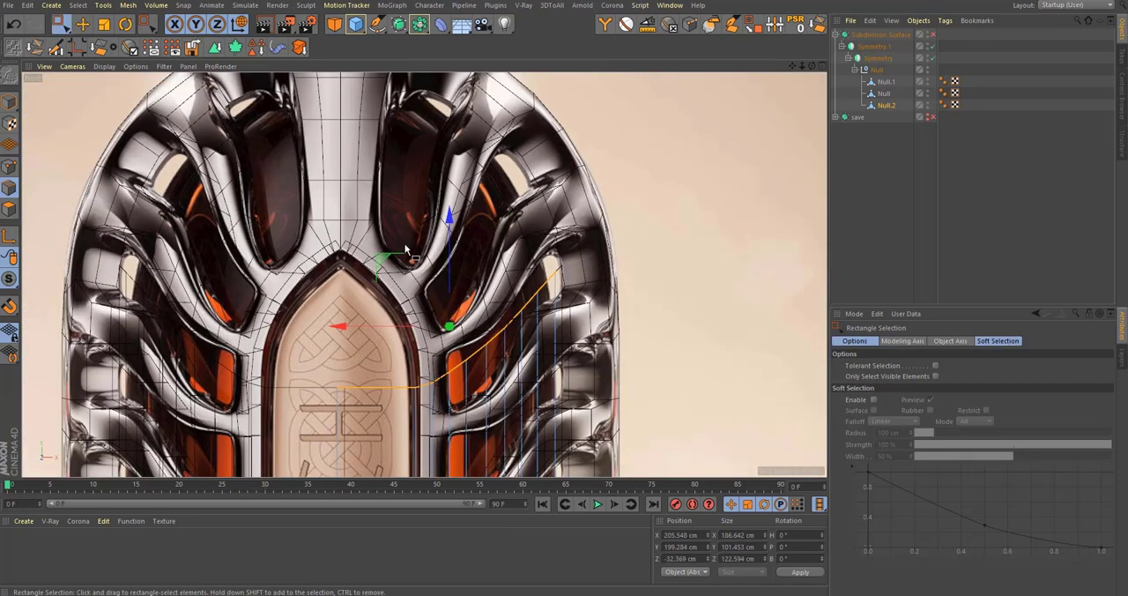
pyautogui.press('t')
pyautogui.moveTo(450, 215); pyautogui.dragTo(478, 321)
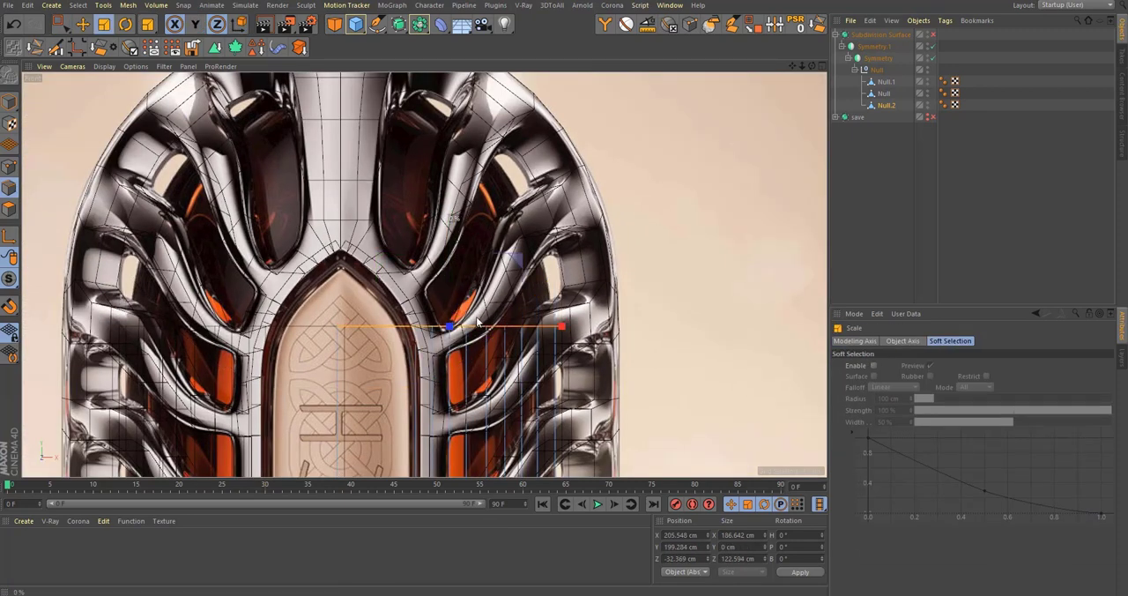
pyautogui.keyDown('alt'); pyautogui.moveTo(478, 327); pyautogui.dragTo(484, 258, button='middle'); pyautogui.keyUp('alt')
pyautogui.press('e')
pyautogui.moveTo(460, 194); pyautogui.dragTo(486, 224)
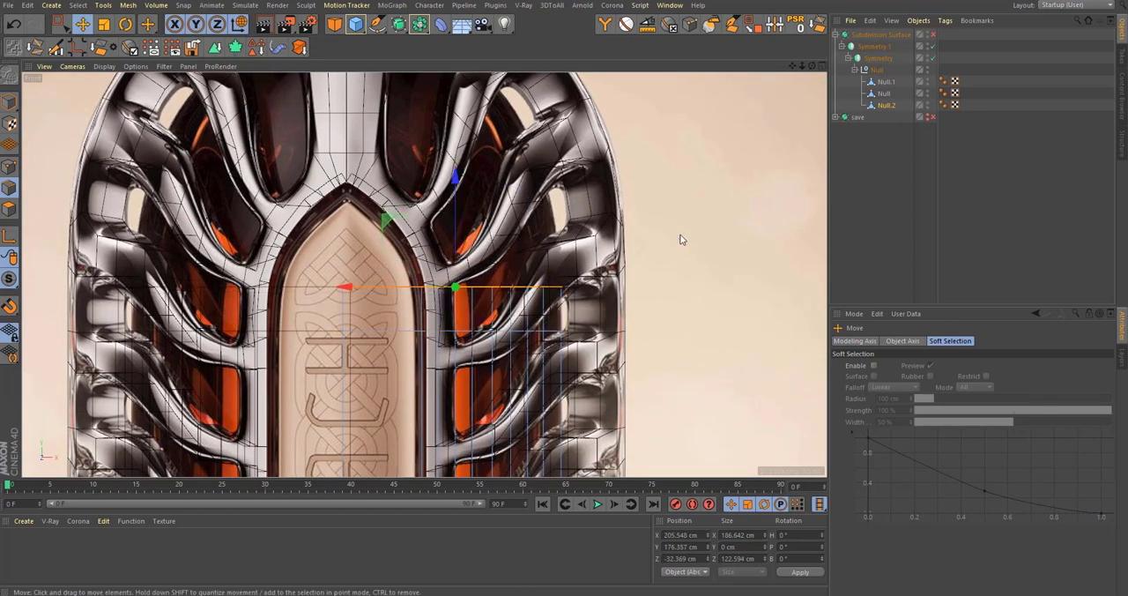
# Step: Tilt the inner wall's top edges upward at the outer side and extrude a row to about X 198, Y 211 cm
pyautogui.press('r')
pyautogui.moveTo(687, 230); pyautogui.dragTo(661, 201)
pyautogui.press('e')
pyautogui.keyDown('alt'); pyautogui.moveTo(503, 241); pyautogui.dragTo(507, 327, button='middle'); pyautogui.keyUp('alt')
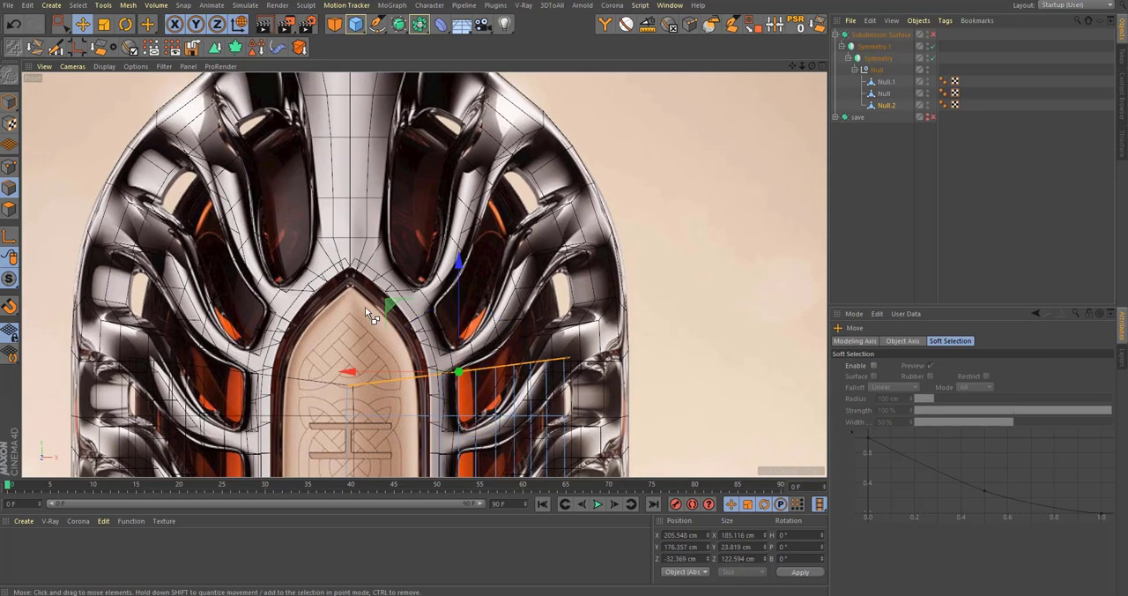
pyautogui.moveTo(392, 282); pyautogui.dragTo(386, 255)
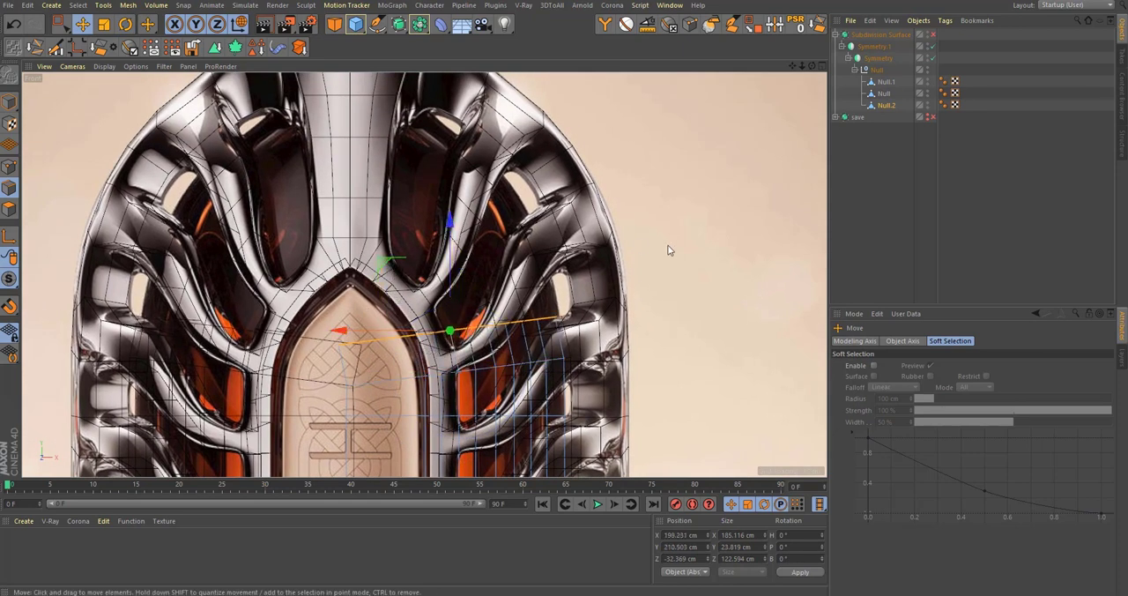
# Step: Rotate the new top row further toward the shoulder and extrude another row to about X 180, Y 247 cm
pyautogui.press('r')
pyautogui.moveTo(669, 247); pyautogui.dragTo(666, 217)
pyautogui.press('e')
pyautogui.keyDown('alt'); pyautogui.moveTo(451, 340); pyautogui.dragTo(473, 379, button='middle'); pyautogui.keyUp('alt')
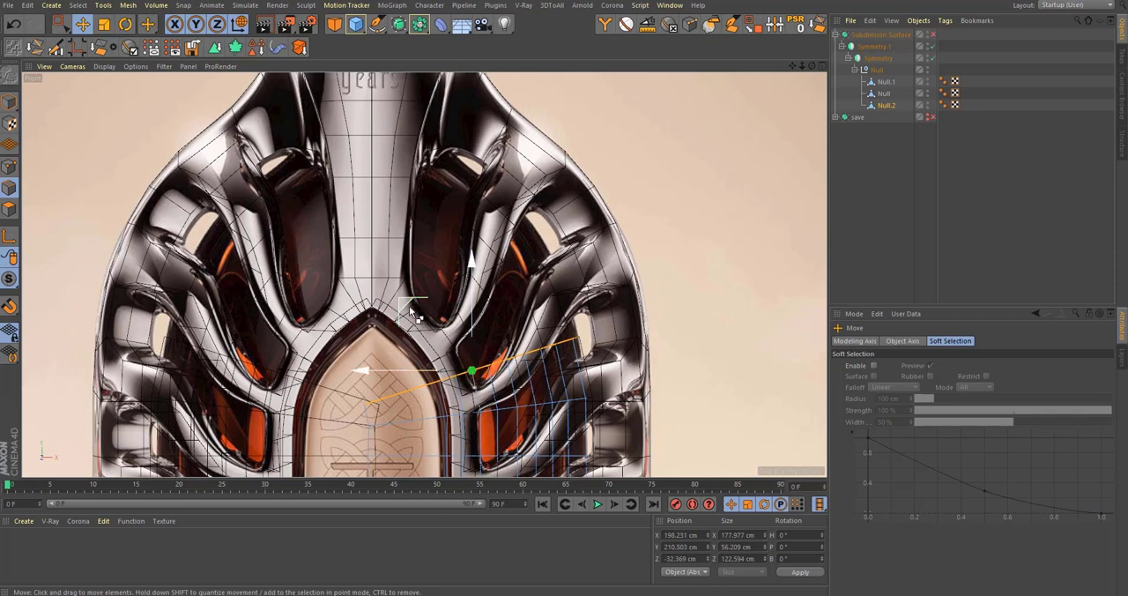
pyautogui.moveTo(409, 306); pyautogui.dragTo(388, 262)
# Step: Rotate the inner wall's top edge row further toward the shoulder and extrude a row to about X 139, Y 281 cm
pyautogui.scroll(2, 448, 291)
pyautogui.press('r')
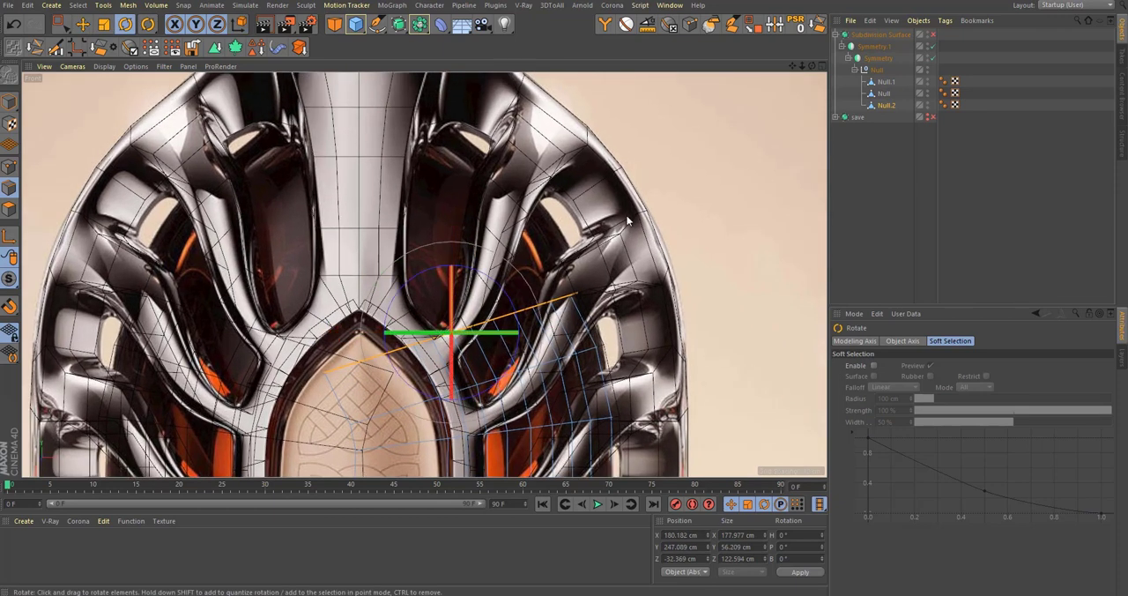
pyautogui.moveTo(626, 217); pyautogui.dragTo(596, 167)
pyautogui.keyDown('alt'); pyautogui.moveTo(439, 308); pyautogui.dragTo(479, 279, button='middle'); pyautogui.keyUp('alt')
pyautogui.press('e')
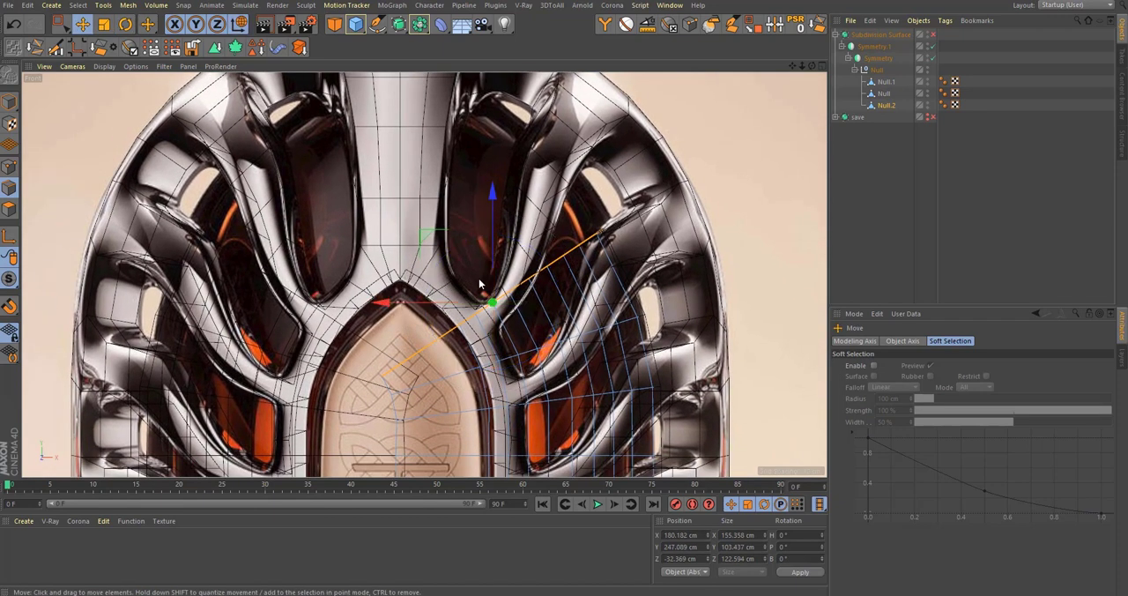
pyautogui.moveTo(432, 236); pyautogui.dragTo(375, 191)
# Step: Rotate the newest edge row steeply toward the neck, enlarge it and move it to about X 129, Y 296 cm
pyautogui.press('r')
pyautogui.moveTo(573, 203); pyautogui.dragTo(554, 85)
pyautogui.scroll(-3, 511, 215)
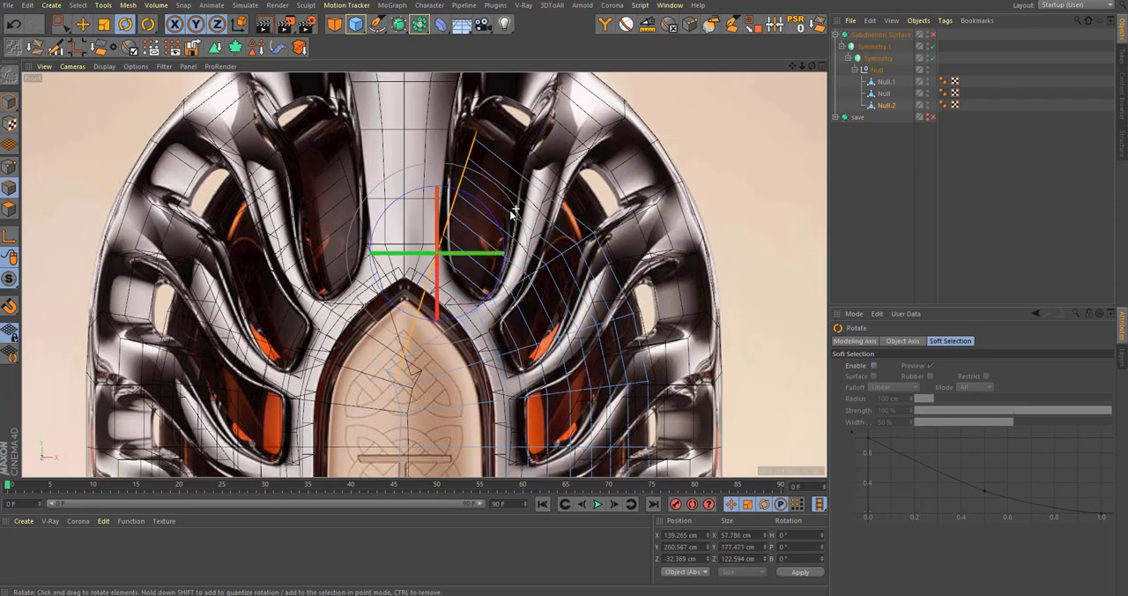
pyautogui.keyDown('alt'); pyautogui.moveTo(511, 214); pyautogui.dragTo(517, 258, button='middle'); pyautogui.keyUp('alt')
pyautogui.press('t')
pyautogui.press('y')
pyautogui.moveTo(525, 231); pyautogui.dragTo(539, 213)
pyautogui.press('e')
pyautogui.press('y')
pyautogui.moveTo(388, 240); pyautogui.dragTo(372, 214)
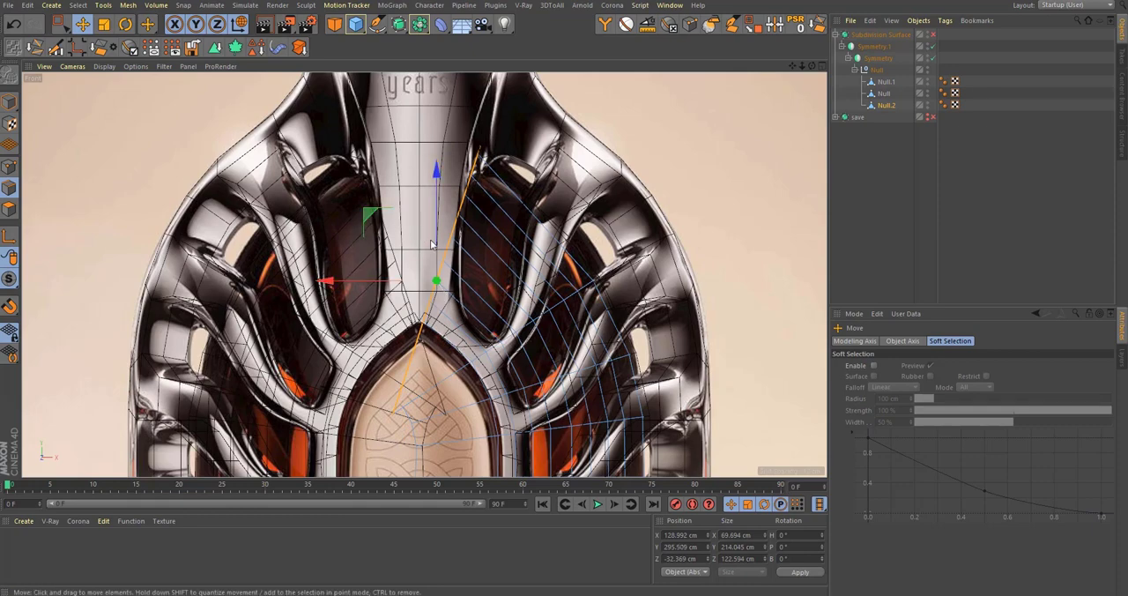
# Step: Examine how the extended inner wall sits behind the ribs in the perspective and front views
pyautogui.scroll(-4, 575, 312)
pyautogui.middleClick(565, 308)
pyautogui.middleClick(374, 267)
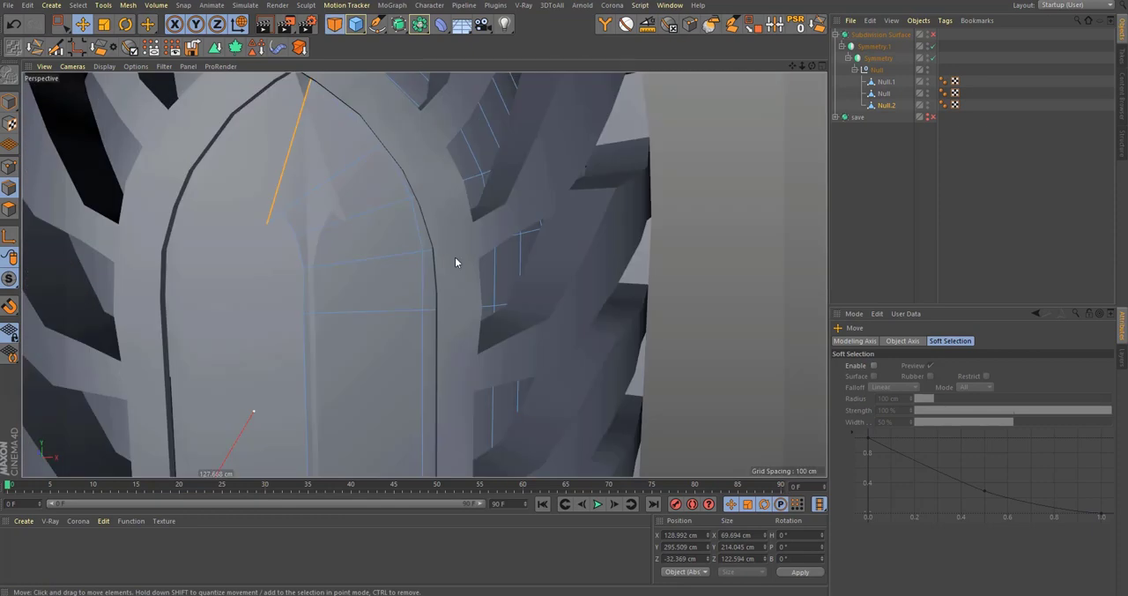
pyautogui.scroll(-5, 457, 258)
pyautogui.keyDown('alt'); pyautogui.moveTo(462, 279); pyautogui.dragTo(478, 219); pyautogui.keyUp('alt')
pyautogui.scroll(-6, 478, 223)
pyautogui.keyDown('alt'); pyautogui.moveTo(448, 287); pyautogui.dragTo(524, 277); pyautogui.keyUp('alt')
pyautogui.scroll(6, 562, 281)
pyautogui.scroll(6, 383, 333)
pyautogui.middleClick(526, 287)
pyautogui.middleClick(527, 360)
pyautogui.scroll(6, 575, 255)
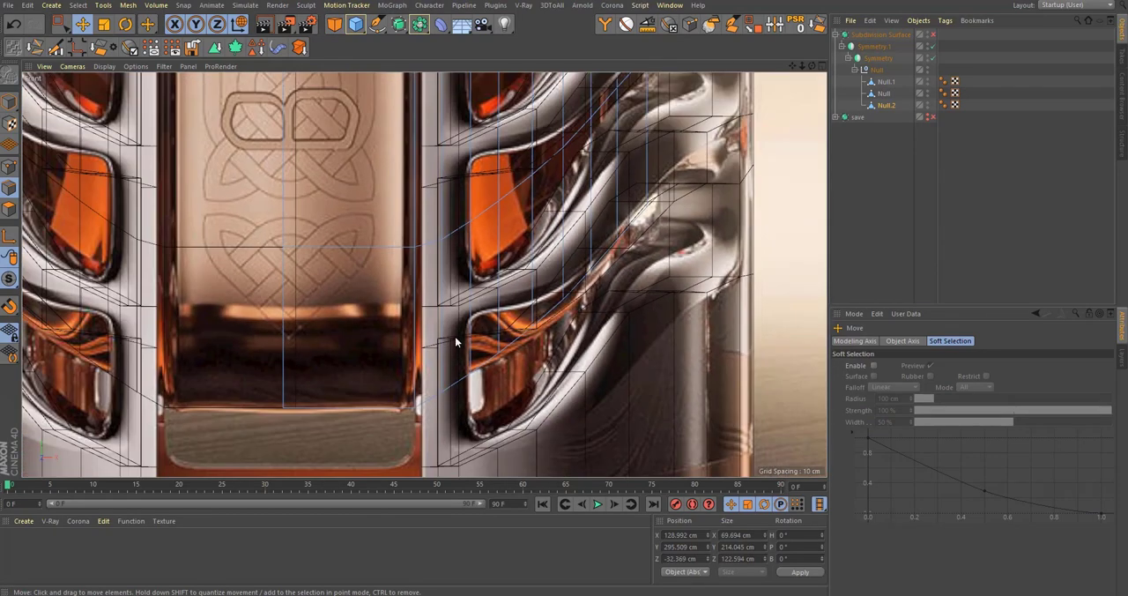
pyautogui.keyDown('alt'); pyautogui.moveTo(456, 342); pyautogui.dragTo(496, 336, button='middle'); pyautogui.keyUp('alt')
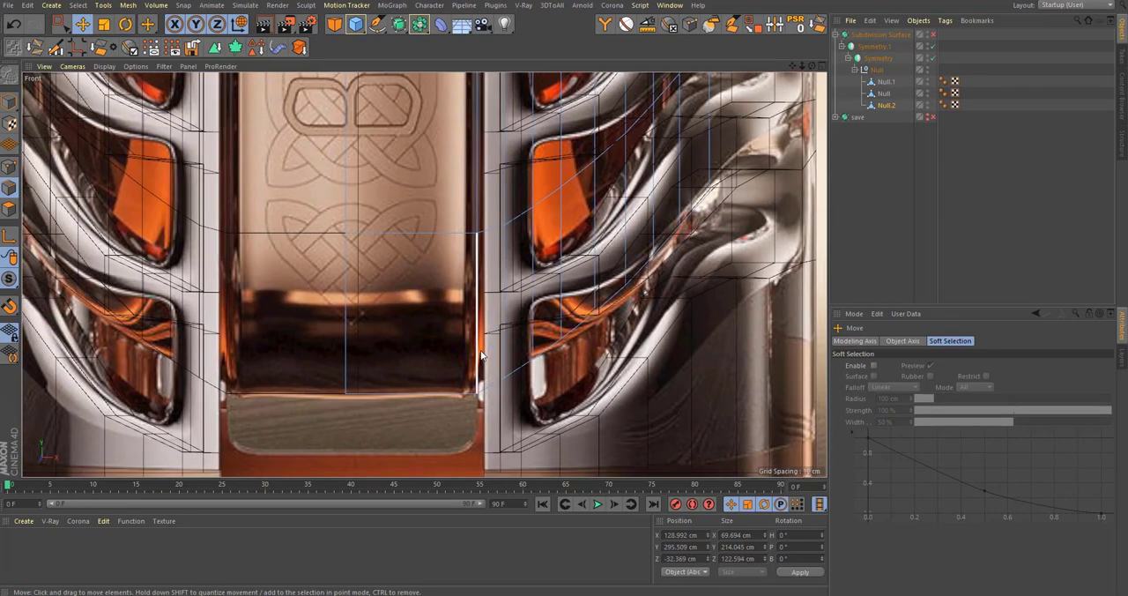
pyautogui.scroll(-6, 481, 355)
pyautogui.middleClick(482, 356)
pyautogui.middleClick(226, 188)
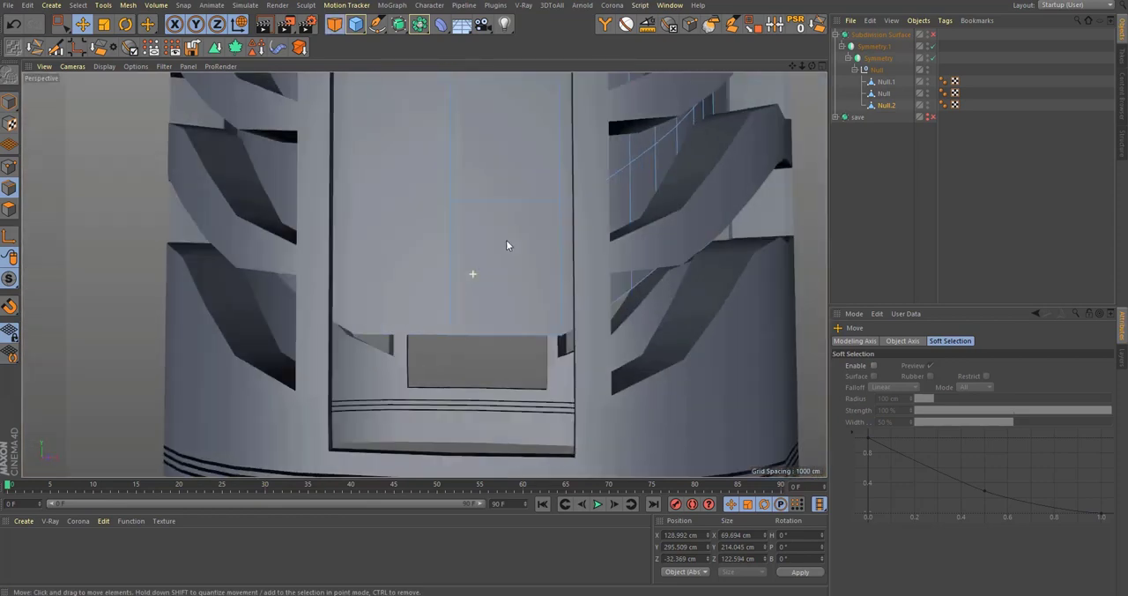
pyautogui.keyDown('alt'); pyautogui.moveTo(507, 245); pyautogui.dragTo(425, 415); pyautogui.keyUp('alt')
pyautogui.scroll(-3, 441, 353)
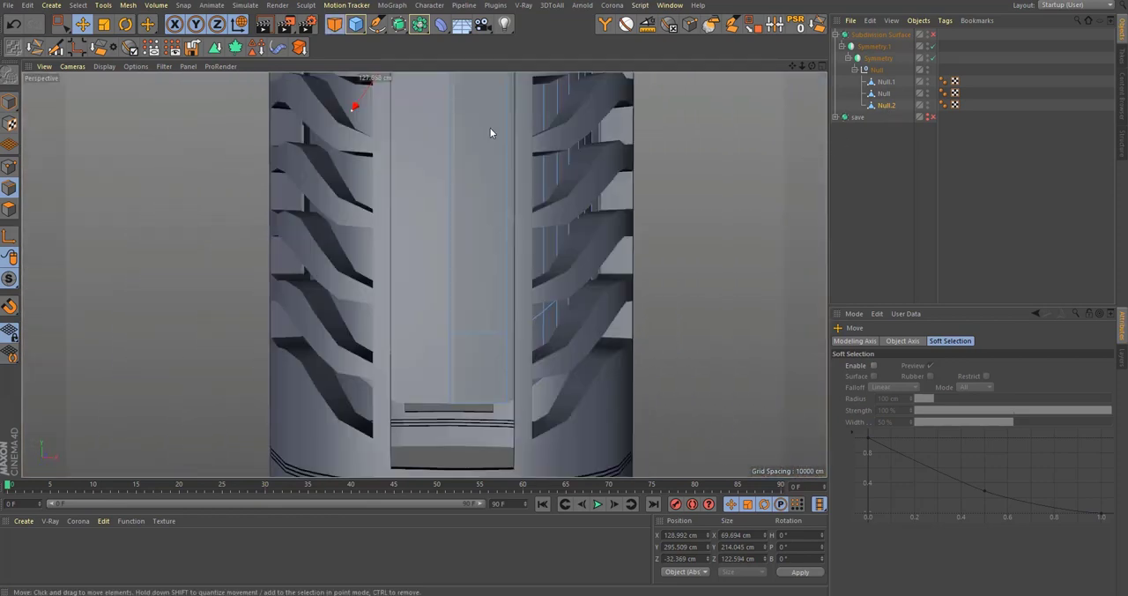
pyautogui.keyDown('alt'); pyautogui.moveTo(490, 127); pyautogui.dragTo(483, 374); pyautogui.keyUp('alt')
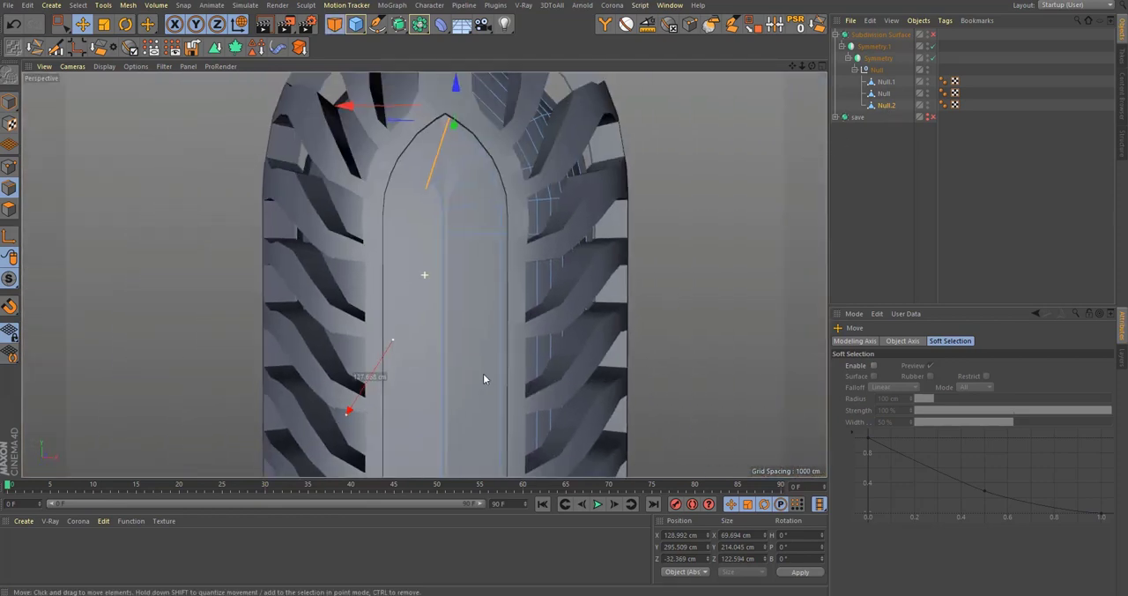
# Step: Hide Null.1 and Null to isolate the inner wall, and inspect its front opening
pyautogui.click(928, 81)
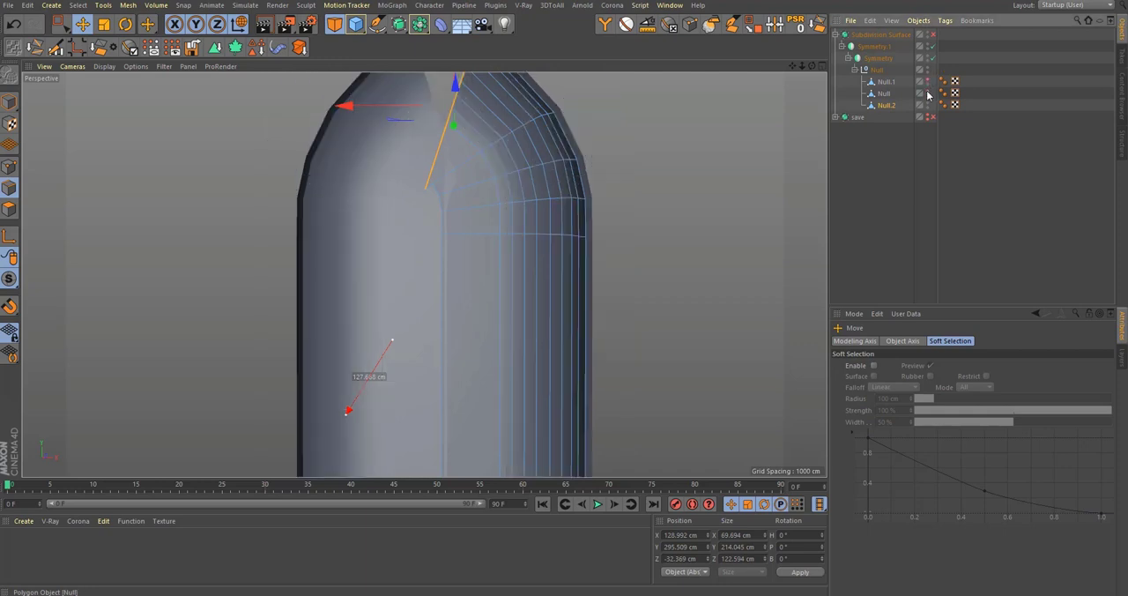
pyautogui.keyDown('alt'); pyautogui.moveTo(458, 207); pyautogui.dragTo(432, 246, button='middle'); pyautogui.keyUp('alt')
pyautogui.keyDown('alt'); pyautogui.moveTo(431, 247); pyautogui.dragTo(422, 286); pyautogui.keyUp('alt')
pyautogui.keyDown('alt'); pyautogui.moveTo(529, 272); pyautogui.dragTo(539, 205, button='middle'); pyautogui.keyUp('alt')
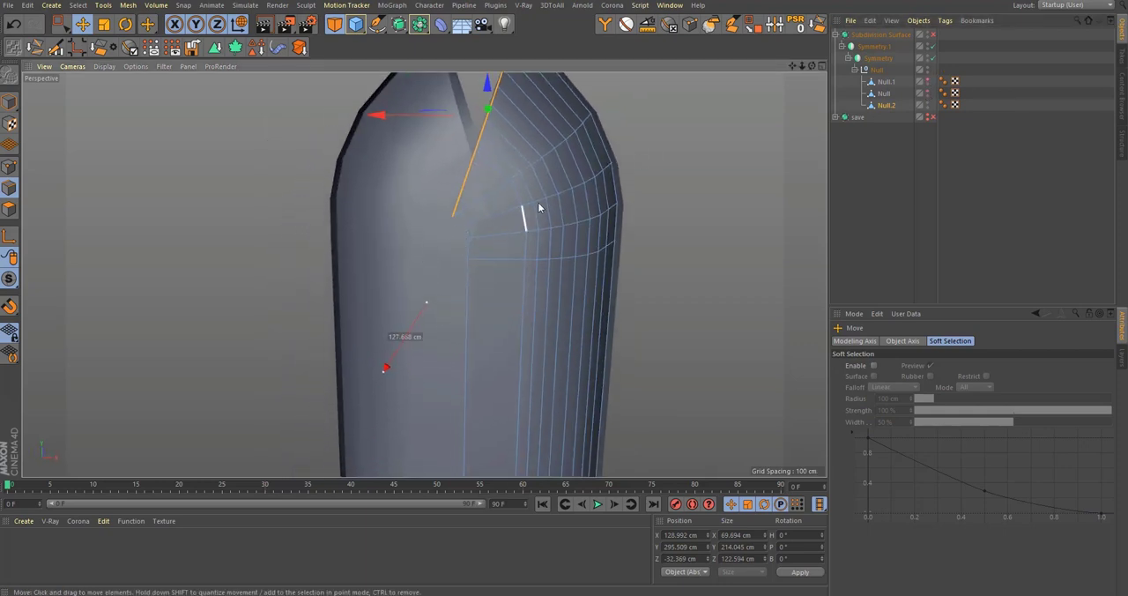
pyautogui.scroll(-4, 533, 186)
pyautogui.keyDown('alt'); pyautogui.moveTo(533, 185); pyautogui.dragTo(513, 285); pyautogui.keyUp('alt')
pyautogui.keyDown('alt'); pyautogui.moveTo(559, 207); pyautogui.dragTo(575, 280); pyautogui.keyUp('alt')
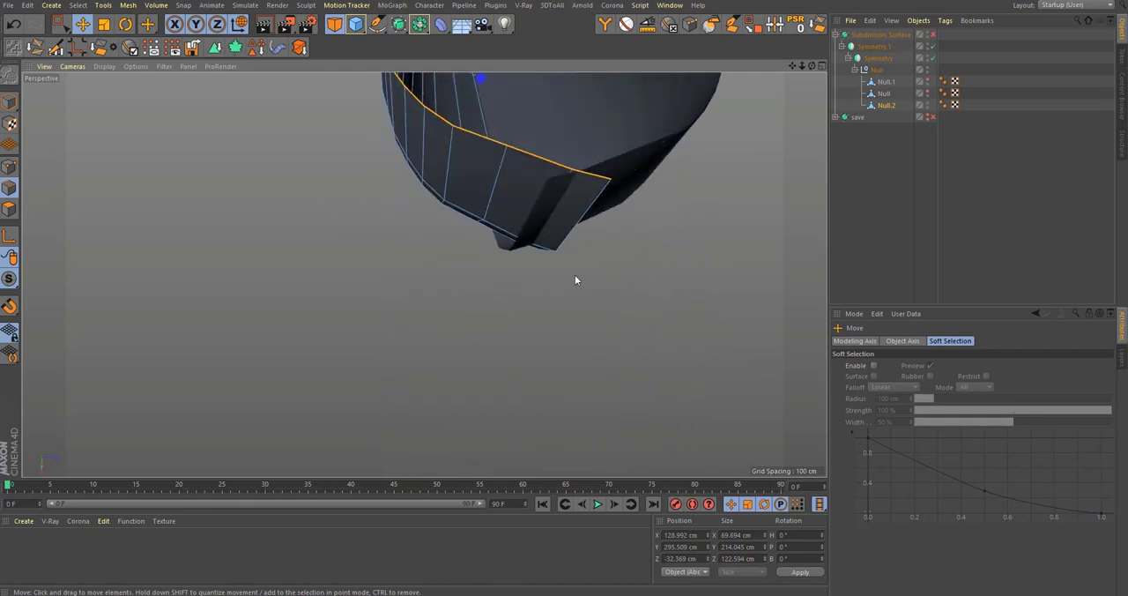
# Step: Select the outermost polygon loop along the inner wall's front centre with Loop Selection and delete it
pyautogui.press('u')
pyautogui.press('l')
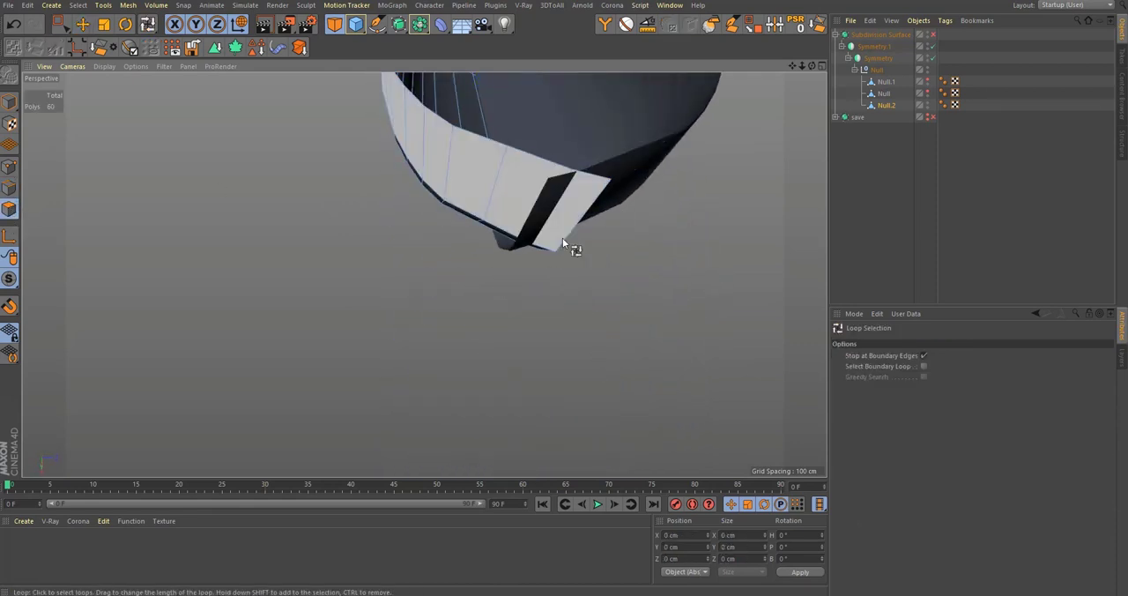
pyautogui.keyDown('alt'); pyautogui.moveTo(563, 228); pyautogui.dragTo(385, 263); pyautogui.keyUp('alt')
# Step: Try deleting the next polygon loop beside the front centre, and undo the deletion
pyautogui.click(396, 218)
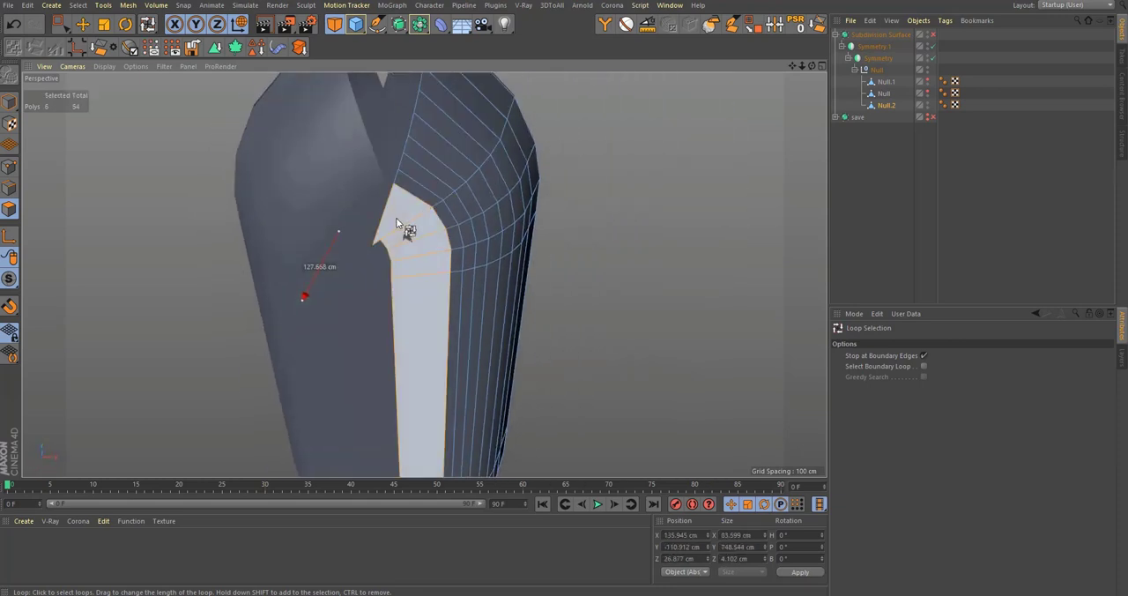
pyautogui.press('Delete')
pyautogui.scroll(-5, 474, 186)
pyautogui.keyDown('alt'); pyautogui.moveTo(469, 253); pyautogui.dragTo(466, 254); pyautogui.keyUp('alt')
pyautogui.hotkey('ctrl', 'z')
pyautogui.scroll(2, 487, 254)
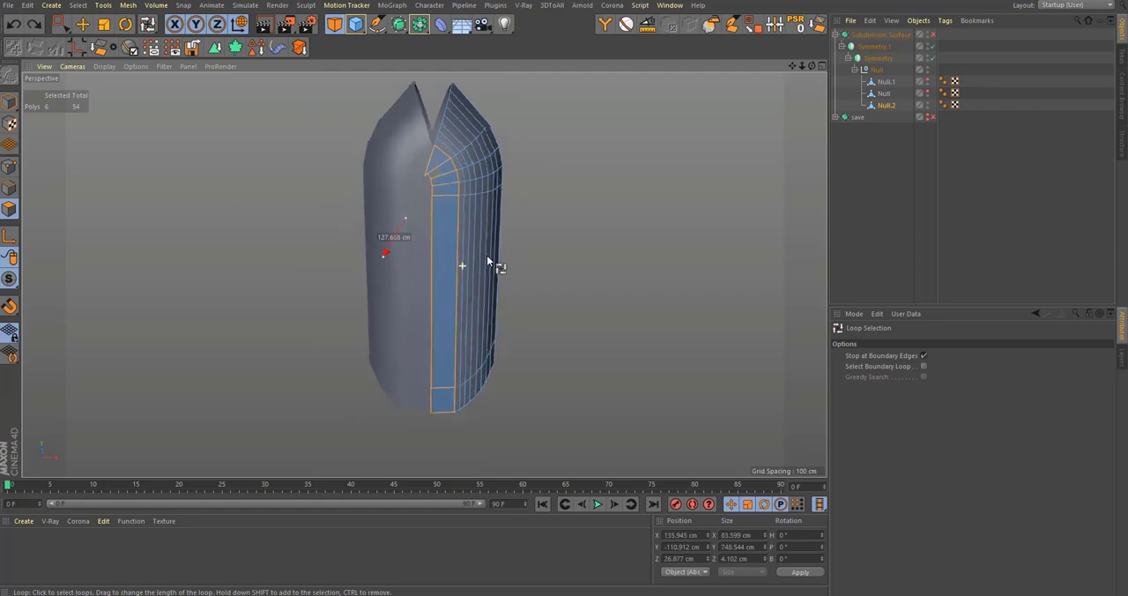
# Step: Slide the protruding point at the top of the inner wall's front seam inward in point mode
pyautogui.keyDown('alt'); pyautogui.moveTo(487, 255); pyautogui.dragTo(470, 310, button='middle'); pyautogui.keyUp('alt')
pyautogui.scroll(5, 494, 221)
pyautogui.scroll(4, 450, 265)
pyautogui.keyDown('alt'); pyautogui.moveTo(451, 264); pyautogui.dragTo(449, 247); pyautogui.keyUp('alt')
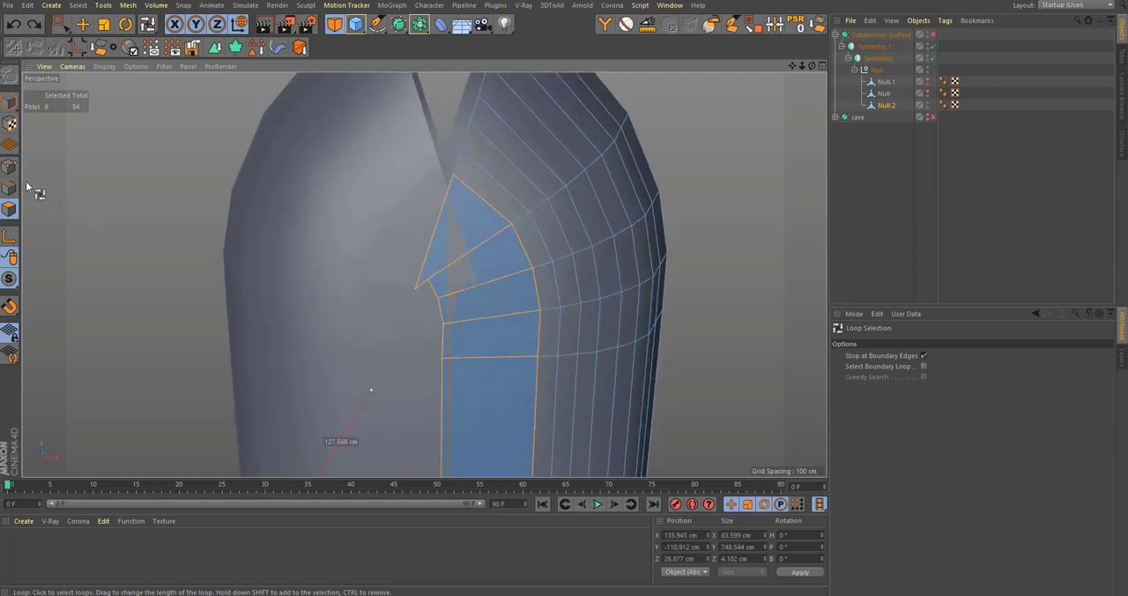
pyautogui.click(10, 167)
pyautogui.press('m')
pyautogui.press('o')
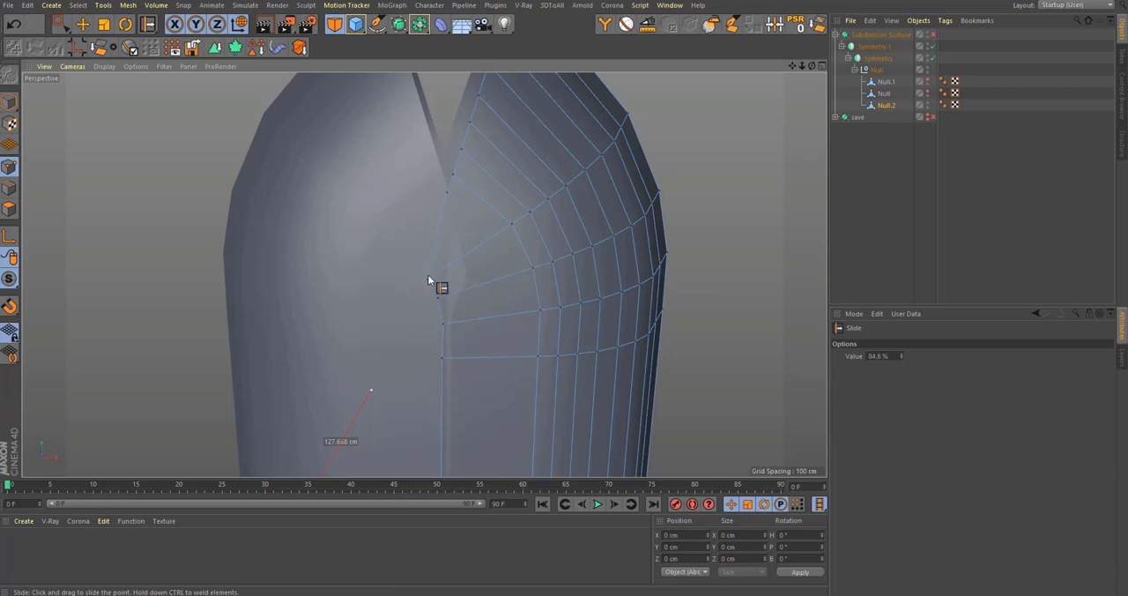
pyautogui.moveTo(429, 277); pyautogui.dragTo(450, 271)
# Step: Select the points along the inner wall's front seam and scale them flat to 0 cm in X
pyautogui.press('0')
pyautogui.keyDown('alt'); pyautogui.moveTo(463, 415); pyautogui.dragTo(485, 149, button='middle'); pyautogui.keyUp('alt')
pyautogui.keyDown('alt'); pyautogui.moveTo(485, 150); pyautogui.dragTo(436, 318, button='right'); pyautogui.keyUp('alt')
pyautogui.middleClick(496, 384)
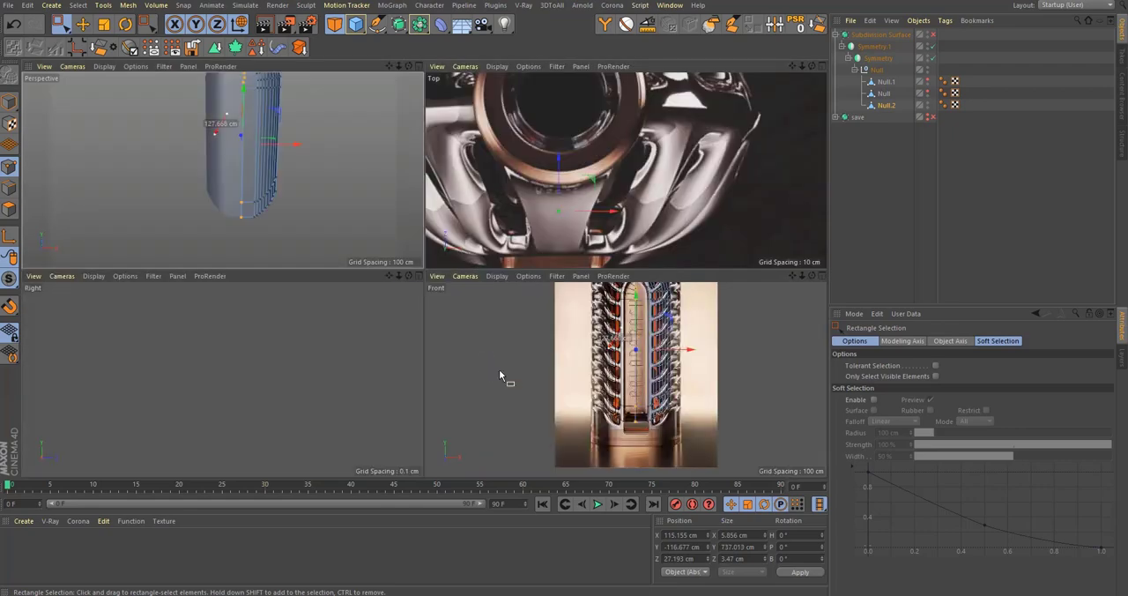
pyautogui.middleClick(520, 370)
pyautogui.keyDown('alt'); pyautogui.moveTo(538, 322); pyautogui.dragTo(539, 361, button='middle'); pyautogui.keyUp('alt')
pyautogui.press('t')
pyautogui.keyDown('alt'); pyautogui.moveTo(465, 237); pyautogui.dragTo(559, 256, button='right'); pyautogui.keyUp('alt')
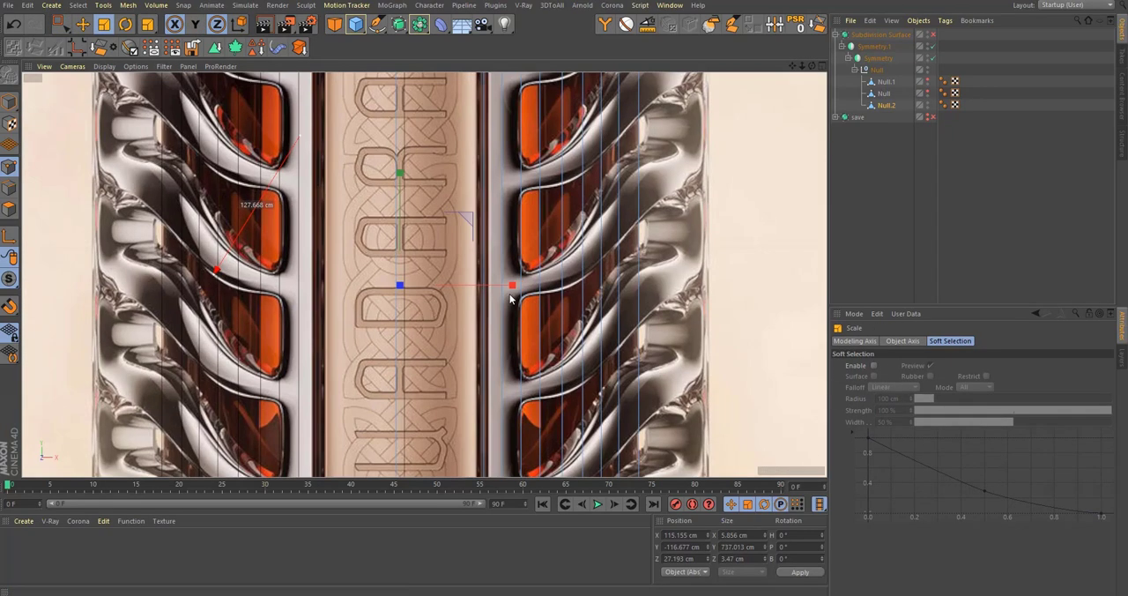
pyautogui.moveTo(512, 290); pyautogui.dragTo(435, 292)
pyautogui.middleClick(403, 305)
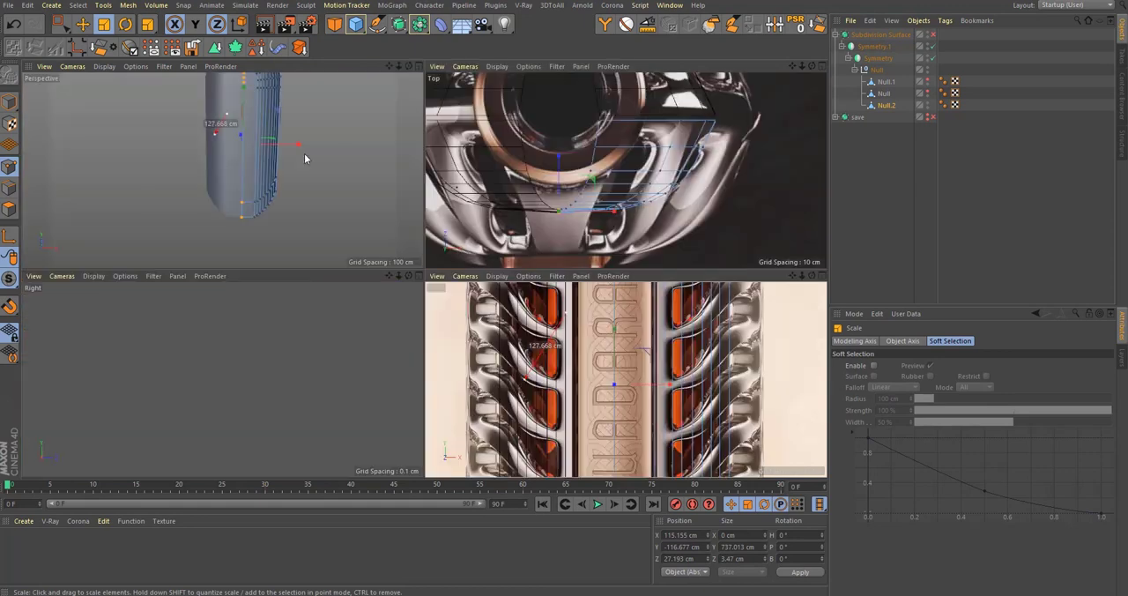
# Step: Check the inner wall around its shoulder with subdivision smoothing switched on
pyautogui.middleClick(304, 153)
pyautogui.keyDown('alt'); pyautogui.moveTo(304, 153); pyautogui.dragTo(399, 476, button='middle'); pyautogui.keyUp('alt')
pyautogui.scroll(3, 532, 308)
pyautogui.press('q')
pyautogui.keyDown('alt'); pyautogui.moveTo(556, 305); pyautogui.dragTo(384, 326); pyautogui.keyUp('alt')
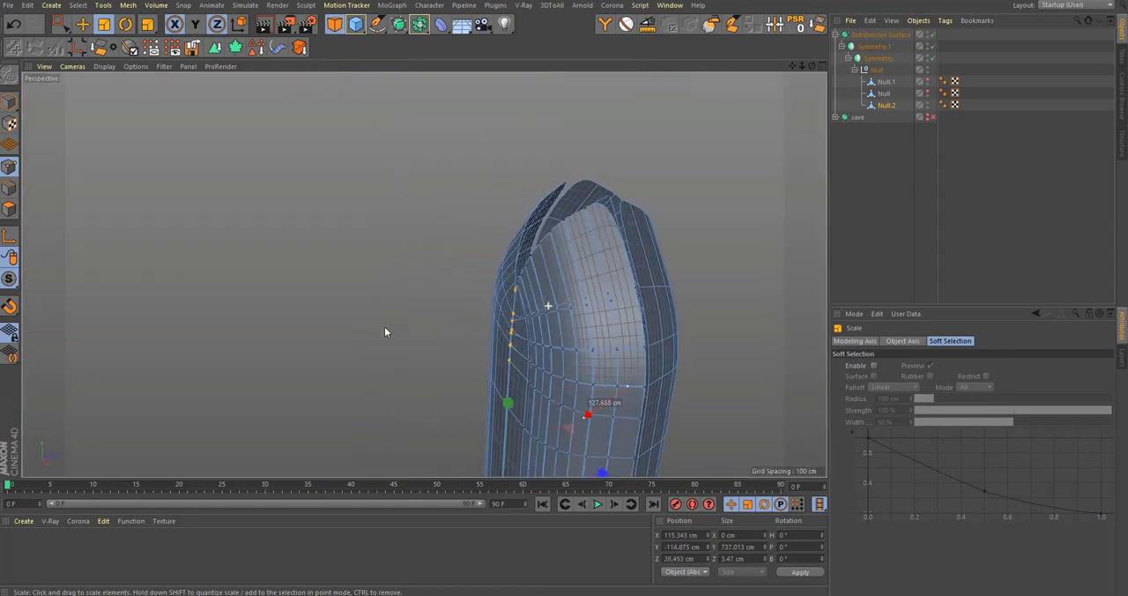
pyautogui.press('q')
pyautogui.keyDown('alt'); pyautogui.moveTo(481, 286); pyautogui.dragTo(406, 275); pyautogui.keyUp('alt')
# Step: Select the inner wall's side boundary points in the top view and move them to about Z -79 cm
pyautogui.middleClick(408, 275)
pyautogui.middleClick(610, 209)
pyautogui.scroll(-3, 501, 263)
pyautogui.press('space')
pyautogui.moveTo(414, 194); pyautogui.dragTo(646, 233)
pyautogui.scroll(6, 495, 197)
pyautogui.press('e')
pyautogui.scroll(4, 555, 279)
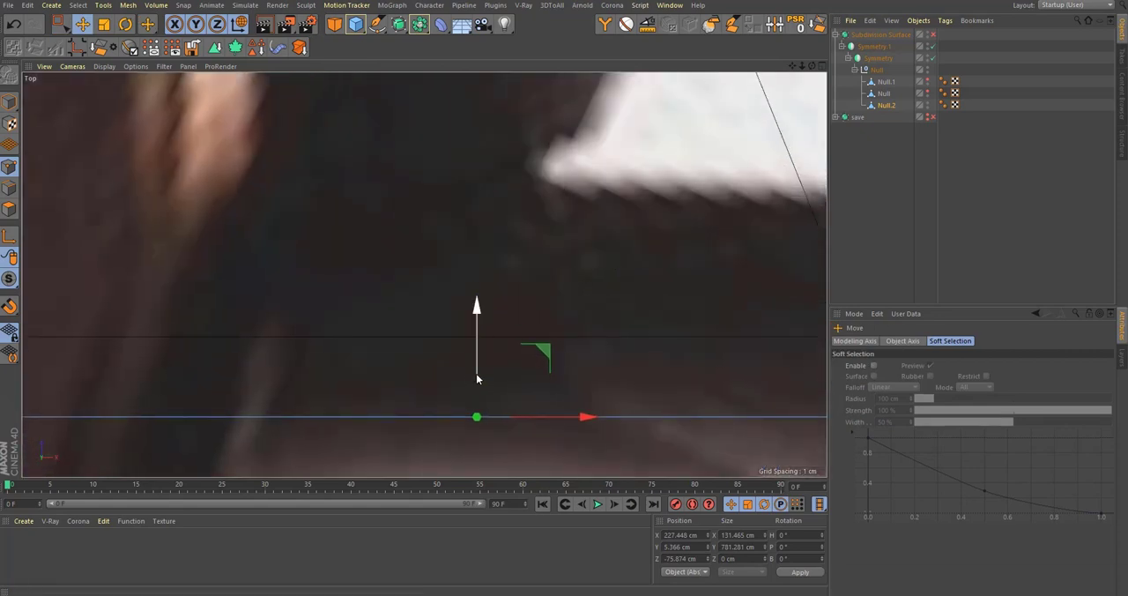
pyautogui.moveTo(477, 379); pyautogui.dragTo(494, 332)
pyautogui.middleClick(493, 333)
pyautogui.middleClick(389, 234)
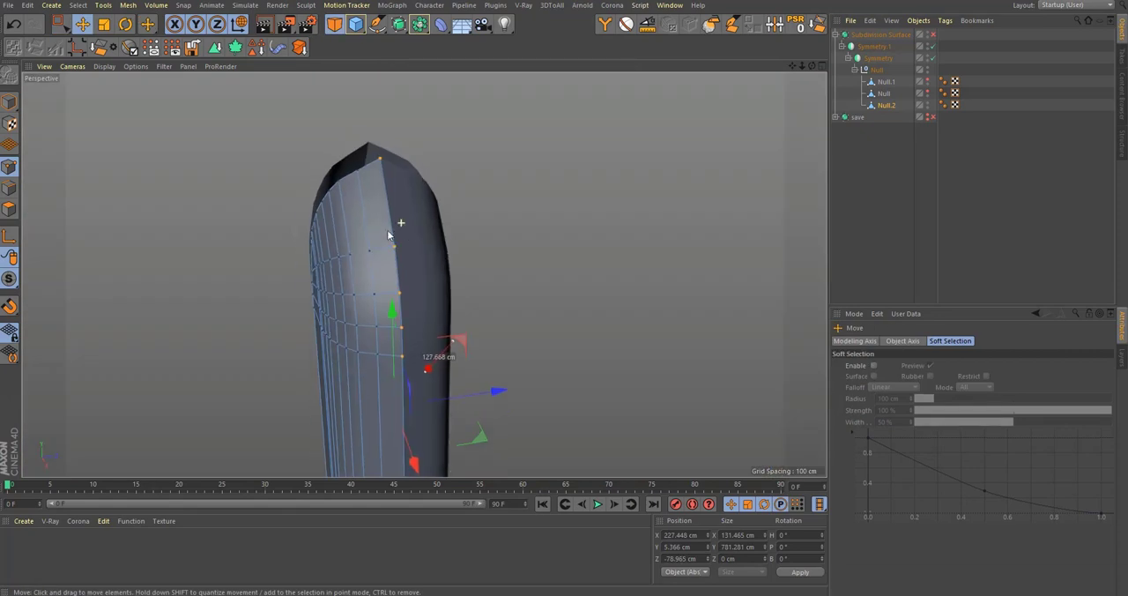
# Step: Examine the smoothed inner wall and its open shoulder notch from several sides with nothing selected
pyautogui.keyDown('alt'); pyautogui.moveTo(388, 233); pyautogui.dragTo(900, 157); pyautogui.keyUp('alt')
pyautogui.keyDown('alt'); pyautogui.moveTo(277, 319); pyautogui.dragTo(189, 308); pyautogui.keyUp('alt')
pyautogui.keyDown('alt'); pyautogui.moveTo(348, 253); pyautogui.dragTo(381, 257, button='right'); pyautogui.keyUp('alt')
pyautogui.click(921, 228)
pyautogui.keyDown('alt'); pyautogui.moveTo(397, 240); pyautogui.dragTo(538, 240); pyautogui.keyUp('alt')
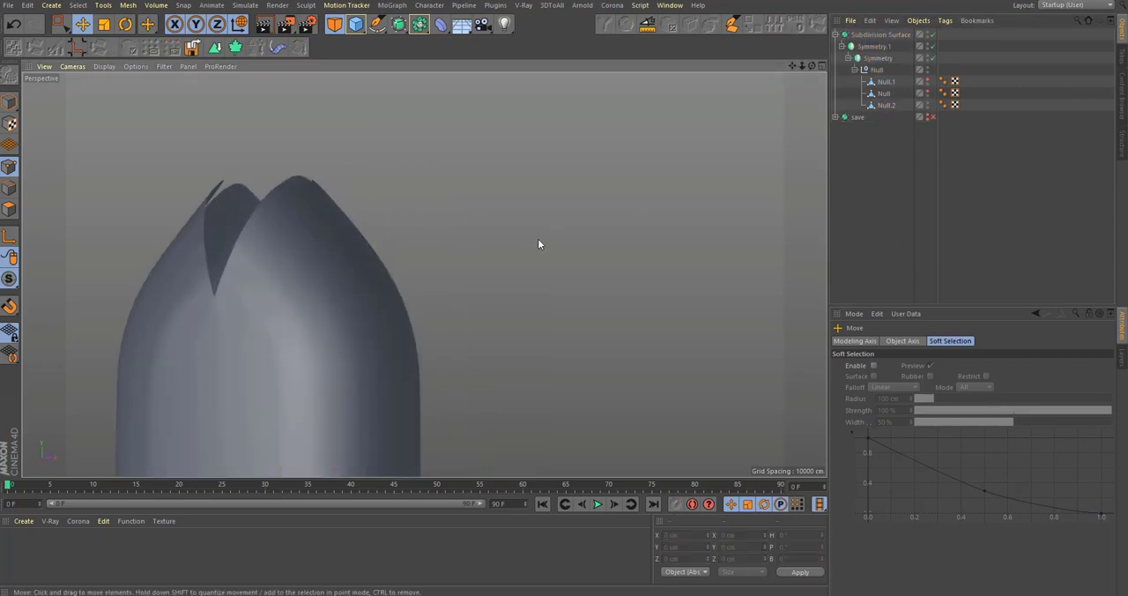
pyautogui.keyDown('alt'); pyautogui.moveTo(538, 240); pyautogui.dragTo(508, 189, button='right'); pyautogui.keyUp('alt')
pyautogui.keyDown('alt'); pyautogui.moveTo(508, 189); pyautogui.dragTo(491, 293); pyautogui.keyUp('alt')
pyautogui.keyDown('alt'); pyautogui.moveTo(491, 292); pyautogui.dragTo(1022, 153, button='right'); pyautogui.keyUp('alt')
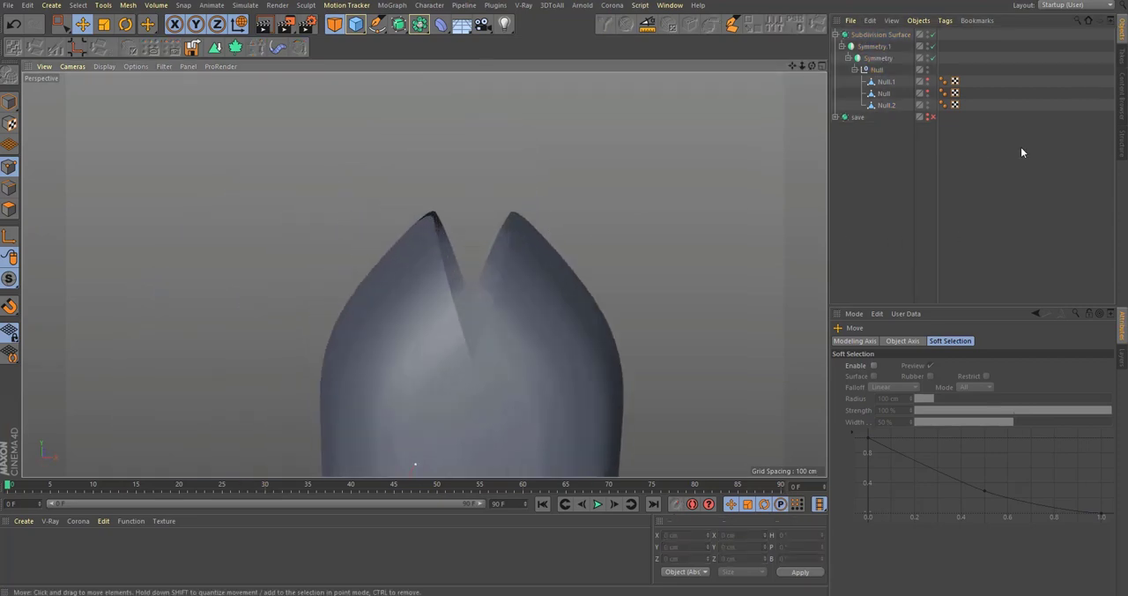
# Step: Select Null.2, disable smoothing, and move the lower points of the front notch toward the centre
pyautogui.click(885, 106)
pyautogui.keyDown('alt'); pyautogui.moveTo(451, 345); pyautogui.dragTo(564, 310, button='right'); pyautogui.keyUp('alt')
pyautogui.press('q')
pyautogui.keyDown('alt'); pyautogui.moveTo(499, 376); pyautogui.dragTo(617, 330, button='right'); pyautogui.keyUp('alt')
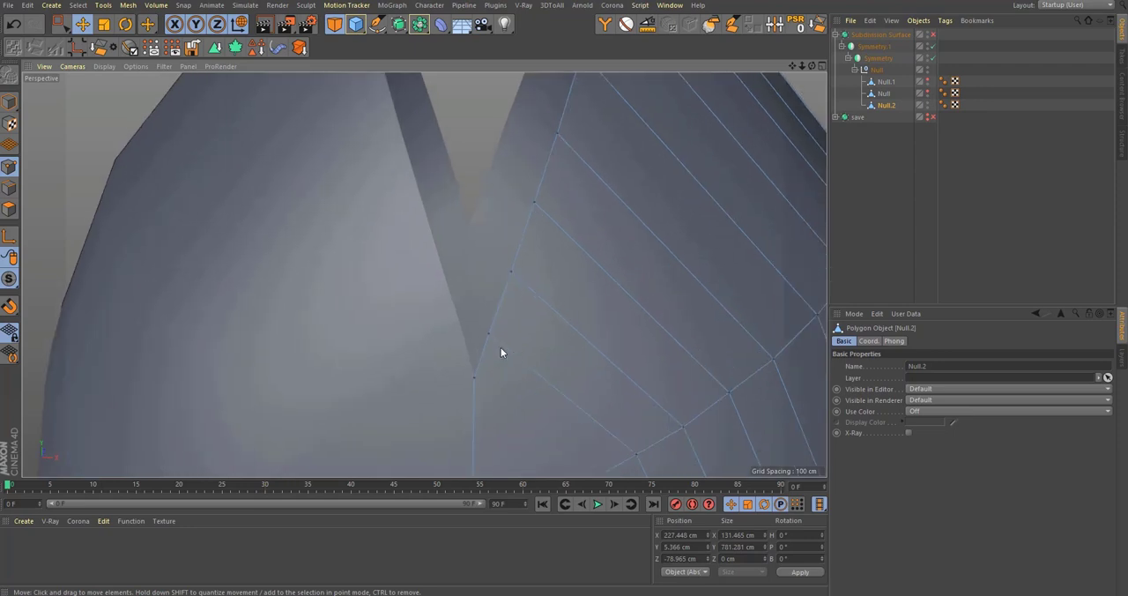
pyautogui.press('space')
pyautogui.scroll(-4, 490, 340)
pyautogui.moveTo(456, 241); pyautogui.dragTo(459, 244)
pyautogui.scroll(-4, 493, 244)
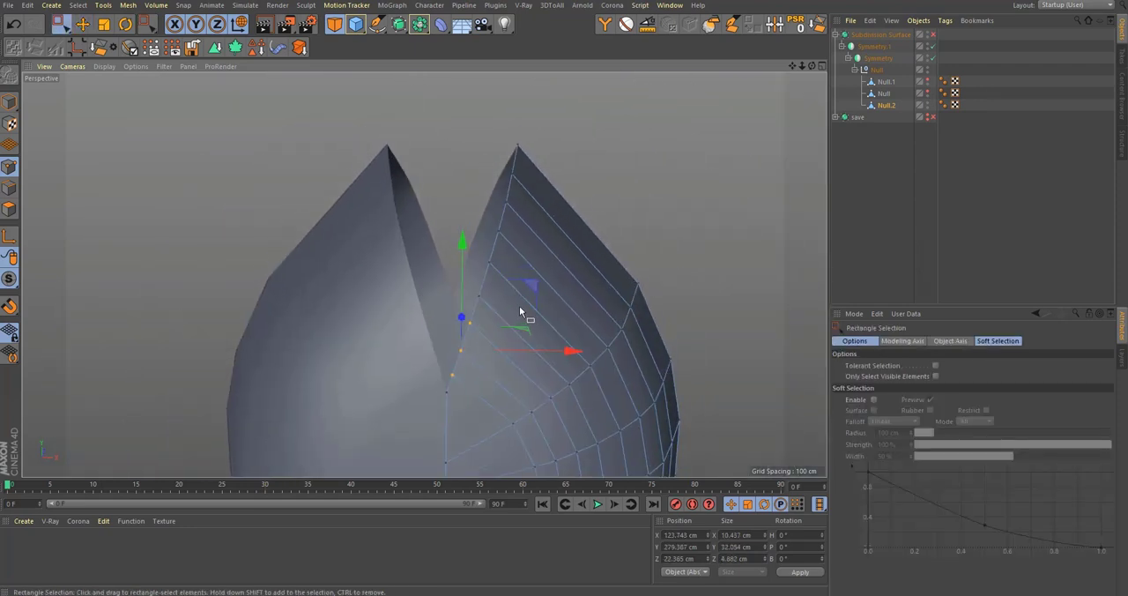
pyautogui.scroll(4, 468, 298)
pyautogui.moveTo(542, 258); pyautogui.dragTo(521, 249)
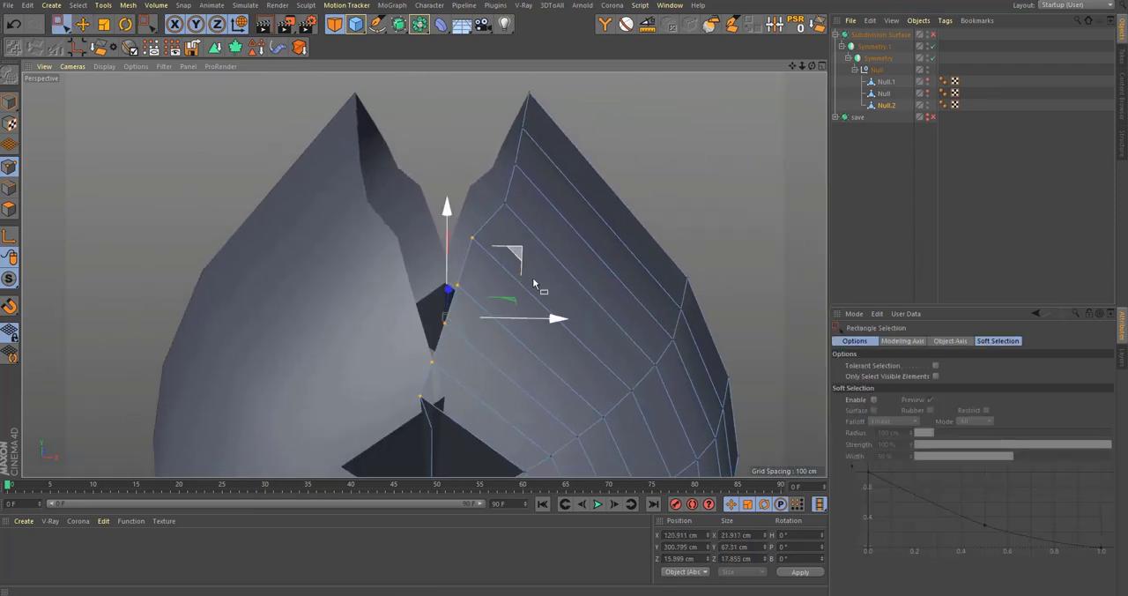
# Step: Flatten the selected front notch points to 0 cm in X and shift them toward the seam
pyautogui.press('r')
pyautogui.press('t')
pyautogui.moveTo(543, 325); pyautogui.dragTo(452, 340)
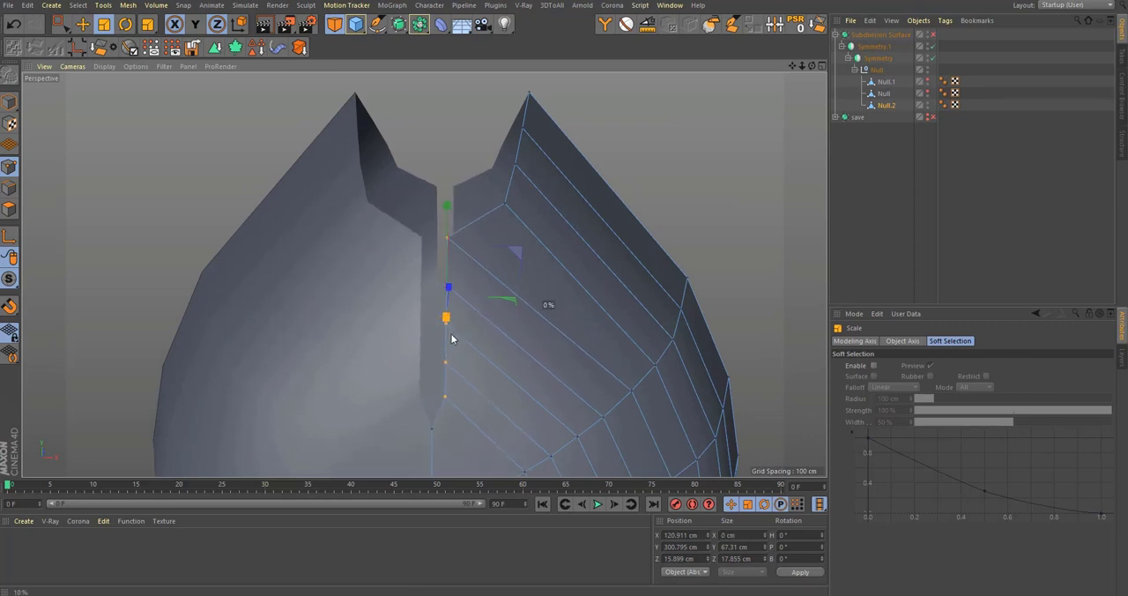
pyautogui.press('e')
pyautogui.scroll(3, 472, 342)
pyautogui.moveTo(554, 302); pyautogui.dragTo(526, 317)
pyautogui.scroll(-4, 460, 308)
pyautogui.keyDown('alt'); pyautogui.moveTo(477, 248); pyautogui.dragTo(377, 315, button='right'); pyautogui.keyUp('alt')
# Step: Select all points along the front seam, including the notch points, and align them to 0 cm in X
pyautogui.press('space')
pyautogui.middleClick(462, 303)
pyautogui.middleClick(463, 247)
pyautogui.keyDown('alt'); pyautogui.moveTo(409, 275); pyautogui.dragTo(316, 347, button='right'); pyautogui.keyUp('alt')
pyautogui.keyDown('alt'); pyautogui.moveTo(315, 347); pyautogui.dragTo(361, 327, button='middle'); pyautogui.keyUp('alt')
pyautogui.keyDown('alt'); pyautogui.moveTo(361, 327); pyautogui.dragTo(418, 378, button='right'); pyautogui.keyUp('alt')
pyautogui.keyDown('alt'); pyautogui.moveTo(371, 328); pyautogui.dragTo(527, 344, button='right'); pyautogui.keyUp('alt')
pyautogui.press('t')
pyautogui.moveTo(523, 348); pyautogui.dragTo(421, 366)
# Step: Move the aligned front seam points onto the symmetry line at about X 115.4 cm in the top view
pyautogui.press('q')
pyautogui.keyDown('alt'); pyautogui.moveTo(409, 357); pyautogui.dragTo(554, 362, button='right'); pyautogui.keyUp('alt')
pyautogui.press('e')
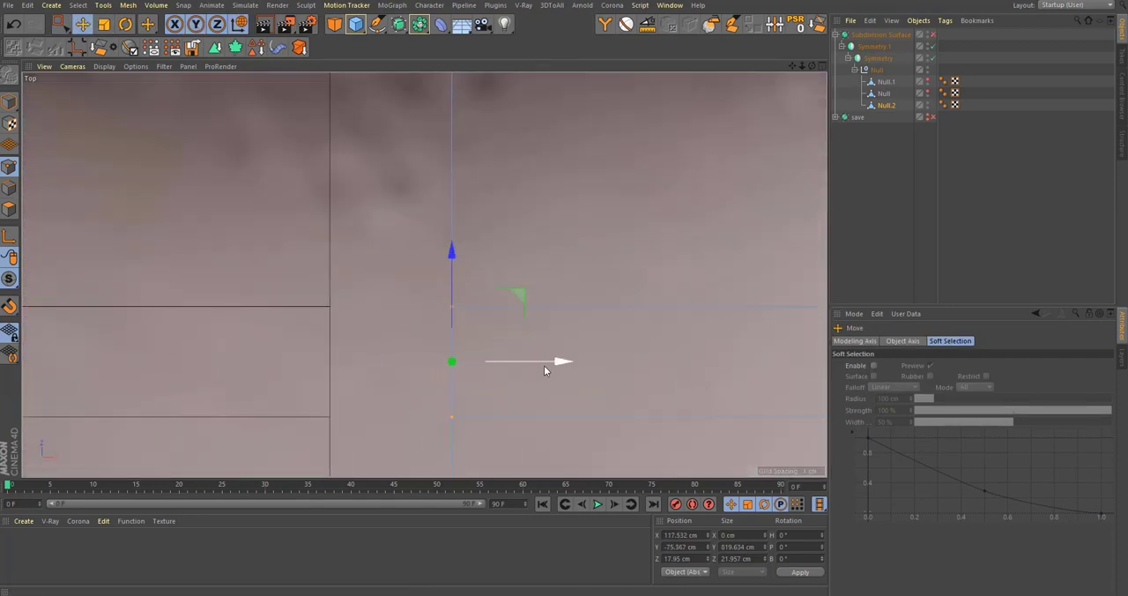
pyautogui.moveTo(540, 365); pyautogui.dragTo(501, 367)
pyautogui.keyDown('alt'); pyautogui.moveTo(451, 370); pyautogui.dragTo(247, 401, button='right'); pyautogui.keyUp('alt')
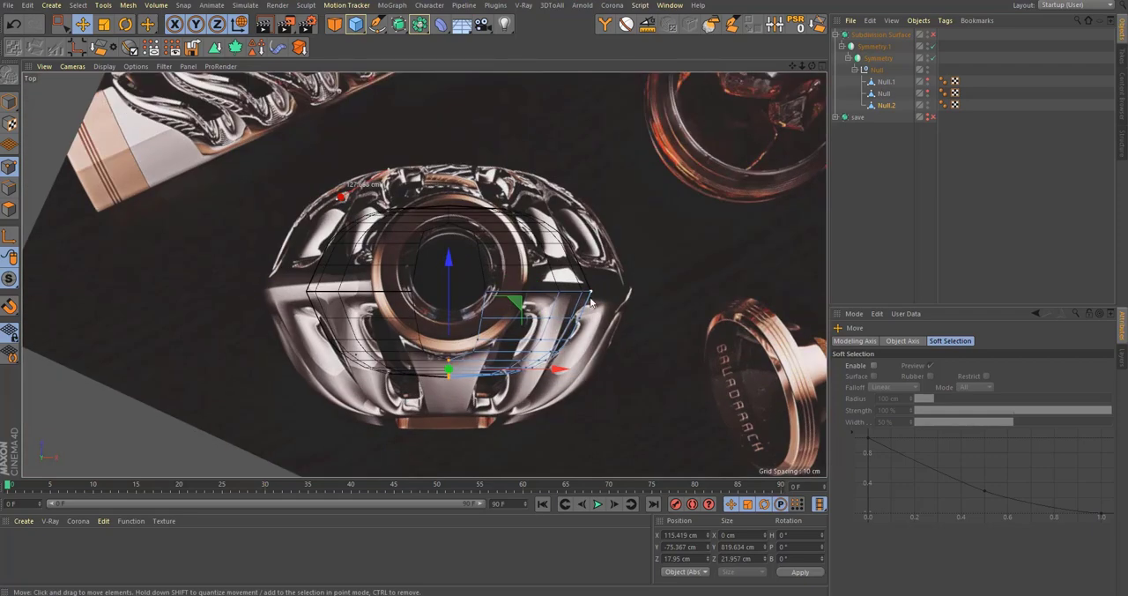
# Step: Select the inner wall's side boundary points and move them to about Z -78.5 cm to meet the mirrored half
pyautogui.keyDown('alt'); pyautogui.moveTo(592, 300); pyautogui.dragTo(622, 303, button='right'); pyautogui.keyUp('alt')
pyautogui.press('0')
pyautogui.scroll(10, 490, 276)
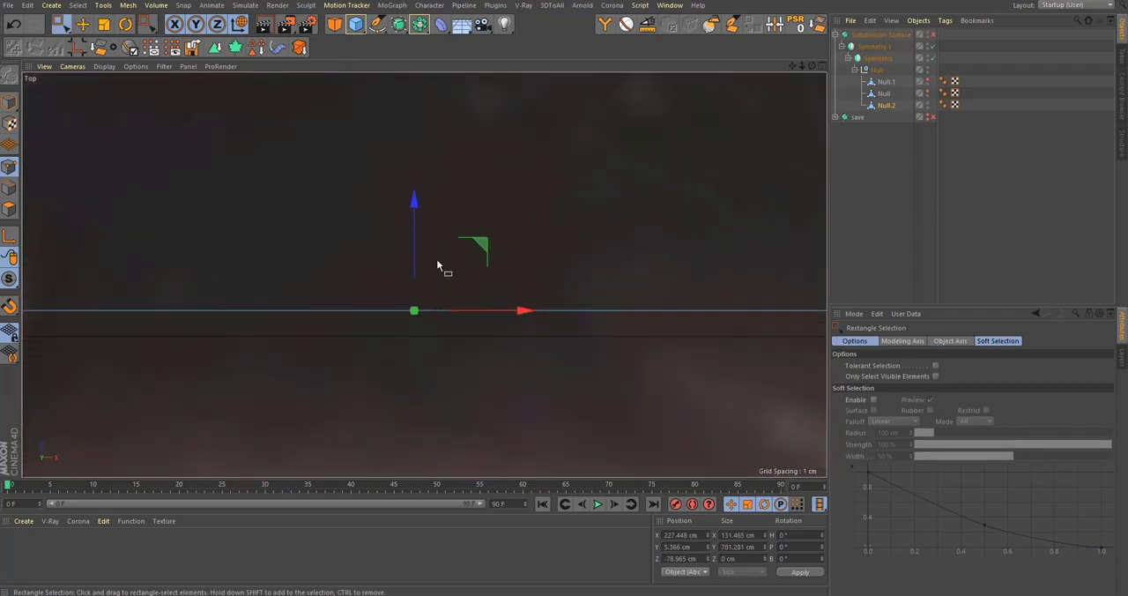
pyautogui.moveTo(414, 261); pyautogui.dragTo(416, 275)
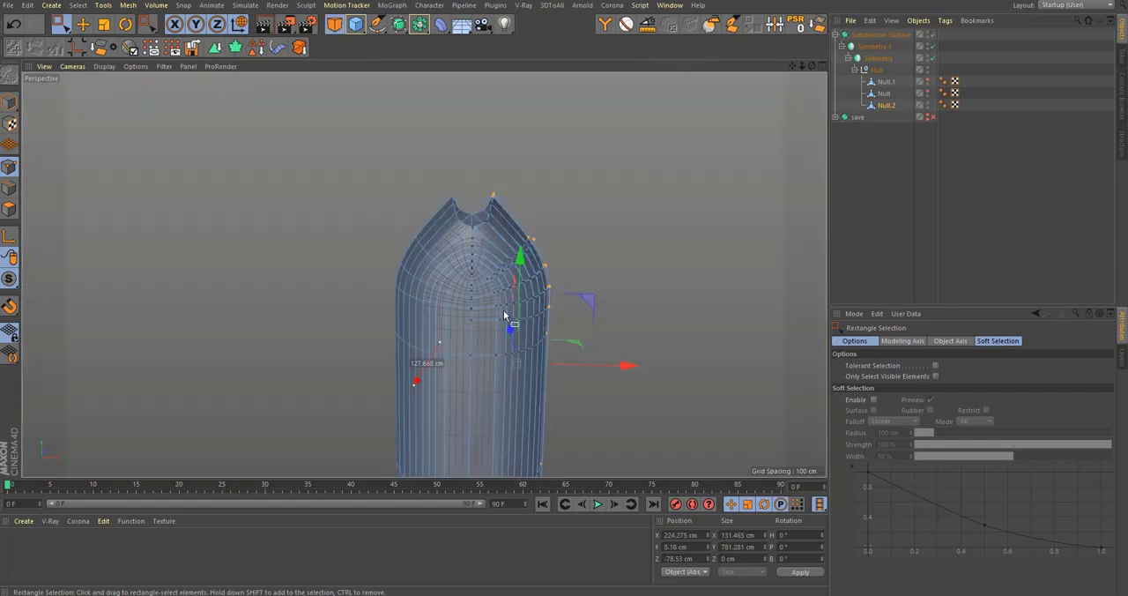
pyautogui.scroll(15, 506, 316)
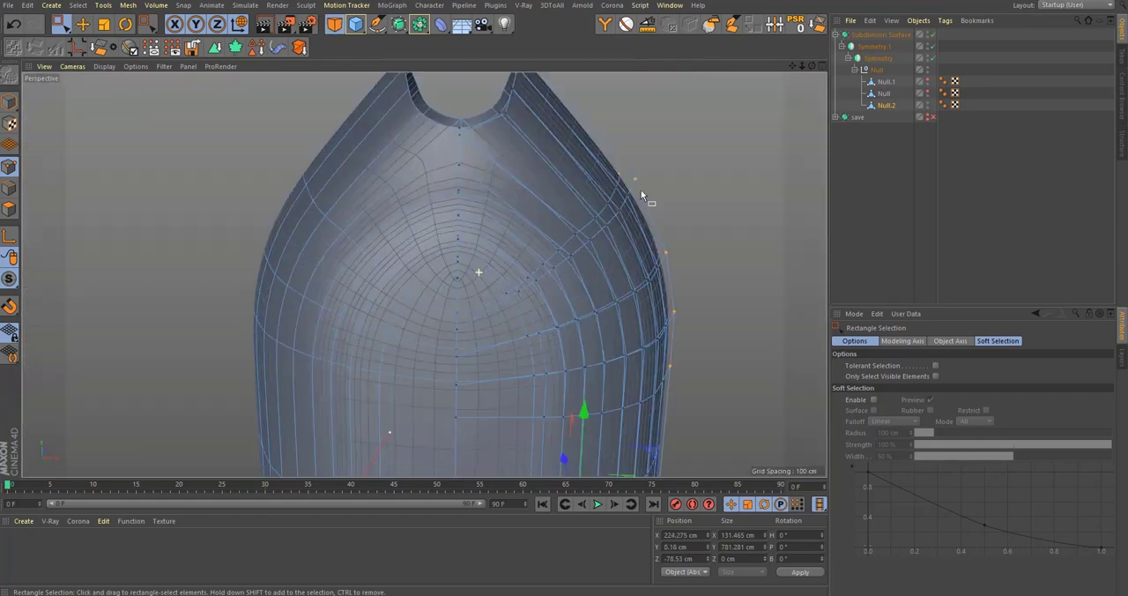
# Step: Select the two neighbouring front seam points at the tip of the inner wall's notch and weld them into one
pyautogui.keyDown('alt'); pyautogui.moveTo(446, 341); pyautogui.dragTo(430, 292); pyautogui.keyUp('alt')
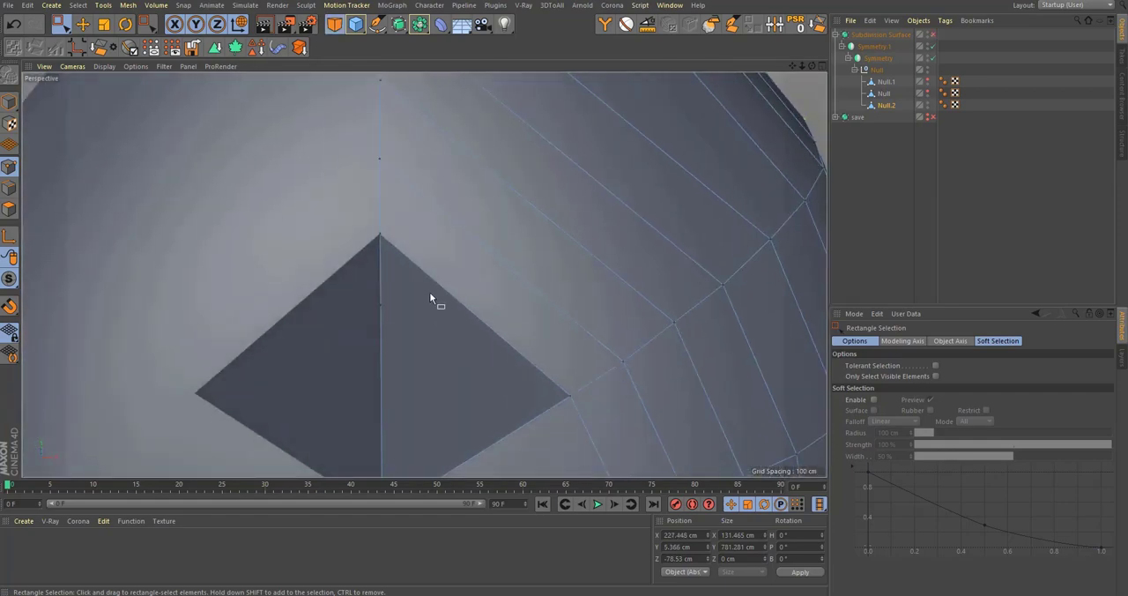
pyautogui.press('9')
pyautogui.press('e')
pyautogui.keyDown('alt'); pyautogui.moveTo(410, 258); pyautogui.dragTo(401, 306); pyautogui.keyUp('alt')
pyautogui.press('9')
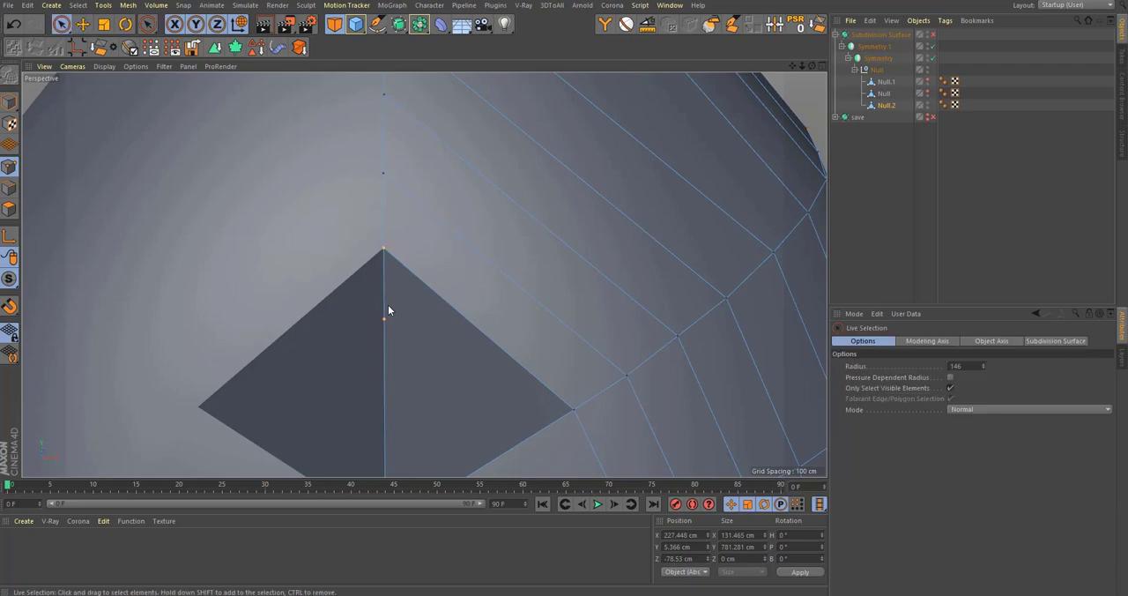
pyautogui.click(388, 305)
pyautogui.press('m')
pyautogui.press('q')
pyautogui.click(384, 320)
# Step: Raise the welded front seam point to about Y 264.7 cm in the front view, matching the reference image
pyautogui.scroll(-6, 414, 336)
pyautogui.keyDown('alt'); pyautogui.moveTo(378, 358); pyautogui.dragTo(398, 266); pyautogui.keyUp('alt')
pyautogui.press('e')
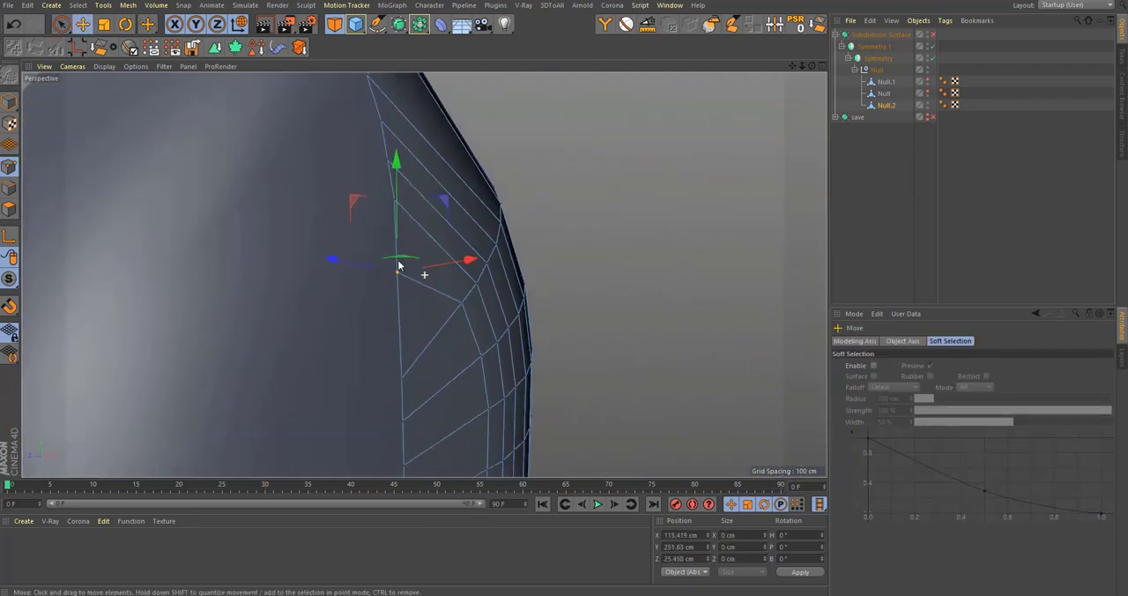
pyautogui.keyDown('alt'); pyautogui.moveTo(397, 266); pyautogui.dragTo(406, 289, button='middle'); pyautogui.keyUp('alt')
pyautogui.middleClick(407, 291)
pyautogui.middleClick(606, 361)
pyautogui.keyDown('alt'); pyautogui.moveTo(441, 353); pyautogui.dragTo(428, 469, button='middle'); pyautogui.keyUp('alt')
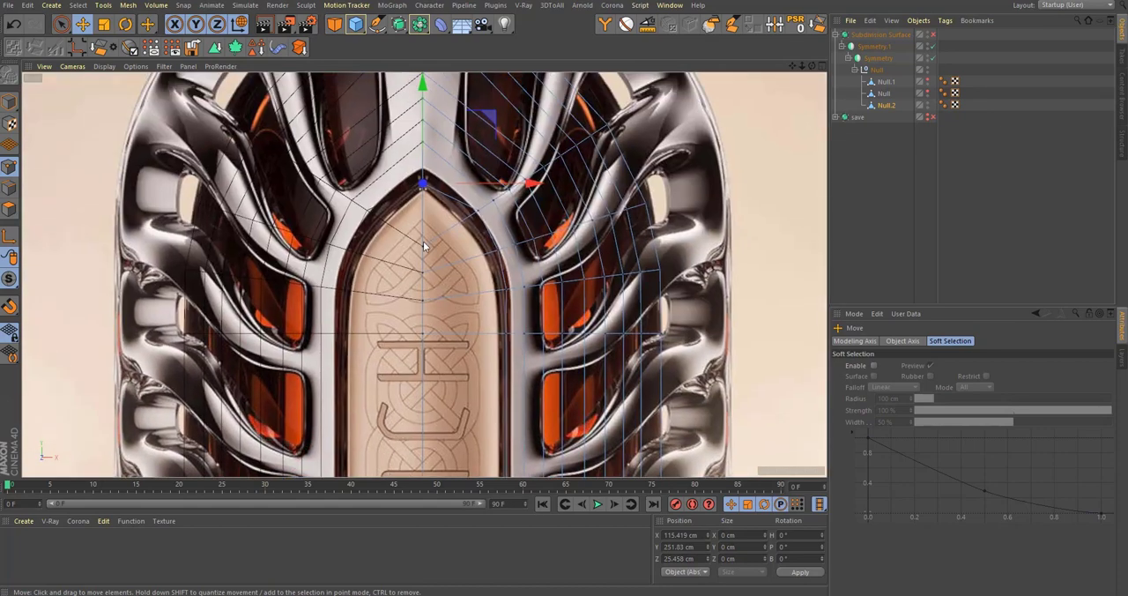
pyautogui.keyDown('alt'); pyautogui.moveTo(423, 241); pyautogui.dragTo(492, 220, button='right'); pyautogui.keyUp('alt')
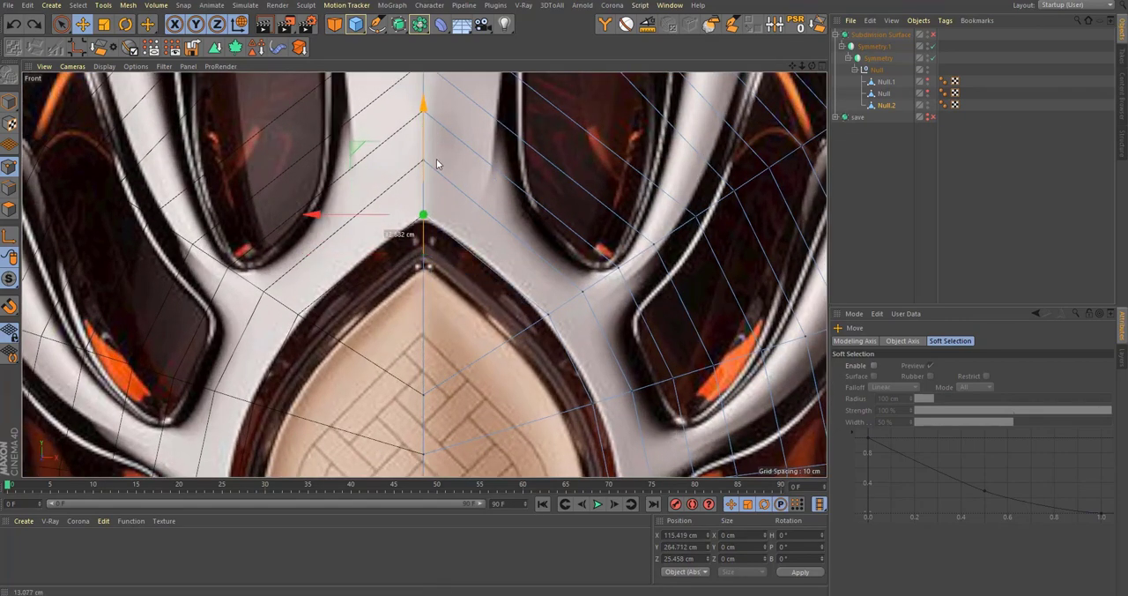
pyautogui.keyDown('alt'); pyautogui.moveTo(441, 188); pyautogui.dragTo(441, 216, button='right'); pyautogui.keyUp('alt')
pyautogui.keyDown('alt'); pyautogui.moveTo(467, 186); pyautogui.dragTo(469, 213, button='middle'); pyautogui.keyUp('alt')
# Step: Loop-select the extra edges running from the inner wall's front seam and dissolve them
pyautogui.click(6, 190)
pyautogui.middleClick(327, 174)
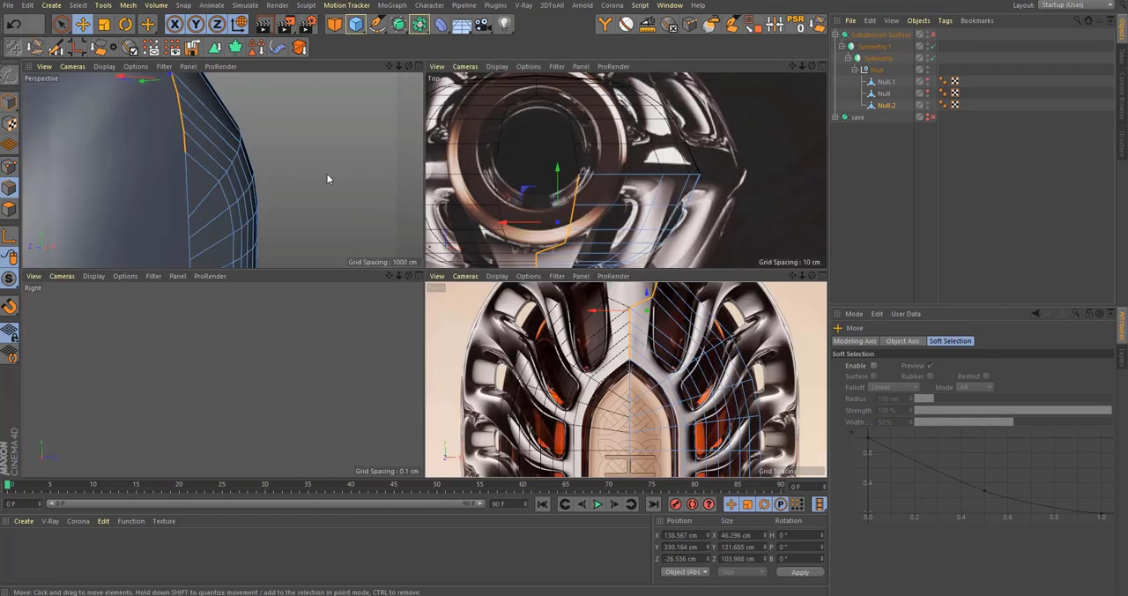
pyautogui.middleClick(325, 170)
pyautogui.keyDown('alt'); pyautogui.moveTo(393, 235); pyautogui.dragTo(414, 291); pyautogui.keyUp('alt')
pyautogui.keyDown('alt'); pyautogui.moveTo(413, 291); pyautogui.dragTo(430, 319, button='middle'); pyautogui.keyUp('alt')
pyautogui.keyDown('alt'); pyautogui.moveTo(402, 296); pyautogui.dragTo(365, 204); pyautogui.keyUp('alt')
pyautogui.press('u')
pyautogui.press('l')
pyautogui.click(405, 254)
pyautogui.click(819, 25)
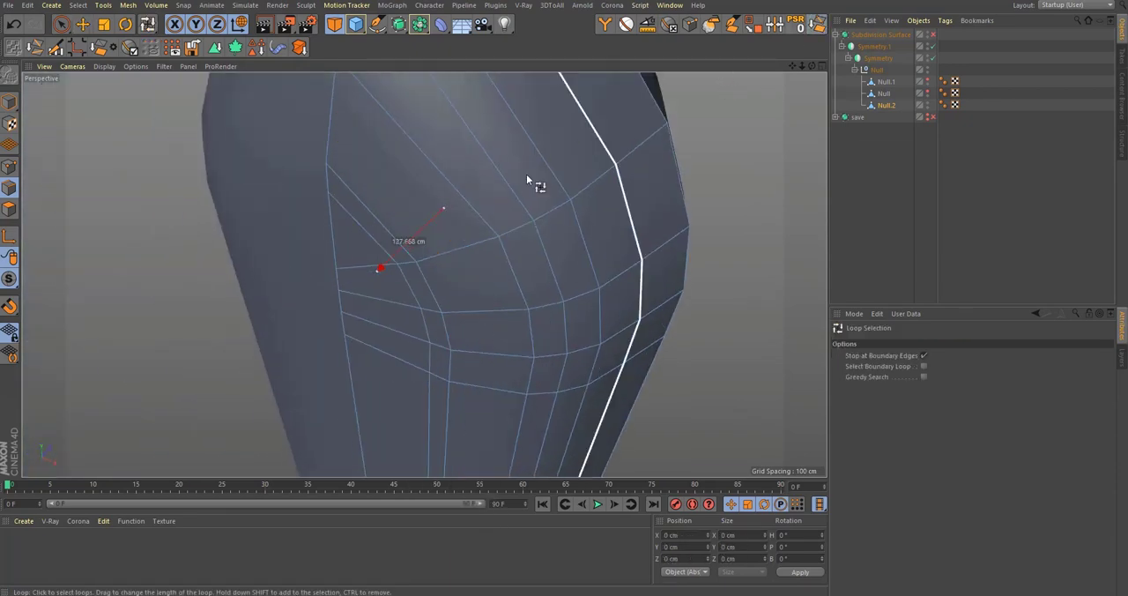
pyautogui.scroll(-6, 527, 177)
pyautogui.keyDown('alt'); pyautogui.moveTo(526, 195); pyautogui.dragTo(495, 199); pyautogui.keyUp('alt')
# Step: Inspect the inner wall's shoulder and open top with subdivision smoothing on, checking the Null, Null.1 and Null.2 meshes
pyautogui.press('q')
pyautogui.click(1087, 199)
pyautogui.scroll(-5, 424, 255)
pyautogui.moveTo(423, 256)
pyautogui.keyDown('alt'); pyautogui.mouseDown()
pyautogui.moveTo(327, 266)
pyautogui.moveTo(460, 259)
pyautogui.moveTo(417, 239)
pyautogui.moveTo(432, 252)
pyautogui.mouseUp(); pyautogui.keyUp('alt')
pyautogui.keyDown('alt'); pyautogui.moveTo(432, 246); pyautogui.dragTo(50, 226, button='right'); pyautogui.keyUp('alt')
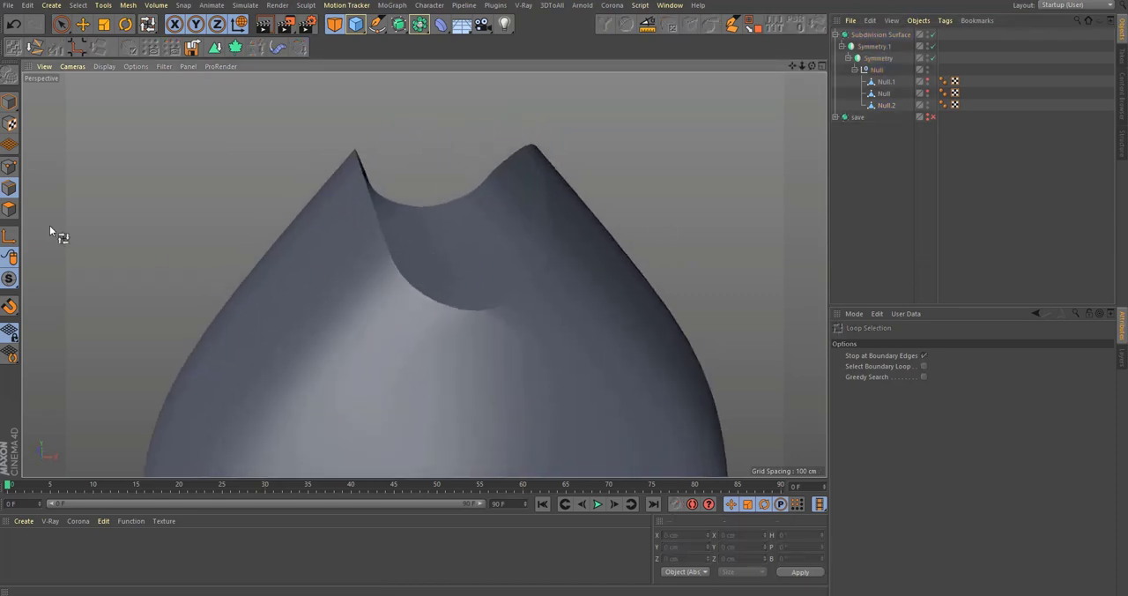
pyautogui.click(885, 94)
pyautogui.scroll(-3, 567, 211)
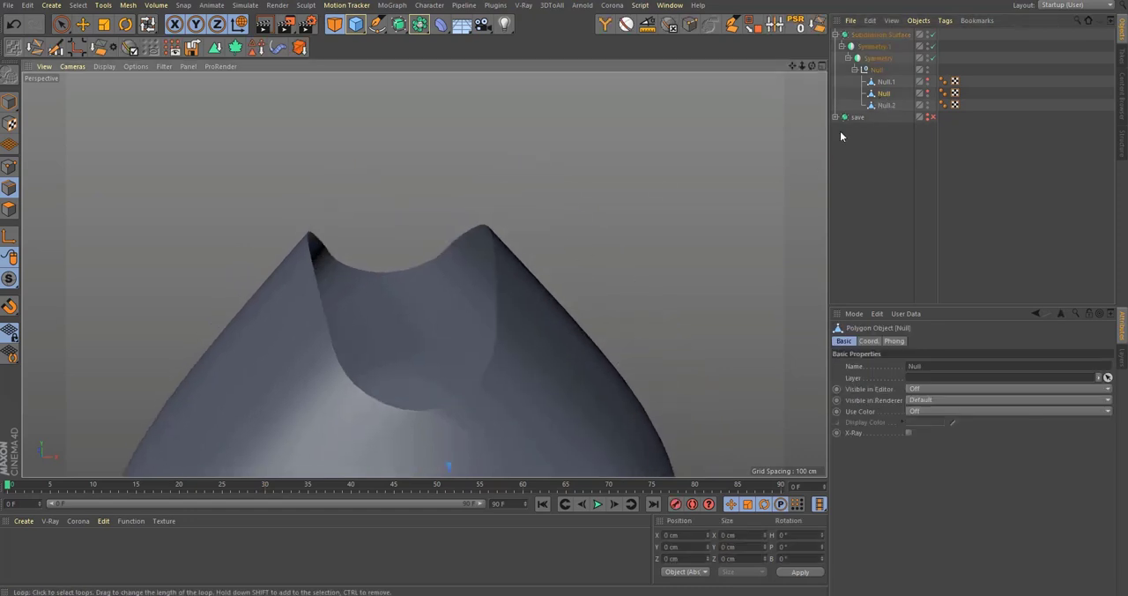
pyautogui.click(888, 82)
pyautogui.keyDown('alt'); pyautogui.moveTo(360, 355); pyautogui.dragTo(756, 258); pyautogui.keyUp('alt')
pyautogui.click(884, 106)
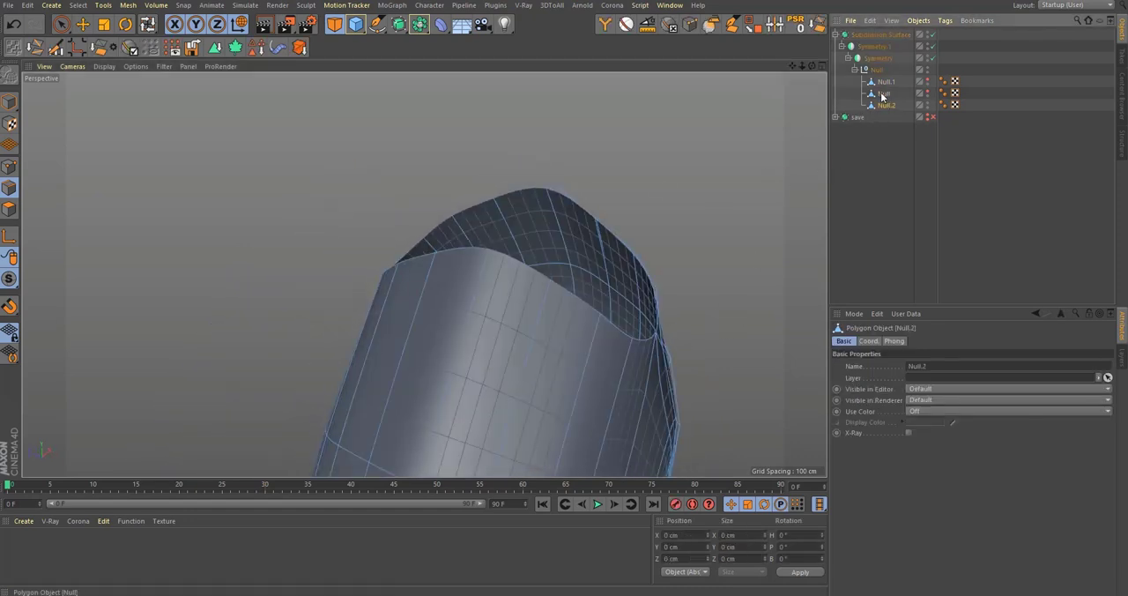
pyautogui.keyDown('alt'); pyautogui.moveTo(640, 273); pyautogui.dragTo(303, 151); pyautogui.keyUp('alt')
# Step: Select the inner wall's top boundary edges, scale them, and move them to about Z -52.2 cm
pyautogui.press('9')
pyautogui.press('0')
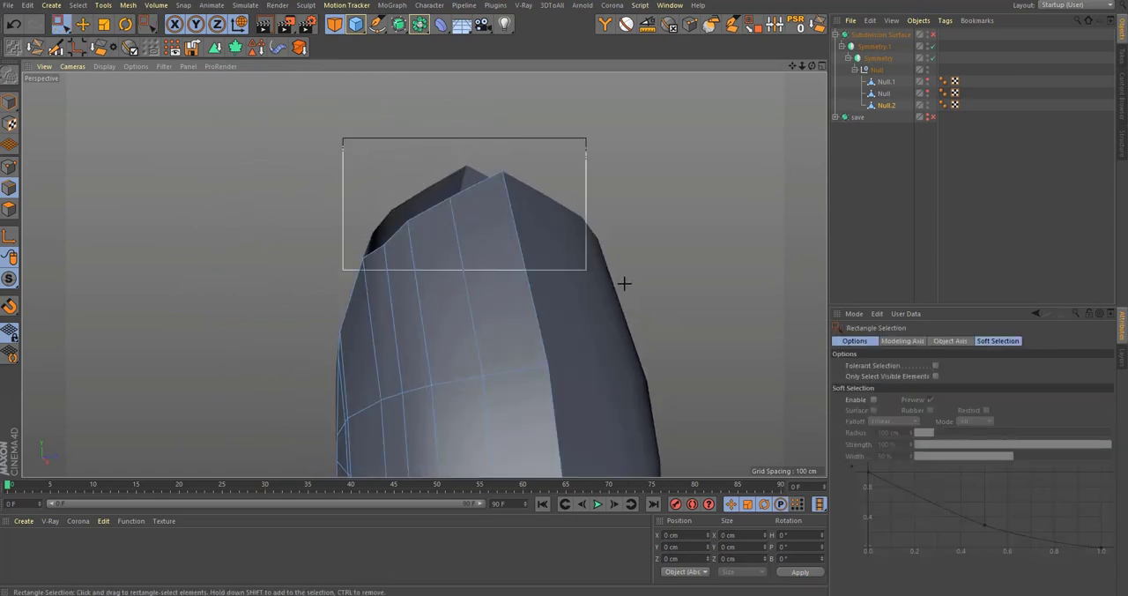
pyautogui.moveTo(624, 283); pyautogui.dragTo(626, 284)
pyautogui.keyDown('alt'); pyautogui.moveTo(502, 251); pyautogui.dragTo(496, 316, button='middle'); pyautogui.keyUp('alt')
pyautogui.press('t')
pyautogui.moveTo(537, 275); pyautogui.dragTo(488, 285)
pyautogui.keyDown('alt'); pyautogui.moveTo(463, 323); pyautogui.dragTo(530, 304); pyautogui.keyUp('alt')
pyautogui.press('e')
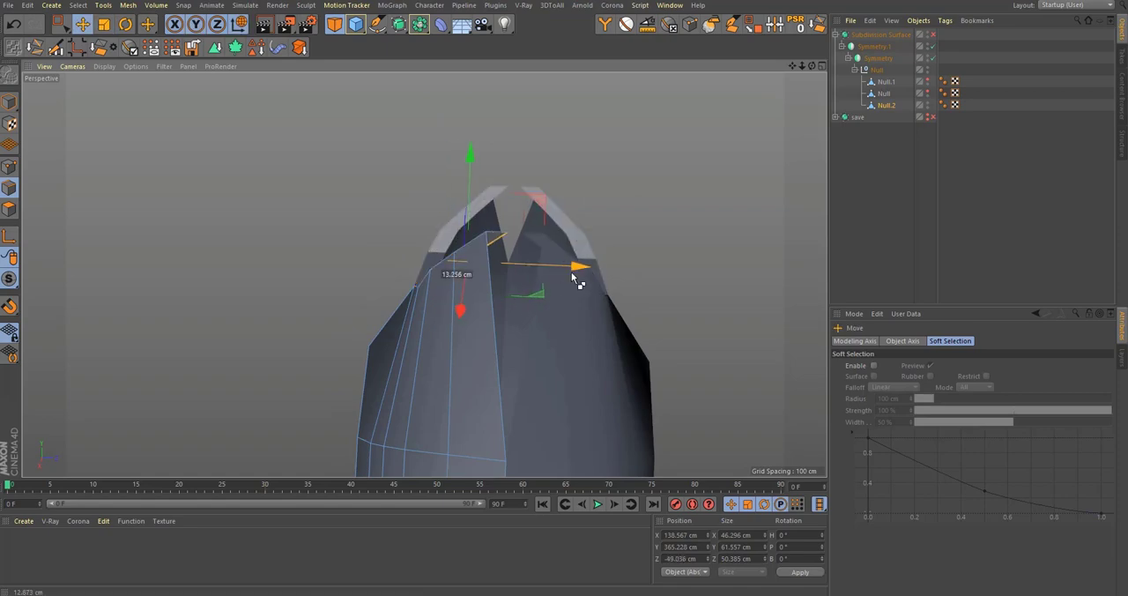
pyautogui.moveTo(573, 276); pyautogui.dragTo(335, 251)
# Step: Shift individual top boundary points of the inner wall along Z to even out the opening's outline
pyautogui.press('0')
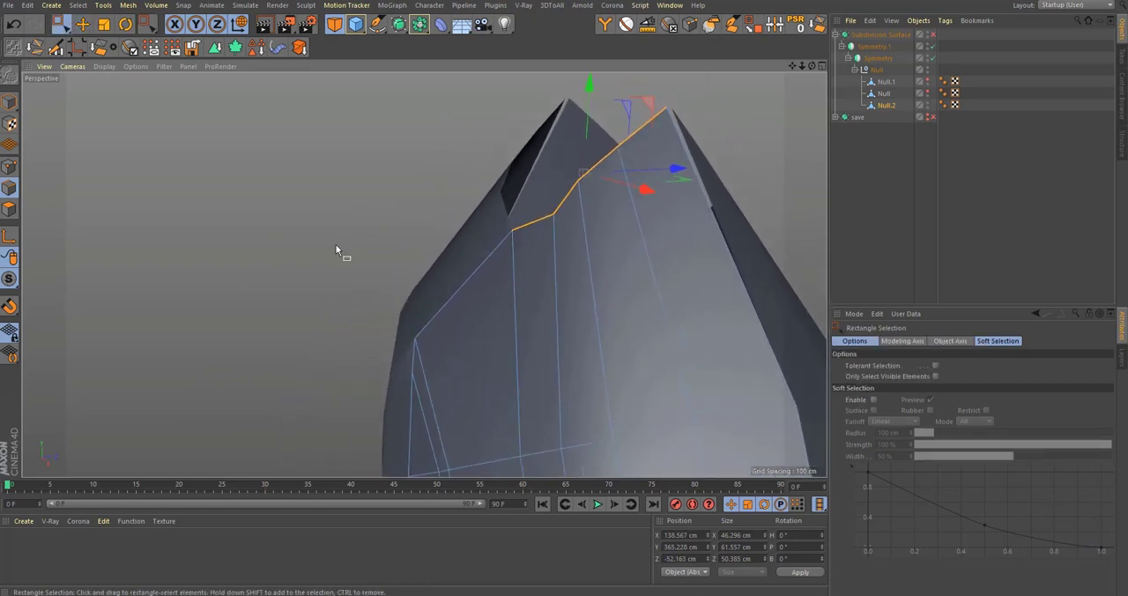
pyautogui.moveTo(465, 194); pyautogui.dragTo(532, 259)
pyautogui.keyDown('alt'); pyautogui.moveTo(516, 256); pyautogui.dragTo(451, 256); pyautogui.keyUp('alt')
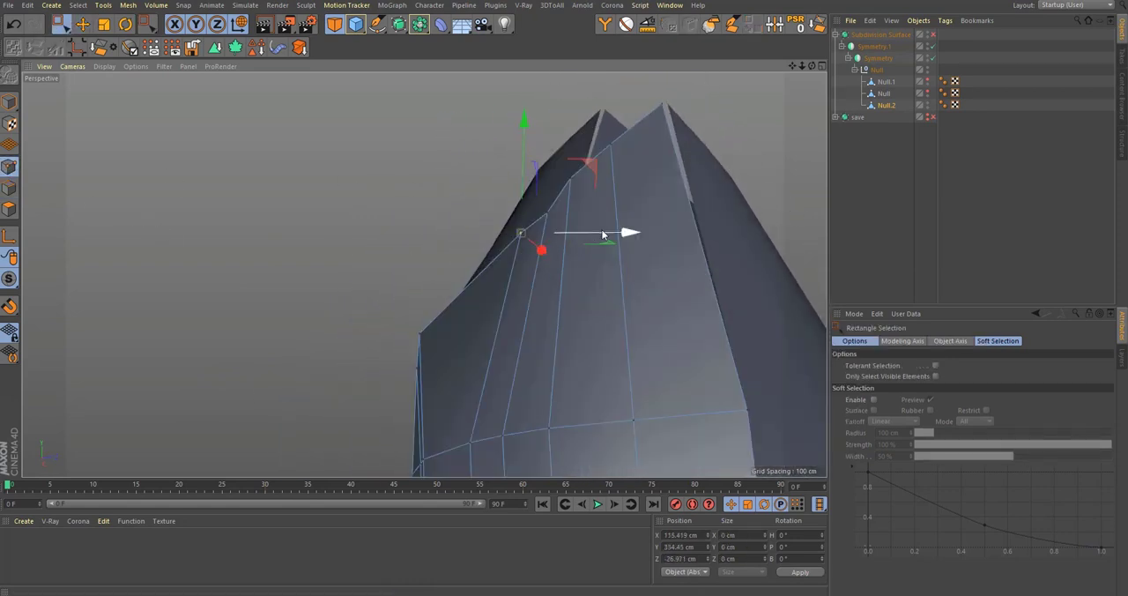
pyautogui.moveTo(603, 235); pyautogui.dragTo(559, 245)
pyautogui.moveTo(540, 248)
pyautogui.keyDown('alt'); pyautogui.mouseDown()
pyautogui.moveTo(521, 253)
pyautogui.moveTo(522, 236)
pyautogui.mouseUp(); pyautogui.keyUp('alt')
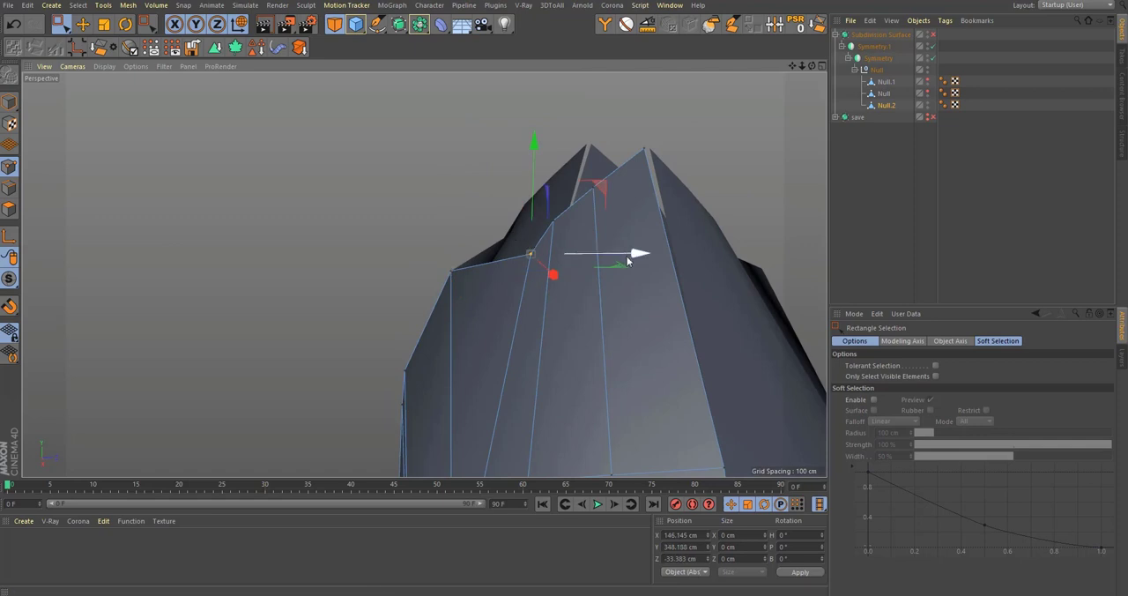
pyautogui.moveTo(628, 261); pyautogui.dragTo(532, 246)
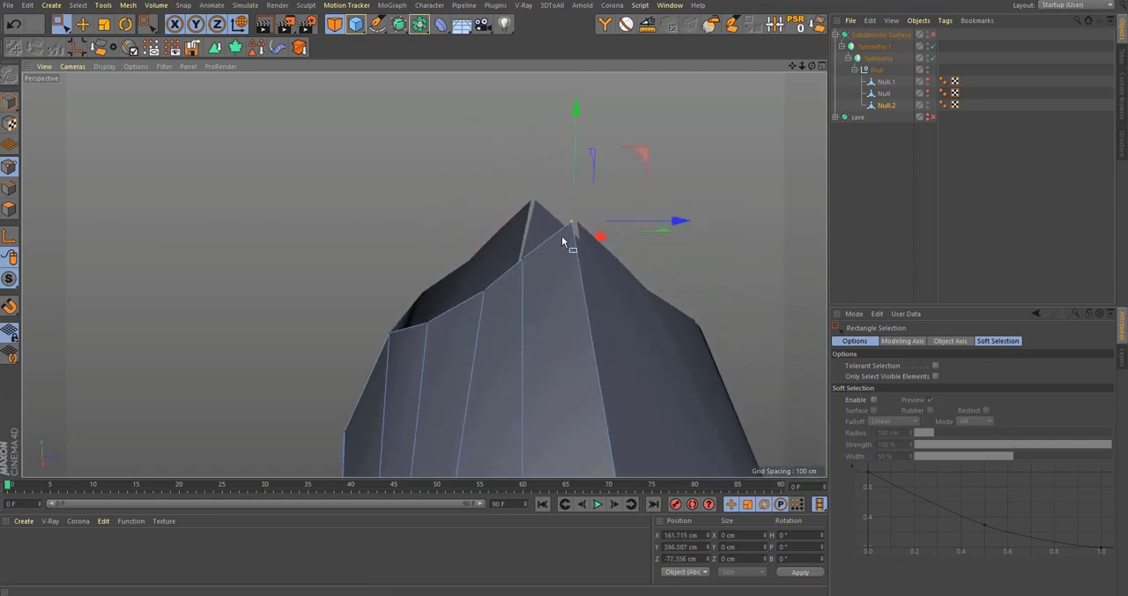
# Step: Move the peak point of the inner wall's top boundary to about Z -78.5 cm to close the side seam
pyautogui.keyDown('alt'); pyautogui.moveTo(568, 235); pyautogui.dragTo(688, 199, button='right'); pyautogui.keyUp('alt')
pyautogui.click(670, 182)
pyautogui.keyDown('alt'); pyautogui.moveTo(611, 167); pyautogui.dragTo(736, 148); pyautogui.keyUp('alt')
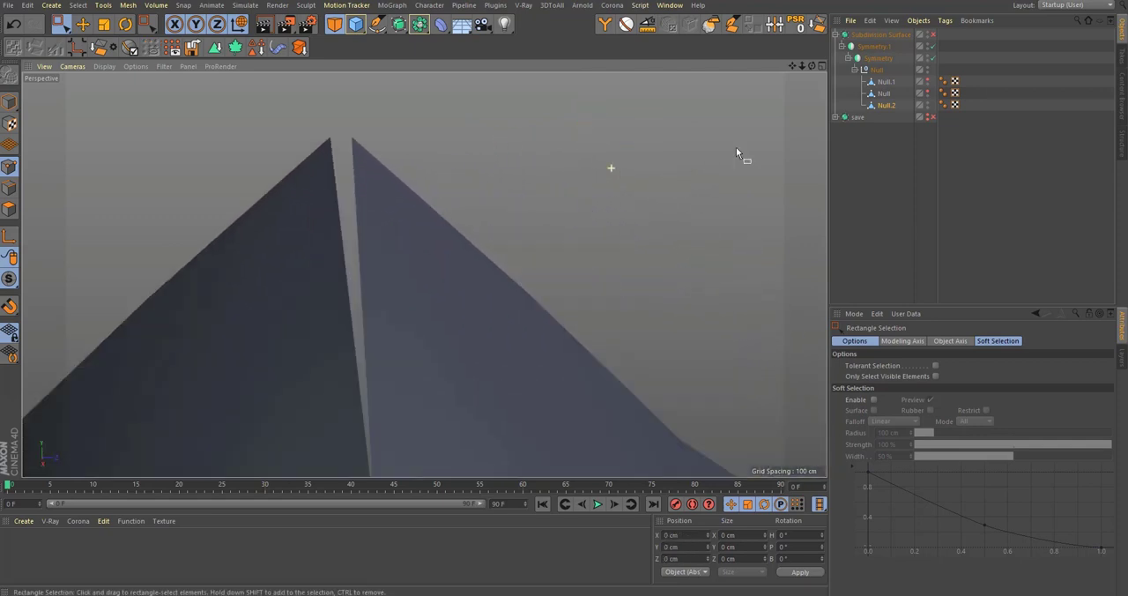
pyautogui.keyDown('alt'); pyautogui.moveTo(737, 148); pyautogui.dragTo(671, 157, button='right'); pyautogui.keyUp('alt')
pyautogui.click(648, 164)
pyautogui.keyDown('alt'); pyautogui.moveTo(532, 221); pyautogui.dragTo(448, 224, button='right'); pyautogui.keyUp('alt')
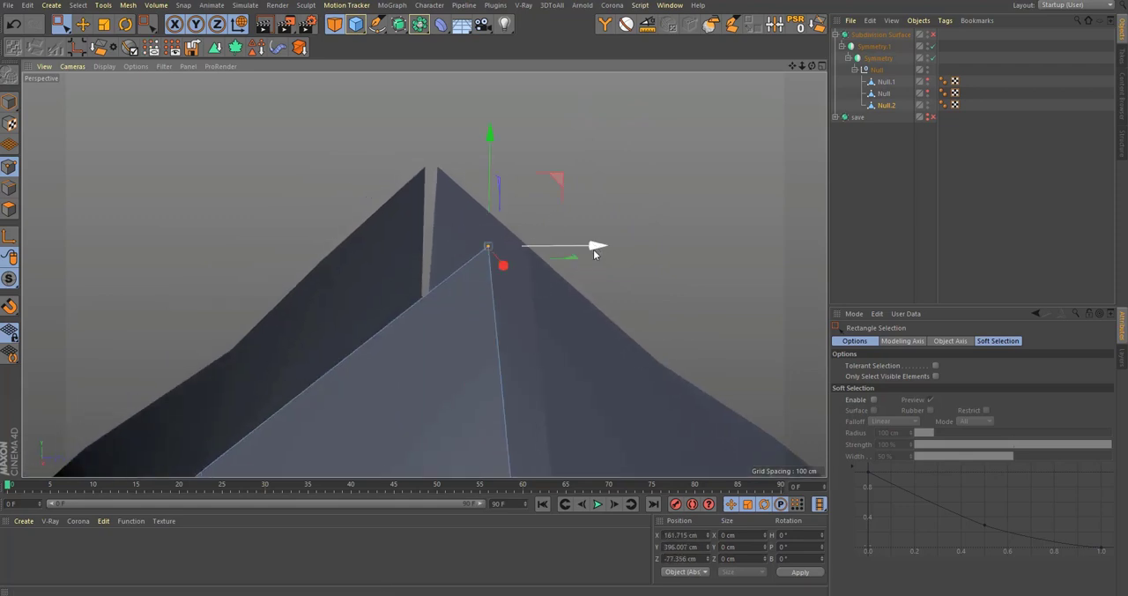
pyautogui.moveTo(593, 250); pyautogui.dragTo(610, 245)
pyautogui.keyDown('alt'); pyautogui.moveTo(610, 245); pyautogui.dragTo(733, 211, button='right'); pyautogui.keyUp('alt')
pyautogui.press('q')
pyautogui.press('q')
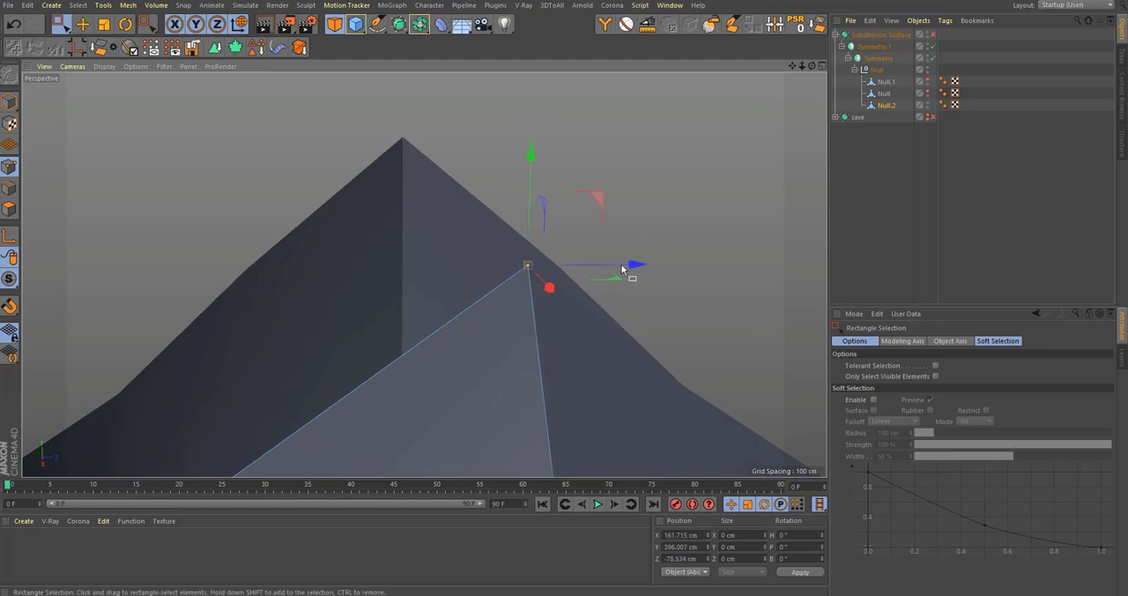
pyautogui.press('q')
# Step: Extrude the inner wall's top boundary edges upward to about Y 442.3 cm and flatten them to 0 cm in Y
pyautogui.keyDown('alt'); pyautogui.moveTo(622, 270); pyautogui.dragTo(405, 441, button='right'); pyautogui.keyUp('alt')
pyautogui.keyDown('alt'); pyautogui.moveTo(405, 441); pyautogui.dragTo(532, 302, button='middle'); pyautogui.keyUp('alt')
pyautogui.keyDown('alt'); pyautogui.moveTo(532, 302); pyautogui.dragTo(351, 379); pyautogui.keyUp('alt')
pyautogui.press('q')
pyautogui.click(16, 182)
pyautogui.keyDown('ctrl'); pyautogui.moveTo(541, 249); pyautogui.dragTo(559, 170); pyautogui.keyUp('ctrl')
pyautogui.keyDown('alt'); pyautogui.moveTo(569, 238); pyautogui.dragTo(608, 204, button='right'); pyautogui.keyUp('alt')
pyautogui.press('t')
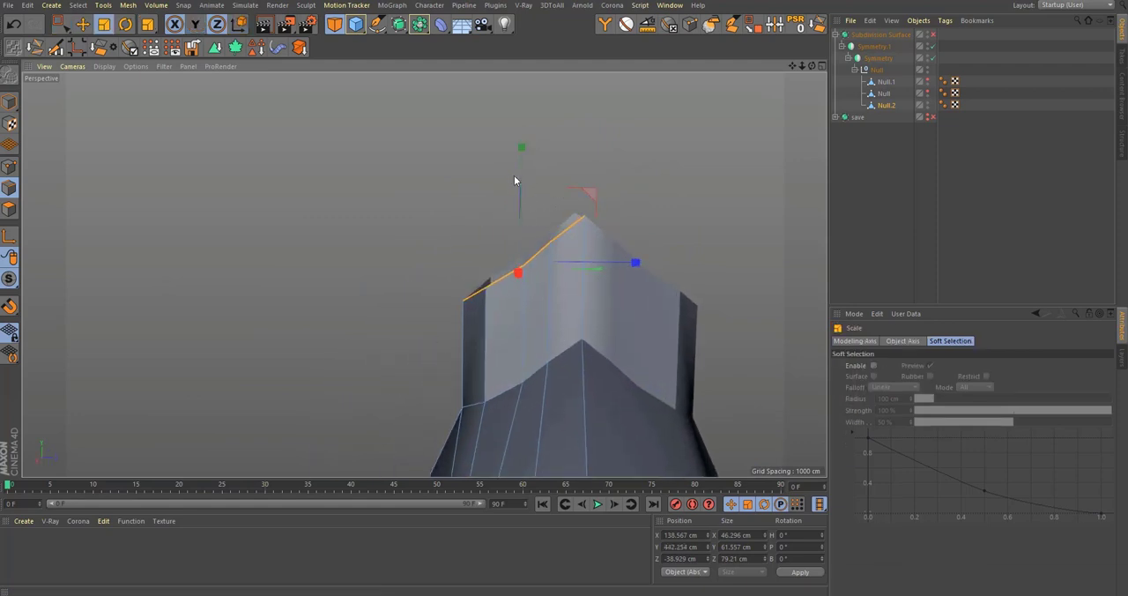
pyautogui.moveTo(529, 165); pyautogui.dragTo(663, 315)
pyautogui.keyDown('alt'); pyautogui.moveTo(520, 347); pyautogui.dragTo(428, 360); pyautogui.keyUp('alt')
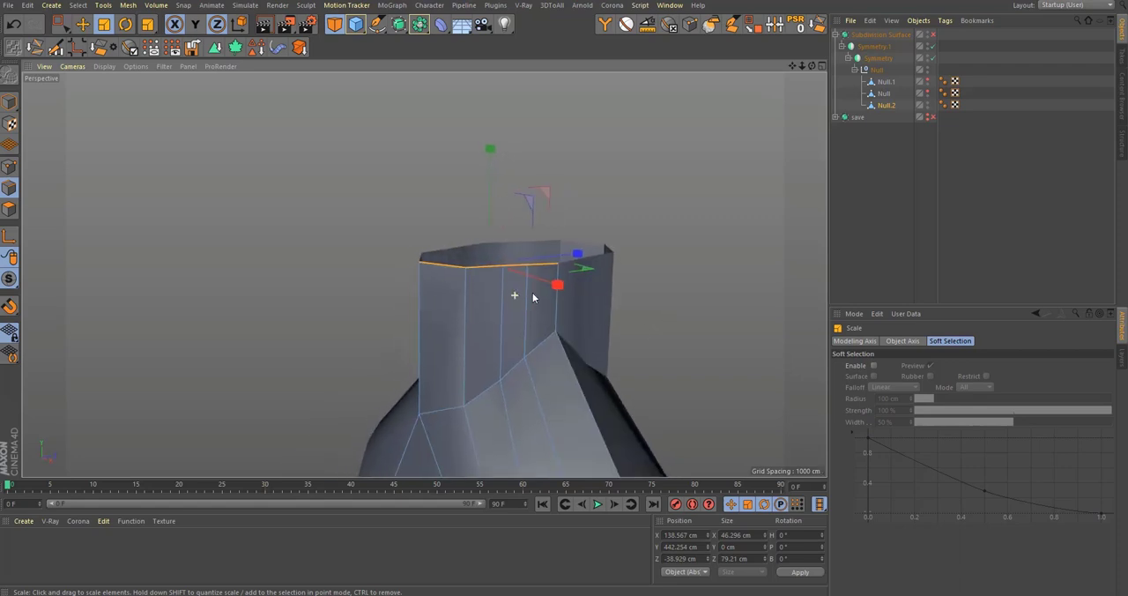
# Step: Select the new rim edges nearest the front seam and shift them to about Z -28.7 cm
pyautogui.keyDown('alt'); pyautogui.moveTo(533, 300); pyautogui.dragTo(516, 361, button='middle'); pyautogui.keyUp('alt')
pyautogui.keyDown('alt'); pyautogui.moveTo(485, 363); pyautogui.dragTo(397, 339); pyautogui.keyUp('alt')
pyautogui.press('0')
pyautogui.moveTo(317, 280); pyautogui.dragTo(408, 313)
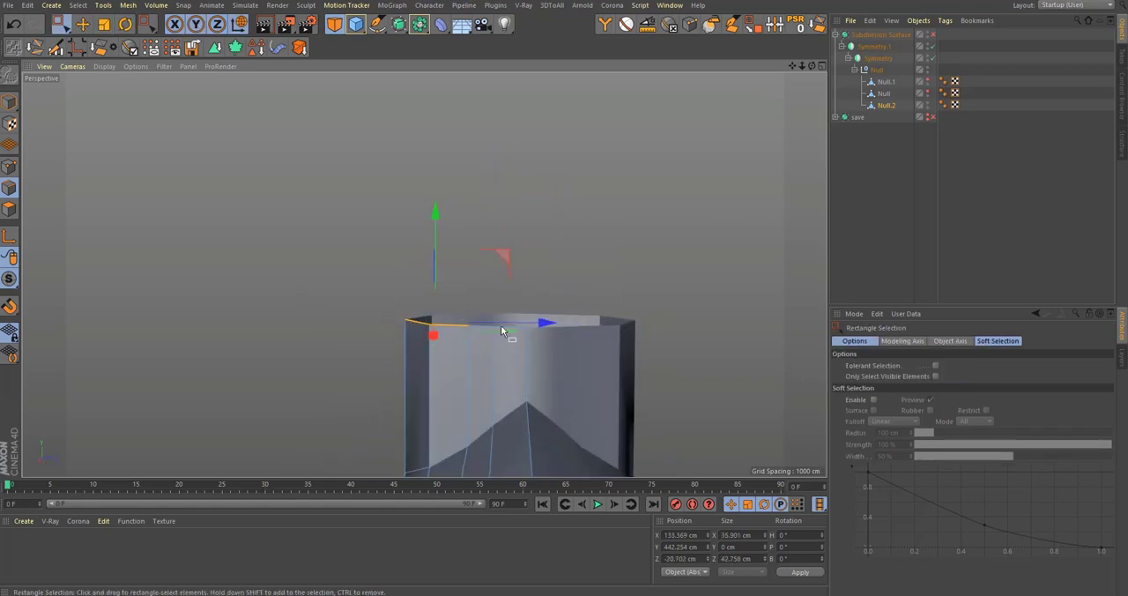
pyautogui.scroll(4, 501, 326)
pyautogui.moveTo(505, 318); pyautogui.dragTo(527, 319)
# Step: Select the new neck rim edges and scale them inward to narrow the neck, undoing the last change
pyautogui.moveTo(254, 271); pyautogui.dragTo(493, 363)
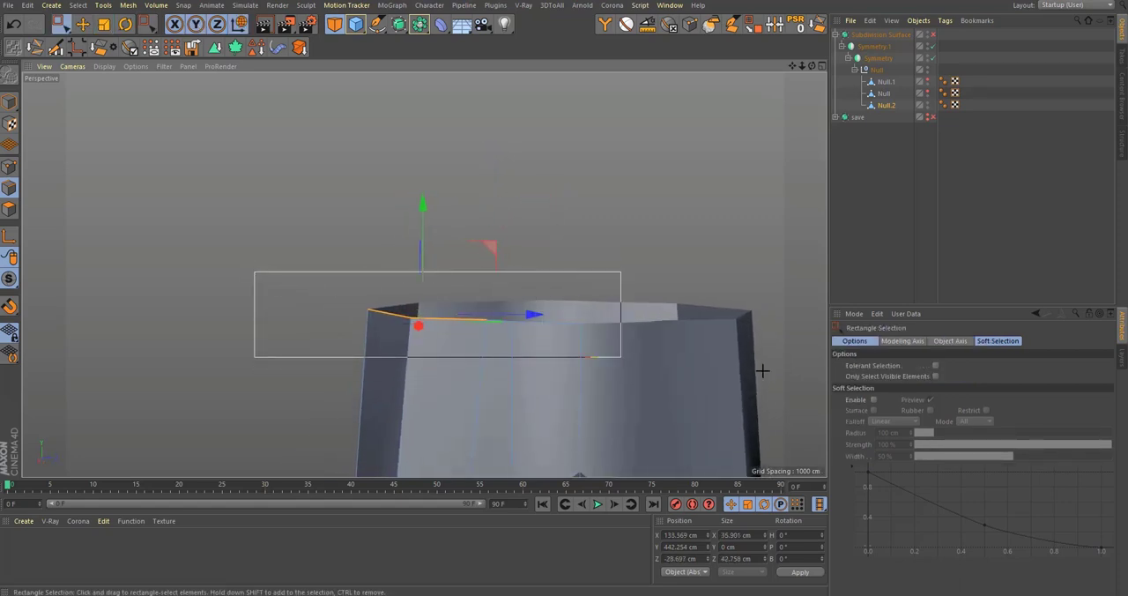
pyautogui.moveTo(621, 357); pyautogui.dragTo(620, 357)
pyautogui.press('t')
pyautogui.moveTo(579, 315); pyautogui.dragTo(532, 334)
pyautogui.keyDown('alt'); pyautogui.moveTo(571, 304); pyautogui.dragTo(584, 339); pyautogui.keyUp('alt')
pyautogui.moveTo(576, 296); pyautogui.dragTo(456, 330)
pyautogui.hotkey('ctrl', 'z')
# Step: Weld the two closely spaced neighbouring points on the neck rim into one
pyautogui.press('9')
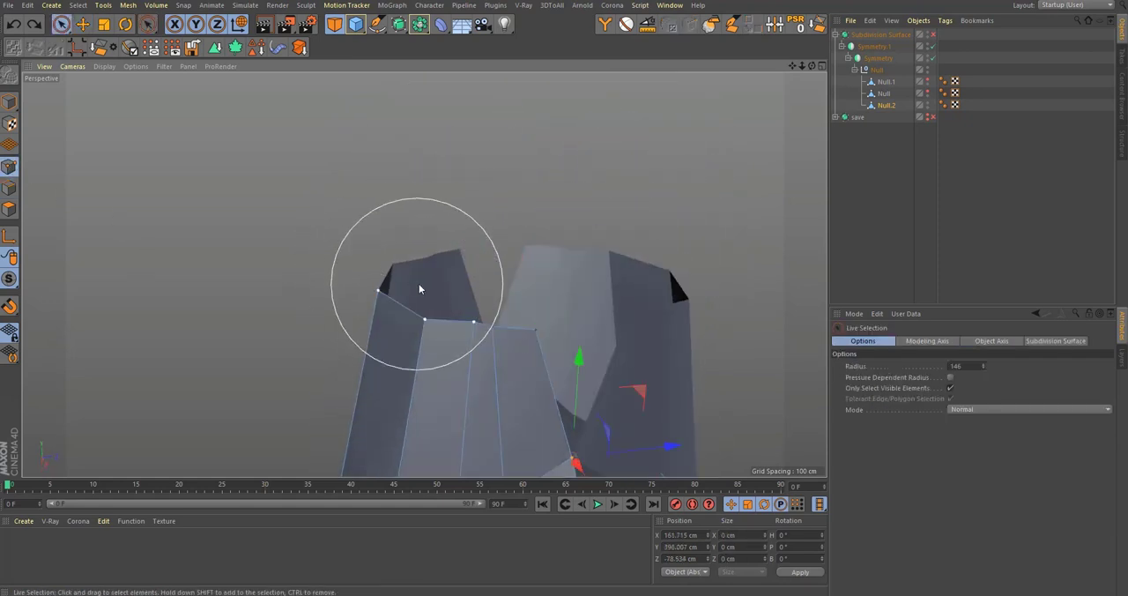
pyautogui.press('m')
pyautogui.press('q')
pyautogui.click(577, 207)
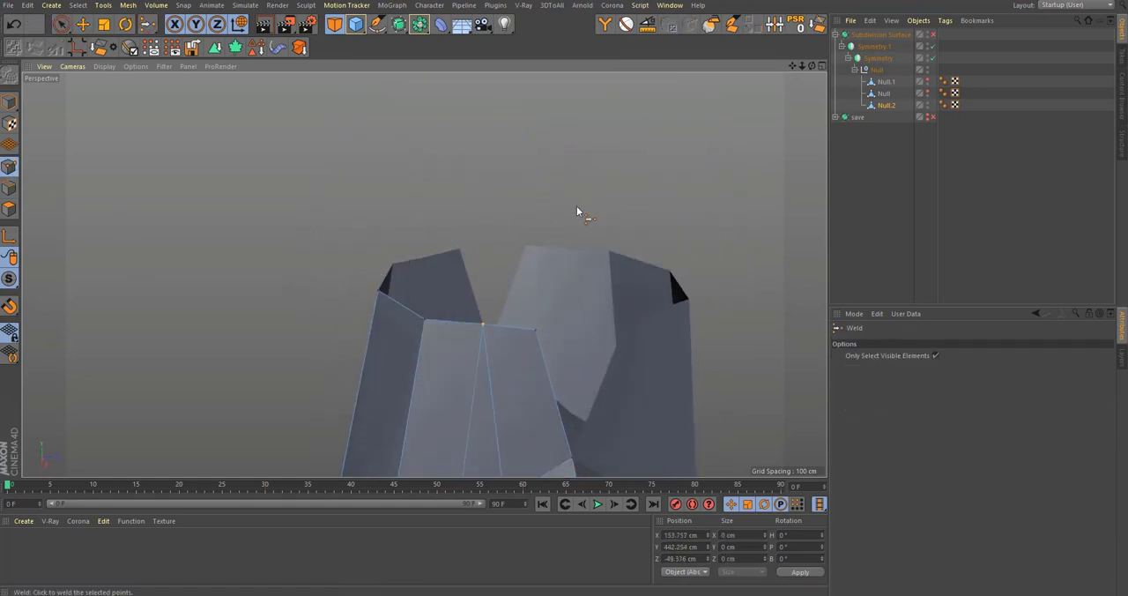
# Step: Pull the outer rim points inward one at a time, placing the welded point at about X 147.5 cm
pyautogui.keyDown('alt'); pyautogui.moveTo(453, 379); pyautogui.dragTo(466, 452); pyautogui.keyUp('alt')
pyautogui.press('9')
pyautogui.click(424, 364)
pyautogui.keyDown('alt'); pyautogui.moveTo(425, 363); pyautogui.dragTo(466, 421); pyautogui.keyUp('alt')
pyautogui.moveTo(464, 462); pyautogui.dragTo(454, 430)
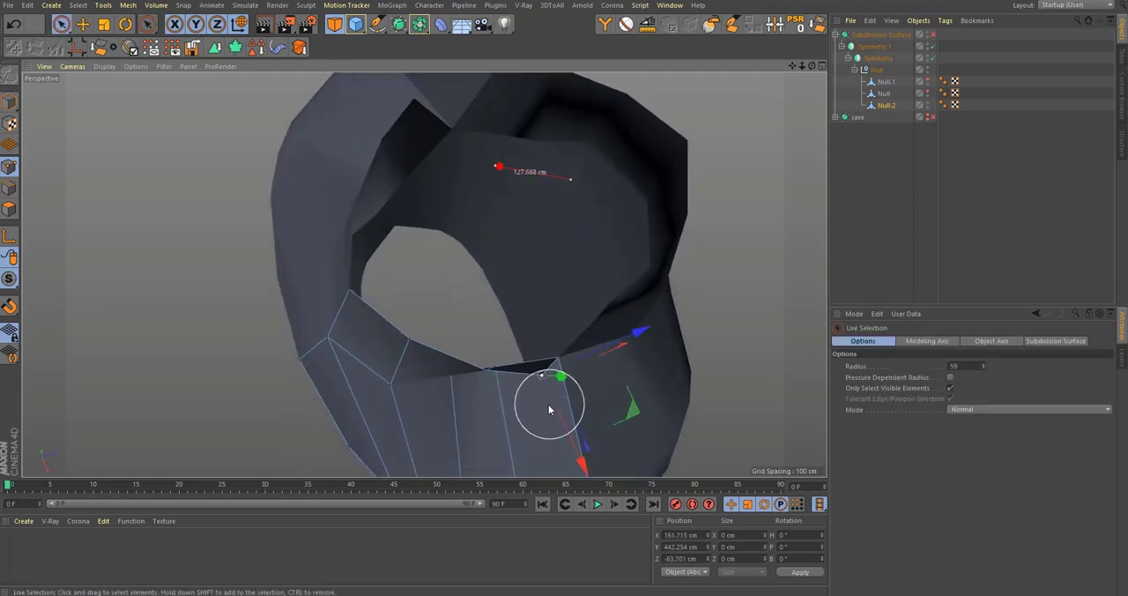
pyautogui.moveTo(582, 460); pyautogui.dragTo(518, 438)
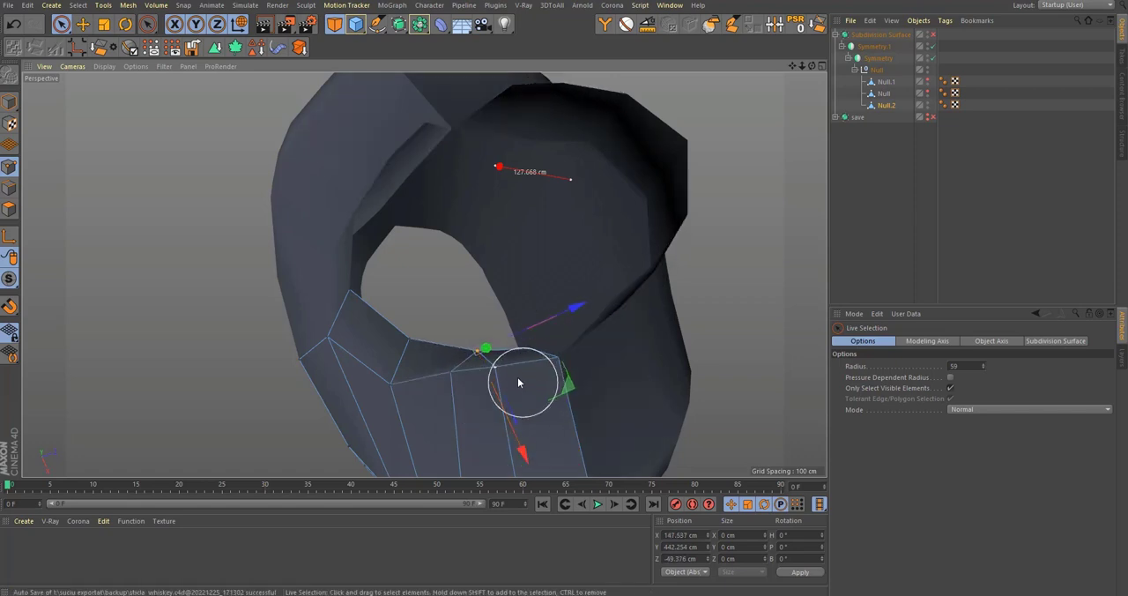
# Step: Select all neck rim points and move them to about Z -57.7 cm, lining up the side point with the mirrored half
pyautogui.keyDown('alt'); pyautogui.moveTo(518, 383); pyautogui.dragTo(460, 215); pyautogui.keyUp('alt')
pyautogui.press('0')
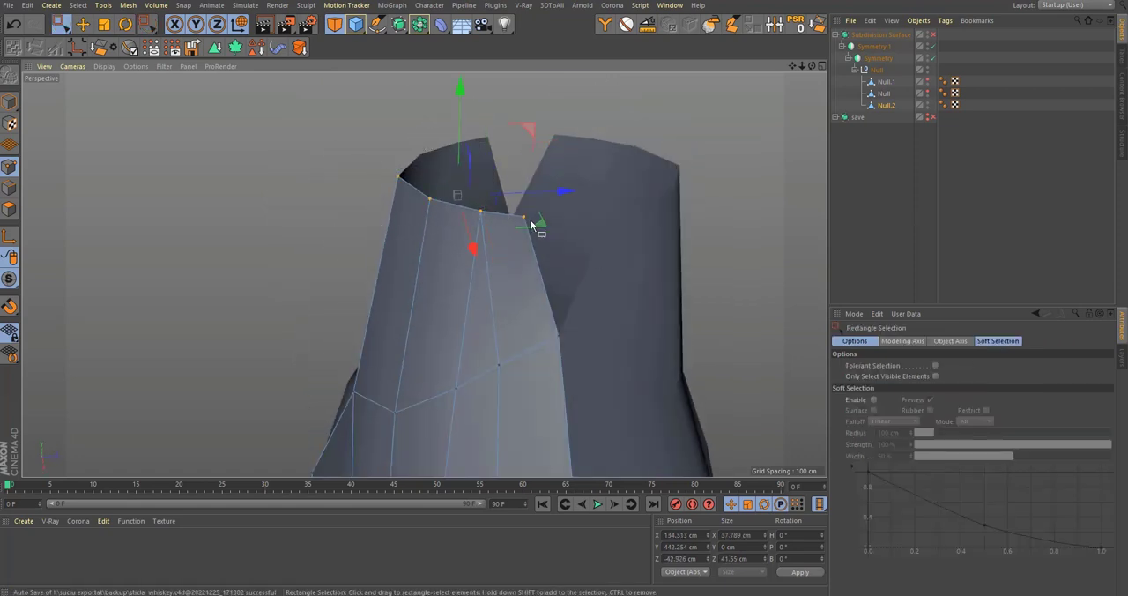
pyautogui.scroll(3, 531, 226)
pyautogui.scroll(-3, 474, 219)
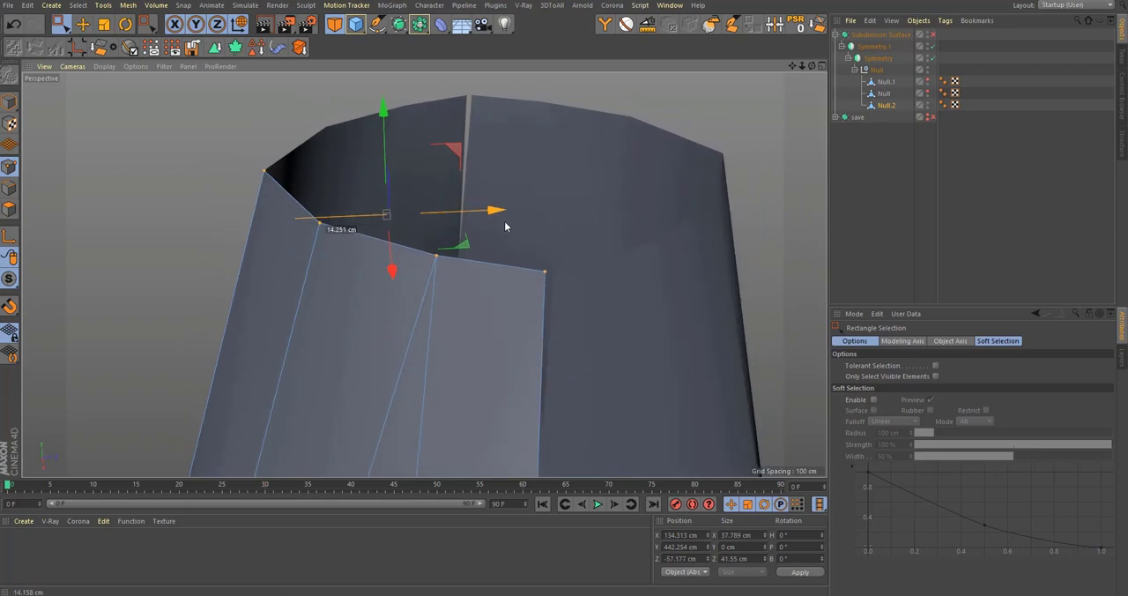
pyautogui.scroll(-2, 555, 234)
pyautogui.scroll(-5, 555, 233)
pyautogui.press('F2')
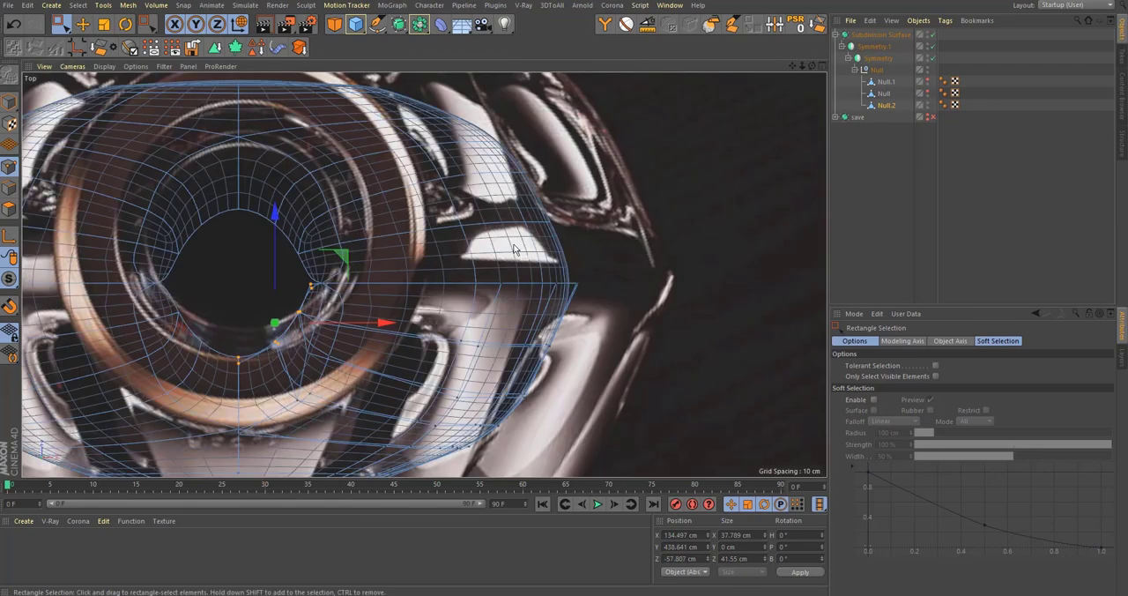
pyautogui.scroll(5, 374, 256)
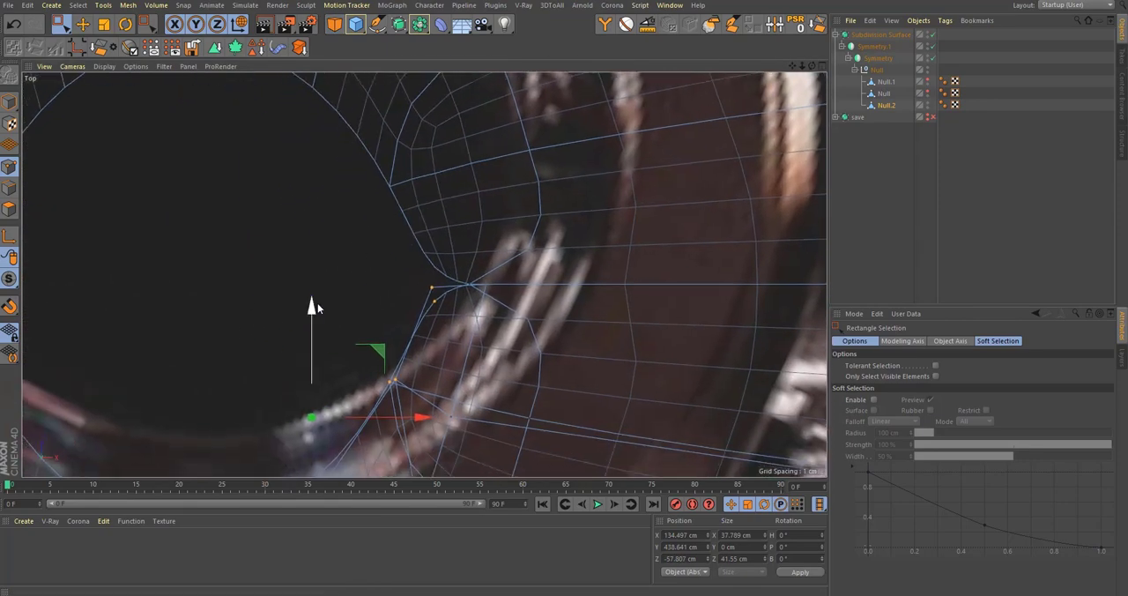
pyautogui.scroll(4, 317, 303)
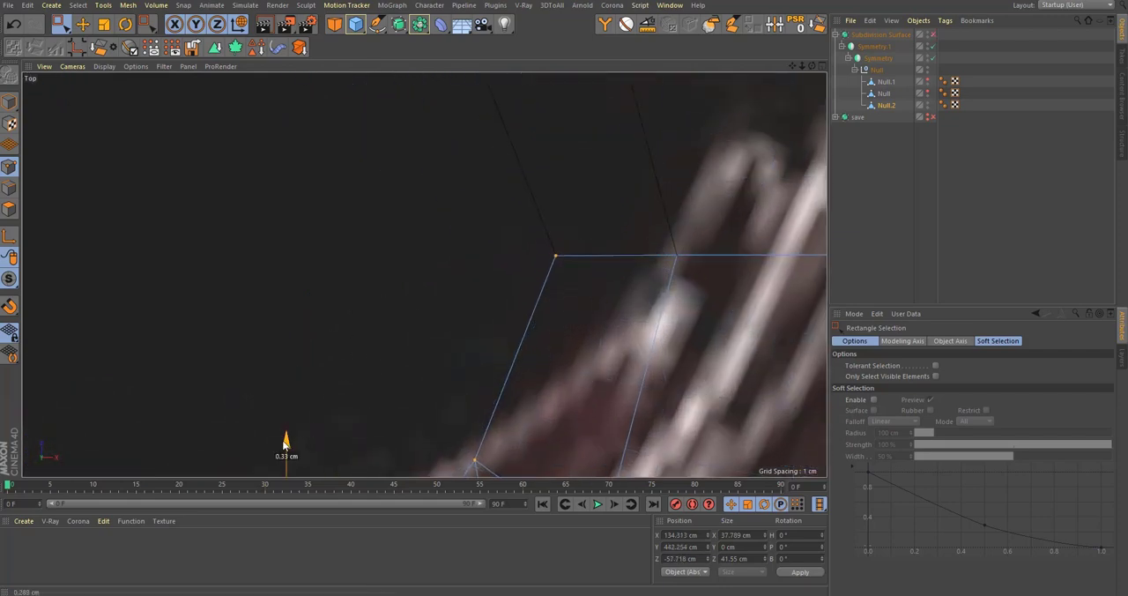
# Step: Return to the perspective view and unhide the outer meshes Null.1 and Null around the inner wall
pyautogui.press('F5')
pyautogui.press('F1')
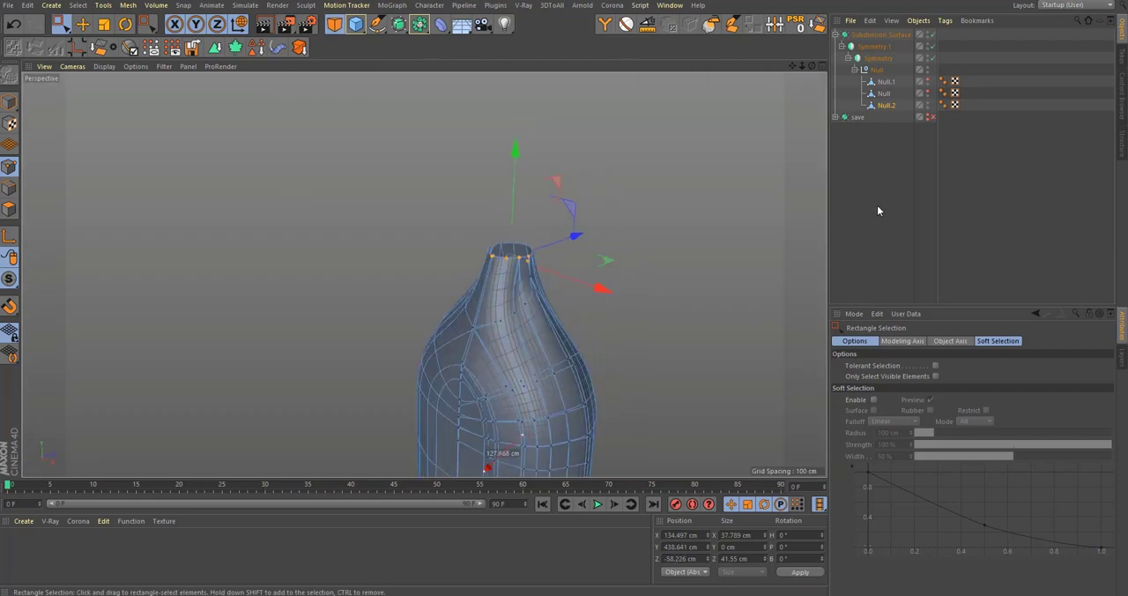
pyautogui.click(894, 143)
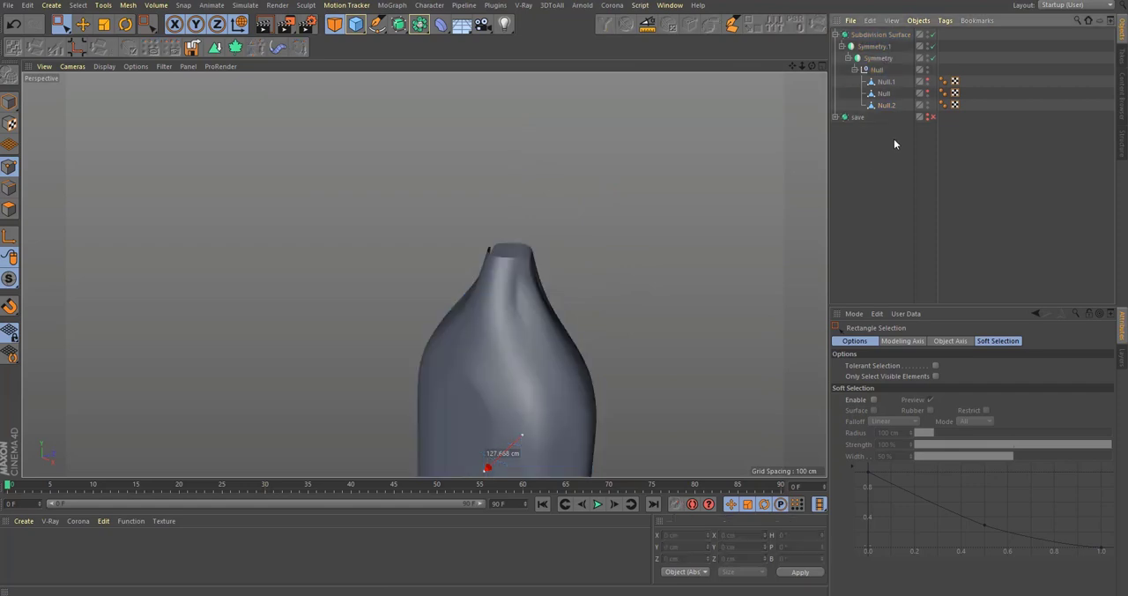
pyautogui.click(928, 90)
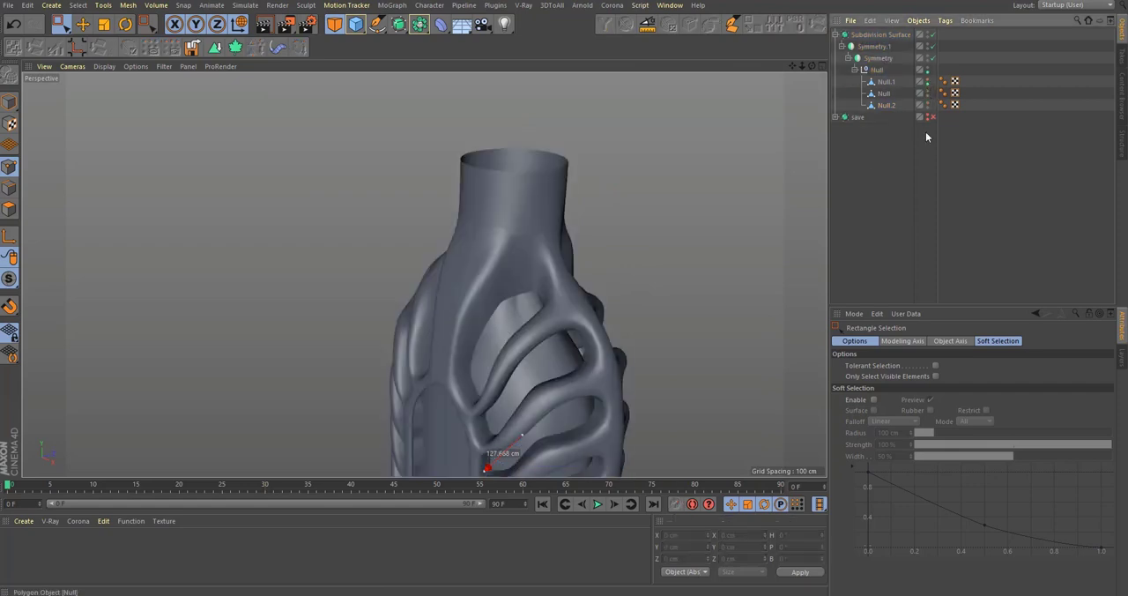
# Step: Select the inner wall mesh Null.2, turn off subdivision smoothing and pick the Weld tool at its shoulder points behind the ribs
pyautogui.keyDown('alt'); pyautogui.moveTo(423, 307); pyautogui.dragTo(506, 297); pyautogui.keyUp('alt')
pyautogui.keyDown('alt'); pyautogui.moveTo(506, 291); pyautogui.dragTo(608, 269, button='right'); pyautogui.keyUp('alt')
pyautogui.keyDown('alt'); pyautogui.moveTo(608, 269); pyautogui.dragTo(547, 256); pyautogui.keyUp('alt')
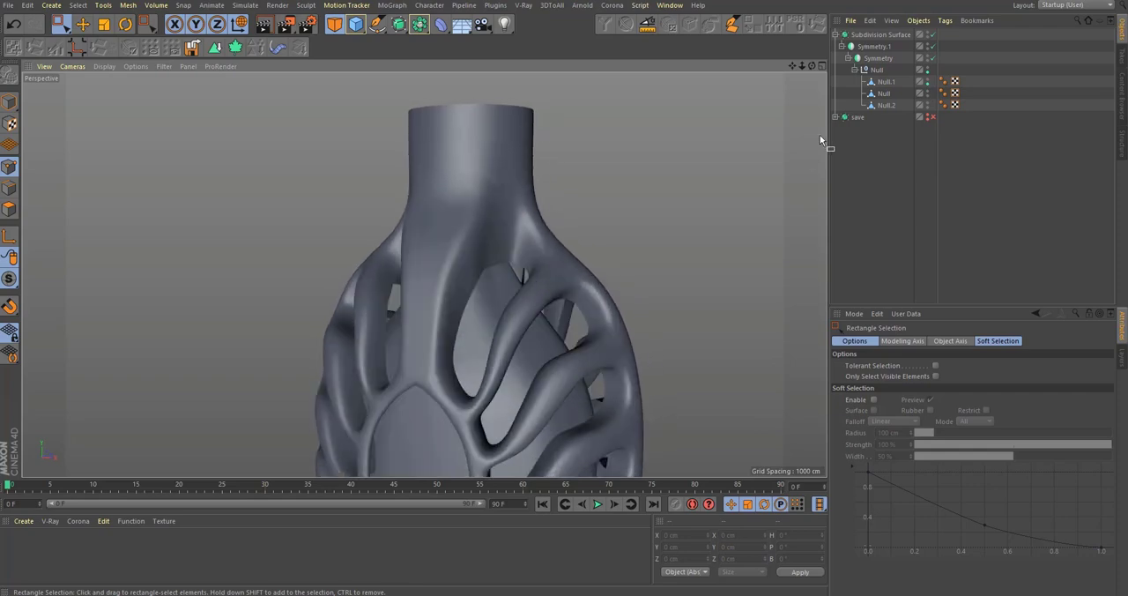
pyautogui.click(890, 105)
pyautogui.keyDown('alt'); pyautogui.moveTo(511, 320); pyautogui.dragTo(621, 251, button='right'); pyautogui.keyUp('alt')
pyautogui.press('q')
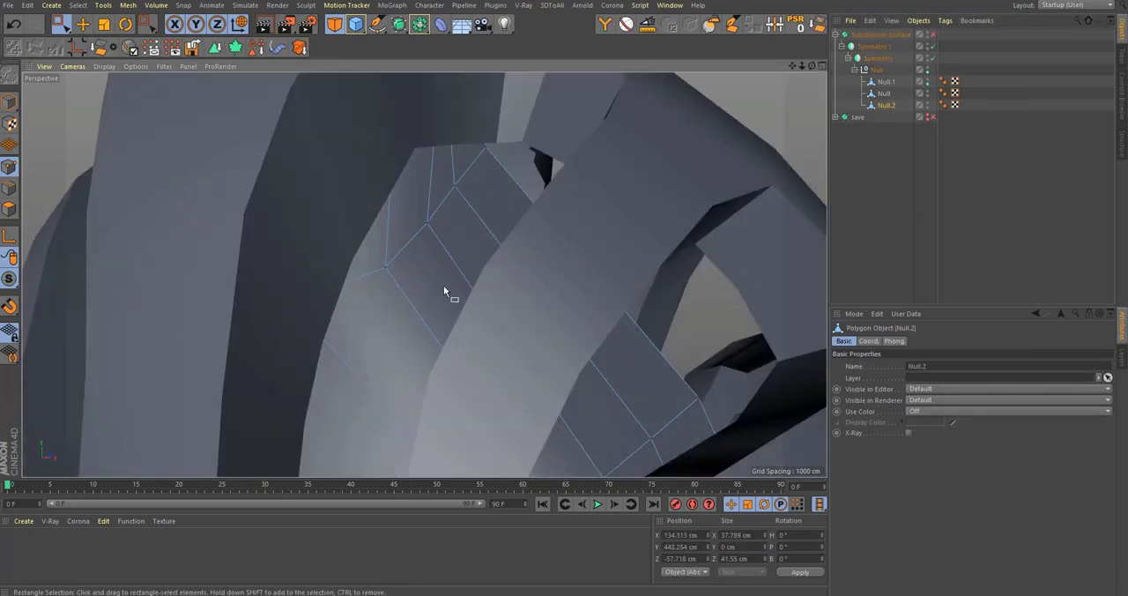
pyautogui.keyDown('alt'); pyautogui.moveTo(435, 243); pyautogui.dragTo(475, 179, button='right'); pyautogui.keyUp('alt')
pyautogui.keyDown('alt'); pyautogui.moveTo(477, 181); pyautogui.dragTo(399, 212); pyautogui.keyUp('alt')
pyautogui.press('m')
pyautogui.press('q')
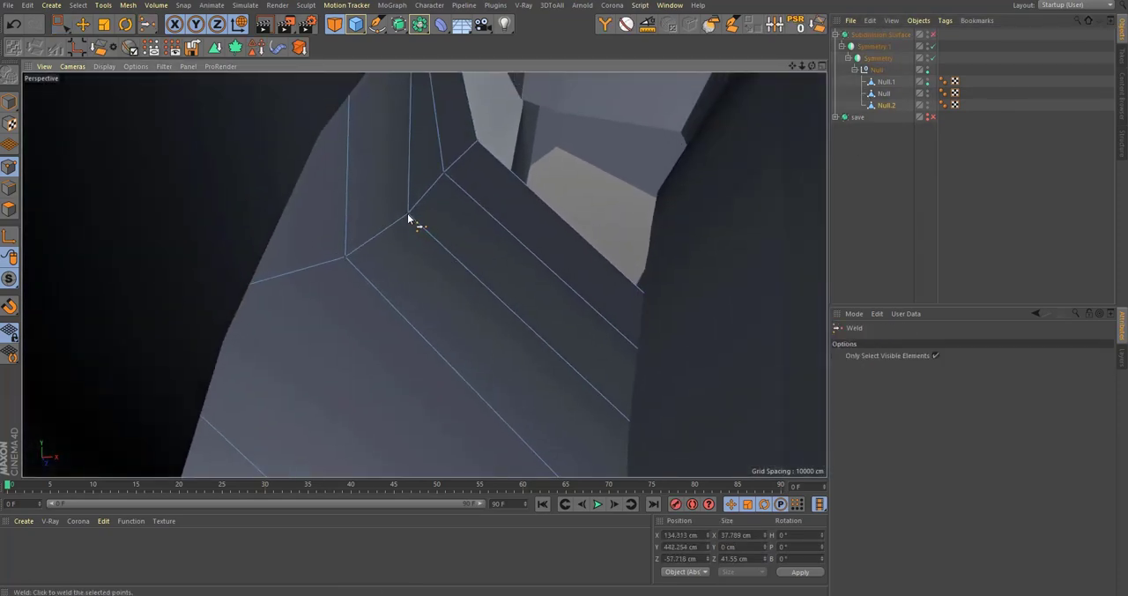
# Step: Smooth the inner wall's points around the shoulder opening using the Smooth brush at a size of about 13.7
pyautogui.rightClick(413, 217)
pyautogui.press('Escape')
pyautogui.hotkey('shift', 'c')
pyautogui.write('smooth')
pyautogui.press('Return')
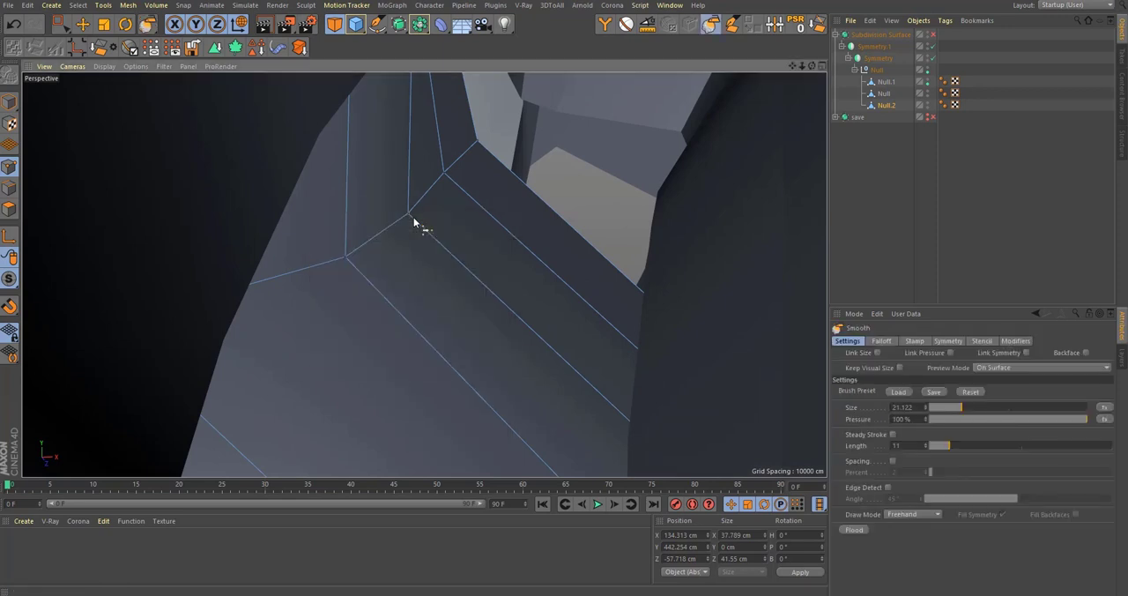
pyautogui.middleClick(403, 262)
pyautogui.middleClick(280, 160)
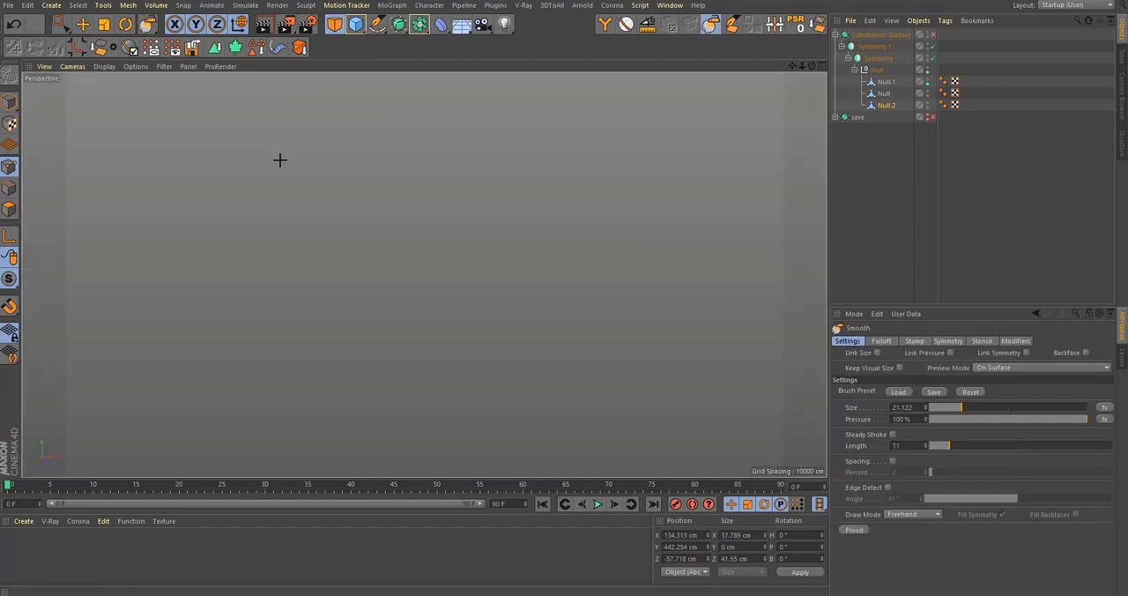
pyautogui.middleClick(440, 268)
pyautogui.middleClick(249, 184)
pyautogui.keyDown('alt'); pyautogui.moveTo(554, 309); pyautogui.dragTo(597, 292); pyautogui.keyUp('alt')
pyautogui.keyDown('alt'); pyautogui.moveTo(529, 290); pyautogui.dragTo(678, 269); pyautogui.keyUp('alt')
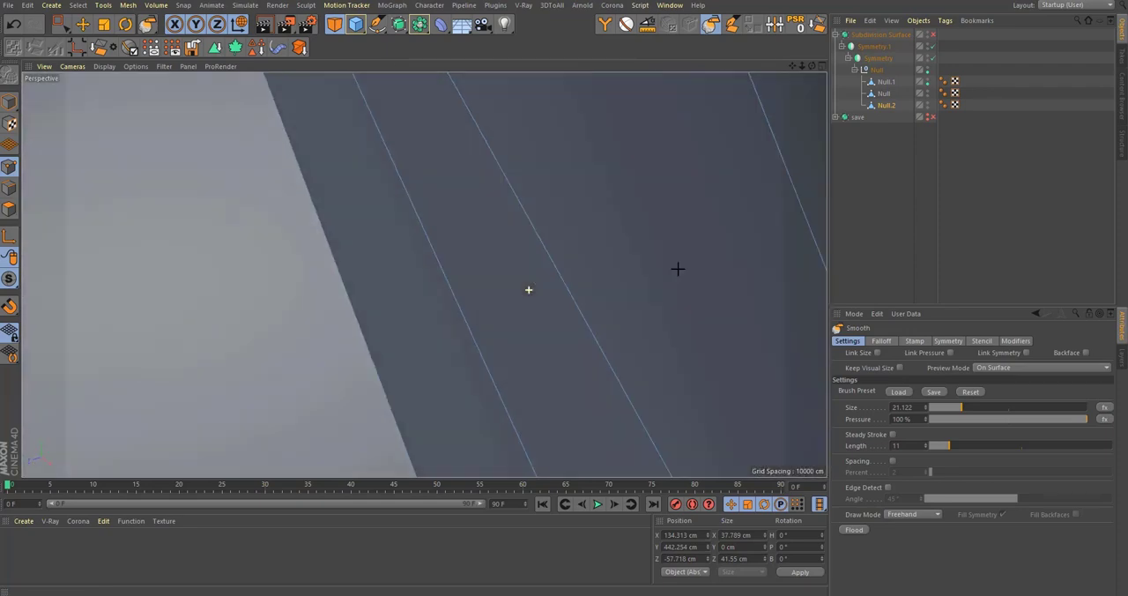
pyautogui.keyDown('alt'); pyautogui.moveTo(423, 274); pyautogui.dragTo(683, 349); pyautogui.keyUp('alt')
pyautogui.moveTo(602, 310)
pyautogui.keyDown('alt'); pyautogui.mouseDown()
pyautogui.moveTo(629, 256)
pyautogui.moveTo(654, 247)
pyautogui.mouseUp(); pyautogui.keyUp('alt')
pyautogui.moveTo(665, 244); pyautogui.dragTo(547, 270, button='middle')
pyautogui.moveTo(634, 277); pyautogui.dragTo(676, 273, button='middle')
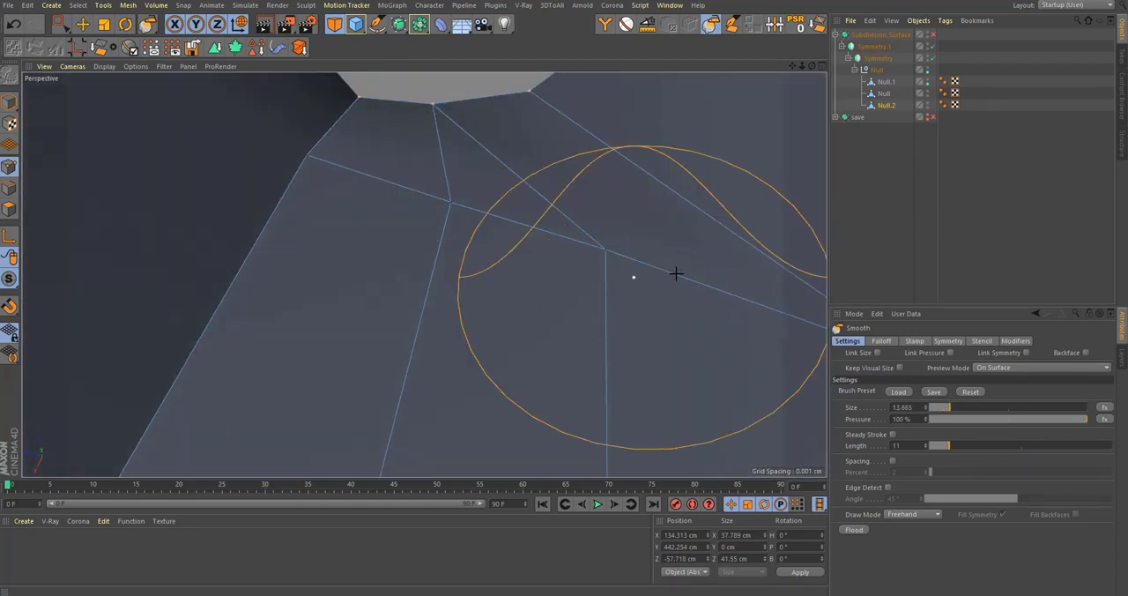
pyautogui.moveTo(530, 265)
pyautogui.keyDown('alt'); pyautogui.mouseDown()
pyautogui.moveTo(554, 281)
pyautogui.moveTo(428, 267)
pyautogui.moveTo(500, 254)
pyautogui.mouseUp(); pyautogui.keyUp('alt')
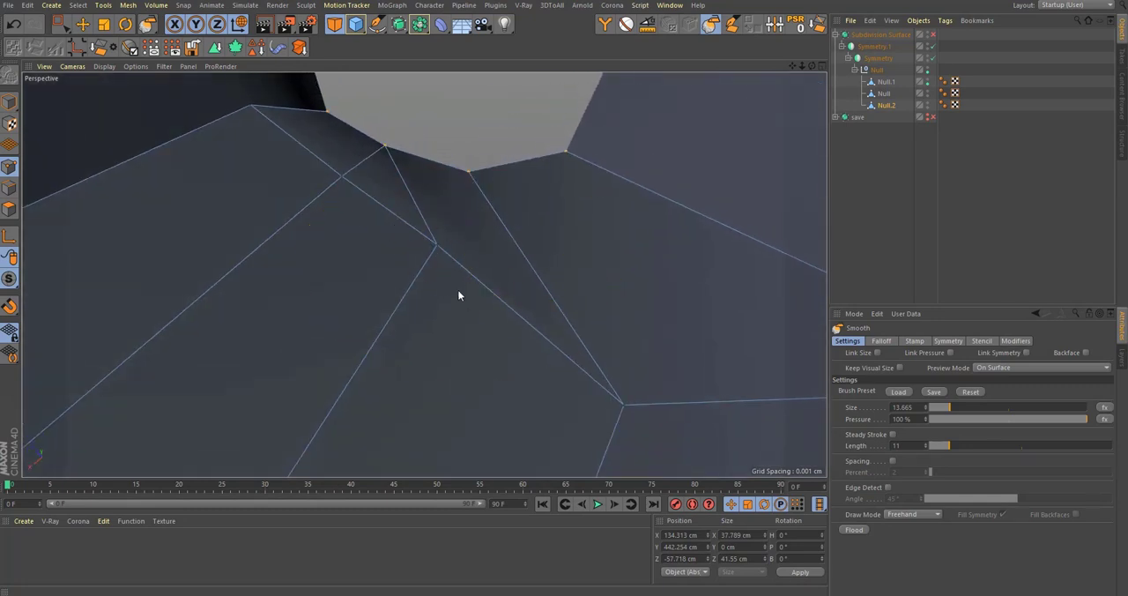
# Step: Deselect the inner wall mesh and inspect the smoothed shoulder in perspective and against the front reference photo
pyautogui.press('0')
pyautogui.keyDown('alt'); pyautogui.moveTo(394, 228); pyautogui.dragTo(433, 238); pyautogui.keyUp('alt')
pyautogui.keyDown('alt'); pyautogui.moveTo(381, 295); pyautogui.dragTo(505, 209); pyautogui.keyUp('alt')
pyautogui.hotkey('ctrl', 'shift', 'a')
pyautogui.scroll(-8, 505, 210)
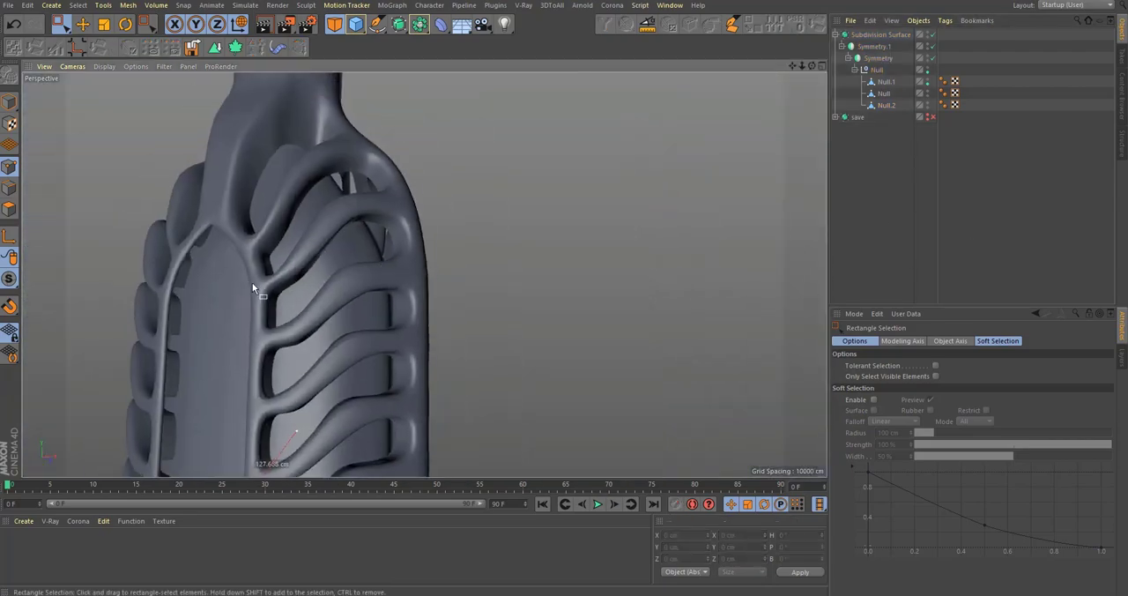
pyautogui.keyDown('alt'); pyautogui.moveTo(256, 284); pyautogui.dragTo(376, 339); pyautogui.keyUp('alt')
pyautogui.scroll(-5, 386, 352)
pyautogui.scroll(-3, 387, 339)
pyautogui.middleClick(450, 298)
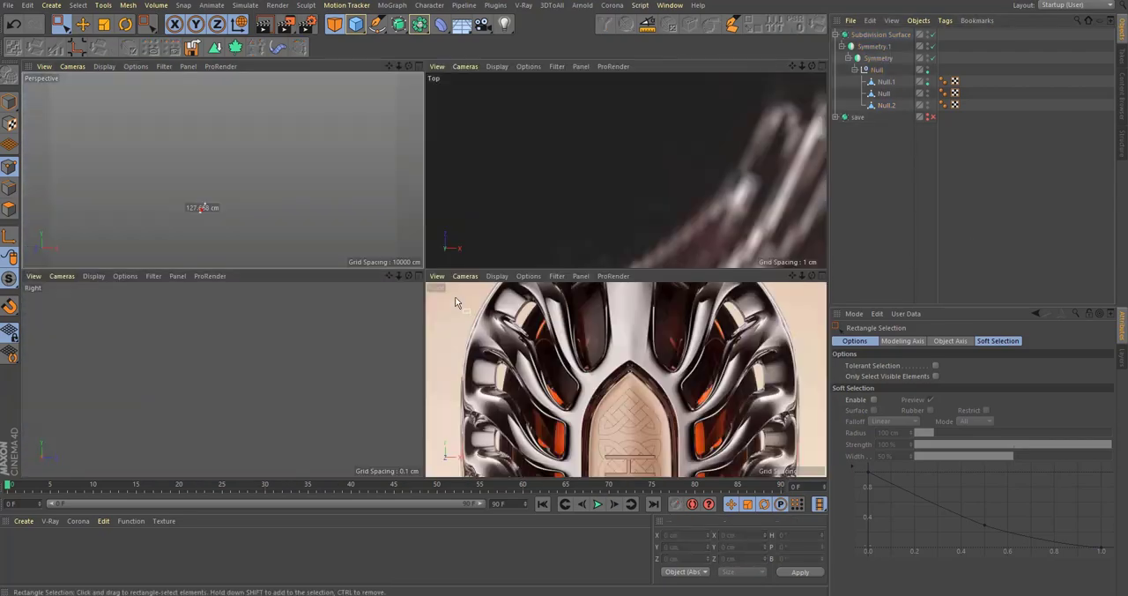
pyautogui.middleClick(458, 302)
pyautogui.keyDown('alt'); pyautogui.moveTo(545, 105); pyautogui.dragTo(554, 295, button='middle'); pyautogui.keyUp('alt')
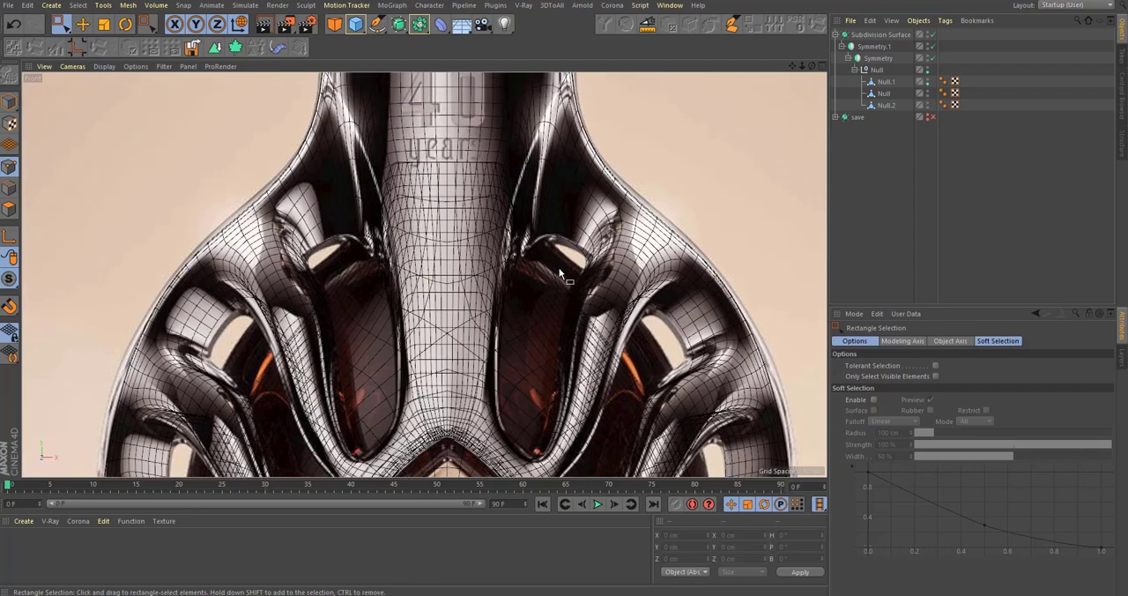
pyautogui.scroll(8, 680, 251)
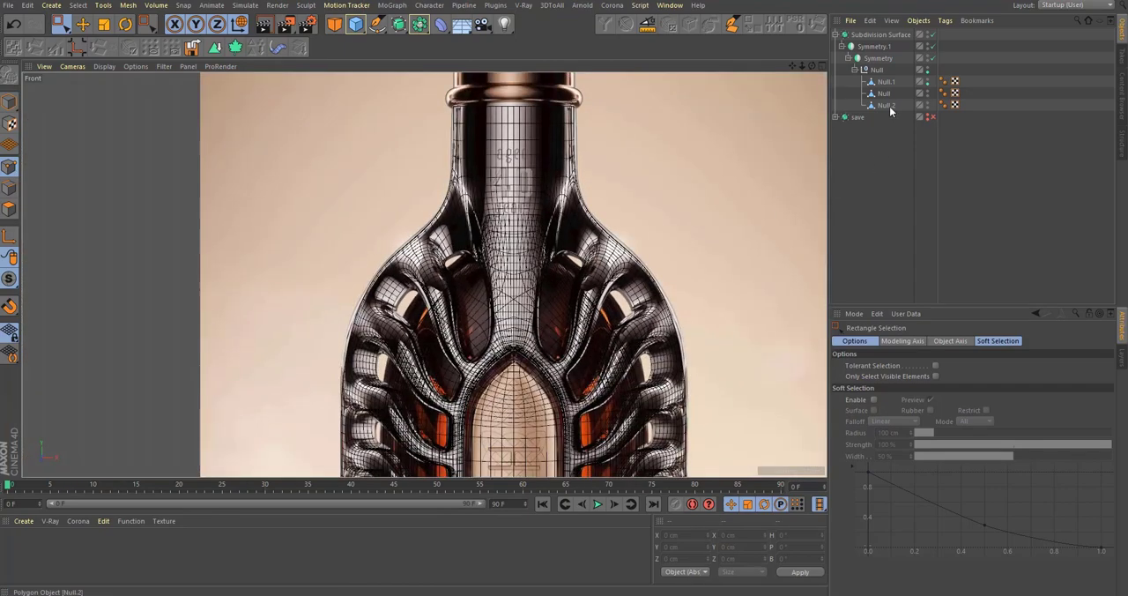
# Step: Insert a loop cut in the inner wall mesh Null.2, running past the pointed label panel into the shoulder
pyautogui.click(887, 106)
pyautogui.scroll(10, 577, 360)
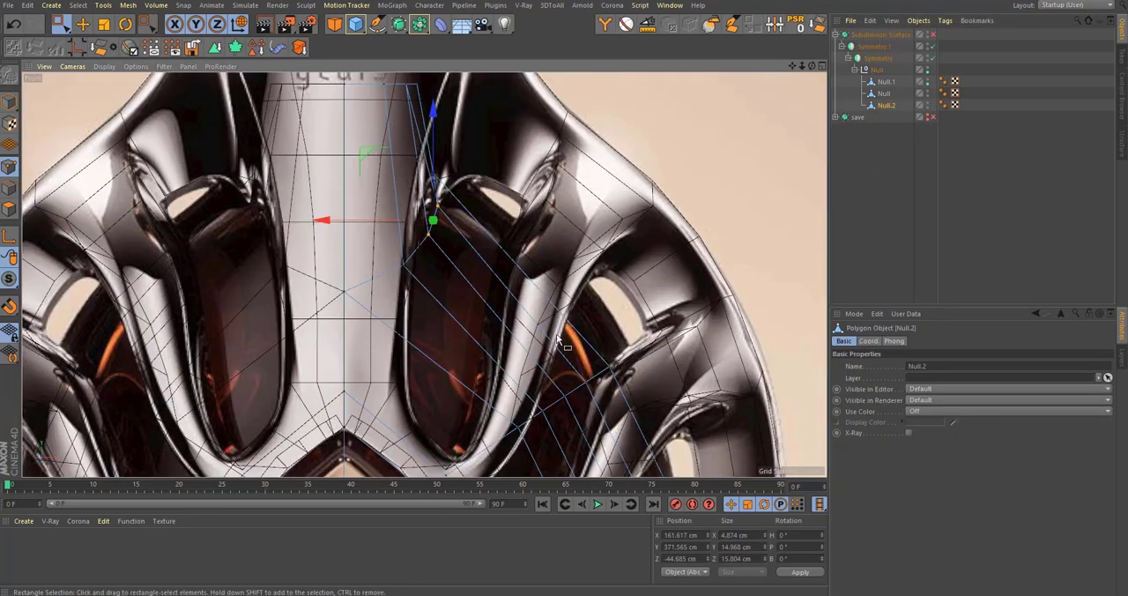
pyautogui.press('k')
pyautogui.press('l')
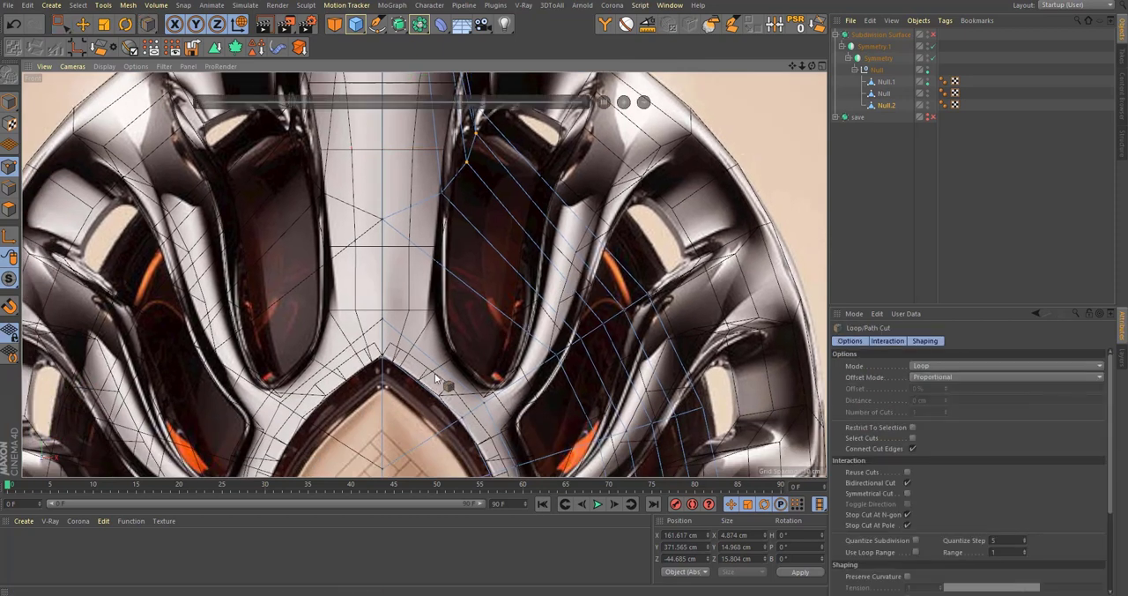
pyautogui.click(440, 361)
pyautogui.press('space')
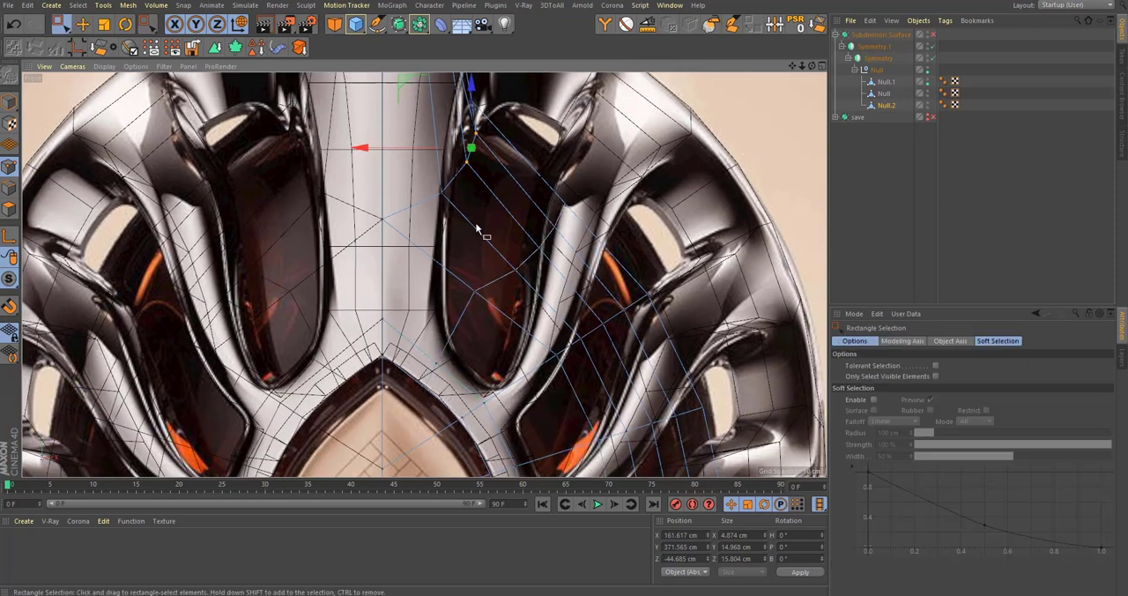
# Step: Move the point groups down the inner wall's shoulder outward in the front view, placing the lower two at about X 243.8 and X 260.1 cm
pyautogui.keyDown('alt'); pyautogui.moveTo(444, 190); pyautogui.dragTo(427, 257, button='middle'); pyautogui.keyUp('alt')
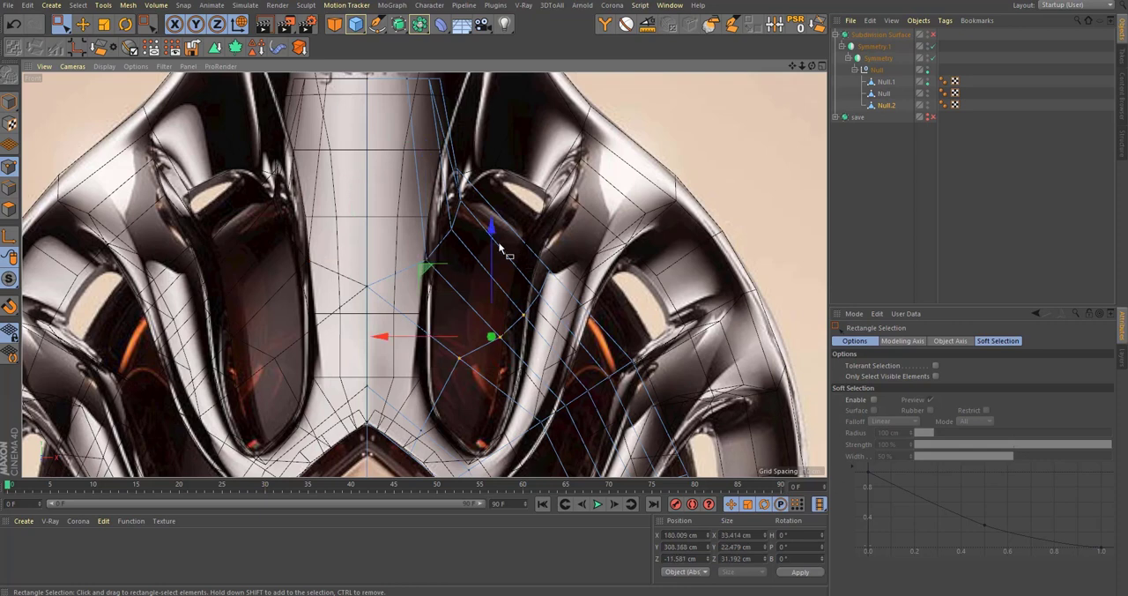
pyautogui.moveTo(441, 254); pyautogui.dragTo(483, 227)
pyautogui.keyDown('alt'); pyautogui.moveTo(537, 366); pyautogui.dragTo(497, 287, button='middle'); pyautogui.keyUp('alt')
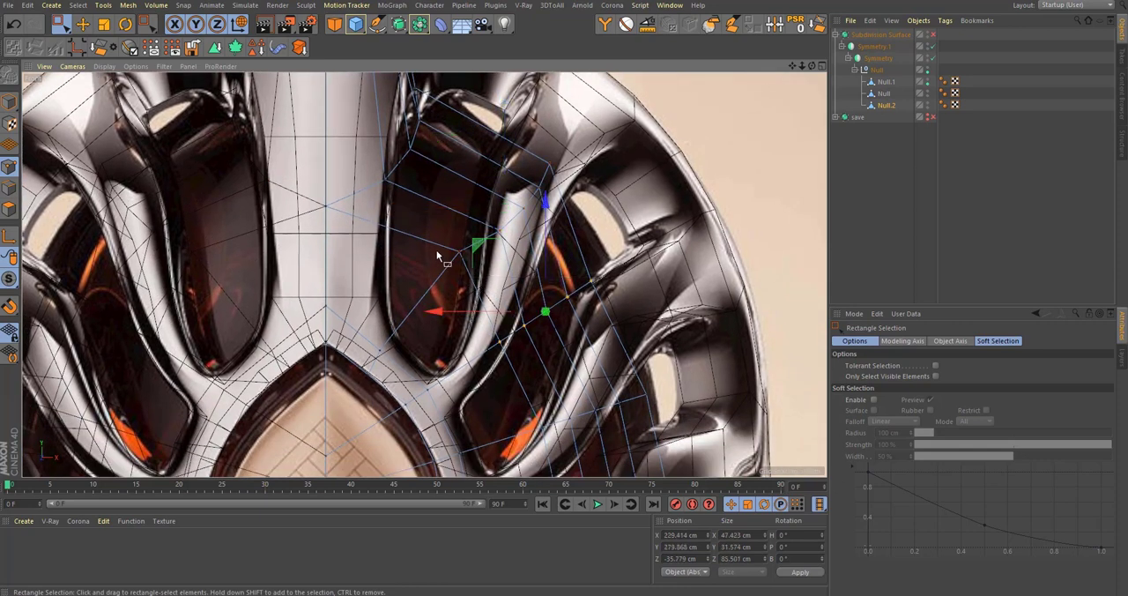
pyautogui.moveTo(484, 248); pyautogui.dragTo(512, 239)
pyautogui.keyDown('alt'); pyautogui.moveTo(534, 376); pyautogui.dragTo(500, 276, button='middle'); pyautogui.keyUp('alt')
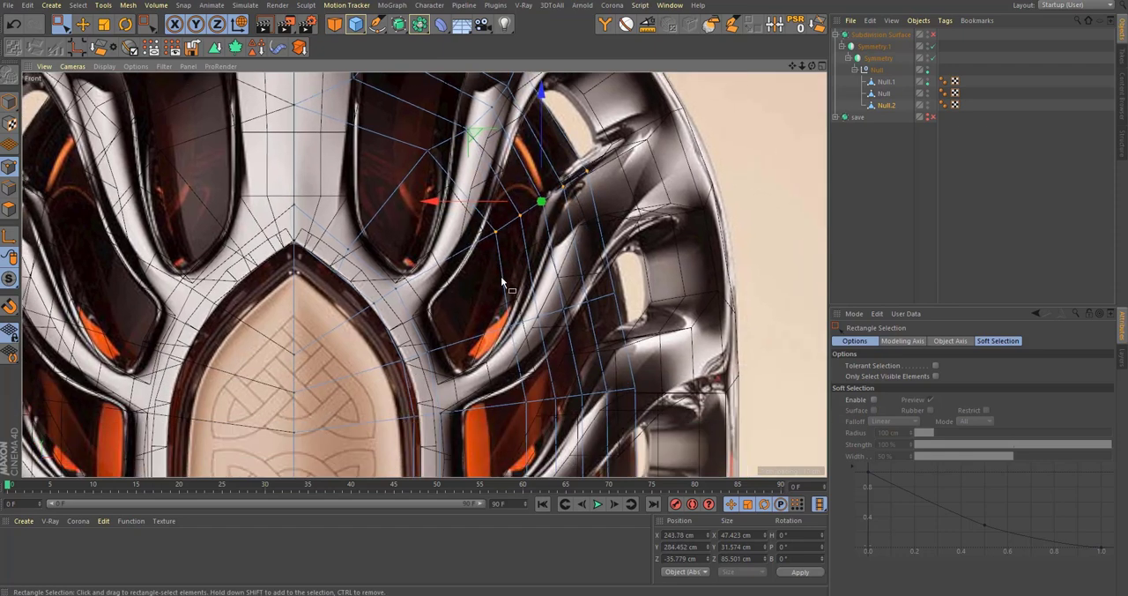
pyautogui.moveTo(497, 254); pyautogui.dragTo(508, 249)
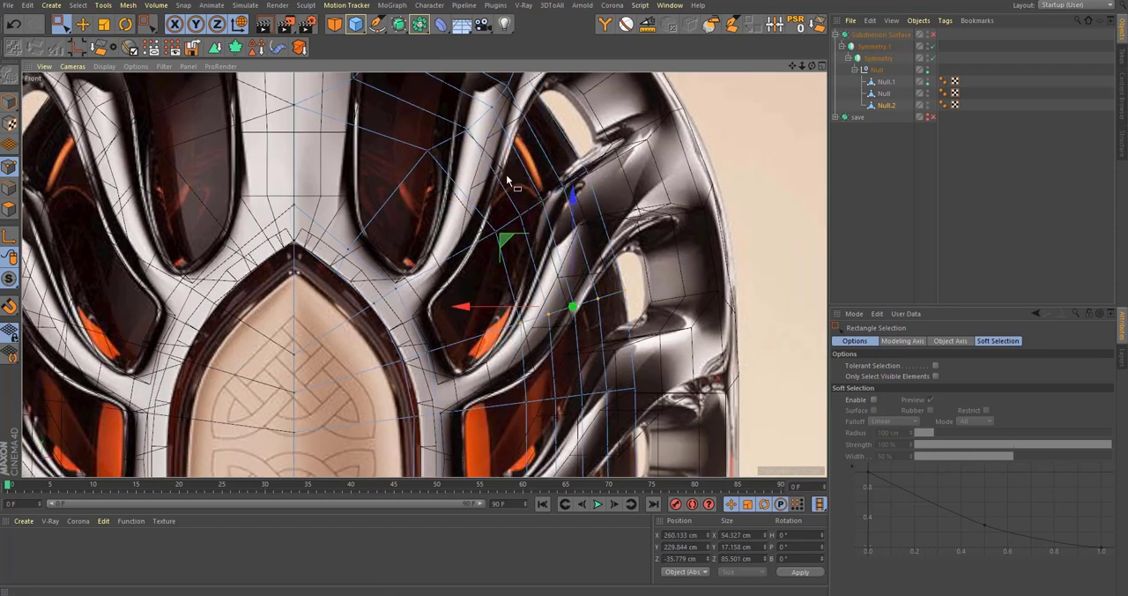
# Step: Move three shoulder points below the neck outward one at a time, to about X 180.8, X 176.5 and X 167.2 cm
pyautogui.keyDown('alt'); pyautogui.moveTo(372, 99); pyautogui.dragTo(447, 266, button='middle'); pyautogui.keyUp('alt')
pyautogui.scroll(3, 507, 217)
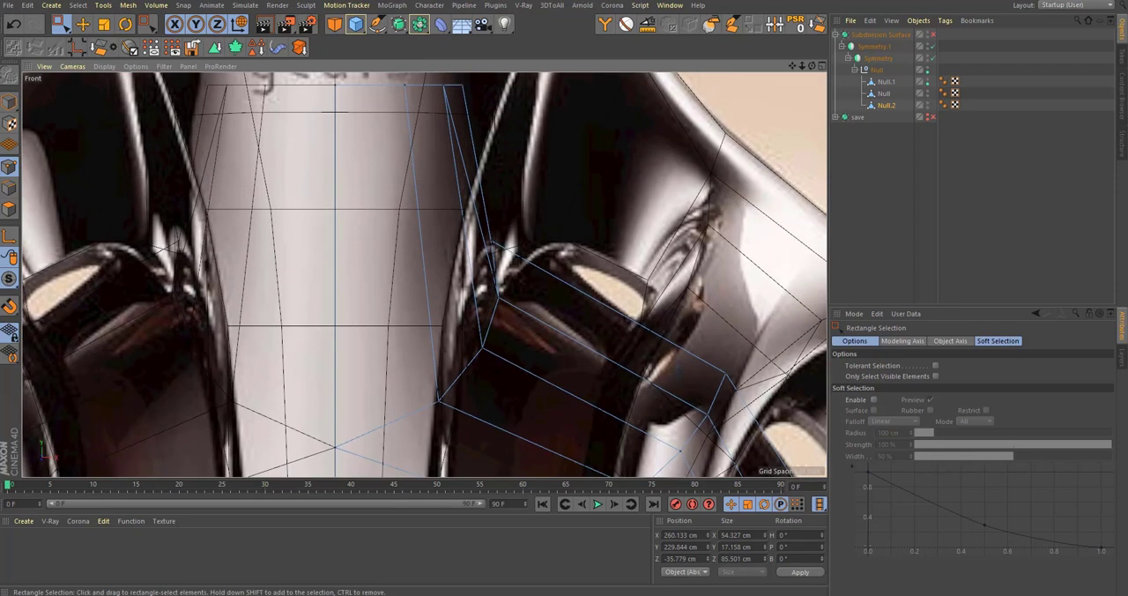
pyautogui.moveTo(510, 252); pyautogui.dragTo(475, 215)
pyautogui.keyDown('alt'); pyautogui.moveTo(475, 214); pyautogui.dragTo(461, 252, button='middle'); pyautogui.keyUp('alt')
pyautogui.moveTo(423, 215); pyautogui.dragTo(472, 208)
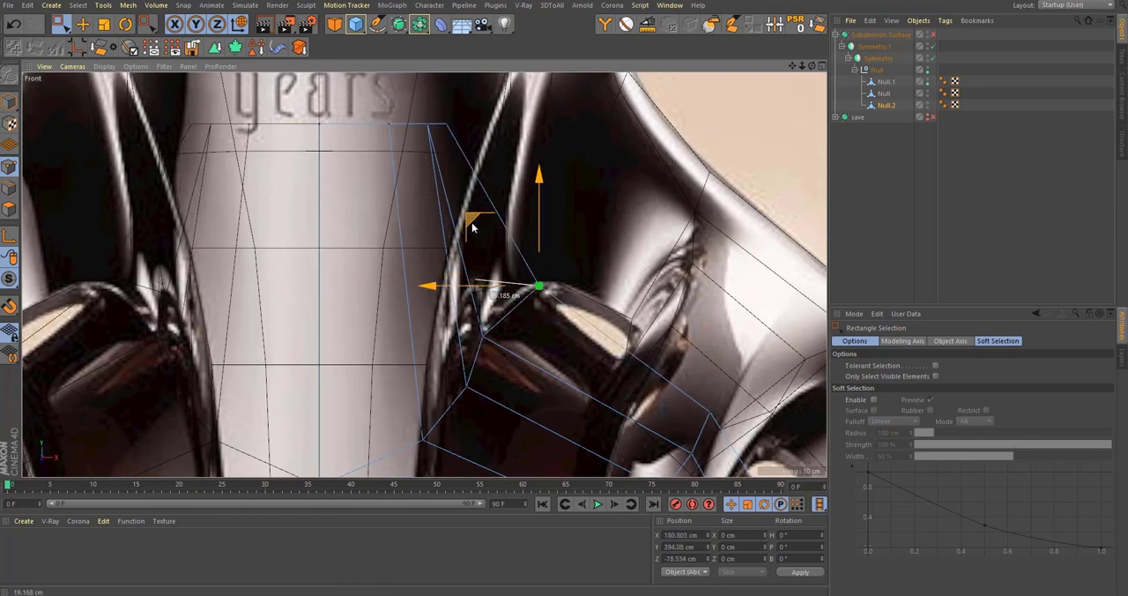
pyautogui.moveTo(421, 280); pyautogui.dragTo(463, 294)
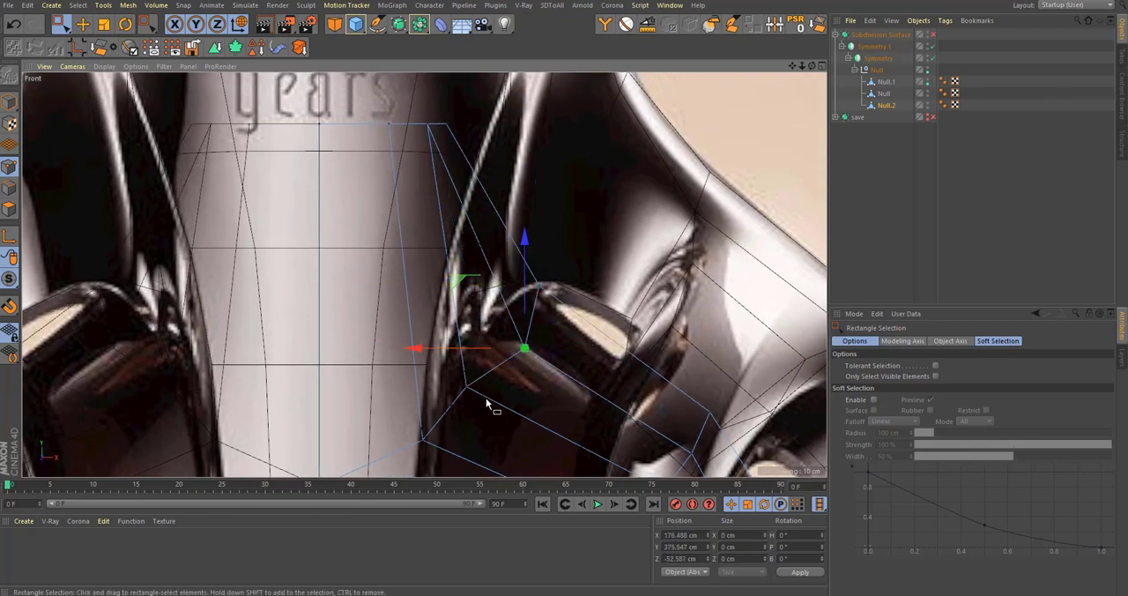
pyautogui.keyDown('alt'); pyautogui.moveTo(431, 332); pyautogui.dragTo(412, 273, button='middle'); pyautogui.keyUp('alt')
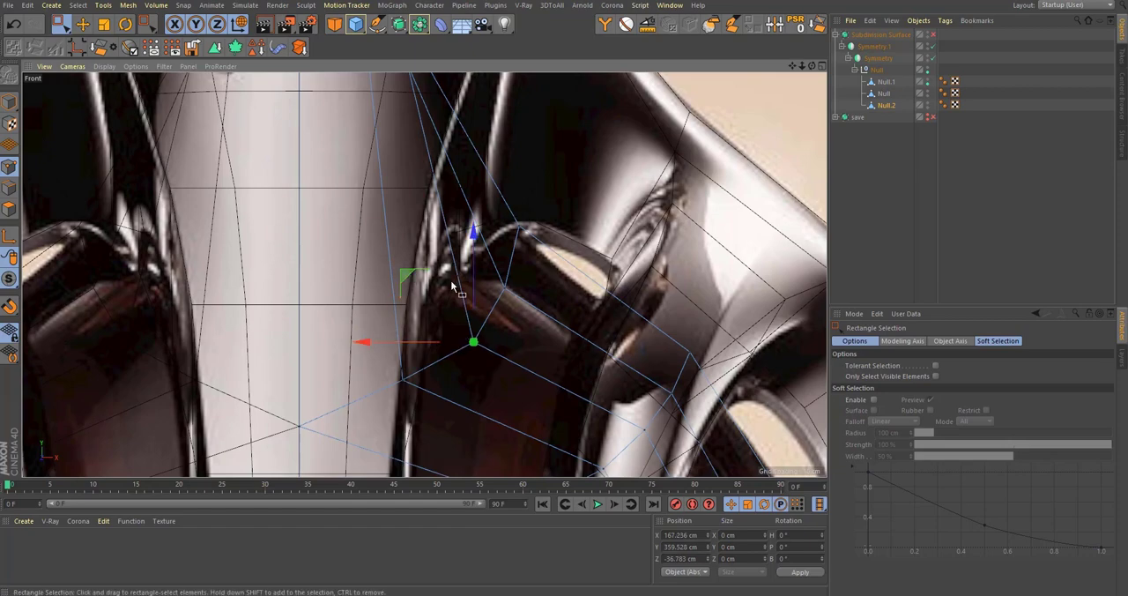
pyautogui.scroll(-4, 451, 286)
# Step: Turn subdivision smoothing back on, return to the perspective view and inspect the whole bottle down to its base
pyautogui.press('q')
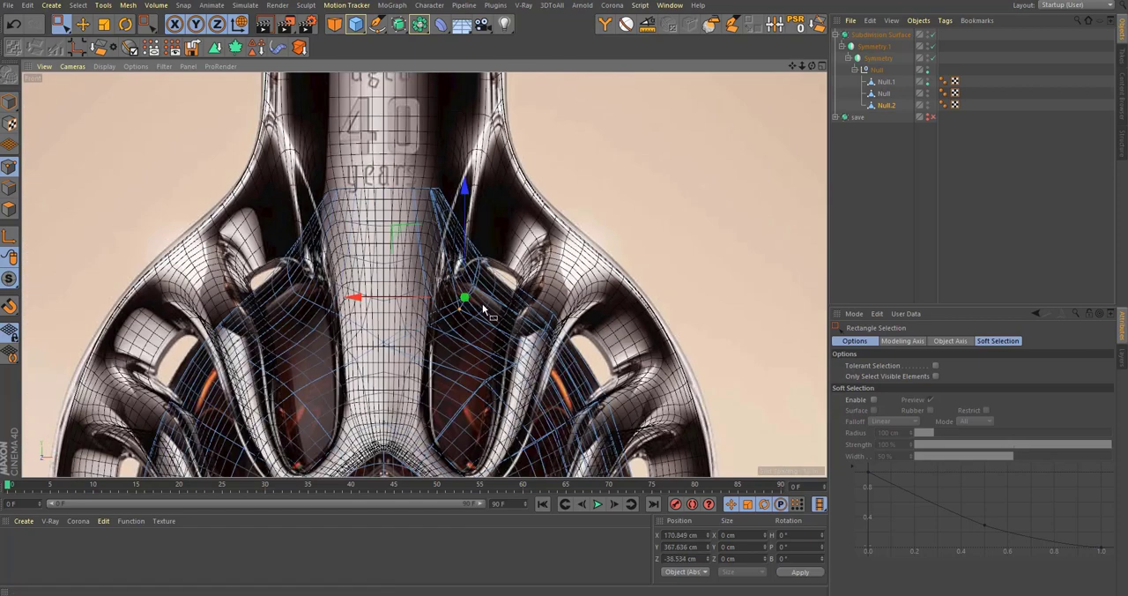
pyautogui.middleClick(471, 223)
pyautogui.middleClick(264, 194)
pyautogui.click(920, 174)
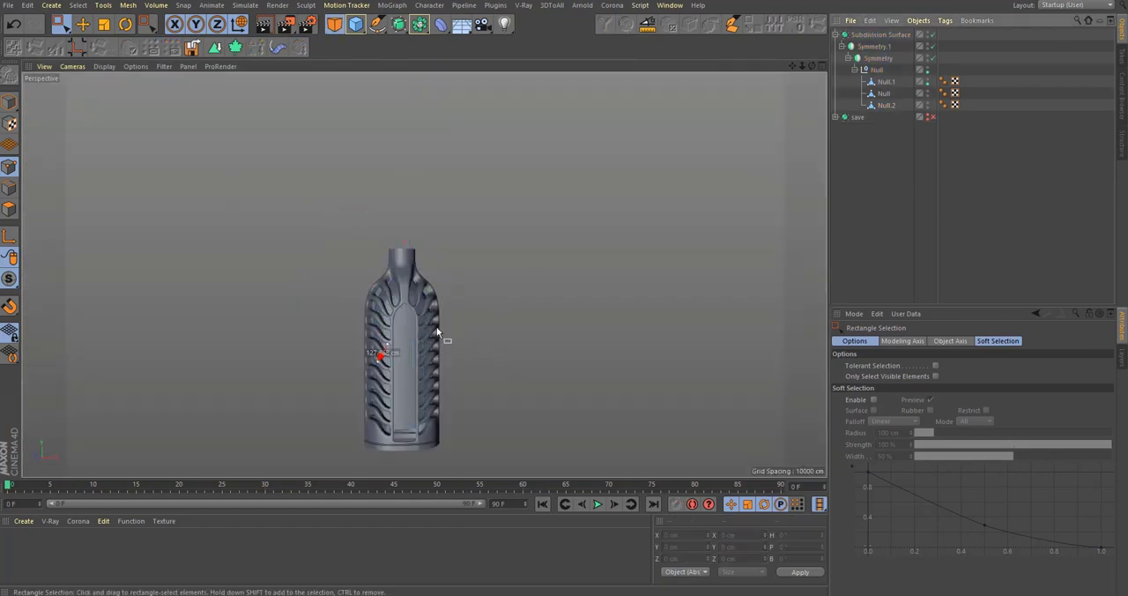
pyautogui.keyDown('alt'); pyautogui.moveTo(436, 327); pyautogui.dragTo(441, 350); pyautogui.keyUp('alt')
pyautogui.scroll(6, 402, 441)
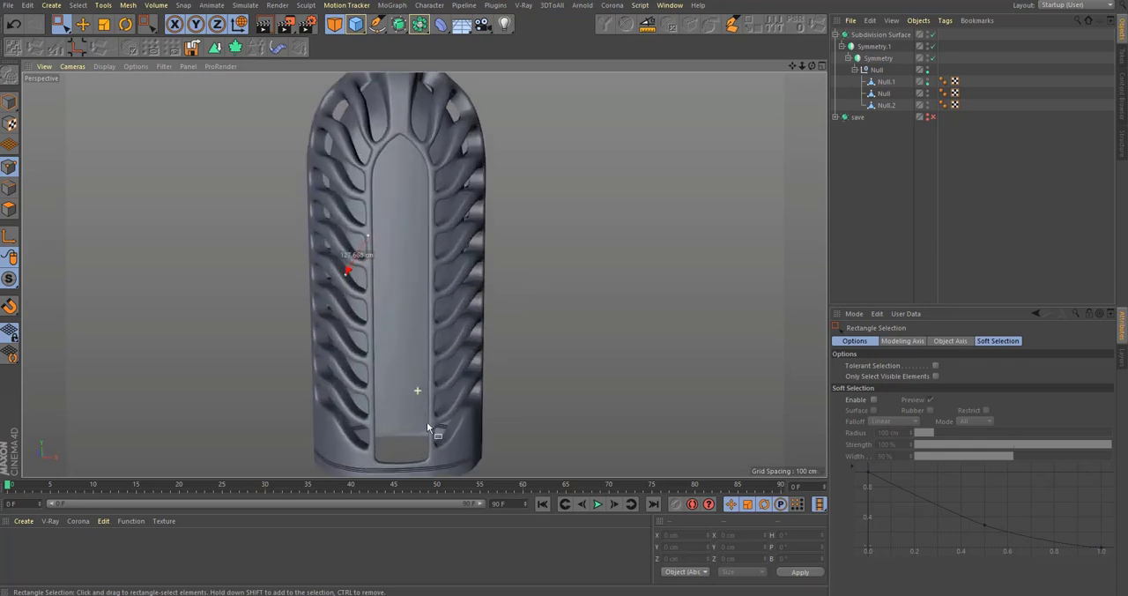
# Step: Select the inner wall mesh Null.2, turn off subdivision smoothing and isolate the mesh near its bottom opening
pyautogui.click(885, 105)
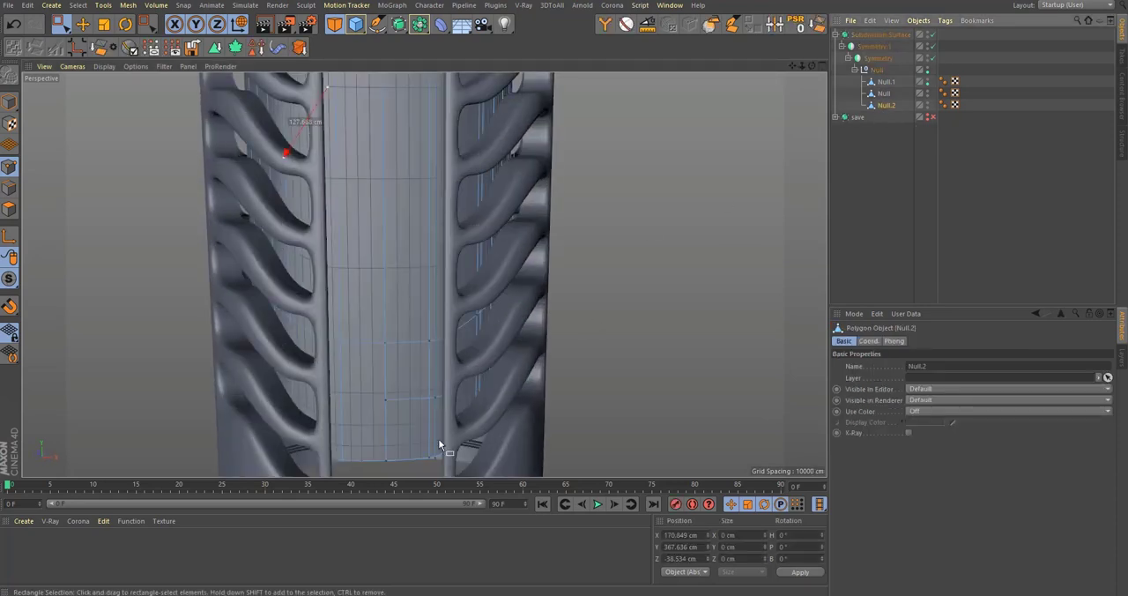
pyautogui.keyDown('alt'); pyautogui.moveTo(344, 453); pyautogui.dragTo(368, 217, button='middle'); pyautogui.keyUp('alt')
pyautogui.press('q')
pyautogui.keyDown('alt'); pyautogui.moveTo(399, 259); pyautogui.dragTo(520, 254, button='right'); pyautogui.keyUp('alt')
pyautogui.keyDown('alt'); pyautogui.moveTo(476, 277); pyautogui.dragTo(484, 204); pyautogui.keyUp('alt')
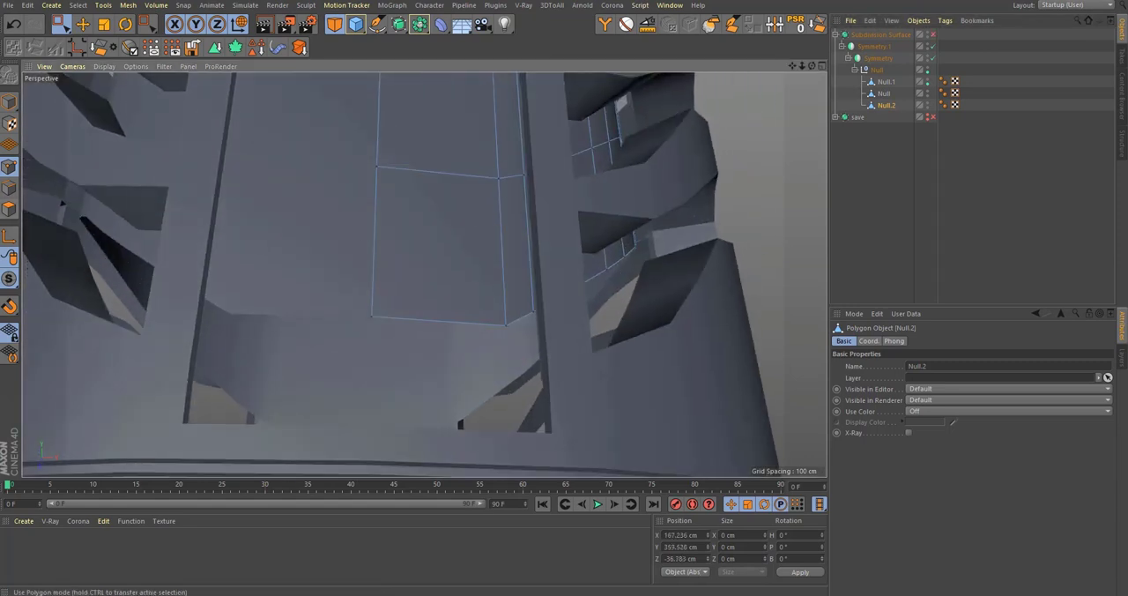
pyautogui.moveTo(8, 279); pyautogui.dragTo(57, 316)
# Step: Switch to edge editing and select the row of edges along the inner wall's bottom opening
pyautogui.keyDown('alt'); pyautogui.moveTo(473, 294); pyautogui.dragTo(489, 300); pyautogui.keyUp('alt')
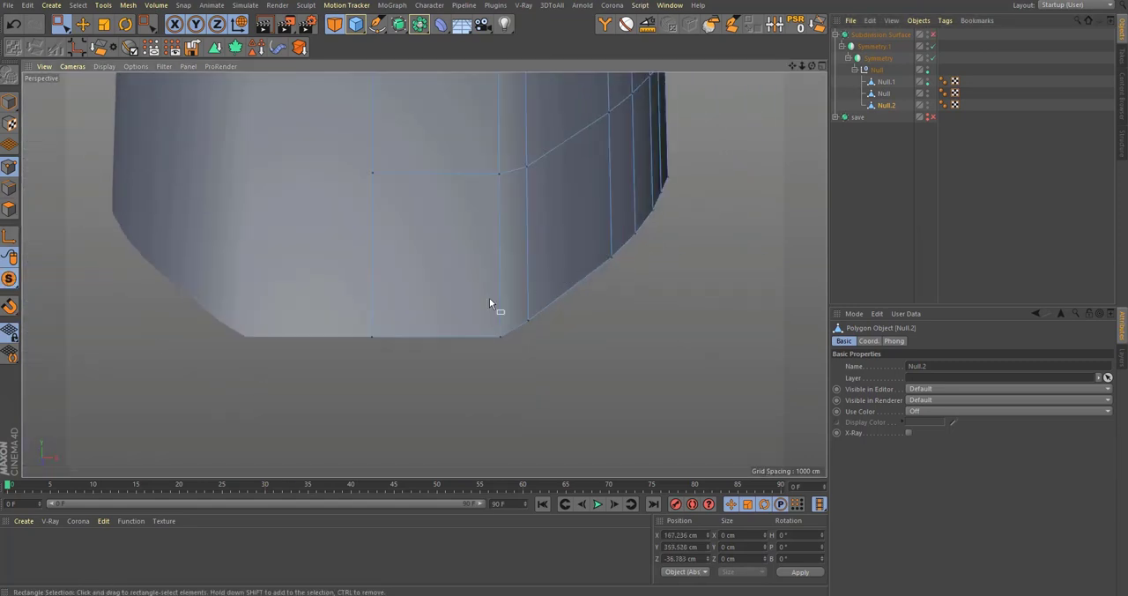
pyautogui.keyDown('alt'); pyautogui.moveTo(489, 299); pyautogui.dragTo(389, 303, button='middle'); pyautogui.keyUp('alt')
pyautogui.keyDown('alt'); pyautogui.moveTo(388, 304); pyautogui.dragTo(357, 319, button='right'); pyautogui.keyUp('alt')
pyautogui.keyDown('alt'); pyautogui.moveTo(358, 320); pyautogui.dragTo(173, 239); pyautogui.keyUp('alt')
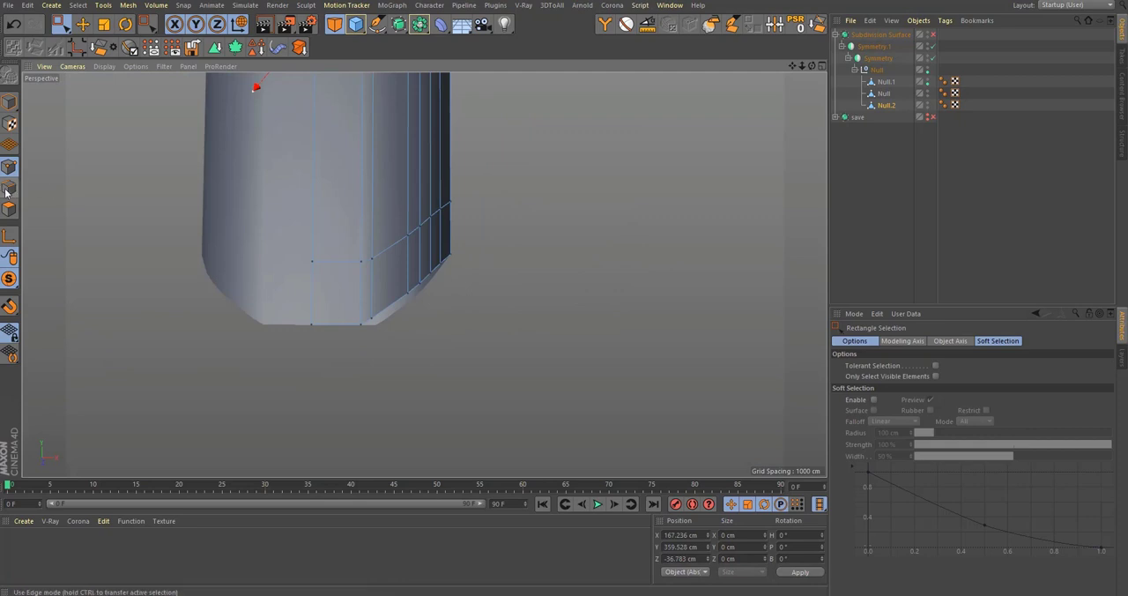
pyautogui.moveTo(242, 282); pyautogui.dragTo(243, 282)
pyautogui.moveTo(606, 362); pyautogui.dragTo(330, 167)
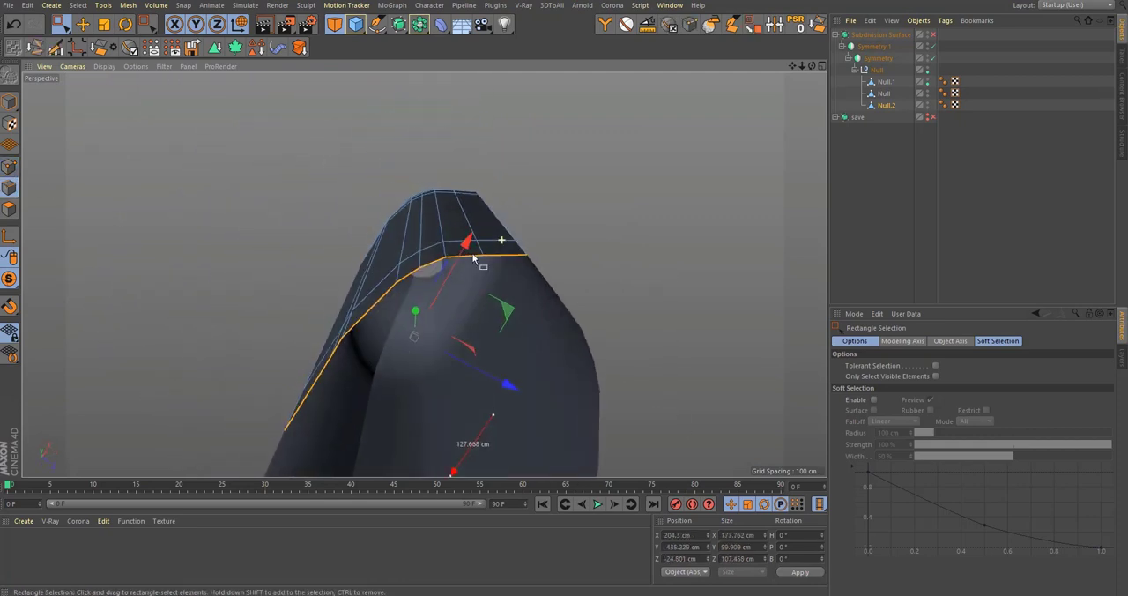
# Step: Extrude the selected bottom edges inward and flatten the new row to 0 cm along Z
pyautogui.keyDown('alt'); pyautogui.moveTo(475, 257); pyautogui.dragTo(480, 313); pyautogui.keyUp('alt')
pyautogui.keyDown('alt'); pyautogui.moveTo(488, 271); pyautogui.dragTo(421, 255); pyautogui.keyUp('alt')
pyautogui.press('t')
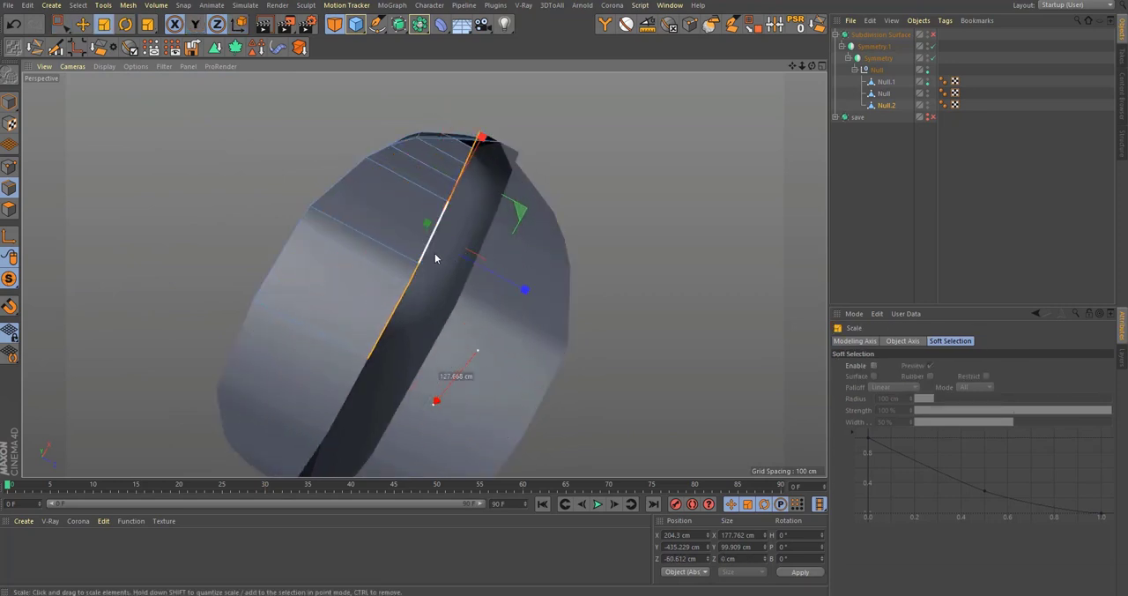
# Step: Move the flattened bottom edges in the top view to about Z -78.6 cm, toward the mirror seam
pyautogui.middleClick(435, 253)
pyautogui.middleClick(603, 176)
pyautogui.press('e')
pyautogui.scroll(3, 431, 234)
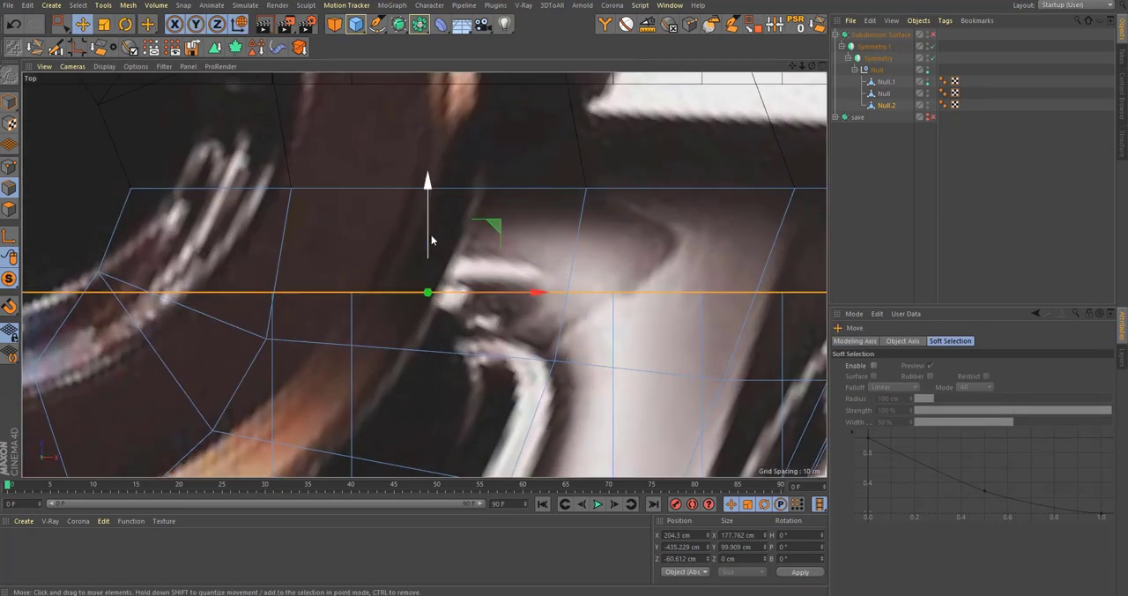
pyautogui.moveTo(431, 236); pyautogui.dragTo(466, 133)
pyautogui.keyDown('alt'); pyautogui.moveTo(394, 204); pyautogui.dragTo(550, 177, button='right'); pyautogui.keyUp('alt')
pyautogui.keyDown('alt'); pyautogui.moveTo(551, 176); pyautogui.dragTo(238, 418, button='middle'); pyautogui.keyUp('alt')
# Step: Turn on snapping for moving the flattened bottom edges, keeping the inner wall mesh isolated
pyautogui.click(10, 306)
pyautogui.click(10, 279)
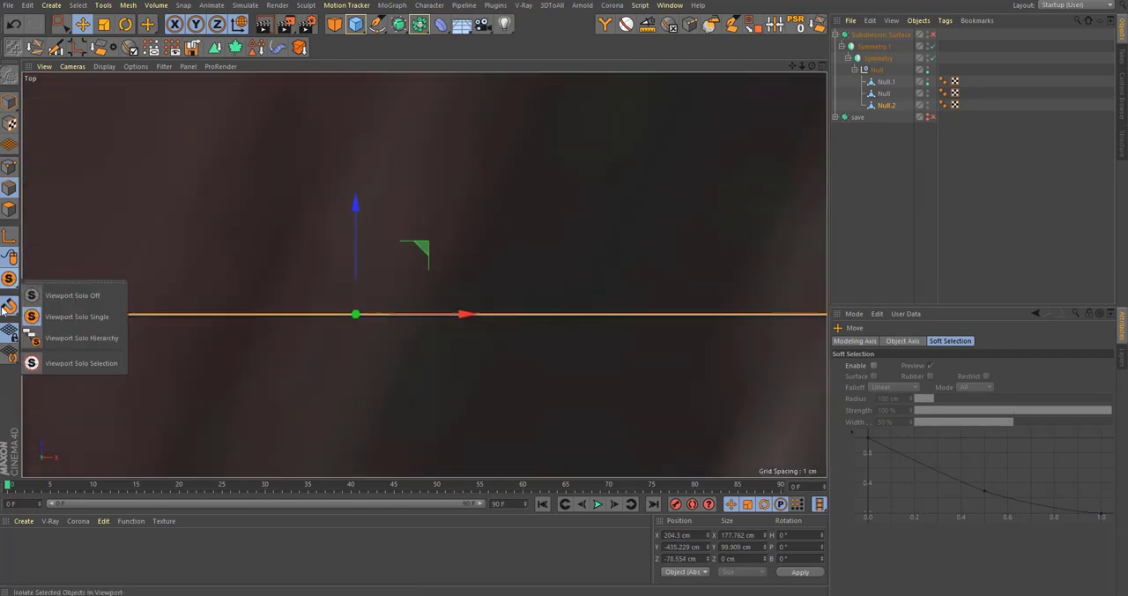
pyautogui.click(8, 307)
pyautogui.click(44, 326)
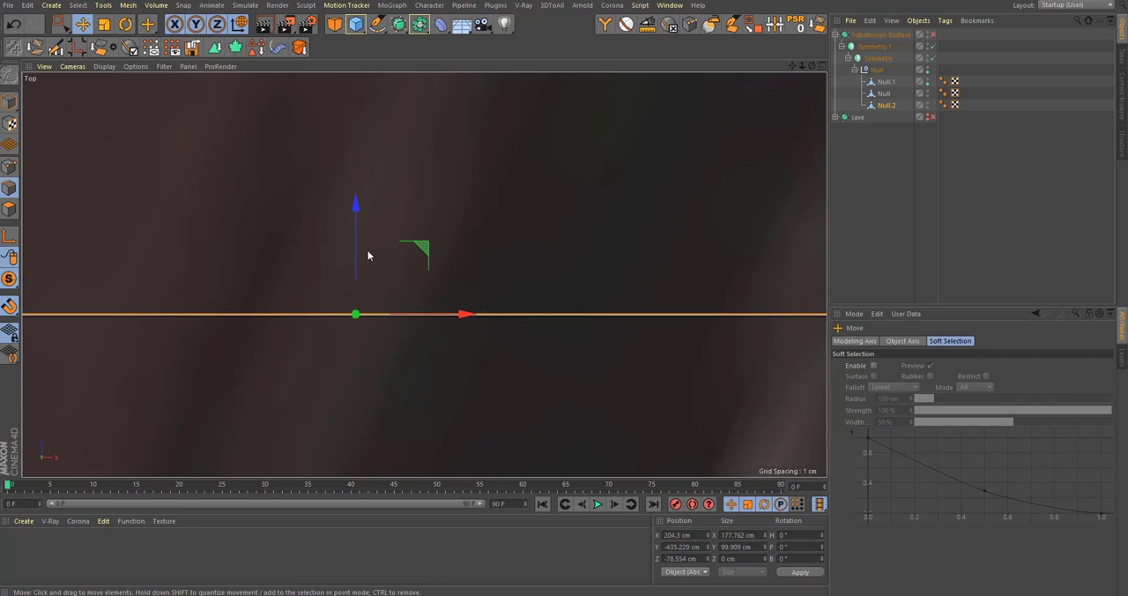
# Step: Weld the overlapping points at the outer end of the inner wall's bottom seam into a single point
pyautogui.middleClick(364, 270)
pyautogui.middleClick(309, 229)
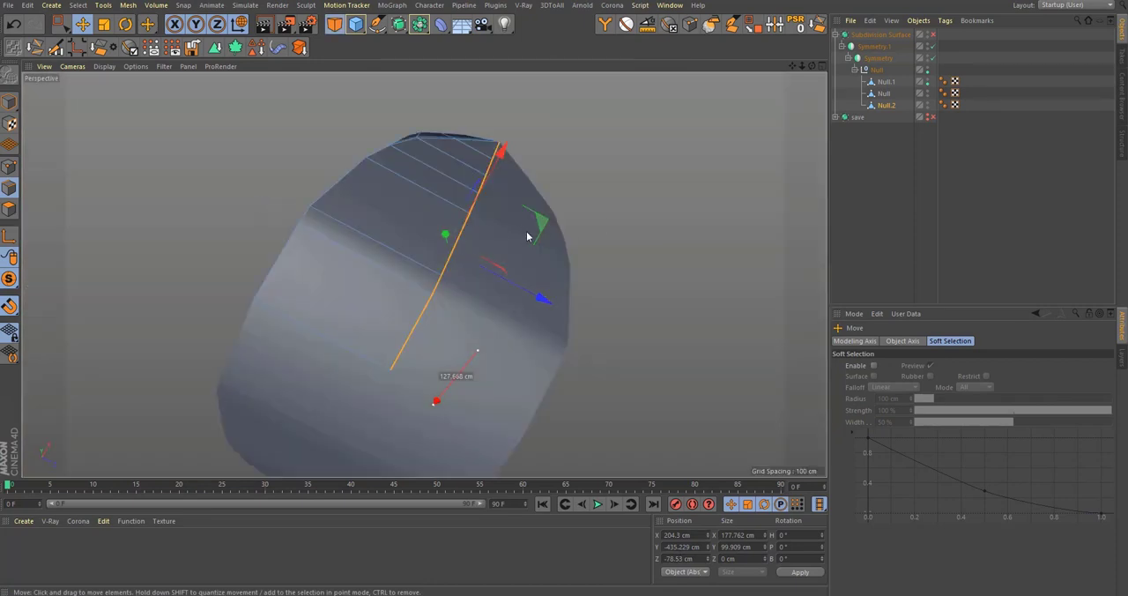
pyautogui.keyDown('alt'); pyautogui.moveTo(456, 230); pyautogui.dragTo(436, 302); pyautogui.keyUp('alt')
pyautogui.keyDown('alt'); pyautogui.moveTo(499, 227); pyautogui.dragTo(486, 277); pyautogui.keyUp('alt')
pyautogui.keyDown('alt'); pyautogui.moveTo(502, 228); pyautogui.dragTo(551, 225, button='right'); pyautogui.keyUp('alt')
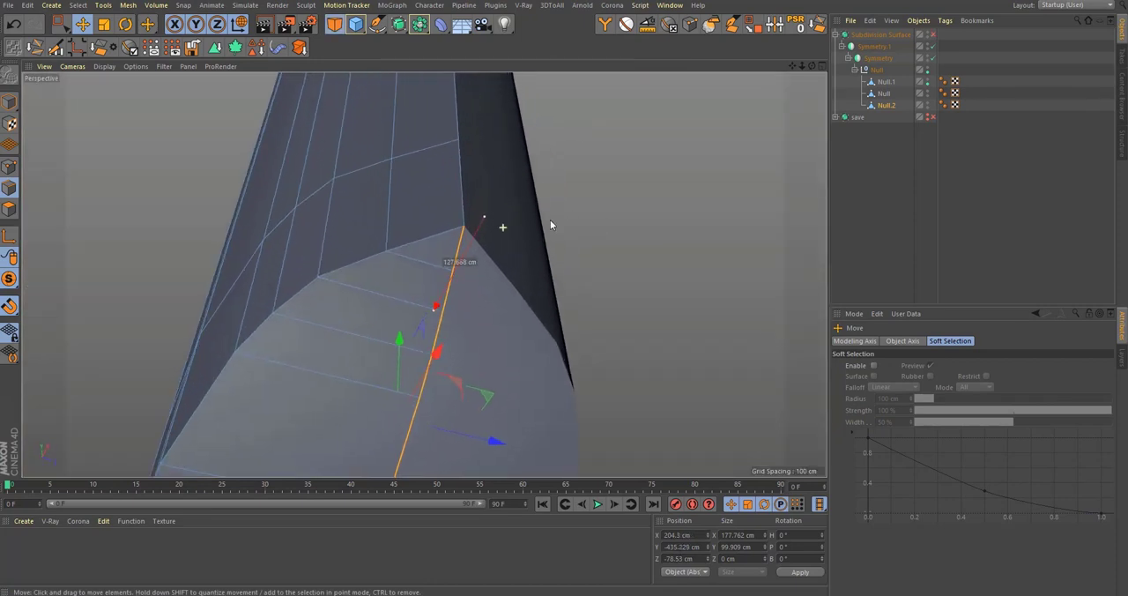
pyautogui.click(9, 165)
pyautogui.press('0')
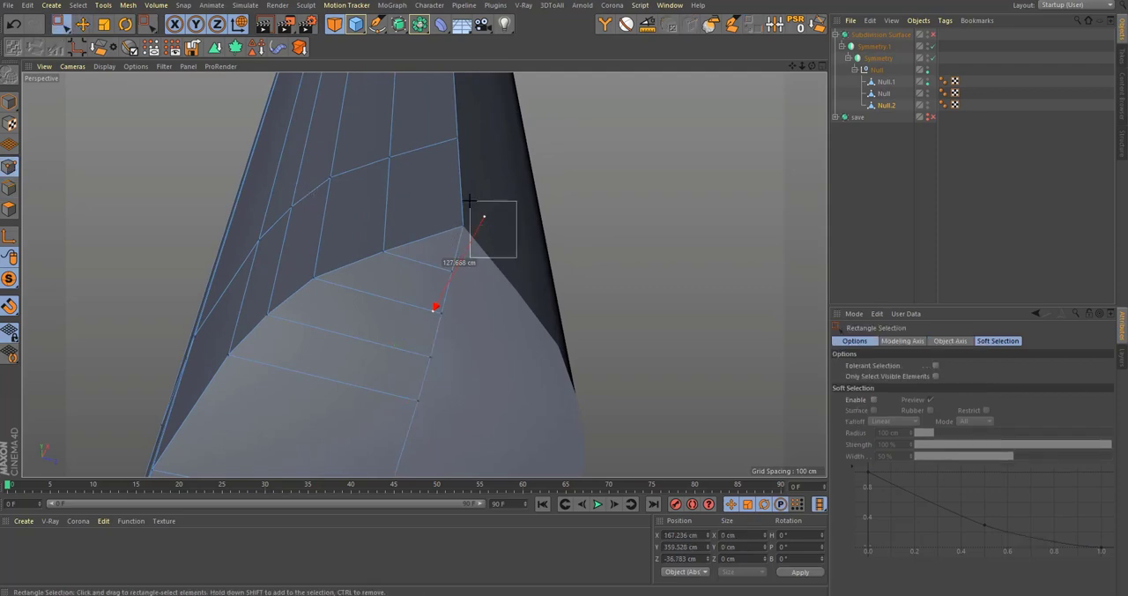
pyautogui.press('m')
pyautogui.press('q')
pyautogui.click(518, 301)
pyautogui.keyDown('alt'); pyautogui.moveTo(519, 300); pyautogui.dragTo(542, 300); pyautogui.keyUp('alt')
# Step: Examine the inner wall's closed bottom against the front reference image and from several sides in perspective
pyautogui.middleClick(542, 298)
pyautogui.middleClick(427, 329)
pyautogui.scroll(-5, 463, 375)
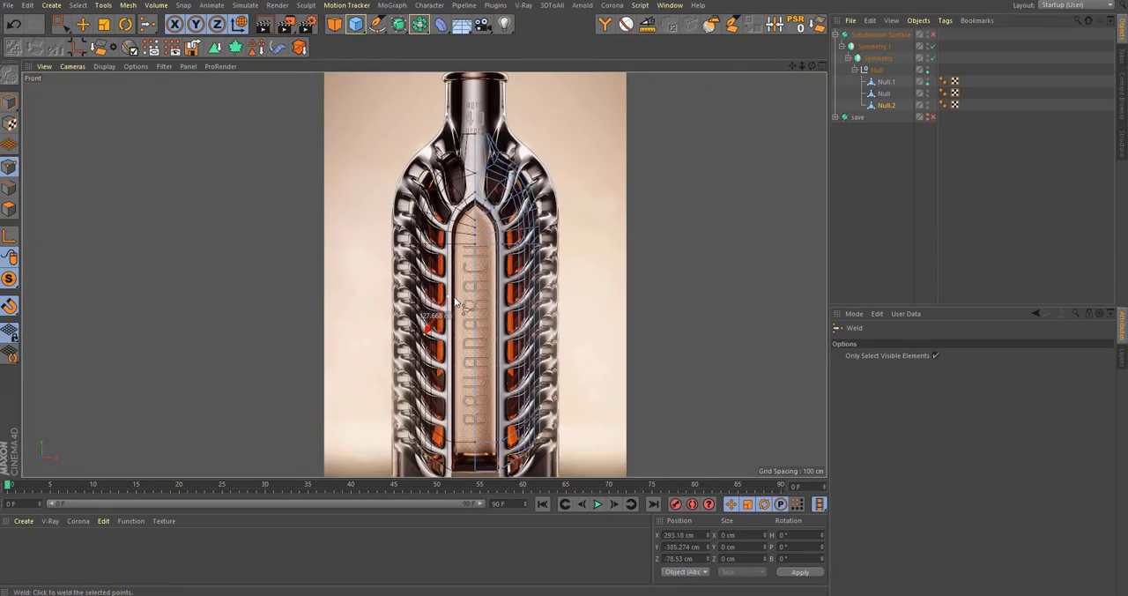
pyautogui.scroll(10, 463, 375)
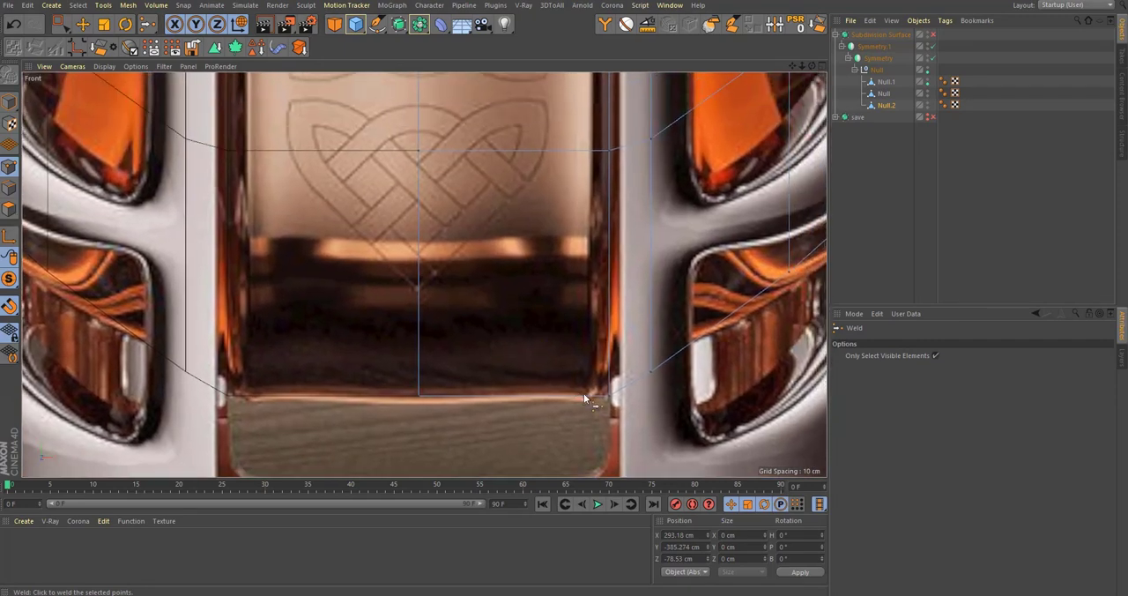
pyautogui.middleClick(584, 385)
pyautogui.middleClick(370, 217)
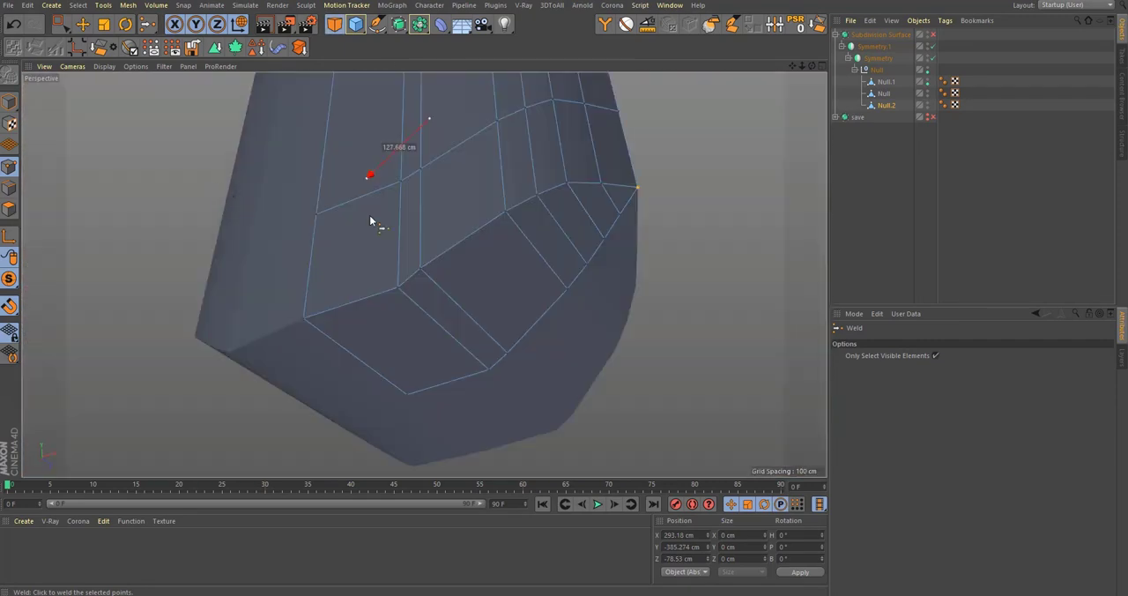
pyautogui.keyDown('alt'); pyautogui.moveTo(369, 217); pyautogui.dragTo(446, 260); pyautogui.keyUp('alt')
pyautogui.keyDown('alt'); pyautogui.moveTo(445, 259); pyautogui.dragTo(496, 370, button='middle'); pyautogui.keyUp('alt')
pyautogui.keyDown('alt'); pyautogui.moveTo(471, 146); pyautogui.dragTo(487, 263, button='middle'); pyautogui.keyUp('alt')
pyautogui.keyDown('alt'); pyautogui.moveTo(490, 254); pyautogui.dragTo(528, 246, button='right'); pyautogui.keyUp('alt')
pyautogui.scroll(-3, 456, 194)
# Step: In the front view, move the points beside the label panel's pointed arch to about X 141 cm, Y 254.5 cm
pyautogui.middleClick(455, 194)
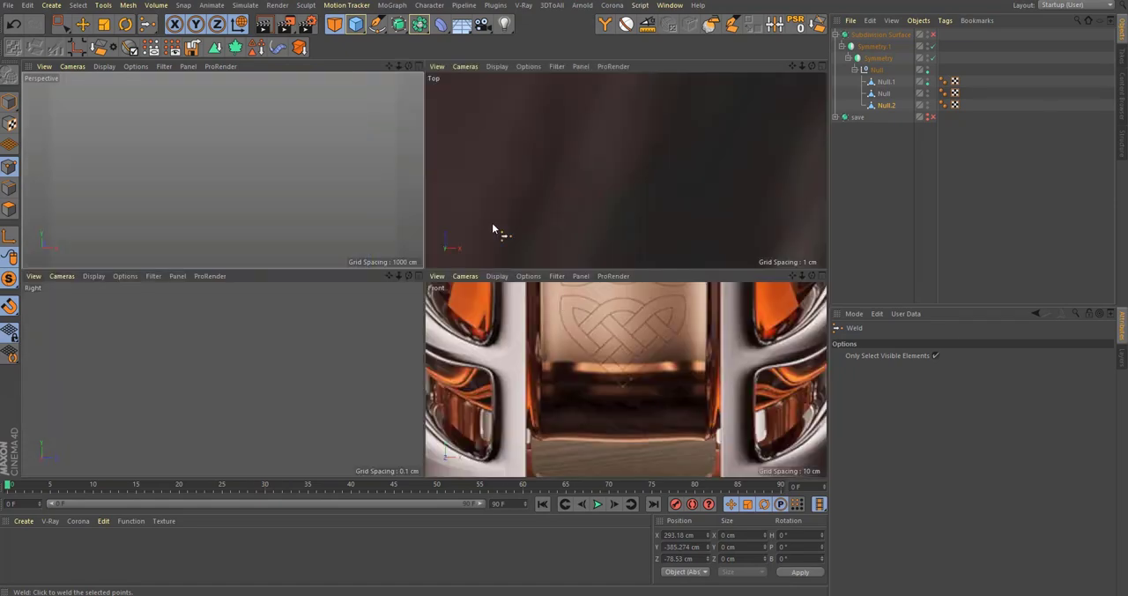
pyautogui.middleClick(479, 345)
pyautogui.scroll(-3, 535, 186)
pyautogui.keyDown('alt'); pyautogui.moveTo(535, 185); pyautogui.dragTo(520, 432, button='middle'); pyautogui.keyUp('alt')
pyautogui.keyDown('alt'); pyautogui.moveTo(481, 235); pyautogui.dragTo(583, 222, button='right'); pyautogui.keyUp('alt')
pyautogui.keyDown('alt'); pyautogui.moveTo(453, 171); pyautogui.dragTo(457, 240, button='middle'); pyautogui.keyUp('alt')
pyautogui.press('0')
pyautogui.moveTo(457, 235); pyautogui.dragTo(513, 294)
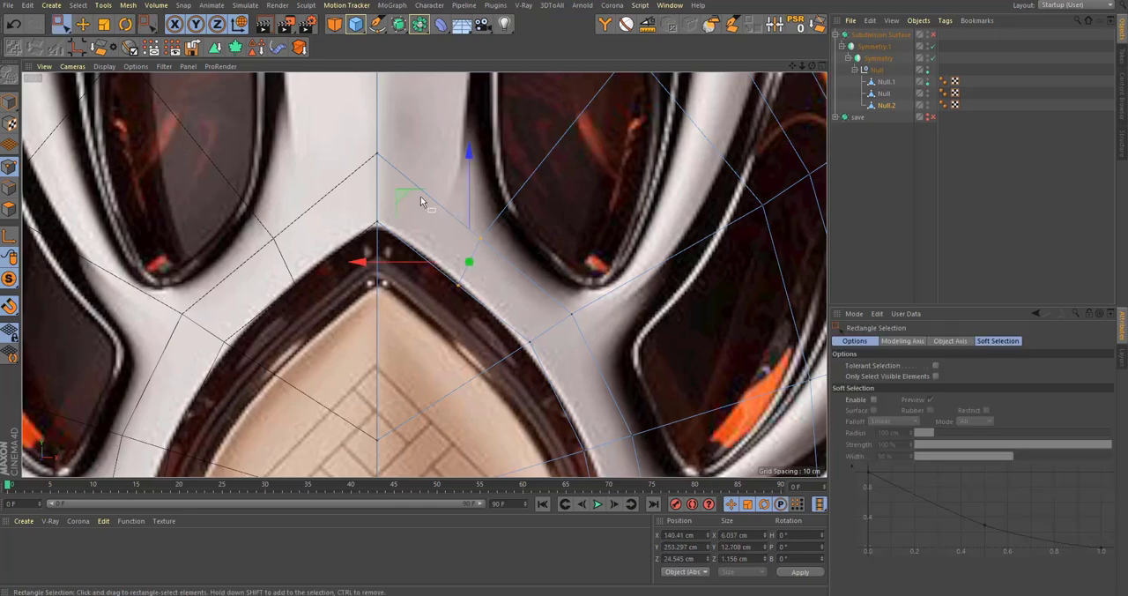
pyautogui.moveTo(410, 198); pyautogui.dragTo(412, 196)
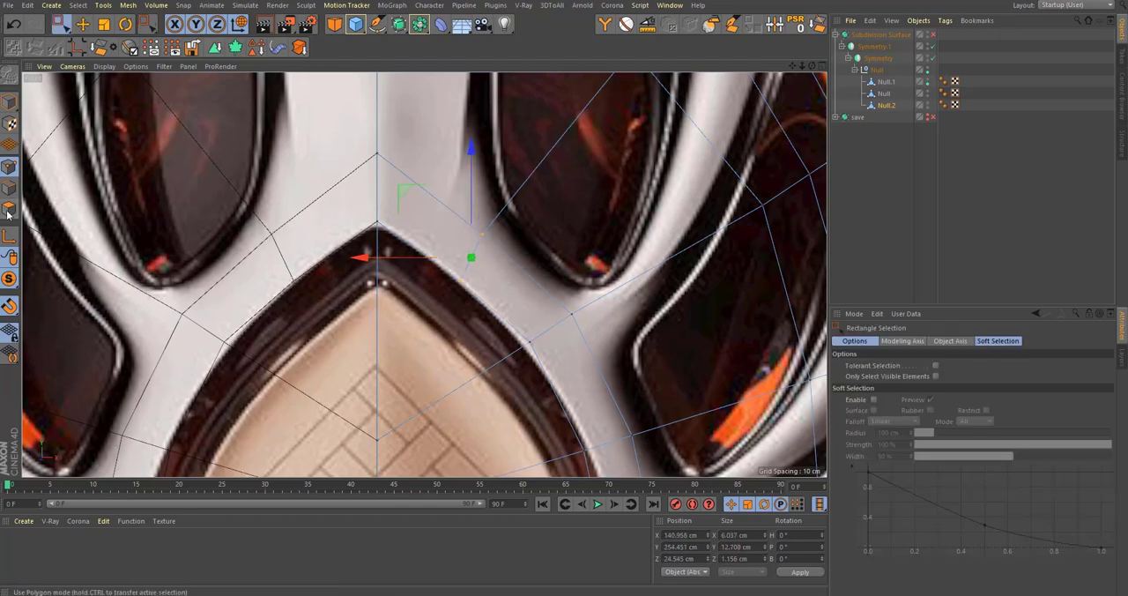
# Step: Select the label panel's polygons from the pointed arch down to the bottom face, ready for an Extrude
pyautogui.press('9')
pyautogui.scroll(-3, 433, 303)
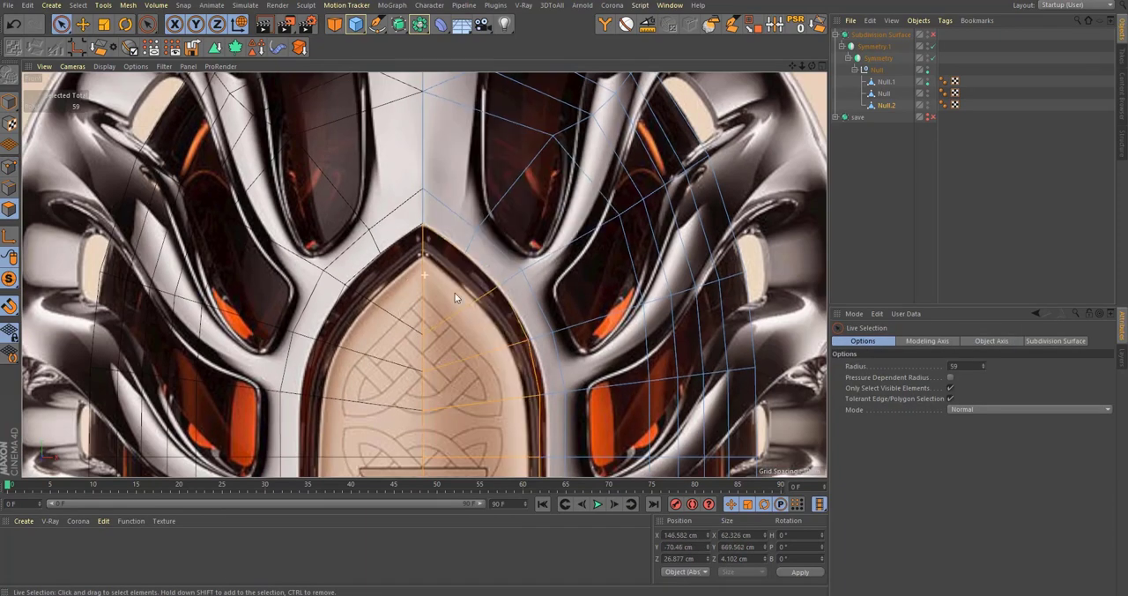
pyautogui.scroll(-5, 454, 295)
pyautogui.scroll(6, 410, 264)
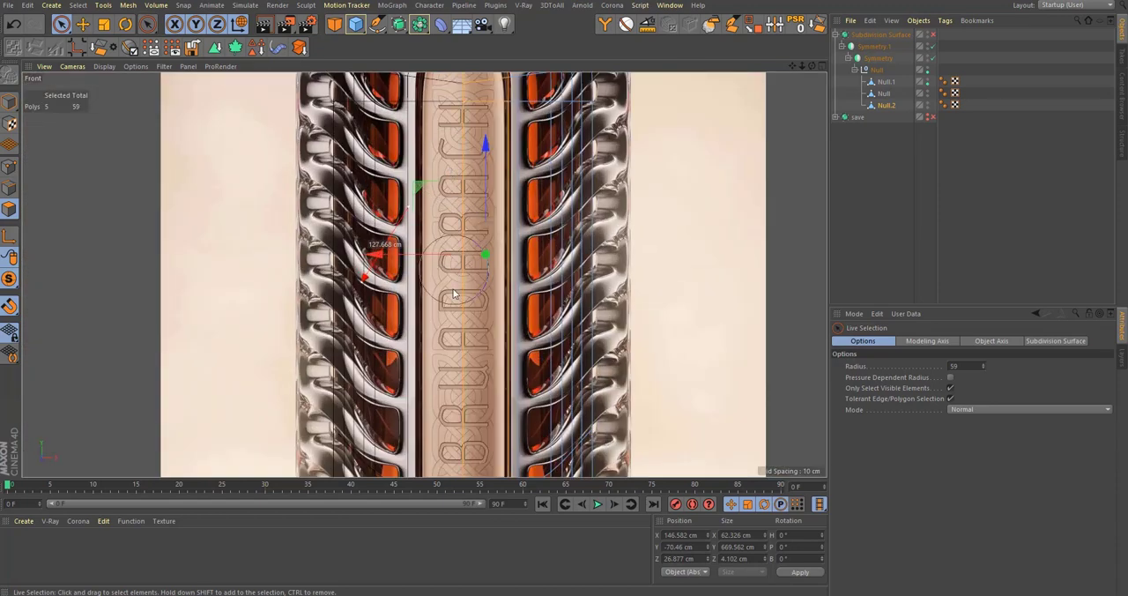
pyautogui.press('super+space')
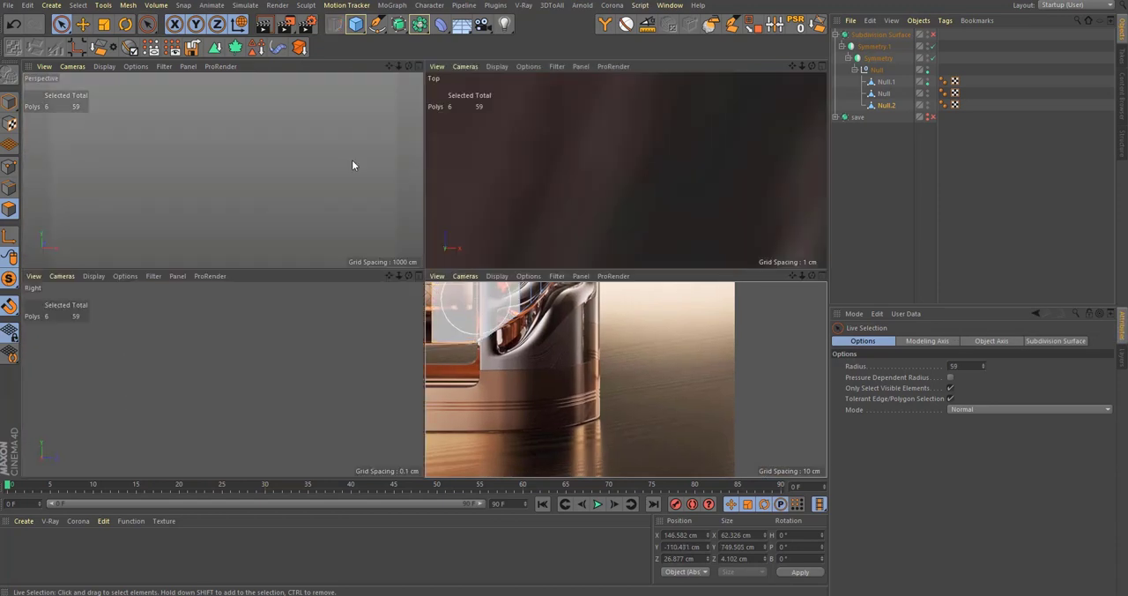
pyautogui.middleClick(351, 163)
pyautogui.keyDown('alt'); pyautogui.moveTo(483, 283); pyautogui.dragTo(436, 365, button='right'); pyautogui.keyUp('alt')
pyautogui.keyDown('alt'); pyautogui.moveTo(540, 374); pyautogui.dragTo(476, 123); pyautogui.keyUp('alt')
pyautogui.keyDown('alt'); pyautogui.moveTo(459, 376); pyautogui.dragTo(536, 315, button='right'); pyautogui.keyUp('alt')
pyautogui.keyDown('shift'); pyautogui.click(385, 320); pyautogui.keyUp('shift')
pyautogui.keyDown('alt'); pyautogui.moveTo(385, 320); pyautogui.dragTo(441, 231); pyautogui.keyUp('alt')
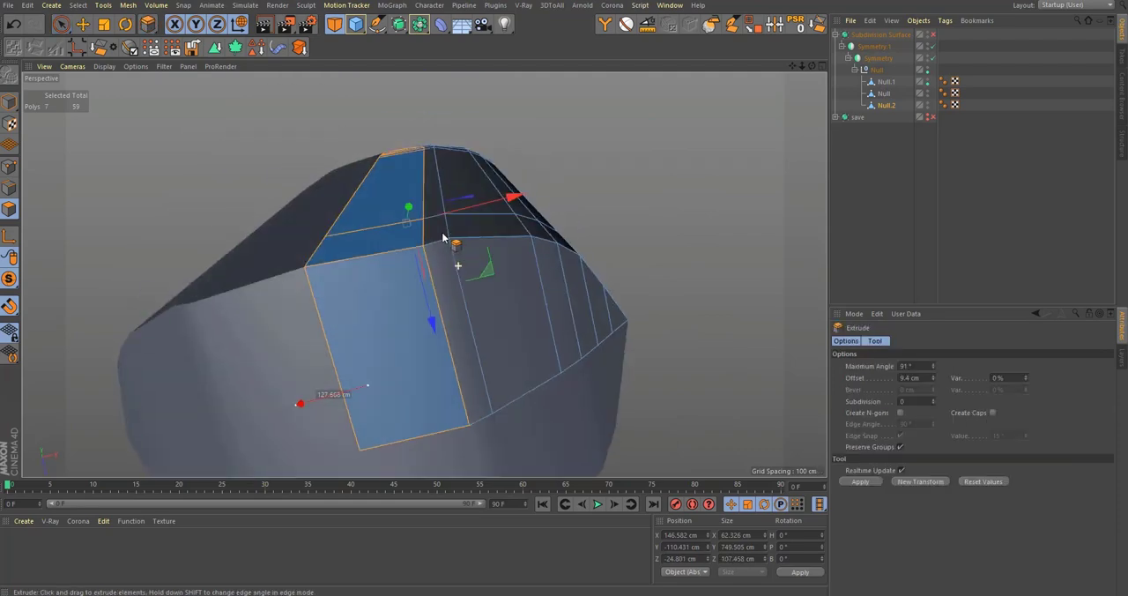
pyautogui.press('d')
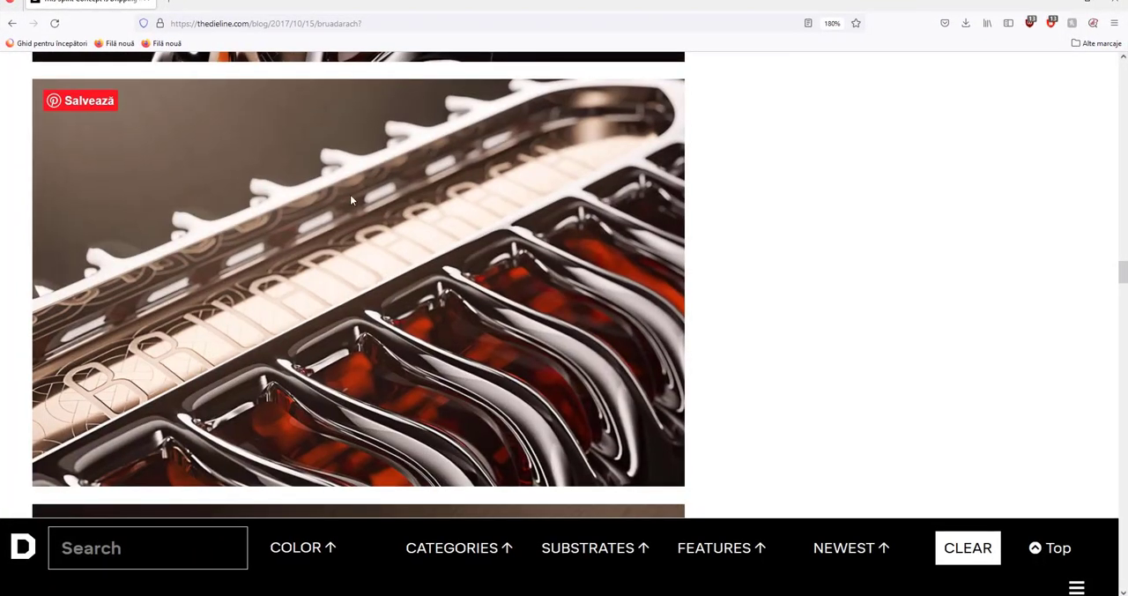
# Step: Switch to the browser and examine the bottle photos for the label panel's edges and its bottom end
pyautogui.scroll(5, 350, 195)
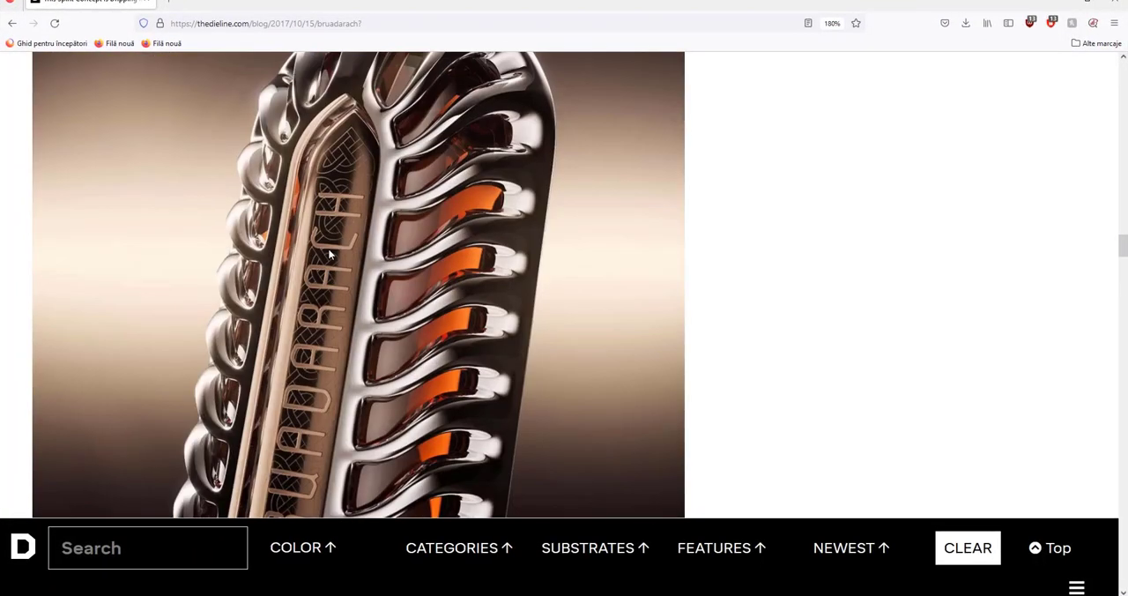
pyautogui.scroll(-3, 314, 216)
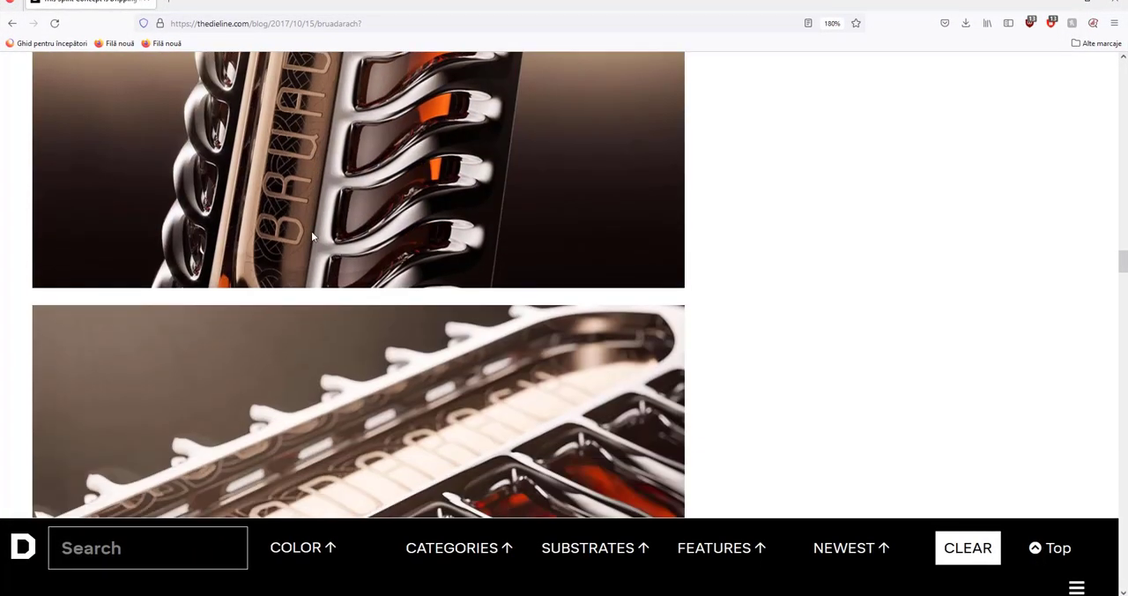
pyautogui.scroll(-9, 256, 291)
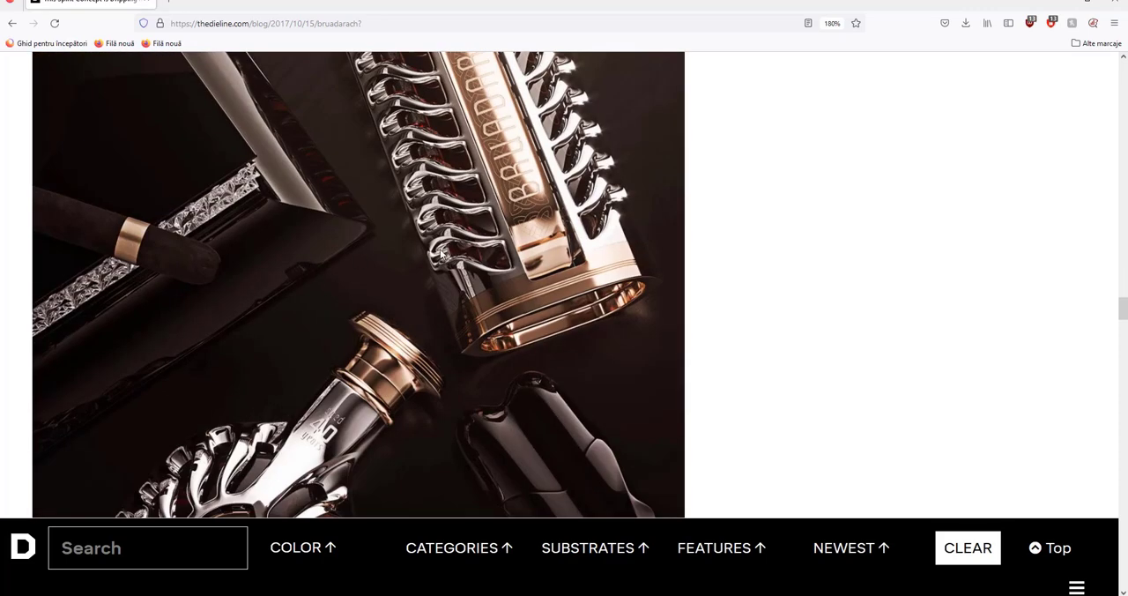
pyautogui.scroll(-5, 576, 262)
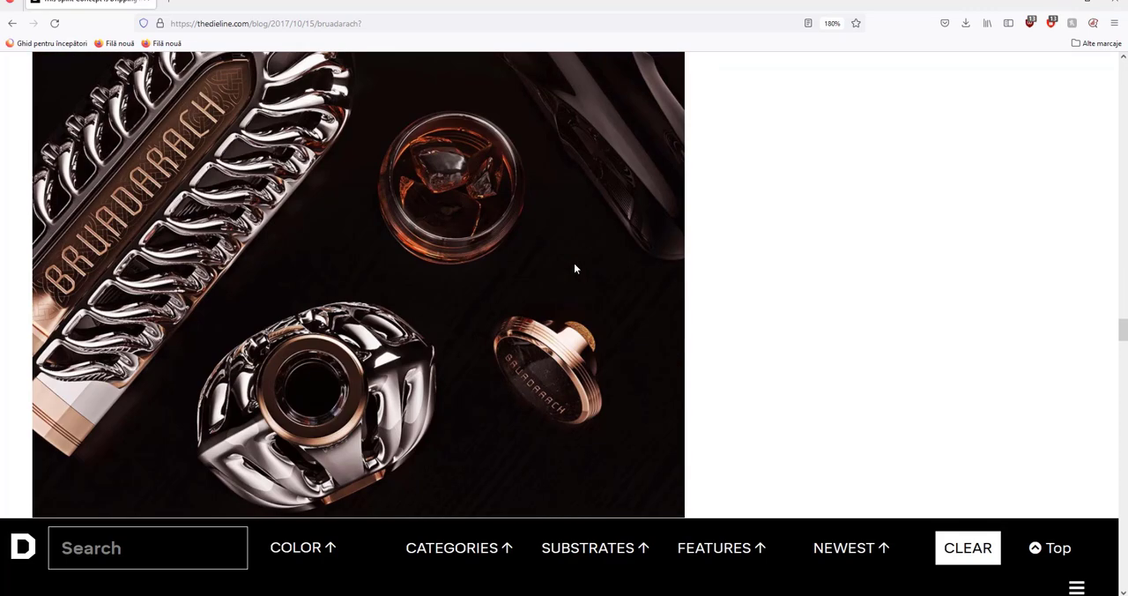
pyautogui.scroll(-6, 471, 284)
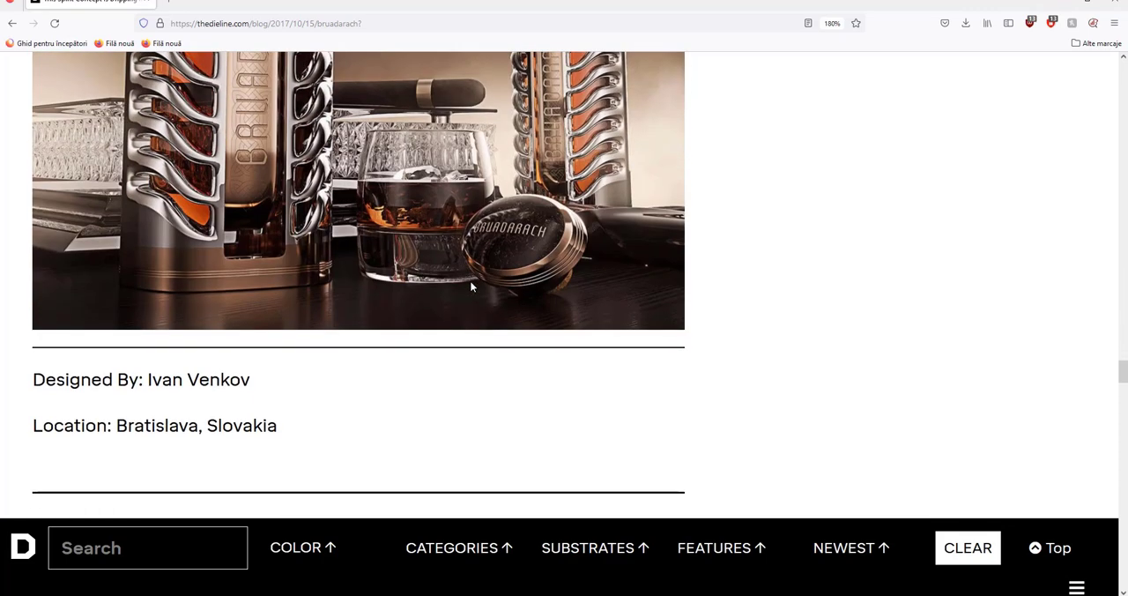
pyautogui.scroll(-4, 349, 259)
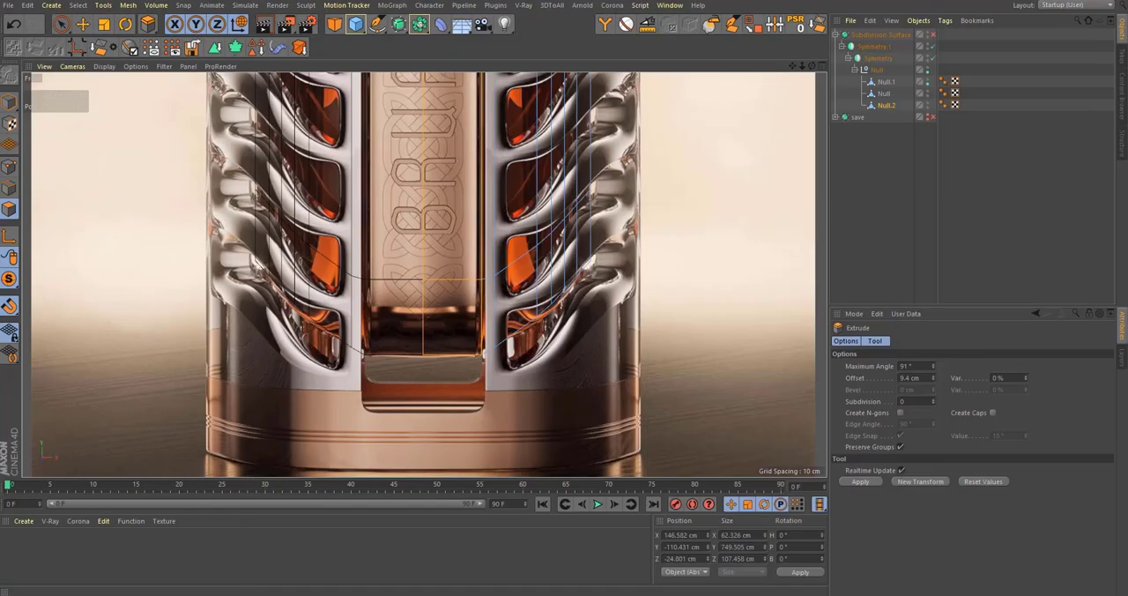
# Step: Back in Cinema 4D, extrude the selected label panel polygons inward with a 5.3 cm offset
pyautogui.scroll(5, 480, 342)
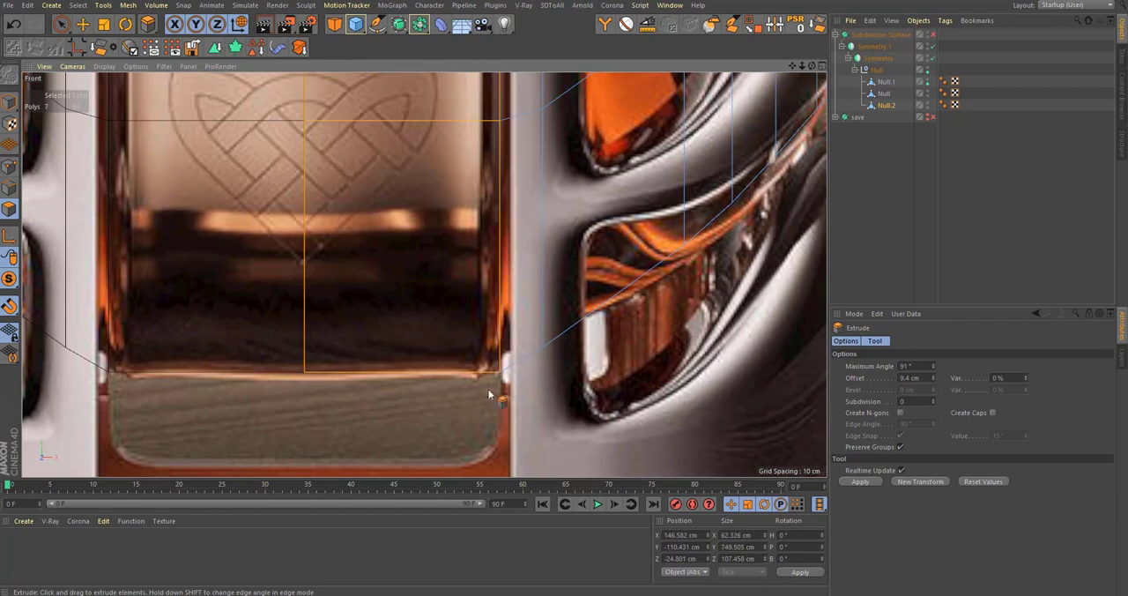
pyautogui.scroll(-5, 435, 401)
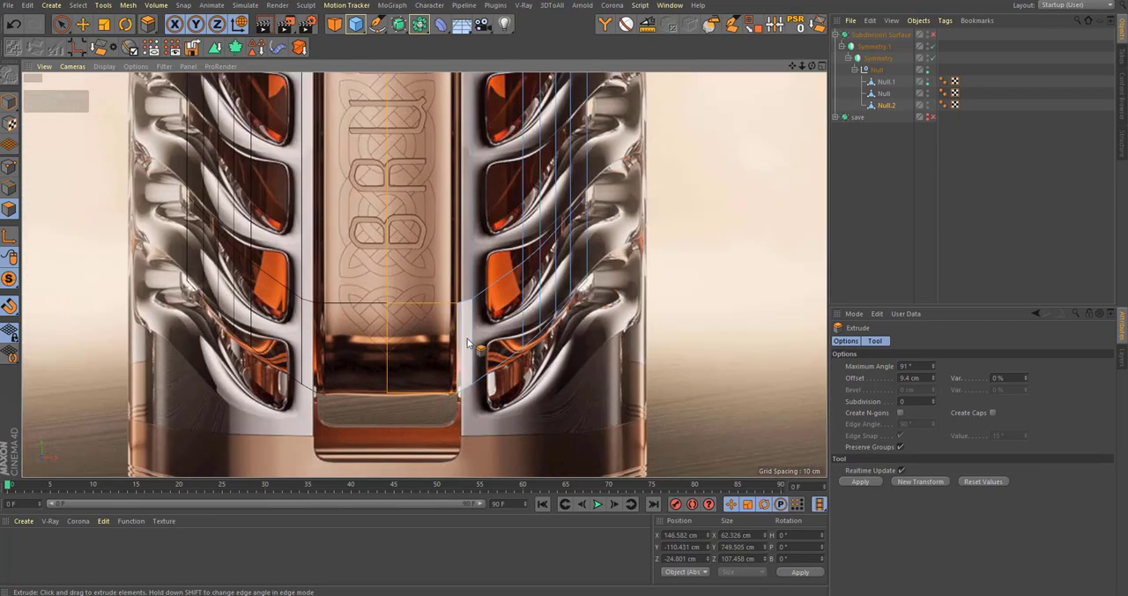
pyautogui.middleClick(460, 328)
pyautogui.middleClick(300, 181)
pyautogui.keyDown('alt'); pyautogui.moveTo(381, 366); pyautogui.dragTo(457, 304); pyautogui.keyUp('alt')
pyautogui.moveTo(456, 304); pyautogui.dragTo(478, 304)
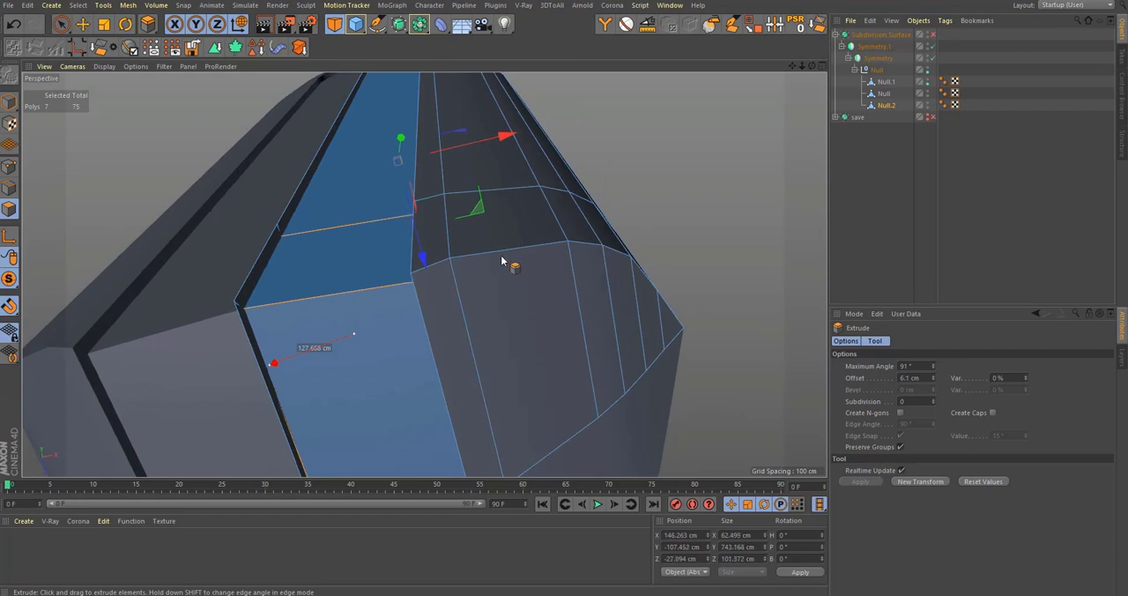
pyautogui.keyDown('alt'); pyautogui.moveTo(502, 261); pyautogui.dragTo(352, 327); pyautogui.keyUp('alt')
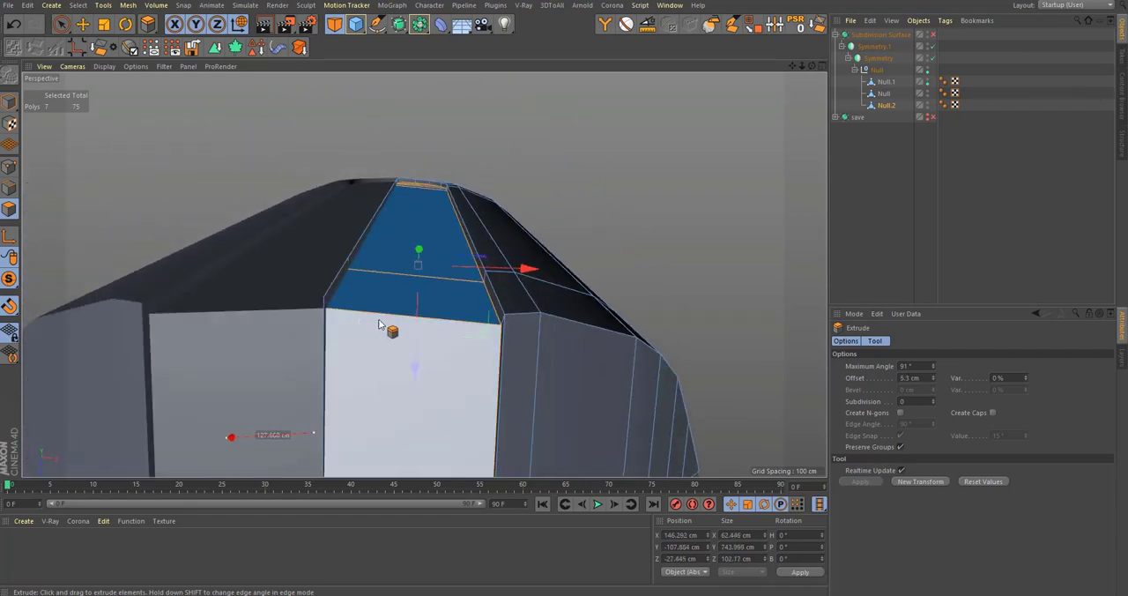
# Step: Select the extruded panel's bottom face and lower it to about Y -493.6 cm
pyautogui.keyDown('alt'); pyautogui.moveTo(420, 321); pyautogui.dragTo(465, 408); pyautogui.keyUp('alt')
pyautogui.press('space')
pyautogui.click(464, 322)
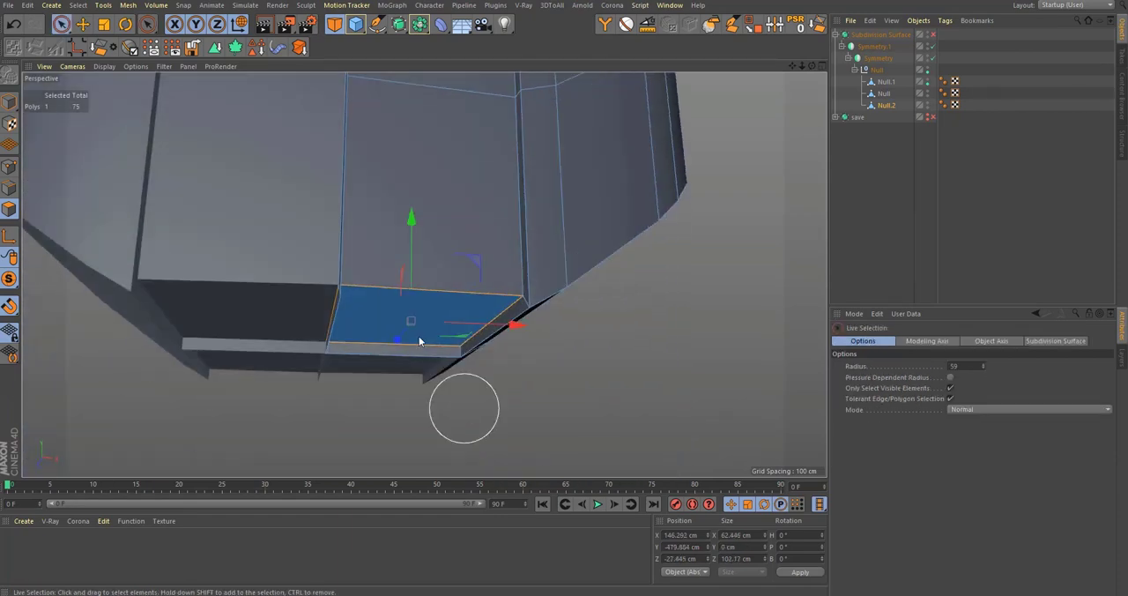
pyautogui.moveTo(410, 257); pyautogui.dragTo(514, 352)
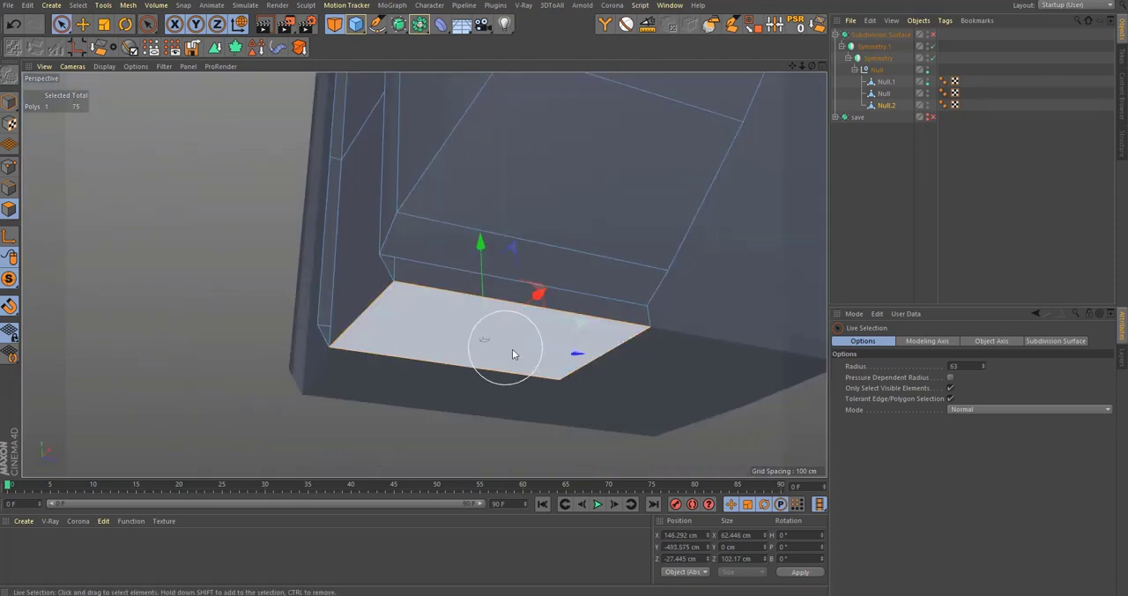
pyautogui.middleClick(514, 353)
pyautogui.moveTo(357, 221); pyautogui.dragTo(378, 230, button='middle')
pyautogui.keyDown('alt'); pyautogui.moveTo(377, 229); pyautogui.dragTo(544, 405); pyautogui.keyUp('alt')
# Step: Delete the narrow extruded polygons along the mirror seam, from the bottom face up to the arch tip
pyautogui.middleClick(244, 180)
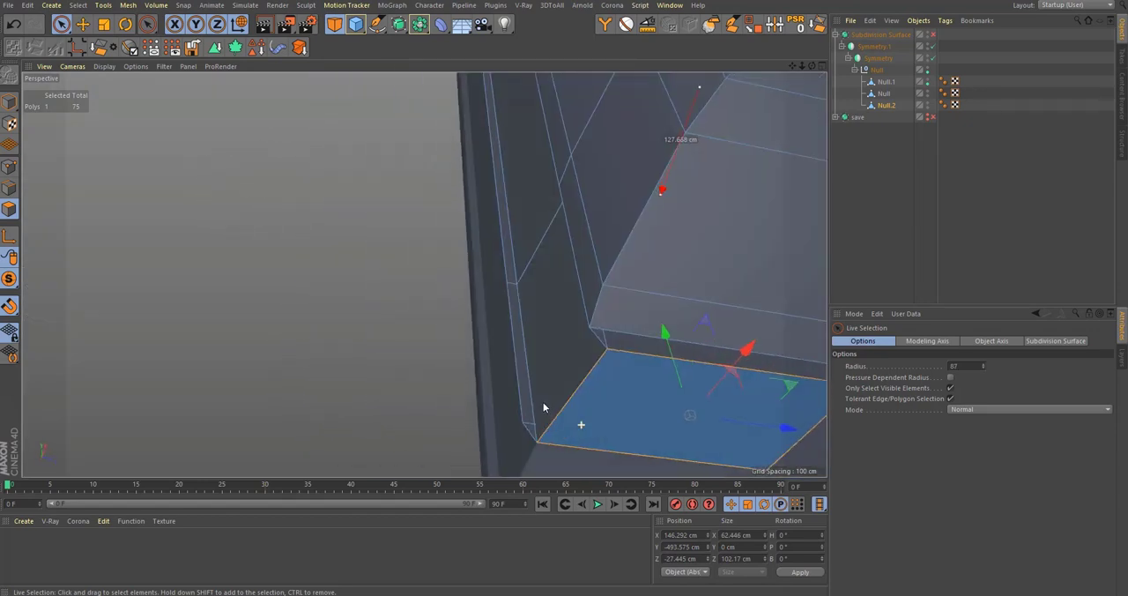
pyautogui.click(484, 428)
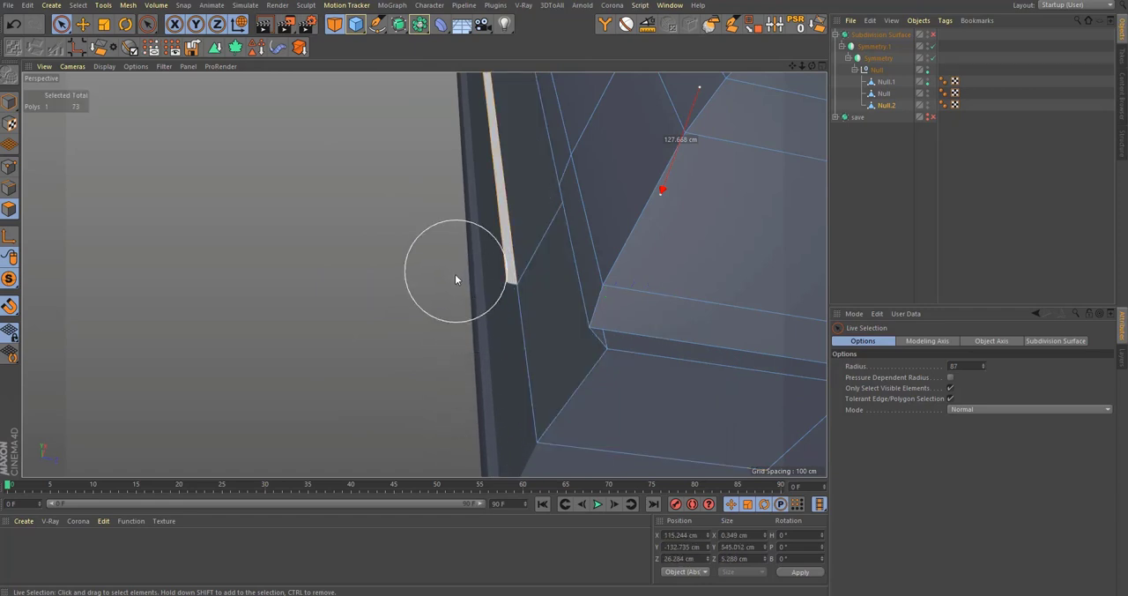
pyautogui.keyDown('alt'); pyautogui.moveTo(455, 274); pyautogui.dragTo(456, 306); pyautogui.keyUp('alt')
pyautogui.keyDown('alt'); pyautogui.moveTo(529, 245); pyautogui.dragTo(540, 325); pyautogui.keyUp('alt')
pyautogui.press('Delete')
pyautogui.keyDown('alt'); pyautogui.moveTo(423, 274); pyautogui.dragTo(522, 324); pyautogui.keyUp('alt')
pyautogui.keyDown('alt'); pyautogui.moveTo(504, 240); pyautogui.dragTo(626, 221, button='right'); pyautogui.keyUp('alt')
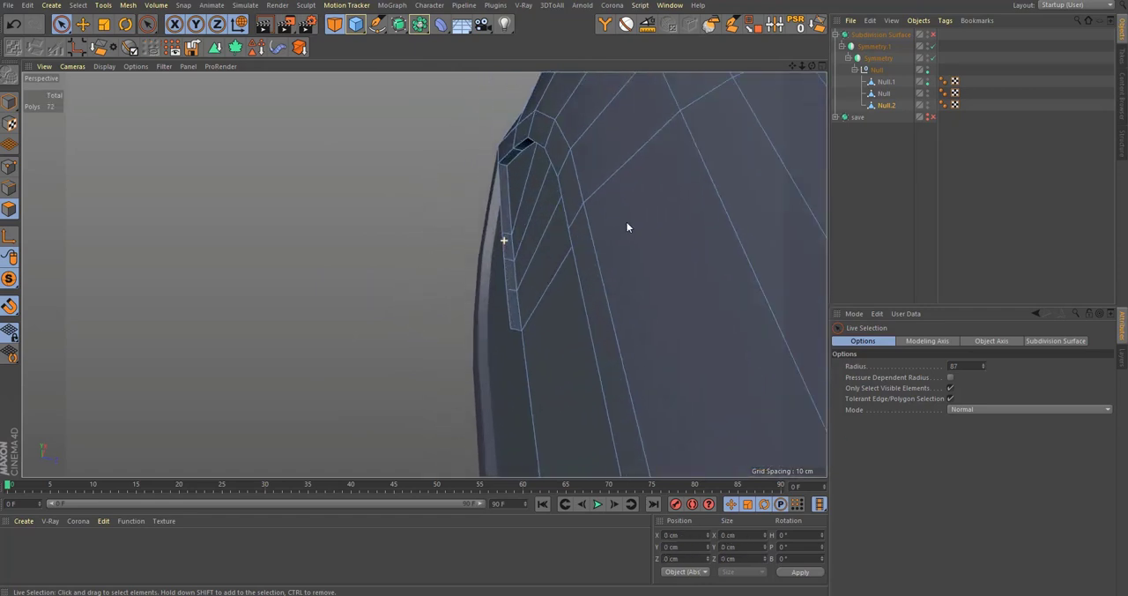
pyautogui.keyDown('alt'); pyautogui.moveTo(627, 227); pyautogui.dragTo(467, 324); pyautogui.keyUp('alt')
pyautogui.click(457, 260)
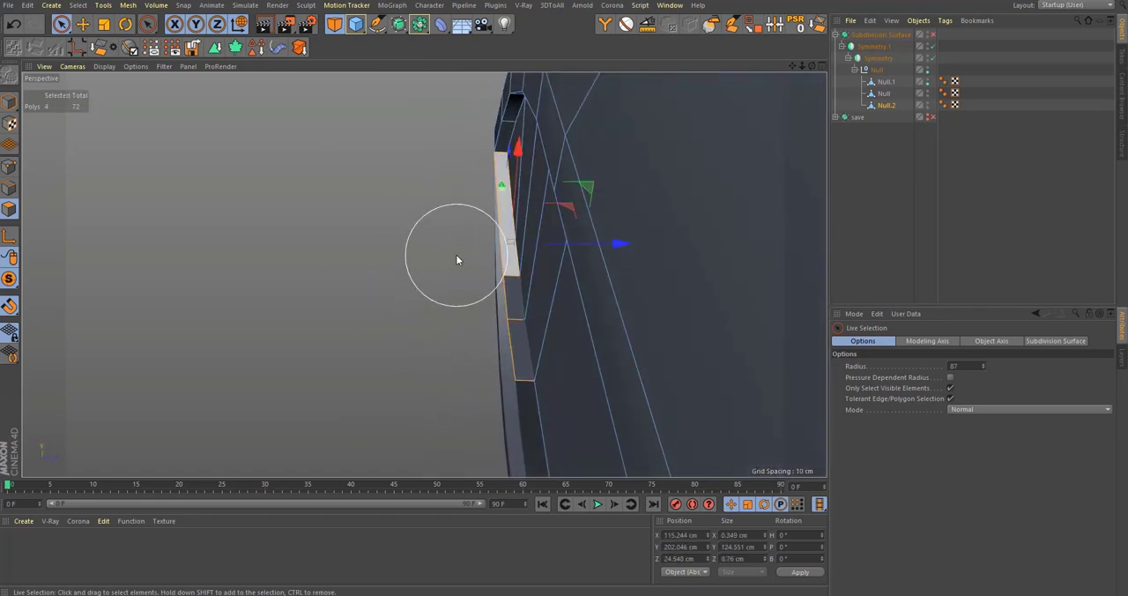
pyautogui.press('Delete')
pyautogui.keyDown('alt'); pyautogui.moveTo(564, 250); pyautogui.dragTo(526, 313); pyautogui.keyUp('alt')
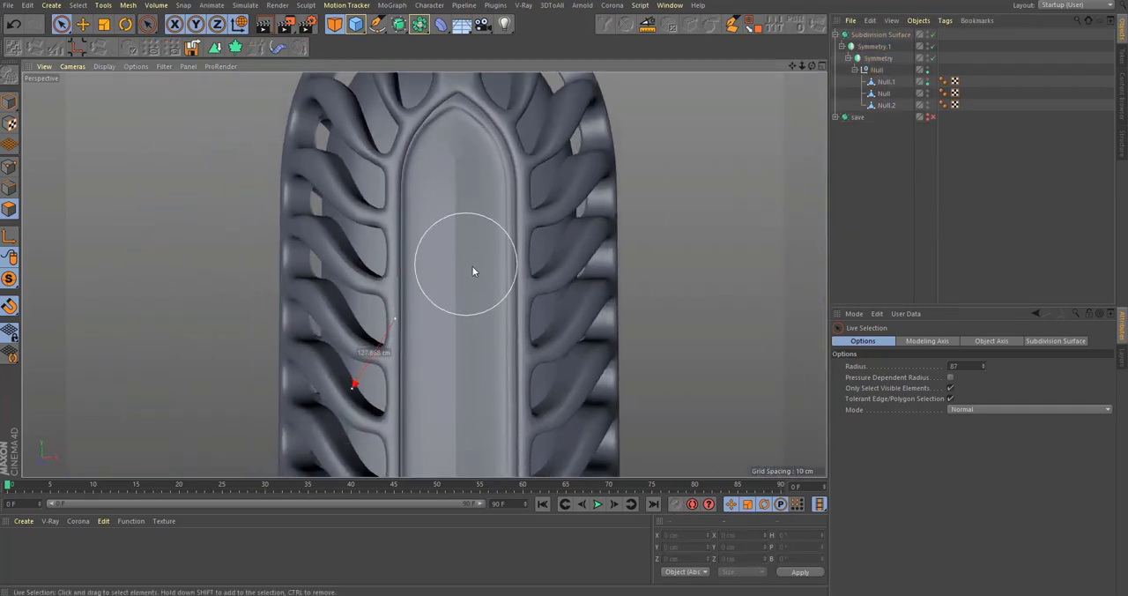
# Step: Show the whole bottle with subdivision smoothing on and examine the recessed label panel down to its bottom
pyautogui.keyDown('alt'); pyautogui.moveTo(466, 267); pyautogui.dragTo(455, 315, button='right'); pyautogui.keyUp('alt')
pyautogui.keyDown('alt'); pyautogui.moveTo(457, 325); pyautogui.dragTo(469, 187, button='middle'); pyautogui.keyUp('alt')
pyautogui.keyDown('alt'); pyautogui.moveTo(484, 305); pyautogui.dragTo(468, 211, button='middle'); pyautogui.keyUp('alt')
pyautogui.keyDown('alt'); pyautogui.moveTo(494, 309); pyautogui.dragTo(511, 301, button='right'); pyautogui.keyUp('alt')
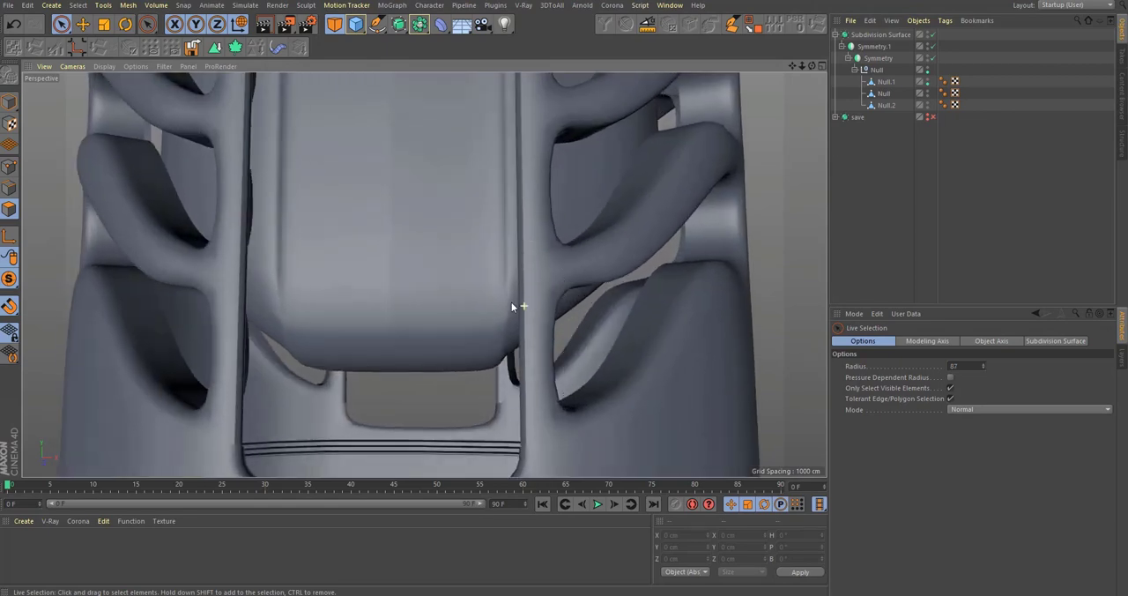
pyautogui.keyDown('alt'); pyautogui.moveTo(512, 302); pyautogui.dragTo(511, 308); pyautogui.keyUp('alt')
# Step: Isolate the Null.2 mesh and turn off subdivision smoothing to expose the label panel's arch for editing
pyautogui.click(880, 108)
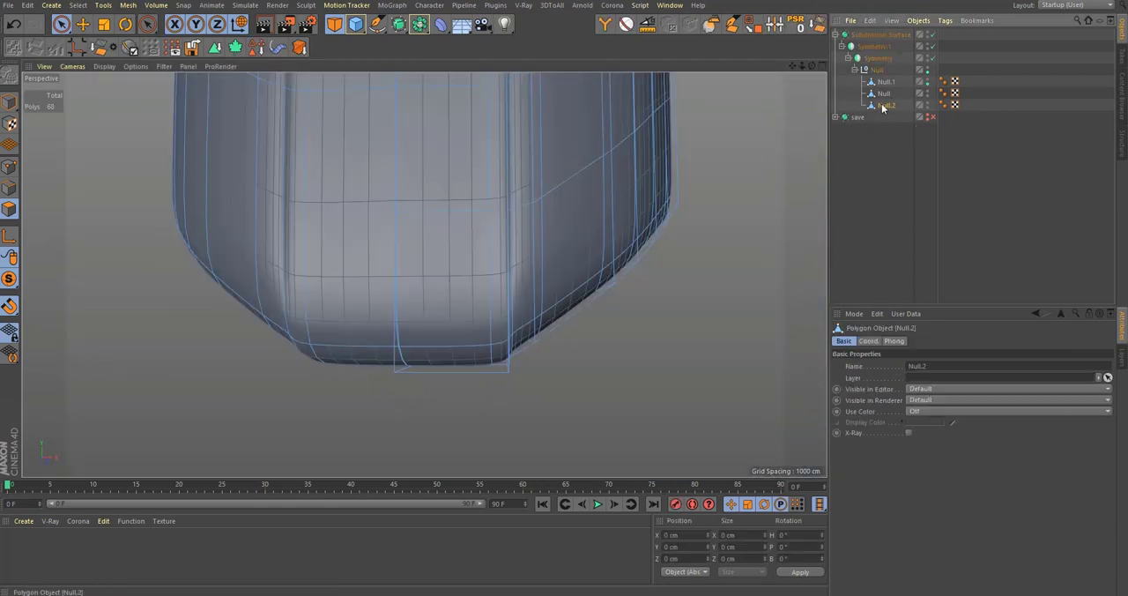
pyautogui.press('q')
pyautogui.keyDown('alt'); pyautogui.moveTo(452, 380); pyautogui.dragTo(404, 267); pyautogui.keyUp('alt')
pyautogui.keyDown('alt'); pyautogui.moveTo(360, 424); pyautogui.dragTo(340, 323); pyautogui.keyUp('alt')
pyautogui.keyDown('alt'); pyautogui.moveTo(379, 212); pyautogui.dragTo(392, 372, button='middle'); pyautogui.keyUp('alt')
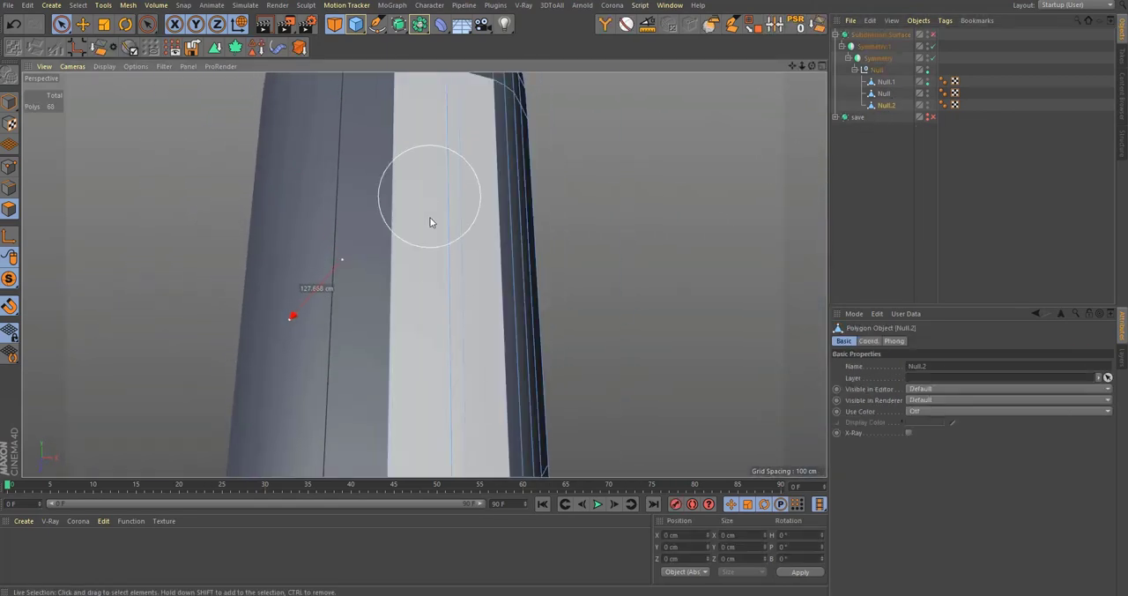
pyautogui.keyDown('alt'); pyautogui.moveTo(429, 222); pyautogui.dragTo(404, 388, button='middle'); pyautogui.keyUp('alt')
pyautogui.keyDown('alt'); pyautogui.moveTo(384, 261); pyautogui.dragTo(540, 212, button='right'); pyautogui.keyUp('alt')
pyautogui.keyDown('alt'); pyautogui.moveTo(516, 274); pyautogui.dragTo(467, 334); pyautogui.keyUp('alt')
pyautogui.middleClick(476, 320)
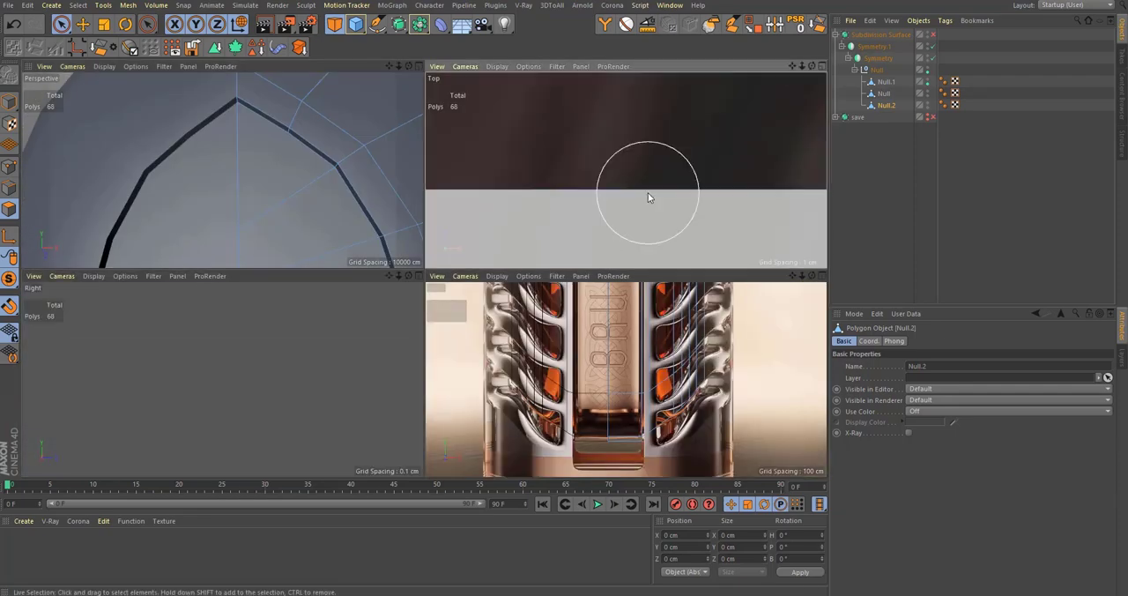
# Step: Select the Null.2 panel's edges along the mirror seam, including hidden ones, in the top view
pyautogui.middleClick(648, 194)
pyautogui.keyDown('alt'); pyautogui.moveTo(529, 233); pyautogui.dragTo(330, 355, button='right'); pyautogui.keyUp('alt')
pyautogui.keyDown('alt'); pyautogui.moveTo(467, 265); pyautogui.dragTo(574, 236, button='right'); pyautogui.keyUp('alt')
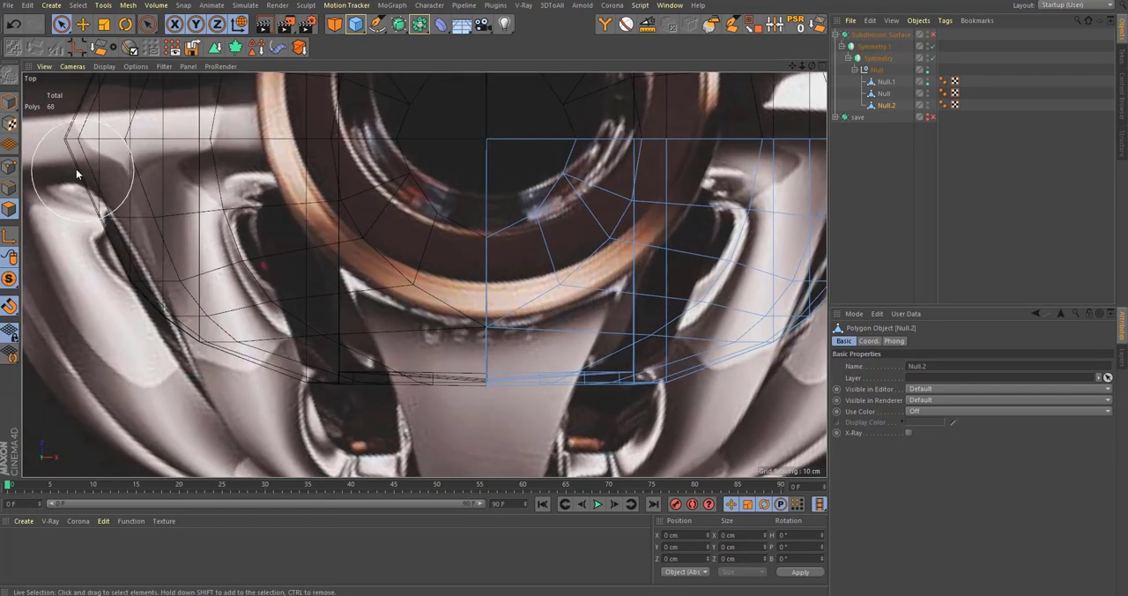
pyautogui.click(7, 187)
pyautogui.keyDown('alt'); pyautogui.moveTo(417, 264); pyautogui.dragTo(366, 275, button='right'); pyautogui.keyUp('alt')
pyautogui.press('0')
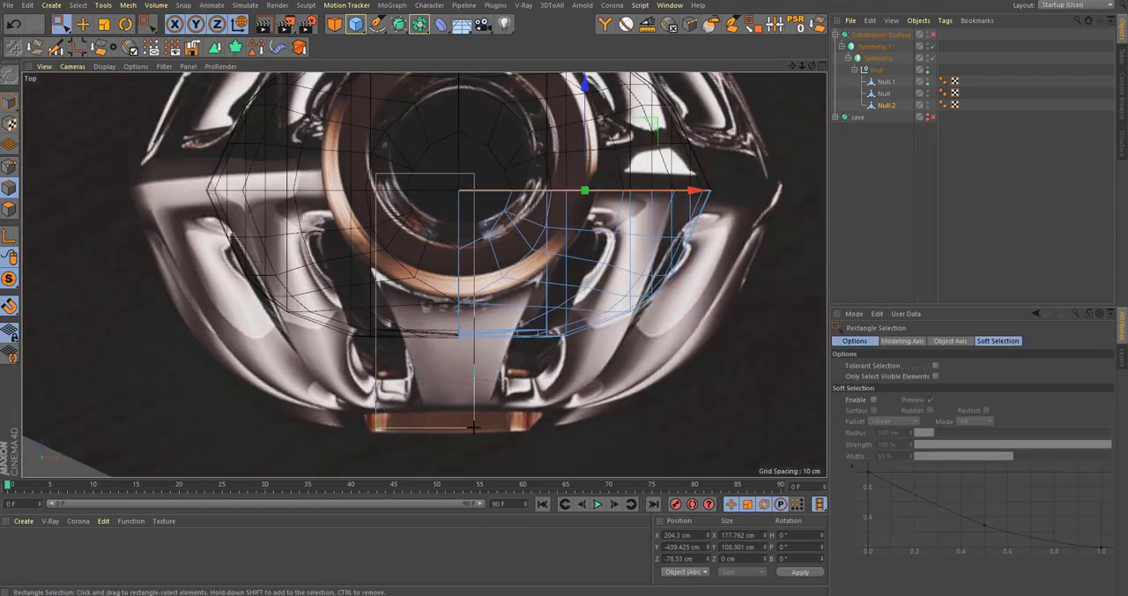
pyautogui.moveTo(474, 427); pyautogui.dragTo(475, 429)
# Step: Scale the selected seam edges to 0 cm in X so they lie on one straight plane
pyautogui.keyDown('alt'); pyautogui.moveTo(466, 274); pyautogui.dragTo(564, 266, button='right'); pyautogui.keyUp('alt')
pyautogui.press('r')
pyautogui.keyDown('alt'); pyautogui.moveTo(435, 232); pyautogui.dragTo(544, 210, button='right'); pyautogui.keyUp('alt')
pyautogui.press('t')
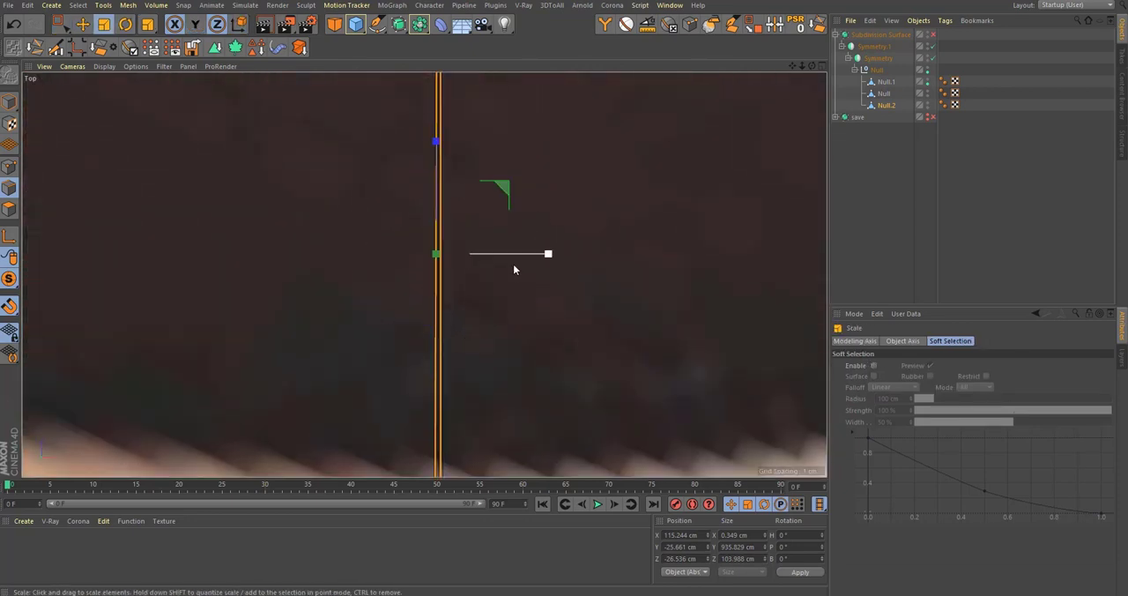
pyautogui.keyDown('alt'); pyautogui.moveTo(514, 266); pyautogui.dragTo(534, 259, button='right'); pyautogui.keyUp('alt')
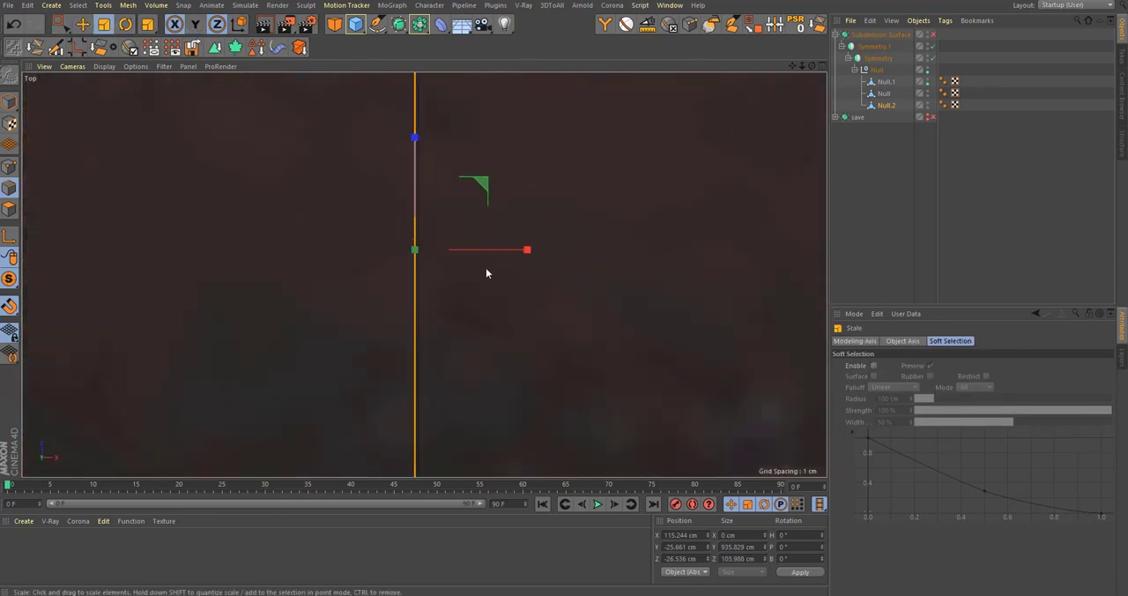
# Step: Examine the label panel's arch tip along the seam with subdivision smoothing on and off
pyautogui.middleClick(486, 273)
pyautogui.middleClick(240, 172)
pyautogui.press('q')
pyautogui.click(860, 196)
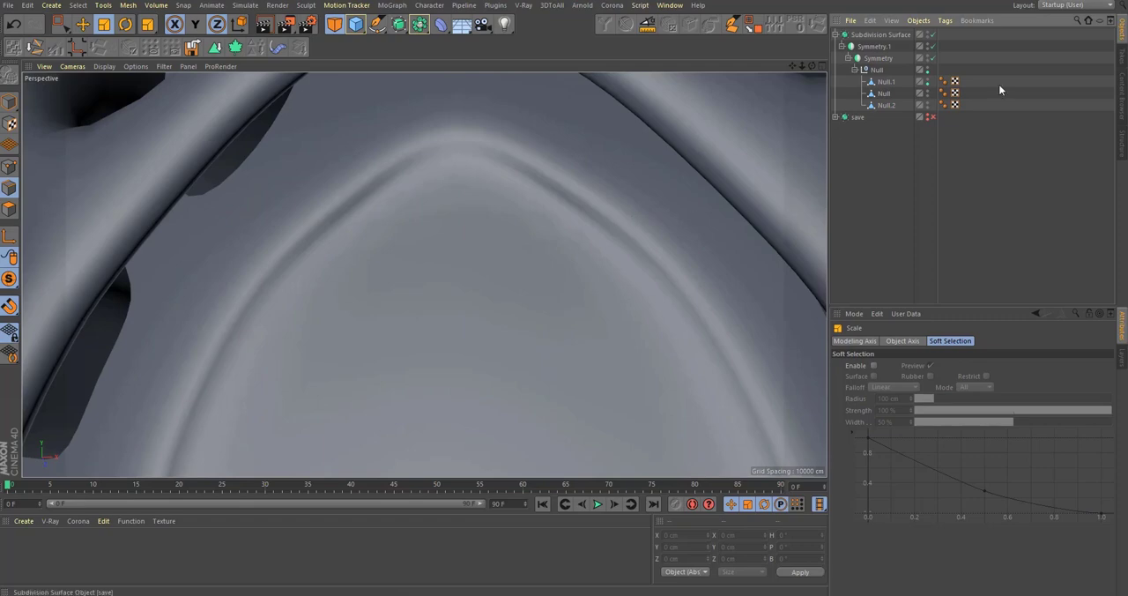
pyautogui.click(885, 104)
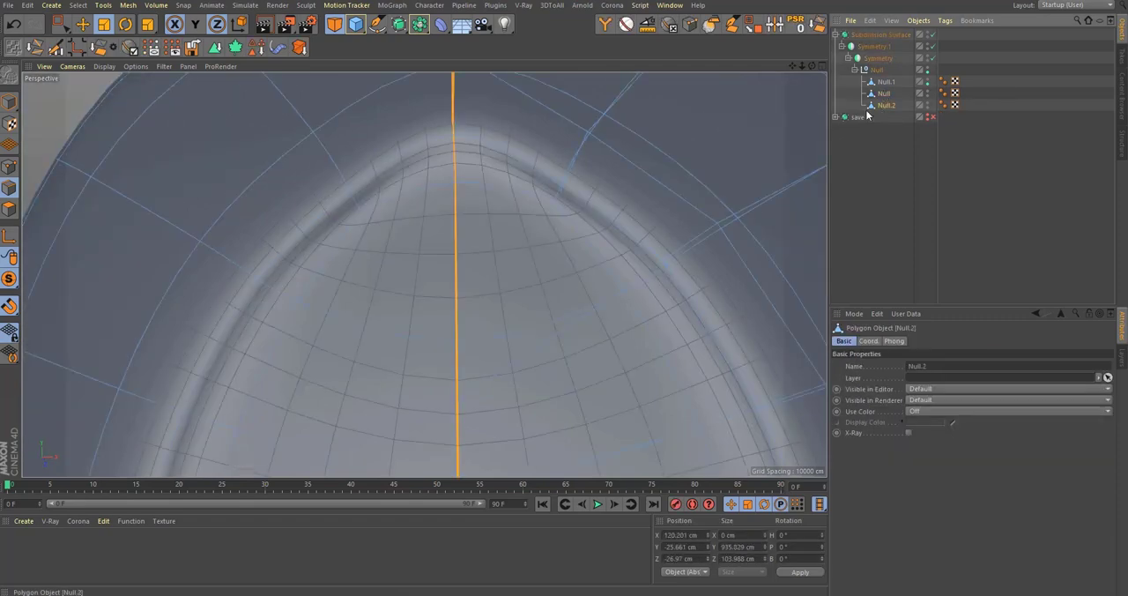
pyautogui.press('q')
pyautogui.scroll(4, 506, 130)
pyautogui.keyDown('alt'); pyautogui.moveTo(426, 173); pyautogui.dragTo(439, 229, button='middle'); pyautogui.keyUp('alt')
pyautogui.moveTo(438, 230)
pyautogui.keyDown('alt'); pyautogui.mouseDown()
pyautogui.moveTo(403, 162)
pyautogui.moveTo(517, 214)
pyautogui.moveTo(567, 267)
pyautogui.moveTo(526, 282)
pyautogui.moveTo(472, 277)
pyautogui.moveTo(446, 258)
pyautogui.moveTo(494, 280)
pyautogui.mouseUp(); pyautogui.keyUp('alt')
pyautogui.press('q')
pyautogui.press('q')
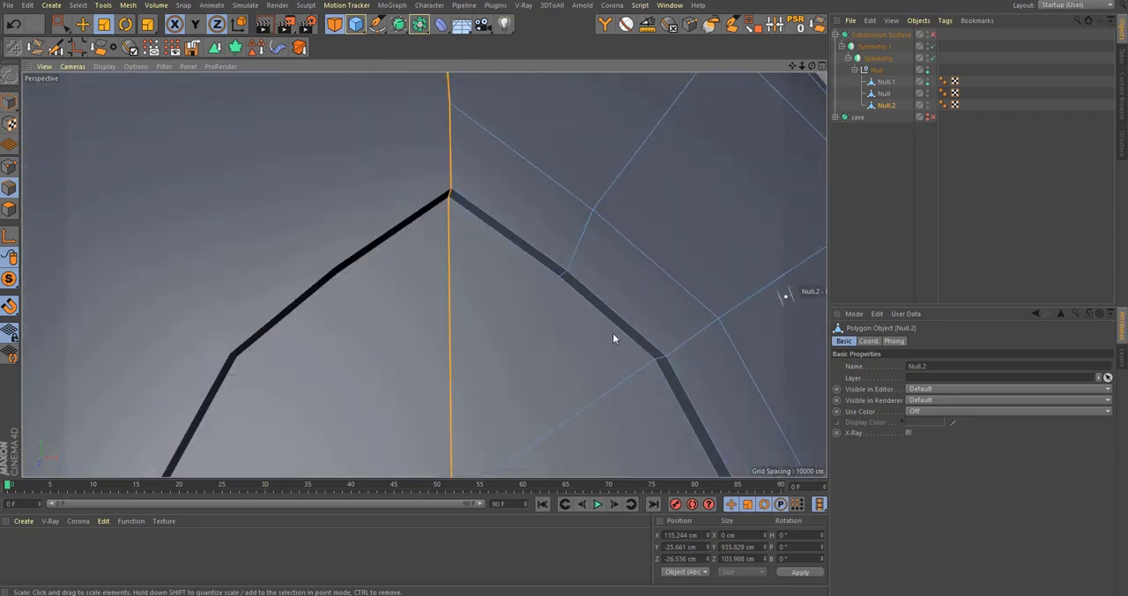
pyautogui.keyDown('alt'); pyautogui.moveTo(613, 335); pyautogui.dragTo(595, 317); pyautogui.keyUp('alt')
pyautogui.press('k')
pyautogui.press('k')
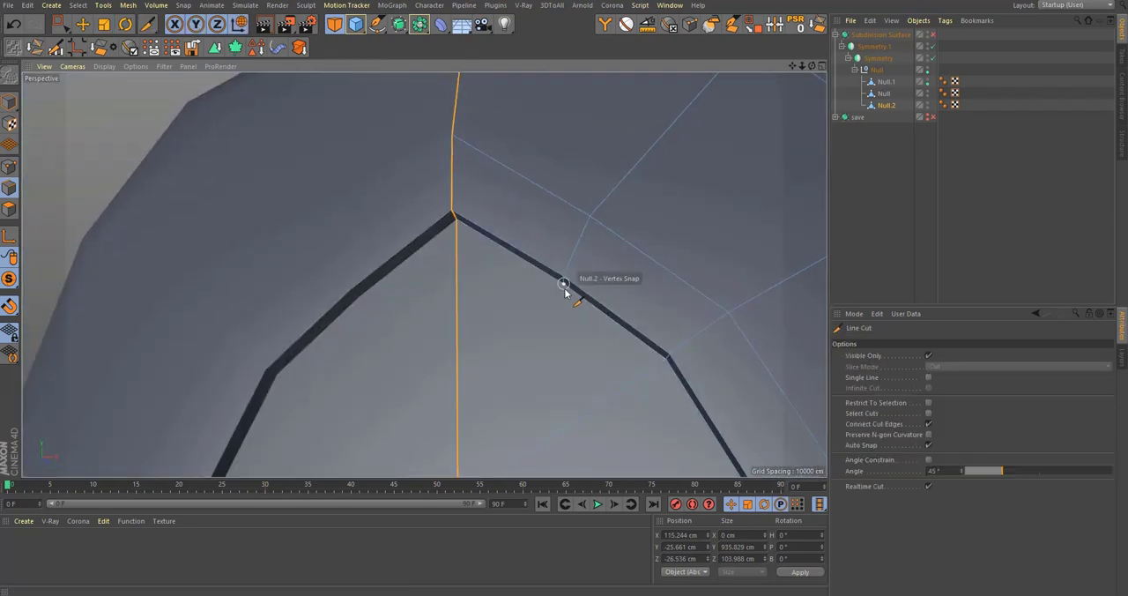
pyautogui.click(564, 285)
pyautogui.press('Escape')
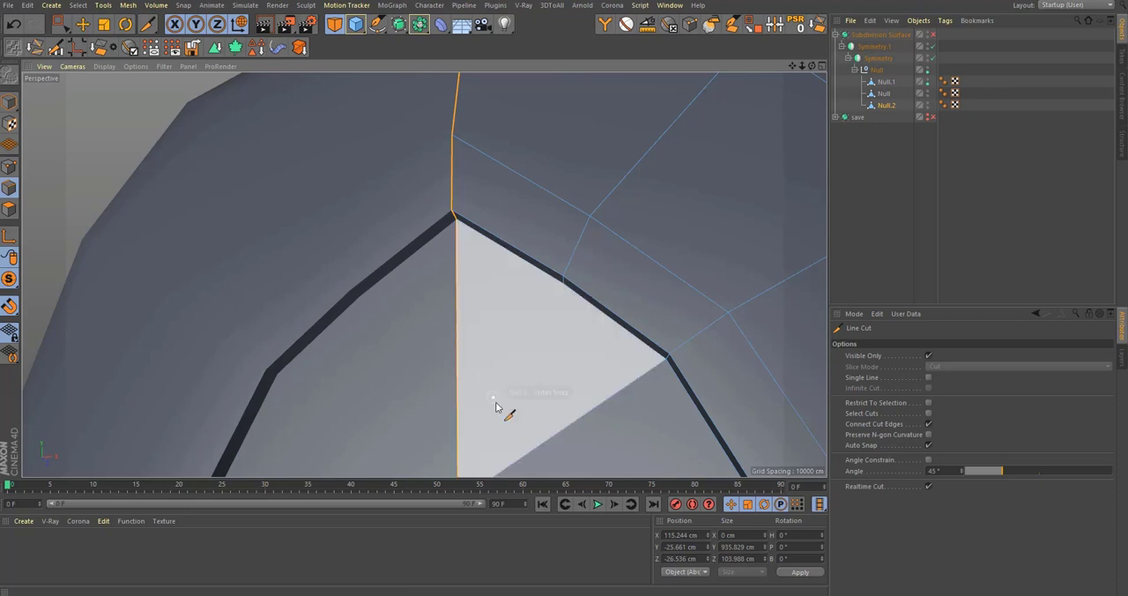
# Step: Turn on subdivision smoothing and inspect the whole bottle from the neck to the label panel's lower end
pyautogui.press('q')
pyautogui.click(880, 271)
pyautogui.keyDown('alt'); pyautogui.moveTo(513, 266); pyautogui.dragTo(436, 315, button='right'); pyautogui.keyUp('alt')
pyautogui.keyDown('alt'); pyautogui.moveTo(435, 314); pyautogui.dragTo(461, 329); pyautogui.keyUp('alt')
pyautogui.keyDown('alt'); pyautogui.moveTo(479, 312); pyautogui.dragTo(411, 395, button='right'); pyautogui.keyUp('alt')
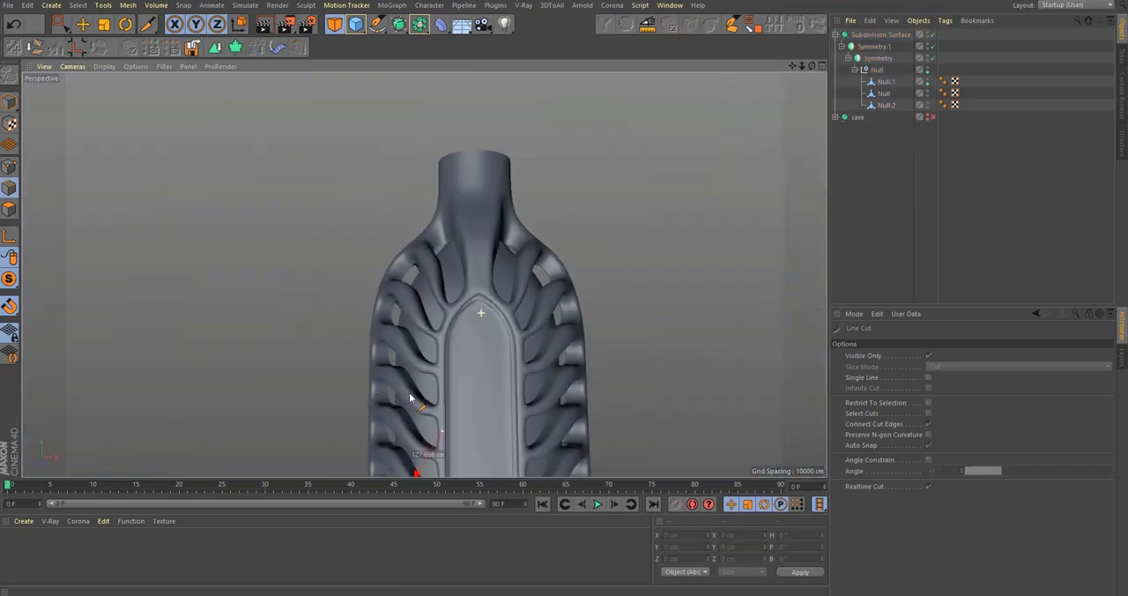
pyautogui.keyDown('alt'); pyautogui.moveTo(469, 334); pyautogui.dragTo(443, 252, button='middle'); pyautogui.keyUp('alt')
pyautogui.keyDown('alt'); pyautogui.moveTo(443, 252); pyautogui.dragTo(420, 282, button='right'); pyautogui.keyUp('alt')
pyautogui.moveTo(441, 299)
pyautogui.keyDown('alt'); pyautogui.mouseDown()
pyautogui.moveTo(506, 288)
pyautogui.moveTo(458, 319)
pyautogui.moveTo(430, 308)
pyautogui.mouseUp(); pyautogui.keyUp('alt')
pyautogui.keyDown('alt'); pyautogui.moveTo(433, 245); pyautogui.dragTo(430, 328, button='middle'); pyautogui.keyUp('alt')
pyautogui.keyDown('alt'); pyautogui.moveTo(430, 328); pyautogui.dragTo(476, 305); pyautogui.keyUp('alt')
pyautogui.keyDown('alt'); pyautogui.moveTo(476, 305); pyautogui.dragTo(472, 138, button='middle'); pyautogui.keyUp('alt')
pyautogui.keyDown('alt'); pyautogui.moveTo(473, 138); pyautogui.dragTo(464, 234, button='right'); pyautogui.keyUp('alt')
pyautogui.moveTo(464, 235)
pyautogui.keyDown('alt'); pyautogui.mouseDown()
pyautogui.moveTo(535, 286)
pyautogui.moveTo(475, 280)
pyautogui.moveTo(468, 238)
pyautogui.mouseUp(); pyautogui.keyUp('alt')
pyautogui.keyDown('alt'); pyautogui.moveTo(468, 238); pyautogui.dragTo(459, 300, button='middle'); pyautogui.keyUp('alt')
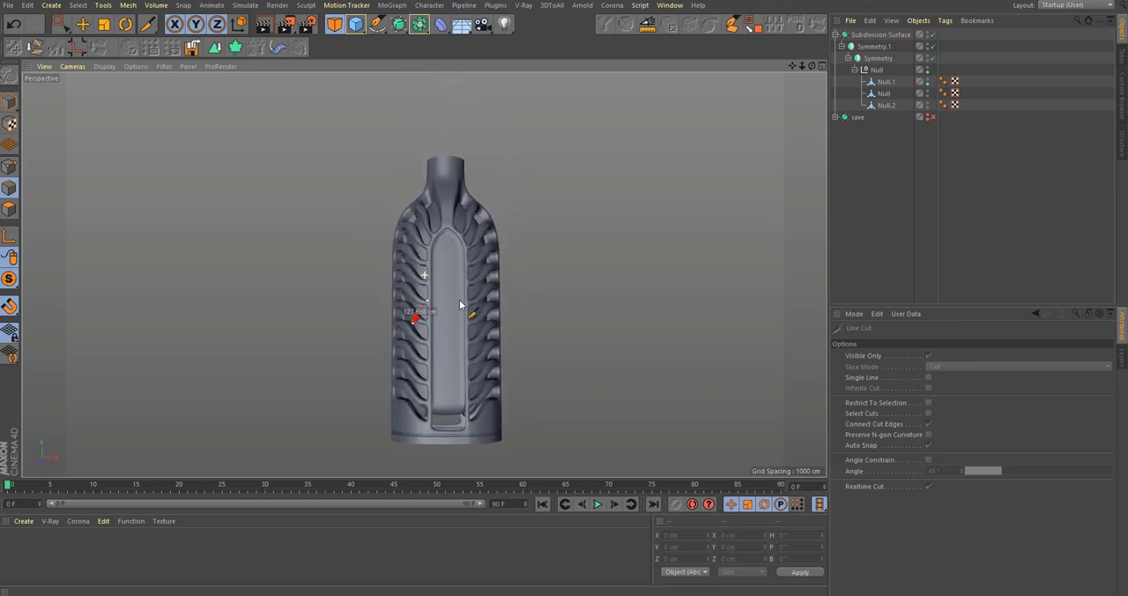
pyautogui.keyDown('alt'); pyautogui.moveTo(460, 299); pyautogui.dragTo(476, 312, button='right'); pyautogui.keyUp('alt')
pyautogui.keyDown('alt'); pyautogui.moveTo(476, 312); pyautogui.dragTo(477, 242, button='middle'); pyautogui.keyUp('alt')
pyautogui.keyDown('alt'); pyautogui.moveTo(458, 332); pyautogui.dragTo(573, 275, button='right'); pyautogui.keyUp('alt')
pyautogui.keyDown('alt'); pyautogui.moveTo(425, 366); pyautogui.dragTo(477, 346); pyautogui.keyUp('alt')
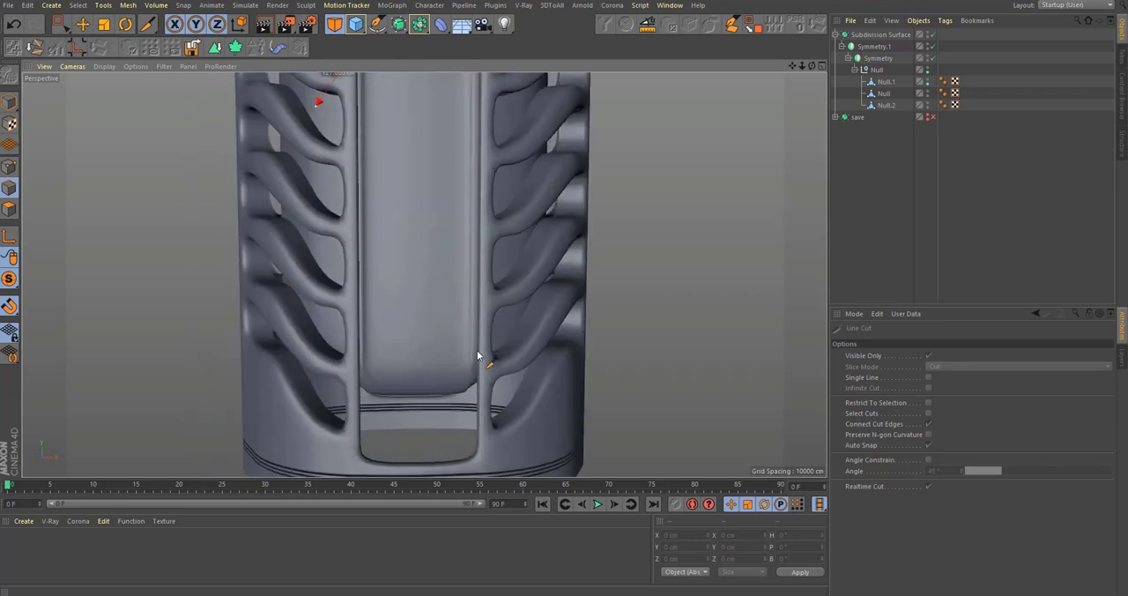
pyautogui.scroll(-2, 477, 350)
# Step: Isolate the outer ribbed shell Null.1 and disable the Subdivision Surface and both Symmetry objects
pyautogui.click(884, 94)
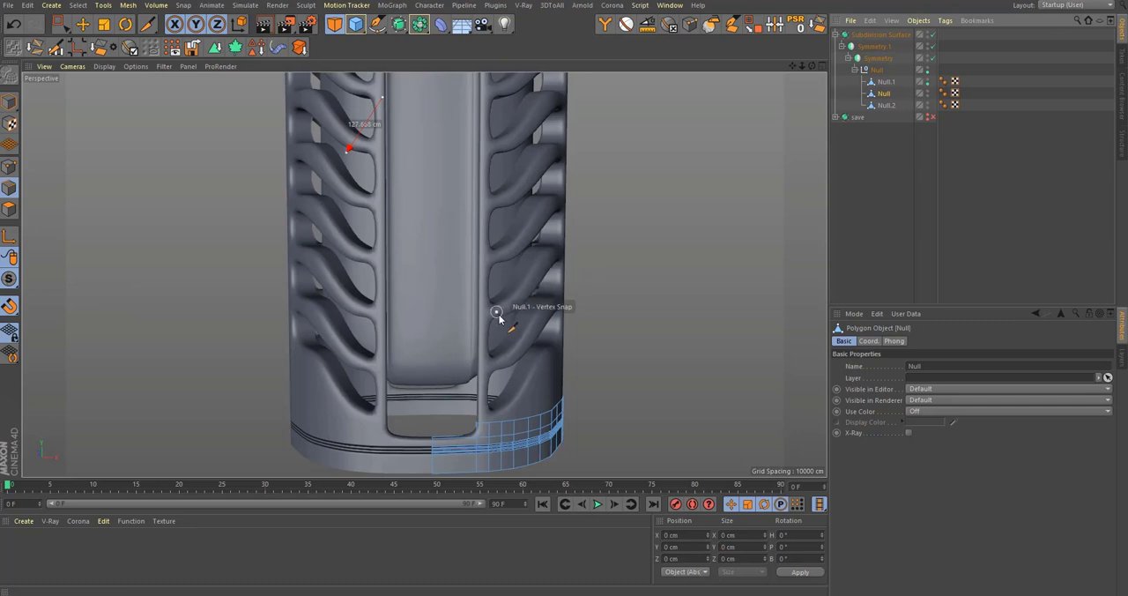
pyautogui.click(886, 83)
pyautogui.keyDown('alt'); pyautogui.moveTo(471, 208); pyautogui.dragTo(497, 312, button='middle'); pyautogui.keyUp('alt')
pyautogui.keyDown('alt'); pyautogui.moveTo(497, 312); pyautogui.dragTo(535, 309); pyautogui.keyUp('alt')
pyautogui.keyDown('alt'); pyautogui.moveTo(498, 191); pyautogui.dragTo(494, 302, button='middle'); pyautogui.keyUp('alt')
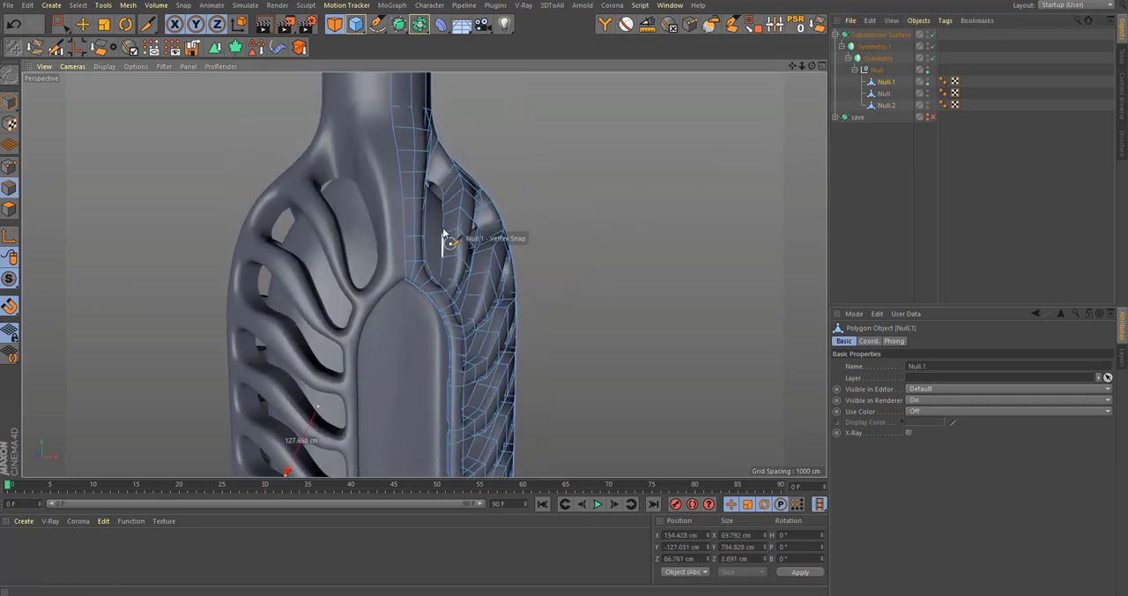
pyautogui.click(27, 296)
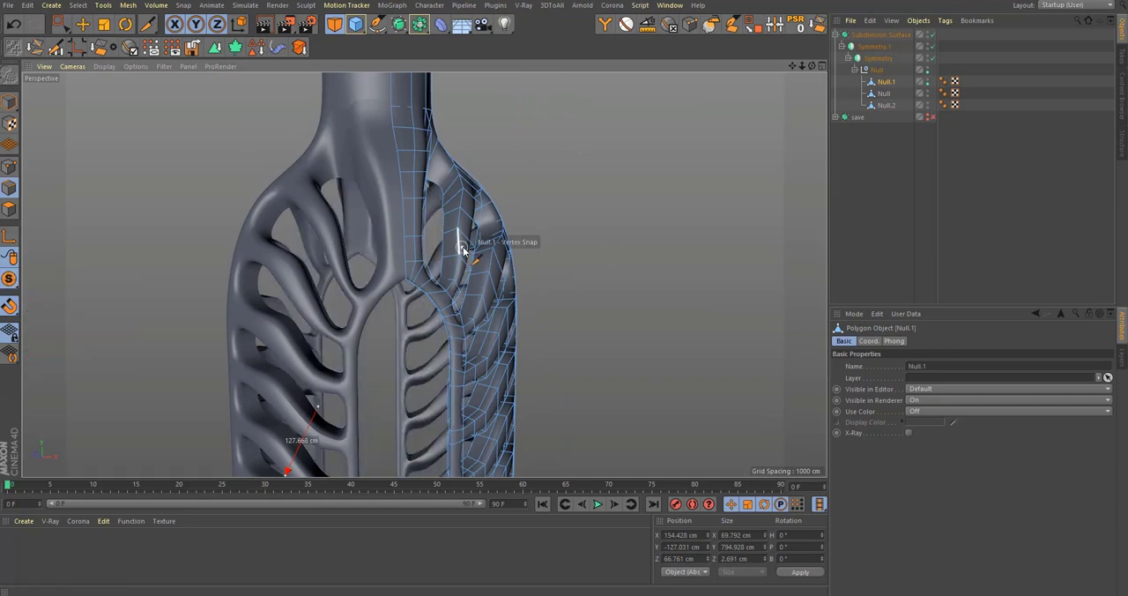
pyautogui.click(933, 35)
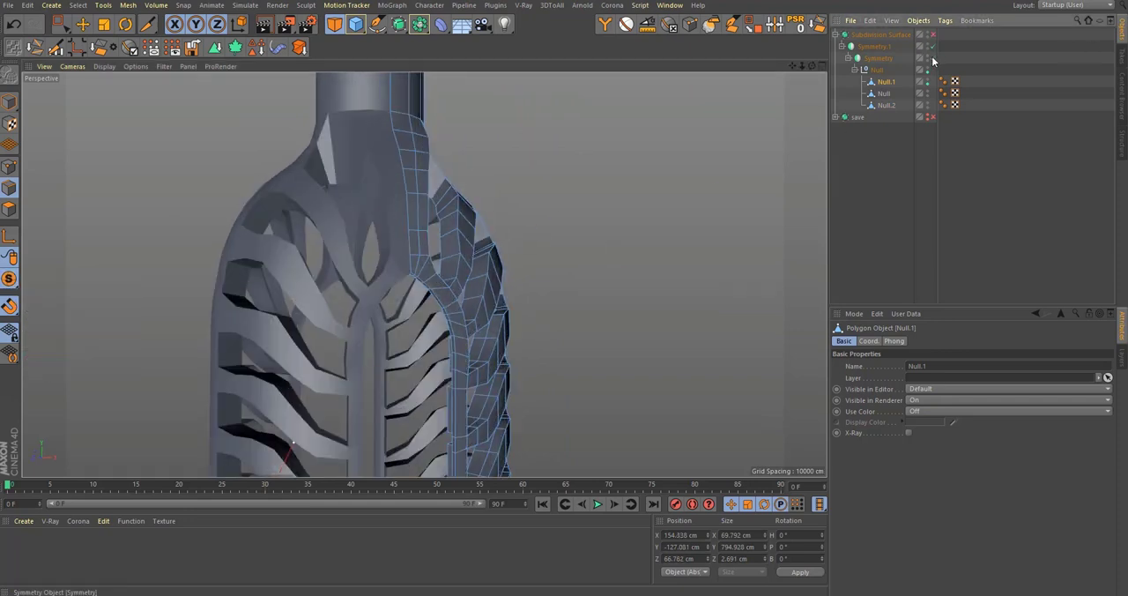
pyautogui.click(934, 59)
pyautogui.click(933, 47)
pyautogui.keyDown('alt'); pyautogui.moveTo(442, 230); pyautogui.dragTo(468, 330); pyautogui.keyUp('alt')
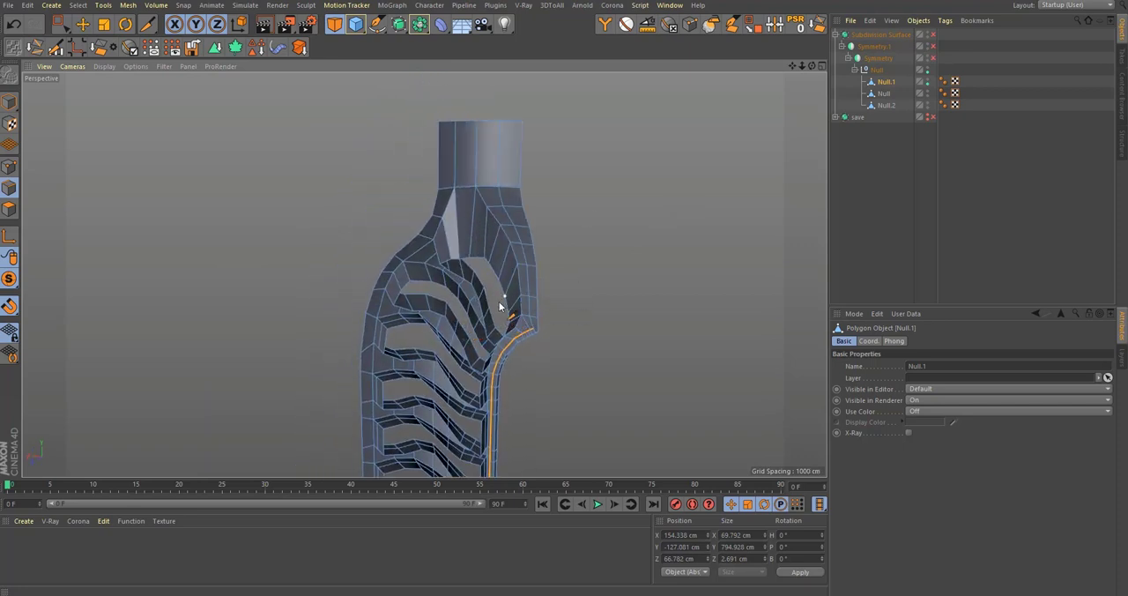
# Step: Select the ribbed shell's outer faces with Phong Break Selection and check them around the openings
pyautogui.scroll(2, 499, 303)
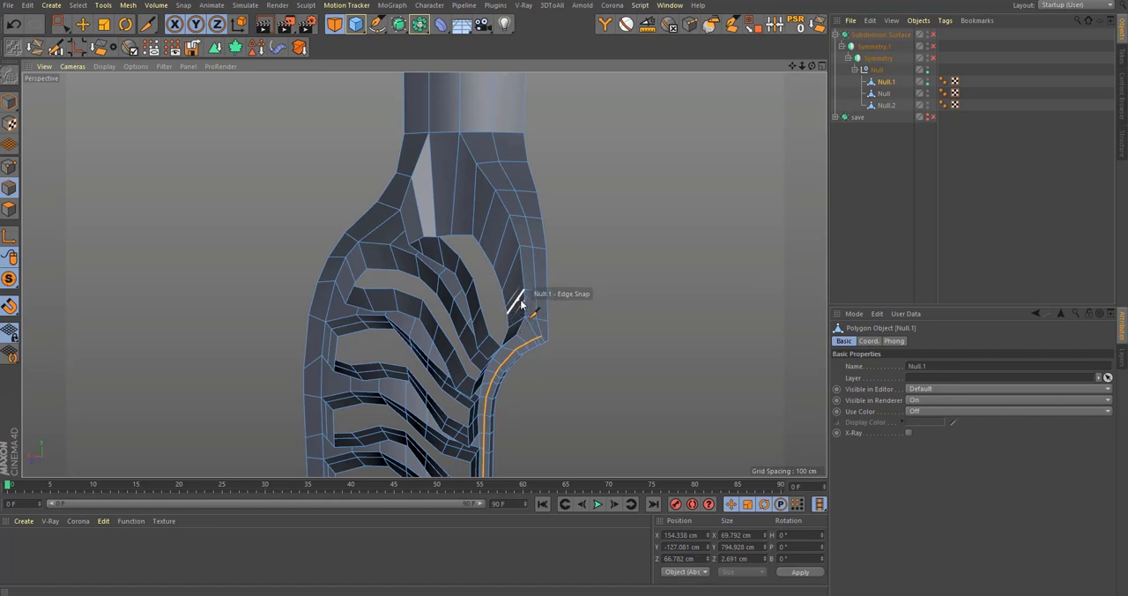
pyautogui.scroll(-2, 524, 295)
pyautogui.keyDown('alt'); pyautogui.moveTo(495, 410); pyautogui.dragTo(507, 357, button='middle'); pyautogui.keyUp('alt')
pyautogui.scroll(-2, 547, 159)
pyautogui.scroll(3, 506, 356)
pyautogui.keyDown('alt'); pyautogui.moveTo(571, 323); pyautogui.dragTo(291, 232); pyautogui.keyUp('alt')
pyautogui.click(626, 25)
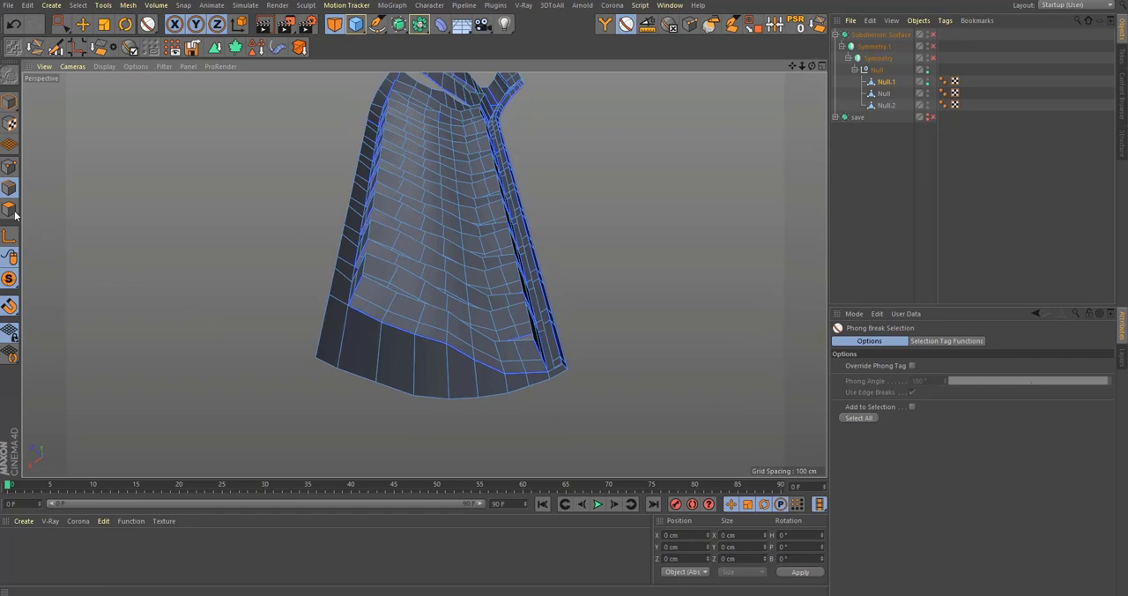
pyautogui.keyDown('alt'); pyautogui.moveTo(307, 344); pyautogui.dragTo(563, 268); pyautogui.keyUp('alt')
pyautogui.keyDown('alt'); pyautogui.moveTo(562, 268); pyautogui.dragTo(562, 312, button='middle'); pyautogui.keyUp('alt')
pyautogui.keyDown('alt'); pyautogui.moveTo(561, 312); pyautogui.dragTo(660, 333); pyautogui.keyUp('alt')
pyautogui.keyDown('alt'); pyautogui.moveTo(578, 356); pyautogui.dragTo(637, 359, button='right'); pyautogui.keyUp('alt')
pyautogui.keyDown('shift'); pyautogui.click(584, 225); pyautogui.keyUp('shift')
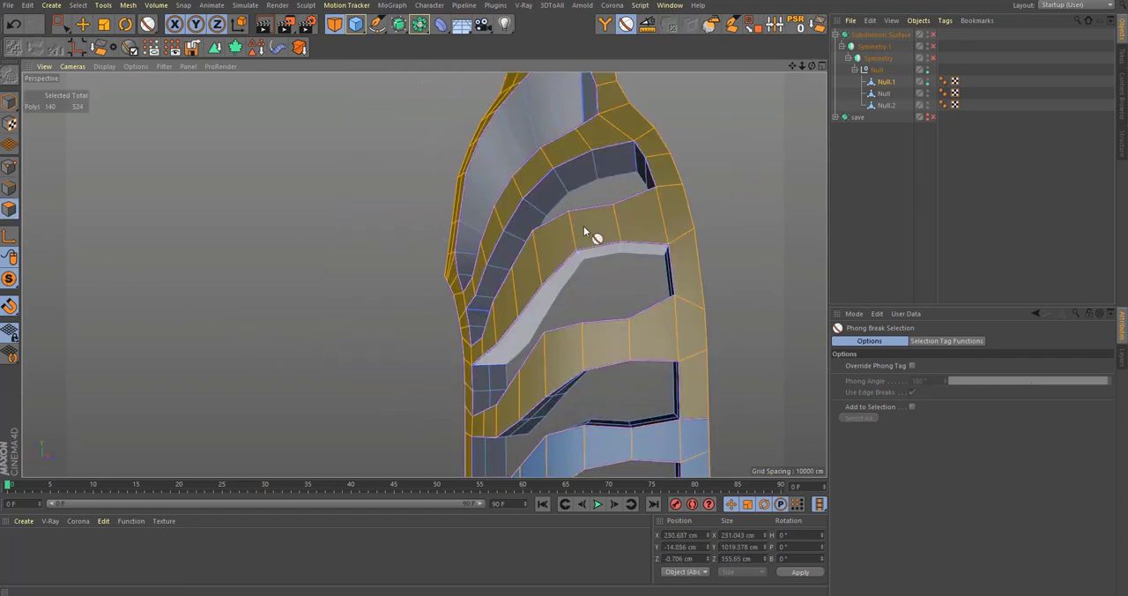
pyautogui.keyDown('alt'); pyautogui.moveTo(584, 226); pyautogui.dragTo(618, 267, button='middle'); pyautogui.keyUp('alt')
pyautogui.keyDown('alt'); pyautogui.moveTo(618, 268); pyautogui.dragTo(582, 280, button='right'); pyautogui.keyUp('alt')
pyautogui.moveTo(582, 280)
pyautogui.keyDown('alt'); pyautogui.mouseDown()
pyautogui.moveTo(709, 284)
pyautogui.moveTo(649, 345)
pyautogui.moveTo(545, 282)
pyautogui.moveTo(523, 329)
pyautogui.moveTo(511, 297)
pyautogui.moveTo(736, 266)
pyautogui.mouseUp(); pyautogui.keyUp('alt')
# Step: Select all polygons of Null.1 and make their normals consistently face outward
pyautogui.hotkey('ctrl', 'a')
pyautogui.press('u')
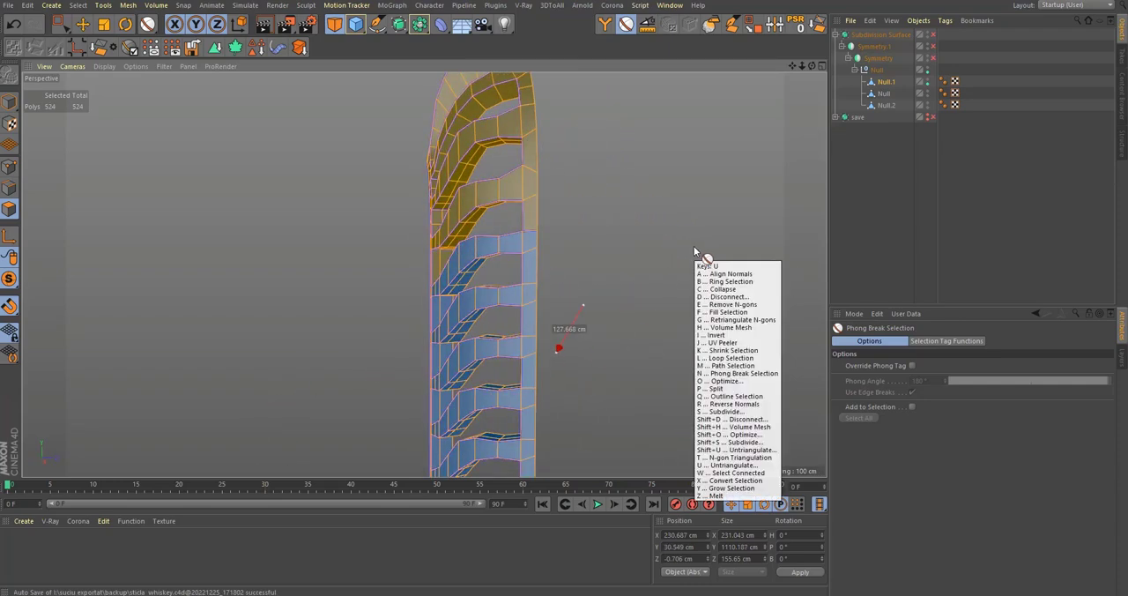
pyautogui.press('s')
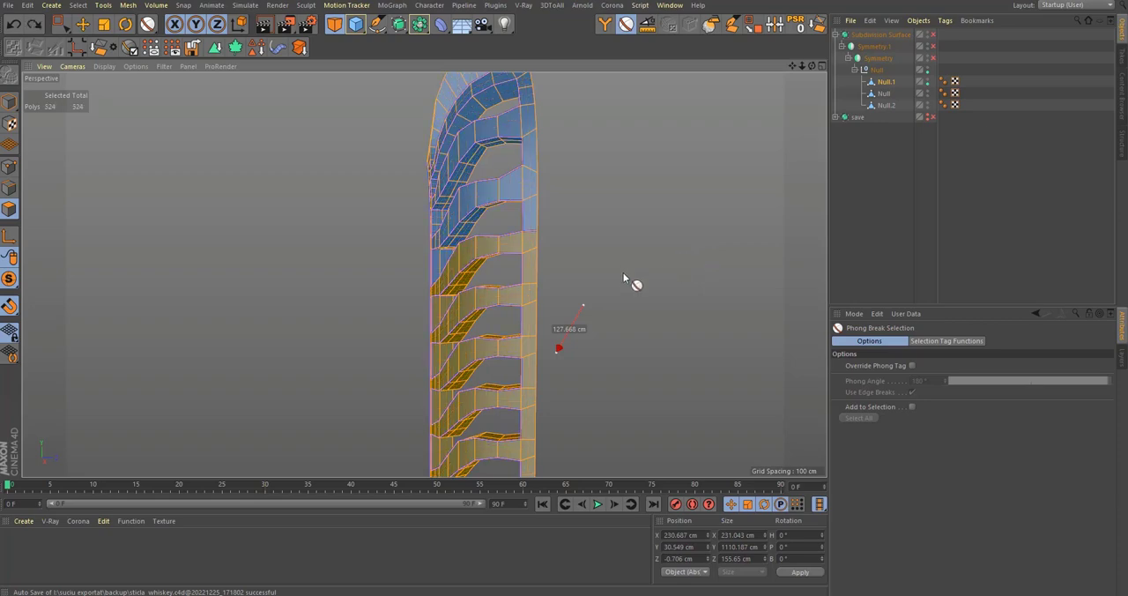
pyautogui.hotkey('ctrl', 'z')
# Step: Reselect only the outer-facing polygons of the ribbed shell using Phong Break Selection
pyautogui.keyDown('alt'); pyautogui.moveTo(559, 264); pyautogui.dragTo(468, 178); pyautogui.keyUp('alt')
pyautogui.click(532, 186)
pyautogui.press('space')
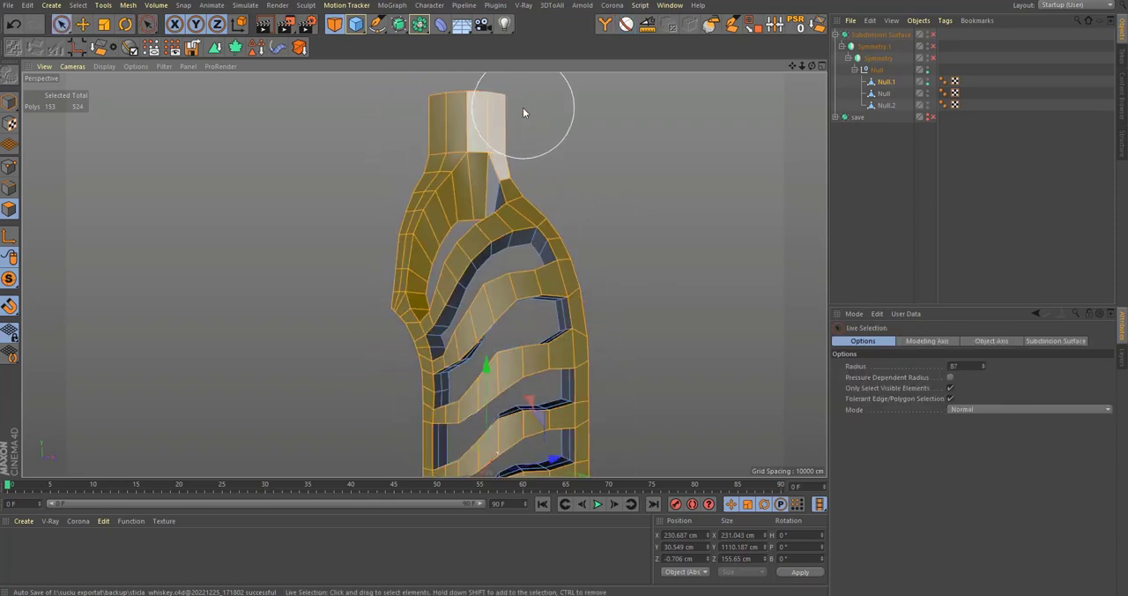
pyautogui.keyDown('ctrl'); pyautogui.moveTo(524, 107); pyautogui.dragTo(456, 100); pyautogui.keyUp('ctrl')
pyautogui.keyDown('alt'); pyautogui.moveTo(496, 148); pyautogui.dragTo(733, 134); pyautogui.keyUp('alt')
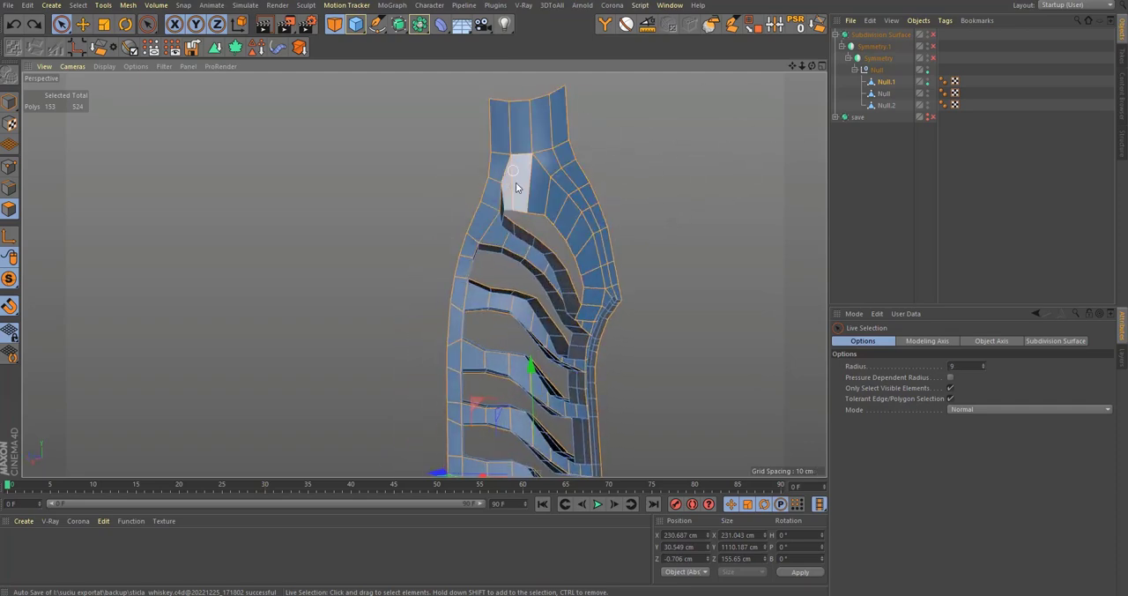
# Step: Add the missed outer-facing polygons of the ribbed shell to the selection with Live Selection
pyautogui.scroll(2, 545, 205)
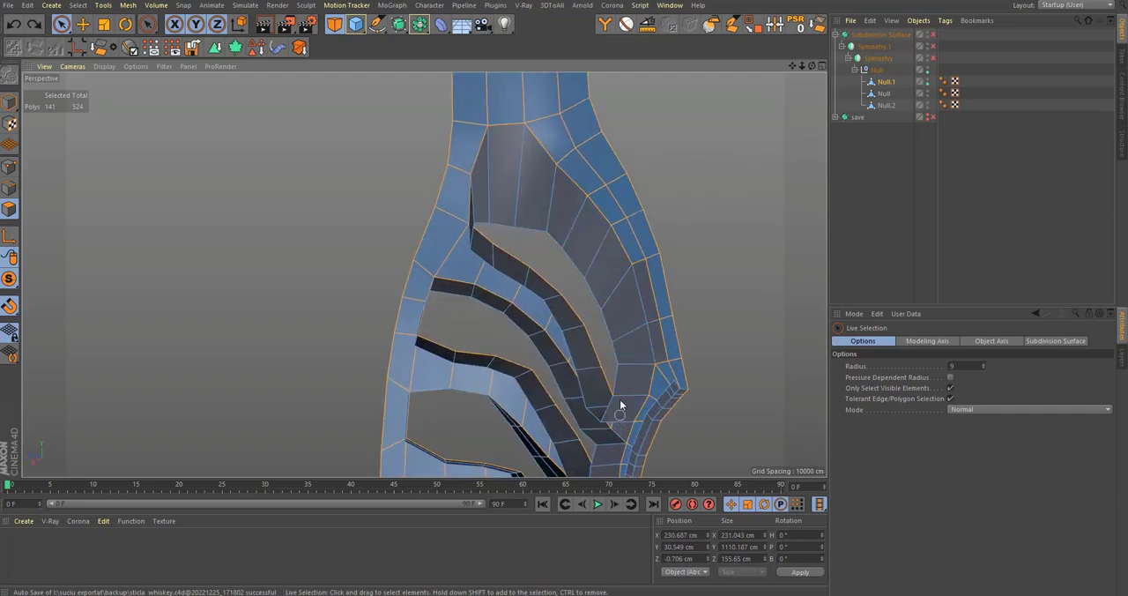
pyautogui.scroll(-2, 626, 410)
pyautogui.scroll(-5, 620, 354)
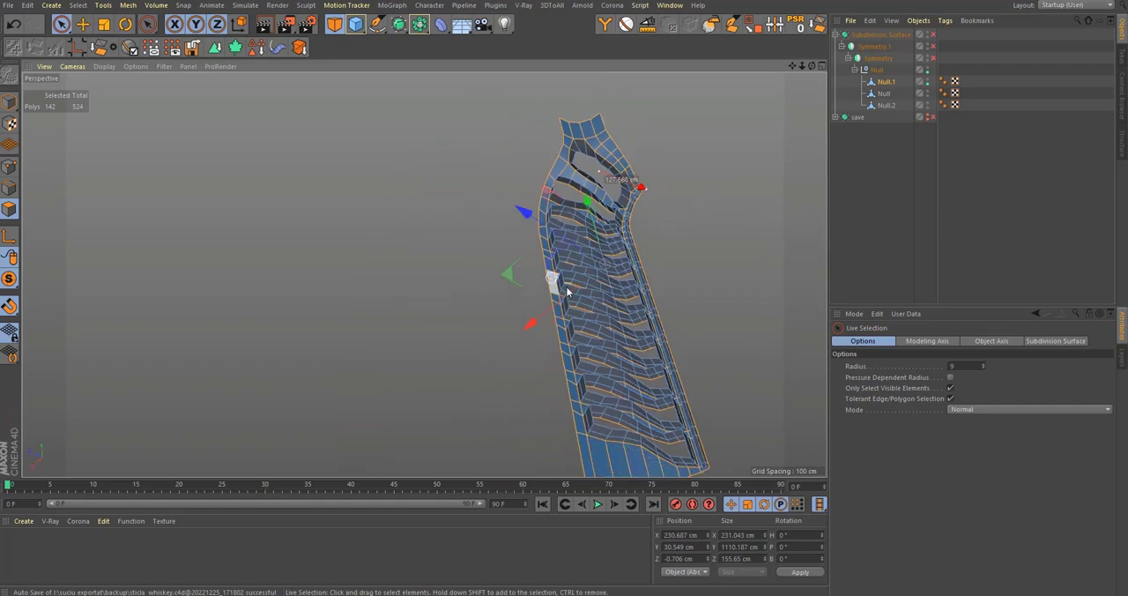
pyautogui.keyDown('alt'); pyautogui.moveTo(567, 252); pyautogui.dragTo(802, 326); pyautogui.keyUp('alt')
pyautogui.keyDown('alt'); pyautogui.moveTo(115, 265); pyautogui.dragTo(181, 265); pyautogui.keyUp('alt')
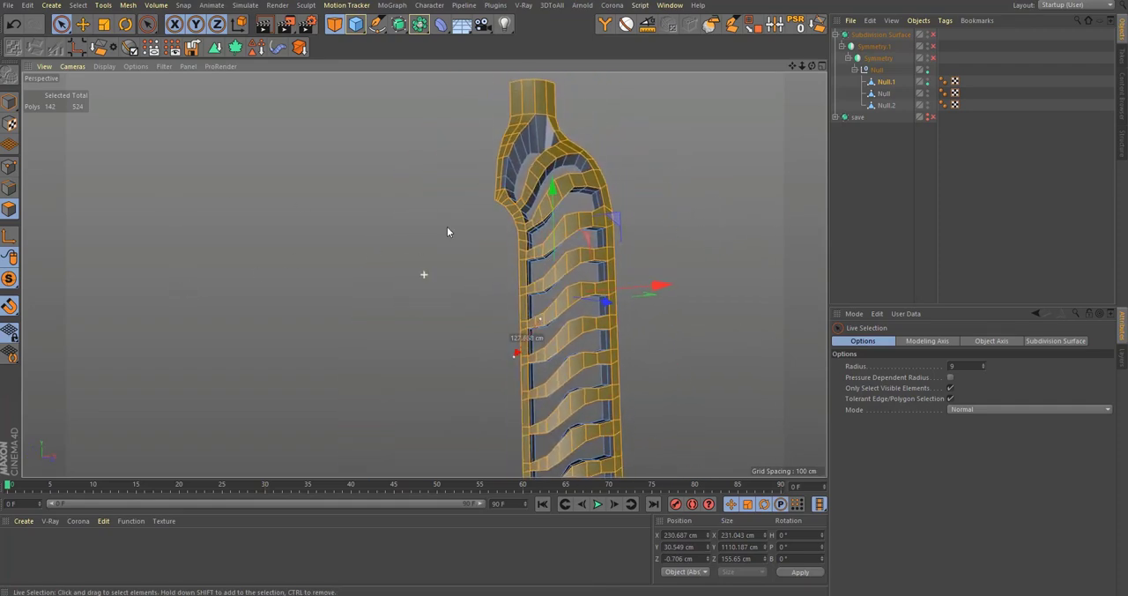
pyautogui.scroll(6, 491, 166)
pyautogui.scroll(-5, 479, 198)
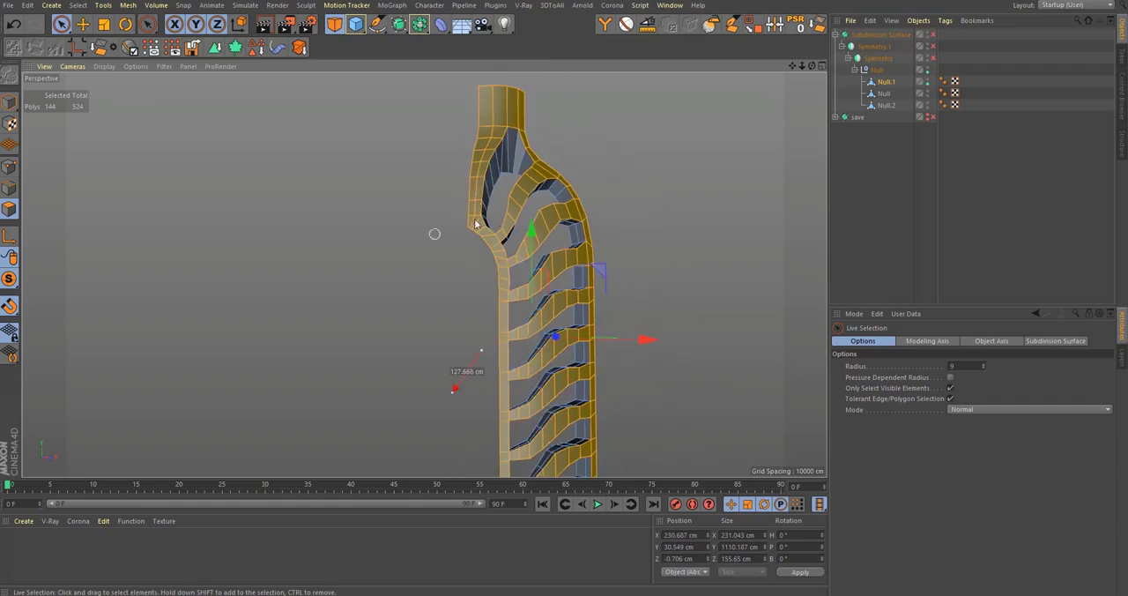
pyautogui.keyDown('alt'); pyautogui.moveTo(499, 217); pyautogui.dragTo(745, 182); pyautogui.keyUp('alt')
pyautogui.keyDown('alt'); pyautogui.moveTo(515, 245); pyautogui.dragTo(233, 327); pyautogui.keyUp('alt')
# Step: Try splitting the selected outer faces into a separate mesh and compare it with the neck opening's edges
pyautogui.press('u')
pyautogui.press('p')
pyautogui.click(887, 93)
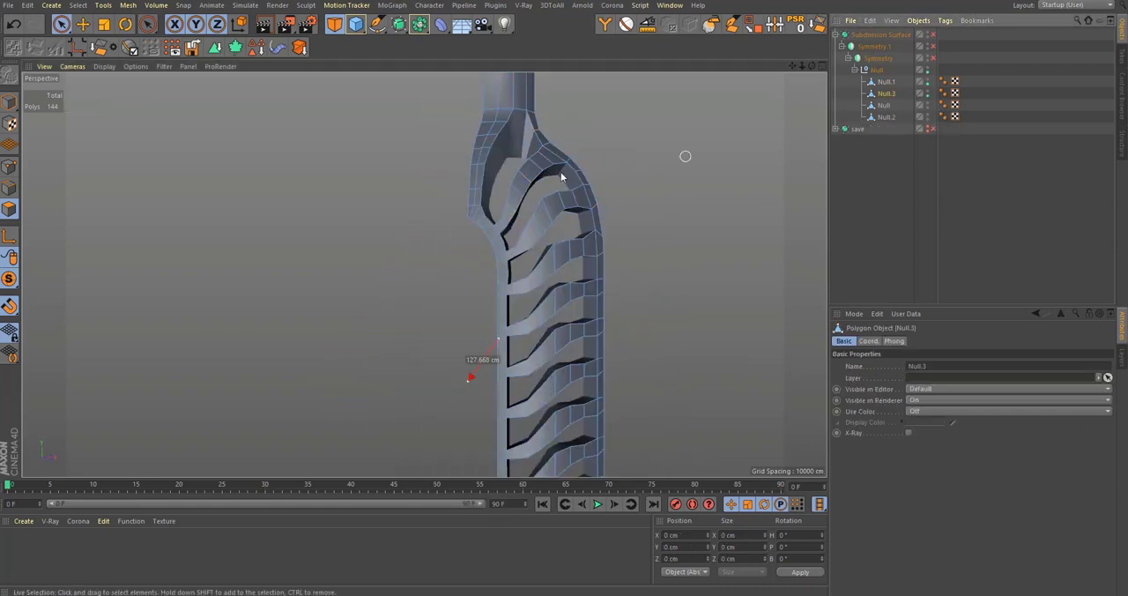
pyautogui.hotkey('ctrl', 'a')
pyautogui.scroll(8, 529, 148)
pyautogui.keyDown('alt'); pyautogui.moveTo(423, 274); pyautogui.dragTo(453, 382); pyautogui.keyUp('alt')
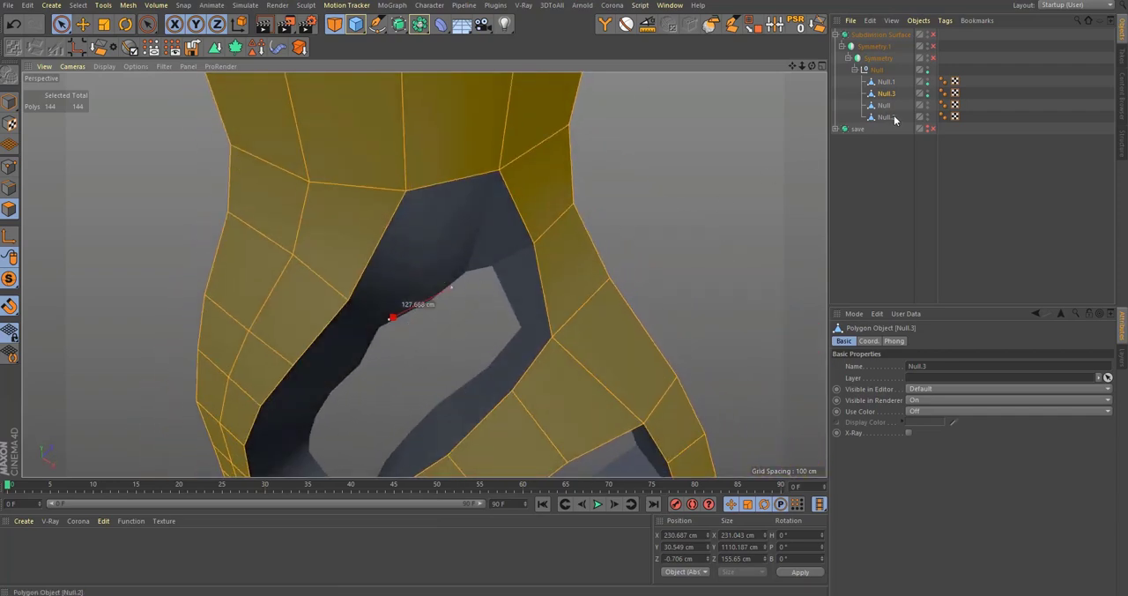
pyautogui.hotkey('ctrl', 'shift', 'a')
pyautogui.hotkey('ctrl', 'z')
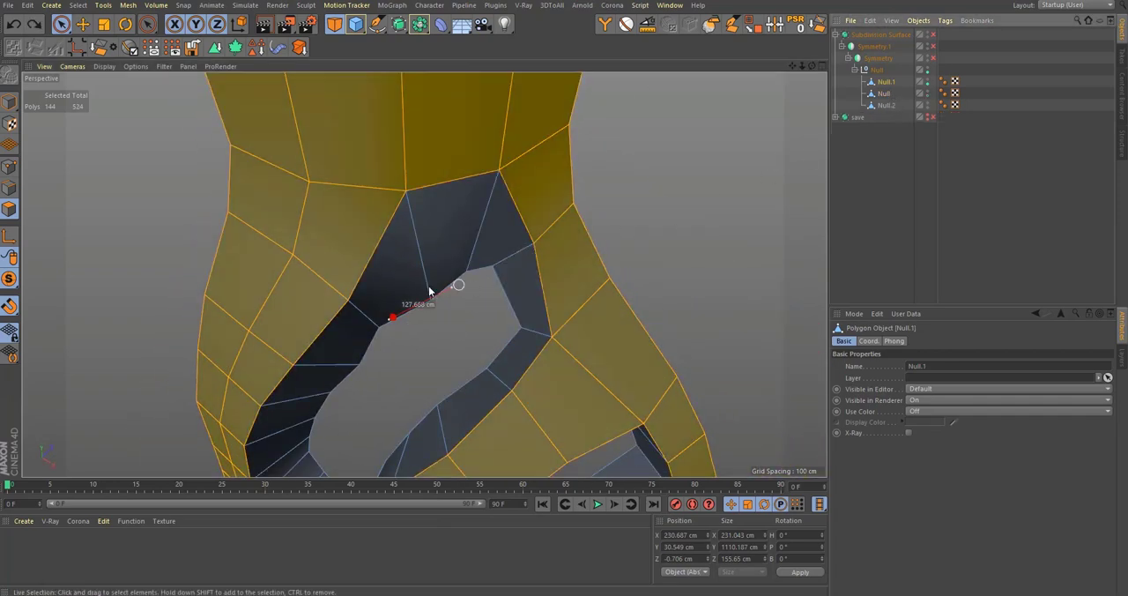
# Step: Adjust points on the inner rim of the uppermost neck opening, moving one to about X 168.3 cm
pyautogui.keyDown('alt'); pyautogui.moveTo(430, 291); pyautogui.dragTo(91, 280); pyautogui.keyUp('alt')
pyautogui.click(9, 166)
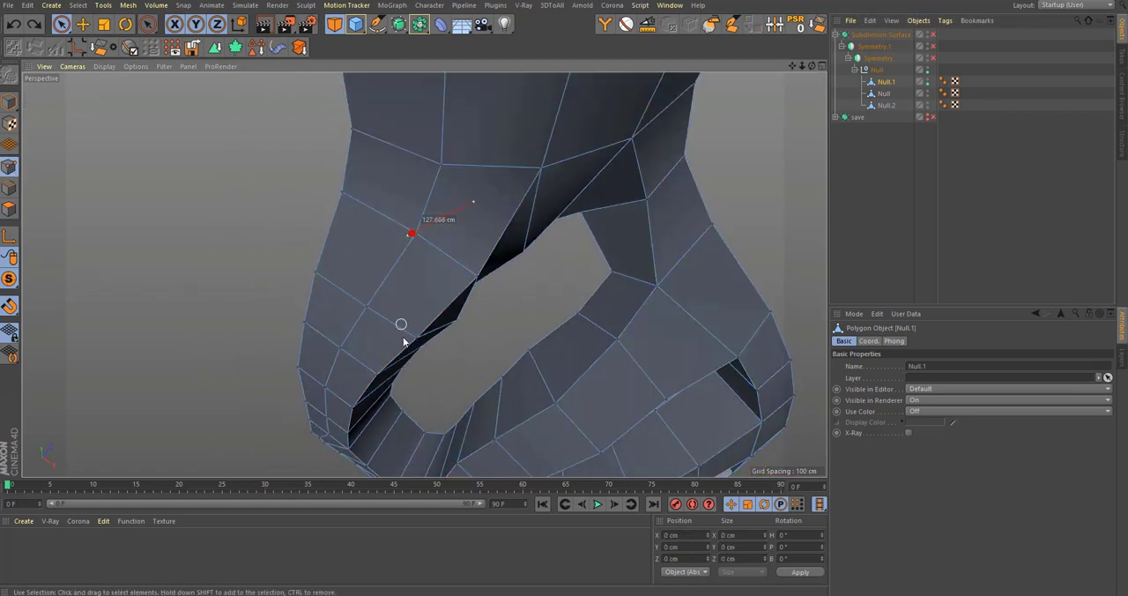
pyautogui.scroll(3, 450, 335)
pyautogui.click(471, 333)
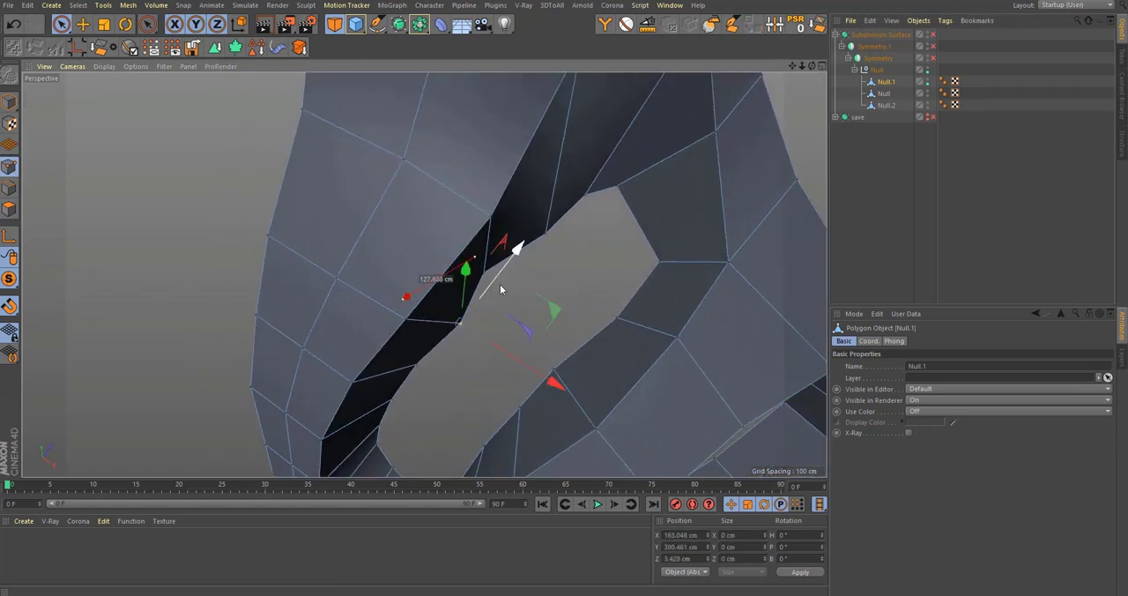
pyautogui.keyDown('alt'); pyautogui.moveTo(507, 289); pyautogui.dragTo(469, 343, button='middle'); pyautogui.keyUp('alt')
pyautogui.click(462, 327)
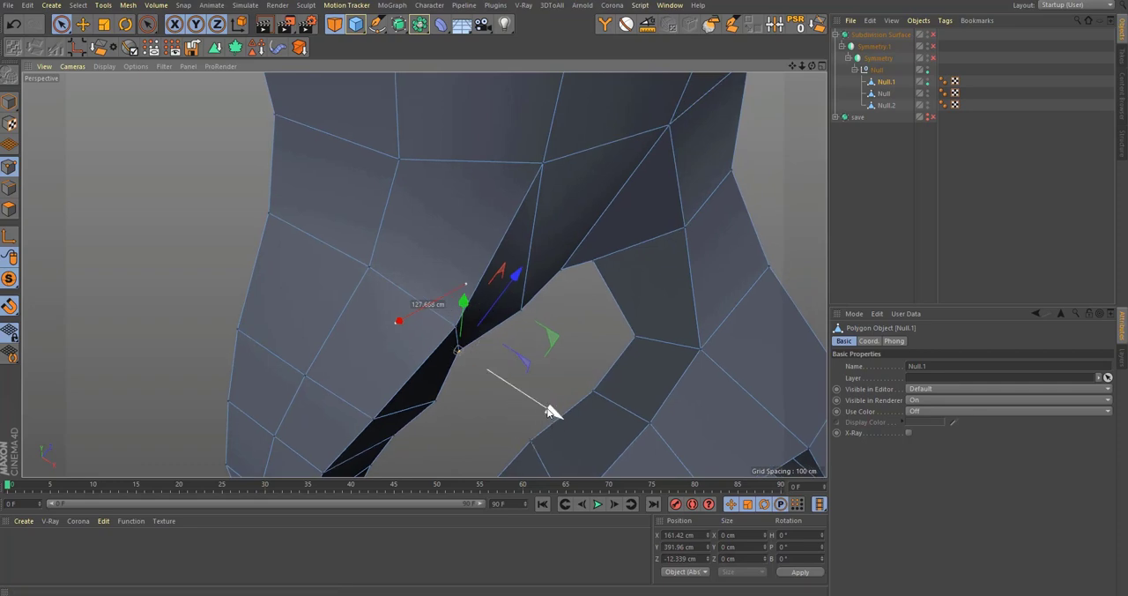
pyautogui.keyDown('alt'); pyautogui.moveTo(571, 421); pyautogui.dragTo(481, 343); pyautogui.keyUp('alt')
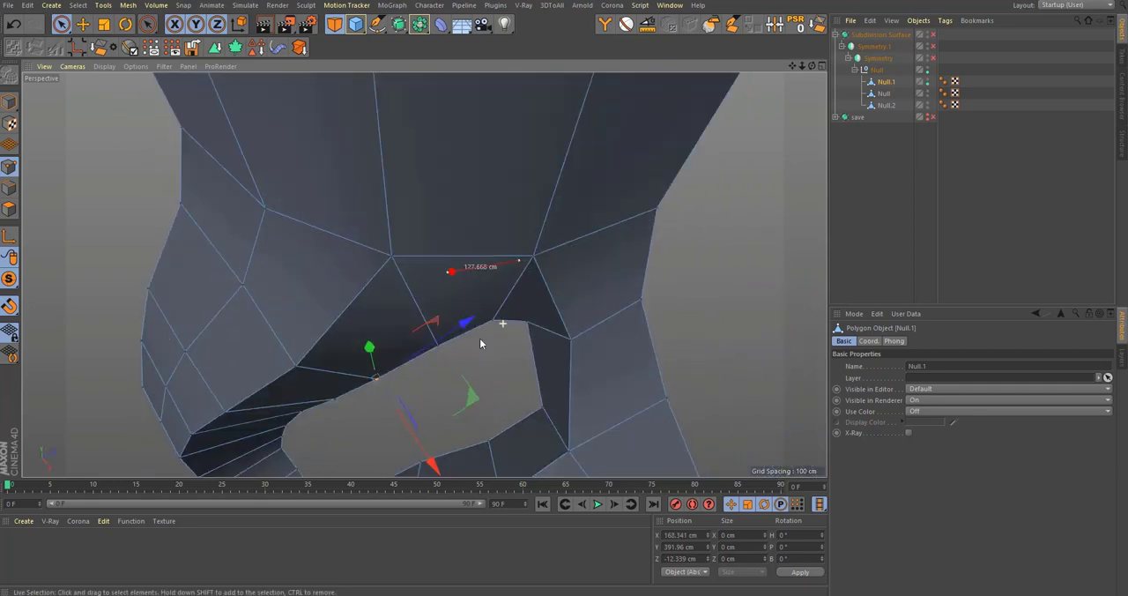
# Step: Move an inner-rim point of the uppermost neck opening to about X 191.3, Y 390.4, Z -68.3 cm, checking it with subdivision smoothing
pyautogui.keyDown('alt'); pyautogui.moveTo(528, 371); pyautogui.dragTo(595, 312); pyautogui.keyUp('alt')
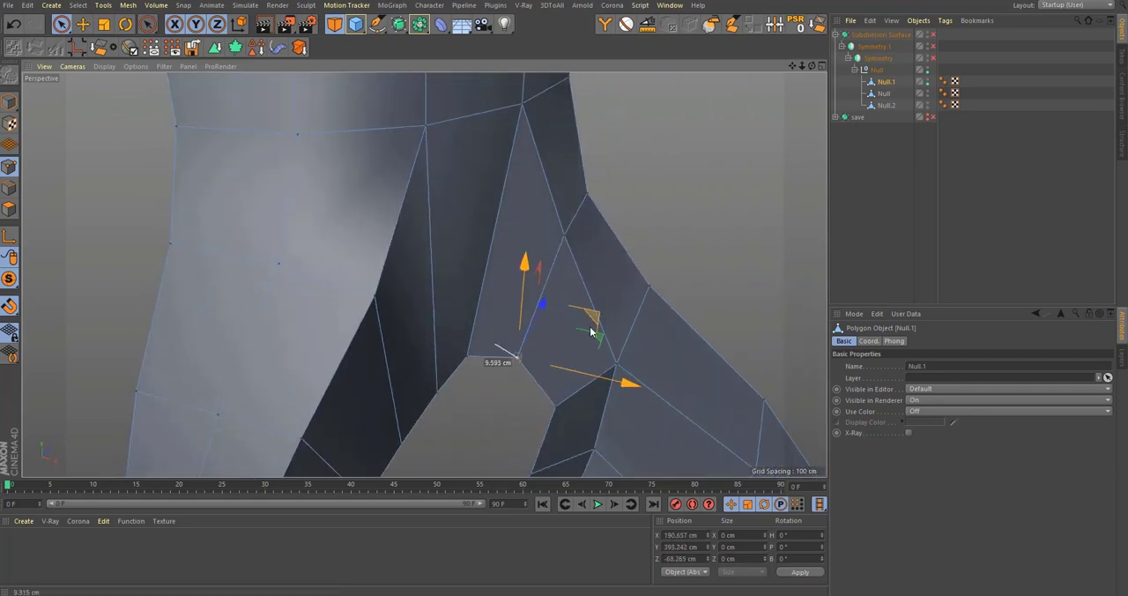
pyautogui.press('q')
pyautogui.keyDown('alt'); pyautogui.moveTo(532, 353); pyautogui.dragTo(552, 295); pyautogui.keyUp('alt')
pyautogui.keyDown('alt'); pyautogui.moveTo(449, 276); pyautogui.dragTo(598, 193); pyautogui.keyUp('alt')
pyautogui.press('q')
pyautogui.keyDown('alt'); pyautogui.moveTo(469, 218); pyautogui.dragTo(470, 265); pyautogui.keyUp('alt')
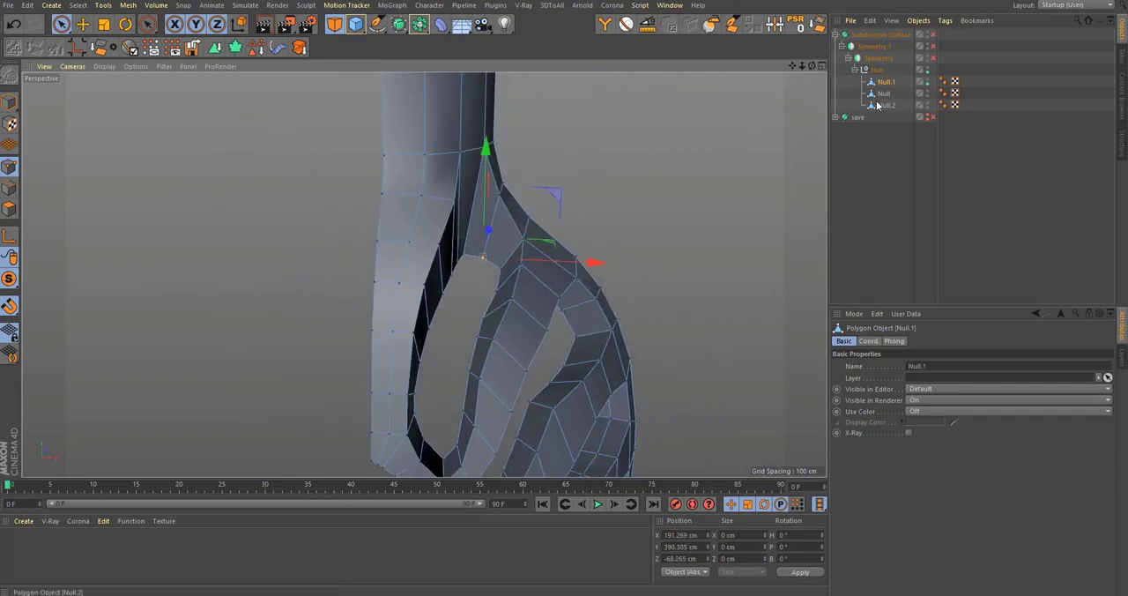
# Step: Split the selected outer-facing polygons of the ribbed shell into a separate mesh and select that mesh
pyautogui.click(7, 209)
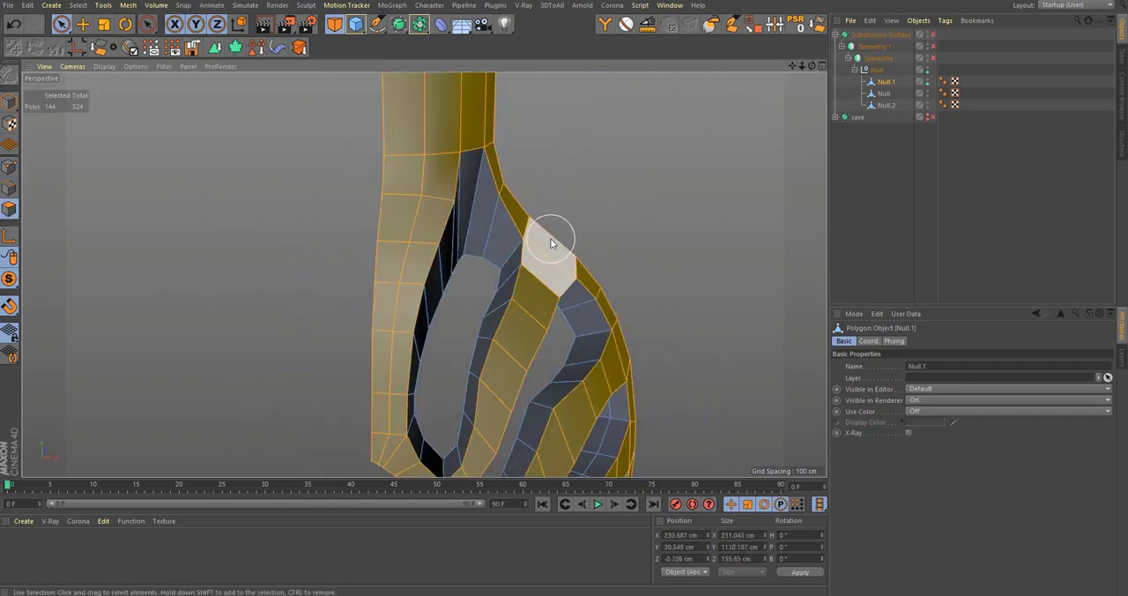
pyautogui.press('u')
pyautogui.press('p')
pyautogui.click(887, 94)
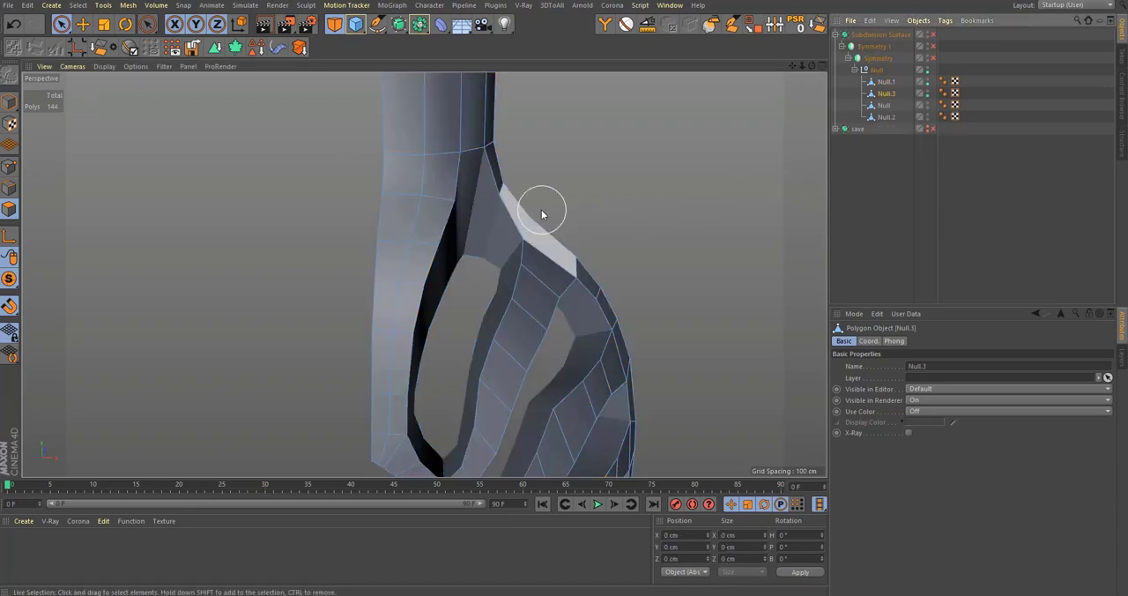
# Step: Extrude all polygons of the split mesh with an offset of about -38.8 cm, without caps
pyautogui.hotkey('ctrl', 'a')
pyautogui.keyDown('alt'); pyautogui.moveTo(454, 210); pyautogui.dragTo(677, 197); pyautogui.keyUp('alt')
pyautogui.press('d')
pyautogui.keyDown('alt'); pyautogui.moveTo(449, 340); pyautogui.dragTo(389, 336); pyautogui.keyUp('alt')
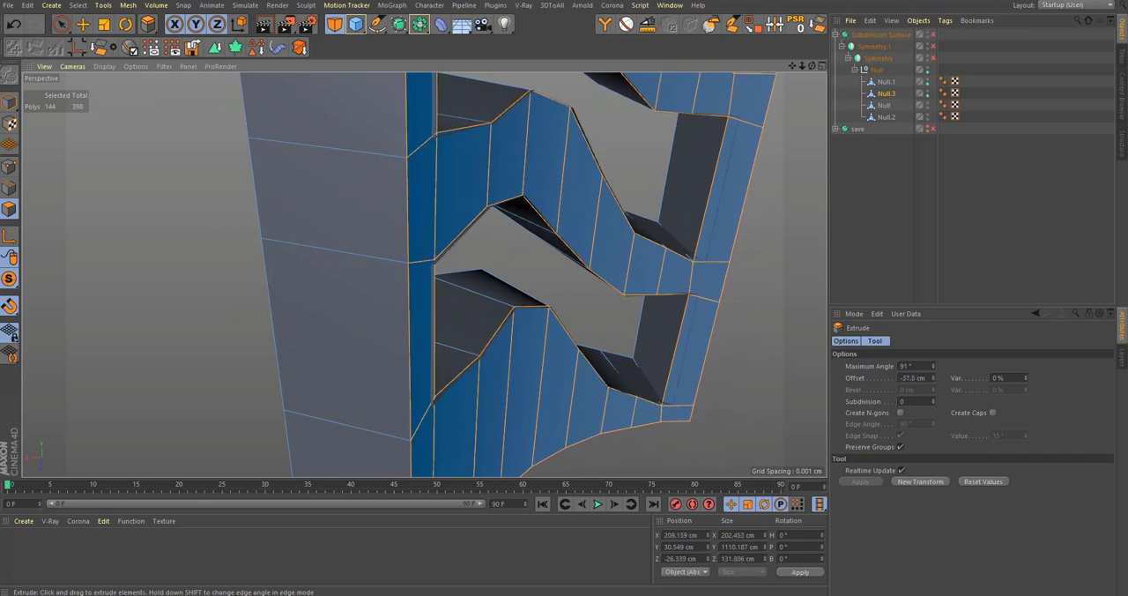
pyautogui.scroll(-10, 511, 312)
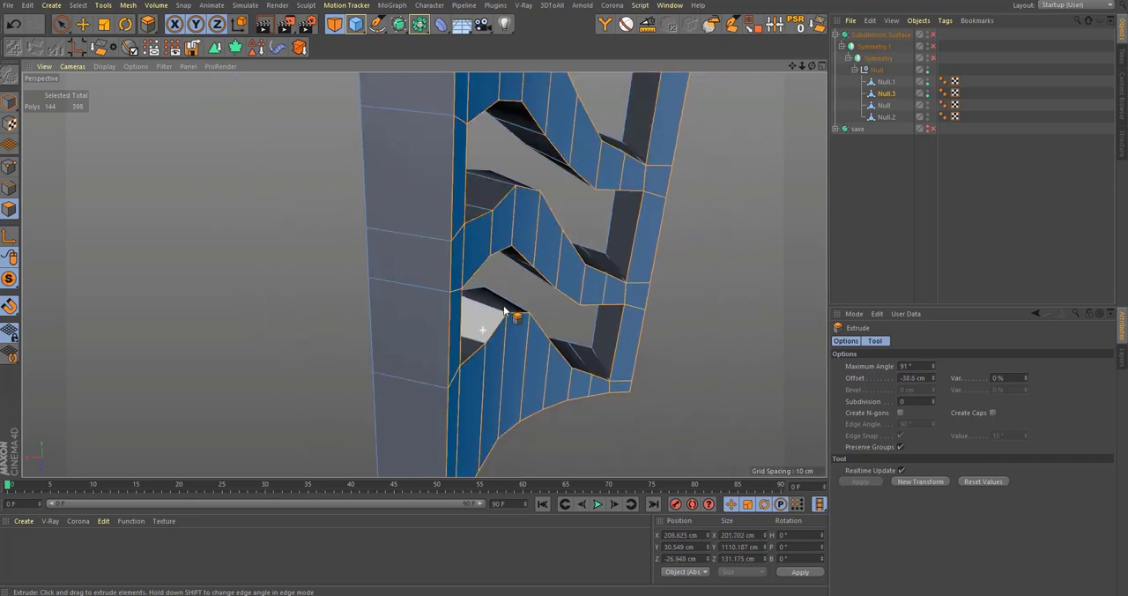
pyautogui.keyDown('alt'); pyautogui.moveTo(569, 216); pyautogui.dragTo(466, 432, button='middle'); pyautogui.keyUp('alt')
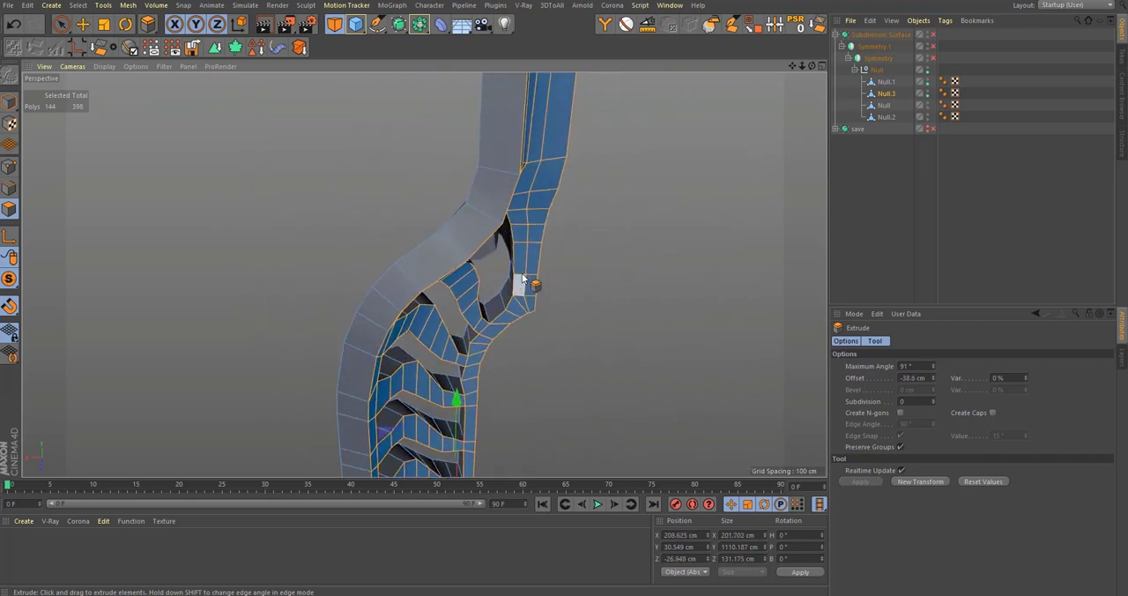
pyautogui.scroll(8, 521, 282)
pyautogui.keyDown('alt'); pyautogui.moveTo(508, 239); pyautogui.dragTo(379, 252); pyautogui.keyUp('alt')
pyautogui.keyDown('alt'); pyautogui.moveTo(471, 212); pyautogui.dragTo(529, 353, button='middle'); pyautogui.keyUp('alt')
pyautogui.keyDown('alt'); pyautogui.moveTo(556, 256); pyautogui.dragTo(547, 190); pyautogui.keyUp('alt')
pyautogui.scroll(-6, 423, 274)
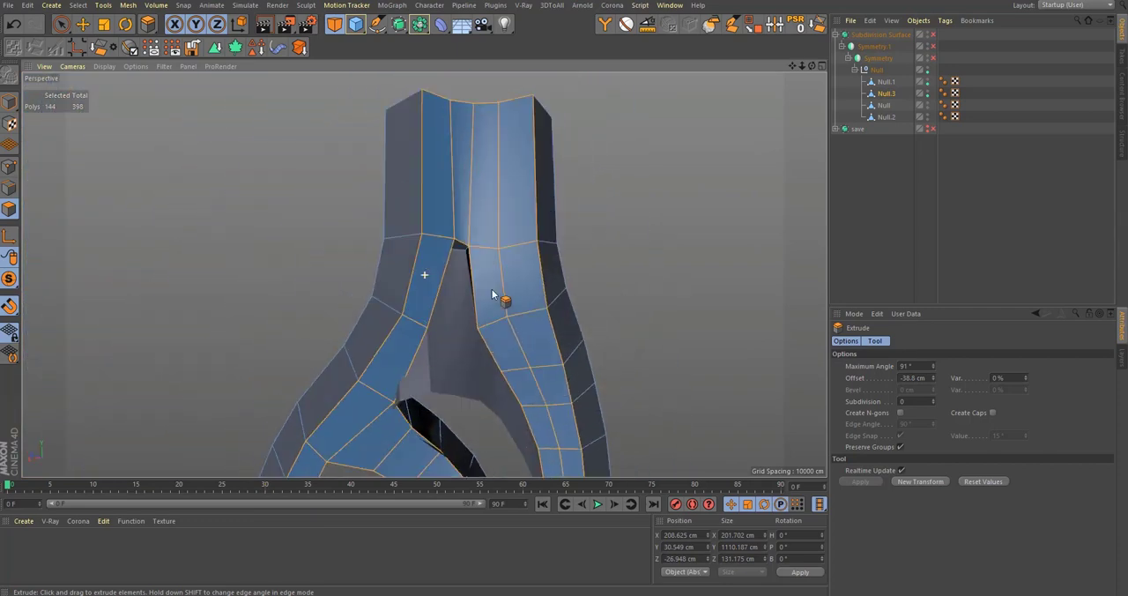
pyautogui.keyDown('alt'); pyautogui.moveTo(486, 295); pyautogui.dragTo(617, 388); pyautogui.keyUp('alt')
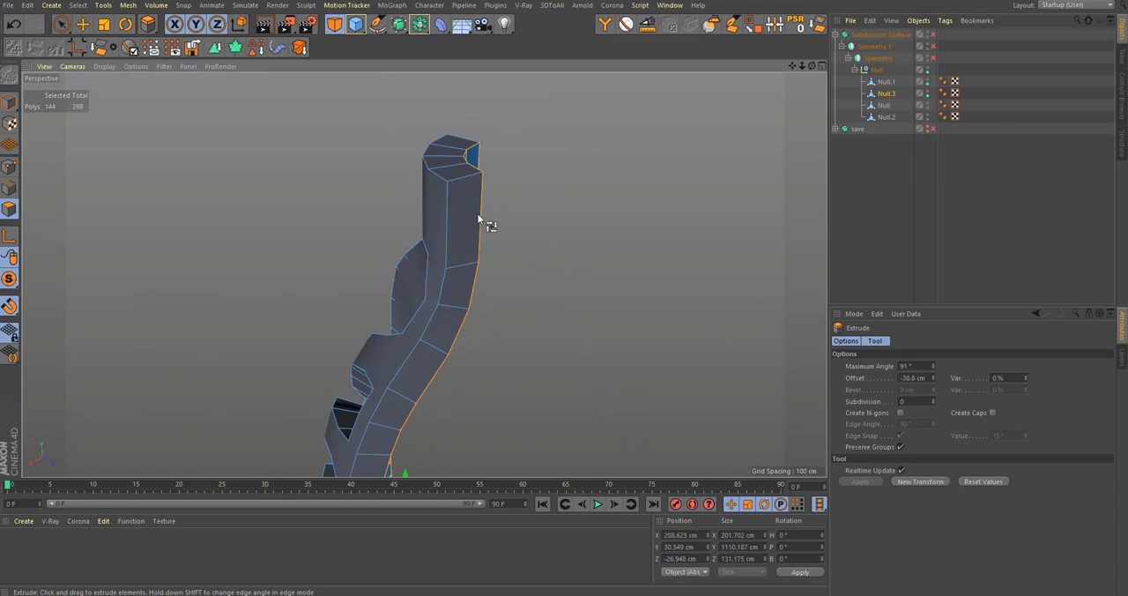
# Step: Delete the loop of extruded wall polygons around the outer border of the split mesh
pyautogui.press('u')
pyautogui.press('l')
pyautogui.click(467, 178)
pyautogui.press('Delete')
# Step: Examine the extruded layer and its open border from the neck down to the base of the shell
pyautogui.keyDown('alt'); pyautogui.moveTo(451, 283); pyautogui.dragTo(479, 224); pyautogui.keyUp('alt')
pyautogui.scroll(3, 479, 224)
pyautogui.keyDown('alt'); pyautogui.moveTo(456, 220); pyautogui.dragTo(476, 169, button='middle'); pyautogui.keyUp('alt')
pyautogui.keyDown('alt'); pyautogui.moveTo(476, 169); pyautogui.dragTo(491, 230); pyautogui.keyUp('alt')
pyautogui.scroll(-8, 491, 230)
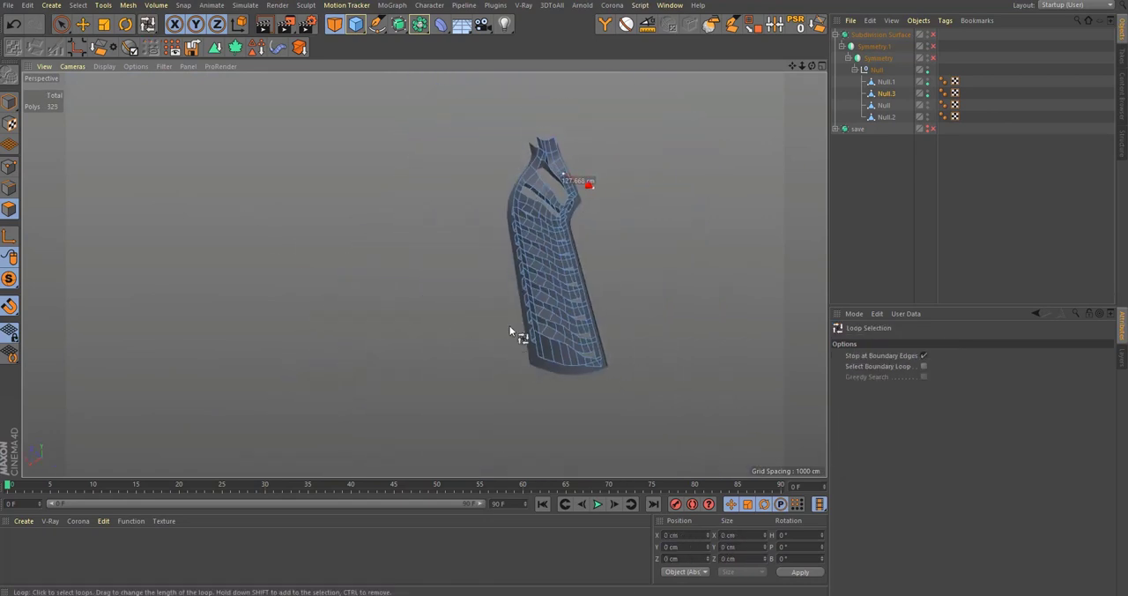
pyautogui.scroll(2, 518, 330)
pyautogui.keyDown('alt'); pyautogui.moveTo(518, 330); pyautogui.dragTo(538, 231, button='middle'); pyautogui.keyUp('alt')
pyautogui.keyDown('alt'); pyautogui.moveTo(538, 231); pyautogui.dragTo(558, 217); pyautogui.keyUp('alt')
pyautogui.keyDown('alt'); pyautogui.moveTo(558, 217); pyautogui.dragTo(554, 291, button='middle'); pyautogui.keyUp('alt')
# Step: Combine Null.1 and Null.3 into a single mesh, deleting the originals
pyautogui.keyDown('ctrl'); pyautogui.click(886, 82); pyautogui.keyUp('ctrl')
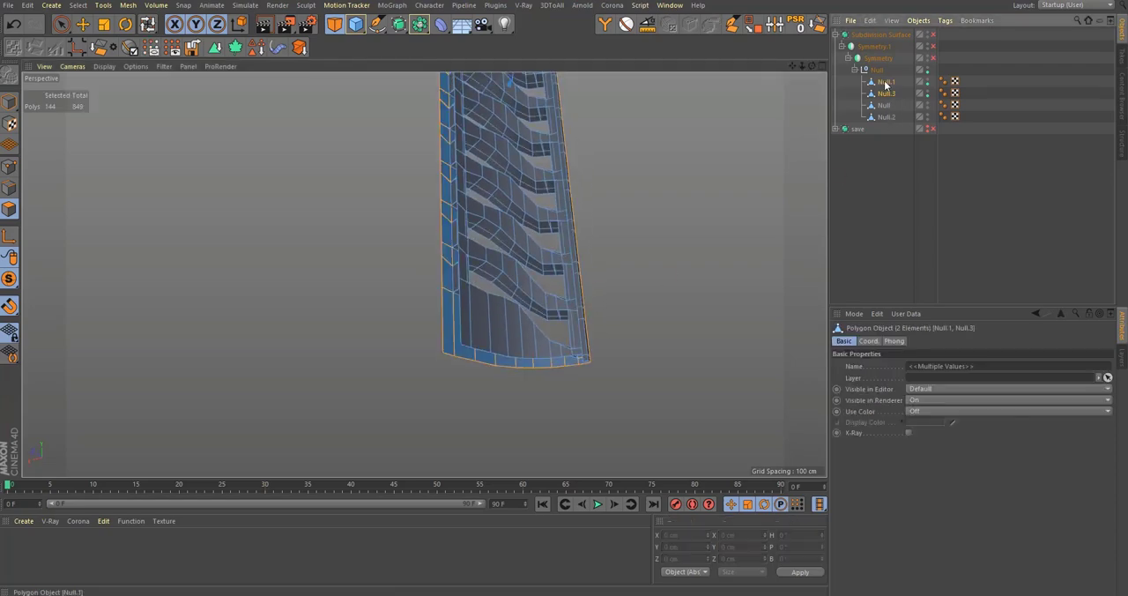
pyautogui.rightClick(892, 92)
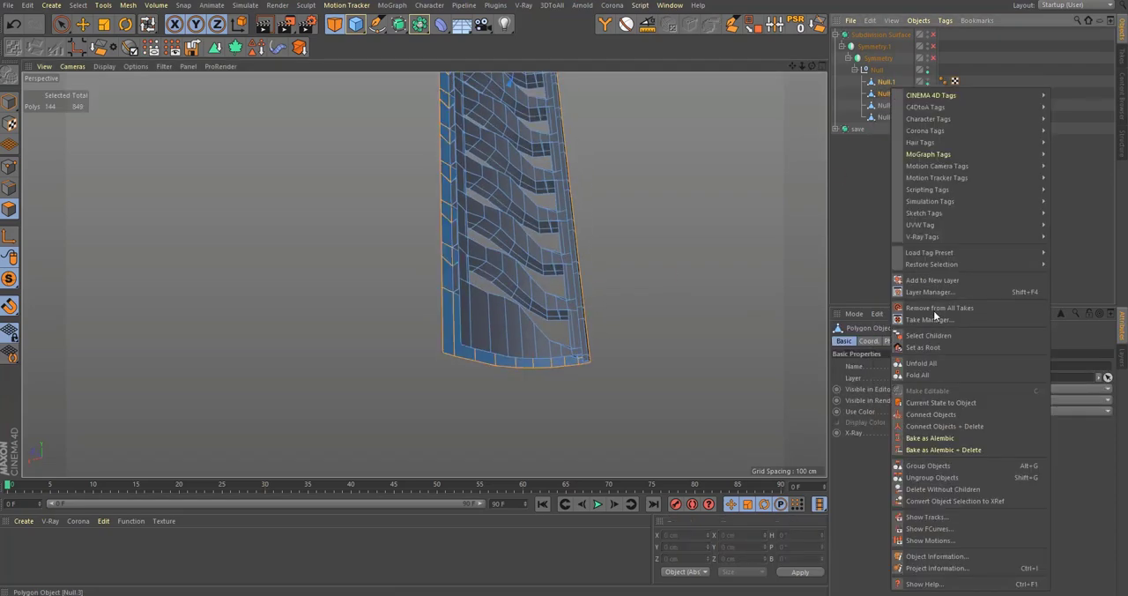
pyautogui.click(948, 427)
pyautogui.scroll(6, 557, 336)
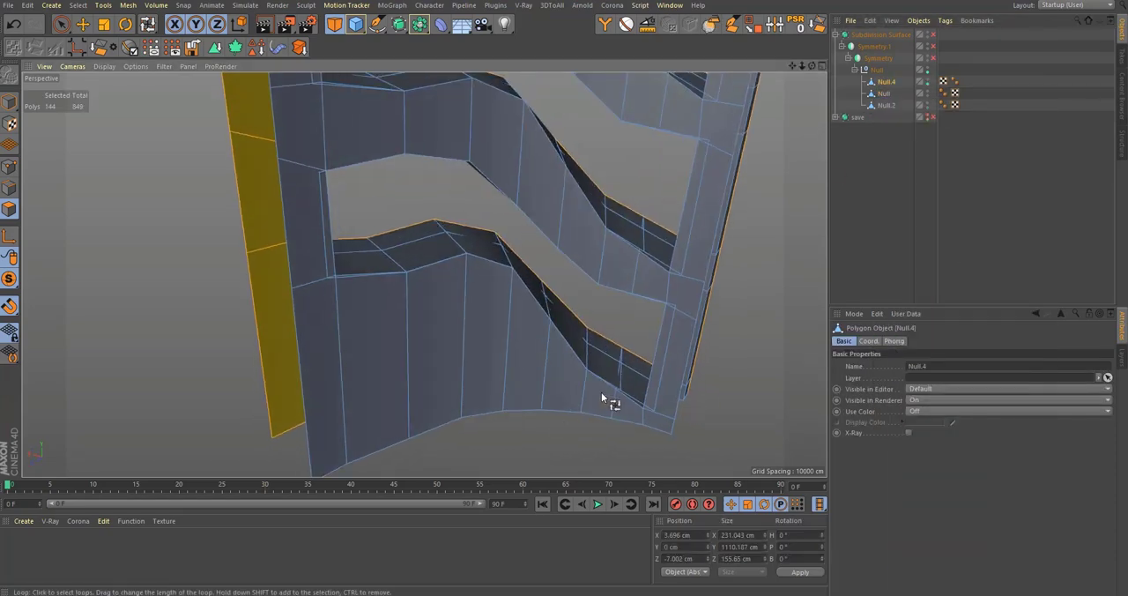
pyautogui.scroll(4, 657, 405)
# Step: Try to weld the two mismatched points at the corner of the lowest opening in the combined mesh
pyautogui.keyDown('alt'); pyautogui.moveTo(672, 359); pyautogui.dragTo(111, 188); pyautogui.keyUp('alt')
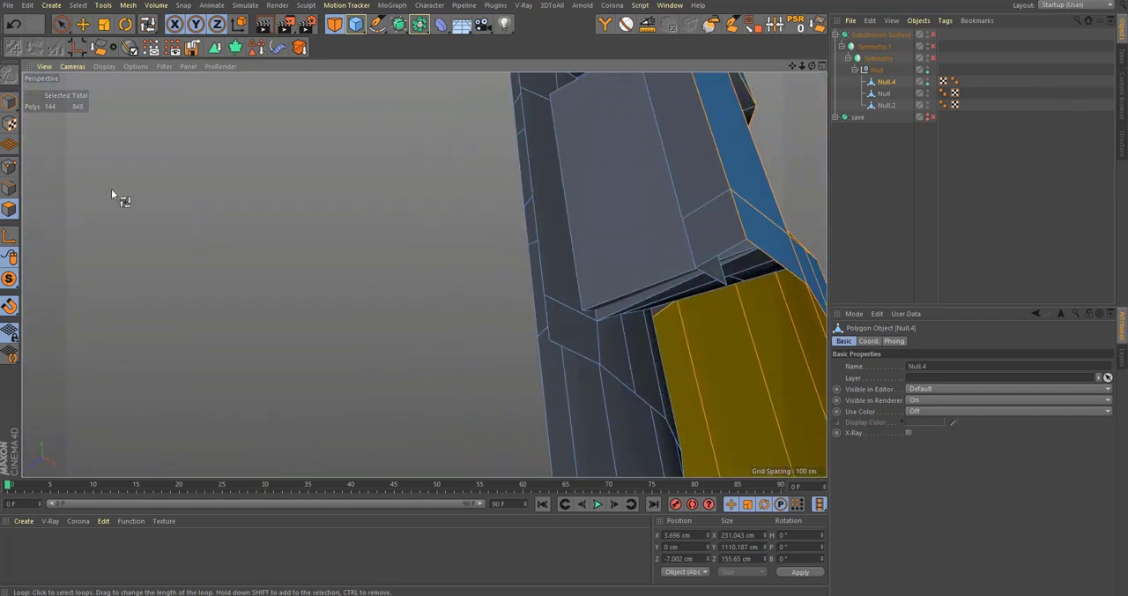
pyautogui.click(11, 168)
pyautogui.press('9')
pyautogui.scroll(4, 583, 311)
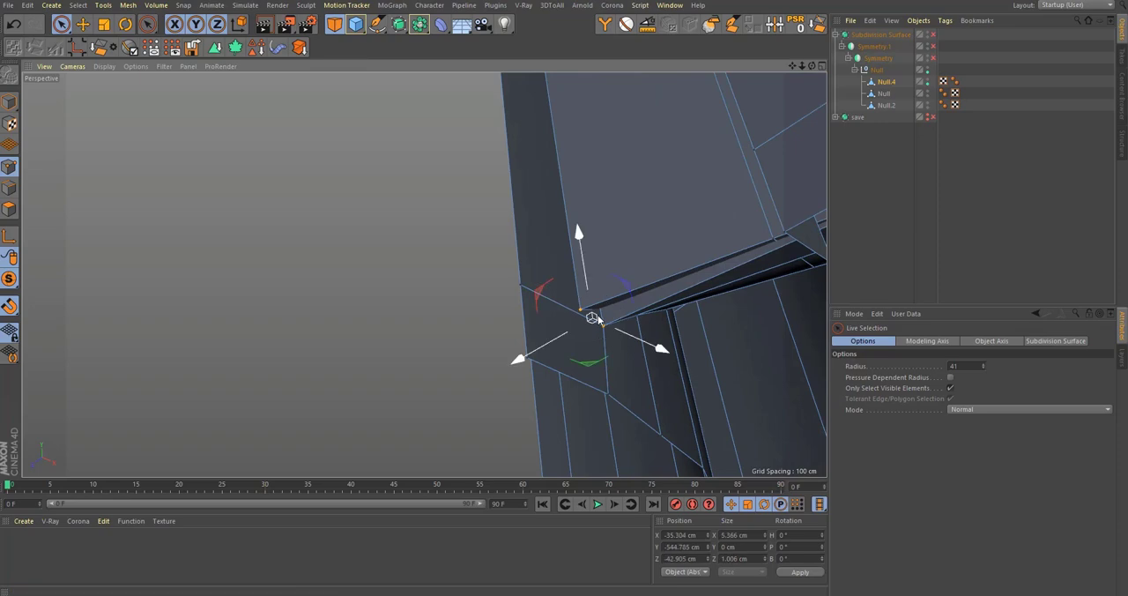
pyautogui.press('m')
pyautogui.press('q')
pyautogui.moveTo(603, 298)
pyautogui.keyDown('alt'); pyautogui.mouseDown()
pyautogui.moveTo(524, 310)
pyautogui.moveTo(544, 235)
pyautogui.moveTo(575, 289)
pyautogui.moveTo(473, 343)
pyautogui.mouseUp(); pyautogui.keyUp('alt')
pyautogui.press('space')
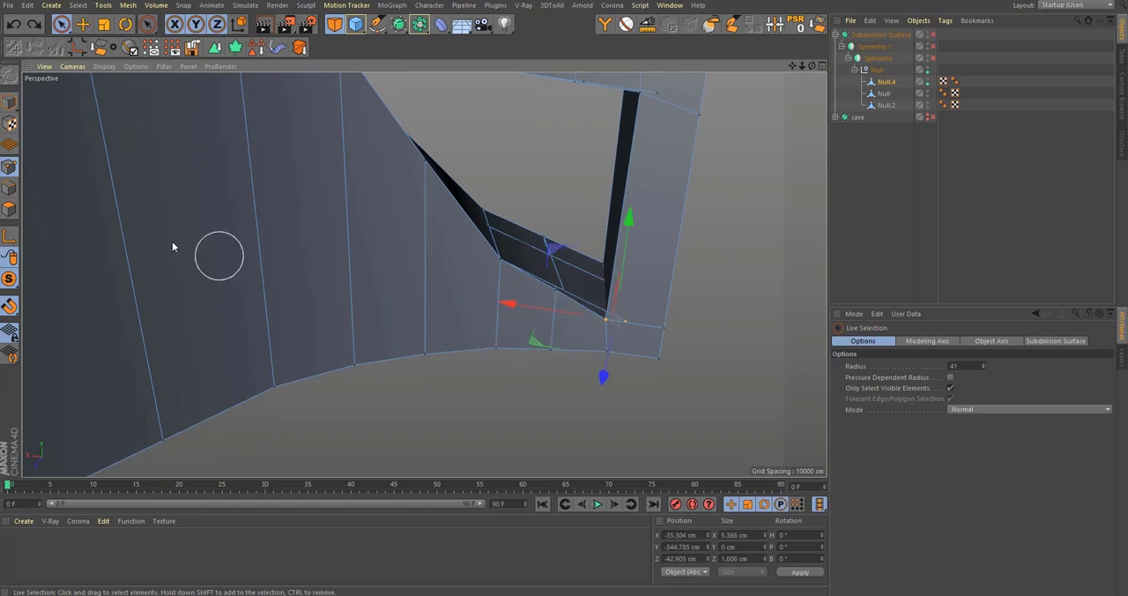
# Step: Try deleting all but the Phong Break-selected polygons of the combined mesh, and undo back to the two separate meshes
pyautogui.click(10, 210)
pyautogui.click(648, 326)
pyautogui.press('Delete')
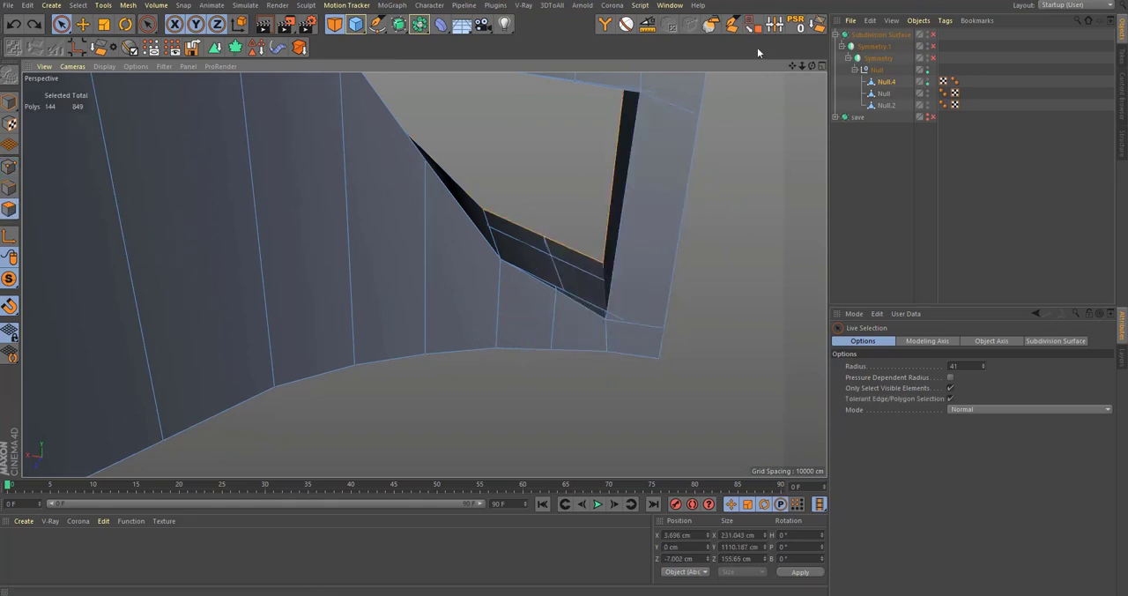
pyautogui.click(626, 25)
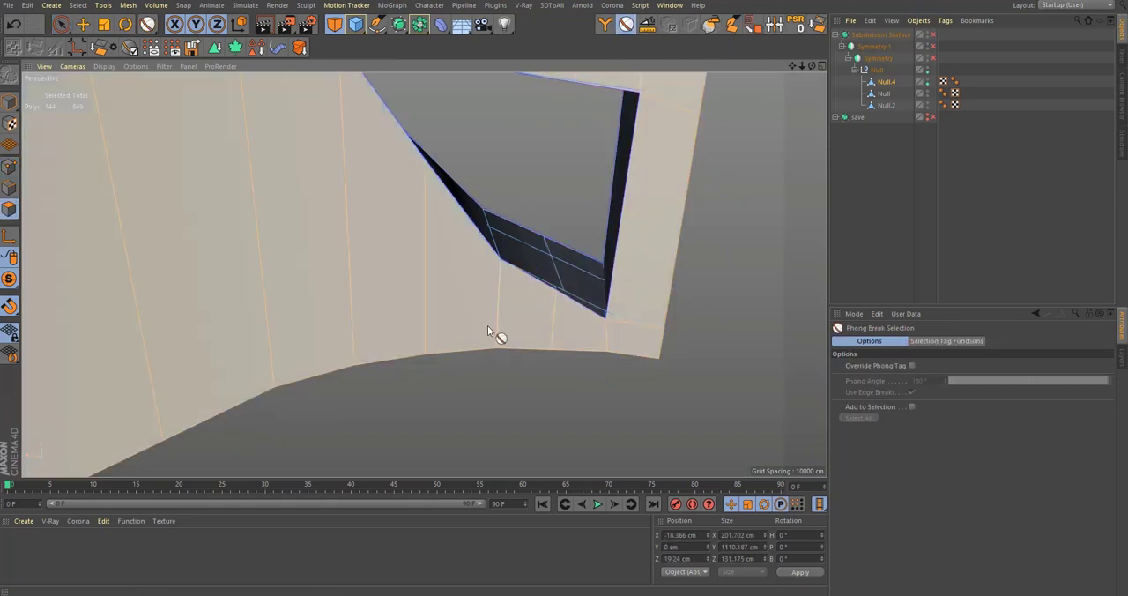
pyautogui.press('u')
pyautogui.press('i')
pyautogui.press('Delete')
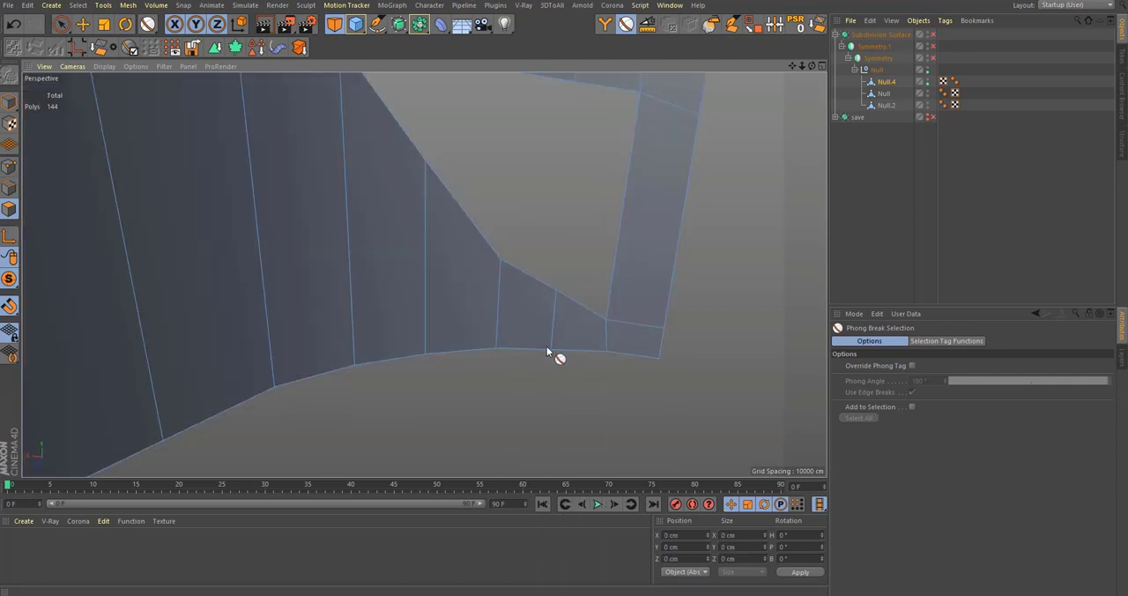
pyautogui.hotkey('ctrl', 'z')
pyautogui.hotkey('ctrl', 'z')
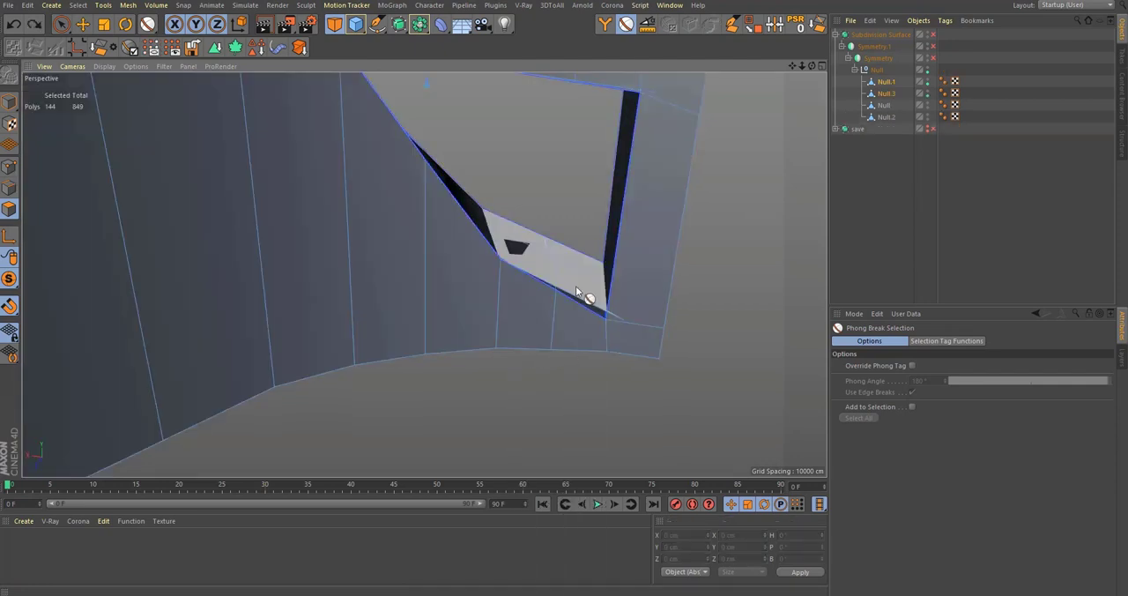
# Step: Delete the extruded side walls from Null.3 by selecting its main face layer with Phong Break Selection and inverting the selection
pyautogui.click(558, 343)
pyautogui.keyDown('alt'); pyautogui.moveTo(558, 343); pyautogui.dragTo(574, 390, button='middle'); pyautogui.keyUp('alt')
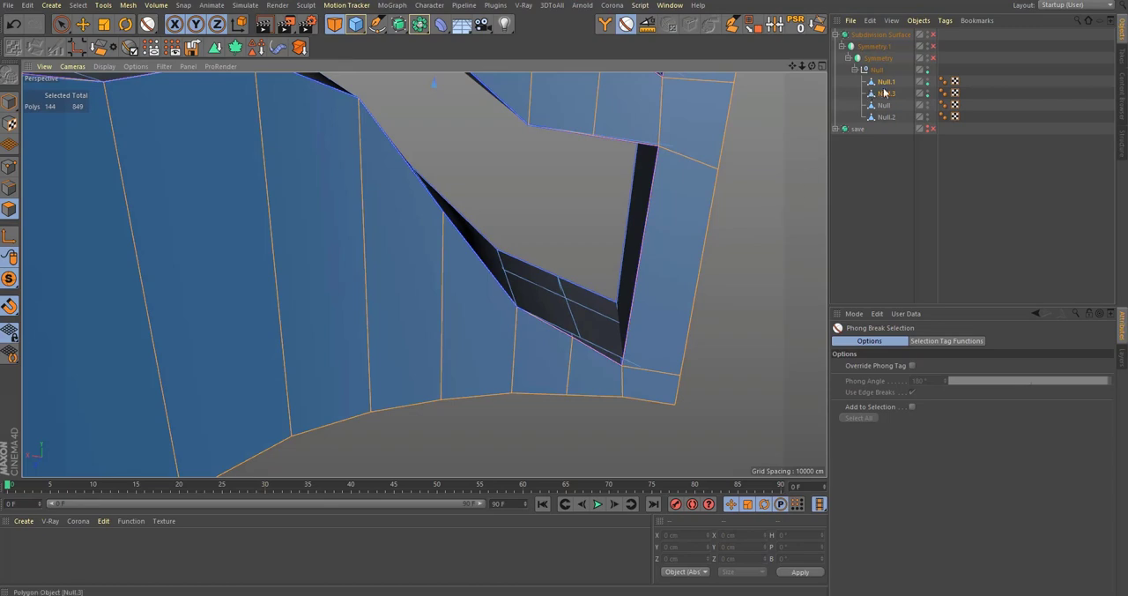
pyautogui.click(886, 92)
pyautogui.press('u')
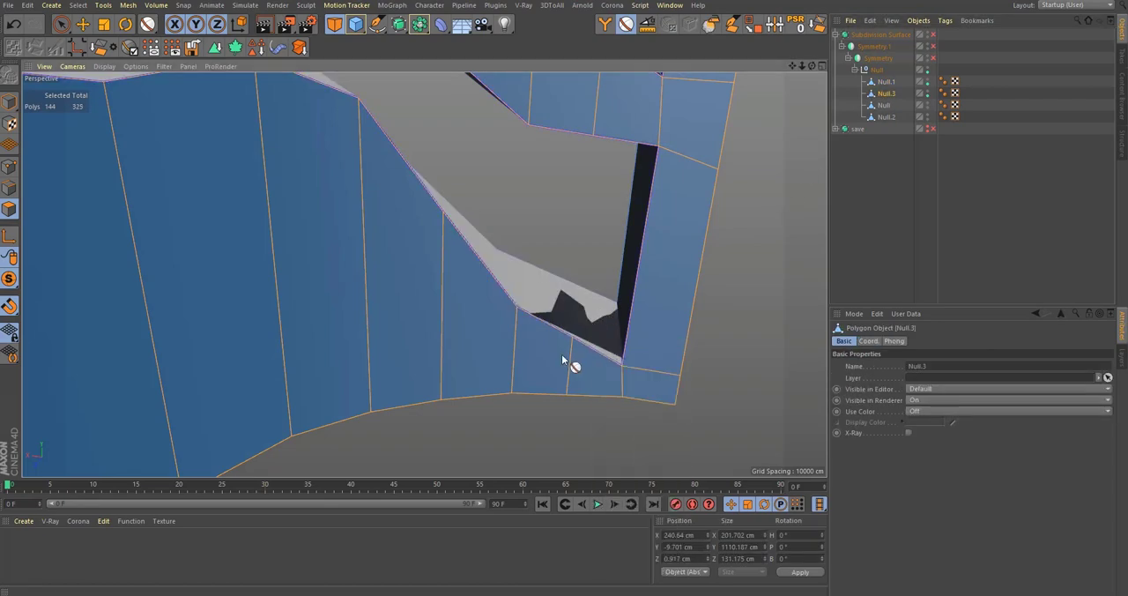
pyautogui.press('i')
pyautogui.keyDown('alt'); pyautogui.moveTo(521, 373); pyautogui.dragTo(530, 212, button='right'); pyautogui.keyUp('alt')
pyautogui.keyDown('alt'); pyautogui.moveTo(529, 213); pyautogui.dragTo(459, 470, button='middle'); pyautogui.keyUp('alt')
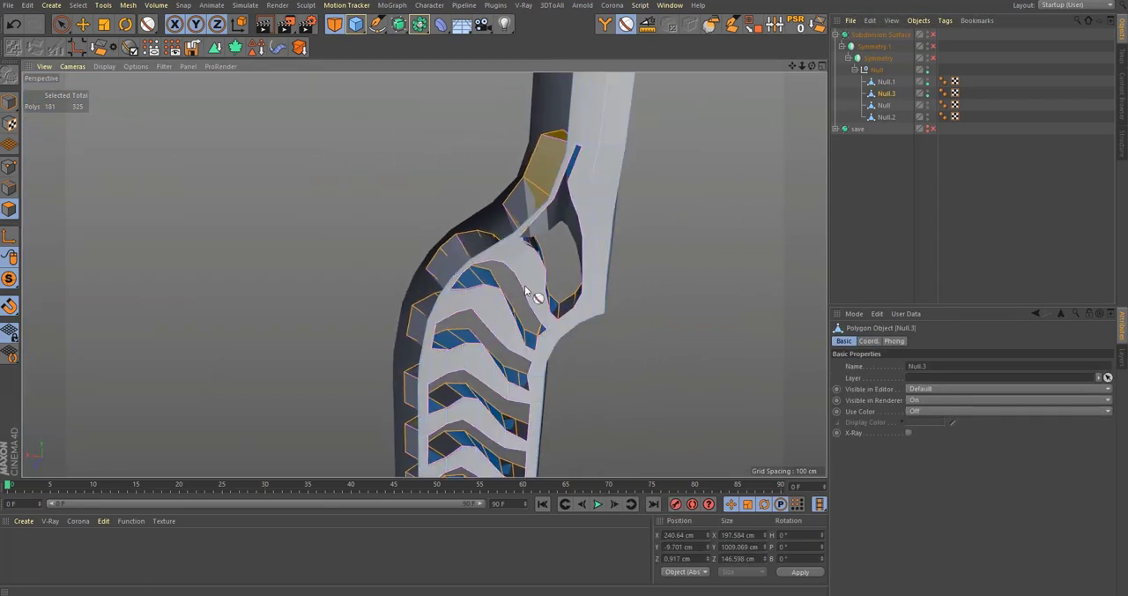
pyautogui.keyDown('alt'); pyautogui.moveTo(536, 265); pyautogui.dragTo(520, 329, button='middle'); pyautogui.keyUp('alt')
pyautogui.scroll(6, 593, 220)
pyautogui.moveTo(593, 220)
pyautogui.keyDown('alt'); pyautogui.mouseDown()
pyautogui.moveTo(629, 196)
pyautogui.moveTo(590, 208)
pyautogui.moveTo(583, 199)
pyautogui.mouseUp(); pyautogui.keyUp('alt')
pyautogui.scroll(-6, 578, 245)
pyautogui.keyDown('alt'); pyautogui.moveTo(578, 253); pyautogui.dragTo(560, 169, button='middle'); pyautogui.keyUp('alt')
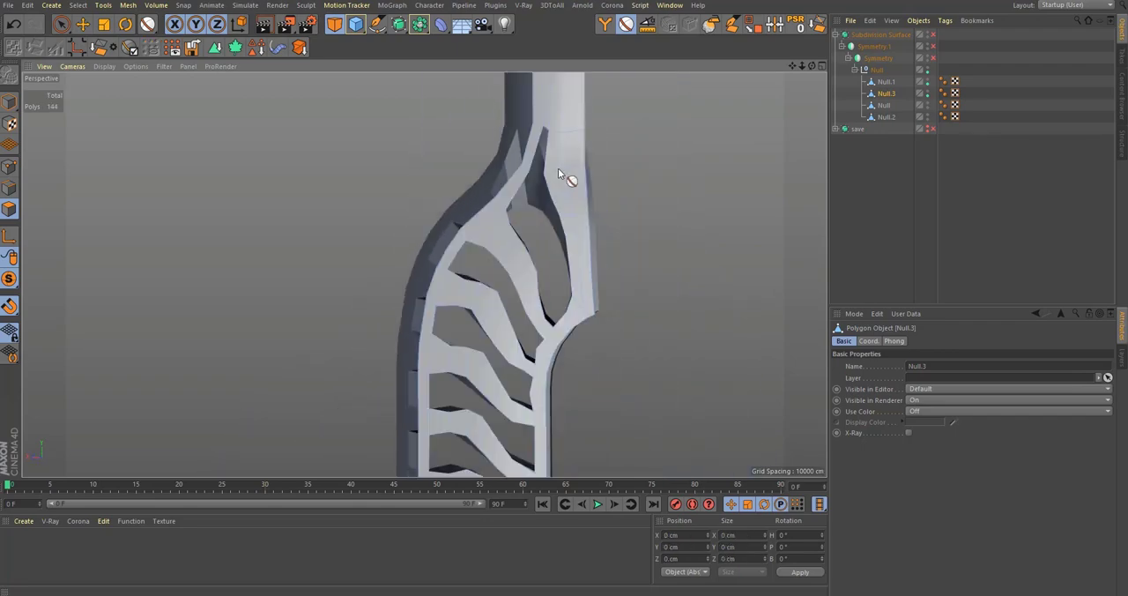
# Step: Examine the remaining offset layer against the ribbed shell around the openings and neck
pyautogui.keyDown('alt'); pyautogui.moveTo(561, 170); pyautogui.dragTo(537, 204); pyautogui.keyUp('alt')
pyautogui.keyDown('alt'); pyautogui.moveTo(529, 348); pyautogui.dragTo(542, 188, button='middle'); pyautogui.keyUp('alt')
pyautogui.keyDown('alt'); pyautogui.moveTo(513, 454); pyautogui.dragTo(528, 254, button='middle'); pyautogui.keyUp('alt')
pyautogui.moveTo(519, 305)
pyautogui.keyDown('alt'); pyautogui.mouseDown()
pyautogui.moveTo(739, 320)
pyautogui.moveTo(774, 296)
pyautogui.moveTo(765, 292)
pyautogui.mouseUp(); pyautogui.keyUp('alt')
pyautogui.keyDown('alt'); pyautogui.moveTo(425, 275); pyautogui.dragTo(523, 326); pyautogui.keyUp('alt')
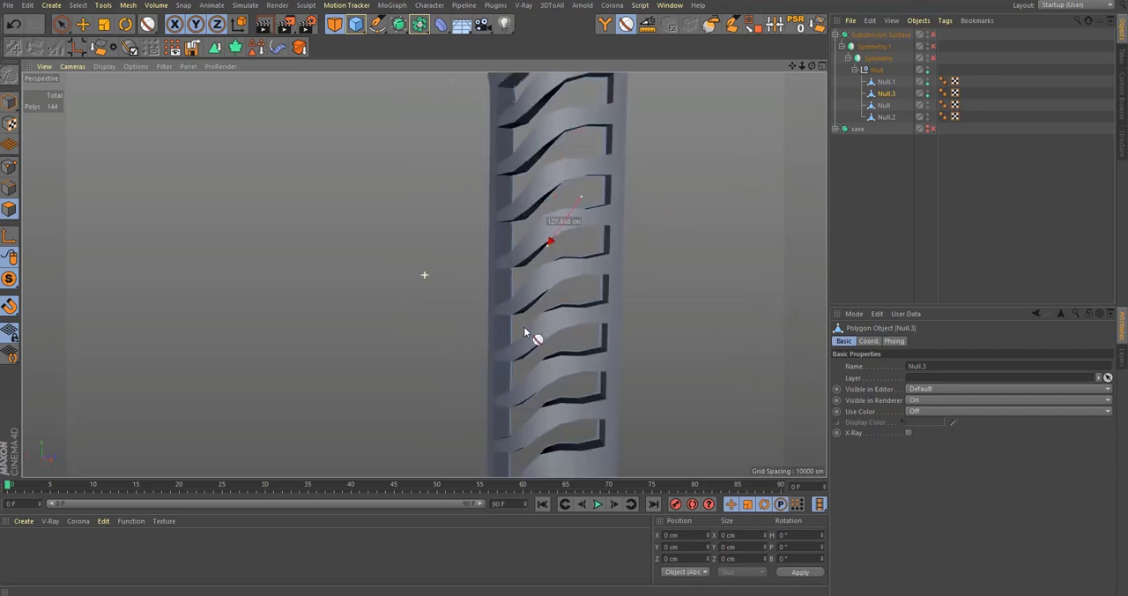
pyautogui.keyDown('alt'); pyautogui.moveTo(531, 204); pyautogui.dragTo(527, 321, button='middle'); pyautogui.keyUp('alt')
pyautogui.keyDown('alt'); pyautogui.moveTo(507, 162); pyautogui.dragTo(514, 233, button='middle'); pyautogui.keyUp('alt')
pyautogui.keyDown('alt'); pyautogui.moveTo(514, 233); pyautogui.dragTo(576, 247); pyautogui.keyUp('alt')
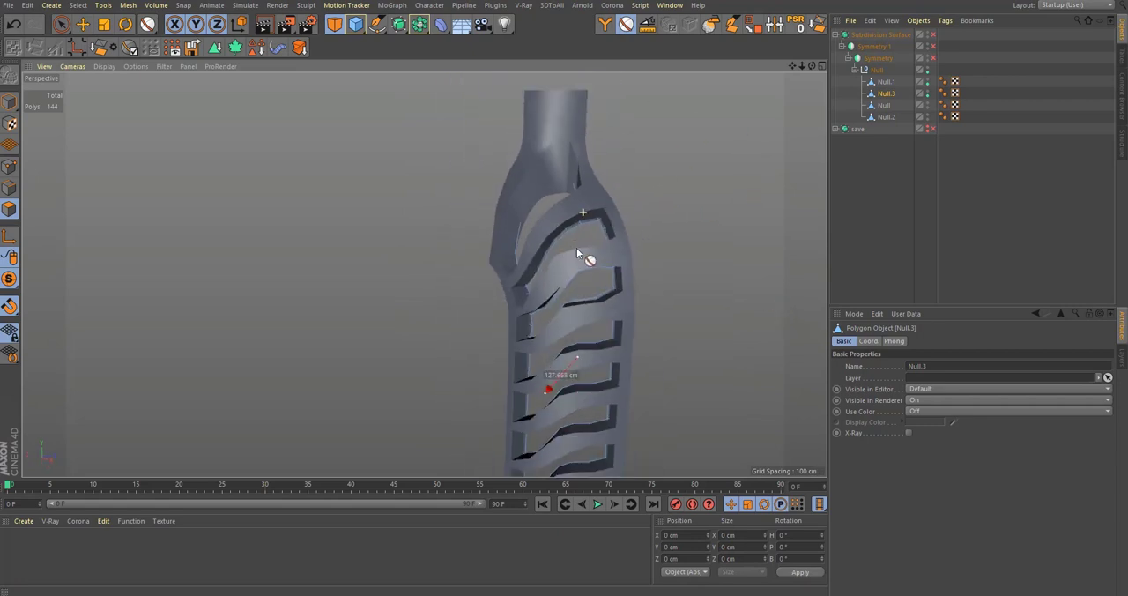
# Step: Merge the ribbed shell Null.1 and the offset layer Null.3 into one mesh, deleting the originals
pyautogui.click(887, 85)
pyautogui.rightClick(886, 85)
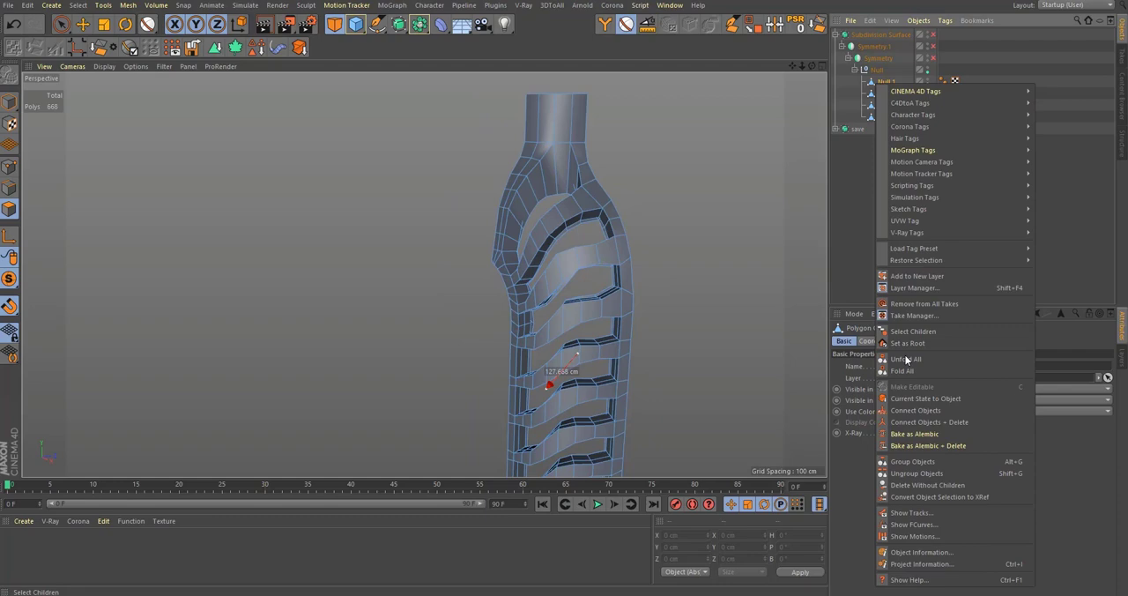
pyautogui.click(938, 423)
# Step: Select all polygons of the merged mesh and run Optimize on them
pyautogui.keyDown('alt'); pyautogui.moveTo(595, 281); pyautogui.dragTo(596, 86, button='middle'); pyautogui.keyUp('alt')
pyautogui.keyDown('alt'); pyautogui.moveTo(567, 350); pyautogui.dragTo(816, 273, button='right'); pyautogui.keyUp('alt')
pyautogui.keyDown('alt'); pyautogui.moveTo(667, 292); pyautogui.dragTo(473, 260); pyautogui.keyUp('alt')
pyautogui.hotkey('ctrl', 'a')
pyautogui.keyDown('alt'); pyautogui.moveTo(529, 260); pyautogui.dragTo(679, 238, button='right'); pyautogui.keyUp('alt')
pyautogui.keyDown('alt'); pyautogui.moveTo(464, 221); pyautogui.dragTo(497, 256, button='middle'); pyautogui.keyUp('alt')
pyautogui.keyDown('alt'); pyautogui.moveTo(497, 255); pyautogui.dragTo(459, 243, button='right'); pyautogui.keyUp('alt')
pyautogui.rightClick(492, 235)
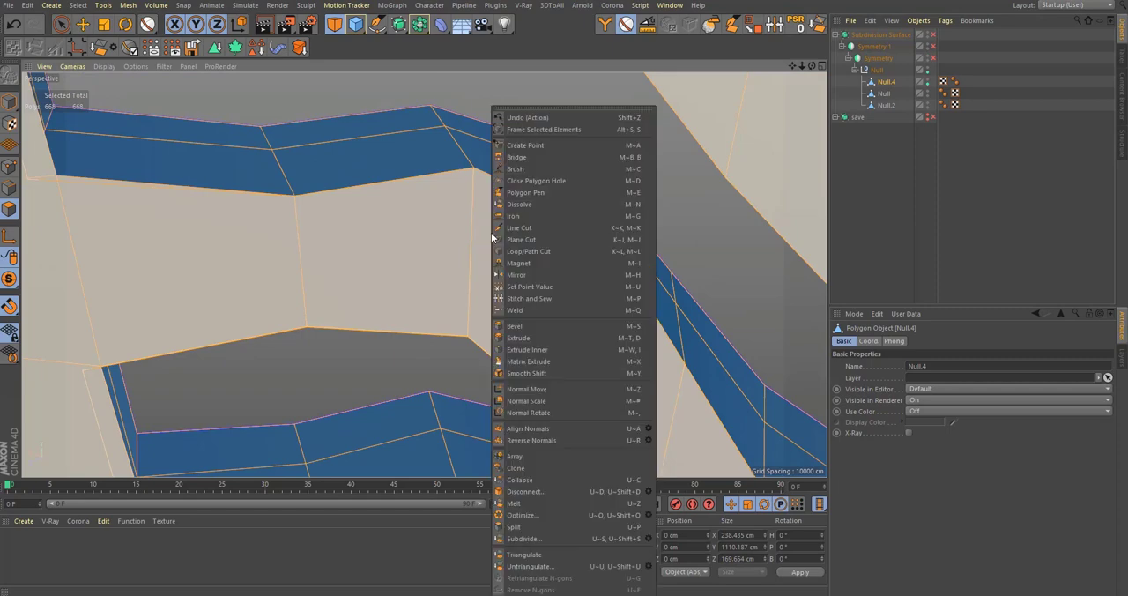
pyautogui.click(568, 514)
# Step: Check the seams around the rib openings and place the merged mesh inside a new Connect object
pyautogui.keyDown('alt'); pyautogui.moveTo(327, 290); pyautogui.dragTo(575, 294, button='middle'); pyautogui.keyUp('alt')
pyautogui.keyDown('alt'); pyautogui.moveTo(575, 294); pyautogui.dragTo(556, 318); pyautogui.keyUp('alt')
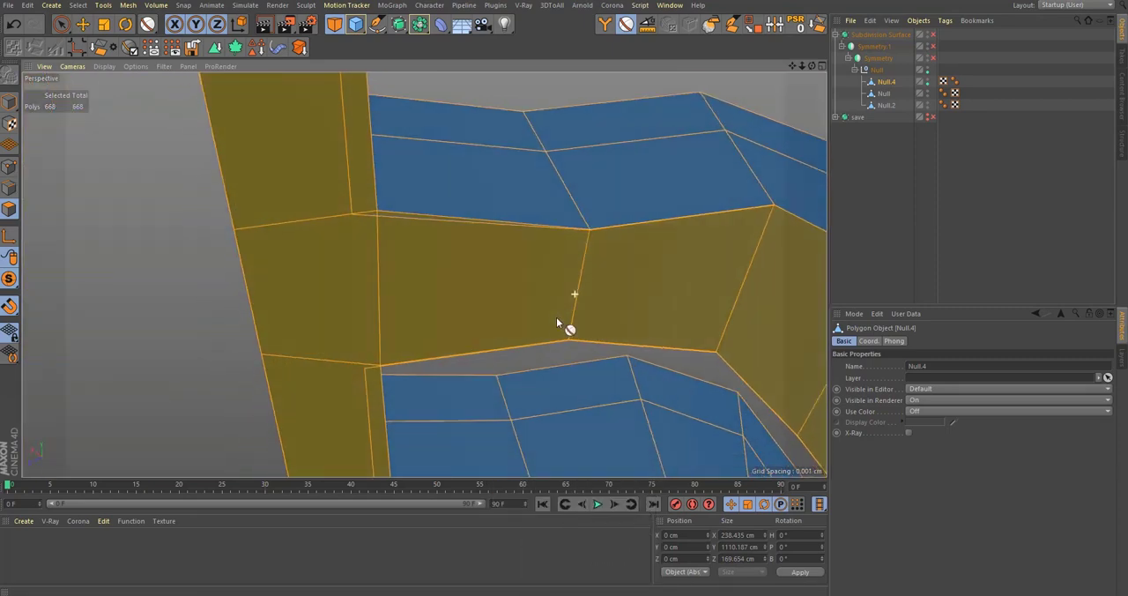
pyautogui.press('9')
pyautogui.moveTo(580, 283)
pyautogui.keyDown('alt'); pyautogui.mouseDown()
pyautogui.moveTo(665, 273)
pyautogui.moveTo(738, 234)
pyautogui.mouseUp(); pyautogui.keyUp('alt')
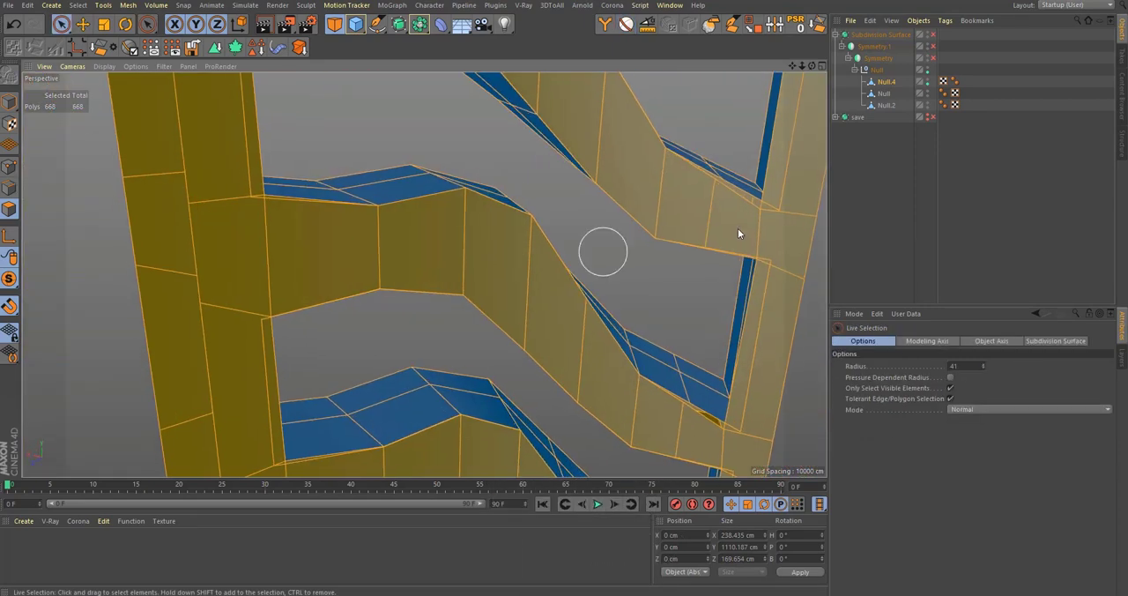
pyautogui.click(418, 30)
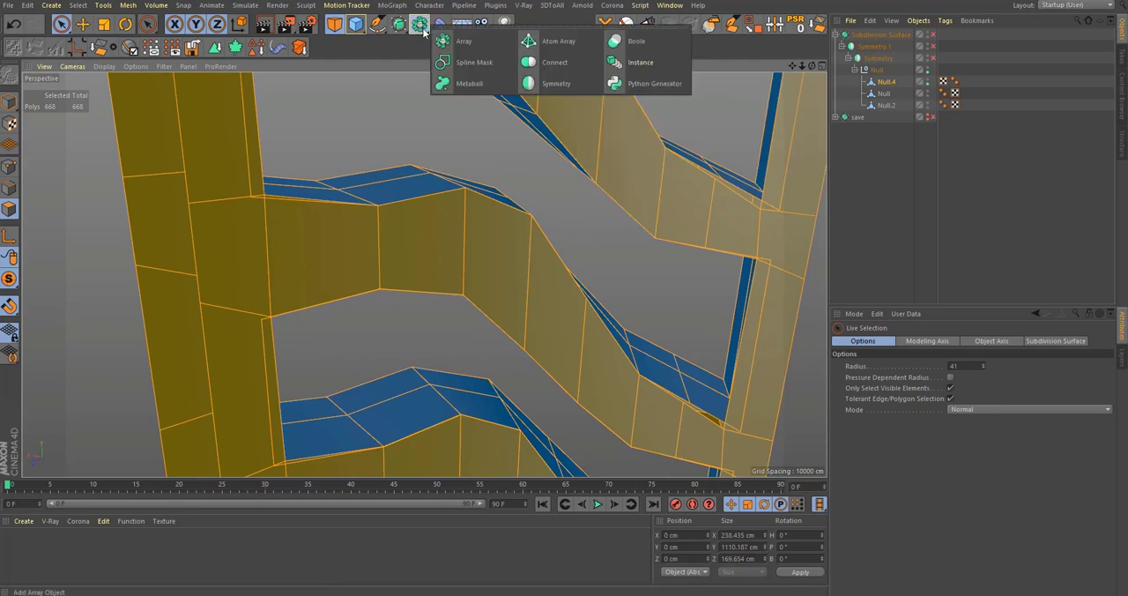
pyautogui.click(576, 67)
pyautogui.hotkey('ctrl', 'z')
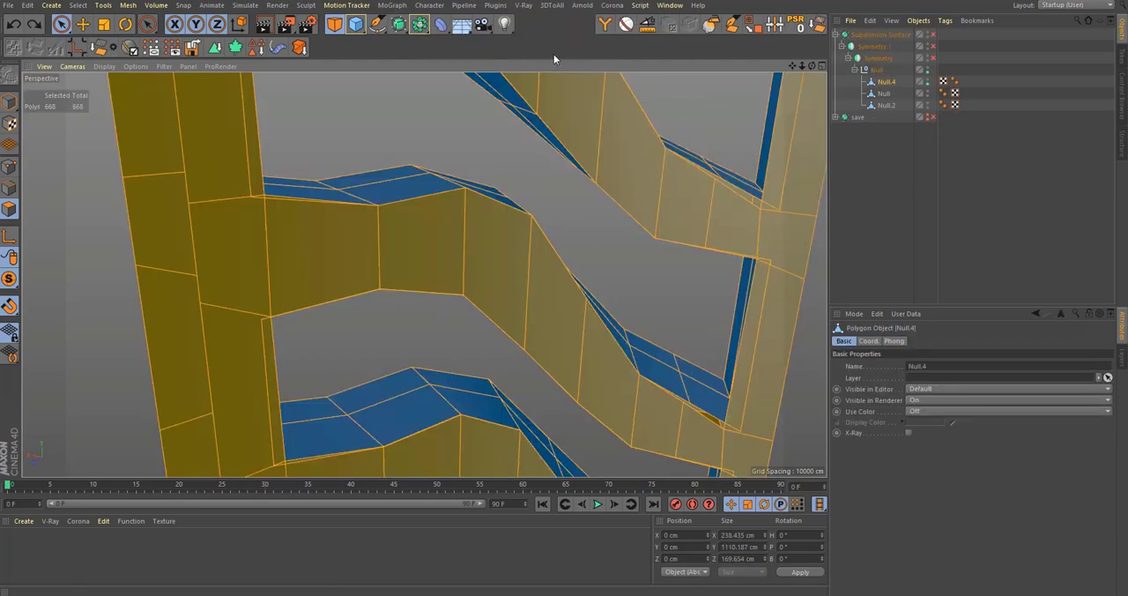
pyautogui.click(421, 30)
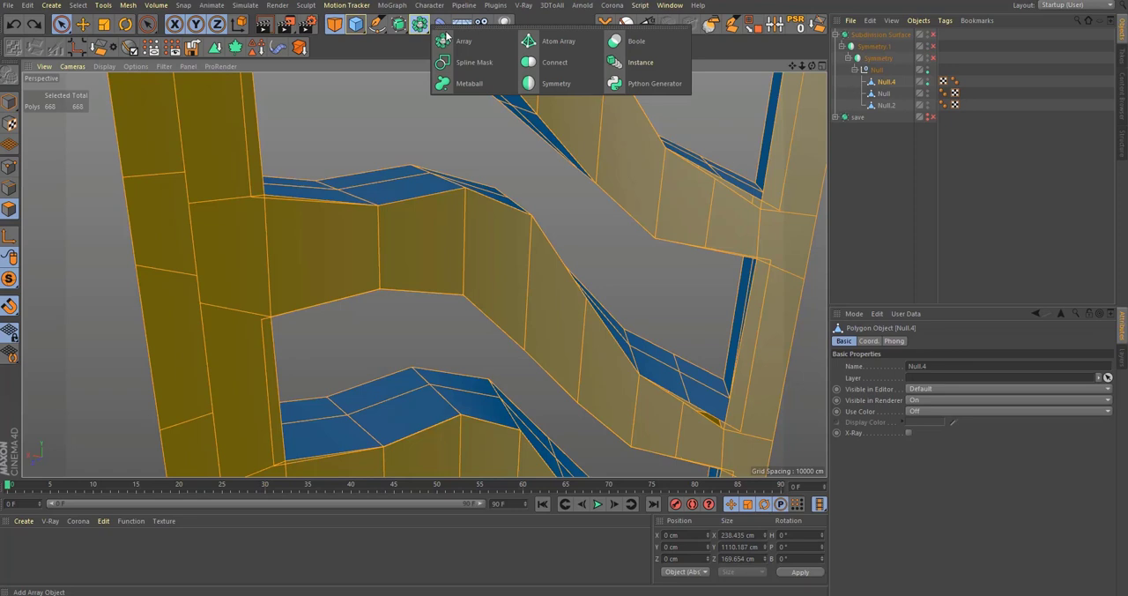
pyautogui.keyDown('alt'); pyautogui.click(542, 65); pyautogui.keyUp('alt')
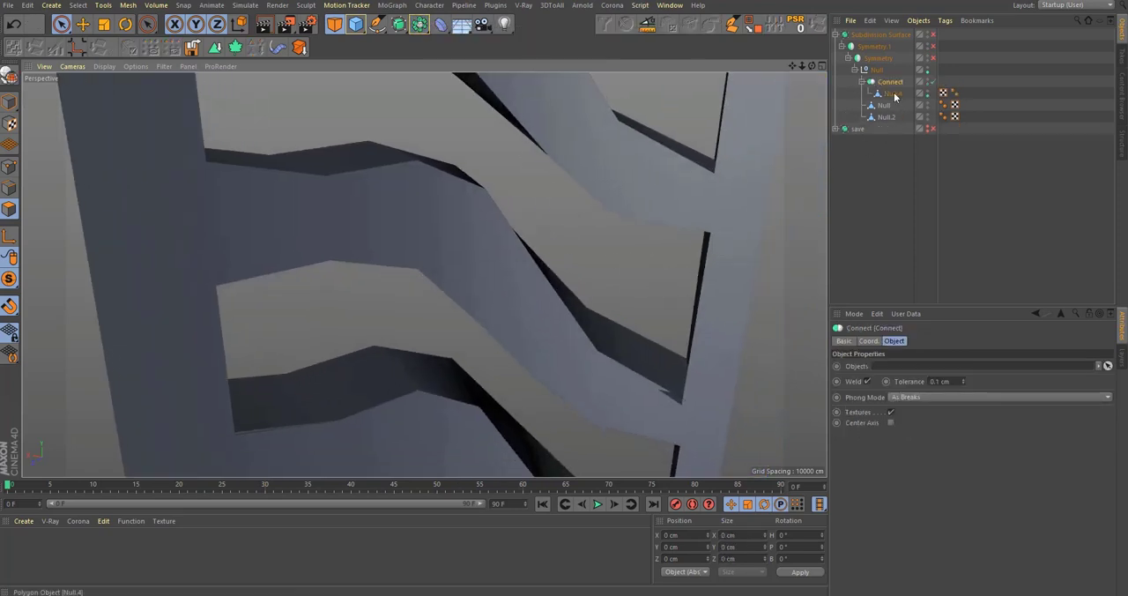
# Step: Display the merged mesh with Gouraud Shading (Lines) and inspect the seam where a rib meets the outer frame
pyautogui.click(894, 95)
pyautogui.click(104, 66)
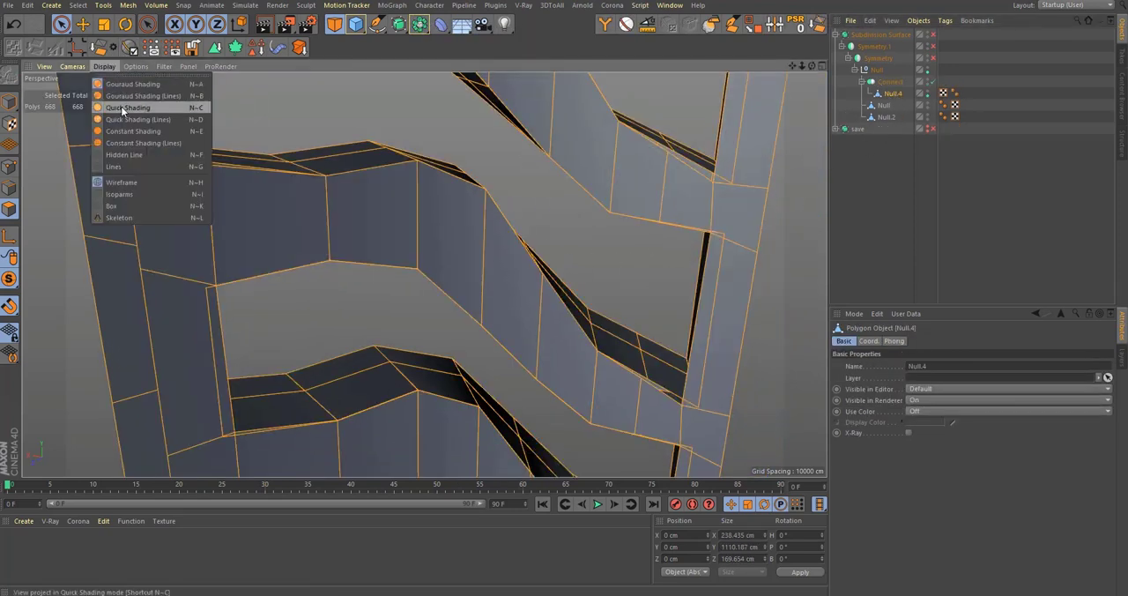
pyautogui.click(128, 97)
pyautogui.keyDown('alt'); pyautogui.moveTo(646, 393); pyautogui.dragTo(603, 313, button='middle'); pyautogui.keyUp('alt')
pyautogui.keyDown('alt'); pyautogui.moveTo(603, 313); pyautogui.dragTo(674, 321, button='right'); pyautogui.keyUp('alt')
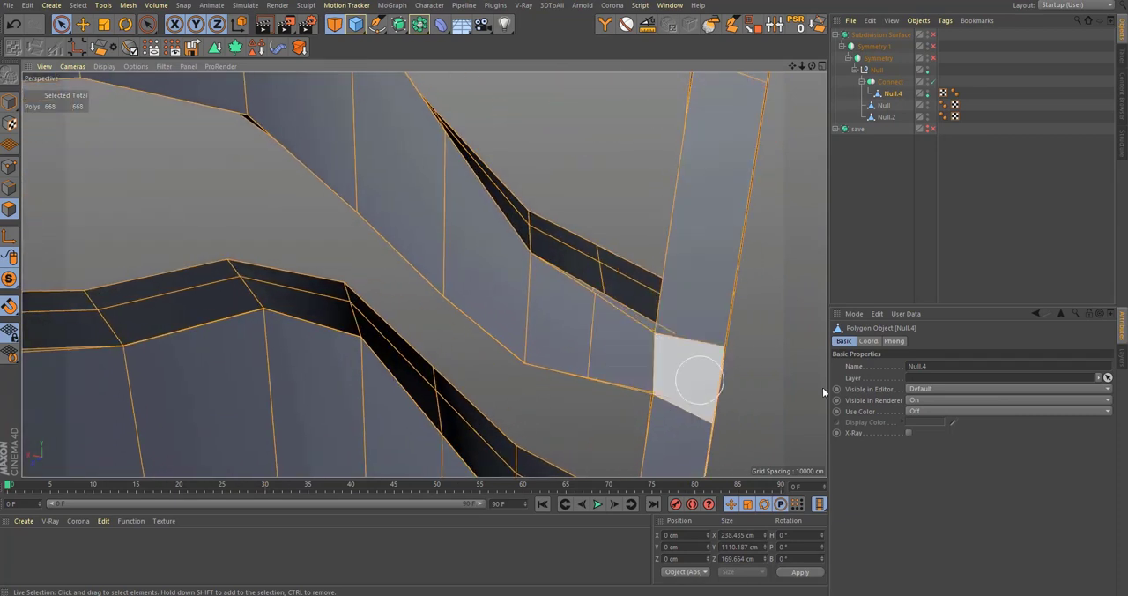
# Step: Raise the Connect object's weld tolerance to 5.5 cm and check the welded ribs from several angles
pyautogui.click(891, 81)
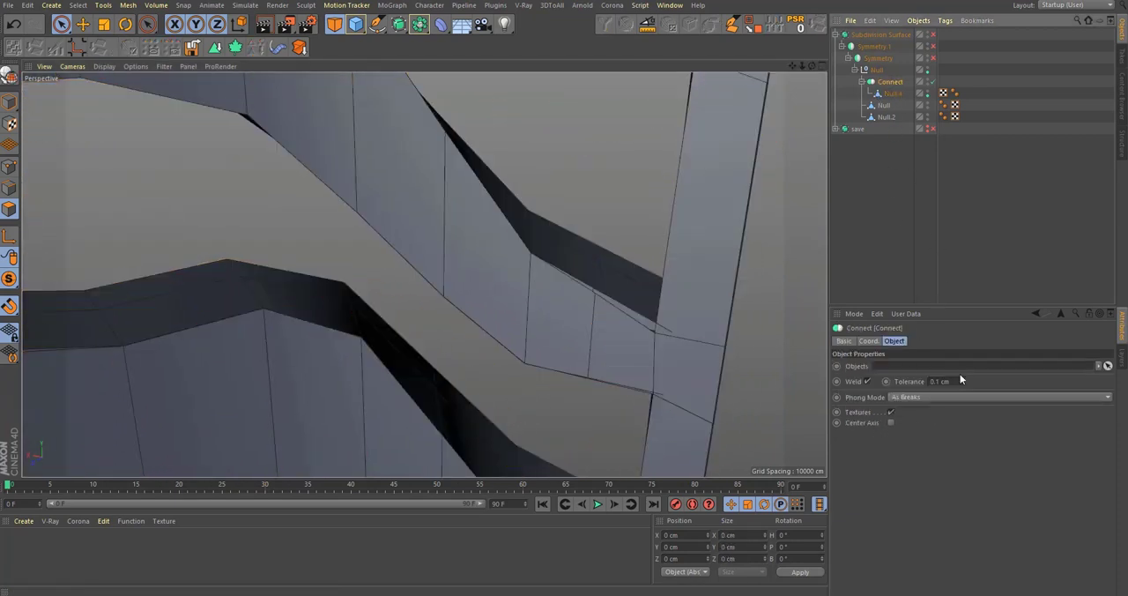
pyautogui.moveTo(964, 381); pyautogui.dragTo(971, 379)
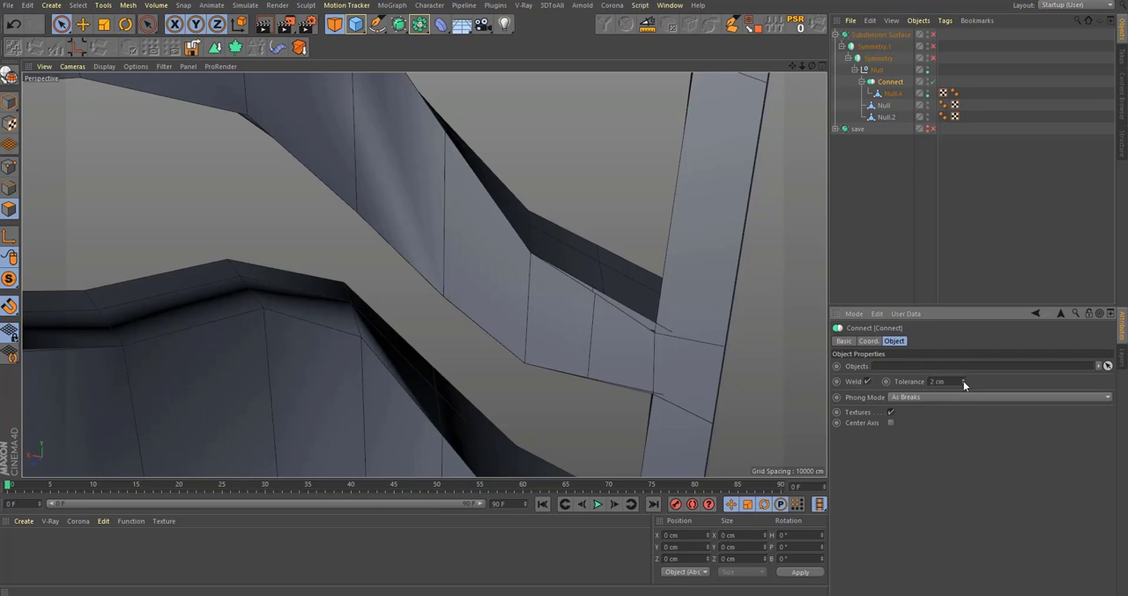
pyautogui.keyDown('alt'); pyautogui.moveTo(492, 325); pyautogui.dragTo(415, 356, button='right'); pyautogui.keyUp('alt')
pyautogui.keyDown('alt'); pyautogui.moveTo(423, 355); pyautogui.dragTo(459, 381); pyautogui.keyUp('alt')
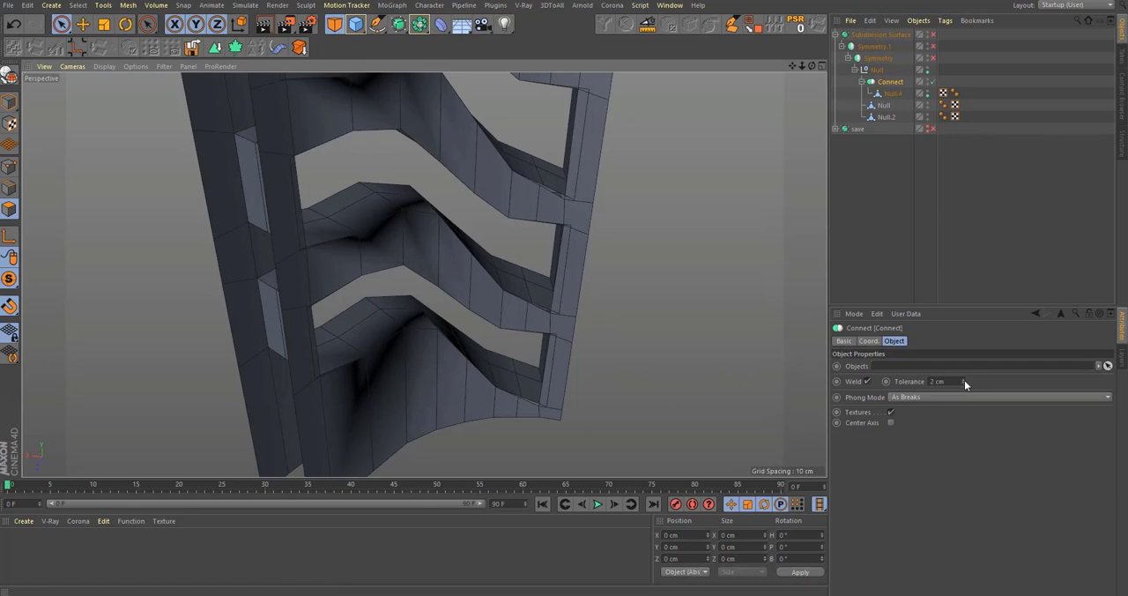
pyautogui.moveTo(964, 380); pyautogui.dragTo(971, 380)
pyautogui.keyDown('alt'); pyautogui.moveTo(543, 292); pyautogui.dragTo(605, 164); pyautogui.keyUp('alt')
pyautogui.keyDown('alt'); pyautogui.moveTo(617, 347); pyautogui.dragTo(592, 343); pyautogui.keyUp('alt')
pyautogui.scroll(5, 593, 343)
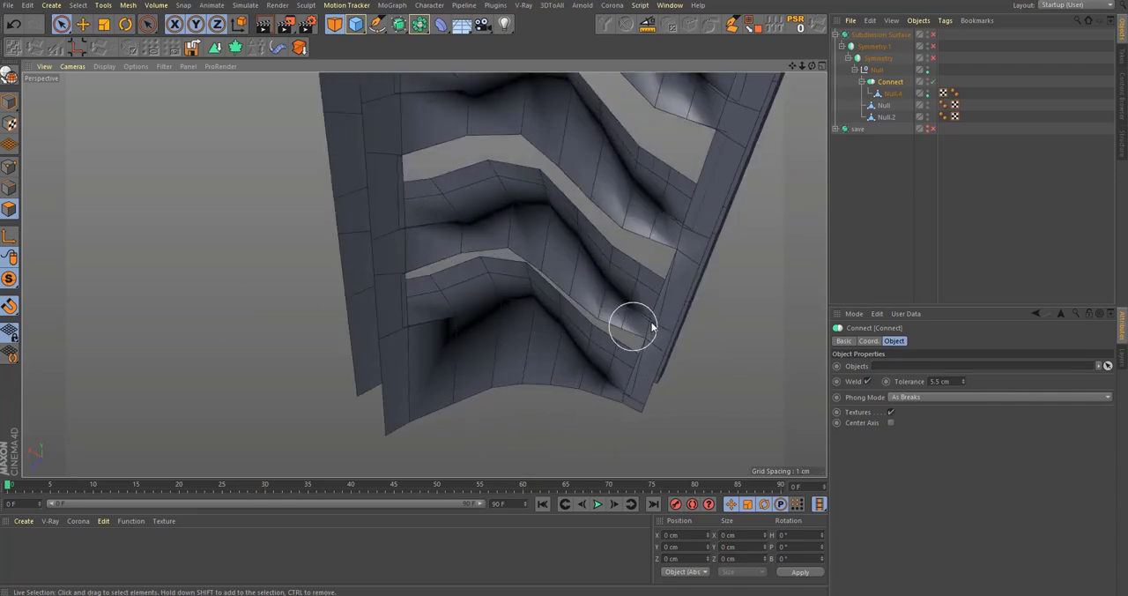
# Step: Move the frame edge of Null.4 beside a rib opening sideways by about 4 cm to meet the offset layer's corner
pyautogui.click(893, 95)
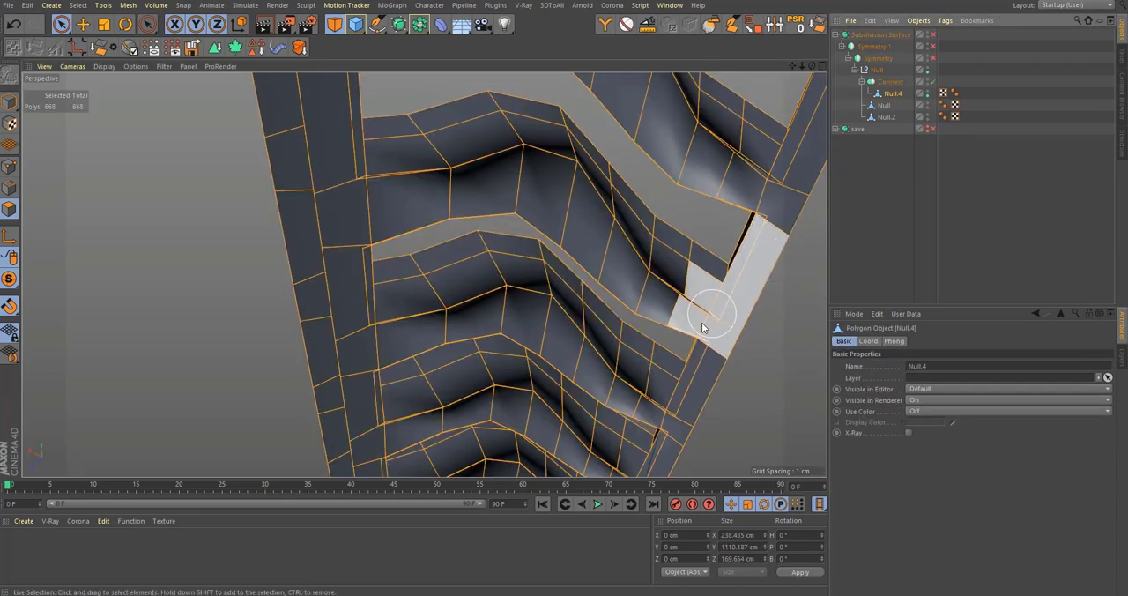
pyautogui.keyDown('alt'); pyautogui.moveTo(715, 314); pyautogui.dragTo(584, 414); pyautogui.keyUp('alt')
pyautogui.scroll(5, 583, 405)
pyautogui.keyDown('alt'); pyautogui.moveTo(627, 330); pyautogui.dragTo(371, 264); pyautogui.keyUp('alt')
pyautogui.click(10, 189)
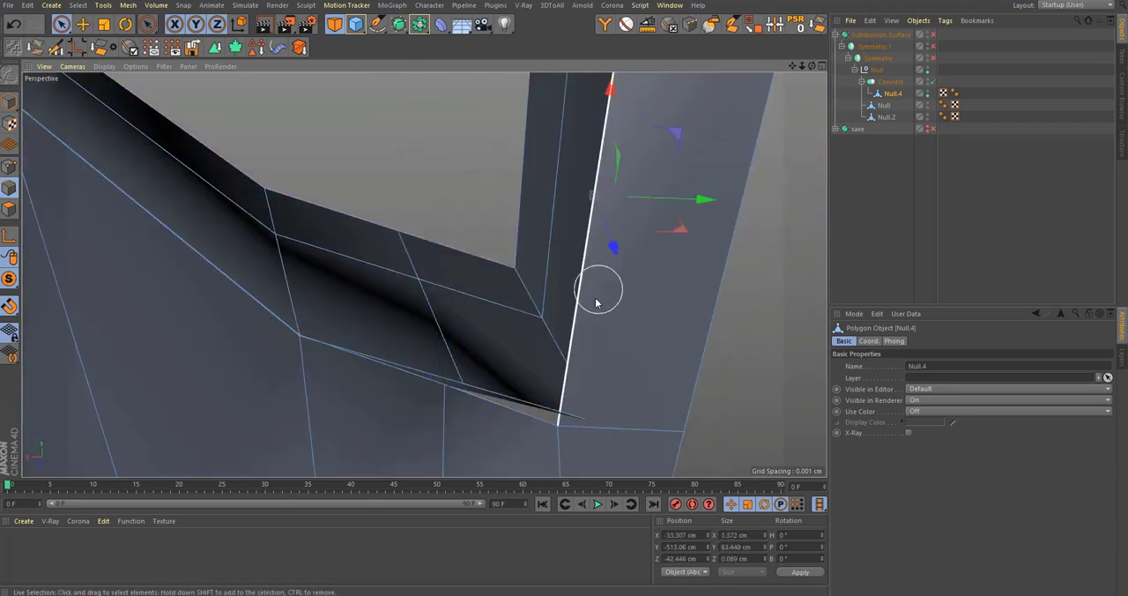
pyautogui.keyDown('alt'); pyautogui.moveTo(595, 302); pyautogui.dragTo(598, 376); pyautogui.keyUp('alt')
pyautogui.keyDown('alt'); pyautogui.moveTo(566, 289); pyautogui.dragTo(498, 397); pyautogui.keyUp('alt')
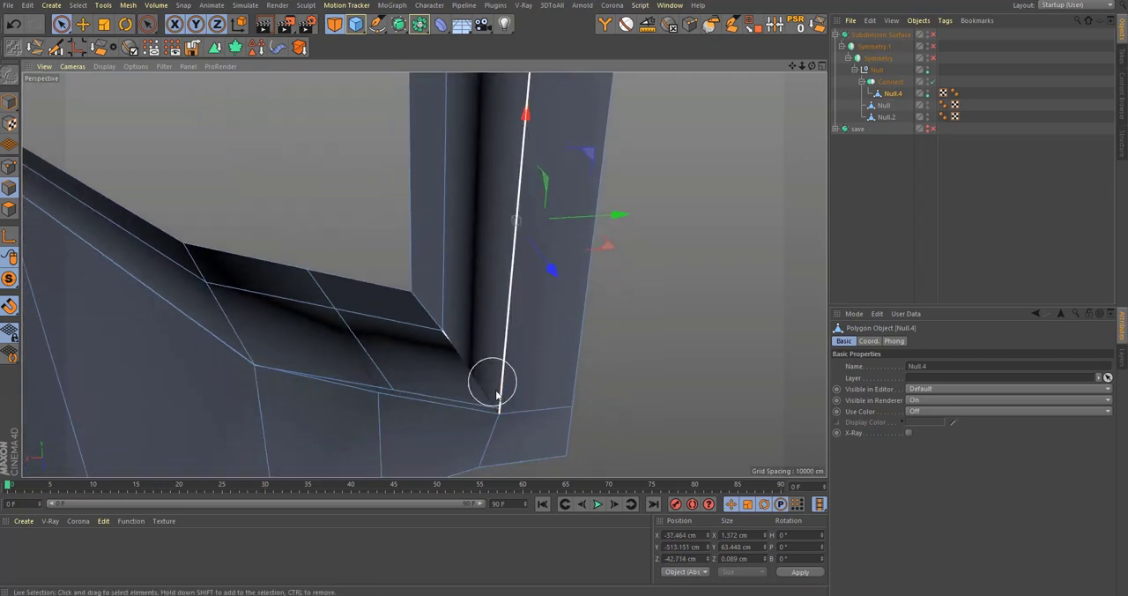
# Step: Move the lower corner point of the next rib opening in Null.4 over to the offset layer's corner
pyautogui.keyDown('alt'); pyautogui.moveTo(511, 390); pyautogui.dragTo(566, 361, button='right'); pyautogui.keyUp('alt')
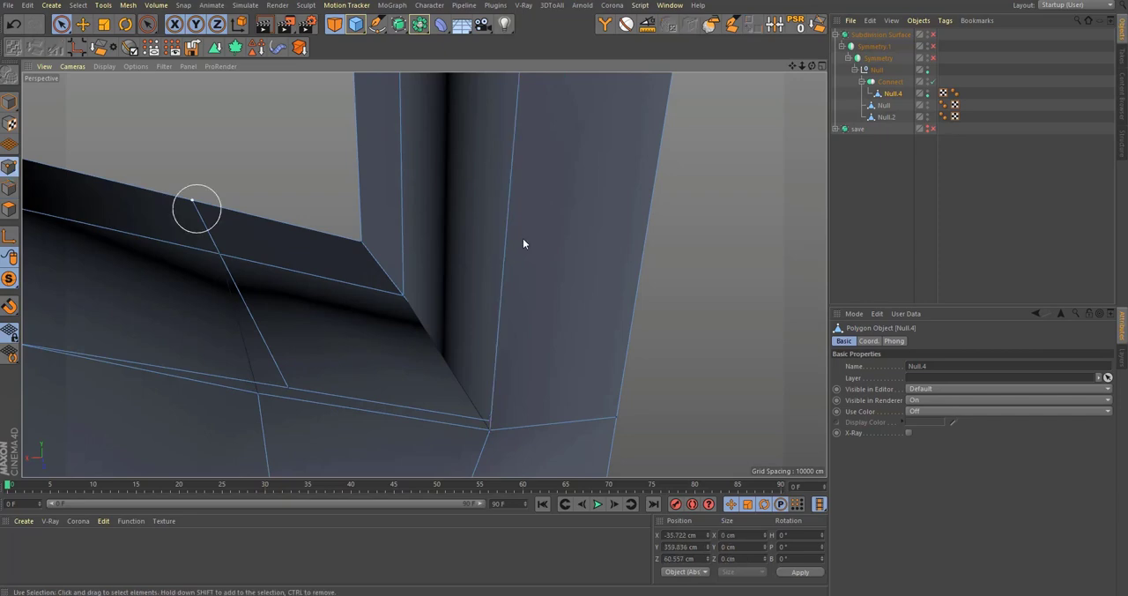
pyautogui.keyDown('alt'); pyautogui.moveTo(523, 244); pyautogui.dragTo(529, 335); pyautogui.keyUp('alt')
pyautogui.keyDown('alt'); pyautogui.moveTo(520, 367); pyautogui.dragTo(574, 350, button='right'); pyautogui.keyUp('alt')
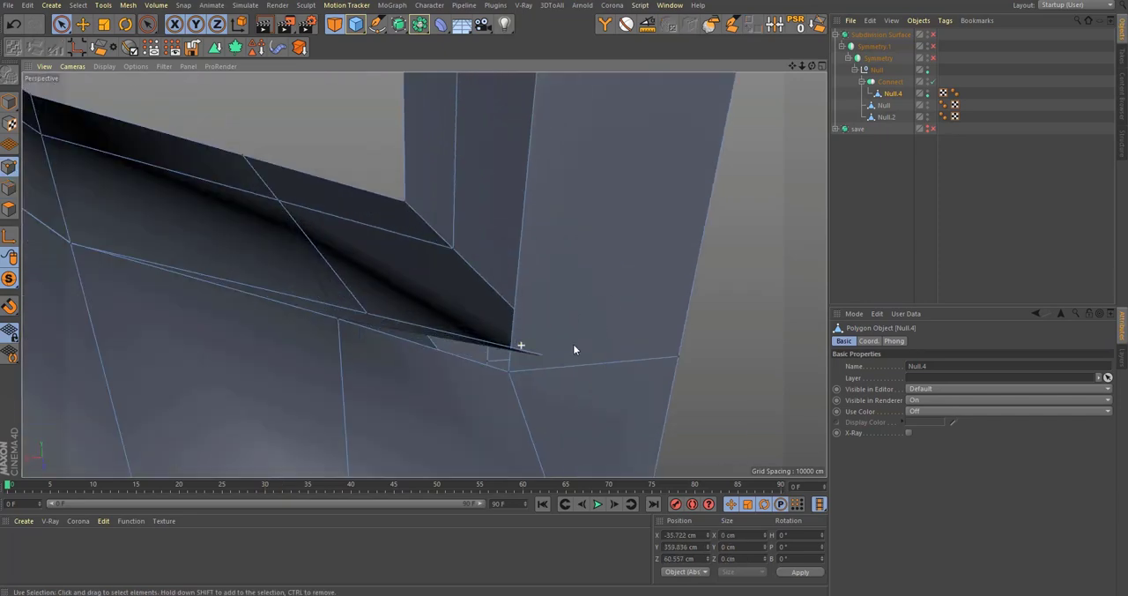
pyautogui.keyDown('alt'); pyautogui.moveTo(558, 351); pyautogui.dragTo(514, 377); pyautogui.keyUp('alt')
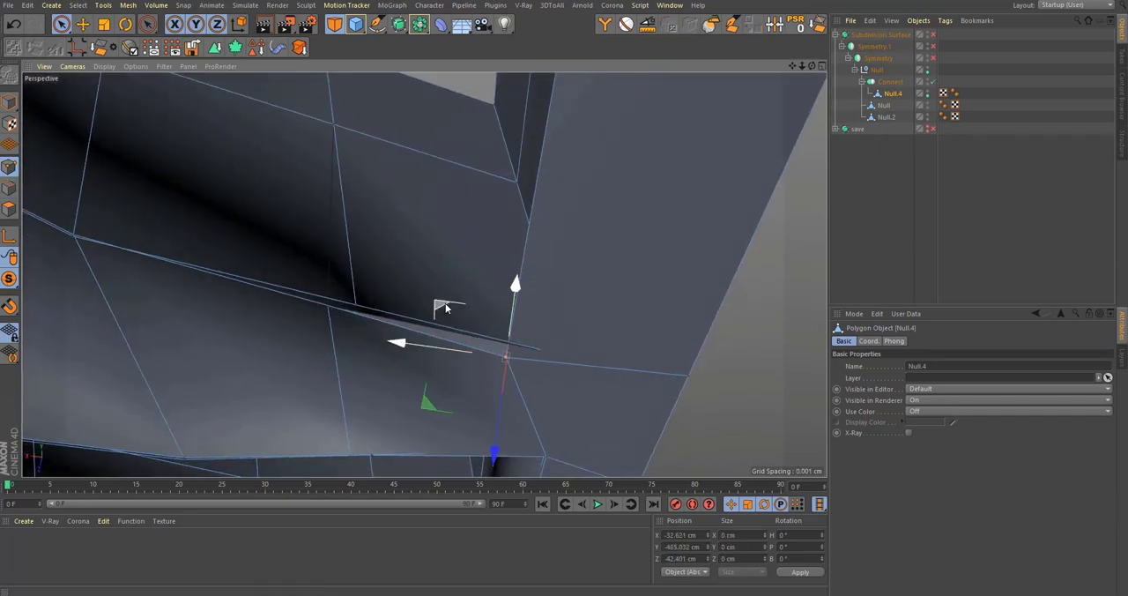
pyautogui.keyDown('alt'); pyautogui.moveTo(446, 307); pyautogui.dragTo(541, 260); pyautogui.keyUp('alt')
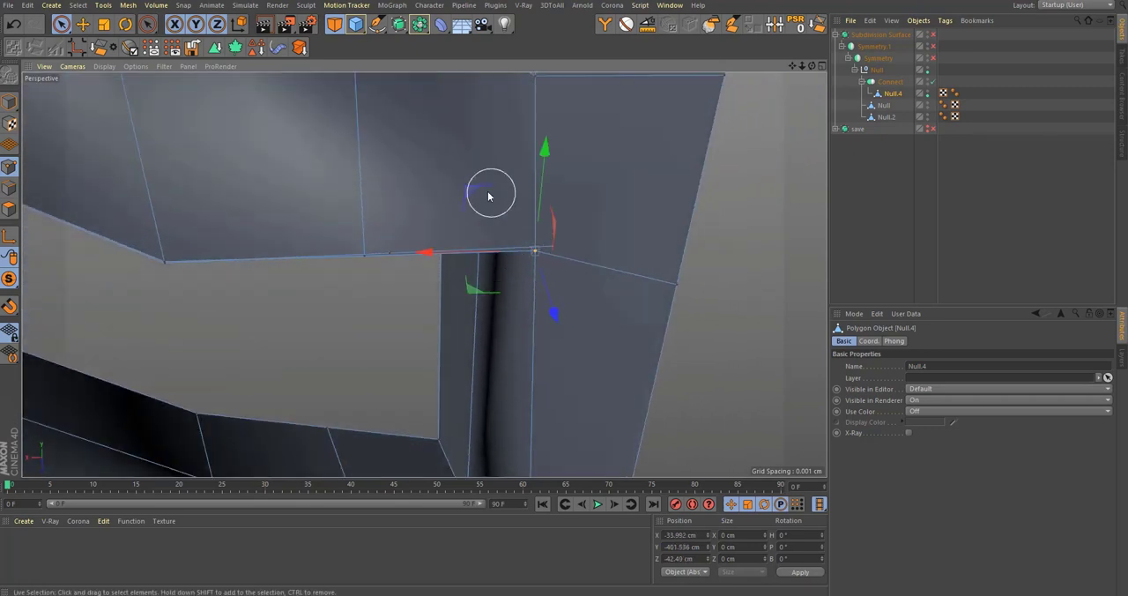
# Step: Move the upper corner point of the same opening sideways and inward to close the gap with the inner layer
pyautogui.moveTo(488, 195); pyautogui.dragTo(525, 182)
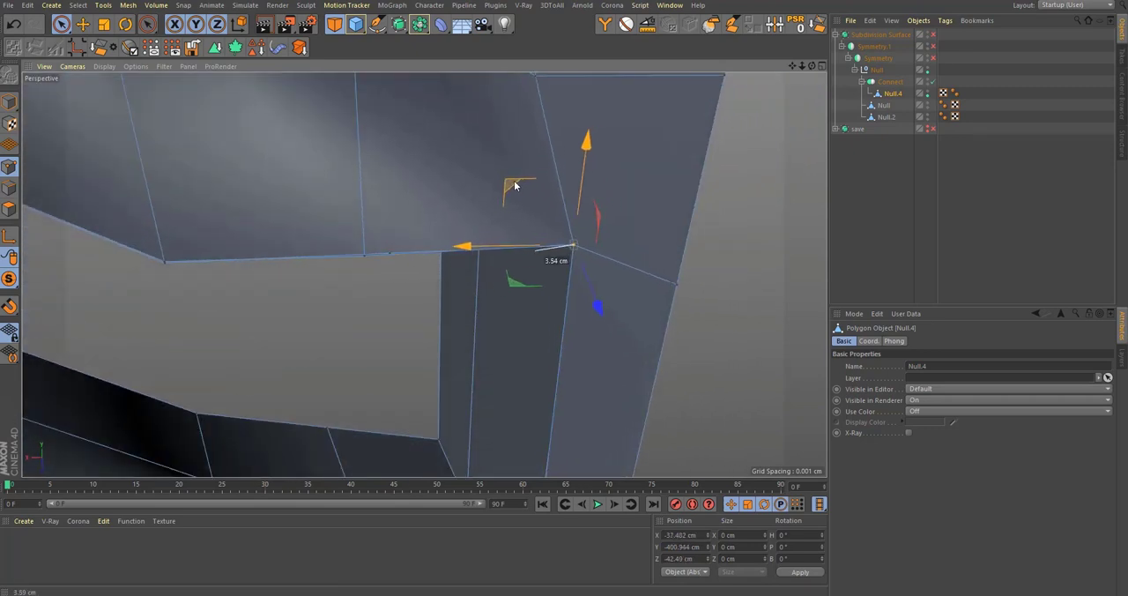
pyautogui.keyDown('alt'); pyautogui.moveTo(565, 236); pyautogui.dragTo(659, 182); pyautogui.keyUp('alt')
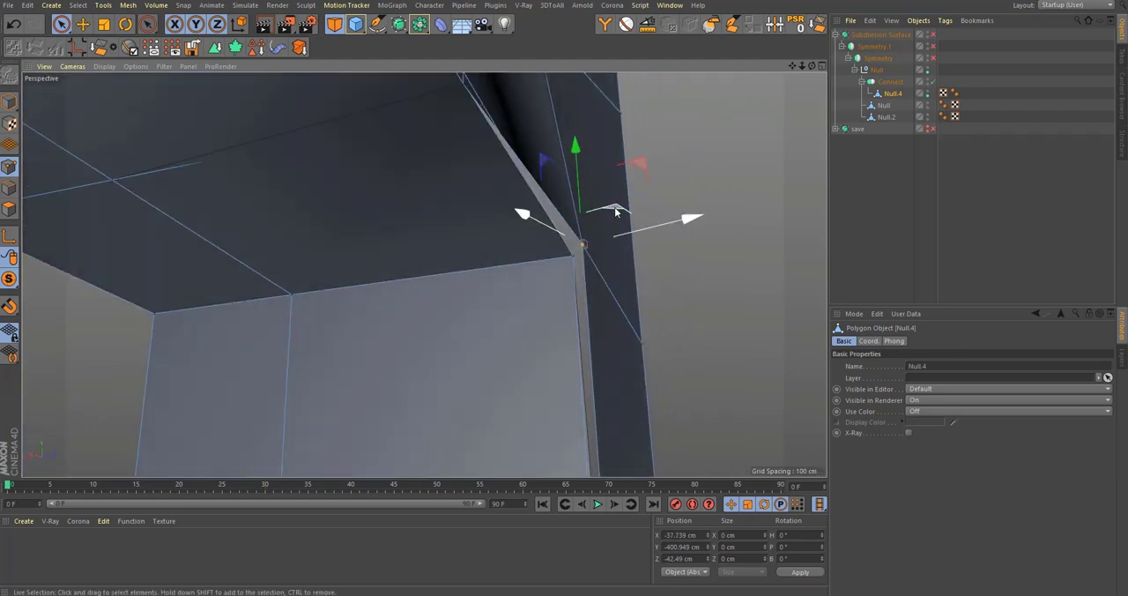
pyautogui.moveTo(607, 220); pyautogui.dragTo(597, 232)
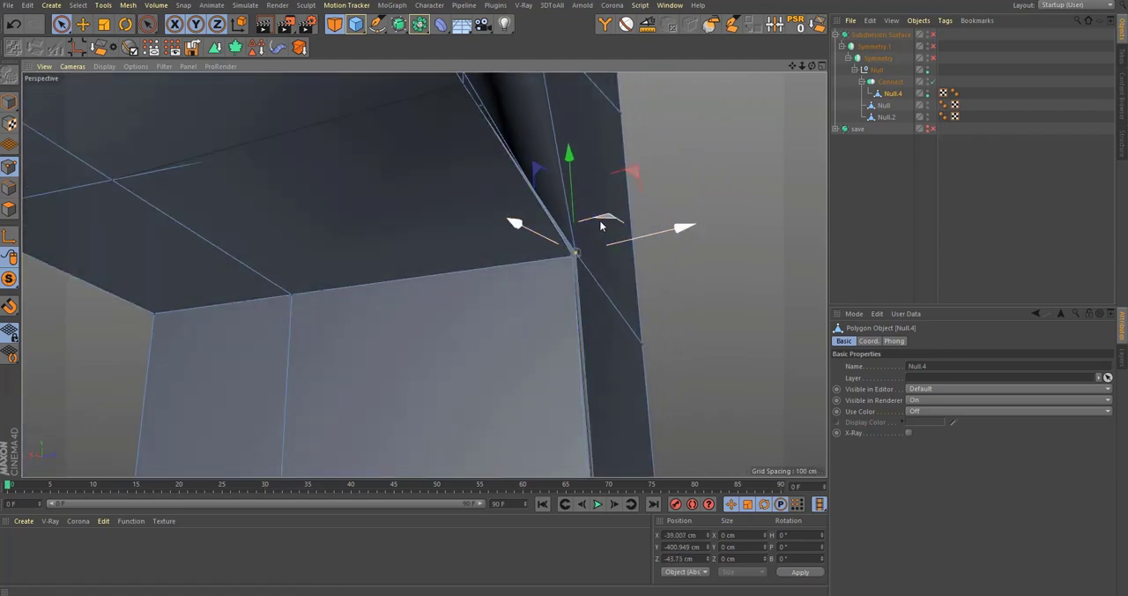
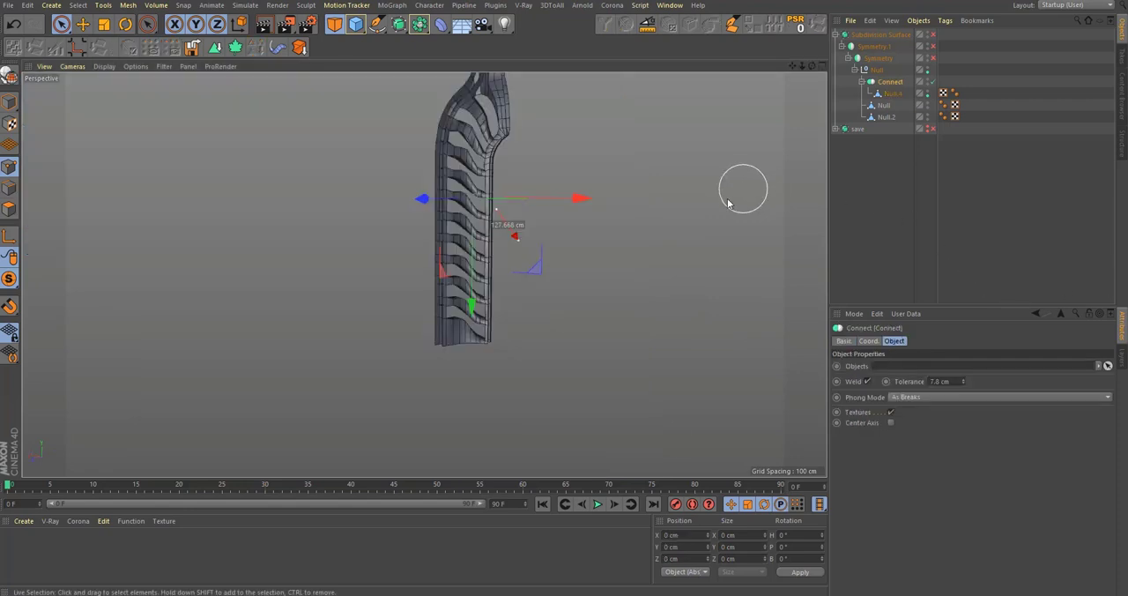
# Step: Examine the welded ribs and the mirrored, smoothed bottle from several angles
pyautogui.keyDown('alt'); pyautogui.moveTo(637, 255); pyautogui.dragTo(490, 278); pyautogui.keyUp('alt')
pyautogui.scroll(3, 503, 281)
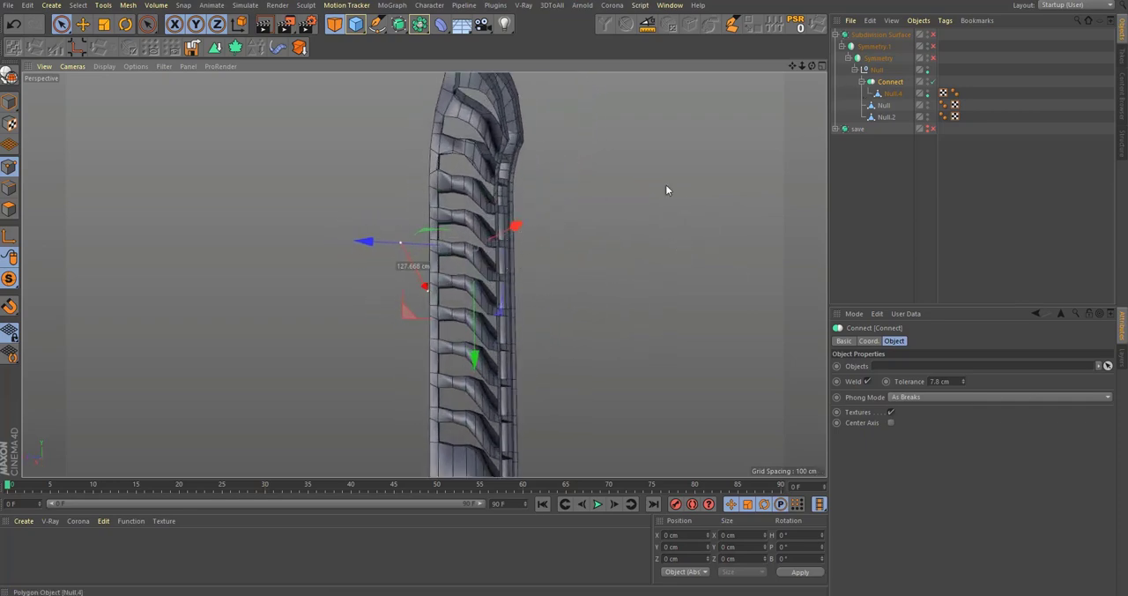
pyautogui.keyDown('alt'); pyautogui.moveTo(487, 176); pyautogui.dragTo(529, 184, button='middle'); pyautogui.keyUp('alt')
pyautogui.scroll(5, 526, 203)
pyautogui.keyDown('alt'); pyautogui.moveTo(525, 203); pyautogui.dragTo(807, 120); pyautogui.keyUp('alt')
pyautogui.keyDown('alt'); pyautogui.moveTo(526, 186); pyautogui.dragTo(521, 262); pyautogui.keyUp('alt')
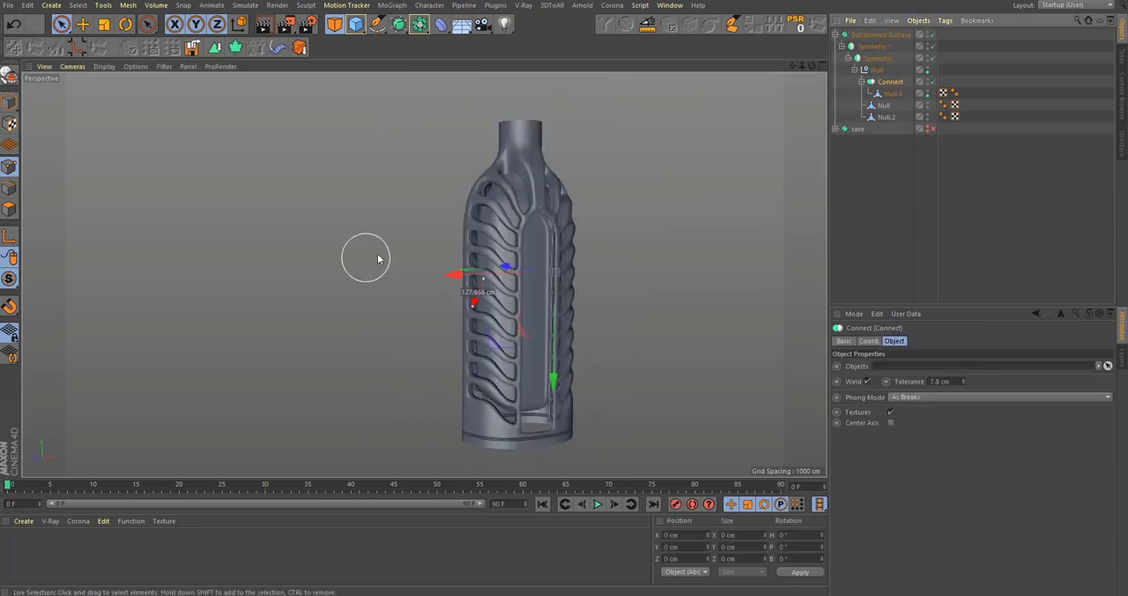
pyautogui.keyDown('alt'); pyautogui.moveTo(366, 256); pyautogui.dragTo(485, 219); pyautogui.keyUp('alt')
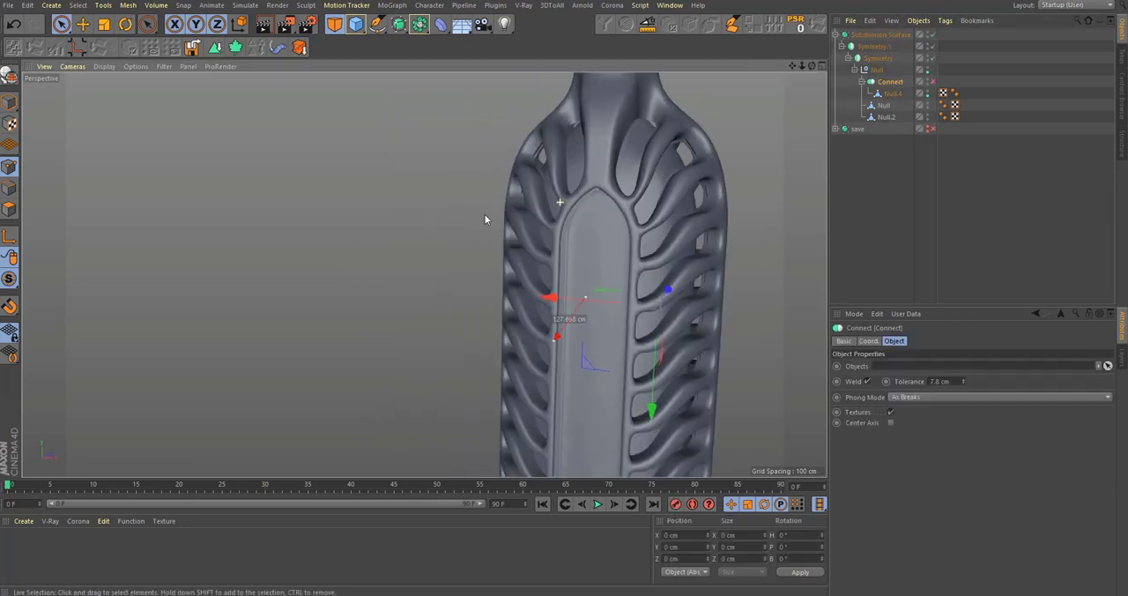
pyautogui.scroll(8, 635, 214)
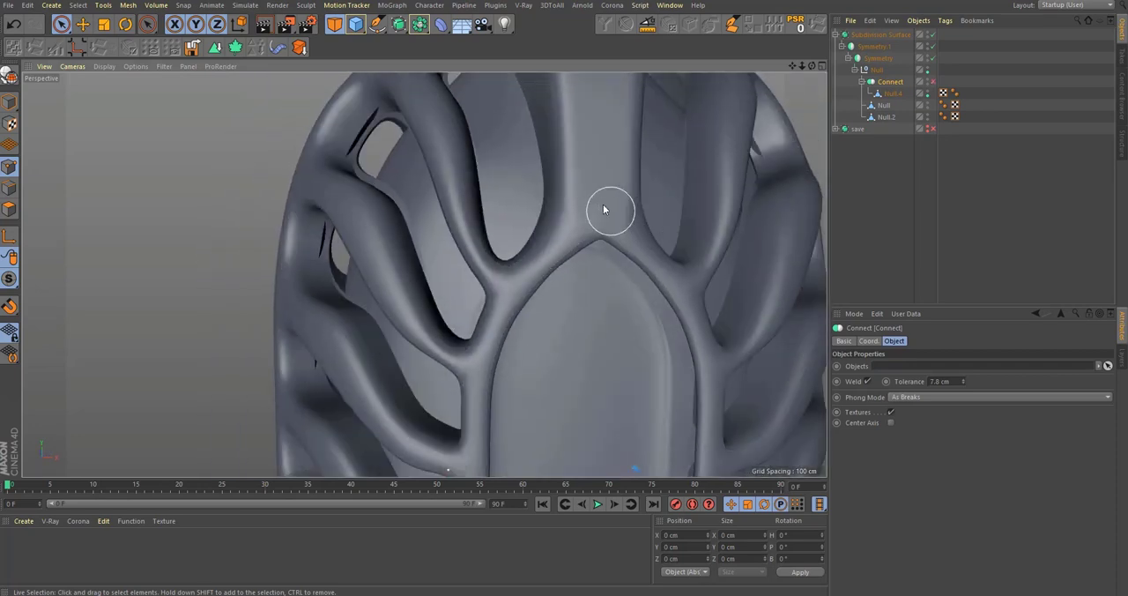
pyautogui.keyDown('alt'); pyautogui.moveTo(604, 209); pyautogui.dragTo(600, 288, button='middle'); pyautogui.keyUp('alt')
pyautogui.keyDown('alt'); pyautogui.moveTo(500, 268); pyautogui.dragTo(568, 240); pyautogui.keyUp('alt')
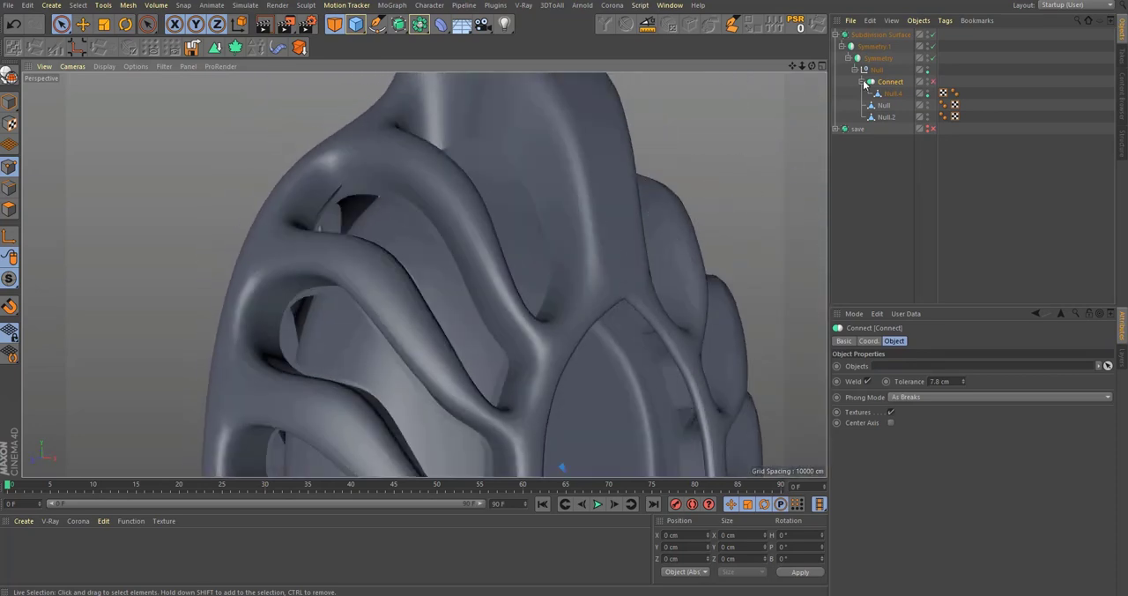
# Step: Switch off the Subdivision Surface and both Symmetry generators to return to the unsmoothed single section
pyautogui.click(933, 82)
pyautogui.click(941, 45)
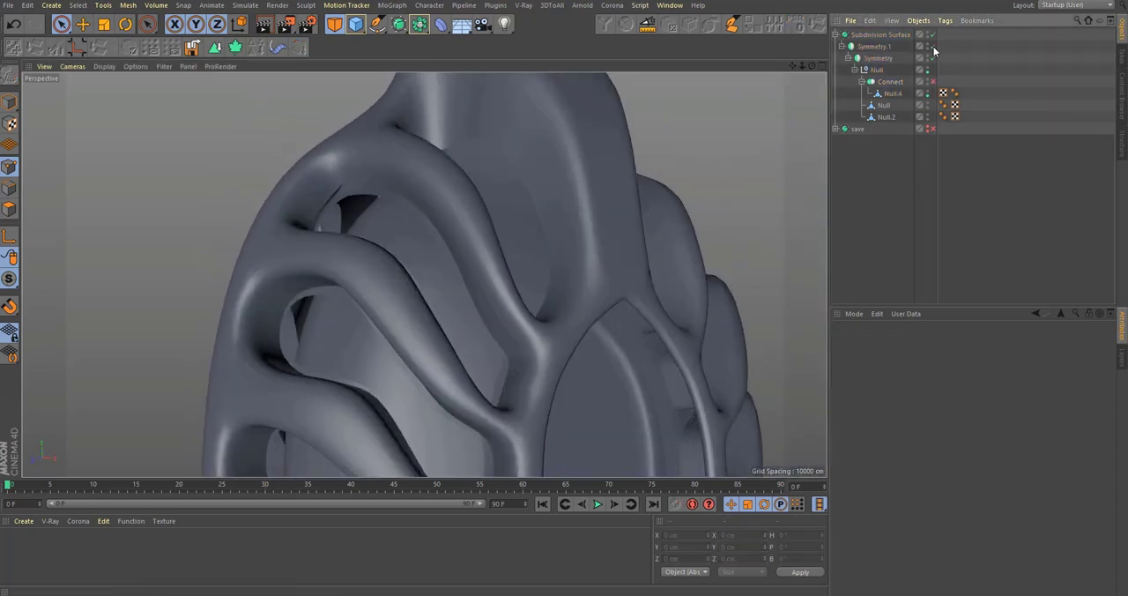
pyautogui.click(934, 35)
pyautogui.click(933, 58)
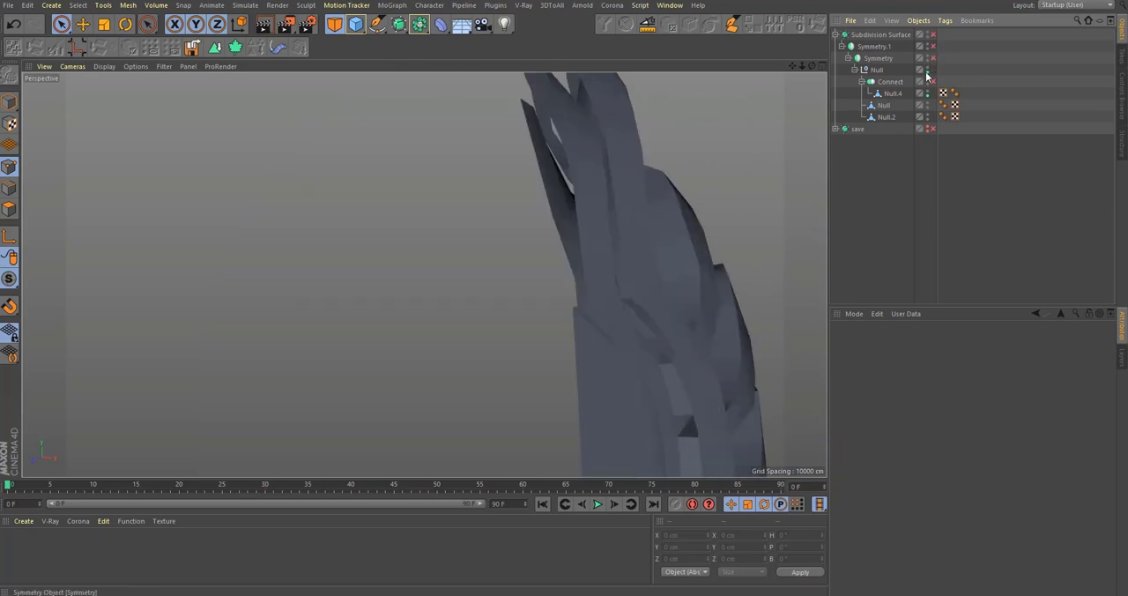
pyautogui.moveTo(668, 287)
pyautogui.keyDown('alt'); pyautogui.mouseDown()
pyautogui.moveTo(583, 296)
pyautogui.moveTo(574, 316)
pyautogui.moveTo(670, 269)
pyautogui.mouseUp(); pyautogui.keyUp('alt')
pyautogui.scroll(2, 576, 316)
# Step: Move the pair of edge points beside the open seam in Null.4 and re-enable the Connect object
pyautogui.click(891, 95)
pyautogui.keyDown('alt'); pyautogui.moveTo(608, 321); pyautogui.dragTo(583, 308); pyautogui.keyUp('alt')
pyautogui.scroll(3, 604, 309)
pyautogui.scroll(4, 587, 306)
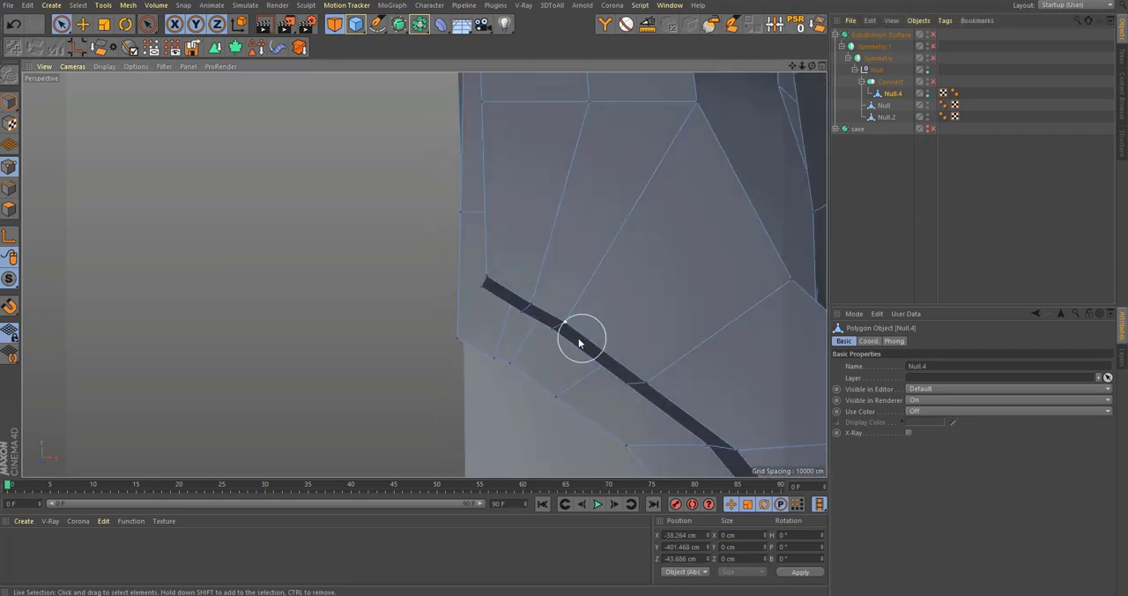
pyautogui.scroll(-2, 579, 338)
pyautogui.keyDown('alt'); pyautogui.moveTo(555, 356); pyautogui.dragTo(629, 259); pyautogui.keyUp('alt')
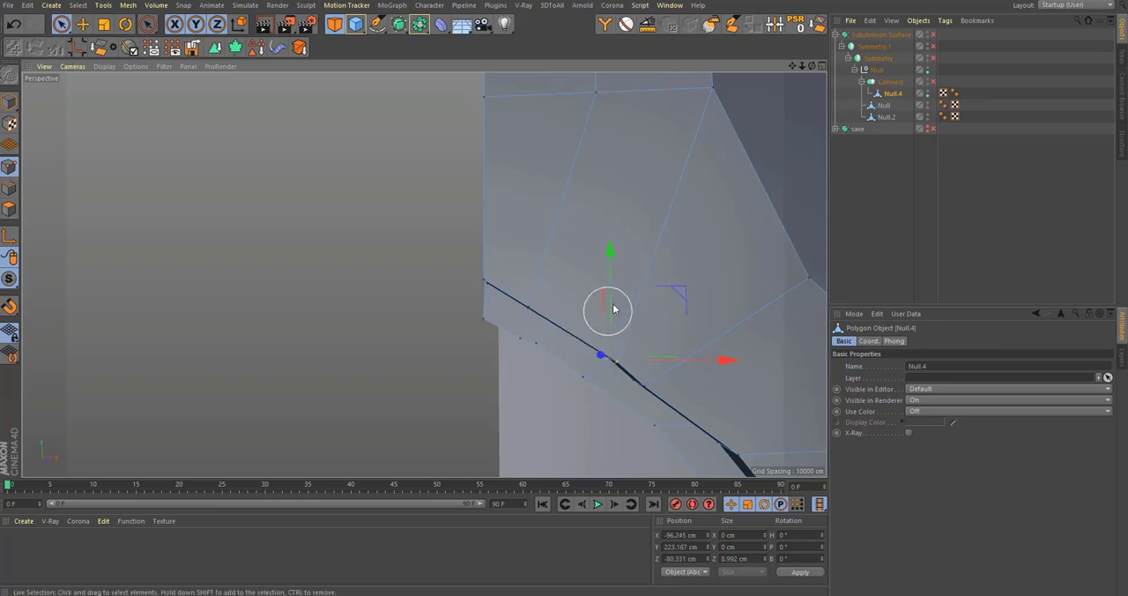
pyautogui.hotkey('ctrl', 'z')
pyautogui.moveTo(614, 309)
pyautogui.keyDown('alt'); pyautogui.mouseDown()
pyautogui.moveTo(491, 330)
pyautogui.moveTo(607, 303)
pyautogui.moveTo(555, 411)
pyautogui.moveTo(575, 419)
pyautogui.moveTo(528, 410)
pyautogui.moveTo(530, 389)
pyautogui.mouseUp(); pyautogui.keyUp('alt')
pyautogui.scroll(-3, 573, 343)
pyautogui.scroll(2, 624, 328)
pyautogui.press('q')
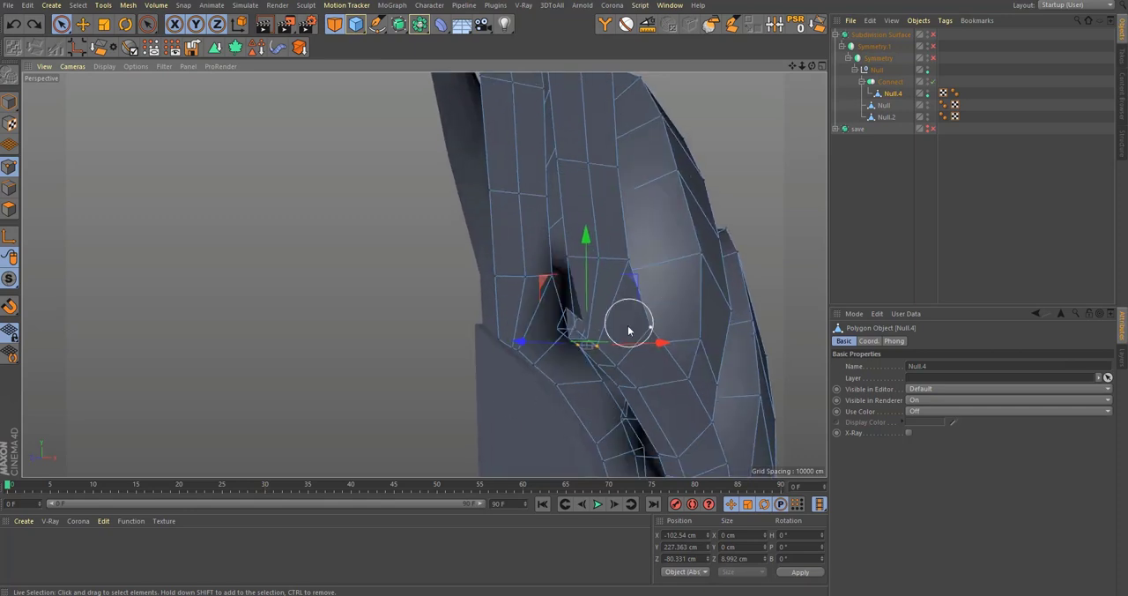
# Step: Shift the same pair of seam points in Null.4 to refine their position on the rib junction
pyautogui.keyDown('alt'); pyautogui.moveTo(629, 330); pyautogui.dragTo(554, 295); pyautogui.keyUp('alt')
pyautogui.scroll(3, 582, 319)
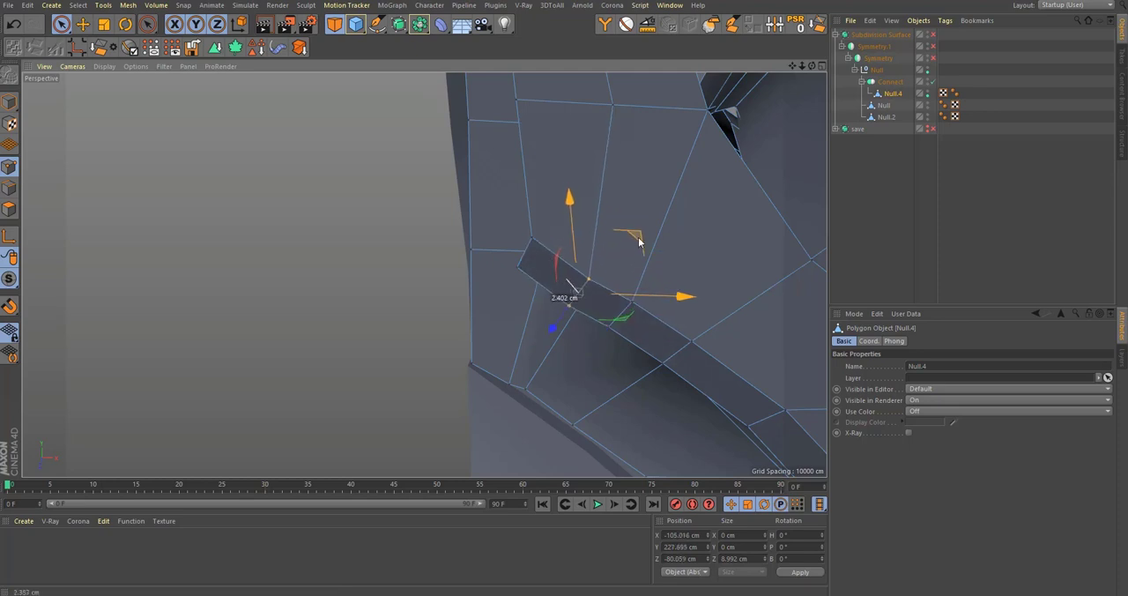
pyautogui.scroll(-2, 612, 280)
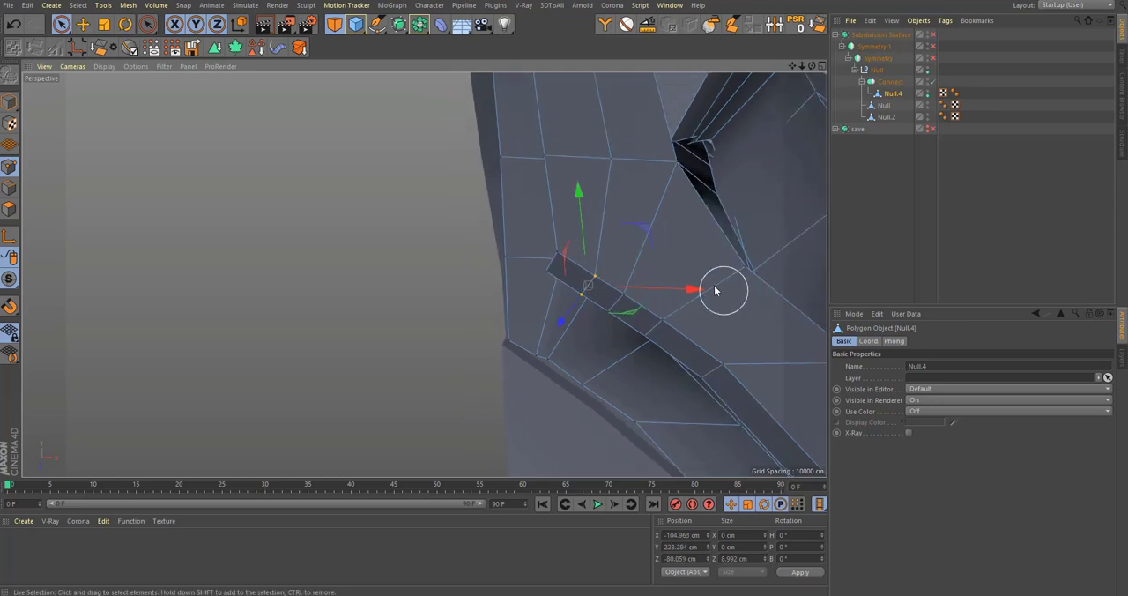
# Step: Enable the Subdivision Surface and inspect the smoothed rib openings along the section, including the corner of one opening
pyautogui.keyDown('alt'); pyautogui.moveTo(681, 286); pyautogui.dragTo(466, 396, button='right'); pyautogui.keyUp('alt')
pyautogui.keyDown('alt'); pyautogui.moveTo(704, 423); pyautogui.dragTo(552, 275, button='middle'); pyautogui.keyUp('alt')
pyautogui.keyDown('alt'); pyautogui.moveTo(588, 398); pyautogui.dragTo(559, 333, button='middle'); pyautogui.keyUp('alt')
pyautogui.keyDown('alt'); pyautogui.moveTo(559, 333); pyautogui.dragTo(532, 312); pyautogui.keyUp('alt')
pyautogui.scroll(2, 531, 312)
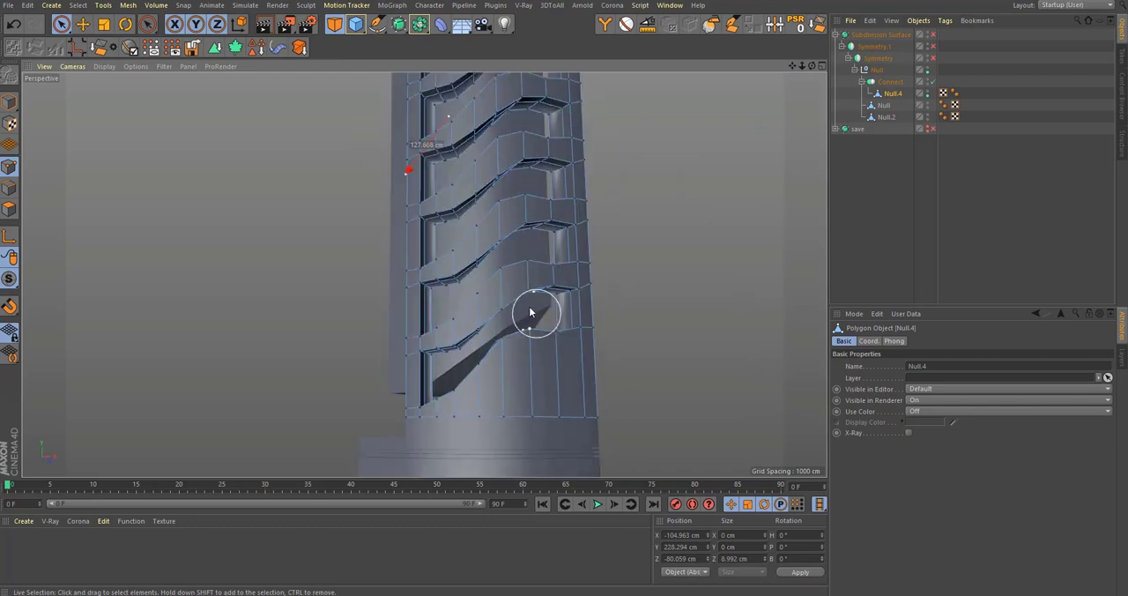
pyautogui.keyDown('alt'); pyautogui.moveTo(534, 203); pyautogui.dragTo(534, 368, button='middle'); pyautogui.keyUp('alt')
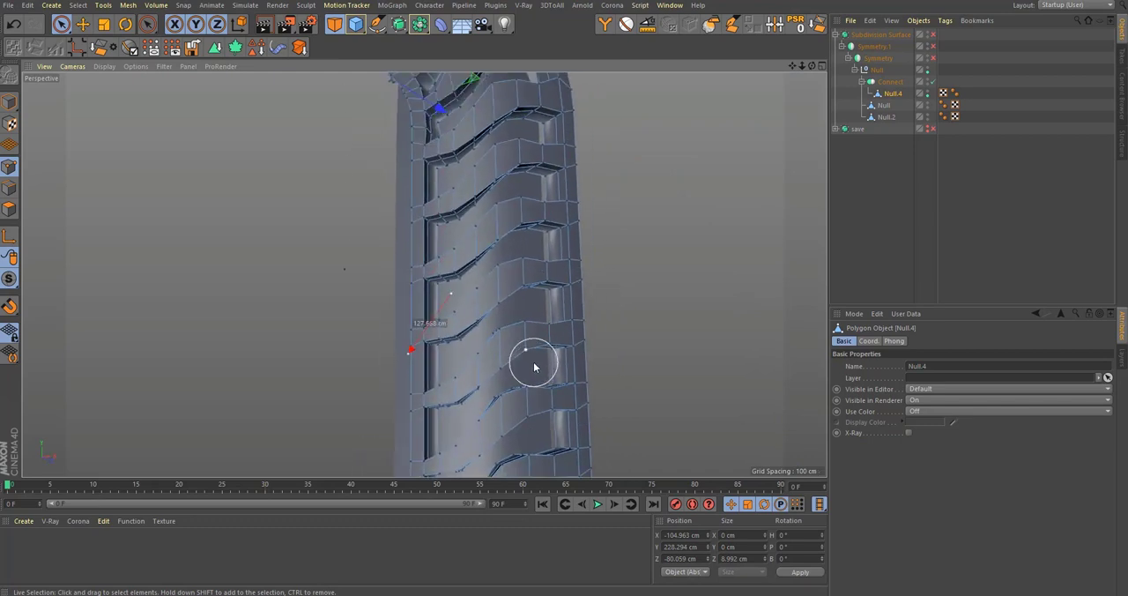
pyautogui.click(934, 34)
pyautogui.keyDown('alt'); pyautogui.moveTo(483, 243); pyautogui.dragTo(516, 345, button='middle'); pyautogui.keyUp('alt')
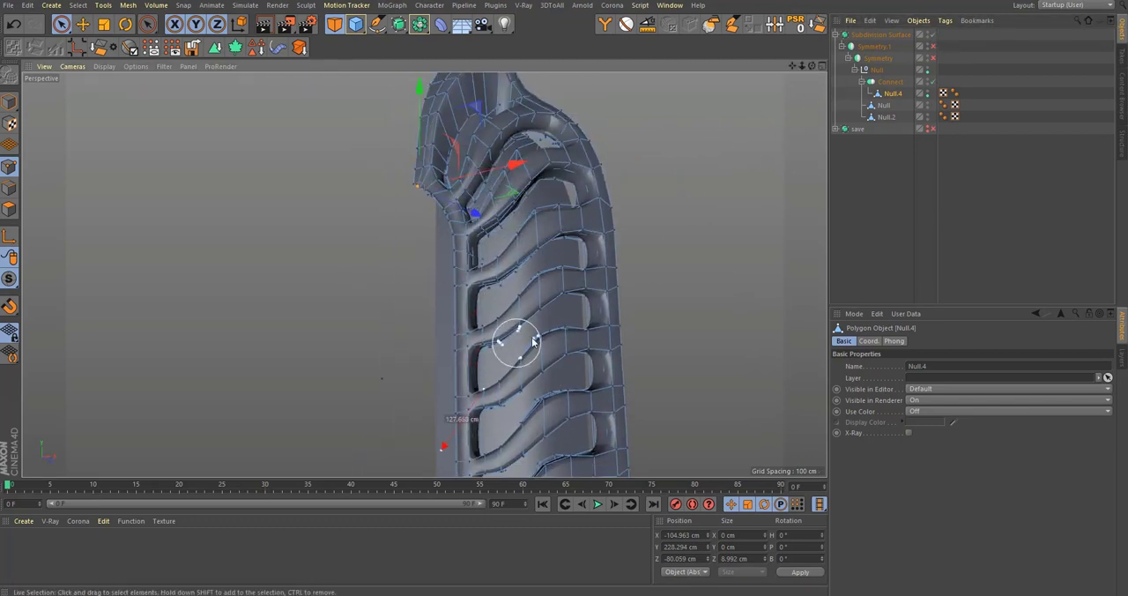
pyautogui.scroll(5, 600, 279)
pyautogui.keyDown('alt'); pyautogui.moveTo(577, 244); pyautogui.dragTo(638, 330); pyautogui.keyUp('alt')
pyautogui.keyDown('alt'); pyautogui.moveTo(388, 344); pyautogui.dragTo(577, 295, button='middle'); pyautogui.keyUp('alt')
pyautogui.keyDown('alt'); pyautogui.moveTo(546, 323); pyautogui.dragTo(651, 275, button='right'); pyautogui.keyUp('alt')
pyautogui.moveTo(496, 333)
pyautogui.keyDown('alt'); pyautogui.mouseDown()
pyautogui.moveTo(476, 347)
pyautogui.moveTo(490, 341)
pyautogui.mouseUp(); pyautogui.keyUp('alt')
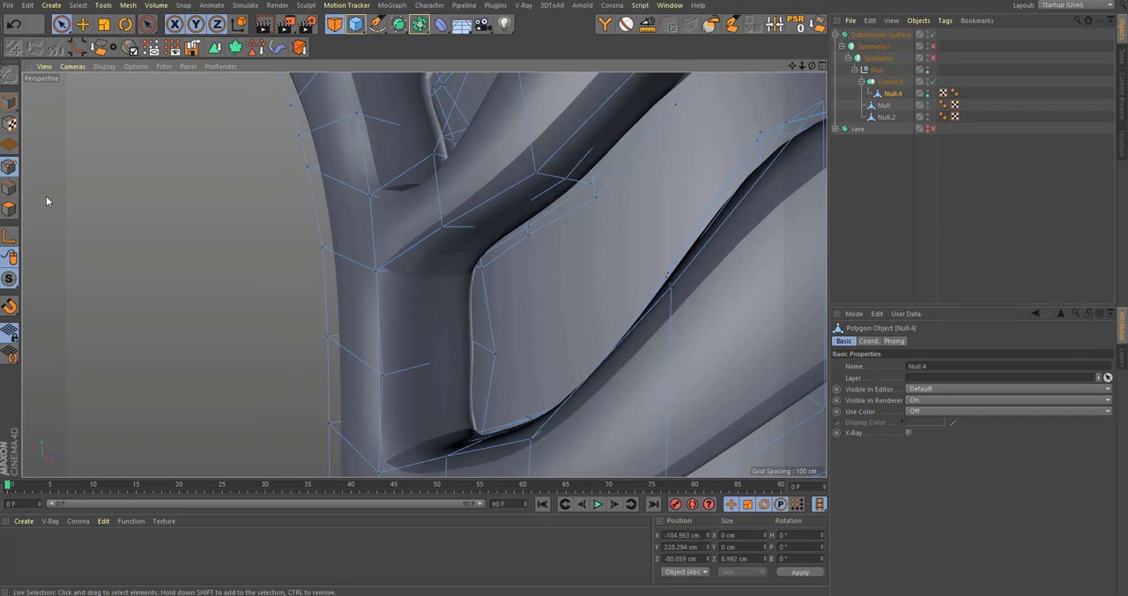
# Step: Turn smoothing off and move the rib opening's lower corner point in Null.4 about 3 cm onto the adjacent layer's corner
pyautogui.moveTo(5, 281); pyautogui.dragTo(48, 319)
pyautogui.keyDown('alt'); pyautogui.moveTo(423, 274); pyautogui.dragTo(670, 290); pyautogui.keyUp('alt')
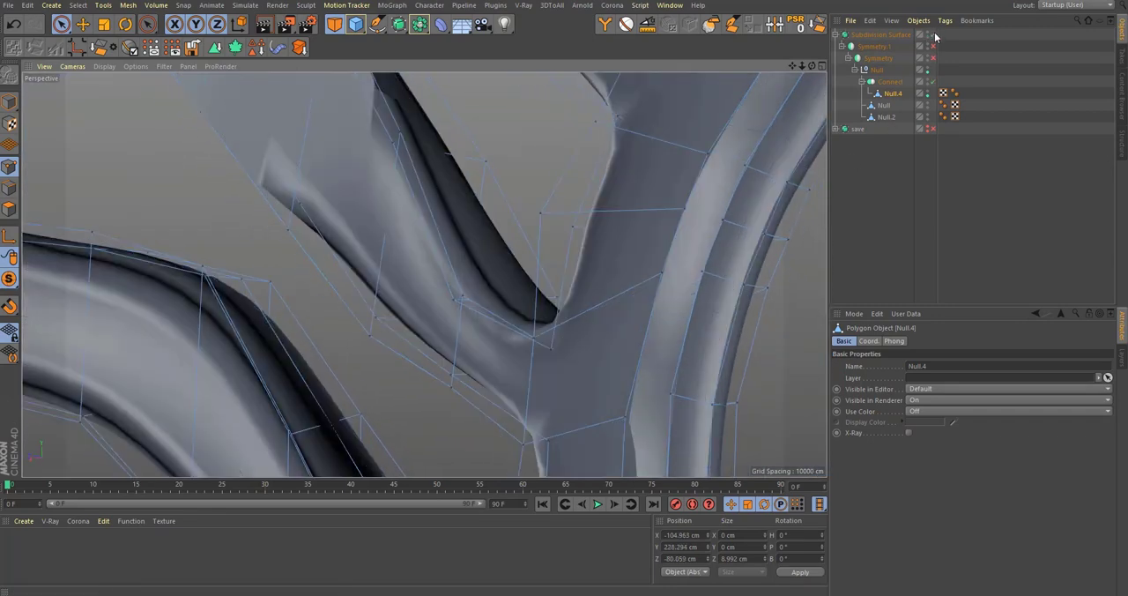
pyautogui.press('q')
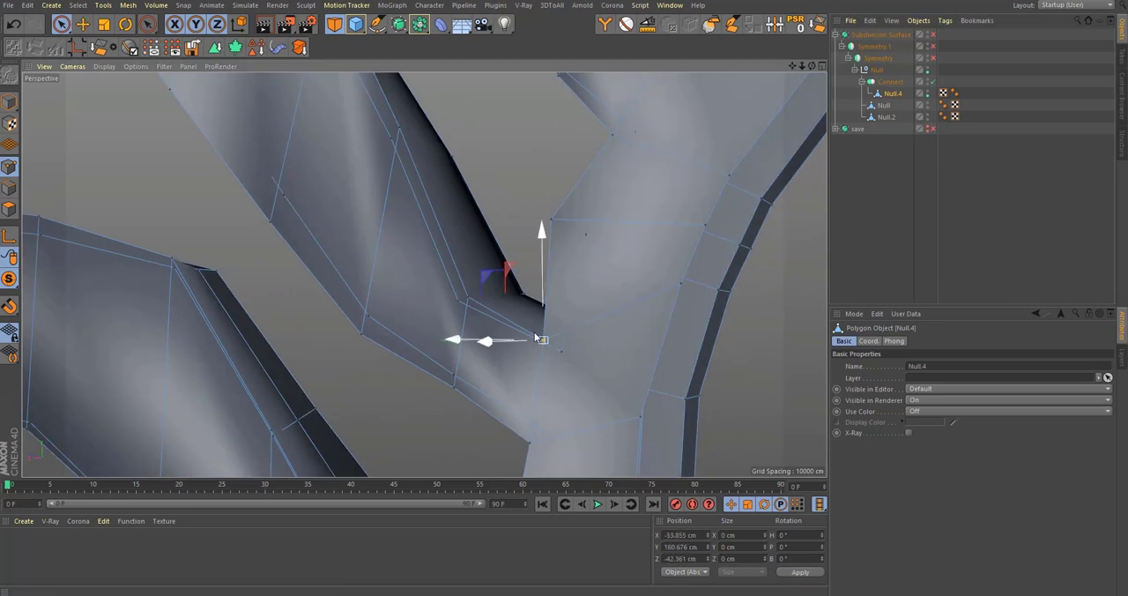
pyautogui.keyDown('alt'); pyautogui.moveTo(536, 338); pyautogui.dragTo(504, 280); pyautogui.keyUp('alt')
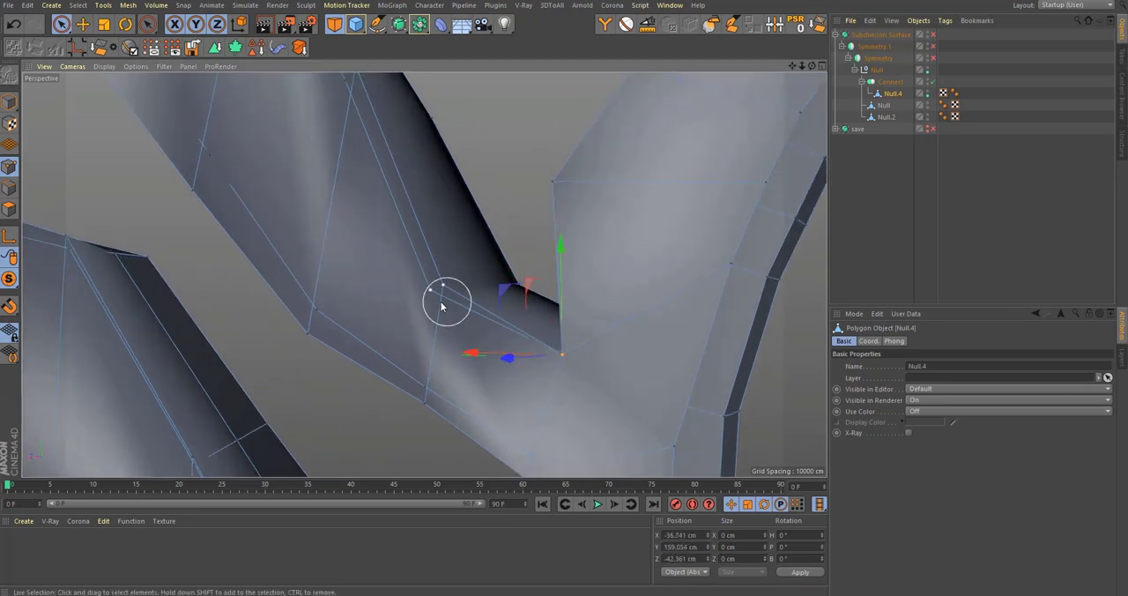
# Step: Try to scale the two neighbouring points on the rib edge closer together
pyautogui.press('t')
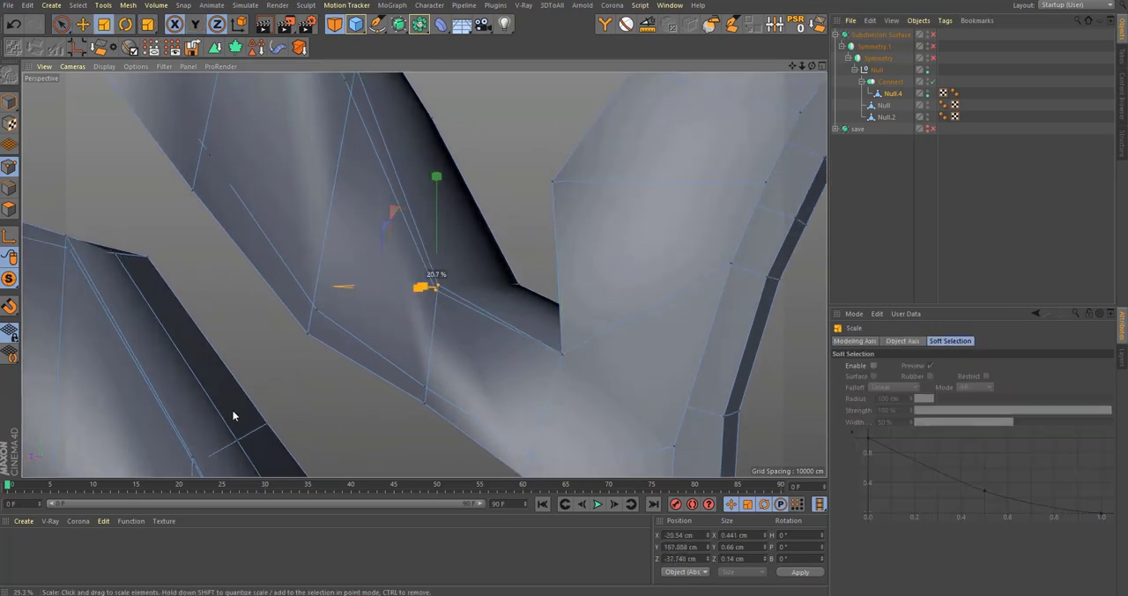
pyautogui.hotkey('ctrl', 'z')
pyautogui.keyDown('alt'); pyautogui.moveTo(416, 307); pyautogui.dragTo(555, 297, button='right'); pyautogui.keyUp('alt')
pyautogui.keyDown('alt'); pyautogui.moveTo(554, 297); pyautogui.dragTo(520, 205); pyautogui.keyUp('alt')
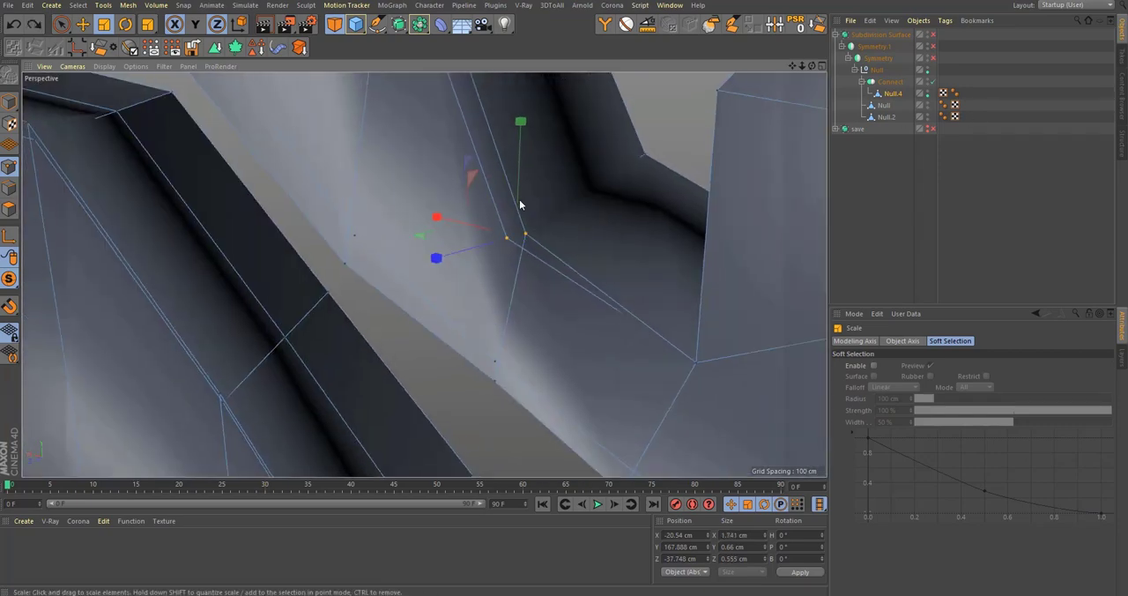
# Step: Display mesh lines in the shaded view and align the mismatched points along the rib edge of Null.4
pyautogui.click(104, 67)
pyautogui.click(151, 108)
pyautogui.keyDown('alt'); pyautogui.moveTo(507, 240); pyautogui.dragTo(414, 204); pyautogui.keyUp('alt')
pyautogui.press('9')
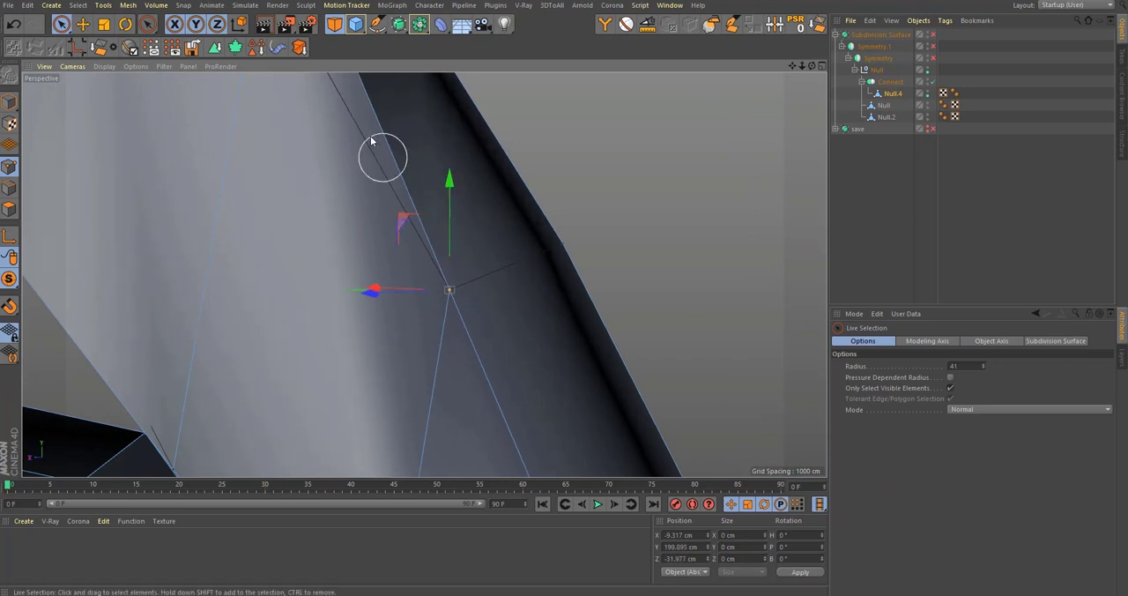
pyautogui.keyDown('alt'); pyautogui.moveTo(371, 142); pyautogui.dragTo(458, 208); pyautogui.keyUp('alt')
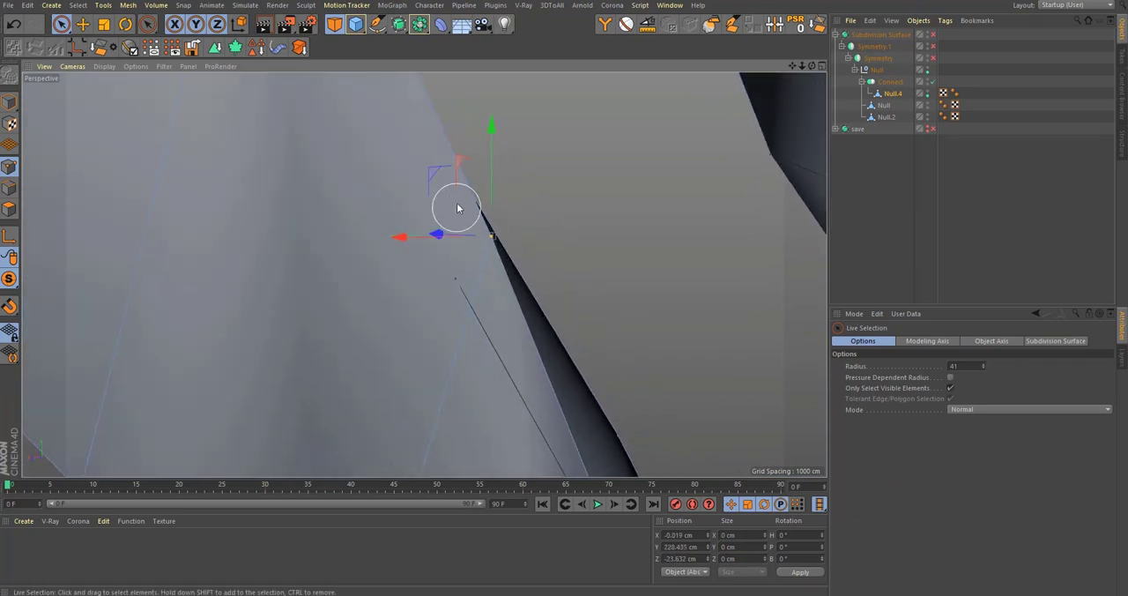
# Step: Move the next points farther up the rib edge in Null.4 to meet the offset layer's edge
pyautogui.keyDown('alt'); pyautogui.moveTo(429, 171); pyautogui.dragTo(466, 334); pyautogui.keyUp('alt')
pyautogui.keyDown('alt'); pyautogui.moveTo(399, 229); pyautogui.dragTo(412, 308, button='middle'); pyautogui.keyUp('alt')
pyautogui.keyDown('alt'); pyautogui.moveTo(415, 292); pyautogui.dragTo(340, 274); pyautogui.keyUp('alt')
pyautogui.click(444, 242)
pyautogui.keyDown('alt'); pyautogui.moveTo(417, 267); pyautogui.dragTo(455, 165); pyautogui.keyUp('alt')
pyautogui.keyDown('alt'); pyautogui.moveTo(405, 133); pyautogui.dragTo(402, 218); pyautogui.keyUp('alt')
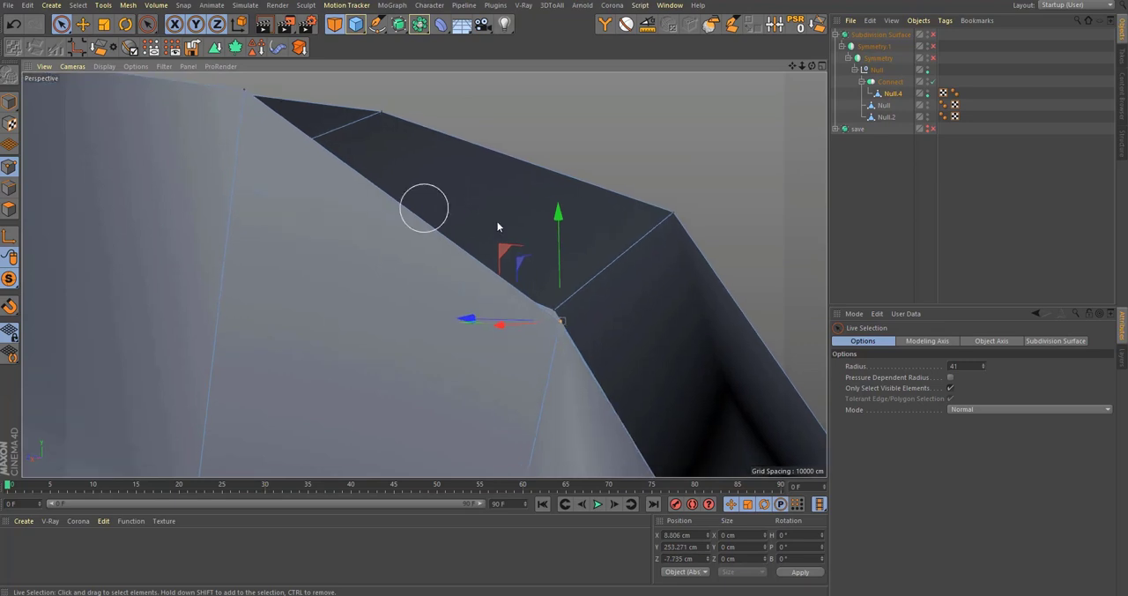
# Step: Undo the last point move and adjust the edge point at the rib's upper bend to follow the offset layer
pyautogui.hotkey('ctrl', 'z')
pyautogui.moveTo(540, 162); pyautogui.dragTo(510, 224)
pyautogui.keyDown('alt'); pyautogui.moveTo(195, 152); pyautogui.dragTo(431, 214); pyautogui.keyUp('alt')
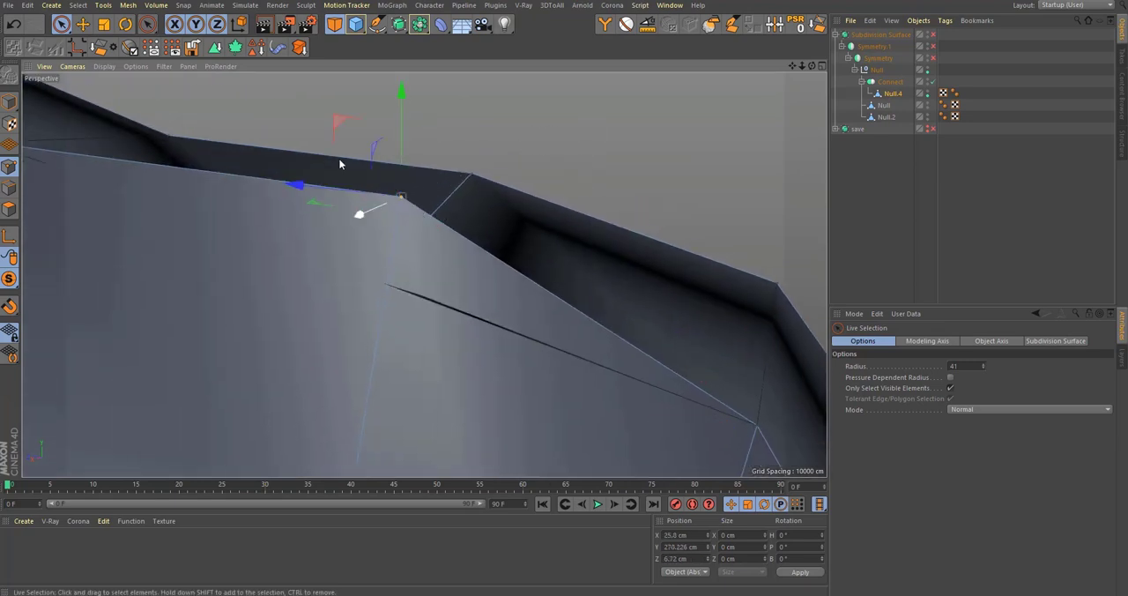
pyautogui.moveTo(338, 124); pyautogui.dragTo(409, 279)
# Step: Reposition the upper bend point of the rib in height and depth to close the gap to the offset layer
pyautogui.keyDown('alt'); pyautogui.moveTo(552, 301); pyautogui.dragTo(606, 373); pyautogui.keyUp('alt')
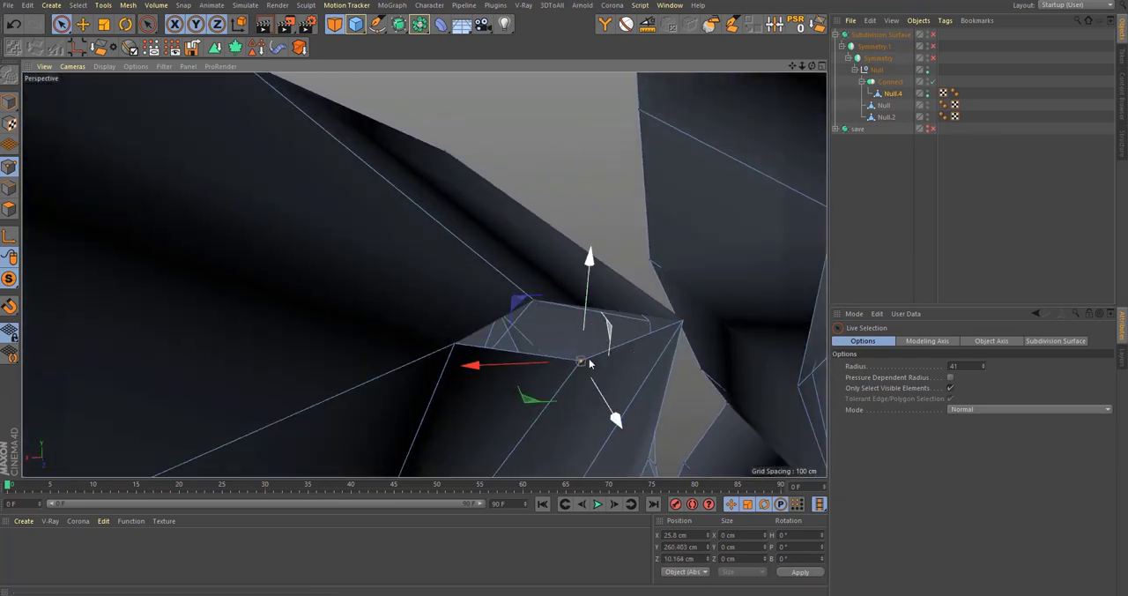
pyautogui.moveTo(530, 399); pyautogui.dragTo(483, 345)
pyautogui.keyDown('alt'); pyautogui.moveTo(514, 300); pyautogui.dragTo(211, 204); pyautogui.keyUp('alt')
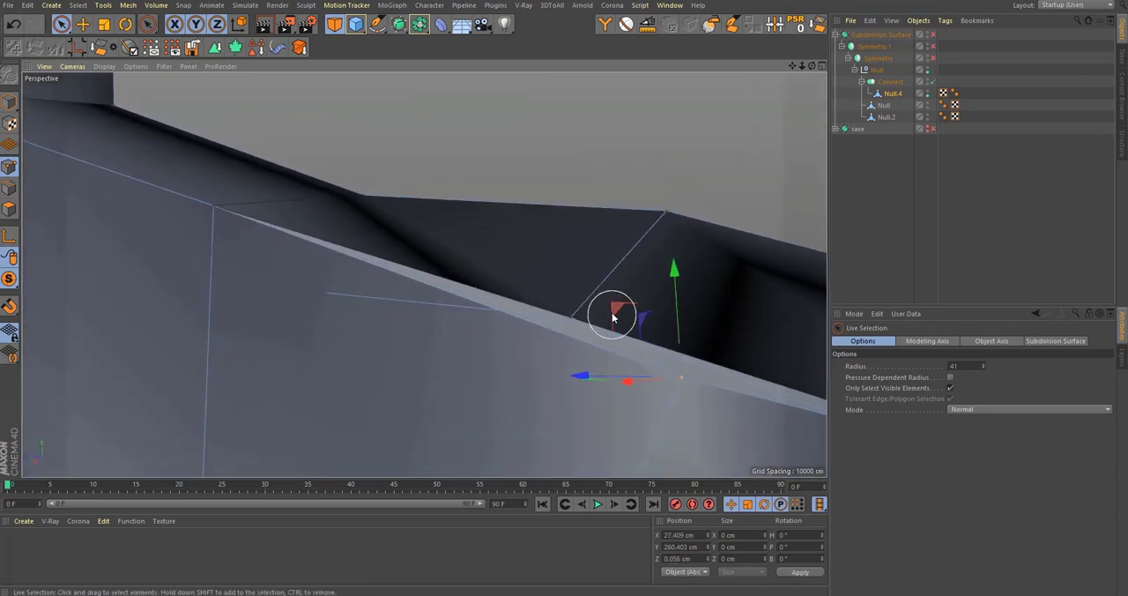
pyautogui.moveTo(615, 317); pyautogui.dragTo(508, 263)
# Step: Align the edge point where the rib widens toward the outer frame with the adjoining layer
pyautogui.keyDown('alt'); pyautogui.moveTo(319, 252); pyautogui.dragTo(237, 323); pyautogui.keyUp('alt')
pyautogui.keyDown('alt'); pyautogui.moveTo(320, 226); pyautogui.dragTo(416, 237); pyautogui.keyUp('alt')
pyautogui.keyDown('alt'); pyautogui.moveTo(420, 266); pyautogui.dragTo(245, 297); pyautogui.keyUp('alt')
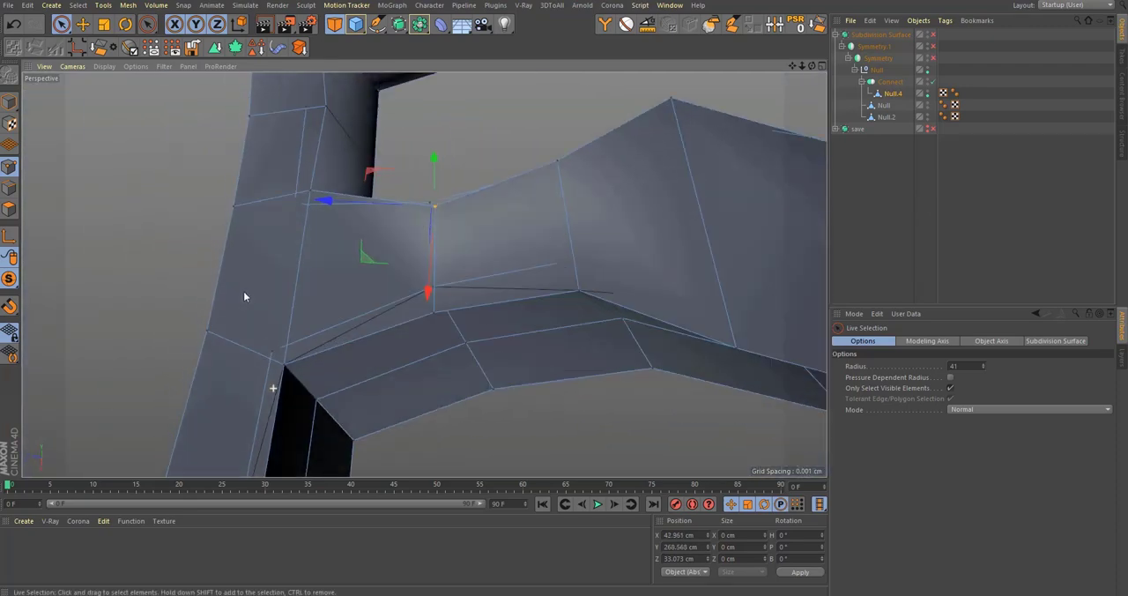
# Step: Move the corner points where the rib meets the outer frame together to close the seam
pyautogui.keyDown('alt'); pyautogui.moveTo(245, 297); pyautogui.dragTo(374, 350, button='right'); pyautogui.keyUp('alt')
pyautogui.click(309, 328)
pyautogui.keyDown('alt'); pyautogui.moveTo(309, 328); pyautogui.dragTo(215, 245); pyautogui.keyUp('alt')
pyautogui.keyDown('alt'); pyautogui.moveTo(742, 254); pyautogui.dragTo(408, 294, button='middle'); pyautogui.keyUp('alt')
pyautogui.click(450, 316)
pyautogui.keyDown('alt'); pyautogui.moveTo(448, 316); pyautogui.dragTo(543, 287); pyautogui.keyUp('alt')
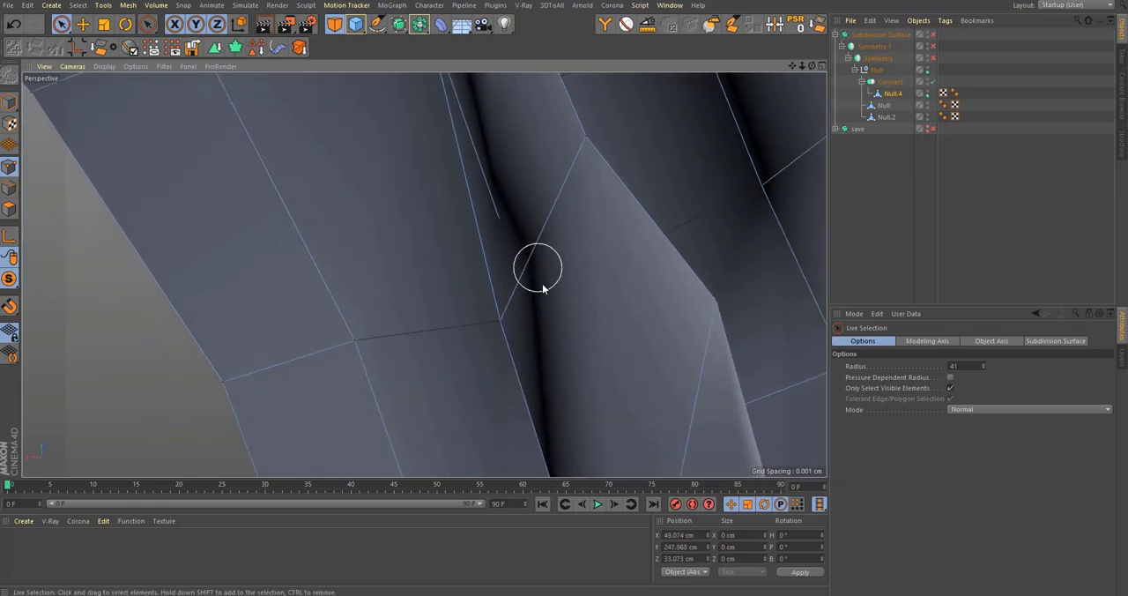
# Step: Align the mismatched points along the frame side and underside of the rib opening in Null.4
pyautogui.keyDown('alt'); pyautogui.moveTo(507, 329); pyautogui.dragTo(550, 186); pyautogui.keyUp('alt')
pyautogui.keyDown('alt'); pyautogui.moveTo(505, 264); pyautogui.dragTo(528, 194); pyautogui.keyUp('alt')
pyautogui.moveTo(438, 232); pyautogui.dragTo(636, 335)
pyautogui.keyDown('alt'); pyautogui.moveTo(438, 263); pyautogui.dragTo(404, 267); pyautogui.keyUp('alt')
pyautogui.keyDown('alt'); pyautogui.moveTo(611, 357); pyautogui.dragTo(345, 228, button='right'); pyautogui.keyUp('alt')
pyautogui.keyDown('alt'); pyautogui.moveTo(345, 227); pyautogui.dragTo(618, 342, button='middle'); pyautogui.keyUp('alt')
pyautogui.keyDown('alt'); pyautogui.moveTo(618, 341); pyautogui.dragTo(591, 290, button='right'); pyautogui.keyUp('alt')
pyautogui.keyDown('alt'); pyautogui.moveTo(592, 290); pyautogui.dragTo(643, 254); pyautogui.keyUp('alt')
# Step: Move the protruding point on the rib's lower edge up and inward to meet the offset layer
pyautogui.click(622, 296)
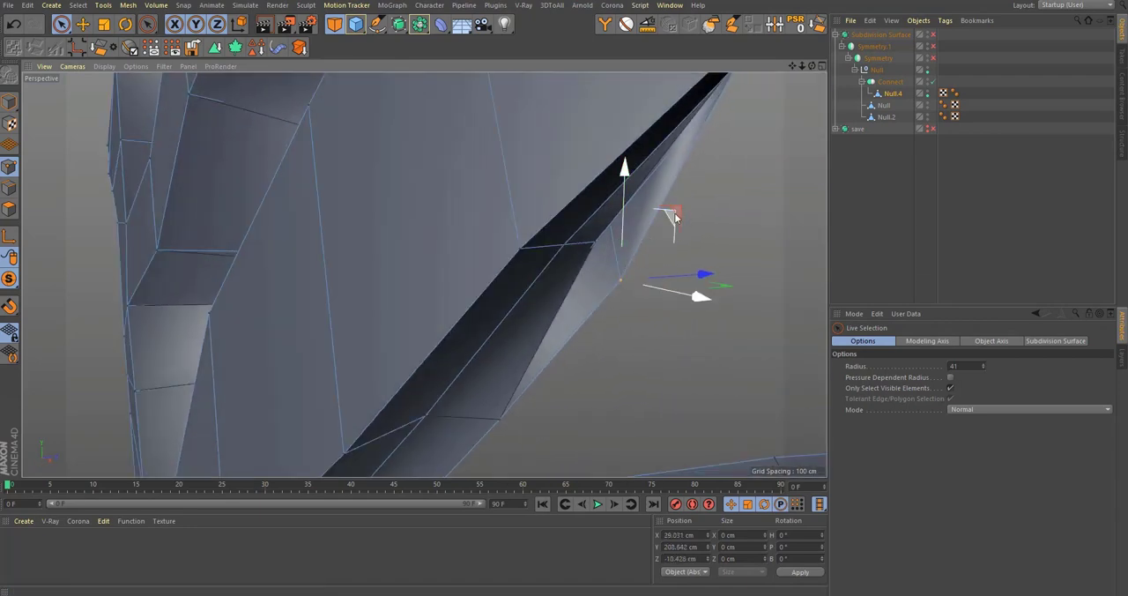
pyautogui.moveTo(668, 214); pyautogui.dragTo(641, 197)
pyautogui.keyDown('alt'); pyautogui.moveTo(534, 315); pyautogui.dragTo(670, 141, button='middle'); pyautogui.keyUp('alt')
pyautogui.keyDown('alt'); pyautogui.moveTo(670, 141); pyautogui.dragTo(491, 305, button='right'); pyautogui.keyUp('alt')
pyautogui.keyDown('alt'); pyautogui.moveTo(491, 305); pyautogui.dragTo(537, 309); pyautogui.keyUp('alt')
# Step: Compare the corrected rib opening with smoothing off and on, leaving the Subdivision Surface enabled
pyautogui.press('q')
pyautogui.keyDown('alt'); pyautogui.moveTo(566, 279); pyautogui.dragTo(556, 304, button='right'); pyautogui.keyUp('alt')
pyautogui.keyDown('alt'); pyautogui.moveTo(556, 304); pyautogui.dragTo(527, 347, button='middle'); pyautogui.keyUp('alt')
pyautogui.press('q')
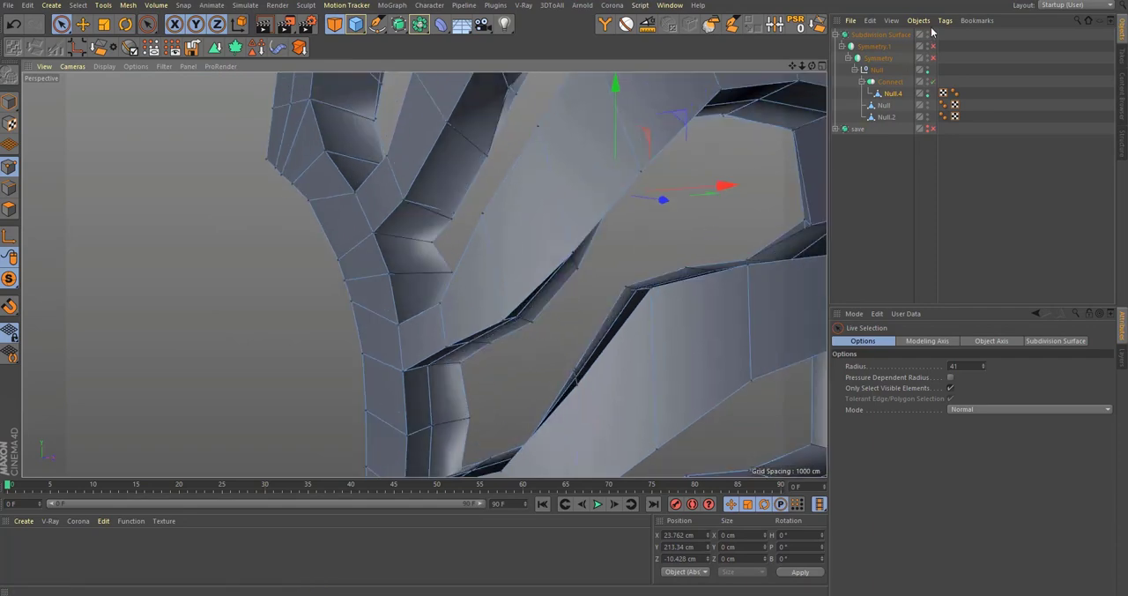
pyautogui.keyDown('alt'); pyautogui.moveTo(704, 193); pyautogui.dragTo(616, 196, button='middle'); pyautogui.keyUp('alt')
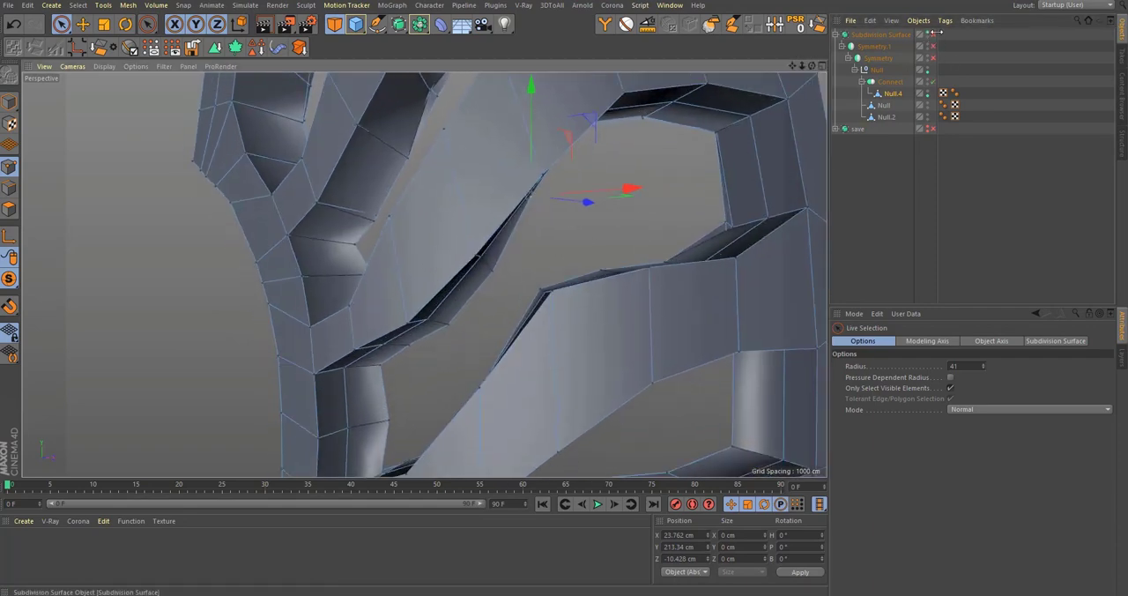
pyautogui.click(934, 35)
# Step: Move the mismatched point on the upper inner edge of the rib opening to about X 50.1, Y 245.7, Z 34.1 cm
pyautogui.keyDown('alt'); pyautogui.moveTo(744, 157); pyautogui.dragTo(644, 237); pyautogui.keyUp('alt')
pyautogui.scroll(4, 621, 273)
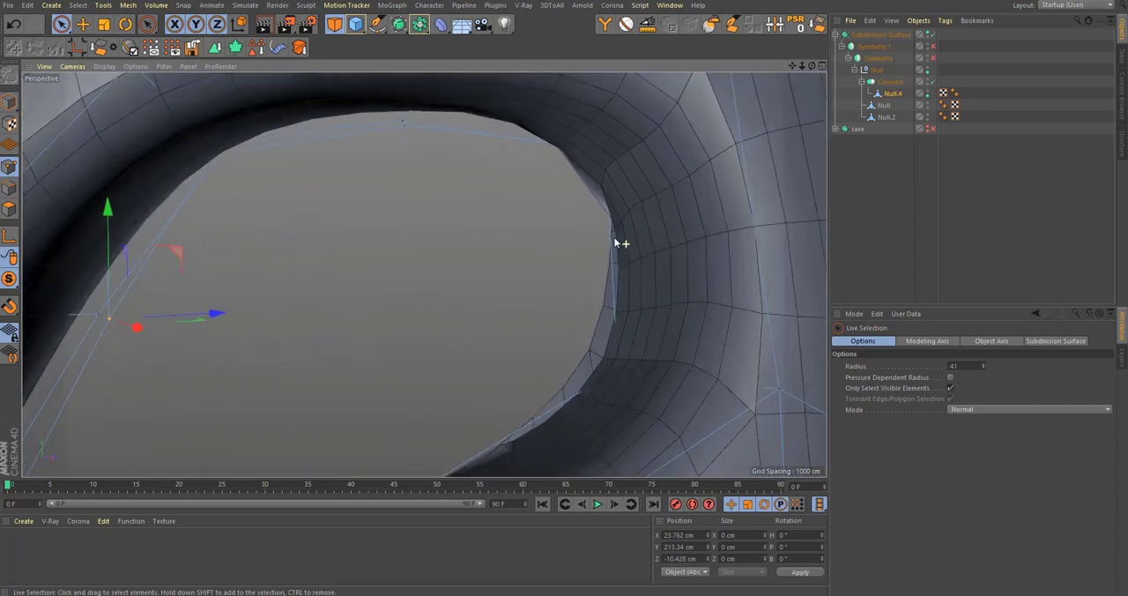
pyautogui.keyDown('alt'); pyautogui.moveTo(617, 244); pyautogui.dragTo(652, 269, button='middle'); pyautogui.keyUp('alt')
pyautogui.click(430, 148)
pyautogui.keyDown('alt'); pyautogui.moveTo(383, 118); pyautogui.dragTo(424, 102); pyautogui.keyUp('alt')
pyautogui.scroll(4, 474, 144)
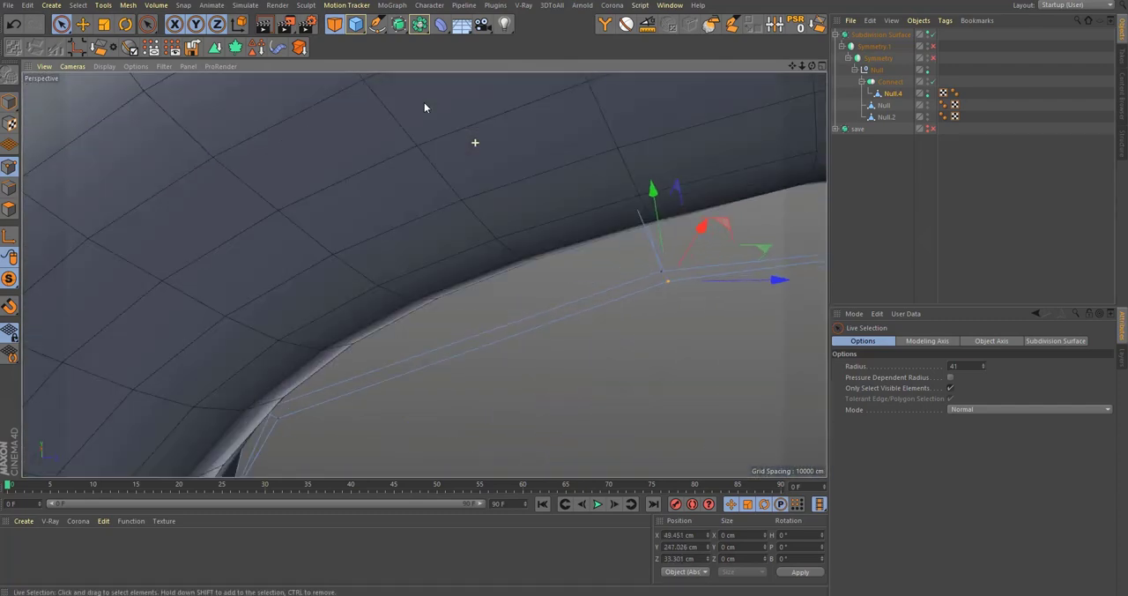
pyautogui.keyDown('alt'); pyautogui.moveTo(663, 273); pyautogui.dragTo(604, 217); pyautogui.keyUp('alt')
pyautogui.keyDown('alt'); pyautogui.moveTo(711, 233); pyautogui.dragTo(576, 190); pyautogui.keyUp('alt')
pyautogui.keyDown('alt'); pyautogui.moveTo(411, 183); pyautogui.dragTo(252, 292); pyautogui.keyUp('alt')
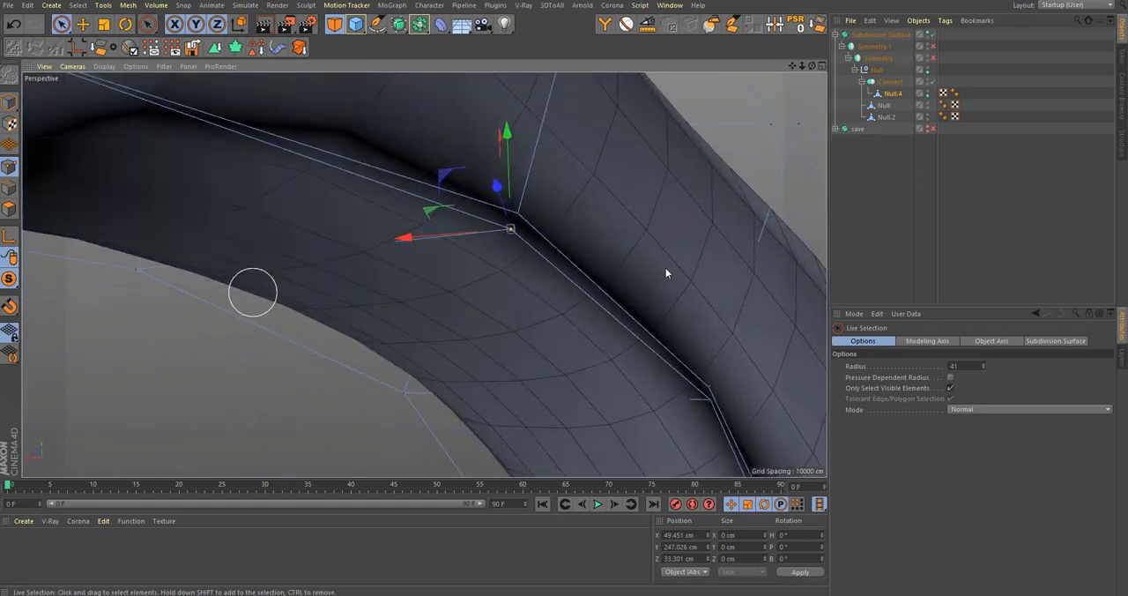
pyautogui.keyDown('alt'); pyautogui.moveTo(632, 287); pyautogui.dragTo(582, 287); pyautogui.keyUp('alt')
pyautogui.keyDown('alt'); pyautogui.moveTo(507, 225); pyautogui.dragTo(345, 327); pyautogui.keyUp('alt')
# Step: With Connect off, scale the two separated corner points where the rib meets the frame towards each other
pyautogui.keyDown('alt'); pyautogui.moveTo(358, 299); pyautogui.dragTo(345, 197, button='middle'); pyautogui.keyUp('alt')
pyautogui.keyDown('alt'); pyautogui.moveTo(344, 197); pyautogui.dragTo(237, 106); pyautogui.keyUp('alt')
pyautogui.scroll(4, 374, 161)
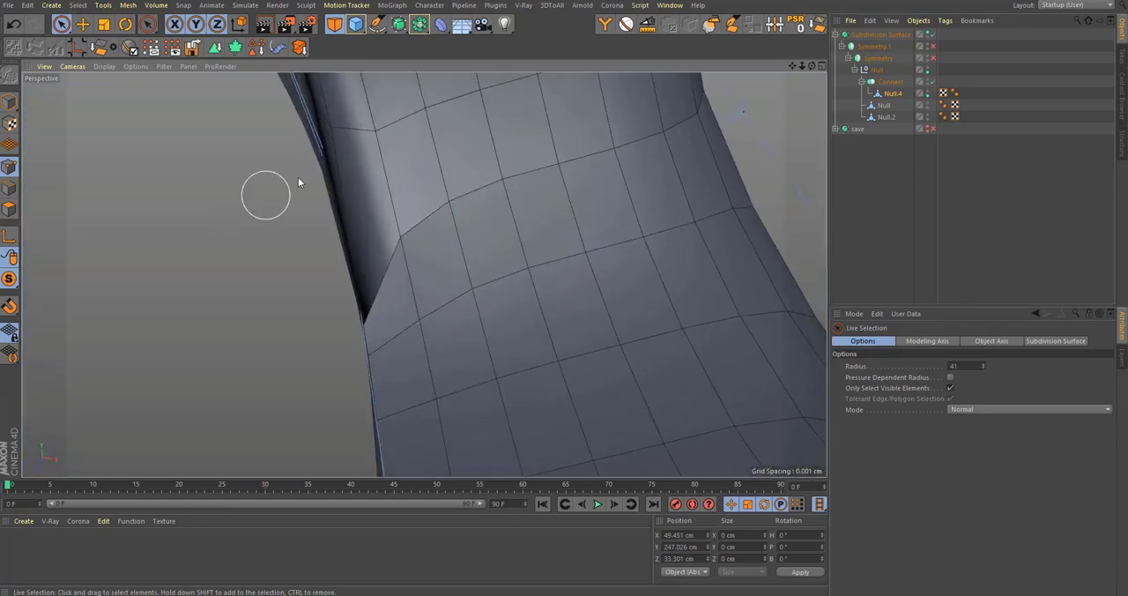
pyautogui.keyDown('alt'); pyautogui.moveTo(304, 180); pyautogui.dragTo(349, 273); pyautogui.keyUp('alt')
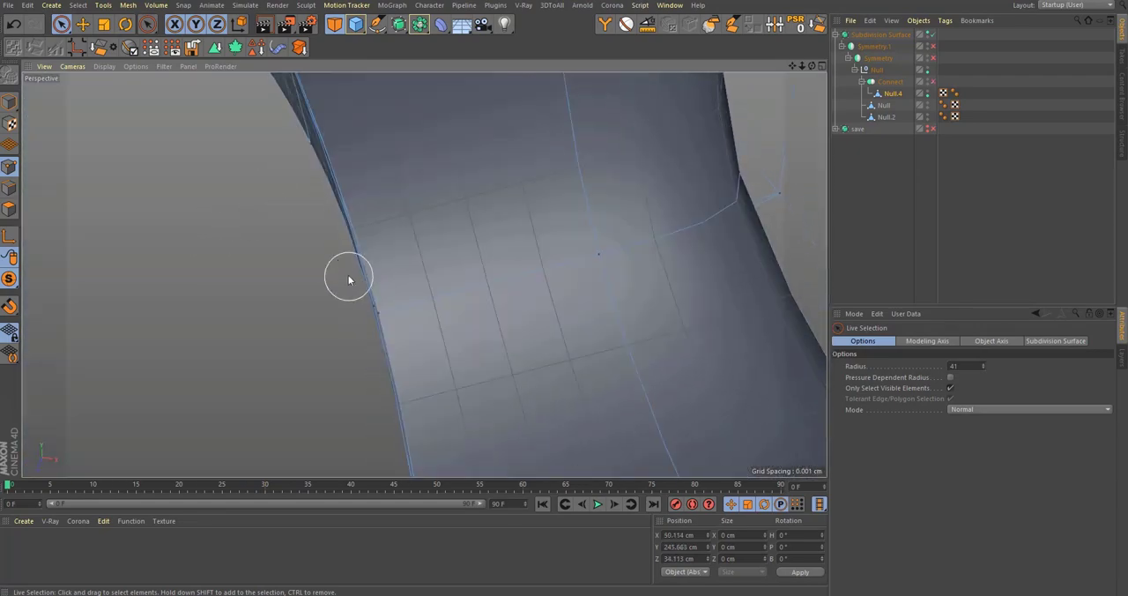
pyautogui.scroll(3, 386, 220)
pyautogui.keyDown('alt'); pyautogui.moveTo(386, 219); pyautogui.dragTo(405, 295); pyautogui.keyUp('alt')
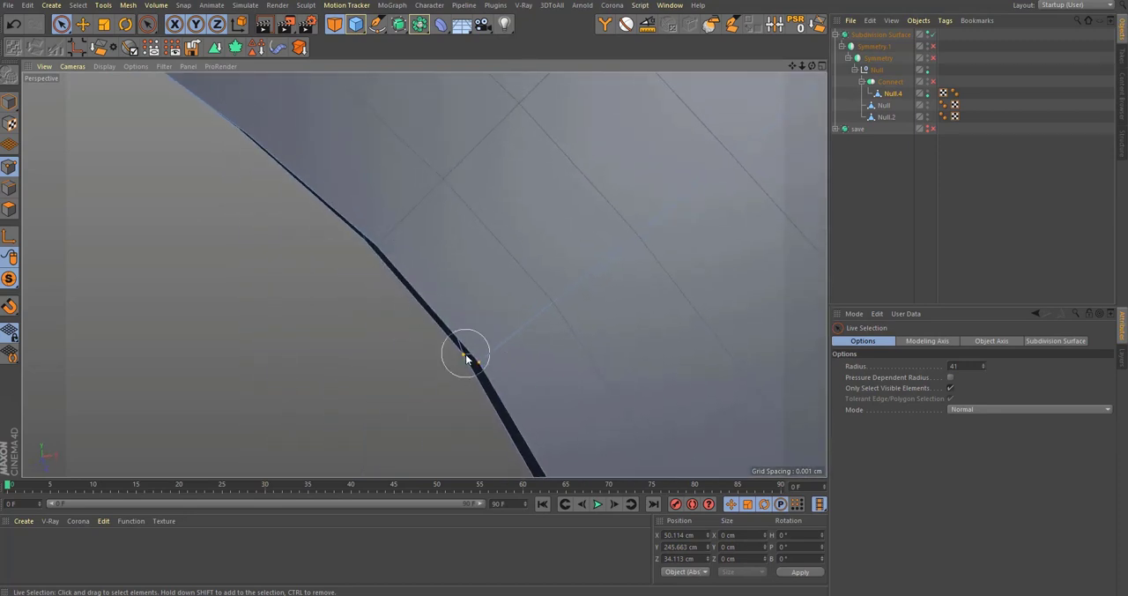
pyautogui.keyDown('alt'); pyautogui.moveTo(486, 329); pyautogui.dragTo(605, 353); pyautogui.keyUp('alt')
pyautogui.keyDown('alt'); pyautogui.moveTo(491, 358); pyautogui.dragTo(438, 321); pyautogui.keyUp('alt')
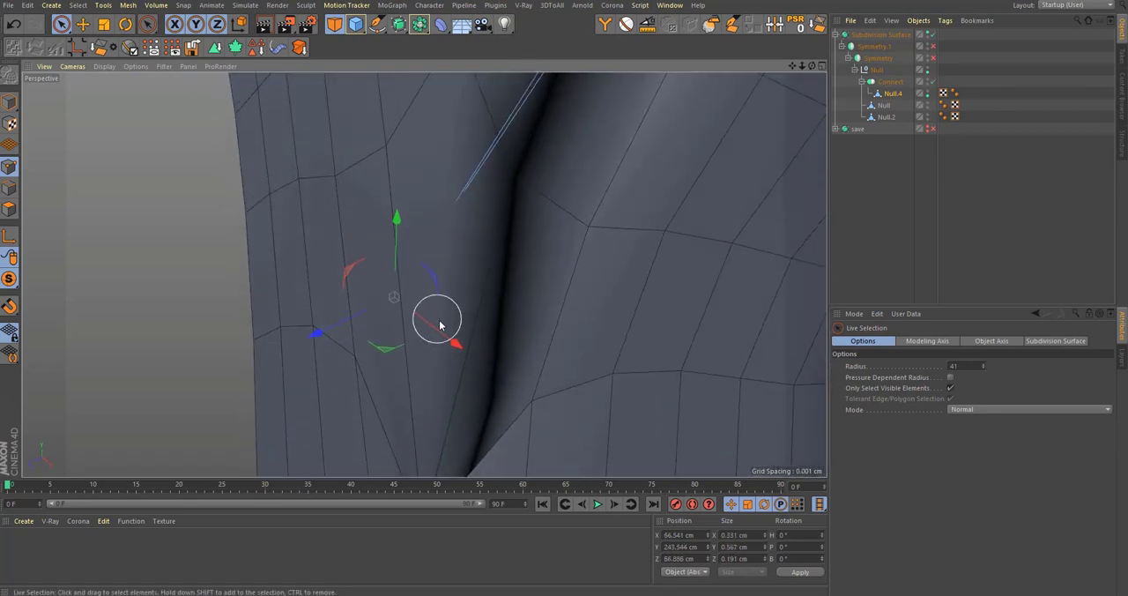
pyautogui.press('t')
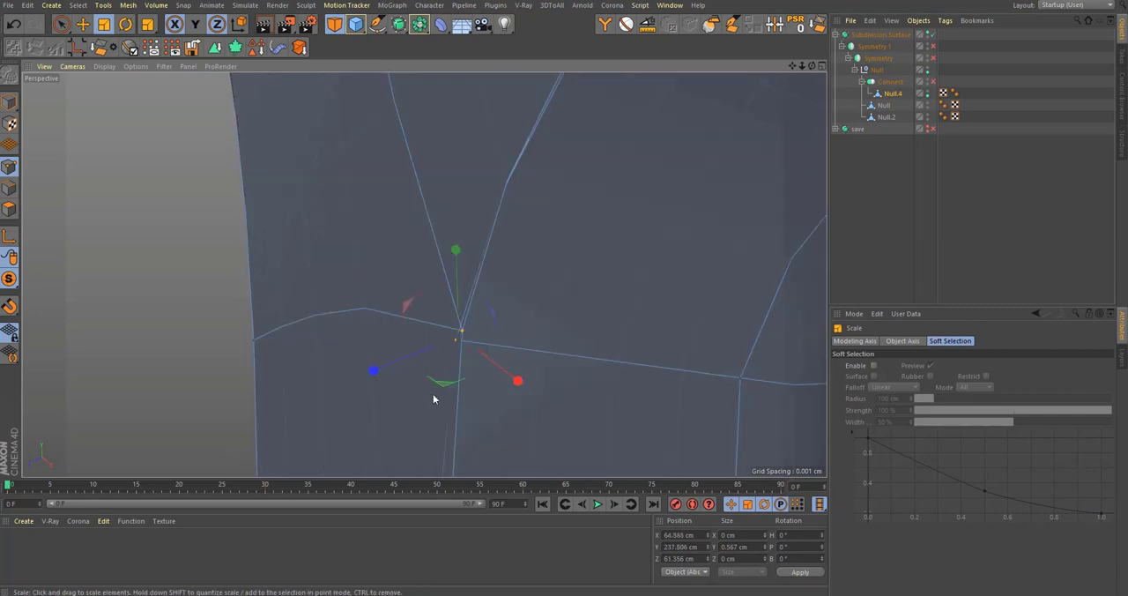
pyautogui.keyDown('alt'); pyautogui.moveTo(433, 394); pyautogui.dragTo(637, 238); pyautogui.keyUp('alt')
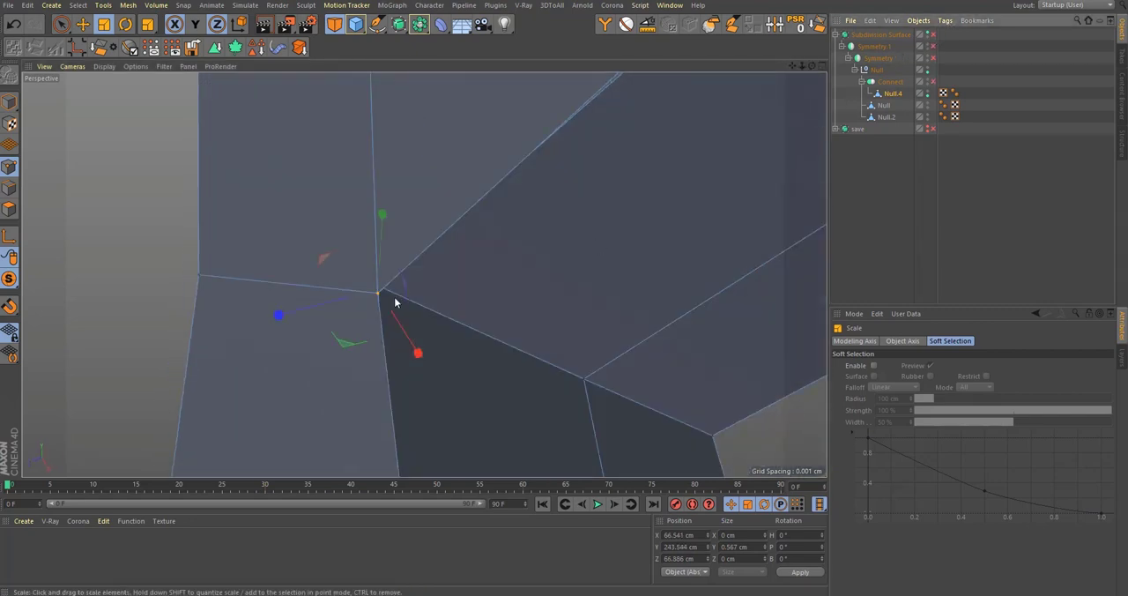
pyautogui.moveTo(396, 302)
pyautogui.keyDown('alt'); pyautogui.mouseDown()
pyautogui.moveTo(403, 282)
pyautogui.moveTo(236, 267)
pyautogui.moveTo(280, 285)
pyautogui.moveTo(407, 303)
pyautogui.mouseUp(); pyautogui.keyUp('alt')
pyautogui.press('space')
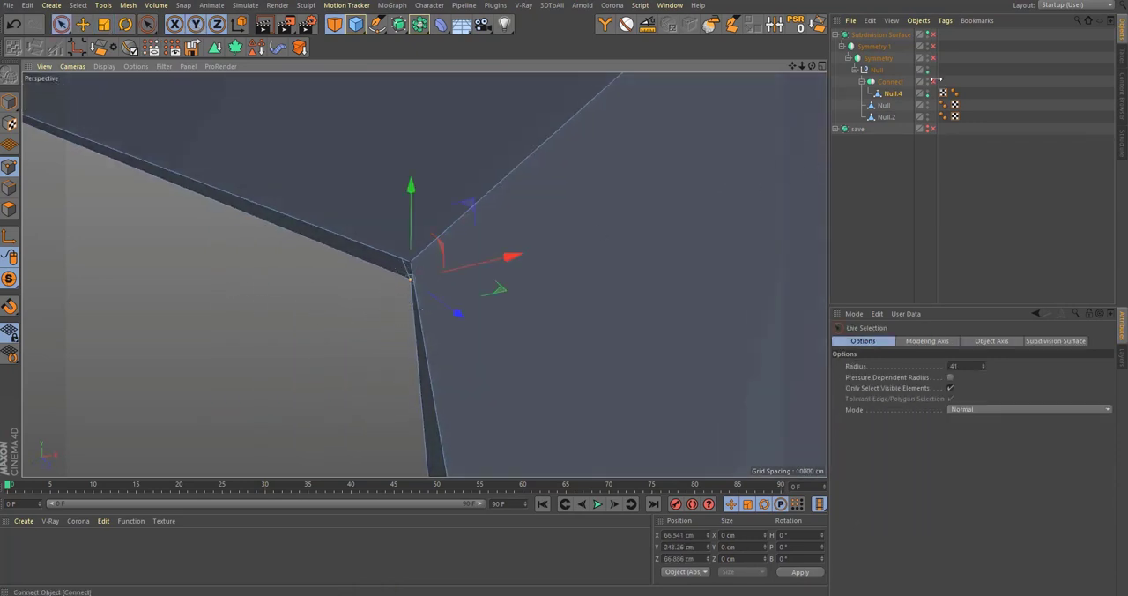
# Step: Re-enable Connect and turn on the Subdivision Surface to check the corrected corner seam around the rib opening
pyautogui.click(933, 81)
pyautogui.keyDown('alt'); pyautogui.moveTo(488, 259); pyautogui.dragTo(393, 271); pyautogui.keyUp('alt')
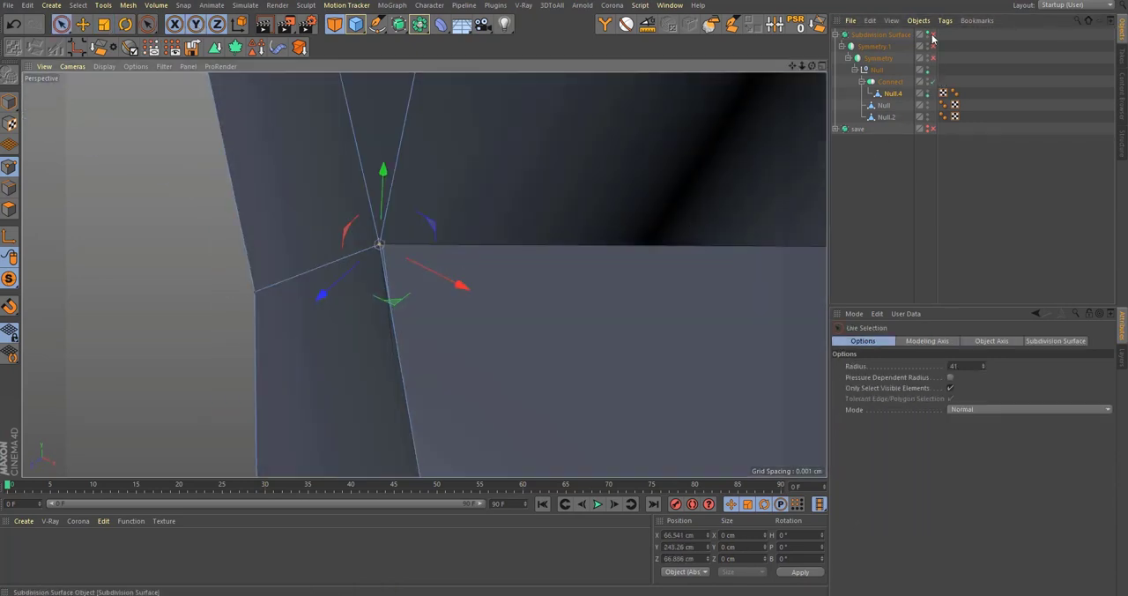
pyautogui.click(932, 36)
pyautogui.keyDown('alt'); pyautogui.moveTo(473, 225); pyautogui.dragTo(406, 296, button='right'); pyautogui.keyUp('alt')
pyautogui.keyDown('alt'); pyautogui.moveTo(406, 297); pyautogui.dragTo(481, 370); pyautogui.keyUp('alt')
pyautogui.keyDown('alt'); pyautogui.moveTo(480, 371); pyautogui.dragTo(440, 258, button='middle'); pyautogui.keyUp('alt')
pyautogui.keyDown('alt'); pyautogui.moveTo(440, 257); pyautogui.dragTo(264, 336); pyautogui.keyUp('alt')
pyautogui.keyDown('alt'); pyautogui.moveTo(423, 275); pyautogui.dragTo(481, 285, button='right'); pyautogui.keyUp('alt')
pyautogui.keyDown('alt'); pyautogui.moveTo(482, 284); pyautogui.dragTo(461, 326); pyautogui.keyUp('alt')
# Step: Compare the rib and frame junction with smoothing off and on, leaving the Subdivision Surface enabled
pyautogui.click(932, 36)
pyautogui.moveTo(548, 218); pyautogui.dragTo(631, 265)
pyautogui.click(934, 35)
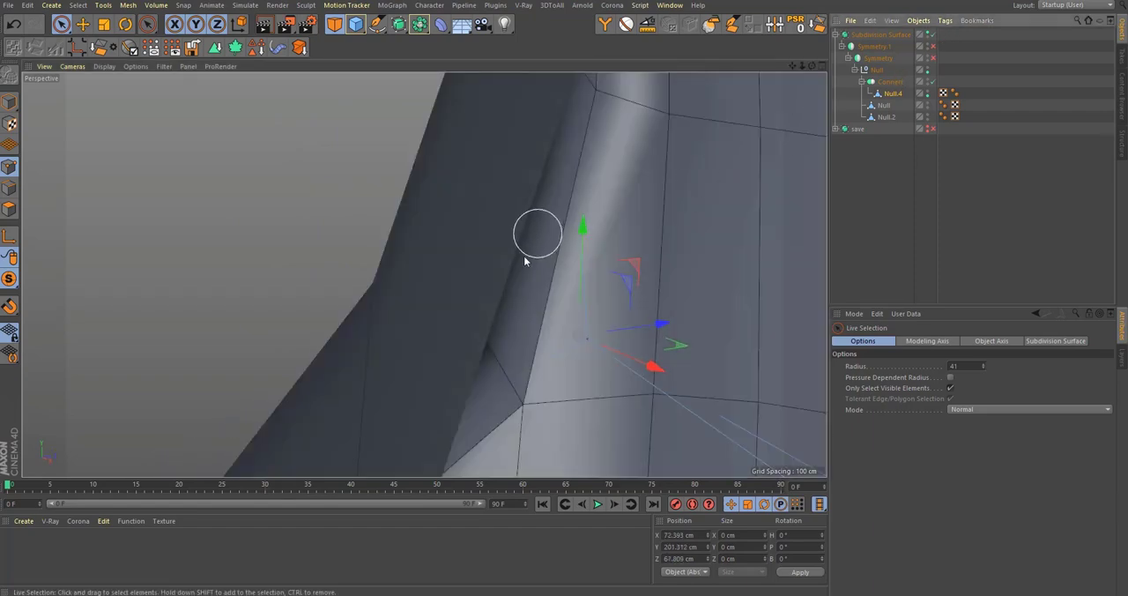
pyautogui.keyDown('alt'); pyautogui.moveTo(536, 236); pyautogui.dragTo(452, 335, button='right'); pyautogui.keyUp('alt')
pyautogui.keyDown('alt'); pyautogui.moveTo(524, 279); pyautogui.dragTo(317, 344); pyautogui.keyUp('alt')
pyautogui.keyDown('alt'); pyautogui.moveTo(317, 345); pyautogui.dragTo(295, 351, button='right'); pyautogui.keyUp('alt')
pyautogui.keyDown('alt'); pyautogui.moveTo(295, 351); pyautogui.dragTo(440, 265); pyautogui.keyUp('alt')
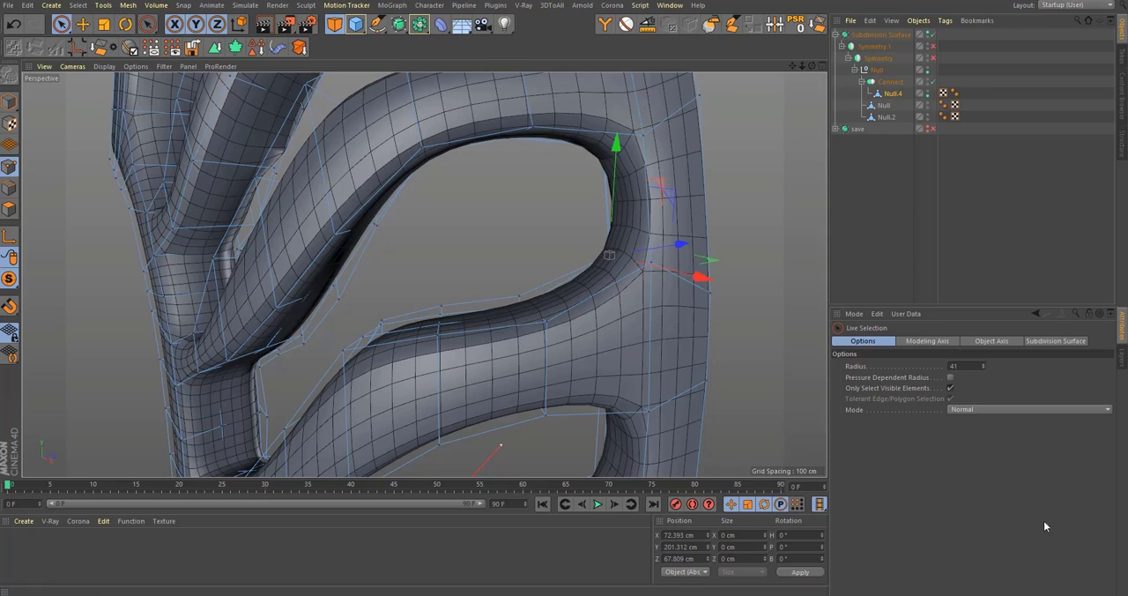
# Step: Move the stray point on the side frame's inner edge horizontally to about X -33.7, Z -43.5 cm
pyautogui.scroll(10, 297, 391)
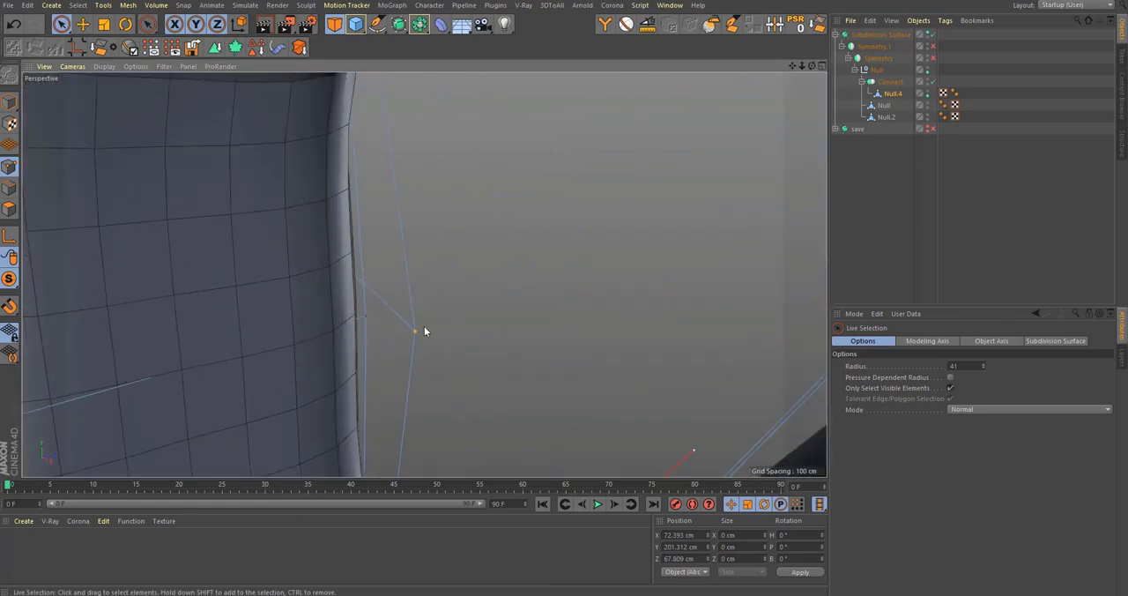
pyautogui.keyDown('alt'); pyautogui.moveTo(309, 332); pyautogui.dragTo(446, 296); pyautogui.keyUp('alt')
pyautogui.moveTo(455, 253); pyautogui.dragTo(391, 342)
pyautogui.scroll(3, 445, 344)
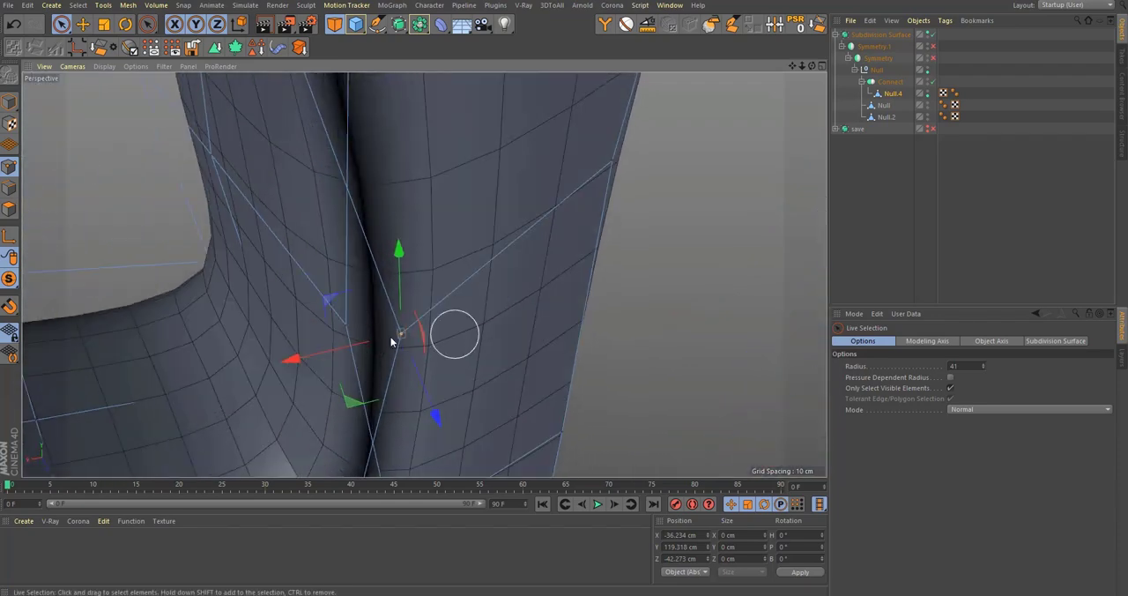
pyautogui.moveTo(354, 398); pyautogui.dragTo(297, 397)
pyautogui.scroll(-4, 400, 323)
pyautogui.keyDown('alt'); pyautogui.moveTo(401, 325); pyautogui.dragTo(396, 209); pyautogui.keyUp('alt')
pyautogui.keyDown('alt'); pyautogui.moveTo(396, 209); pyautogui.dragTo(433, 300, button='middle'); pyautogui.keyUp('alt')
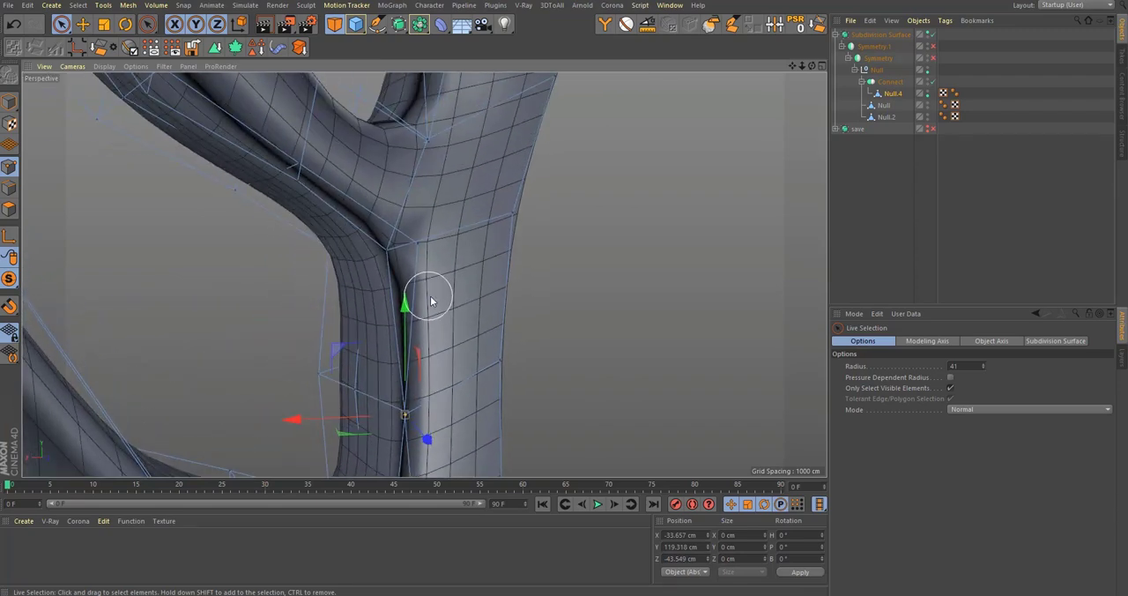
# Step: With smoothing and Connect off, move the corner point below the rib junction about 4.5 cm onto the frame edge, and re-enable Connect
pyautogui.press('q')
pyautogui.moveTo(438, 252)
pyautogui.keyDown('alt'); pyautogui.mouseDown()
pyautogui.moveTo(496, 253)
pyautogui.moveTo(423, 248)
pyautogui.mouseUp(); pyautogui.keyUp('alt')
pyautogui.click(933, 37)
pyautogui.click(409, 249)
pyautogui.keyDown('alt'); pyautogui.moveTo(423, 227); pyautogui.dragTo(474, 196, button='right'); pyautogui.keyUp('alt')
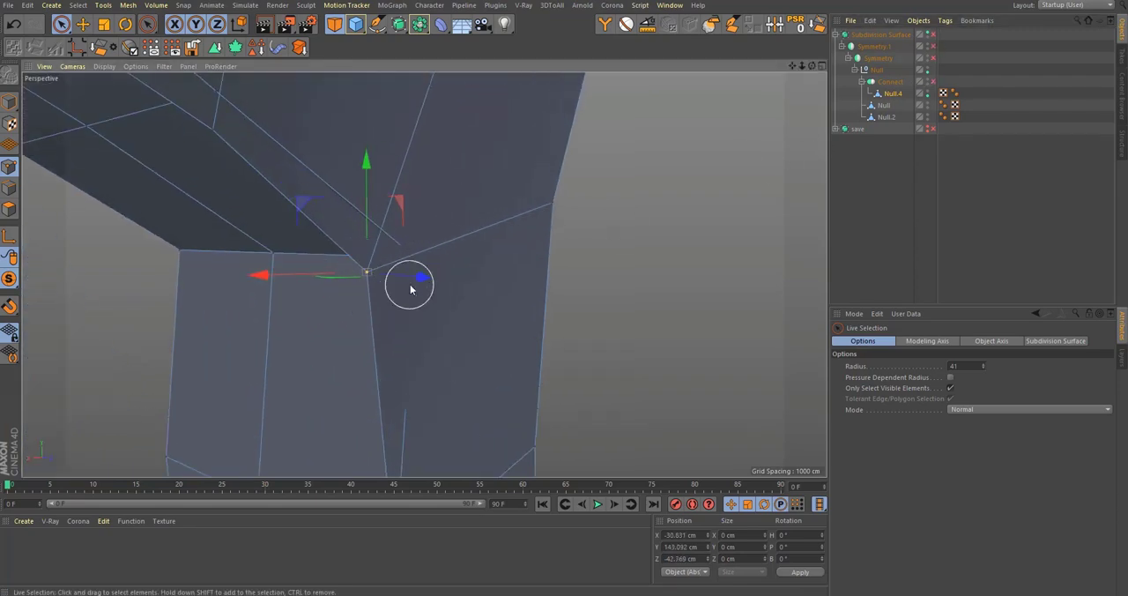
pyautogui.moveTo(410, 288); pyautogui.dragTo(349, 200)
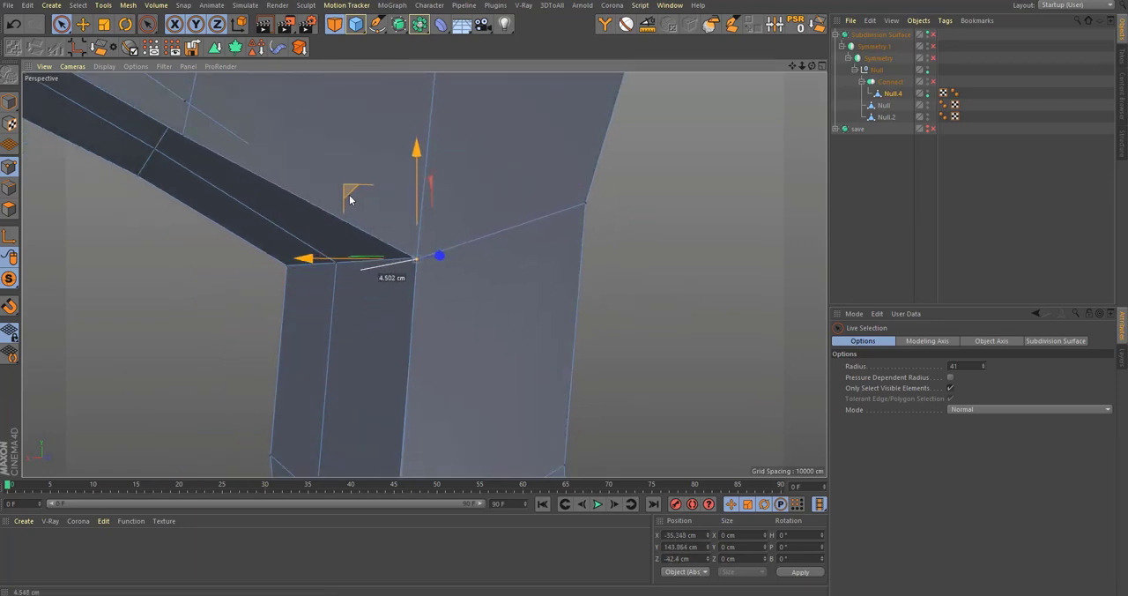
pyautogui.click(934, 82)
# Step: Align the mismatched points along the underside of the rib next to the corrected junction
pyautogui.keyDown('alt'); pyautogui.moveTo(403, 288); pyautogui.dragTo(458, 335); pyautogui.keyUp('alt')
pyautogui.keyDown('alt'); pyautogui.moveTo(360, 260); pyautogui.dragTo(265, 156); pyautogui.keyUp('alt')
pyautogui.keyDown('alt'); pyautogui.moveTo(287, 172); pyautogui.dragTo(480, 313, button='middle'); pyautogui.keyUp('alt')
pyautogui.keyDown('alt'); pyautogui.moveTo(480, 312); pyautogui.dragTo(334, 306); pyautogui.keyUp('alt')
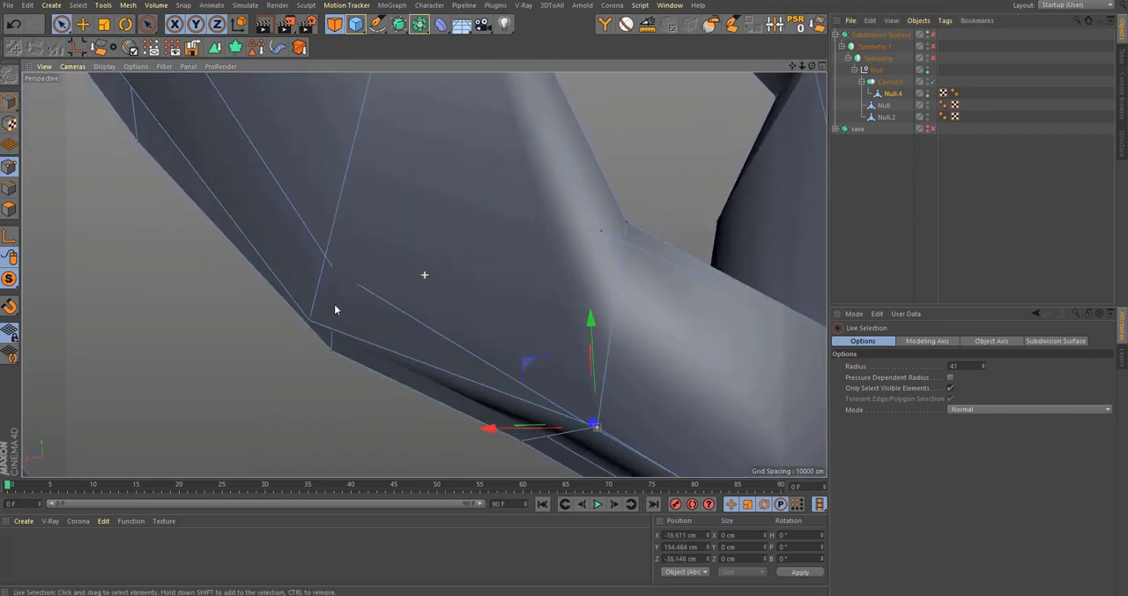
pyautogui.moveTo(255, 264); pyautogui.dragTo(276, 215)
pyautogui.keyDown('alt'); pyautogui.moveTo(361, 240); pyautogui.dragTo(413, 180); pyautogui.keyUp('alt')
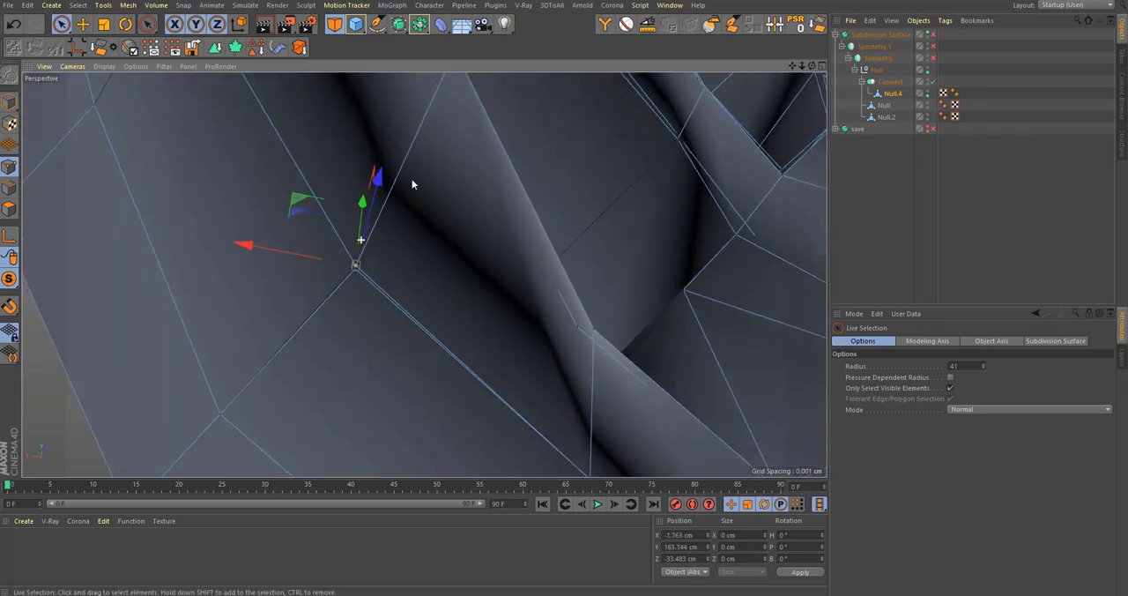
# Step: Correct the unmatched points on the rib's inner side and at its far junction with the frame
pyautogui.keyDown('alt'); pyautogui.moveTo(424, 274); pyautogui.dragTo(368, 271); pyautogui.keyUp('alt')
pyautogui.keyDown('alt'); pyautogui.moveTo(247, 145); pyautogui.dragTo(415, 237, button='middle'); pyautogui.keyUp('alt')
pyautogui.keyDown('alt'); pyautogui.moveTo(415, 237); pyautogui.dragTo(448, 209); pyautogui.keyUp('alt')
pyautogui.click(358, 250)
pyautogui.keyDown('alt'); pyautogui.moveTo(381, 228); pyautogui.dragTo(406, 244); pyautogui.keyUp('alt')
pyautogui.moveTo(340, 218); pyautogui.dragTo(286, 279)
pyautogui.keyDown('alt'); pyautogui.moveTo(423, 275); pyautogui.dragTo(342, 351); pyautogui.keyUp('alt')
pyautogui.click(357, 317)
pyautogui.keyDown('alt'); pyautogui.moveTo(360, 312); pyautogui.dragTo(208, 299); pyautogui.keyUp('alt')
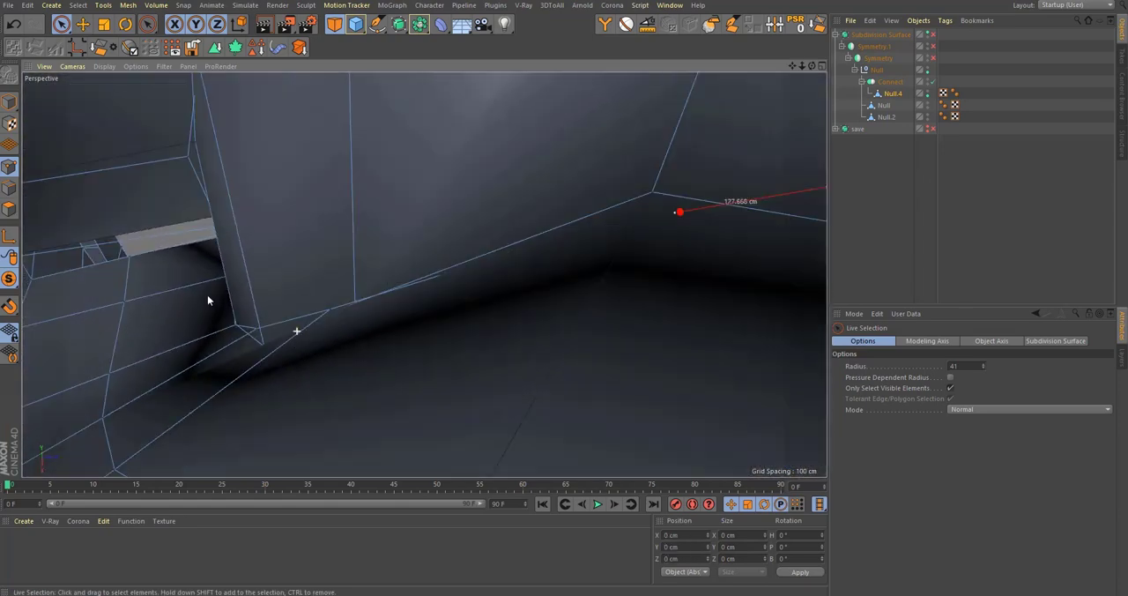
pyautogui.keyDown('alt'); pyautogui.moveTo(259, 249); pyautogui.dragTo(206, 276, button='right'); pyautogui.keyUp('alt')
pyautogui.keyDown('alt'); pyautogui.moveTo(423, 274); pyautogui.dragTo(251, 274, button='right'); pyautogui.keyUp('alt')
pyautogui.keyDown('alt'); pyautogui.moveTo(368, 264); pyautogui.dragTo(299, 265); pyautogui.keyUp('alt')
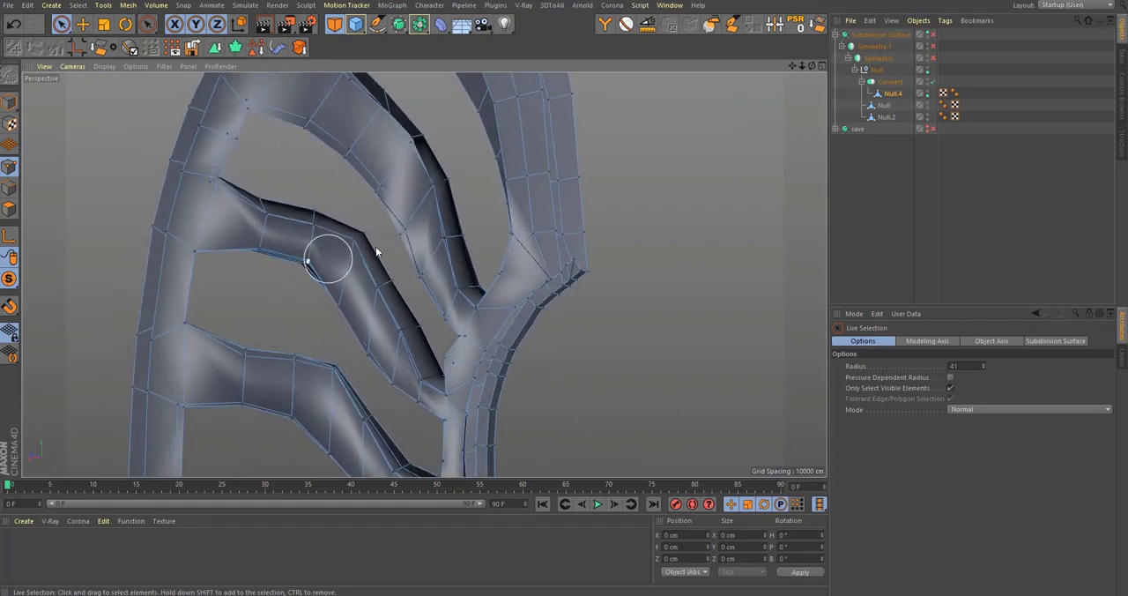
# Step: Move the point beside the narrow gap where the rib joins the side frame to about X -42.2, Y 178.6 cm
pyautogui.keyDown('alt'); pyautogui.moveTo(419, 265); pyautogui.dragTo(553, 272, button='right'); pyautogui.keyUp('alt')
pyautogui.keyDown('alt'); pyautogui.moveTo(492, 384); pyautogui.dragTo(527, 201, button='middle'); pyautogui.keyUp('alt')
pyautogui.keyDown('alt'); pyautogui.moveTo(528, 203); pyautogui.dragTo(530, 351, button='right'); pyautogui.keyUp('alt')
pyautogui.keyDown('alt'); pyautogui.moveTo(531, 347); pyautogui.dragTo(462, 304); pyautogui.keyUp('alt')
pyautogui.click(500, 342)
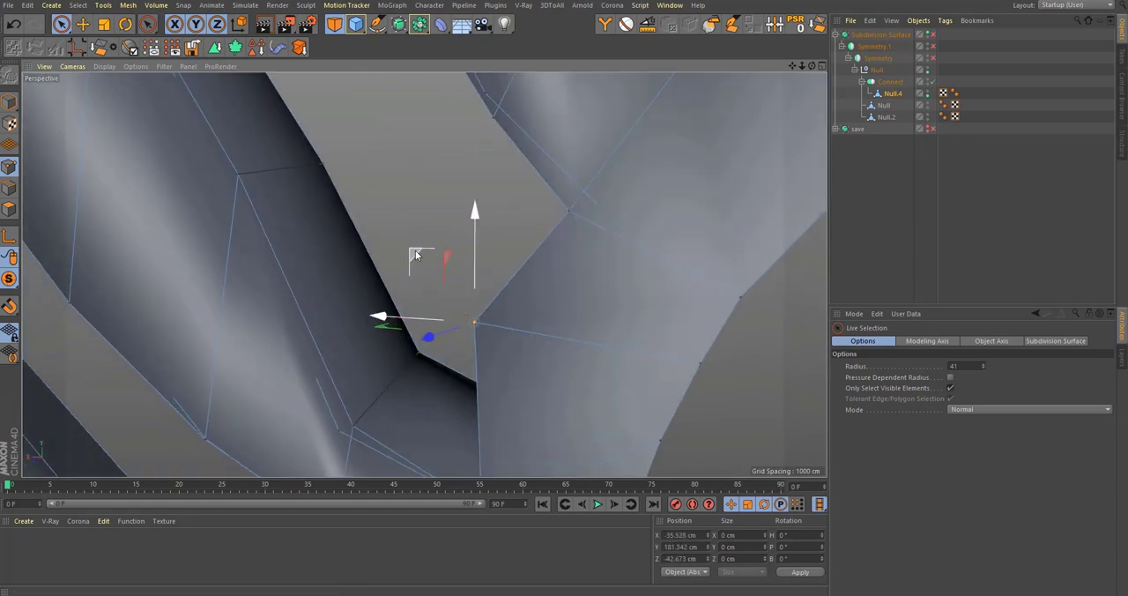
pyautogui.moveTo(416, 254); pyautogui.dragTo(466, 283)
# Step: Align the next mismatched points upward along the rib edge from the narrow gap
pyautogui.keyDown('alt'); pyautogui.moveTo(559, 218); pyautogui.dragTo(553, 310, button='middle'); pyautogui.keyUp('alt')
pyautogui.click(553, 309)
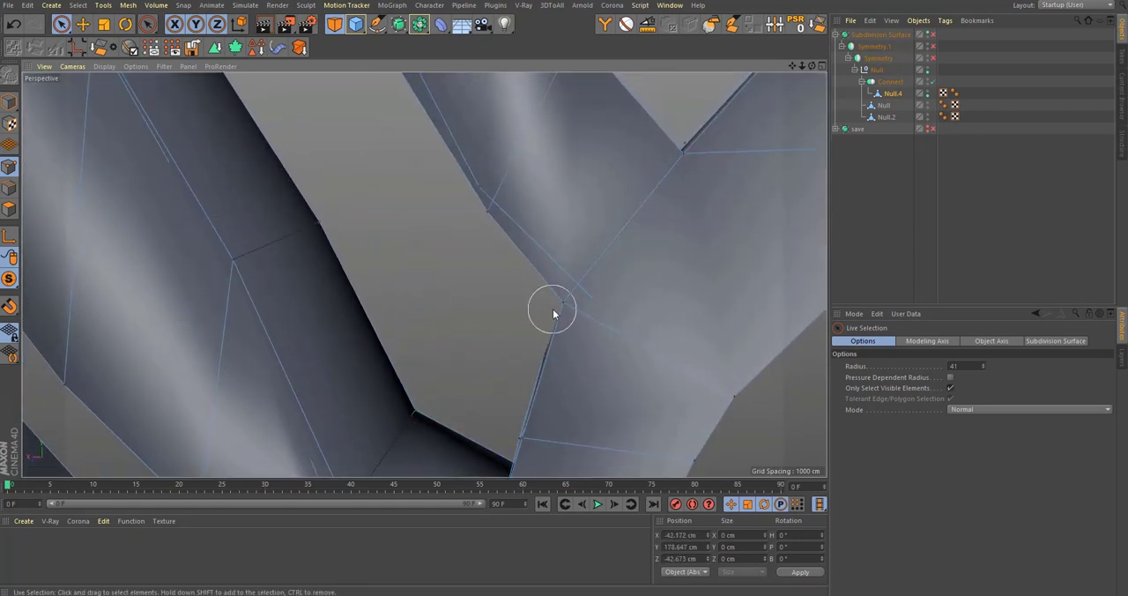
pyautogui.moveTo(499, 237); pyautogui.dragTo(535, 236)
pyautogui.keyDown('alt'); pyautogui.moveTo(538, 210); pyautogui.dragTo(567, 268, button='middle'); pyautogui.keyUp('alt')
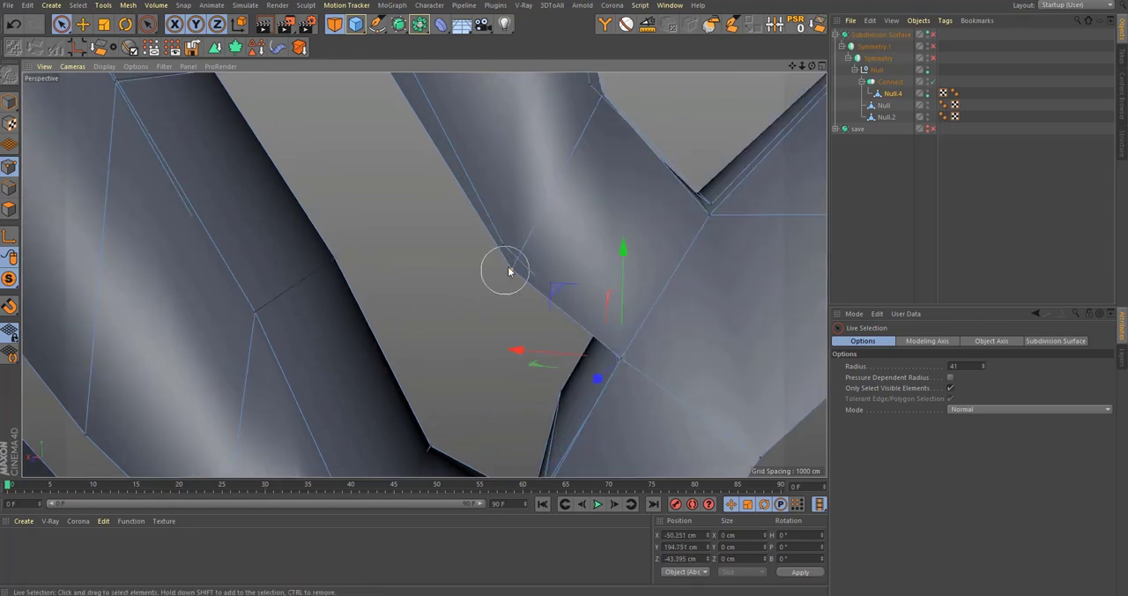
pyautogui.moveTo(451, 207); pyautogui.dragTo(446, 183)
pyautogui.keyDown('alt'); pyautogui.moveTo(514, 227); pyautogui.dragTo(528, 323); pyautogui.keyUp('alt')
pyautogui.keyDown('alt'); pyautogui.moveTo(511, 207); pyautogui.dragTo(536, 280, button='middle'); pyautogui.keyUp('alt')
pyautogui.keyDown('alt'); pyautogui.moveTo(536, 279); pyautogui.dragTo(509, 399); pyautogui.keyUp('alt')
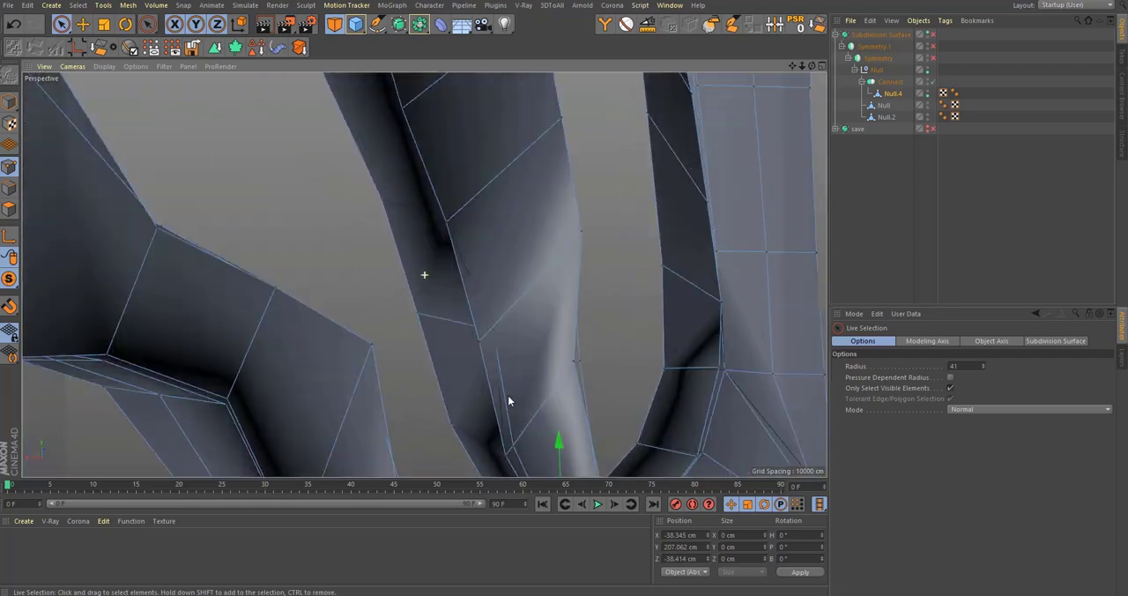
# Step: Adjust the separated points on the frame edge between the two upper rib junctions
pyautogui.keyDown('alt'); pyautogui.moveTo(502, 203); pyautogui.dragTo(507, 300, button='middle'); pyautogui.keyUp('alt')
pyautogui.keyDown('alt'); pyautogui.moveTo(507, 300); pyautogui.dragTo(371, 246); pyautogui.keyUp('alt')
pyautogui.keyDown('alt'); pyautogui.moveTo(119, 316); pyautogui.dragTo(223, 296, button='middle'); pyautogui.keyUp('alt')
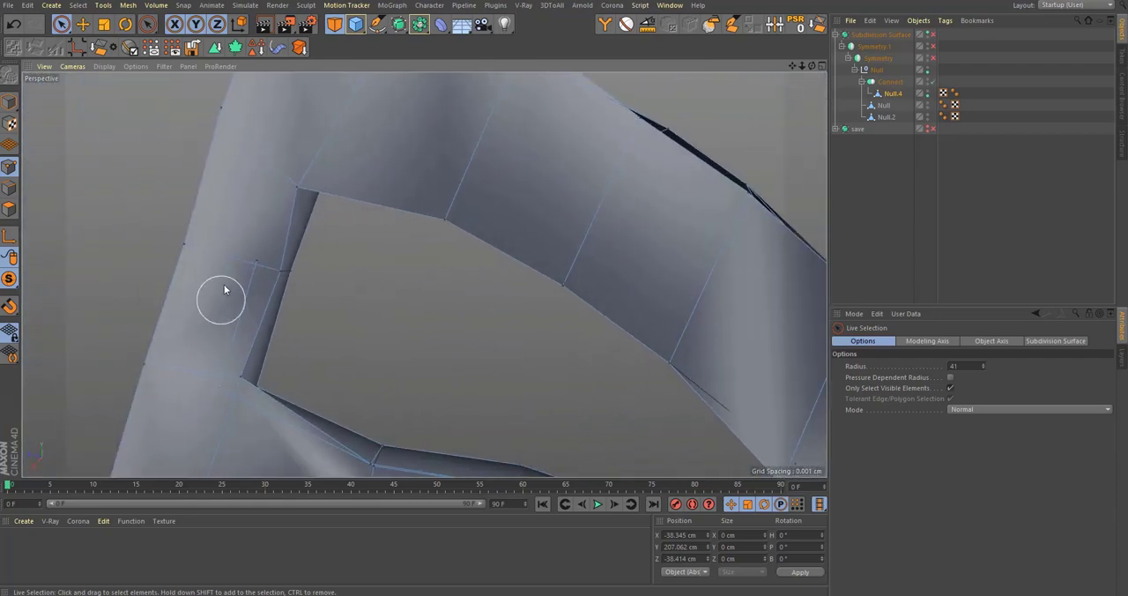
pyautogui.keyDown('alt'); pyautogui.moveTo(227, 291); pyautogui.dragTo(304, 272, button='right'); pyautogui.keyUp('alt')
pyautogui.keyDown('alt'); pyautogui.moveTo(304, 272); pyautogui.dragTo(217, 263); pyautogui.keyUp('alt')
pyautogui.click(217, 263)
pyautogui.keyDown('alt'); pyautogui.moveTo(216, 263); pyautogui.dragTo(498, 258, button='middle'); pyautogui.keyUp('alt')
pyautogui.keyDown('alt'); pyautogui.moveTo(498, 258); pyautogui.dragTo(255, 253); pyautogui.keyUp('alt')
# Step: Move the point where the rib's upper edge meets the frame to about Y 282.4, Z 68.7 cm
pyautogui.click(559, 405)
pyautogui.keyDown('alt'); pyautogui.moveTo(559, 406); pyautogui.dragTo(567, 291, button='middle'); pyautogui.keyUp('alt')
pyautogui.keyDown('alt'); pyautogui.moveTo(564, 294); pyautogui.dragTo(507, 273); pyautogui.keyUp('alt')
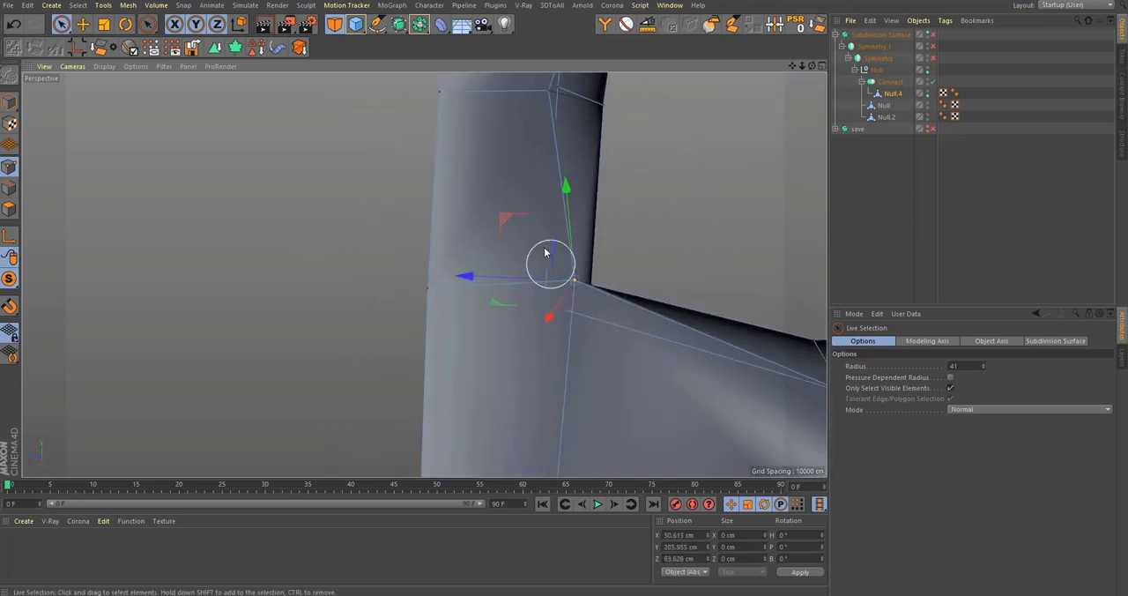
pyautogui.moveTo(507, 221); pyautogui.dragTo(477, 246)
pyautogui.scroll(-5, 468, 355)
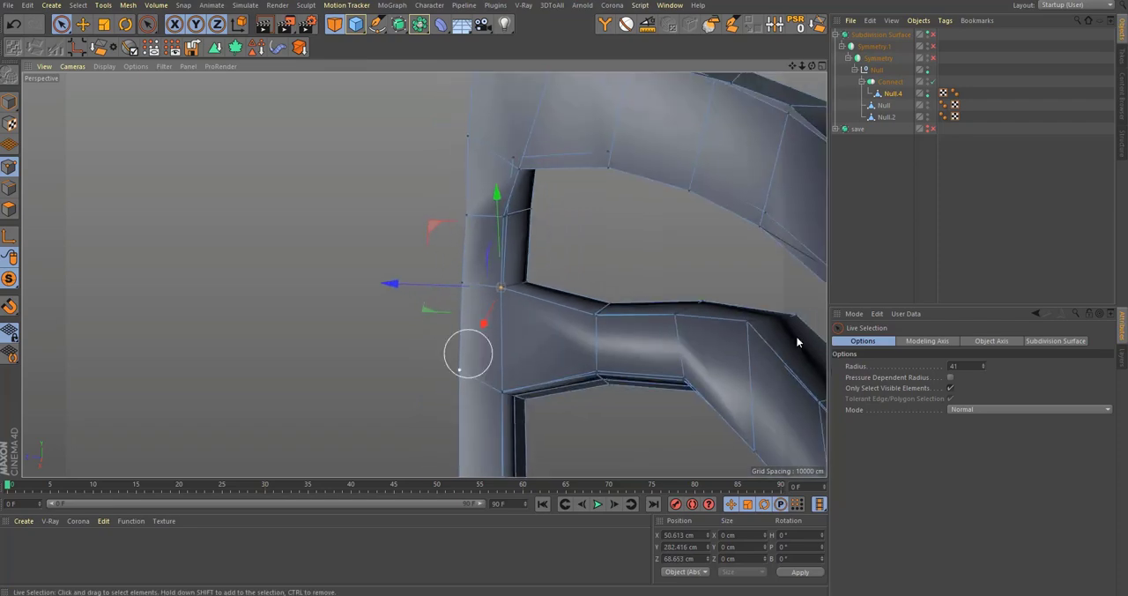
# Step: Align the remaining mismatched points around the rib openings along the outer frame
pyautogui.keyDown('alt'); pyautogui.moveTo(799, 341); pyautogui.dragTo(463, 309); pyautogui.keyUp('alt')
pyautogui.keyDown('alt'); pyautogui.moveTo(453, 305); pyautogui.dragTo(548, 262, button='right'); pyautogui.keyUp('alt')
pyautogui.keyDown('alt'); pyautogui.moveTo(486, 309); pyautogui.dragTo(436, 353); pyautogui.keyUp('alt')
pyautogui.click(512, 256)
pyautogui.keyDown('alt'); pyautogui.moveTo(513, 260); pyautogui.dragTo(456, 213); pyautogui.keyUp('alt')
pyautogui.keyDown('alt'); pyautogui.moveTo(488, 308); pyautogui.dragTo(514, 157); pyautogui.keyUp('alt')
pyautogui.click(482, 261)
pyautogui.keyDown('alt'); pyautogui.moveTo(480, 263); pyautogui.dragTo(507, 237); pyautogui.keyUp('alt')
pyautogui.moveTo(401, 287); pyautogui.dragTo(446, 278)
# Step: Move the stray corner point on the underside of the upper rib to meet the neighbouring edge
pyautogui.keyDown('alt'); pyautogui.moveTo(423, 275); pyautogui.dragTo(353, 384); pyautogui.keyUp('alt')
pyautogui.keyDown('alt'); pyautogui.moveTo(350, 299); pyautogui.dragTo(256, 392); pyautogui.keyUp('alt')
pyautogui.click(353, 272)
pyautogui.keyDown('alt'); pyautogui.moveTo(353, 272); pyautogui.dragTo(363, 244); pyautogui.keyUp('alt')
pyautogui.moveTo(313, 301); pyautogui.dragTo(345, 344)
pyautogui.keyDown('alt'); pyautogui.moveTo(428, 320); pyautogui.dragTo(416, 302); pyautogui.keyUp('alt')
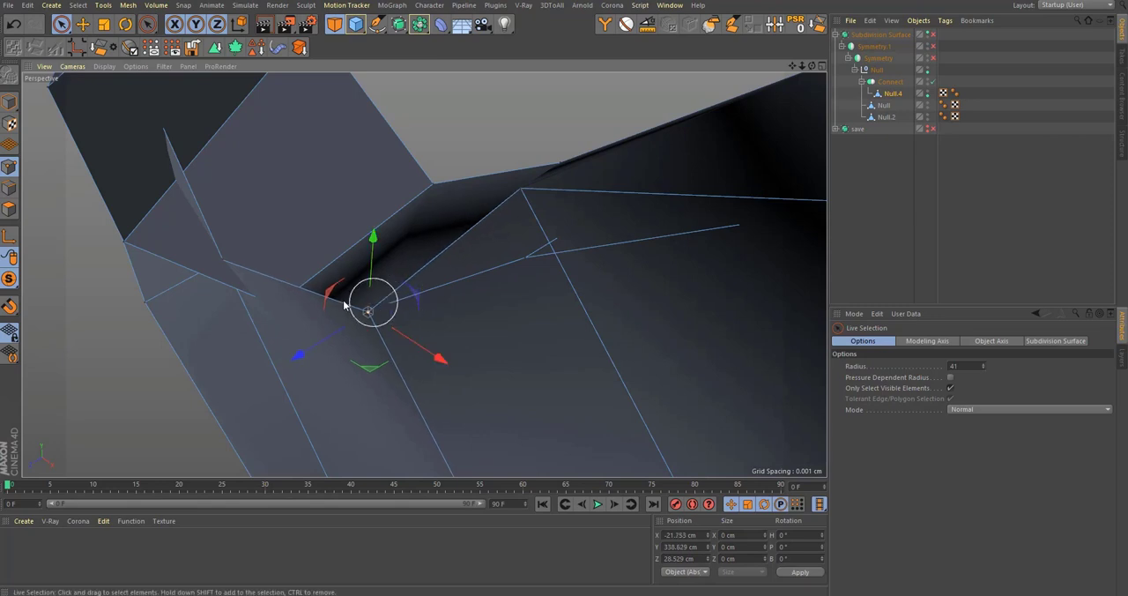
# Step: Correct the corner point at the tip of the opening beneath the upper rib fork
pyautogui.keyDown('alt'); pyautogui.moveTo(231, 277); pyautogui.dragTo(424, 275, button='middle'); pyautogui.keyUp('alt')
pyautogui.keyDown('alt'); pyautogui.moveTo(424, 275); pyautogui.dragTo(468, 292); pyautogui.keyUp('alt')
pyautogui.keyDown('alt'); pyautogui.moveTo(467, 346); pyautogui.dragTo(506, 344); pyautogui.keyUp('alt')
pyautogui.keyDown('alt'); pyautogui.moveTo(469, 294); pyautogui.dragTo(537, 274); pyautogui.keyUp('alt')
pyautogui.keyDown('alt'); pyautogui.moveTo(568, 234); pyautogui.dragTo(522, 331); pyautogui.keyUp('alt')
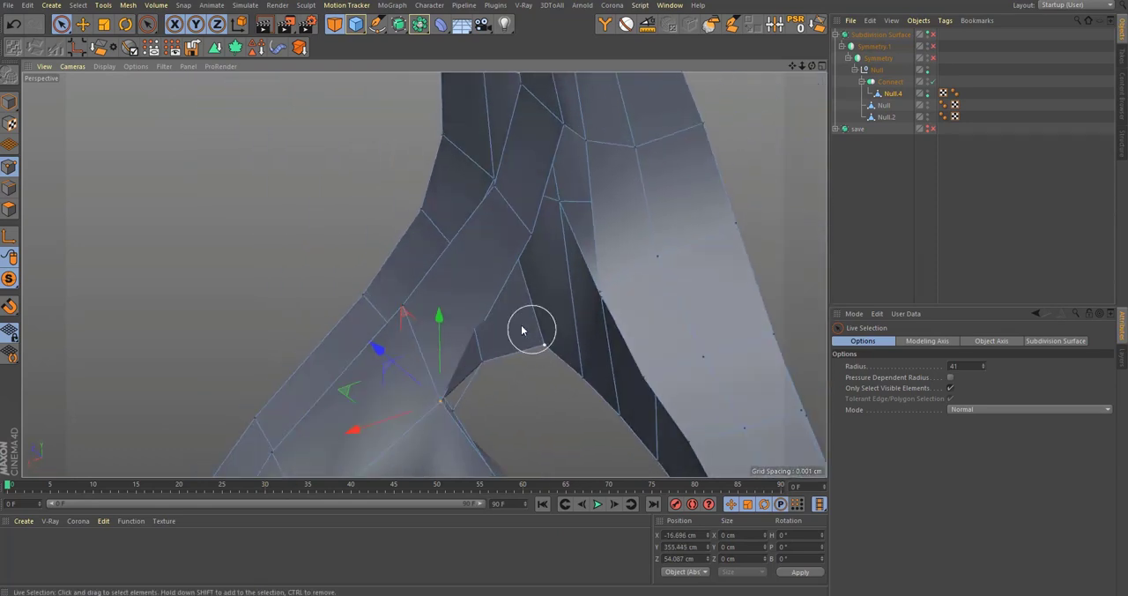
# Step: Add a loop cut across the rib strip beside the fork and lower its inner edge point to about Y 363 cm
pyautogui.press('l')
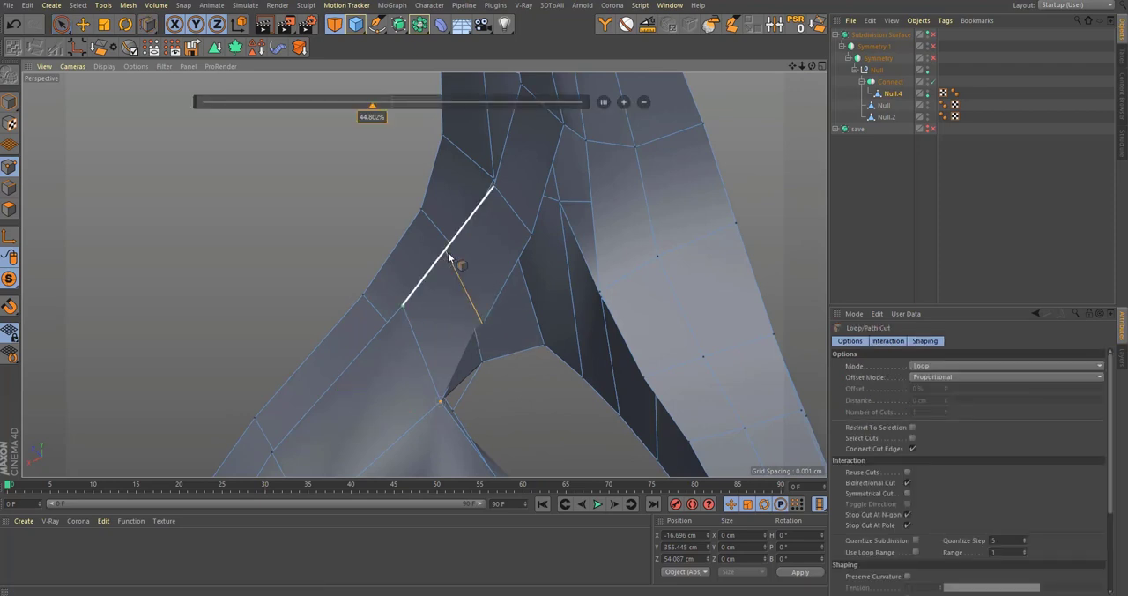
pyautogui.click(448, 254)
pyautogui.scroll(3, 506, 324)
pyautogui.press('space')
pyautogui.keyDown('alt'); pyautogui.moveTo(486, 324); pyautogui.dragTo(474, 328); pyautogui.keyUp('alt')
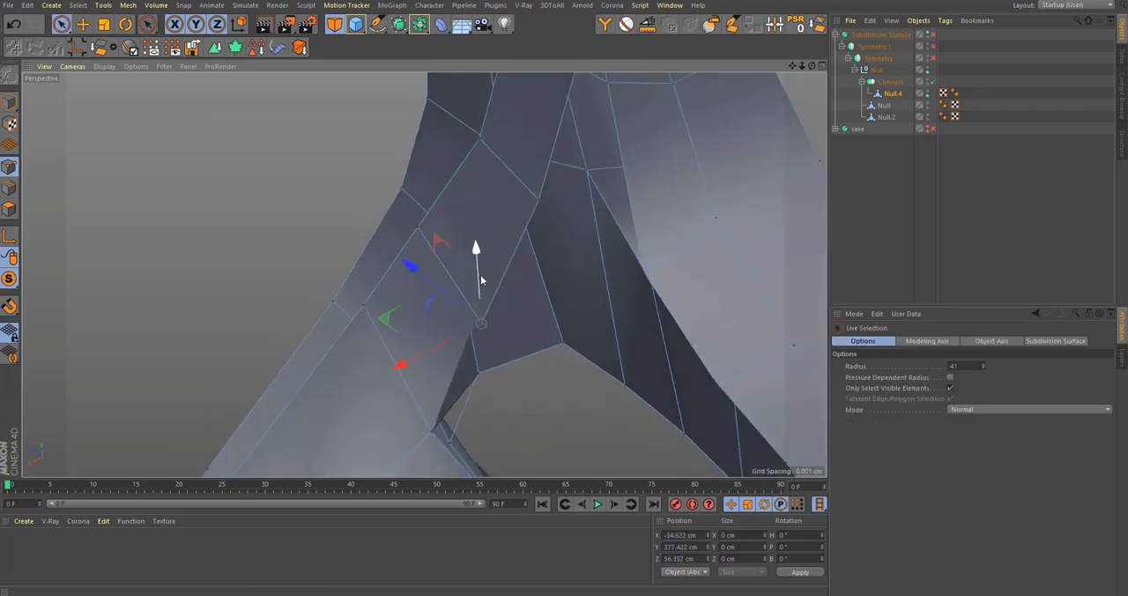
pyautogui.moveTo(480, 274); pyautogui.dragTo(458, 330)
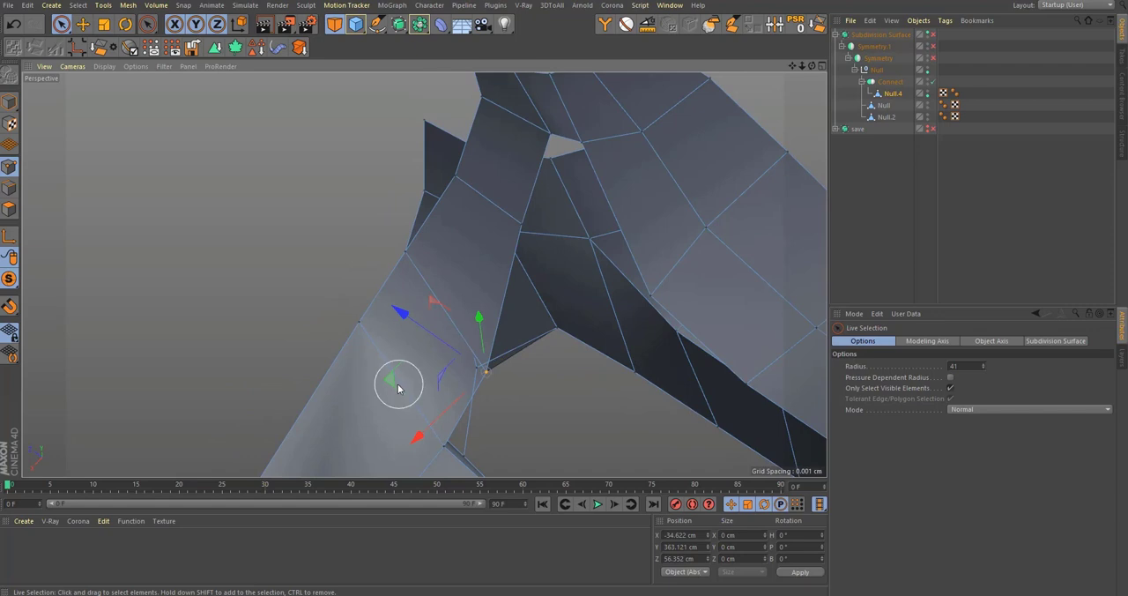
# Step: Move the protruding lower corner point of the fork inward and up to about X -52.5, Y 367.7 cm
pyautogui.moveTo(399, 389); pyautogui.dragTo(426, 267)
pyautogui.moveTo(454, 306); pyautogui.dragTo(421, 329)
pyautogui.keyDown('alt'); pyautogui.moveTo(421, 329); pyautogui.dragTo(438, 353); pyautogui.keyUp('alt')
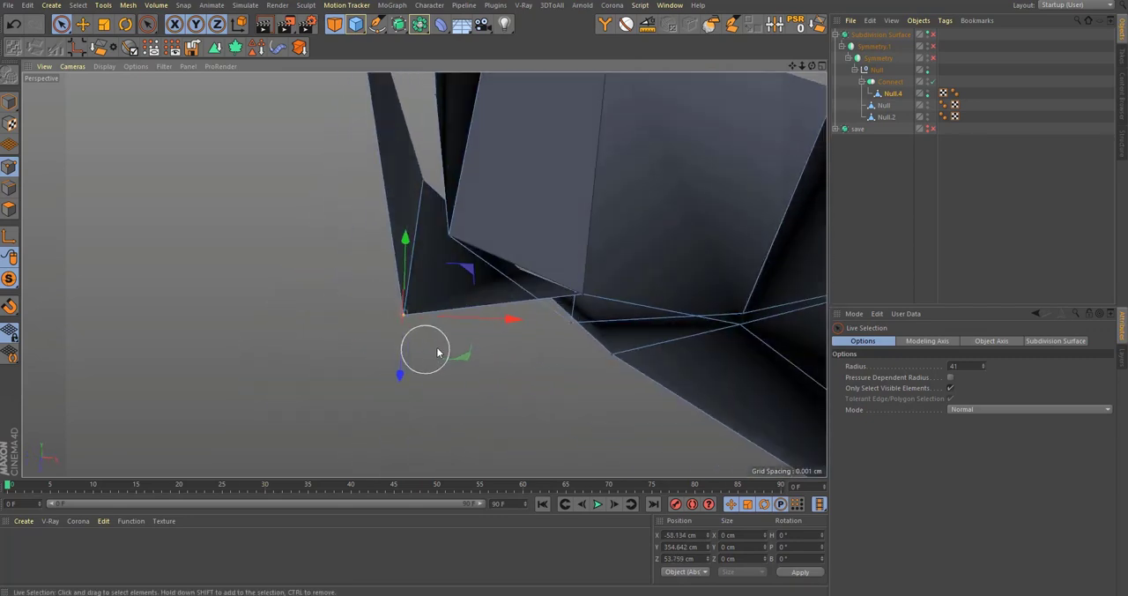
pyautogui.moveTo(469, 275); pyautogui.dragTo(542, 272)
# Step: Turn on the Subdivision Surface and examine the smoothed rib openings and fork for remaining mismatches
pyautogui.click(932, 35)
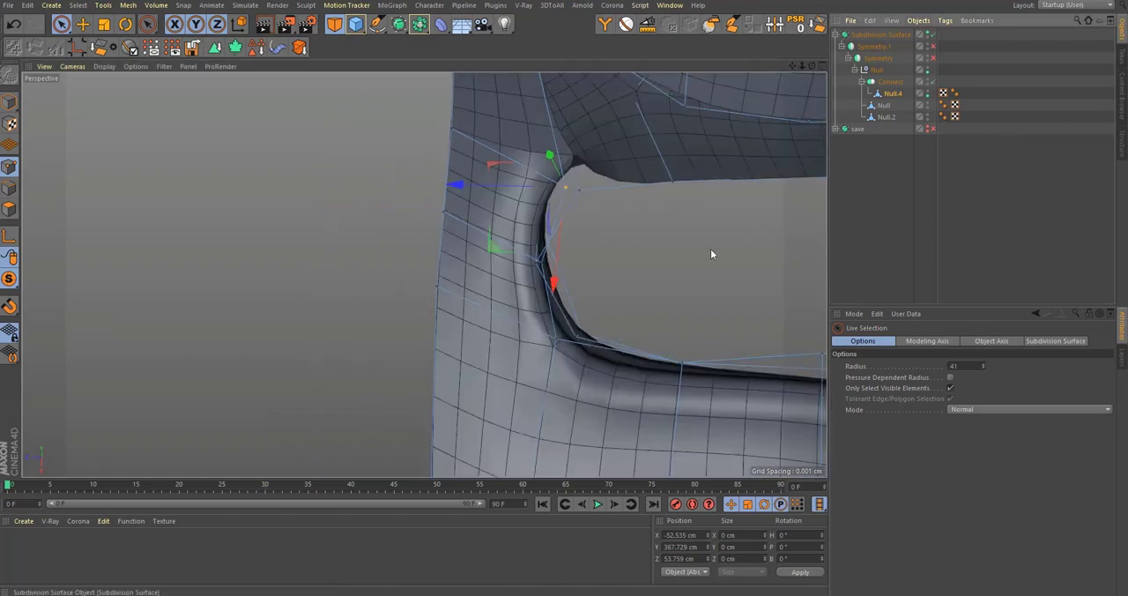
pyautogui.keyDown('alt'); pyautogui.moveTo(522, 255); pyautogui.dragTo(440, 340, button='right'); pyautogui.keyUp('alt')
pyautogui.keyDown('alt'); pyautogui.moveTo(642, 298); pyautogui.dragTo(734, 386); pyautogui.keyUp('alt')
pyautogui.keyDown('alt'); pyautogui.moveTo(639, 455); pyautogui.dragTo(599, 357, button='middle'); pyautogui.keyUp('alt')
pyautogui.keyDown('alt'); pyautogui.moveTo(597, 358); pyautogui.dragTo(648, 333, button='right'); pyautogui.keyUp('alt')
pyautogui.keyDown('alt'); pyautogui.moveTo(545, 307); pyautogui.dragTo(513, 349); pyautogui.keyUp('alt')
pyautogui.keyDown('alt'); pyautogui.moveTo(511, 212); pyautogui.dragTo(573, 201, button='right'); pyautogui.keyUp('alt')
pyautogui.keyDown('alt'); pyautogui.moveTo(522, 276); pyautogui.dragTo(571, 253); pyautogui.keyUp('alt')
pyautogui.keyDown('alt'); pyautogui.moveTo(529, 247); pyautogui.dragTo(494, 273, button='right'); pyautogui.keyUp('alt')
pyautogui.keyDown('alt'); pyautogui.moveTo(603, 218); pyautogui.dragTo(598, 237, button='middle'); pyautogui.keyUp('alt')
pyautogui.keyDown('alt'); pyautogui.moveTo(599, 238); pyautogui.dragTo(642, 251, button='right'); pyautogui.keyUp('alt')
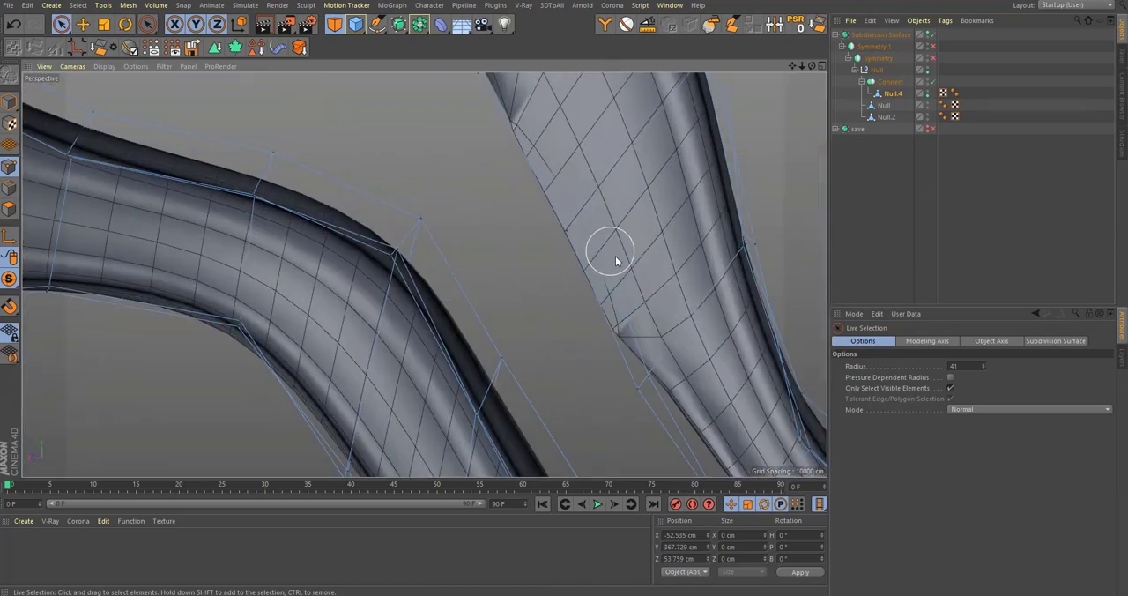
# Step: Inspect the smoothed mesh along the long upper opening and around the neck junction
pyautogui.keyDown('alt'); pyautogui.moveTo(615, 254); pyautogui.dragTo(456, 265); pyautogui.keyUp('alt')
pyautogui.moveTo(445, 215); pyautogui.dragTo(467, 185)
pyautogui.keyDown('alt'); pyautogui.moveTo(542, 243); pyautogui.dragTo(491, 265, button='right'); pyautogui.keyUp('alt')
pyautogui.keyDown('alt'); pyautogui.moveTo(531, 319); pyautogui.dragTo(520, 364, button='middle'); pyautogui.keyUp('alt')
pyautogui.keyDown('alt'); pyautogui.moveTo(520, 362); pyautogui.dragTo(550, 338); pyautogui.keyUp('alt')
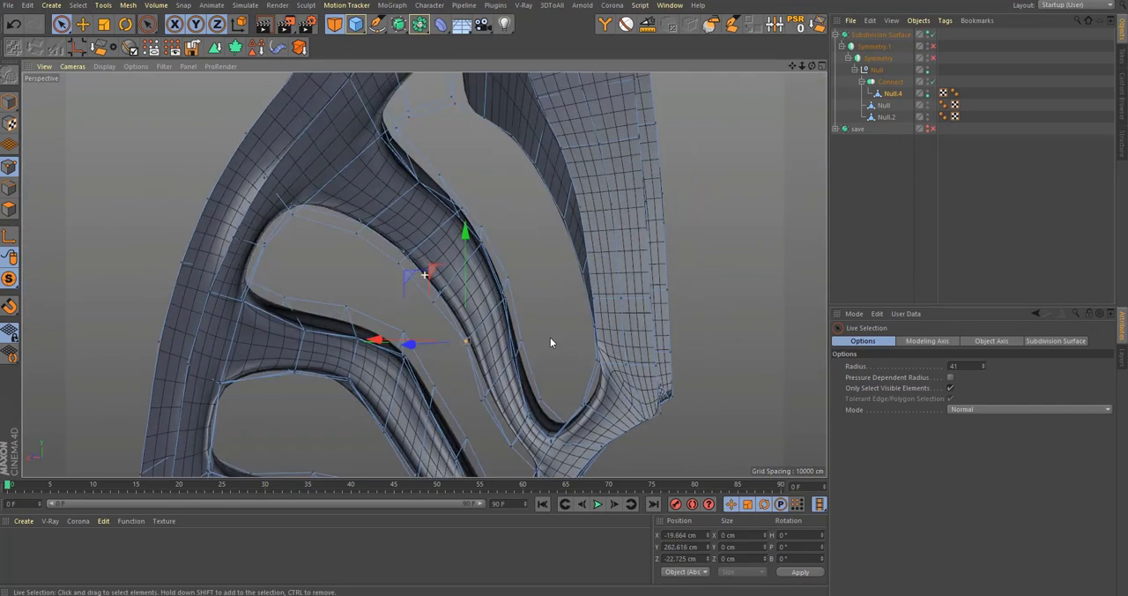
pyautogui.keyDown('alt'); pyautogui.moveTo(451, 194); pyautogui.dragTo(424, 275, button='middle'); pyautogui.keyUp('alt')
pyautogui.keyDown('alt'); pyautogui.moveTo(423, 274); pyautogui.dragTo(520, 360, button='right'); pyautogui.keyUp('alt')
pyautogui.keyDown('alt'); pyautogui.moveTo(485, 292); pyautogui.dragTo(501, 225); pyautogui.keyUp('alt')
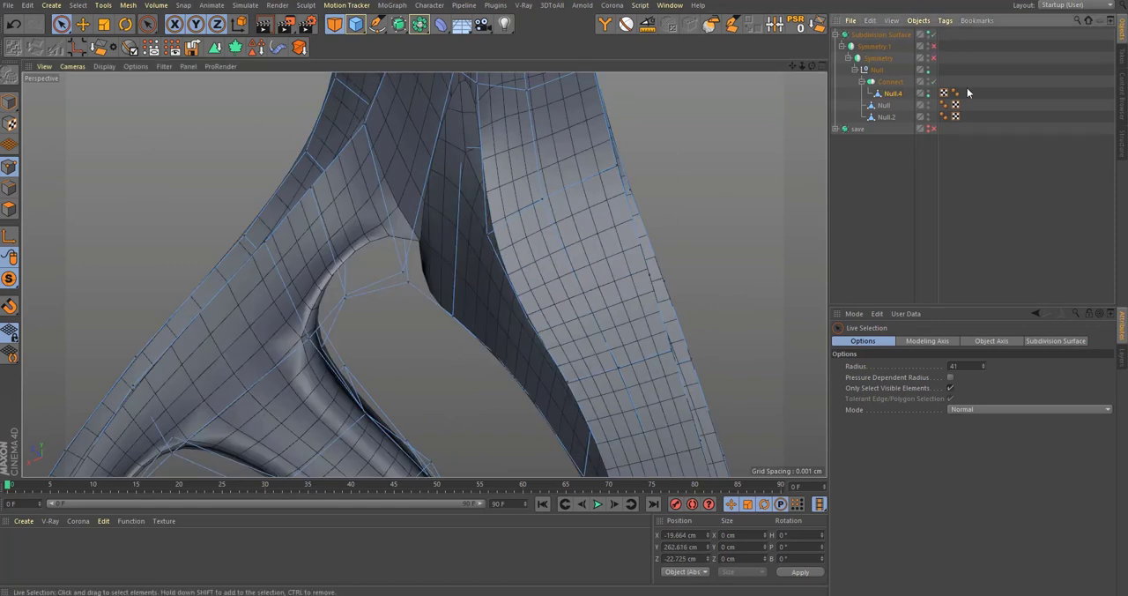
# Step: Turn off the Subdivision Surface and examine the unsmoothed cage along the long upper opening and its lower corner
pyautogui.click(930, 34)
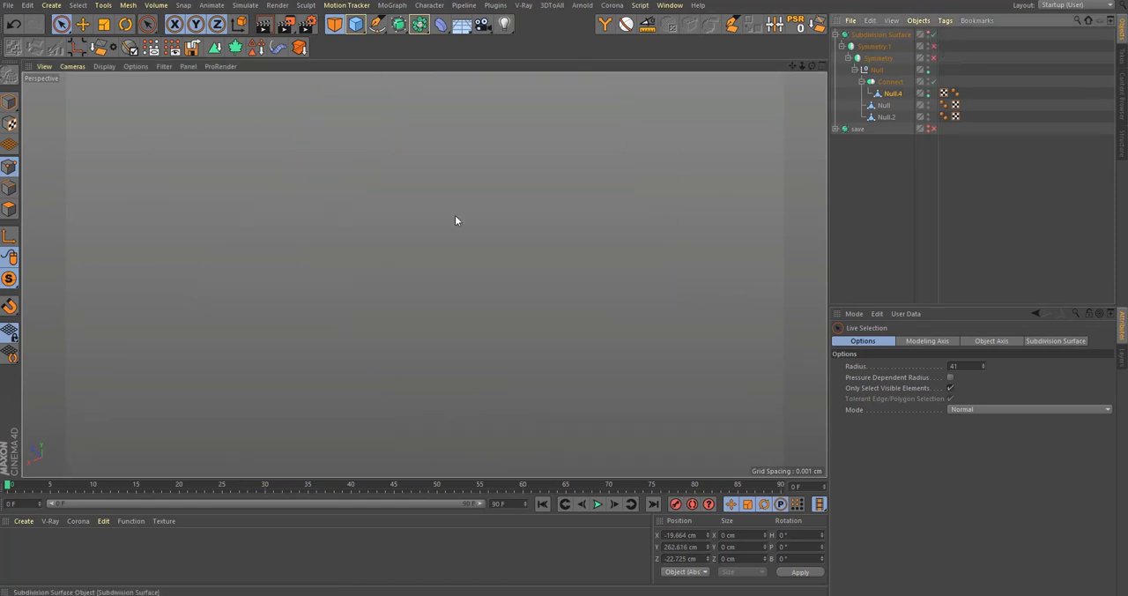
pyautogui.click(932, 34)
pyautogui.click(933, 35)
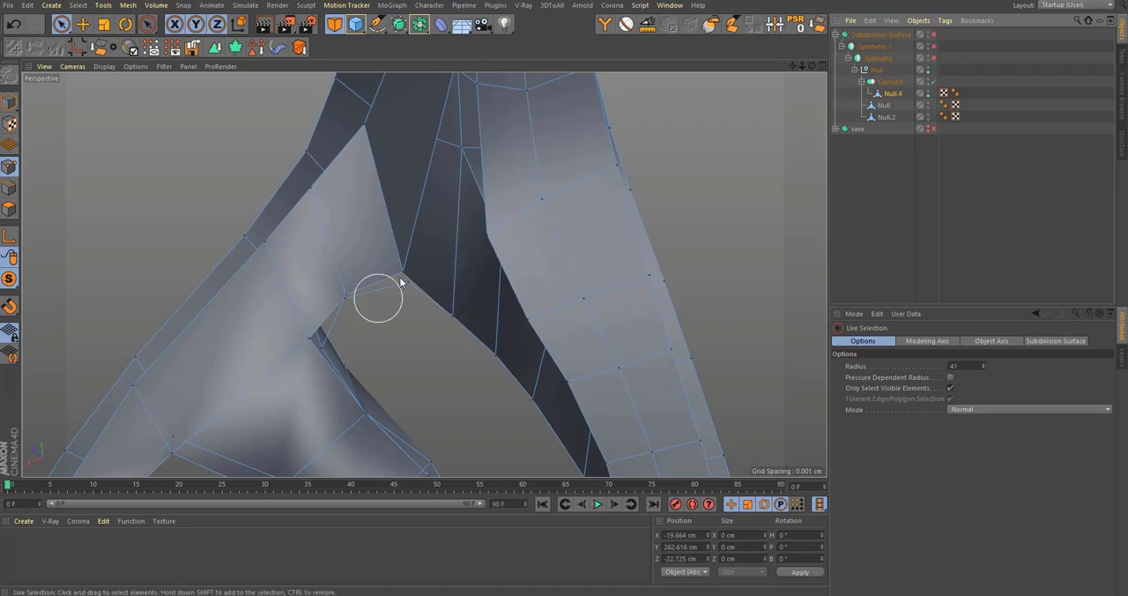
pyautogui.keyDown('alt'); pyautogui.moveTo(401, 282); pyautogui.dragTo(605, 327); pyautogui.keyUp('alt')
pyautogui.scroll(3, 607, 317)
pyautogui.keyDown('alt'); pyautogui.moveTo(608, 266); pyautogui.dragTo(693, 429); pyautogui.keyUp('alt')
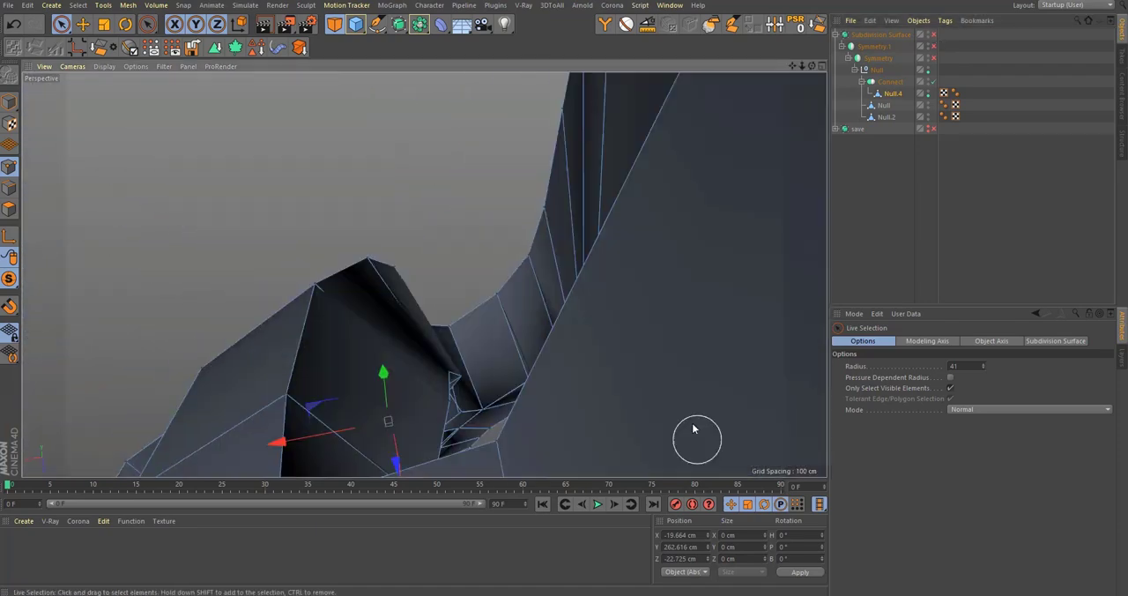
pyautogui.keyDown('alt'); pyautogui.moveTo(478, 341); pyautogui.dragTo(464, 277); pyautogui.keyUp('alt')
pyautogui.keyDown('alt'); pyautogui.moveTo(402, 302); pyautogui.dragTo(401, 257); pyautogui.keyUp('alt')
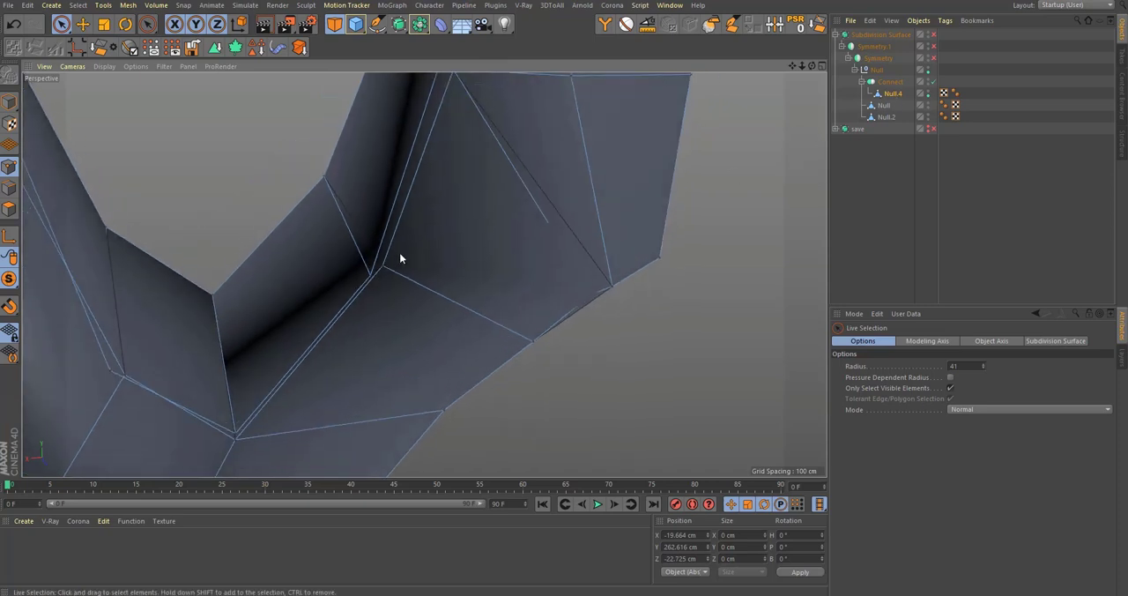
pyautogui.keyDown('alt'); pyautogui.moveTo(407, 296); pyautogui.dragTo(360, 231); pyautogui.keyUp('alt')
pyautogui.moveTo(322, 200); pyautogui.dragTo(310, 209)
pyautogui.keyDown('alt'); pyautogui.moveTo(458, 132); pyautogui.dragTo(490, 393, button='middle'); pyautogui.keyUp('alt')
pyautogui.keyDown('alt'); pyautogui.moveTo(490, 393); pyautogui.dragTo(413, 297); pyautogui.keyUp('alt')
# Step: Add a loop cut across the outer strip beside the long upper opening, just below its inner edge point near Y 284.5 cm
pyautogui.click(502, 353)
pyautogui.keyDown('alt'); pyautogui.moveTo(502, 269); pyautogui.dragTo(488, 388, button='middle'); pyautogui.keyUp('alt')
pyautogui.keyDown('alt'); pyautogui.moveTo(461, 287); pyautogui.dragTo(594, 279); pyautogui.keyUp('alt')
pyautogui.click(489, 251)
pyautogui.keyDown('alt'); pyautogui.moveTo(504, 256); pyautogui.dragTo(523, 239); pyautogui.keyUp('alt')
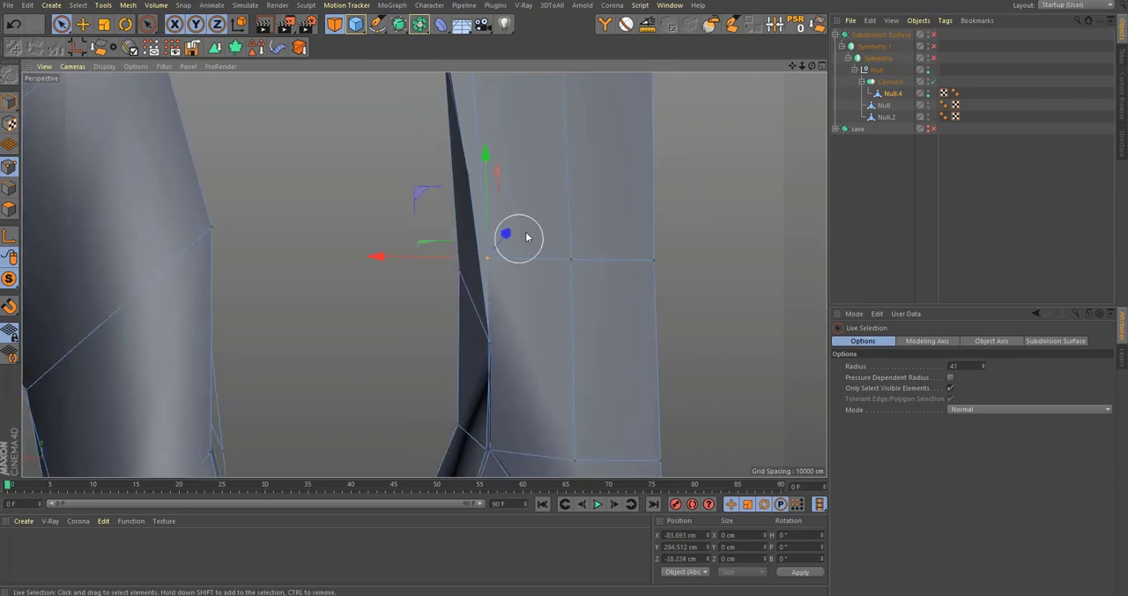
pyautogui.keyDown('alt'); pyautogui.moveTo(527, 238); pyautogui.dragTo(521, 350, button='middle'); pyautogui.keyUp('alt')
pyautogui.keyDown('alt'); pyautogui.moveTo(521, 351); pyautogui.dragTo(627, 366); pyautogui.keyUp('alt')
pyautogui.press('l')
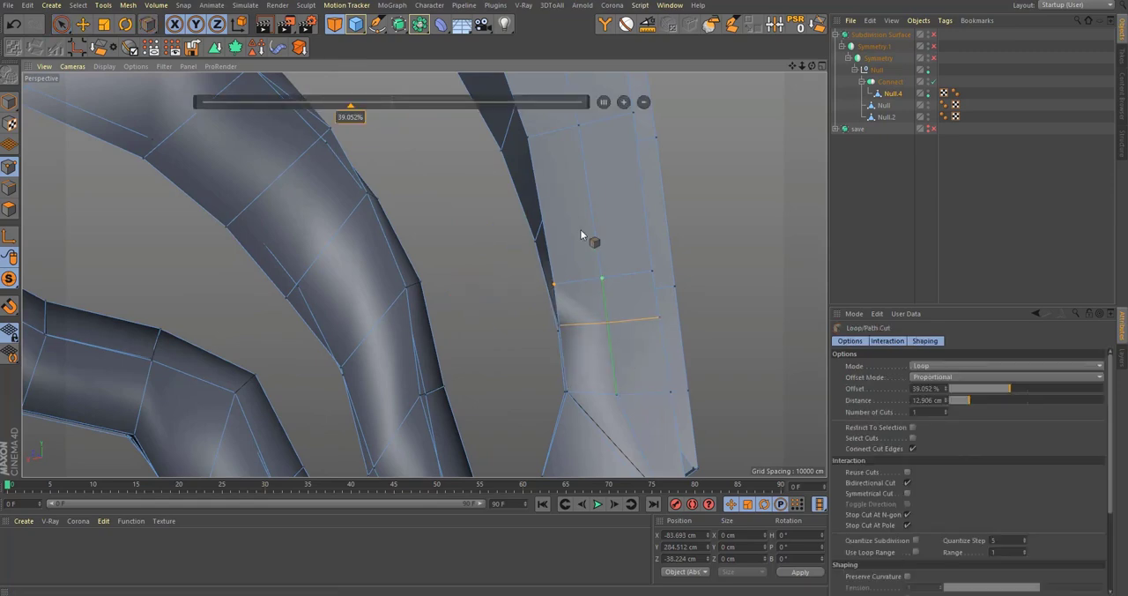
pyautogui.keyDown('alt'); pyautogui.moveTo(590, 239); pyautogui.dragTo(579, 343); pyautogui.keyUp('alt')
pyautogui.keyDown('alt'); pyautogui.moveTo(539, 378); pyautogui.dragTo(486, 343); pyautogui.keyUp('alt')
# Step: Adjust the inner edge point of the cut strip to about X -84, Y 272.4, Z -40 cm
pyautogui.press('e')
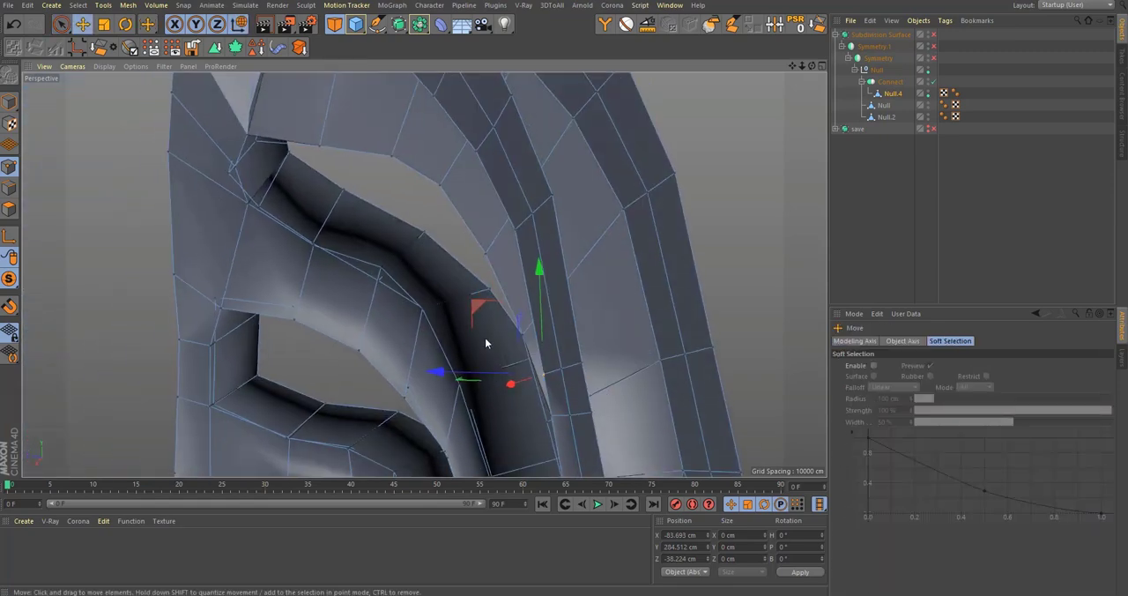
pyautogui.moveTo(483, 306); pyautogui.dragTo(464, 272)
pyautogui.keyDown('alt'); pyautogui.moveTo(501, 351); pyautogui.dragTo(594, 370); pyautogui.keyUp('alt')
pyautogui.keyDown('alt'); pyautogui.moveTo(594, 370); pyautogui.dragTo(727, 425, button='right'); pyautogui.keyUp('alt')
pyautogui.press('space')
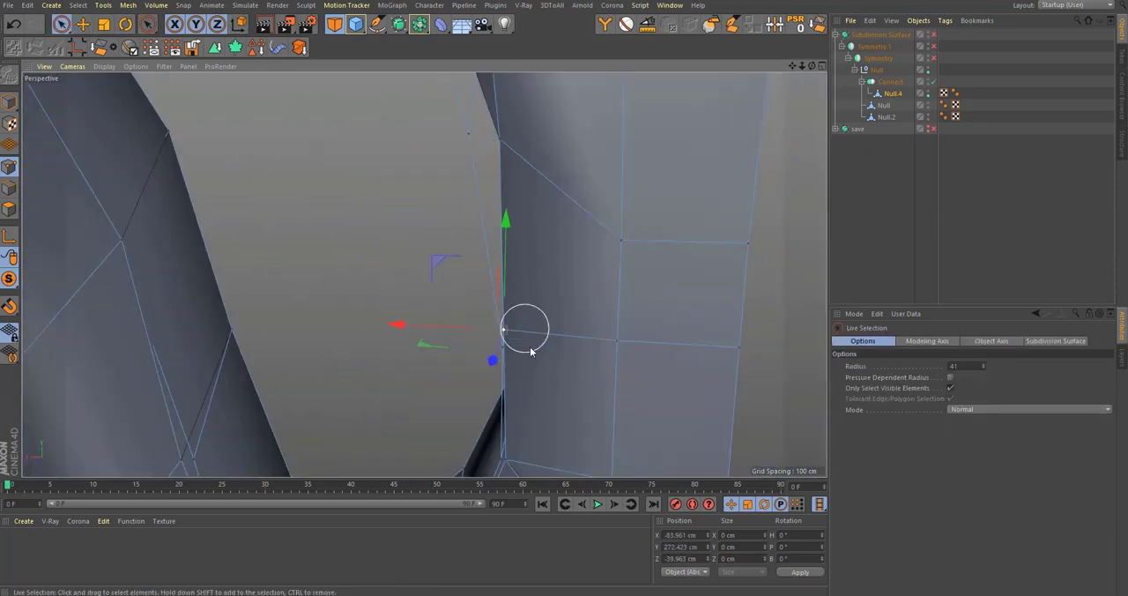
pyautogui.keyDown('alt'); pyautogui.moveTo(530, 351); pyautogui.dragTo(561, 356); pyautogui.keyUp('alt')
# Step: Adjust the edge points farther up the long opening to about Y 326.2 cm and Y 347.2 cm
pyautogui.keyDown('alt'); pyautogui.moveTo(518, 382); pyautogui.dragTo(554, 319, button='right'); pyautogui.keyUp('alt')
pyautogui.keyDown('alt'); pyautogui.moveTo(554, 322); pyautogui.dragTo(434, 209); pyautogui.keyUp('alt')
pyautogui.keyDown('alt'); pyautogui.moveTo(433, 209); pyautogui.dragTo(508, 415, button='middle'); pyautogui.keyUp('alt')
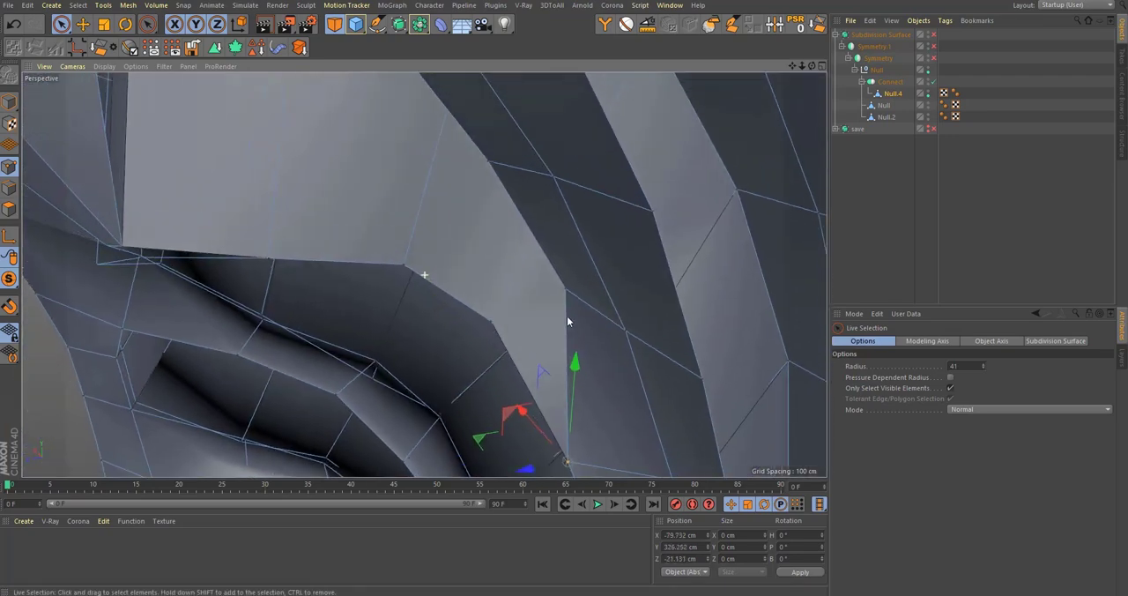
pyautogui.keyDown('alt'); pyautogui.moveTo(509, 415); pyautogui.dragTo(556, 315); pyautogui.keyUp('alt')
pyautogui.click(562, 292)
pyautogui.moveTo(496, 238); pyautogui.dragTo(406, 361)
pyautogui.keyDown('alt'); pyautogui.moveTo(448, 248); pyautogui.dragTo(475, 340, button='middle'); pyautogui.keyUp('alt')
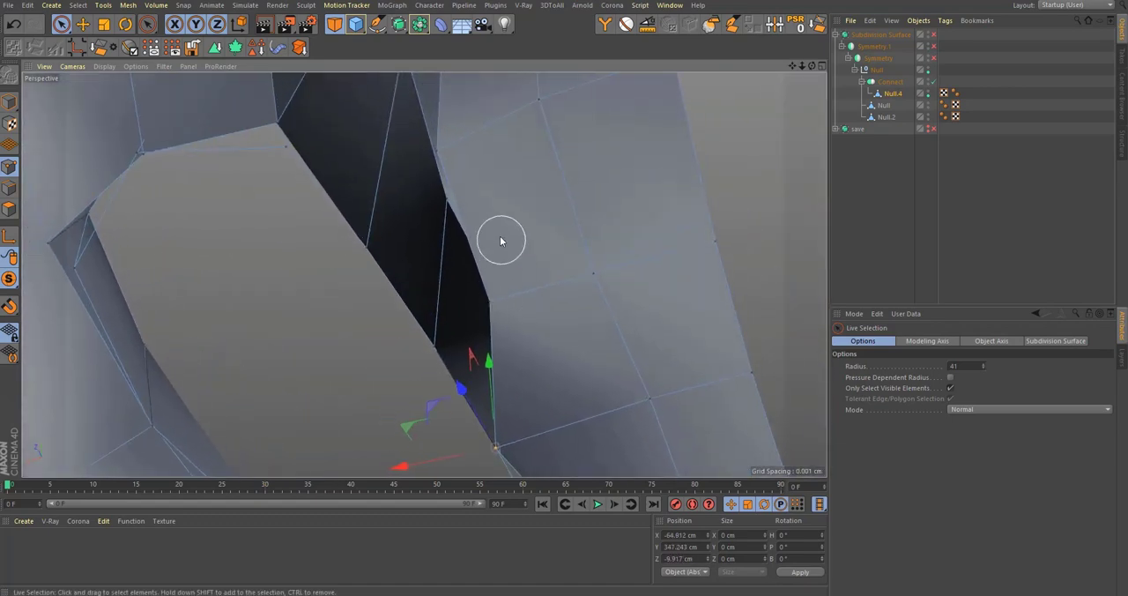
# Step: Move the next edge point below the neck junction inward to about X -59.8, Y 361.2, Z 5 cm
pyautogui.keyDown('alt'); pyautogui.moveTo(501, 239); pyautogui.dragTo(414, 296); pyautogui.keyUp('alt')
pyautogui.click(527, 301)
pyautogui.keyDown('alt'); pyautogui.moveTo(493, 342); pyautogui.dragTo(581, 303); pyautogui.keyUp('alt')
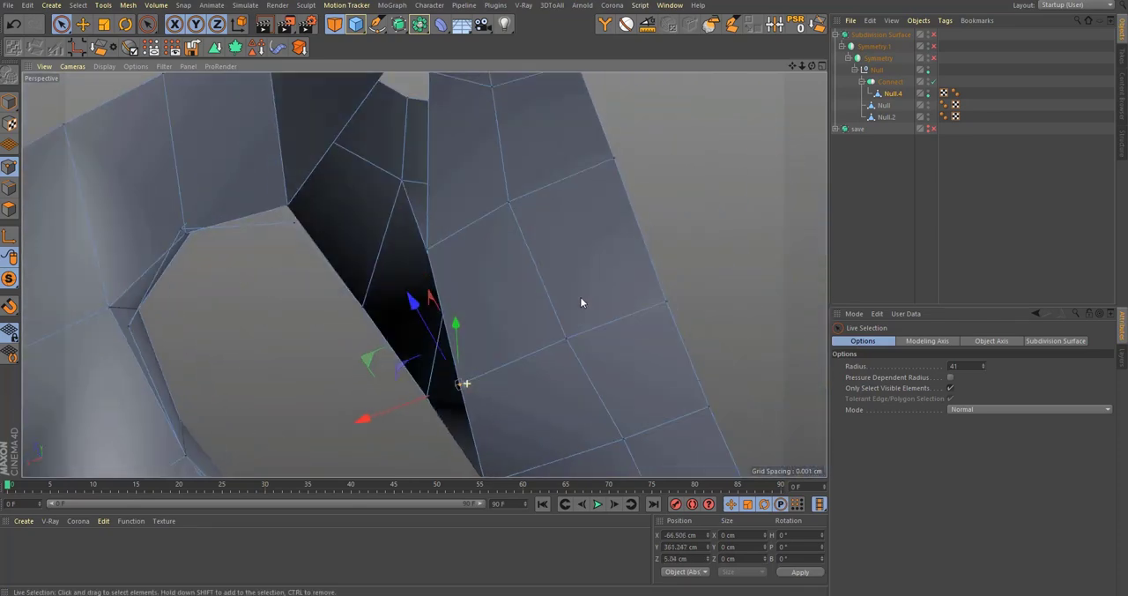
pyautogui.moveTo(423, 403); pyautogui.dragTo(372, 407)
pyautogui.keyDown('alt'); pyautogui.moveTo(372, 407); pyautogui.dragTo(455, 339); pyautogui.keyUp('alt')
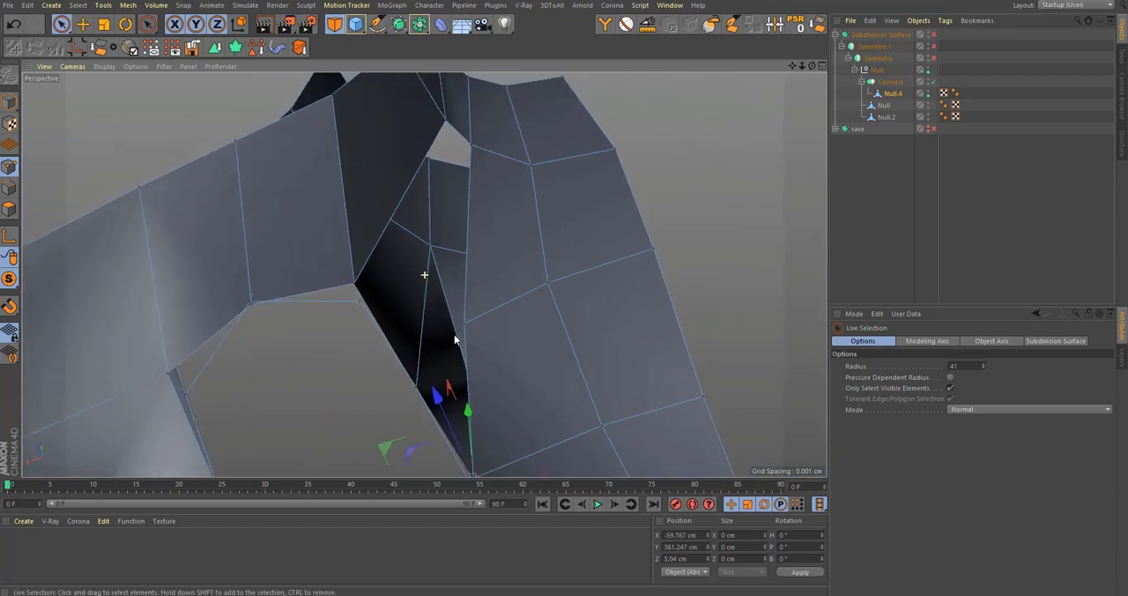
# Step: Move the neighbouring edge point at the neck junction down and inward to about X -57.6, Y 361, Z 31.4 cm
pyautogui.keyDown('alt'); pyautogui.moveTo(455, 340); pyautogui.dragTo(457, 355, button='middle'); pyautogui.keyUp('alt')
pyautogui.click(484, 341)
pyautogui.keyDown('alt'); pyautogui.moveTo(497, 345); pyautogui.dragTo(418, 366); pyautogui.keyUp('alt')
pyautogui.keyDown('alt'); pyautogui.moveTo(417, 366); pyautogui.dragTo(454, 282, button='middle'); pyautogui.keyUp('alt')
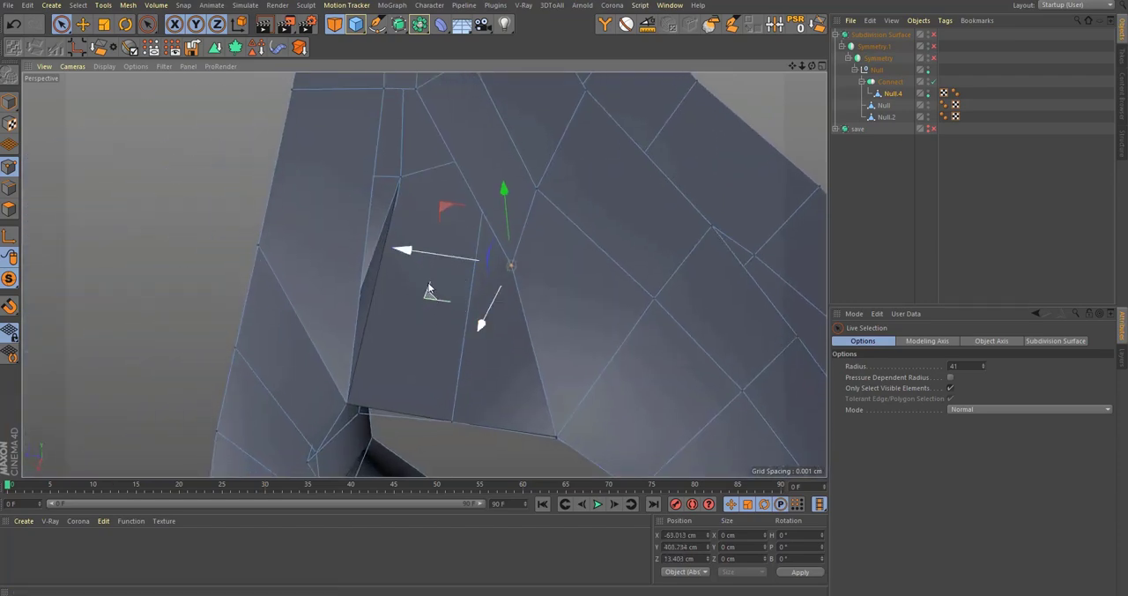
pyautogui.moveTo(445, 211); pyautogui.dragTo(546, 227)
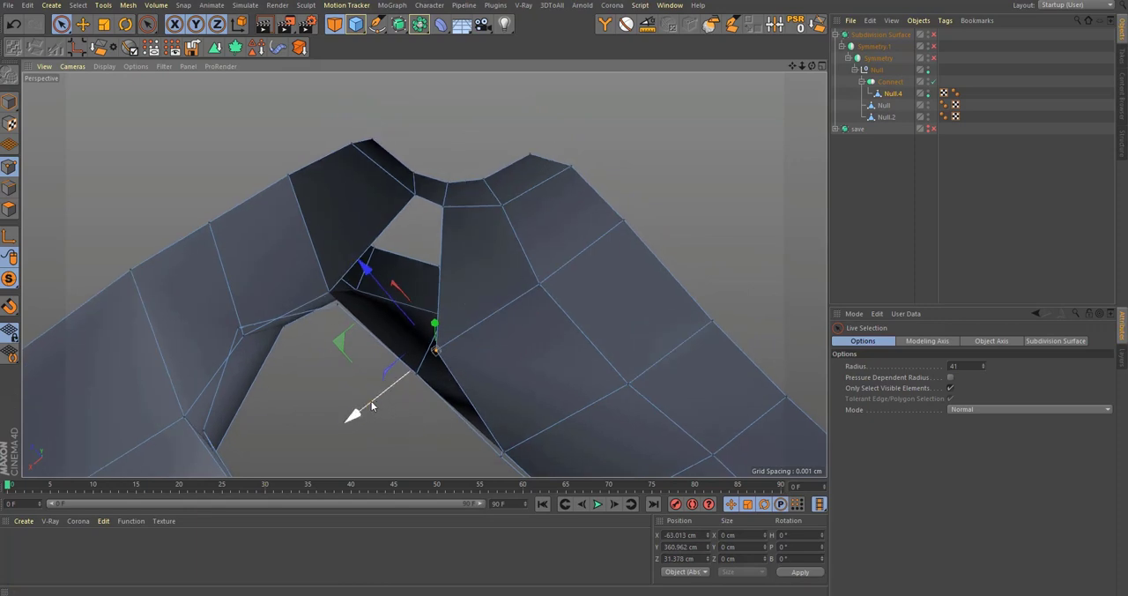
pyautogui.moveTo(371, 406); pyautogui.dragTo(358, 426)
pyautogui.keyDown('alt'); pyautogui.moveTo(432, 309); pyautogui.dragTo(438, 305); pyautogui.keyUp('alt')
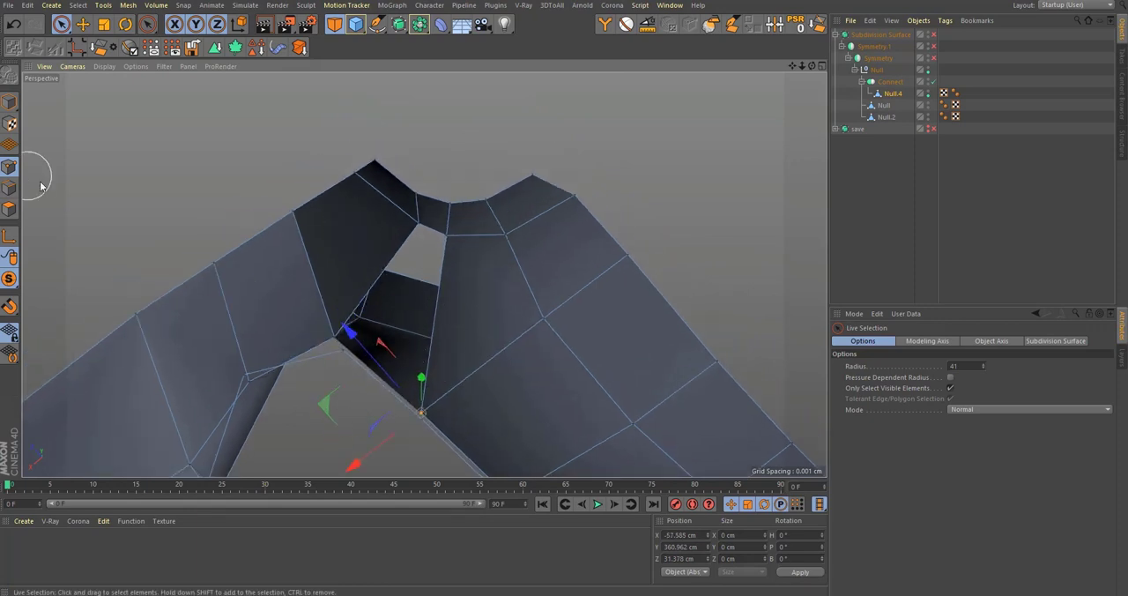
# Step: Bridge the two facing edges across the gap at the neck junction
pyautogui.keyDown('alt'); pyautogui.moveTo(540, 291); pyautogui.dragTo(502, 337); pyautogui.keyUp('alt')
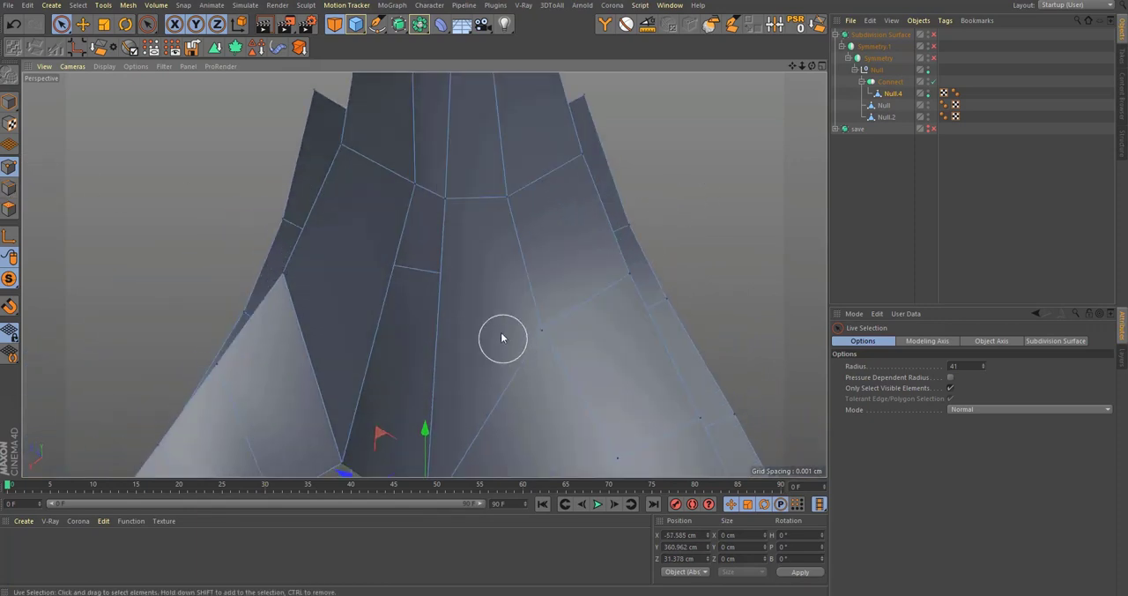
pyautogui.click(16, 192)
pyautogui.press('b')
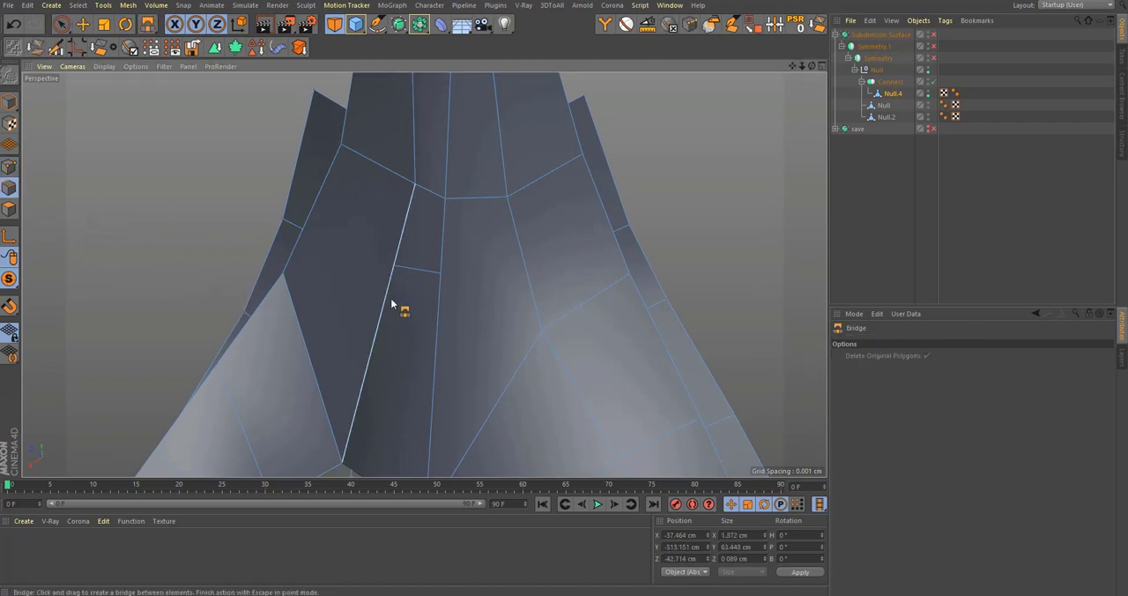
pyautogui.moveTo(391, 302); pyautogui.dragTo(441, 321)
pyautogui.scroll(-5, 459, 348)
pyautogui.scroll(10, 469, 372)
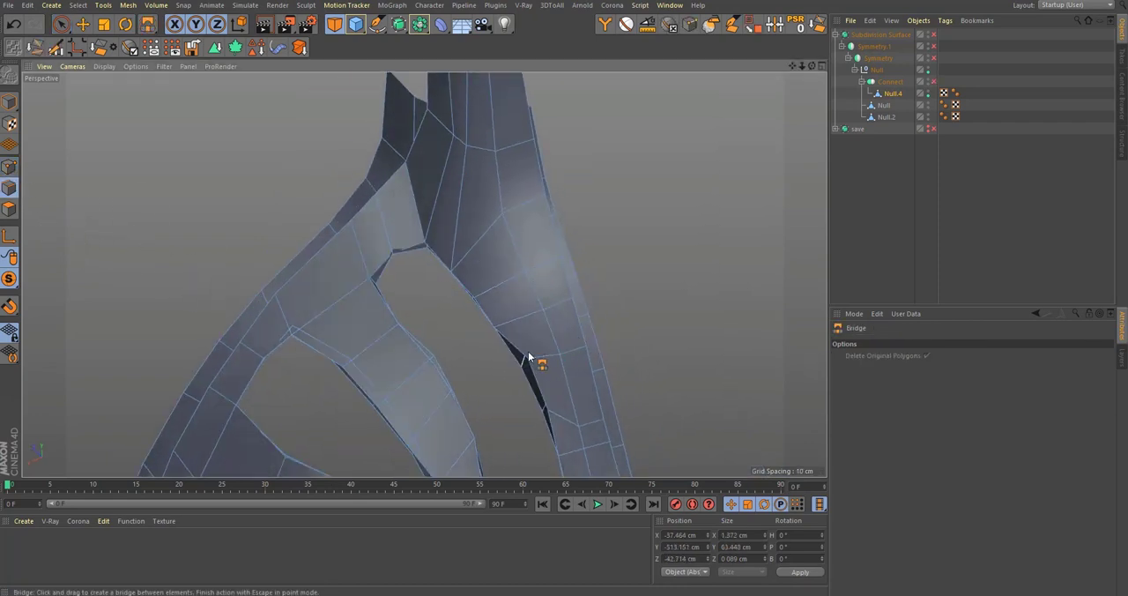
# Step: Move the outer strip's inner edge point beside the long opening to about X -80.5, Y 296.3, Z -32.5 cm
pyautogui.press('space')
pyautogui.keyDown('alt'); pyautogui.moveTo(550, 359); pyautogui.dragTo(476, 353); pyautogui.keyUp('alt')
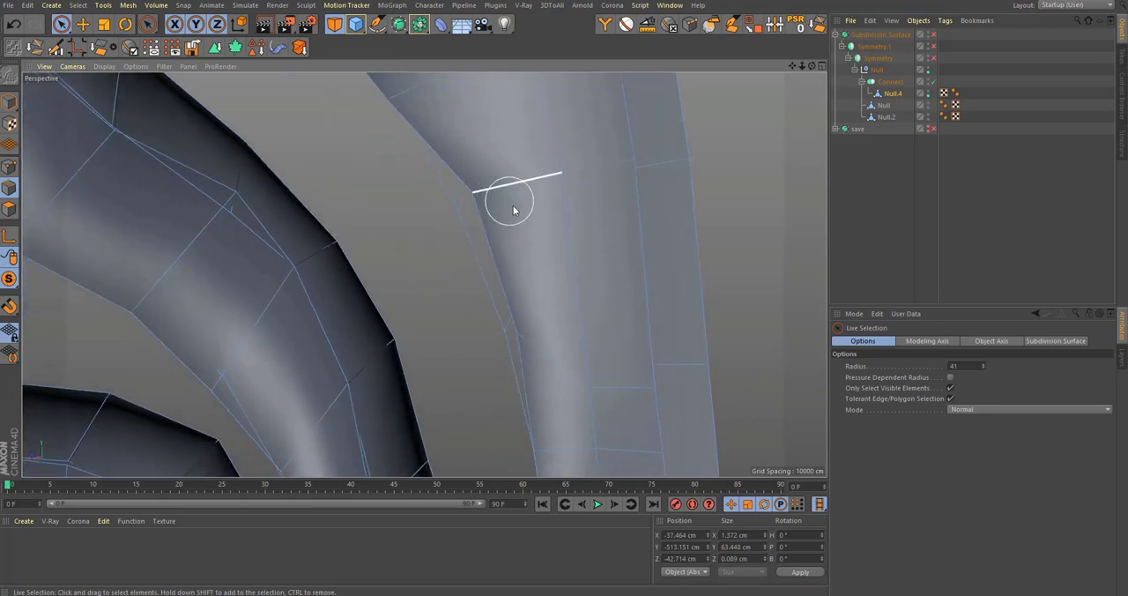
pyautogui.keyDown('alt'); pyautogui.moveTo(513, 206); pyautogui.dragTo(467, 221); pyautogui.keyUp('alt')
pyautogui.scroll(2, 567, 298)
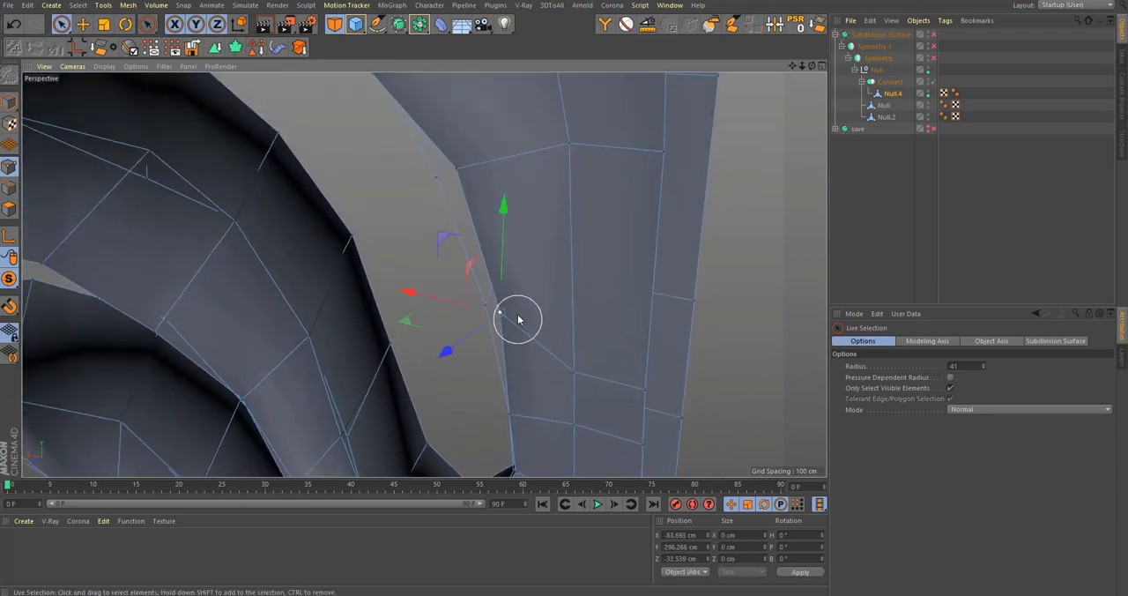
pyautogui.keyDown('alt'); pyautogui.moveTo(421, 312); pyautogui.dragTo(443, 346, button='middle'); pyautogui.keyUp('alt')
pyautogui.moveTo(448, 330); pyautogui.dragTo(445, 328)
pyautogui.keyDown('alt'); pyautogui.moveTo(503, 251); pyautogui.dragTo(533, 310, button='middle'); pyautogui.keyUp('alt')
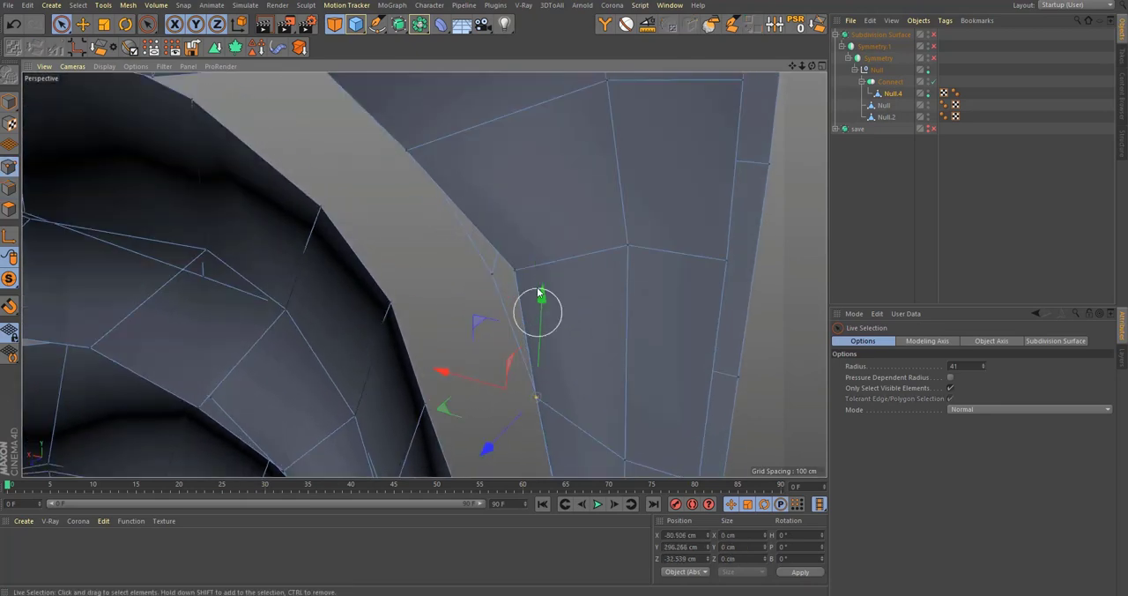
# Step: Move the next edge point up the long opening to about X -74.3, Y 323.5, Z -23.7 cm
pyautogui.click(528, 273)
pyautogui.keyDown('alt'); pyautogui.moveTo(534, 270); pyautogui.dragTo(589, 279, button='right'); pyautogui.keyUp('alt')
pyautogui.keyDown('alt'); pyautogui.moveTo(584, 286); pyautogui.dragTo(509, 299); pyautogui.keyUp('alt')
pyautogui.keyDown('alt'); pyautogui.moveTo(430, 285); pyautogui.dragTo(399, 268); pyautogui.keyUp('alt')
pyautogui.keyDown('alt'); pyautogui.moveTo(344, 349); pyautogui.dragTo(404, 401); pyautogui.keyUp('alt')
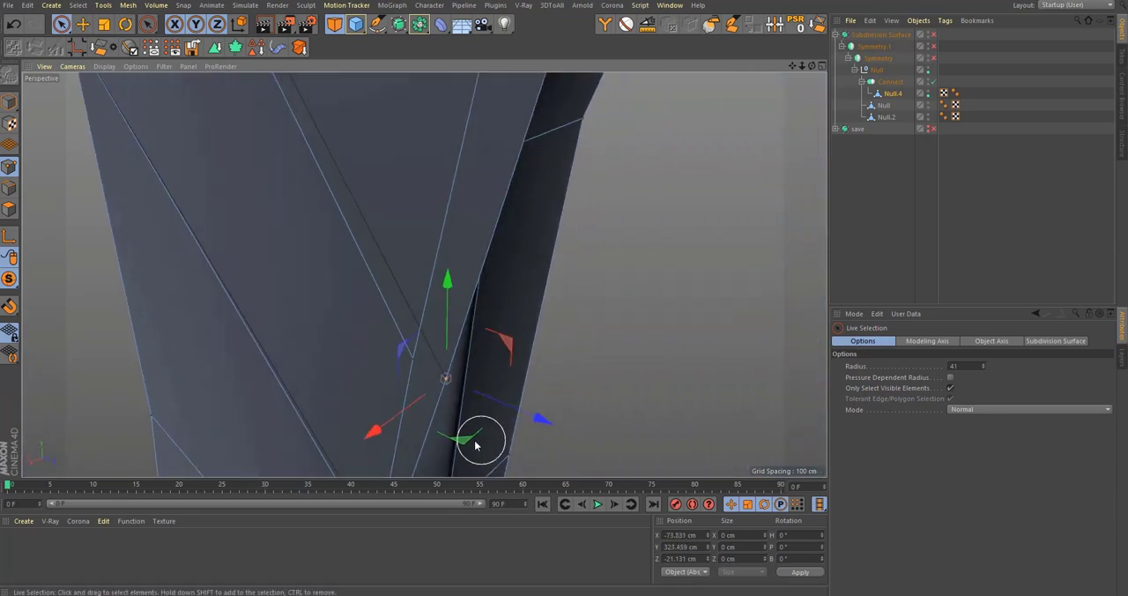
pyautogui.moveTo(466, 439); pyautogui.dragTo(433, 421)
pyautogui.keyDown('alt'); pyautogui.moveTo(448, 380); pyautogui.dragTo(335, 379, button='right'); pyautogui.keyUp('alt')
# Step: Turn on the Subdivision Surface and check the whole upper half of the smoothed bottle
pyautogui.keyDown('alt'); pyautogui.moveTo(335, 379); pyautogui.dragTo(275, 369); pyautogui.keyUp('alt')
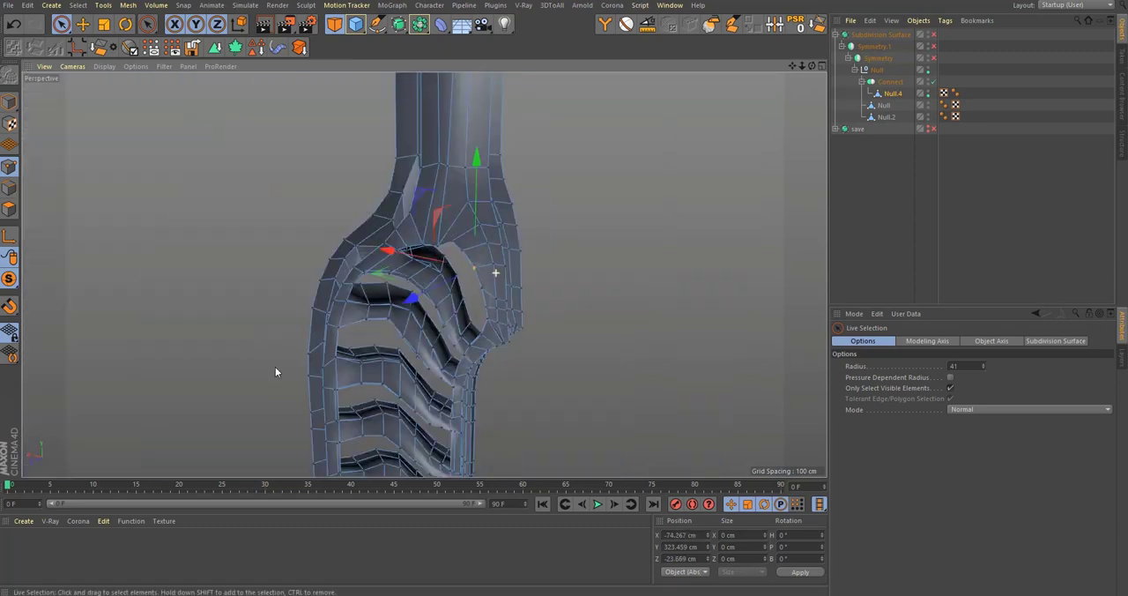
pyautogui.keyDown('alt'); pyautogui.moveTo(275, 372); pyautogui.dragTo(254, 370, button='right'); pyautogui.keyUp('alt')
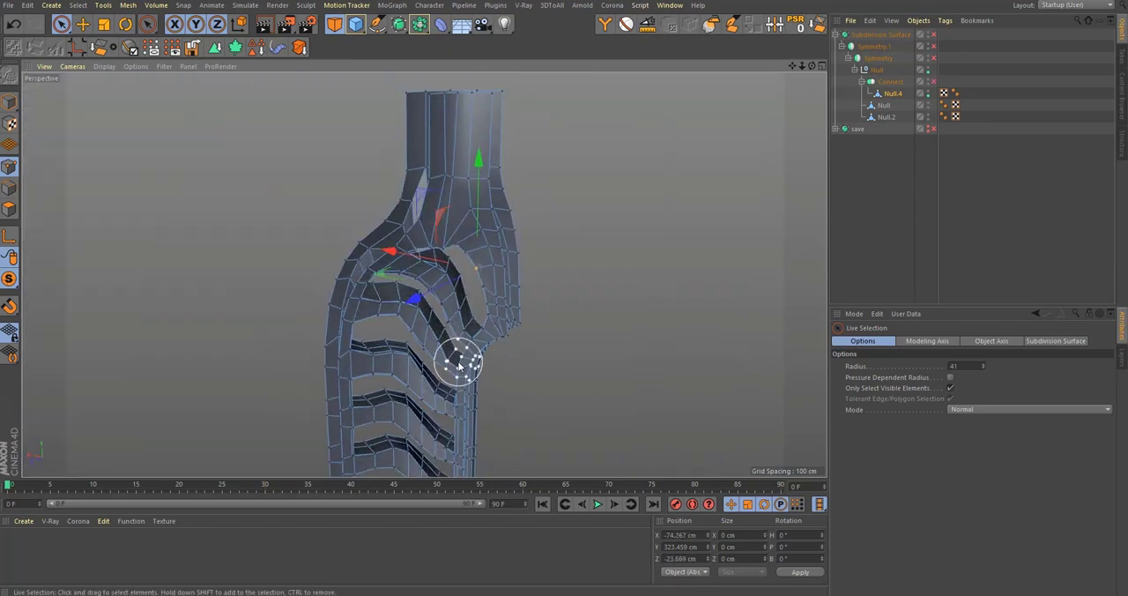
pyautogui.click(934, 35)
pyautogui.keyDown('alt'); pyautogui.moveTo(423, 255); pyautogui.dragTo(728, 247); pyautogui.keyUp('alt')
pyautogui.keyDown('alt'); pyautogui.moveTo(727, 248); pyautogui.dragTo(737, 181, button='middle'); pyautogui.keyUp('alt')
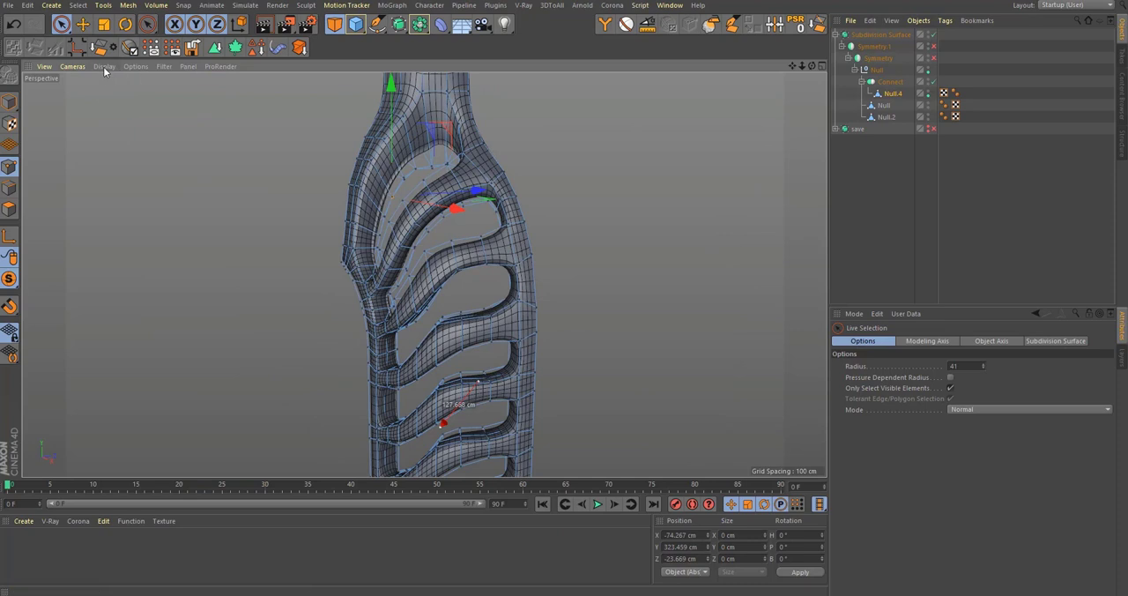
# Step: Switch the viewport to shading without wireframe lines, deselect everything and inspect the rib fork beneath the neck
pyautogui.click(104, 70)
pyautogui.click(115, 85)
pyautogui.keyDown('alt'); pyautogui.moveTo(529, 370); pyautogui.dragTo(495, 368, button='right'); pyautogui.keyUp('alt')
pyautogui.keyDown('alt'); pyautogui.moveTo(495, 368); pyautogui.dragTo(505, 259, button='middle'); pyautogui.keyUp('alt')
pyautogui.click(881, 269)
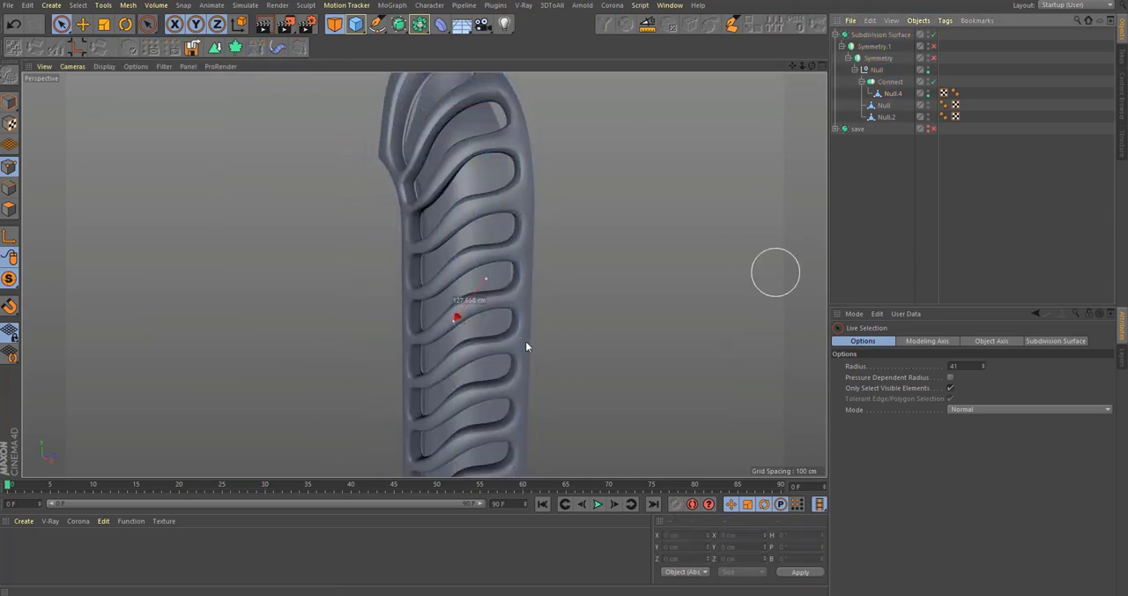
pyautogui.keyDown('alt'); pyautogui.moveTo(527, 347); pyautogui.dragTo(442, 253); pyautogui.keyUp('alt')
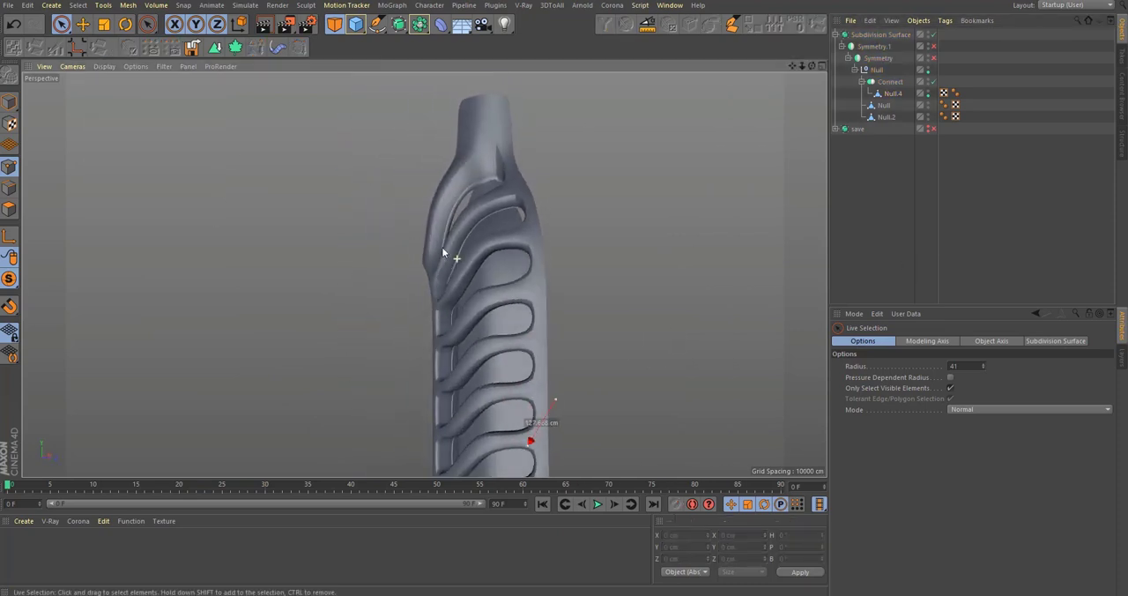
pyautogui.keyDown('alt'); pyautogui.moveTo(472, 168); pyautogui.dragTo(659, 151, button='right'); pyautogui.keyUp('alt')
pyautogui.keyDown('alt'); pyautogui.moveTo(479, 287); pyautogui.dragTo(569, 275); pyautogui.keyUp('alt')
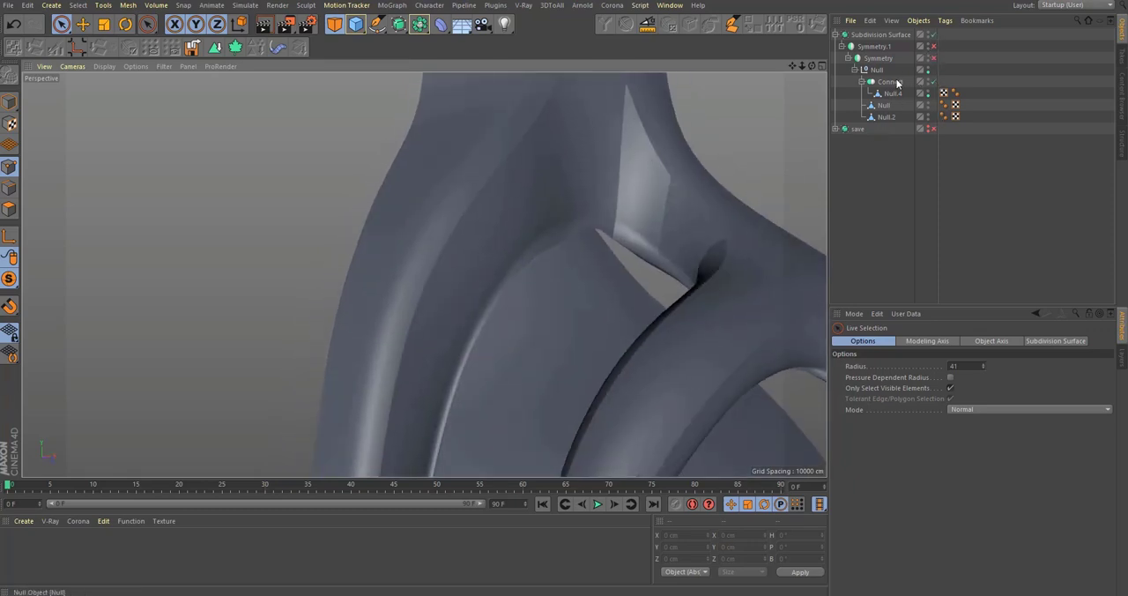
# Step: Set the Connect object's Phong Mode to Average
pyautogui.click(892, 81)
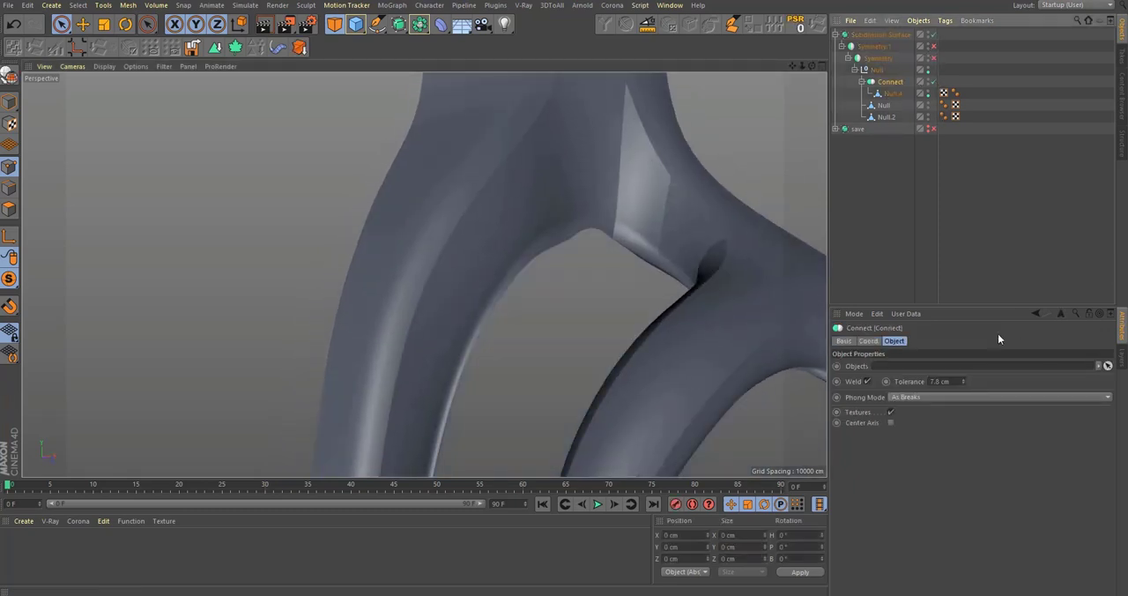
pyautogui.click(905, 397)
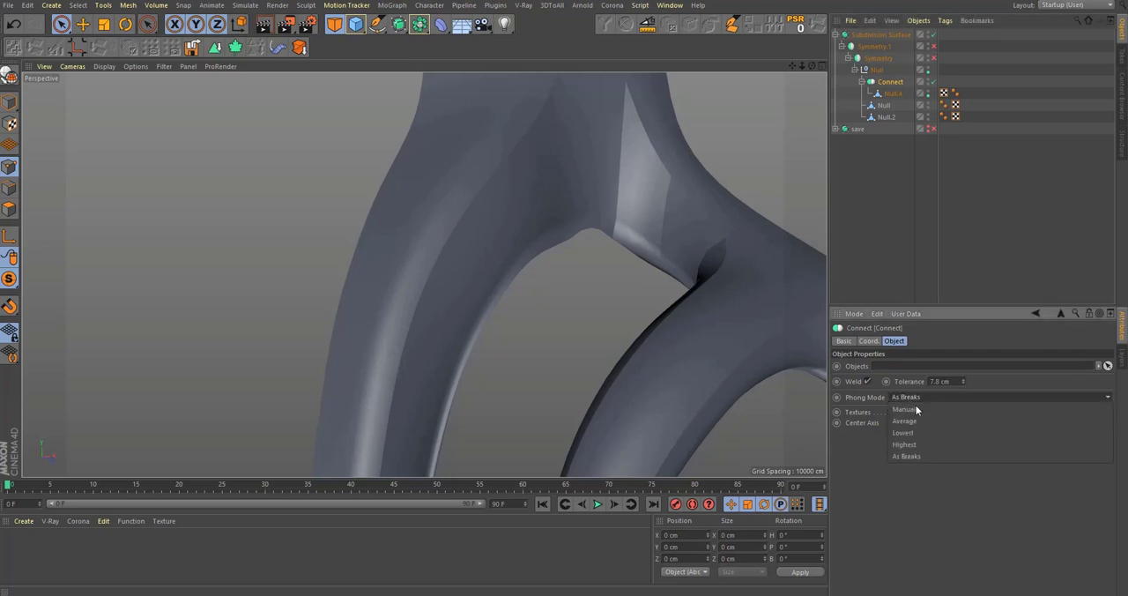
pyautogui.click(922, 421)
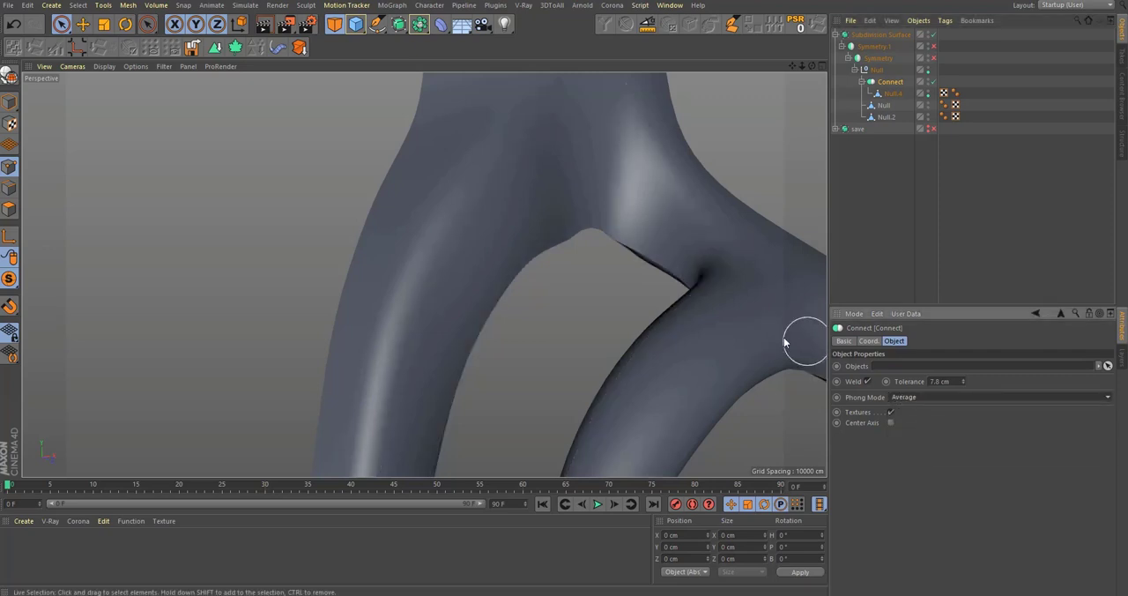
# Step: Turn off the Subdivision Surface and convert the Connect object into an editable polygon mesh
pyautogui.click(934, 34)
pyautogui.scroll(-5, 632, 235)
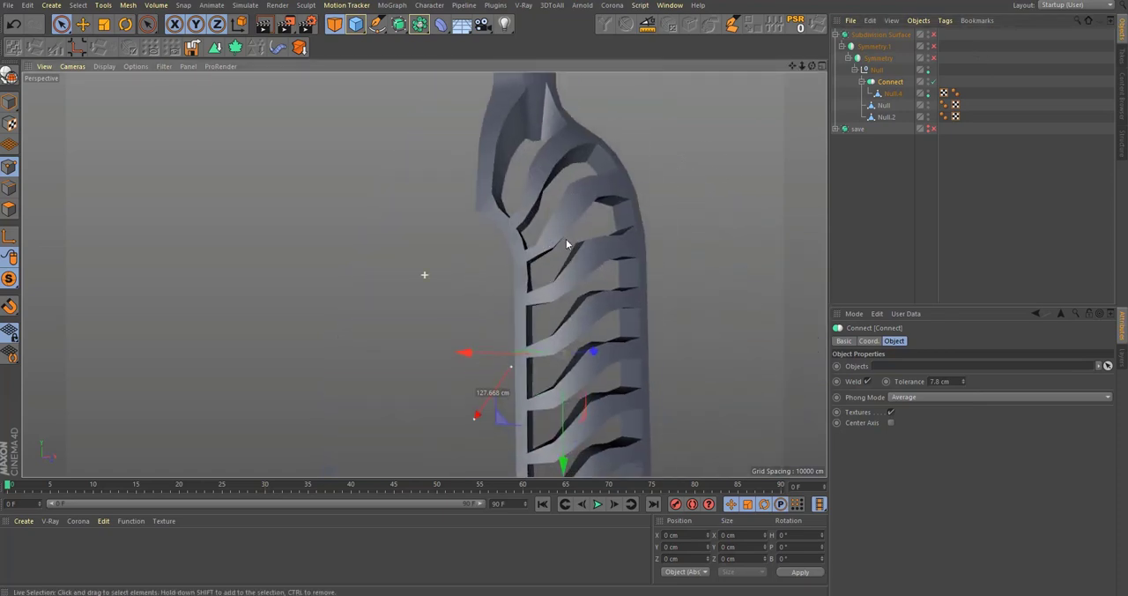
pyautogui.press('c')
pyautogui.scroll(4, 552, 342)
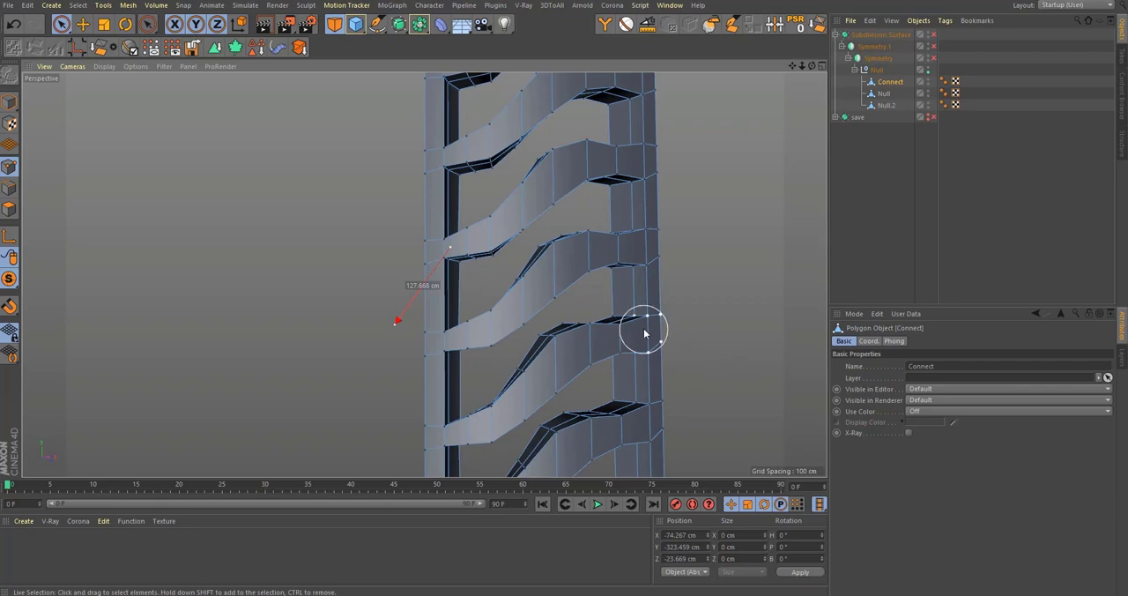
# Step: Place the merged Connect mesh inside a new Subdivision Surface and inspect the smoothed ribs and the rib fork
pyautogui.keyDown('alt'); pyautogui.moveTo(645, 333); pyautogui.dragTo(856, 315); pyautogui.keyUp('alt')
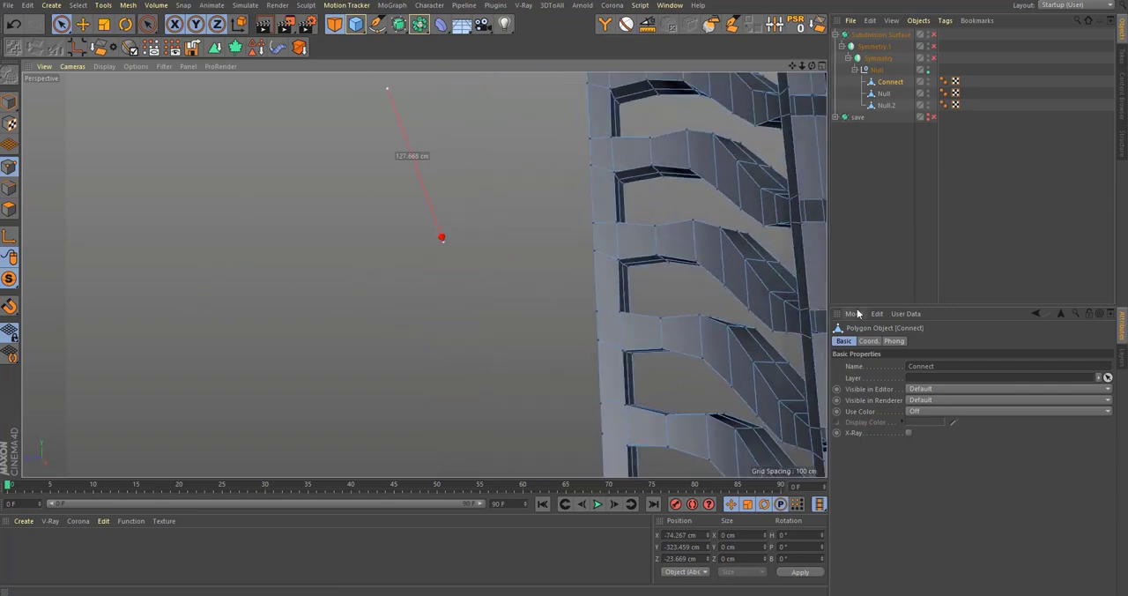
pyautogui.keyDown('alt'); pyautogui.moveTo(665, 265); pyautogui.dragTo(513, 365, button='middle'); pyautogui.keyUp('alt')
pyautogui.keyDown('alt'); pyautogui.click(398, 24); pyautogui.keyUp('alt')
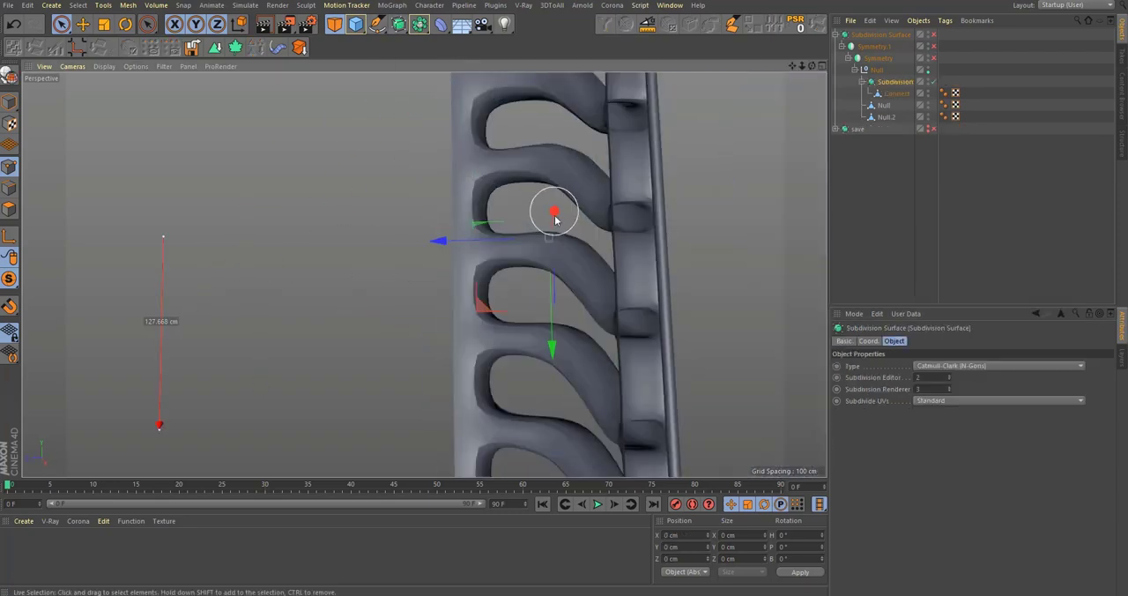
pyautogui.keyDown('alt'); pyautogui.moveTo(557, 214); pyautogui.dragTo(574, 227); pyautogui.keyUp('alt')
pyautogui.keyDown('alt'); pyautogui.moveTo(547, 270); pyautogui.dragTo(559, 315, button='middle'); pyautogui.keyUp('alt')
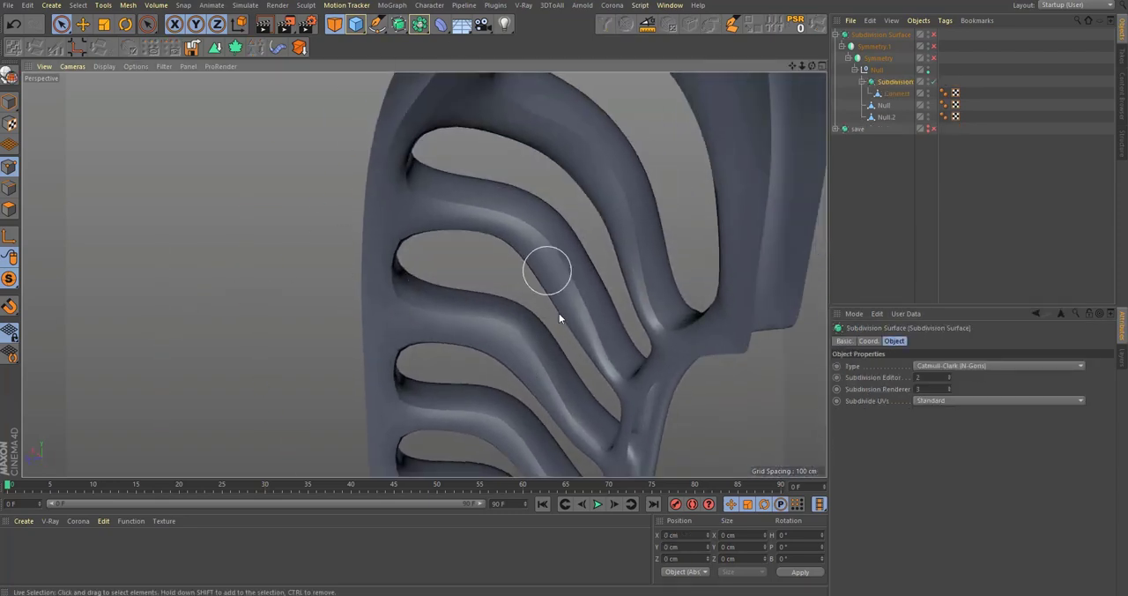
pyautogui.keyDown('alt'); pyautogui.moveTo(544, 305); pyautogui.dragTo(578, 229); pyautogui.keyUp('alt')
pyautogui.keyDown('alt'); pyautogui.moveTo(423, 274); pyautogui.dragTo(566, 325, button='right'); pyautogui.keyUp('alt')
pyautogui.keyDown('alt'); pyautogui.moveTo(626, 200); pyautogui.dragTo(631, 159); pyautogui.keyUp('alt')
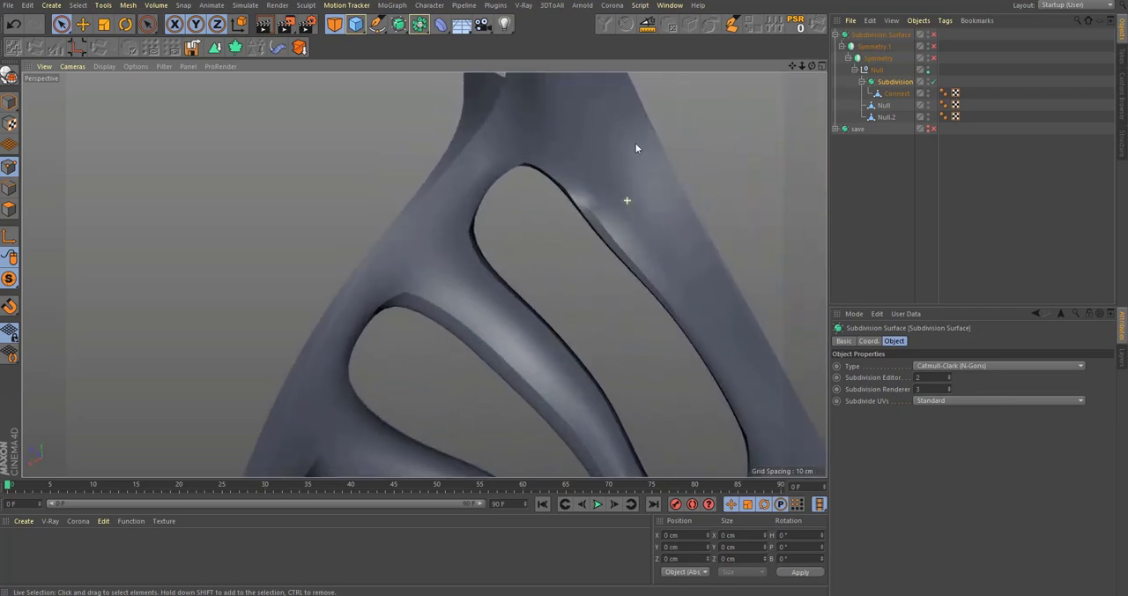
pyautogui.keyDown('alt'); pyautogui.moveTo(591, 234); pyautogui.dragTo(619, 206, button='right'); pyautogui.keyUp('alt')
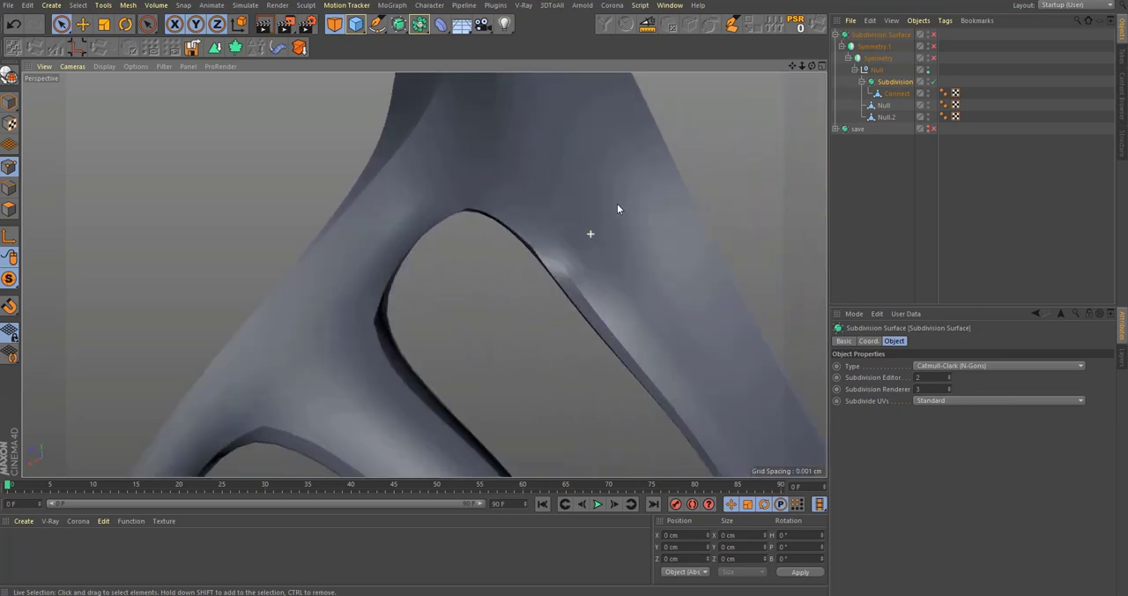
pyautogui.keyDown('alt'); pyautogui.moveTo(619, 206); pyautogui.dragTo(589, 189); pyautogui.keyUp('alt')
# Step: With smoothing off, move the rim points at the arch of the rib opening along Y, the first about 14 cm, and restore the smoothing
pyautogui.click(899, 94)
pyautogui.press('q')
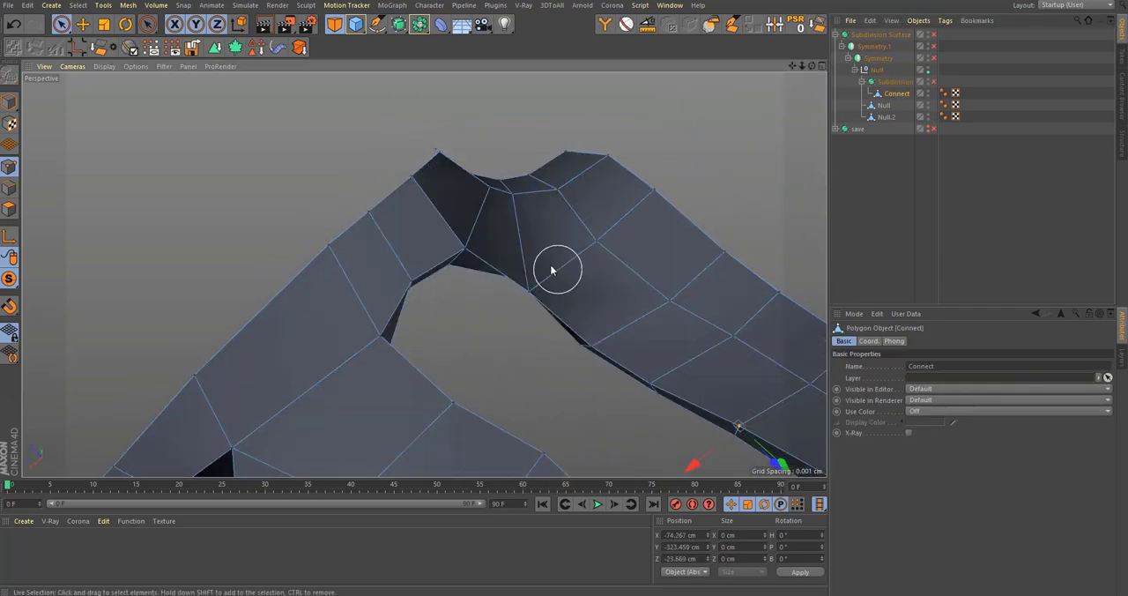
pyautogui.keyDown('alt'); pyautogui.moveTo(529, 289); pyautogui.dragTo(614, 344); pyautogui.keyUp('alt')
pyautogui.keyDown('alt'); pyautogui.moveTo(573, 259); pyautogui.dragTo(622, 284); pyautogui.keyUp('alt')
pyautogui.click(578, 290)
pyautogui.keyDown('alt'); pyautogui.moveTo(581, 213); pyautogui.dragTo(628, 345); pyautogui.keyUp('alt')
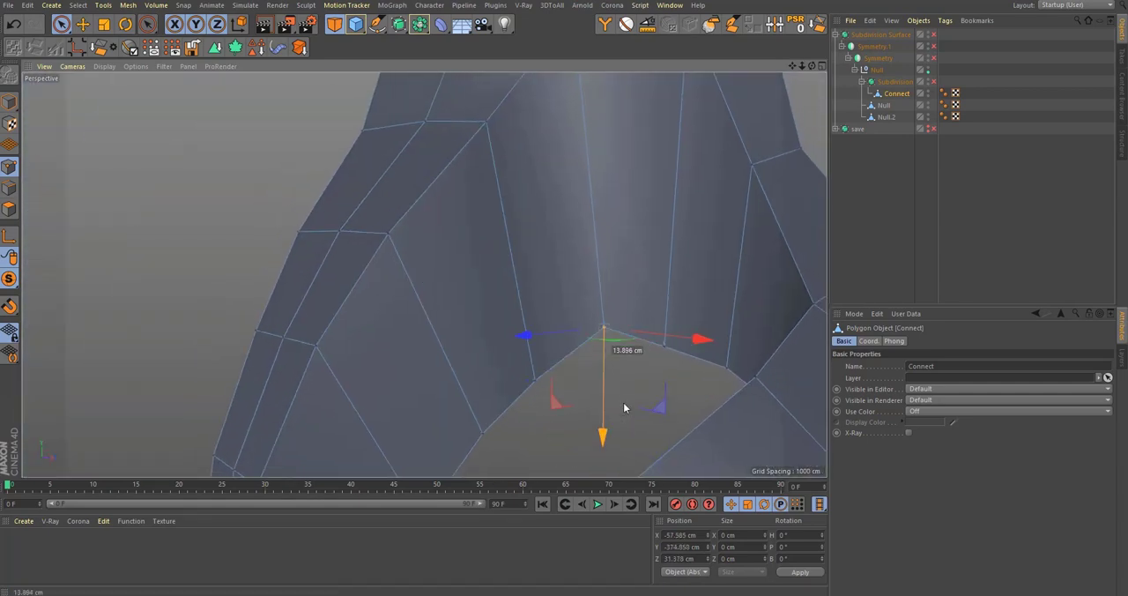
pyautogui.moveTo(732, 377); pyautogui.dragTo(744, 378)
pyautogui.moveTo(612, 292)
pyautogui.keyDown('alt'); pyautogui.mouseDown()
pyautogui.moveTo(694, 345)
pyautogui.moveTo(598, 445)
pyautogui.moveTo(609, 412)
pyautogui.moveTo(587, 387)
pyautogui.mouseUp(); pyautogui.keyUp('alt')
pyautogui.press('q')
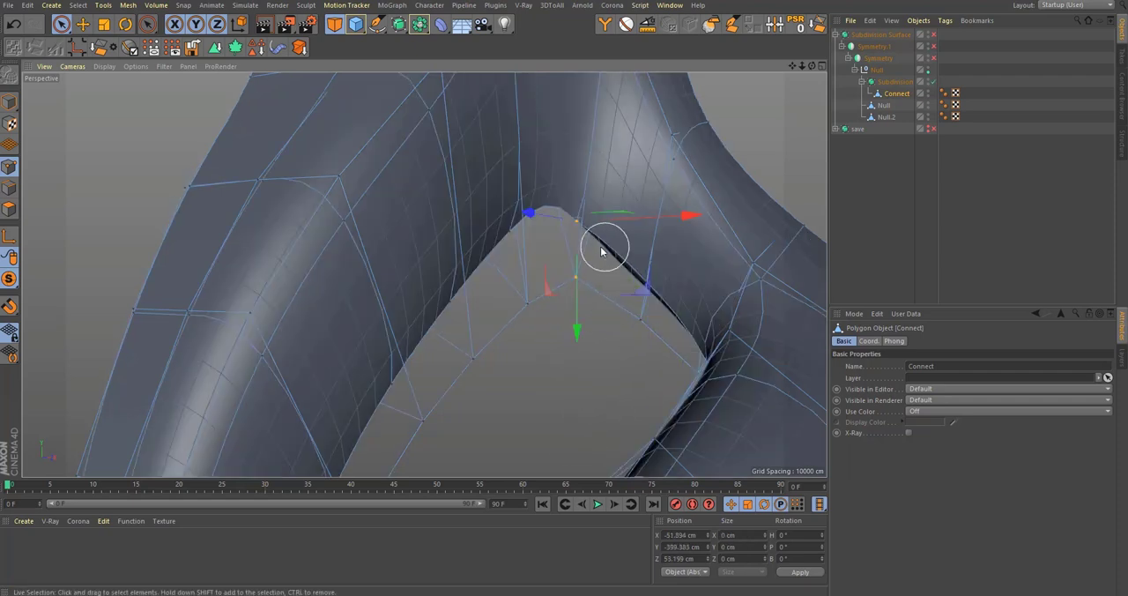
# Step: Deselect everything and examine the smoothed side ribs and the rim along the bottle's height
pyautogui.scroll(-5, 605, 247)
pyautogui.keyDown('alt'); pyautogui.moveTo(598, 254); pyautogui.dragTo(538, 261); pyautogui.keyUp('alt')
pyautogui.click(949, 236)
pyautogui.scroll(-8, 471, 256)
pyautogui.keyDown('alt'); pyautogui.moveTo(423, 274); pyautogui.dragTo(509, 381); pyautogui.keyUp('alt')
pyautogui.keyDown('alt'); pyautogui.moveTo(509, 382); pyautogui.dragTo(504, 315, button='middle'); pyautogui.keyUp('alt')
pyautogui.keyDown('alt'); pyautogui.moveTo(499, 302); pyautogui.dragTo(638, 279); pyautogui.keyUp('alt')
pyautogui.scroll(10, 584, 261)
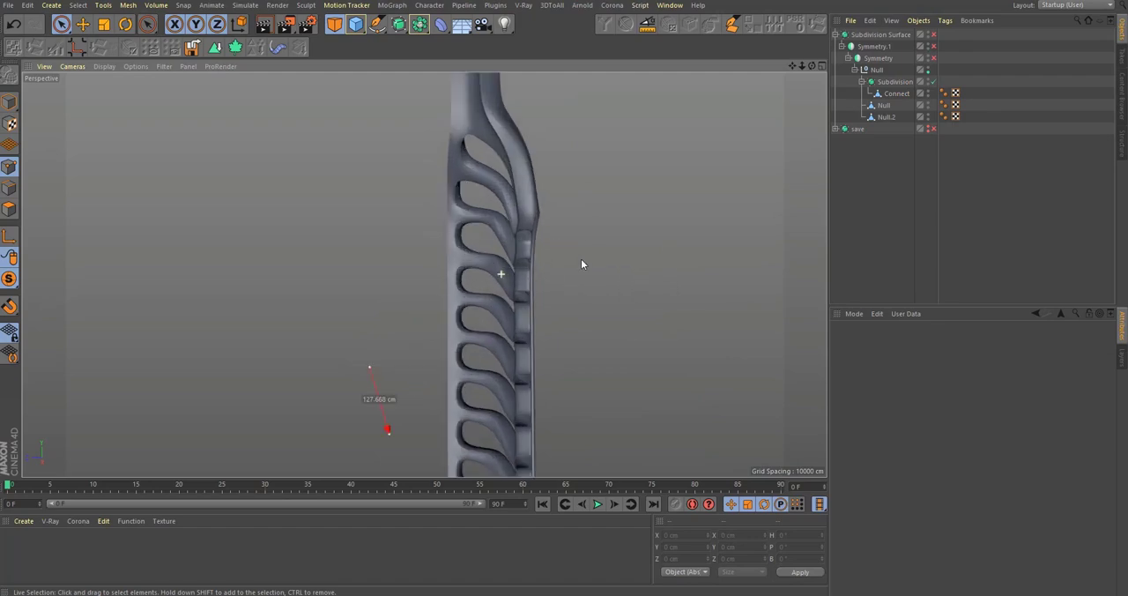
# Step: Turn off the smoothing on the Connect mesh and select the points along the inner border of the vertical groove
pyautogui.click(883, 105)
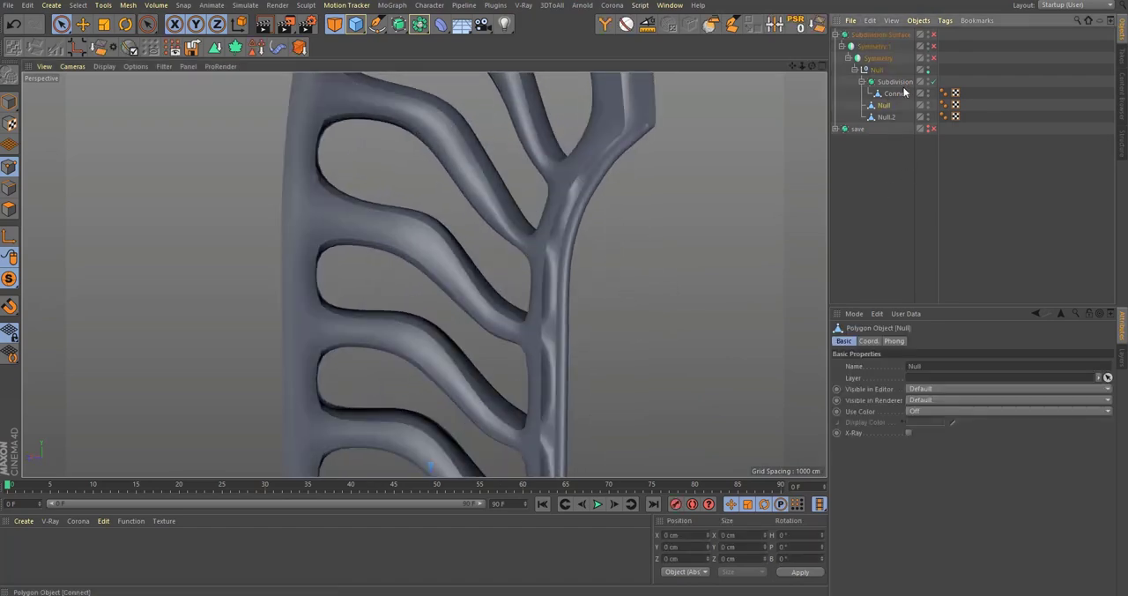
pyautogui.click(898, 83)
pyautogui.click(898, 95)
pyautogui.press('q')
pyautogui.keyDown('alt'); pyautogui.moveTo(605, 128); pyautogui.dragTo(552, 234, button='middle'); pyautogui.keyUp('alt')
pyautogui.keyDown('alt'); pyautogui.moveTo(552, 234); pyautogui.dragTo(620, 190, button='right'); pyautogui.keyUp('alt')
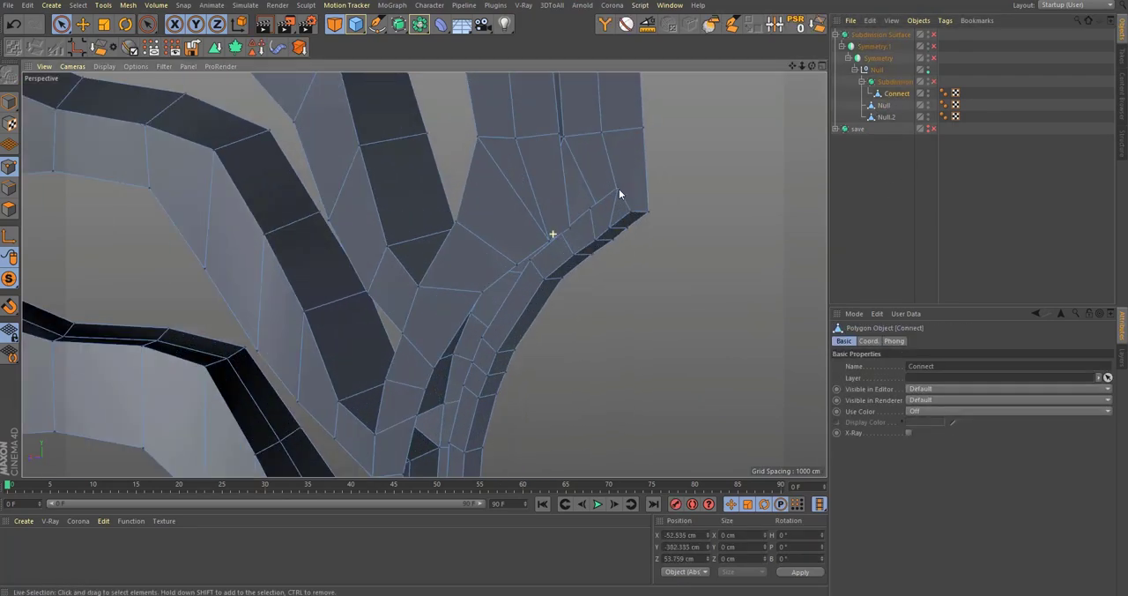
pyautogui.keyDown('alt'); pyautogui.moveTo(507, 250); pyautogui.dragTo(581, 234); pyautogui.keyUp('alt')
pyautogui.keyDown('alt'); pyautogui.moveTo(458, 257); pyautogui.dragTo(517, 213); pyautogui.keyUp('alt')
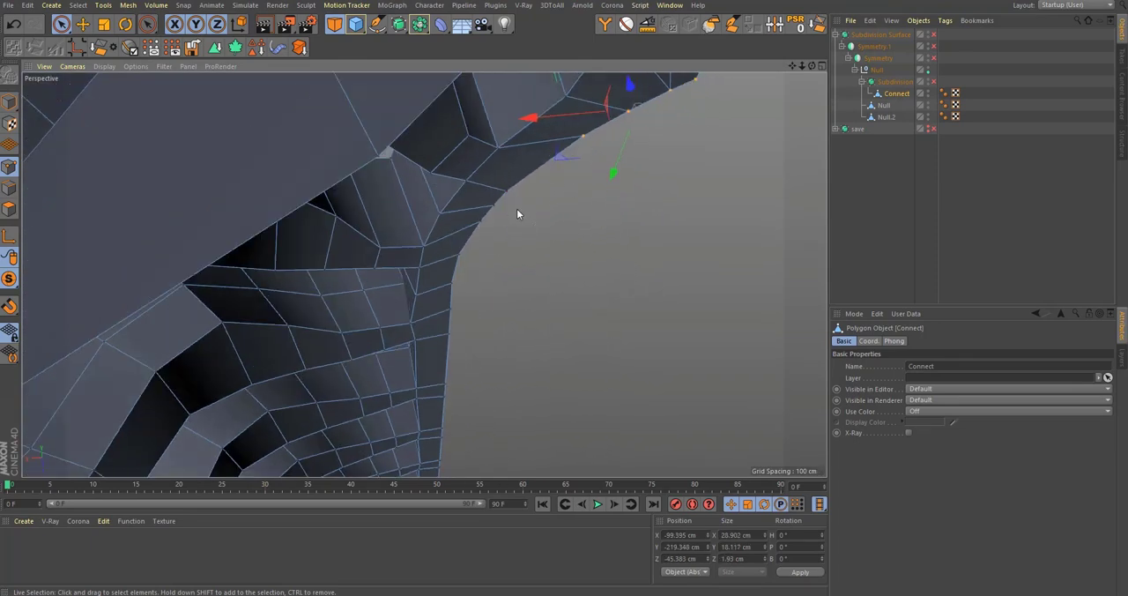
pyautogui.keyDown('alt'); pyautogui.moveTo(454, 352); pyautogui.dragTo(455, 319); pyautogui.keyUp('alt')
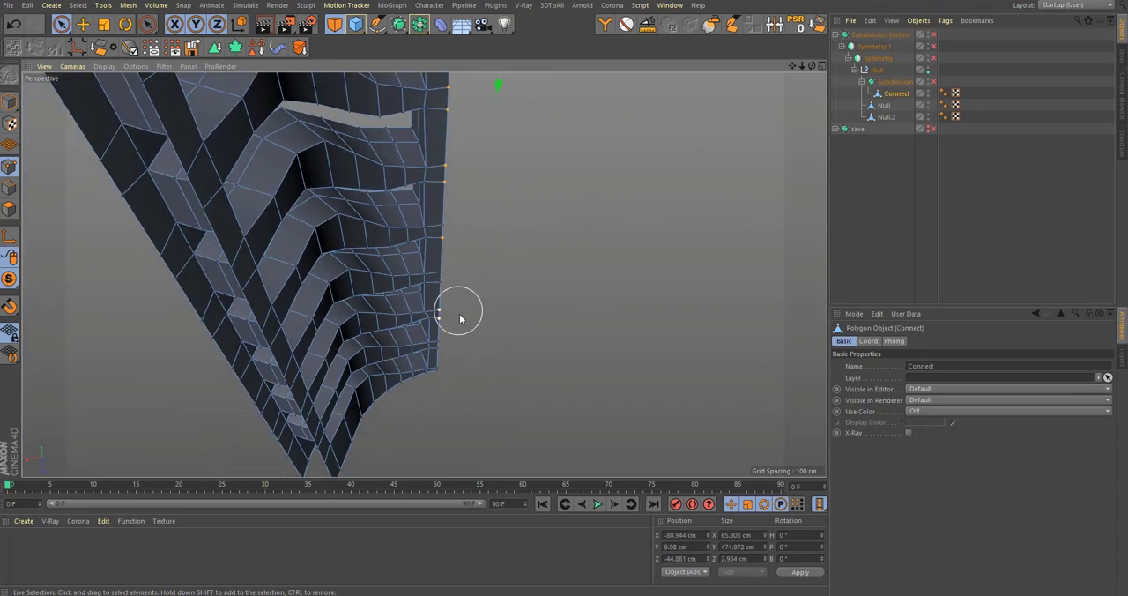
pyautogui.keyDown('alt'); pyautogui.moveTo(445, 354); pyautogui.dragTo(476, 306, button='right'); pyautogui.keyUp('alt')
pyautogui.keyDown('alt'); pyautogui.moveTo(415, 310); pyautogui.dragTo(402, 282); pyautogui.keyUp('alt')
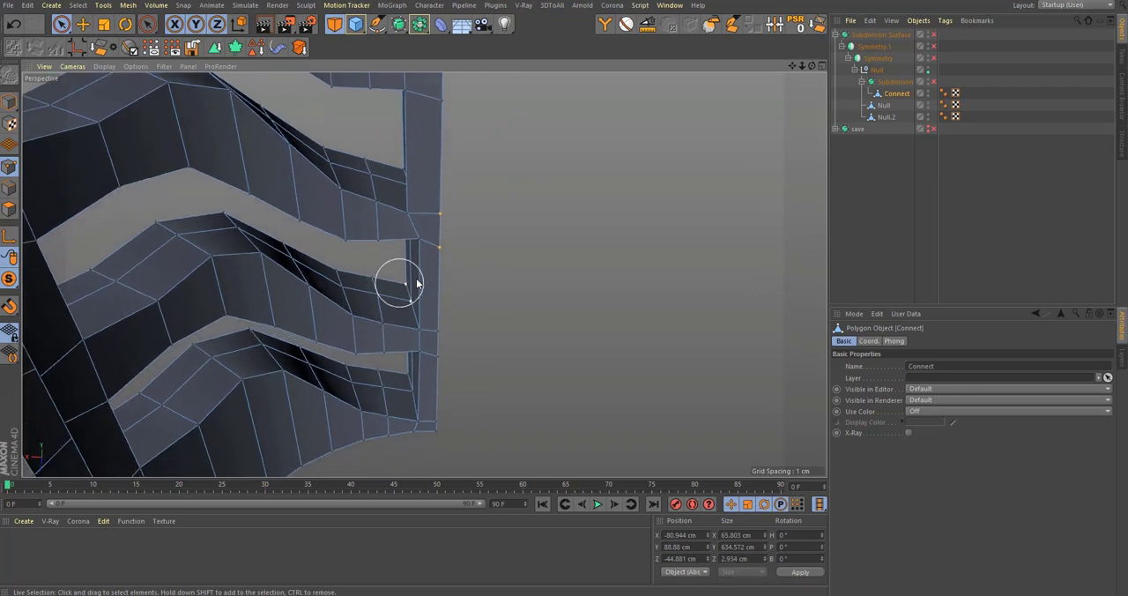
pyautogui.keyDown('alt'); pyautogui.moveTo(411, 272); pyautogui.dragTo(433, 261, button='right'); pyautogui.keyUp('alt')
pyautogui.keyDown('alt'); pyautogui.moveTo(425, 267); pyautogui.dragTo(437, 237); pyautogui.keyUp('alt')
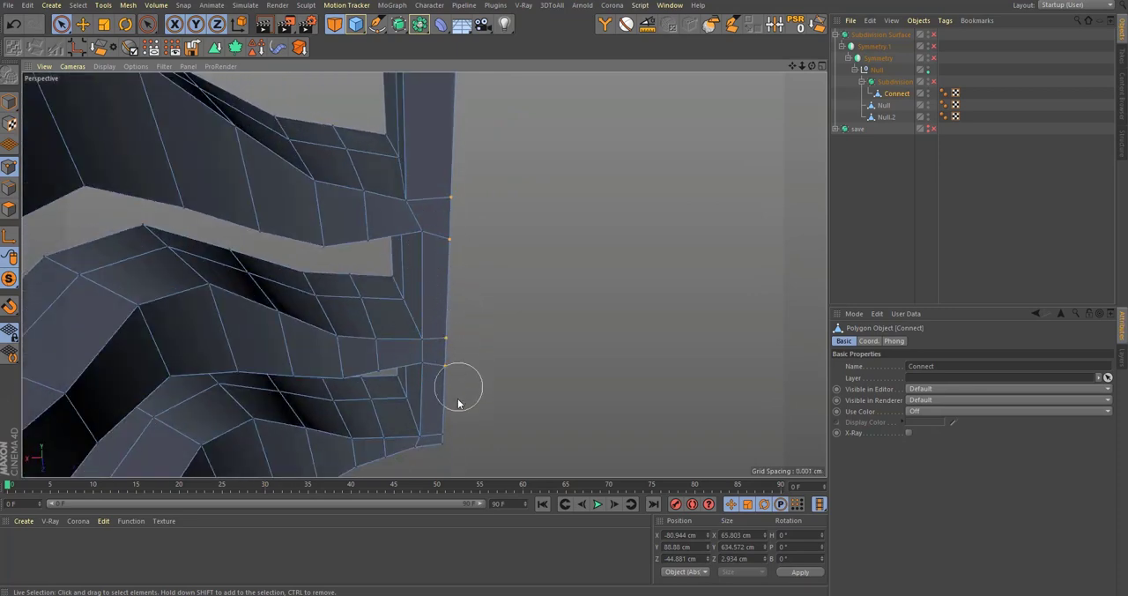
# Step: Extend the groove border selection in edge mode along the full height of the ribbed section
pyautogui.click(15, 187)
pyautogui.scroll(-3, 430, 308)
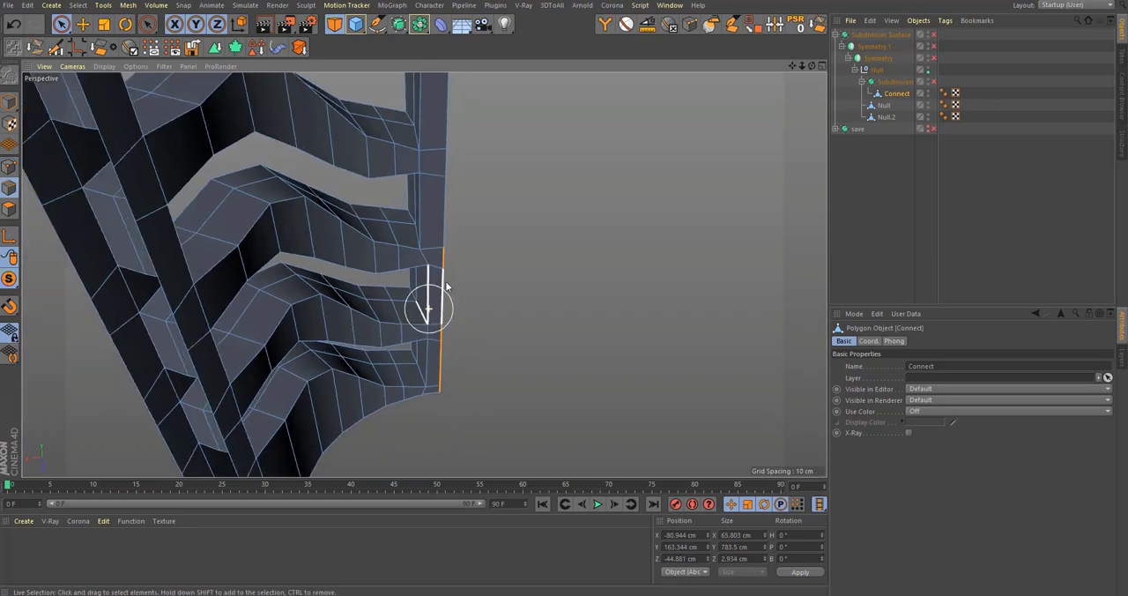
pyautogui.keyDown('alt'); pyautogui.moveTo(429, 308); pyautogui.dragTo(408, 362); pyautogui.keyUp('alt')
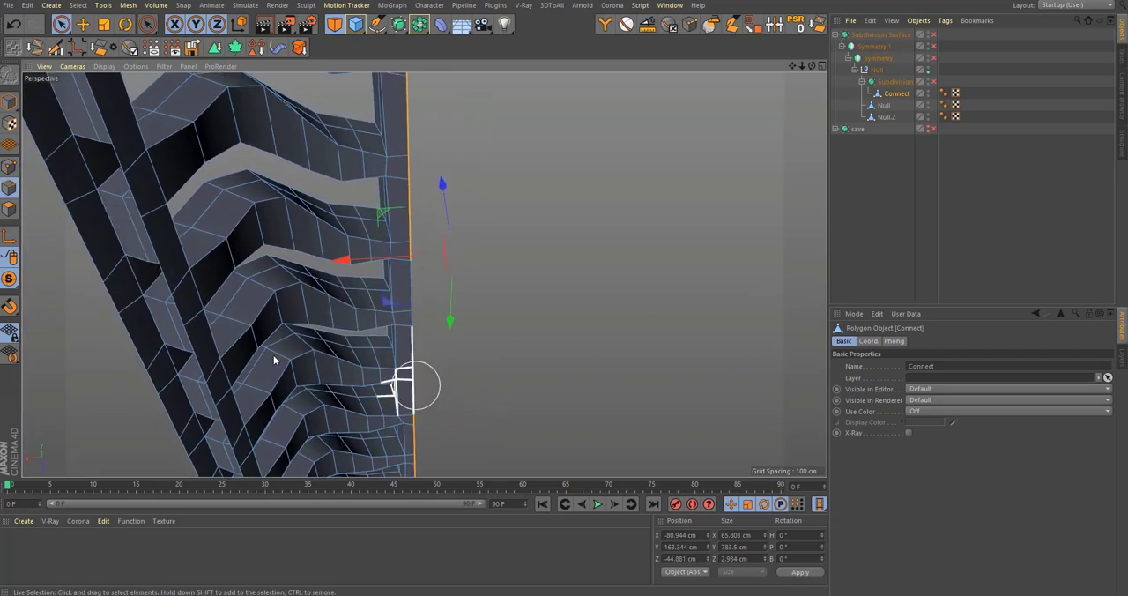
pyautogui.click(12, 167)
pyautogui.keyDown('alt'); pyautogui.moveTo(345, 327); pyautogui.dragTo(359, 351); pyautogui.keyUp('alt')
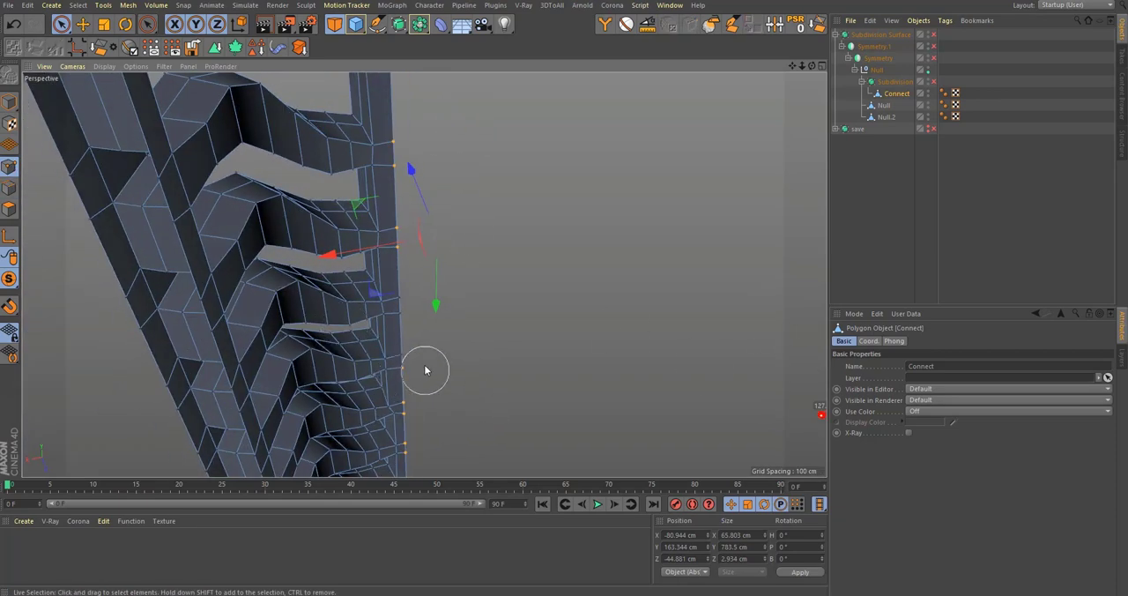
pyautogui.keyDown('alt'); pyautogui.moveTo(340, 226); pyautogui.dragTo(345, 369, button='middle'); pyautogui.keyUp('alt')
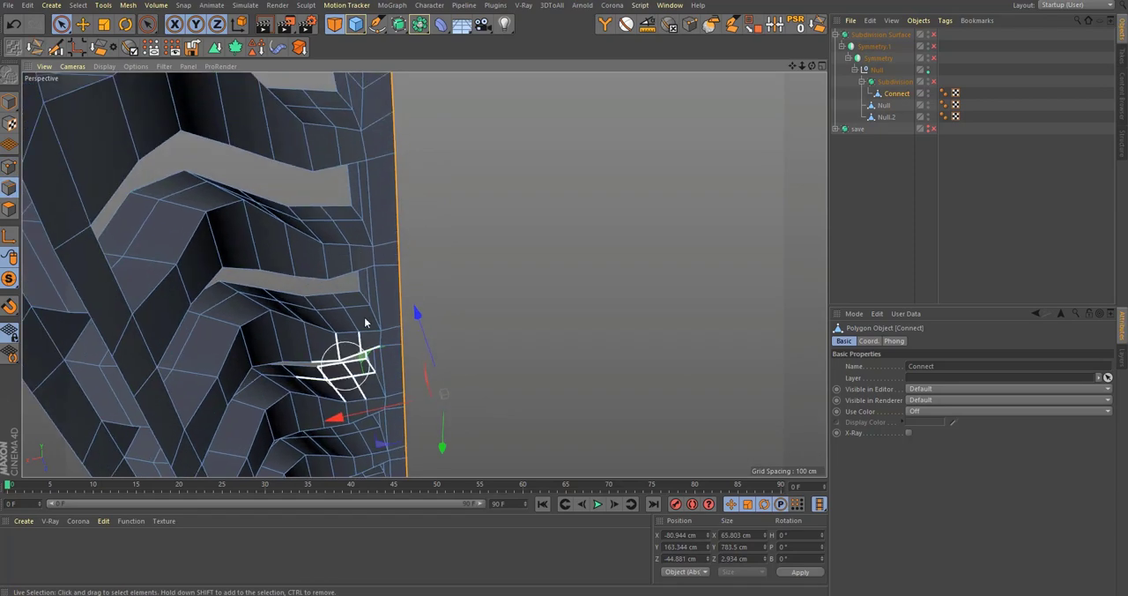
pyautogui.keyDown('alt'); pyautogui.moveTo(424, 274); pyautogui.dragTo(363, 375); pyautogui.keyUp('alt')
pyautogui.keyDown('alt'); pyautogui.moveTo(359, 176); pyautogui.dragTo(350, 323, button='middle'); pyautogui.keyUp('alt')
pyautogui.keyDown('alt'); pyautogui.moveTo(373, 225); pyautogui.dragTo(262, 217); pyautogui.keyUp('alt')
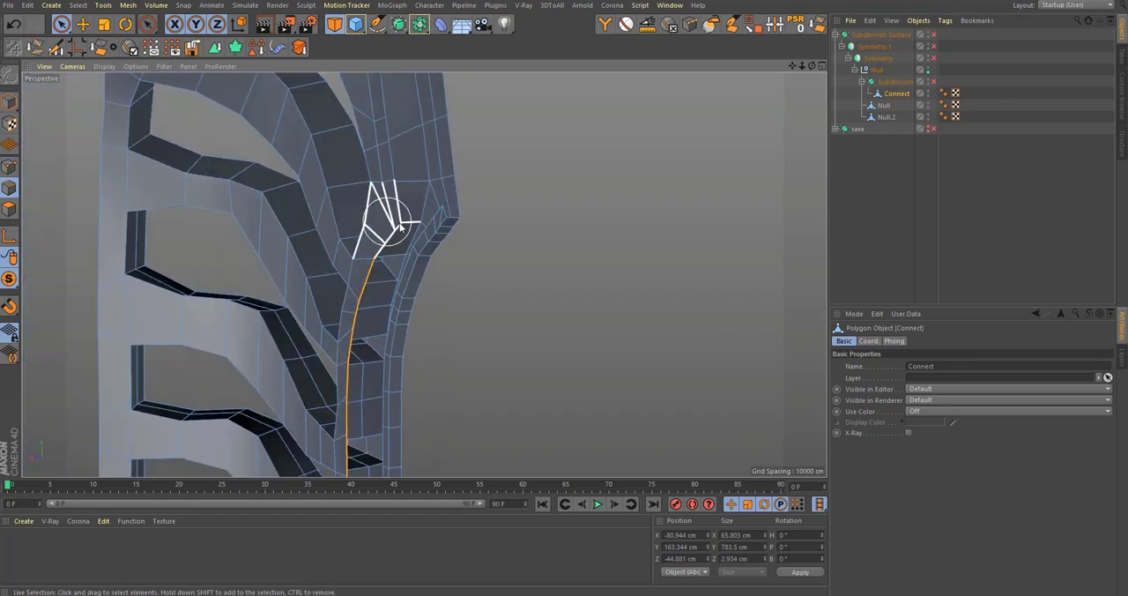
# Step: Add the short edges at the groove's upper end and slide the selected border with Edge Slide at an offset of about 53%
pyautogui.keyDown('alt'); pyautogui.moveTo(383, 222); pyautogui.dragTo(492, 245, button='right'); pyautogui.keyUp('alt')
pyautogui.keyDown('alt'); pyautogui.moveTo(491, 230); pyautogui.dragTo(528, 233); pyautogui.keyUp('alt')
pyautogui.keyDown('alt'); pyautogui.moveTo(501, 217); pyautogui.dragTo(520, 218, button='right'); pyautogui.keyUp('alt')
pyautogui.keyDown('alt'); pyautogui.moveTo(515, 219); pyautogui.dragTo(545, 202); pyautogui.keyUp('alt')
pyautogui.keyDown('alt'); pyautogui.moveTo(514, 220); pyautogui.dragTo(507, 264, button='middle'); pyautogui.keyUp('alt')
pyautogui.keyDown('alt'); pyautogui.moveTo(507, 266); pyautogui.dragTo(365, 173); pyautogui.keyUp('alt')
pyautogui.press('m')
pyautogui.press('o')
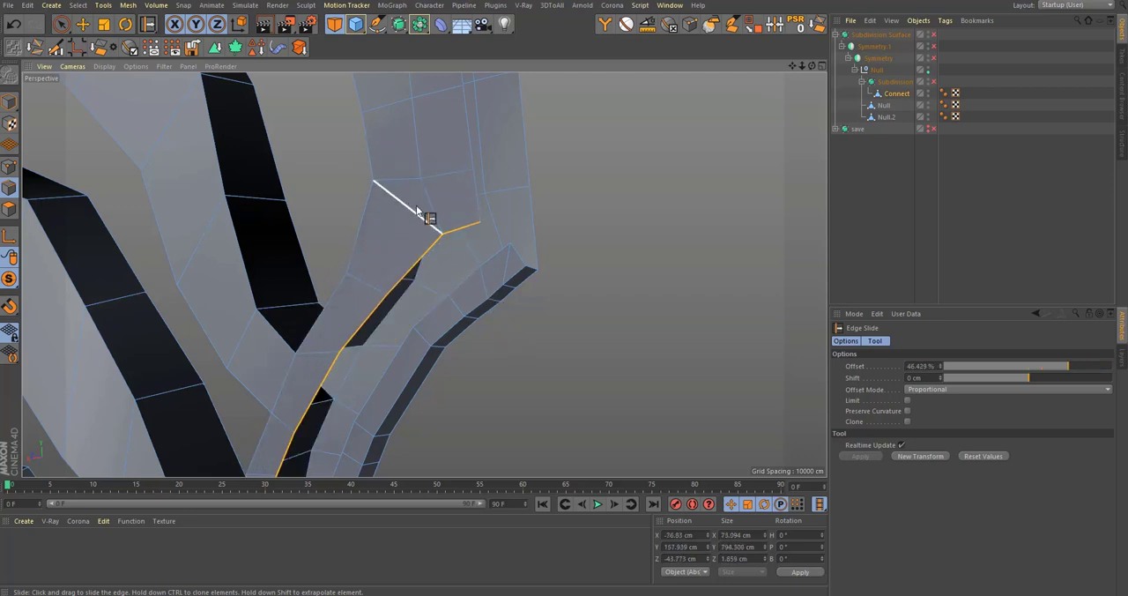
pyautogui.keyDown('alt'); pyautogui.moveTo(415, 205); pyautogui.dragTo(444, 234); pyautogui.keyUp('alt')
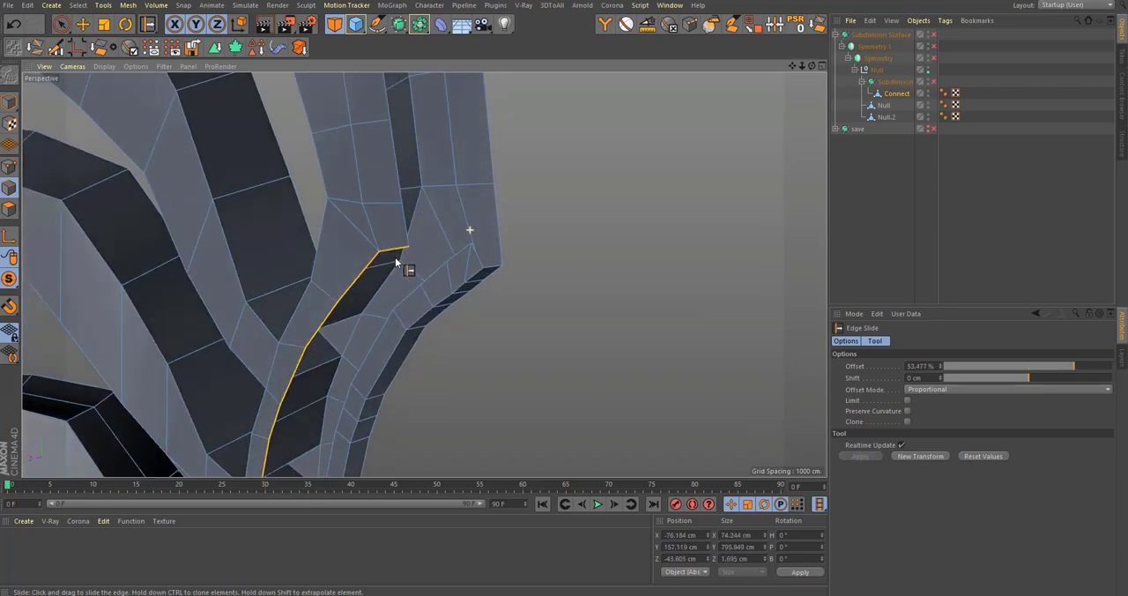
# Step: Loop-select the mesh's open boundary edges, including both long borders of the vertical groove
pyautogui.keyDown('ctrl'); pyautogui.click(8, 167); pyautogui.keyUp('ctrl')
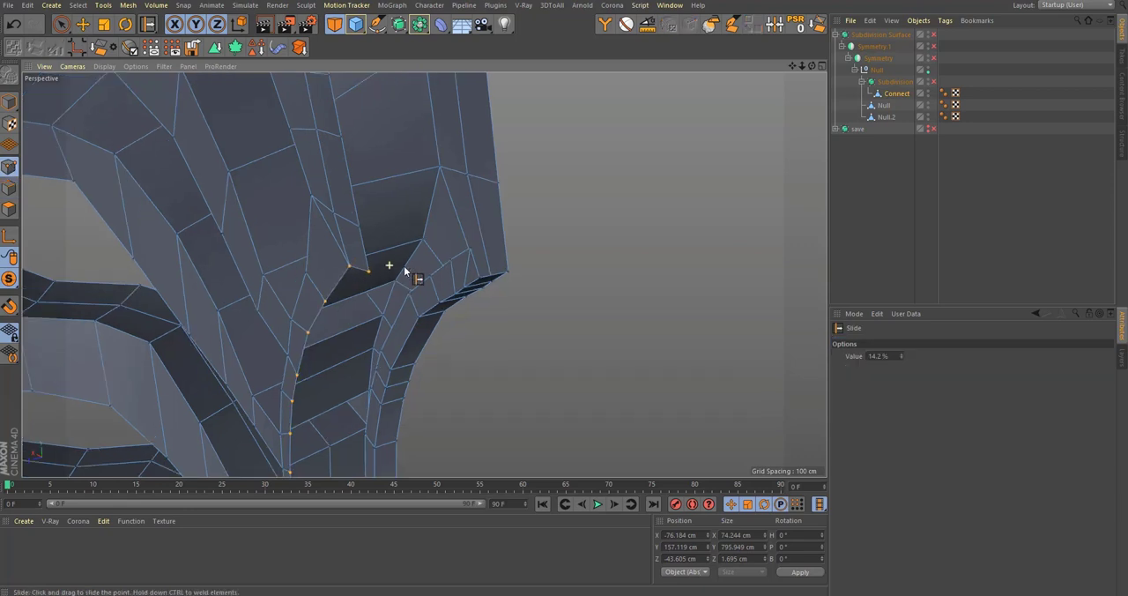
pyautogui.keyDown('ctrl'); pyautogui.click(9, 188); pyautogui.keyUp('ctrl')
pyautogui.press('u')
pyautogui.press('l')
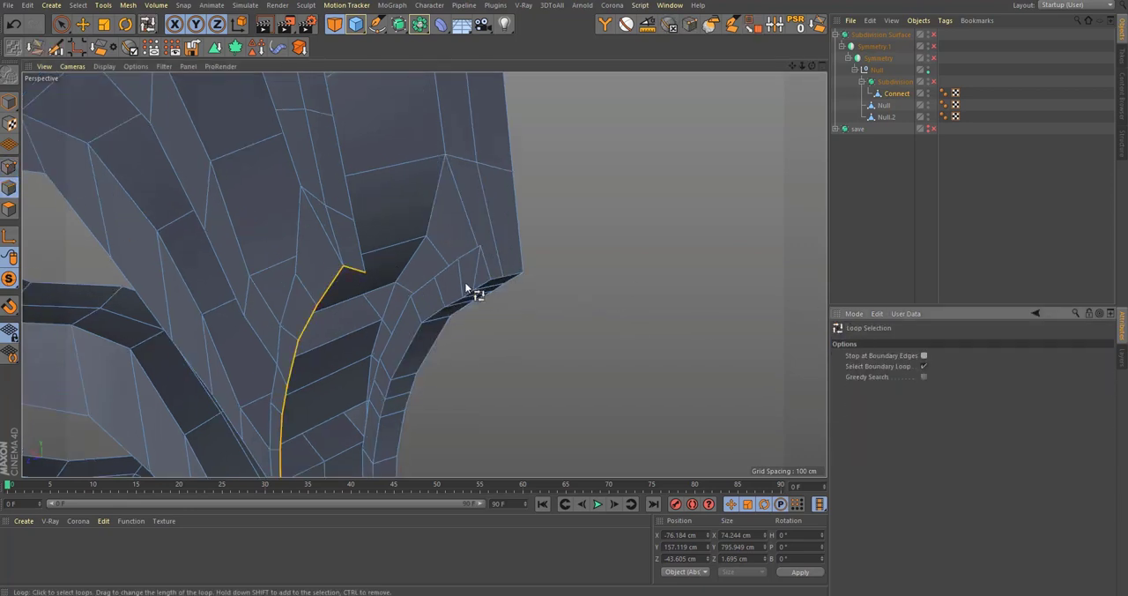
pyautogui.click(365, 264)
pyautogui.press('space')
# Step: Remove the boundary edges above the groove's upper corner from the loop selection
pyautogui.keyDown('alt'); pyautogui.moveTo(365, 222); pyautogui.dragTo(542, 299); pyautogui.keyUp('alt')
pyautogui.keyDown('alt'); pyautogui.moveTo(483, 275); pyautogui.dragTo(457, 324, button='right'); pyautogui.keyUp('alt')
pyautogui.keyDown('alt'); pyautogui.moveTo(457, 324); pyautogui.dragTo(487, 301, button='middle'); pyautogui.keyUp('alt')
pyautogui.keyDown('alt'); pyautogui.moveTo(462, 223); pyautogui.dragTo(644, 196, button='right'); pyautogui.keyUp('alt')
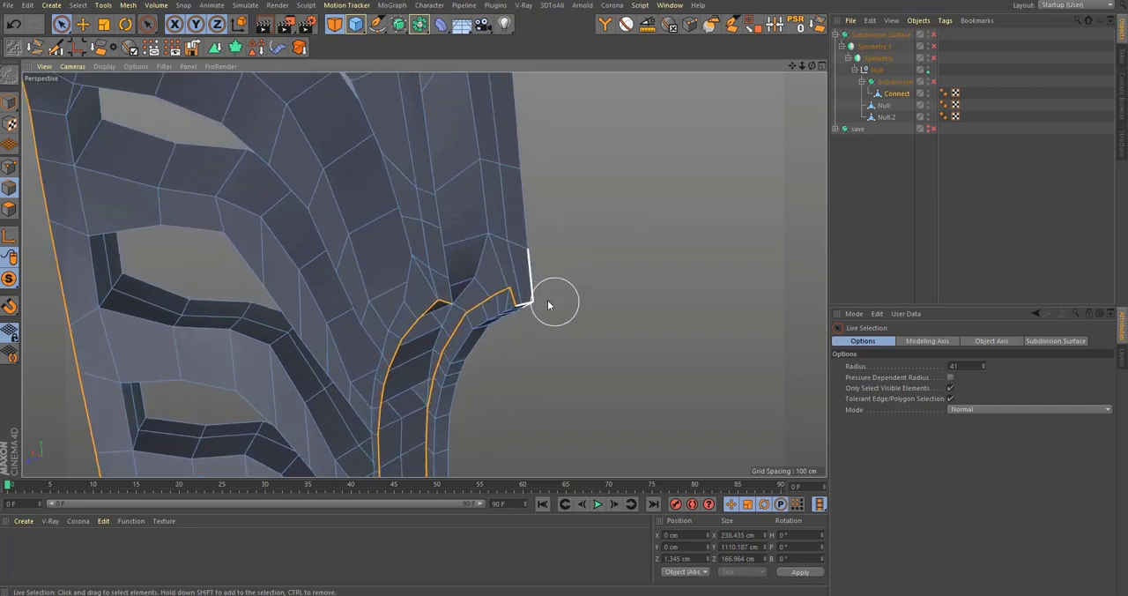
pyautogui.keyDown('alt'); pyautogui.moveTo(552, 268); pyautogui.dragTo(426, 385, button='right'); pyautogui.keyUp('alt')
pyautogui.keyDown('alt'); pyautogui.moveTo(432, 375); pyautogui.dragTo(453, 196, button='middle'); pyautogui.keyUp('alt')
pyautogui.keyDown('alt'); pyautogui.moveTo(517, 320); pyautogui.dragTo(517, 252, button='right'); pyautogui.keyUp('alt')
# Step: Deselect the lower rim and outer side border so only the two long groove borders stay selected
pyautogui.keyDown('alt'); pyautogui.moveTo(510, 297); pyautogui.dragTo(505, 375, button='middle'); pyautogui.keyUp('alt')
pyautogui.keyDown('alt'); pyautogui.moveTo(588, 311); pyautogui.dragTo(697, 324, button='right'); pyautogui.keyUp('alt')
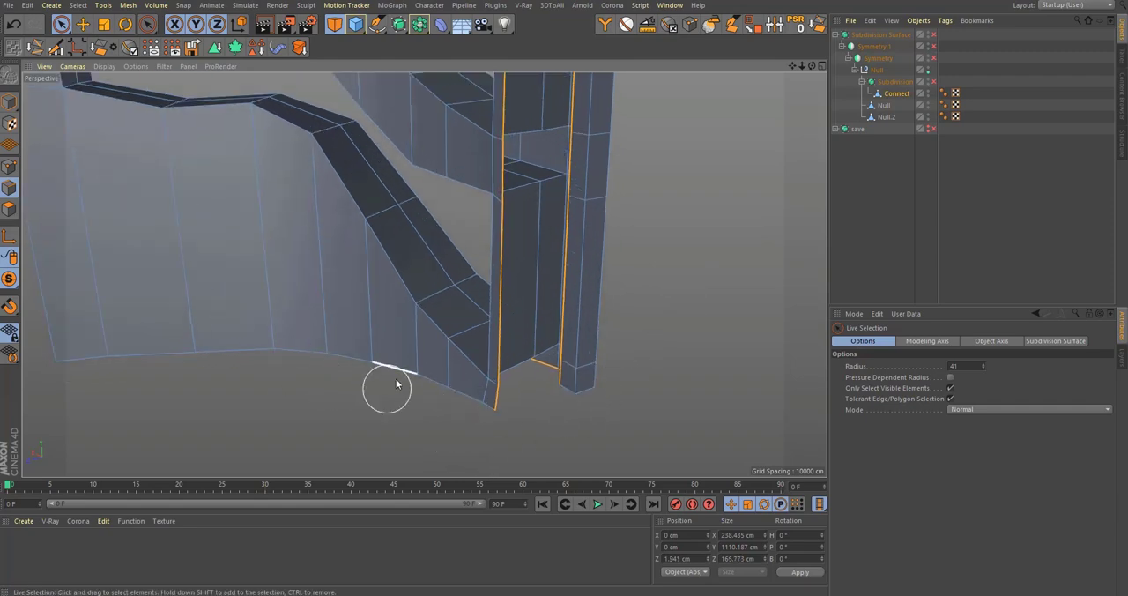
pyautogui.keyDown('alt'); pyautogui.moveTo(397, 371); pyautogui.dragTo(273, 304); pyautogui.keyUp('alt')
pyautogui.moveTo(439, 416)
pyautogui.keyDown('alt'); pyautogui.mouseDown()
pyautogui.moveTo(486, 428)
pyautogui.moveTo(464, 456)
pyautogui.moveTo(418, 391)
pyautogui.moveTo(363, 354)
pyautogui.moveTo(420, 416)
pyautogui.mouseUp(); pyautogui.keyUp('alt')
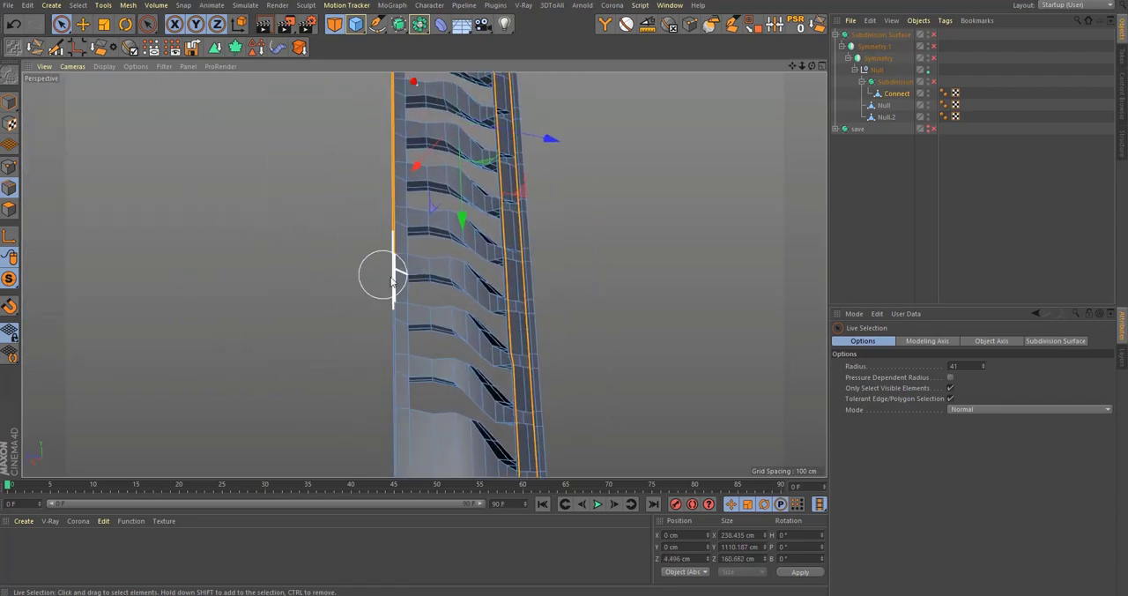
pyautogui.keyDown('alt'); pyautogui.moveTo(393, 280); pyautogui.dragTo(408, 381); pyautogui.keyUp('alt')
pyautogui.keyDown('alt'); pyautogui.moveTo(407, 173); pyautogui.dragTo(385, 379); pyautogui.keyUp('alt')
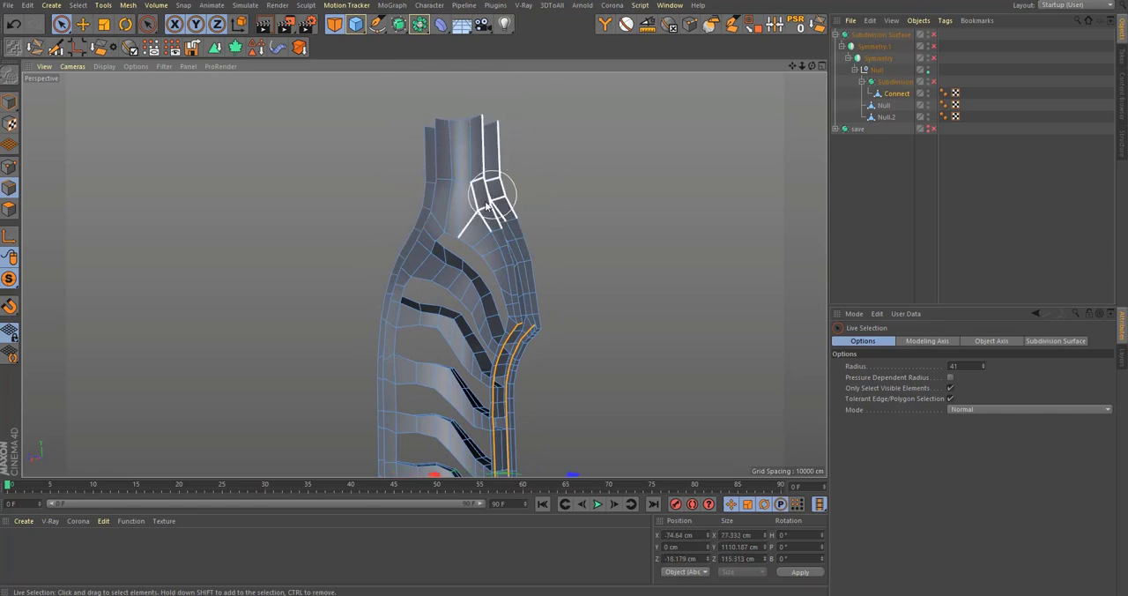
pyautogui.keyDown('alt'); pyautogui.moveTo(488, 205); pyautogui.dragTo(459, 171); pyautogui.keyUp('alt')
pyautogui.scroll(10, 503, 239)
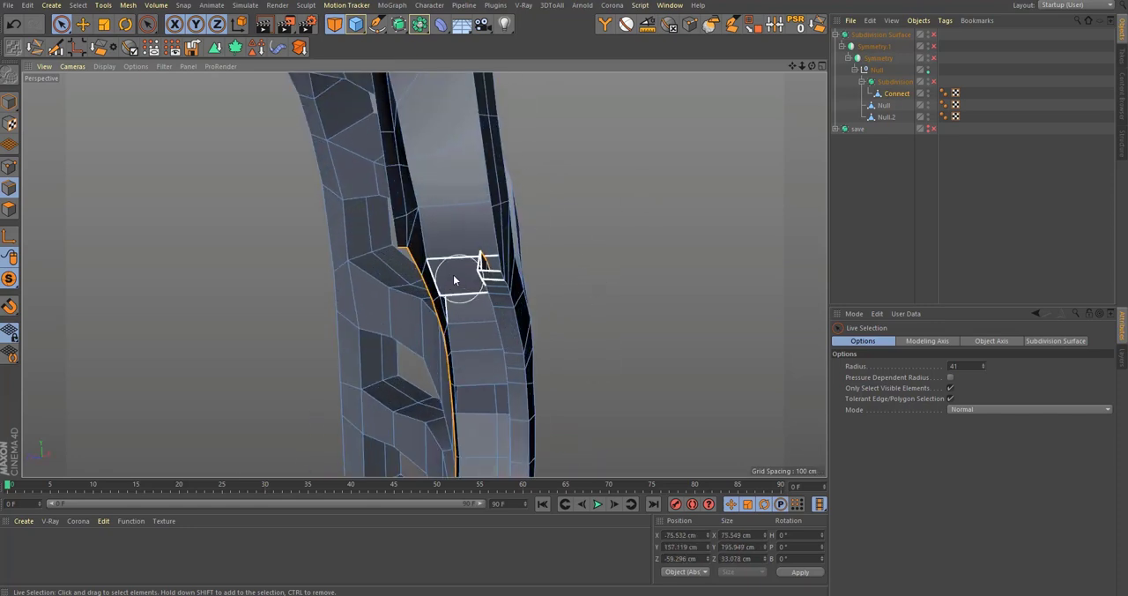
pyautogui.write('stic')
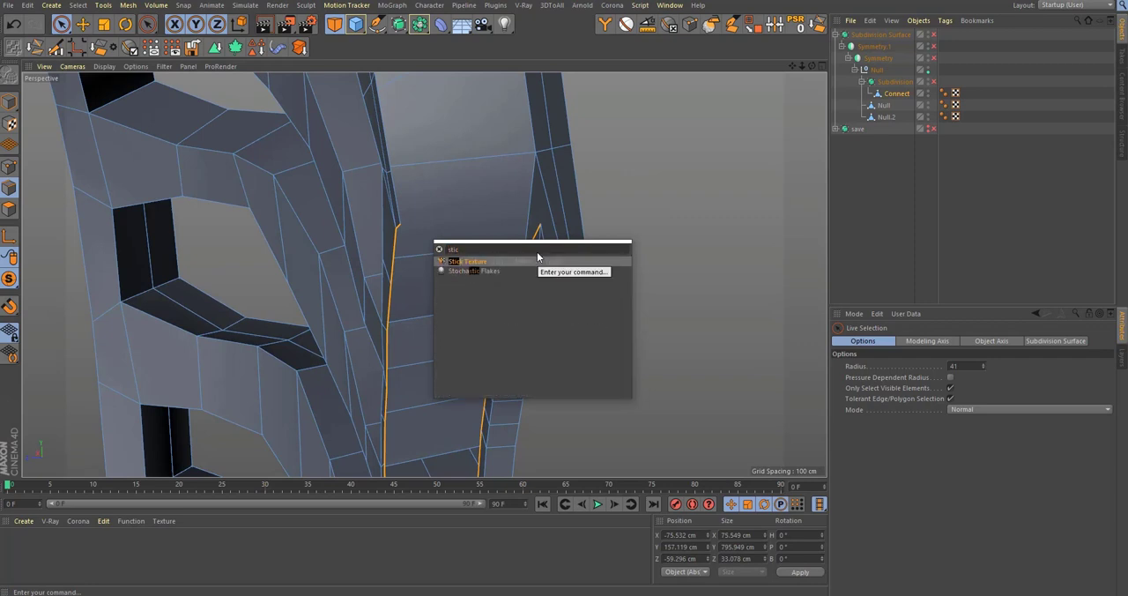
pyautogui.press('Down')
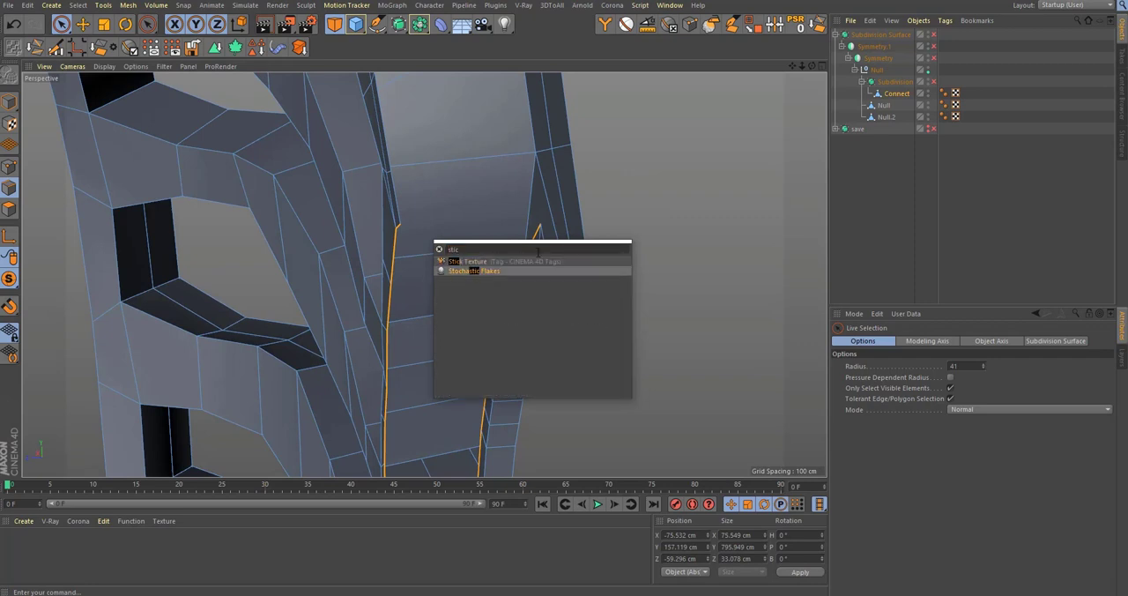
pyautogui.press('Escape')
# Step: Find the Stitch and Sew command and bridge the two selected groove borders, starting from their upper ends
pyautogui.hotkey('shift', 'c')
pyautogui.write('stiu')
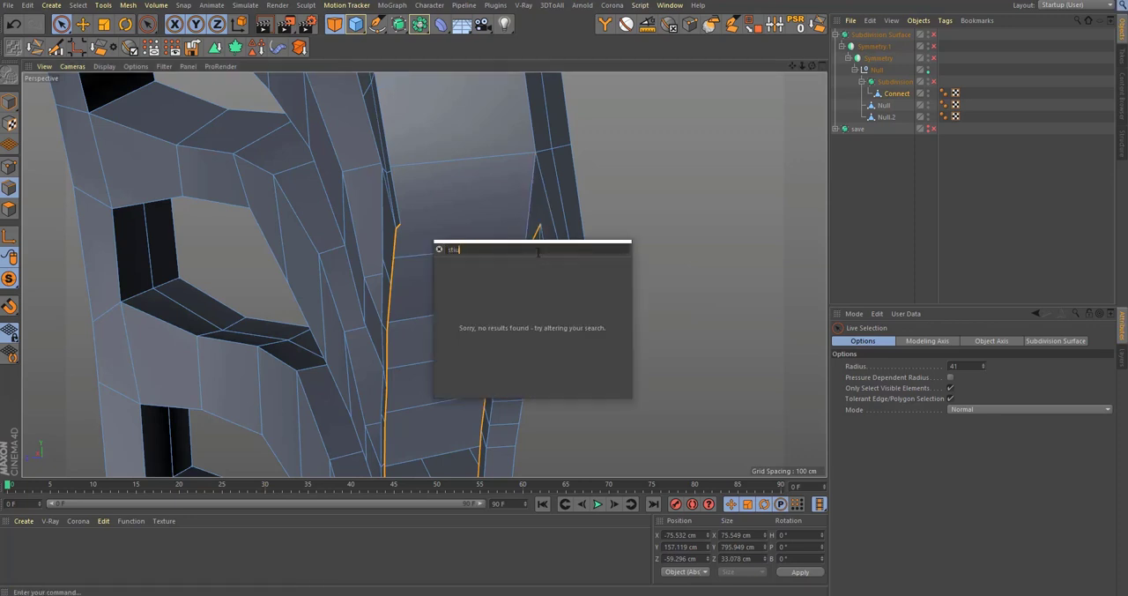
pyautogui.press('BackSpace')
pyautogui.write('c')
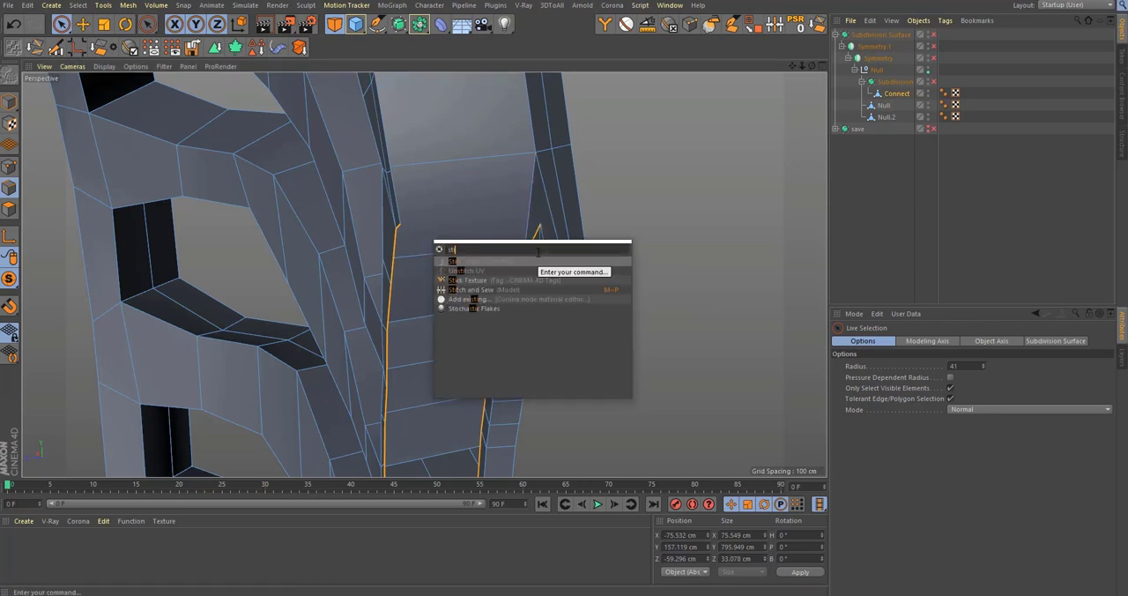
pyautogui.write('itch')
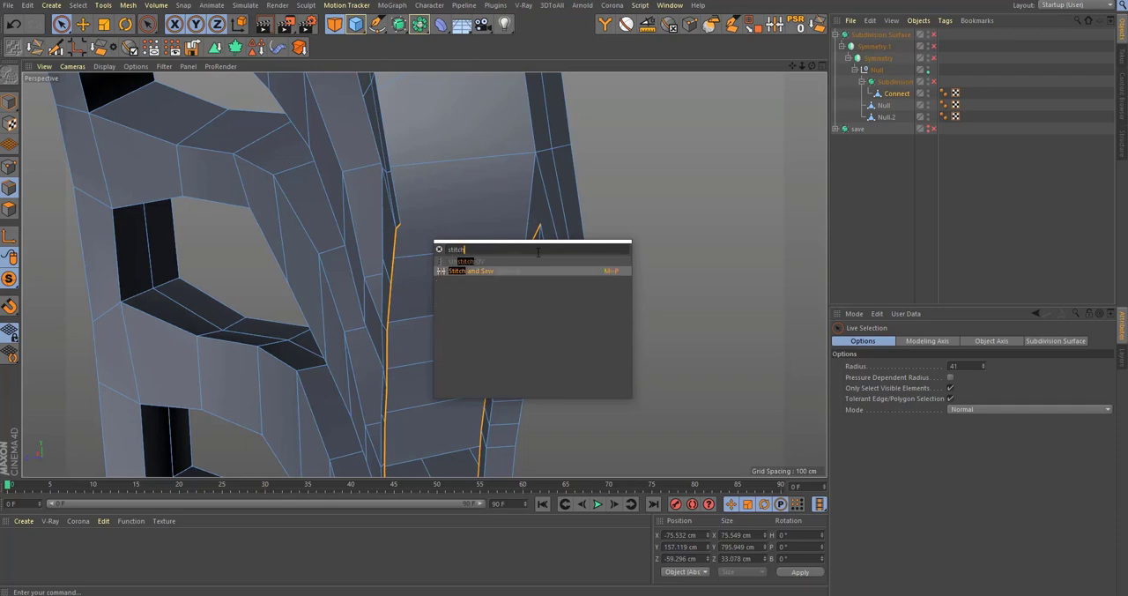
pyautogui.press('Return')
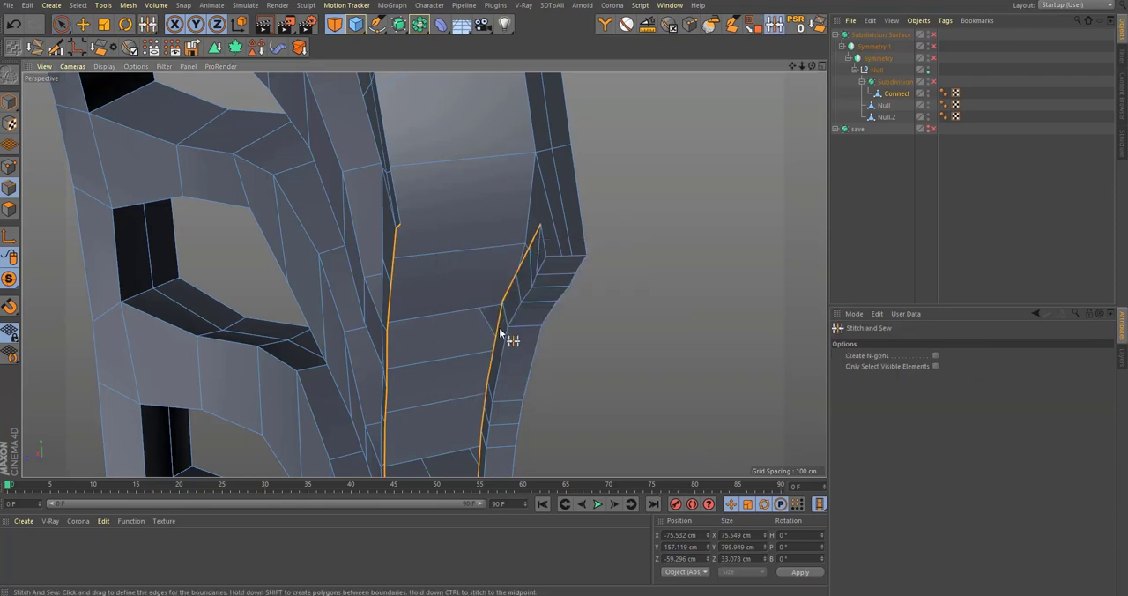
pyautogui.keyDown('alt'); pyautogui.moveTo(499, 333); pyautogui.dragTo(573, 254); pyautogui.keyUp('alt')
pyautogui.moveTo(589, 201)
pyautogui.keyDown('alt'); pyautogui.mouseDown()
pyautogui.moveTo(579, 238)
pyautogui.moveTo(529, 218)
pyautogui.moveTo(521, 173)
pyautogui.moveTo(589, 210)
pyautogui.mouseUp(); pyautogui.keyUp('alt')
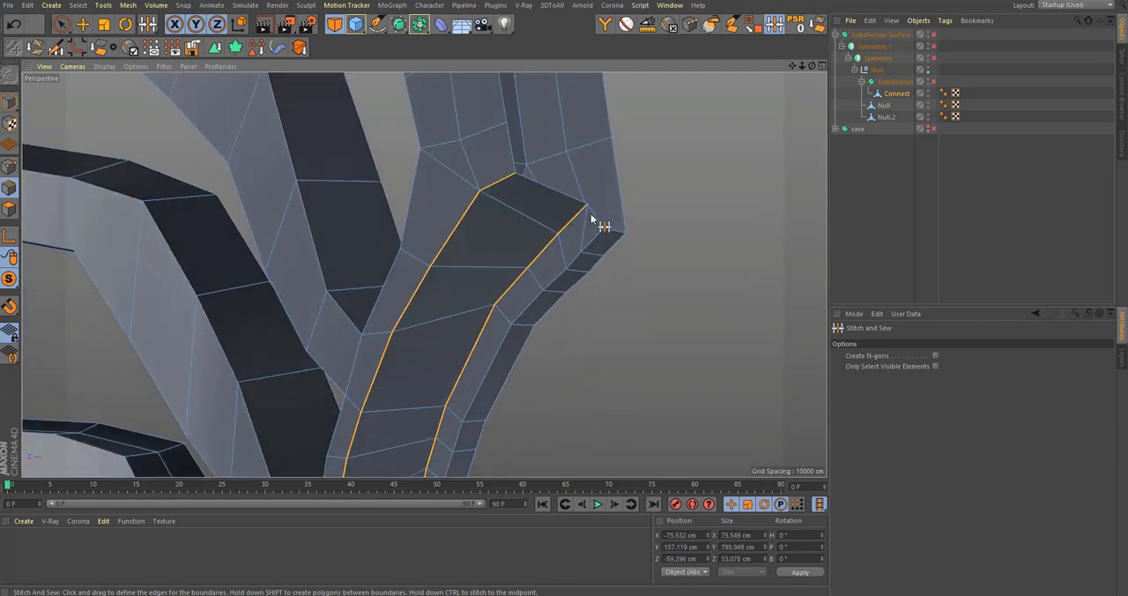
# Step: Re-enable the Subdivision Surface and Symmetry generators and deselect the Connect mesh to preview the bridged groove
pyautogui.keyDown('alt'); pyautogui.moveTo(591, 214); pyautogui.dragTo(493, 310, button='right'); pyautogui.keyUp('alt')
pyautogui.keyDown('alt'); pyautogui.moveTo(493, 311); pyautogui.dragTo(480, 328); pyautogui.keyUp('alt')
pyautogui.keyDown('alt'); pyautogui.moveTo(480, 327); pyautogui.dragTo(438, 251, button='middle'); pyautogui.keyUp('alt')
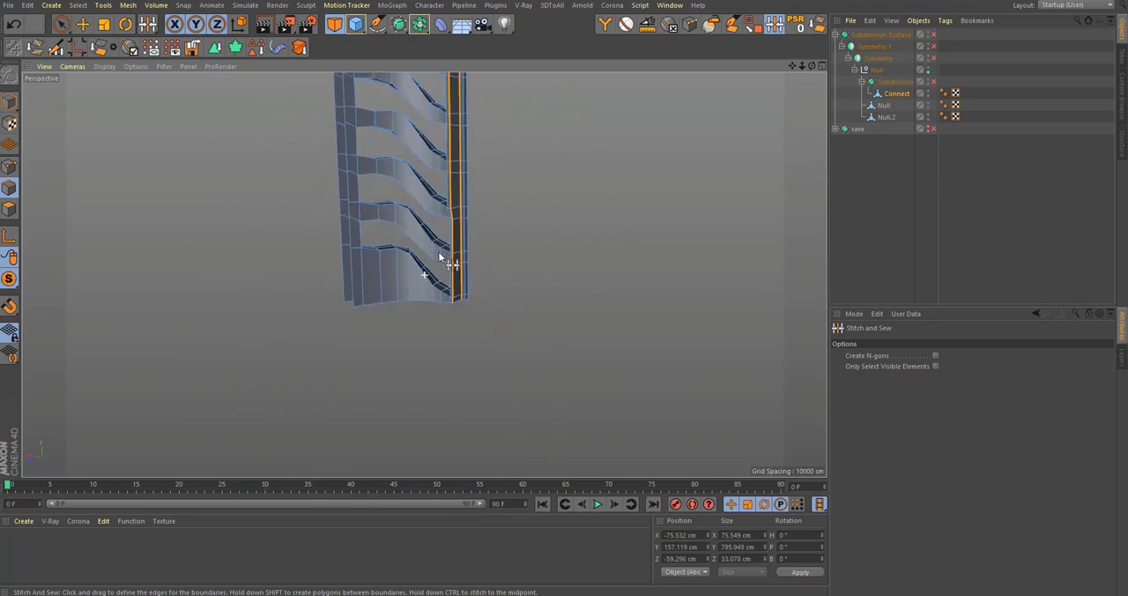
pyautogui.keyDown('alt'); pyautogui.moveTo(439, 251); pyautogui.dragTo(575, 233, button='right'); pyautogui.keyUp('alt')
pyautogui.keyDown('alt'); pyautogui.moveTo(575, 233); pyautogui.dragTo(467, 246); pyautogui.keyUp('alt')
pyautogui.press('q')
pyautogui.keyDown('alt'); pyautogui.moveTo(447, 305); pyautogui.dragTo(374, 309, button='right'); pyautogui.keyUp('alt')
pyautogui.keyDown('alt'); pyautogui.moveTo(436, 229); pyautogui.dragTo(448, 396, button='middle'); pyautogui.keyUp('alt')
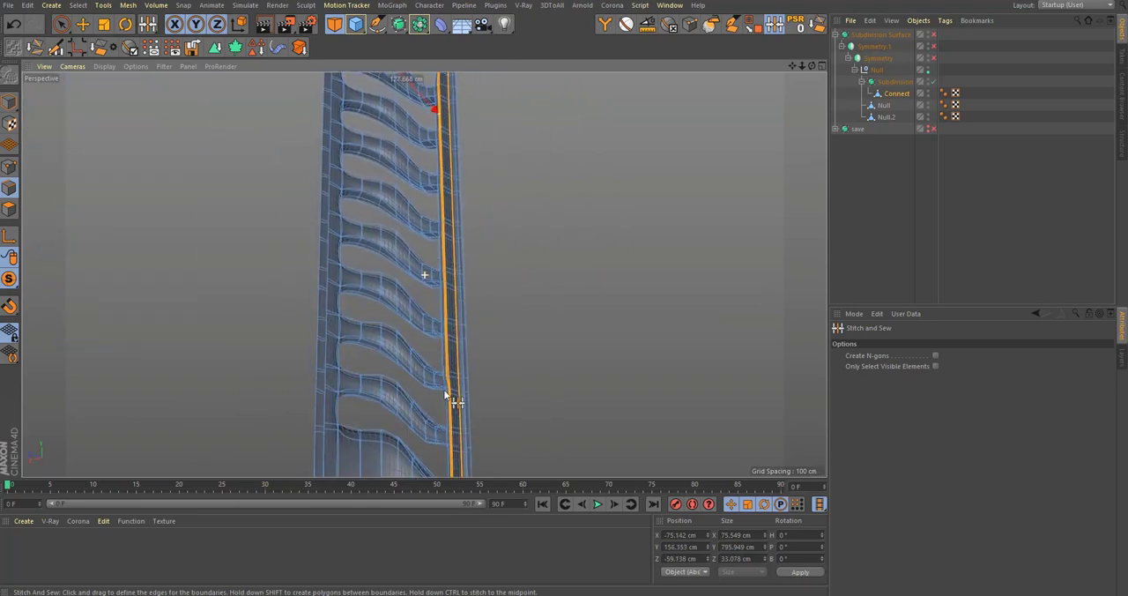
pyautogui.keyDown('alt'); pyautogui.moveTo(438, 159); pyautogui.dragTo(429, 379, button='middle'); pyautogui.keyUp('alt')
pyautogui.keyDown('alt'); pyautogui.moveTo(426, 259); pyautogui.dragTo(573, 255, button='right'); pyautogui.keyUp('alt')
pyautogui.keyDown('alt'); pyautogui.moveTo(493, 317); pyautogui.dragTo(355, 354); pyautogui.keyUp('alt')
pyautogui.click(949, 82)
# Step: Examine the smoothed, mirrored bottle around the central groove, shoulders, side ribs and base
pyautogui.keyDown('alt'); pyautogui.moveTo(441, 305); pyautogui.dragTo(366, 310, button='right'); pyautogui.keyUp('alt')
pyautogui.keyDown('alt'); pyautogui.moveTo(423, 272); pyautogui.dragTo(617, 265); pyautogui.keyUp('alt')
pyautogui.keyDown('alt'); pyautogui.moveTo(581, 276); pyautogui.dragTo(647, 249, button='right'); pyautogui.keyUp('alt')
pyautogui.keyDown('alt'); pyautogui.moveTo(647, 249); pyautogui.dragTo(559, 257); pyautogui.keyUp('alt')
pyautogui.keyDown('alt'); pyautogui.moveTo(559, 257); pyautogui.dragTo(459, 247, button='right'); pyautogui.keyUp('alt')
pyautogui.keyDown('alt'); pyautogui.moveTo(459, 247); pyautogui.dragTo(516, 338, button='middle'); pyautogui.keyUp('alt')
pyautogui.keyDown('alt'); pyautogui.moveTo(495, 156); pyautogui.dragTo(566, 152, button='right'); pyautogui.keyUp('alt')
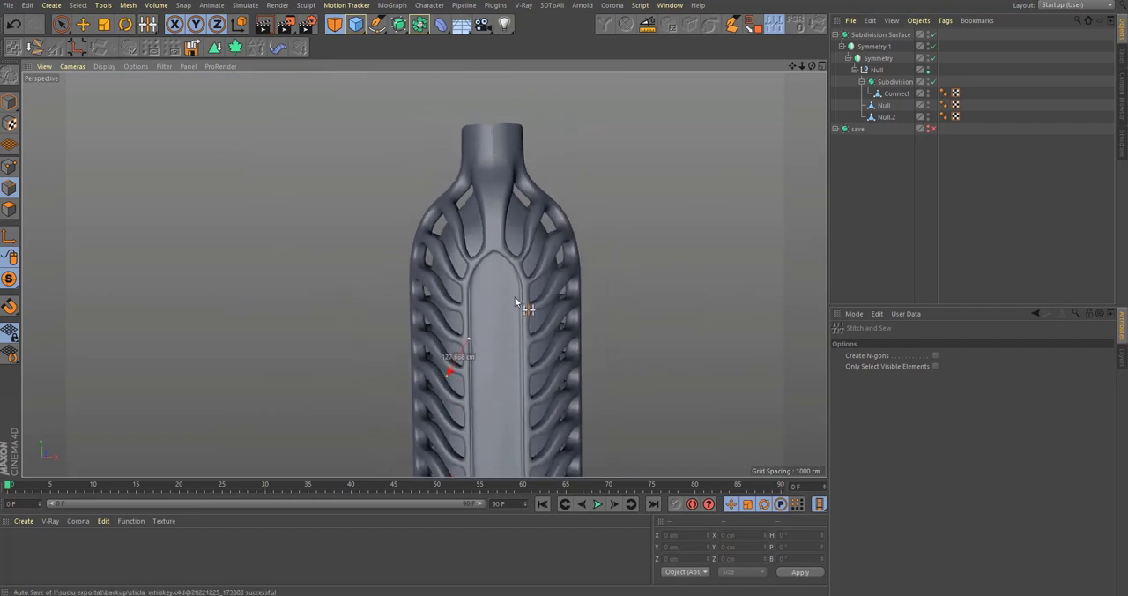
pyautogui.keyDown('alt'); pyautogui.moveTo(517, 308); pyautogui.dragTo(526, 291, button='middle'); pyautogui.keyUp('alt')
pyautogui.keyDown('alt'); pyautogui.moveTo(495, 212); pyautogui.dragTo(499, 323, button='right'); pyautogui.keyUp('alt')
pyautogui.keyDown('alt'); pyautogui.moveTo(499, 322); pyautogui.dragTo(535, 245, button='middle'); pyautogui.keyUp('alt')
pyautogui.keyDown('alt'); pyautogui.moveTo(540, 237); pyautogui.dragTo(491, 336, button='right'); pyautogui.keyUp('alt')
pyautogui.keyDown('alt'); pyautogui.moveTo(490, 337); pyautogui.dragTo(500, 305, button='middle'); pyautogui.keyUp('alt')
pyautogui.keyDown('alt'); pyautogui.moveTo(504, 309); pyautogui.dragTo(566, 374); pyautogui.keyUp('alt')
pyautogui.keyDown('alt'); pyautogui.moveTo(566, 374); pyautogui.dragTo(576, 295, button='middle'); pyautogui.keyUp('alt')
pyautogui.keyDown('alt'); pyautogui.moveTo(576, 296); pyautogui.dragTo(670, 291, button='right'); pyautogui.keyUp('alt')
pyautogui.keyDown('alt'); pyautogui.moveTo(670, 291); pyautogui.dragTo(591, 176, button='middle'); pyautogui.keyUp('alt')
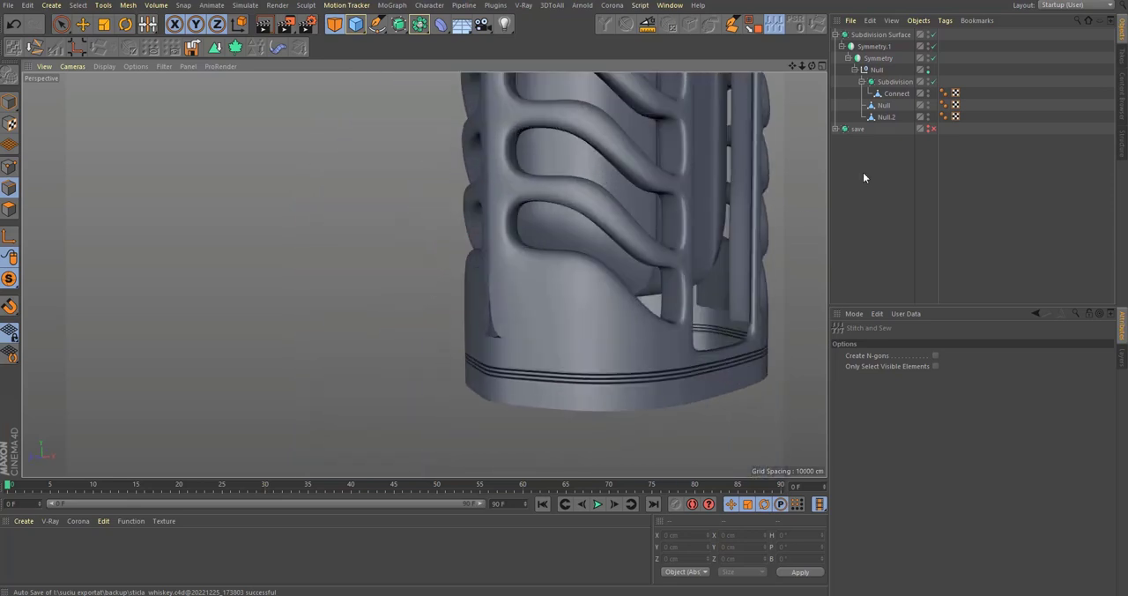
pyautogui.keyDown('alt'); pyautogui.moveTo(769, 227); pyautogui.dragTo(562, 361, button='middle'); pyautogui.keyUp('alt')
pyautogui.keyDown('alt'); pyautogui.moveTo(562, 362); pyautogui.dragTo(546, 298, button='right'); pyautogui.keyUp('alt')
pyautogui.keyDown('alt'); pyautogui.moveTo(546, 298); pyautogui.dragTo(537, 362, button='middle'); pyautogui.keyUp('alt')
pyautogui.keyDown('alt'); pyautogui.moveTo(538, 362); pyautogui.dragTo(505, 329); pyautogui.keyUp('alt')
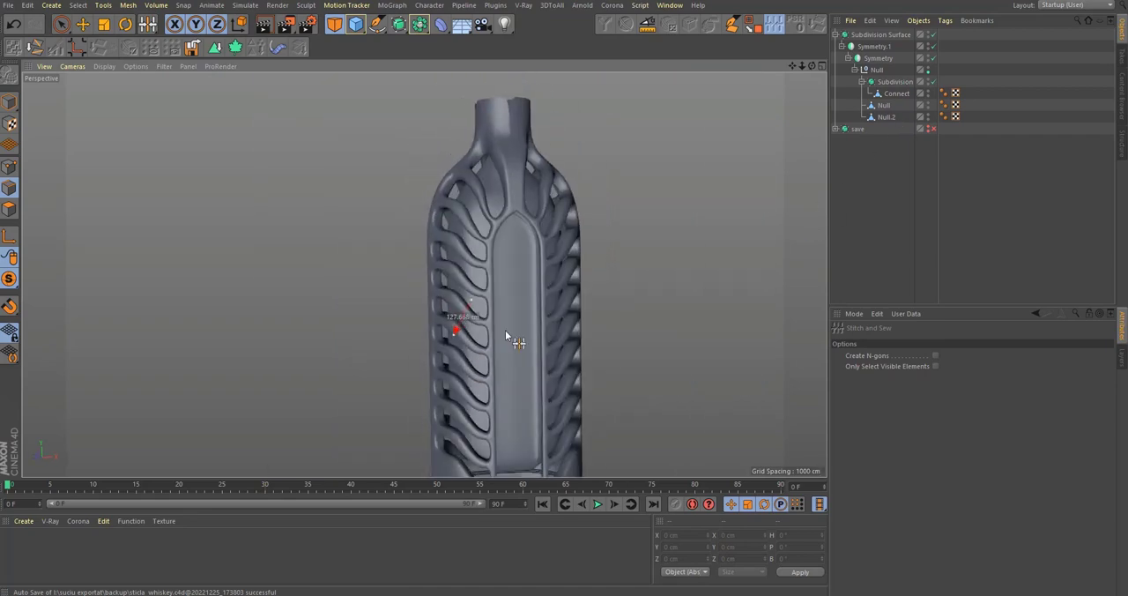
# Step: Compare the bottle neck in the Front view with the stopper and collar in the reference image
pyautogui.middleClick(518, 331)
pyautogui.middleClick(583, 441)
pyautogui.scroll(-10, 538, 393)
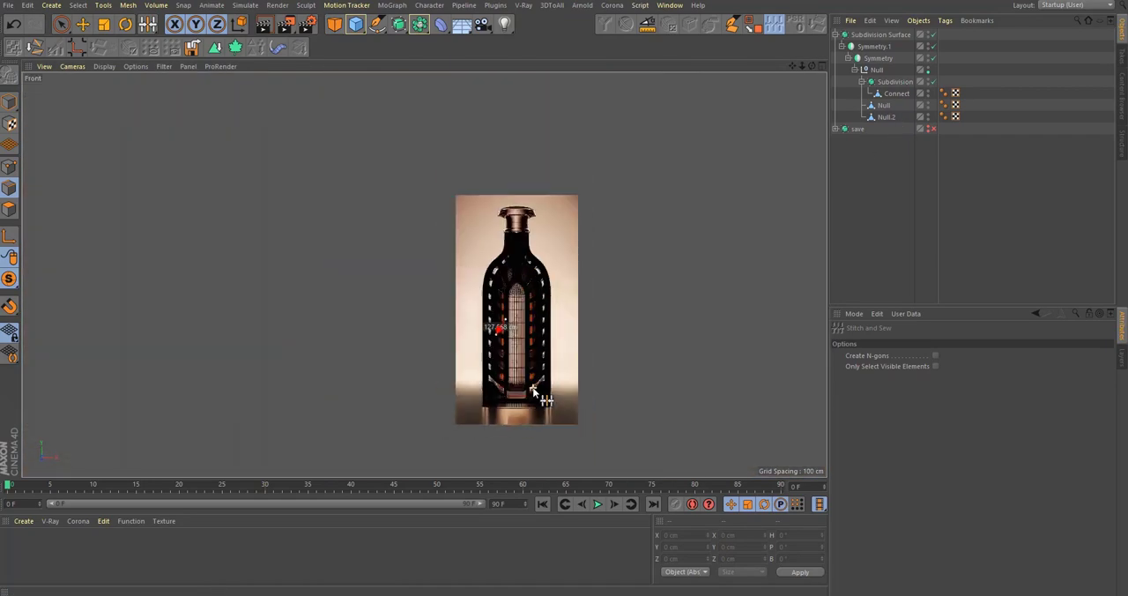
pyautogui.scroll(6, 525, 199)
pyautogui.keyDown('alt'); pyautogui.moveTo(498, 407); pyautogui.dragTo(531, 294, button='middle'); pyautogui.keyUp('alt')
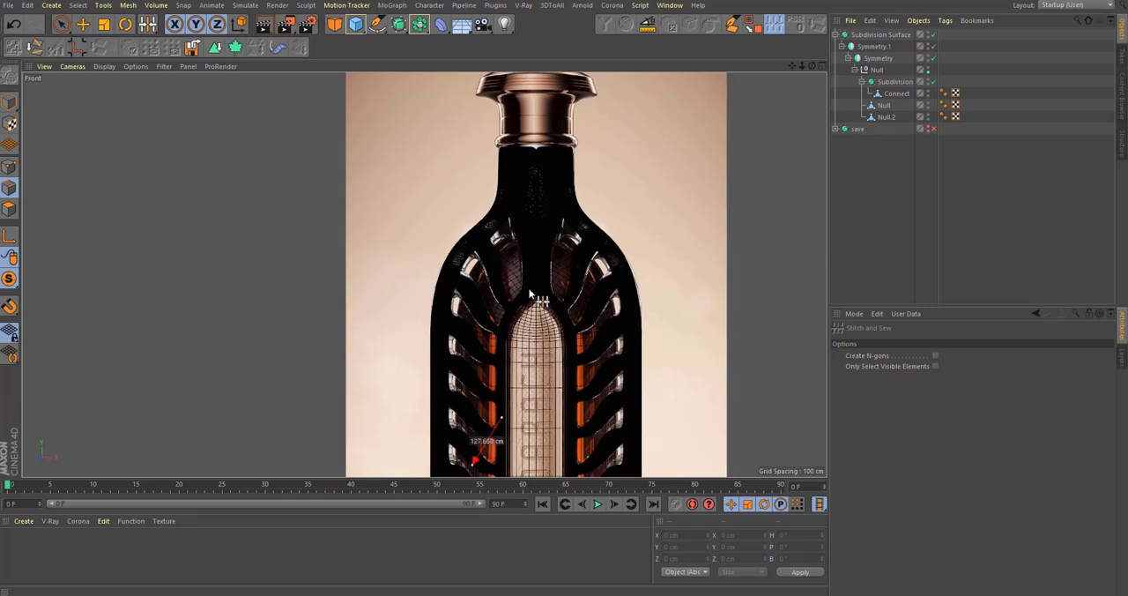
pyautogui.scroll(2, 541, 232)
pyautogui.scroll(6, 622, 210)
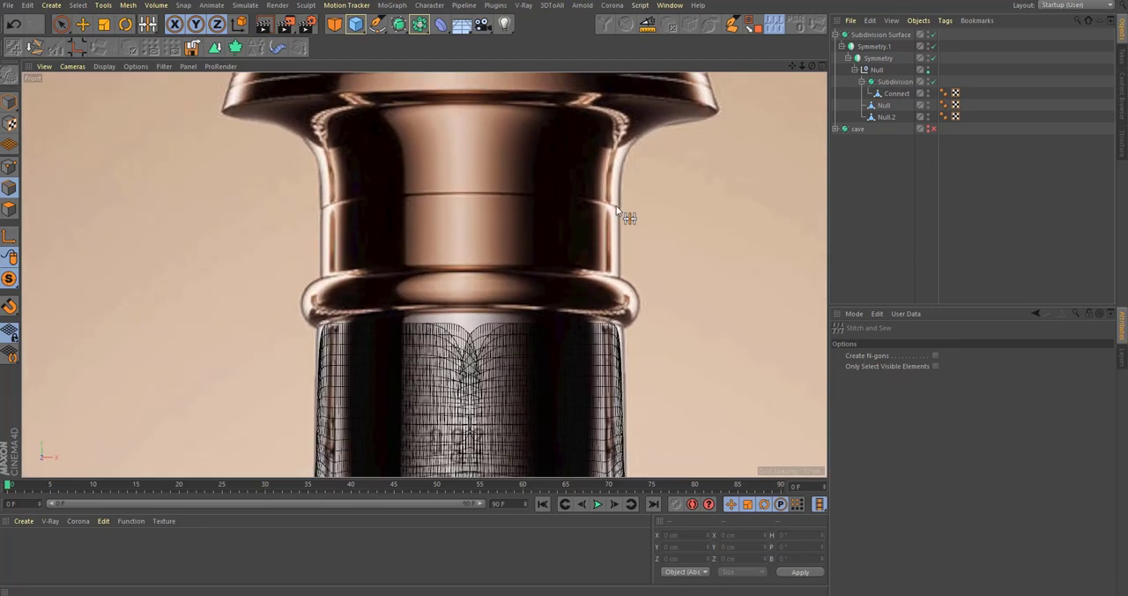
pyautogui.scroll(-8, 568, 268)
pyautogui.scroll(8, 579, 265)
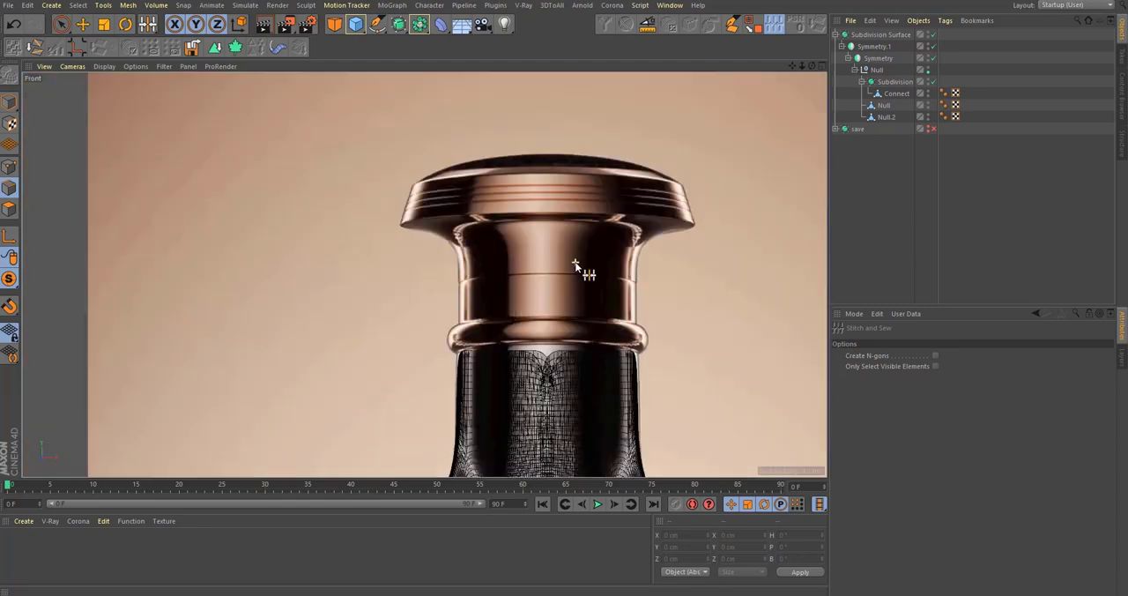
# Step: Select the Connect mesh and examine its geometry around the open neck and its inner tube
pyautogui.click(885, 106)
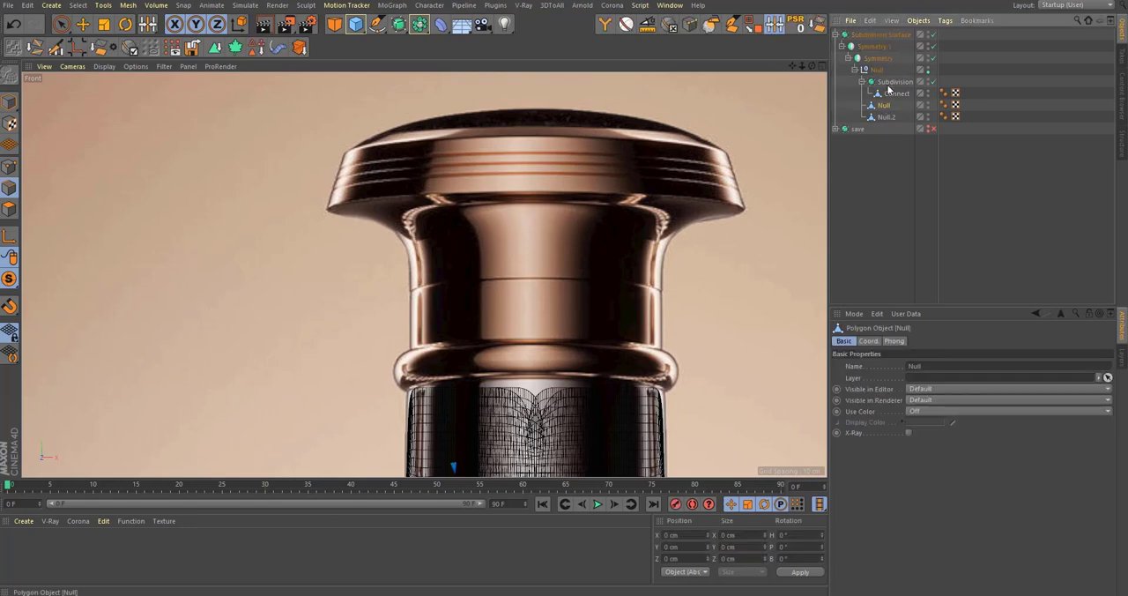
pyautogui.click(897, 93)
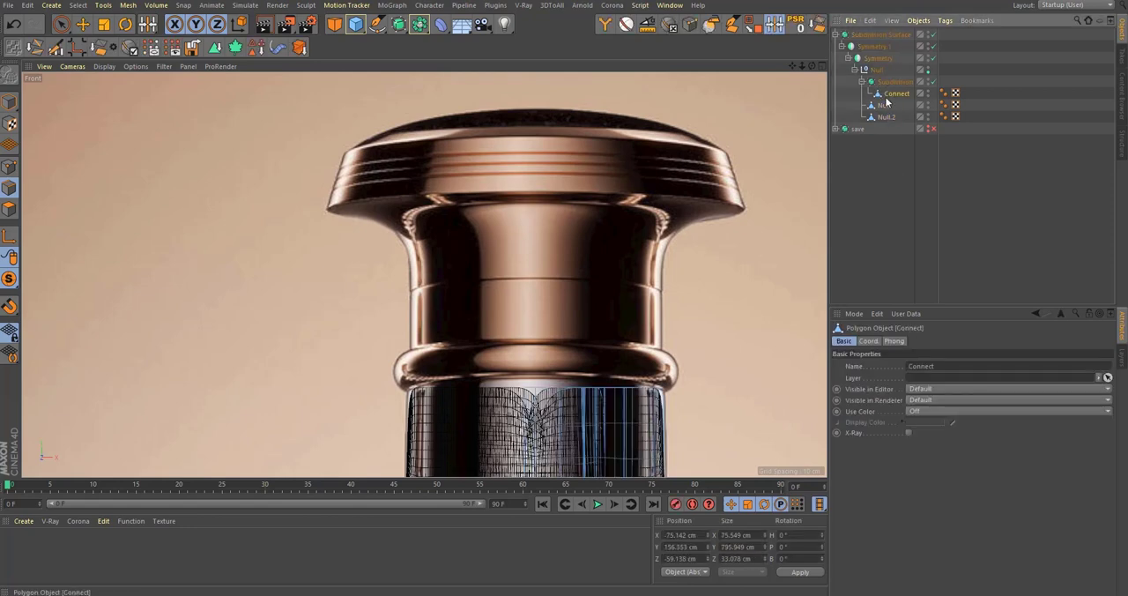
pyautogui.scroll(-4, 517, 265)
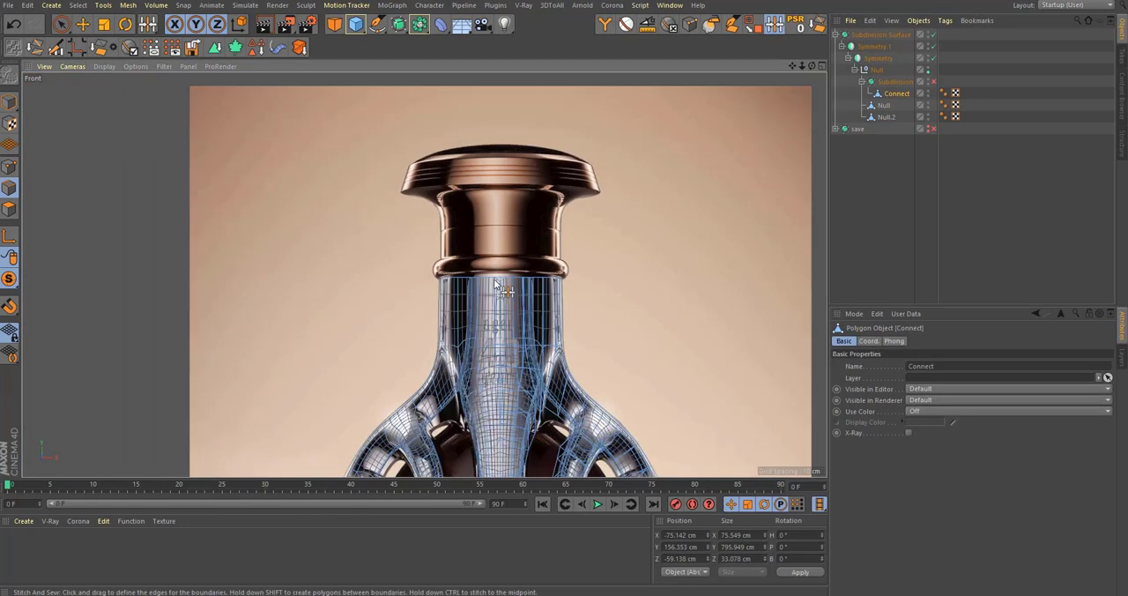
pyautogui.middleClick(496, 284)
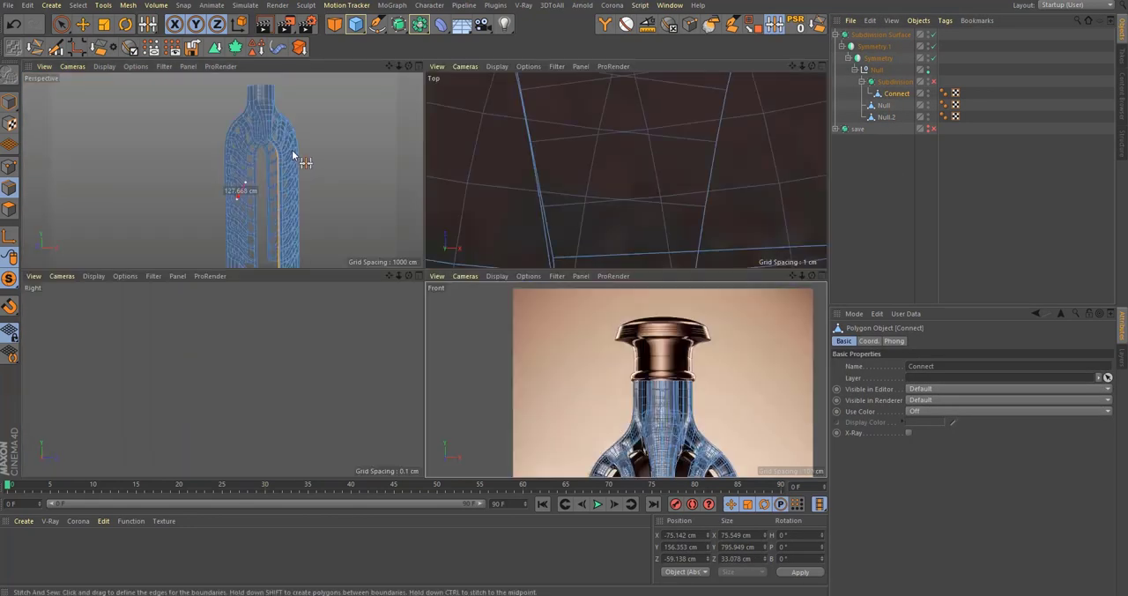
pyautogui.middleClick(292, 149)
pyautogui.keyDown('alt'); pyautogui.moveTo(490, 189); pyautogui.dragTo(489, 211); pyautogui.keyUp('alt')
pyautogui.keyDown('alt'); pyautogui.moveTo(489, 212); pyautogui.dragTo(574, 157, button='right'); pyautogui.keyUp('alt')
pyautogui.keyDown('alt'); pyautogui.moveTo(575, 157); pyautogui.dragTo(482, 259); pyautogui.keyUp('alt')
pyautogui.keyDown('alt'); pyautogui.moveTo(483, 259); pyautogui.dragTo(570, 224, button='right'); pyautogui.keyUp('alt')
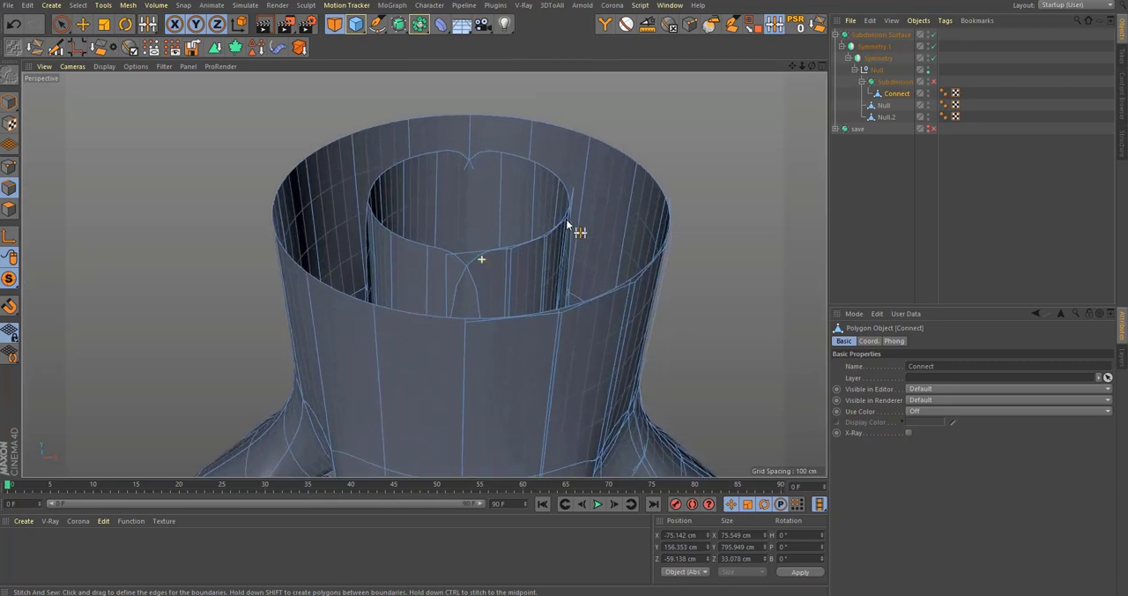
pyautogui.keyDown('alt'); pyautogui.moveTo(570, 224); pyautogui.dragTo(478, 291); pyautogui.keyUp('alt')
pyautogui.keyDown('alt'); pyautogui.moveTo(478, 292); pyautogui.dragTo(544, 302, button='right'); pyautogui.keyUp('alt')
pyautogui.click(885, 106)
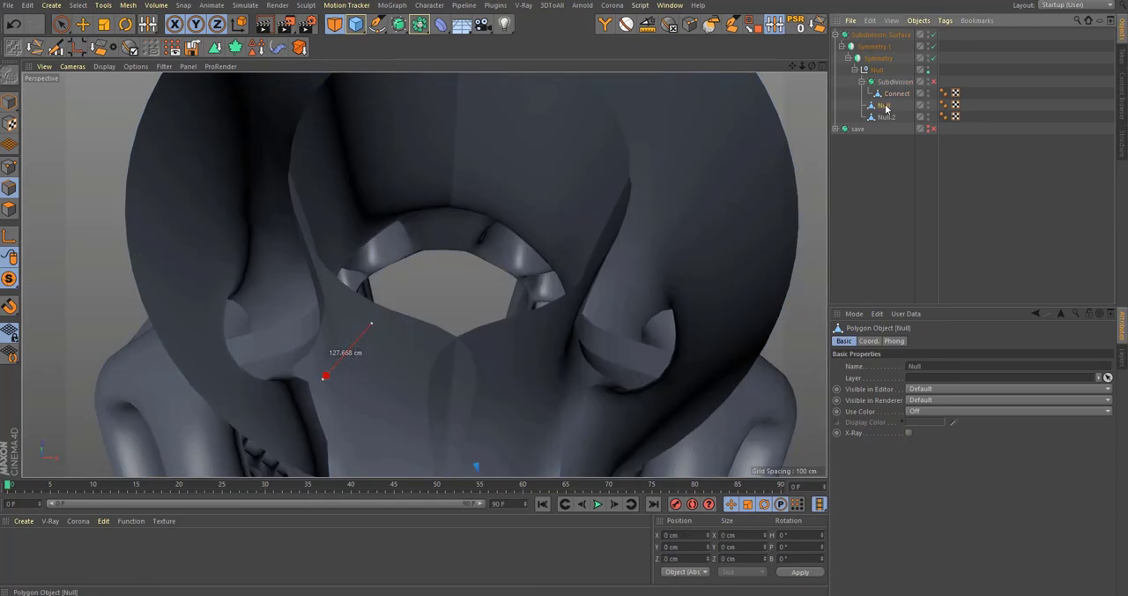
pyautogui.click(892, 95)
pyautogui.press('q')
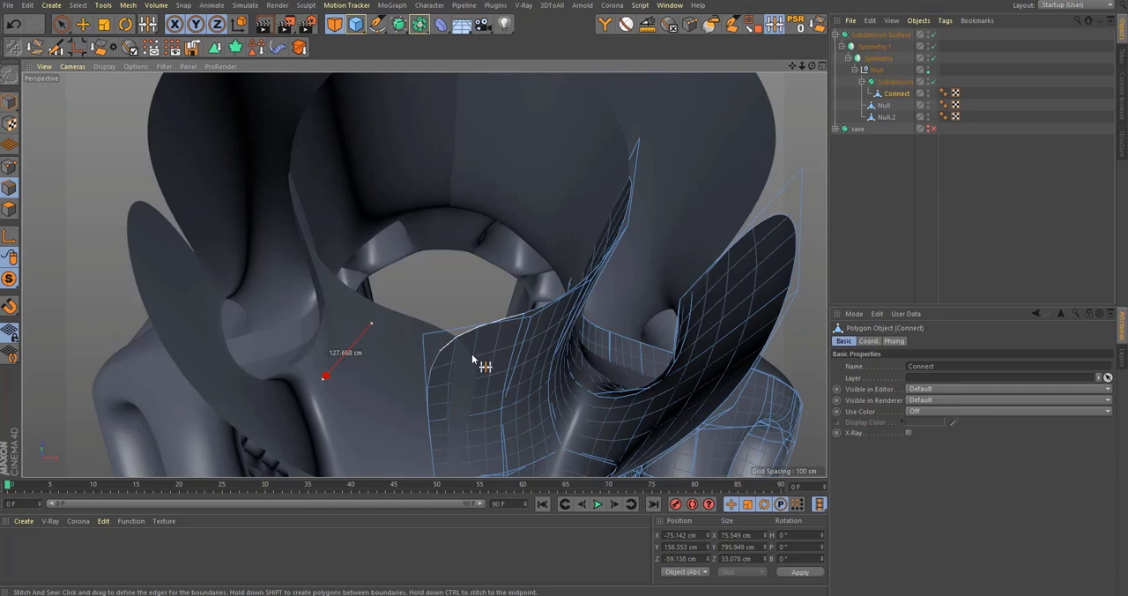
pyautogui.keyDown('alt'); pyautogui.moveTo(471, 354); pyautogui.dragTo(573, 304); pyautogui.keyUp('alt')
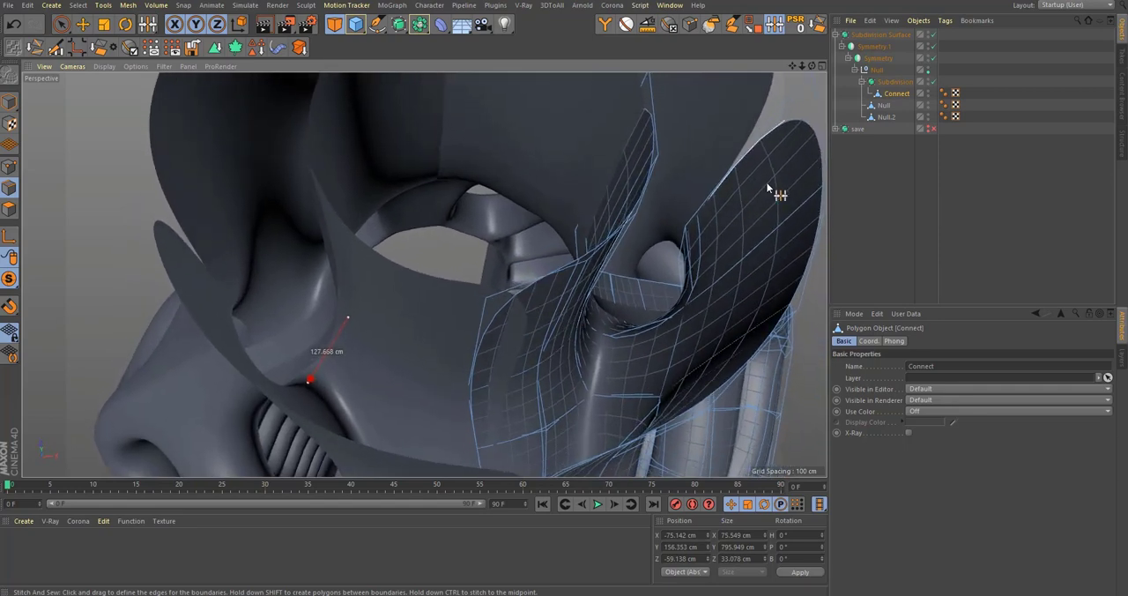
# Step: Move the Connect mesh out of its nested Subdivision Surface and delete that generator
pyautogui.click(879, 80)
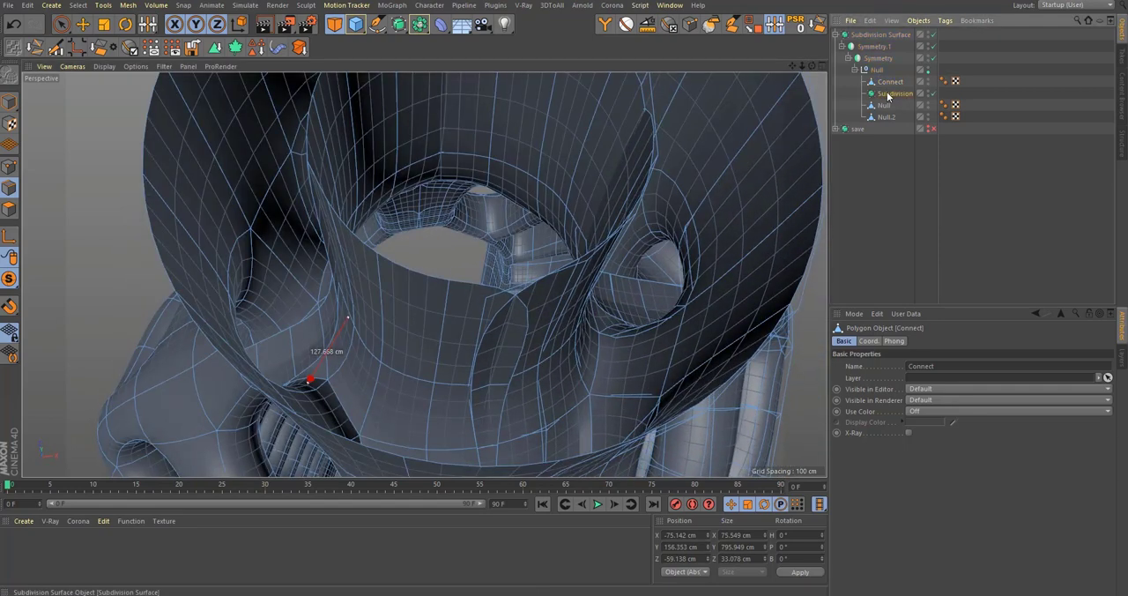
pyautogui.press('Delete')
pyautogui.click(886, 84)
# Step: Turn off the outer Subdivision Surface and rectangle-select the Connect mesh's front centre seam edges in the Top view
pyautogui.press('q')
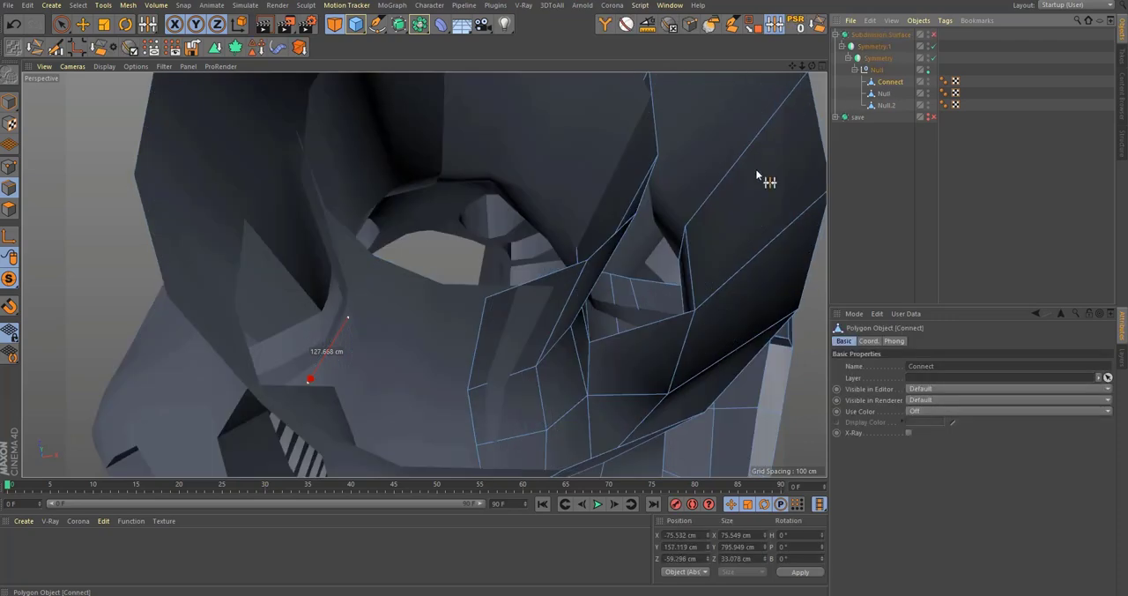
pyautogui.keyDown('alt'); pyautogui.moveTo(486, 330); pyautogui.dragTo(447, 367); pyautogui.keyUp('alt')
pyautogui.middleClick(447, 367)
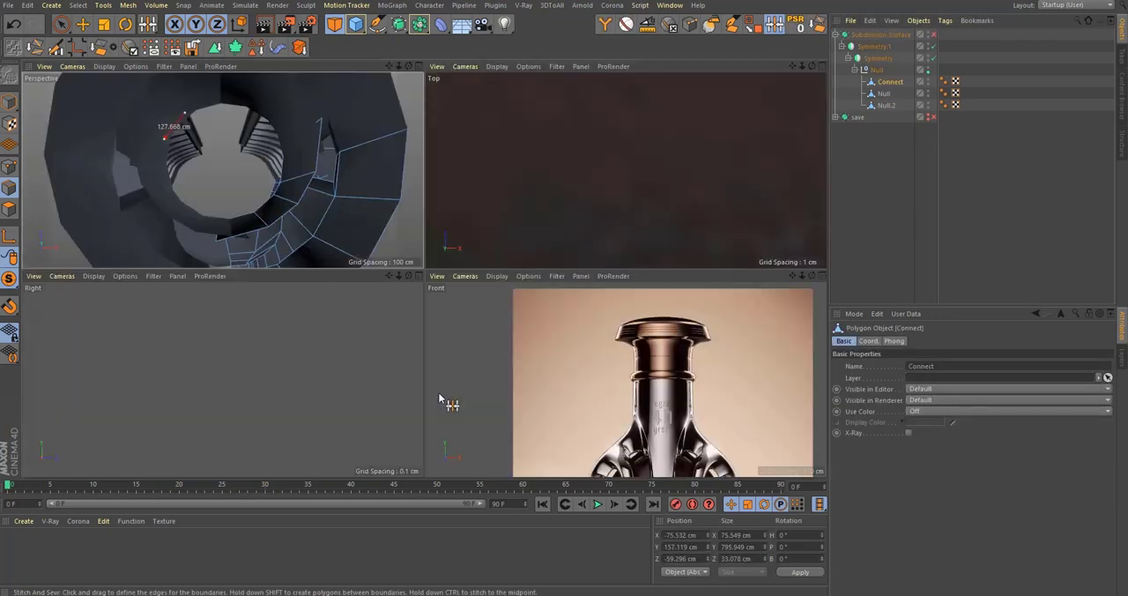
pyautogui.middleClick(513, 247)
pyautogui.keyDown('alt'); pyautogui.moveTo(514, 246); pyautogui.dragTo(364, 336, button='right'); pyautogui.keyUp('alt')
pyautogui.keyDown('alt'); pyautogui.moveTo(626, 268); pyautogui.dragTo(588, 298, button='middle'); pyautogui.keyUp('alt')
pyautogui.scroll(3, 476, 305)
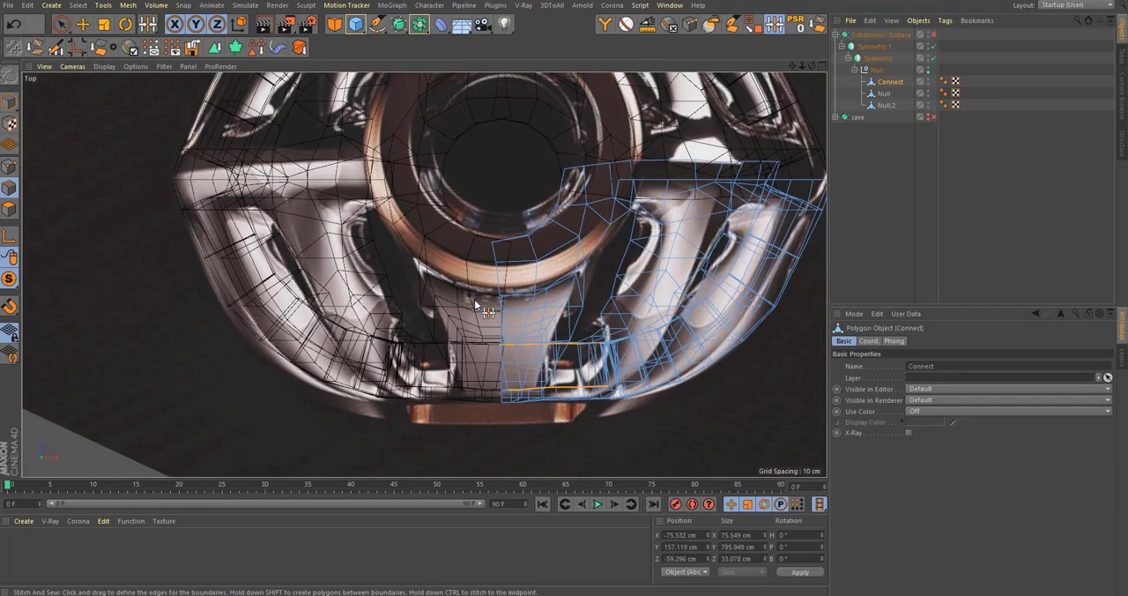
pyautogui.press('space')
pyautogui.keyDown('alt'); pyautogui.moveTo(473, 348); pyautogui.dragTo(427, 346, button='middle'); pyautogui.keyUp('alt')
pyautogui.moveTo(383, 204); pyautogui.dragTo(388, 317)
pyautogui.press('F1')
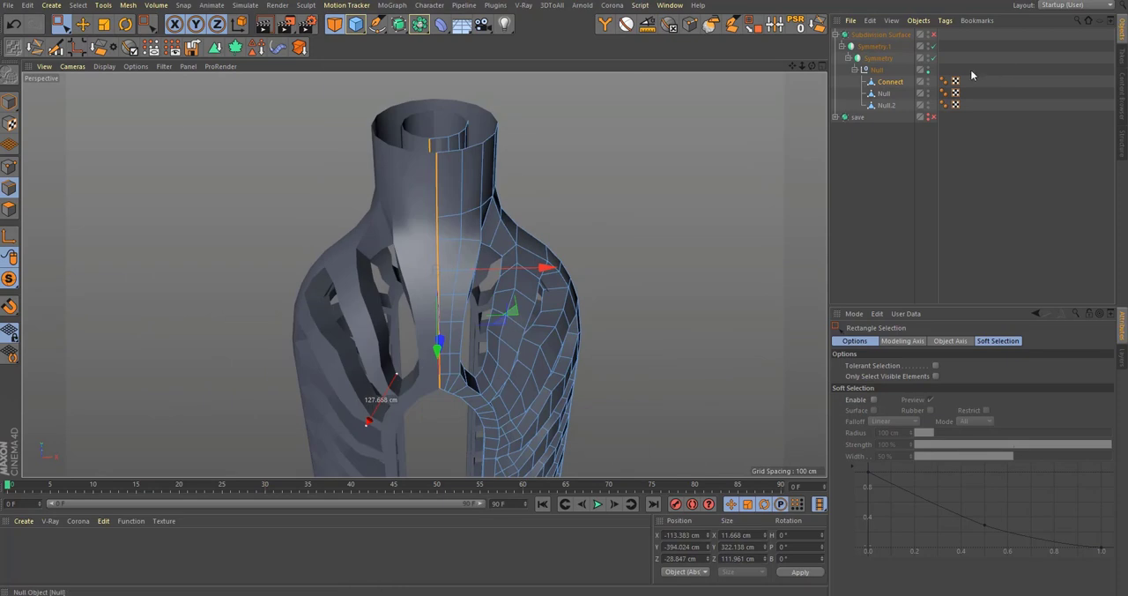
pyautogui.click(885, 94)
pyautogui.click(888, 82)
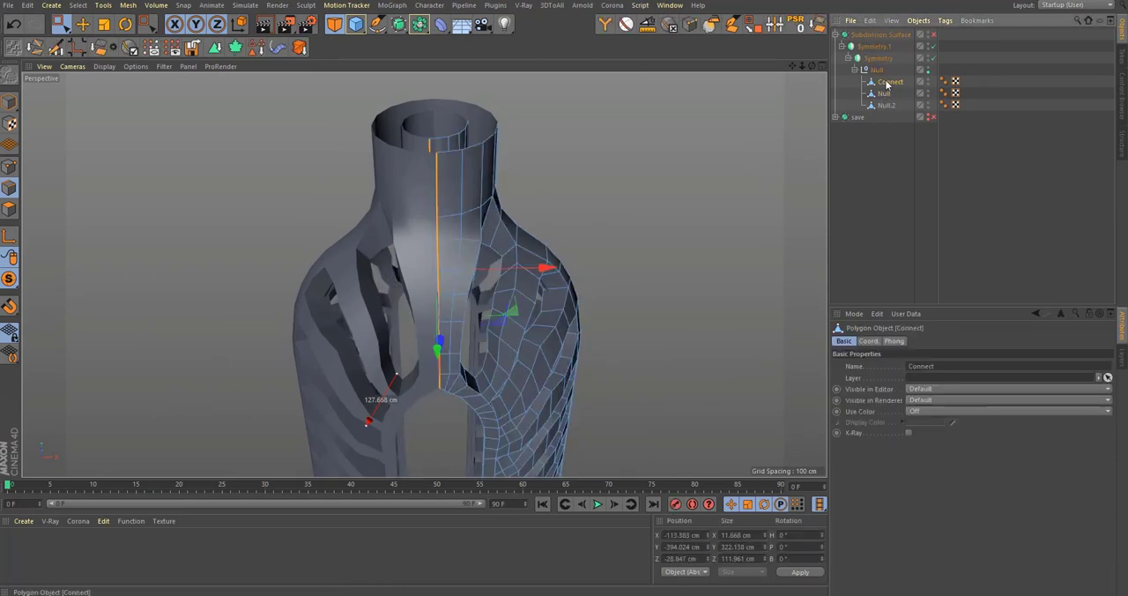
pyautogui.keyDown('alt'); pyautogui.moveTo(432, 349); pyautogui.dragTo(463, 370); pyautogui.keyUp('alt')
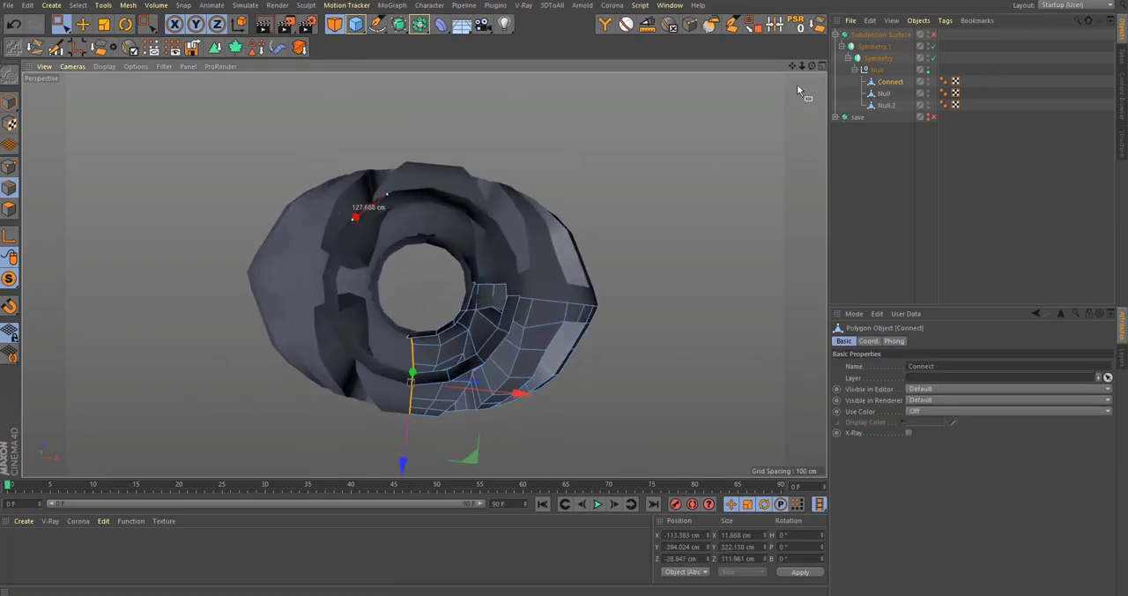
pyautogui.click(751, 25)
pyautogui.click(491, 330)
pyautogui.keyDown('alt'); pyautogui.moveTo(496, 449); pyautogui.dragTo(477, 323); pyautogui.keyUp('alt')
pyautogui.press('F2')
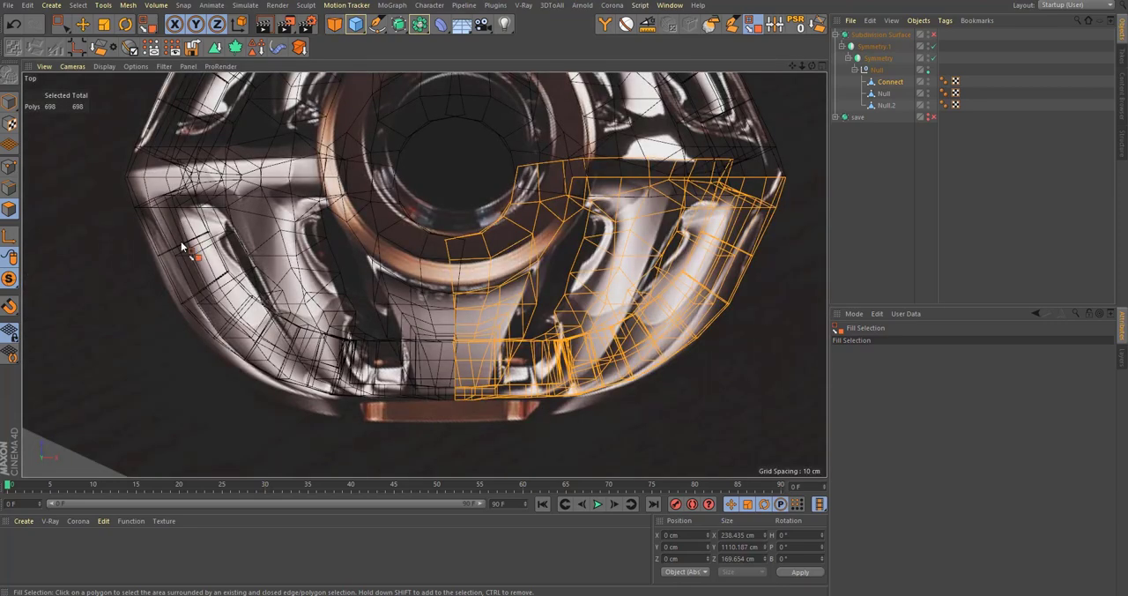
pyautogui.click(9, 188)
# Step: Flatten the rectangle-selected front centre seam edges by scaling them to 0 cm along X
pyautogui.press('0')
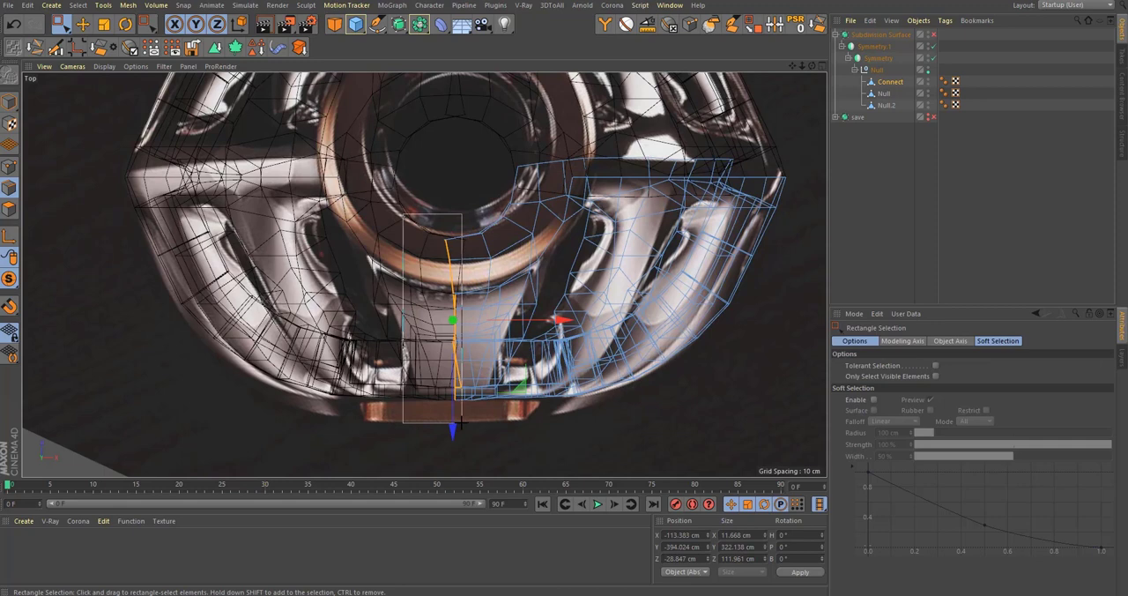
pyautogui.middleClick(518, 339)
pyautogui.middleClick(377, 244)
pyautogui.keyDown('alt'); pyautogui.moveTo(377, 244); pyautogui.dragTo(455, 304); pyautogui.keyUp('alt')
pyautogui.press('t')
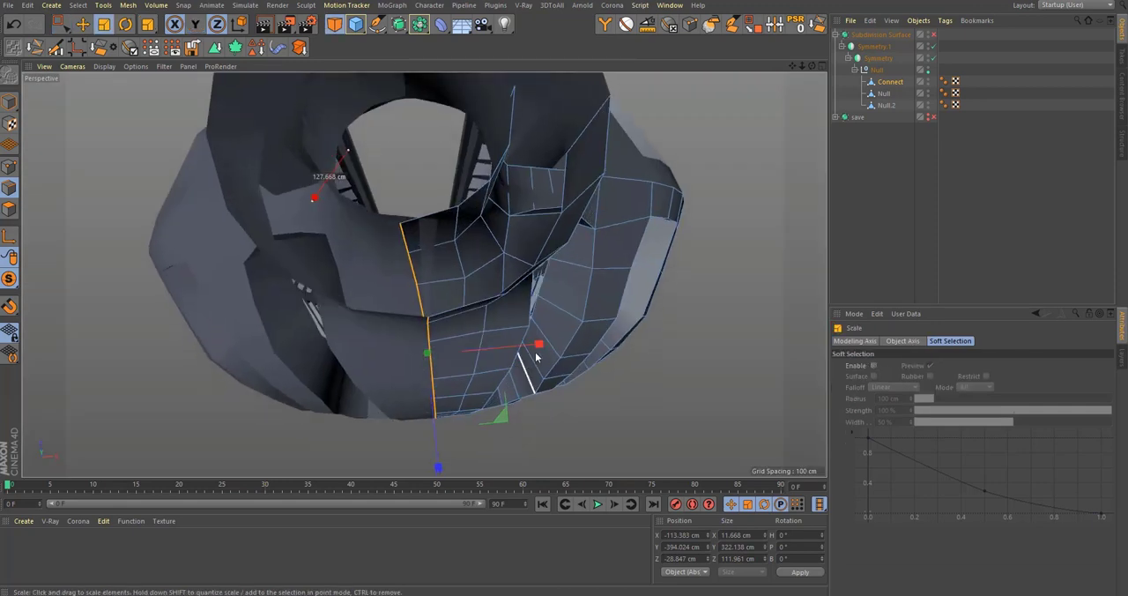
pyautogui.moveTo(536, 347); pyautogui.dragTo(453, 367)
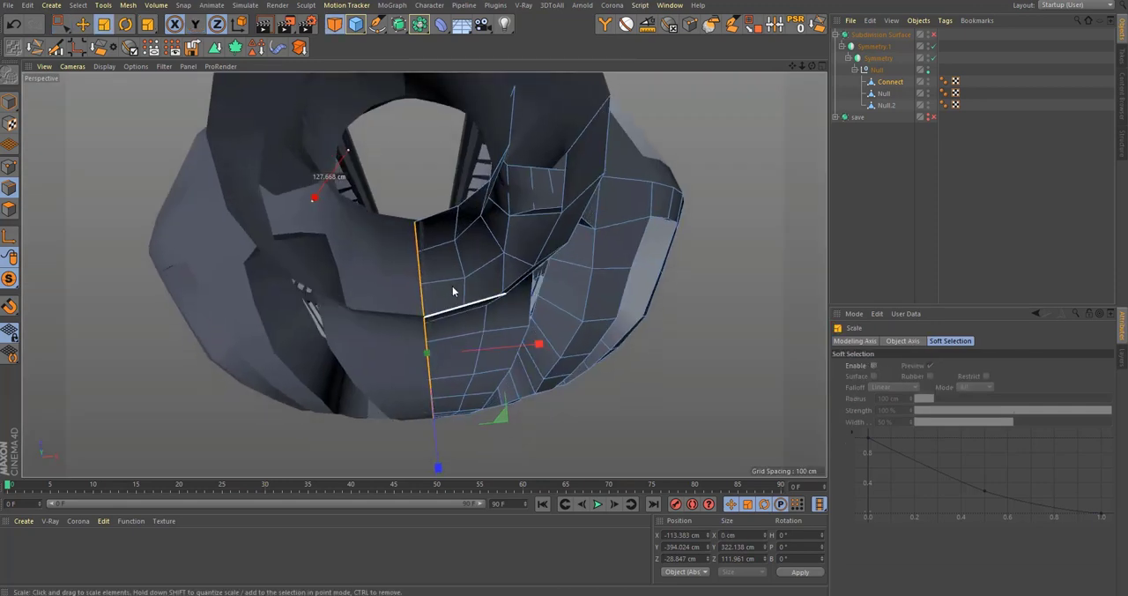
# Step: Move the flattened seam edges along X onto the symmetry centre line, to about -111.7 cm
pyautogui.middleClick(452, 285)
pyautogui.middleClick(482, 294)
pyautogui.scroll(6, 491, 352)
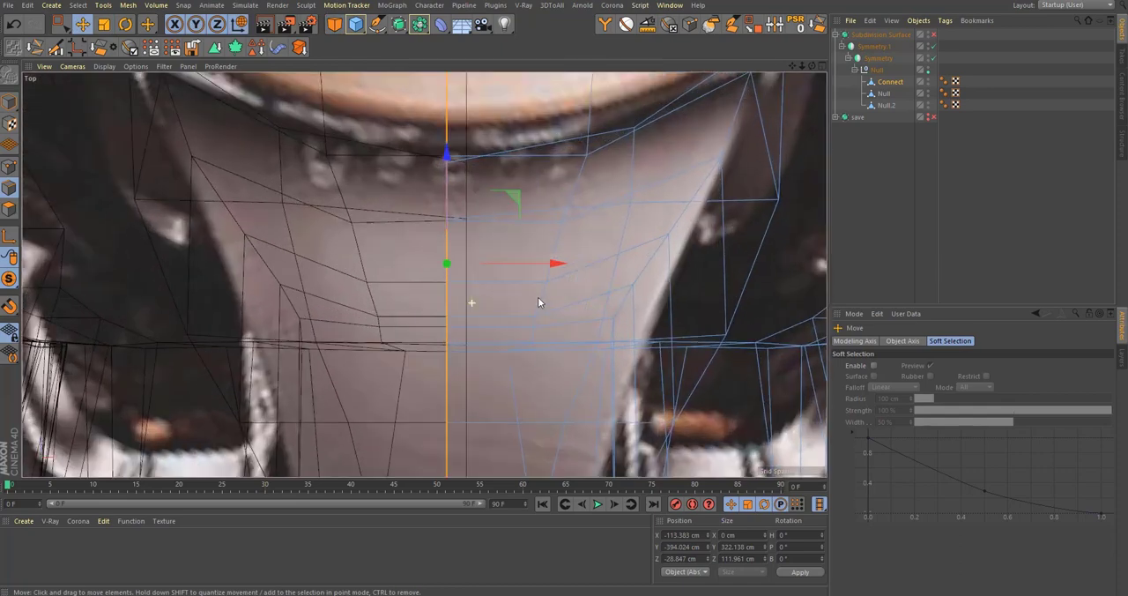
pyautogui.press('e')
pyautogui.moveTo(520, 209); pyautogui.dragTo(547, 220)
# Step: Rectangle-select the edges along the front-to-back symmetry boundary in the Top view and scale them to 0 cm along Z
pyautogui.middleClick(489, 310)
pyautogui.scroll(-5, 596, 195)
pyautogui.scroll(4, 774, 78)
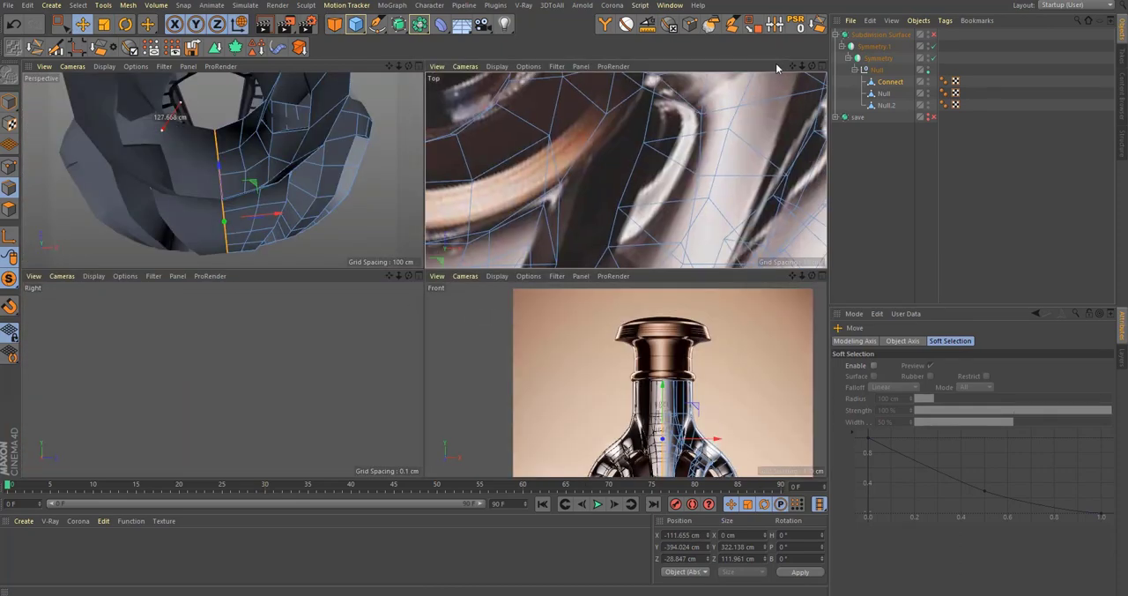
pyautogui.middleClick(647, 134)
pyautogui.scroll(-8, 503, 202)
pyautogui.scroll(5, 541, 167)
pyautogui.press('0')
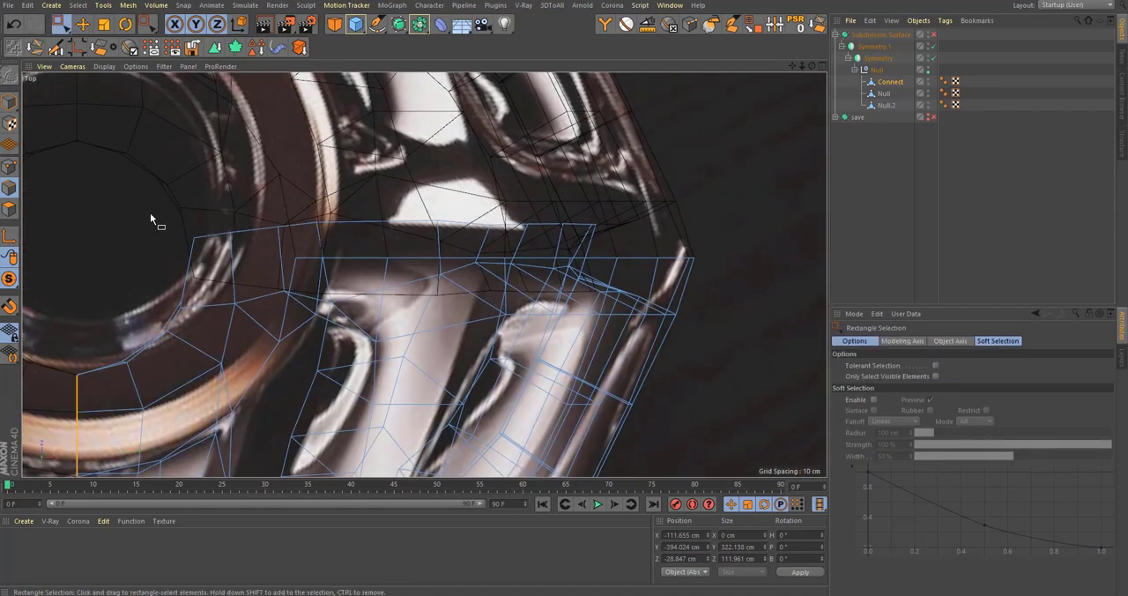
pyautogui.moveTo(150, 213); pyautogui.dragTo(811, 264)
pyautogui.scroll(1, 518, 294)
pyautogui.keyDown('ctrl'); pyautogui.moveTo(562, 298); pyautogui.dragTo(451, 171); pyautogui.keyUp('ctrl')
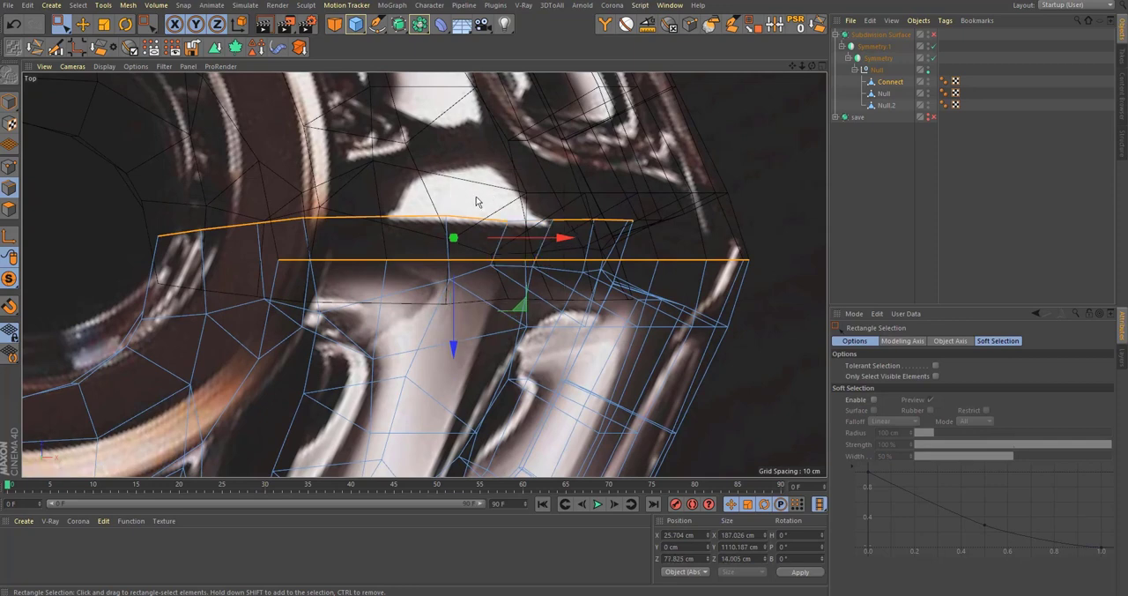
pyautogui.press('t')
pyautogui.moveTo(455, 352); pyautogui.dragTo(466, 260)
# Step: Move the flattened front-to-back boundary edges along Z onto the mirror line, to about 70.8 cm
pyautogui.press('e')
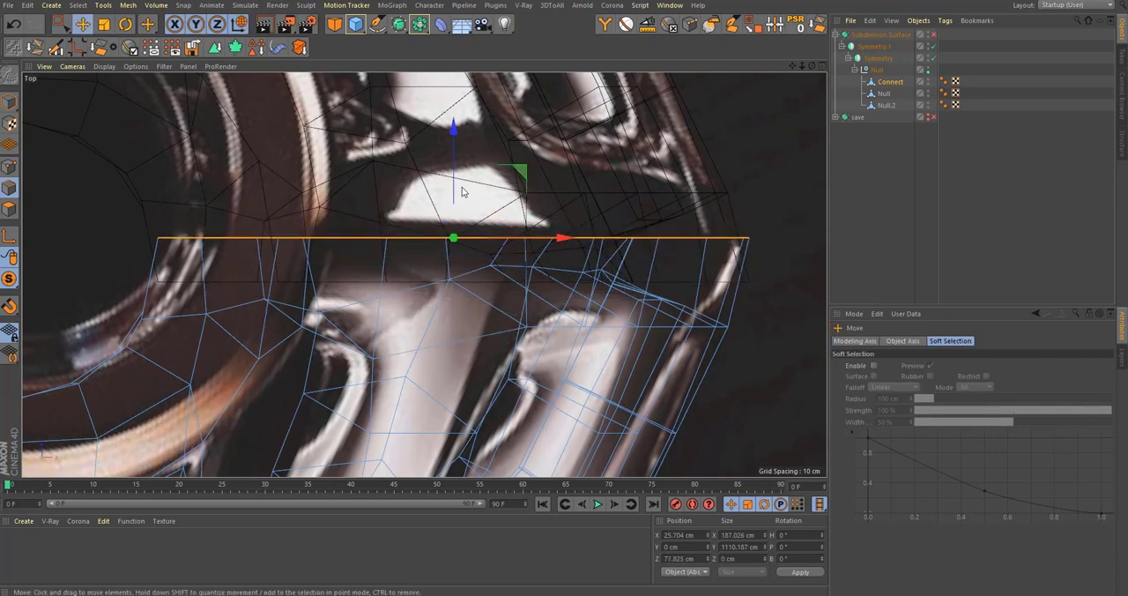
pyautogui.moveTo(462, 192); pyautogui.dragTo(482, 208)
pyautogui.keyDown('alt'); pyautogui.moveTo(454, 265); pyautogui.dragTo(450, 232, button='right'); pyautogui.keyUp('alt')
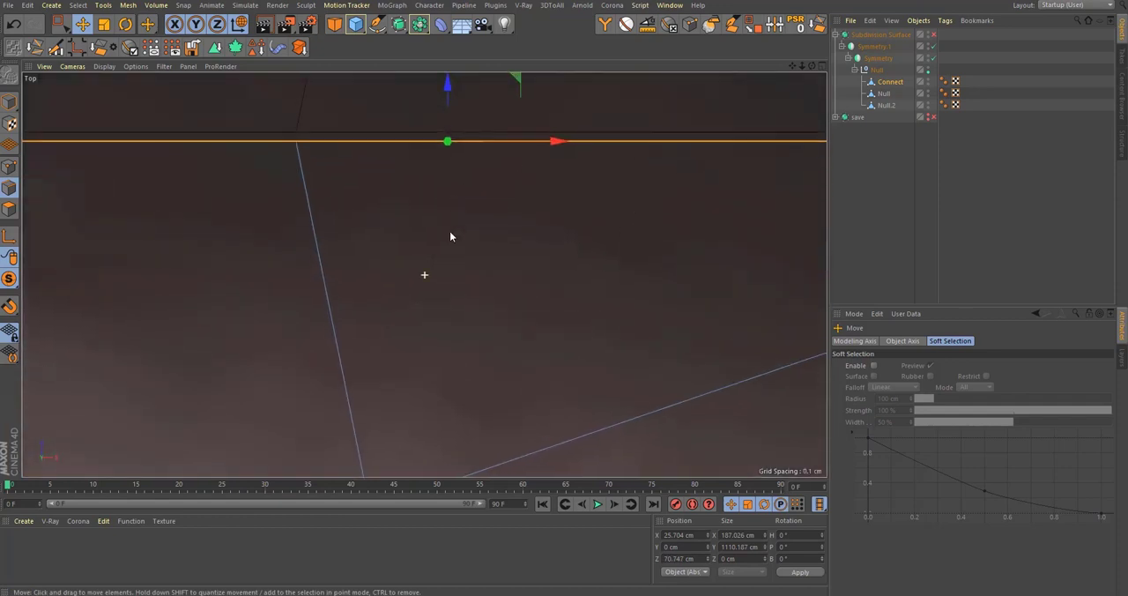
pyautogui.keyDown('alt'); pyautogui.moveTo(450, 231); pyautogui.dragTo(441, 374, button='middle'); pyautogui.keyUp('alt')
pyautogui.keyDown('alt'); pyautogui.moveTo(451, 238); pyautogui.dragTo(520, 238, button='right'); pyautogui.keyUp('alt')
pyautogui.moveTo(459, 248); pyautogui.dragTo(471, 235)
pyautogui.middleClick(467, 238)
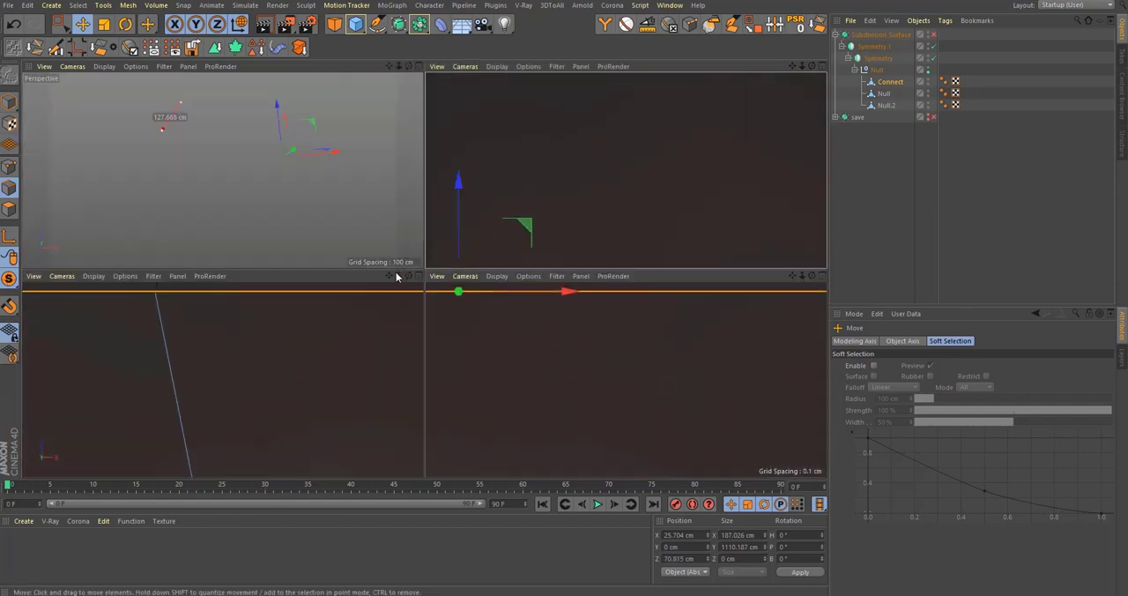
# Step: Turn the outer Subdivision Surface back on and deselect the mesh to preview the aligned seams on the neck
pyautogui.middleClick(396, 216)
pyautogui.press('q')
pyautogui.click(891, 198)
pyautogui.keyDown('alt'); pyautogui.moveTo(495, 286); pyautogui.dragTo(446, 204); pyautogui.keyUp('alt')
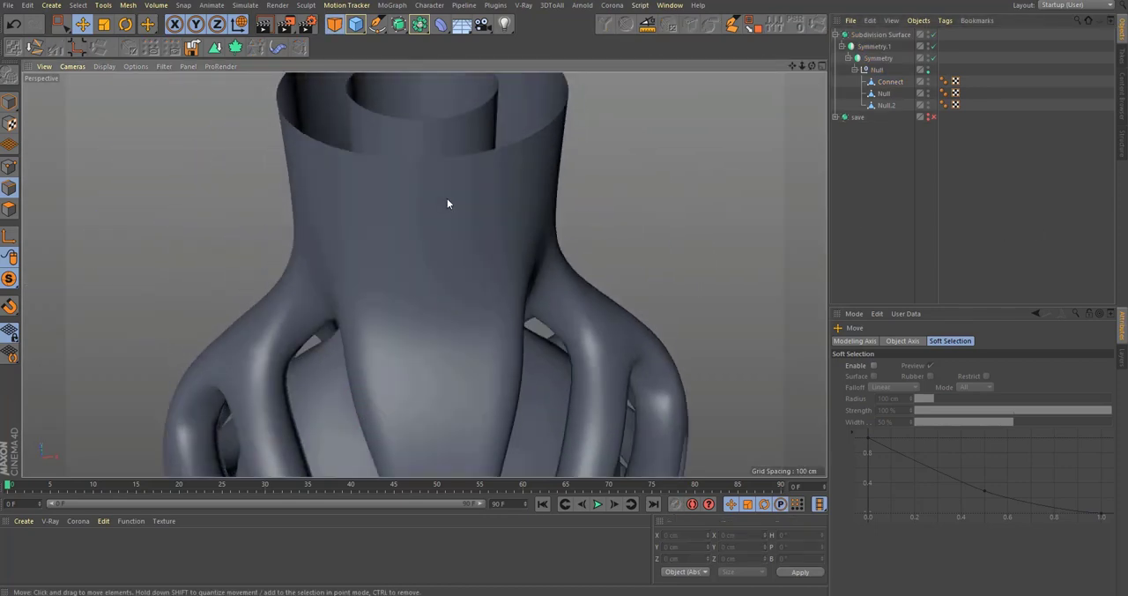
# Step: Examine the smoothed bottle neck opening and the gap between its inner and outer walls from several angles
pyautogui.keyDown('alt'); pyautogui.moveTo(447, 203); pyautogui.dragTo(379, 294, button='right'); pyautogui.keyUp('alt')
pyautogui.keyDown('alt'); pyautogui.moveTo(403, 267); pyautogui.dragTo(386, 238); pyautogui.keyUp('alt')
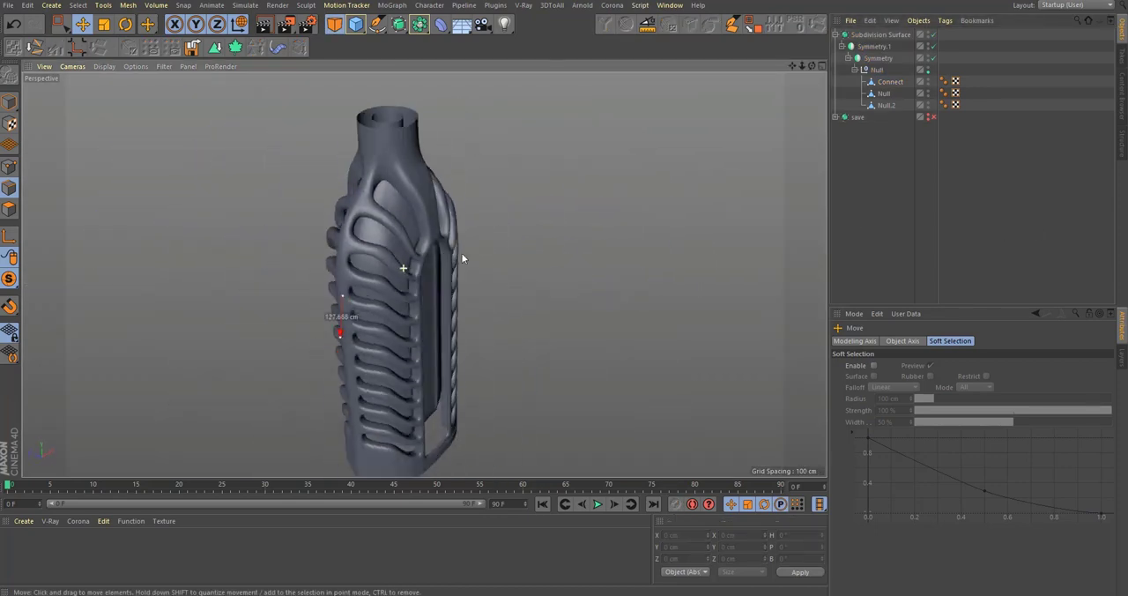
pyautogui.keyDown('alt'); pyautogui.moveTo(486, 114); pyautogui.dragTo(538, 132, button='right'); pyautogui.keyUp('alt')
pyautogui.keyDown('alt'); pyautogui.moveTo(538, 132); pyautogui.dragTo(525, 379, button='middle'); pyautogui.keyUp('alt')
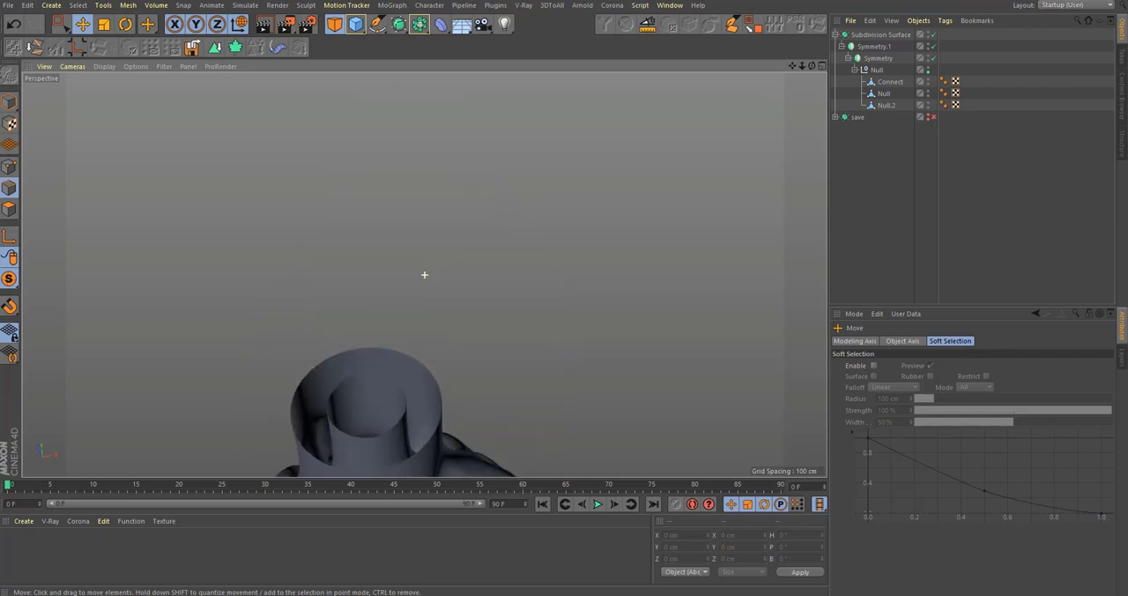
pyautogui.keyDown('alt'); pyautogui.moveTo(381, 363); pyautogui.dragTo(384, 380, button='middle'); pyautogui.keyUp('alt')
pyautogui.keyDown('alt'); pyautogui.moveTo(384, 380); pyautogui.dragTo(399, 333); pyautogui.keyUp('alt')
pyautogui.keyDown('alt'); pyautogui.moveTo(400, 333); pyautogui.dragTo(453, 323, button='right'); pyautogui.keyUp('alt')
pyautogui.keyDown('alt'); pyautogui.moveTo(452, 322); pyautogui.dragTo(554, 335); pyautogui.keyUp('alt')
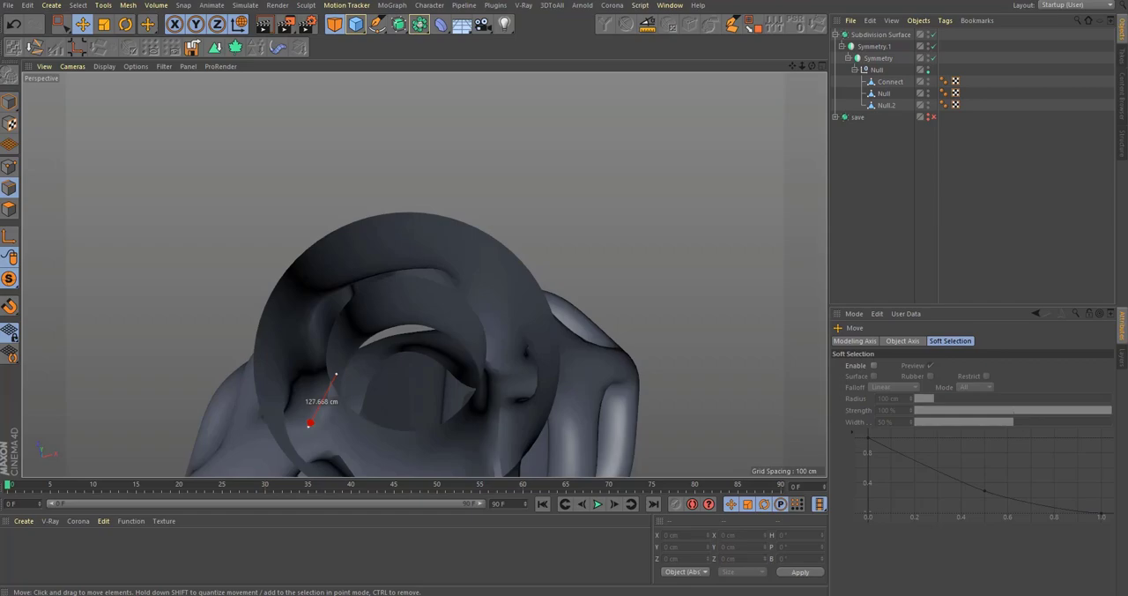
# Step: Switch to the Dieline article in the browser, reset the page zoom, and examine the bottle opening in the reference photos
pyautogui.moveTo(1127, 220); pyautogui.dragTo(539, 39)
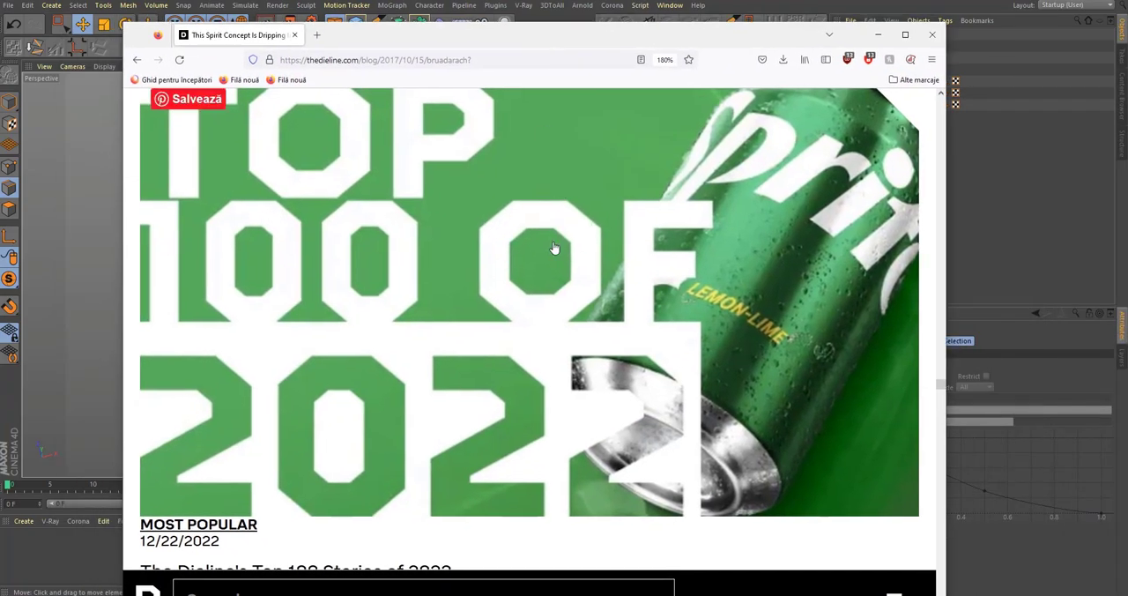
pyautogui.scroll(-10, 557, 251)
pyautogui.scroll(-20, 573, 259)
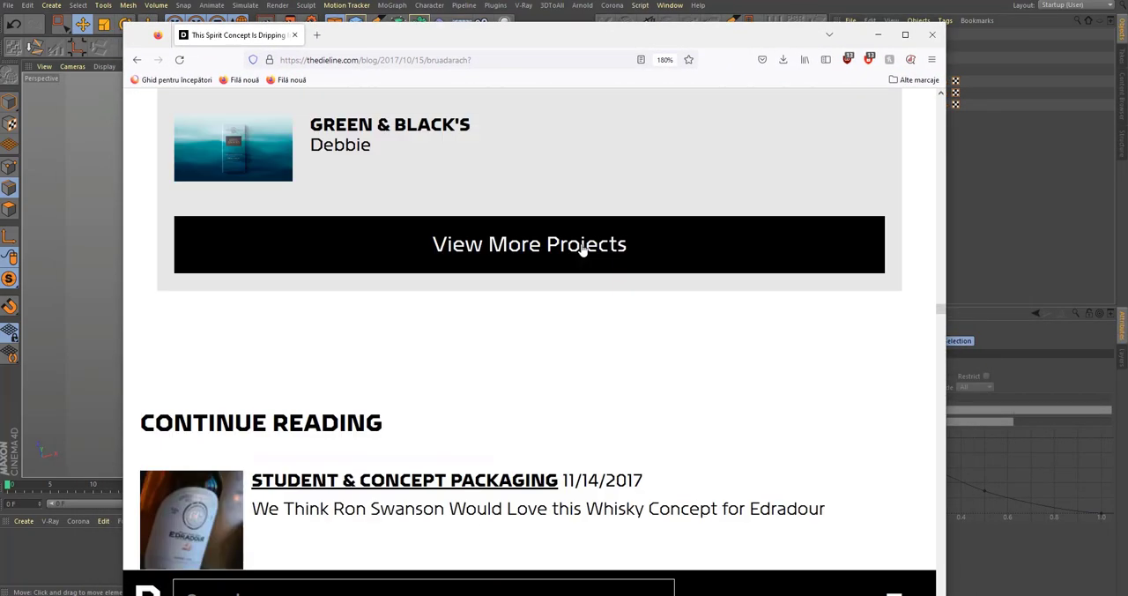
pyautogui.scroll(1, 582, 251)
pyautogui.click(665, 61)
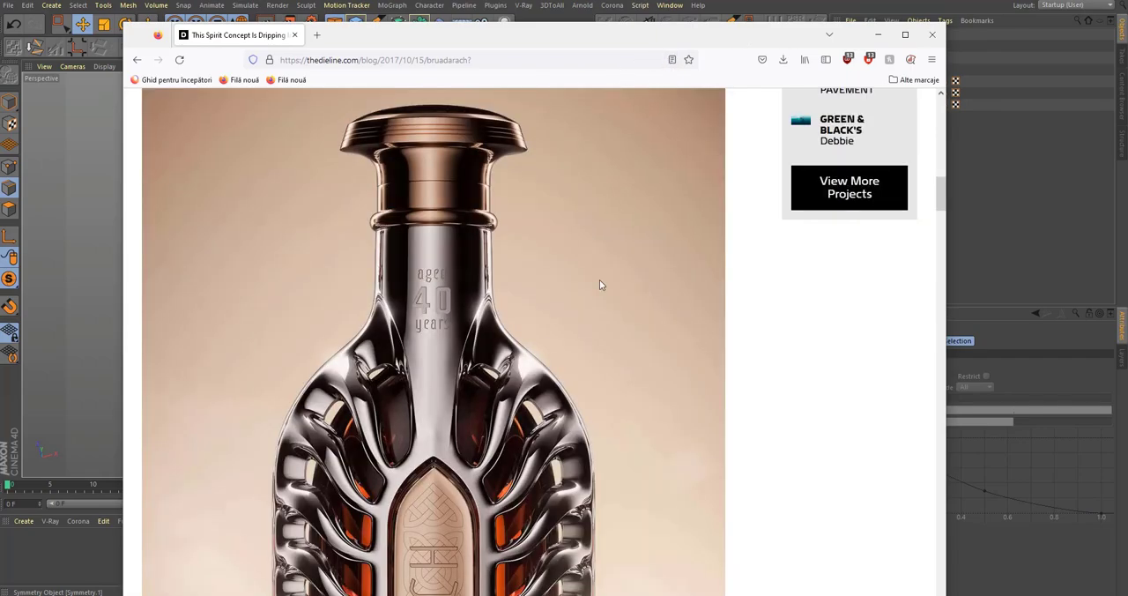
pyautogui.scroll(-15, 599, 280)
pyautogui.scroll(-15, 562, 396)
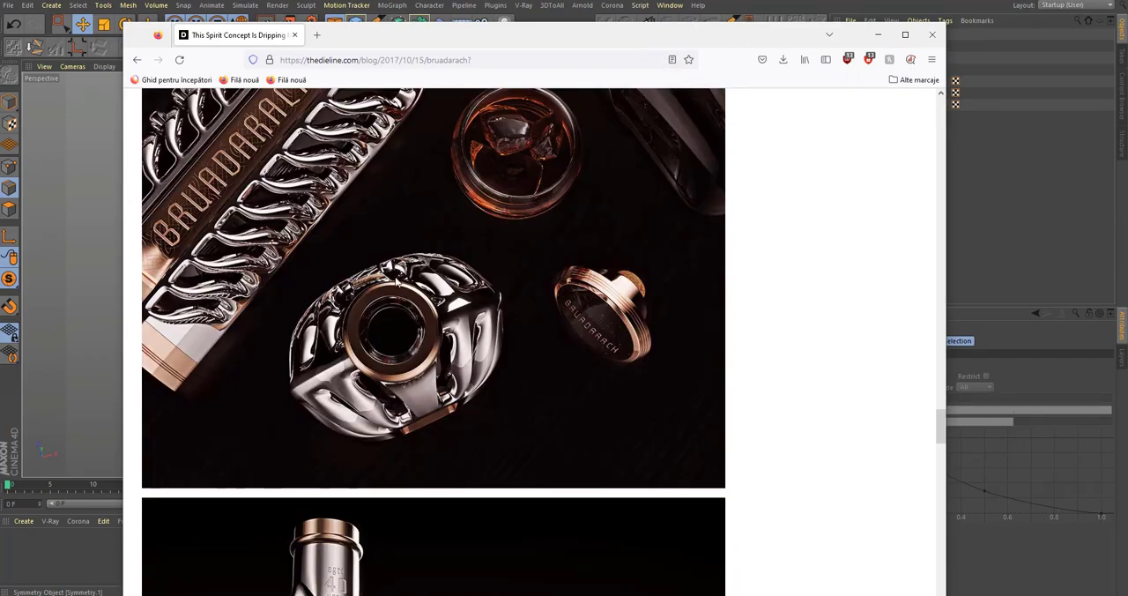
pyautogui.moveTo(527, 43); pyautogui.dragTo(443, 102)
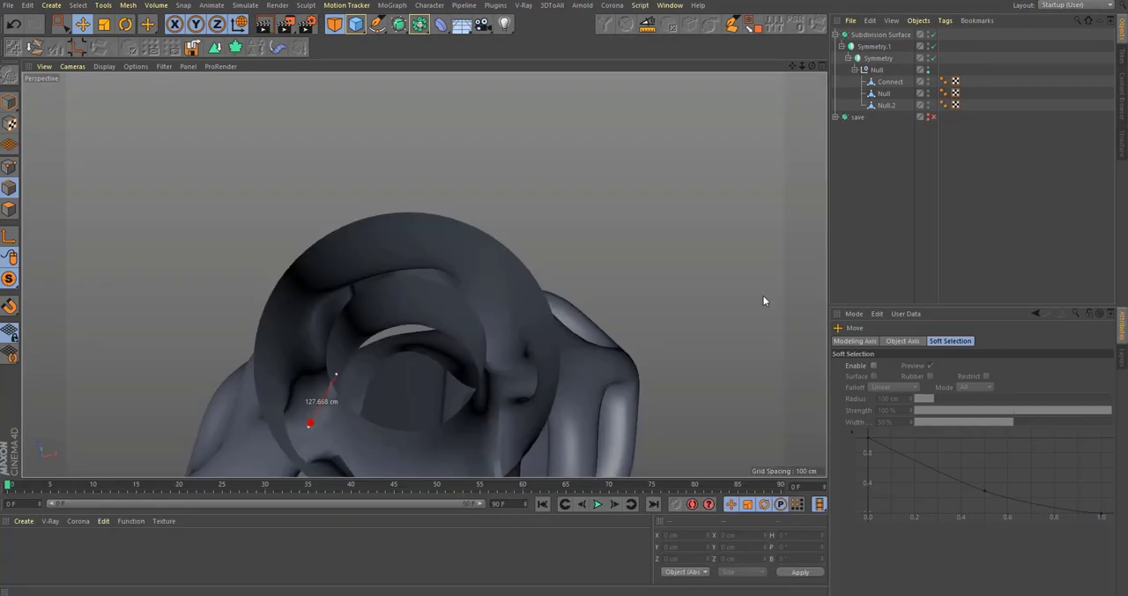
pyautogui.click(476, 308)
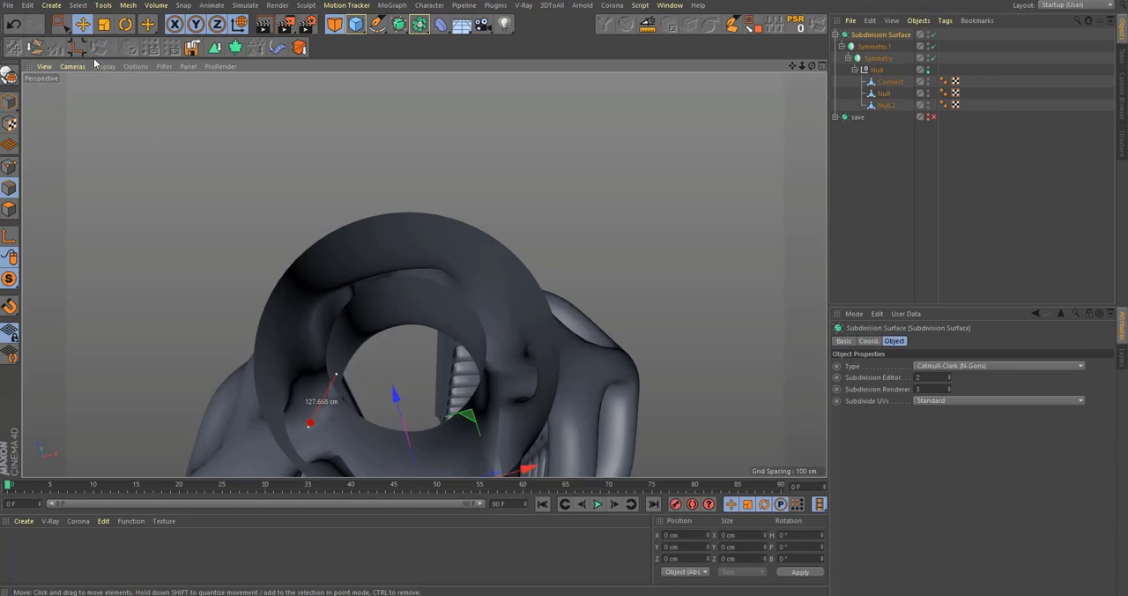
# Step: With smoothing off, bridge the inner and outer neck rim edges of the Connect mesh to close the top
pyautogui.click(8, 104)
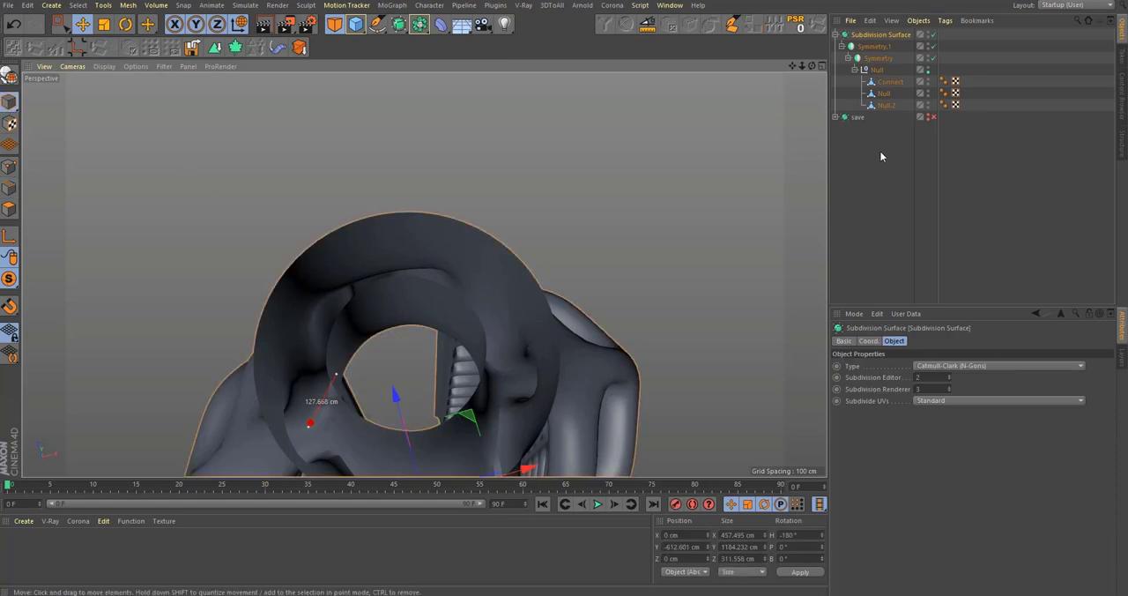
pyautogui.click(884, 93)
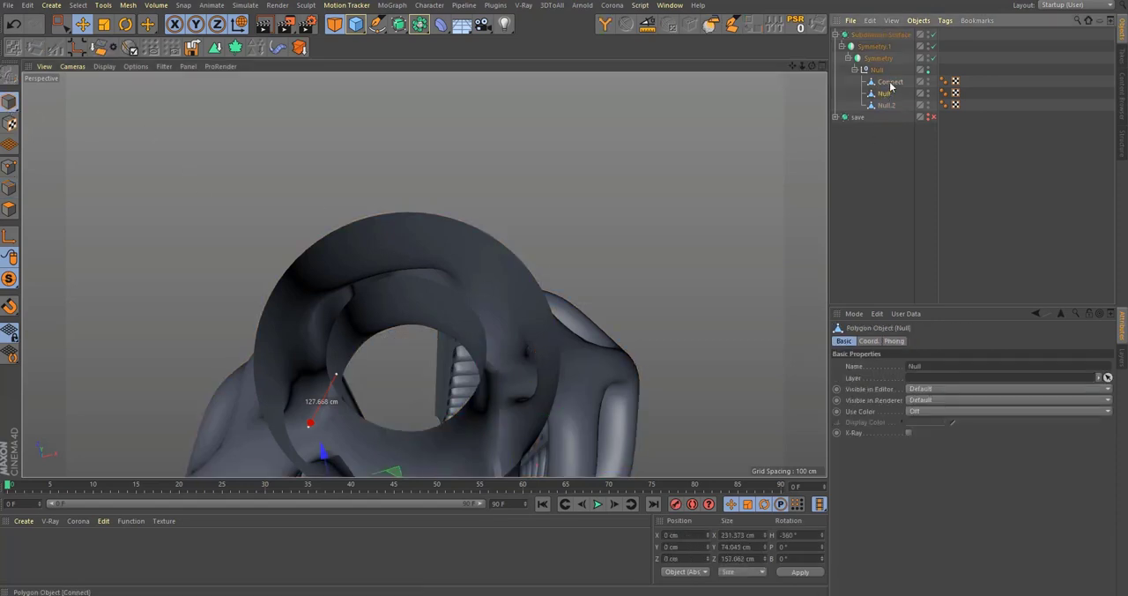
pyautogui.click(890, 83)
pyautogui.click(10, 210)
pyautogui.press('q')
pyautogui.keyDown('alt'); pyautogui.moveTo(521, 414); pyautogui.dragTo(353, 269); pyautogui.keyUp('alt')
pyautogui.click(10, 190)
pyautogui.press('b')
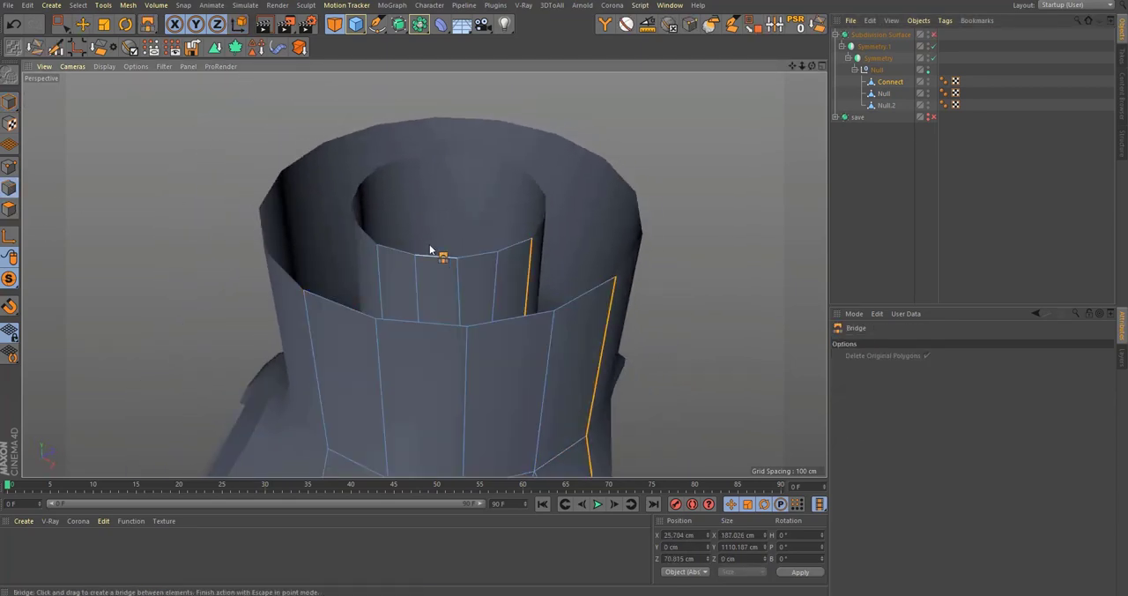
pyautogui.moveTo(337, 312); pyautogui.dragTo(348, 319)
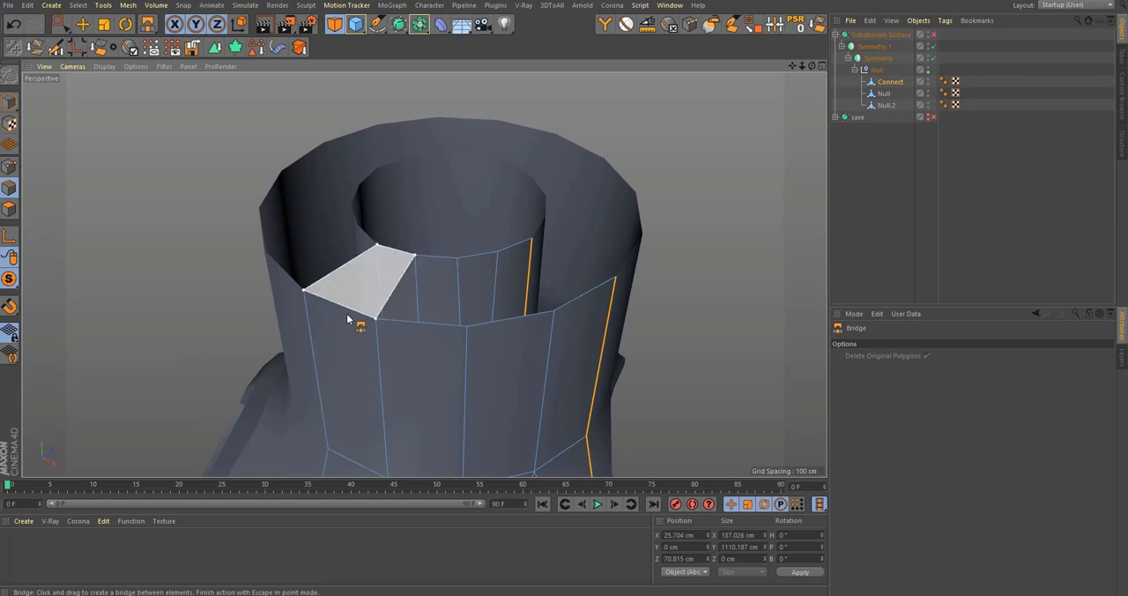
pyautogui.moveTo(434, 291); pyautogui.dragTo(535, 320)
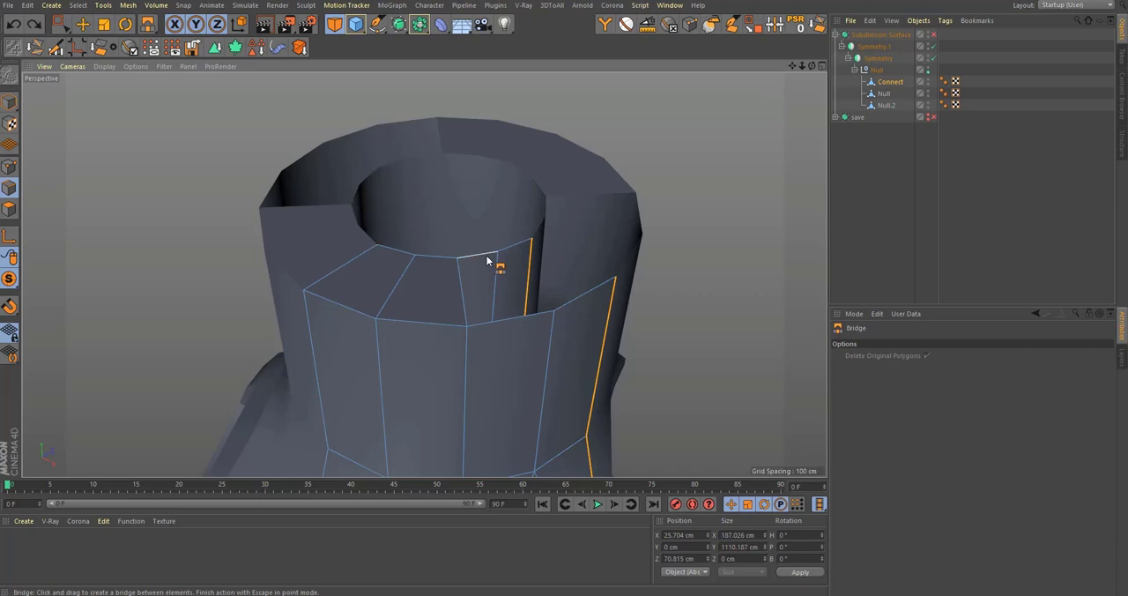
pyautogui.moveTo(491, 257); pyautogui.dragTo(522, 318)
pyautogui.moveTo(529, 252); pyautogui.dragTo(588, 295)
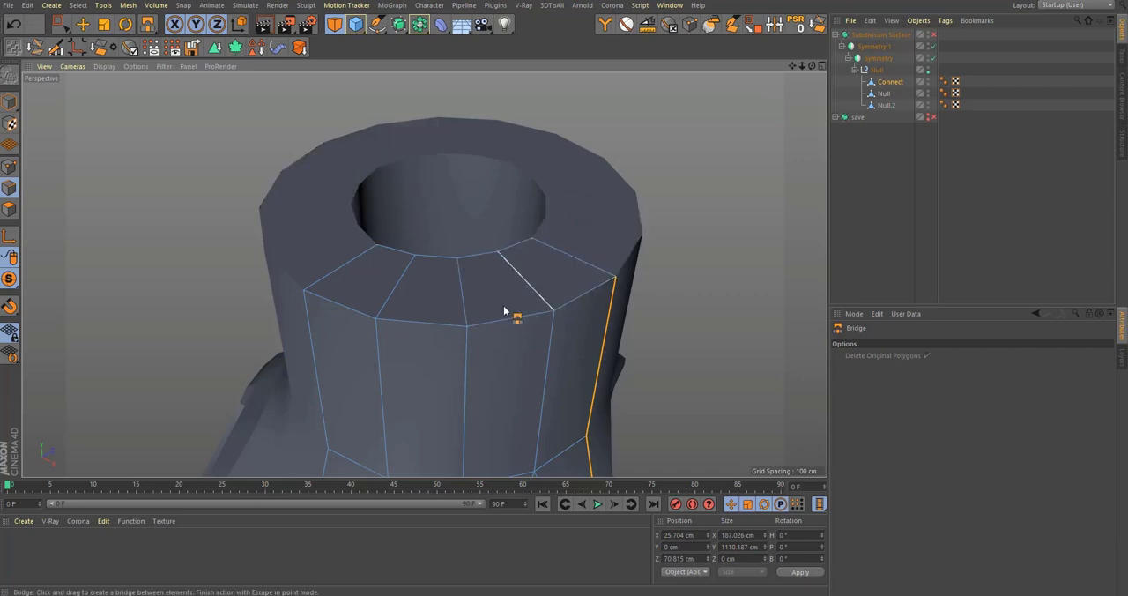
# Step: Add a loop cut around the bridged neck rim at a 40.485 % proportional offset
pyautogui.keyDown('alt'); pyautogui.moveTo(564, 313); pyautogui.dragTo(478, 325, button='right'); pyautogui.keyUp('alt')
pyautogui.keyDown('alt'); pyautogui.moveTo(523, 315); pyautogui.dragTo(572, 323); pyautogui.keyUp('alt')
pyautogui.keyDown('alt'); pyautogui.moveTo(573, 323); pyautogui.dragTo(532, 326, button='right'); pyautogui.keyUp('alt')
pyautogui.press('k')
pyautogui.press('l')
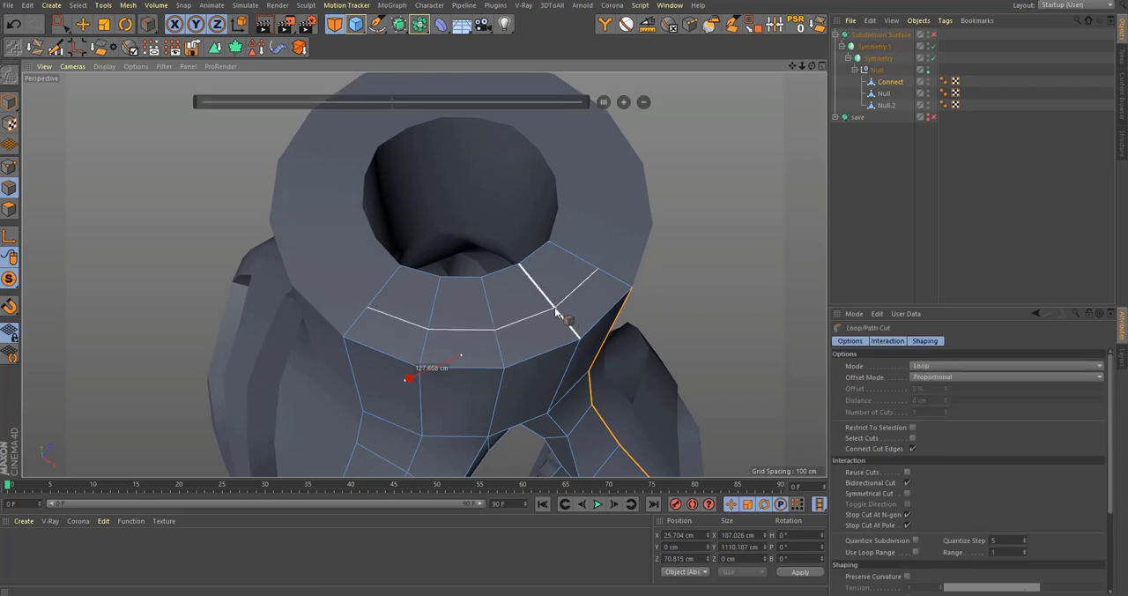
pyautogui.click(556, 313)
# Step: Try raising the top edges of Null.2 inside the neck to 588.694 cm along Y
pyautogui.keyDown('alt'); pyautogui.moveTo(555, 313); pyautogui.dragTo(804, 135); pyautogui.keyUp('alt')
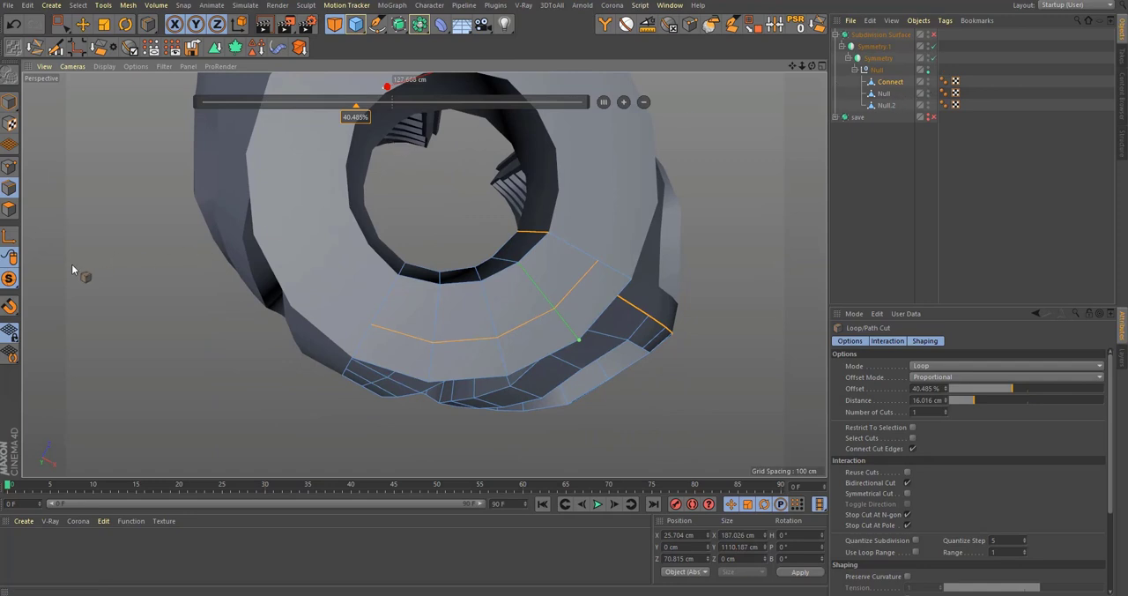
pyautogui.moveTo(11, 280); pyautogui.dragTo(66, 303)
pyautogui.keyDown('alt'); pyautogui.moveTo(423, 275); pyautogui.dragTo(487, 304); pyautogui.keyUp('alt')
pyautogui.keyDown('alt'); pyautogui.moveTo(486, 293); pyautogui.dragTo(516, 295, button='right'); pyautogui.keyUp('alt')
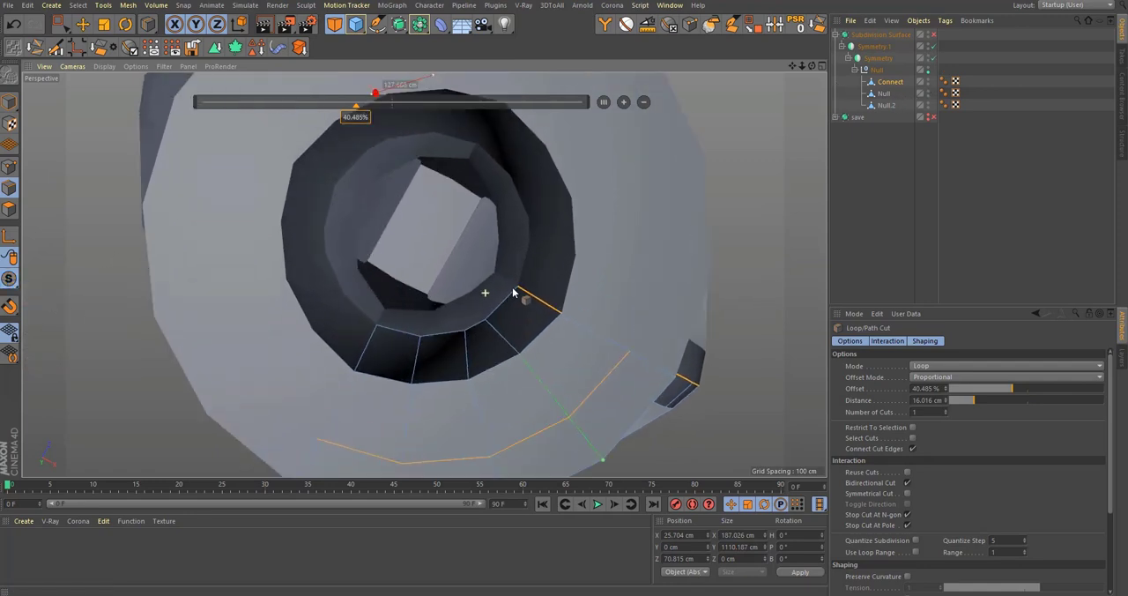
pyautogui.moveTo(517, 294)
pyautogui.keyDown('alt'); pyautogui.mouseDown()
pyautogui.moveTo(516, 326)
pyautogui.moveTo(529, 291)
pyautogui.mouseUp(); pyautogui.keyUp('alt')
pyautogui.click(884, 92)
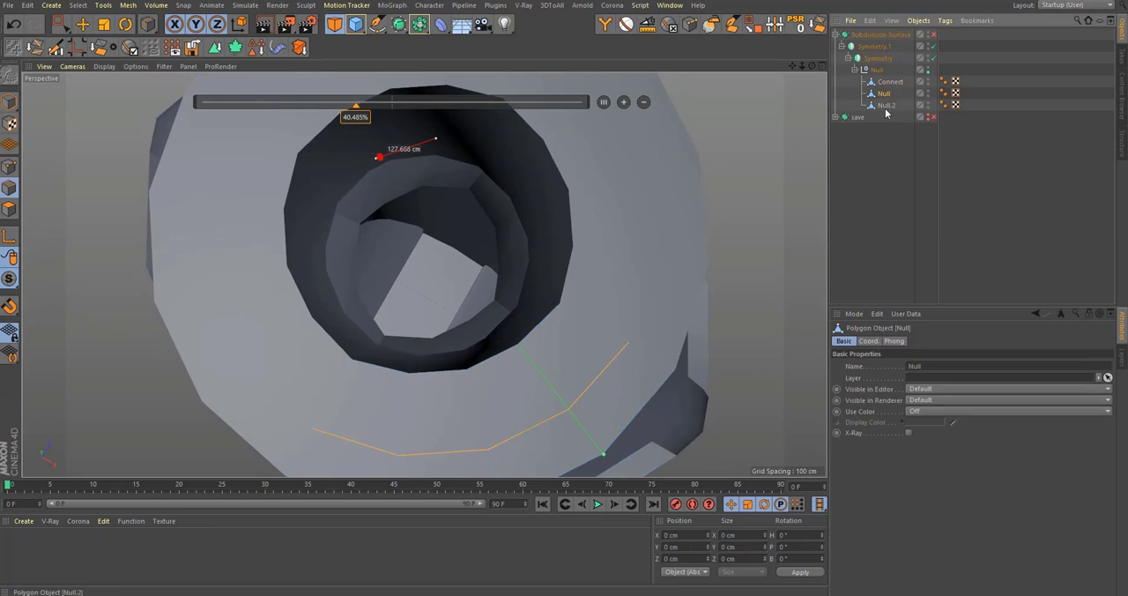
pyautogui.keyDown('alt'); pyautogui.moveTo(494, 343); pyautogui.dragTo(605, 167); pyautogui.keyUp('alt')
pyautogui.middleClick(607, 344)
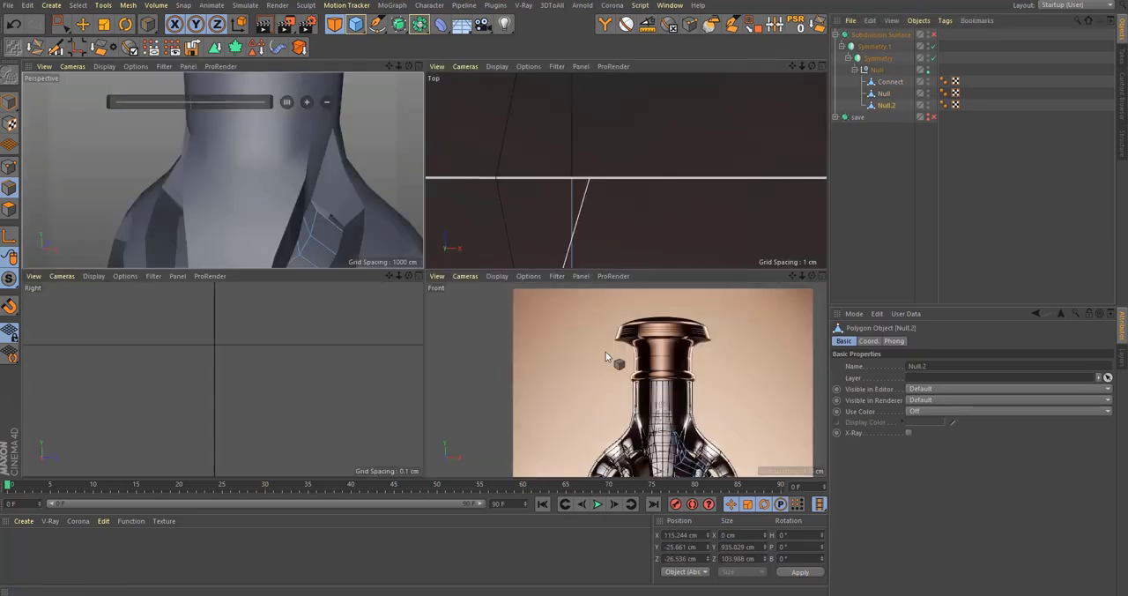
pyautogui.middleClick(607, 356)
pyautogui.press('0')
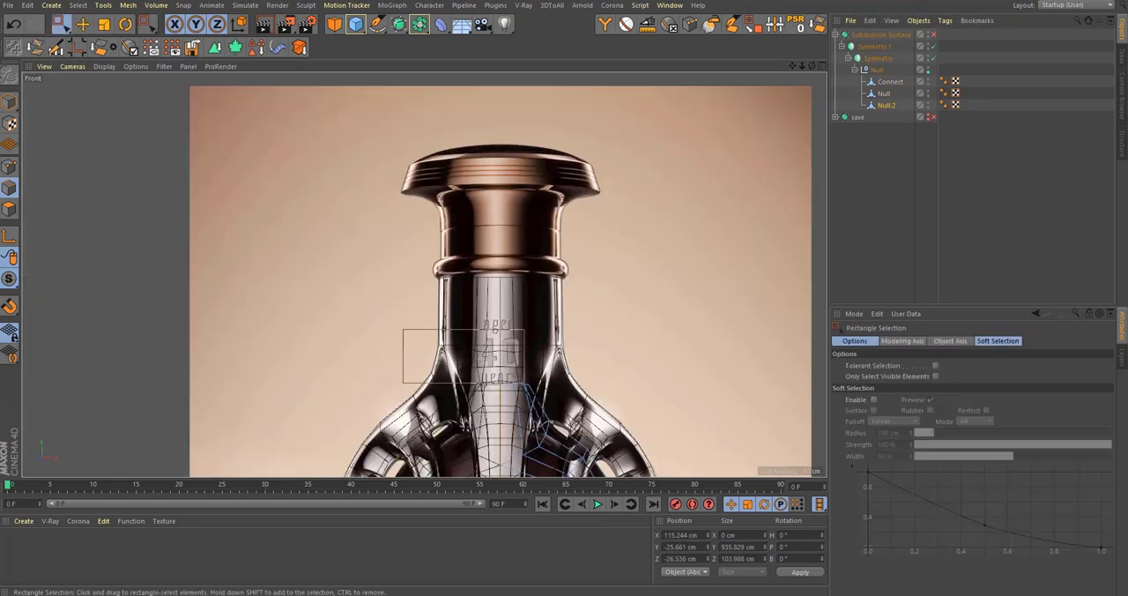
pyautogui.moveTo(524, 383); pyautogui.dragTo(524, 384)
pyautogui.moveTo(518, 310); pyautogui.dragTo(530, 201)
pyautogui.keyDown('alt'); pyautogui.moveTo(496, 236); pyautogui.dragTo(459, 395, button='middle'); pyautogui.keyUp('alt')
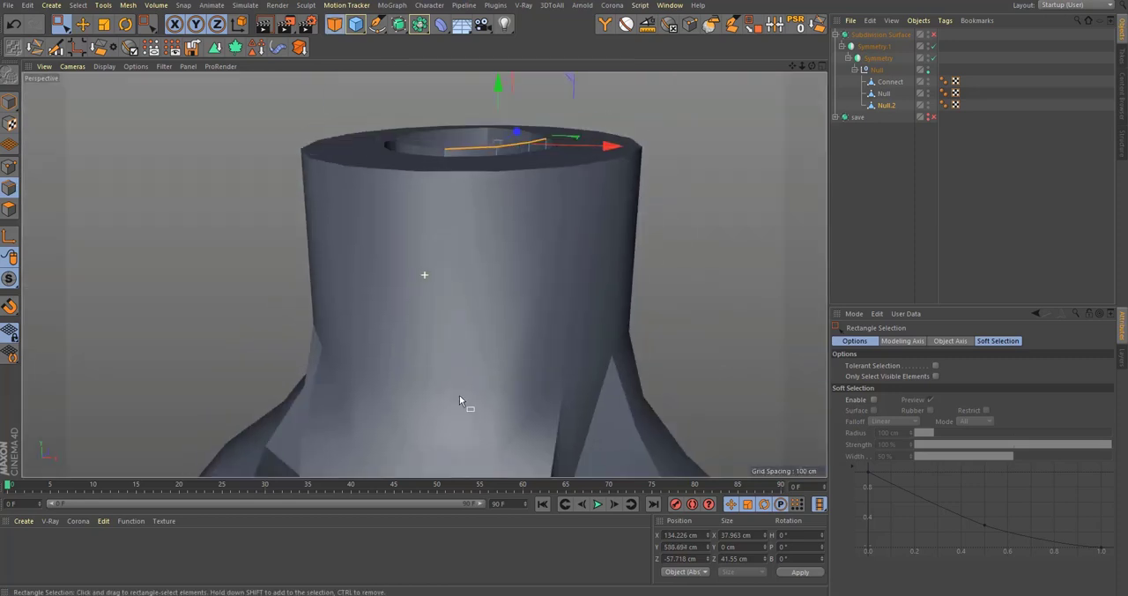
# Step: Inspect the raised Null.2 edges inside the neck and undo the move together with the preceding selections
pyautogui.keyDown('alt'); pyautogui.moveTo(459, 395); pyautogui.dragTo(466, 294, button='right'); pyautogui.keyUp('alt')
pyautogui.keyDown('alt'); pyautogui.moveTo(527, 280); pyautogui.dragTo(548, 348); pyautogui.keyUp('alt')
pyautogui.keyDown('alt'); pyautogui.moveTo(508, 155); pyautogui.dragTo(515, 291, button='middle'); pyautogui.keyUp('alt')
pyautogui.keyDown('alt'); pyautogui.moveTo(515, 295); pyautogui.dragTo(536, 365); pyautogui.keyUp('alt')
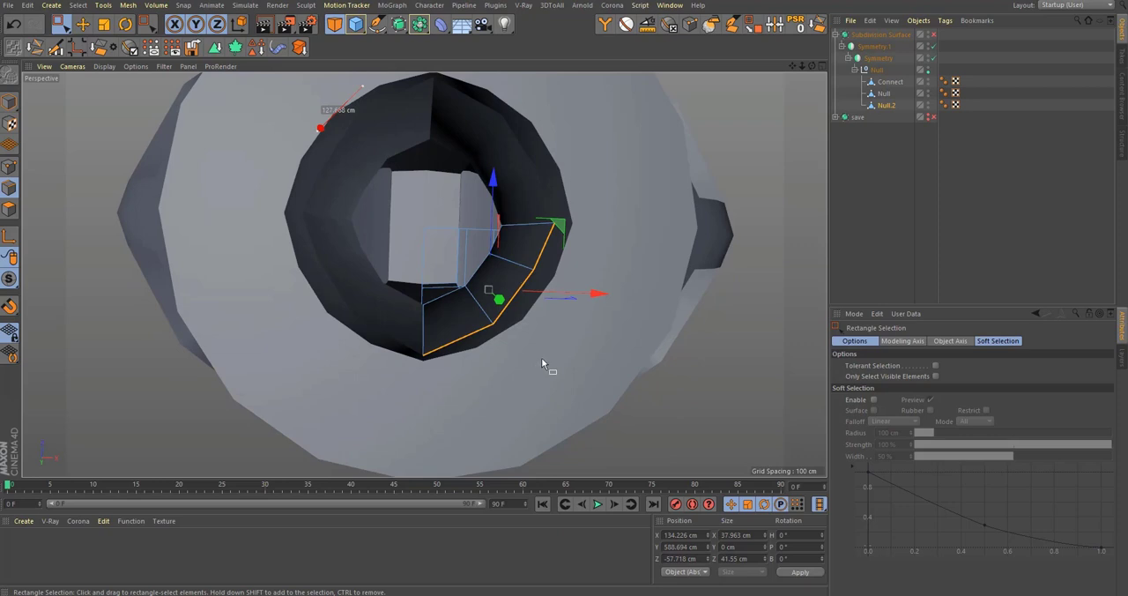
pyautogui.hotkey('ctrl', 'z')
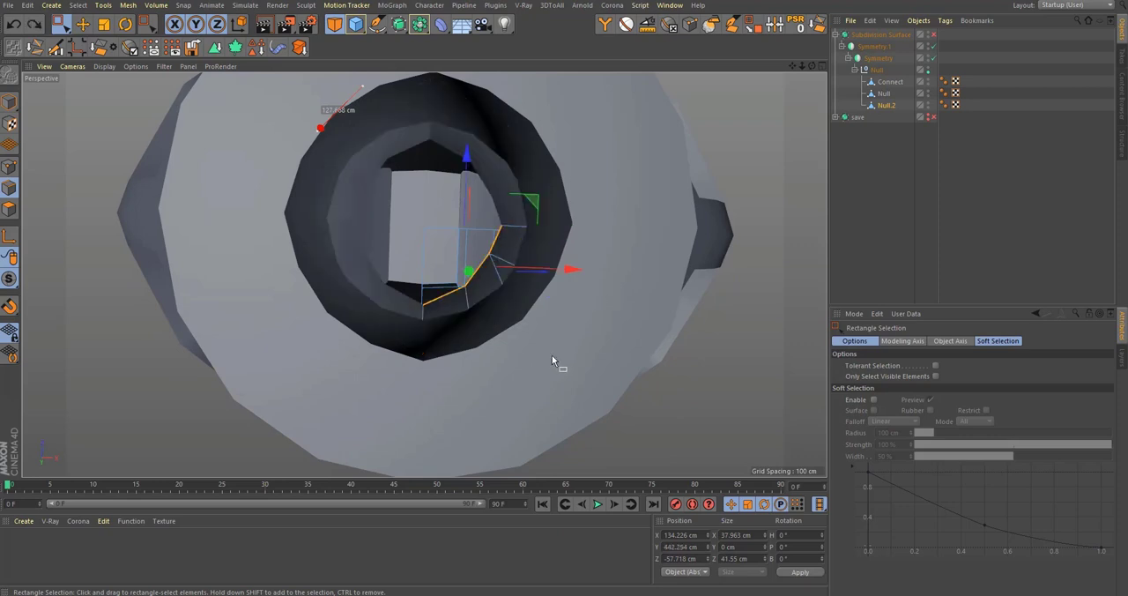
pyautogui.keyDown('alt'); pyautogui.moveTo(552, 347); pyautogui.dragTo(544, 373); pyautogui.keyUp('alt')
pyautogui.hotkey('ctrl', 'z')
pyautogui.hotkey('ctrl', 'z')
pyautogui.hotkey('ctrl', 'z')
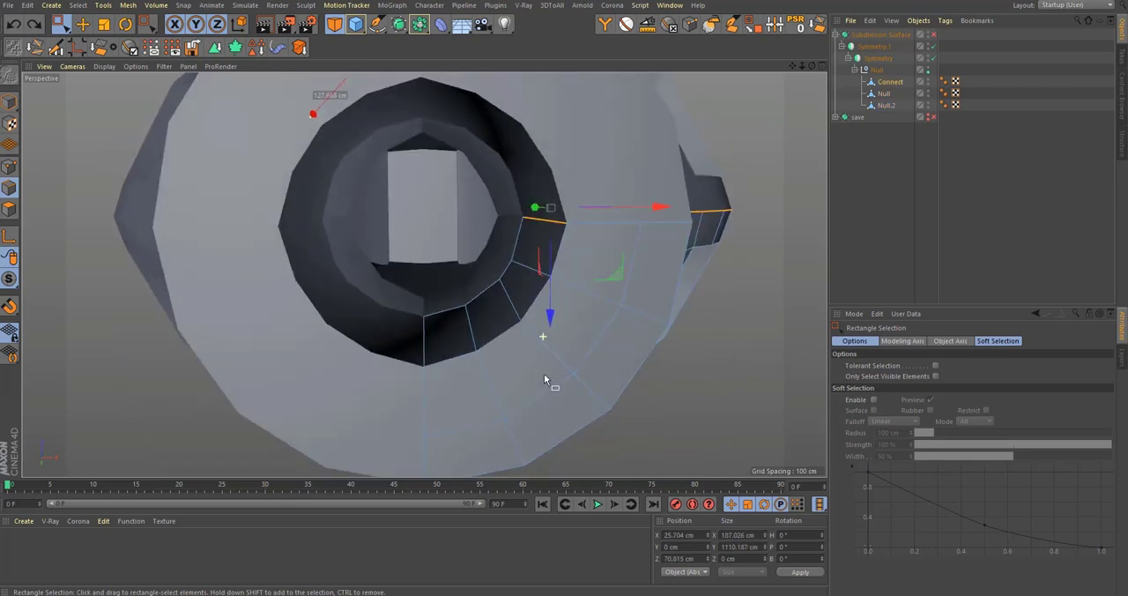
# Step: Rectangle-select the top edges of Null.2 in the Front view and raise them to about 461.2 cm along Y
pyautogui.click(886, 105)
pyautogui.keyDown('alt'); pyautogui.moveTo(508, 301); pyautogui.dragTo(525, 240); pyautogui.keyUp('alt')
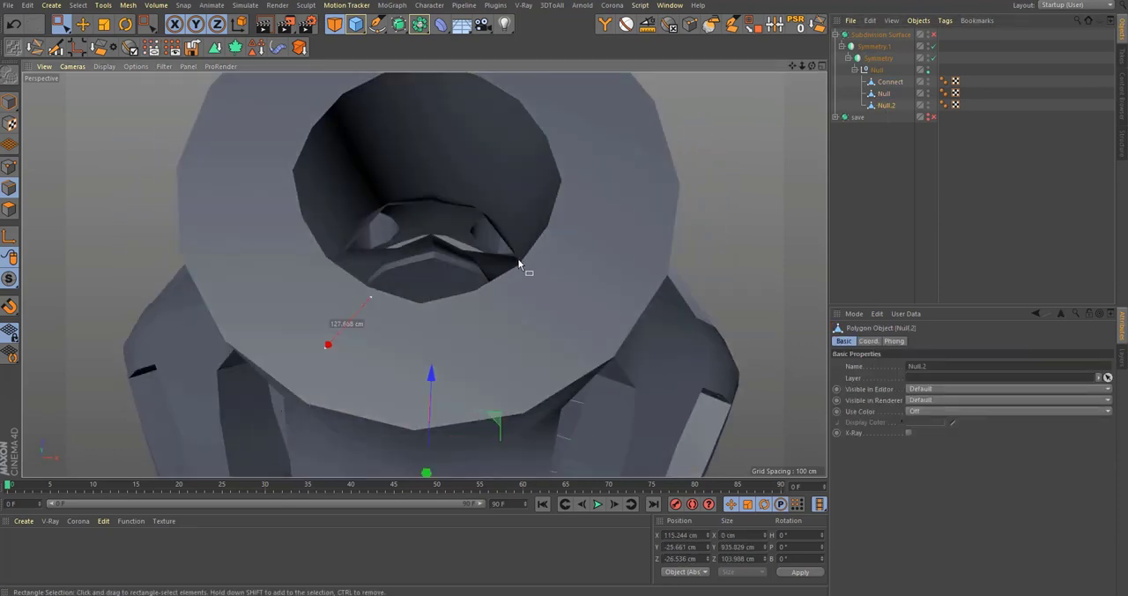
pyautogui.press('F4')
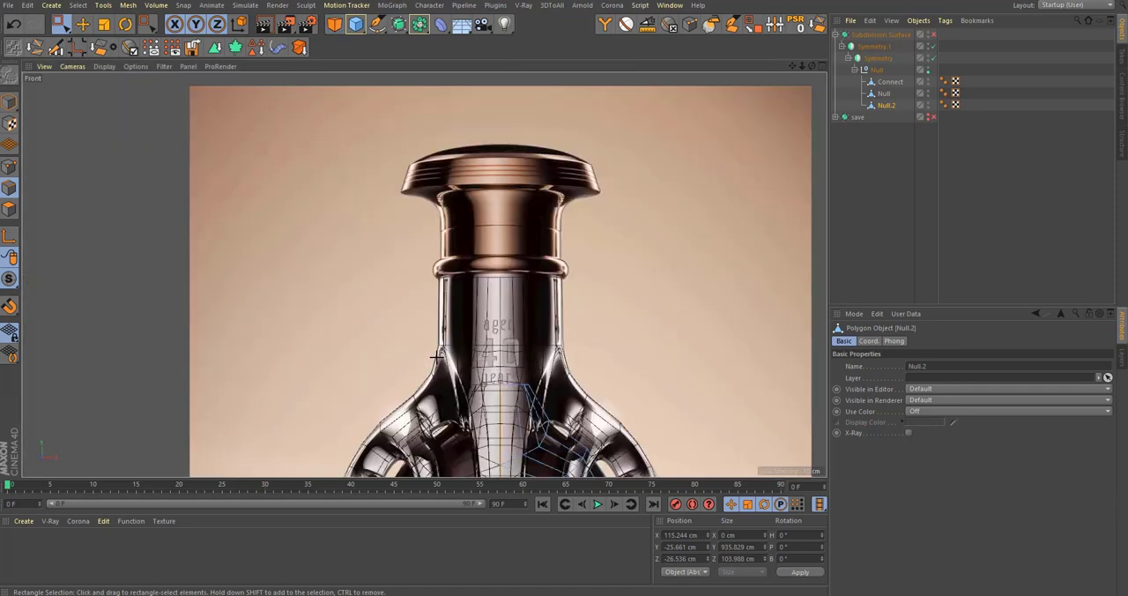
pyautogui.moveTo(559, 377); pyautogui.dragTo(489, 394)
pyautogui.middleClick(490, 394)
pyautogui.middleClick(230, 131)
pyautogui.keyDown('alt'); pyautogui.moveTo(496, 225); pyautogui.dragTo(522, 370); pyautogui.keyUp('alt')
pyautogui.press('e')
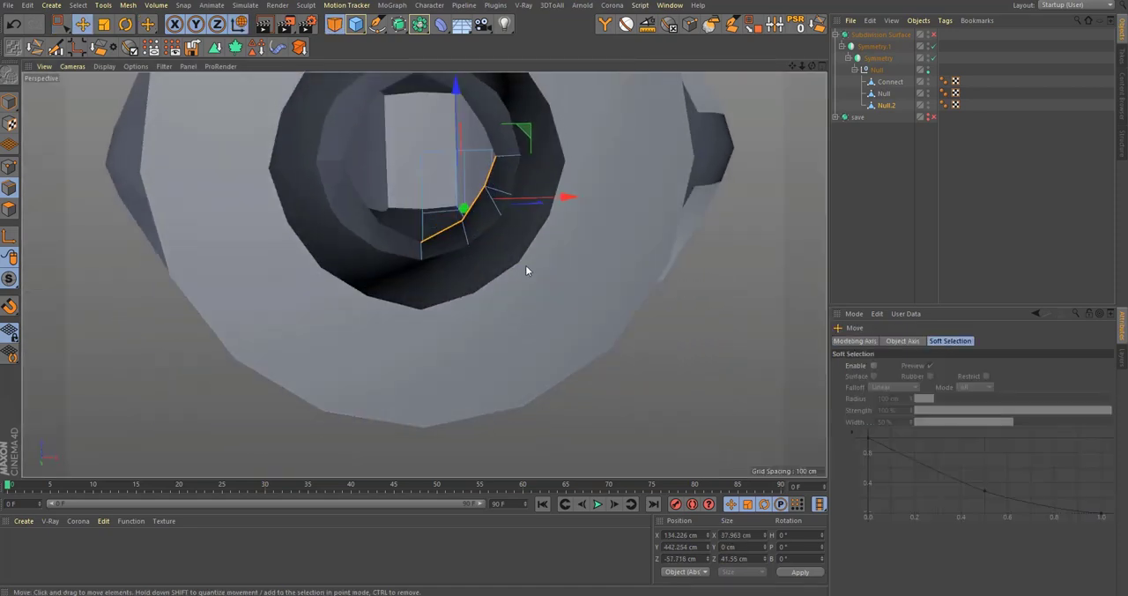
pyautogui.keyDown('alt'); pyautogui.moveTo(526, 267); pyautogui.dragTo(513, 236); pyautogui.keyUp('alt')
pyautogui.moveTo(470, 379); pyautogui.dragTo(507, 310)
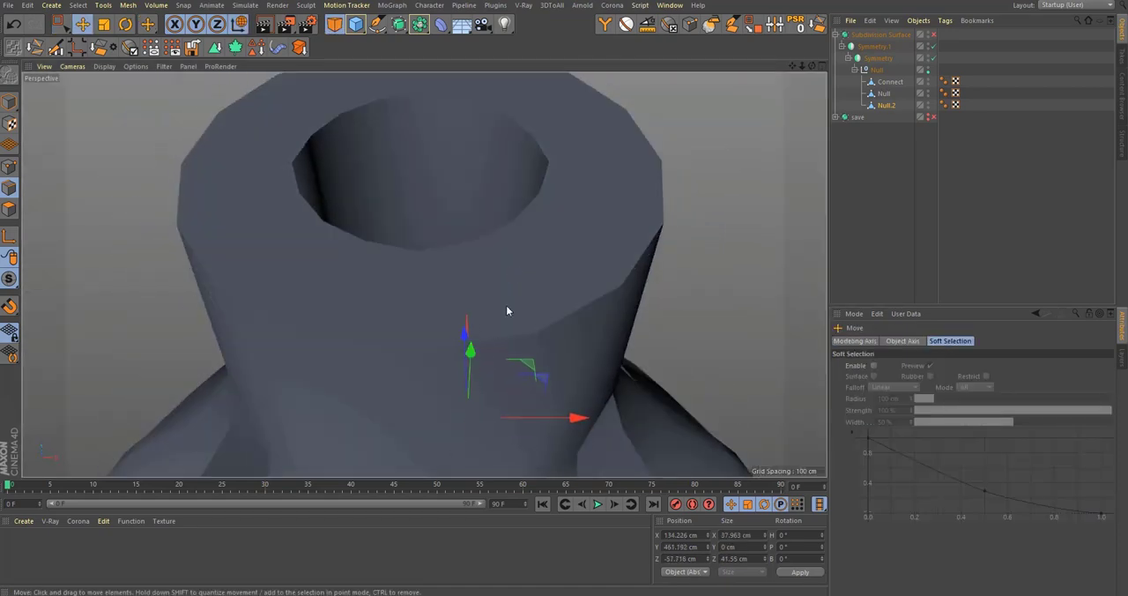
pyautogui.scroll(-5, 485, 220)
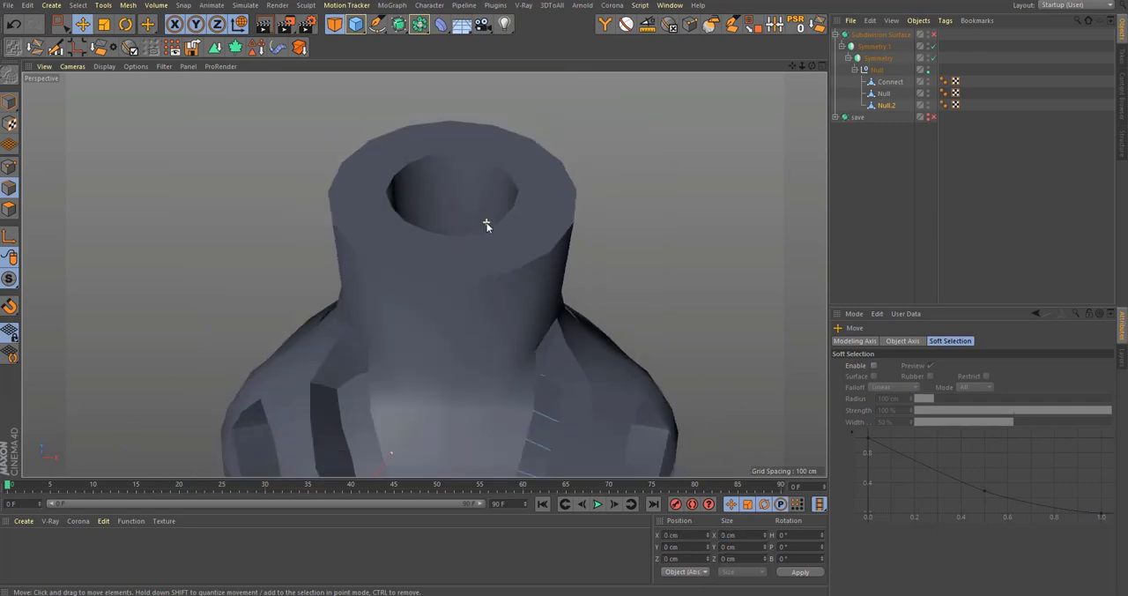
# Step: Inspect the neck opening and select the Connect mesh for editing
pyautogui.click(9, 102)
pyautogui.click(477, 165)
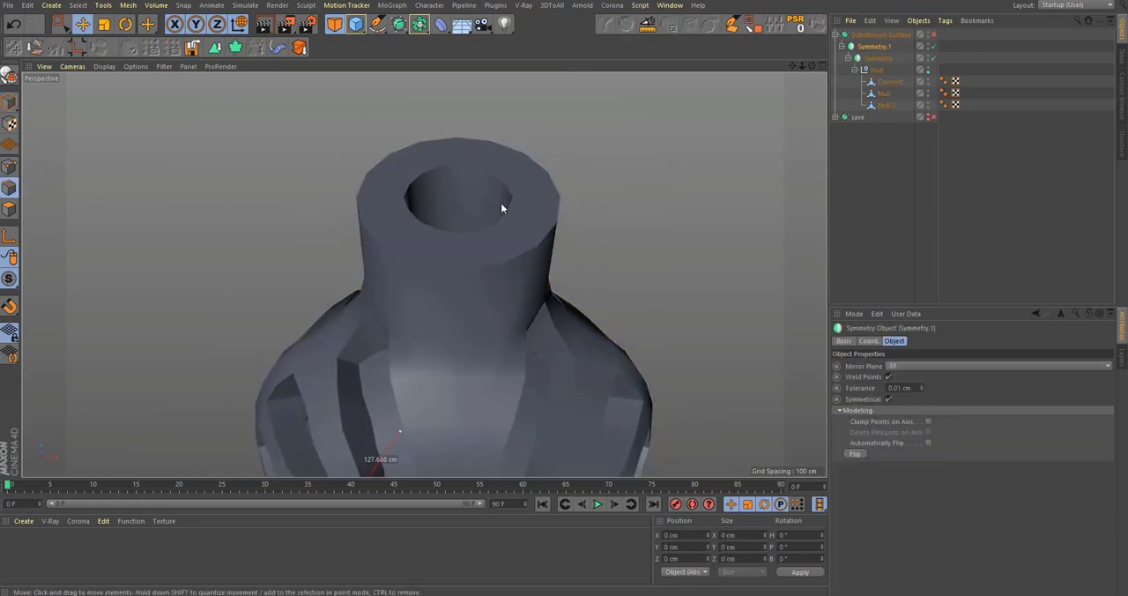
pyautogui.scroll(3, 502, 205)
pyautogui.click(891, 79)
pyautogui.click(884, 96)
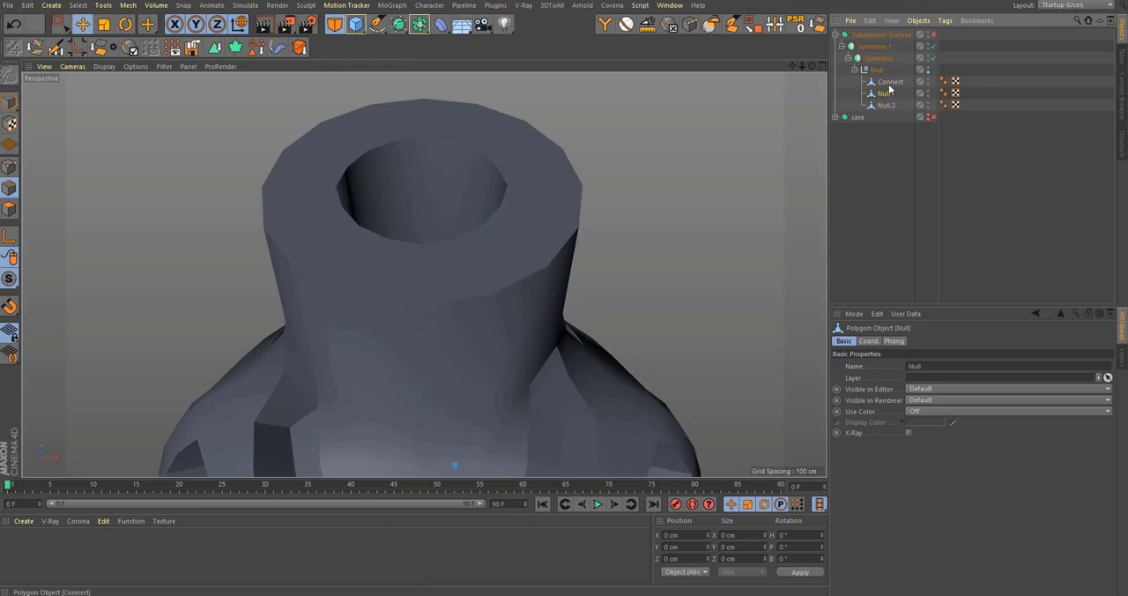
pyautogui.click(888, 84)
pyautogui.keyDown('alt'); pyautogui.moveTo(535, 189); pyautogui.dragTo(500, 230); pyautogui.keyUp('alt')
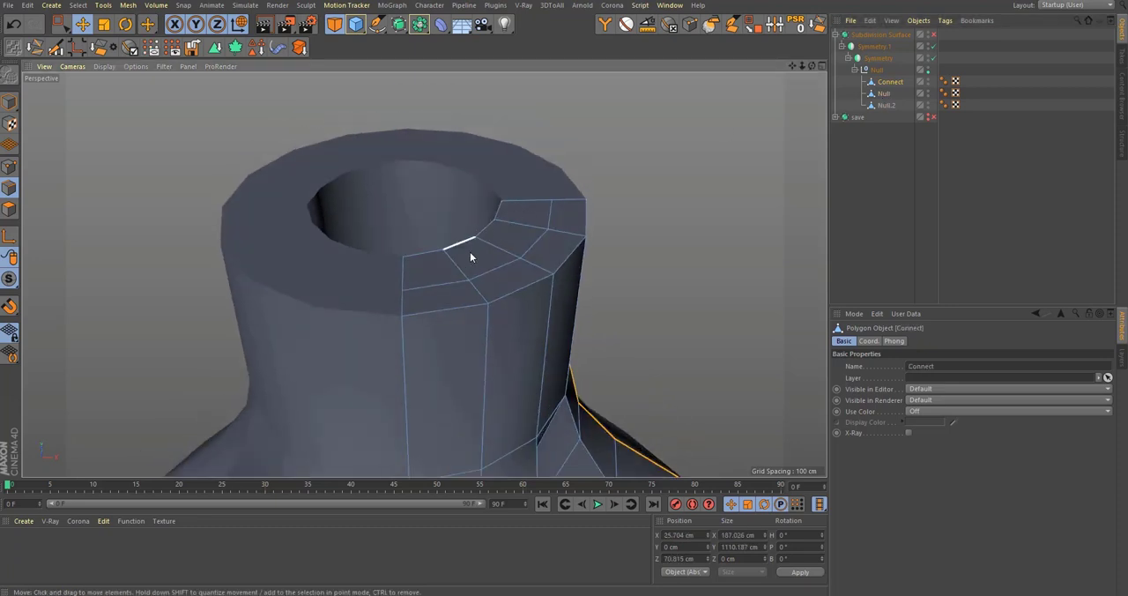
# Step: Start a polygon loop selection on the Connect mesh and turn off the Select Boundary Loop option
pyautogui.press('u')
pyautogui.press('l')
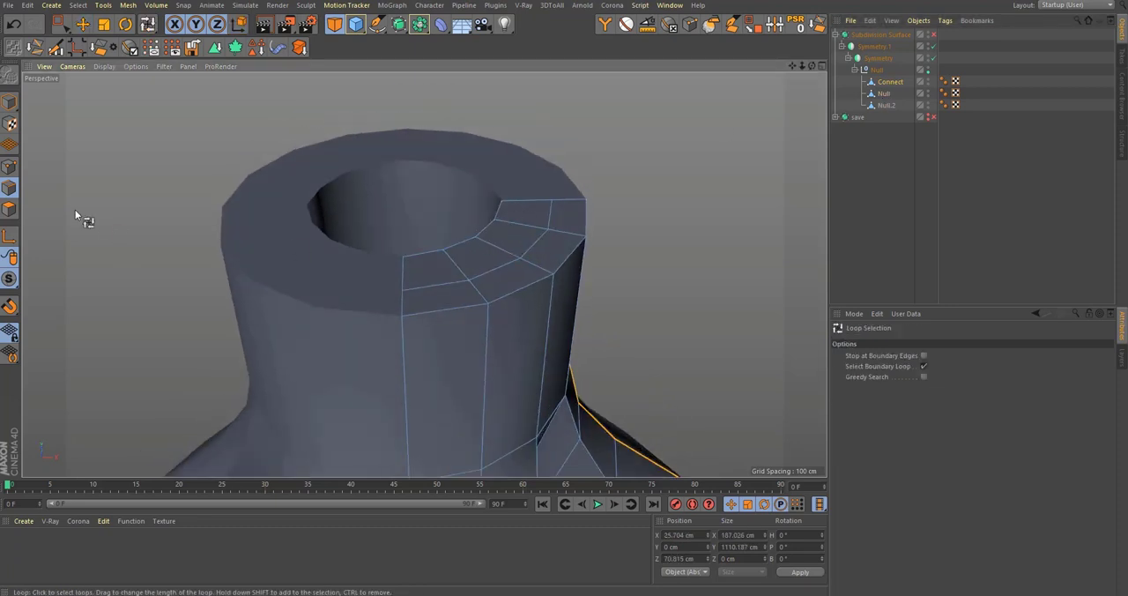
pyautogui.click(9, 209)
pyautogui.click(454, 257)
pyautogui.click(924, 366)
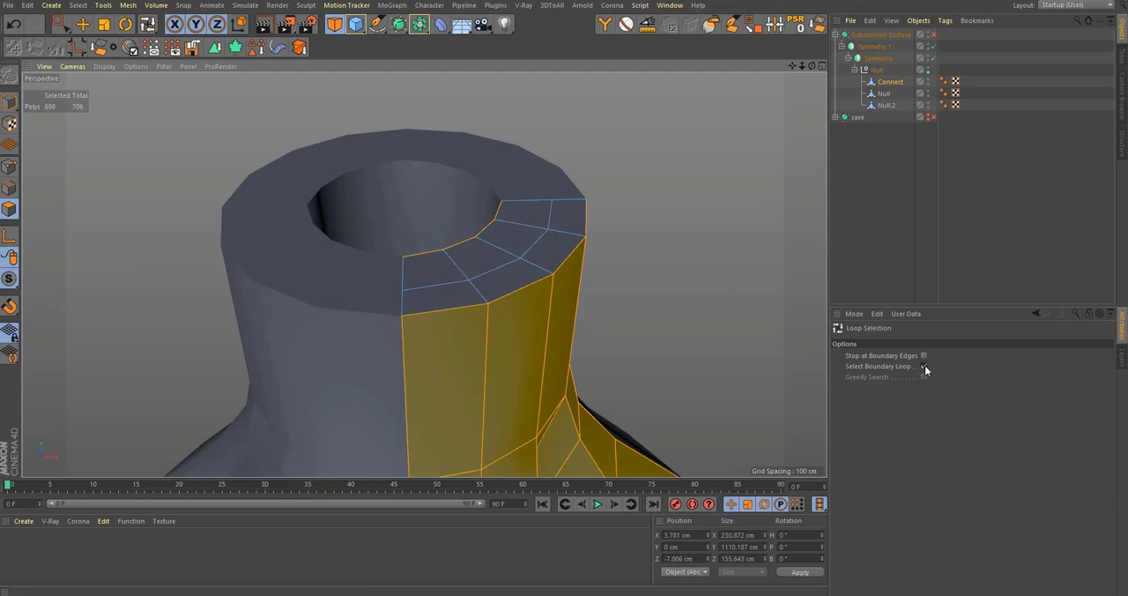
pyautogui.scroll(-3, 534, 227)
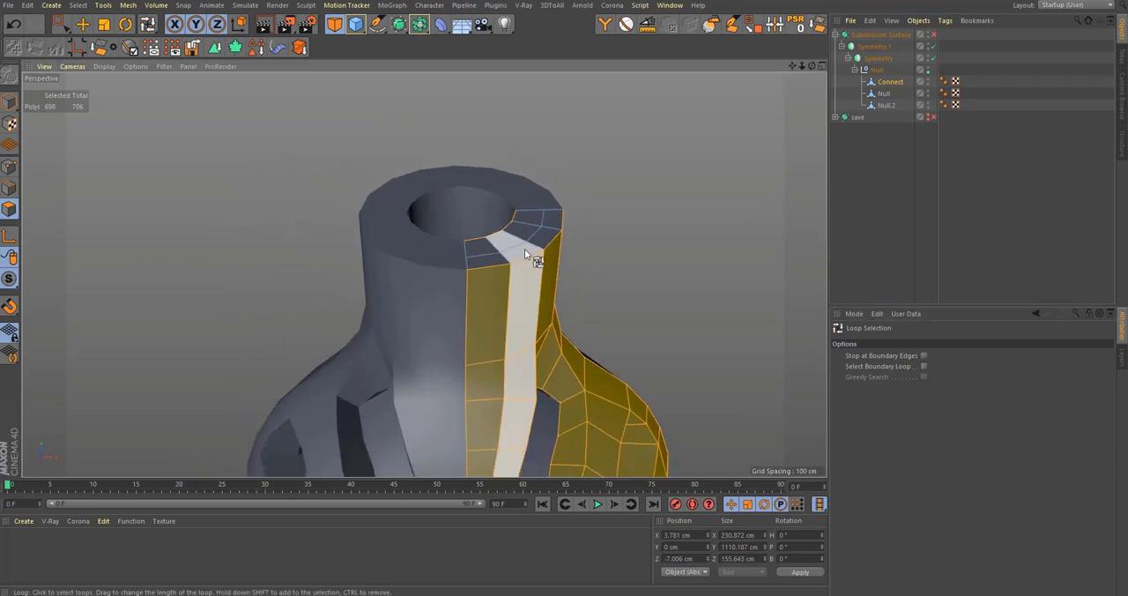
pyautogui.scroll(4, 628, 224)
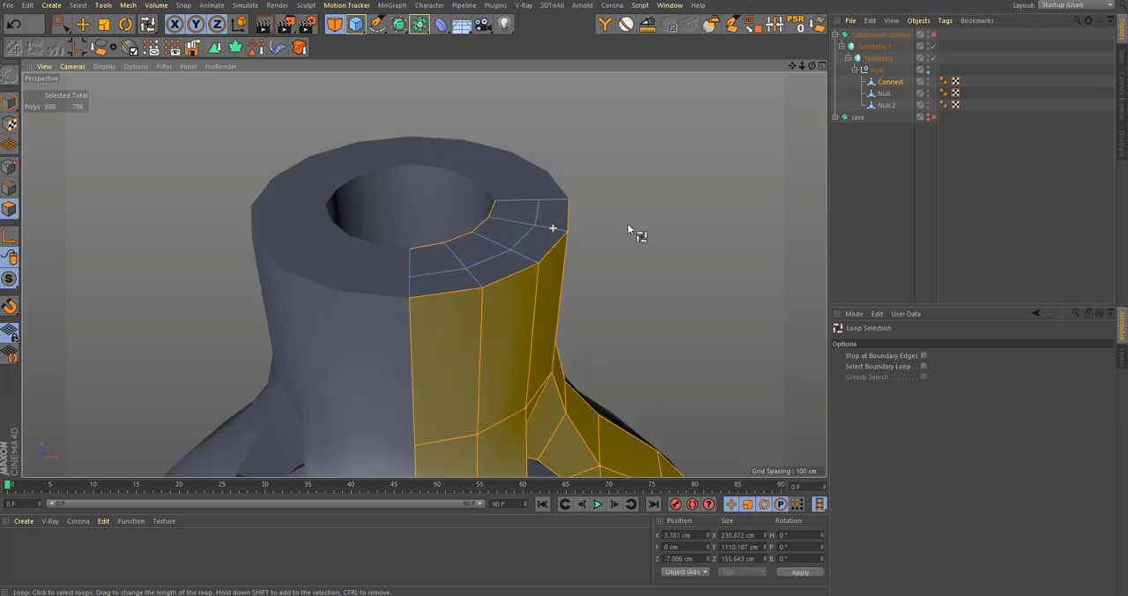
# Step: Enable Stop at Boundary Edges, loop-select the middle edge loop on the Connect mesh's flat neck rim and dissolve it
pyautogui.click(8, 189)
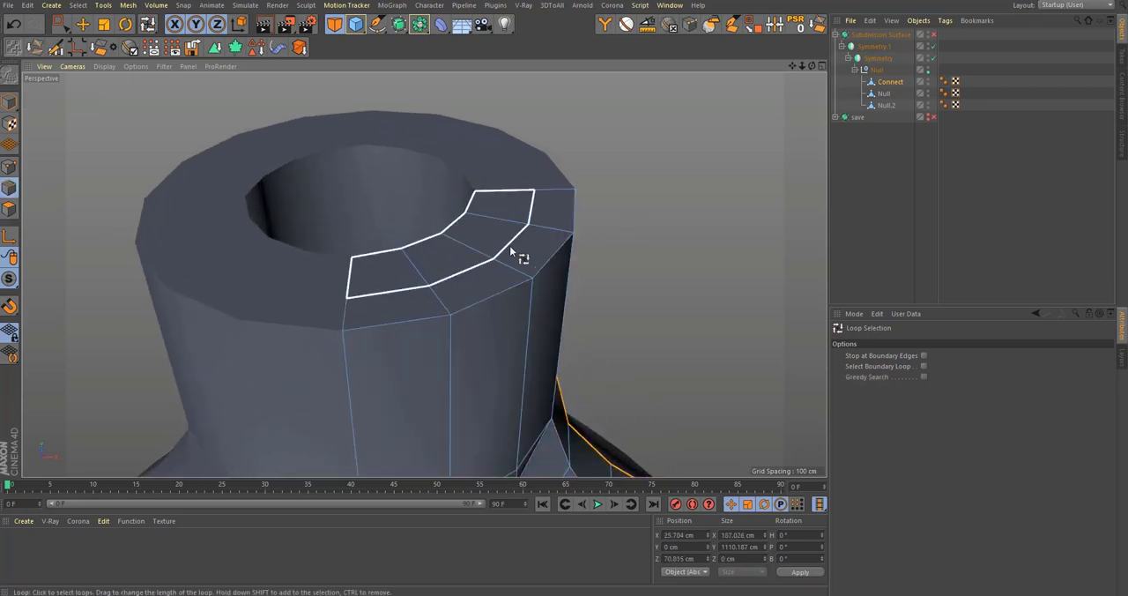
pyautogui.click(510, 246)
pyautogui.click(924, 355)
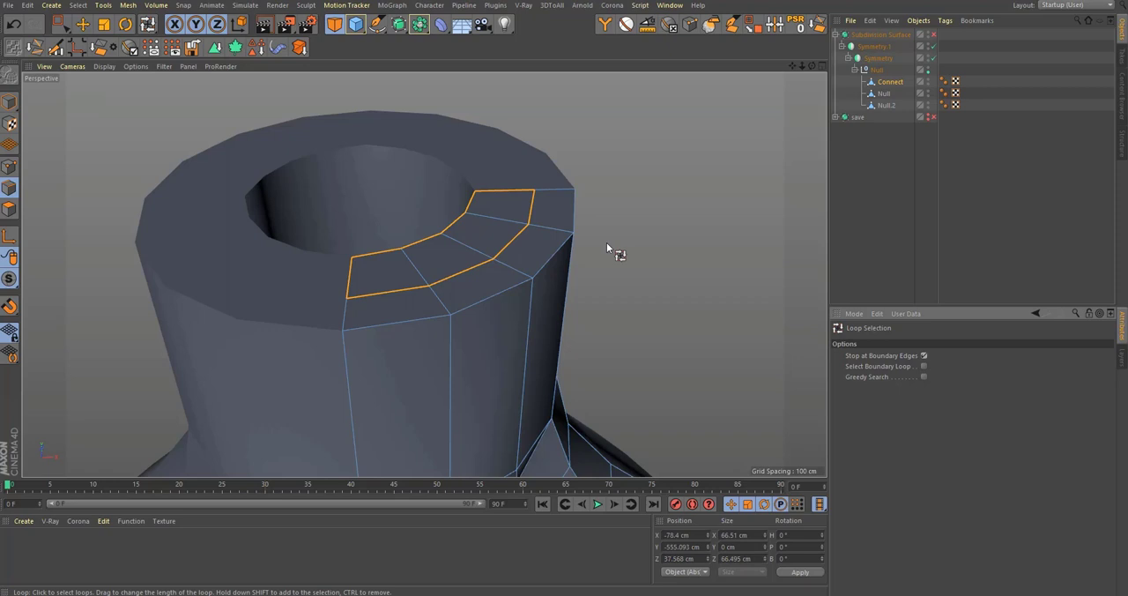
pyautogui.click(522, 231)
pyautogui.click(819, 27)
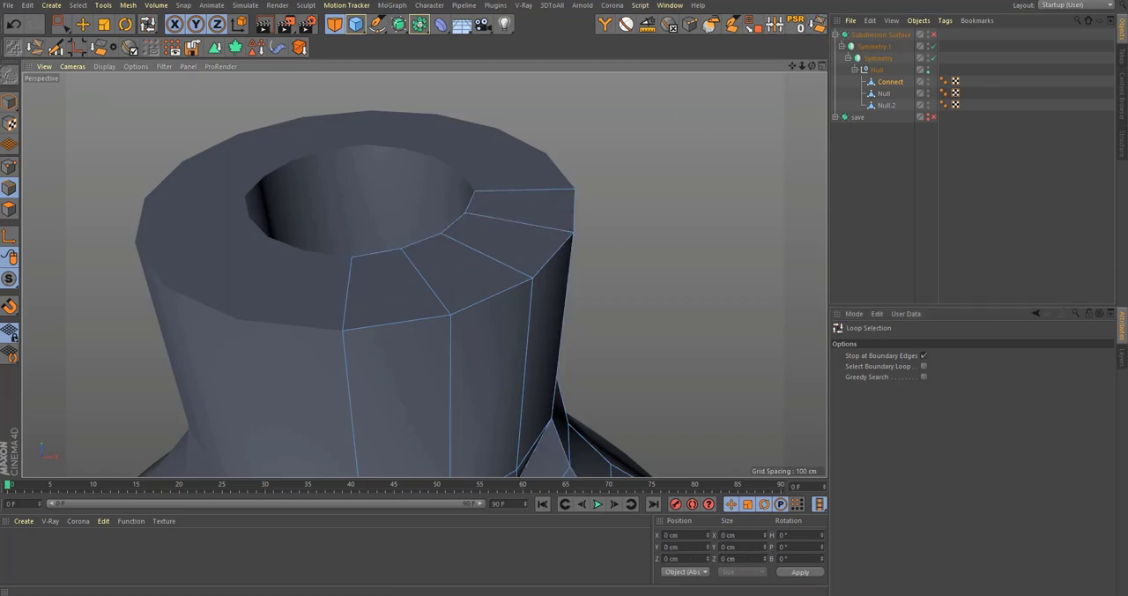
# Step: Add a cylinder primitive in the Front view and raise it to about 555 cm along Y at the bottle neck
pyautogui.middleClick(528, 263)
pyautogui.middleClick(632, 360)
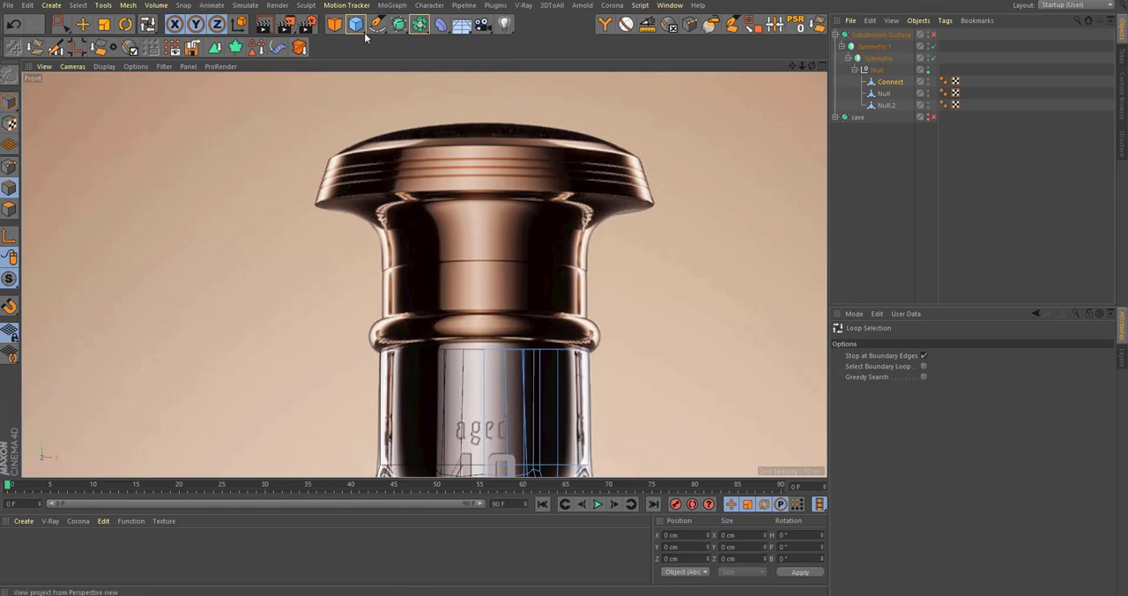
pyautogui.moveTo(366, 37); pyautogui.dragTo(593, 41)
pyautogui.scroll(-5, 492, 259)
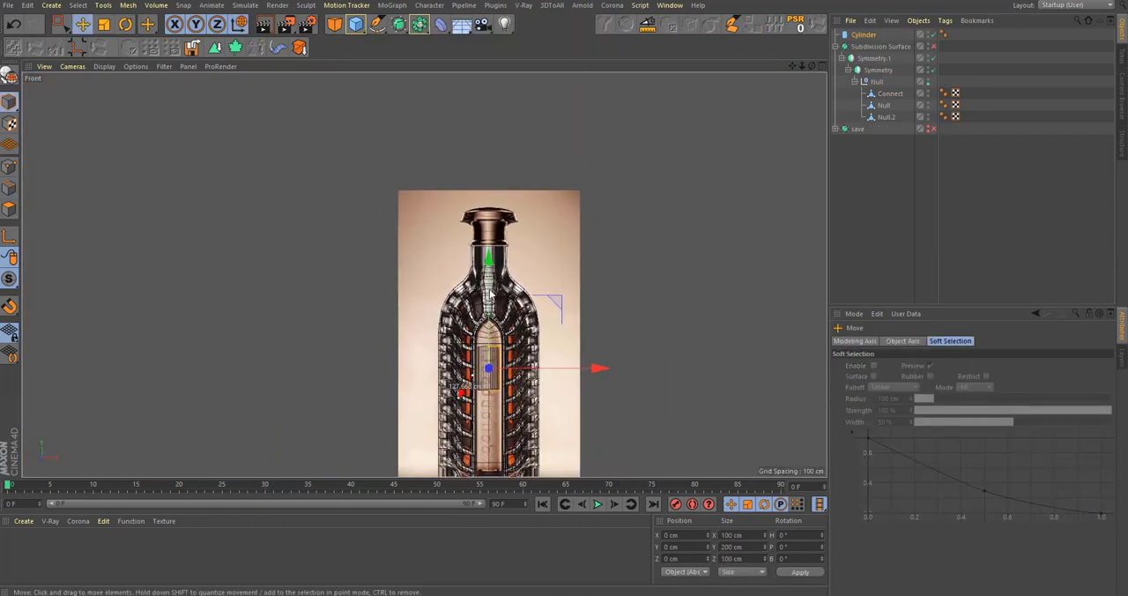
pyautogui.moveTo(489, 304); pyautogui.dragTo(517, 177)
pyautogui.scroll(4, 557, 209)
pyautogui.scroll(4, 557, 208)
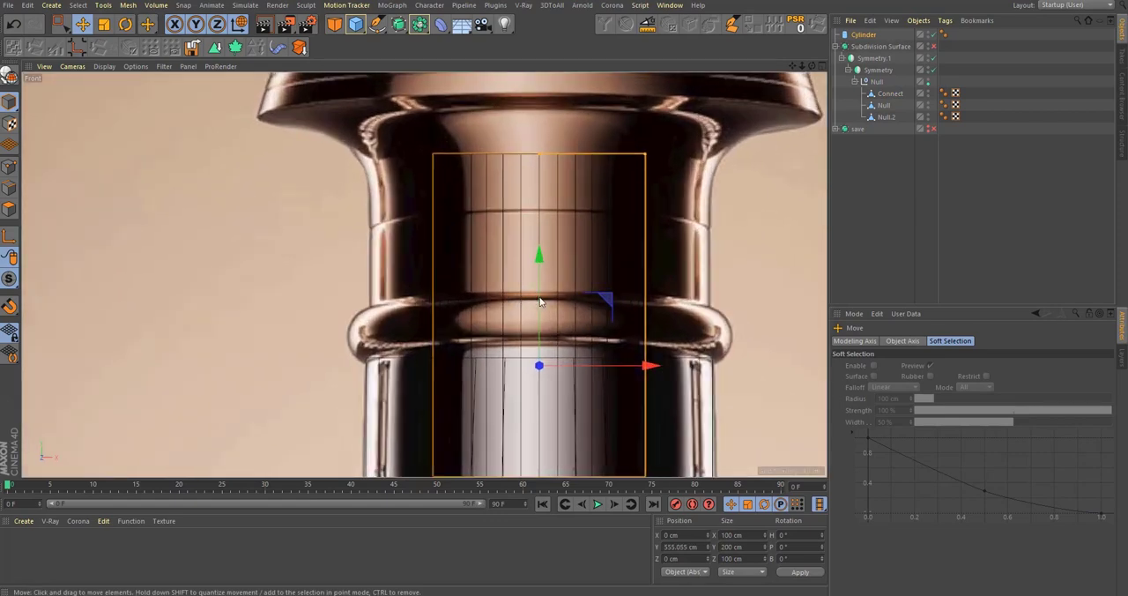
# Step: Resize the cylinder to about 189.4 cm in diameter and 21.7 cm high, and place it at about 568.5 cm along Y on the stopper's ring
pyautogui.moveTo(605, 291); pyautogui.dragTo(594, 250)
pyautogui.scroll(-2, 518, 208)
pyautogui.moveTo(529, 145); pyautogui.dragTo(532, 264)
pyautogui.scroll(3, 580, 265)
pyautogui.moveTo(598, 291); pyautogui.dragTo(696, 280)
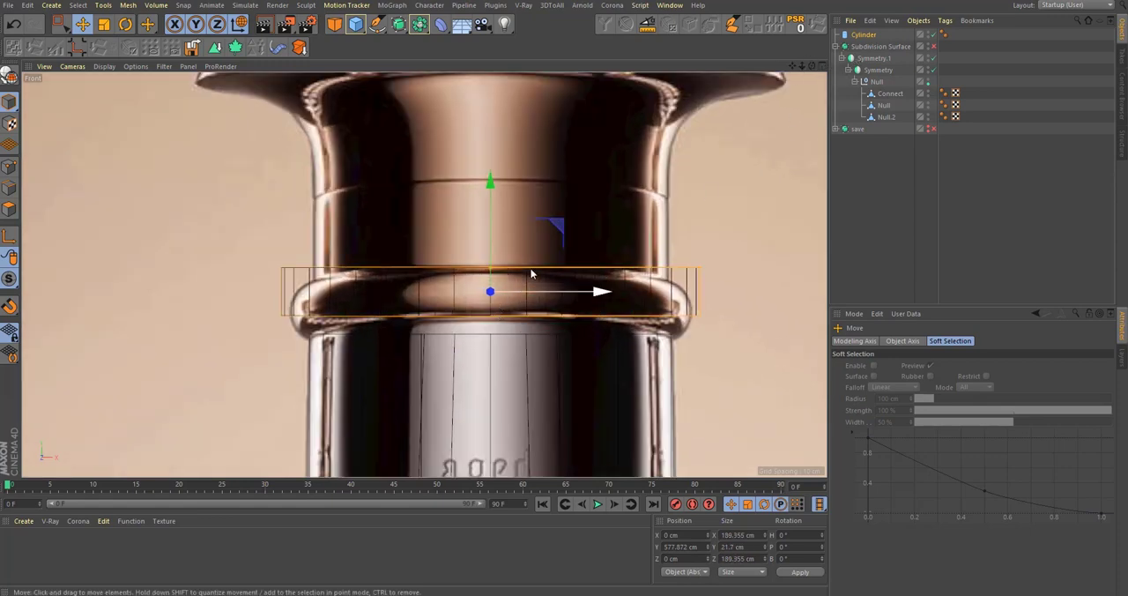
pyautogui.moveTo(494, 227); pyautogui.dragTo(485, 240)
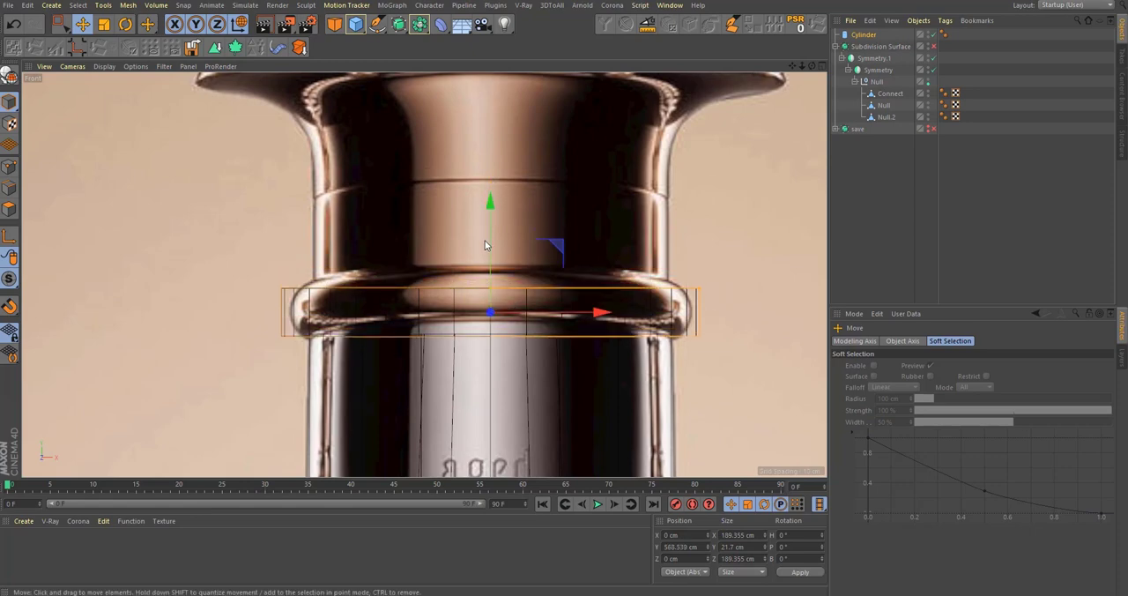
# Step: Make the ring cylinder editable and optimize its polygon mesh
pyautogui.keyDown('alt'); pyautogui.moveTo(485, 240); pyautogui.dragTo(497, 330, button='middle'); pyautogui.keyUp('alt')
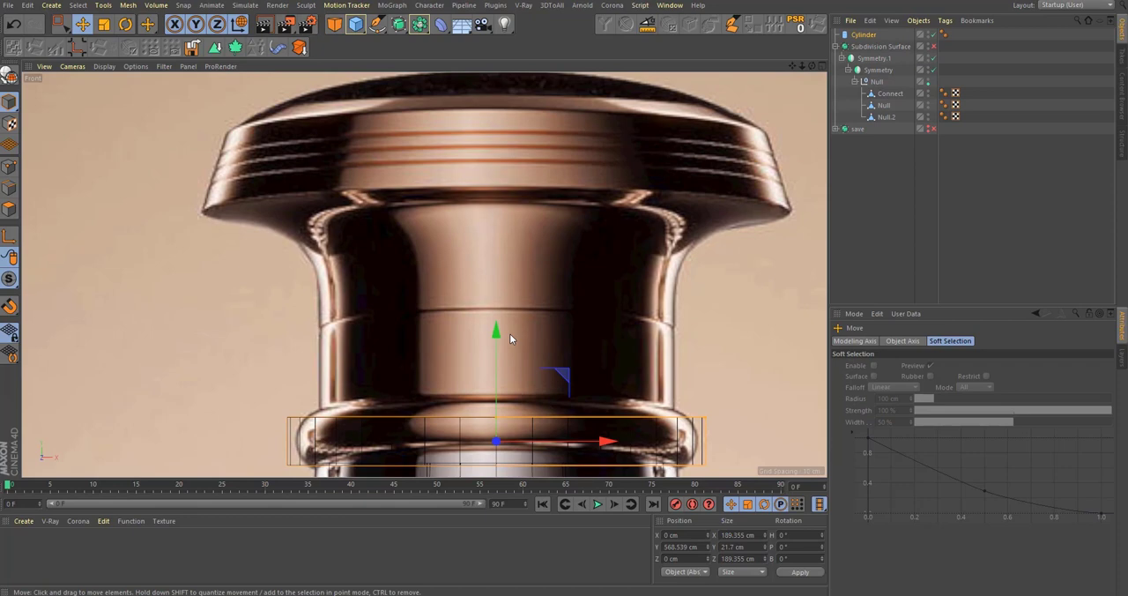
pyautogui.keyDown('alt'); pyautogui.moveTo(382, 346); pyautogui.dragTo(345, 295, button='middle'); pyautogui.keyUp('alt')
pyautogui.press('c')
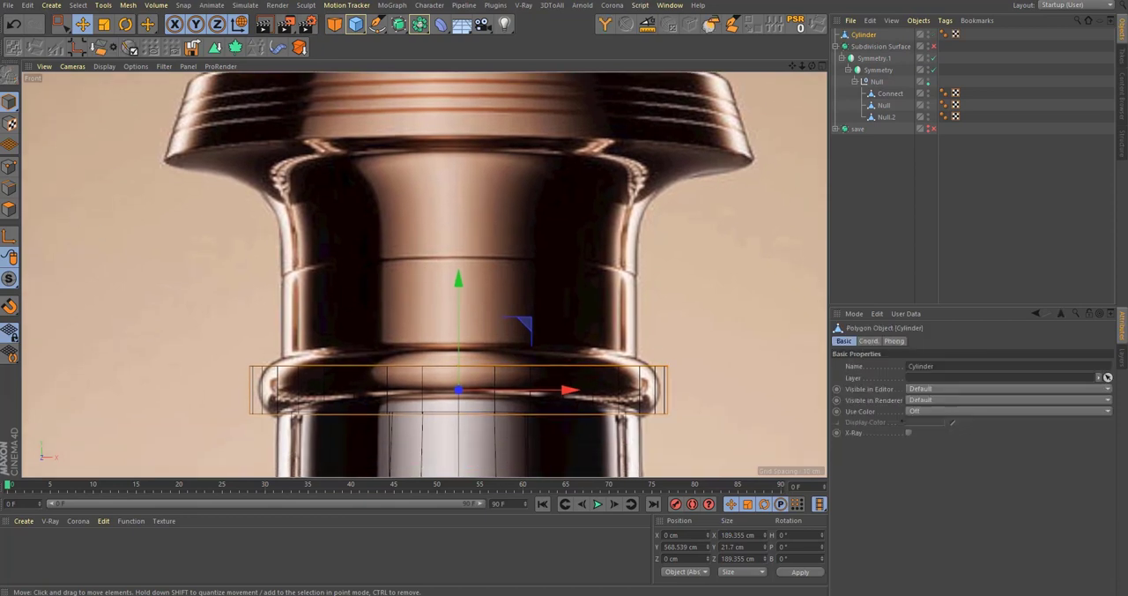
pyautogui.click(11, 210)
pyautogui.rightClick(558, 255)
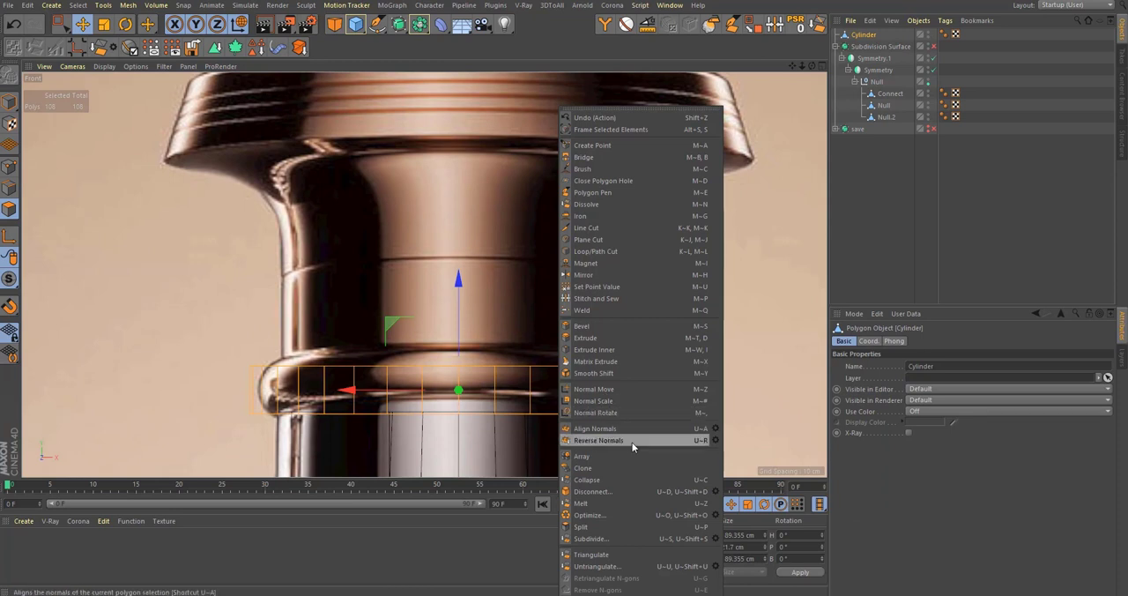
pyautogui.click(637, 518)
pyautogui.keyDown('alt'); pyautogui.moveTo(445, 363); pyautogui.dragTo(423, 362, button='middle'); pyautogui.keyUp('alt')
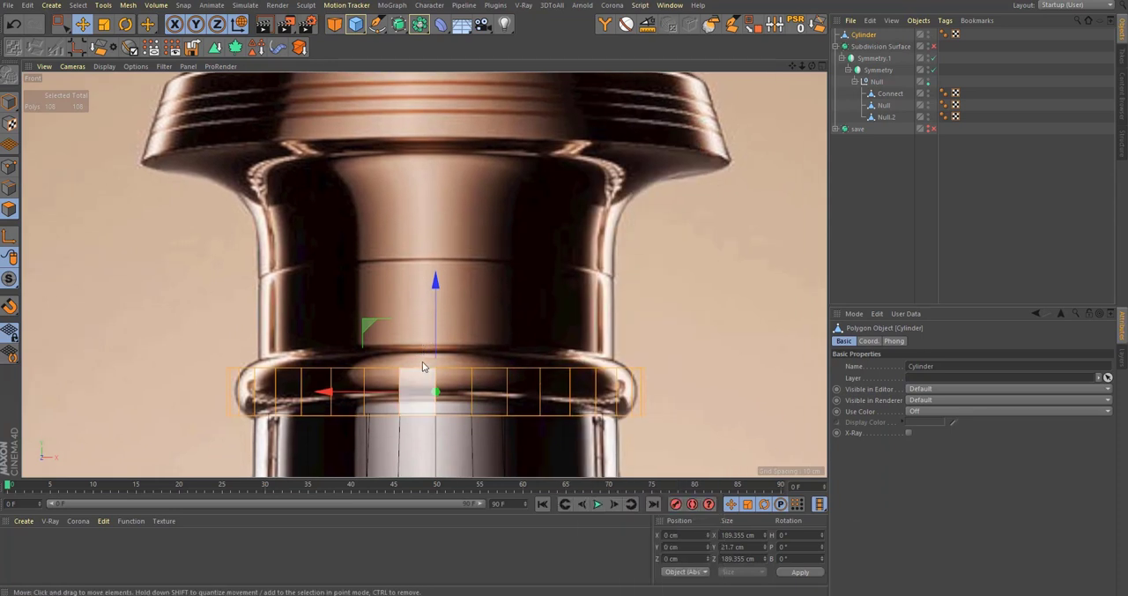
# Step: Rectangle-select the top cap polygons of the cylinder in the Front view
pyautogui.press('0')
pyautogui.moveTo(175, 321); pyautogui.dragTo(798, 386)
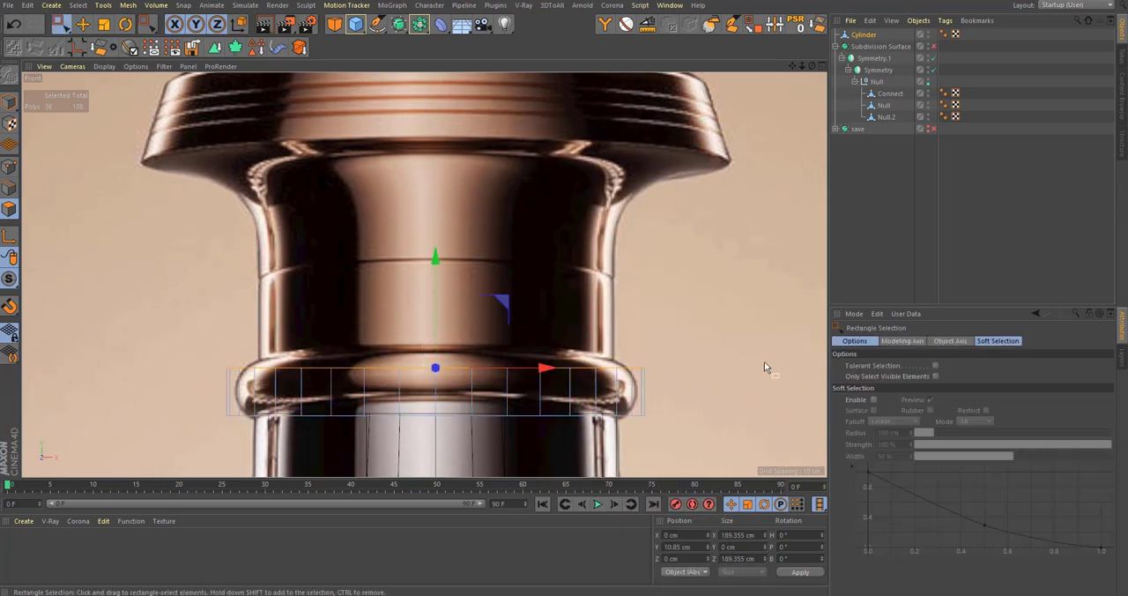
pyautogui.keyDown('alt'); pyautogui.moveTo(583, 343); pyautogui.dragTo(588, 369, button='middle'); pyautogui.keyUp('alt')
# Step: Try insetting the cylinder's top cap and moving it upward, and undo these changes
pyautogui.press('i')
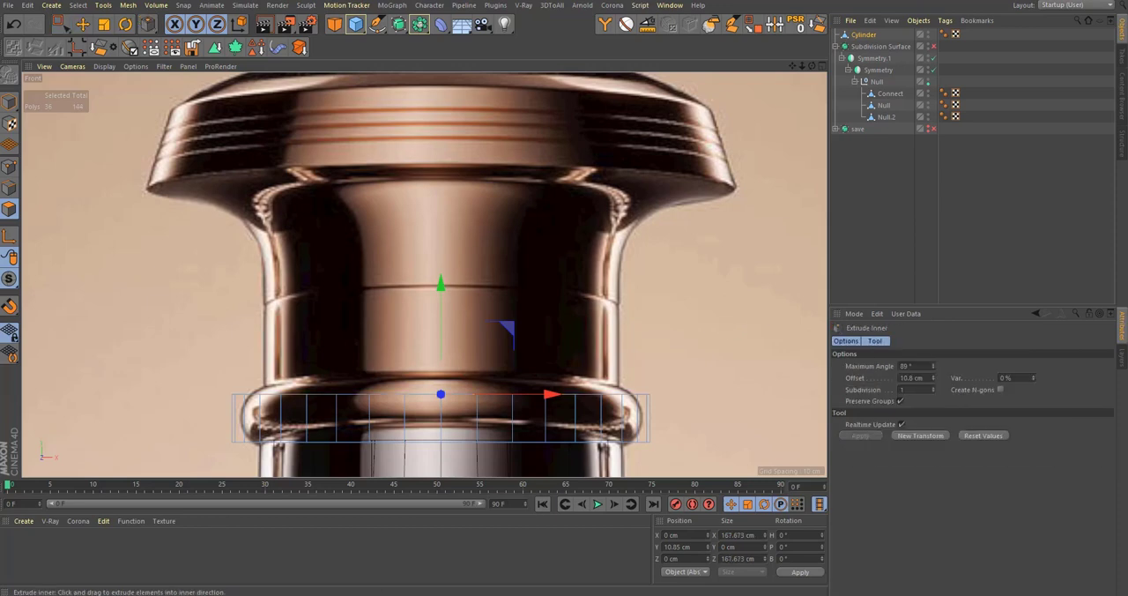
pyautogui.press('e')
pyautogui.keyDown('ctrl'); pyautogui.moveTo(443, 317); pyautogui.dragTo(486, 225); pyautogui.keyUp('ctrl')
pyautogui.hotkey('ctrl', 'z')
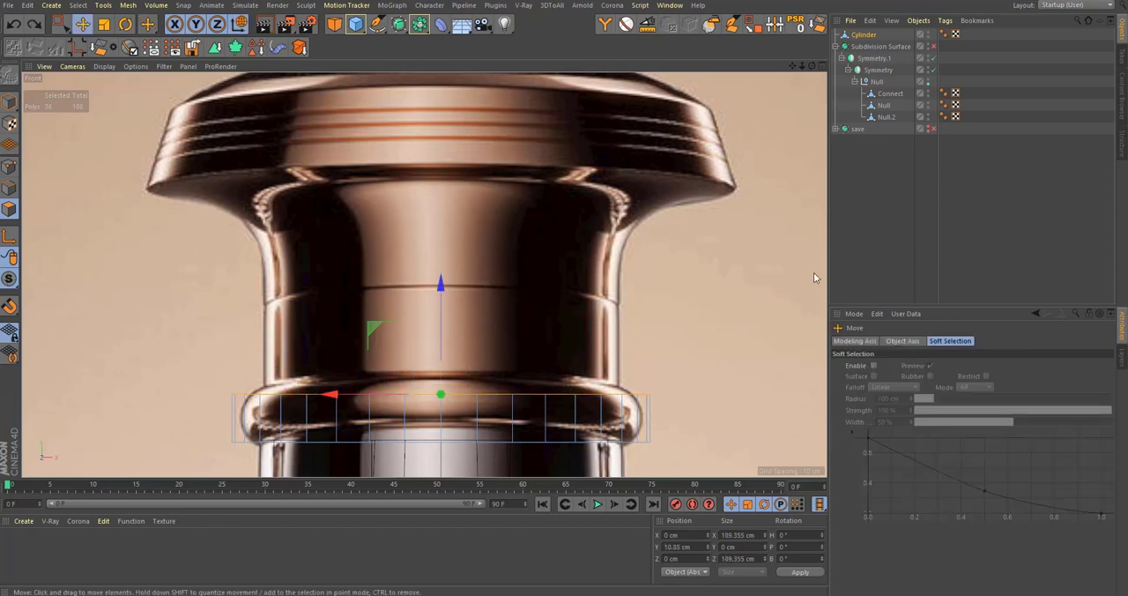
pyautogui.hotkey('ctrl', 'z')
# Step: Inset the top cap to about 169.7 cm wide and extrude it upward in three segments to about 106.6 cm, under the stopper's head
pyautogui.press('e')
pyautogui.keyDown('ctrl'); pyautogui.moveTo(451, 334); pyautogui.dragTo(471, 157); pyautogui.keyUp('ctrl')
pyautogui.scroll(-3, 491, 295)
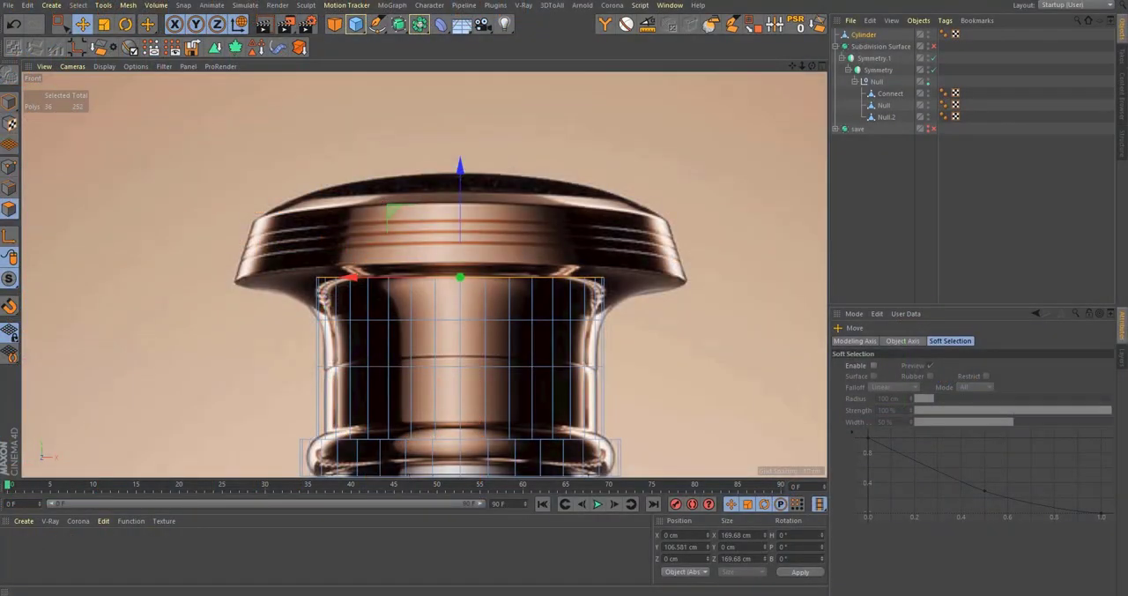
# Step: Check the stopper in the reference photo and flare the cylinder's top cap outward into a flange about 284 cm wide
pyautogui.moveTo(1127, 141); pyautogui.dragTo(739, 82)
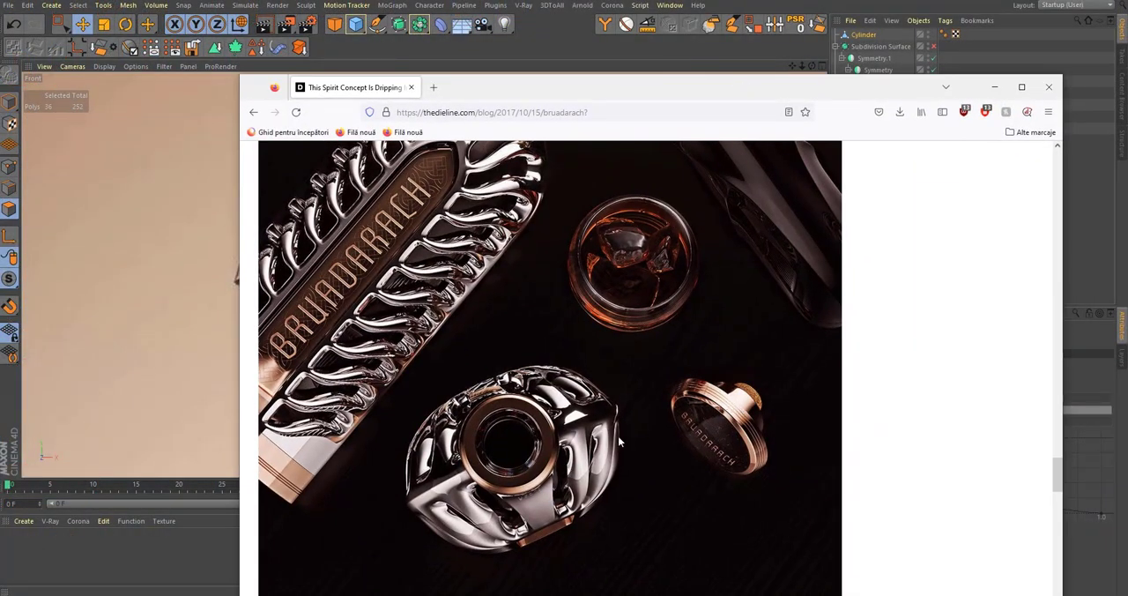
pyautogui.moveTo(664, 82); pyautogui.dragTo(1127, 72)
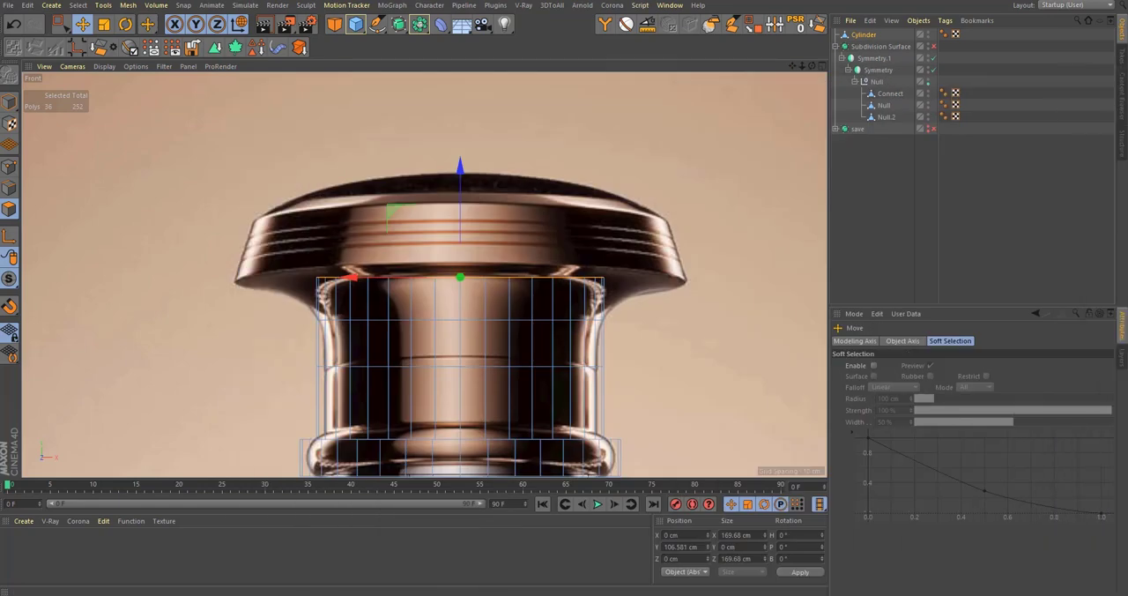
pyautogui.scroll(2, 541, 290)
pyautogui.press('t')
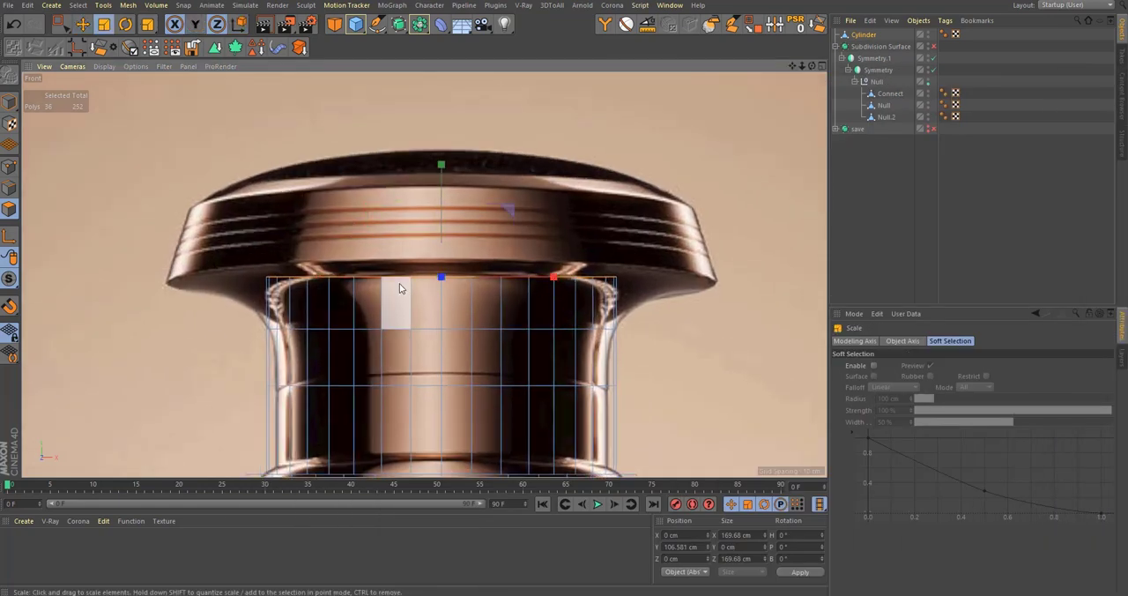
pyautogui.moveTo(489, 284); pyautogui.dragTo(559, 287)
pyautogui.moveTo(683, 380); pyautogui.dragTo(802, 364)
pyautogui.middleClick(798, 362)
pyautogui.middleClick(355, 202)
pyautogui.scroll(-4, 529, 247)
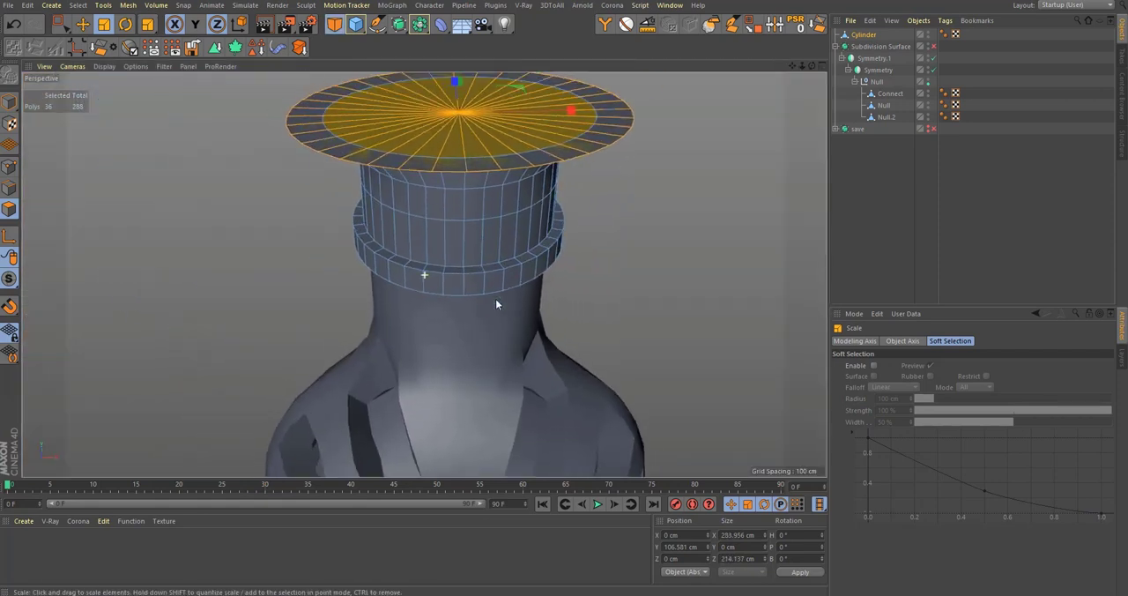
# Step: Extrude the flared cap upward to about 137.7 cm and taper its top to about 252.7 cm wide
pyautogui.keyDown('alt'); pyautogui.moveTo(514, 240); pyautogui.dragTo(460, 166); pyautogui.keyUp('alt')
pyautogui.press('e')
pyautogui.press('t')
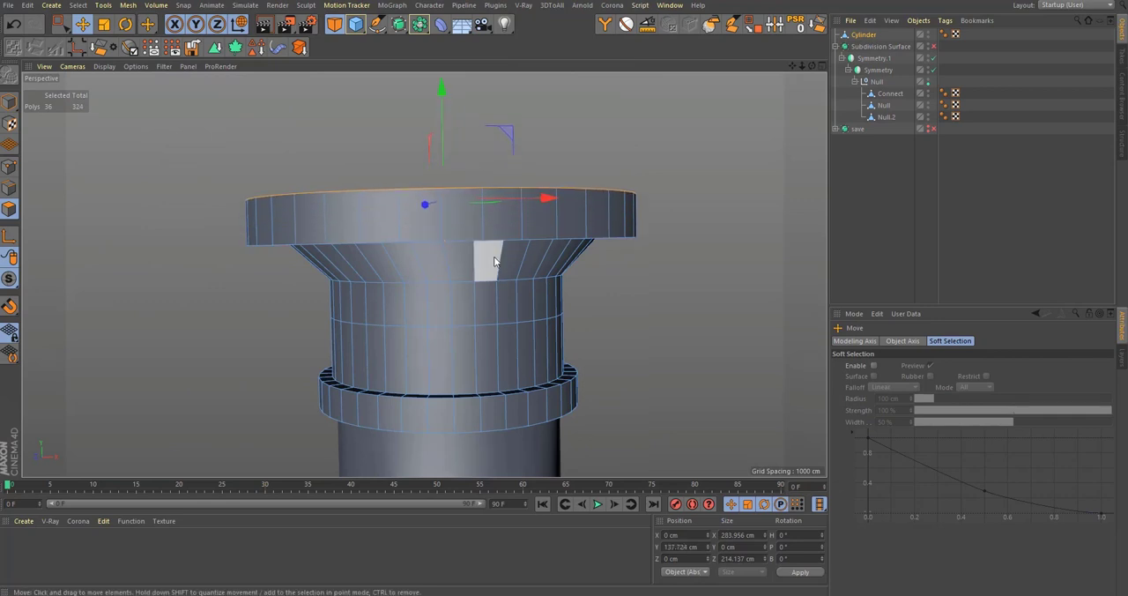
pyautogui.moveTo(683, 260); pyautogui.dragTo(672, 262)
pyautogui.moveTo(573, 242)
pyautogui.keyDown('alt'); pyautogui.mouseDown()
pyautogui.moveTo(634, 267)
pyautogui.moveTo(565, 249)
pyautogui.mouseUp(); pyautogui.keyUp('alt')
# Step: Raise the head's top cap to a height of about 148.9 cm, following the reference in the Front view
pyautogui.middleClick(520, 280)
pyautogui.press('e')
pyautogui.scroll(3, 647, 353)
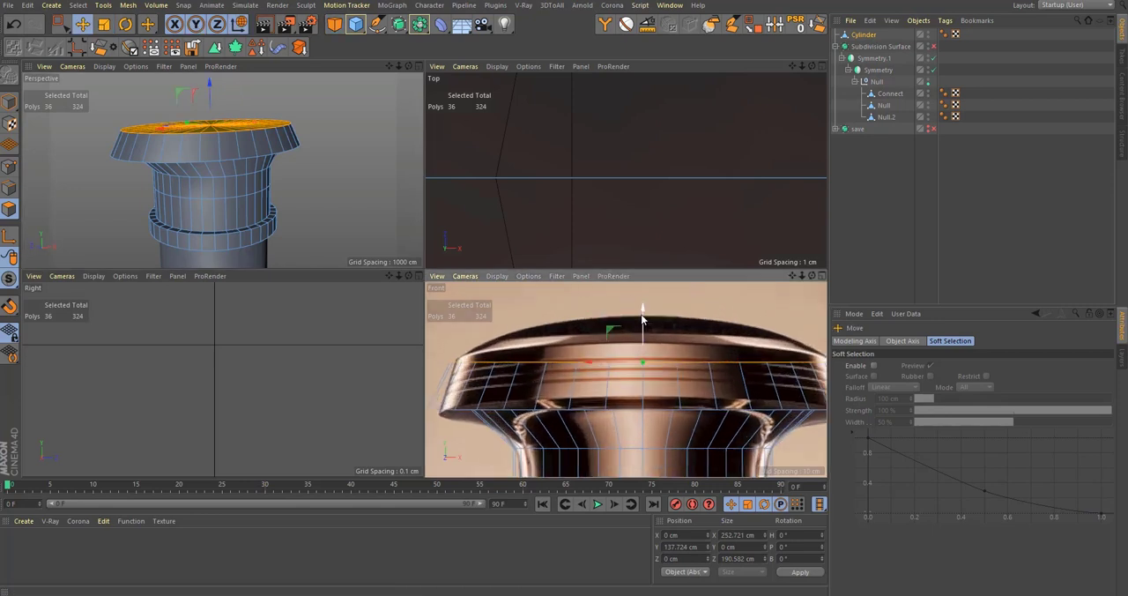
pyautogui.moveTo(647, 316); pyautogui.dragTo(657, 298)
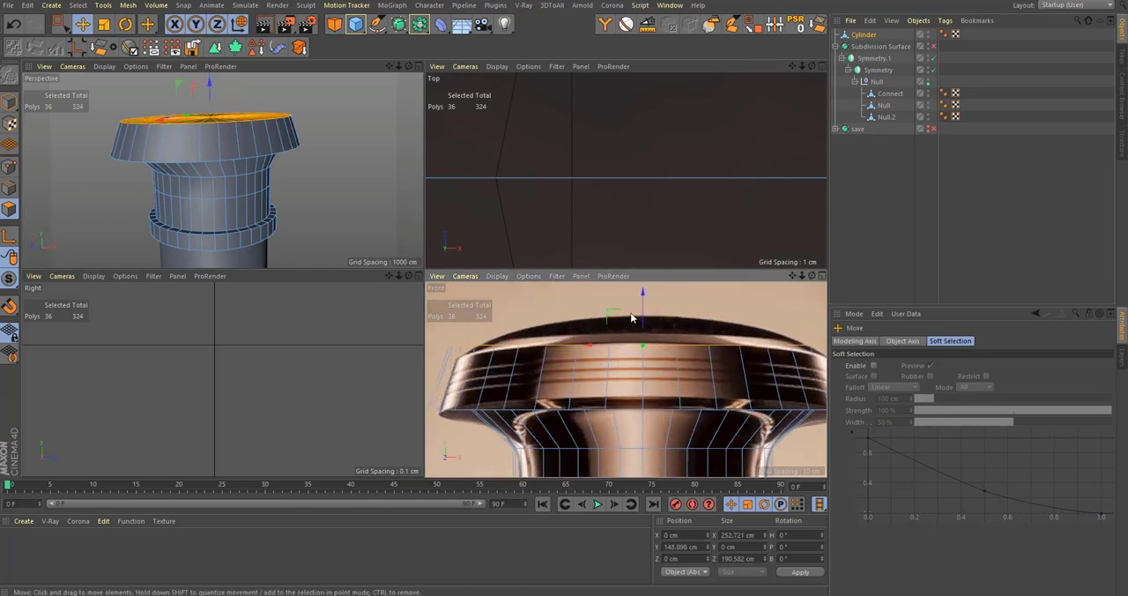
# Step: Try a proportional loop cut around the head's top cap and undo it
pyautogui.middleClick(207, 123)
pyautogui.keyDown('alt'); pyautogui.moveTo(319, 240); pyautogui.dragTo(405, 326); pyautogui.keyUp('alt')
pyautogui.scroll(3, 440, 279)
pyautogui.press('k')
pyautogui.press('l')
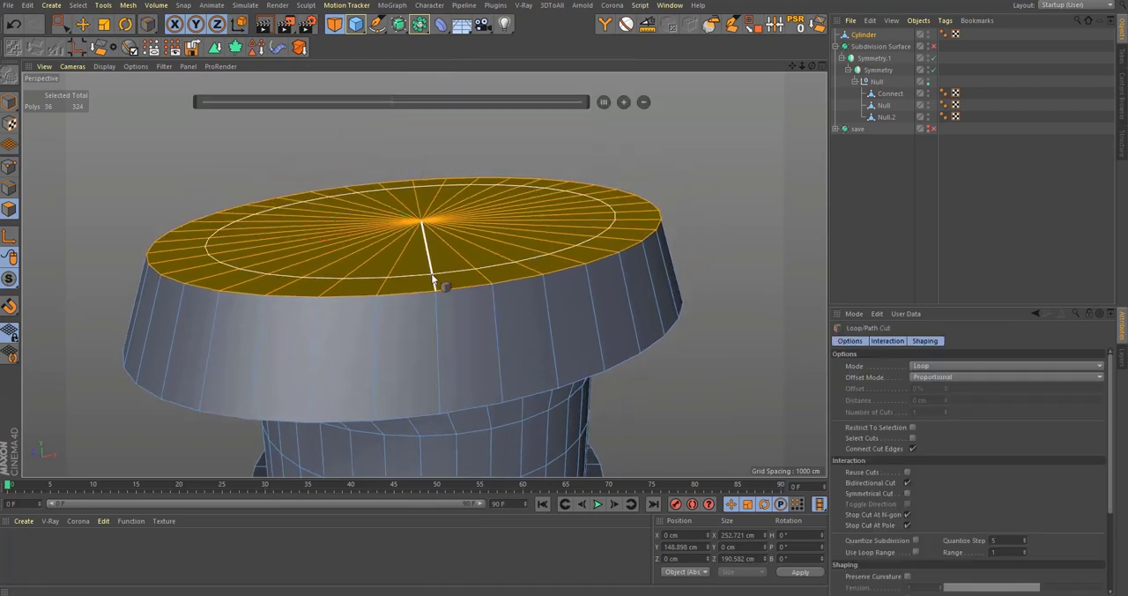
pyautogui.click(435, 280)
pyautogui.press('Escape')
pyautogui.keyDown('alt'); pyautogui.moveTo(503, 257); pyautogui.dragTo(506, 322); pyautogui.keyUp('alt')
pyautogui.hotkey('ctrl', 'z')
# Step: Set the loop cut's offset mode to Edge Distance and cut a loop just inside the top cap's rim
pyautogui.keyDown('alt'); pyautogui.moveTo(486, 203); pyautogui.dragTo(488, 266, button='middle'); pyautogui.keyUp('alt')
pyautogui.click(962, 377)
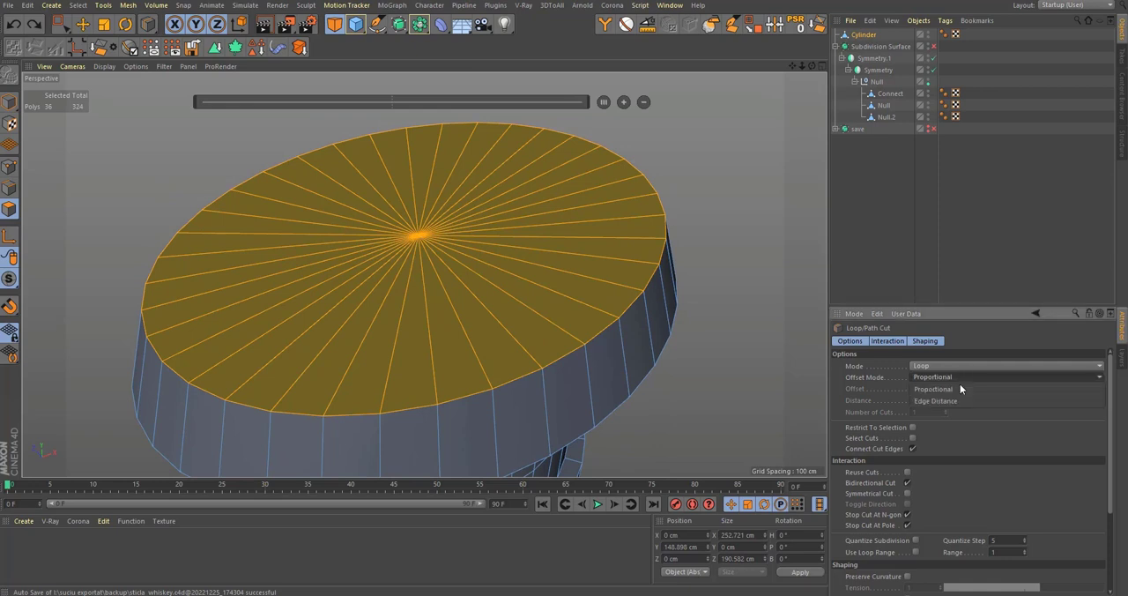
pyautogui.click(954, 399)
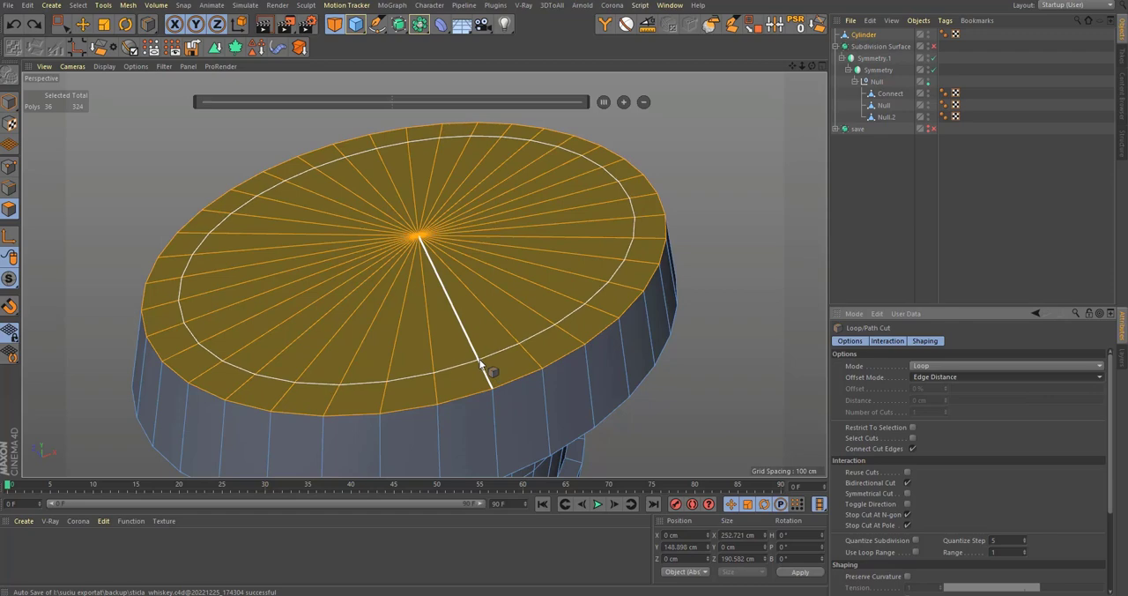
pyautogui.click(481, 362)
pyautogui.keyDown('alt'); pyautogui.moveTo(487, 319); pyautogui.dragTo(491, 344, button='middle'); pyautogui.keyUp('alt')
# Step: Select all polygons inside the new loop on the top cap and raise them to about 157.9 cm
pyautogui.press('space')
pyautogui.click(462, 295)
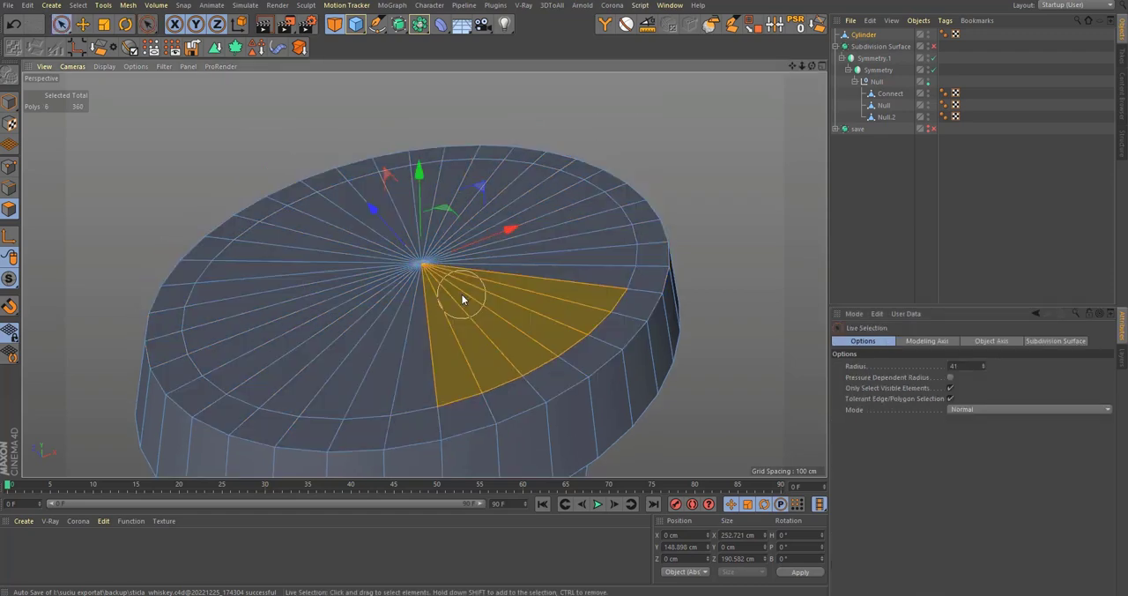
pyautogui.moveTo(462, 294); pyautogui.dragTo(432, 287)
pyautogui.keyDown('alt'); pyautogui.moveTo(432, 296); pyautogui.dragTo(437, 206); pyautogui.keyUp('alt')
pyautogui.keyDown('alt'); pyautogui.moveTo(437, 264); pyautogui.dragTo(458, 347, button='middle'); pyautogui.keyUp('alt')
pyautogui.keyDown('alt'); pyautogui.moveTo(458, 350); pyautogui.dragTo(453, 323); pyautogui.keyUp('alt')
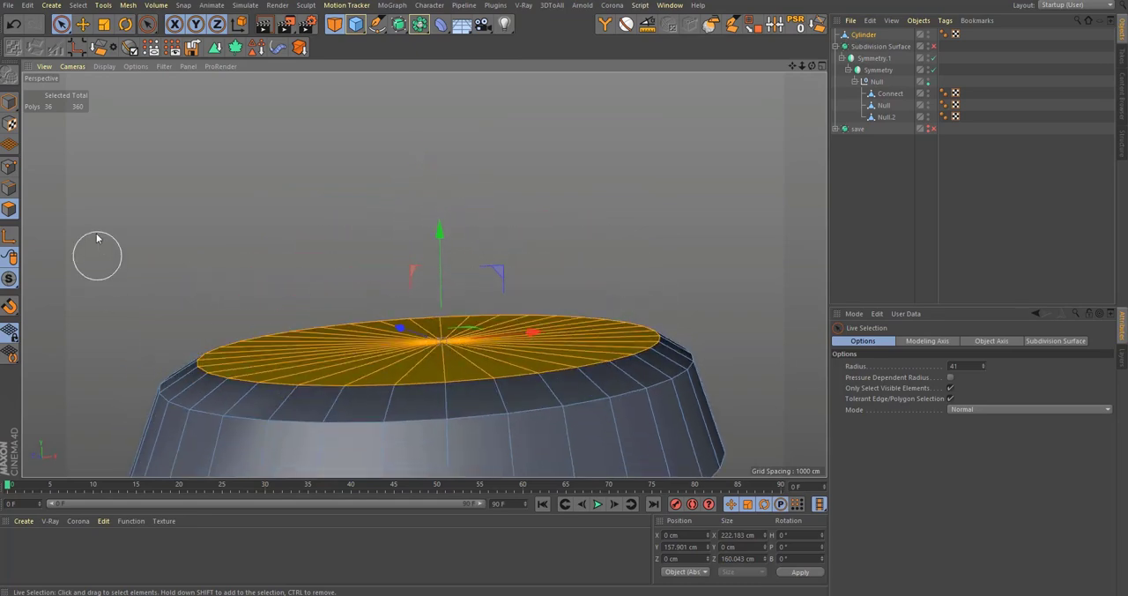
# Step: Raise the centre point of the top cap to about 190.4 cm to form a cone
pyautogui.click(7, 167)
pyautogui.click(443, 328)
pyautogui.moveTo(444, 264); pyautogui.dragTo(458, 237)
# Step: Try beveling the cone's centre point and undo the bevel
pyautogui.press('m')
pyautogui.press('s')
pyautogui.moveTo(395, 349); pyautogui.dragTo(354, 312)
pyautogui.hotkey('ctrl', 'z')
pyautogui.keyDown('alt'); pyautogui.moveTo(444, 368); pyautogui.dragTo(496, 281); pyautogui.keyUp('alt')
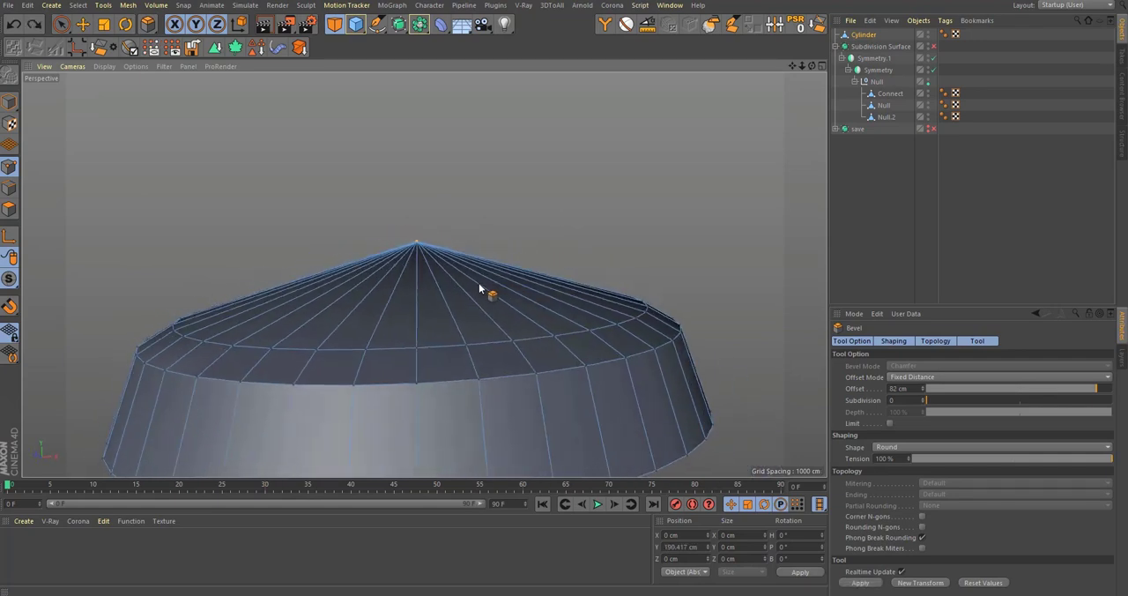
# Step: Cut two edge loops around the cone and lower its centre point to about 181.6 cm
pyautogui.press('k')
pyautogui.press('l')
pyautogui.click(452, 311)
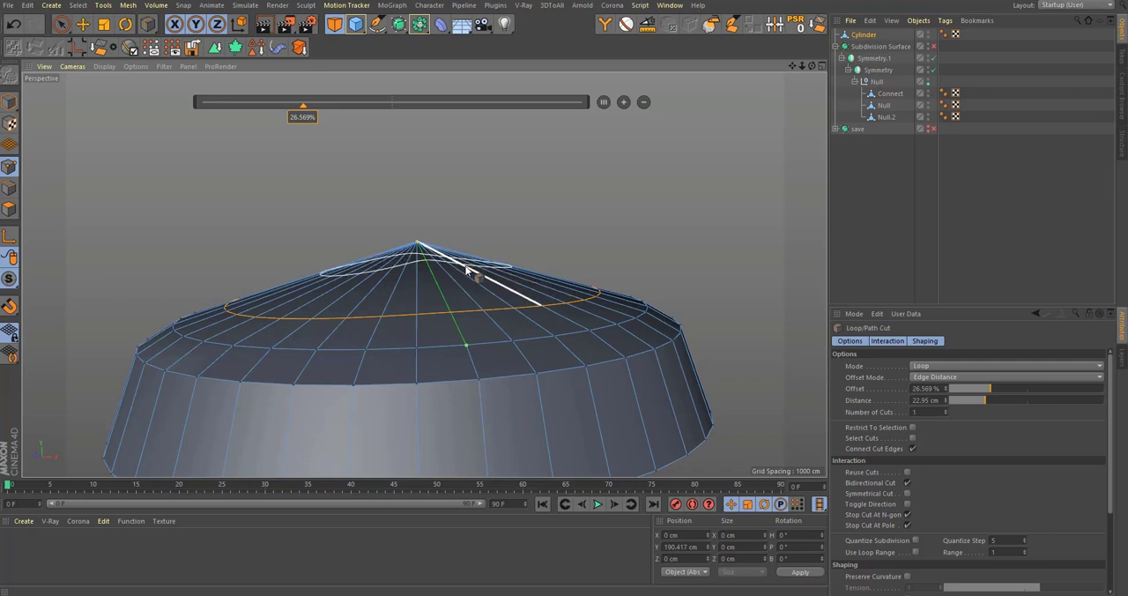
pyautogui.click(541, 293)
pyautogui.keyDown('alt'); pyautogui.moveTo(453, 302); pyautogui.dragTo(560, 284, button='right'); pyautogui.keyUp('alt')
pyautogui.keyDown('alt'); pyautogui.moveTo(380, 295); pyautogui.dragTo(399, 335); pyautogui.keyUp('alt')
pyautogui.press('space')
pyautogui.moveTo(410, 196); pyautogui.dragTo(413, 218)
# Step: Place the cylinder under a Subdivision Surface, check the smoothed head, and switch the smoothing off for editing
pyautogui.keyDown('alt'); pyautogui.click(399, 28); pyautogui.keyUp('alt')
pyautogui.keyDown('alt'); pyautogui.moveTo(407, 339); pyautogui.dragTo(449, 403); pyautogui.keyUp('alt')
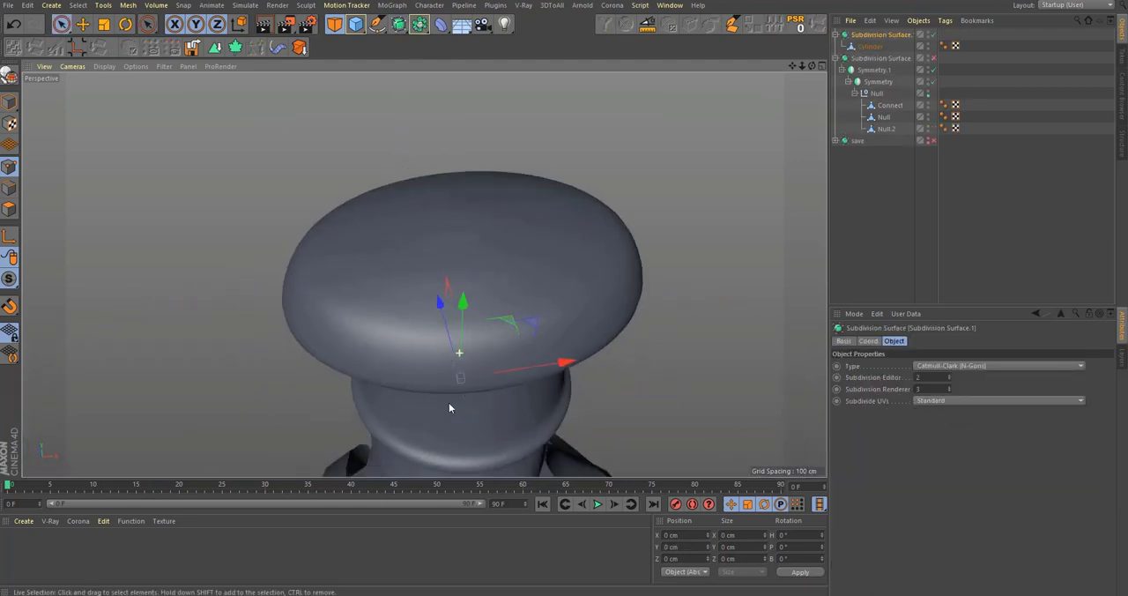
pyautogui.click(871, 46)
pyautogui.press('q')
# Step: Select the innermost edge loop on the head's top and slide it towards the centre by about 45.6 %
pyautogui.keyDown('alt'); pyautogui.moveTo(497, 219); pyautogui.dragTo(564, 231, button='right'); pyautogui.keyUp('alt')
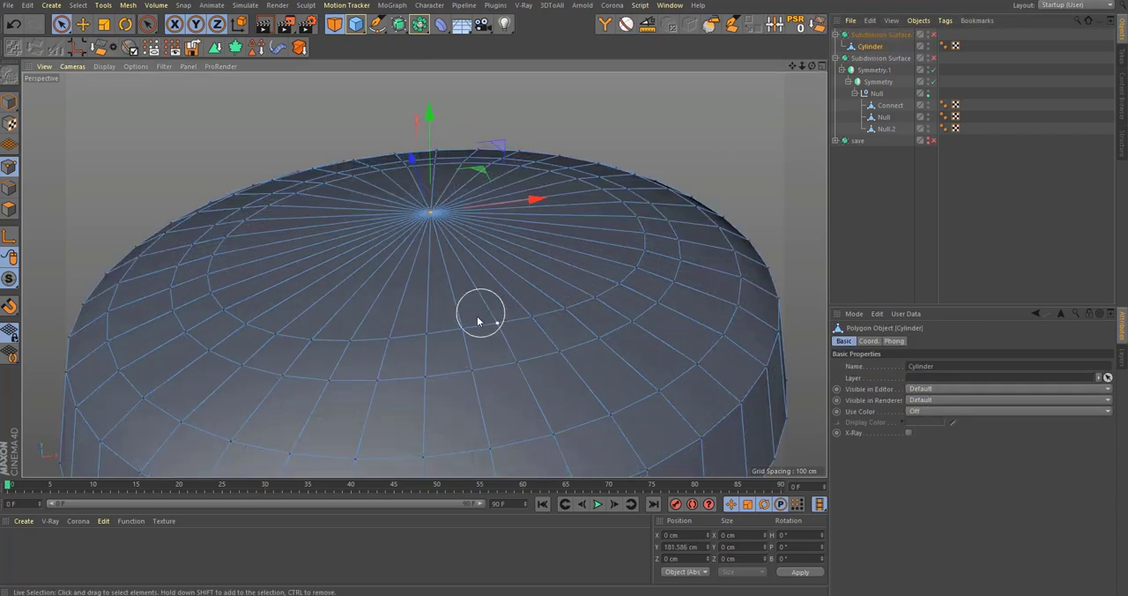
pyautogui.keyDown('alt'); pyautogui.moveTo(465, 320); pyautogui.dragTo(445, 304); pyautogui.keyUp('alt')
pyautogui.press('u')
pyautogui.press('l')
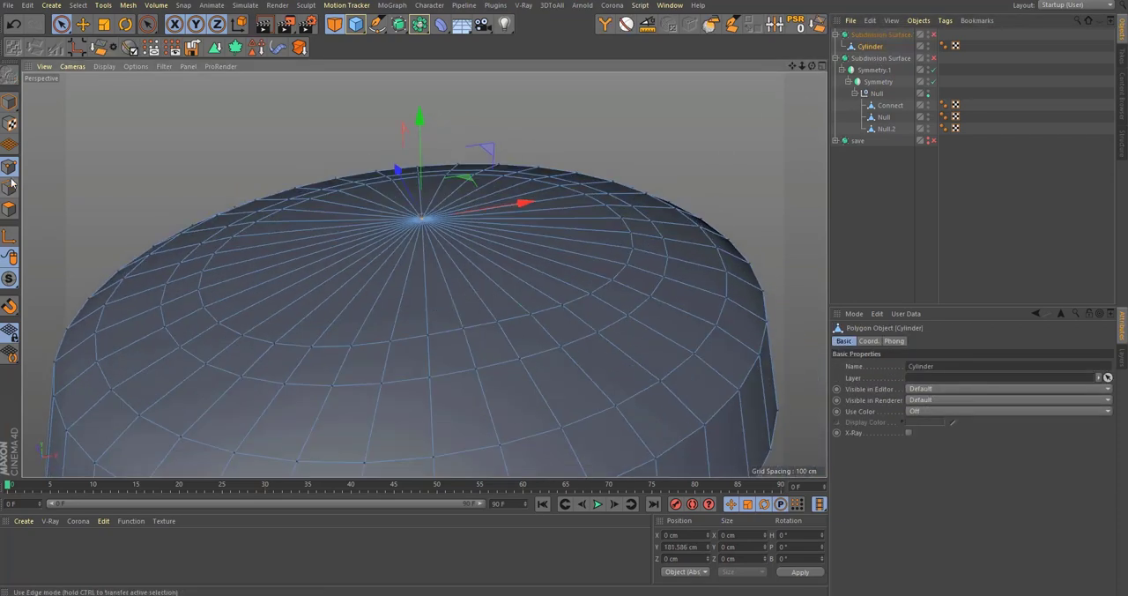
pyautogui.click(481, 330)
pyautogui.press('m')
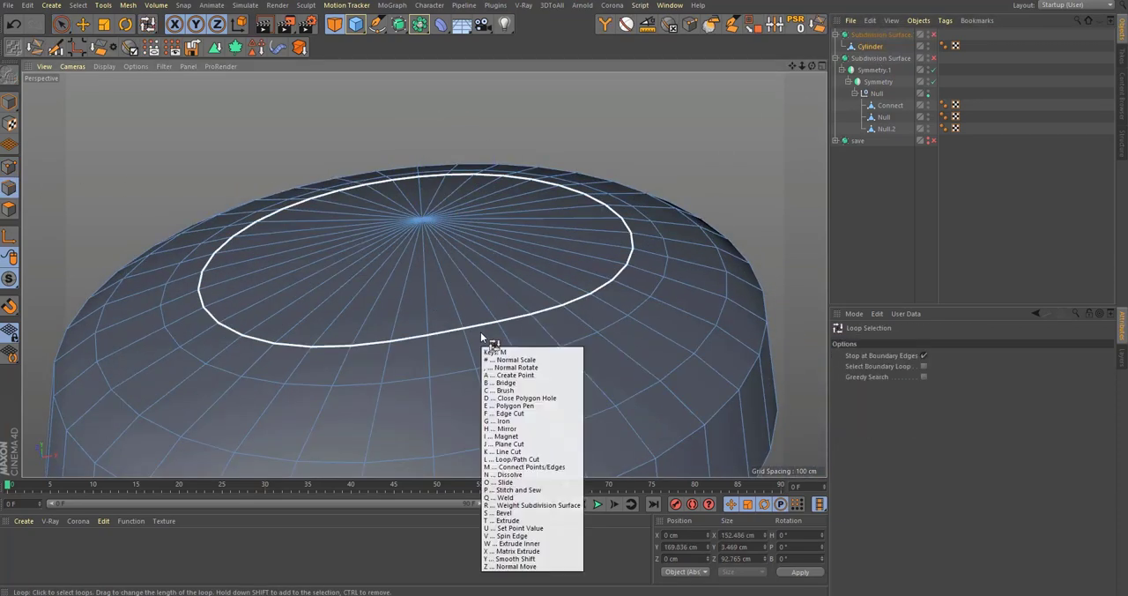
pyautogui.press('o')
pyautogui.moveTo(481, 324); pyautogui.dragTo(533, 336)
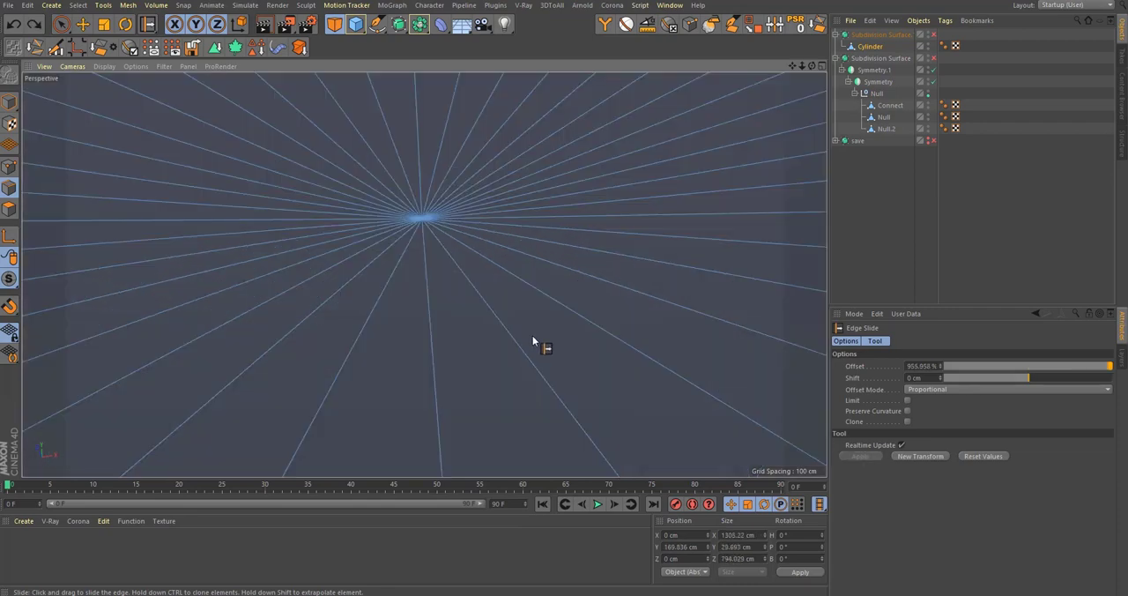
pyautogui.moveTo(493, 188); pyautogui.dragTo(451, 168)
pyautogui.press('i')
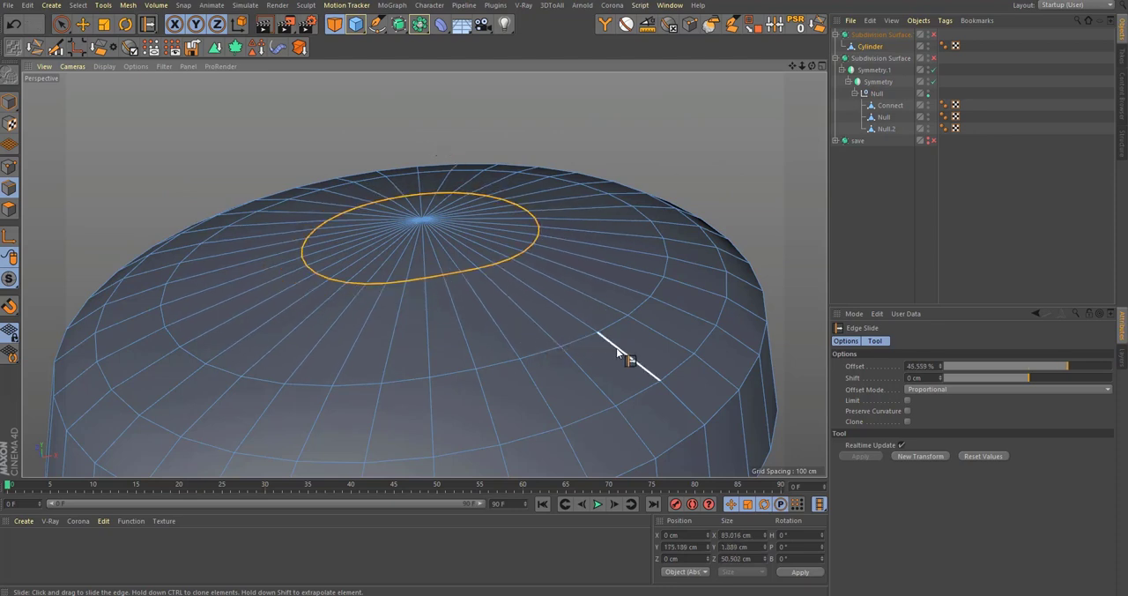
# Step: Select the second edge loop on the head's top and slide it inward by about 22.7 %
pyautogui.press('u')
pyautogui.press('l')
pyautogui.click(580, 340)
pyautogui.press('m')
pyautogui.press('o')
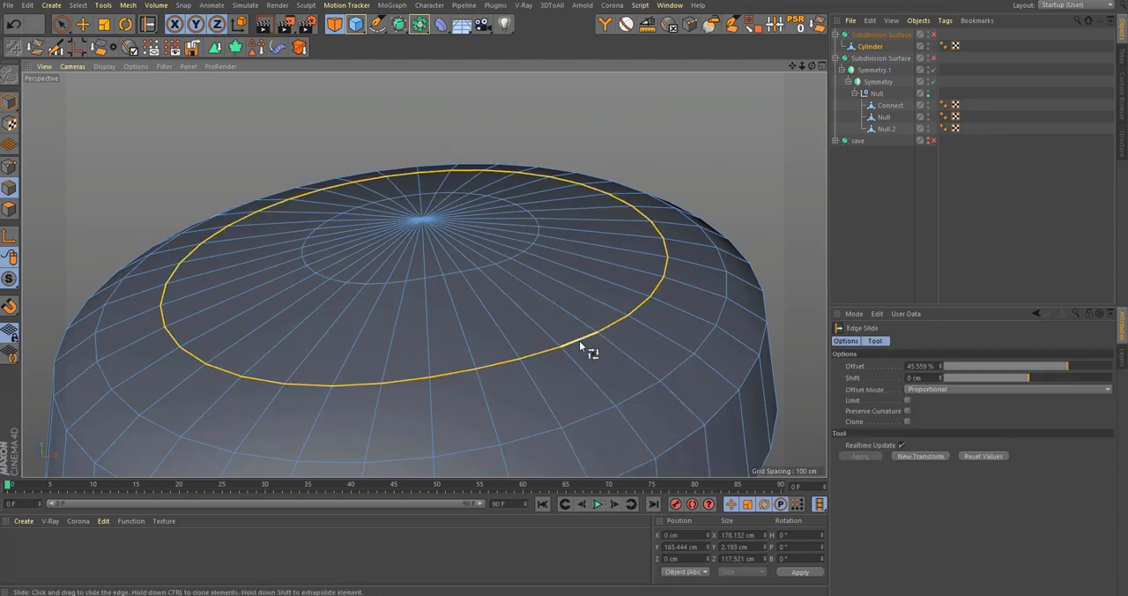
pyautogui.moveTo(583, 337); pyautogui.dragTo(652, 442)
pyautogui.keyDown('alt'); pyautogui.moveTo(520, 289); pyautogui.dragTo(578, 303); pyautogui.keyUp('alt')
pyautogui.keyDown('alt'); pyautogui.moveTo(578, 303); pyautogui.dragTo(635, 289, button='right'); pyautogui.keyUp('alt')
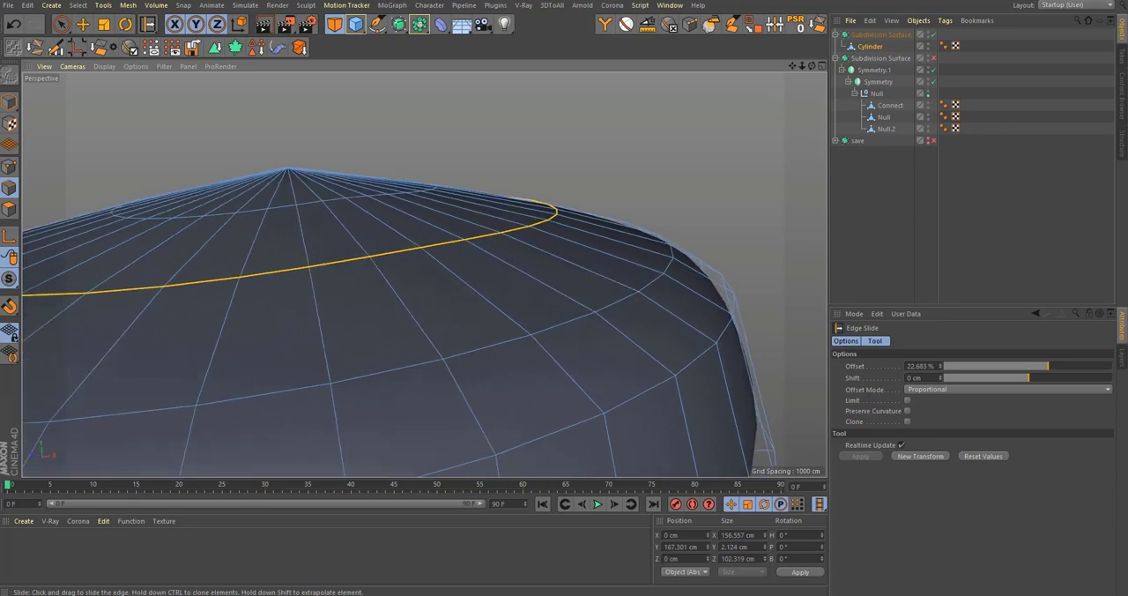
# Step: Compare the head with the stopper in the reference photo and switch off the subdivision smoothing
pyautogui.moveTo(1127, 84); pyautogui.dragTo(585, 49)
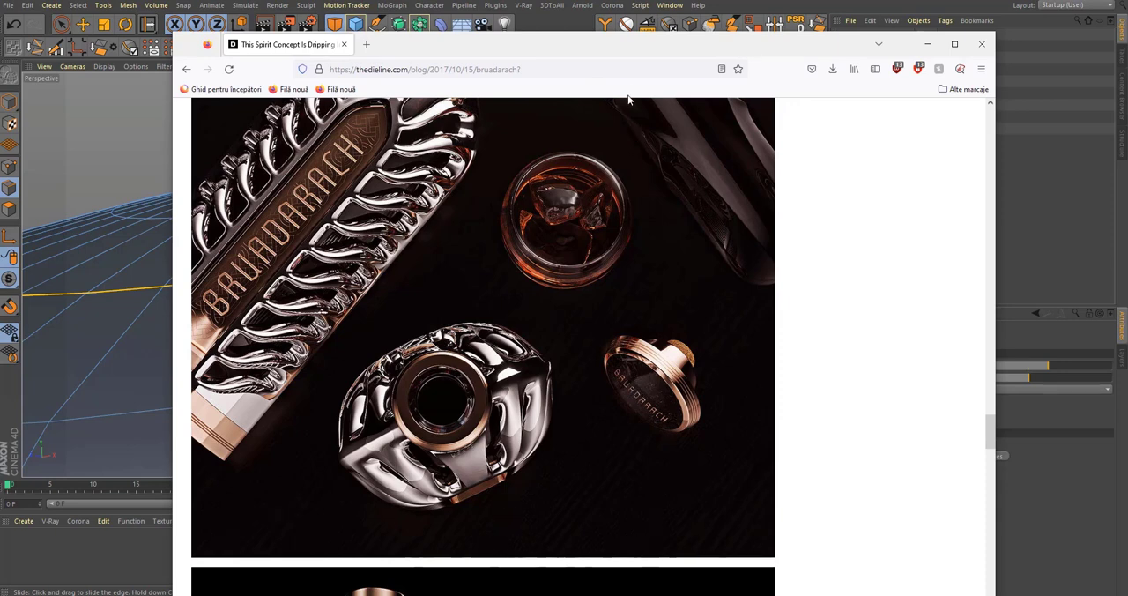
pyautogui.moveTo(664, 52); pyautogui.dragTo(1127, 52)
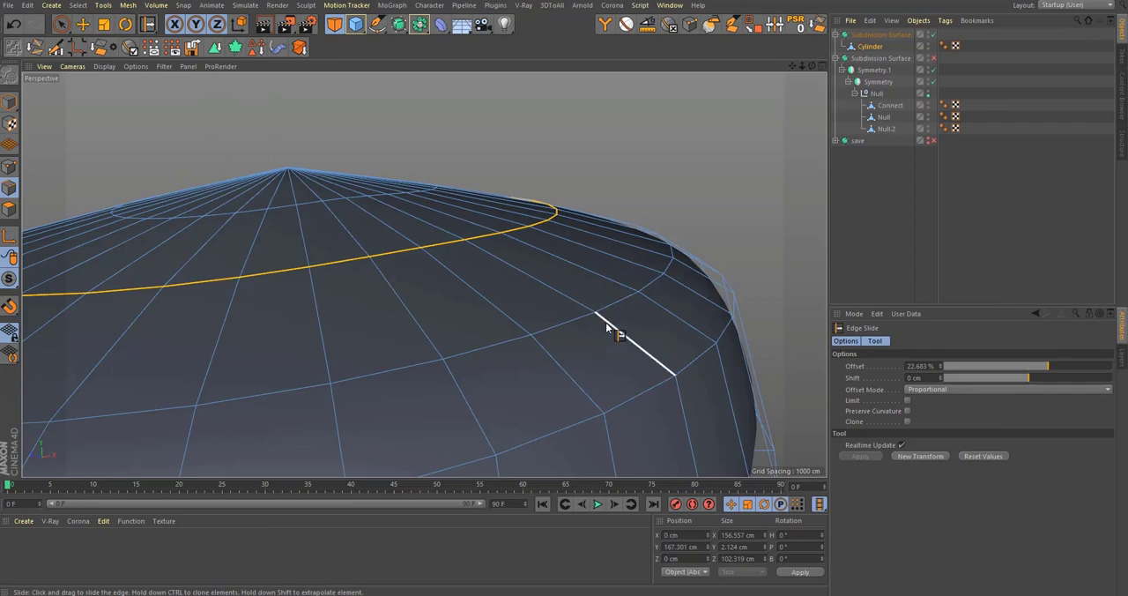
pyautogui.scroll(-5, 696, 292)
pyautogui.press('q')
pyautogui.moveTo(652, 296)
pyautogui.keyDown('alt'); pyautogui.mouseDown()
pyautogui.moveTo(640, 312)
pyautogui.moveTo(529, 318)
pyautogui.moveTo(452, 387)
pyautogui.moveTo(438, 348)
pyautogui.moveTo(443, 370)
pyautogui.moveTo(461, 360)
pyautogui.moveTo(464, 376)
pyautogui.mouseUp(); pyautogui.keyUp('alt')
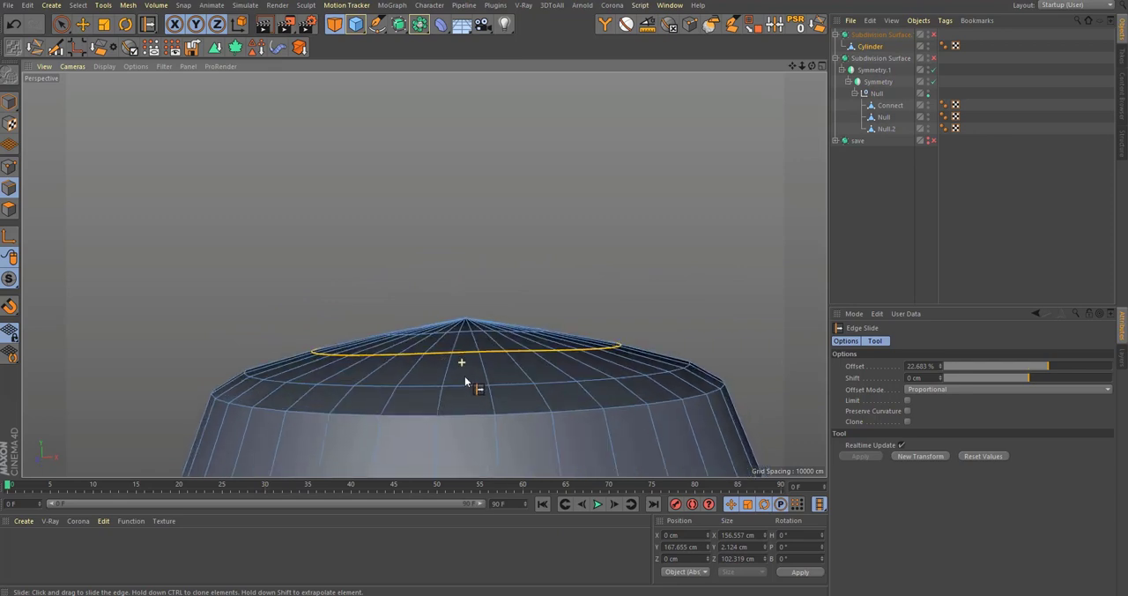
# Step: Rectangle-select the dome's edges in the Front view and lower them to about 158.5 cm
pyautogui.middleClick(465, 377)
pyautogui.middleClick(696, 388)
pyautogui.keyDown('alt'); pyautogui.moveTo(689, 280); pyautogui.dragTo(653, 323, button='middle'); pyautogui.keyUp('alt')
pyautogui.keyDown('alt'); pyautogui.moveTo(432, 305); pyautogui.dragTo(505, 312, button='middle'); pyautogui.keyUp('alt')
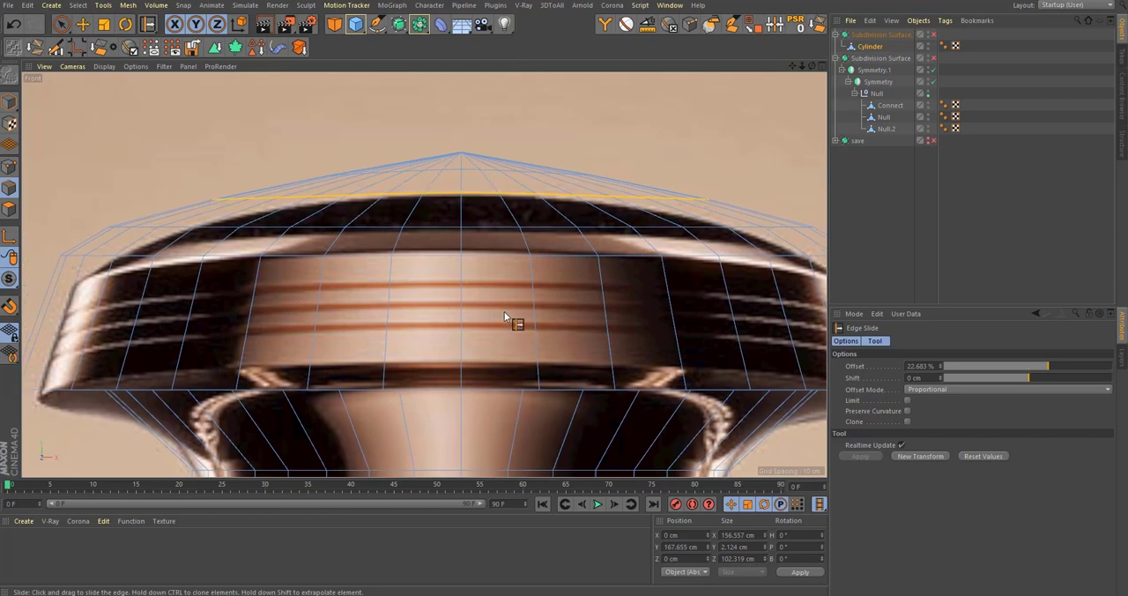
pyautogui.scroll(-3, 520, 304)
pyautogui.press('space')
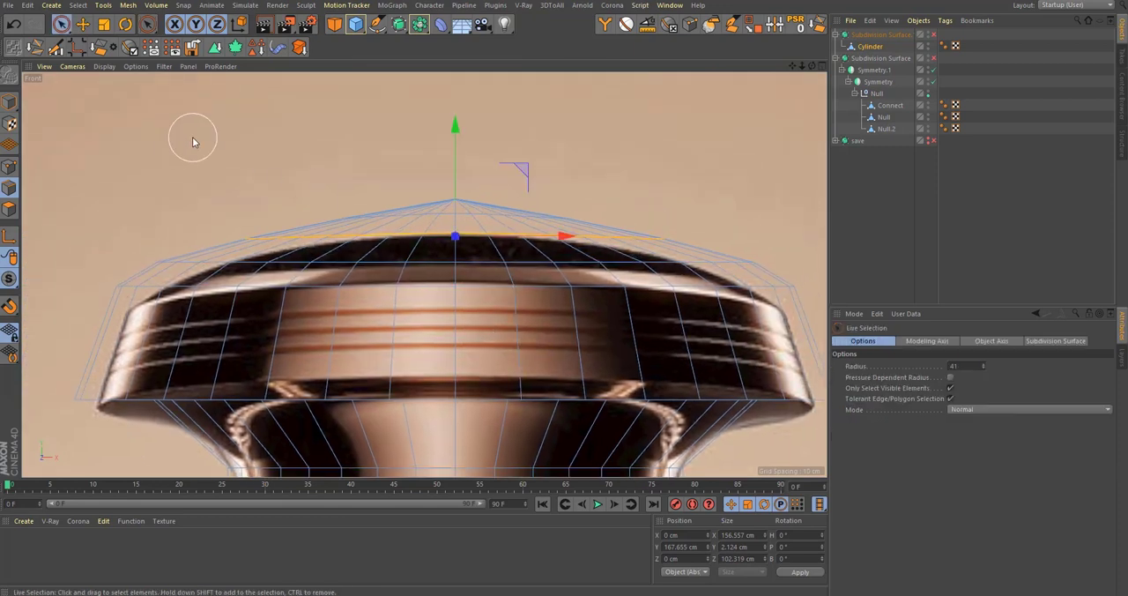
pyautogui.press('0')
pyautogui.moveTo(96, 126); pyautogui.dragTo(932, 250)
pyautogui.keyDown('alt'); pyautogui.moveTo(452, 227); pyautogui.dragTo(412, 216, button='middle'); pyautogui.keyUp('alt')
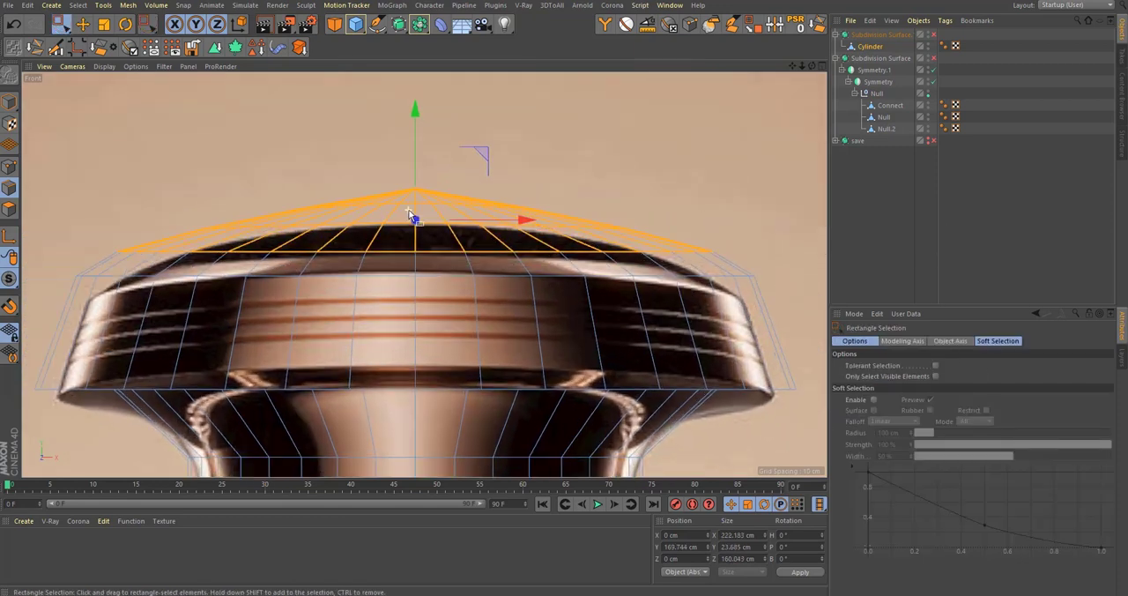
pyautogui.press('e')
pyautogui.moveTo(415, 122); pyautogui.dragTo(438, 182)
# Step: Examine the lowered dome in the Perspective view with and without subdivision smoothing
pyautogui.middleClick(438, 182)
pyautogui.middleClick(269, 198)
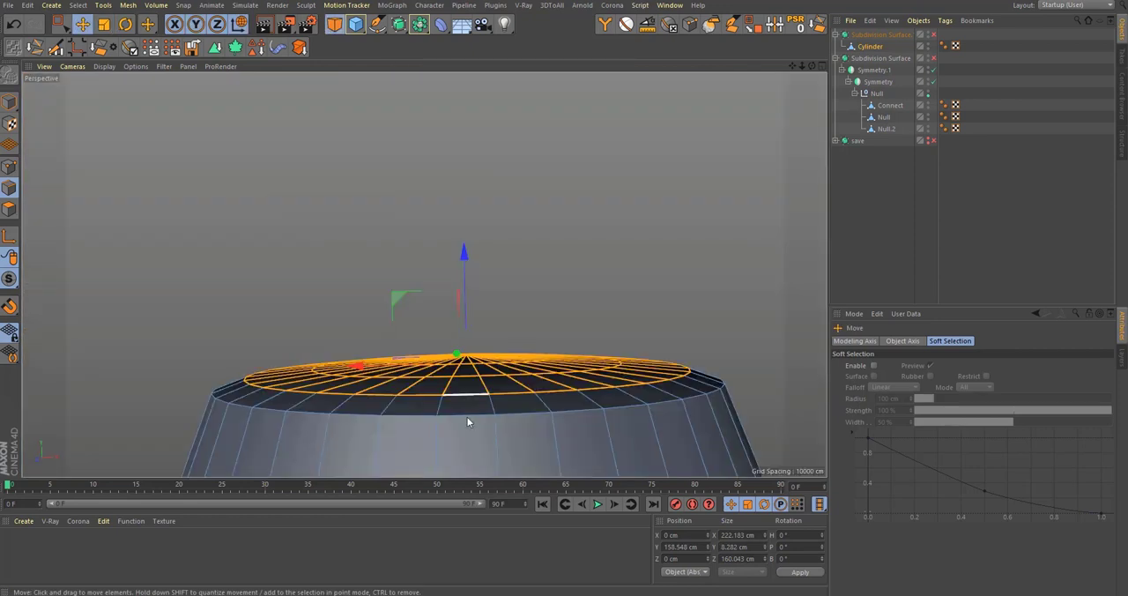
pyautogui.scroll(5, 467, 417)
pyautogui.scroll(-15, 474, 385)
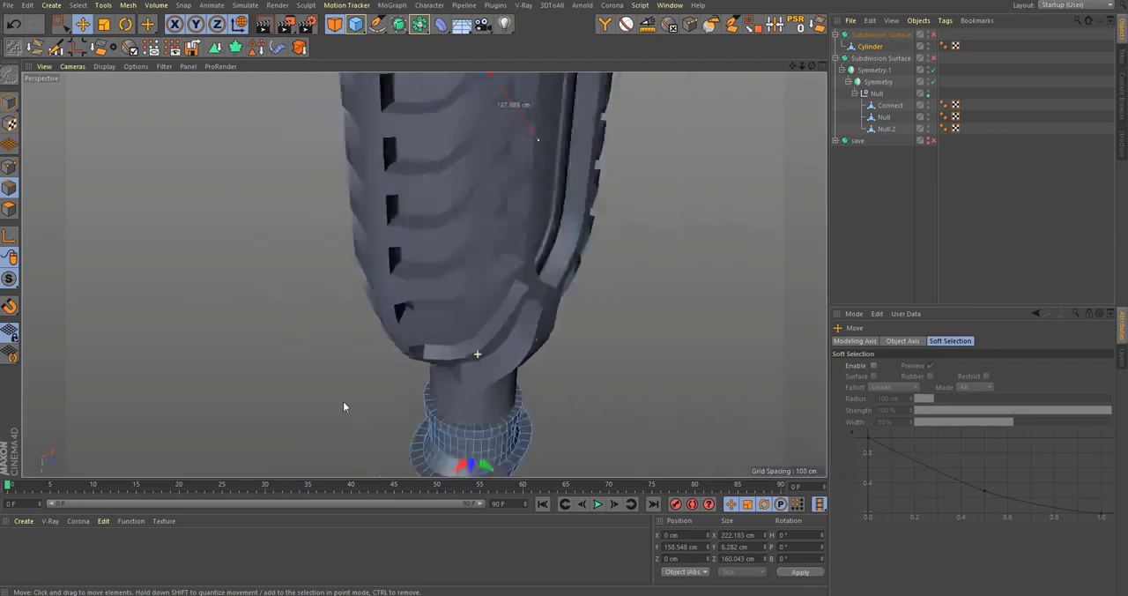
pyautogui.keyDown('alt'); pyautogui.moveTo(509, 114); pyautogui.dragTo(504, 145); pyautogui.keyUp('alt')
pyautogui.scroll(6, 500, 413)
pyautogui.keyDown('alt'); pyautogui.moveTo(515, 403); pyautogui.dragTo(583, 355); pyautogui.keyUp('alt')
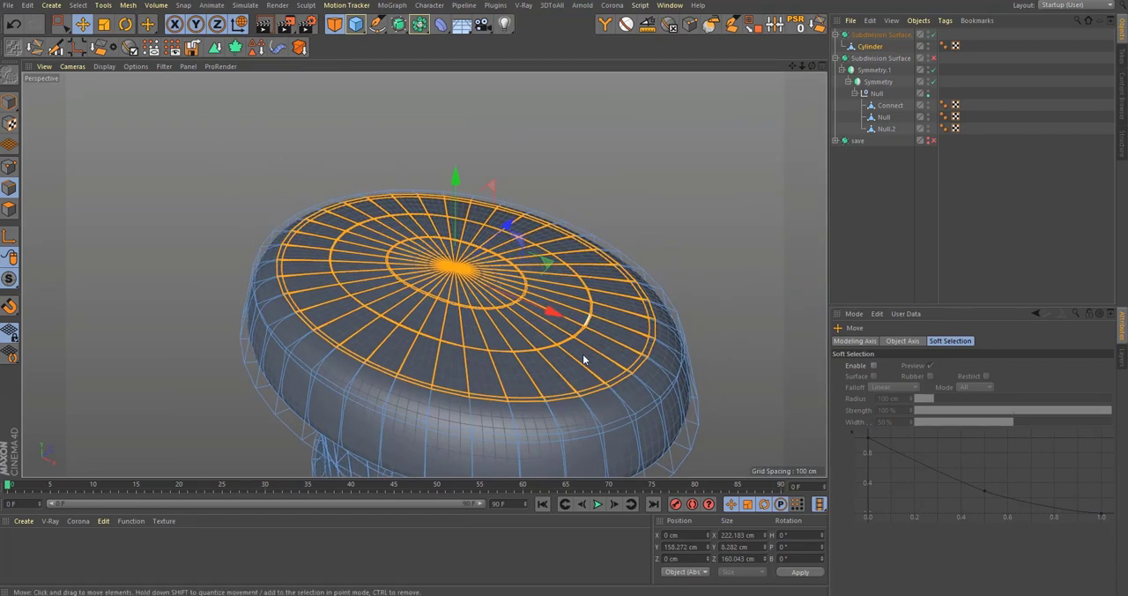
pyautogui.keyDown('alt'); pyautogui.moveTo(500, 446); pyautogui.dragTo(503, 370, button='middle'); pyautogui.keyUp('alt')
pyautogui.scroll(3, 544, 361)
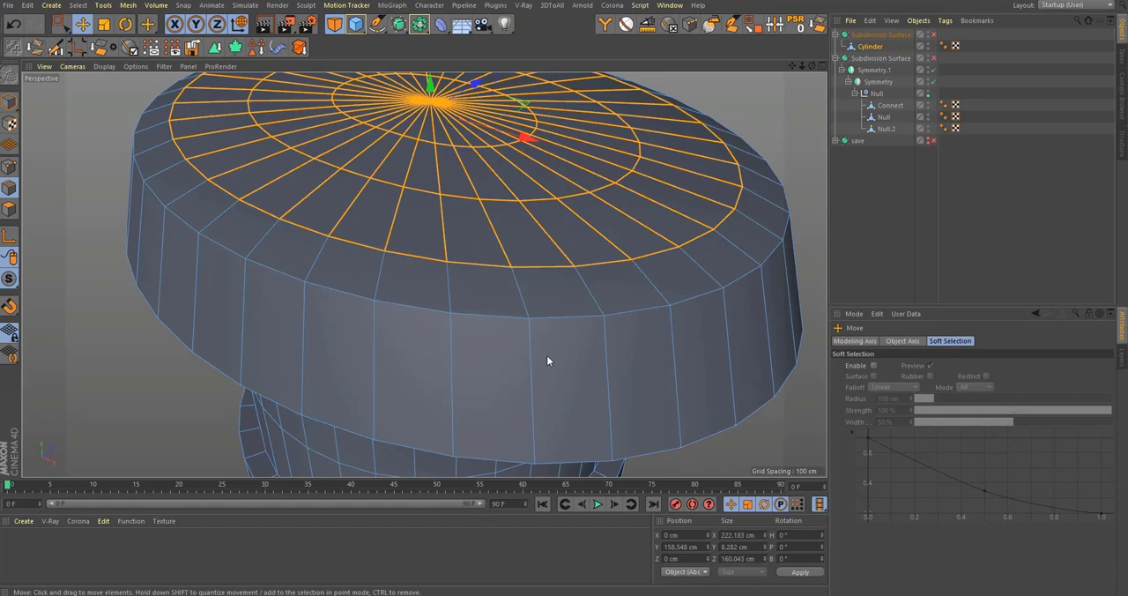
# Step: Cut supporting edge loops around the side of the stopper's head, near its upper edge at about 4.3 % and near its lower edge at about 3 %
pyautogui.press('k')
pyautogui.press('l')
pyautogui.keyDown('alt'); pyautogui.moveTo(537, 397); pyautogui.dragTo(591, 265); pyautogui.keyUp('alt')
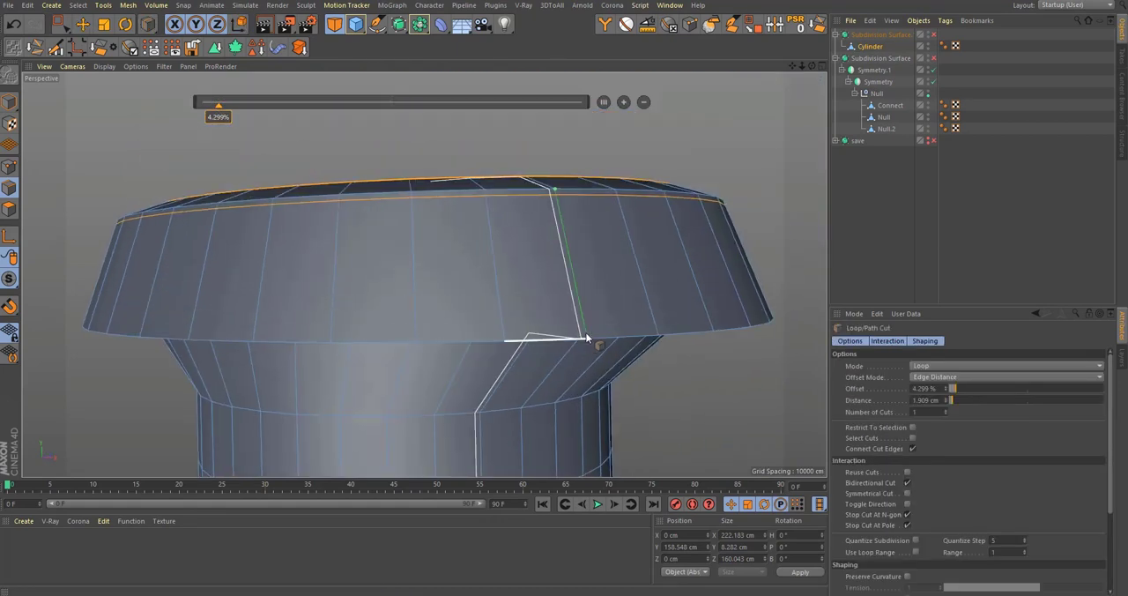
pyautogui.keyDown('alt'); pyautogui.moveTo(589, 354); pyautogui.dragTo(575, 314); pyautogui.keyUp('alt')
pyautogui.keyDown('alt'); pyautogui.moveTo(575, 314); pyautogui.dragTo(586, 216, button='middle'); pyautogui.keyUp('alt')
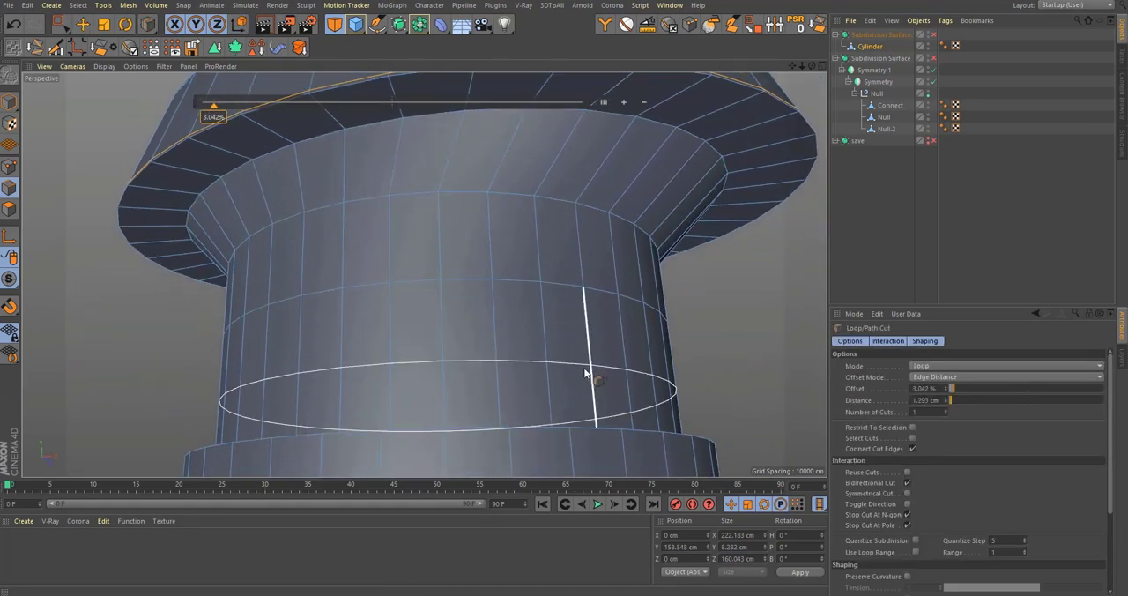
pyautogui.scroll(3, 585, 374)
pyautogui.click(516, 238)
# Step: Compare with the groove in the Front reference photo and cut an edge loop about 1.14 cm from the neck's existing middle loop
pyautogui.middleClick(522, 249)
pyautogui.middleClick(600, 373)
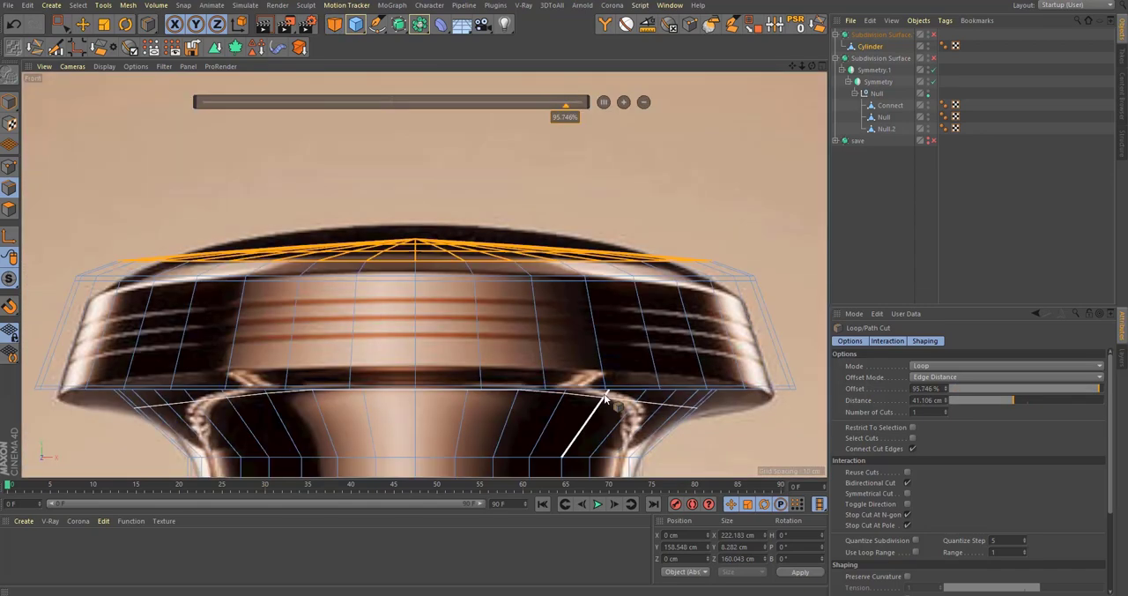
pyautogui.keyDown('alt'); pyautogui.moveTo(607, 401); pyautogui.dragTo(682, 183, button='middle'); pyautogui.keyUp('alt')
pyautogui.scroll(4, 522, 303)
pyautogui.keyDown('alt'); pyautogui.moveTo(573, 296); pyautogui.dragTo(471, 296, button='middle'); pyautogui.keyUp('alt')
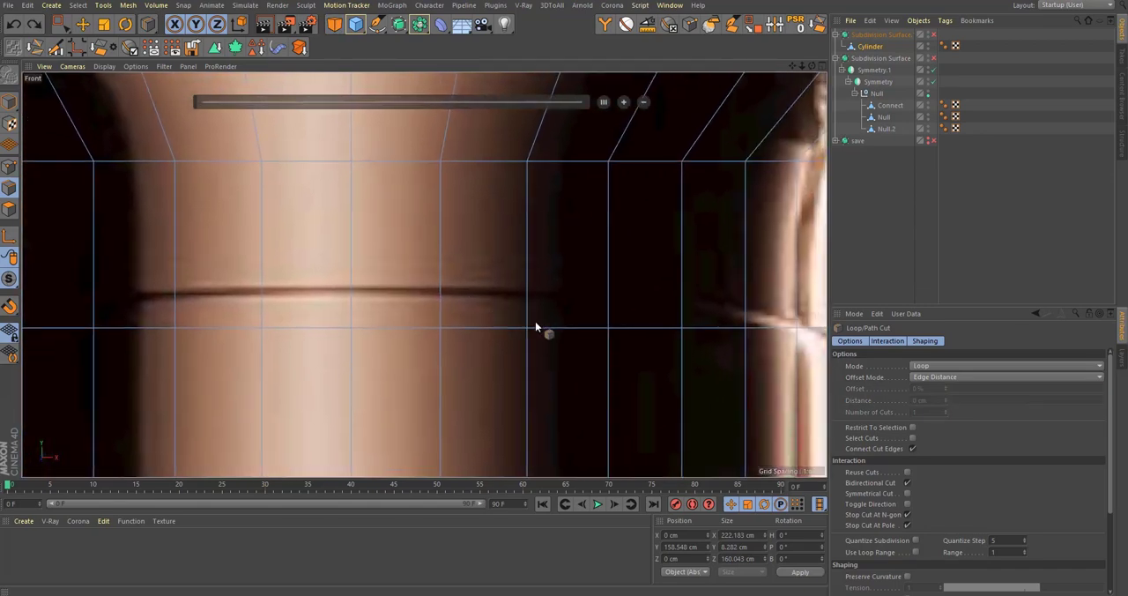
pyautogui.click(531, 320)
pyautogui.middleClick(298, 231)
pyautogui.middleClick(295, 231)
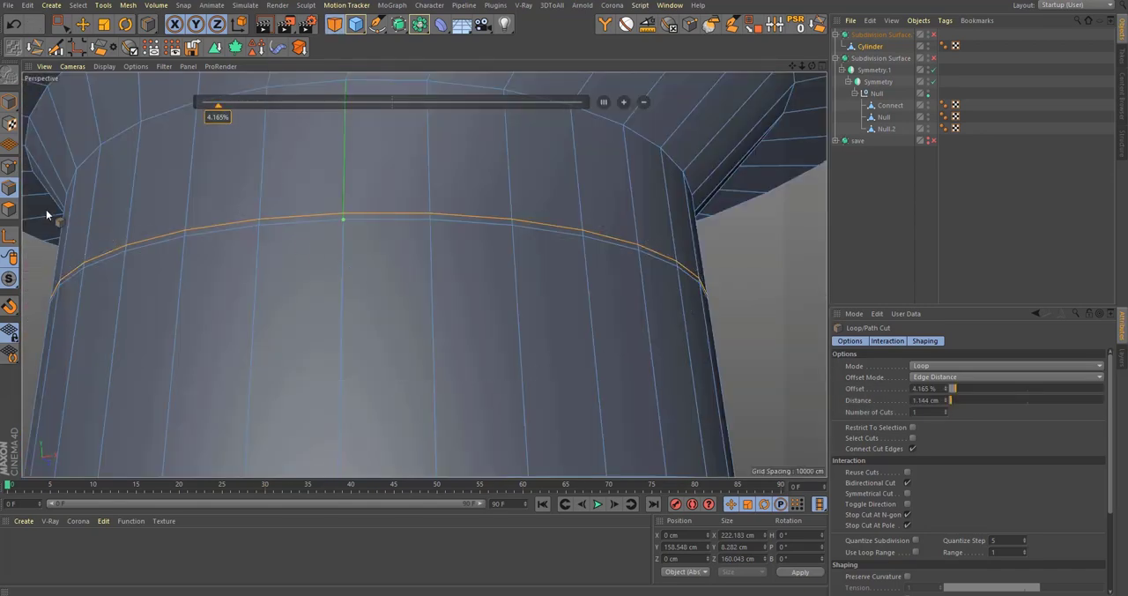
# Step: Select the thin polygon loop around the neck, extrude it inward by about 0.58 cm and switch on the subdivision smoothing
pyautogui.press('u')
pyautogui.press('l')
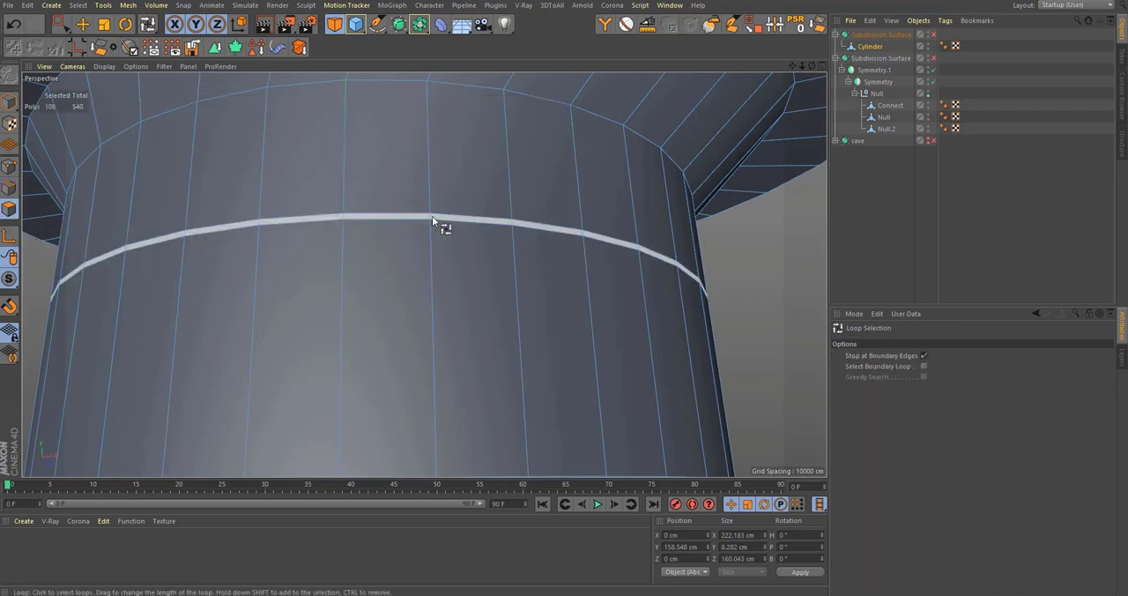
pyautogui.click(432, 216)
pyautogui.keyDown('alt'); pyautogui.moveTo(431, 247); pyautogui.dragTo(469, 289); pyautogui.keyUp('alt')
pyautogui.keyDown('alt'); pyautogui.moveTo(470, 289); pyautogui.dragTo(562, 282, button='right'); pyautogui.keyUp('alt')
pyautogui.press('d')
pyautogui.moveTo(562, 282); pyautogui.dragTo(534, 279)
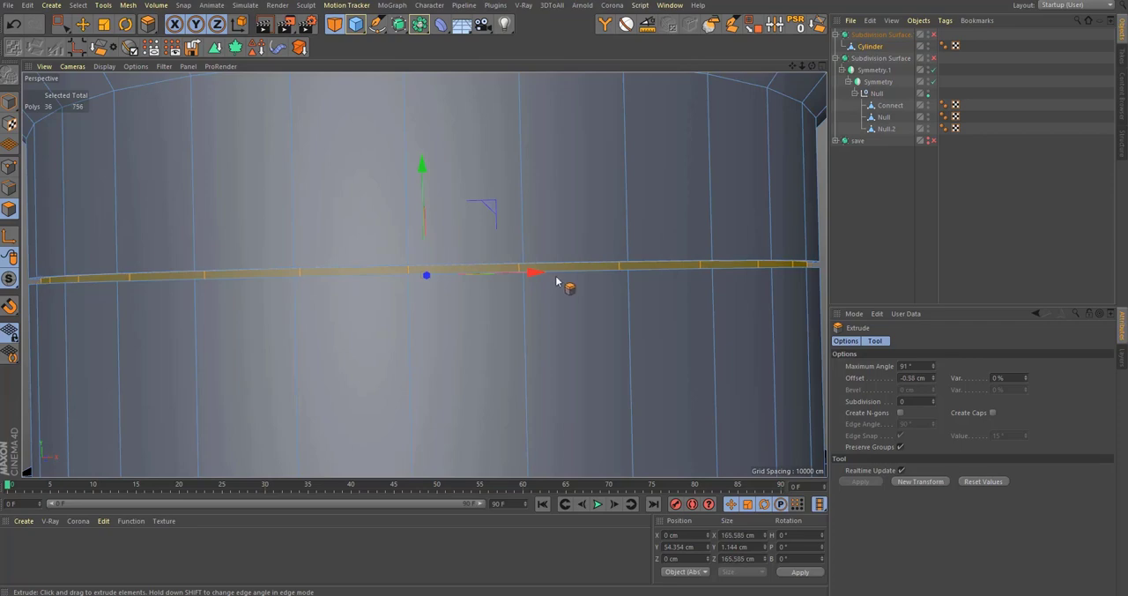
pyautogui.scroll(-5, 556, 282)
pyautogui.scroll(2, 679, 379)
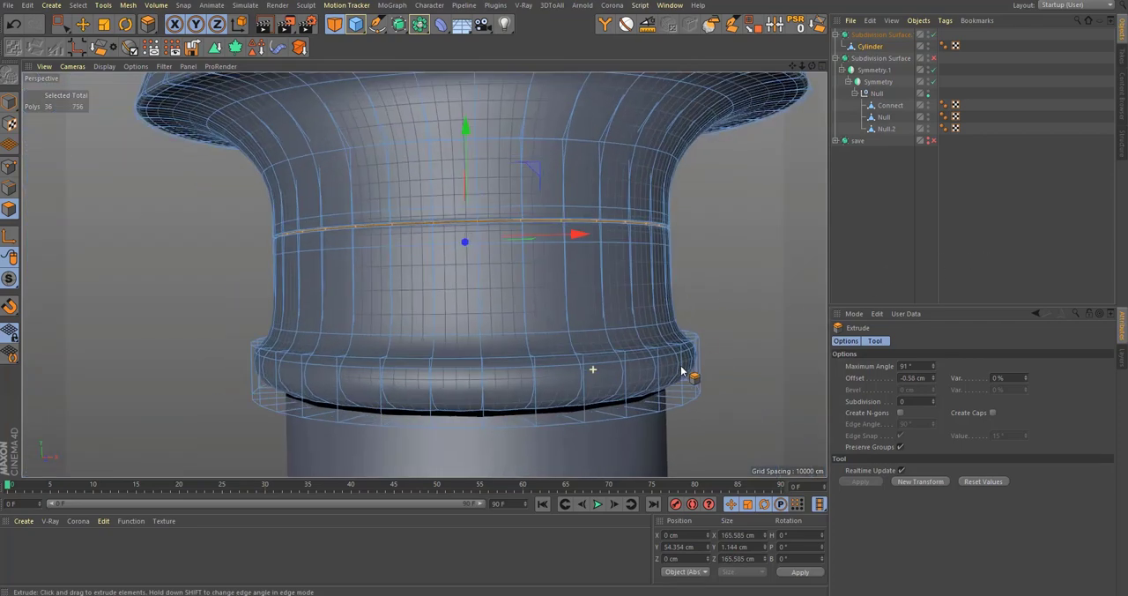
# Step: Cut supporting edge loops around the collar at the stopper's base, including one at 50 % of its height
pyautogui.keyDown('alt'); pyautogui.moveTo(682, 371); pyautogui.dragTo(702, 371, button='right'); pyautogui.keyUp('alt')
pyautogui.press('k')
pyautogui.press('l')
pyautogui.click(611, 332)
pyautogui.keyDown('alt'); pyautogui.moveTo(629, 400); pyautogui.dragTo(620, 447); pyautogui.keyUp('alt')
pyautogui.click(633, 400)
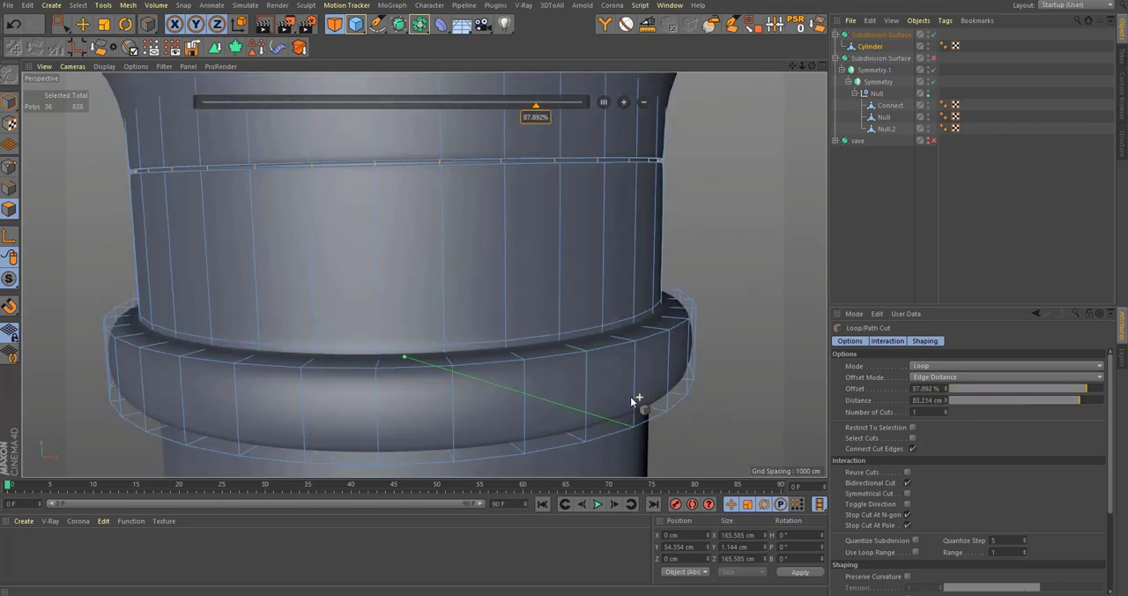
pyautogui.keyDown('alt'); pyautogui.moveTo(631, 401); pyautogui.dragTo(631, 373); pyautogui.keyUp('alt')
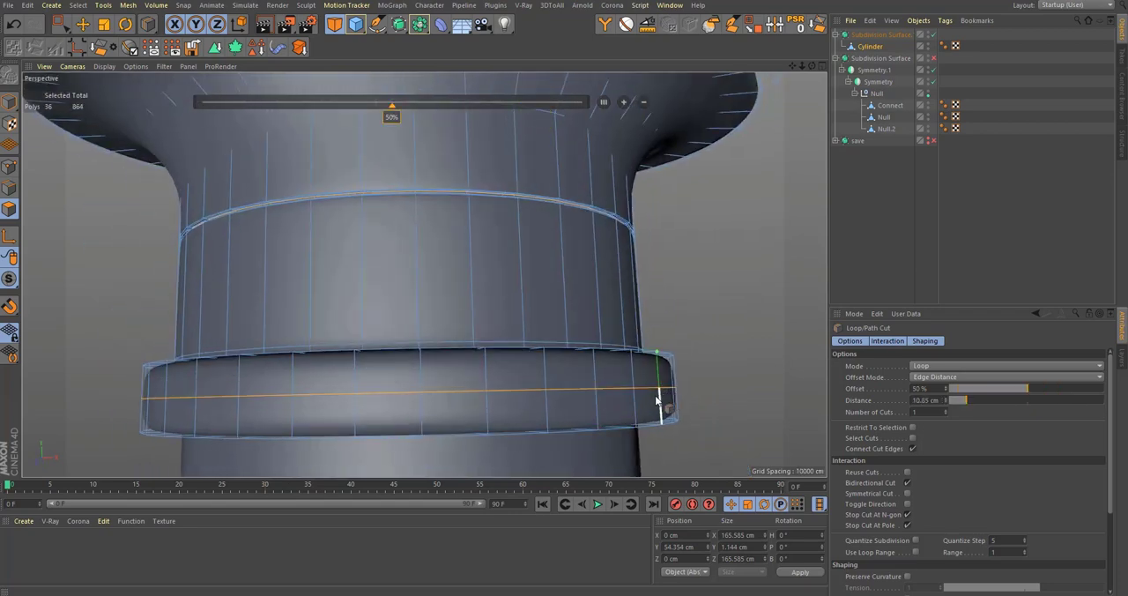
pyautogui.click(662, 403)
# Step: Select the collar's middle edge loop and scale it outward to about 195.8 cm across
pyautogui.press('u')
pyautogui.press('l')
pyautogui.click(14, 186)
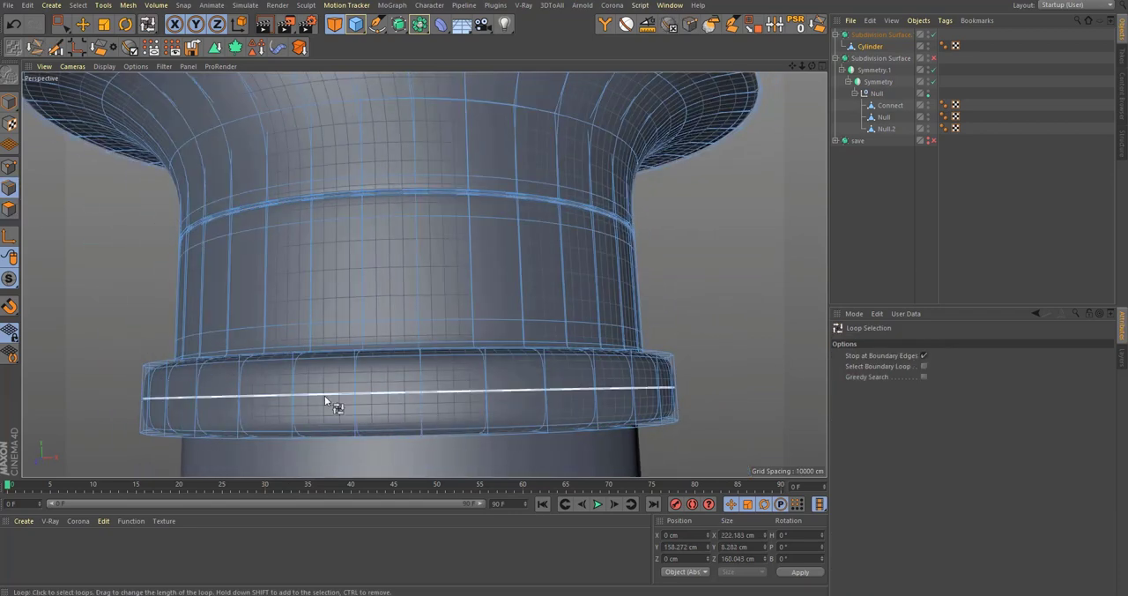
pyautogui.click(362, 400)
pyautogui.keyDown('alt'); pyautogui.moveTo(362, 401); pyautogui.dragTo(363, 417); pyautogui.keyUp('alt')
pyautogui.press('t')
pyautogui.moveTo(548, 249); pyautogui.dragTo(585, 260)
# Step: Deselect the stopper and examine its smoothed collar, neck and head from several angles
pyautogui.click(1070, 204)
pyautogui.keyDown('alt'); pyautogui.moveTo(573, 290); pyautogui.dragTo(546, 284, button='right'); pyautogui.keyUp('alt')
pyautogui.keyDown('alt'); pyautogui.moveTo(547, 285); pyautogui.dragTo(547, 306, button='middle'); pyautogui.keyUp('alt')
pyautogui.keyDown('alt'); pyautogui.moveTo(547, 307); pyautogui.dragTo(596, 296, button='right'); pyautogui.keyUp('alt')
pyautogui.keyDown('alt'); pyautogui.moveTo(569, 266); pyautogui.dragTo(567, 293); pyautogui.keyUp('alt')
pyautogui.keyDown('alt'); pyautogui.moveTo(567, 292); pyautogui.dragTo(536, 309, button='right'); pyautogui.keyUp('alt')
pyautogui.keyDown('alt'); pyautogui.moveTo(536, 308); pyautogui.dragTo(542, 328); pyautogui.keyUp('alt')
pyautogui.keyDown('alt'); pyautogui.moveTo(559, 228); pyautogui.dragTo(679, 211, button='right'); pyautogui.keyUp('alt')
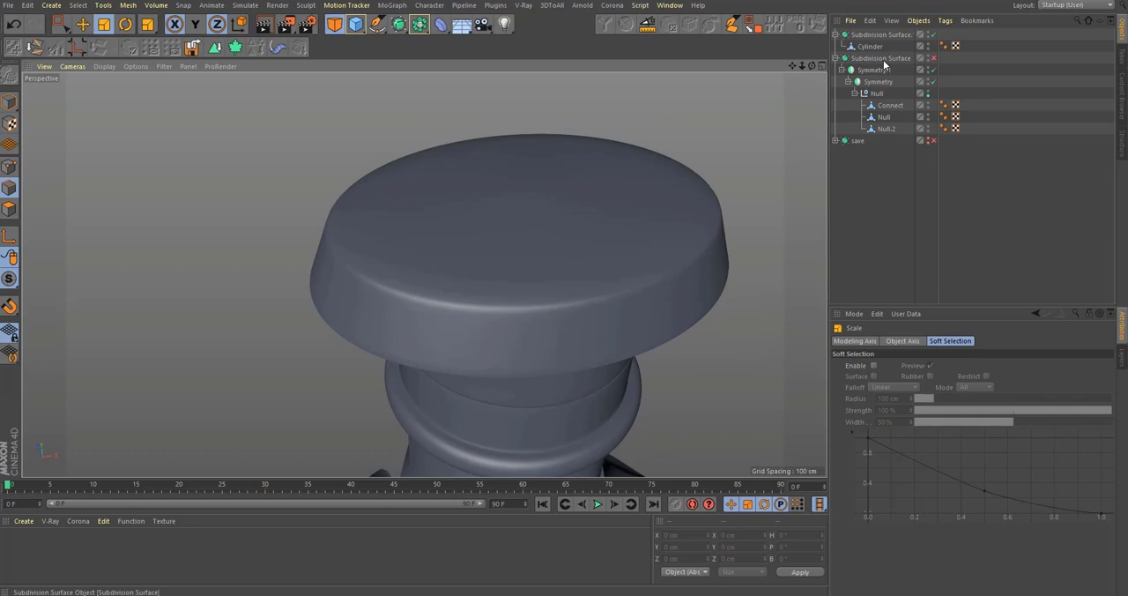
# Step: Select the stopper's Cylinder, switch off its smoothing and select the three polygon loops on the head's top
pyautogui.click(877, 47)
pyautogui.keyDown('alt'); pyautogui.moveTo(433, 238); pyautogui.dragTo(561, 241, button='right'); pyautogui.keyUp('alt')
pyautogui.keyDown('alt'); pyautogui.moveTo(565, 243); pyautogui.dragTo(577, 262); pyautogui.keyUp('alt')
pyautogui.press('q')
pyautogui.keyDown('alt'); pyautogui.moveTo(603, 265); pyautogui.dragTo(491, 342, button='right'); pyautogui.keyUp('alt')
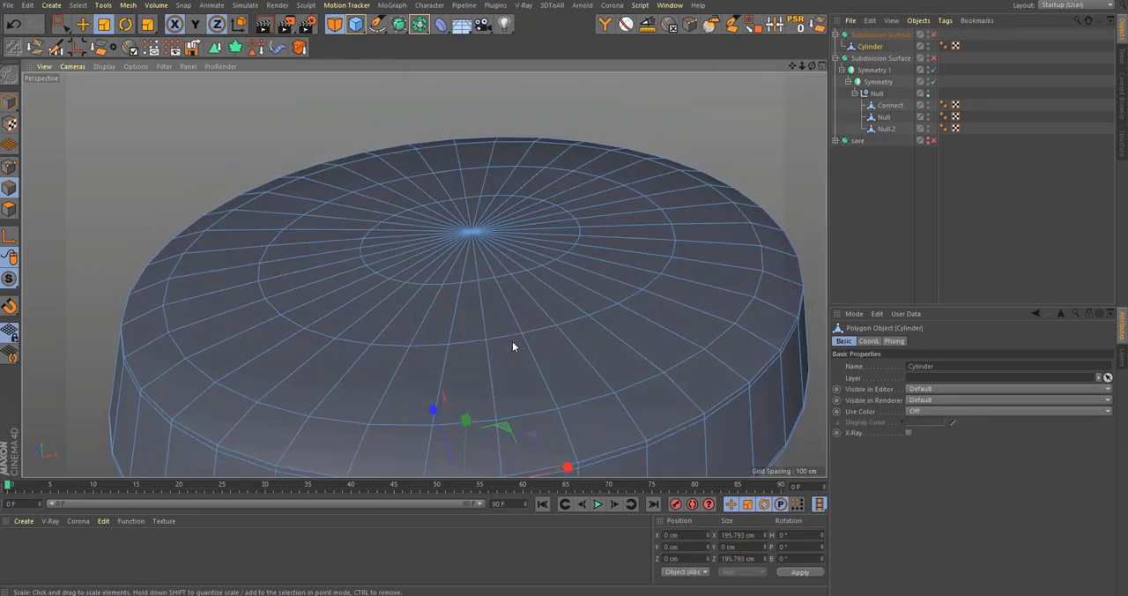
pyautogui.press('u')
pyautogui.press('l')
pyautogui.click(13, 209)
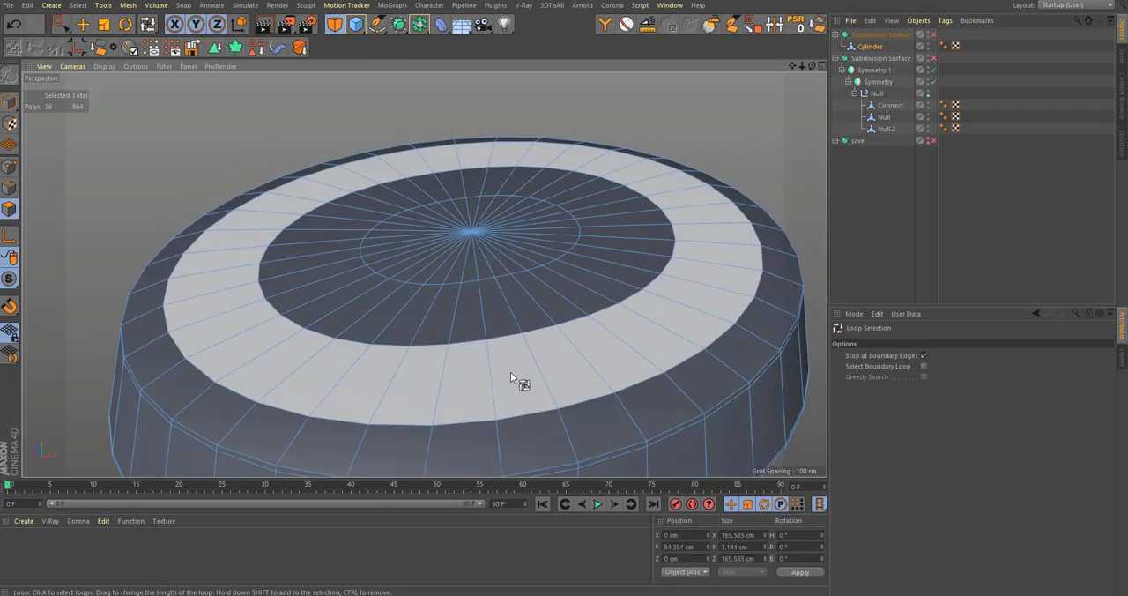
pyautogui.click(511, 373)
pyautogui.keyDown('shift'); pyautogui.click(494, 272); pyautogui.keyUp('shift')
pyautogui.keyDown('shift'); pyautogui.click(497, 320); pyautogui.keyUp('shift')
# Step: Extrude the selected top polygons down and back up by about 0.76 cm, and switch on the smoothing
pyautogui.keyDown('alt'); pyautogui.moveTo(618, 375); pyautogui.dragTo(679, 368, button='right'); pyautogui.keyUp('alt')
pyautogui.press('d')
pyautogui.keyDown('alt'); pyautogui.moveTo(595, 404); pyautogui.dragTo(616, 379); pyautogui.keyUp('alt')
pyautogui.press('q')
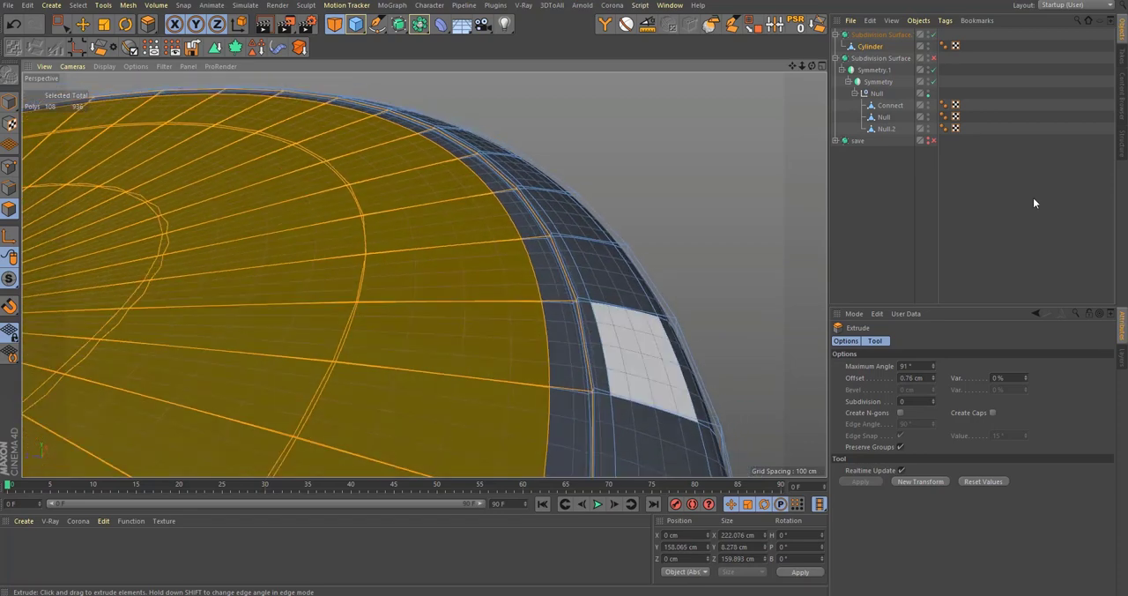
# Step: Deselect the stopper and examine the seam around the head's top surface up close
pyautogui.click(1033, 199)
pyautogui.keyDown('alt'); pyautogui.moveTo(545, 317); pyautogui.dragTo(593, 399); pyautogui.keyUp('alt')
pyautogui.keyDown('alt'); pyautogui.moveTo(593, 399); pyautogui.dragTo(424, 407, button='right'); pyautogui.keyUp('alt')
pyautogui.keyDown('alt'); pyautogui.moveTo(493, 377); pyautogui.dragTo(610, 318, button='right'); pyautogui.keyUp('alt')
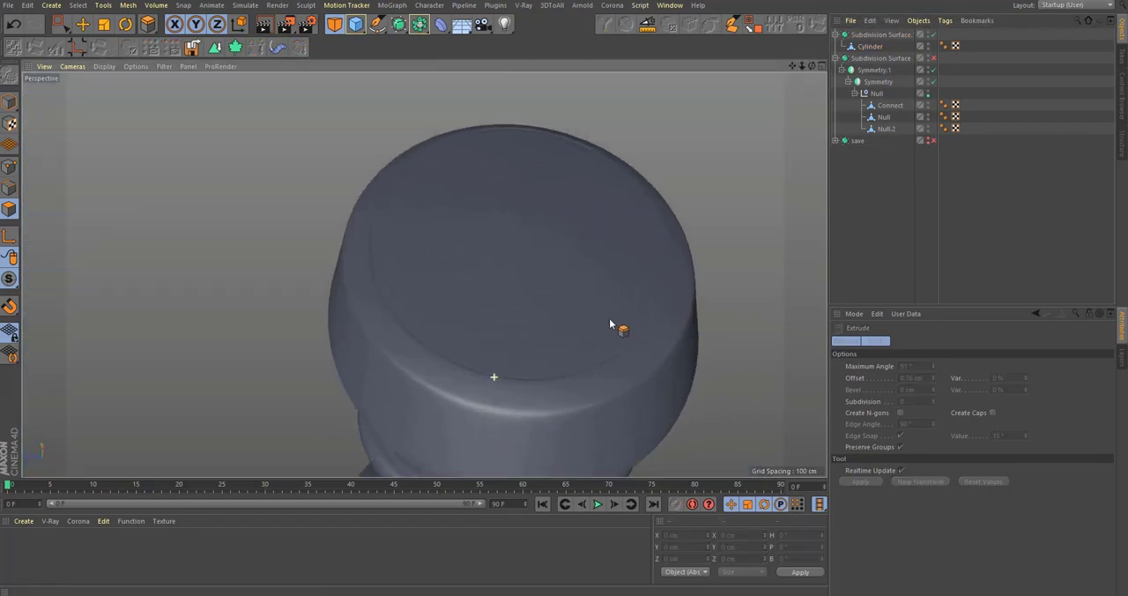
pyautogui.keyDown('alt'); pyautogui.moveTo(423, 274); pyautogui.dragTo(560, 336); pyautogui.keyUp('alt')
pyautogui.keyDown('alt'); pyautogui.moveTo(560, 336); pyautogui.dragTo(405, 355, button='middle'); pyautogui.keyUp('alt')
pyautogui.keyDown('alt'); pyautogui.moveTo(461, 358); pyautogui.dragTo(538, 332, button='right'); pyautogui.keyUp('alt')
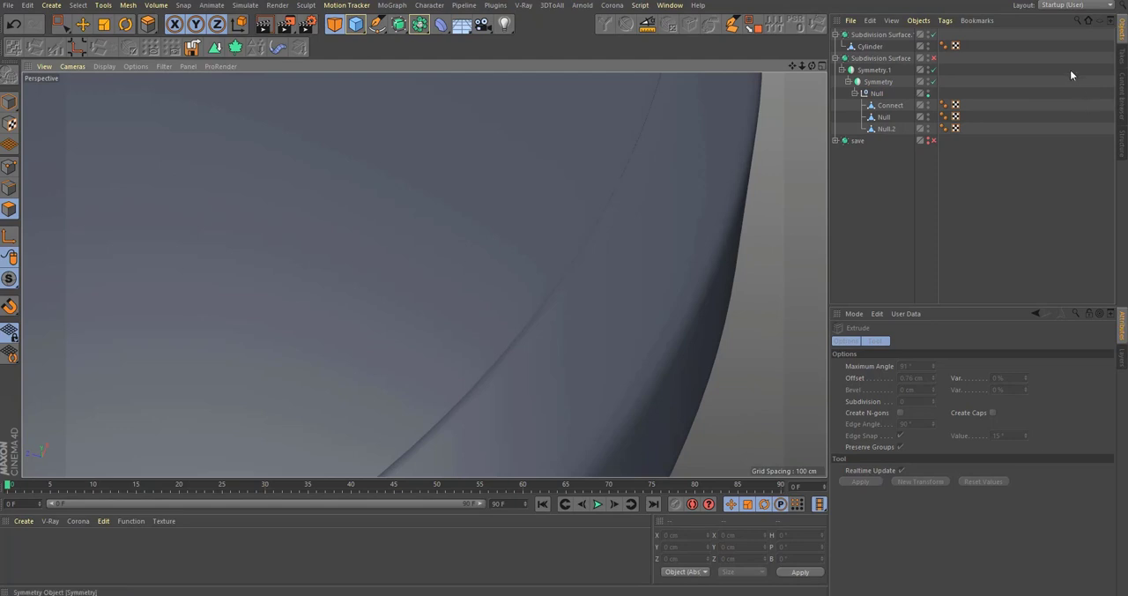
# Step: Reselect the stopper's Cylinder, undo the upward extrusion of the top polygons and switch off the smoothing
pyautogui.click(886, 128)
pyautogui.click(883, 46)
pyautogui.keyDown('alt'); pyautogui.moveTo(478, 197); pyautogui.dragTo(691, 281, button='right'); pyautogui.keyUp('alt')
pyautogui.hotkey('ctrl', 'z')
pyautogui.hotkey('ctrl', 'z')
pyautogui.keyDown('alt'); pyautogui.moveTo(658, 322); pyautogui.dragTo(886, 79); pyautogui.keyUp('alt')
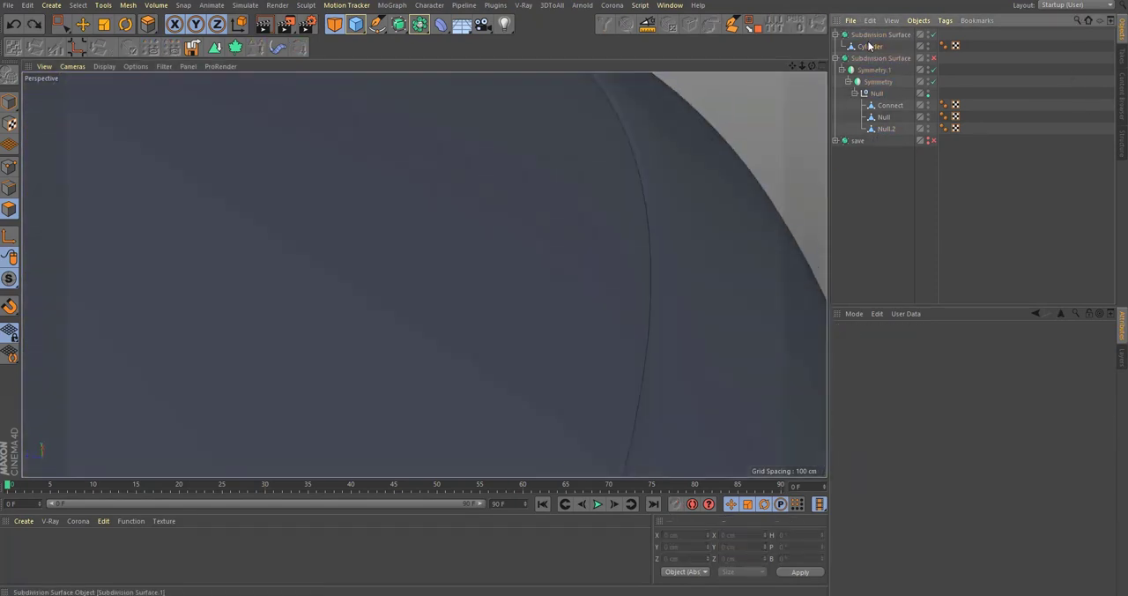
pyautogui.click(871, 46)
pyautogui.hotkey('ctrl', 'z')
pyautogui.hotkey('ctrl', 'z')
pyautogui.hotkey('ctrl', 'z')
pyautogui.press('q')
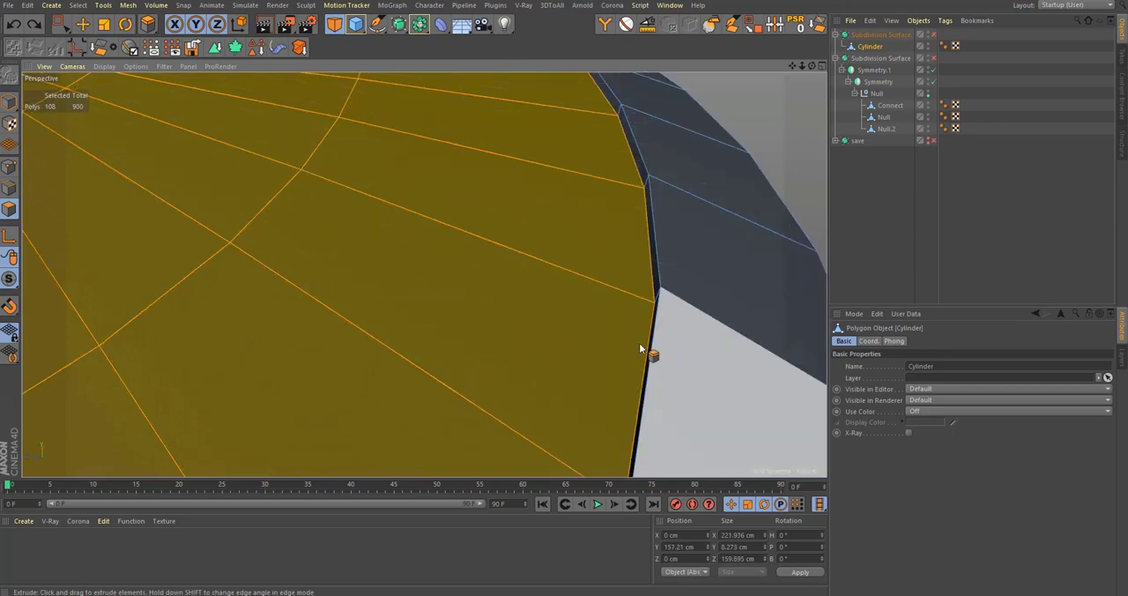
# Step: Inset the sunken top polygons slightly, extrude them up by about 0.66 cm and check the groove with smoothing on
pyautogui.keyDown('alt'); pyautogui.moveTo(640, 343); pyautogui.dragTo(716, 335); pyautogui.keyUp('alt')
pyautogui.press('i')
pyautogui.press('d')
pyautogui.press('q')
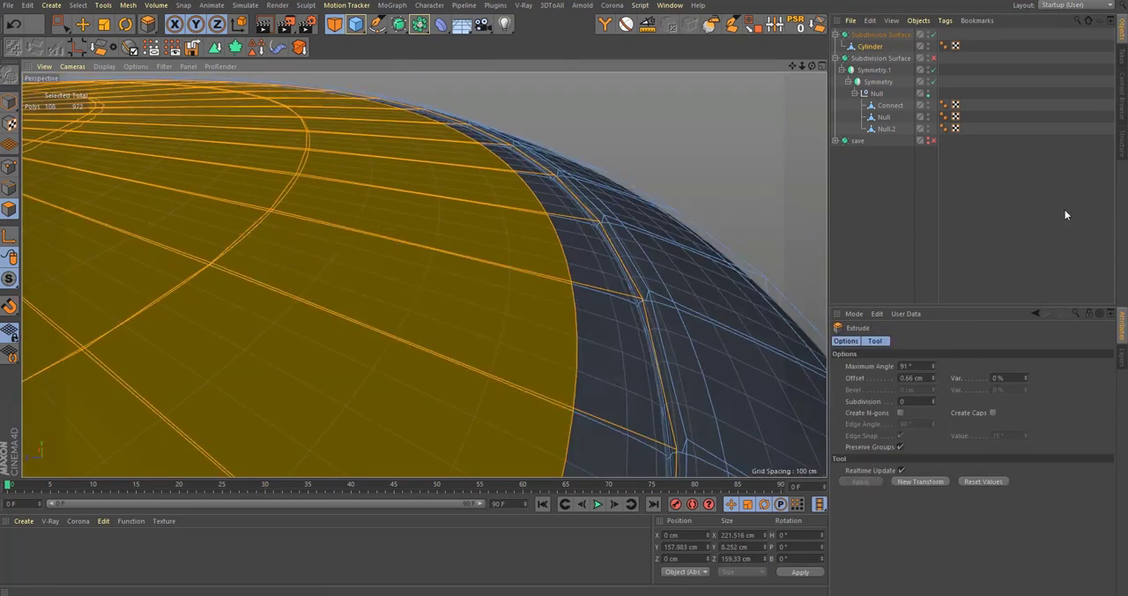
pyautogui.click(1064, 208)
pyautogui.keyDown('alt'); pyautogui.moveTo(622, 307); pyautogui.dragTo(397, 436, button='right'); pyautogui.keyUp('alt')
pyautogui.keyDown('alt'); pyautogui.moveTo(397, 435); pyautogui.dragTo(809, 215); pyautogui.keyUp('alt')
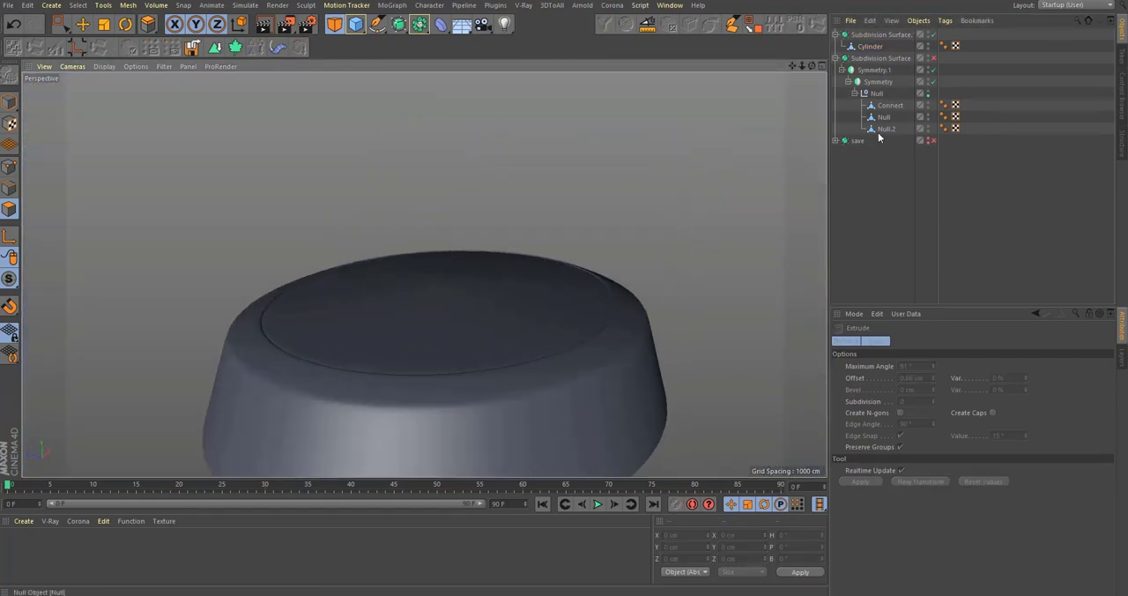
# Step: Select the Cylinder and cut an edge loop at about 44 % between the two loops at the head's upper rim
pyautogui.click(870, 46)
pyautogui.scroll(3, 529, 299)
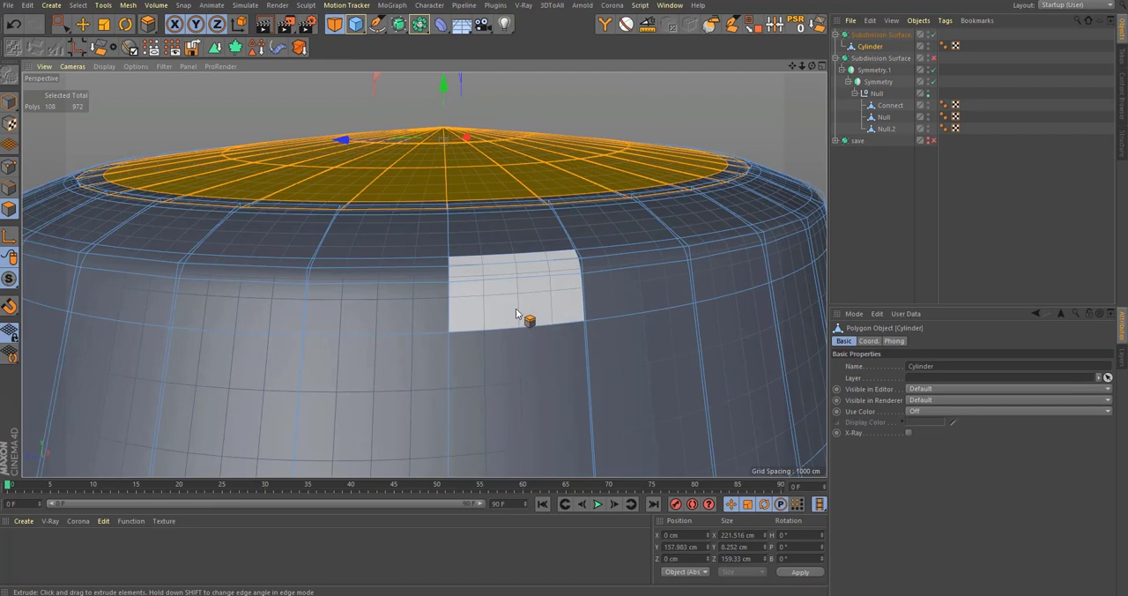
pyautogui.press('k')
pyautogui.press('l')
pyautogui.click(448, 273)
pyautogui.scroll(3, 493, 322)
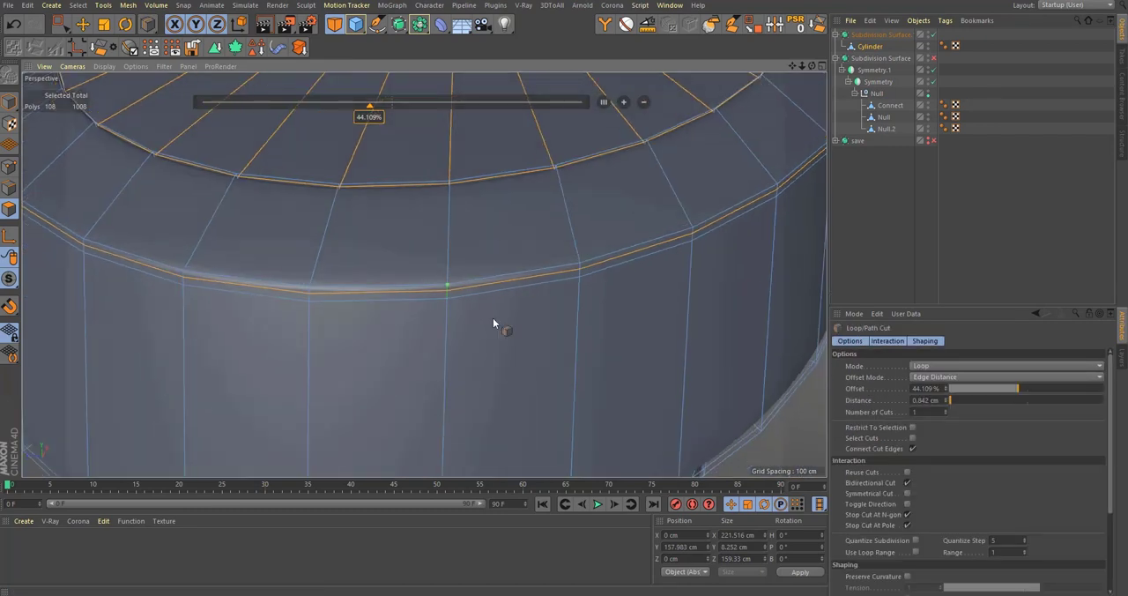
pyautogui.scroll(-5, 493, 318)
# Step: Compare the stopper with and without smoothing and examine it together with the bottle
pyautogui.press('q')
pyautogui.click(866, 227)
pyautogui.scroll(-5, 521, 265)
pyautogui.moveTo(523, 273)
pyautogui.keyDown('alt'); pyautogui.mouseDown()
pyautogui.moveTo(543, 362)
pyautogui.moveTo(441, 180)
pyautogui.moveTo(423, 222)
pyautogui.moveTo(433, 204)
pyautogui.moveTo(507, 285)
pyautogui.mouseUp(); pyautogui.keyUp('alt')
pyautogui.scroll(6, 512, 312)
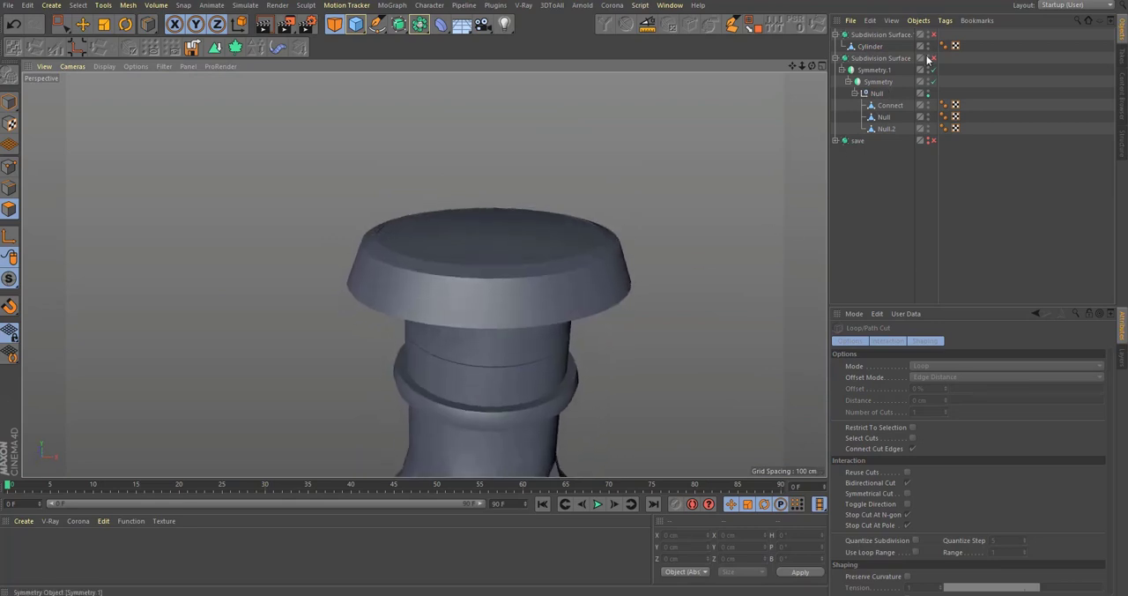
pyautogui.scroll(-6, 412, 256)
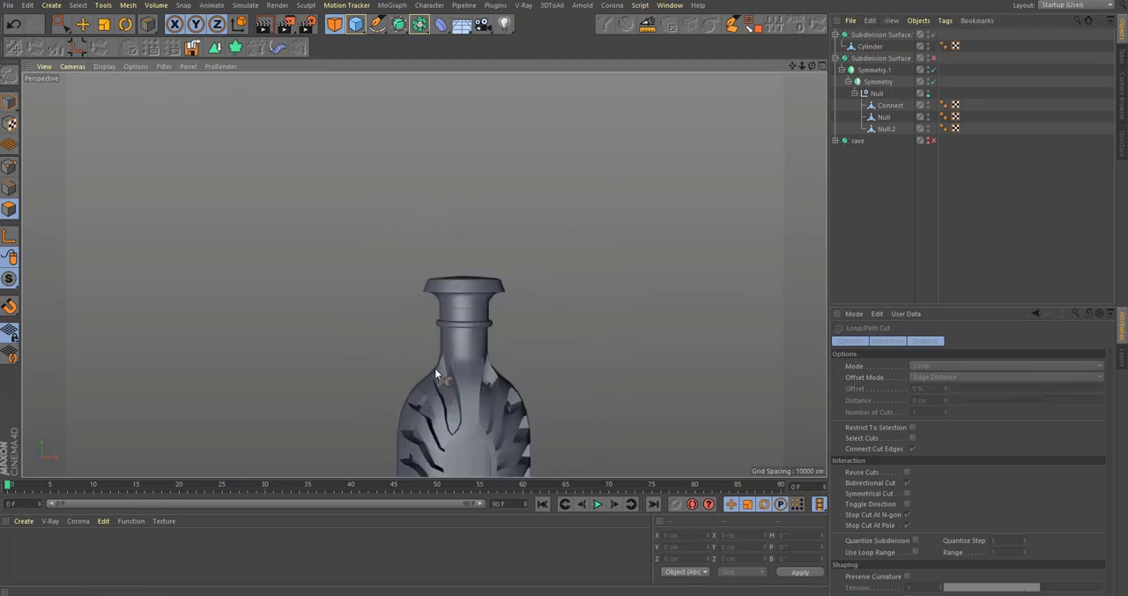
pyautogui.keyDown('alt'); pyautogui.moveTo(435, 374); pyautogui.dragTo(520, 324); pyautogui.keyUp('alt')
pyautogui.scroll(5, 526, 370)
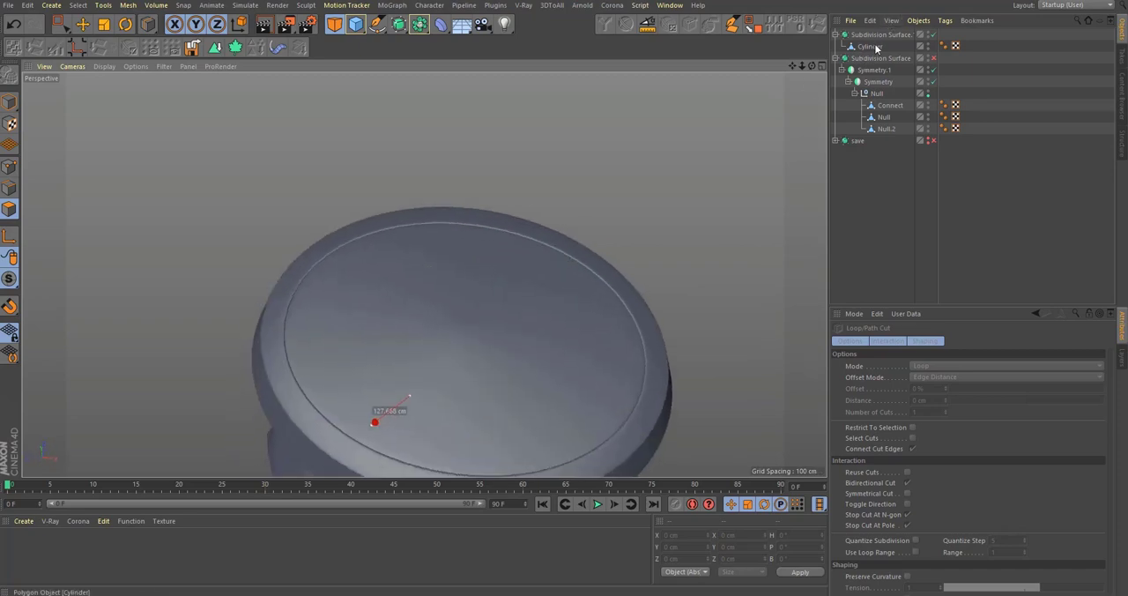
# Step: Select the centre point of the head's top on the unsmoothed Cylinder and delete it
pyautogui.click(875, 48)
pyautogui.scroll(8, 481, 338)
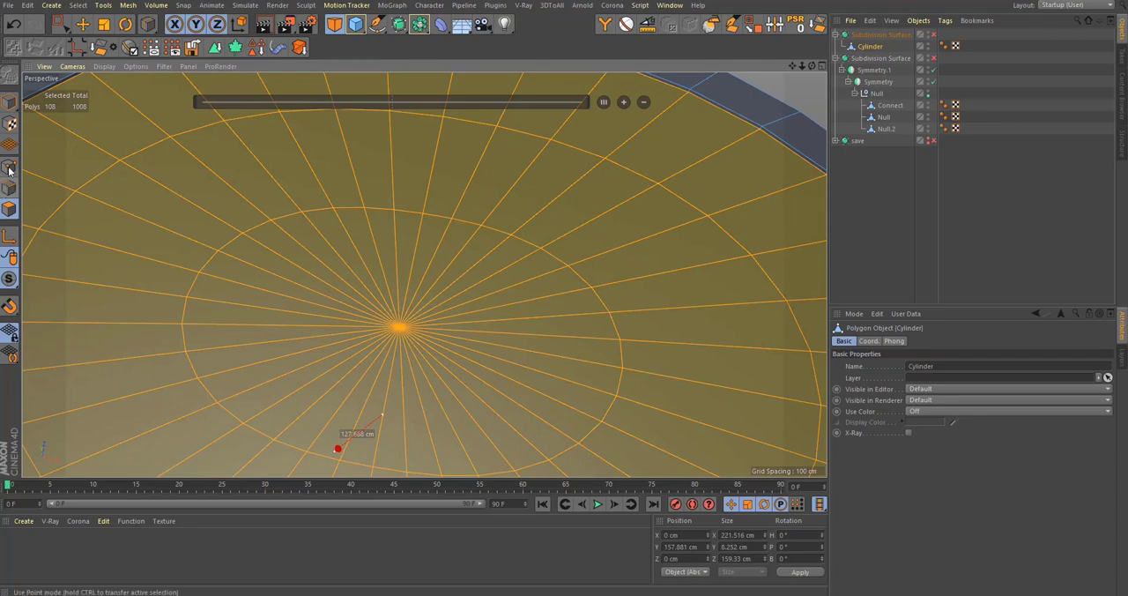
pyautogui.click(9, 170)
pyautogui.keyDown('alt'); pyautogui.moveTo(464, 334); pyautogui.dragTo(524, 298); pyautogui.keyUp('alt')
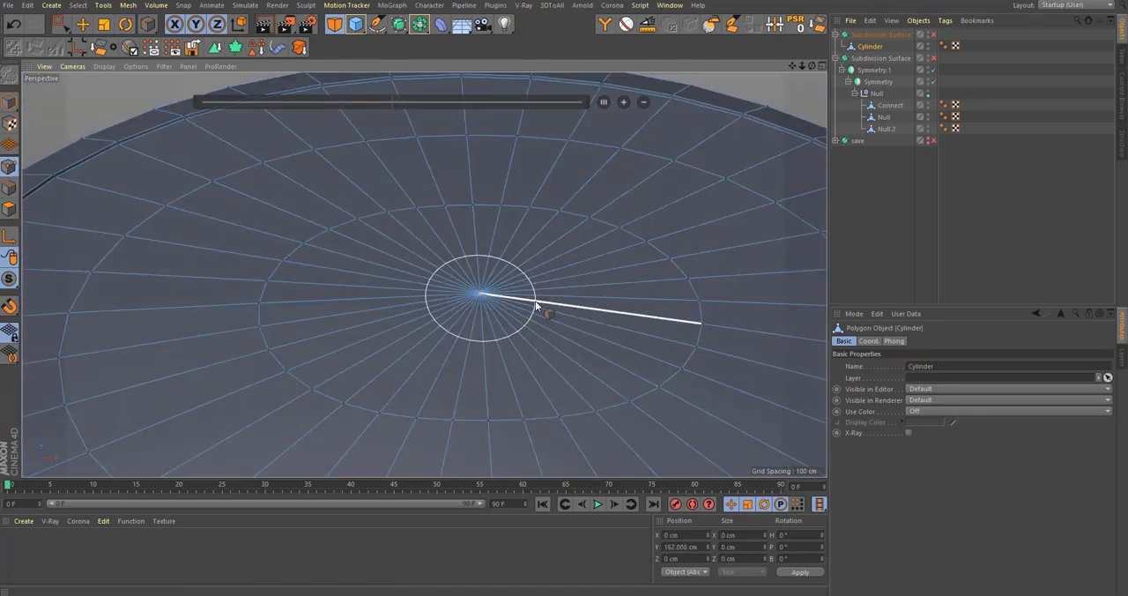
pyautogui.press('space')
pyautogui.press('Delete')
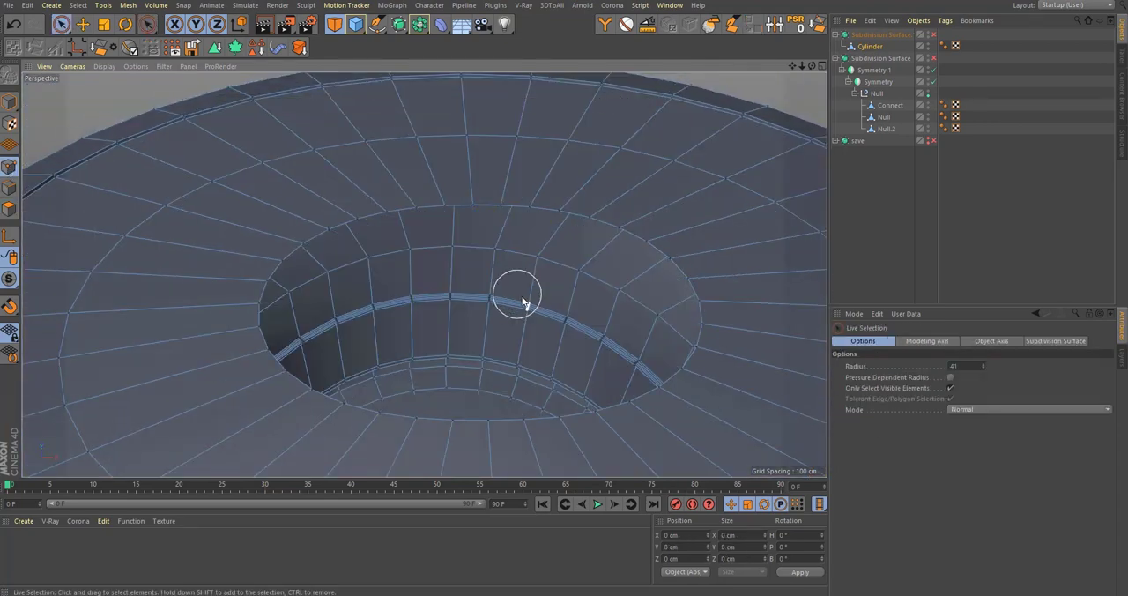
# Step: Close the hole in the head's top using Close Polygon Hole with Create Tri-/Quadrangle enabled
pyautogui.press('m')
pyautogui.press('d')
pyautogui.click(665, 254)
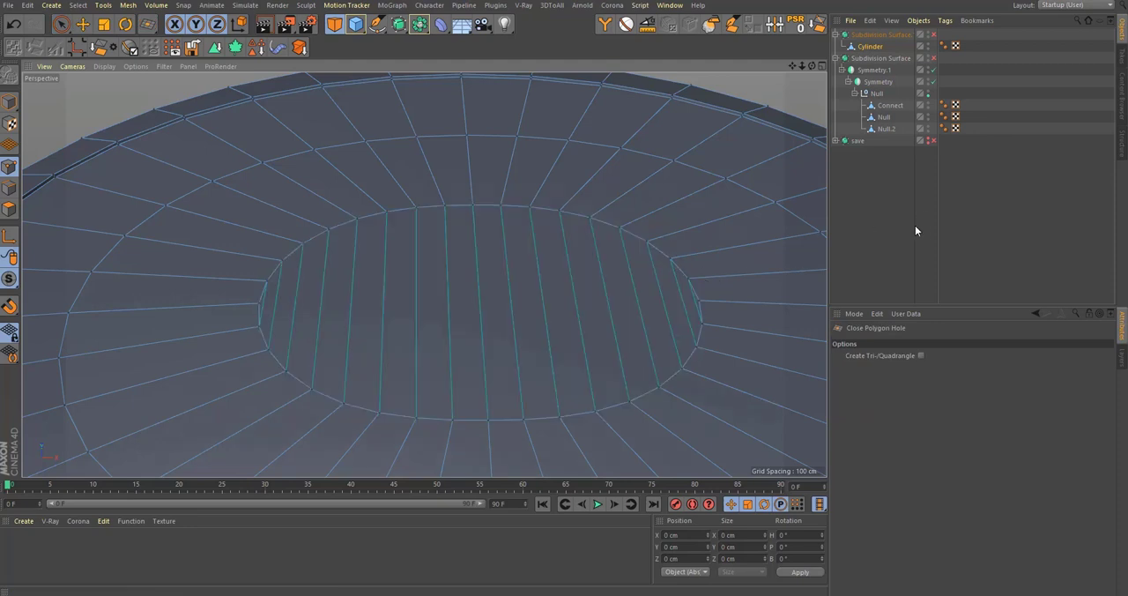
pyautogui.click(920, 355)
pyautogui.hotkey('ctrl', 'z')
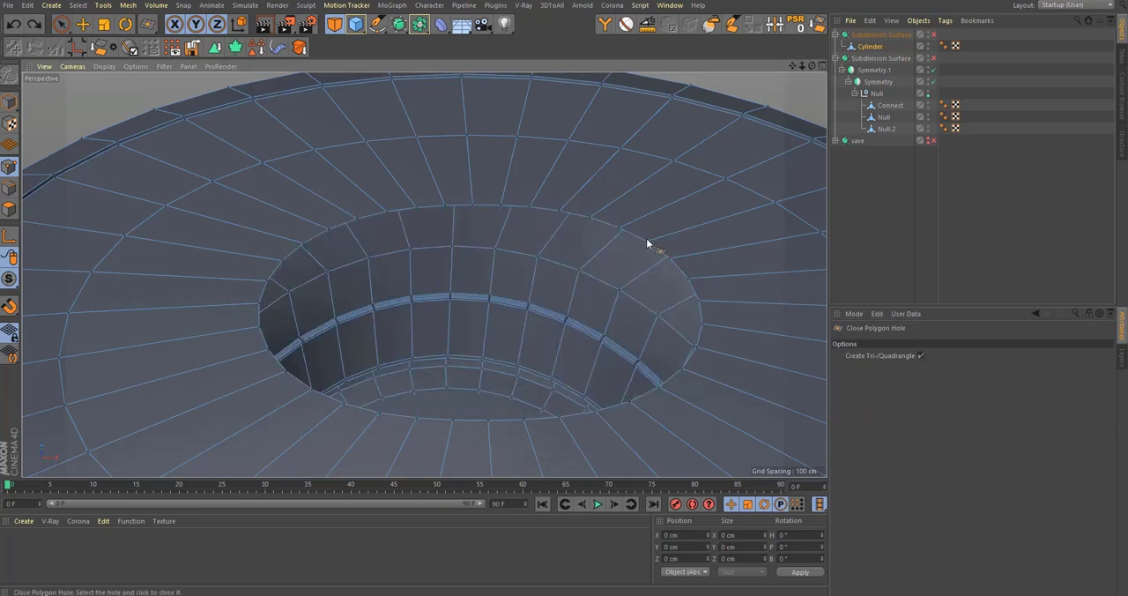
pyautogui.click(656, 242)
pyautogui.click(879, 274)
# Step: Switch on the stopper's subdivision smoothing and examine the filled area for shading artefacts
pyautogui.scroll(-3, 626, 276)
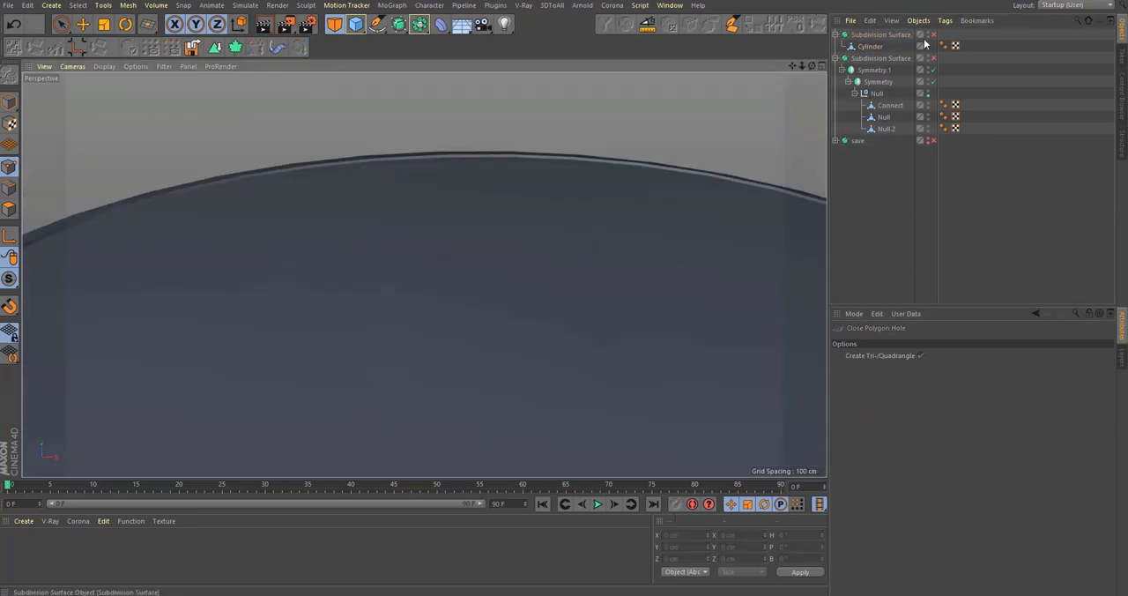
pyautogui.click(934, 35)
pyautogui.keyDown('alt'); pyautogui.moveTo(484, 277); pyautogui.dragTo(432, 317, button='right'); pyautogui.keyUp('alt')
pyautogui.keyDown('alt'); pyautogui.moveTo(597, 292); pyautogui.dragTo(597, 327); pyautogui.keyUp('alt')
pyautogui.keyDown('alt'); pyautogui.moveTo(561, 259); pyautogui.dragTo(622, 273, button='right'); pyautogui.keyUp('alt')
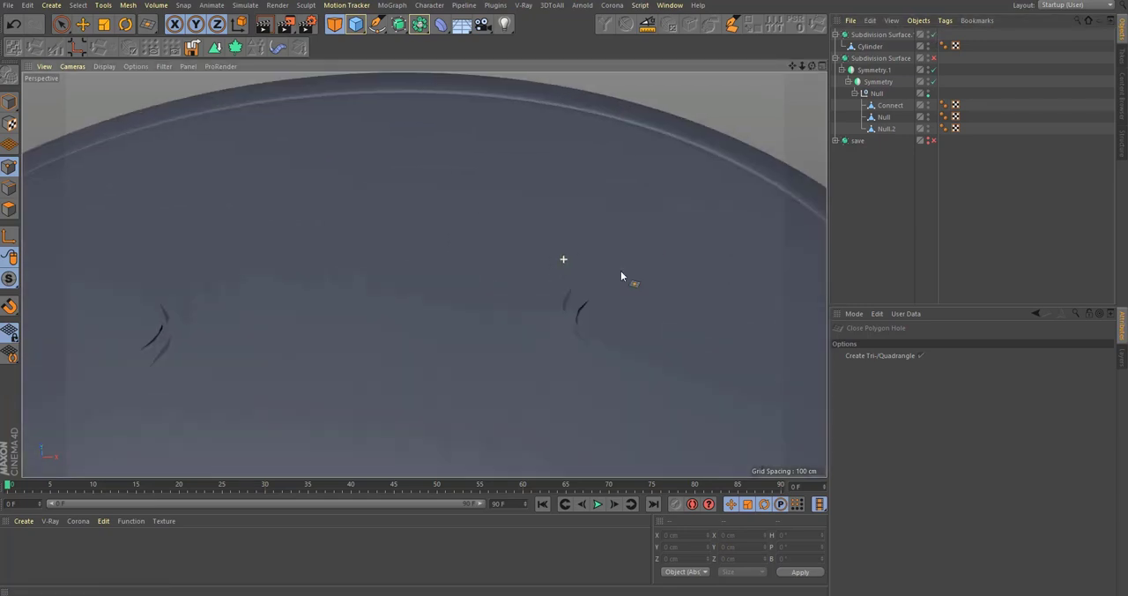
pyautogui.keyDown('alt'); pyautogui.moveTo(622, 256); pyautogui.dragTo(646, 273); pyautogui.keyUp('alt')
# Step: Turn off the stopper's smoothing and undo the polygon fill over the hole in the Cylinder's head
pyautogui.click(881, 35)
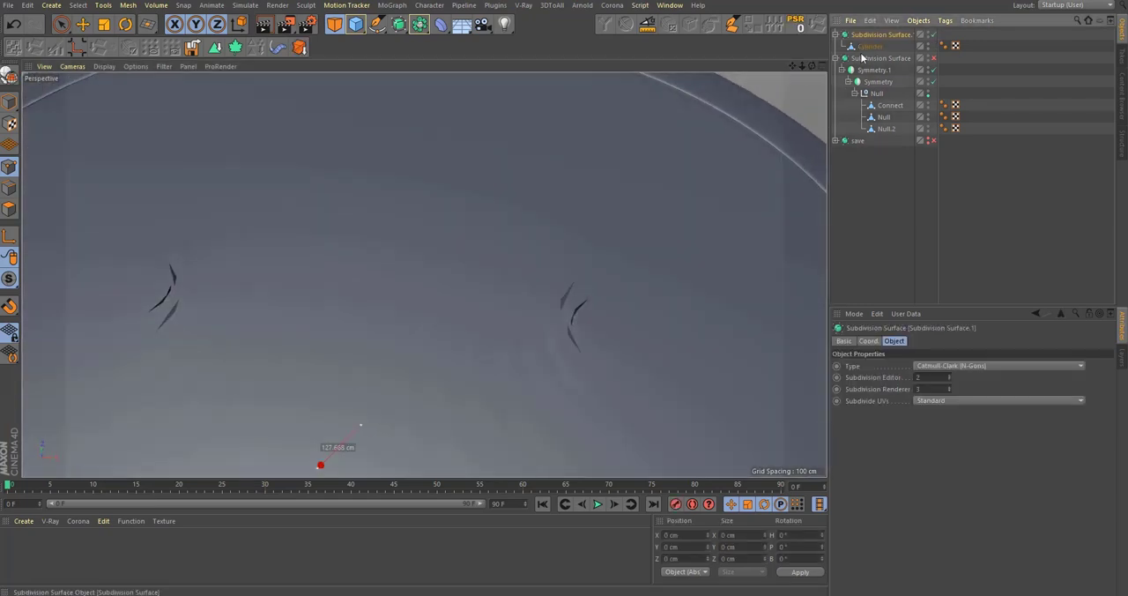
pyautogui.click(870, 46)
pyautogui.keyDown('alt'); pyautogui.moveTo(589, 328); pyautogui.dragTo(616, 313, button='middle'); pyautogui.keyUp('alt')
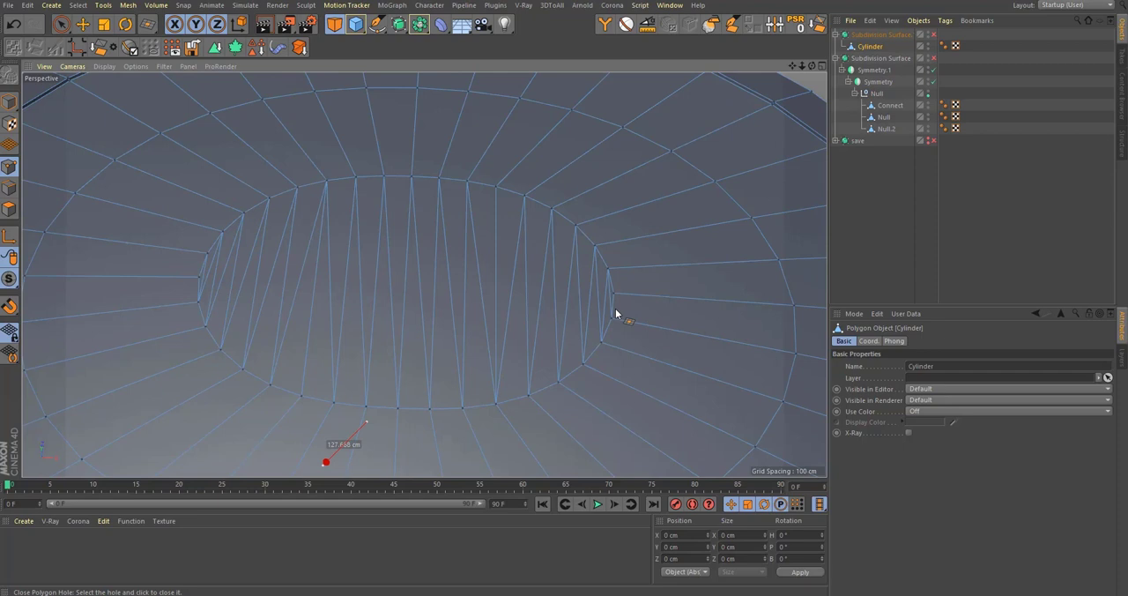
pyautogui.click(615, 309)
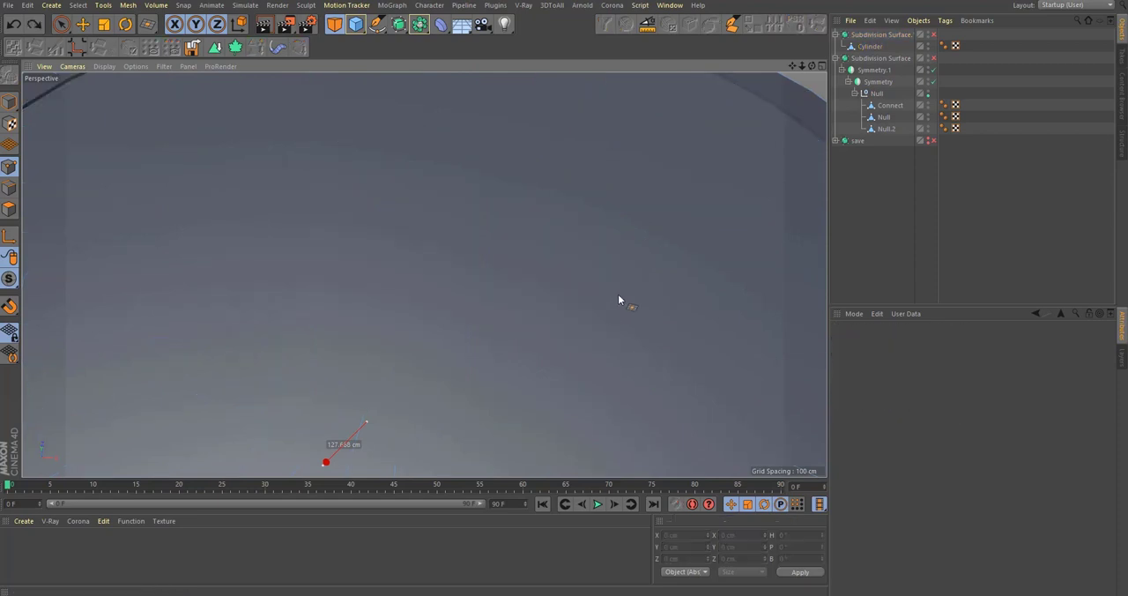
pyautogui.hotkey('ctrl', 'z')
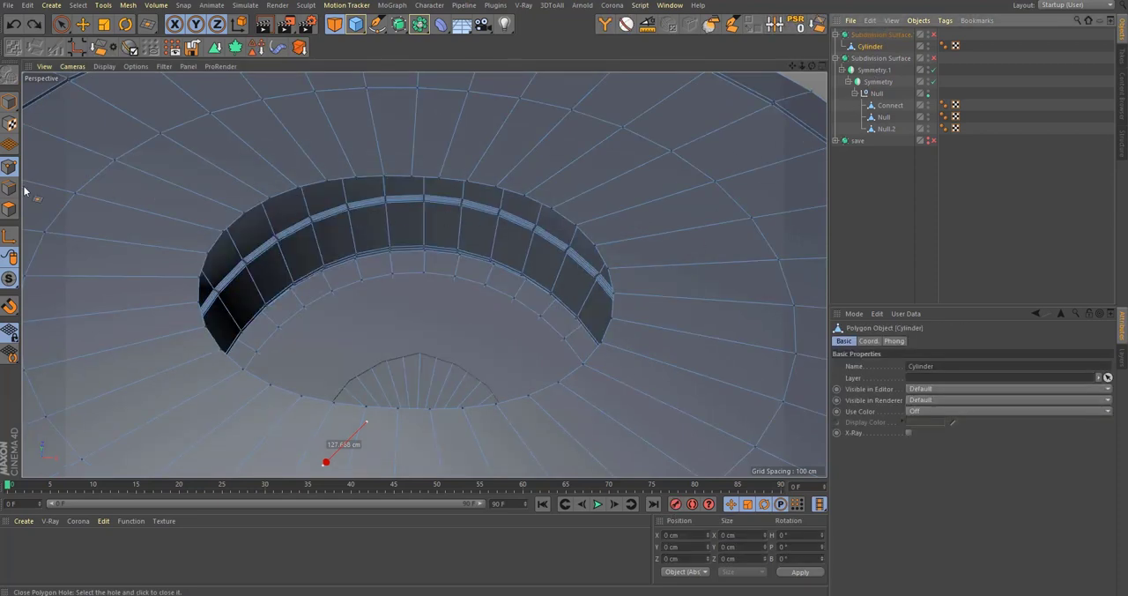
# Step: Bridge opposite rim edges of the head's hole in edge mode to form a strip two polygons wide across it
pyautogui.press('u')
pyautogui.press('l')
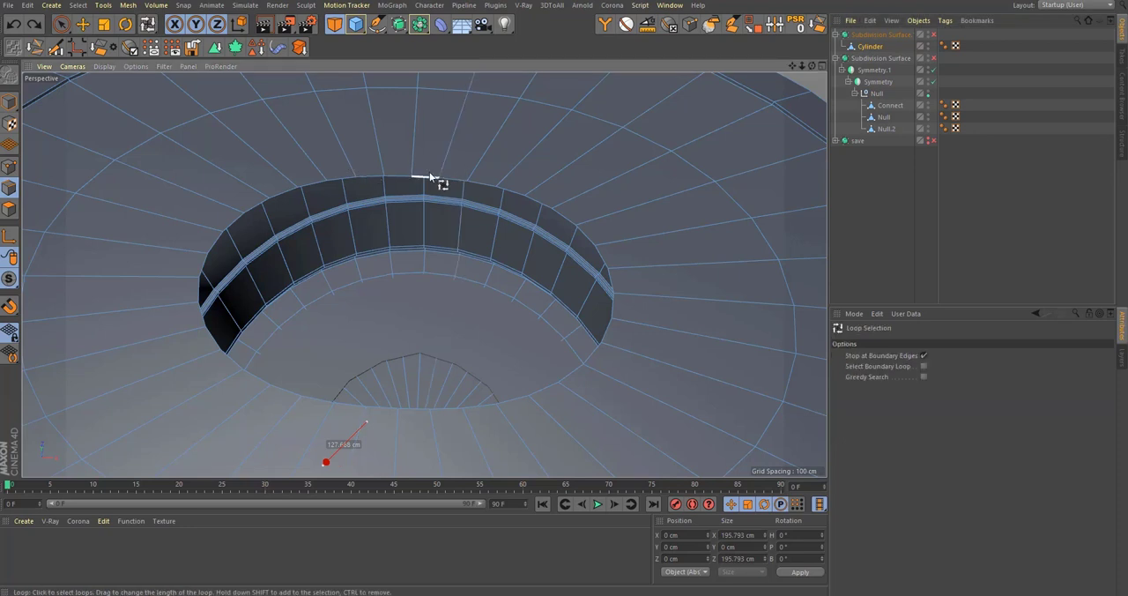
pyautogui.press('m')
pyautogui.press('b')
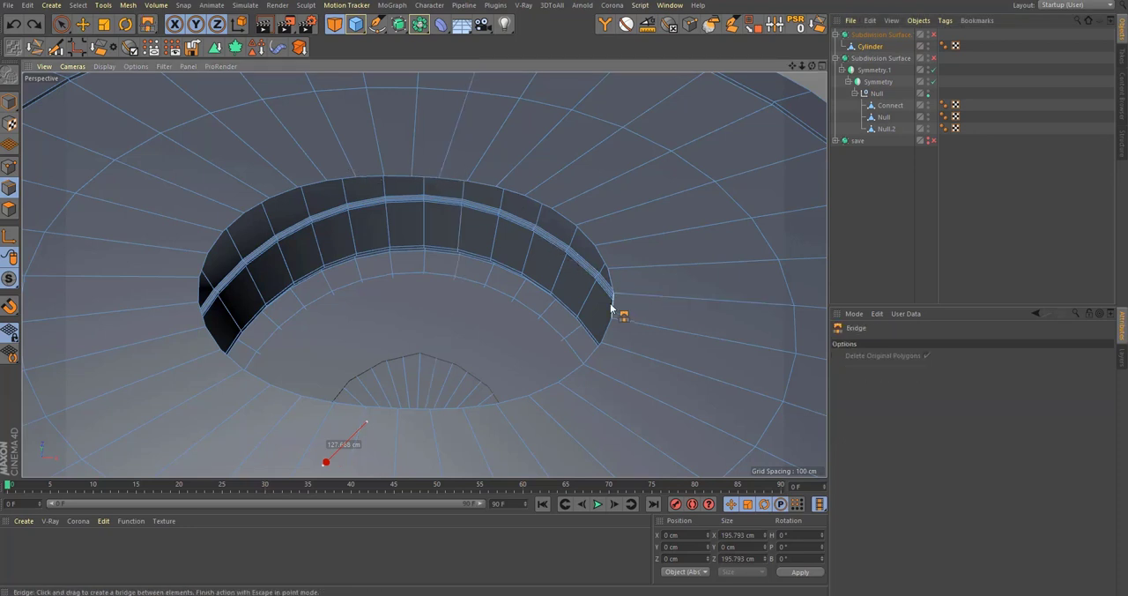
pyautogui.moveTo(611, 308)
pyautogui.mouseDown()
pyautogui.moveTo(164, 330)
pyautogui.moveTo(206, 289)
pyautogui.moveTo(209, 302)
pyautogui.moveTo(204, 274)
pyautogui.moveTo(617, 292)
pyautogui.mouseUp()
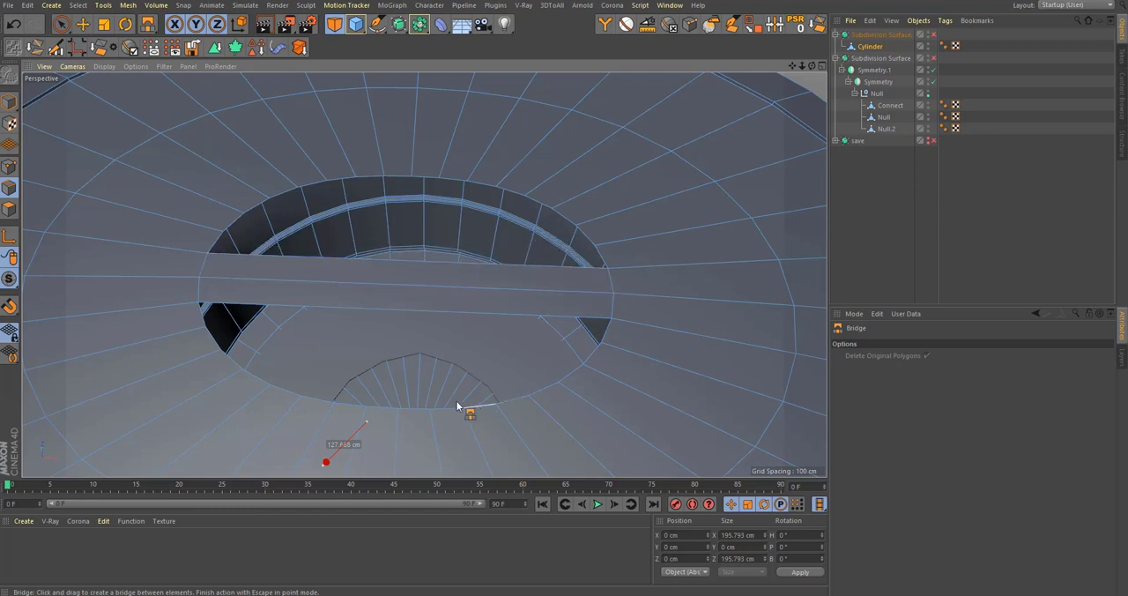
# Step: Add three loop cuts across the strip with Offset Mode set to Proportional, at 50%, 83.333% and 16.667%
pyautogui.press('m')
pyautogui.press('l')
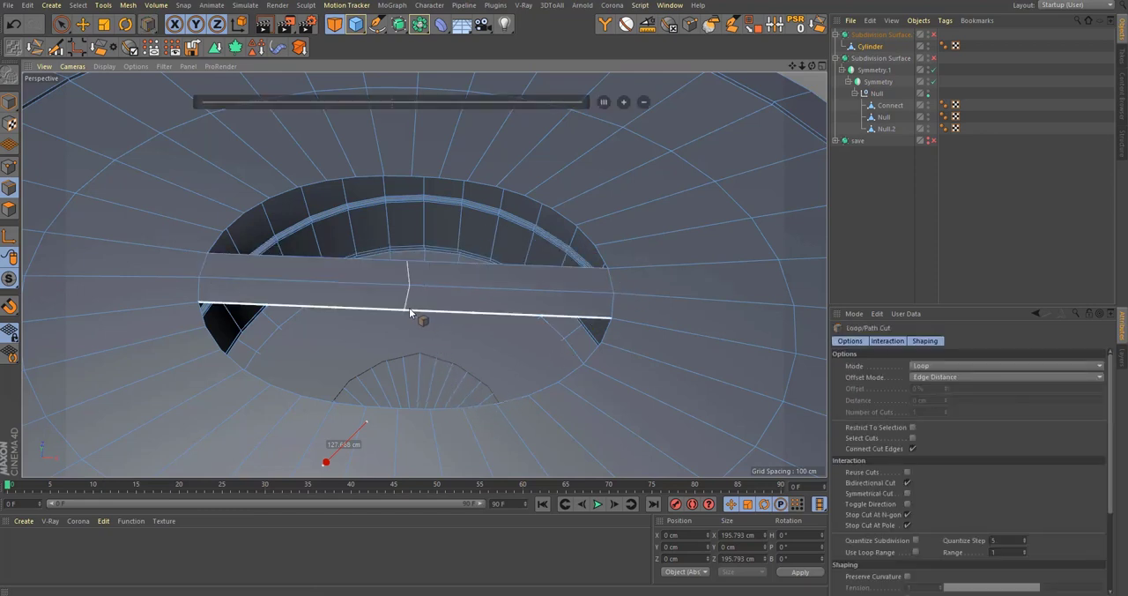
pyautogui.click(991, 377)
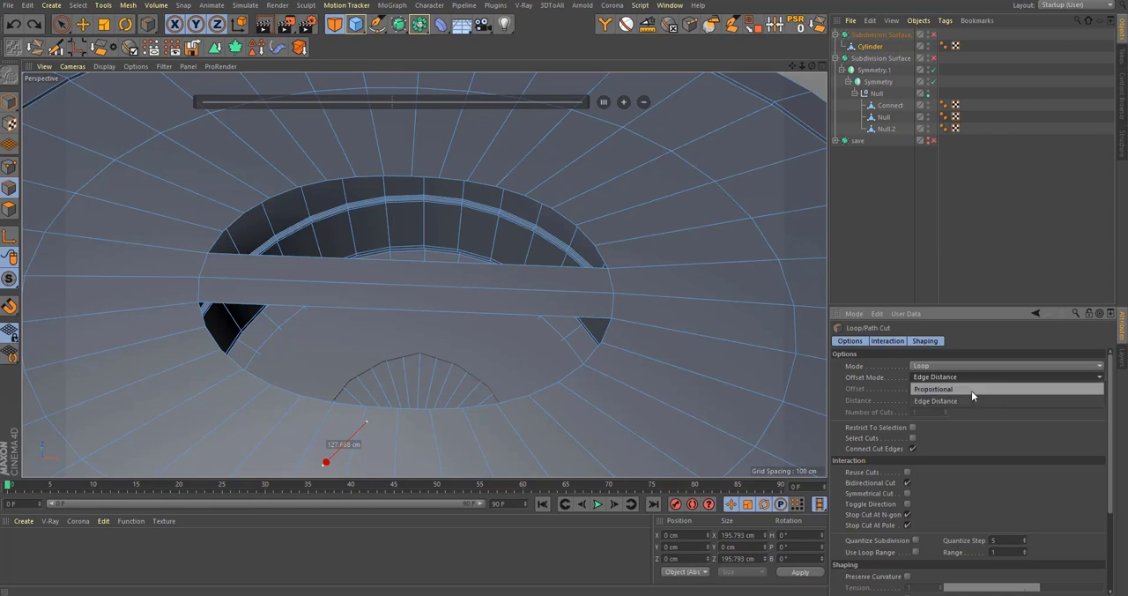
pyautogui.click(971, 389)
pyautogui.click(399, 308)
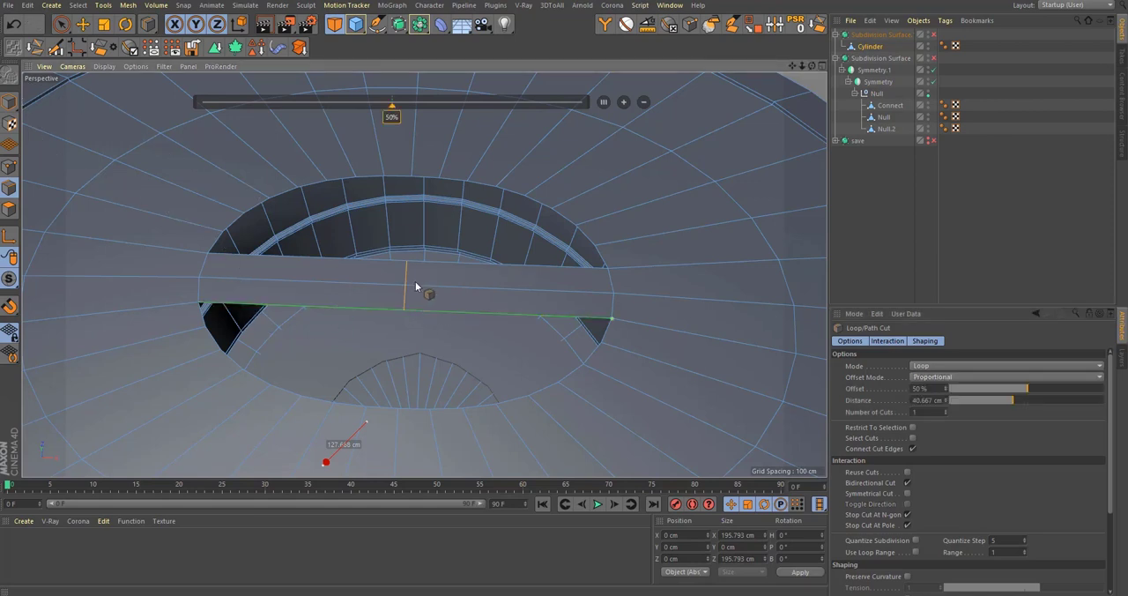
pyautogui.click(439, 311)
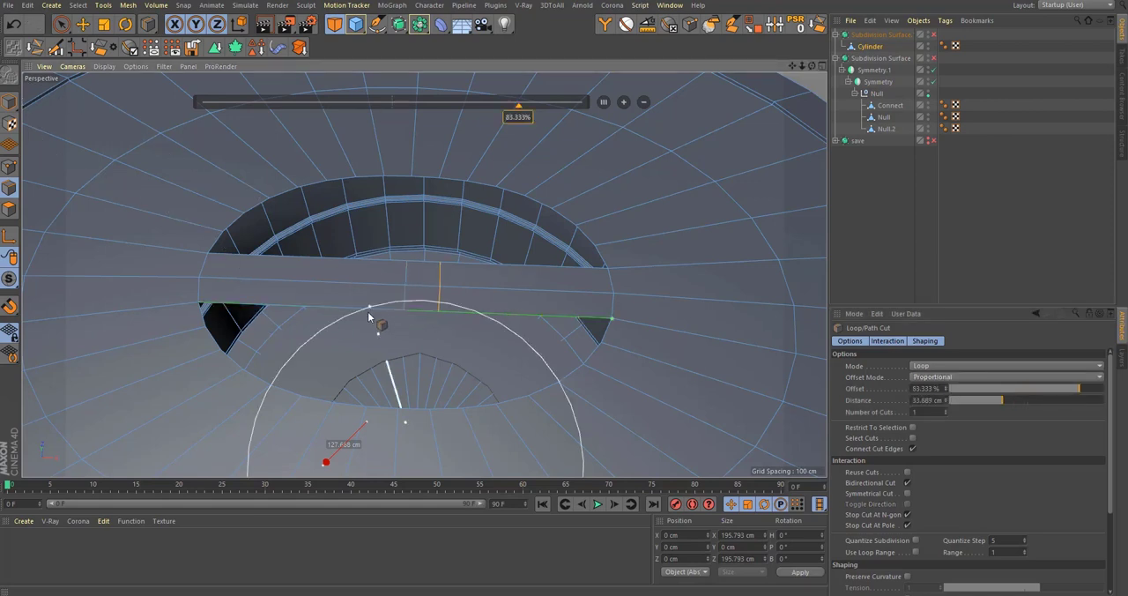
pyautogui.click(379, 301)
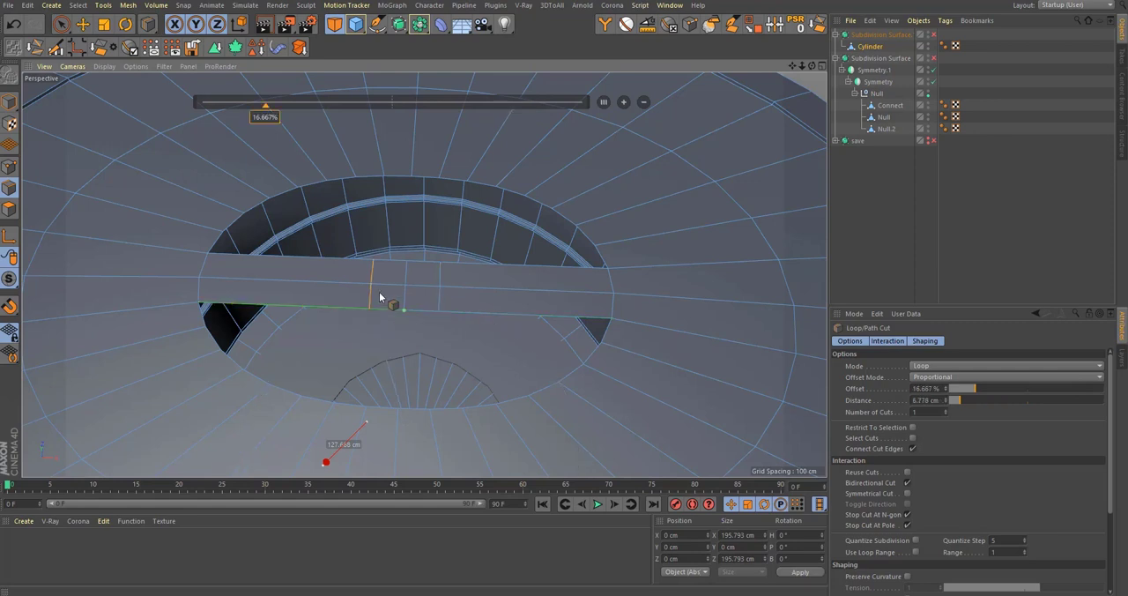
# Step: Bridge the strip's central edges to the facing rim edges on both sides, forming a cross over the hole
pyautogui.press('b')
pyautogui.moveTo(436, 269); pyautogui.dragTo(411, 178)
pyautogui.moveTo(388, 257); pyautogui.dragTo(404, 275)
pyautogui.moveTo(397, 311); pyautogui.dragTo(424, 313)
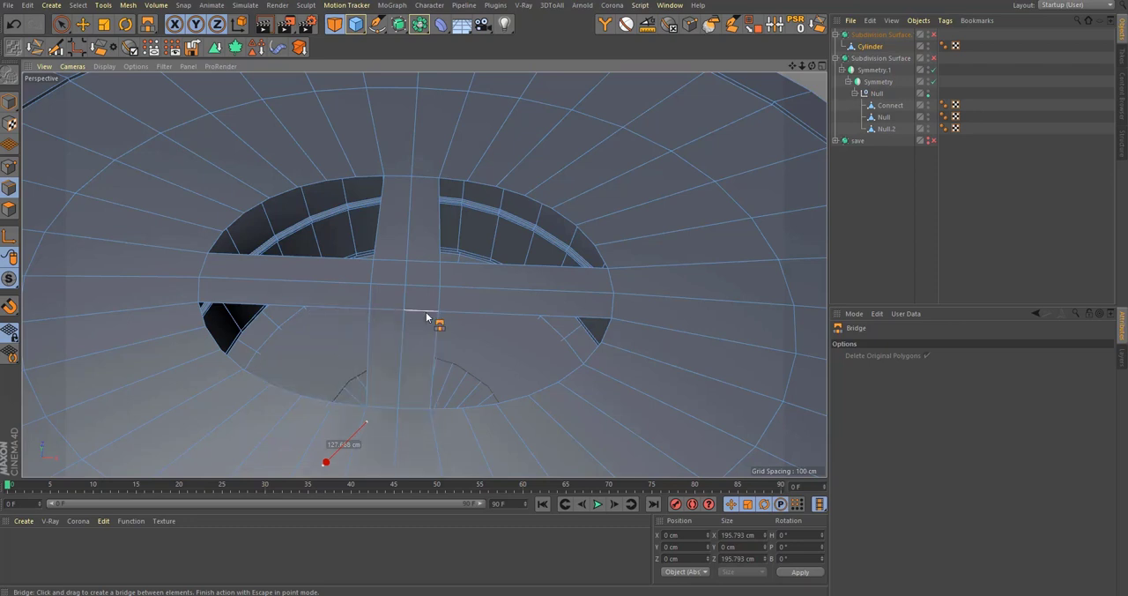
# Step: Fill the four remaining corner openings around the cross using Close Polygon Hole with Create Tri-/Quadrangle enabled
pyautogui.press('m')
pyautogui.press('d')
pyautogui.click(510, 311)
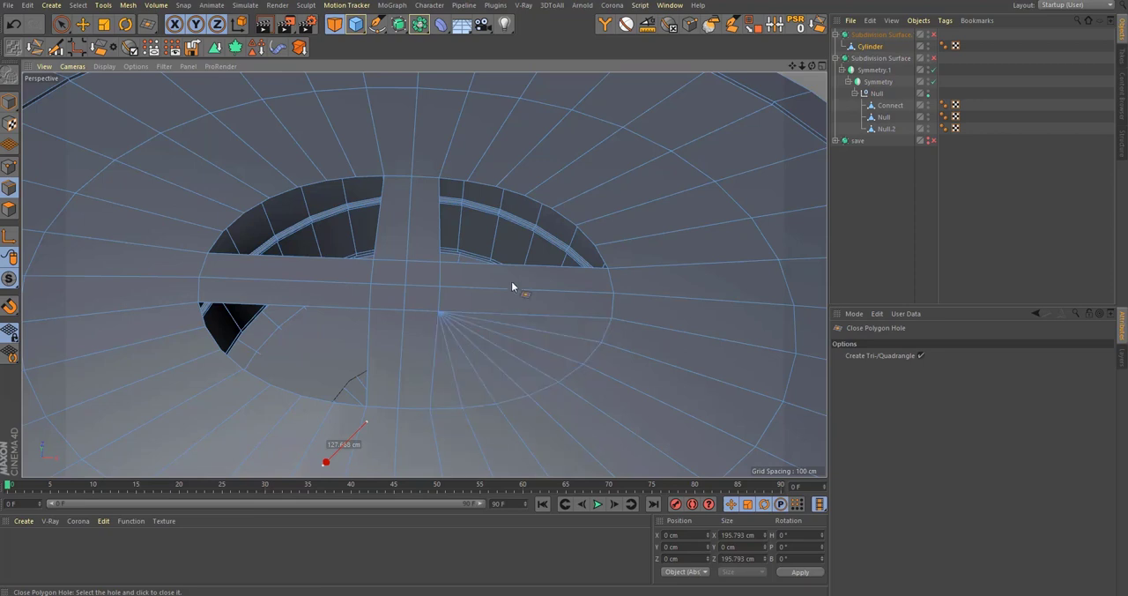
pyautogui.click(516, 255)
pyautogui.click(368, 261)
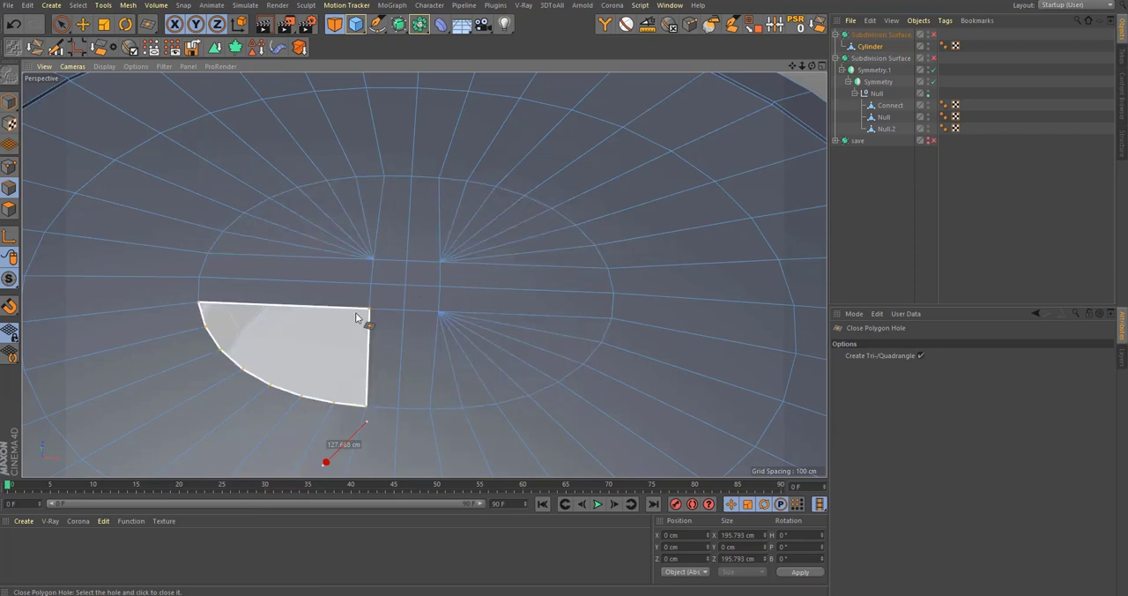
pyautogui.click(357, 315)
# Step: Switch on the stopper's smoothing and examine the refilled head for shading artefacts
pyautogui.press('q')
pyautogui.click(995, 226)
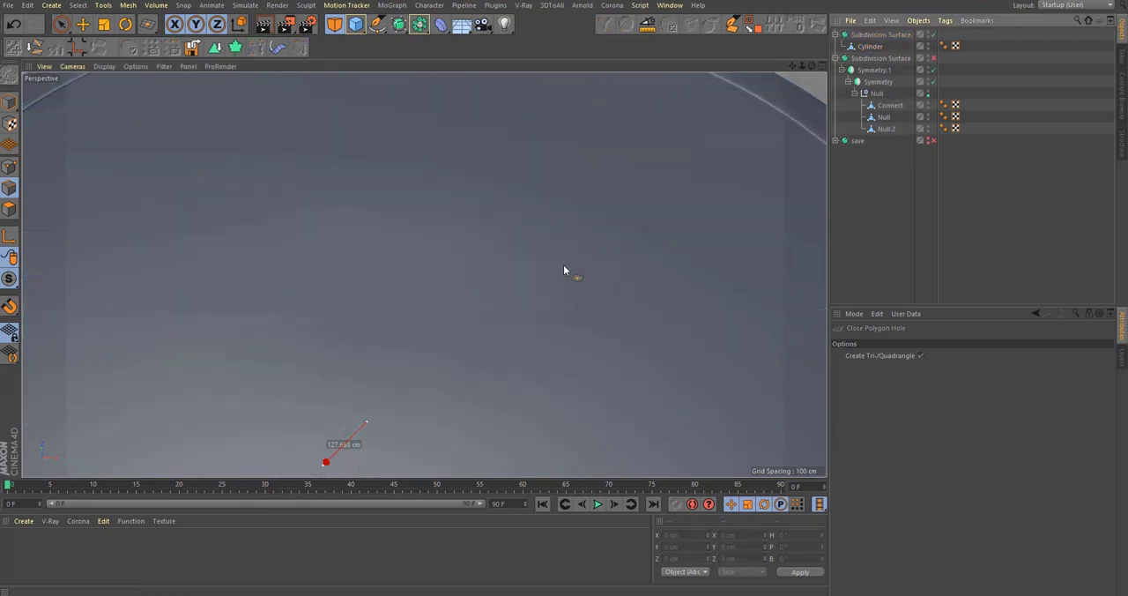
pyautogui.keyDown('alt'); pyautogui.moveTo(564, 266); pyautogui.dragTo(526, 286, button='right'); pyautogui.keyUp('alt')
pyautogui.keyDown('alt'); pyautogui.moveTo(526, 286); pyautogui.dragTo(508, 337); pyautogui.keyUp('alt')
pyautogui.keyDown('alt'); pyautogui.moveTo(508, 336); pyautogui.dragTo(211, 398, button='right'); pyautogui.keyUp('alt')
pyautogui.keyDown('alt'); pyautogui.moveTo(445, 419); pyautogui.dragTo(460, 374); pyautogui.keyUp('alt')
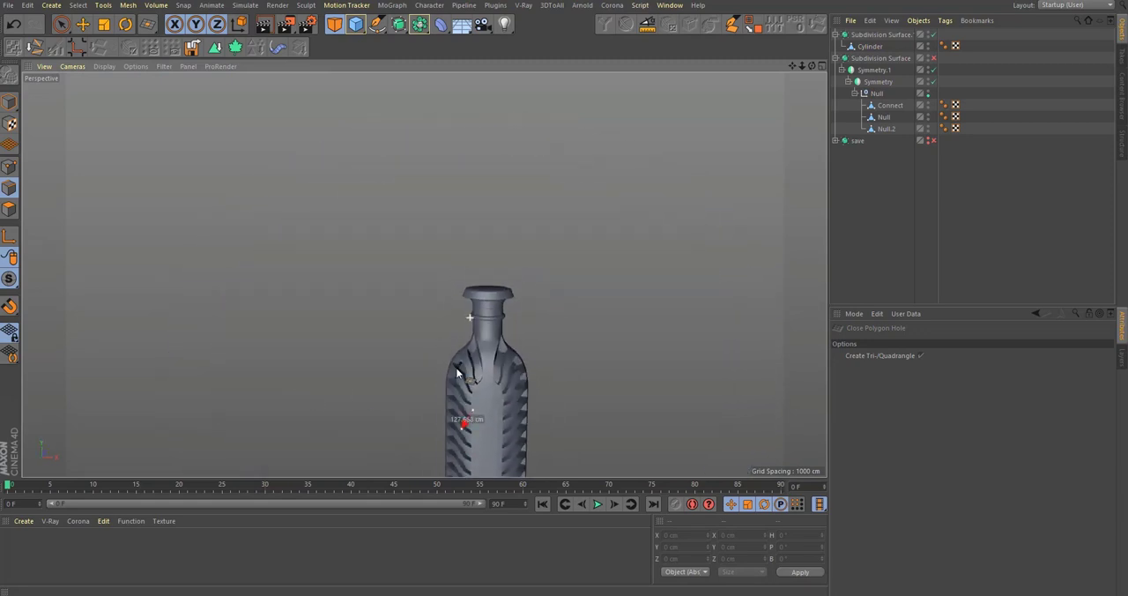
# Step: Examine the bottle's ribbed body, front panel and grooved base in the perspective view
pyautogui.keyDown('alt'); pyautogui.moveTo(471, 401); pyautogui.dragTo(486, 277, button='middle'); pyautogui.keyUp('alt')
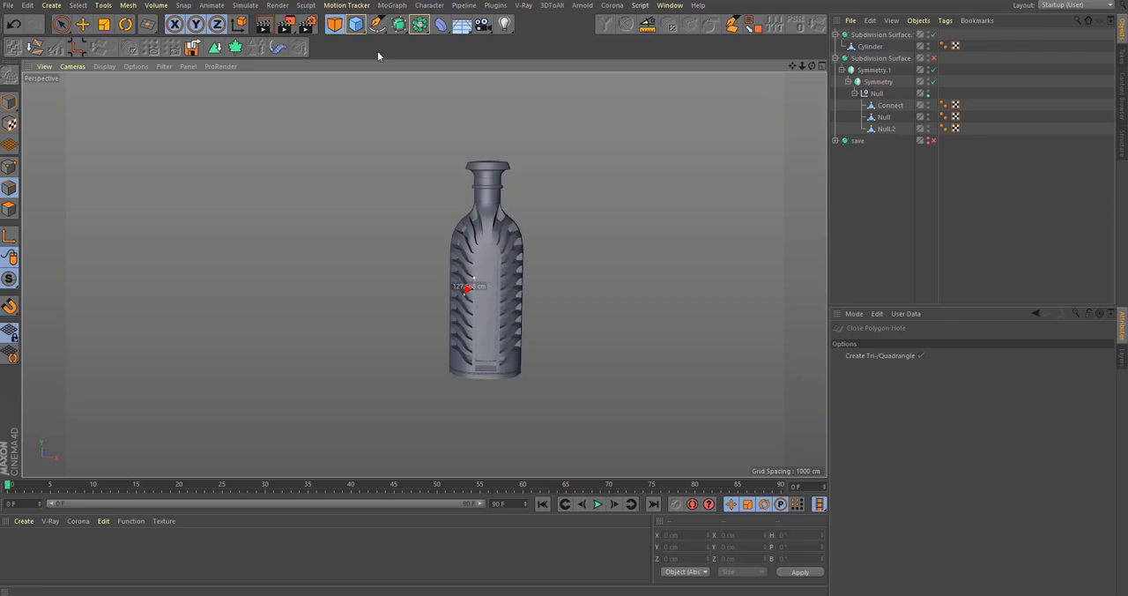
pyautogui.scroll(10, 563, 374)
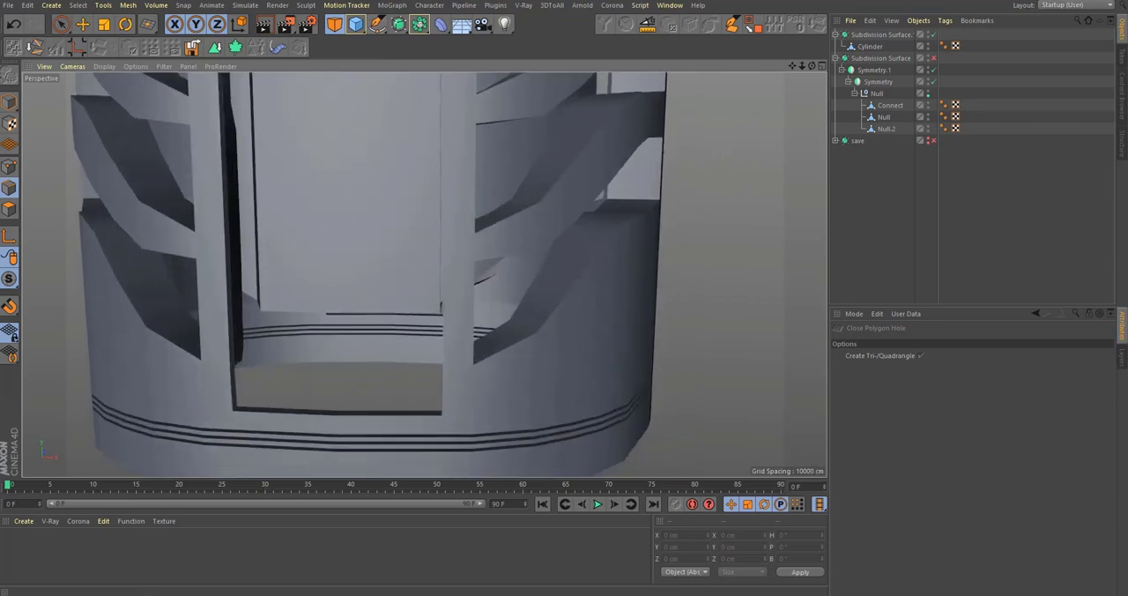
pyautogui.scroll(-15, 591, 322)
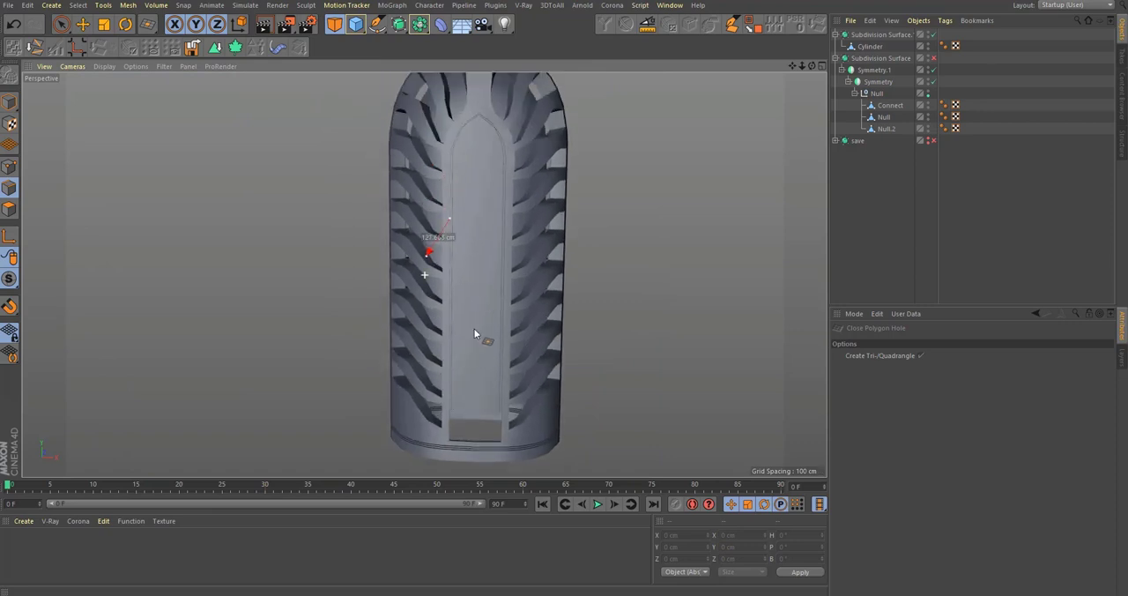
pyautogui.keyDown('alt'); pyautogui.moveTo(482, 287); pyautogui.dragTo(582, 222); pyautogui.keyUp('alt')
pyautogui.scroll(6, 520, 326)
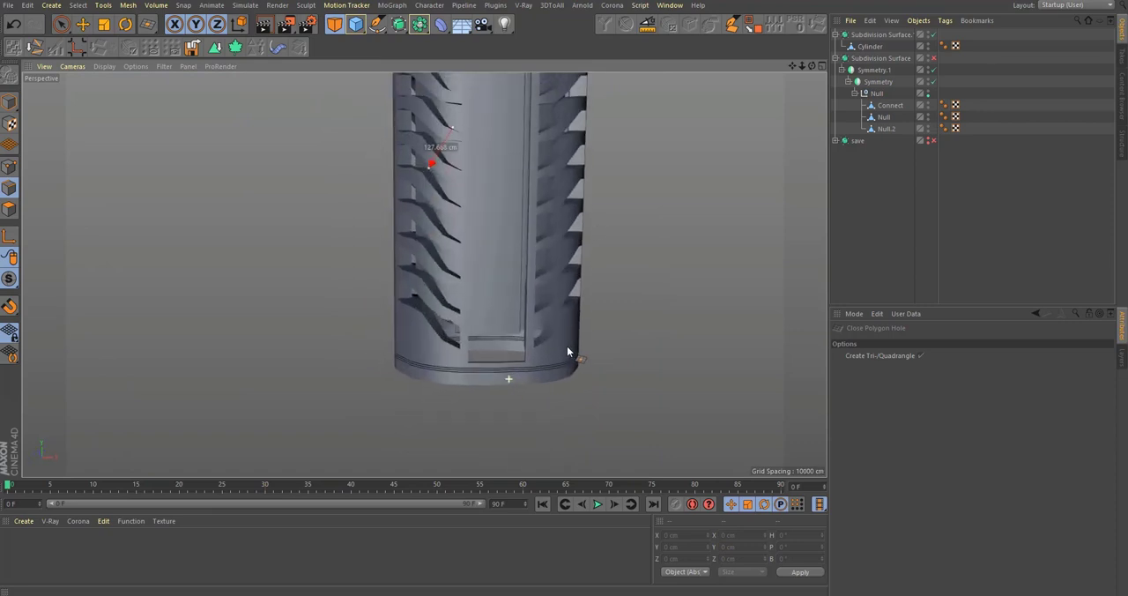
# Step: Select the Connect object and compare its lower edge with the reference image in the Front view
pyautogui.click(890, 105)
pyautogui.click(886, 128)
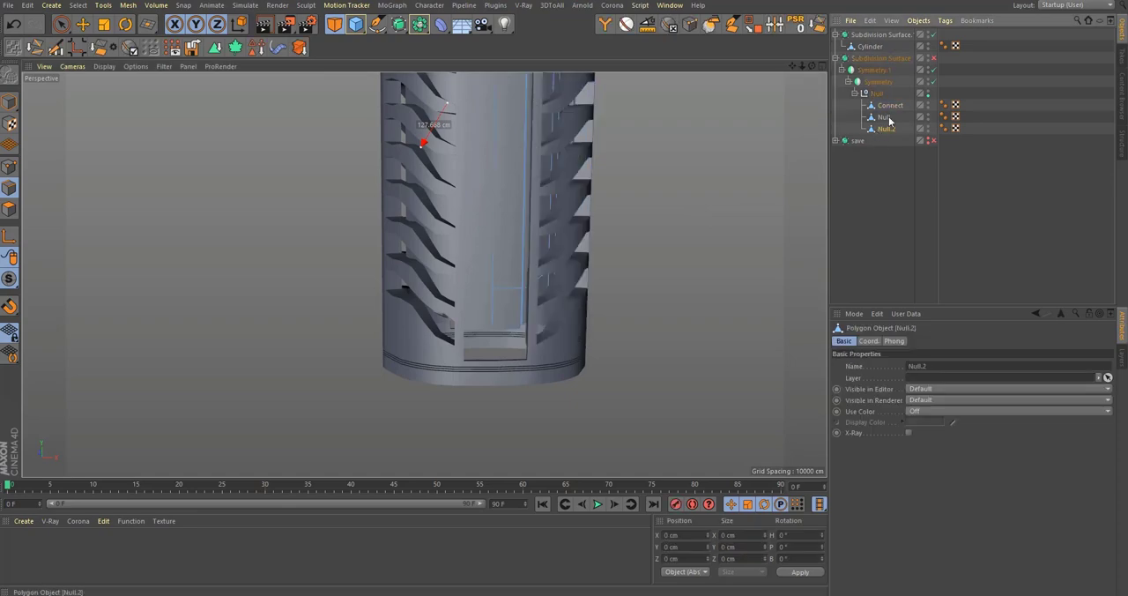
pyautogui.keyDown('alt'); pyautogui.moveTo(546, 345); pyautogui.dragTo(704, 311, button='right'); pyautogui.keyUp('alt')
pyautogui.middleClick(666, 342)
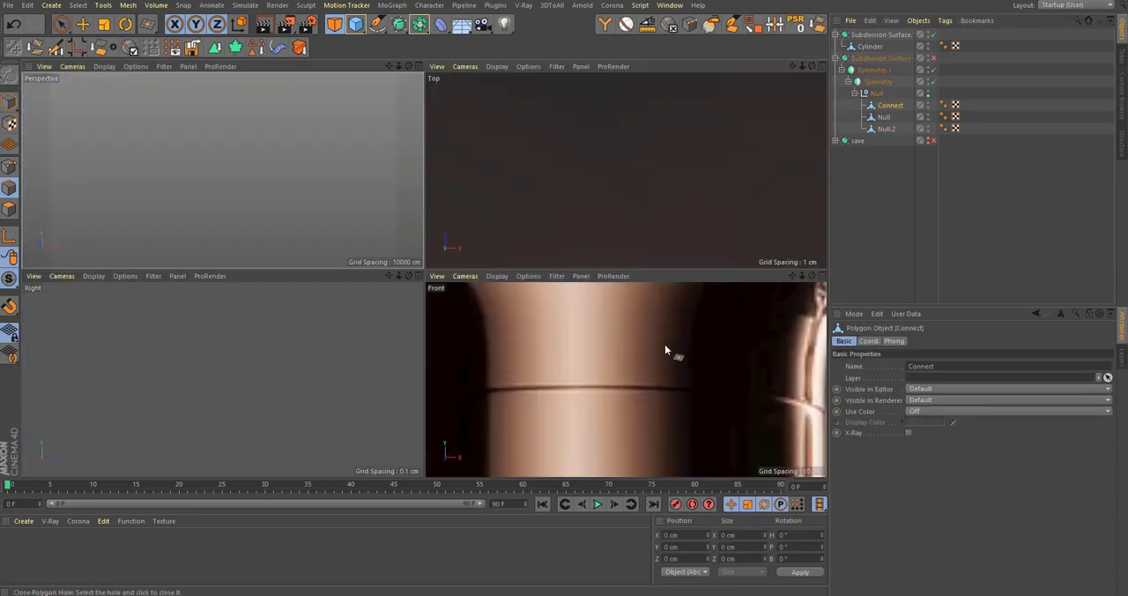
pyautogui.middleClick(675, 370)
pyautogui.keyDown('alt'); pyautogui.moveTo(483, 238); pyautogui.dragTo(353, 256, button='right'); pyautogui.keyUp('alt')
pyautogui.keyDown('alt'); pyautogui.moveTo(462, 296); pyautogui.dragTo(390, 32, button='middle'); pyautogui.keyUp('alt')
pyautogui.scroll(6, 461, 296)
pyautogui.keyDown('alt'); pyautogui.moveTo(71, 310); pyautogui.dragTo(395, 250, button='middle'); pyautogui.keyUp('alt')
pyautogui.scroll(6, 397, 250)
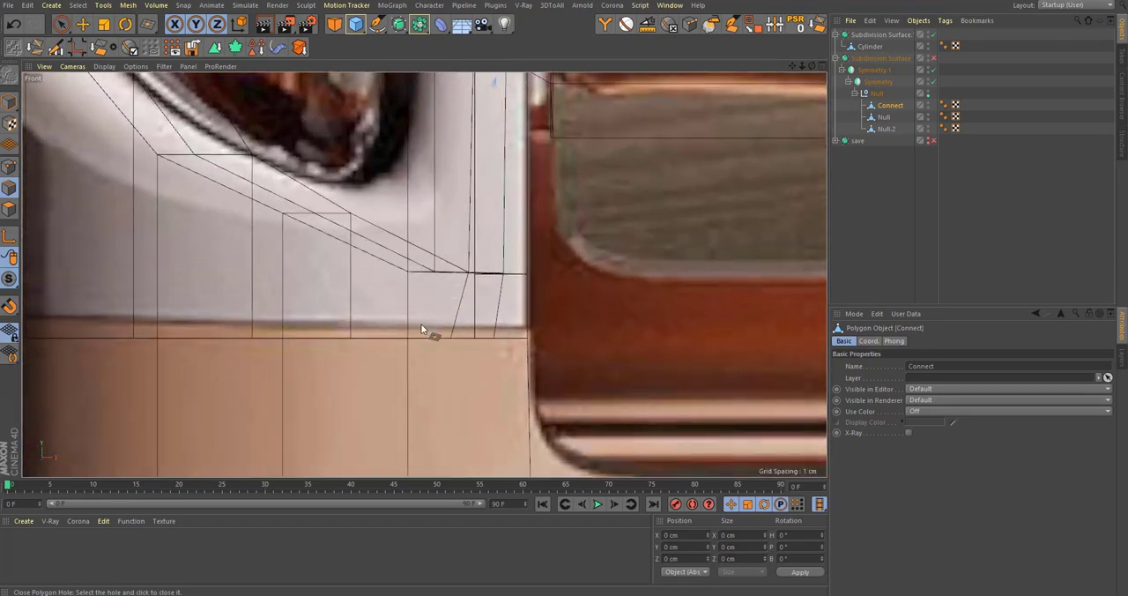
pyautogui.keyDown('alt'); pyautogui.moveTo(401, 335); pyautogui.dragTo(618, 292, button='middle'); pyautogui.keyUp('alt')
pyautogui.scroll(-4, 431, 289)
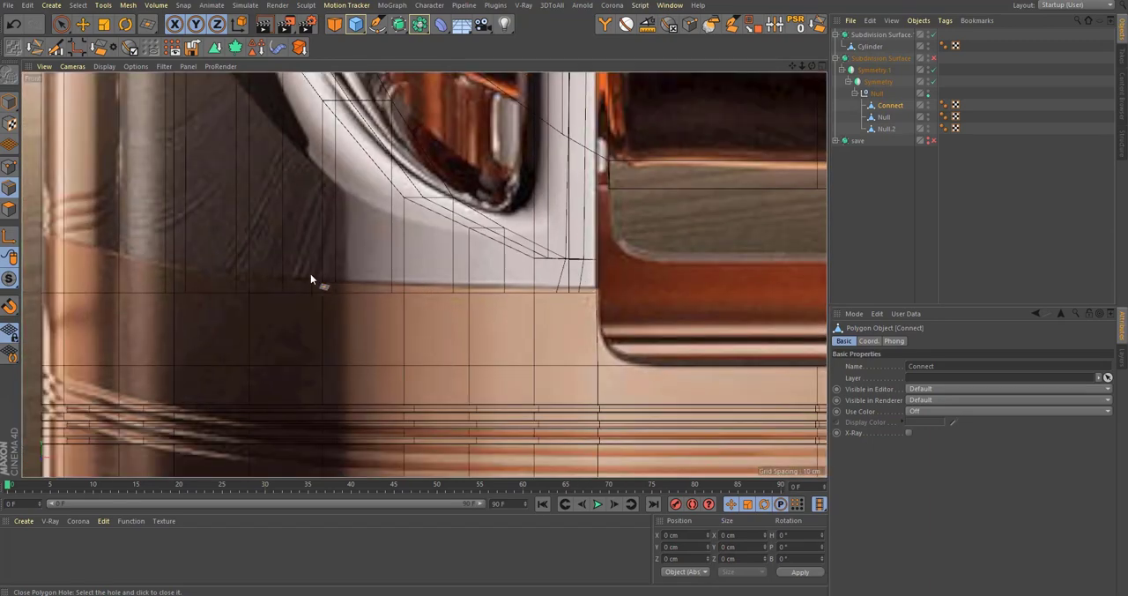
pyautogui.keyDown('alt'); pyautogui.moveTo(171, 270); pyautogui.dragTo(231, 315, button='middle'); pyautogui.keyUp('alt')
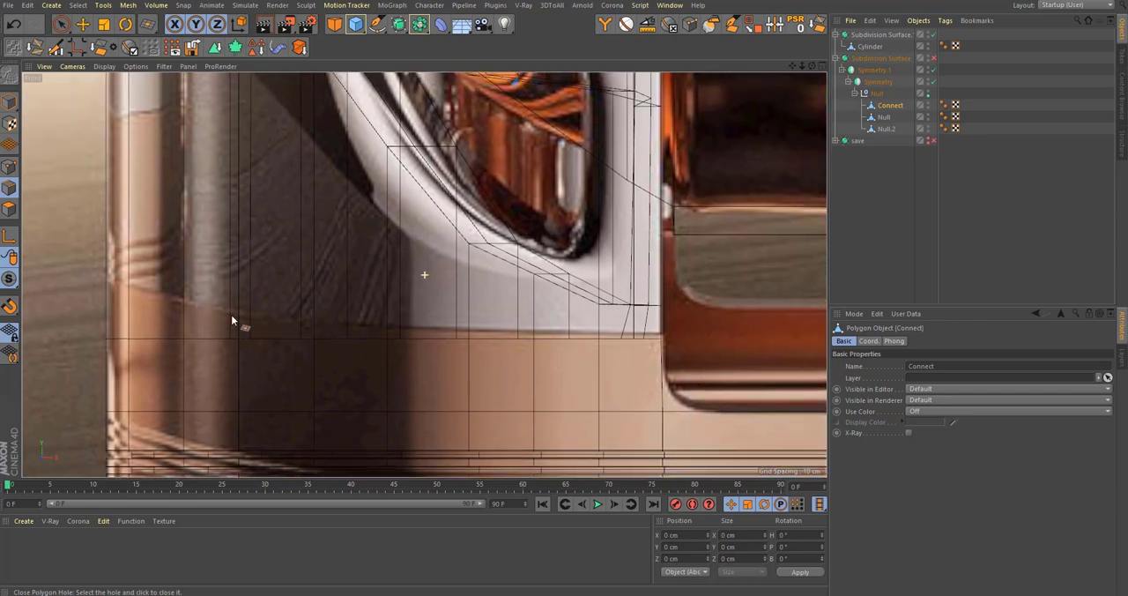
pyautogui.scroll(-5, 443, 315)
pyautogui.scroll(7, 484, 321)
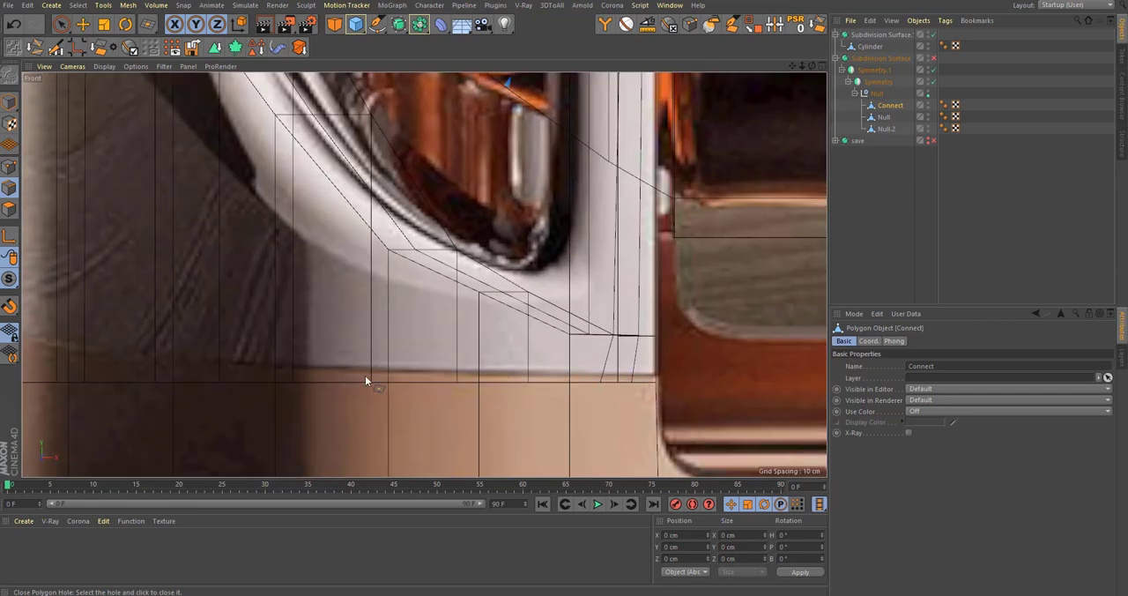
pyautogui.middleClick(426, 358)
pyautogui.middleClick(407, 263)
# Step: Close the open underside of the ribbed Connect part using Close Polygon Hole
pyautogui.keyDown('alt'); pyautogui.moveTo(517, 325); pyautogui.dragTo(491, 296, button='middle'); pyautogui.keyUp('alt')
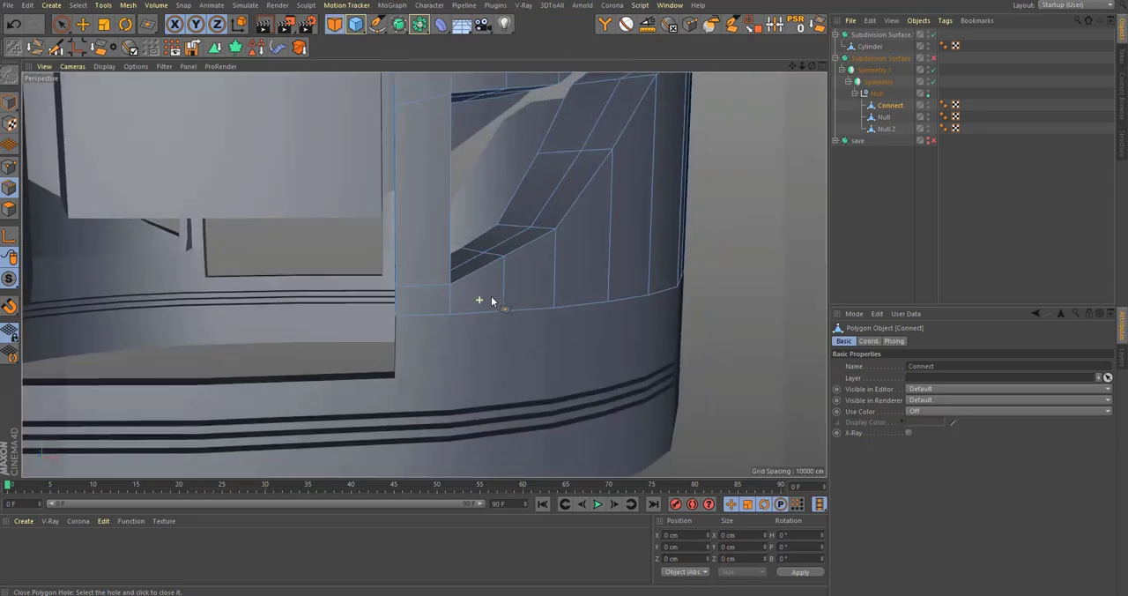
pyautogui.keyDown('alt'); pyautogui.moveTo(491, 296); pyautogui.dragTo(587, 290); pyautogui.keyUp('alt')
pyautogui.scroll(8, 508, 313)
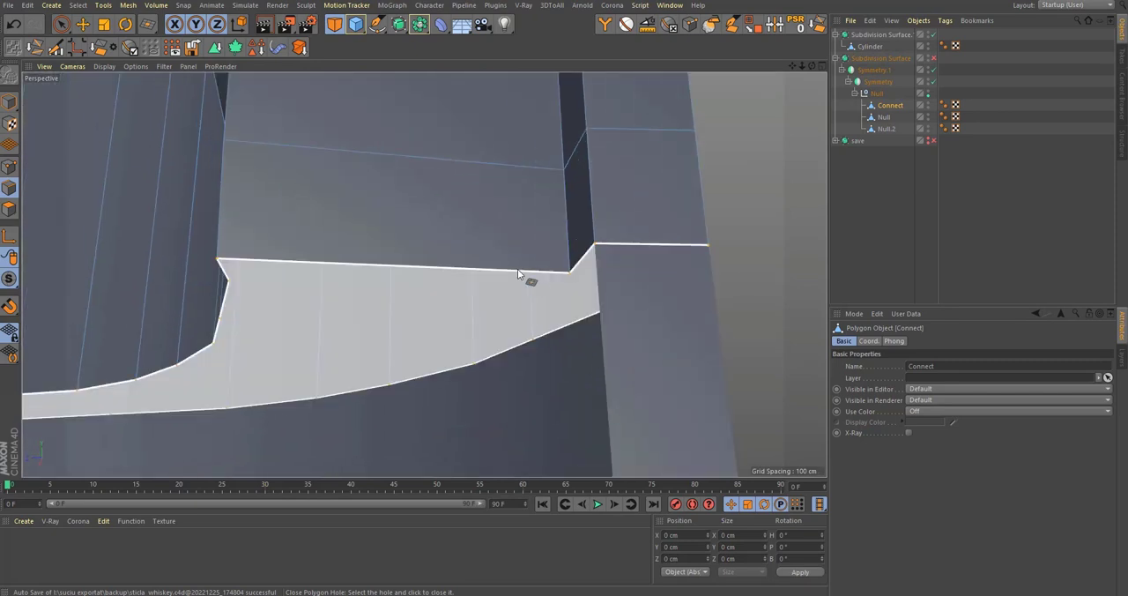
pyautogui.click(518, 269)
pyautogui.keyDown('alt'); pyautogui.moveTo(517, 269); pyautogui.dragTo(538, 252); pyautogui.keyUp('alt')
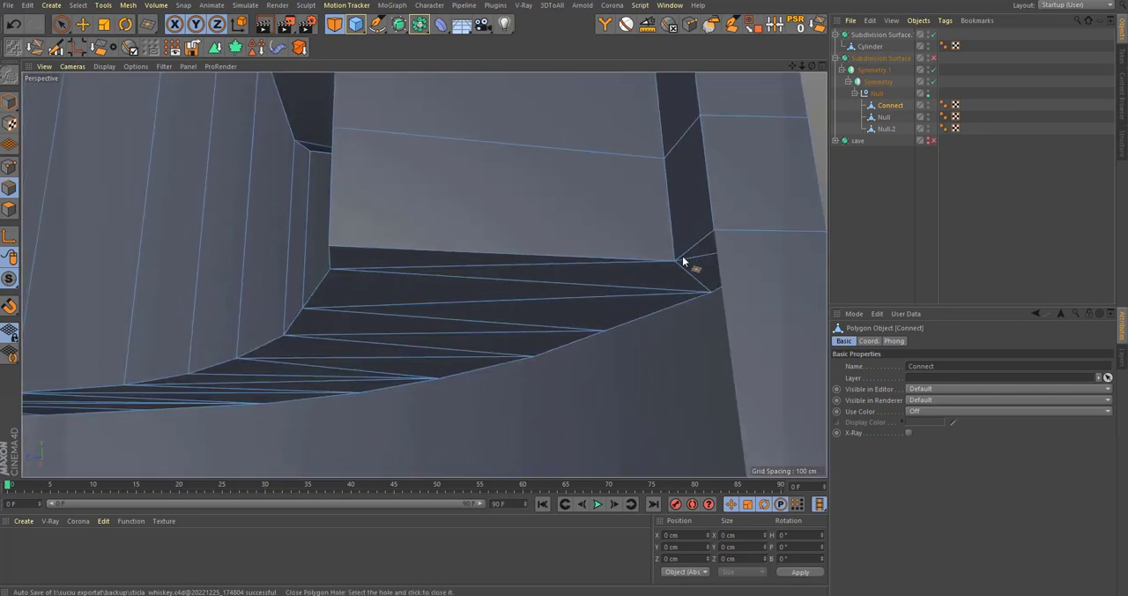
# Step: Add supporting loop cuts to Connect at 96.511% near its bottom edge and at 69.758% and 21.111% along its vertical strip
pyautogui.press('k')
pyautogui.press('l')
pyautogui.keyDown('alt'); pyautogui.moveTo(715, 226); pyautogui.dragTo(561, 304, button='middle'); pyautogui.keyUp('alt')
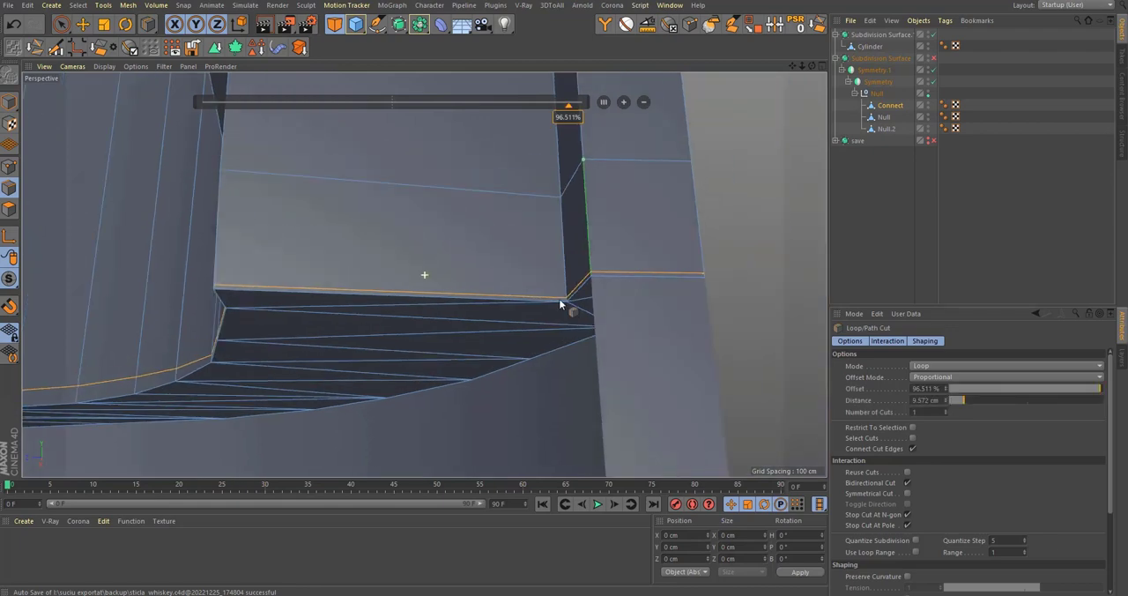
pyautogui.keyDown('alt'); pyautogui.moveTo(561, 304); pyautogui.dragTo(621, 191); pyautogui.keyUp('alt')
pyautogui.click(588, 192)
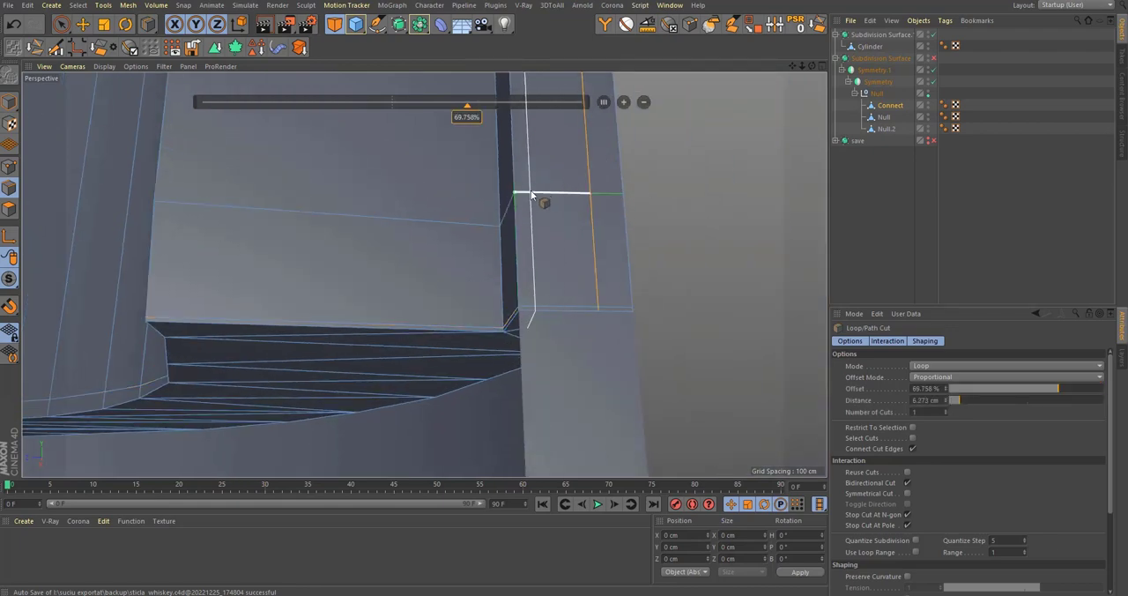
pyautogui.click(531, 191)
# Step: Switch on the bottle's smoothing, examine the seam below the ribbed part, and select the grooved base object Null
pyautogui.press('q')
pyautogui.moveTo(572, 227)
pyautogui.keyDown('alt'); pyautogui.mouseDown()
pyautogui.moveTo(542, 251)
pyautogui.moveTo(422, 278)
pyautogui.mouseUp(); pyautogui.keyUp('alt')
pyautogui.keyDown('alt'); pyautogui.moveTo(822, 220); pyautogui.dragTo(654, 188, button='middle'); pyautogui.keyUp('alt')
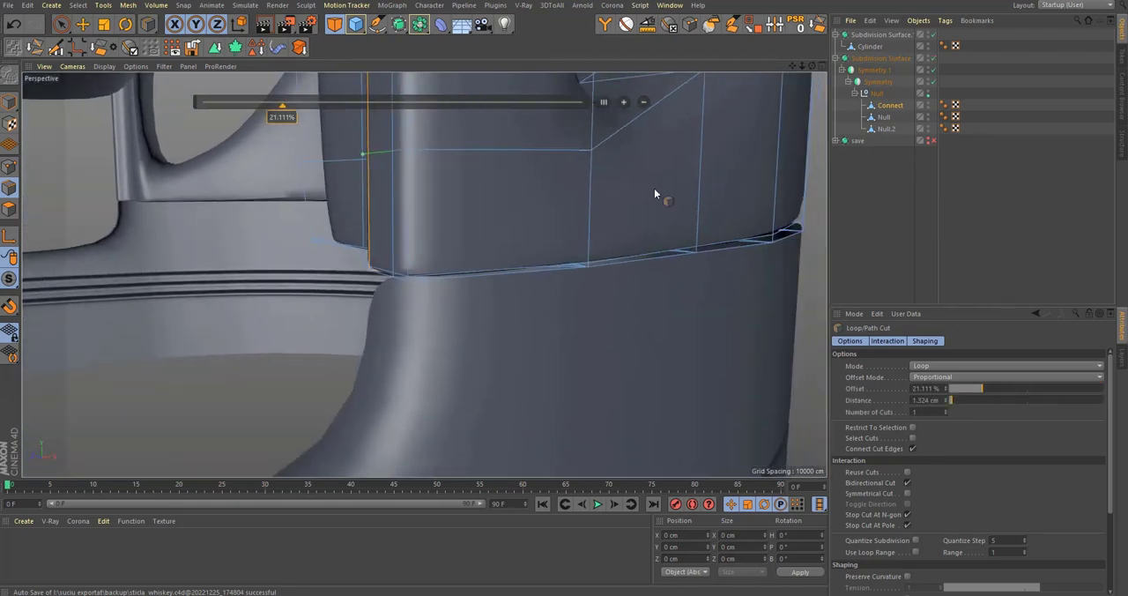
pyautogui.click(885, 117)
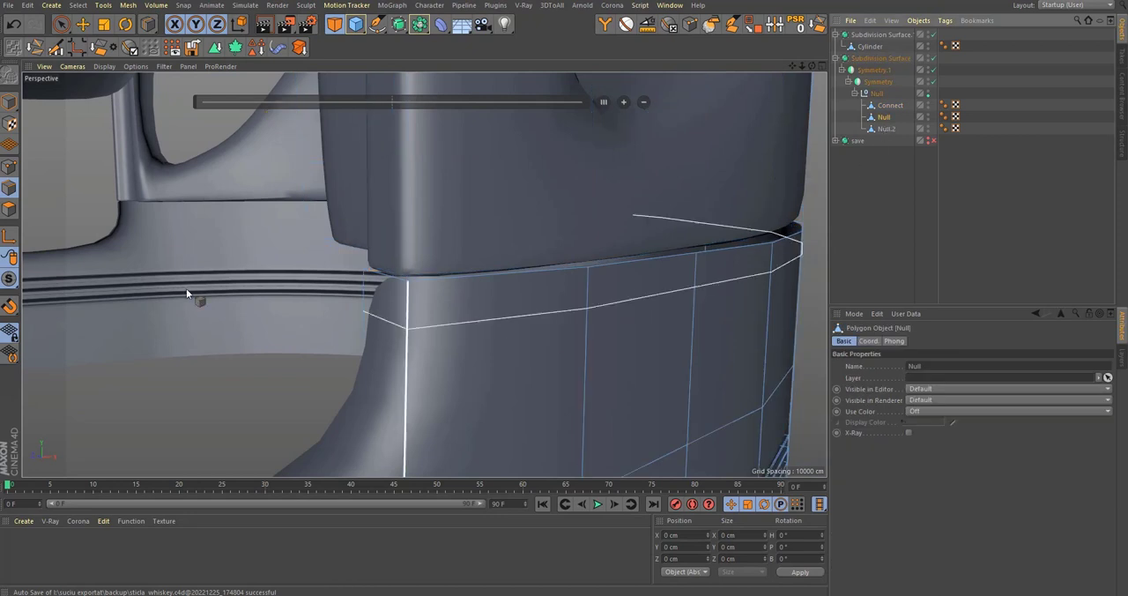
pyautogui.scroll(-5, 450, 290)
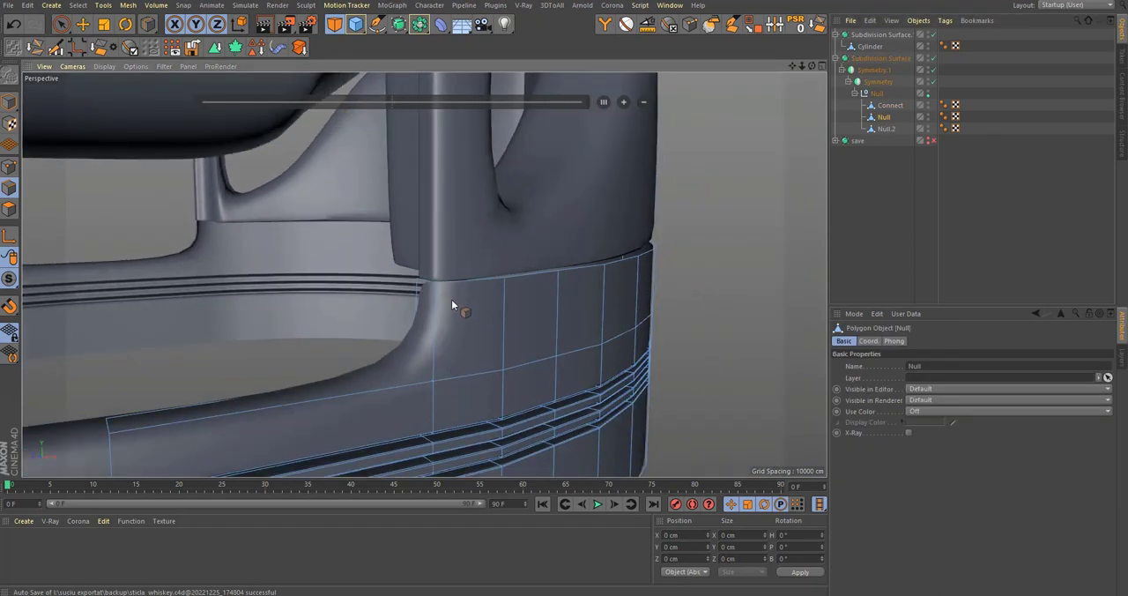
# Step: Switch off the bottle's smoothing and try loop-selecting the upper boundary edges of the grooved base Null
pyautogui.press('q')
pyautogui.keyDown('alt'); pyautogui.moveTo(475, 326); pyautogui.dragTo(413, 303); pyautogui.keyUp('alt')
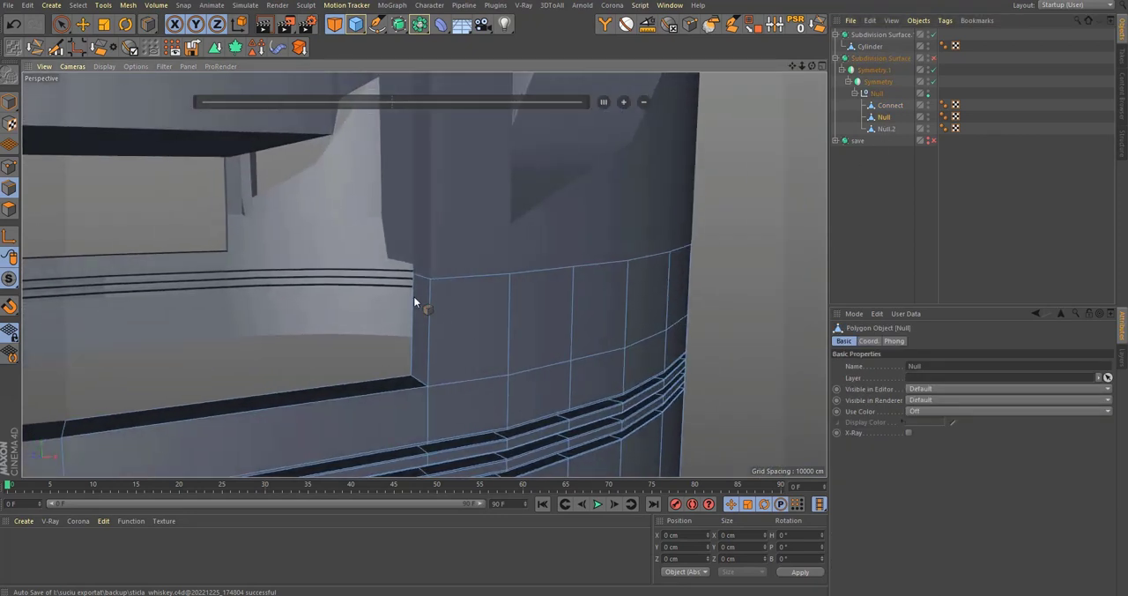
pyautogui.press('u')
pyautogui.press('l')
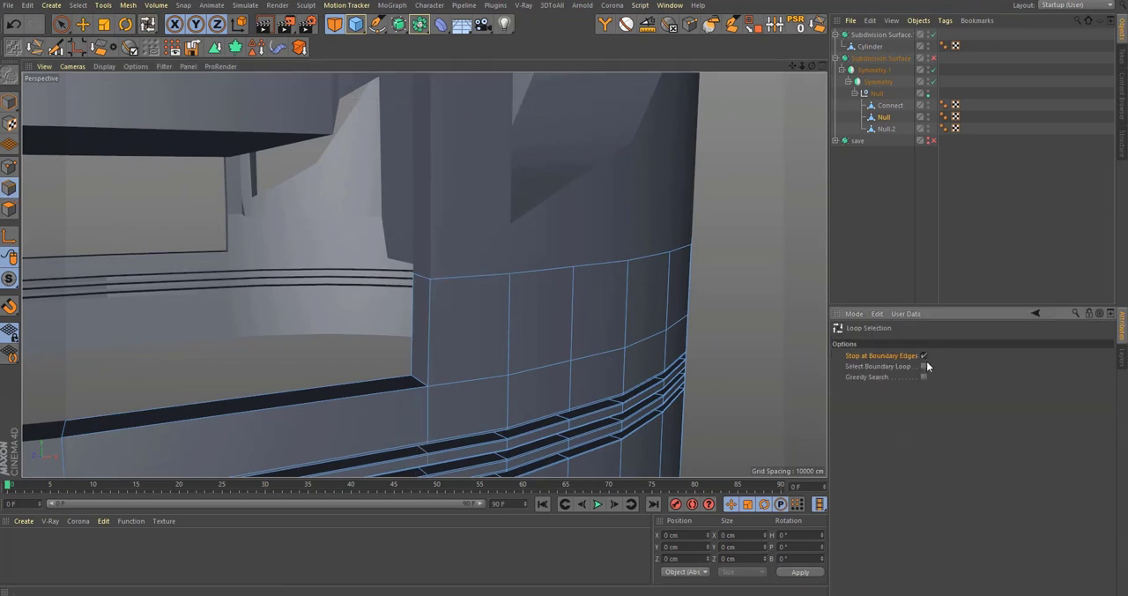
pyautogui.click(471, 286)
pyautogui.keyDown('alt'); pyautogui.moveTo(423, 274); pyautogui.dragTo(638, 310); pyautogui.keyUp('alt')
pyautogui.press('space')
pyautogui.keyDown('alt'); pyautogui.moveTo(629, 320); pyautogui.dragTo(776, 286); pyautogui.keyUp('alt')
pyautogui.keyDown('alt'); pyautogui.moveTo(433, 324); pyautogui.dragTo(589, 291, button='middle'); pyautogui.keyUp('alt')
pyautogui.keyDown('alt'); pyautogui.moveTo(589, 291); pyautogui.dragTo(584, 277); pyautogui.keyUp('alt')
pyautogui.keyDown('alt'); pyautogui.moveTo(584, 277); pyautogui.dragTo(610, 259, button='right'); pyautogui.keyUp('alt')
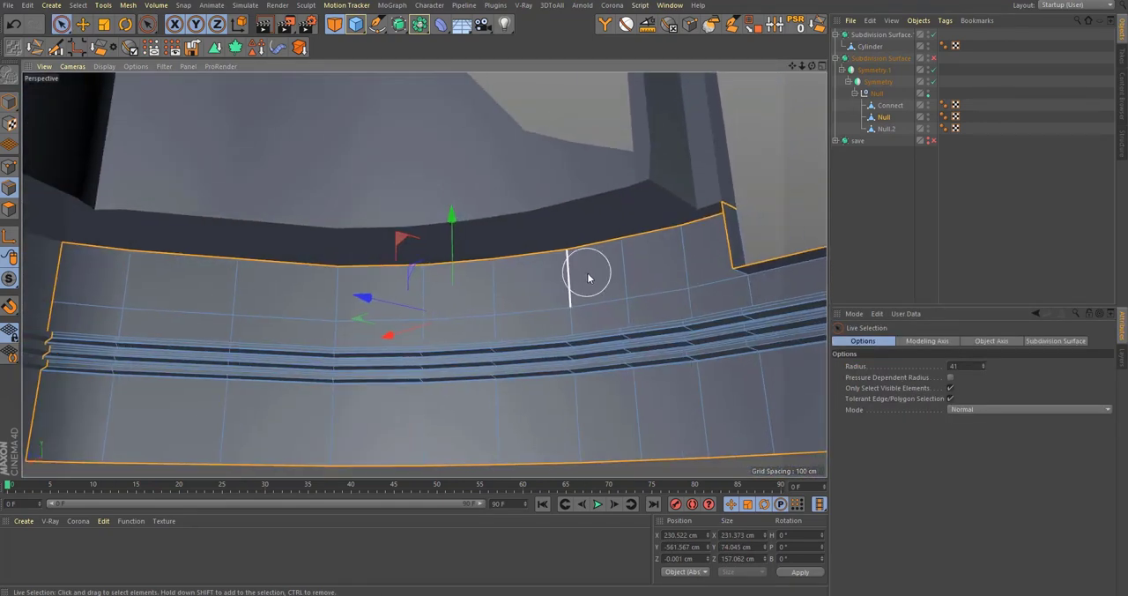
pyautogui.keyDown('alt'); pyautogui.moveTo(590, 277); pyautogui.dragTo(600, 285, button='middle'); pyautogui.keyUp('alt')
# Step: Select the outer wall's top row of polygons on Null, excluding the narrow side face, and split them into a separate object
pyautogui.click(10, 211)
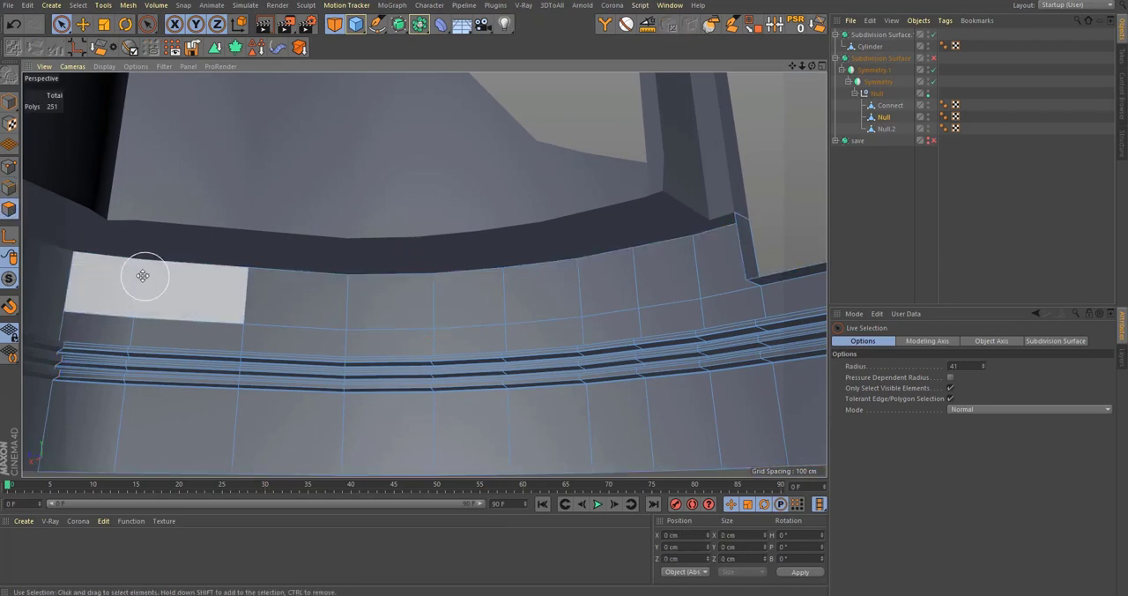
pyautogui.moveTo(144, 274); pyautogui.dragTo(118, 278, button='middle')
pyautogui.moveTo(113, 281)
pyautogui.mouseDown()
pyautogui.moveTo(648, 289)
pyautogui.moveTo(734, 266)
pyautogui.mouseUp()
pyautogui.keyDown('alt'); pyautogui.moveTo(733, 265); pyautogui.dragTo(773, 242, button='right'); pyautogui.keyUp('alt')
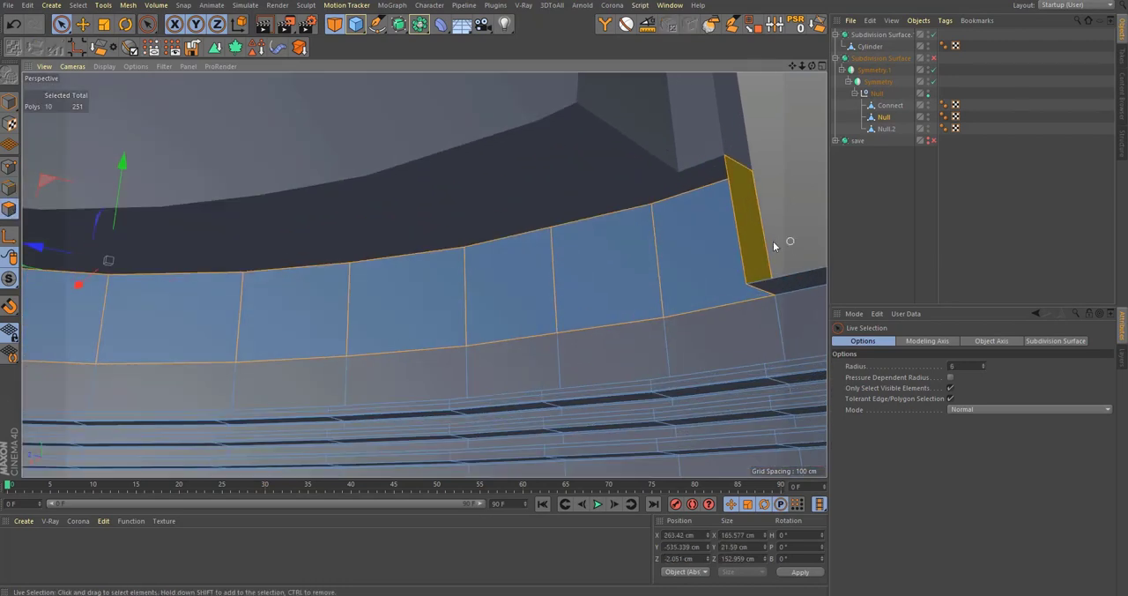
pyautogui.keyDown('alt'); pyautogui.moveTo(743, 306); pyautogui.dragTo(754, 281); pyautogui.keyUp('alt')
pyautogui.press('u')
pyautogui.press('p')
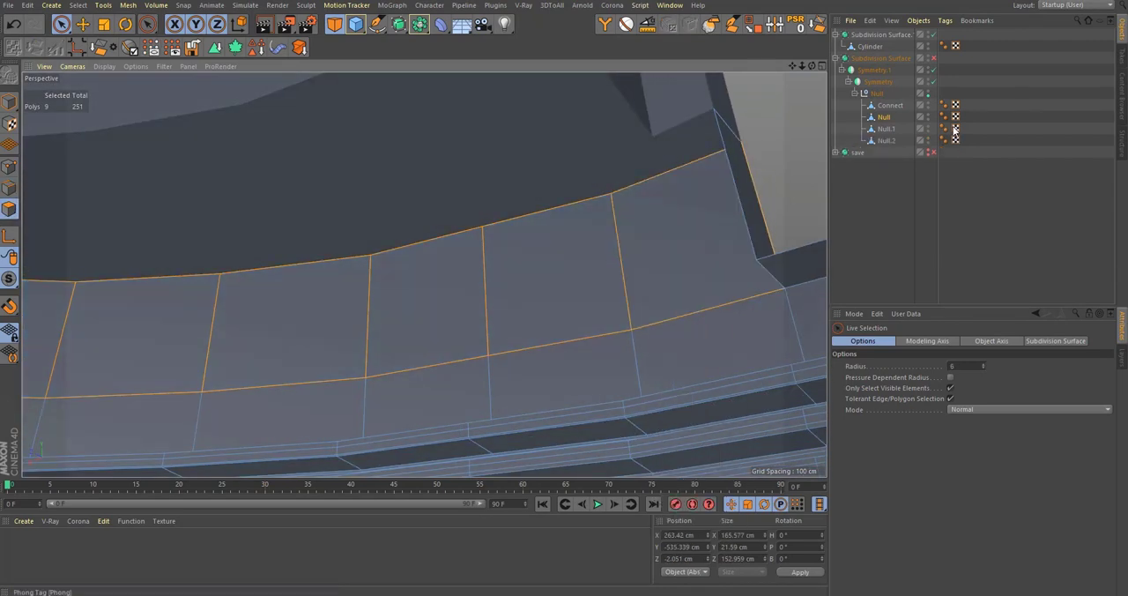
# Step: Extrude all polygons of Null.1 by -8.82 cm and delete the side faces, keeping only the offset inner strip
pyautogui.click(888, 130)
pyautogui.hotkey('ctrl', 'a')
pyautogui.keyDown('alt'); pyautogui.moveTo(626, 250); pyautogui.dragTo(617, 276); pyautogui.keyUp('alt')
pyautogui.press('d')
pyautogui.press('u')
pyautogui.press('i')
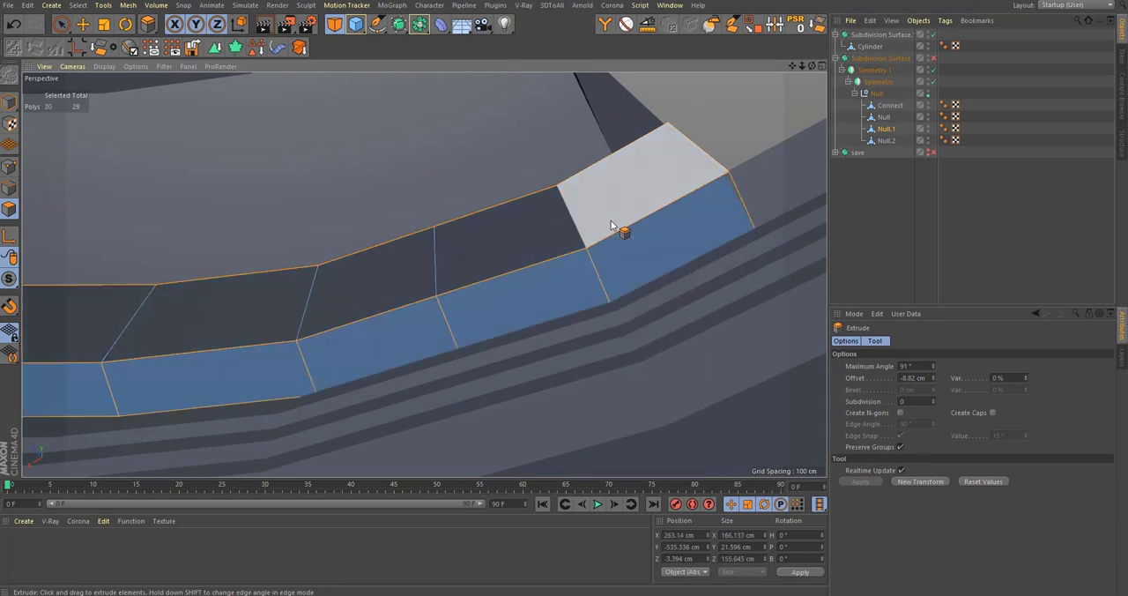
pyautogui.press('Delete')
# Step: Combine Null and Null.1 into a new object with Connect Objects
pyautogui.keyDown('shift'); pyautogui.click(885, 119); pyautogui.keyUp('shift')
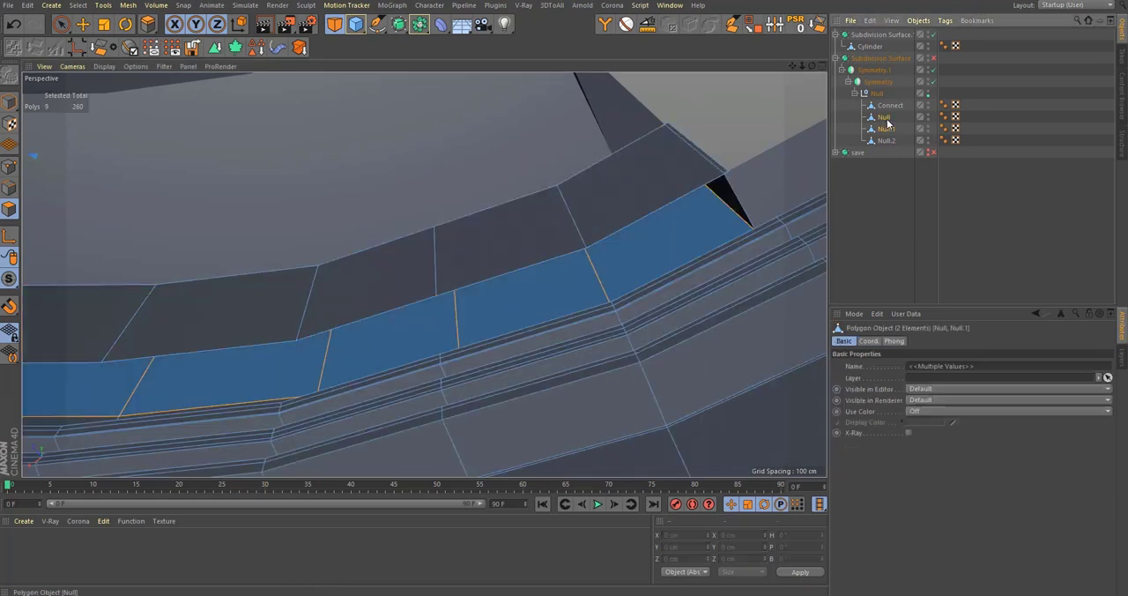
pyautogui.rightClick(885, 120)
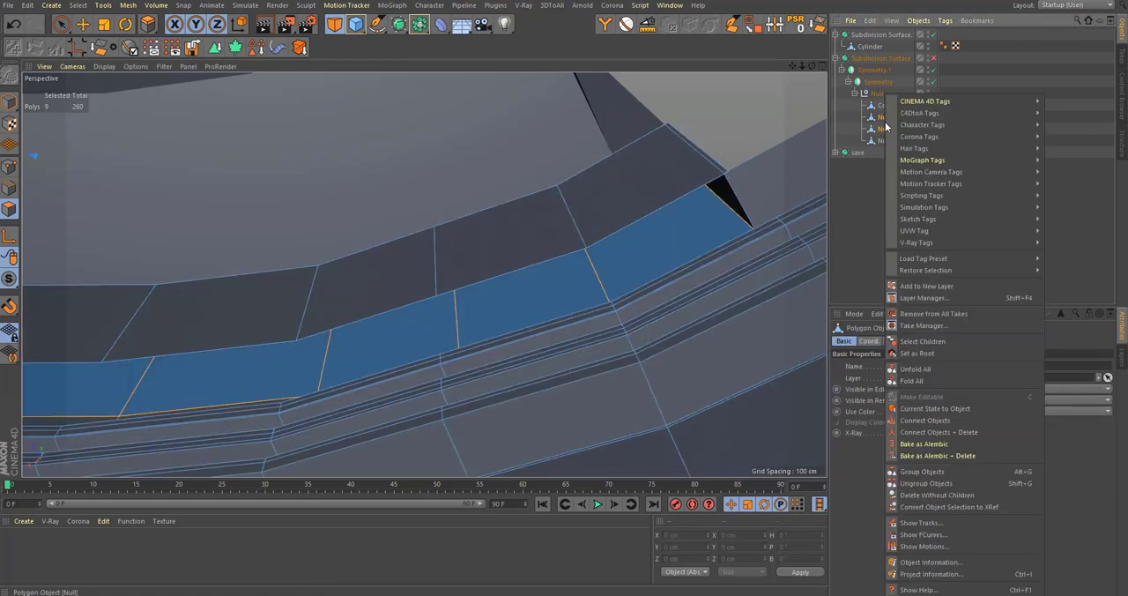
pyautogui.click(975, 424)
# Step: Weld the doubled points at the lower and upper corners where the inner strip meets the recess's side face
pyautogui.keyDown('alt'); pyautogui.moveTo(627, 225); pyautogui.dragTo(533, 323, button='middle'); pyautogui.keyUp('alt')
pyautogui.keyDown('alt'); pyautogui.moveTo(532, 323); pyautogui.dragTo(596, 279, button='right'); pyautogui.keyUp('alt')
pyautogui.keyDown('alt'); pyautogui.moveTo(597, 280); pyautogui.dragTo(529, 309); pyautogui.keyUp('alt')
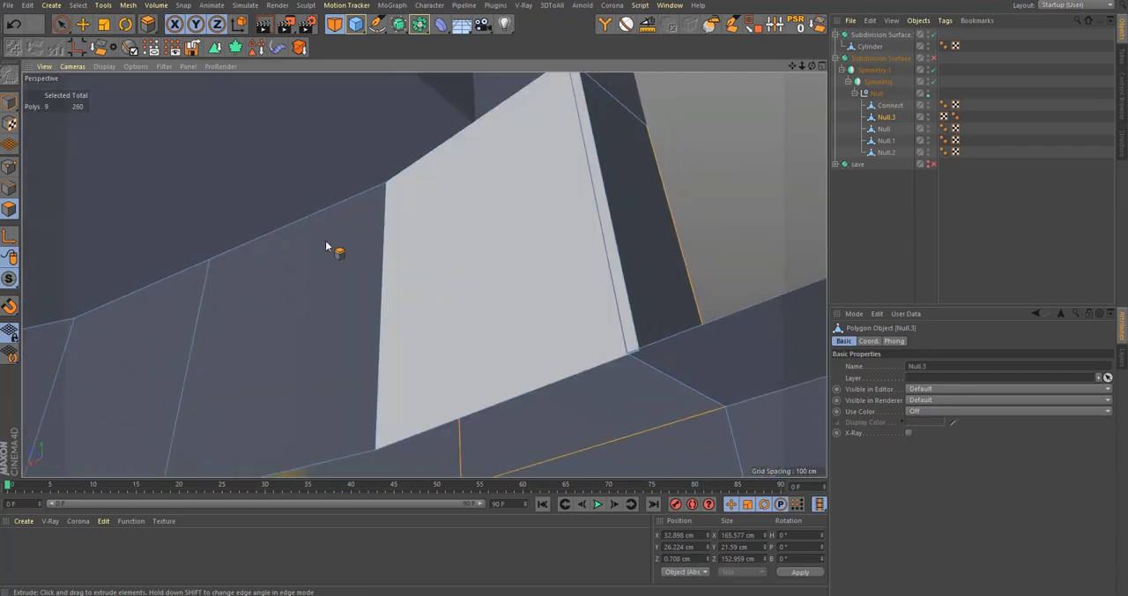
pyautogui.click(9, 168)
pyautogui.press('space')
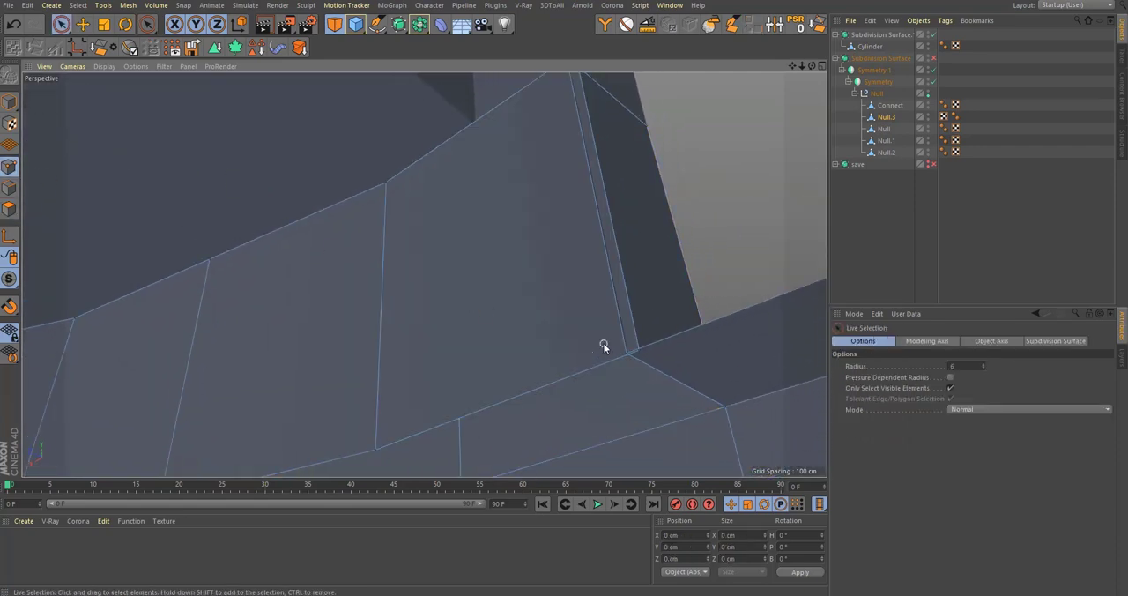
pyautogui.click(630, 362)
pyautogui.keyDown('alt'); pyautogui.moveTo(633, 356); pyautogui.dragTo(467, 436); pyautogui.keyUp('alt')
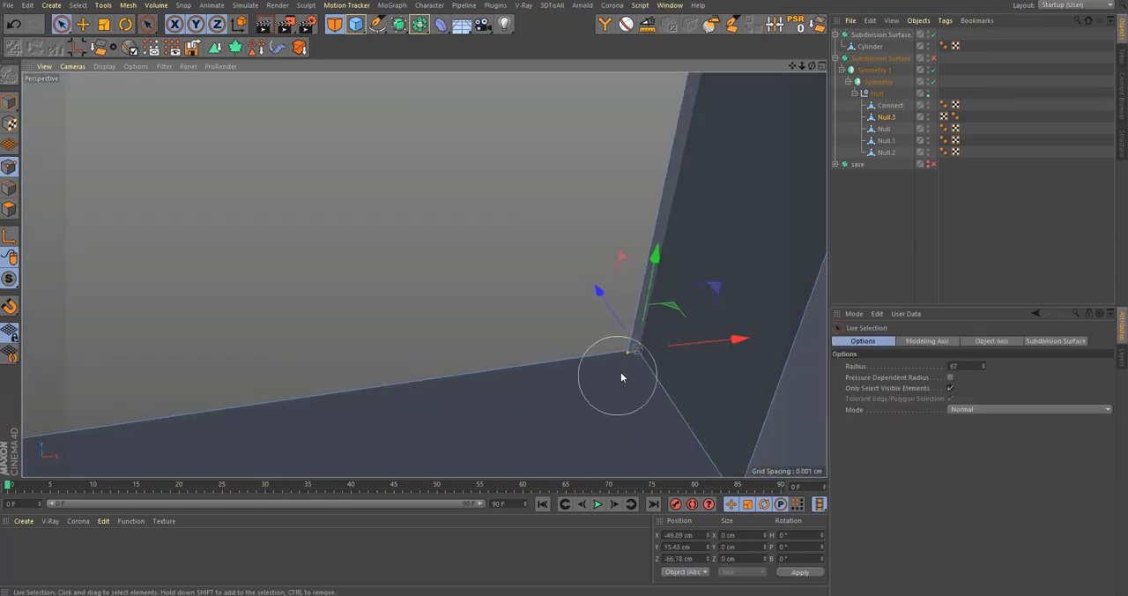
pyautogui.keyDown('shift'); pyautogui.click(620, 371); pyautogui.keyUp('shift')
pyautogui.hotkey('alt', 'shift')
pyautogui.keyDown('alt'); pyautogui.moveTo(557, 355); pyautogui.dragTo(794, 274); pyautogui.keyUp('alt')
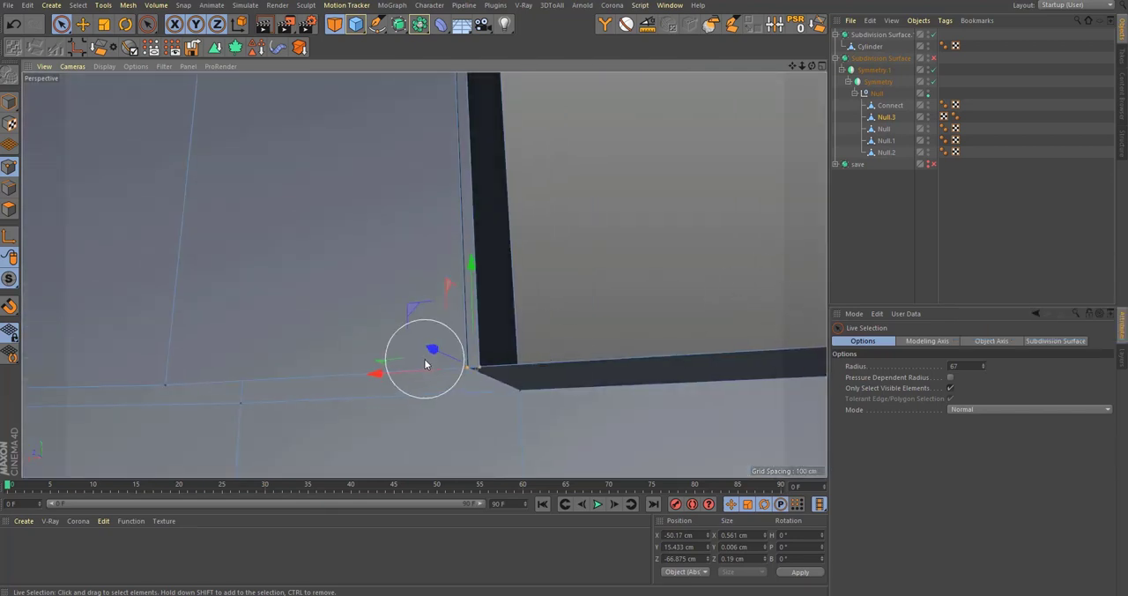
pyautogui.press('m')
pyautogui.press('q')
pyautogui.keyDown('alt'); pyautogui.moveTo(467, 372); pyautogui.dragTo(456, 262); pyautogui.keyUp('alt')
pyautogui.click(456, 286)
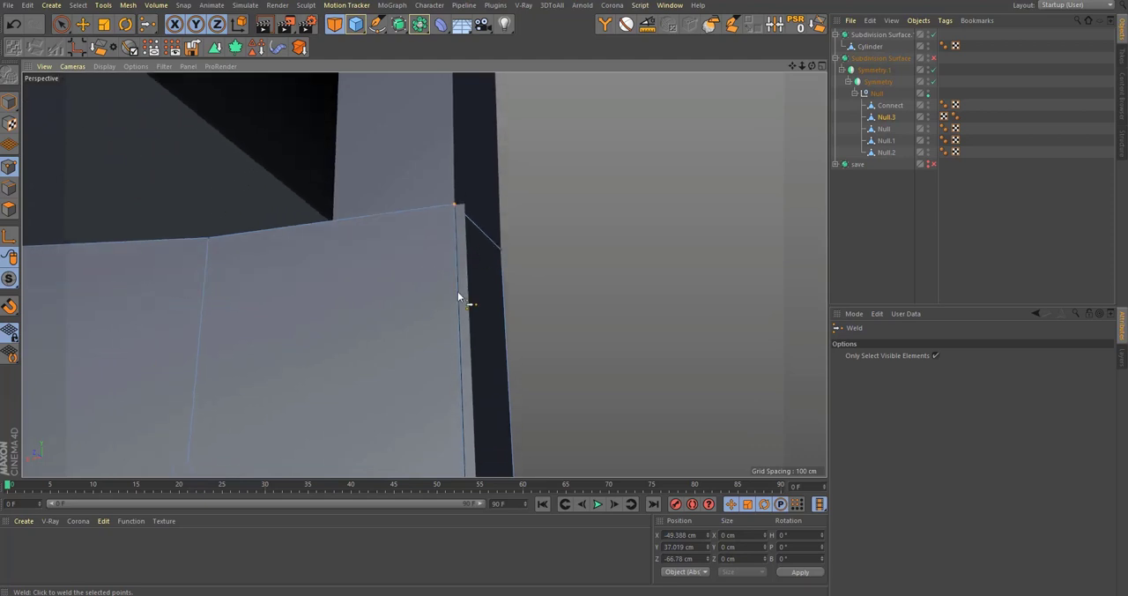
# Step: Delete the leftover strip object Null.1 and select the combined object Null.3
pyautogui.click(889, 129)
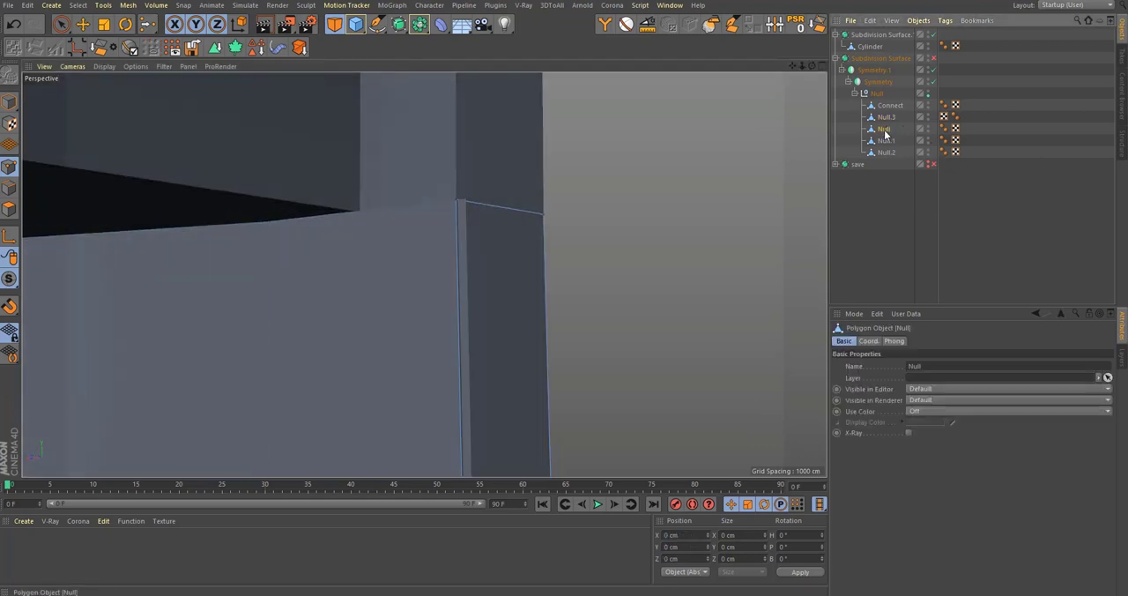
pyautogui.click(887, 140)
pyautogui.press('Delete')
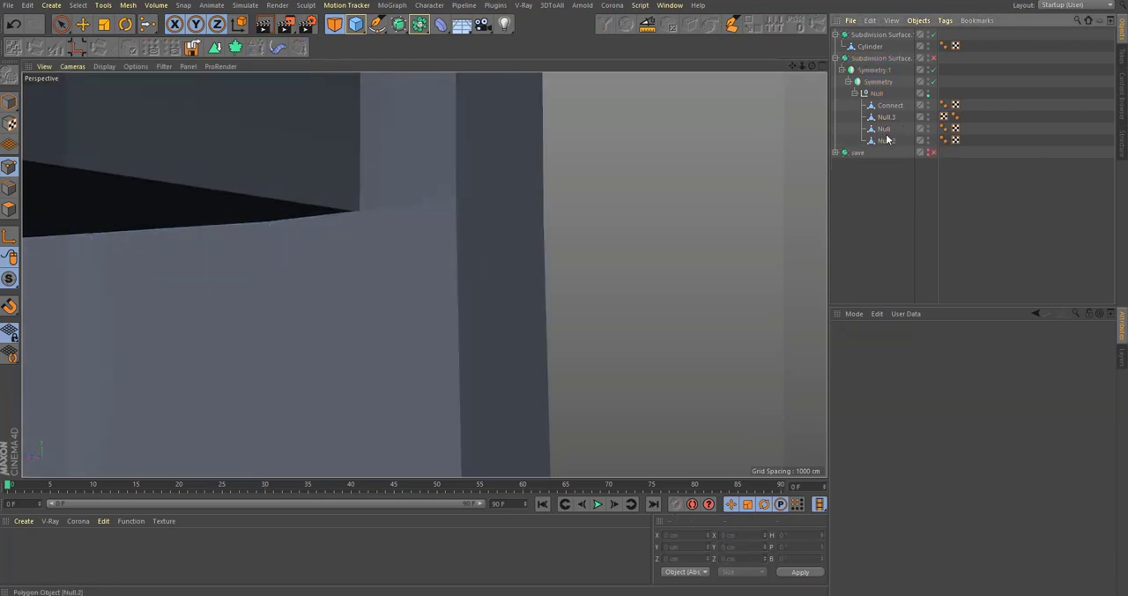
pyautogui.click(887, 107)
pyautogui.click(888, 119)
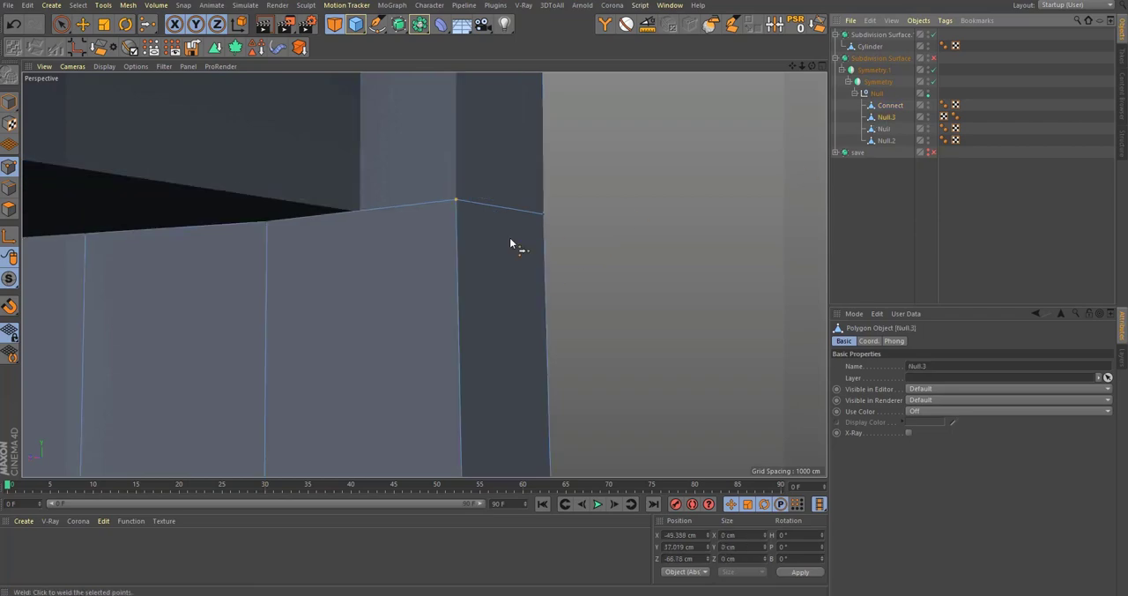
# Step: Bridge the inner and outer walls' top edges at the end of Null.3 and preview the result smoothed
pyautogui.keyDown('alt'); pyautogui.moveTo(509, 237); pyautogui.dragTo(362, 247); pyautogui.keyUp('alt')
pyautogui.moveTo(14, 254); pyautogui.dragTo(88, 316)
pyautogui.keyDown('alt'); pyautogui.moveTo(675, 244); pyautogui.dragTo(29, 201); pyautogui.keyUp('alt')
pyautogui.press('m')
pyautogui.press('d')
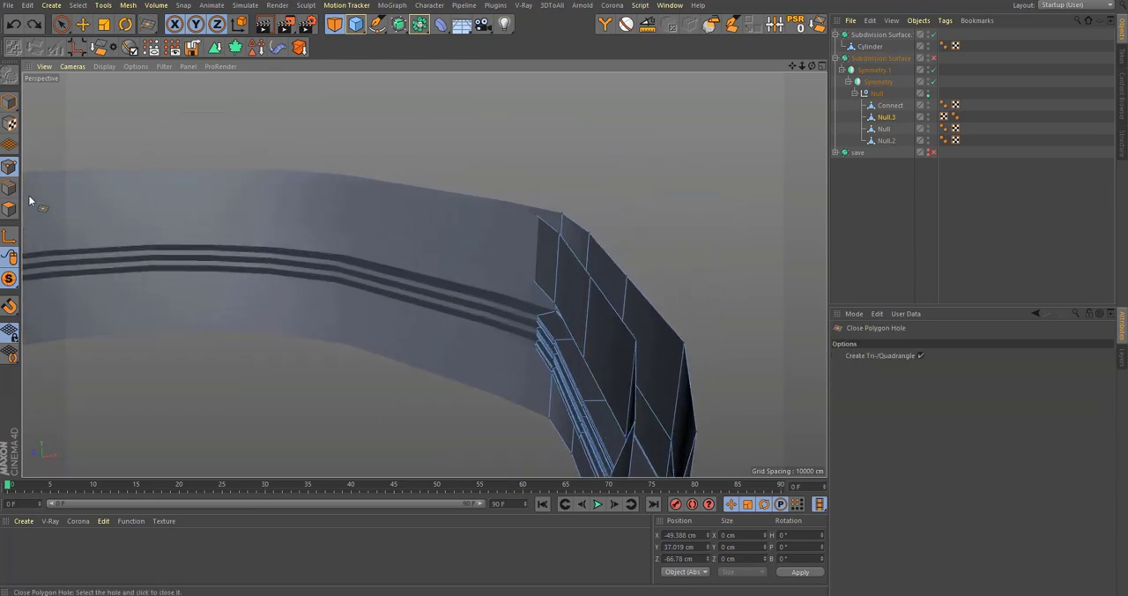
pyautogui.click(10, 188)
pyautogui.press('m')
pyautogui.press('b')
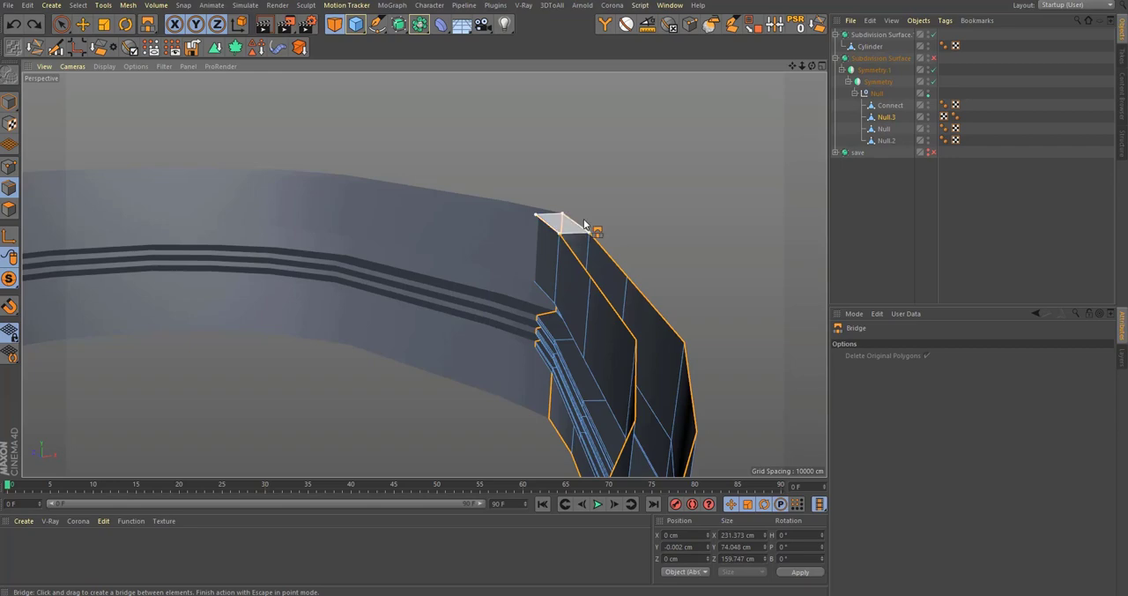
pyautogui.moveTo(583, 222); pyautogui.dragTo(577, 224)
pyautogui.scroll(-5, 575, 233)
pyautogui.press('q')
pyautogui.scroll(10, 514, 228)
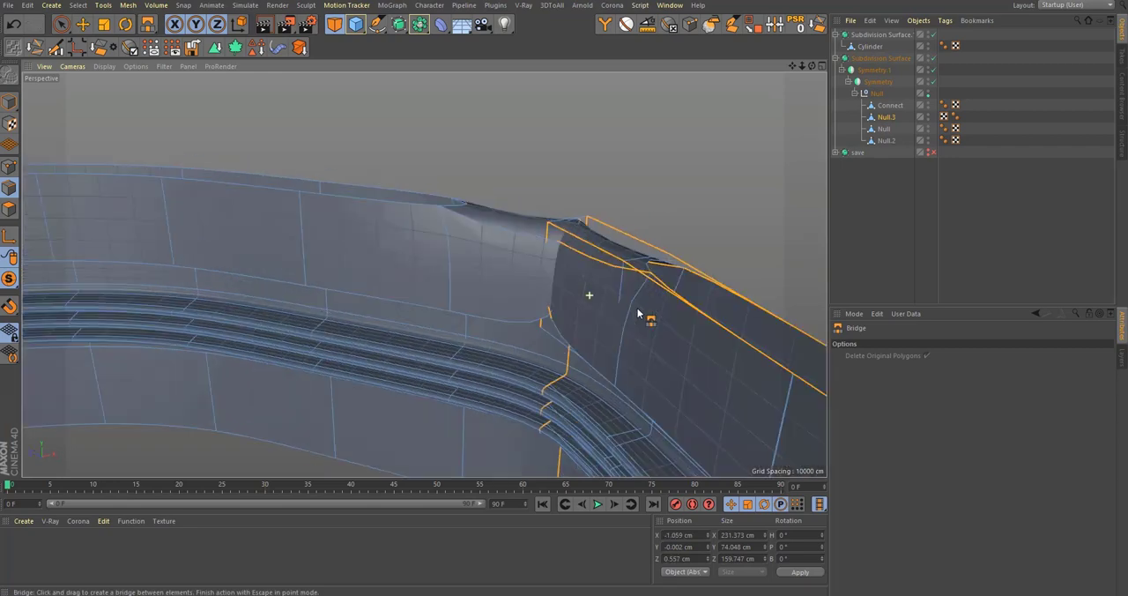
# Step: Switch off smoothing and shift the end edges at Null.3's bridged rim with Edge Slide
pyautogui.press('q')
pyautogui.press('m')
pyautogui.press('o')
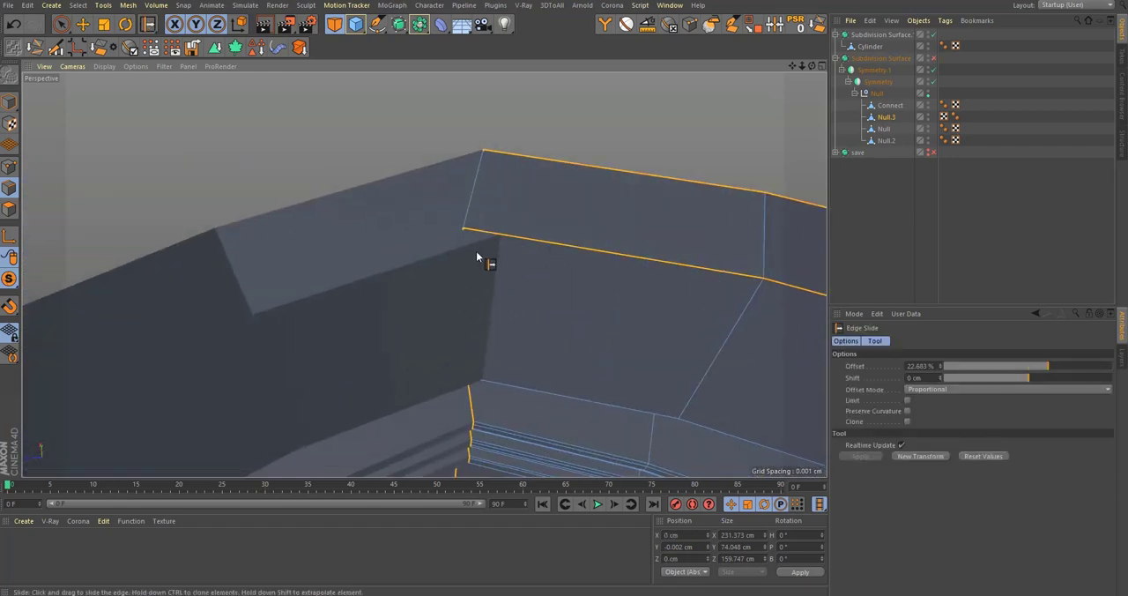
pyautogui.scroll(4, 517, 269)
pyautogui.moveTo(430, 198); pyautogui.dragTo(522, 241)
pyautogui.scroll(-5, 474, 378)
# Step: In the Top view, select Null.3's end edges, flatten them to 0 cm in Z and move them to Z 77.181 cm
pyautogui.press('F2')
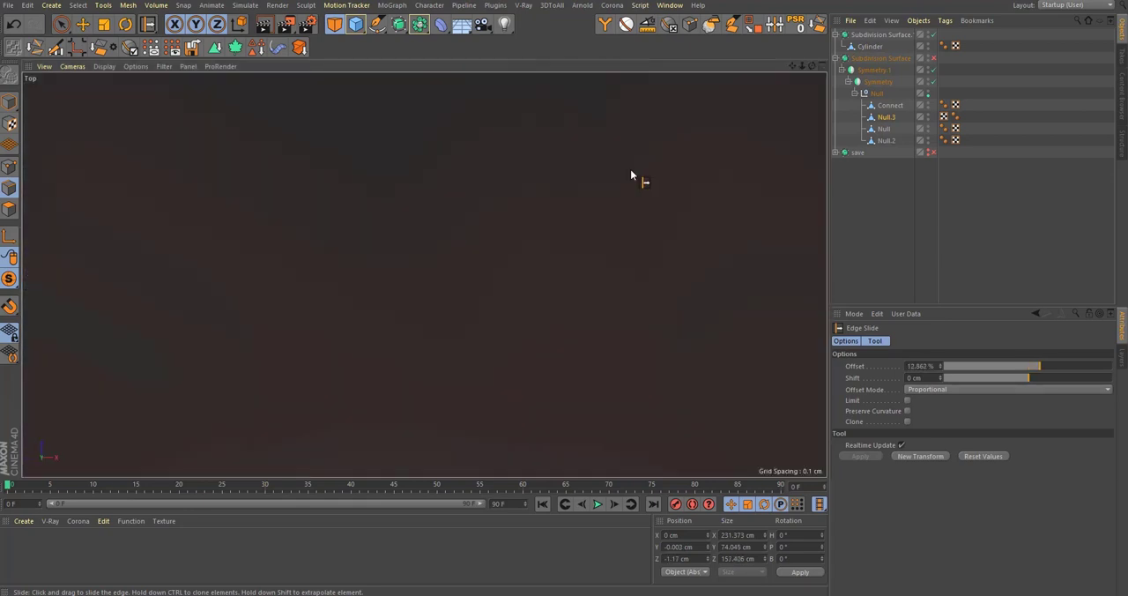
pyautogui.press('F1')
pyautogui.press('9')
pyautogui.scroll(6, 481, 297)
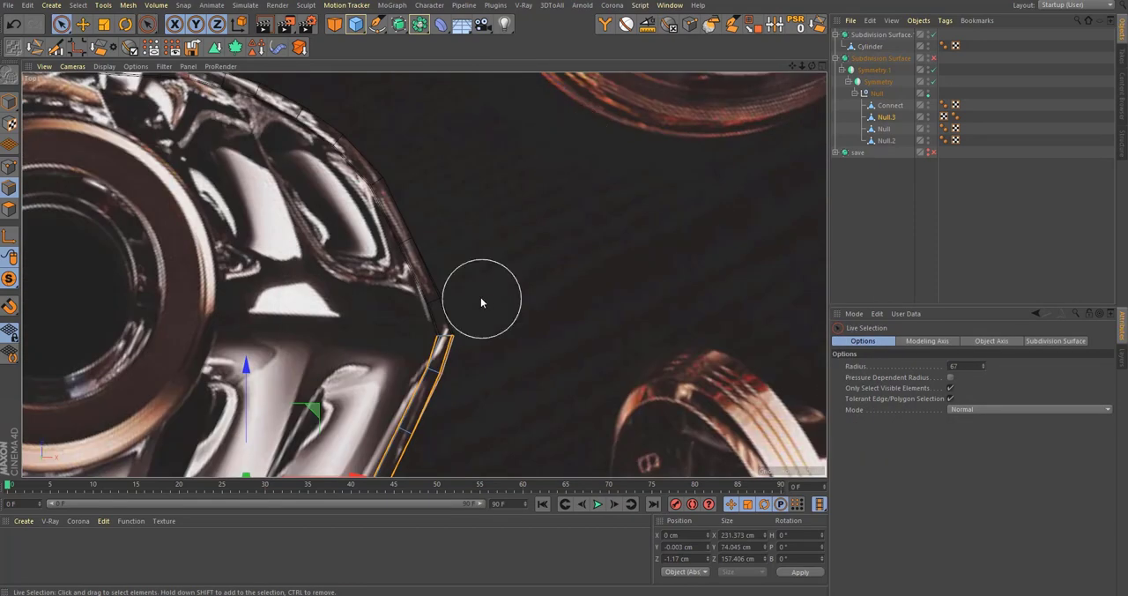
pyautogui.press('0')
pyautogui.moveTo(388, 269); pyautogui.dragTo(534, 340)
pyautogui.scroll(8, 475, 324)
pyautogui.press('t')
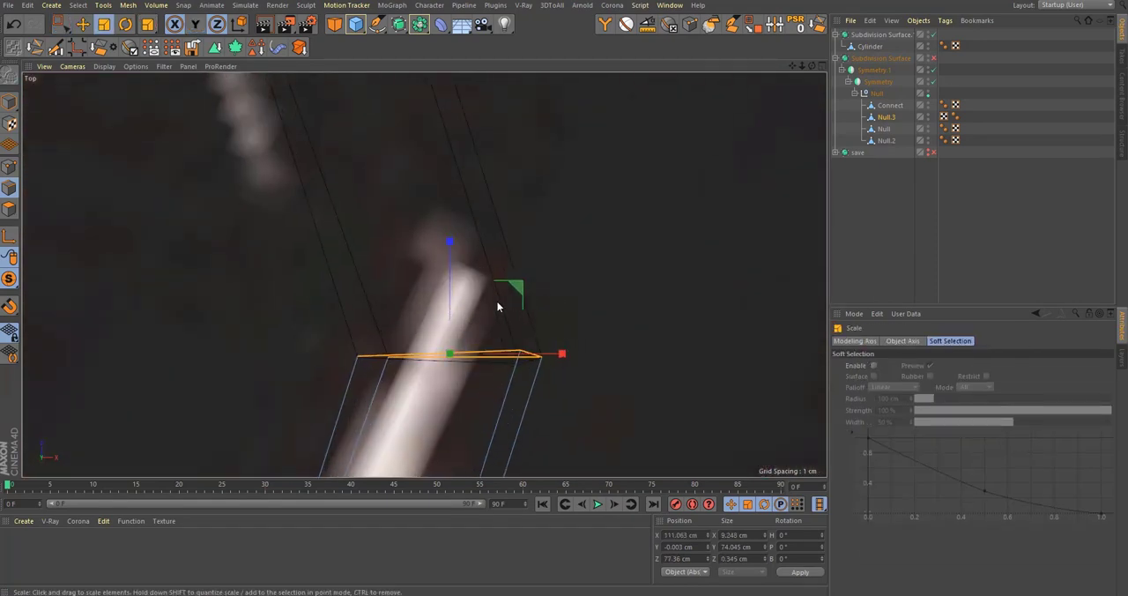
pyautogui.moveTo(447, 256); pyautogui.dragTo(450, 366)
pyautogui.scroll(4, 449, 366)
pyautogui.press('e')
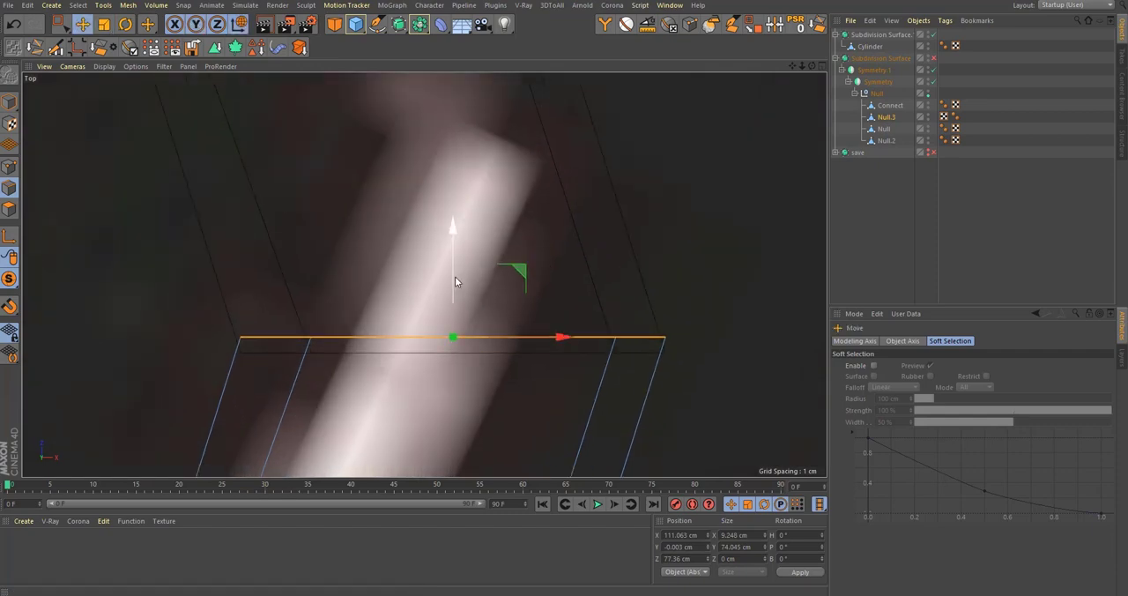
pyautogui.moveTo(465, 291); pyautogui.dragTo(484, 285)
# Step: Preview the smoothed rim in the Perspective view and close the open top between Null.3's walls with Close Polygon Hole
pyautogui.press('F1')
pyautogui.press('q')
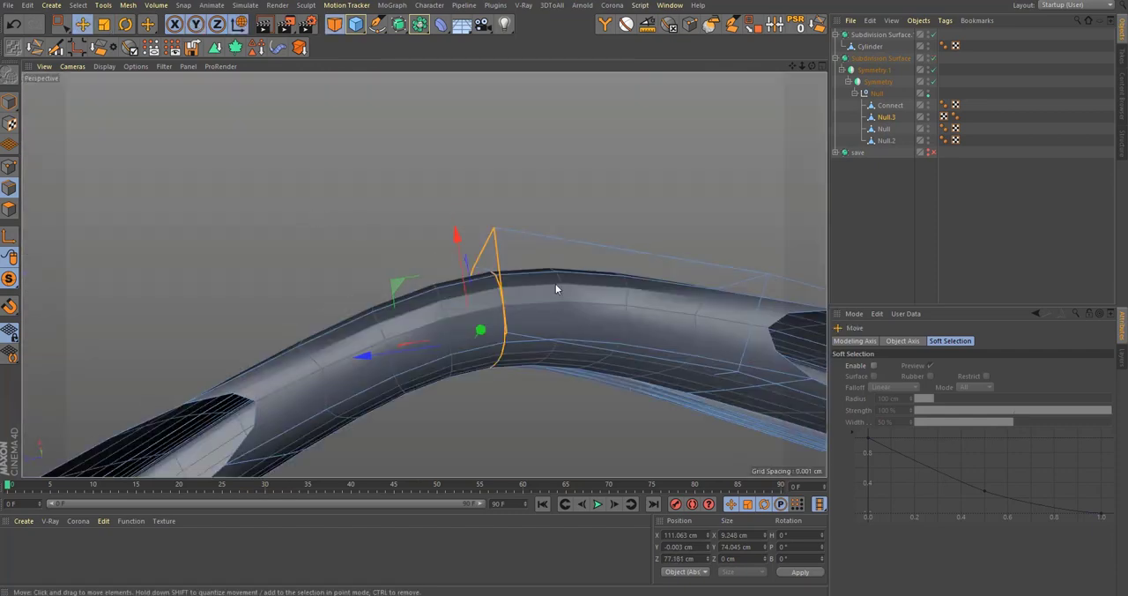
pyautogui.keyDown('alt'); pyautogui.moveTo(555, 284); pyautogui.dragTo(297, 295); pyautogui.keyUp('alt')
pyautogui.press('m')
pyautogui.press('d')
pyautogui.click(449, 287)
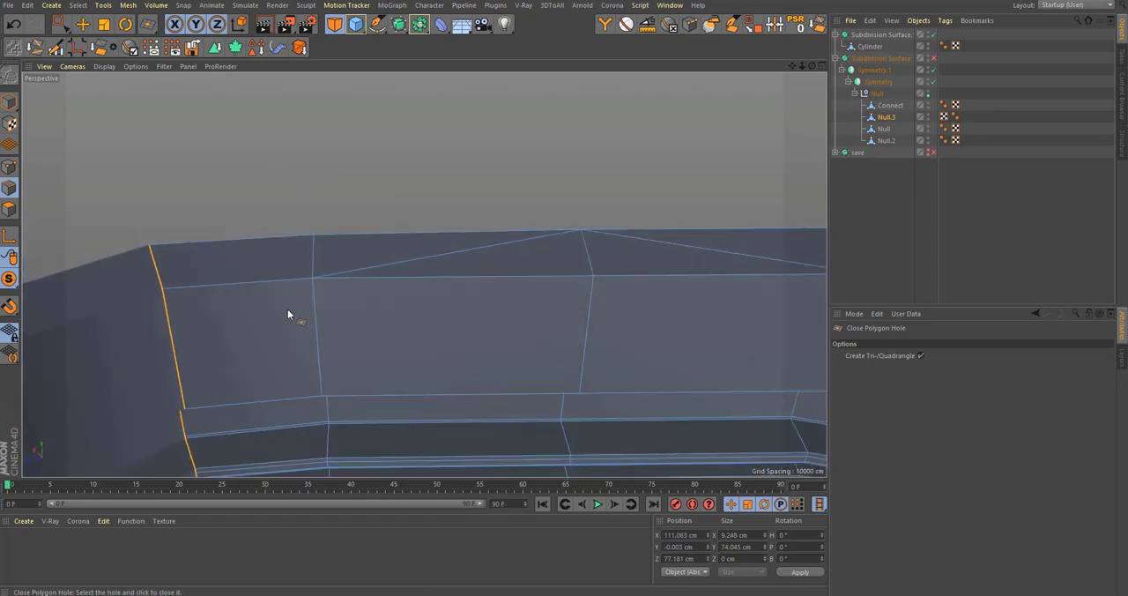
# Step: Try adding a supporting loop cut at 2.399% just below the top edge of Null.3 and check it smoothed
pyautogui.press('k')
pyautogui.press('l')
pyautogui.click(315, 282)
pyautogui.keyDown('alt'); pyautogui.moveTo(541, 340); pyautogui.dragTo(410, 304); pyautogui.keyUp('alt')
pyautogui.keyDown('alt'); pyautogui.moveTo(597, 408); pyautogui.dragTo(732, 379, button='right'); pyautogui.keyUp('alt')
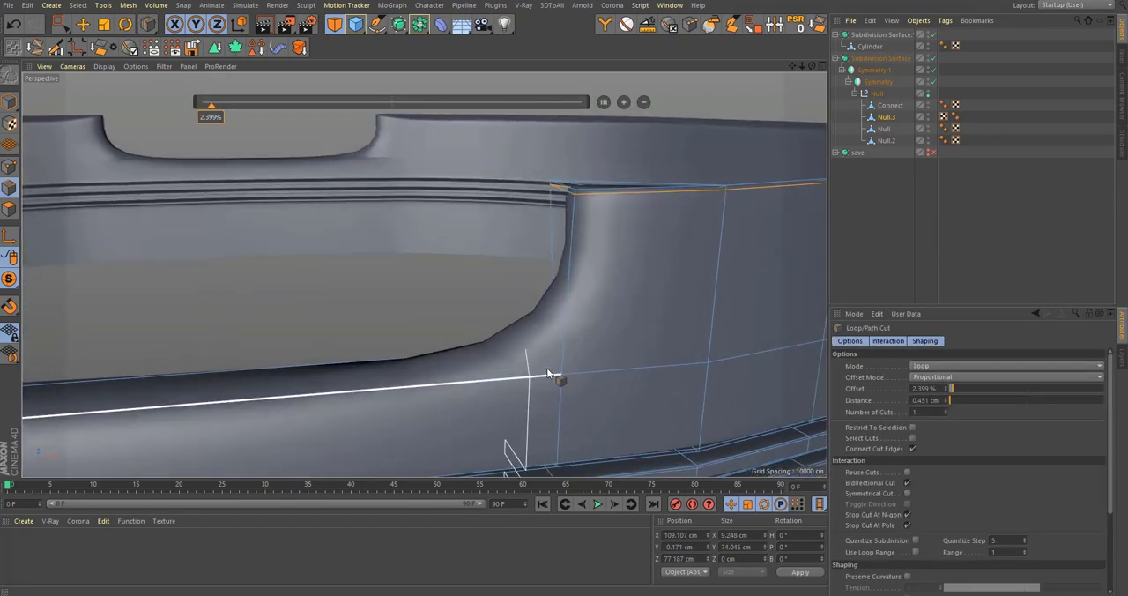
pyautogui.keyDown('alt'); pyautogui.moveTo(550, 372); pyautogui.dragTo(611, 388); pyautogui.keyUp('alt')
pyautogui.press('q')
pyautogui.keyDown('alt'); pyautogui.moveTo(539, 355); pyautogui.dragTo(569, 348, button='right'); pyautogui.keyUp('alt')
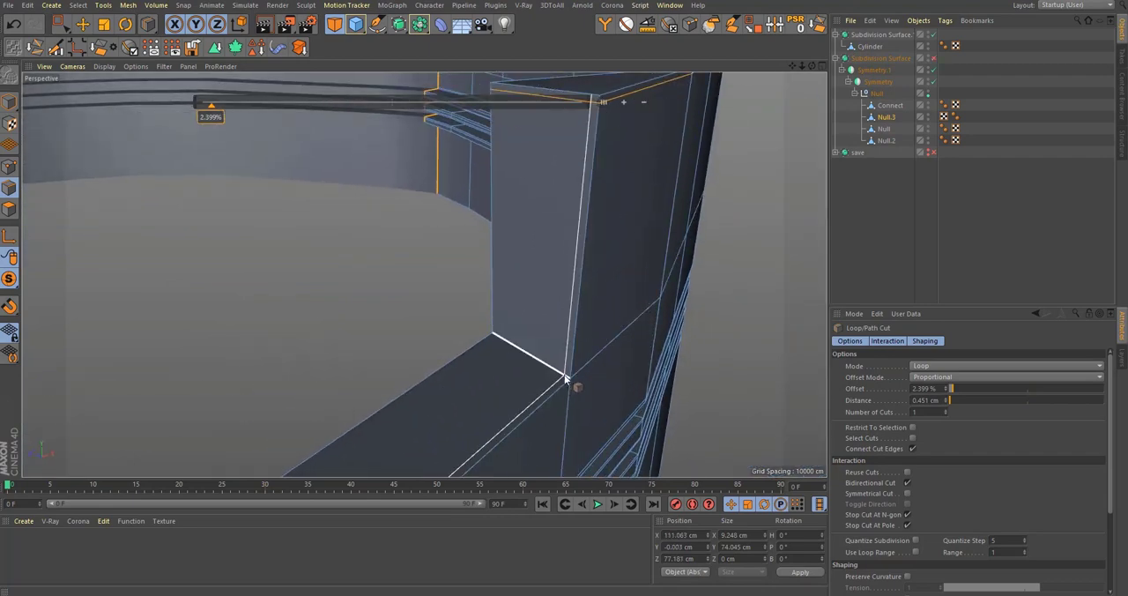
# Step: Try adding a supporting loop cut at 92.678% along the recess's side and lower faces near the outer edge
pyautogui.click(564, 376)
pyautogui.keyDown('alt'); pyautogui.moveTo(510, 343); pyautogui.dragTo(501, 340); pyautogui.keyUp('alt')
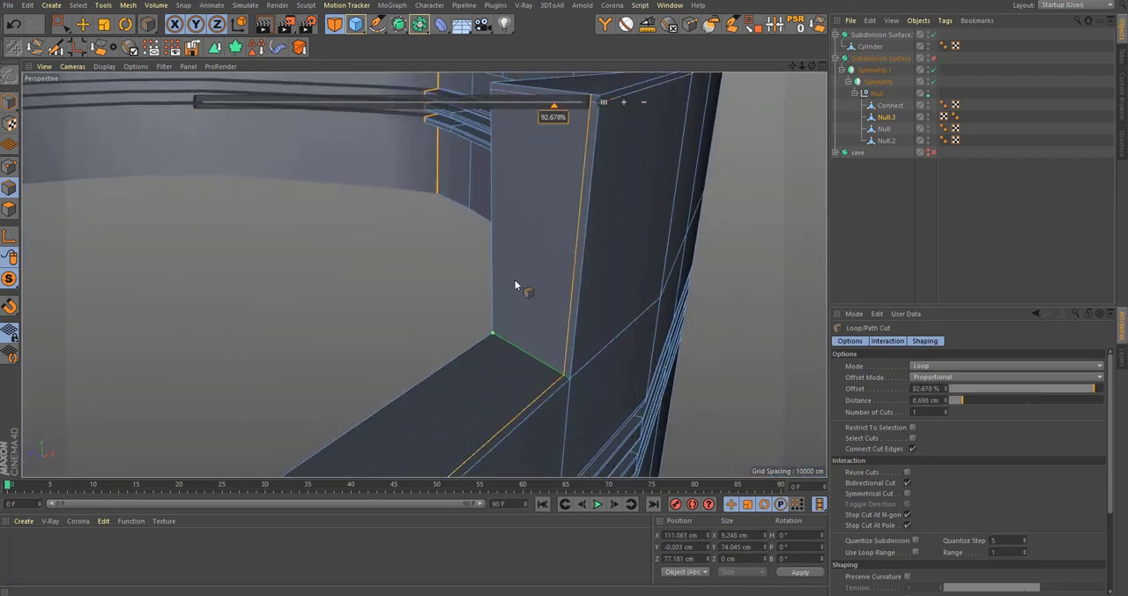
pyautogui.keyDown('alt'); pyautogui.moveTo(509, 149); pyautogui.dragTo(513, 226, button='middle'); pyautogui.keyUp('alt')
pyautogui.keyDown('alt'); pyautogui.moveTo(538, 178); pyautogui.dragTo(540, 251); pyautogui.keyUp('alt')
pyautogui.keyDown('alt'); pyautogui.moveTo(540, 251); pyautogui.dragTo(524, 301, button='middle'); pyautogui.keyUp('alt')
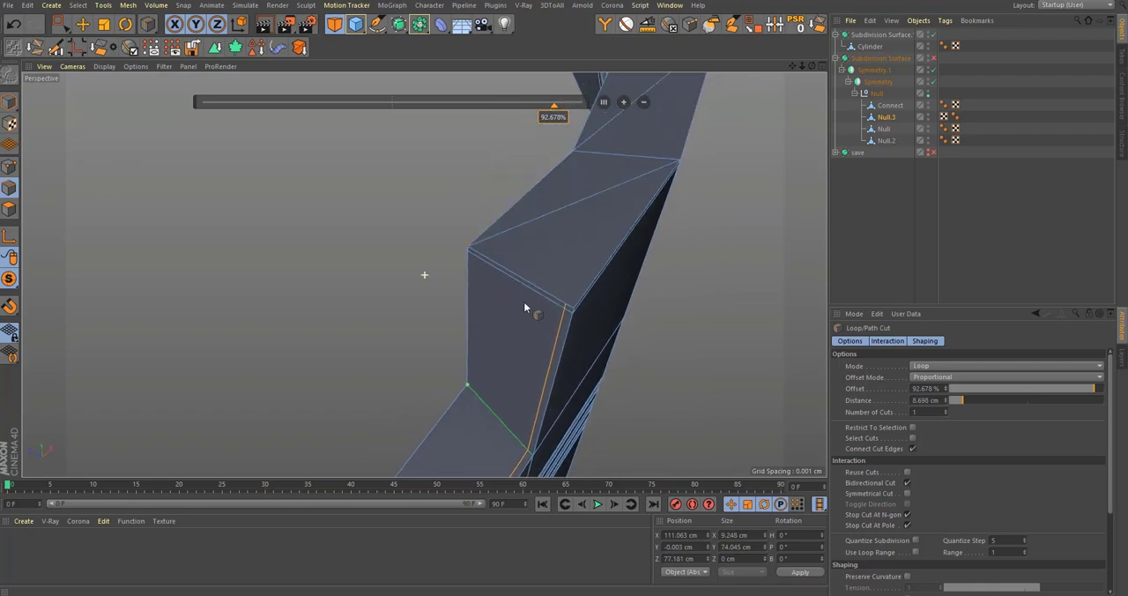
pyautogui.keyDown('alt'); pyautogui.moveTo(547, 265); pyautogui.dragTo(585, 189); pyautogui.keyUp('alt')
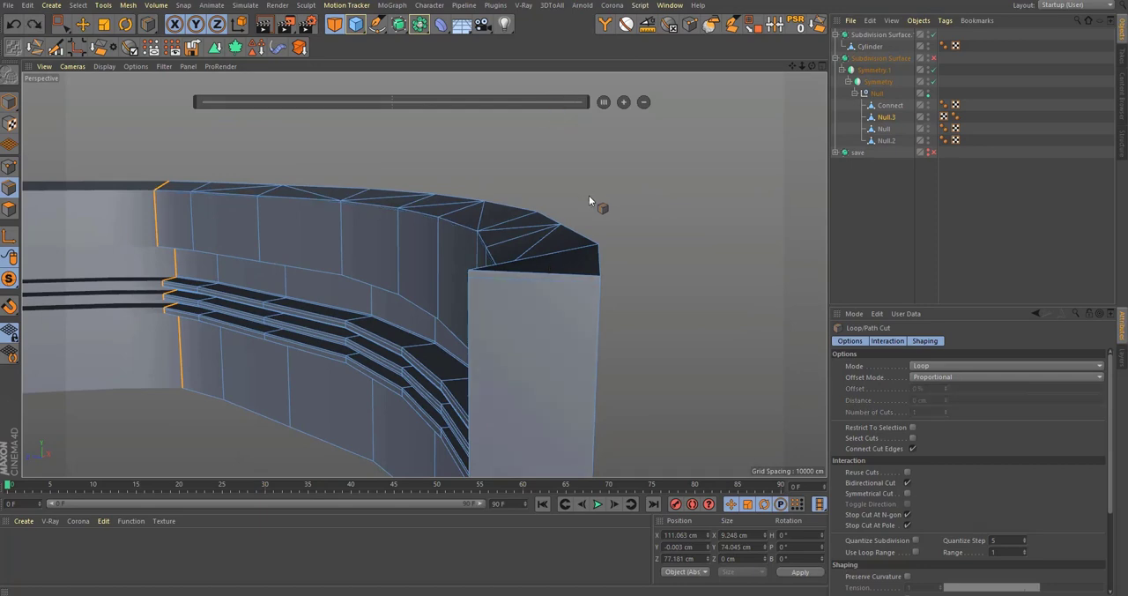
# Step: In the Front view, select all of Null.3's top rim edges and flatten them to 0 cm in Y
pyautogui.middleClick(575, 227)
pyautogui.middleClick(617, 370)
pyautogui.keyDown('alt'); pyautogui.moveTo(722, 334); pyautogui.dragTo(260, 290, button='middle'); pyautogui.keyUp('alt')
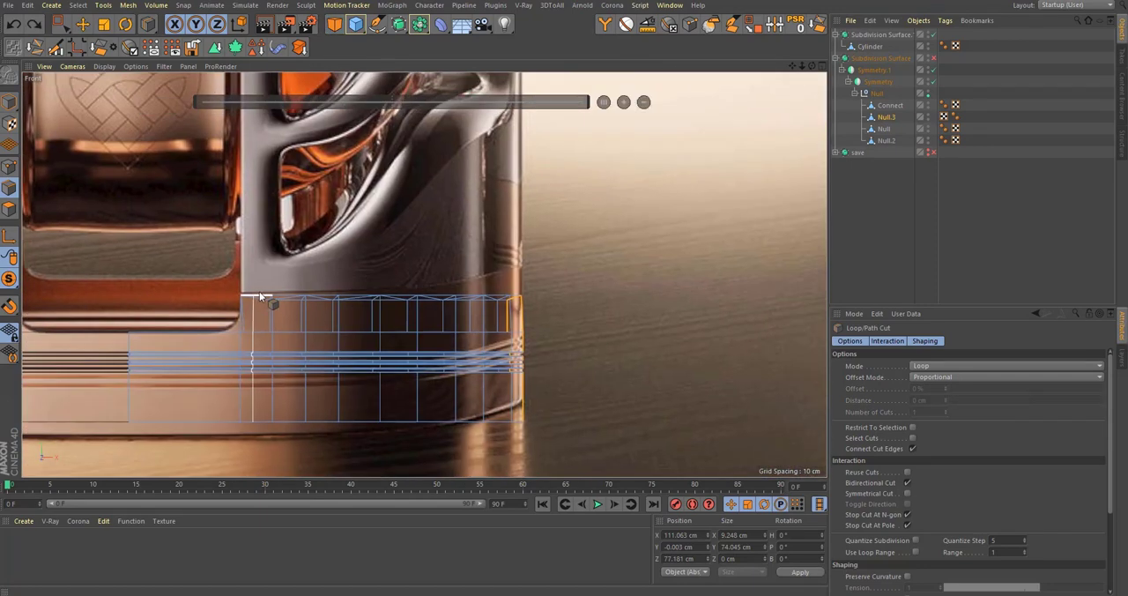
pyautogui.press('space')
pyautogui.moveTo(174, 241); pyautogui.dragTo(683, 320)
pyautogui.scroll(8, 340, 276)
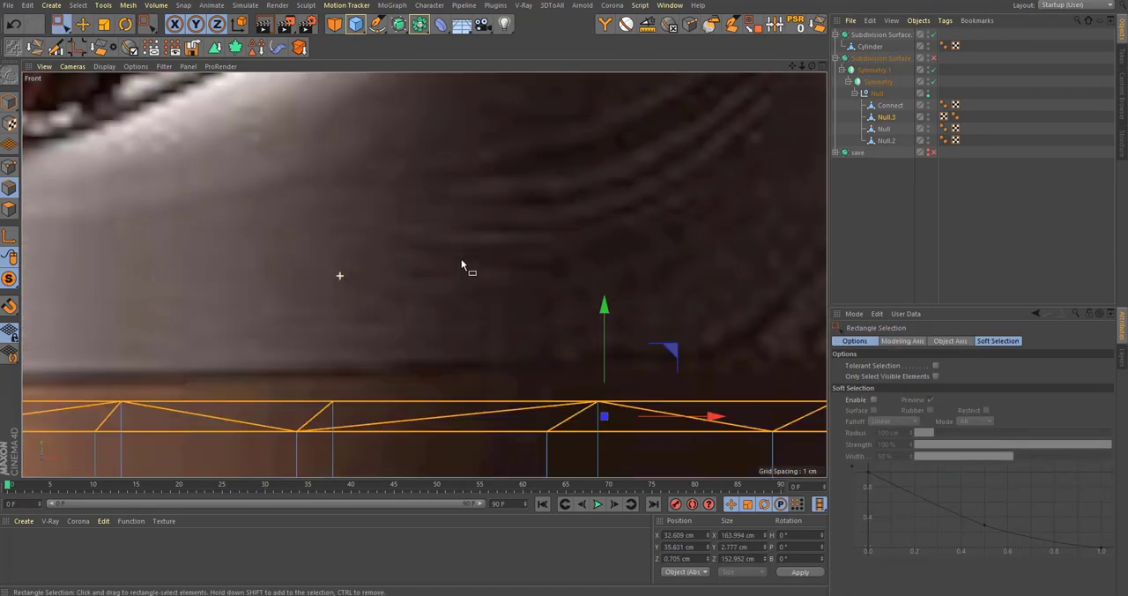
pyautogui.scroll(-2, 519, 280)
pyautogui.press('t')
pyautogui.moveTo(574, 271); pyautogui.dragTo(581, 370)
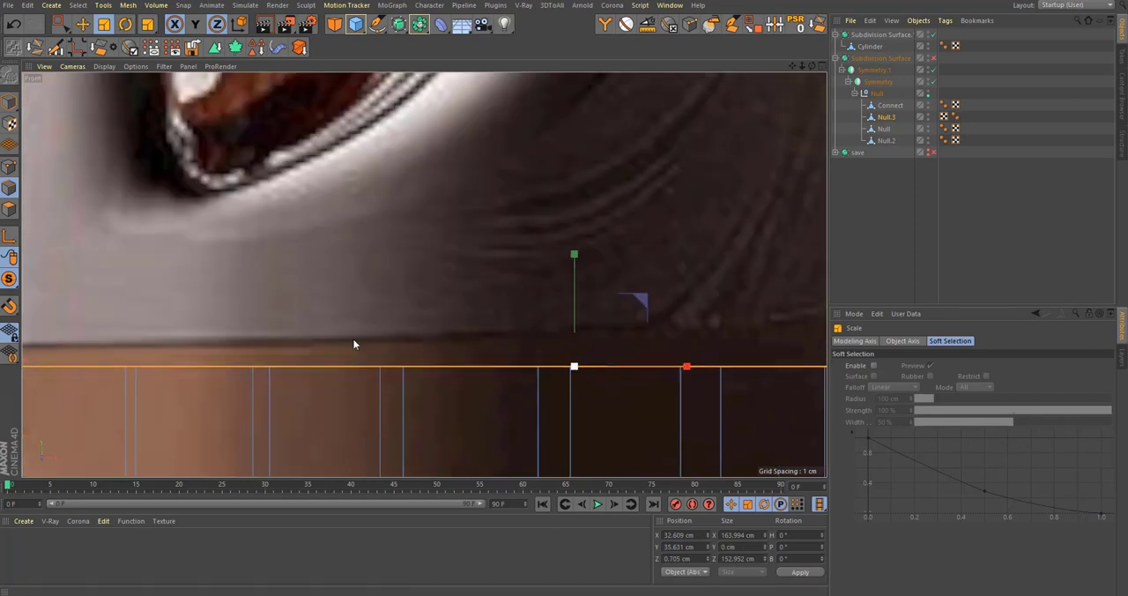
# Step: Raise Null.3's flattened top rim edges to 37.019 cm in Y in the Front view
pyautogui.moveTo(9, 279); pyautogui.dragTo(67, 299)
pyautogui.keyDown('alt'); pyautogui.moveTo(592, 393); pyautogui.dragTo(581, 387, button='middle'); pyautogui.keyUp('alt')
pyautogui.press('e')
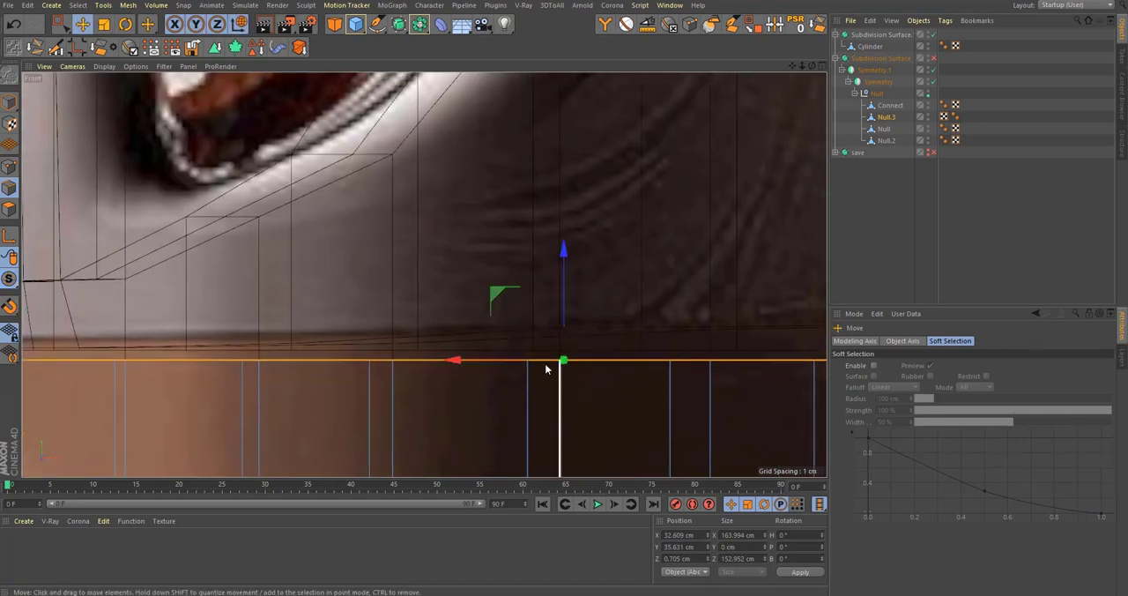
pyautogui.scroll(5, 551, 361)
pyautogui.moveTo(577, 304); pyautogui.dragTo(608, 388)
pyautogui.keyDown('alt'); pyautogui.moveTo(515, 406); pyautogui.dragTo(695, 252, button='middle'); pyautogui.keyUp('alt')
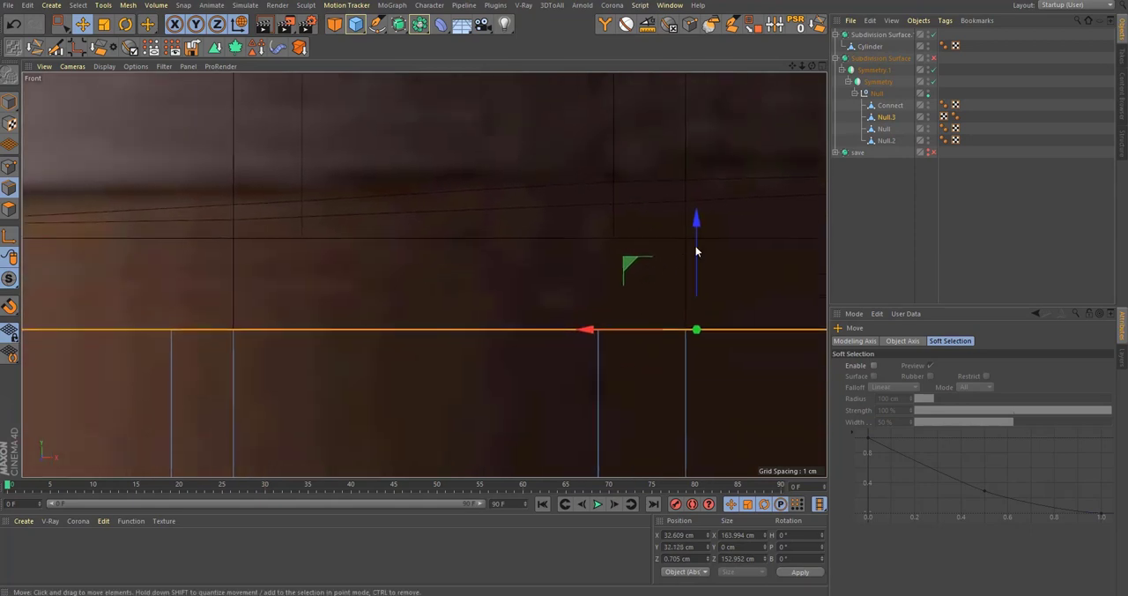
pyautogui.moveTo(696, 252); pyautogui.dragTo(738, 157)
pyautogui.middleClick(738, 157)
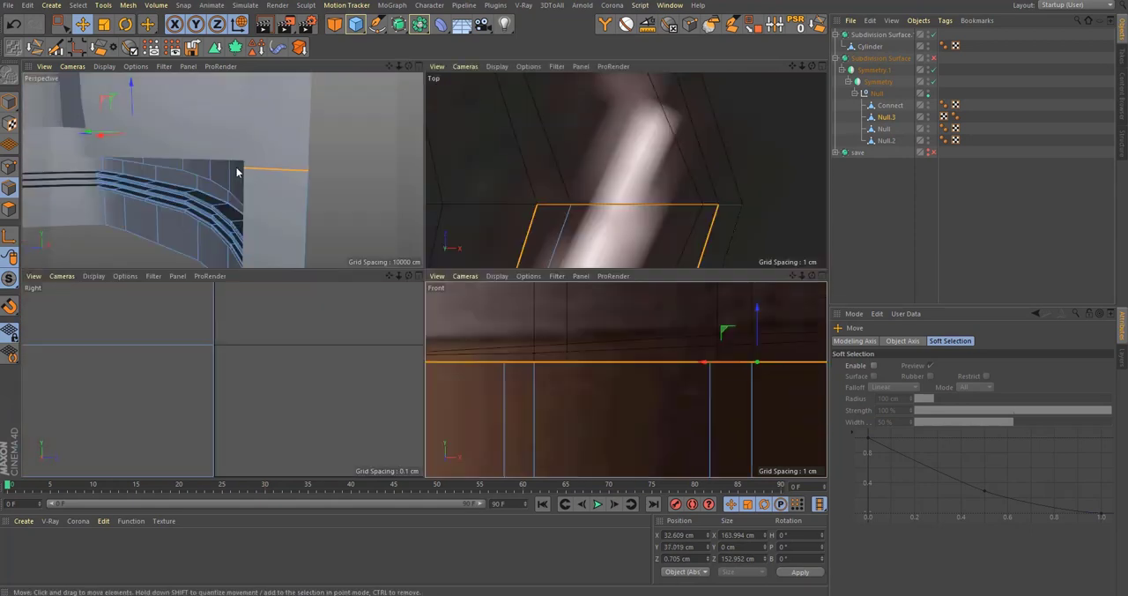
# Step: Preview the smoothed rim in the Perspective view and add a supporting loop cut at 98.551% just below Null.3's top edge
pyautogui.middleClick(236, 168)
pyautogui.keyDown('alt'); pyautogui.moveTo(568, 333); pyautogui.dragTo(499, 307); pyautogui.keyUp('alt')
pyautogui.press('q')
pyautogui.scroll(-5, 629, 322)
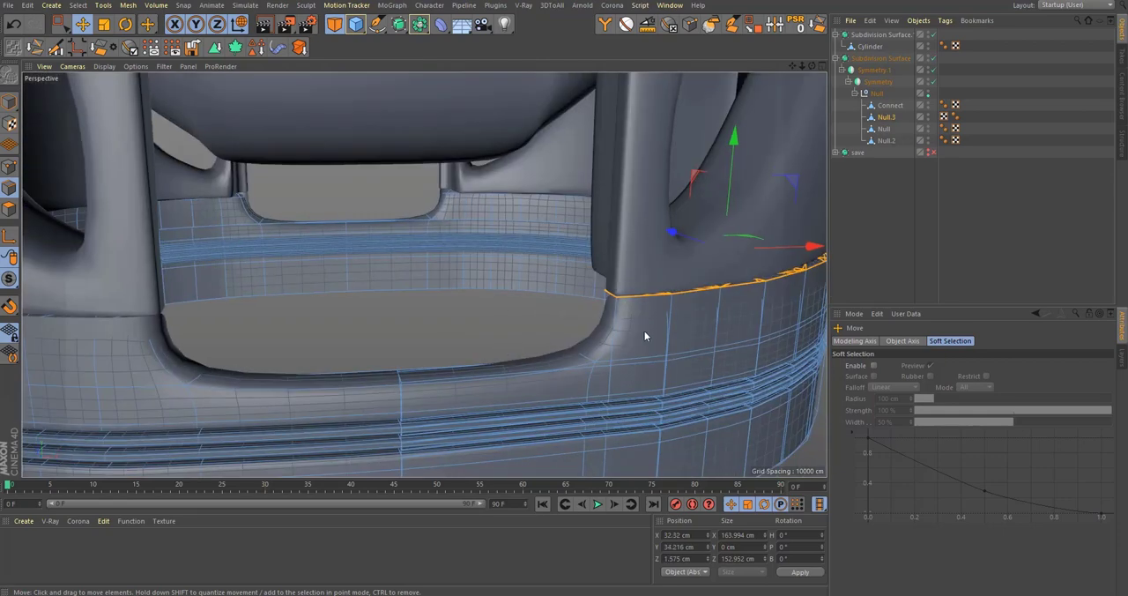
pyautogui.scroll(5, 644, 331)
pyautogui.keyDown('alt'); pyautogui.moveTo(644, 332); pyautogui.dragTo(493, 288, button='middle'); pyautogui.keyUp('alt')
pyautogui.keyDown('alt'); pyautogui.moveTo(494, 288); pyautogui.dragTo(428, 273); pyautogui.keyUp('alt')
pyautogui.scroll(3, 429, 273)
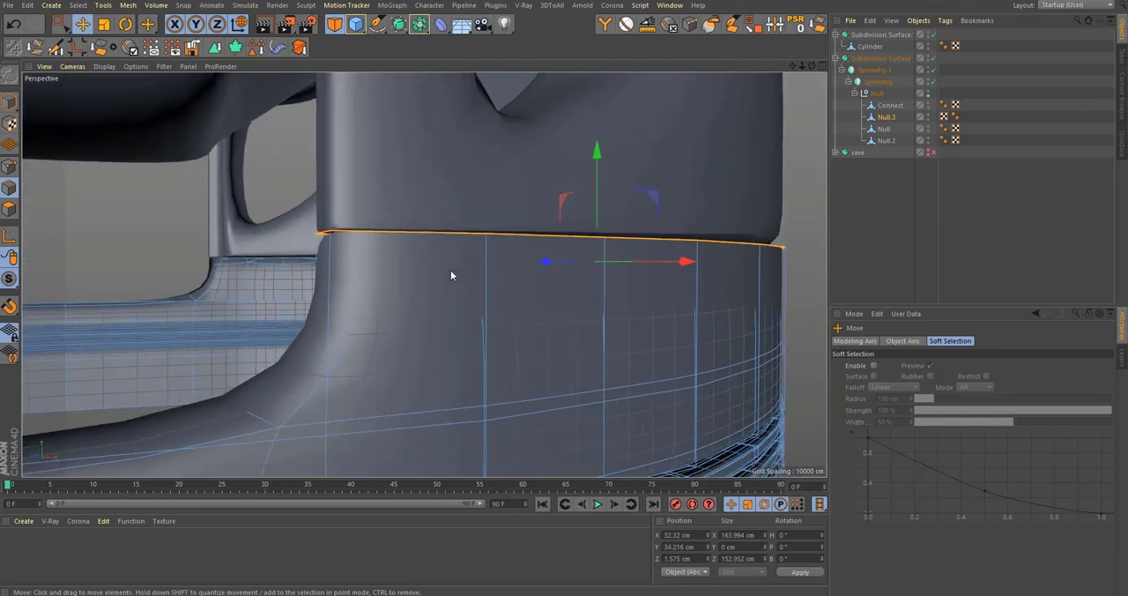
pyautogui.press('k')
pyautogui.press('l')
pyautogui.click(491, 238)
pyautogui.keyDown('alt'); pyautogui.moveTo(487, 236); pyautogui.dragTo(670, 264); pyautogui.keyUp('alt')
pyautogui.press('q')
pyautogui.scroll(3, 481, 226)
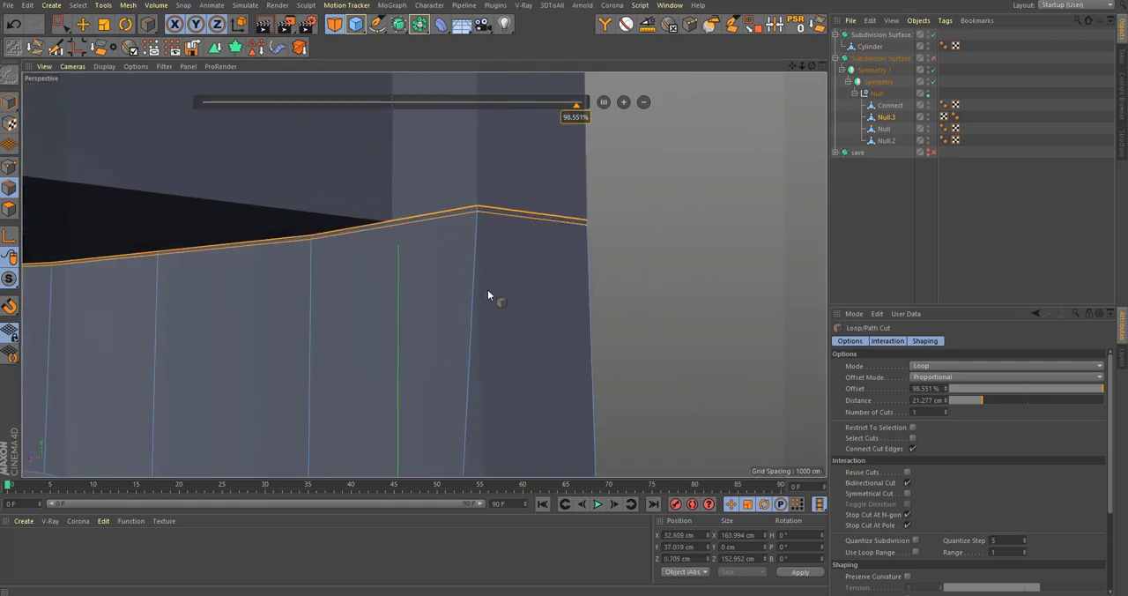
# Step: Delete the Null polygon object listed between Null.3 and Null.2
pyautogui.keyDown('alt'); pyautogui.moveTo(490, 423); pyautogui.dragTo(578, 293, button='middle'); pyautogui.keyUp('alt')
pyautogui.keyDown('alt'); pyautogui.moveTo(578, 300); pyautogui.dragTo(722, 278); pyautogui.keyUp('alt')
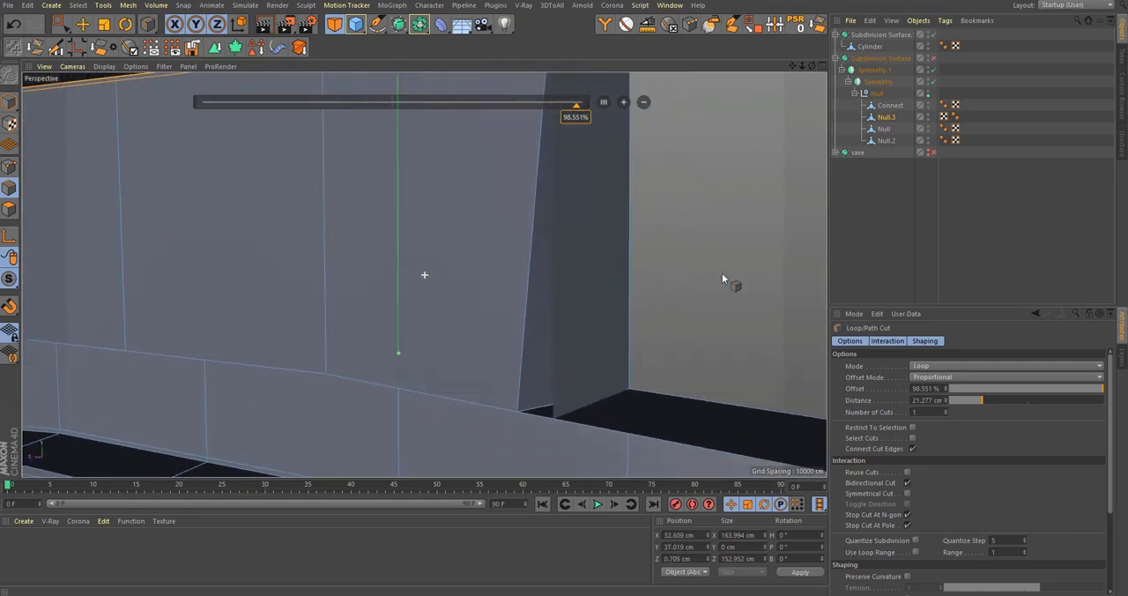
pyautogui.click(885, 129)
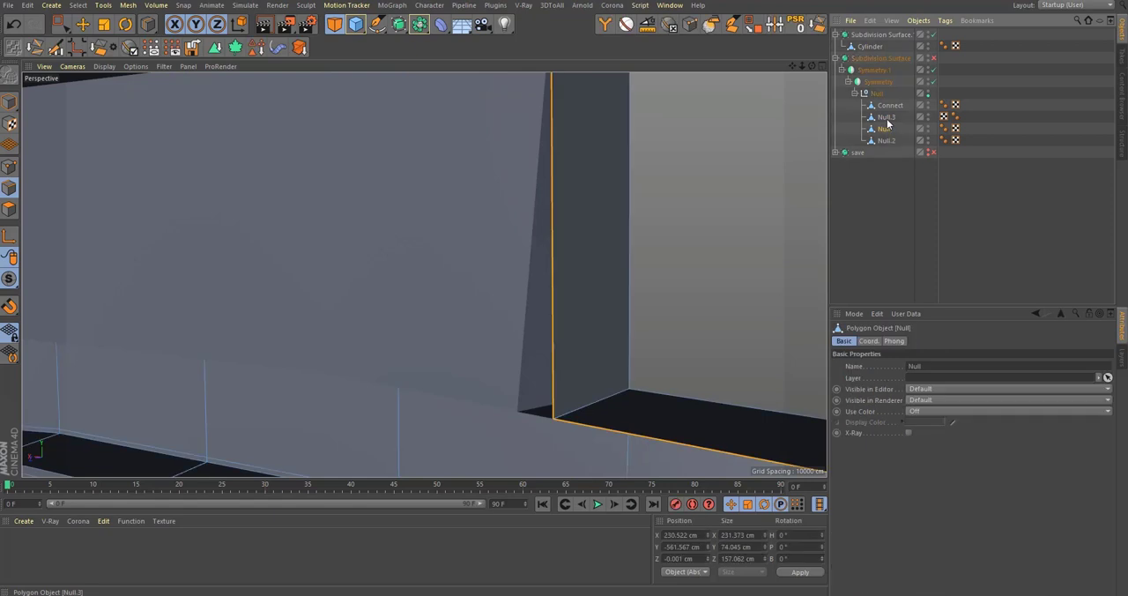
pyautogui.keyDown('alt'); pyautogui.moveTo(581, 327); pyautogui.dragTo(529, 308); pyautogui.keyUp('alt')
pyautogui.press('Delete')
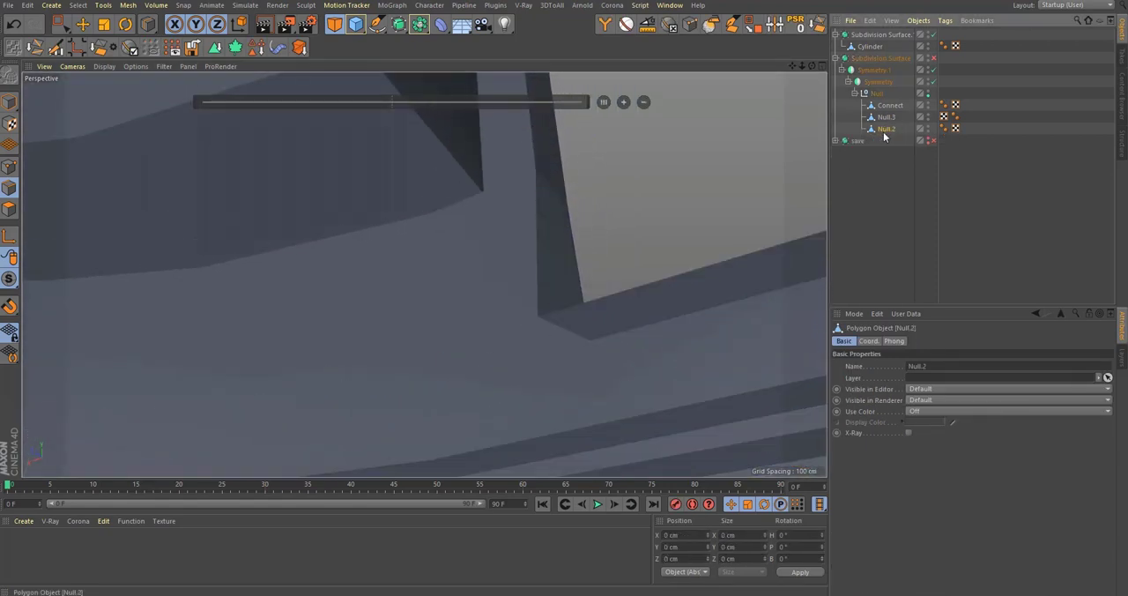
# Step: Slide the lower corner point of Null.3's recess sideways to line up with the rim corner above, and check it smoothed
pyautogui.click(886, 117)
pyautogui.keyDown('alt'); pyautogui.moveTo(564, 272); pyautogui.dragTo(523, 321); pyautogui.keyUp('alt')
pyautogui.click(14, 166)
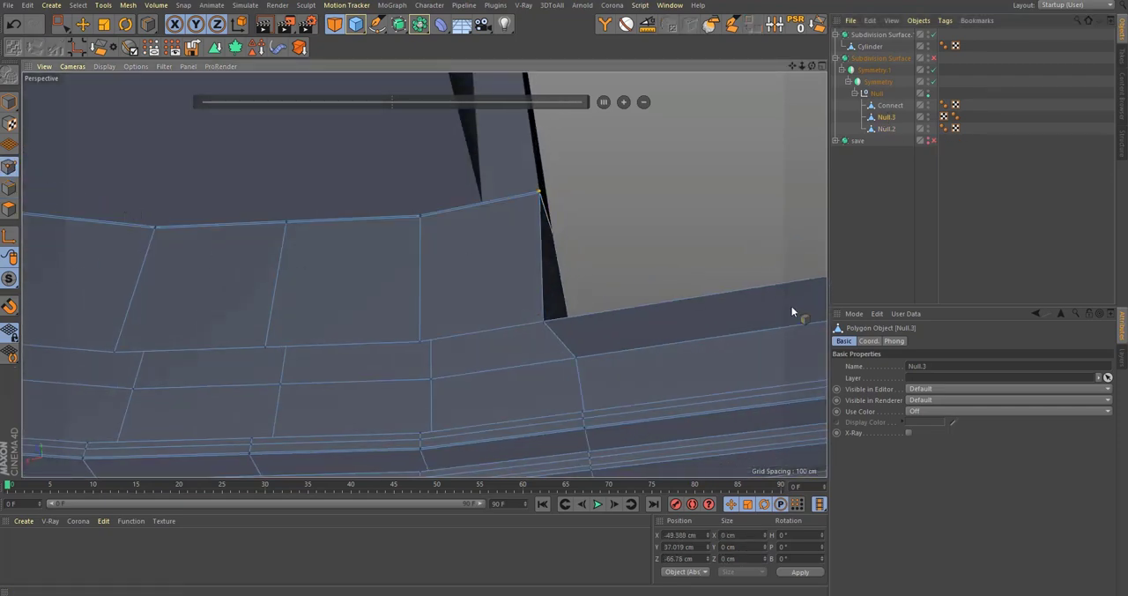
pyautogui.press('m')
pyautogui.press('o')
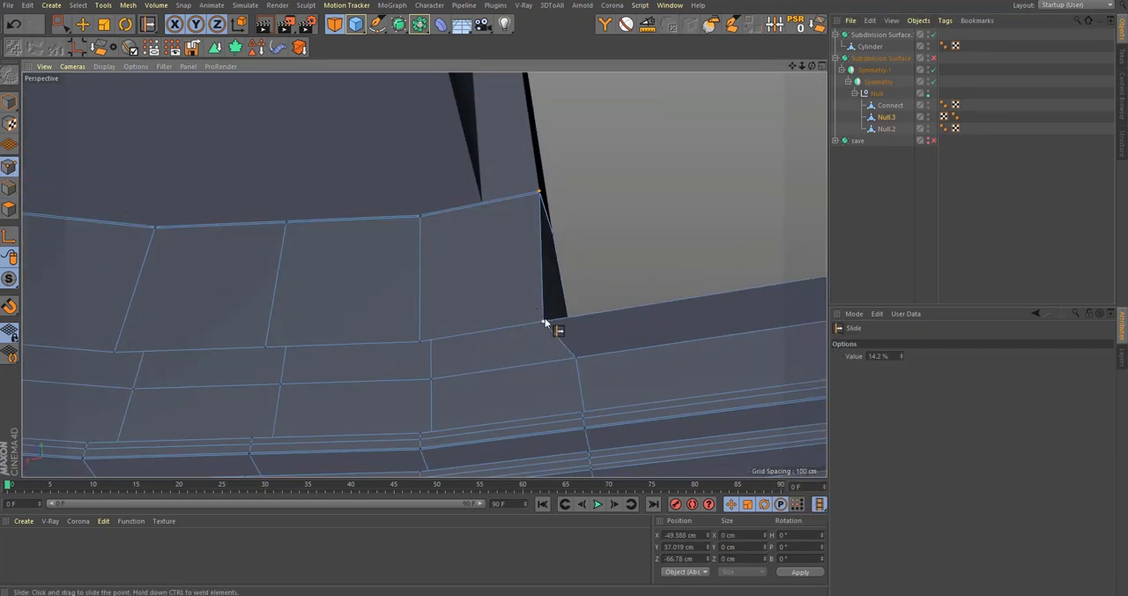
pyautogui.moveTo(550, 323); pyautogui.dragTo(548, 299)
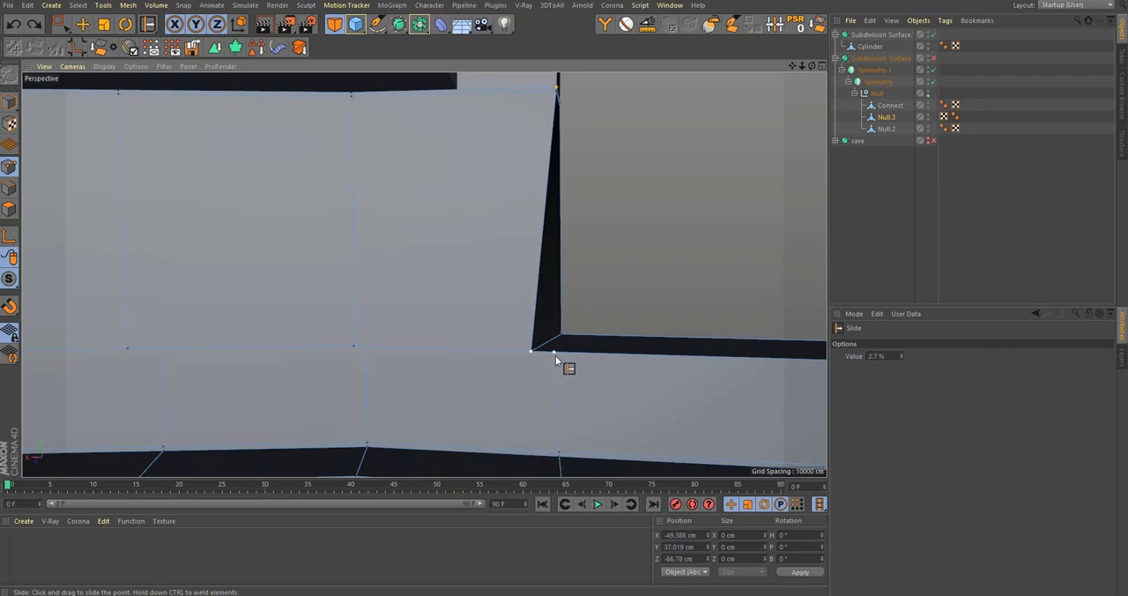
pyautogui.moveTo(556, 355); pyautogui.dragTo(556, 355)
pyautogui.press('q')
pyautogui.keyDown('alt'); pyautogui.moveTo(533, 293); pyautogui.dragTo(464, 416); pyautogui.keyUp('alt')
pyautogui.scroll(-5, 517, 359)
pyautogui.scroll(6, 463, 417)
pyautogui.keyDown('alt'); pyautogui.moveTo(464, 417); pyautogui.dragTo(560, 347); pyautogui.keyUp('alt')
pyautogui.scroll(2, 479, 345)
# Step: Add a supporting horizontal loop cut around Null.3 just above the recess's lower corner
pyautogui.press('k')
pyautogui.press('l')
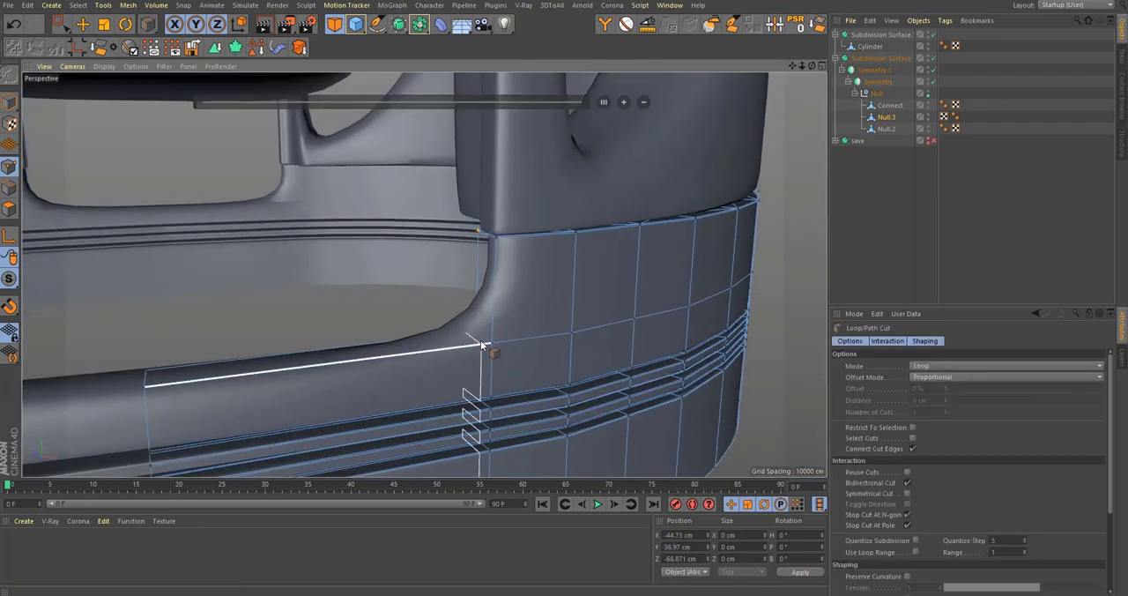
pyautogui.click(498, 331)
pyautogui.keyDown('alt'); pyautogui.moveTo(498, 331); pyautogui.dragTo(496, 284); pyautogui.keyUp('alt')
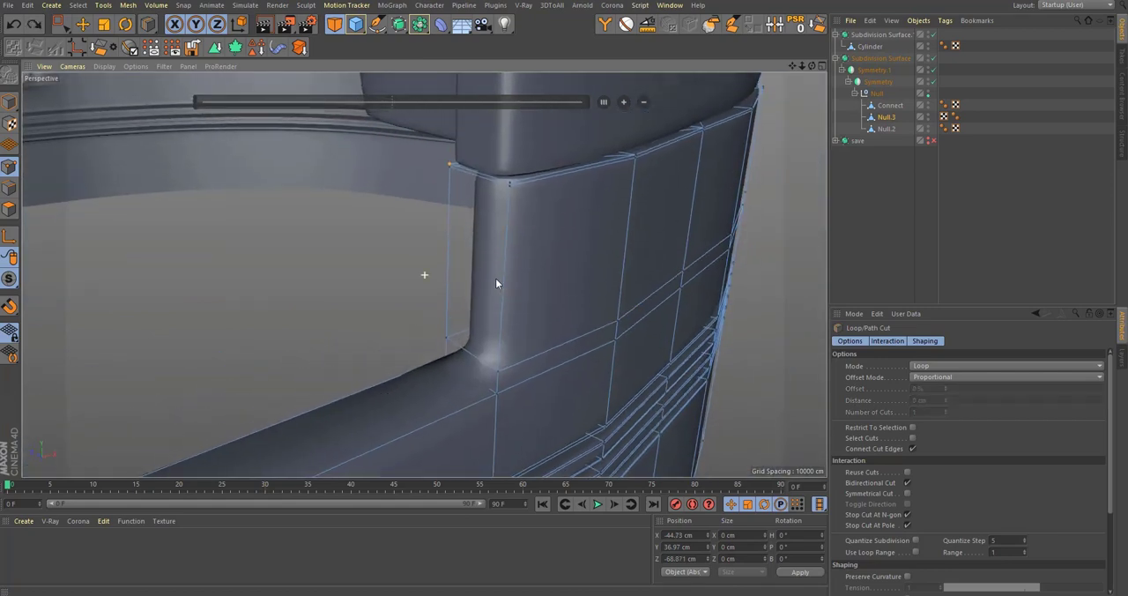
# Step: Add supporting loop cuts along the inner and outer edges of the recess's side and lower faces, the outer one at 12.541%
pyautogui.press('q')
pyautogui.press('q')
pyautogui.keyDown('alt'); pyautogui.moveTo(540, 218); pyautogui.dragTo(495, 342); pyautogui.keyUp('alt')
pyautogui.click(451, 314)
pyautogui.click(499, 336)
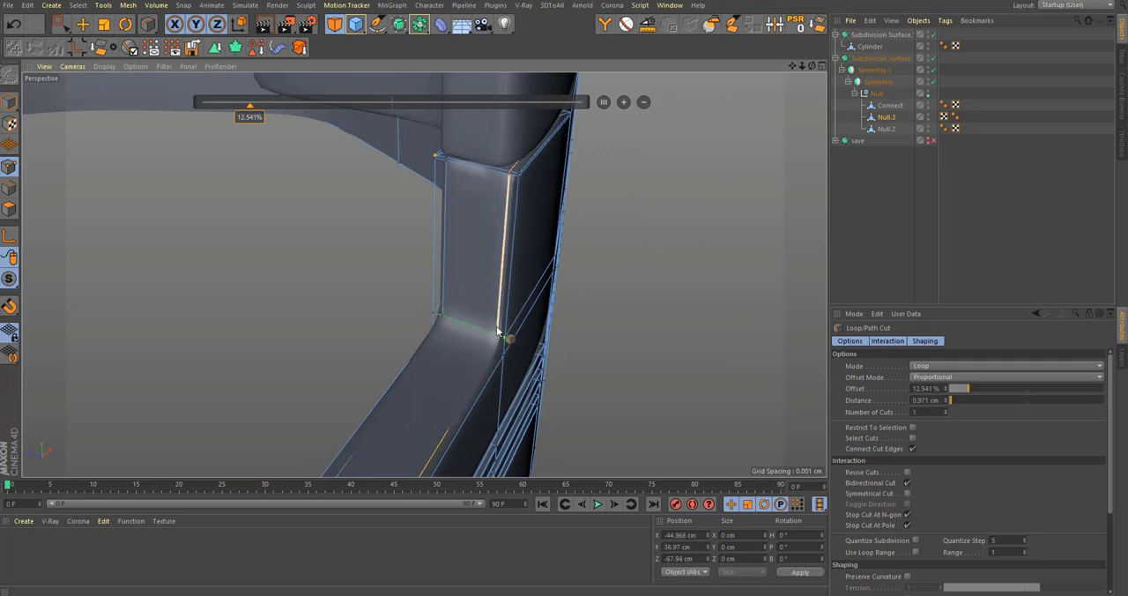
pyautogui.keyDown('alt'); pyautogui.moveTo(529, 242); pyautogui.dragTo(499, 274); pyautogui.keyUp('alt')
pyautogui.keyDown('alt'); pyautogui.moveTo(426, 274); pyautogui.dragTo(494, 347); pyautogui.keyUp('alt')
pyautogui.keyDown('alt'); pyautogui.moveTo(506, 308); pyautogui.dragTo(518, 209); pyautogui.keyUp('alt')
# Step: Switch the display to Gouraud Shading (Lines), undo the last loop cut and recut it near the recess's outer edge
pyautogui.click(109, 70)
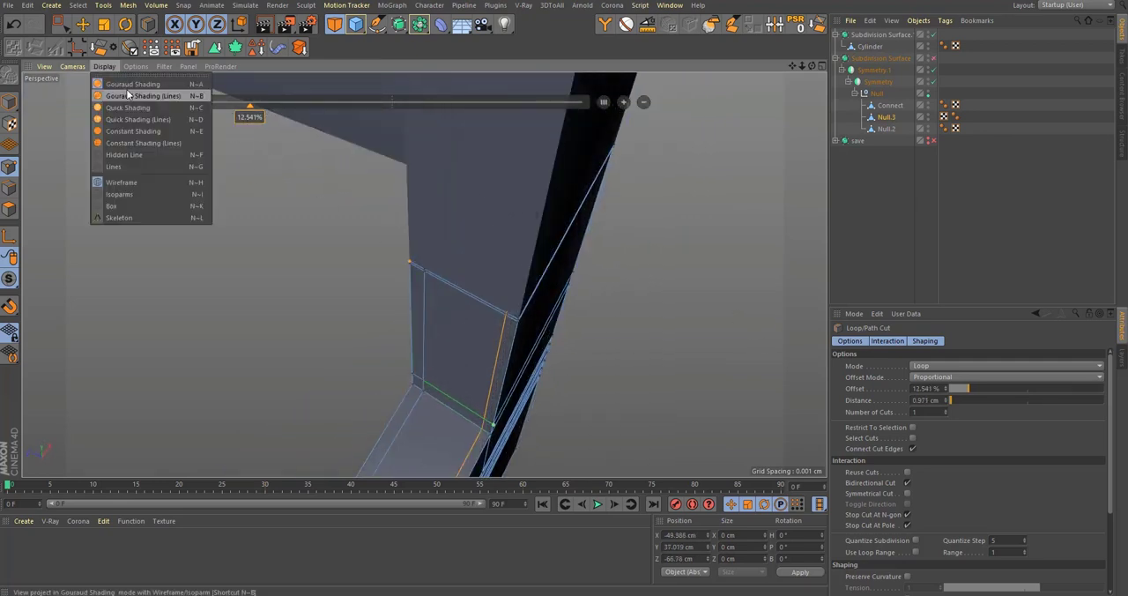
pyautogui.click(128, 95)
pyautogui.moveTo(423, 382)
pyautogui.keyDown('alt'); pyautogui.mouseDown()
pyautogui.moveTo(487, 379)
pyautogui.moveTo(615, 262)
pyautogui.mouseUp(); pyautogui.keyUp('alt')
pyautogui.hotkey('ctrl', 'z')
pyautogui.click(475, 413)
pyautogui.press('q')
# Step: Deselect the mesh, examine the smoothed rim and recess corners, and set the display to Gouraud Shading
pyautogui.click(1058, 210)
pyautogui.keyDown('alt'); pyautogui.moveTo(485, 255); pyautogui.dragTo(391, 207); pyautogui.keyUp('alt')
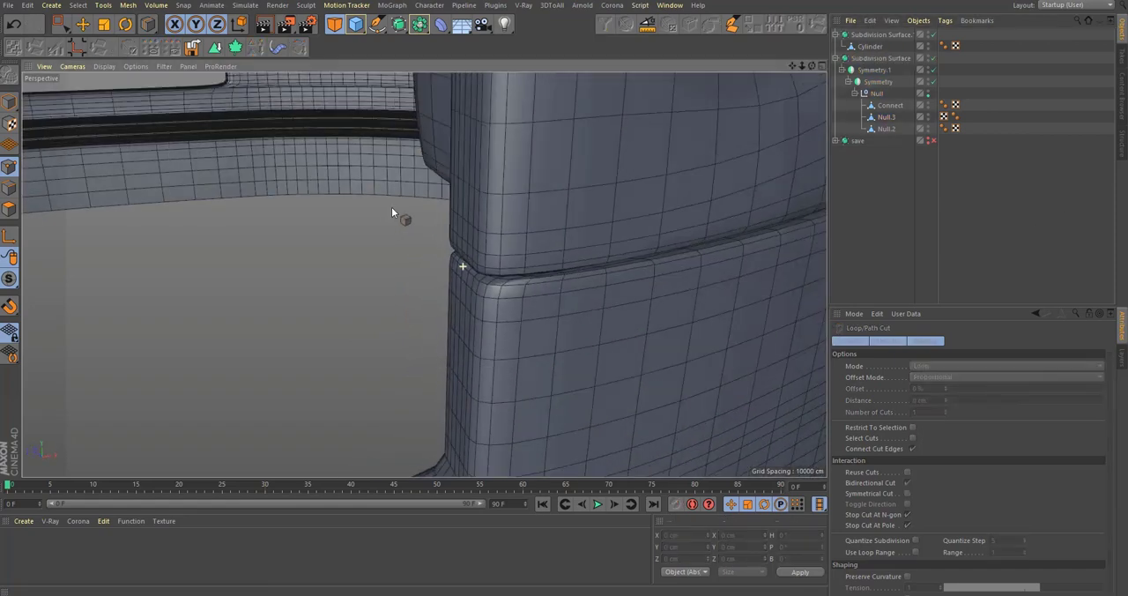
pyautogui.scroll(-5, 575, 341)
pyautogui.keyDown('alt'); pyautogui.moveTo(574, 341); pyautogui.dragTo(214, 146); pyautogui.keyUp('alt')
pyautogui.click(99, 68)
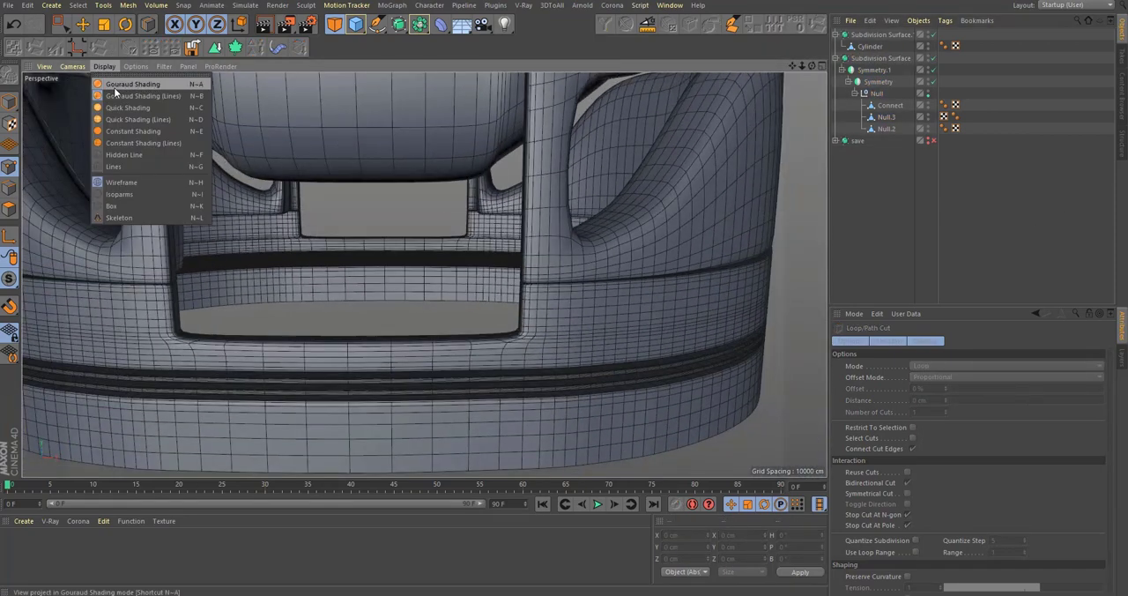
pyautogui.click(114, 85)
pyautogui.keyDown('alt'); pyautogui.moveTo(577, 370); pyautogui.dragTo(529, 381, button='right'); pyautogui.keyUp('alt')
pyautogui.moveTo(679, 290)
pyautogui.keyDown('alt'); pyautogui.mouseDown()
pyautogui.moveTo(742, 284)
pyautogui.moveTo(413, 302)
pyautogui.moveTo(326, 269)
pyautogui.mouseUp(); pyautogui.keyUp('alt')
# Step: Select Connect and examine its lower edge along the base in Gouraud Shading (Lines), both smoothed and unsmoothed
pyautogui.click(889, 105)
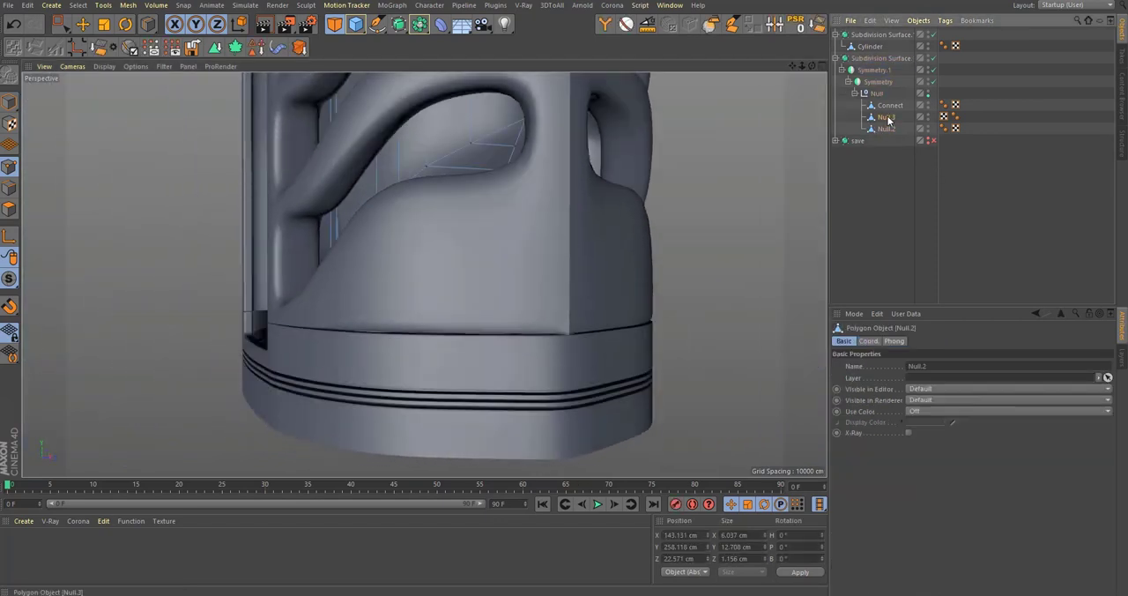
pyautogui.scroll(6, 403, 351)
pyautogui.keyDown('alt'); pyautogui.moveTo(489, 292); pyautogui.dragTo(568, 287); pyautogui.keyUp('alt')
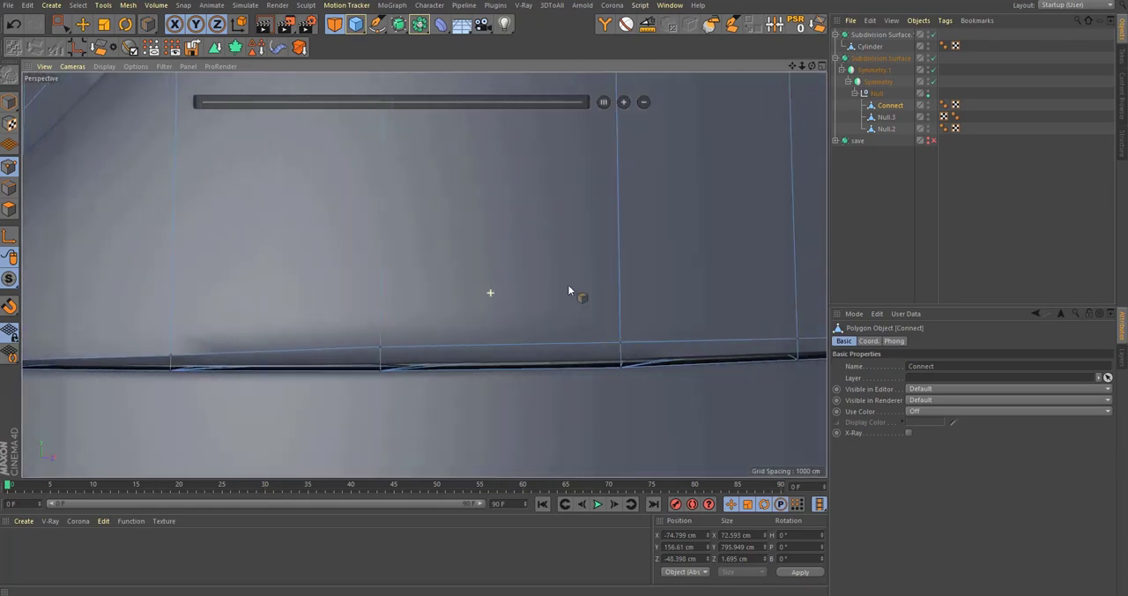
pyautogui.keyDown('alt'); pyautogui.moveTo(493, 354); pyautogui.dragTo(543, 349); pyautogui.keyUp('alt')
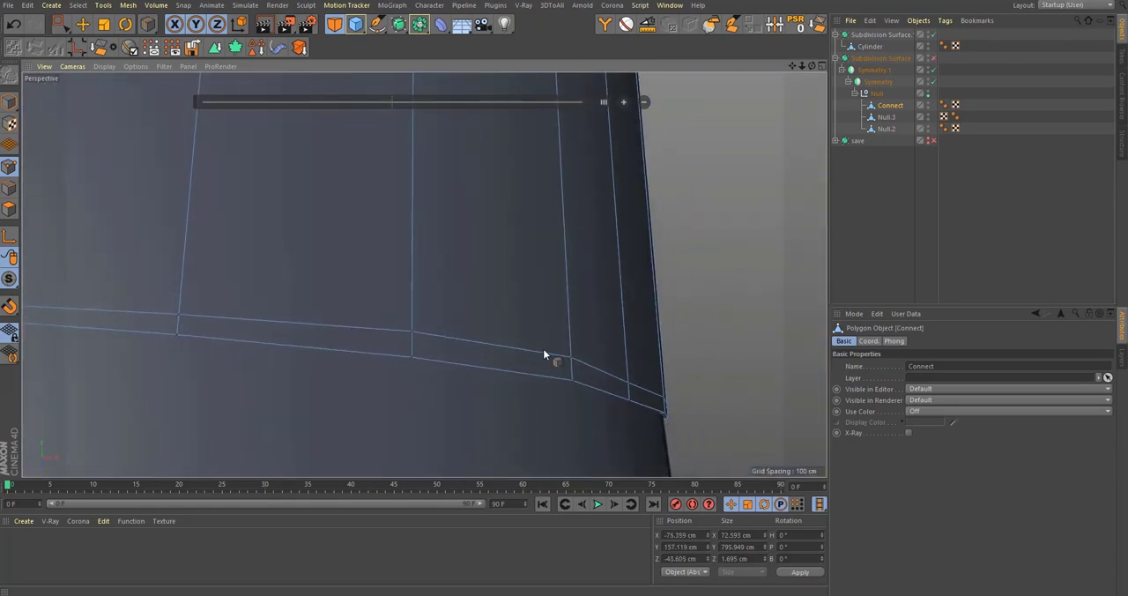
pyautogui.click(104, 67)
pyautogui.click(125, 96)
pyautogui.click(179, 64)
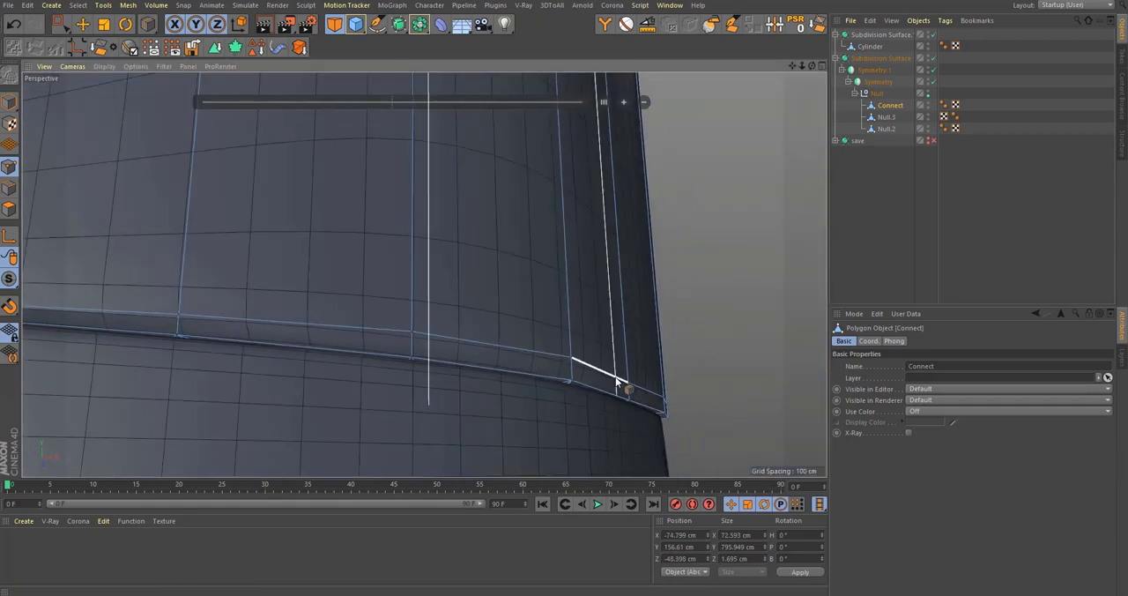
pyautogui.press('q')
pyautogui.moveTo(622, 386)
pyautogui.keyDown('alt'); pyautogui.mouseDown()
pyautogui.moveTo(595, 414)
pyautogui.moveTo(582, 305)
pyautogui.mouseUp(); pyautogui.keyUp('alt')
pyautogui.keyDown('alt'); pyautogui.moveTo(605, 300); pyautogui.dragTo(450, 335, button='right'); pyautogui.keyUp('alt')
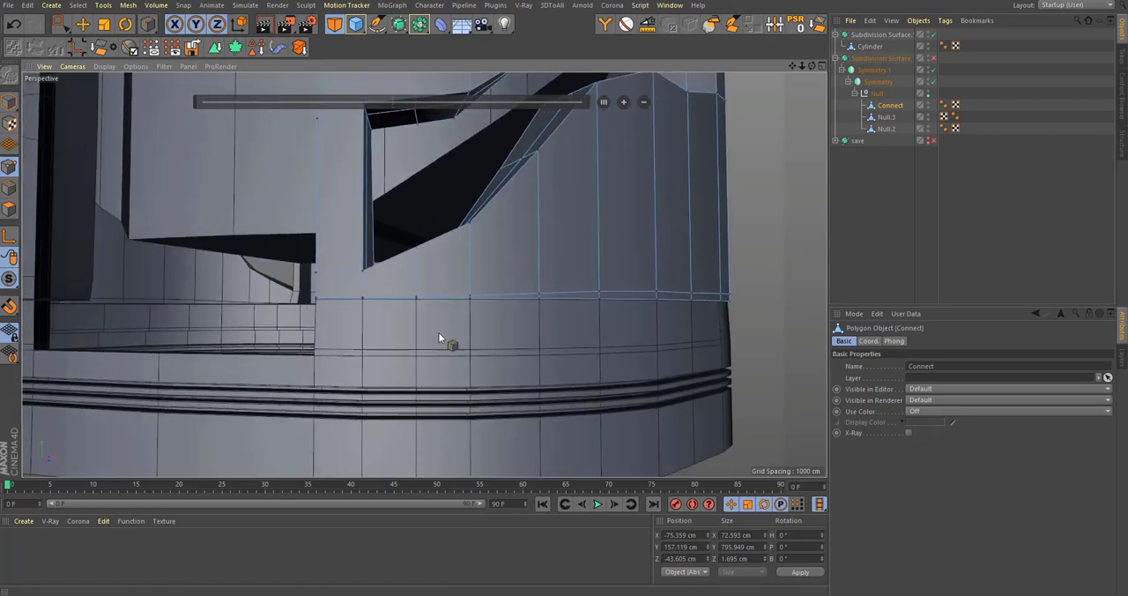
pyautogui.keyDown('alt'); pyautogui.moveTo(443, 331); pyautogui.dragTo(567, 342); pyautogui.keyUp('alt')
pyautogui.keyDown('alt'); pyautogui.moveTo(332, 306); pyautogui.dragTo(579, 335, button='right'); pyautogui.keyUp('alt')
pyautogui.keyDown('alt'); pyautogui.moveTo(606, 322); pyautogui.dragTo(167, 313, button='middle'); pyautogui.keyUp('alt')
pyautogui.keyDown('alt'); pyautogui.moveTo(564, 305); pyautogui.dragTo(458, 305, button='middle'); pyautogui.keyUp('alt')
pyautogui.keyDown('alt'); pyautogui.moveTo(456, 305); pyautogui.dragTo(339, 310); pyautogui.keyUp('alt')
pyautogui.keyDown('alt'); pyautogui.moveTo(440, 307); pyautogui.dragTo(531, 328); pyautogui.keyUp('alt')
# Step: Loop-select the supporting edge loop at Connect's lower edge with Stop at Boundary Edges enabled and Select Boundary Loop disabled
pyautogui.press('u')
pyautogui.press('l')
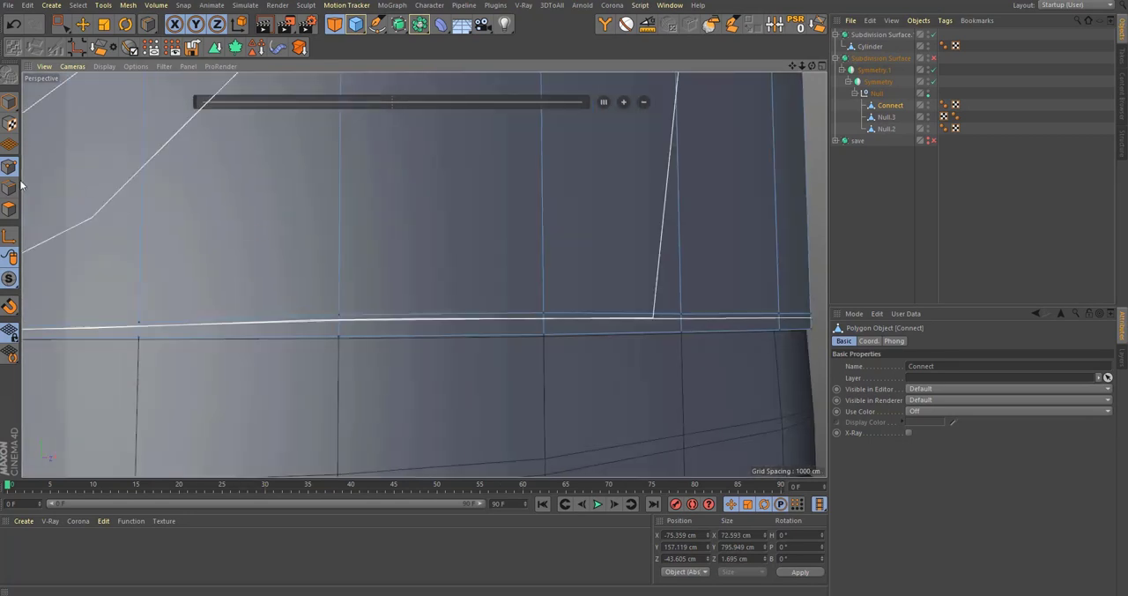
pyautogui.click(8, 191)
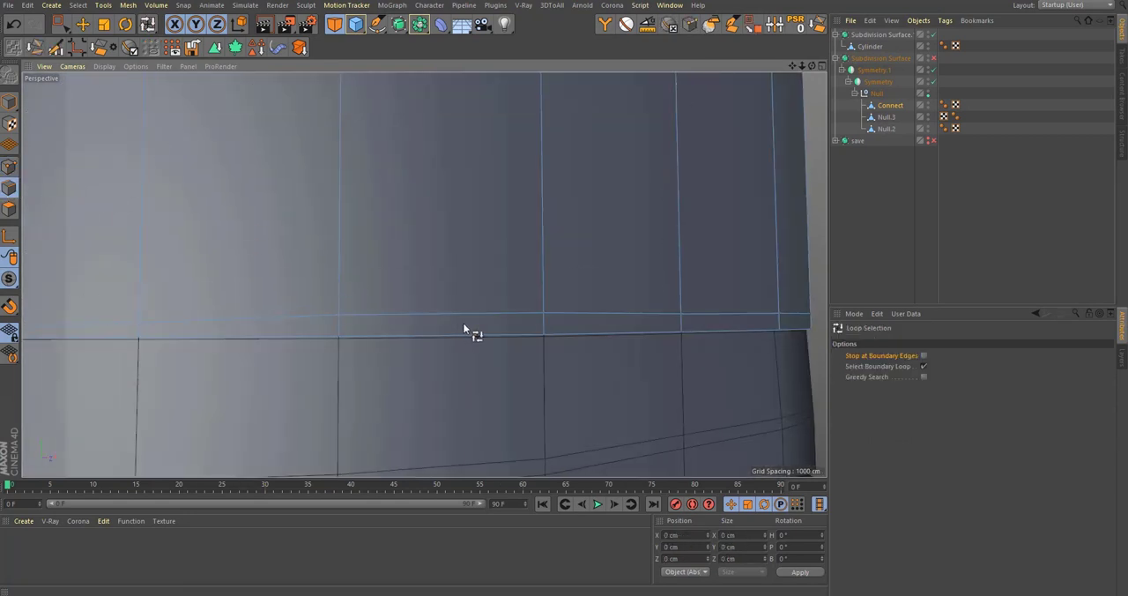
pyautogui.click(924, 366)
pyautogui.click(924, 356)
pyautogui.click(747, 319)
pyautogui.keyDown('alt'); pyautogui.moveTo(747, 320); pyautogui.dragTo(396, 357); pyautogui.keyUp('alt')
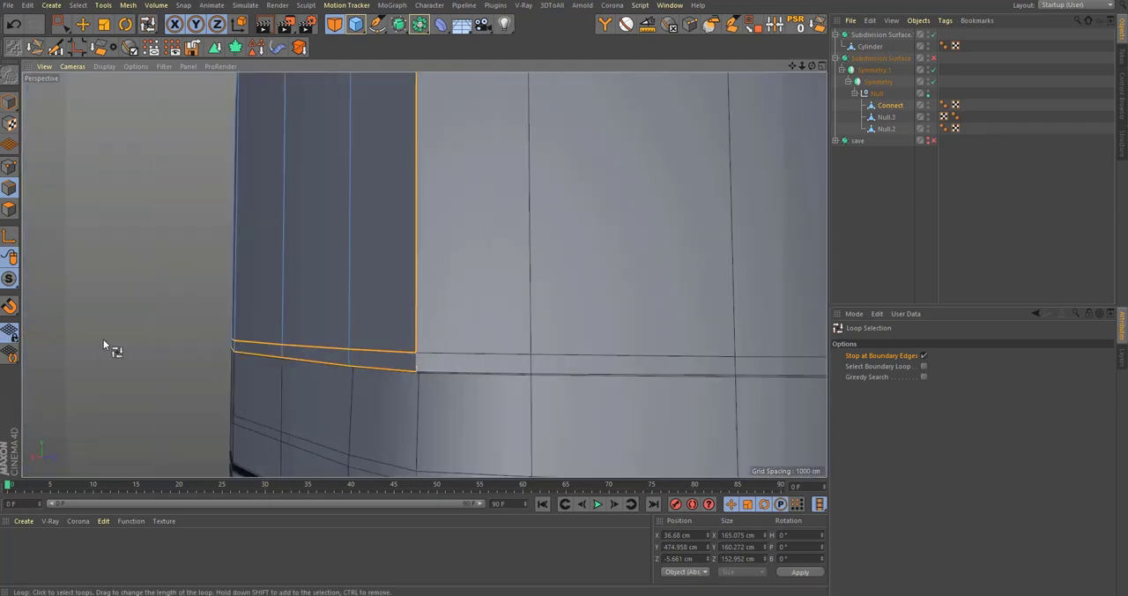
# Step: Examine the selected edges at Connect's lower border and underside in the Front and Perspective views, with and without smoothing
pyautogui.scroll(1, 103, 340)
pyautogui.middleClick(118, 254)
pyautogui.middleClick(648, 340)
pyautogui.scroll(-3, 627, 330)
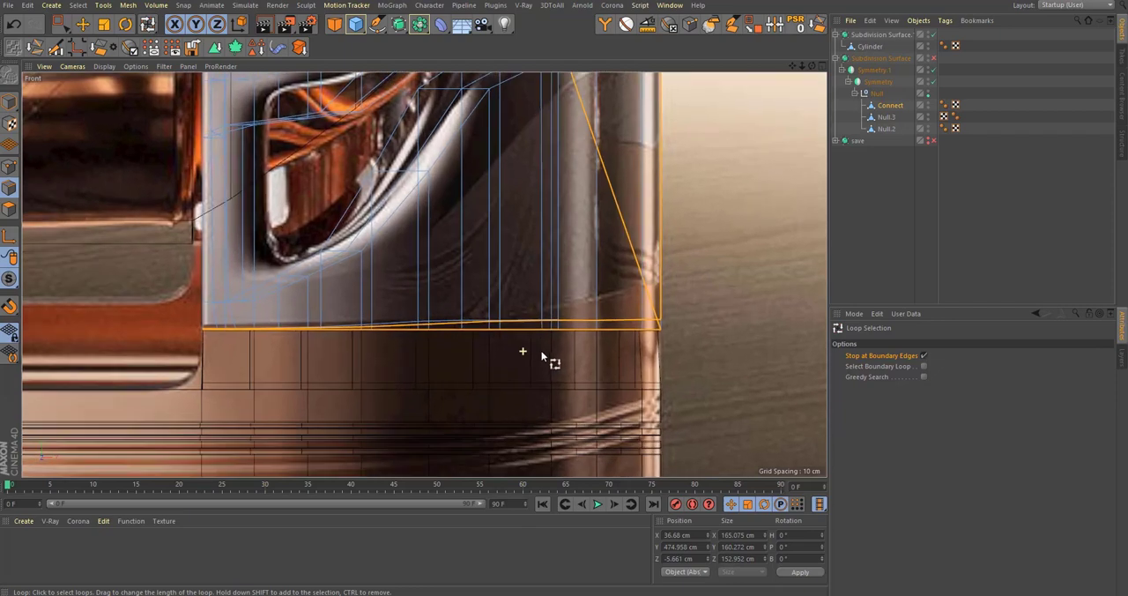
pyautogui.middleClick(529, 345)
pyautogui.middleClick(407, 258)
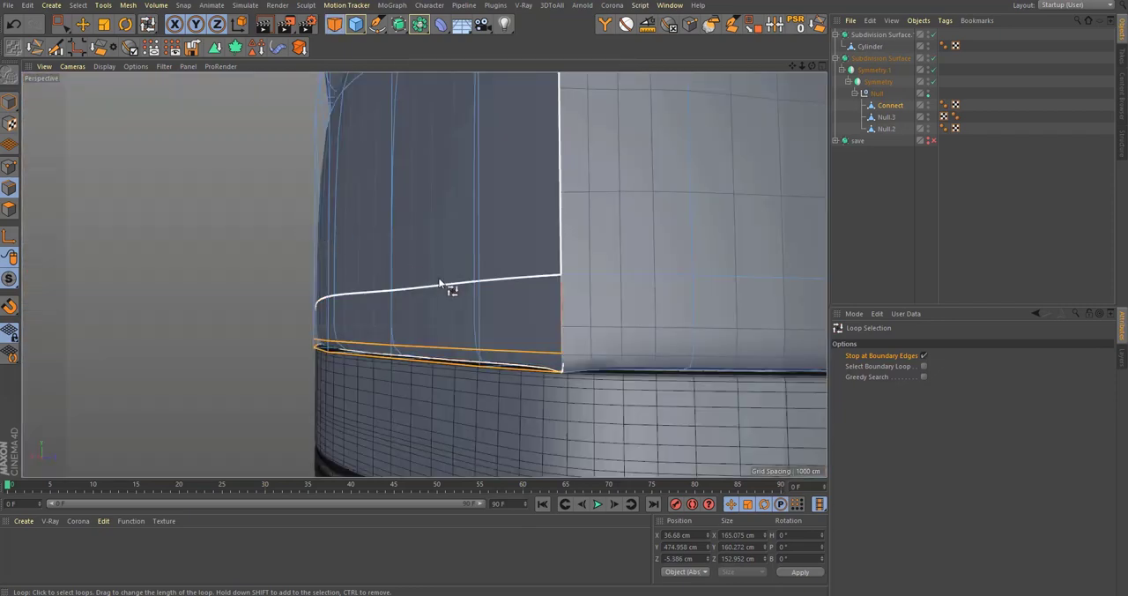
pyautogui.keyDown('shift'); pyautogui.click(443, 284); pyautogui.keyUp('shift')
pyautogui.keyDown('alt'); pyautogui.moveTo(395, 278); pyautogui.dragTo(262, 267); pyautogui.keyUp('alt')
pyautogui.moveTo(12, 279); pyautogui.dragTo(58, 317)
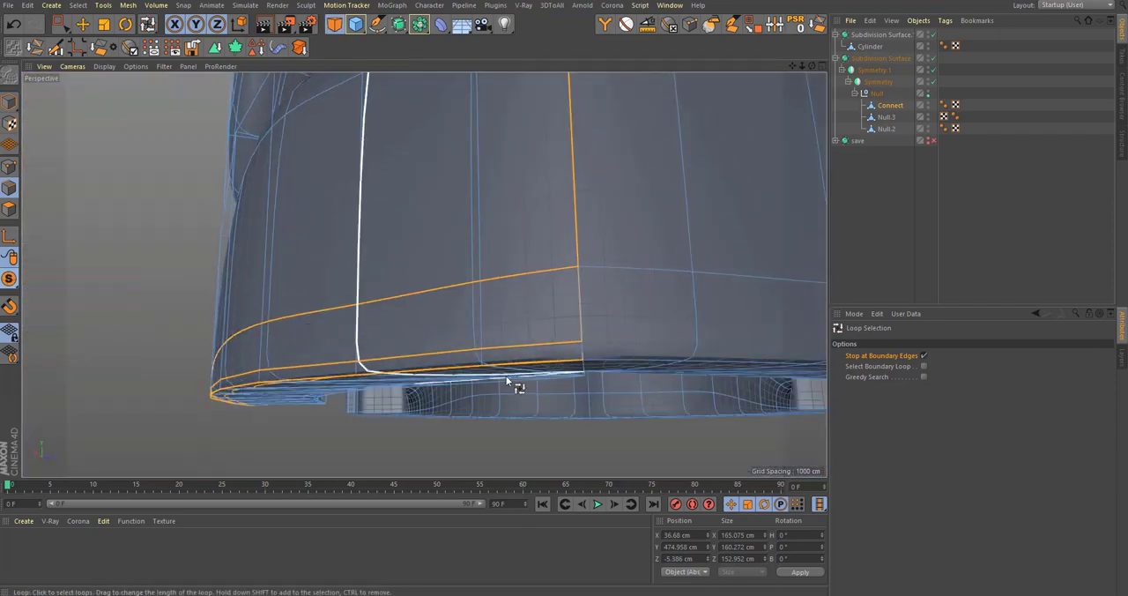
pyautogui.keyDown('alt'); pyautogui.moveTo(506, 376); pyautogui.dragTo(532, 255); pyautogui.keyUp('alt')
pyautogui.press('q')
pyautogui.moveTo(605, 296)
pyautogui.keyDown('alt'); pyautogui.mouseDown()
pyautogui.moveTo(644, 177)
pyautogui.moveTo(608, 315)
pyautogui.mouseUp(); pyautogui.keyUp('alt')
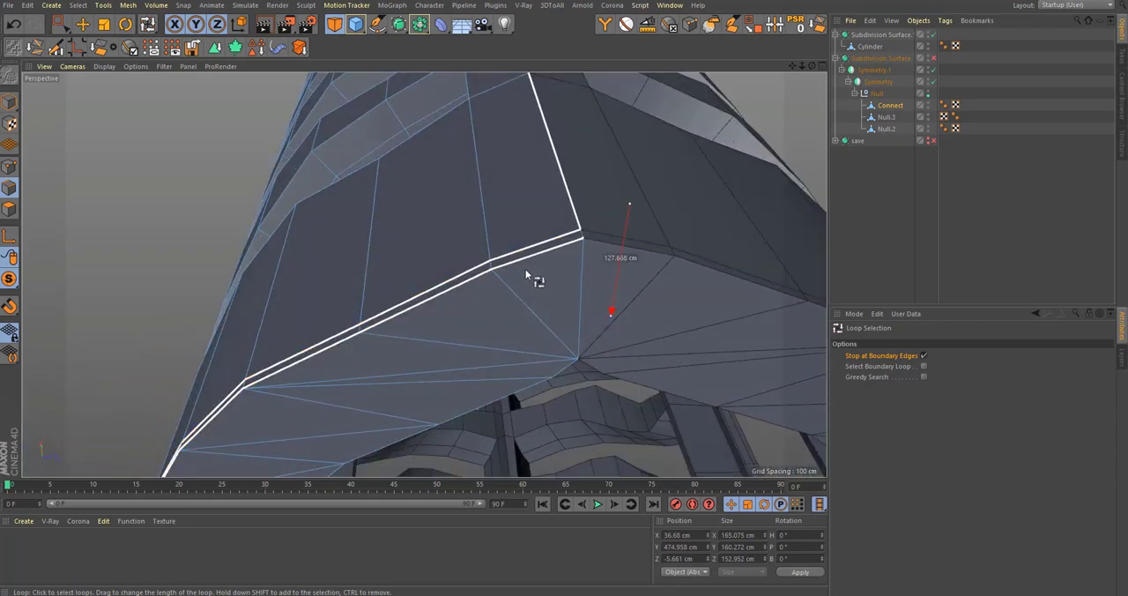
pyautogui.keyDown('alt'); pyautogui.moveTo(534, 276); pyautogui.dragTo(436, 320); pyautogui.keyUp('alt')
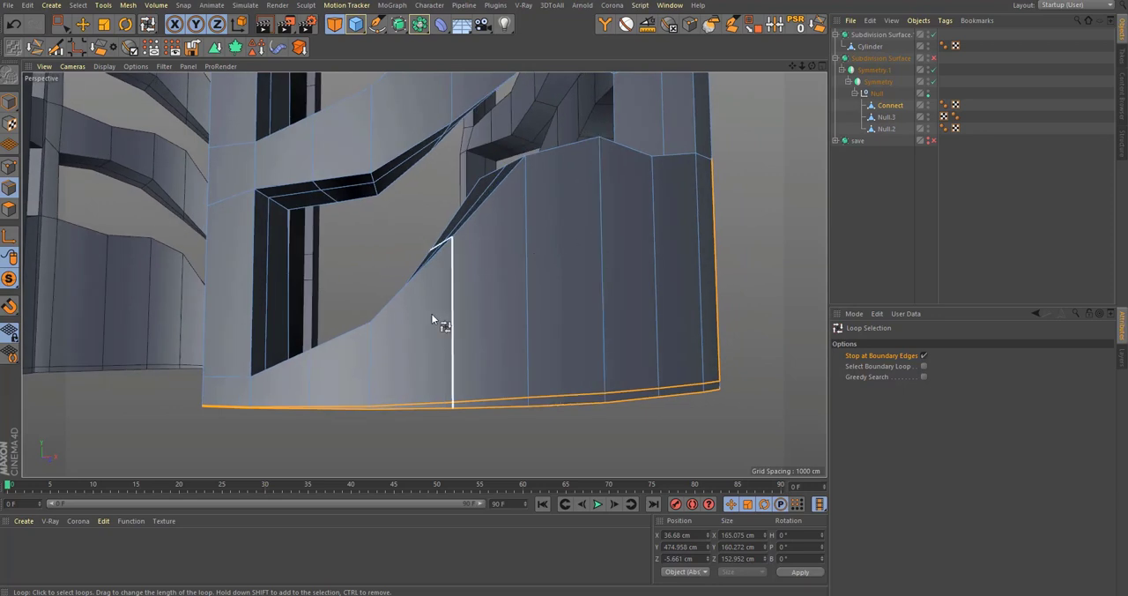
pyautogui.press('k')
pyautogui.press('l')
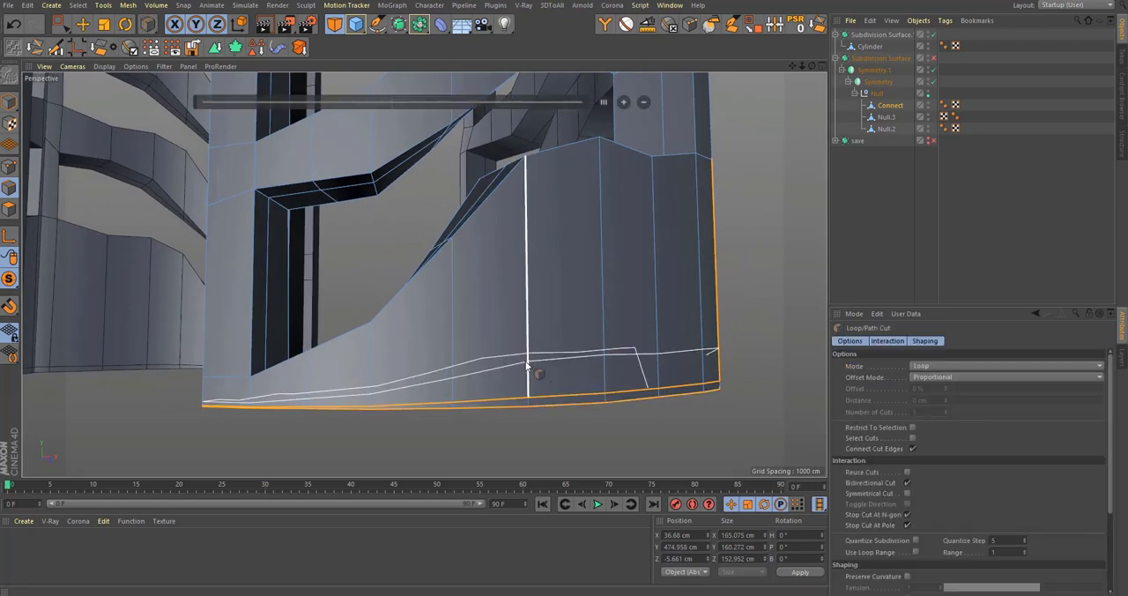
pyautogui.keyDown('alt'); pyautogui.moveTo(570, 369); pyautogui.dragTo(364, 368); pyautogui.keyUp('alt')
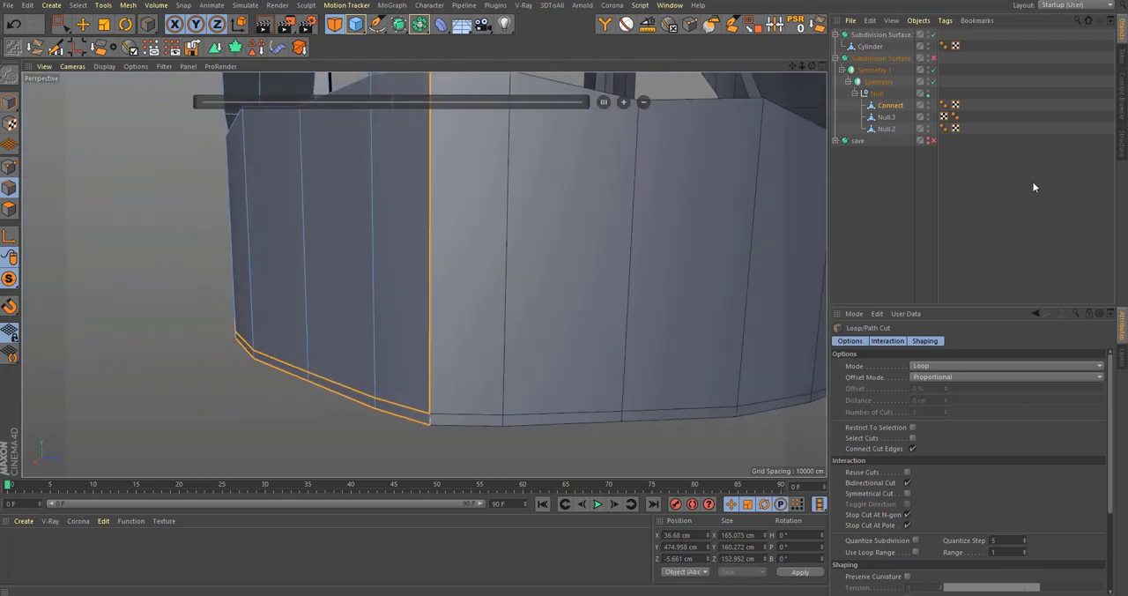
# Step: Disable both Symmetry generators and rectangle-select Connect's polygons lying along the symmetry plane in the Top view
pyautogui.click(933, 81)
pyautogui.keyDown('alt'); pyautogui.moveTo(469, 360); pyautogui.dragTo(403, 383); pyautogui.keyUp('alt')
pyautogui.middleClick(434, 328)
pyautogui.middleClick(530, 263)
pyautogui.keyDown('alt'); pyautogui.moveTo(530, 268); pyautogui.dragTo(434, 320, button='right'); pyautogui.keyUp('alt')
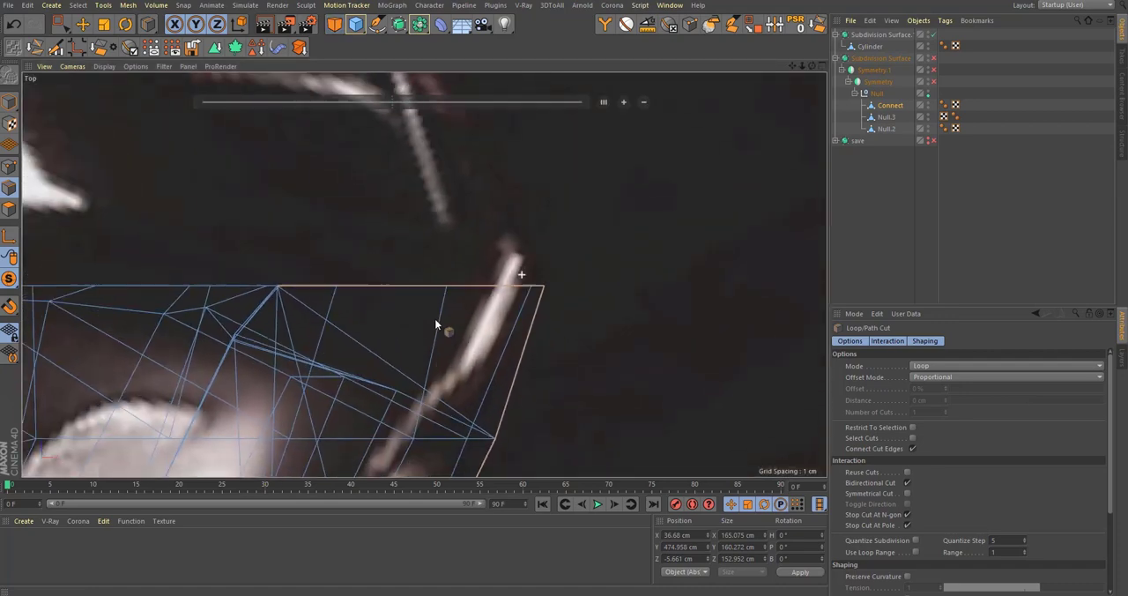
pyautogui.keyDown('alt'); pyautogui.moveTo(434, 320); pyautogui.dragTo(507, 328, button='middle'); pyautogui.keyUp('alt')
pyautogui.keyDown('alt'); pyautogui.moveTo(496, 315); pyautogui.dragTo(552, 315, button='right'); pyautogui.keyUp('alt')
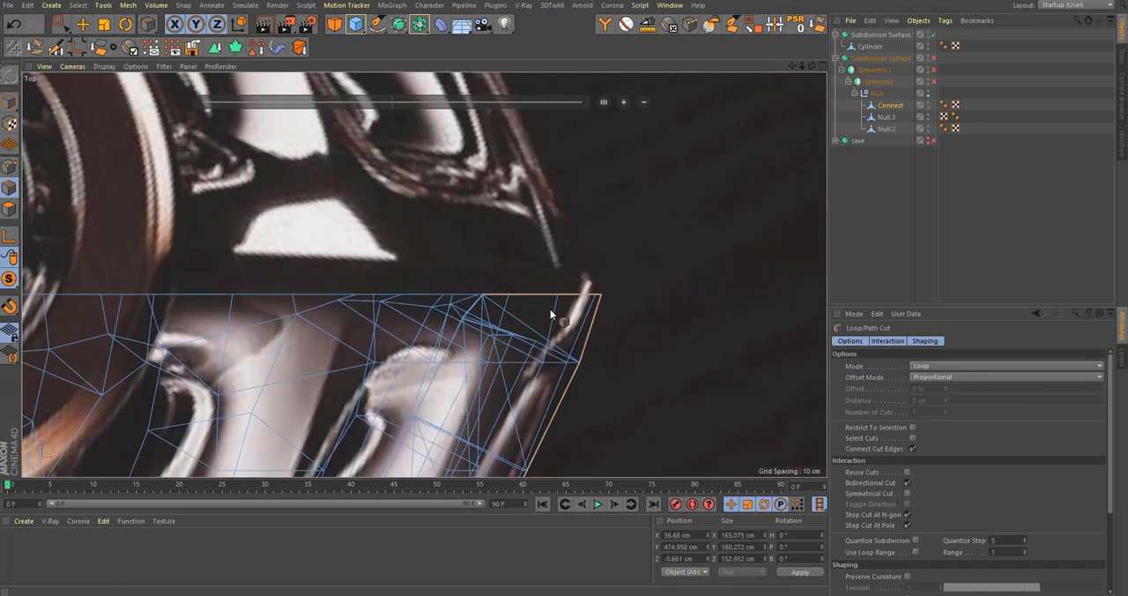
pyautogui.press('space')
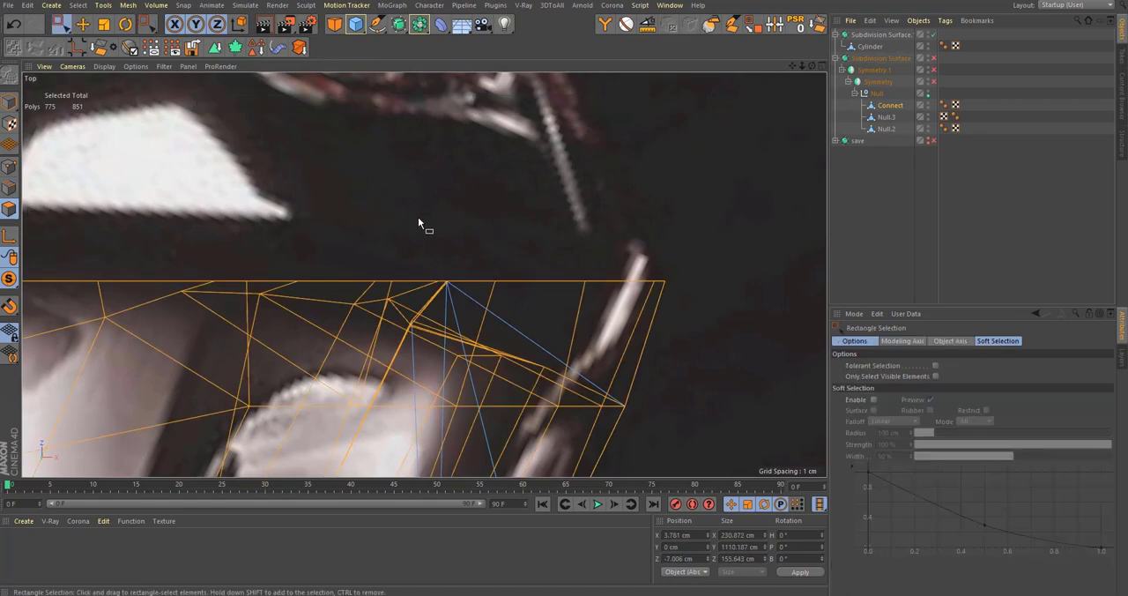
pyautogui.moveTo(742, 284); pyautogui.dragTo(749, 286)
pyautogui.middleClick(749, 286)
pyautogui.middleClick(277, 178)
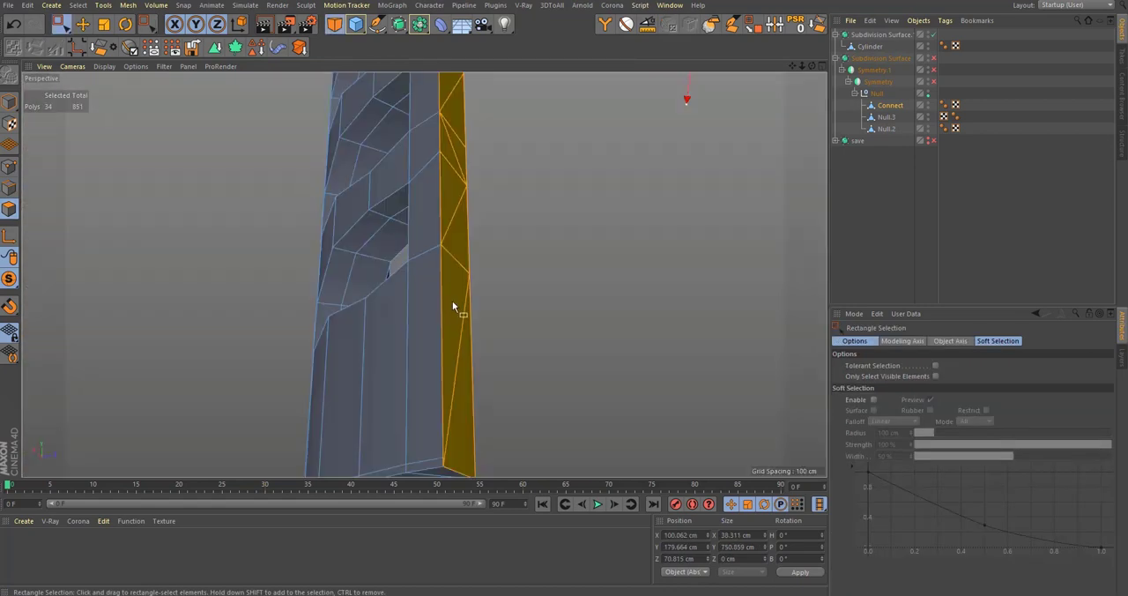
# Step: Select the whole flat seam face of Connect with Phong Break Selection, overriding the Phong tag with a 6.1° angle
pyautogui.keyDown('alt'); pyautogui.moveTo(450, 225); pyautogui.dragTo(476, 361, button='middle'); pyautogui.keyUp('alt')
pyautogui.keyDown('alt'); pyautogui.moveTo(461, 220); pyautogui.dragTo(445, 141, button='right'); pyautogui.keyUp('alt')
pyautogui.keyDown('alt'); pyautogui.moveTo(459, 123); pyautogui.dragTo(446, 277, button='middle'); pyautogui.keyUp('alt')
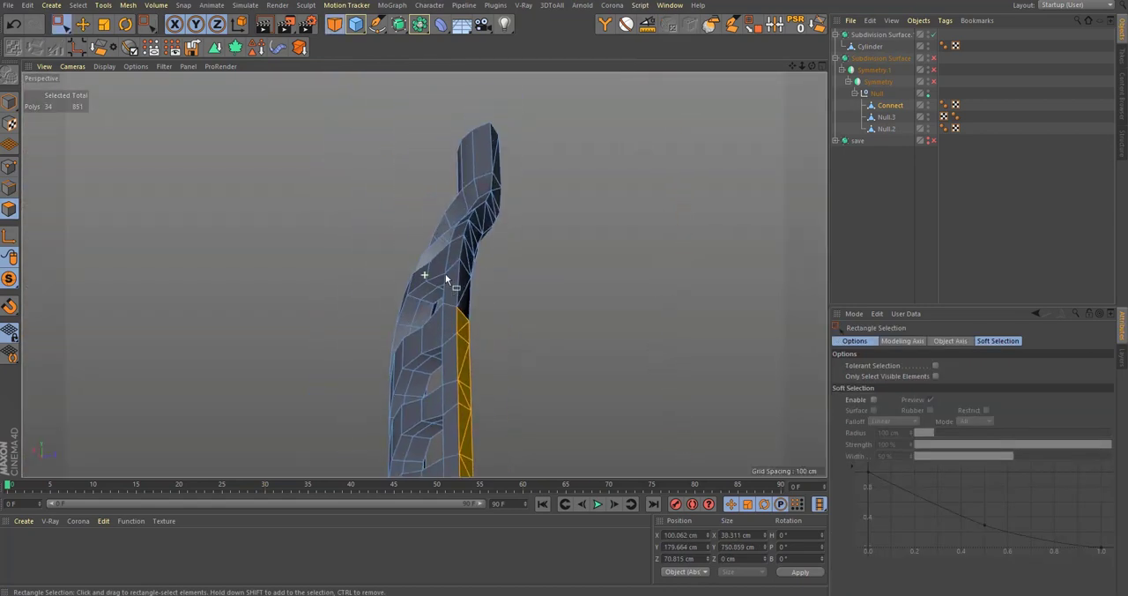
pyautogui.keyDown('alt'); pyautogui.moveTo(446, 276); pyautogui.dragTo(500, 230, button='right'); pyautogui.keyUp('alt')
pyautogui.keyDown('alt'); pyautogui.moveTo(502, 227); pyautogui.dragTo(370, 210); pyautogui.keyUp('alt')
pyautogui.click(625, 25)
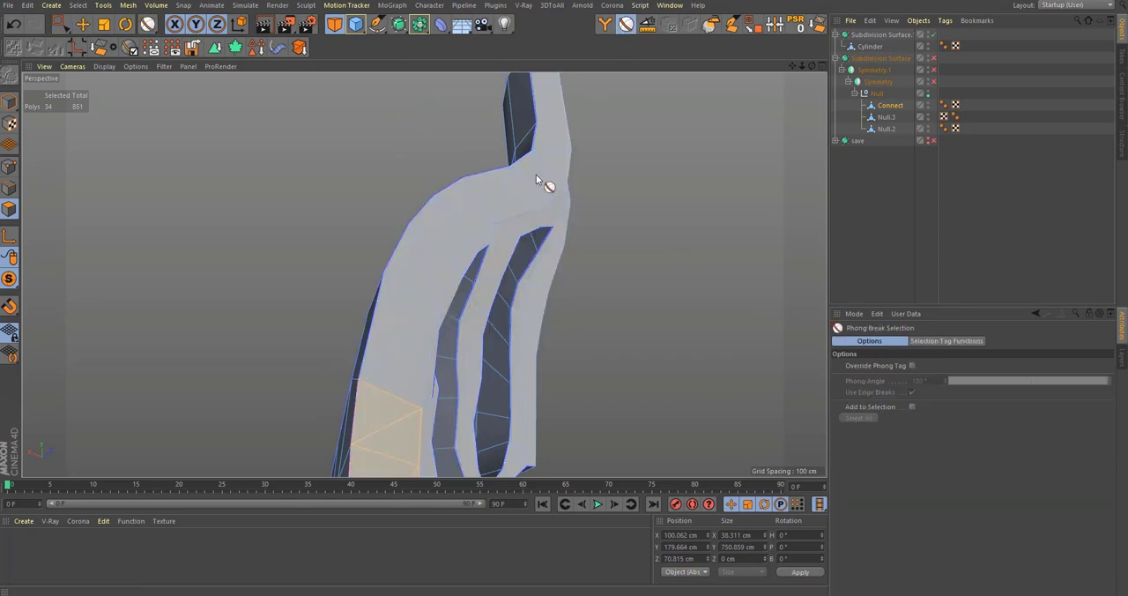
pyautogui.click(913, 366)
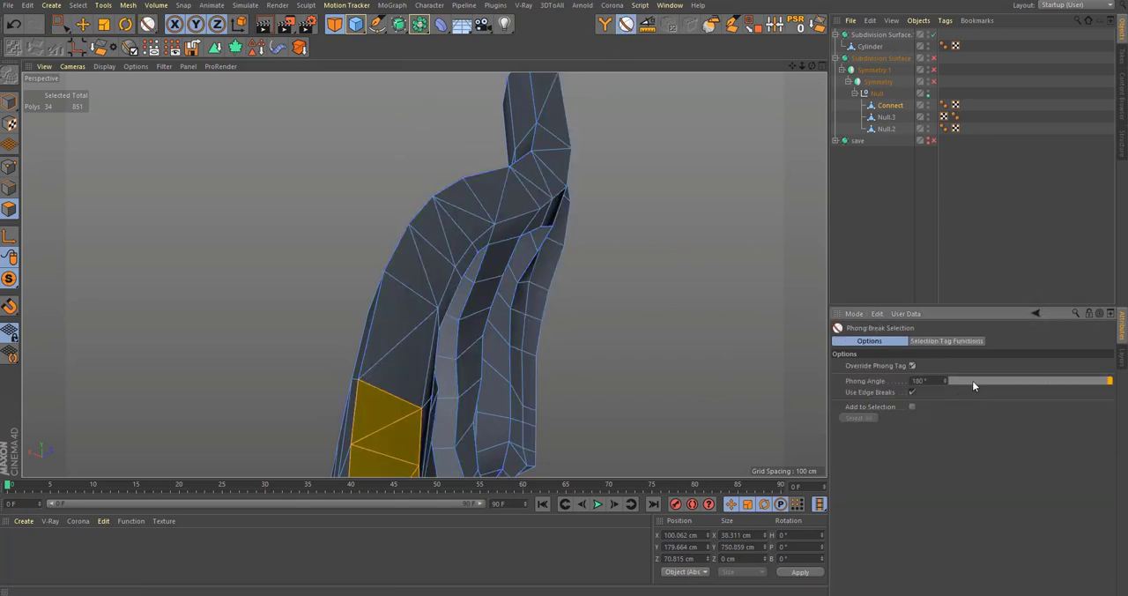
pyautogui.click(971, 380)
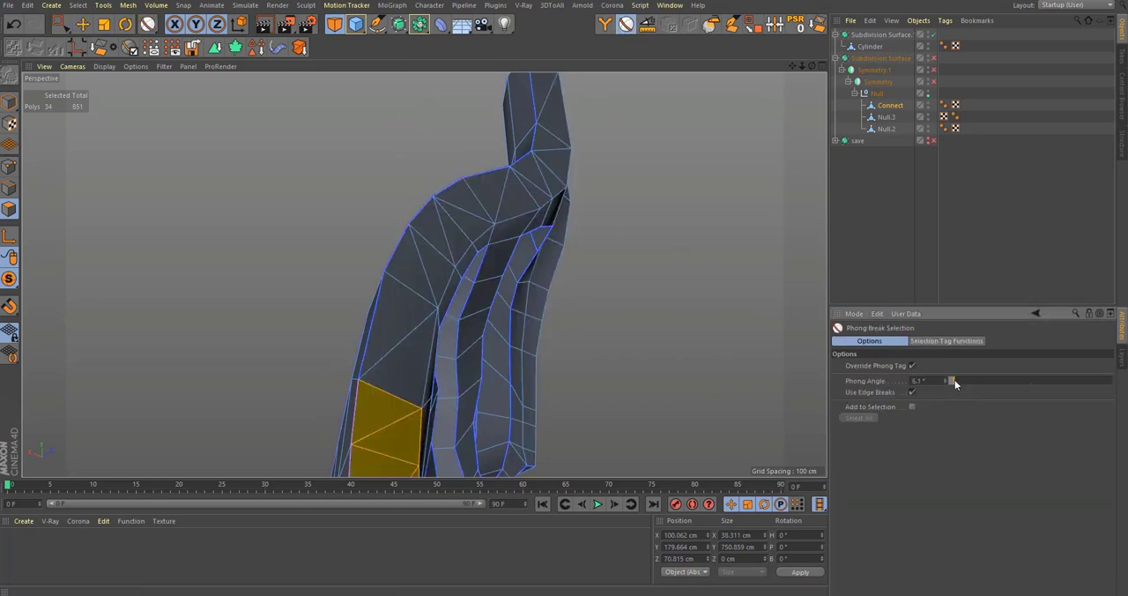
pyautogui.click(478, 202)
# Step: Delete the selected seam polygons from Connect and inspect the opened edge along the body
pyautogui.scroll(-7, 479, 204)
pyautogui.keyDown('alt'); pyautogui.moveTo(480, 313); pyautogui.dragTo(465, 114, button='middle'); pyautogui.keyUp('alt')
pyautogui.press('Delete')
pyautogui.keyDown('alt'); pyautogui.moveTo(460, 333); pyautogui.dragTo(348, 377); pyautogui.keyUp('alt')
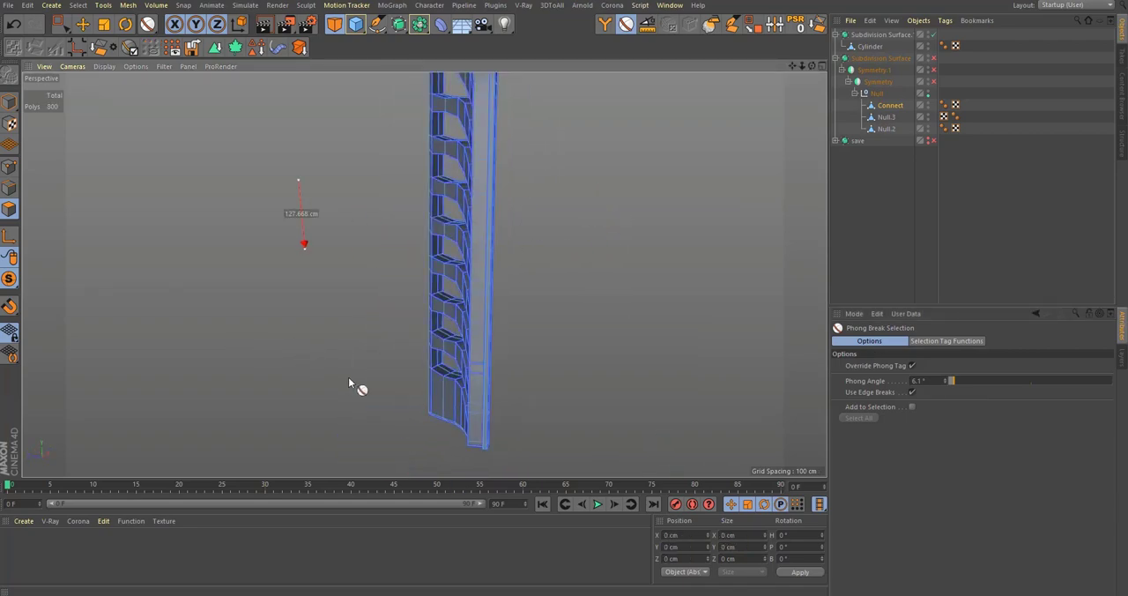
pyautogui.keyDown('alt'); pyautogui.moveTo(478, 389); pyautogui.dragTo(408, 370); pyautogui.keyUp('alt')
pyautogui.keyDown('alt'); pyautogui.moveTo(410, 184); pyautogui.dragTo(419, 397, button='middle'); pyautogui.keyUp('alt')
pyautogui.scroll(4, 442, 295)
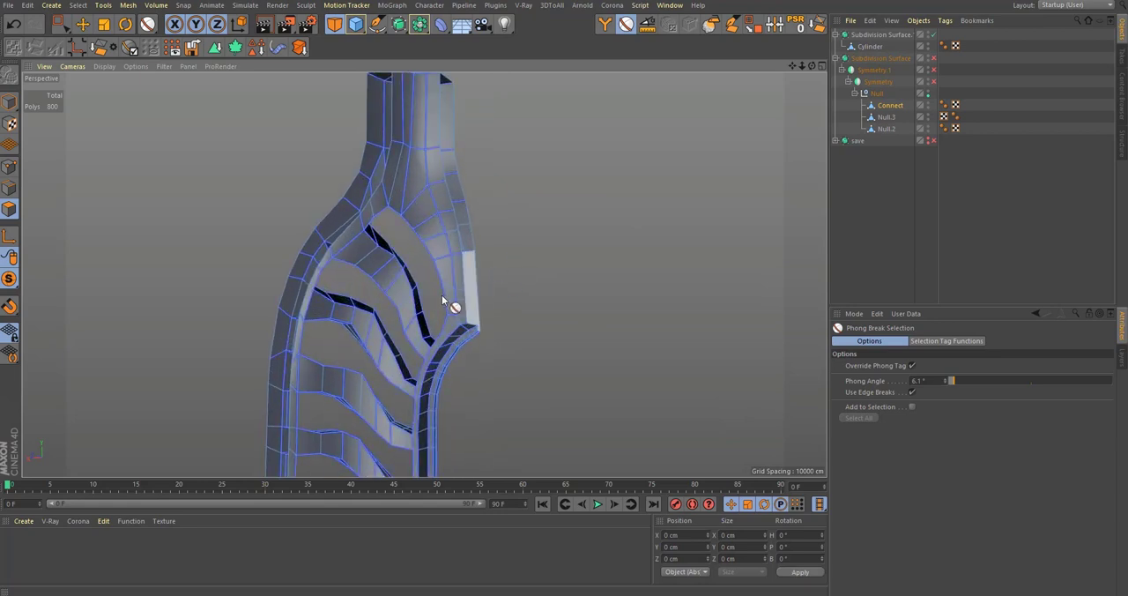
pyautogui.keyDown('alt'); pyautogui.moveTo(441, 294); pyautogui.dragTo(373, 301); pyautogui.keyUp('alt')
# Step: Turn off Viewport Solo, re-enable both Symmetry generators and the subdivision, and inspect the smoothed seam above the base
pyautogui.moveTo(5, 280); pyautogui.dragTo(72, 297)
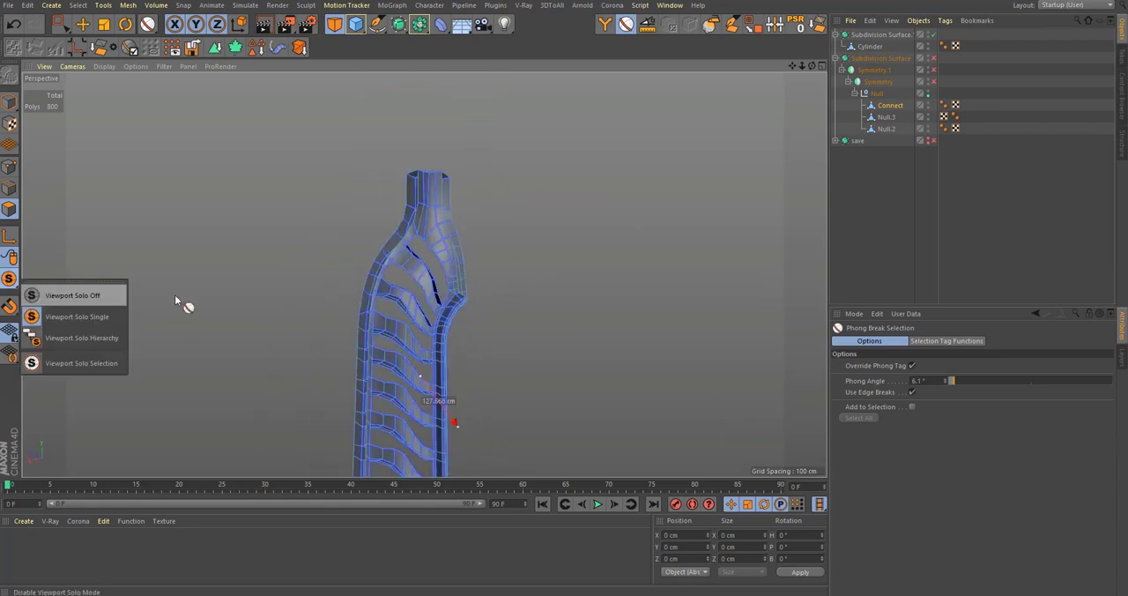
pyautogui.keyDown('alt'); pyautogui.moveTo(436, 325); pyautogui.dragTo(433, 202, button='middle'); pyautogui.keyUp('alt')
pyautogui.keyDown('alt'); pyautogui.moveTo(433, 202); pyautogui.dragTo(425, 273); pyautogui.keyUp('alt')
pyautogui.keyDown('alt'); pyautogui.moveTo(425, 273); pyautogui.dragTo(484, 131, button='middle'); pyautogui.keyUp('alt')
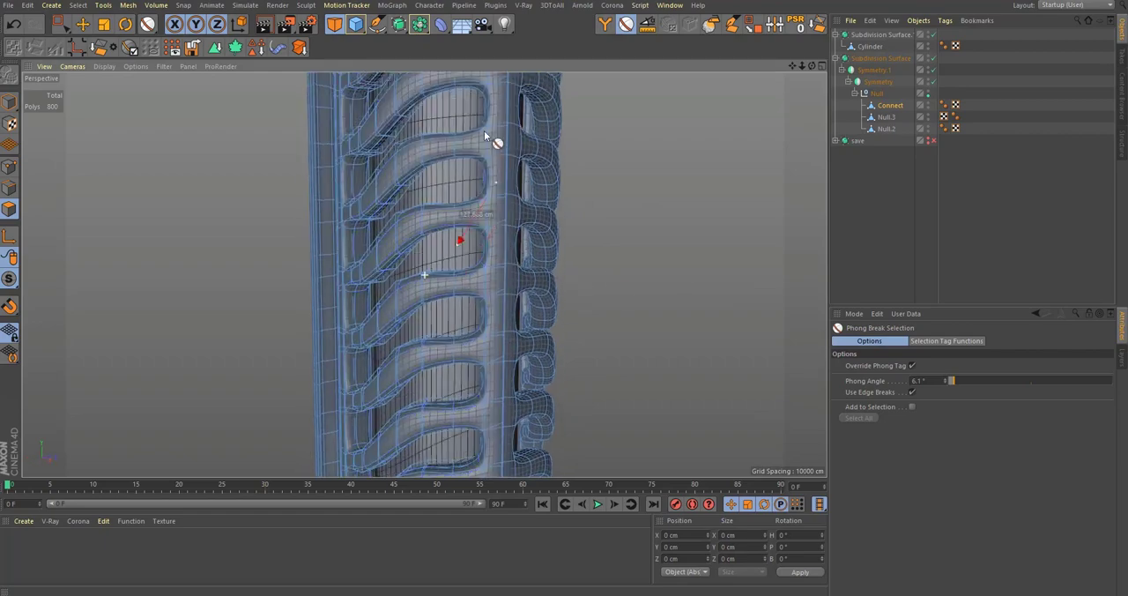
pyautogui.keyDown('alt'); pyautogui.moveTo(501, 441); pyautogui.dragTo(503, 306, button='middle'); pyautogui.keyUp('alt')
pyautogui.keyDown('alt'); pyautogui.moveTo(461, 354); pyautogui.dragTo(583, 280, button='right'); pyautogui.keyUp('alt')
pyautogui.keyDown('alt'); pyautogui.moveTo(564, 270); pyautogui.dragTo(521, 307); pyautogui.keyUp('alt')
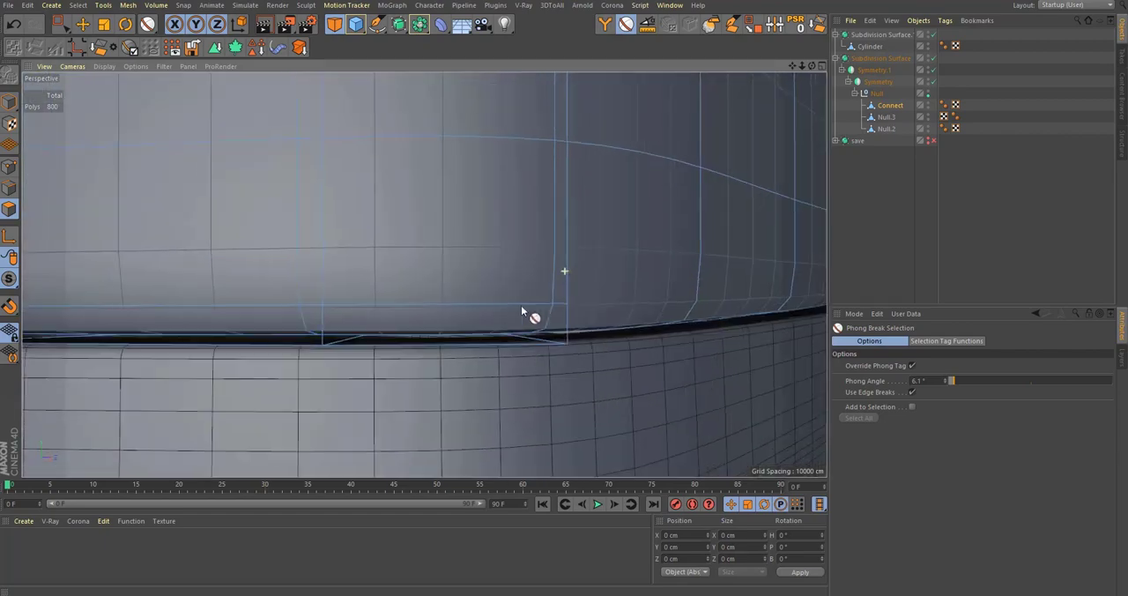
pyautogui.keyDown('alt'); pyautogui.moveTo(521, 307); pyautogui.dragTo(570, 287, button='right'); pyautogui.keyUp('alt')
# Step: Try adding a loop cut just above Connect's lower edge and check it under subdivision
pyautogui.press('k')
pyautogui.press('l')
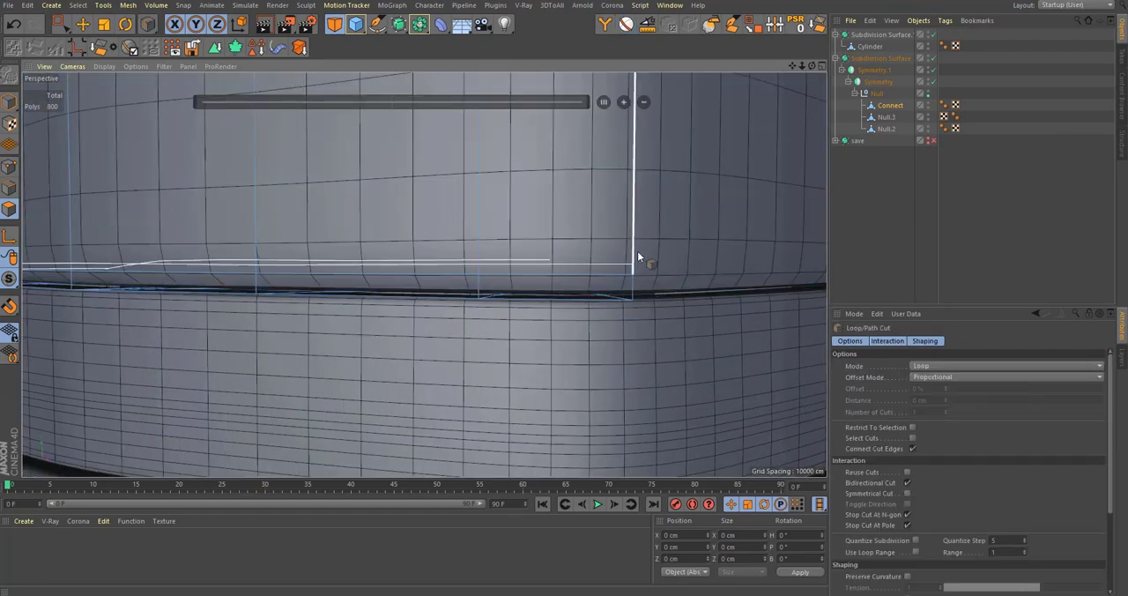
pyautogui.click(638, 251)
pyautogui.scroll(-5, 633, 253)
pyautogui.click(890, 225)
pyautogui.keyDown('alt'); pyautogui.moveTo(543, 281); pyautogui.dragTo(420, 273); pyautogui.keyUp('alt')
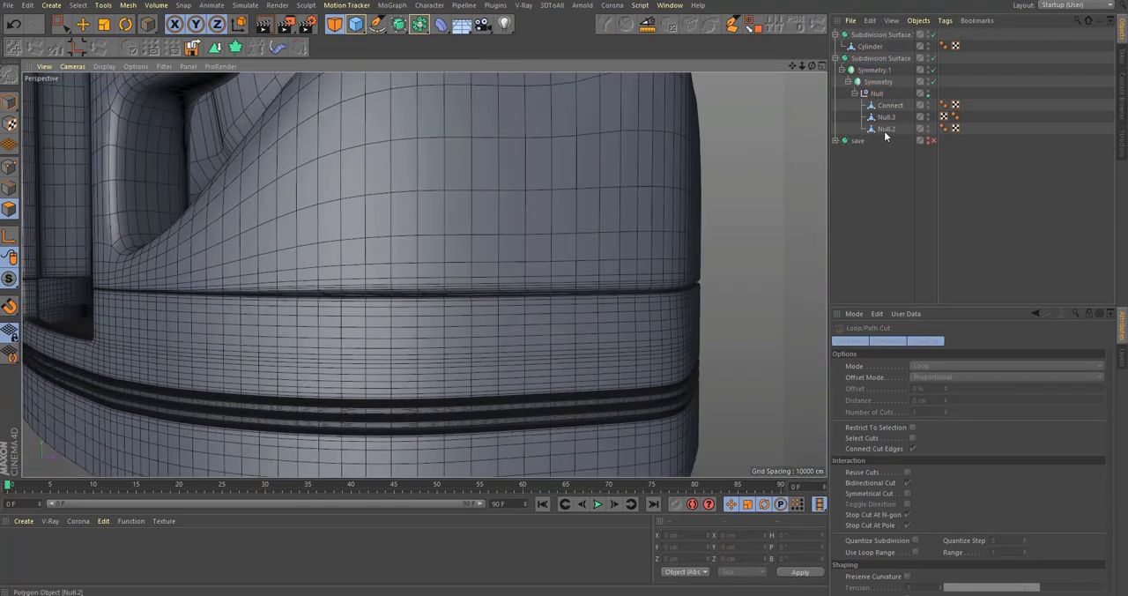
pyautogui.click(887, 107)
pyautogui.press('q')
pyautogui.keyDown('alt'); pyautogui.moveTo(609, 261); pyautogui.dragTo(571, 267); pyautogui.keyUp('alt')
pyautogui.hotkey('ctrl', 'z')
# Step: Flatten the selected edge loop near Connect's lower border to 0 cm height in the Front view
pyautogui.keyDown('alt'); pyautogui.moveTo(643, 279); pyautogui.dragTo(693, 275, button='right'); pyautogui.keyUp('alt')
pyautogui.keyDown('alt'); pyautogui.moveTo(668, 279); pyautogui.dragTo(647, 287); pyautogui.keyUp('alt')
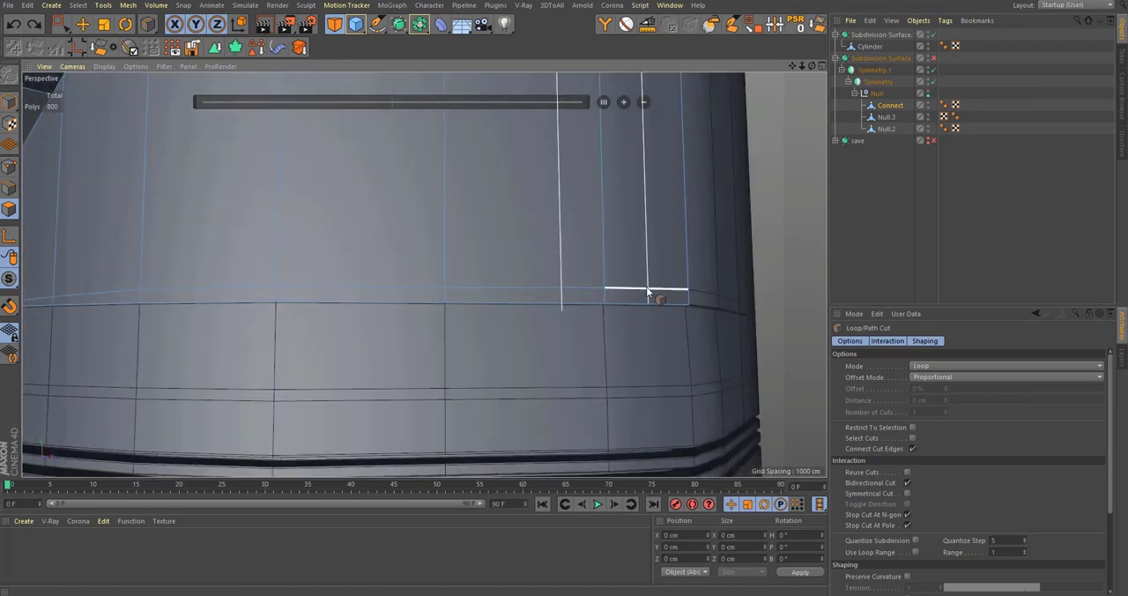
pyautogui.scroll(-1, 646, 286)
pyautogui.click(10, 188)
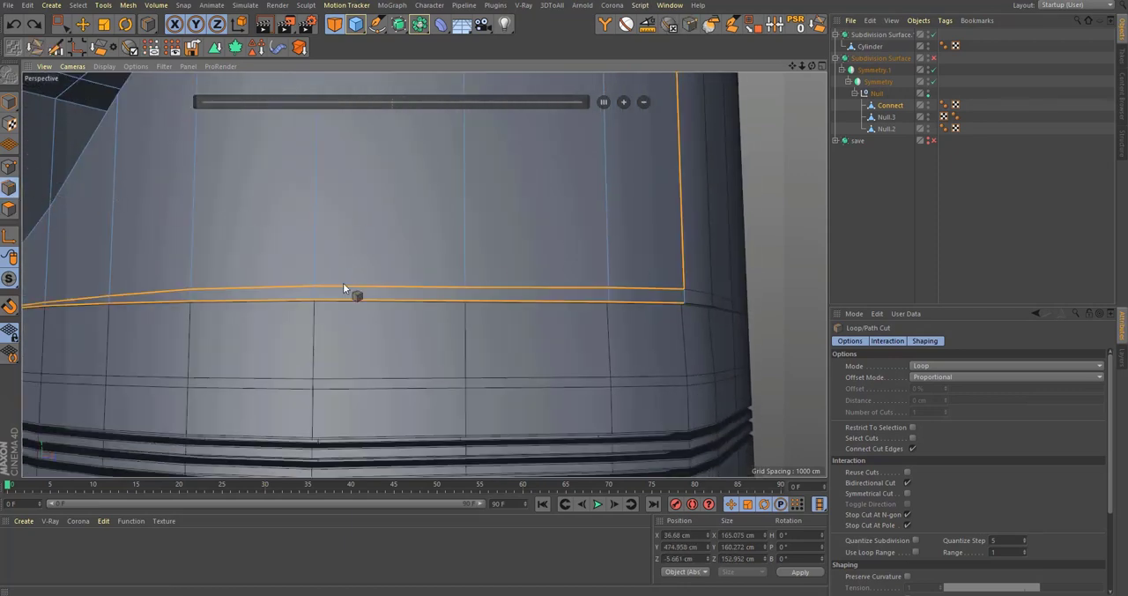
pyautogui.press('r')
pyautogui.middleClick(597, 287)
pyautogui.middleClick(592, 395)
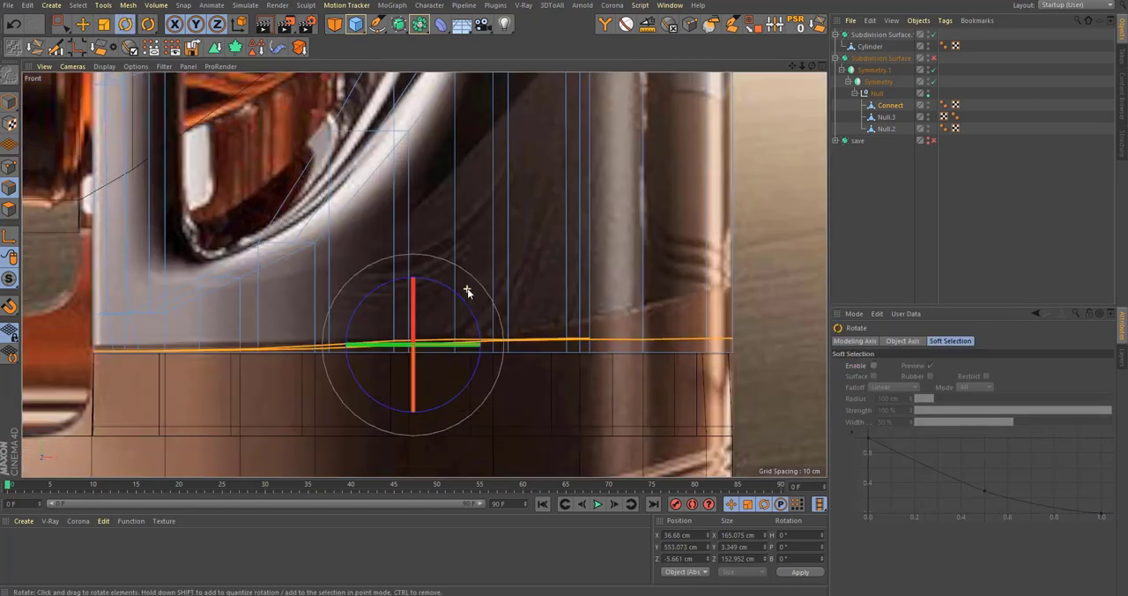
pyautogui.press('t')
pyautogui.moveTo(414, 451); pyautogui.dragTo(419, 354)
pyautogui.scroll(3, 406, 324)
pyautogui.keyDown('alt'); pyautogui.moveTo(407, 322); pyautogui.dragTo(445, 324, button='right'); pyautogui.keyUp('alt')
# Step: Lower the flattened edge loop closer to Connect's bottom border, to about 554.25 cm in Y, and re-enable smoothing
pyautogui.press('e')
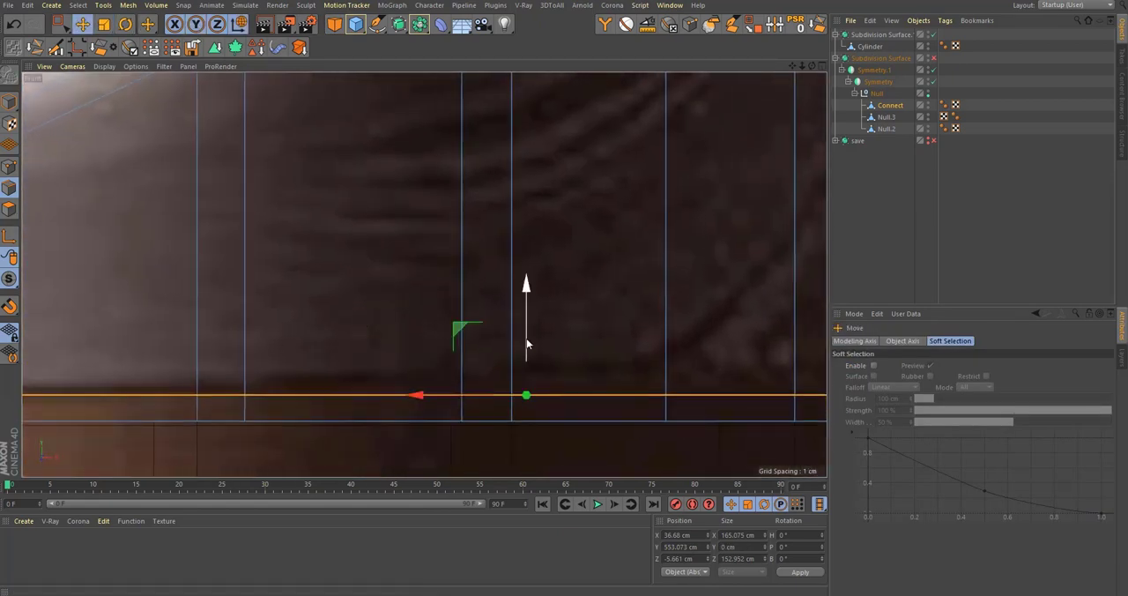
pyautogui.moveTo(528, 340); pyautogui.dragTo(531, 355)
pyautogui.press('q')
pyautogui.middleClick(666, 259)
pyautogui.middleClick(324, 220)
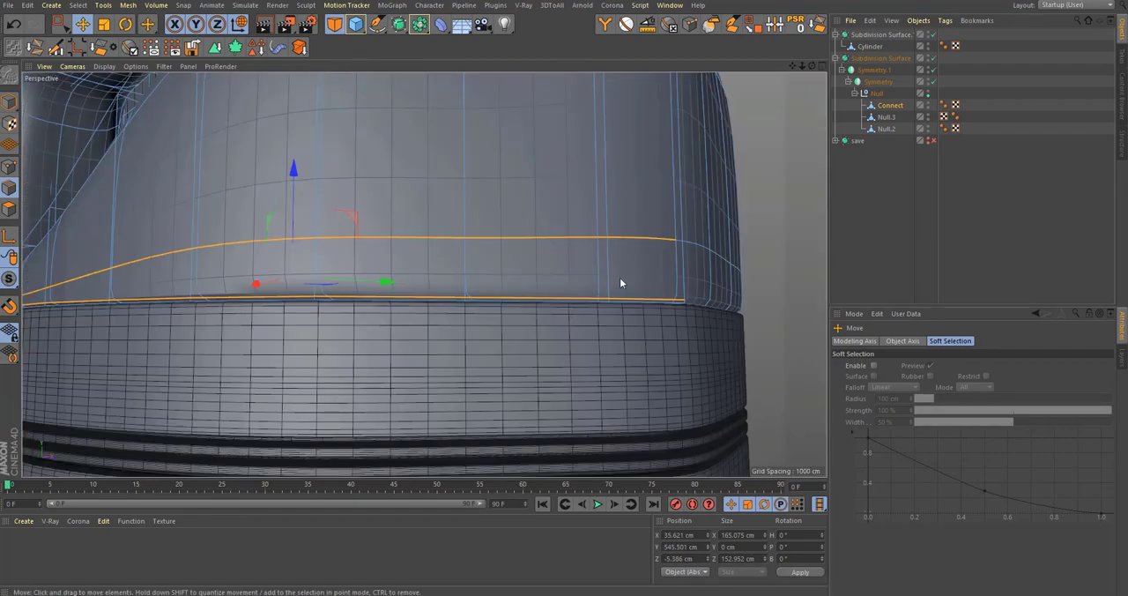
# Step: Deselect everything, set the display to Gouraud Shading, and examine the seam between the ribbed body and the base
pyautogui.click(868, 216)
pyautogui.keyDown('alt'); pyautogui.moveTo(614, 256); pyautogui.dragTo(626, 279); pyautogui.keyUp('alt')
pyautogui.keyDown('alt'); pyautogui.moveTo(627, 279); pyautogui.dragTo(538, 301, button='right'); pyautogui.keyUp('alt')
pyautogui.keyDown('alt'); pyautogui.moveTo(308, 302); pyautogui.dragTo(369, 300); pyautogui.keyUp('alt')
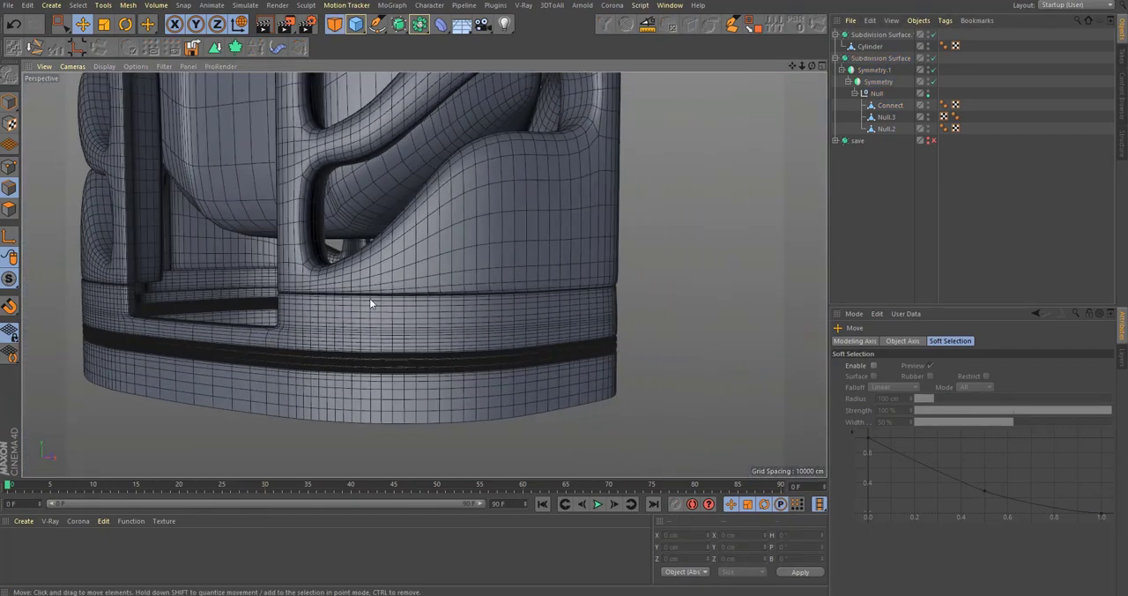
pyautogui.keyDown('alt'); pyautogui.moveTo(370, 300); pyautogui.dragTo(403, 312, button='middle'); pyautogui.keyUp('alt')
pyautogui.click(104, 67)
pyautogui.click(121, 86)
pyautogui.keyDown('alt'); pyautogui.moveTo(581, 267); pyautogui.dragTo(615, 264); pyautogui.keyUp('alt')
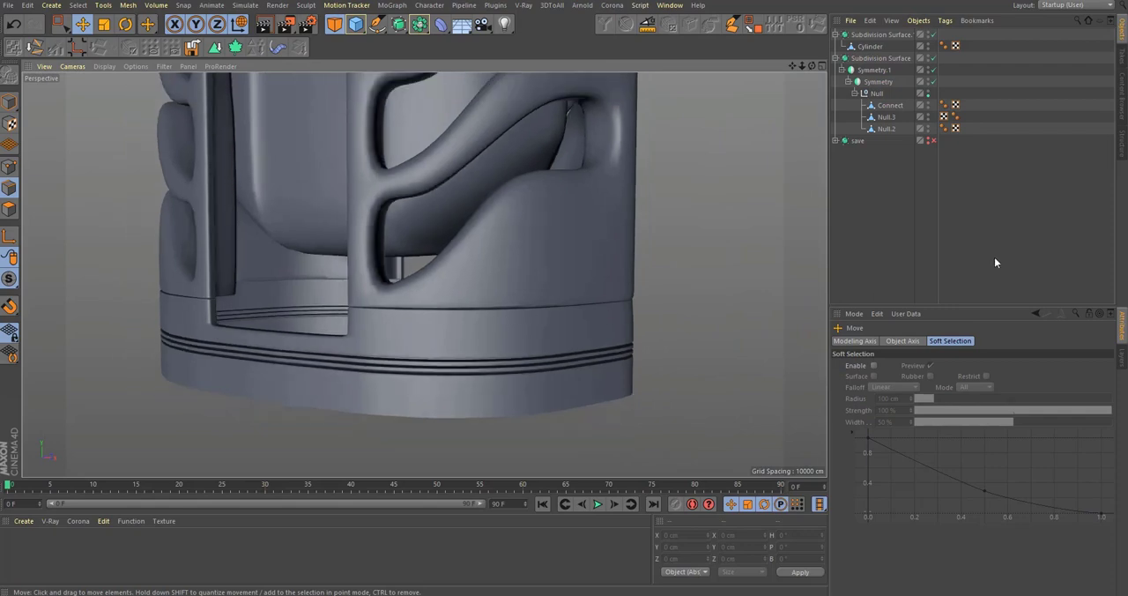
pyautogui.click(994, 257)
pyautogui.keyDown('alt'); pyautogui.moveTo(478, 275); pyautogui.dragTo(458, 304, button='right'); pyautogui.keyUp('alt')
pyautogui.moveTo(457, 305)
pyautogui.keyDown('alt'); pyautogui.mouseDown()
pyautogui.moveTo(543, 319)
pyautogui.moveTo(563, 348)
pyautogui.moveTo(552, 239)
pyautogui.moveTo(570, 222)
pyautogui.mouseUp(); pyautogui.keyUp('alt')
pyautogui.scroll(8, 527, 232)
# Step: Select Connect, turn off its smoothing, and isolate it with Viewport Solo Single to show its underside
pyautogui.click(886, 128)
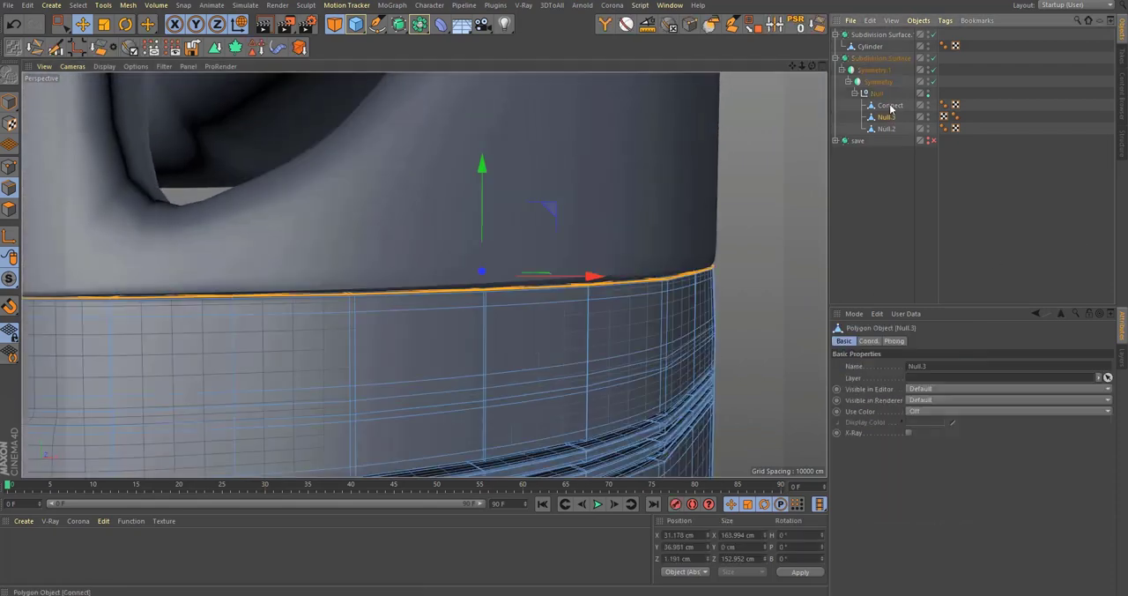
pyautogui.click(891, 105)
pyautogui.press('q')
pyautogui.scroll(4, 580, 280)
pyautogui.keyDown('alt'); pyautogui.moveTo(634, 277); pyautogui.dragTo(370, 304); pyautogui.keyUp('alt')
pyautogui.moveTo(10, 279); pyautogui.dragTo(49, 324)
pyautogui.keyDown('alt'); pyautogui.moveTo(516, 353); pyautogui.dragTo(494, 335); pyautogui.keyUp('alt')
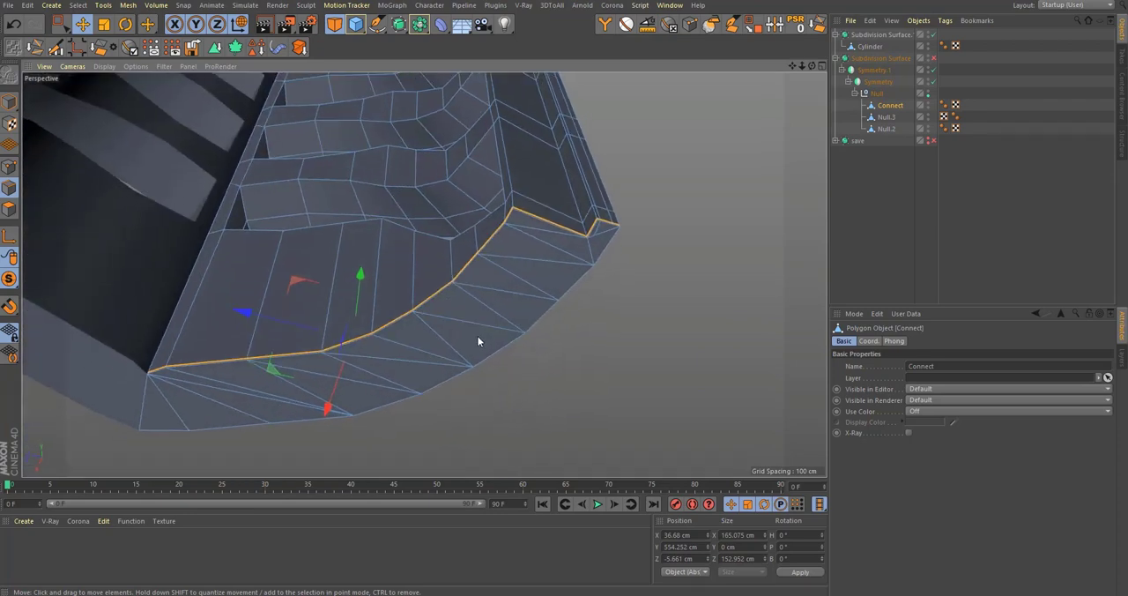
# Step: Line-cut a supporting edge across Connect's underside polygons, following just inside the outer lower border
pyautogui.press('k')
pyautogui.press('l')
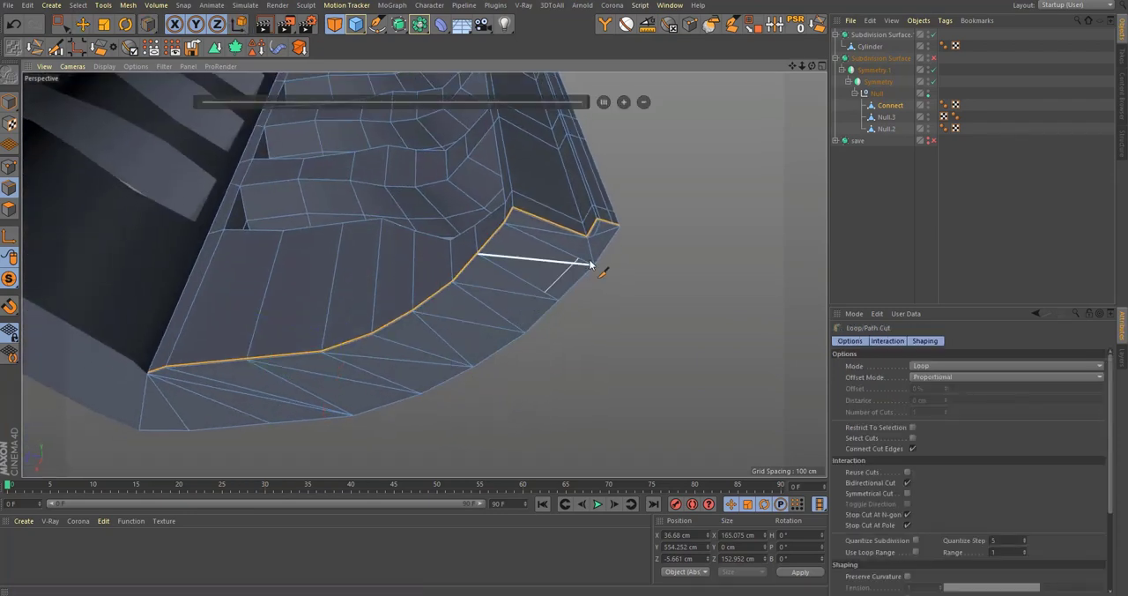
pyautogui.press('k')
pyautogui.press('k')
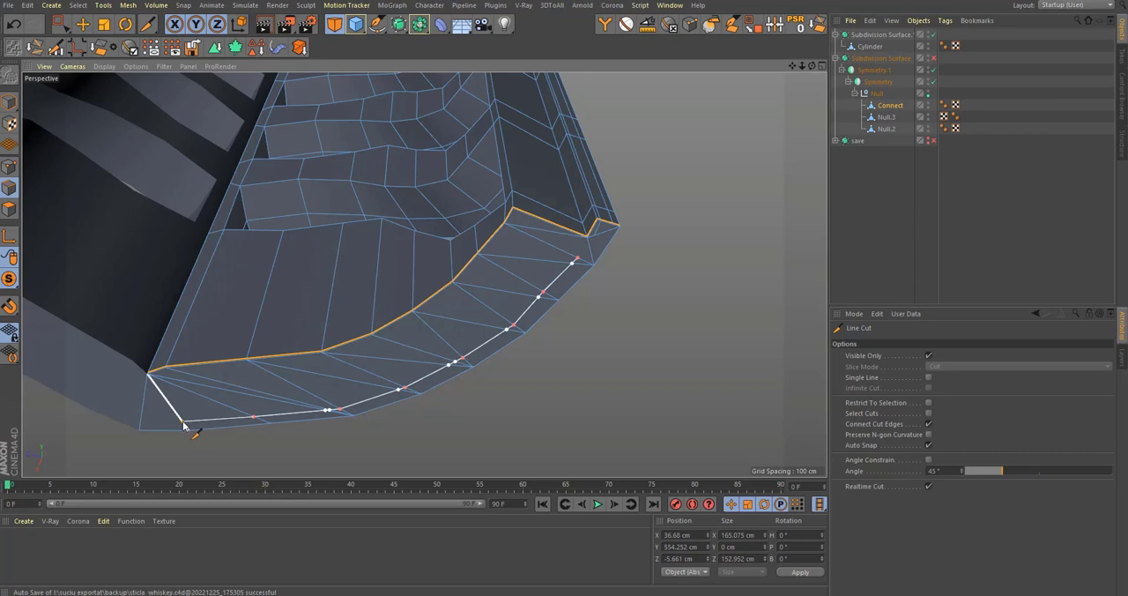
pyautogui.click(143, 426)
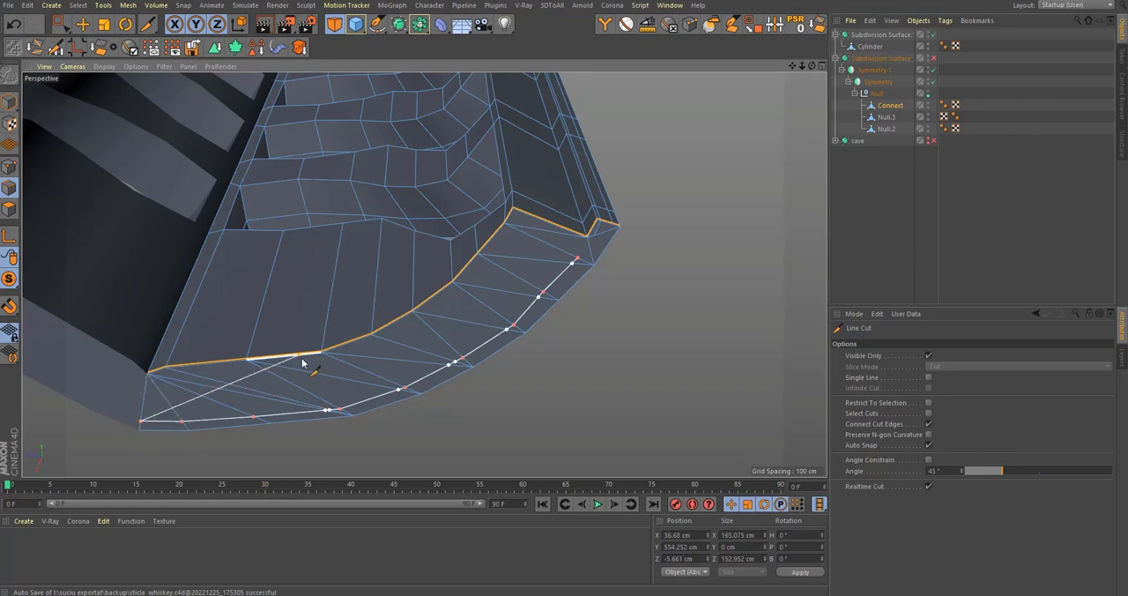
pyautogui.press('Escape')
# Step: Re-enable smoothing, turn off Viewport Solo, and deselect Connect after checking its lower edge
pyautogui.press('q')
pyautogui.keyDown('alt'); pyautogui.moveTo(467, 321); pyautogui.dragTo(282, 270); pyautogui.keyUp('alt')
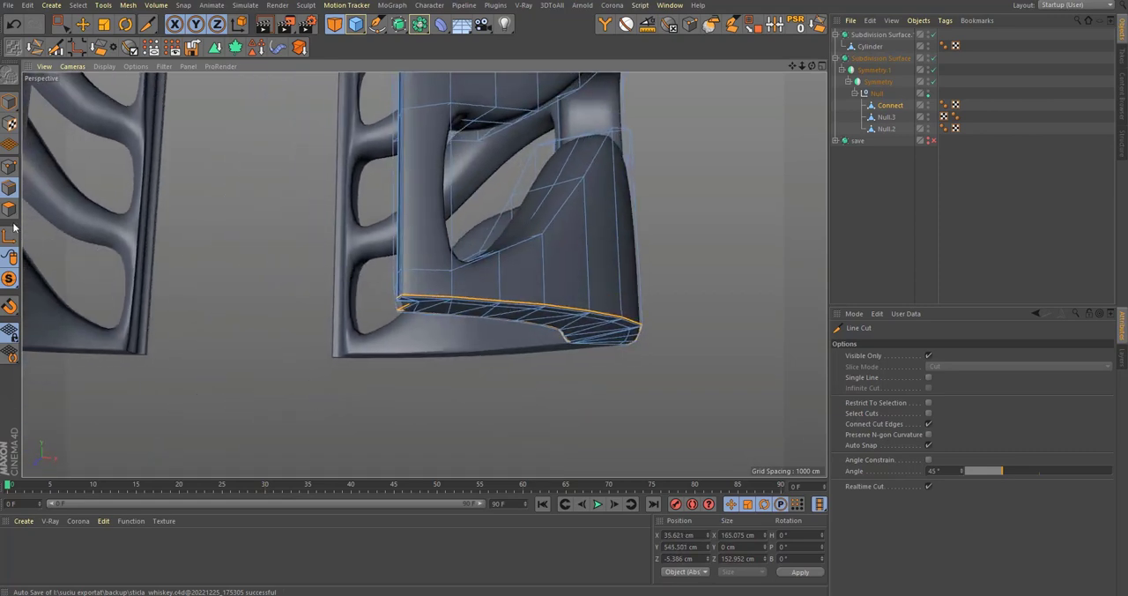
pyautogui.moveTo(13, 285); pyautogui.dragTo(59, 297)
pyautogui.scroll(6, 670, 322)
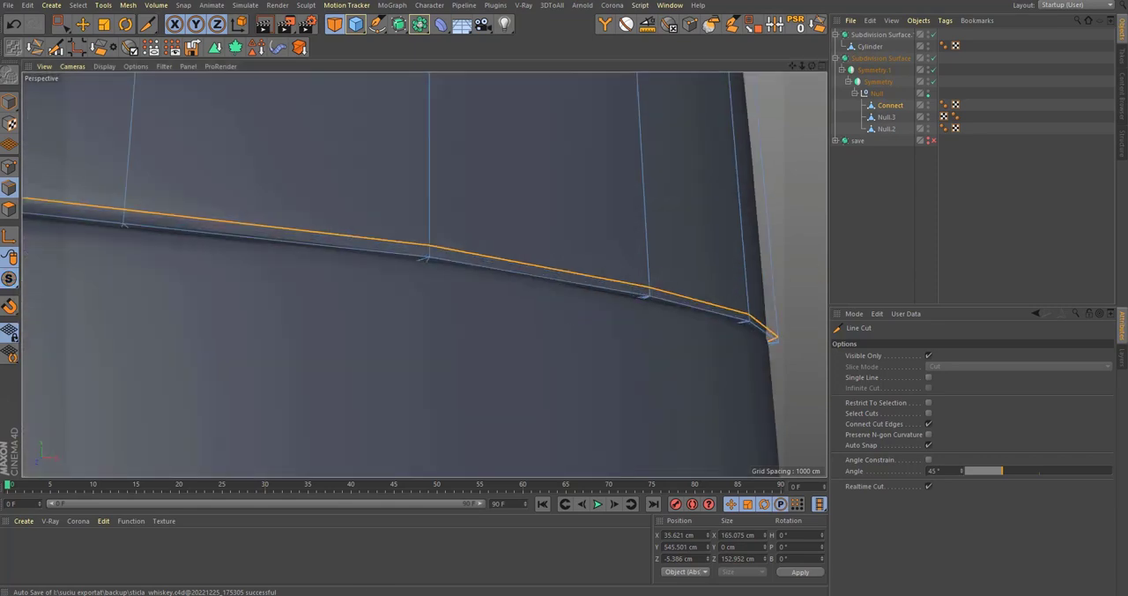
pyautogui.click(946, 239)
# Step: Examine the smoothed bottle's ribs, base and overall shape from the front, and select Connect
pyautogui.scroll(-8, 651, 262)
pyautogui.keyDown('alt'); pyautogui.moveTo(557, 317); pyautogui.dragTo(586, 286); pyautogui.keyUp('alt')
pyautogui.scroll(-10, 556, 318)
pyautogui.keyDown('alt'); pyautogui.moveTo(510, 318); pyautogui.dragTo(486, 388, button='middle'); pyautogui.keyUp('alt')
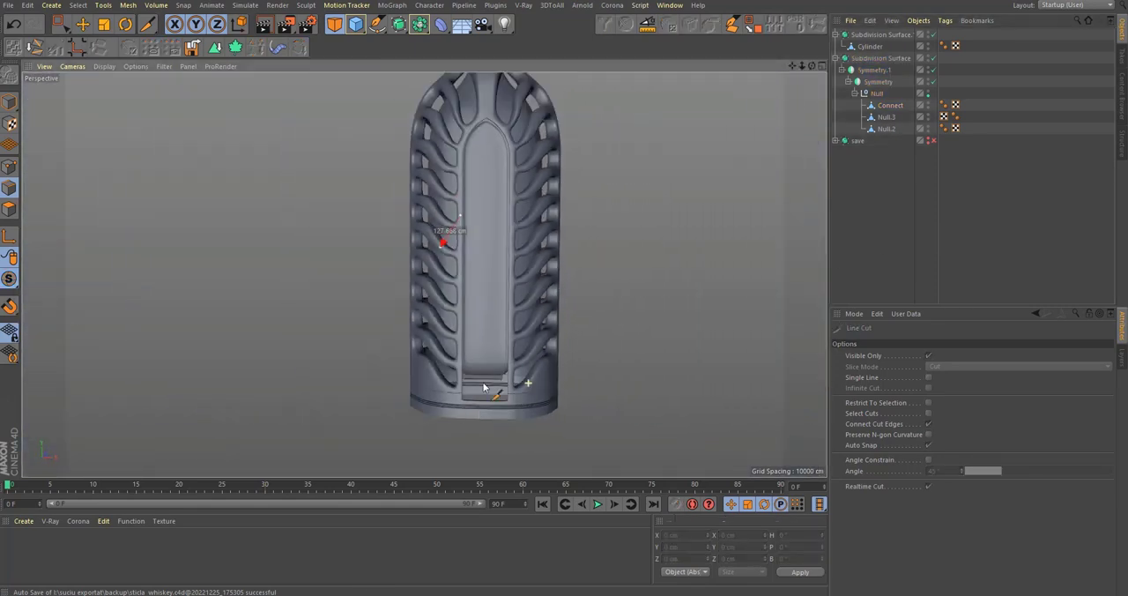
pyautogui.keyDown('alt'); pyautogui.moveTo(497, 252); pyautogui.dragTo(476, 305, button='middle'); pyautogui.keyUp('alt')
pyautogui.scroll(-4, 520, 337)
pyautogui.keyDown('alt'); pyautogui.moveTo(476, 305); pyautogui.dragTo(515, 305); pyautogui.keyUp('alt')
pyautogui.scroll(6, 529, 379)
pyautogui.keyDown('alt'); pyautogui.moveTo(574, 379); pyautogui.dragTo(504, 398); pyautogui.keyUp('alt')
pyautogui.scroll(-8, 504, 398)
pyautogui.keyDown('alt'); pyautogui.moveTo(452, 313); pyautogui.dragTo(452, 363, button='middle'); pyautogui.keyUp('alt')
pyautogui.keyDown('alt'); pyautogui.moveTo(504, 305); pyautogui.dragTo(521, 307); pyautogui.keyUp('alt')
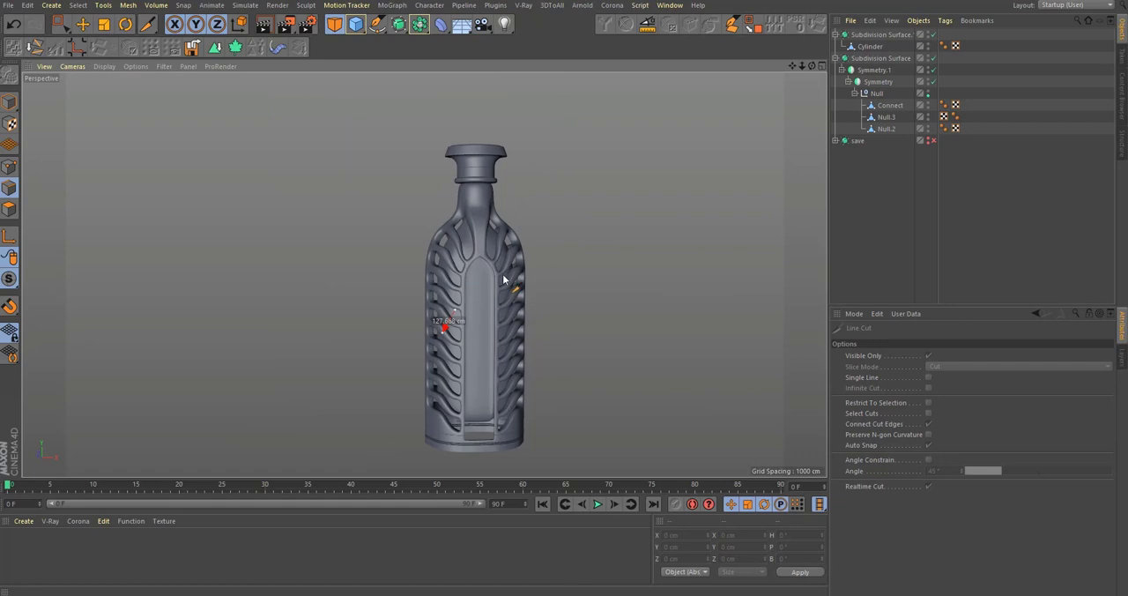
pyautogui.click(886, 129)
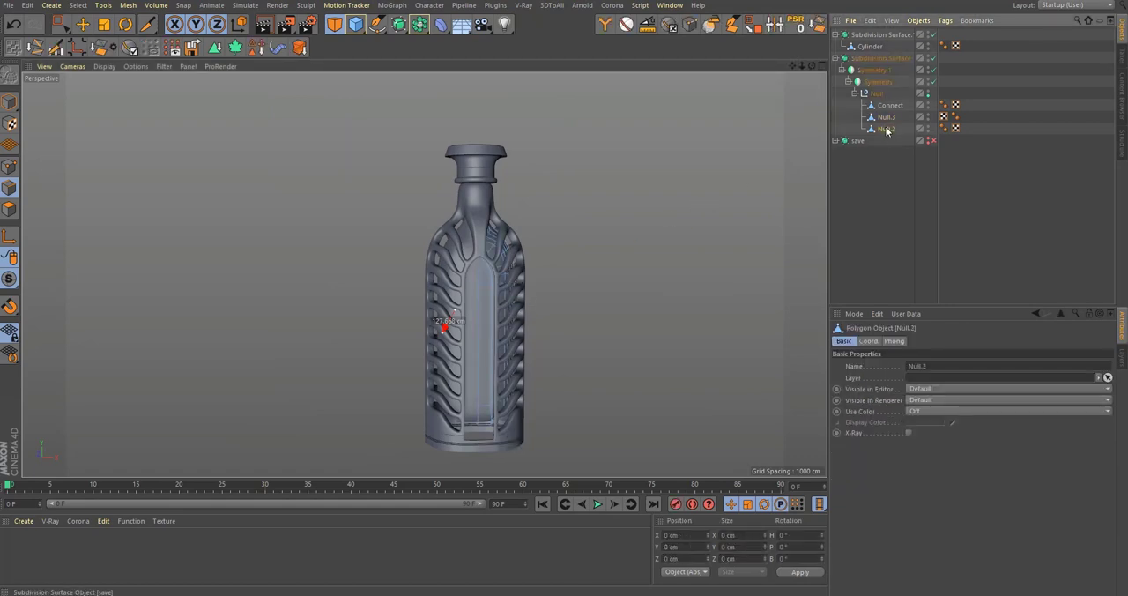
pyautogui.click(890, 106)
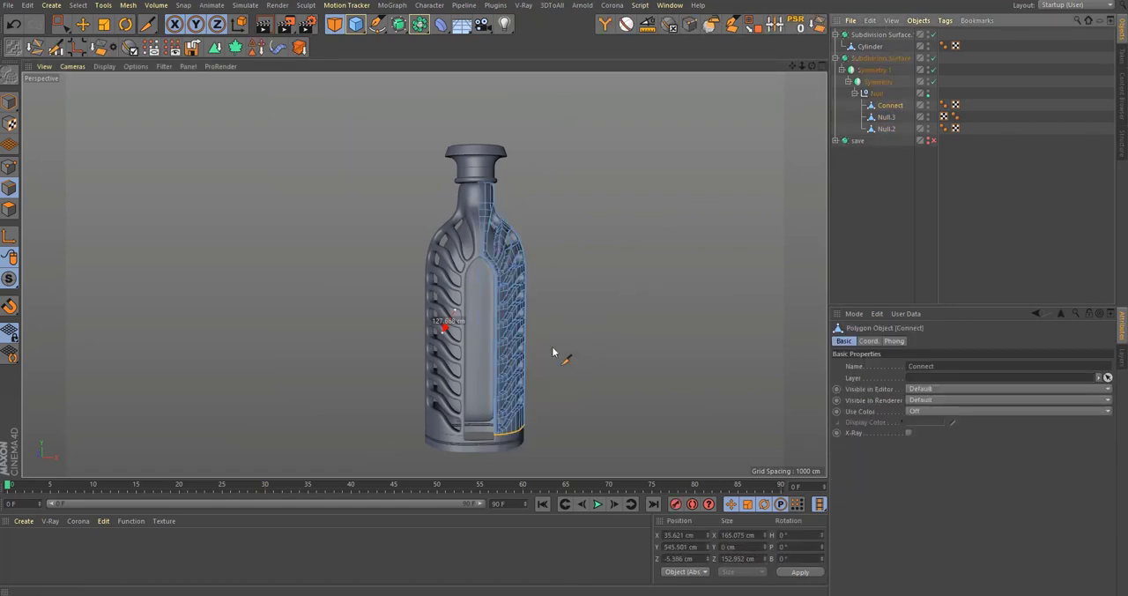
# Step: Select Null.3, the bottle's base ring, and turn off smoothing on its parent Subdivision Surface
pyautogui.keyDown('alt'); pyautogui.moveTo(487, 434); pyautogui.dragTo(498, 345, button='middle'); pyautogui.keyUp('alt')
pyautogui.keyDown('alt'); pyautogui.moveTo(498, 345); pyautogui.dragTo(650, 256, button='right'); pyautogui.keyUp('alt')
pyautogui.click(884, 117)
pyautogui.click(892, 141)
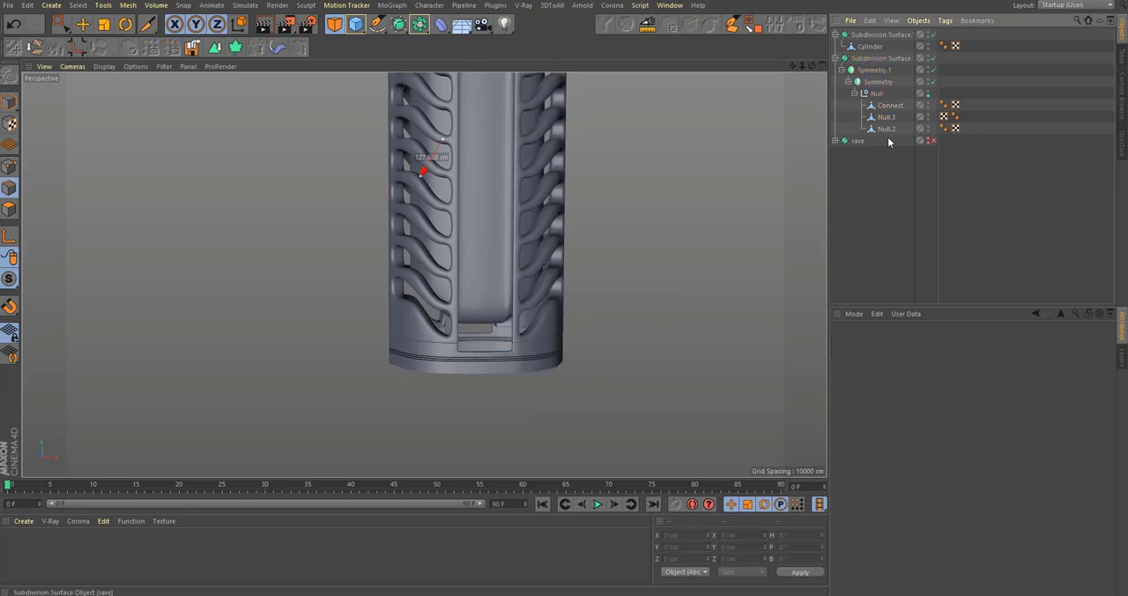
pyautogui.click(889, 106)
pyautogui.click(882, 130)
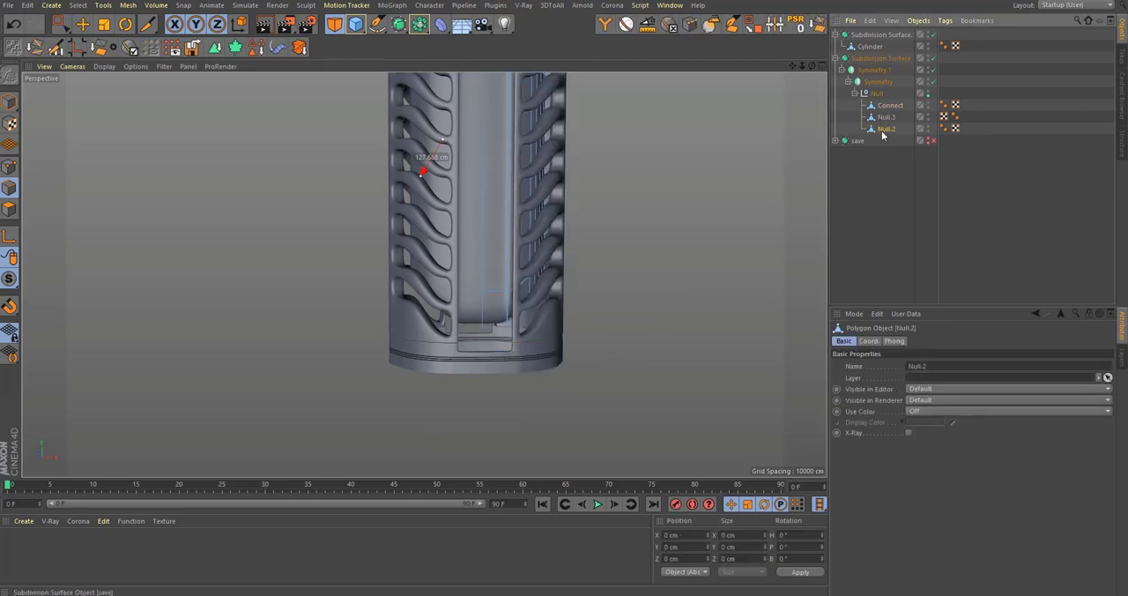
pyautogui.click(884, 117)
pyautogui.scroll(6, 516, 371)
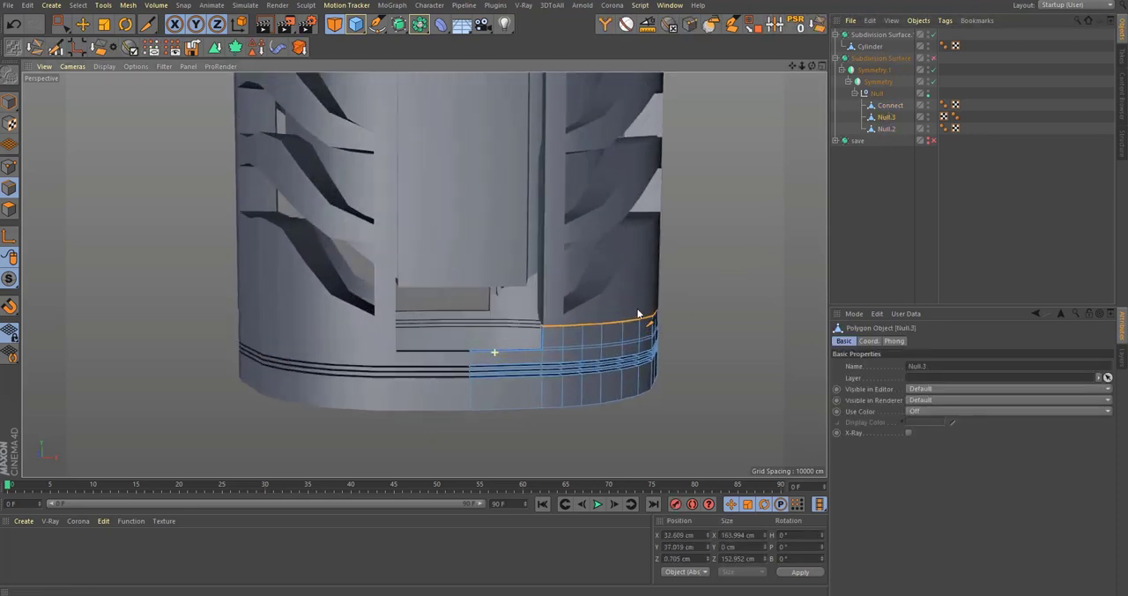
pyautogui.keyDown('alt'); pyautogui.moveTo(547, 423); pyautogui.dragTo(579, 272, button='middle'); pyautogui.keyUp('alt')
pyautogui.keyDown('alt'); pyautogui.moveTo(579, 272); pyautogui.dragTo(138, 208); pyautogui.keyUp('alt')
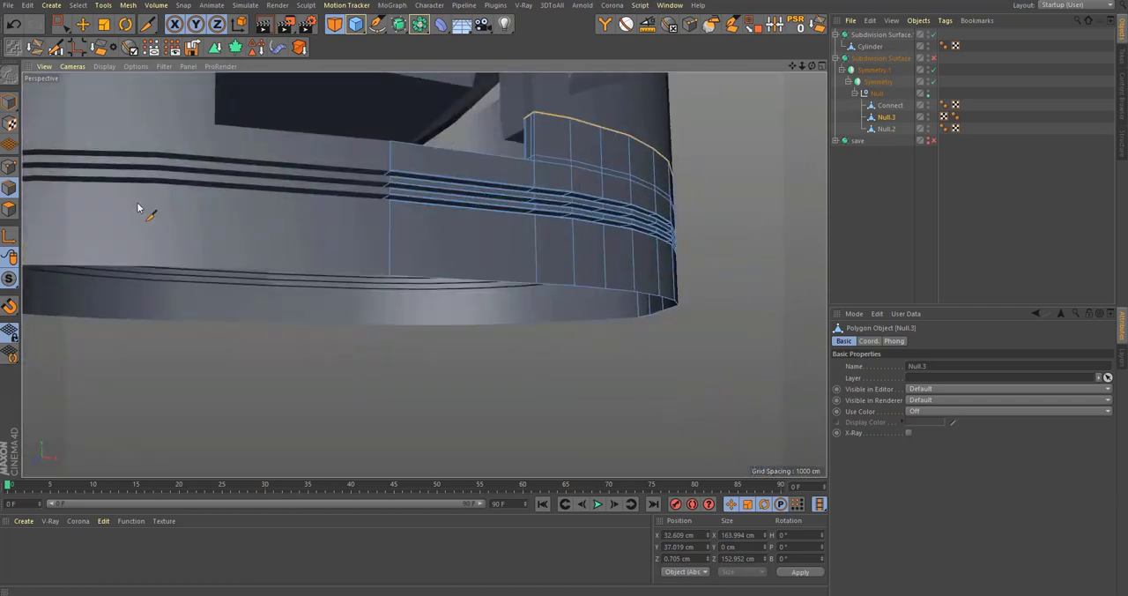
# Step: Duplicate the bottle's Subdivision Surface group below the save group as a hidden, disabled backup and collapse it
pyautogui.click(881, 58)
pyautogui.keyDown('ctrl'); pyautogui.moveTo(878, 141); pyautogui.dragTo(867, 151); pyautogui.keyUp('ctrl')
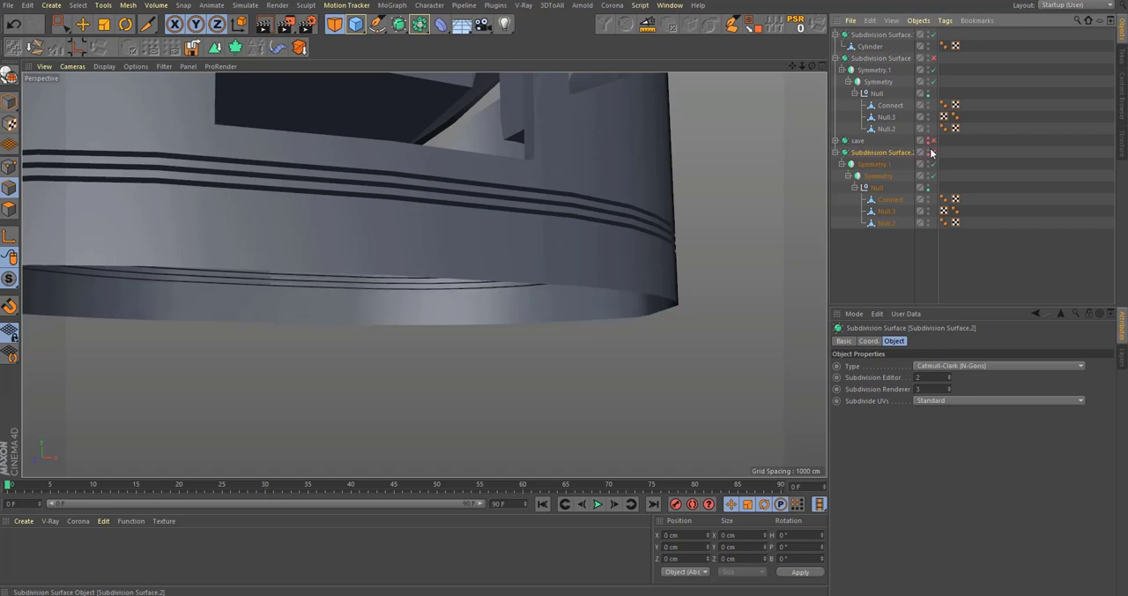
pyautogui.click(836, 154)
# Step: Make Symmetry.1 and the nested Symmetry object editable so the mirrored bottle parts become real geometry
pyautogui.click(889, 117)
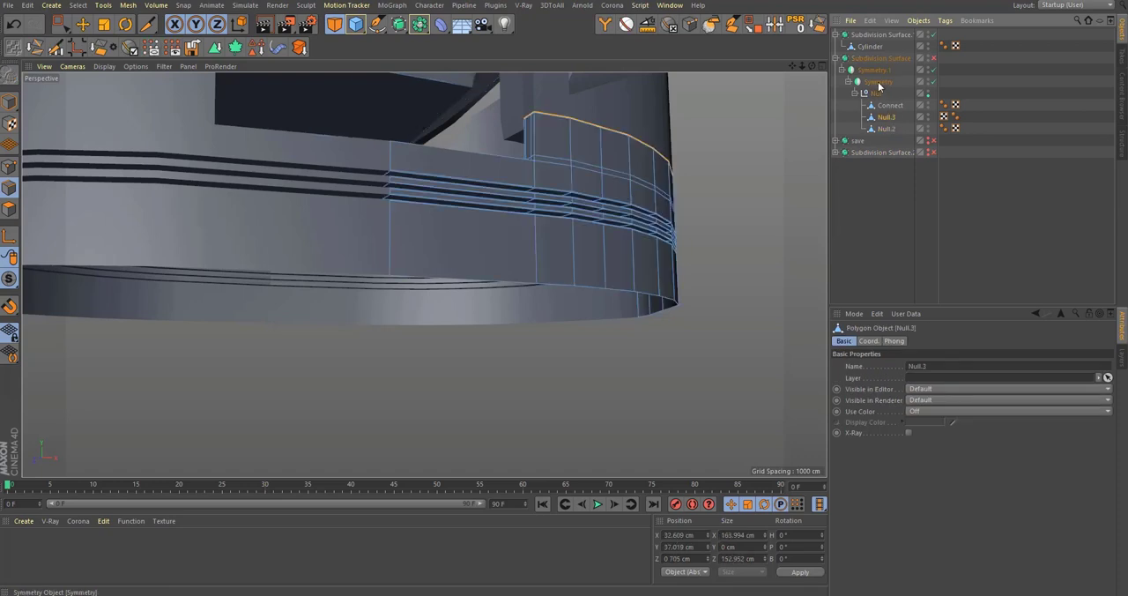
pyautogui.click(878, 82)
pyautogui.click(877, 71)
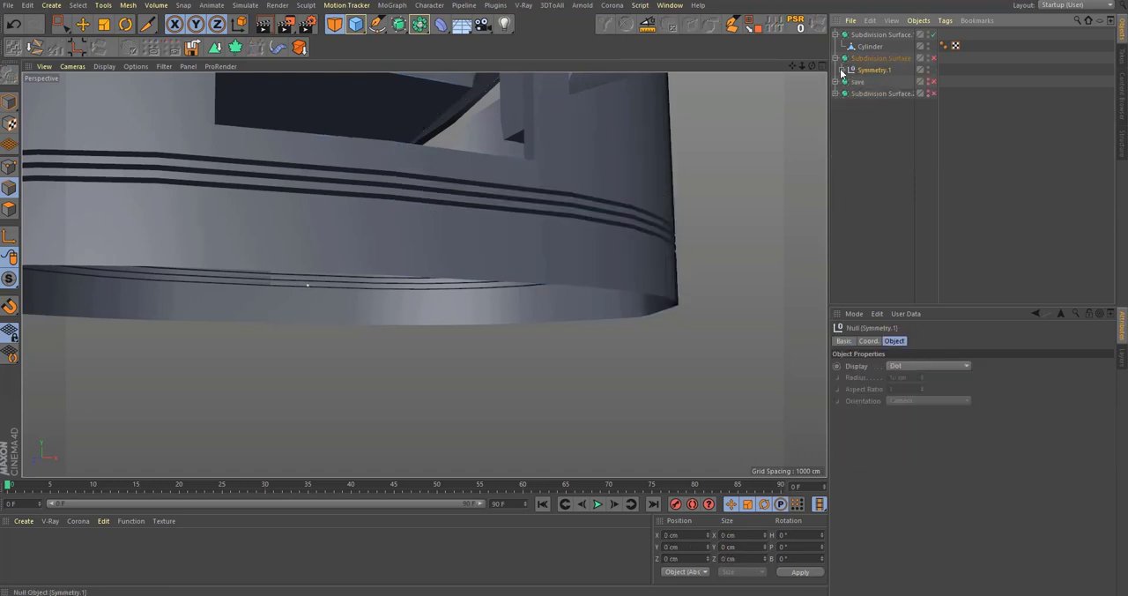
pyautogui.click(842, 69)
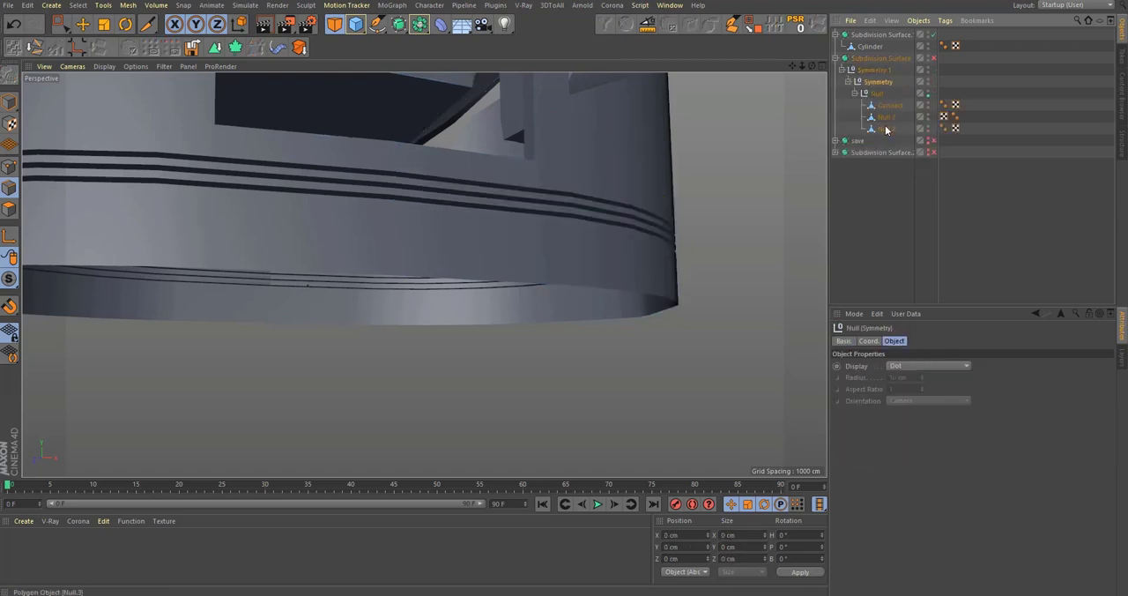
# Step: Loop-select Null.3's open lower border with Select Boundary Loop enabled and extrude it inward by scaling to about 419 by 285 cm
pyautogui.click(887, 116)
pyautogui.keyDown('alt'); pyautogui.moveTo(570, 214); pyautogui.dragTo(165, 256); pyautogui.keyUp('alt')
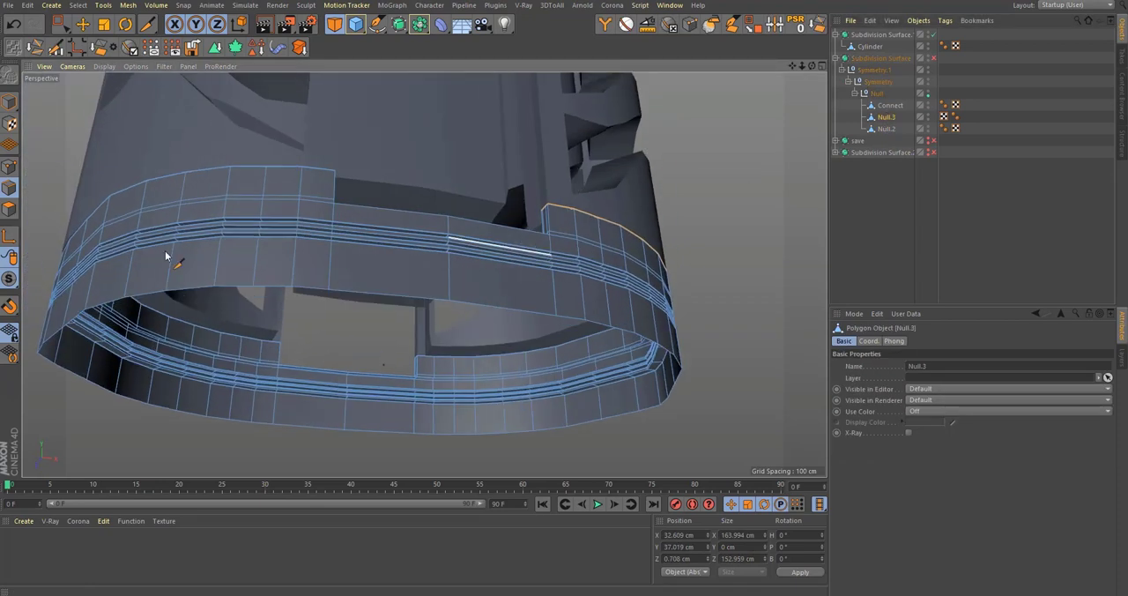
pyautogui.press('u')
pyautogui.press('l')
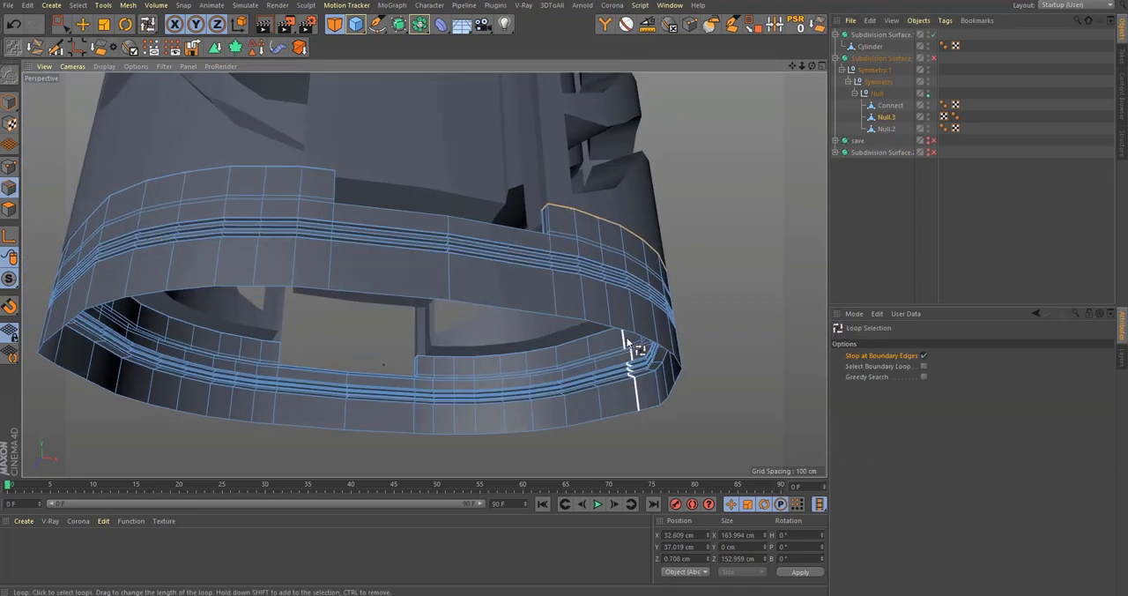
pyautogui.click(924, 355)
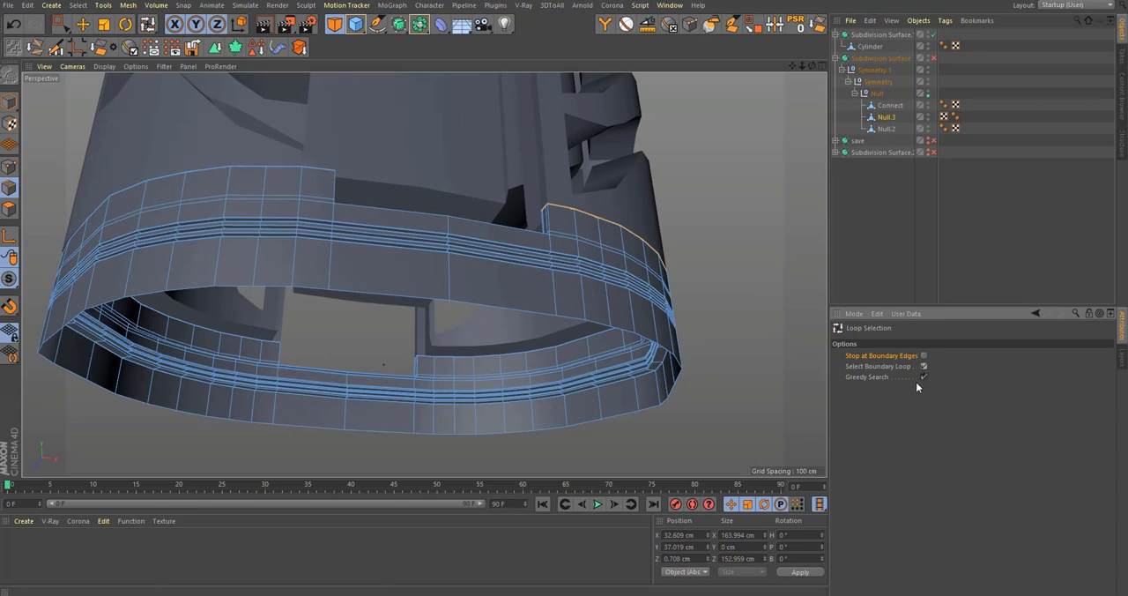
pyautogui.click(629, 326)
pyautogui.keyDown('alt'); pyautogui.moveTo(630, 326); pyautogui.dragTo(592, 250); pyautogui.keyUp('alt')
pyautogui.press('t')
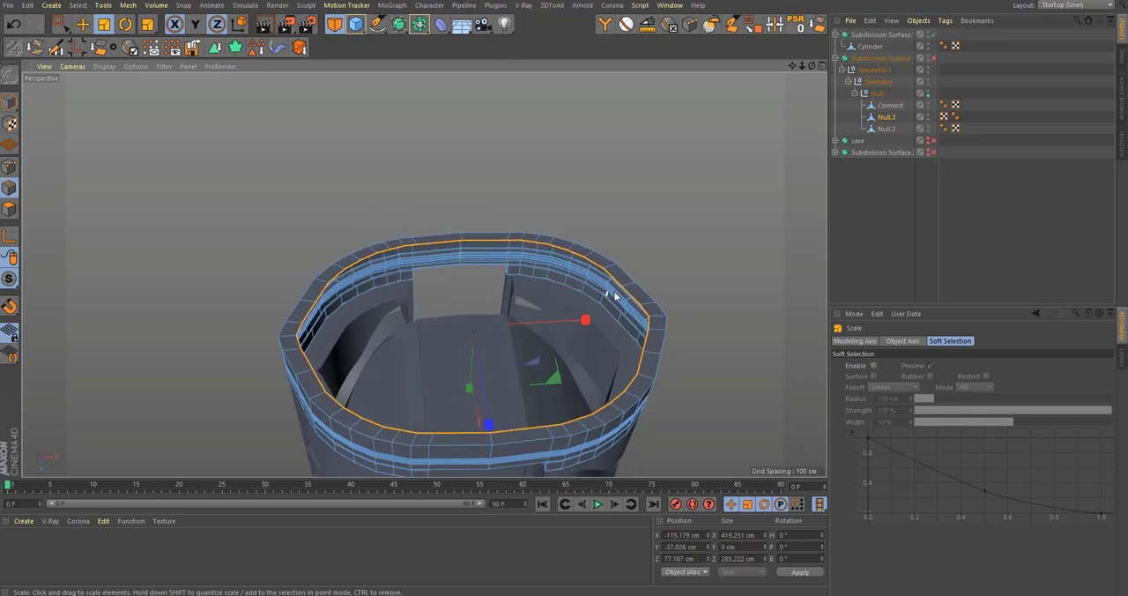
# Step: Try to run the Points2Circle script on the base's inner edge loop
pyautogui.scroll(1, 613, 294)
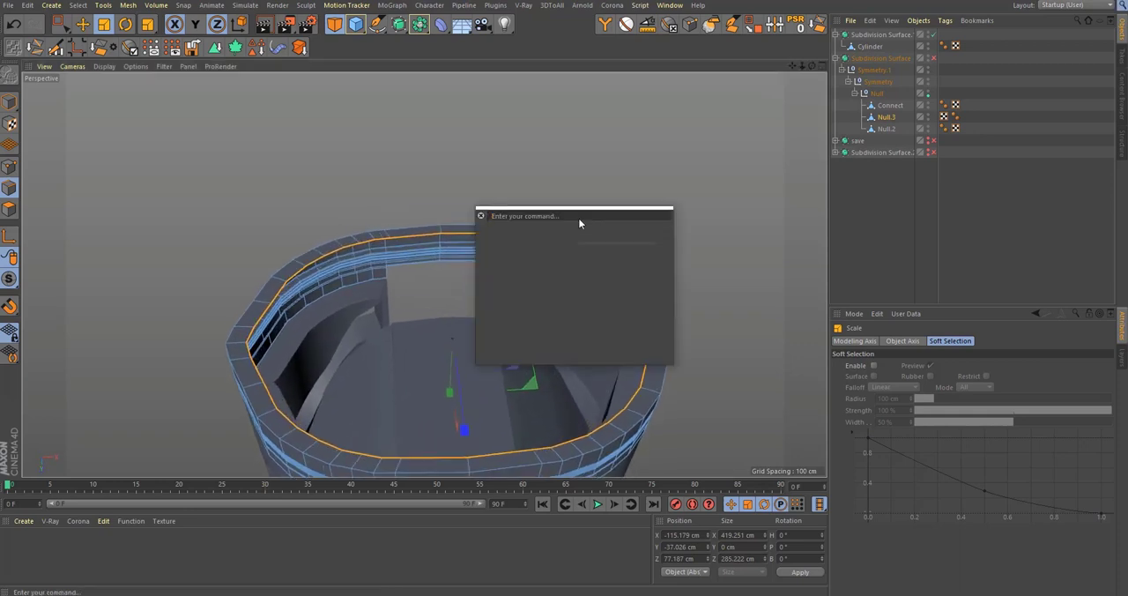
pyautogui.write('points t')
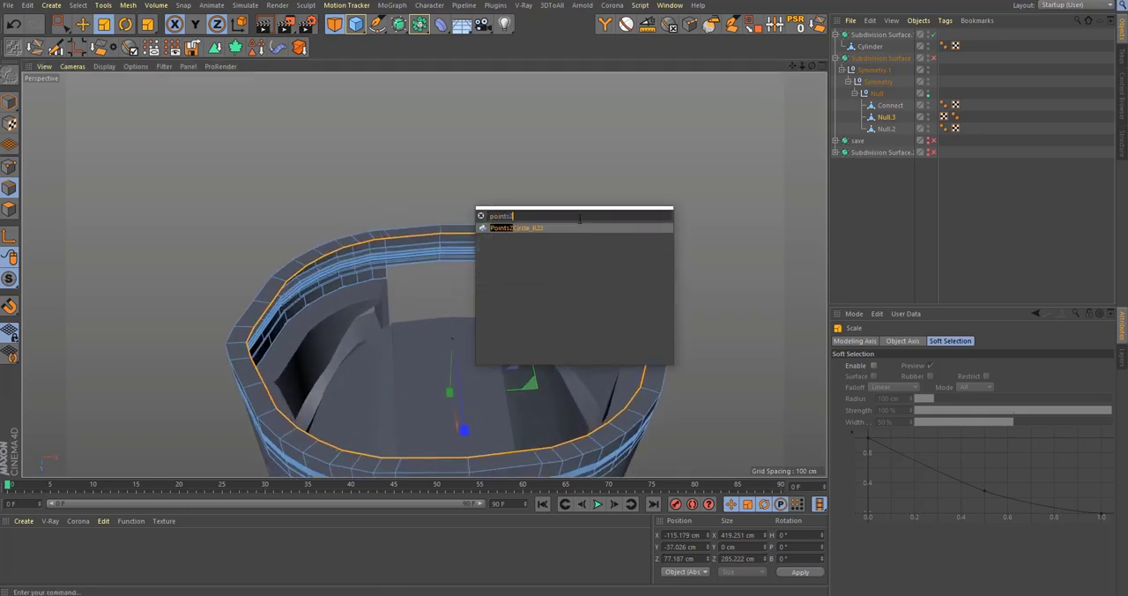
pyautogui.press('Return')
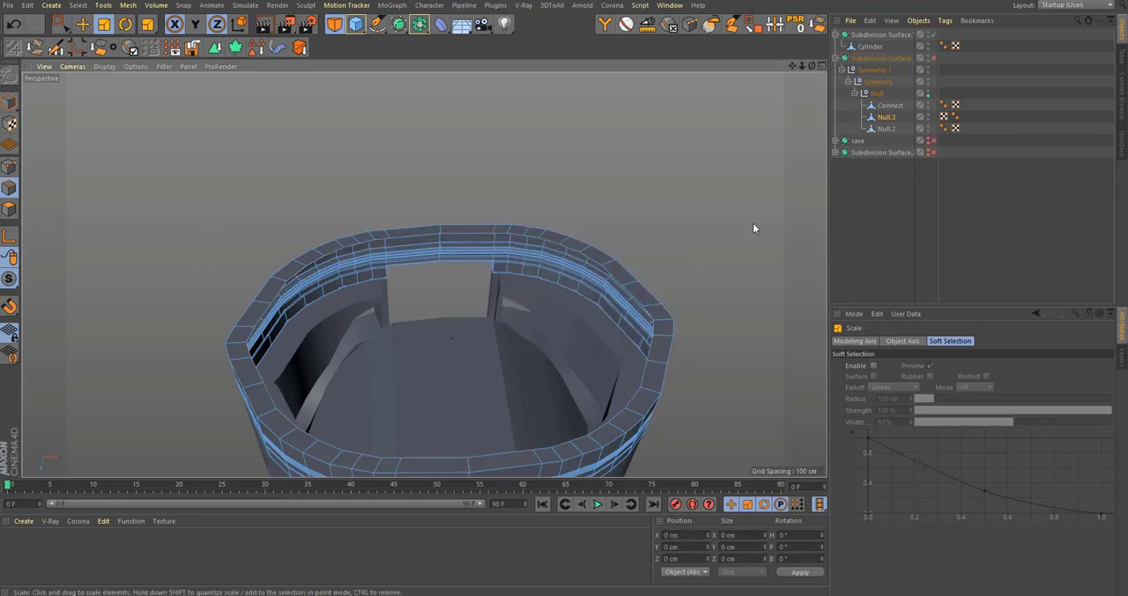
# Step: Reselect the base's inner border loop, convert it to a point selection, and round it with the Points2Circle script
pyautogui.press('u')
pyautogui.press('l')
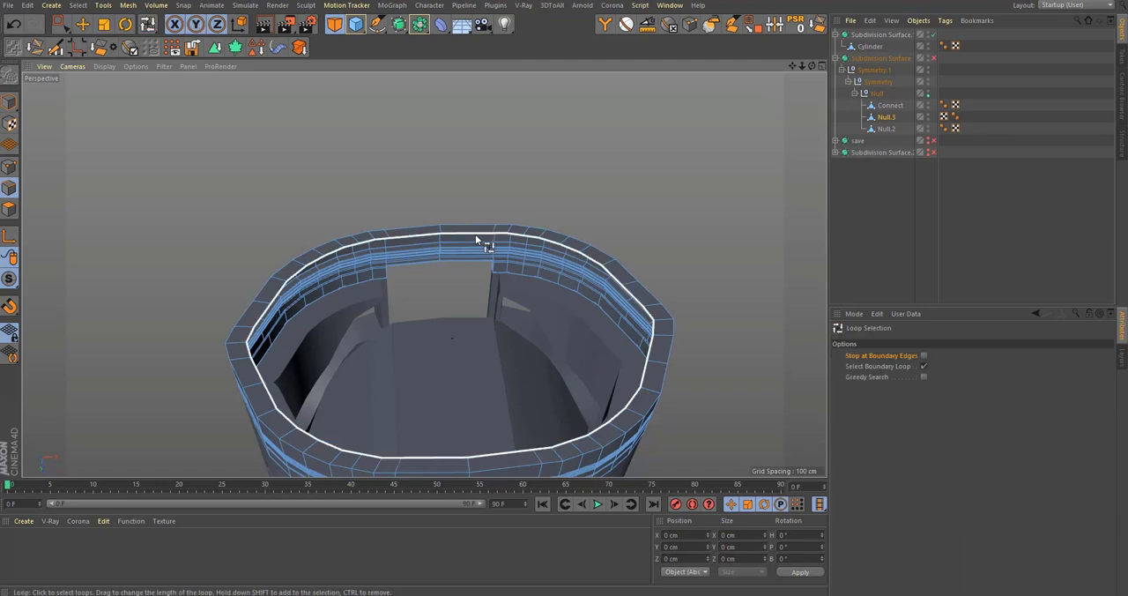
pyautogui.click(476, 236)
pyautogui.hotkey('shift', 'c')
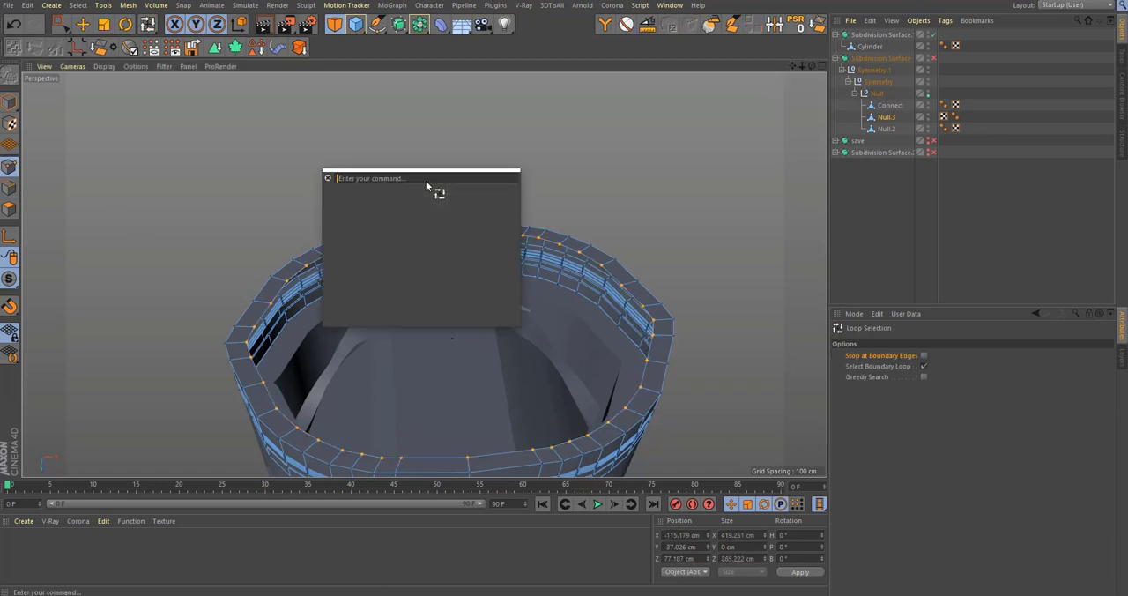
pyautogui.write('points2')
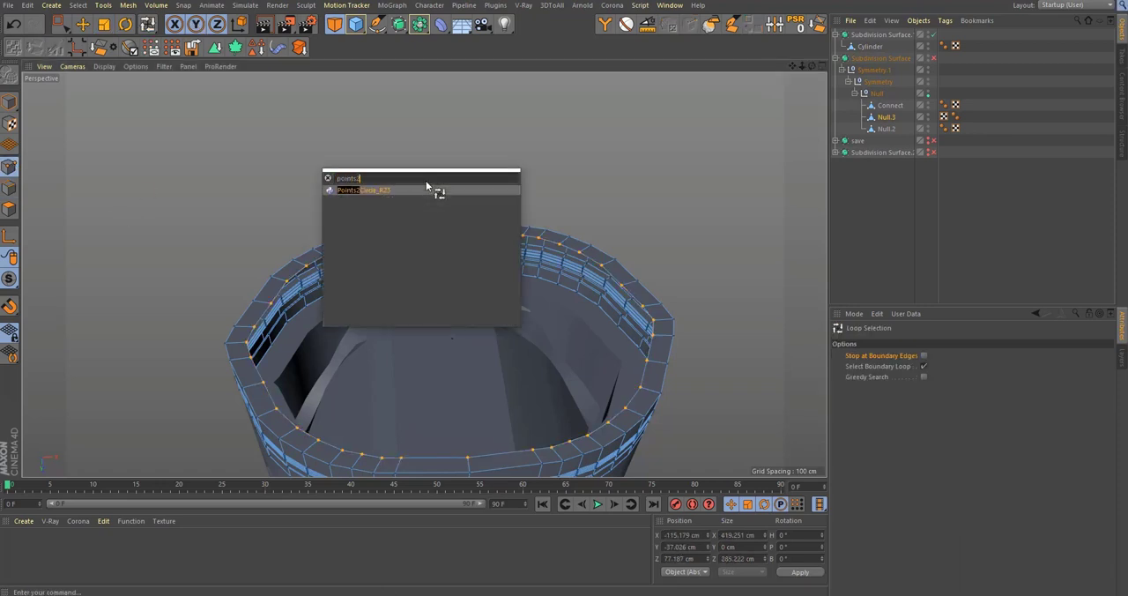
pyautogui.press('Return')
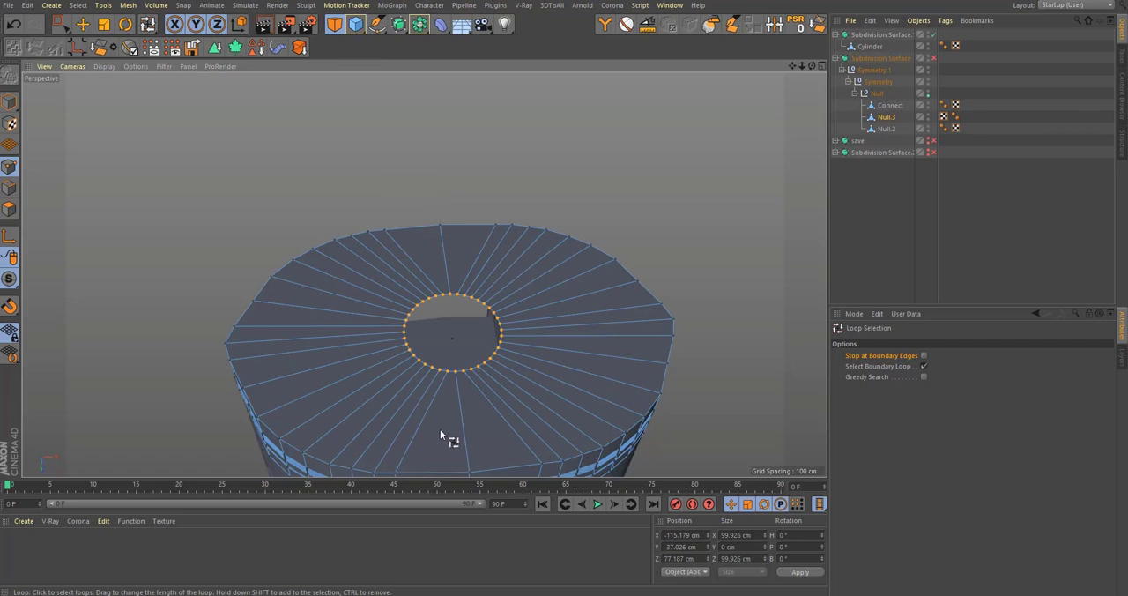
# Step: Scale the circle of points outward to an oval of about 411 by 283 cm that follows the base rim
pyautogui.press('t')
pyautogui.moveTo(517, 403); pyautogui.dragTo(758, 288)
pyautogui.keyDown('alt'); pyautogui.moveTo(452, 424); pyautogui.dragTo(452, 388, button='middle'); pyautogui.keyUp('alt')
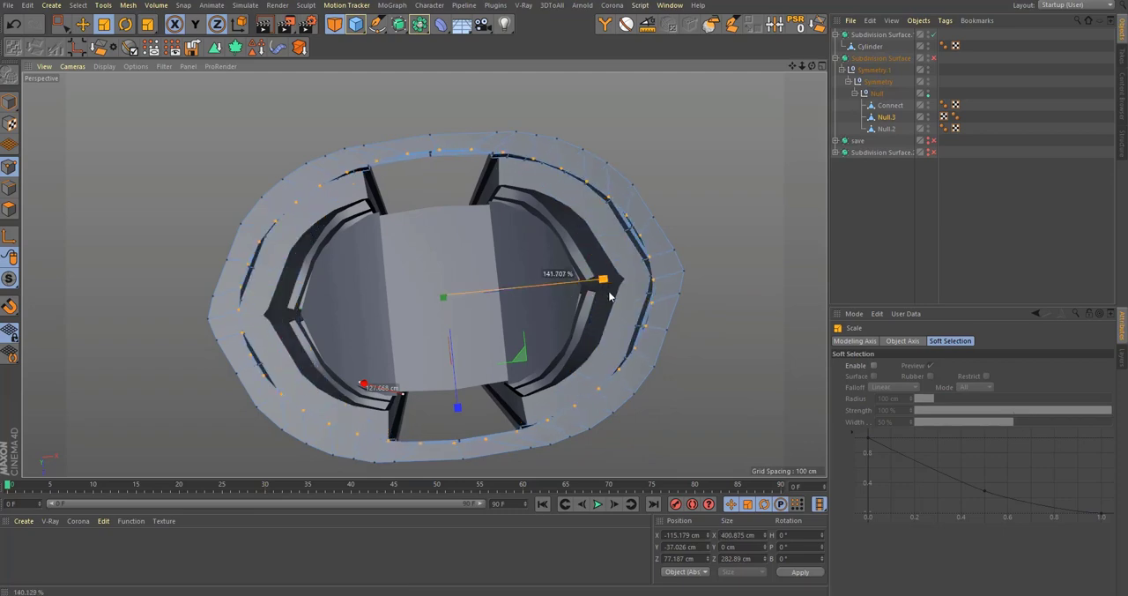
pyautogui.keyDown('alt'); pyautogui.moveTo(666, 324); pyautogui.dragTo(622, 267); pyautogui.keyUp('alt')
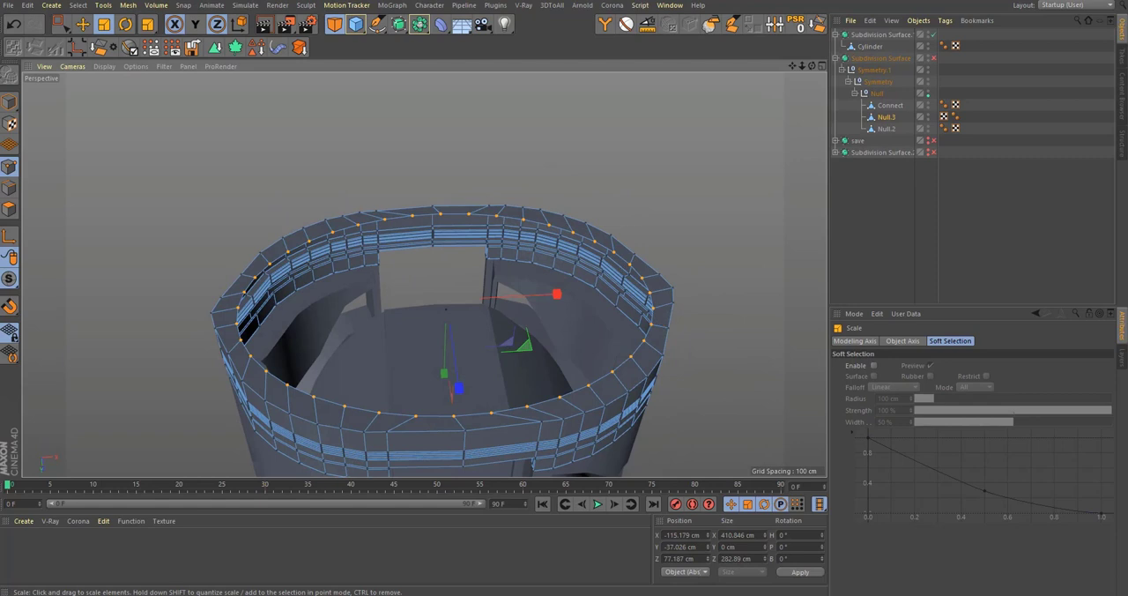
# Step: Extrude the oval inner edge loop vertically into the bottle to about Y 1.5 cm, forming a recessed wall
pyautogui.keyDown('alt'); pyautogui.moveTo(392, 212); pyautogui.dragTo(616, 224); pyautogui.keyUp('alt')
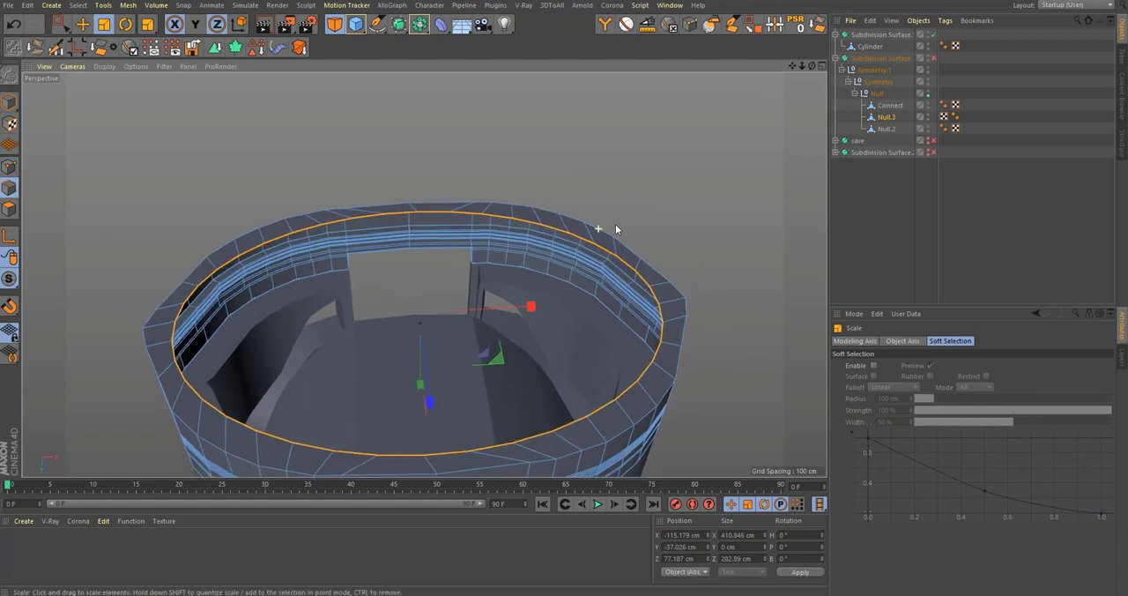
pyautogui.press('e')
pyautogui.keyDown('alt'); pyautogui.moveTo(463, 325); pyautogui.dragTo(443, 381); pyautogui.keyUp('alt')
pyautogui.keyDown('alt'); pyautogui.moveTo(473, 365); pyautogui.dragTo(453, 347); pyautogui.keyUp('alt')
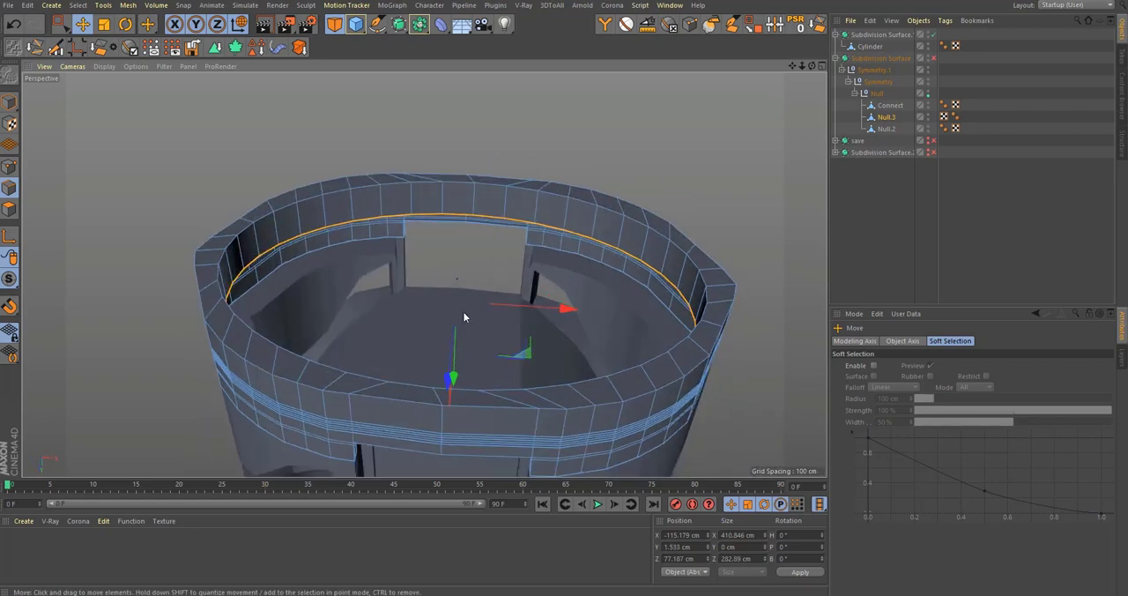
# Step: Close the opening at the inner end of the recessed wall with Close Polygon Hole
pyautogui.press('m')
pyautogui.press('d')
pyautogui.click(521, 227)
# Step: Loop-cut supporting edges around the recessed wall near both of its borders, with the rim-side cut at about 89% offset
pyautogui.scroll(3, 563, 220)
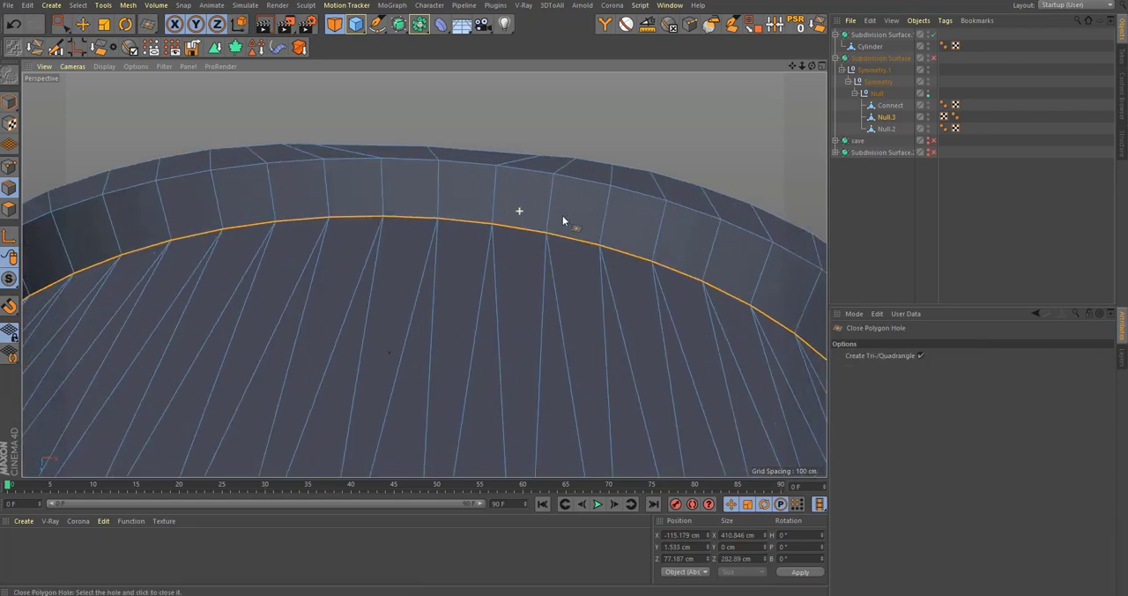
pyautogui.press('k')
pyautogui.press('l')
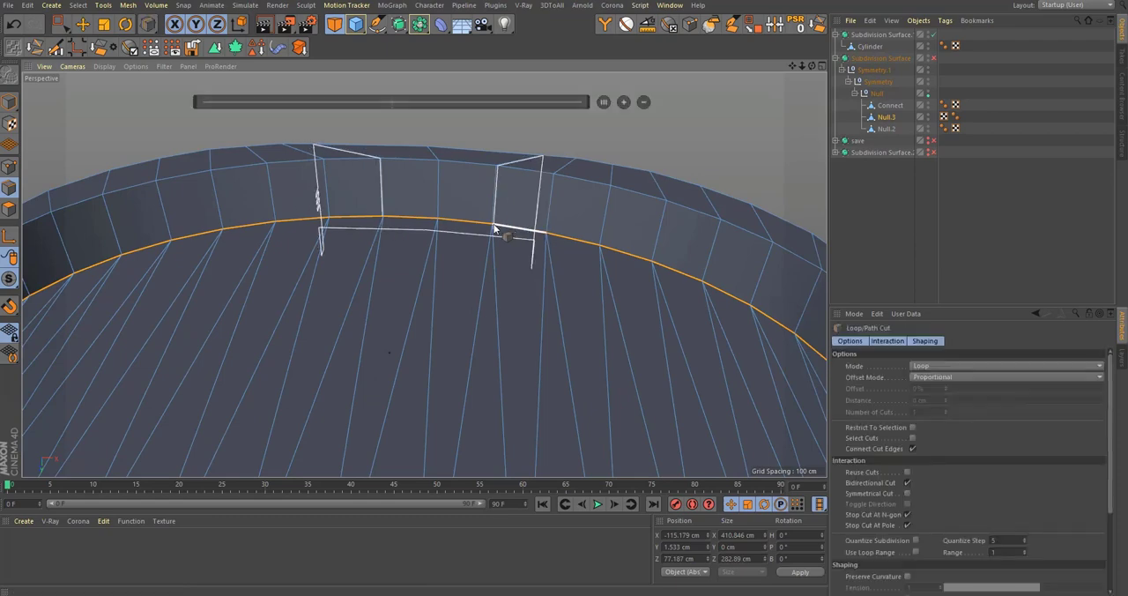
pyautogui.click(497, 168)
pyautogui.keyDown('alt'); pyautogui.moveTo(511, 170); pyautogui.dragTo(255, 141); pyautogui.keyUp('alt')
# Step: Switch to the front view to compare the base's lower edge with the reference image
pyautogui.keyDown('alt'); pyautogui.moveTo(305, 270); pyautogui.dragTo(331, 329, button='middle'); pyautogui.keyUp('alt')
pyautogui.middleClick(441, 344)
pyautogui.middleClick(594, 361)
pyautogui.scroll(-8, 520, 388)
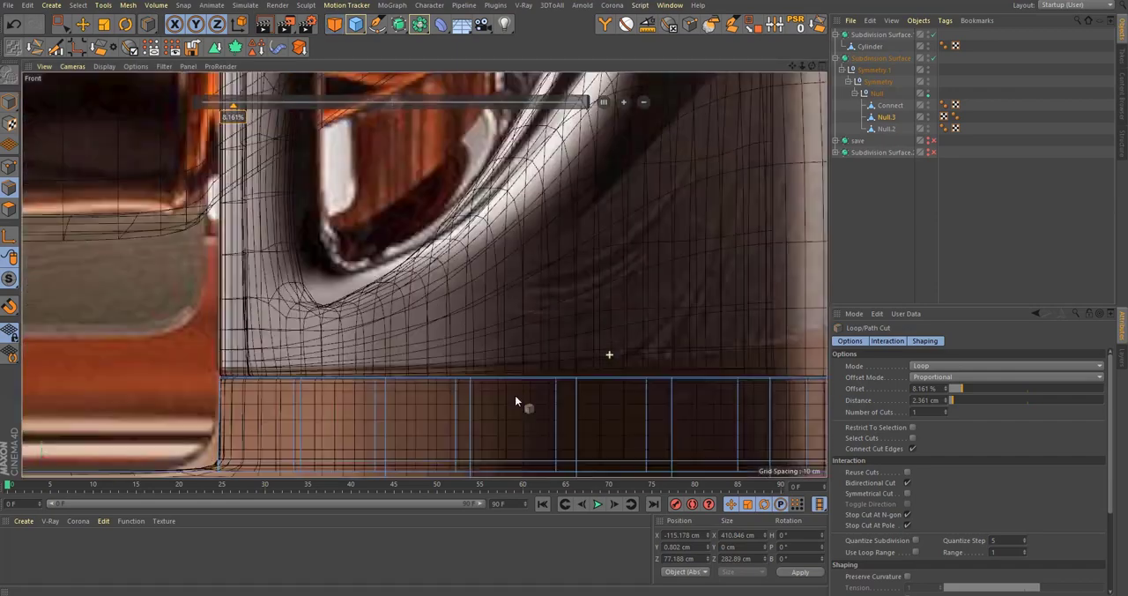
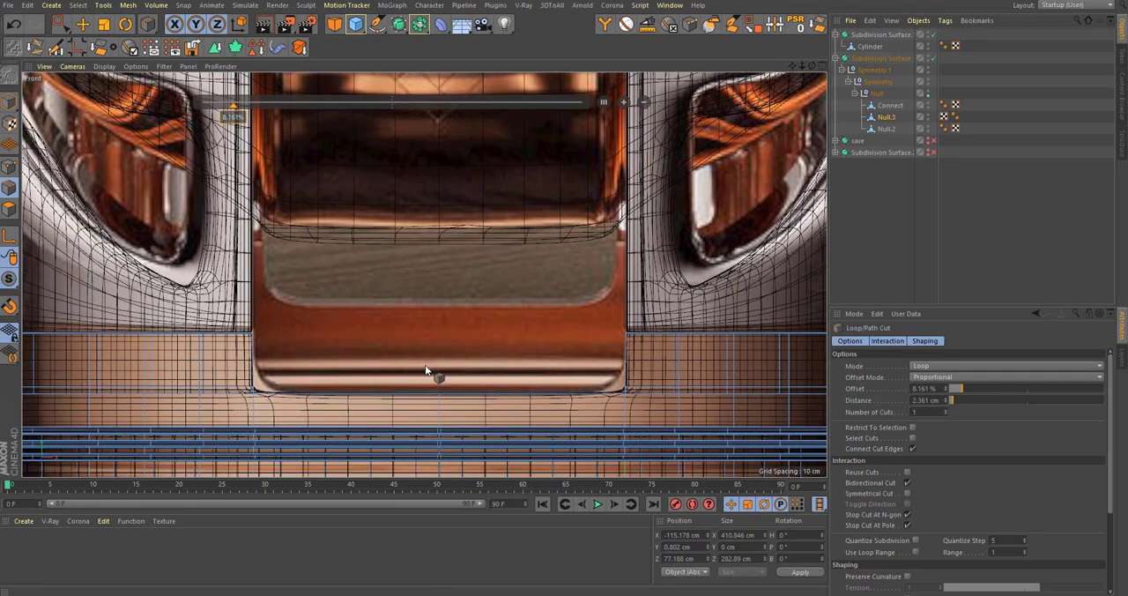
# Step: Extrude the open lower edge loop of the base's inner wall vertically downward to about Y 5.5 cm
pyautogui.middleClick(392, 377)
pyautogui.middleClick(183, 208)
pyautogui.keyDown('alt'); pyautogui.moveTo(423, 274); pyautogui.dragTo(326, 275); pyautogui.keyUp('alt')
pyautogui.scroll(5, 522, 333)
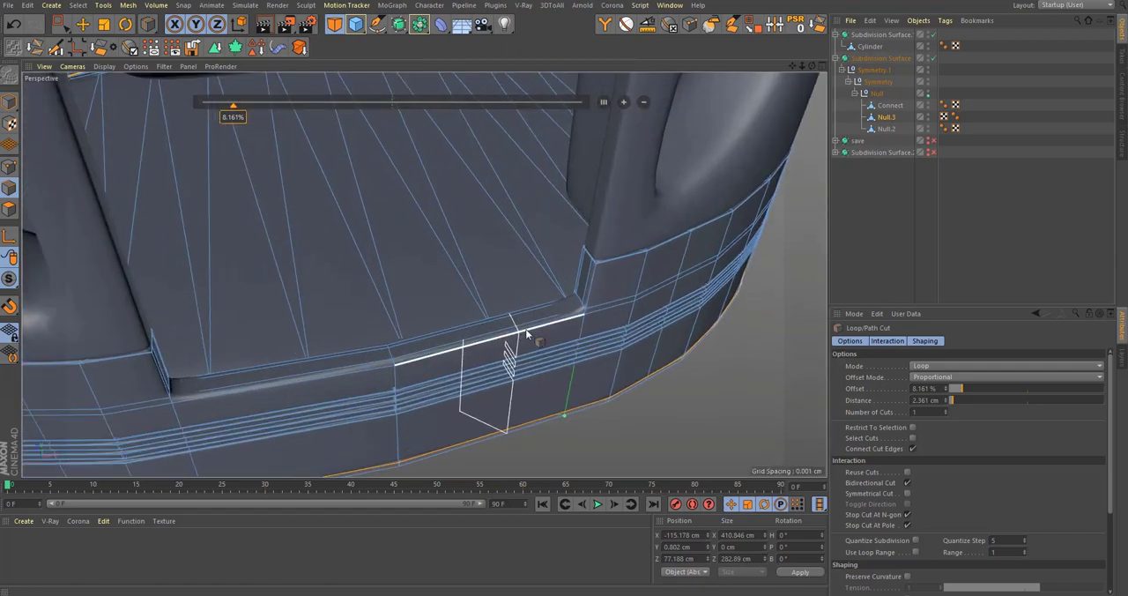
pyautogui.keyDown('alt'); pyautogui.moveTo(522, 332); pyautogui.dragTo(649, 282); pyautogui.keyUp('alt')
pyautogui.scroll(5, 577, 309)
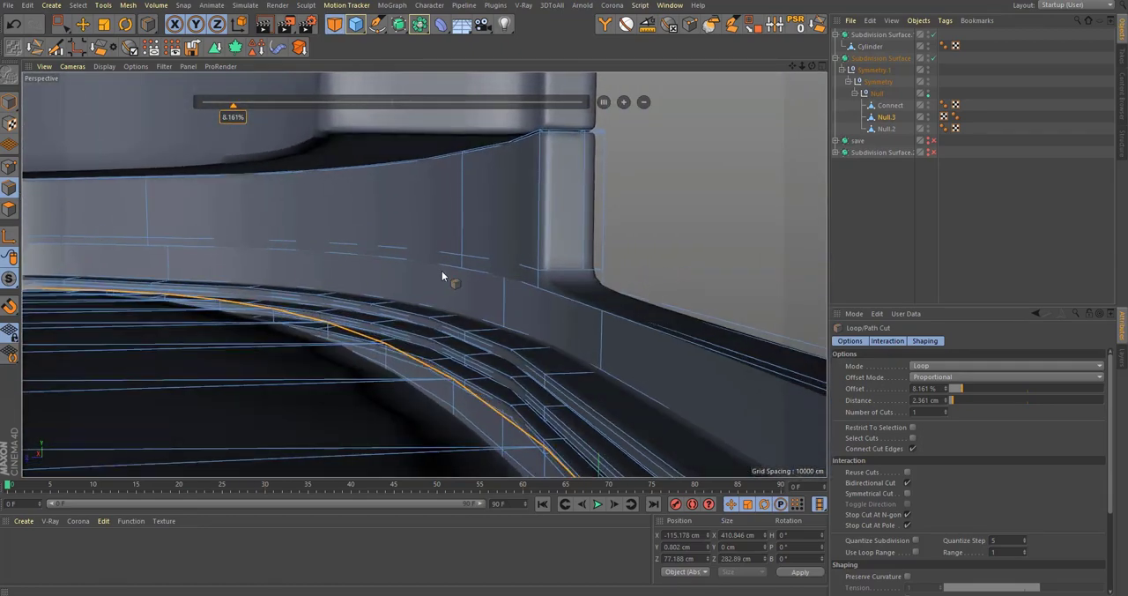
pyautogui.press('u')
pyautogui.press('l')
pyautogui.keyDown('alt'); pyautogui.moveTo(438, 275); pyautogui.dragTo(597, 302); pyautogui.keyUp('alt')
pyautogui.press('e')
pyautogui.keyDown('alt'); pyautogui.moveTo(591, 381); pyautogui.dragTo(390, 258); pyautogui.keyUp('alt')
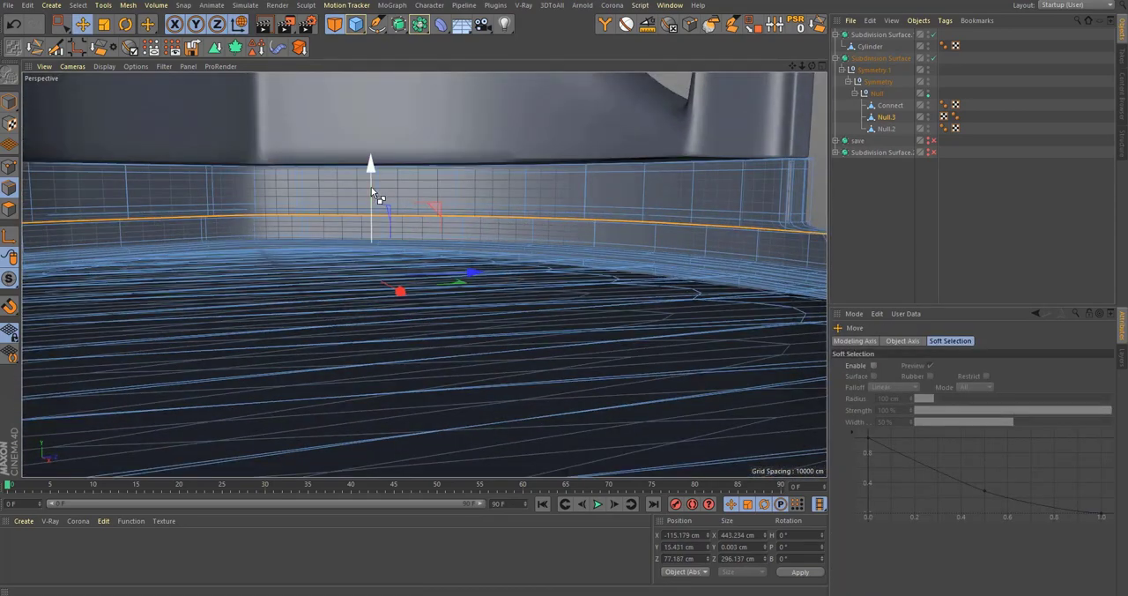
pyautogui.moveTo(367, 192); pyautogui.dragTo(422, 258)
pyautogui.moveTo(411, 177)
pyautogui.keyDown('alt'); pyautogui.mouseDown()
pyautogui.moveTo(419, 204)
pyautogui.moveTo(412, 185)
pyautogui.mouseUp(); pyautogui.keyUp('alt')
# Step: Close the opening at the lower end of the inner wall with Close Polygon Hole
pyautogui.press('m')
pyautogui.press('d')
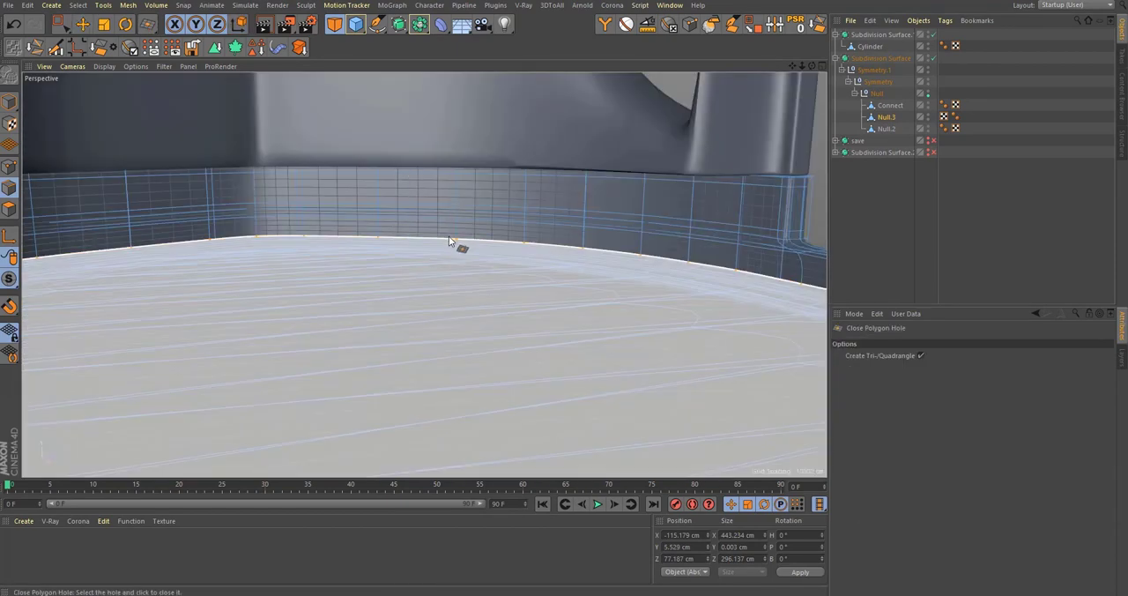
pyautogui.click(452, 240)
# Step: Loop-cut supporting edges around the newly extruded inner wall near its lower and upper borders
pyautogui.keyDown('alt'); pyautogui.moveTo(700, 291); pyautogui.dragTo(498, 289); pyautogui.keyUp('alt')
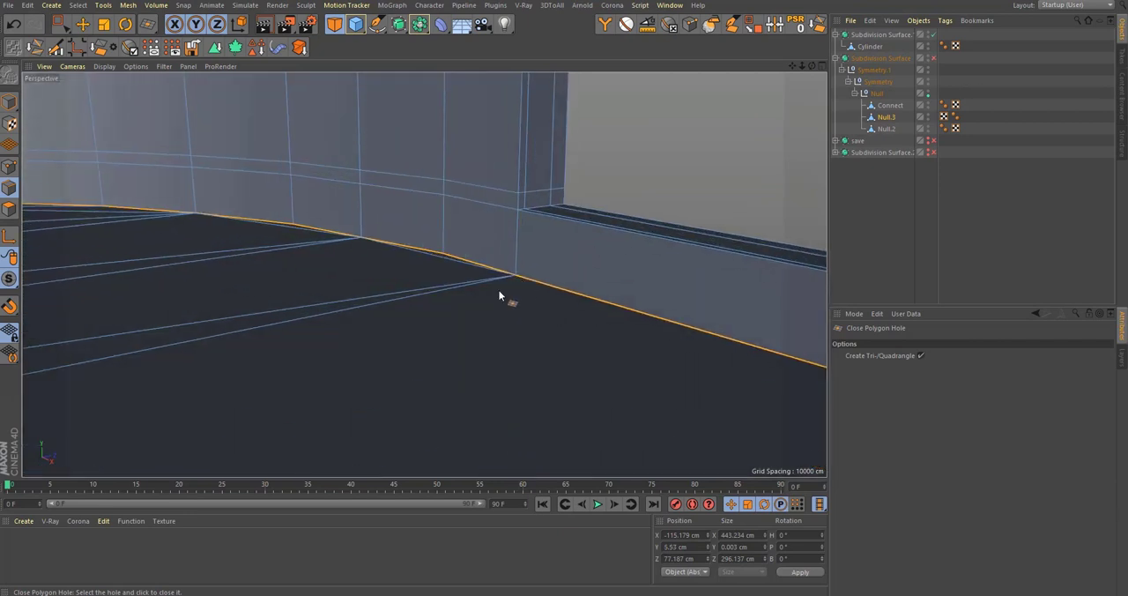
pyautogui.press('m')
pyautogui.press('l')
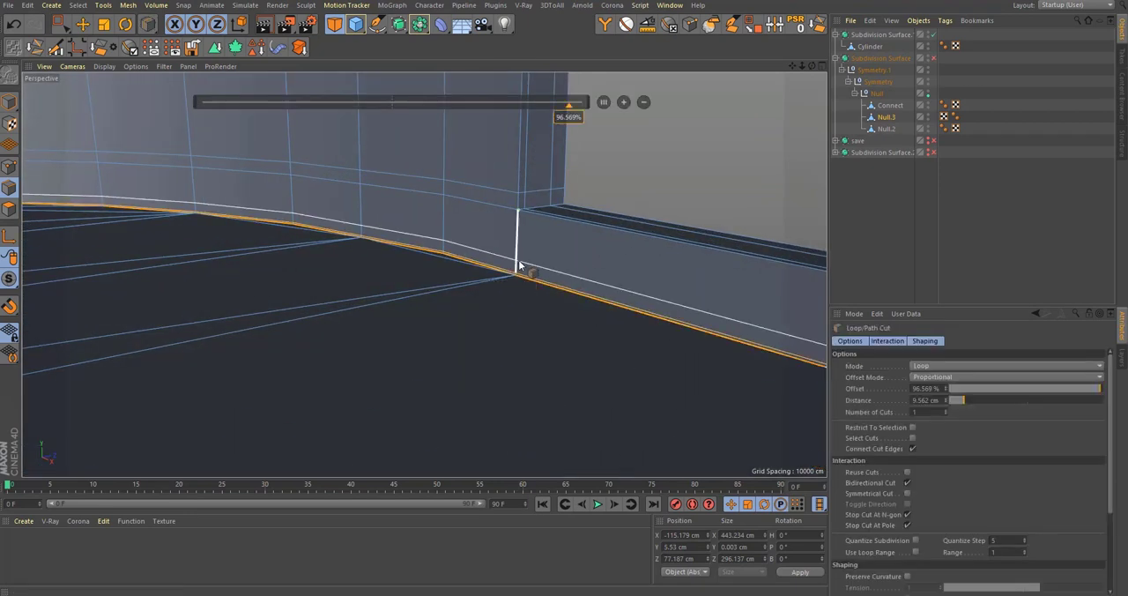
pyautogui.click(518, 261)
pyautogui.click(520, 219)
# Step: Examine the smoothed base and the front notch from several angles with subdivision on
pyautogui.press('q')
pyautogui.keyDown('alt'); pyautogui.moveTo(533, 231); pyautogui.dragTo(556, 251); pyautogui.keyUp('alt')
pyautogui.click(966, 234)
pyautogui.keyDown('alt'); pyautogui.moveTo(533, 255); pyautogui.dragTo(328, 332, button='right'); pyautogui.keyUp('alt')
pyautogui.keyDown('alt'); pyautogui.moveTo(424, 275); pyautogui.dragTo(509, 353); pyautogui.keyUp('alt')
pyautogui.keyDown('alt'); pyautogui.moveTo(511, 353); pyautogui.dragTo(395, 379, button='right'); pyautogui.keyUp('alt')
pyautogui.keyDown('alt'); pyautogui.moveTo(423, 274); pyautogui.dragTo(485, 373); pyautogui.keyUp('alt')
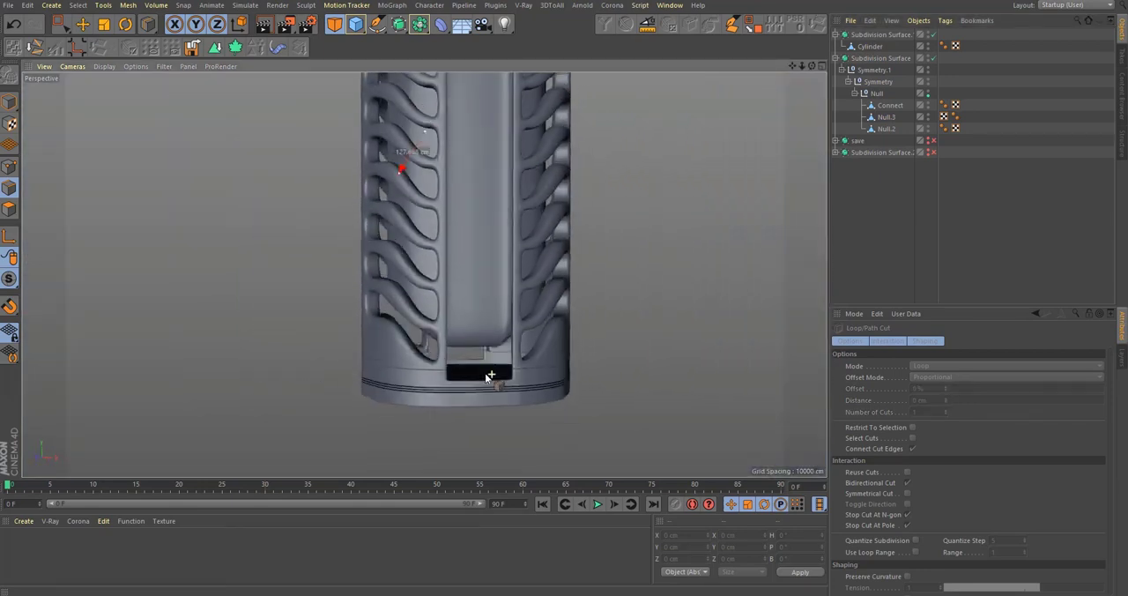
pyautogui.keyDown('alt'); pyautogui.moveTo(485, 373); pyautogui.dragTo(460, 363, button='right'); pyautogui.keyUp('alt')
pyautogui.keyDown('alt'); pyautogui.moveTo(460, 362); pyautogui.dragTo(510, 370); pyautogui.keyUp('alt')
pyautogui.keyDown('alt'); pyautogui.moveTo(510, 371); pyautogui.dragTo(469, 372, button='right'); pyautogui.keyUp('alt')
pyautogui.keyDown('alt'); pyautogui.moveTo(469, 372); pyautogui.dragTo(509, 389); pyautogui.keyUp('alt')
pyautogui.keyDown('alt'); pyautogui.moveTo(519, 395); pyautogui.dragTo(636, 350, button='right'); pyautogui.keyUp('alt')
pyautogui.middleClick(616, 384)
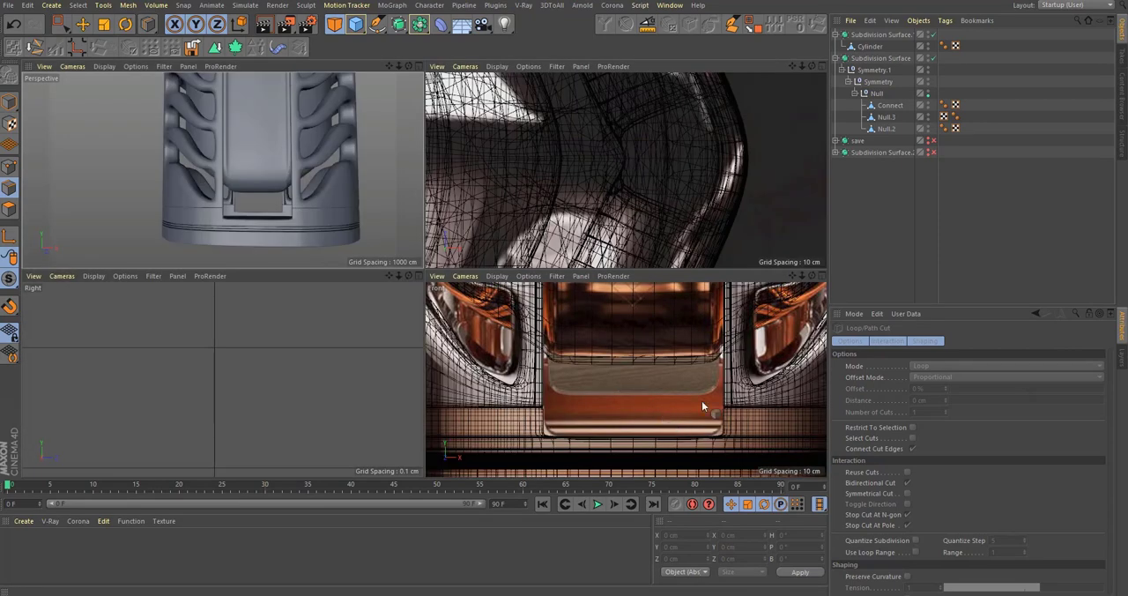
pyautogui.middleClick(310, 215)
pyautogui.keyDown('alt'); pyautogui.moveTo(483, 393); pyautogui.dragTo(559, 361, button='right'); pyautogui.keyUp('alt')
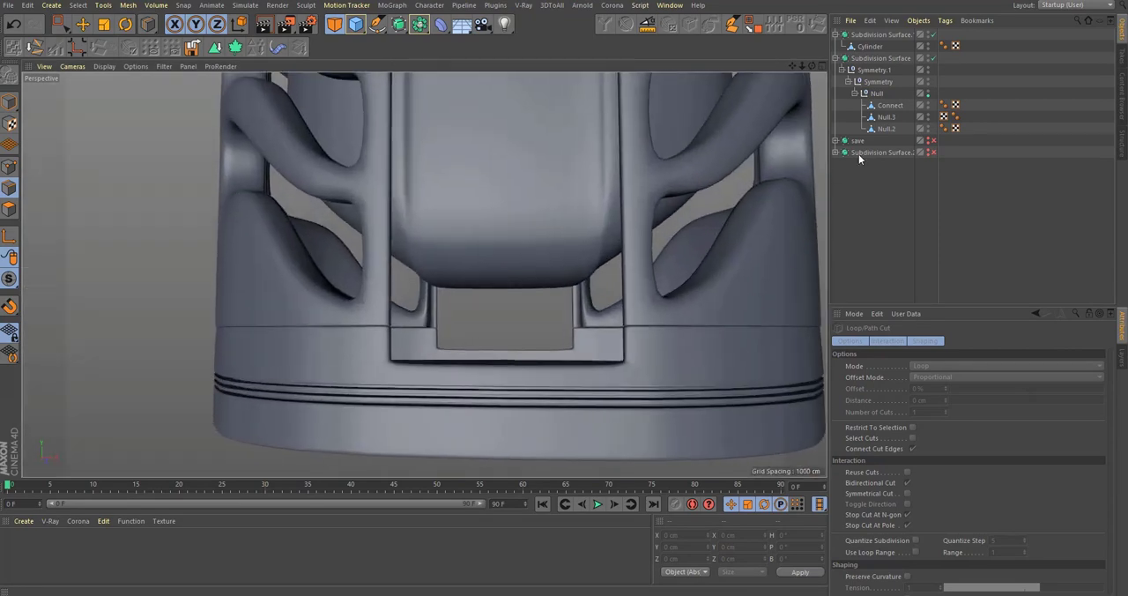
# Step: Select Null.3 and set Loop Selection to Stop at Boundary Edges with Select Boundary Loop turned off
pyautogui.click(888, 129)
pyautogui.click(889, 117)
pyautogui.keyDown('ctrl'); pyautogui.click(889, 116); pyautogui.keyUp('ctrl')
pyautogui.click(887, 117)
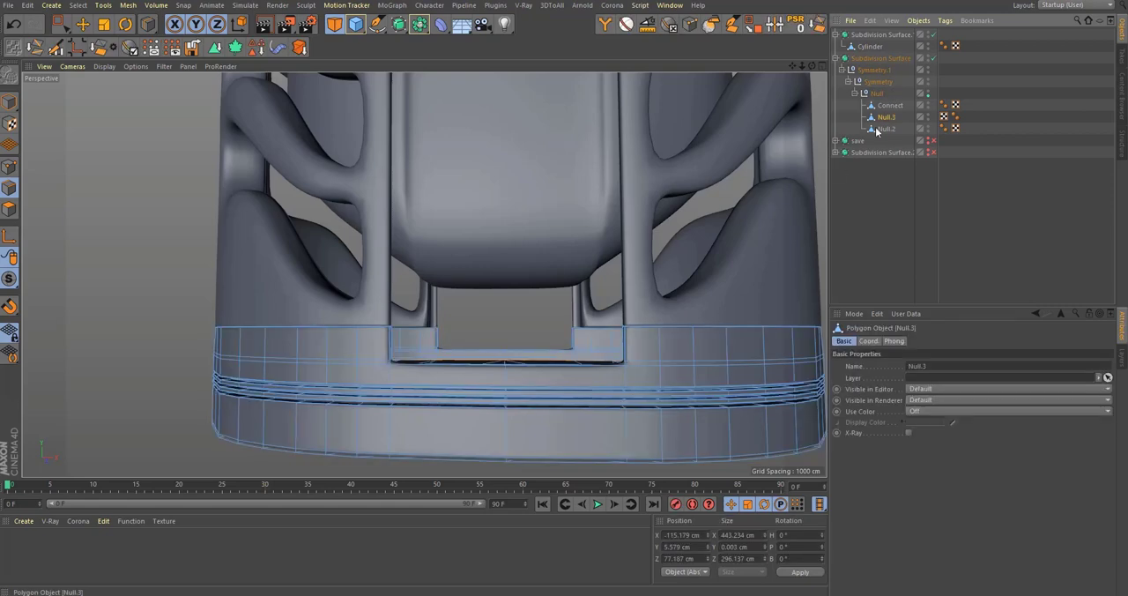
pyautogui.press('q')
pyautogui.moveTo(629, 379)
pyautogui.keyDown('alt'); pyautogui.mouseDown(button='right')
pyautogui.moveTo(662, 357)
pyautogui.moveTo(627, 367)
pyautogui.mouseUp(button='right'); pyautogui.keyUp('alt')
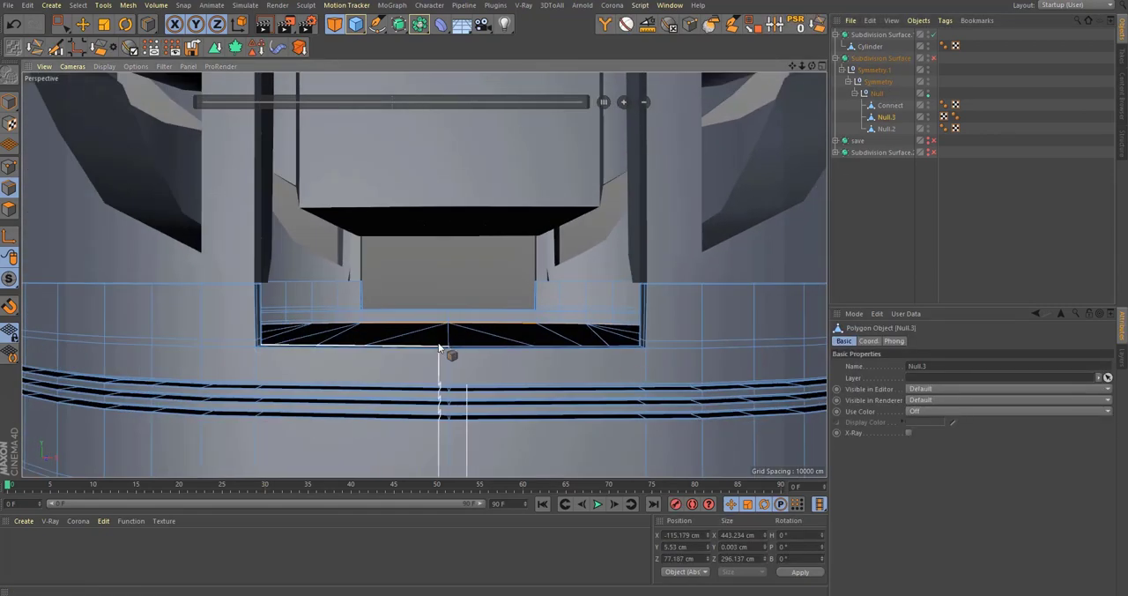
pyautogui.press('u')
pyautogui.press('l')
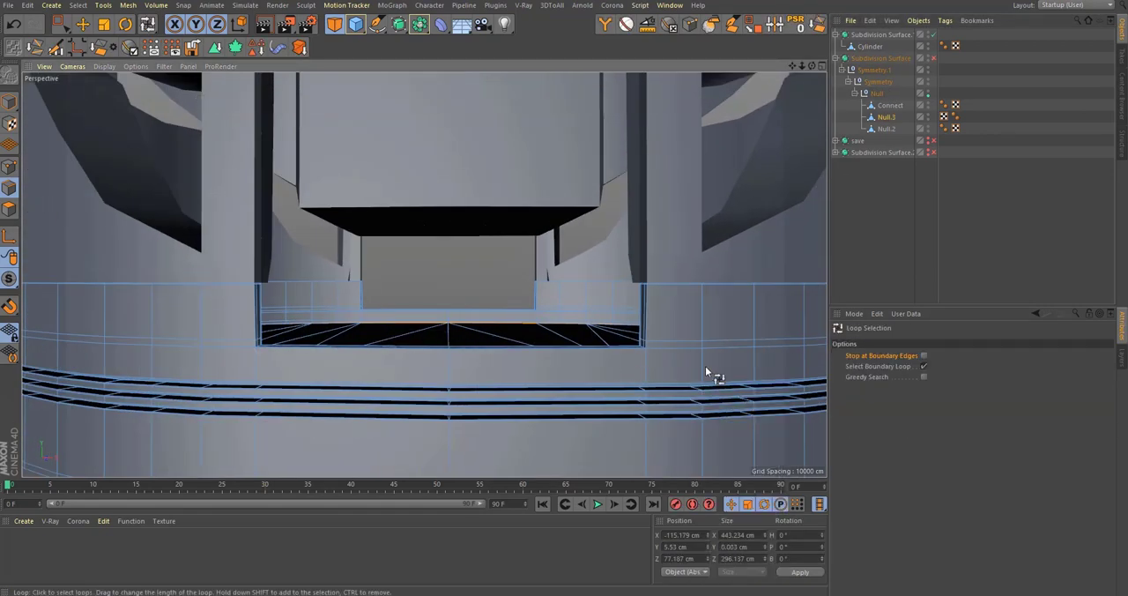
pyautogui.click(924, 366)
pyautogui.click(924, 355)
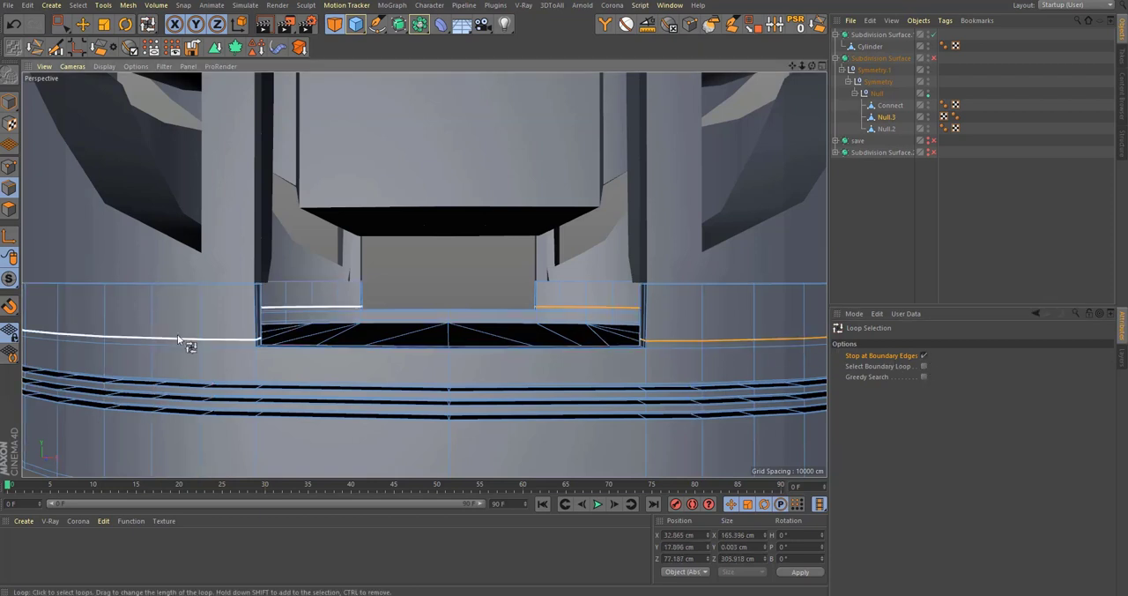
# Step: Try to raise the edge loops on both sides of the notch to about Y 29.4 cm
pyautogui.press('q')
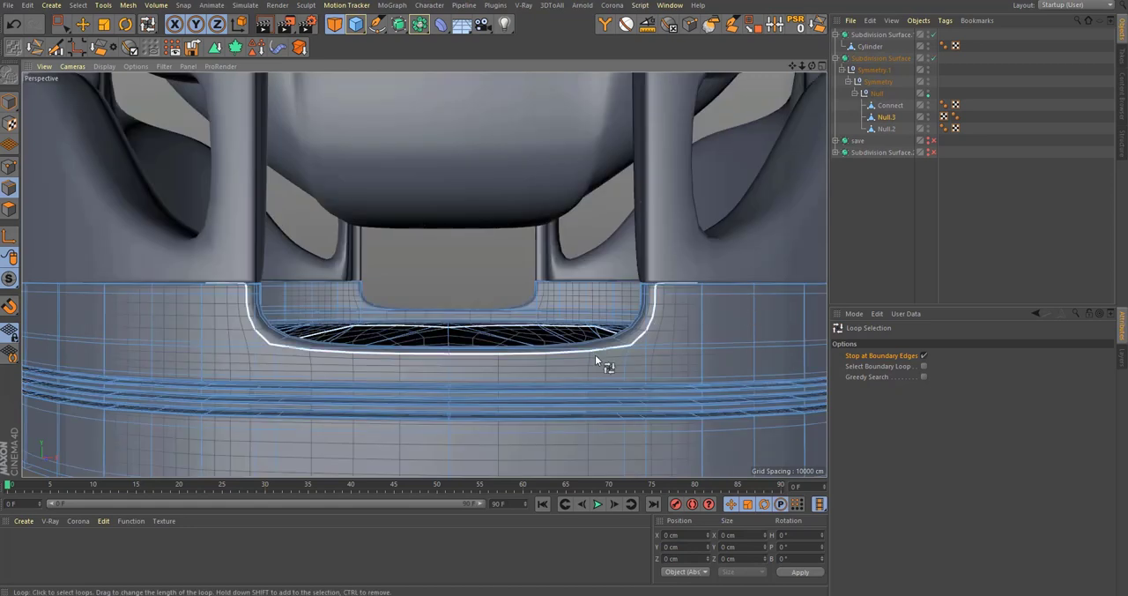
pyautogui.scroll(-2, 465, 369)
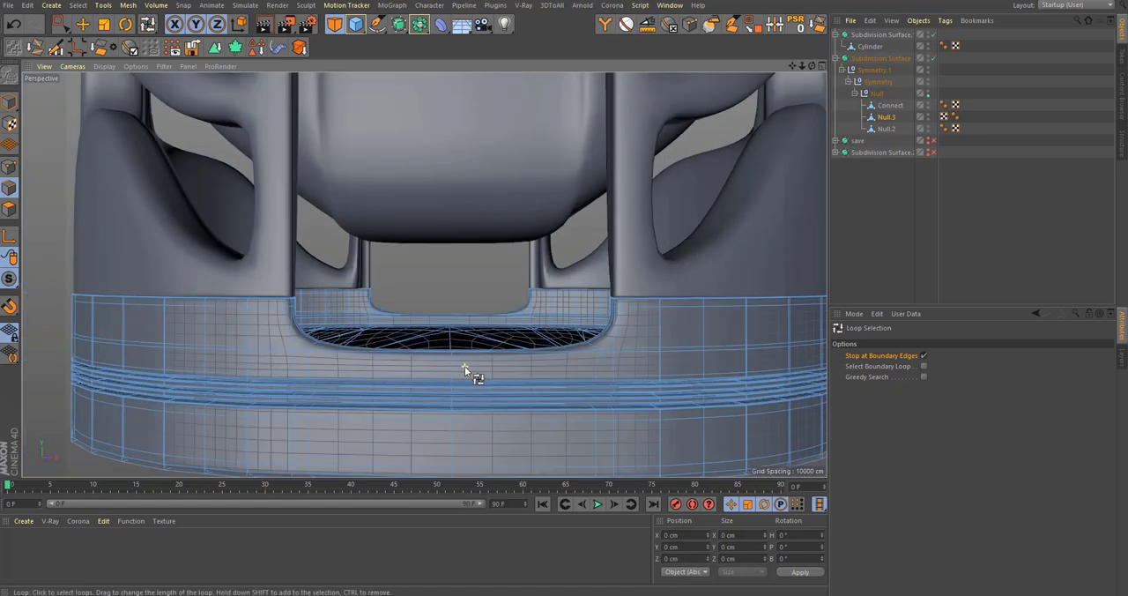
pyautogui.press('q')
pyautogui.scroll(5, 547, 362)
pyautogui.press('q')
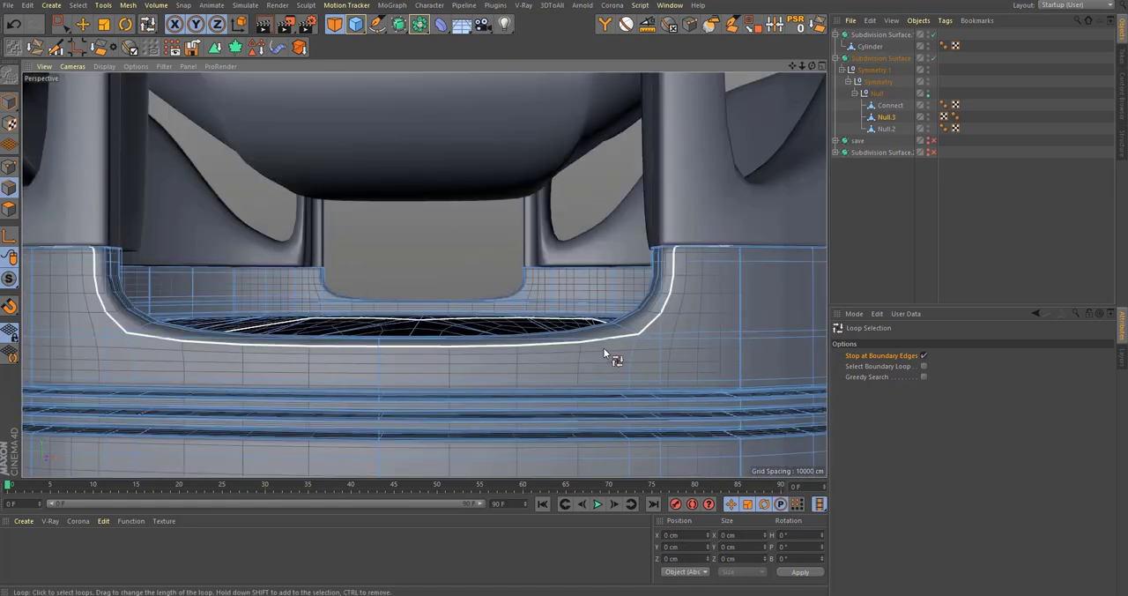
pyautogui.click(604, 348)
pyautogui.press('e')
pyautogui.moveTo(414, 224); pyautogui.dragTo(442, 199)
pyautogui.middleClick(496, 283)
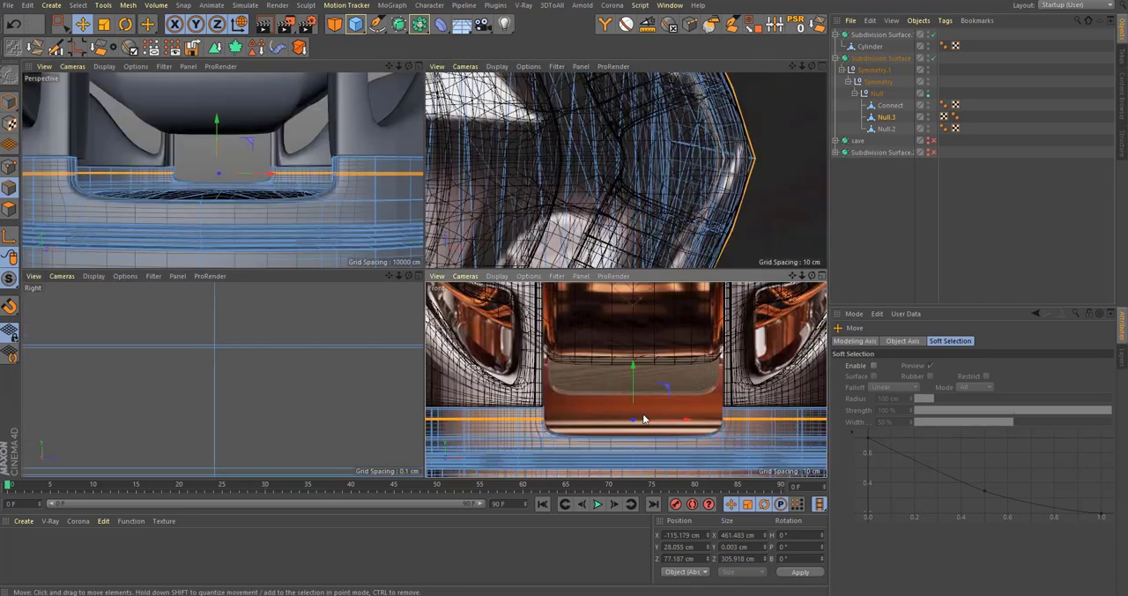
pyautogui.middleClick(261, 208)
pyautogui.scroll(3, 325, 258)
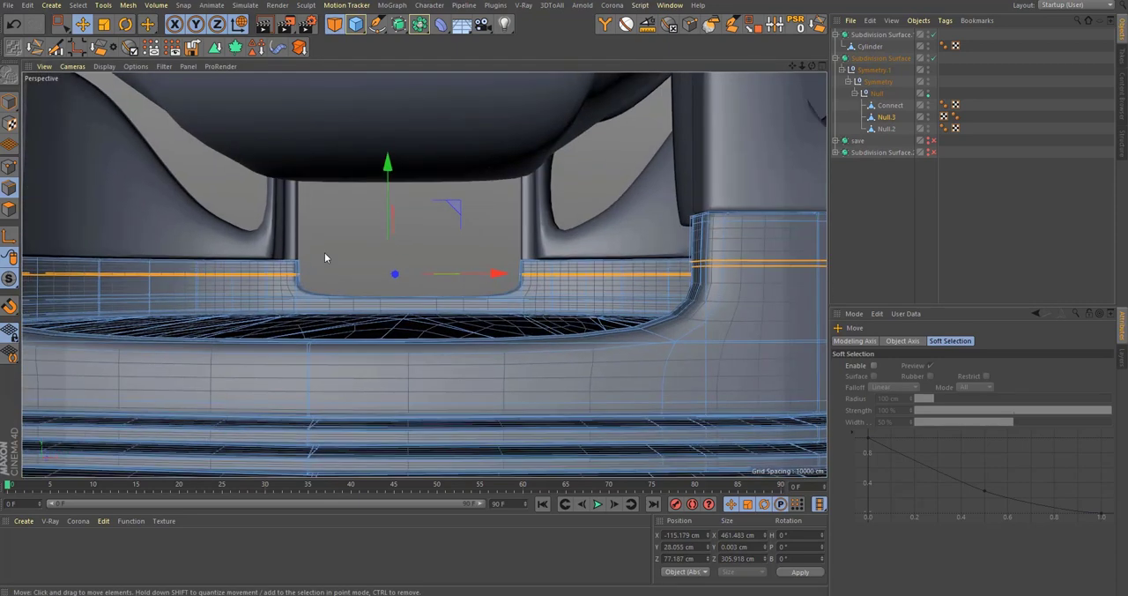
pyautogui.moveTo(389, 204); pyautogui.dragTo(414, 199)
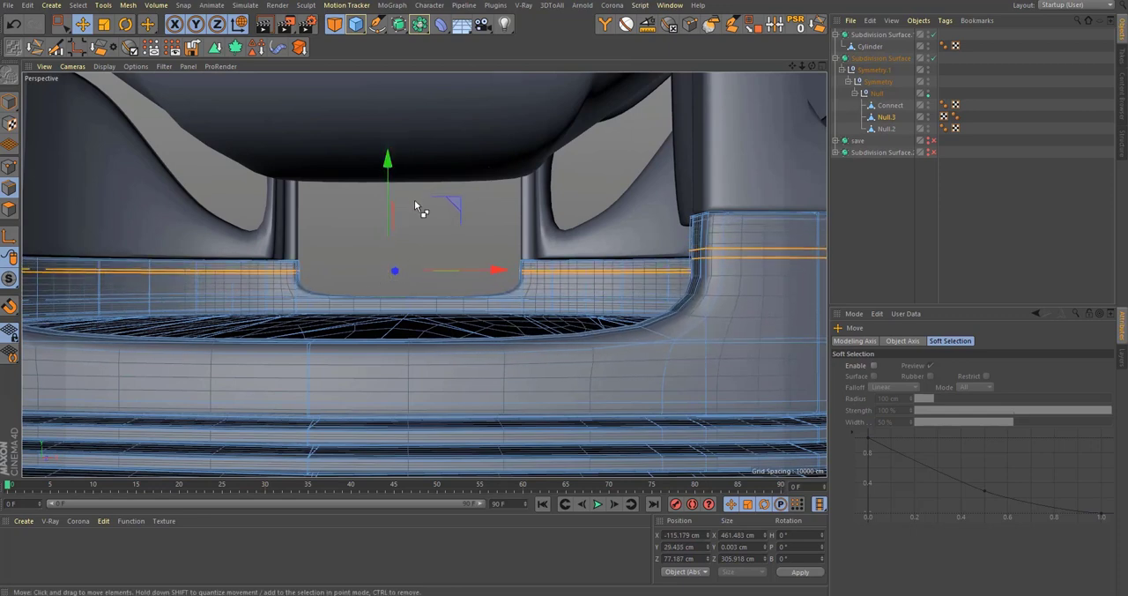
pyautogui.press('q')
# Step: Rectangle-select the base's vertical centre edges at the front and back of the unsmoothed mesh
pyautogui.keyDown('alt'); pyautogui.moveTo(574, 386); pyautogui.dragTo(499, 401); pyautogui.keyUp('alt')
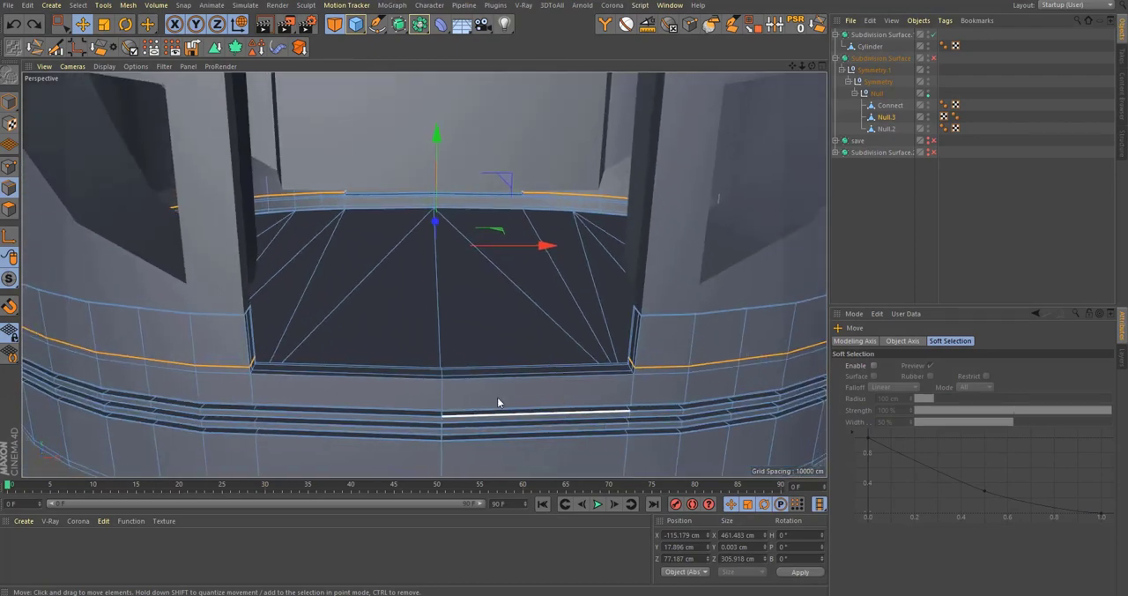
pyautogui.keyDown('alt'); pyautogui.moveTo(468, 325); pyautogui.dragTo(471, 358); pyautogui.keyUp('alt')
pyautogui.scroll(-2, 470, 358)
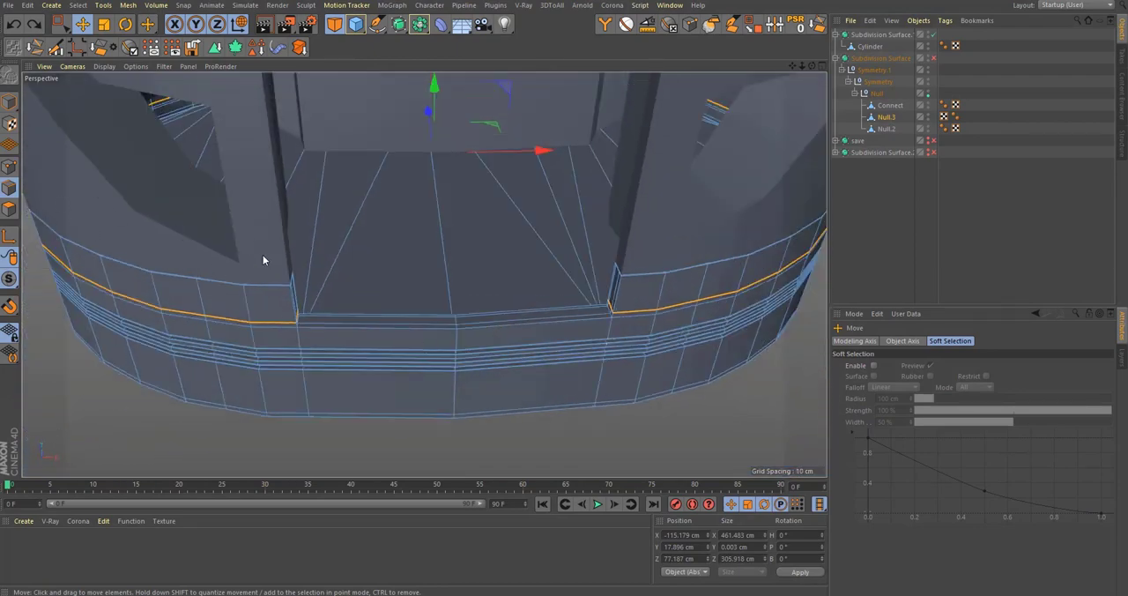
pyautogui.press('0')
pyautogui.moveTo(512, 518); pyautogui.dragTo(512, 518)
pyautogui.keyDown('alt'); pyautogui.moveTo(463, 385); pyautogui.dragTo(479, 326); pyautogui.keyUp('alt')
pyautogui.keyDown('alt'); pyautogui.moveTo(427, 298); pyautogui.dragTo(435, 342, button='middle'); pyautogui.keyUp('alt')
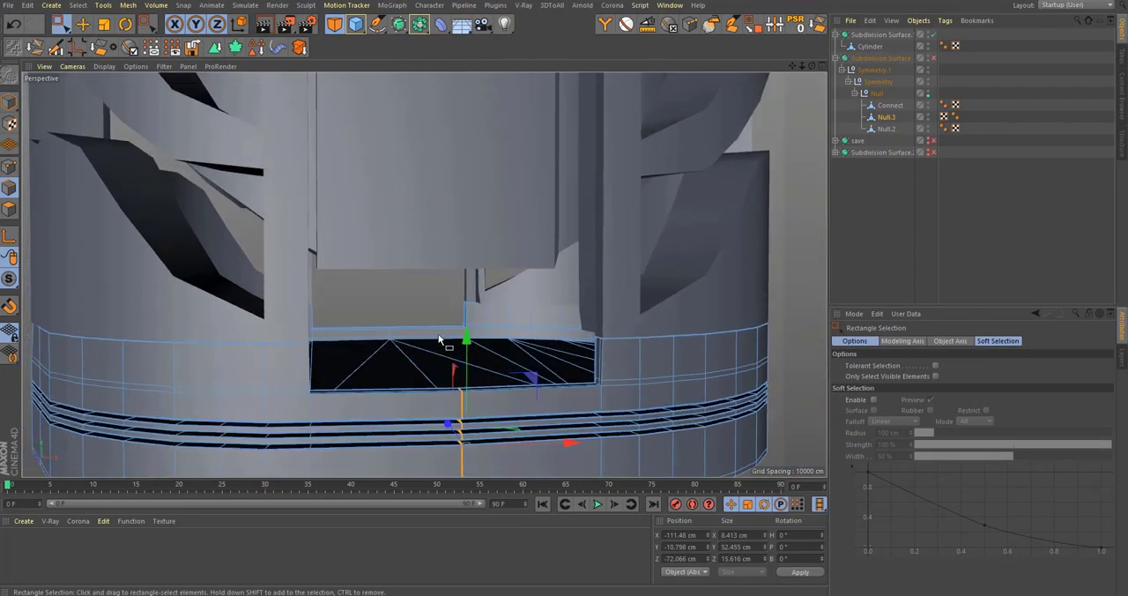
pyautogui.keyDown('alt'); pyautogui.moveTo(435, 343); pyautogui.dragTo(709, 373); pyautogui.keyUp('alt')
pyautogui.keyDown('alt'); pyautogui.moveTo(467, 419); pyautogui.dragTo(444, 372, button='middle'); pyautogui.keyUp('alt')
pyautogui.keyDown('alt'); pyautogui.moveTo(443, 371); pyautogui.dragTo(420, 307); pyautogui.keyUp('alt')
pyautogui.keyDown('alt'); pyautogui.moveTo(464, 371); pyautogui.dragTo(736, 263); pyautogui.keyUp('alt')
pyautogui.keyDown('alt'); pyautogui.moveTo(736, 262); pyautogui.dragTo(557, 295, button='right'); pyautogui.keyUp('alt')
pyautogui.keyDown('alt'); pyautogui.moveTo(556, 295); pyautogui.dragTo(558, 345); pyautogui.keyUp('alt')
pyautogui.keyDown('alt'); pyautogui.moveTo(558, 345); pyautogui.dragTo(635, 367, button='right'); pyautogui.keyUp('alt')
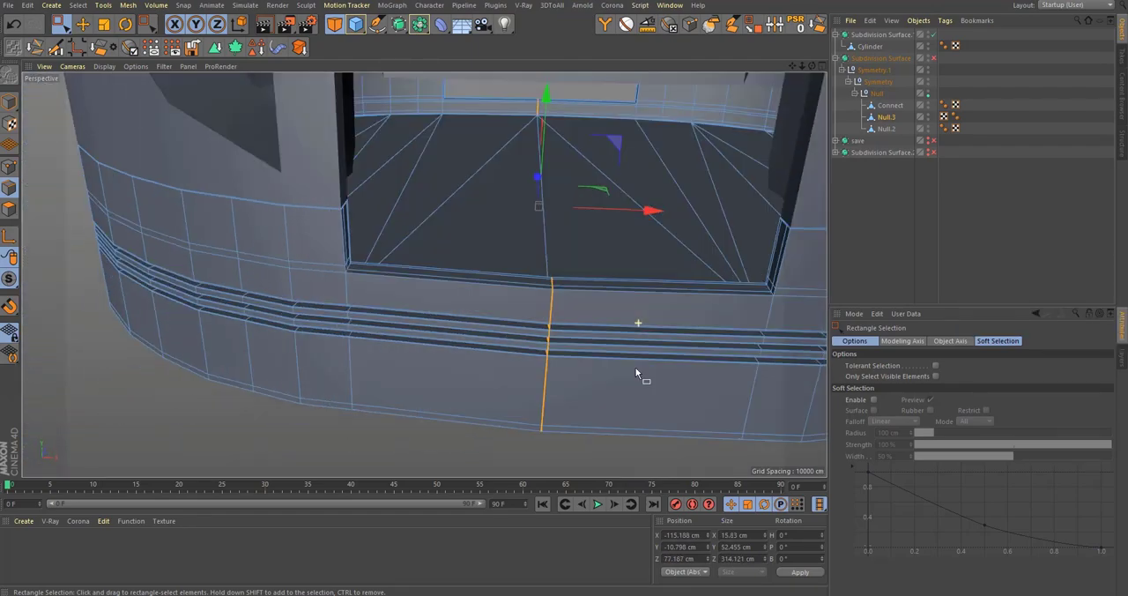
pyautogui.keyDown('alt'); pyautogui.moveTo(634, 367); pyautogui.dragTo(578, 357); pyautogui.keyUp('alt')
# Step: Try to bevel the base's centre edges with a fixed distance of about 48.4 cm, and undo it
pyautogui.press('m')
pyautogui.press('s')
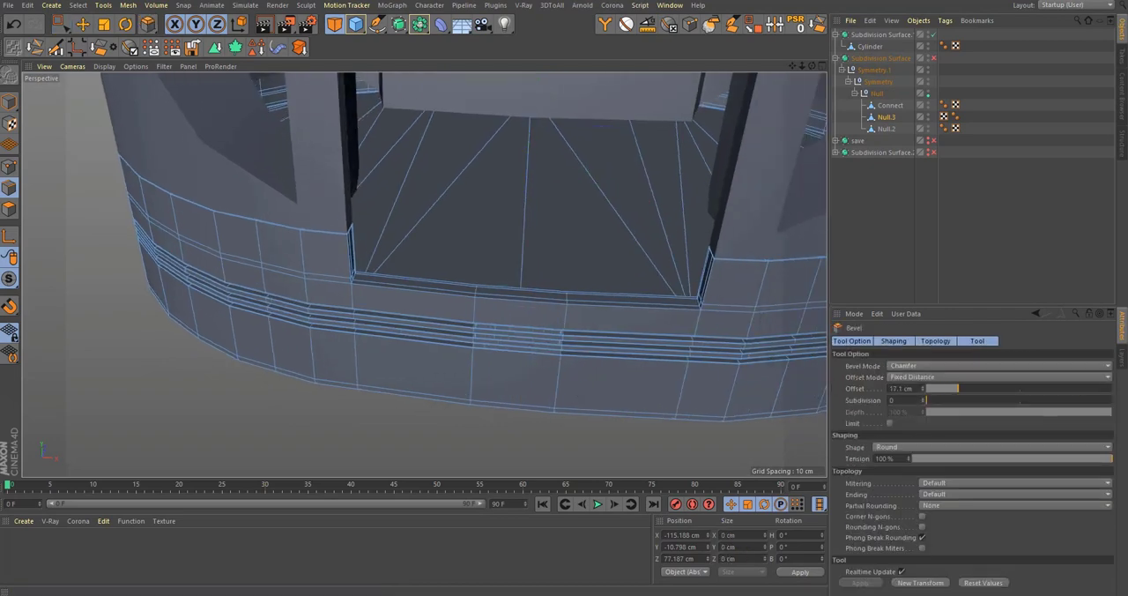
pyautogui.moveTo(582, 351); pyautogui.dragTo(580, 351)
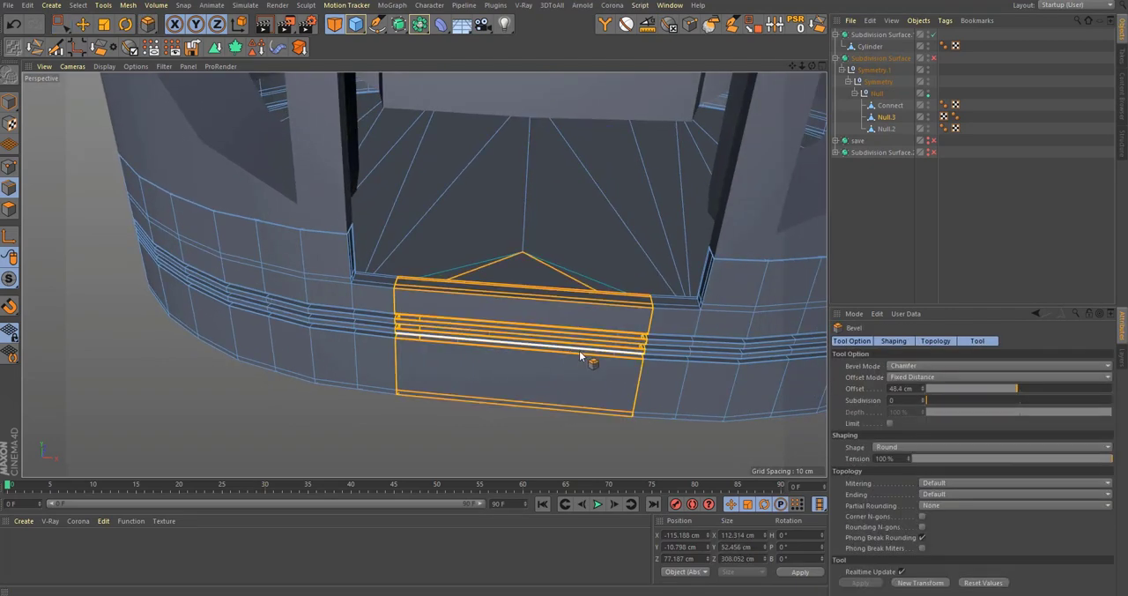
pyautogui.hotkey('ctrl', 'z')
# Step: Scale the misaligned centre edges at the grooves together along X and run Optimize on the whole mesh
pyautogui.keyDown('alt'); pyautogui.moveTo(579, 350); pyautogui.dragTo(558, 350, button='right'); pyautogui.keyUp('alt')
pyautogui.keyDown('alt'); pyautogui.moveTo(558, 351); pyautogui.dragTo(456, 321); pyautogui.keyUp('alt')
pyautogui.keyDown('alt'); pyautogui.moveTo(420, 299); pyautogui.dragTo(467, 285, button='right'); pyautogui.keyUp('alt')
pyautogui.keyDown('alt'); pyautogui.moveTo(468, 286); pyautogui.dragTo(363, 312); pyautogui.keyUp('alt')
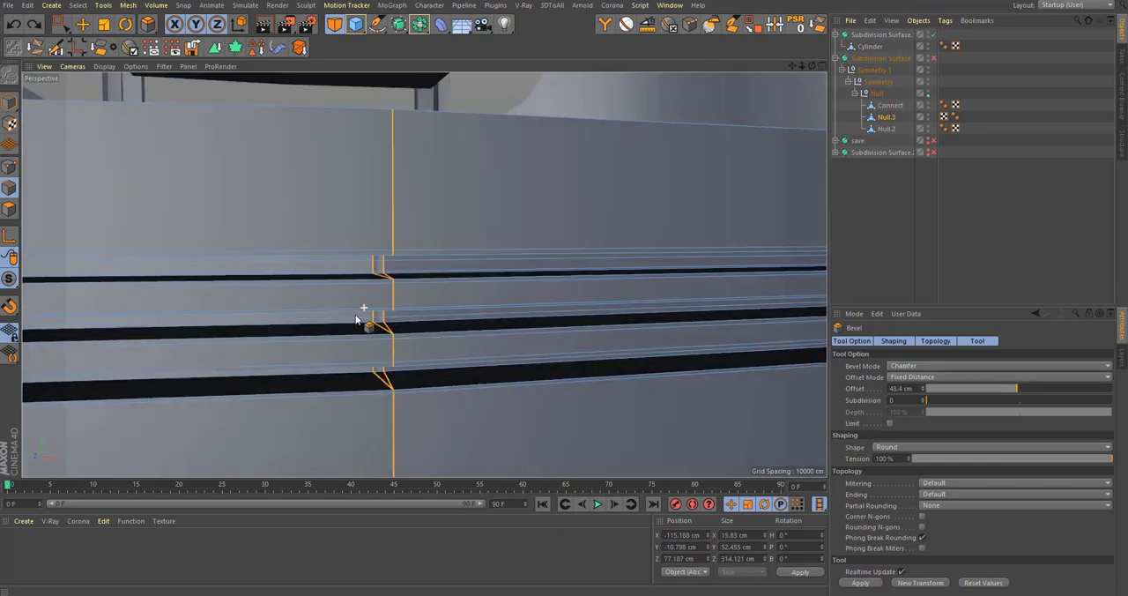
pyautogui.keyDown('alt'); pyautogui.moveTo(433, 293); pyautogui.dragTo(437, 326, button='right'); pyautogui.keyUp('alt')
pyautogui.keyDown('alt'); pyautogui.moveTo(448, 333); pyautogui.dragTo(417, 340); pyautogui.keyUp('alt')
pyautogui.press('t')
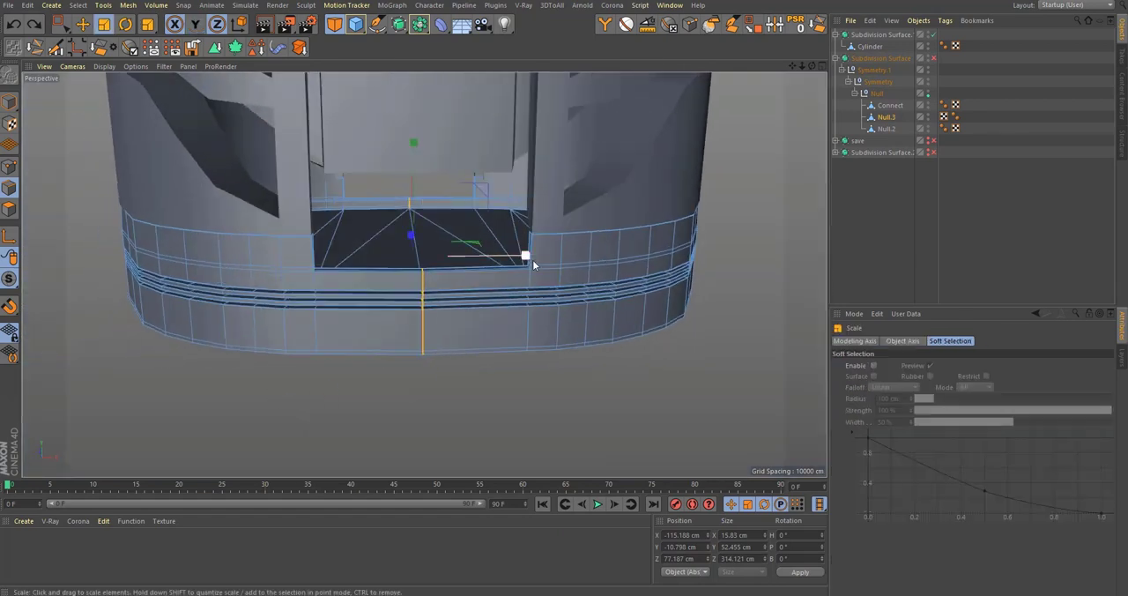
pyautogui.keyDown('alt'); pyautogui.moveTo(416, 288); pyautogui.dragTo(590, 244, button='right'); pyautogui.keyUp('alt')
pyautogui.rightClick(548, 377)
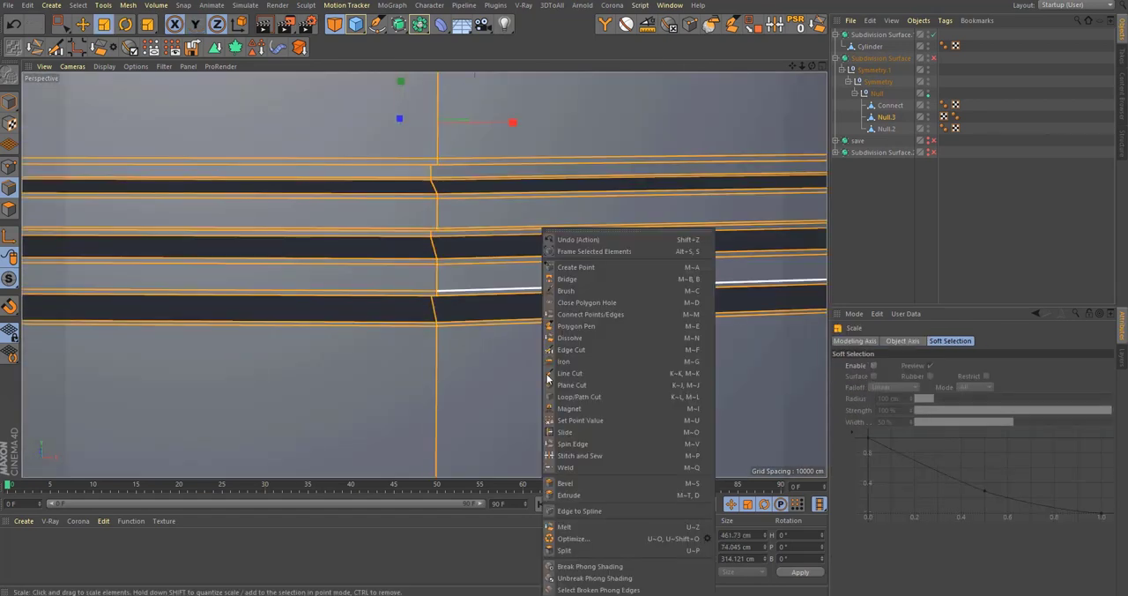
pyautogui.click(587, 540)
# Step: Try to bevel the reselected centre edges with a fixed distance of about 20.5 cm
pyautogui.keyDown('alt'); pyautogui.moveTo(392, 334); pyautogui.dragTo(375, 374, button='right'); pyautogui.keyUp('alt')
pyautogui.press('space')
pyautogui.moveTo(339, 150); pyautogui.dragTo(339, 149)
pyautogui.keyDown('alt'); pyautogui.moveTo(402, 320); pyautogui.dragTo(423, 323, button='right'); pyautogui.keyUp('alt')
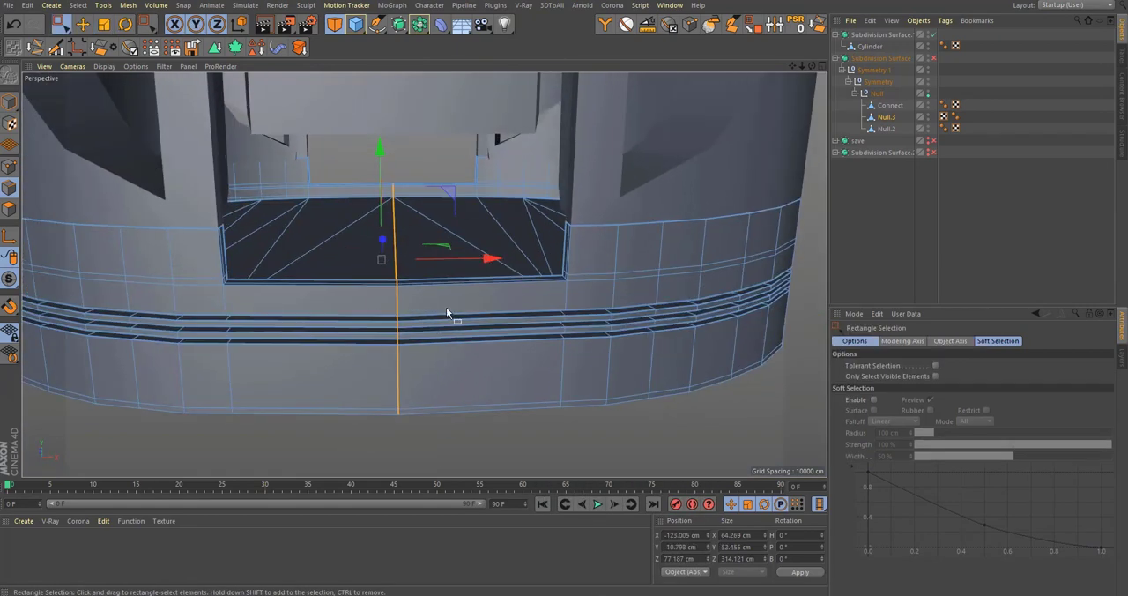
pyautogui.press('m')
pyautogui.press('s')
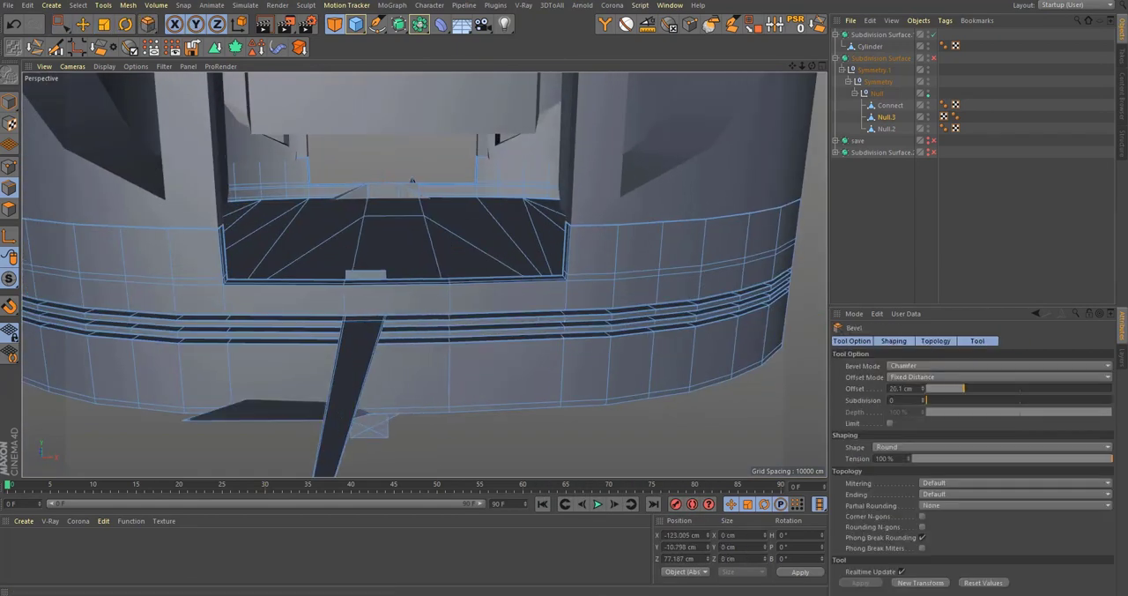
pyautogui.keyDown('alt'); pyautogui.moveTo(401, 347); pyautogui.dragTo(345, 226); pyautogui.keyUp('alt')
# Step: Reselect the vertical centre edges at the front and back of the base with Rectangle Selection
pyautogui.press('space')
pyautogui.keyDown('alt'); pyautogui.moveTo(353, 238); pyautogui.dragTo(610, 216); pyautogui.keyUp('alt')
pyautogui.keyDown('alt'); pyautogui.moveTo(610, 216); pyautogui.dragTo(536, 252, button='right'); pyautogui.keyUp('alt')
pyautogui.keyDown('alt'); pyautogui.moveTo(536, 252); pyautogui.dragTo(522, 314); pyautogui.keyUp('alt')
pyautogui.keyDown('alt'); pyautogui.moveTo(452, 102); pyautogui.dragTo(486, 227, button='middle'); pyautogui.keyUp('alt')
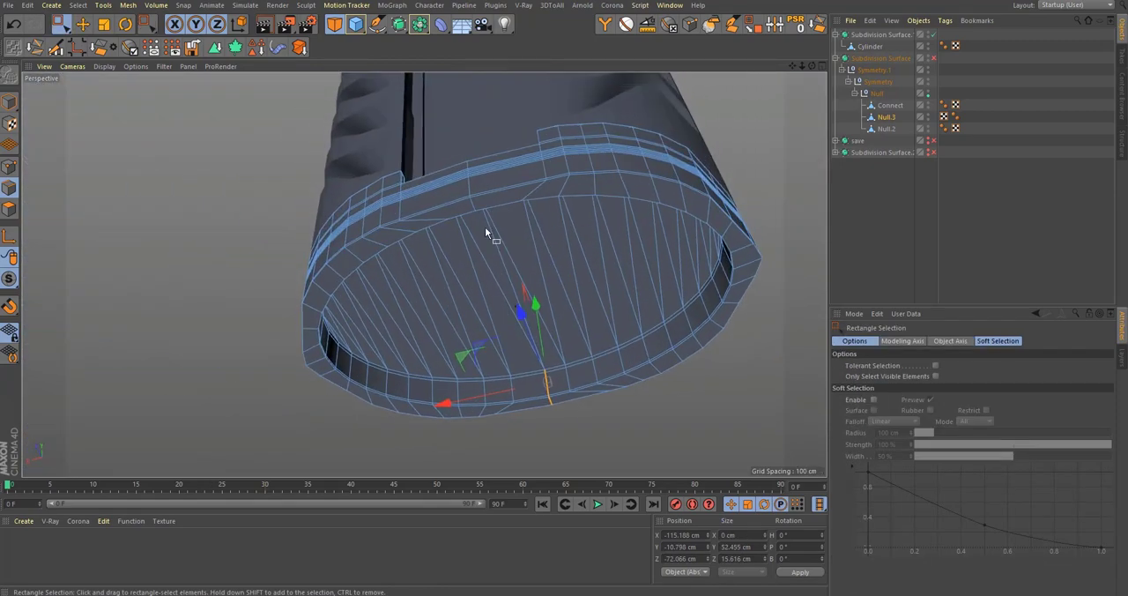
pyautogui.keyDown('alt'); pyautogui.moveTo(488, 227); pyautogui.dragTo(473, 268); pyautogui.keyUp('alt')
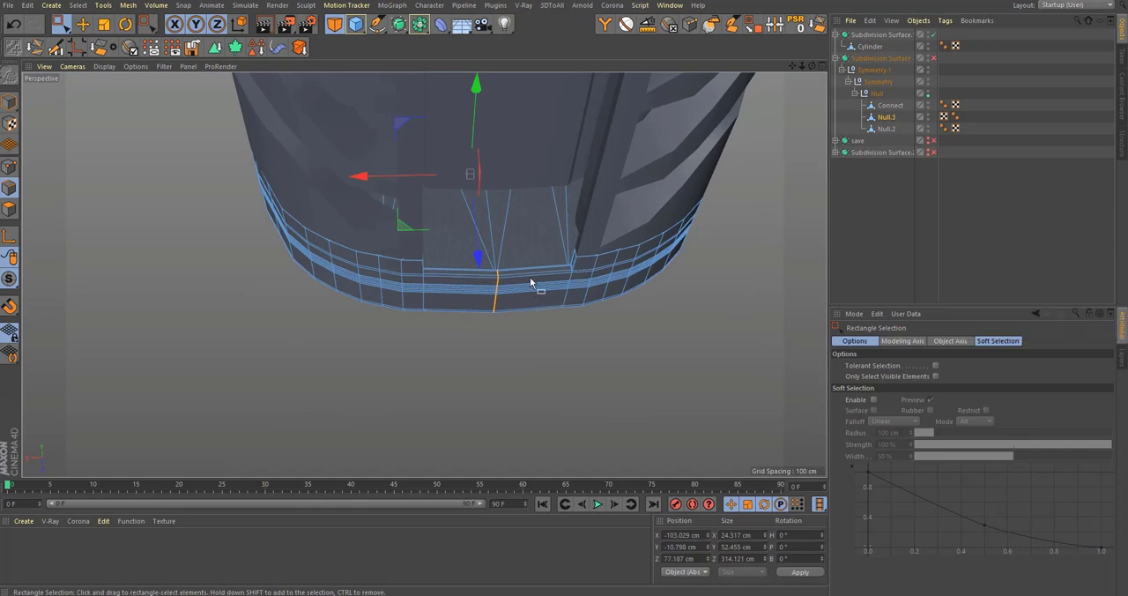
pyautogui.keyDown('alt'); pyautogui.moveTo(533, 283); pyautogui.dragTo(566, 302, button='right'); pyautogui.keyUp('alt')
pyautogui.keyDown('alt'); pyautogui.moveTo(566, 301); pyautogui.dragTo(556, 262); pyautogui.keyUp('alt')
# Step: Bevel the centre edges in Proportional offset mode, spreading them into two edges near the notch's corners
pyautogui.press('space')
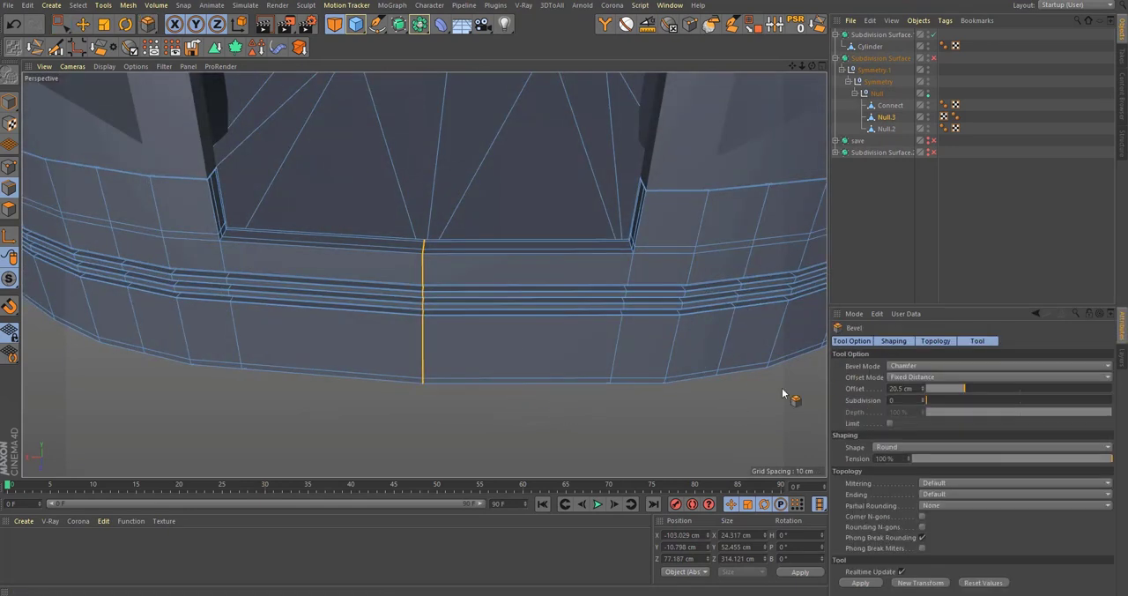
pyautogui.click(912, 378)
pyautogui.click(914, 413)
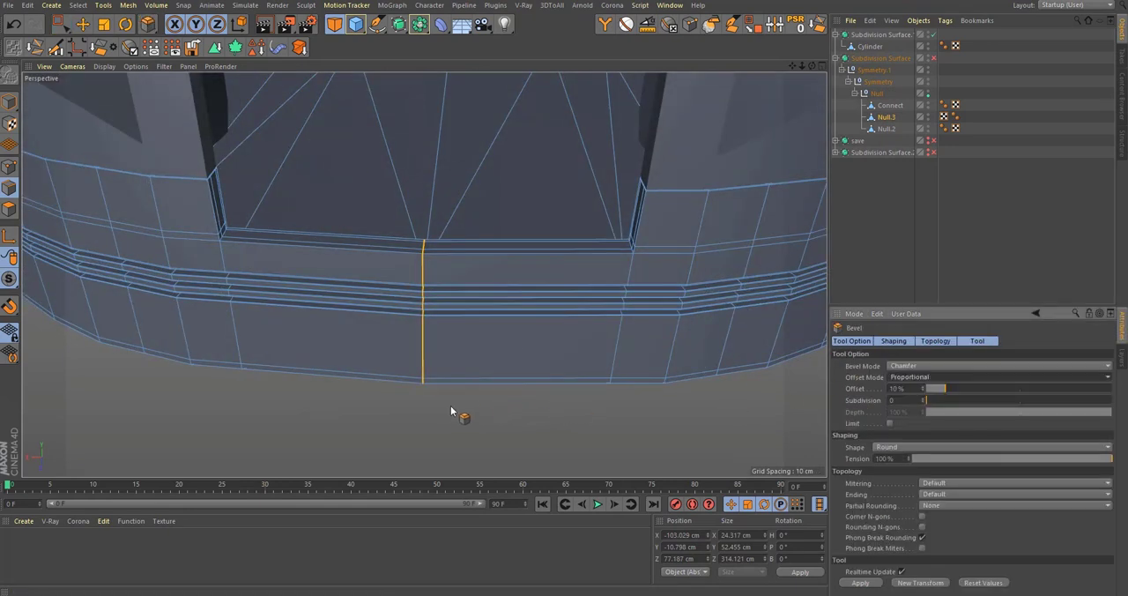
pyautogui.moveTo(453, 415); pyautogui.dragTo(468, 415)
pyautogui.moveTo(565, 415); pyautogui.dragTo(720, 415)
# Step: Loop-select the horizontal edges flanking the front notch on both sides and raise them to Y 26.394 cm
pyautogui.keyDown('alt'); pyautogui.moveTo(607, 327); pyautogui.dragTo(632, 322); pyautogui.keyUp('alt')
pyautogui.press('u')
pyautogui.press('l')
pyautogui.click(659, 301)
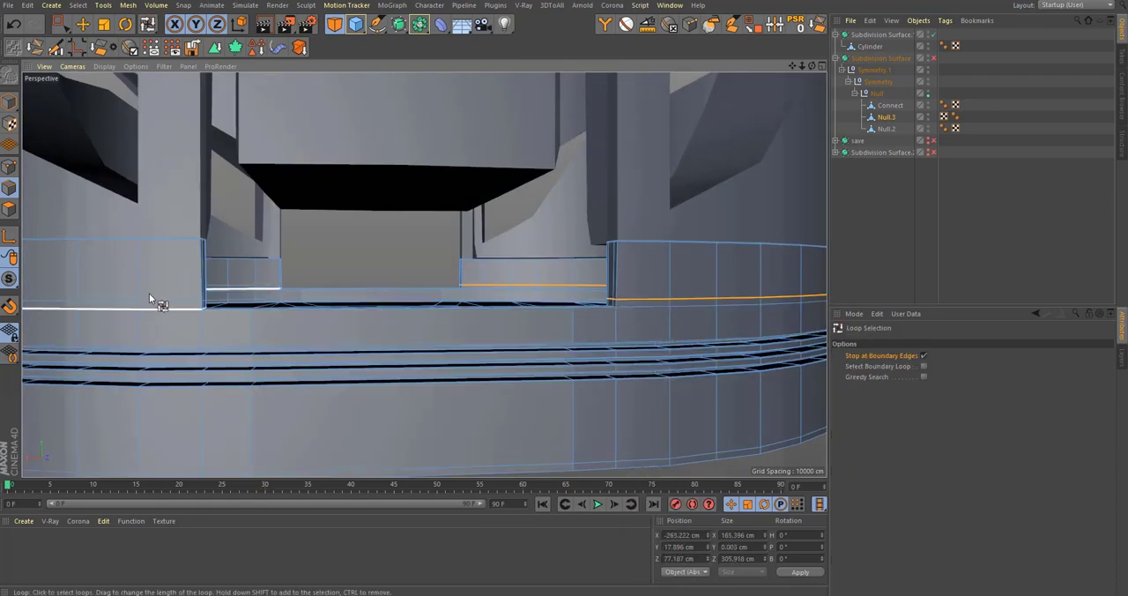
pyautogui.keyDown('shift'); pyautogui.click(183, 310); pyautogui.keyUp('shift')
pyautogui.keyDown('alt'); pyautogui.moveTo(184, 310); pyautogui.dragTo(193, 320); pyautogui.keyUp('alt')
pyautogui.press('e')
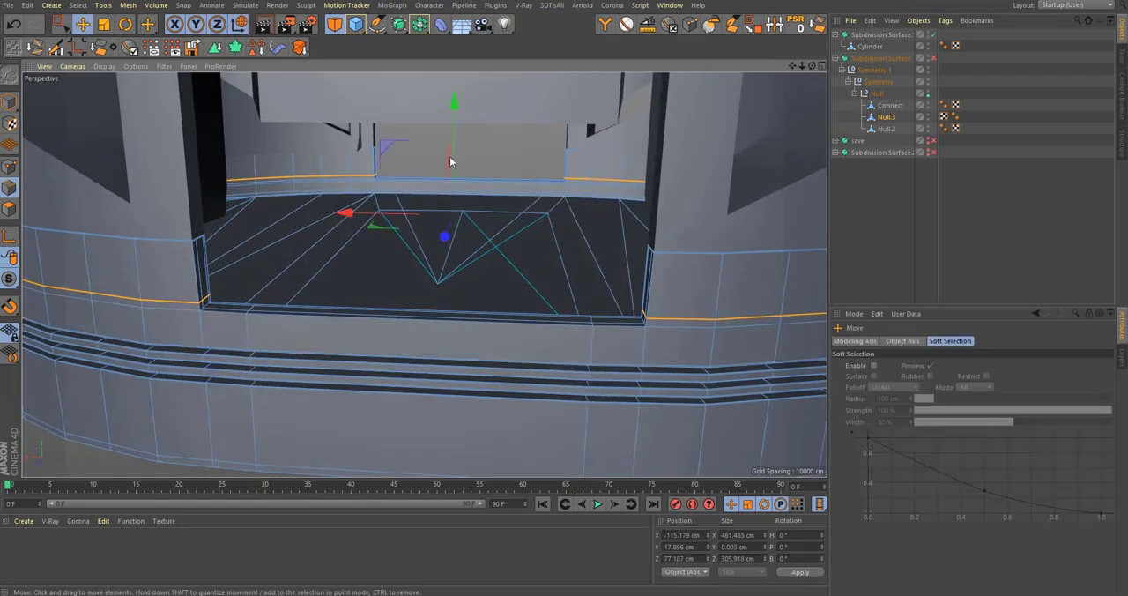
pyautogui.keyDown('alt'); pyautogui.moveTo(471, 141); pyautogui.dragTo(322, 335); pyautogui.keyUp('alt')
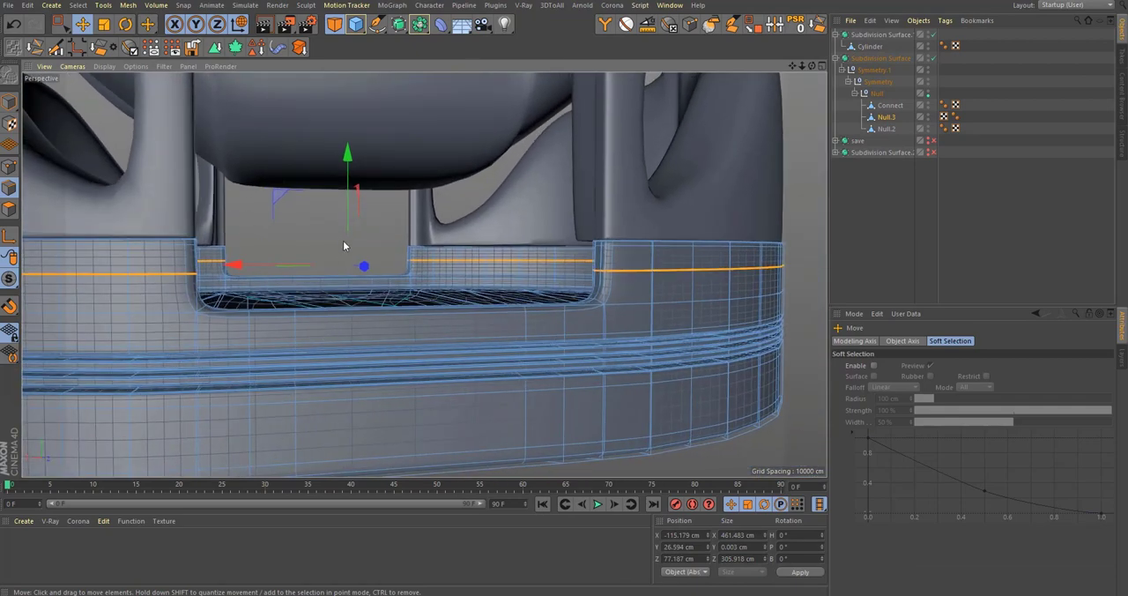
pyautogui.click(820, 32)
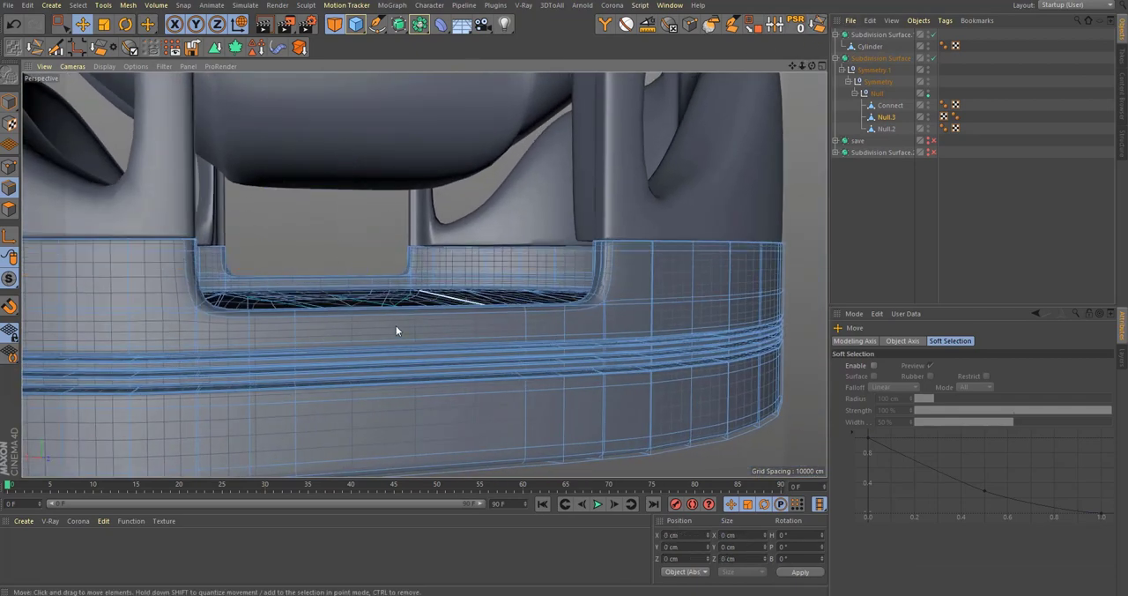
# Step: Weld the stray points near the centre of the Null.3 mesh's inside floor into one point
pyautogui.click(970, 275)
pyautogui.moveTo(630, 318)
pyautogui.keyDown('alt'); pyautogui.mouseDown()
pyautogui.moveTo(575, 325)
pyautogui.moveTo(605, 324)
pyautogui.moveTo(617, 356)
pyautogui.mouseUp(); pyautogui.keyUp('alt')
pyautogui.click(882, 106)
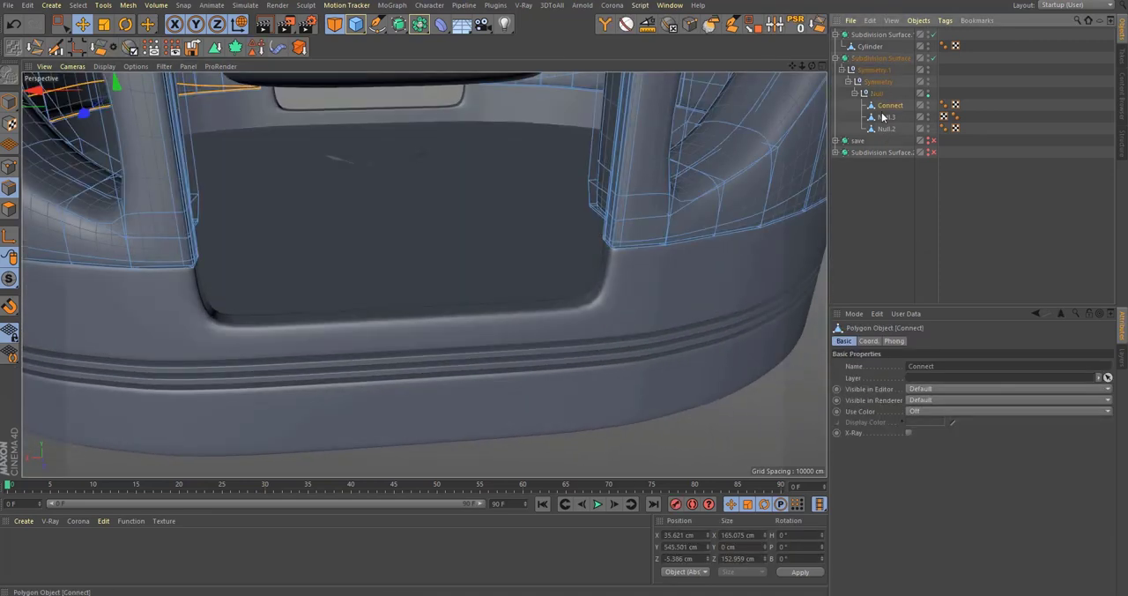
pyautogui.click(883, 116)
pyautogui.press('q')
pyautogui.keyDown('alt'); pyautogui.moveTo(420, 190); pyautogui.dragTo(445, 179, button='right'); pyautogui.keyUp('alt')
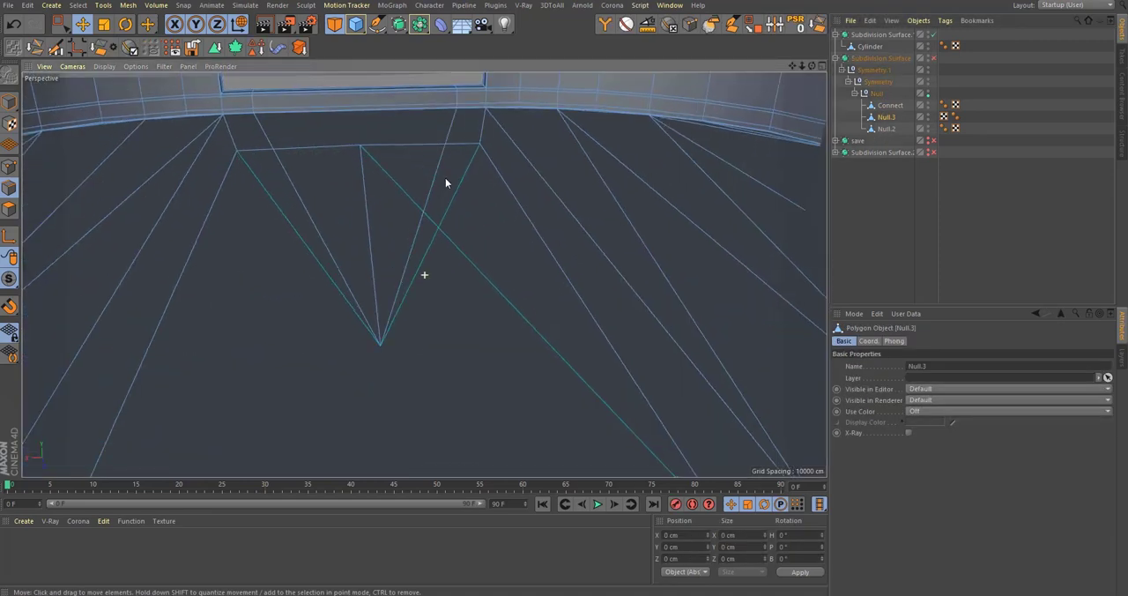
pyautogui.keyDown('alt'); pyautogui.moveTo(418, 206); pyautogui.dragTo(429, 243, button='middle'); pyautogui.keyUp('alt')
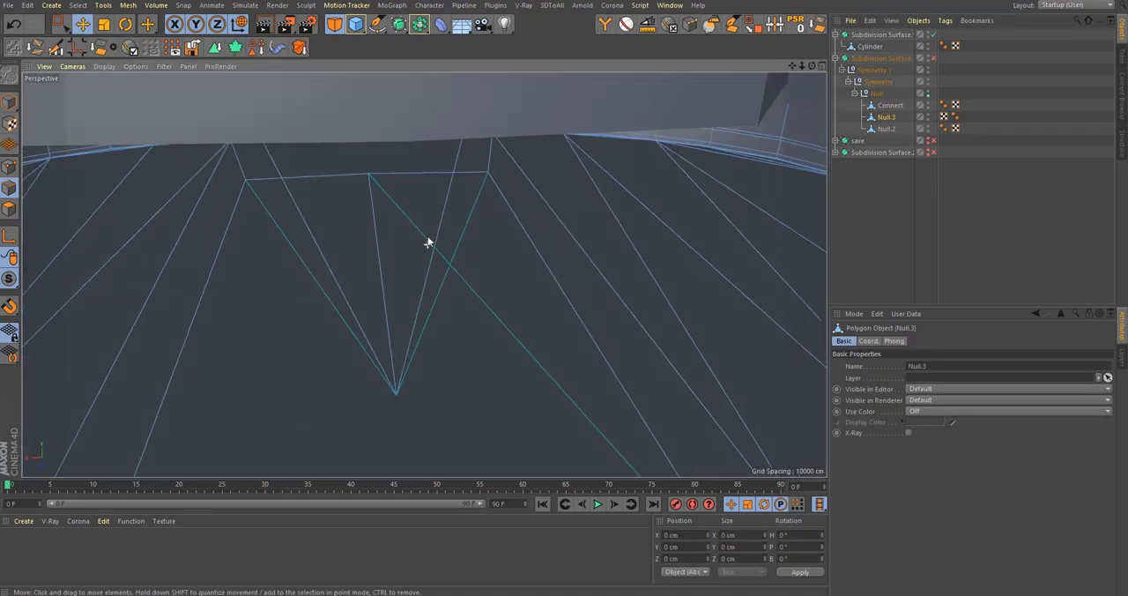
pyautogui.keyDown('alt'); pyautogui.moveTo(428, 242); pyautogui.dragTo(426, 229); pyautogui.keyUp('alt')
pyautogui.click(13, 167)
pyautogui.press('9')
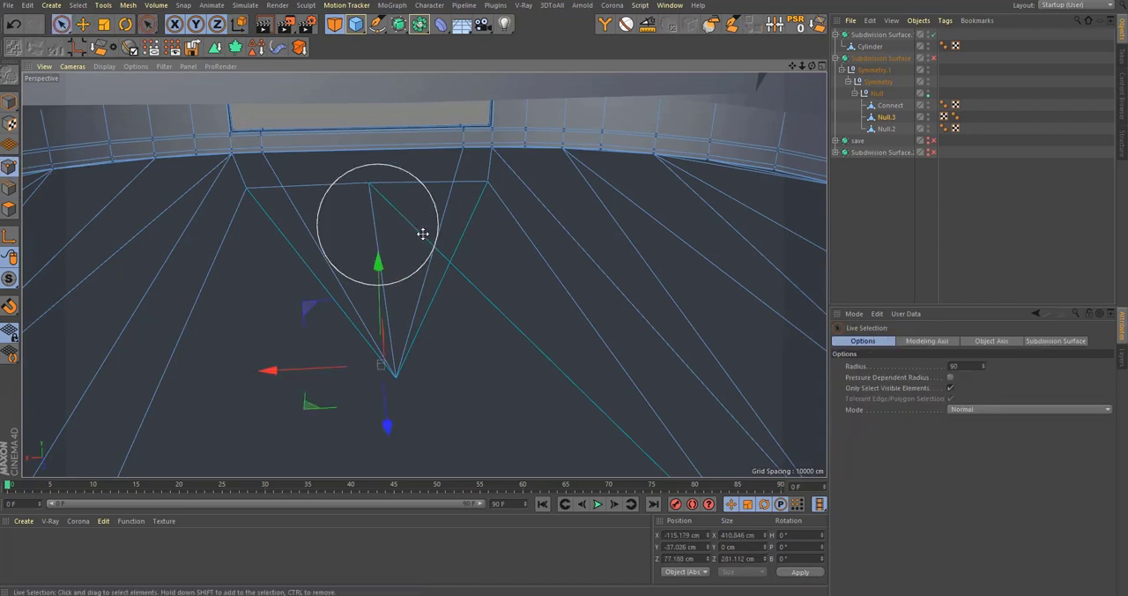
pyautogui.keyDown('alt'); pyautogui.moveTo(406, 368); pyautogui.dragTo(535, 320); pyautogui.keyUp('alt')
pyautogui.press('m')
pyautogui.press('q')
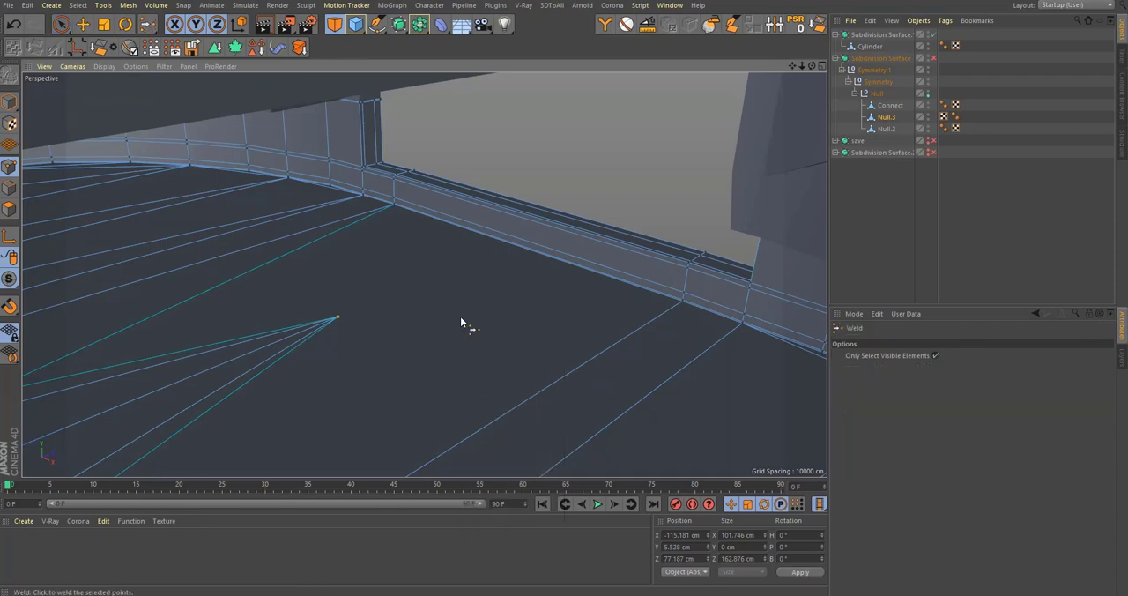
pyautogui.click(460, 317)
# Step: Select the stray points around the gap at the centre of the base's recessed underside and weld them together
pyautogui.keyDown('alt'); pyautogui.moveTo(423, 274); pyautogui.dragTo(590, 240); pyautogui.keyUp('alt')
pyautogui.keyDown('alt'); pyautogui.moveTo(559, 327); pyautogui.dragTo(428, 257); pyautogui.keyUp('alt')
pyautogui.press('9')
pyautogui.click(563, 273)
pyautogui.keyDown('alt'); pyautogui.moveTo(542, 283); pyautogui.dragTo(536, 226); pyautogui.keyUp('alt')
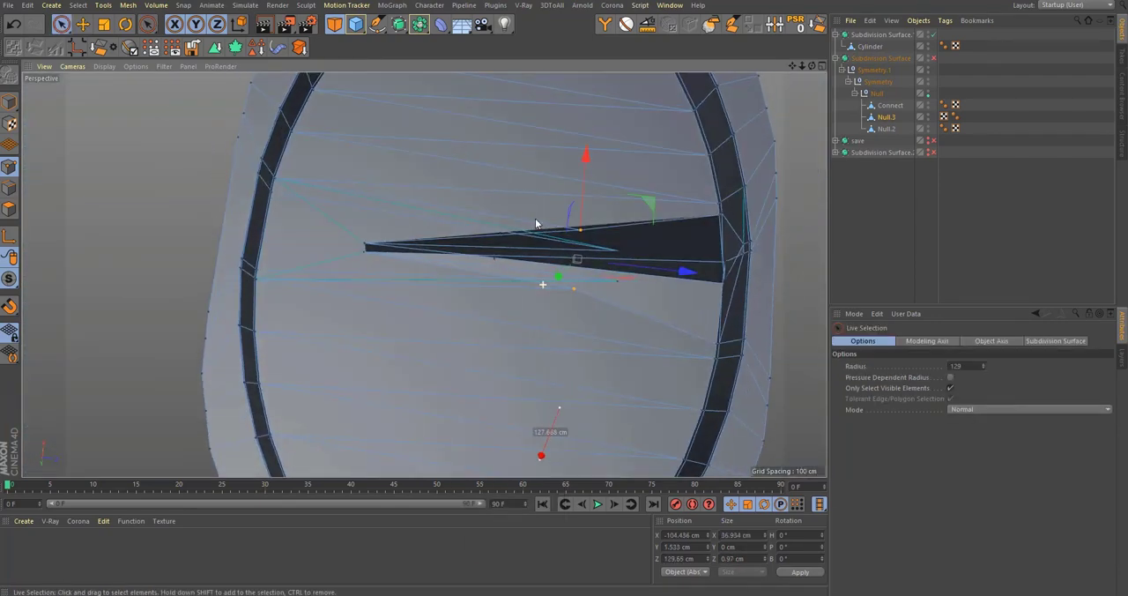
pyautogui.keyDown('alt'); pyautogui.moveTo(573, 289); pyautogui.dragTo(626, 292, button='right'); pyautogui.keyUp('alt')
pyautogui.keyDown('alt'); pyautogui.moveTo(627, 292); pyautogui.dragTo(650, 187); pyautogui.keyUp('alt')
pyautogui.keyDown('alt'); pyautogui.moveTo(619, 298); pyautogui.dragTo(648, 296, button='right'); pyautogui.keyUp('alt')
pyautogui.keyDown('alt'); pyautogui.moveTo(648, 297); pyautogui.dragTo(641, 283); pyautogui.keyUp('alt')
pyautogui.keyDown('alt'); pyautogui.moveTo(642, 283); pyautogui.dragTo(703, 300, button='right'); pyautogui.keyUp('alt')
pyautogui.keyDown('alt'); pyautogui.moveTo(702, 305); pyautogui.dragTo(719, 272); pyautogui.keyUp('alt')
pyautogui.moveTo(727, 243); pyautogui.dragTo(684, 246, button='middle')
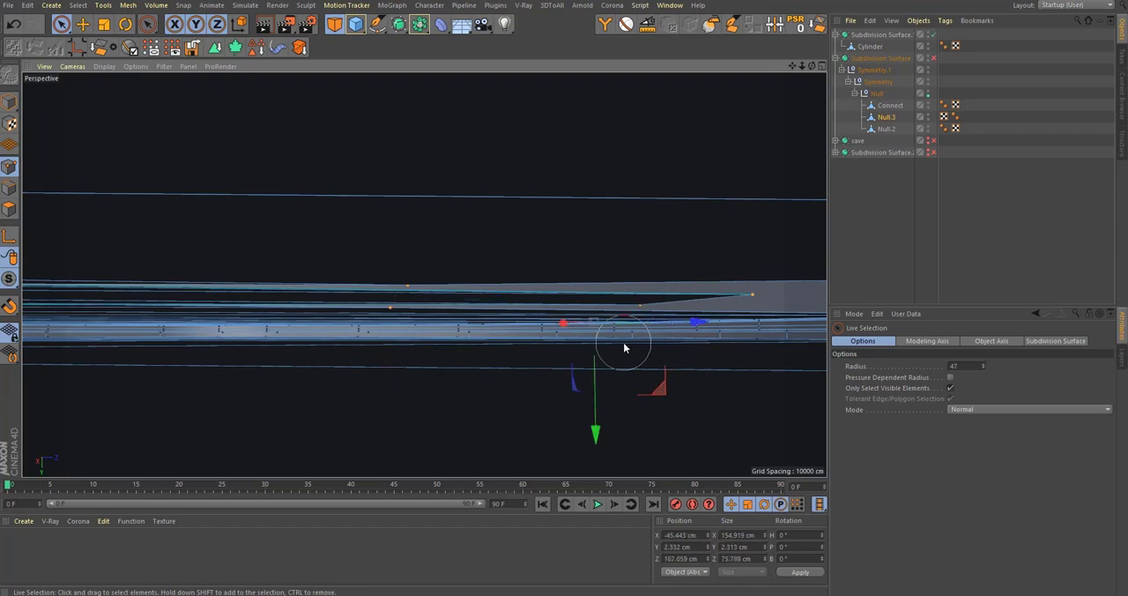
pyautogui.keyDown('alt'); pyautogui.moveTo(640, 294); pyautogui.dragTo(617, 396); pyautogui.keyUp('alt')
pyautogui.keyDown('alt'); pyautogui.moveTo(617, 397); pyautogui.dragTo(455, 401, button='right'); pyautogui.keyUp('alt')
pyautogui.keyDown('alt'); pyautogui.moveTo(492, 364); pyautogui.dragTo(607, 338, button='right'); pyautogui.keyUp('alt')
pyautogui.press('m')
pyautogui.press('q')
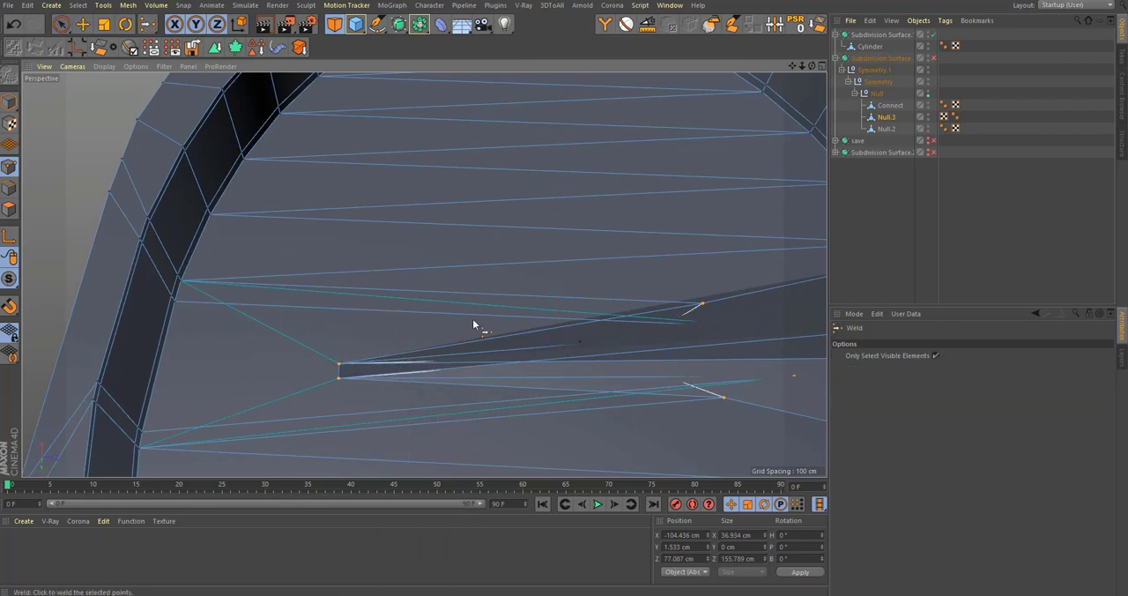
pyautogui.click(473, 319)
# Step: Examine the base's underside with subdivision on and off after the weld
pyautogui.keyDown('alt'); pyautogui.moveTo(551, 301); pyautogui.dragTo(543, 335, button='right'); pyautogui.keyUp('alt')
pyautogui.keyDown('alt'); pyautogui.moveTo(544, 334); pyautogui.dragTo(627, 311); pyautogui.keyUp('alt')
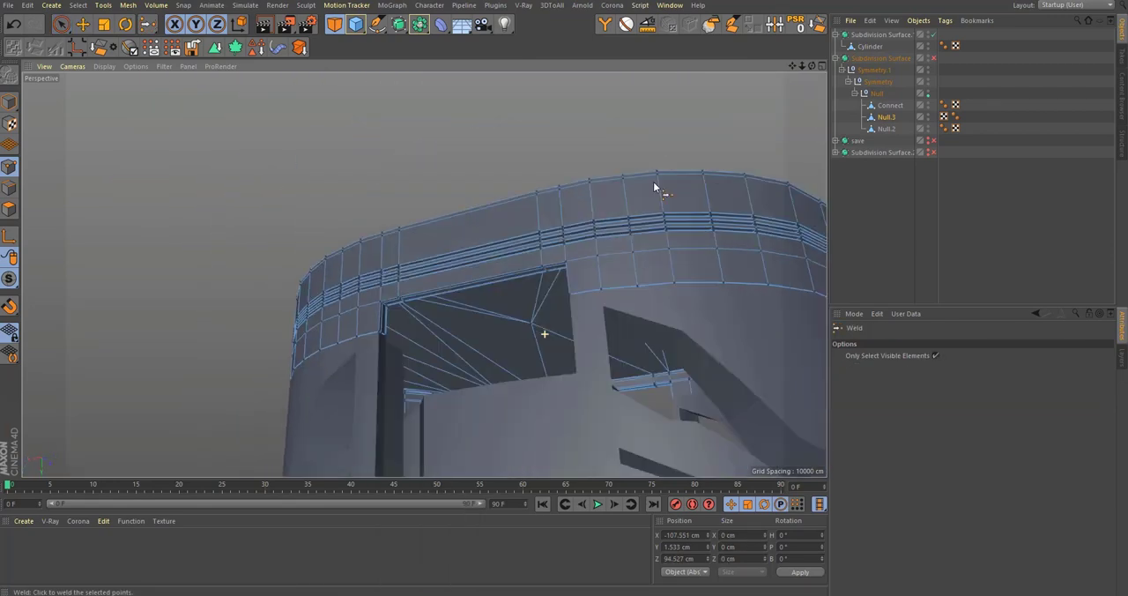
pyautogui.press('q')
pyautogui.keyDown('alt'); pyautogui.moveTo(366, 339); pyautogui.dragTo(345, 382, button='right'); pyautogui.keyUp('alt')
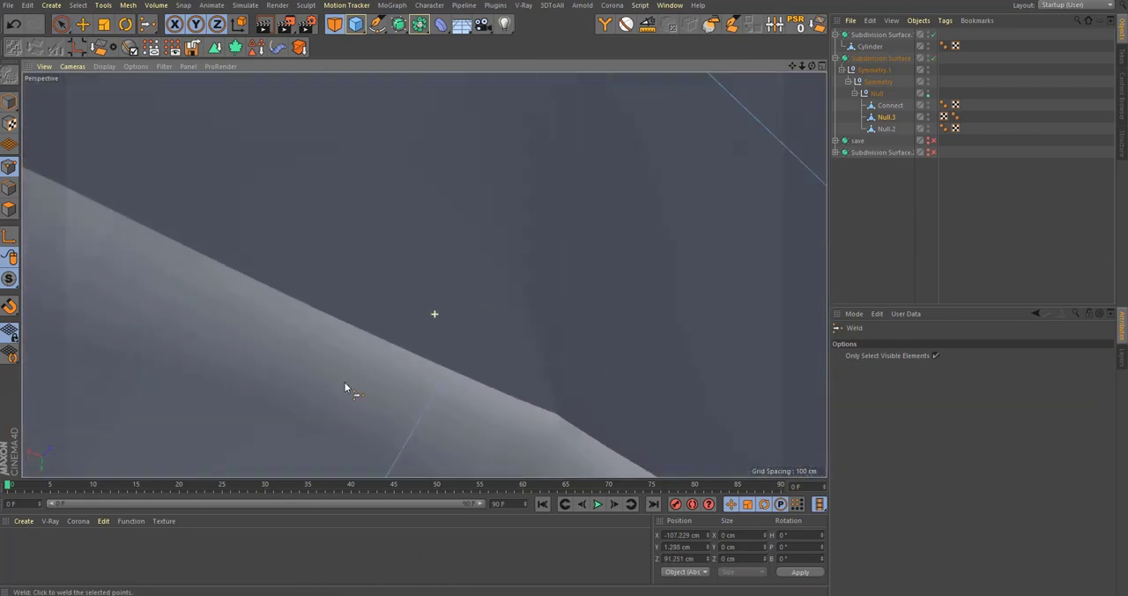
pyautogui.keyDown('alt'); pyautogui.moveTo(378, 373); pyautogui.dragTo(383, 332); pyautogui.keyUp('alt')
pyautogui.press('q')
pyautogui.keyDown('alt'); pyautogui.moveTo(383, 332); pyautogui.dragTo(482, 303, button='right'); pyautogui.keyUp('alt')
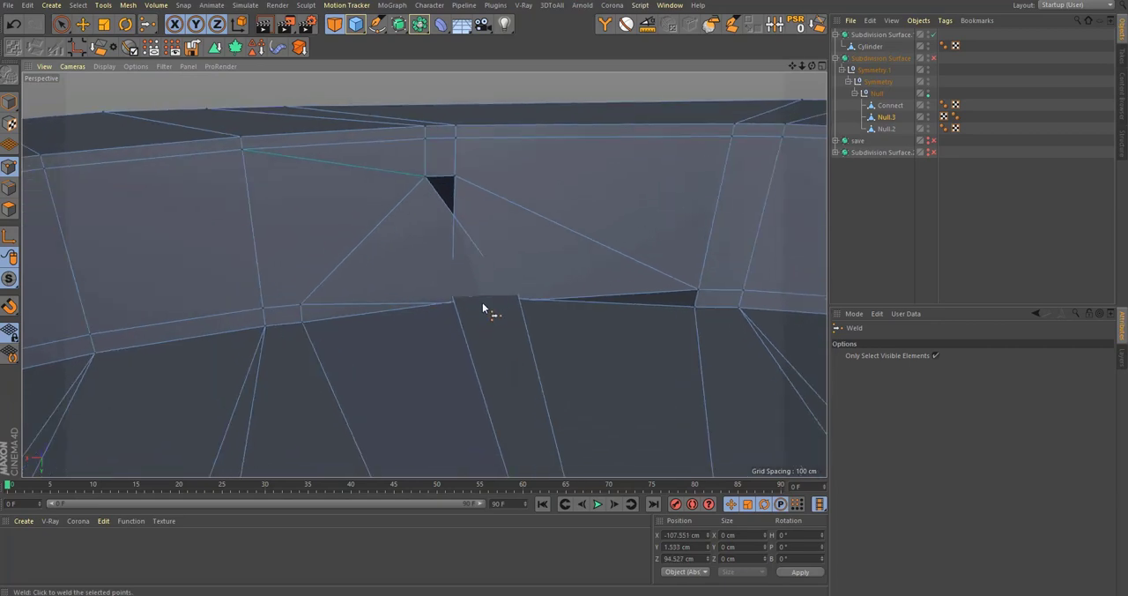
pyautogui.keyDown('alt'); pyautogui.moveTo(482, 302); pyautogui.dragTo(526, 289); pyautogui.keyUp('alt')
pyautogui.keyDown('alt'); pyautogui.moveTo(525, 289); pyautogui.dragTo(469, 312, button='right'); pyautogui.keyUp('alt')
pyautogui.keyDown('alt'); pyautogui.moveTo(470, 312); pyautogui.dragTo(122, 228); pyautogui.keyUp('alt')
# Step: Select the recess wall and cap polygons under the base with Loop and Fill Selection and delete them
pyautogui.click(9, 209)
pyautogui.press('u')
pyautogui.press('l')
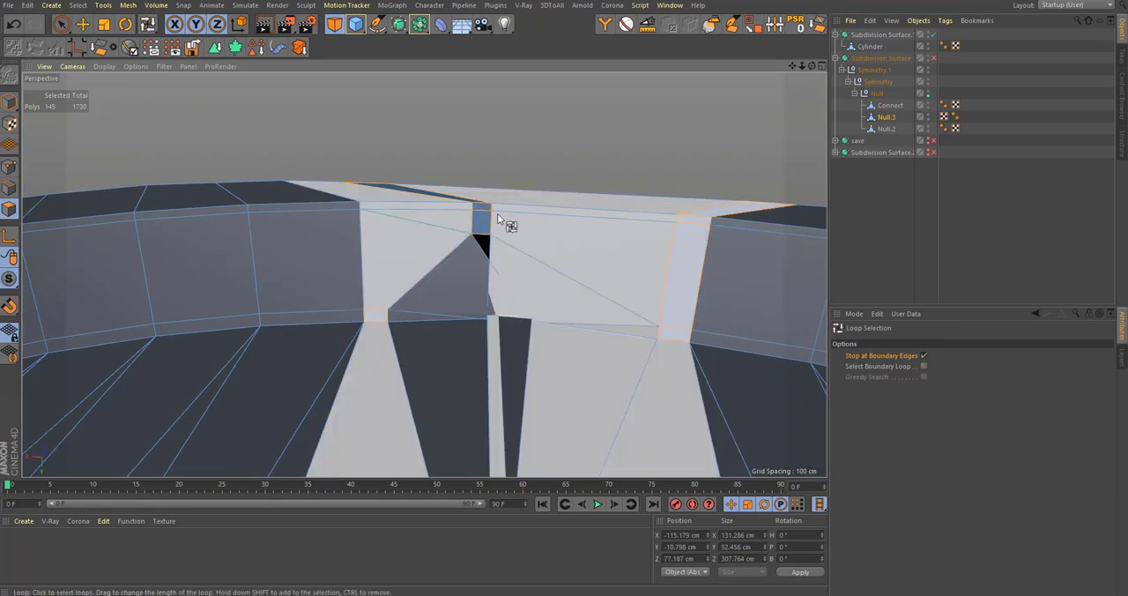
pyautogui.click(498, 213)
pyautogui.scroll(-5, 499, 297)
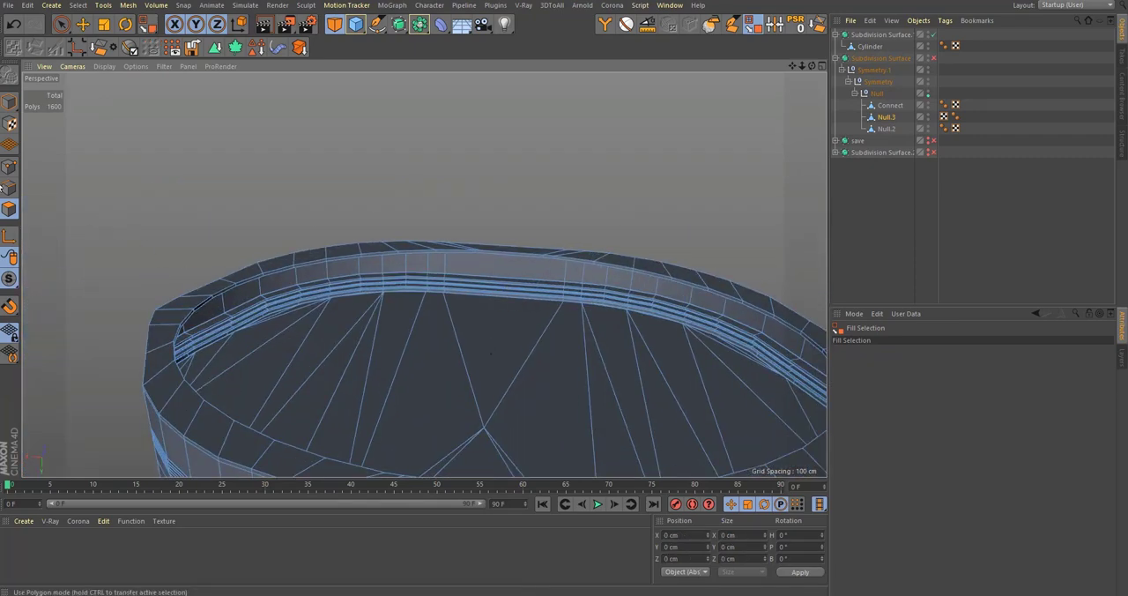
# Step: Select the open edge loop inside the bottom rim using Loop Selection with Stop at Boundary Edges off and Select Boundary Loop on
pyautogui.click(11, 186)
pyautogui.scroll(2, 498, 257)
pyautogui.press('u')
pyautogui.press('l')
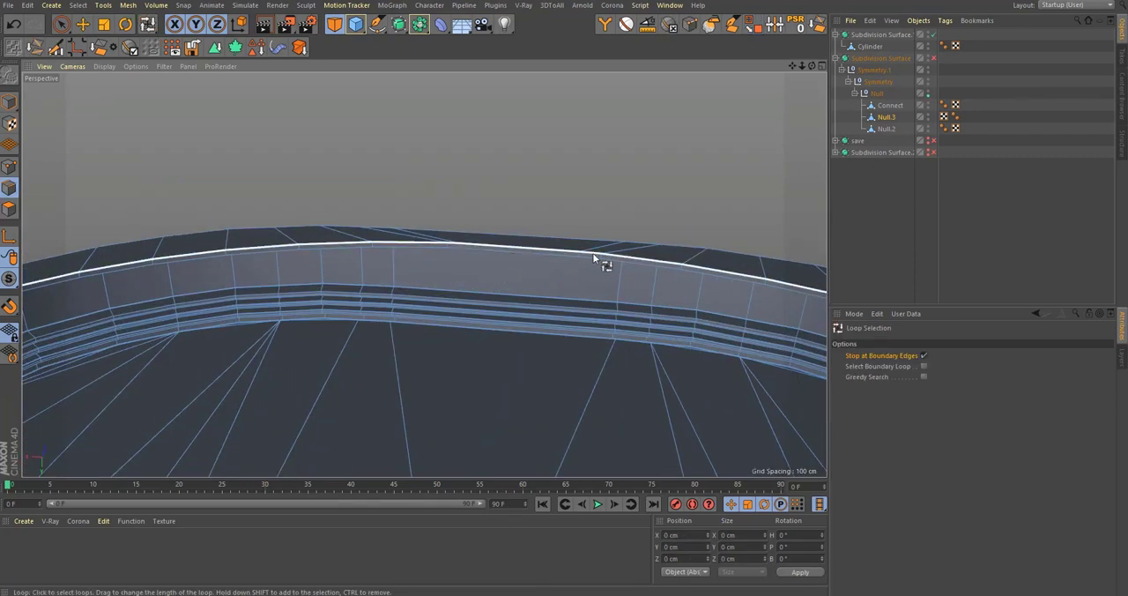
pyautogui.click(924, 355)
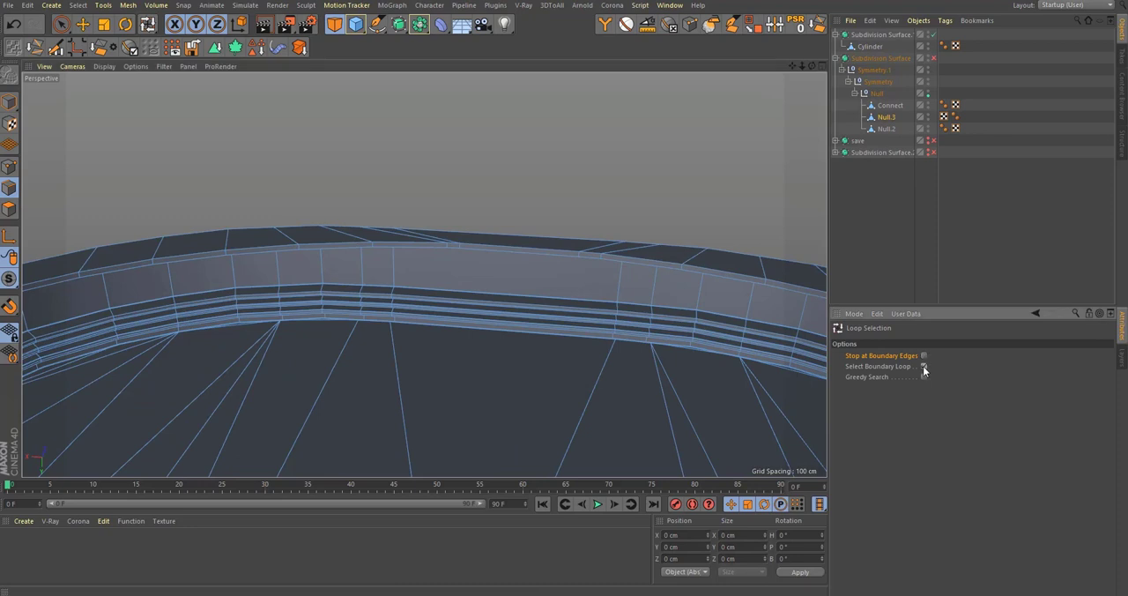
pyautogui.click(539, 259)
# Step: Extrude the boundary loop up into the base to Y -10.335 cm to form a recess wall
pyautogui.press('e')
pyautogui.scroll(-4, 486, 332)
pyautogui.keyDown('alt'); pyautogui.moveTo(486, 331); pyautogui.dragTo(475, 310, button='middle'); pyautogui.keyUp('alt')
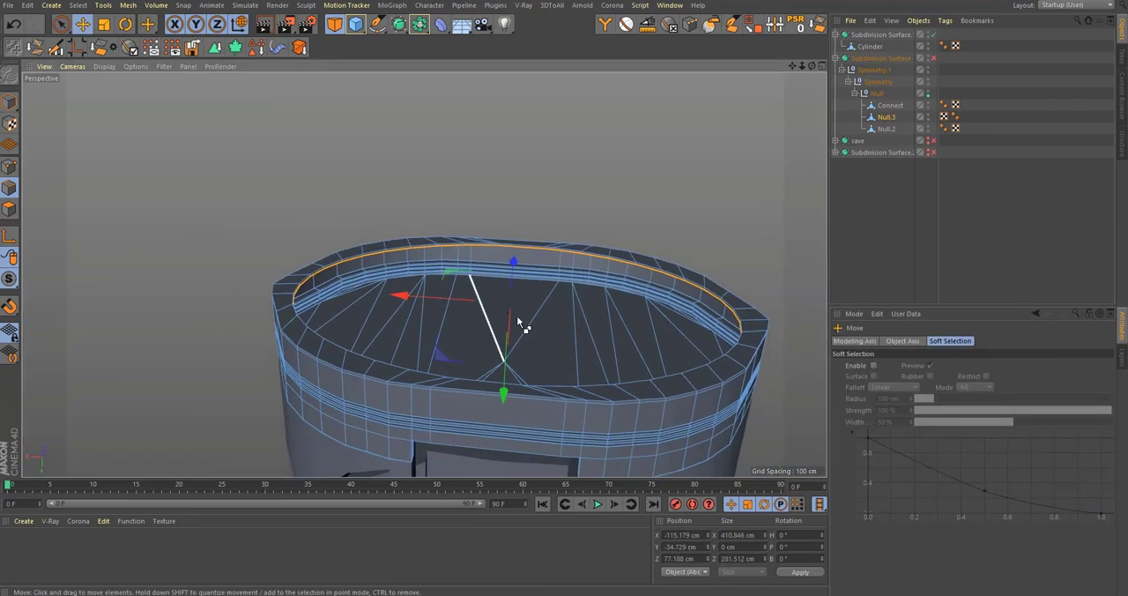
pyautogui.moveTo(507, 387); pyautogui.dragTo(509, 421)
pyautogui.scroll(5, 630, 238)
# Step: Extrude the recess edge loop with a -4.1 cm offset and cap the underside with Close Polygon Hole
pyautogui.press('d')
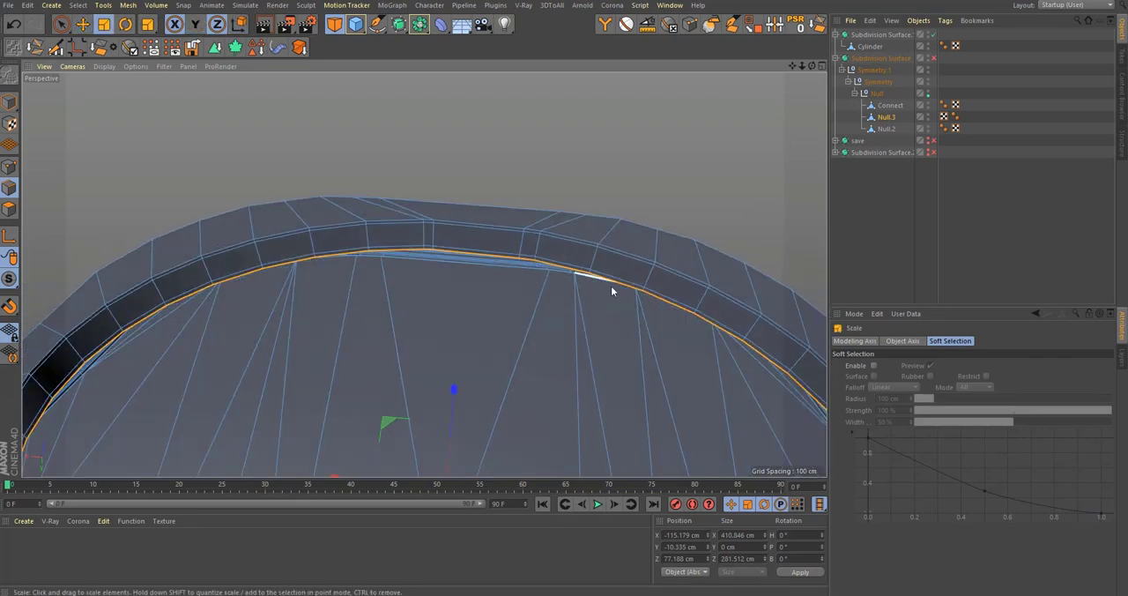
pyautogui.moveTo(617, 281); pyautogui.dragTo(608, 280)
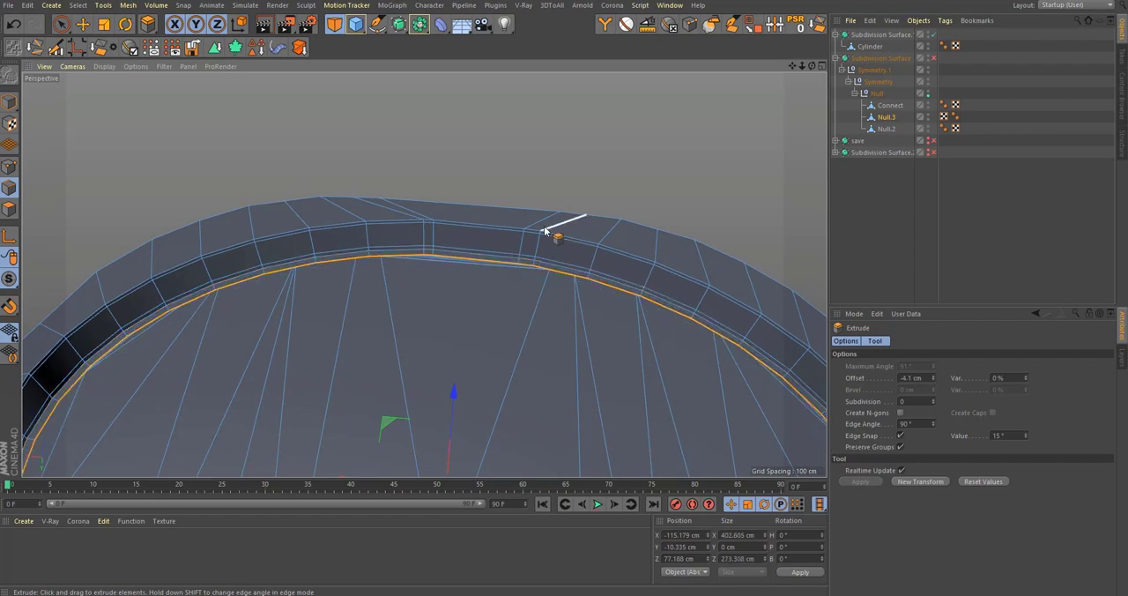
pyautogui.keyDown('alt'); pyautogui.moveTo(542, 230); pyautogui.dragTo(521, 268); pyautogui.keyUp('alt')
pyautogui.press('m')
pyautogui.press('d')
pyautogui.click(559, 276)
pyautogui.keyDown('alt'); pyautogui.moveTo(550, 252); pyautogui.dragTo(629, 221, button='right'); pyautogui.keyUp('alt')
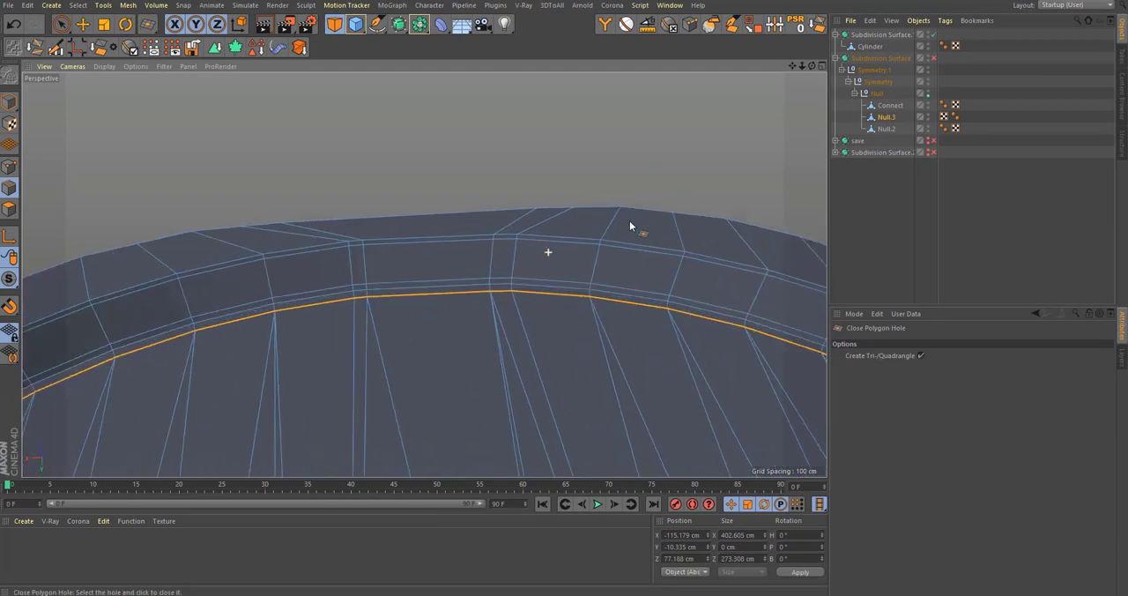
# Step: Examine the smoothed underside and the Null.3 mesh's edge flow around the recess wall
pyautogui.press('q')
pyautogui.click(868, 216)
pyautogui.keyDown('alt'); pyautogui.moveTo(413, 270); pyautogui.dragTo(291, 281, button='right'); pyautogui.keyUp('alt')
pyautogui.keyDown('alt'); pyautogui.moveTo(492, 284); pyautogui.dragTo(485, 330); pyautogui.keyUp('alt')
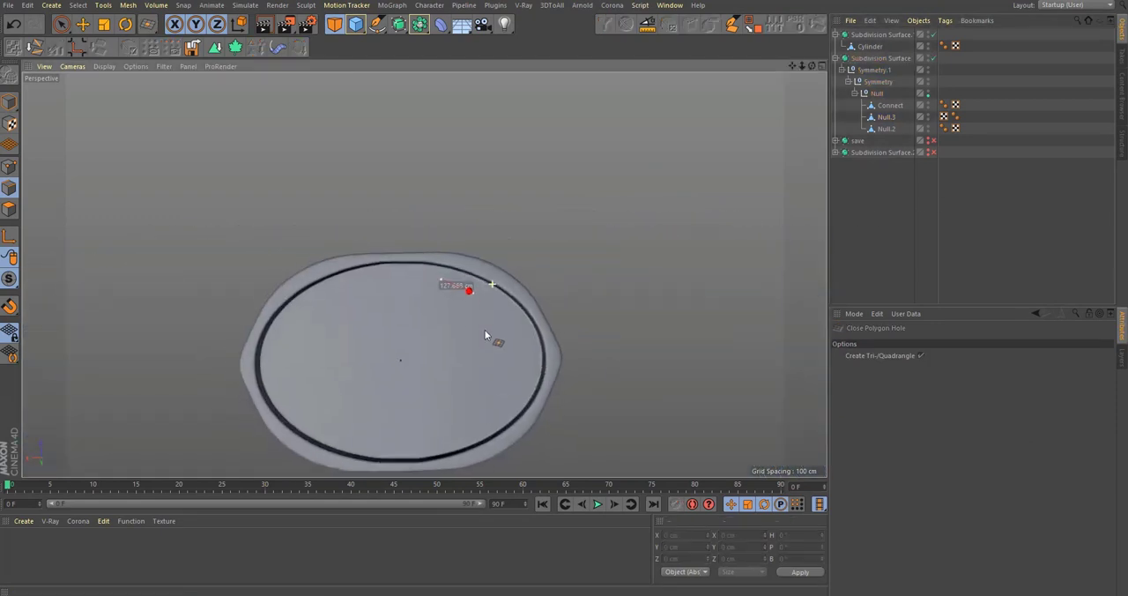
pyautogui.keyDown('alt'); pyautogui.moveTo(405, 257); pyautogui.dragTo(599, 233, button='right'); pyautogui.keyUp('alt')
pyautogui.keyDown('alt'); pyautogui.moveTo(450, 292); pyautogui.dragTo(459, 255); pyautogui.keyUp('alt')
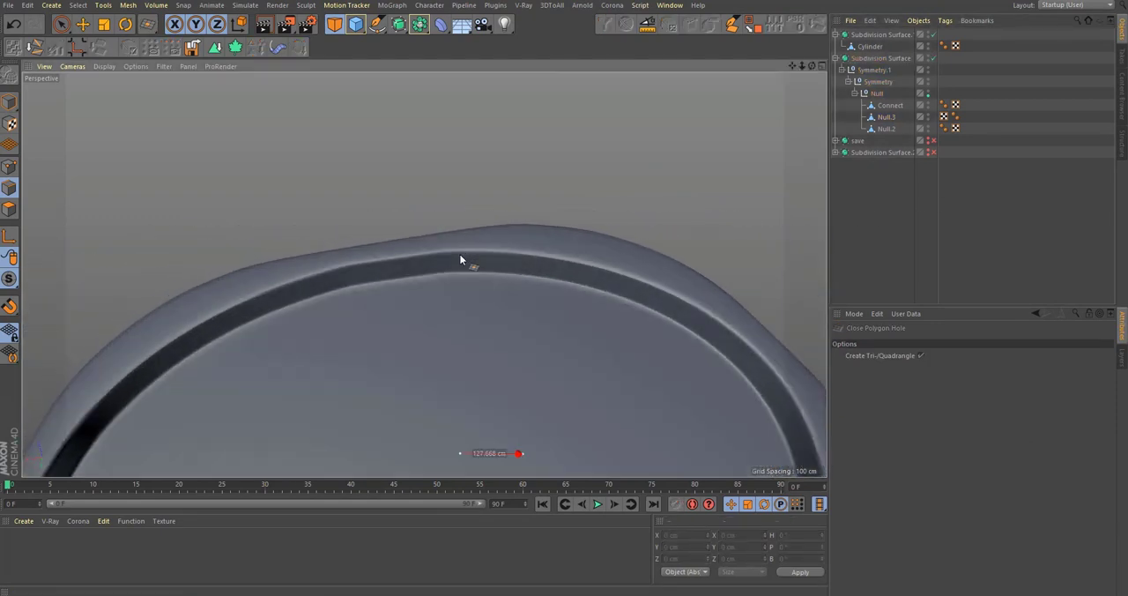
pyautogui.click(10, 168)
pyautogui.click(883, 117)
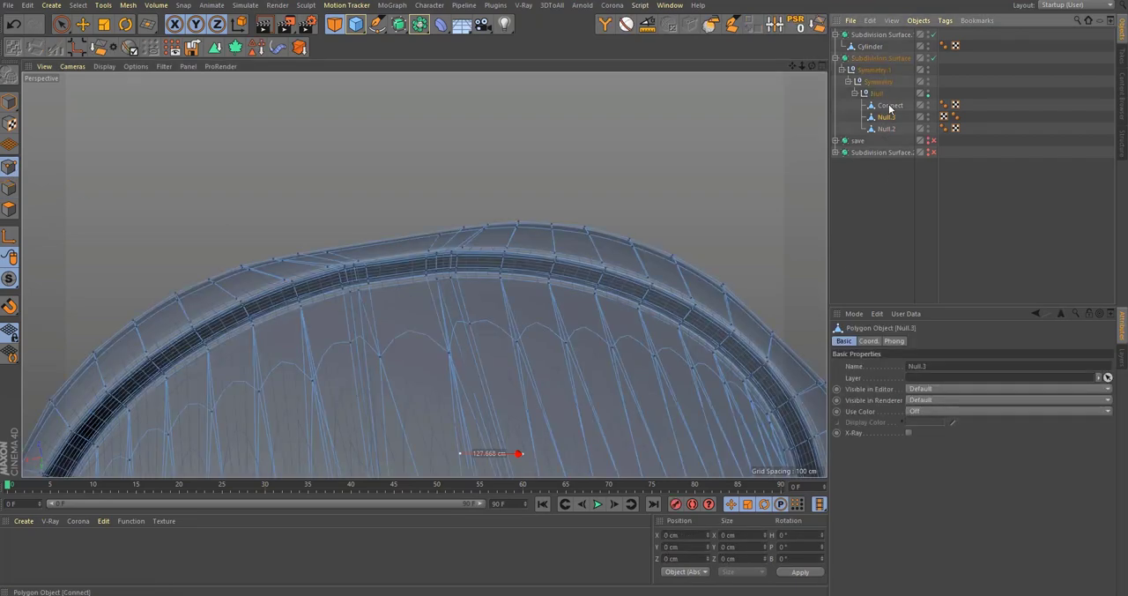
pyautogui.keyDown('alt'); pyautogui.moveTo(417, 260); pyautogui.dragTo(506, 243, button='right'); pyautogui.keyUp('alt')
pyautogui.keyDown('alt'); pyautogui.moveTo(474, 244); pyautogui.dragTo(530, 223, button='middle'); pyautogui.keyUp('alt')
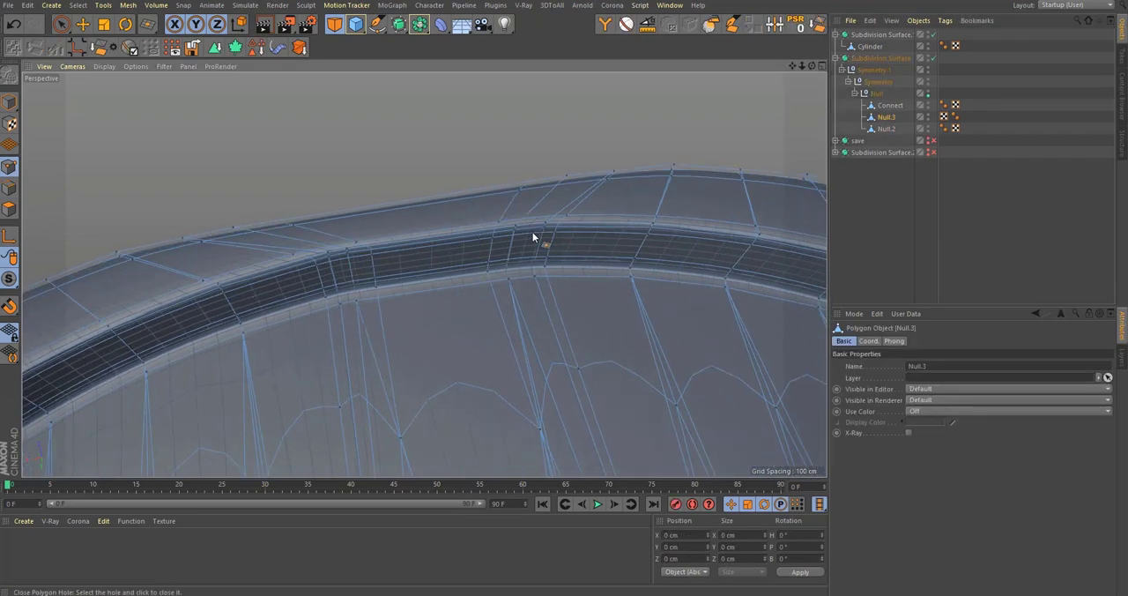
# Step: Undo the underside cap and the recess extrusions
pyautogui.click(534, 241)
pyautogui.hotkey('ctrl', 'z')
pyautogui.hotkey('ctrl', 'z')
pyautogui.hotkey('ctrl', 'z')
pyautogui.hotkey('ctrl', 'z')
pyautogui.hotkey('ctrl', 'z')
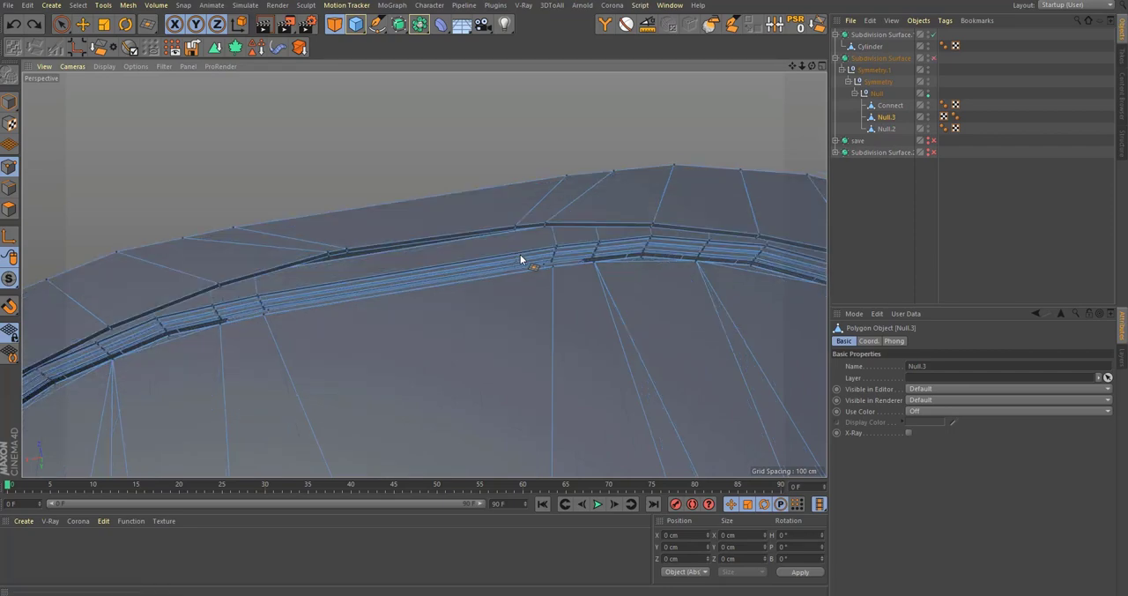
# Step: Loop-select the thin polygon band just inside the bottom rim and delete it
pyautogui.keyDown('alt'); pyautogui.moveTo(537, 235); pyautogui.dragTo(468, 244, button='right'); pyautogui.keyUp('alt')
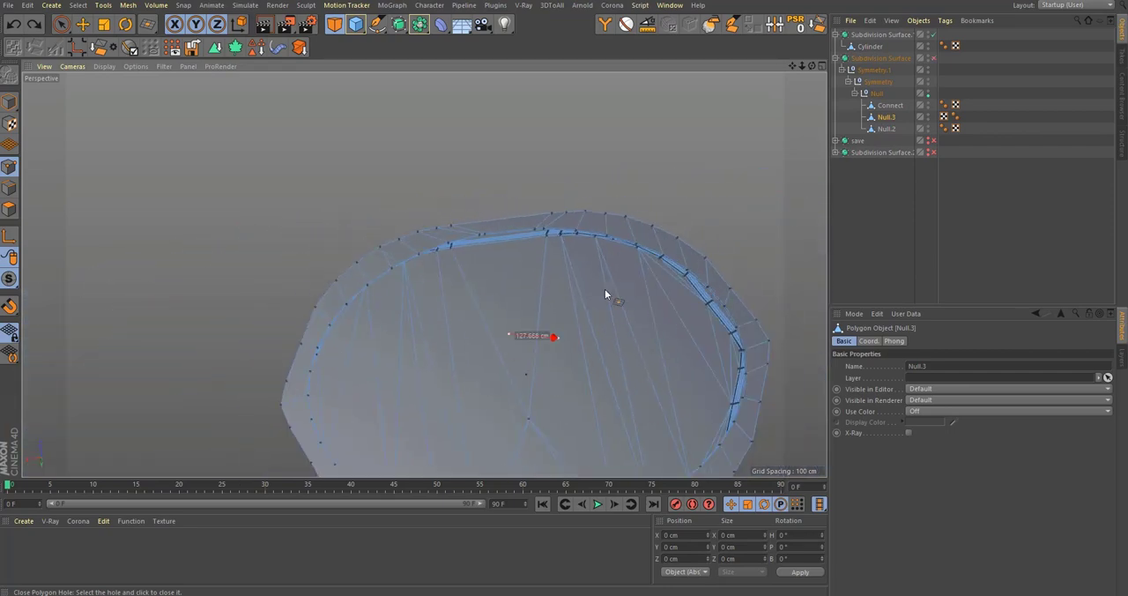
pyautogui.keyDown('alt'); pyautogui.moveTo(553, 206); pyautogui.dragTo(633, 190, button='right'); pyautogui.keyUp('alt')
pyautogui.keyDown('alt'); pyautogui.moveTo(559, 268); pyautogui.dragTo(533, 269); pyautogui.keyUp('alt')
pyautogui.moveTo(532, 269)
pyautogui.keyDown('alt'); pyautogui.mouseDown(button='right')
pyautogui.moveTo(456, 307)
pyautogui.moveTo(554, 273)
pyautogui.mouseUp(button='right'); pyautogui.keyUp('alt')
pyautogui.keyDown('alt'); pyautogui.moveTo(452, 285); pyautogui.dragTo(577, 235, button='right'); pyautogui.keyUp('alt')
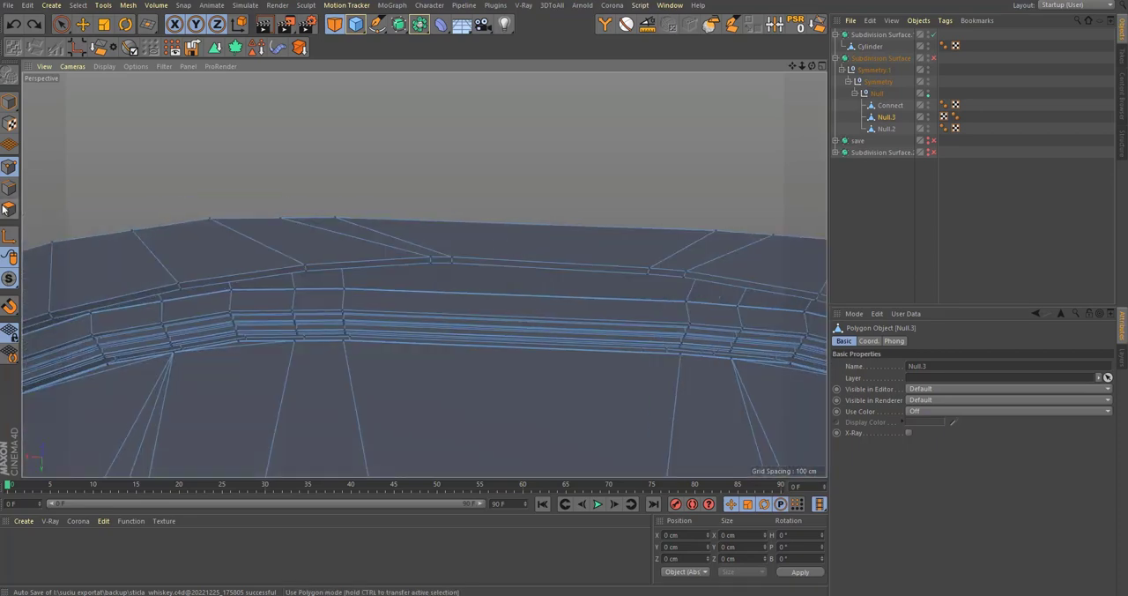
pyautogui.click(9, 209)
pyautogui.keyDown('alt'); pyautogui.moveTo(365, 267); pyautogui.dragTo(390, 267); pyautogui.keyUp('alt')
pyautogui.press('u')
pyautogui.press('l')
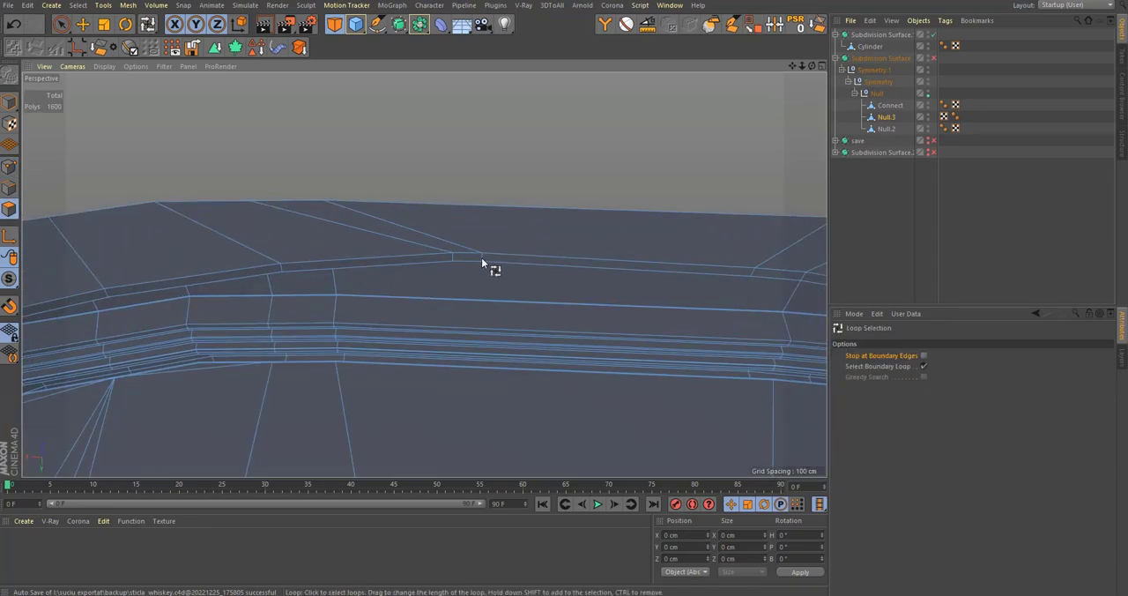
pyautogui.click(490, 266)
pyautogui.press('Delete')
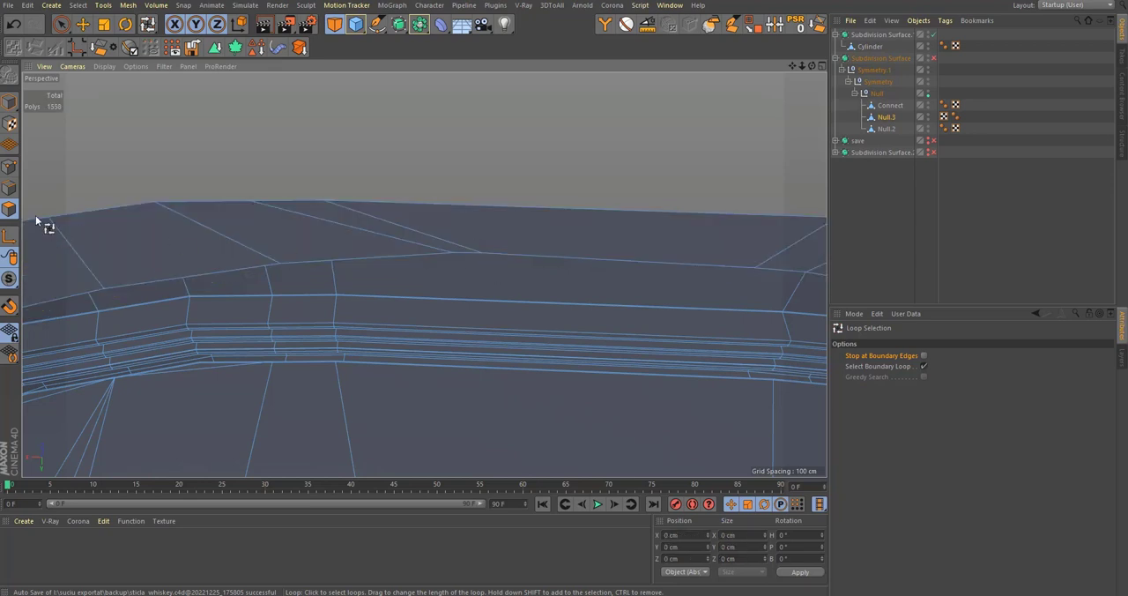
# Step: Select the points of the rim's inner boundary loop and arrange them in a circle with the Points2Circle script
pyautogui.click(12, 165)
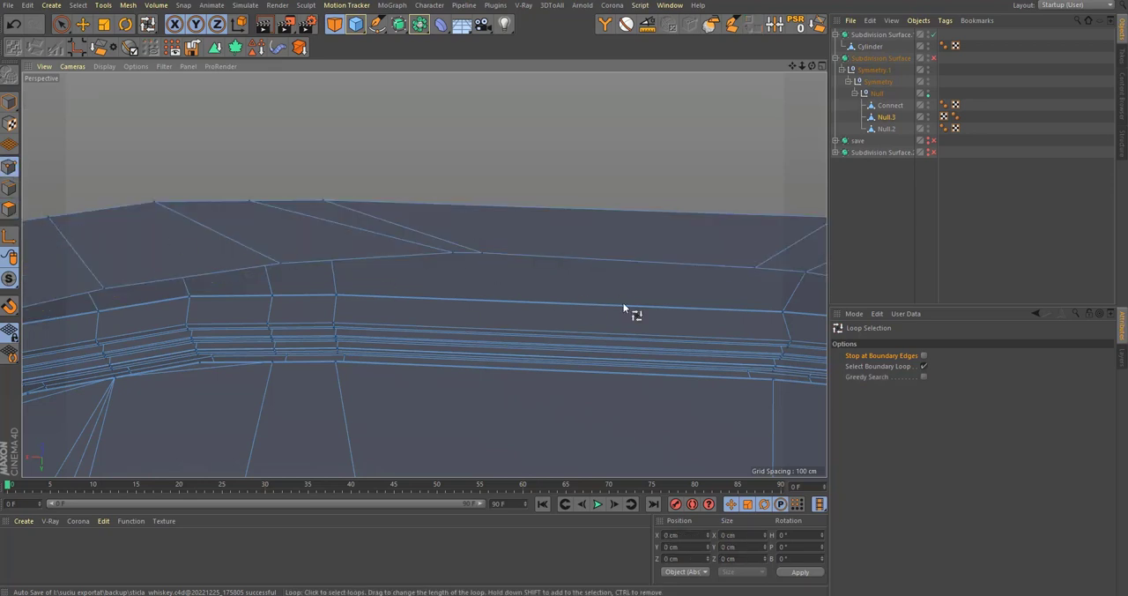
pyautogui.click(597, 262)
pyautogui.keyDown('alt'); pyautogui.moveTo(596, 262); pyautogui.dragTo(404, 344, button='right'); pyautogui.keyUp('alt')
pyautogui.hotkey('shift', 'c')
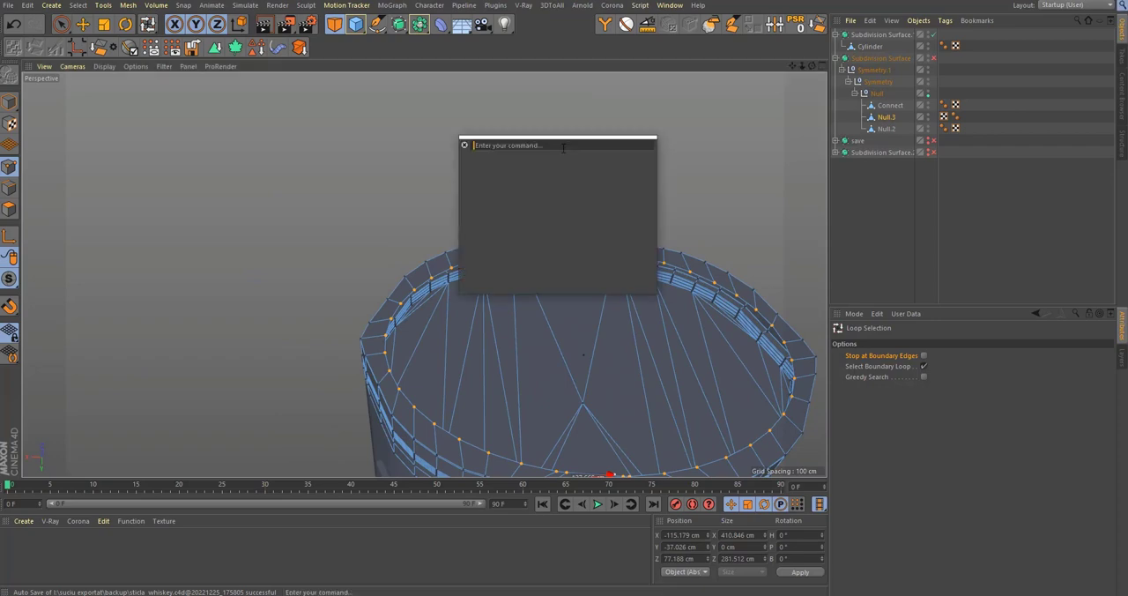
pyautogui.write('points2ci')
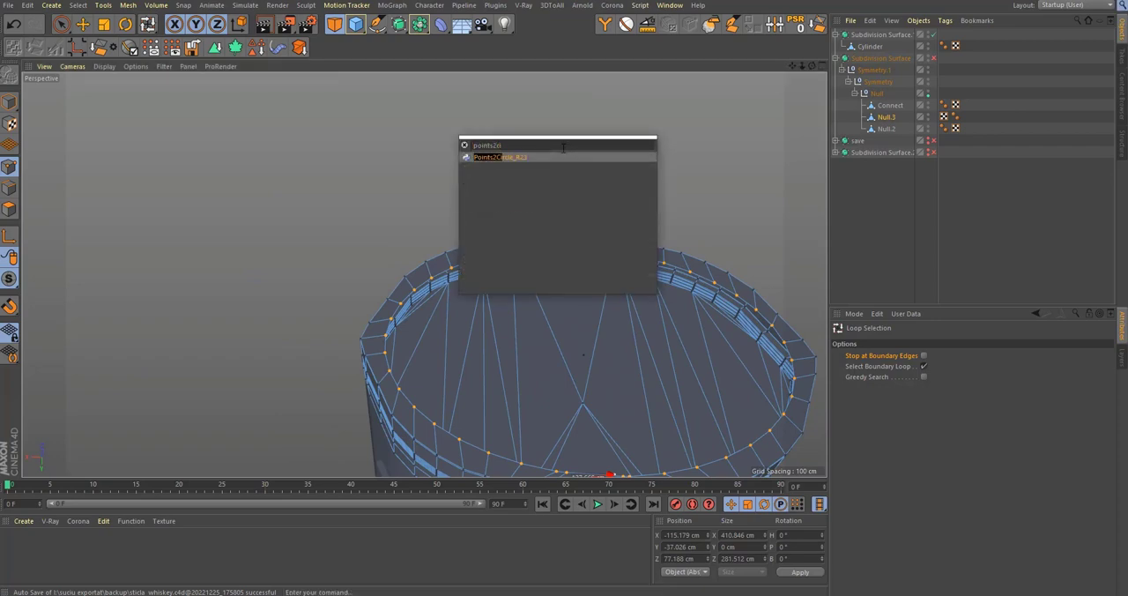
pyautogui.press('Return')
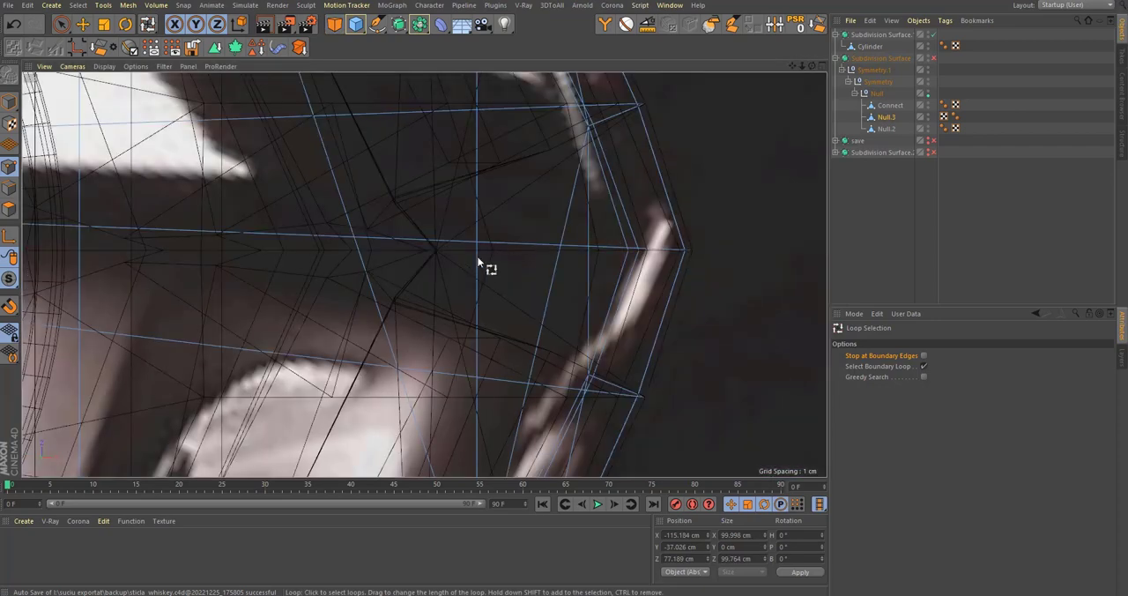
# Step: Rotate the circular point loop on the base slightly about its centre to line it up with the surrounding rim points
pyautogui.press('r')
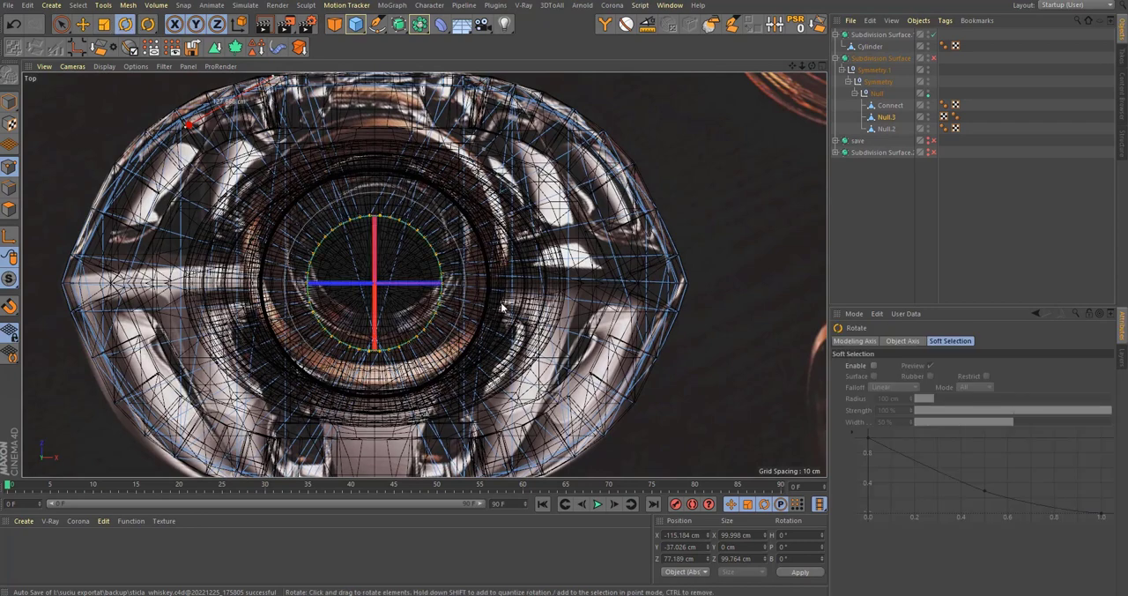
pyautogui.middleClick(503, 307)
pyautogui.middleClick(232, 186)
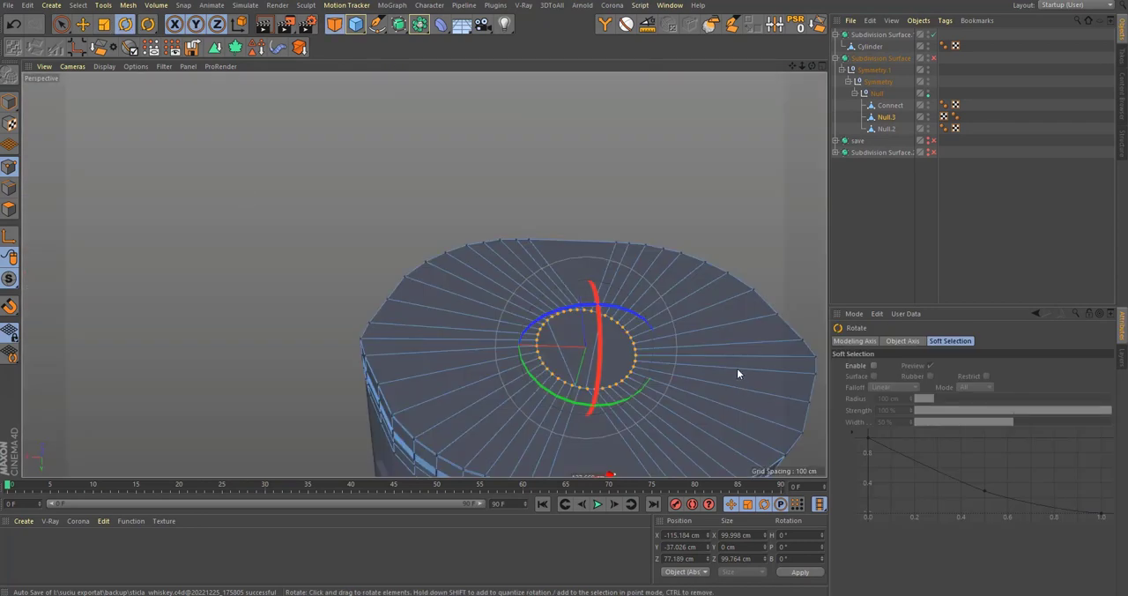
pyautogui.press('t')
pyautogui.keyDown('alt'); pyautogui.moveTo(593, 391); pyautogui.dragTo(448, 367, button='middle'); pyautogui.keyUp('alt')
pyautogui.keyDown('alt'); pyautogui.moveTo(448, 367); pyautogui.dragTo(474, 375); pyautogui.keyUp('alt')
pyautogui.press('r')
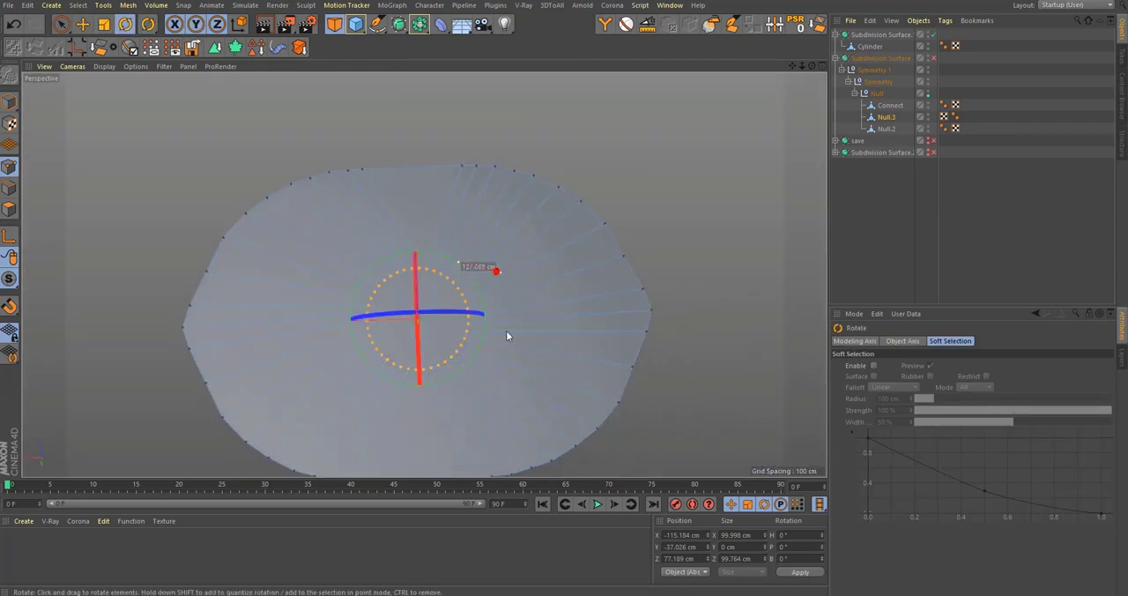
pyautogui.keyDown('alt'); pyautogui.moveTo(506, 335); pyautogui.dragTo(540, 314); pyautogui.keyUp('alt')
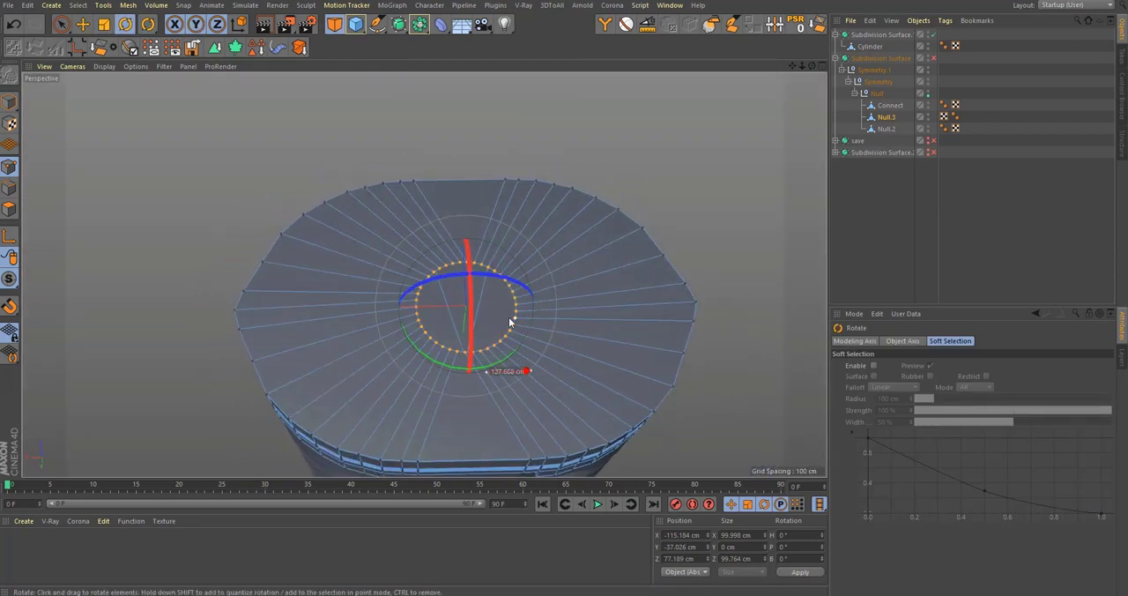
pyautogui.moveTo(513, 360); pyautogui.dragTo(528, 356)
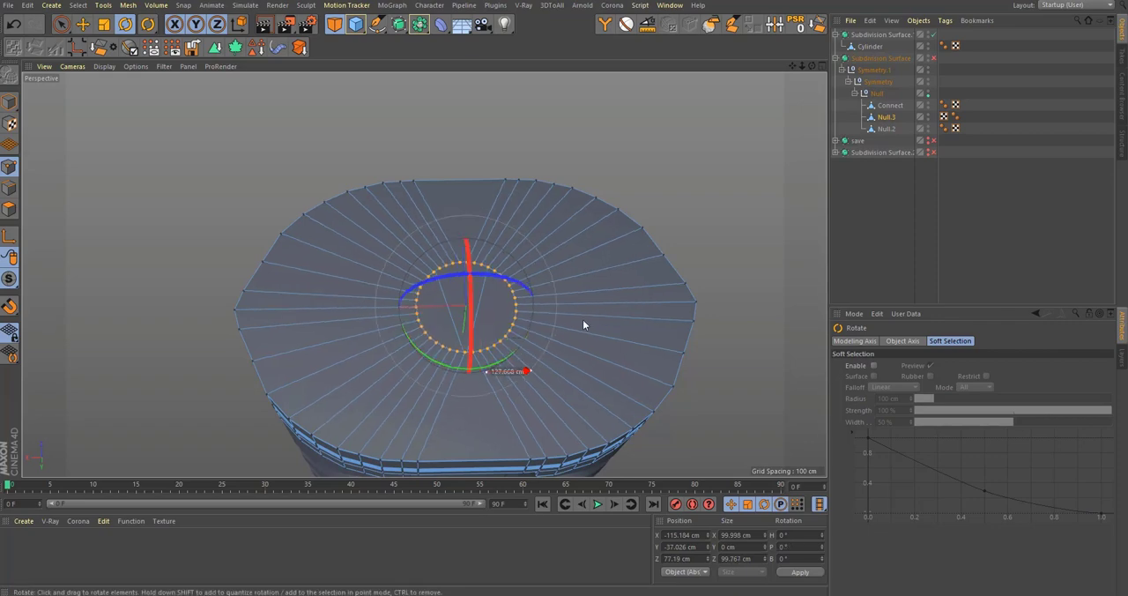
pyautogui.middleClick(585, 323)
pyautogui.middleClick(607, 210)
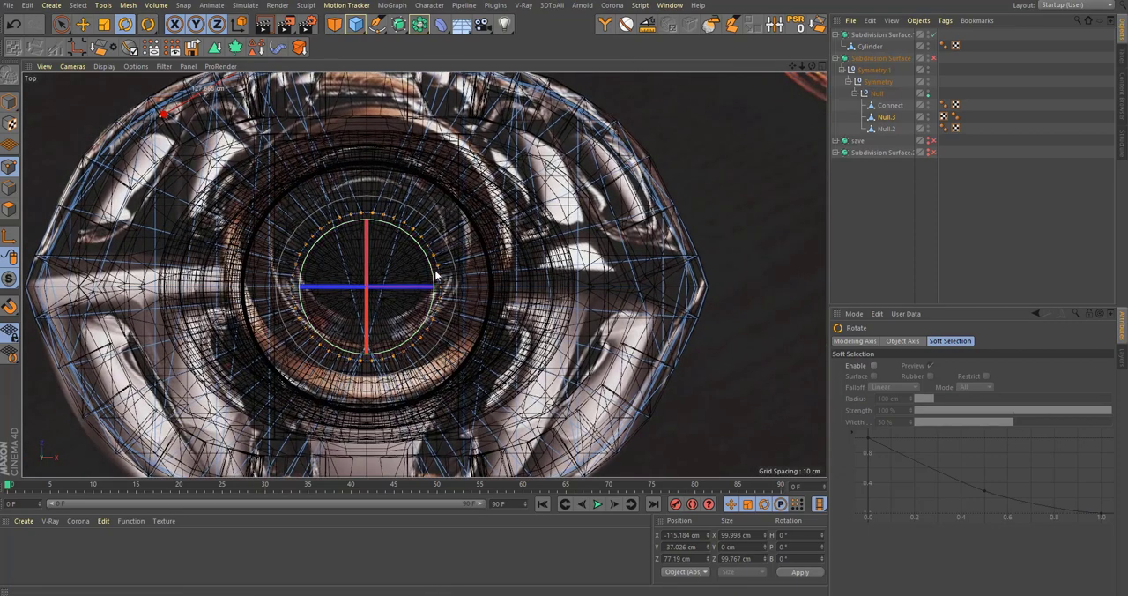
pyautogui.moveTo(436, 276); pyautogui.dragTo(446, 275)
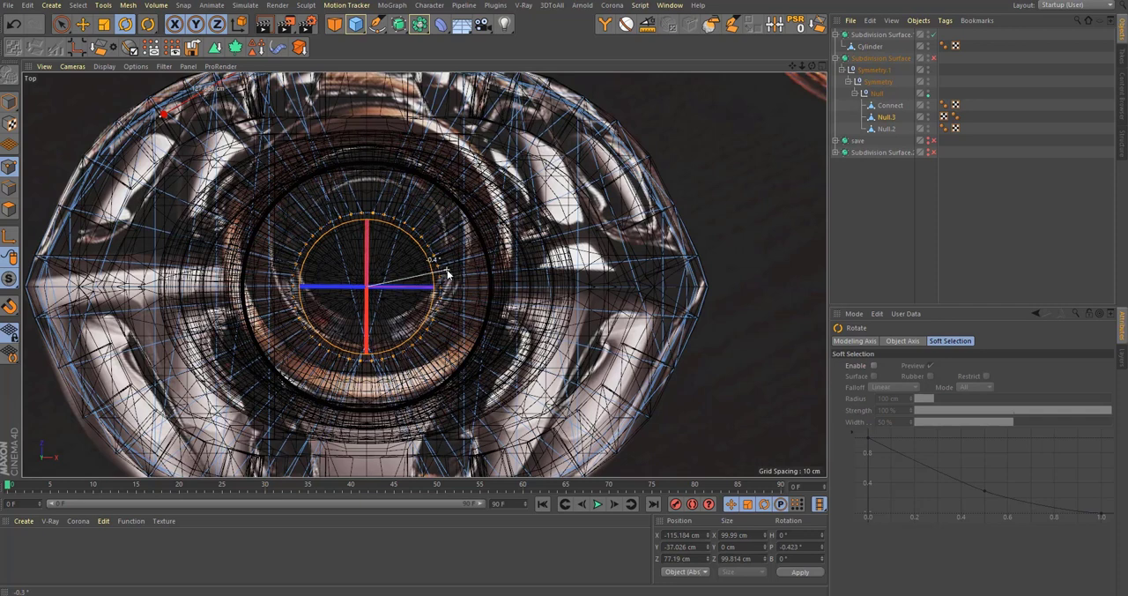
pyautogui.middleClick(387, 265)
pyautogui.middleClick(176, 233)
# Step: Scale the circular point loop outward into an oval of 411.153 by 288.554 cm following the bottom rim
pyautogui.press('t')
pyautogui.moveTo(580, 399); pyautogui.dragTo(727, 389)
pyautogui.moveTo(351, 312); pyautogui.dragTo(307, 337)
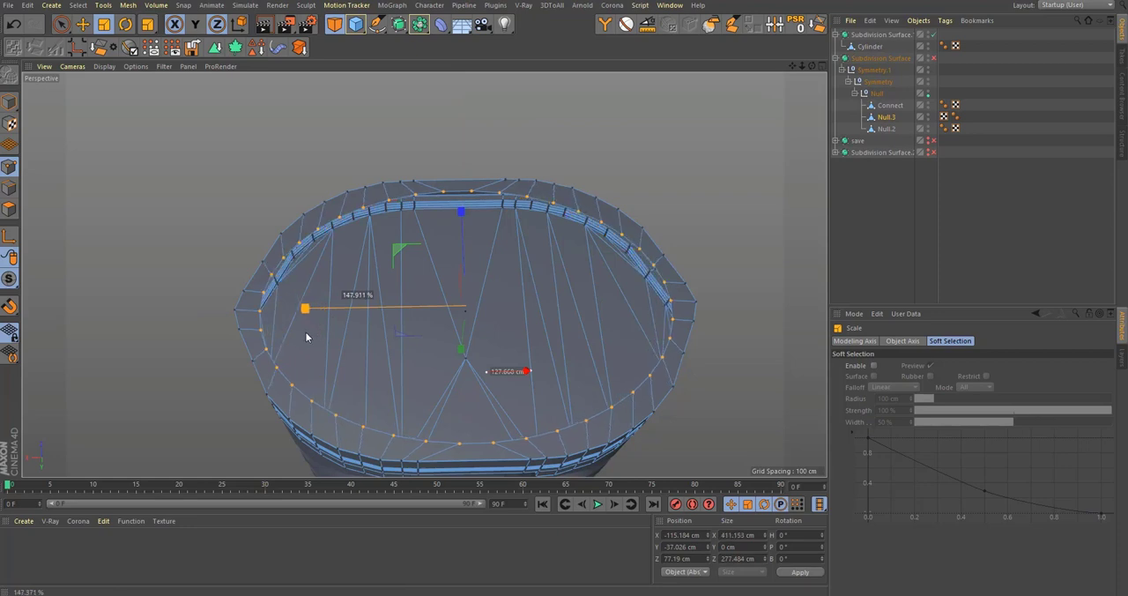
pyautogui.moveTo(461, 212); pyautogui.dragTo(466, 233)
pyautogui.scroll(2, 446, 259)
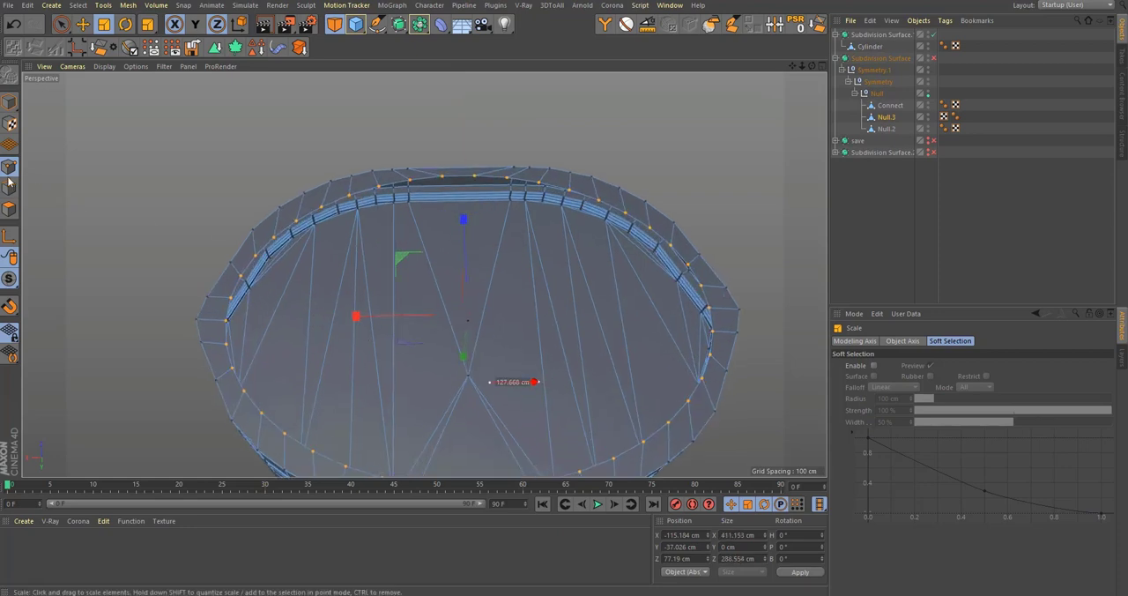
# Step: Extrude the oval's edge loop into the base to Y -21.092 cm to form the recess wall
pyautogui.click(9, 186)
pyautogui.scroll(2, 459, 263)
pyautogui.press('e')
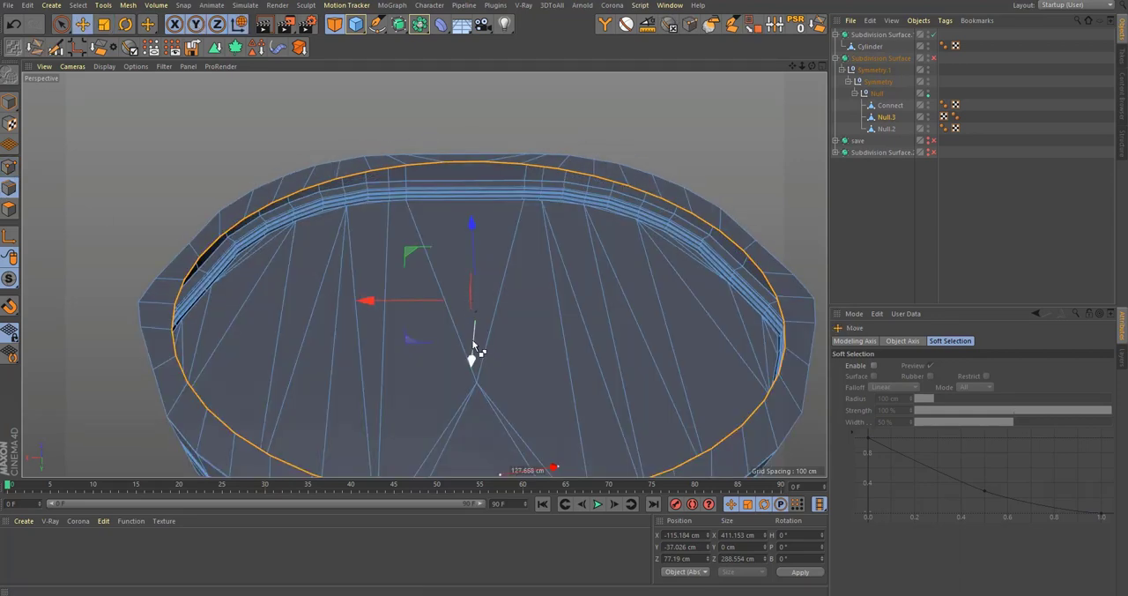
pyautogui.moveTo(470, 358); pyautogui.dragTo(455, 360)
pyautogui.scroll(4, 467, 206)
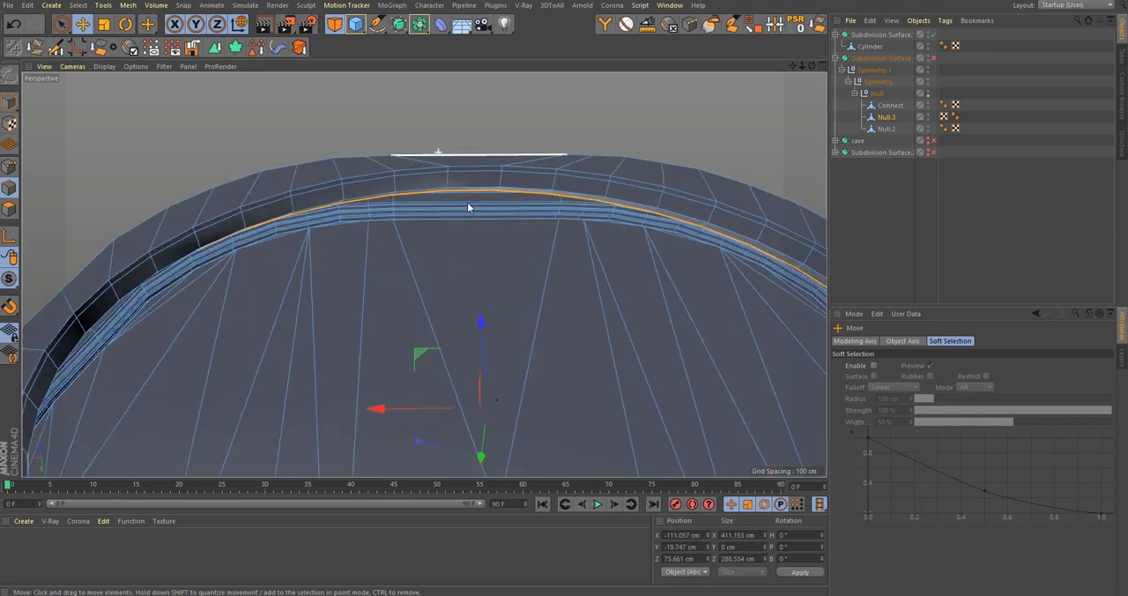
pyautogui.press('d')
pyautogui.moveTo(490, 261); pyautogui.dragTo(529, 140)
pyautogui.scroll(5, 520, 194)
pyautogui.keyDown('alt'); pyautogui.moveTo(494, 194); pyautogui.dragTo(492, 249); pyautogui.keyUp('alt')
pyautogui.scroll(-8, 485, 265)
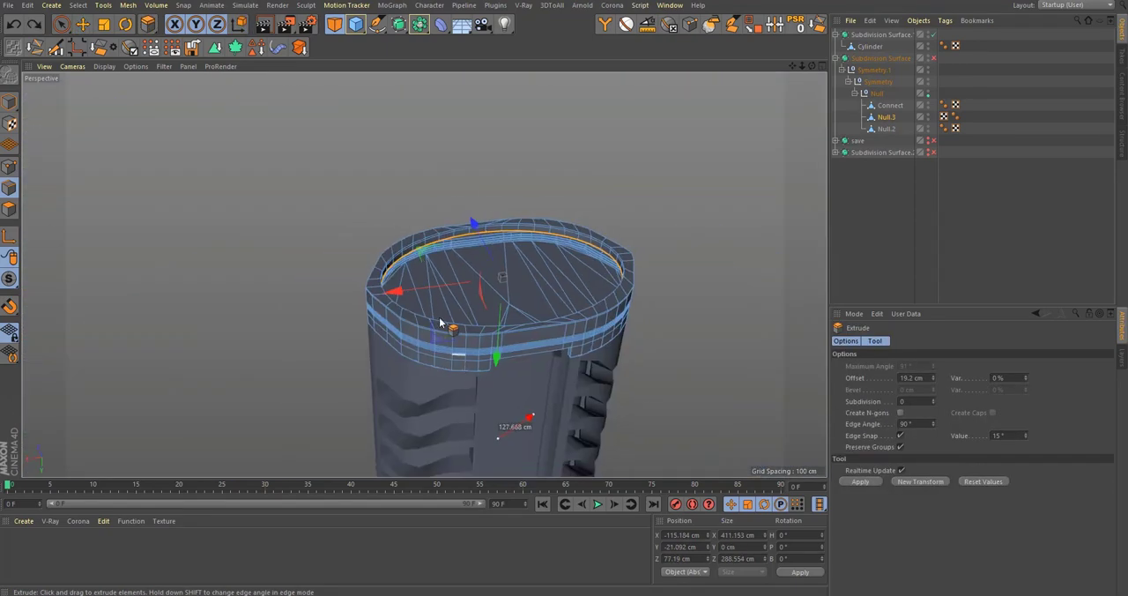
# Step: Extend the recess wall to Y -18.301 cm and extrude its edge loop inward with an offset of -11.1 cm
pyautogui.press('e')
pyautogui.keyDown('alt'); pyautogui.moveTo(441, 323); pyautogui.dragTo(496, 289); pyautogui.keyUp('alt')
pyautogui.scroll(4, 493, 261)
pyautogui.scroll(3, 481, 302)
pyautogui.press('d')
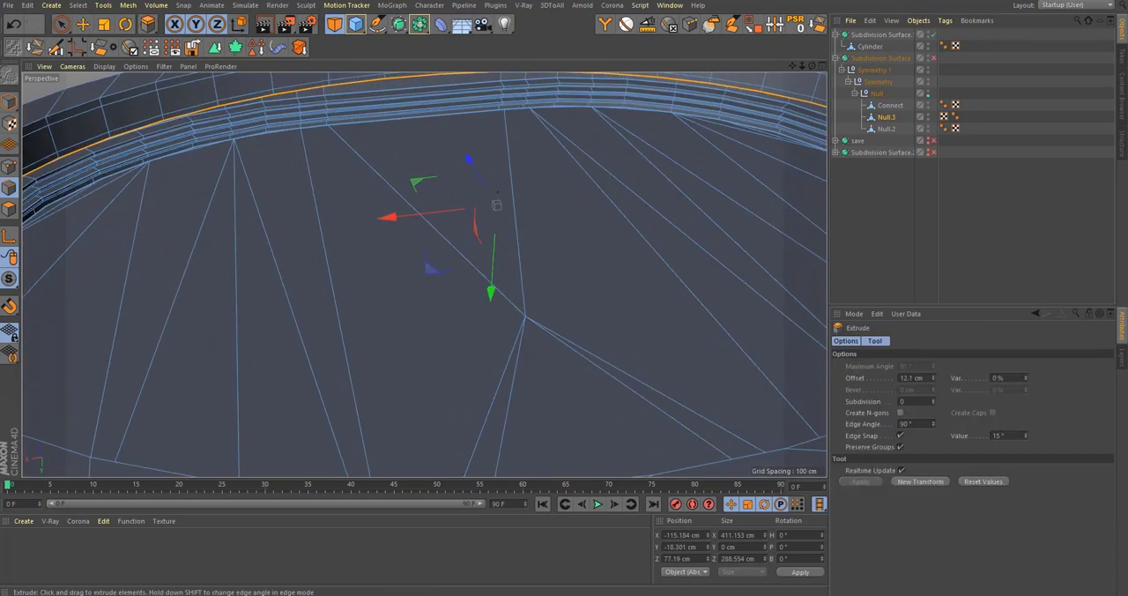
pyautogui.moveTo(498, 192); pyautogui.dragTo(492, 192)
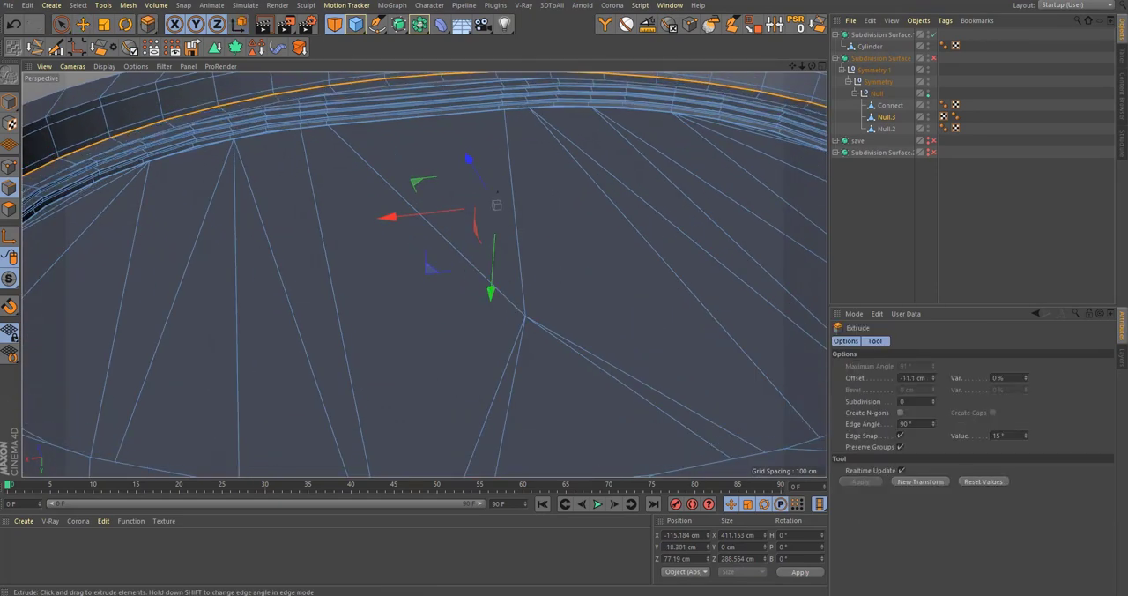
# Step: Cap the open recess in the base with Close Polygon Hole and turn subdivision smoothing back on
pyautogui.scroll(-3, 406, 312)
pyautogui.press('m')
pyautogui.press('d')
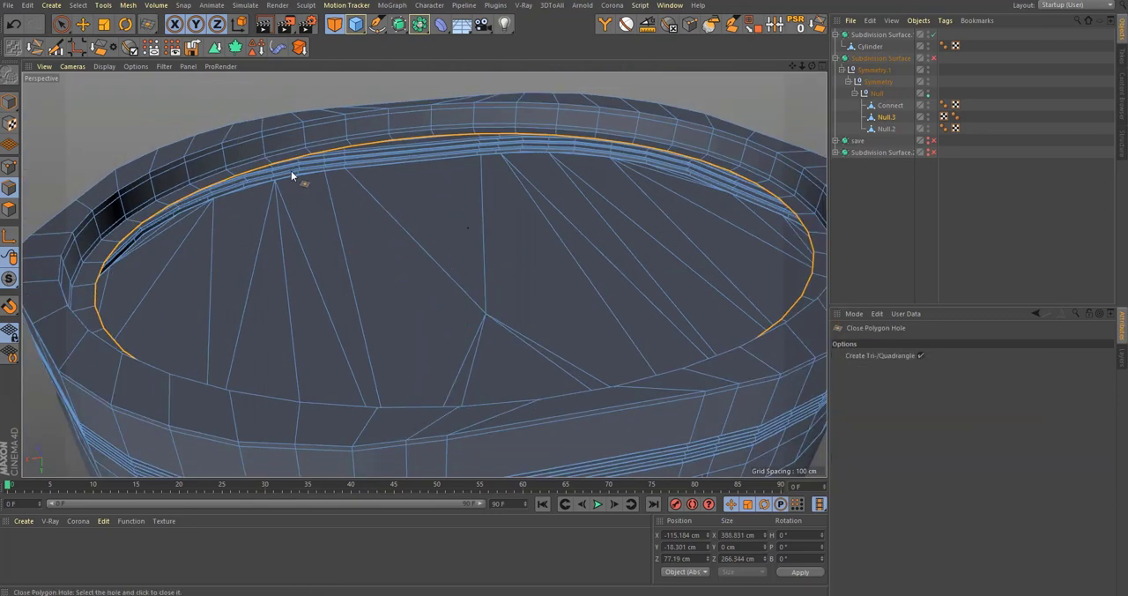
pyautogui.press('q')
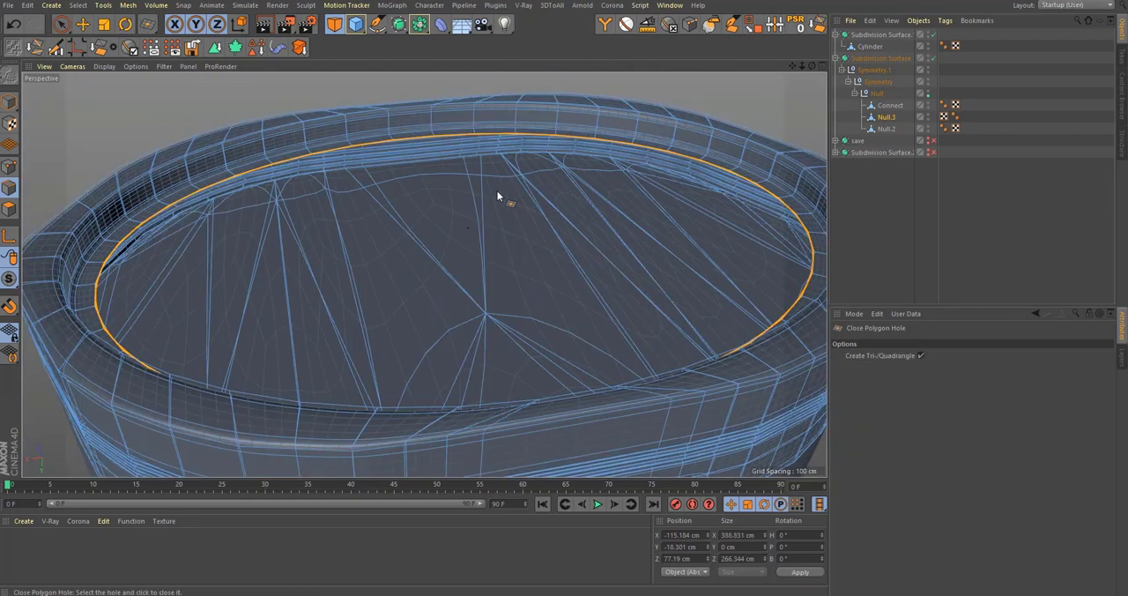
pyautogui.keyDown('alt'); pyautogui.moveTo(498, 191); pyautogui.dragTo(468, 169); pyautogui.keyUp('alt')
pyautogui.press('q')
pyautogui.scroll(4, 485, 145)
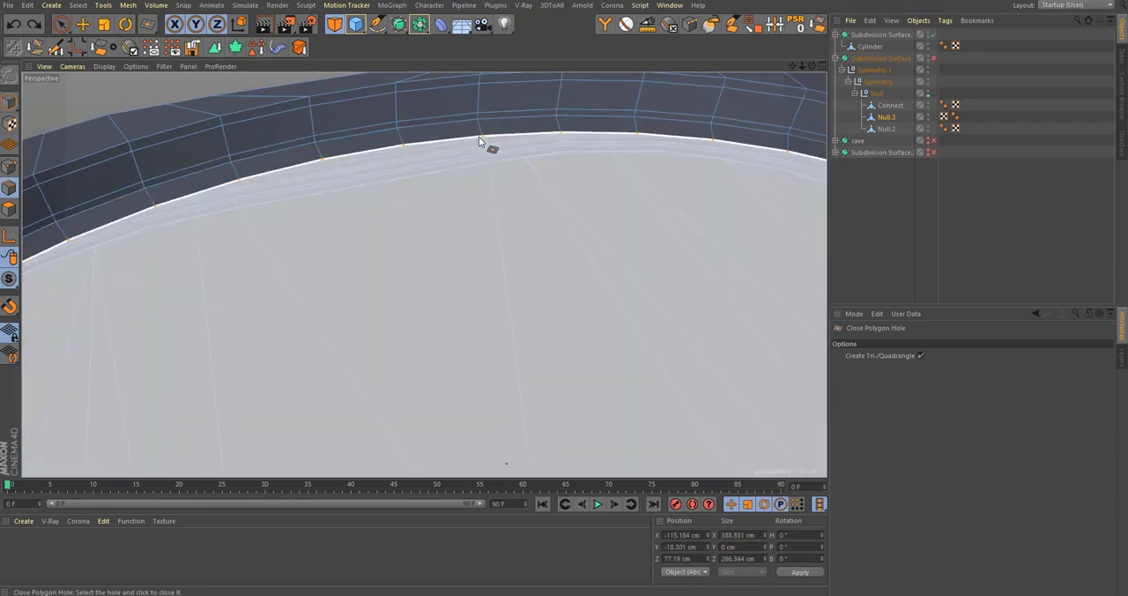
pyautogui.click(480, 137)
pyautogui.scroll(-6, 415, 203)
pyautogui.press('q')
# Step: Examine the smoothed bottle from the base up to the neck for shading and form
pyautogui.click(1014, 209)
pyautogui.keyDown('alt'); pyautogui.moveTo(544, 245); pyautogui.dragTo(560, 322); pyautogui.keyUp('alt')
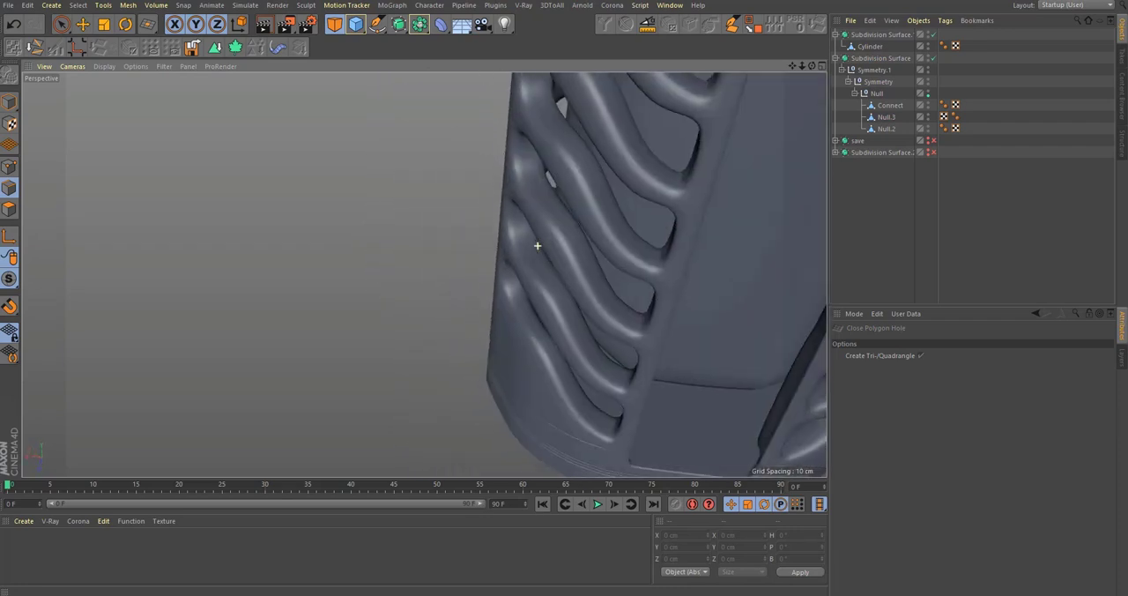
pyautogui.scroll(-6, 566, 330)
pyautogui.keyDown('alt'); pyautogui.moveTo(566, 330); pyautogui.dragTo(451, 350, button='middle'); pyautogui.keyUp('alt')
pyautogui.keyDown('alt'); pyautogui.moveTo(452, 350); pyautogui.dragTo(527, 331); pyautogui.keyUp('alt')
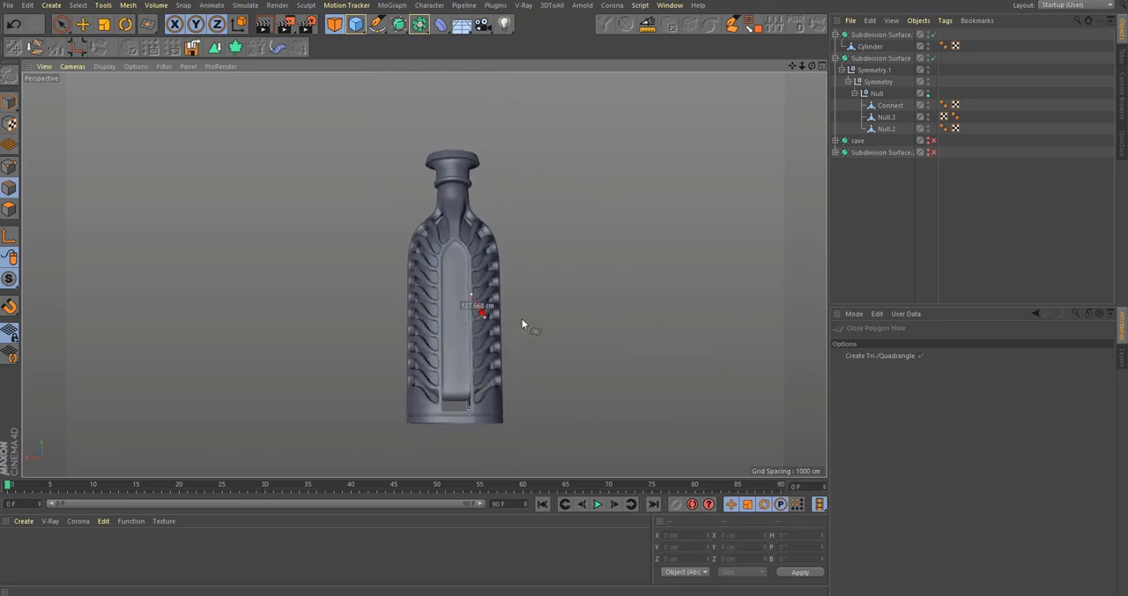
pyautogui.keyDown('alt'); pyautogui.moveTo(501, 334); pyautogui.dragTo(495, 282, button='middle'); pyautogui.keyUp('alt')
pyautogui.keyDown('alt'); pyautogui.moveTo(462, 344); pyautogui.dragTo(411, 366); pyautogui.keyUp('alt')
pyautogui.scroll(4, 466, 255)
pyautogui.scroll(-3, 461, 262)
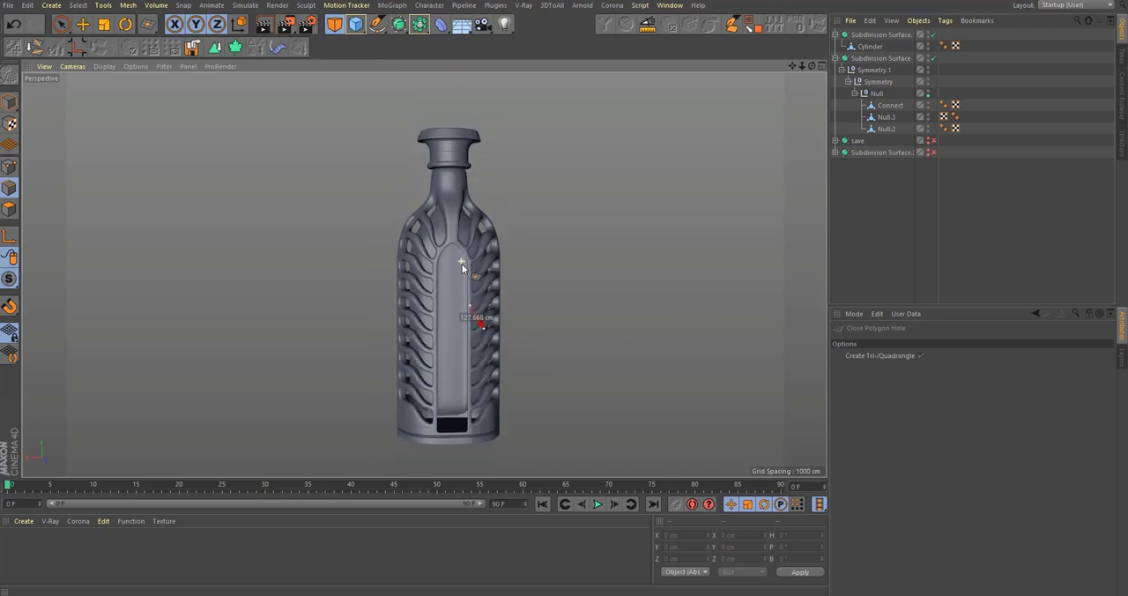
pyautogui.keyDown('alt'); pyautogui.moveTo(474, 221); pyautogui.dragTo(498, 207); pyautogui.keyUp('alt')
pyautogui.keyDown('alt'); pyautogui.moveTo(460, 176); pyautogui.dragTo(613, 148, button='right'); pyautogui.keyUp('alt')
# Step: Add a loop cut at 96.014% offset near the top edge of the Connect mesh's neck, just below the collar
pyautogui.click(887, 107)
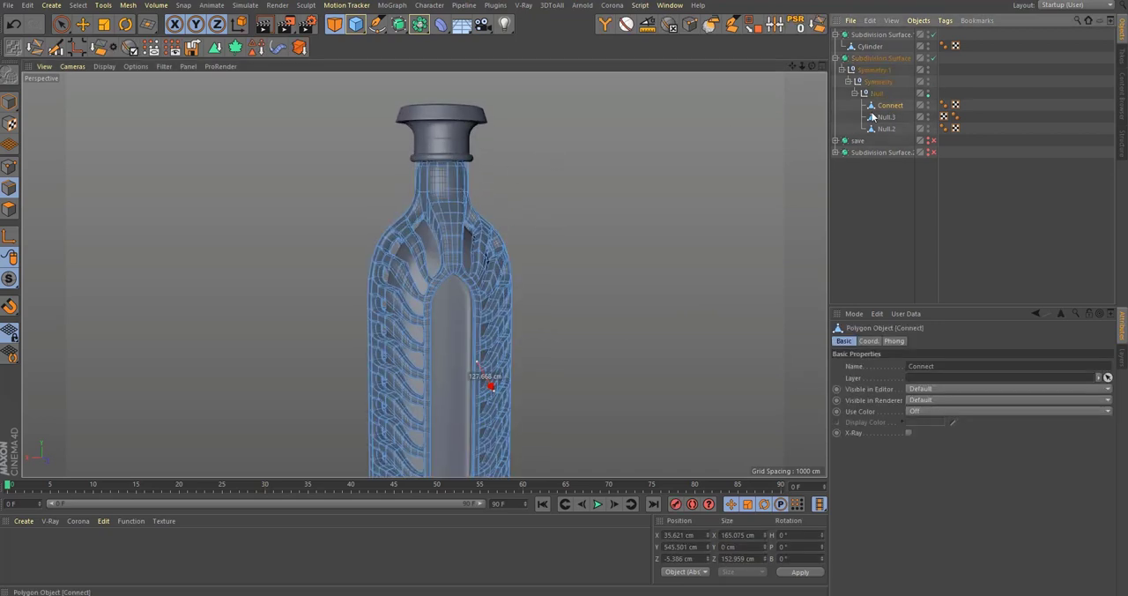
pyautogui.press('m')
pyautogui.press('d')
pyautogui.keyDown('alt'); pyautogui.moveTo(334, 166); pyautogui.dragTo(566, 208, button='right'); pyautogui.keyUp('alt')
pyautogui.keyDown('alt'); pyautogui.moveTo(566, 208); pyautogui.dragTo(458, 228, button='middle'); pyautogui.keyUp('alt')
pyautogui.keyDown('alt'); pyautogui.moveTo(443, 186); pyautogui.dragTo(506, 196, button='right'); pyautogui.keyUp('alt')
pyautogui.keyDown('alt'); pyautogui.moveTo(506, 197); pyautogui.dragTo(457, 203); pyautogui.keyUp('alt')
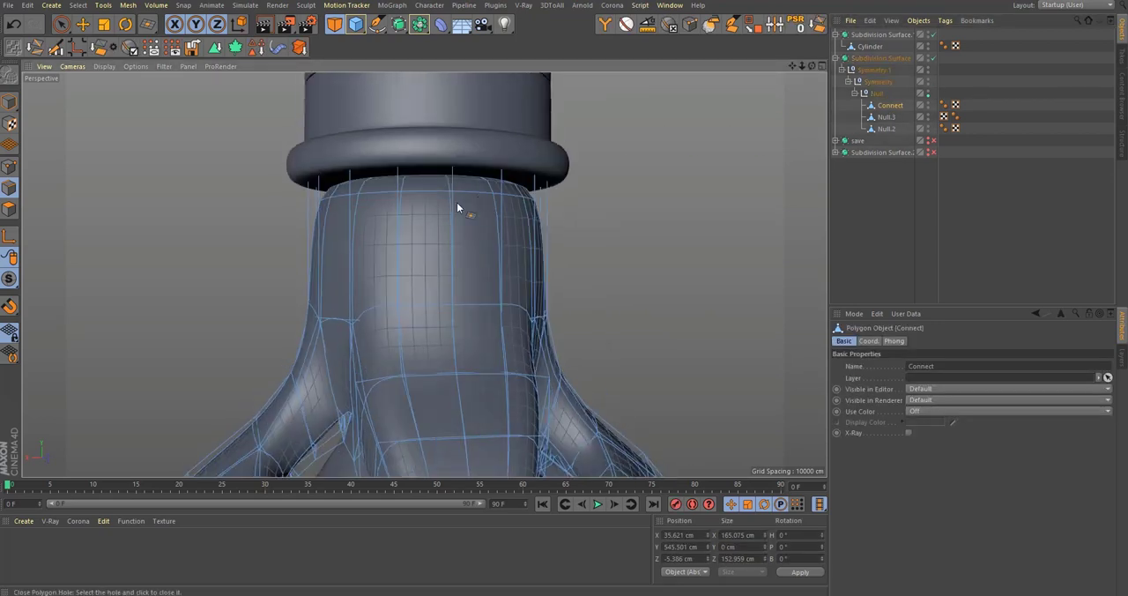
pyautogui.press('k')
pyautogui.press('l')
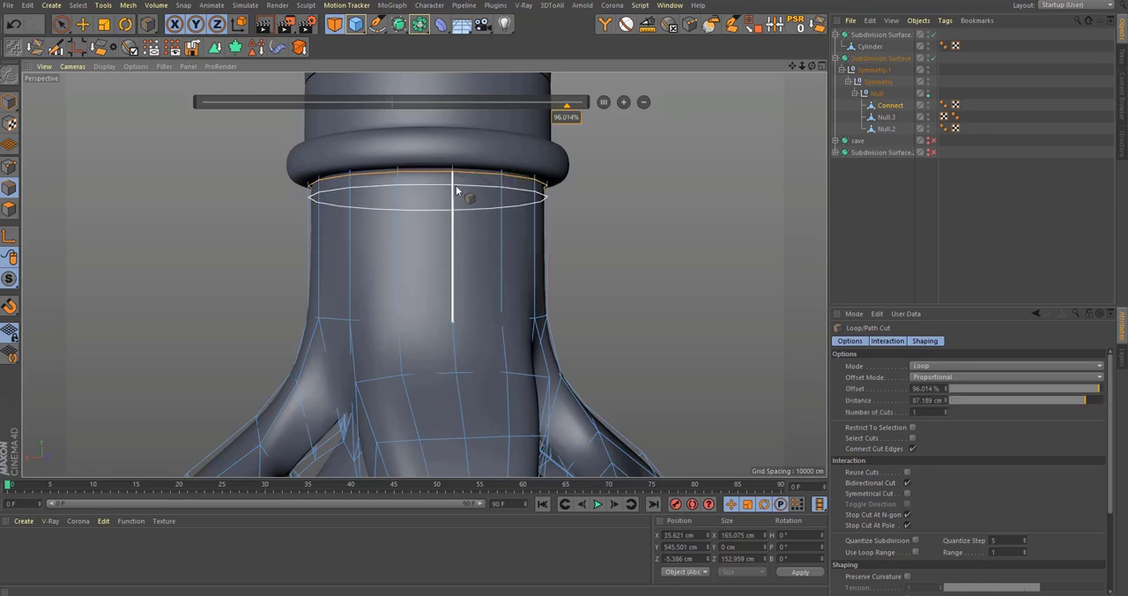
pyautogui.keyDown('alt'); pyautogui.moveTo(460, 218); pyautogui.dragTo(373, 298, button='right'); pyautogui.keyUp('alt')
pyautogui.keyDown('alt'); pyautogui.moveTo(479, 251); pyautogui.dragTo(435, 265, button='right'); pyautogui.keyUp('alt')
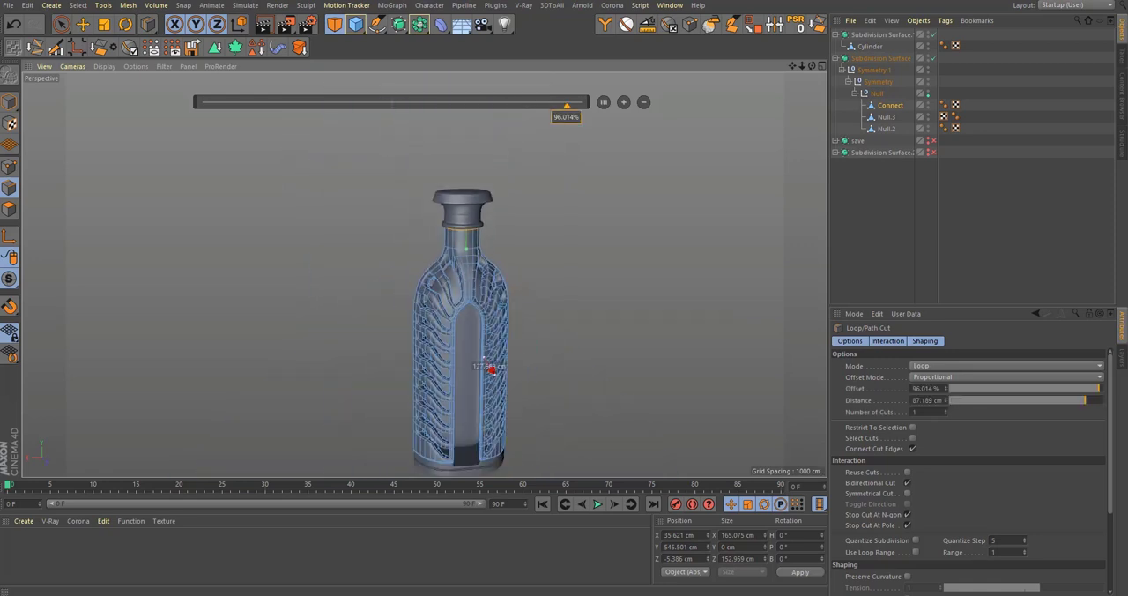
pyautogui.click(1000, 238)
# Step: Set the scene's renderer to Corona in the render settings
pyautogui.keyDown('alt'); pyautogui.moveTo(455, 339); pyautogui.dragTo(433, 277, button='middle'); pyautogui.keyUp('alt')
pyautogui.keyDown('alt'); pyautogui.moveTo(433, 278); pyautogui.dragTo(416, 287, button='right'); pyautogui.keyUp('alt')
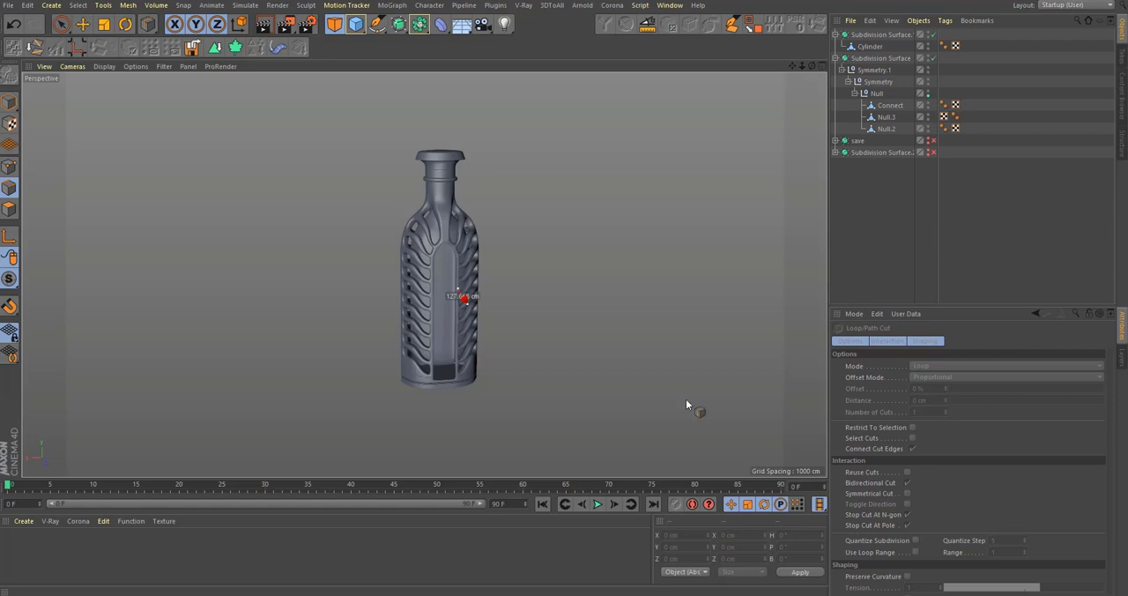
pyautogui.keyDown('alt'); pyautogui.moveTo(420, 278); pyautogui.dragTo(456, 323); pyautogui.keyUp('alt')
pyautogui.scroll(4, 441, 288)
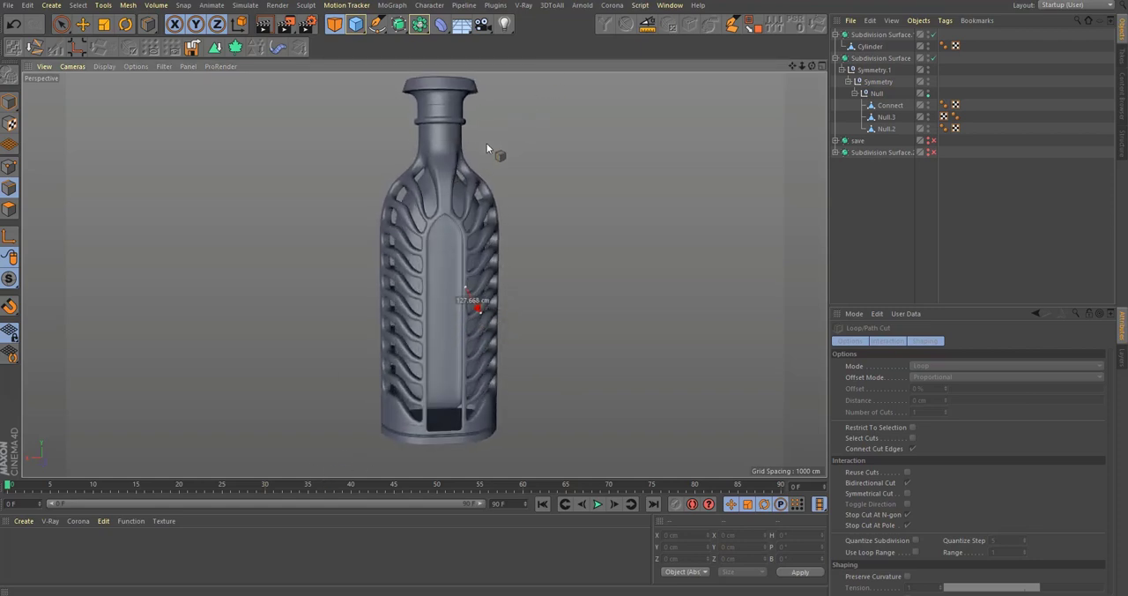
pyautogui.click(313, 28)
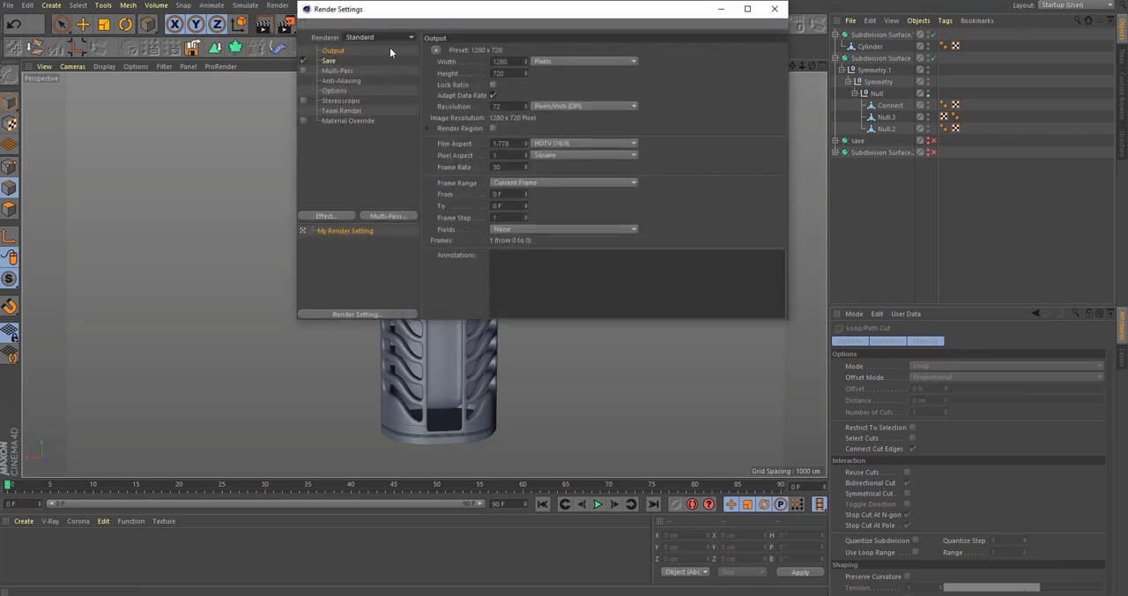
pyautogui.click(382, 38)
pyautogui.click(394, 109)
pyautogui.moveTo(436, 23); pyautogui.dragTo(373, 77)
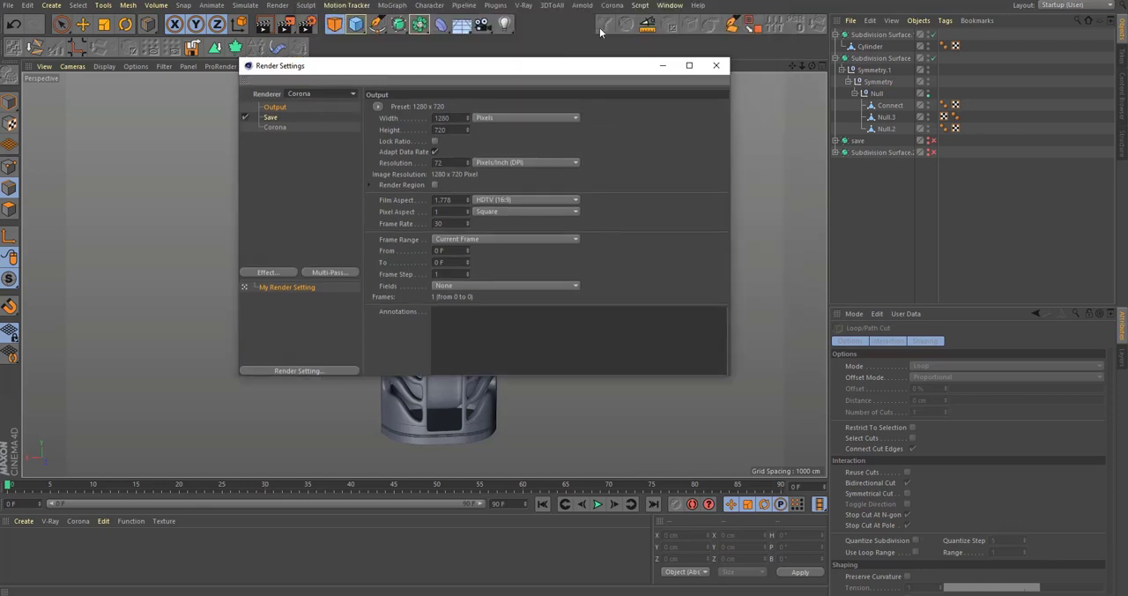
pyautogui.click(716, 62)
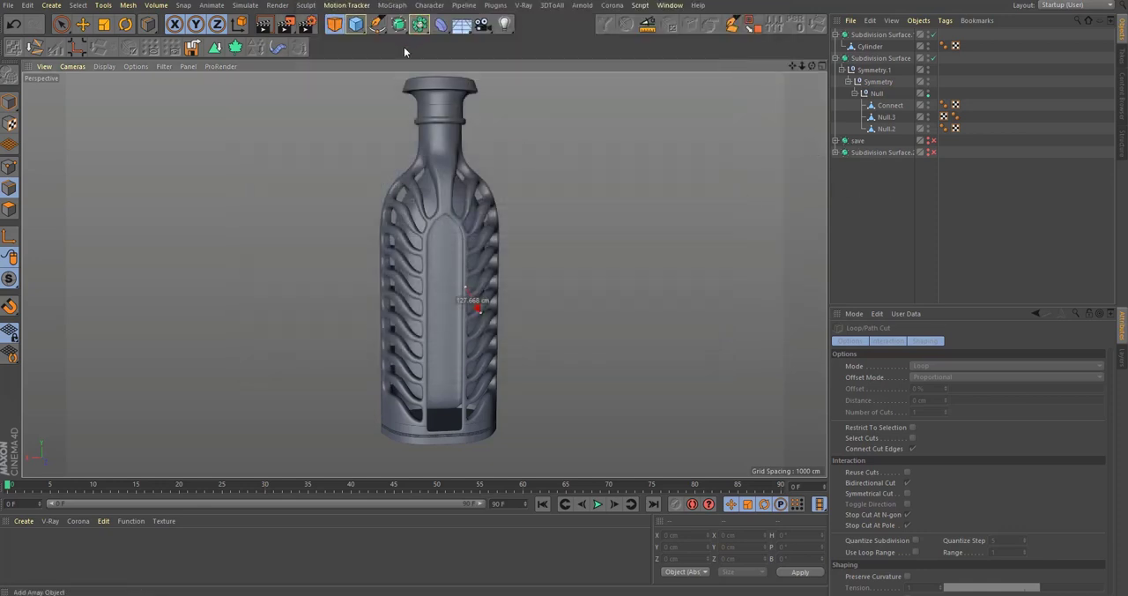
# Step: Add a plane primitive and move it down to just beneath the bottle's base
pyautogui.click(355, 23)
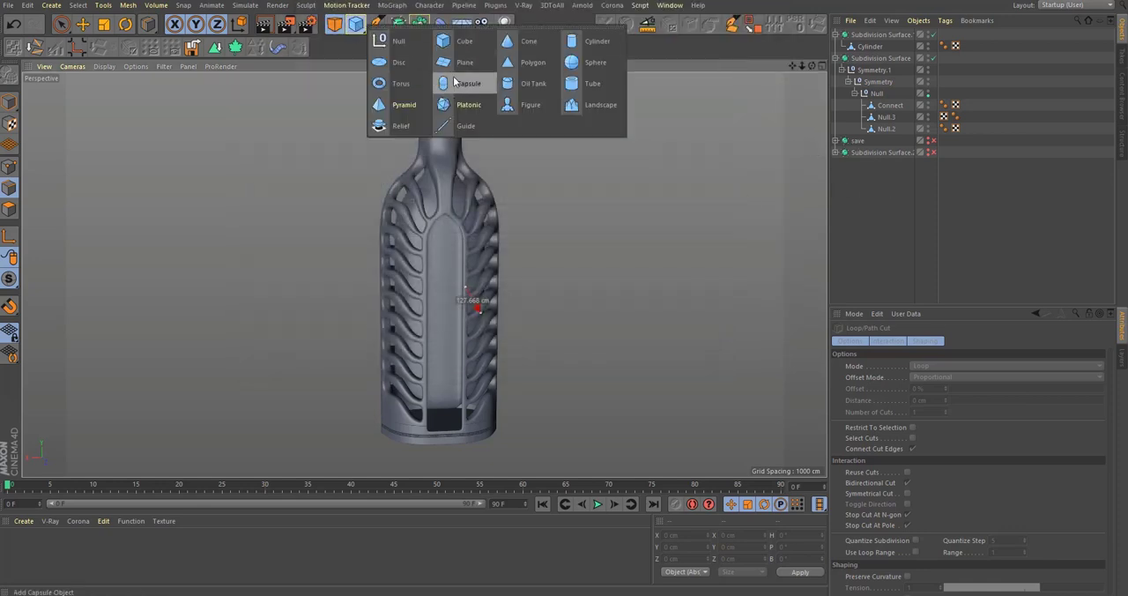
pyautogui.click(464, 63)
pyautogui.press('e')
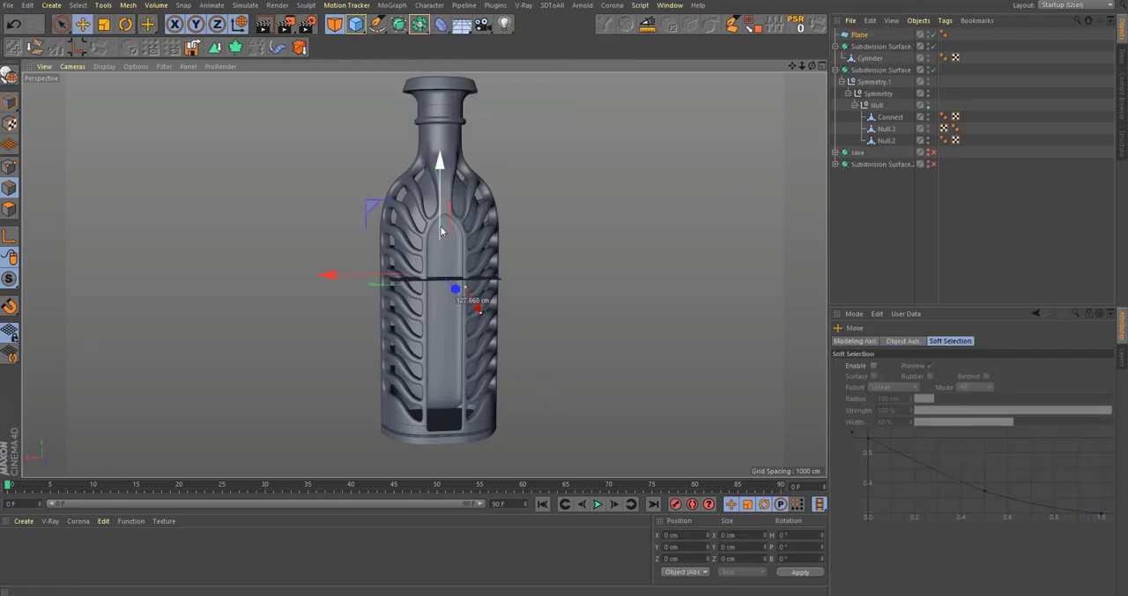
pyautogui.moveTo(454, 291); pyautogui.dragTo(474, 391)
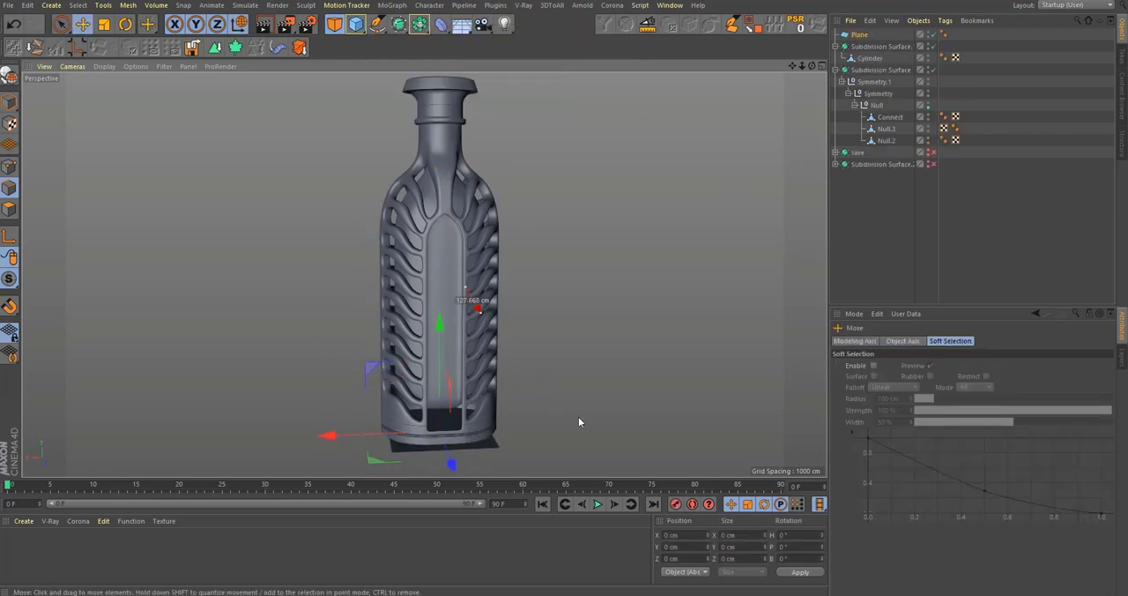
pyautogui.press('t')
pyautogui.moveTo(579, 423); pyautogui.dragTo(1016, 414)
pyautogui.moveTo(580, 364); pyautogui.dragTo(798, 365)
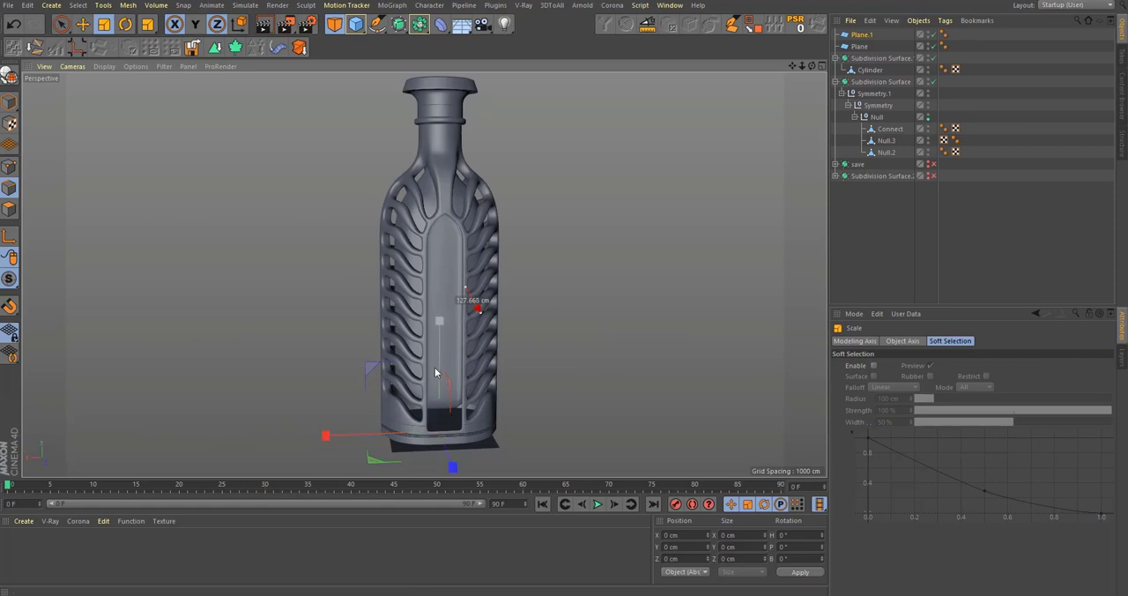
pyautogui.press('Delete')
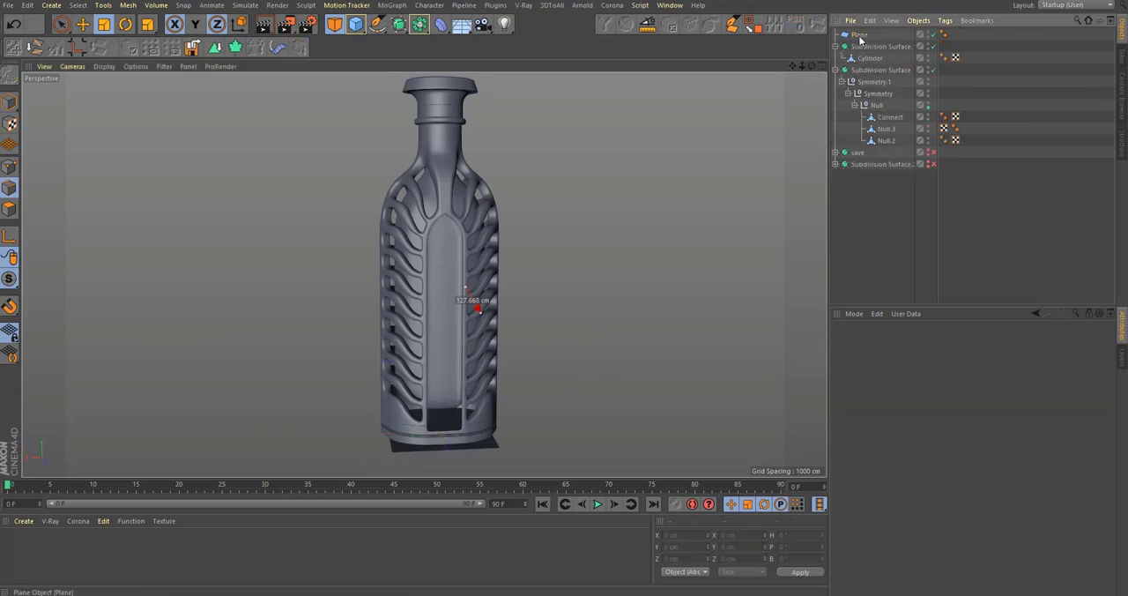
# Step: Scale the plane up to a 6818 by 6818 cm floor under the bottle
pyautogui.moveTo(591, 387); pyautogui.dragTo(1112, 379)
pyautogui.moveTo(486, 341)
pyautogui.keyDown('alt'); pyautogui.mouseDown()
pyautogui.moveTo(479, 377)
pyautogui.moveTo(477, 353)
pyautogui.mouseUp(); pyautogui.keyUp('alt')
# Step: Add a Corona Sky to light the scene
pyautogui.click(613, 5)
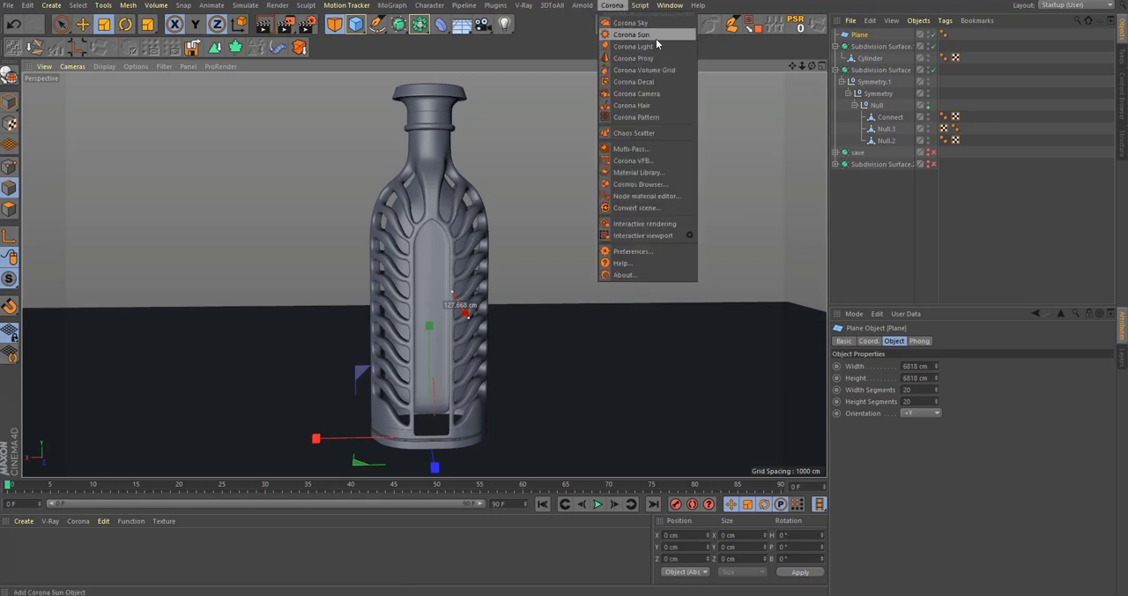
pyautogui.click(660, 26)
pyautogui.scroll(-2, 498, 227)
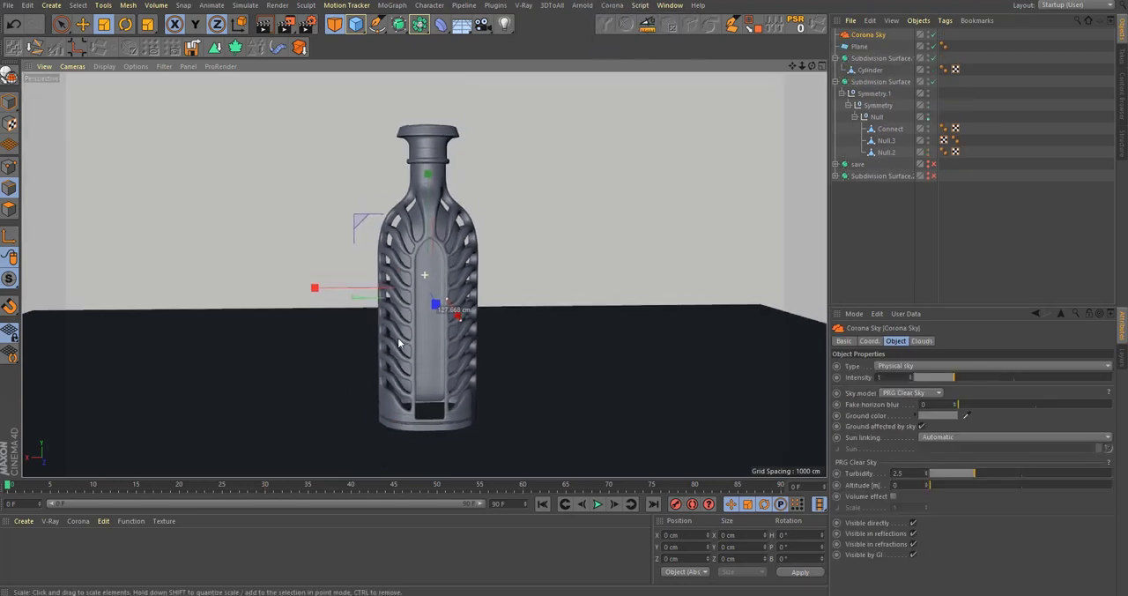
# Step: Start a Corona interactive render of the bottle and place the render window clear of the sky's settings
pyautogui.keyDown('alt'); pyautogui.moveTo(426, 272); pyautogui.dragTo(417, 236); pyautogui.keyUp('alt')
pyautogui.click(612, 5)
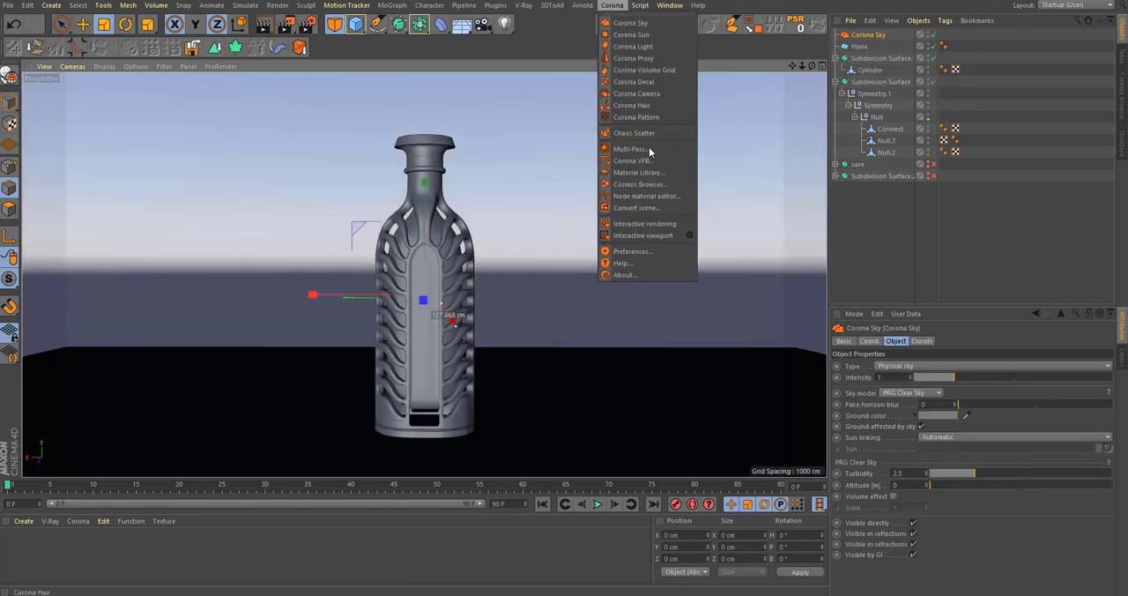
pyautogui.click(657, 224)
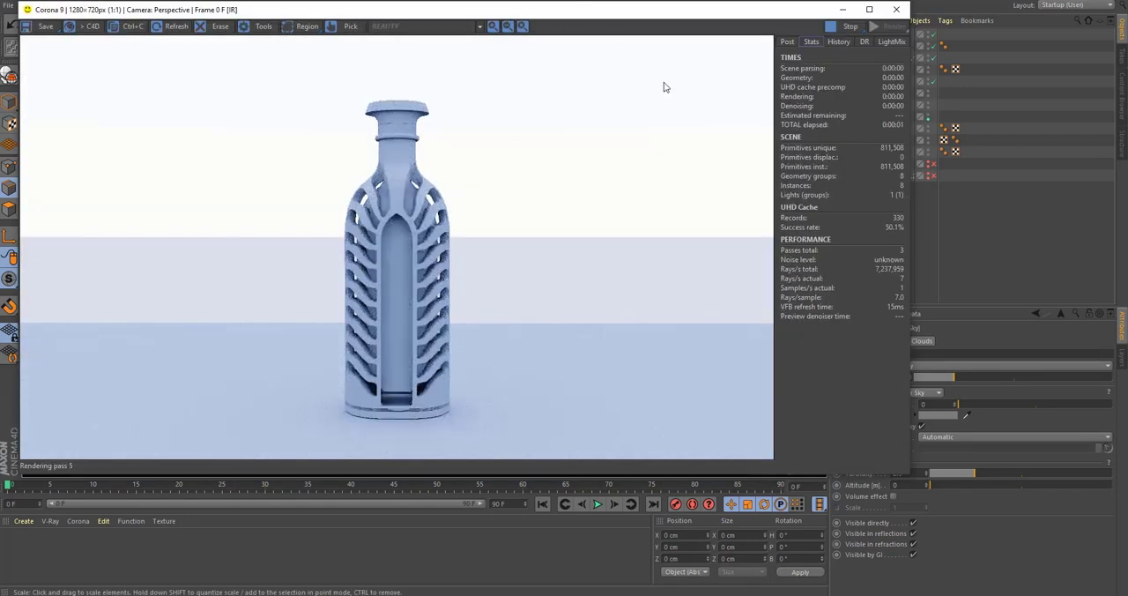
pyautogui.moveTo(727, 20); pyautogui.dragTo(611, 24)
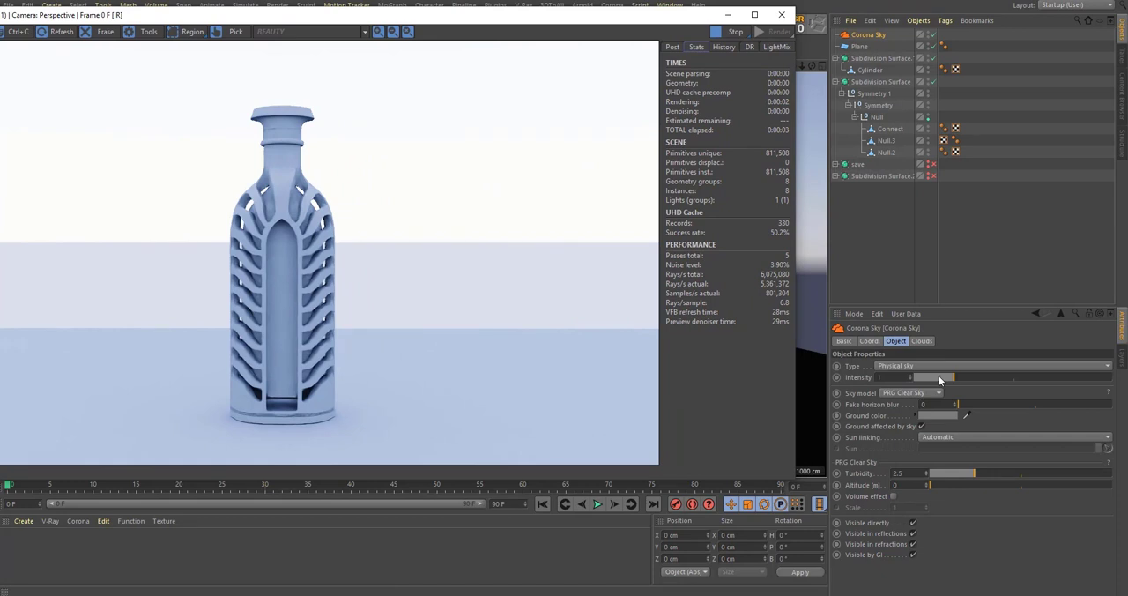
# Step: Lower the Corona Sky's intensity to 0.3 and examine the bottle's base and ribs up close in the interactive render
pyautogui.moveTo(938, 376); pyautogui.dragTo(926, 375)
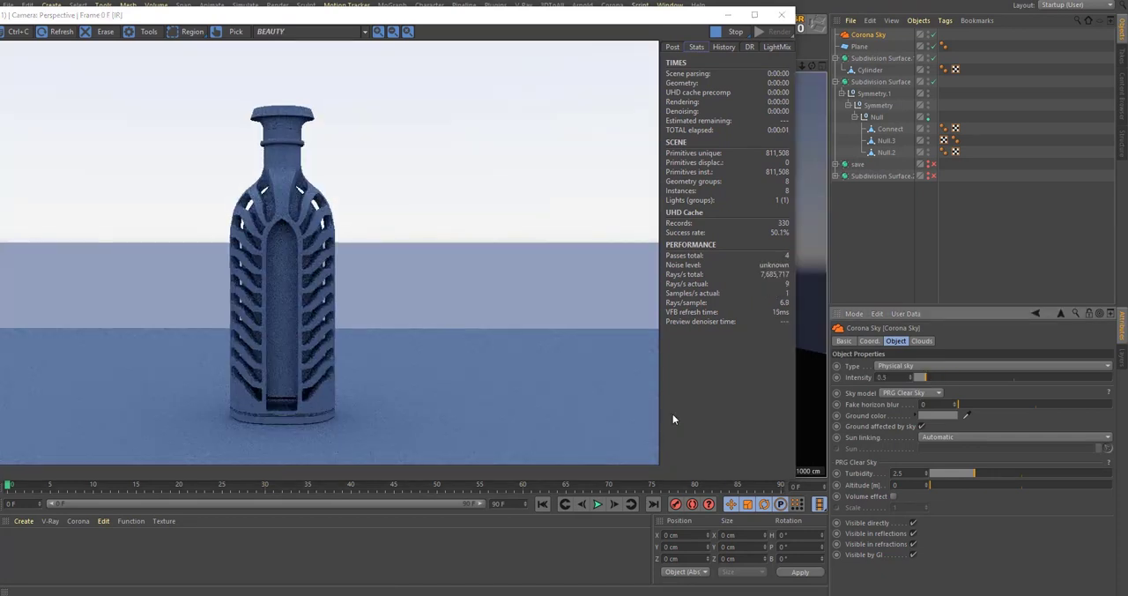
pyautogui.scroll(5, 296, 422)
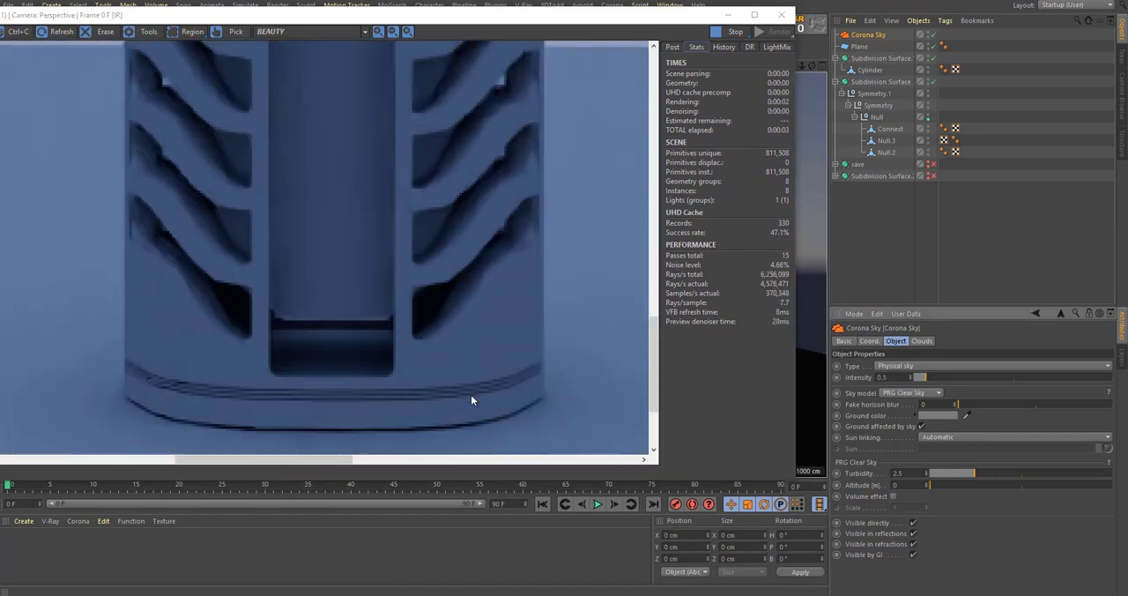
pyautogui.scroll(-5, 470, 399)
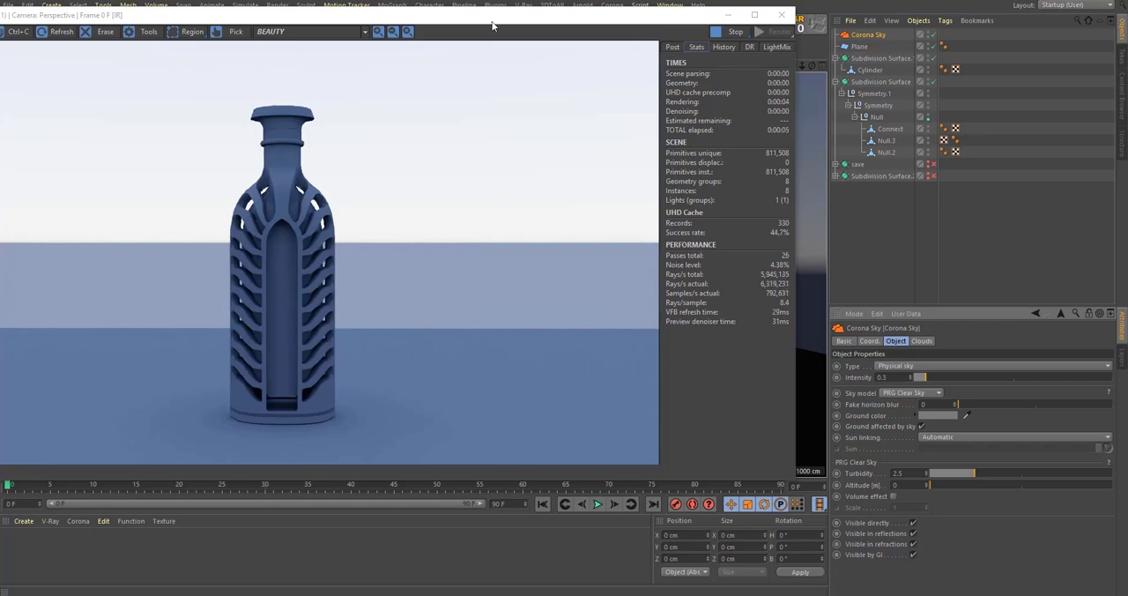
pyautogui.moveTo(492, 25); pyautogui.dragTo(450, 116)
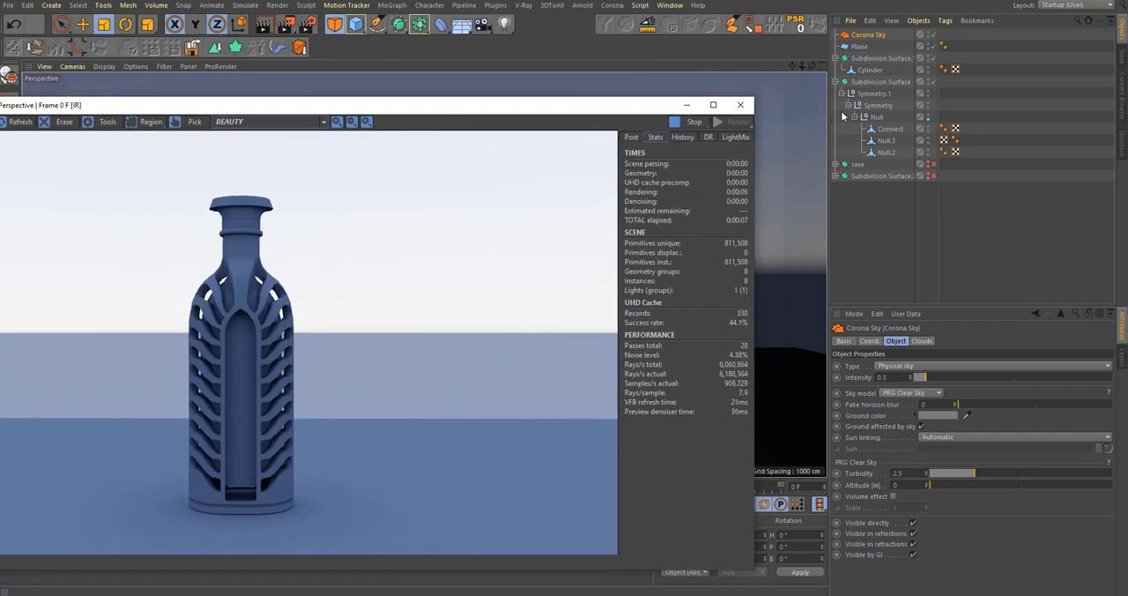
pyautogui.scroll(5, 246, 325)
pyautogui.scroll(-2, 212, 282)
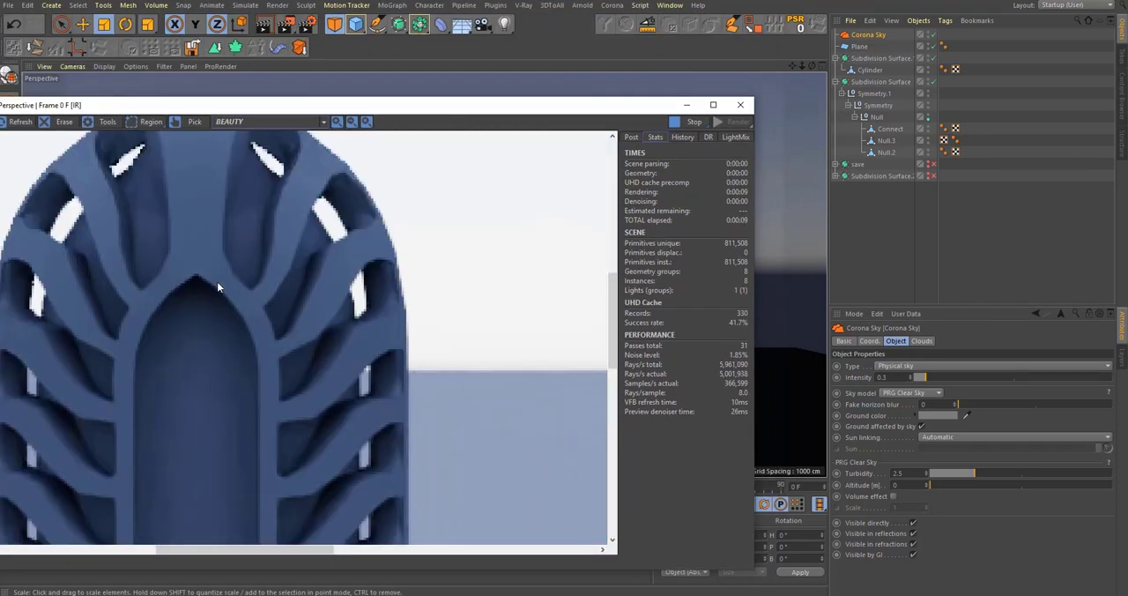
pyautogui.scroll(-3, 223, 292)
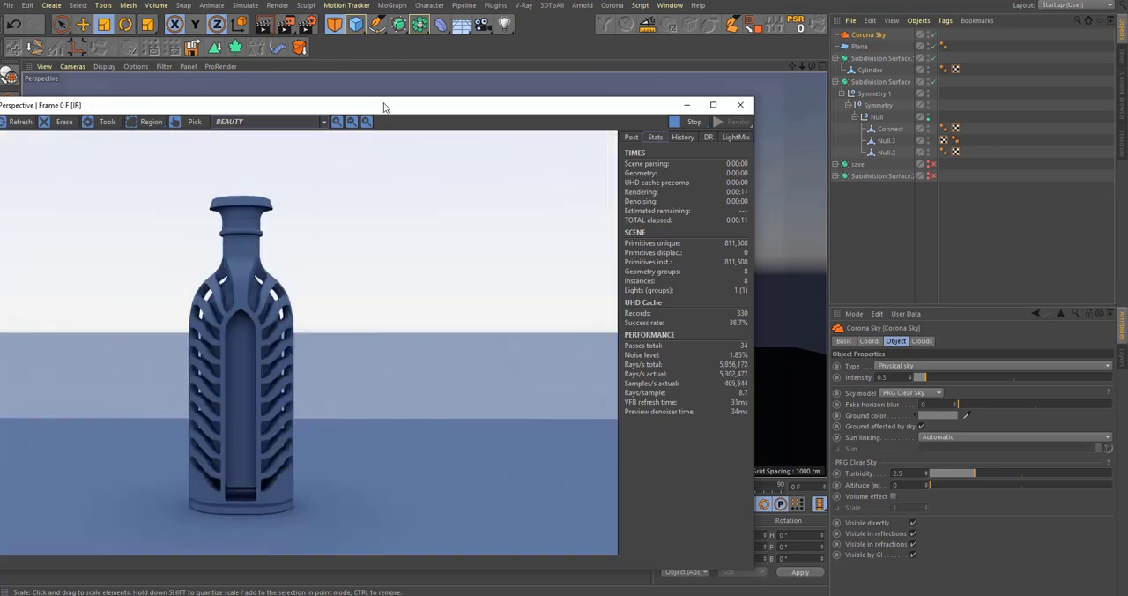
# Step: Add a Corona Sun to the scene and move the render window off the bottle's viewport
pyautogui.moveTo(383, 107); pyautogui.dragTo(397, 197)
pyautogui.click(611, 5)
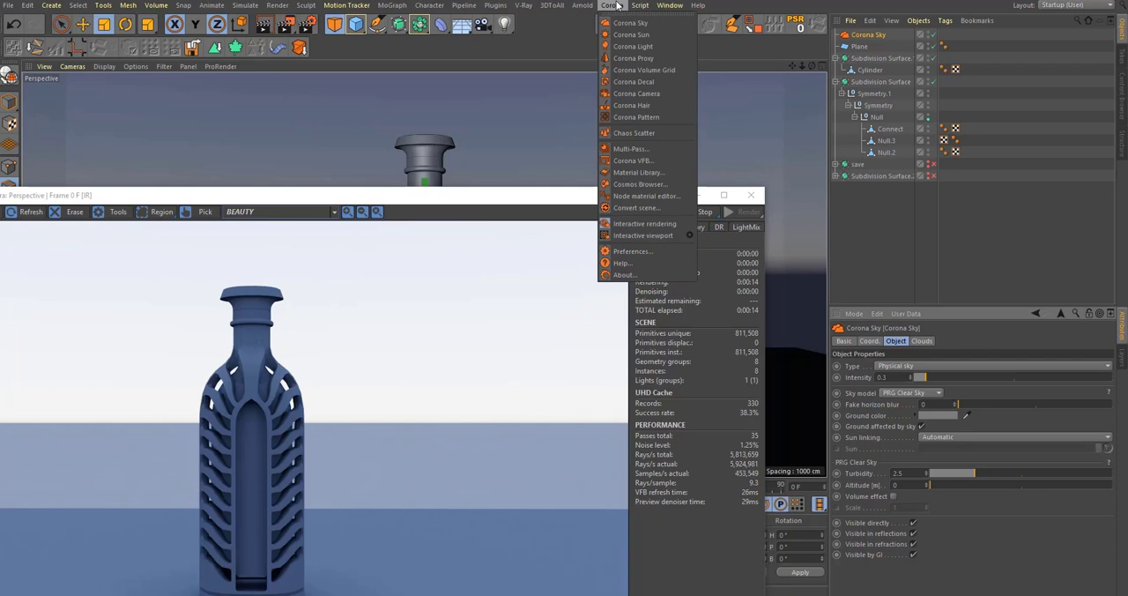
pyautogui.click(671, 34)
pyautogui.moveTo(453, 201); pyautogui.dragTo(626, 469)
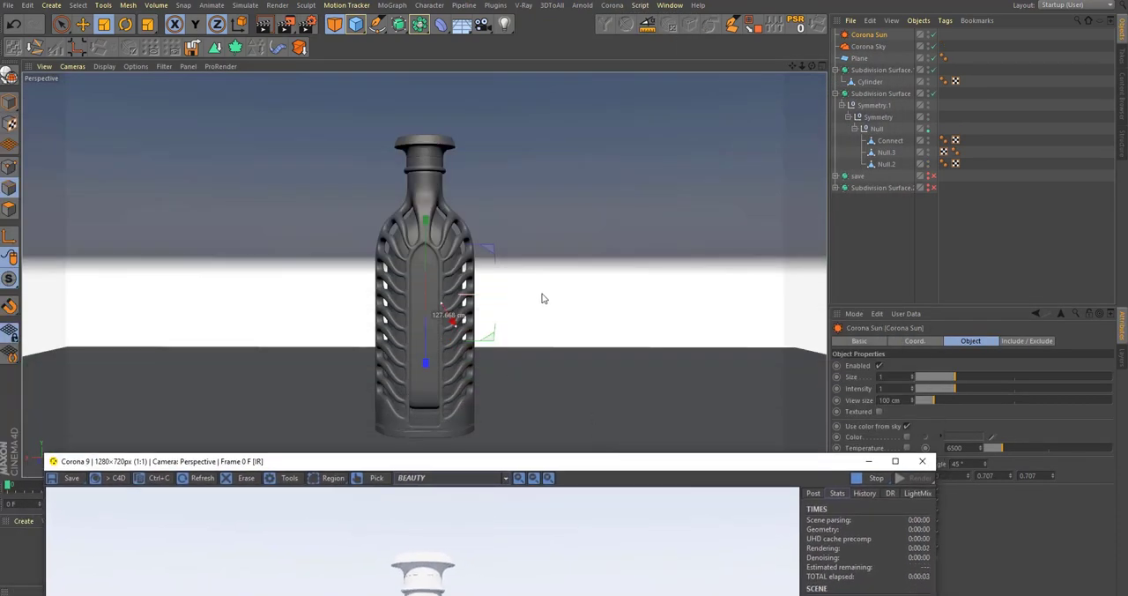
# Step: Move the Corona Sun beside the bottle and turn it to a rotation of about 75° and an angle of about 40°
pyautogui.click(512, 304)
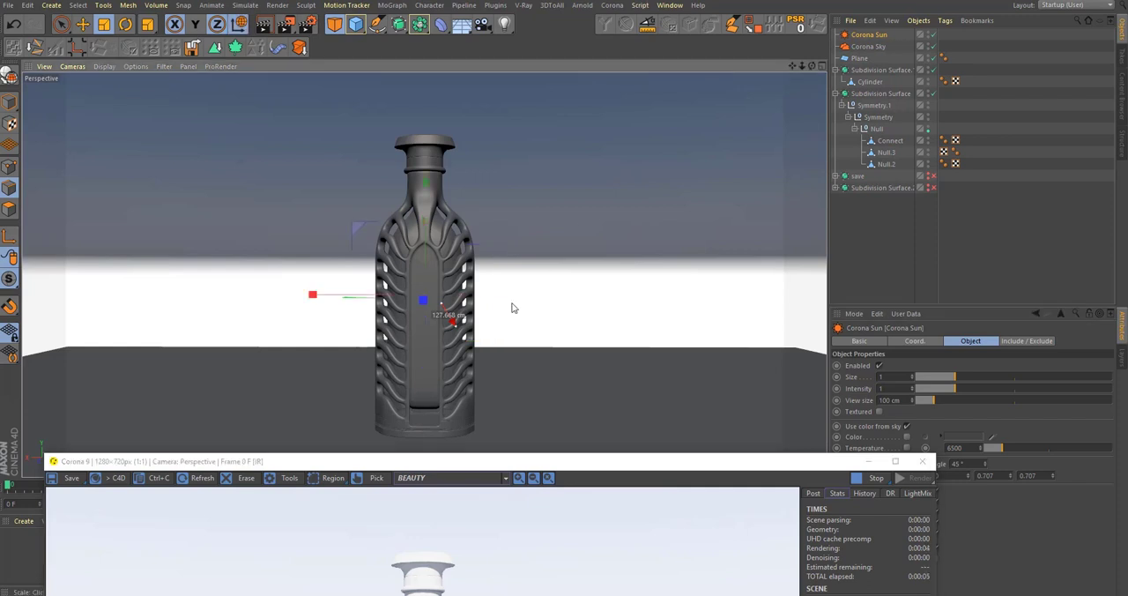
pyautogui.press('e')
pyautogui.moveTo(341, 305); pyautogui.dragTo(589, 292)
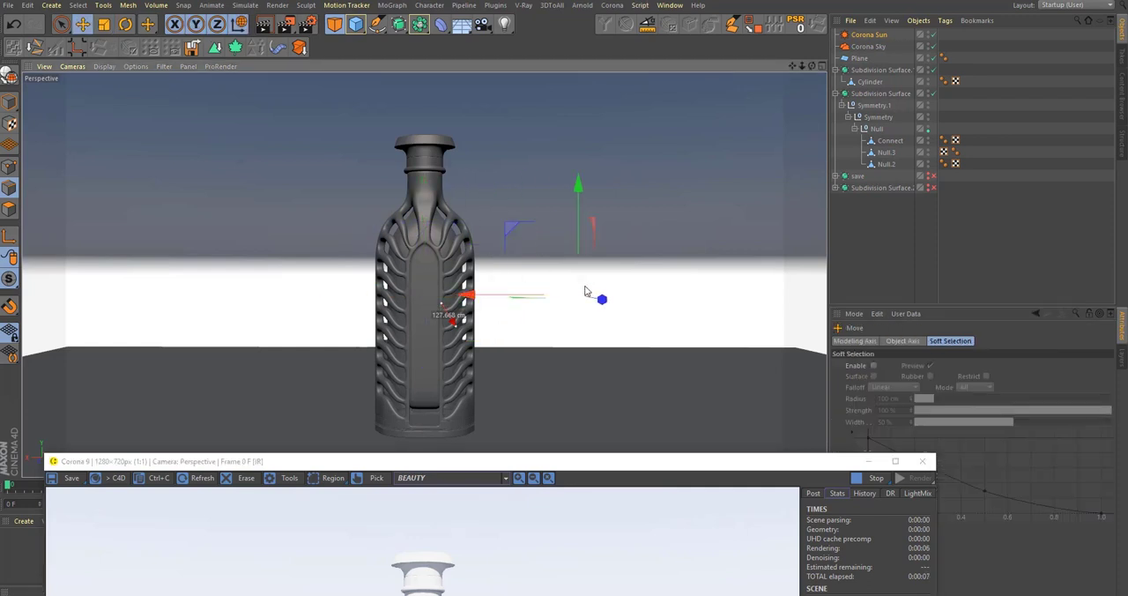
pyautogui.press('r')
pyautogui.press('w')
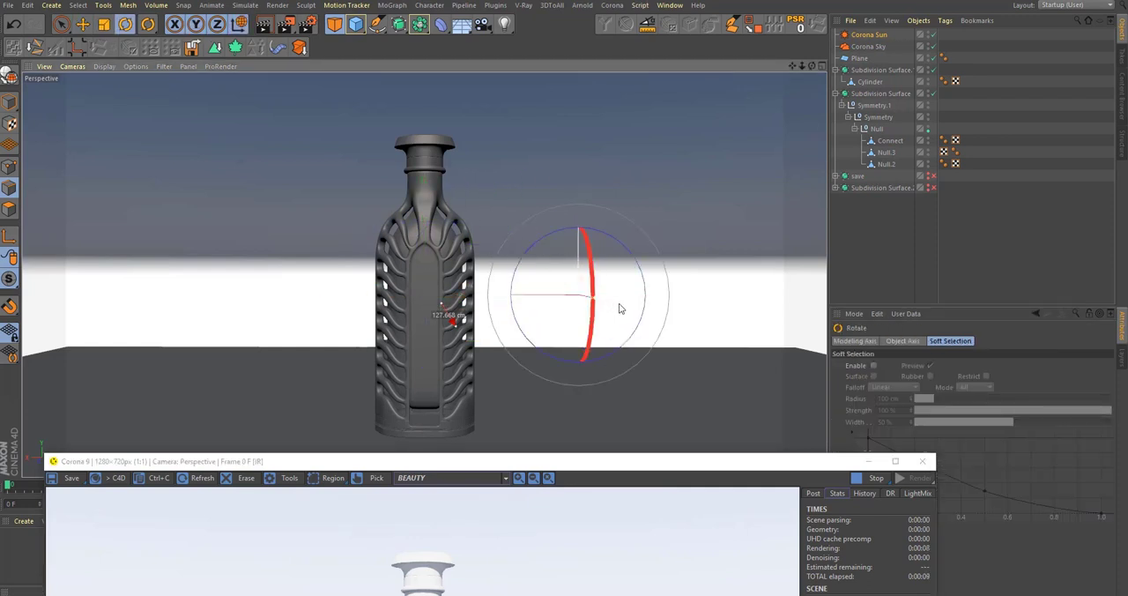
pyautogui.moveTo(627, 297); pyautogui.dragTo(755, 297)
pyautogui.moveTo(725, 461); pyautogui.dragTo(644, 21)
# Step: Reduce the Corona Sun's intensity to 0.28
pyautogui.click(878, 35)
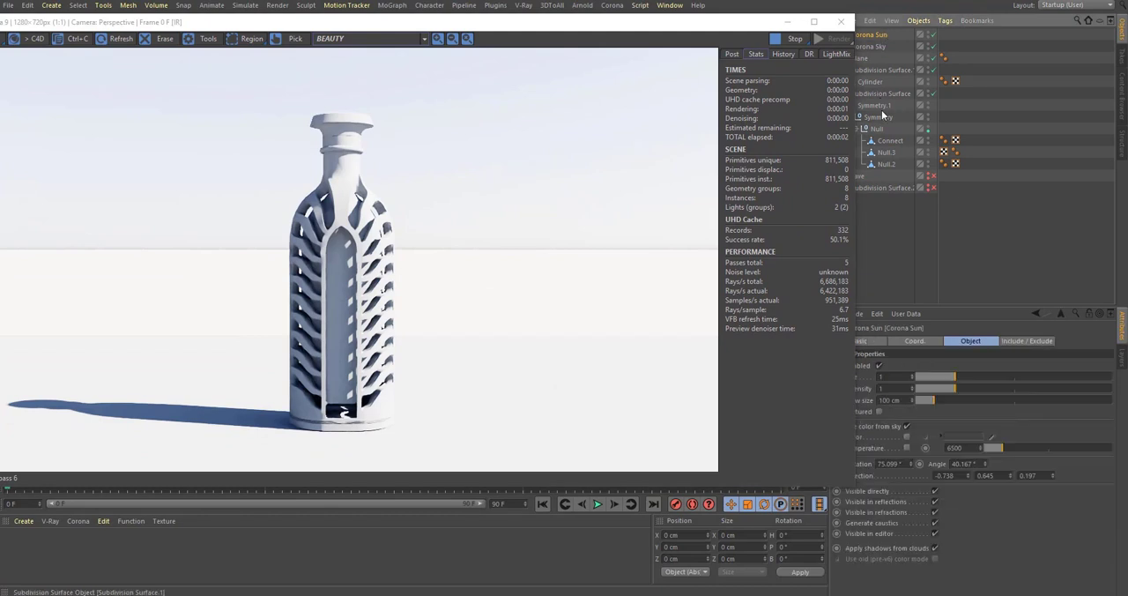
pyautogui.click(987, 295)
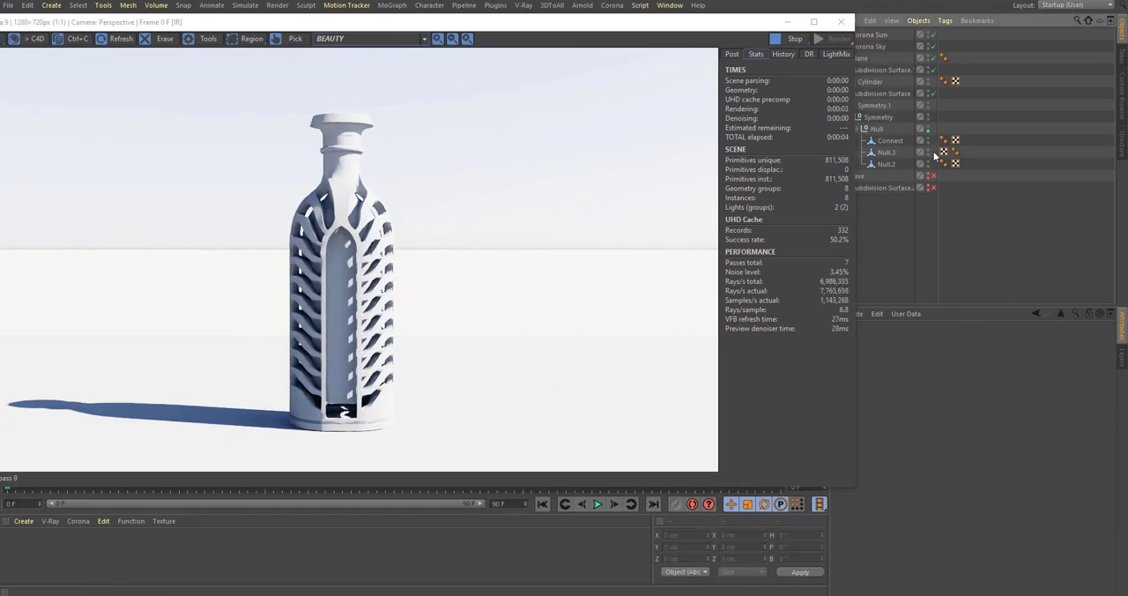
pyautogui.click(871, 35)
pyautogui.moveTo(719, 24); pyautogui.dragTo(686, 19)
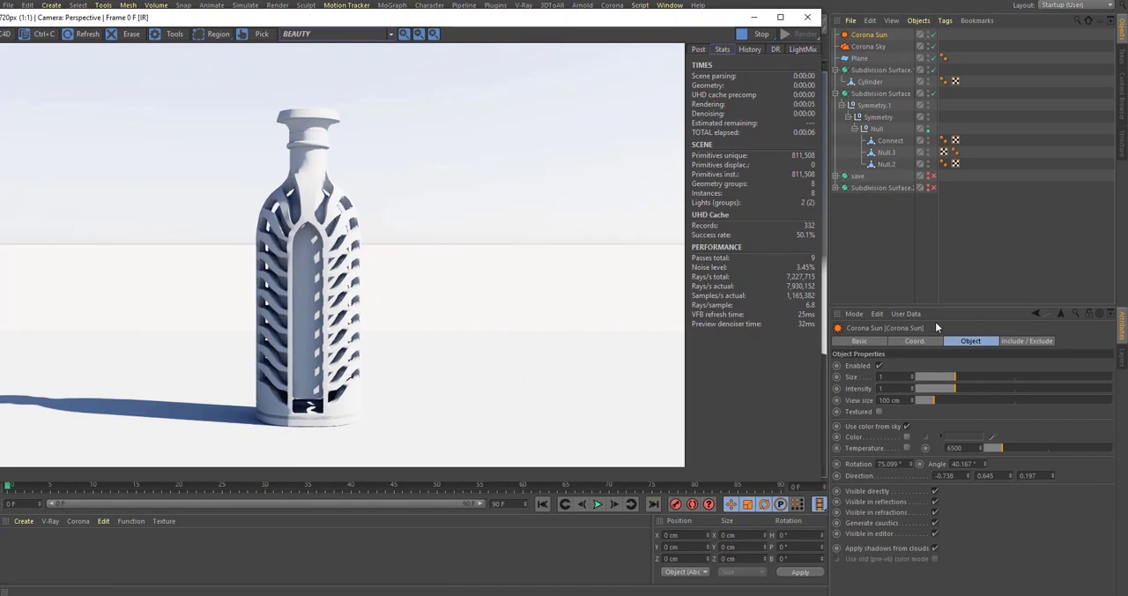
pyautogui.click(928, 389)
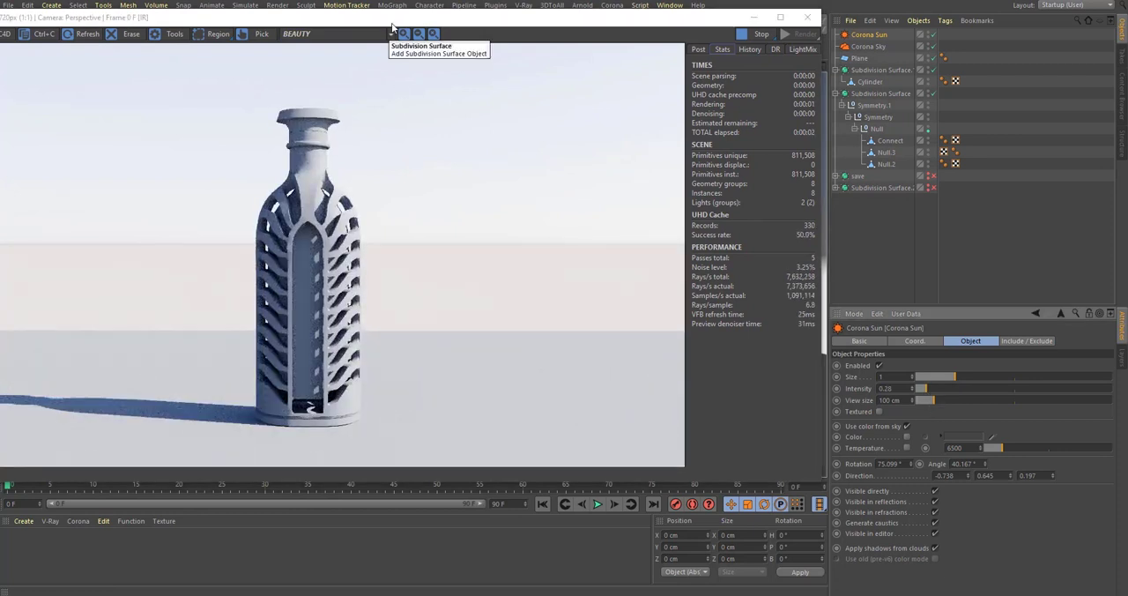
# Step: Open the Corona Material Library and add the Copper Satin Clean material from the Metals category to the scene
pyautogui.moveTo(397, 18); pyautogui.dragTo(660, 139)
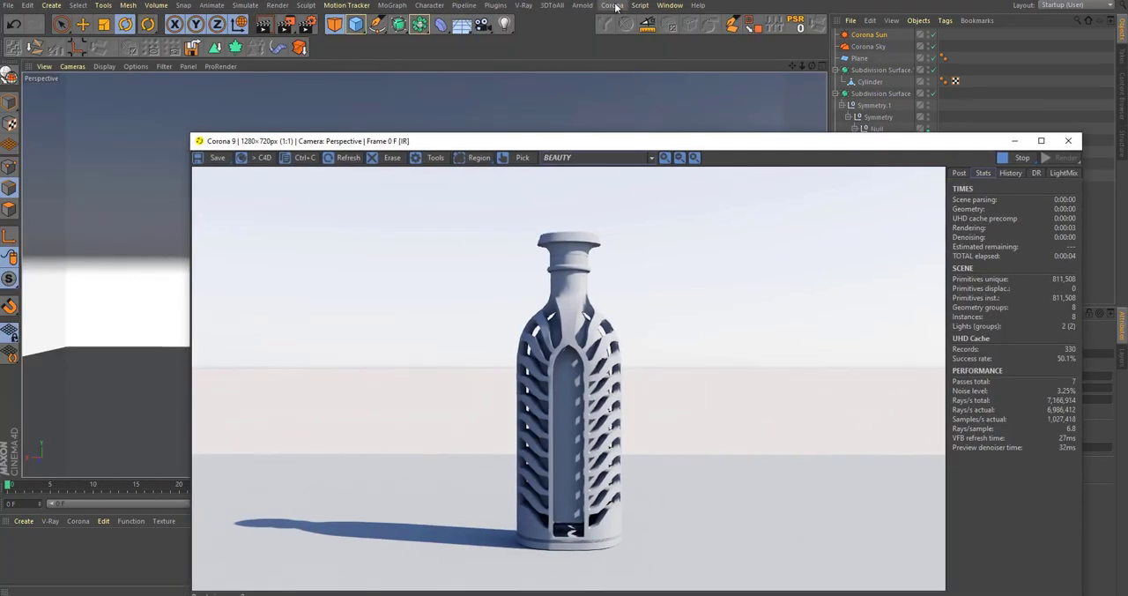
pyautogui.click(611, 6)
pyautogui.click(650, 173)
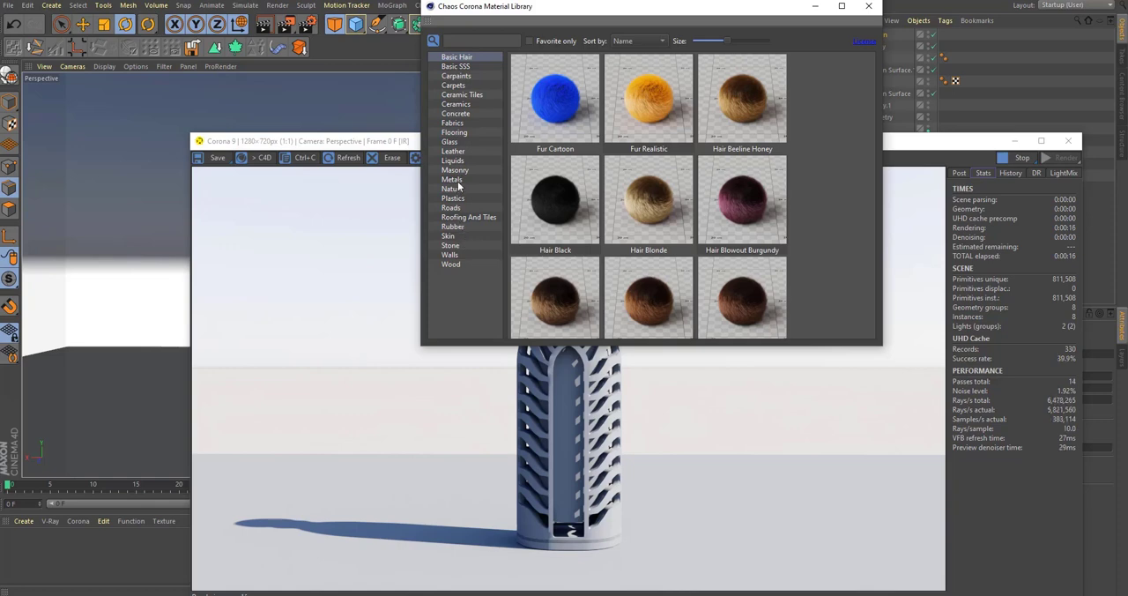
pyautogui.moveTo(417, 350); pyautogui.dragTo(313, 398)
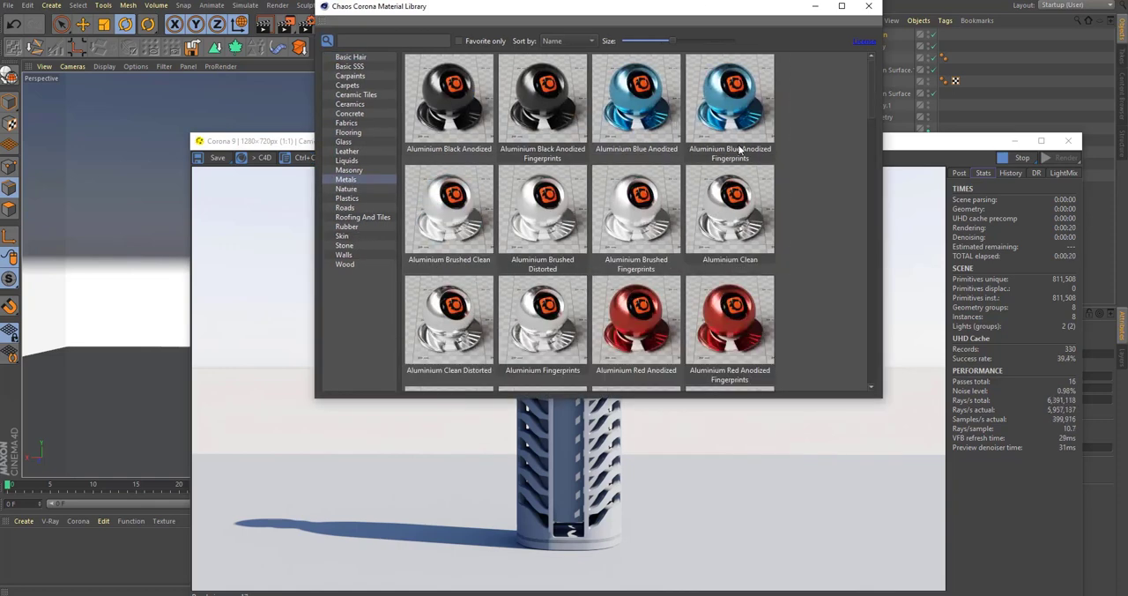
pyautogui.scroll(-3, 869, 97)
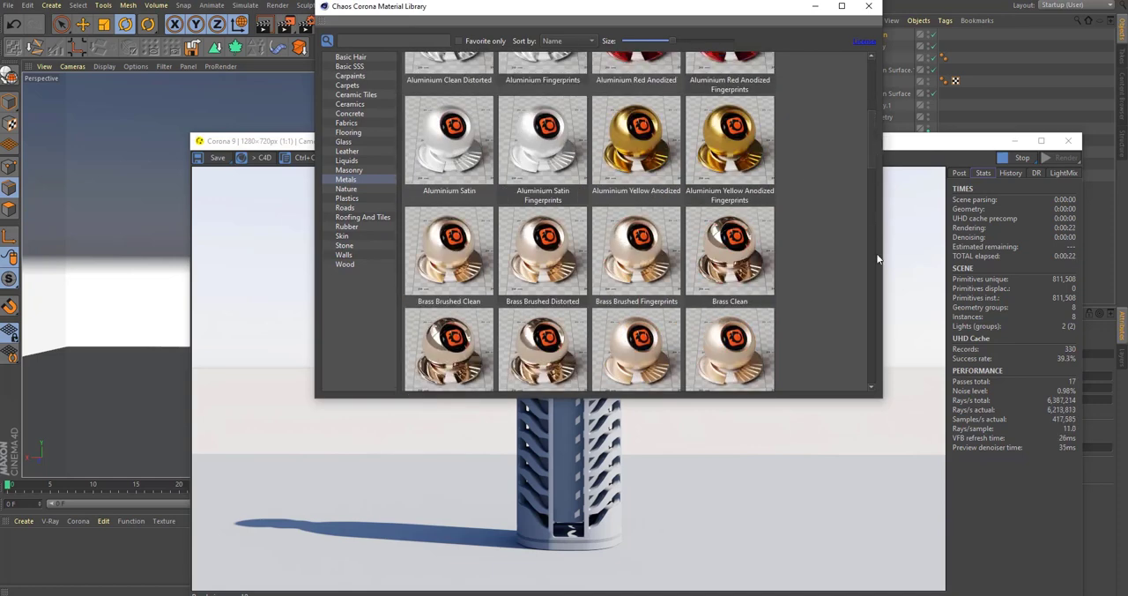
pyautogui.moveTo(882, 398); pyautogui.dragTo(993, 521)
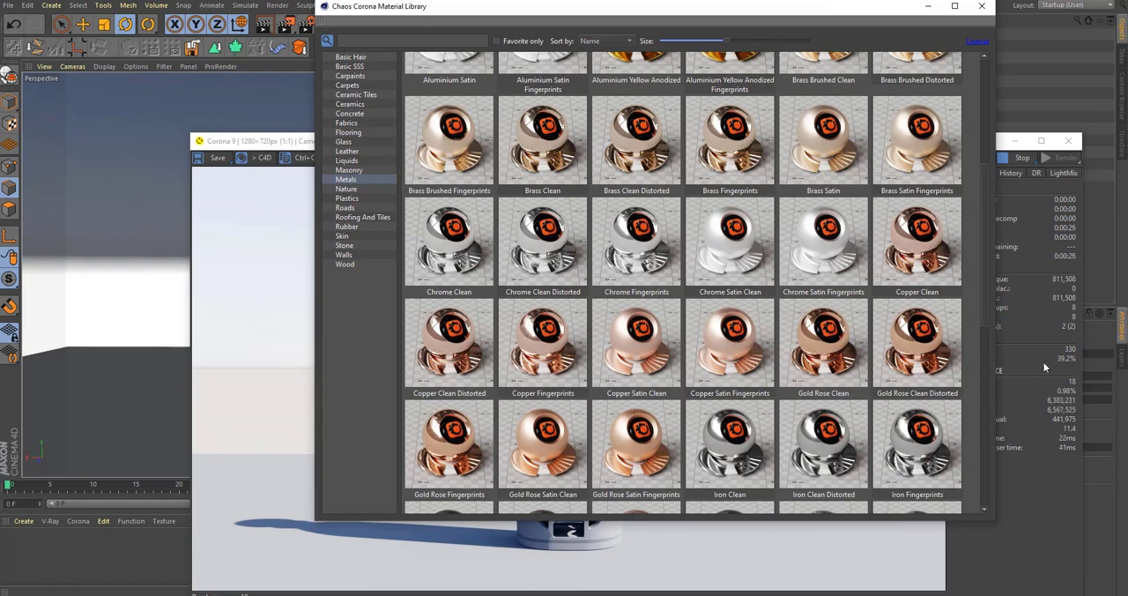
pyautogui.scroll(-1, 683, 282)
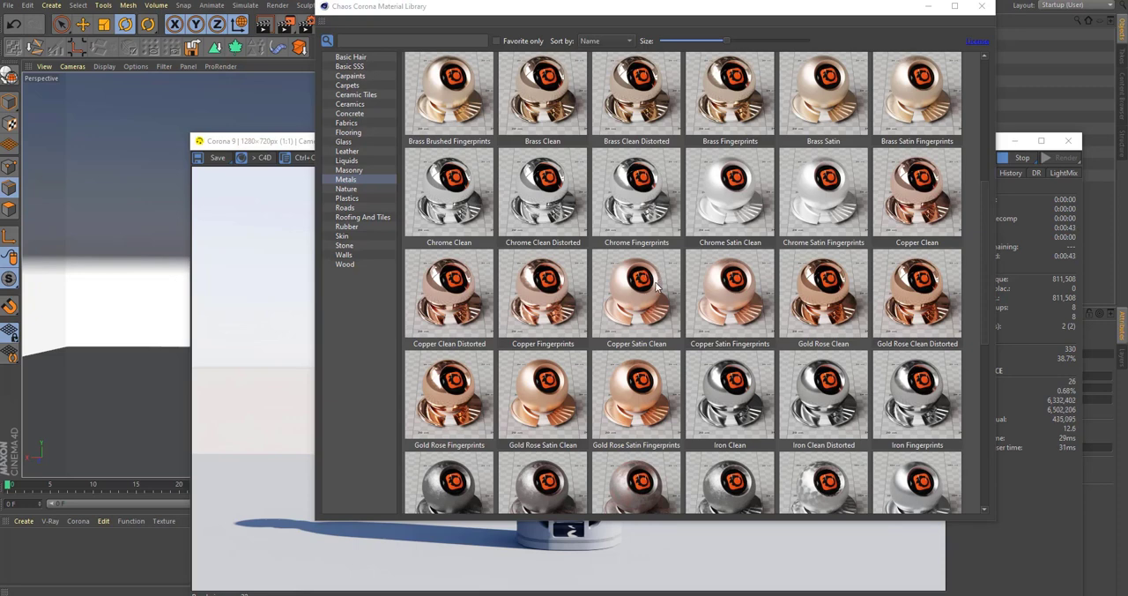
pyautogui.doubleClick(657, 289)
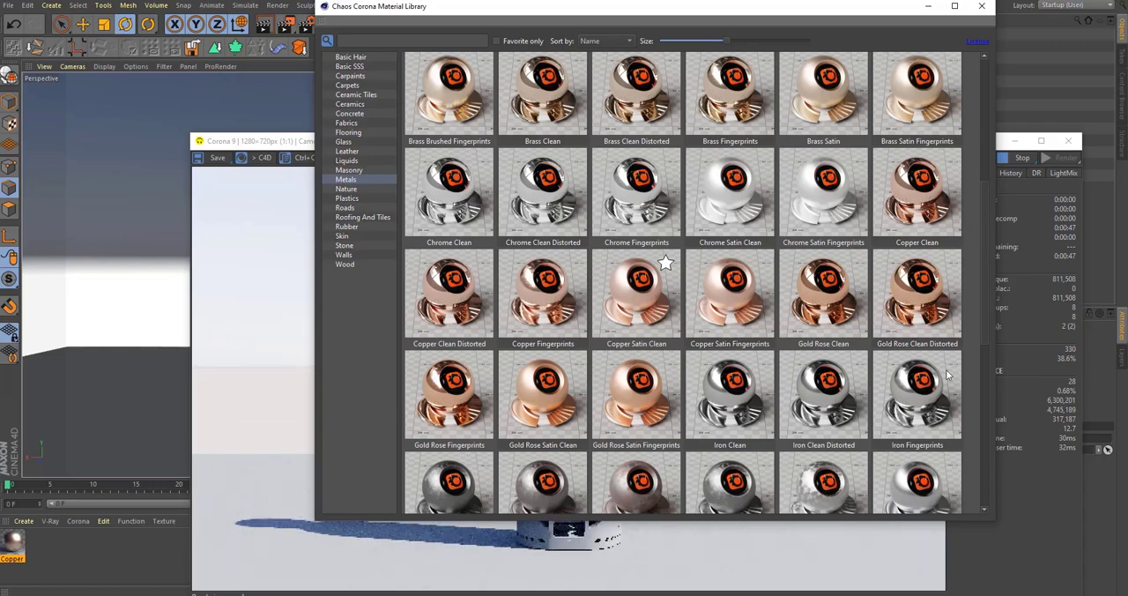
# Step: Add the Silver Clean material from the Metals category to the scene's materials
pyautogui.scroll(-1, 988, 410)
pyautogui.scroll(-2, 985, 407)
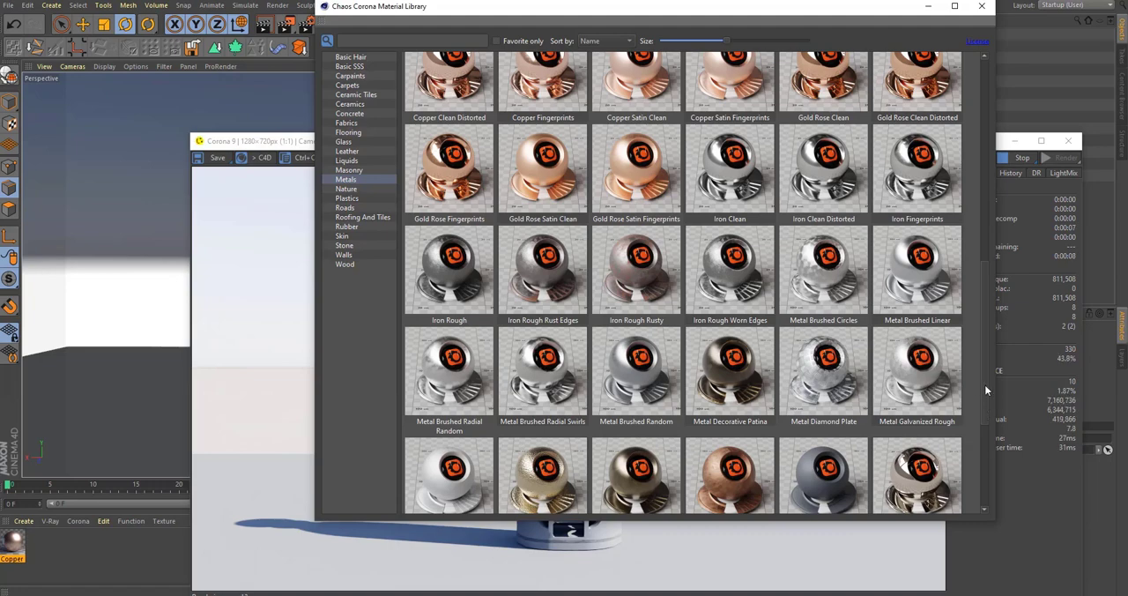
pyautogui.scroll(-2, 991, 447)
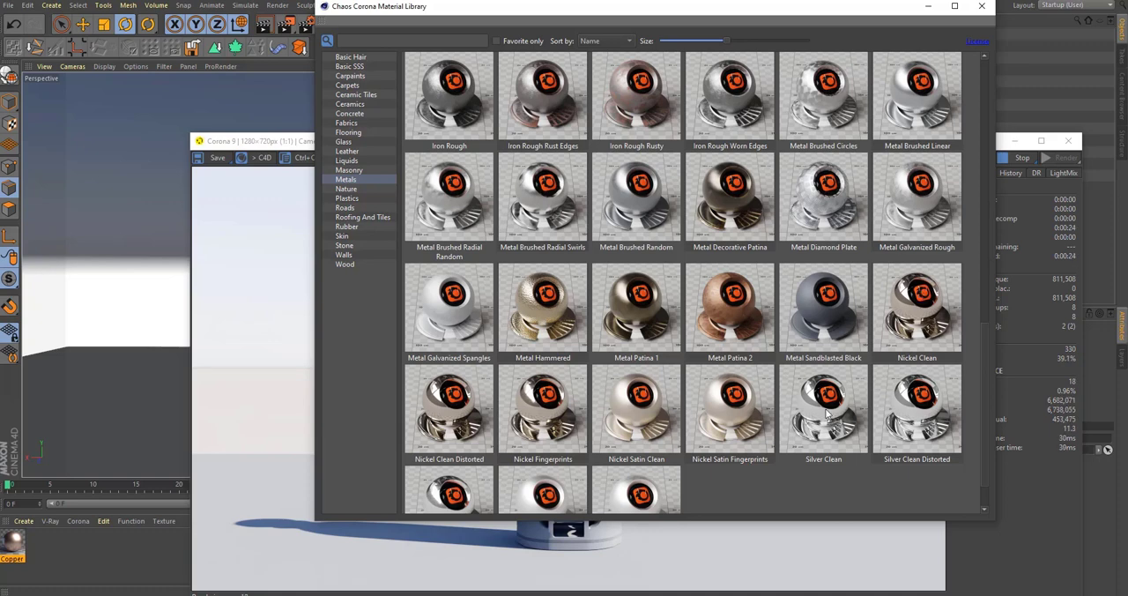
pyautogui.moveTo(800, 405); pyautogui.dragTo(97, 553)
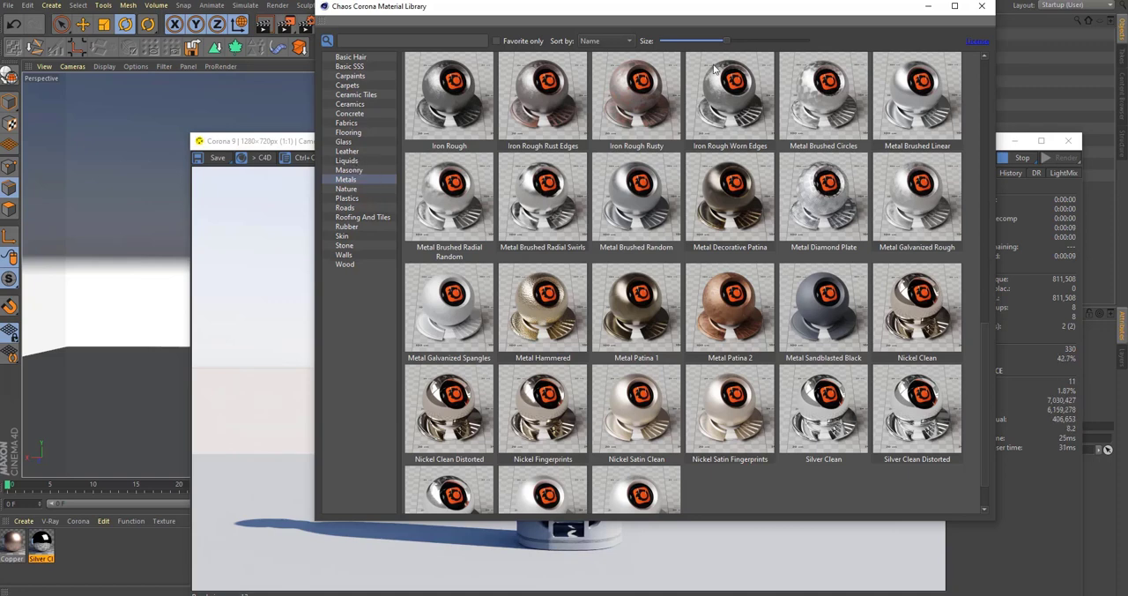
# Step: Add the Wine Red material from the Liquids category and close the material library
pyautogui.moveTo(734, 3); pyautogui.dragTo(734, 0)
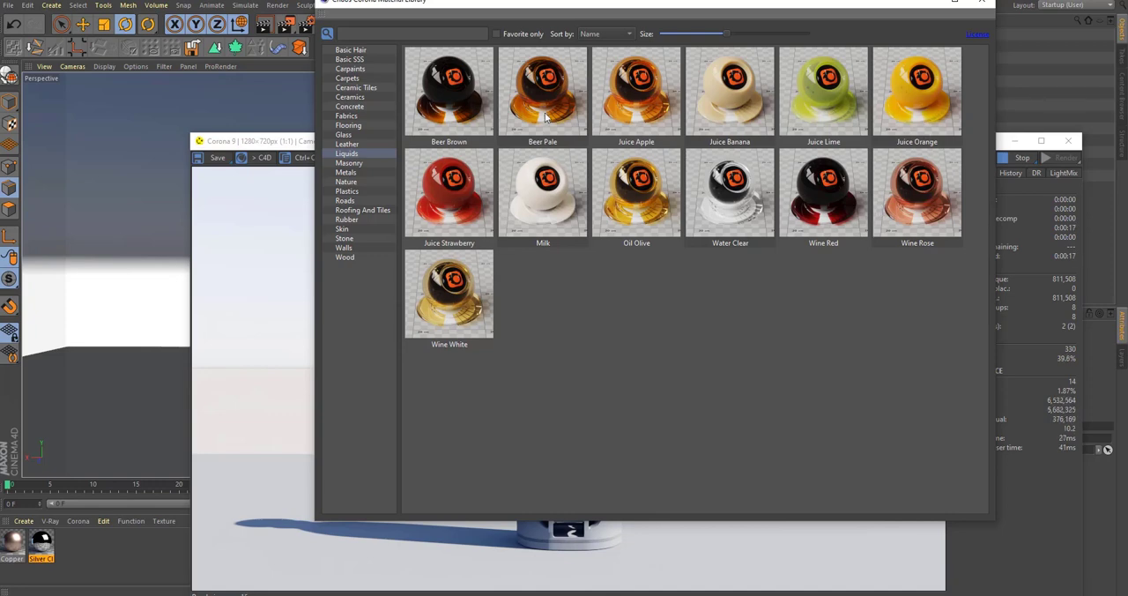
pyautogui.moveTo(467, 213); pyautogui.dragTo(570, 273)
pyautogui.moveTo(330, 437); pyautogui.dragTo(140, 557)
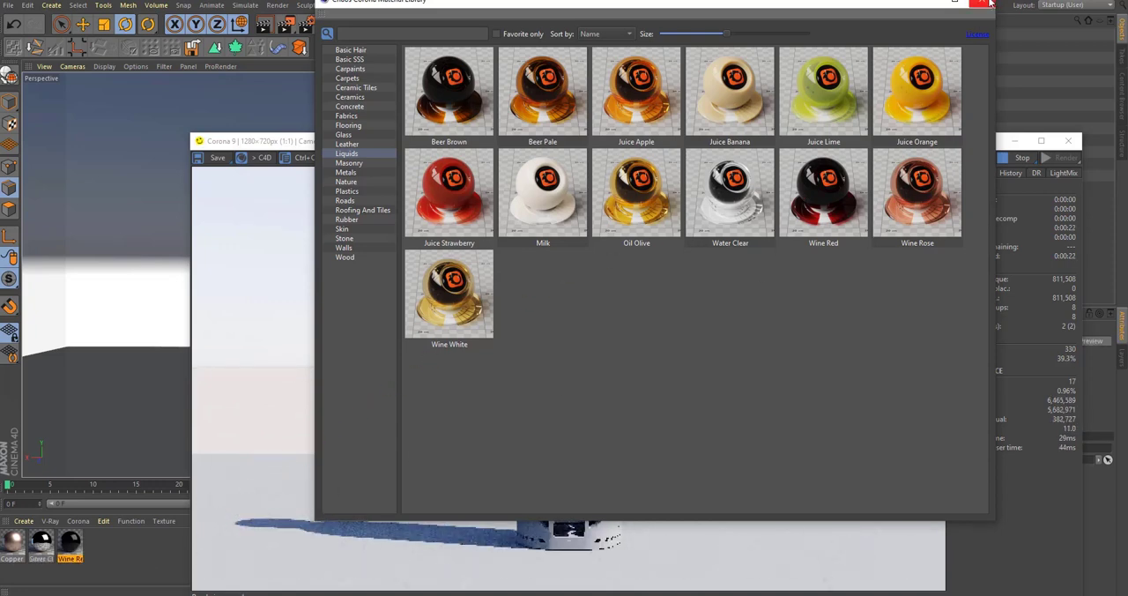
pyautogui.click(982, 1)
# Step: Close the interactive render window to uncover the scene
pyautogui.moveTo(678, 144); pyautogui.dragTo(768, 385)
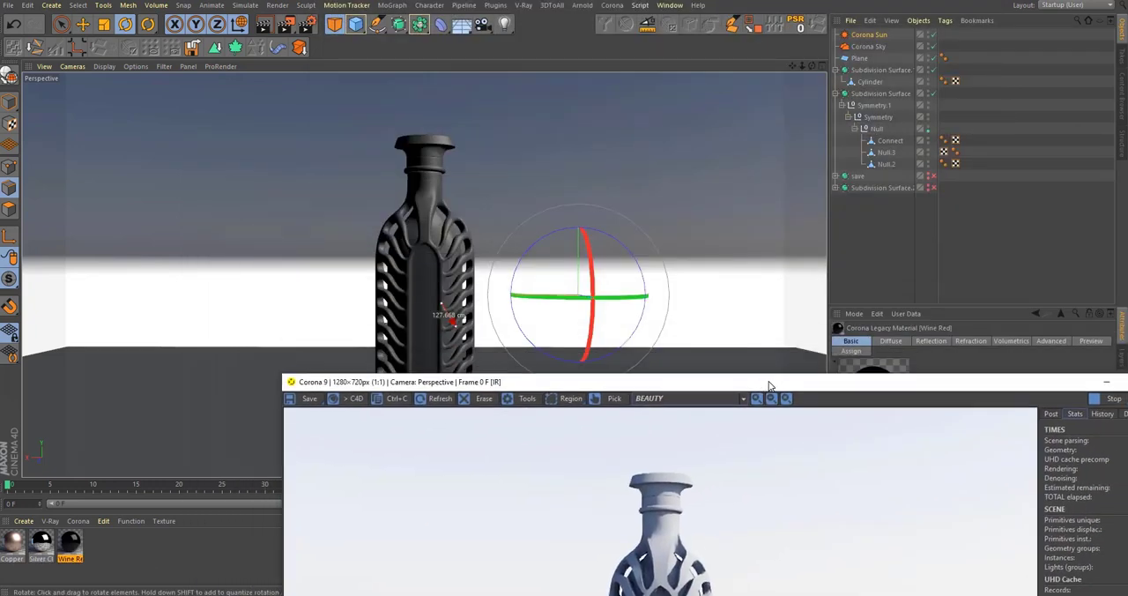
pyautogui.moveTo(593, 383); pyautogui.dragTo(497, 232)
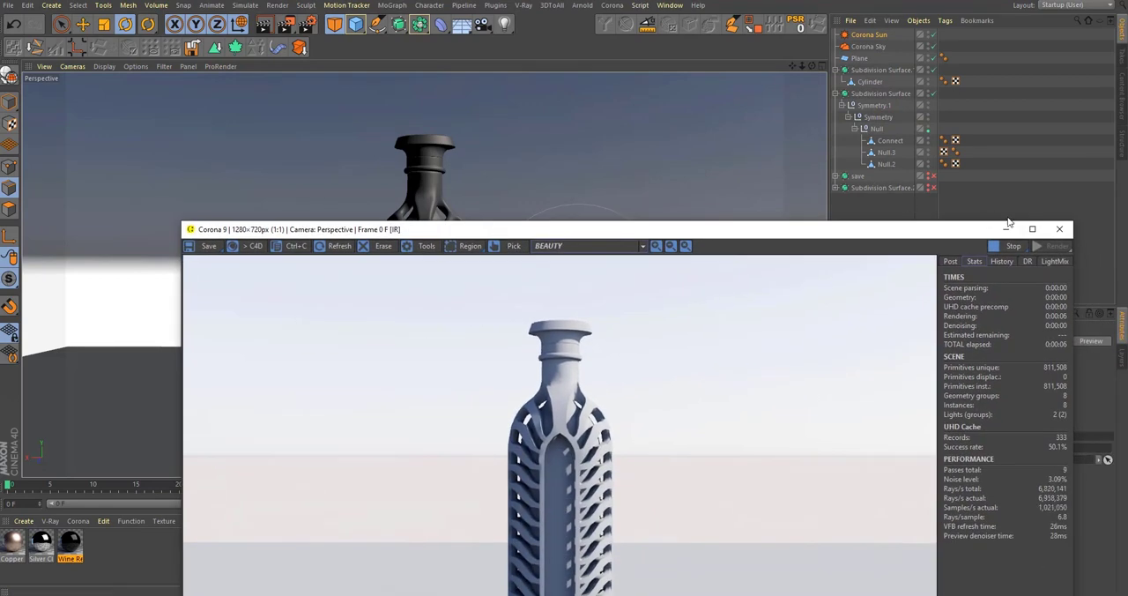
pyautogui.click(1060, 228)
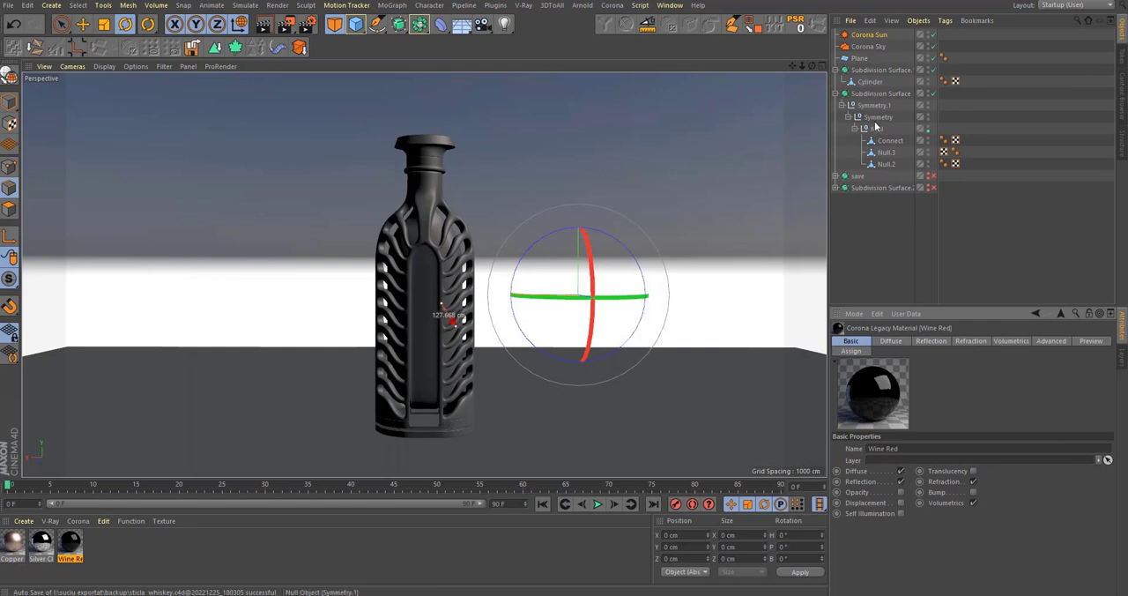
# Step: Check which part of the bottle the Null.3 object forms, clear the selection and look closely at the ribbed body
pyautogui.click(885, 153)
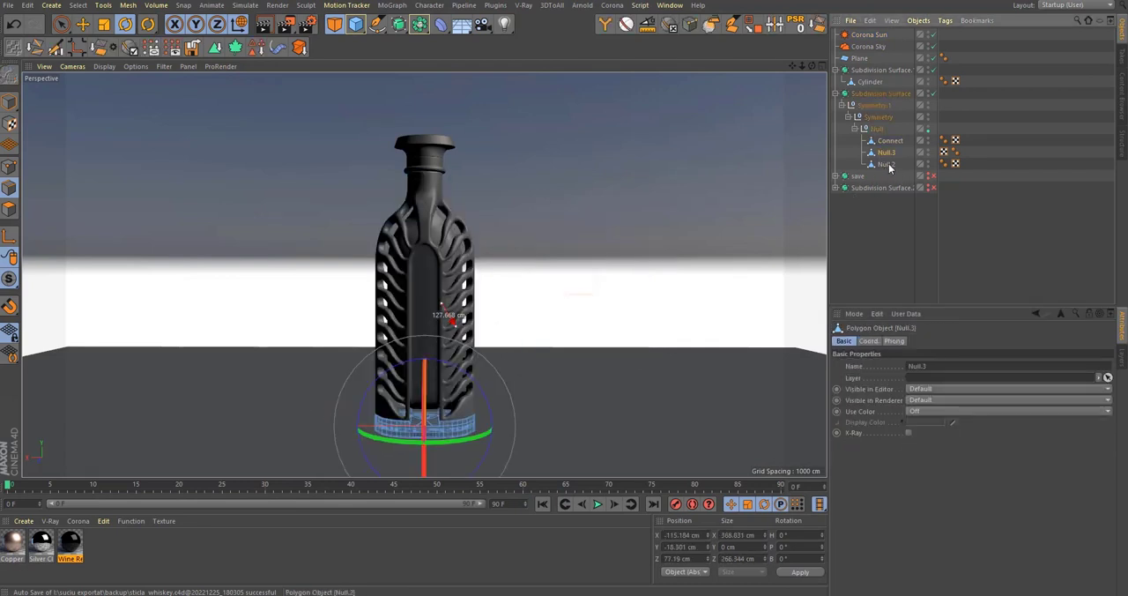
pyautogui.click(874, 229)
pyautogui.keyDown('alt'); pyautogui.moveTo(416, 340); pyautogui.dragTo(684, 242, button='right'); pyautogui.keyUp('alt')
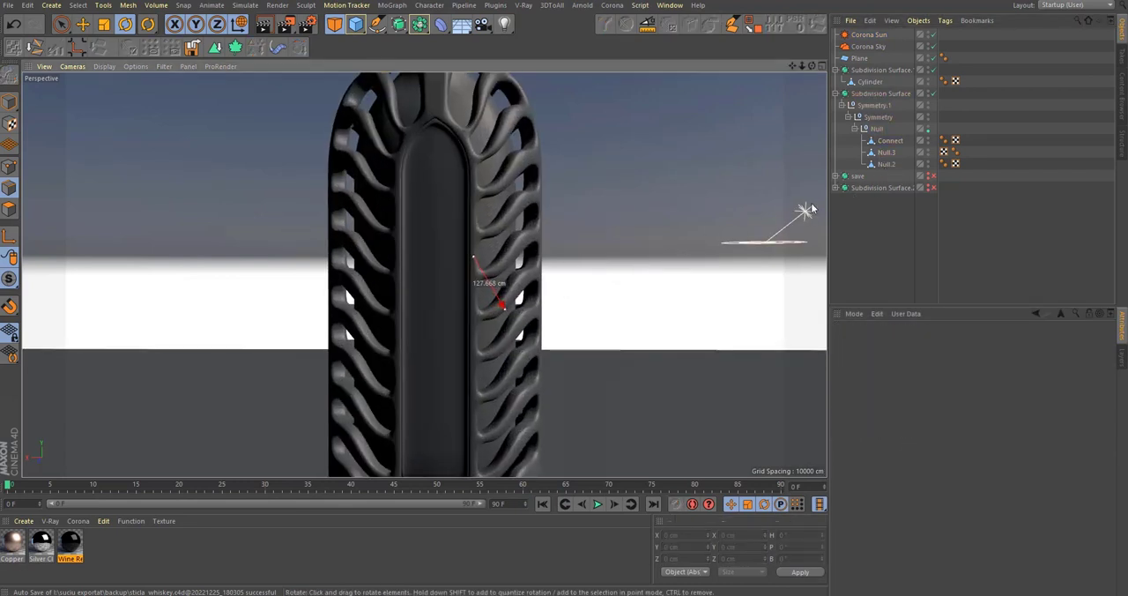
# Step: Select the inner glass body Null.2, disable its subdivision smoothing and optimize all of its geometry in the Top view
pyautogui.click(881, 165)
pyautogui.keyDown('alt'); pyautogui.moveTo(399, 207); pyautogui.dragTo(421, 239, button='middle'); pyautogui.keyUp('alt')
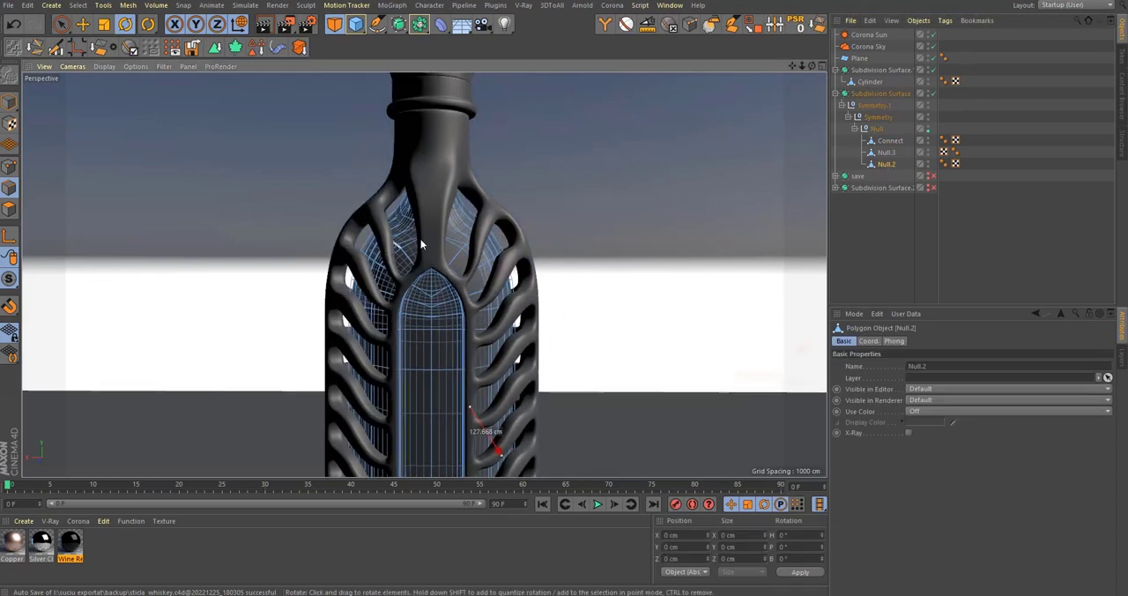
pyautogui.scroll(4, 421, 239)
pyautogui.moveTo(8, 280); pyautogui.dragTo(55, 316)
pyautogui.keyDown('alt'); pyautogui.moveTo(365, 251); pyautogui.dragTo(466, 327); pyautogui.keyUp('alt')
pyautogui.press('F2')
pyautogui.scroll(4, 415, 256)
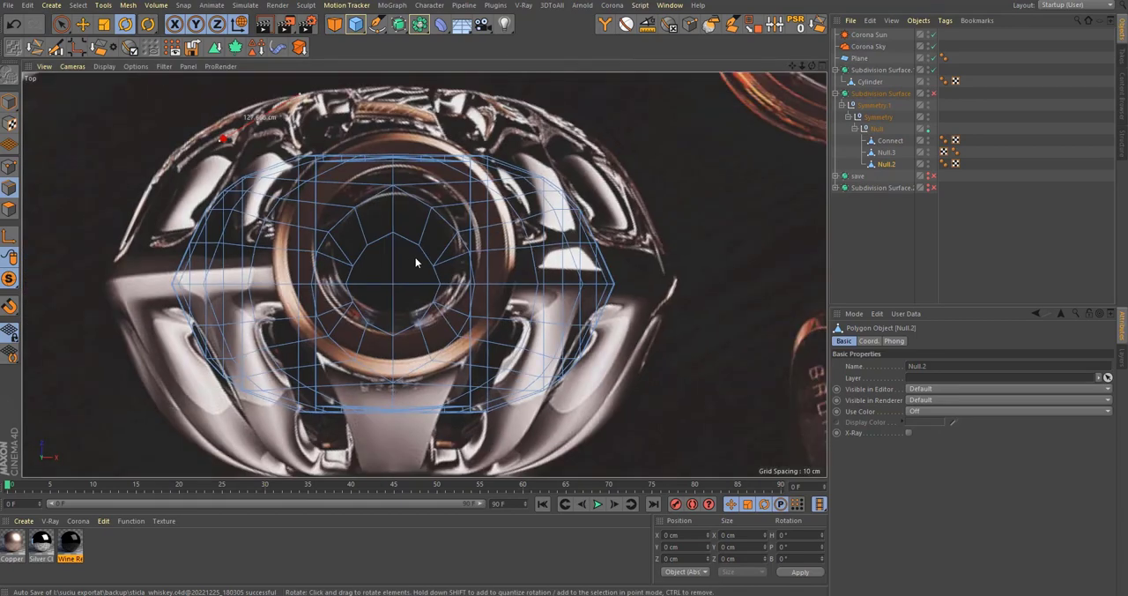
pyautogui.hotkey('ctrl', 'a')
pyautogui.rightClick(491, 233)
pyautogui.click(569, 526)
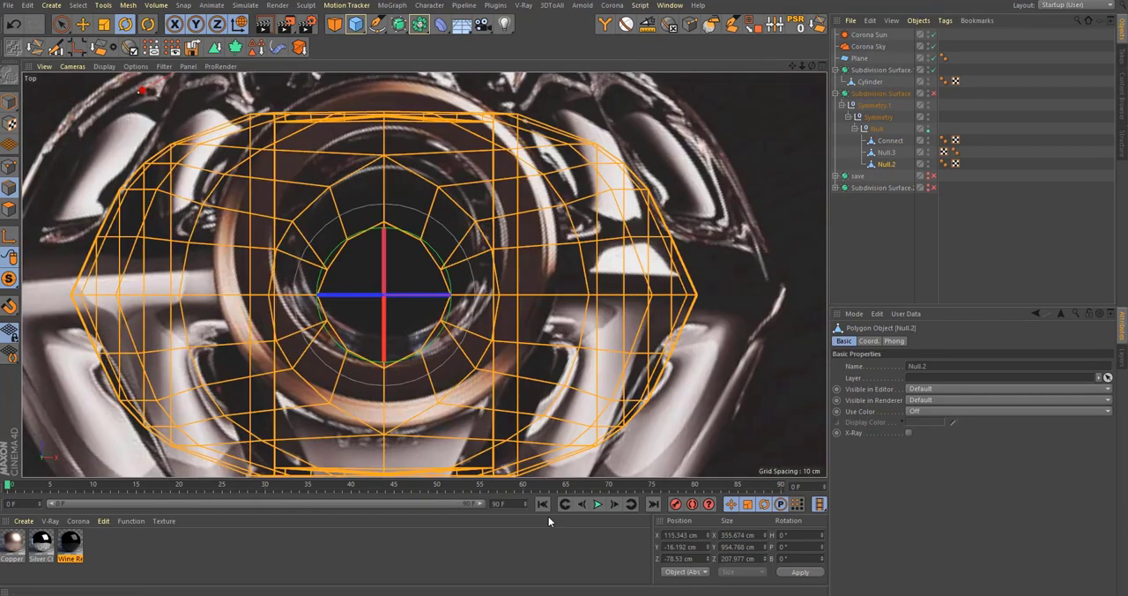
pyautogui.scroll(8, 508, 325)
pyautogui.scroll(-8, 544, 263)
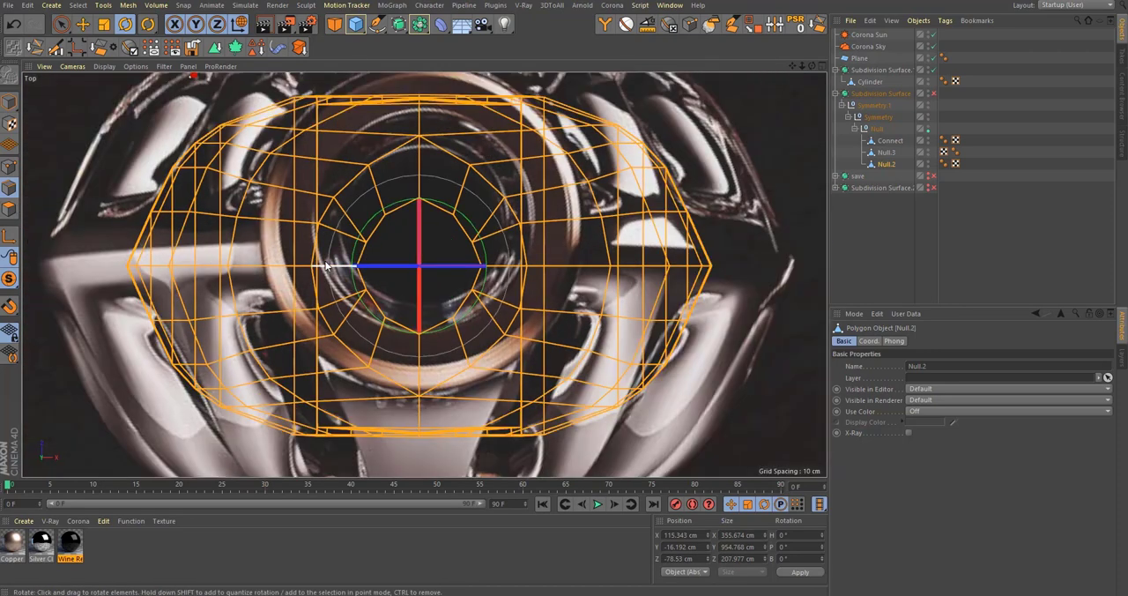
# Step: Select the horizontal centre seam of Null.2 in the Top view and scale it flat to 0 cm along Z
pyautogui.click(10, 208)
pyautogui.moveTo(115, 259); pyautogui.dragTo(780, 273)
pyautogui.scroll(8, 456, 259)
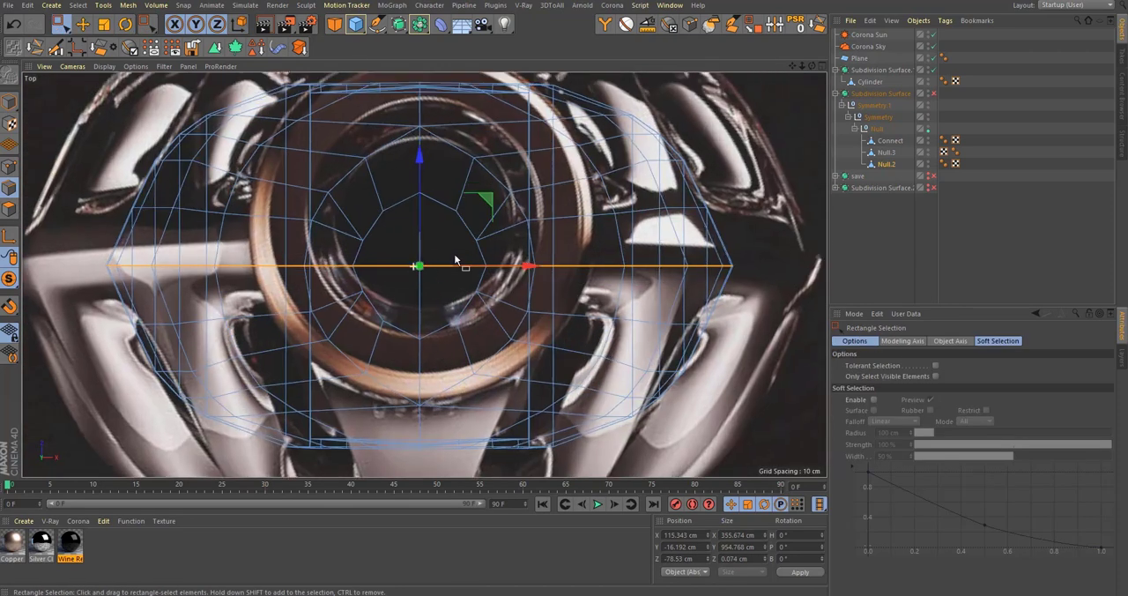
pyautogui.press('t')
pyautogui.moveTo(438, 191); pyautogui.dragTo(439, 262)
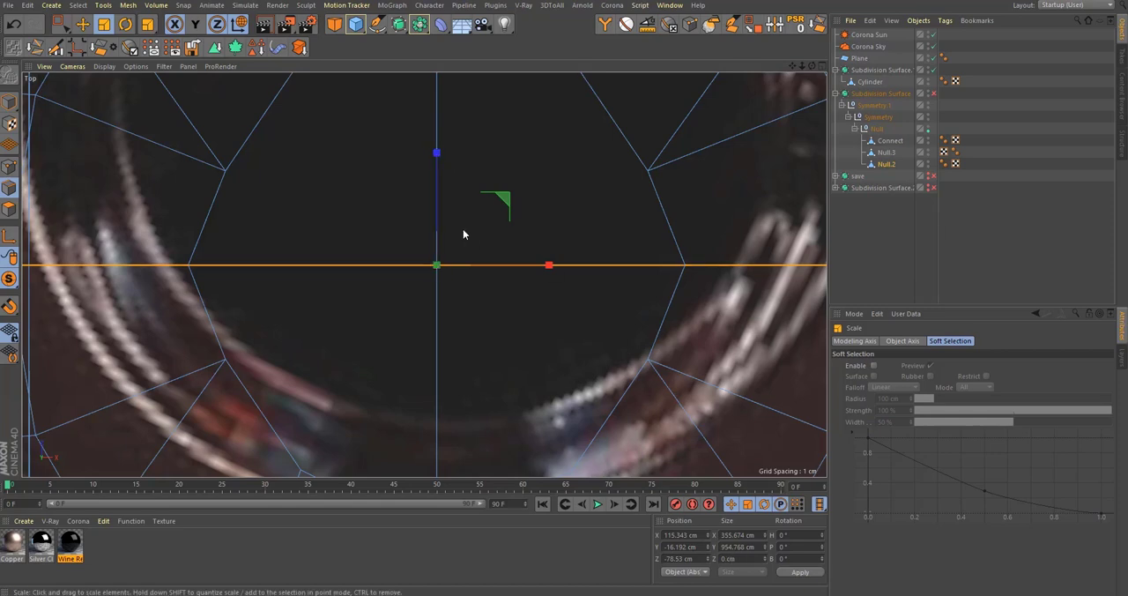
# Step: Optimize the entire Null.2 mesh again and check its neck in Perspective with subdivision smoothing on
pyautogui.hotkey('ctrl', 'a')
pyautogui.rightClick(463, 229)
pyautogui.click(516, 535)
pyautogui.middleClick(357, 335)
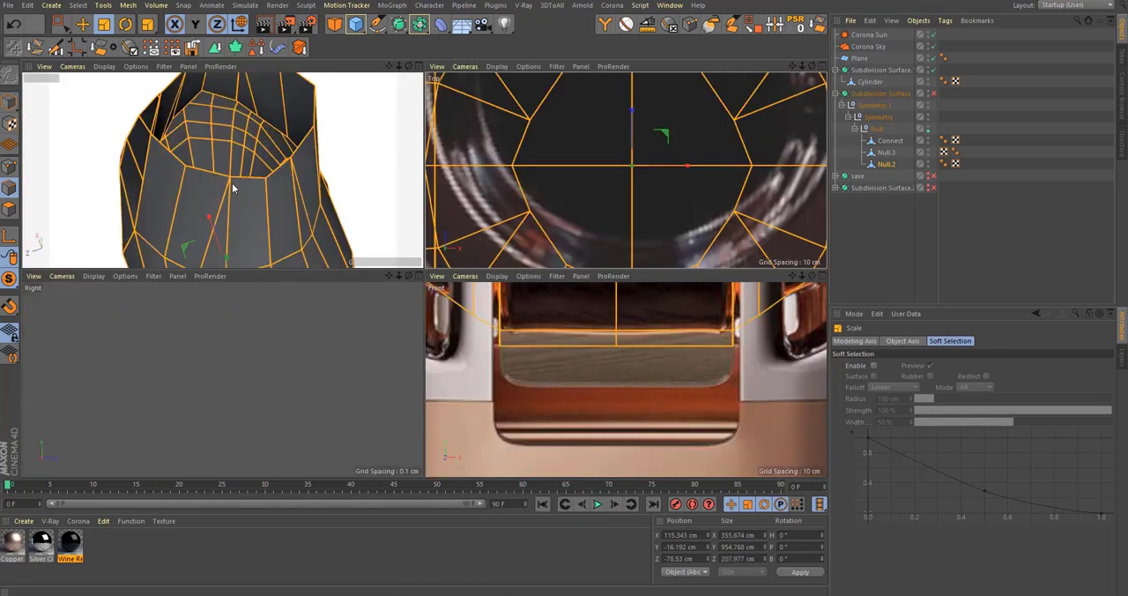
pyautogui.middleClick(235, 185)
pyautogui.press('q')
pyautogui.moveTo(457, 312)
pyautogui.keyDown('alt'); pyautogui.mouseDown()
pyautogui.moveTo(526, 296)
pyautogui.moveTo(466, 319)
pyautogui.mouseUp(); pyautogui.keyUp('alt')
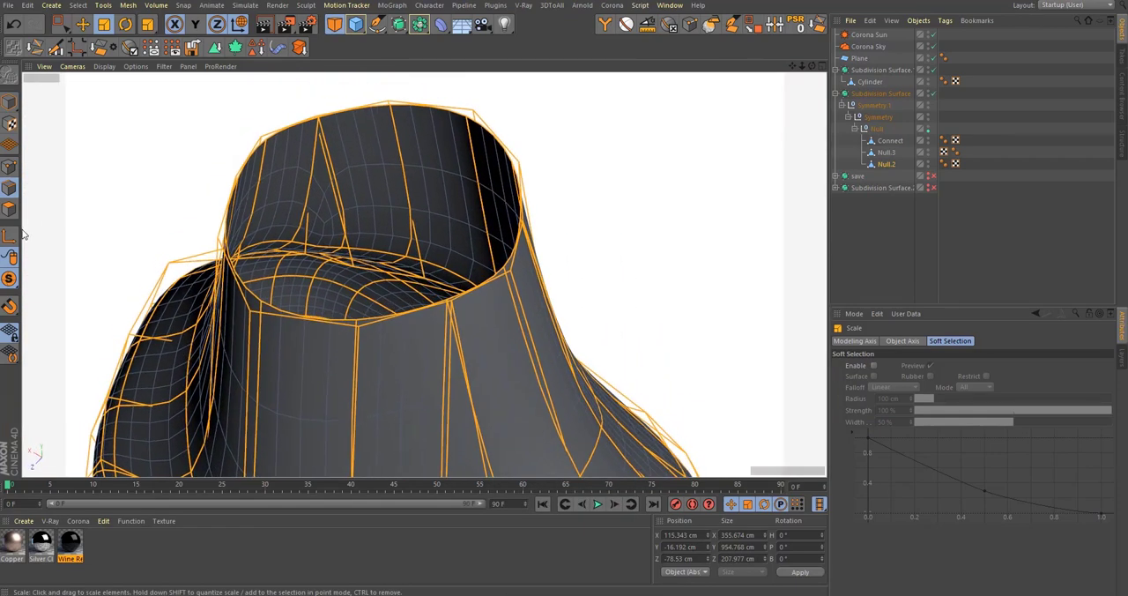
# Step: Extrude all polygons of Null.2 with a 4.3 cm offset and Create Caps enabled to give the glass thickness
pyautogui.click(10, 210)
pyautogui.hotkey('ctrl', 'a')
pyautogui.keyDown('alt'); pyautogui.moveTo(416, 387); pyautogui.dragTo(427, 462); pyautogui.keyUp('alt')
pyautogui.press('d')
pyautogui.moveTo(622, 240)
pyautogui.mouseDown()
pyautogui.moveTo(570, 239)
pyautogui.moveTo(619, 241)
pyautogui.mouseUp()
pyautogui.press('q')
pyautogui.keyDown('alt'); pyautogui.moveTo(512, 272); pyautogui.dragTo(575, 273); pyautogui.keyUp('alt')
pyautogui.hotkey('ctrl', 'z')
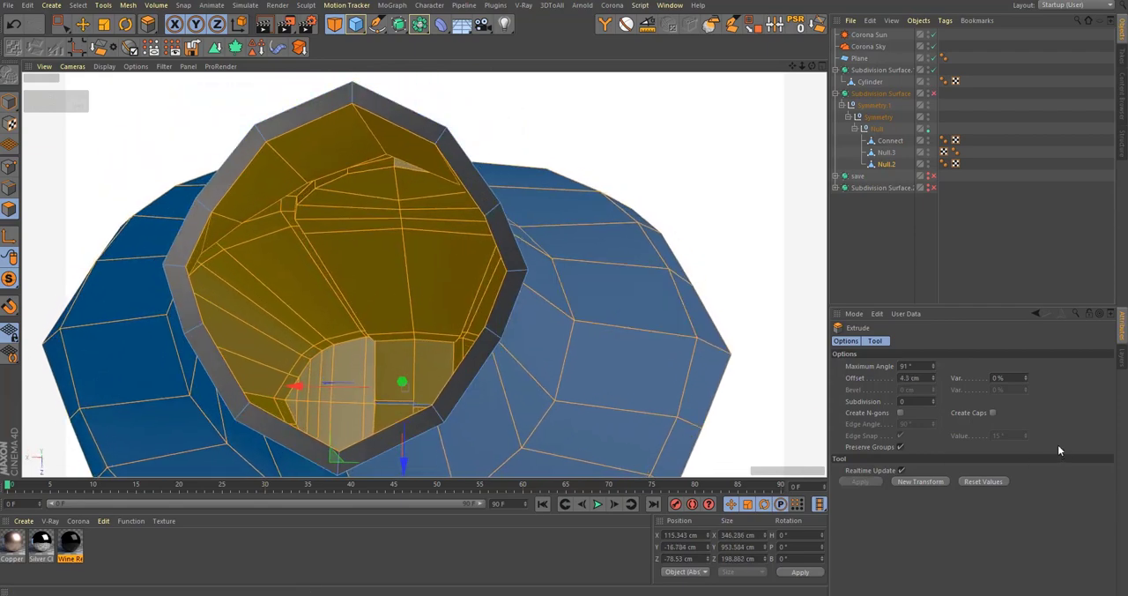
pyautogui.click(992, 415)
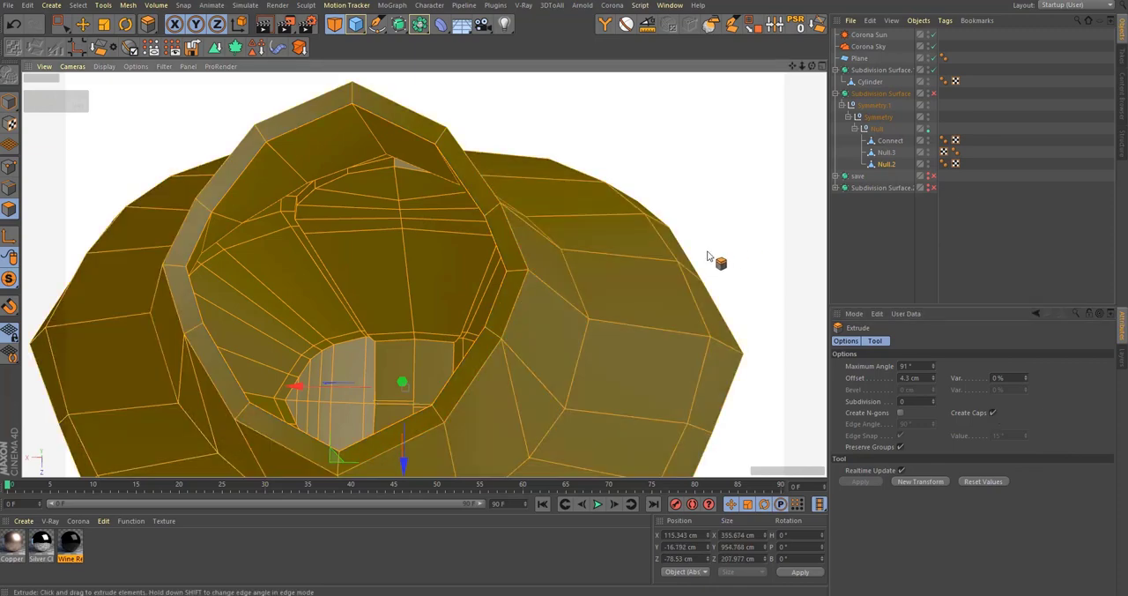
pyautogui.keyDown('alt'); pyautogui.moveTo(549, 314); pyautogui.dragTo(521, 255); pyautogui.keyUp('alt')
pyautogui.press('q')
pyautogui.press('q')
# Step: Loop-select the polygon ring around the rim of the glass neck with Select Boundary Loop disabled
pyautogui.press('u')
pyautogui.press('l')
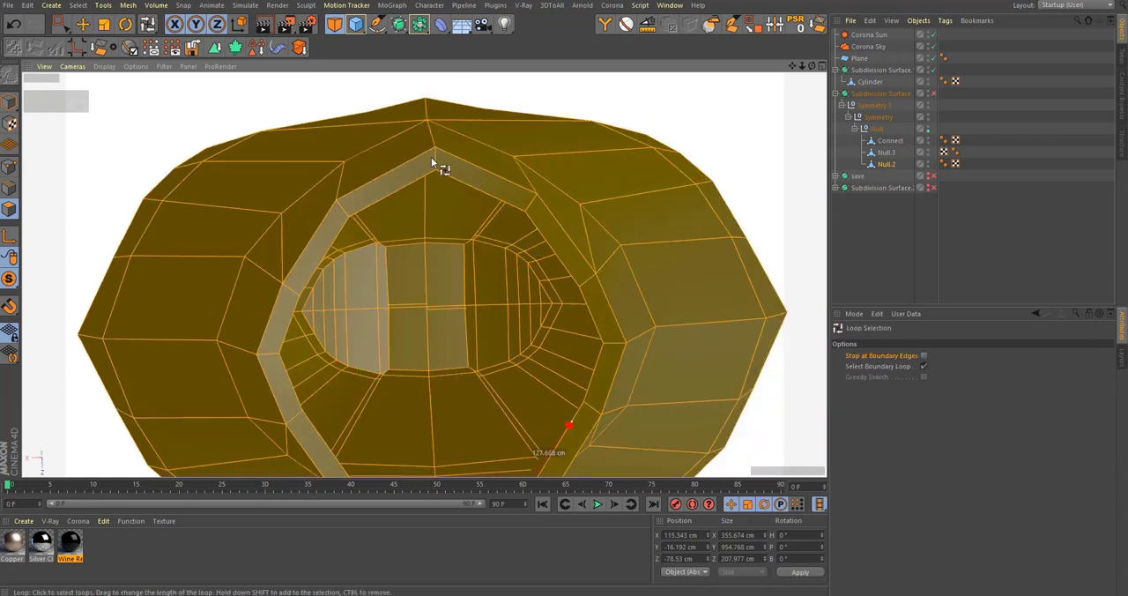
pyautogui.click(924, 366)
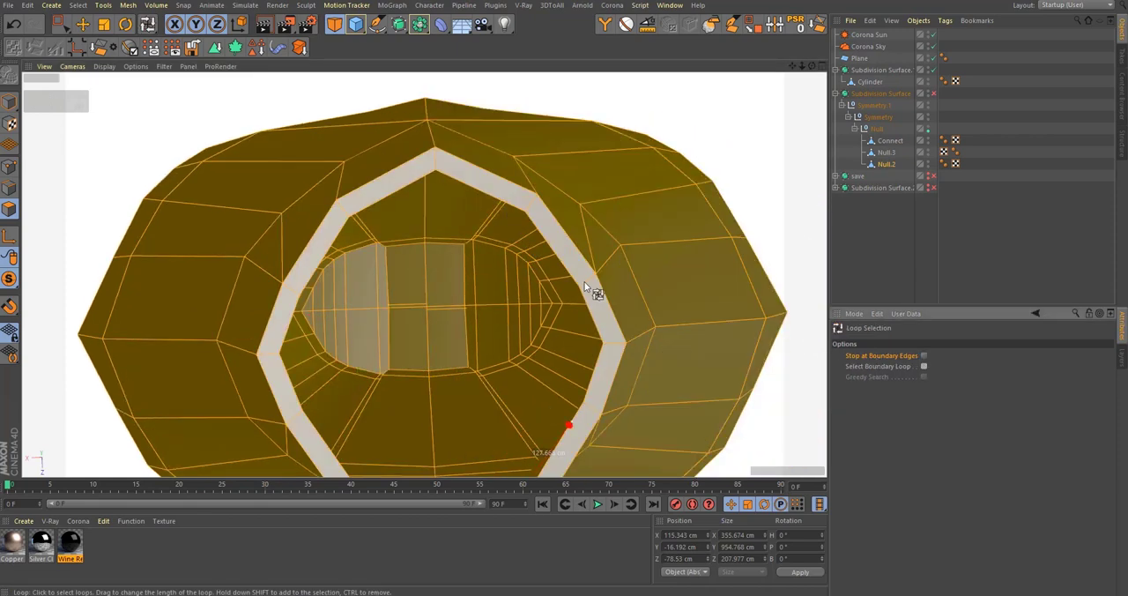
pyautogui.click(585, 284)
pyautogui.keyDown('alt'); pyautogui.moveTo(605, 310); pyautogui.dragTo(623, 252); pyautogui.keyUp('alt')
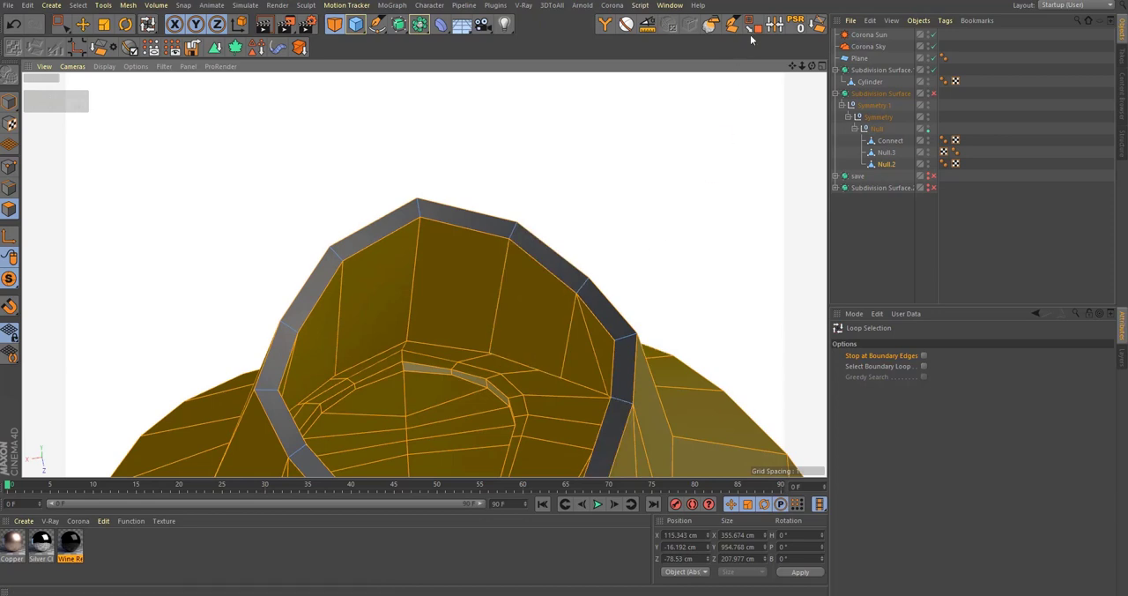
# Step: Fill-select the inner wall of the glass and split it off into a separate object
pyautogui.click(752, 26)
pyautogui.click(570, 430)
pyautogui.keyDown('alt'); pyautogui.moveTo(569, 429); pyautogui.dragTo(492, 335); pyautogui.keyUp('alt')
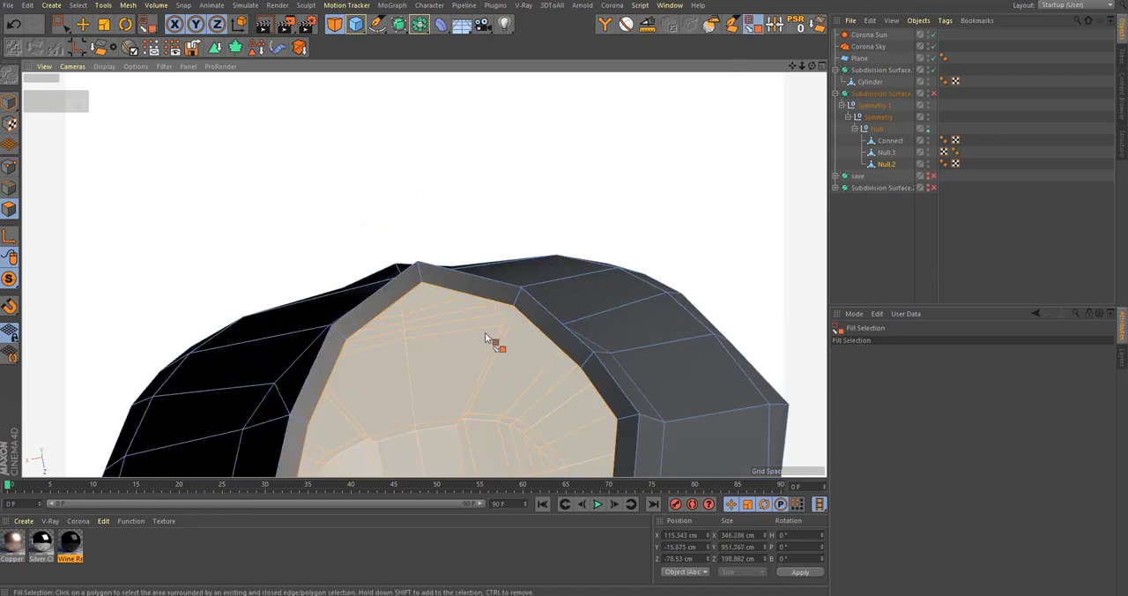
pyautogui.press('u')
pyautogui.press('p')
pyautogui.click(878, 177)
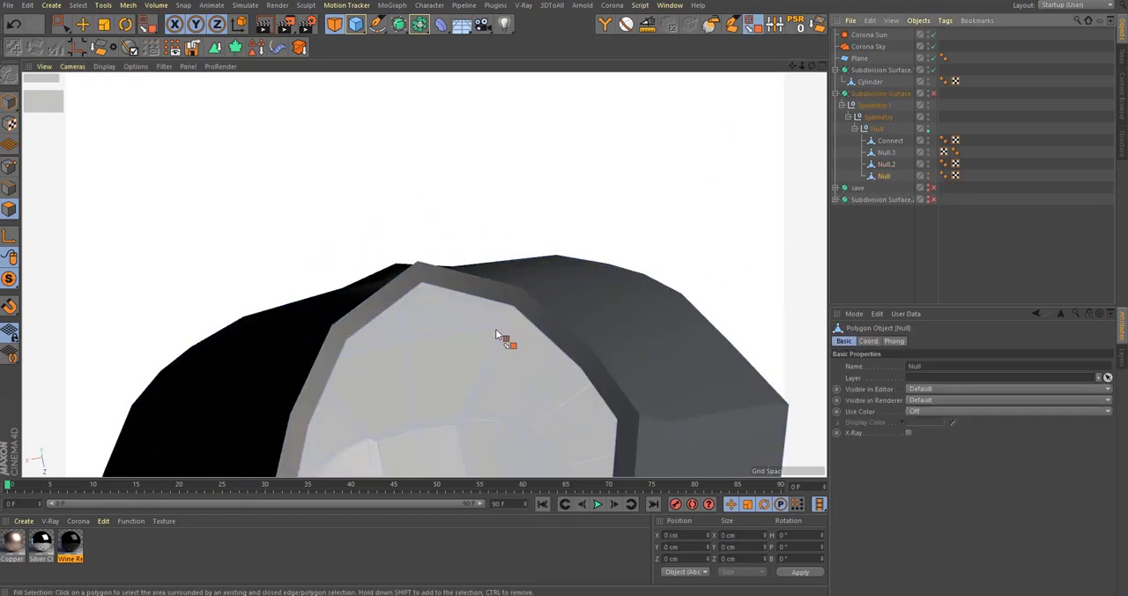
# Step: Close the open top of the split inner shell with Close Polygon Hole and apply the Wine Red material to it
pyautogui.keyDown('alt'); pyautogui.moveTo(495, 331); pyautogui.dragTo(535, 284); pyautogui.keyUp('alt')
pyautogui.press('m')
pyautogui.press('d')
pyautogui.click(543, 252)
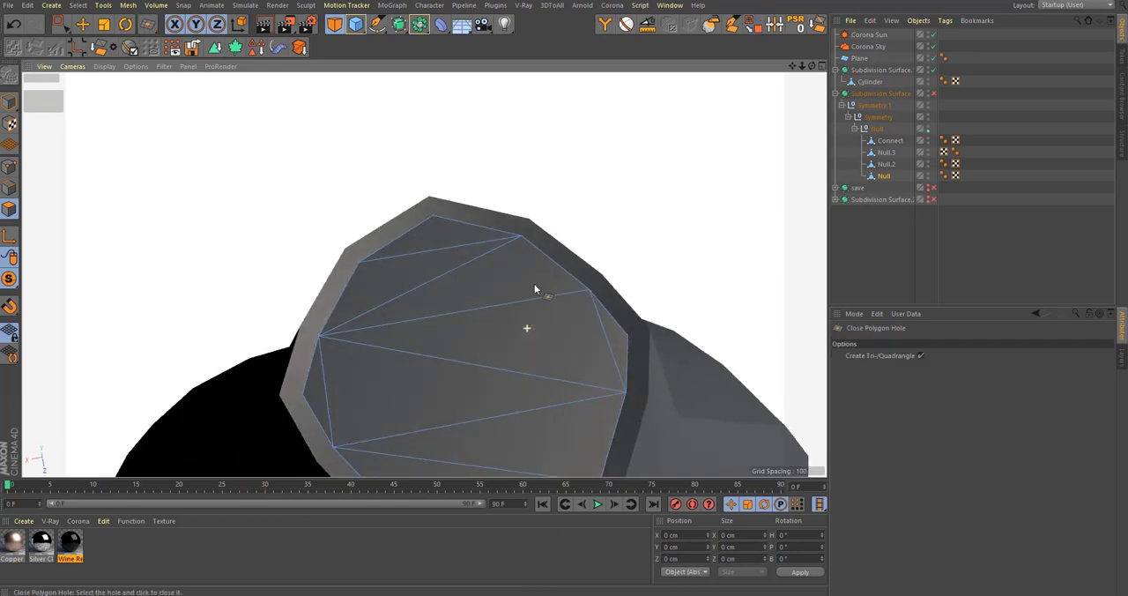
pyautogui.scroll(-3, 534, 284)
pyautogui.keyDown('alt'); pyautogui.moveTo(487, 355); pyautogui.dragTo(469, 293, button='middle'); pyautogui.keyUp('alt')
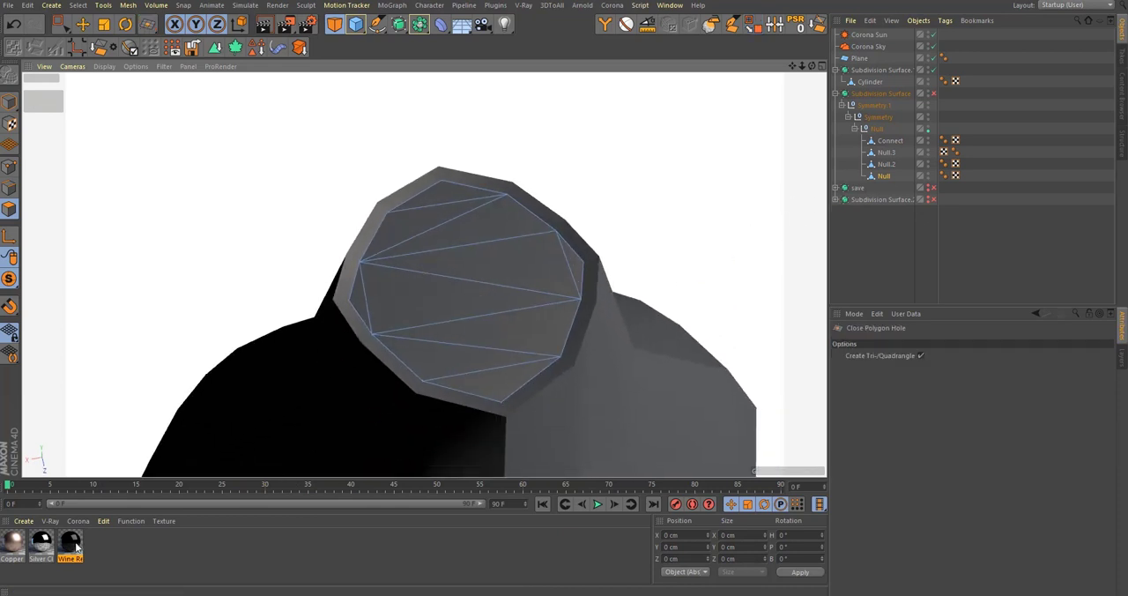
pyautogui.moveTo(75, 547); pyautogui.dragTo(899, 175)
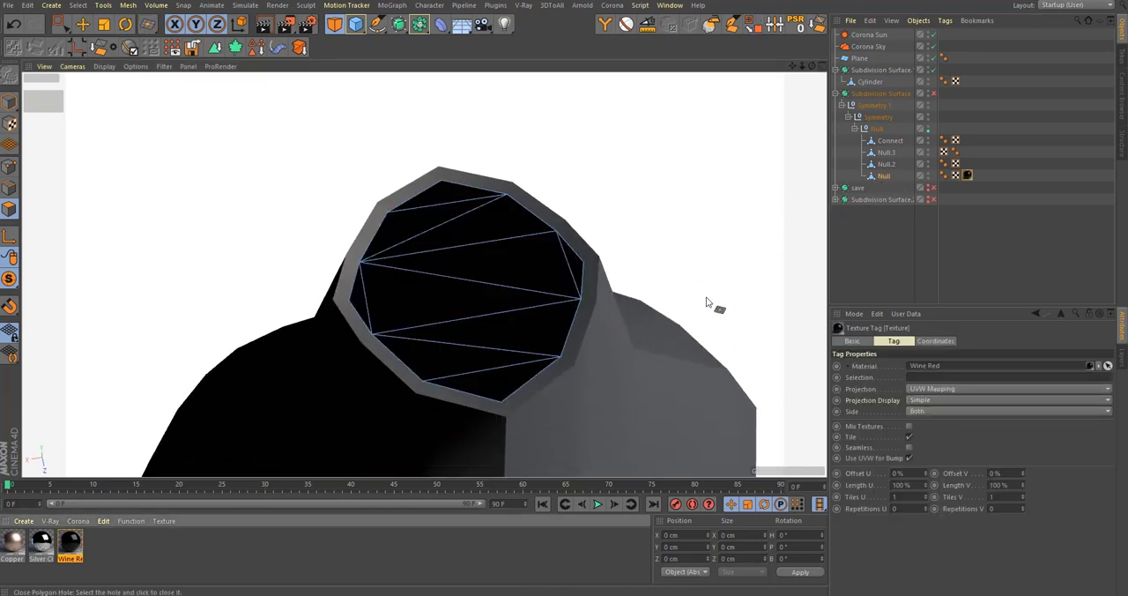
# Step: Add Glass Clear from the Corona material library's Glass category and apply it to Null.2
pyautogui.click(612, 6)
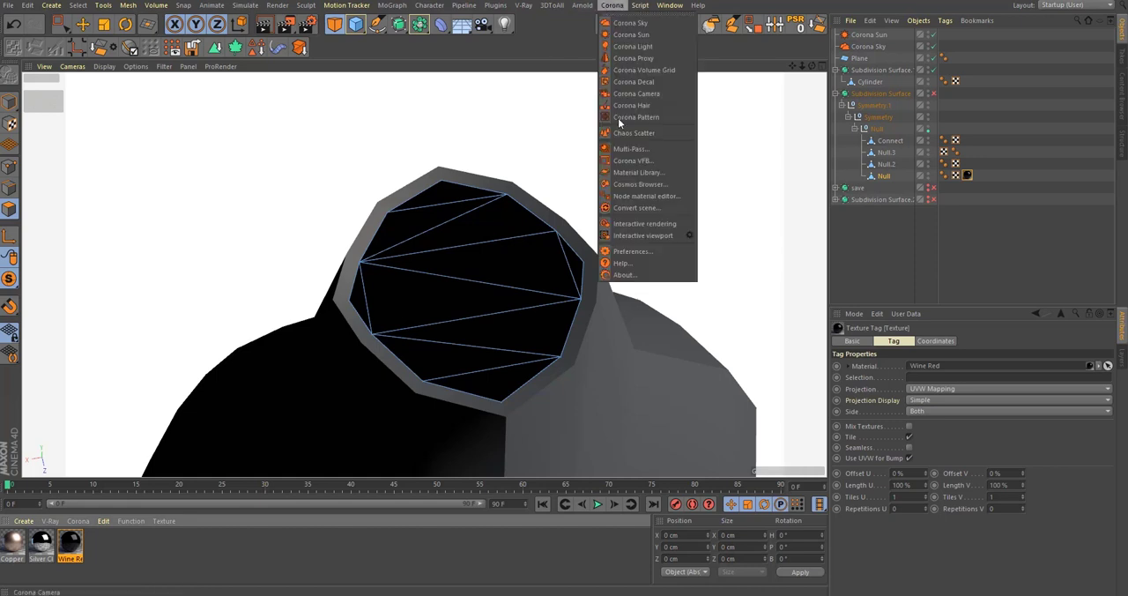
pyautogui.click(652, 173)
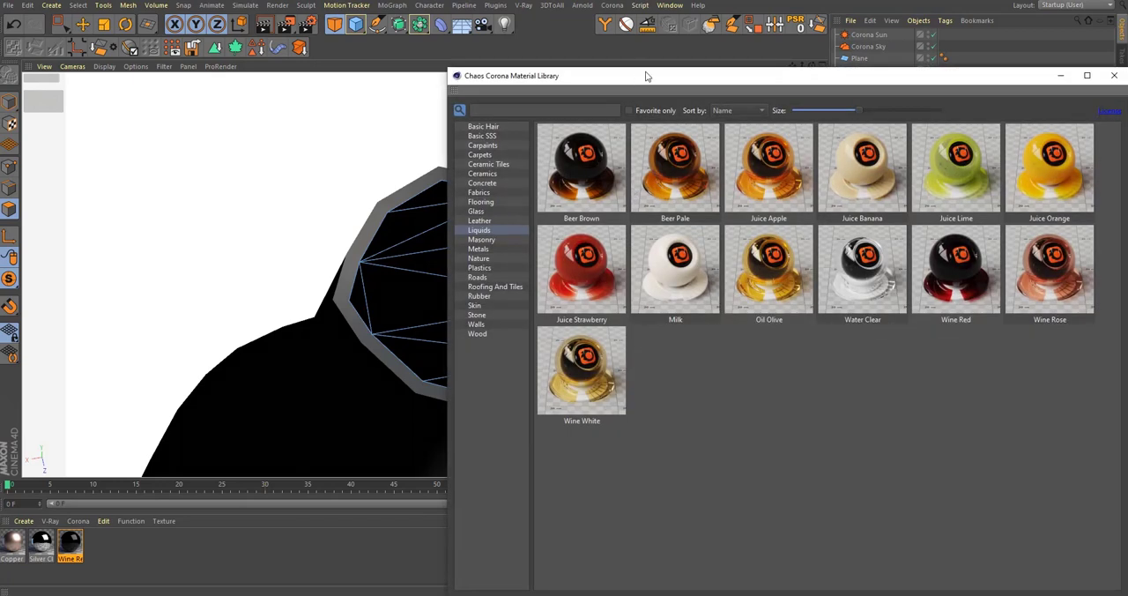
pyautogui.moveTo(649, 67); pyautogui.dragTo(539, 45)
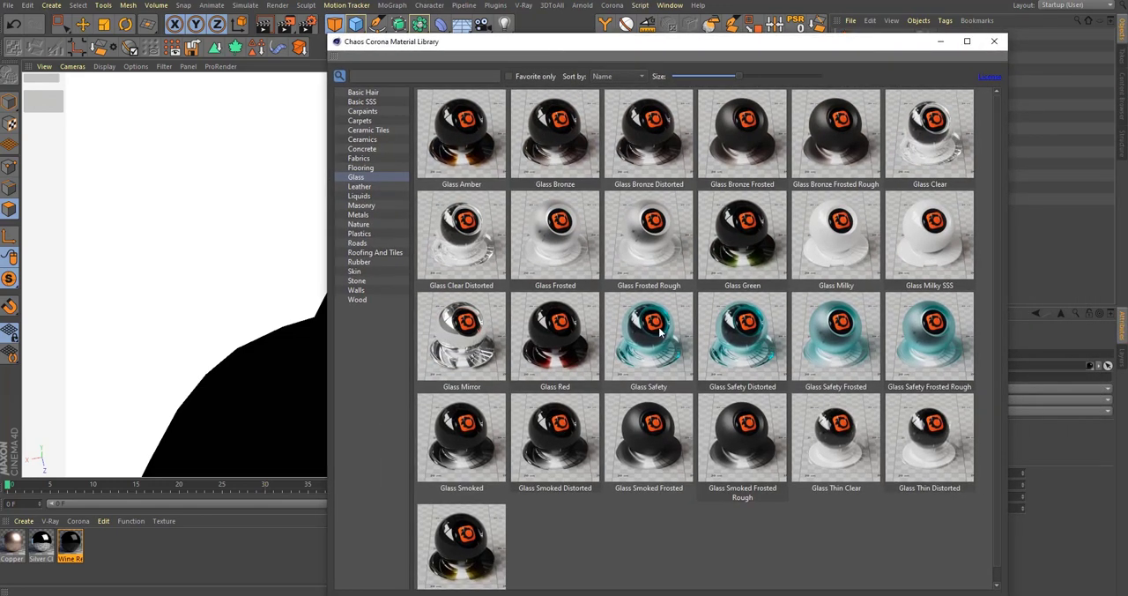
pyautogui.moveTo(929, 126); pyautogui.dragTo(227, 563)
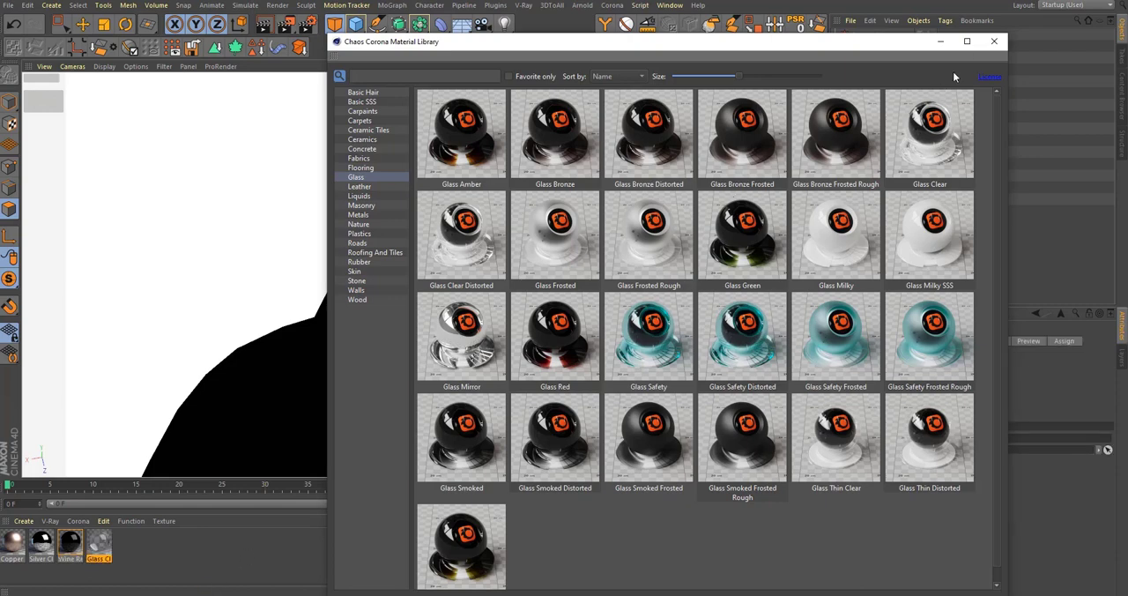
pyautogui.click(997, 43)
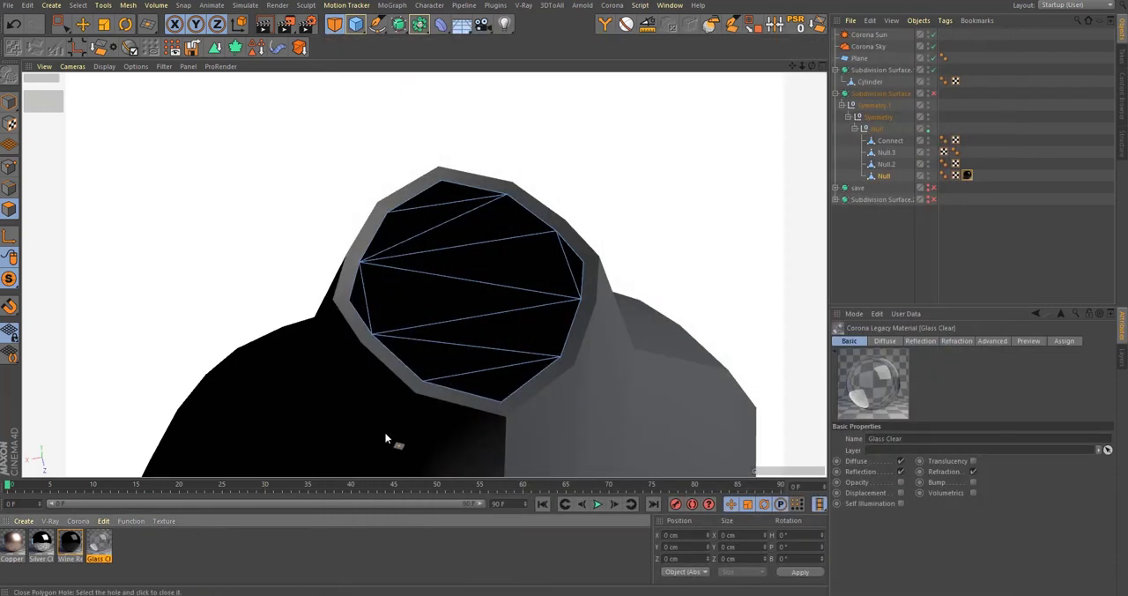
pyautogui.moveTo(95, 543); pyautogui.dragTo(883, 167)
pyautogui.scroll(-5, 641, 265)
pyautogui.keyDown('alt'); pyautogui.moveTo(577, 371); pyautogui.dragTo(548, 310); pyautogui.keyUp('alt')
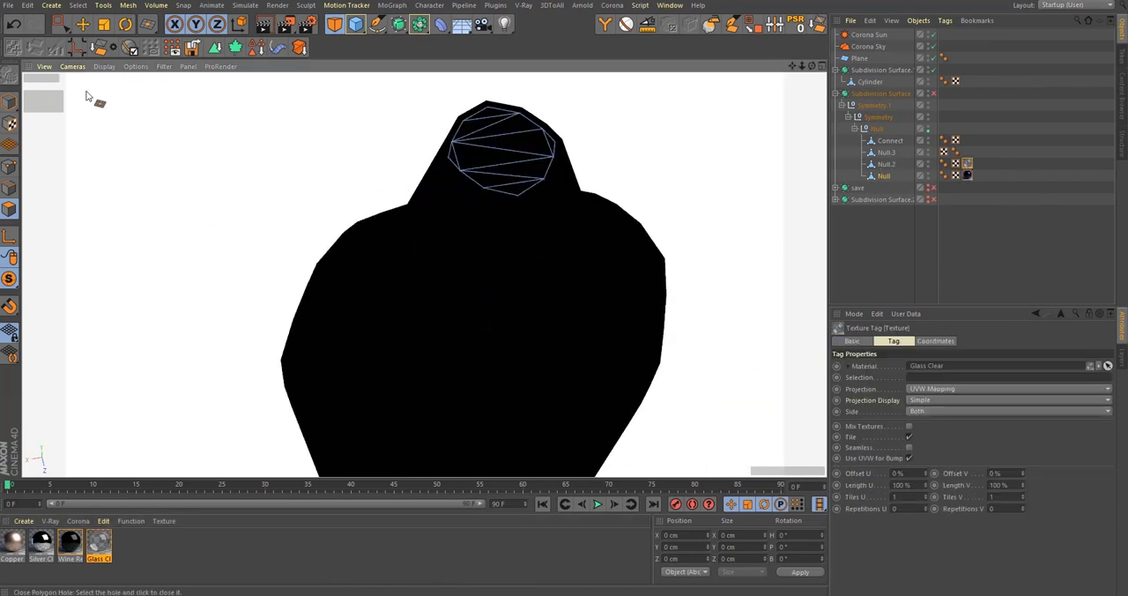
# Step: Apply the Silver Clean material to the Connect rib frame and Copper Satin Clean to Null.3
pyautogui.click(16, 104)
pyautogui.moveTo(10, 280); pyautogui.dragTo(53, 293)
pyautogui.scroll(-6, 388, 284)
pyautogui.keyDown('alt'); pyautogui.moveTo(418, 246); pyautogui.dragTo(444, 299); pyautogui.keyUp('alt')
pyautogui.scroll(-4, 410, 297)
pyautogui.scroll(2, 418, 306)
pyautogui.moveTo(42, 544); pyautogui.dragTo(422, 304)
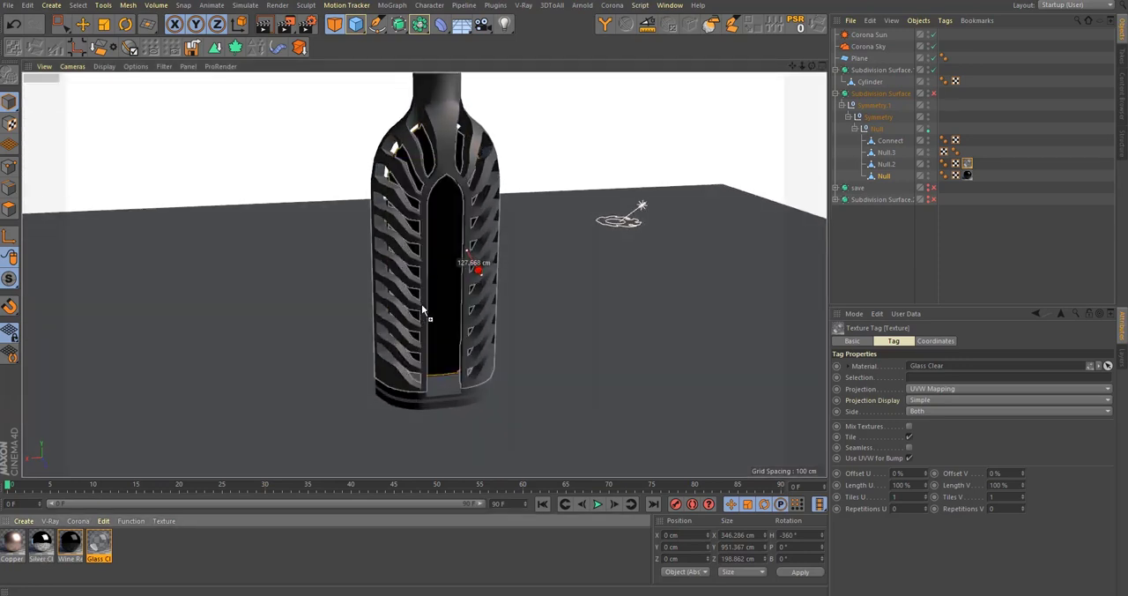
pyautogui.moveTo(24, 542); pyautogui.dragTo(486, 353)
pyautogui.keyDown('alt'); pyautogui.moveTo(486, 353); pyautogui.dragTo(486, 385, button='middle'); pyautogui.keyUp('alt')
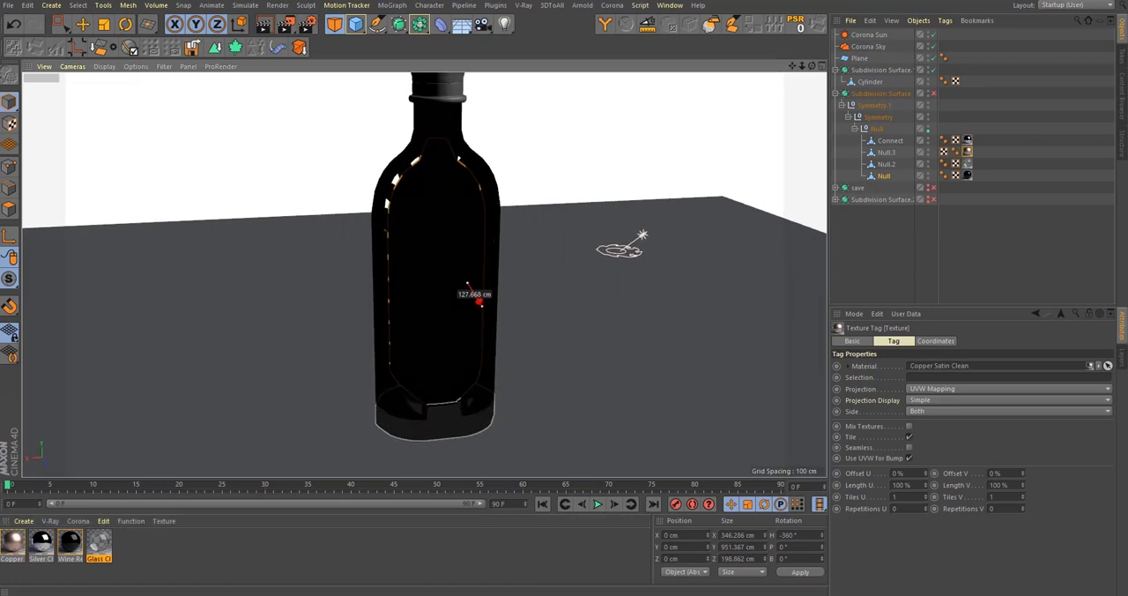
# Step: Apply the Copper Satin Clean material to the Cylinder that forms the bottle cap
pyautogui.keyDown('alt'); pyautogui.moveTo(409, 299); pyautogui.dragTo(373, 360, button='middle'); pyautogui.keyUp('alt')
pyautogui.keyDown('alt'); pyautogui.moveTo(374, 361); pyautogui.dragTo(388, 299); pyautogui.keyUp('alt')
pyautogui.scroll(-3, 388, 299)
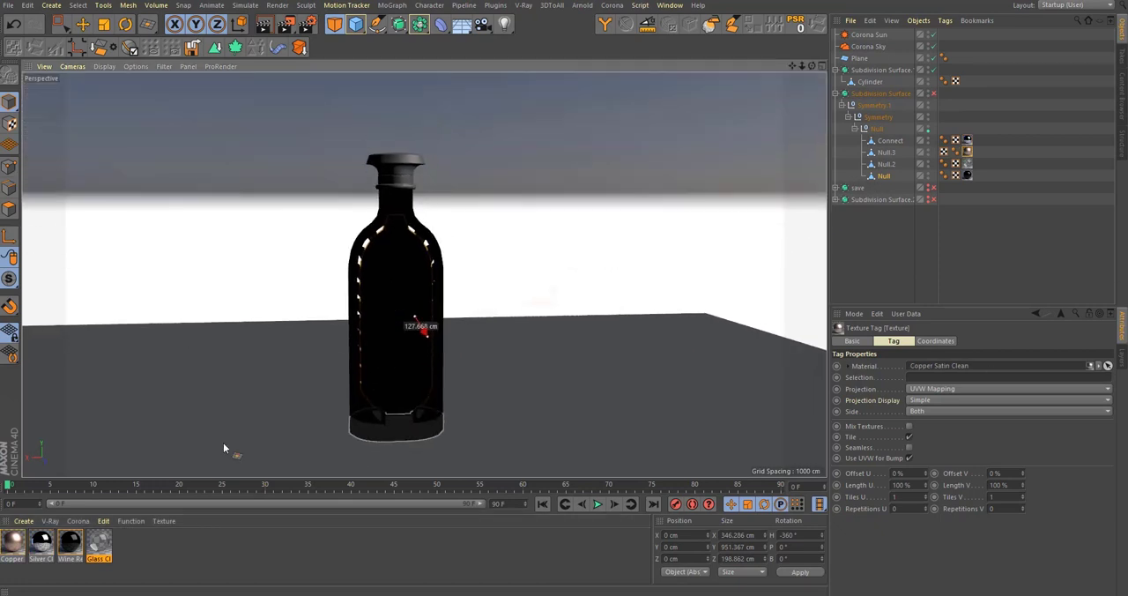
pyautogui.moveTo(10, 541); pyautogui.dragTo(410, 168)
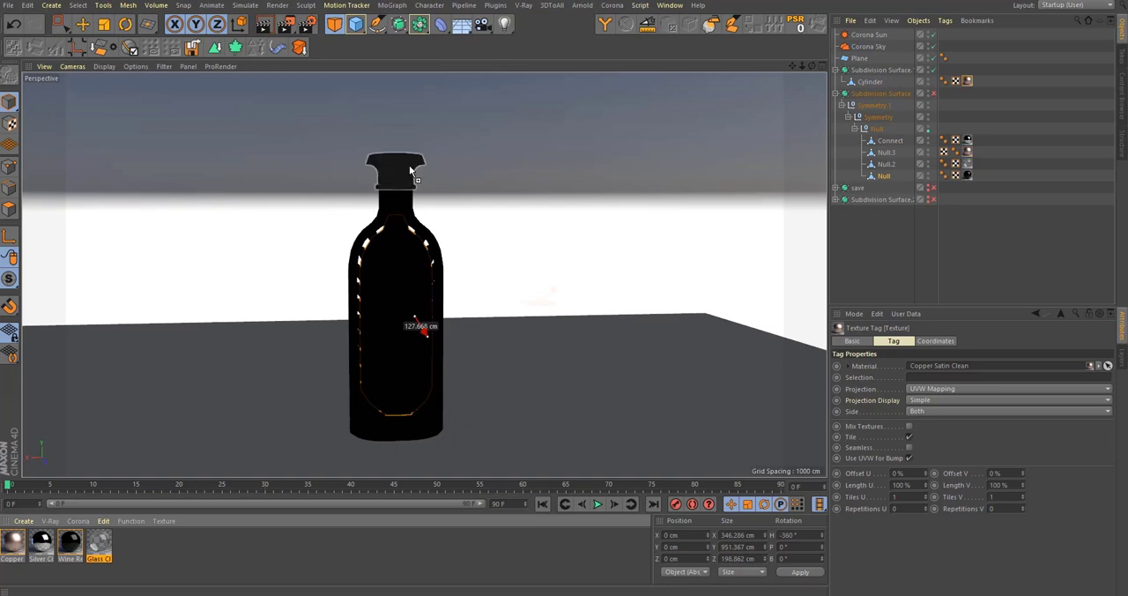
pyautogui.scroll(2, 396, 217)
pyautogui.keyDown('alt'); pyautogui.moveTo(409, 263); pyautogui.dragTo(409, 229); pyautogui.keyUp('alt')
pyautogui.scroll(-2, 409, 262)
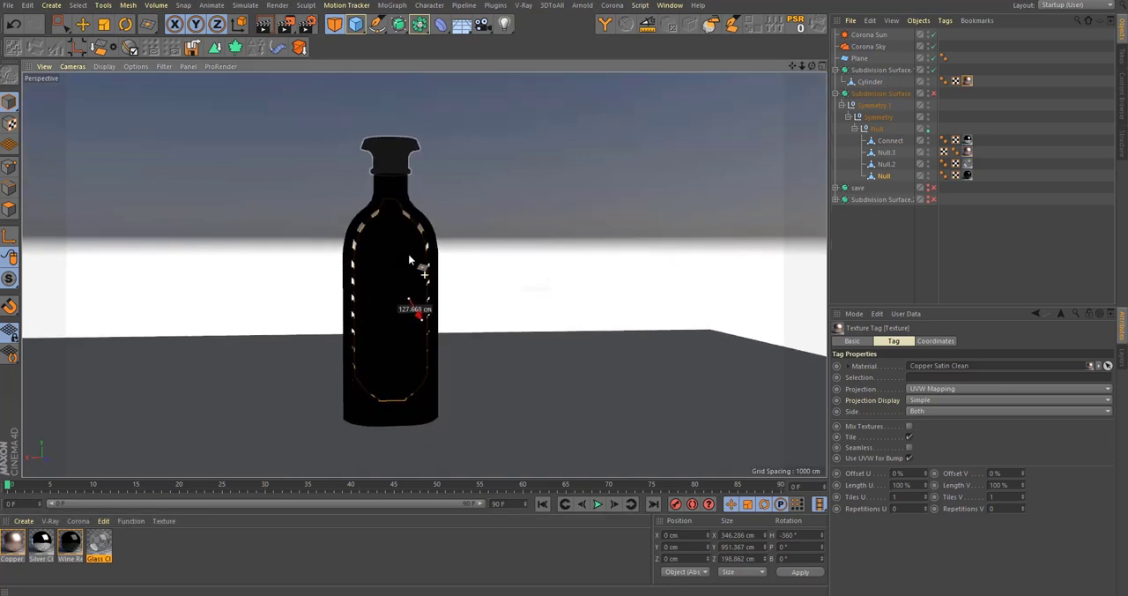
# Step: Re-enable the bottle's Subdivision Surface and start Corona interactive rendering to examine the applied materials
pyautogui.click(957, 226)
pyautogui.scroll(1, 430, 262)
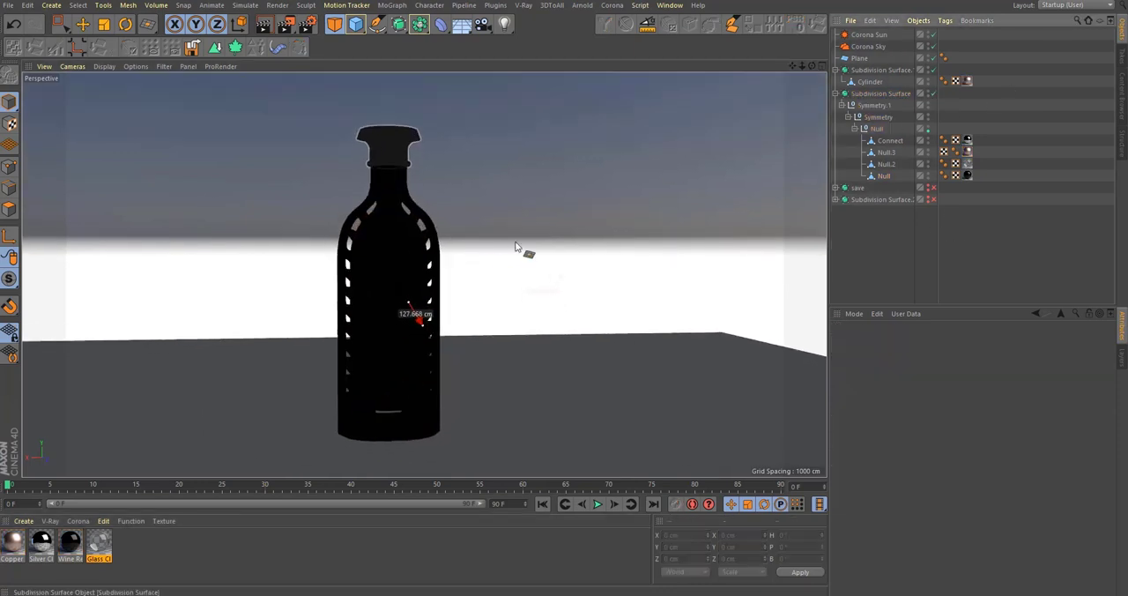
pyautogui.scroll(3, 401, 313)
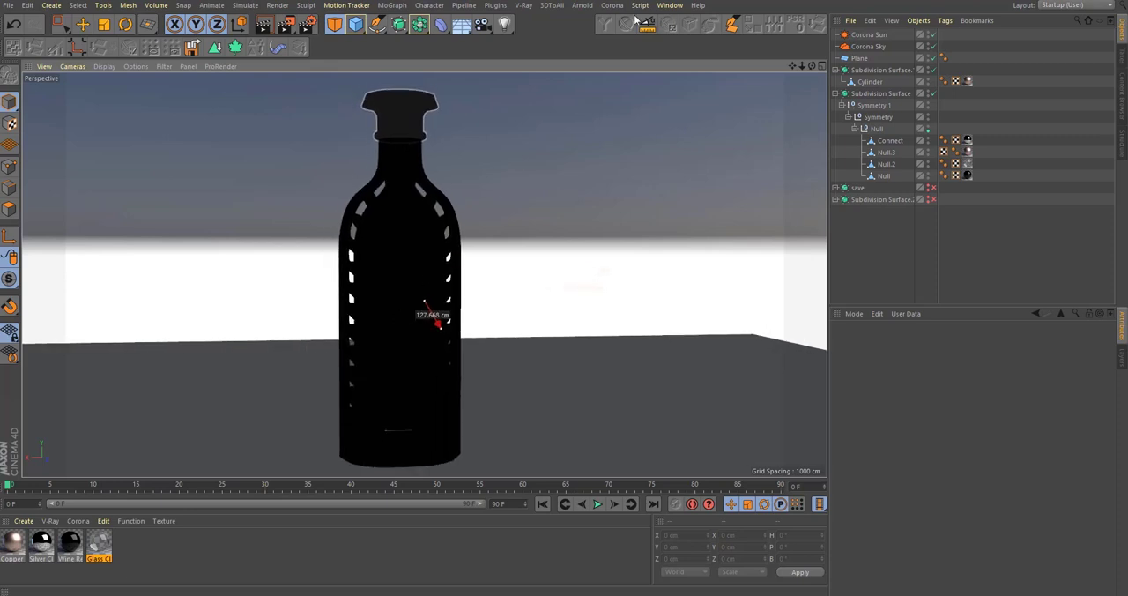
pyautogui.click(612, 6)
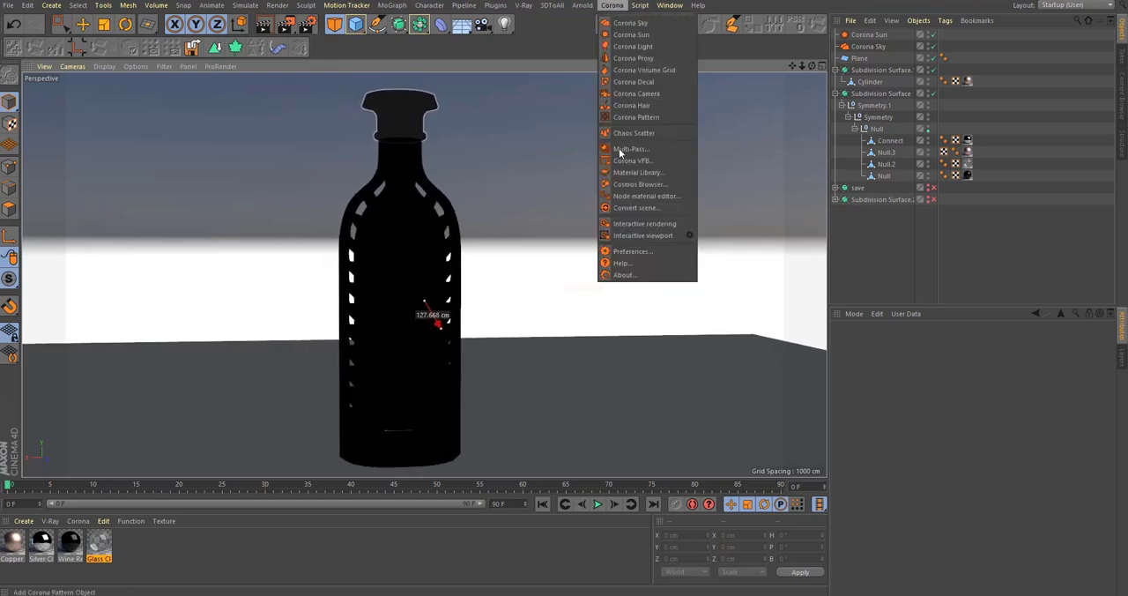
pyautogui.click(641, 223)
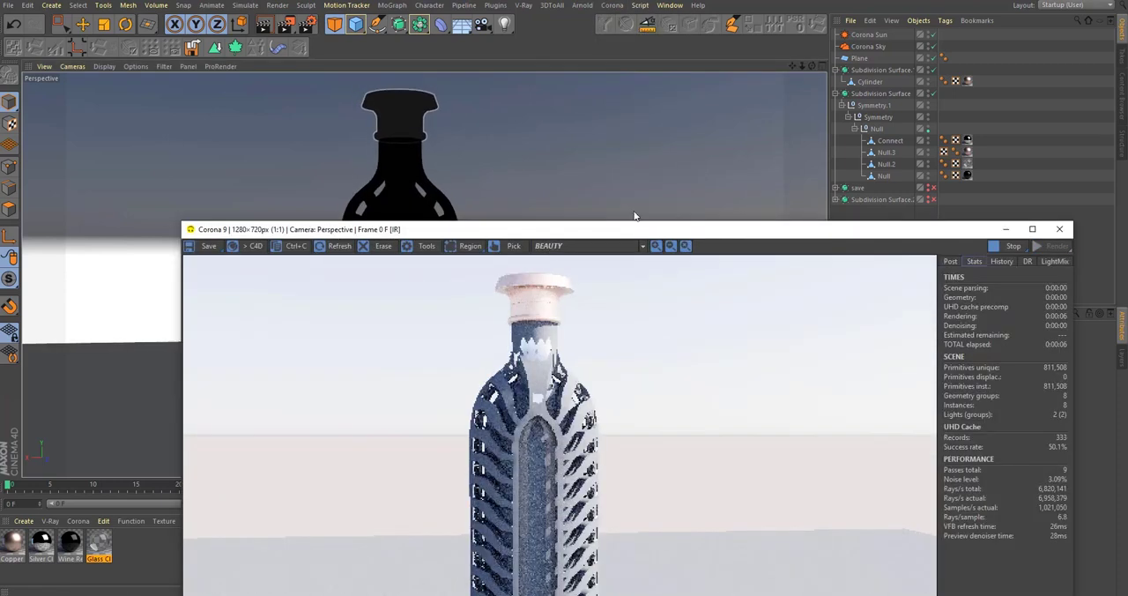
pyautogui.moveTo(636, 229); pyautogui.dragTo(578, 53)
pyautogui.scroll(2, 560, 110)
pyautogui.scroll(-1, 611, 124)
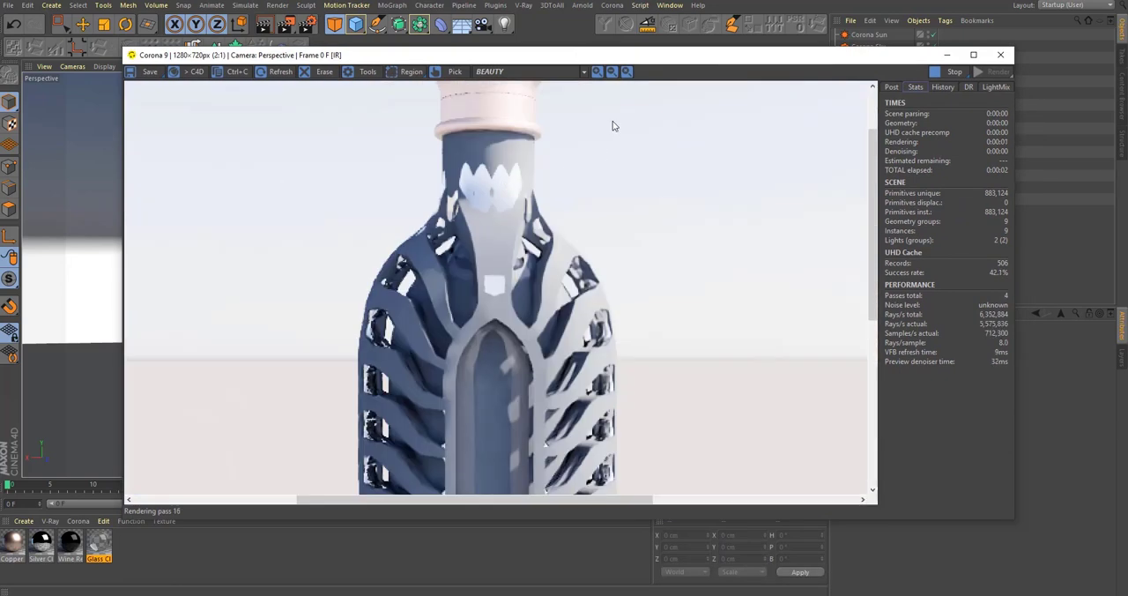
pyautogui.scroll(-1, 506, 187)
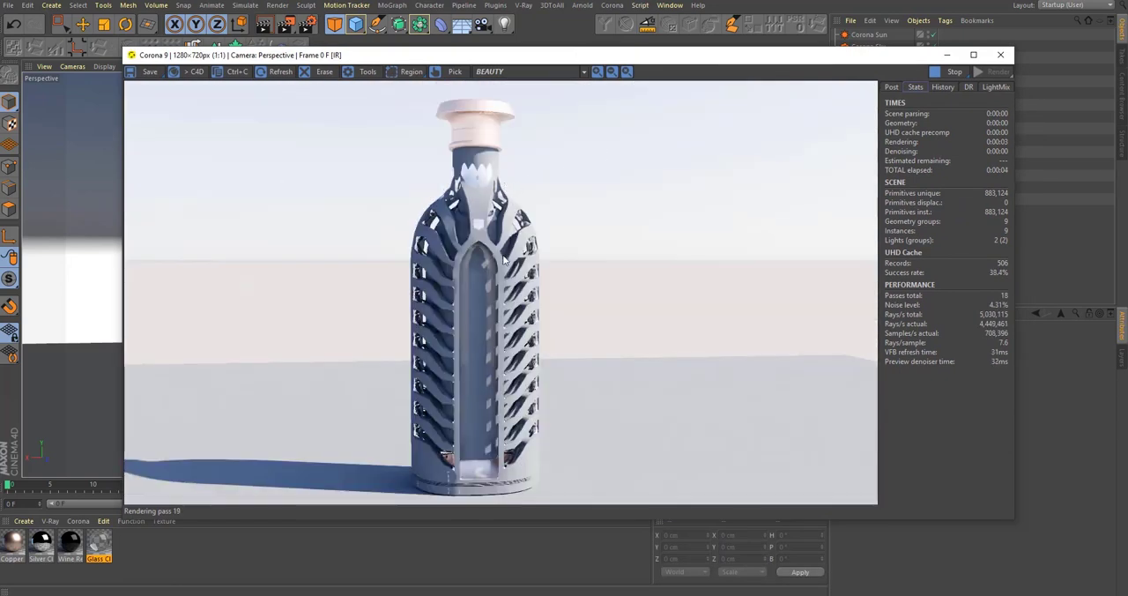
# Step: Exclude the Null inside the disabled Subdivision Surface copy from rendering, and collapse that copy and the save group
pyautogui.scroll(2, 480, 476)
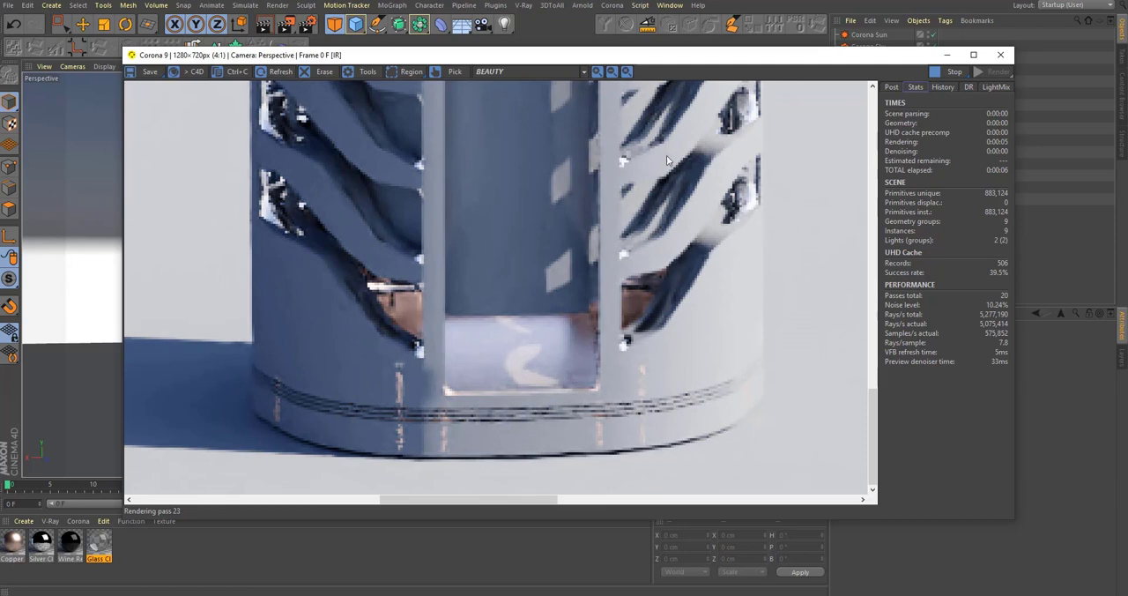
pyautogui.moveTo(750, 55); pyautogui.dragTo(745, 414)
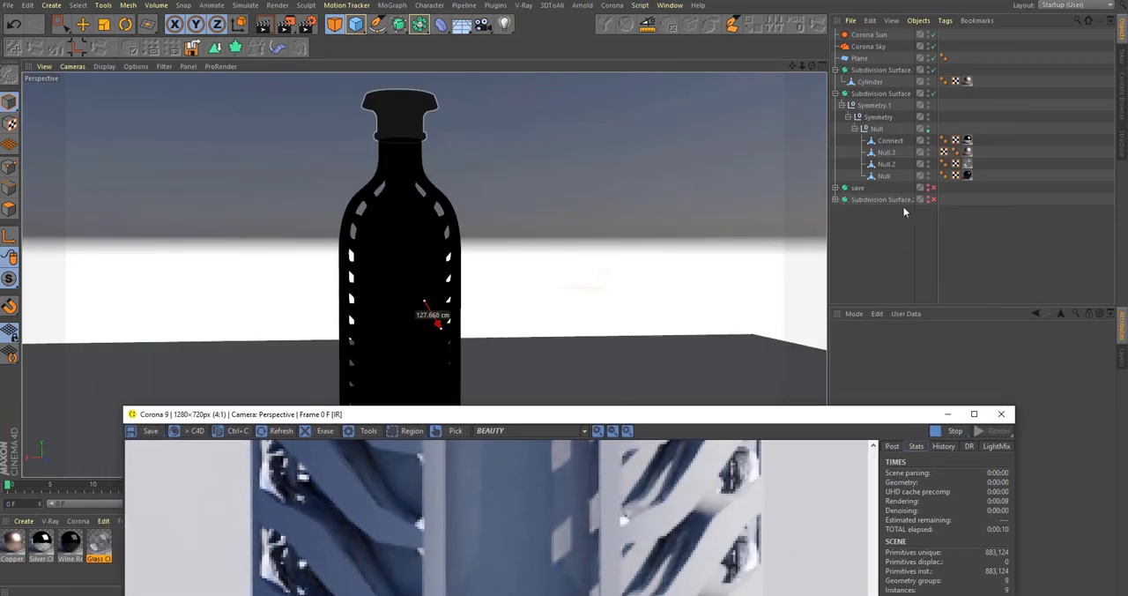
pyautogui.click(835, 188)
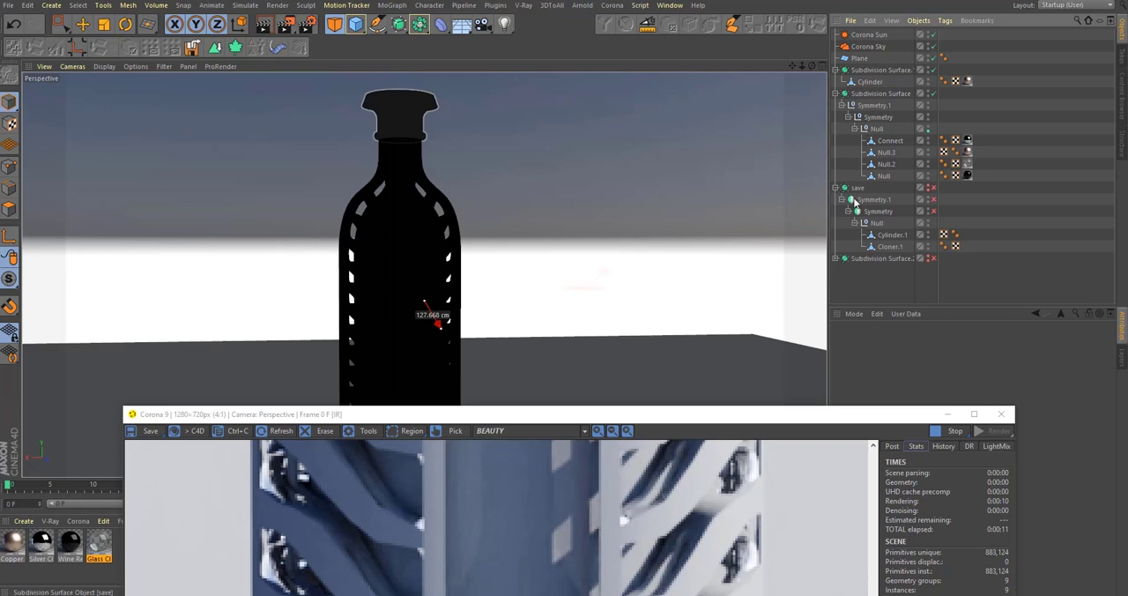
pyautogui.click(836, 258)
pyautogui.scroll(-1, 932, 268)
pyautogui.click(929, 266)
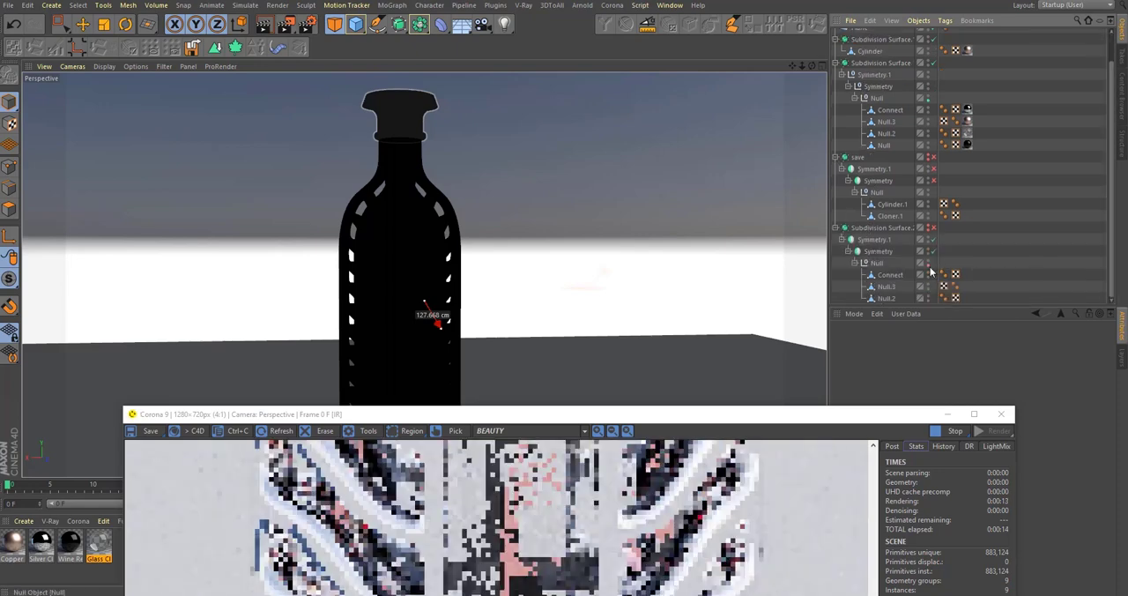
pyautogui.click(929, 266)
pyautogui.scroll(1, 885, 204)
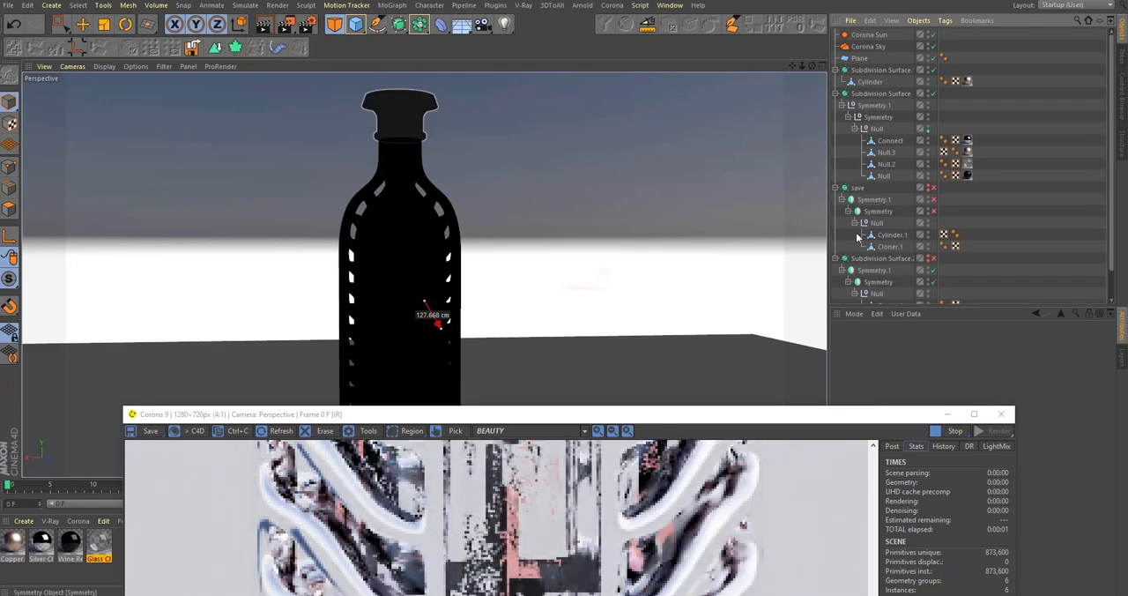
pyautogui.click(835, 187)
pyautogui.click(835, 200)
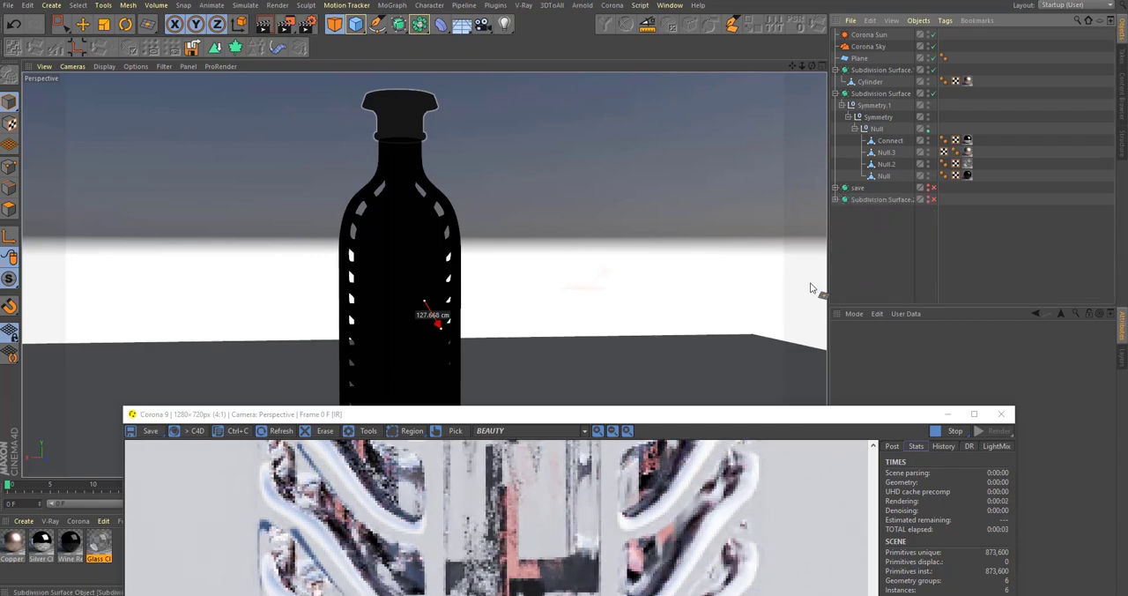
# Step: Enlarge the render window and examine the bottle's neck, ribs, glass and base up close
pyautogui.doubleClick(710, 414)
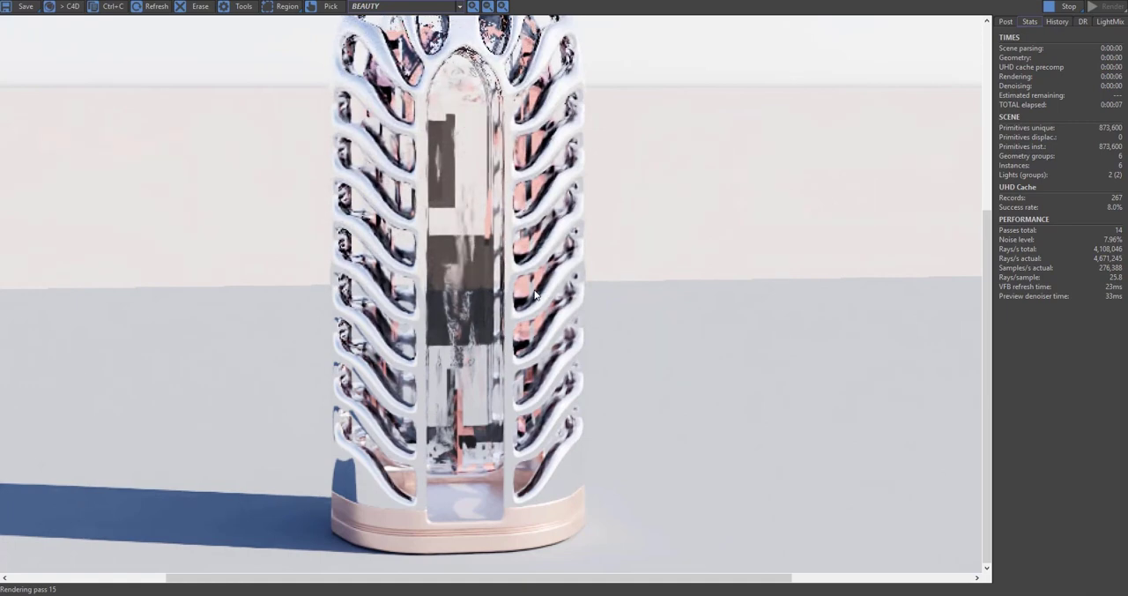
pyautogui.moveTo(505, 80); pyautogui.dragTo(573, 323)
pyautogui.scroll(2, 566, 240)
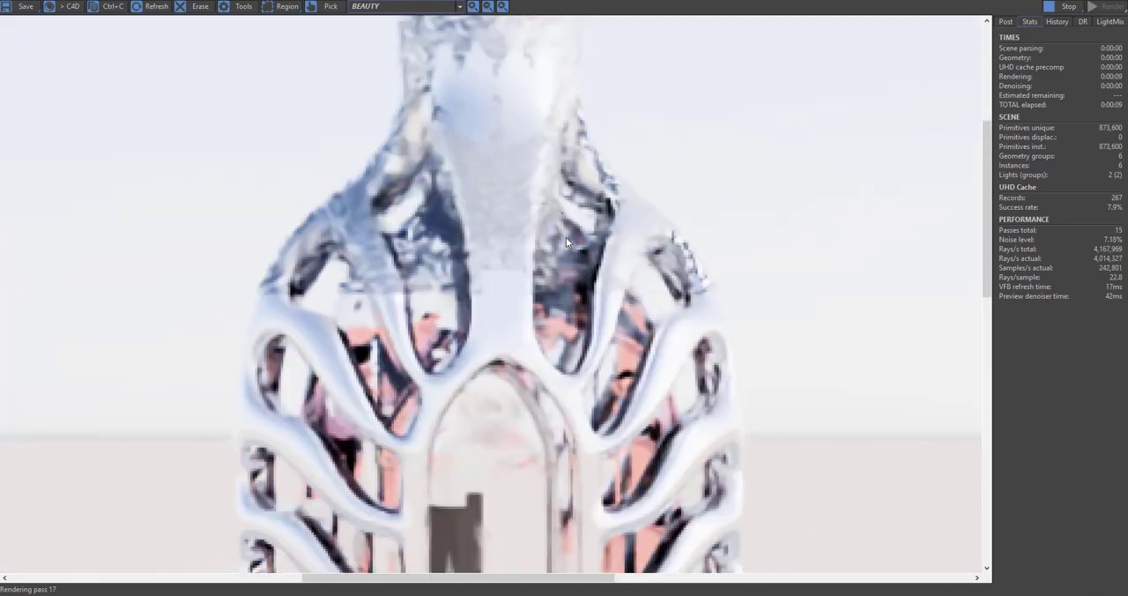
pyautogui.scroll(-4, 557, 252)
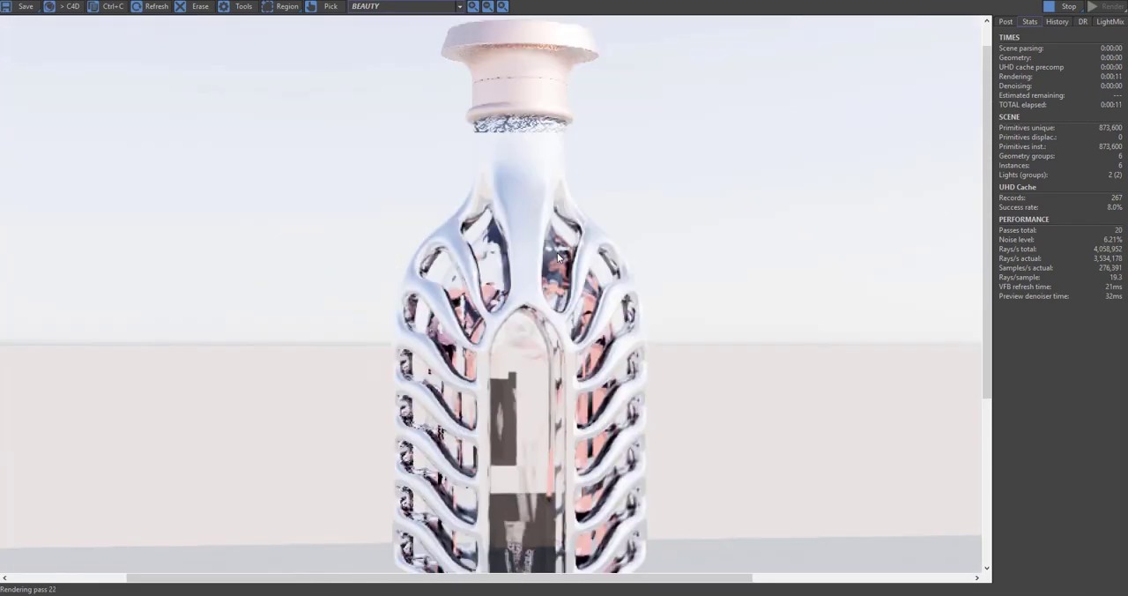
pyautogui.scroll(2, 466, 461)
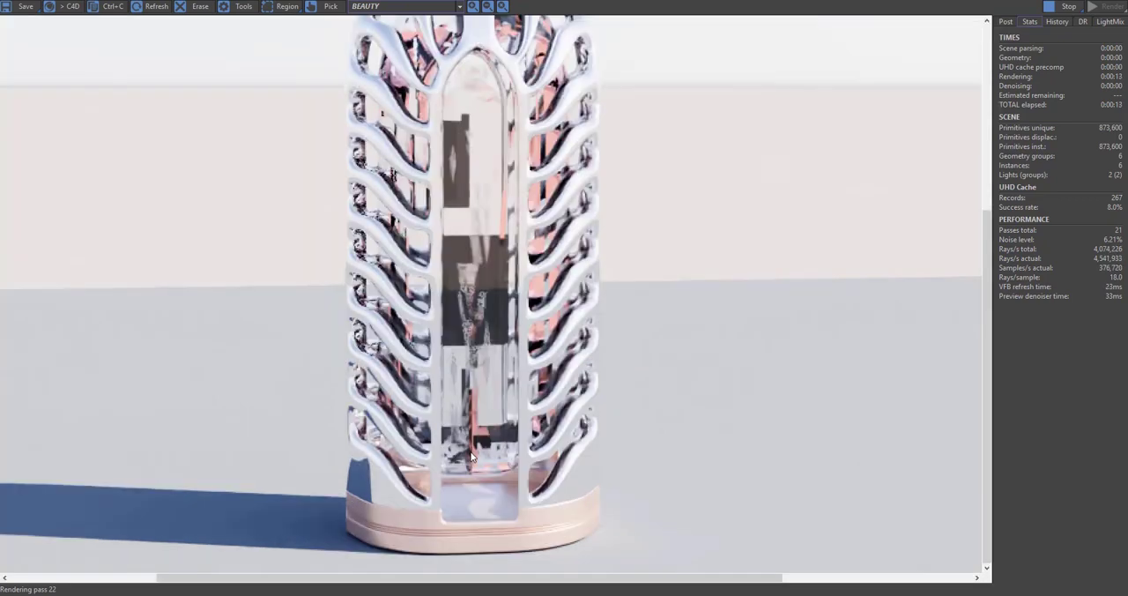
pyautogui.scroll(-3, 481, 436)
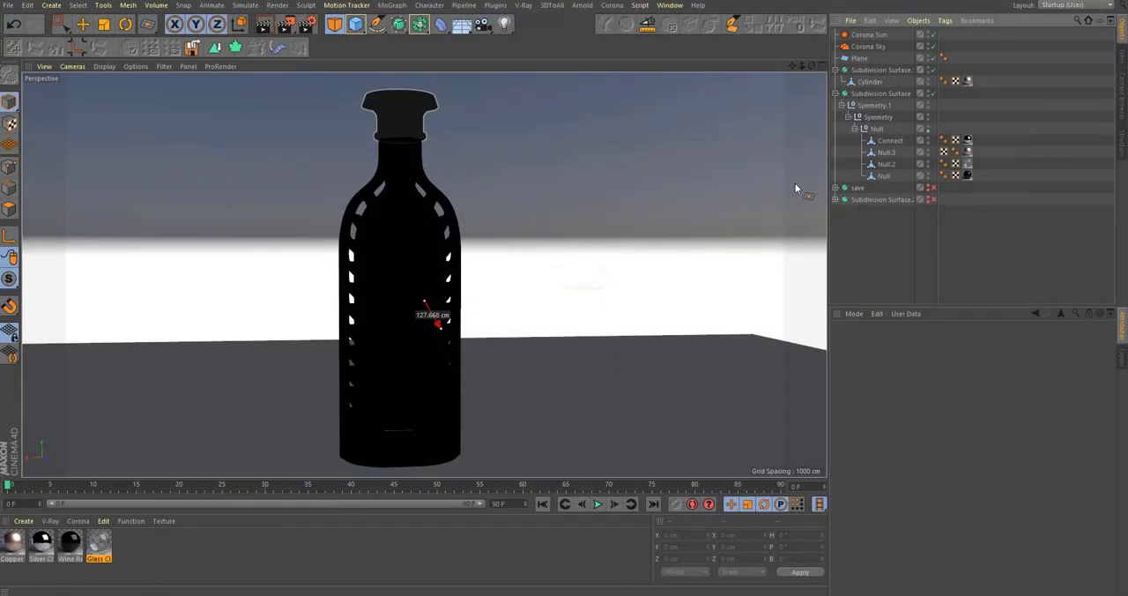
# Step: Delete the Corona Sun and set the Corona Sky's type to Shader / HDRI
pyautogui.click(873, 46)
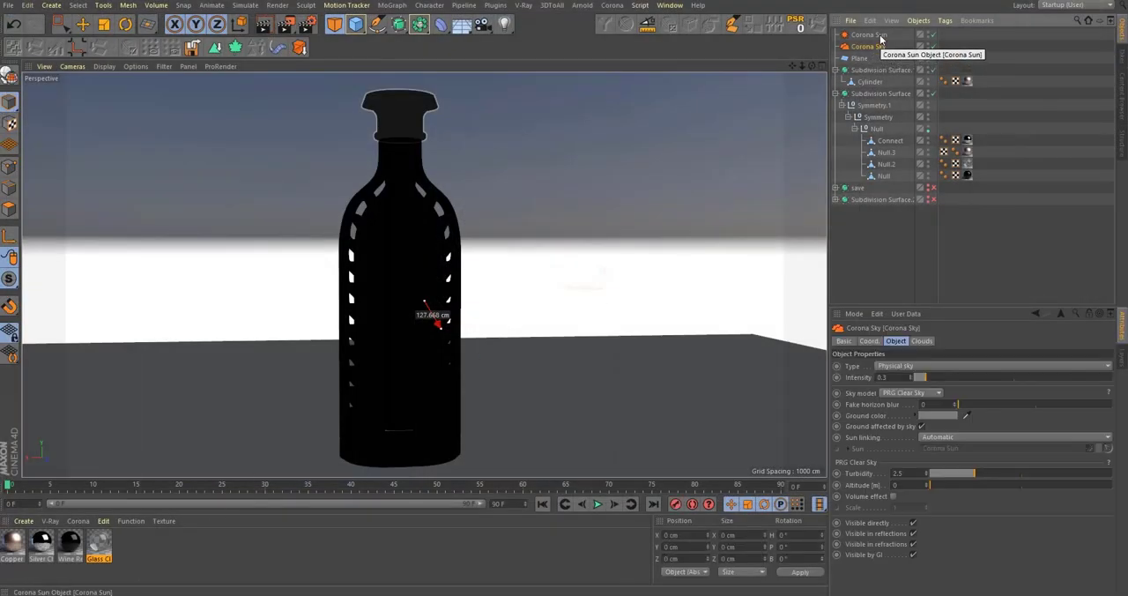
pyautogui.click(880, 38)
pyautogui.press('Delete')
pyautogui.click(879, 38)
pyautogui.click(947, 366)
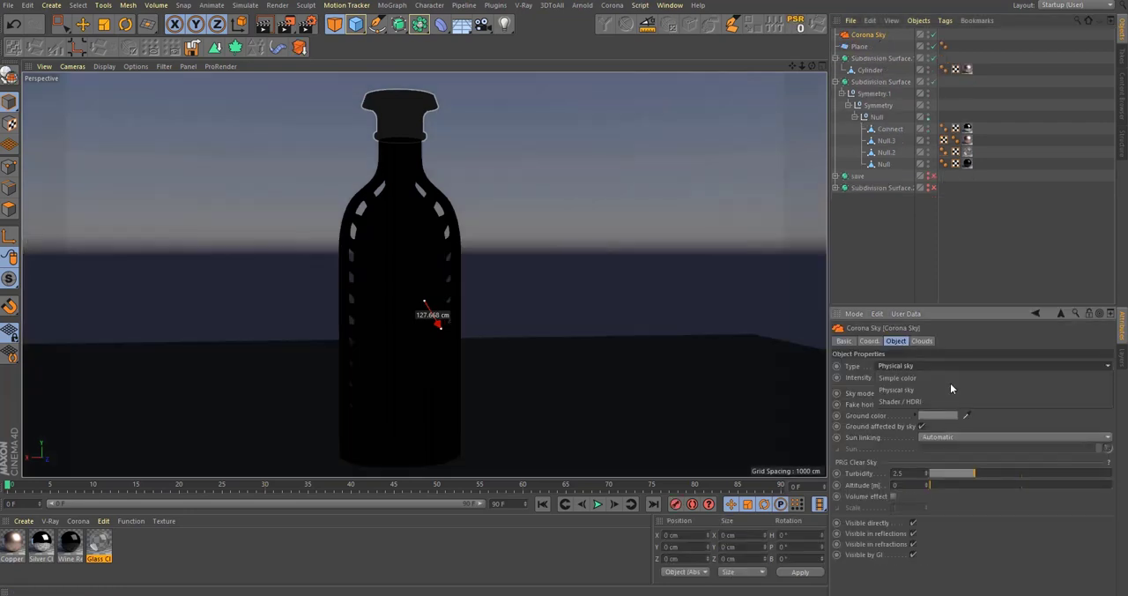
pyautogui.click(941, 400)
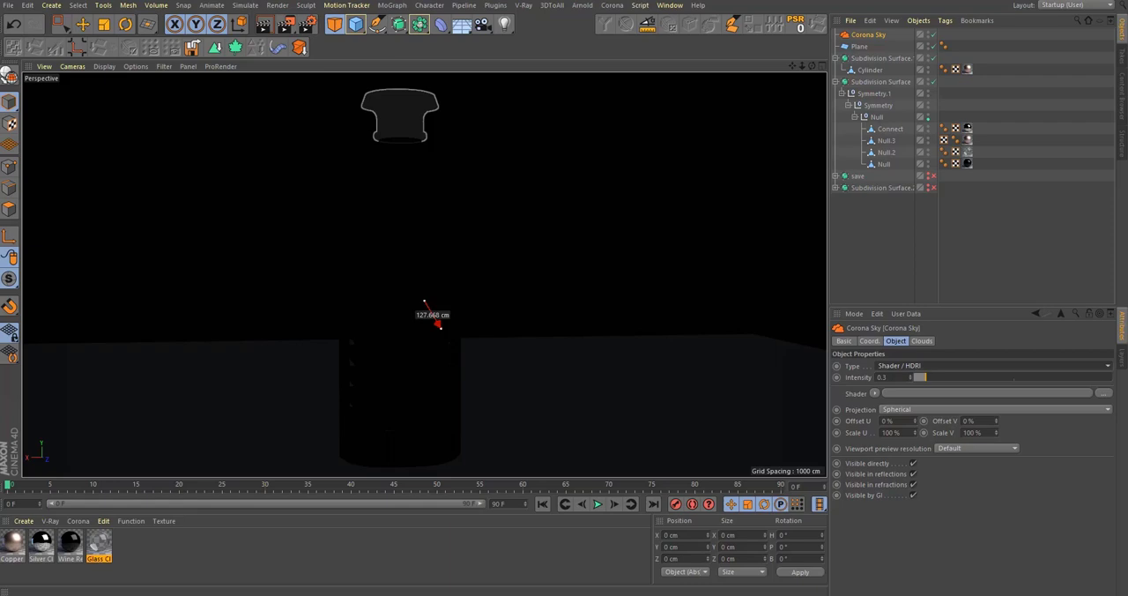
# Step: Load 00-1.jpg as the Corona Sky's shader with a copy in the project location, and set the intensity to 1.5
pyautogui.moveTo(1127, 88)
pyautogui.mouseDown()
pyautogui.moveTo(911, 56)
pyautogui.moveTo(698, 55)
pyautogui.moveTo(801, 96)
pyautogui.moveTo(1127, 97)
pyautogui.mouseUp()
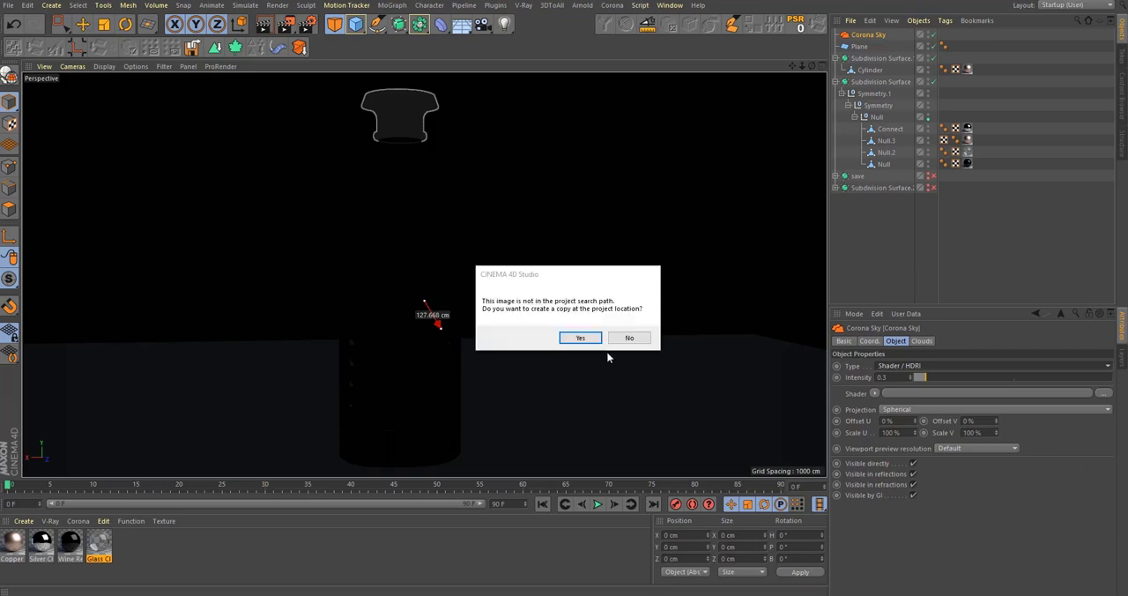
pyautogui.click(594, 337)
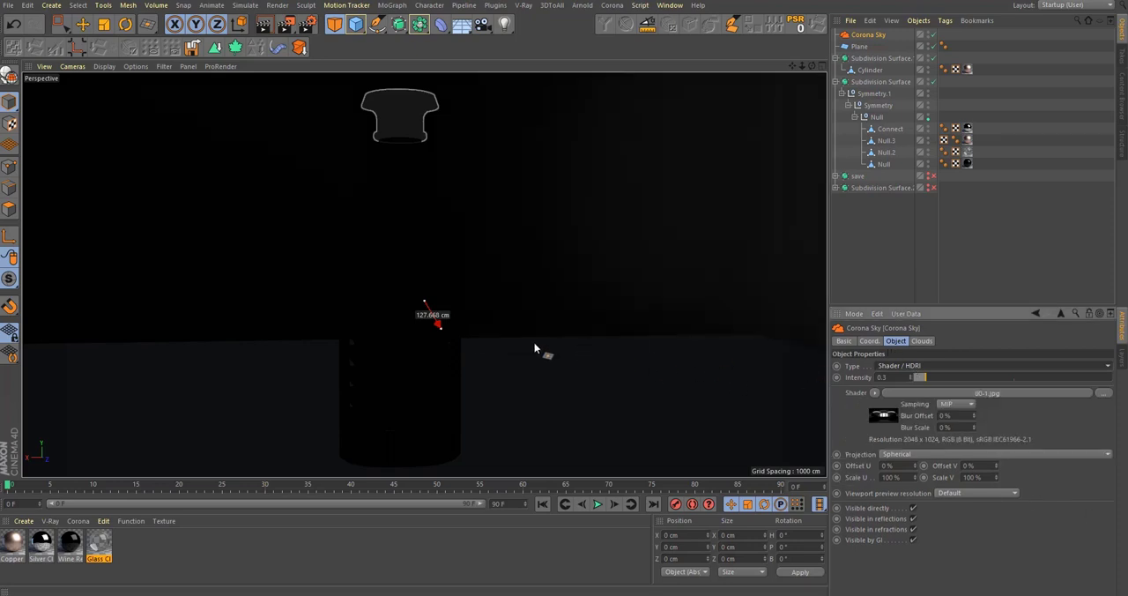
pyautogui.moveTo(918, 377); pyautogui.dragTo(973, 382)
# Step: Reframe the bottle in perspective, start Corona interactive rendering and examine it under the HDRI lighting
pyautogui.keyDown('alt'); pyautogui.moveTo(441, 353); pyautogui.dragTo(473, 360, button='middle'); pyautogui.keyUp('alt')
pyautogui.keyDown('alt'); pyautogui.moveTo(474, 360); pyautogui.dragTo(458, 360, button='right'); pyautogui.keyUp('alt')
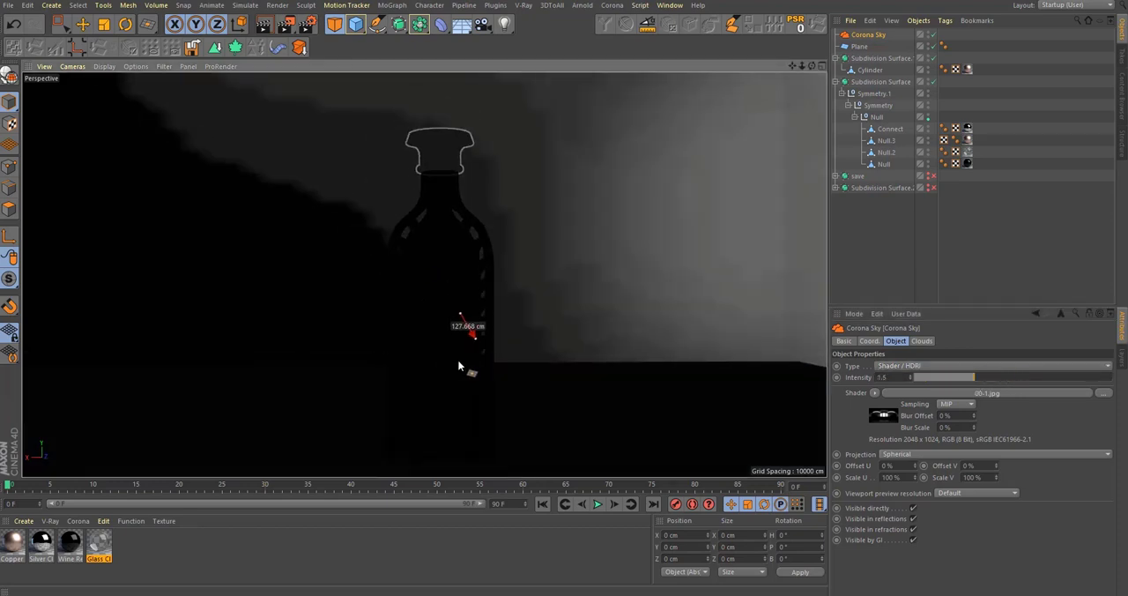
pyautogui.keyDown('alt'); pyautogui.moveTo(480, 342); pyautogui.dragTo(485, 312, button='middle'); pyautogui.keyUp('alt')
pyautogui.click(612, 5)
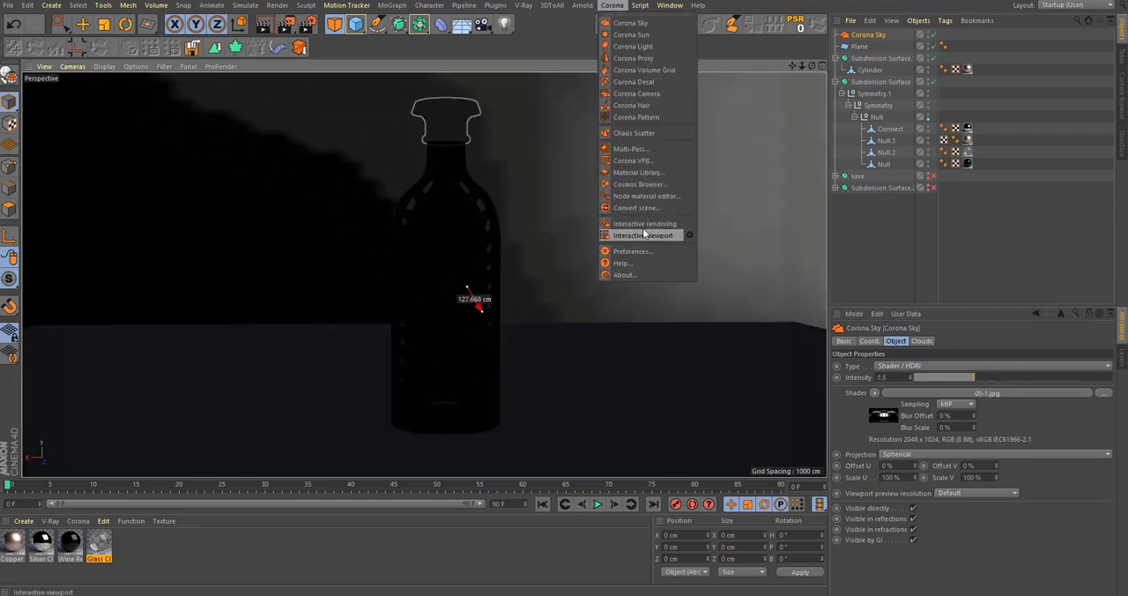
pyautogui.click(636, 227)
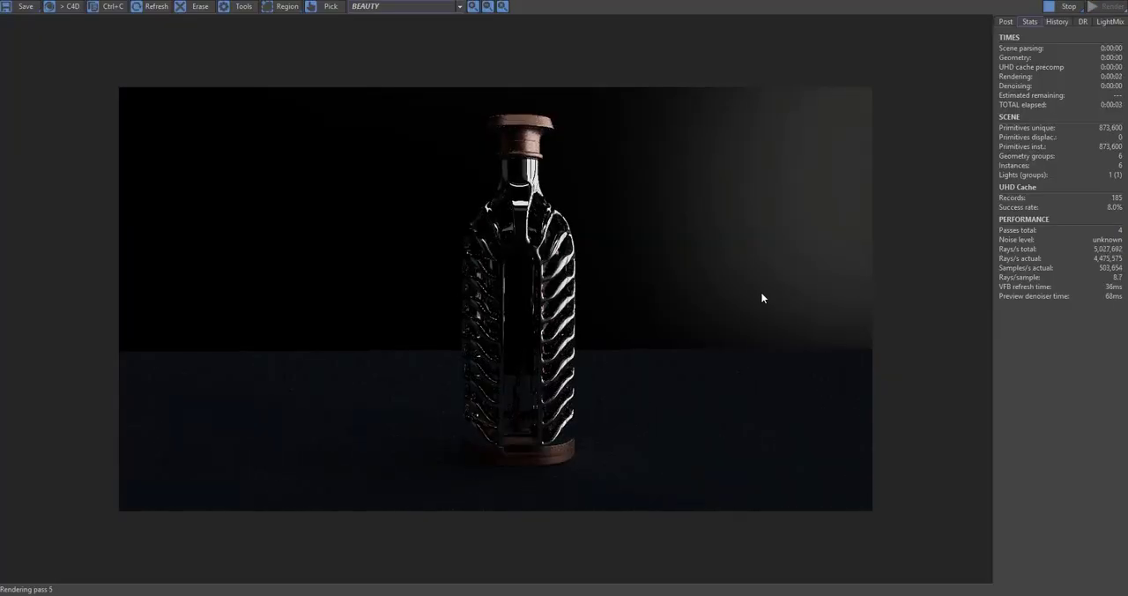
pyautogui.scroll(3, 563, 237)
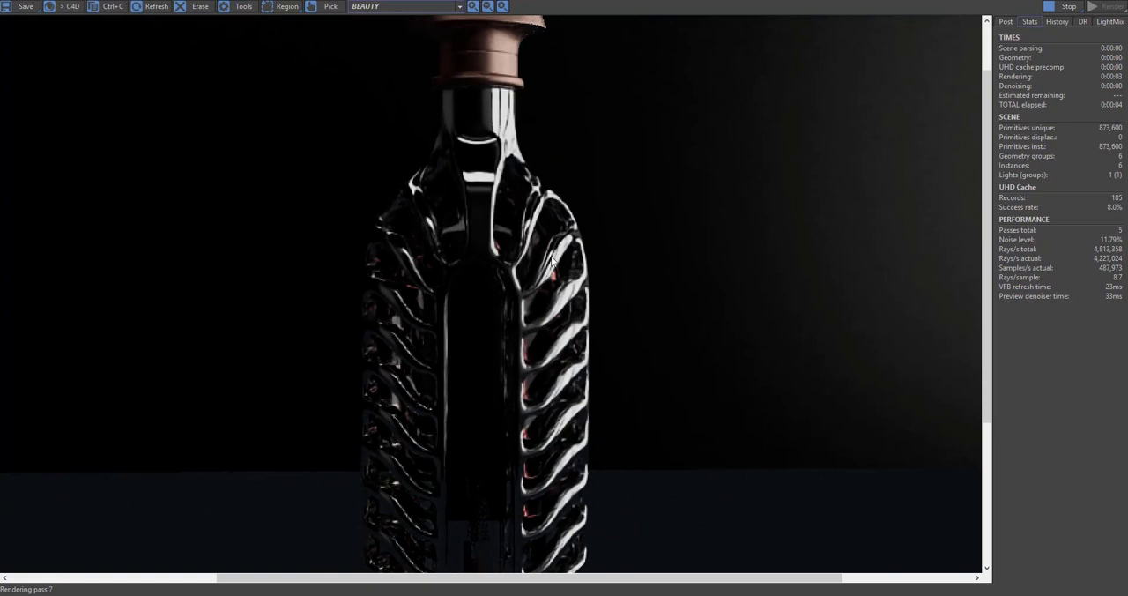
pyautogui.scroll(-3, 548, 265)
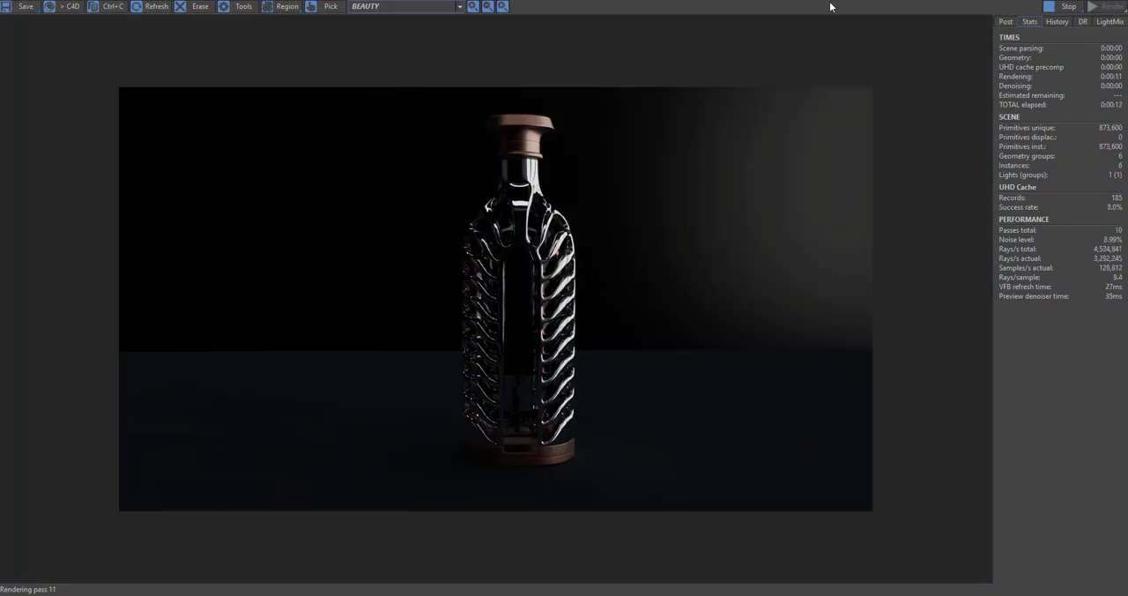
# Step: Switch the viewport to the Front view and set the Corona Sky shader's Offset U to 75%
pyautogui.moveTo(822, 1); pyautogui.dragTo(785, 444)
pyautogui.middleClick(589, 276)
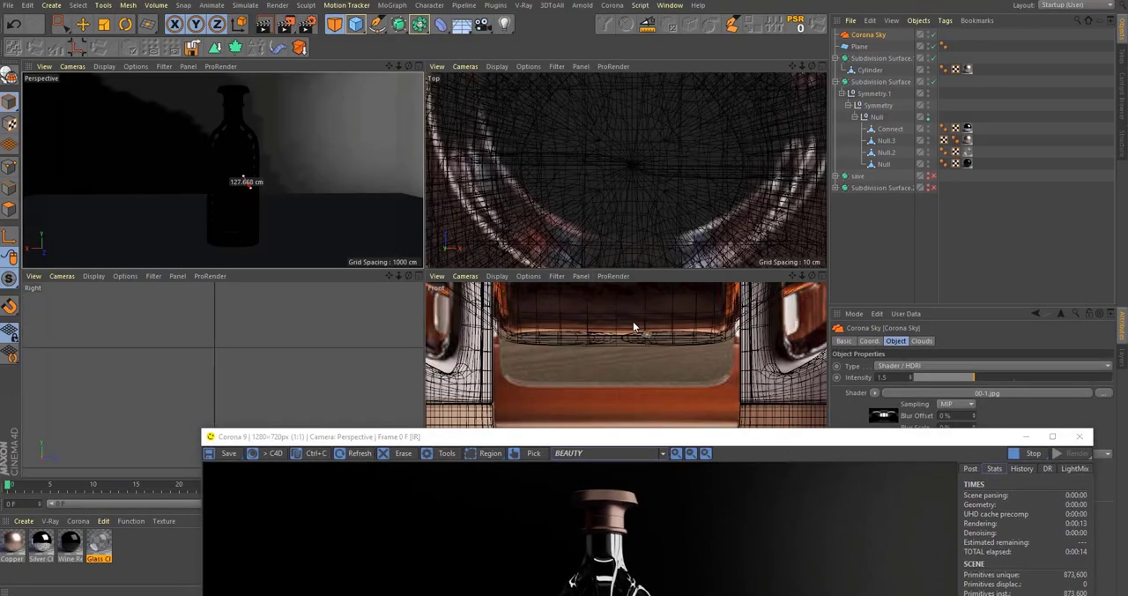
pyautogui.middleClick(633, 327)
pyautogui.scroll(-10, 605, 335)
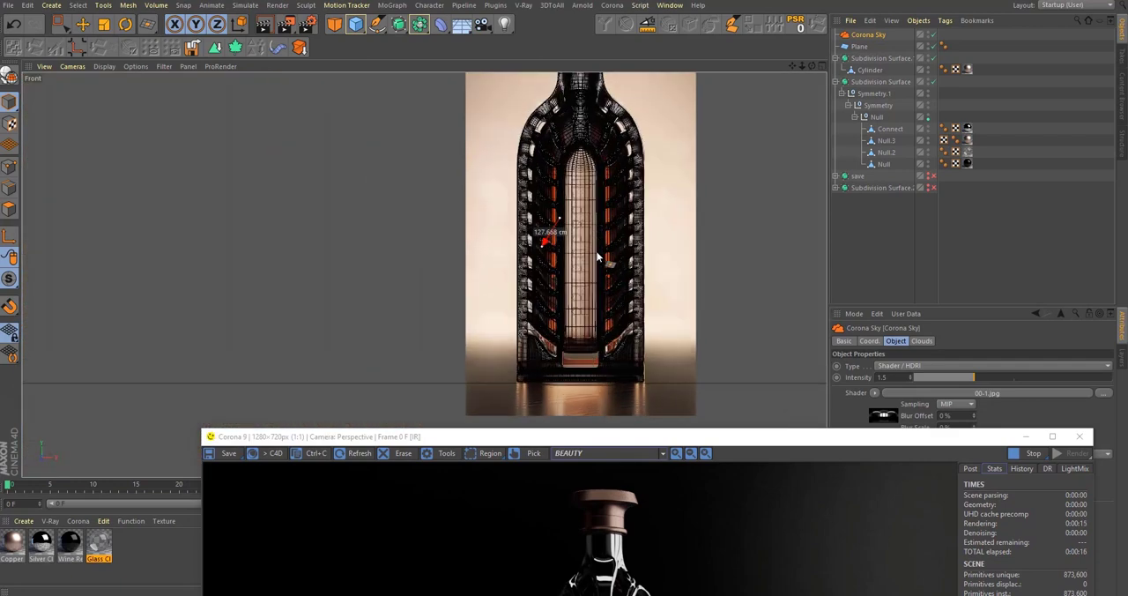
pyautogui.scroll(-4, 572, 363)
pyautogui.scroll(3, 602, 258)
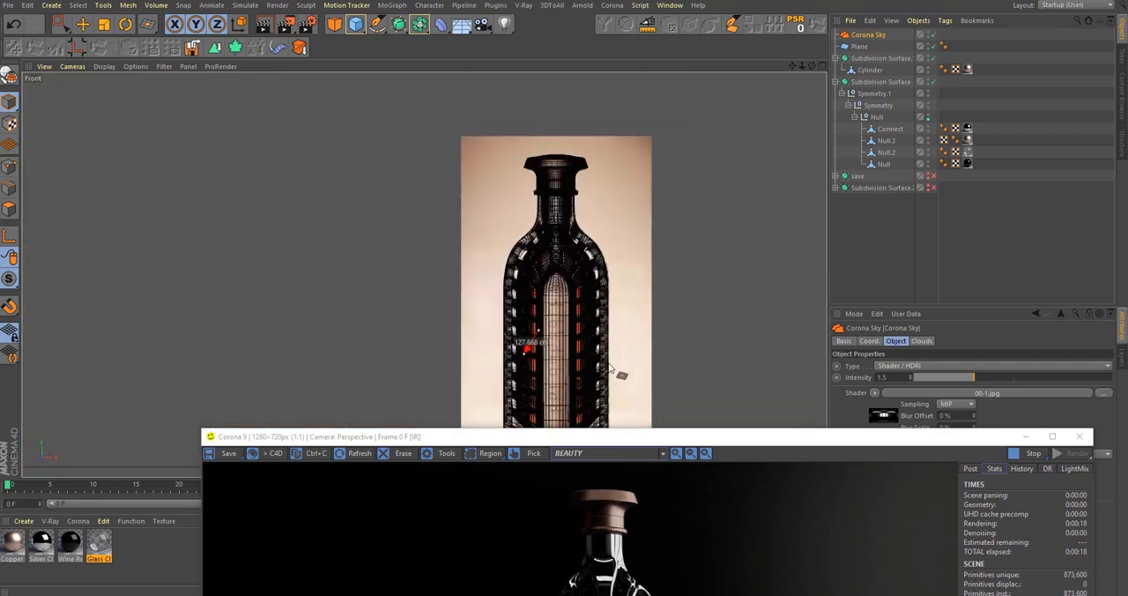
pyautogui.moveTo(638, 430); pyautogui.dragTo(466, 73)
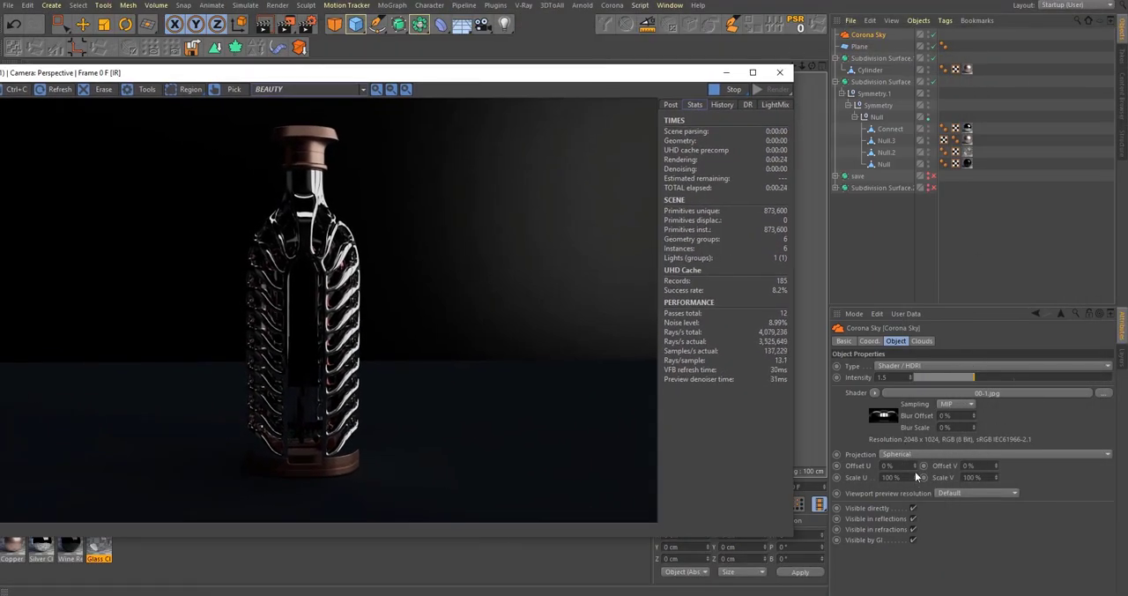
pyautogui.moveTo(915, 472); pyautogui.dragTo(915, 469)
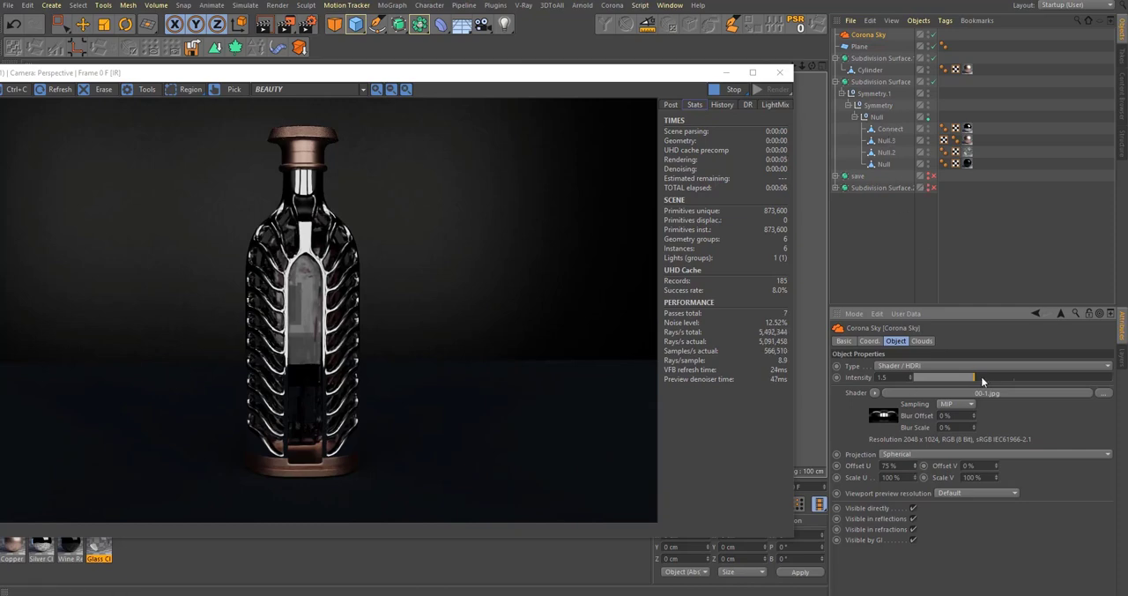
# Step: Set the Corona Sky's intensity to 3.6 and examine the bottle's shoulder and copper base in the render
pyautogui.moveTo(981, 377); pyautogui.dragTo(1058, 379)
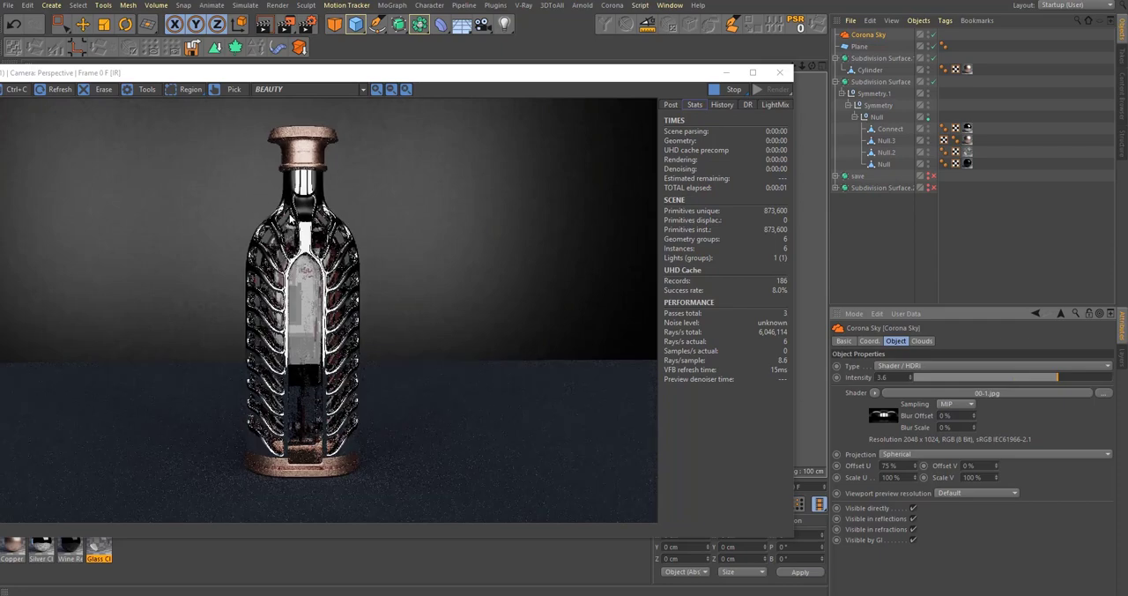
pyautogui.scroll(4, 371, 241)
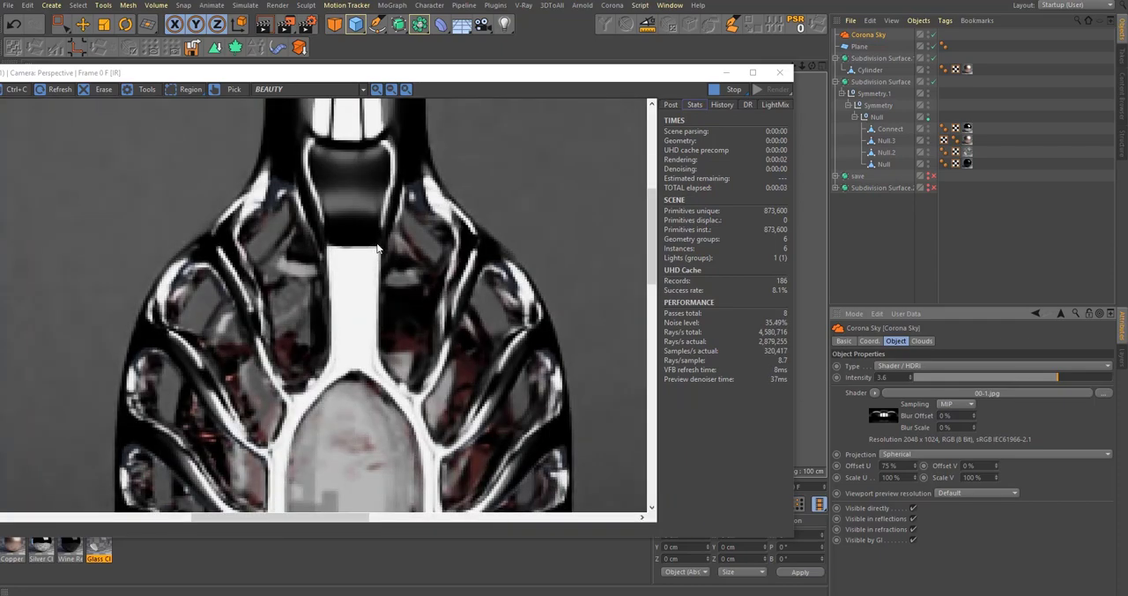
pyautogui.scroll(-4, 376, 256)
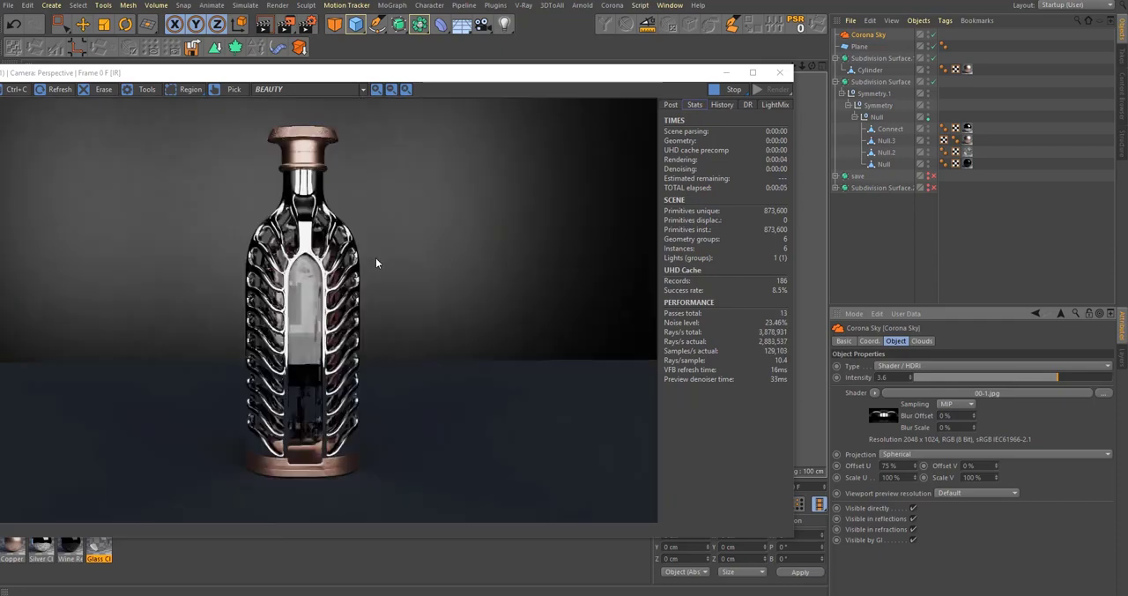
pyautogui.scroll(2, 299, 460)
pyautogui.scroll(2, 299, 460)
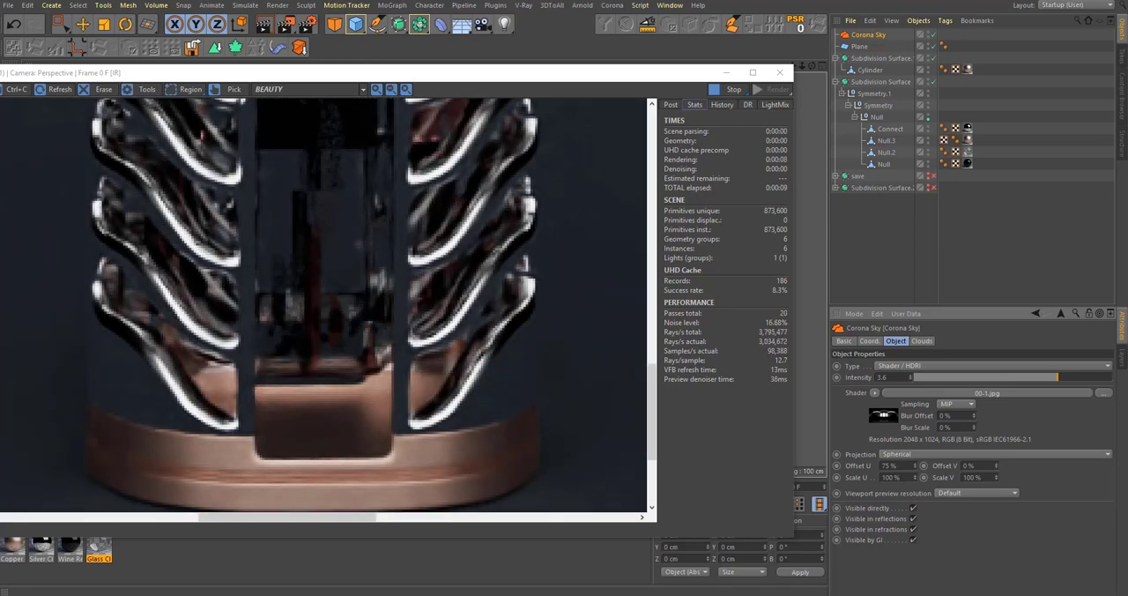
pyautogui.scroll(-3, 458, 412)
pyautogui.scroll(-2, 459, 410)
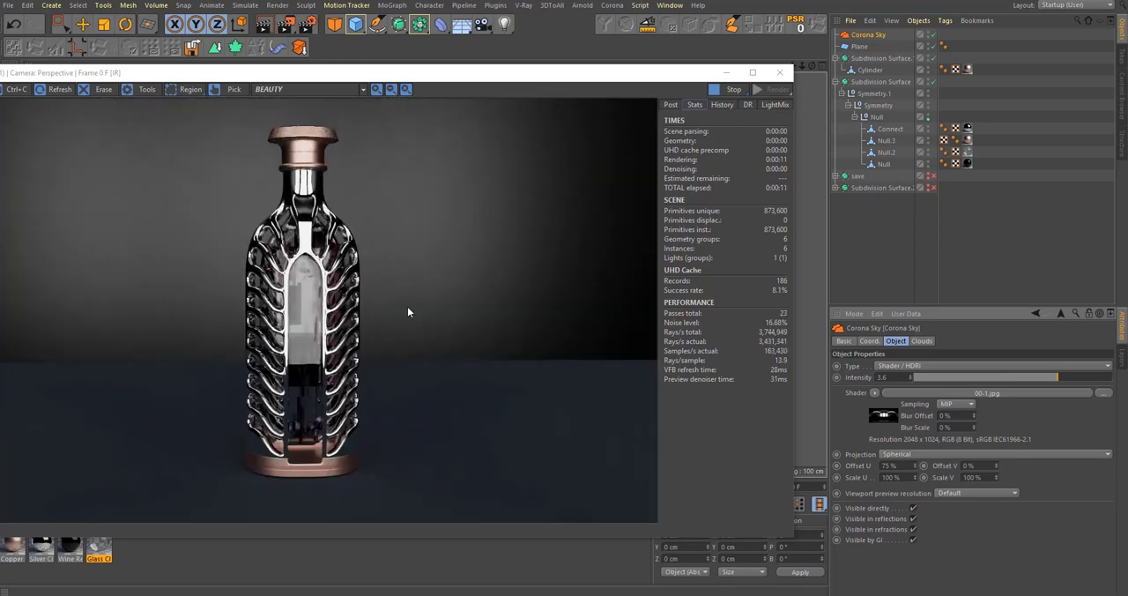
# Step: Enable Bloom and Glare for the render and lower the ACES OT tone mapping to about 0.044
pyautogui.click(675, 105)
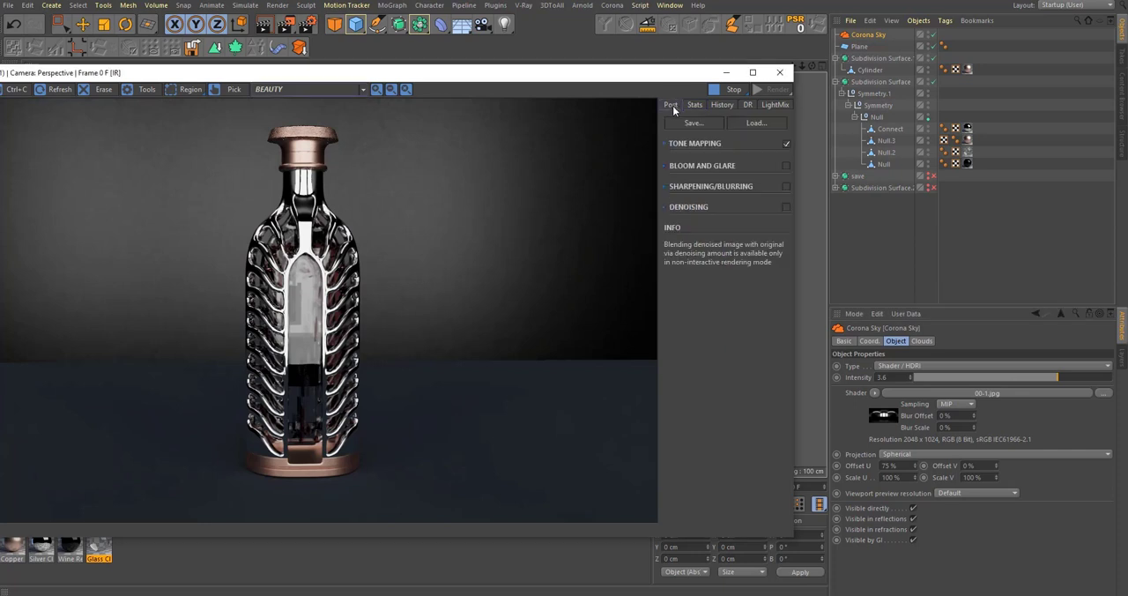
pyautogui.click(786, 166)
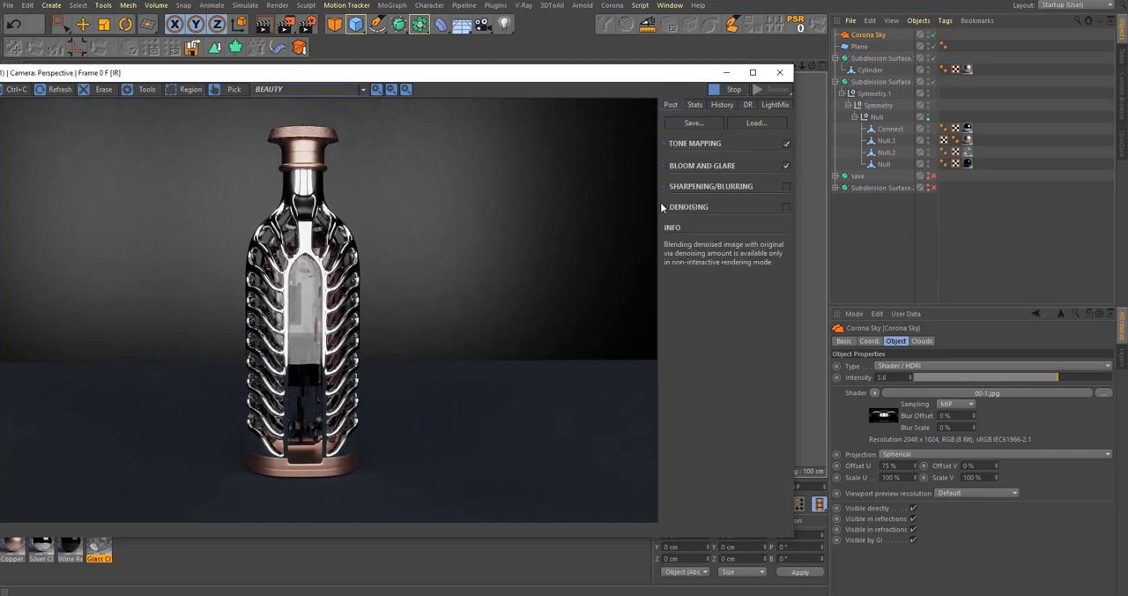
pyautogui.click(672, 145)
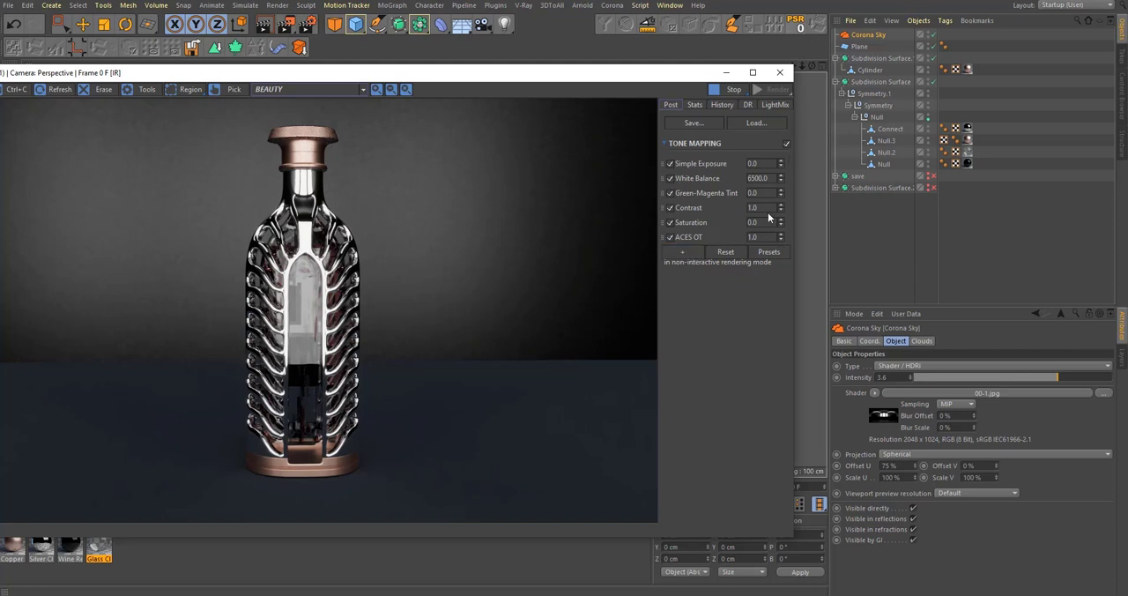
pyautogui.moveTo(781, 238); pyautogui.dragTo(783, 376)
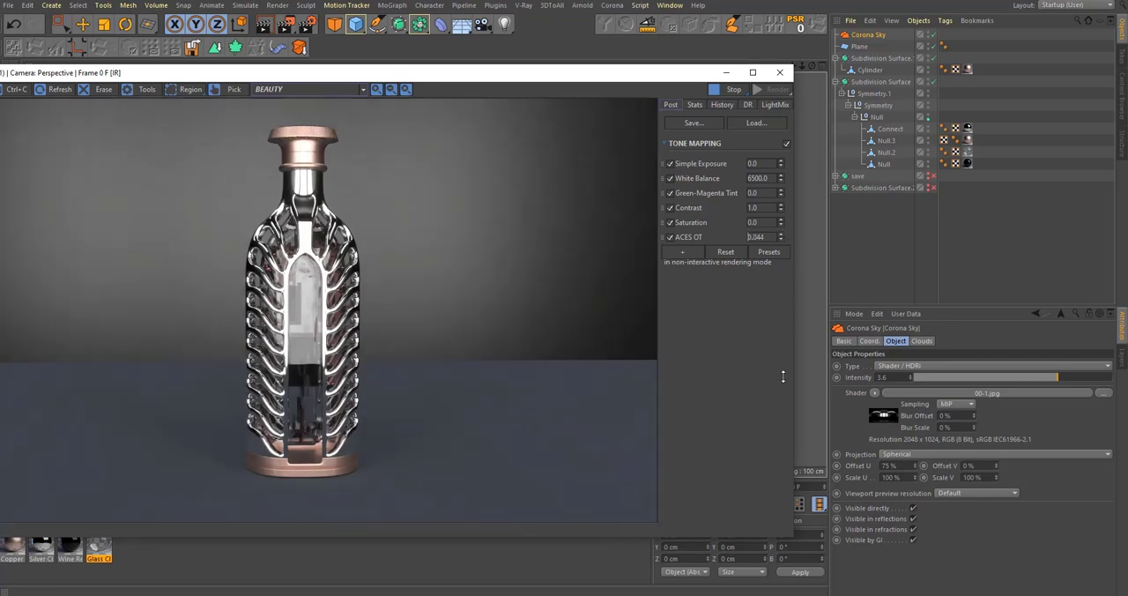
# Step: Set the ACES OT tone mapping to 1 and lower the White Balance to about 5960
pyautogui.moveTo(802, 262); pyautogui.dragTo(801, 300)
pyautogui.write('1')
pyautogui.press('Return')
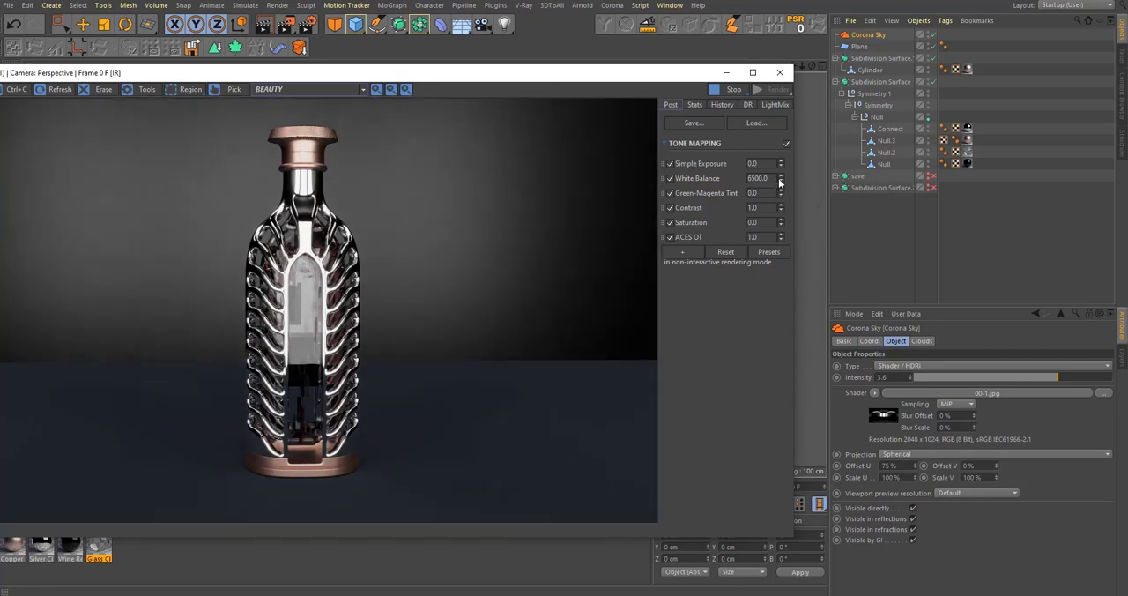
pyautogui.moveTo(781, 180)
pyautogui.mouseDown()
pyautogui.moveTo(784, 234)
pyautogui.moveTo(793, 193)
pyautogui.mouseUp()
pyautogui.scroll(3, 277, 460)
pyautogui.scroll(-3, 409, 441)
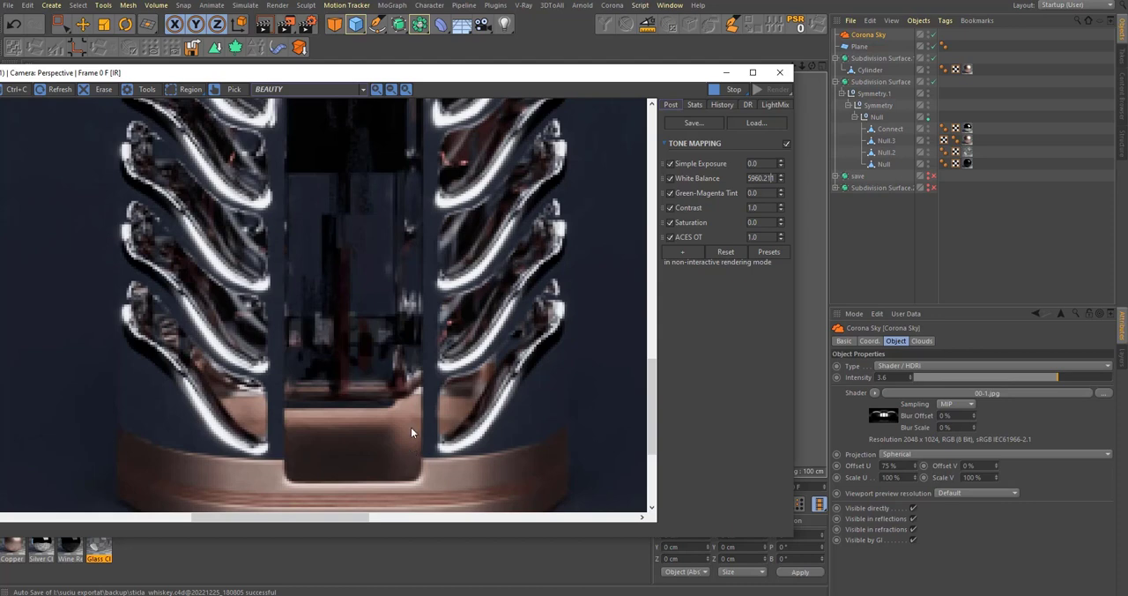
pyautogui.scroll(-2, 379, 352)
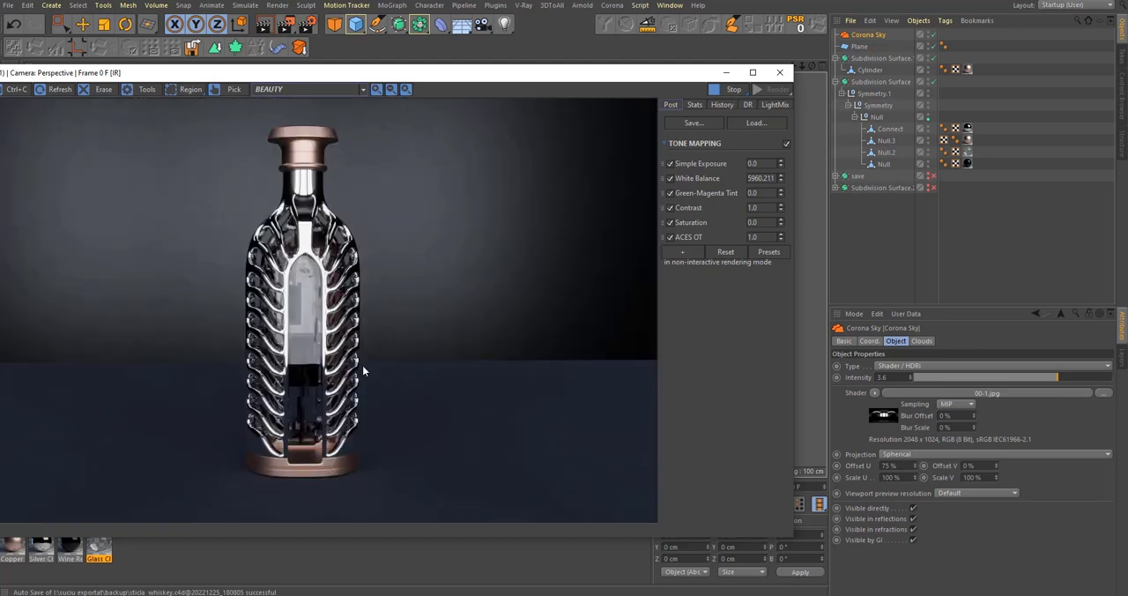
pyautogui.scroll(4, 307, 408)
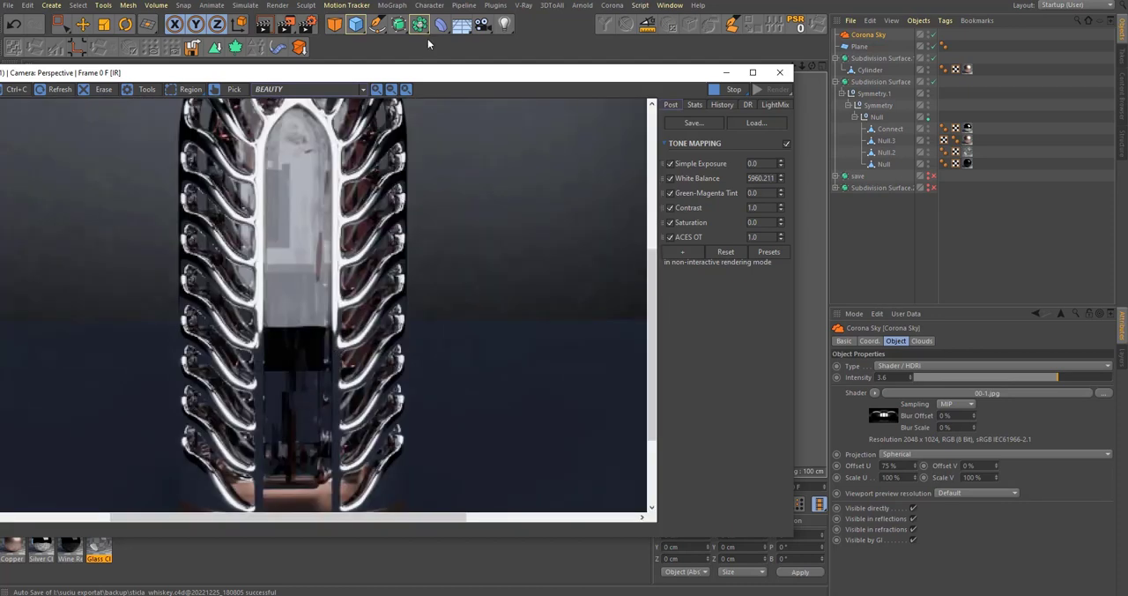
# Step: Set the Glass Clear material's reflection Fresnel IOR to 1.33
pyautogui.moveTo(427, 83); pyautogui.dragTo(576, 328)
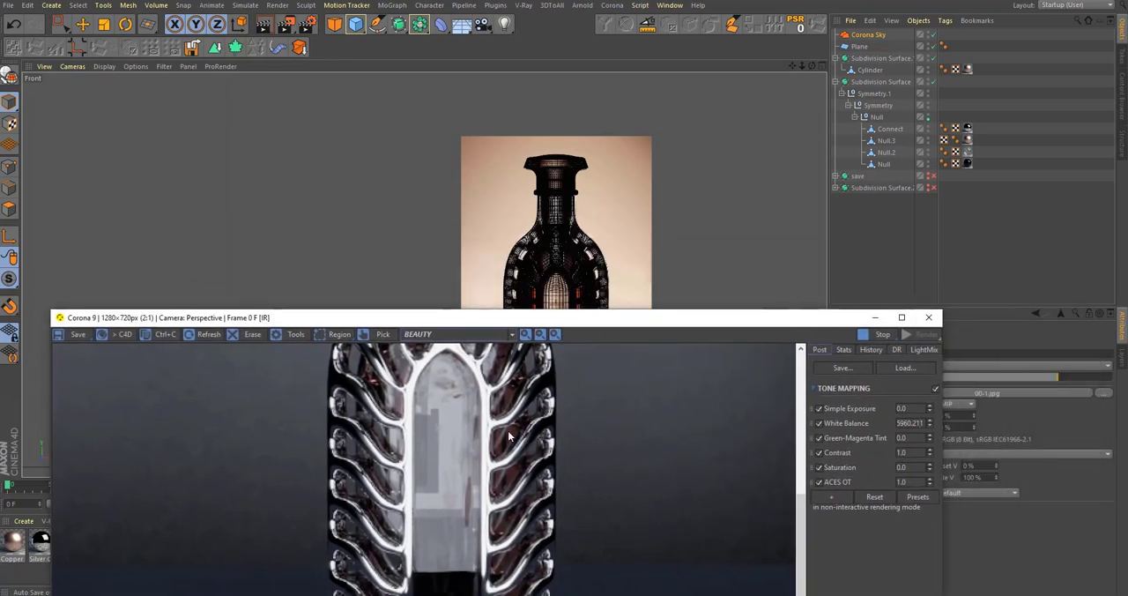
pyautogui.scroll(-2, 482, 424)
pyautogui.scroll(2, 485, 511)
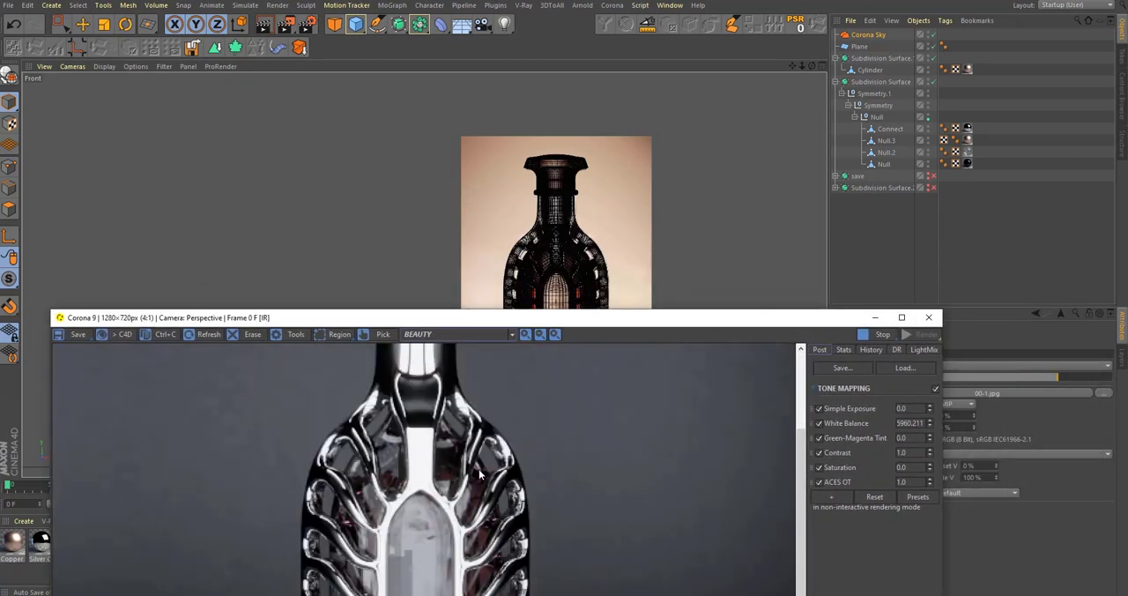
pyautogui.scroll(1, 462, 467)
pyautogui.moveTo(438, 321); pyautogui.dragTo(495, 201)
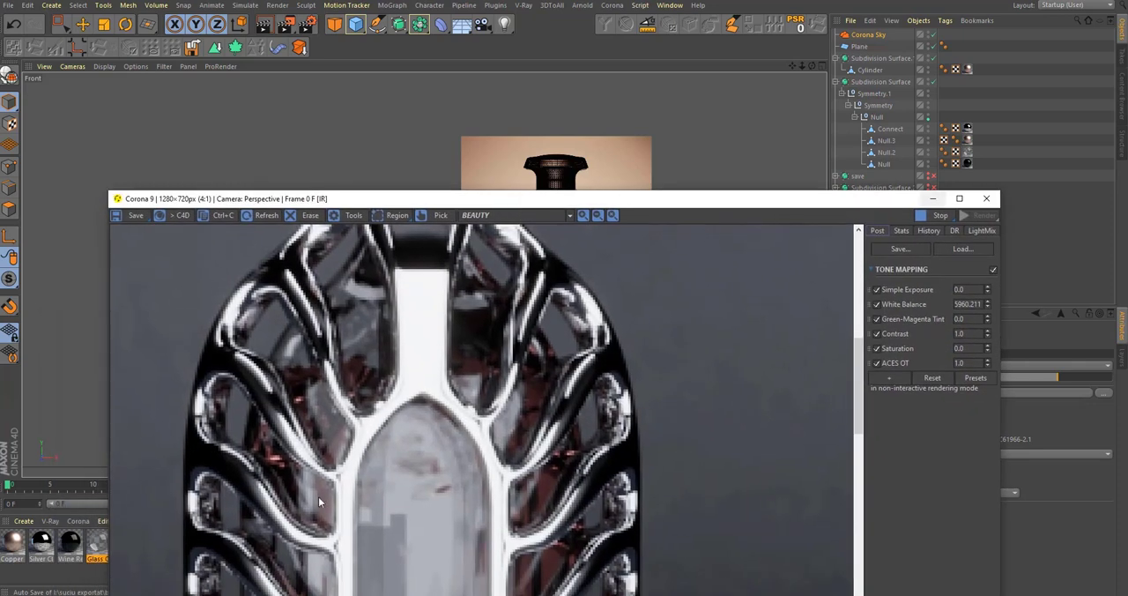
pyautogui.moveTo(292, 201); pyautogui.dragTo(380, 176)
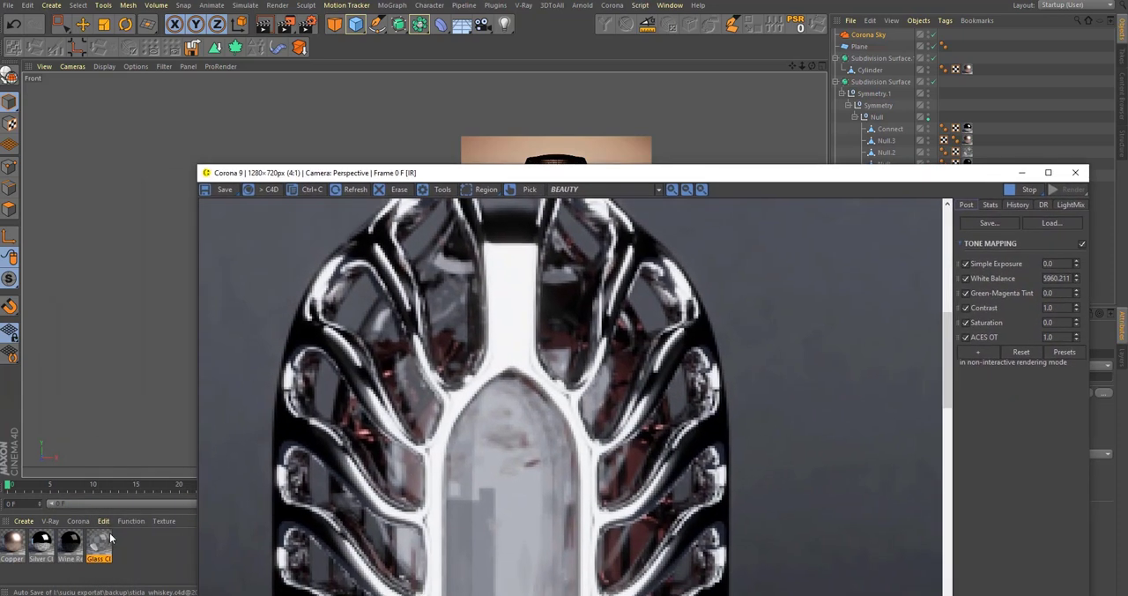
pyautogui.doubleClick(99, 541)
pyautogui.click(216, 210)
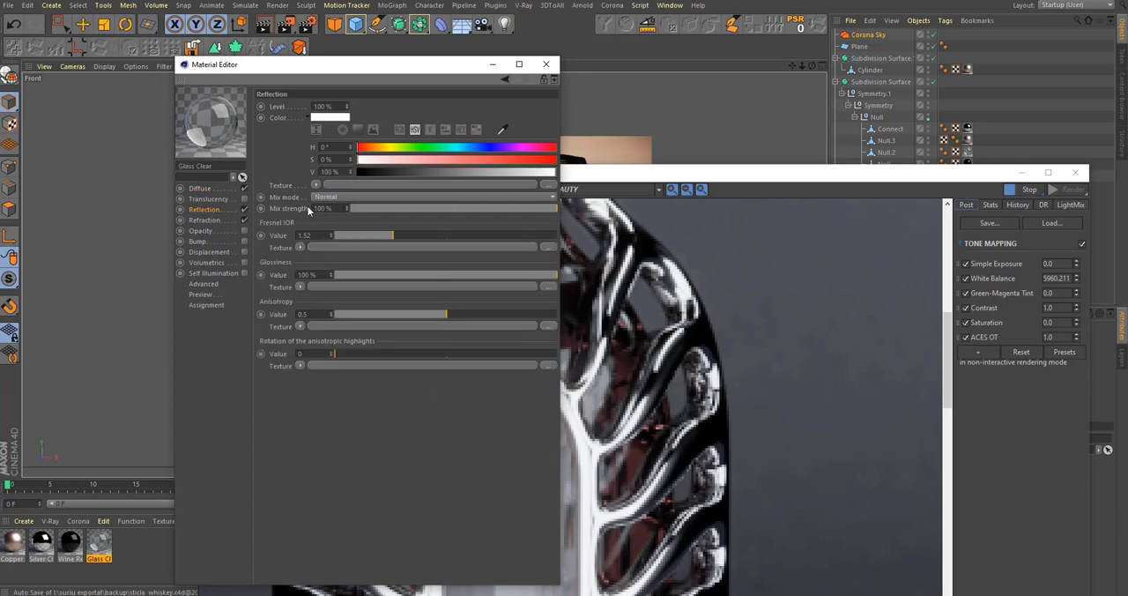
pyautogui.click(352, 235)
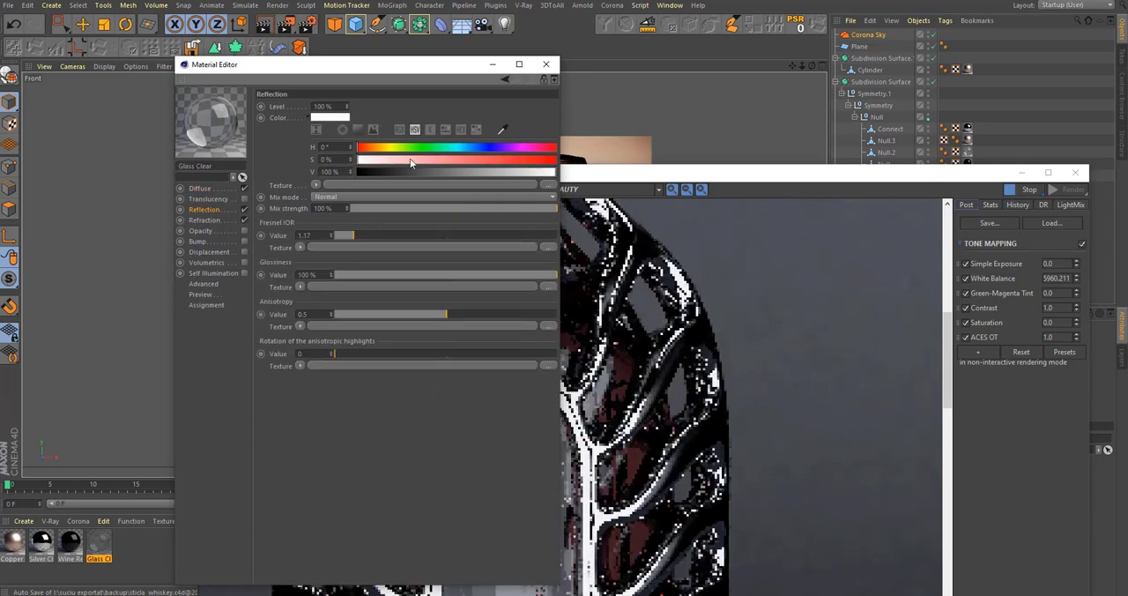
pyautogui.moveTo(423, 77); pyautogui.dragTo(158, 200)
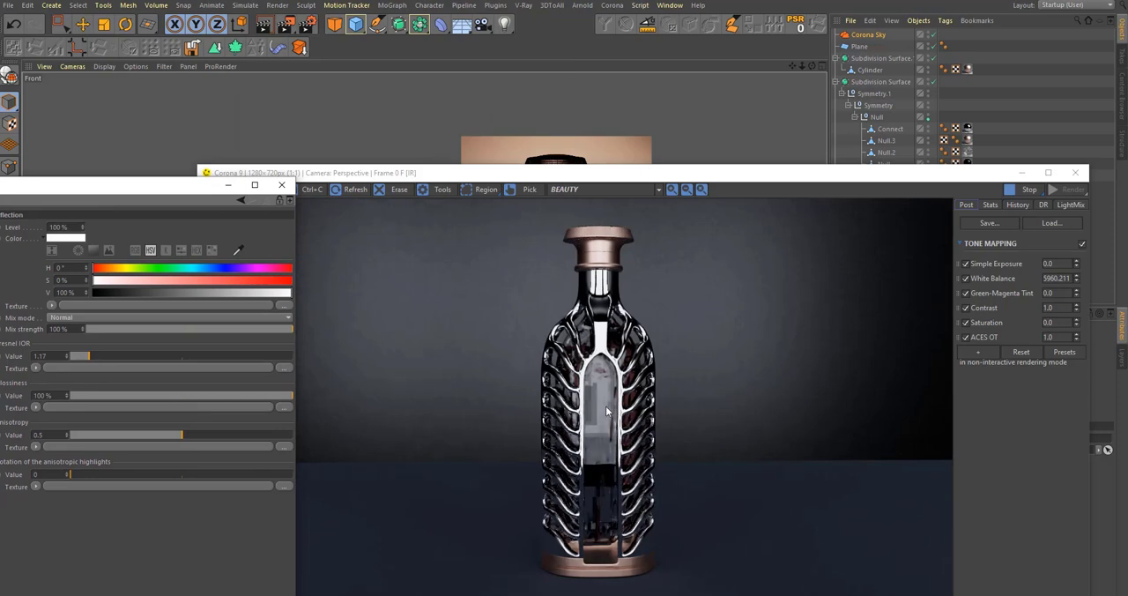
pyautogui.scroll(2, 592, 409)
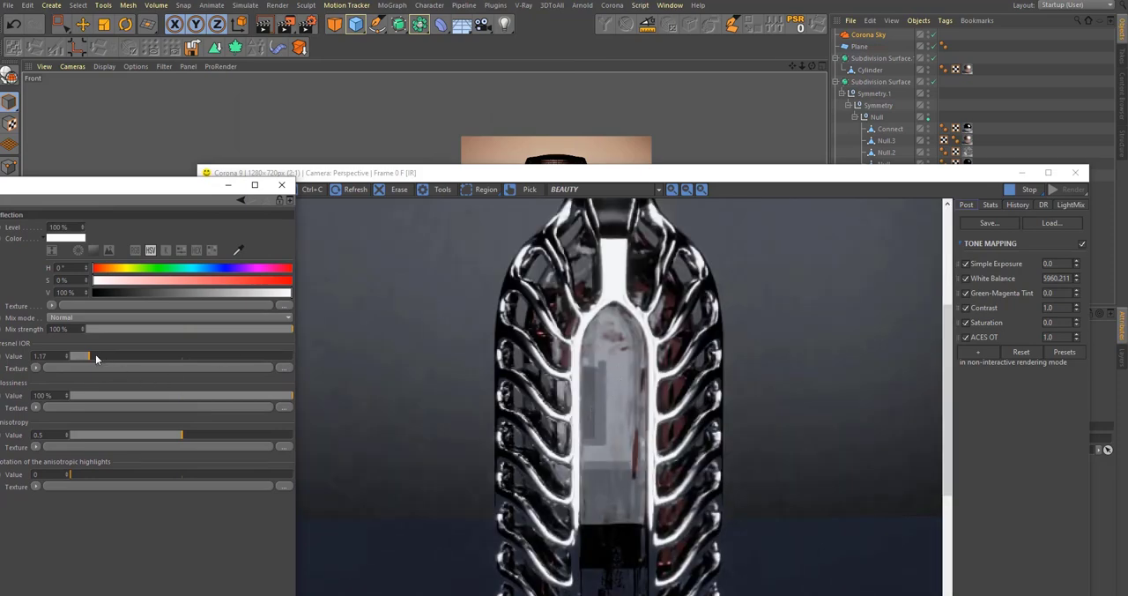
pyautogui.moveTo(95, 354); pyautogui.dragTo(108, 353)
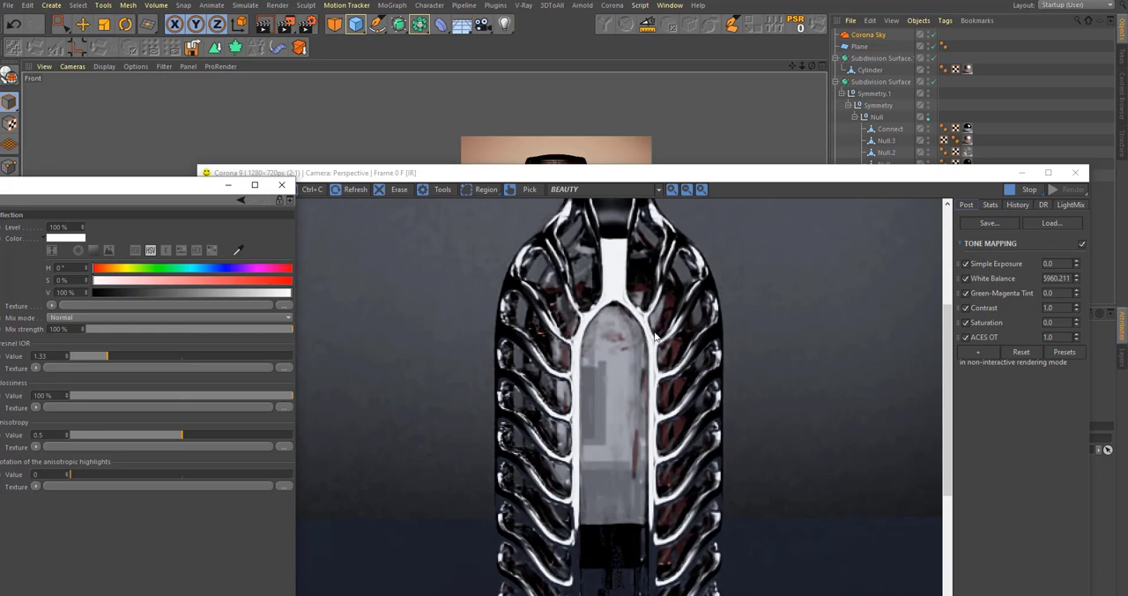
# Step: Examine the bottle's ribs, glass and copper base in the enlarged interactive render
pyautogui.moveTo(641, 497); pyautogui.dragTo(617, 493, button='middle')
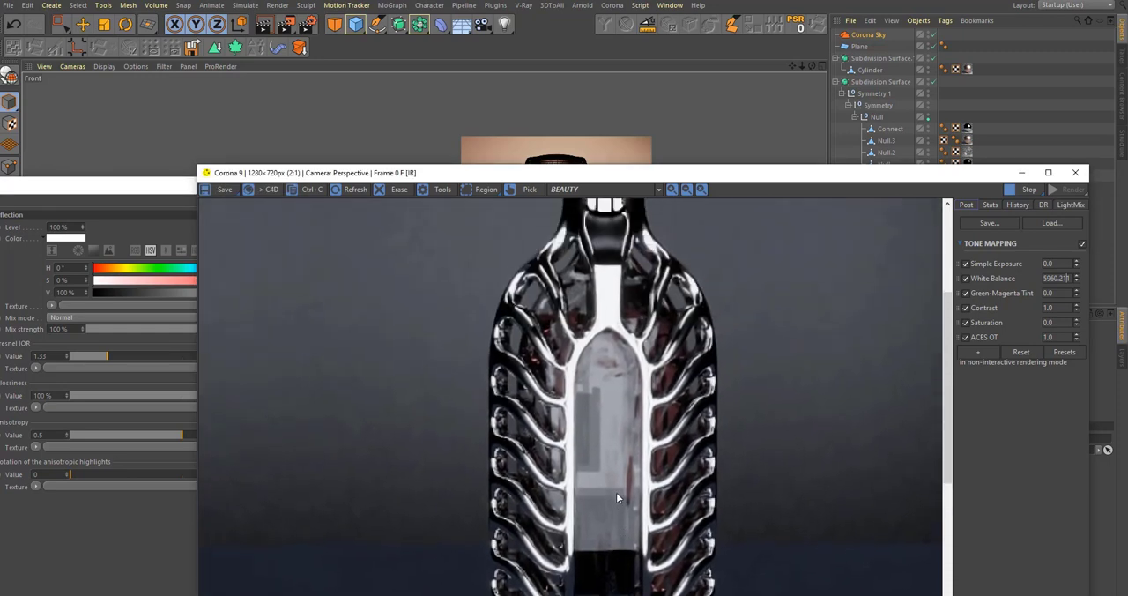
pyautogui.moveTo(624, 420); pyautogui.dragTo(628, 438, button='middle')
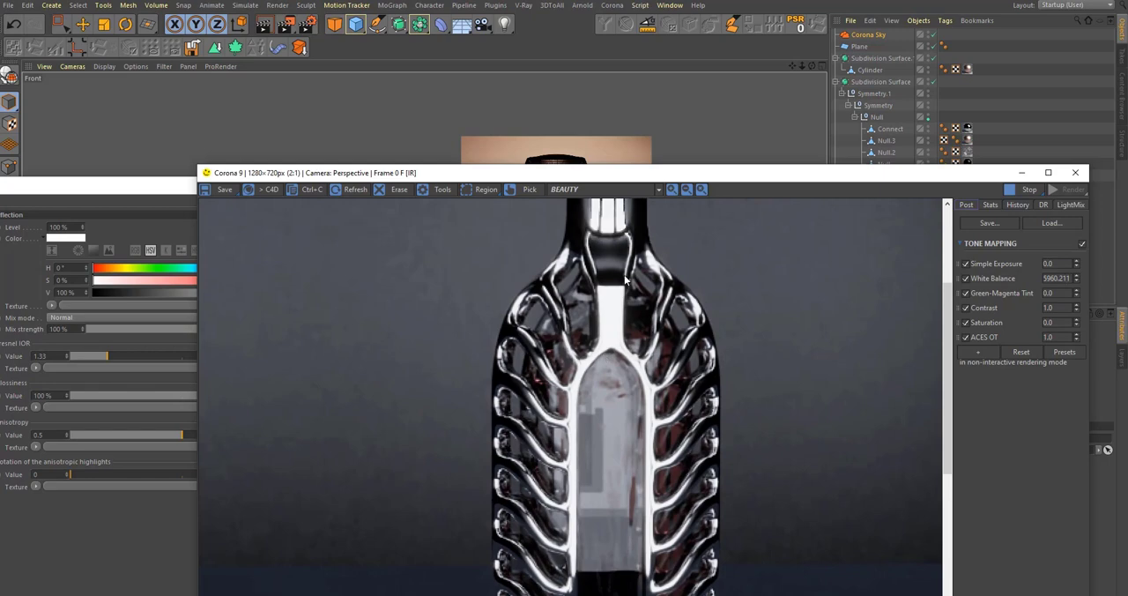
pyautogui.scroll(-1, 596, 344)
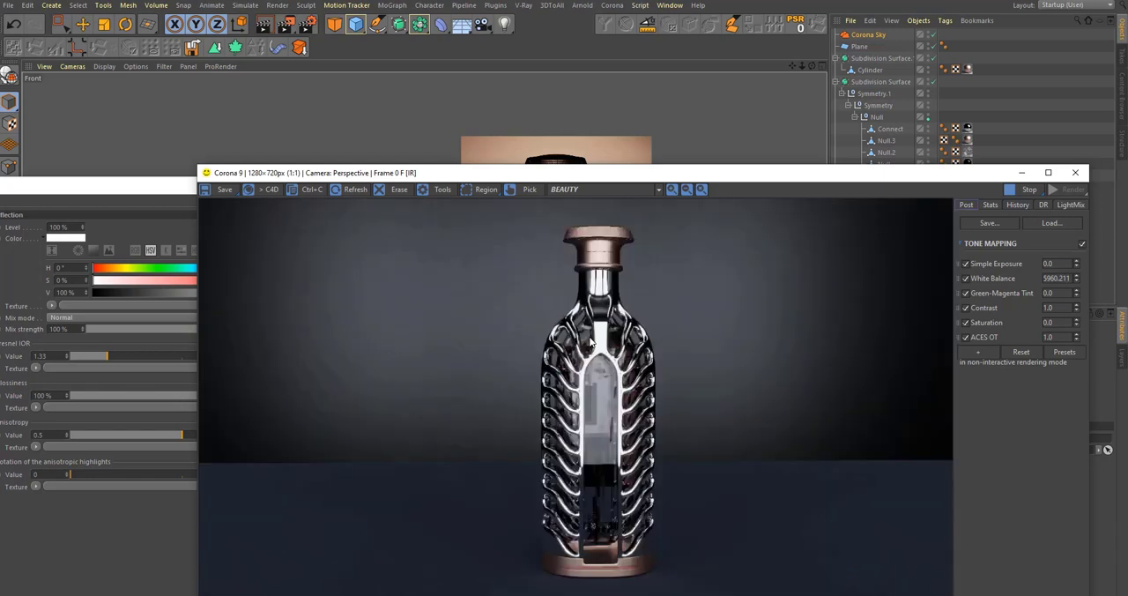
pyautogui.doubleClick(667, 172)
pyautogui.scroll(1, 571, 263)
pyautogui.scroll(1, 507, 219)
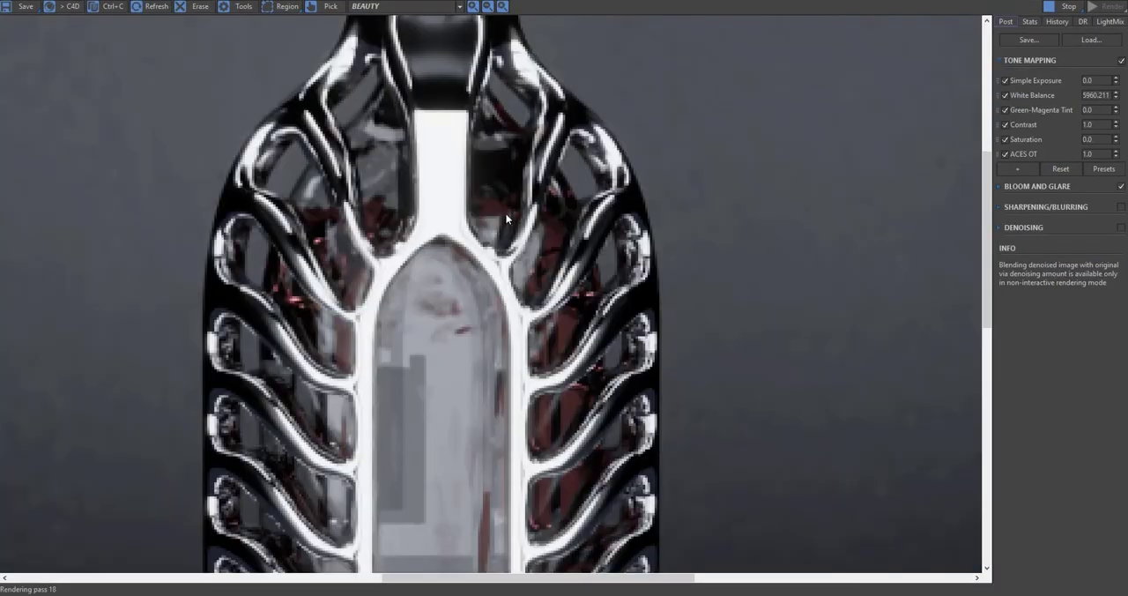
pyautogui.scroll(-10, 475, 377)
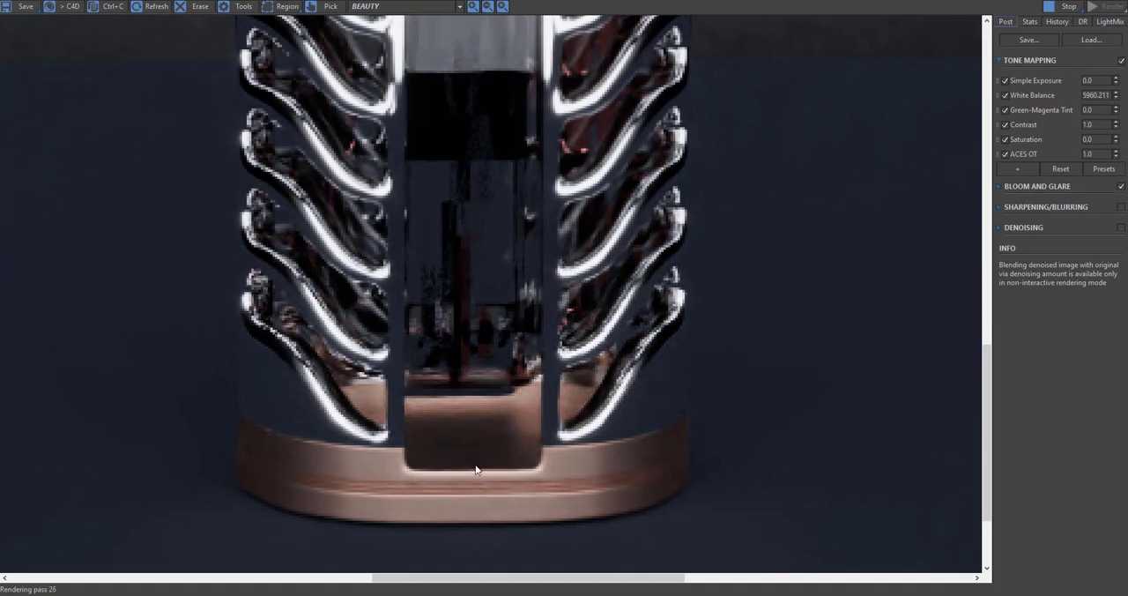
# Step: Set the Copper Satin Clean material's reflection glossiness to 73% and check the copper base in the render
pyautogui.moveTo(558, 0); pyautogui.dragTo(717, 41)
pyautogui.click(269, 185)
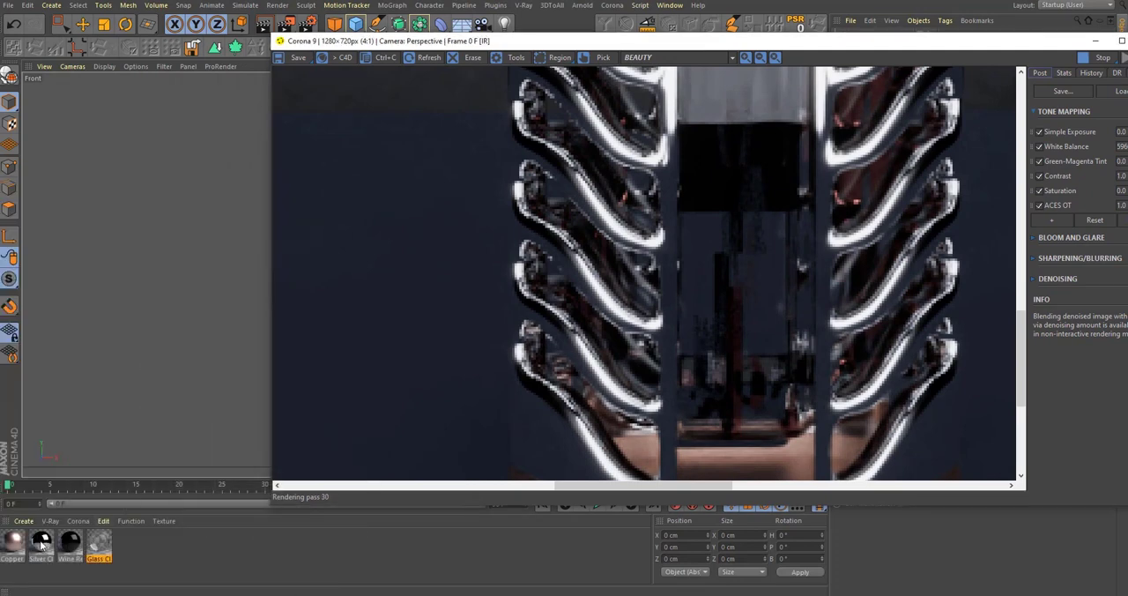
pyautogui.doubleClick(11, 546)
pyautogui.moveTo(172, 187); pyautogui.dragTo(445, 91)
pyautogui.moveTo(481, 330); pyautogui.dragTo(529, 330)
pyautogui.scroll(-1, 789, 334)
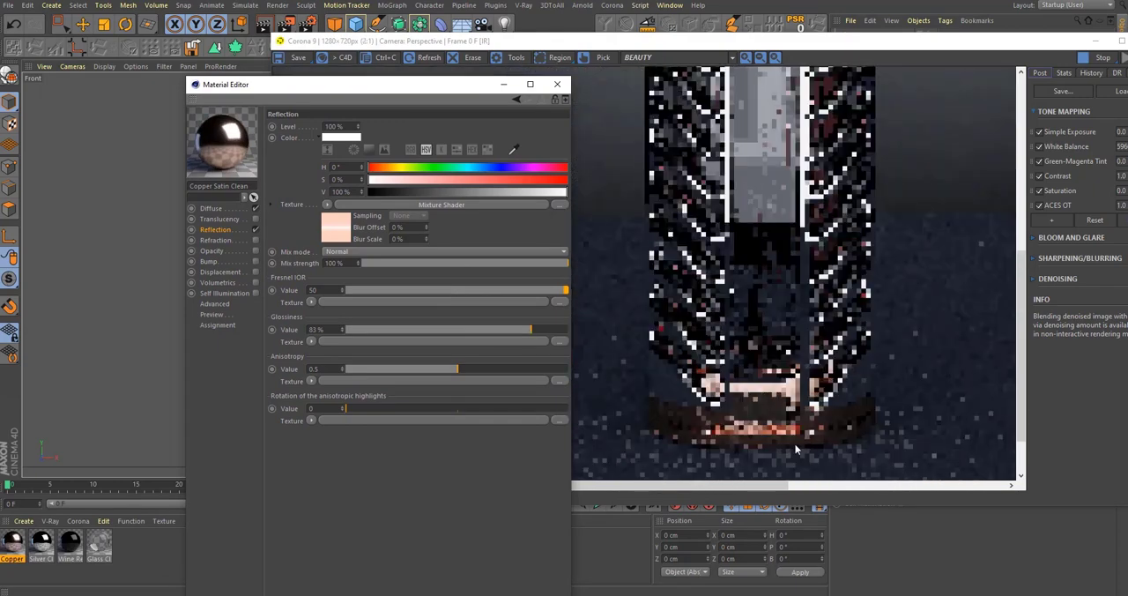
pyautogui.scroll(1, 810, 444)
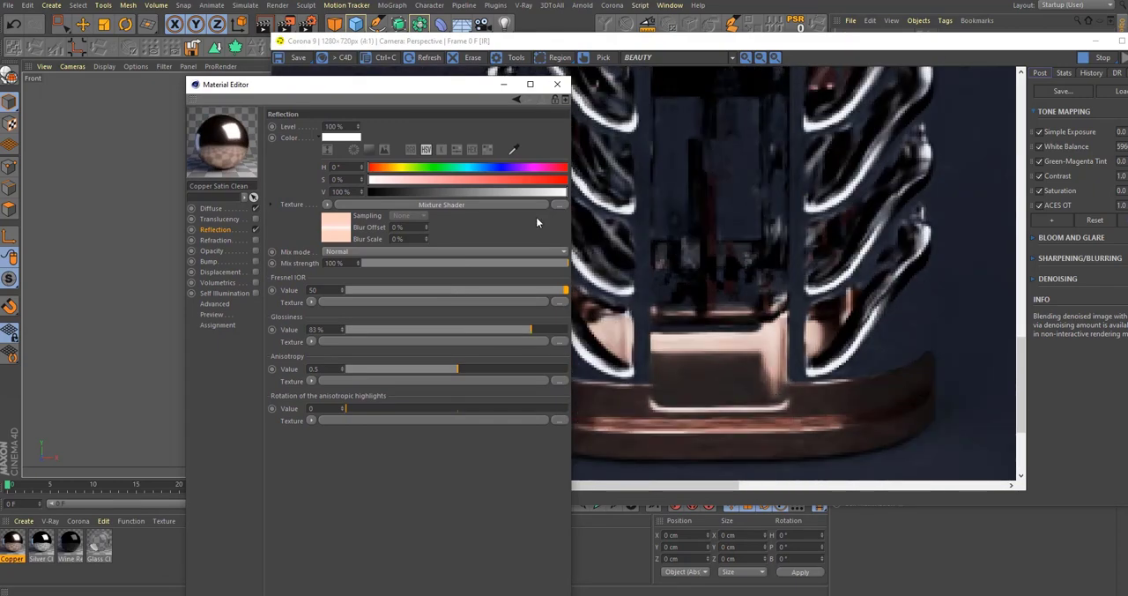
pyautogui.click(509, 329)
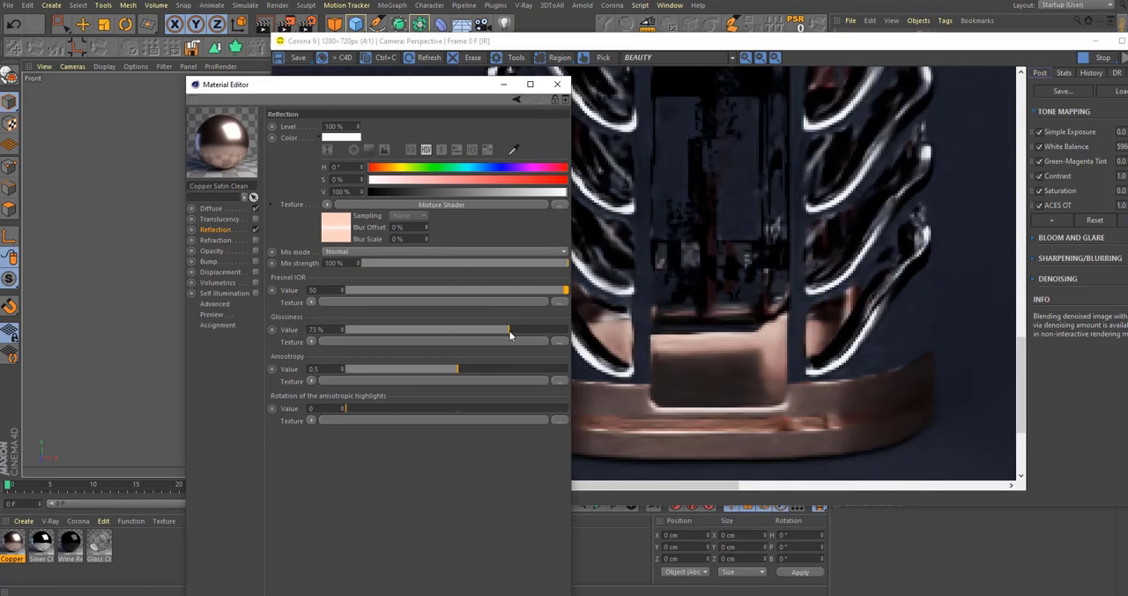
pyautogui.scroll(-1, 815, 390)
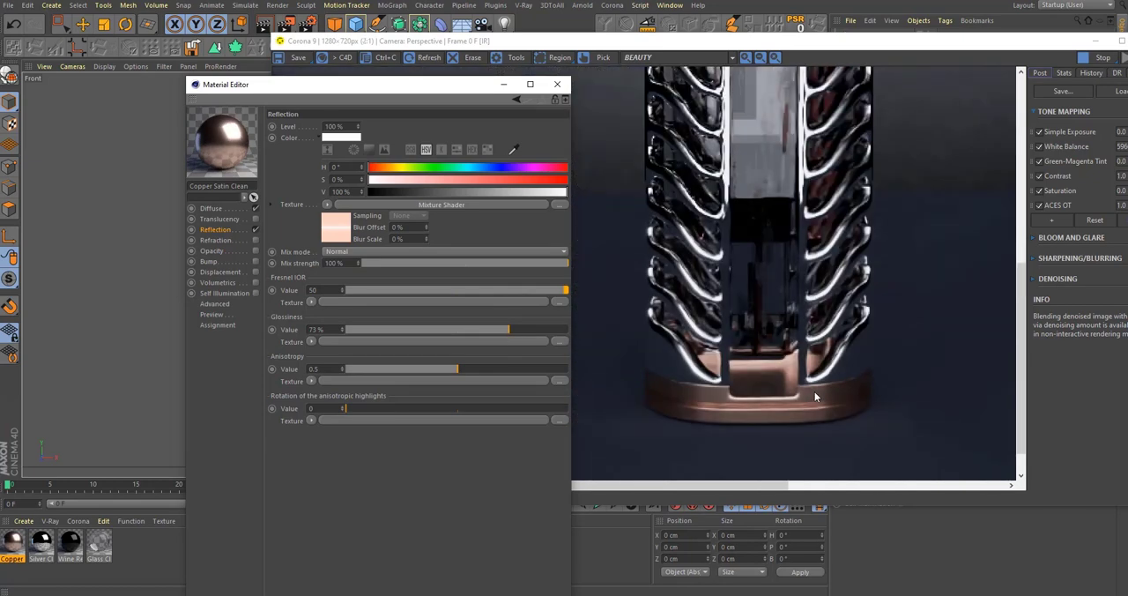
pyautogui.scroll(-1, 811, 386)
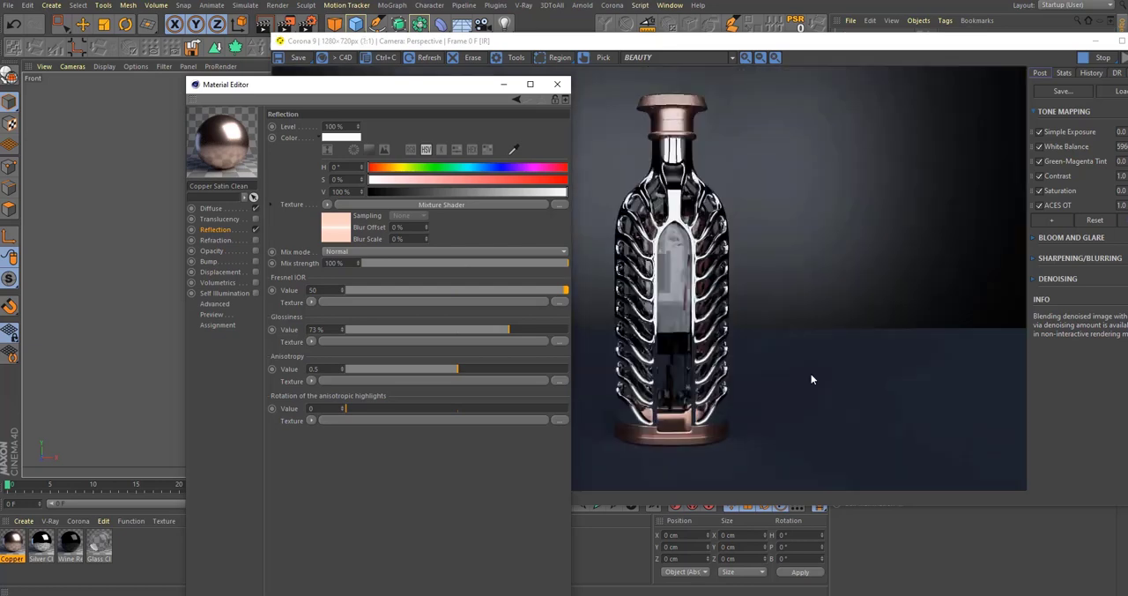
pyautogui.scroll(1, 650, 227)
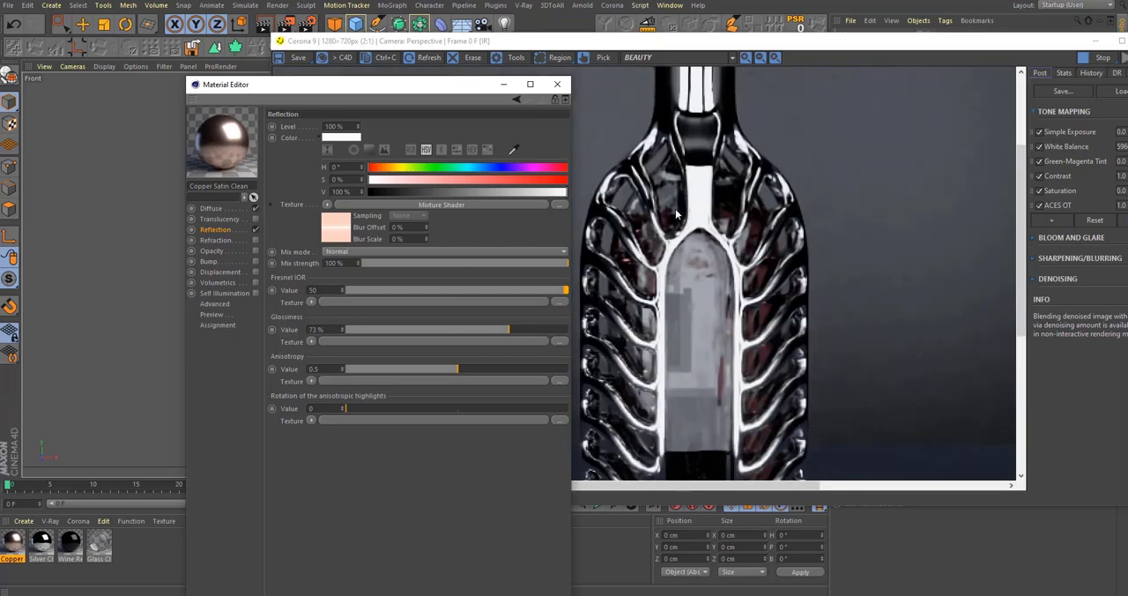
pyautogui.click(558, 85)
# Step: Switch the viewport to Perspective and inspect the copper cap from above in the interactive render
pyautogui.scroll(-1, 727, 291)
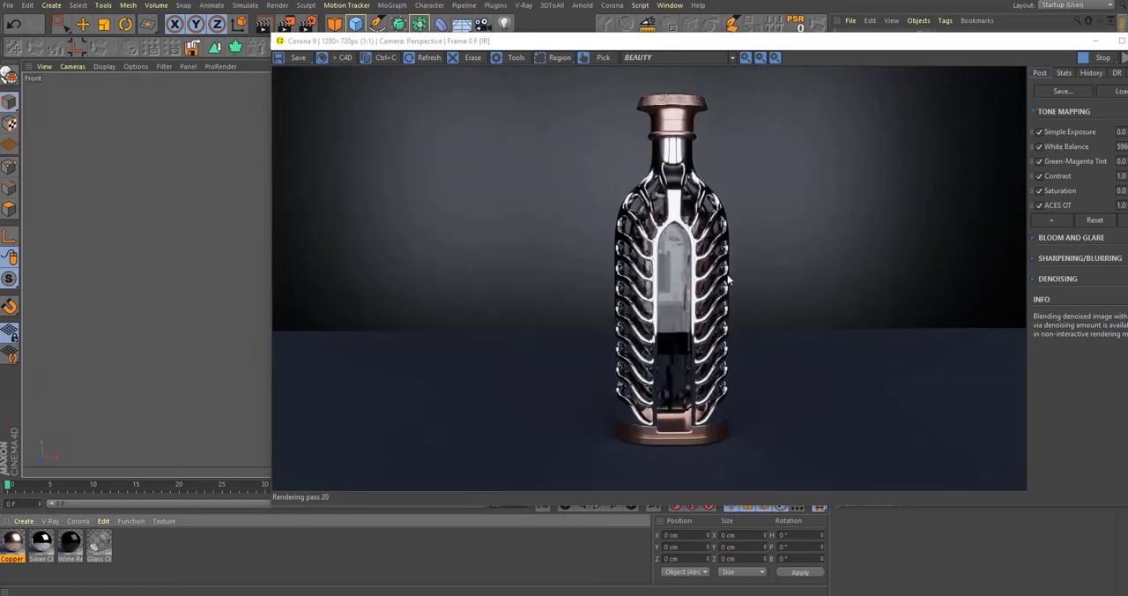
pyautogui.scroll(2, 683, 107)
pyautogui.scroll(1, 721, 118)
pyautogui.scroll(-1, 727, 129)
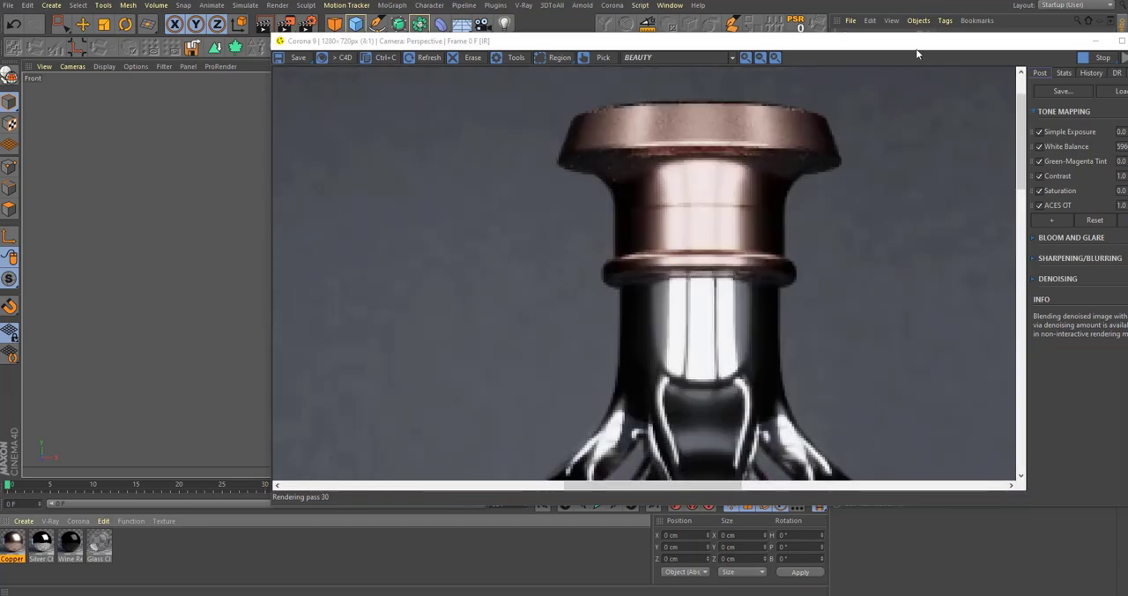
pyautogui.moveTo(915, 47); pyautogui.dragTo(565, 398)
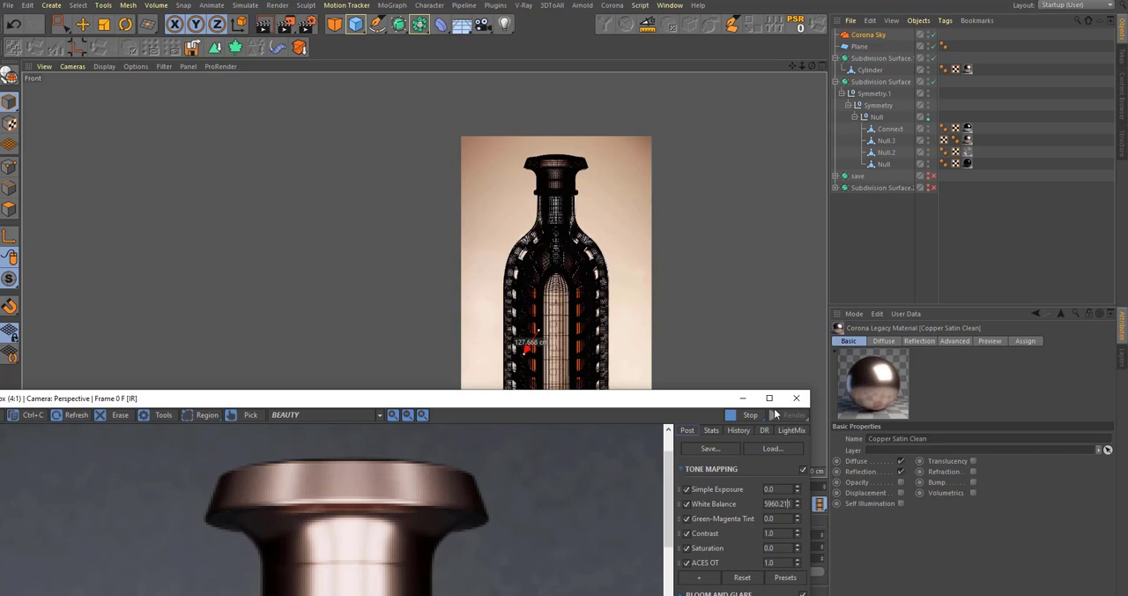
pyautogui.moveTo(716, 401); pyautogui.dragTo(828, 430)
pyautogui.middleClick(657, 315)
pyautogui.middleClick(366, 247)
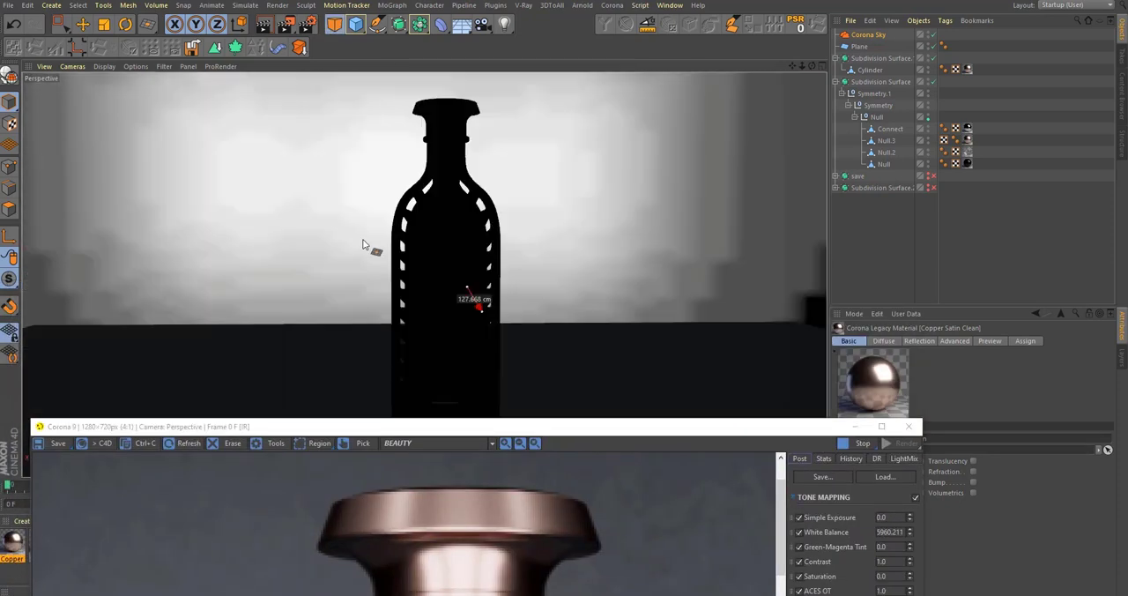
pyautogui.keyDown('alt'); pyautogui.moveTo(449, 246); pyautogui.dragTo(446, 297); pyautogui.keyUp('alt')
pyautogui.moveTo(418, 436); pyautogui.dragTo(691, 231)
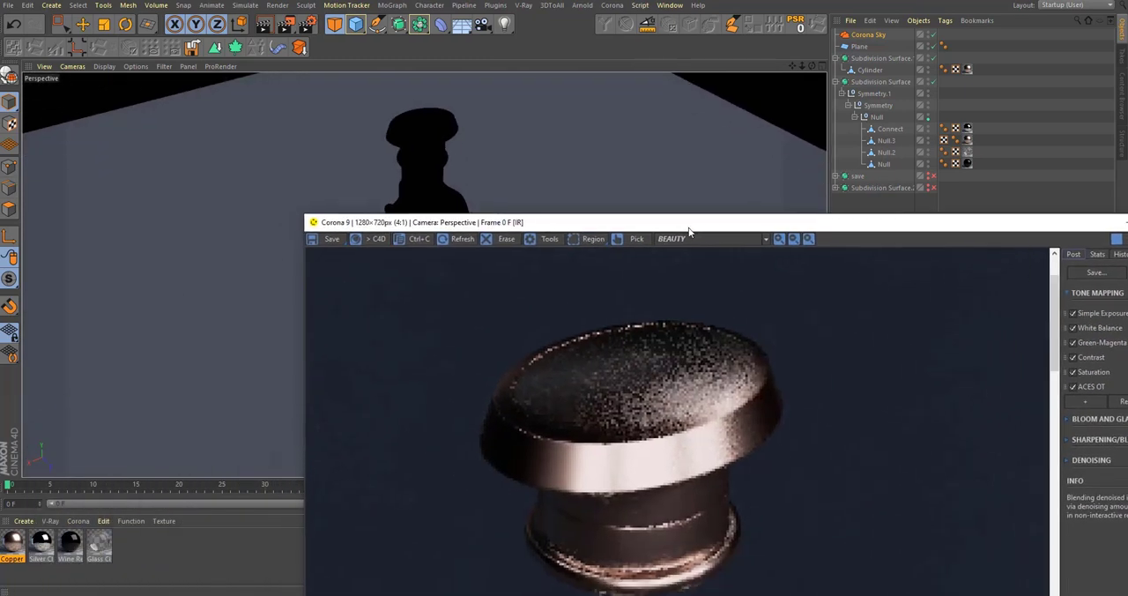
# Step: Create a Corona Physical material and open its Base layer settings
pyautogui.click(78, 521)
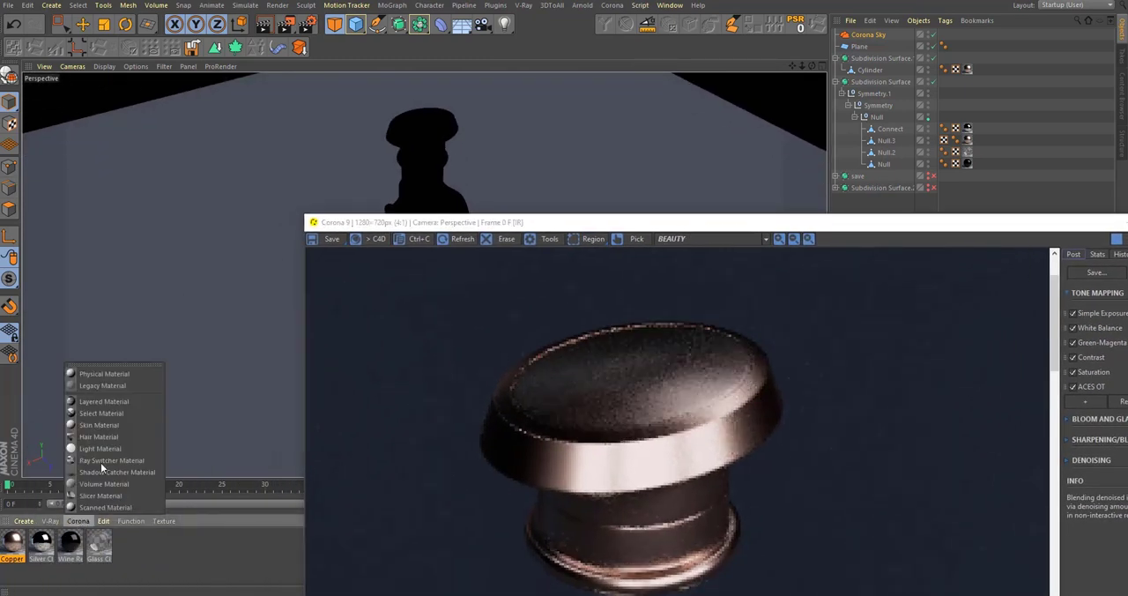
pyautogui.click(65, 545)
pyautogui.click(77, 521)
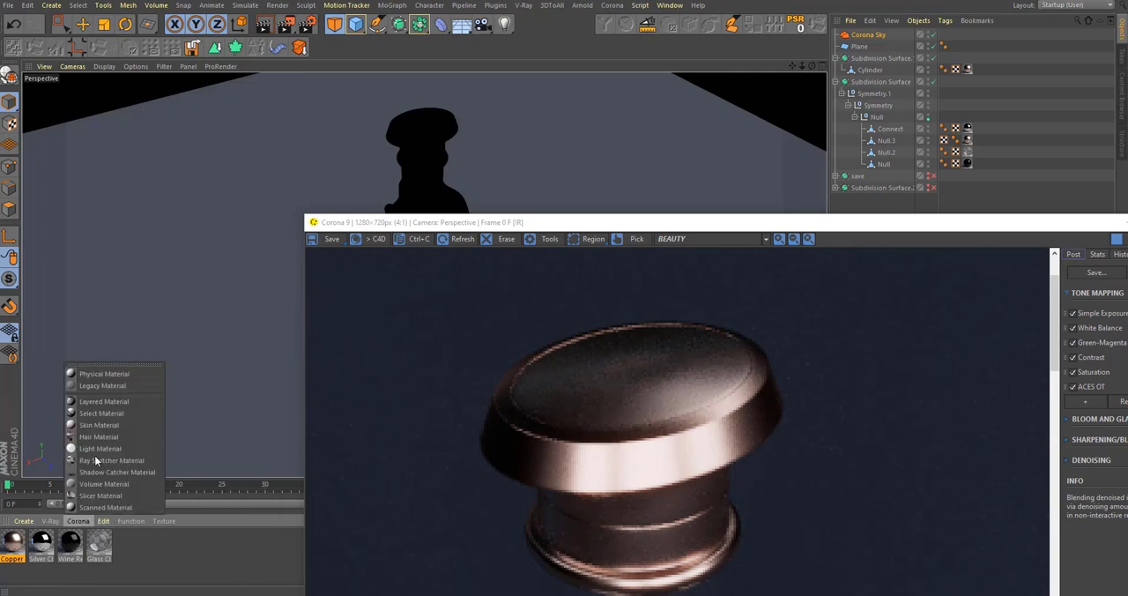
pyautogui.click(102, 374)
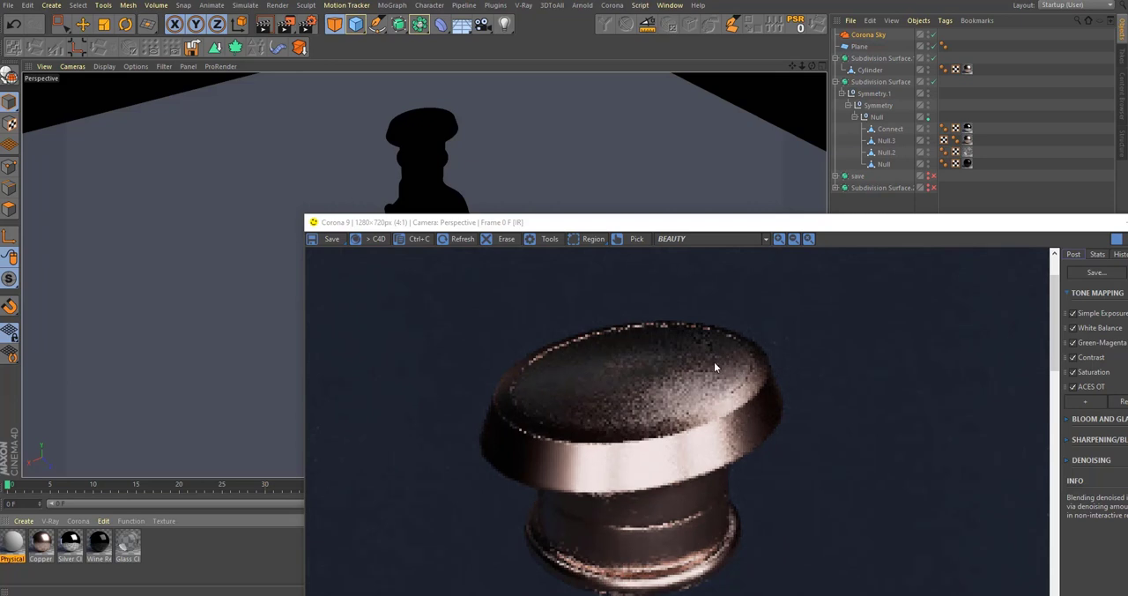
pyautogui.doubleClick(13, 543)
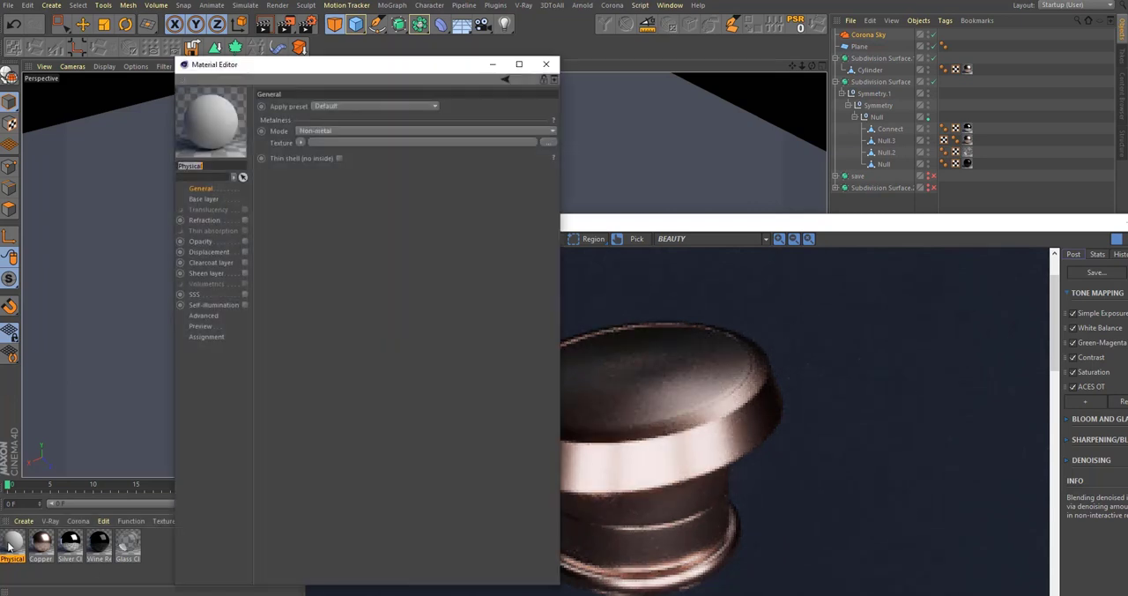
pyautogui.click(215, 198)
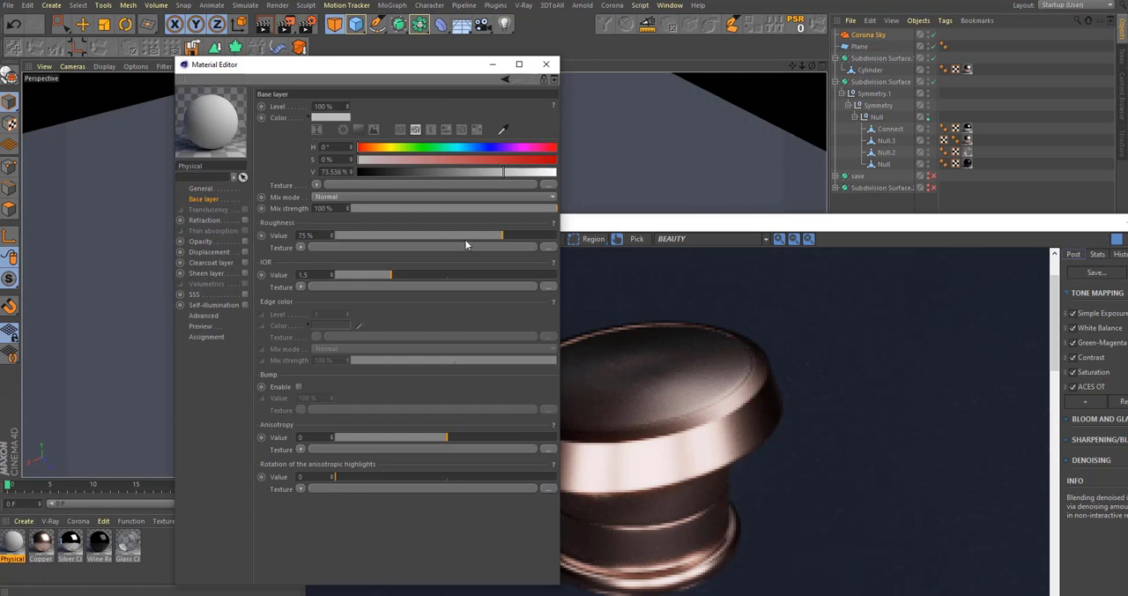
# Step: Sample the material's base color from the copper cap in the render and darken its brightness value to 22%
pyautogui.click(503, 130)
pyautogui.click(678, 377)
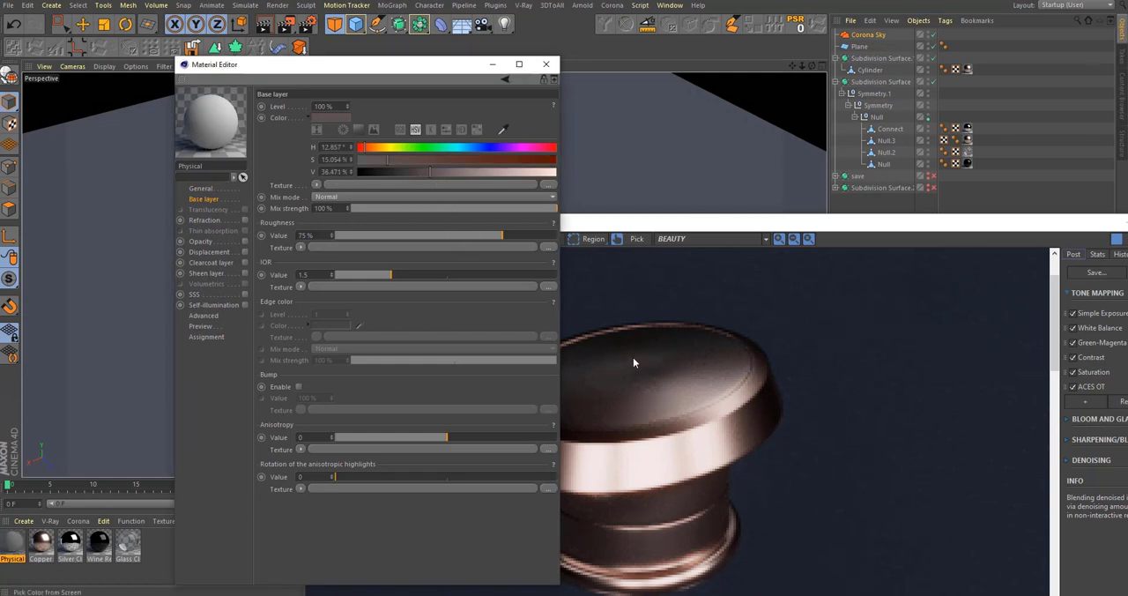
pyautogui.moveTo(388, 177); pyautogui.dragTo(402, 175)
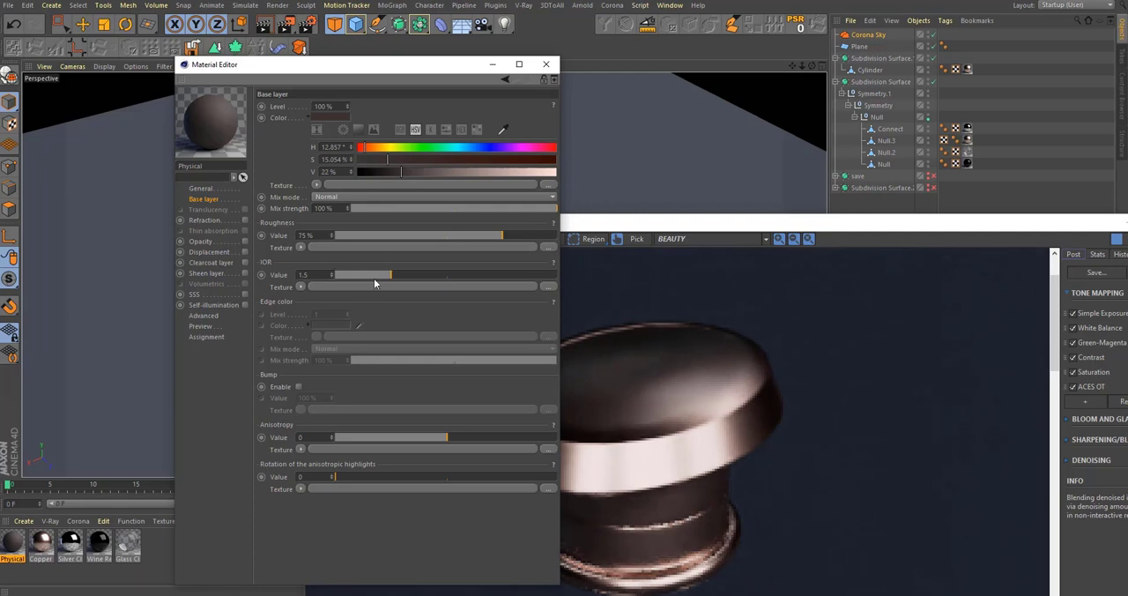
# Step: Set the material's base layer roughness to 0% and its IOR to 3
pyautogui.moveTo(386, 236); pyautogui.dragTo(329, 236)
pyautogui.moveTo(391, 275); pyautogui.dragTo(617, 278)
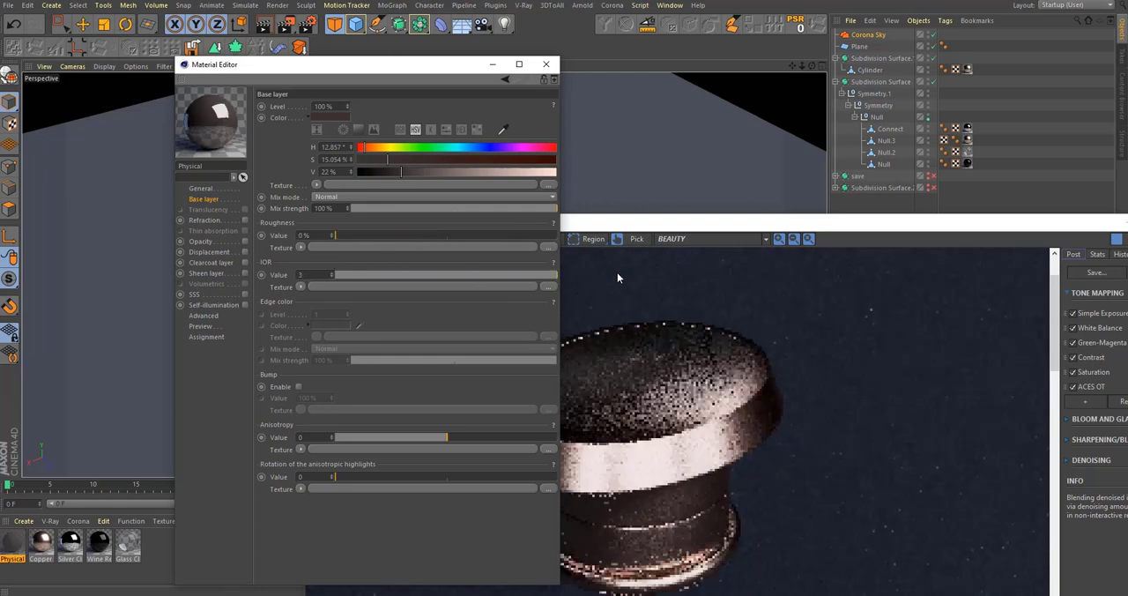
pyautogui.click(546, 64)
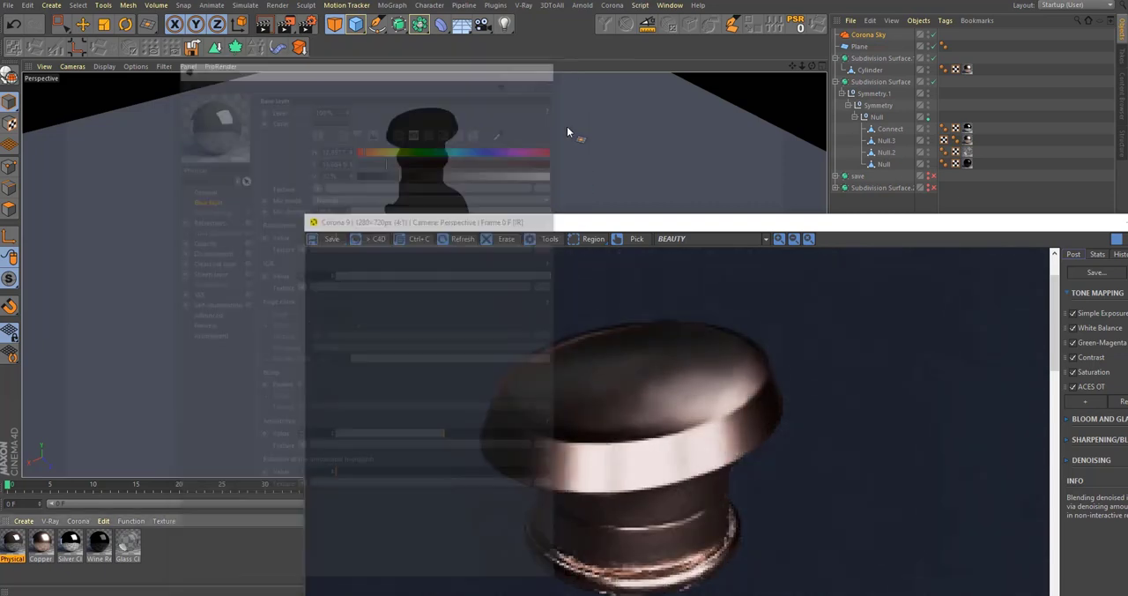
# Step: Select all polygons of the copper cap's circular top face, including the centre, using Fill Selection
pyautogui.moveTo(585, 227); pyautogui.dragTo(672, 328)
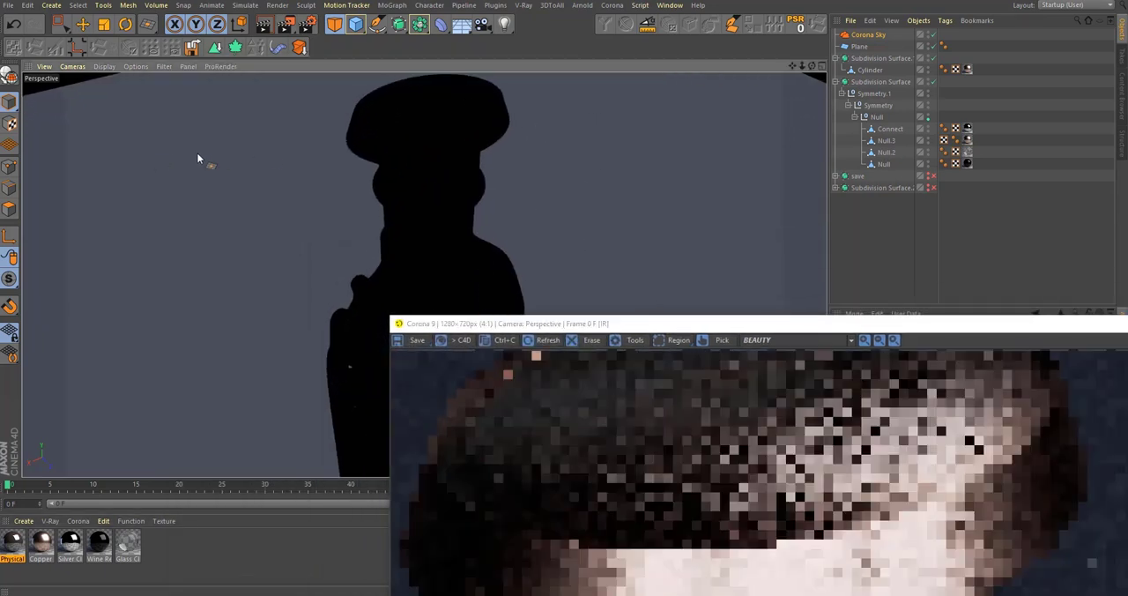
pyautogui.click(408, 118)
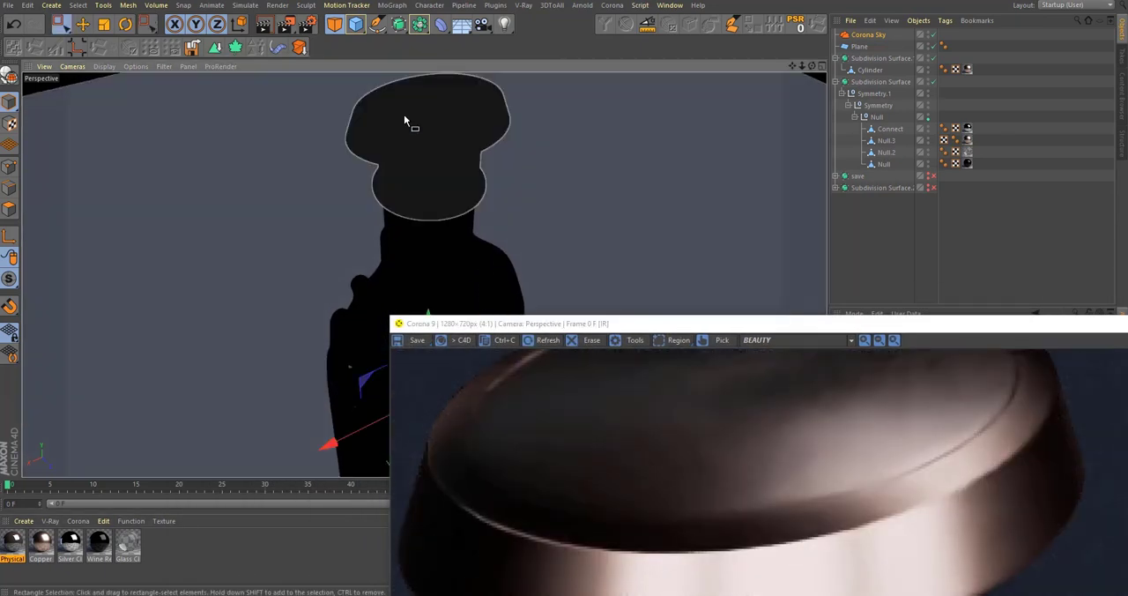
pyautogui.click(10, 209)
pyautogui.keyDown('alt'); pyautogui.moveTo(414, 188); pyautogui.dragTo(414, 268, button='middle'); pyautogui.keyUp('alt')
pyautogui.scroll(3, 415, 268)
pyautogui.click(876, 70)
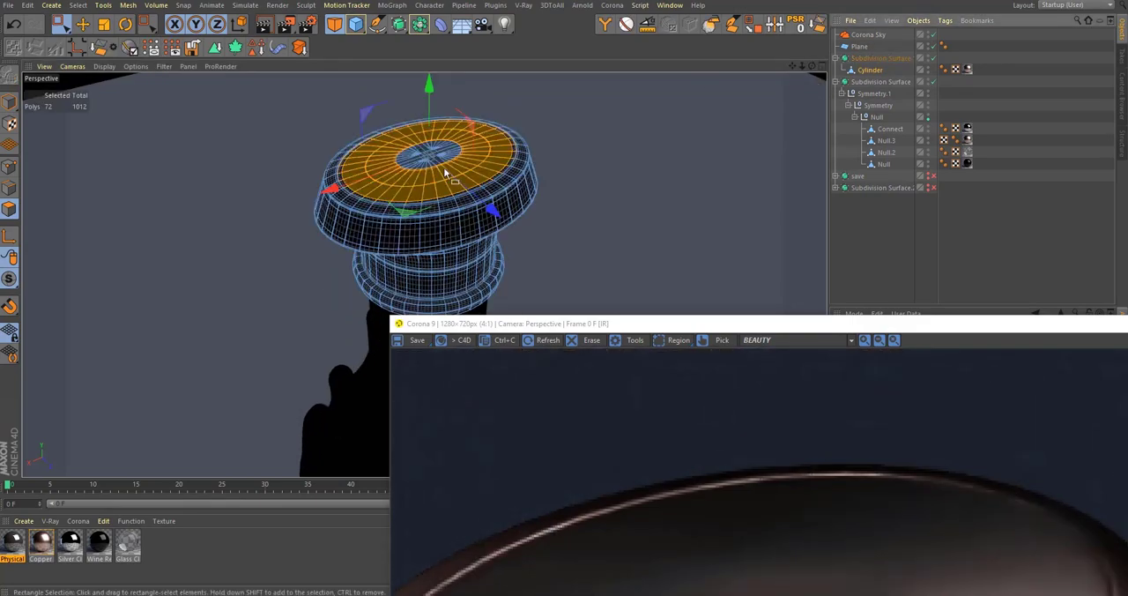
pyautogui.scroll(5, 448, 170)
pyautogui.press('q')
pyautogui.keyDown('alt'); pyautogui.moveTo(447, 205); pyautogui.dragTo(471, 204); pyautogui.keyUp('alt')
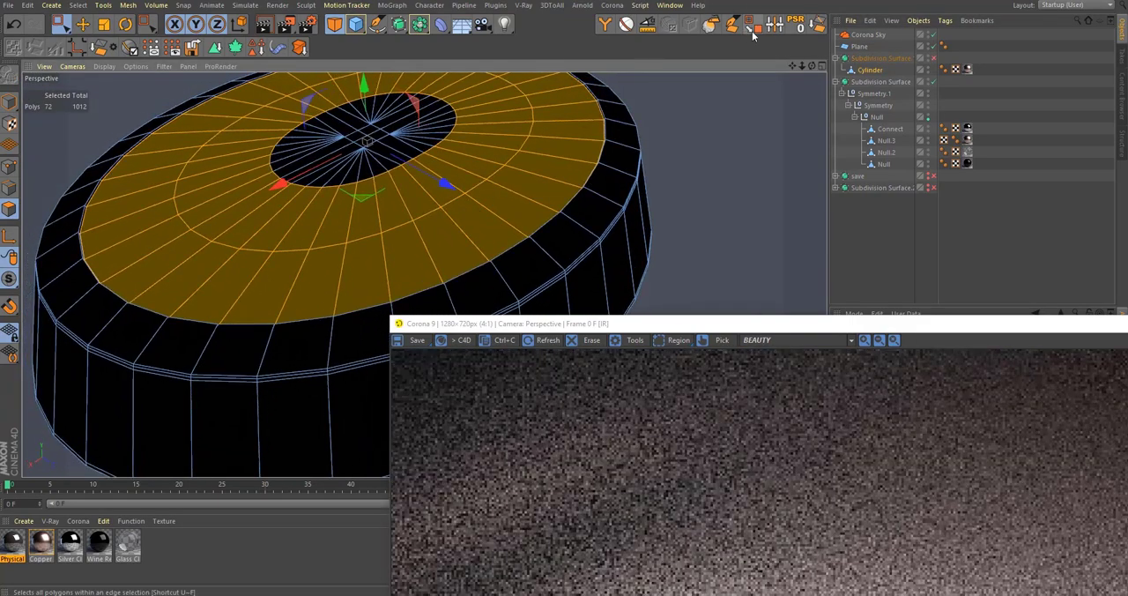
pyautogui.click(752, 23)
pyautogui.click(370, 146)
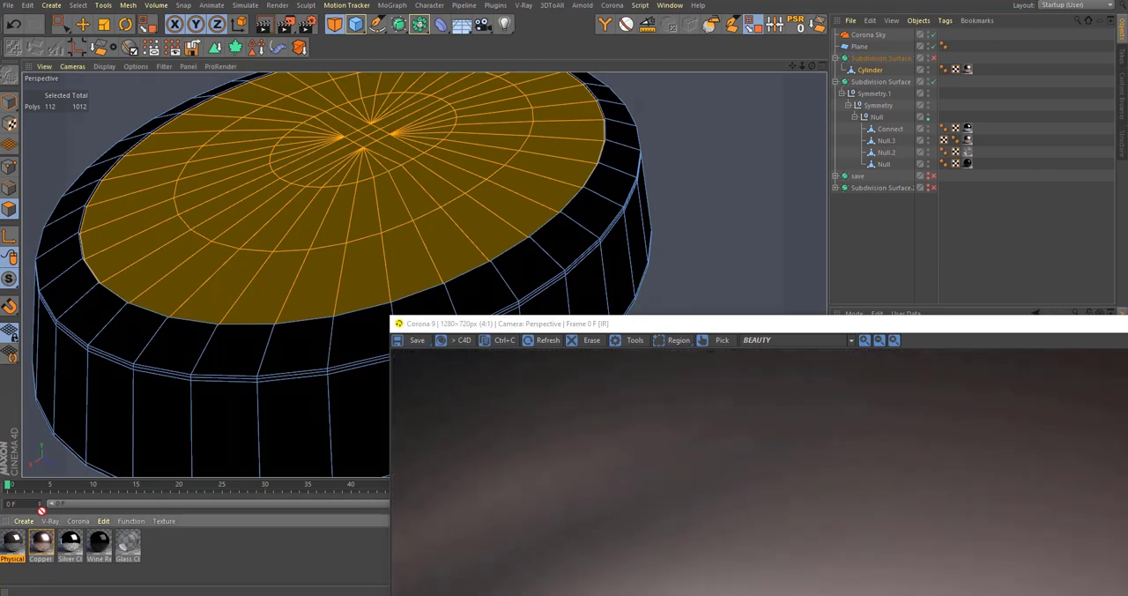
# Step: Apply the dark Physical material to the selected top-face polygons of the cap
pyautogui.keyDown('alt'); pyautogui.moveTo(300, 217); pyautogui.dragTo(324, 251); pyautogui.keyUp('alt')
pyautogui.keyDown('alt'); pyautogui.moveTo(325, 251); pyautogui.dragTo(290, 307, button='right'); pyautogui.keyUp('alt')
pyautogui.keyDown('alt'); pyautogui.moveTo(290, 306); pyautogui.dragTo(329, 257, button='middle'); pyautogui.keyUp('alt')
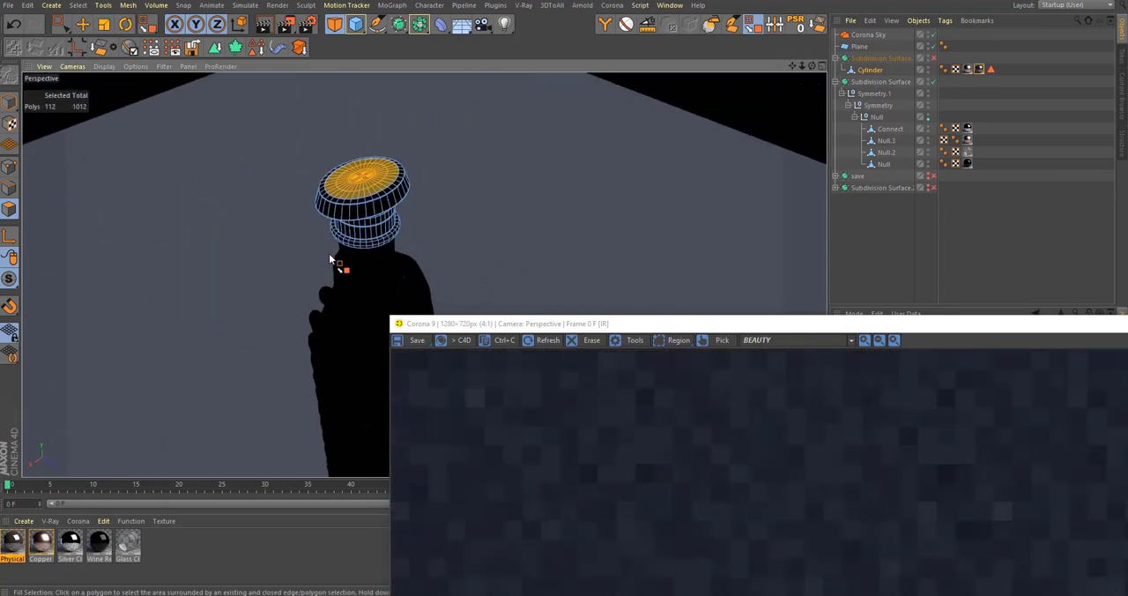
pyautogui.press('q')
pyautogui.moveTo(330, 258)
pyautogui.keyDown('alt'); pyautogui.mouseDown(button='right')
pyautogui.moveTo(345, 254)
pyautogui.moveTo(333, 259)
pyautogui.mouseUp(button='right'); pyautogui.keyUp('alt')
# Step: Inspect the cap's glossy dark top and the ribbed body in the interactive render and close the render window
pyautogui.moveTo(600, 324); pyautogui.dragTo(448, 116)
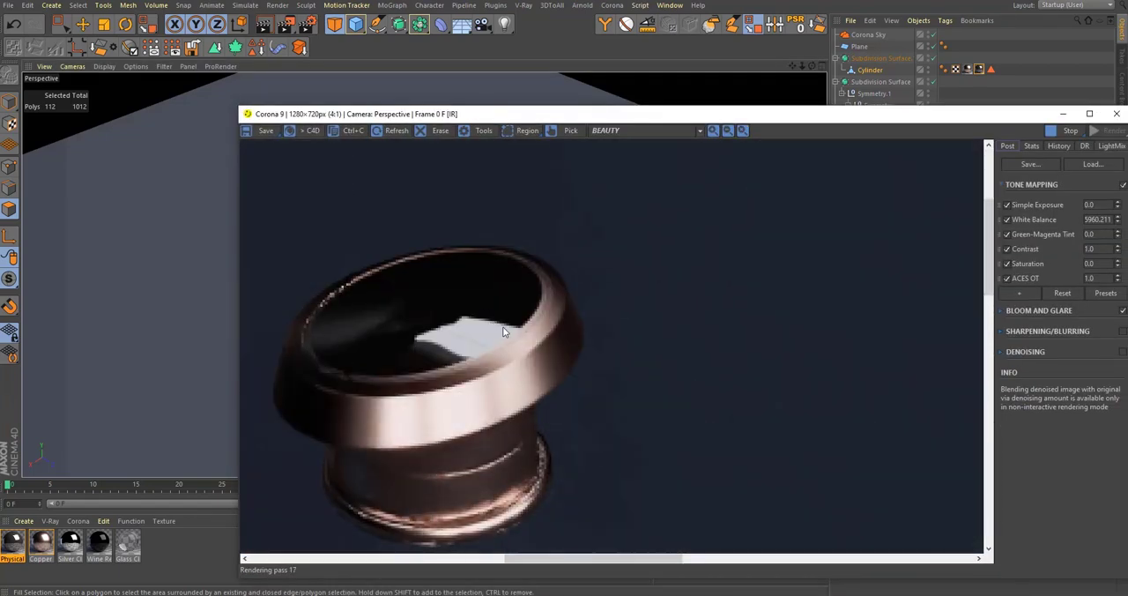
pyautogui.scroll(-2, 504, 325)
pyautogui.scroll(2, 542, 295)
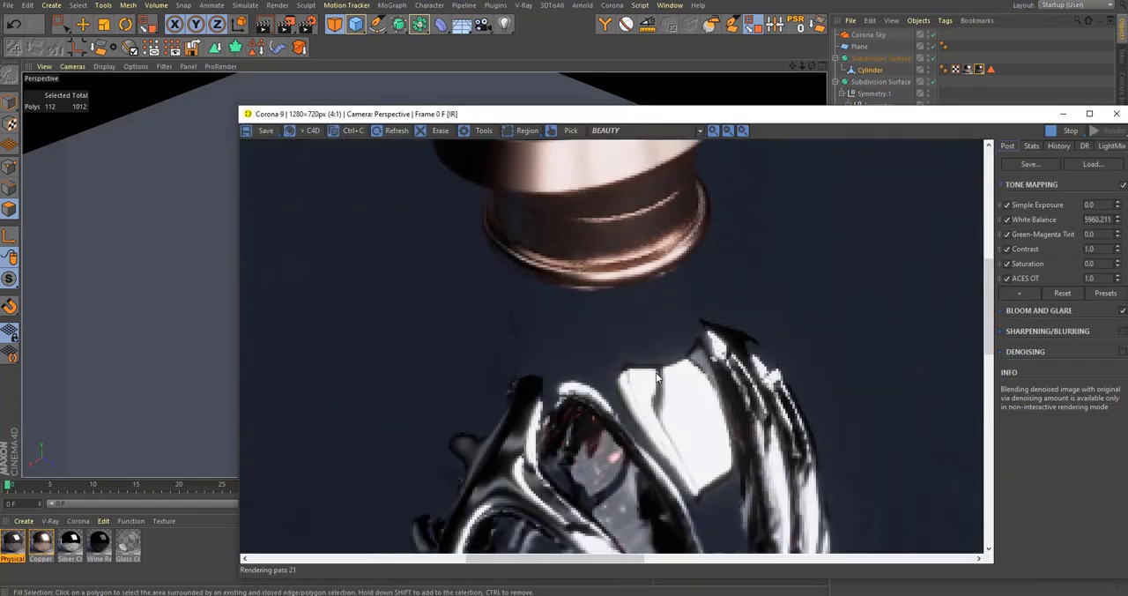
pyautogui.scroll(-1, 657, 374)
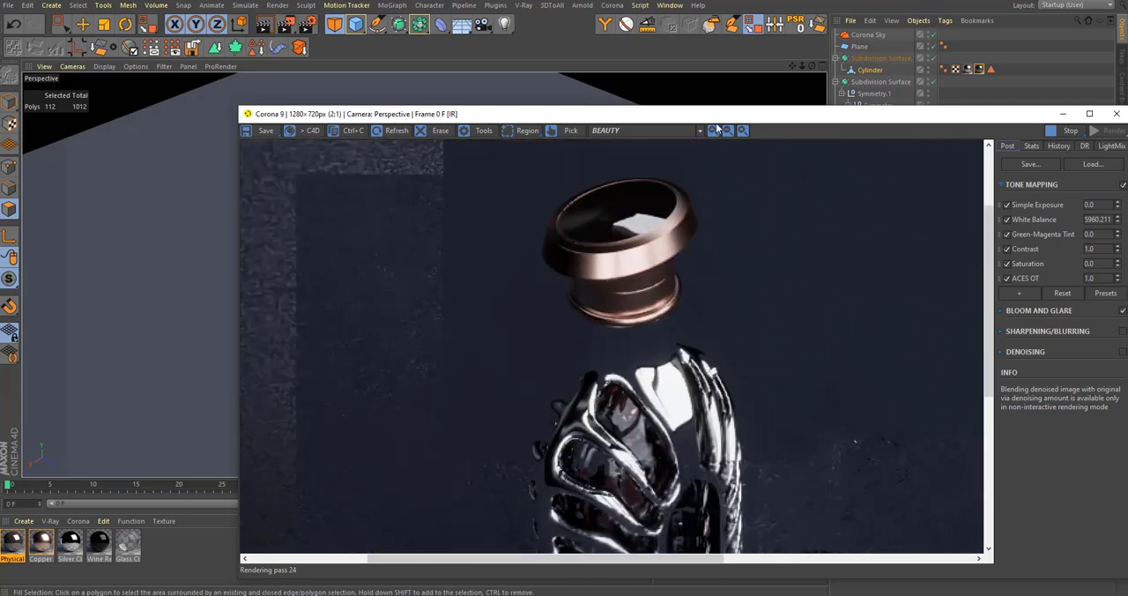
pyautogui.moveTo(725, 114); pyautogui.dragTo(589, 454)
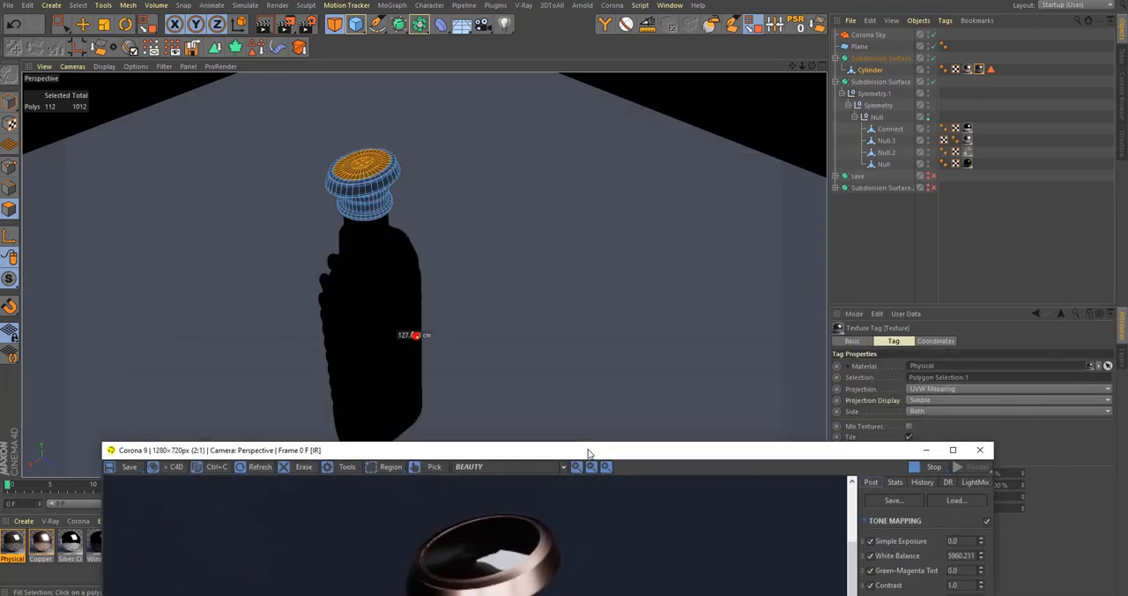
pyautogui.click(981, 449)
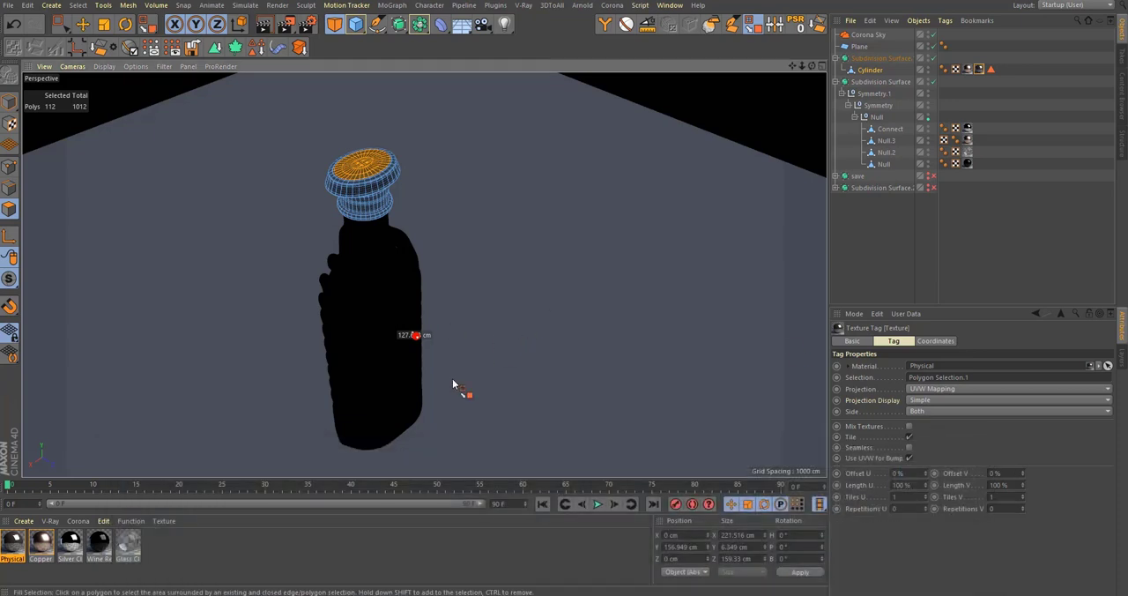
# Step: Add the Wenge Floor wood material from the Corona Material Library and apply it to the ground plane
pyautogui.keyDown('alt'); pyautogui.moveTo(456, 385); pyautogui.dragTo(412, 338); pyautogui.keyUp('alt')
pyautogui.keyDown('alt'); pyautogui.moveTo(412, 338); pyautogui.dragTo(435, 353, button='right'); pyautogui.keyUp('alt')
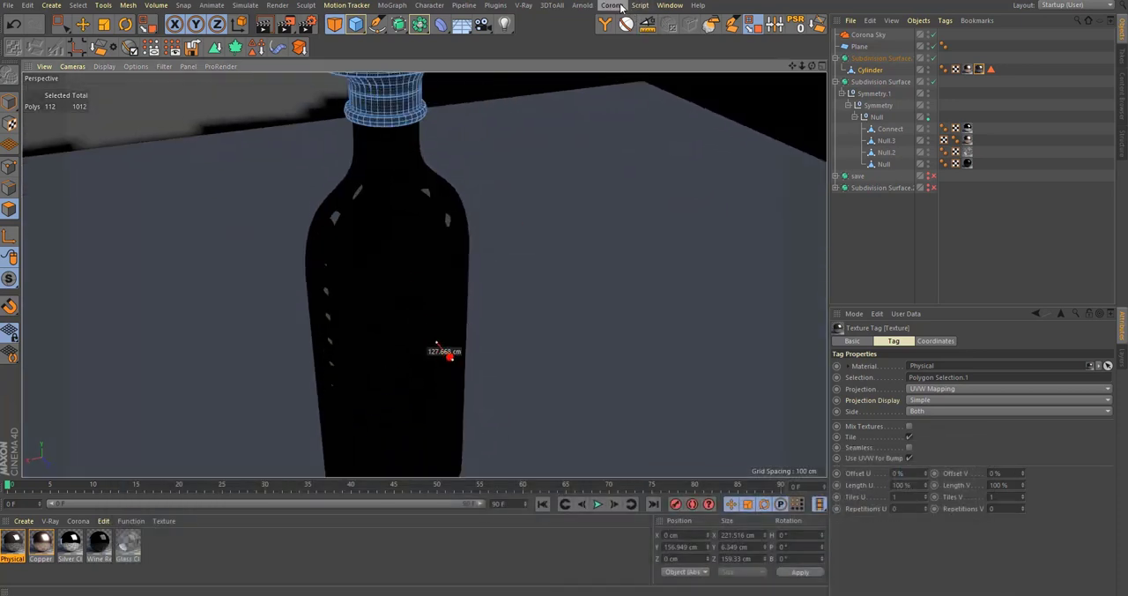
pyautogui.click(612, 6)
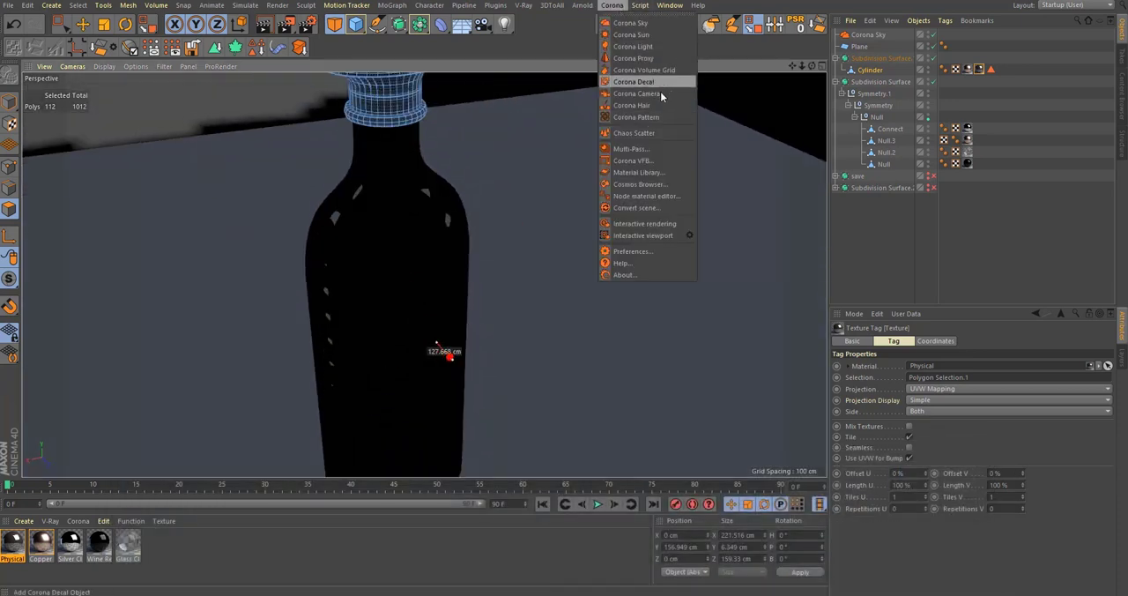
pyautogui.click(667, 172)
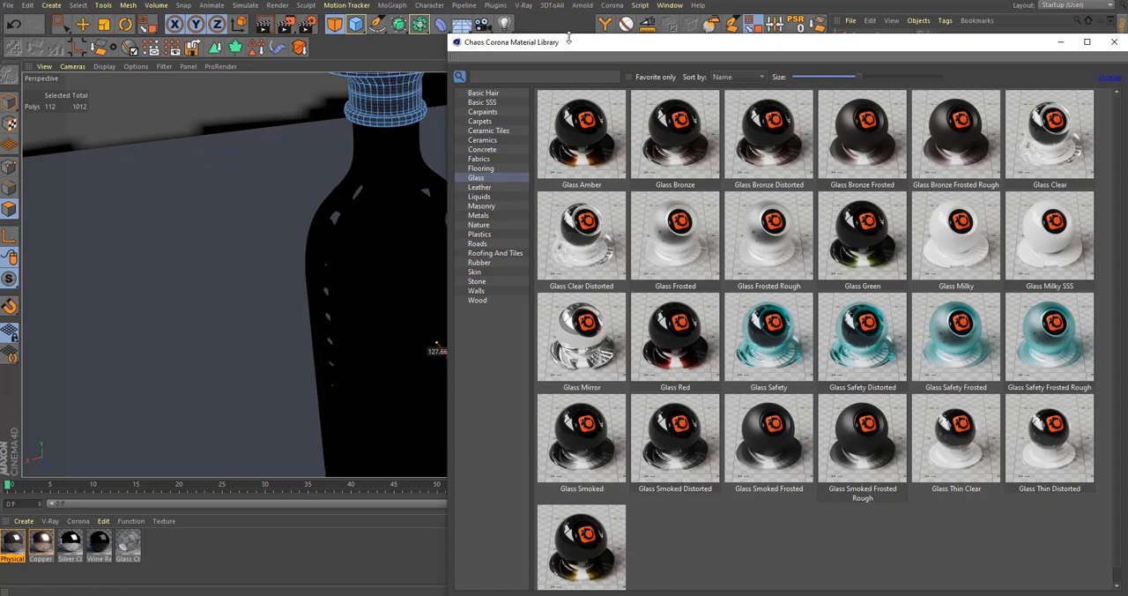
pyautogui.moveTo(568, 38); pyautogui.dragTo(572, 28)
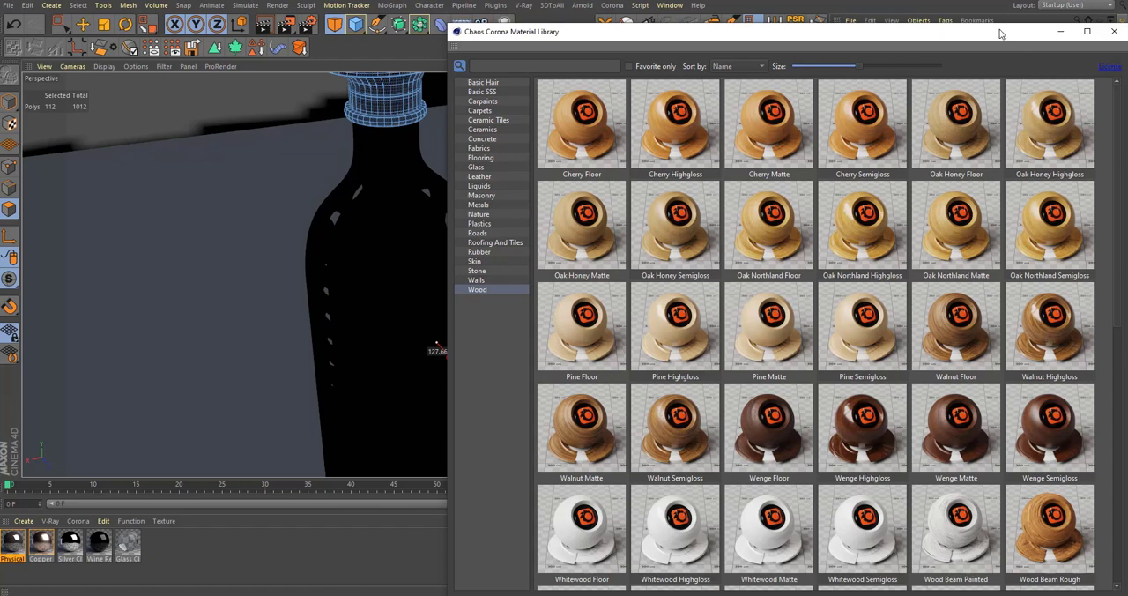
pyautogui.moveTo(1003, 24); pyautogui.dragTo(1003, 0)
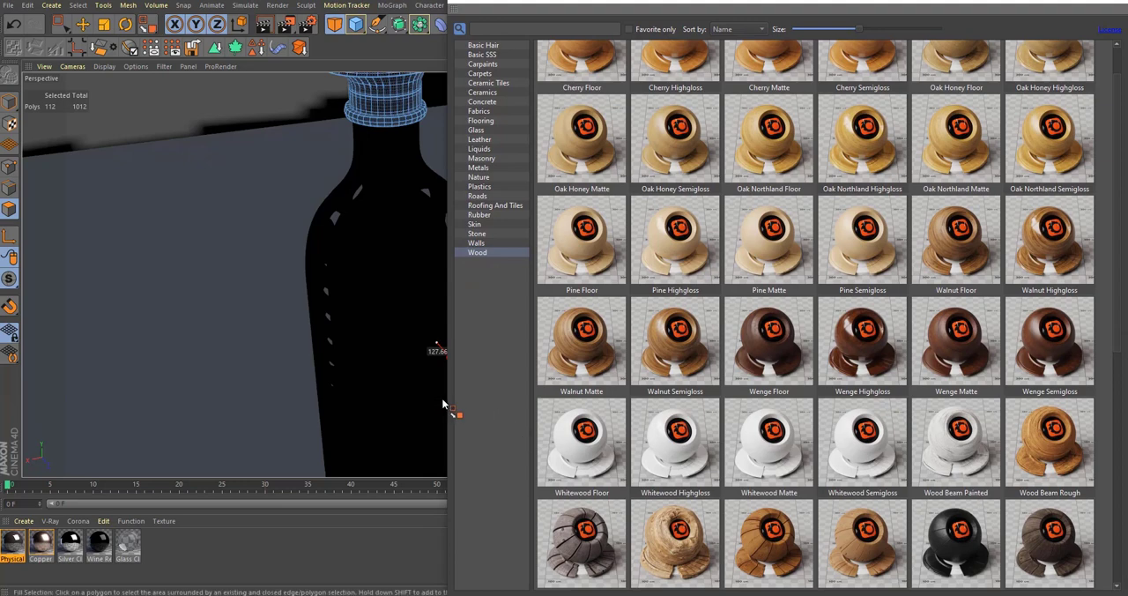
pyautogui.moveTo(447, 397); pyautogui.dragTo(156, 409)
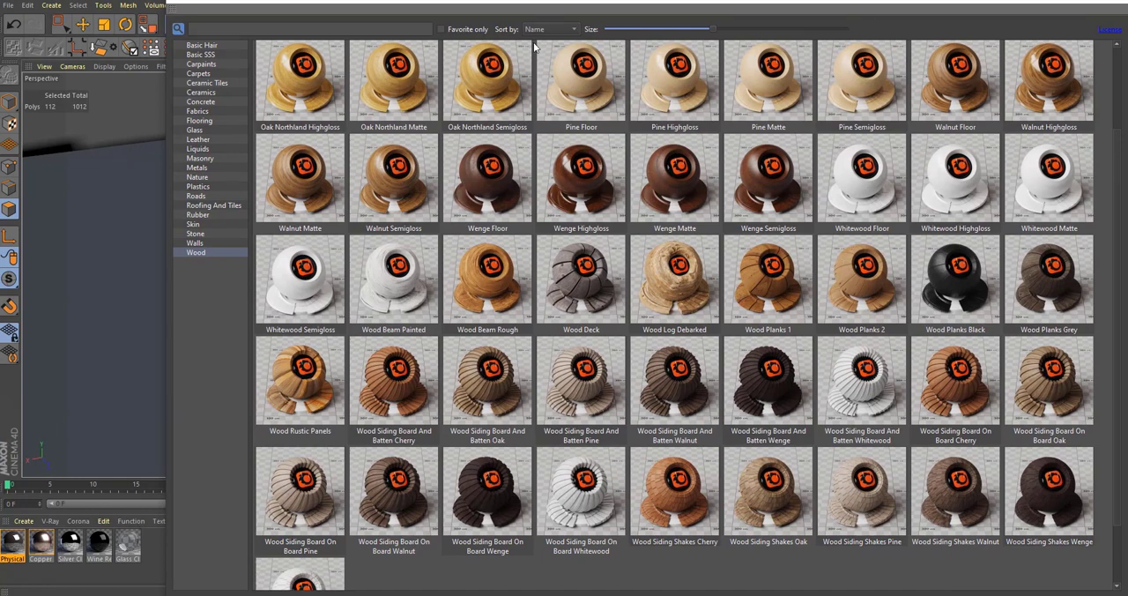
pyautogui.moveTo(536, 5); pyautogui.dragTo(760, 49)
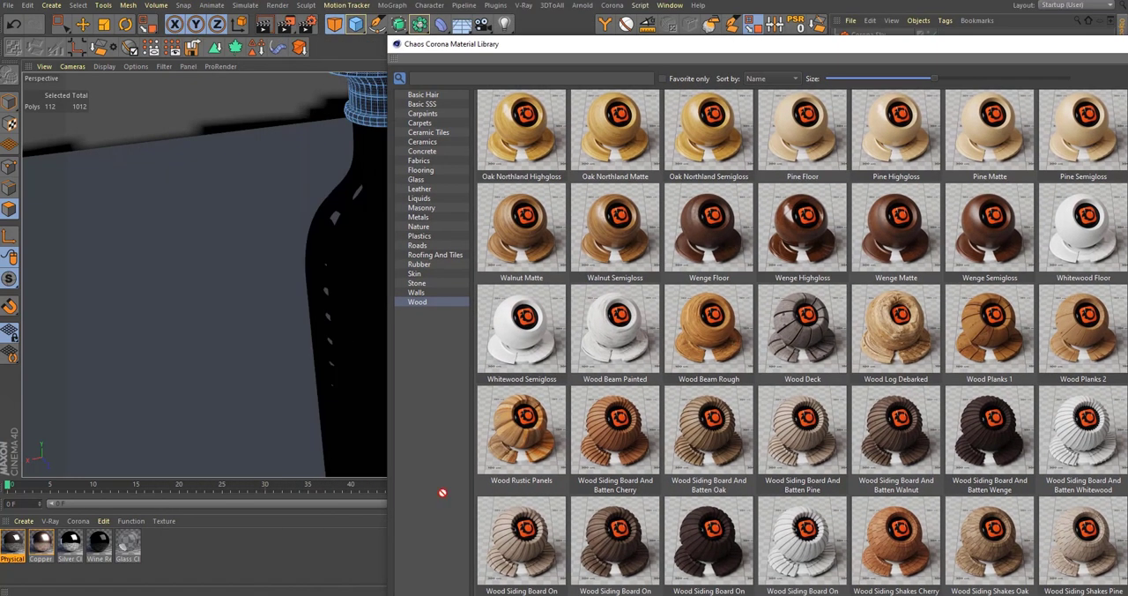
pyautogui.moveTo(709, 228); pyautogui.dragTo(255, 559)
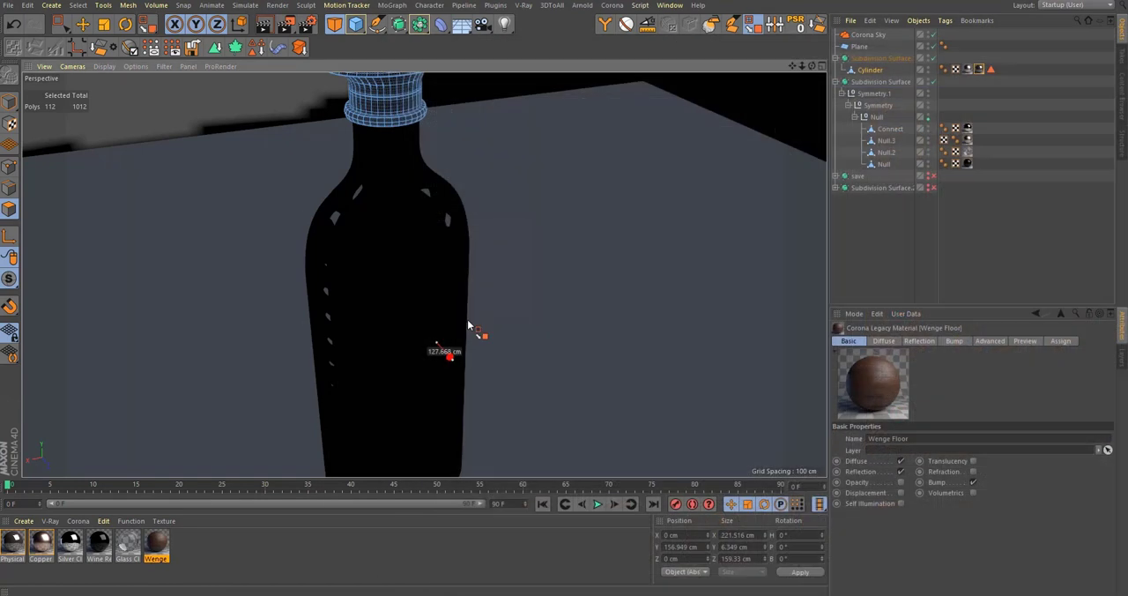
pyautogui.moveTo(154, 549); pyautogui.dragTo(220, 399)
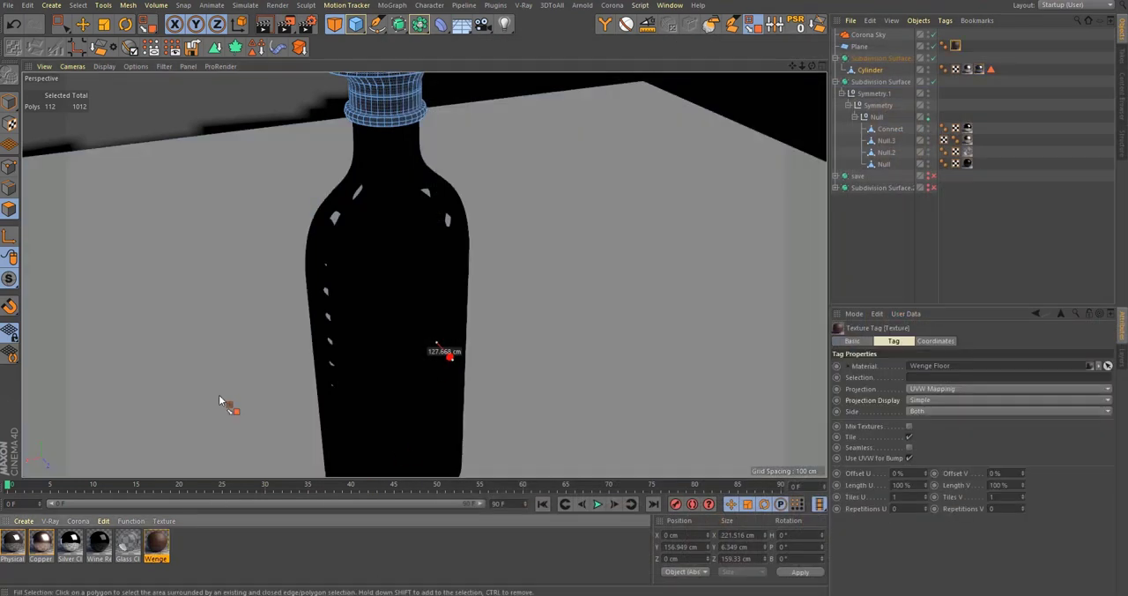
# Step: Raise the Wenge Floor material's viewport preview size for a sharper wood texture on the ground plane
pyautogui.keyDown('alt'); pyautogui.moveTo(223, 401); pyautogui.dragTo(322, 252, button='middle'); pyautogui.keyUp('alt')
pyautogui.scroll(-10, 476, 309)
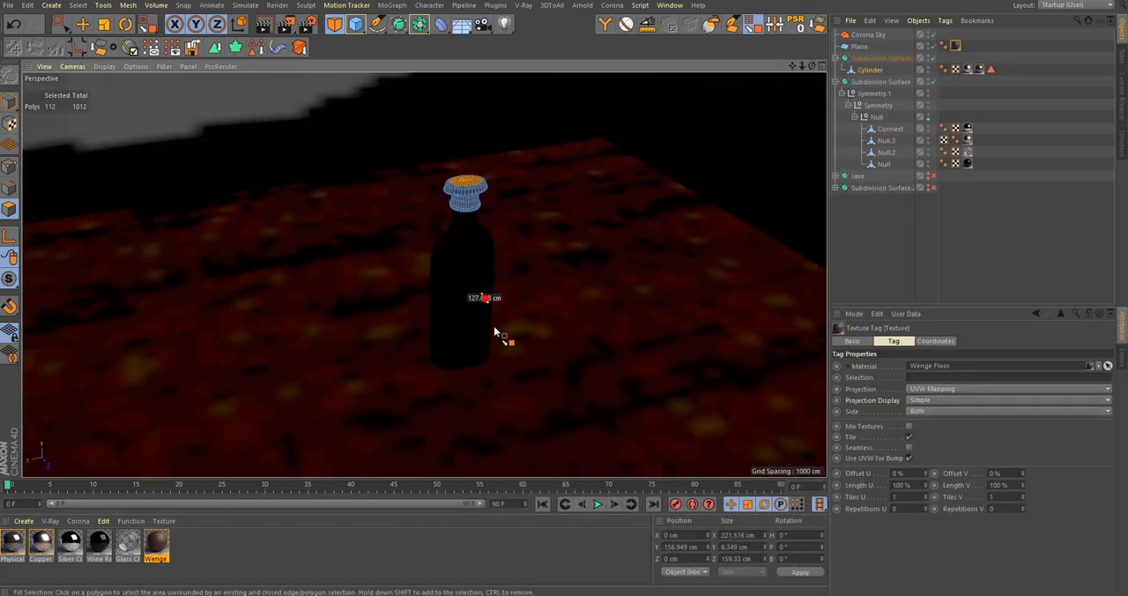
pyautogui.doubleClick(157, 545)
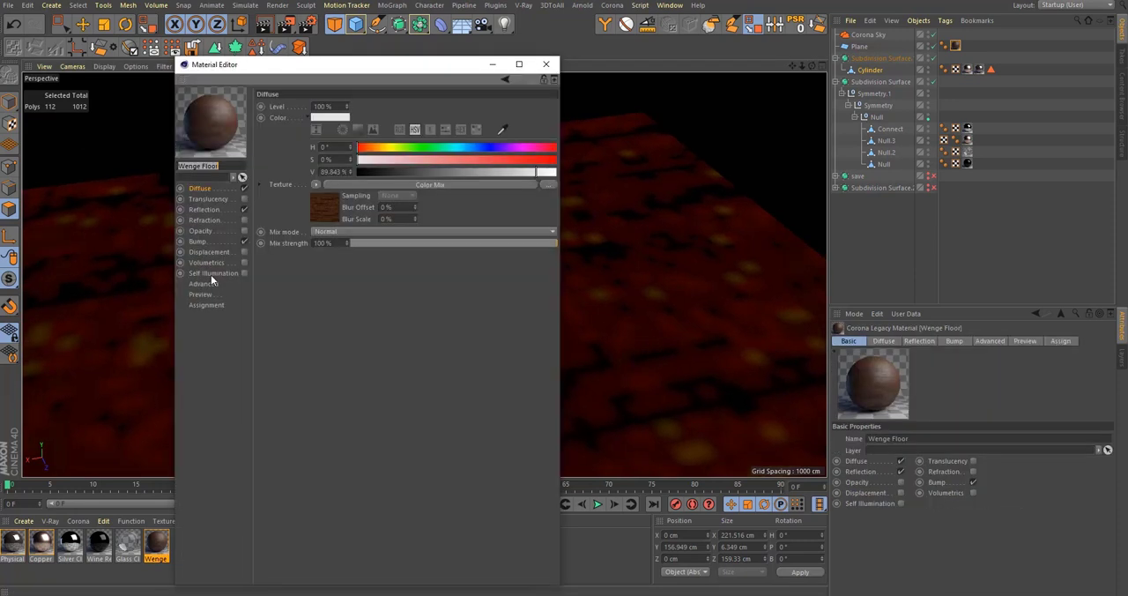
pyautogui.click(212, 294)
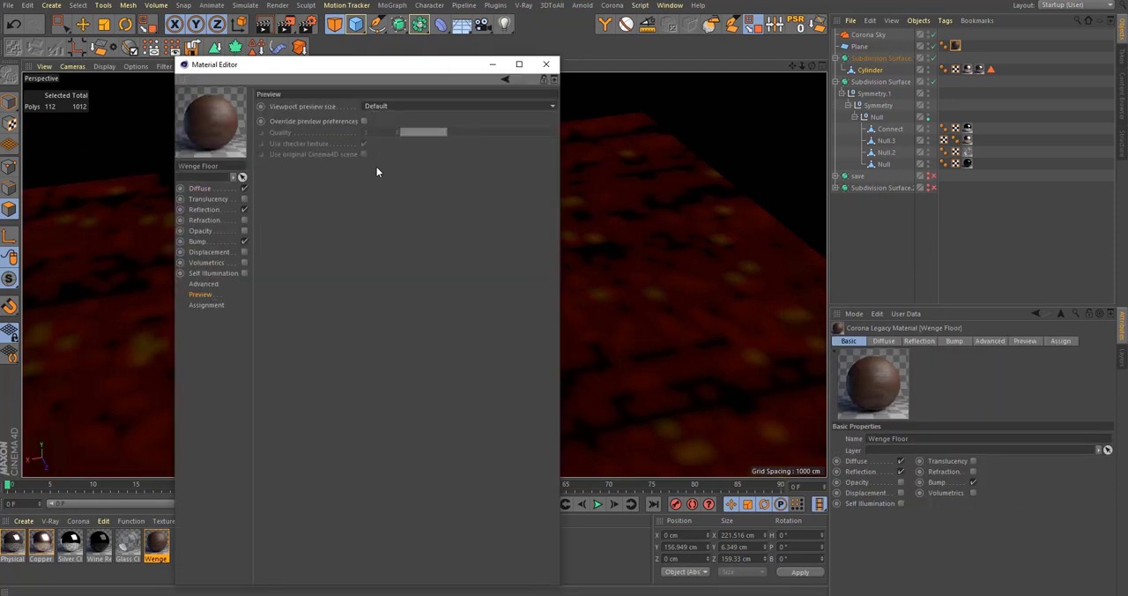
pyautogui.click(383, 105)
pyautogui.click(381, 200)
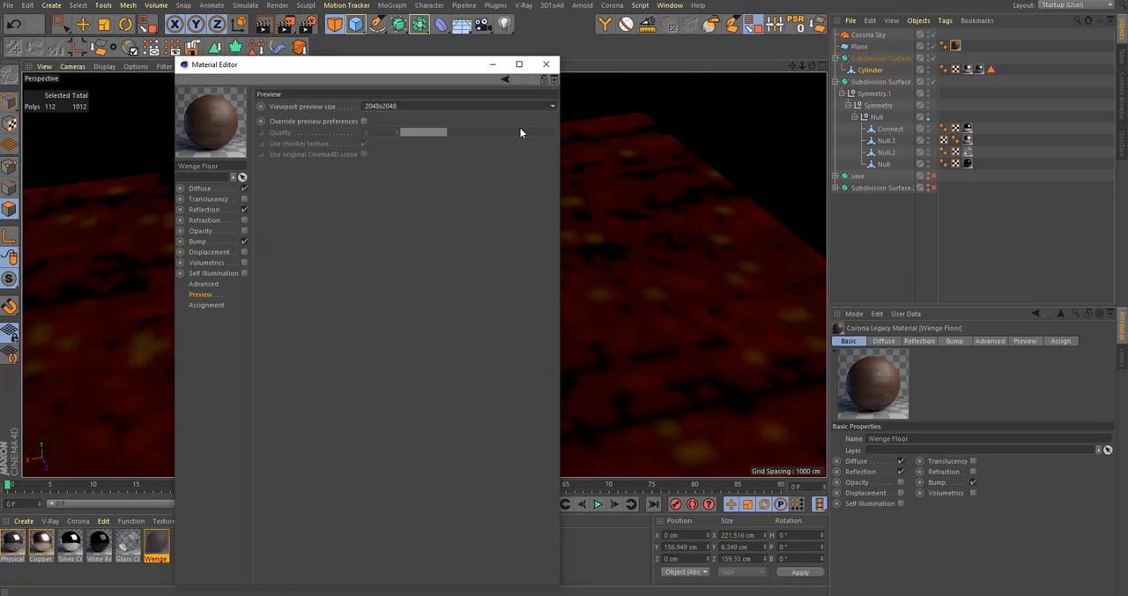
pyautogui.click(549, 65)
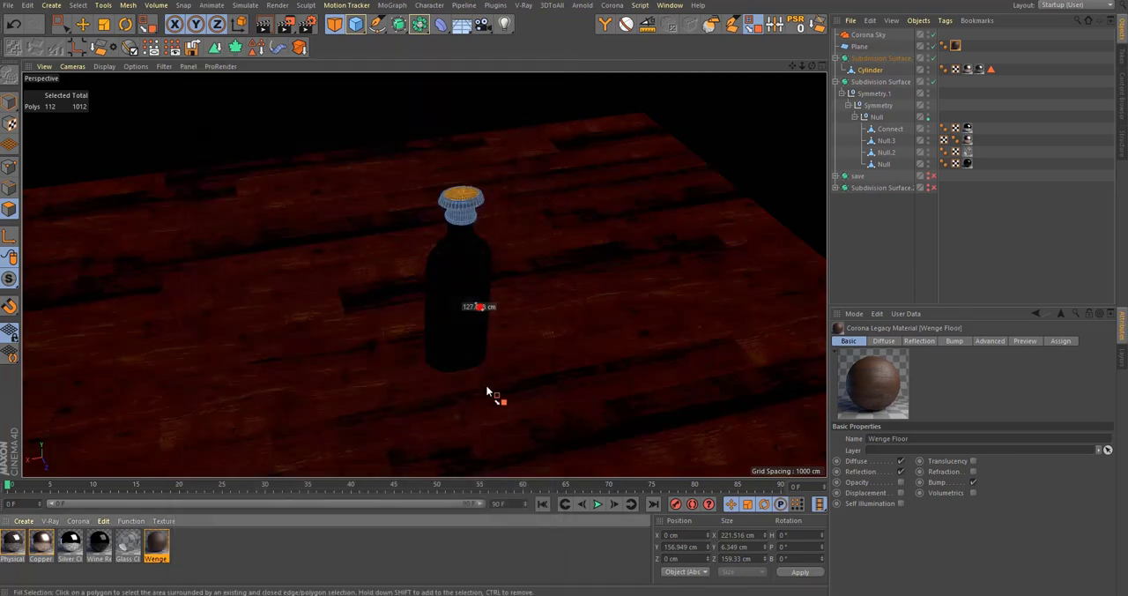
# Step: Change the projection of the plane's Wenge Floor texture tag to Cubic
pyautogui.scroll(3, 498, 361)
pyautogui.click(954, 70)
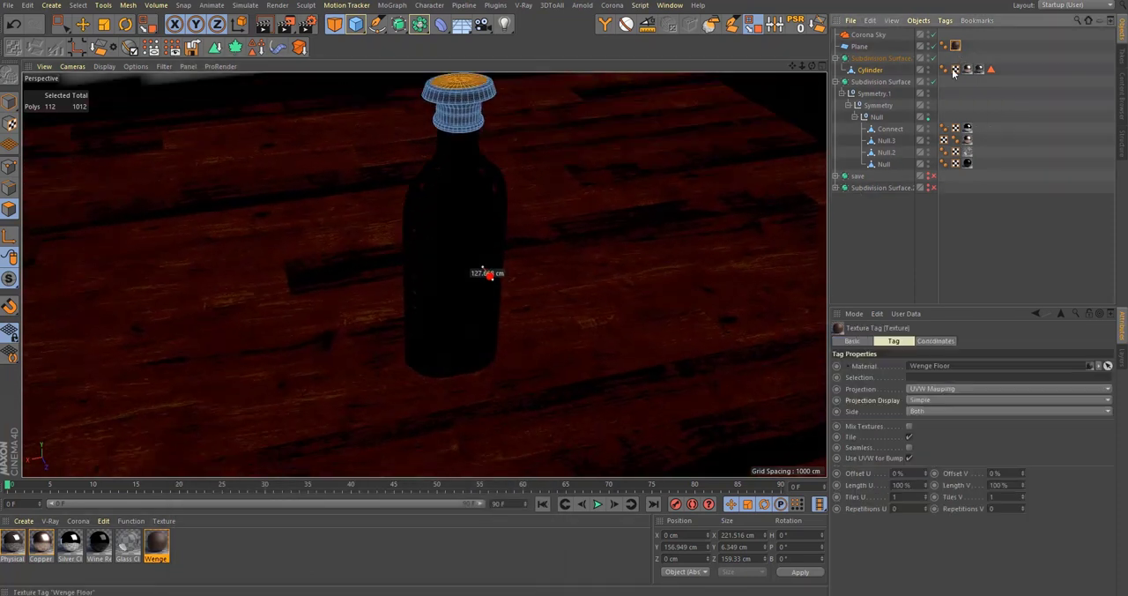
pyautogui.click(953, 391)
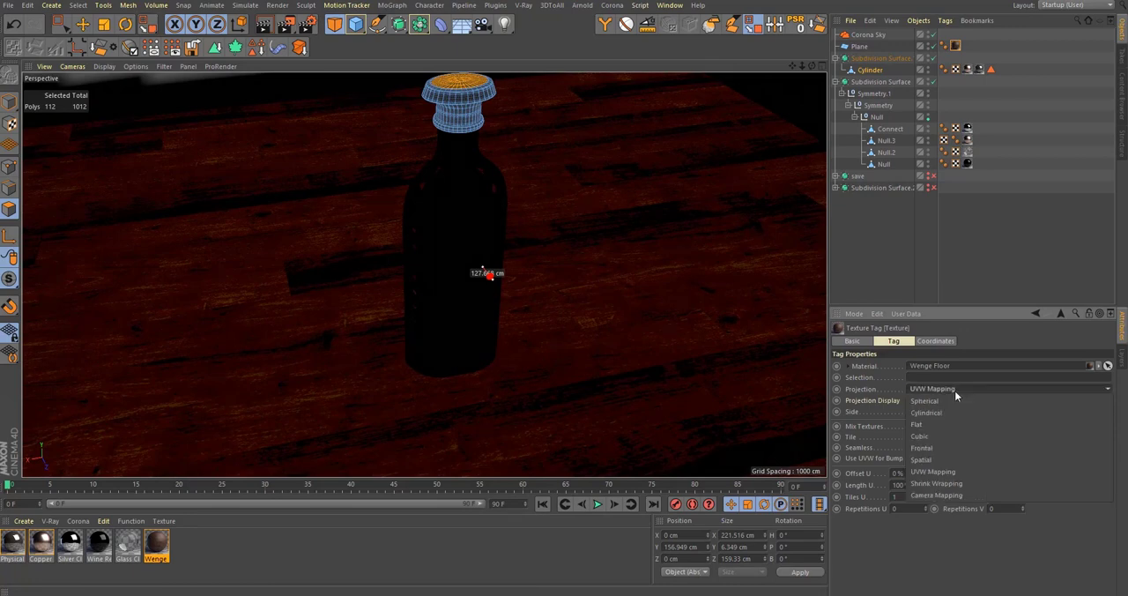
pyautogui.click(945, 435)
pyautogui.scroll(2, 416, 346)
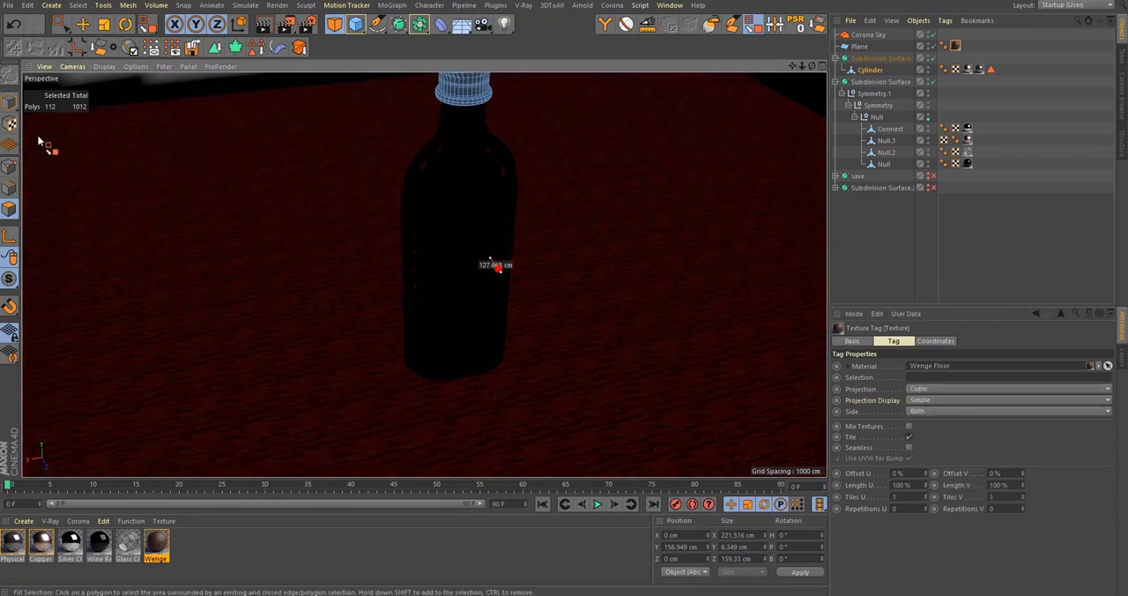
# Step: Scale the plane's wood texture projection up to about 2786.8 cm in Texture mode
pyautogui.click(9, 123)
pyautogui.press('t')
pyautogui.moveTo(407, 416); pyautogui.dragTo(778, 416)
# Step: Frame the bottle in a low, near-level front view on the wooden floor for the render
pyautogui.keyDown('alt'); pyautogui.moveTo(438, 318); pyautogui.dragTo(397, 236); pyautogui.keyUp('alt')
pyautogui.keyDown('alt'); pyautogui.moveTo(423, 263); pyautogui.dragTo(410, 335, button='middle'); pyautogui.keyUp('alt')
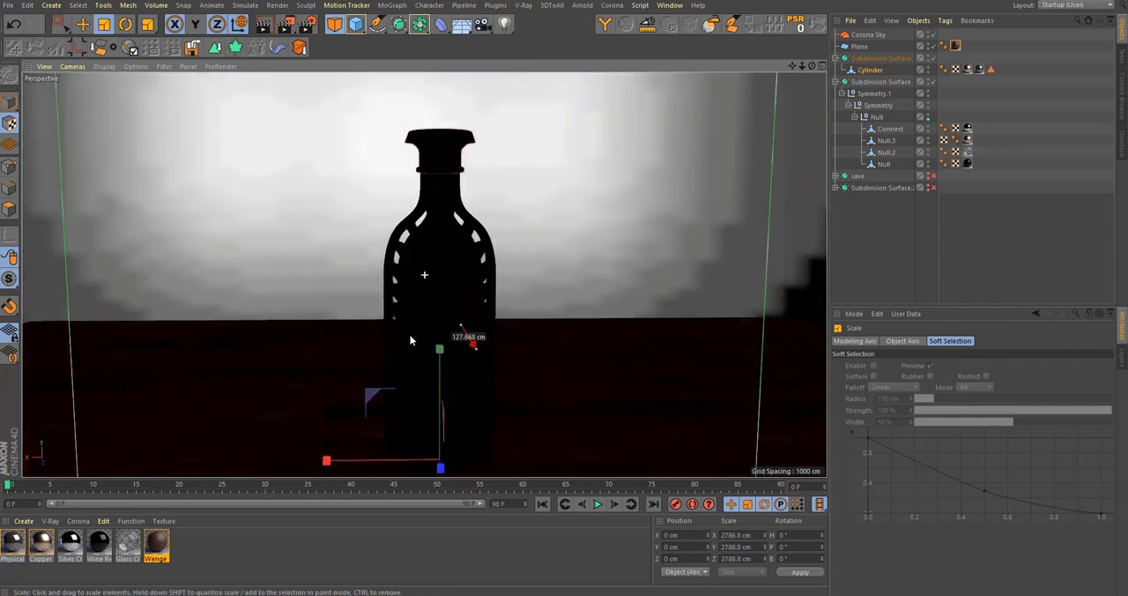
pyautogui.keyDown('alt'); pyautogui.moveTo(410, 342); pyautogui.dragTo(433, 335); pyautogui.keyUp('alt')
pyautogui.keyDown('alt'); pyautogui.moveTo(432, 346); pyautogui.dragTo(433, 294, button='middle'); pyautogui.keyUp('alt')
# Step: Set the render output to 1600 x 900 pixels with the ratio locked and start interactive rendering
pyautogui.click(307, 24)
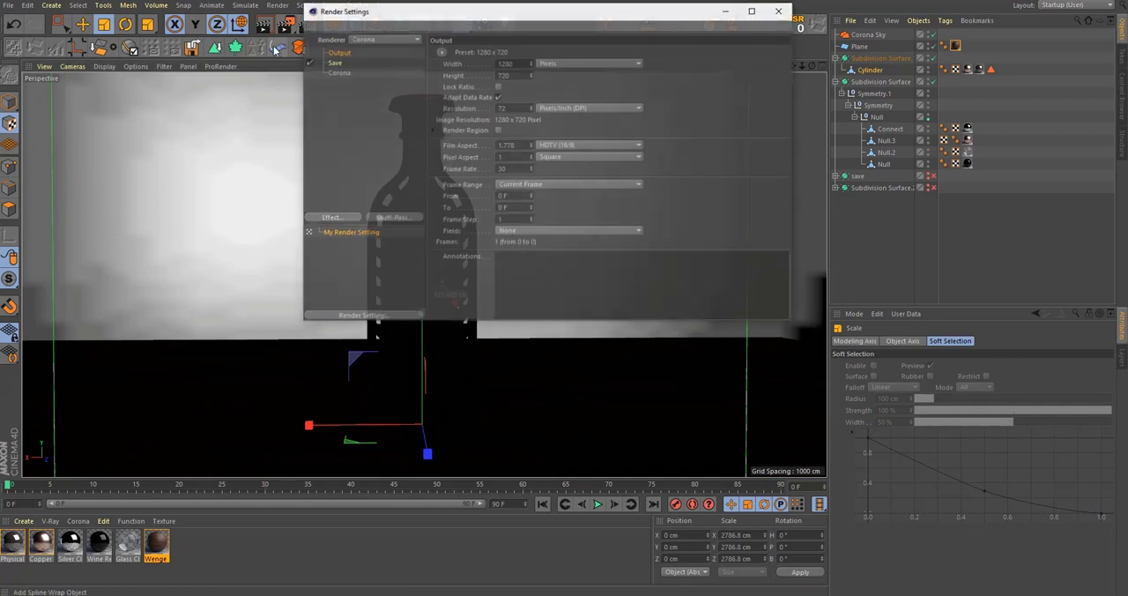
pyautogui.click(498, 87)
pyautogui.doubleClick(507, 64)
pyautogui.write('1600')
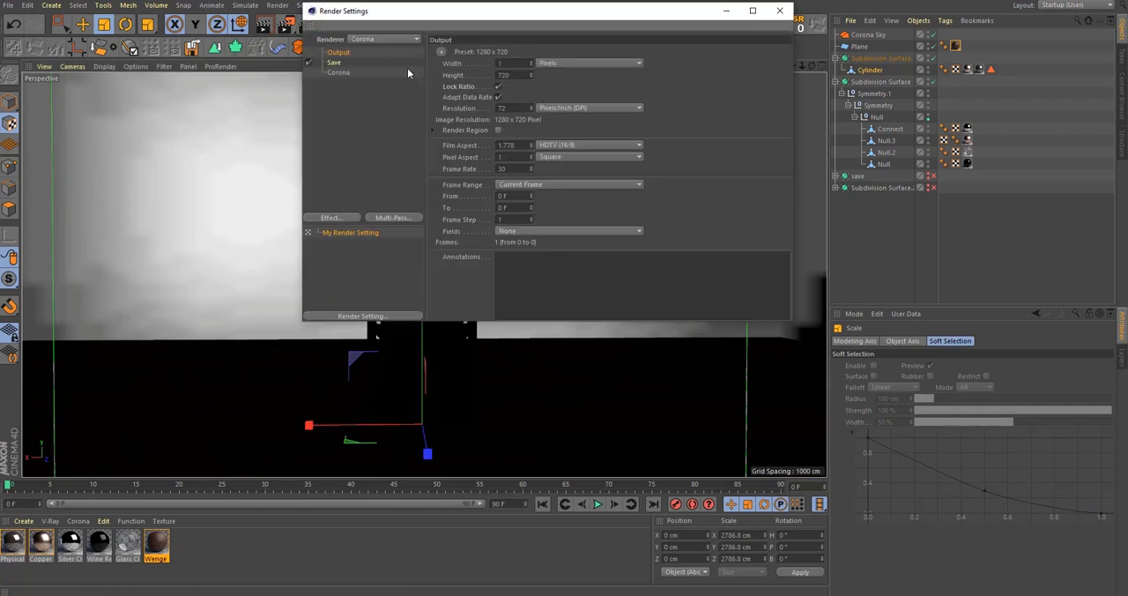
pyautogui.press('Return')
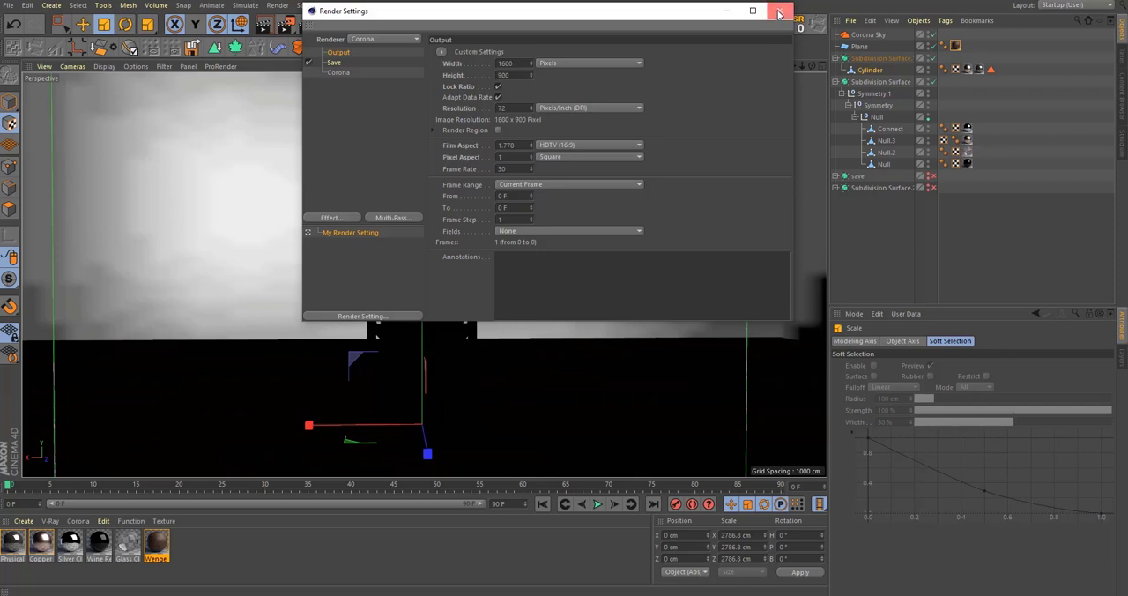
pyautogui.click(779, 11)
pyautogui.click(612, 6)
pyautogui.click(645, 224)
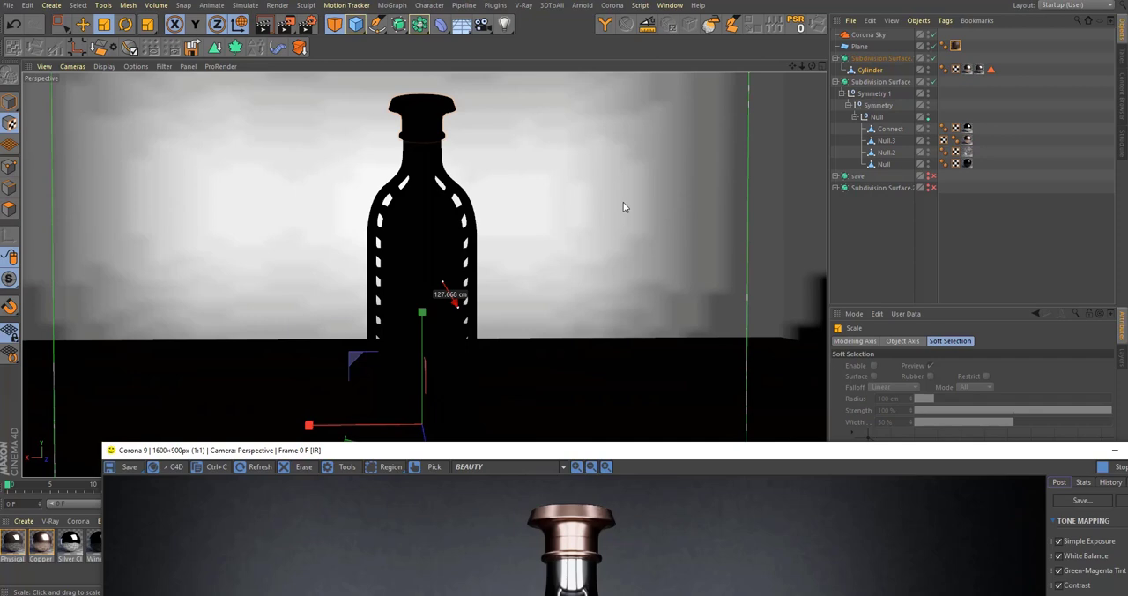
# Step: Maximize the Corona render window and inspect the rendered bottle's base, cap, neck and ribbed glass body up close
pyautogui.doubleClick(853, 450)
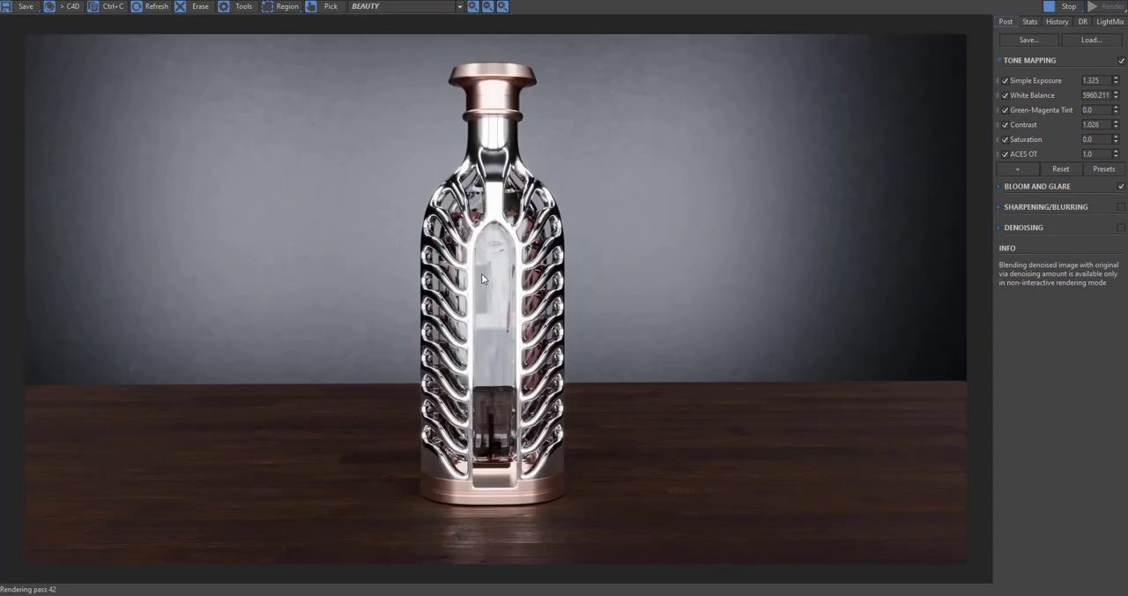
pyautogui.scroll(1, 485, 251)
pyautogui.scroll(-1, 486, 252)
pyautogui.scroll(1, 485, 494)
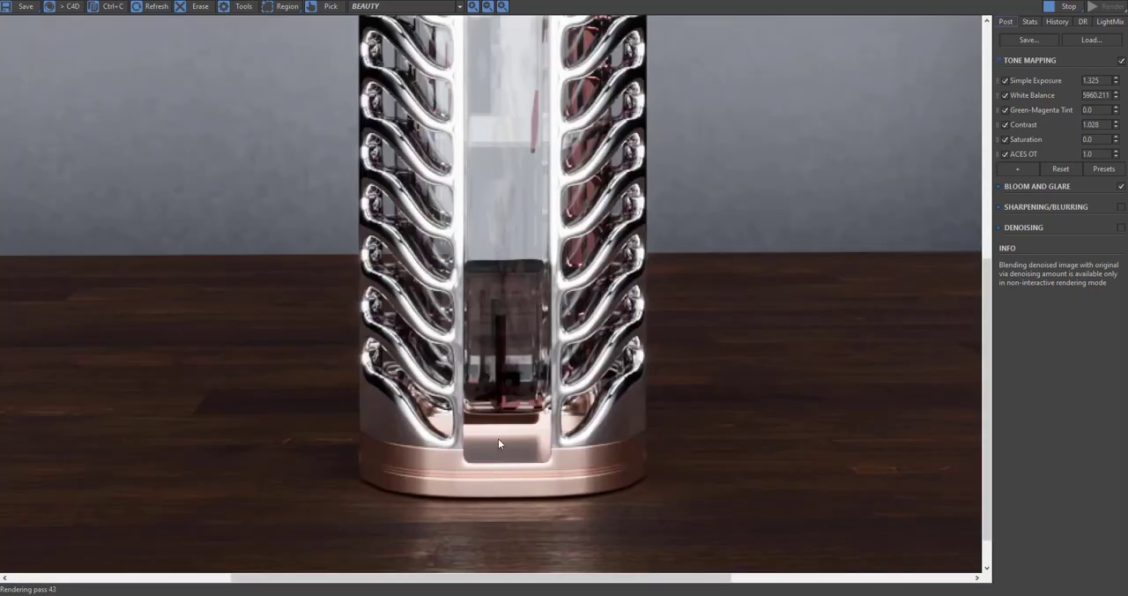
pyautogui.scroll(-1, 499, 441)
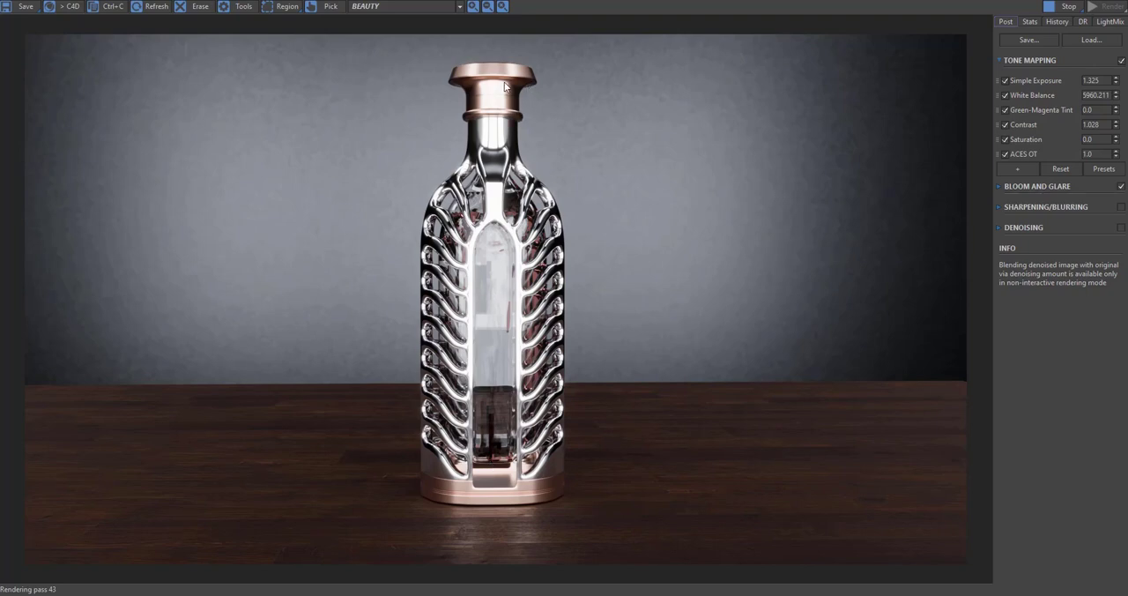
pyautogui.scroll(1, 504, 103)
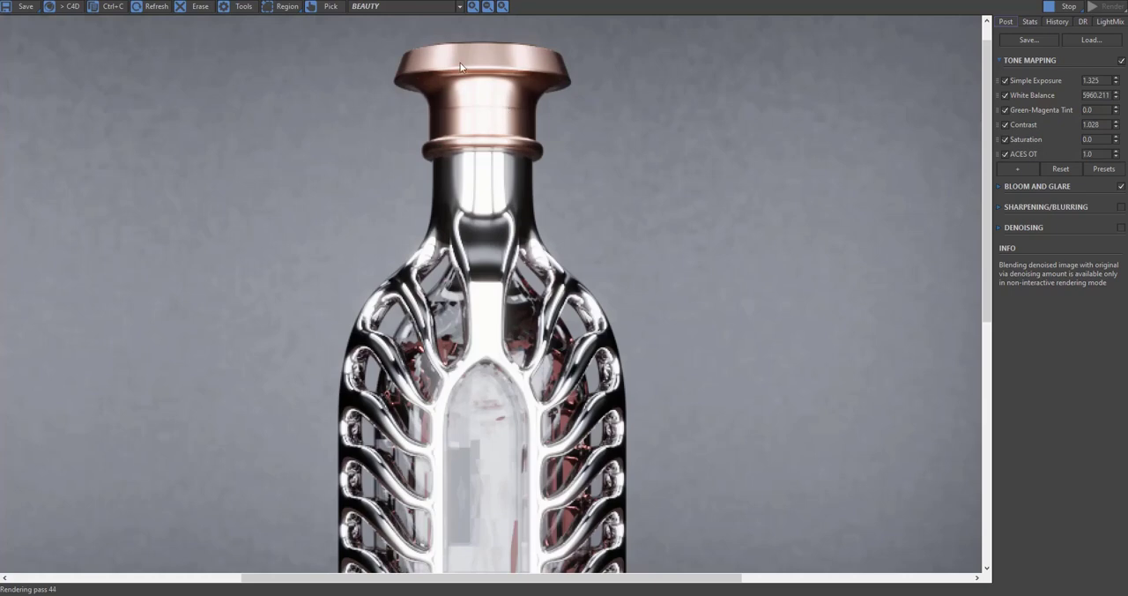
pyautogui.scroll(-1, 538, 180)
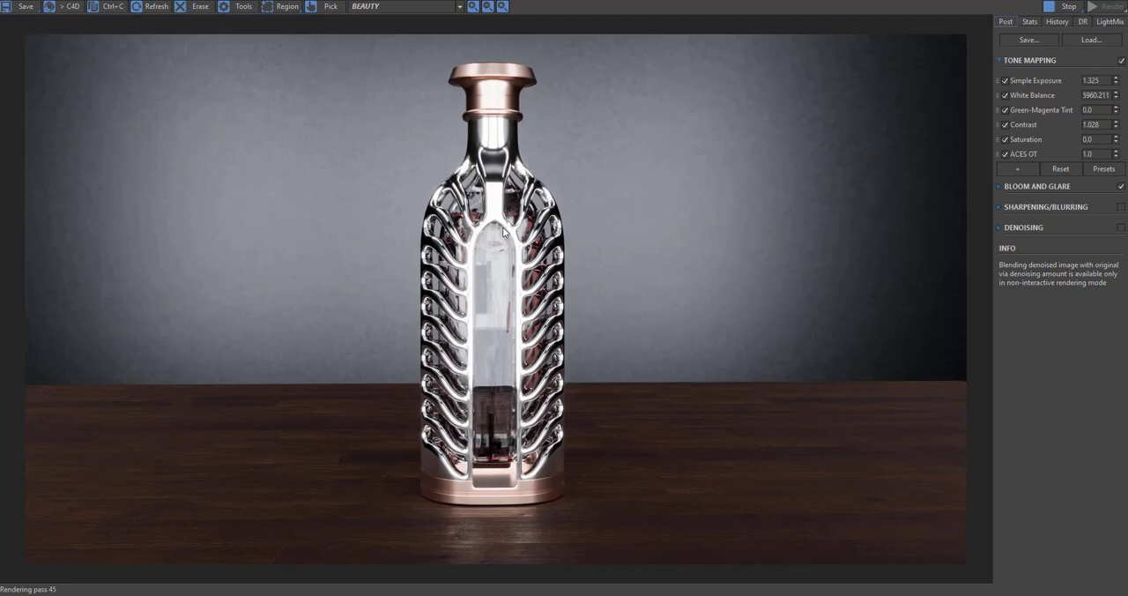
pyautogui.scroll(1, 467, 236)
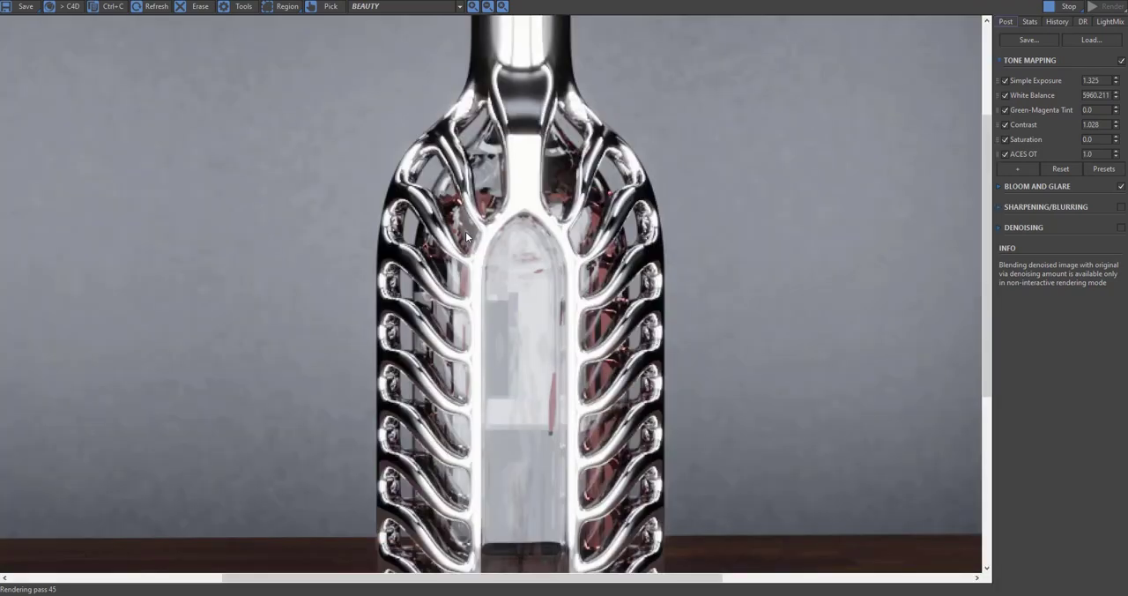
pyautogui.scroll(-1, 467, 236)
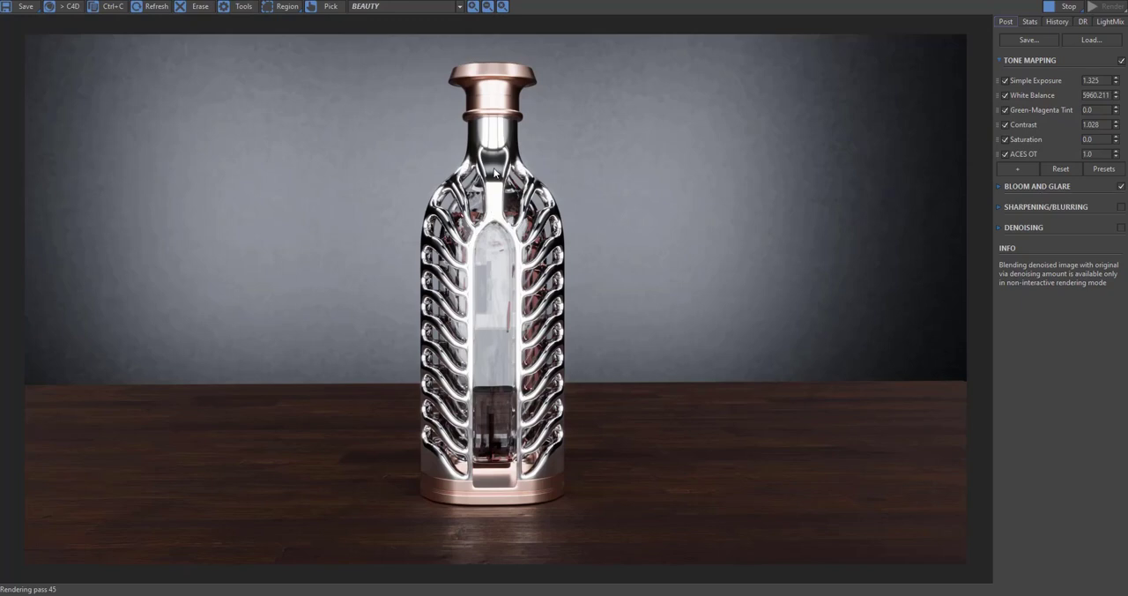